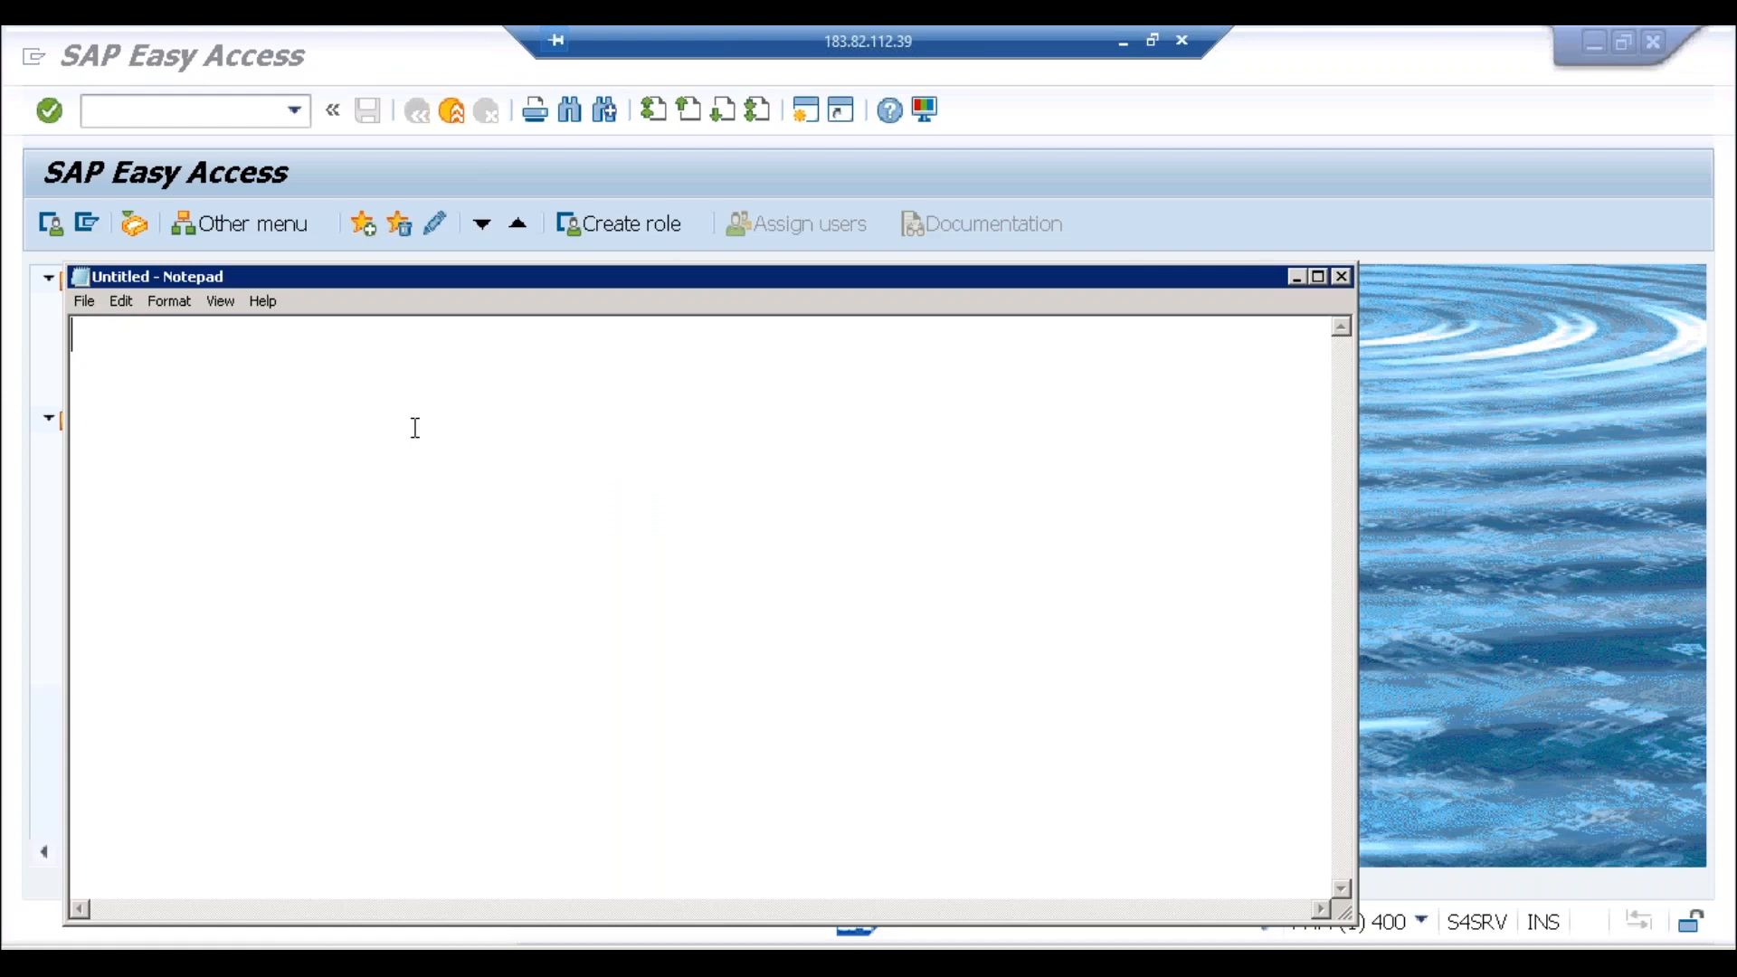
# Step: Type the heading 'New GL Accounting' with bullets 'Real TIme Integration of Fi & CO' and 'Segment Reporting'
pyautogui.write('New GL Accounting')
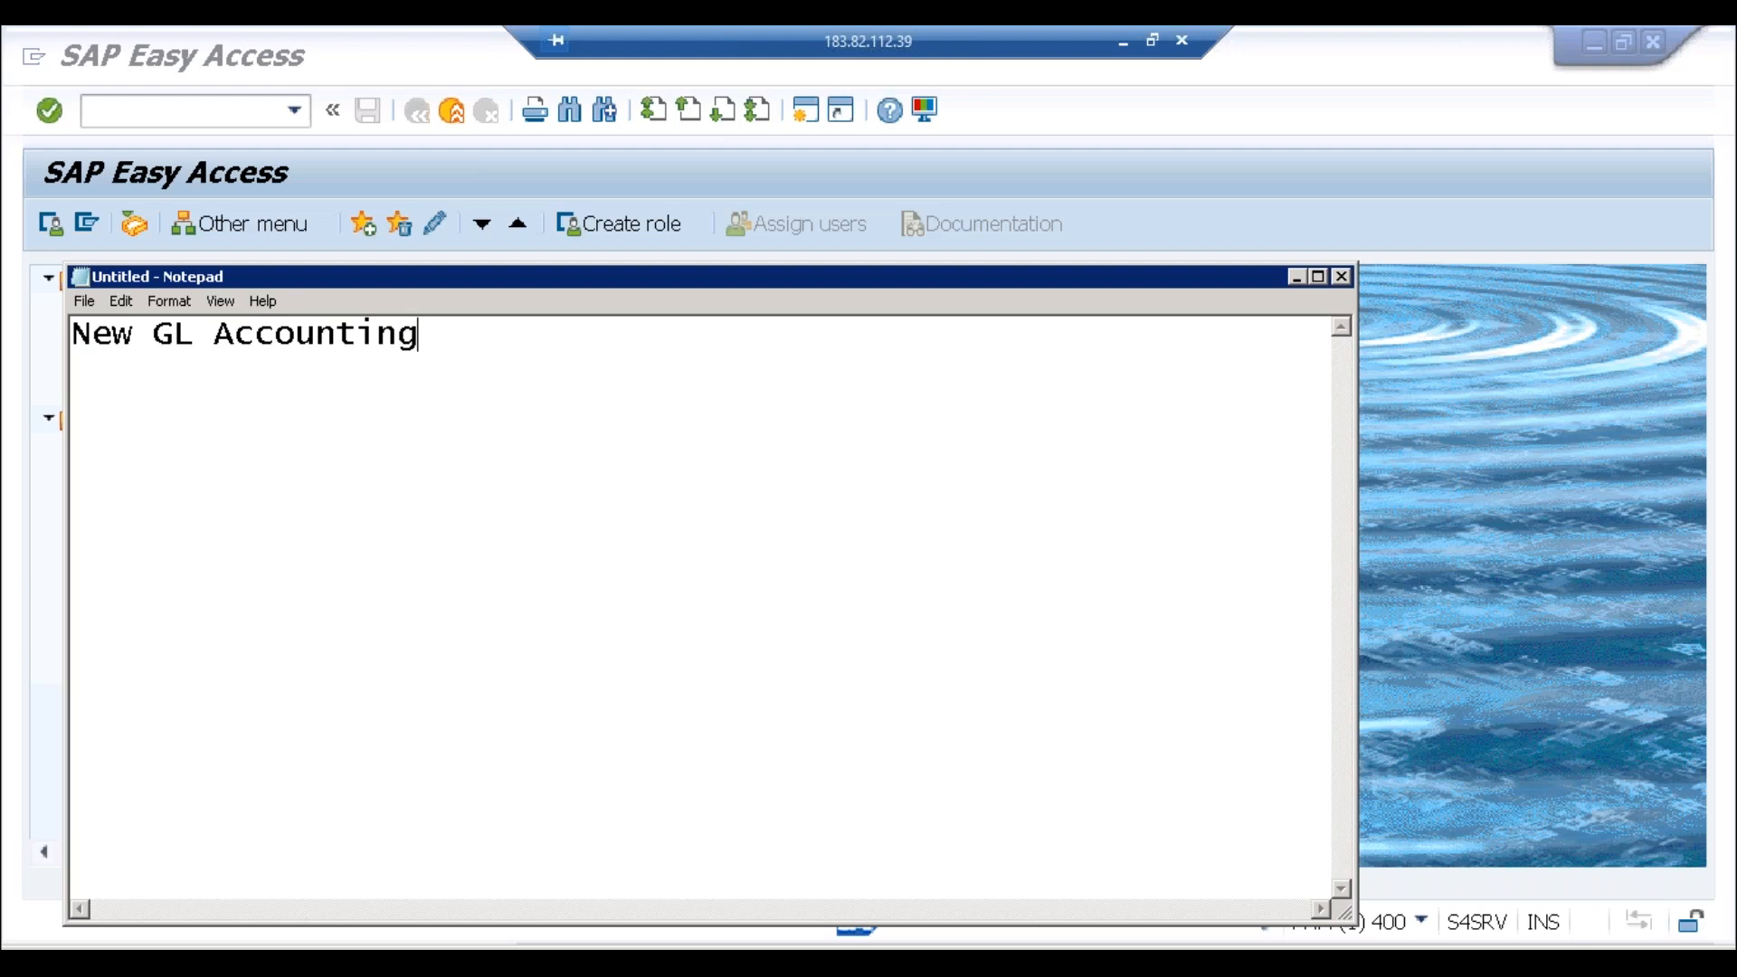
pyautogui.press('Return')
pyautogui.write('- Real TIme')
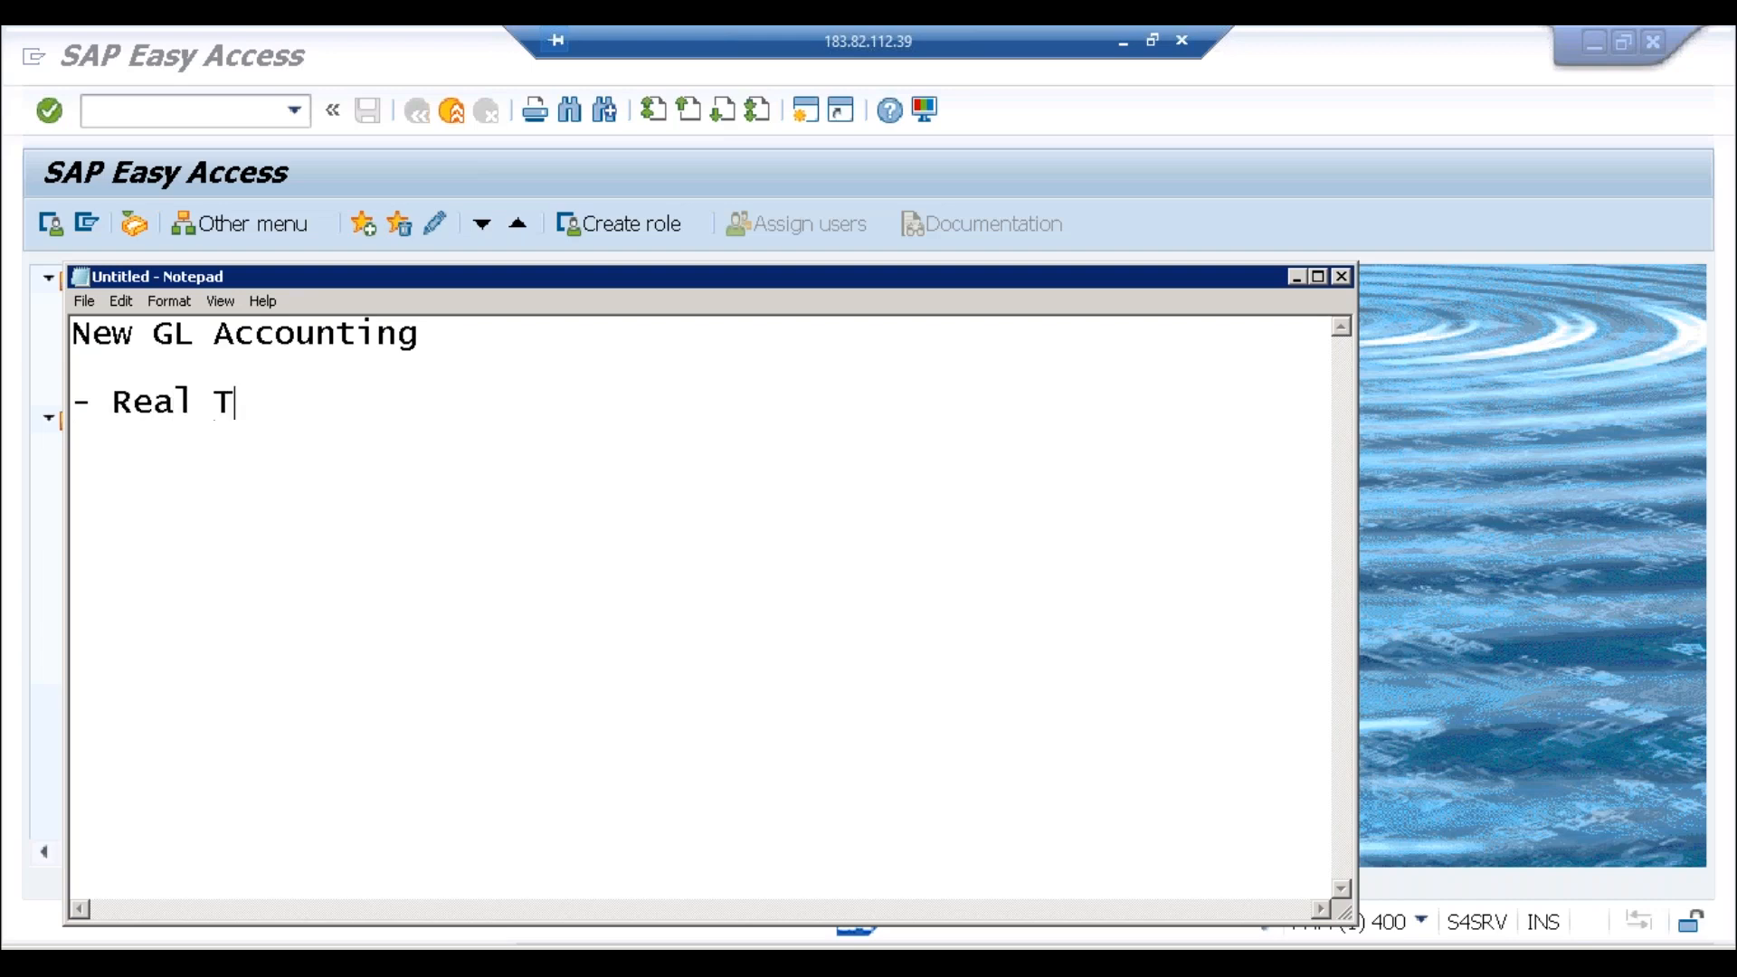
pyautogui.write(' Inte')
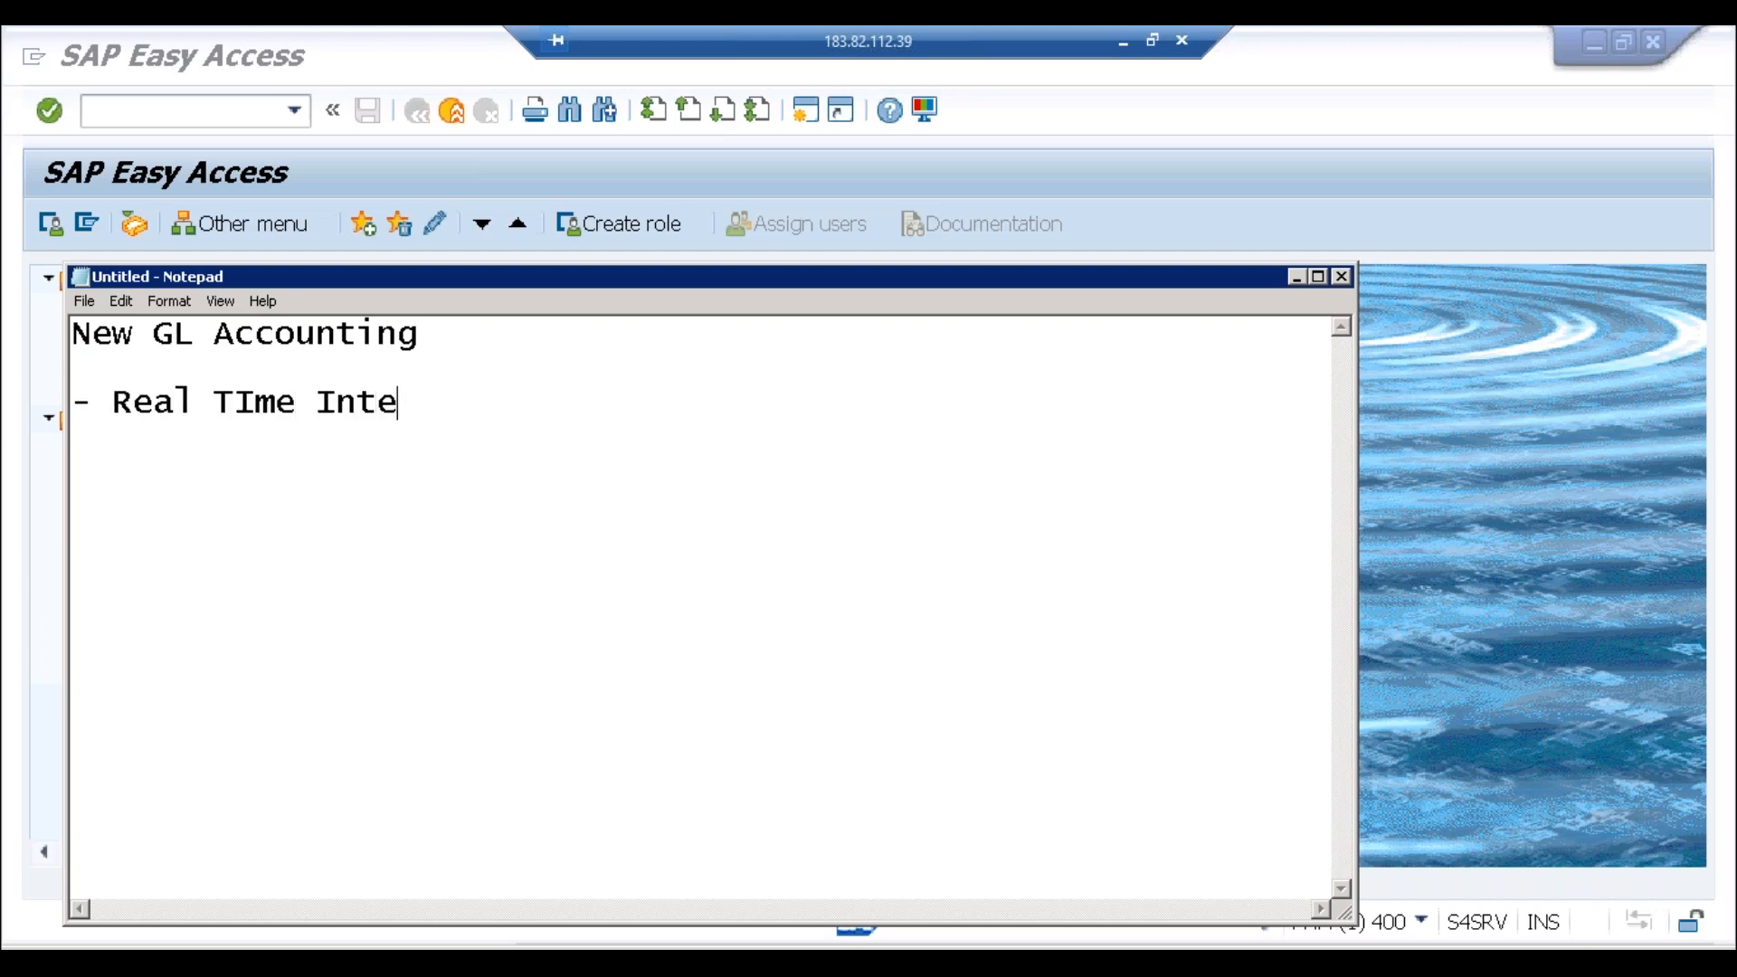
pyautogui.write('gration ')
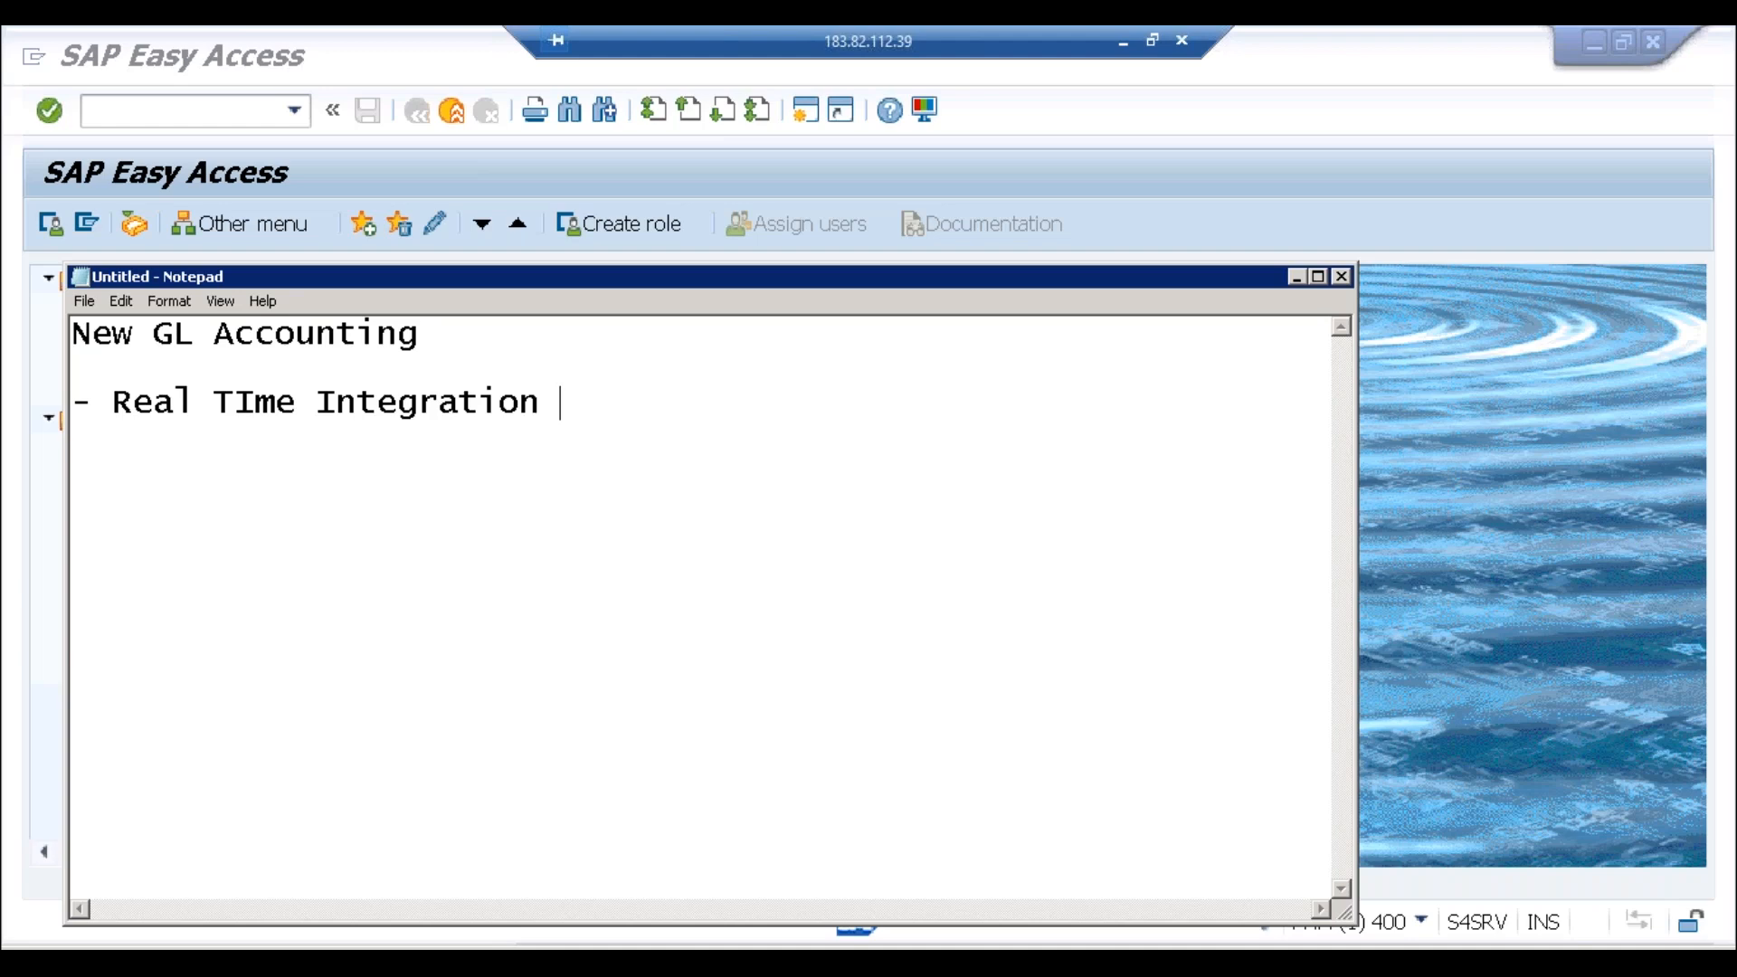
pyautogui.write('of Fi & CO')
pyautogui.press('Return')
pyautogui.write('-')
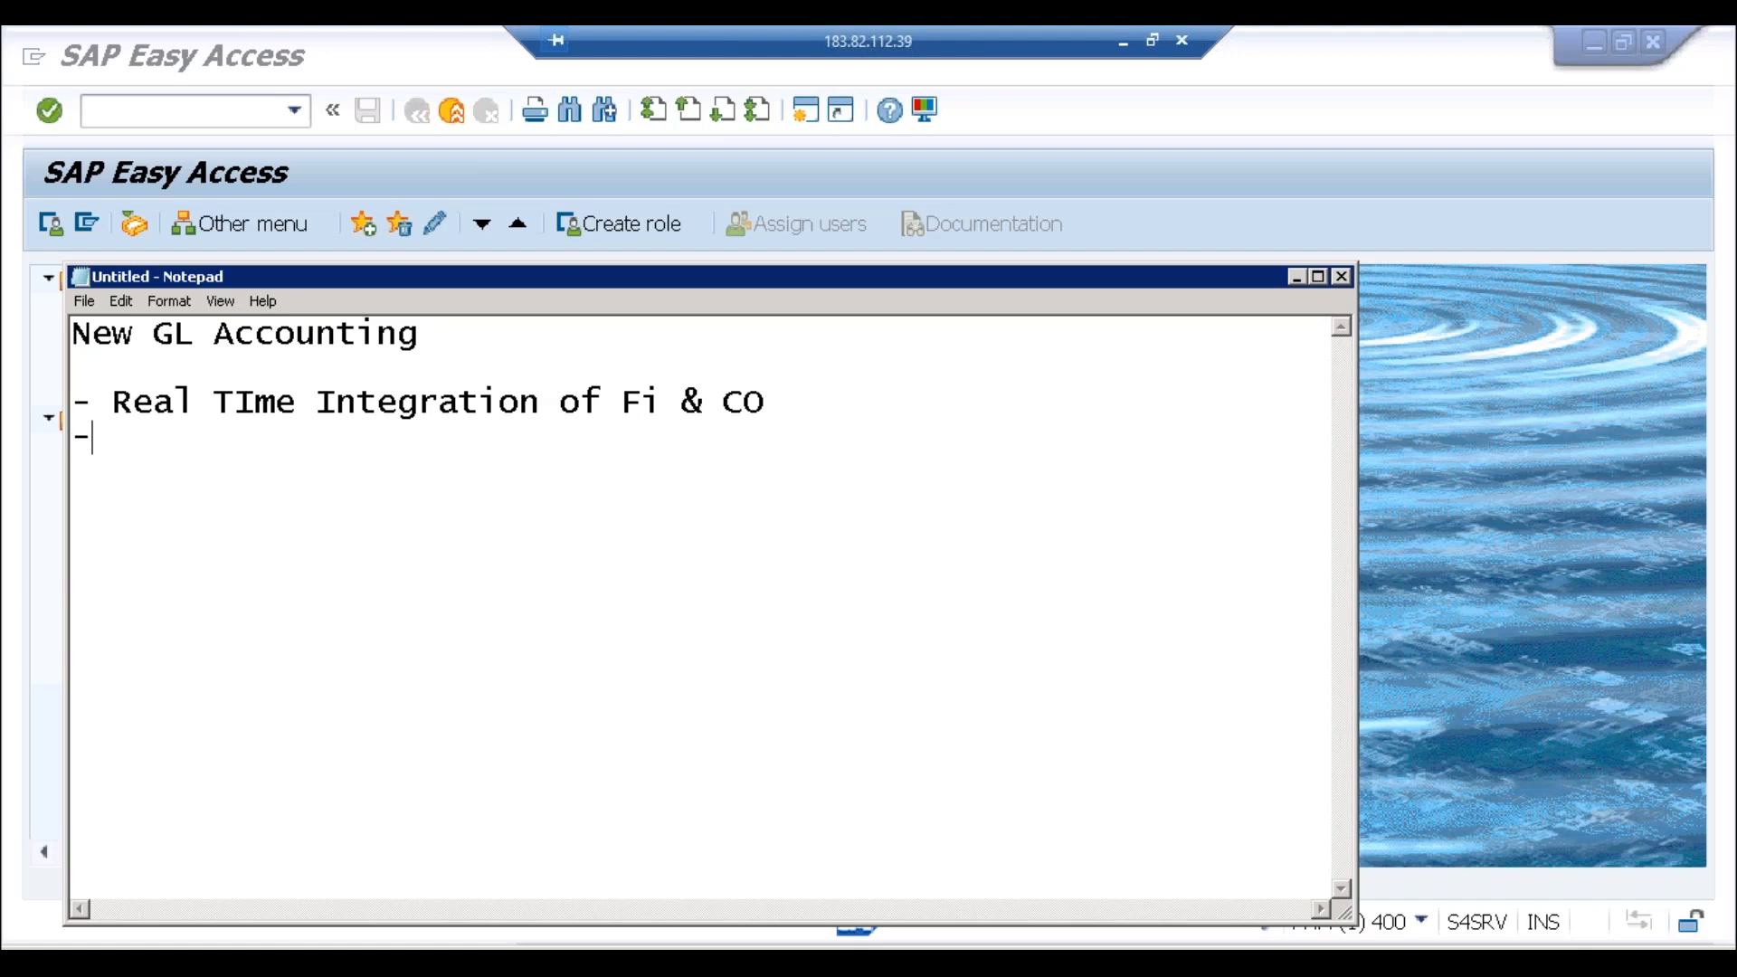
pyautogui.write(' Segmen')
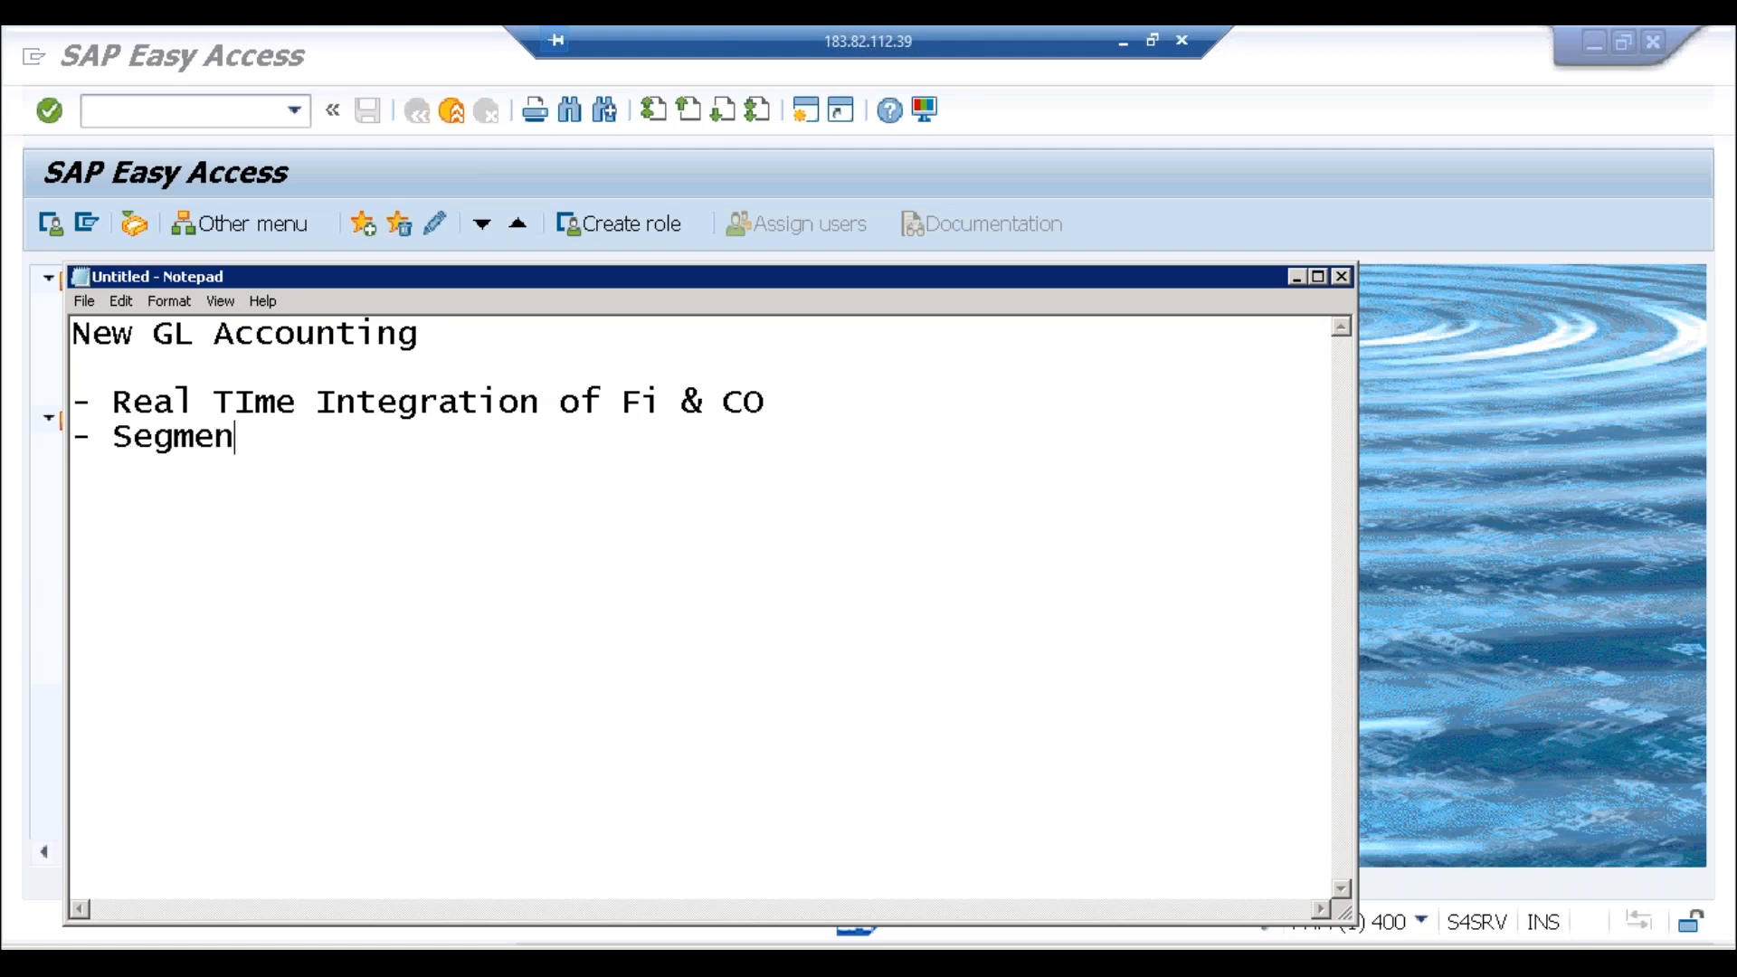
pyautogui.write('t Reporting')
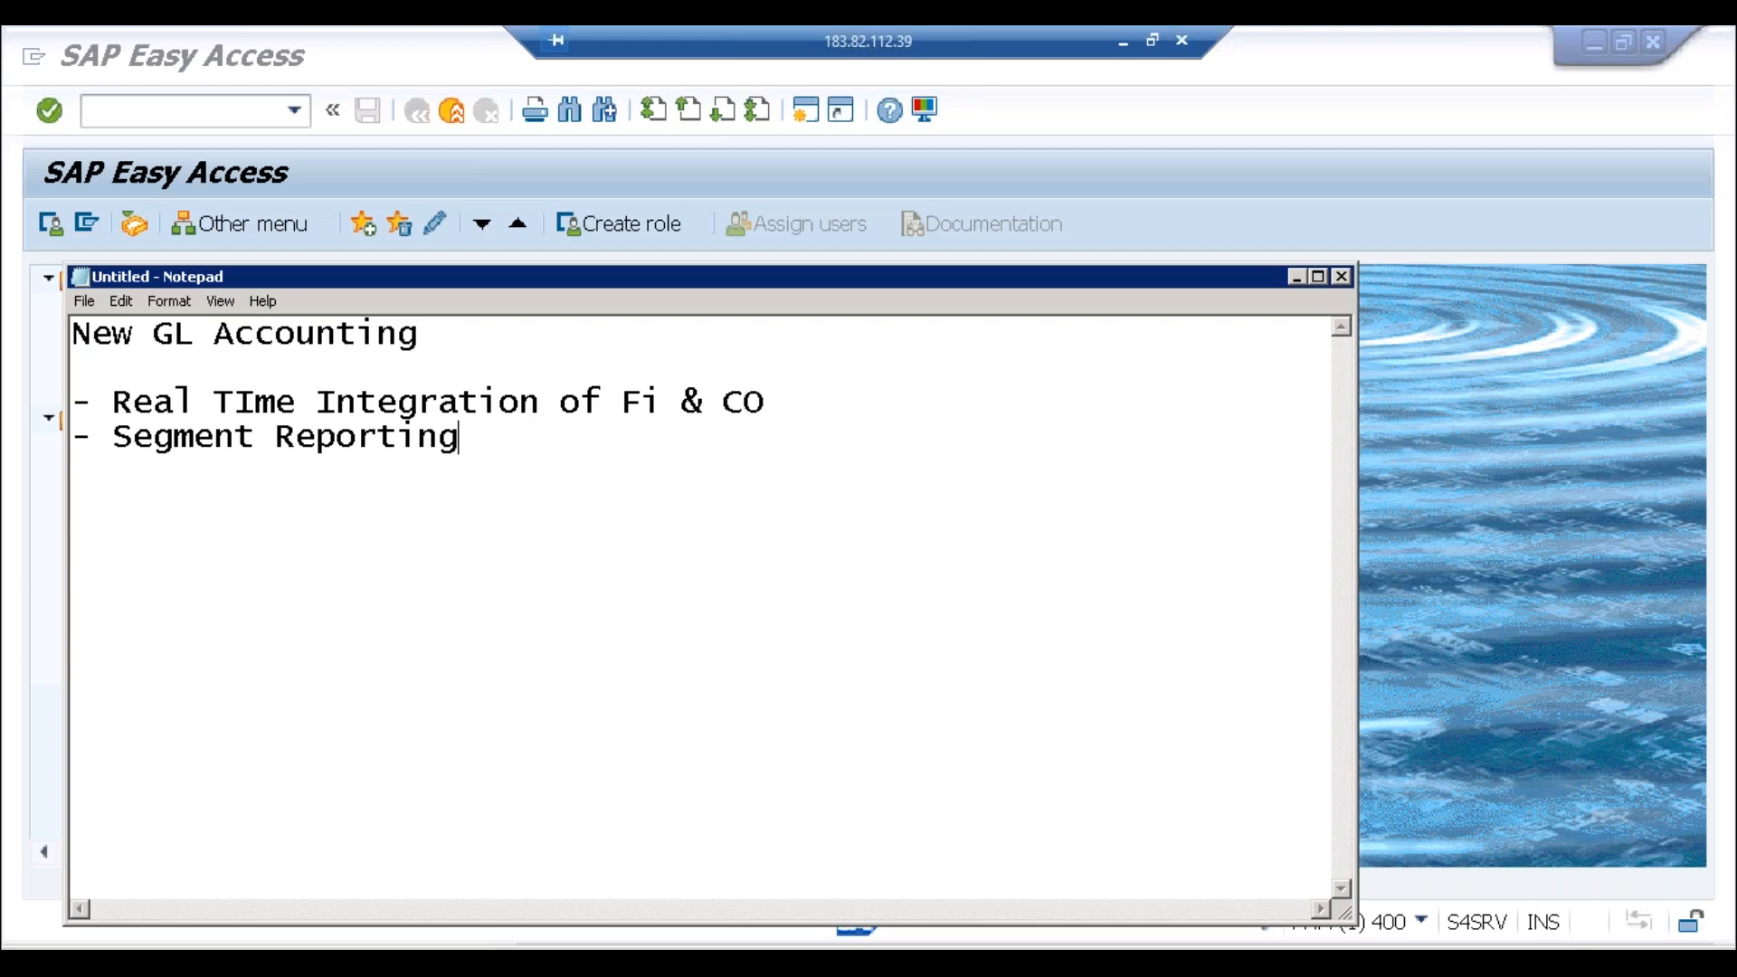
# Step: Add the bullet 'Ledger based Approach', fixing 'pproach', and begin another dash line
pyautogui.press('Return')
pyautogui.write('- Ledger ')
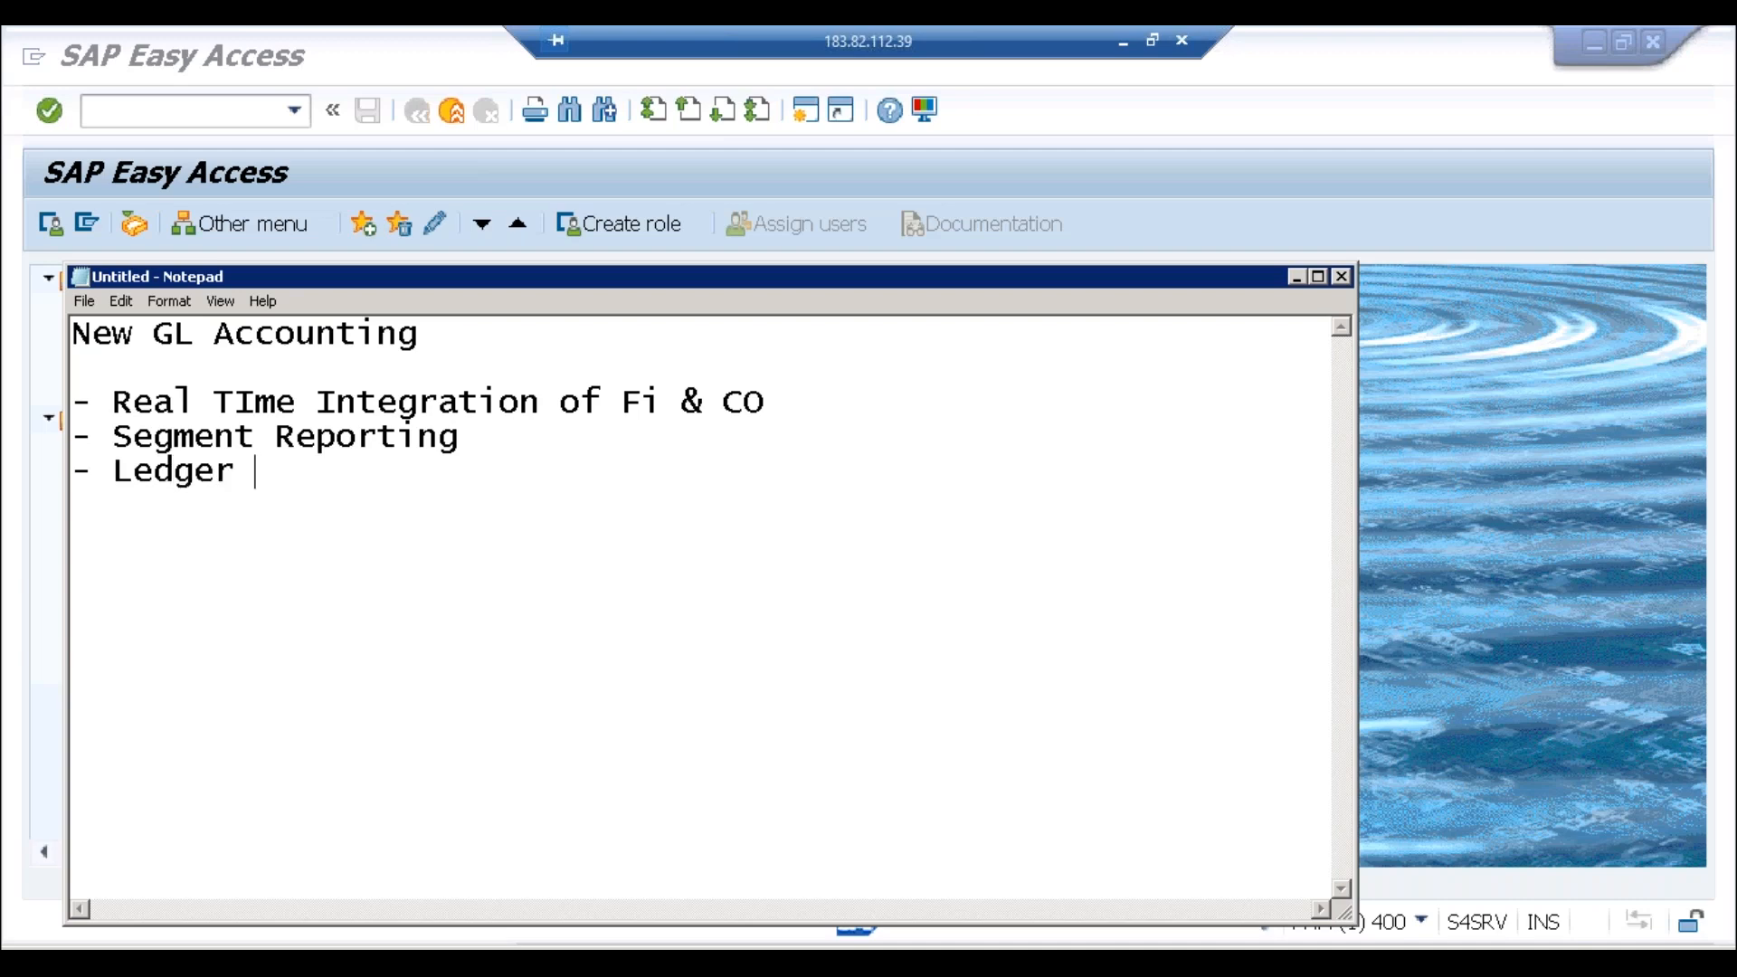
pyautogui.write('based ')
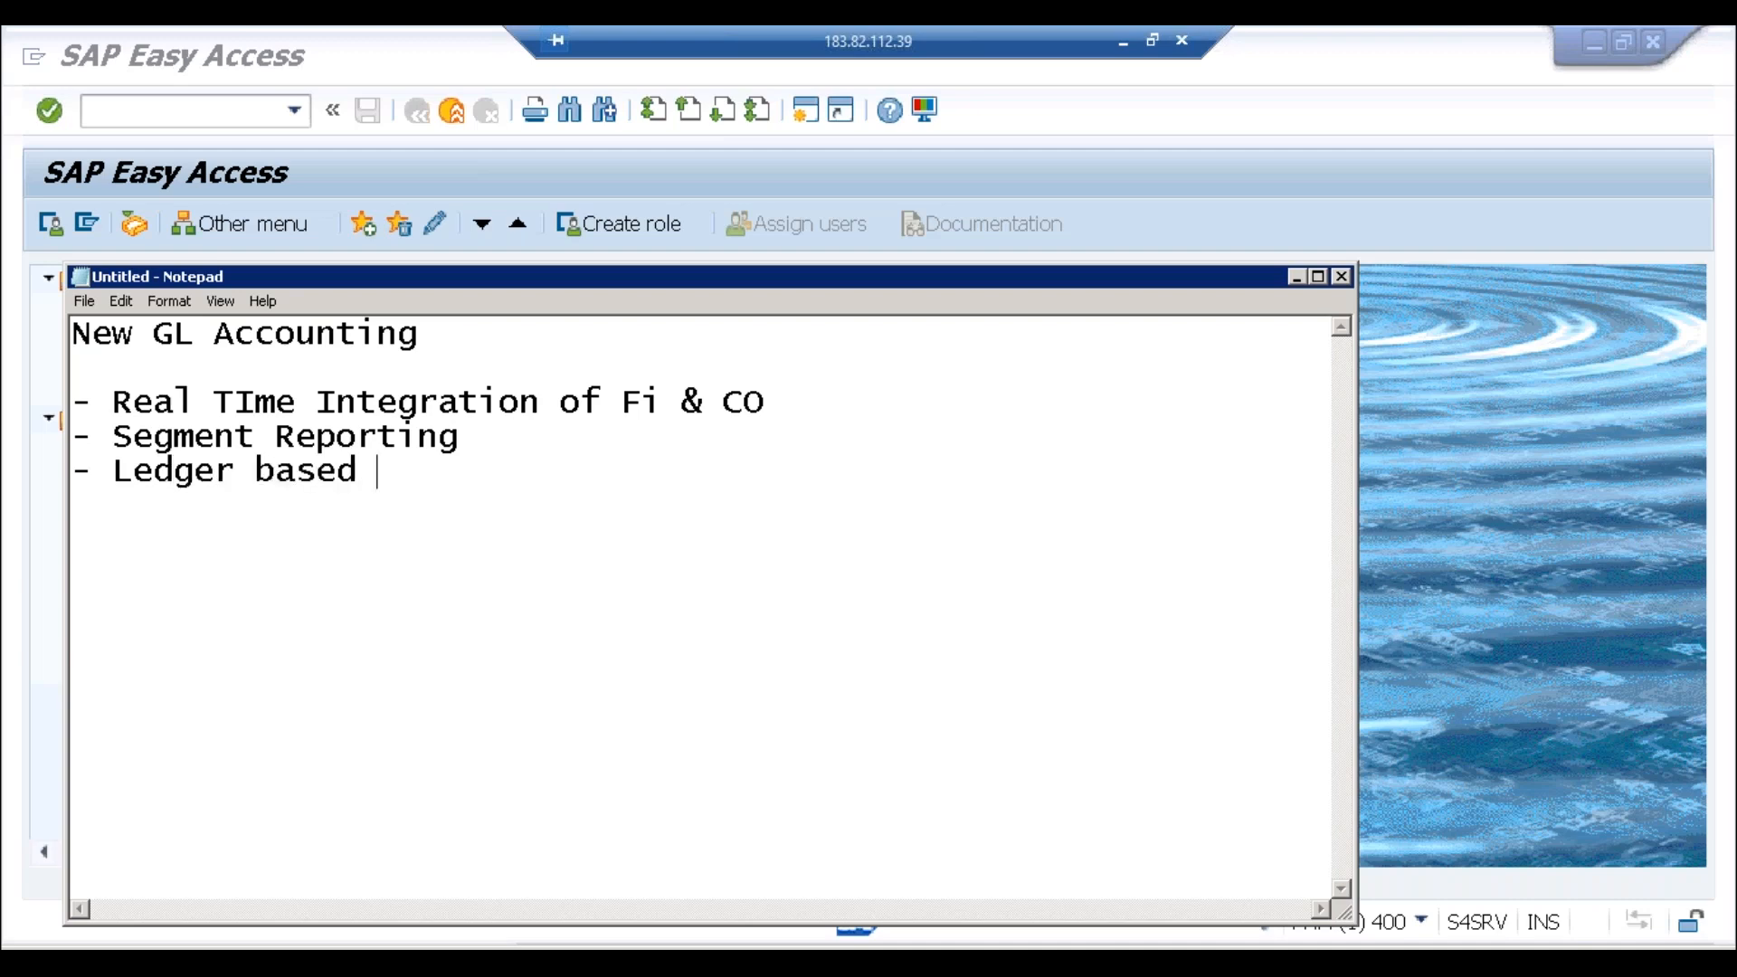
pyautogui.write('pproach')
pyautogui.press('Left')
pyautogui.press('Left')
pyautogui.press('Left')
pyautogui.press('Left')
pyautogui.press('Left')
pyautogui.press('Left')
pyautogui.press('Left')
pyautogui.press('Left')
pyautogui.press('Right')
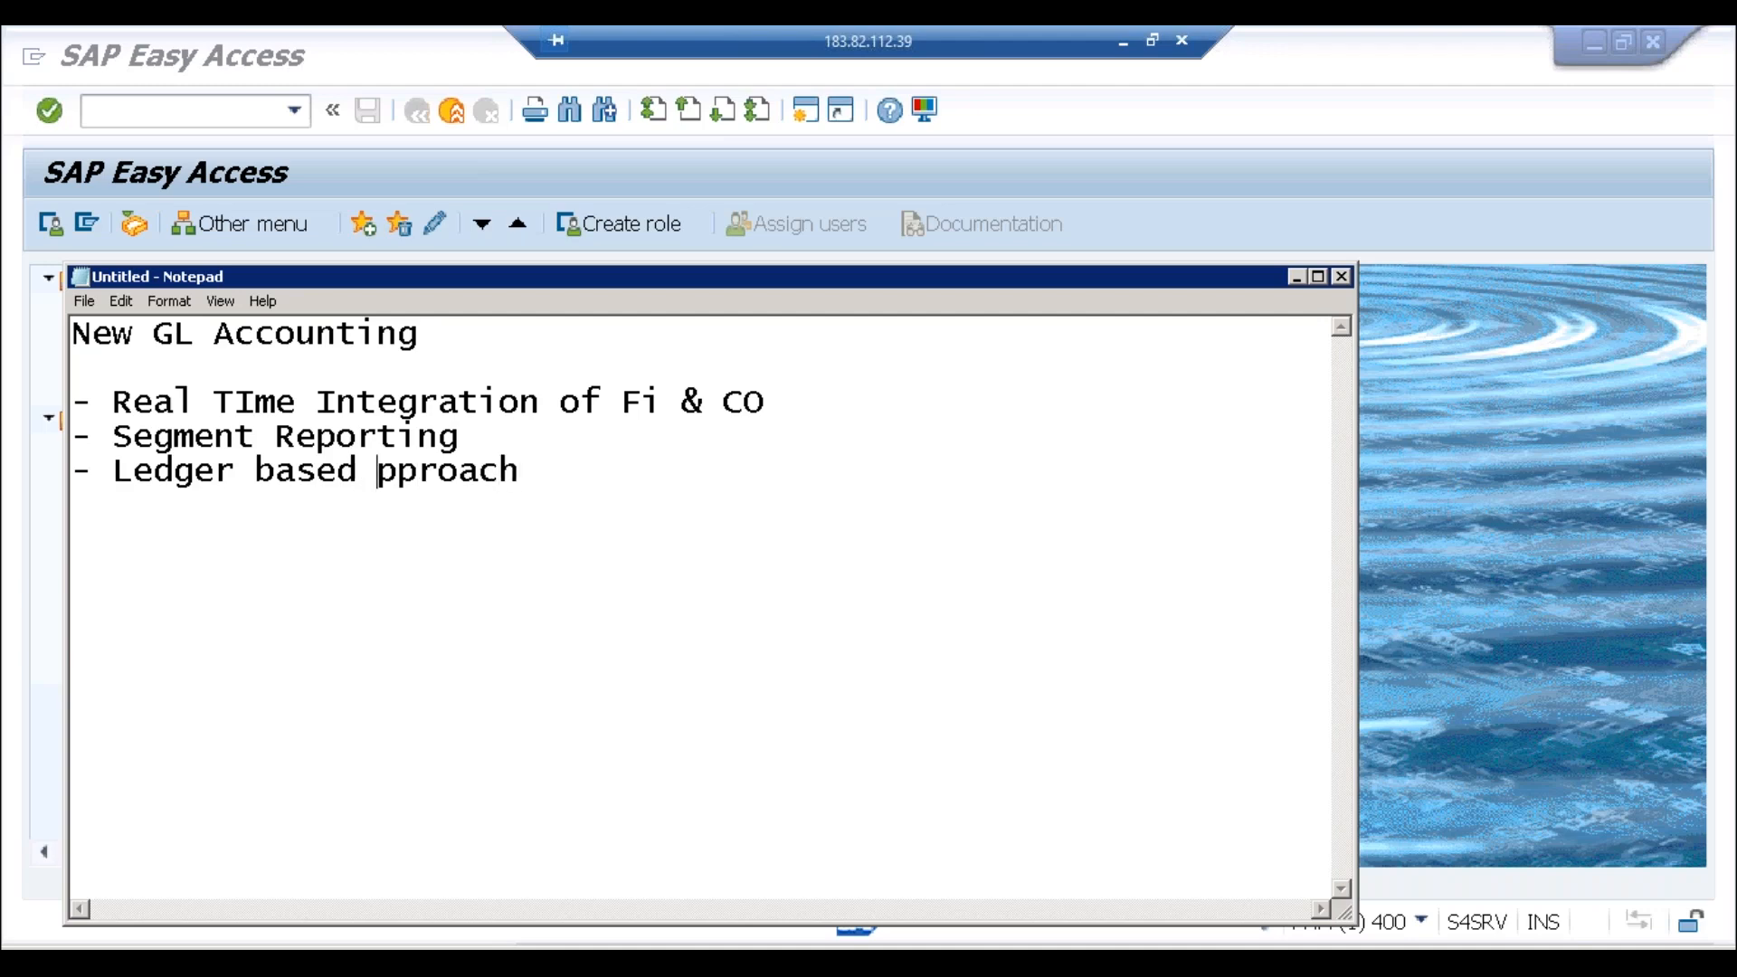
pyautogui.write('A')
pyautogui.press('Right')
pyautogui.press('Right')
pyautogui.press('Right')
pyautogui.press('Right')
pyautogui.press('Right')
pyautogui.press('Right')
pyautogui.press('Right')
pyautogui.press('Return')
pyautogui.write('-')
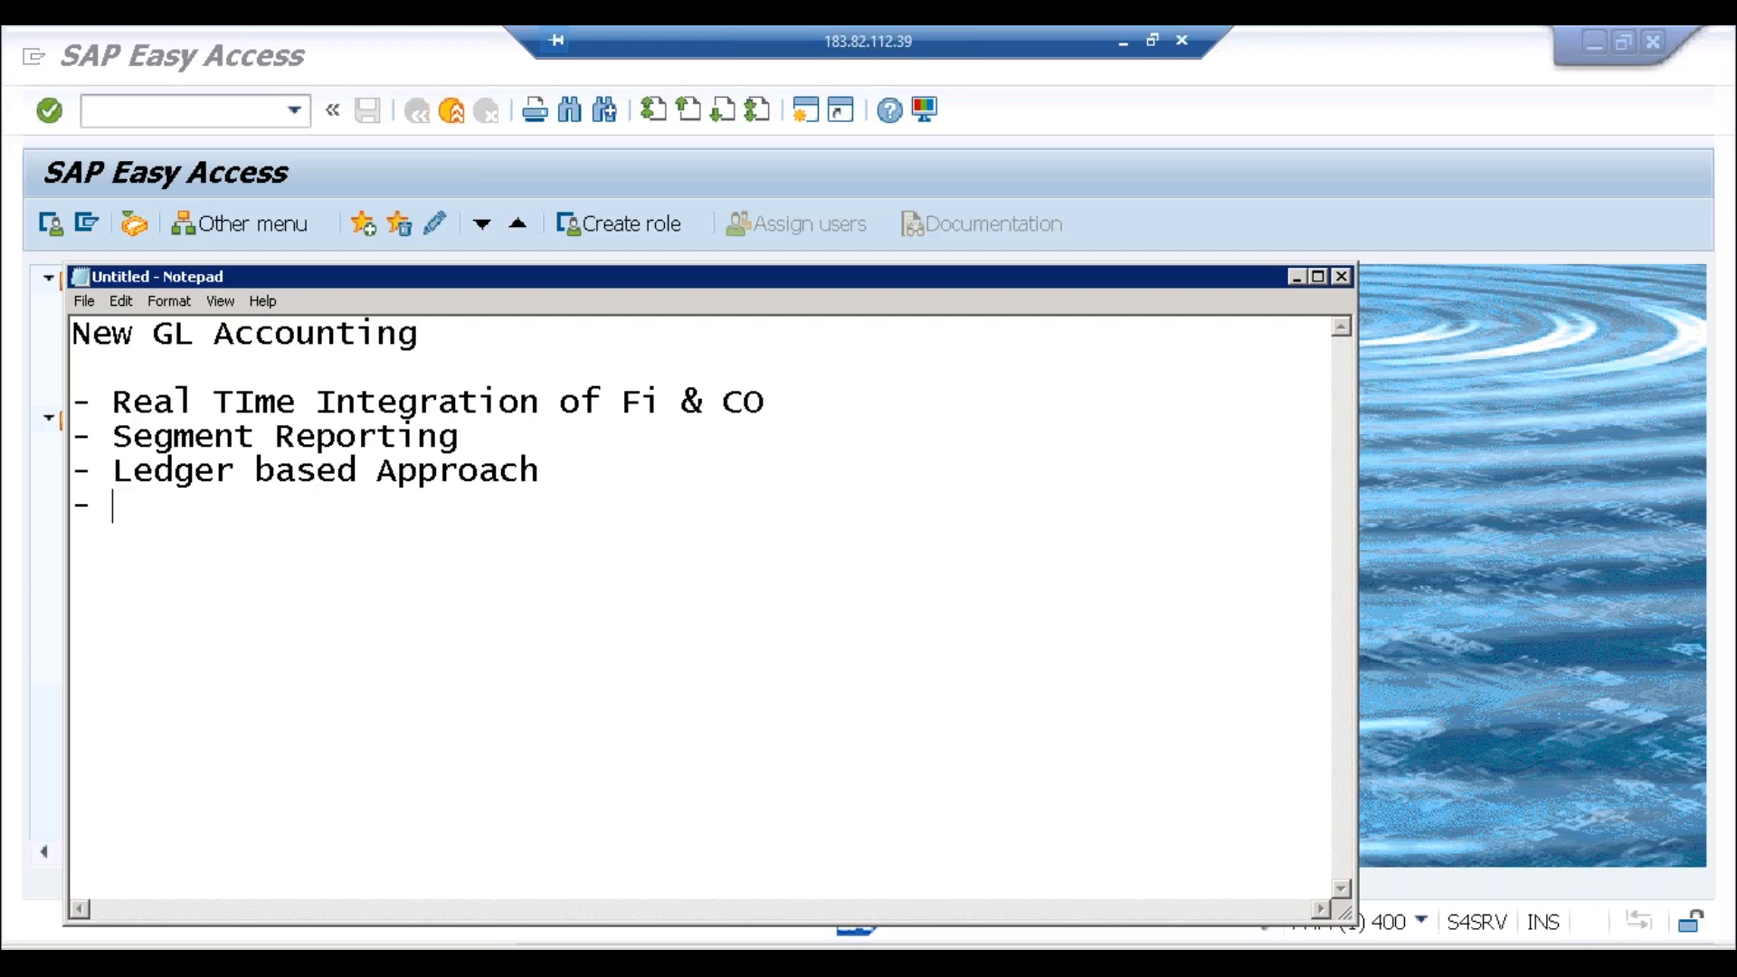
# Step: Add the indented sub-point '- 0L is the default ledger provided by SAP' under Ledger based Approach
pyautogui.click(570, 481)
pyautogui.press('Return')
pyautogui.press('Tab')
pyautogui.write('- 0L is the ')
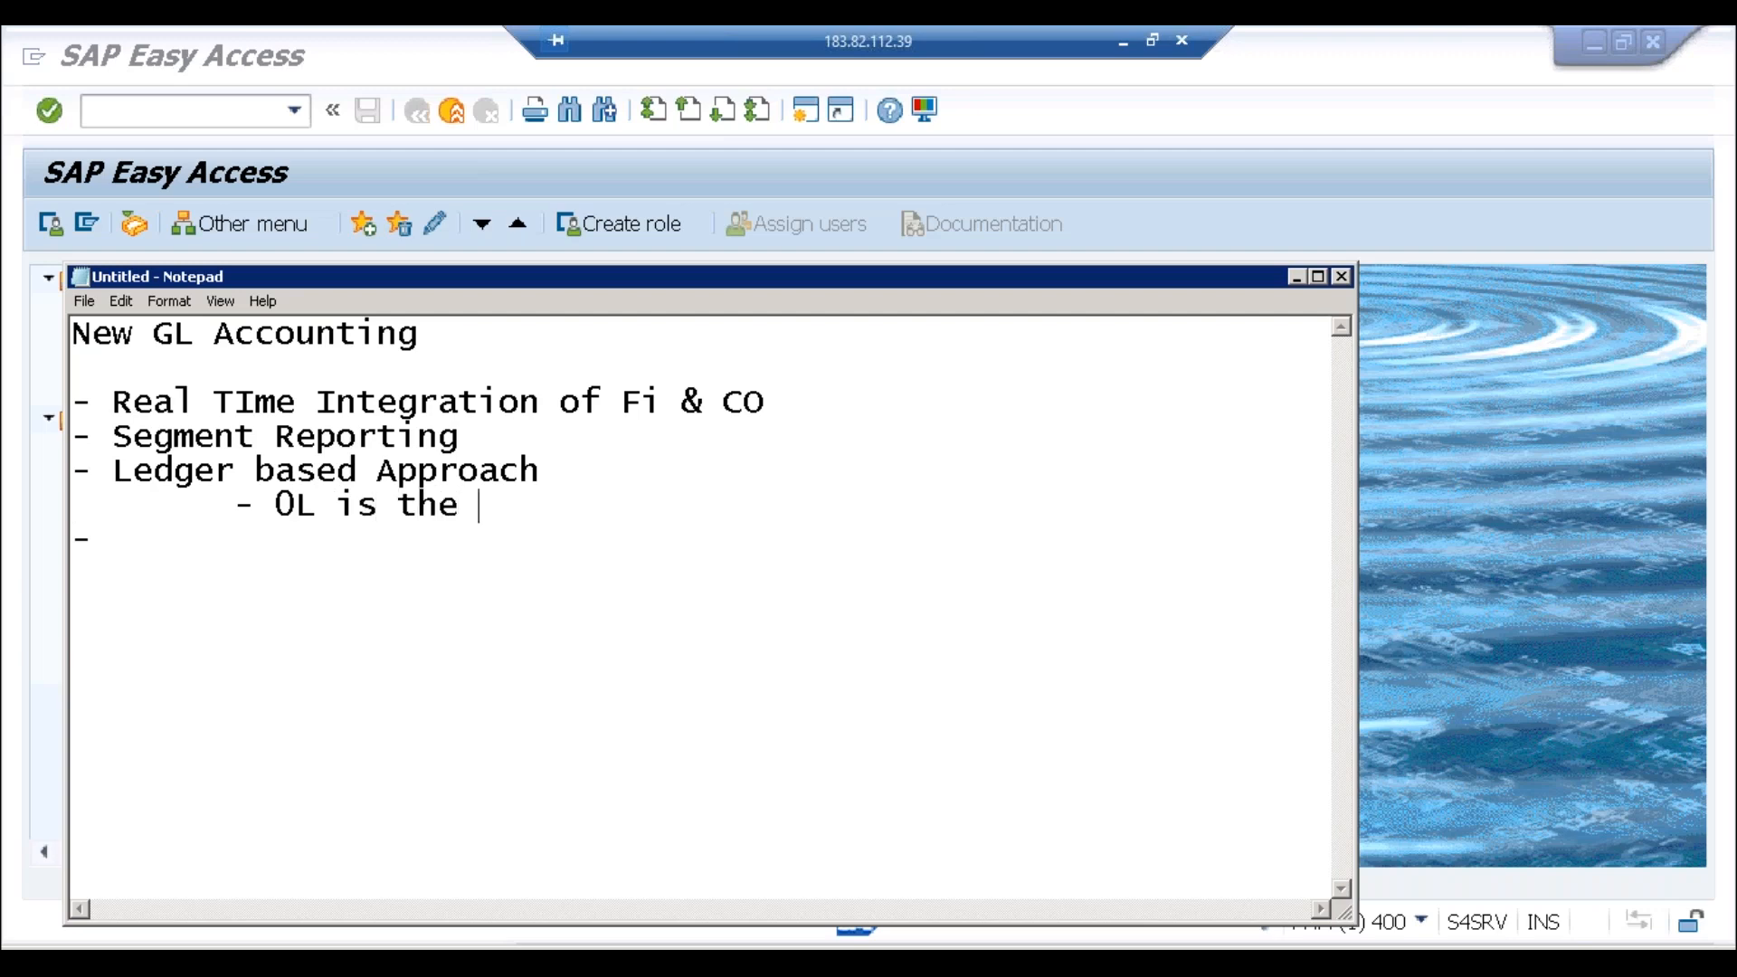
pyautogui.write('default ')
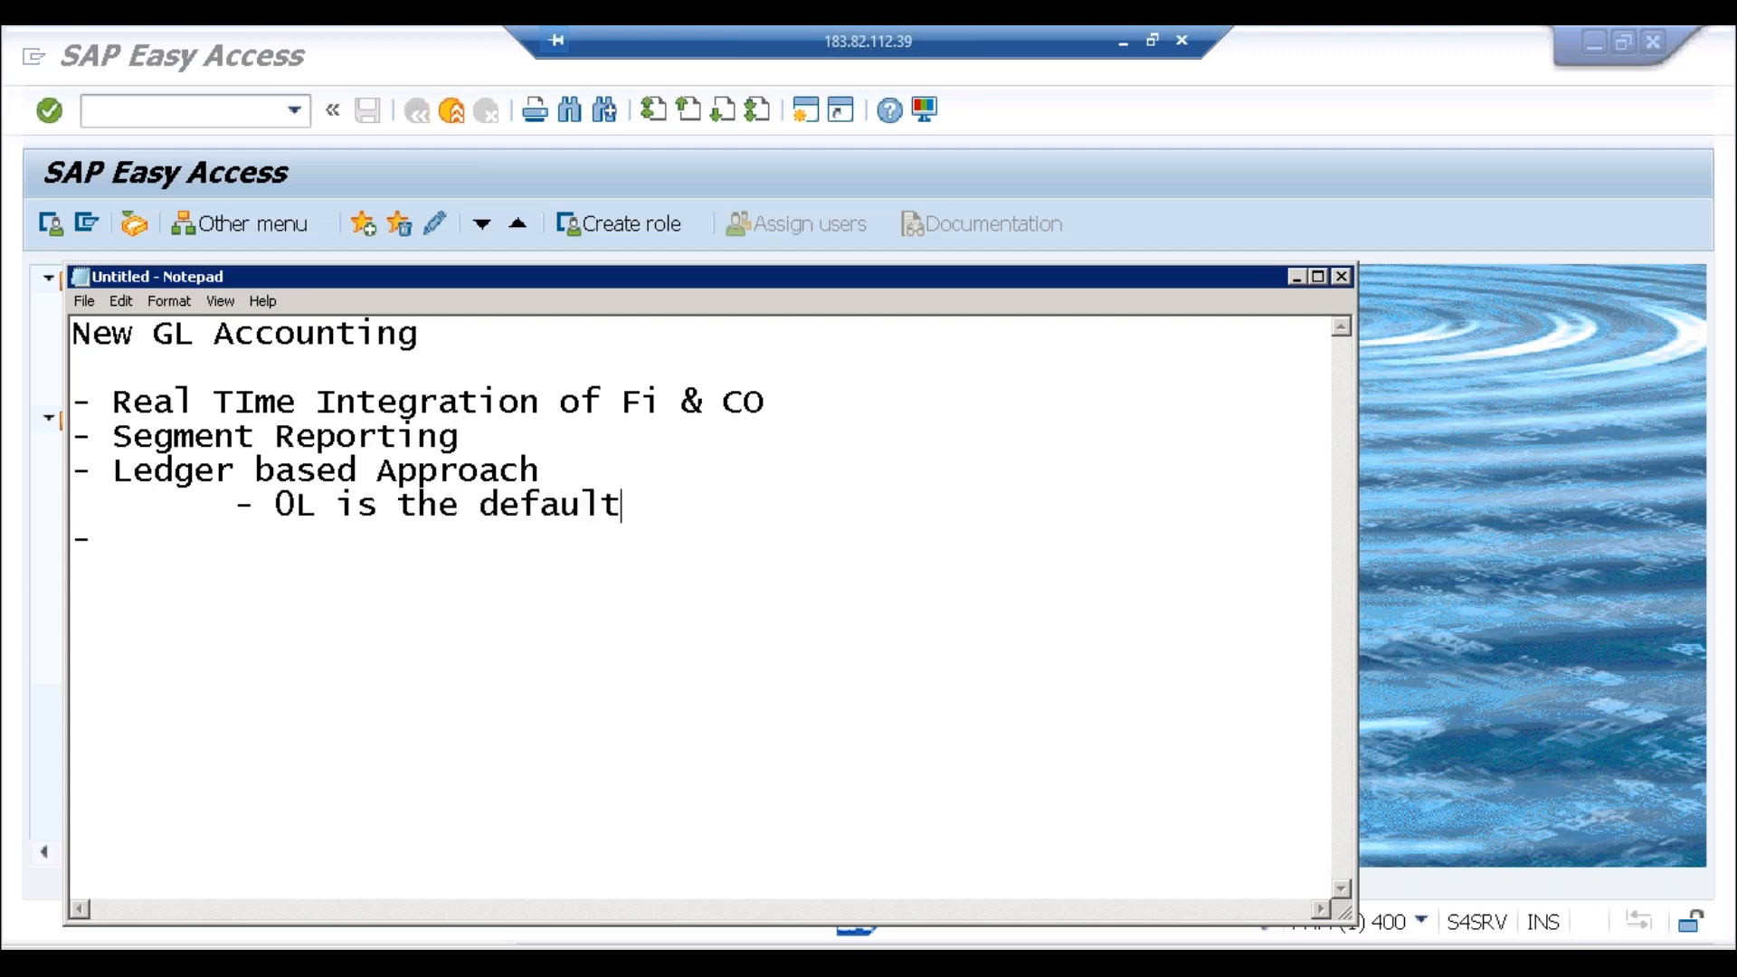
pyautogui.write('ledge')
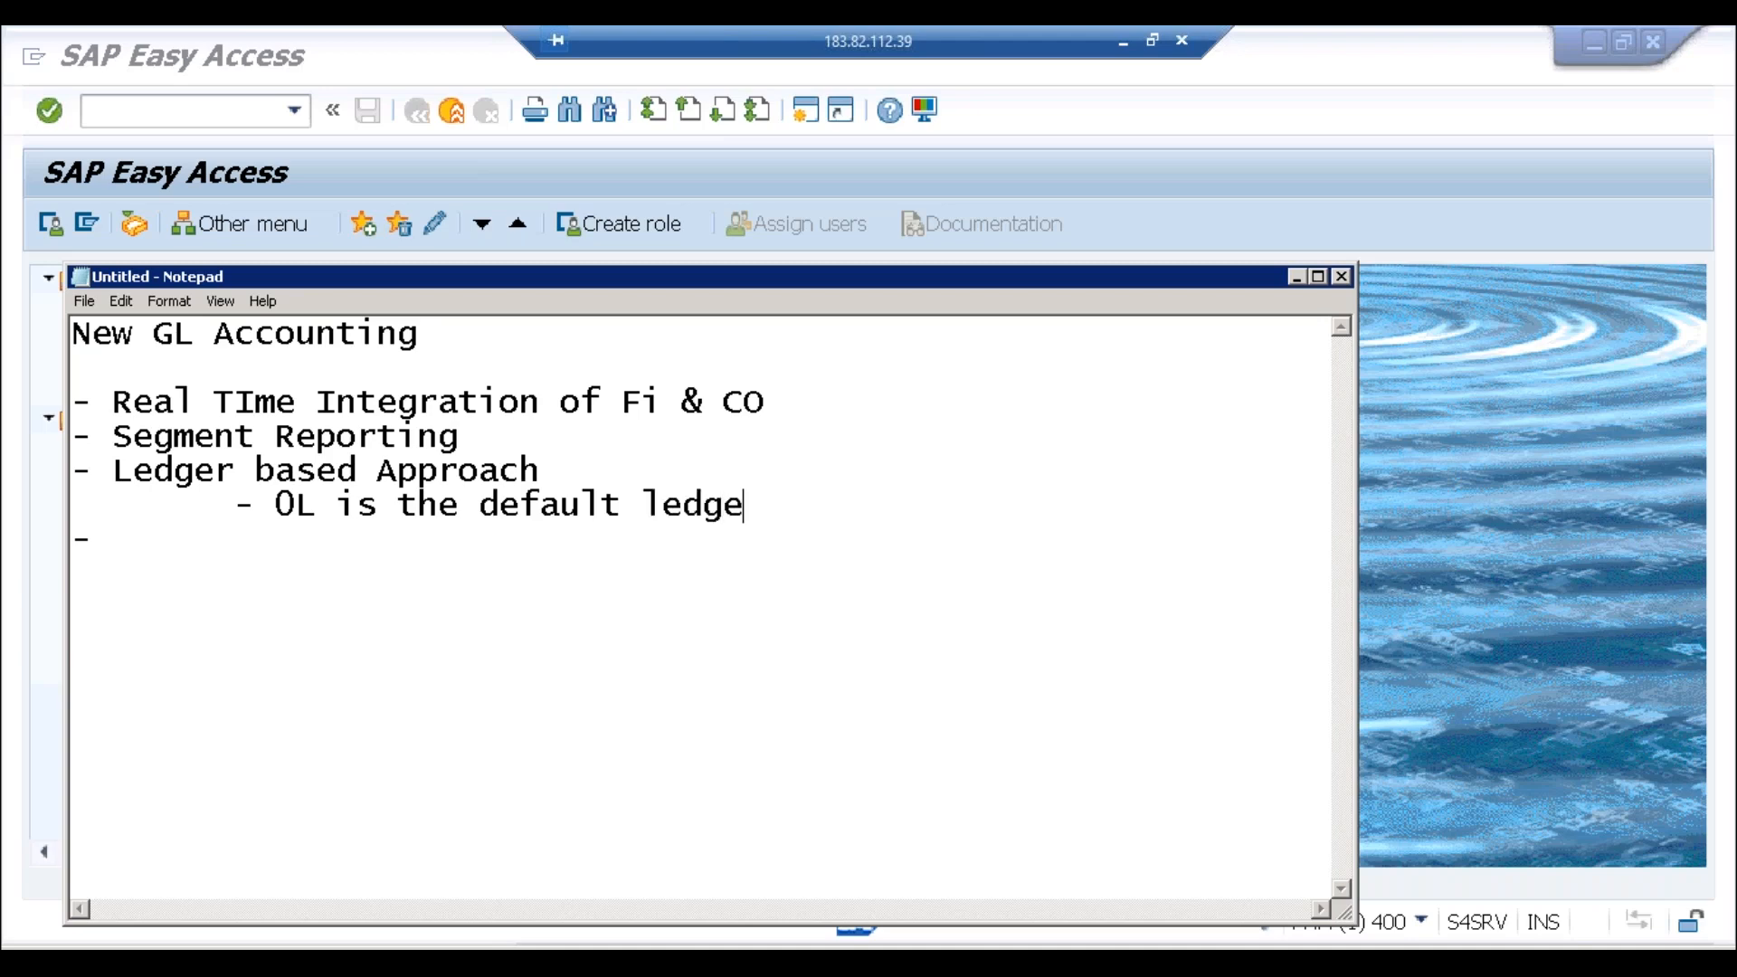
pyautogui.write('r provided')
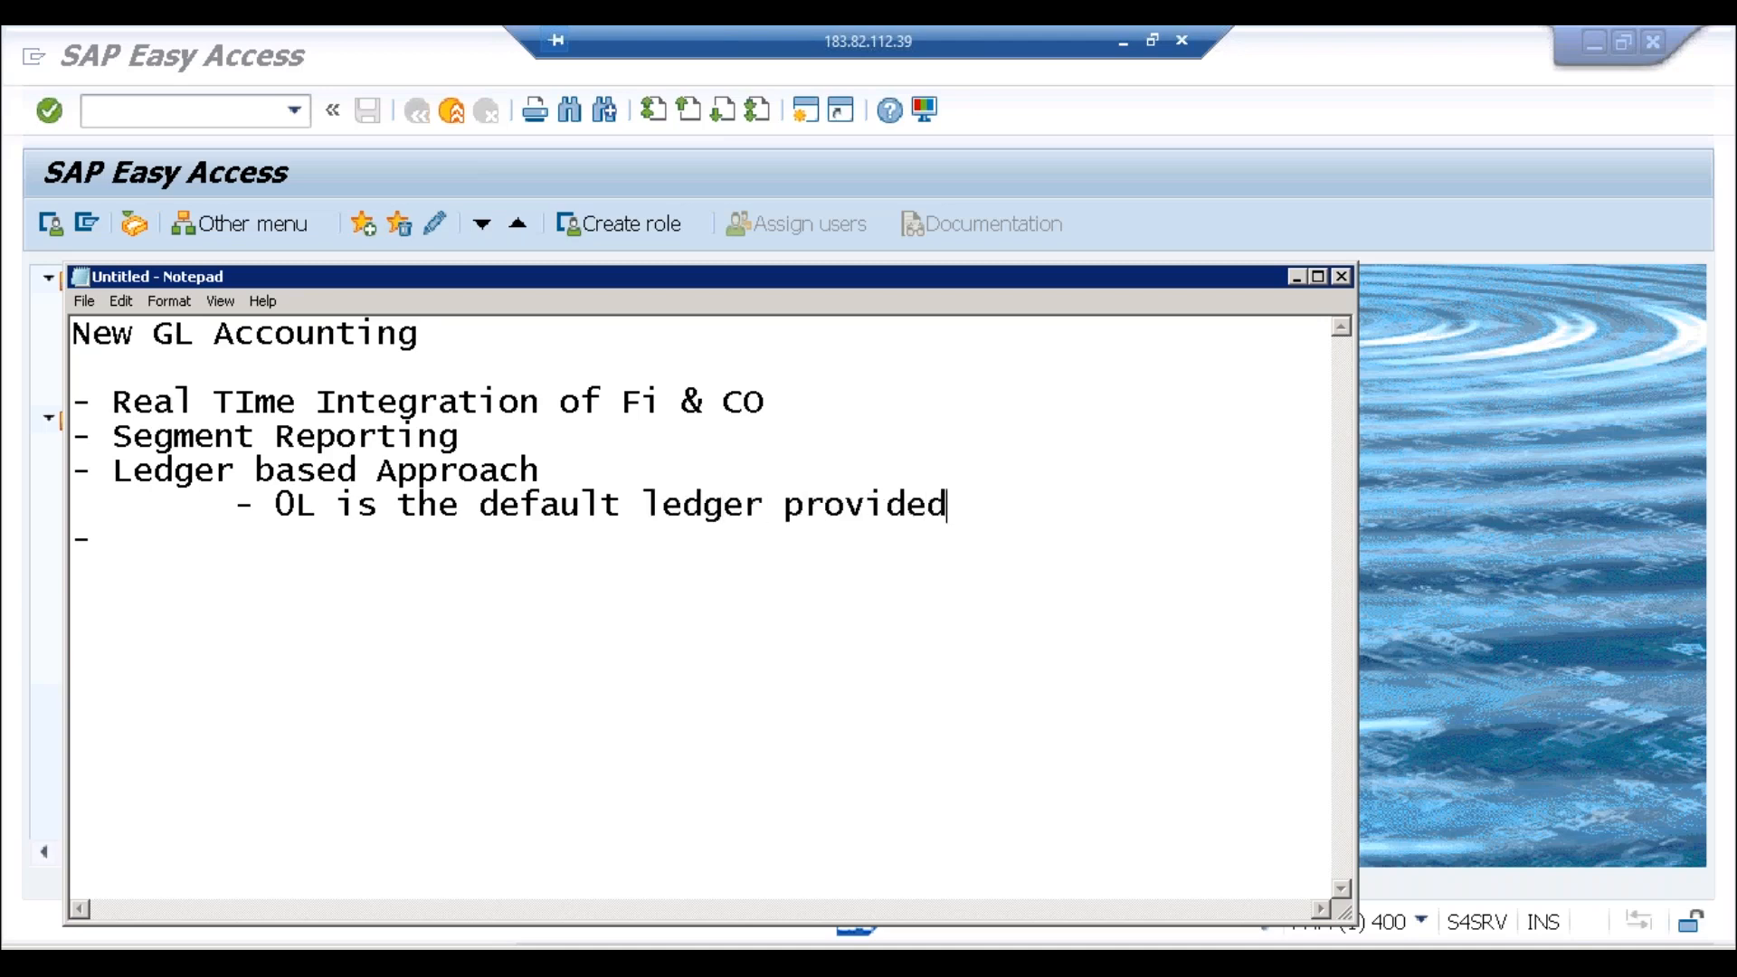
pyautogui.write(' by SAP')
# Step: Add the indented sub-point '- There can be only 1 leading ledger', correcting typos
pyautogui.press('Return')
pyautogui.press('Tab')
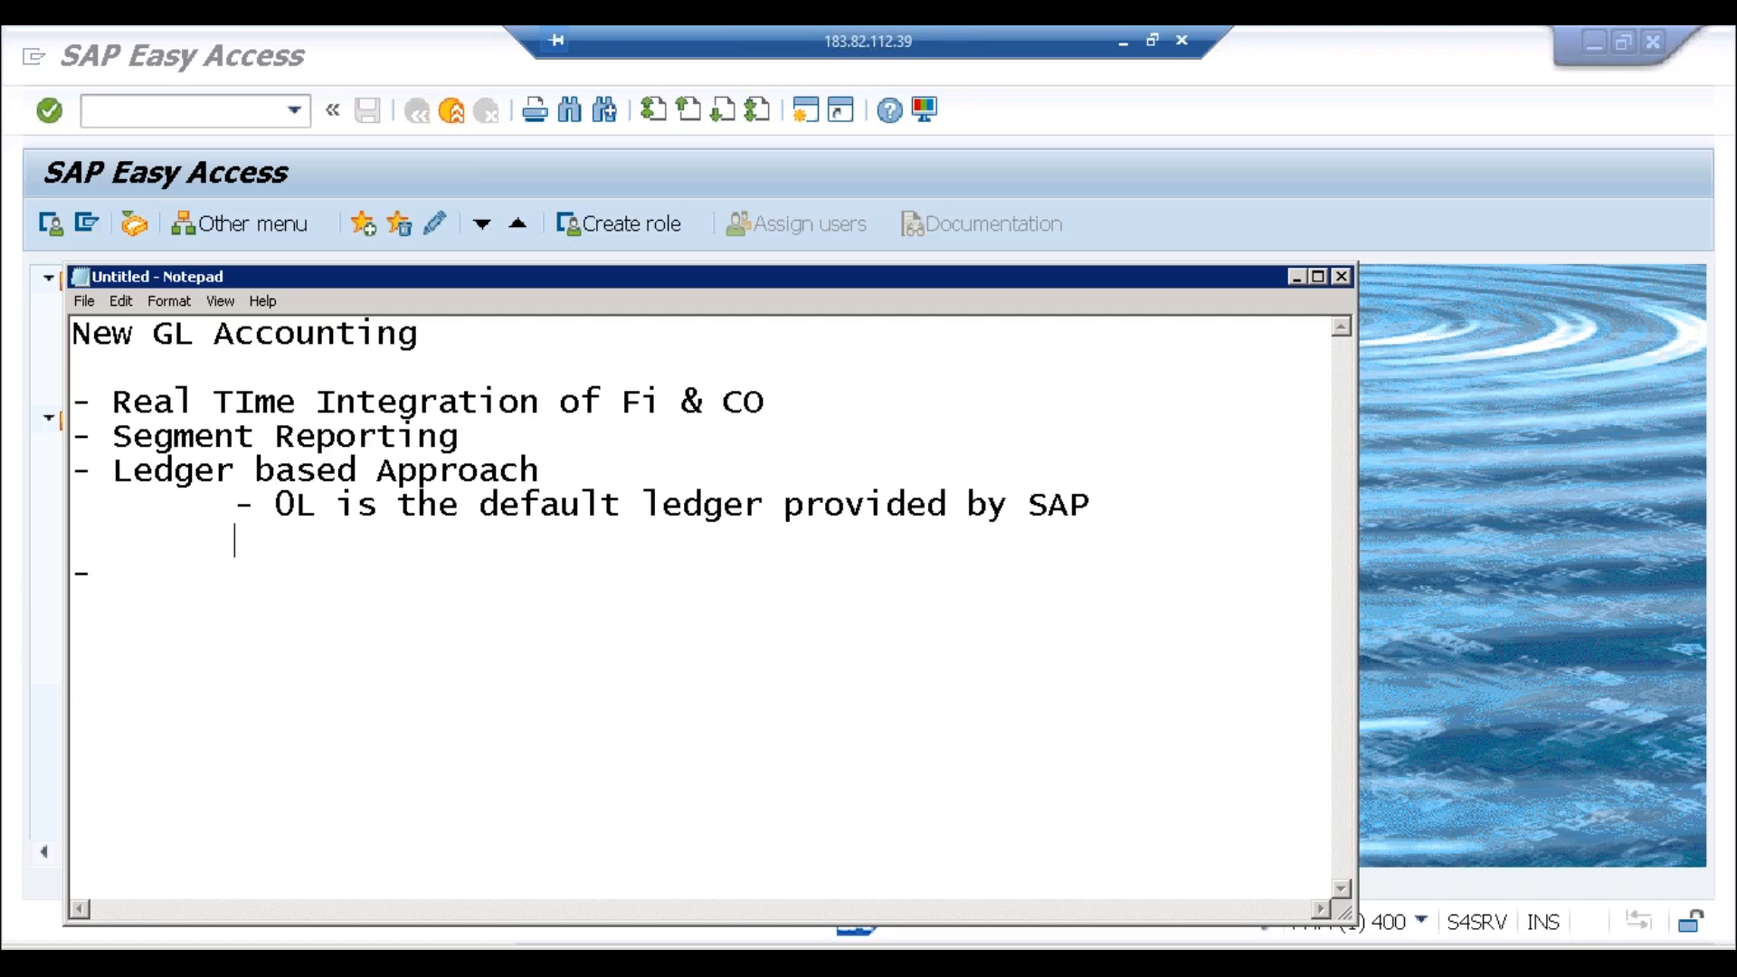
pyautogui.write('- Tere')
pyautogui.press('BackSpace')
pyautogui.press('BackSpace')
pyautogui.press('BackSpace')
pyautogui.press('BackSpace')
pyautogui.write('here can be only 1 leai')
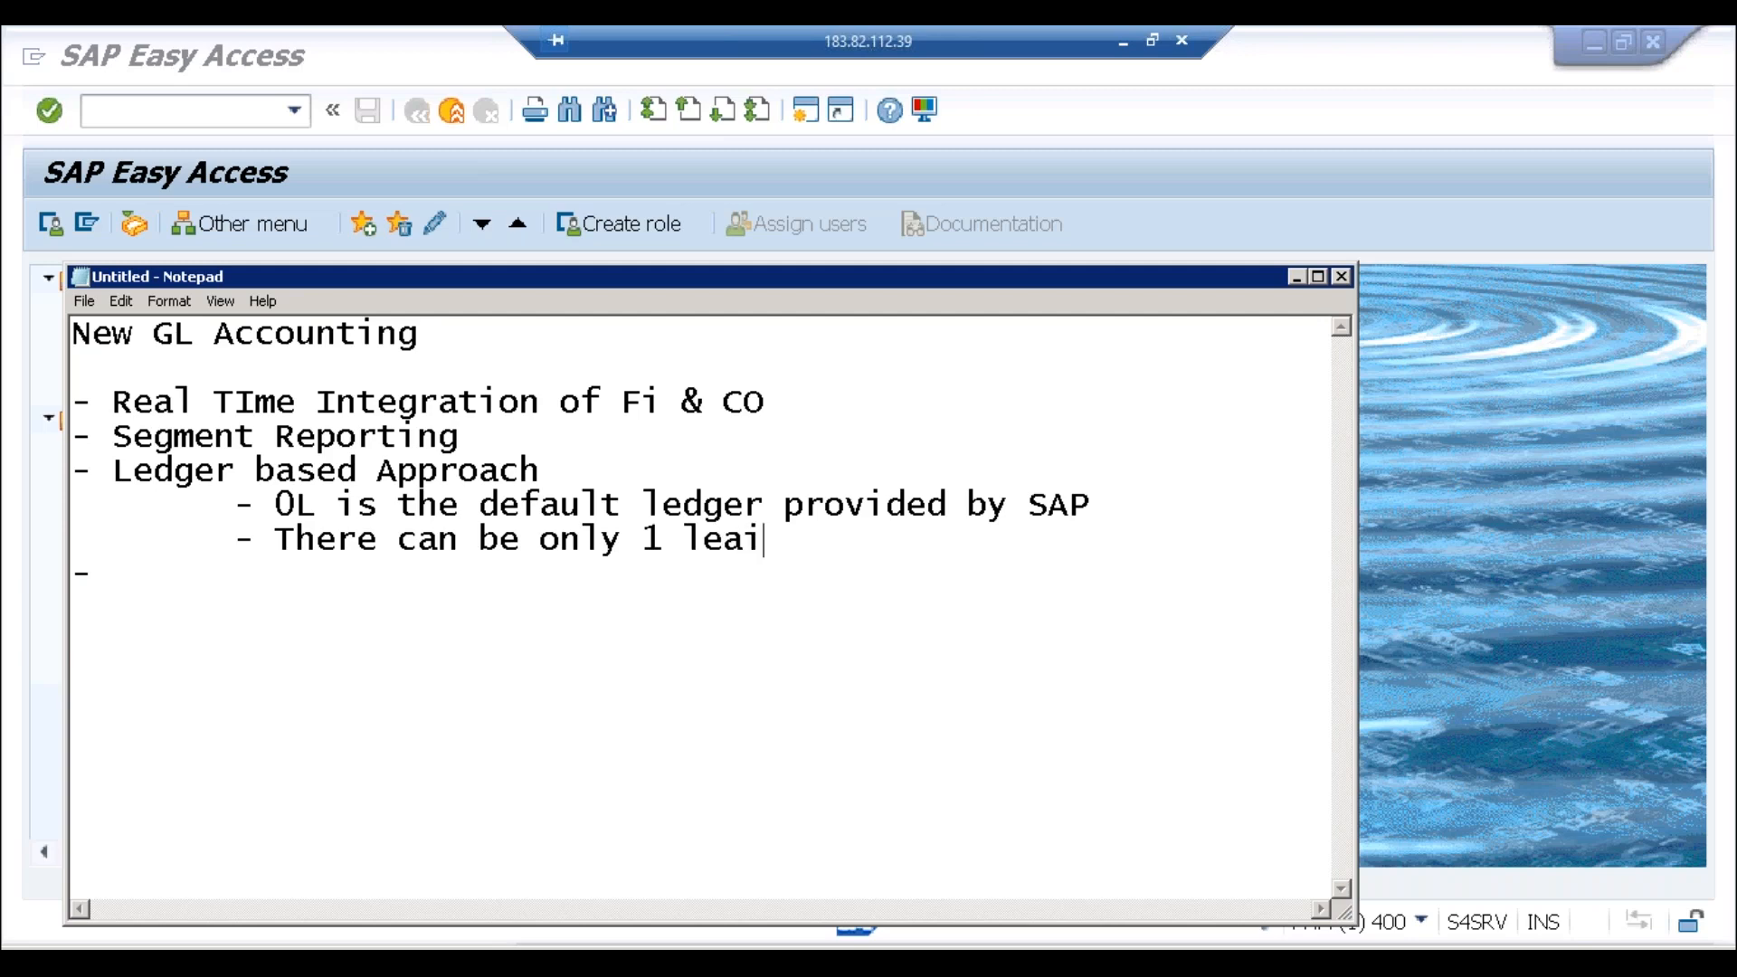
pyautogui.press('BackSpace')
pyautogui.write('ding ledger')
# Step: Add the indented sub-point '- Ledger Types -', correcting 'Leder' to 'Ledger'
pyautogui.press('Return')
pyautogui.press('Tab')
pyautogui.write('- ')
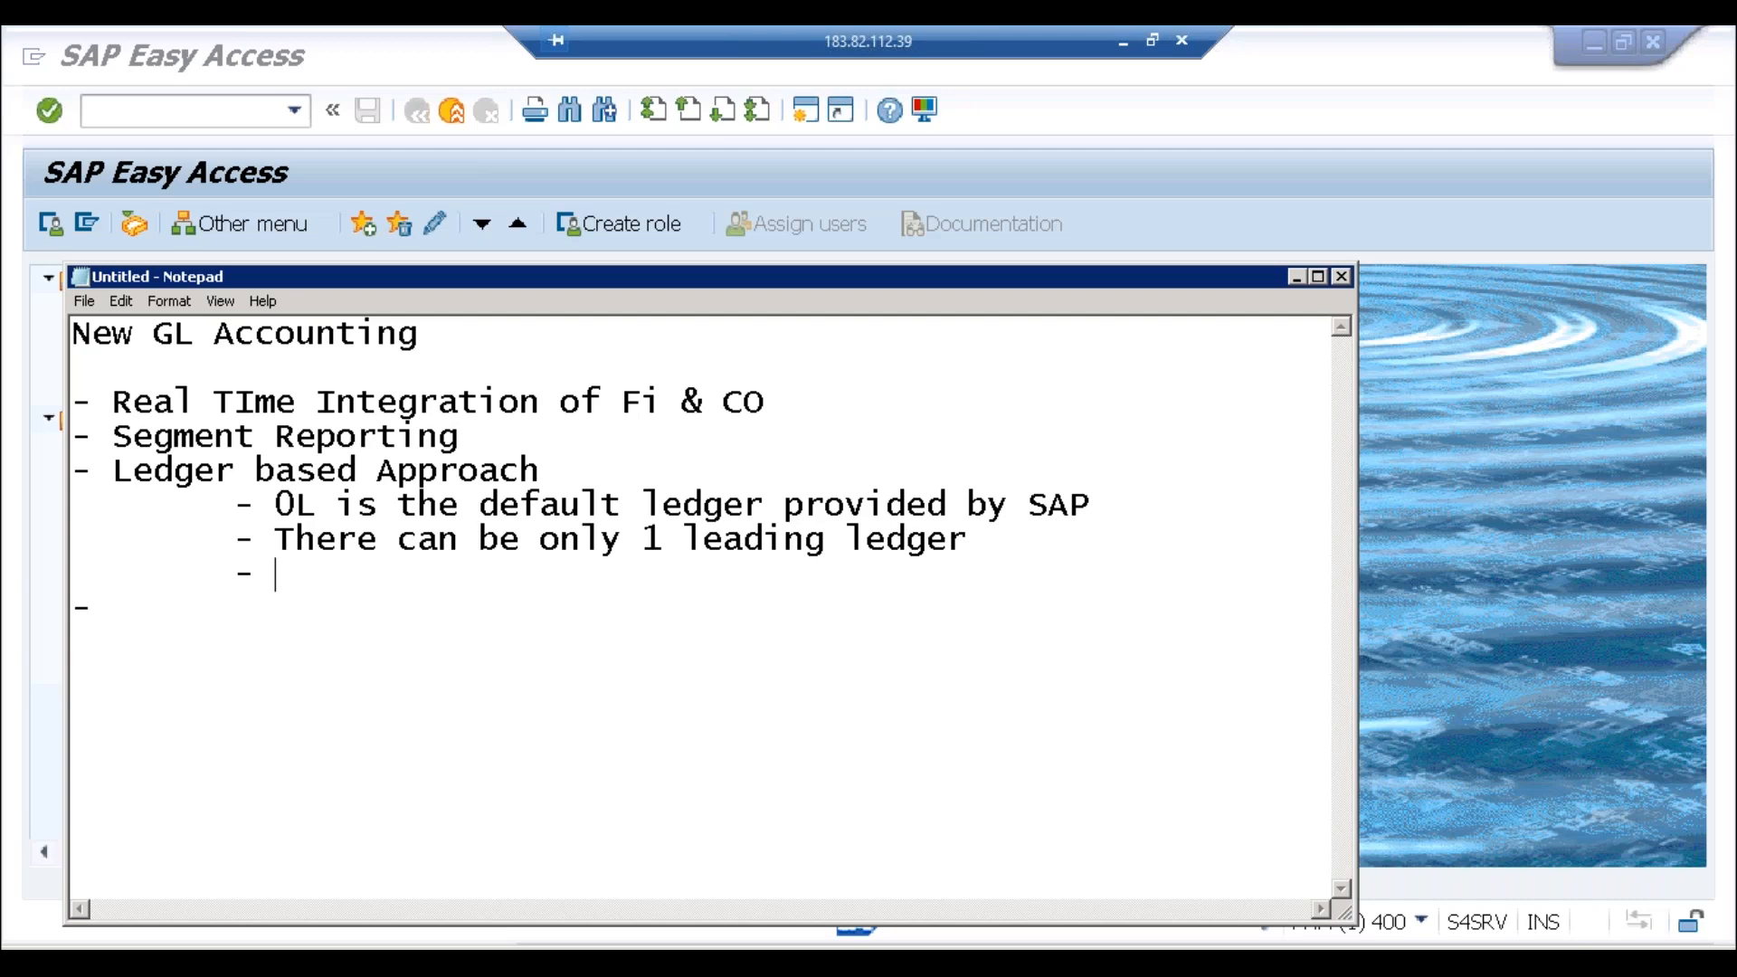
pyautogui.write('Types -')
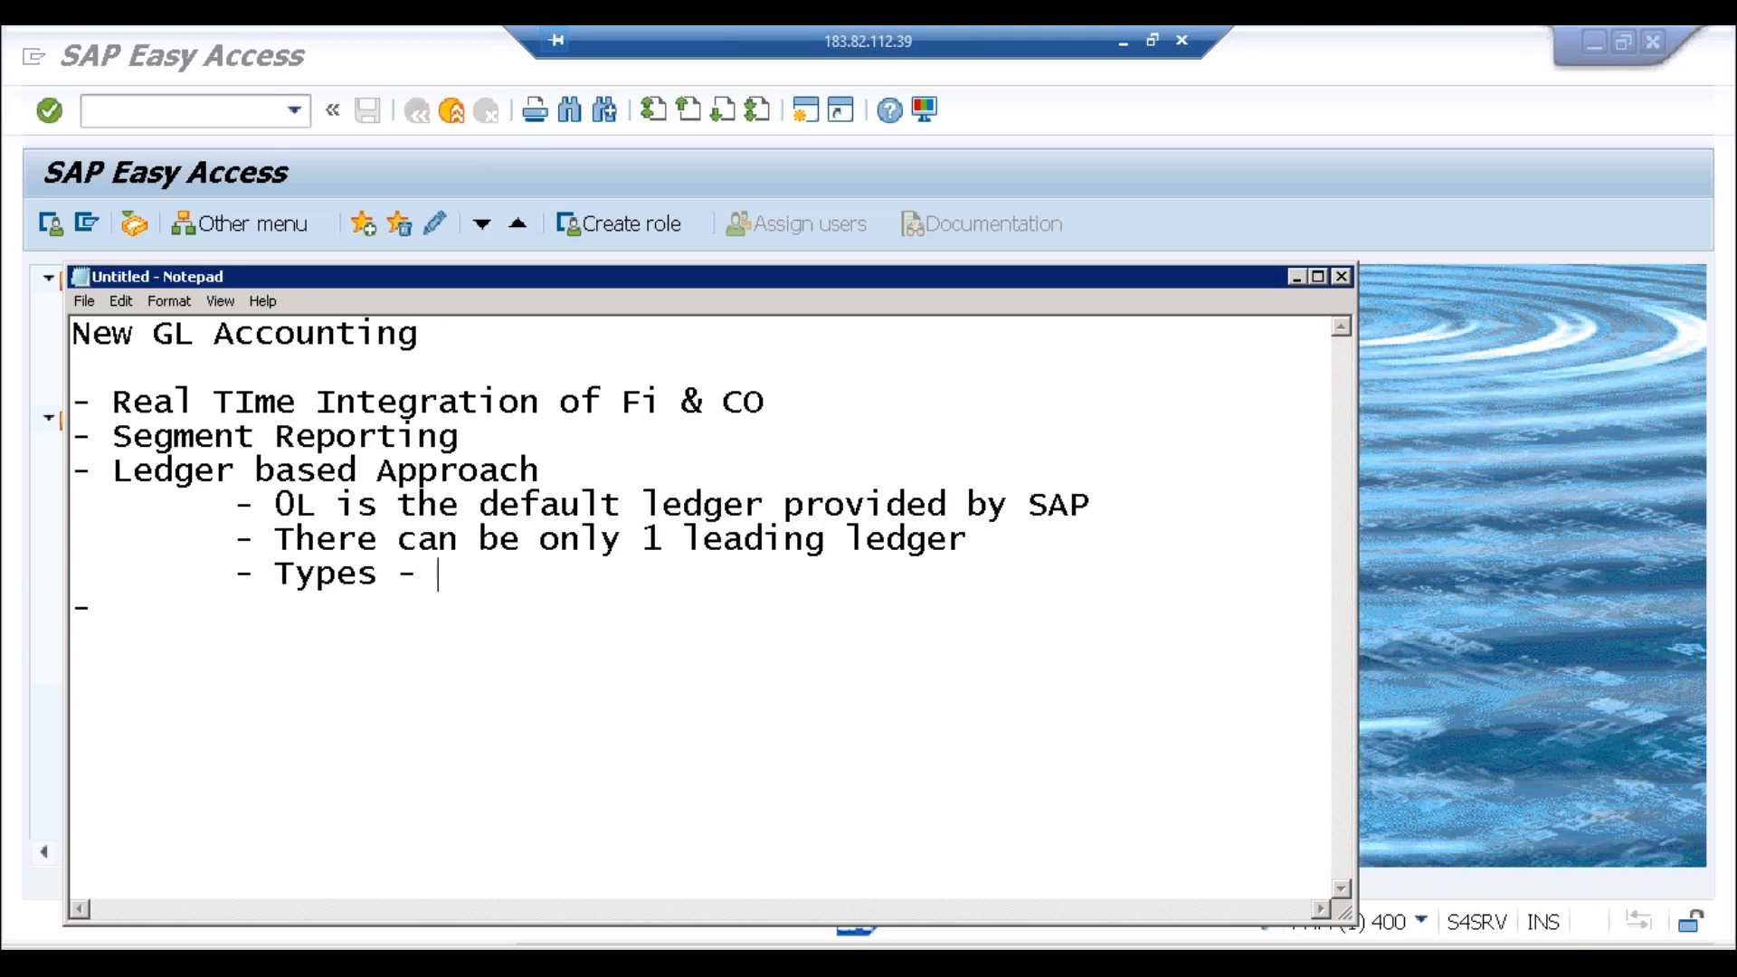
pyautogui.press('Left')
pyautogui.press('Left')
pyautogui.press('Left')
pyautogui.press('Left')
pyautogui.press('Left')
pyautogui.press('Left')
pyautogui.press('Left')
pyautogui.press('Left')
pyautogui.write('Leder')
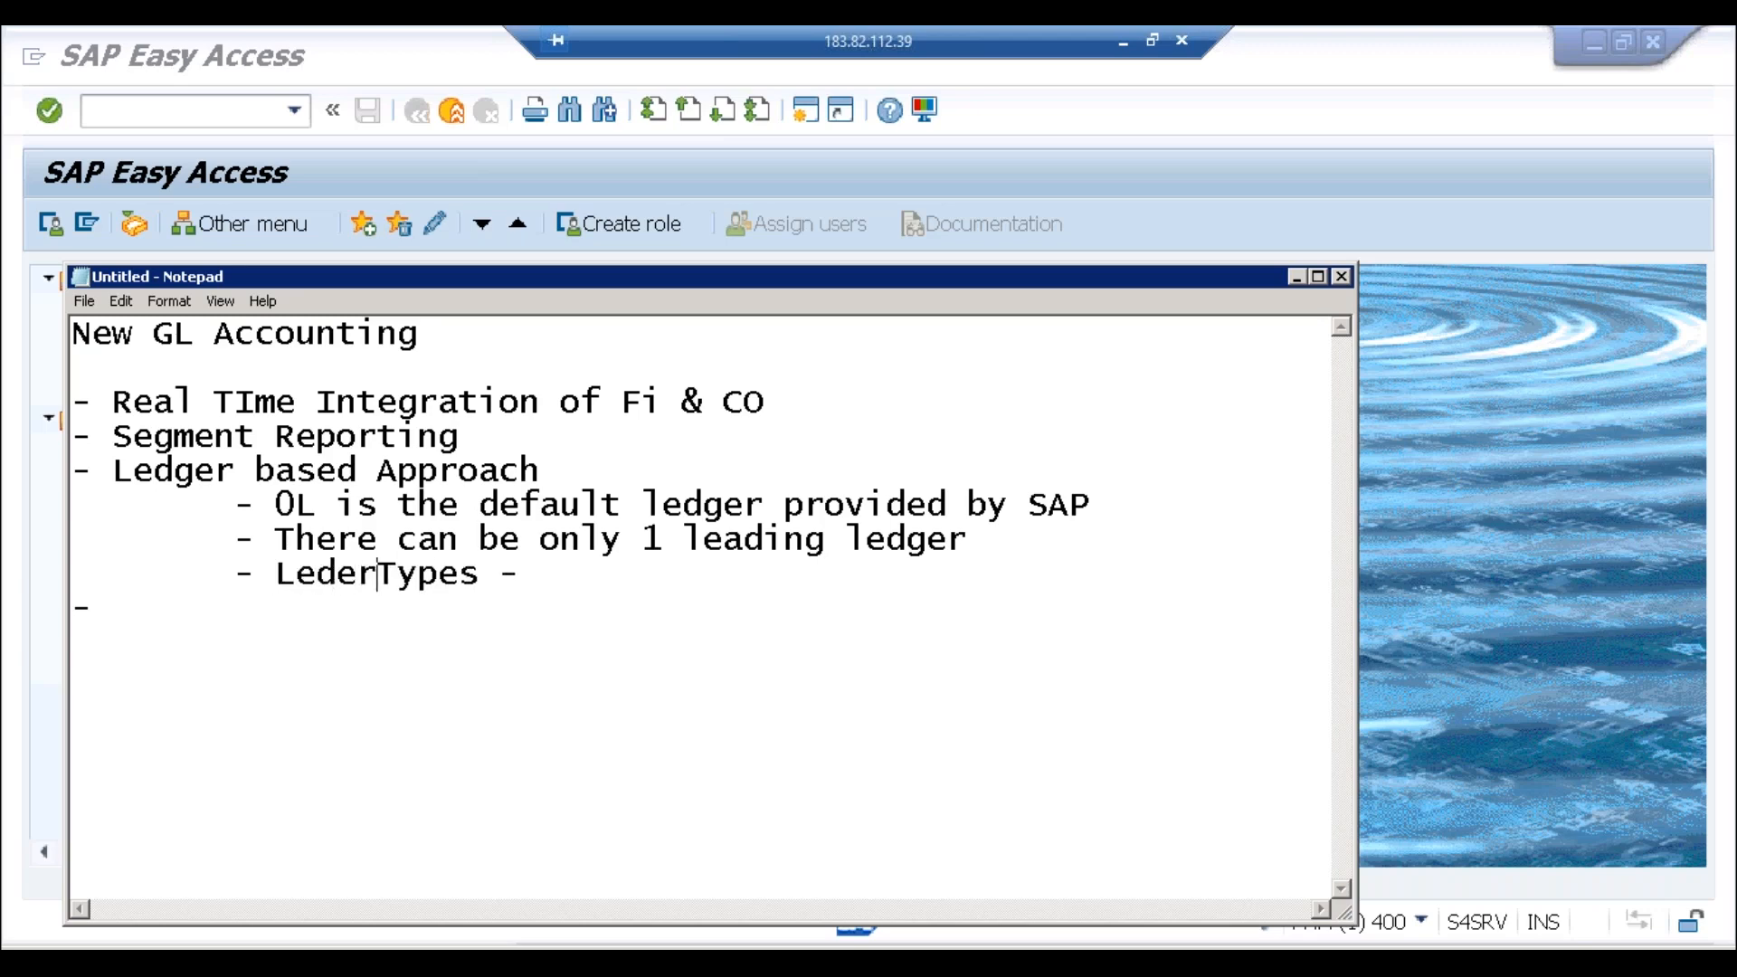
pyautogui.press('BackSpace')
pyautogui.press('BackSpace')
pyautogui.write('ger')
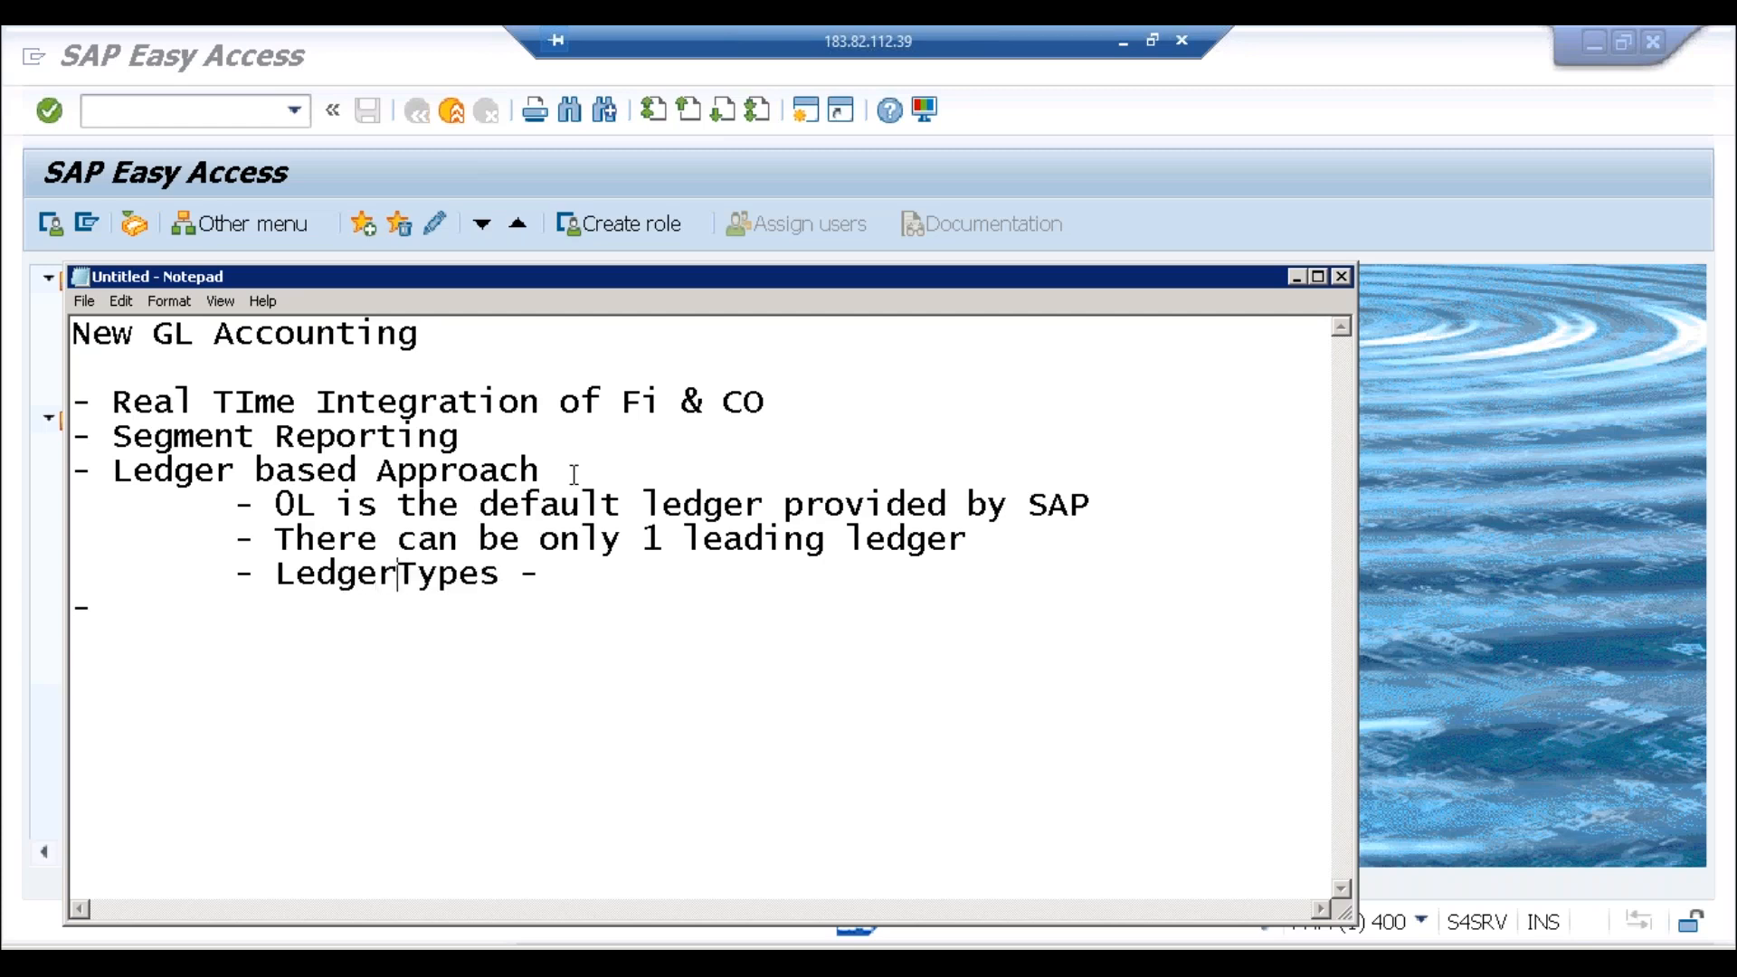
# Step: Complete the Ledger Types sub-point with 'Standard, Extention'
pyautogui.click(581, 540)
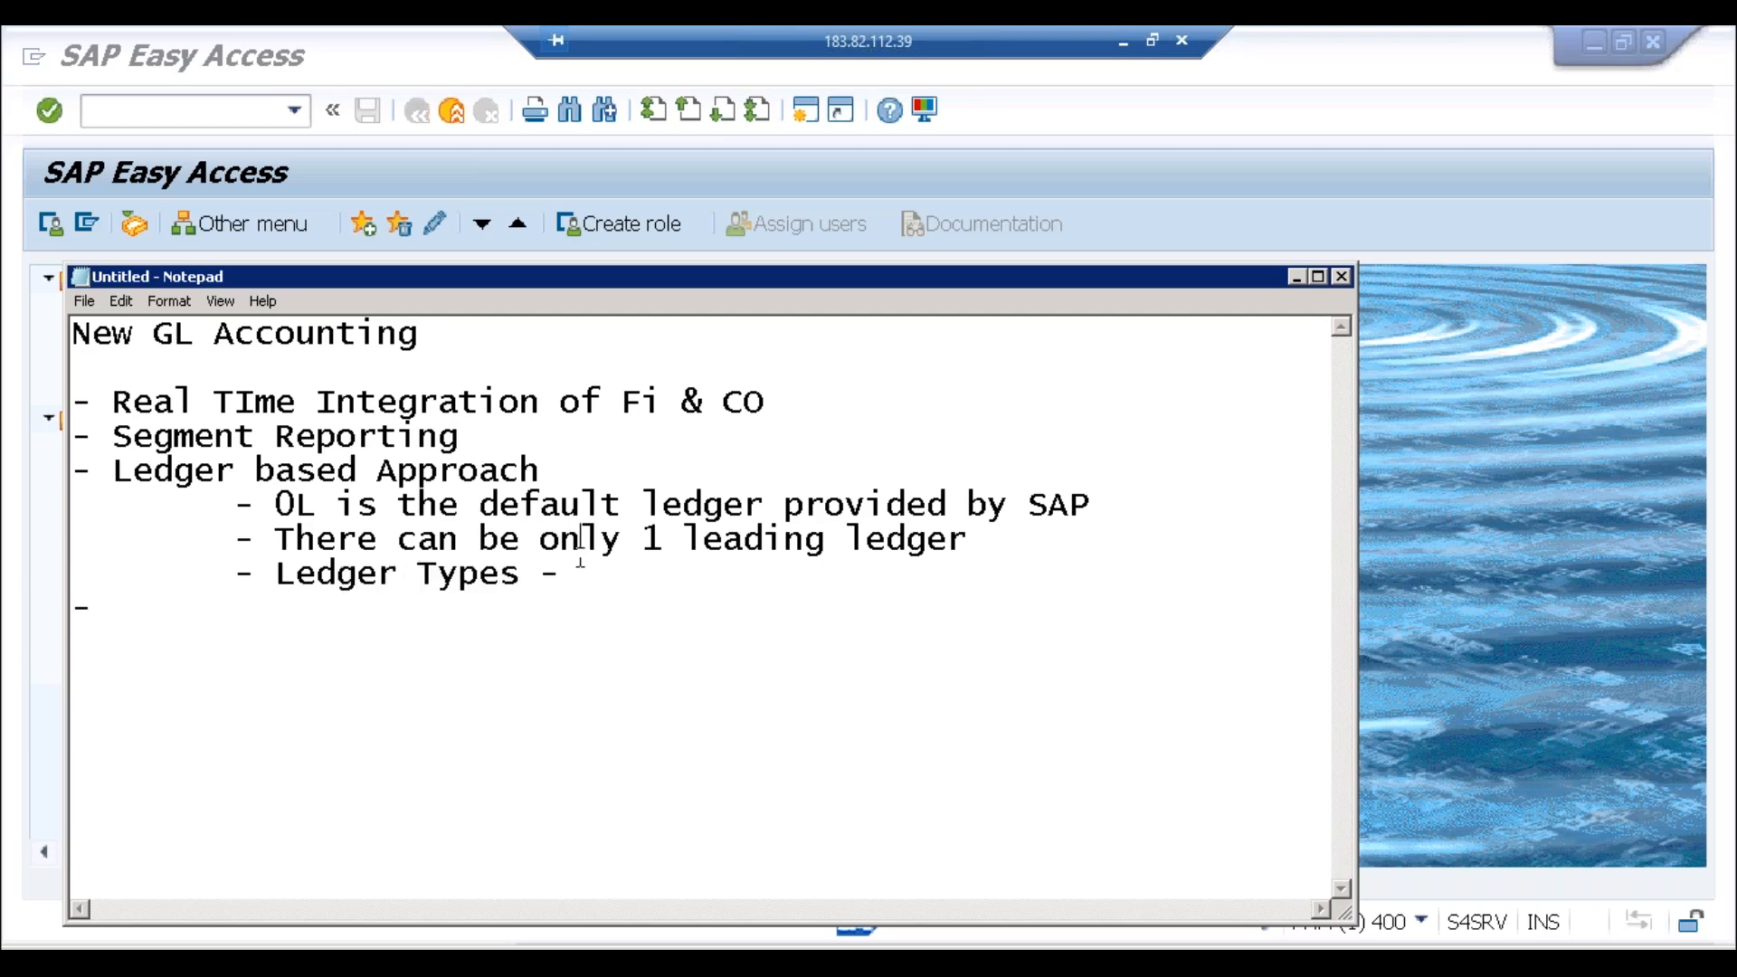
pyautogui.click(588, 601)
pyautogui.click(610, 560)
pyautogui.write('Standard')
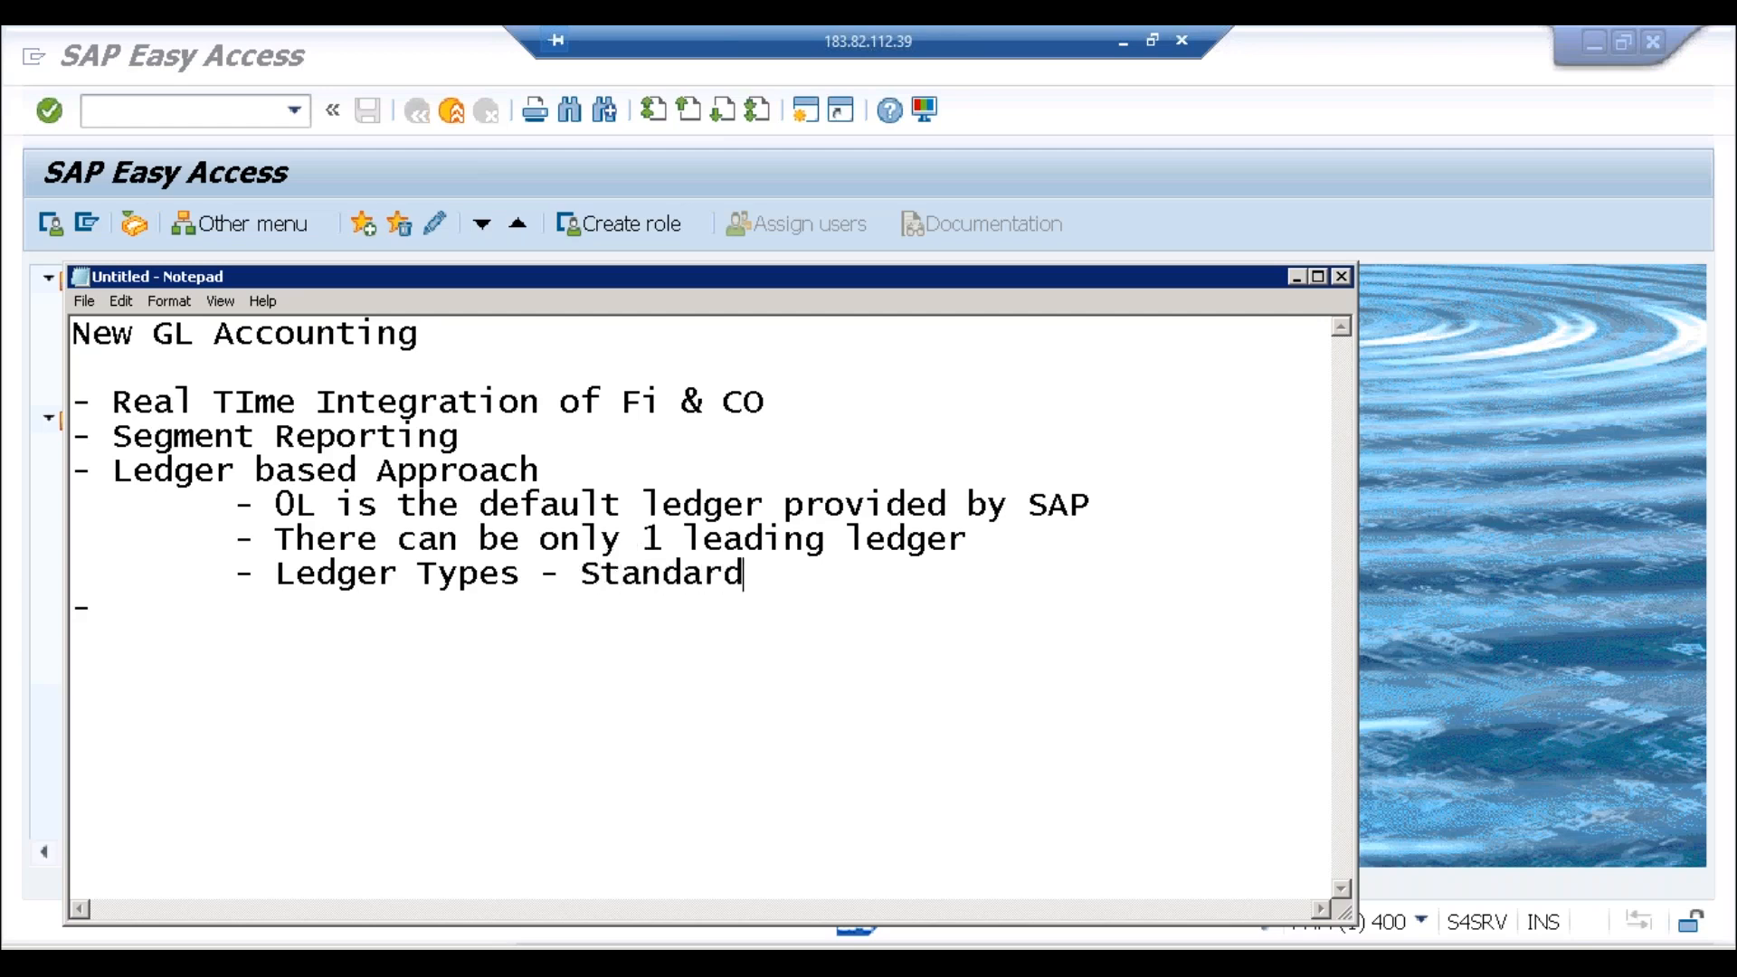
pyautogui.write(', Exten')
pyautogui.write('s')
pyautogui.write('tio')
pyautogui.press('BackSpace')
pyautogui.press('BackSpace')
pyautogui.press('BackSpace')
pyautogui.press('BackSpace')
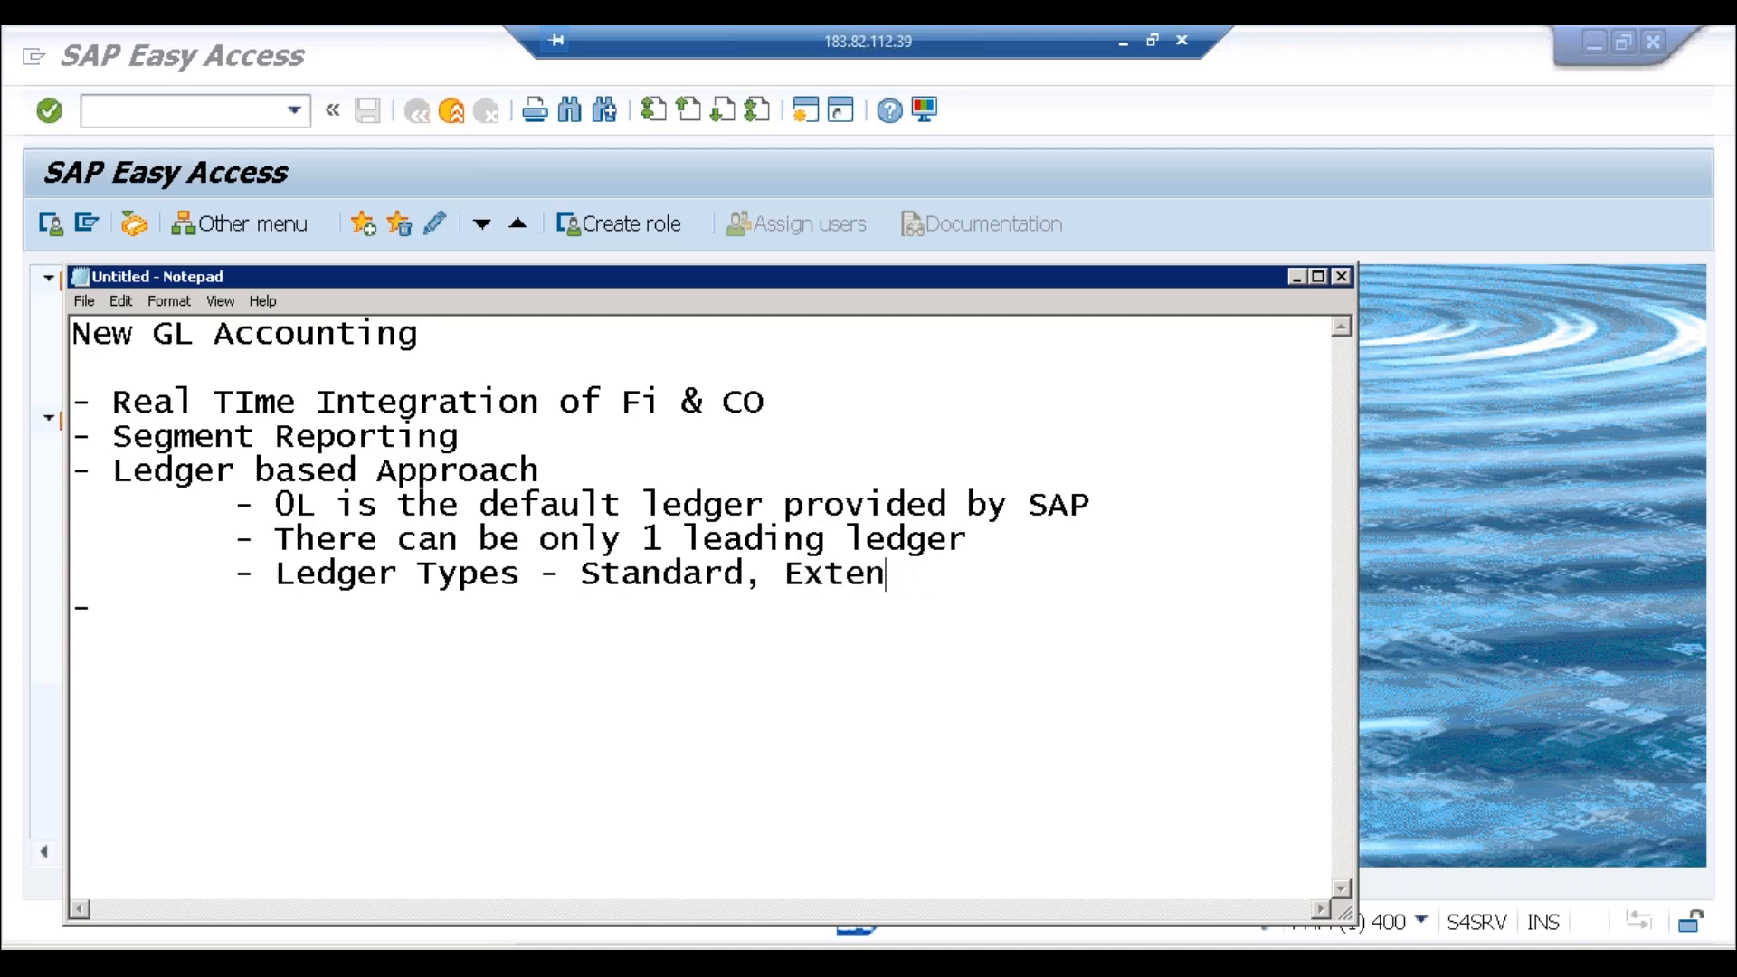
pyautogui.write('tion')
# Step: Add an indented '- Currencies:' sub-point below the ledger types
pyautogui.click(833, 581)
pyautogui.click(746, 580)
pyautogui.click(785, 580)
pyautogui.click(986, 585)
pyautogui.press('Return')
pyautogui.press('Tab')
pyautogui.write('- Curren')
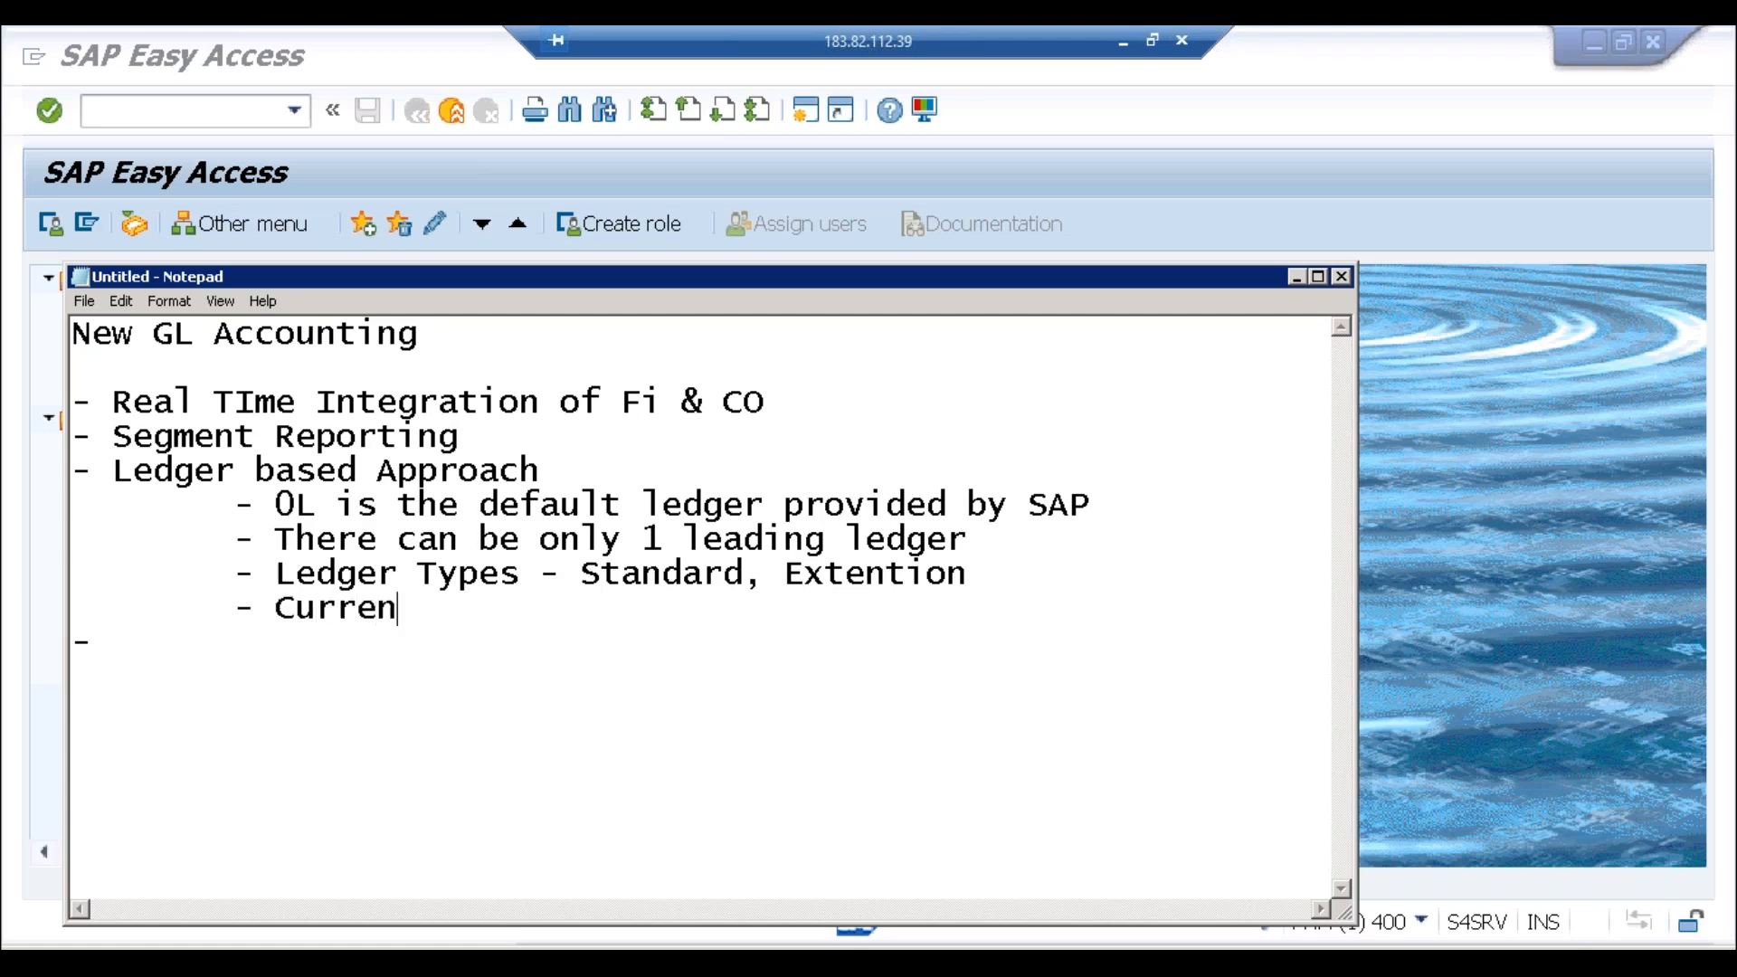
pyautogui.write('cies:')
pyautogui.click(385, 943)
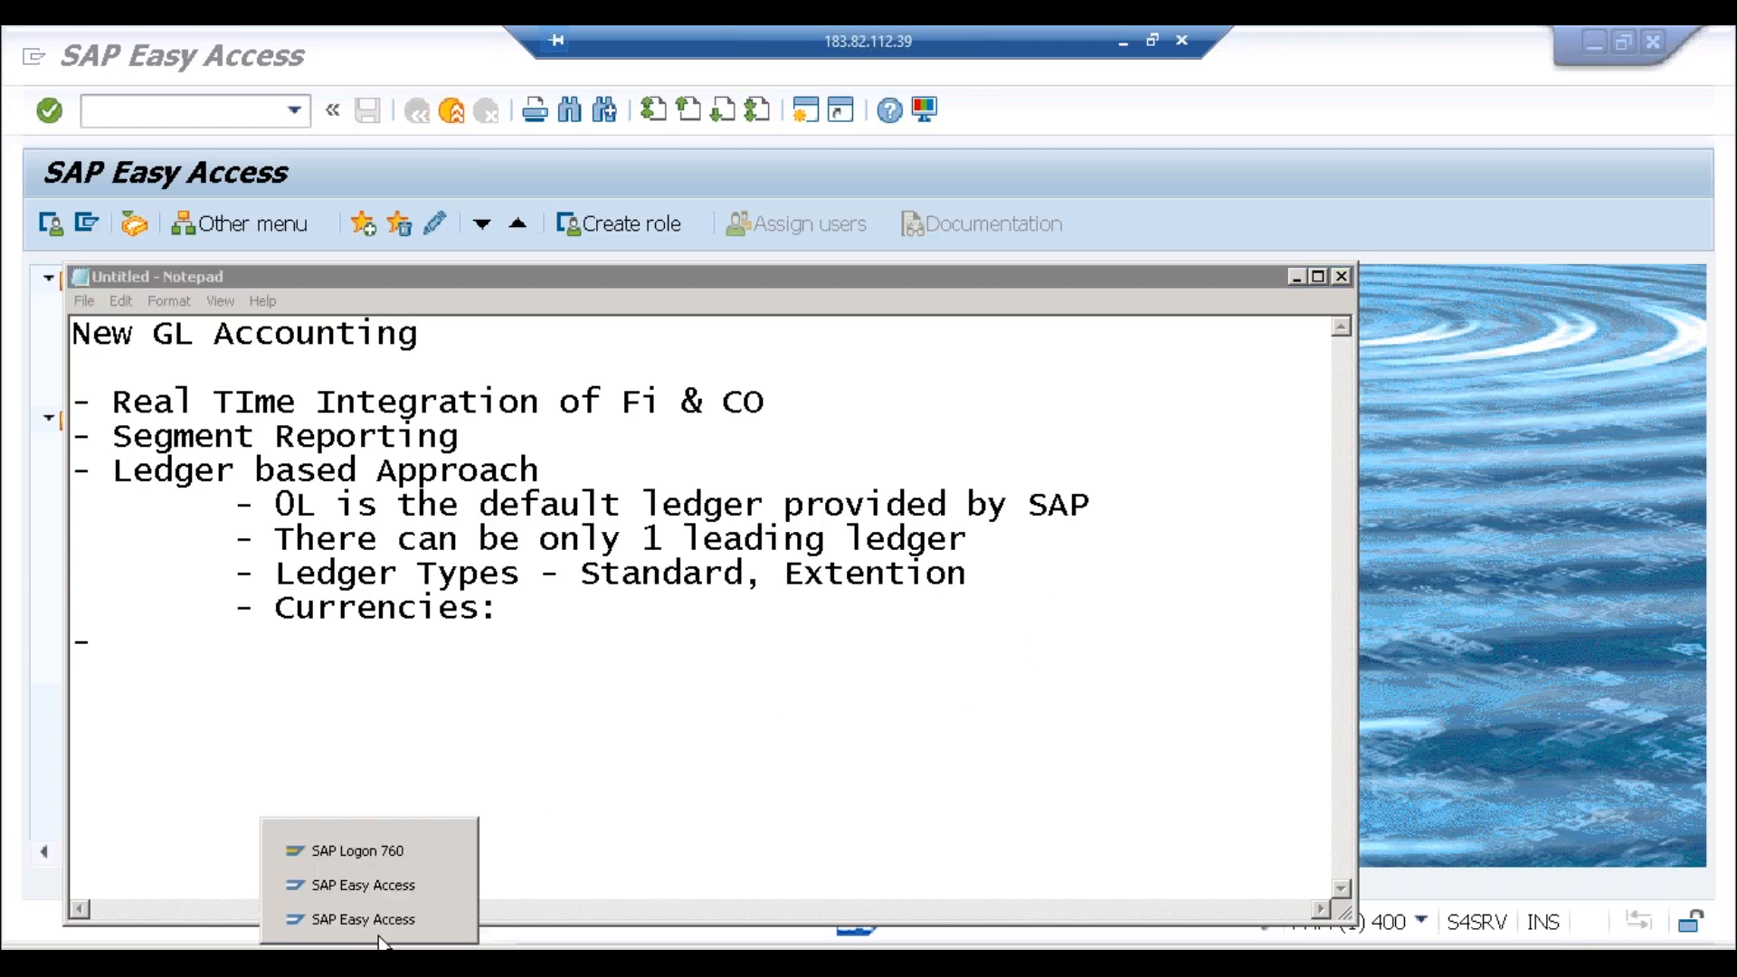
# Step: Via SPRO, run Financial Accounting Global Settings > Ledgers > Define Settings for Ledgers and Currency Types, accepting display-only
pyautogui.click(384, 891)
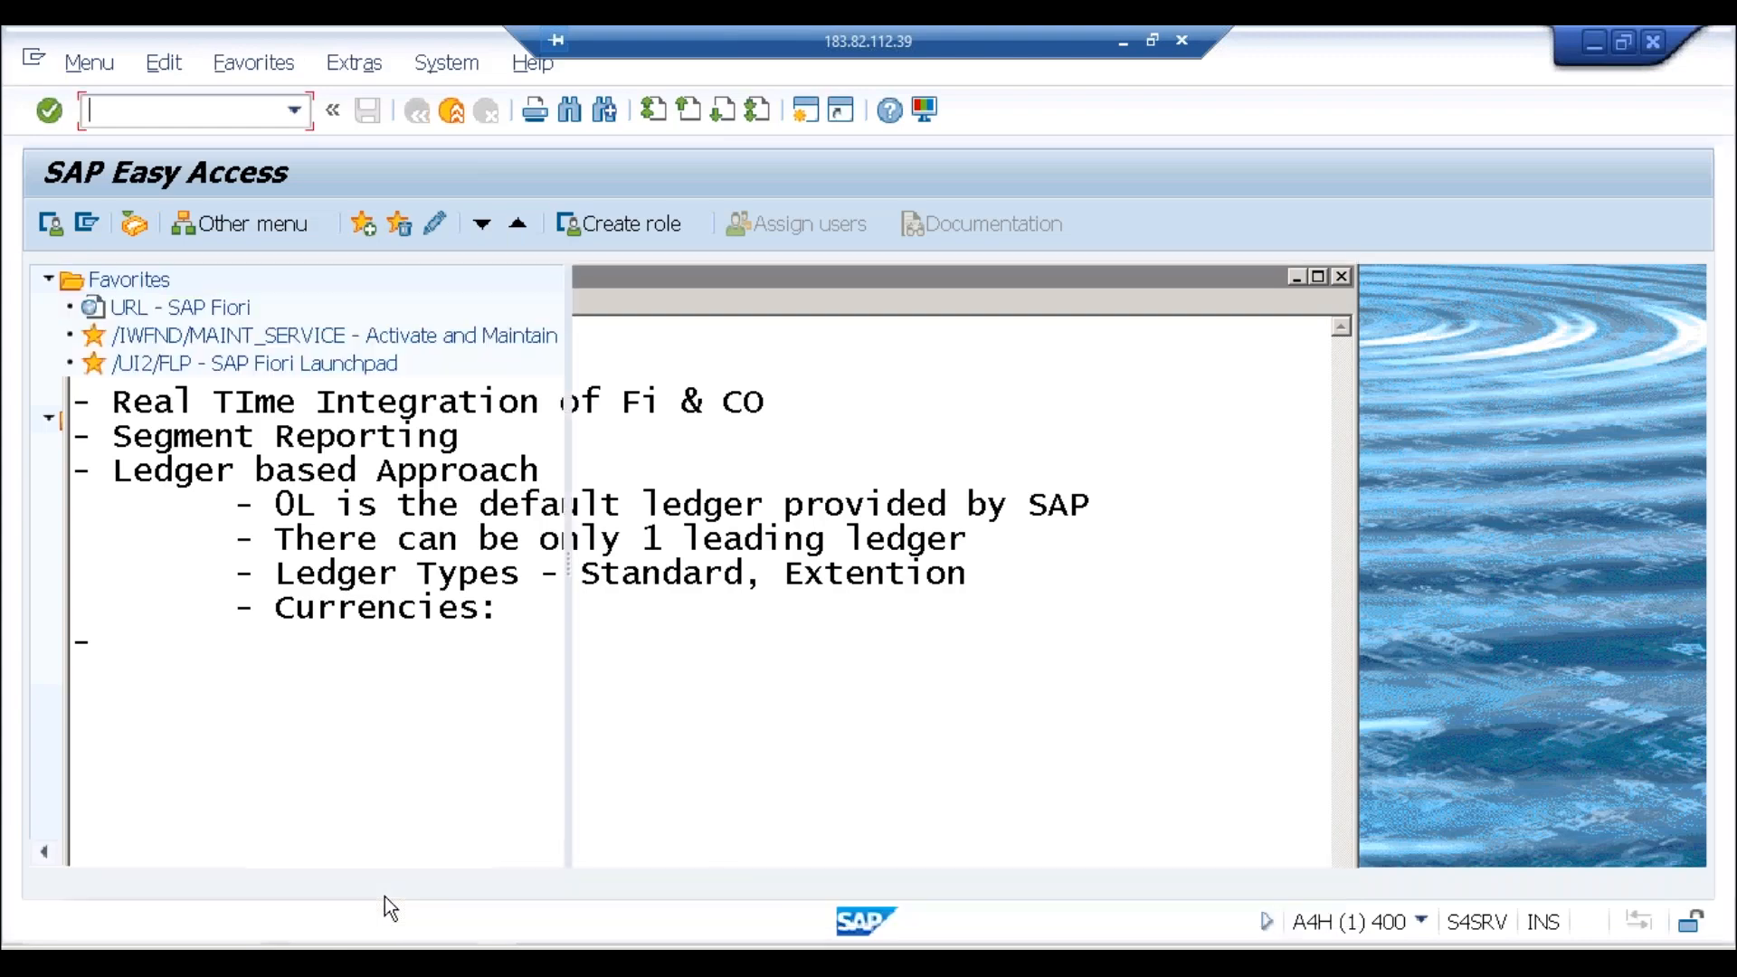
pyautogui.write('/nspro')
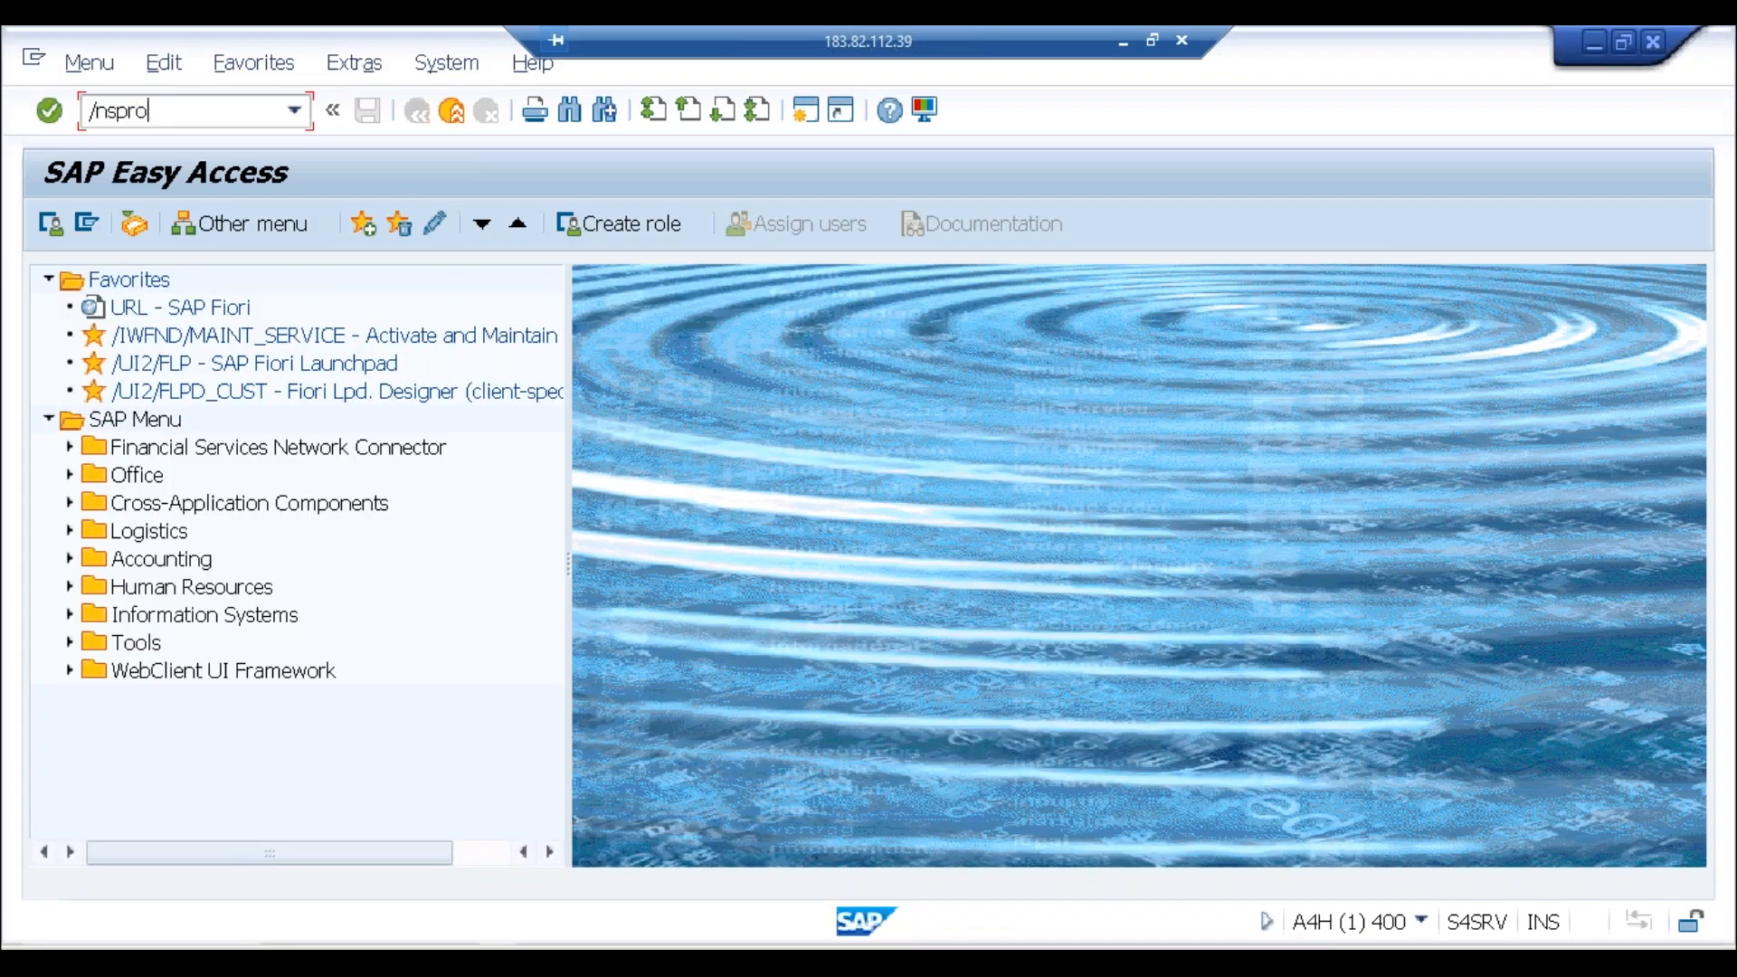
pyautogui.press('Return')
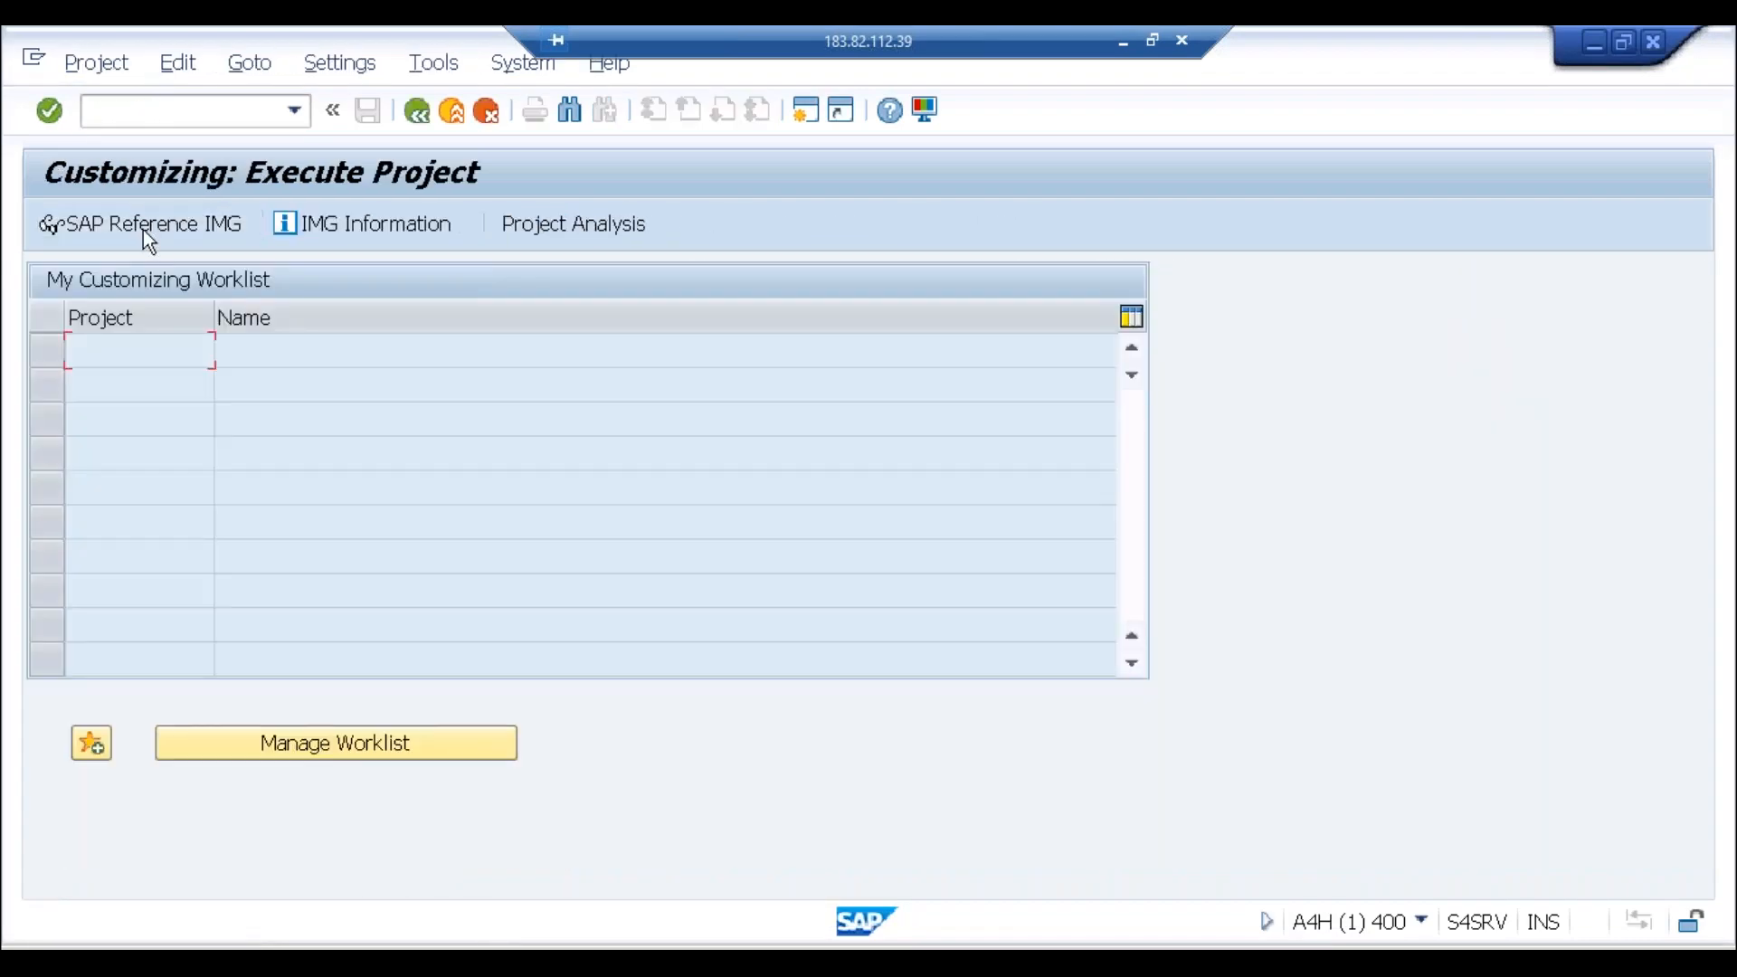
pyautogui.click(143, 230)
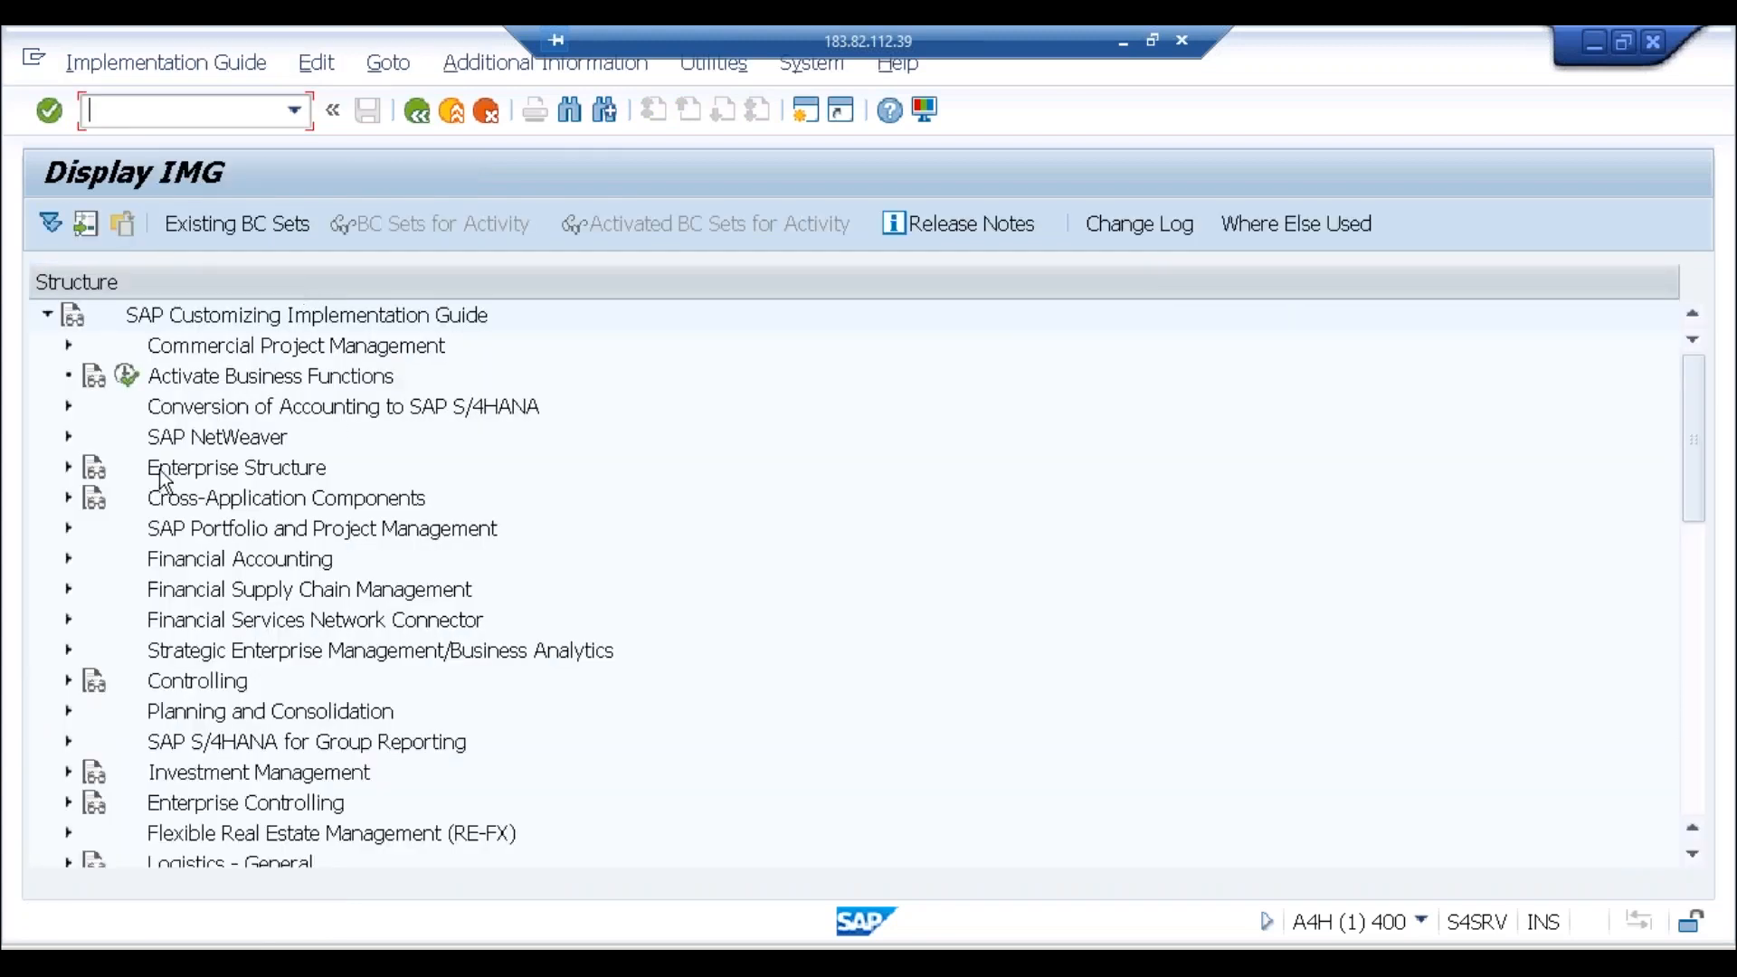
pyautogui.click(67, 559)
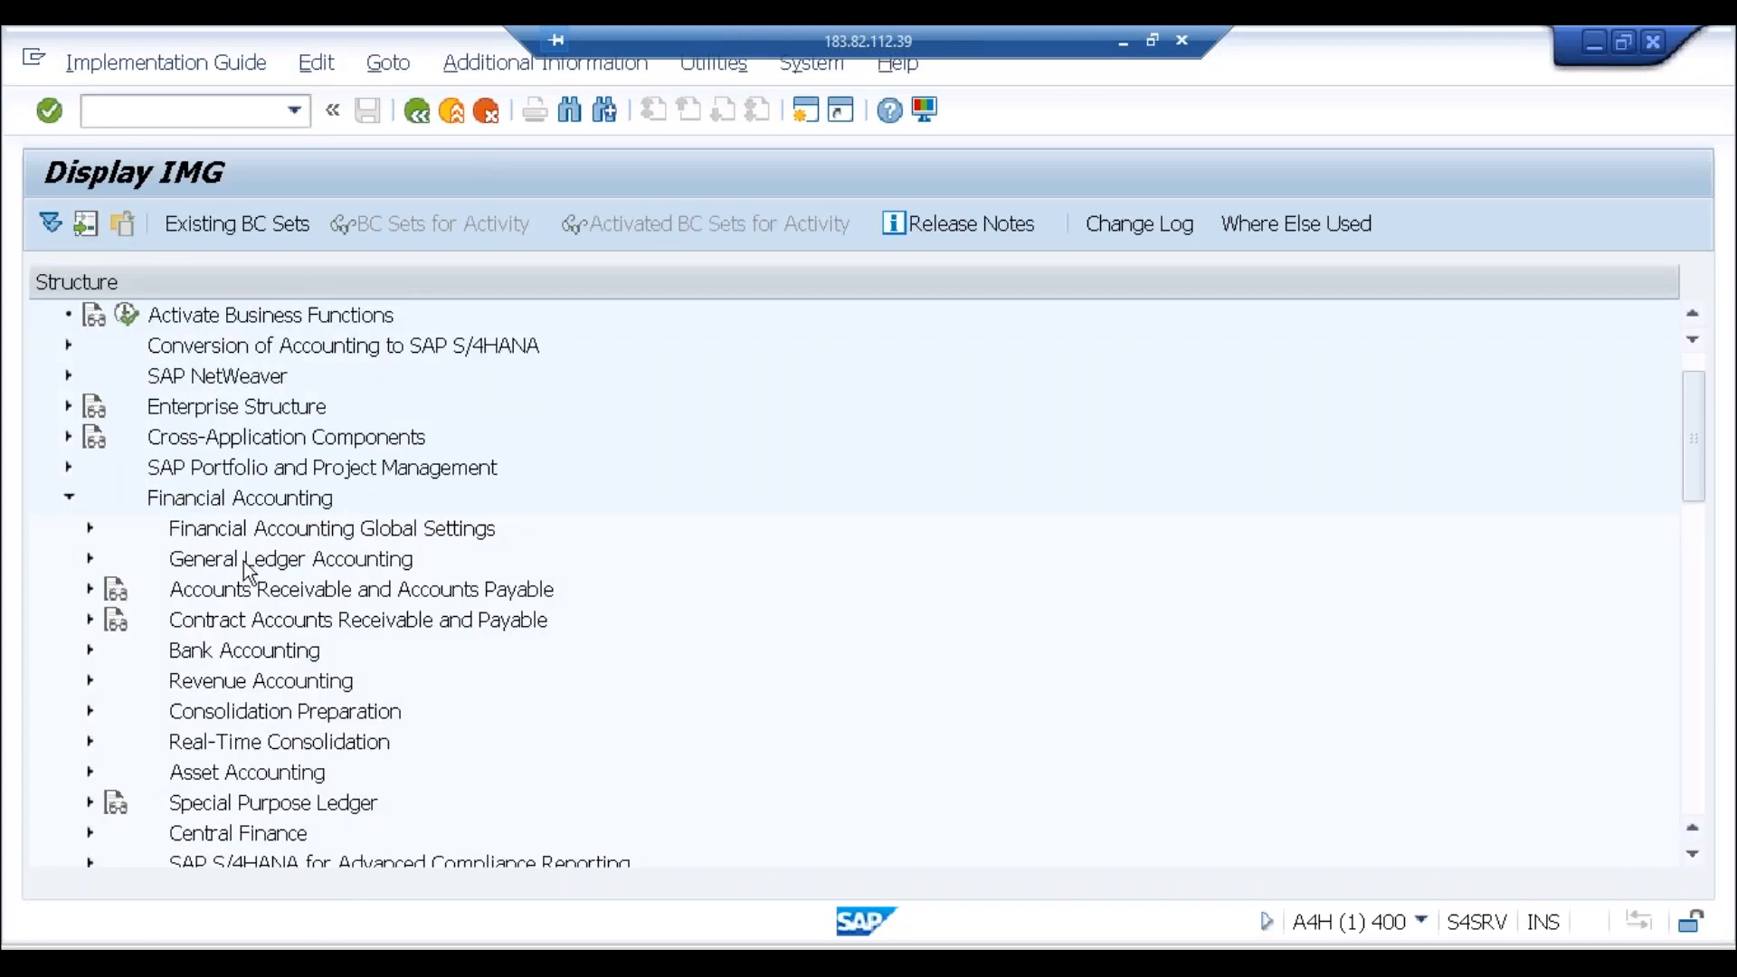
pyautogui.click(92, 531)
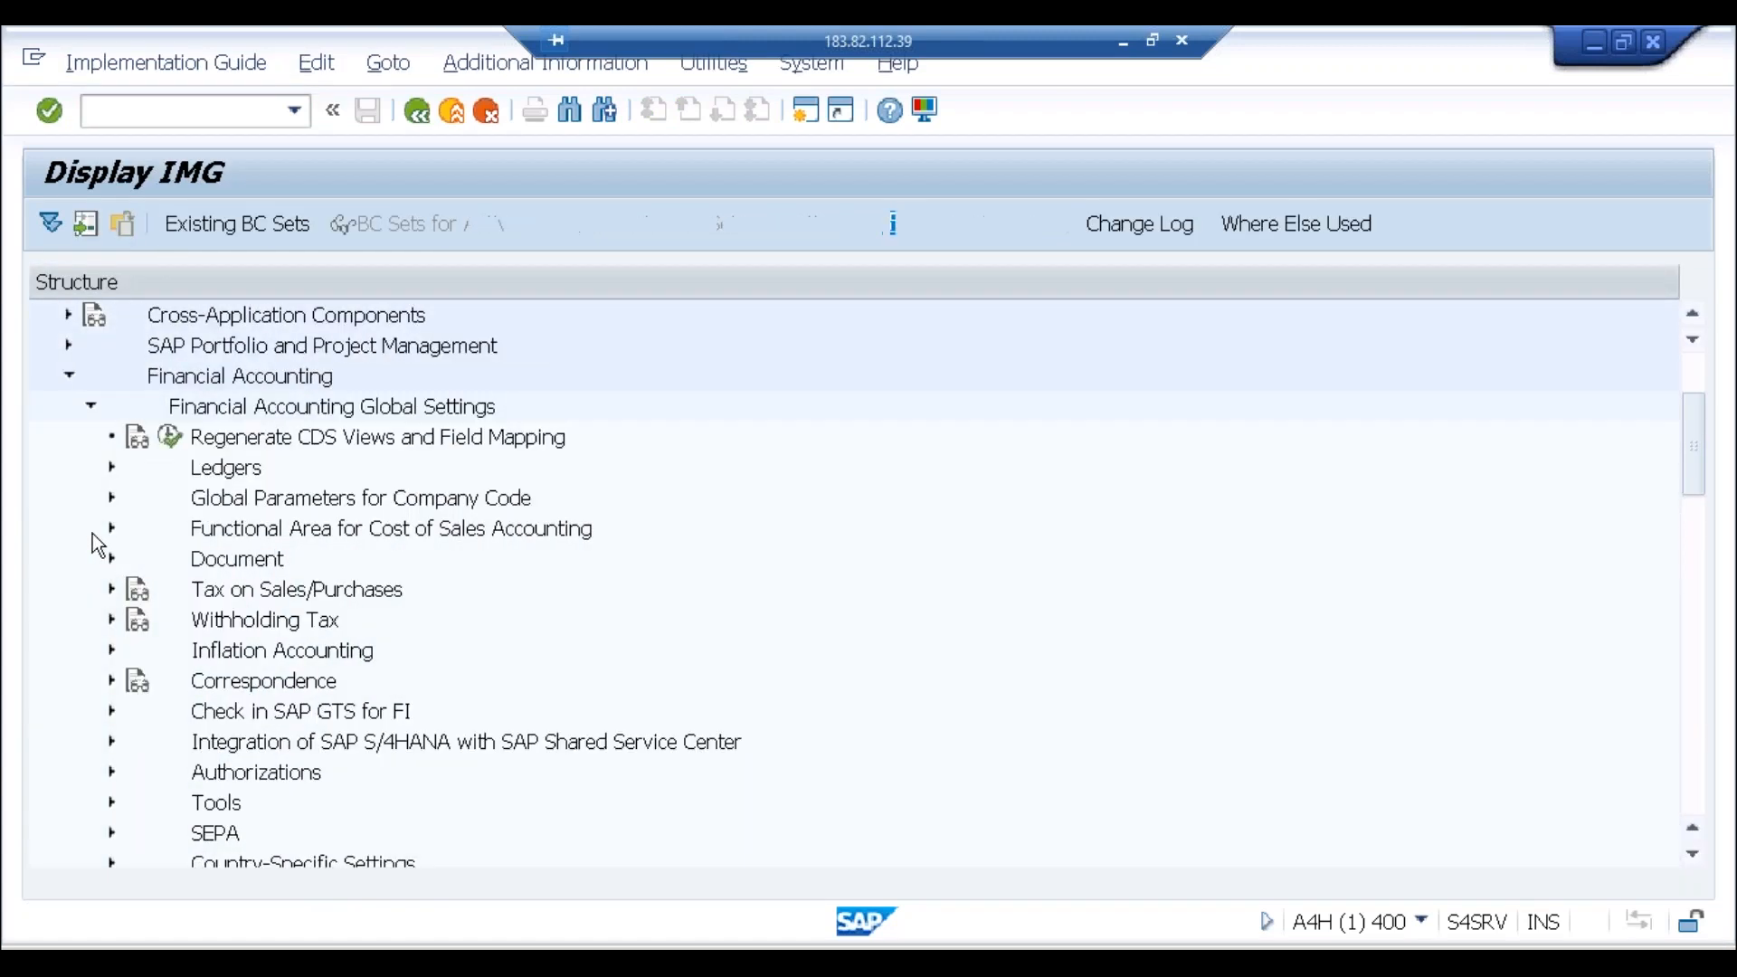
pyautogui.click(116, 475)
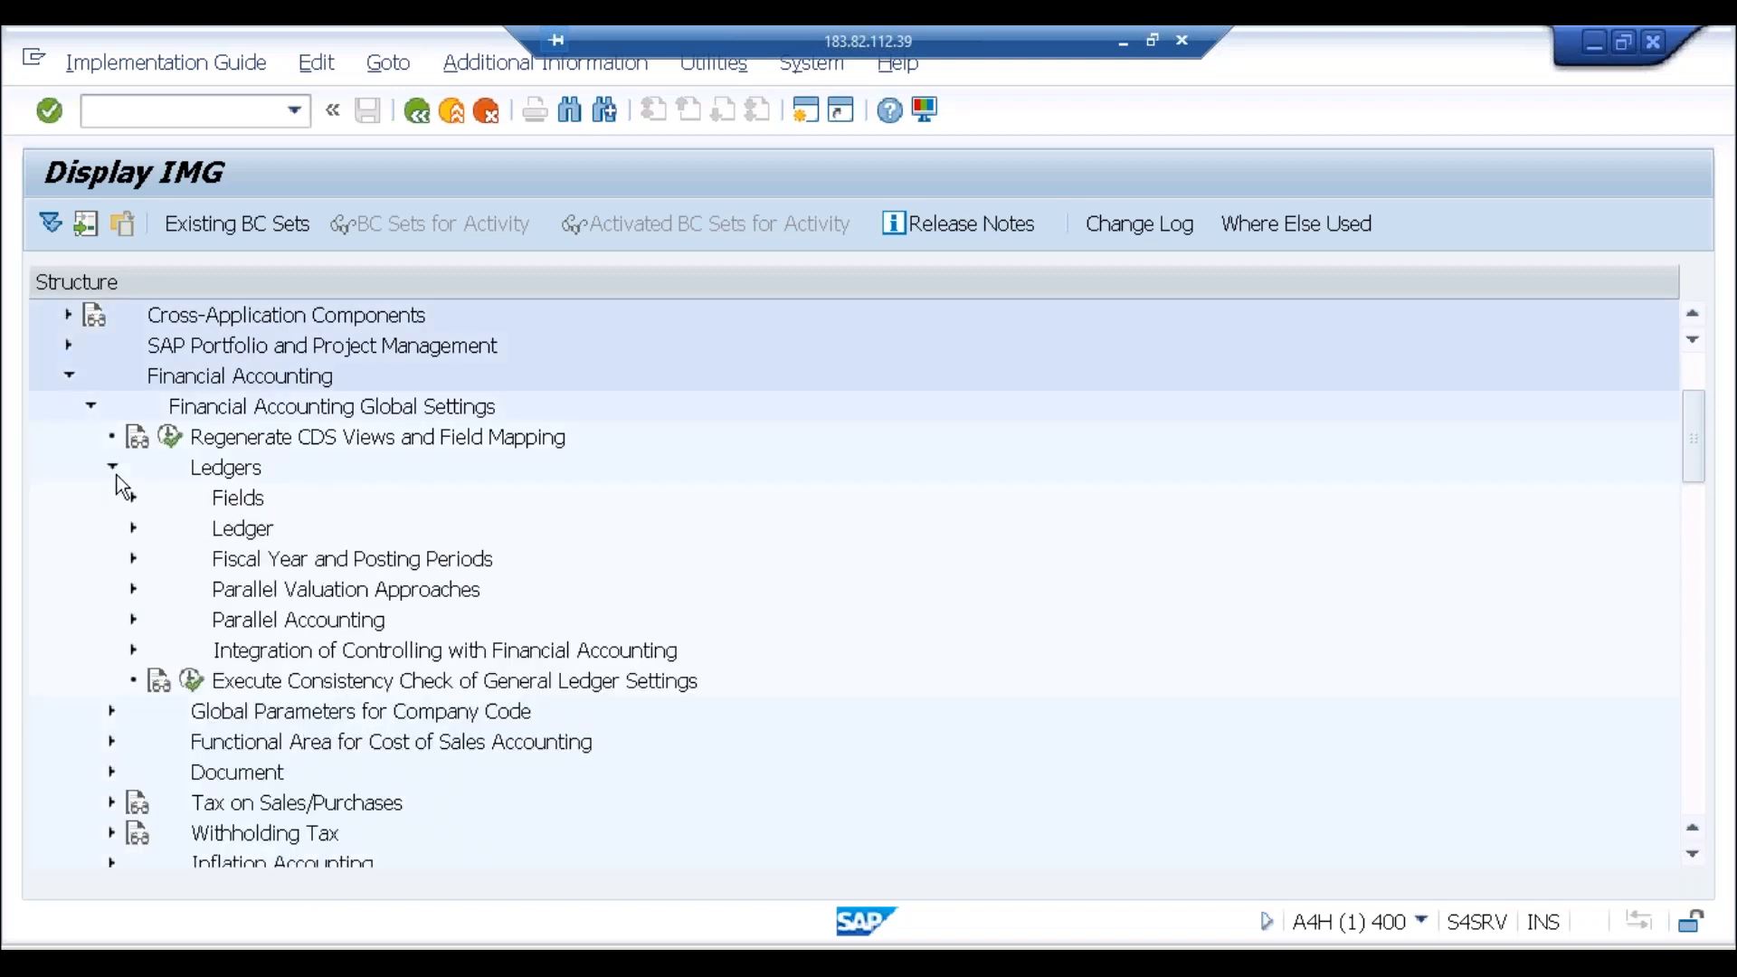
pyautogui.click(133, 529)
pyautogui.click(214, 559)
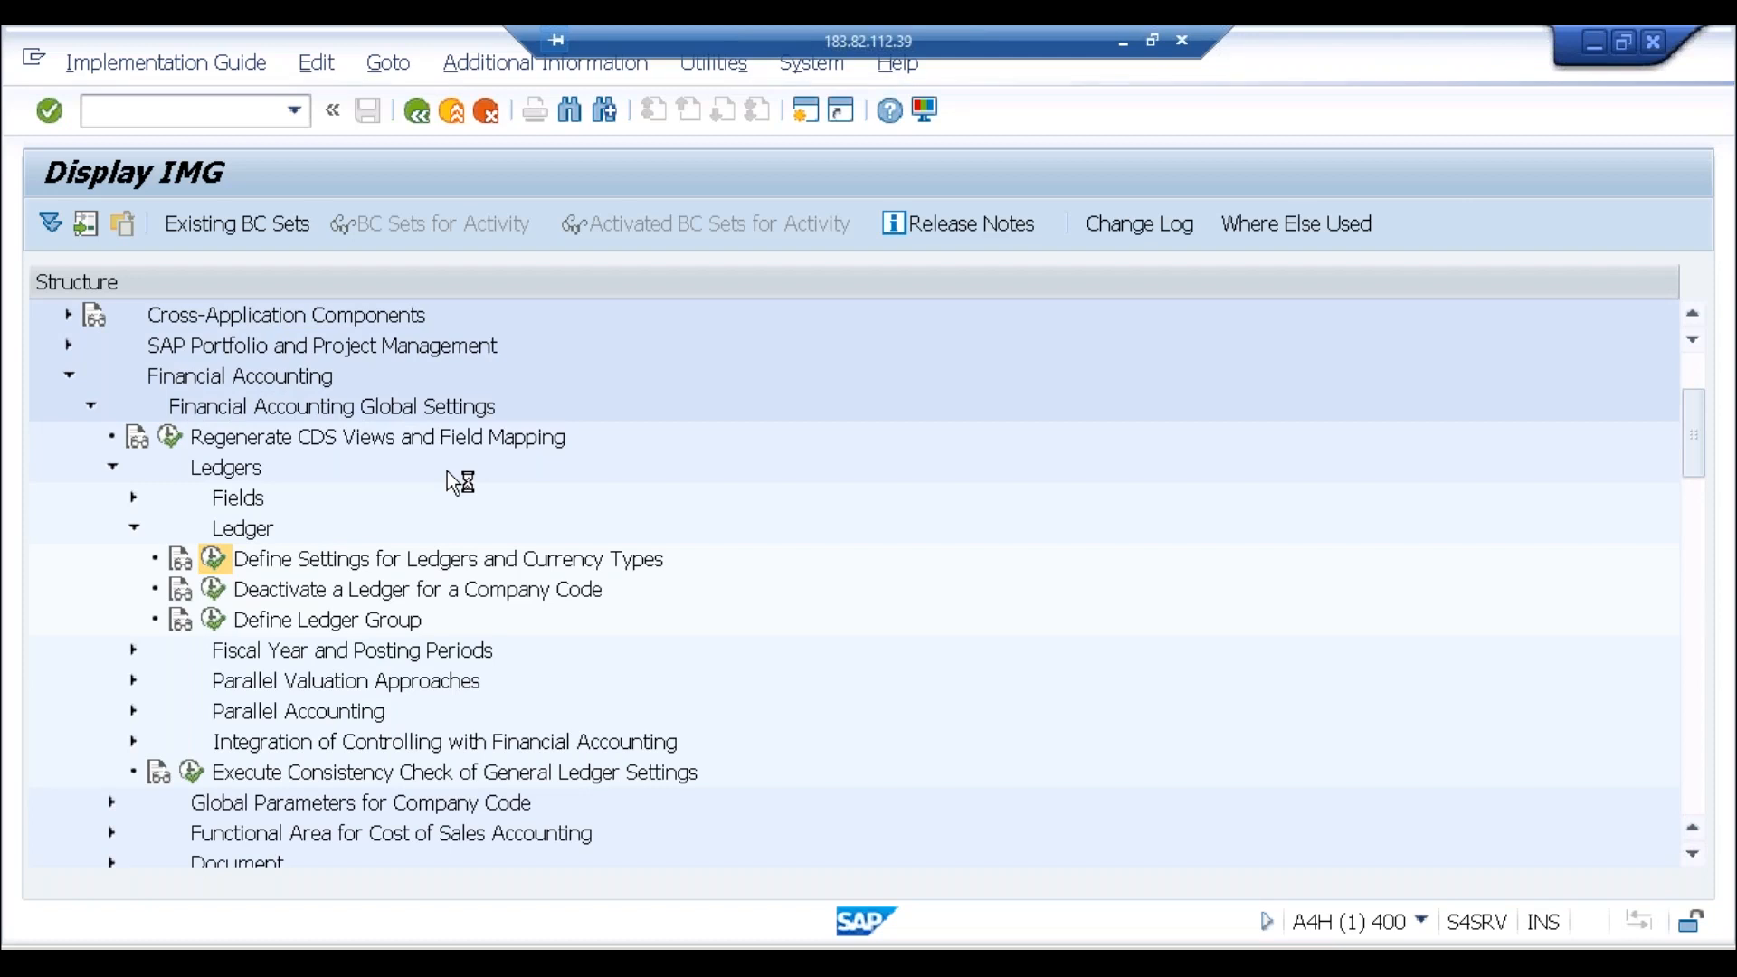
pyautogui.click(369, 862)
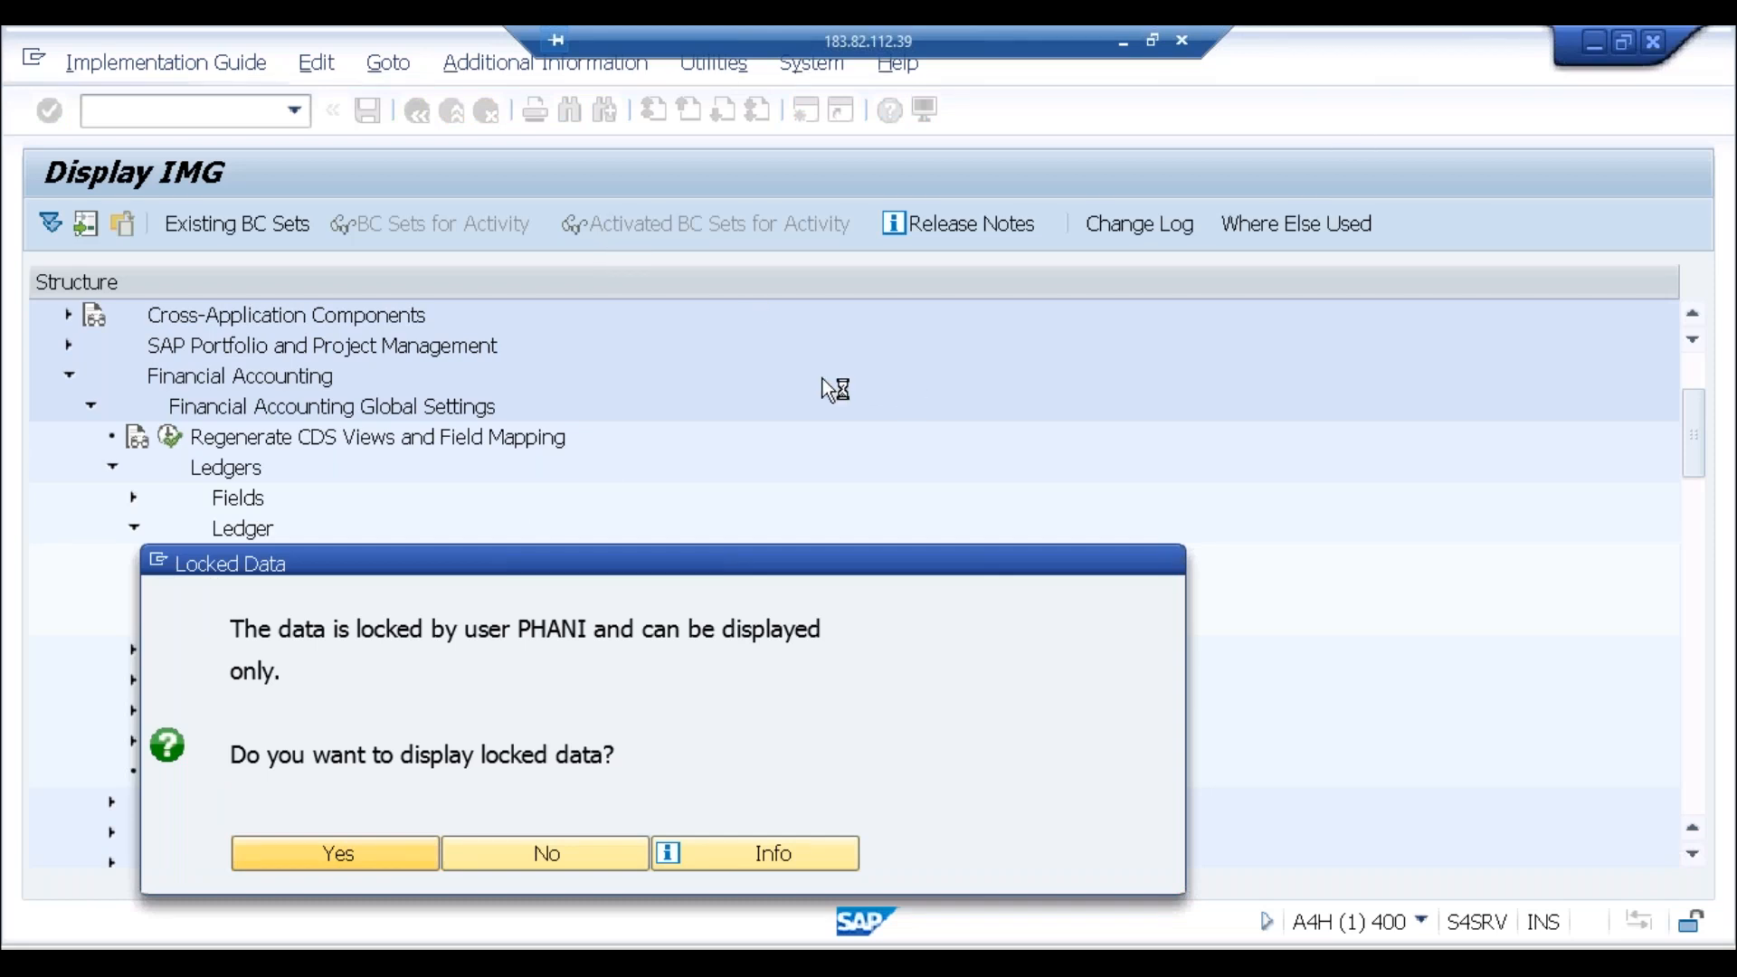
# Step: Open S4 1809 from SAP Logon, log on to client 800 with the password, and run finsc_ledger
pyautogui.click(380, 961)
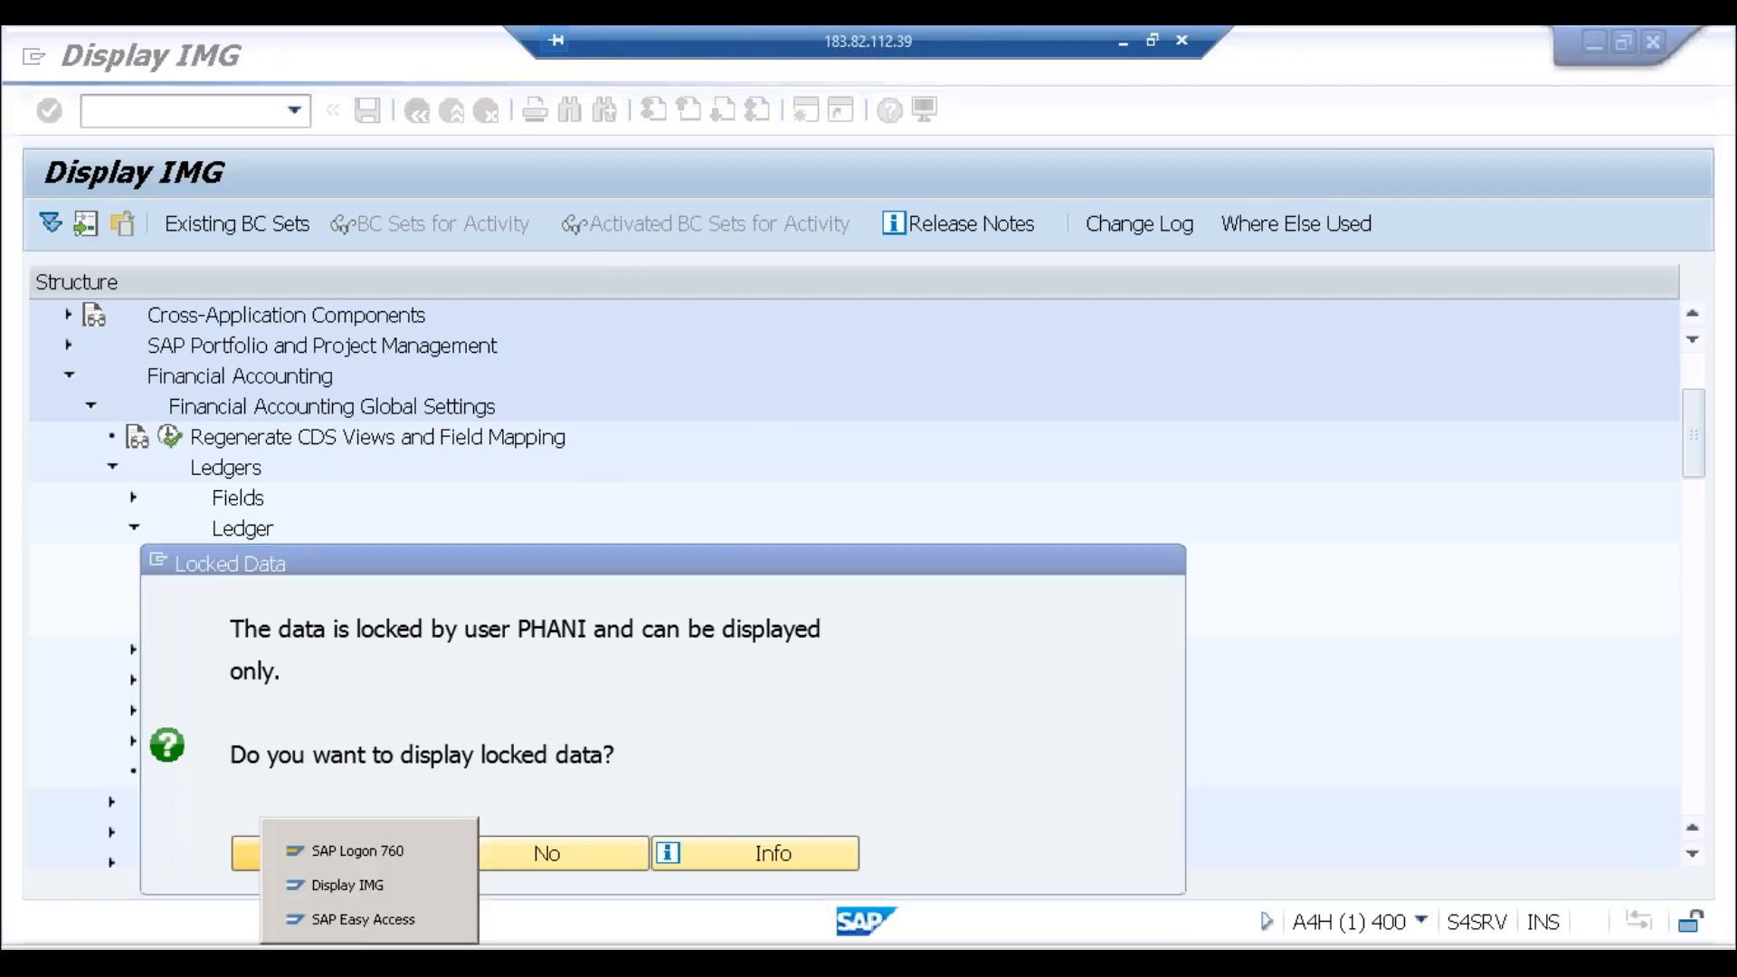
pyautogui.click(377, 843)
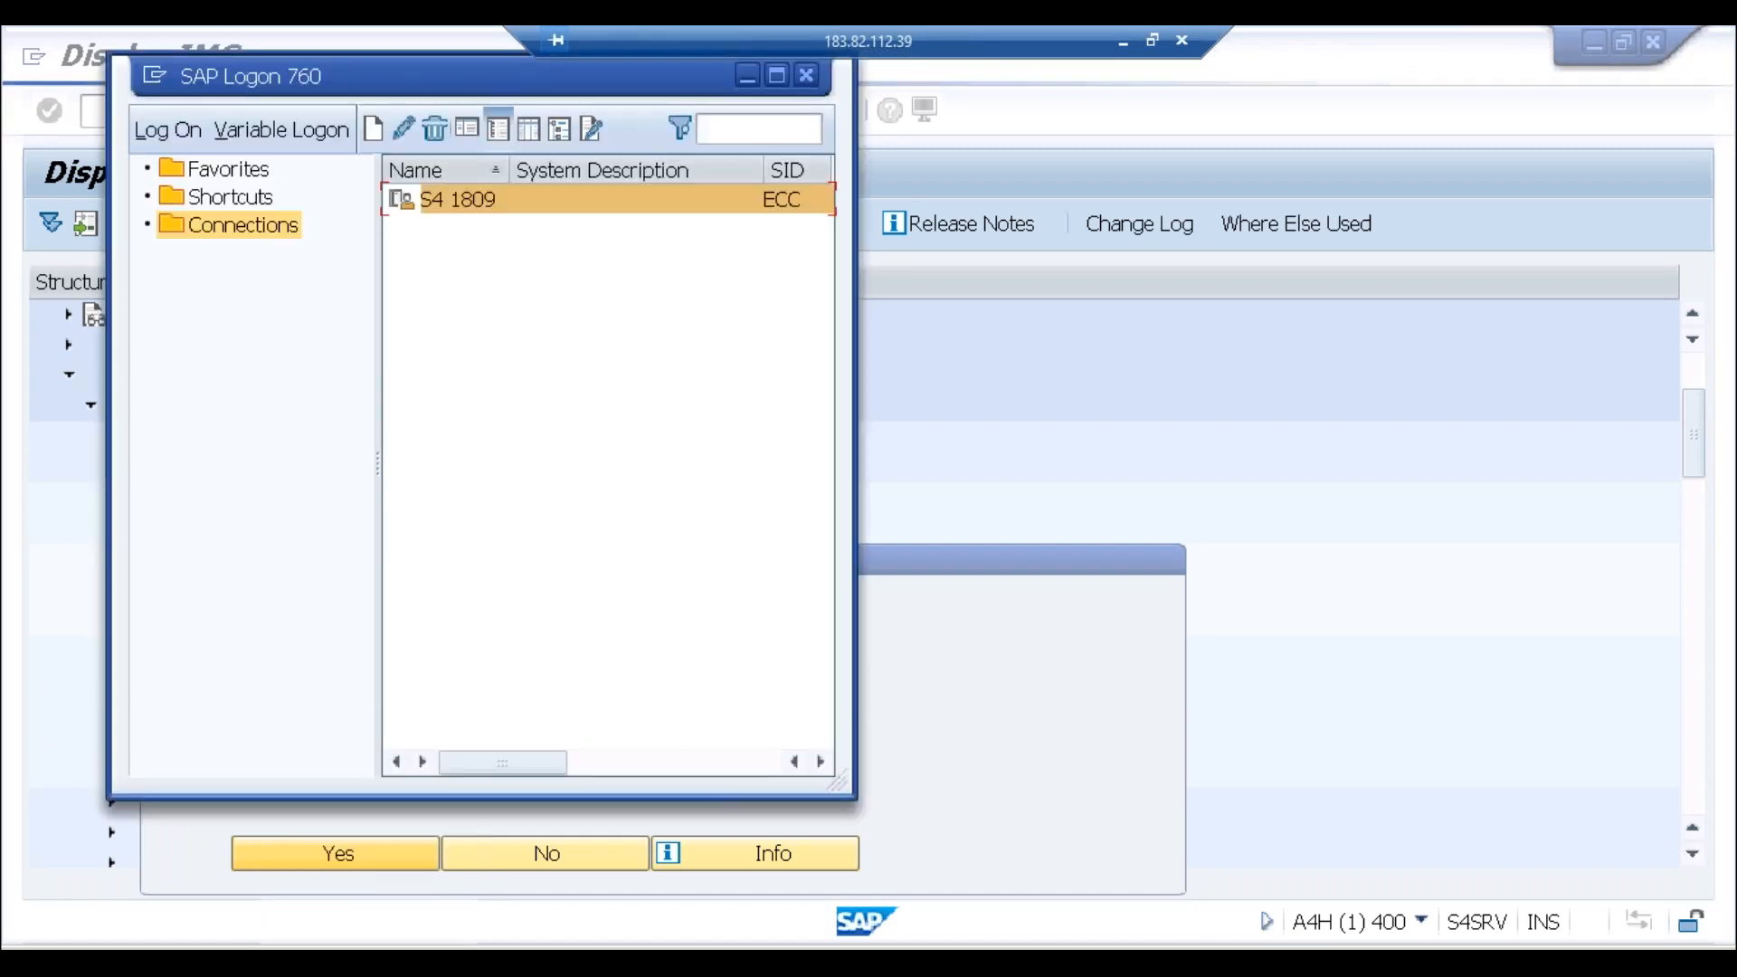
pyautogui.doubleClick(546, 215)
pyautogui.press('Down')
pyautogui.press('Tab')
pyautogui.write('*********')
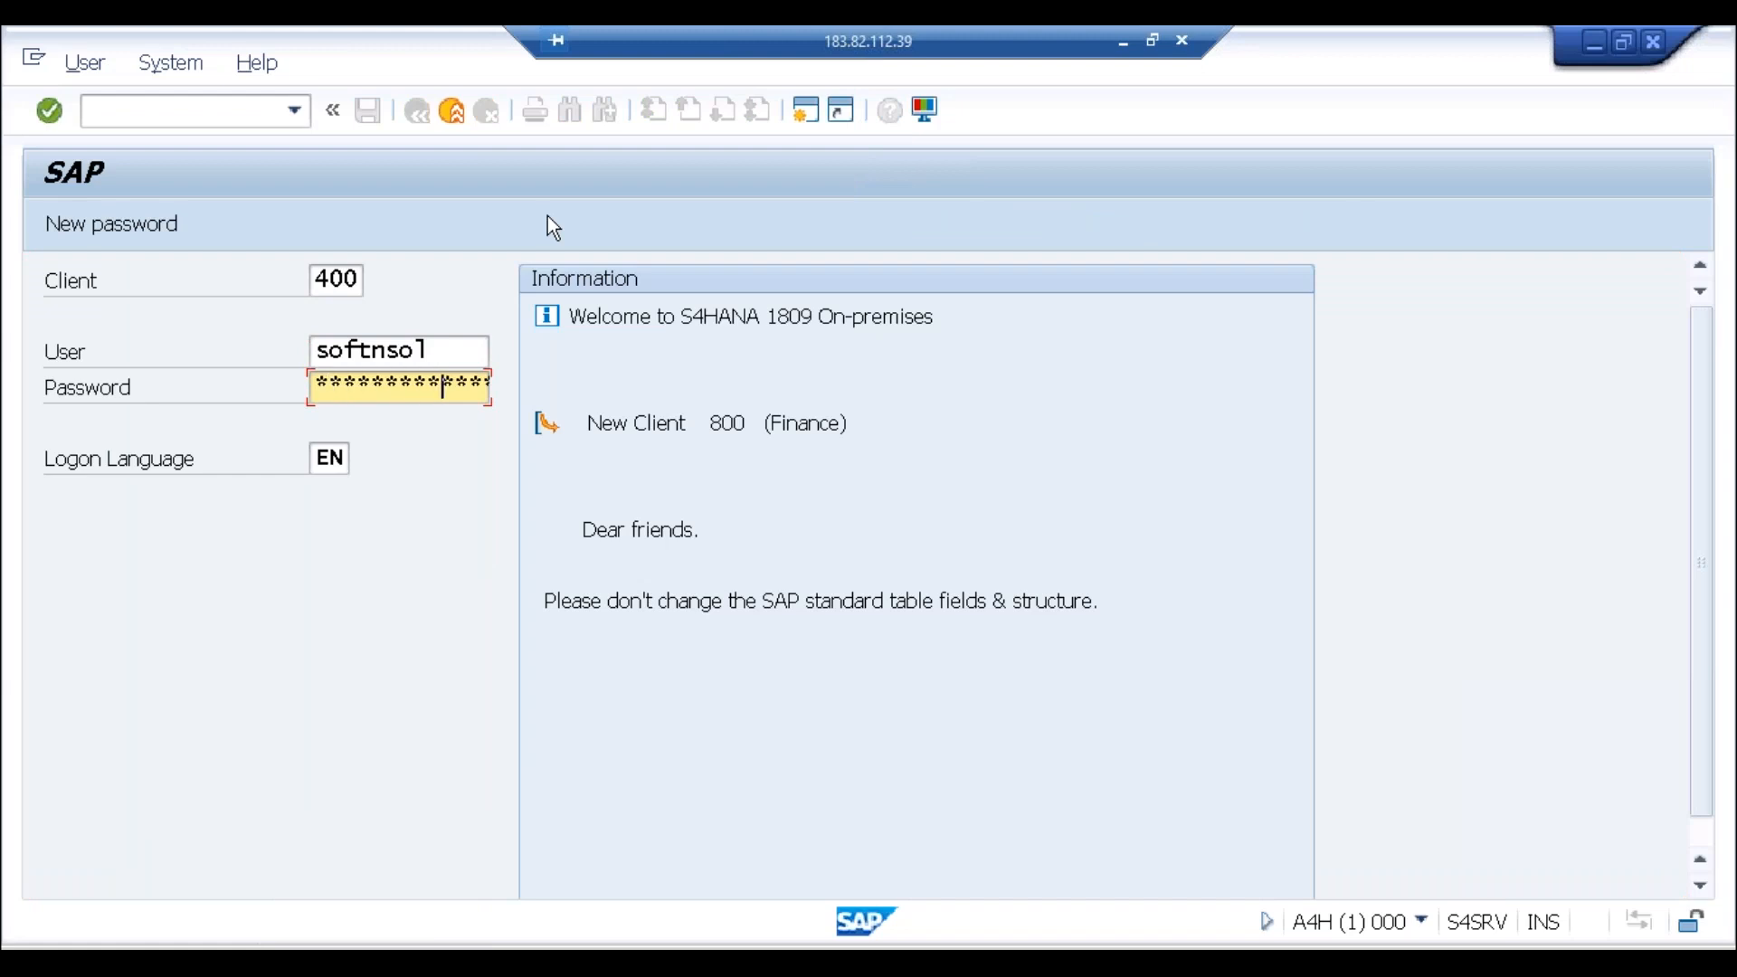
pyautogui.hotkey('shift', 'Tab')
pyautogui.hotkey('shift', 'Tab')
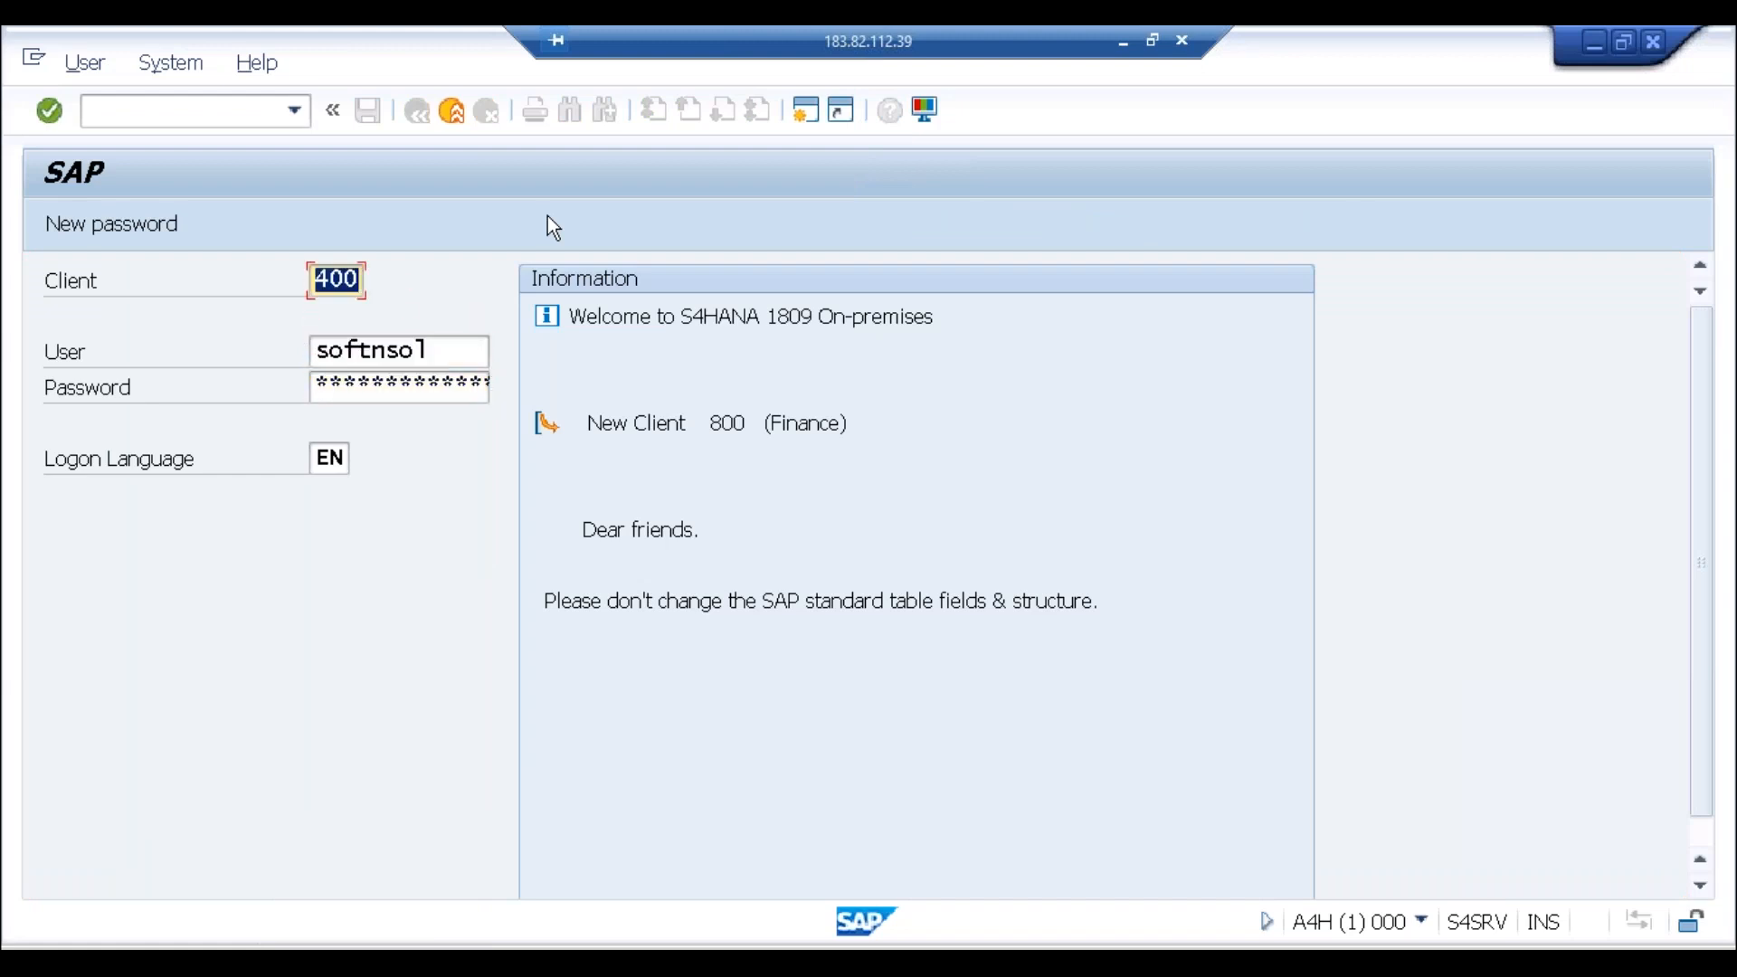
pyautogui.write('800')
pyautogui.press('Return')
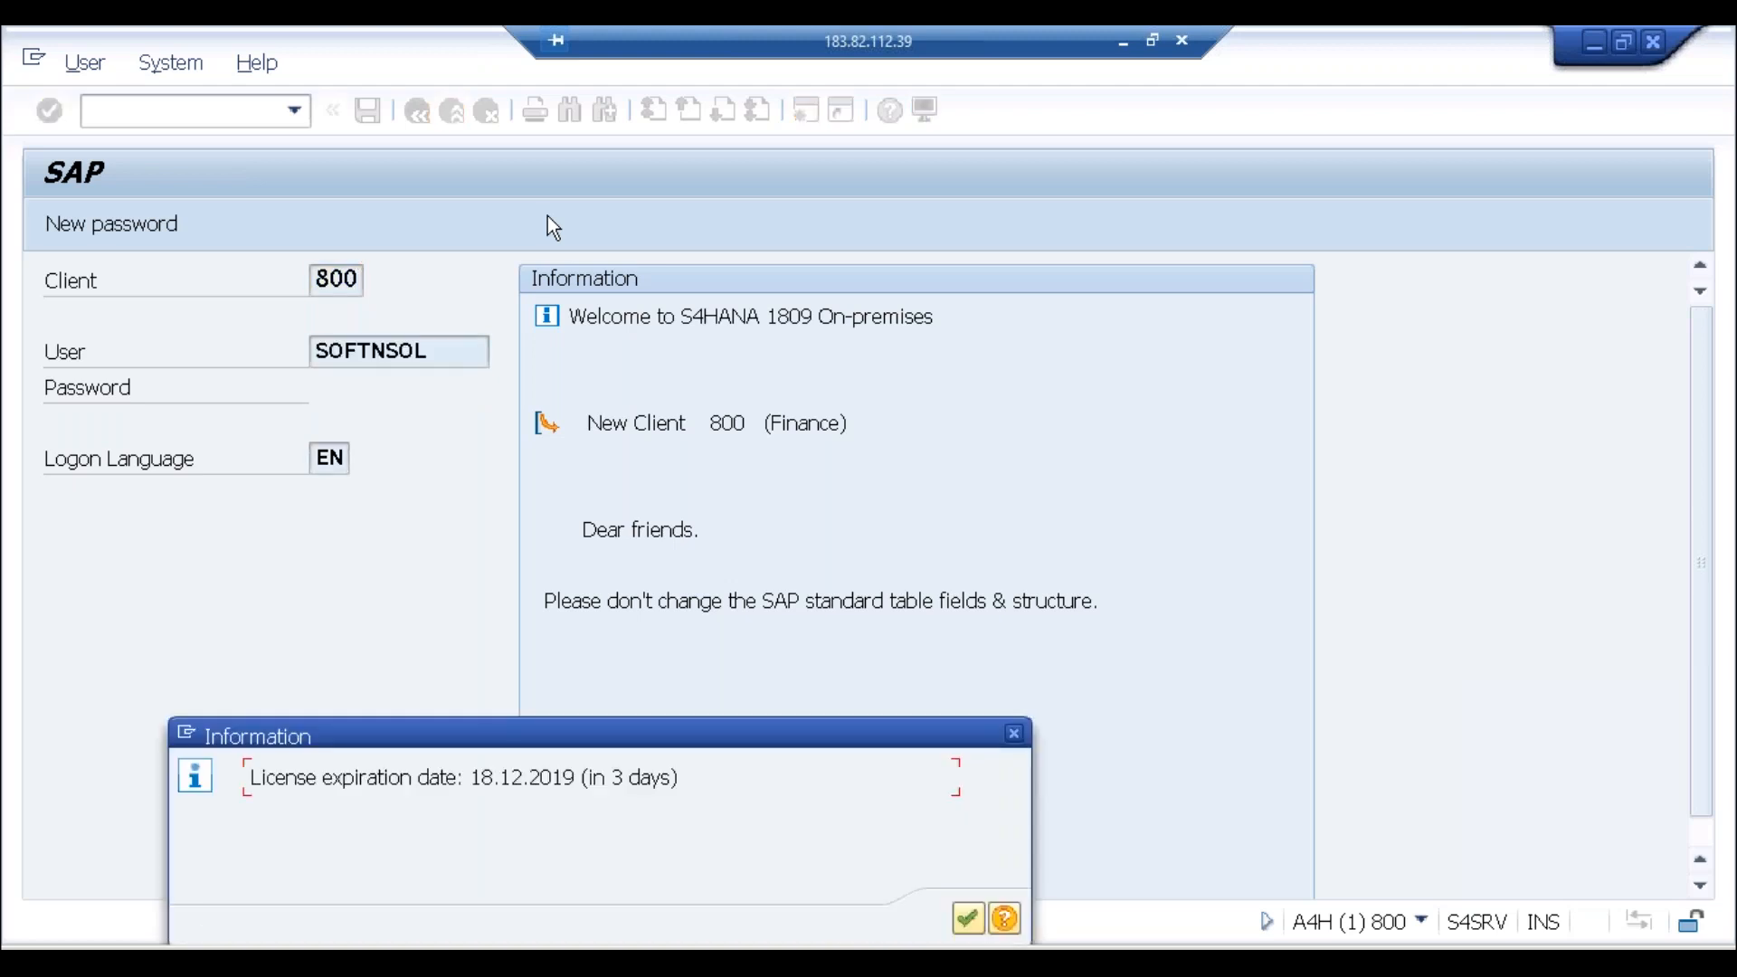
pyautogui.press('Return')
pyautogui.write('finsc_ledger')
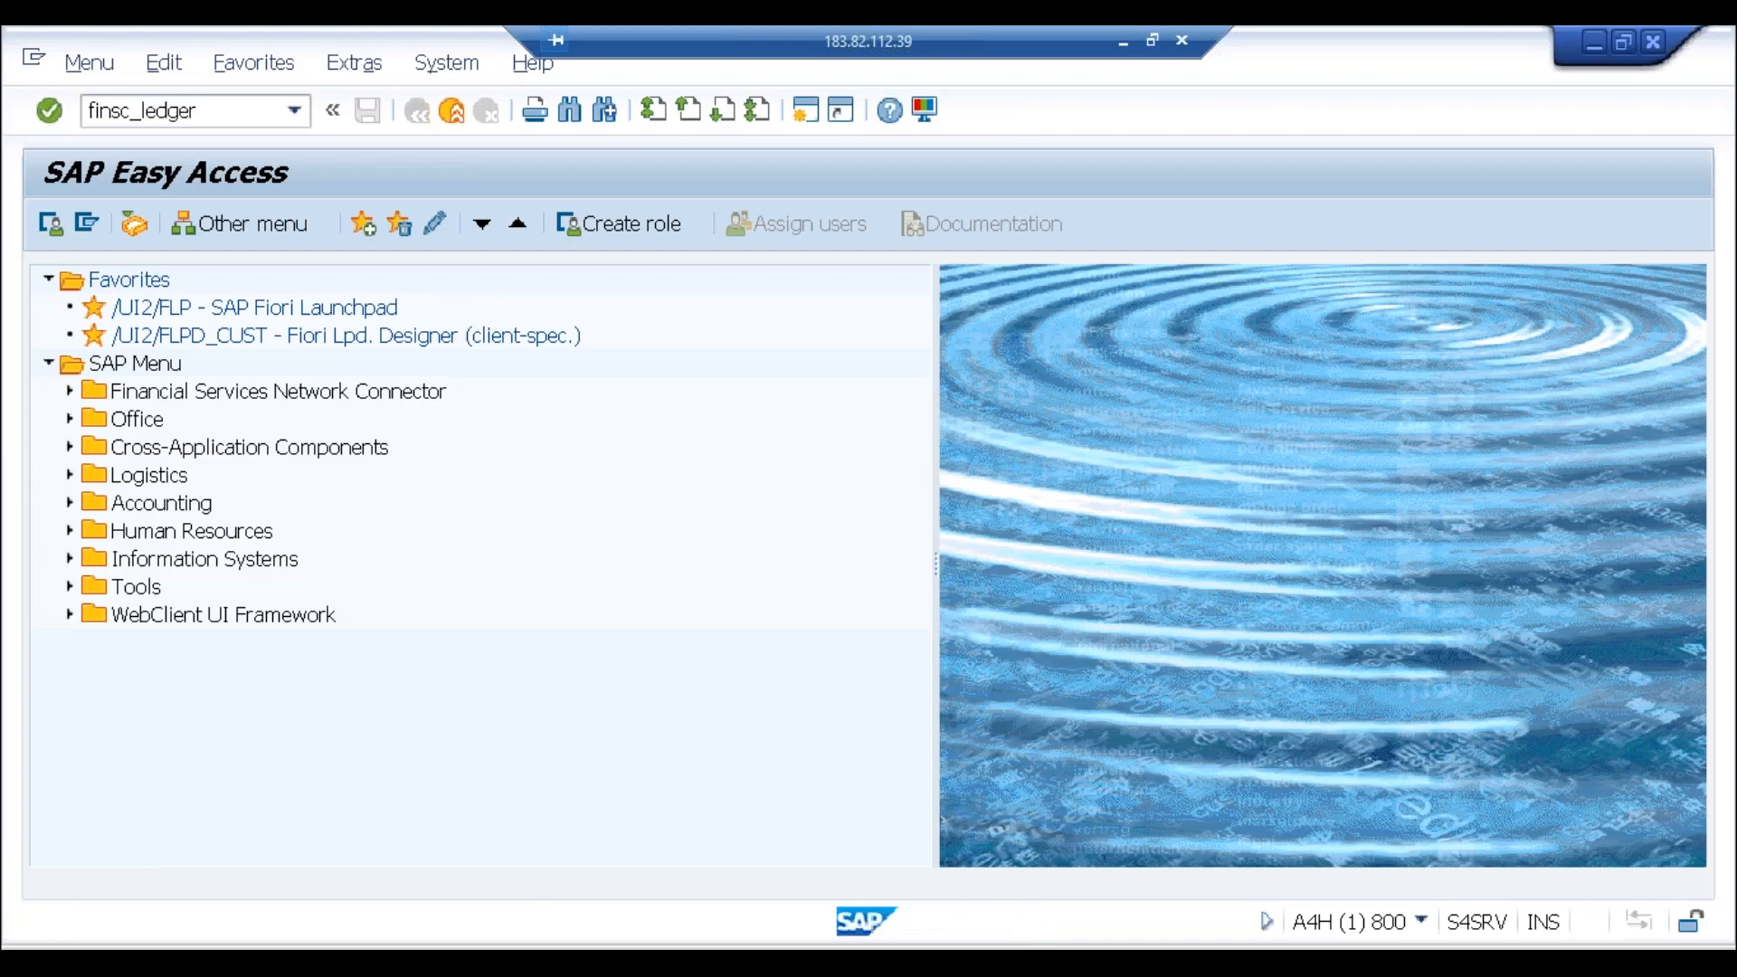
pyautogui.press('Return')
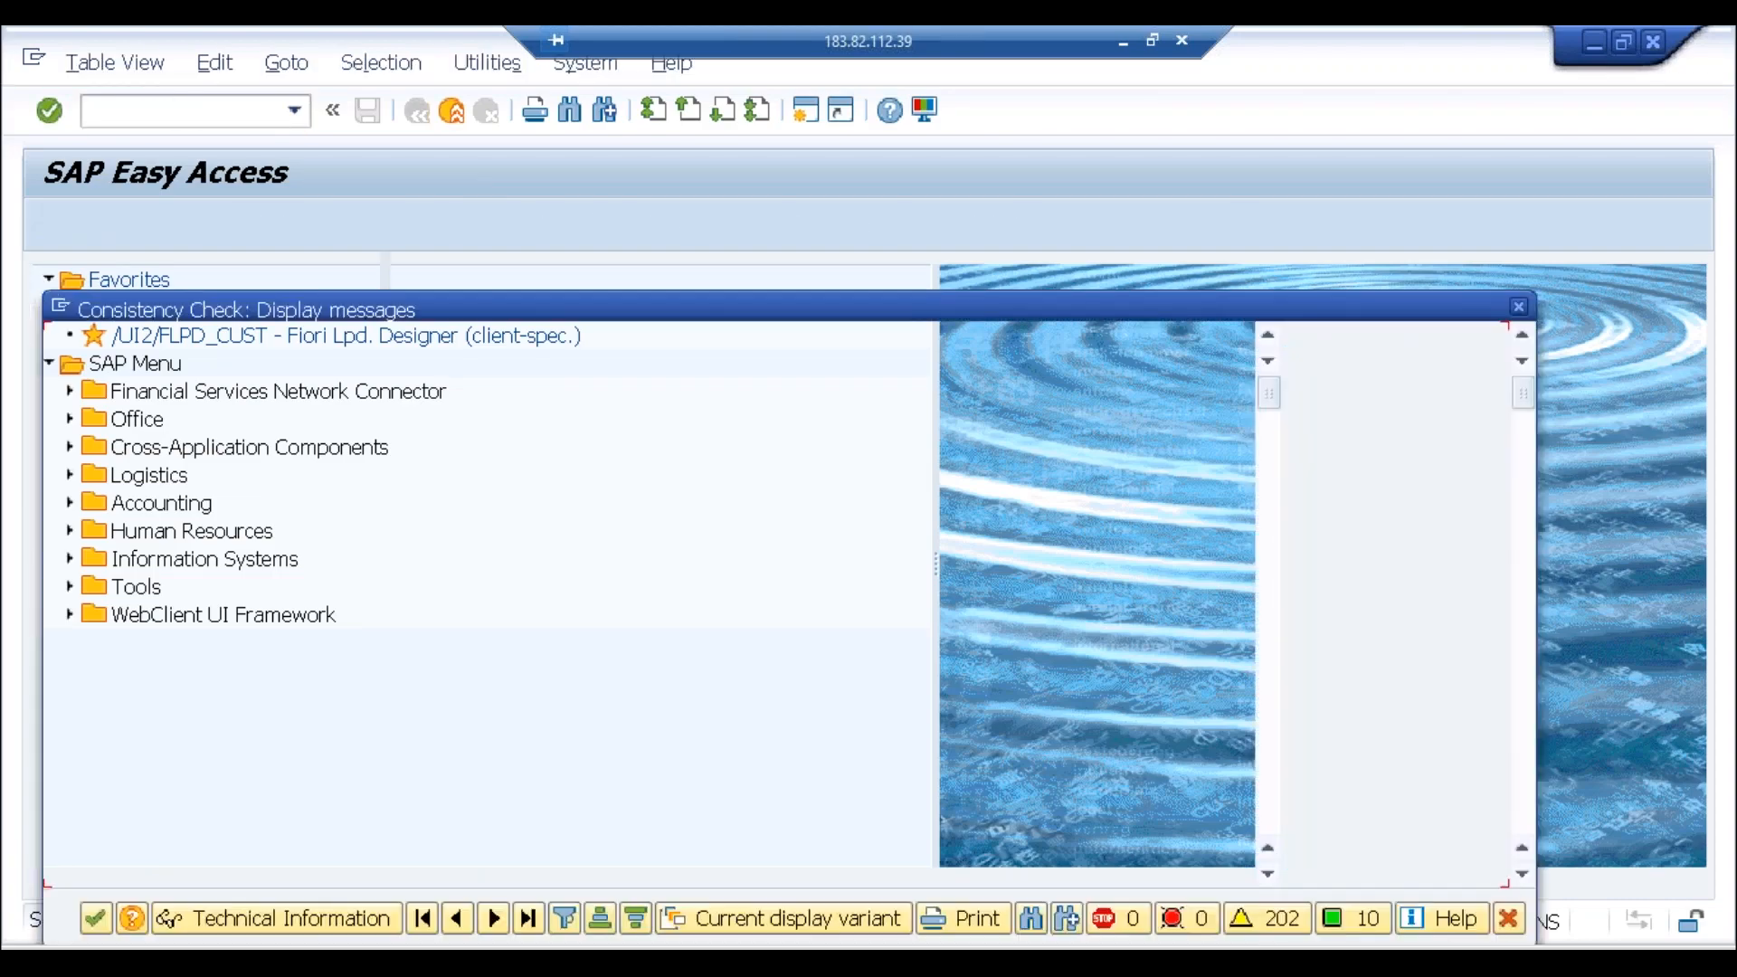
# Step: Open the Company Code Settings for leading ledger 0L
pyautogui.press('Return')
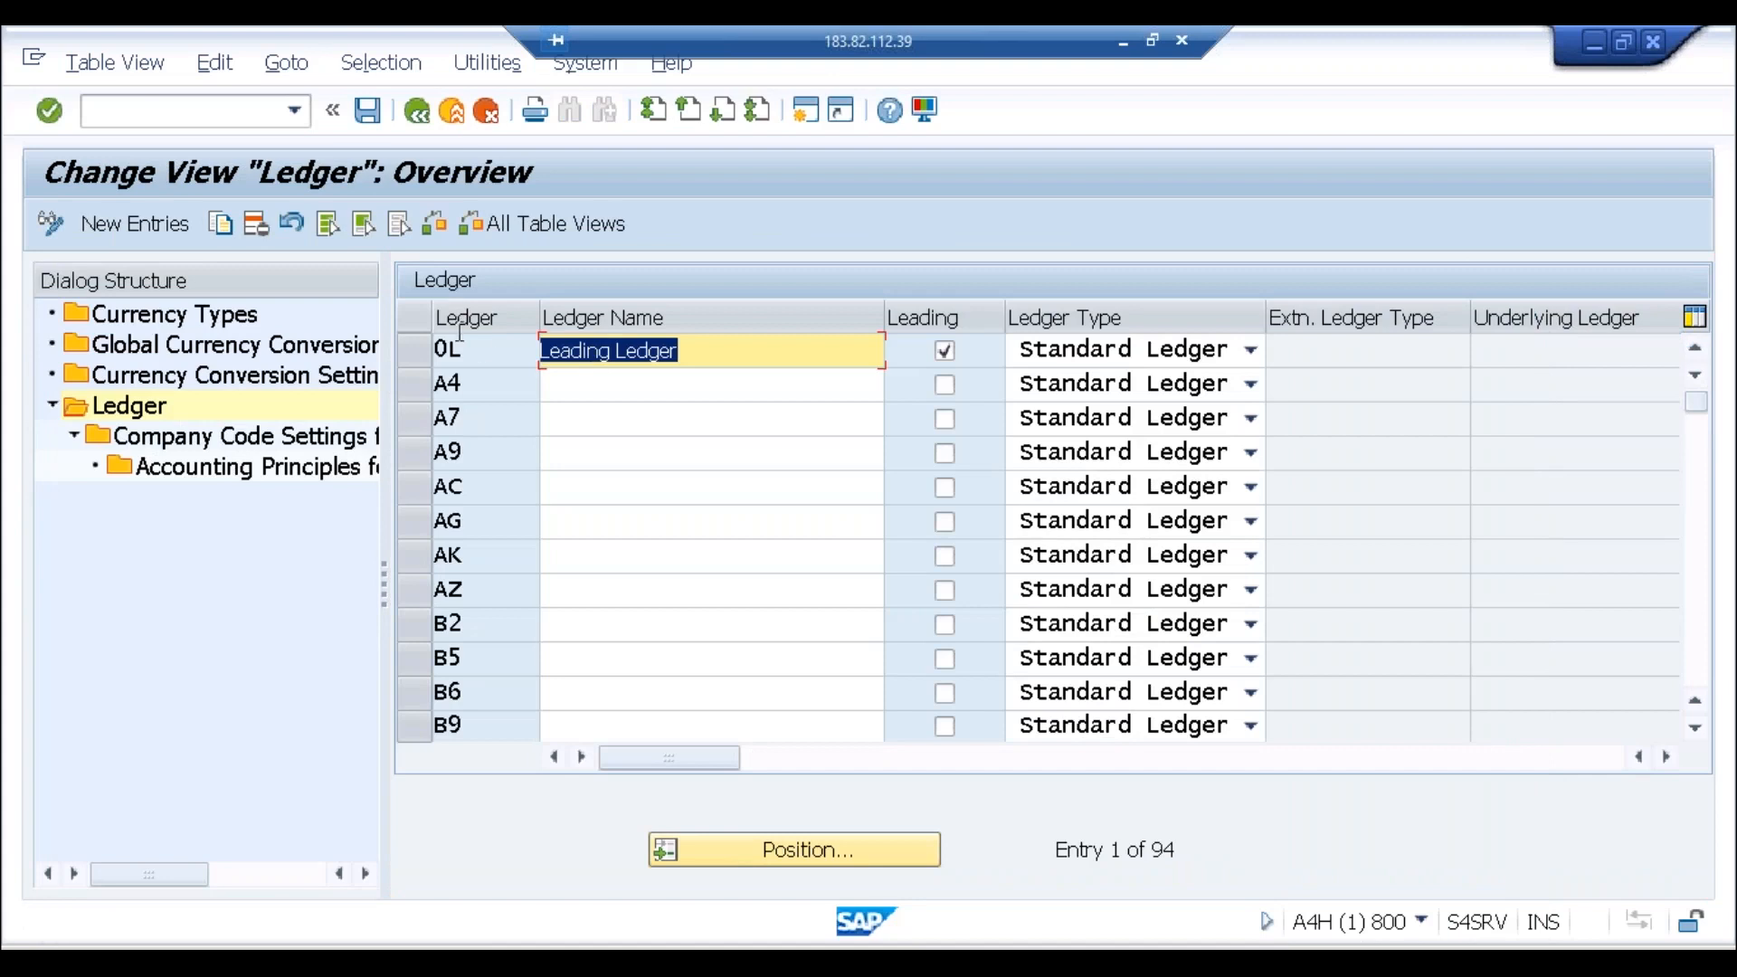
pyautogui.click(418, 352)
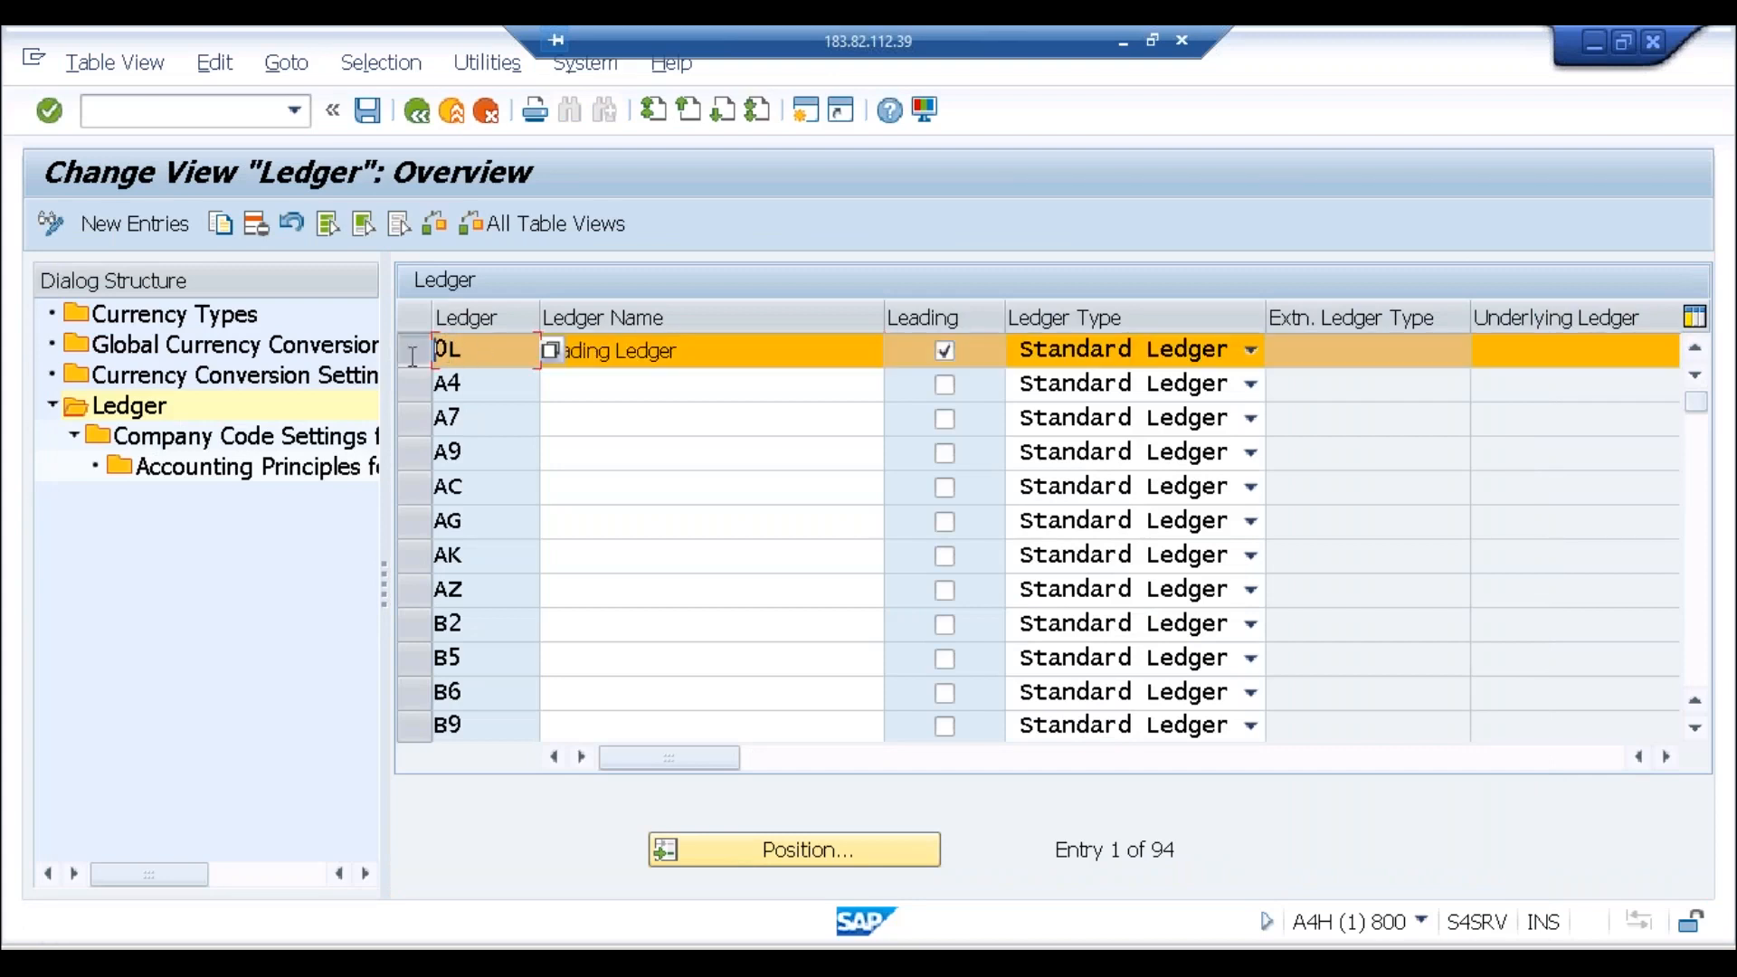
pyautogui.doubleClick(295, 443)
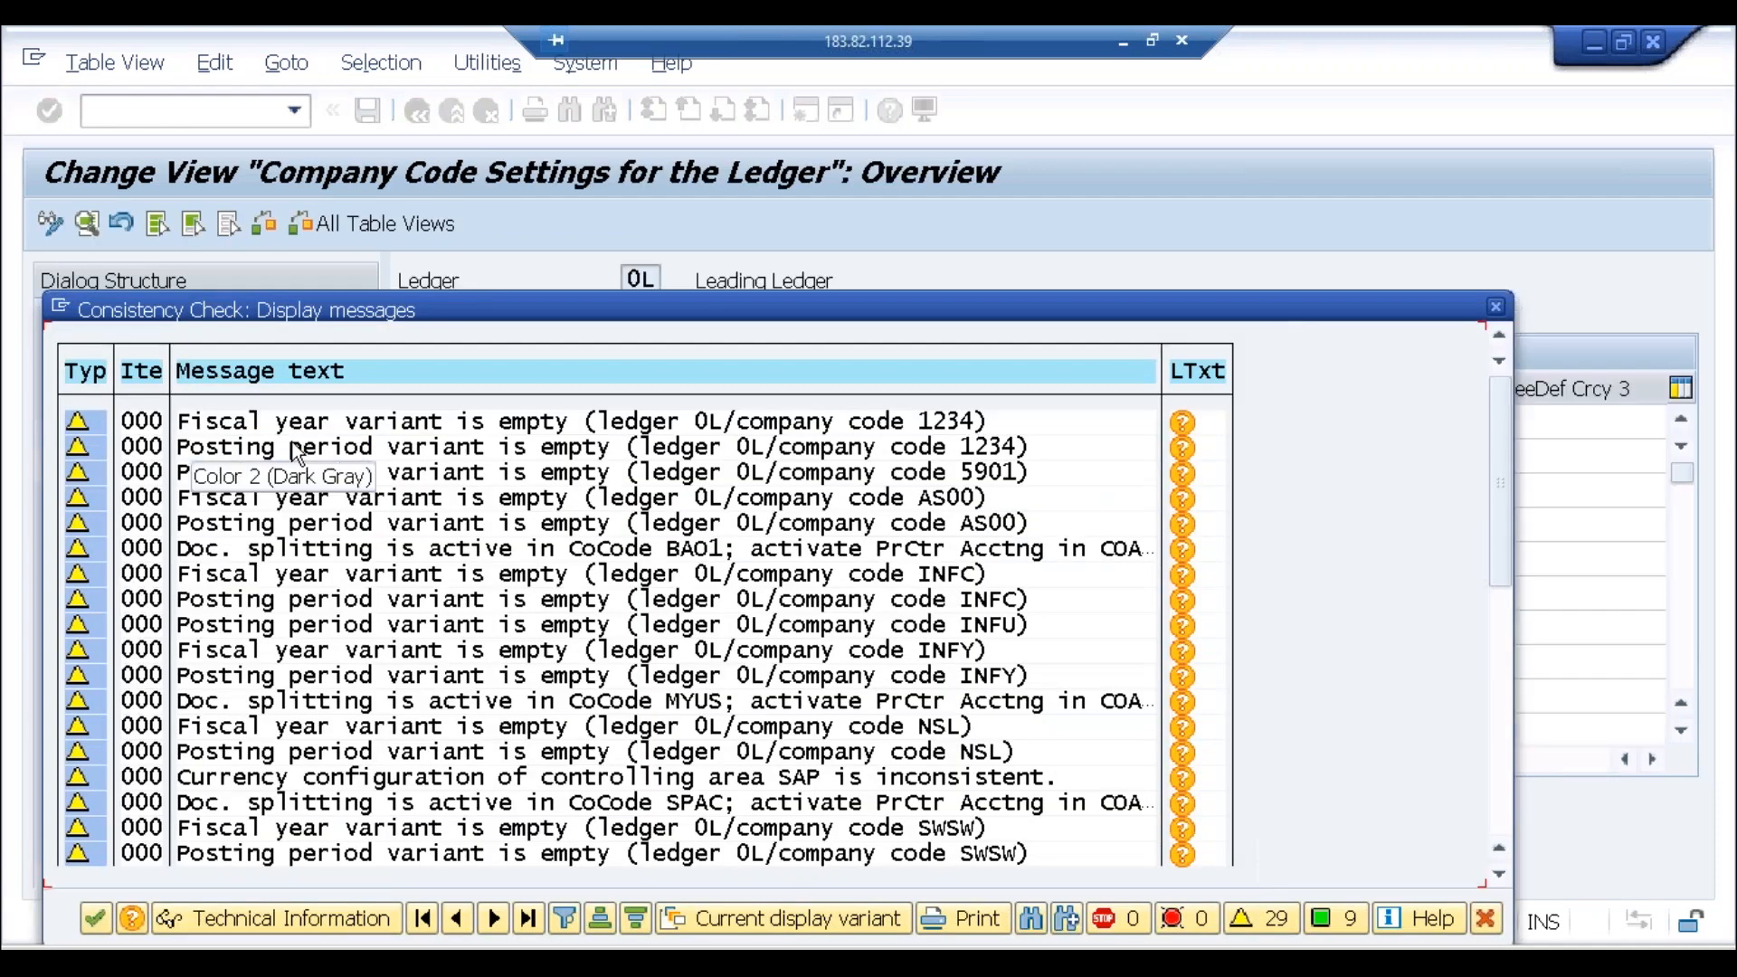
pyautogui.press('Return')
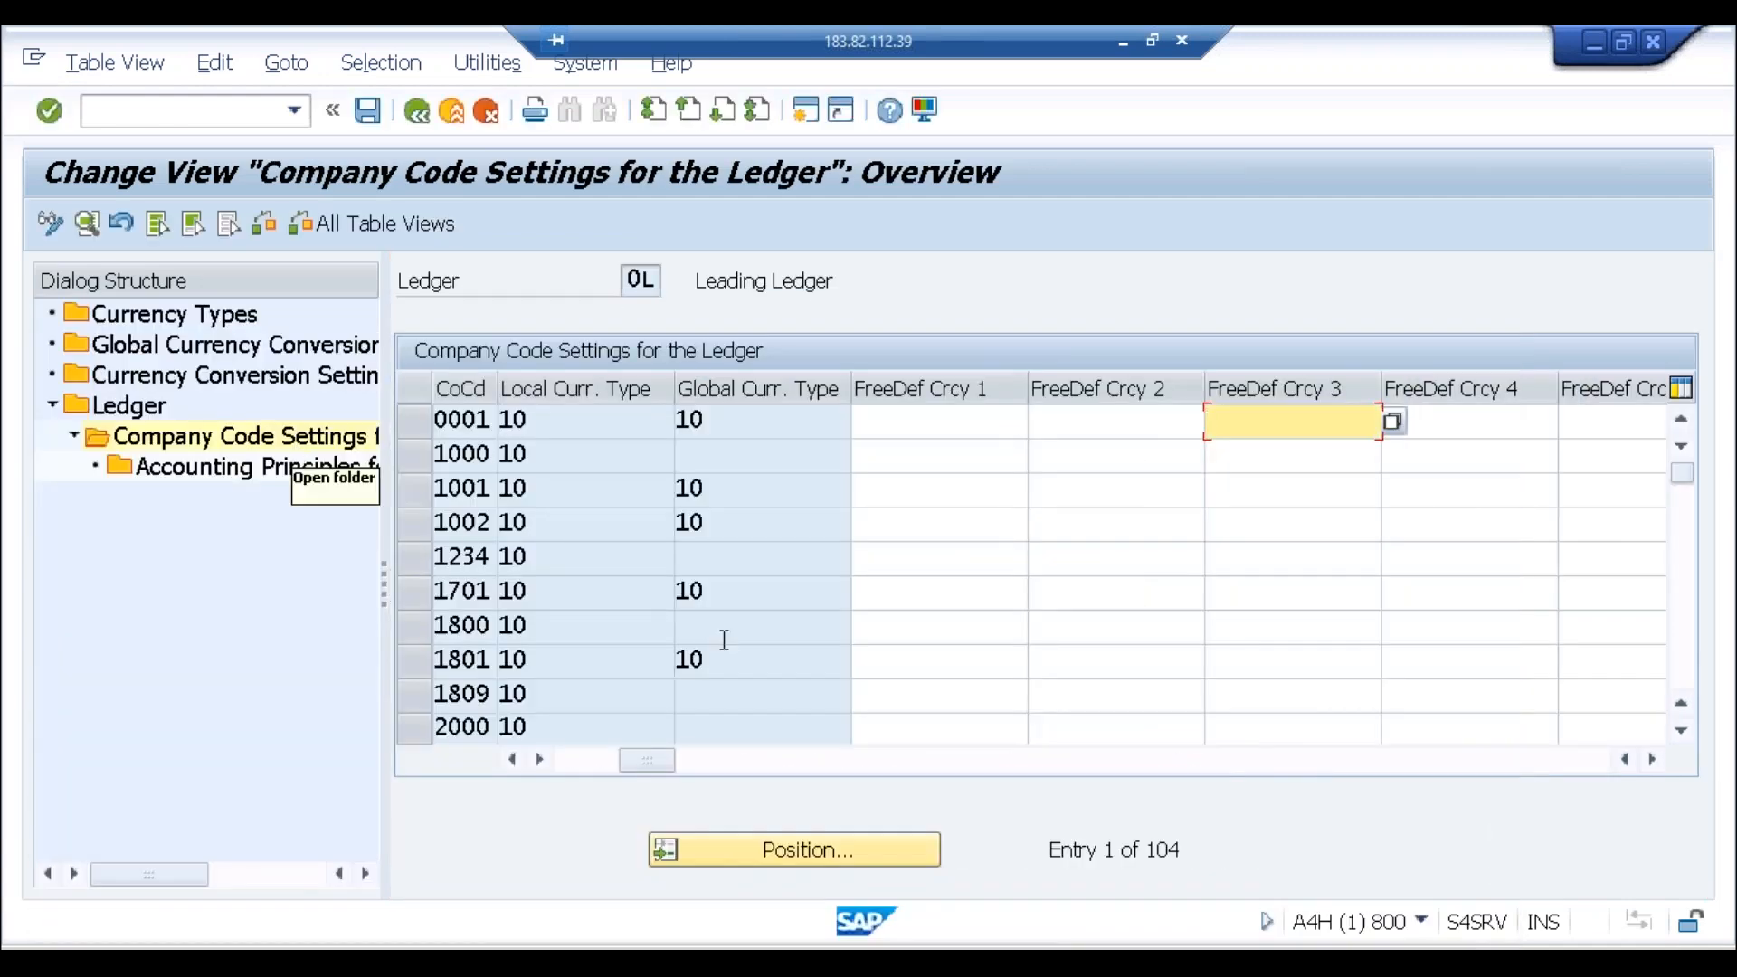
# Step: Find company code ABCI, check its local currency type 10 (INR), and open a second session
pyautogui.click(823, 854)
pyautogui.write('abci')
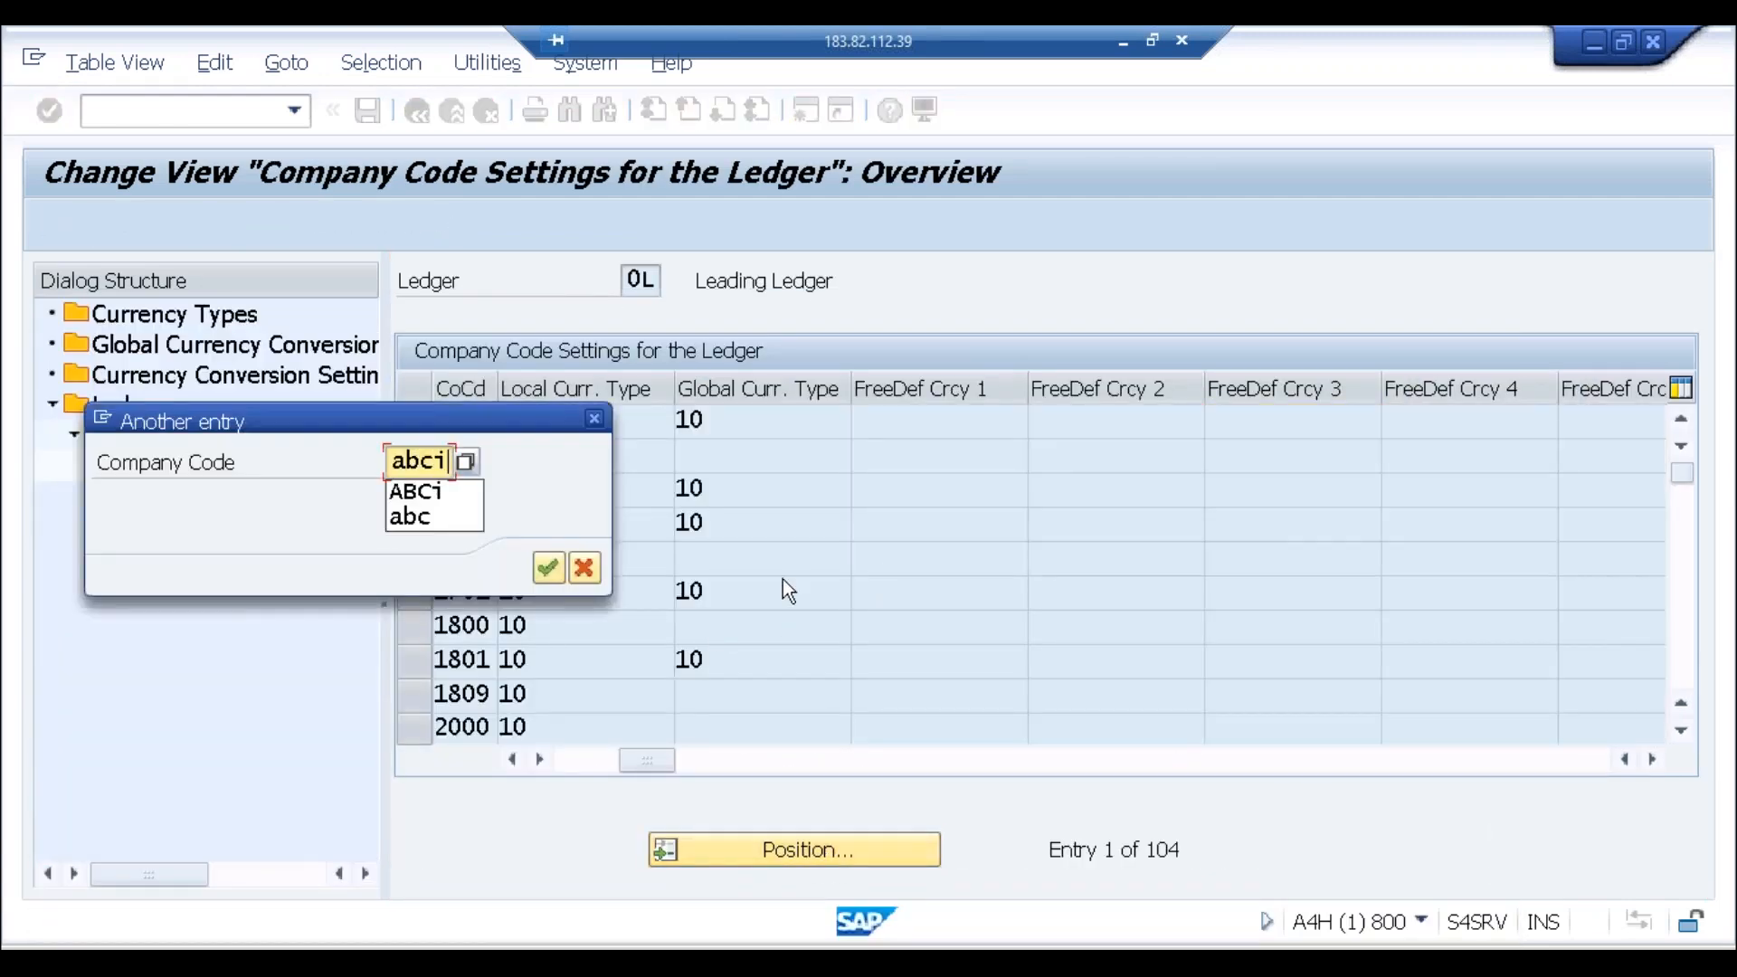
pyautogui.press('Return')
pyautogui.doubleClick(480, 425)
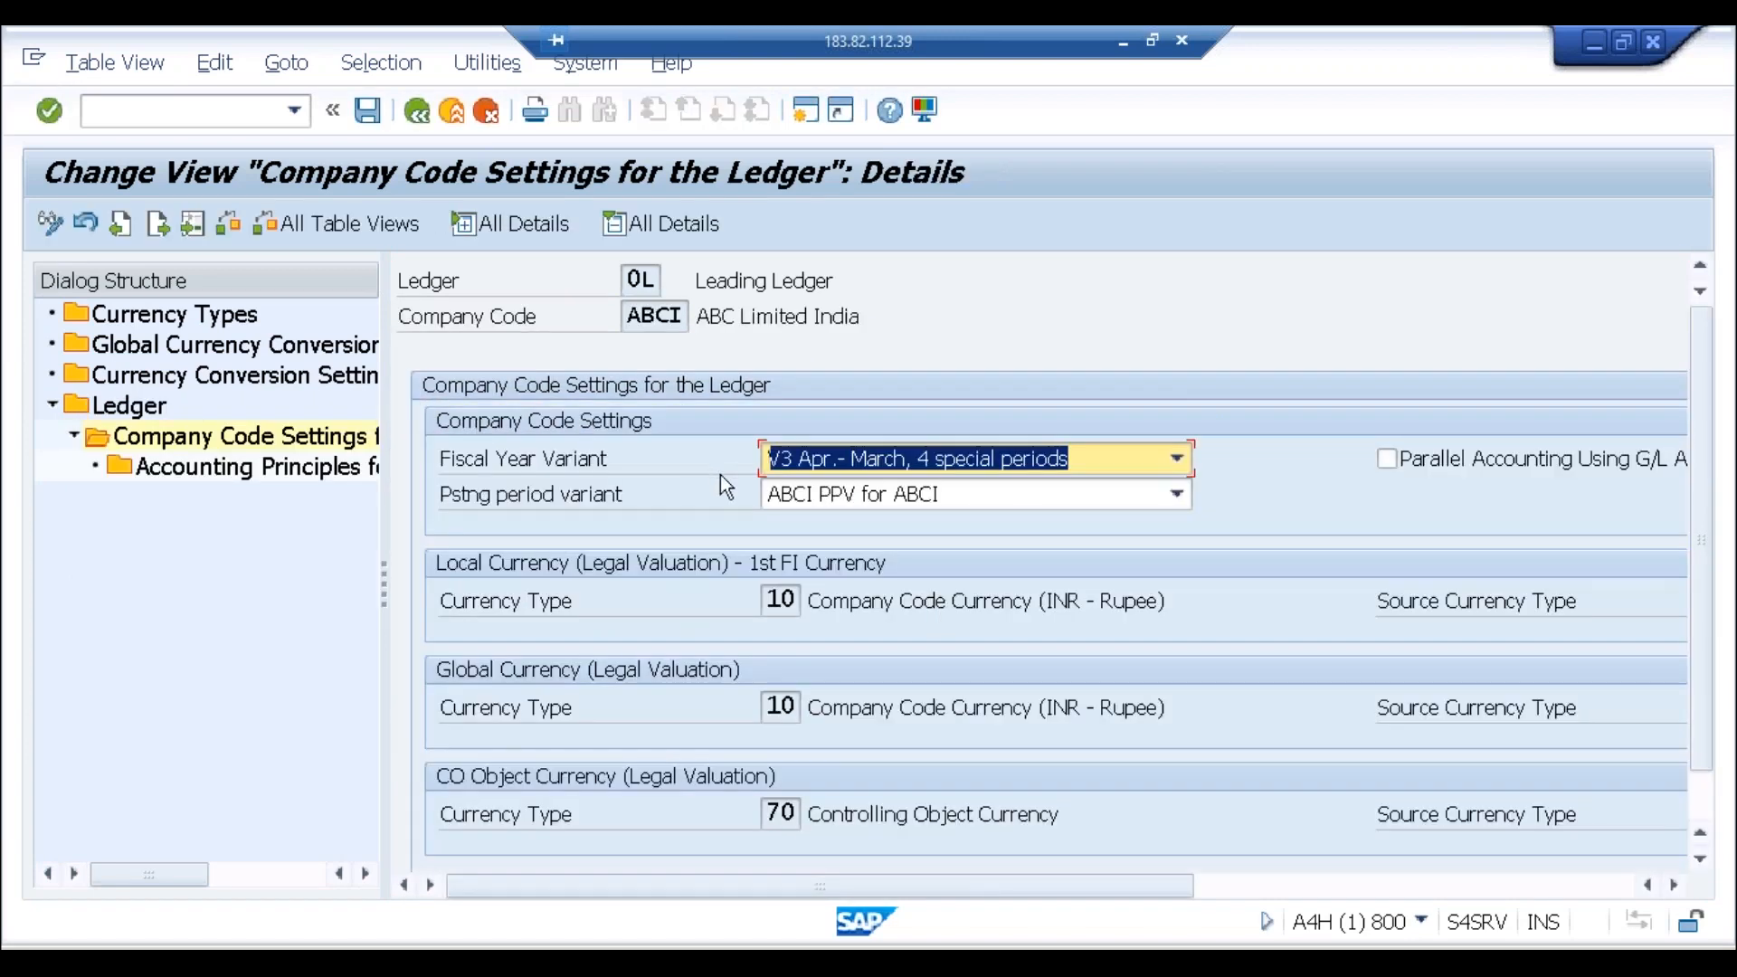
pyautogui.click(780, 602)
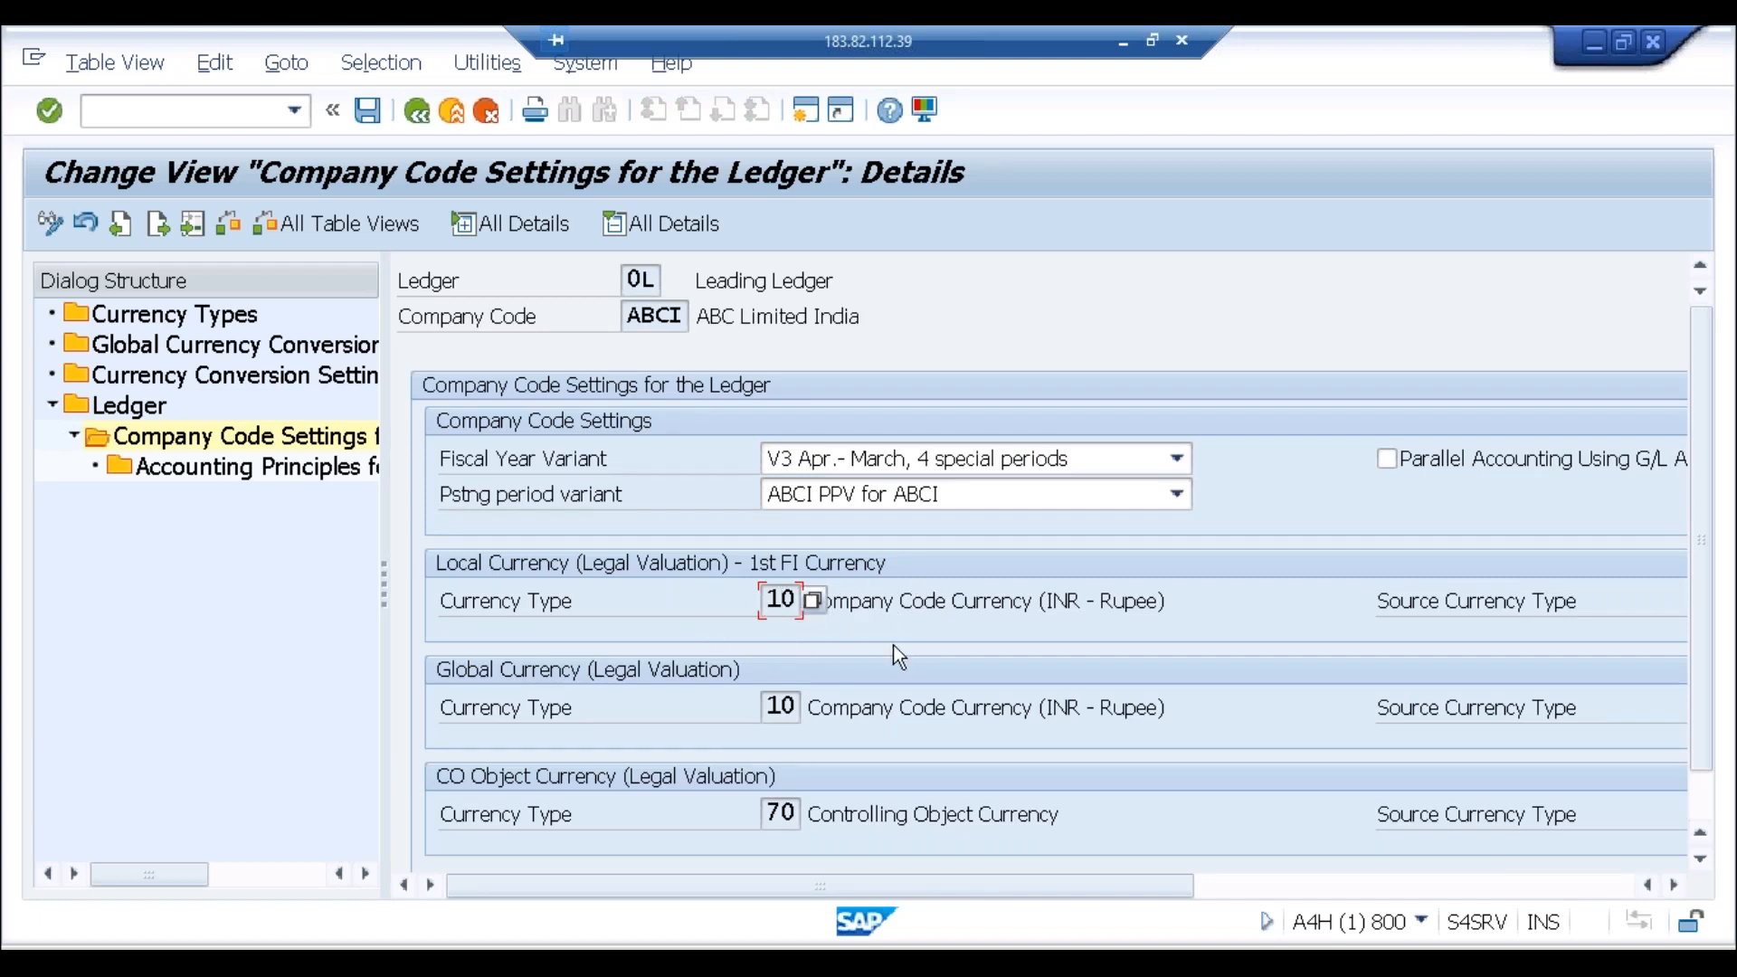
pyautogui.moveTo(955, 608); pyautogui.dragTo(964, 604)
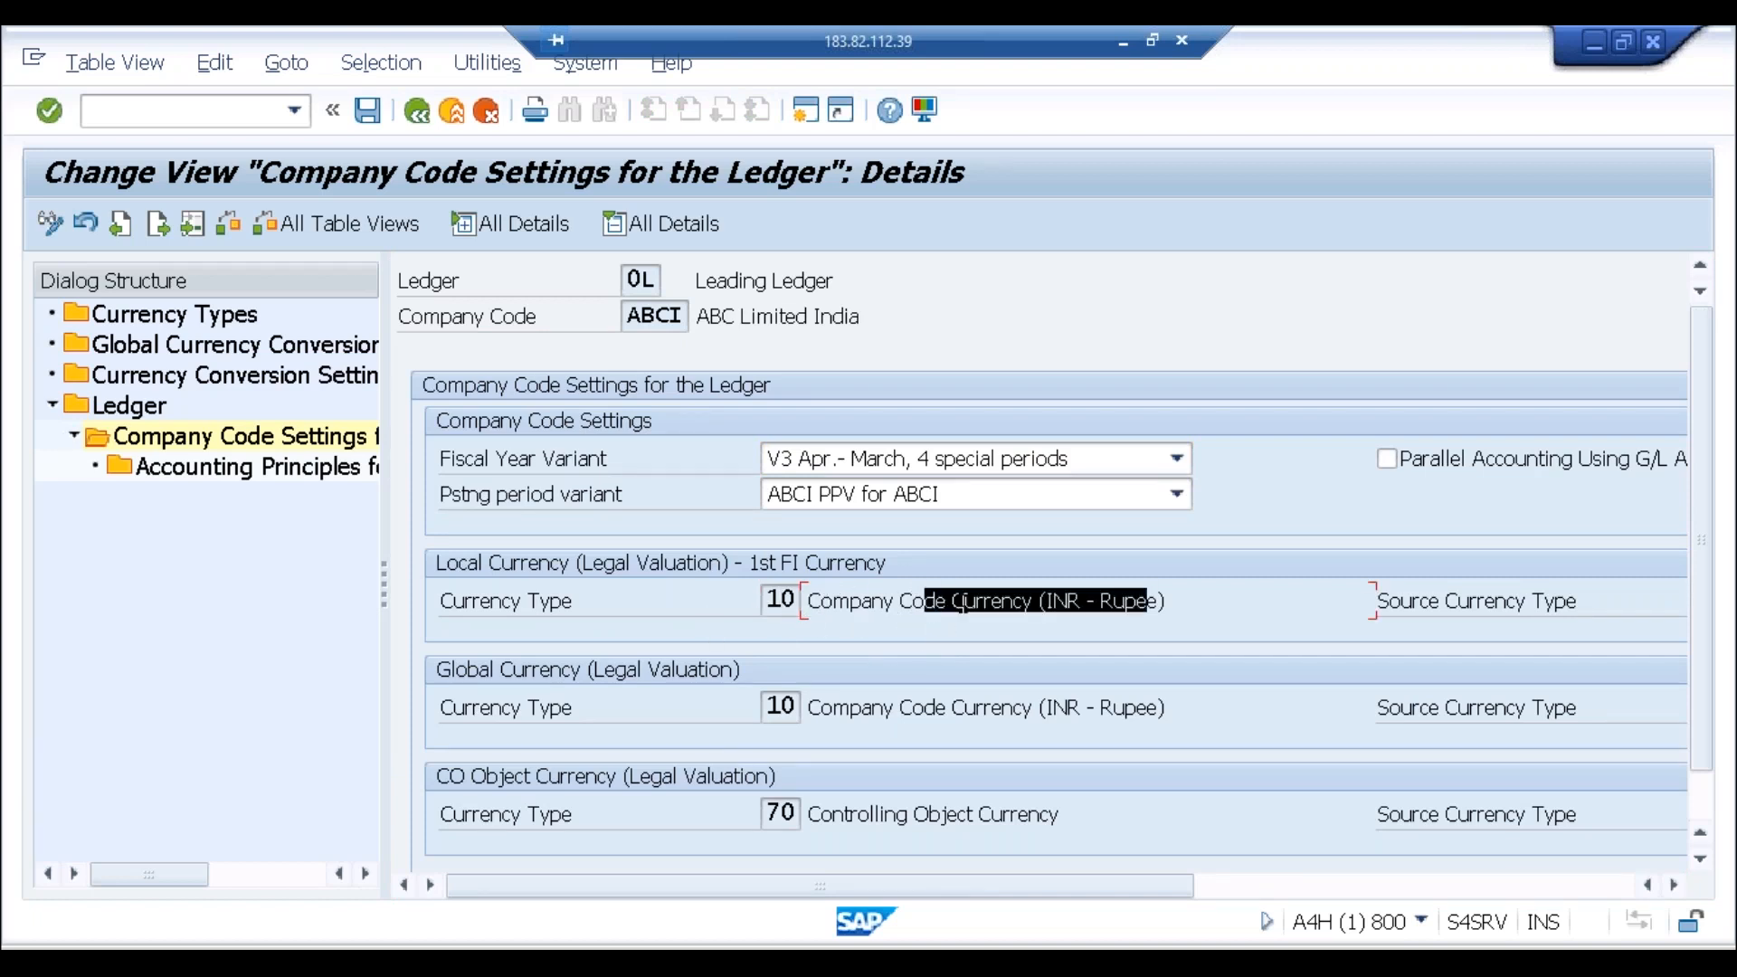
pyautogui.click(804, 110)
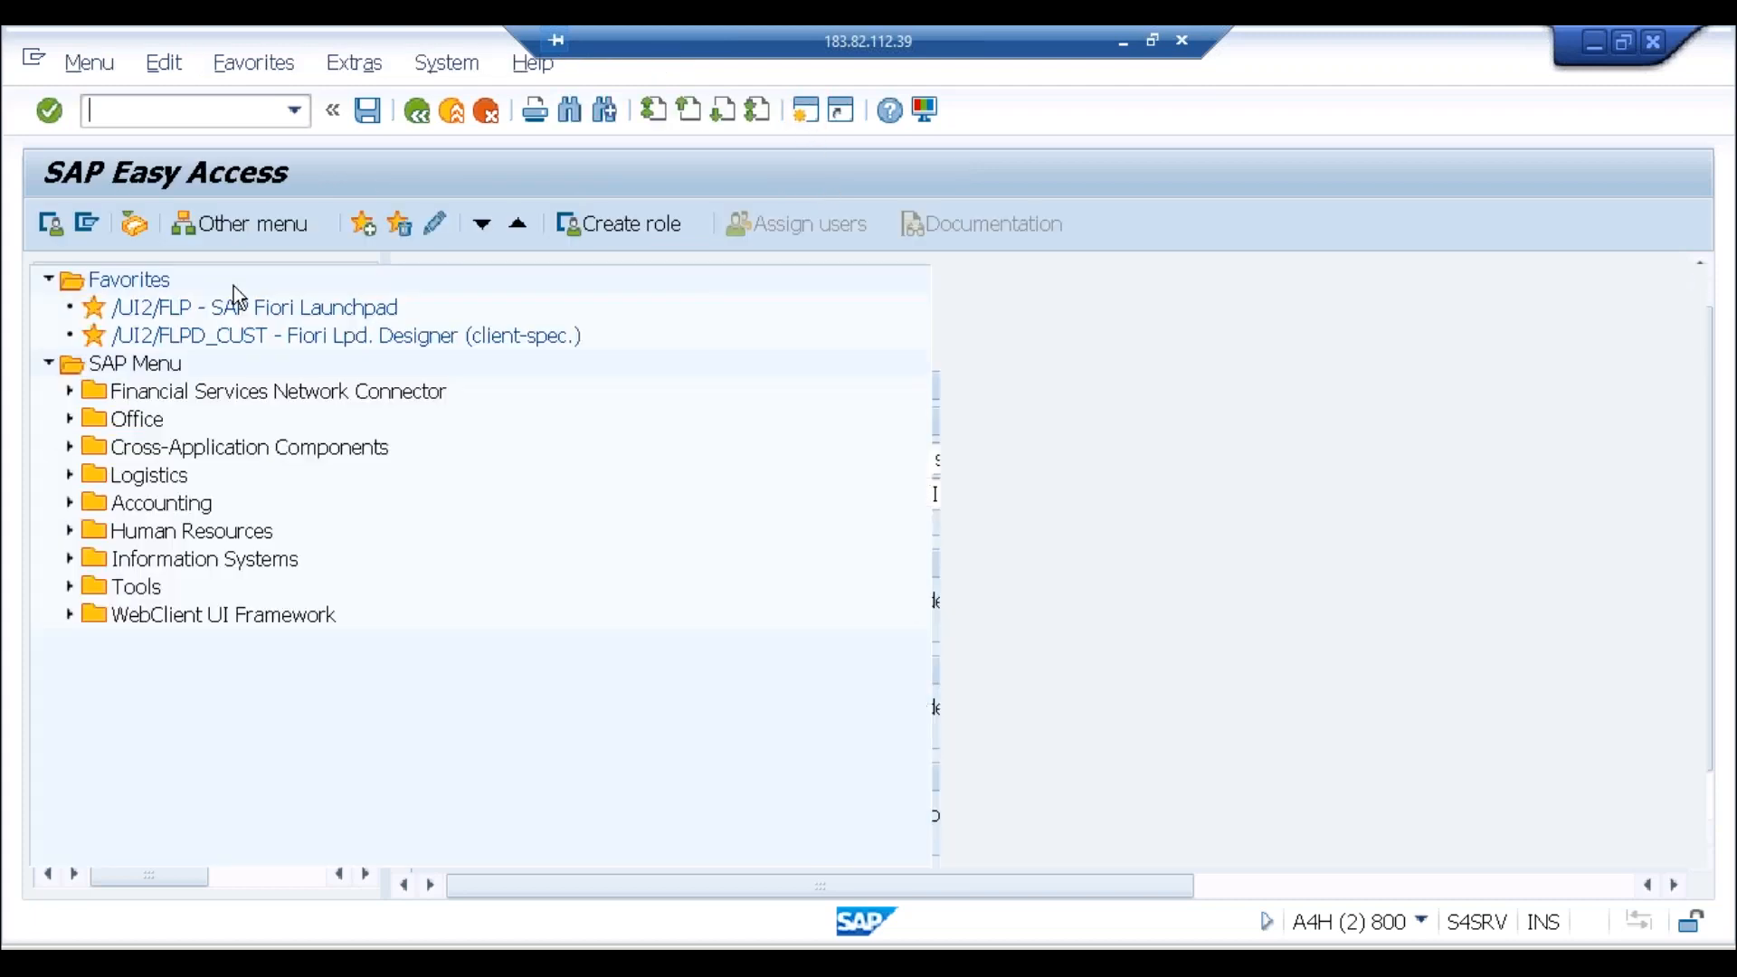
# Step: Via SPRO, run Enterprise Structure > Definition > Financial Accounting > Edit Company Code Data
pyautogui.write('spro')
pyautogui.press('Return')
pyautogui.click(166, 234)
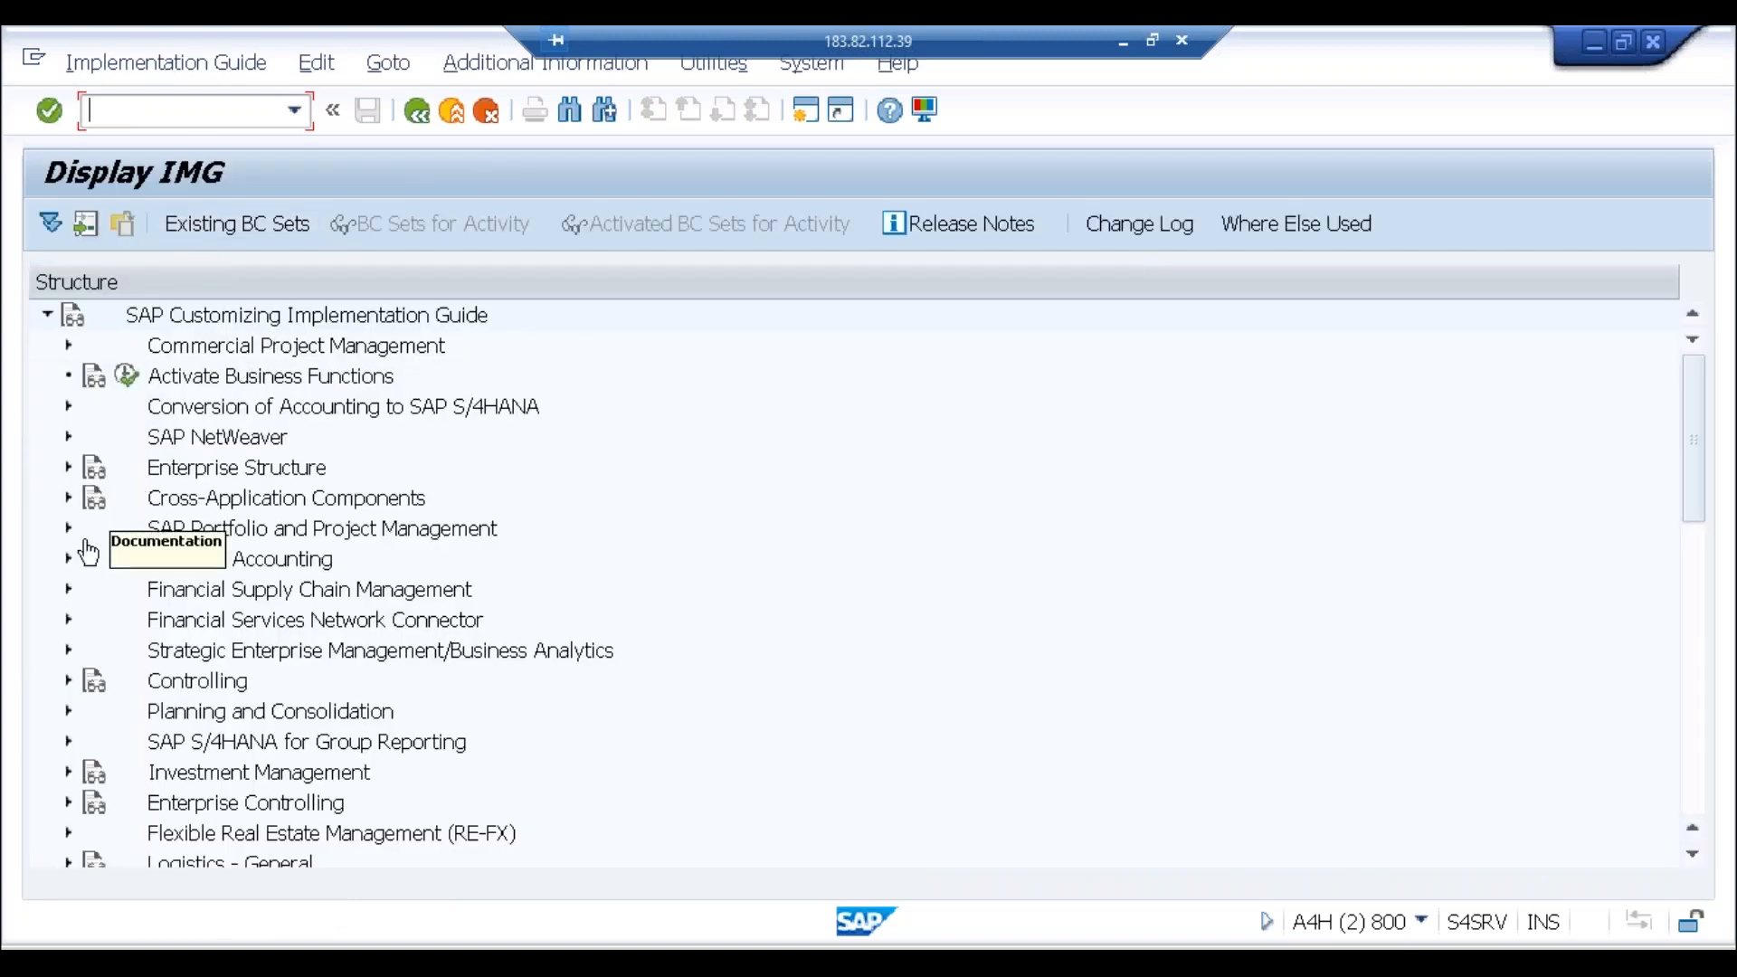
pyautogui.click(68, 471)
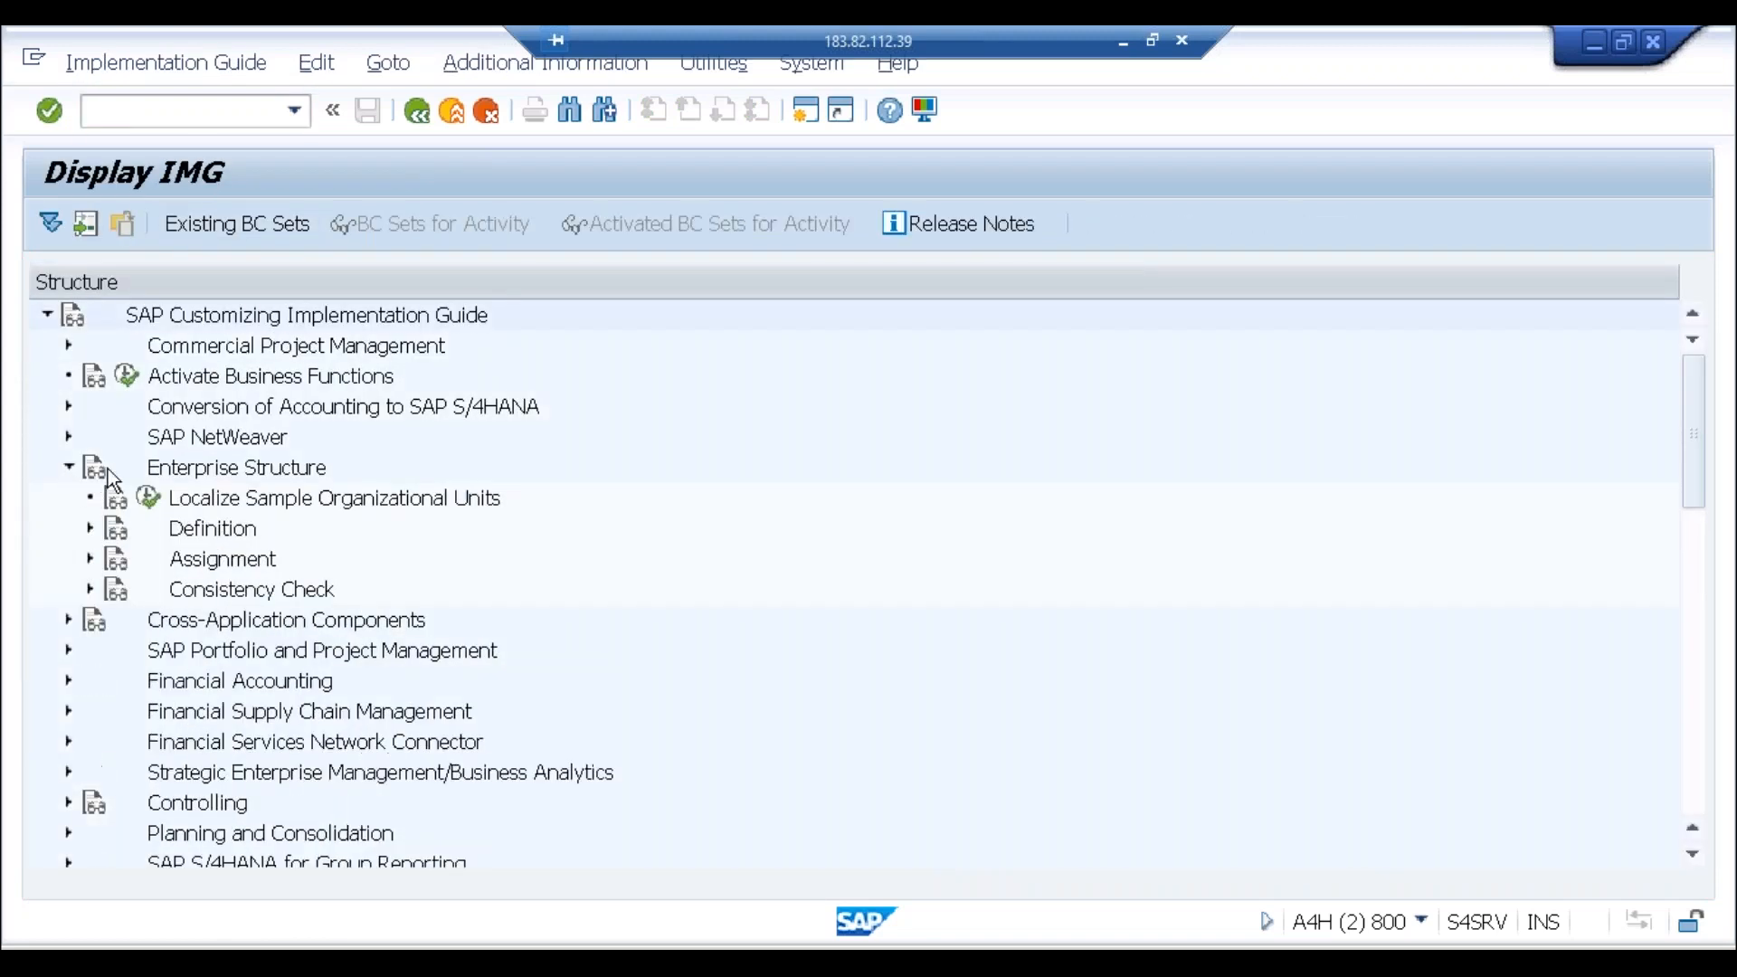
pyautogui.click(91, 531)
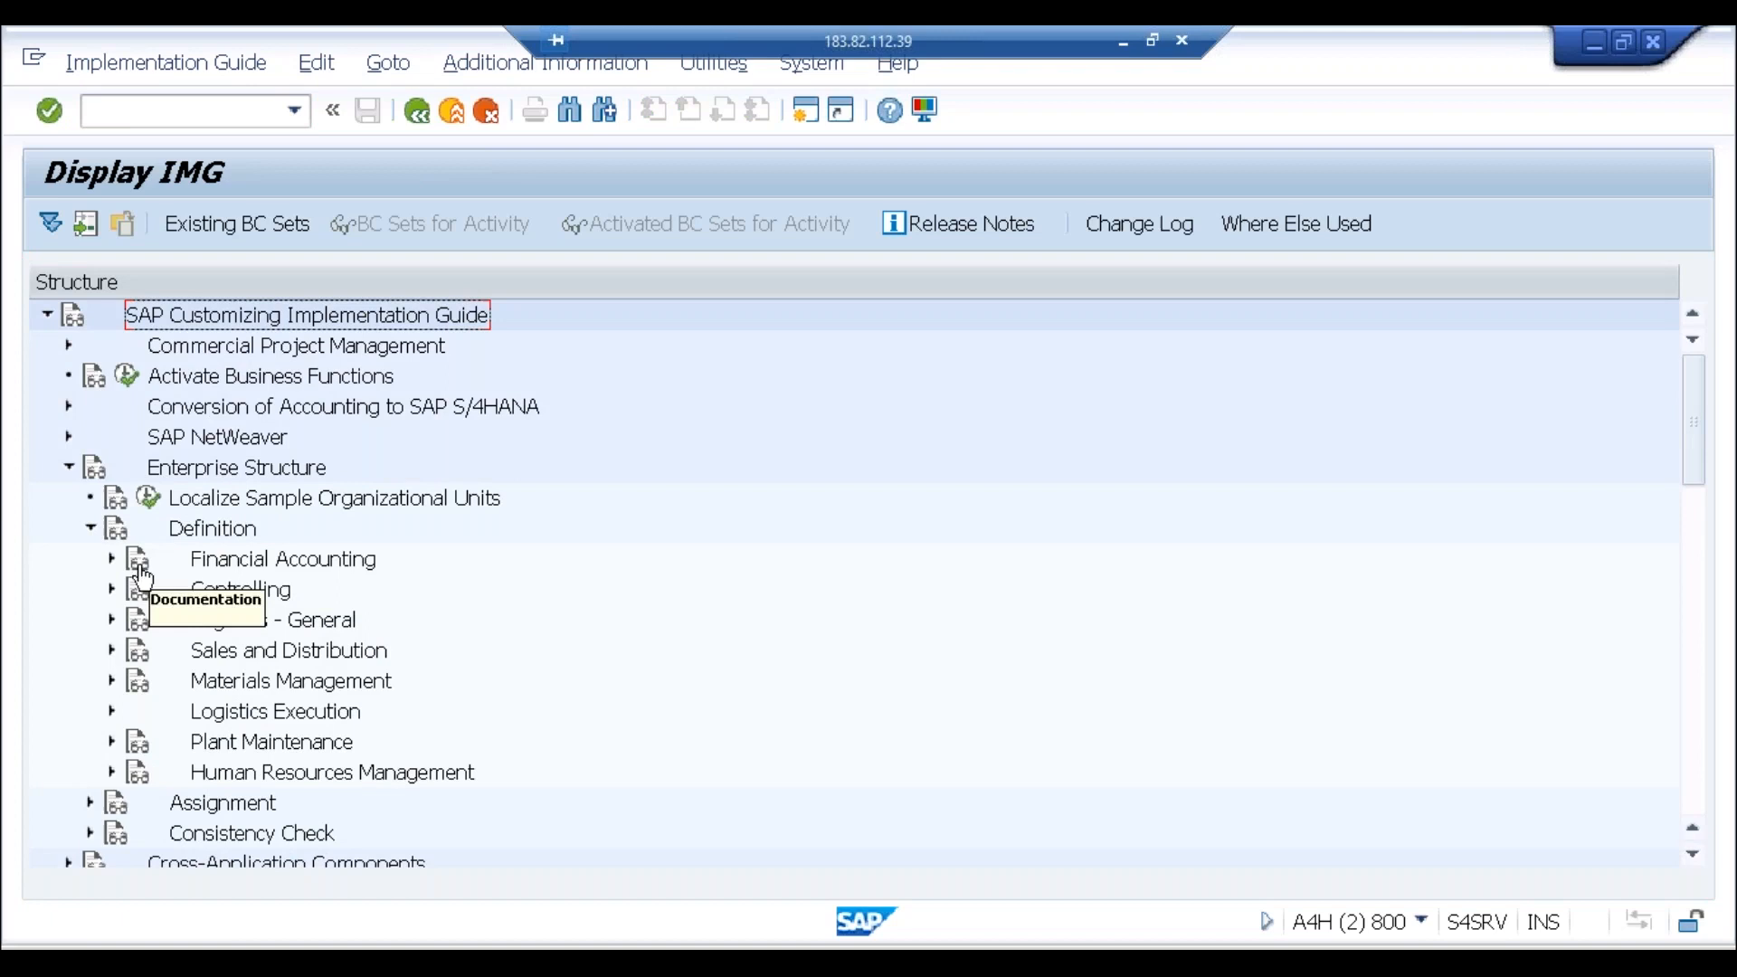
pyautogui.click(111, 559)
pyautogui.click(192, 651)
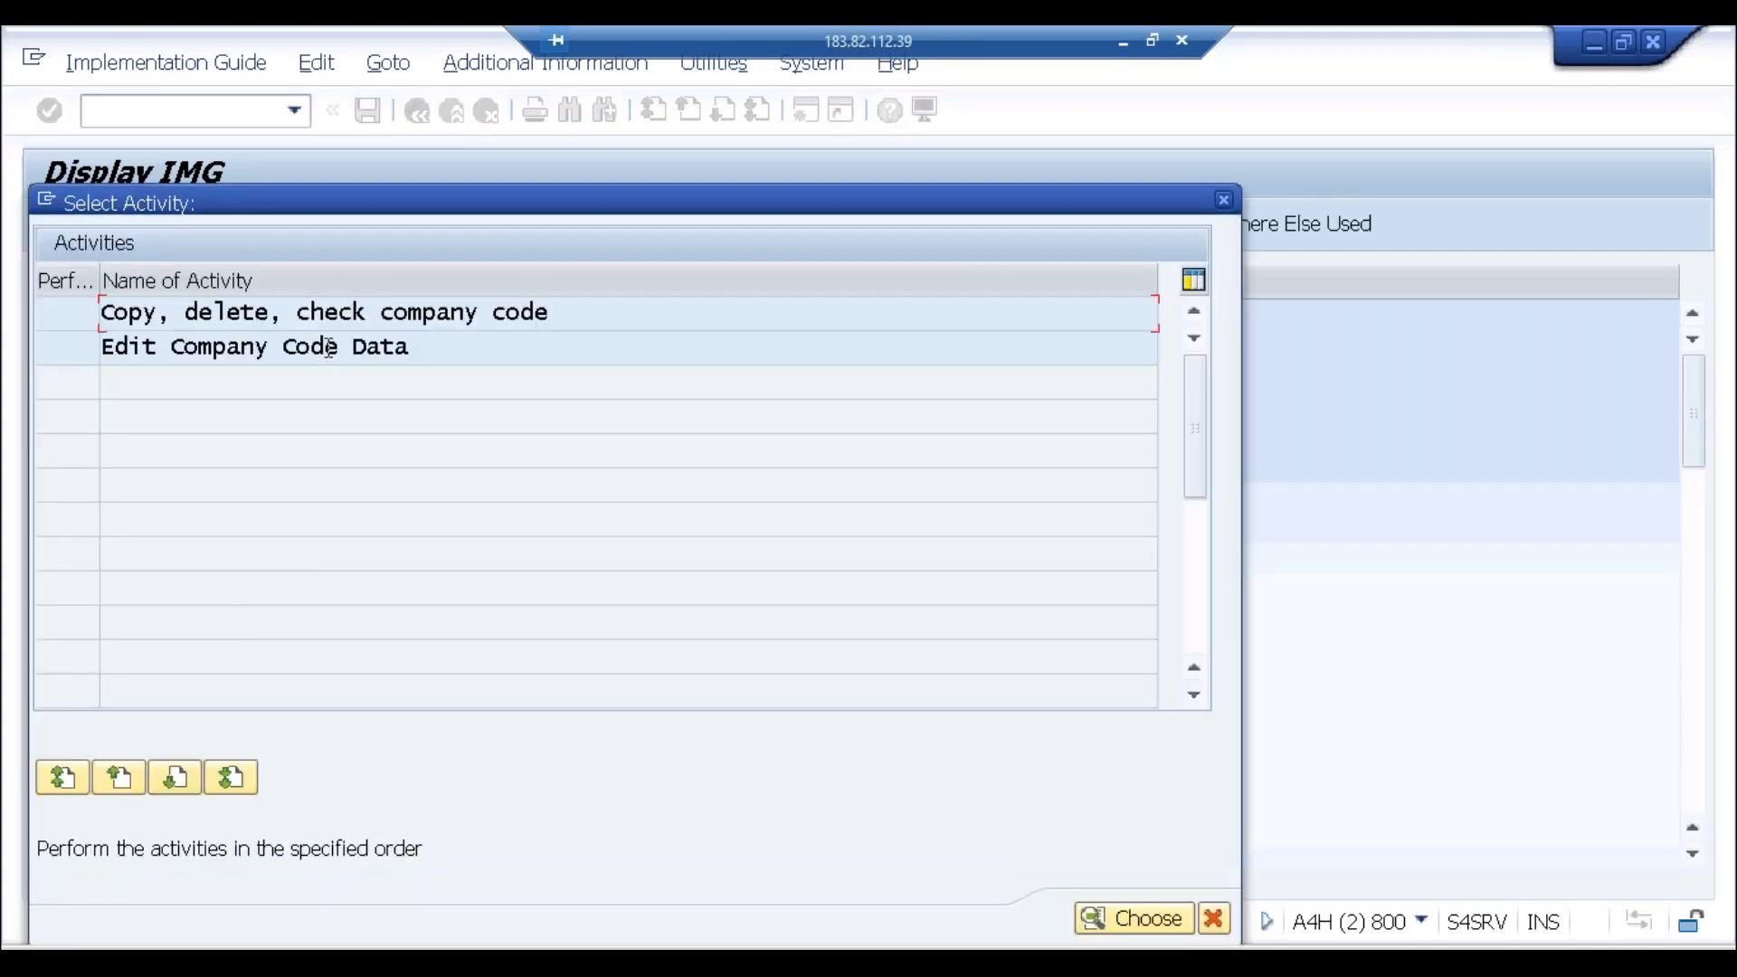
pyautogui.doubleClick(325, 347)
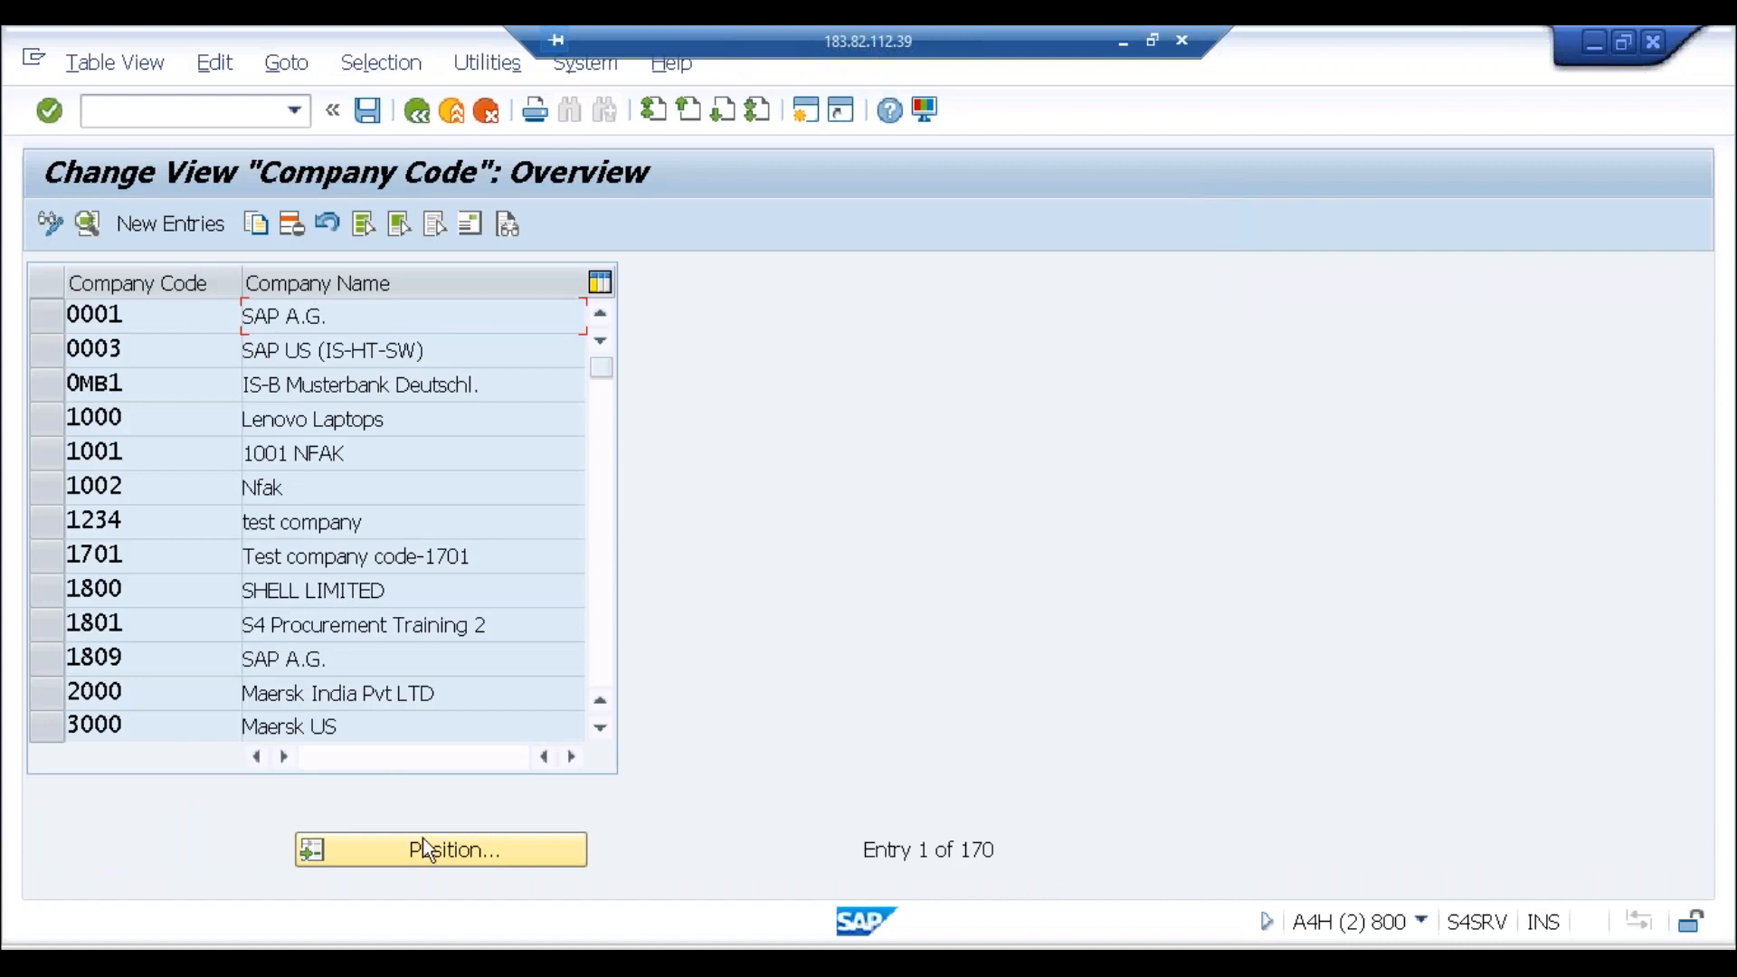
# Step: Open ABCI's company code details and check Mumbai, country IN, currency INR, language EN
pyautogui.click(425, 848)
pyautogui.write('abci')
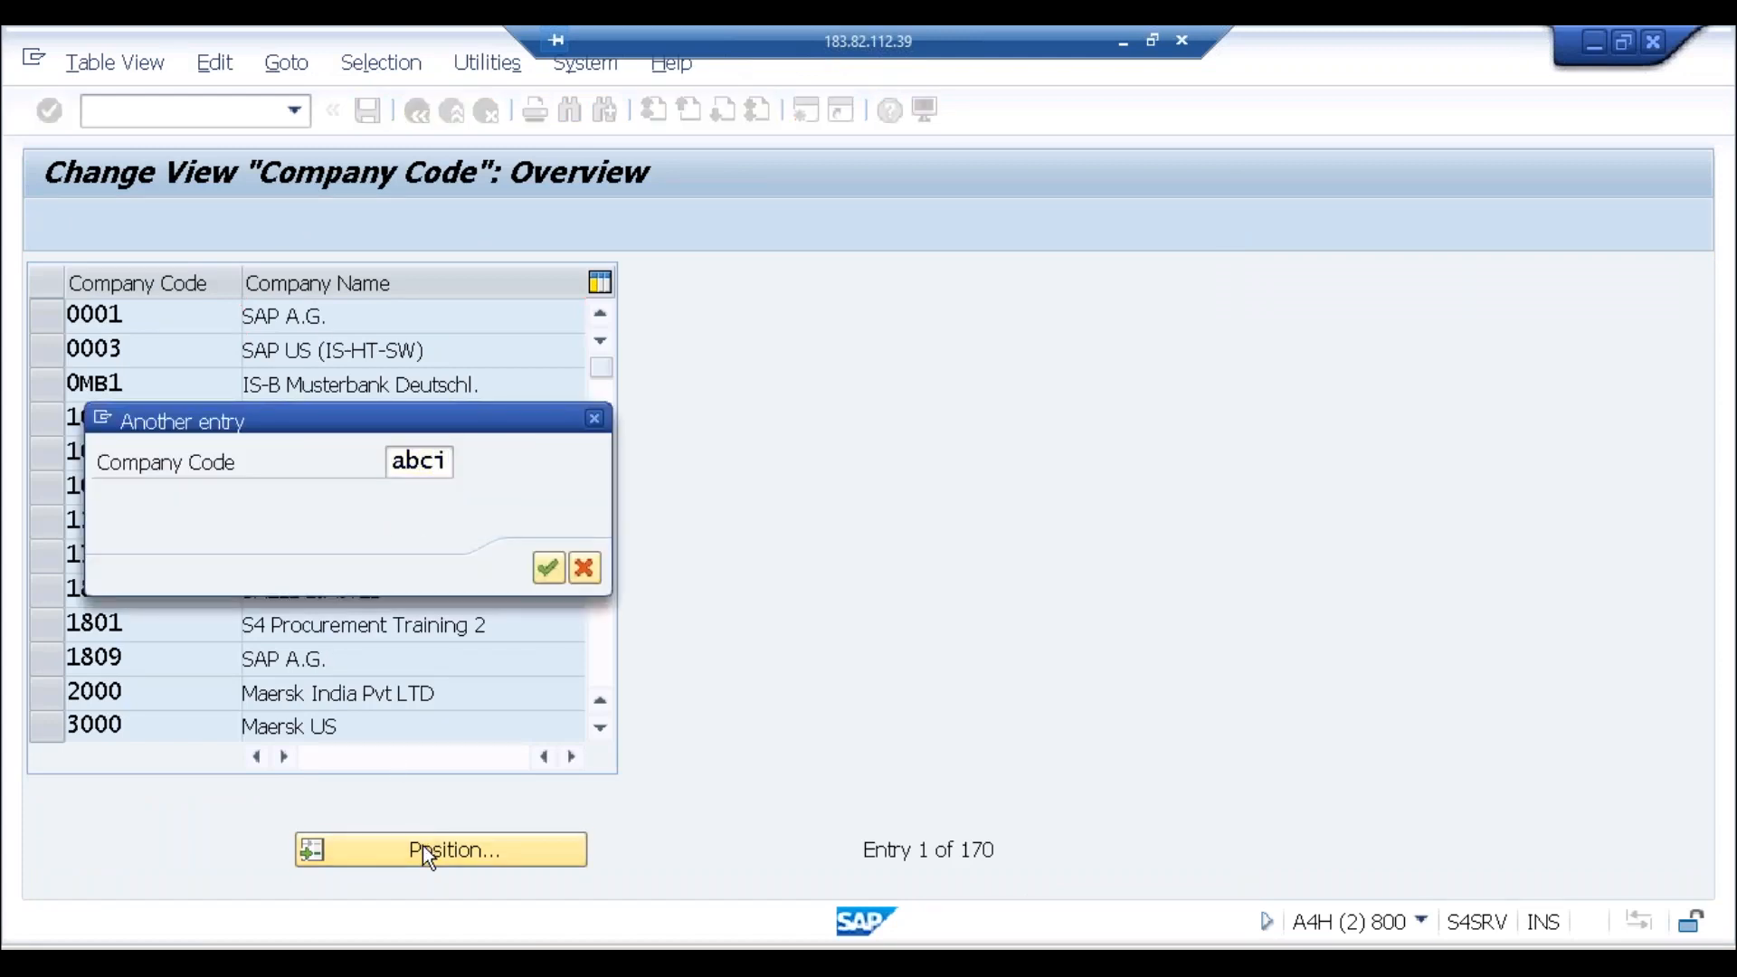
pyautogui.press('Return')
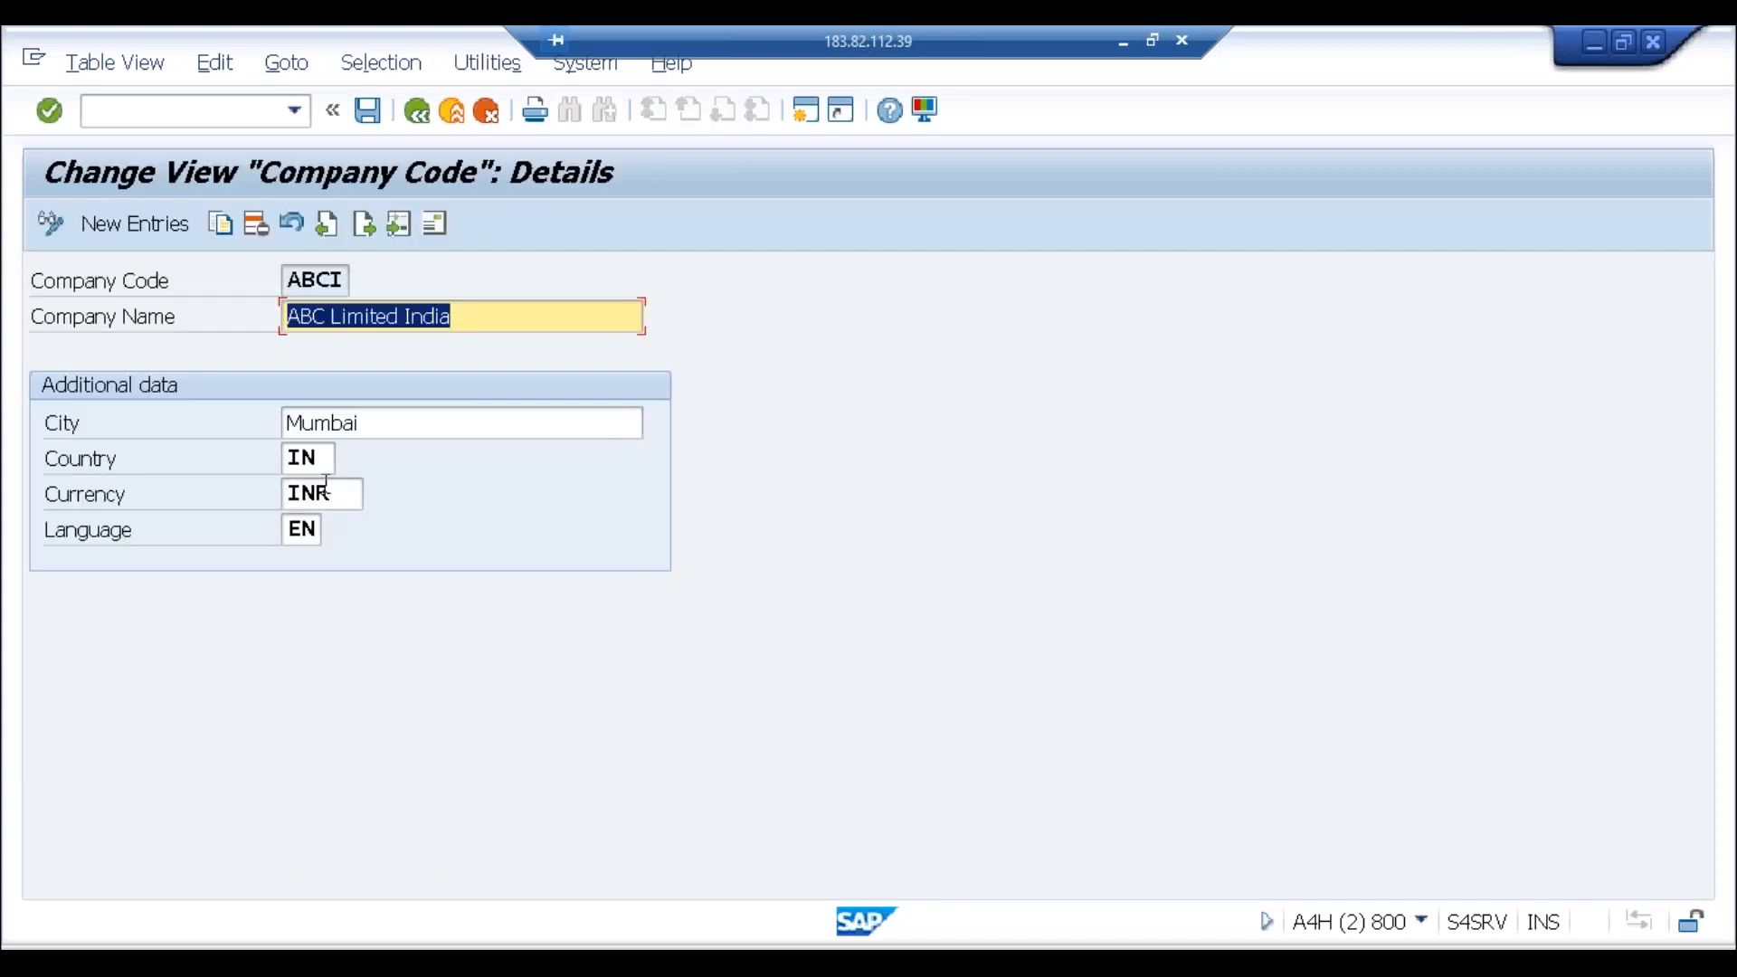
pyautogui.moveTo(327, 501); pyautogui.dragTo(287, 500)
pyautogui.click(286, 500)
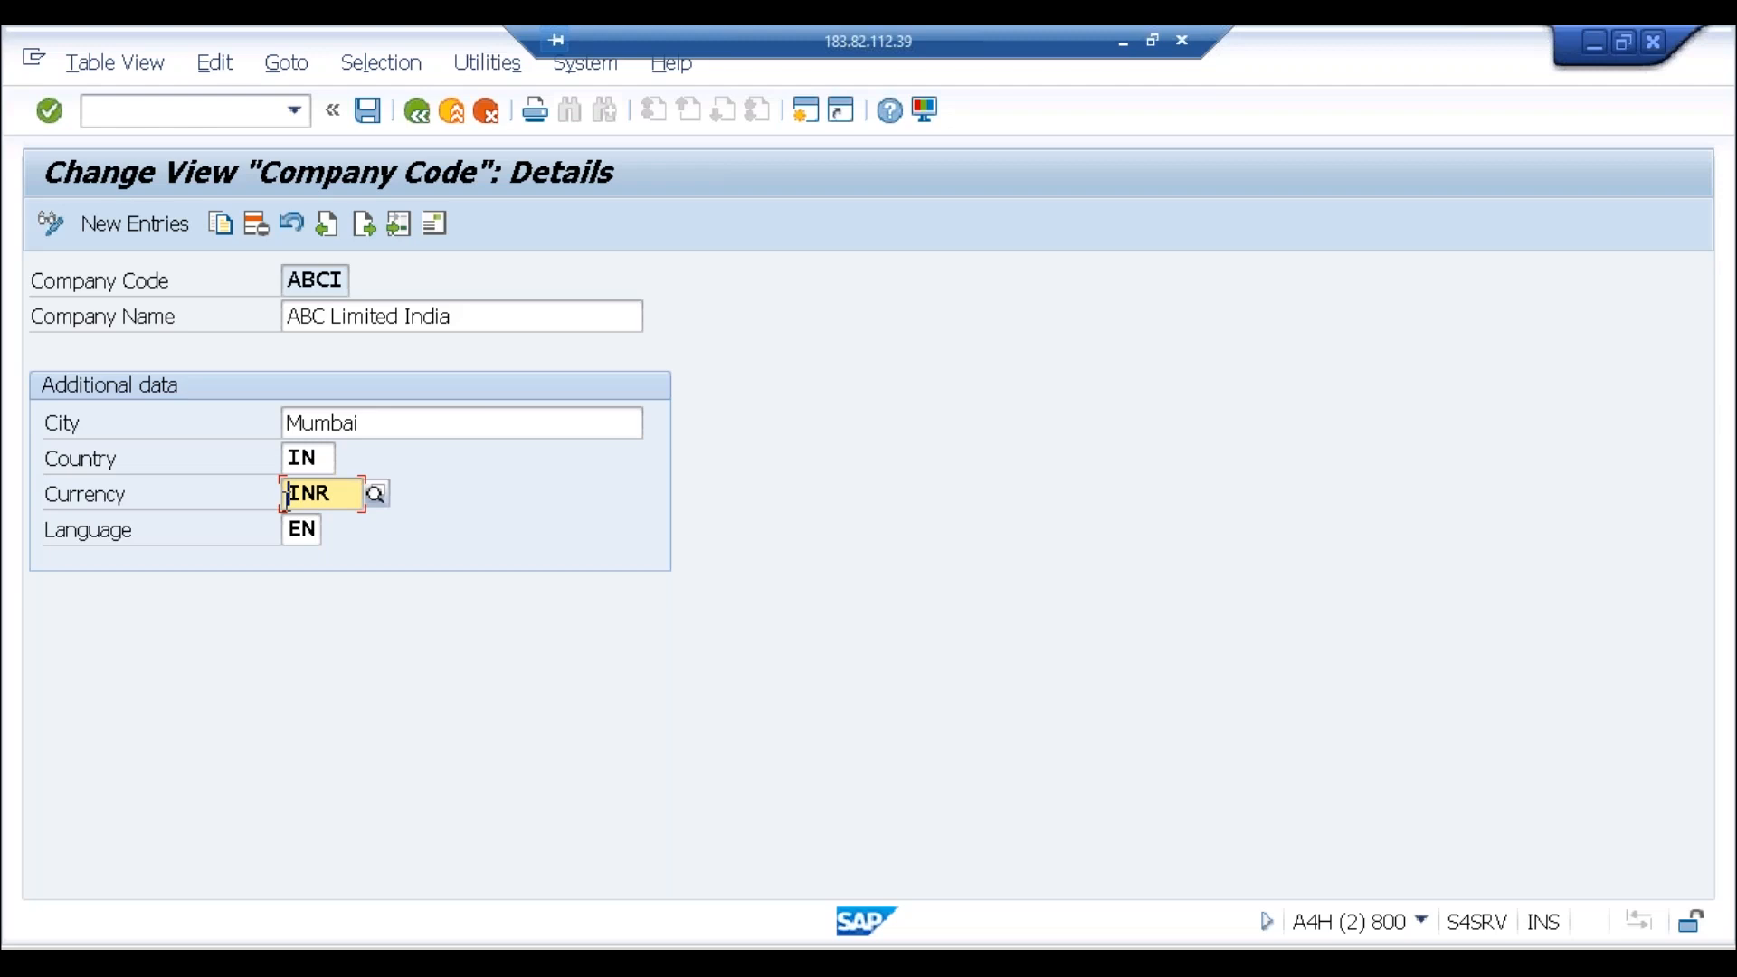
pyautogui.click(324, 287)
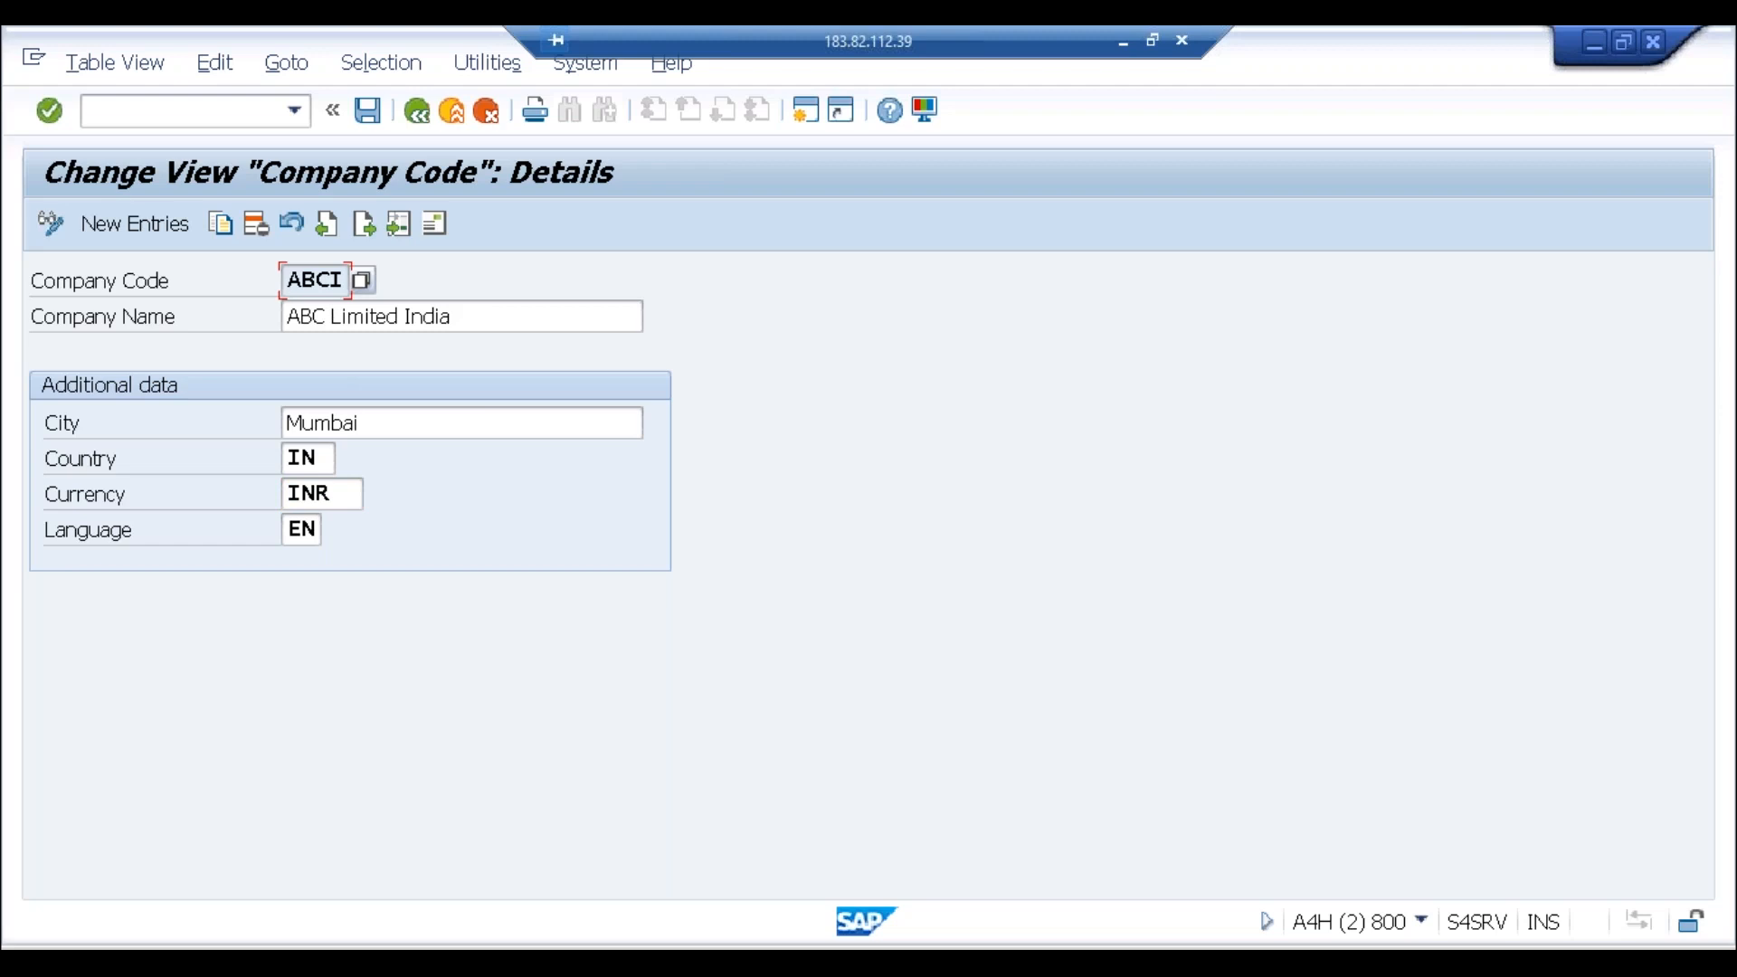
pyautogui.click(327, 282)
pyautogui.click(340, 496)
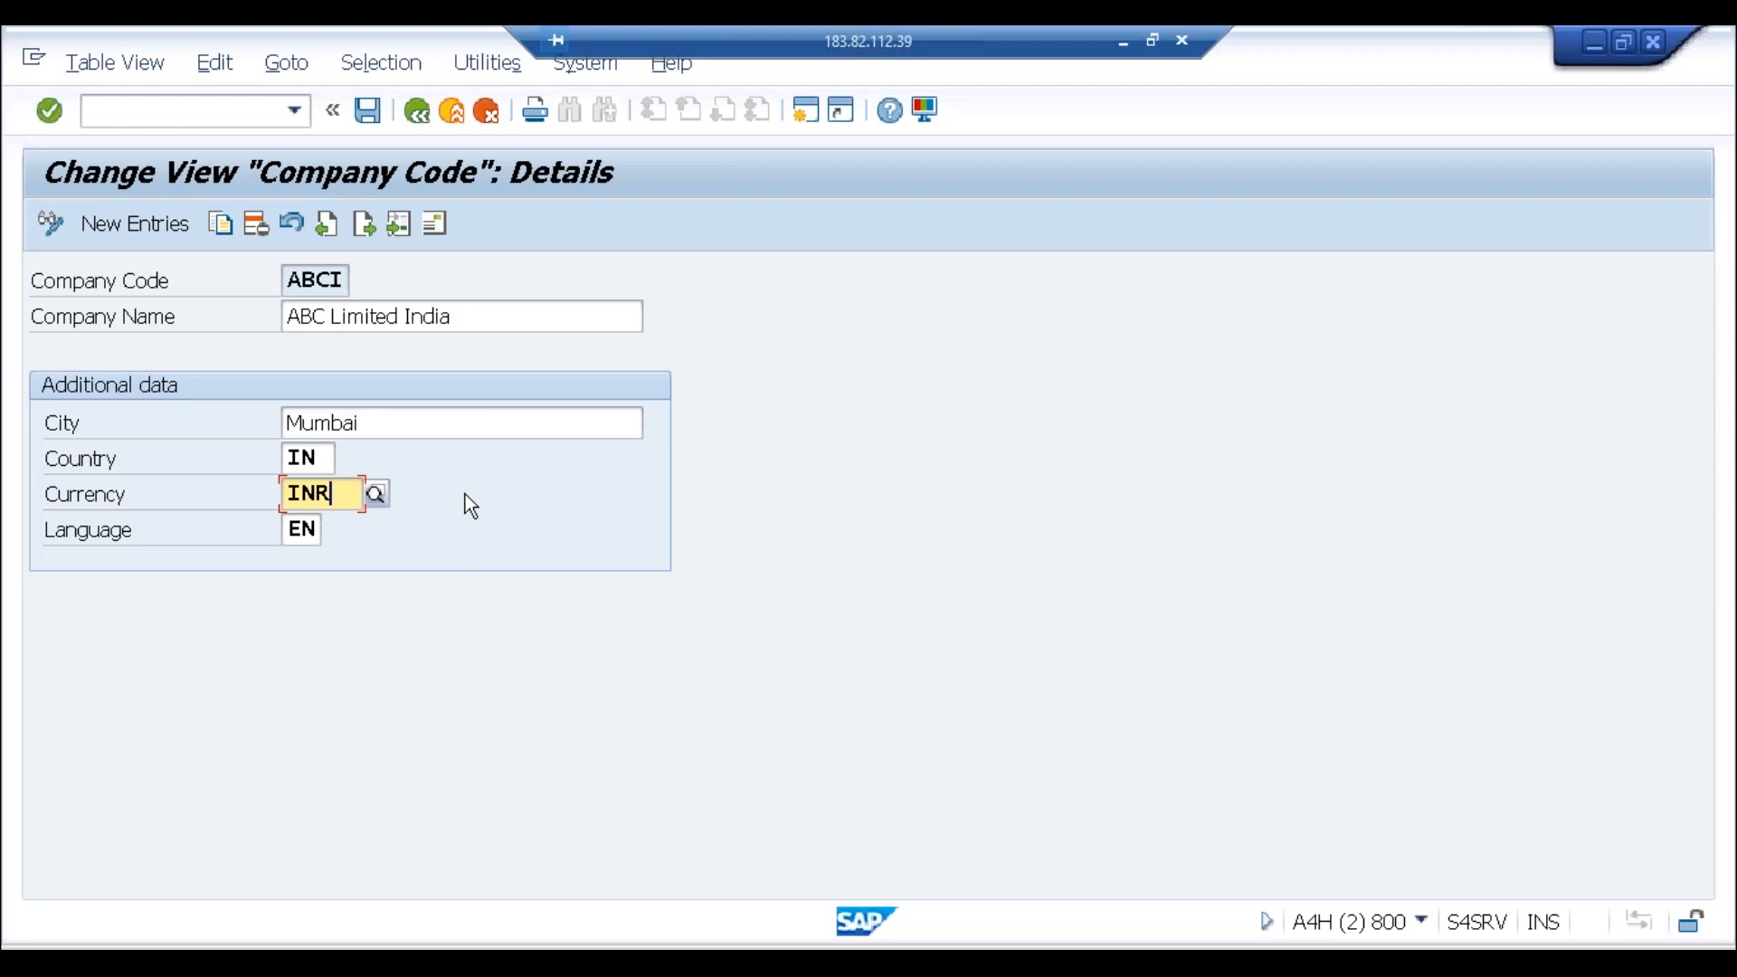
# Step: Return to ABCI's ledger 0L settings and check currency types 10, 10 and 70
pyautogui.click(376, 961)
pyautogui.click(365, 959)
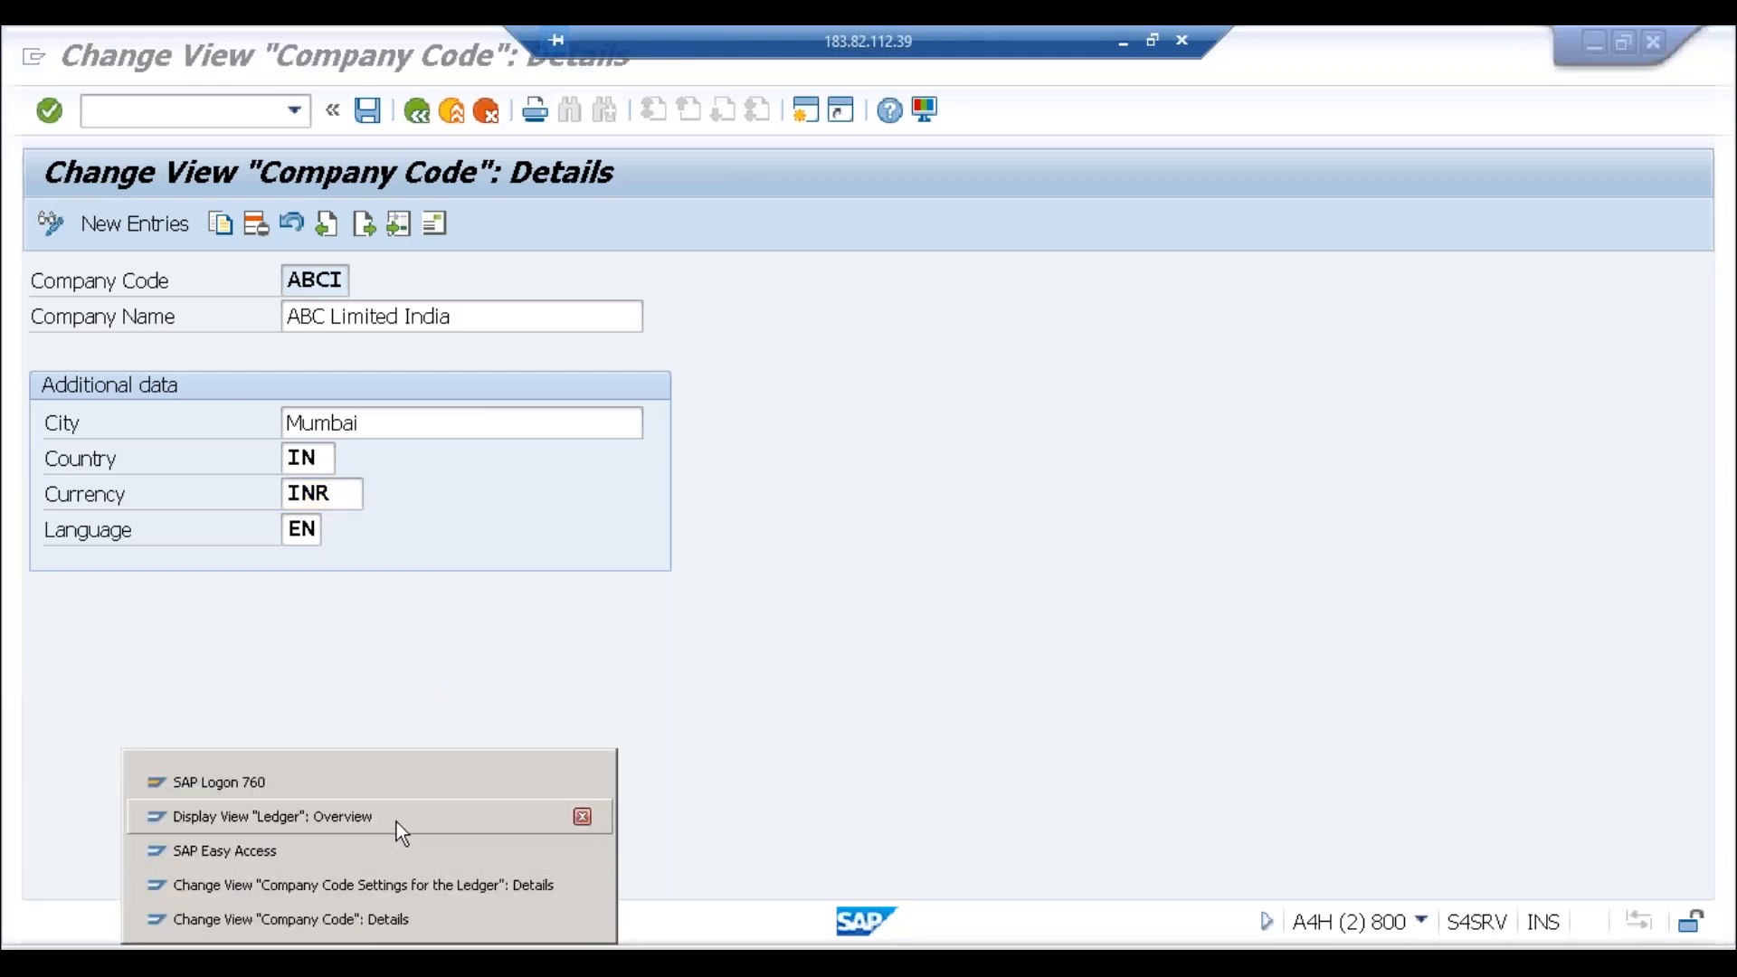
pyautogui.click(384, 892)
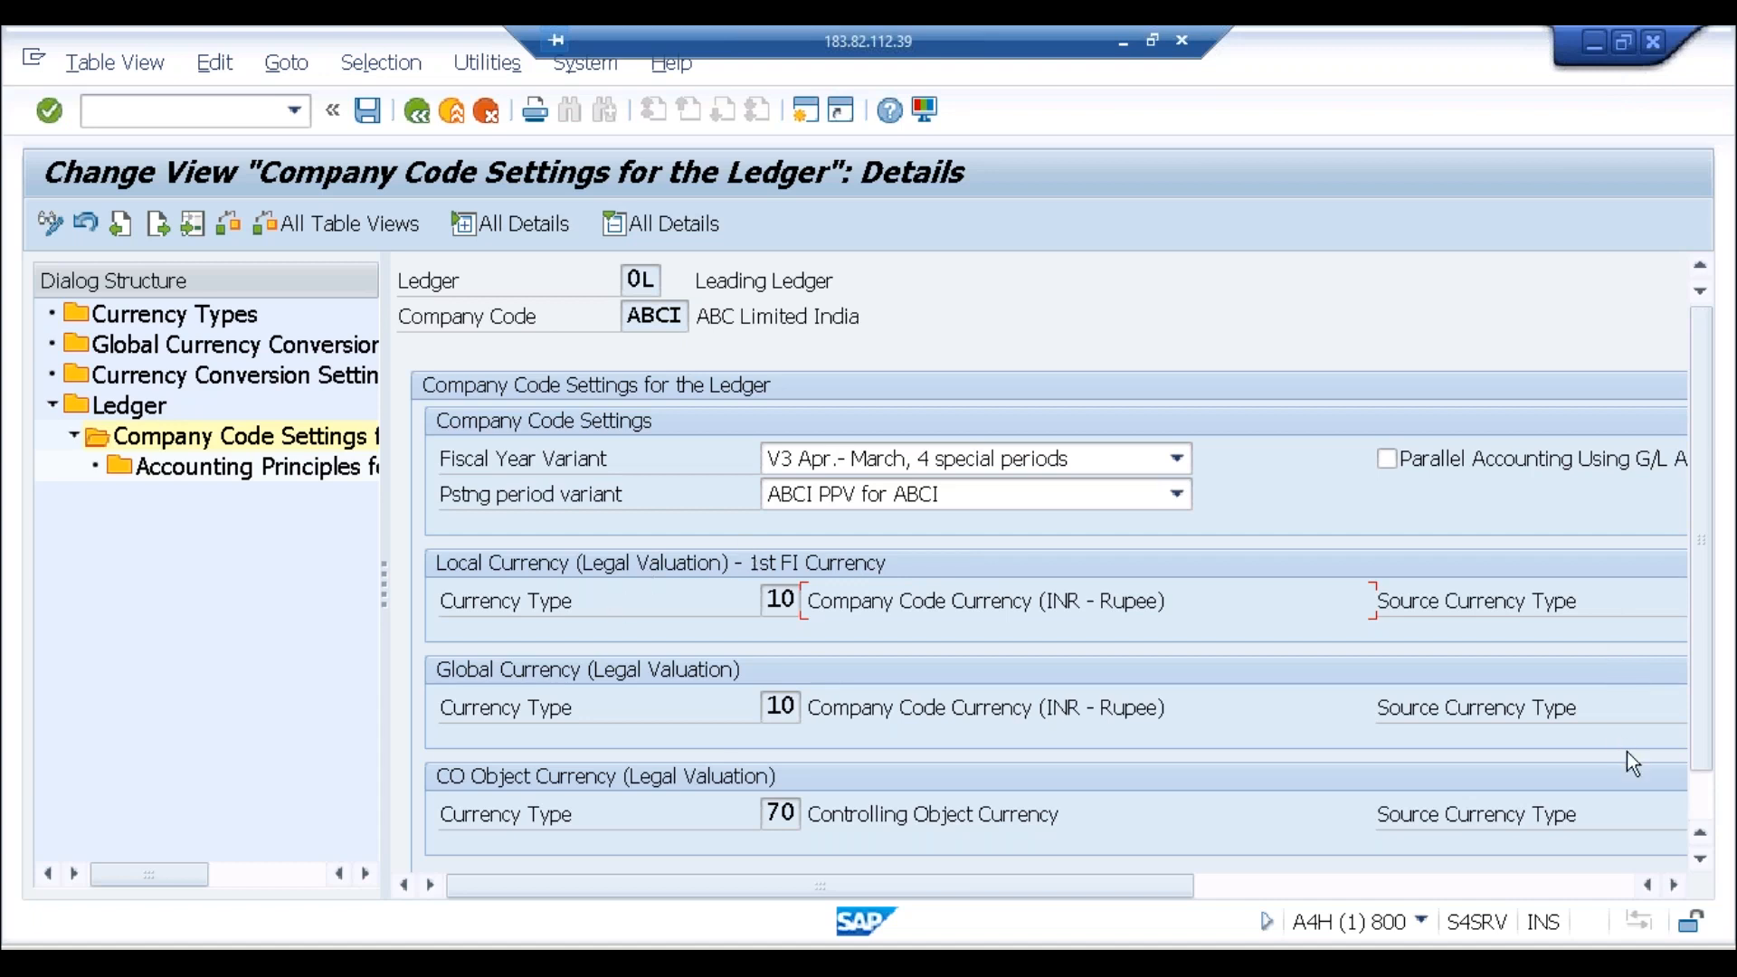
pyautogui.click(1699, 804)
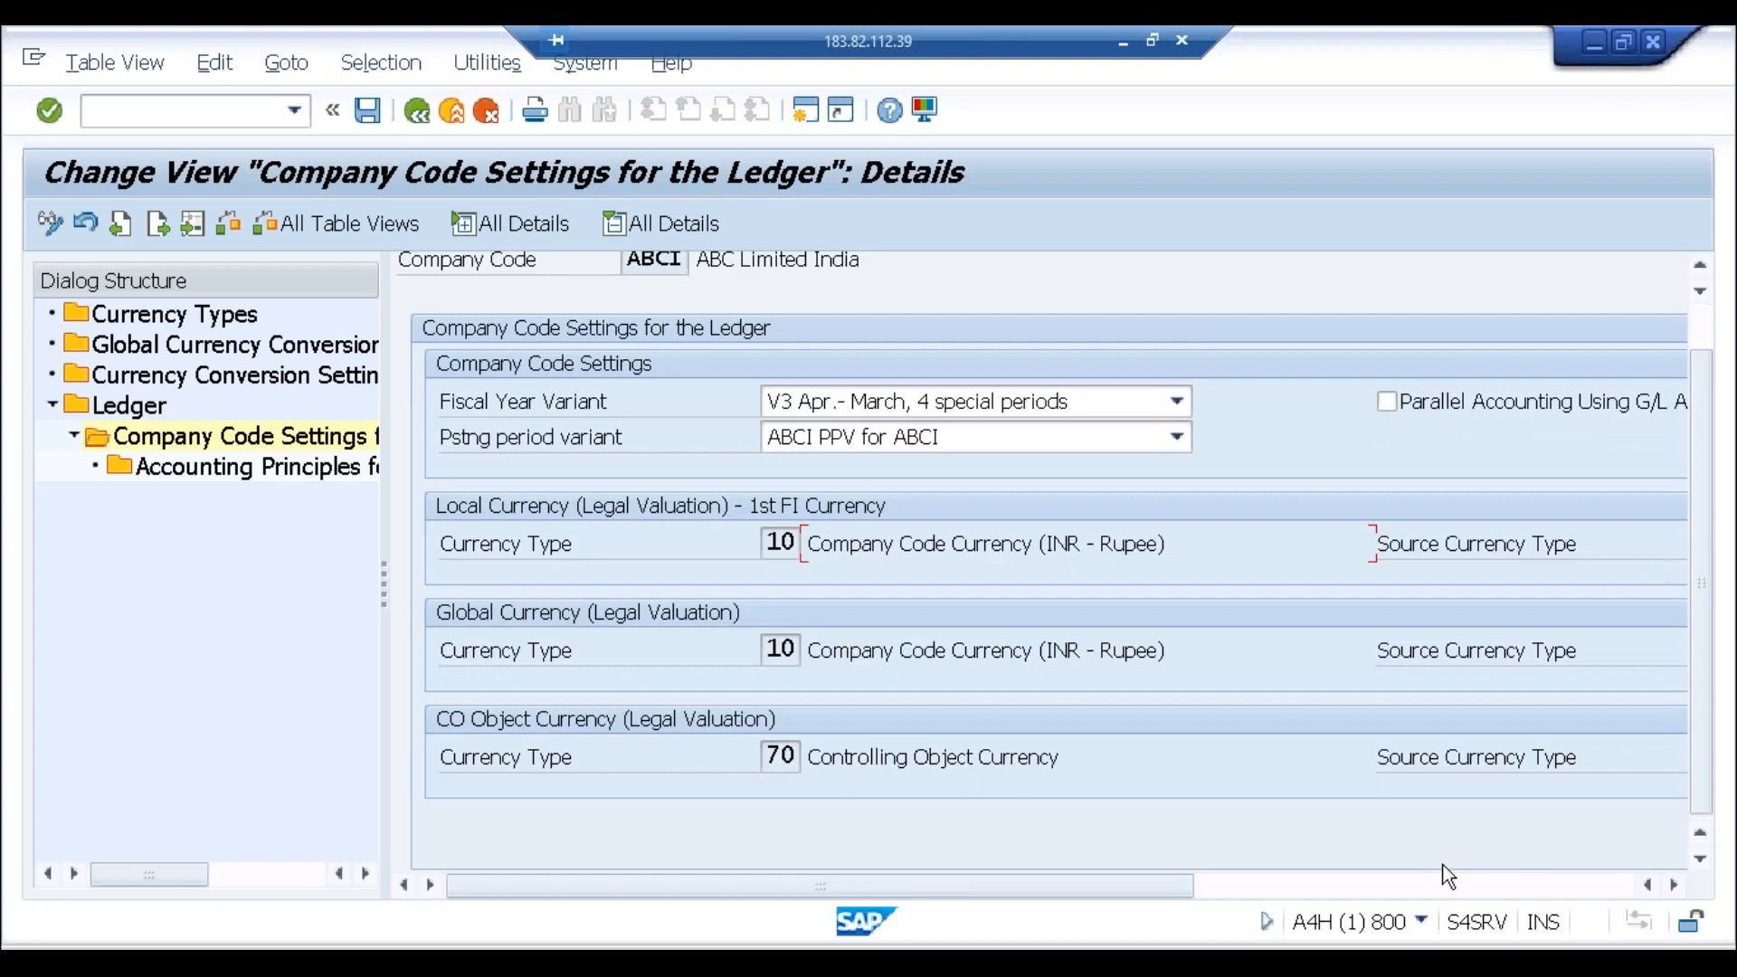
pyautogui.click(1420, 884)
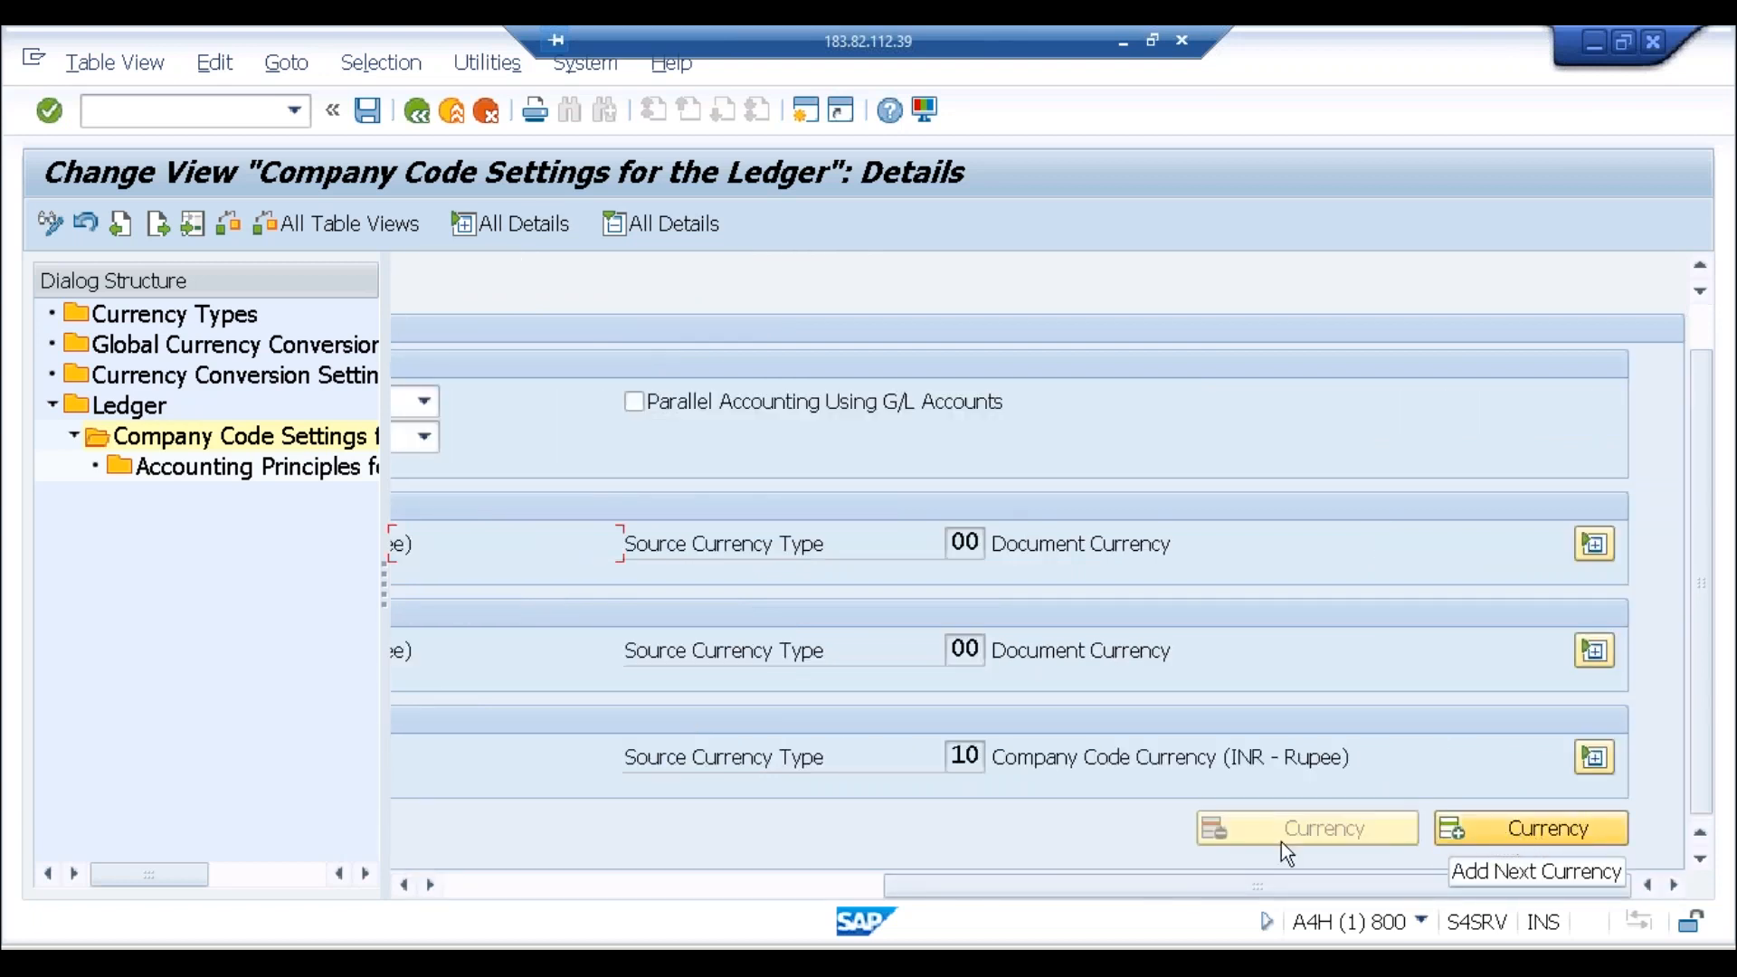
pyautogui.click(736, 886)
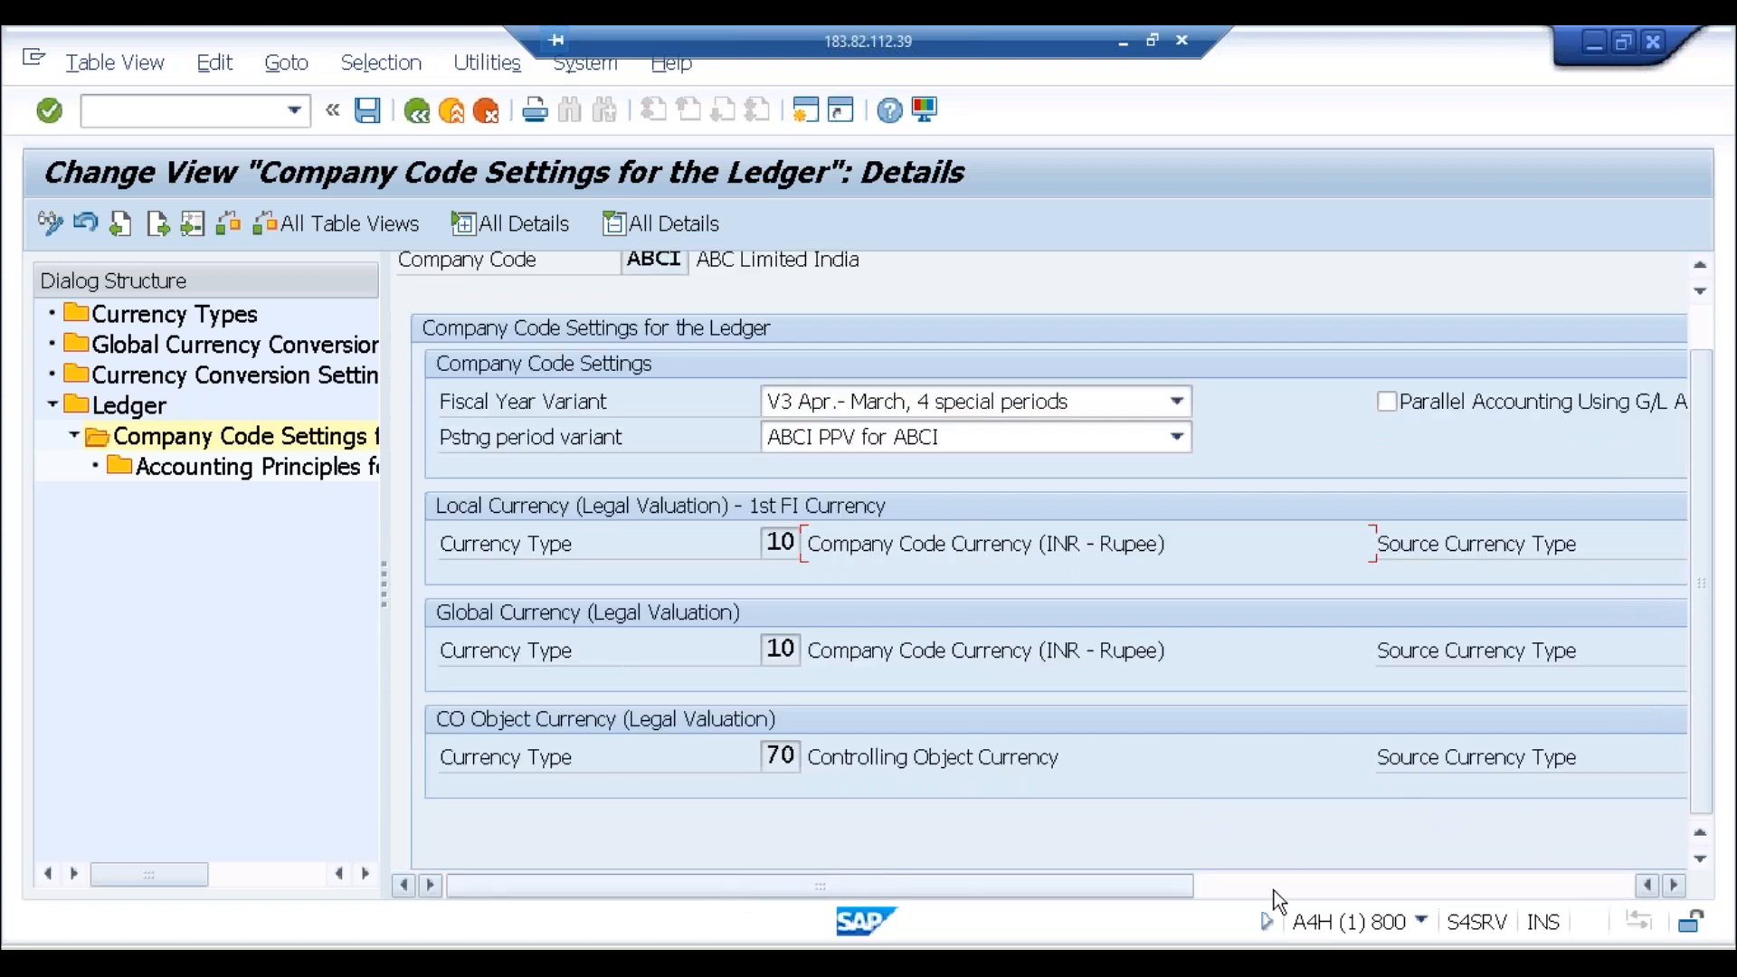
pyautogui.click(1448, 883)
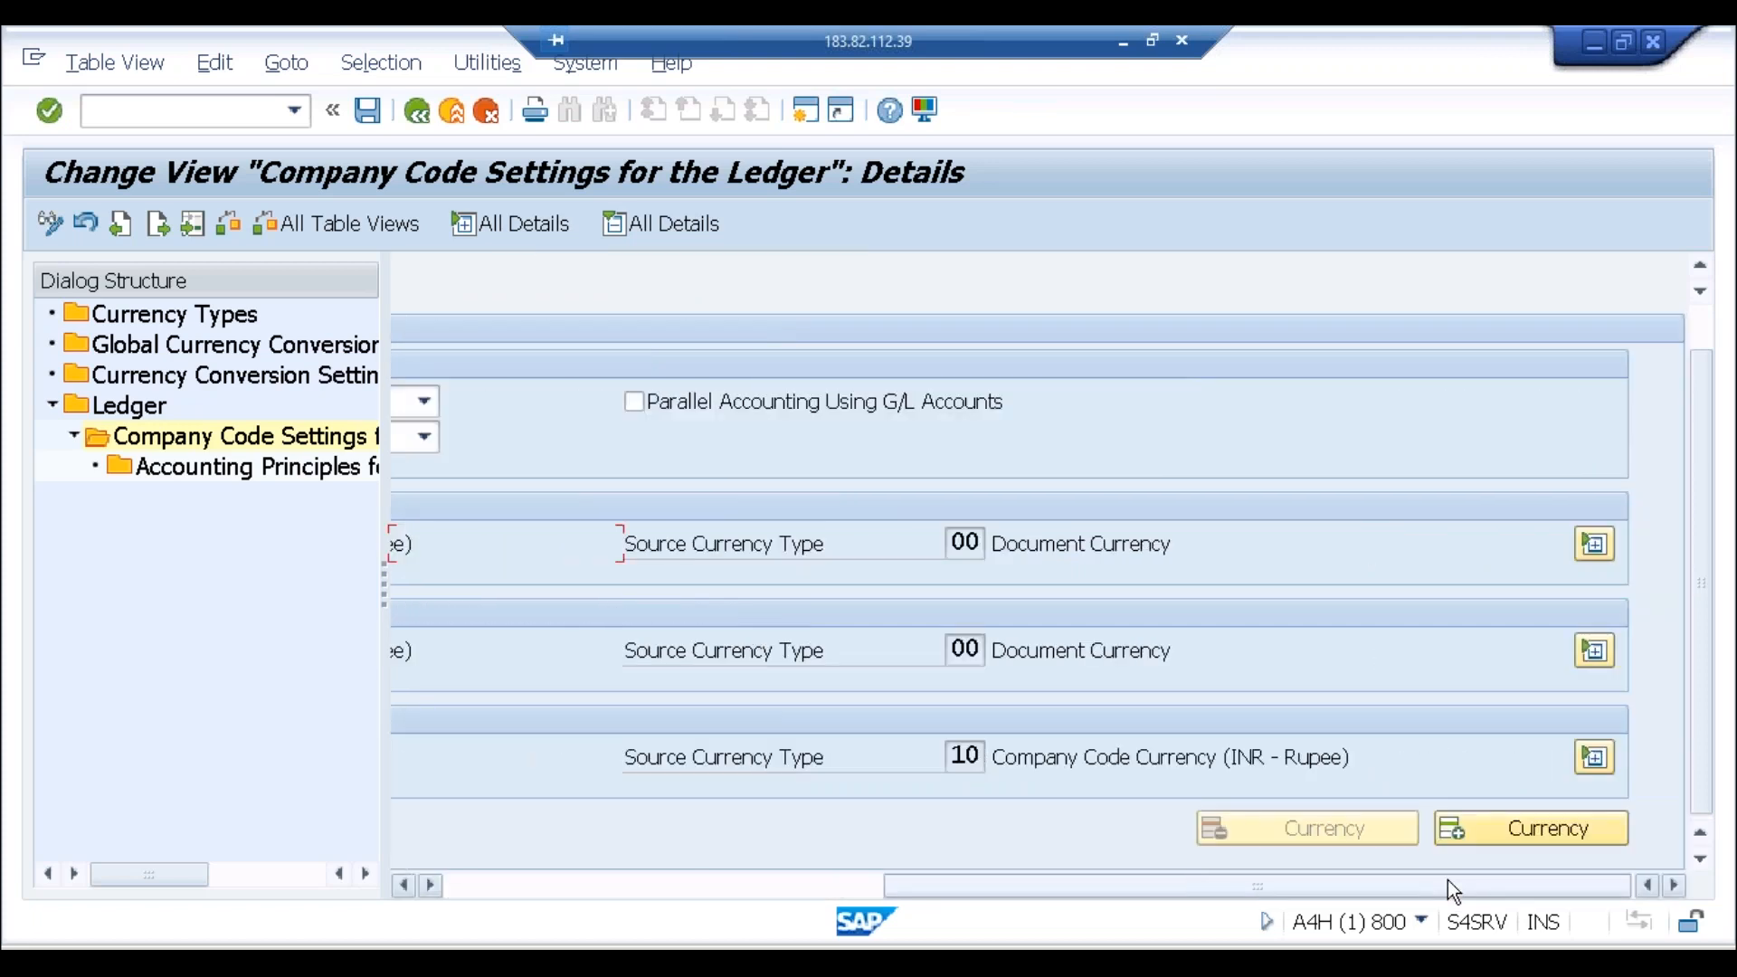
pyautogui.click(783, 894)
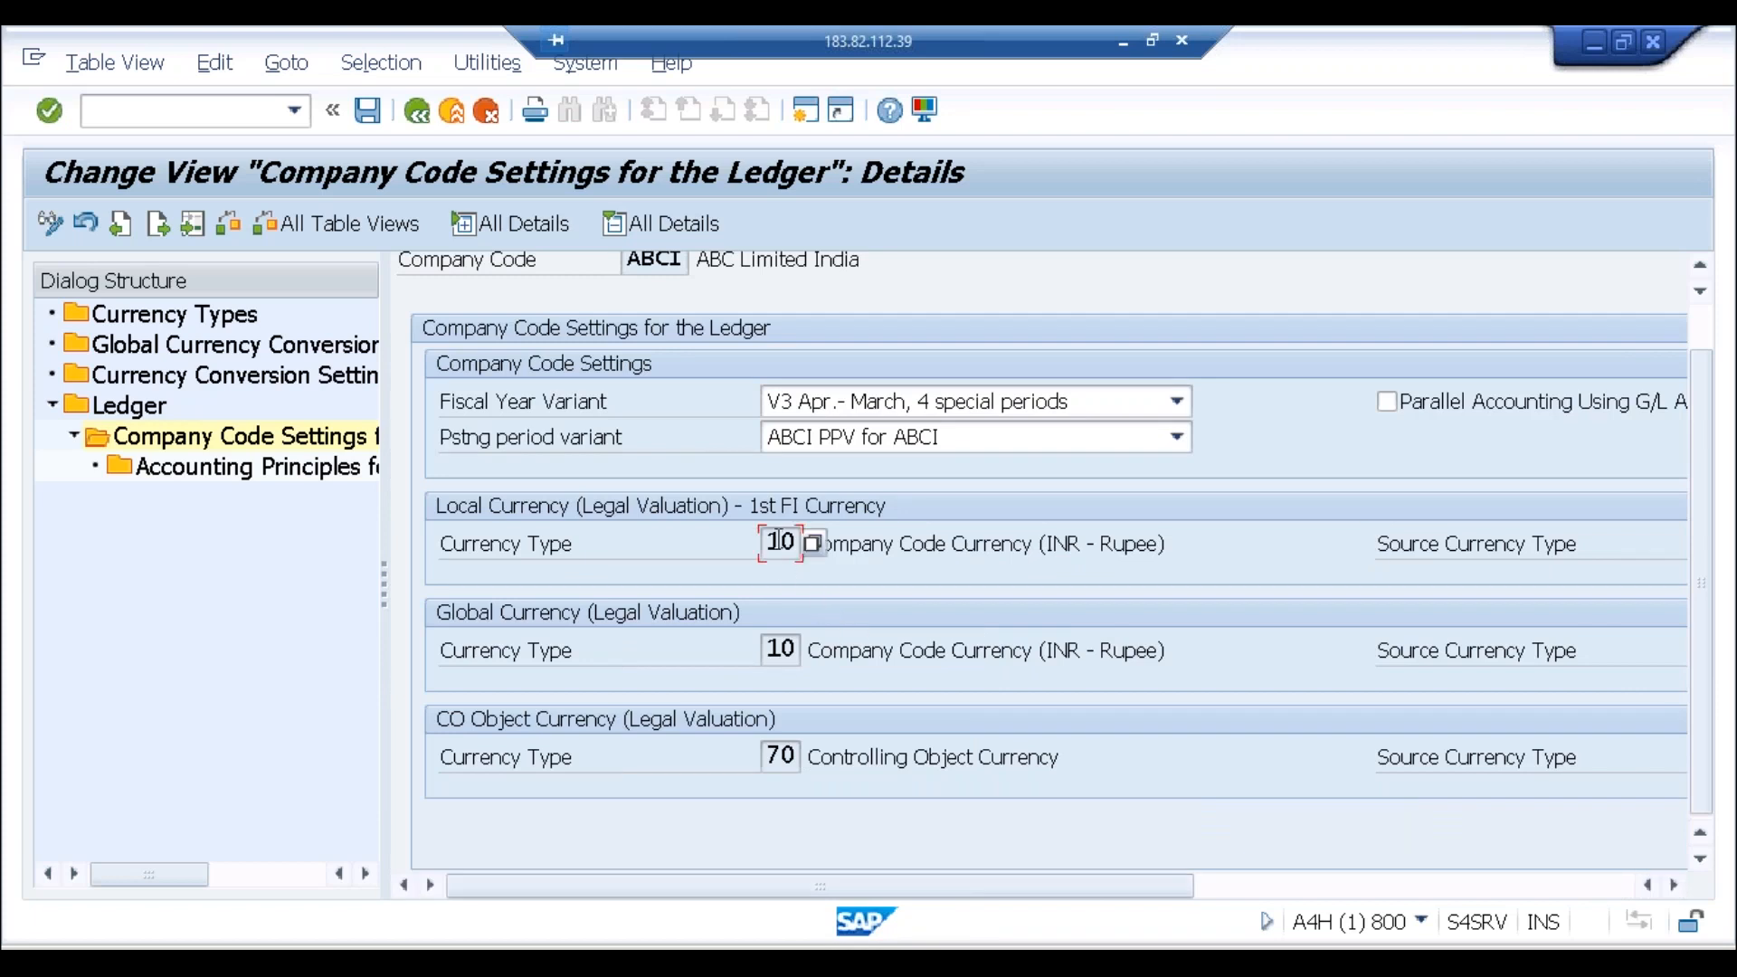
pyautogui.click(778, 649)
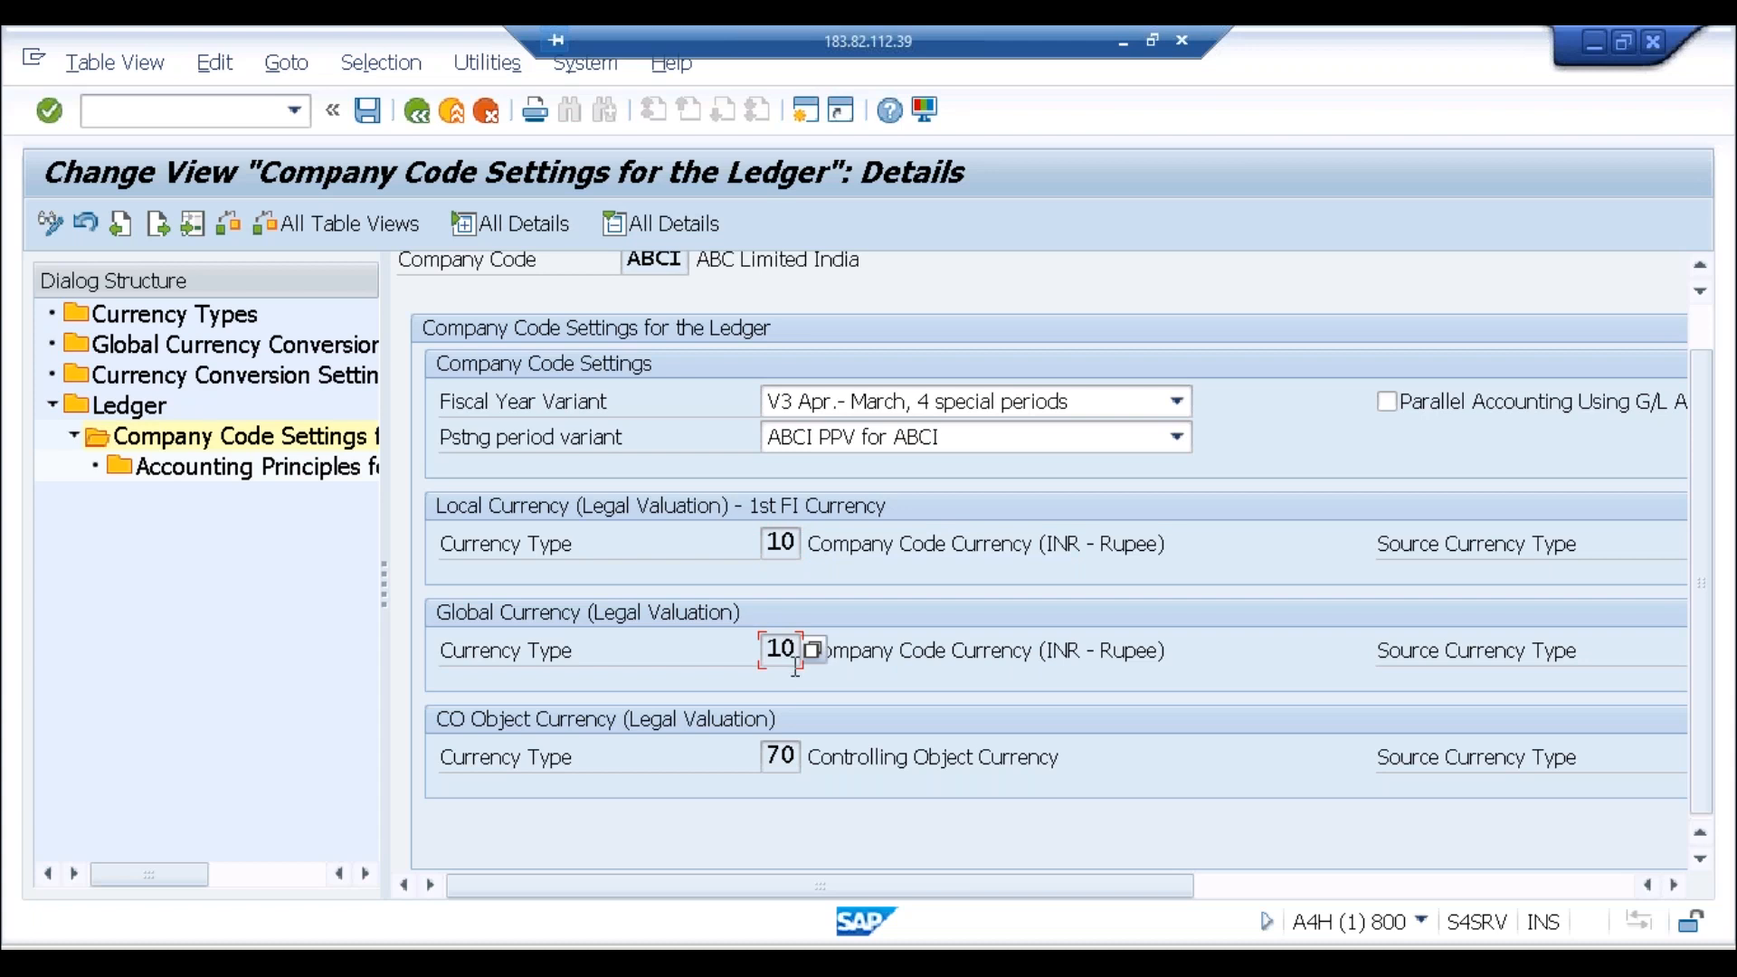
pyautogui.click(445, 948)
# Step: Write '1 Company Code, 1 Controlling Area and upto 8' with an indented 'Additional Currencies' line
pyautogui.write('1 Company Code, 1 Controlling Area')
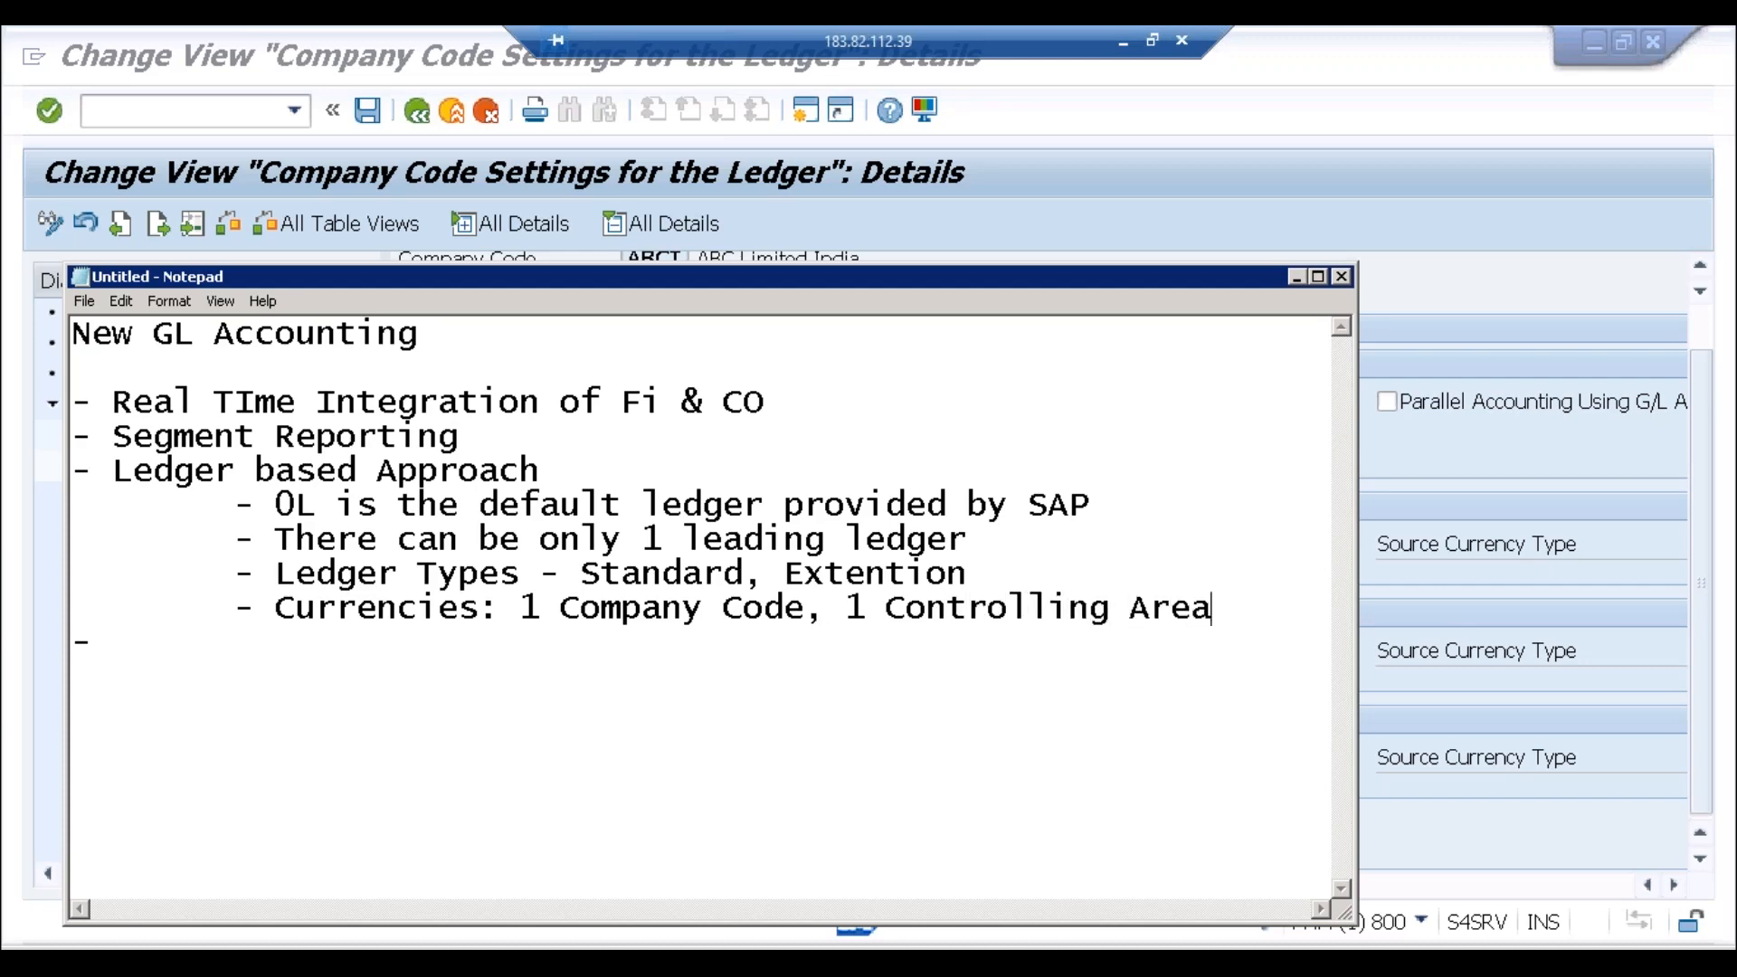
pyautogui.write(' and u')
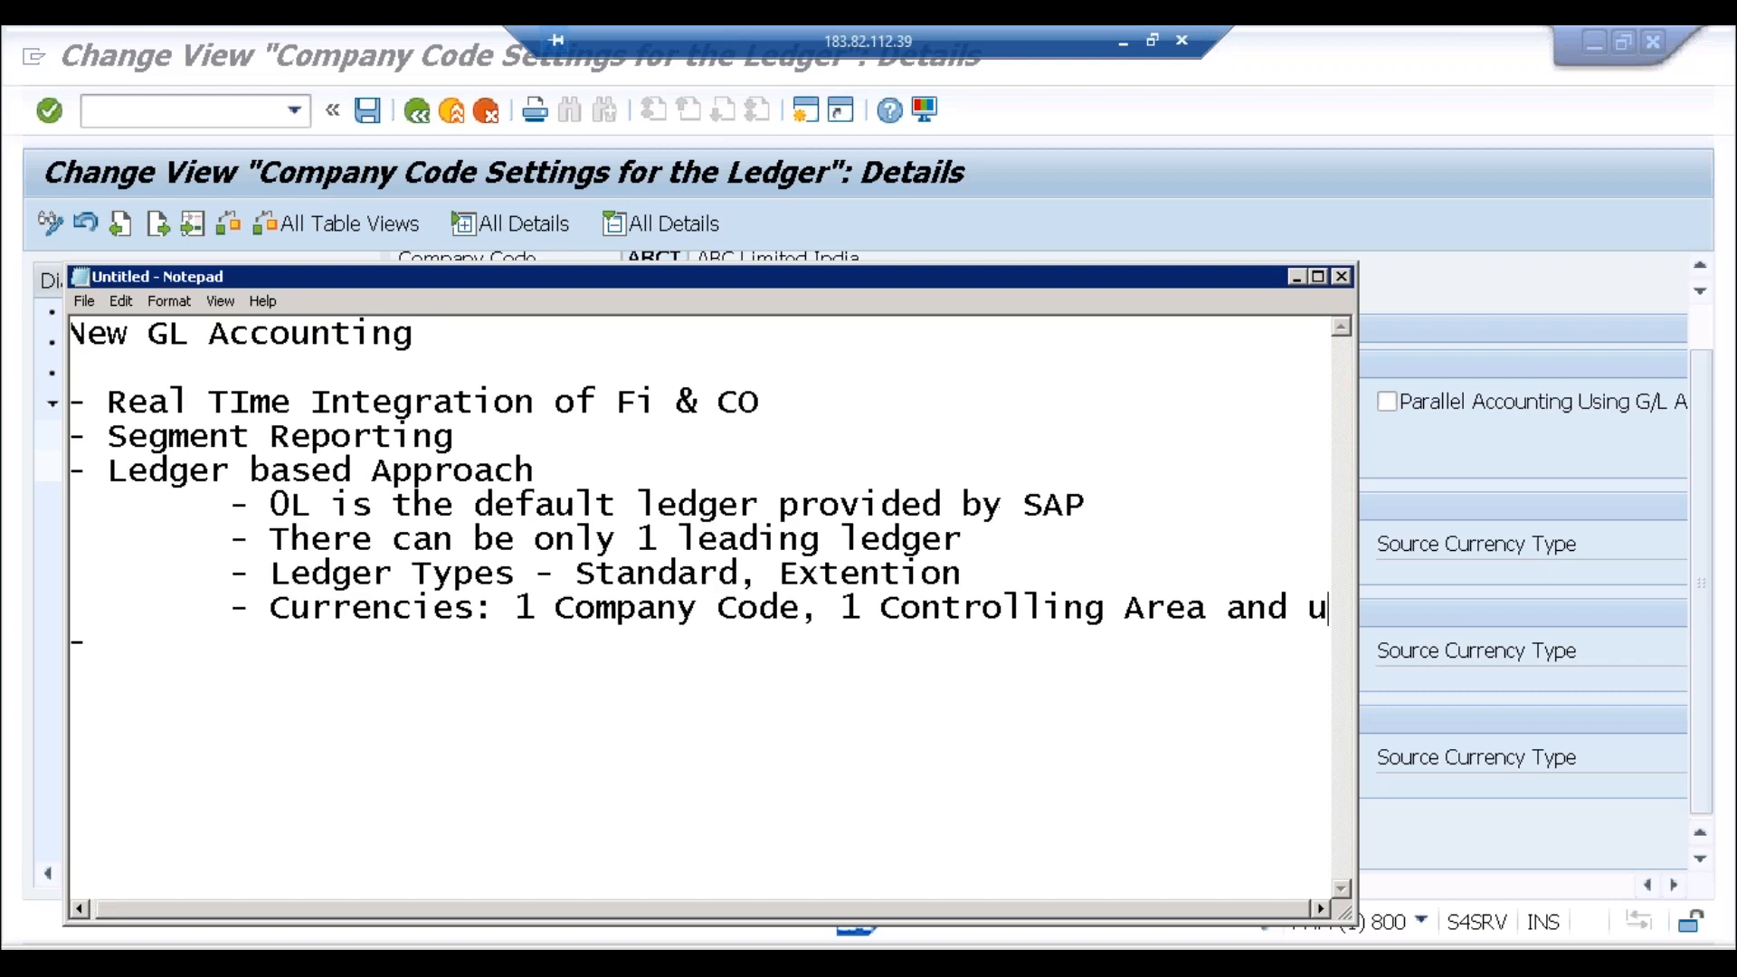
pyautogui.write('pto 9')
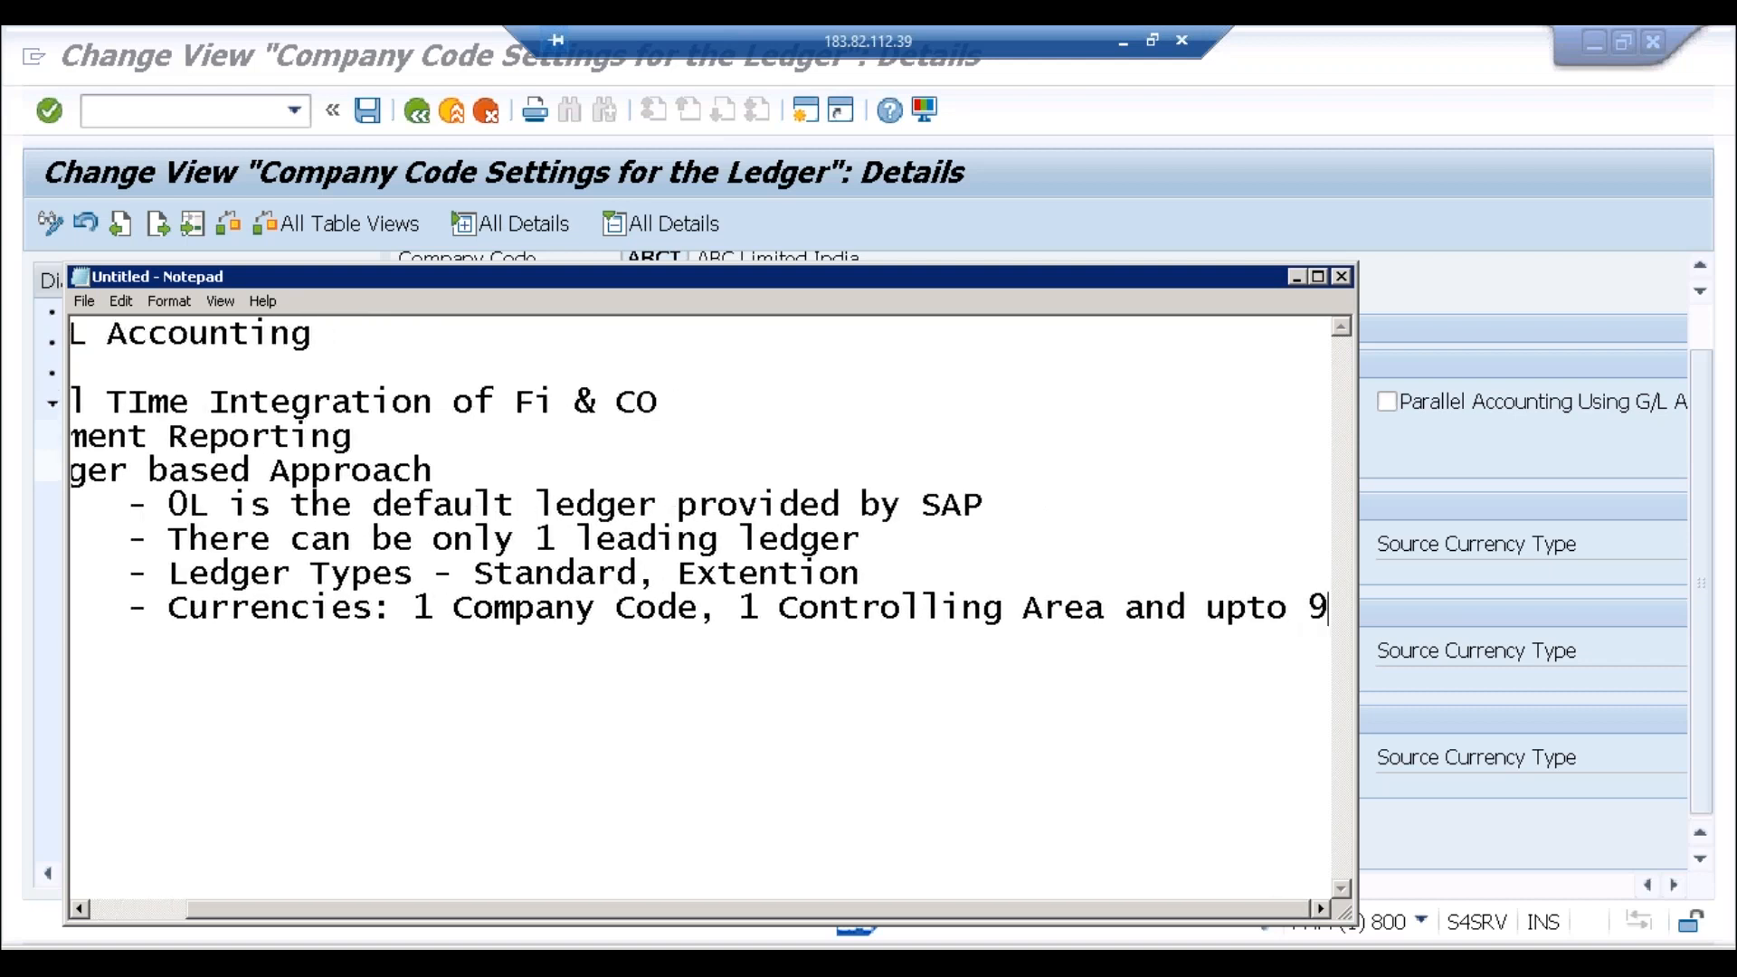
pyautogui.press('BackSpace')
pyautogui.write('8')
pyautogui.press('Return')
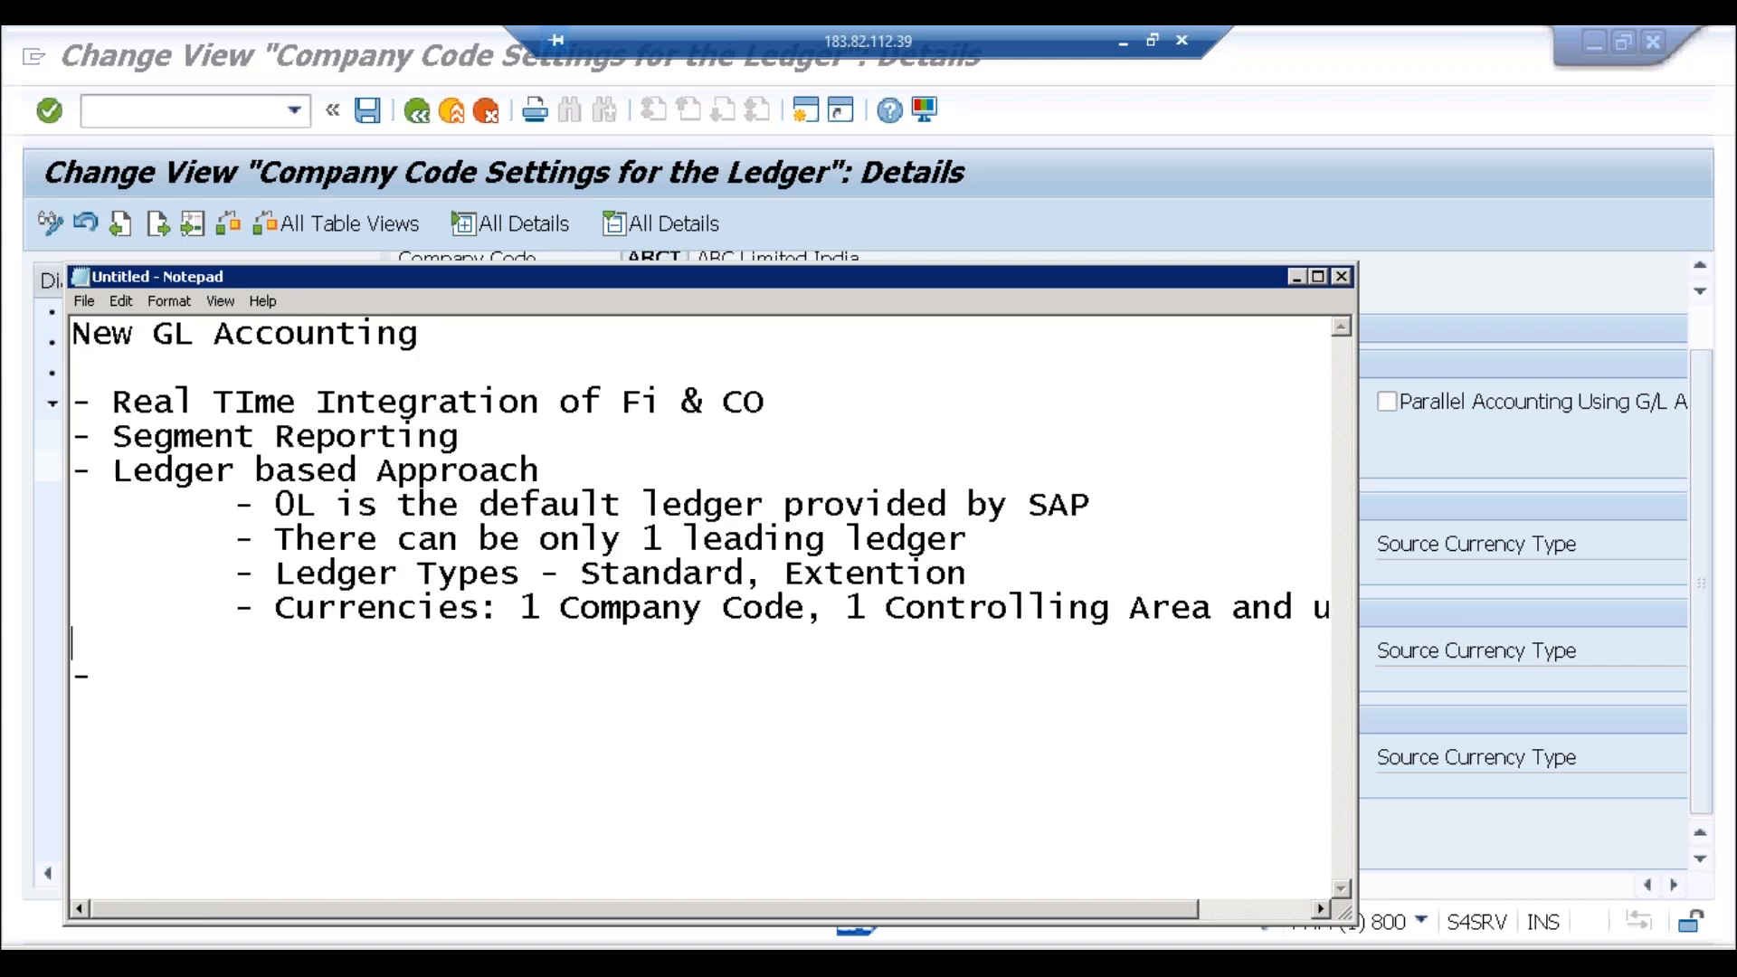
pyautogui.press('Tab')
pyautogui.write('Additio')
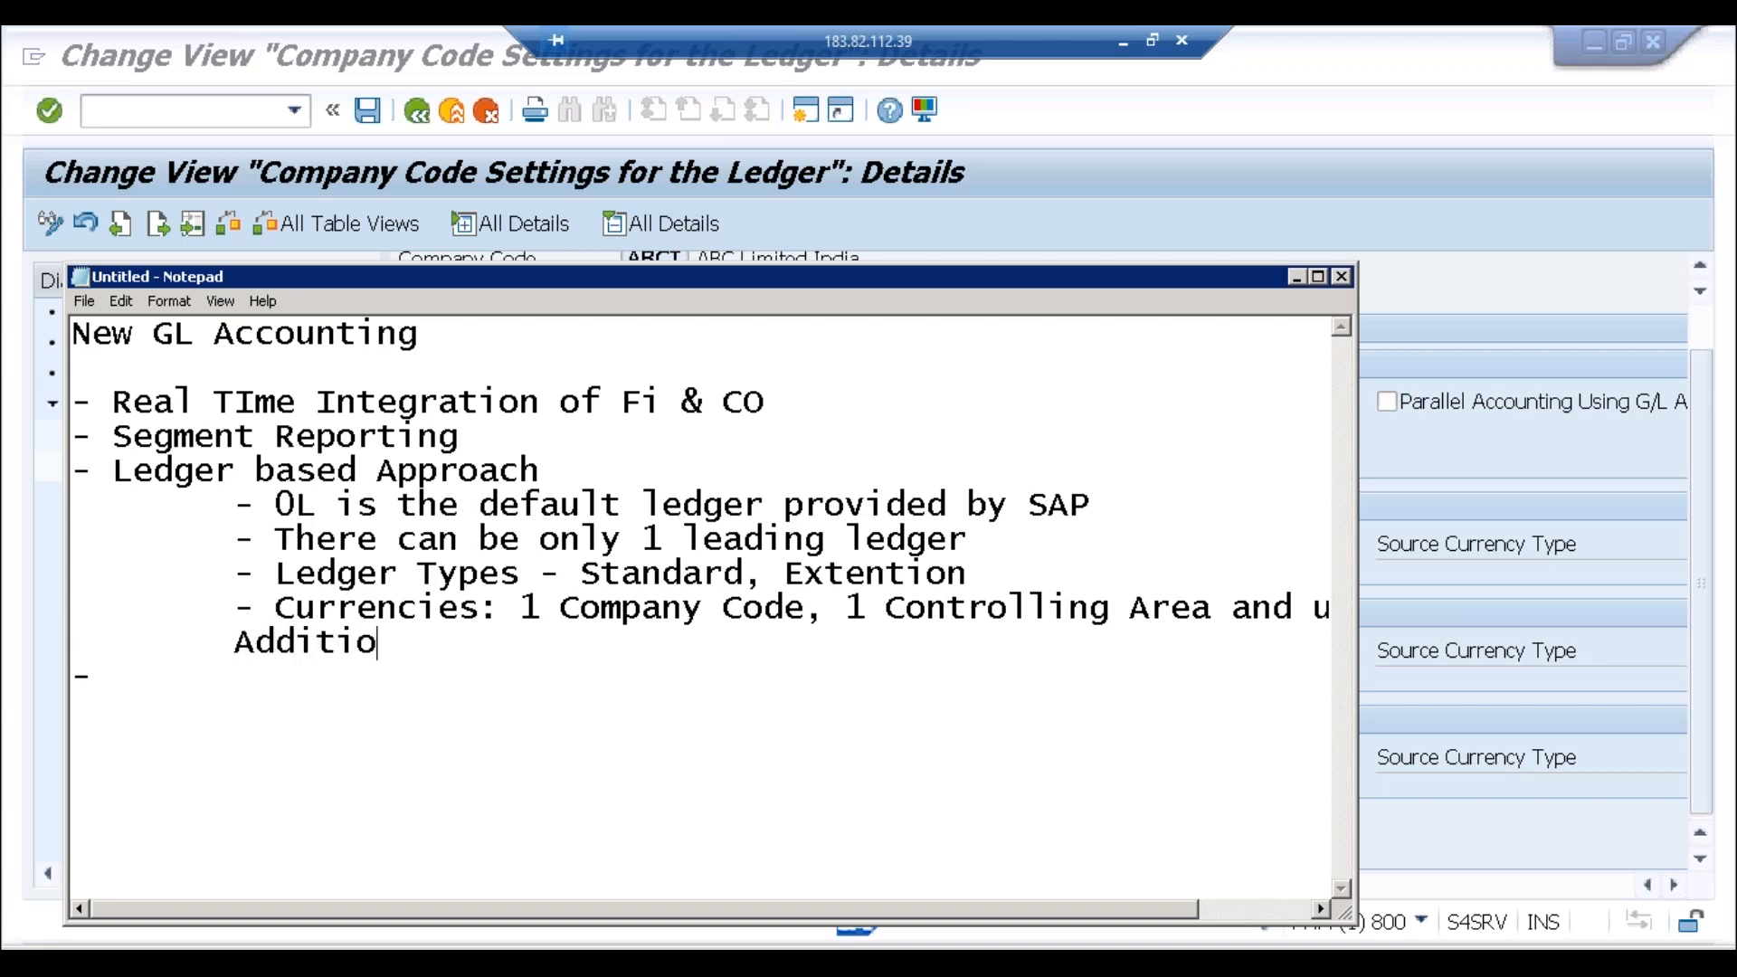
pyautogui.write('nal Cur')
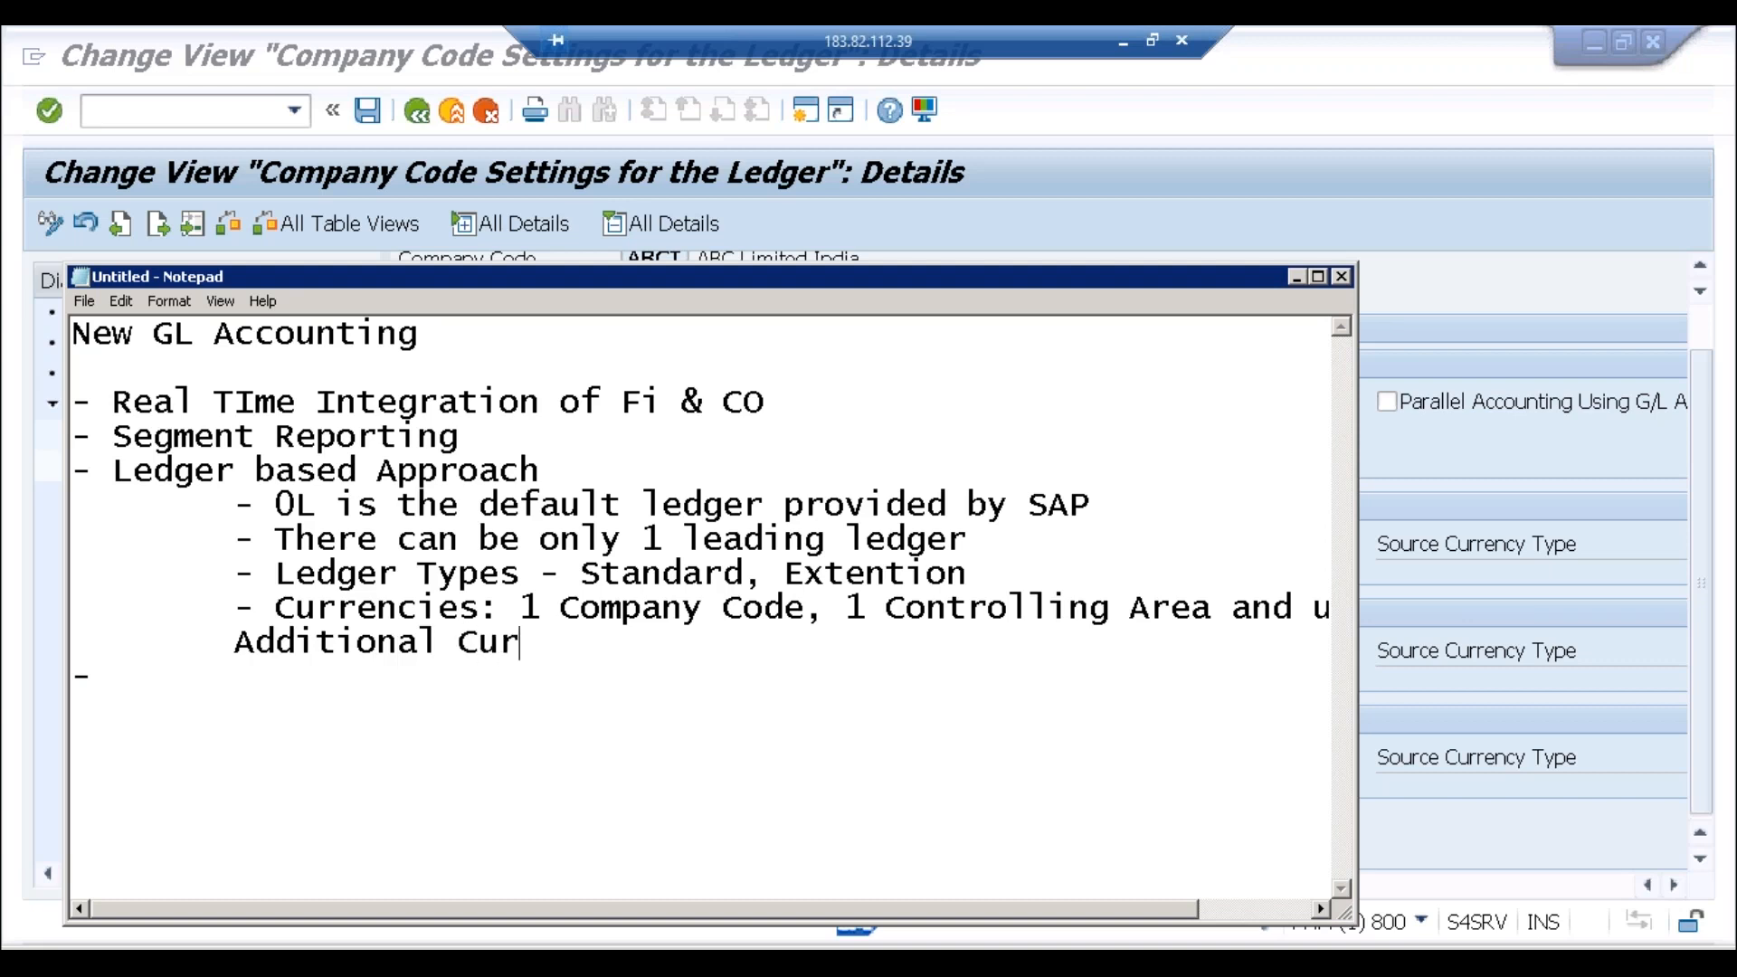
pyautogui.write('rencies')
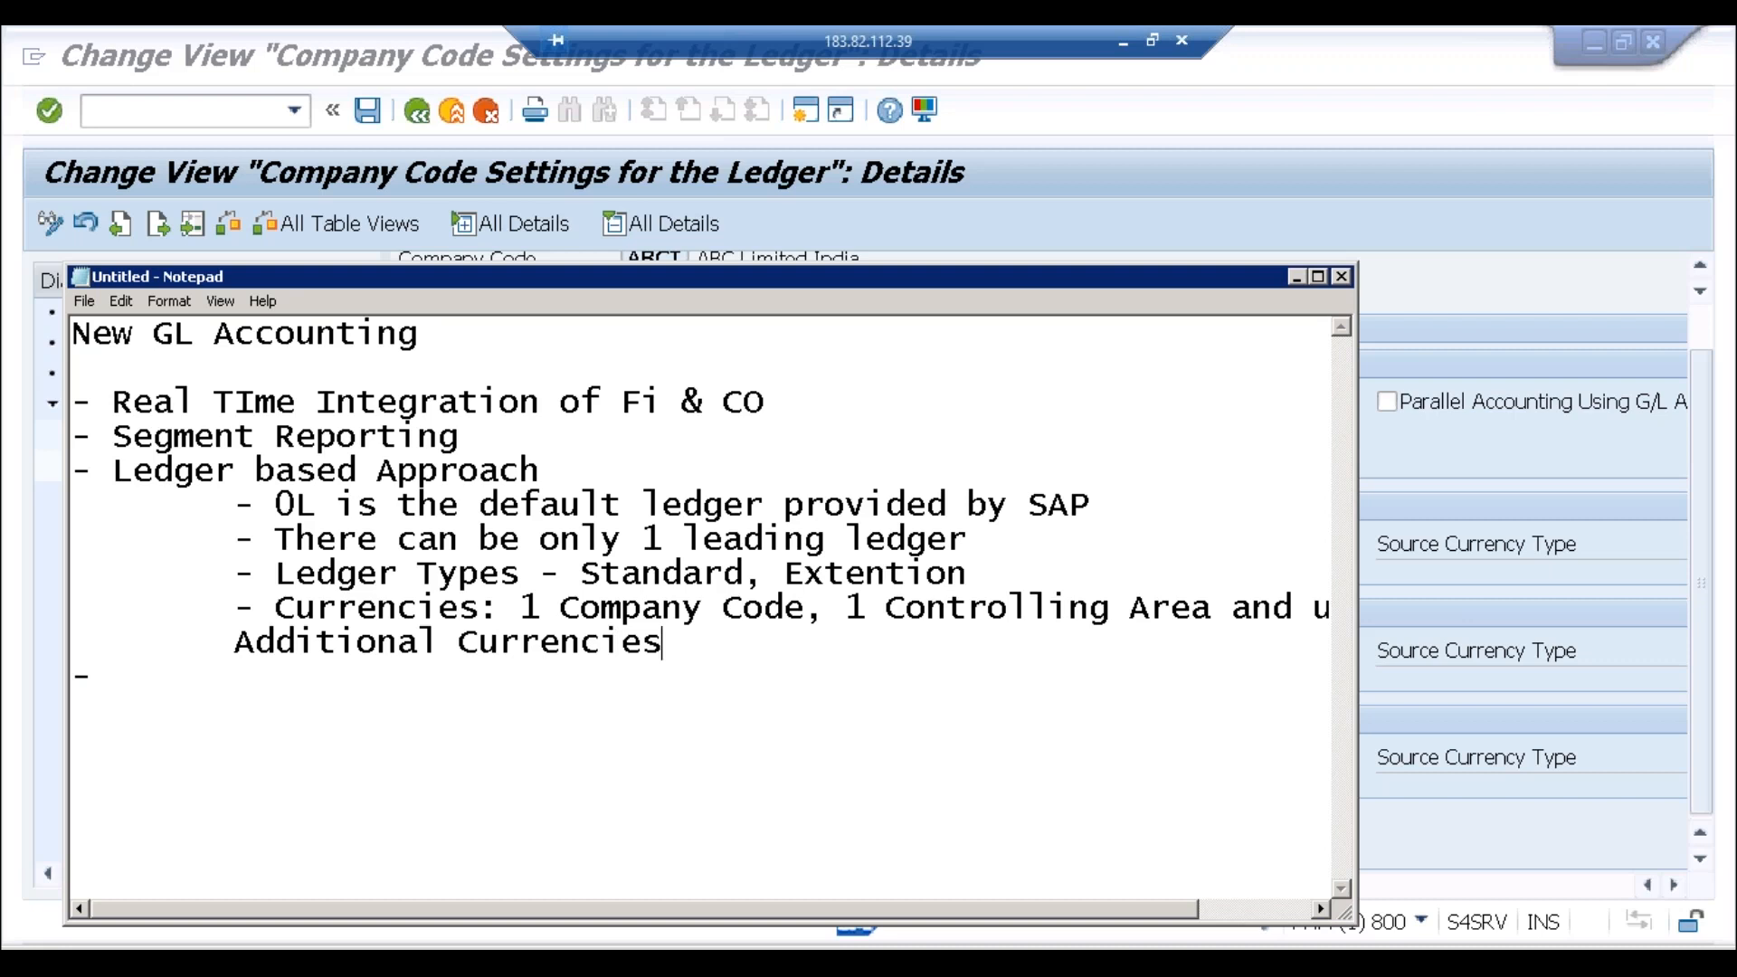
pyautogui.click(1251, 912)
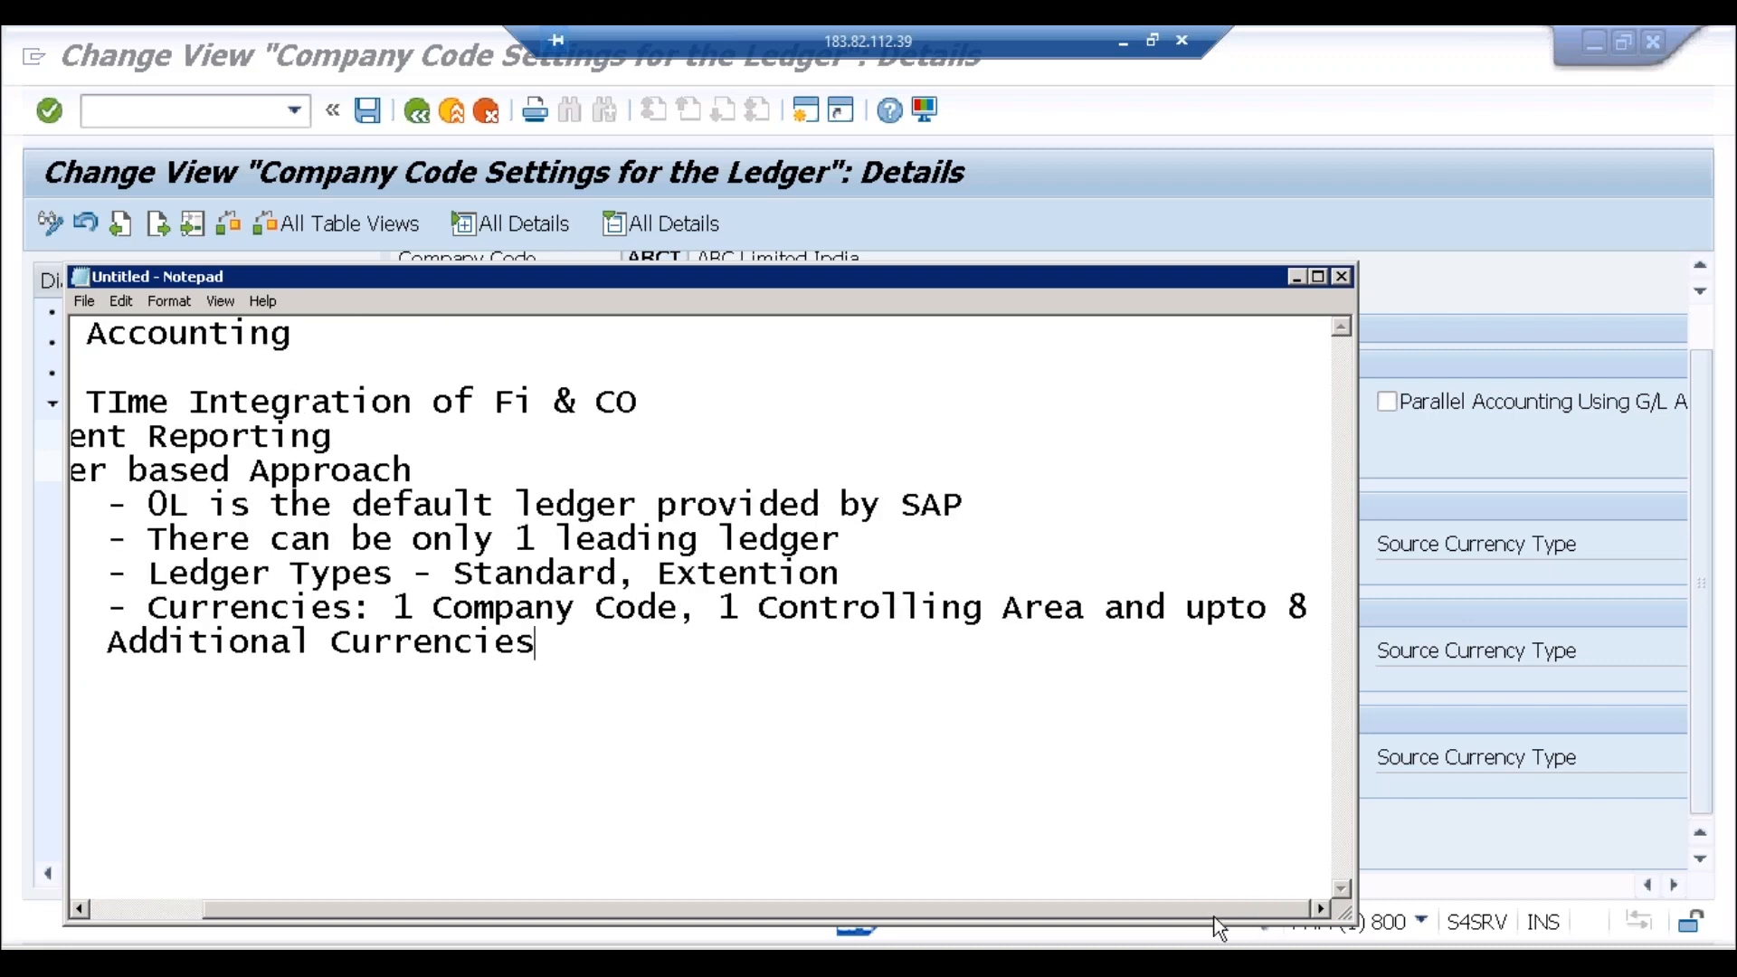
pyautogui.click(154, 910)
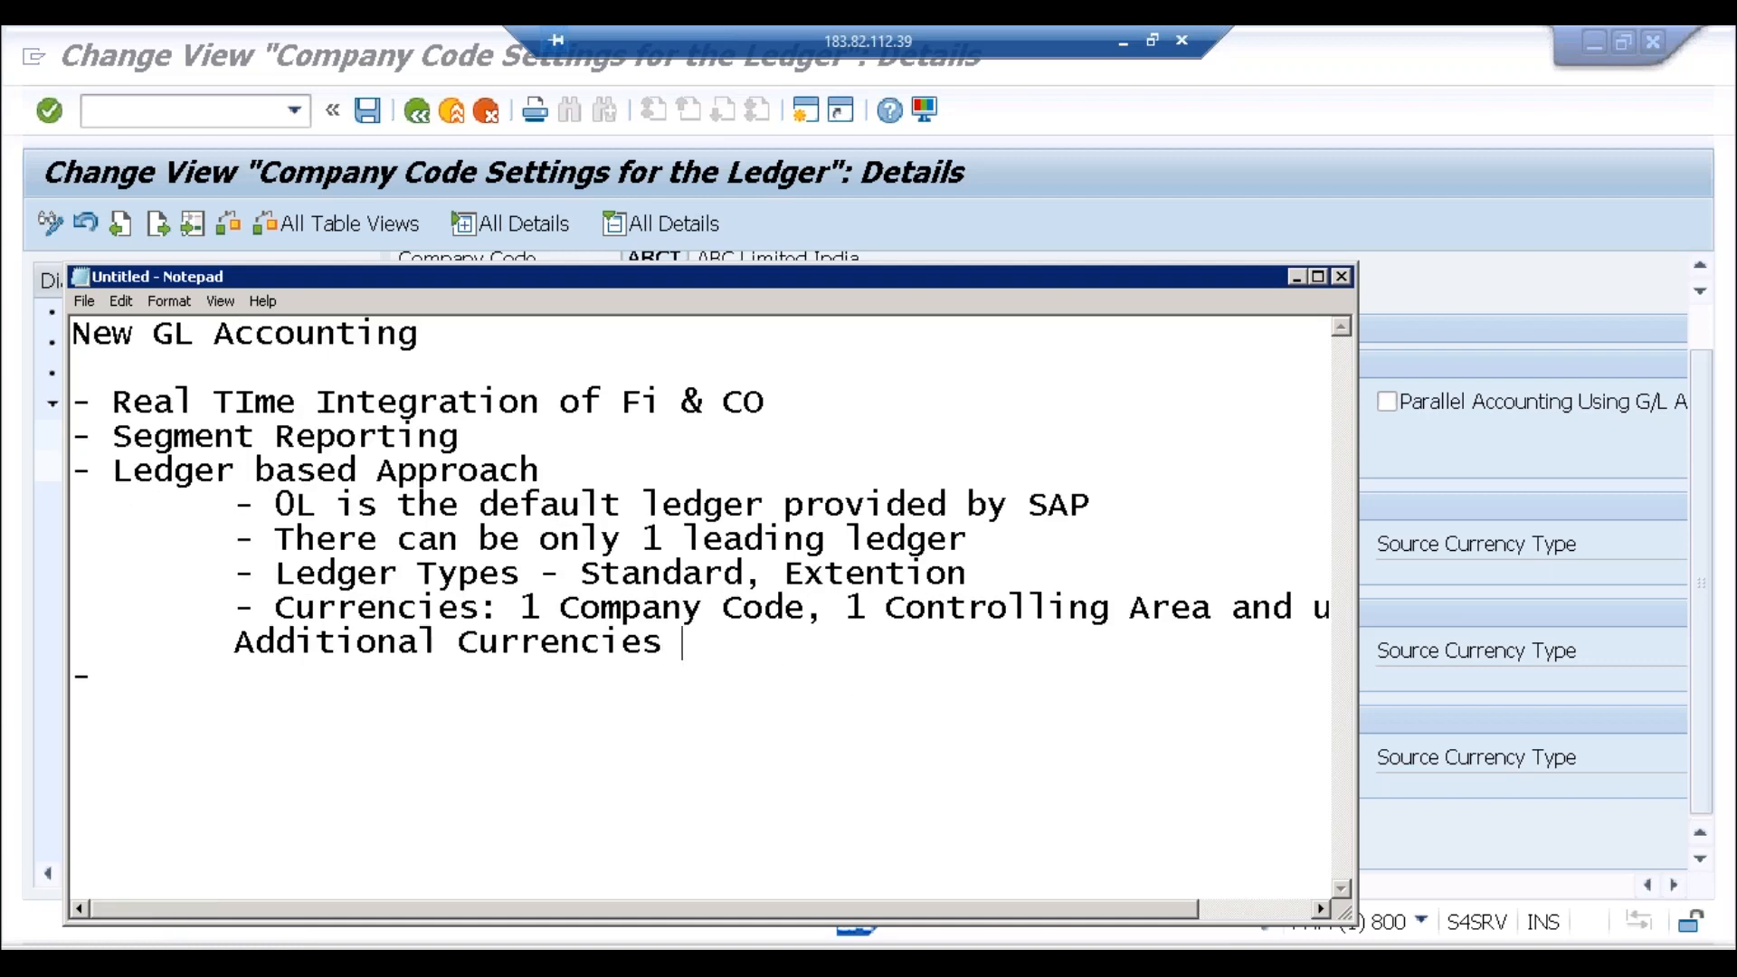
pyautogui.click(518, 607)
pyautogui.click(845, 599)
pyautogui.click(724, 655)
# Step: Add a 'Document Splitting:' bullet with indented '- Active' and '- Passive' sub-points
pyautogui.click(1317, 278)
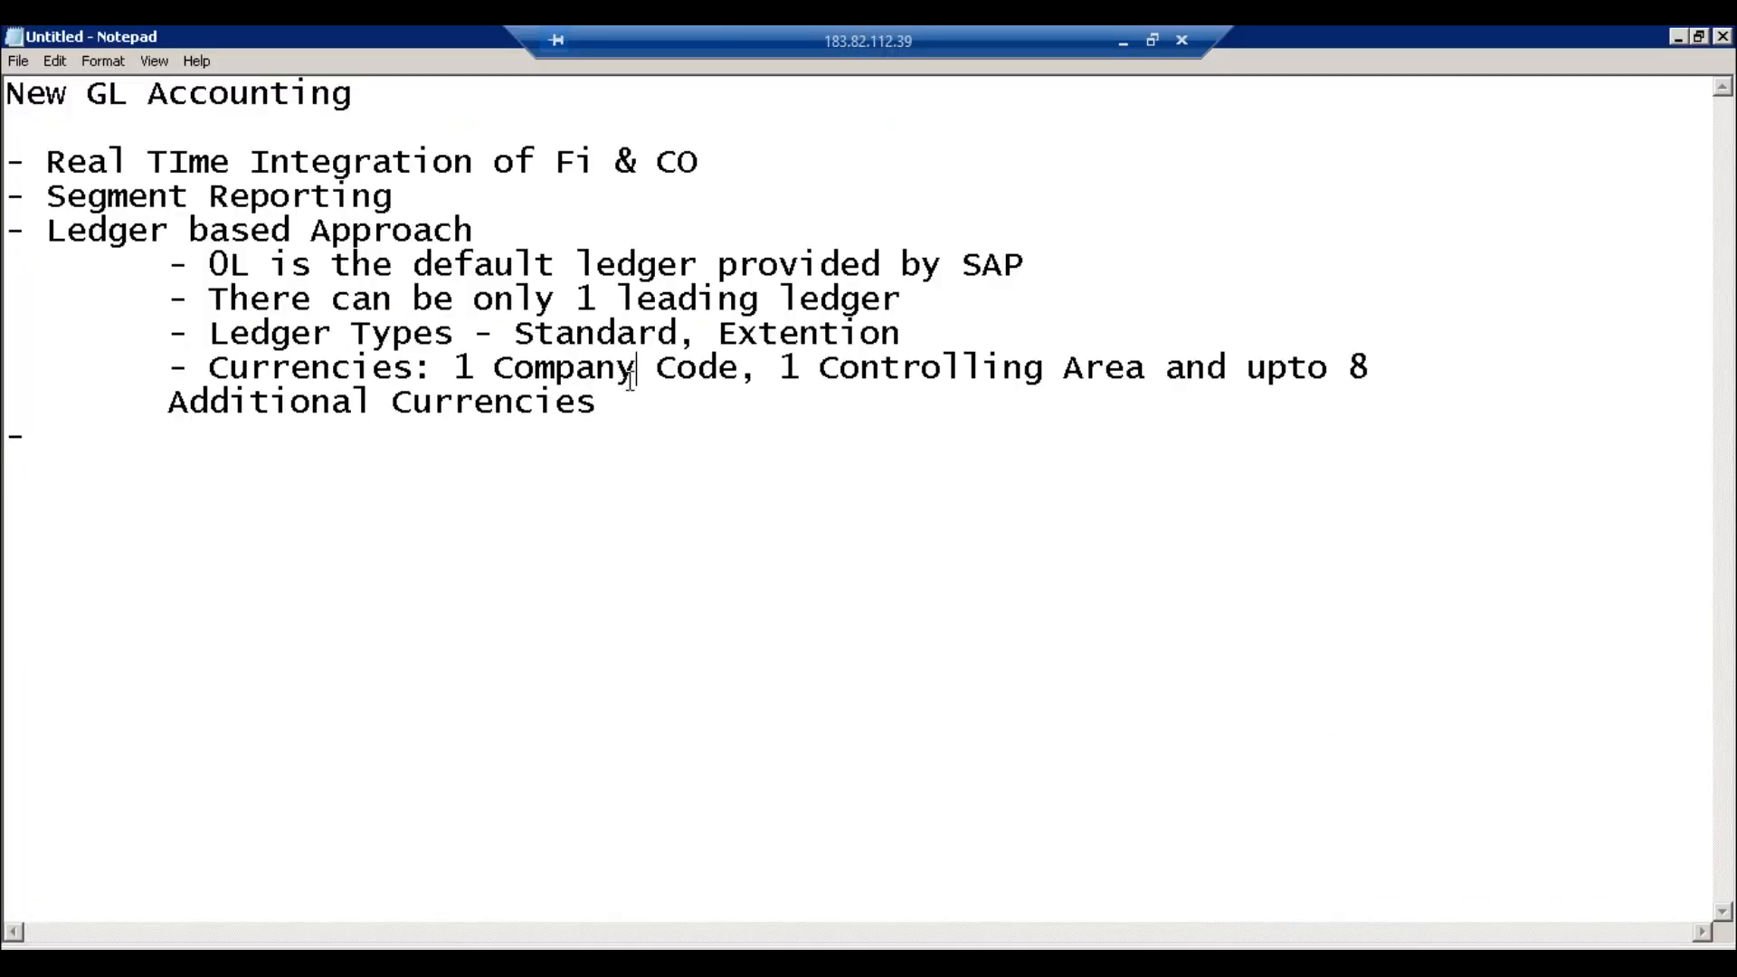
pyautogui.click(85, 441)
pyautogui.write('Documen')
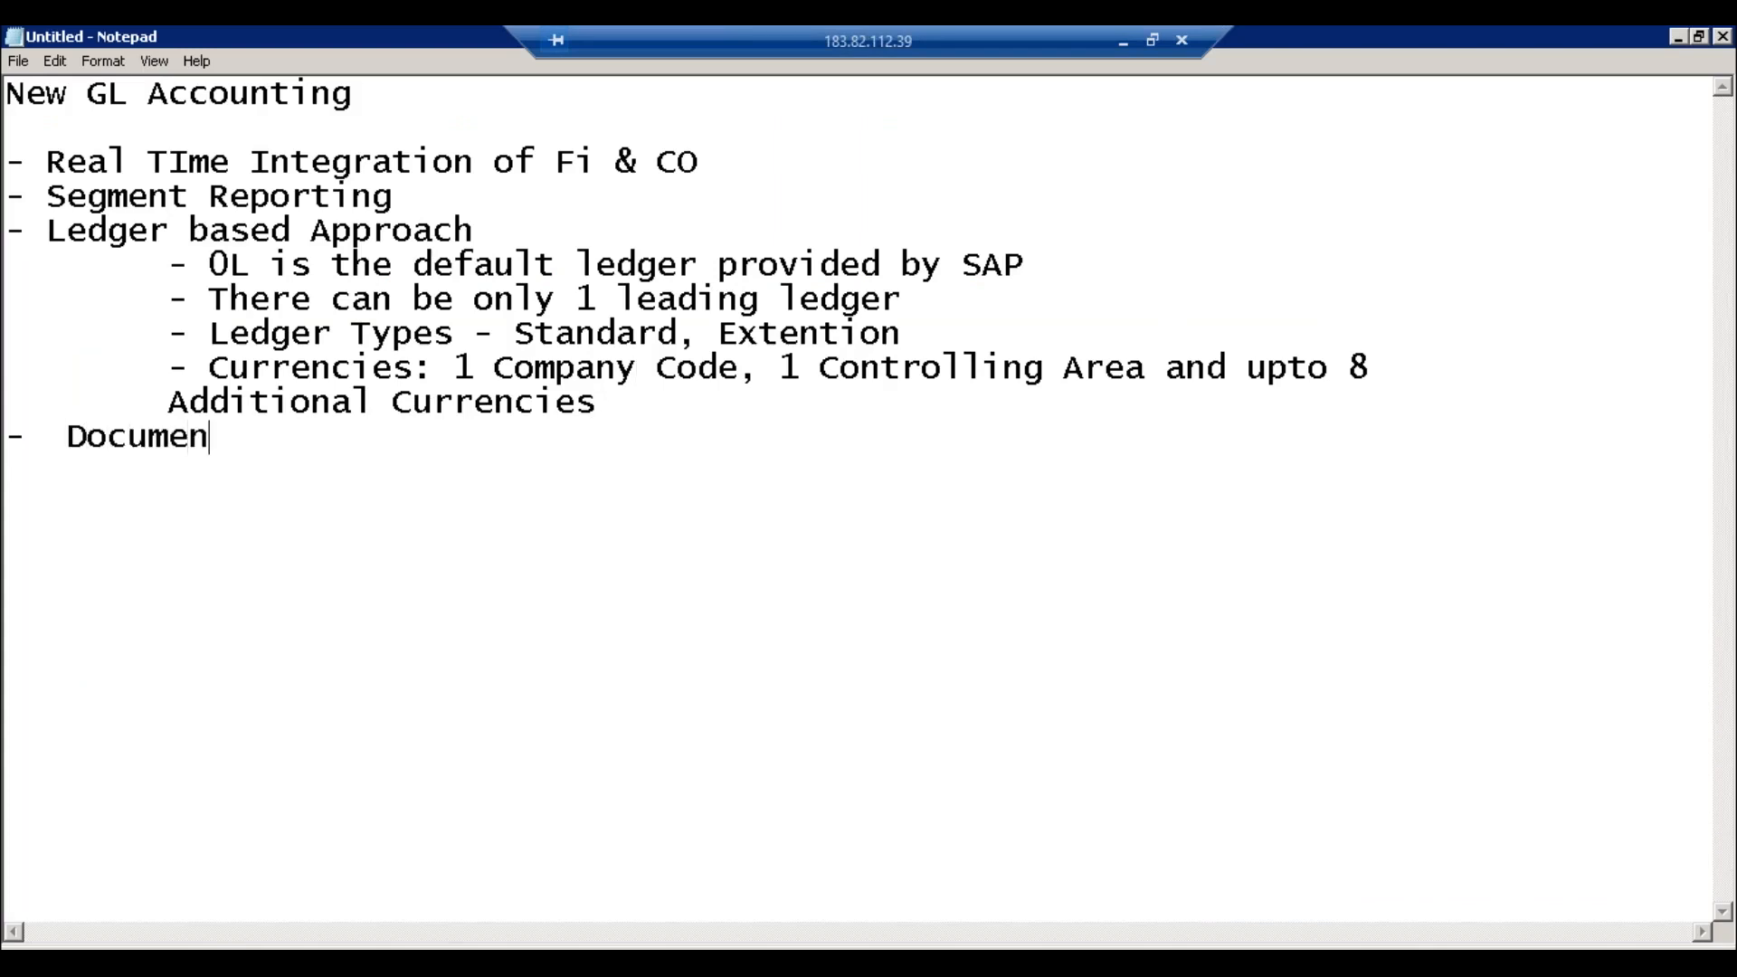
pyautogui.write('t Splittng')
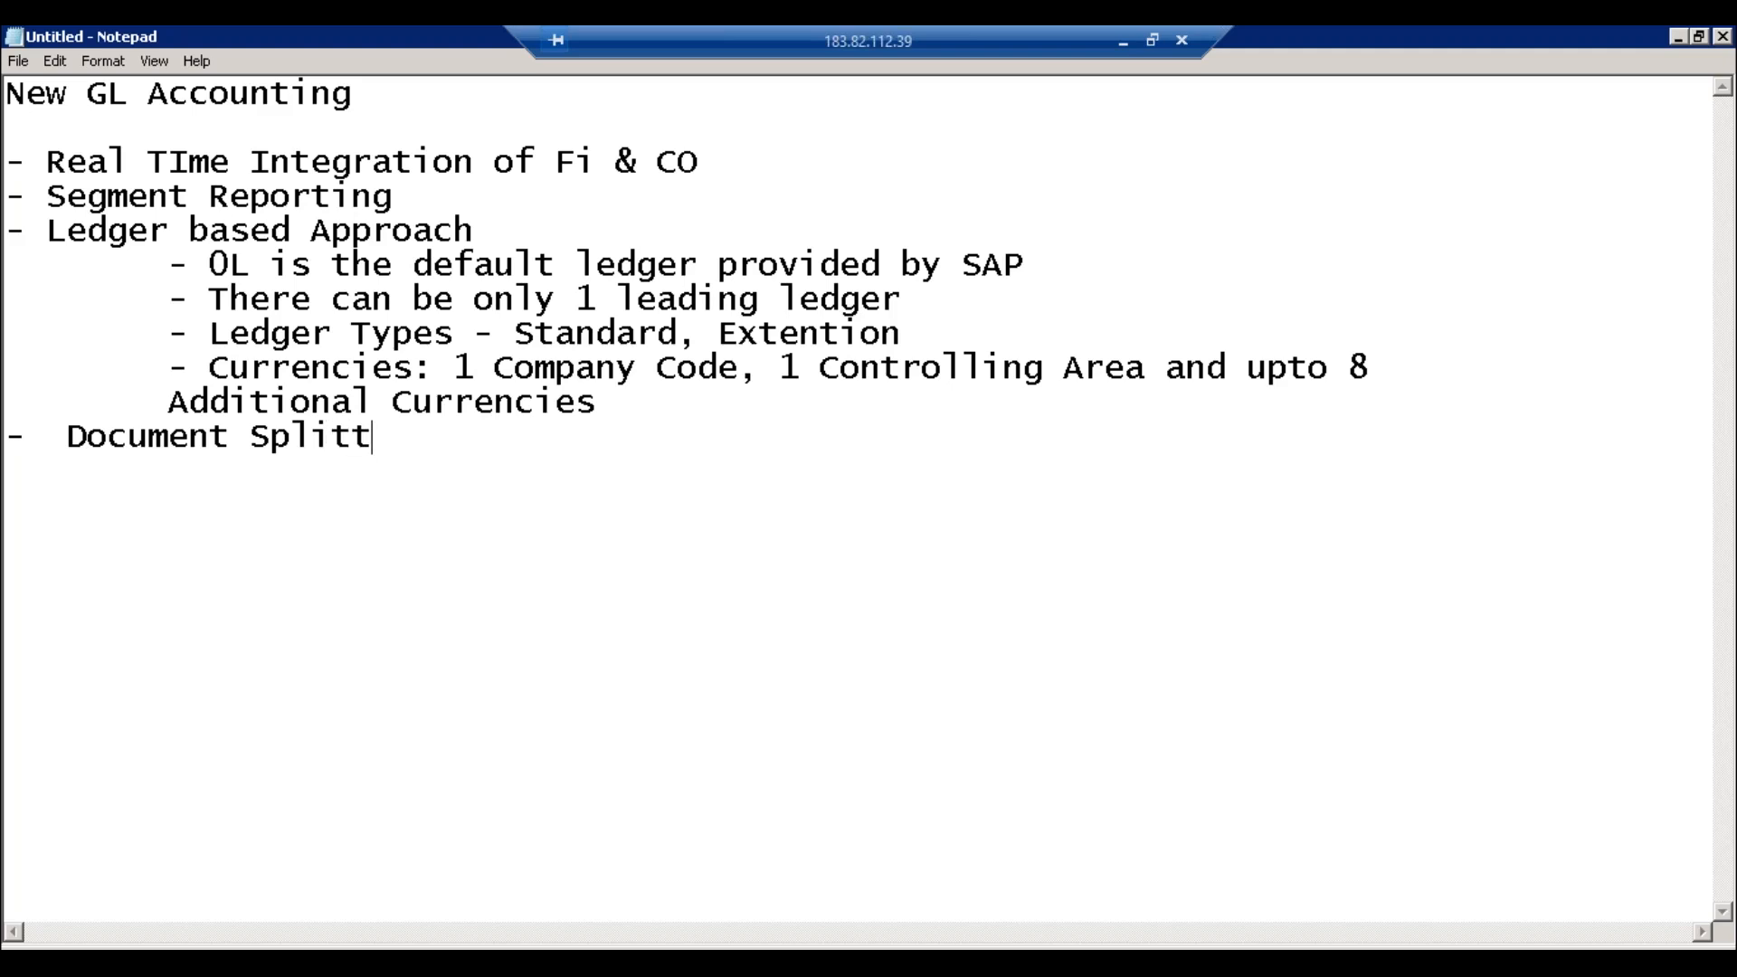
pyautogui.press('BackSpace')
pyautogui.press('BackSpace')
pyautogui.write('ing:')
pyautogui.press('Return')
pyautogui.press('Tab')
pyautogui.write('- Ac')
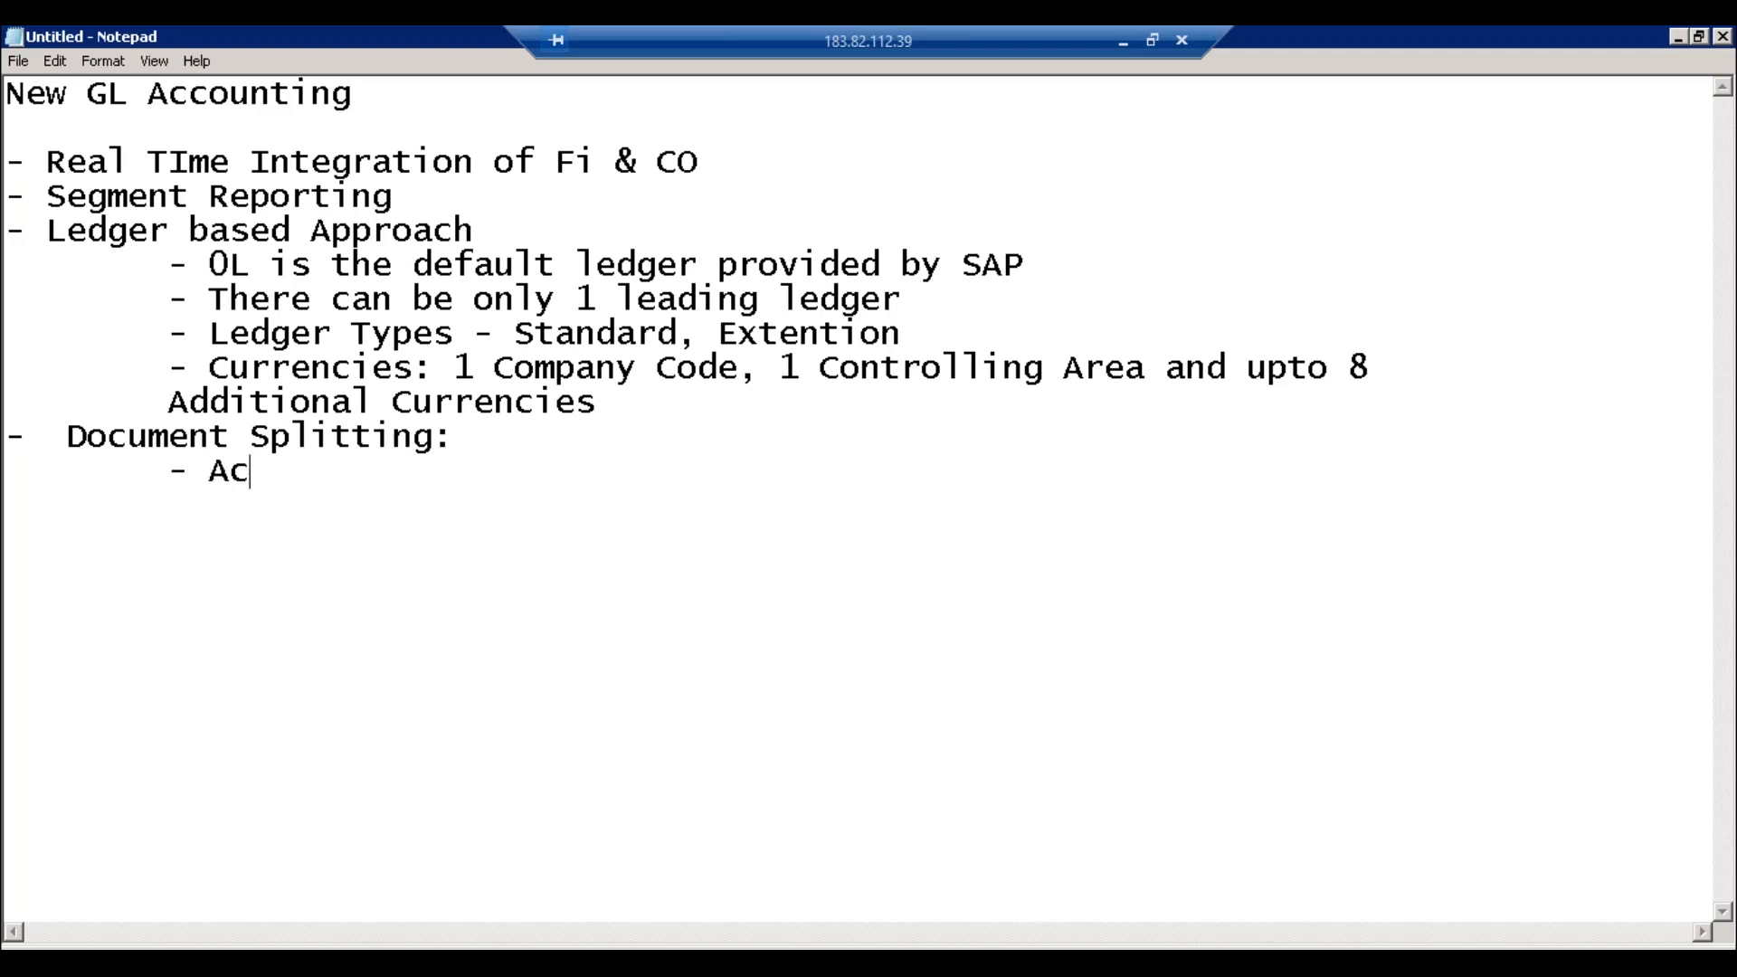
pyautogui.write('tive Document')
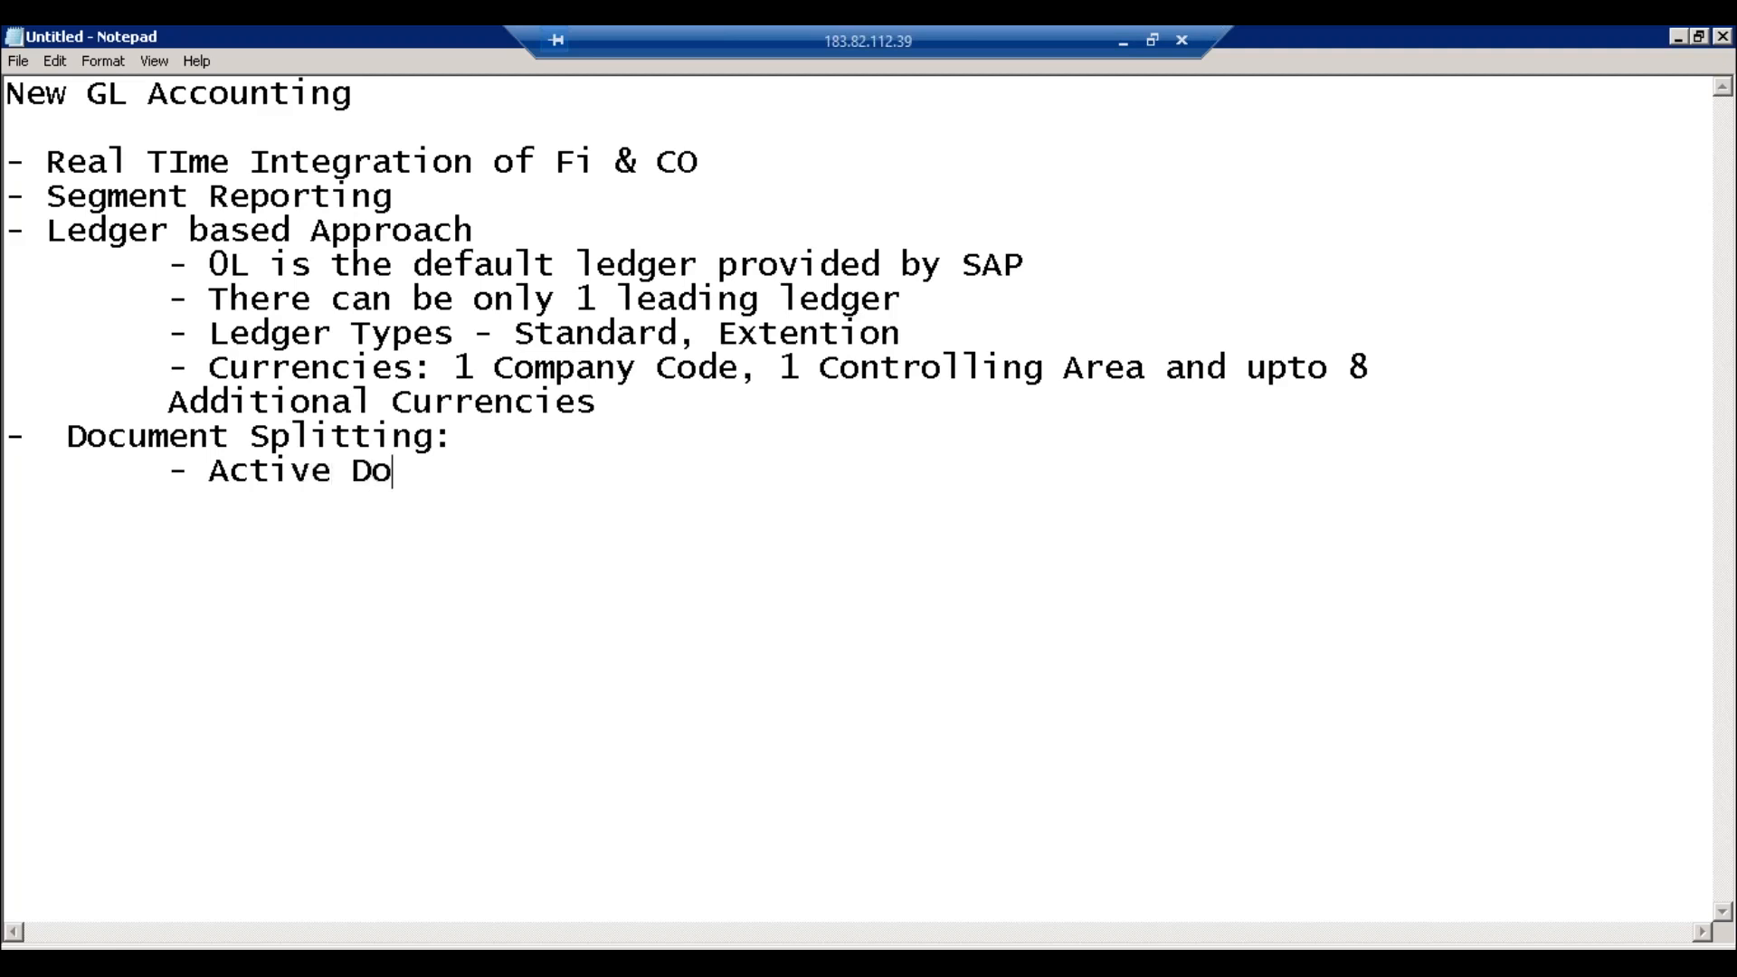
pyautogui.press('BackSpace')
pyautogui.press('BackSpace')
pyautogui.press('BackSpace')
pyautogui.press('BackSpace')
pyautogui.press('BackSpace')
pyautogui.press('BackSpace')
pyautogui.press('BackSpace')
pyautogui.press('BackSpace')
pyautogui.press('BackSpace')
pyautogui.press('BackSpace')
pyautogui.press('Return')
pyautogui.press('Tab')
pyautogui.write('- Passive')
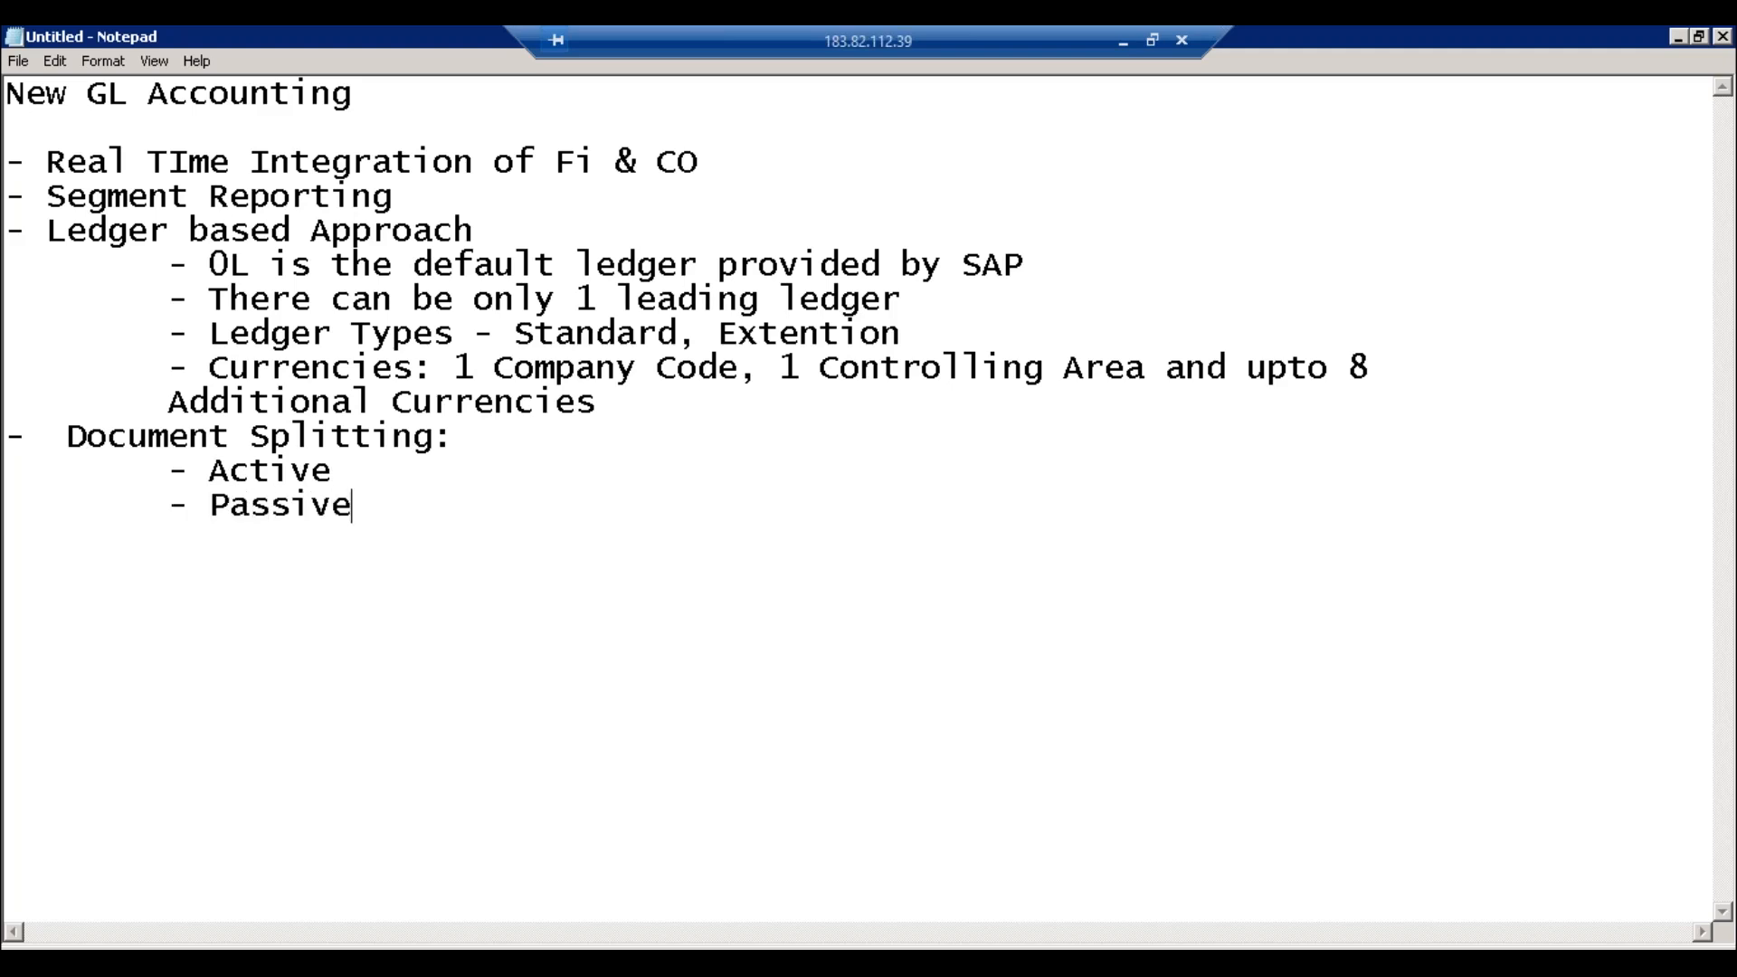
# Step: Explain Active splitting: during invoice, Vendor/Customer lines split based on Expense/Revenue line items
pyautogui.click(366, 474)
pyautogui.write('- During ')
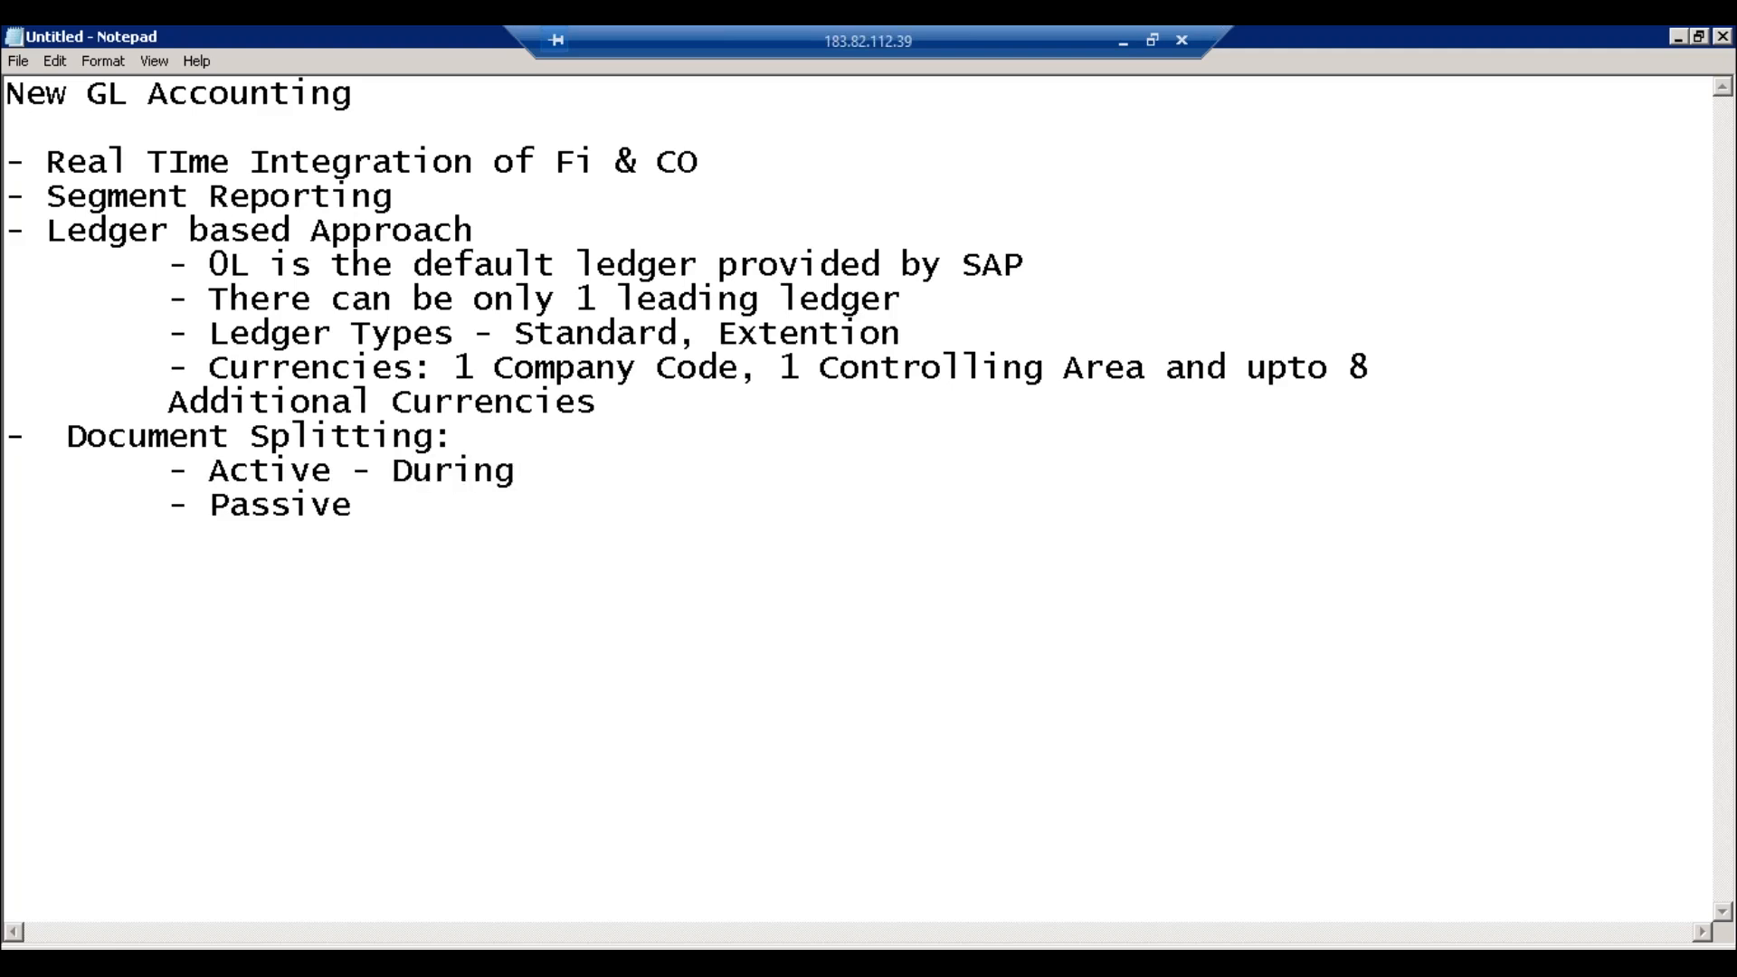
pyautogui.write('Invoic')
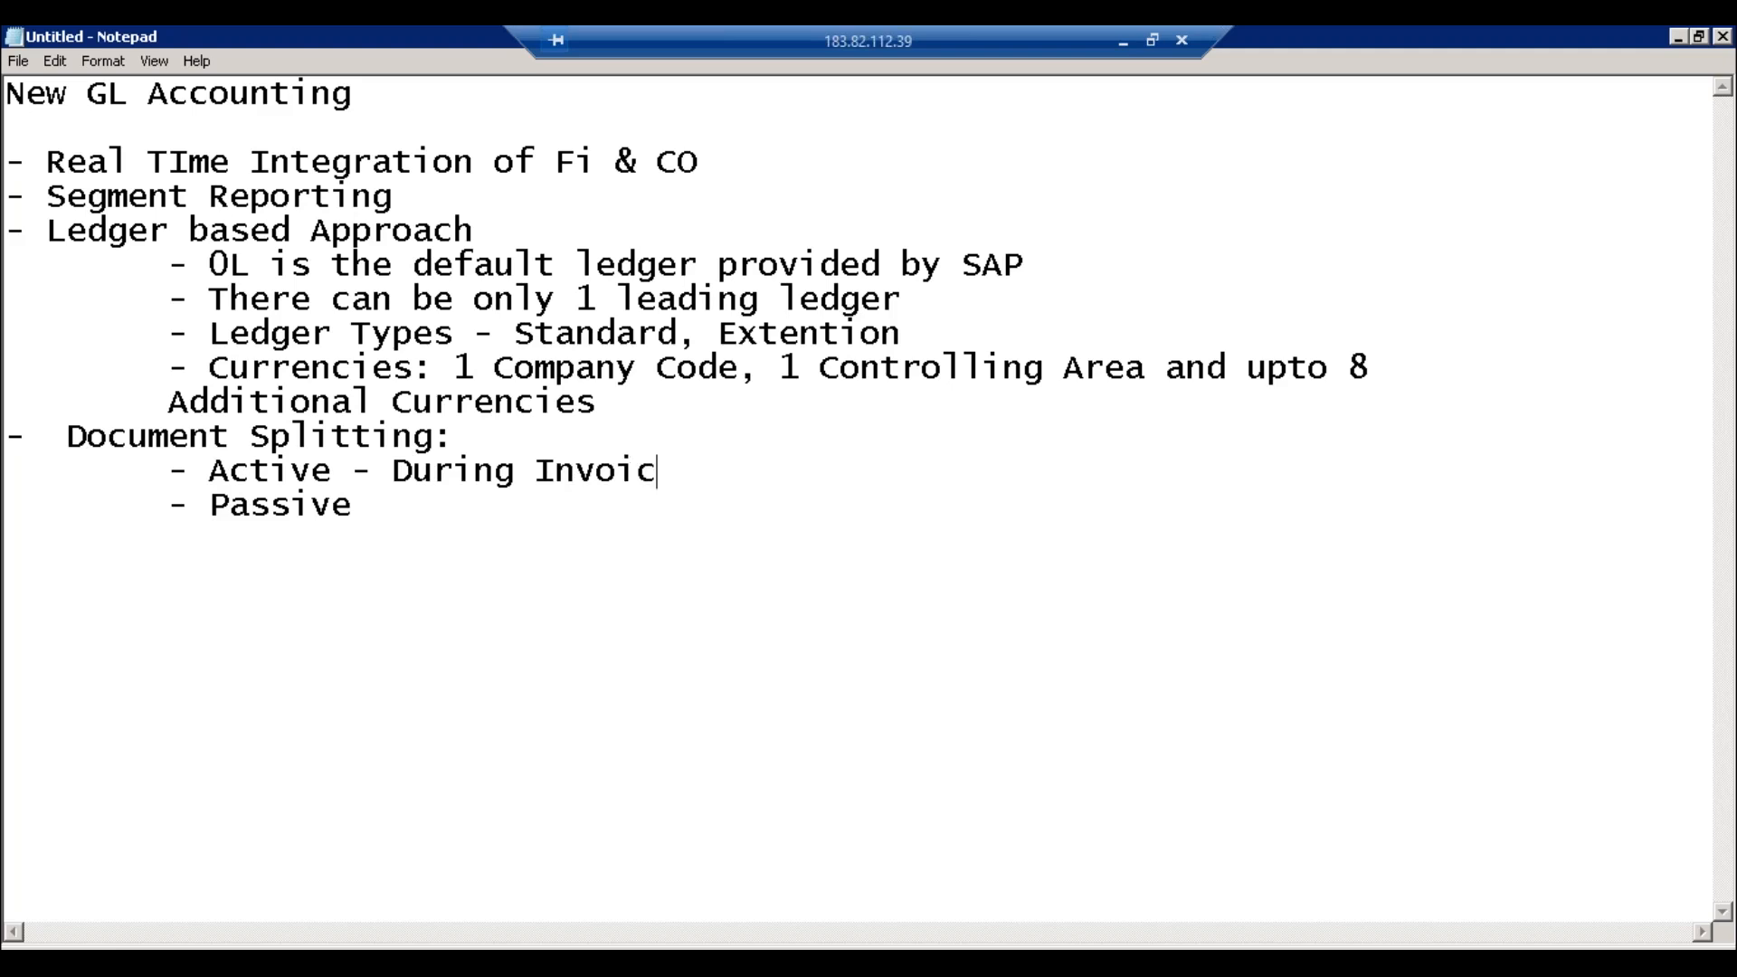
pyautogui.write('e, Vendor/Customer')
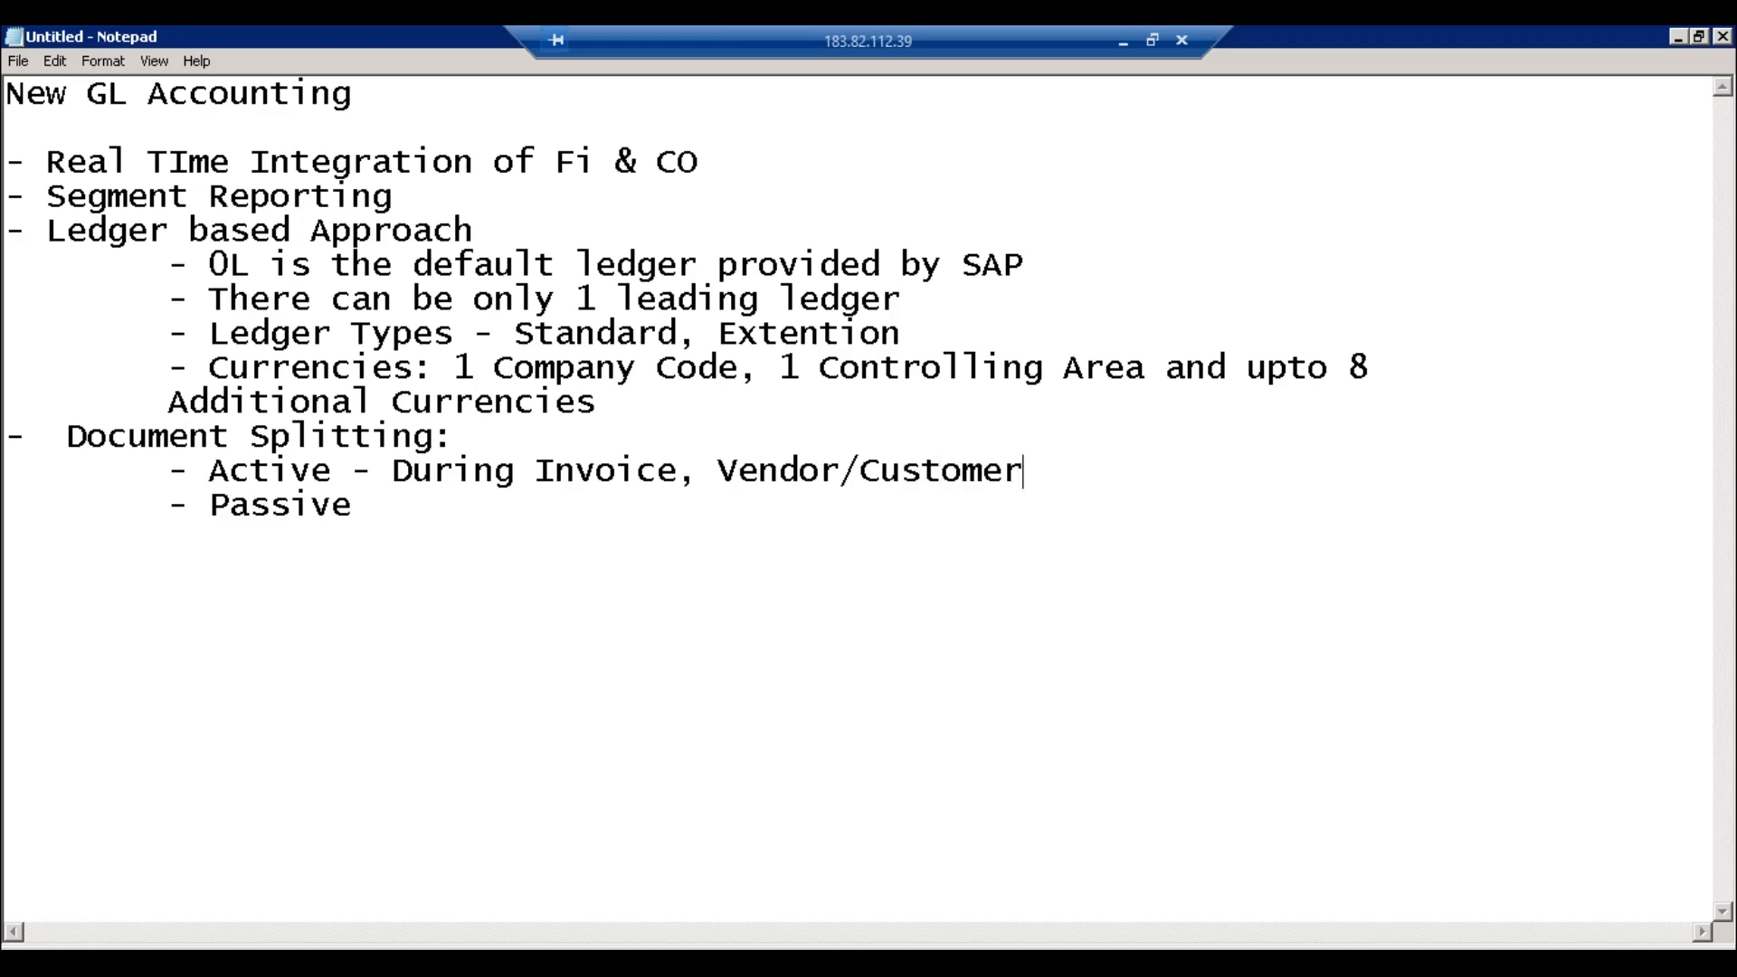
pyautogui.write(' line will')
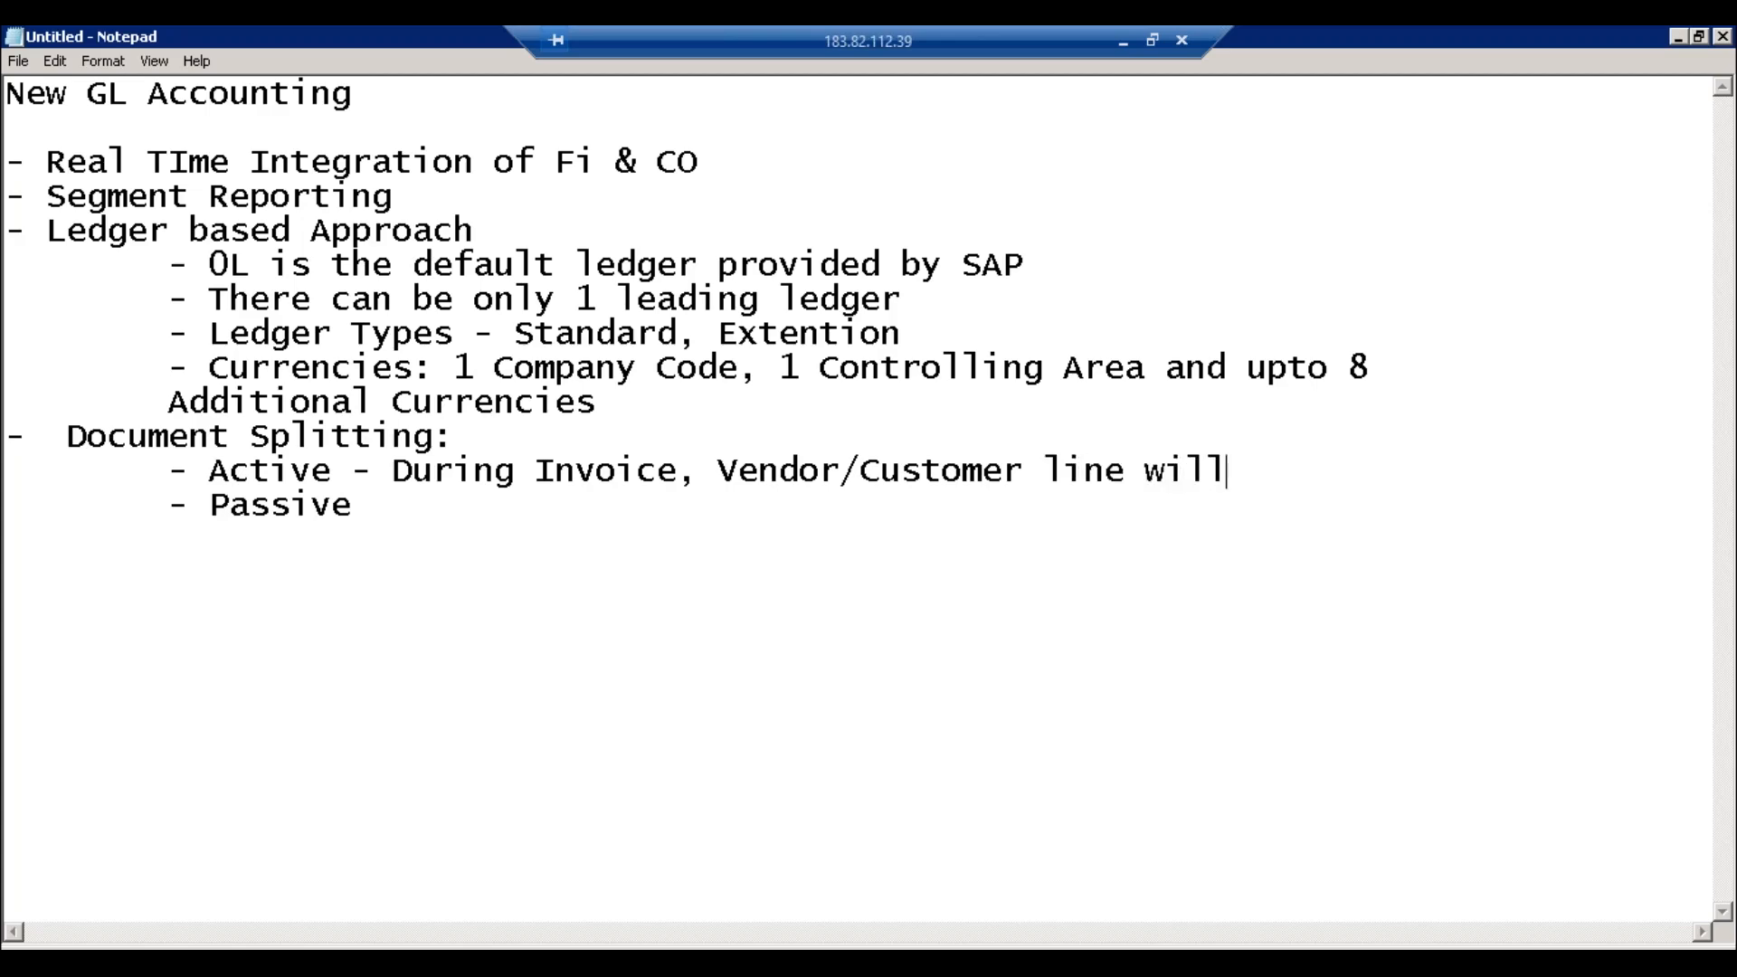
pyautogui.write(' get split')
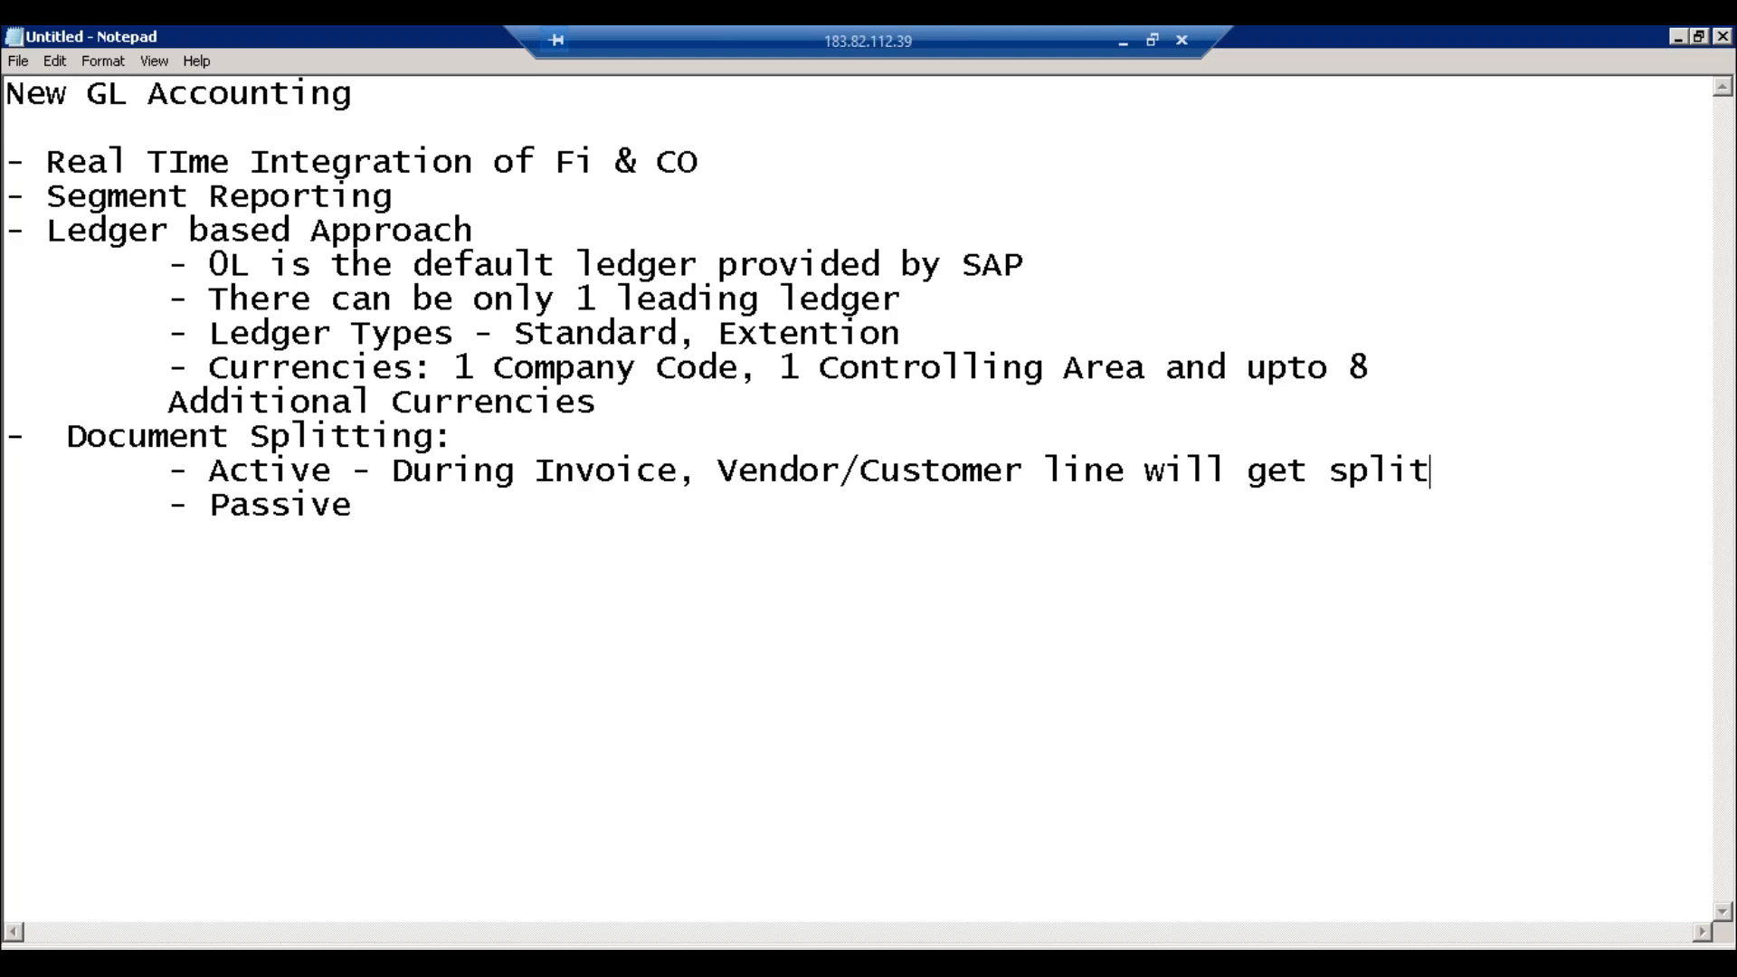
pyautogui.write('ted based on')
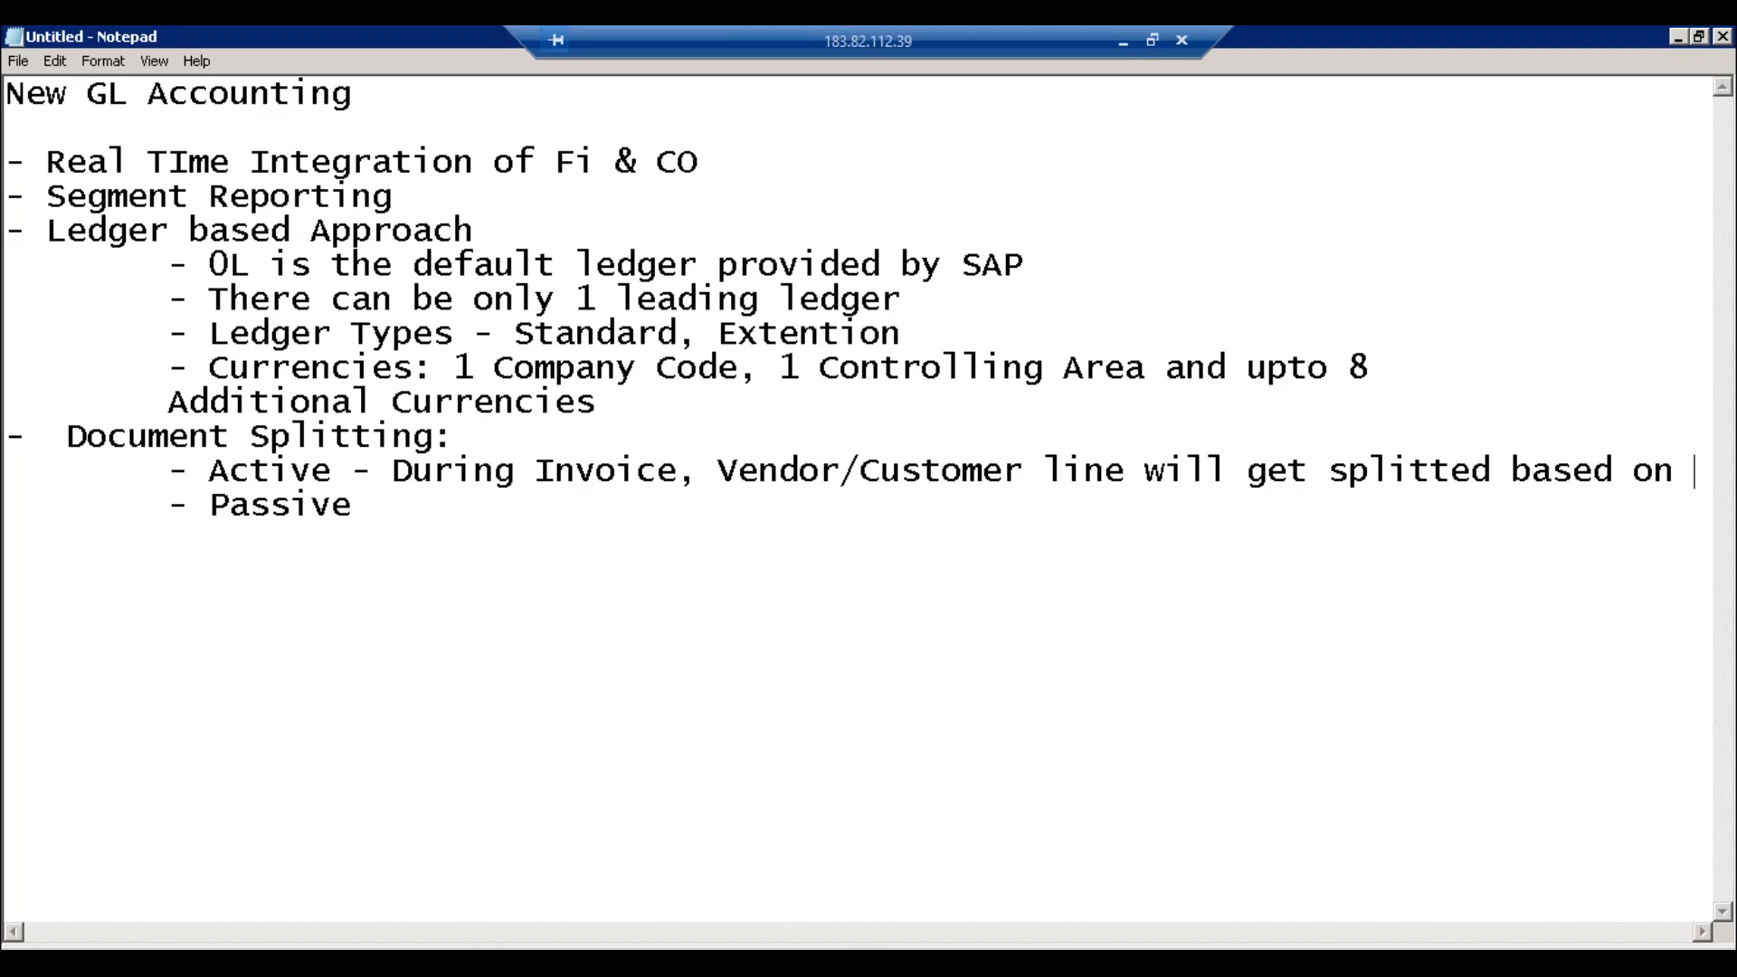
pyautogui.write('Exp')
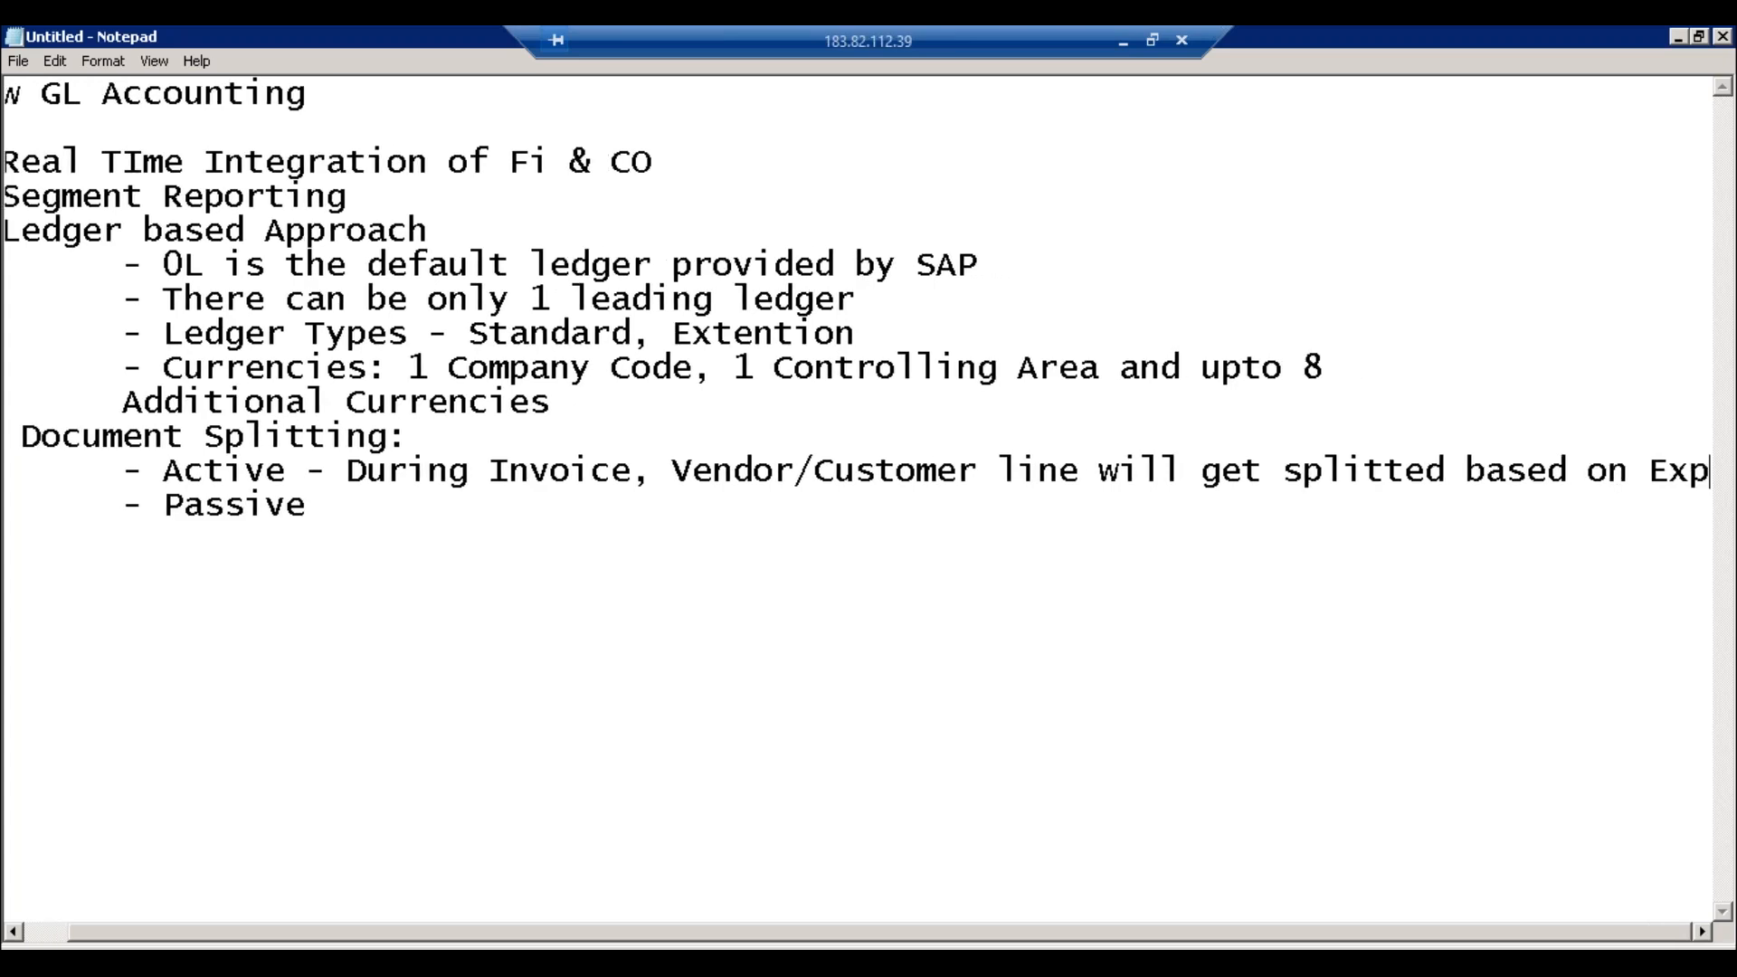
pyautogui.write('ense/')
pyautogui.press('Return')
pyautogui.press('Tab')
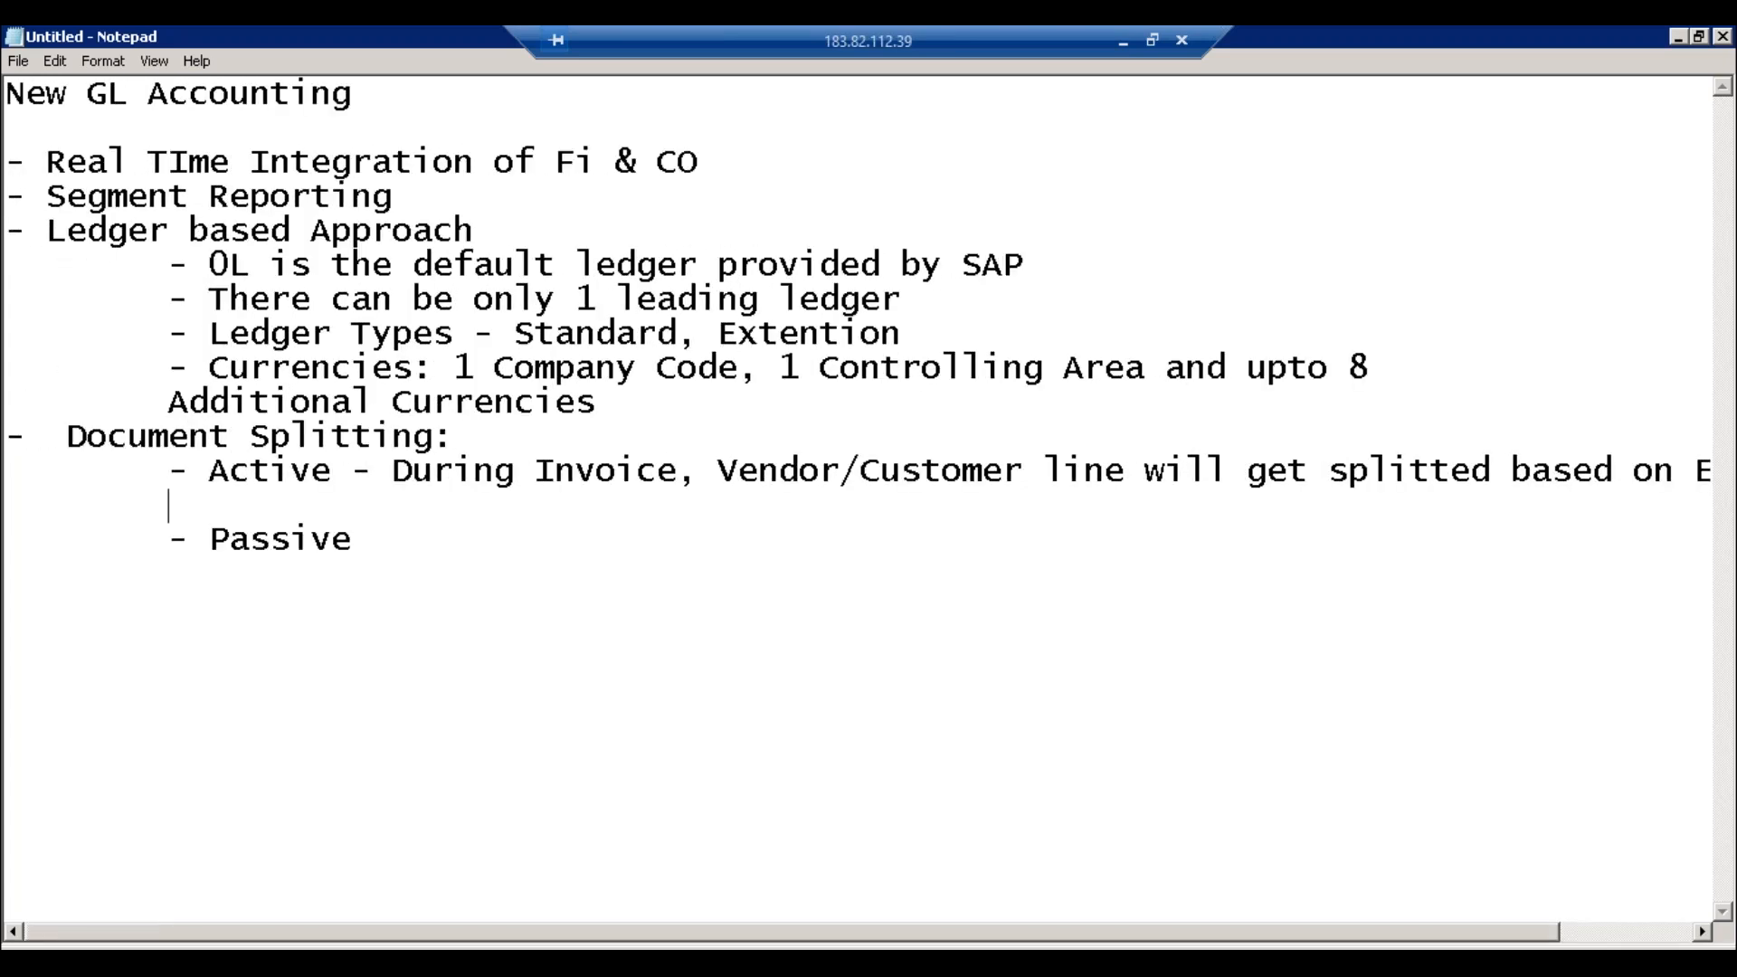
pyautogui.write('Revenue')
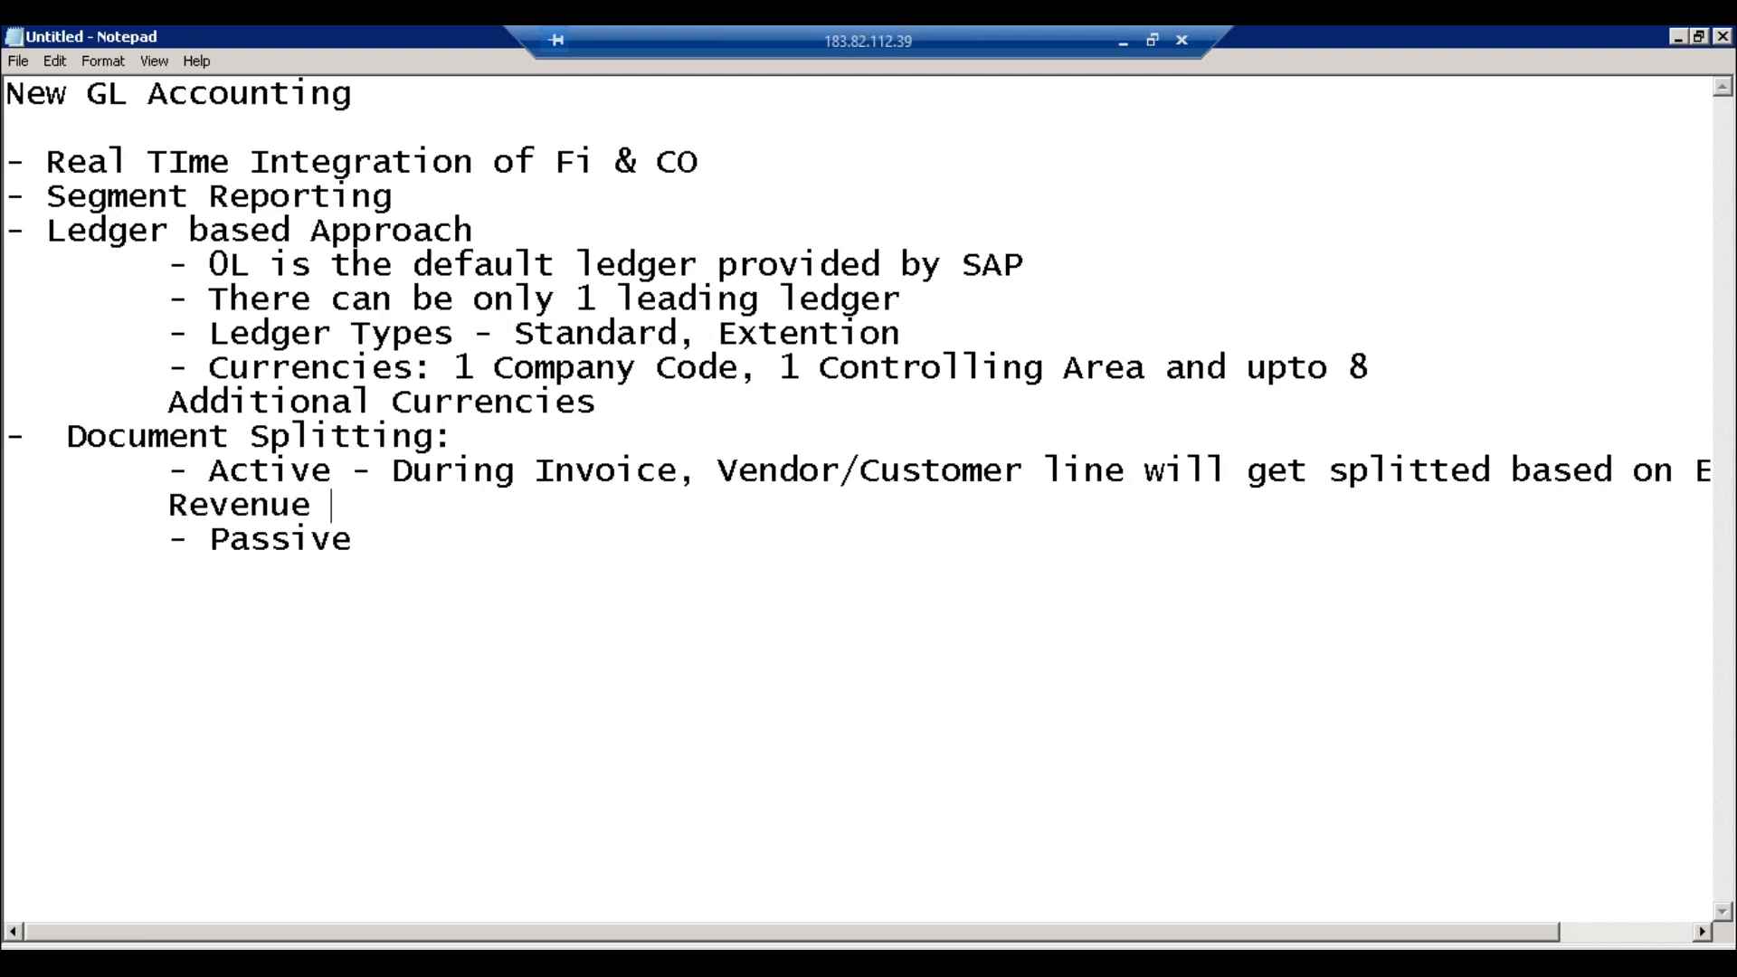
pyautogui.write(' lines')
pyautogui.press('BackSpace')
pyautogui.write('items')
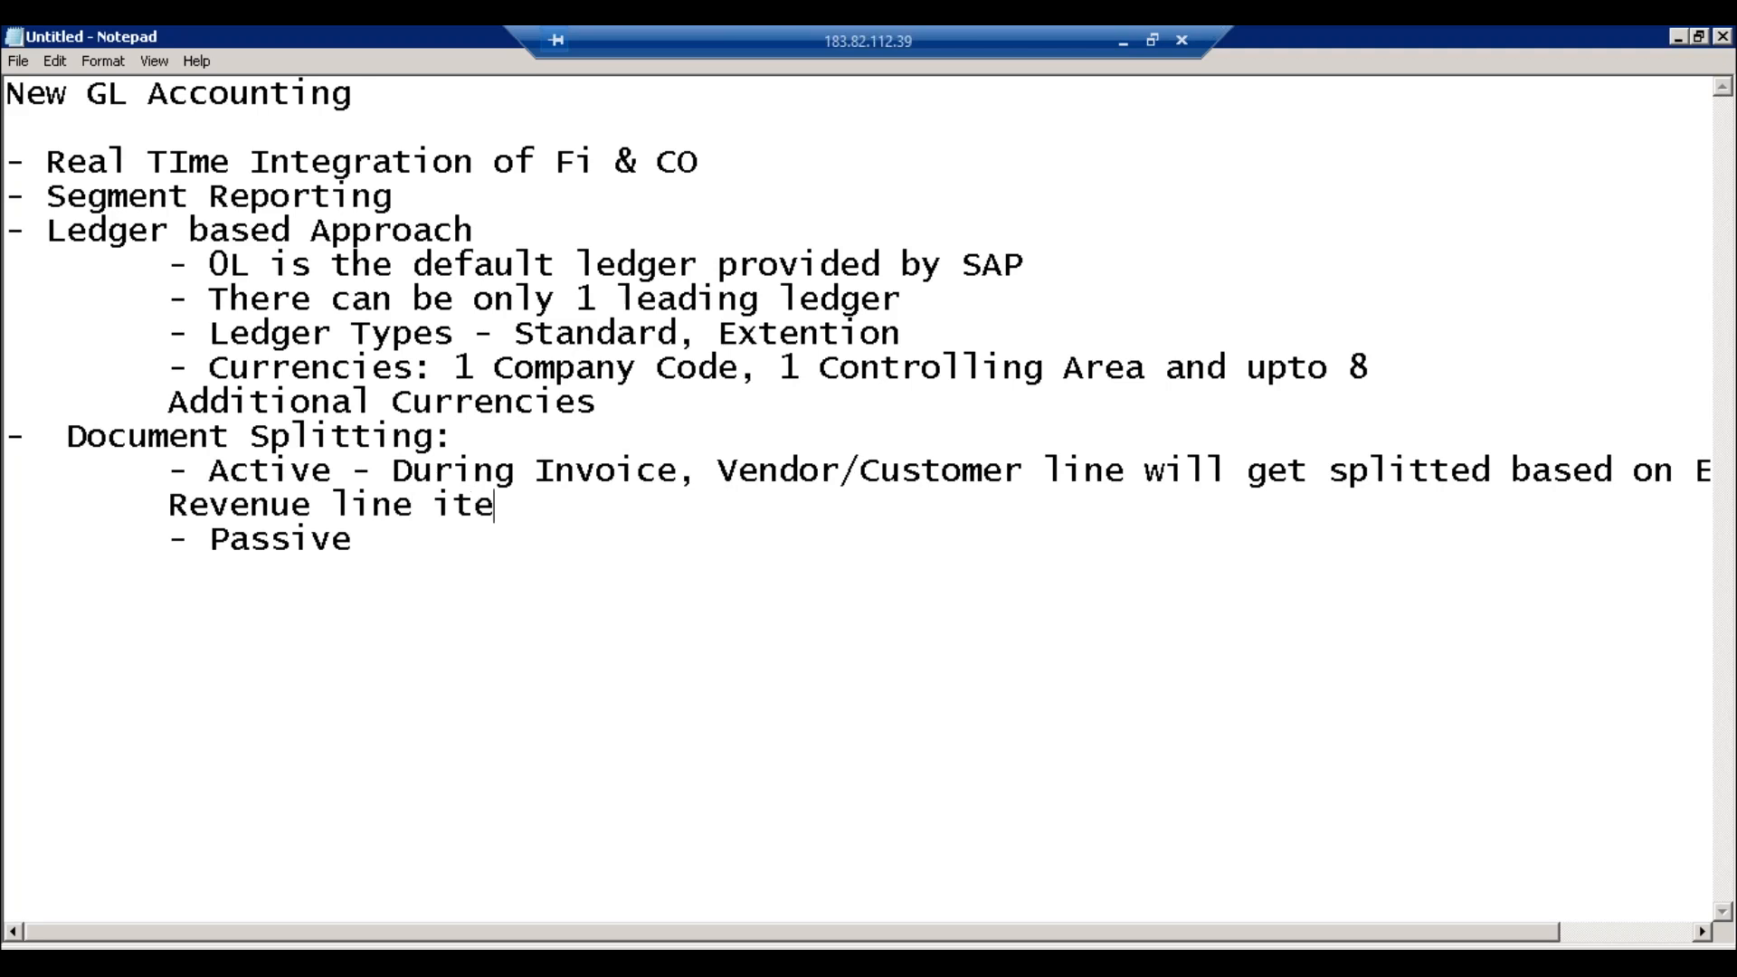
pyautogui.click(170, 540)
pyautogui.press('Return')
# Step: Explain Passive splitting: during payment, Bank/Cash line item splits based on Vendor/Cust at invoice time
pyautogui.press('Tab')
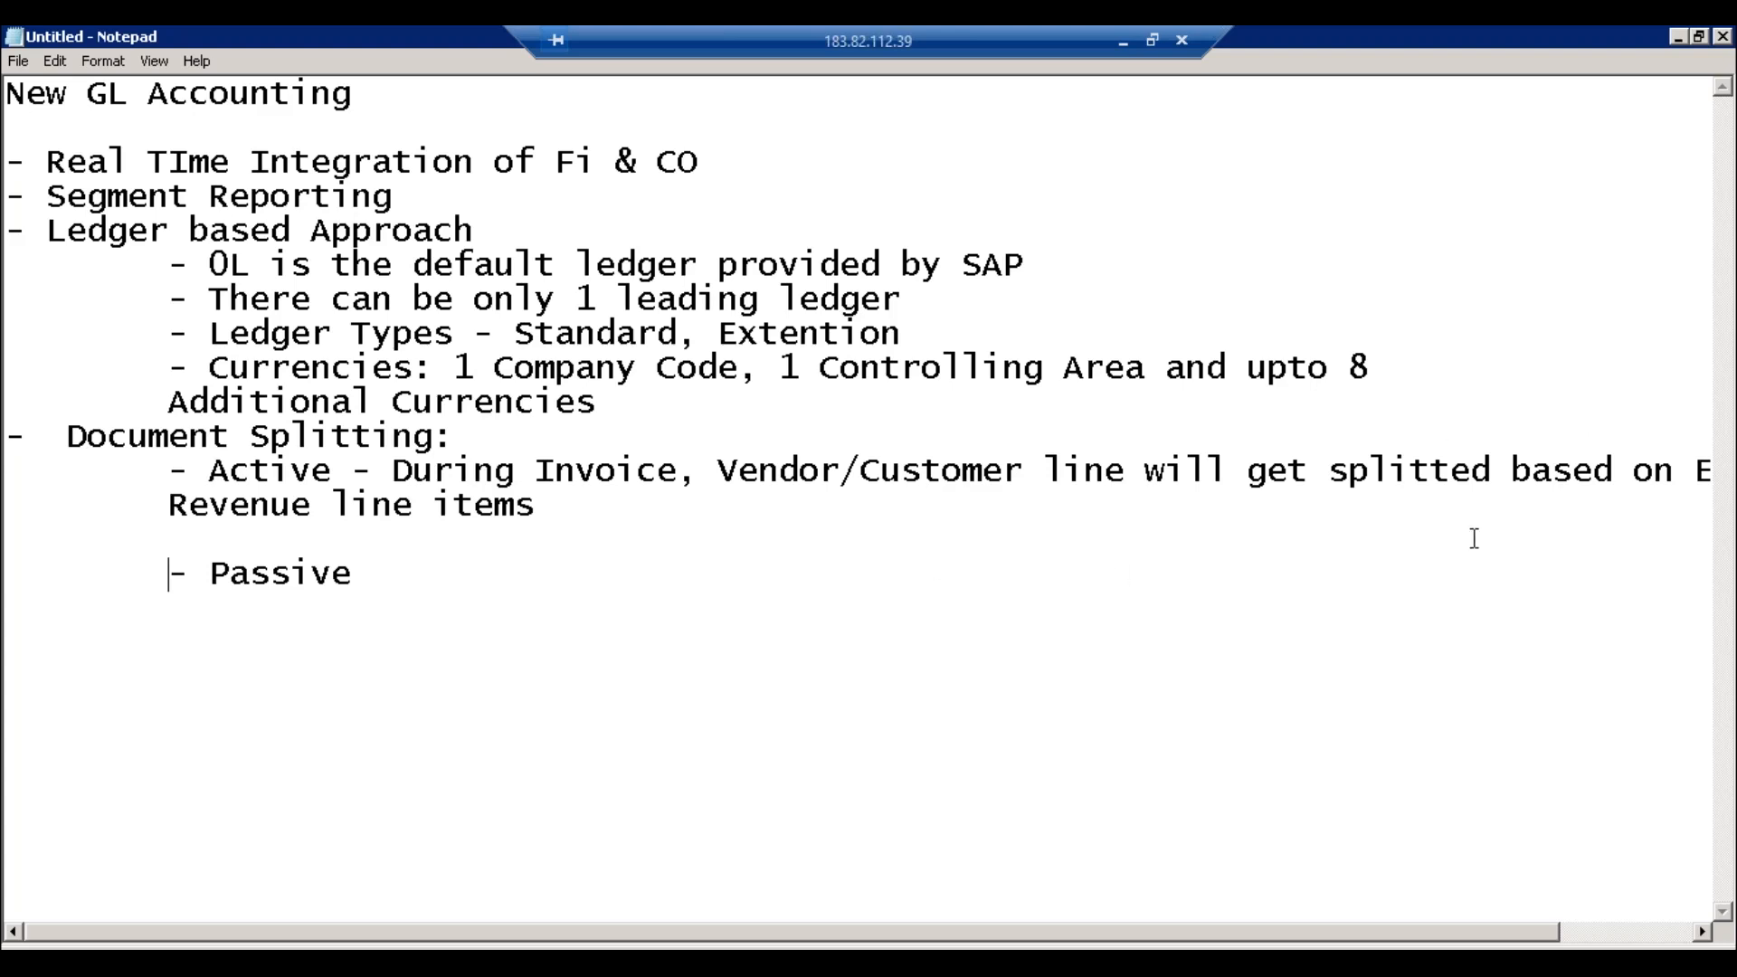
pyautogui.click(743, 476)
pyautogui.click(355, 577)
pyautogui.write('- During Payment,')
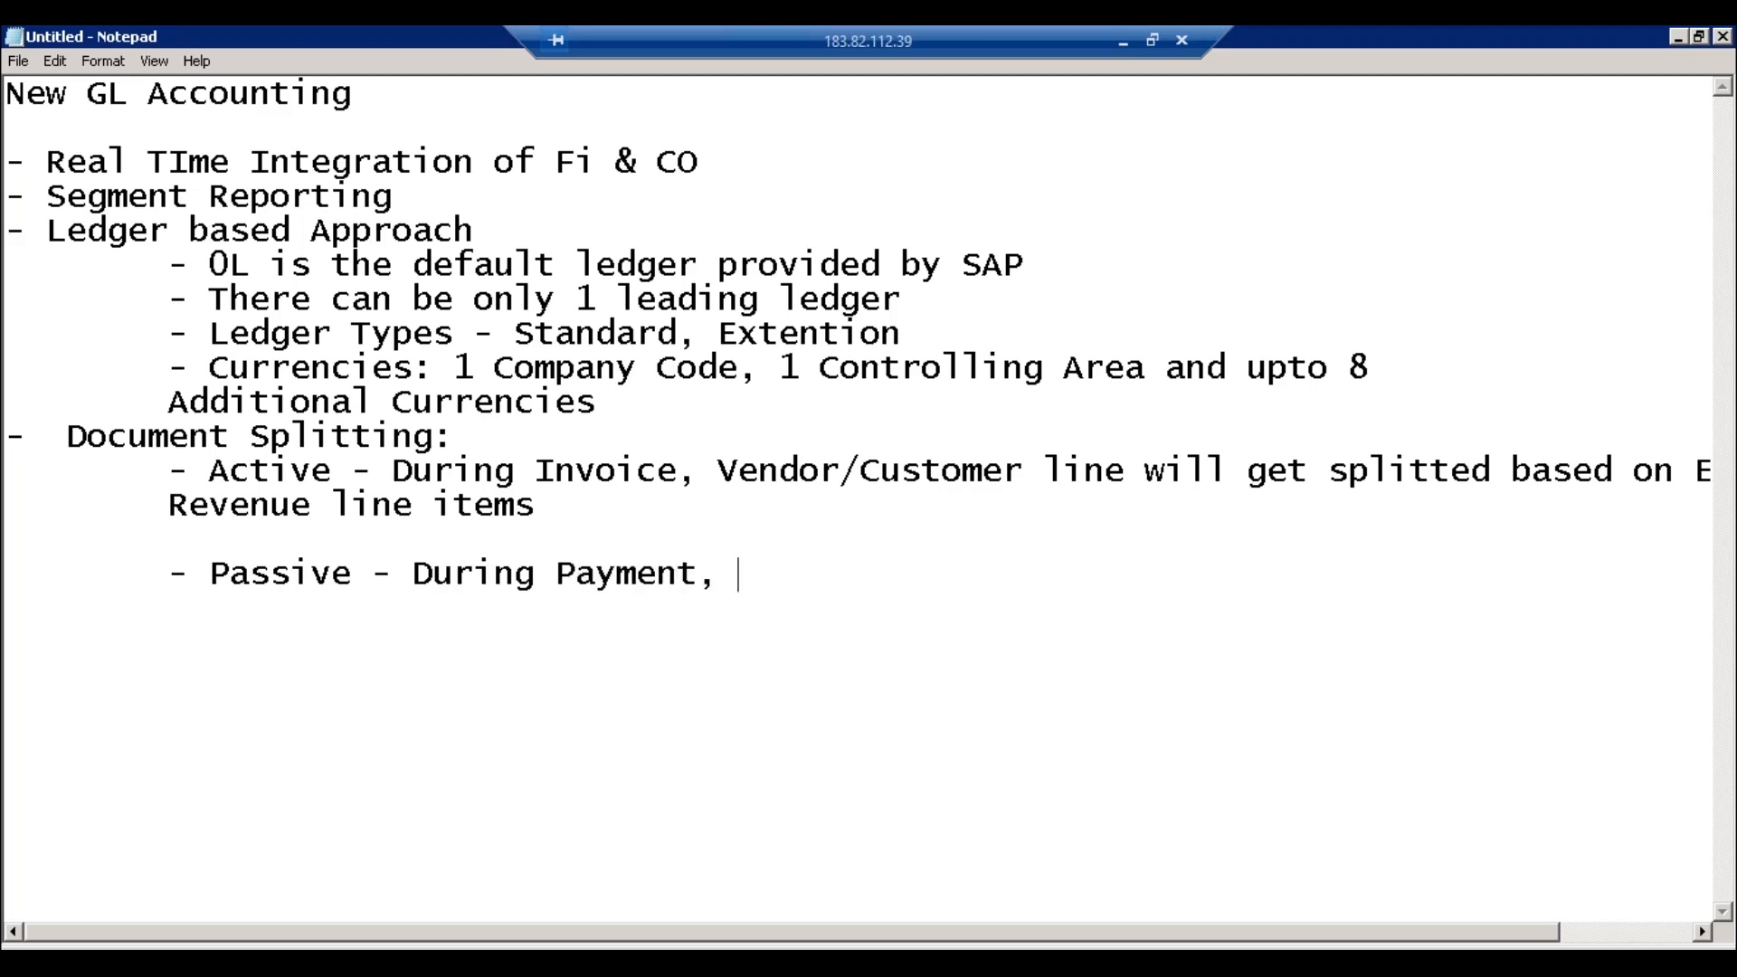
pyautogui.write(' Bank')
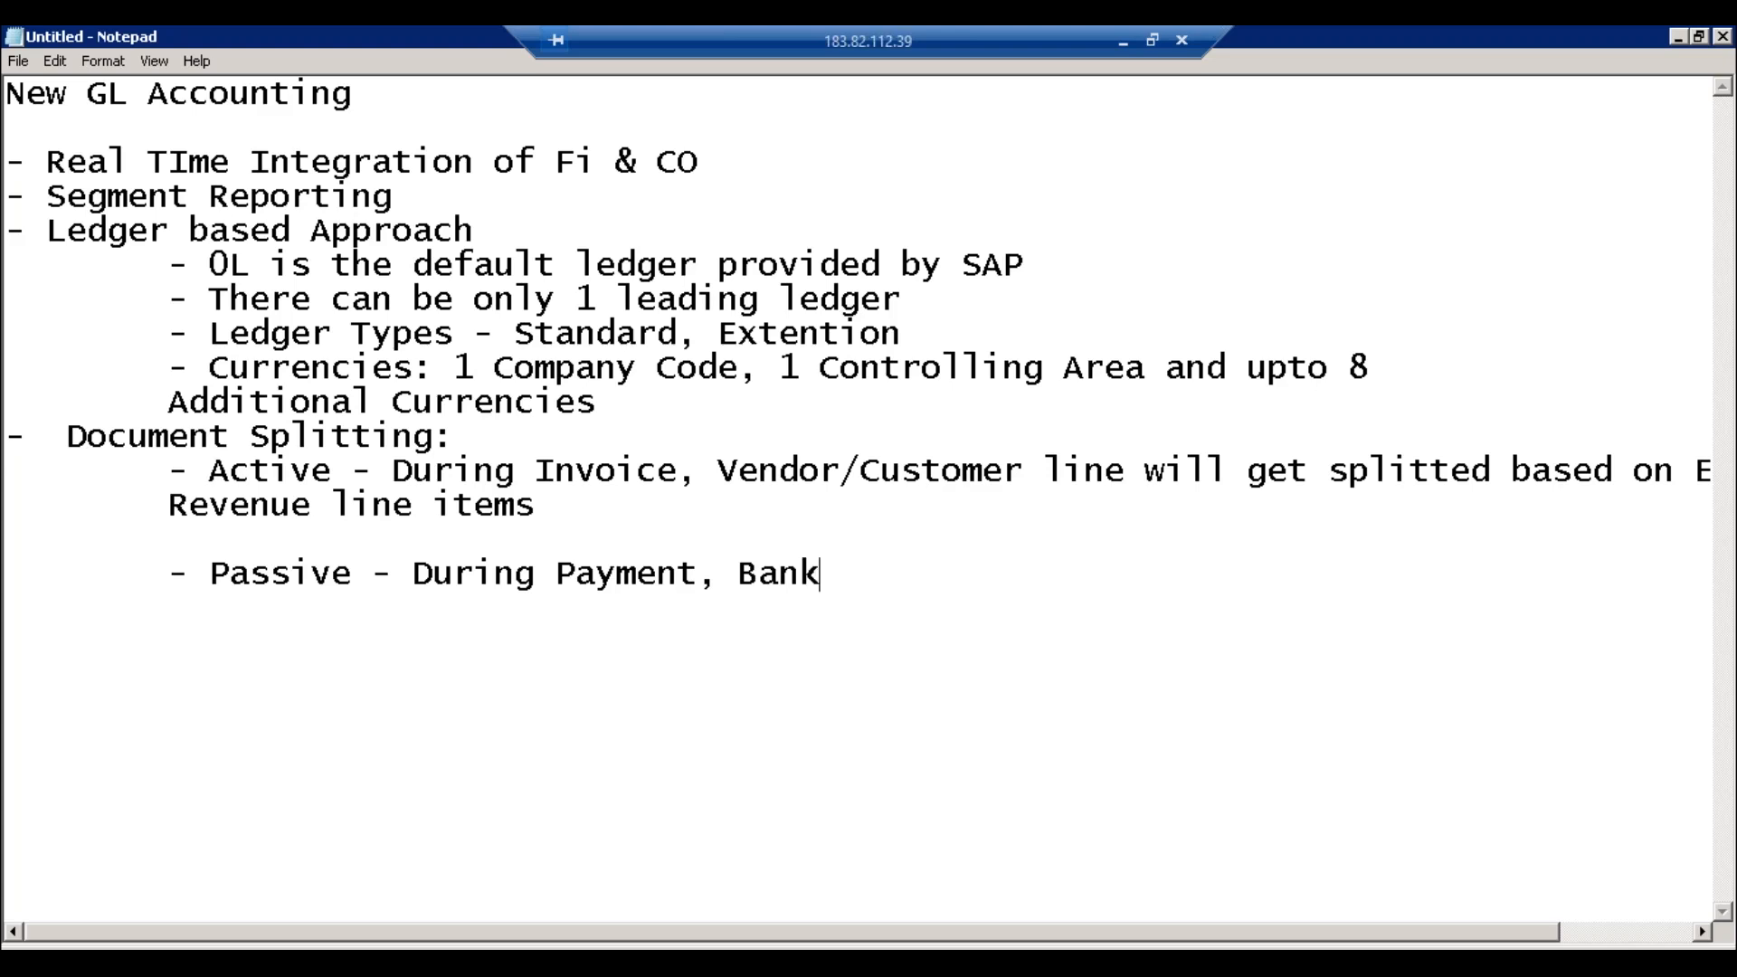
pyautogui.write('/Cash line i')
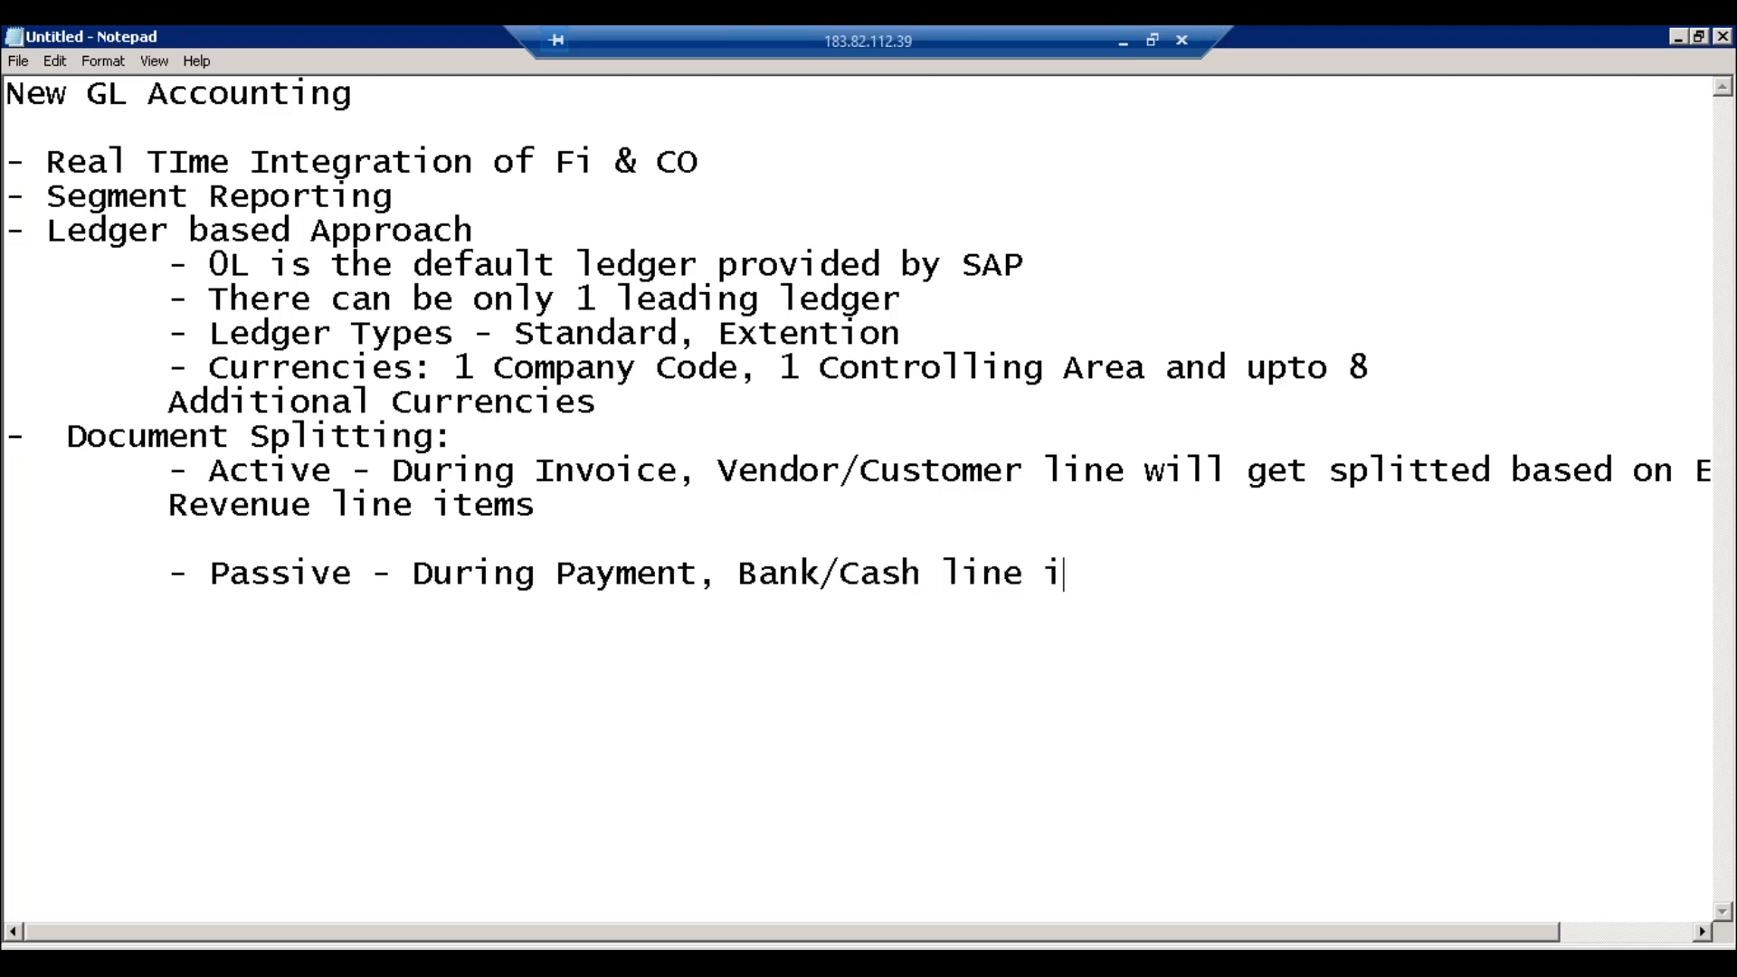
pyautogui.write('tem splitted based on')
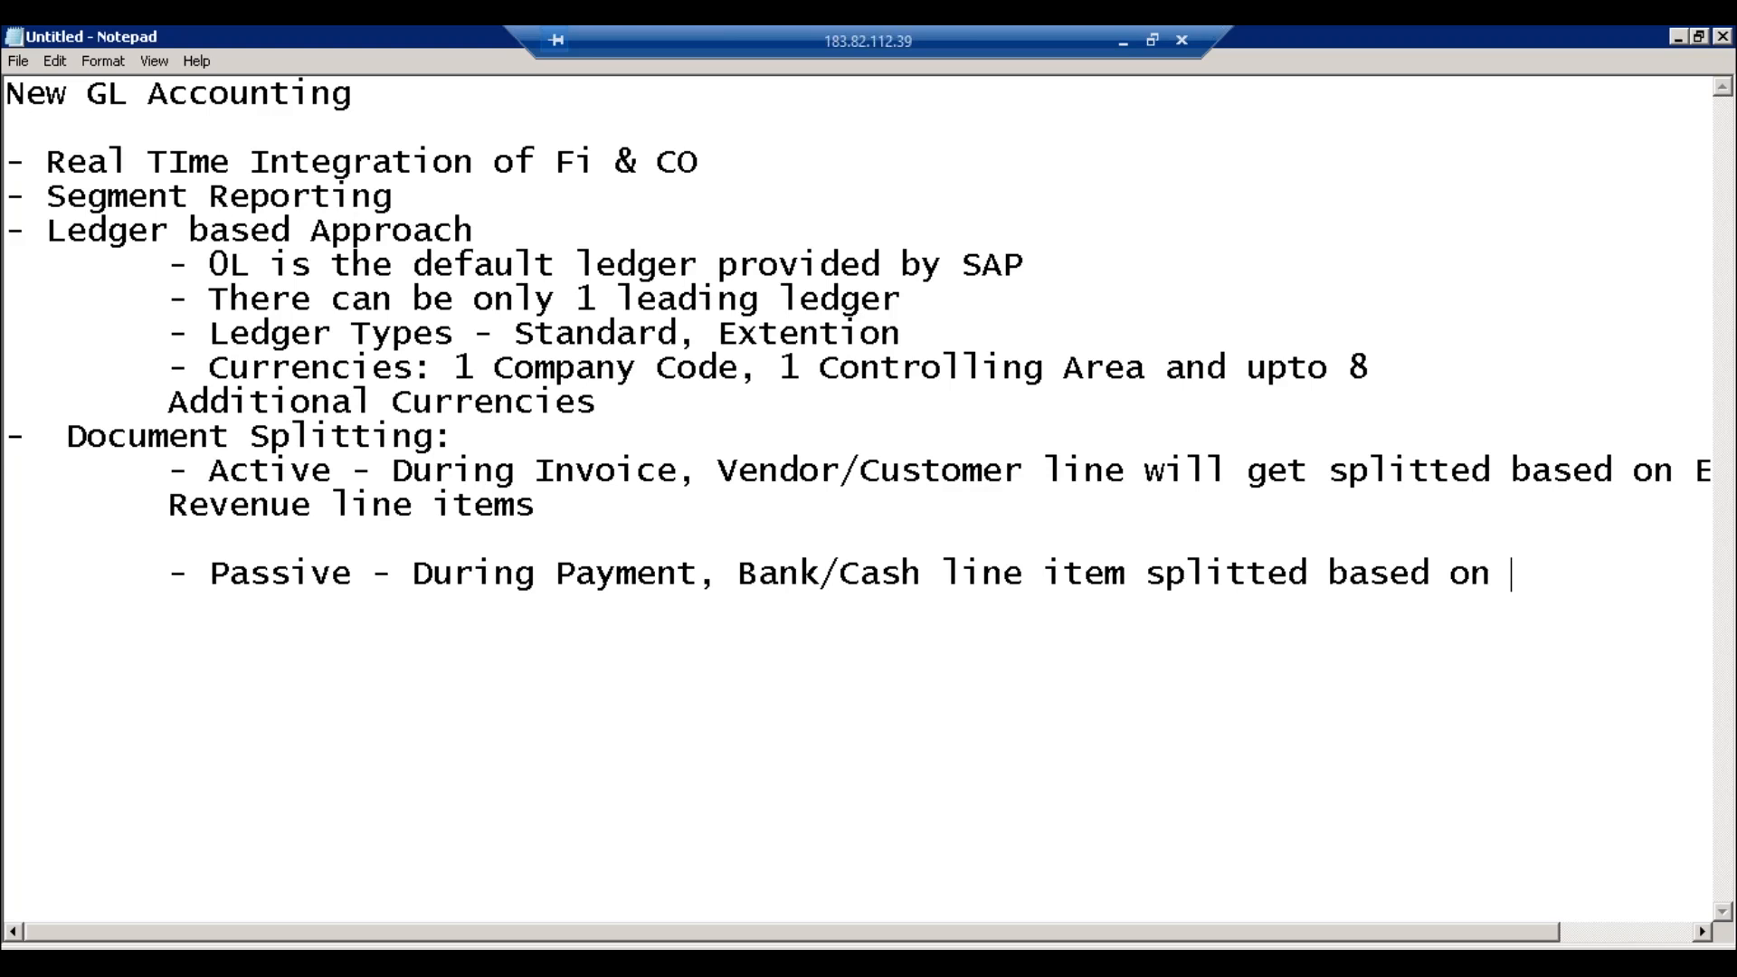
pyautogui.write('Vendor')
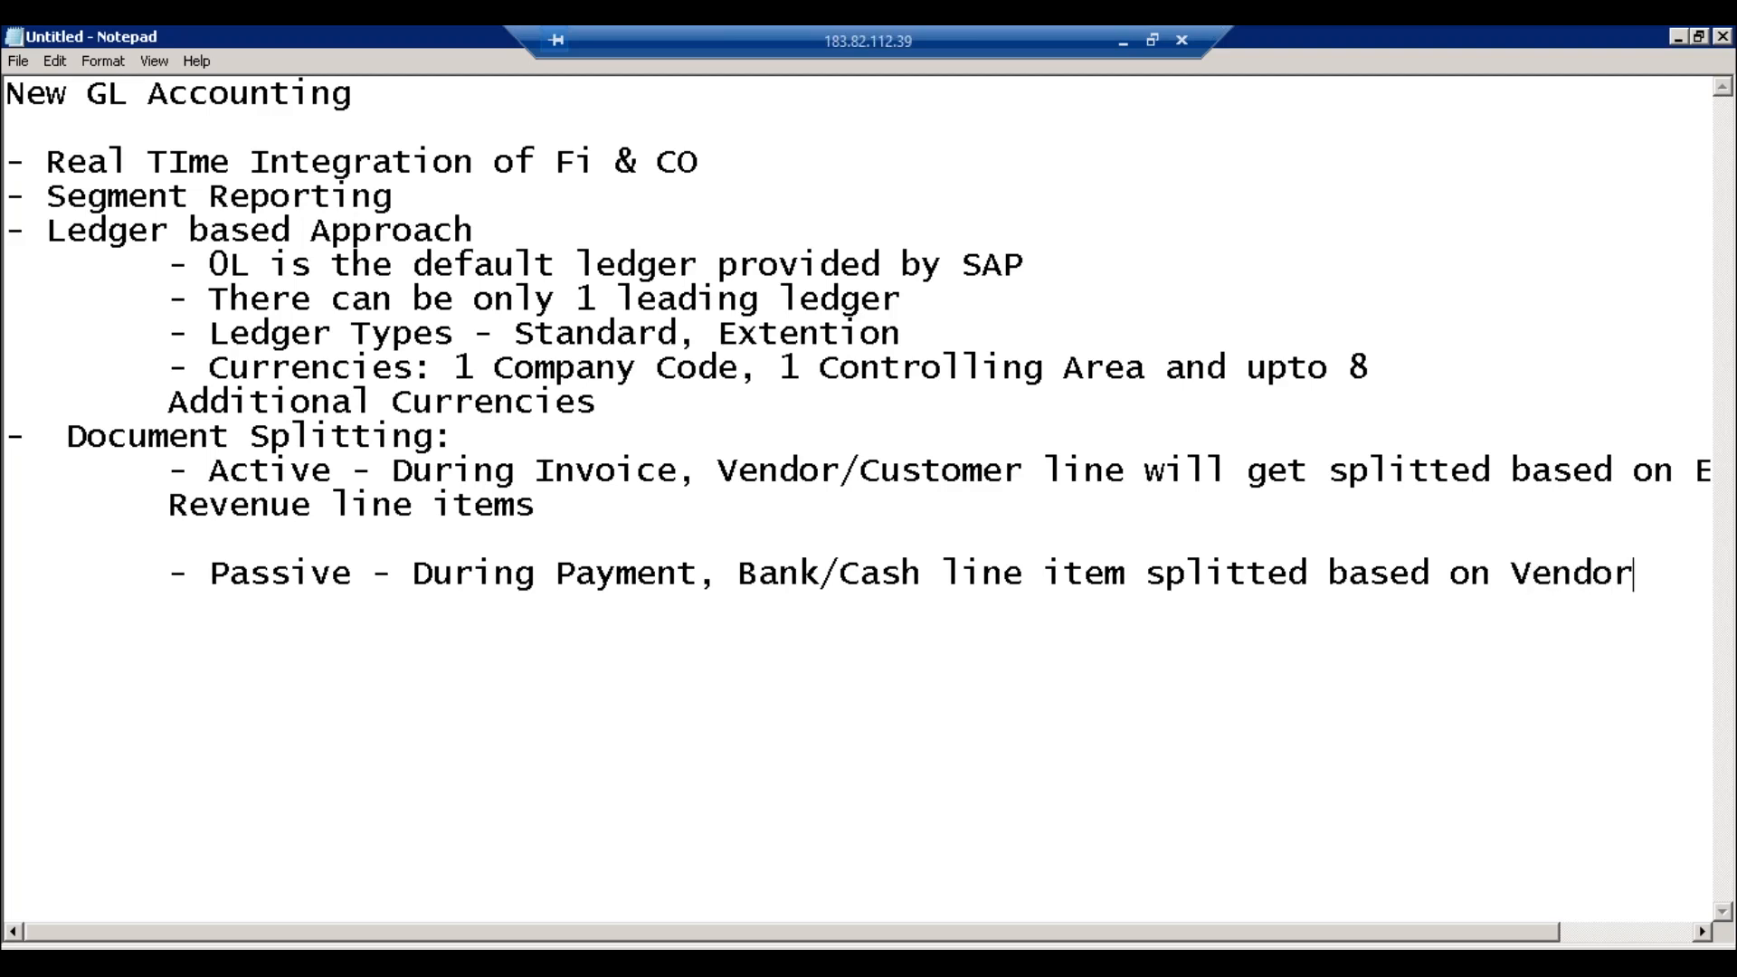
pyautogui.write('/Cust')
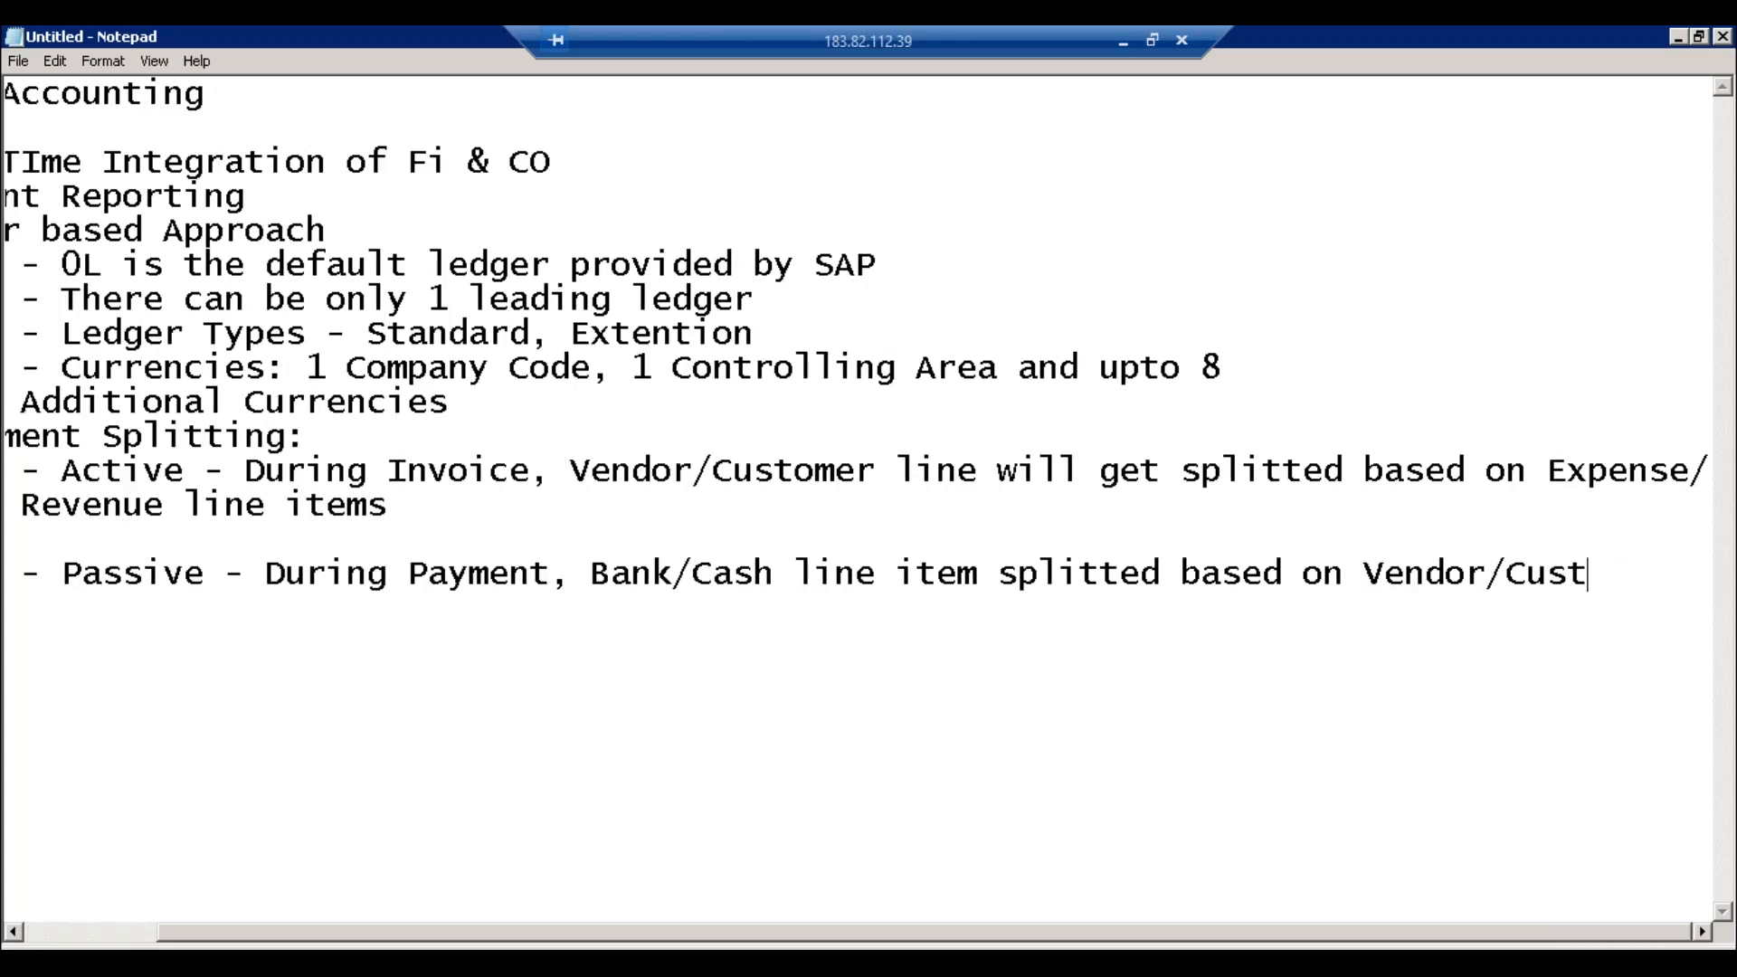
pyautogui.press('Return')
pyautogui.press('Tab')
pyautogui.write('at the time of invoice')
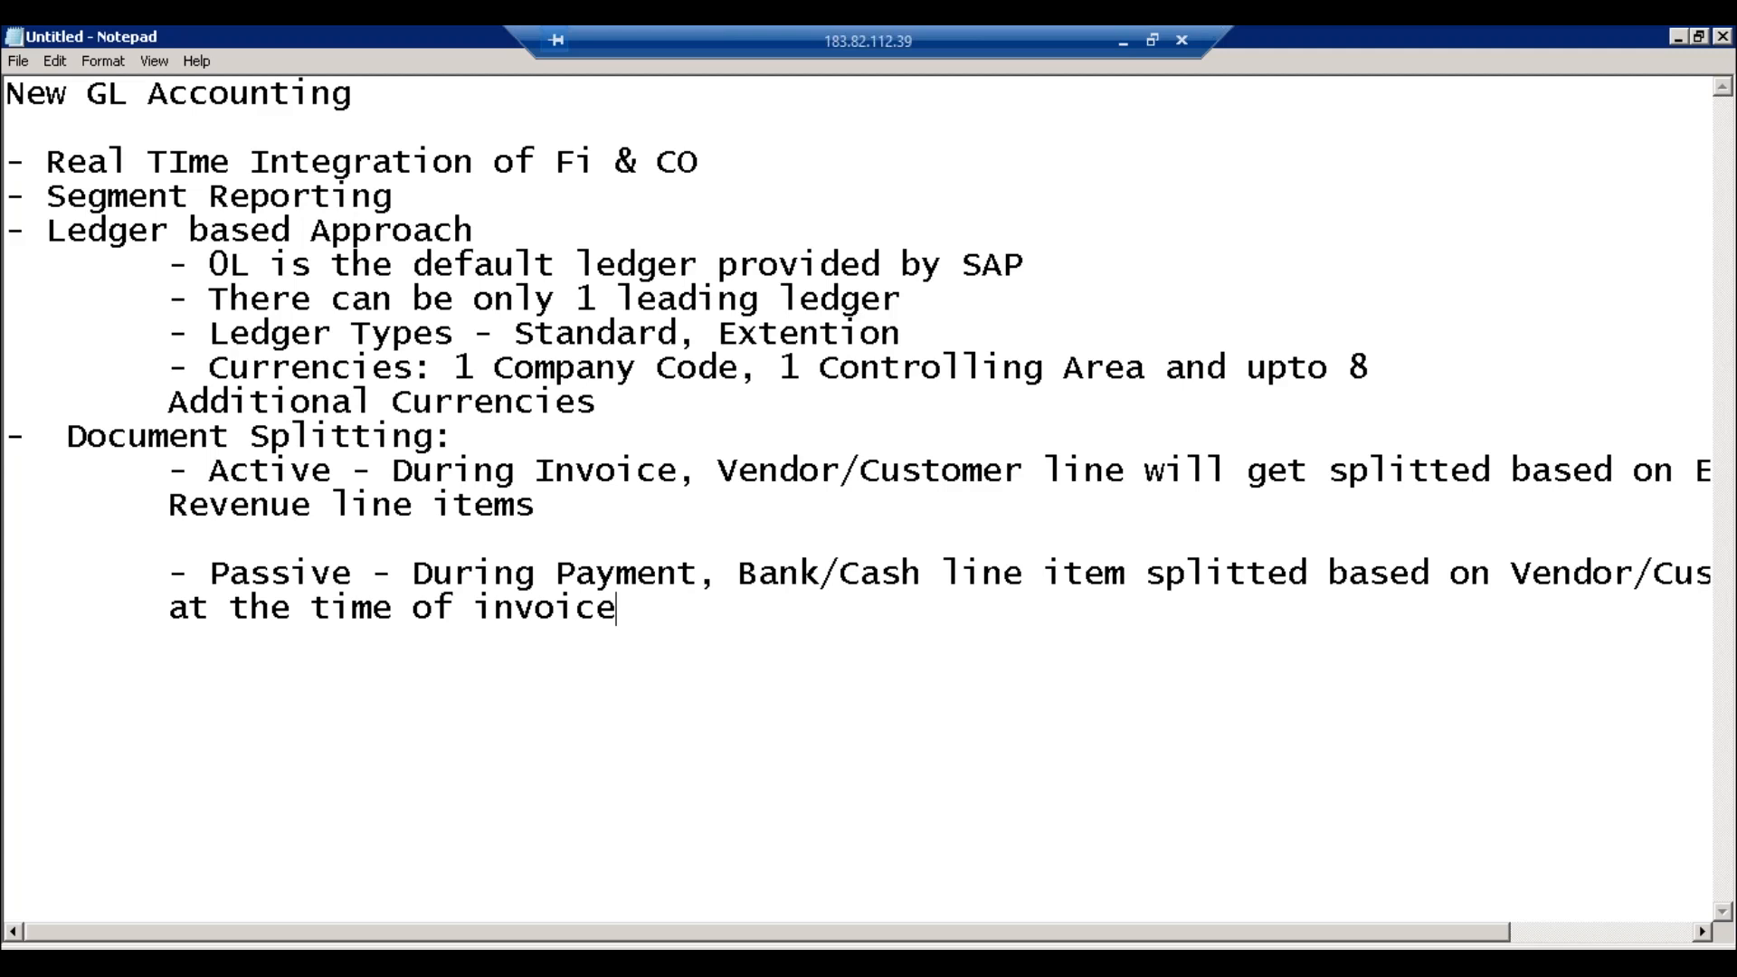
pyautogui.press('Return')
pyautogui.press('Return')
pyautogui.press('Tab')
# Step: Add the '- Zero Balance Clearing' sub-point after the Passive note
pyautogui.write('- Zero Balance Clearing')
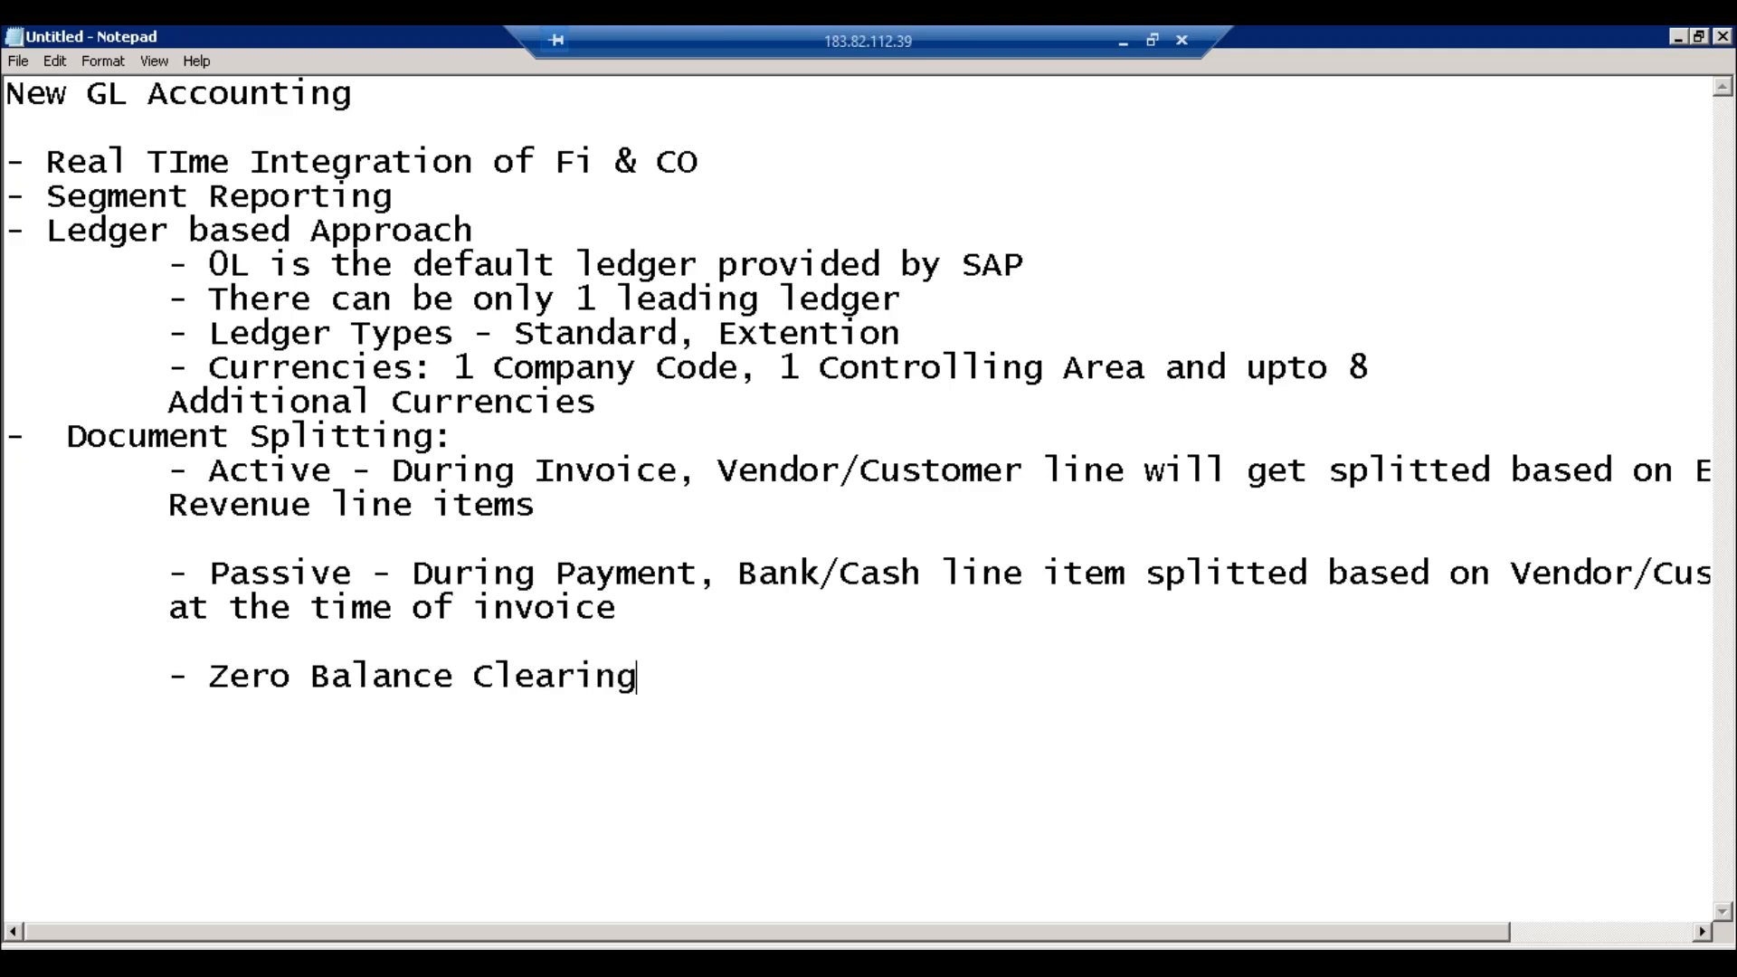
pyautogui.click(351, 470)
pyautogui.click(354, 584)
pyautogui.click(650, 584)
pyautogui.click(537, 680)
# Step: Switch to SAP GUI and start the G/L account document entry transaction
pyautogui.click(401, 500)
pyautogui.click(387, 576)
pyautogui.moveTo(376, 941)
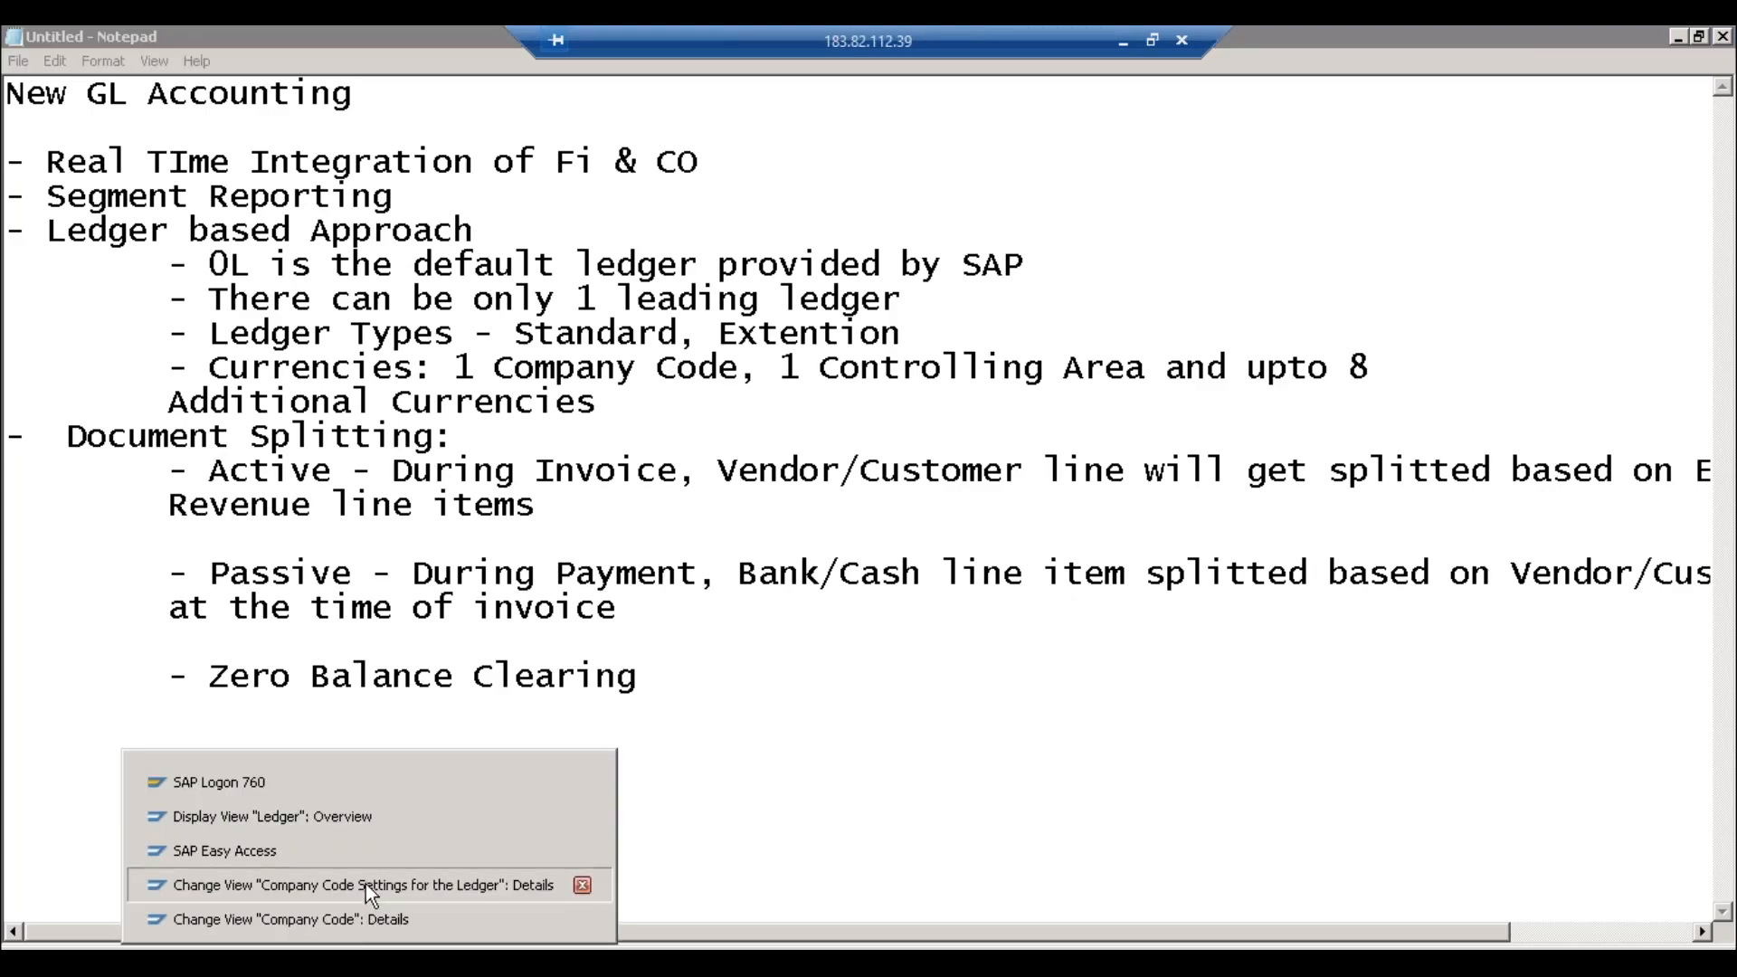
pyautogui.click(366, 883)
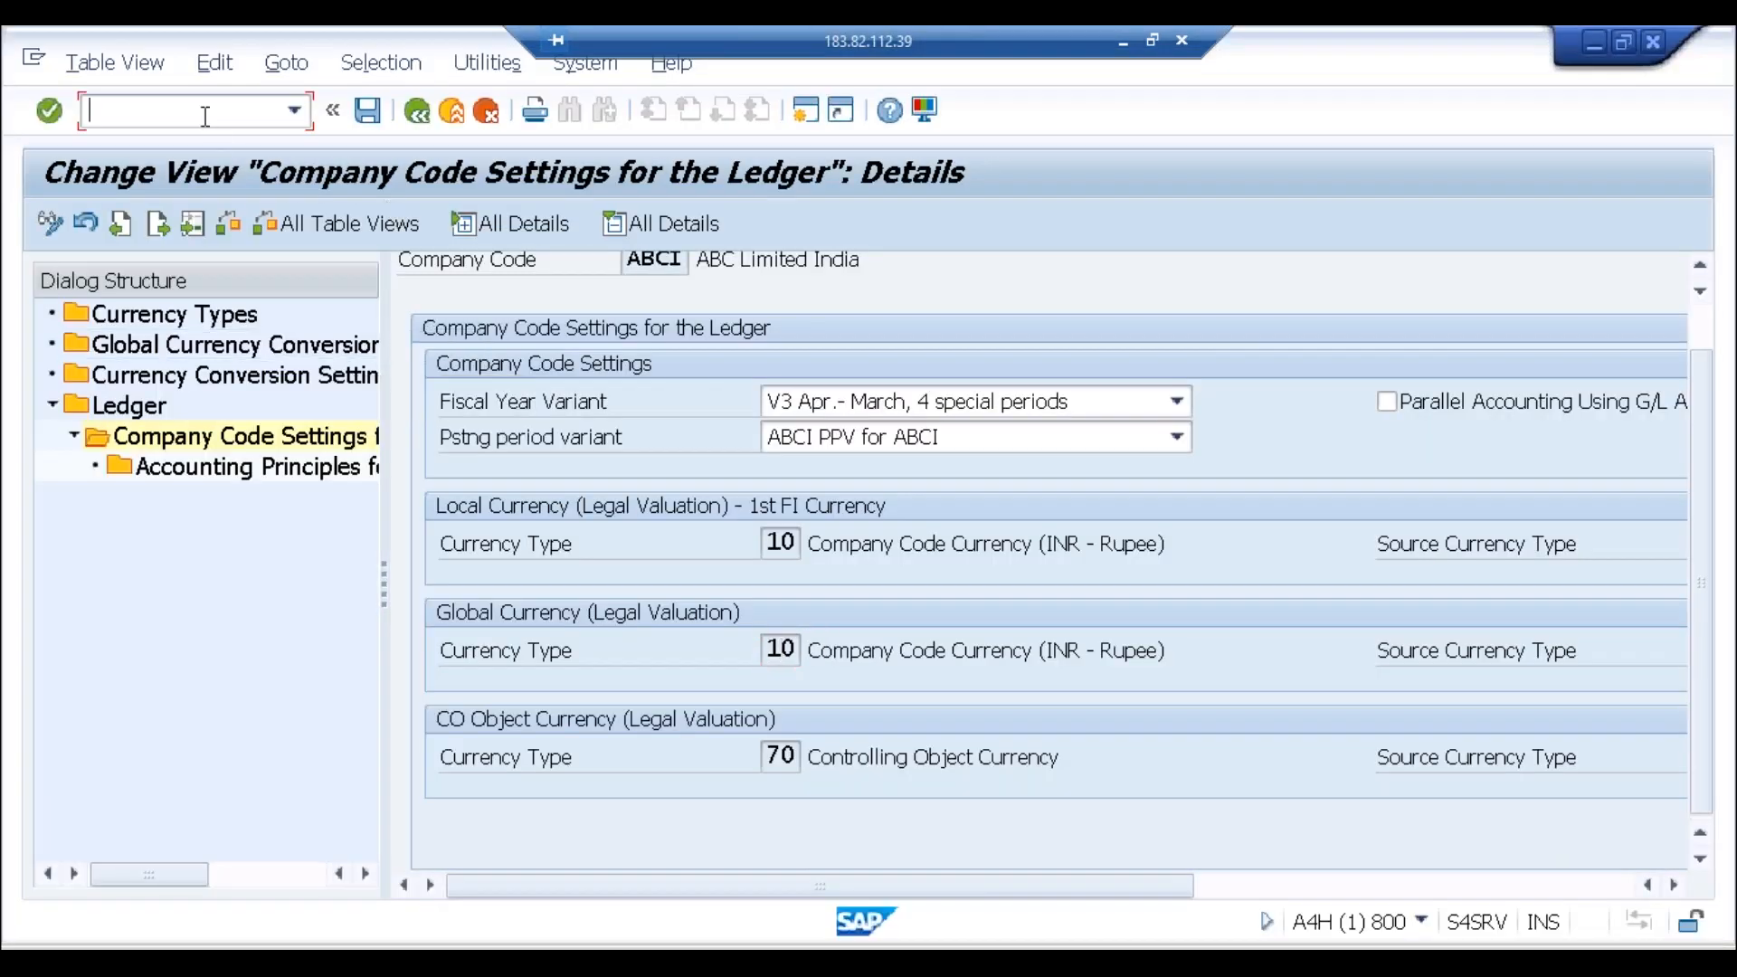
pyautogui.write('/n')
pyautogui.write('50')
pyautogui.press('Return')
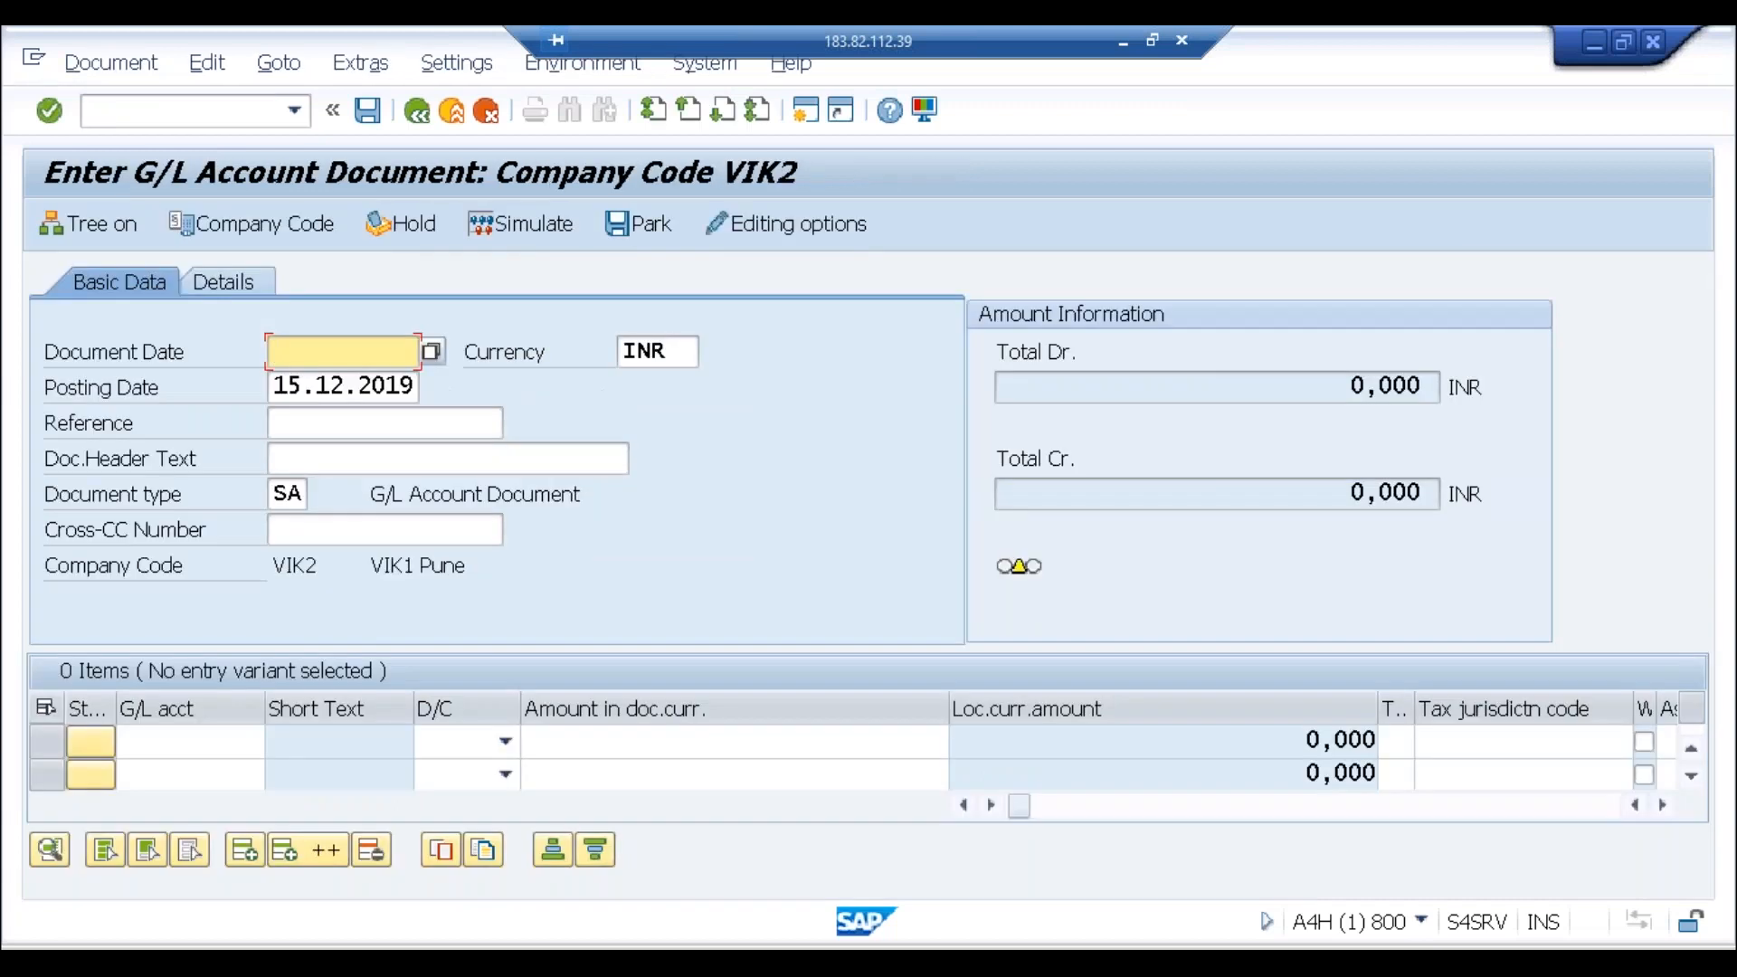
# Step: Set the company code to ABCI and enter the document date 15.12.2019
pyautogui.write('15122019')
pyautogui.click(271, 223)
pyautogui.write('abci')
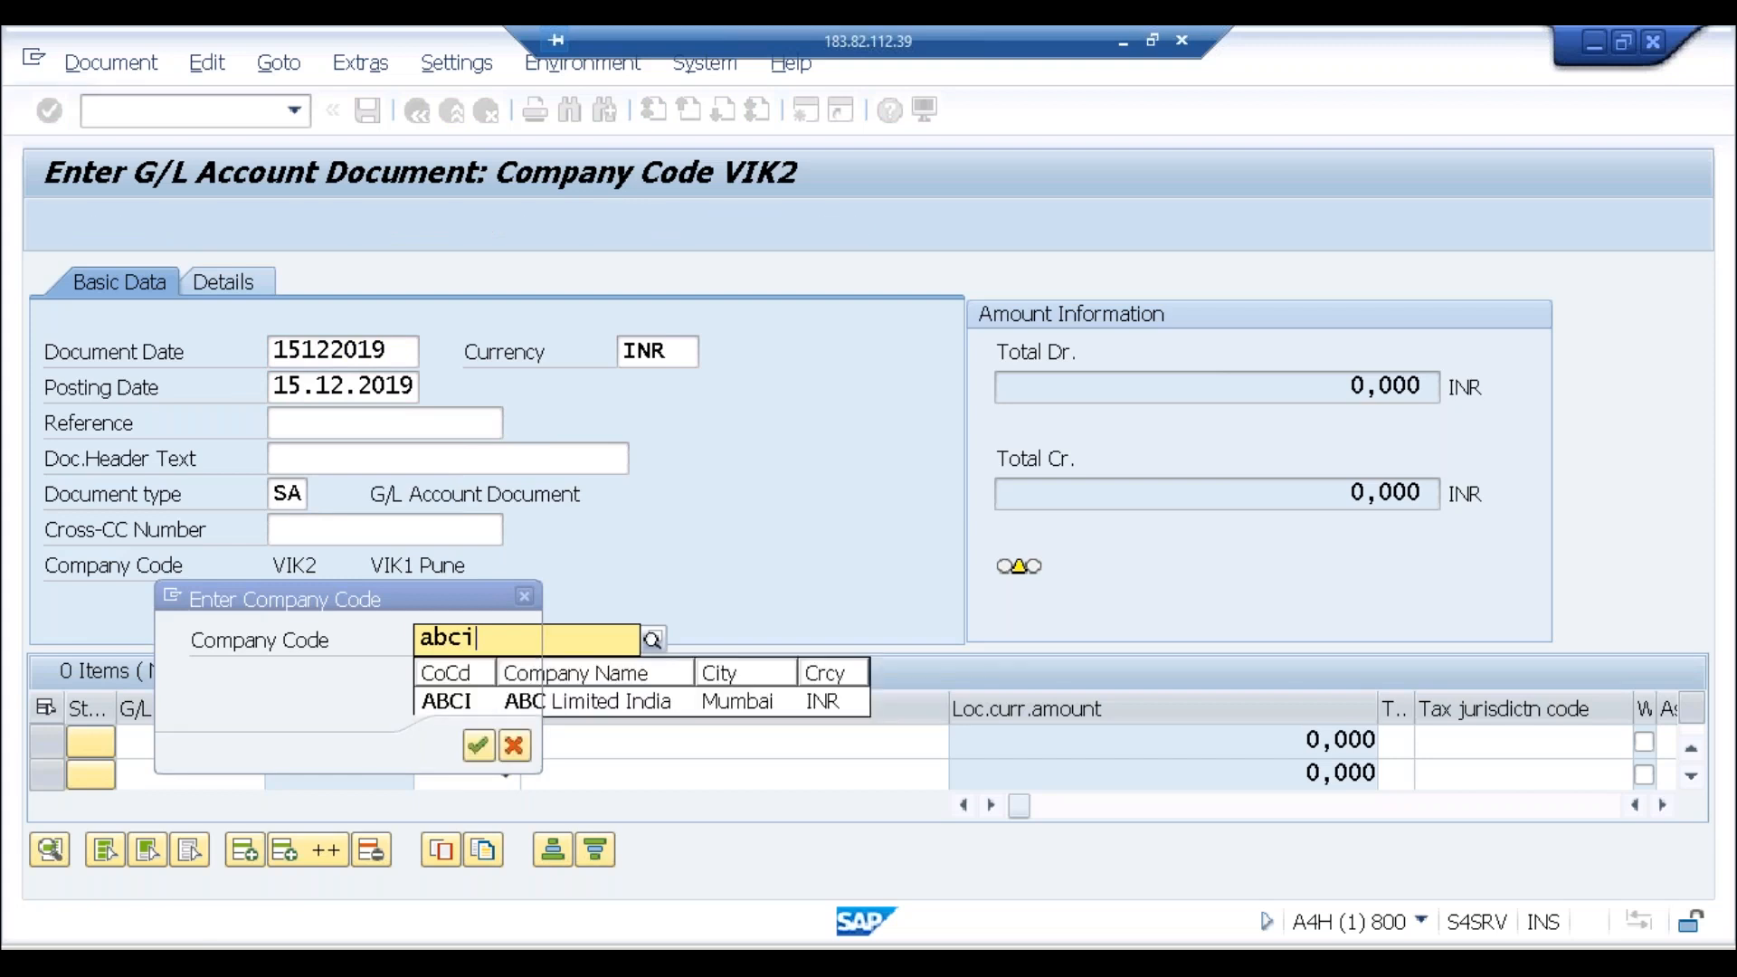
pyautogui.press('Return')
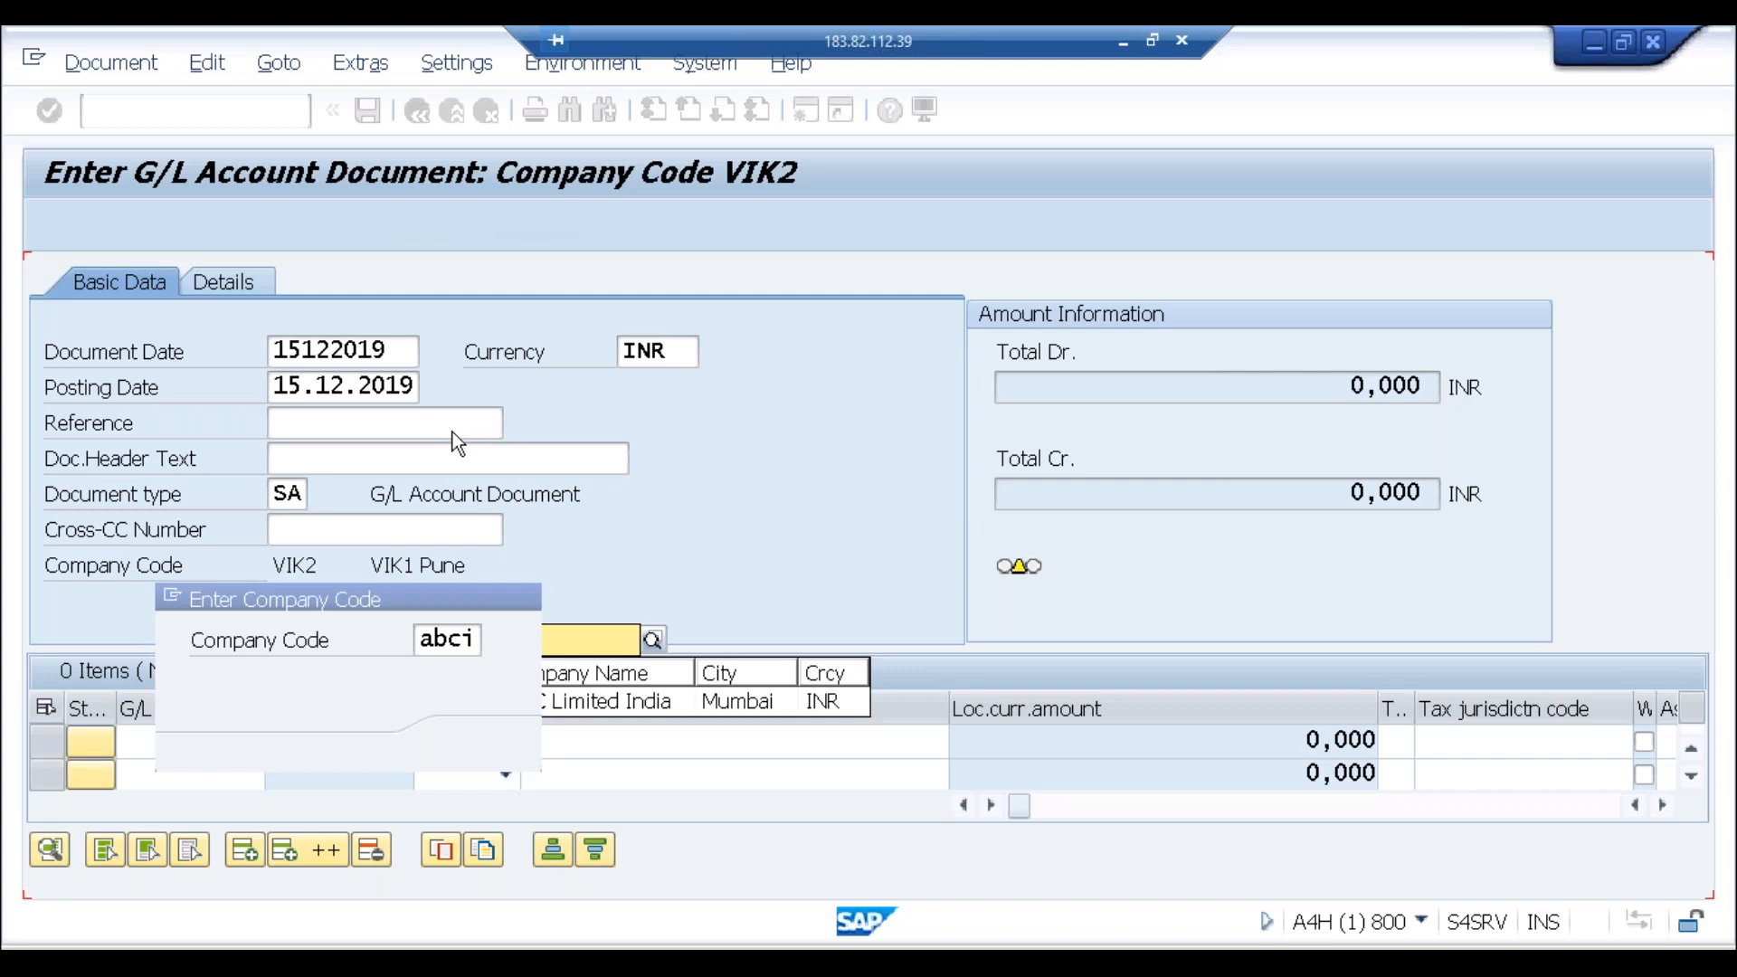
pyautogui.write('1512019')
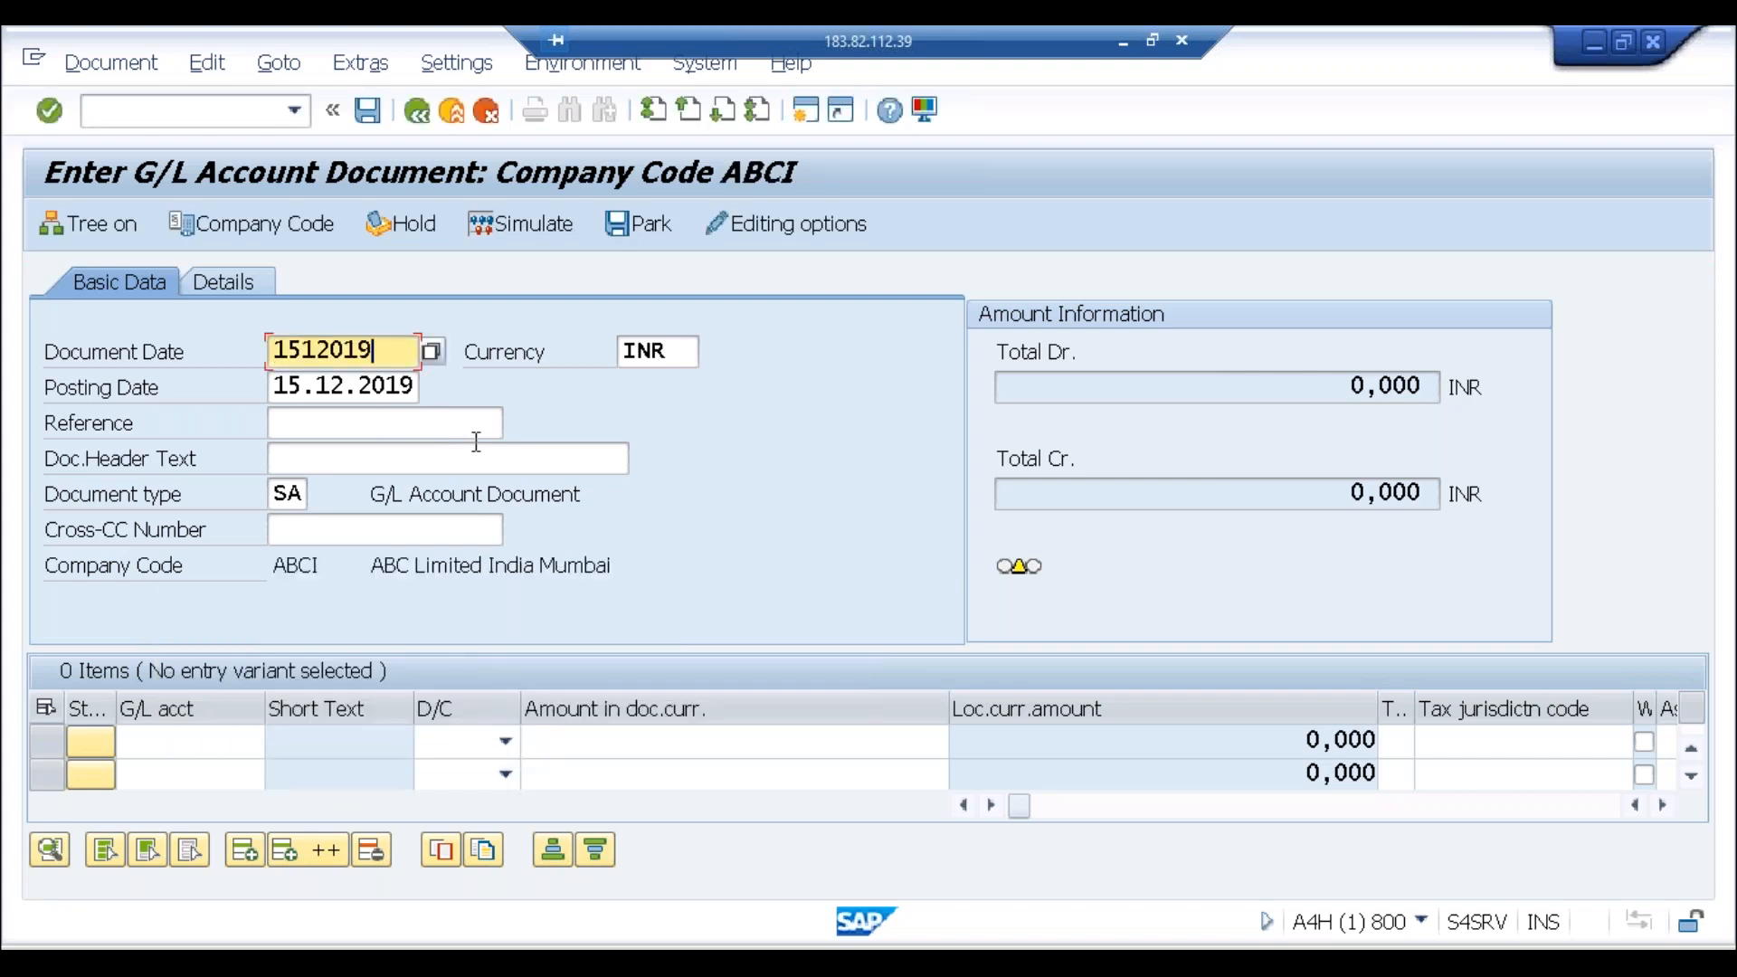
# Step: Add two G/L account 4000 line items, the first a debit and the second a credit
pyautogui.click(172, 740)
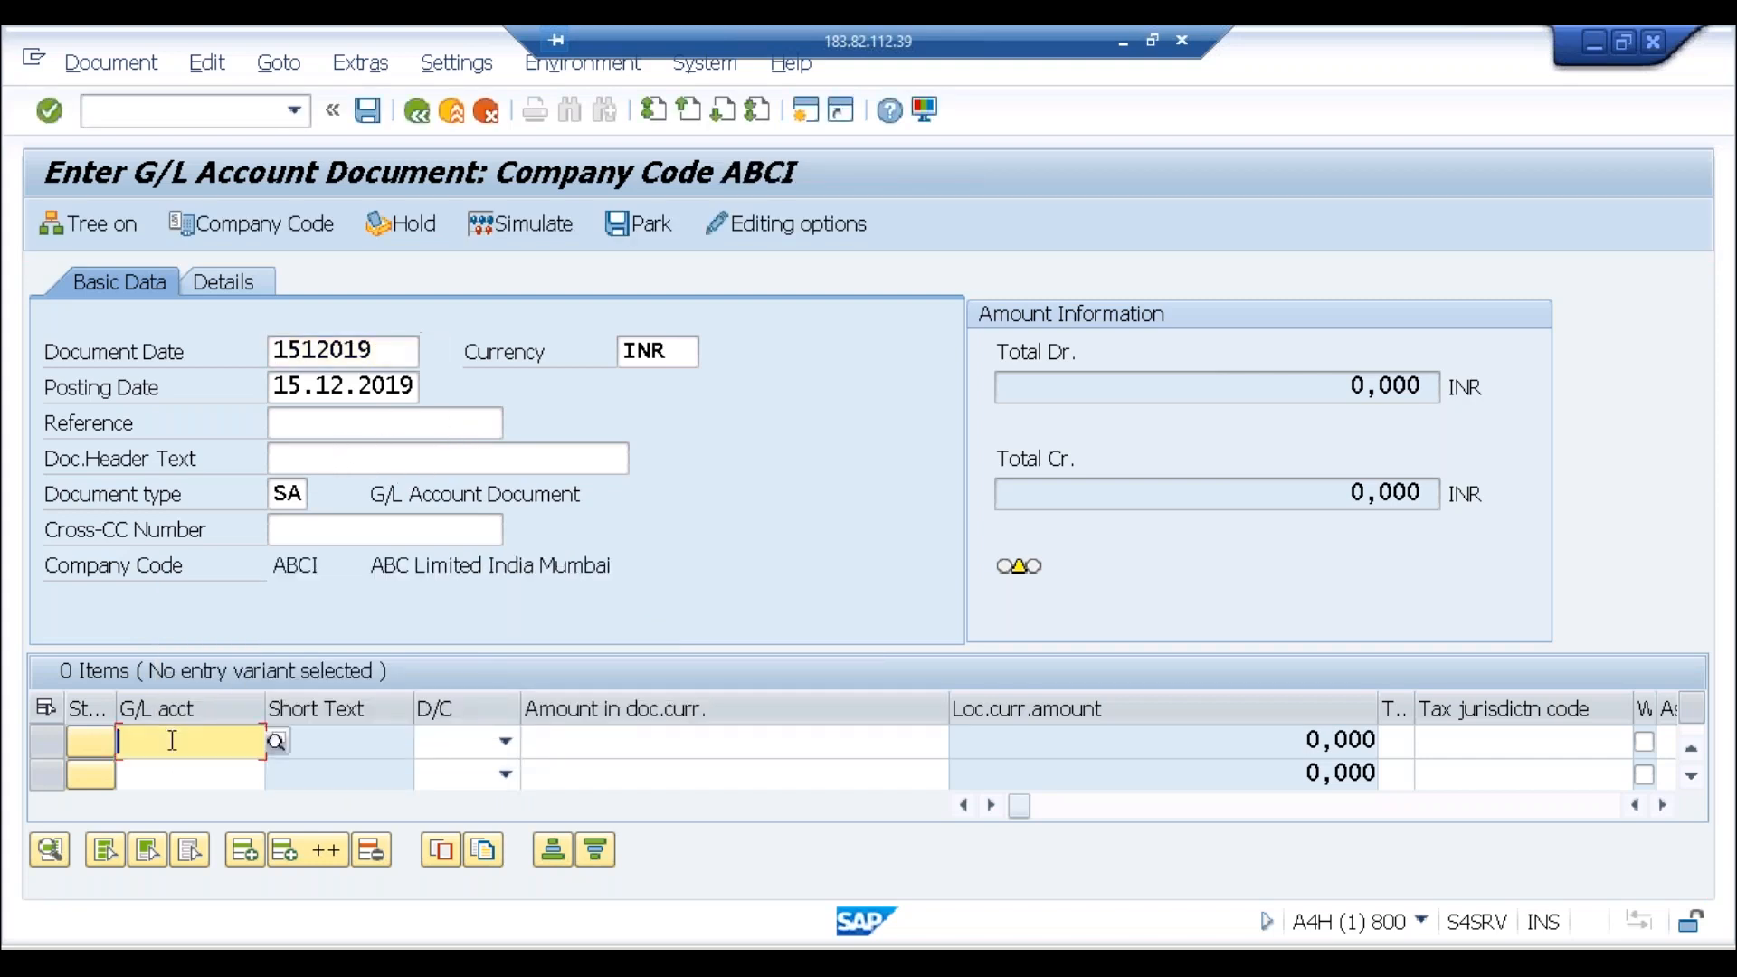
pyautogui.write('4000')
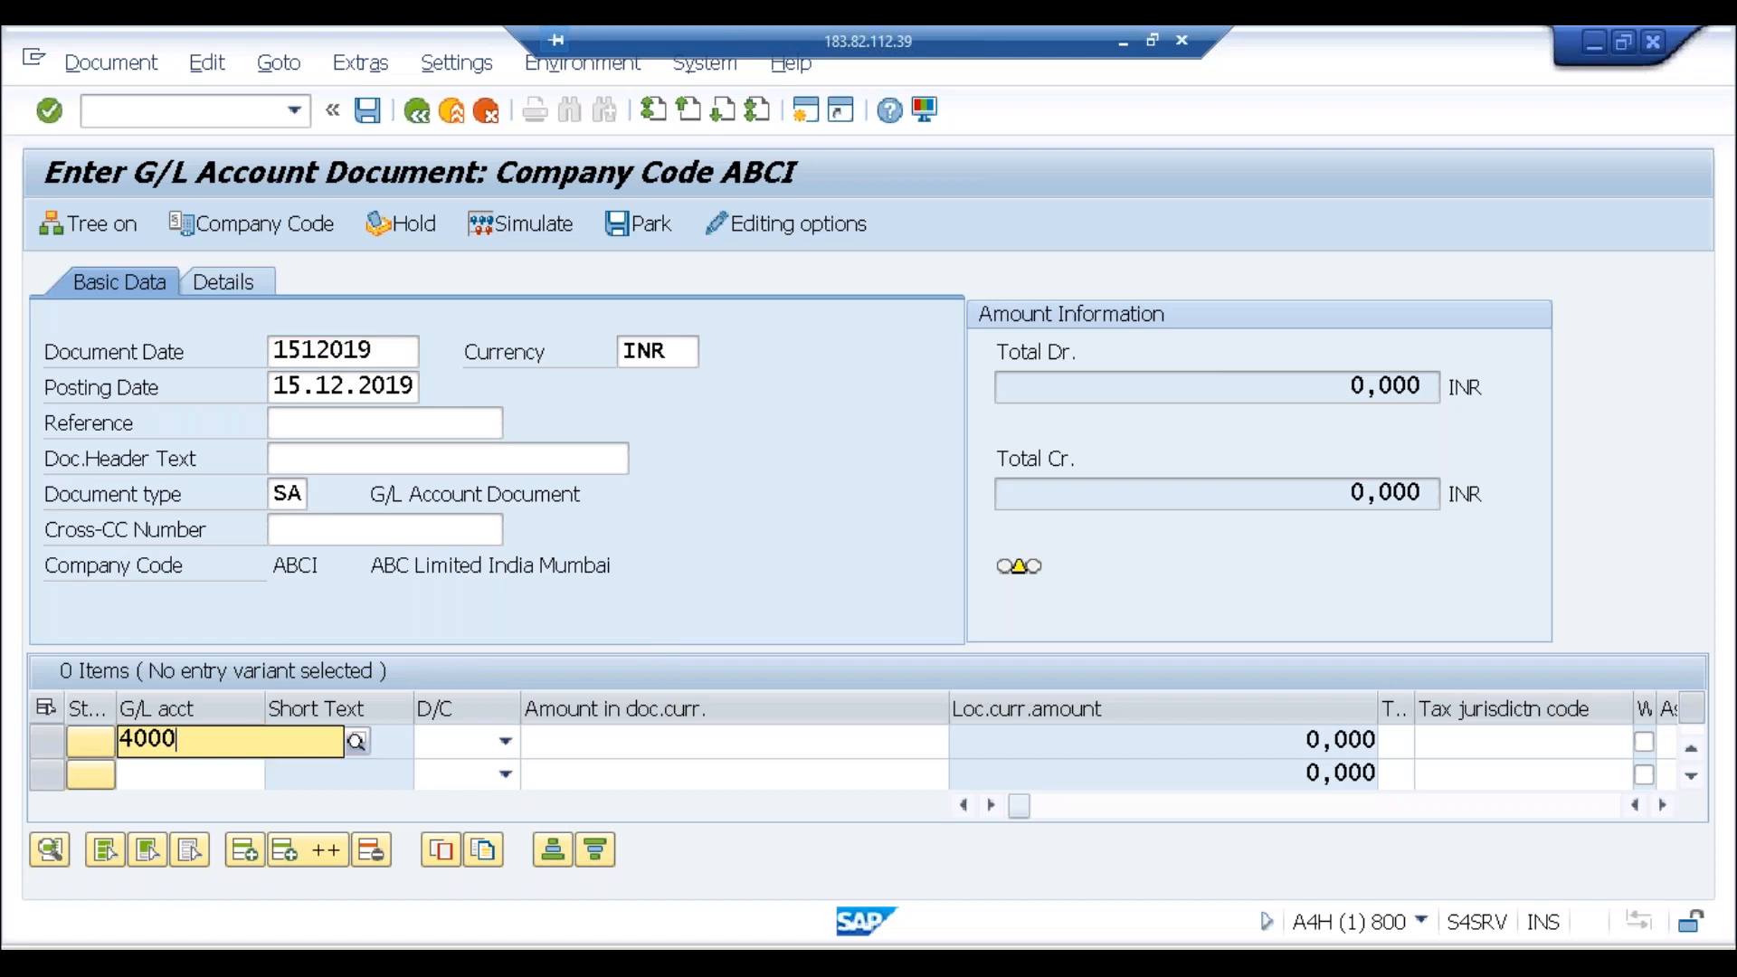
pyautogui.press('Tab')
pyautogui.click(162, 770)
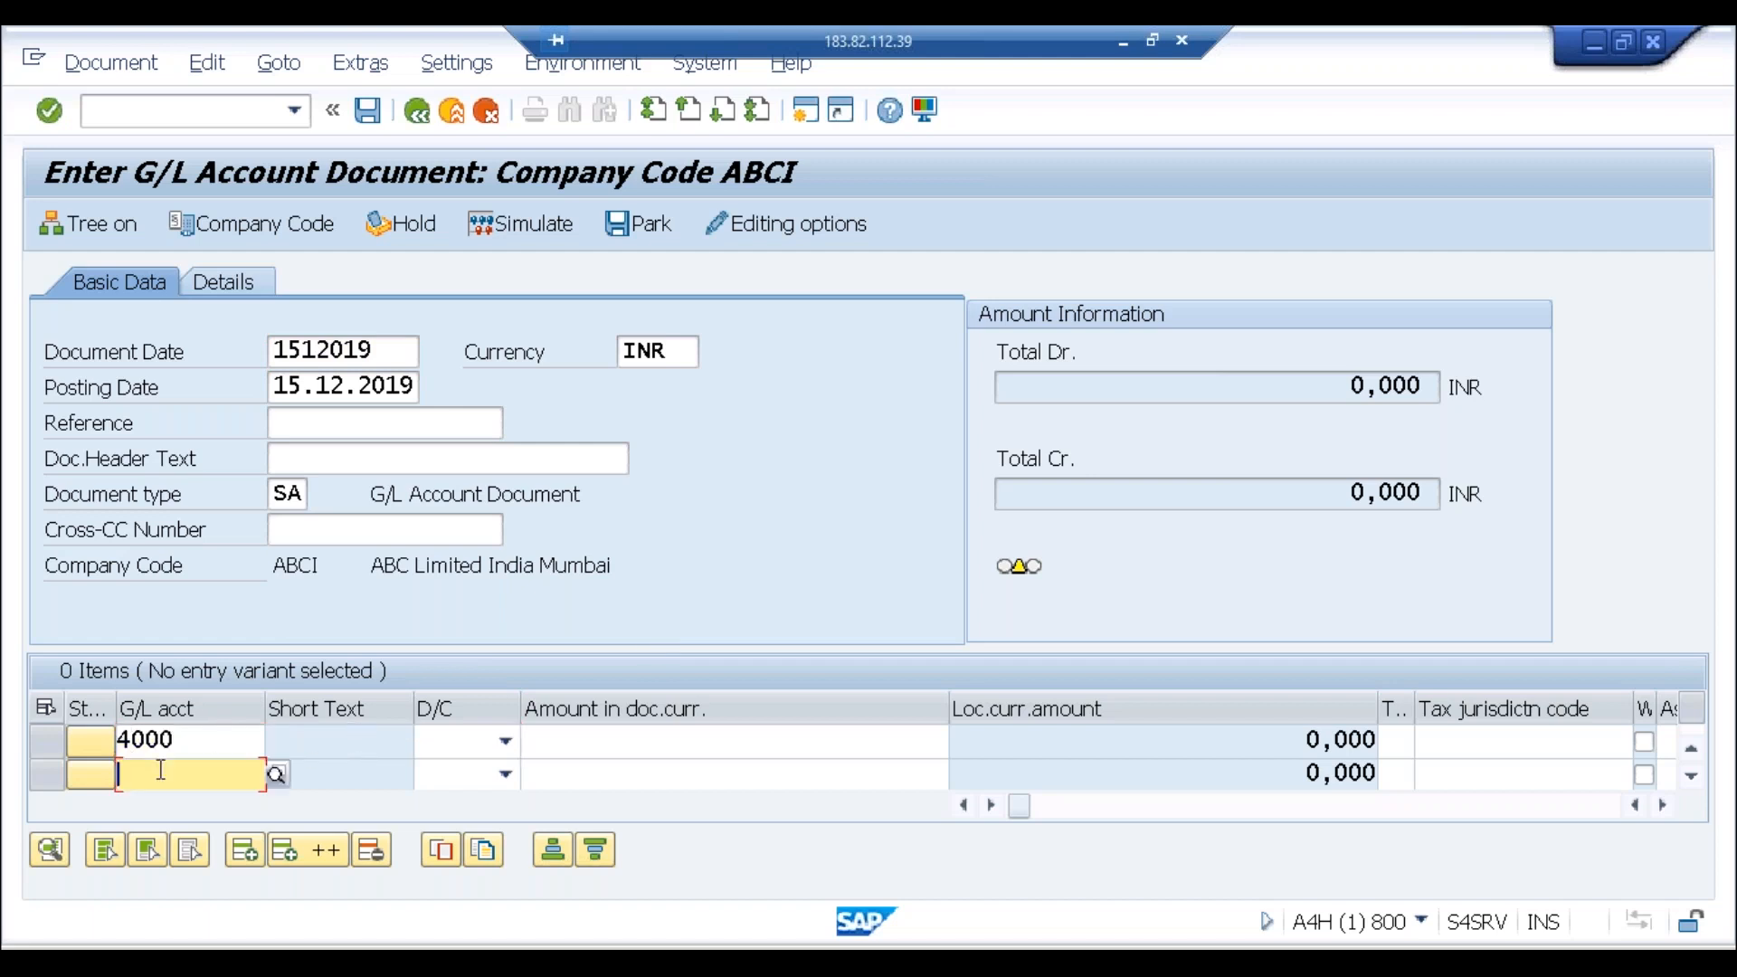
pyautogui.write('4000')
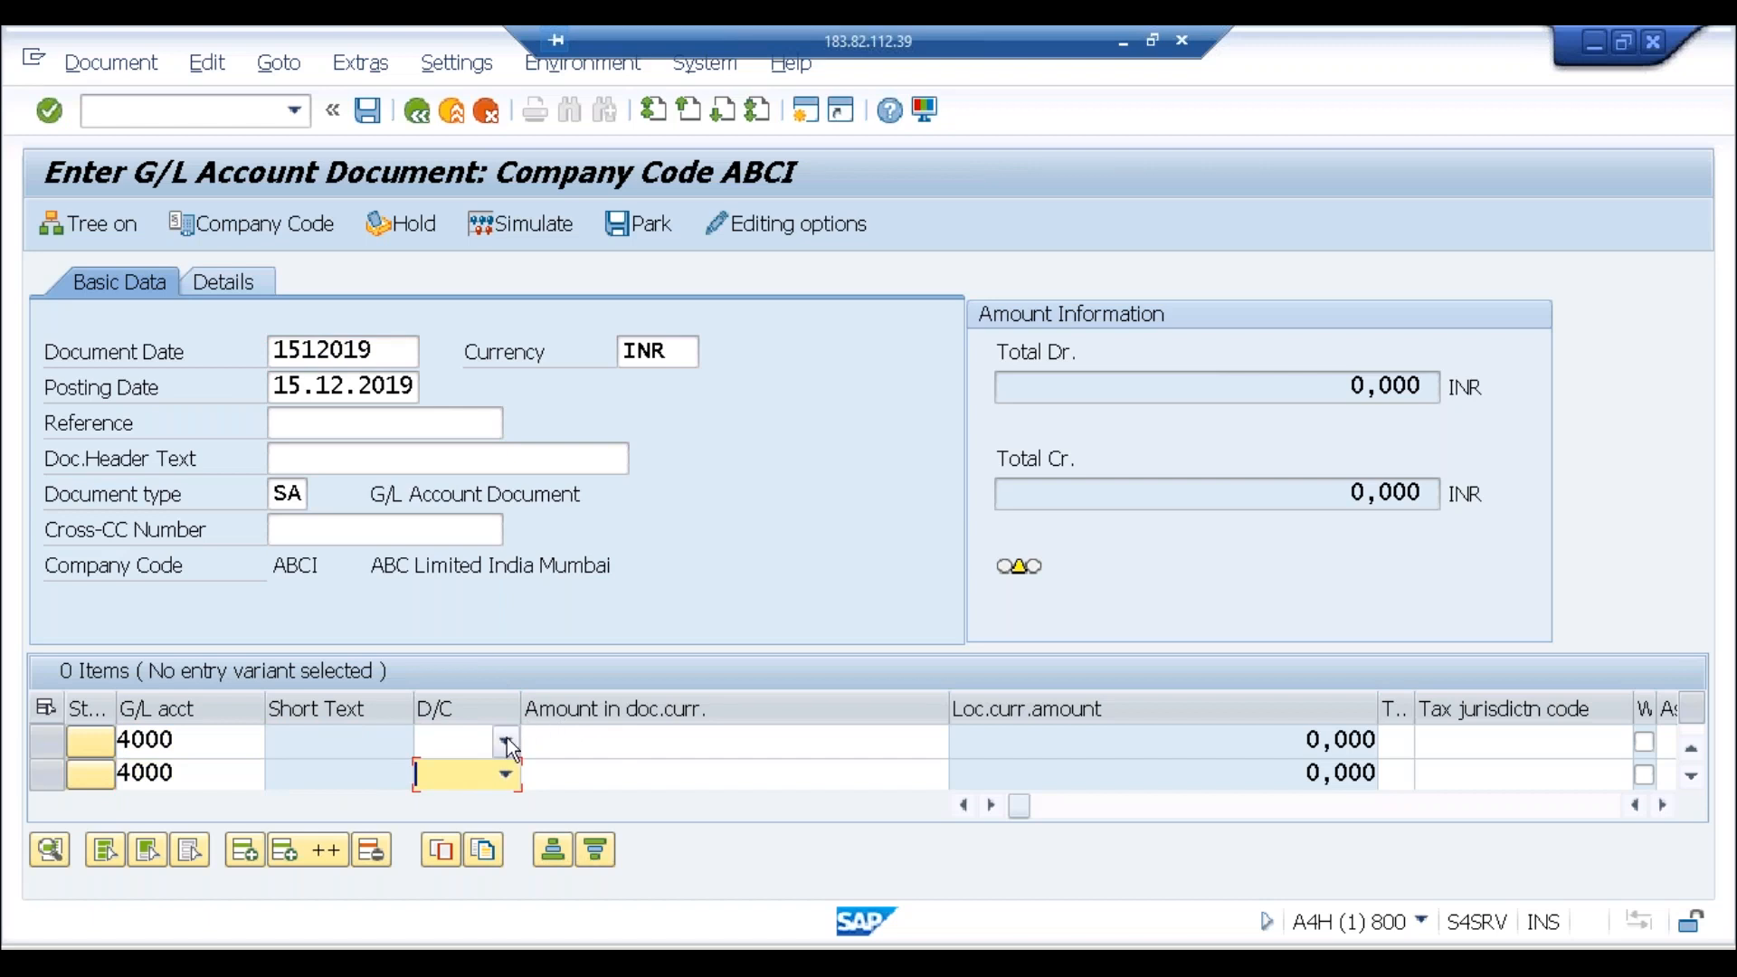
pyautogui.click(506, 741)
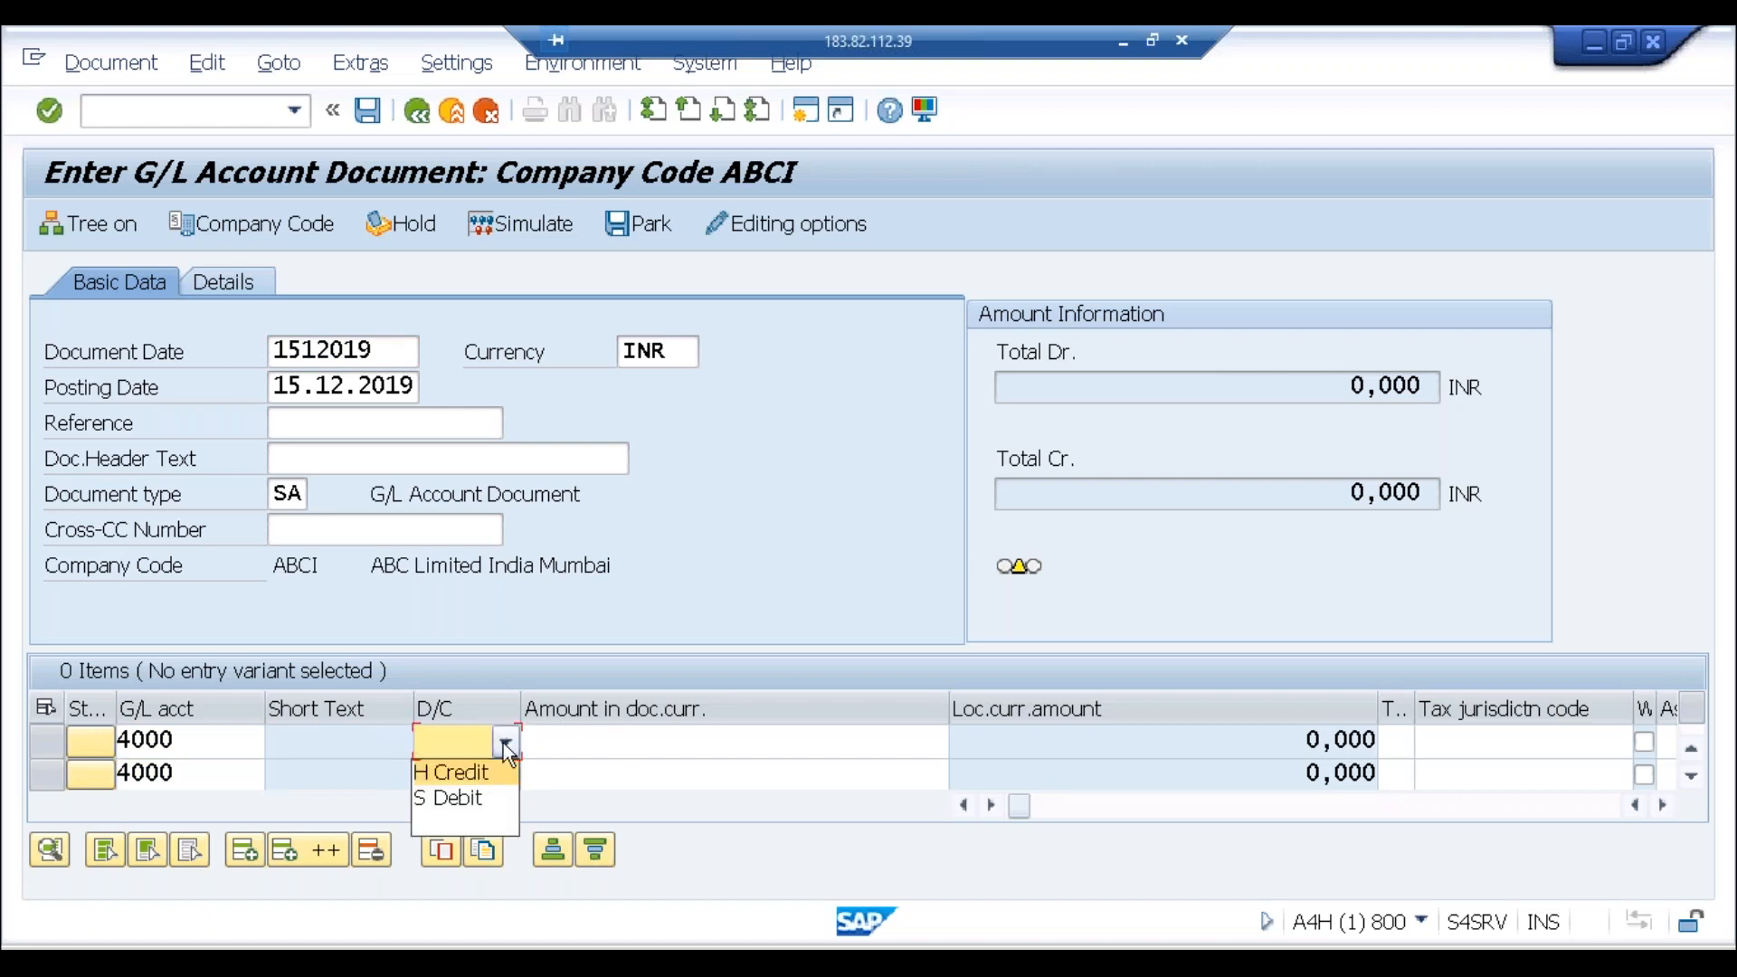
pyautogui.click(458, 796)
pyautogui.click(497, 784)
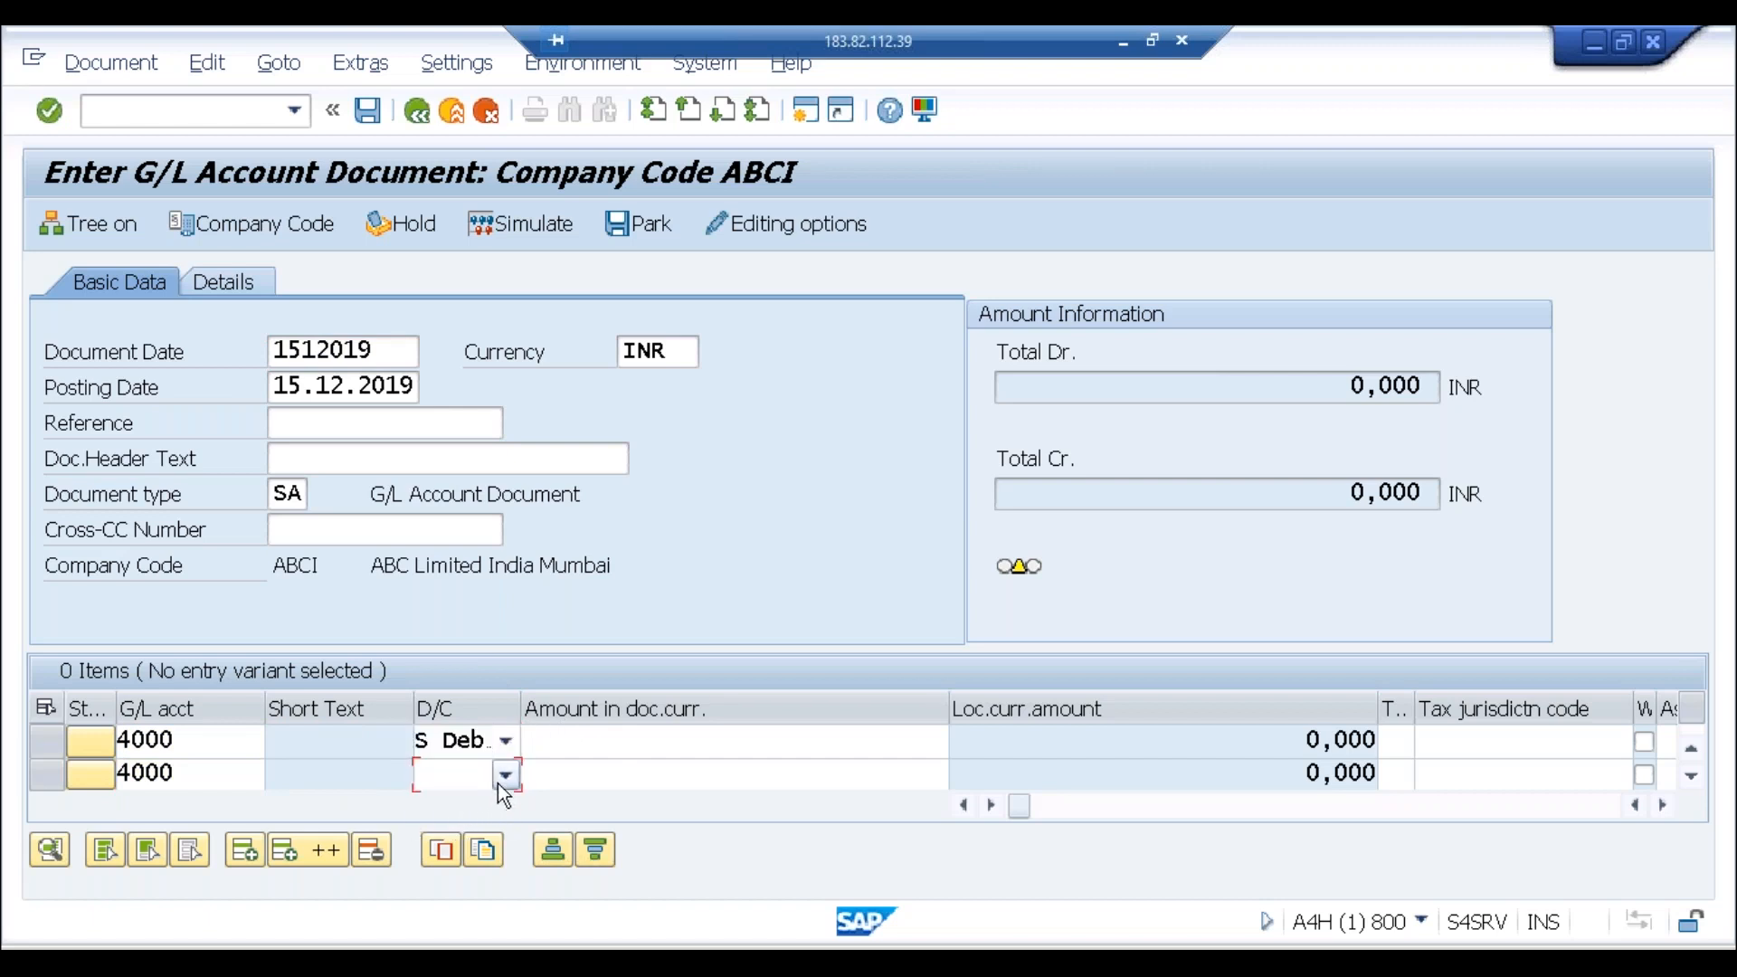
pyautogui.click(498, 784)
pyautogui.click(460, 800)
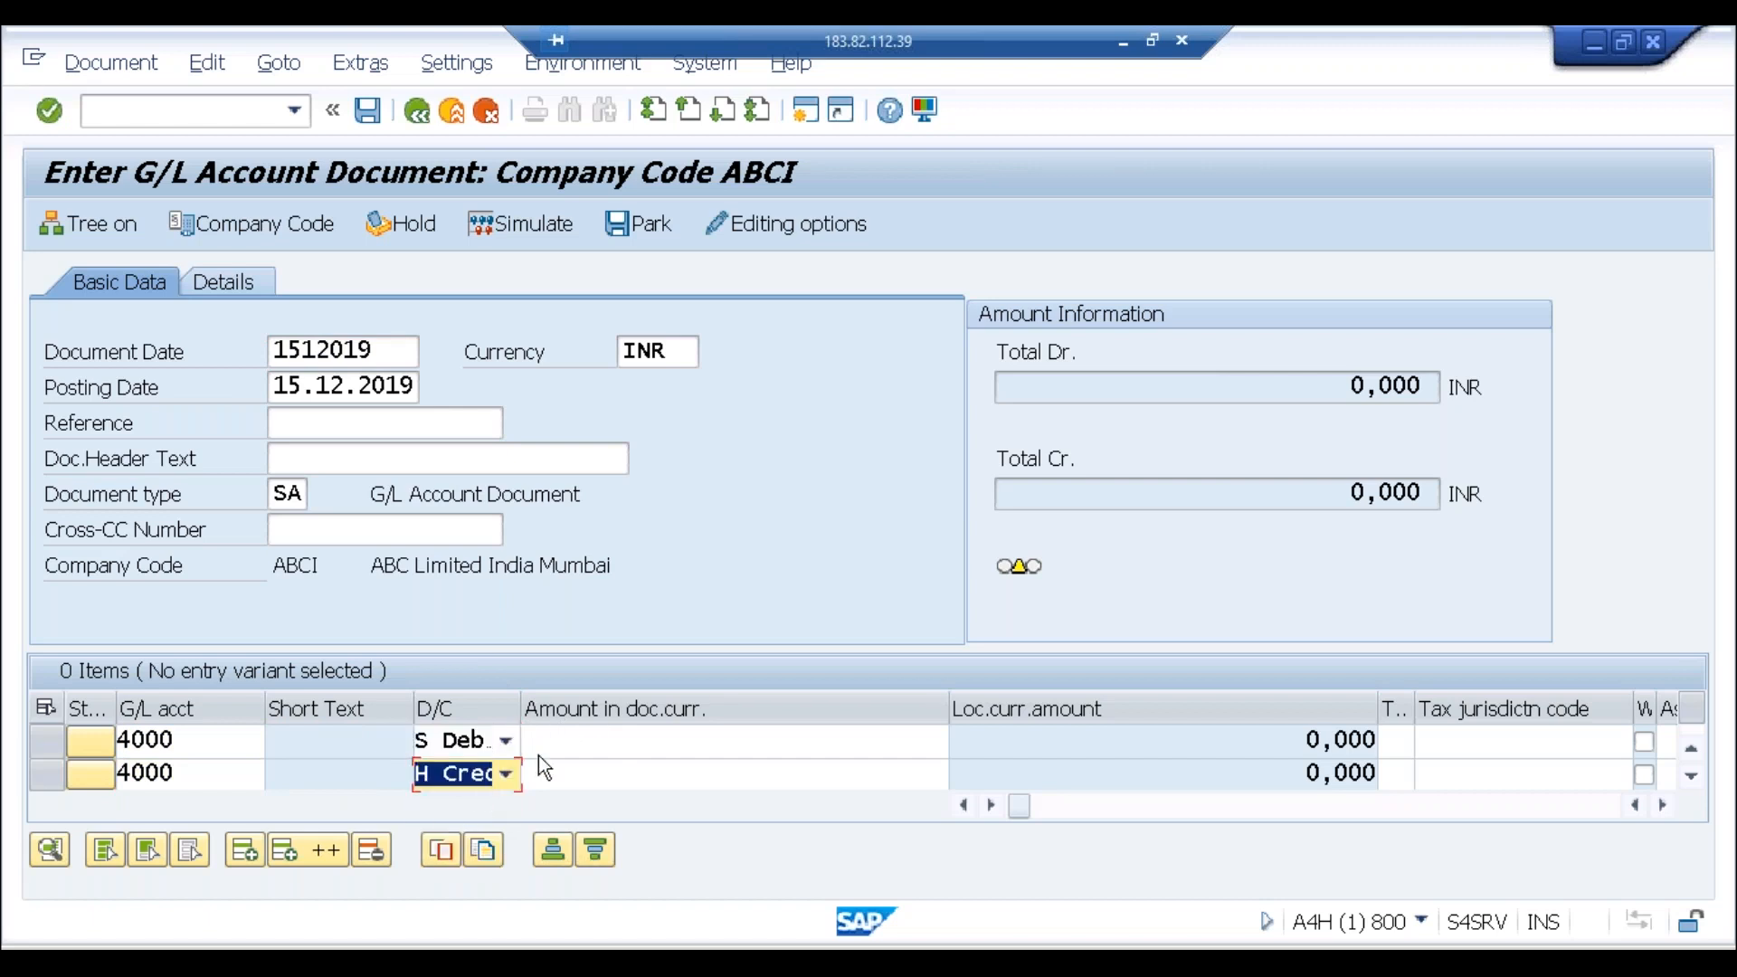
# Step: Enter an amount of 1000 on both line items
pyautogui.click(600, 738)
pyautogui.write('1000')
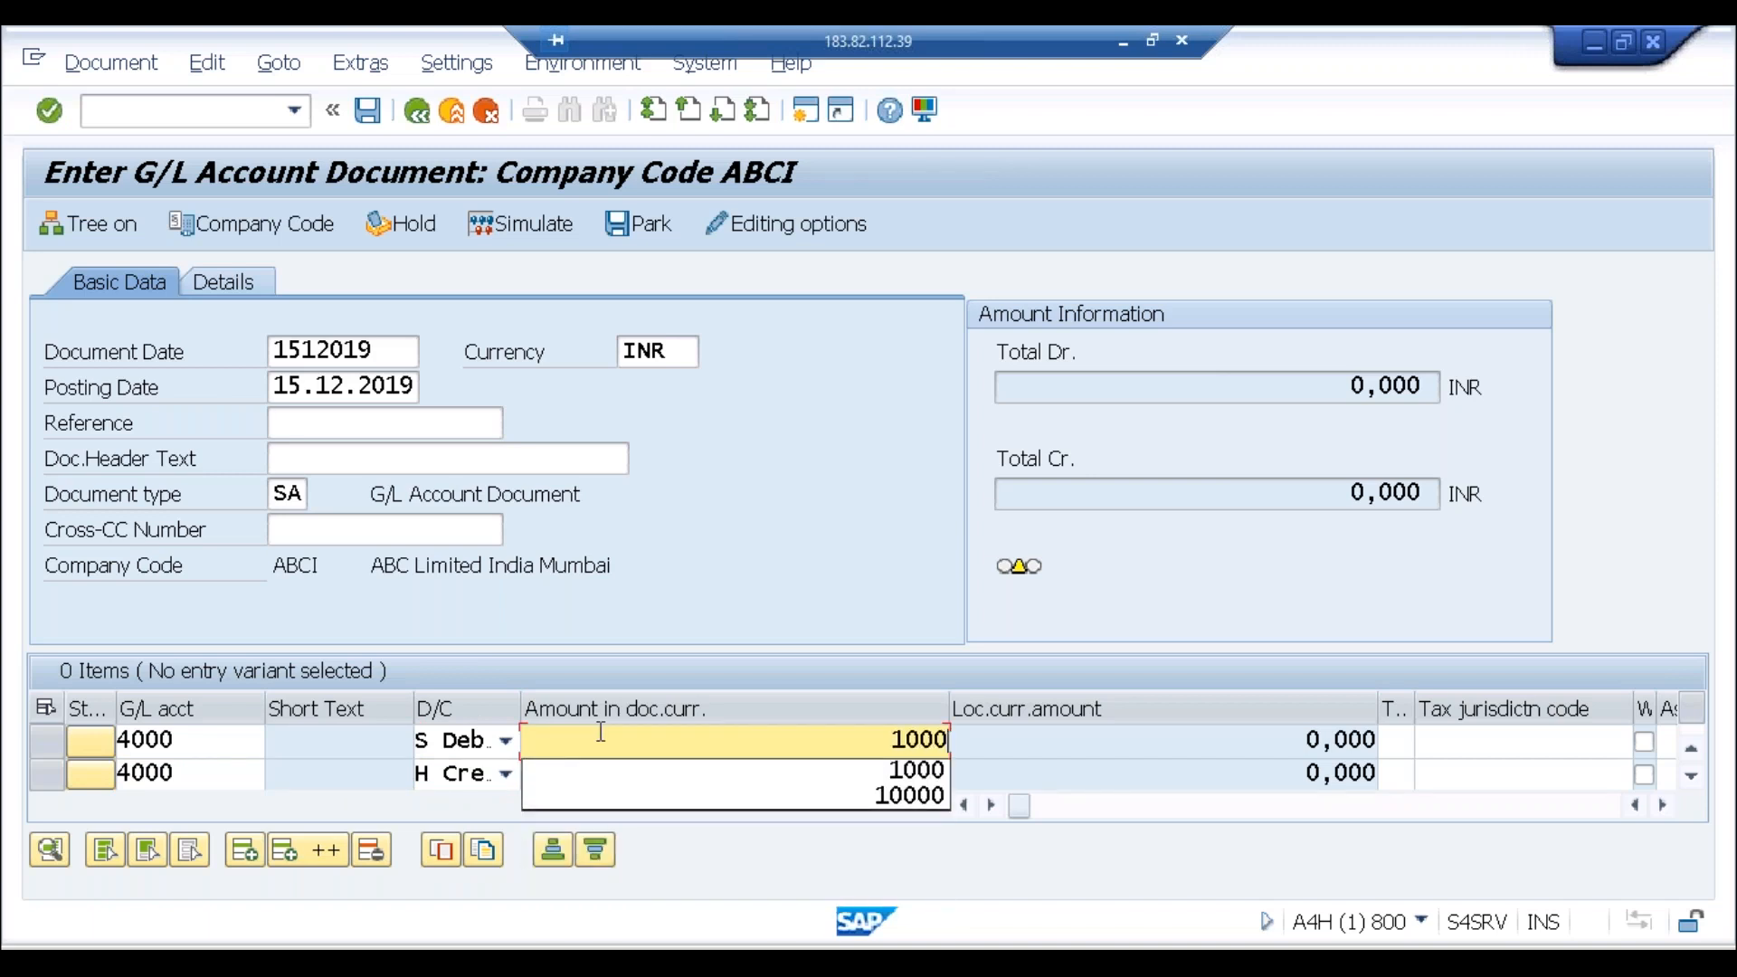
pyautogui.click(733, 771)
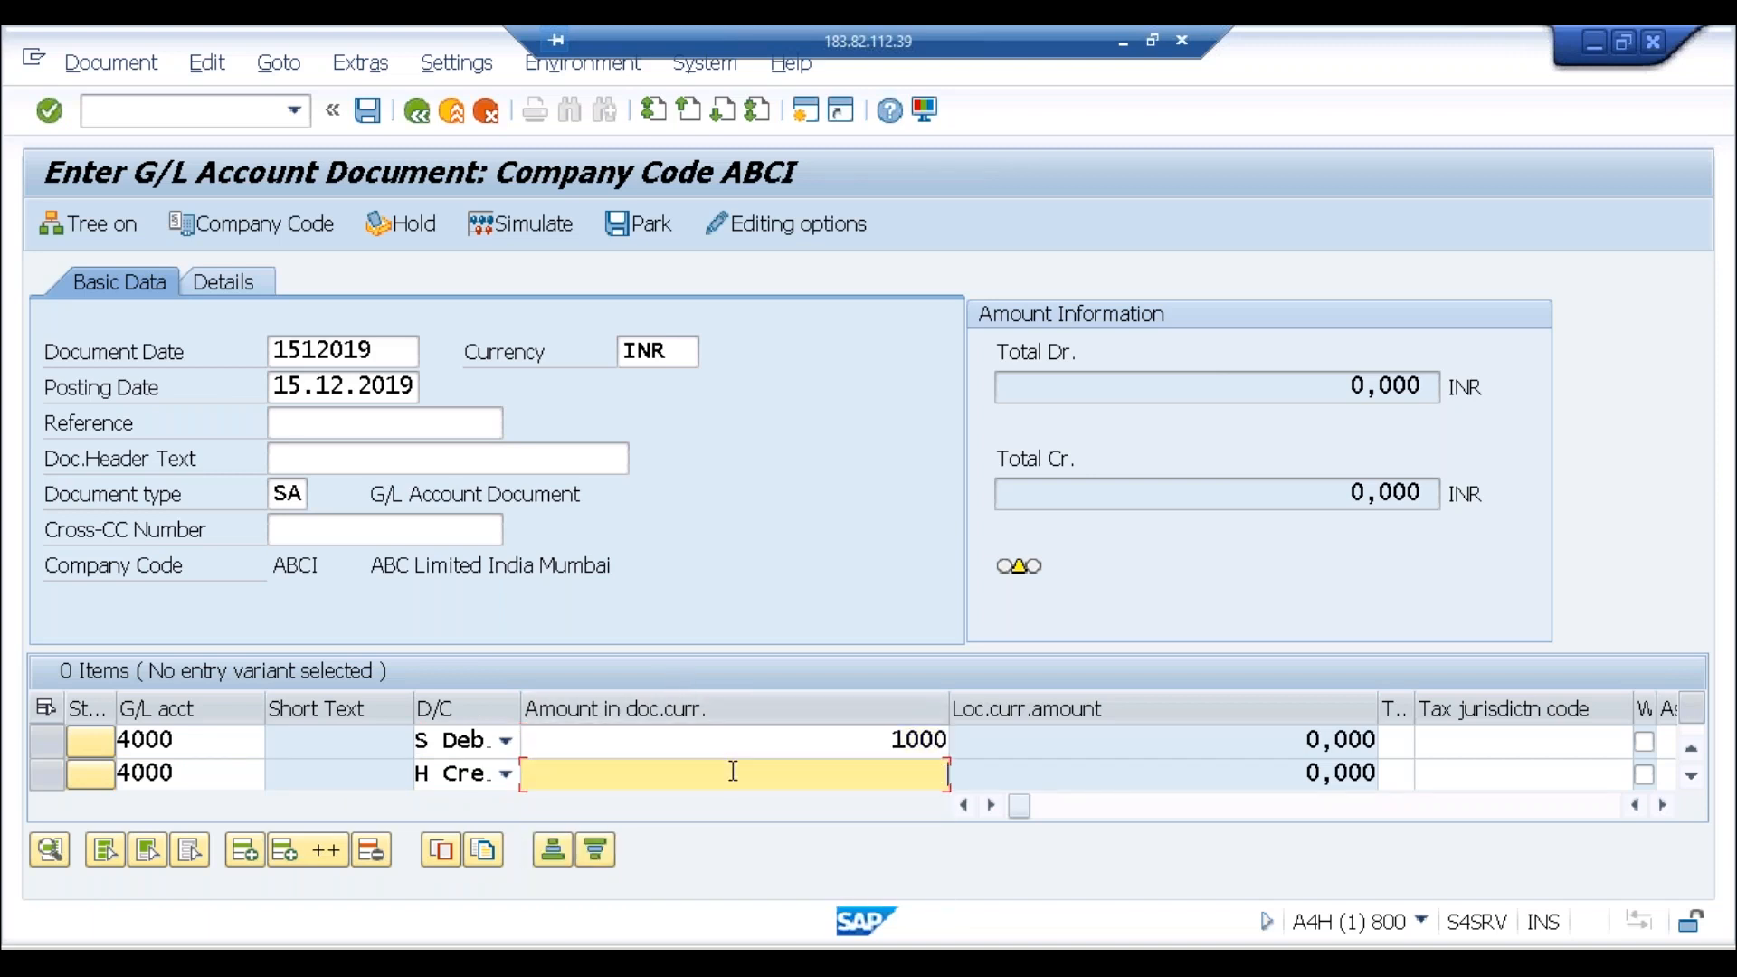
pyautogui.write('1000')
pyautogui.press('Tab')
pyautogui.press('Tab')
pyautogui.press('Tab')
pyautogui.press('Tab')
pyautogui.press('Tab')
pyautogui.press('Tab')
pyautogui.press('Tab')
pyautogui.press('Tab')
pyautogui.press('Tab')
pyautogui.press('Tab')
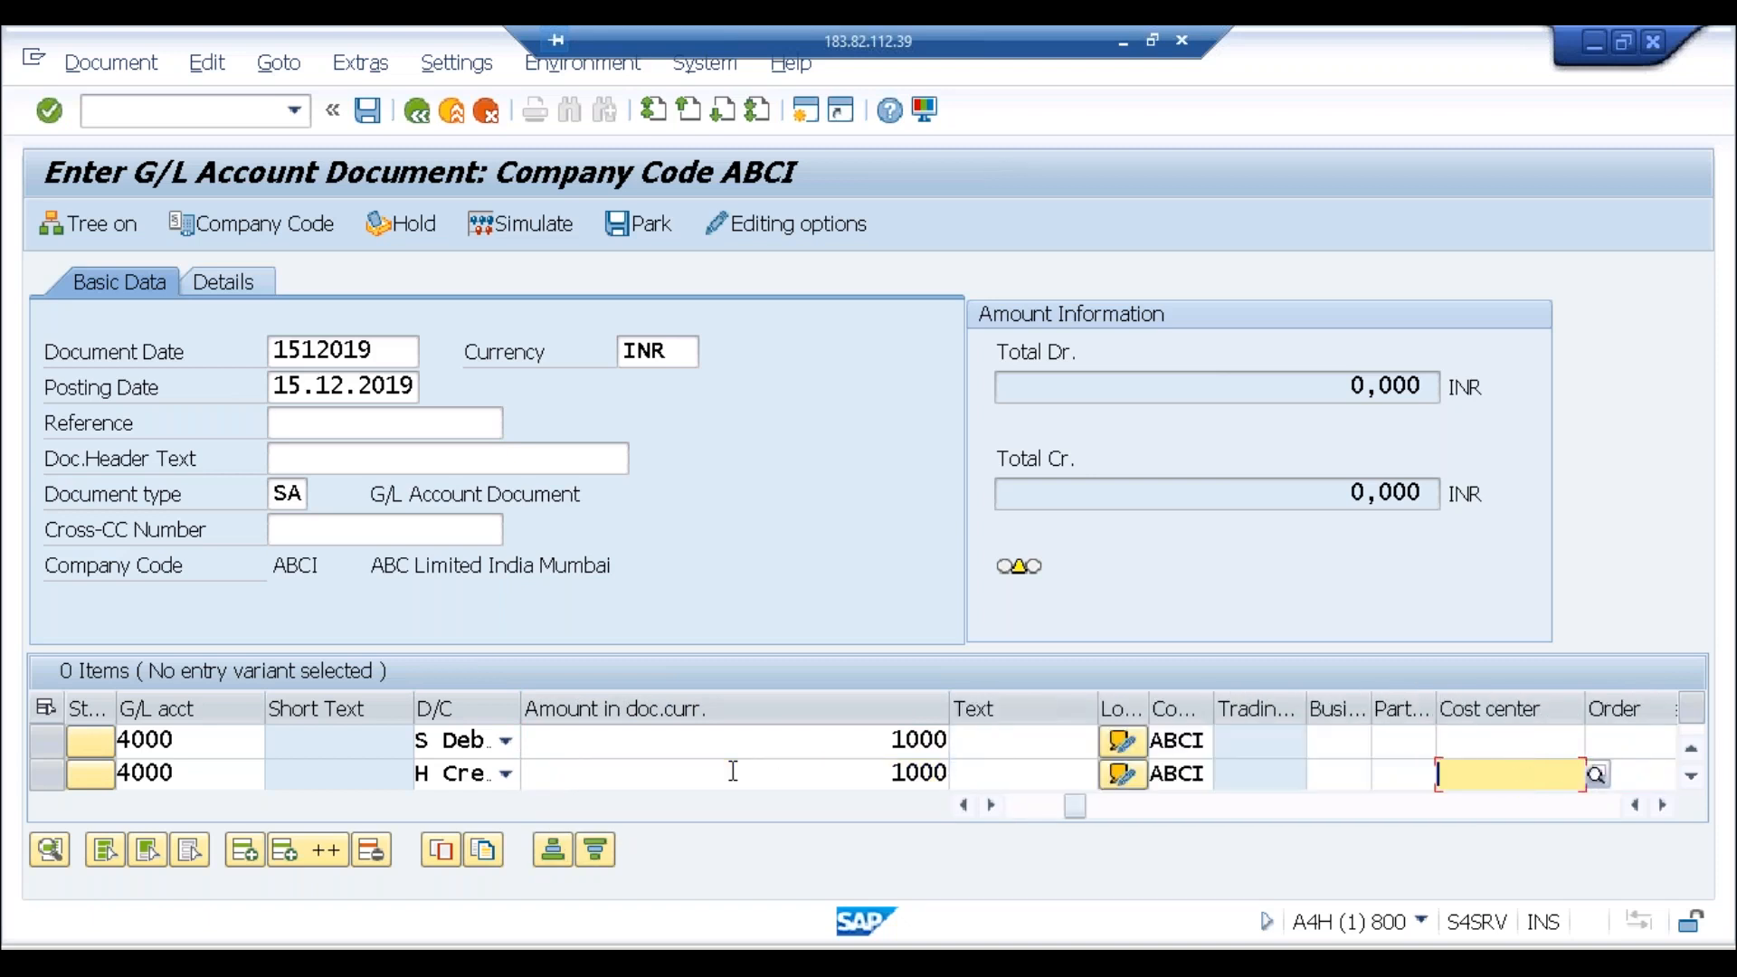
# Step: Assign cost center ADM-BAN to the debit line and ADM-HYD to the credit line
pyautogui.click(1501, 744)
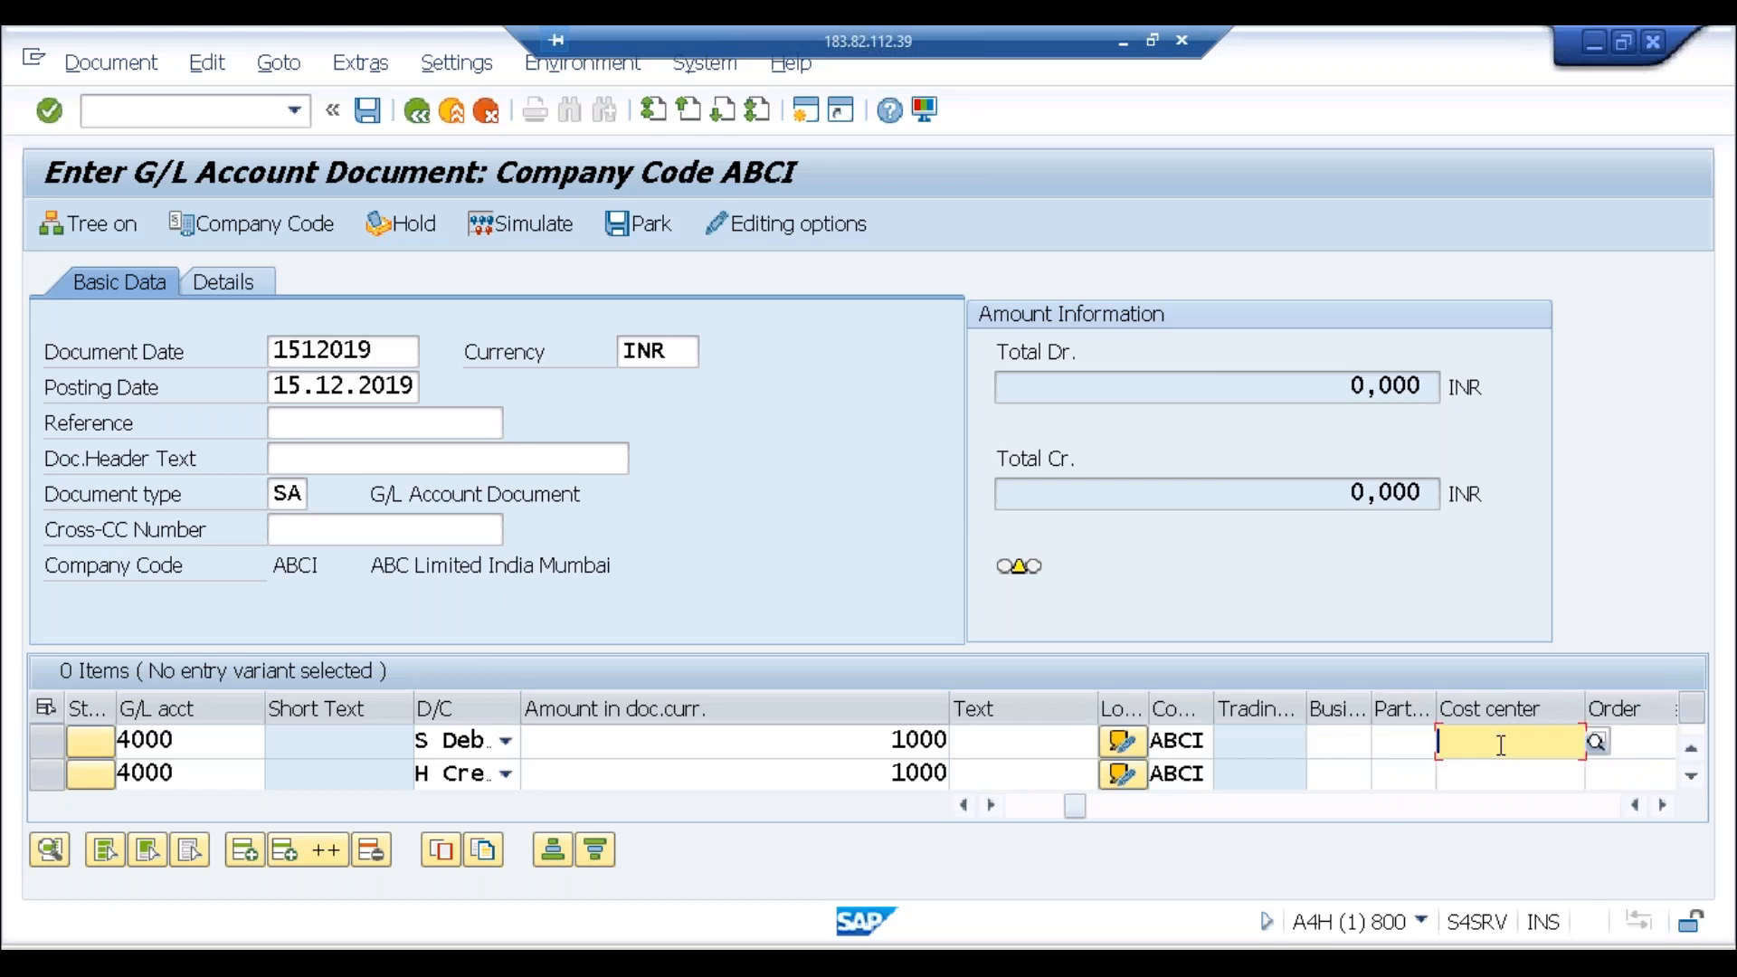
pyautogui.press('Down')
pyautogui.press('Return')
pyautogui.press('Down')
pyautogui.press('Down')
pyautogui.press('Down')
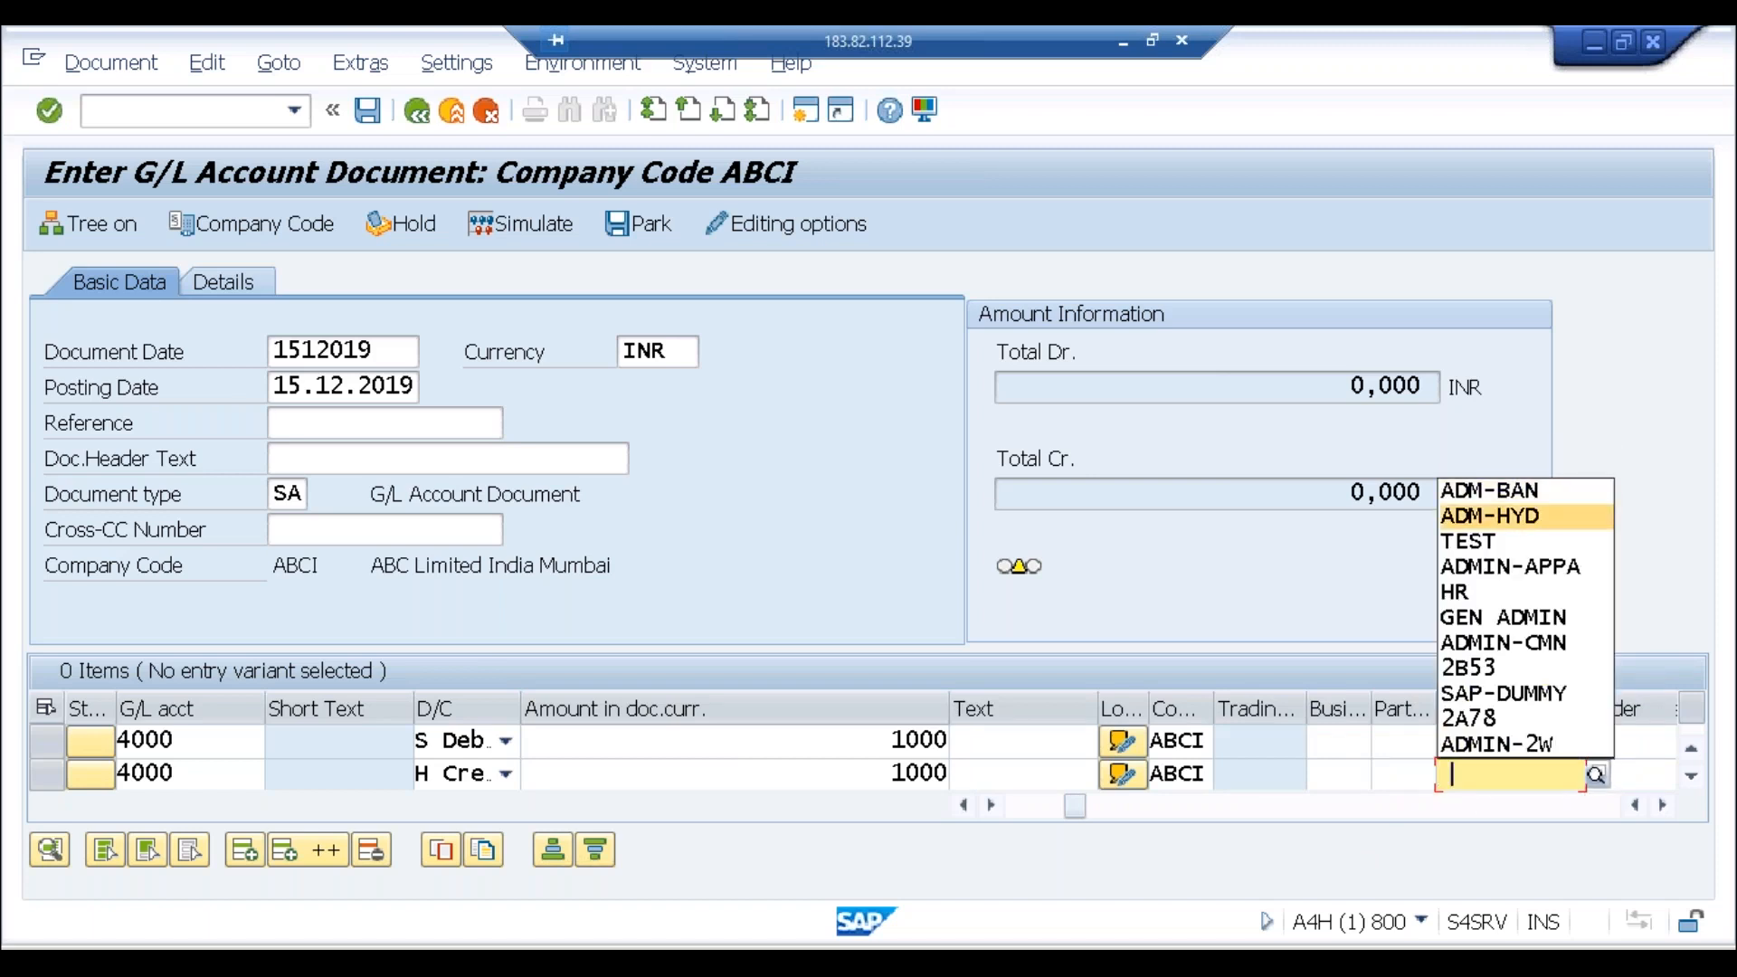
pyautogui.press('Return')
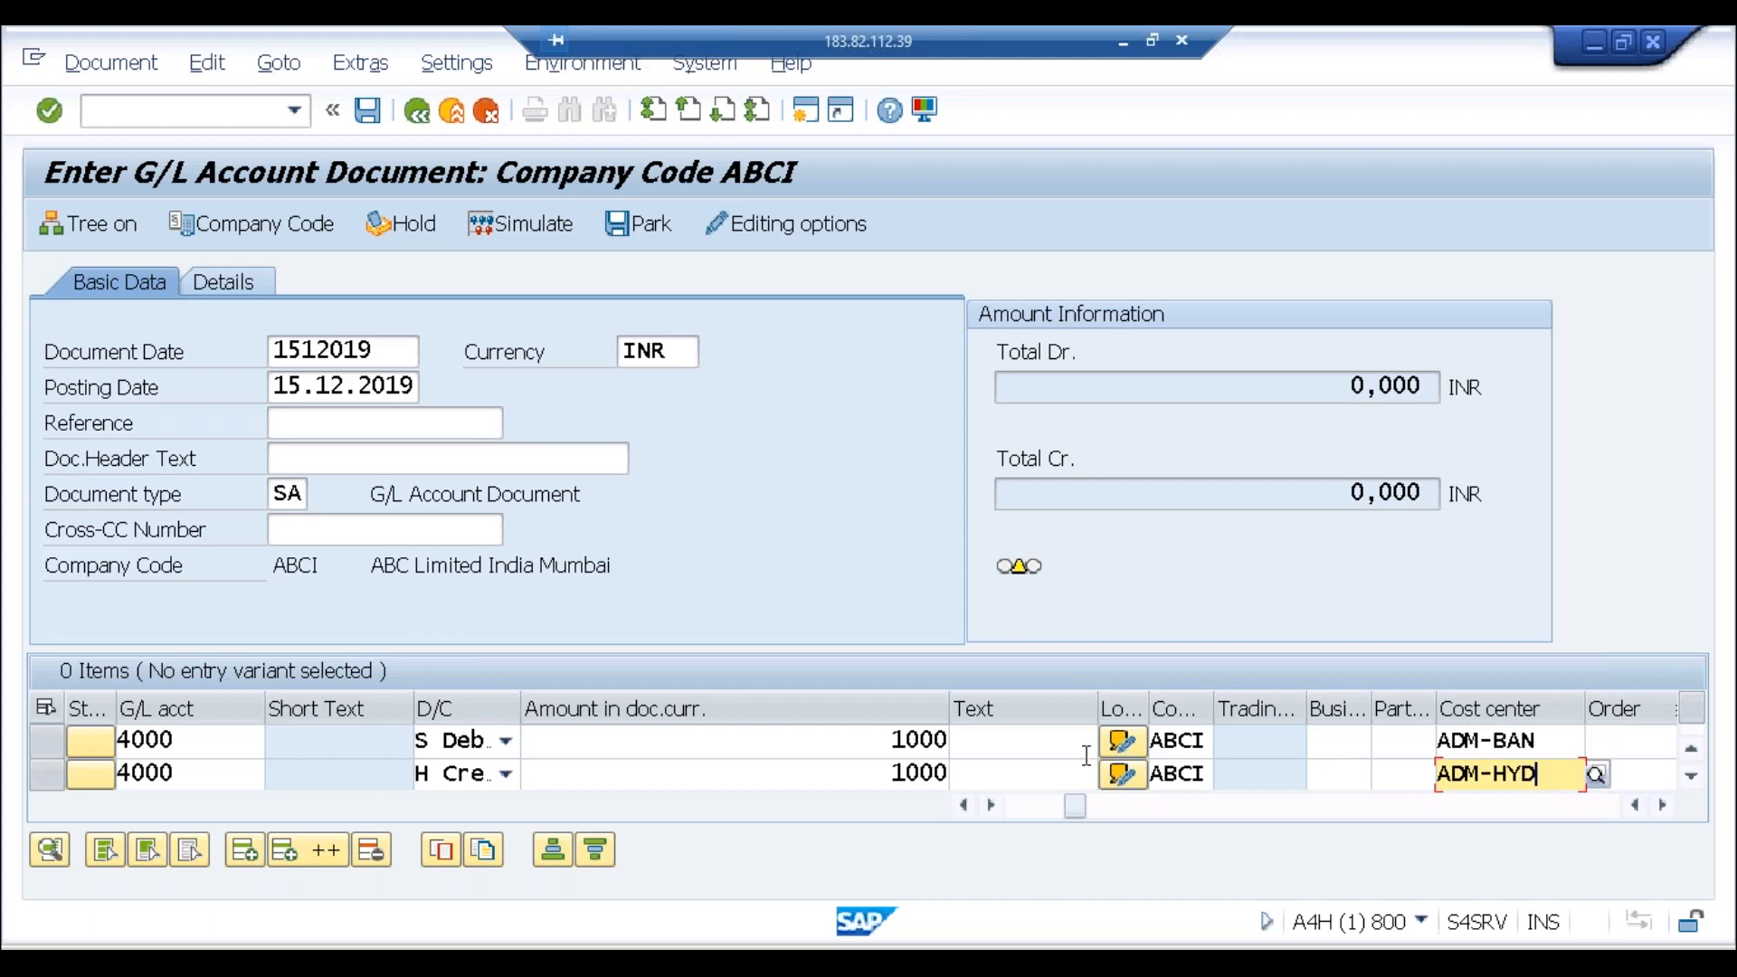
pyautogui.click(1535, 742)
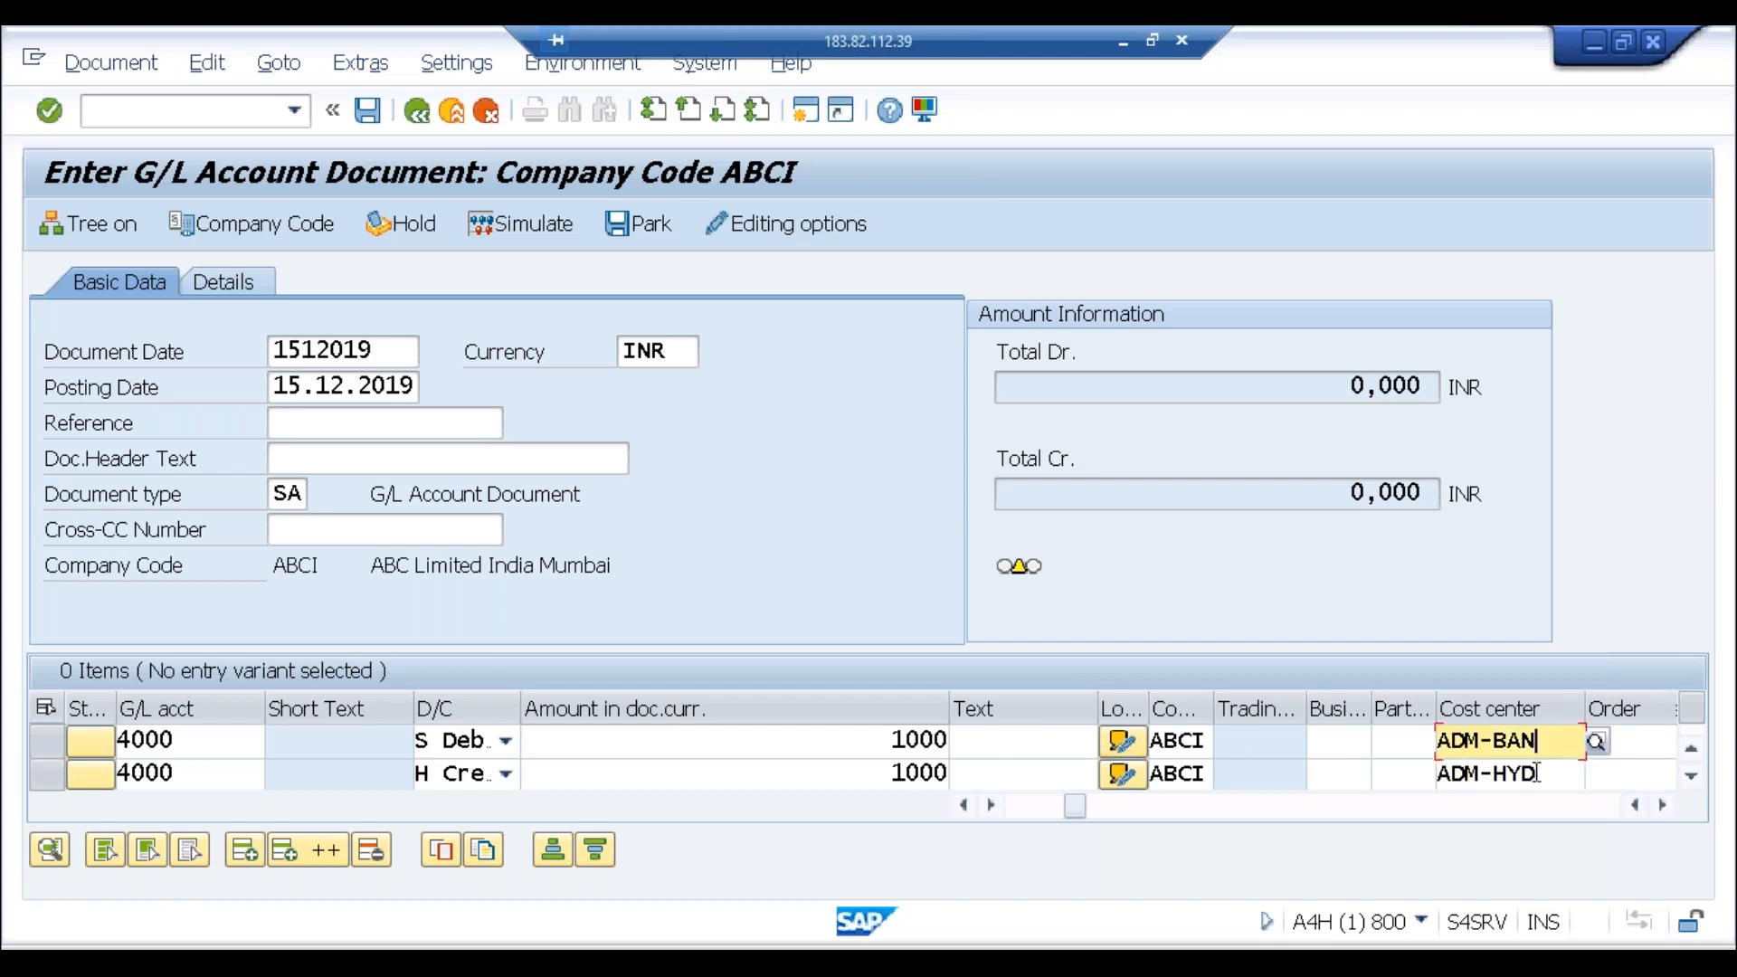
pyautogui.click(1537, 773)
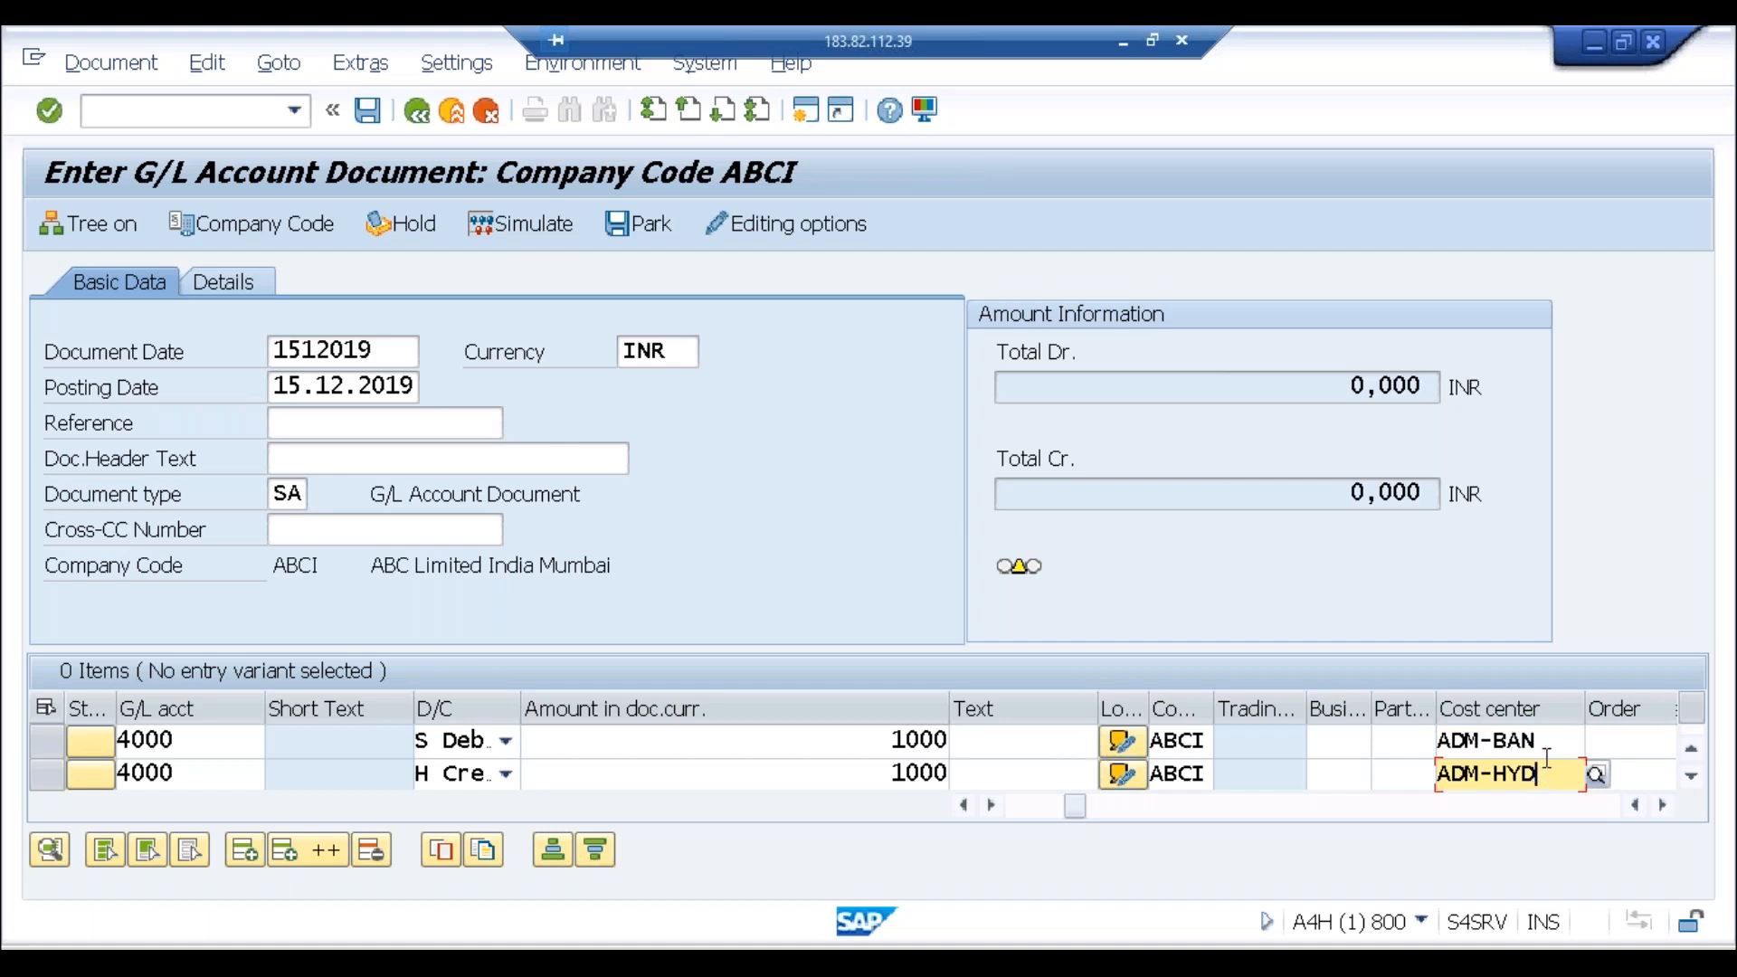
pyautogui.click(1553, 742)
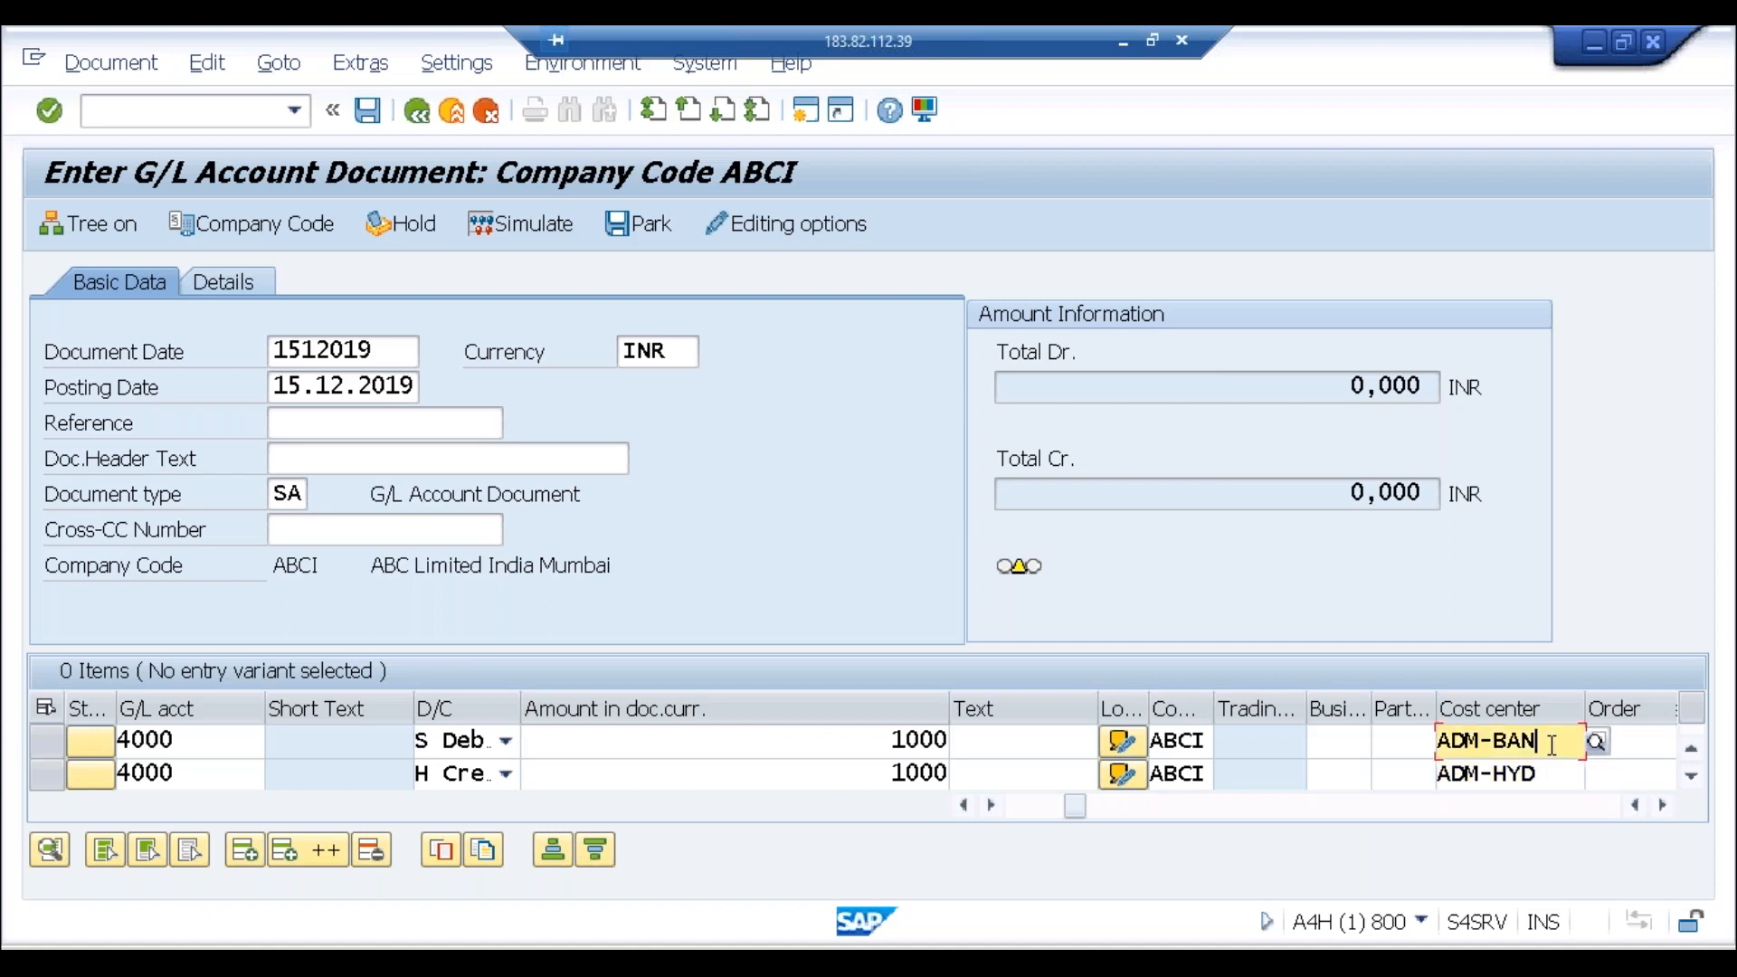
pyautogui.press('Tab')
pyautogui.press('Tab')
pyautogui.press('Tab')
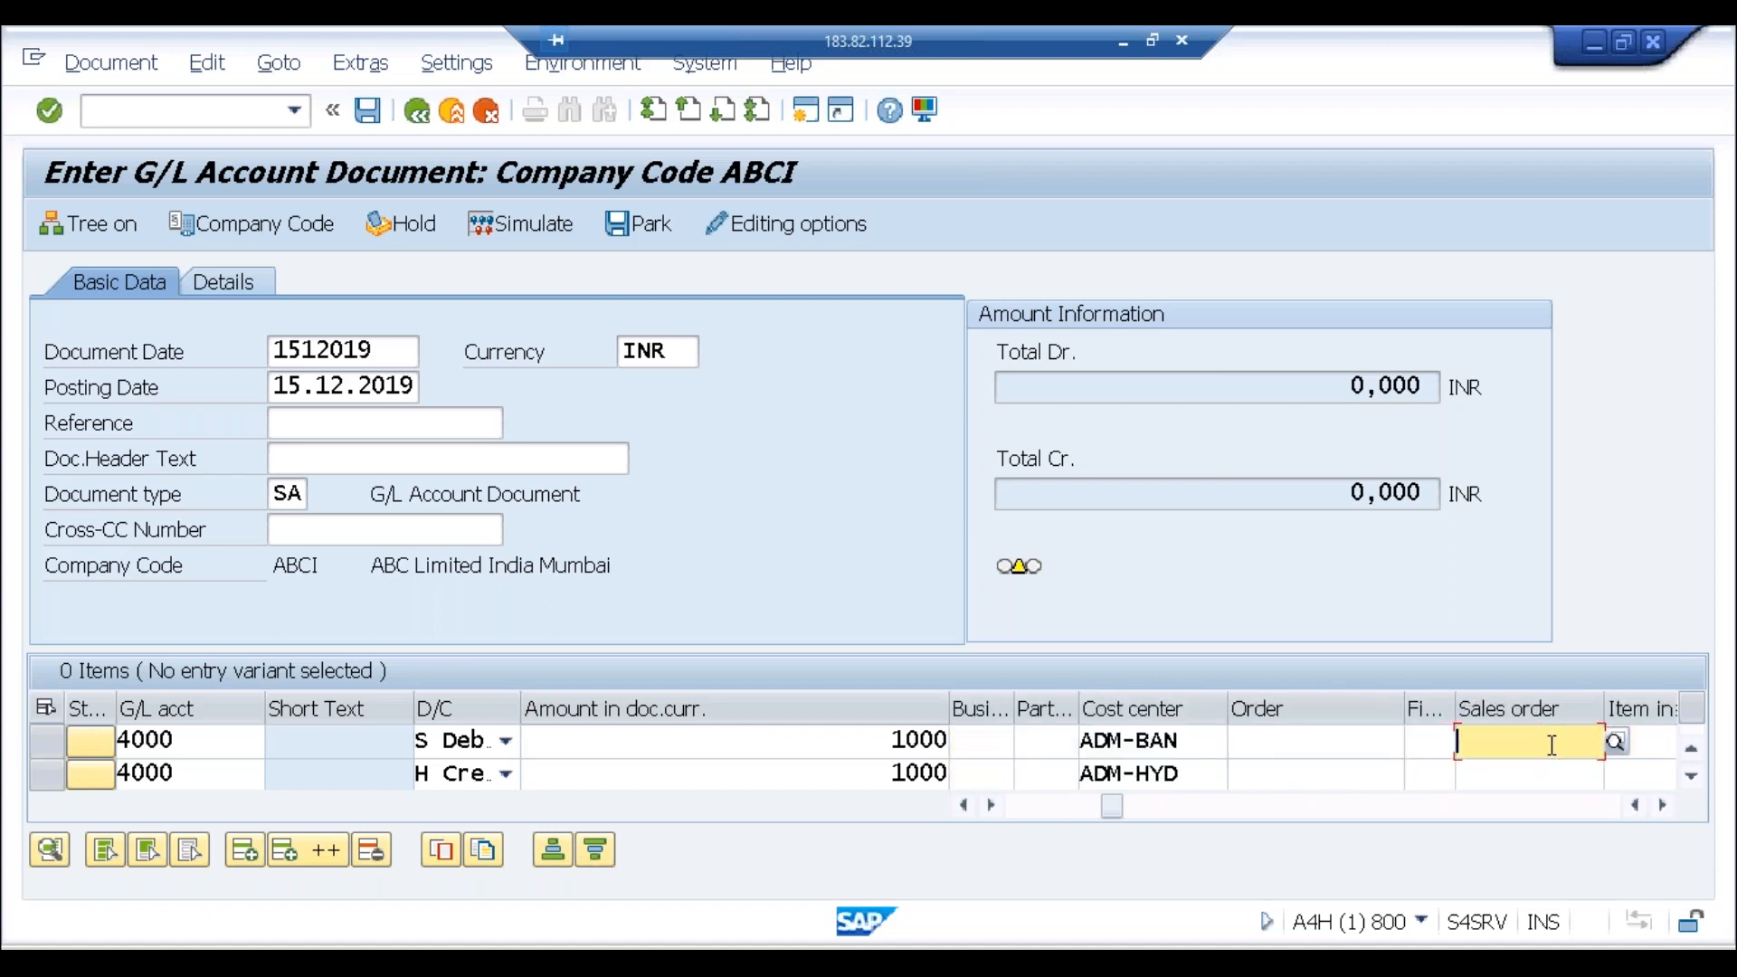
# Step: Correct the document date to 15.12.2019 and revalidate the balanced line items
pyautogui.press('Return')
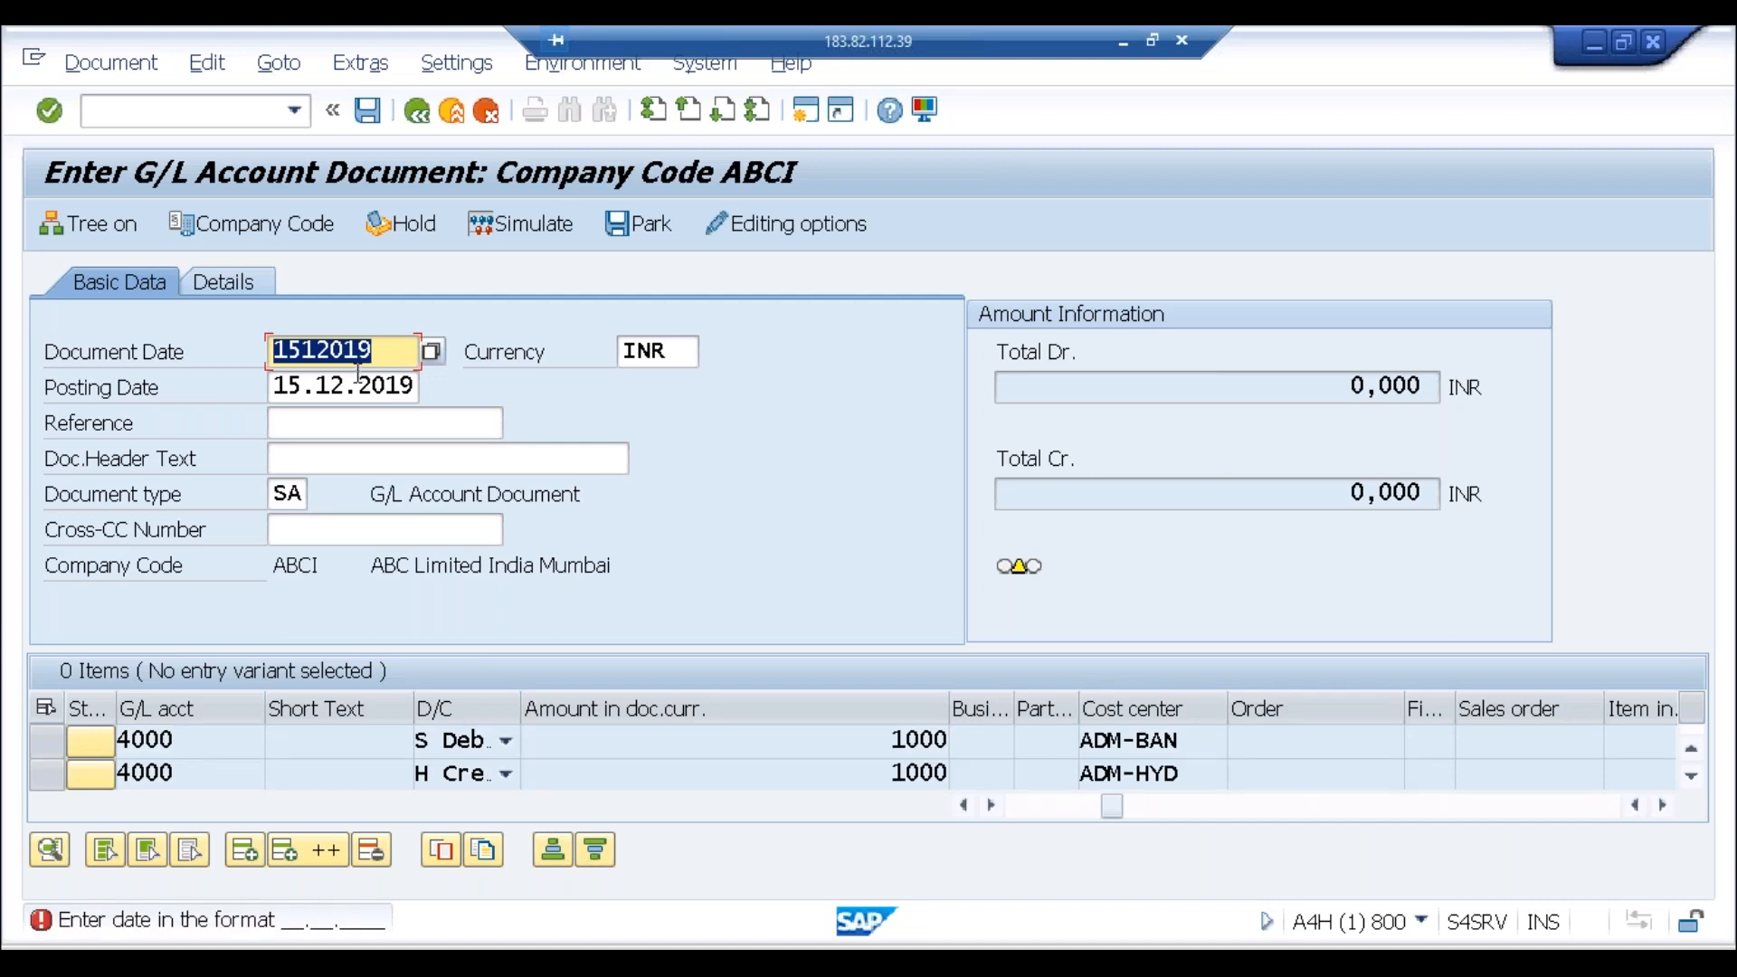
pyautogui.click(332, 353)
pyautogui.write('2')
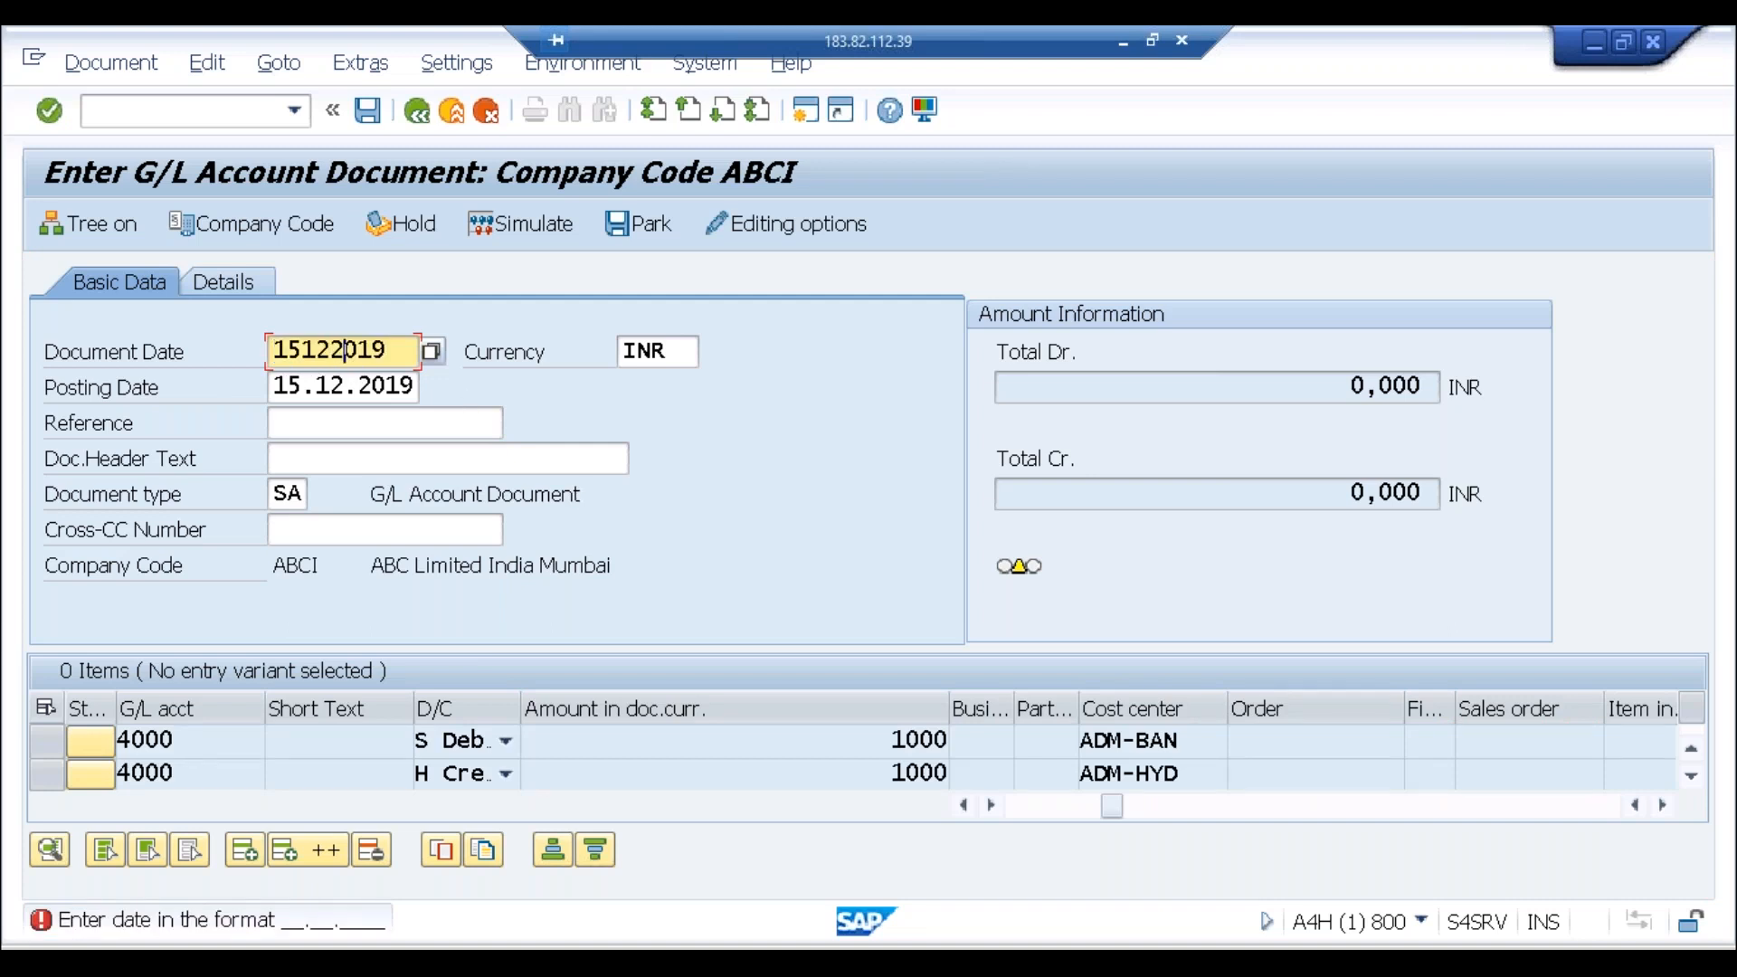
pyautogui.press('Return')
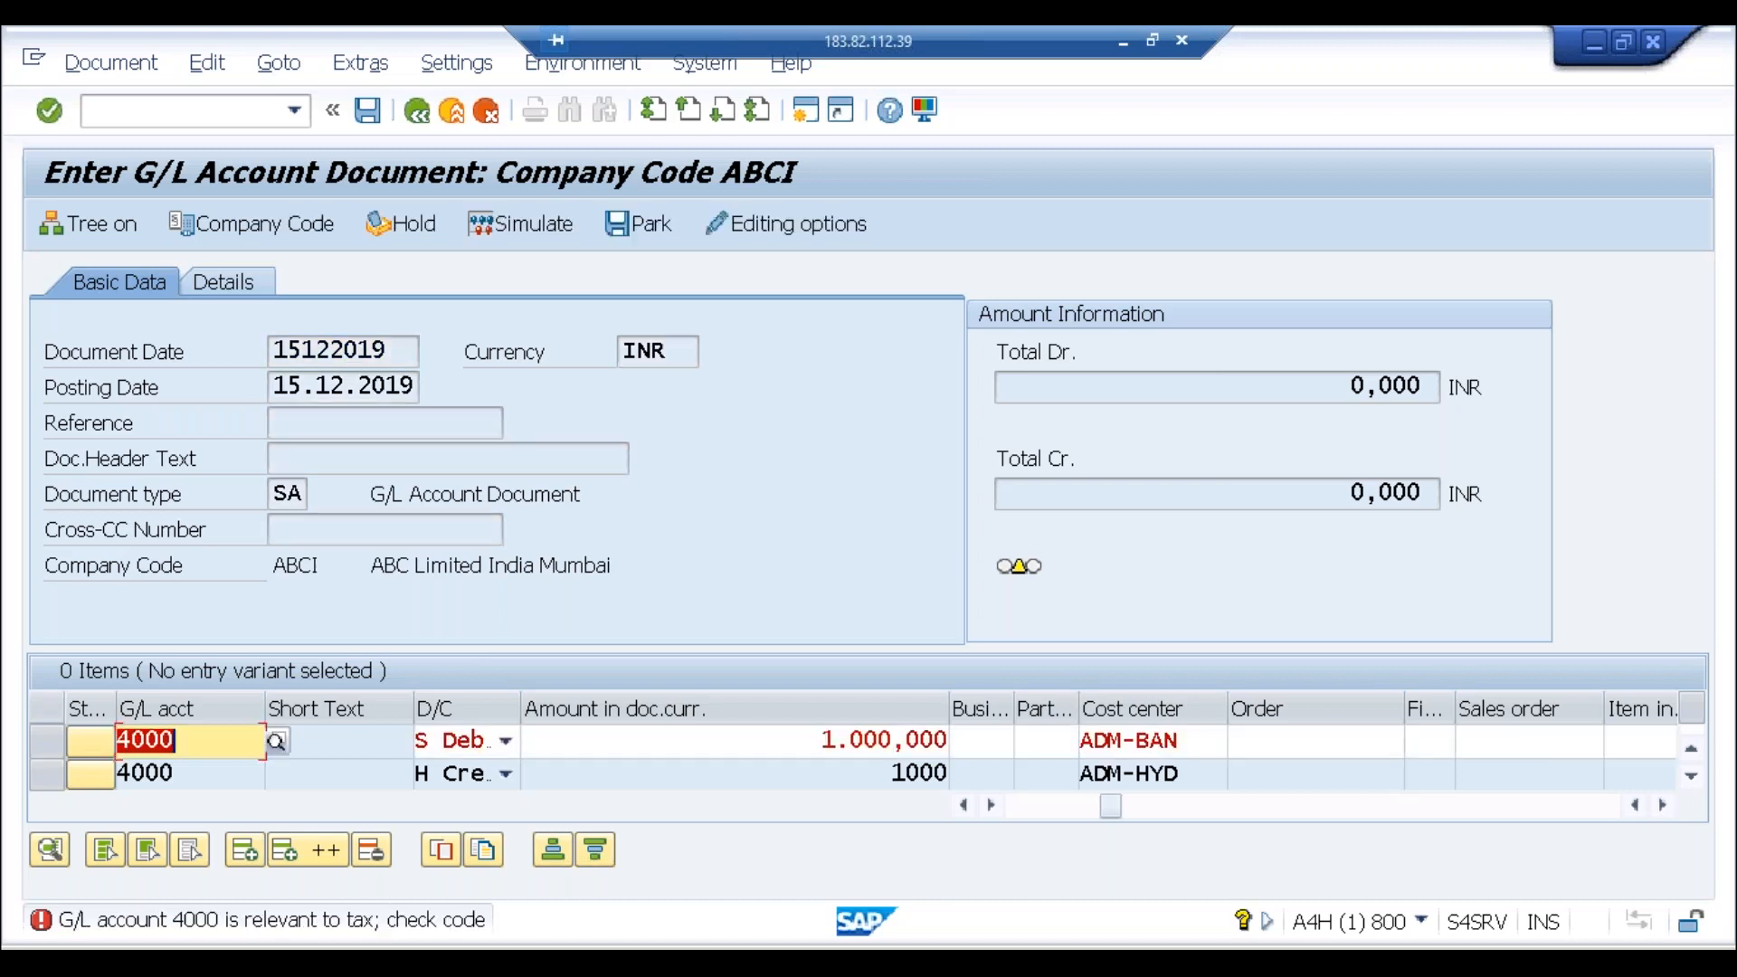
pyautogui.press('Return')
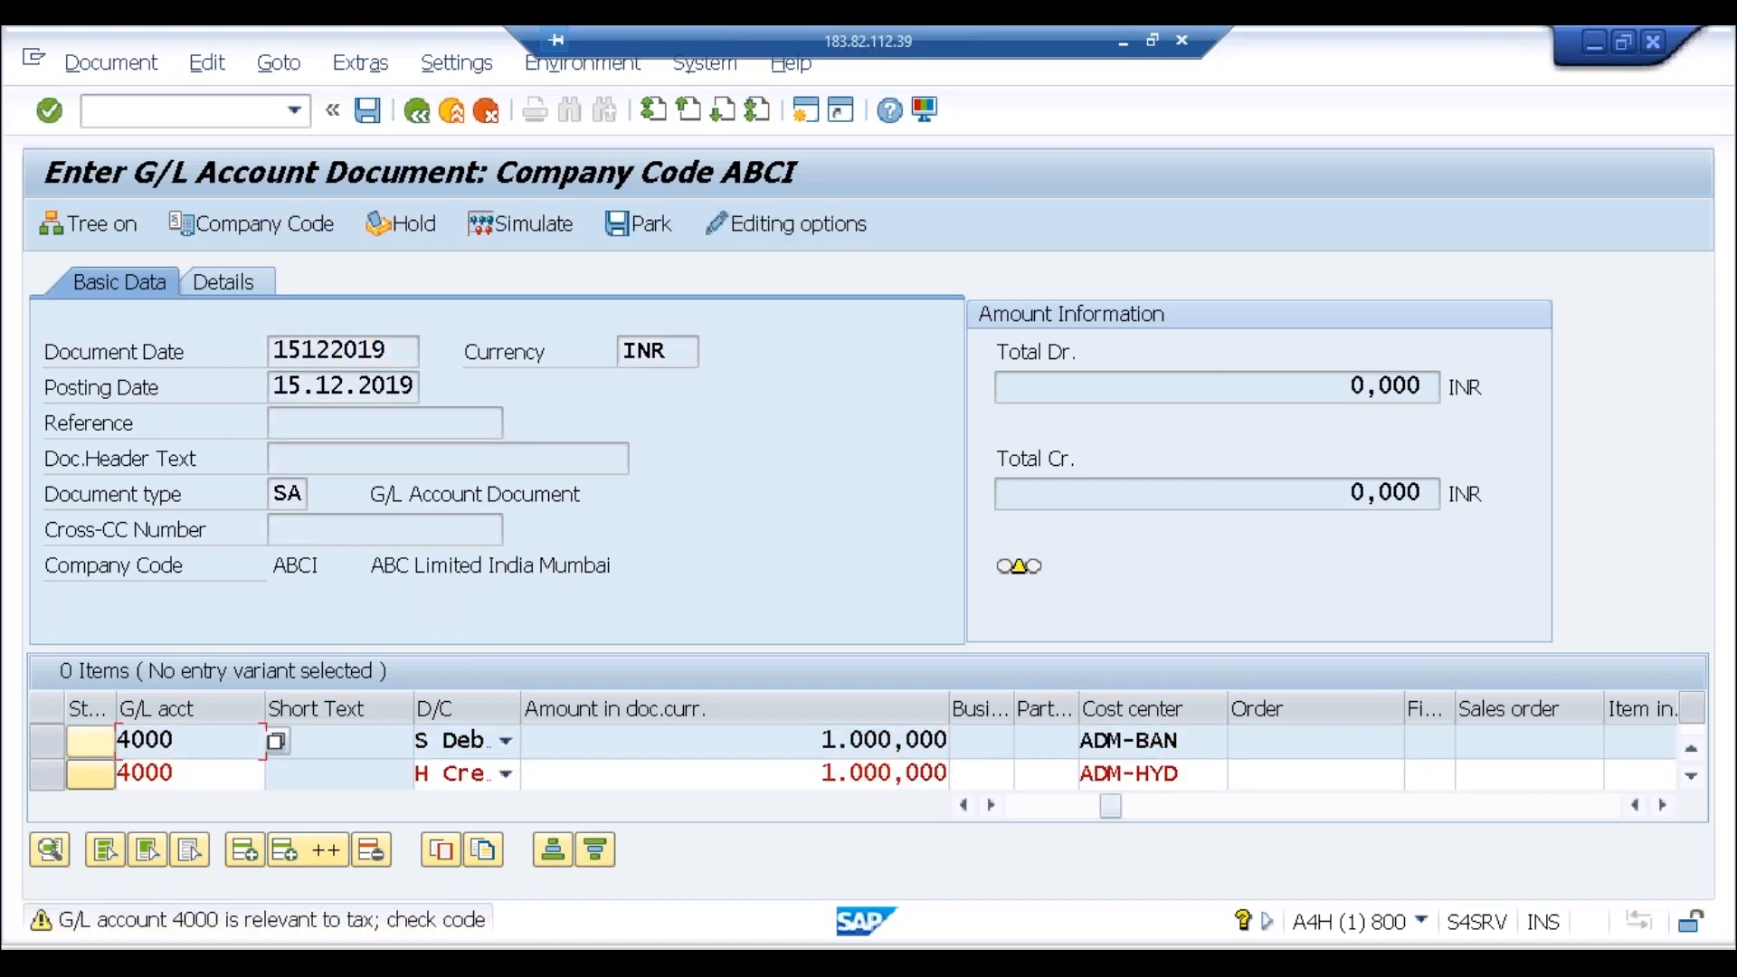
pyautogui.click(1227, 818)
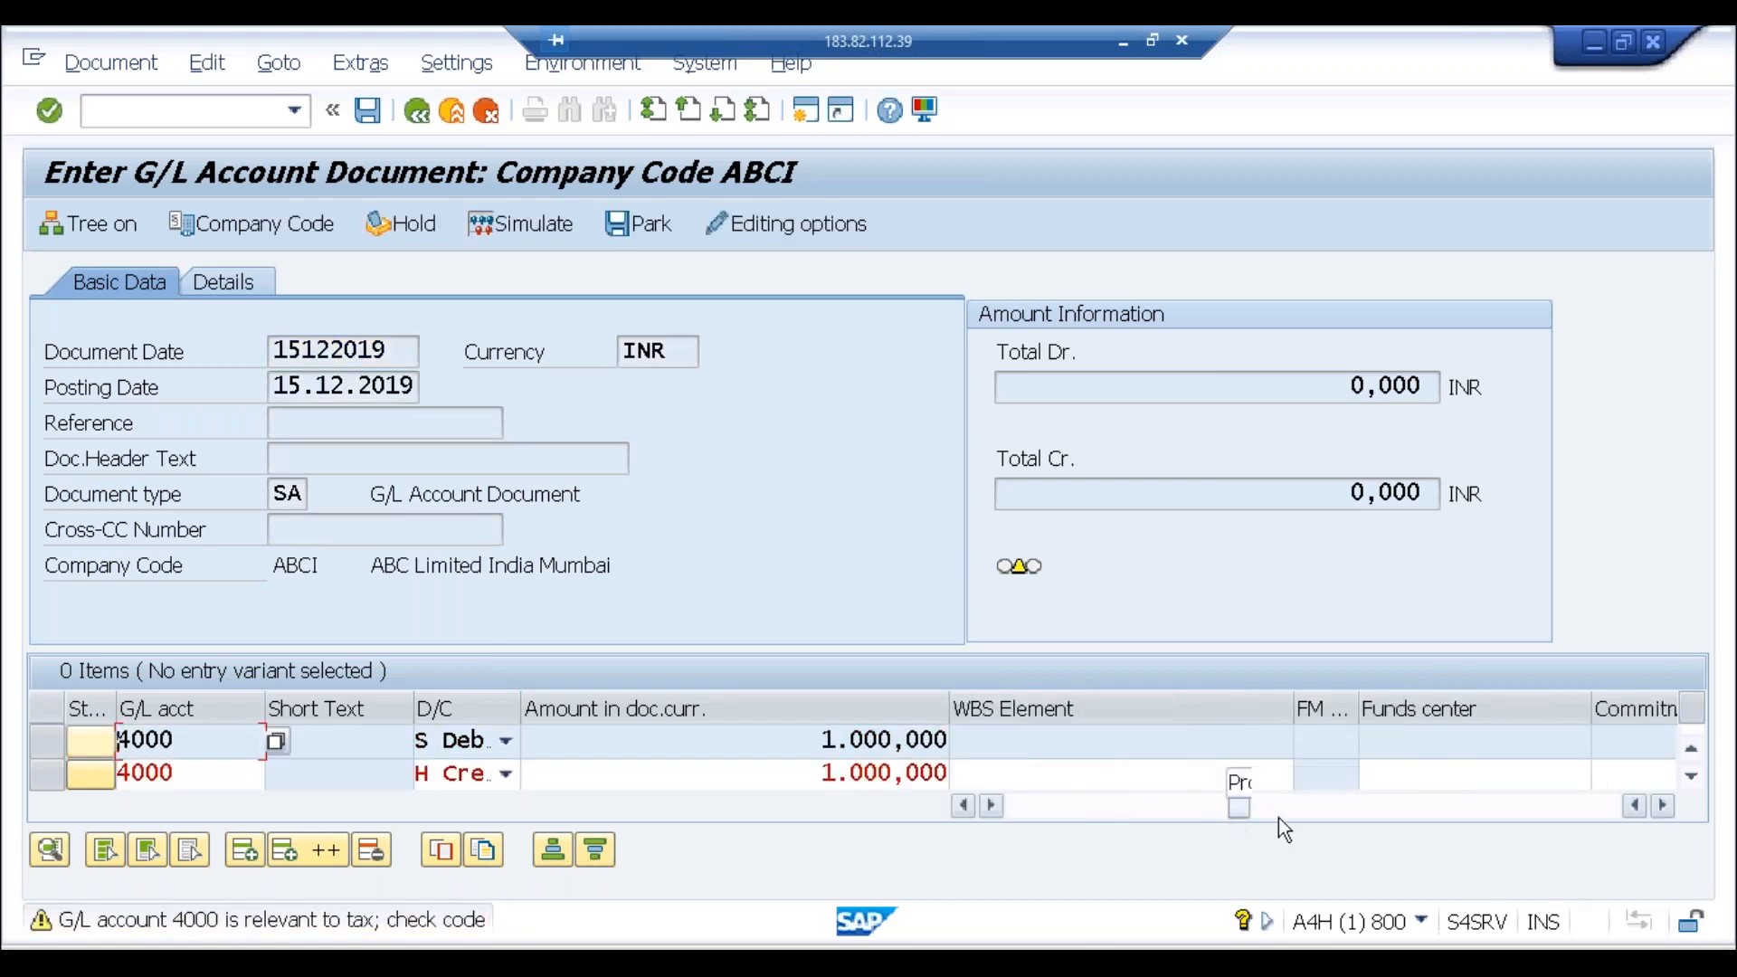
pyautogui.click(1199, 815)
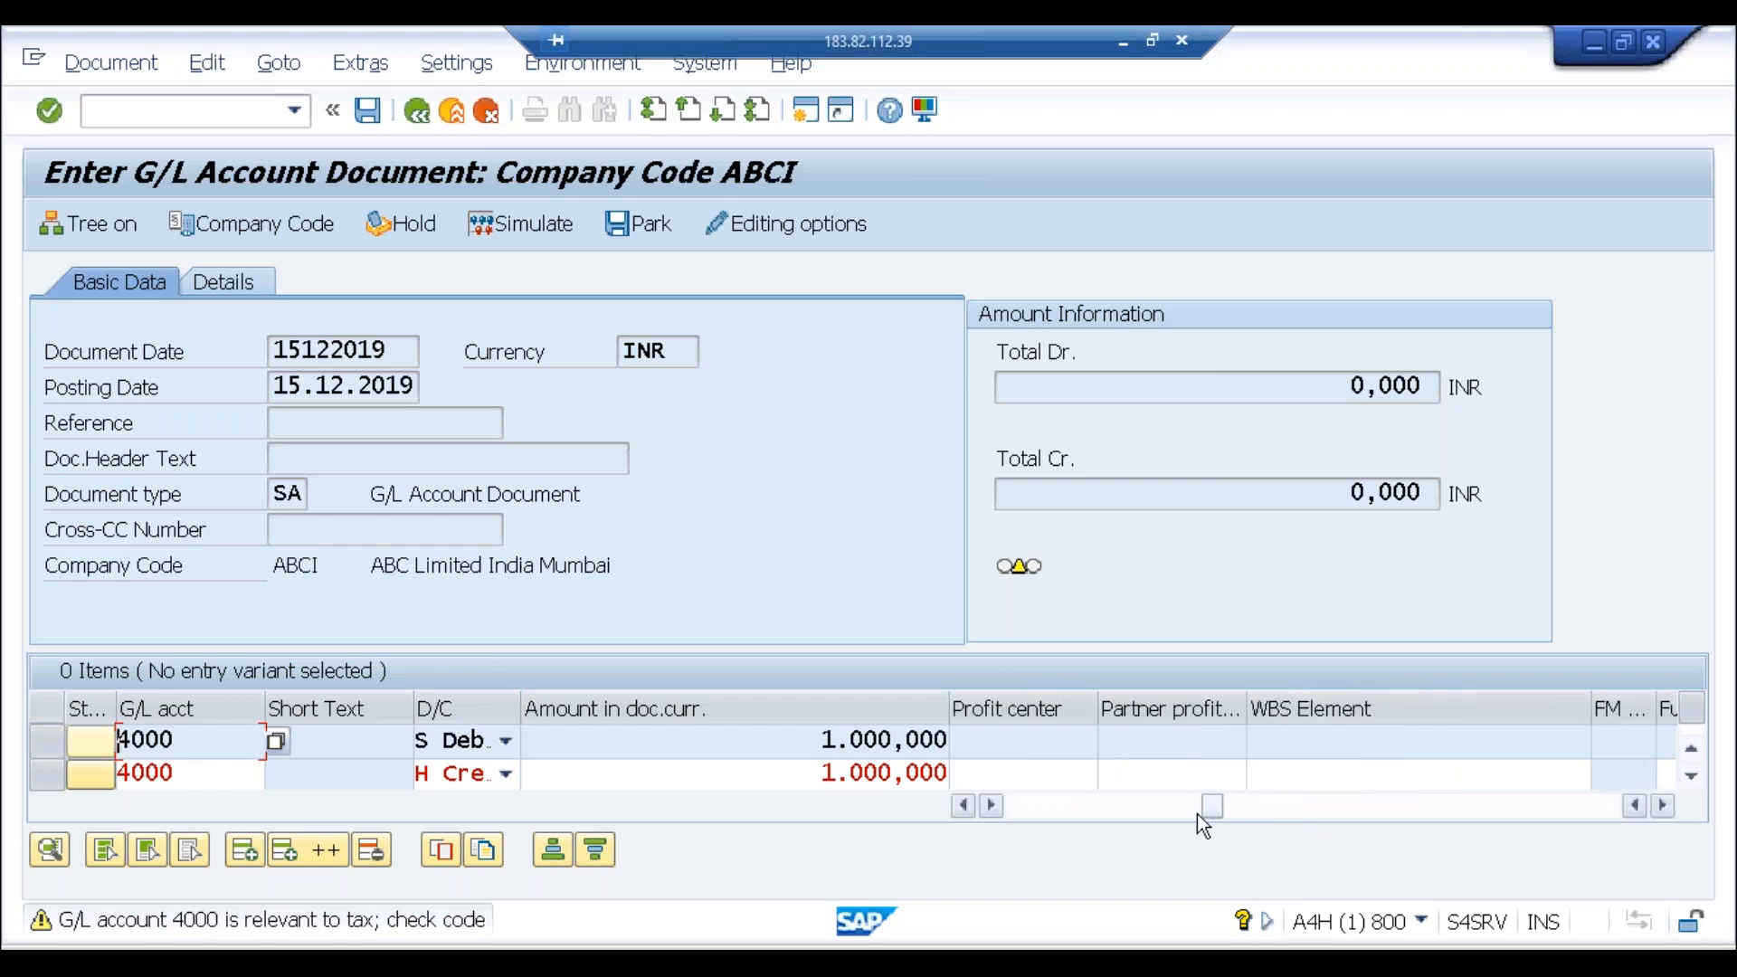
pyautogui.click(1174, 812)
pyautogui.click(1174, 811)
pyautogui.click(1136, 813)
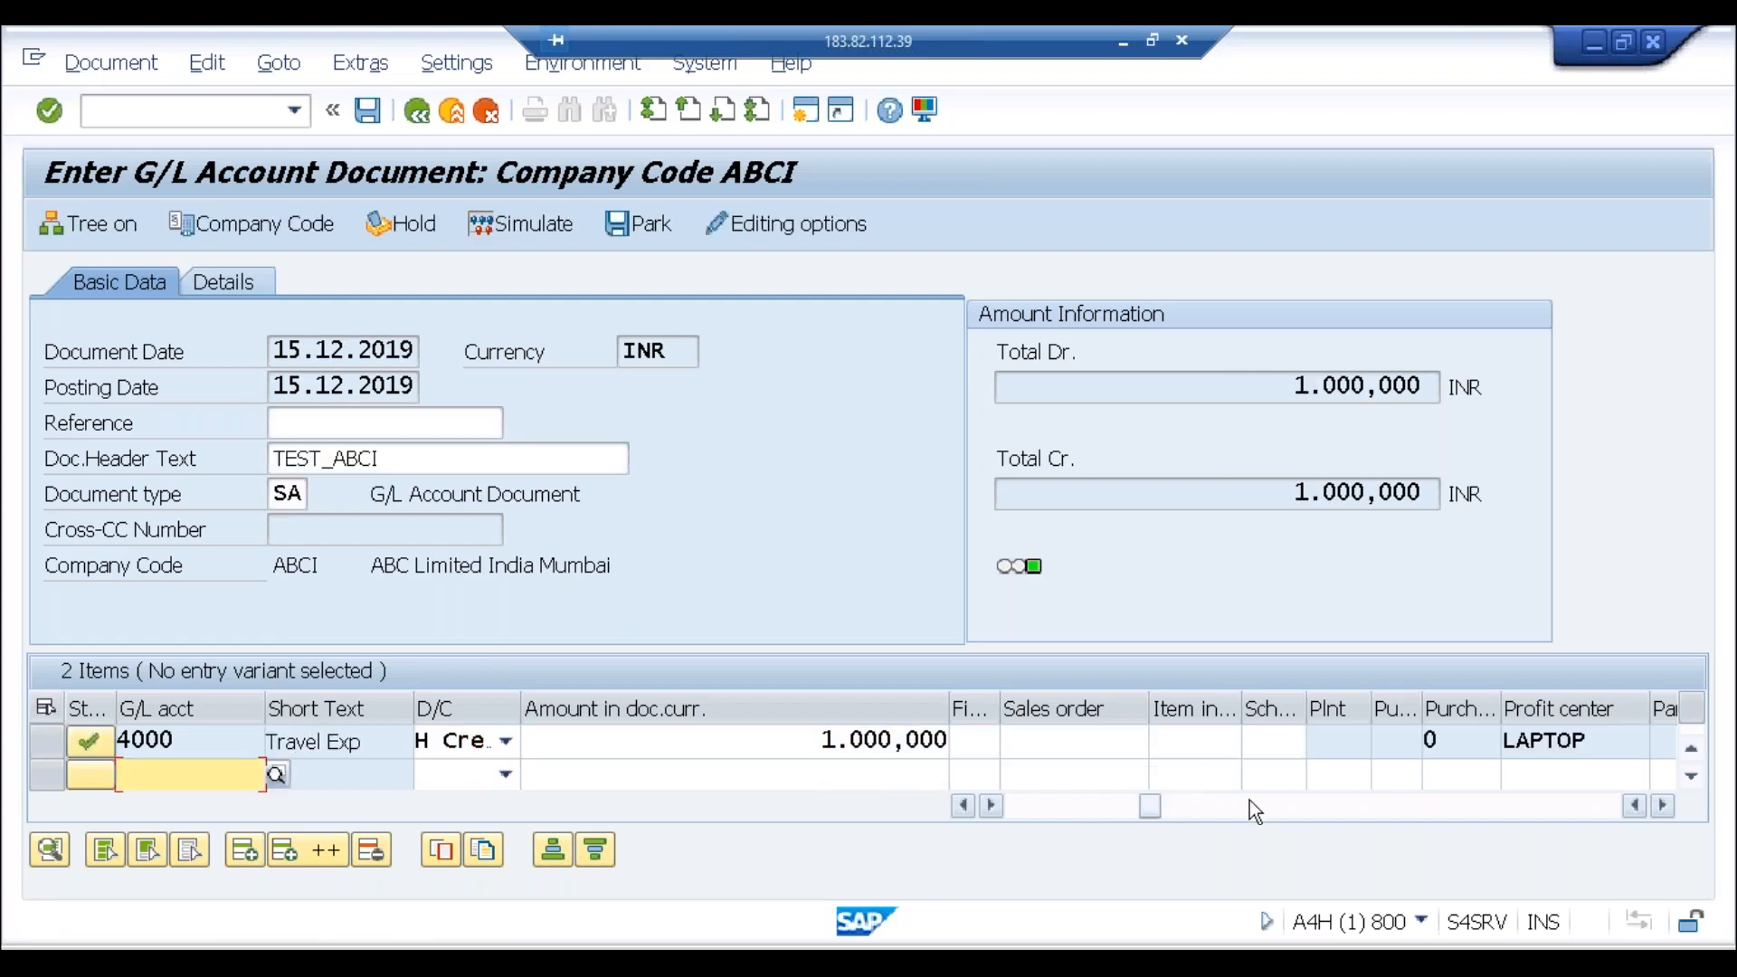
# Step: Verify profit center DESKTOP on the debit line and LAPTOP on the credit line
pyautogui.click(1695, 758)
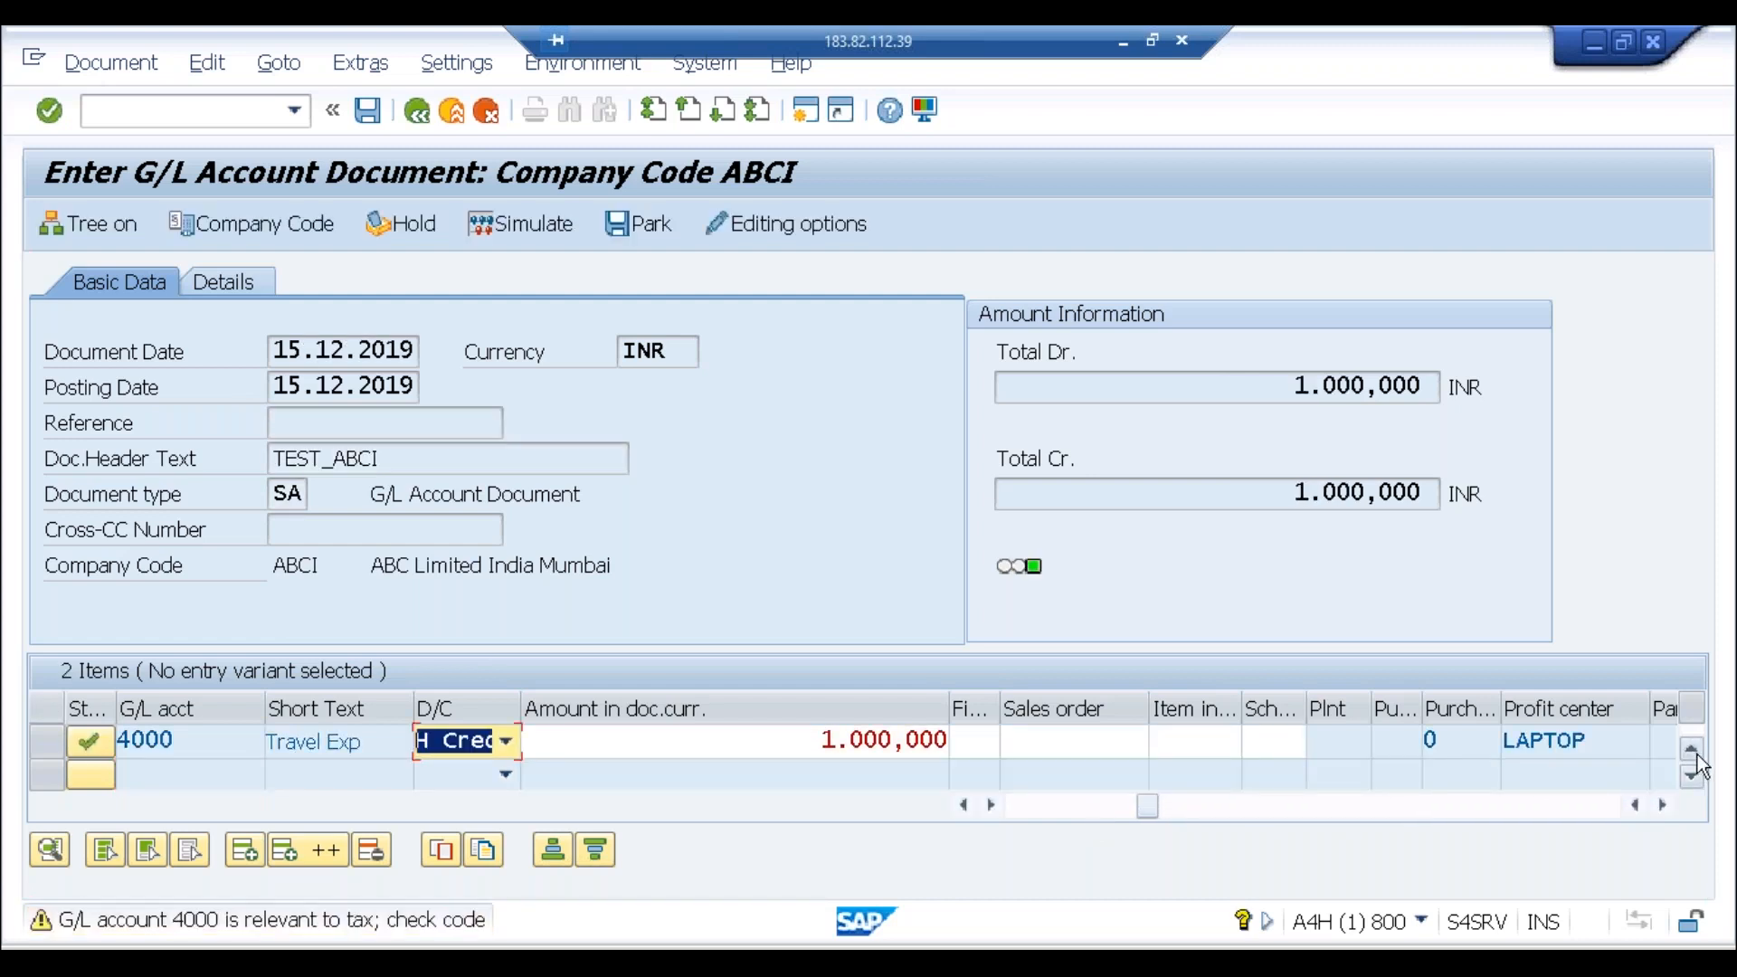
pyautogui.click(1698, 756)
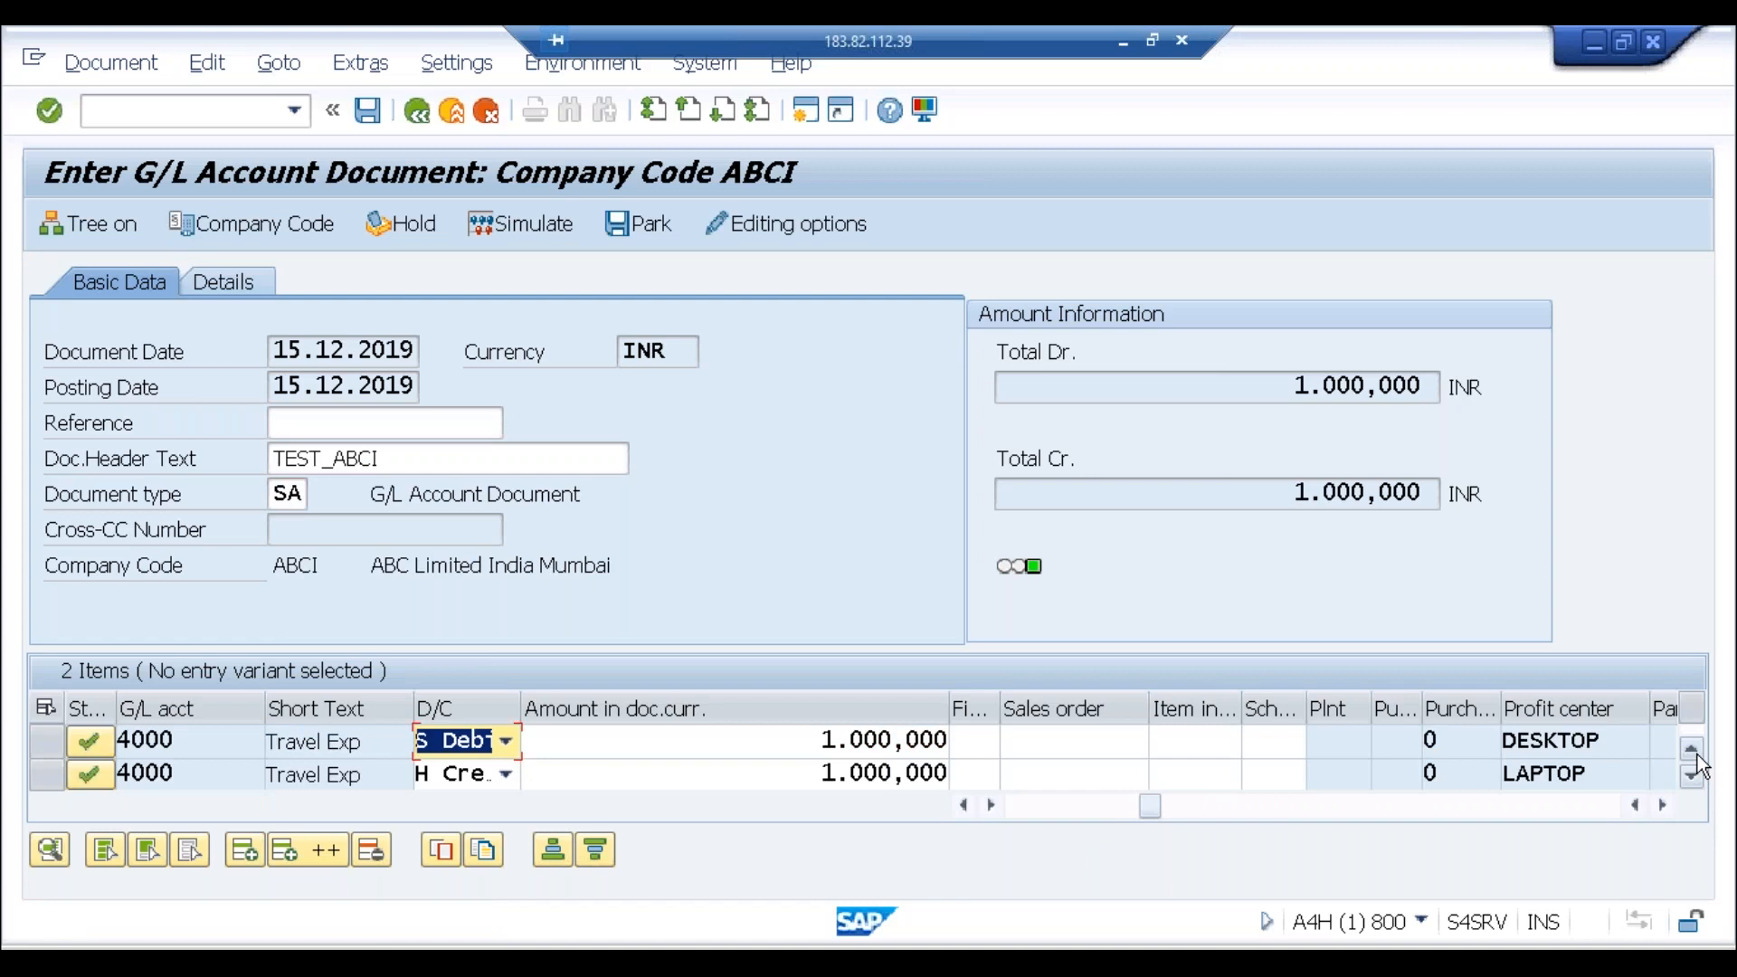
pyautogui.click(1625, 744)
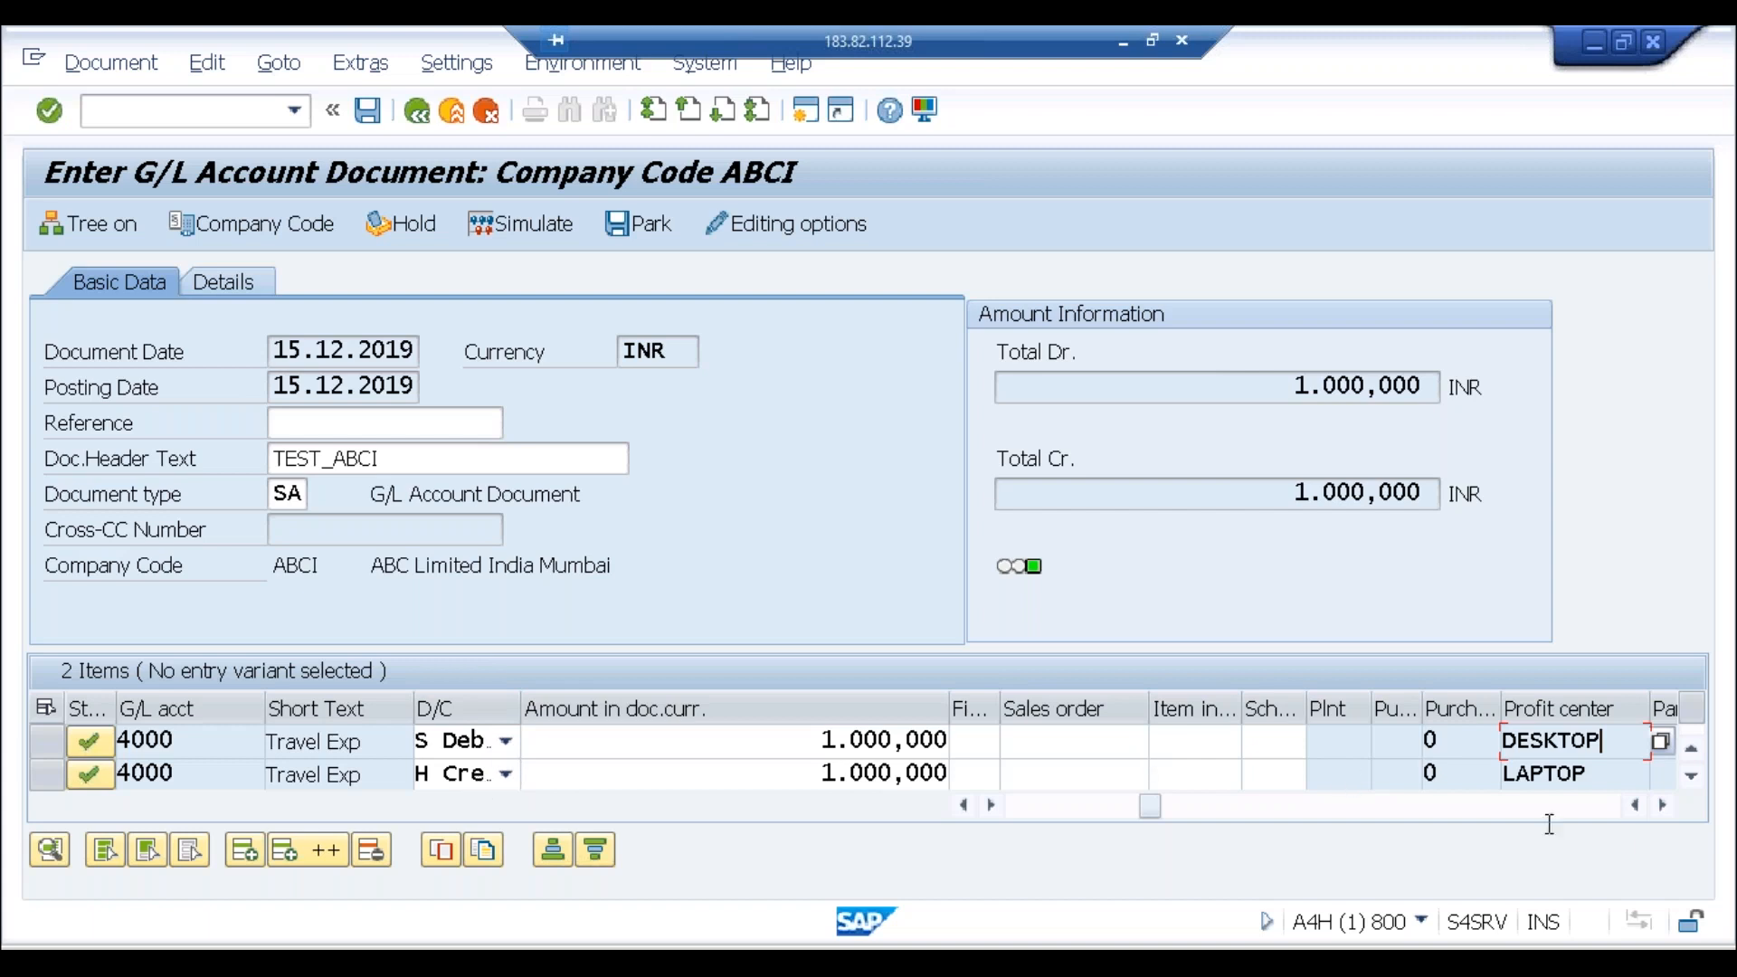
pyautogui.click(1585, 771)
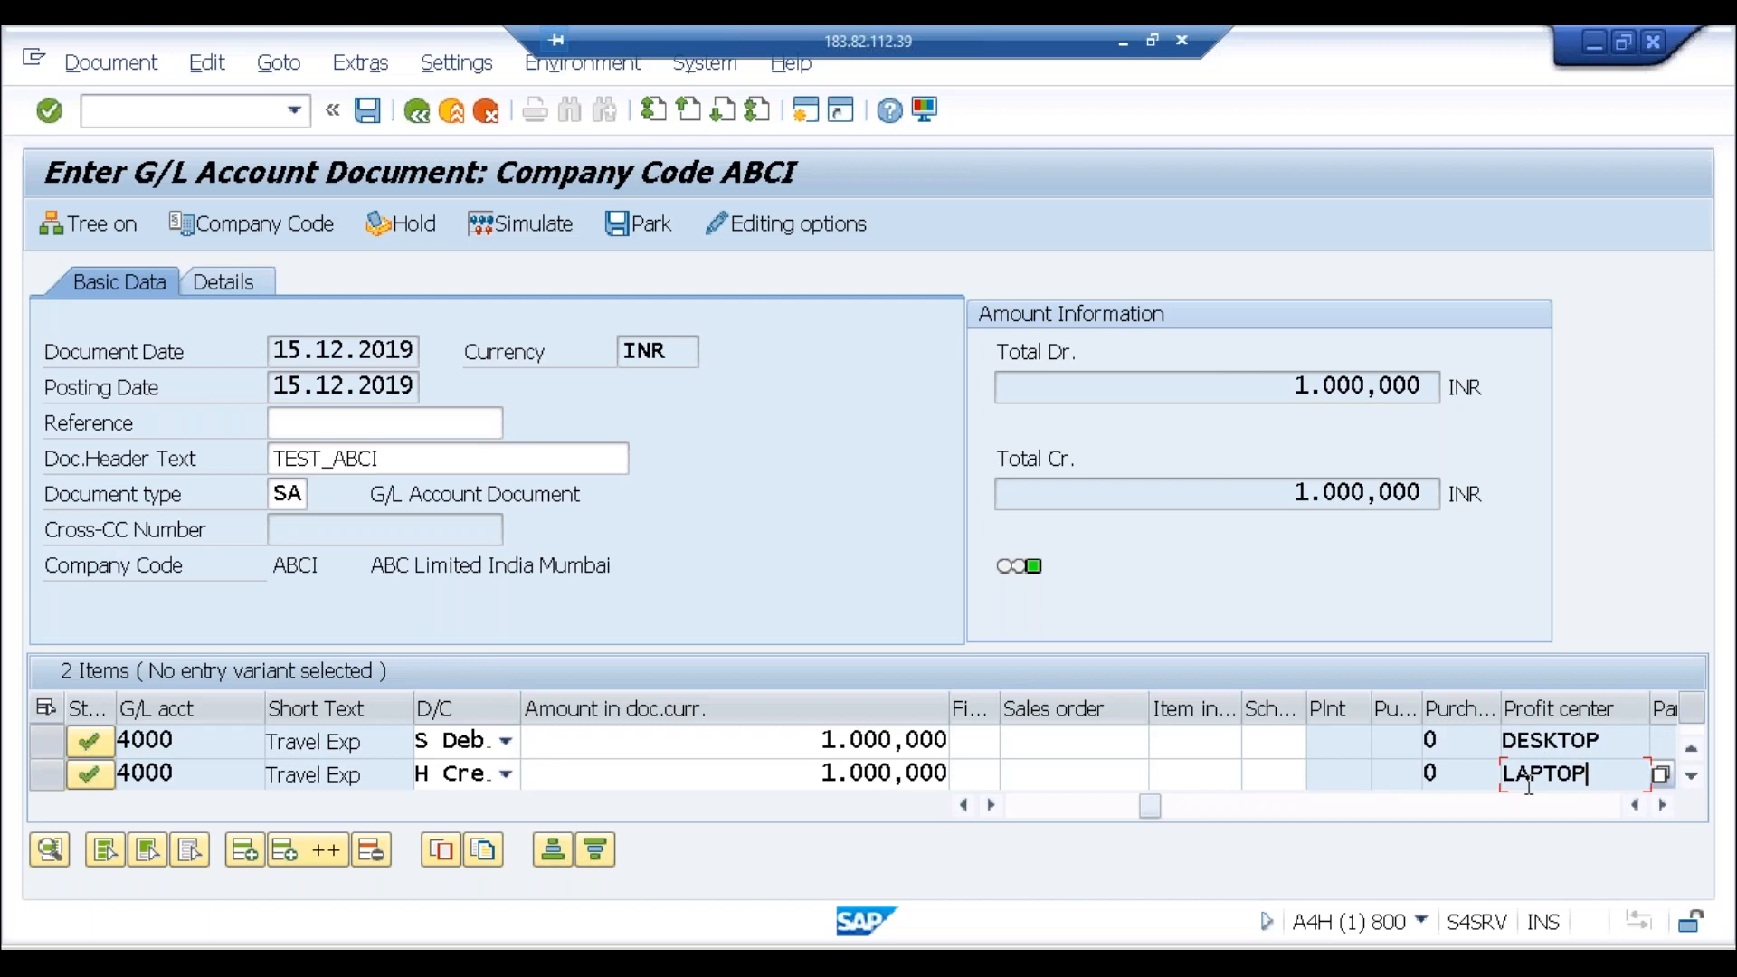
pyautogui.click(28, 916)
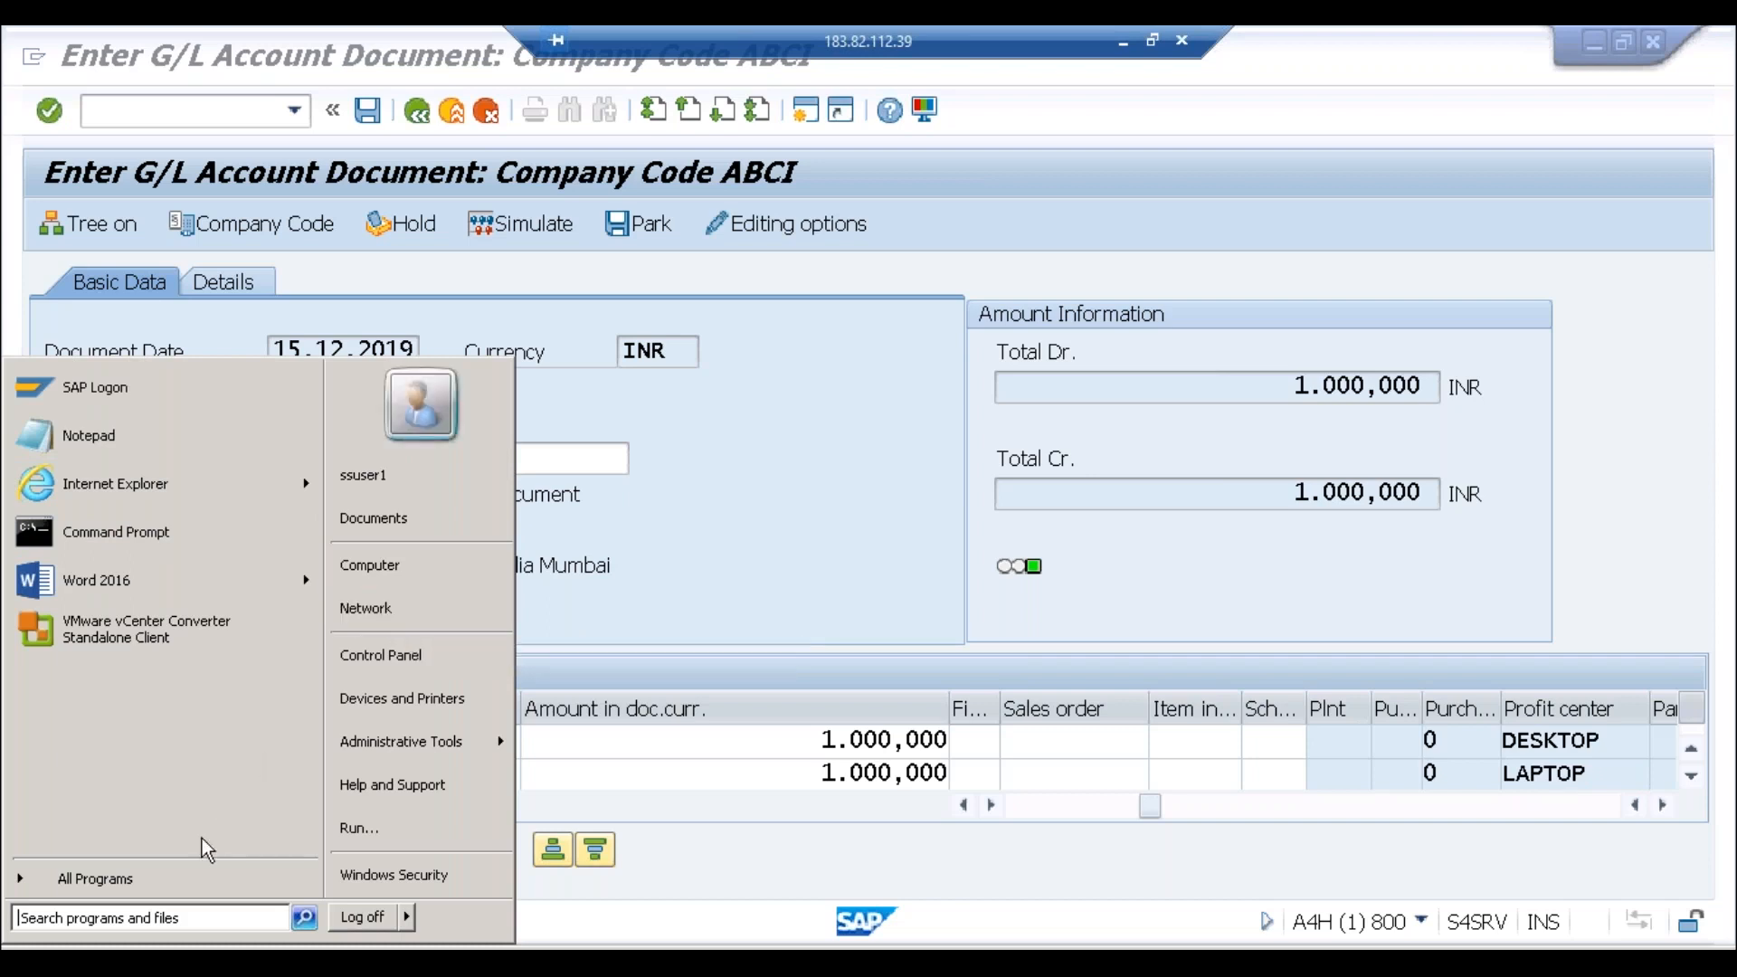
# Step: Launch Excel 2016 from the Start search and create a maximized blank workbook
pyautogui.write('excel')
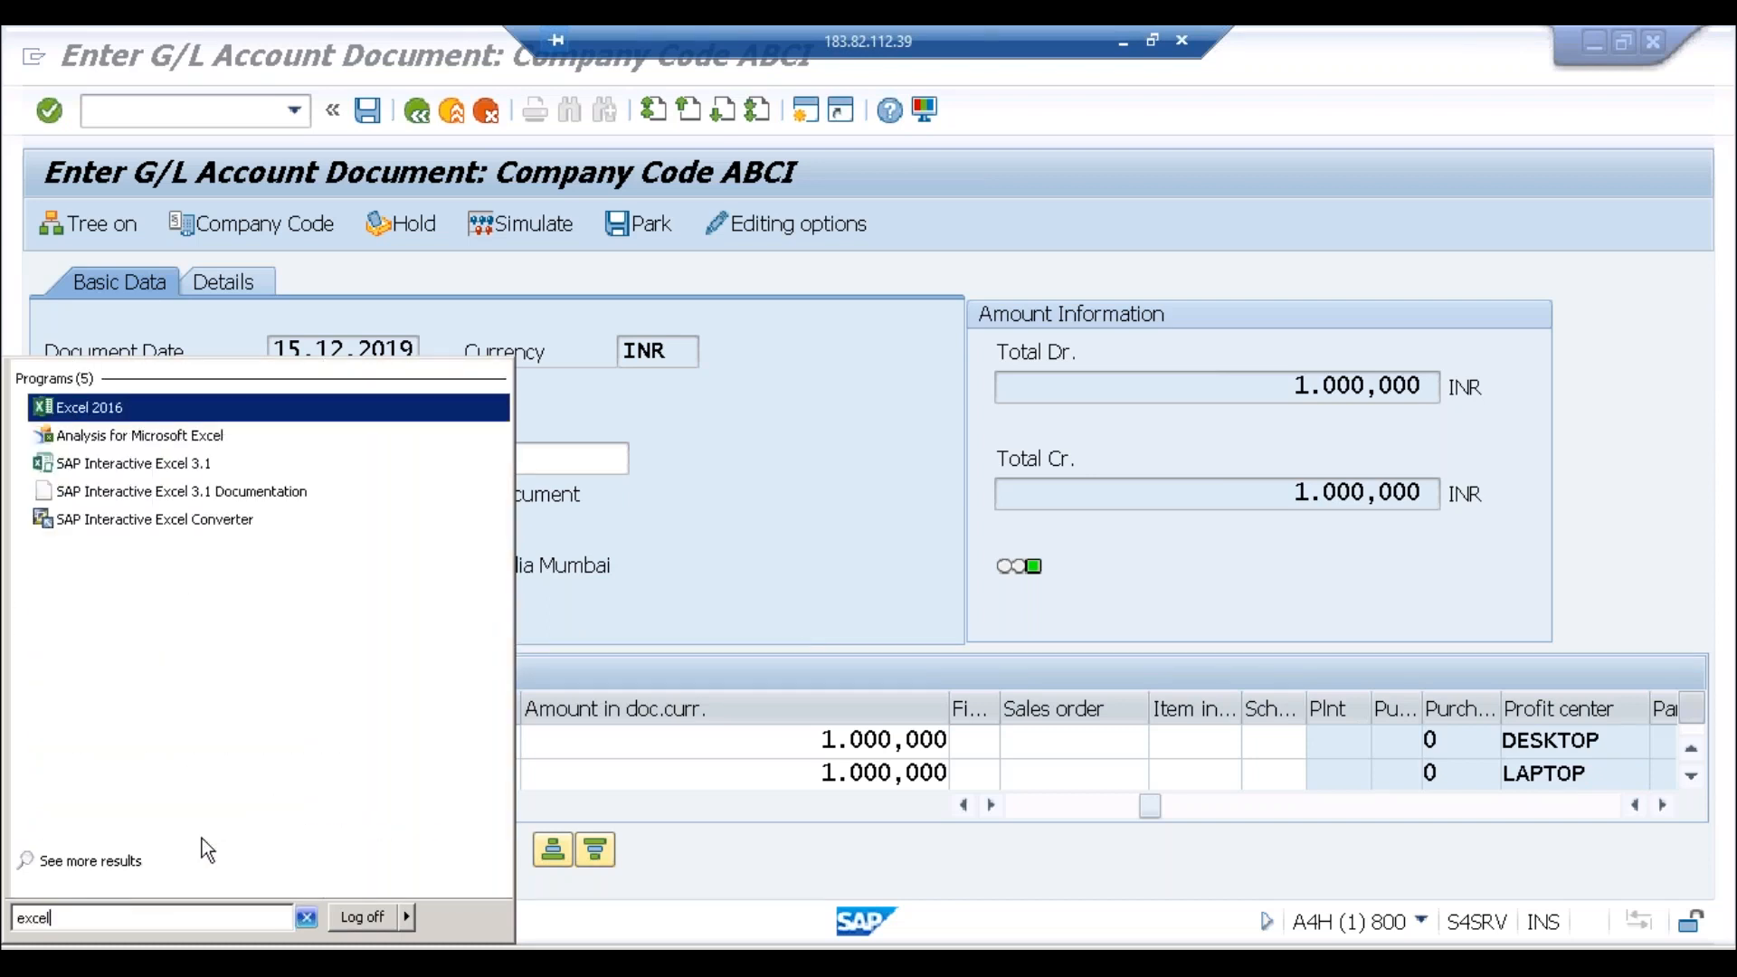
pyautogui.click(108, 407)
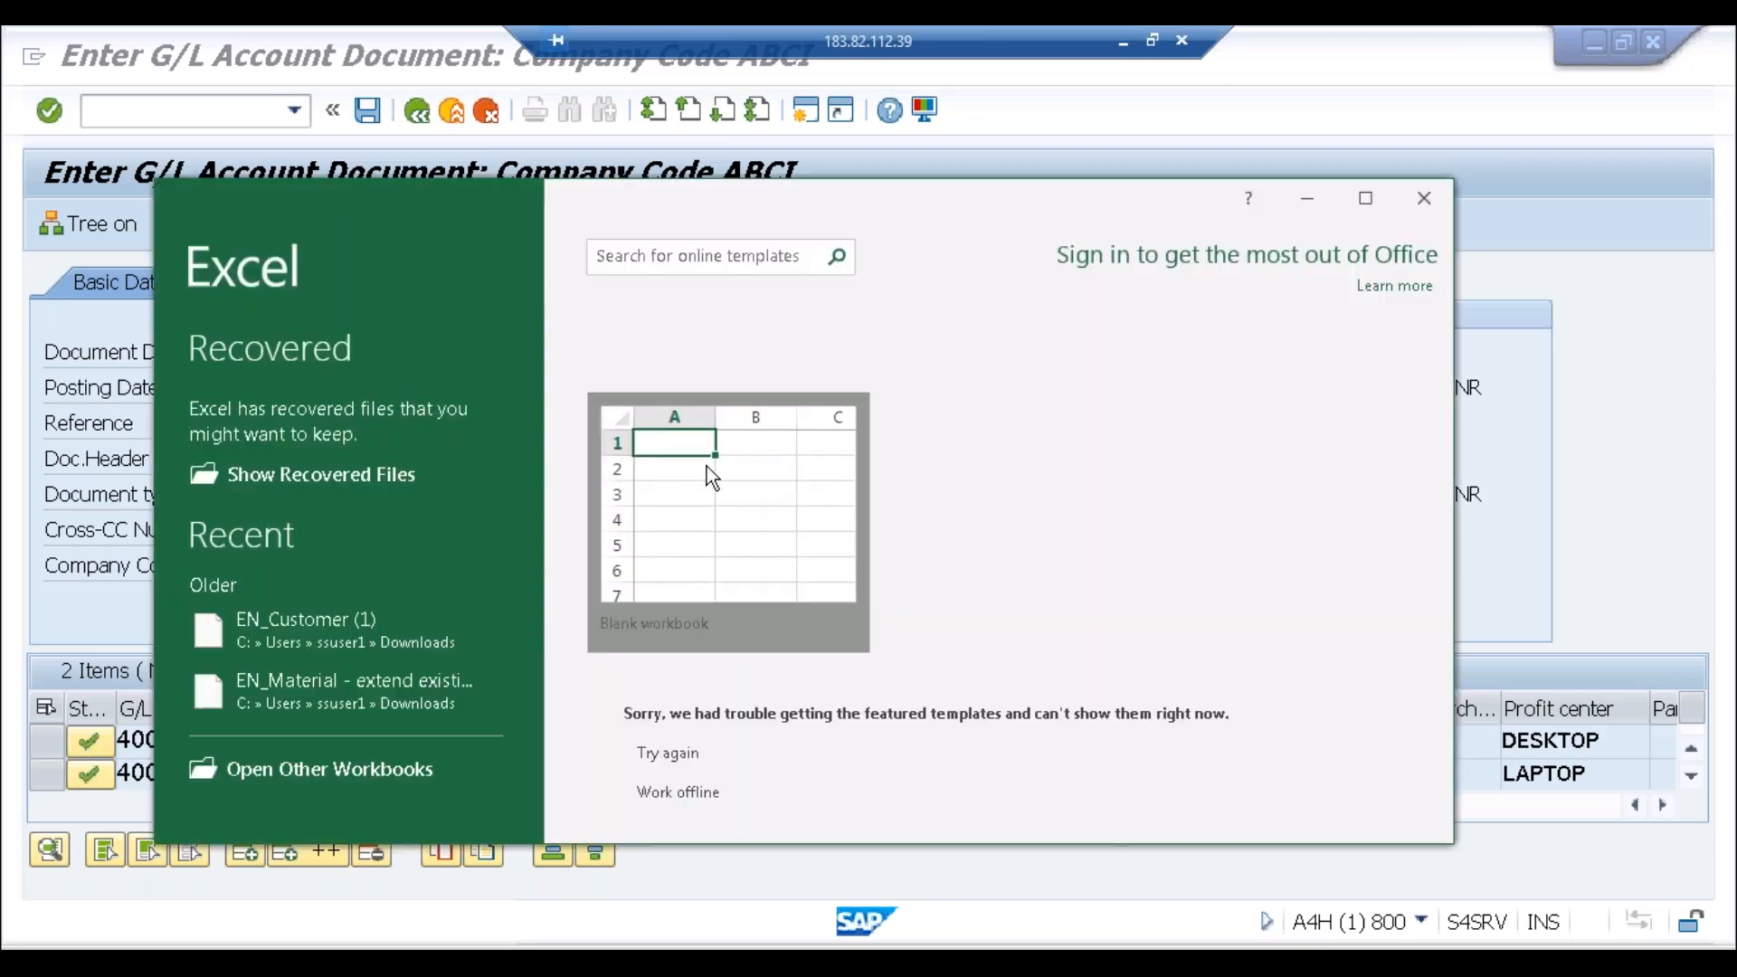
pyautogui.click(707, 467)
pyautogui.click(1366, 201)
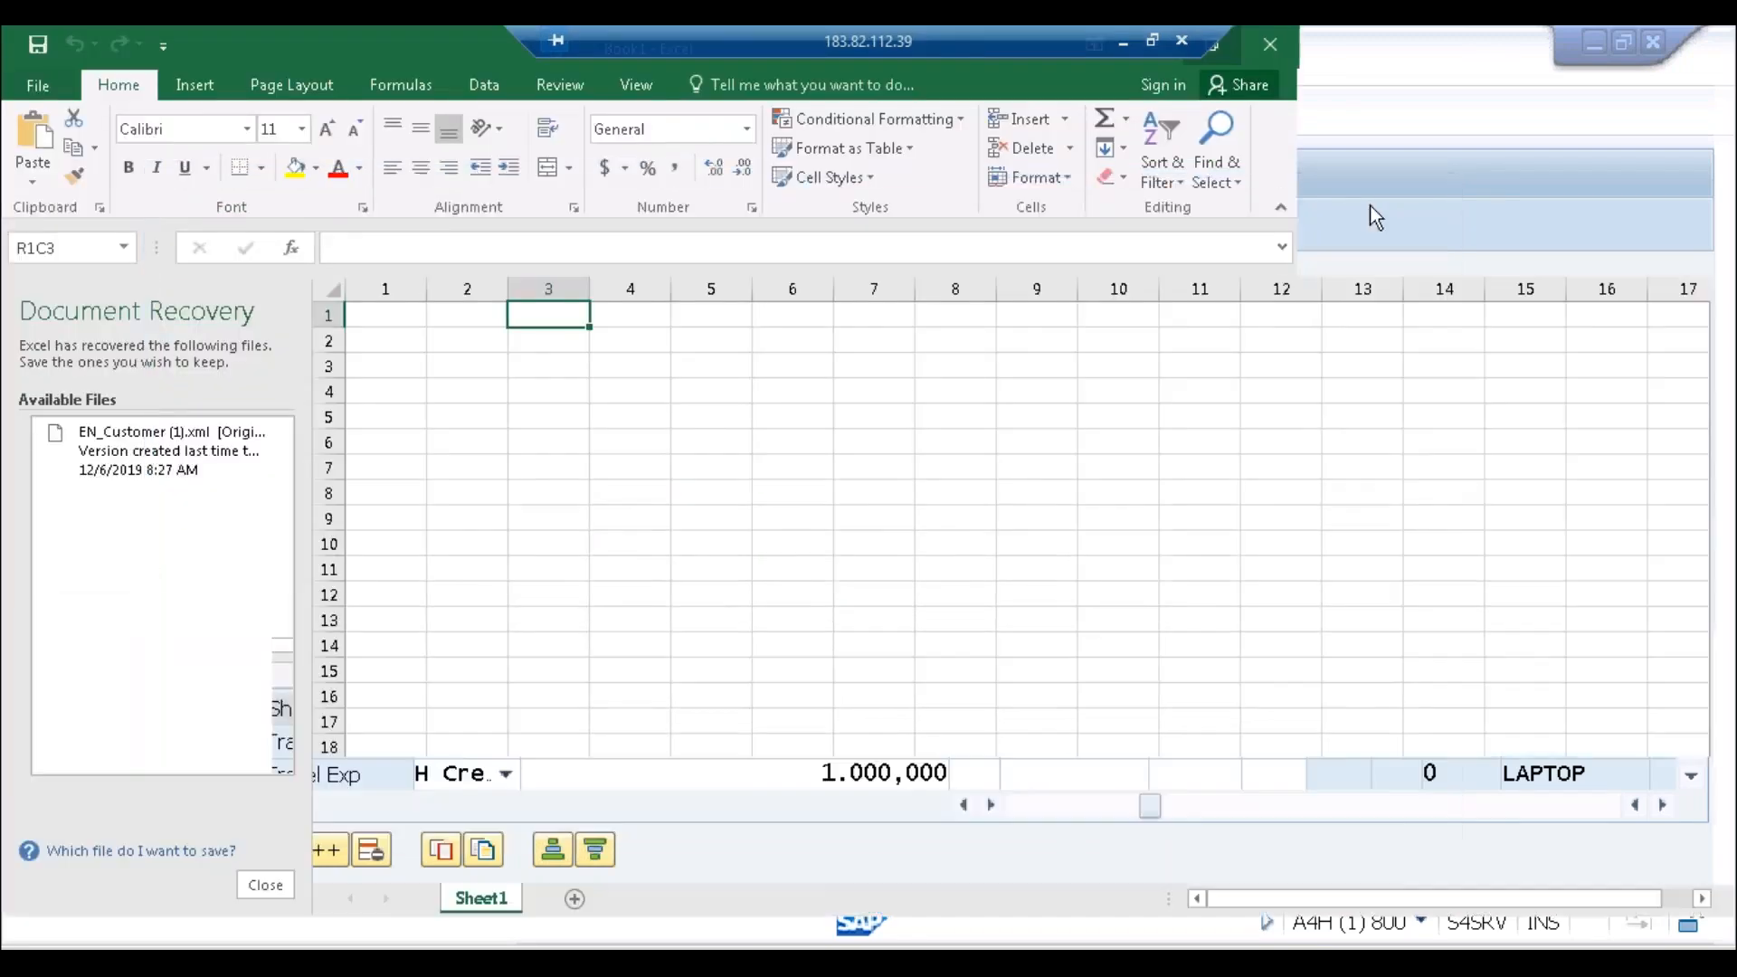
pyautogui.click(723, 369)
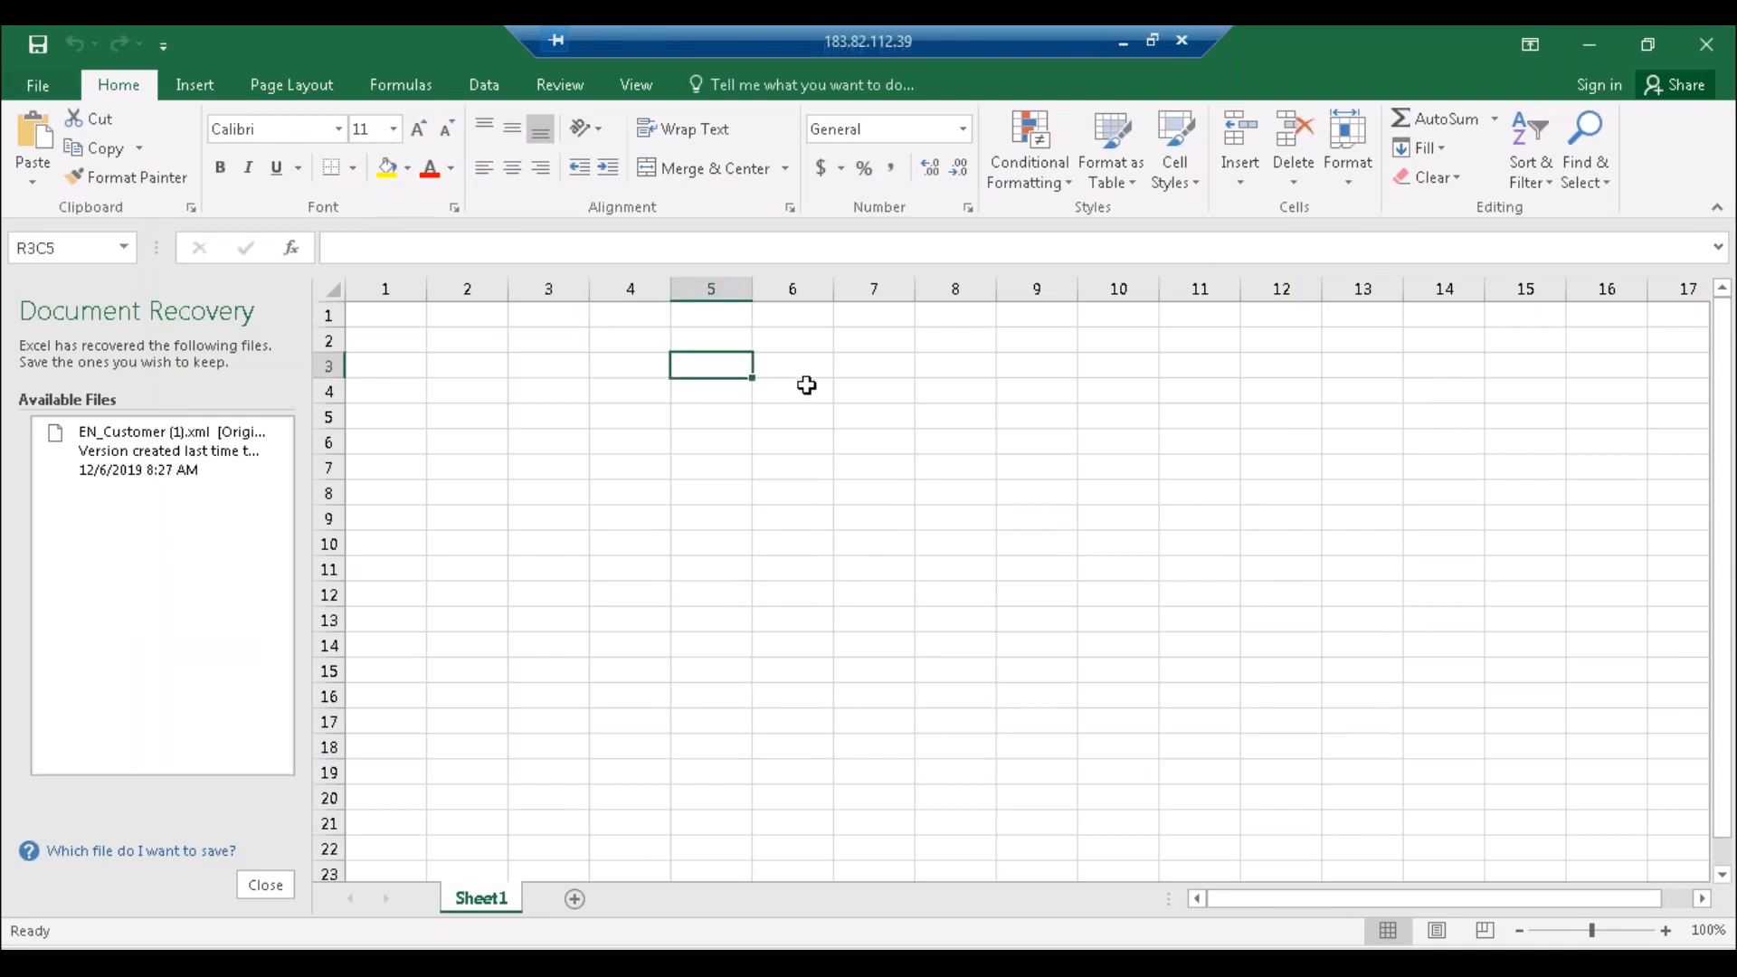
# Step: Enter the headings Liabilities, Assets and Total in column 5
pyautogui.write('Liabilit')
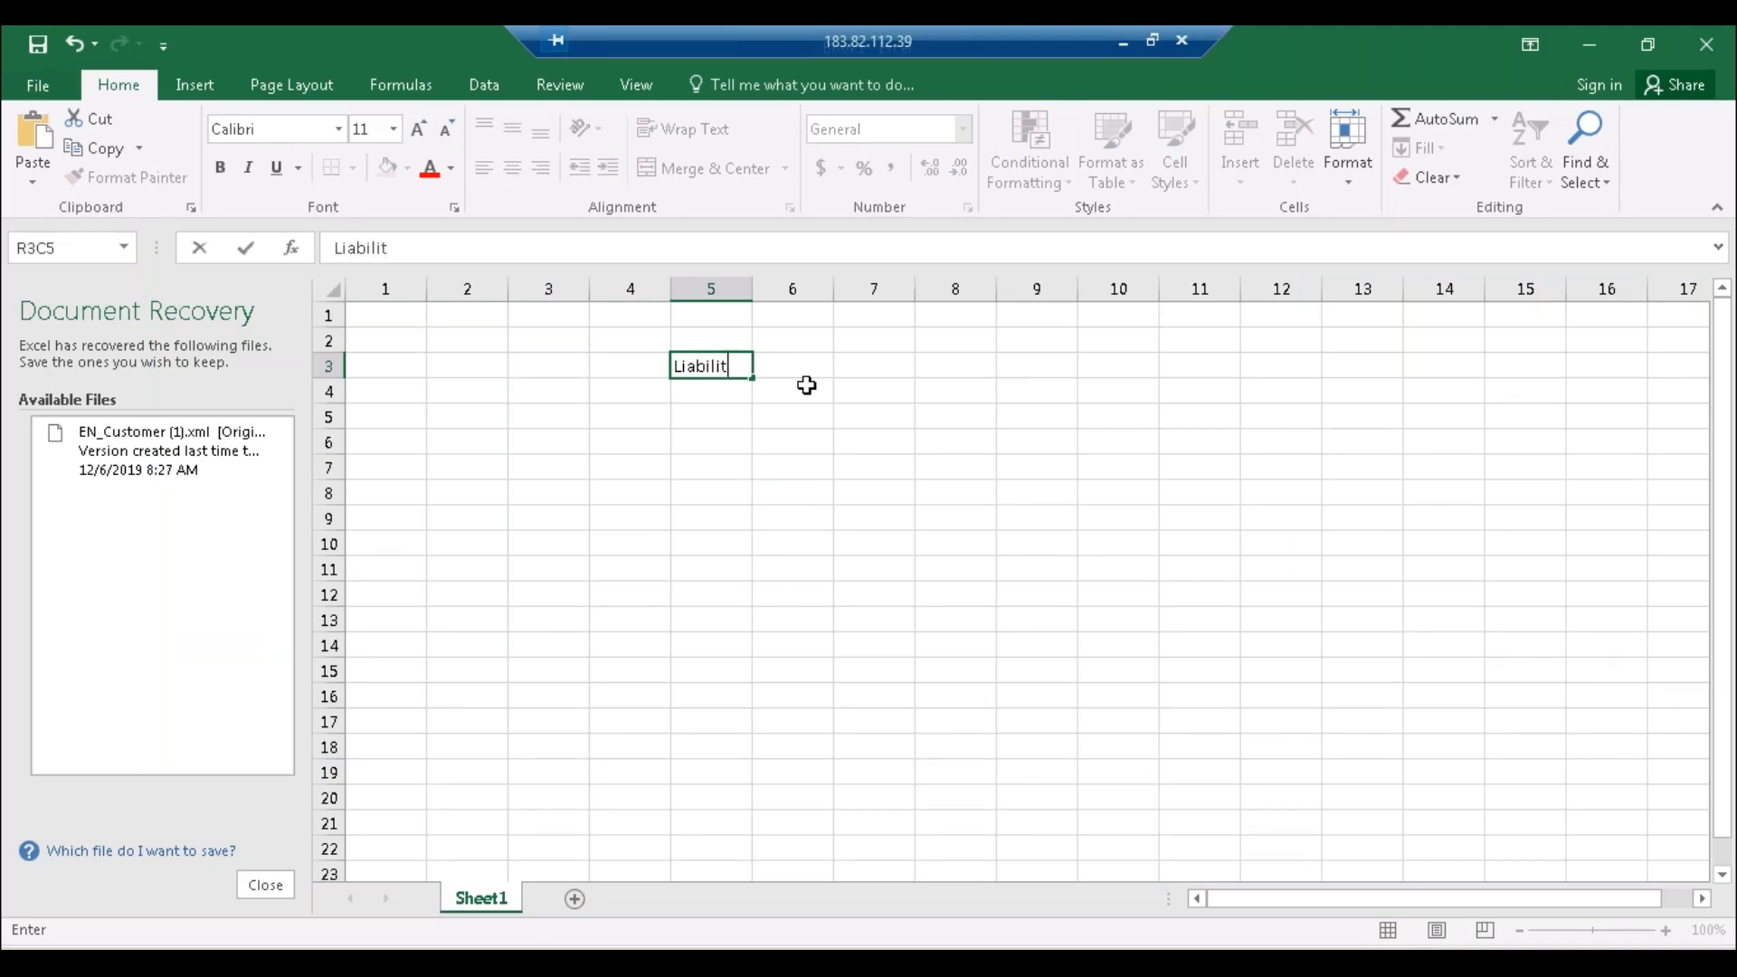
pyautogui.write('ies')
pyautogui.click(701, 541)
pyautogui.write('As')
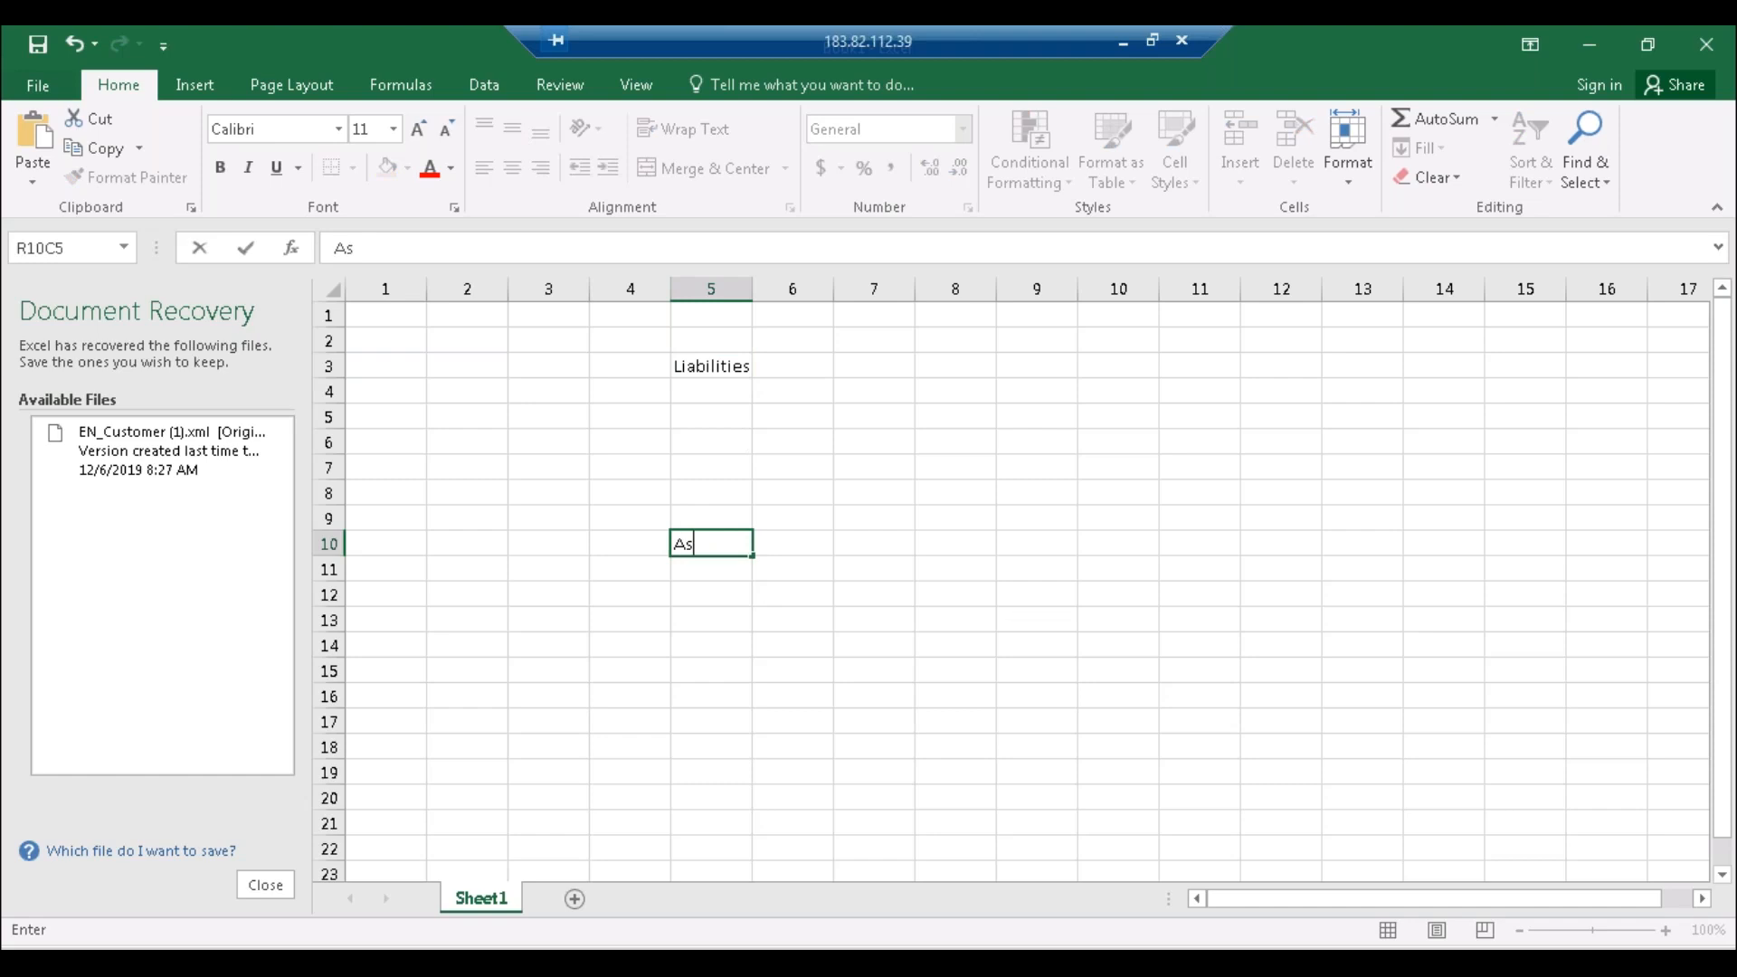
pyautogui.write('sets')
pyautogui.click(696, 716)
pyautogui.write('To')
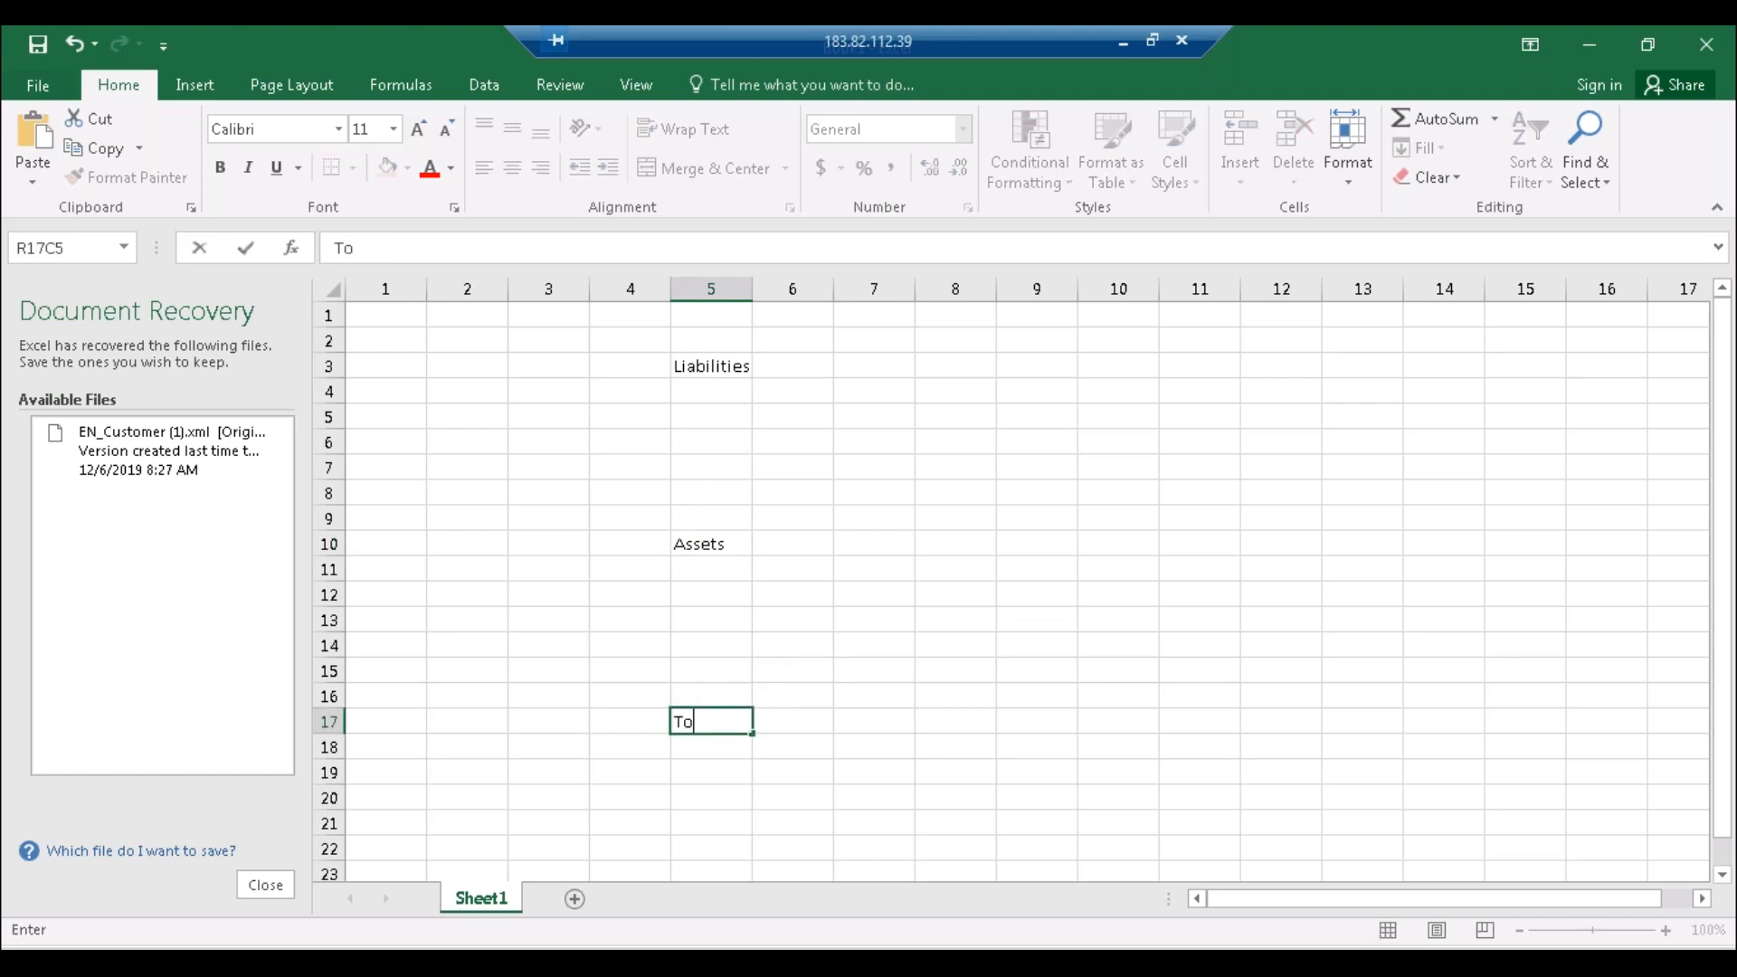
pyautogui.write('tal')
pyautogui.press('Return')
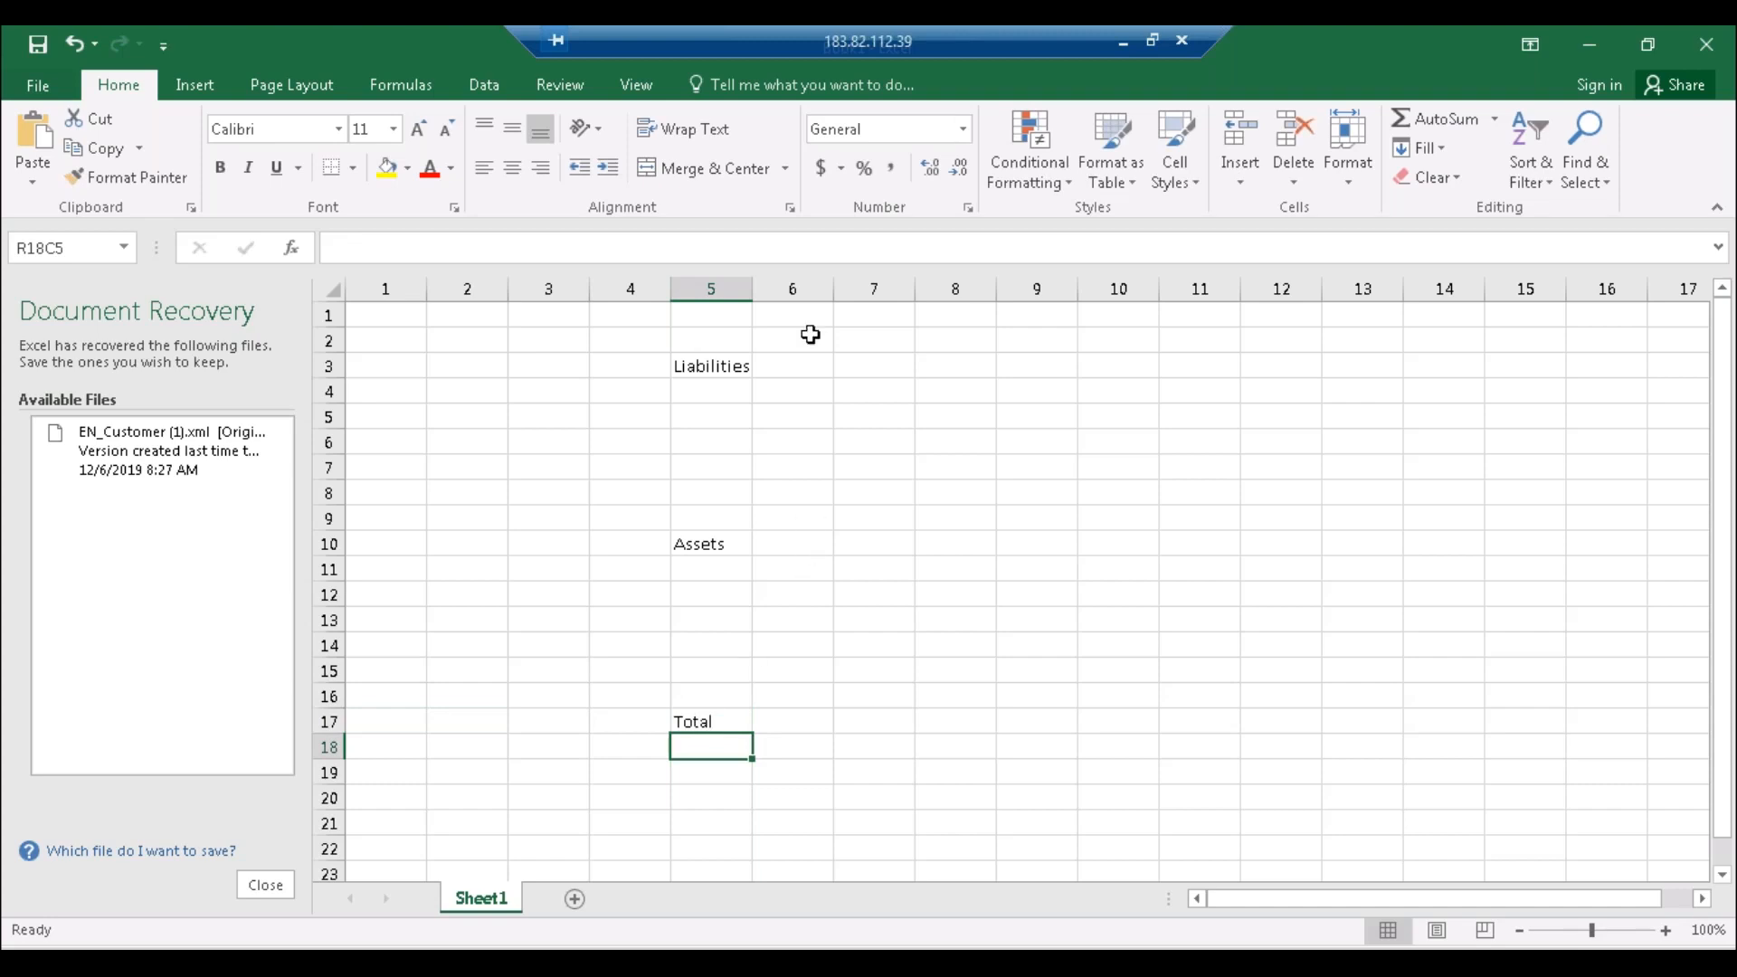
# Step: List AP and Share Capital beside Liabilities and FA and AR beside Assets
pyautogui.click(796, 365)
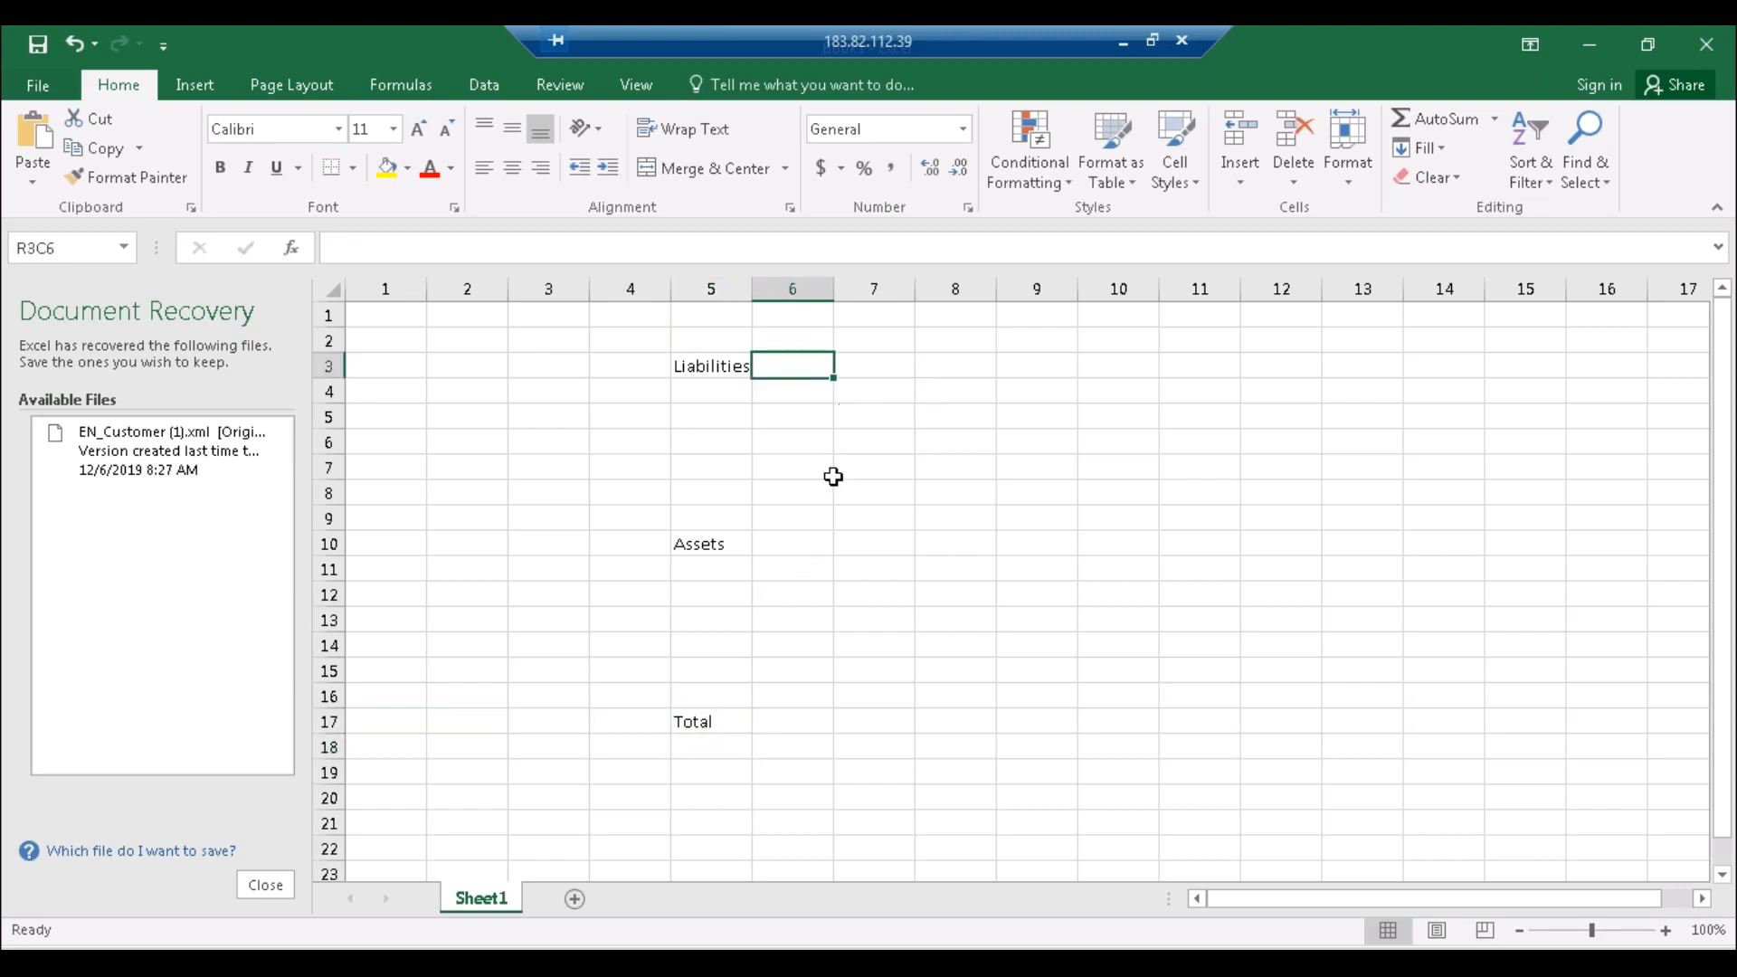
pyautogui.write('AP')
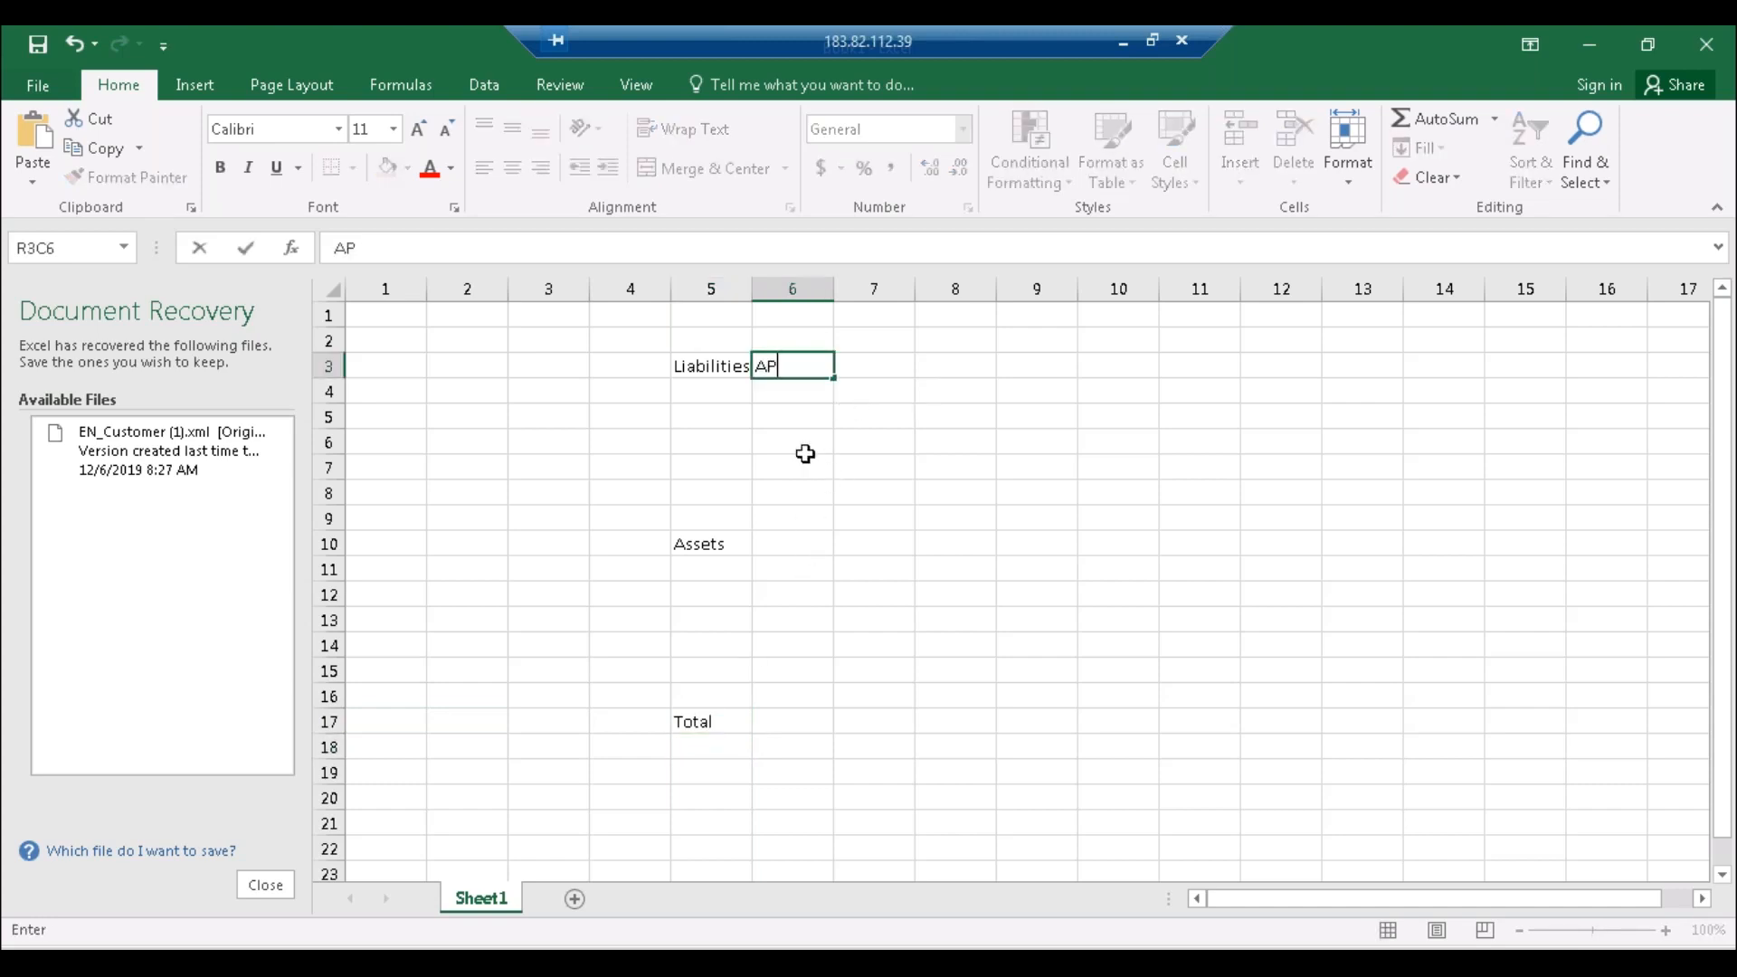
pyautogui.press('Return')
pyautogui.write('Share Capital')
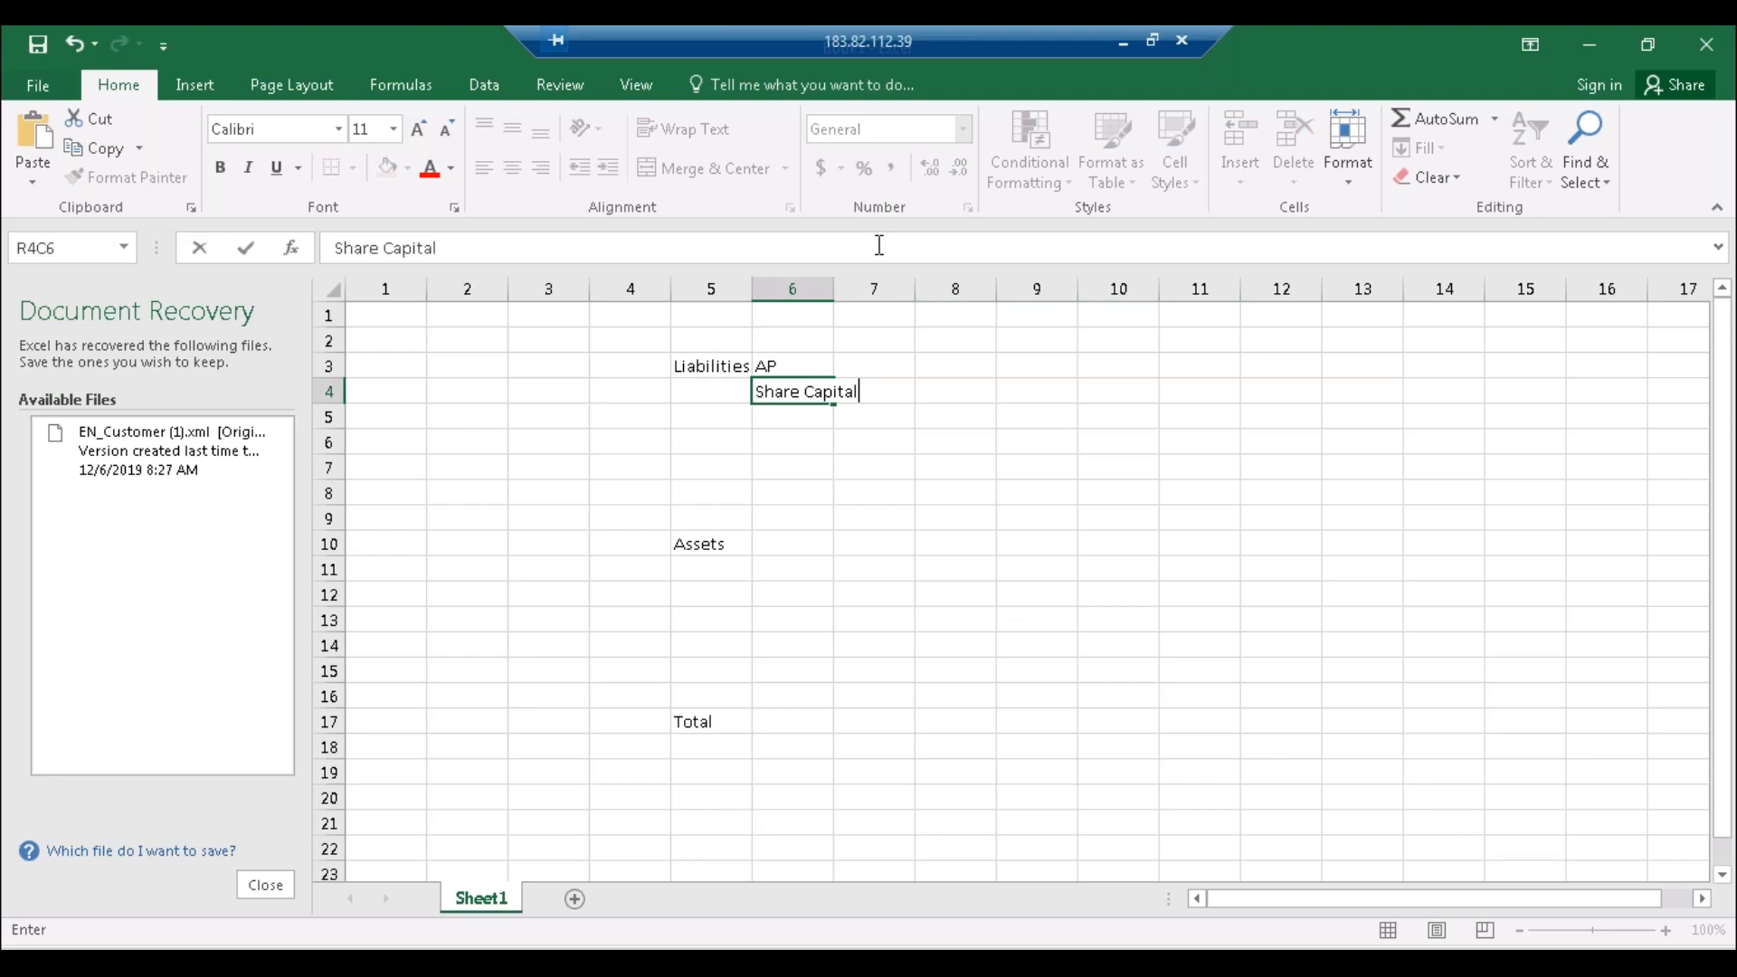
pyautogui.click(836, 288)
pyautogui.doubleClick(833, 288)
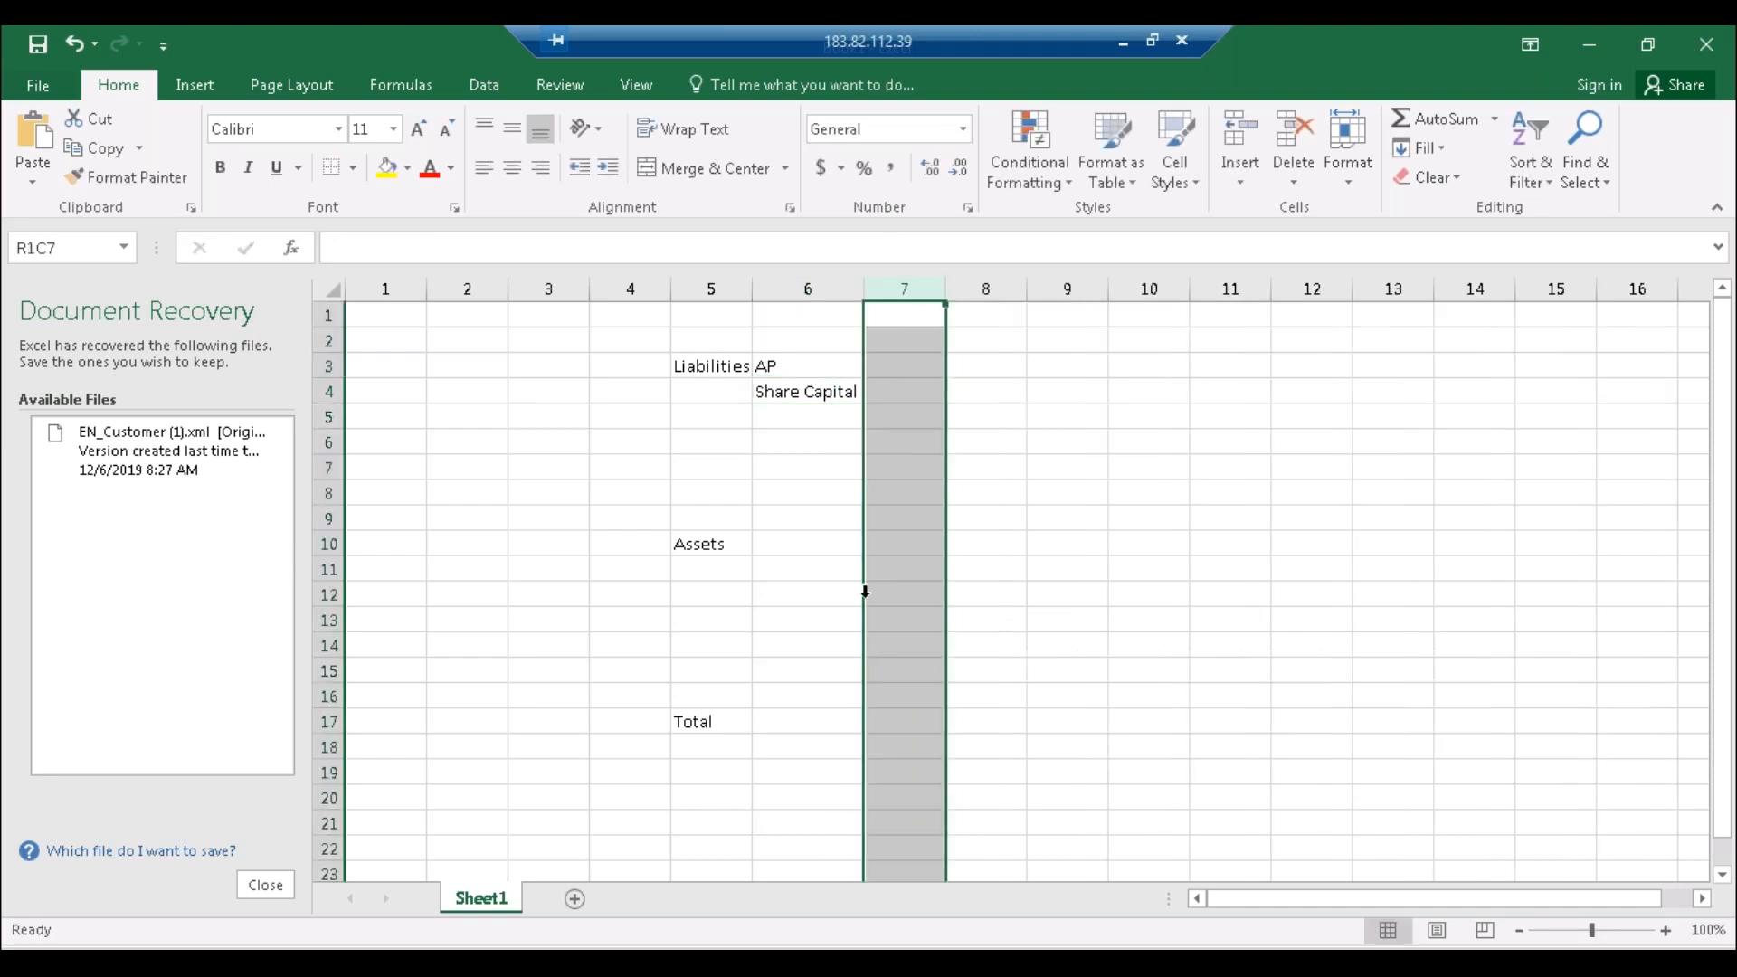
pyautogui.click(800, 549)
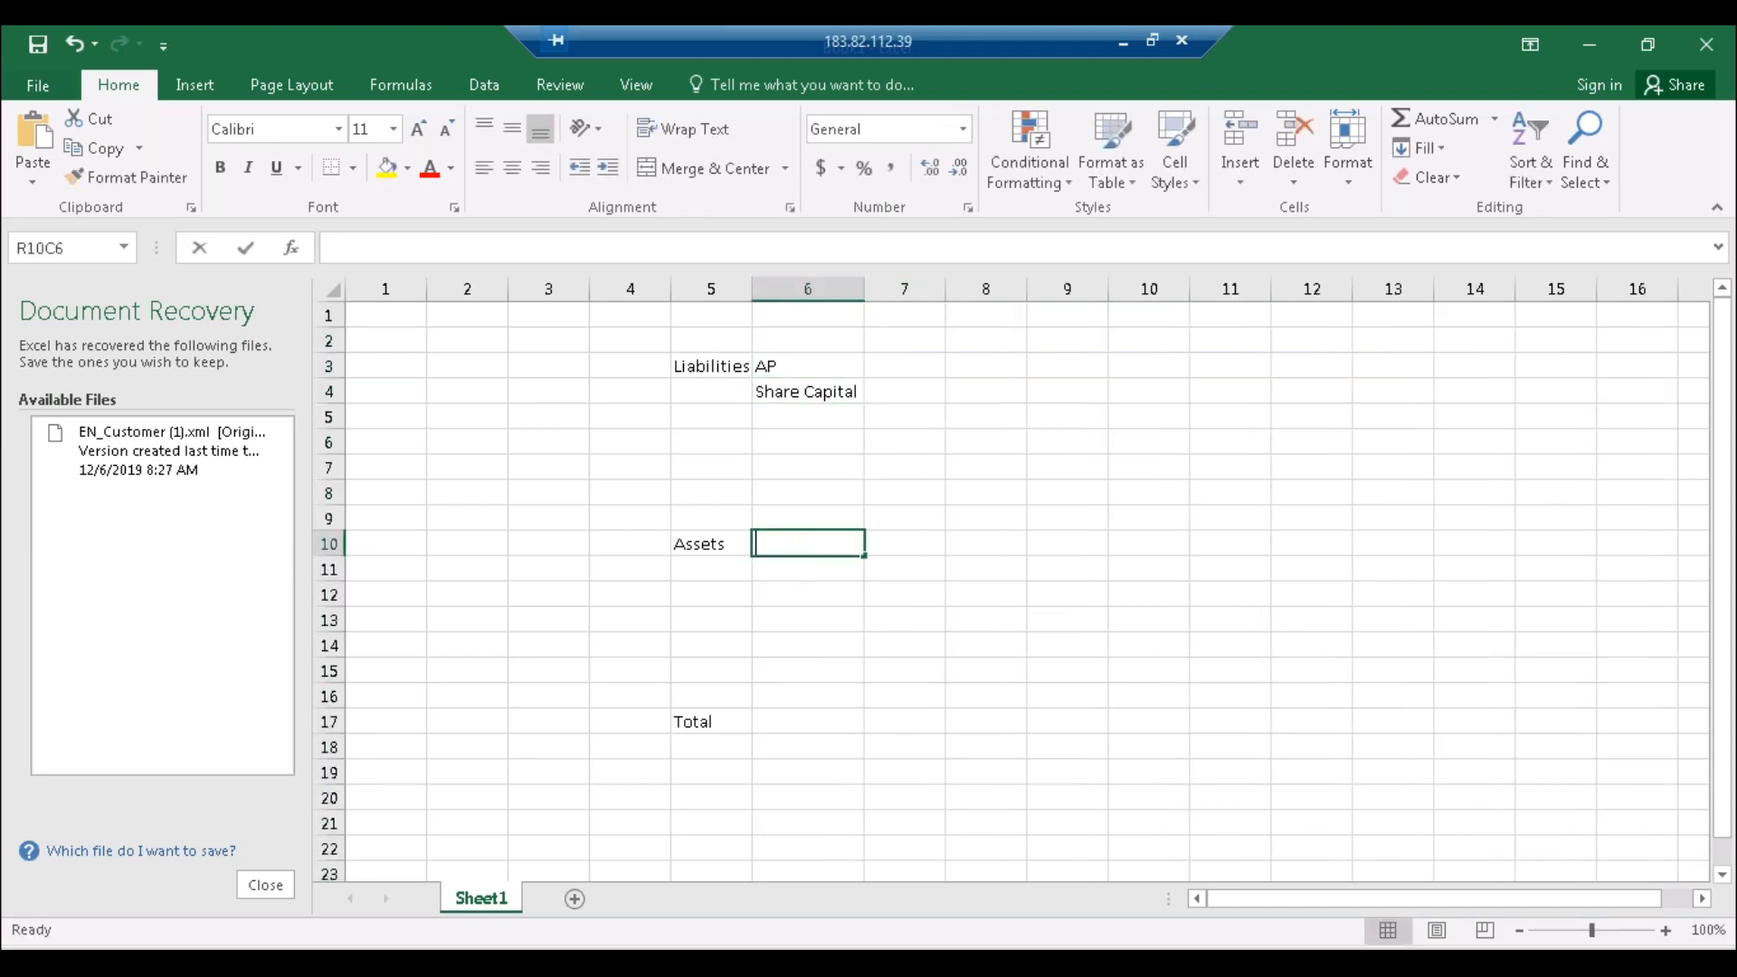
pyautogui.write('FA')
pyautogui.click(772, 578)
pyautogui.write('AR')
# Step: Add a correctly spelled 'Retained Earnings' liability label and autofit column 6
pyautogui.click(795, 414)
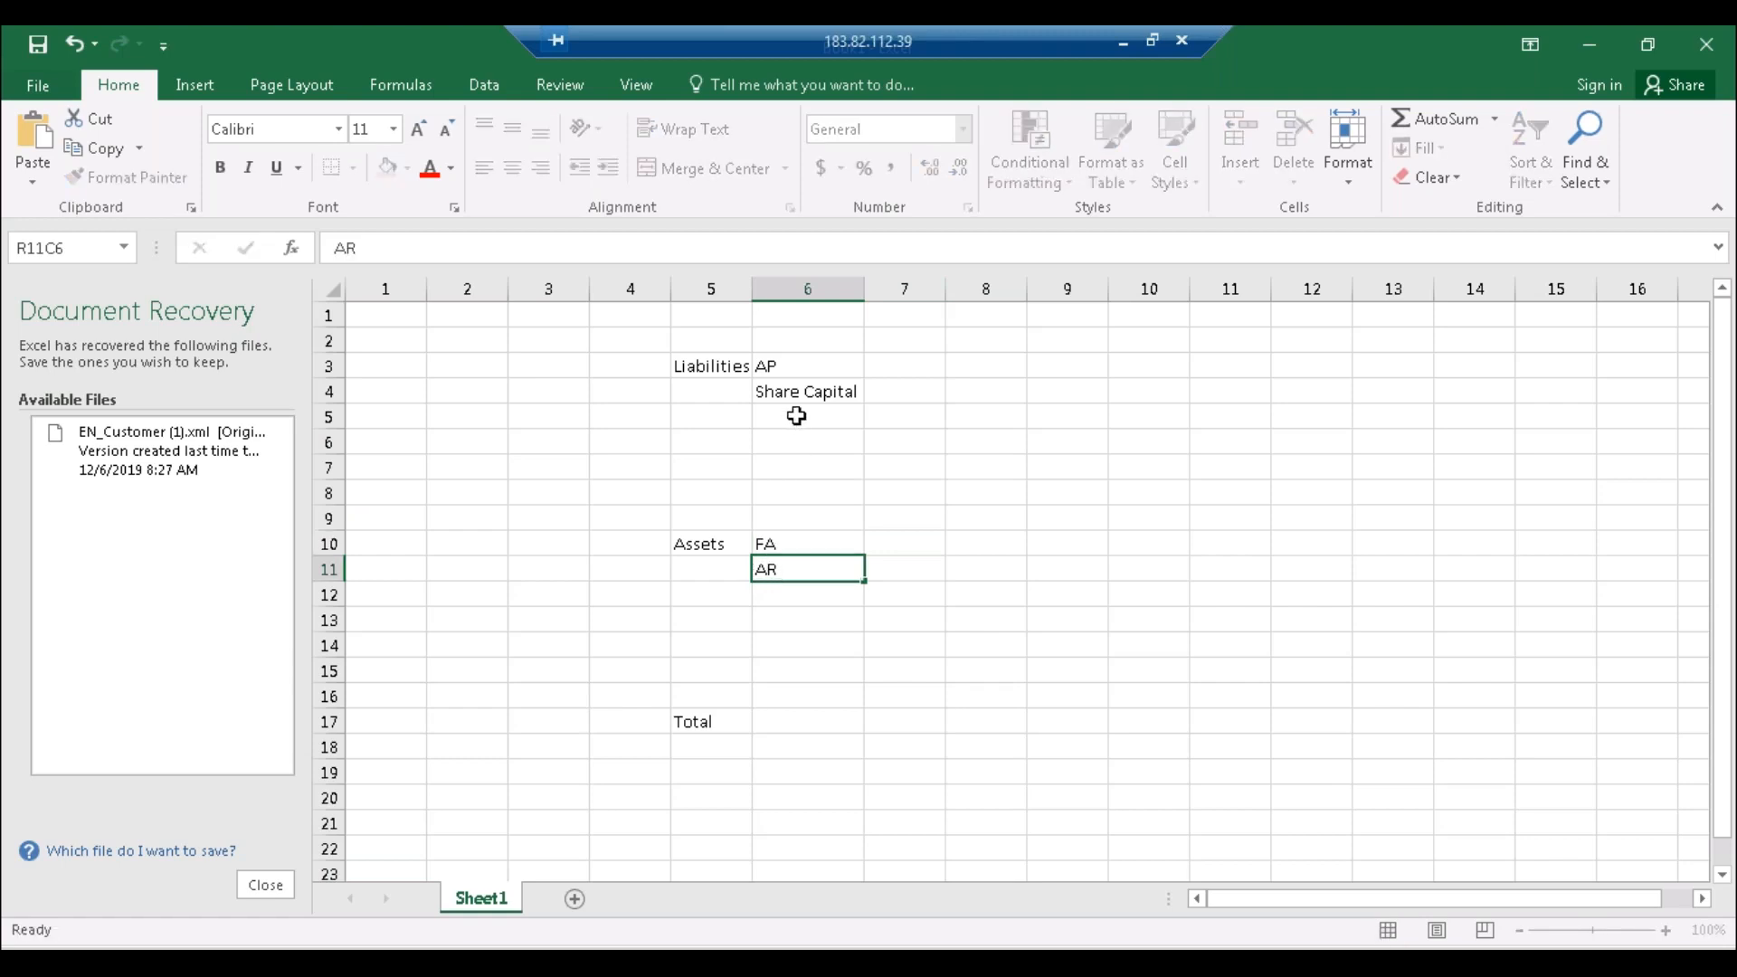
pyautogui.write('Retain')
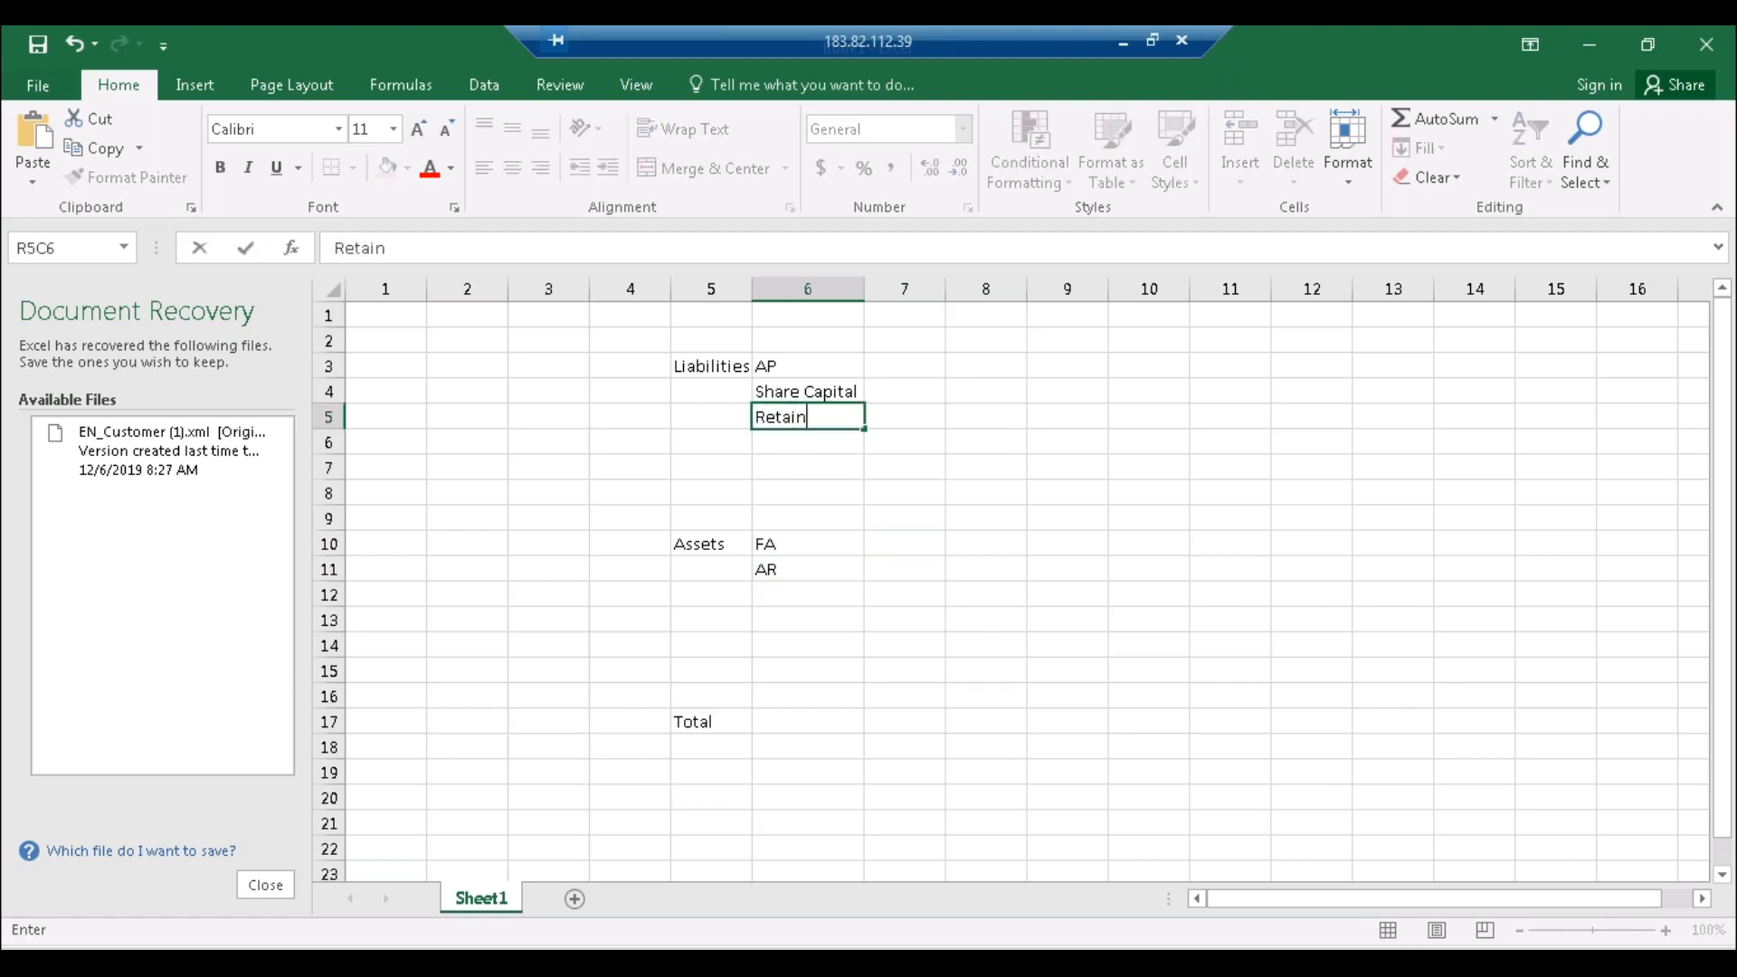
pyautogui.write('ed Erninh')
pyautogui.press('BackSpace')
pyautogui.write('fd')
pyautogui.press('Return')
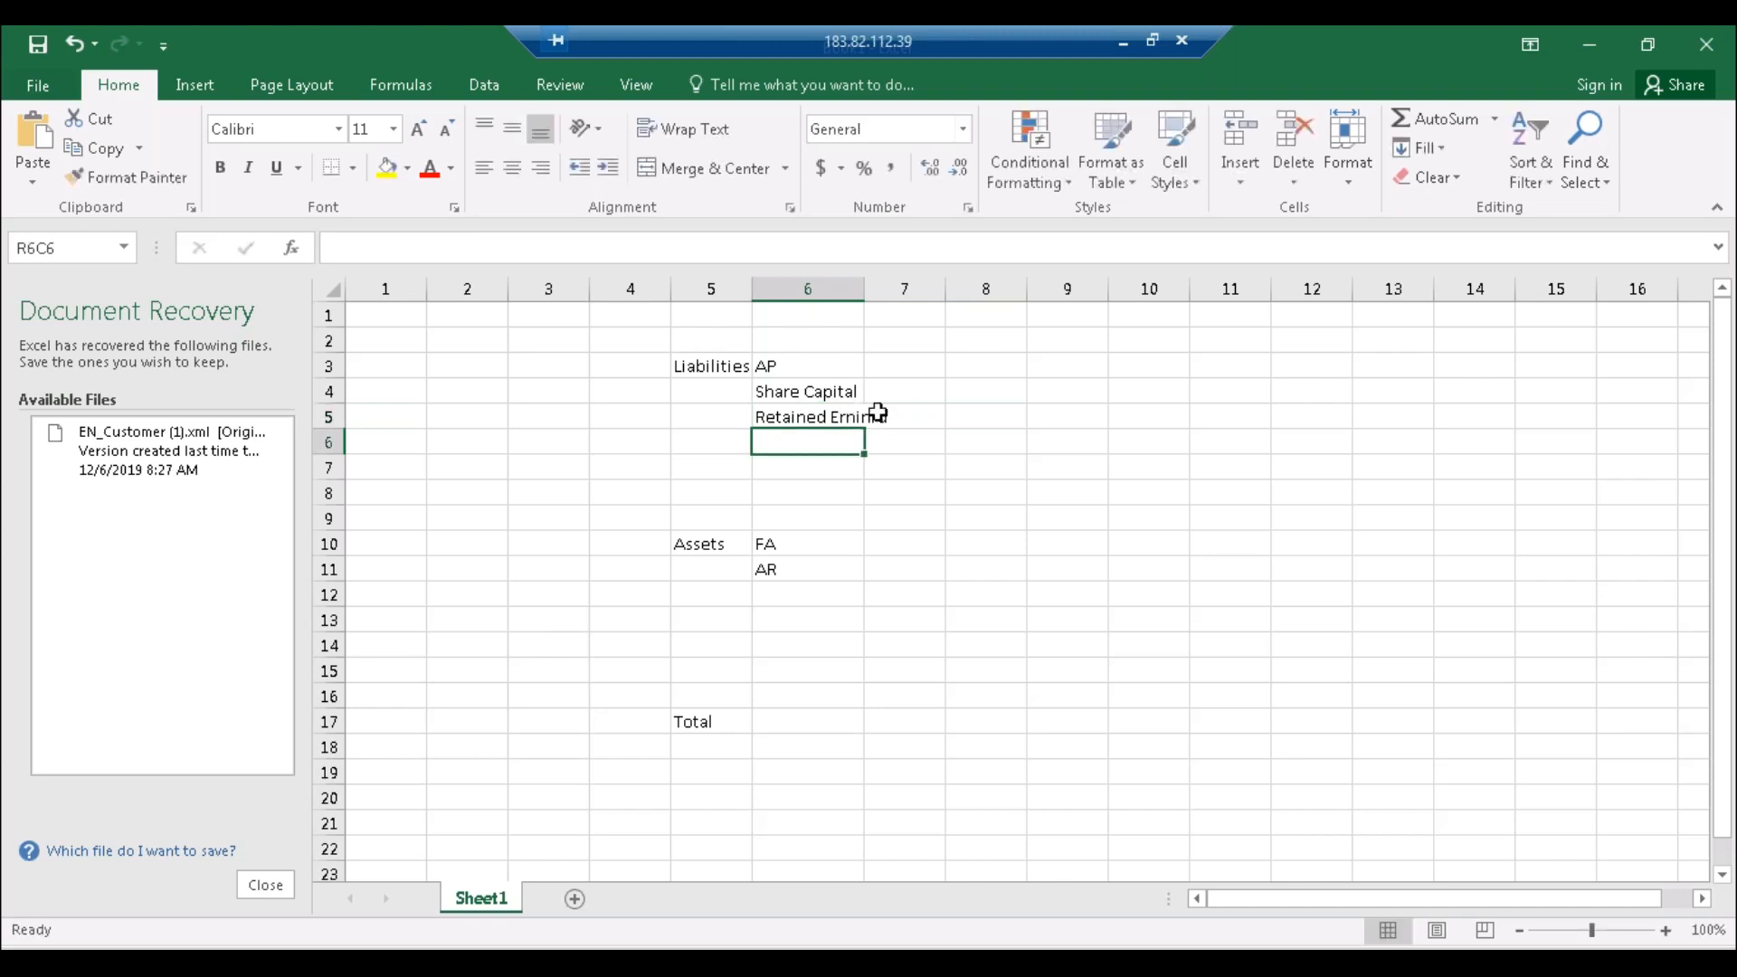
pyautogui.click(861, 418)
pyautogui.click(513, 257)
pyautogui.press('BackSpace')
pyautogui.press('BackSpace')
pyautogui.press('BackSpace')
pyautogui.press('BackSpace')
pyautogui.write('ar')
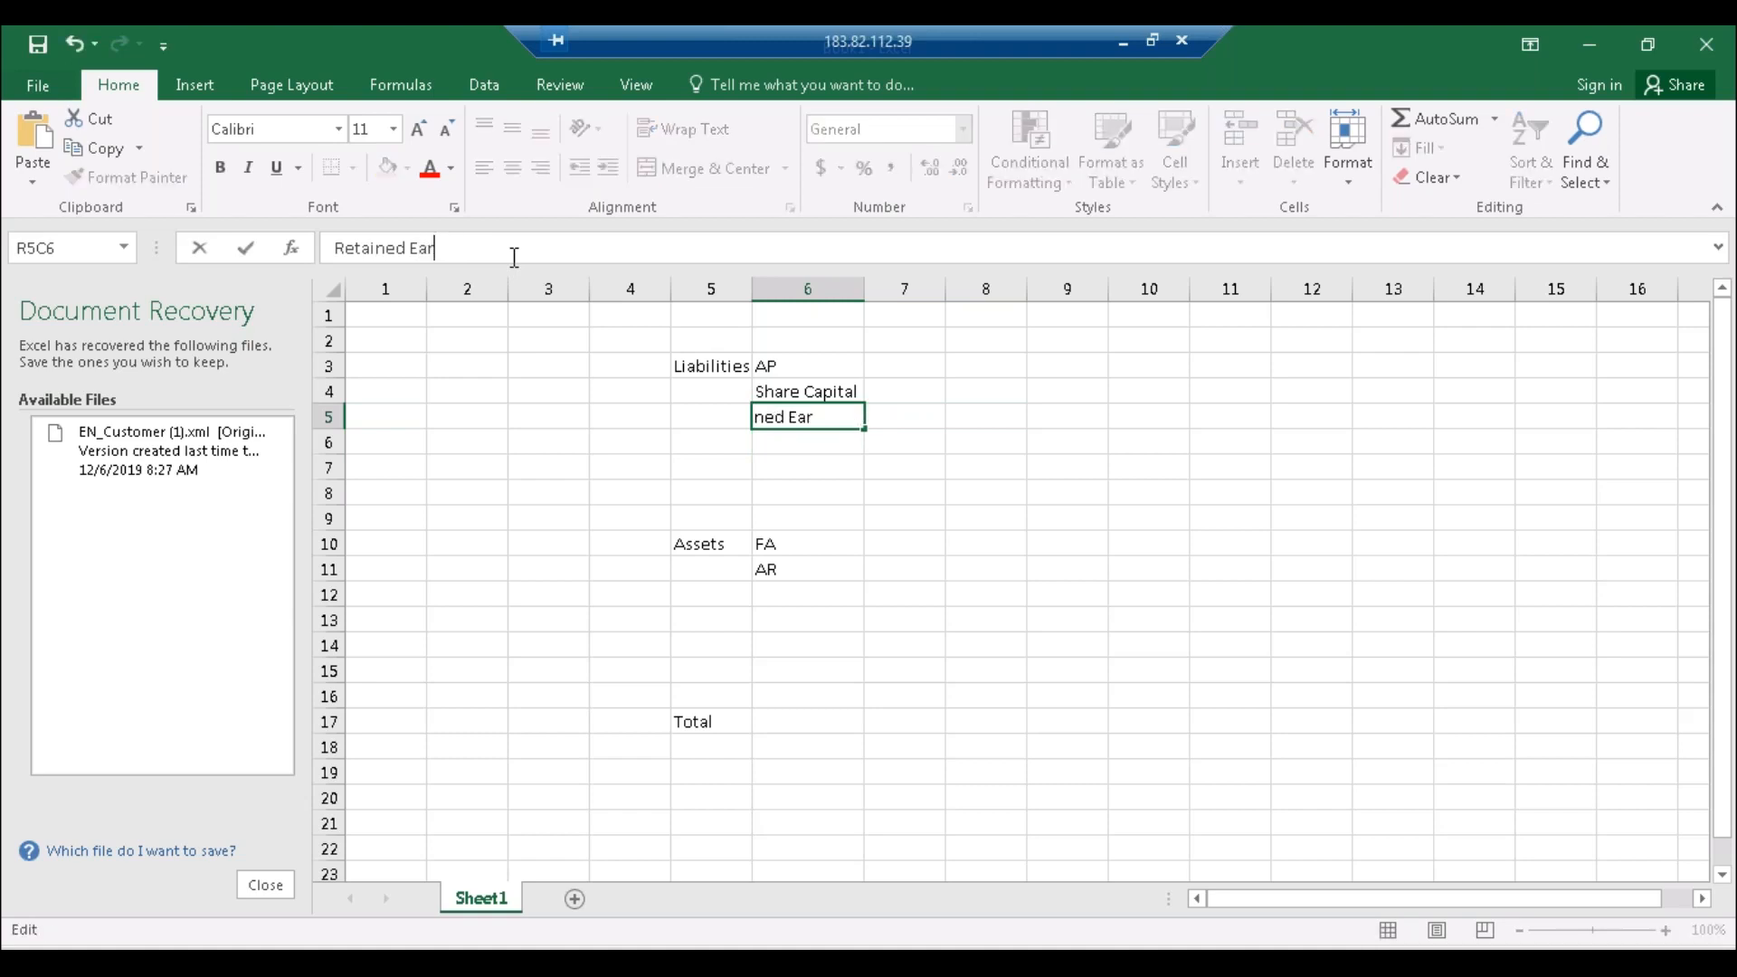
pyautogui.write('nings')
pyautogui.press('Return')
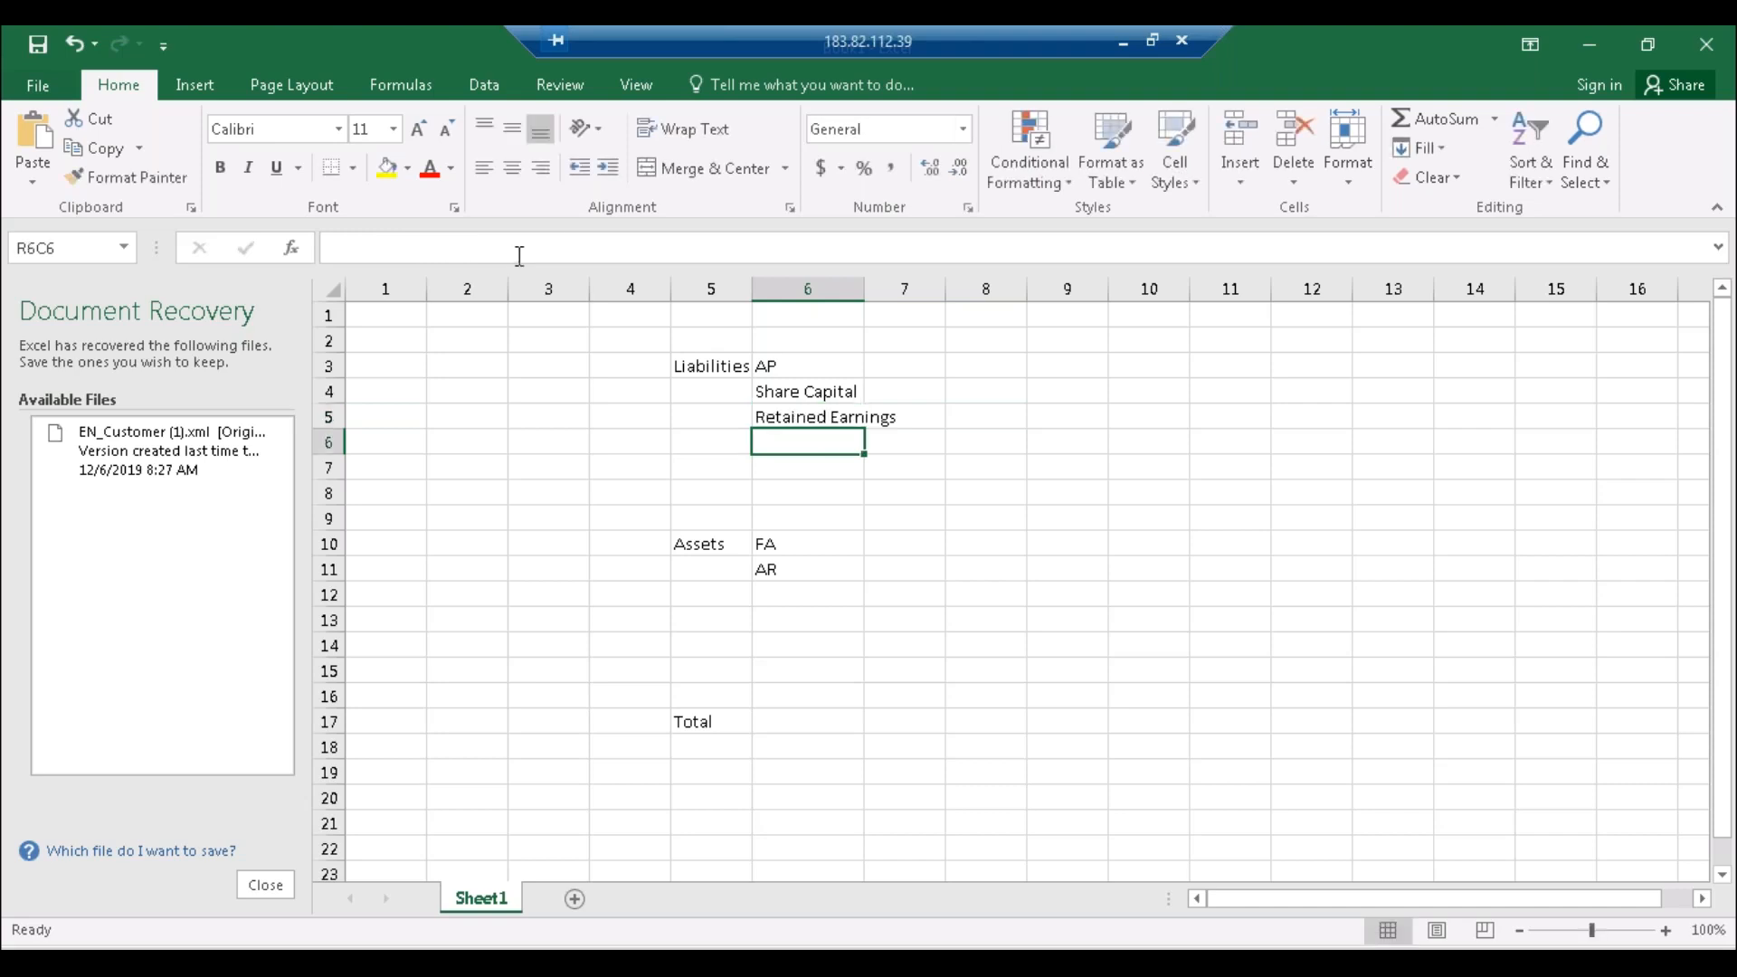
pyautogui.doubleClick(862, 292)
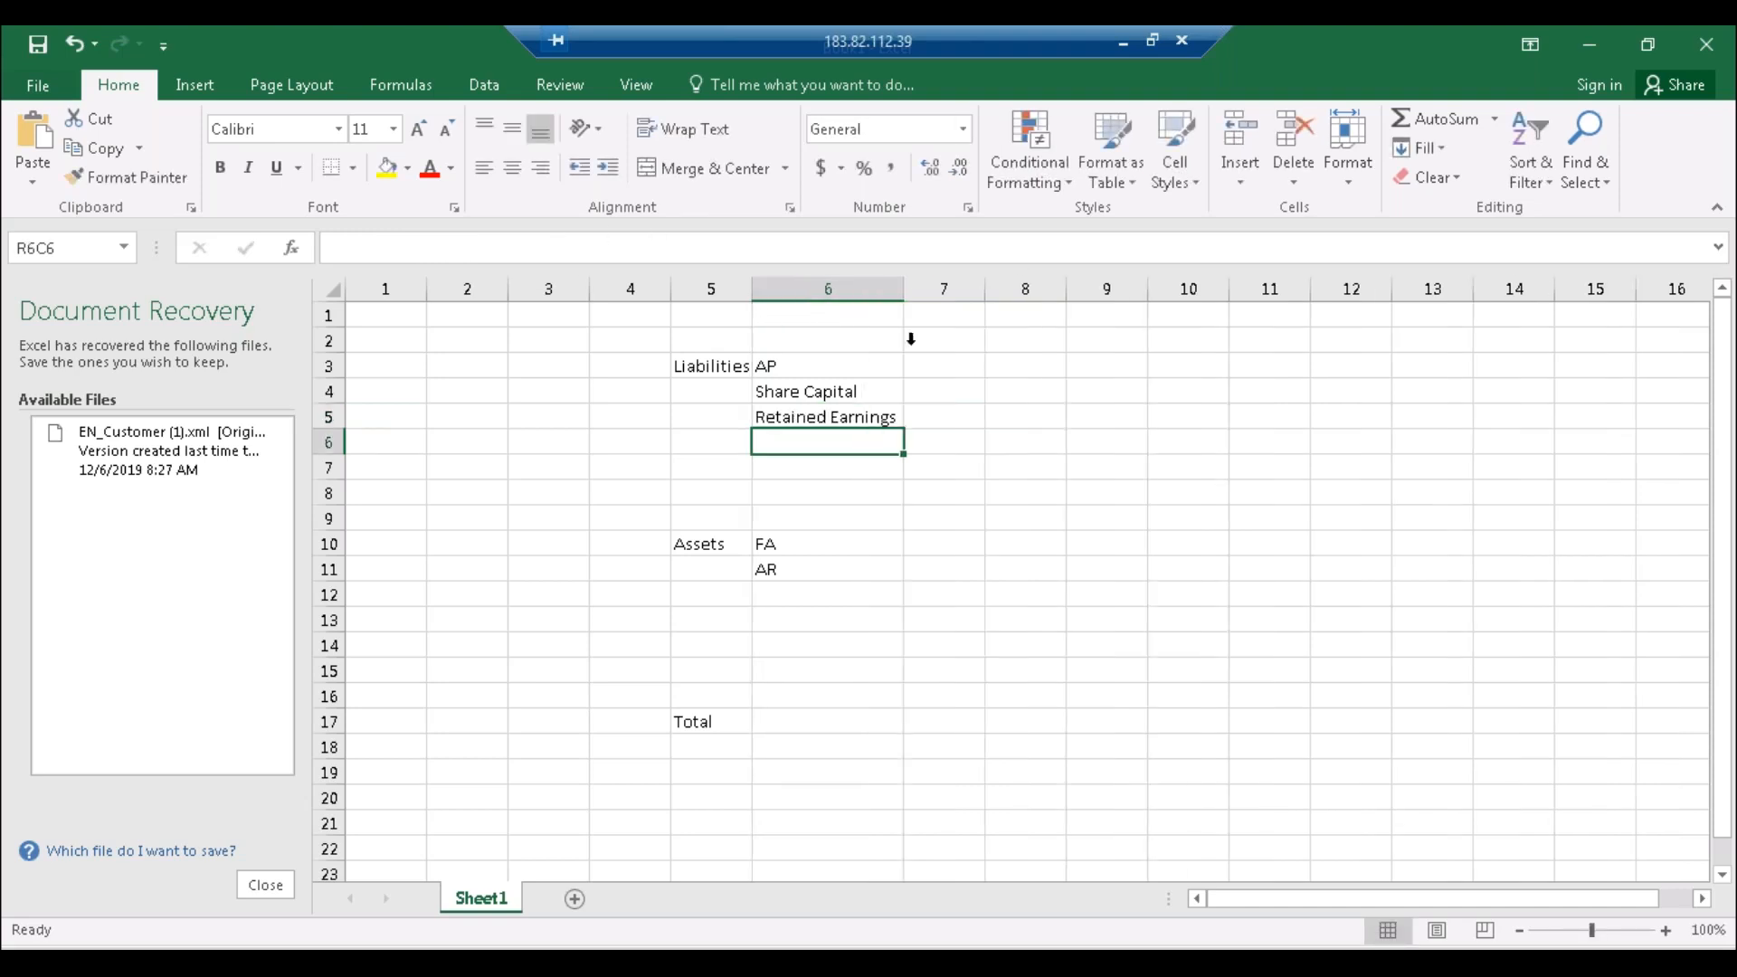
pyautogui.click(942, 393)
# Step: Enter the liability amounts: Share Capital 10000, AP 50000 and Retained Earnings 40000
pyautogui.write('10000')
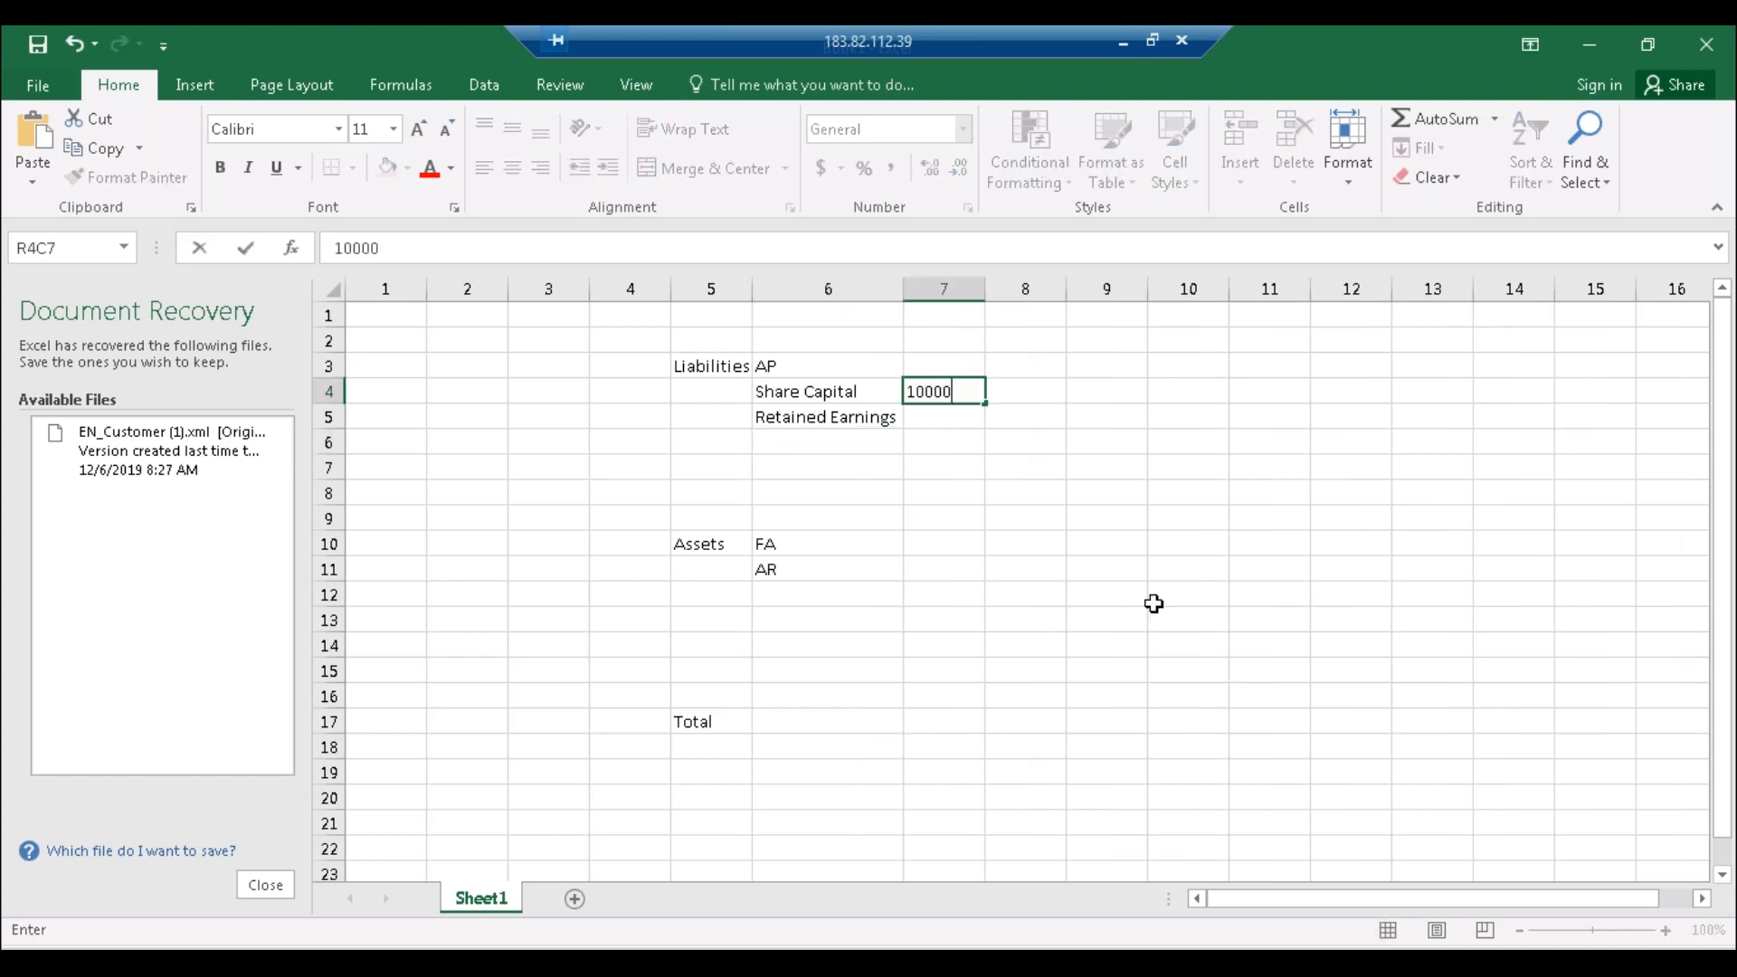
pyautogui.press('Return')
pyautogui.click(942, 377)
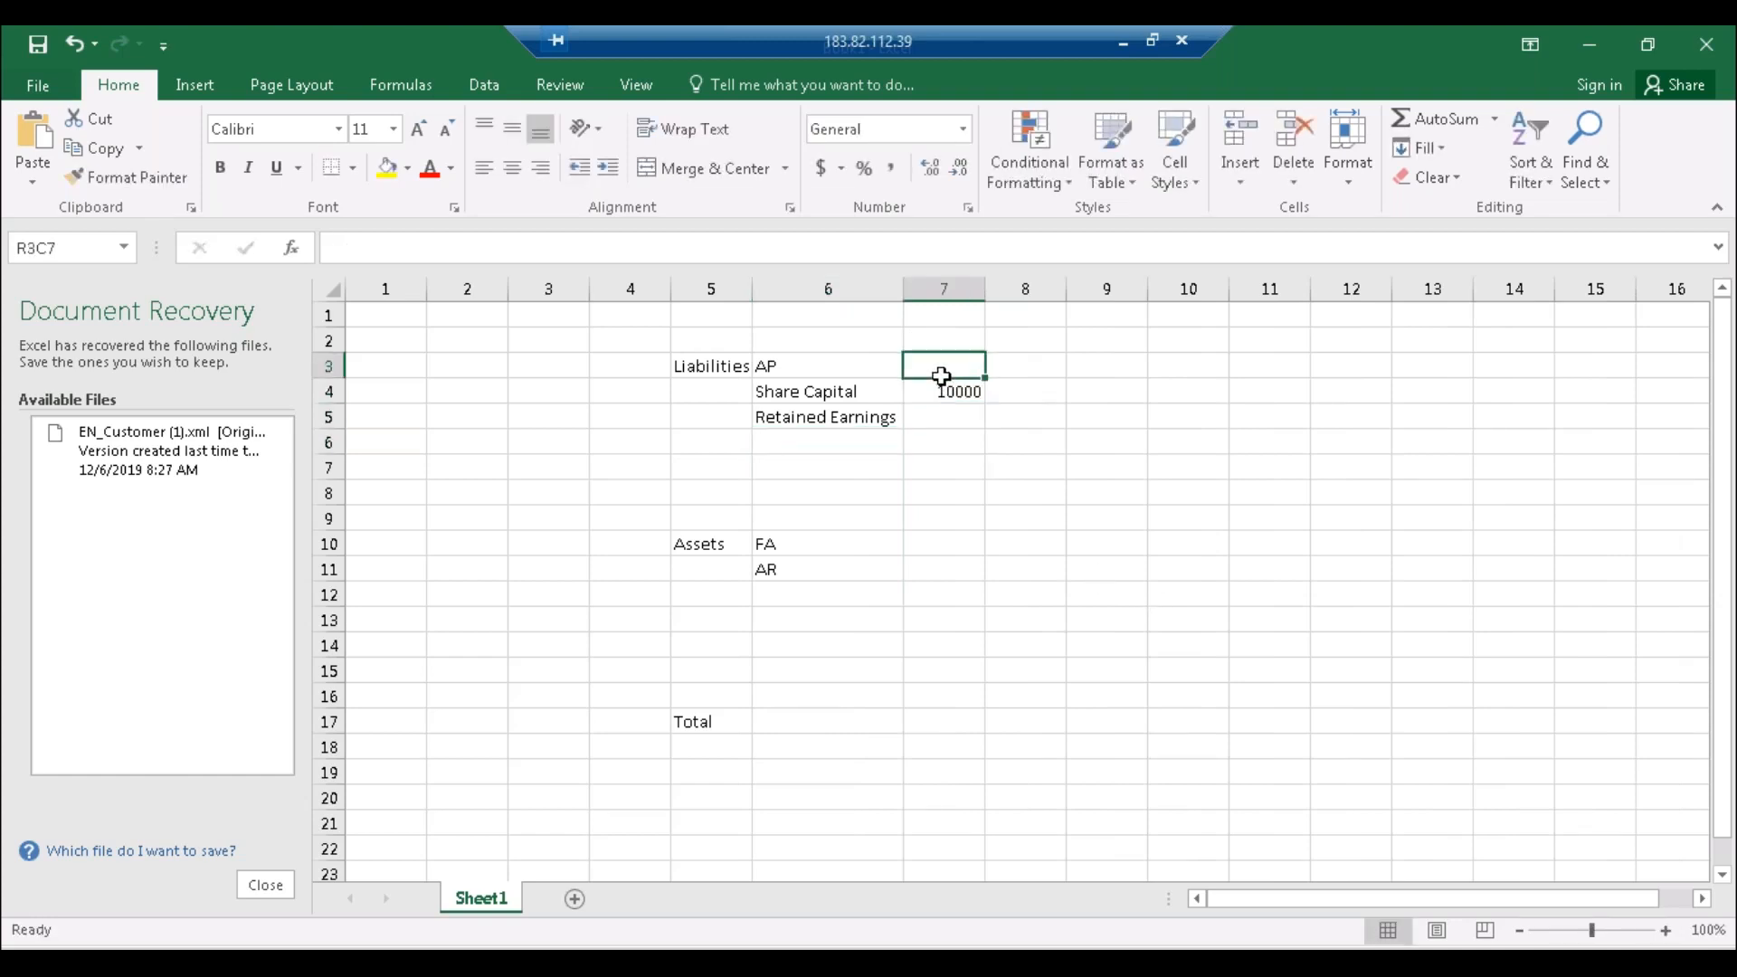
pyautogui.write('5')
pyautogui.write('0000')
pyautogui.click(934, 416)
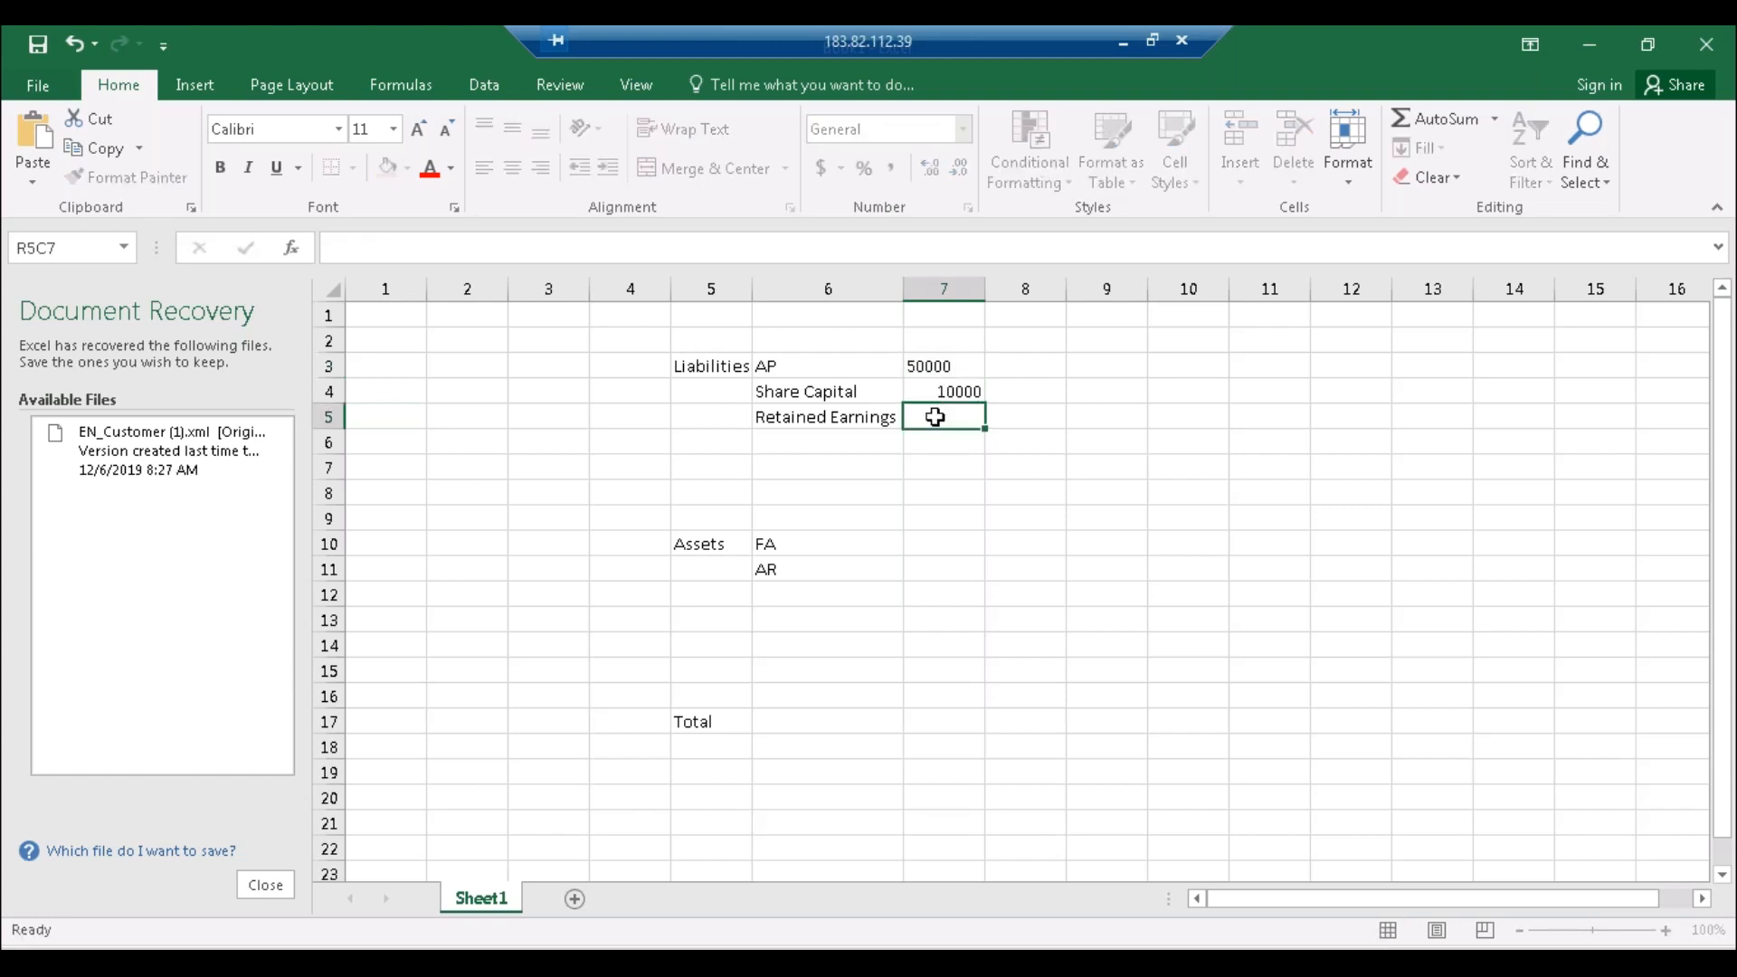
pyautogui.write('200')
pyautogui.press('BackSpace')
pyautogui.press('BackSpace')
pyautogui.write('40000')
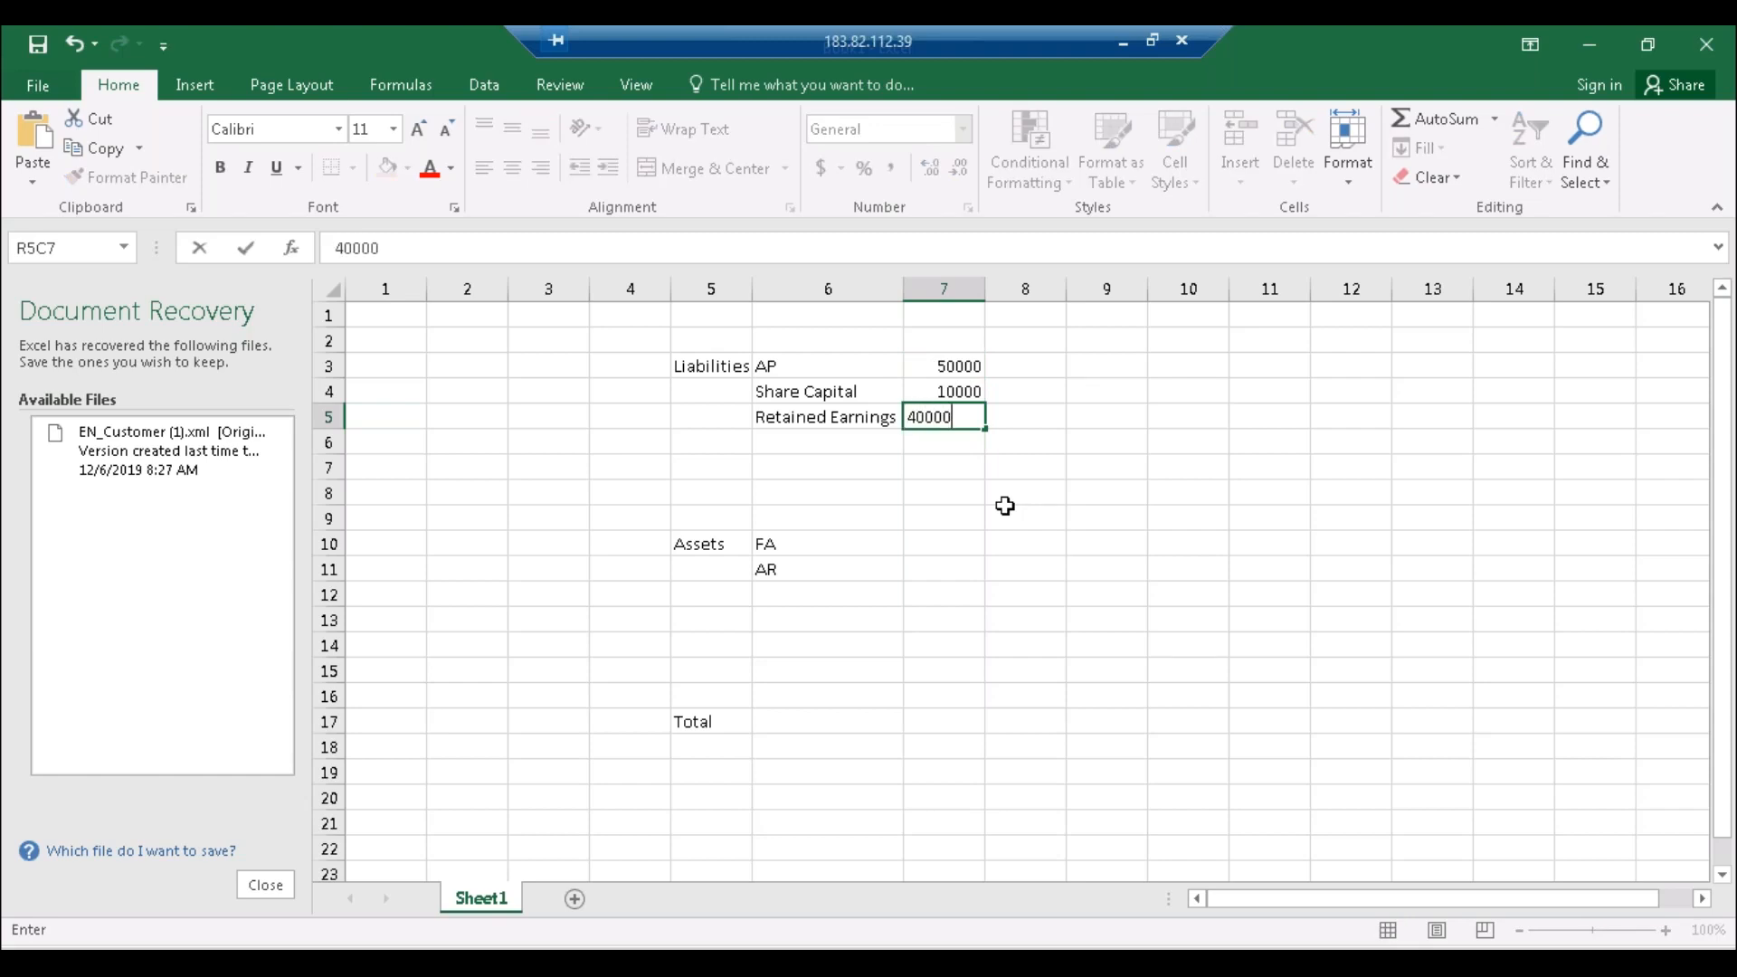
pyautogui.press('Return')
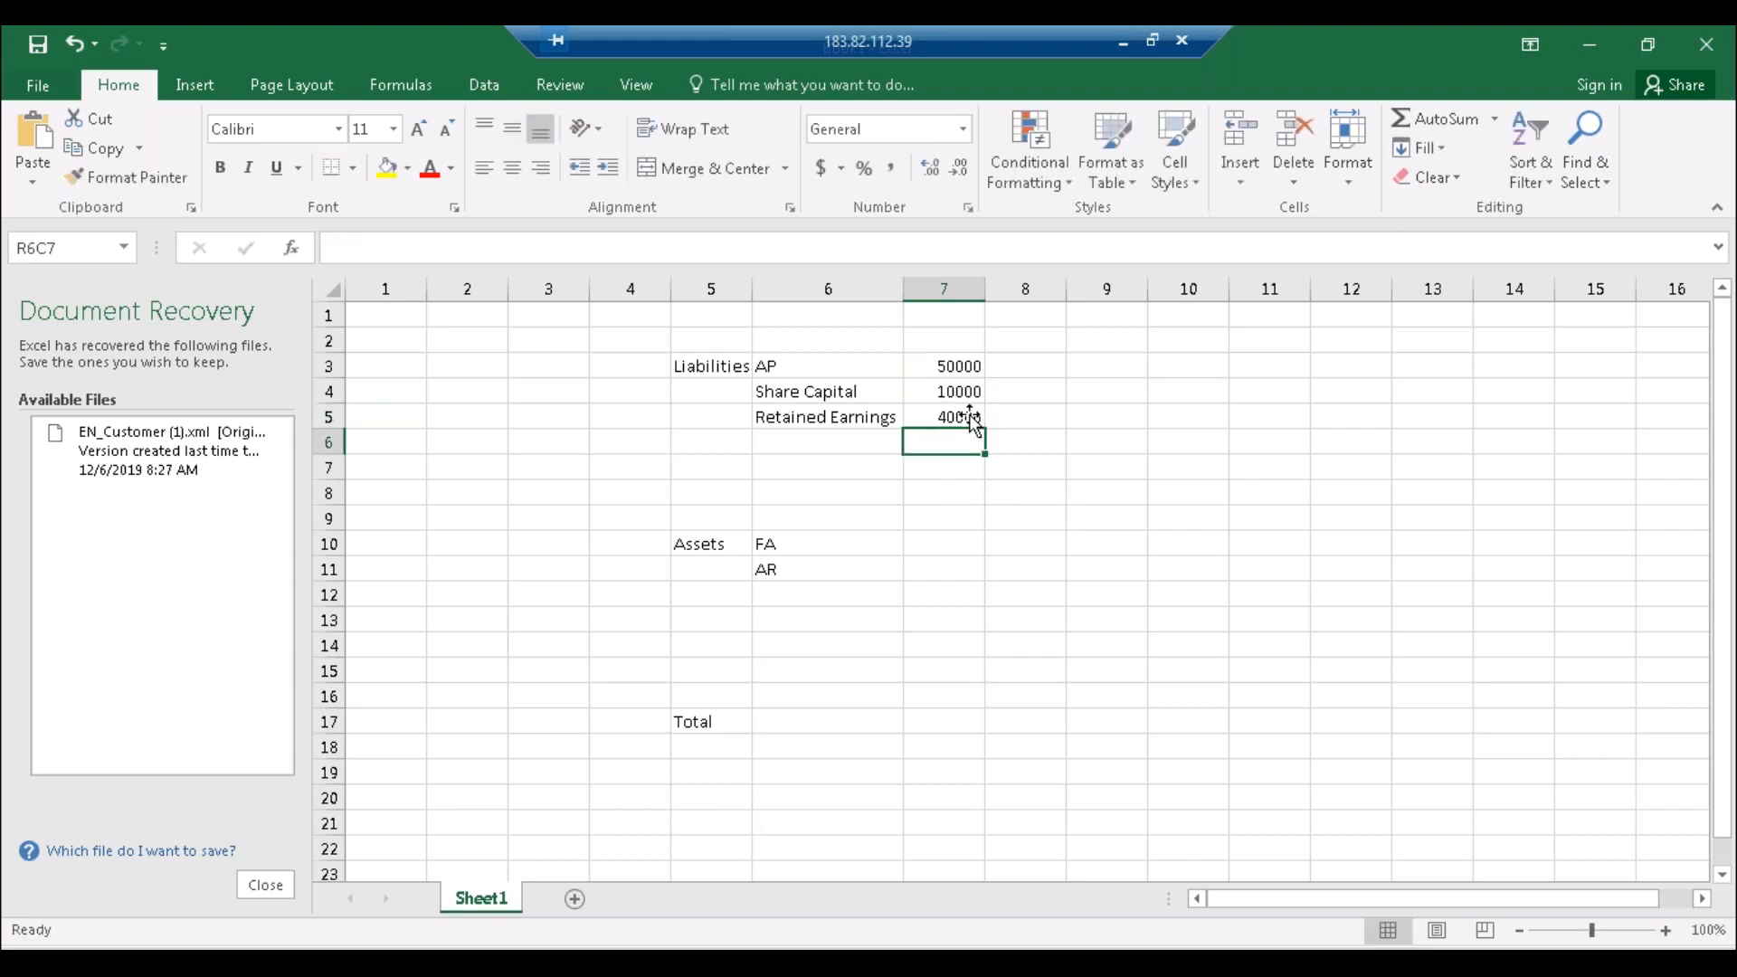
pyautogui.moveTo(958, 371); pyautogui.dragTo(957, 427)
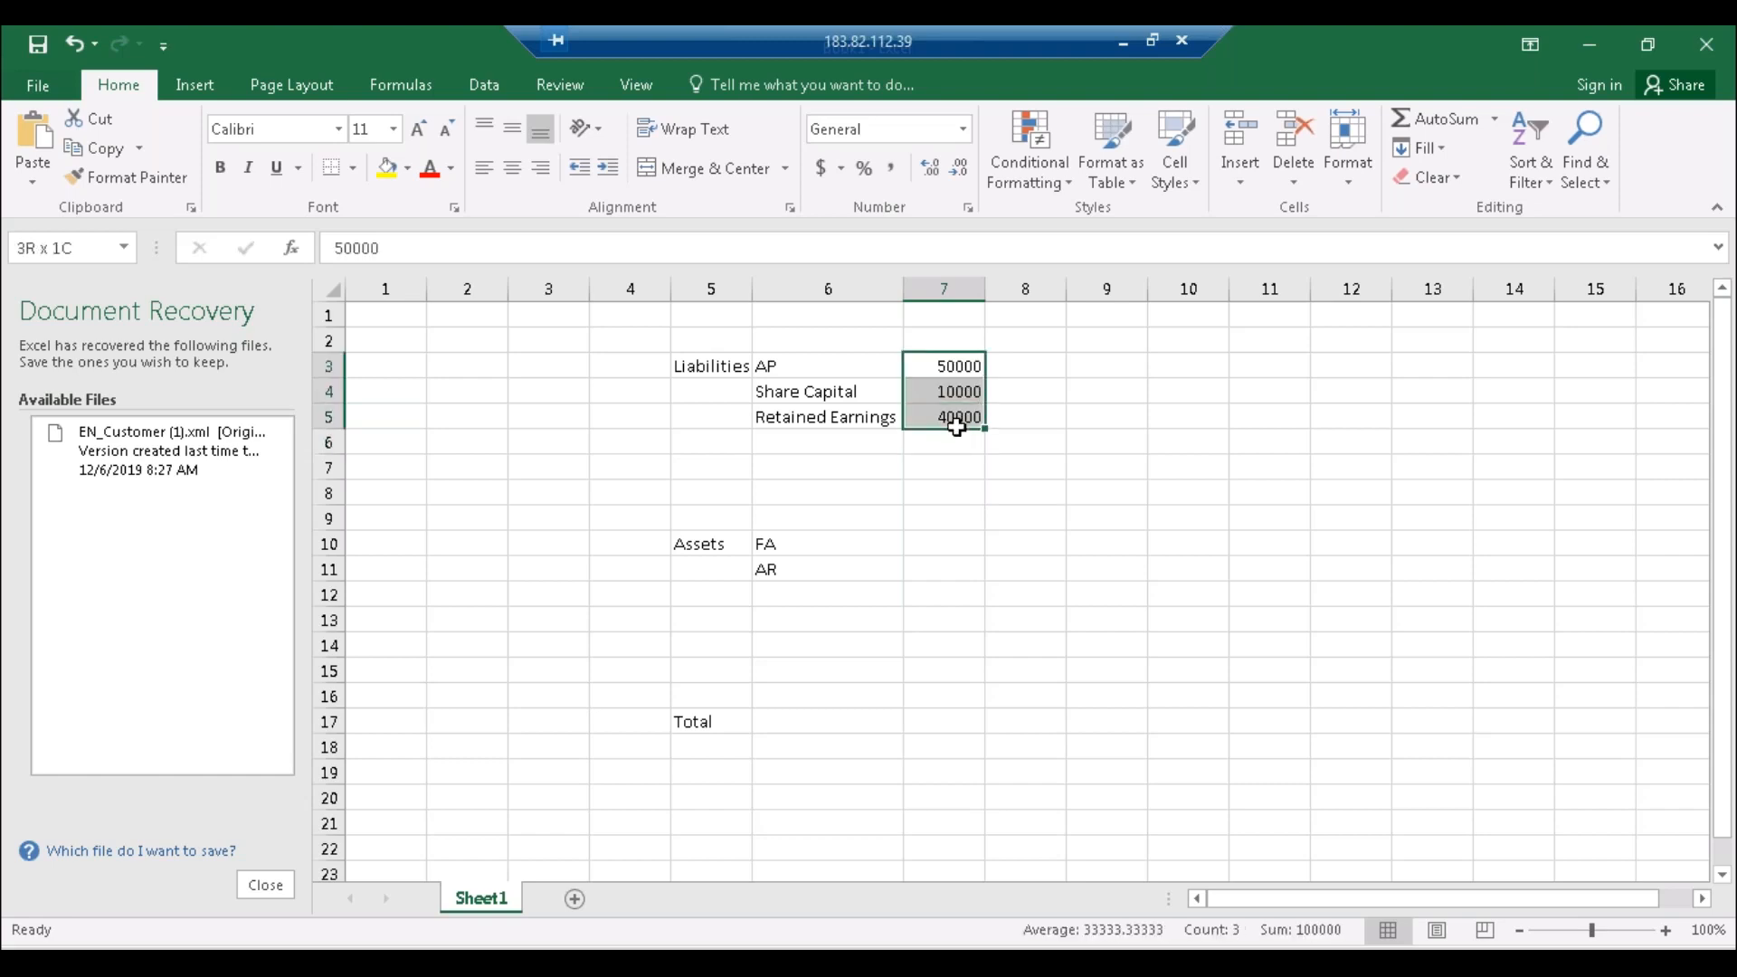
pyautogui.click(944, 466)
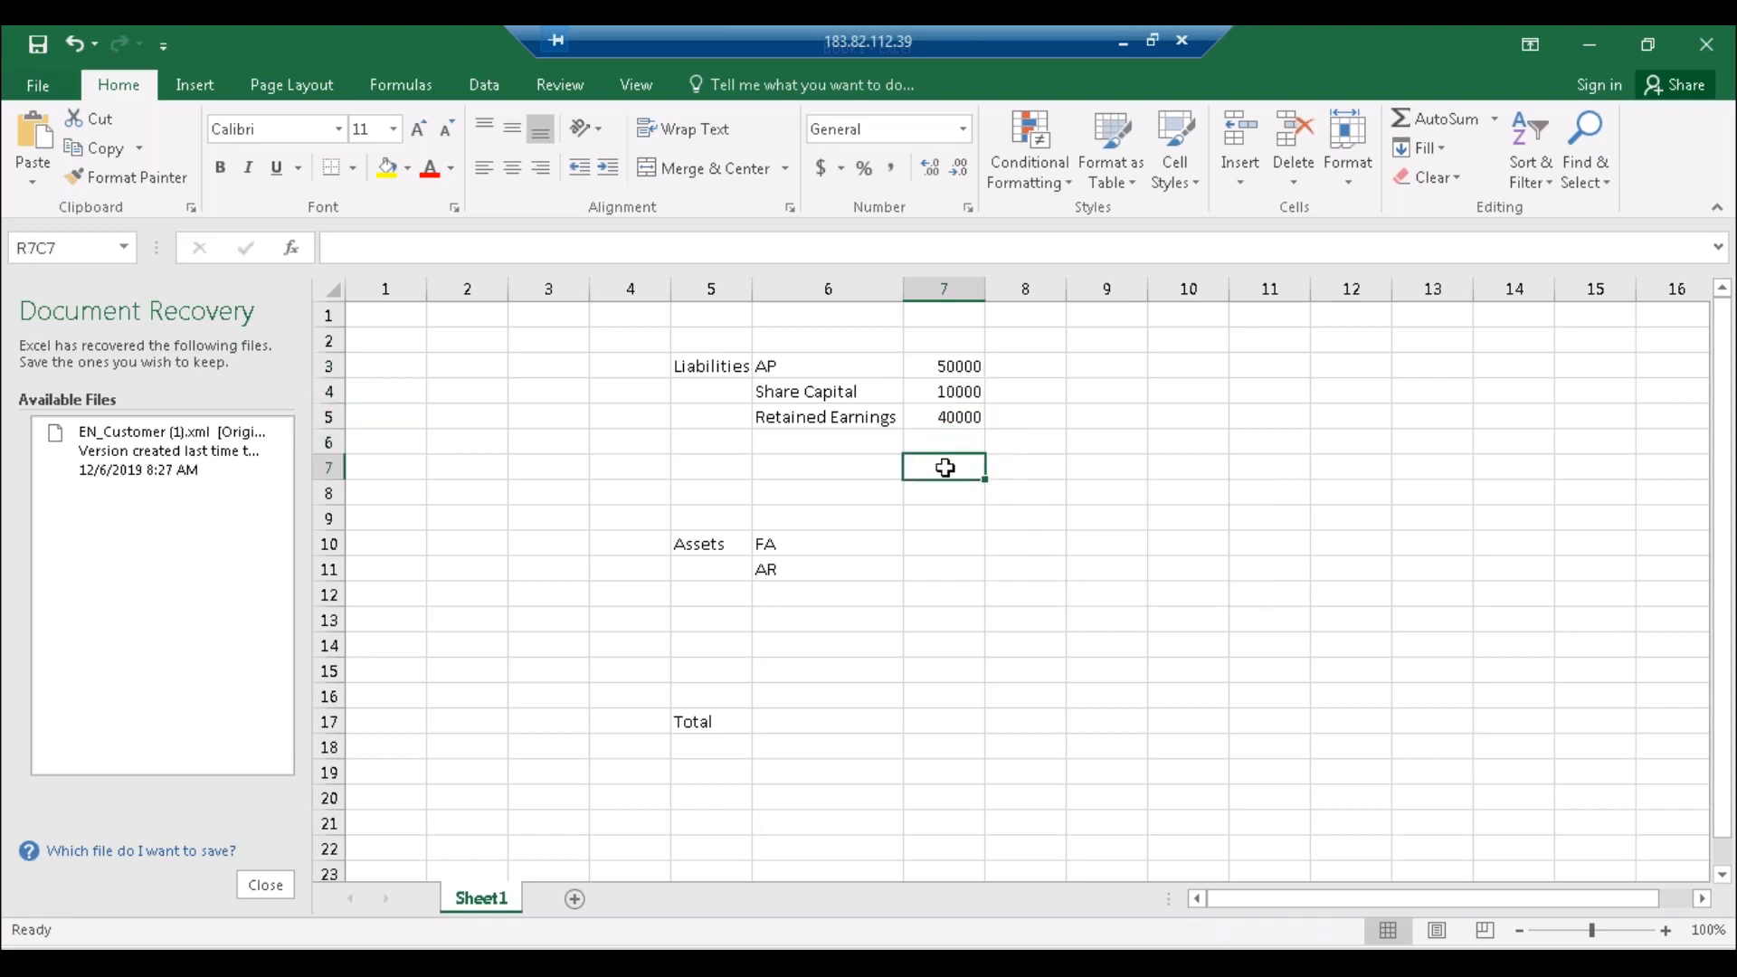
# Step: Make the liabilities negative: AP -50000, Share Capital -10000, Retained Earnings -40000
pyautogui.click(929, 377)
pyautogui.doubleClick(929, 372)
pyautogui.write('-')
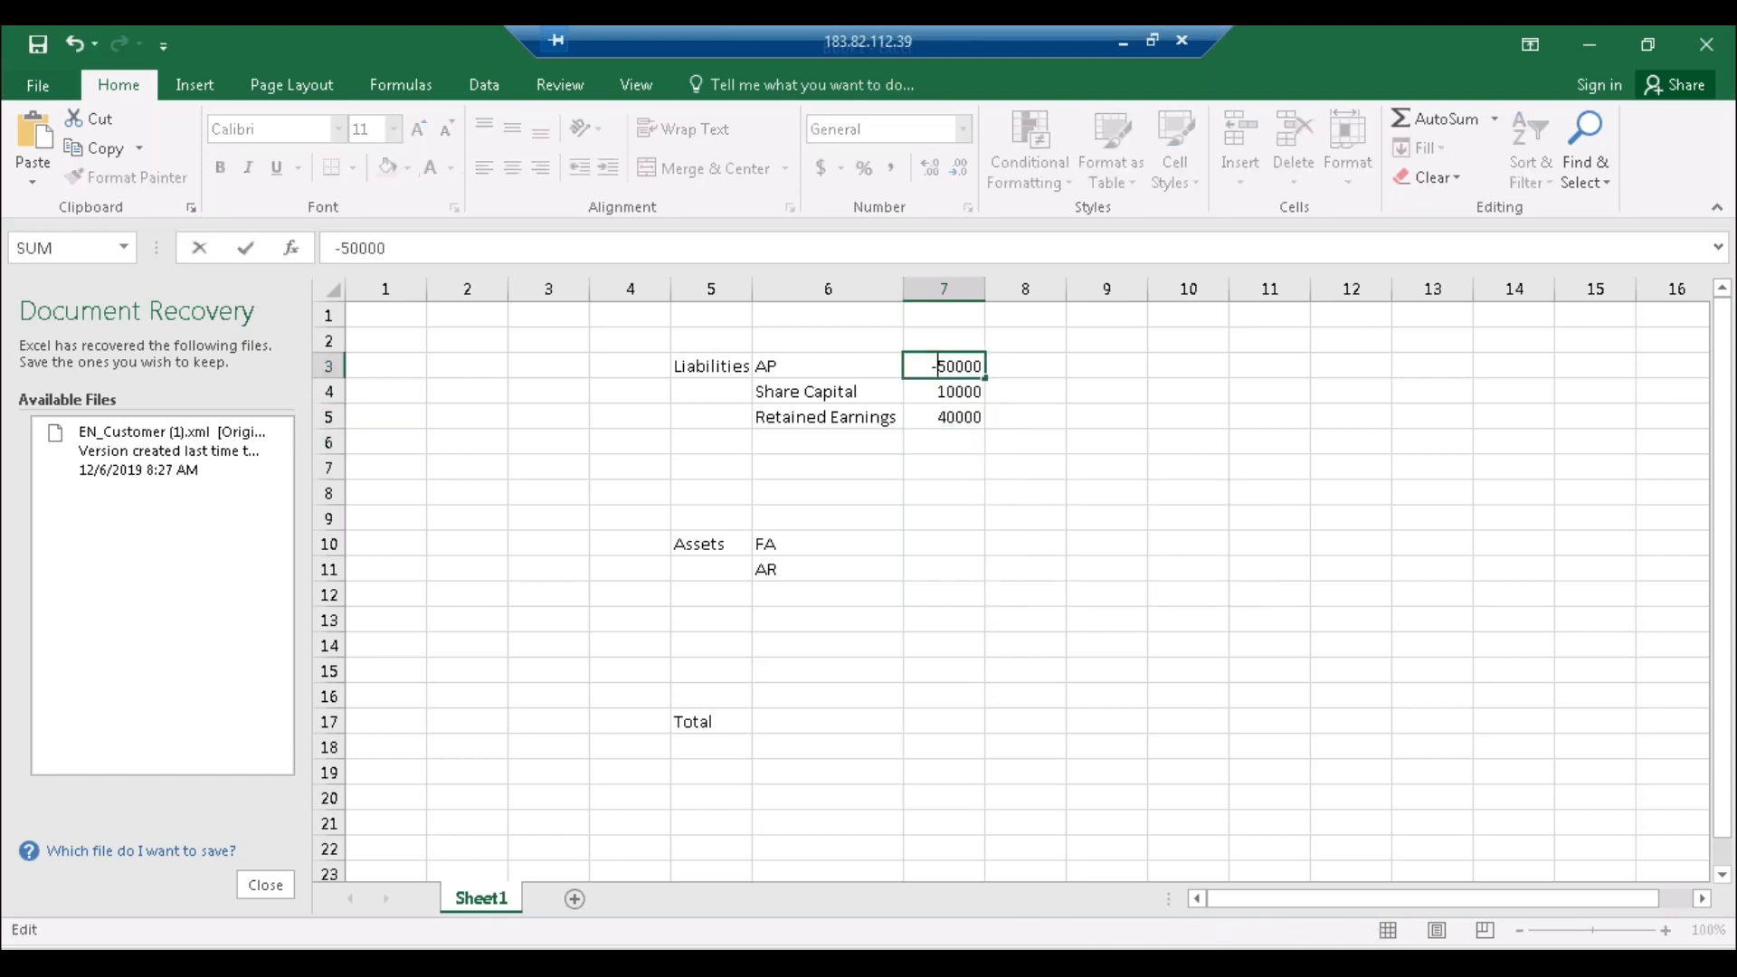
pyautogui.click(918, 390)
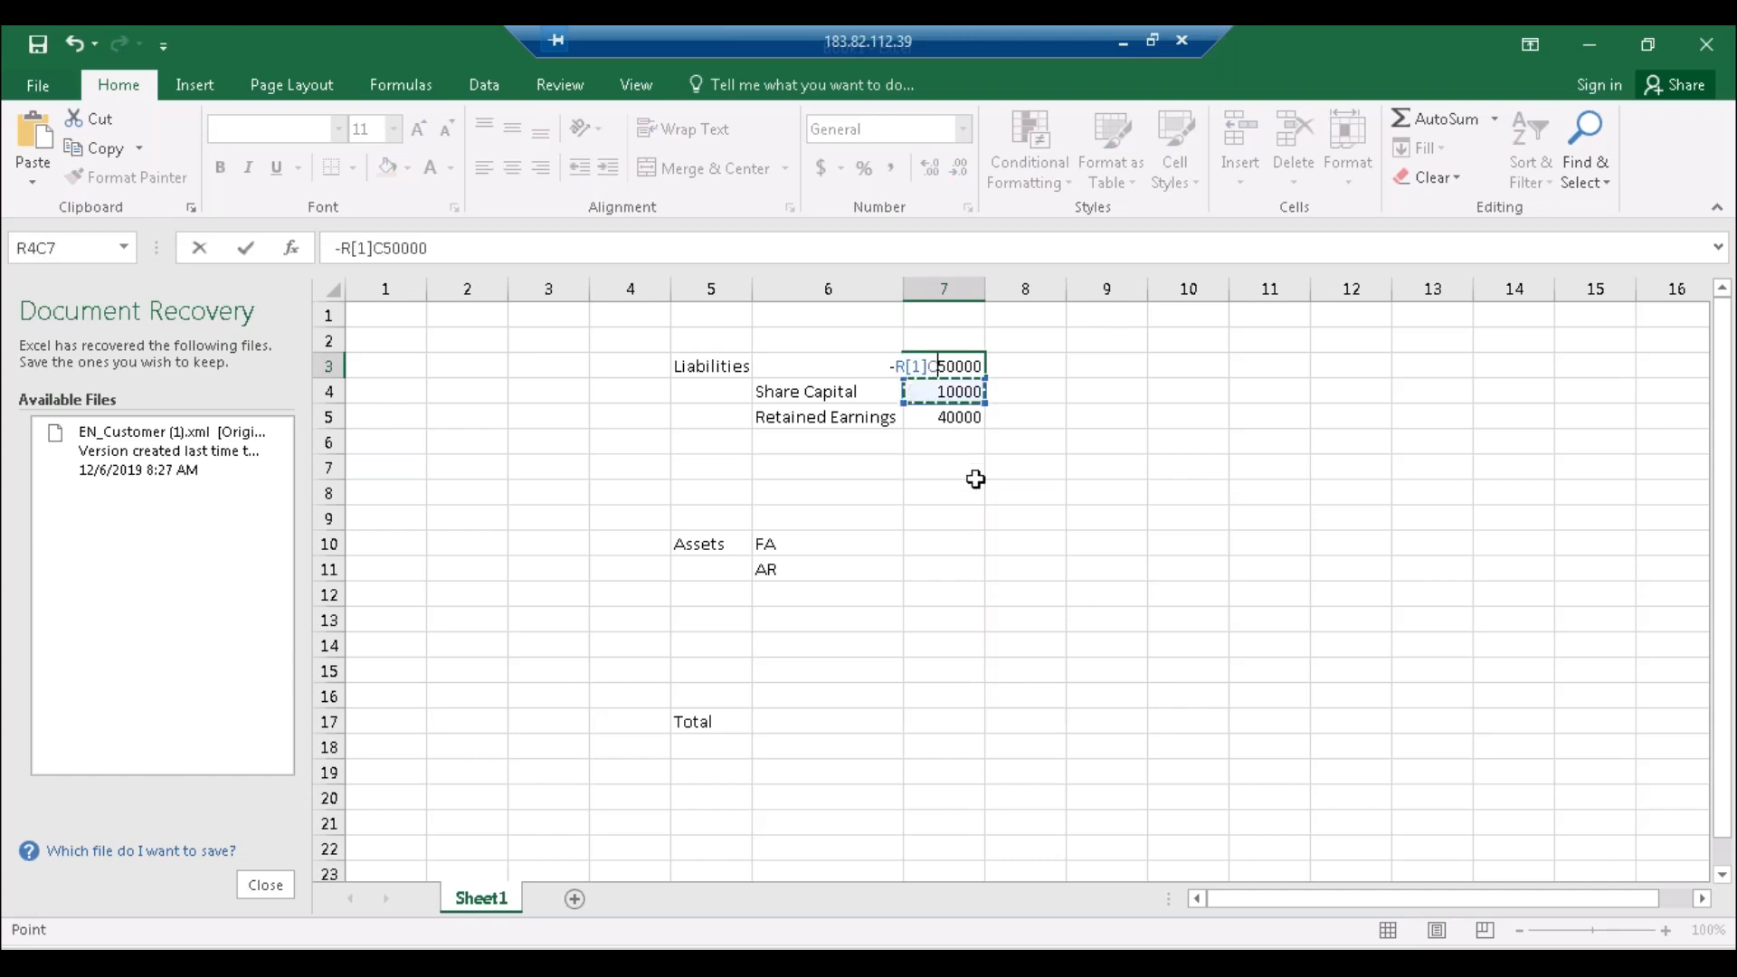
pyautogui.press('Escape')
pyautogui.press('Down')
pyautogui.press('Down')
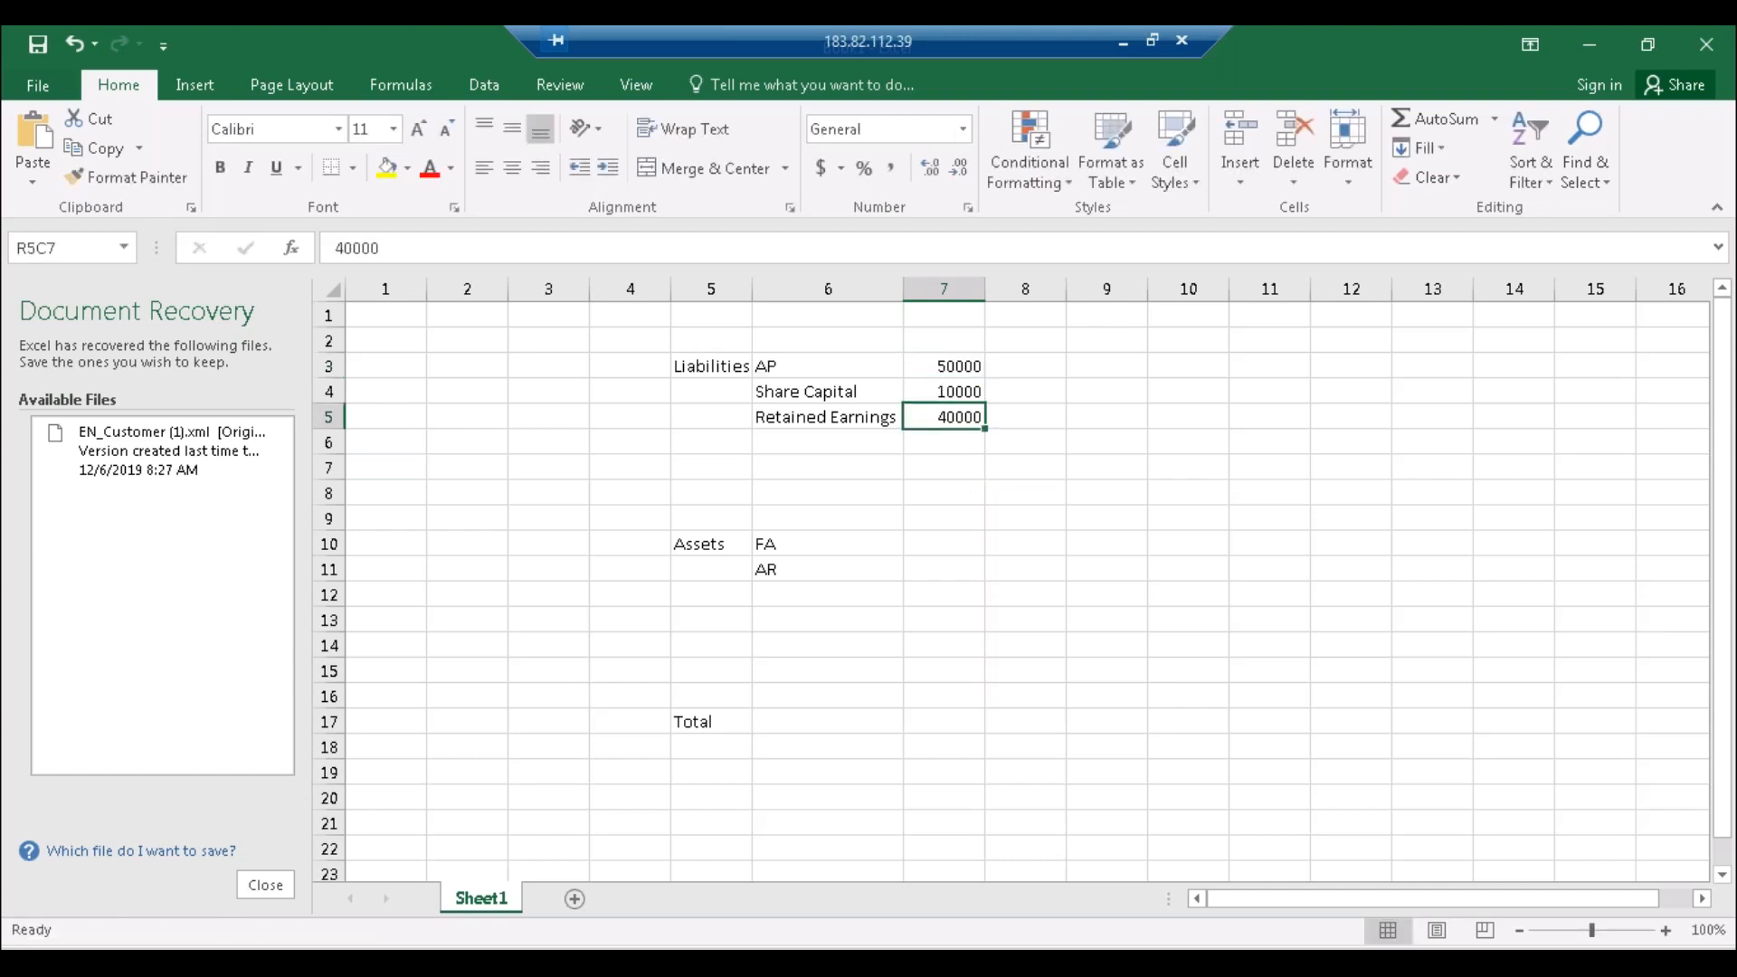
pyautogui.doubleClick(932, 367)
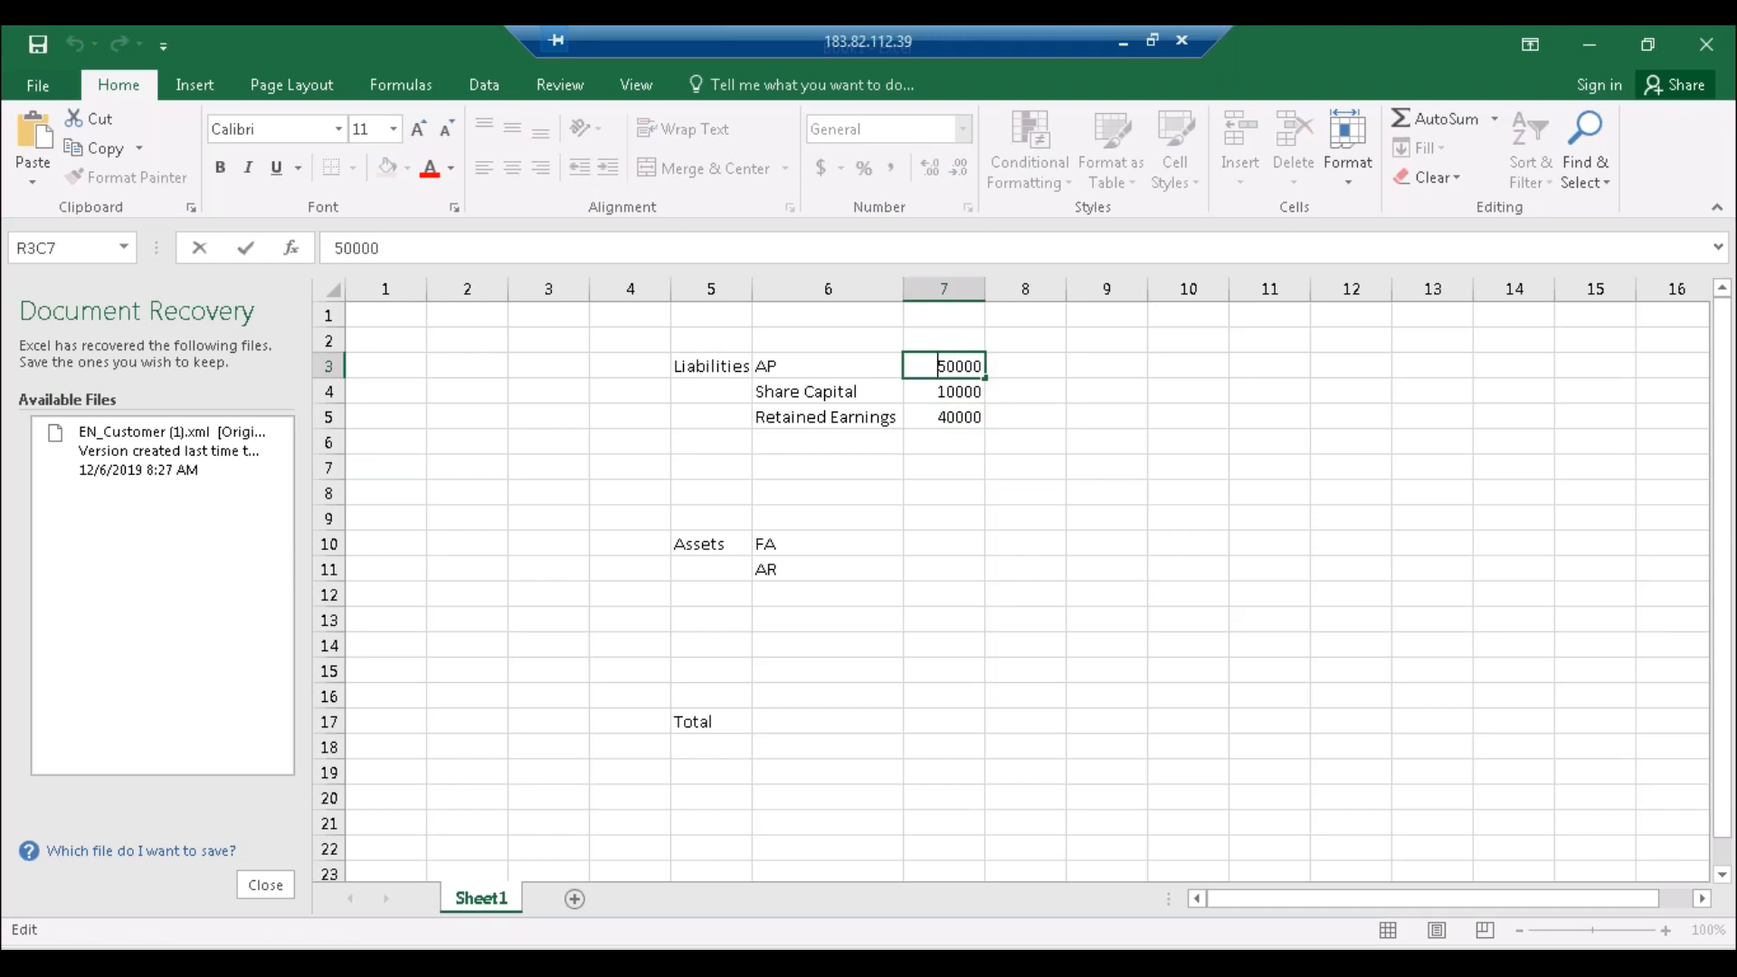
pyautogui.write('-')
pyautogui.press('Return')
pyautogui.doubleClick(935, 389)
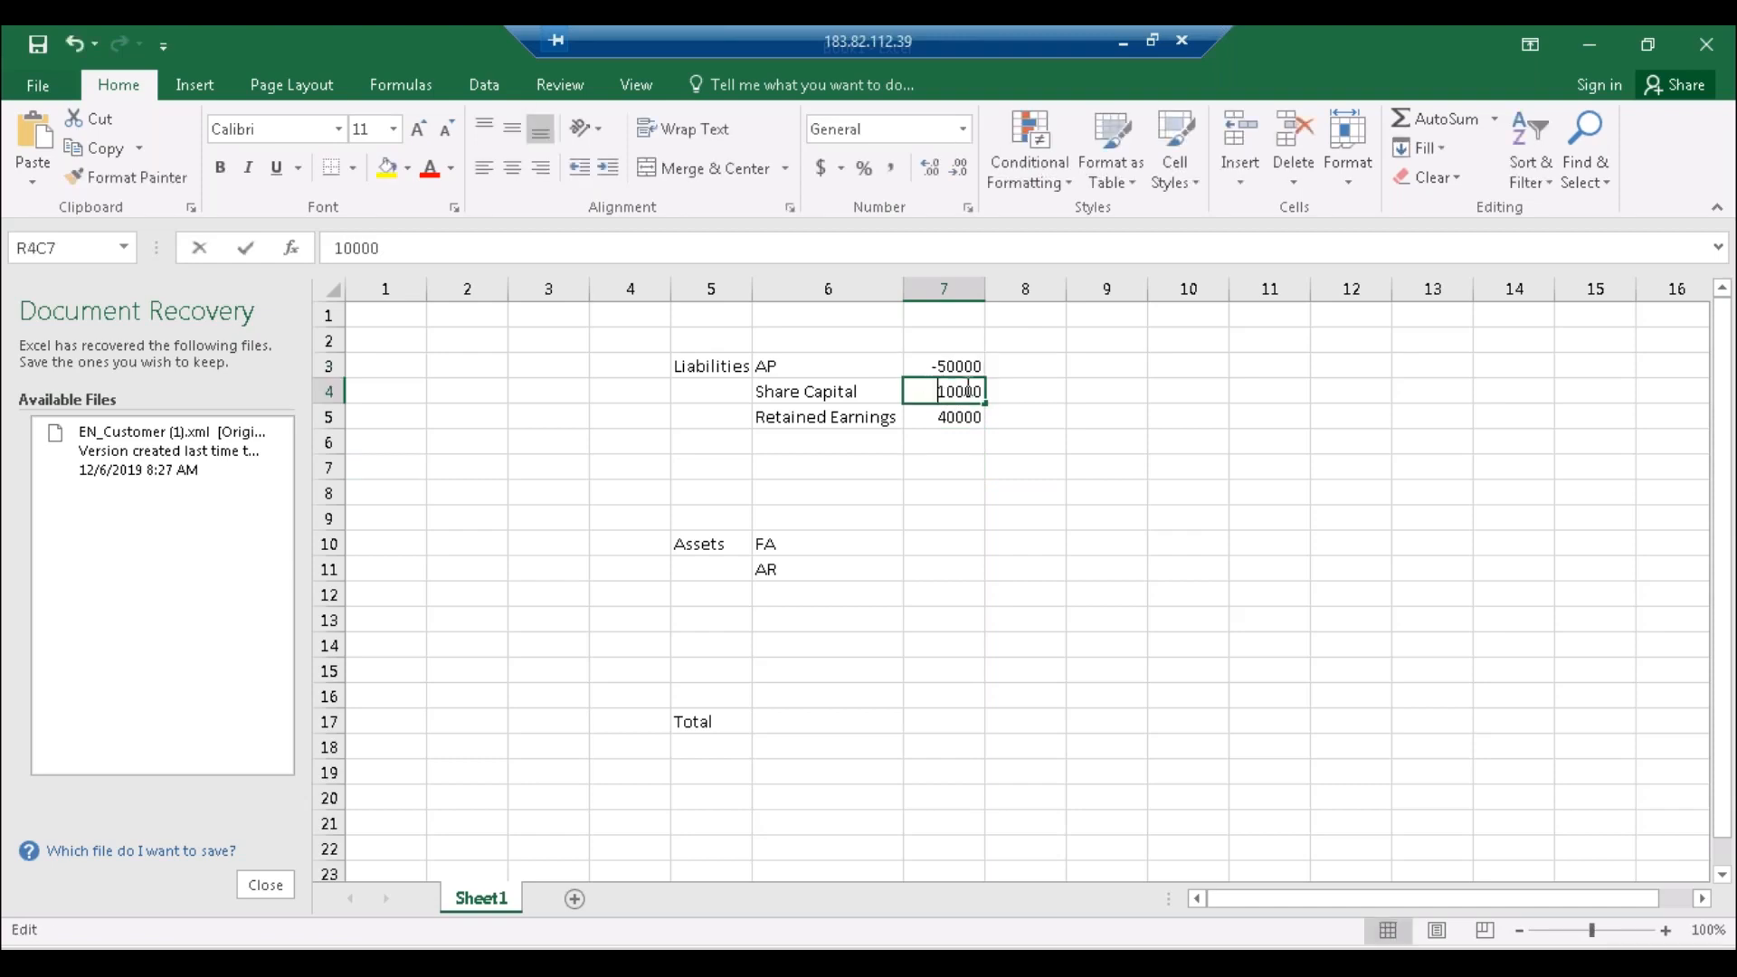
pyautogui.write('-')
pyautogui.press('Return')
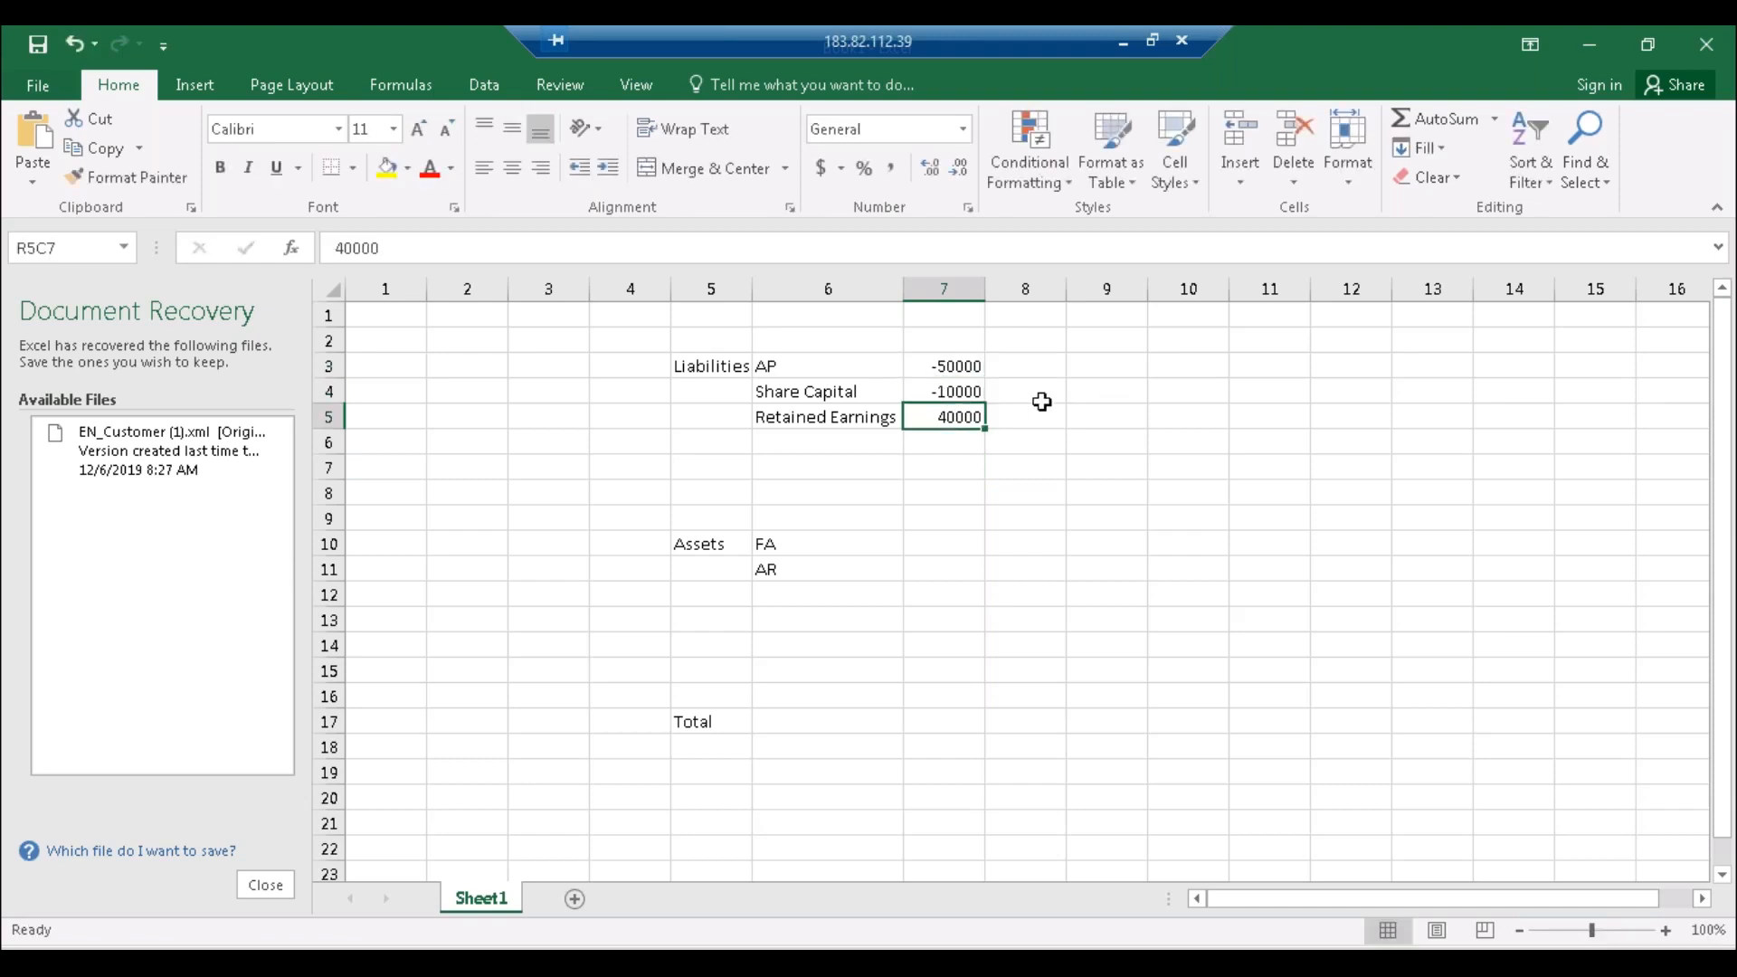
pyautogui.doubleClick(938, 416)
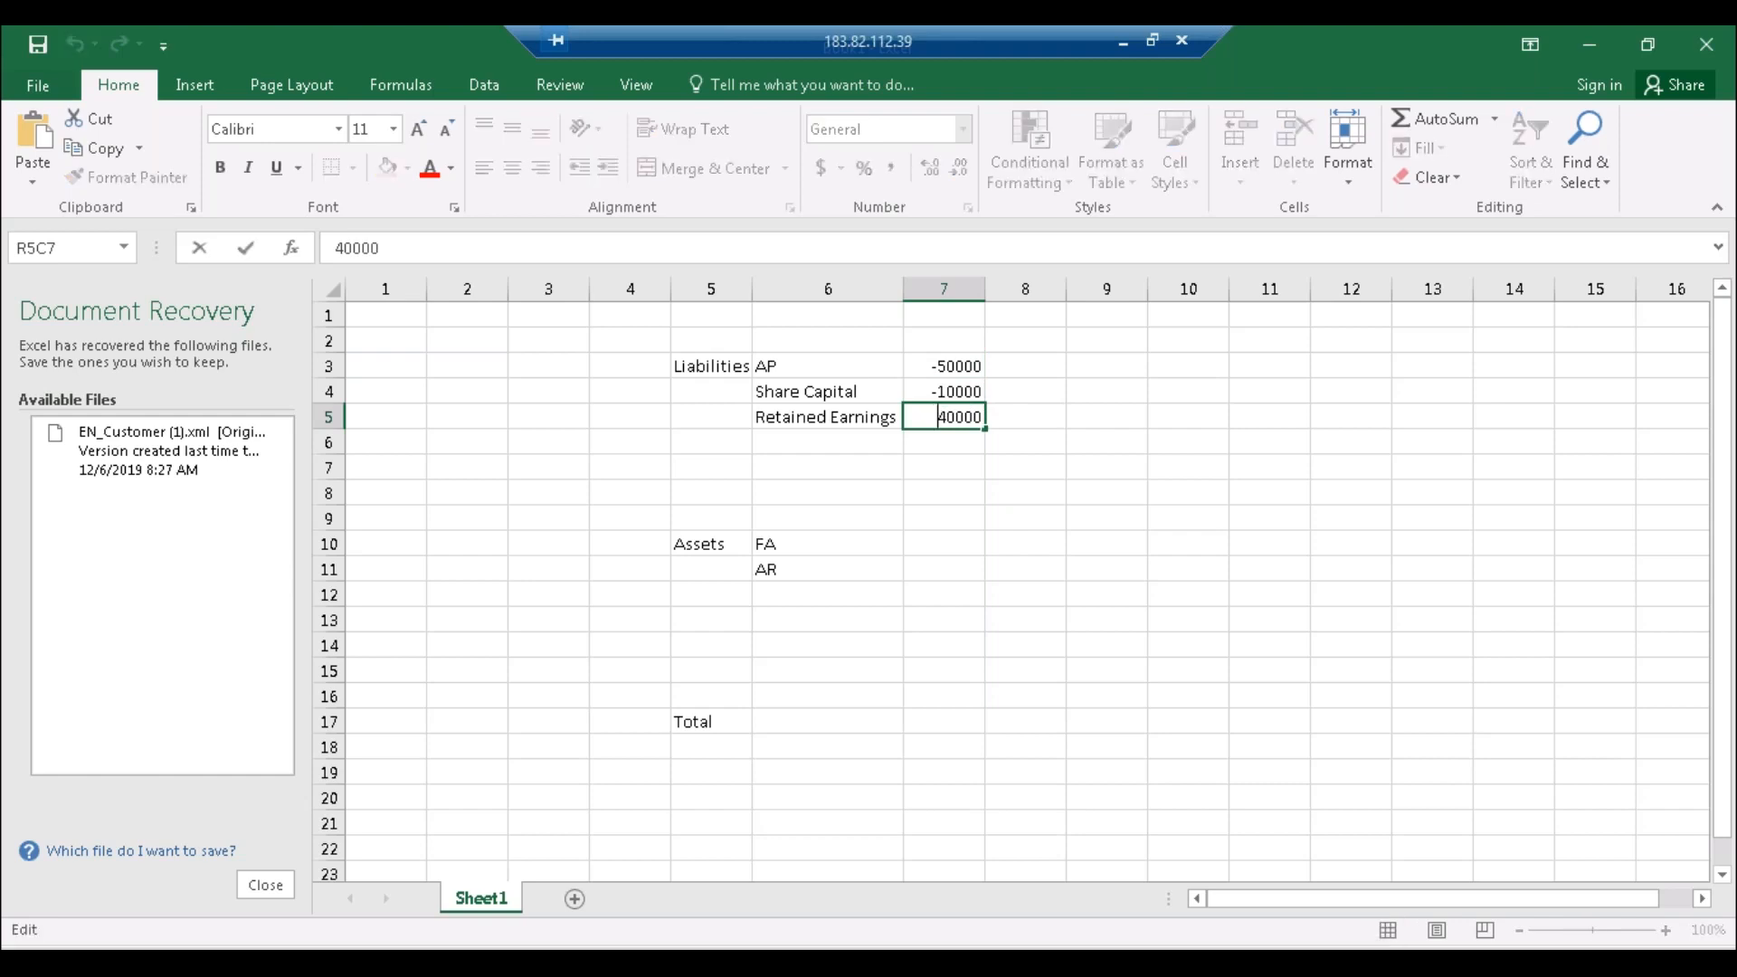
pyautogui.write('-')
pyautogui.press('Return')
# Step: Enter the asset amounts FA 70000 and AR 30000
pyautogui.click(937, 543)
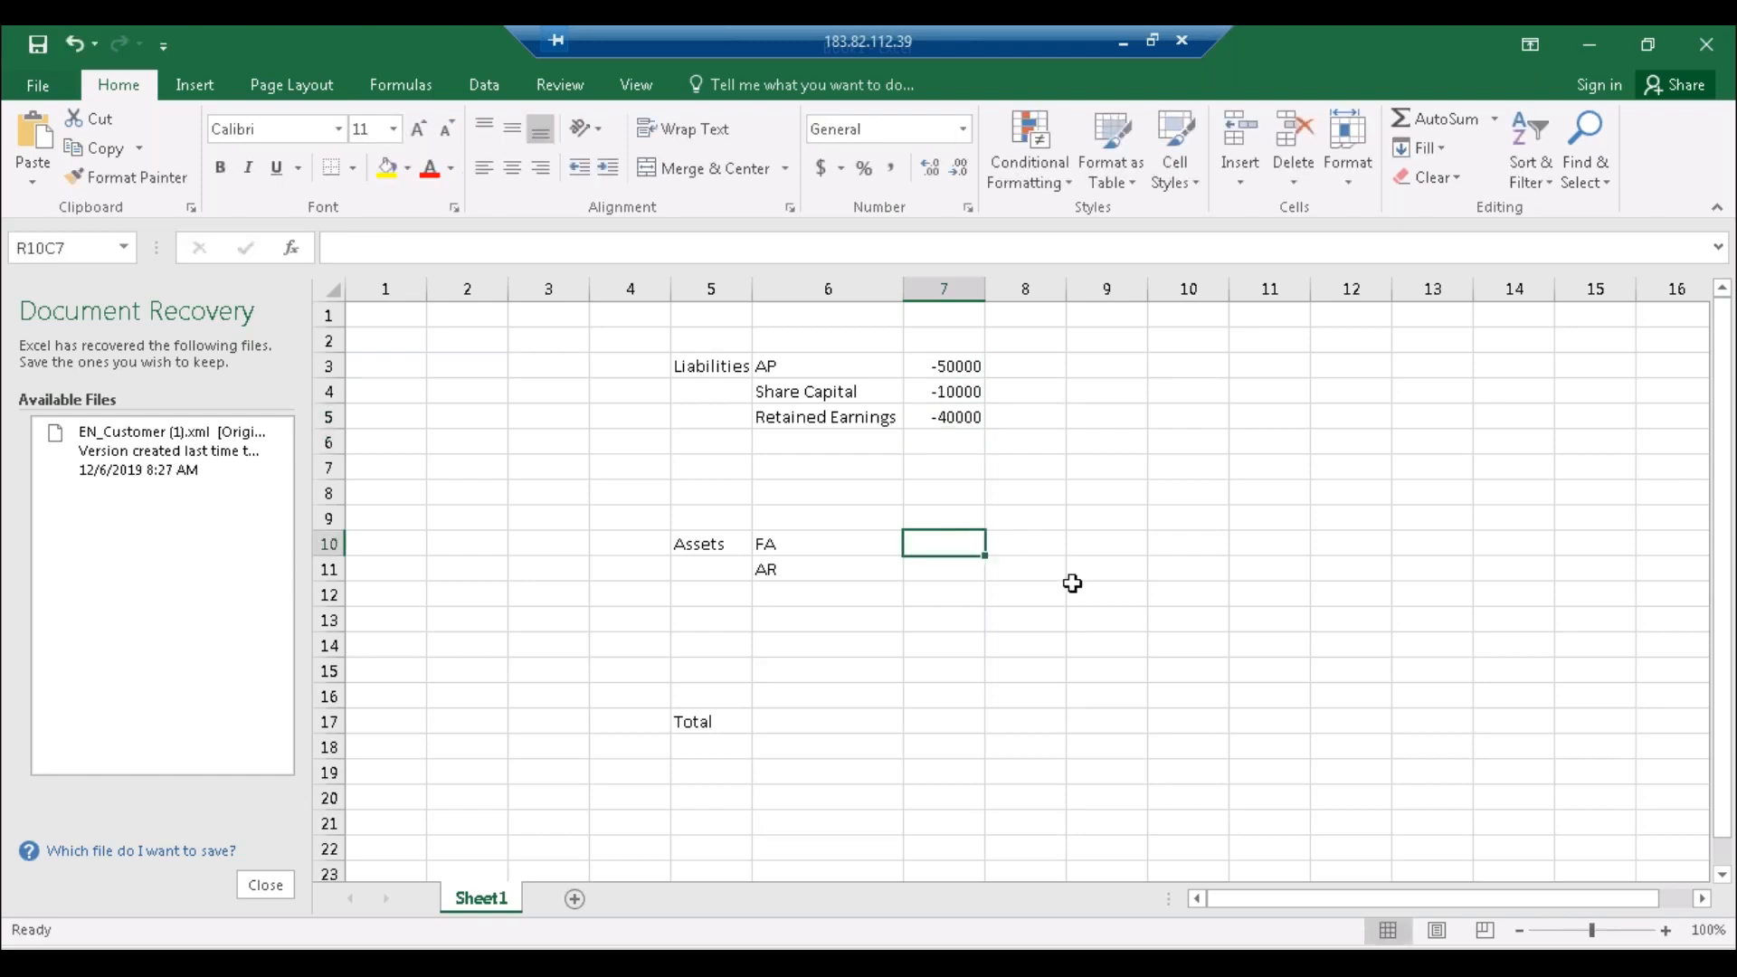
pyautogui.write('70000')
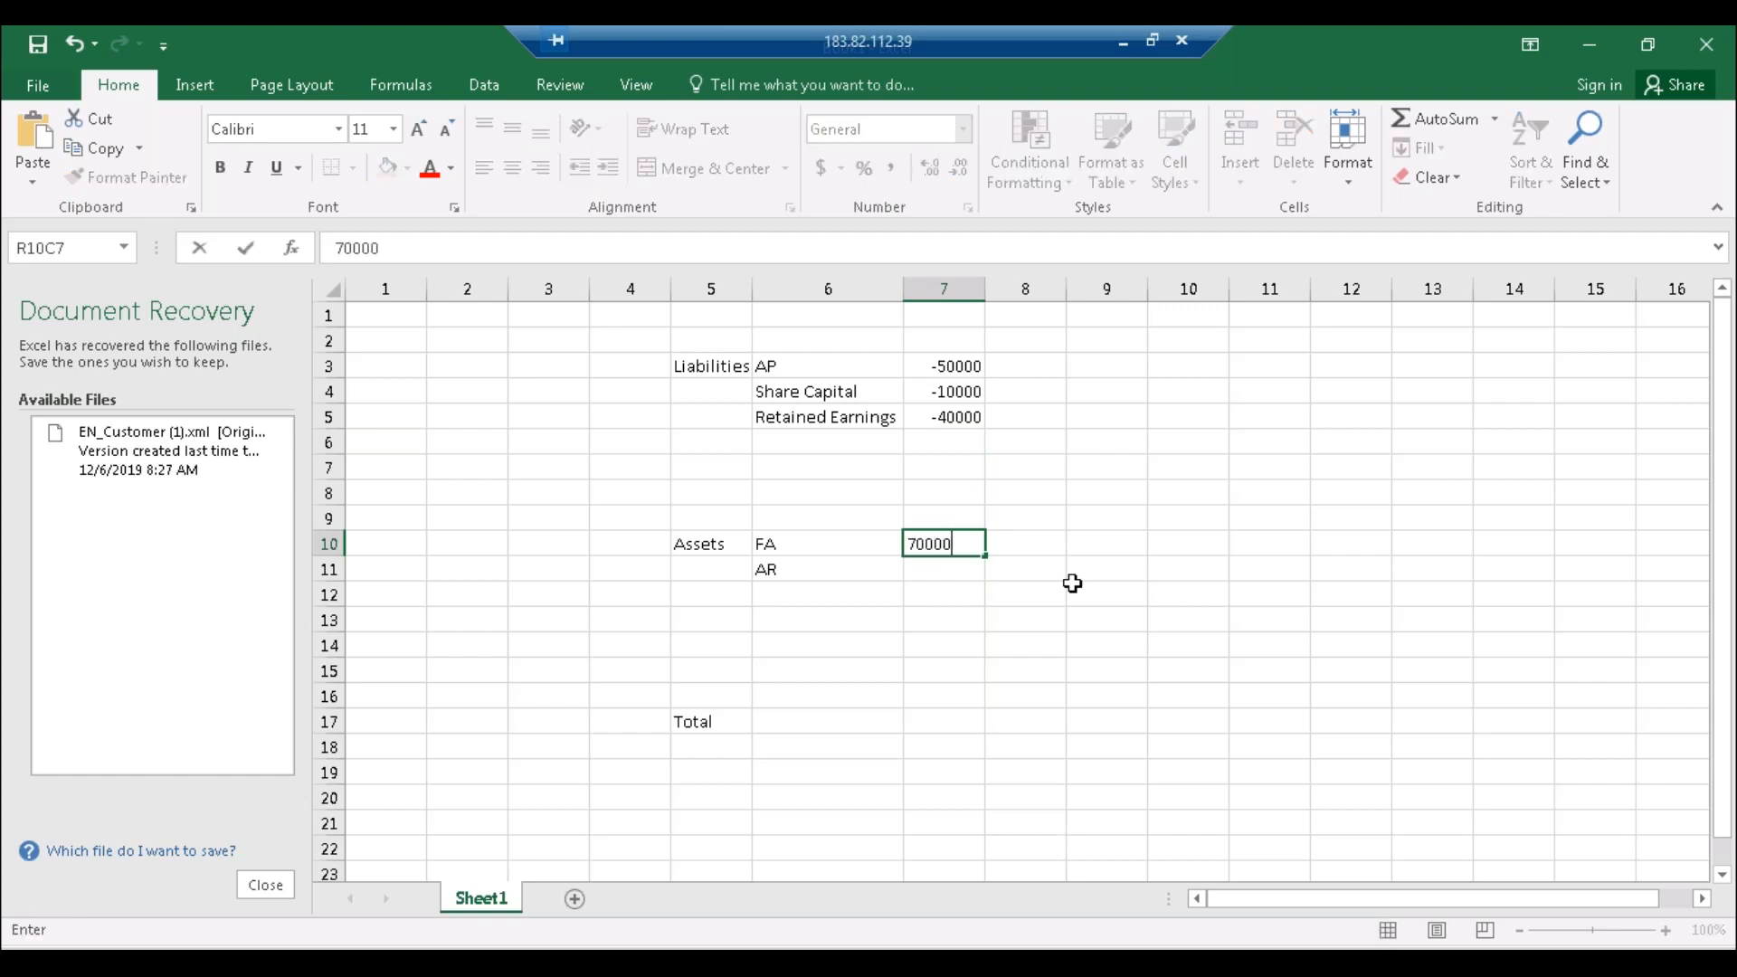
pyautogui.click(926, 572)
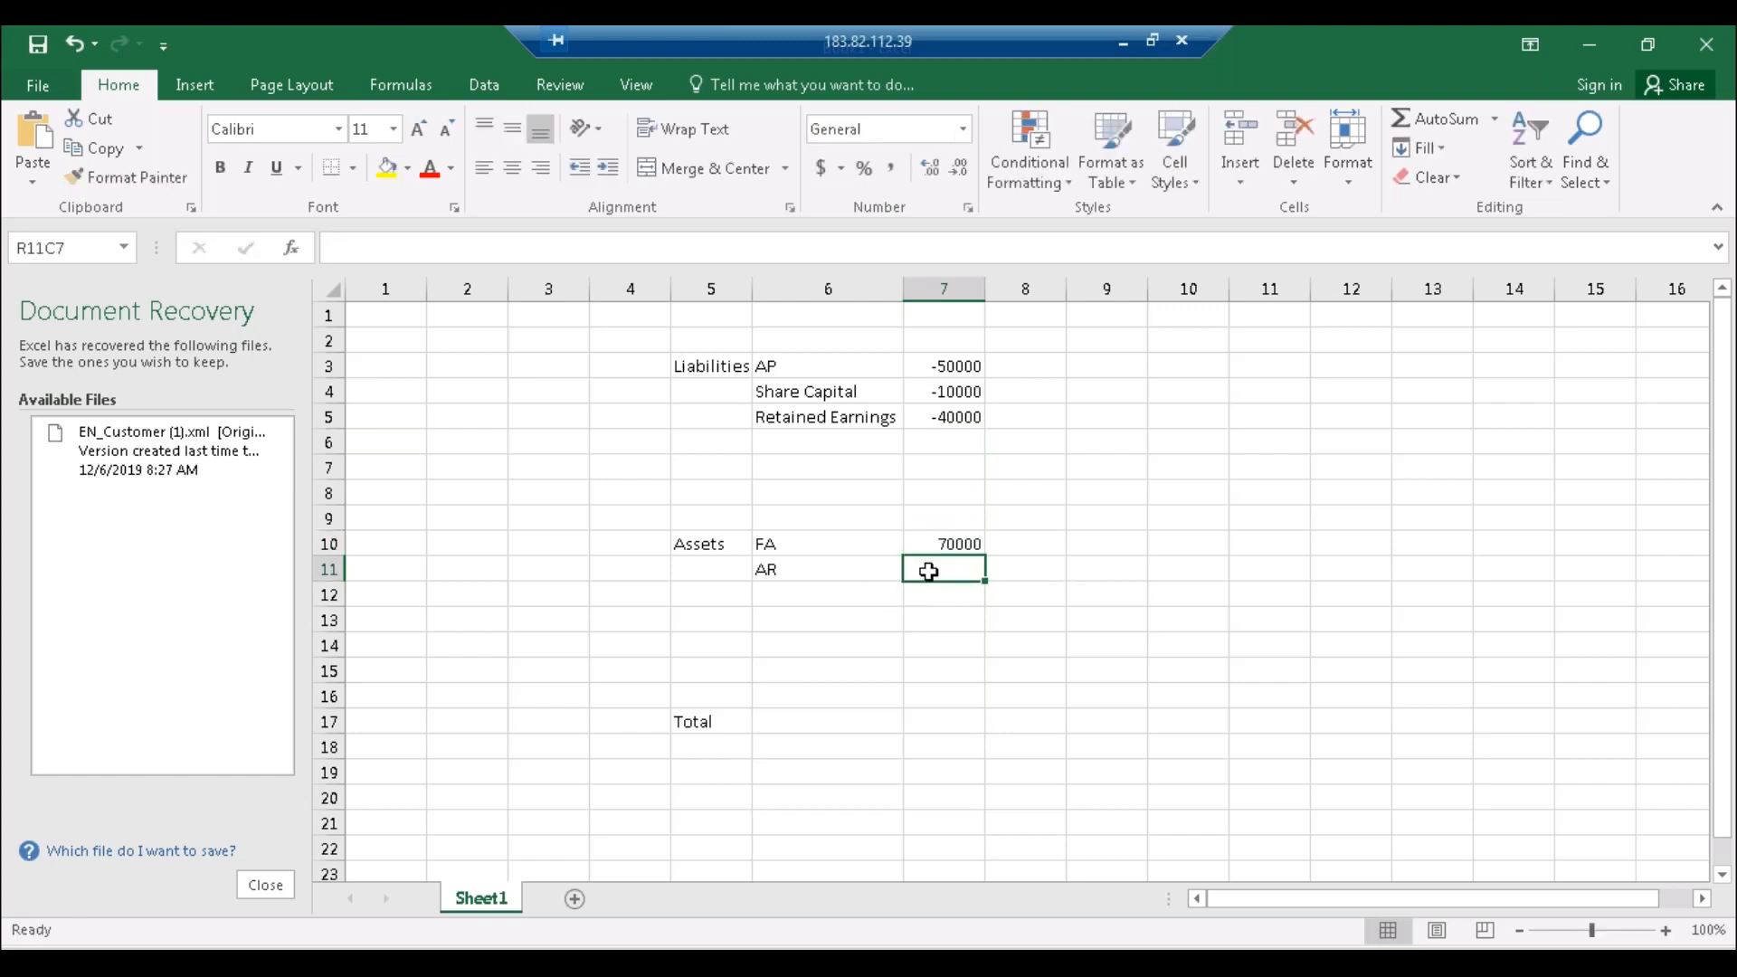
pyautogui.write('30000')
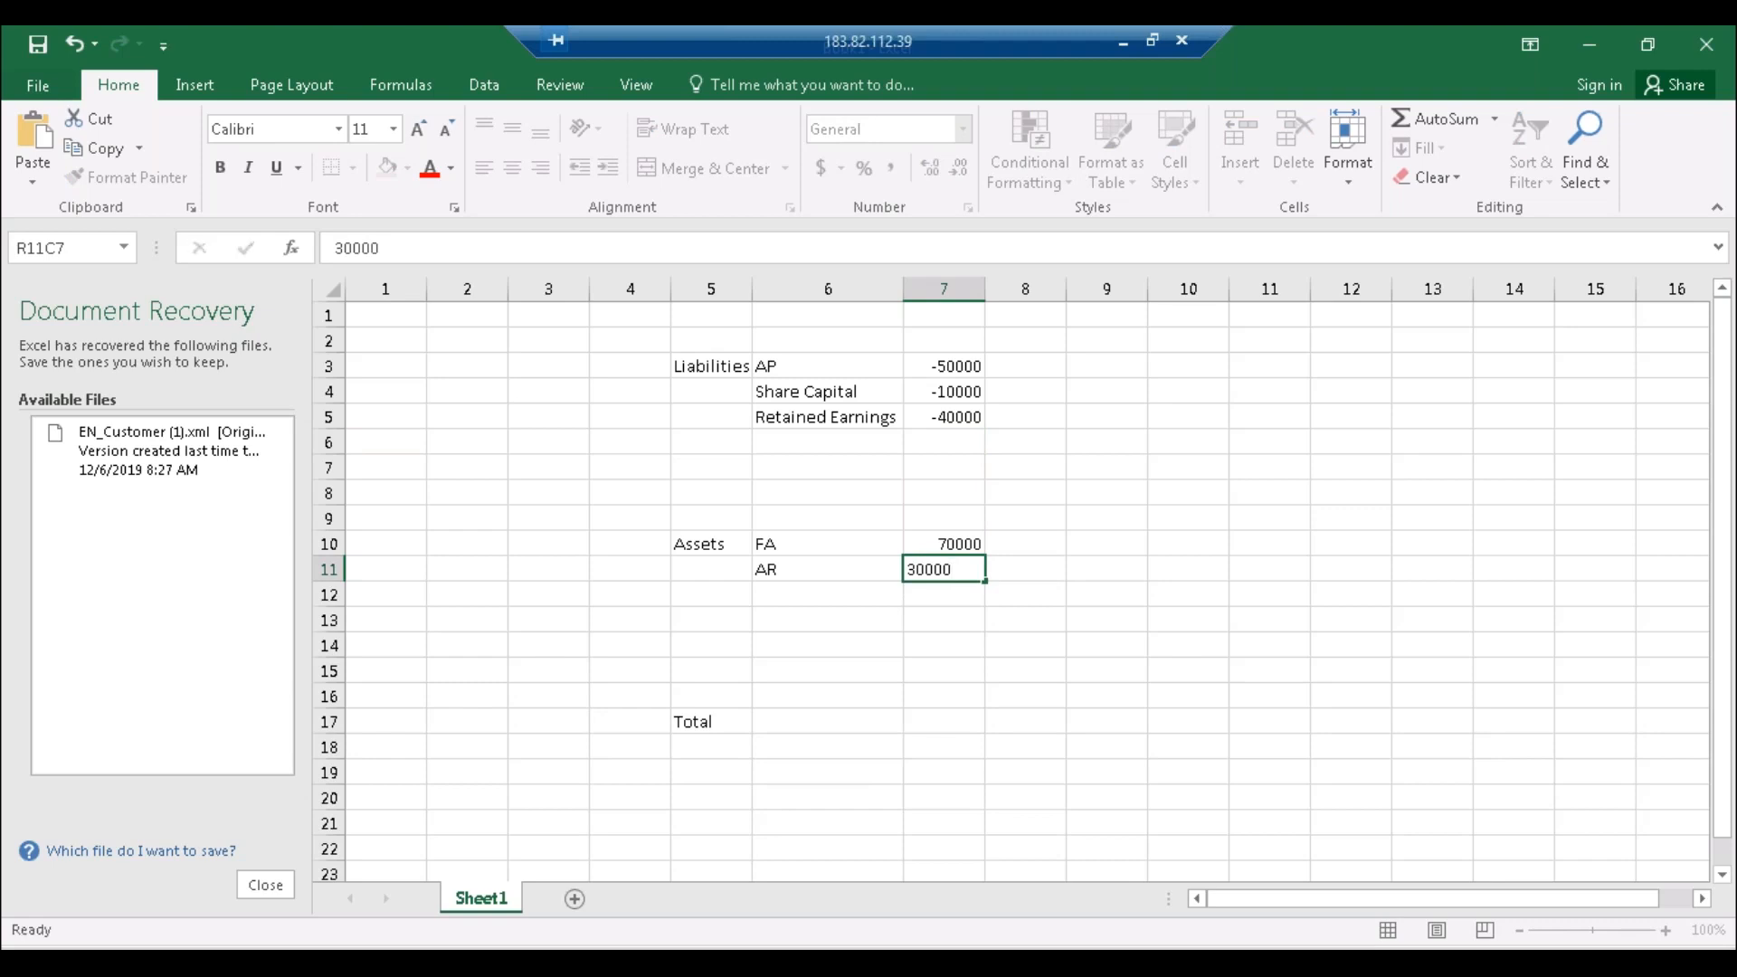
pyautogui.press('Return')
pyautogui.click(943, 726)
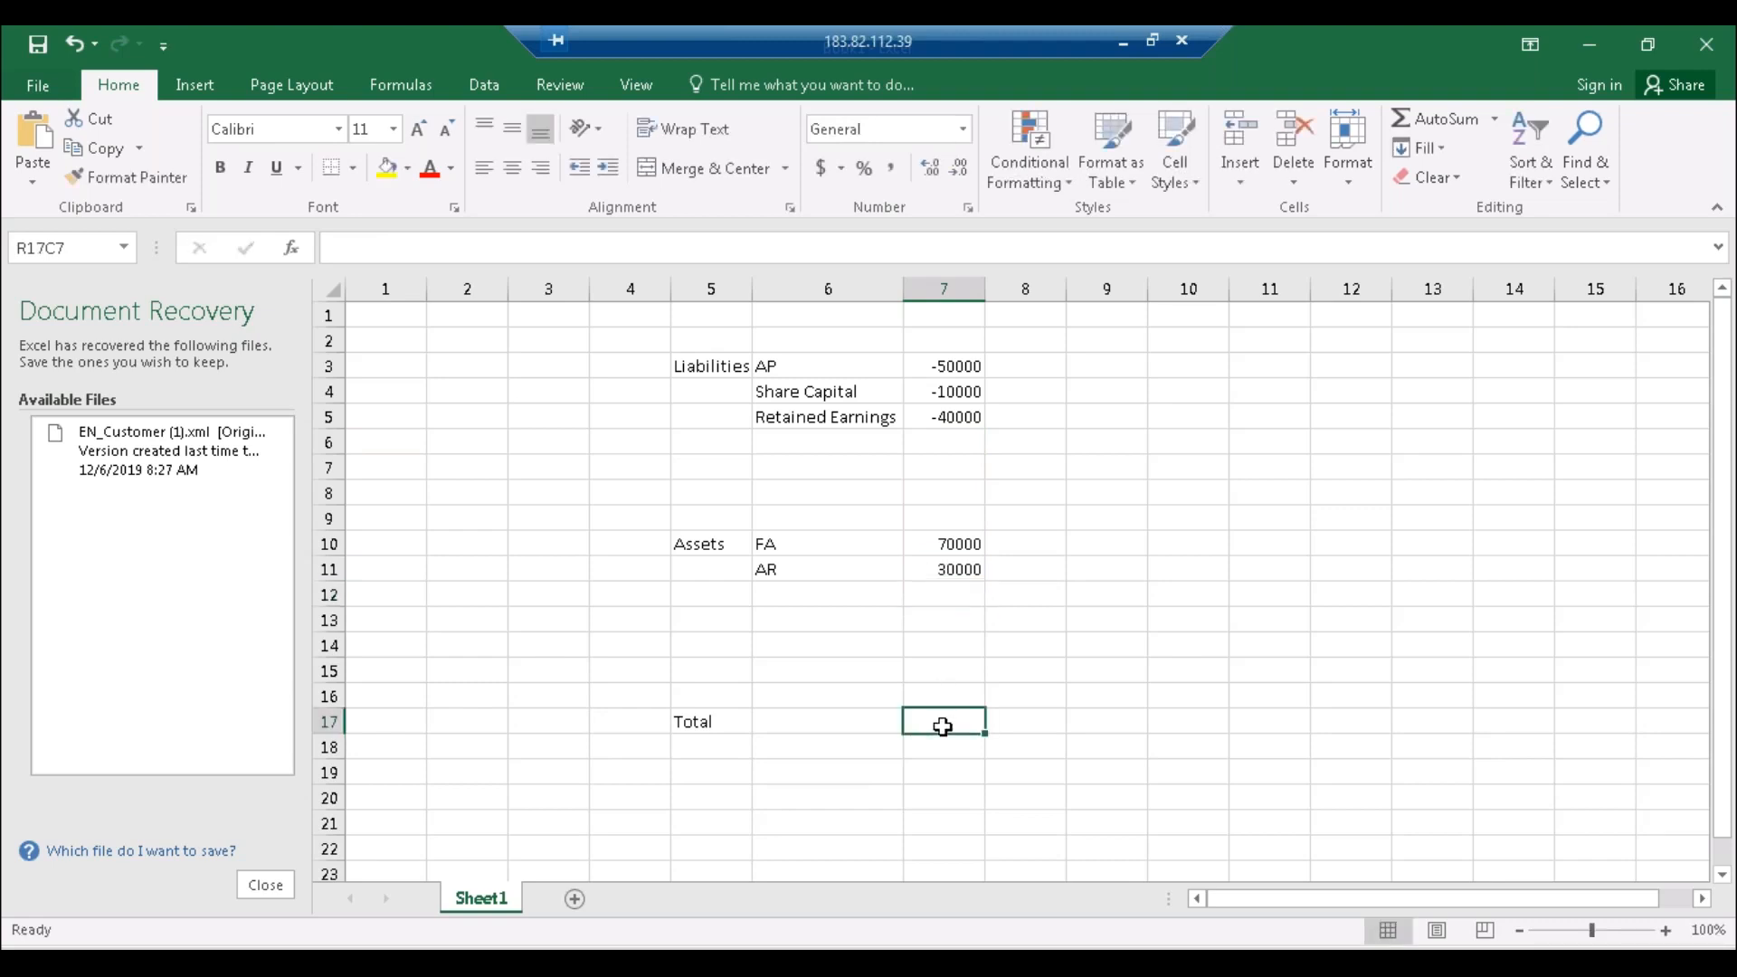
# Step: Add a SUM total formula over the amounts in rows 3 to 12
pyautogui.write('=sum(')
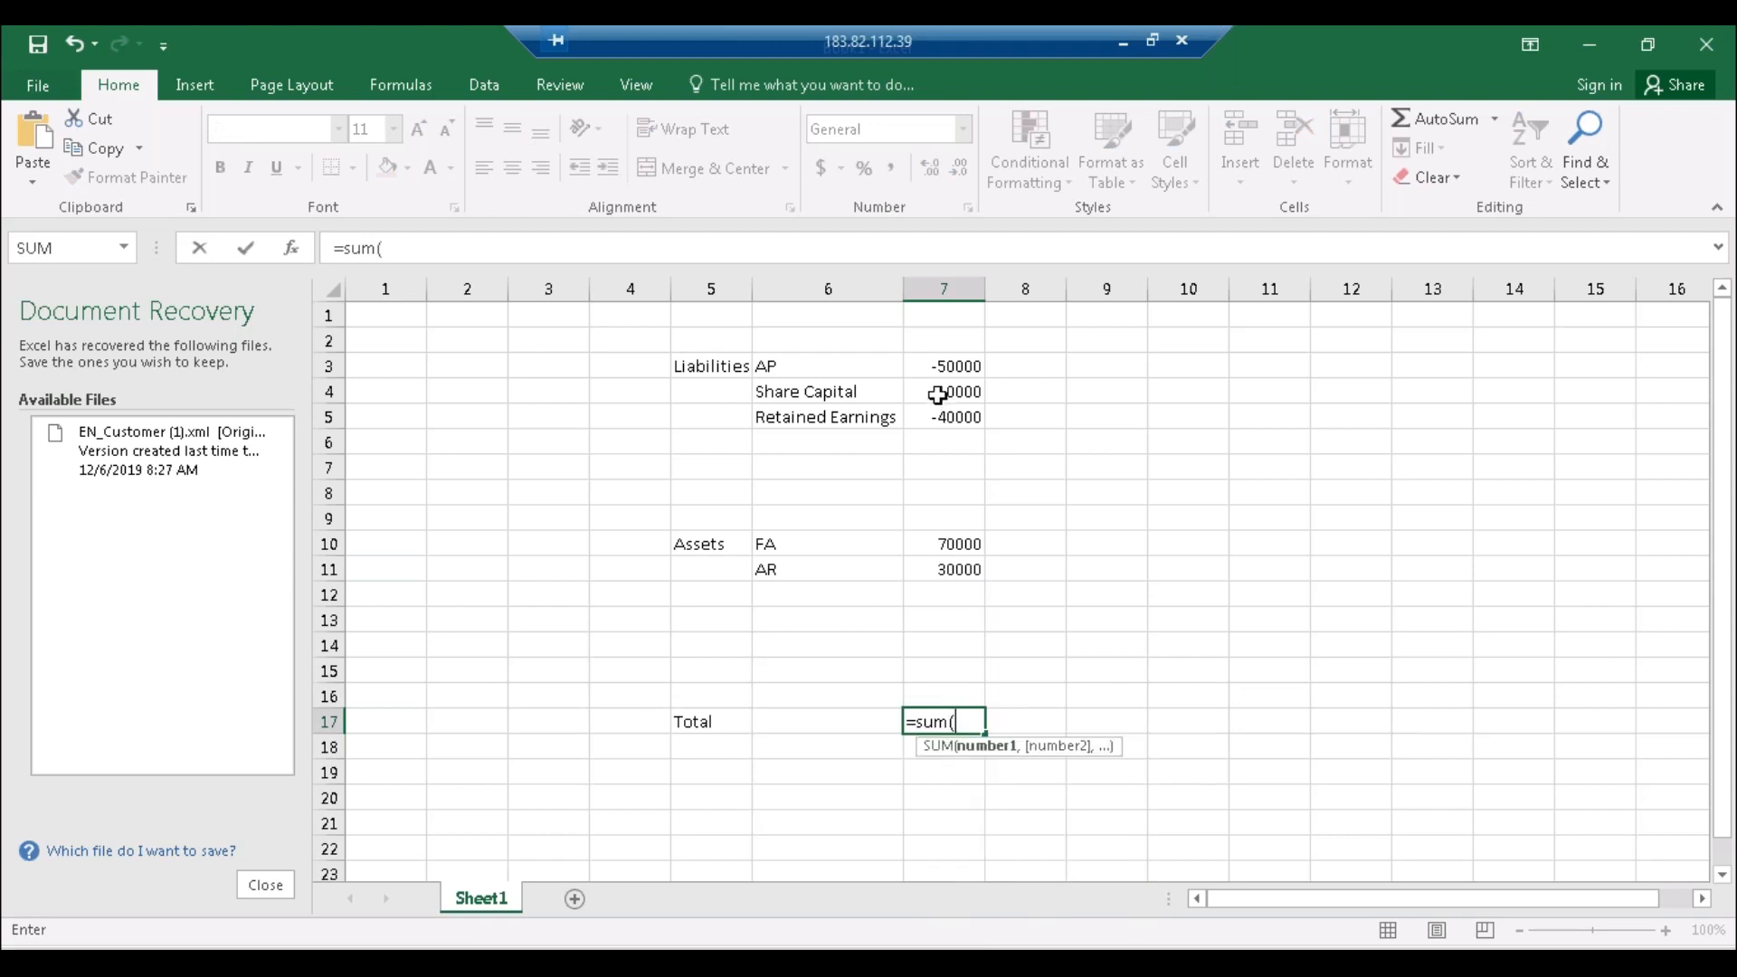
pyautogui.moveTo(934, 368); pyautogui.dragTo(948, 595)
pyautogui.write(')')
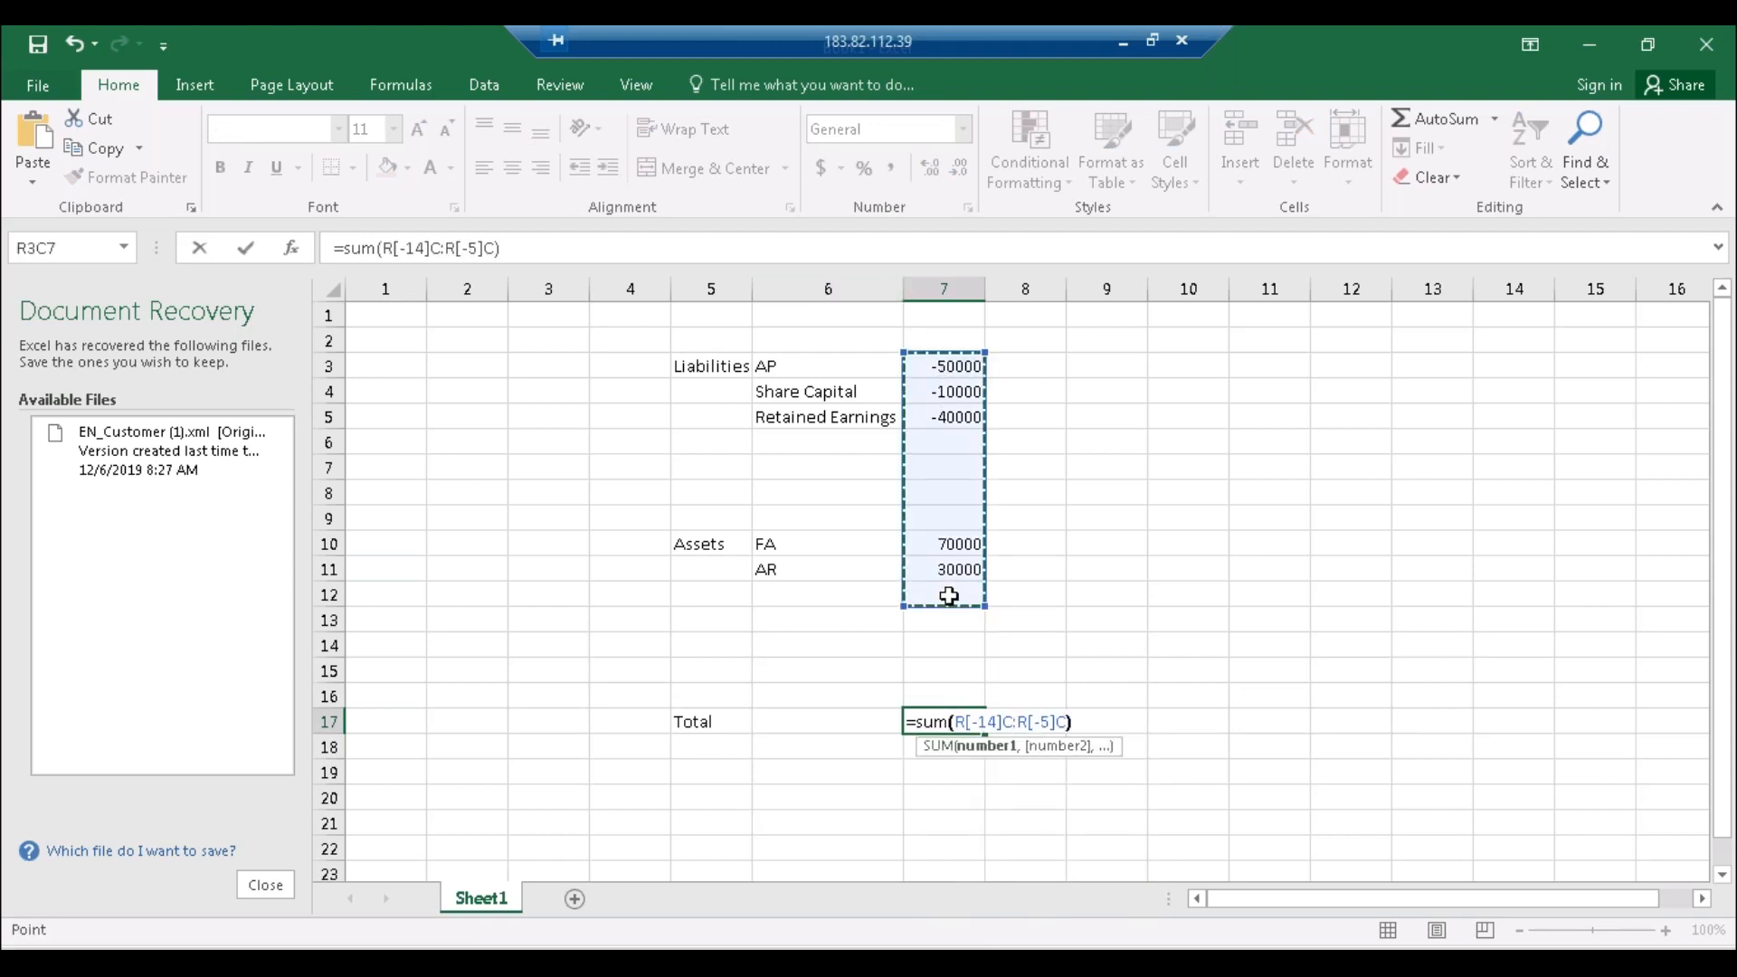
pyautogui.write('\\')
pyautogui.press('BackSpace')
pyautogui.press('Return')
pyautogui.click(934, 721)
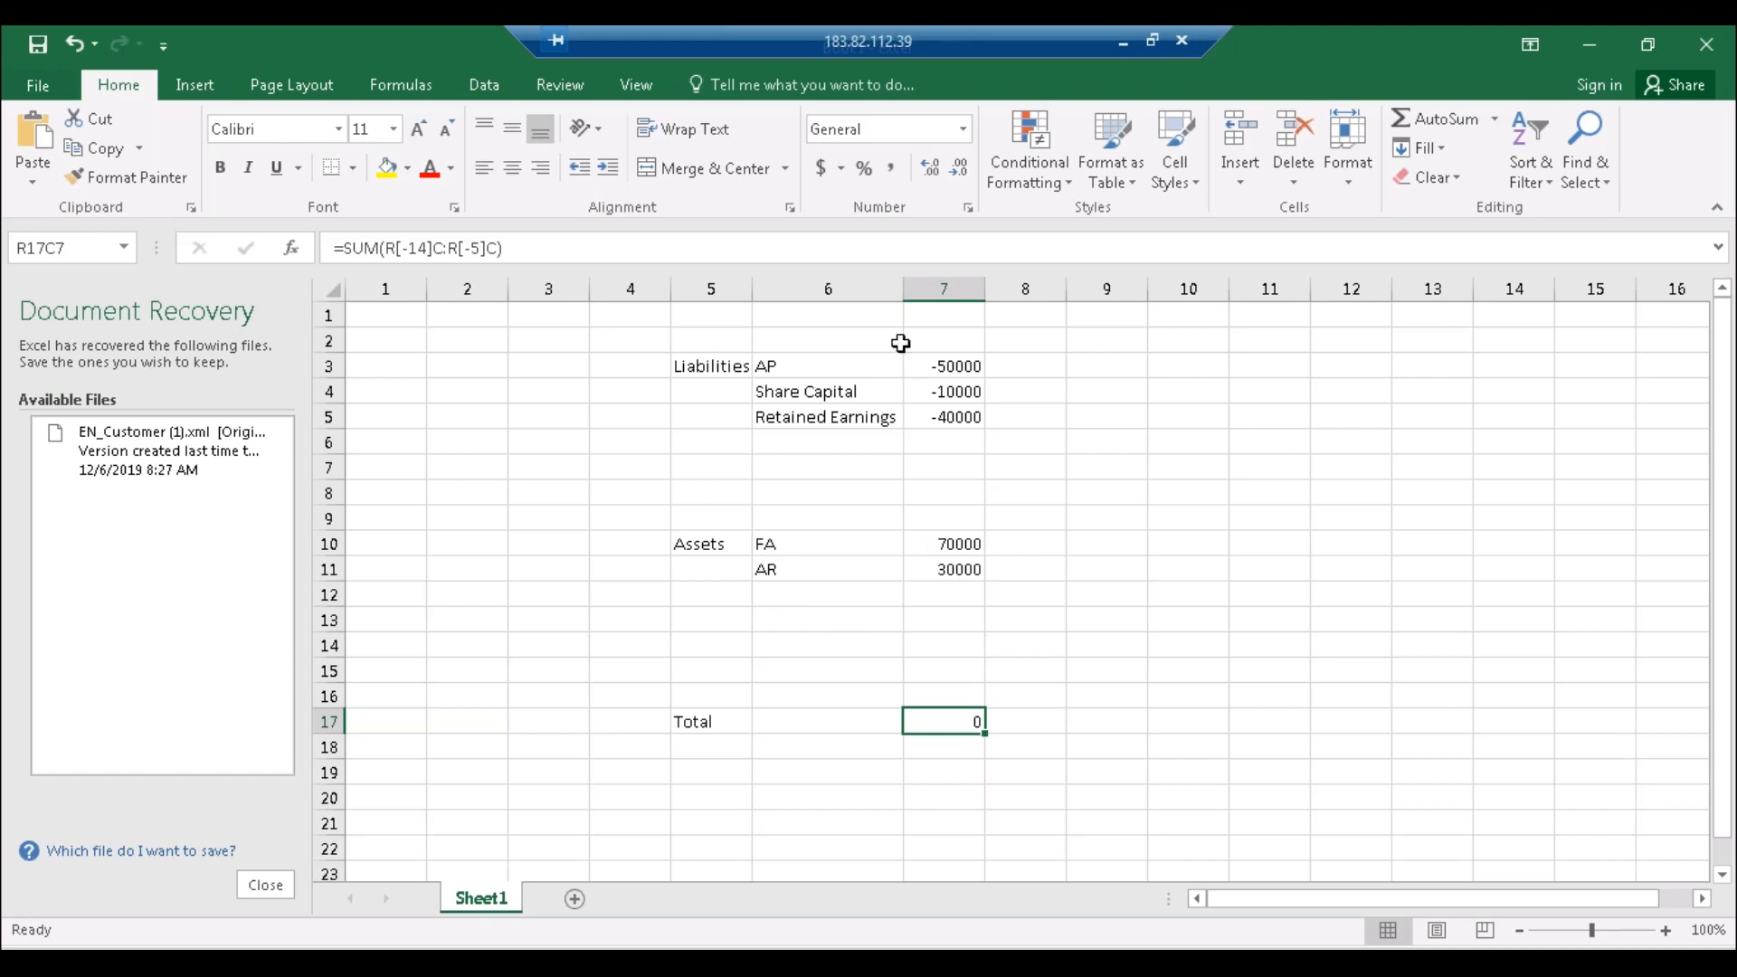
# Step: Label the block ABCI in R2C4 and add a Laptop heading in R2C11
pyautogui.click(614, 340)
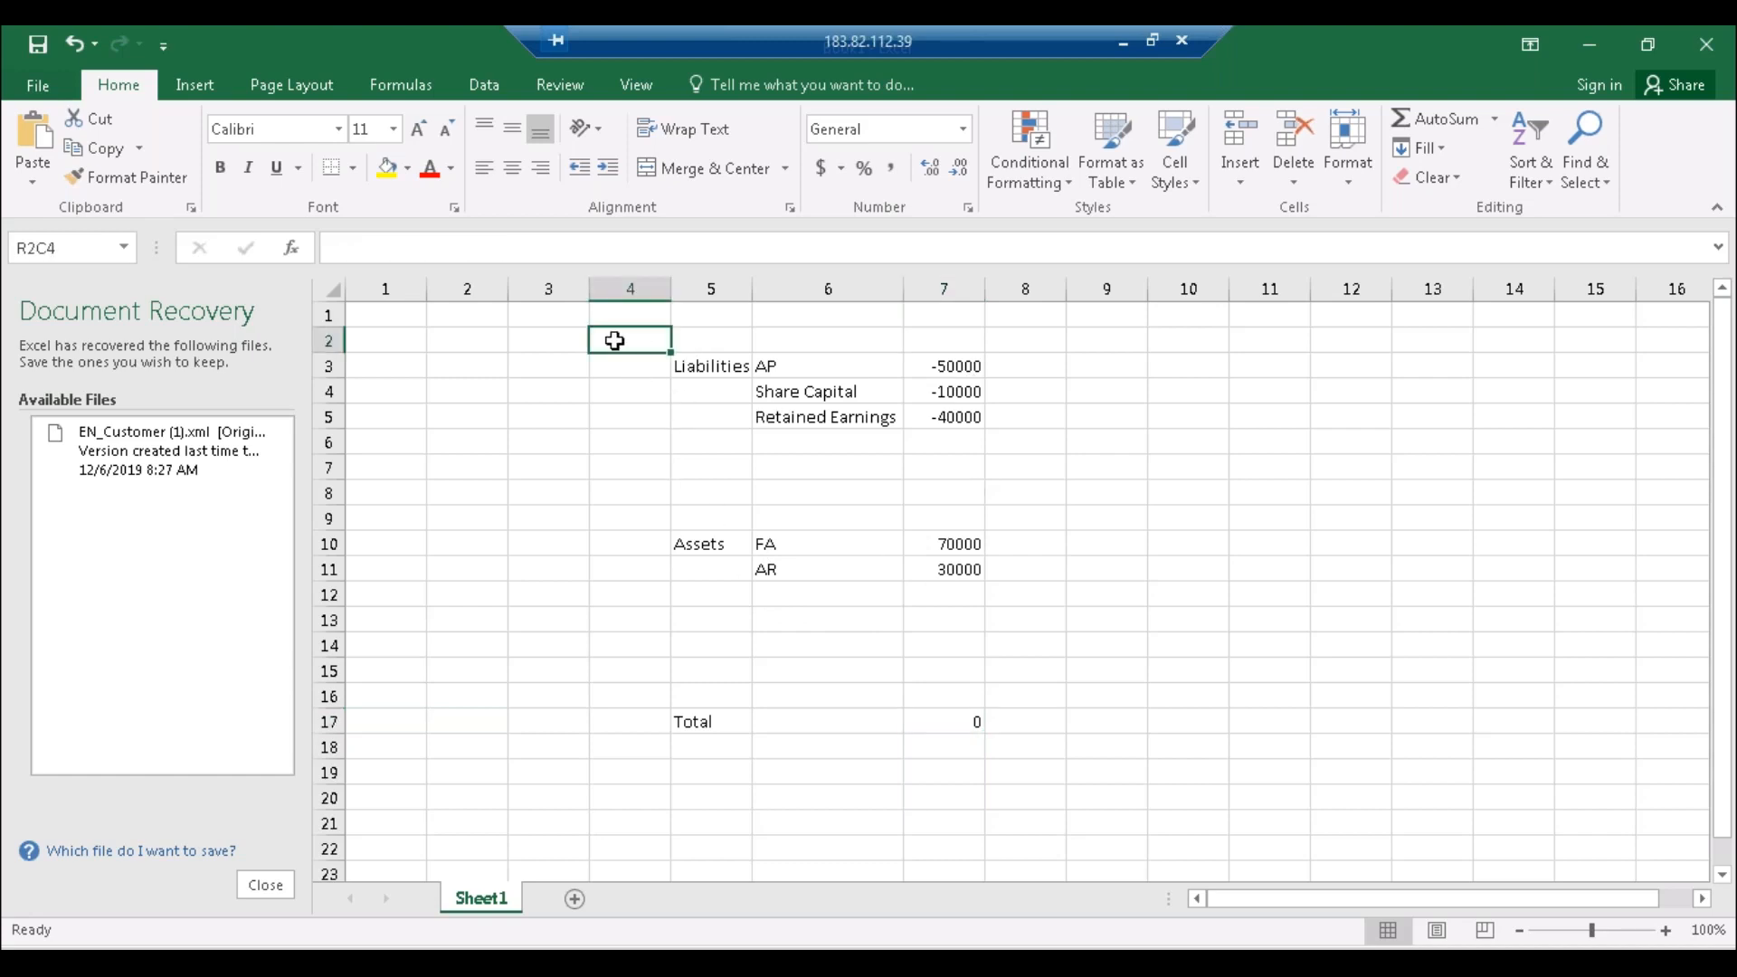
pyautogui.write('ABCI')
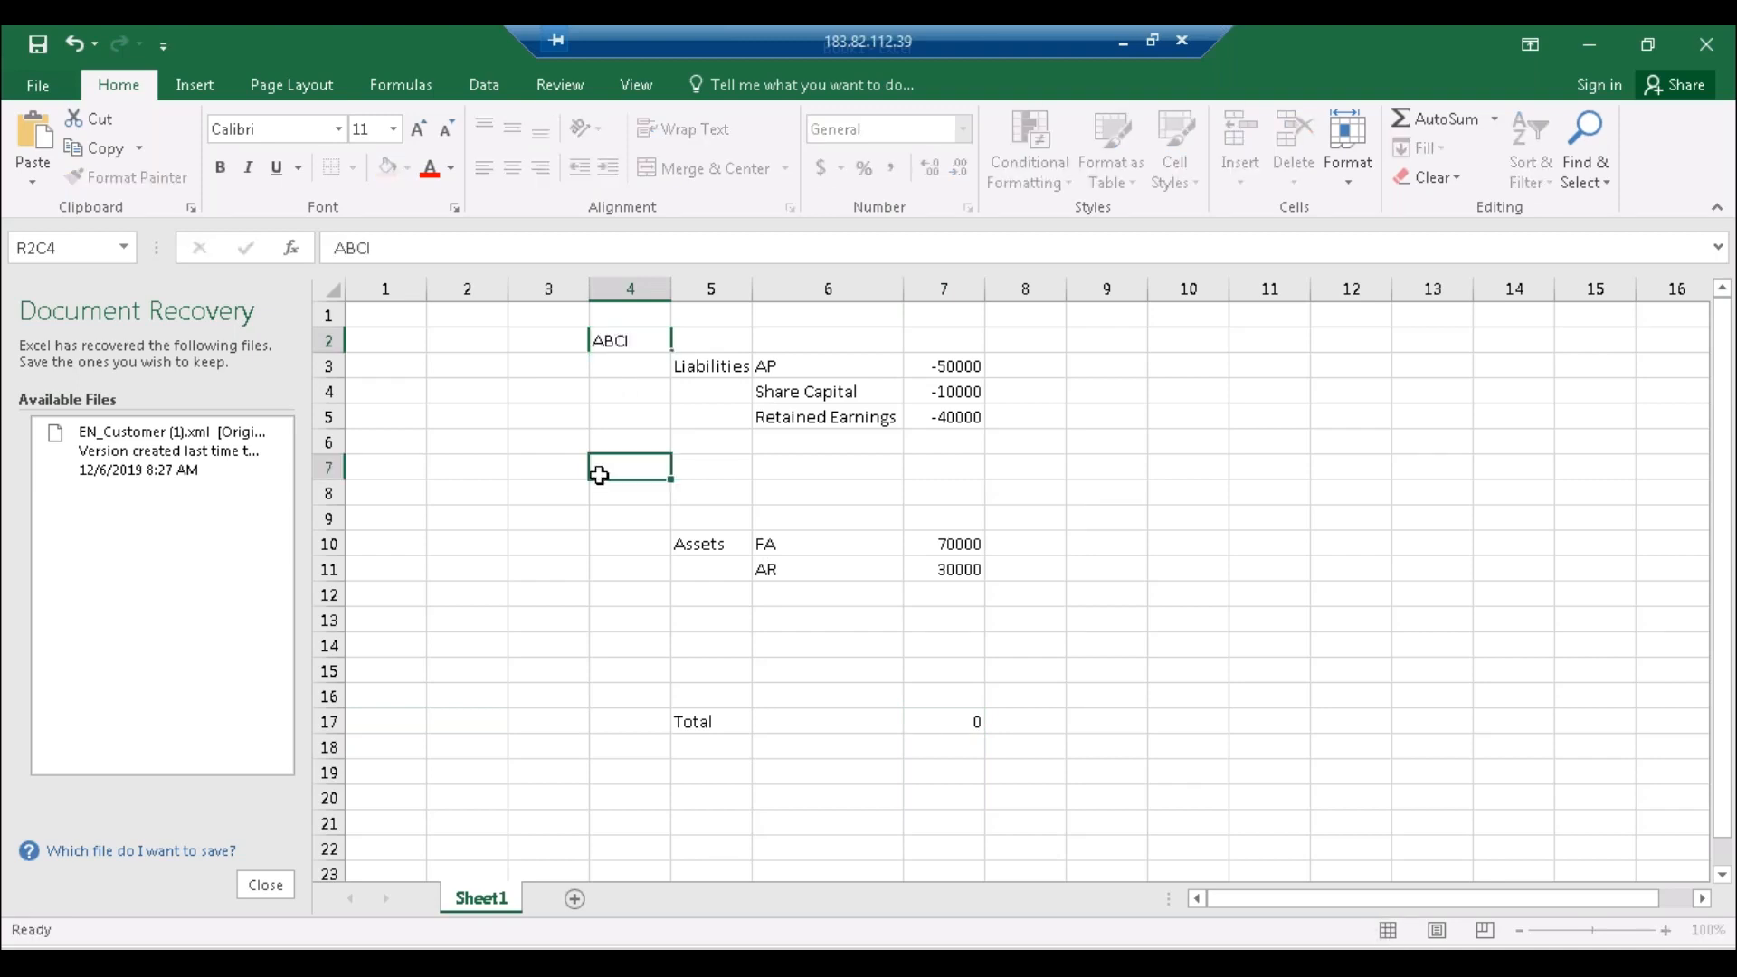
pyautogui.click(601, 472)
pyautogui.click(815, 364)
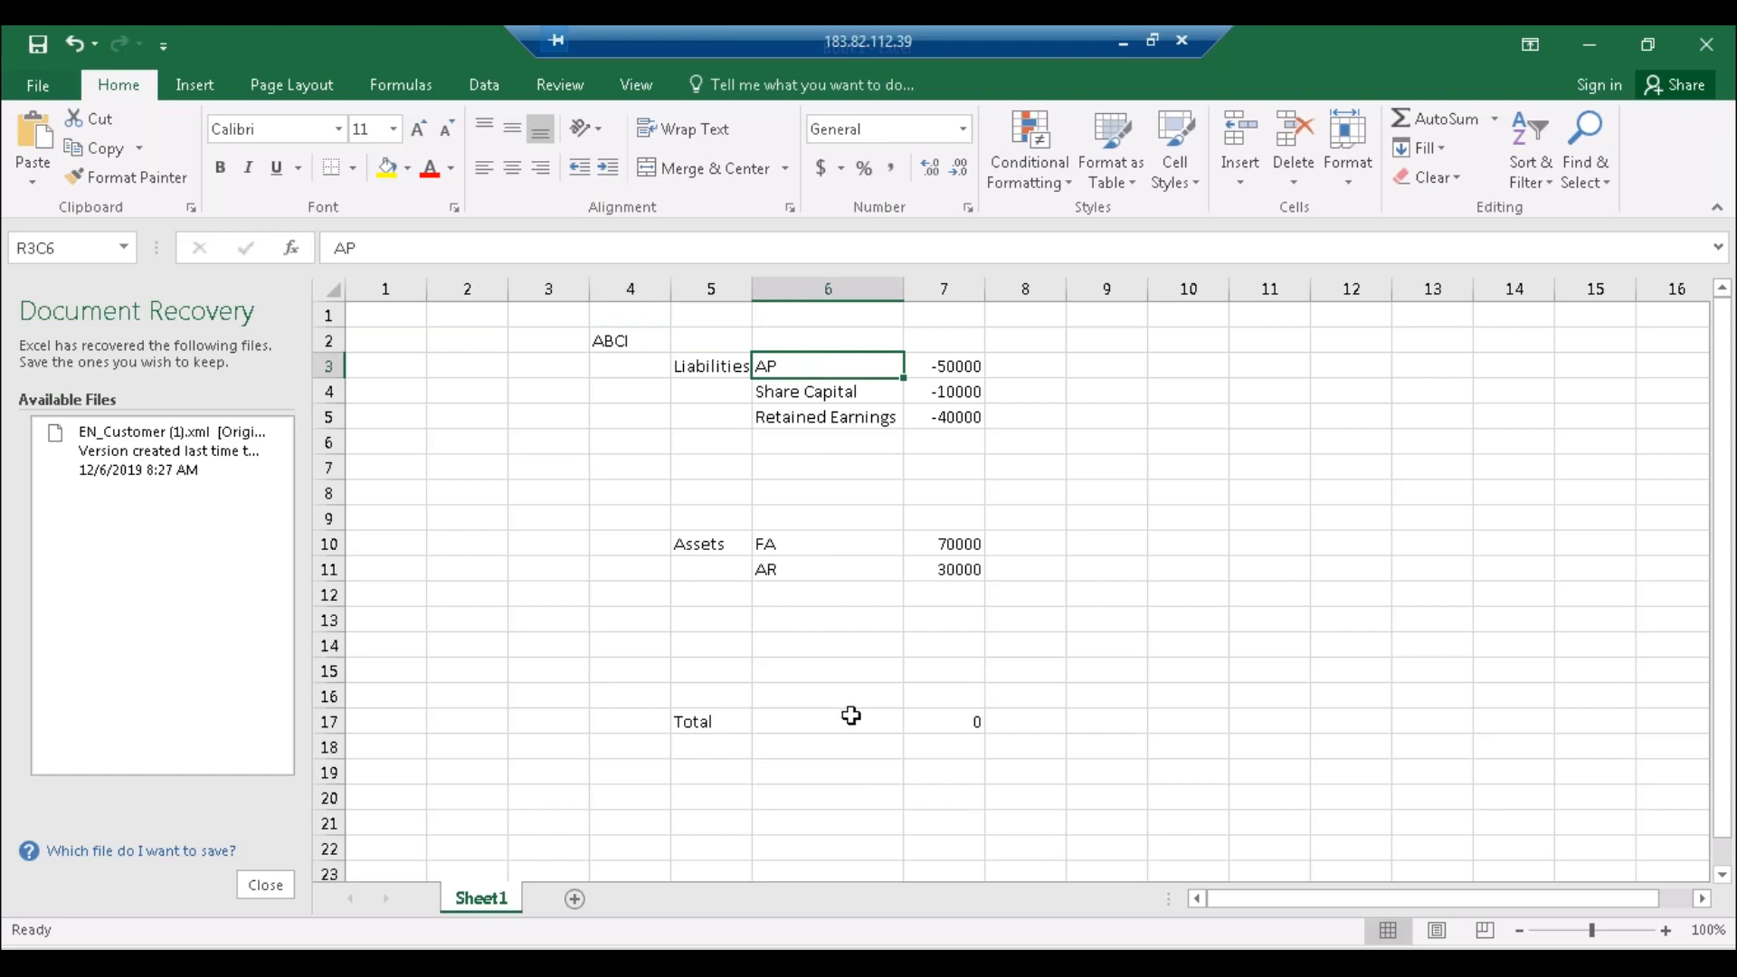
pyautogui.click(1235, 369)
pyautogui.click(1241, 346)
pyautogui.write('Latop')
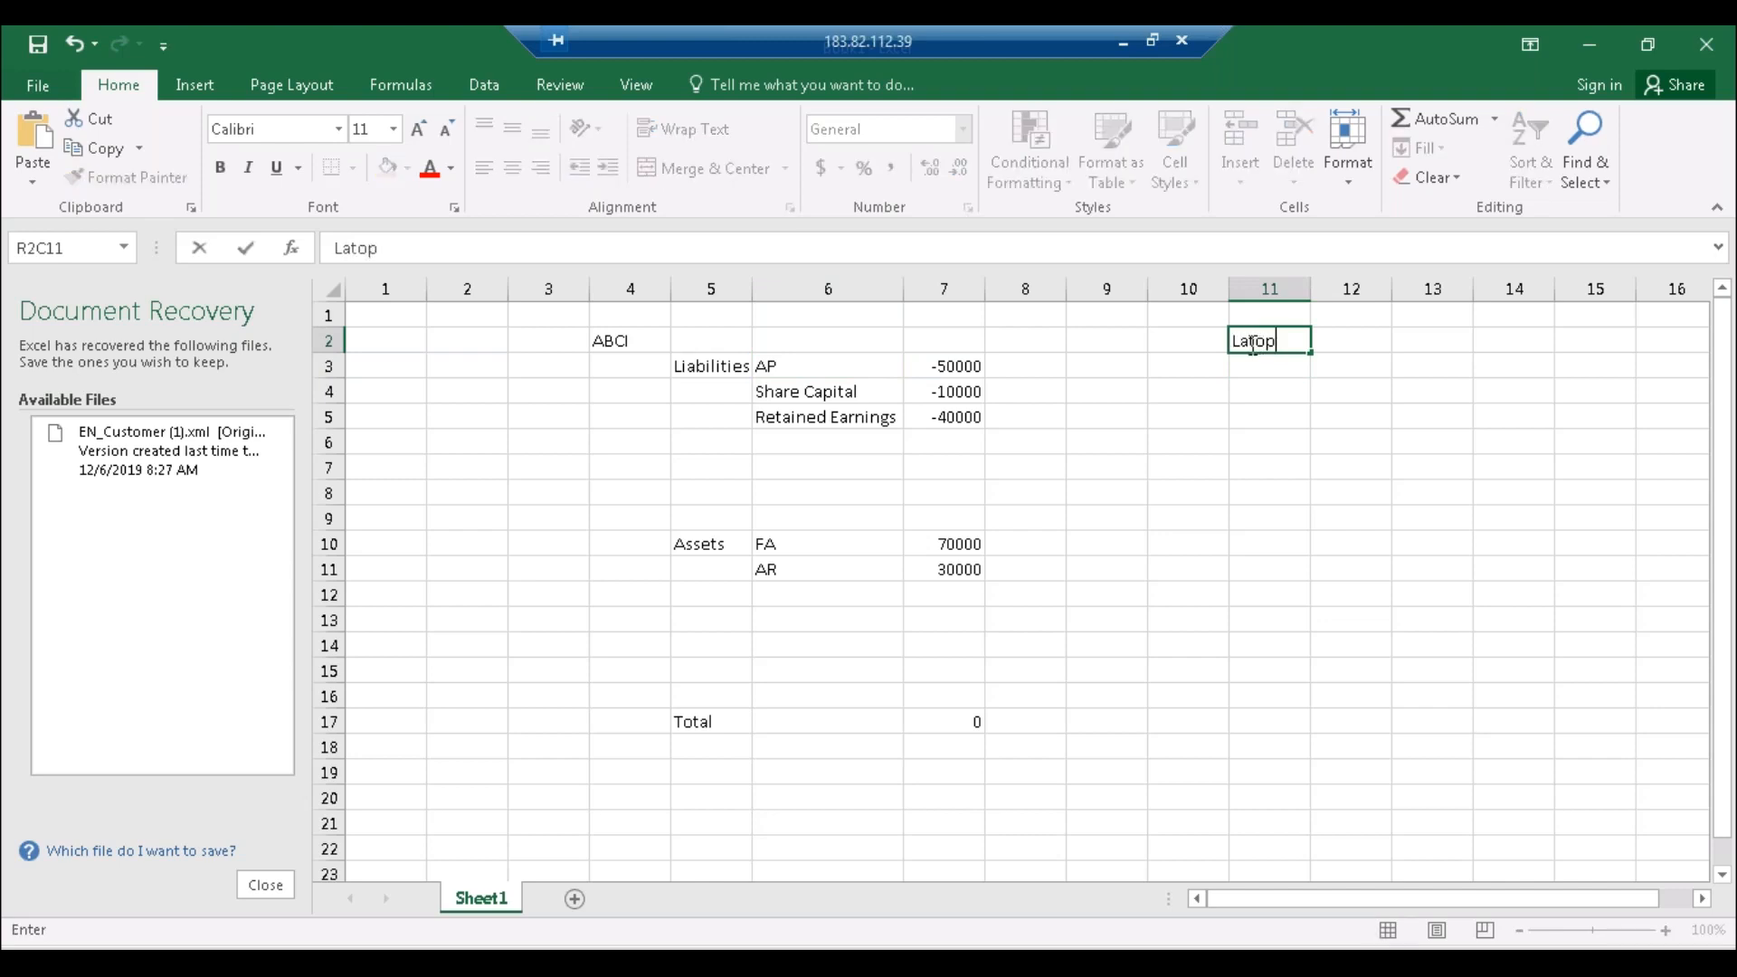
pyautogui.write('p')
pyautogui.press('Return')
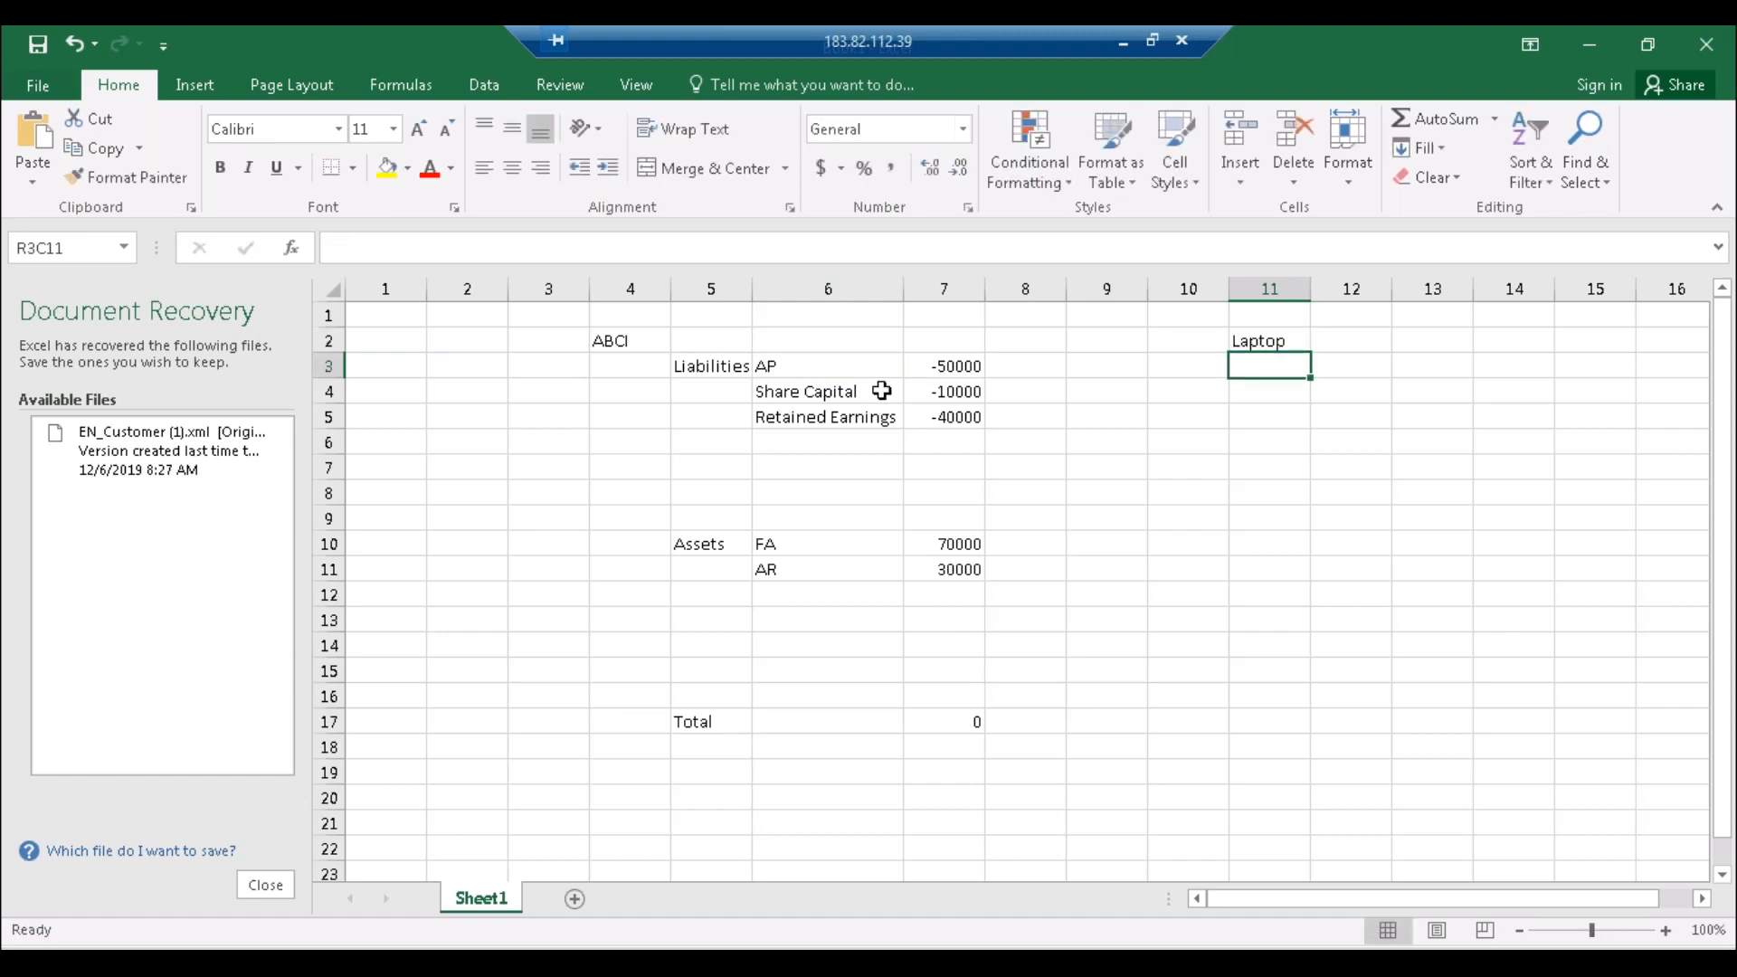
pyautogui.click(711, 369)
# Step: Copy the Liabilities-to-Total labels into the Laptop block and widen column 11
pyautogui.moveTo(710, 368); pyautogui.dragTo(829, 724)
pyautogui.hotkey('ctrl', 'c')
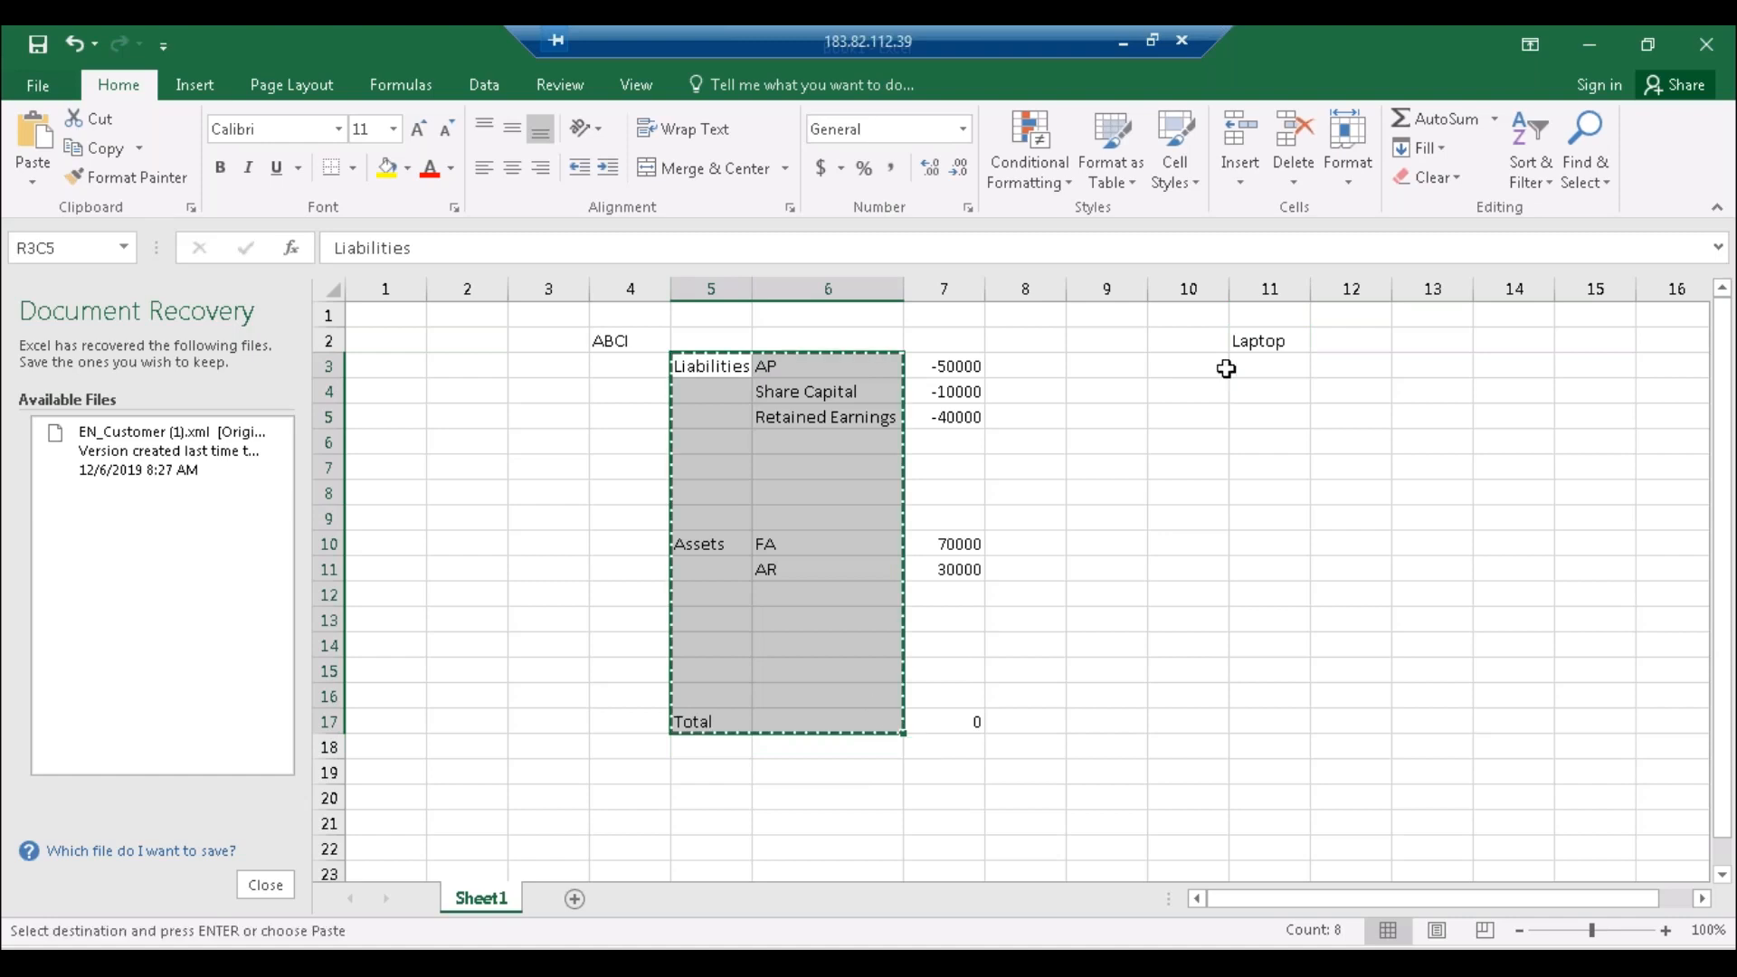
pyautogui.click(1185, 372)
pyautogui.hotkey('ctrl', 'v')
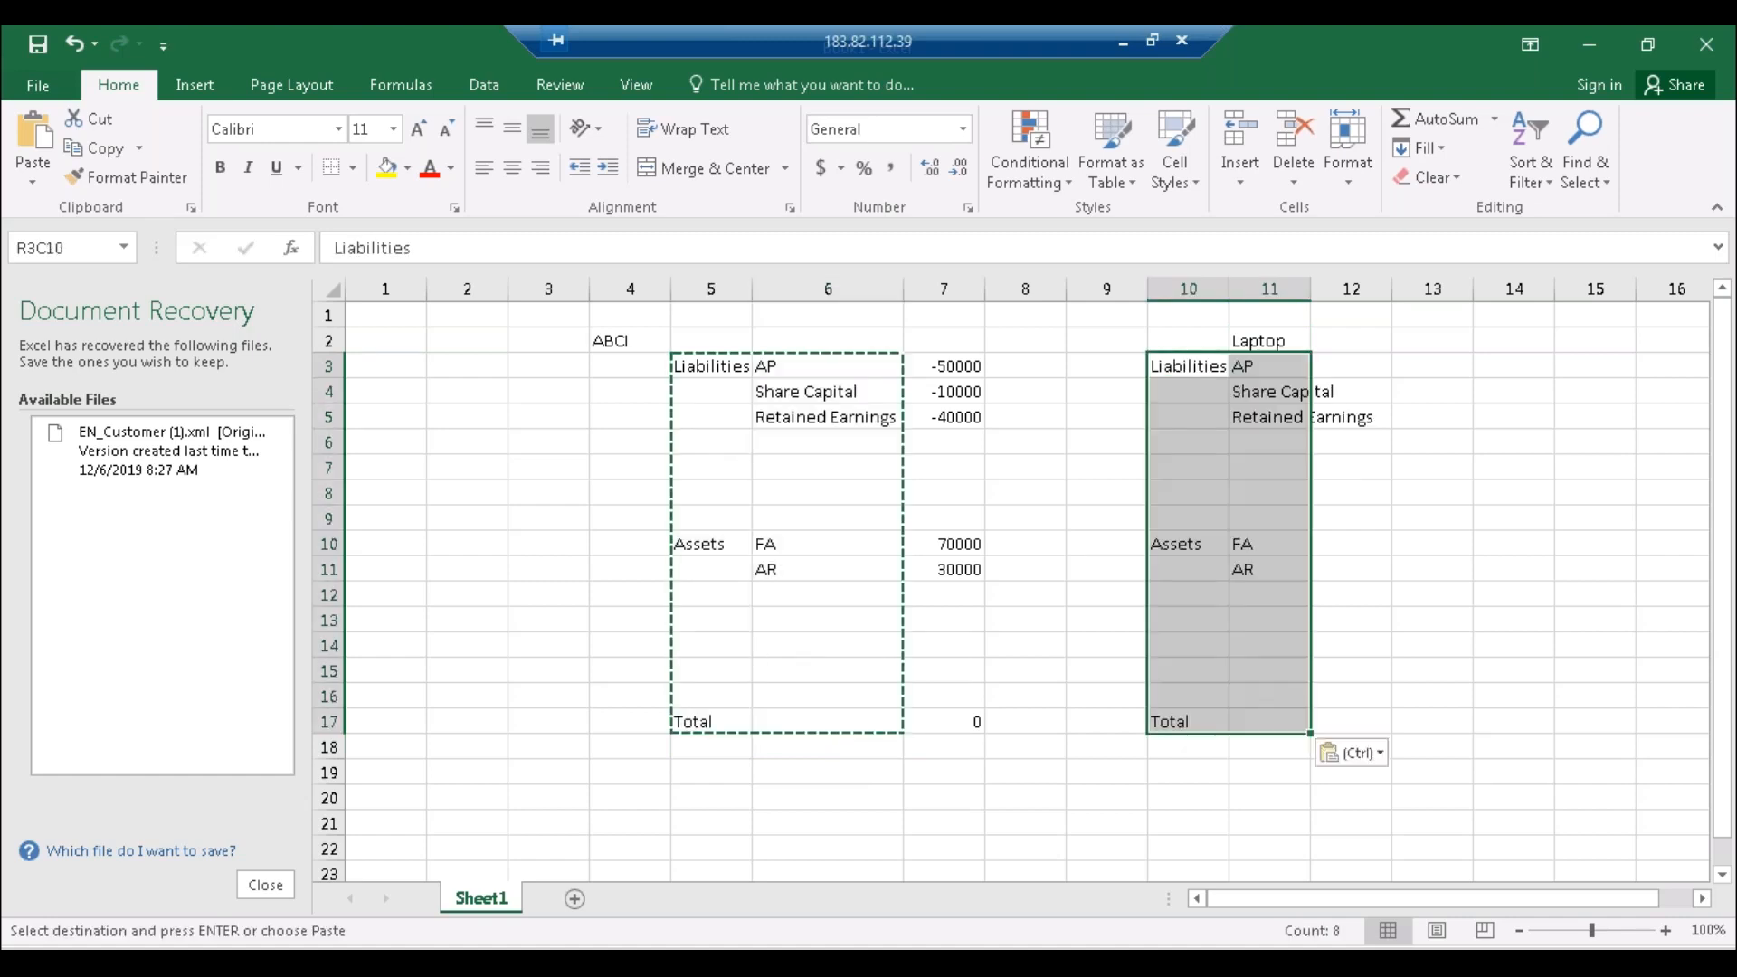
pyautogui.moveTo(1306, 288); pyautogui.dragTo(1381, 288)
pyautogui.click(1292, 384)
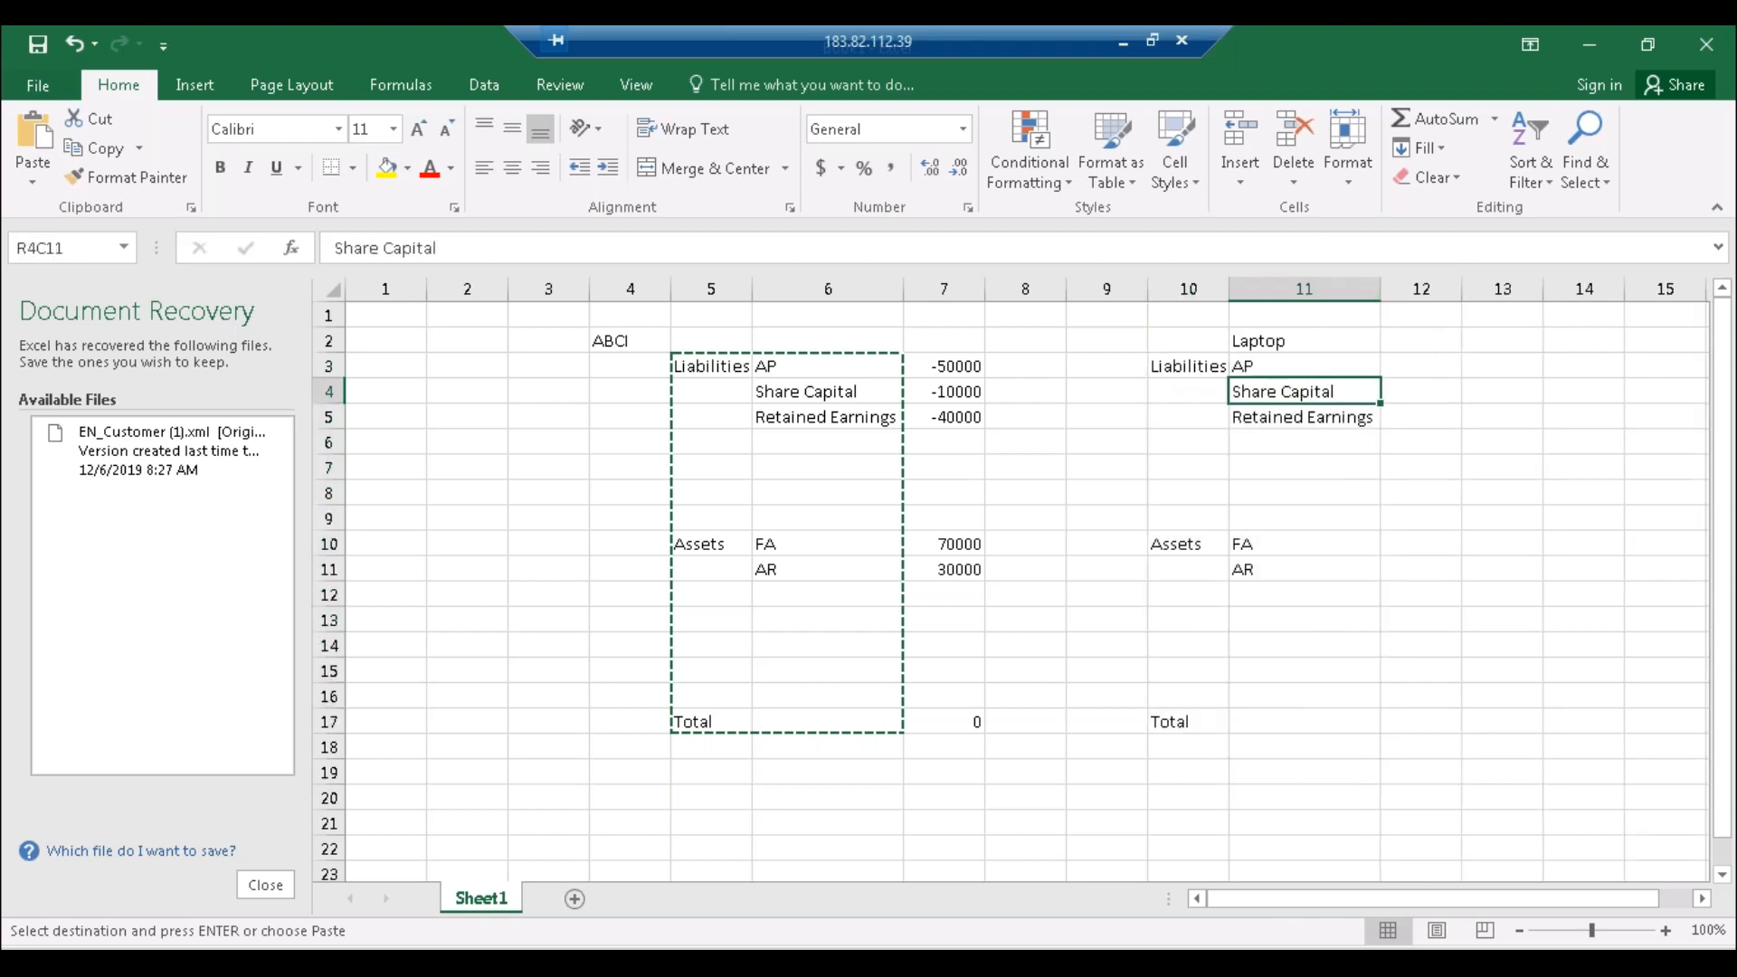
# Step: Enter Laptop amounts: AP 25000, Share Capital 5000, Retained Earnings 15000, FA 30000, AR 10000
pyautogui.click(1315, 367)
pyautogui.click(1403, 369)
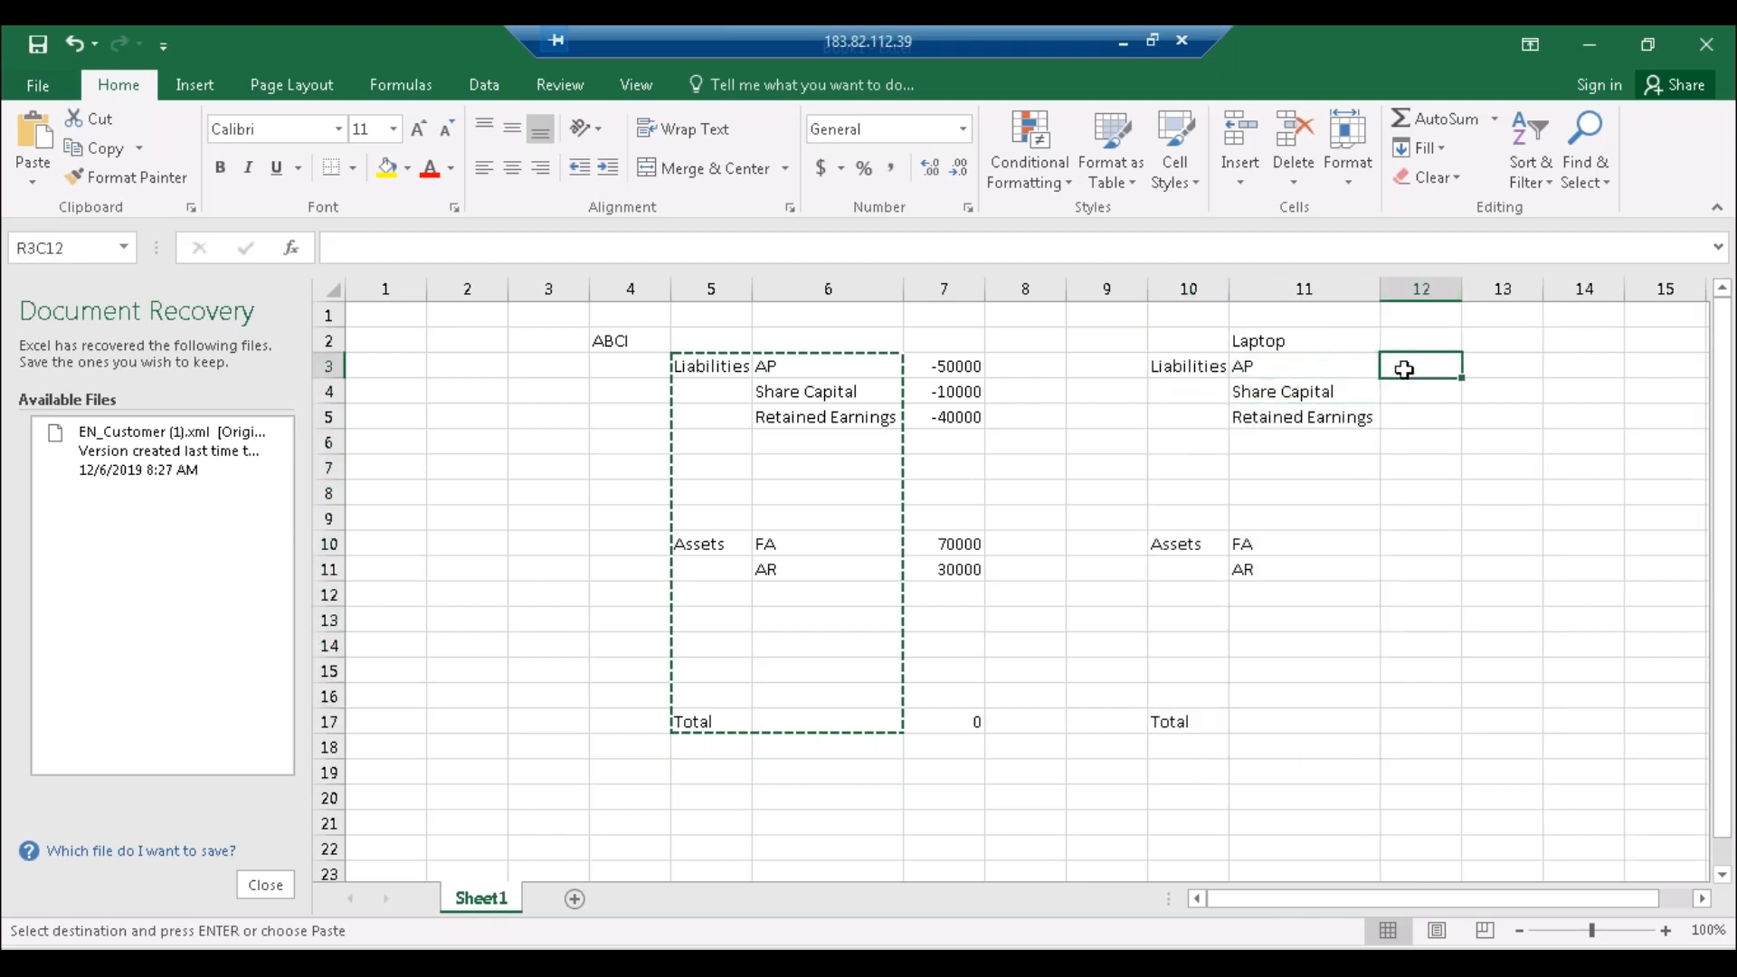
pyautogui.write('25000')
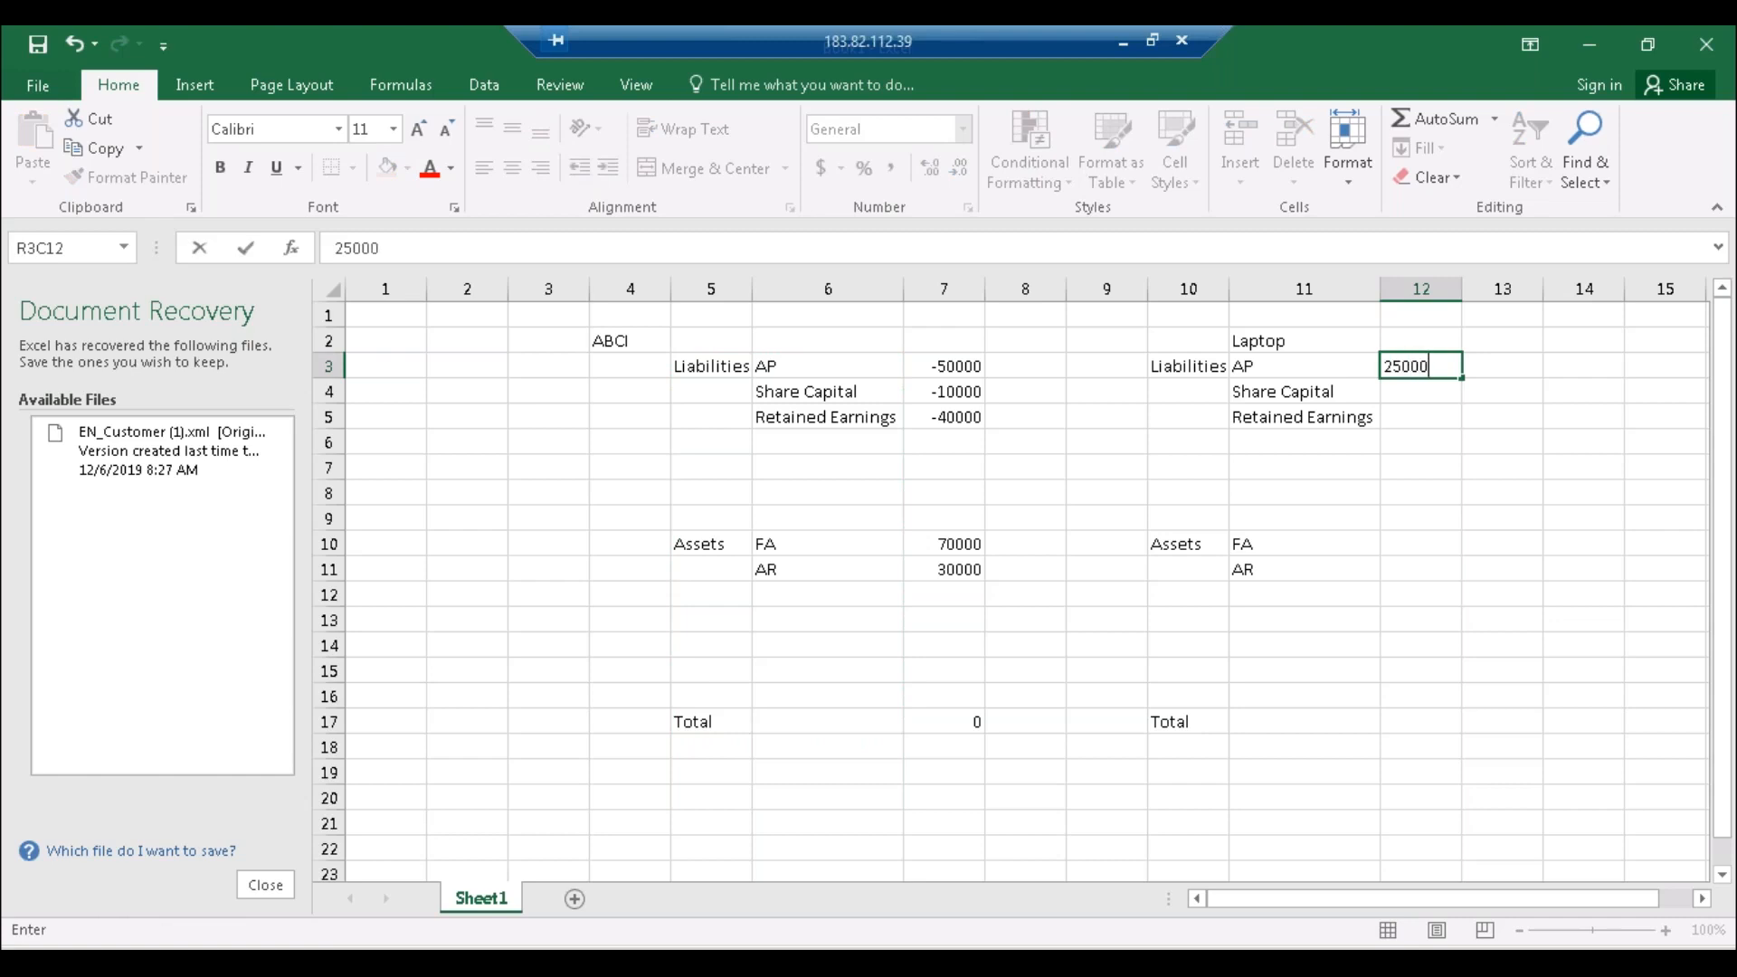
pyautogui.click(1426, 396)
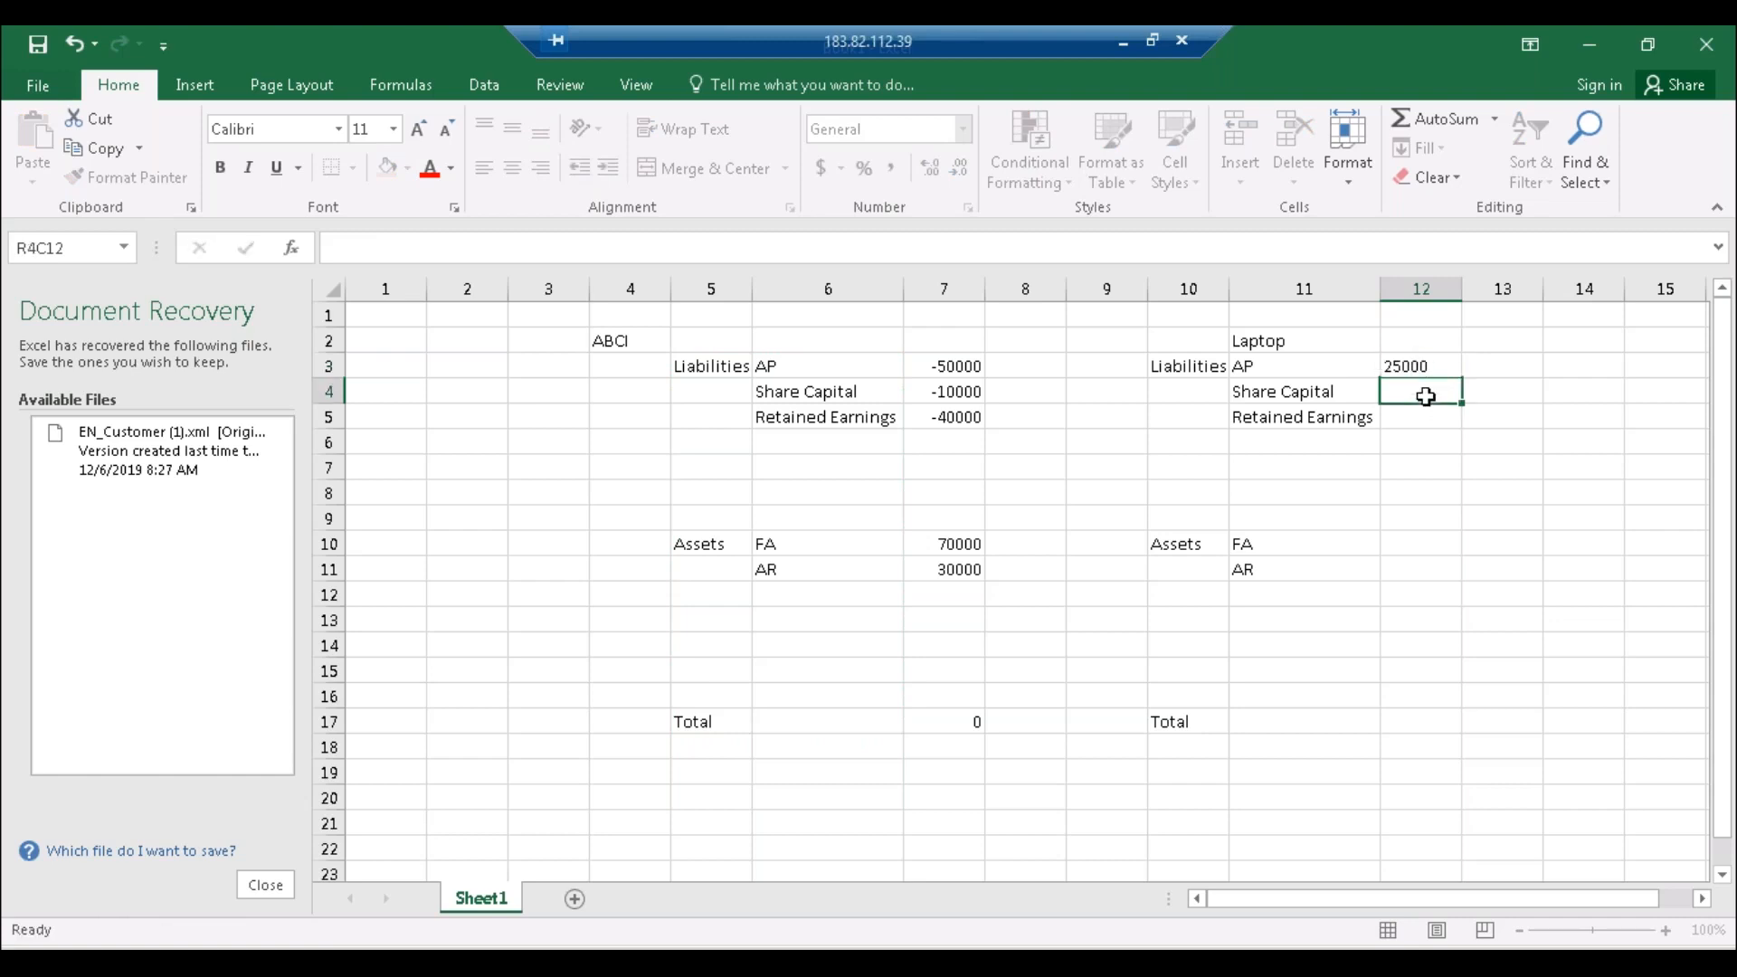
pyautogui.write('5000')
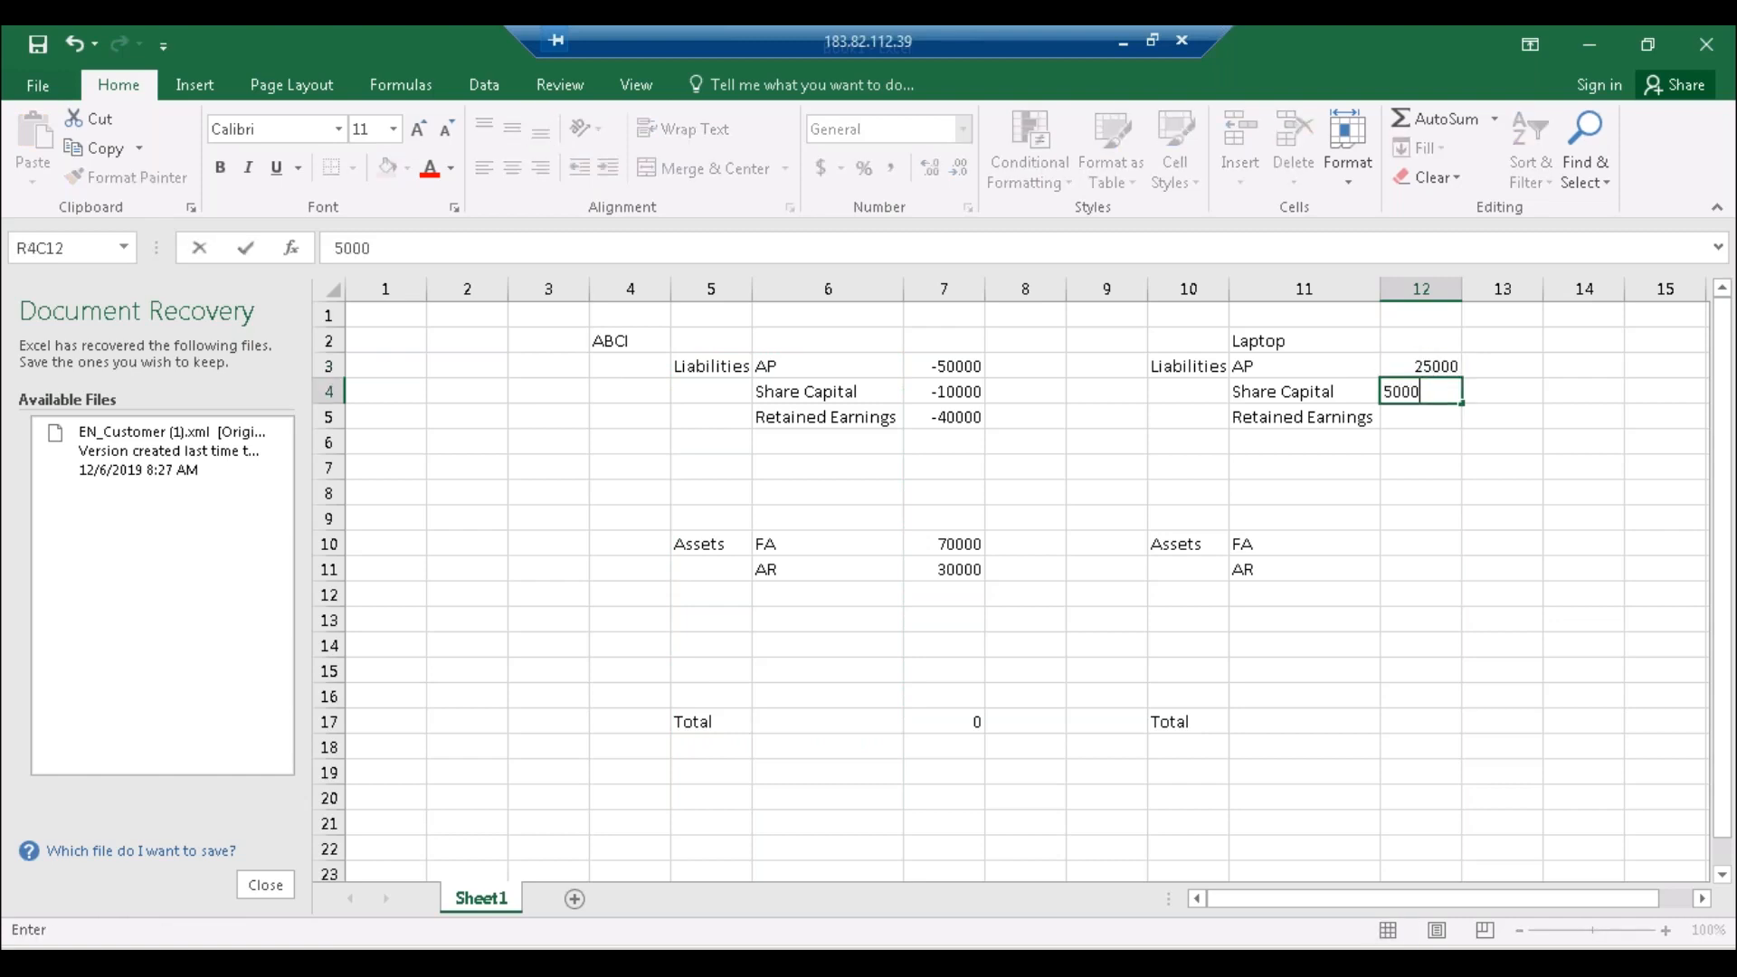
pyautogui.click(1399, 427)
pyautogui.write('15000')
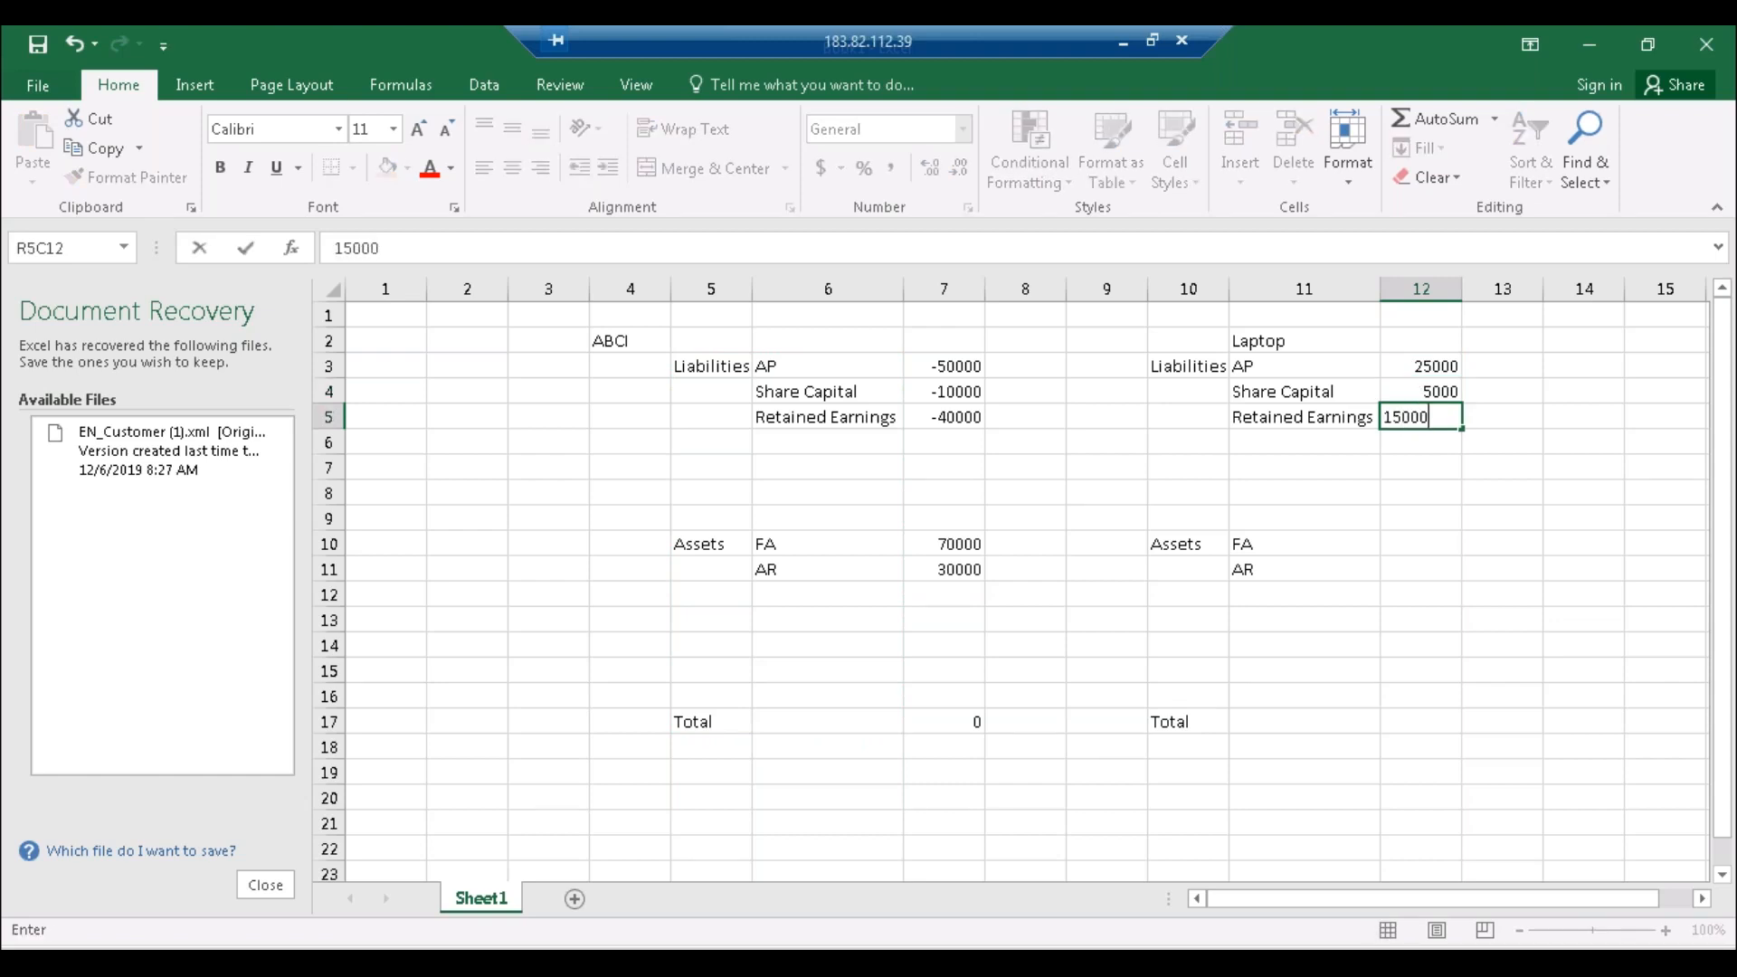
pyautogui.press('Return')
pyautogui.click(1431, 543)
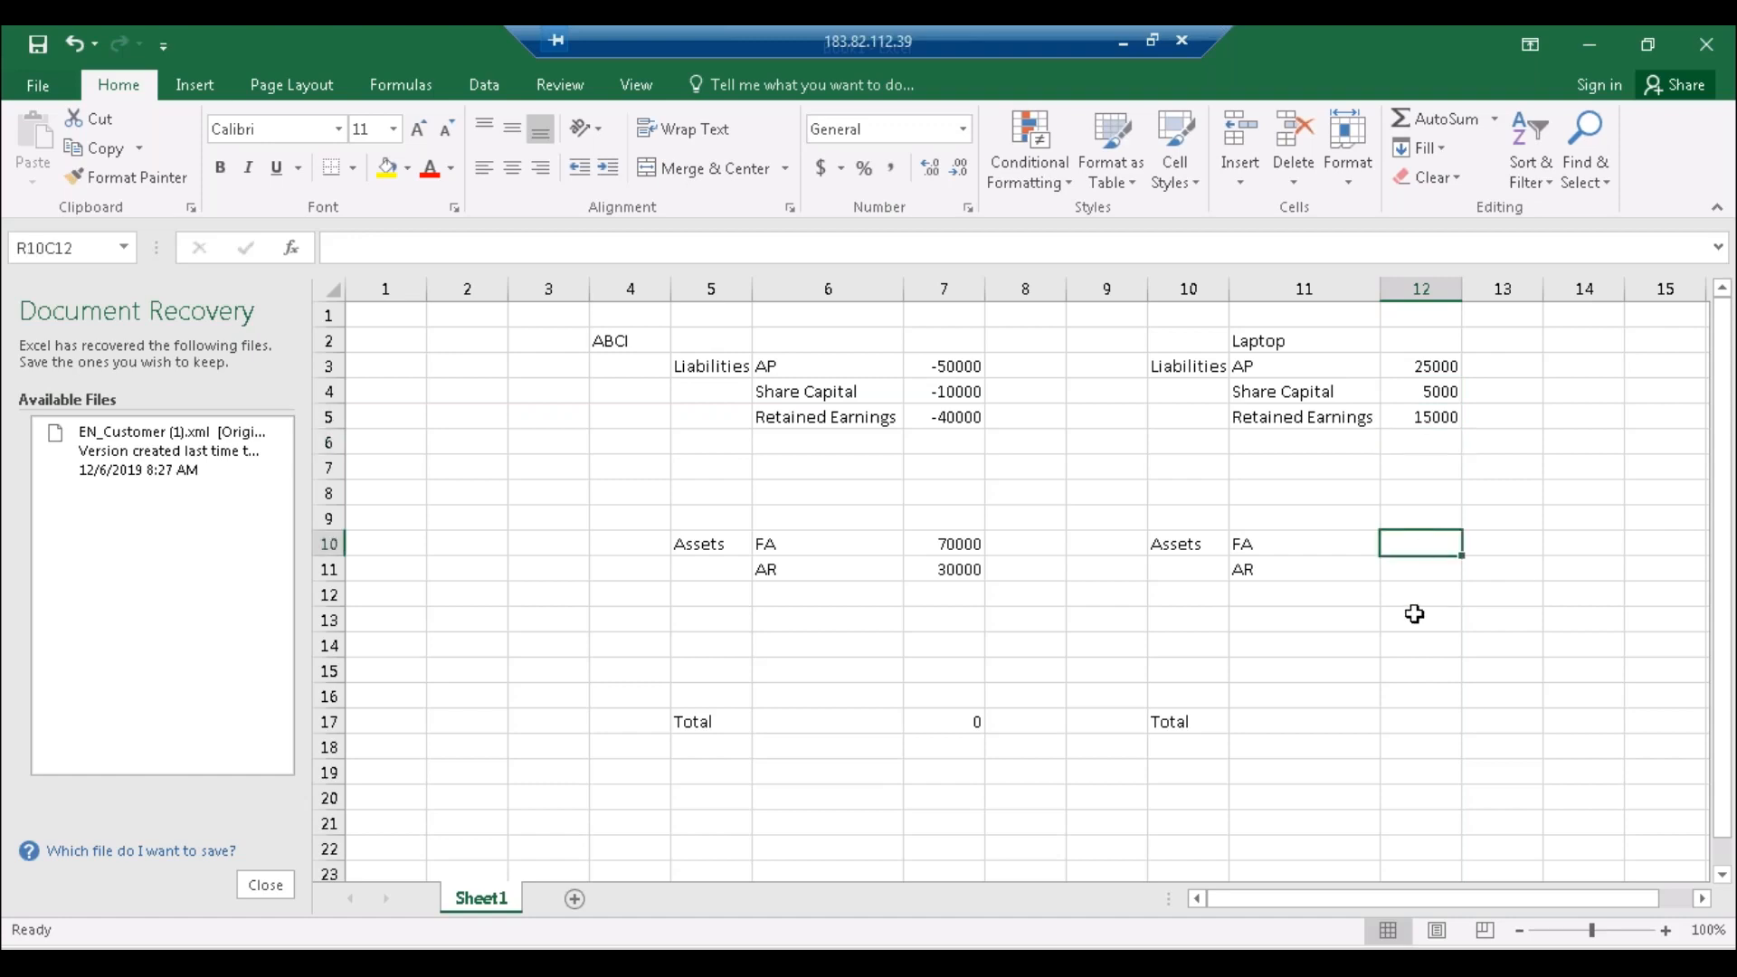
pyautogui.write('30000')
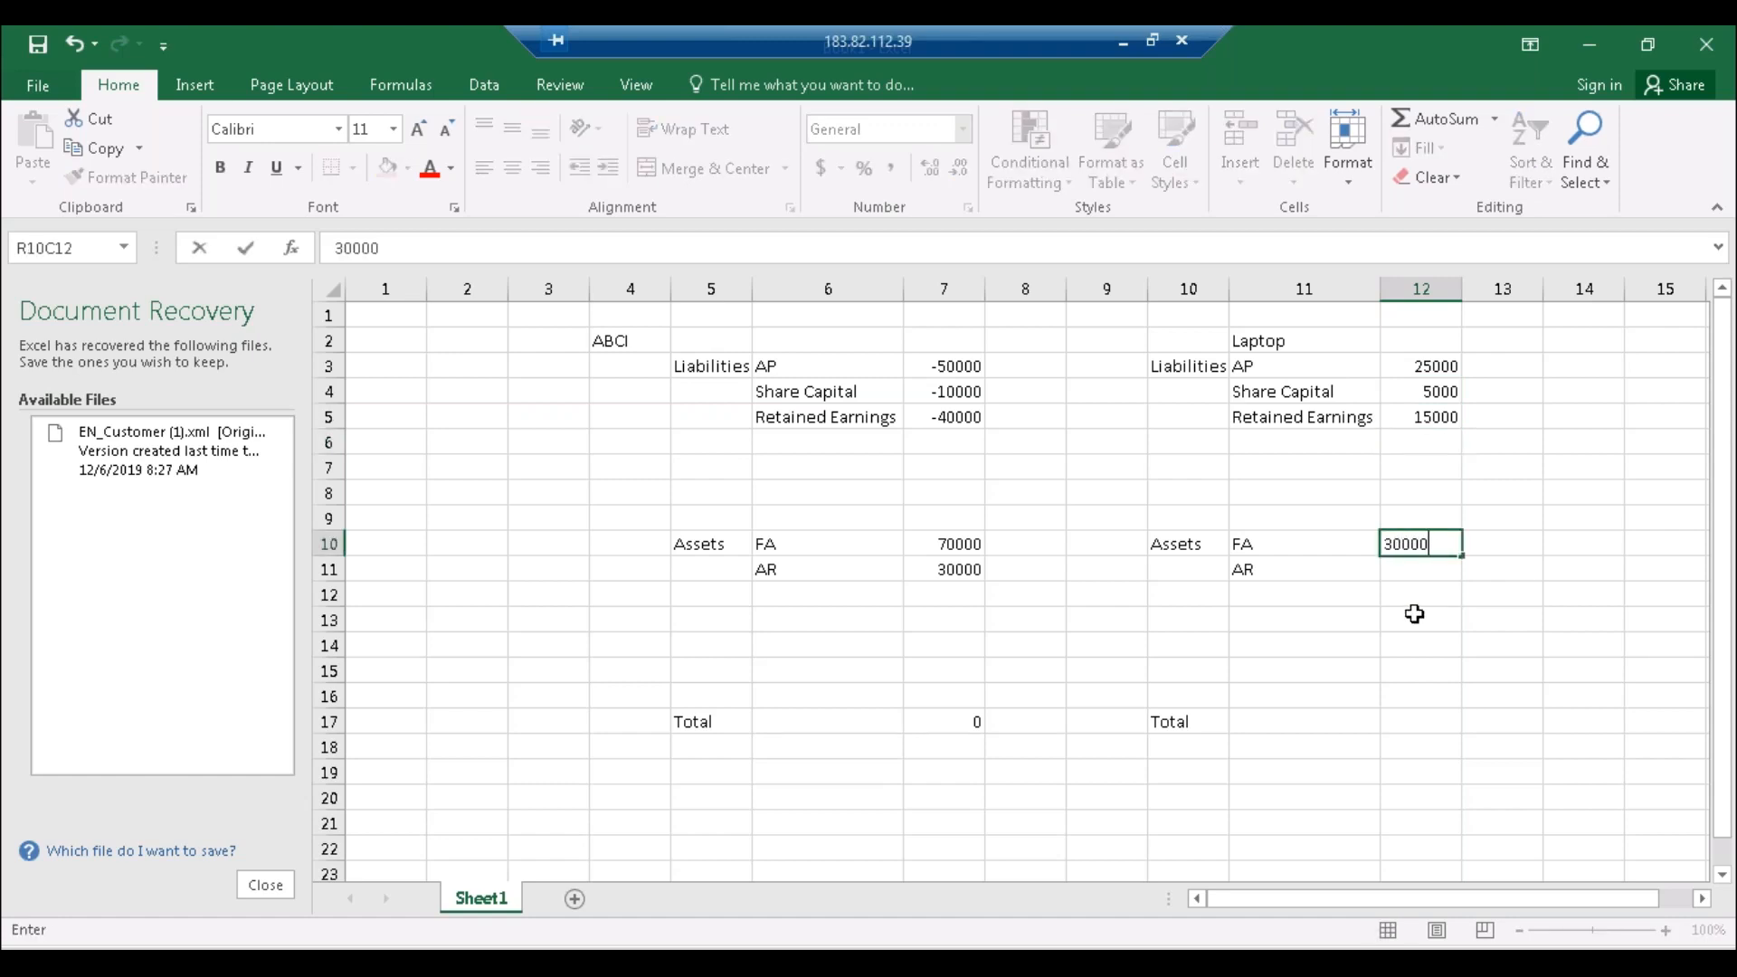
pyautogui.press('Return')
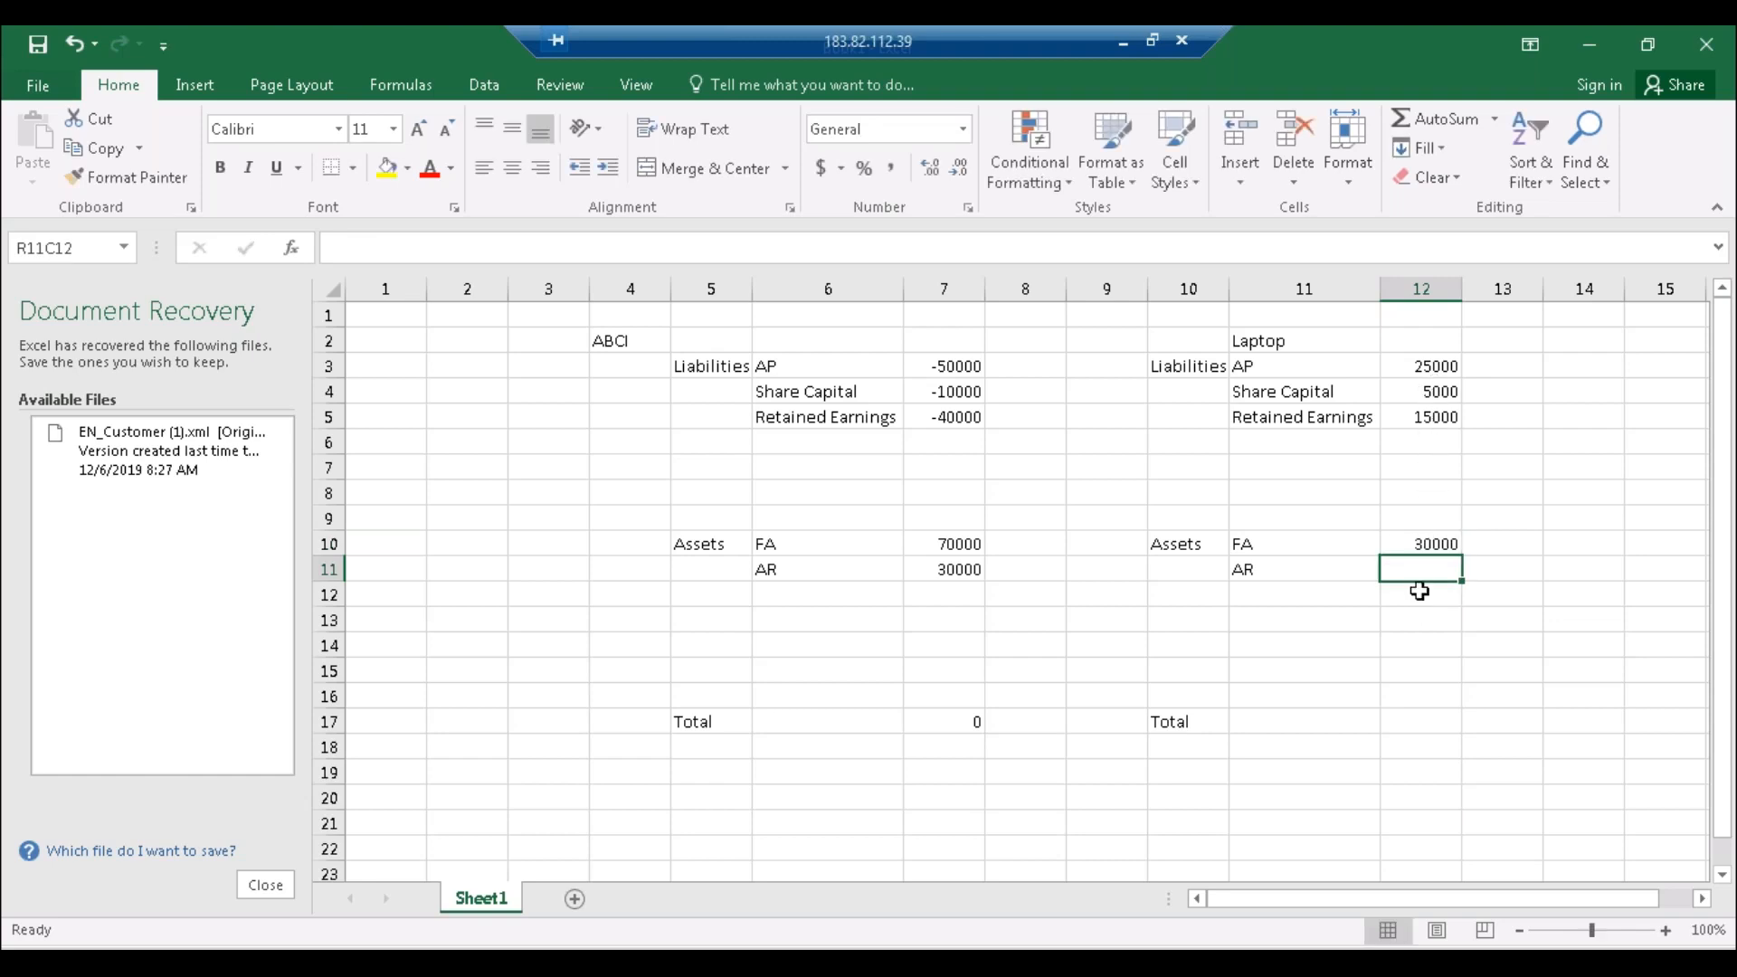
pyautogui.write('10000')
pyautogui.press('Return')
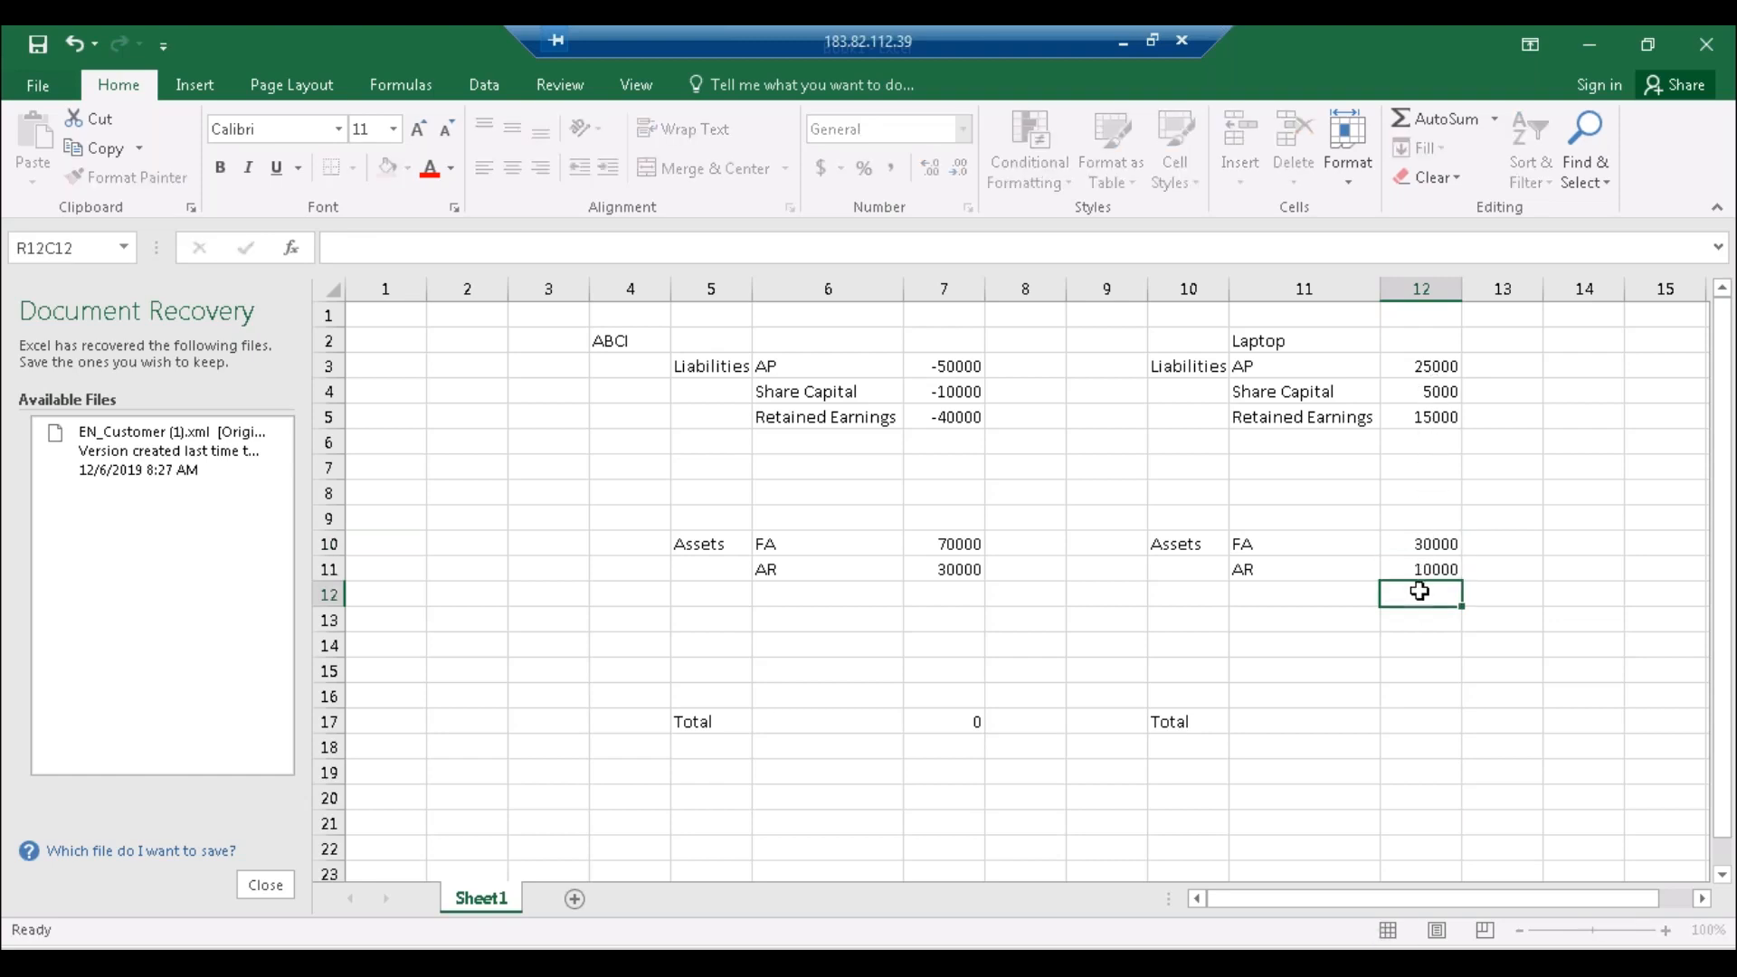
pyautogui.click(939, 728)
# Step: Copy the ABCI SUM total formula into the Laptop total cell R17C12
pyautogui.hotkey('ctrl', 'c')
pyautogui.press('Right')
pyautogui.press('Right')
pyautogui.press('Right')
pyautogui.press('Right')
pyautogui.press('Right')
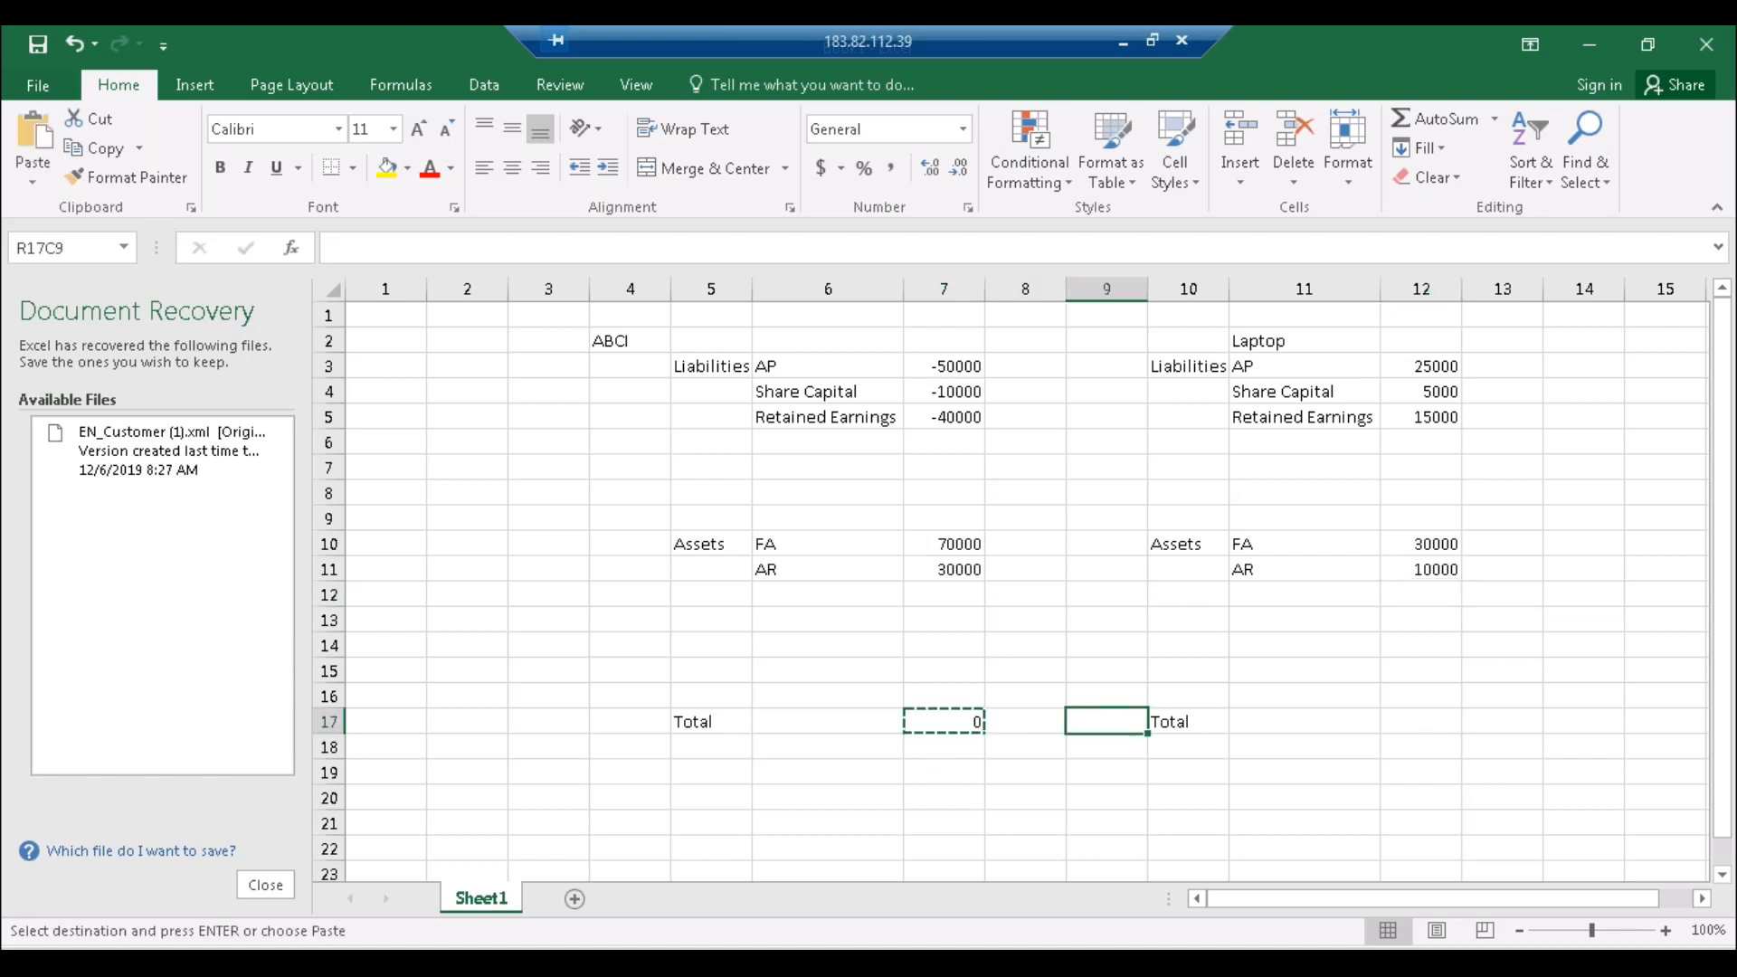
pyautogui.hotkey('ctrl', 'v')
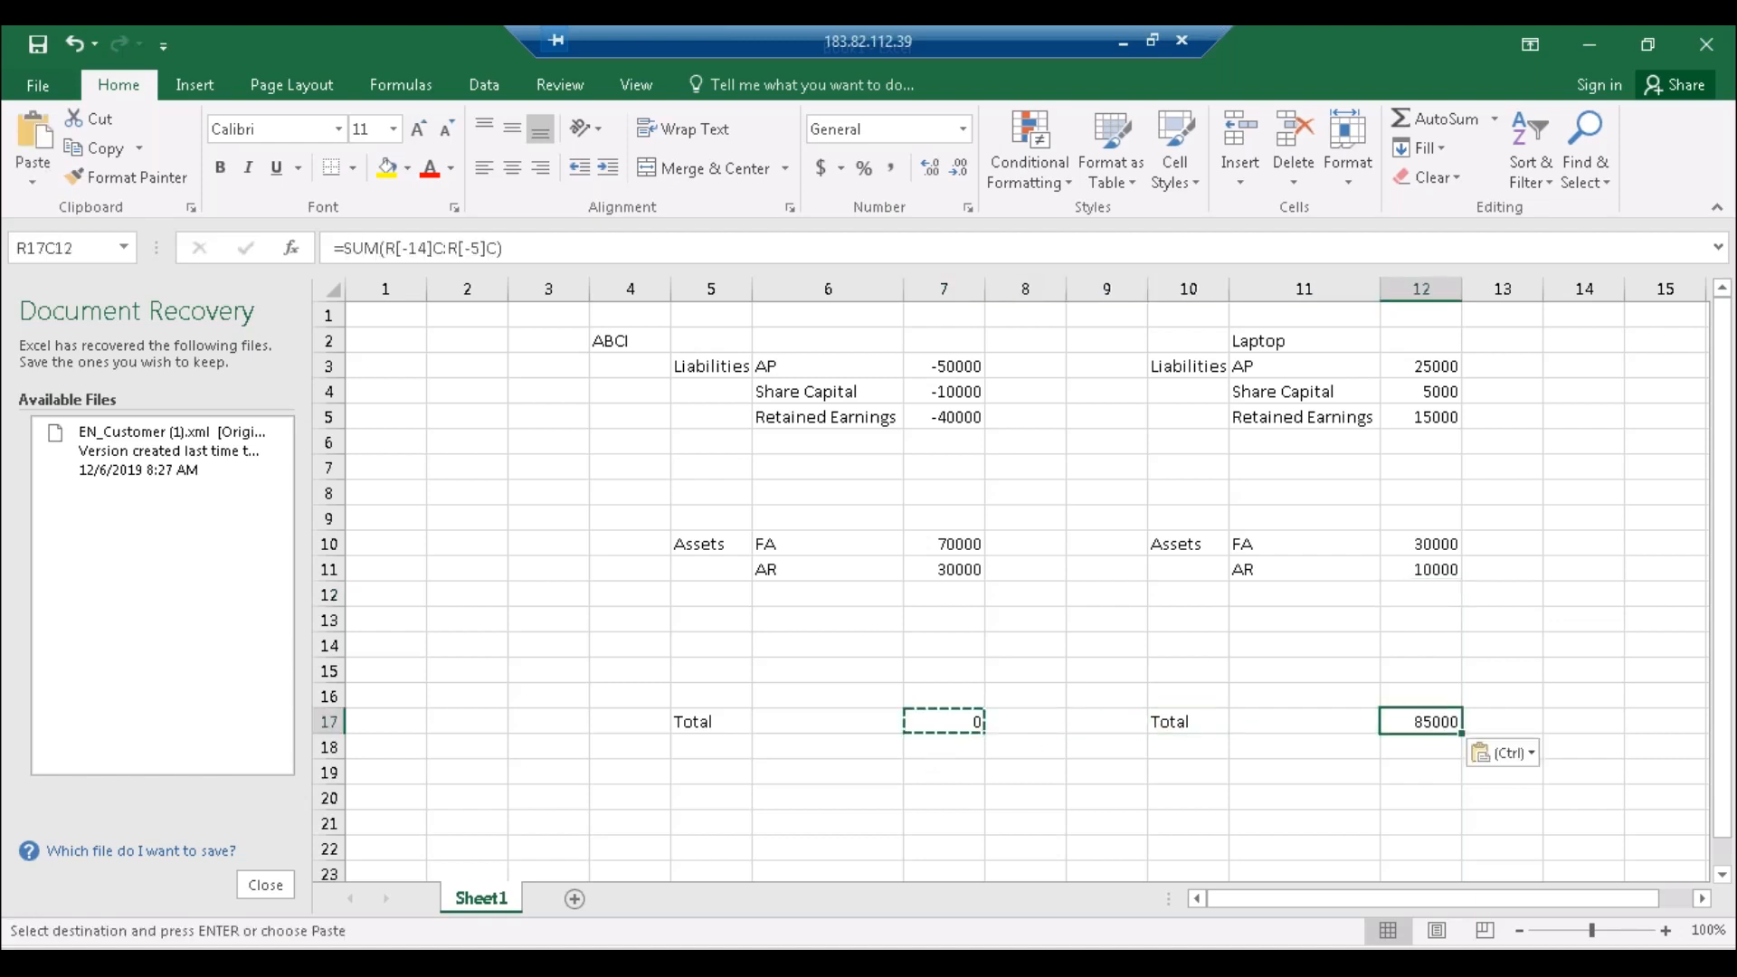
# Step: Make the Laptop liabilities negative: AP -25000, Share Capital -5000, Retained Earnings -15000
pyautogui.doubleClick(1414, 366)
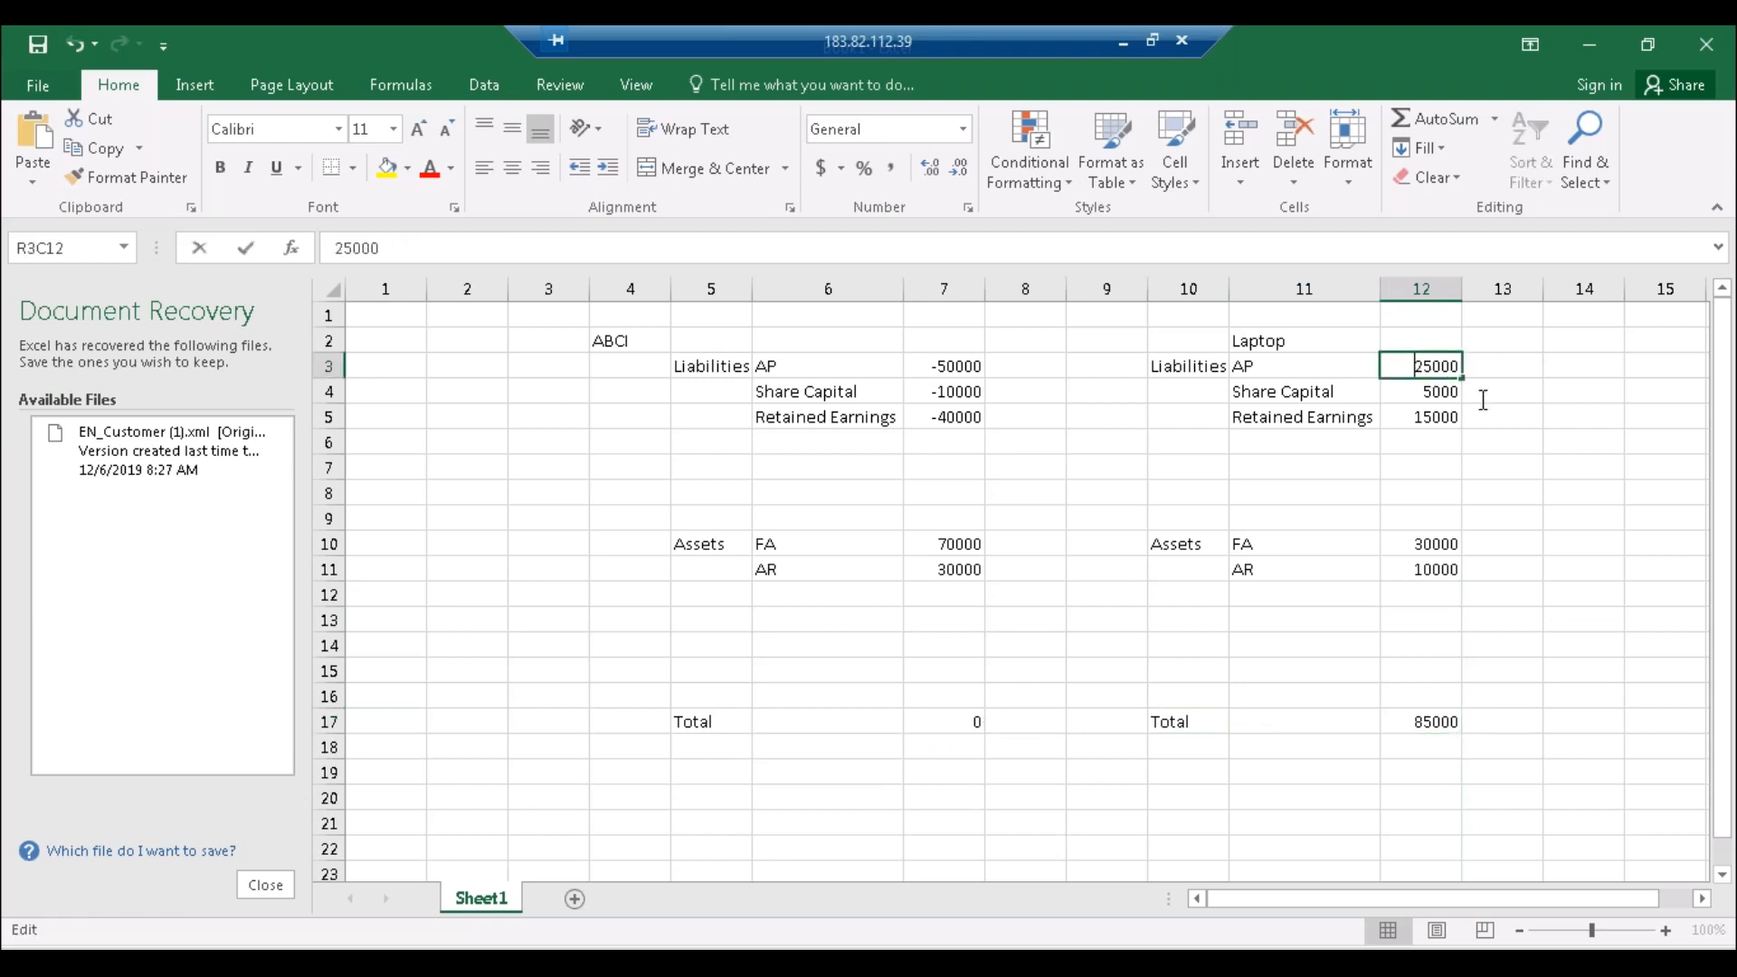
pyautogui.write('-')
pyautogui.press('Return')
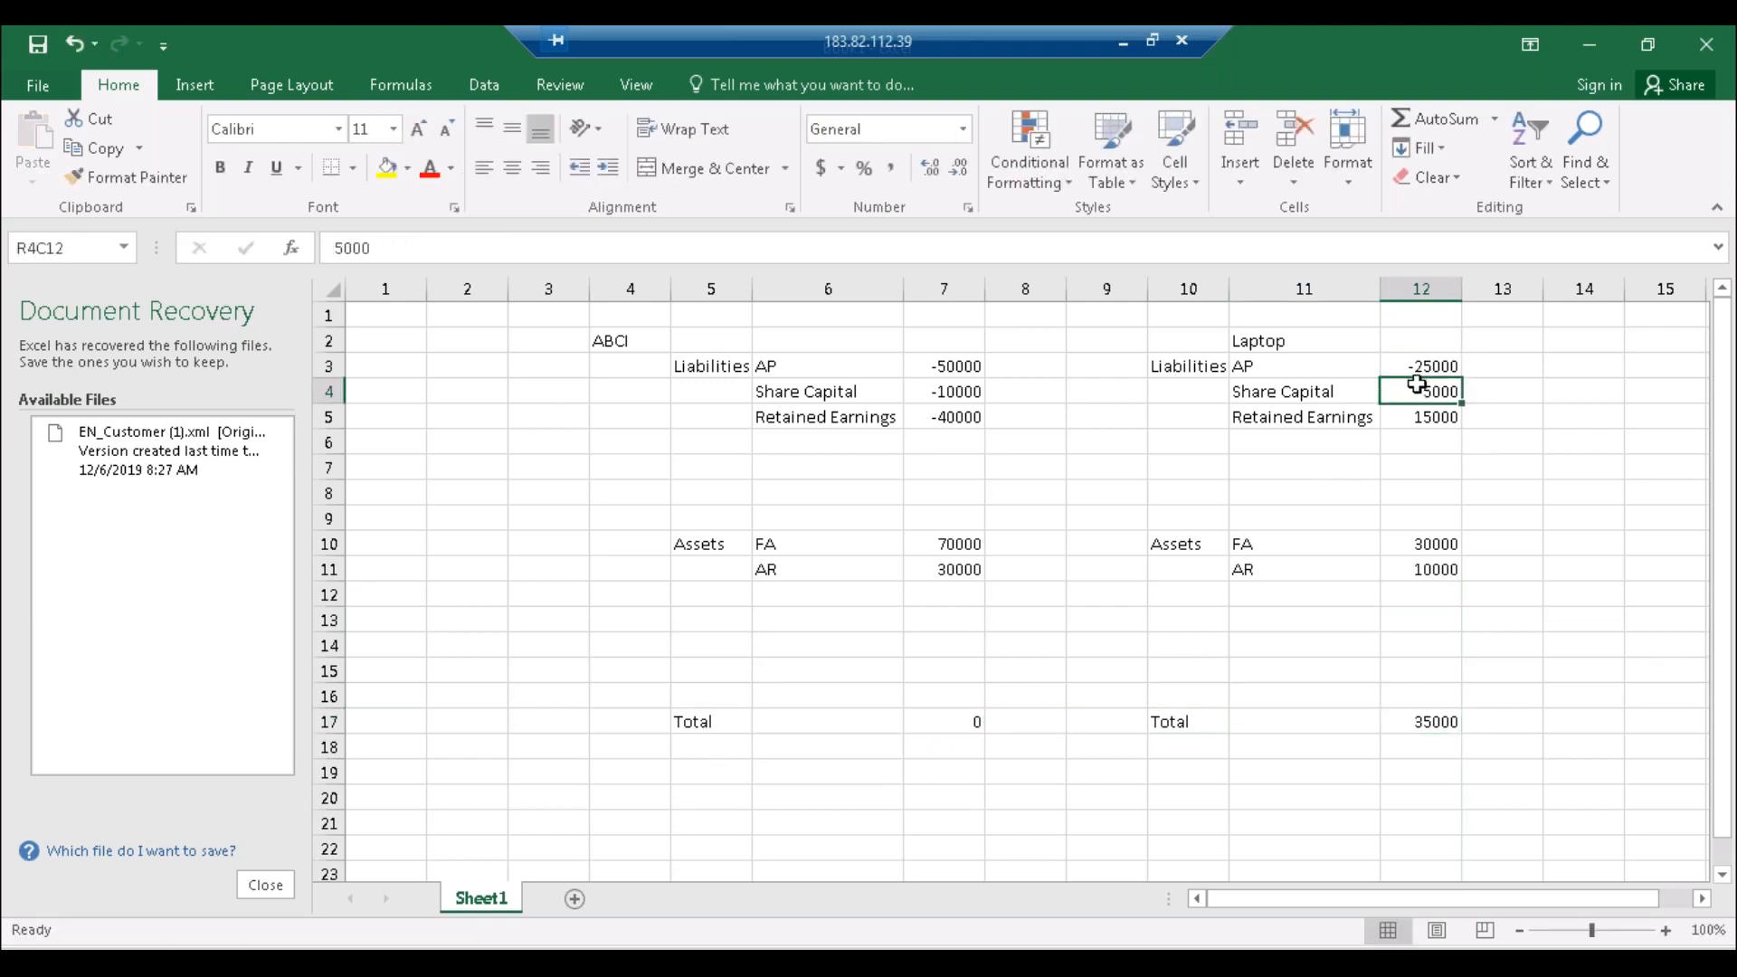
pyautogui.doubleClick(1417, 384)
pyautogui.write('-')
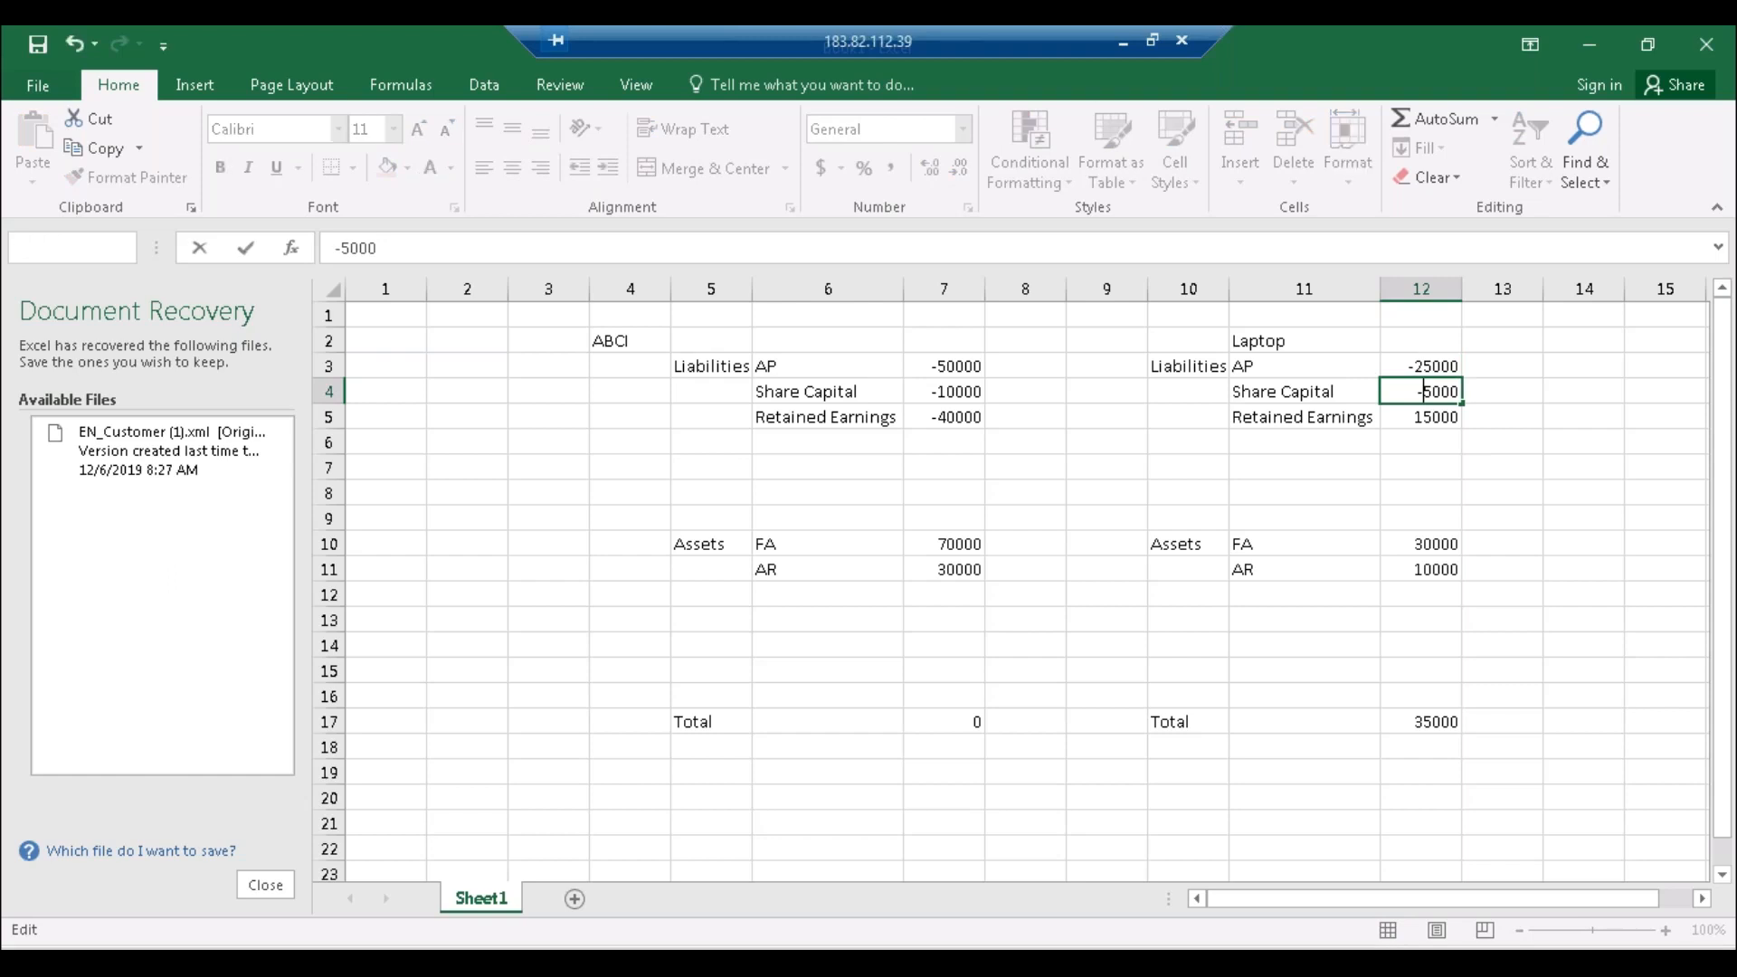
pyautogui.press('Return')
pyautogui.doubleClick(1412, 416)
pyautogui.write('-')
pyautogui.press('Return')
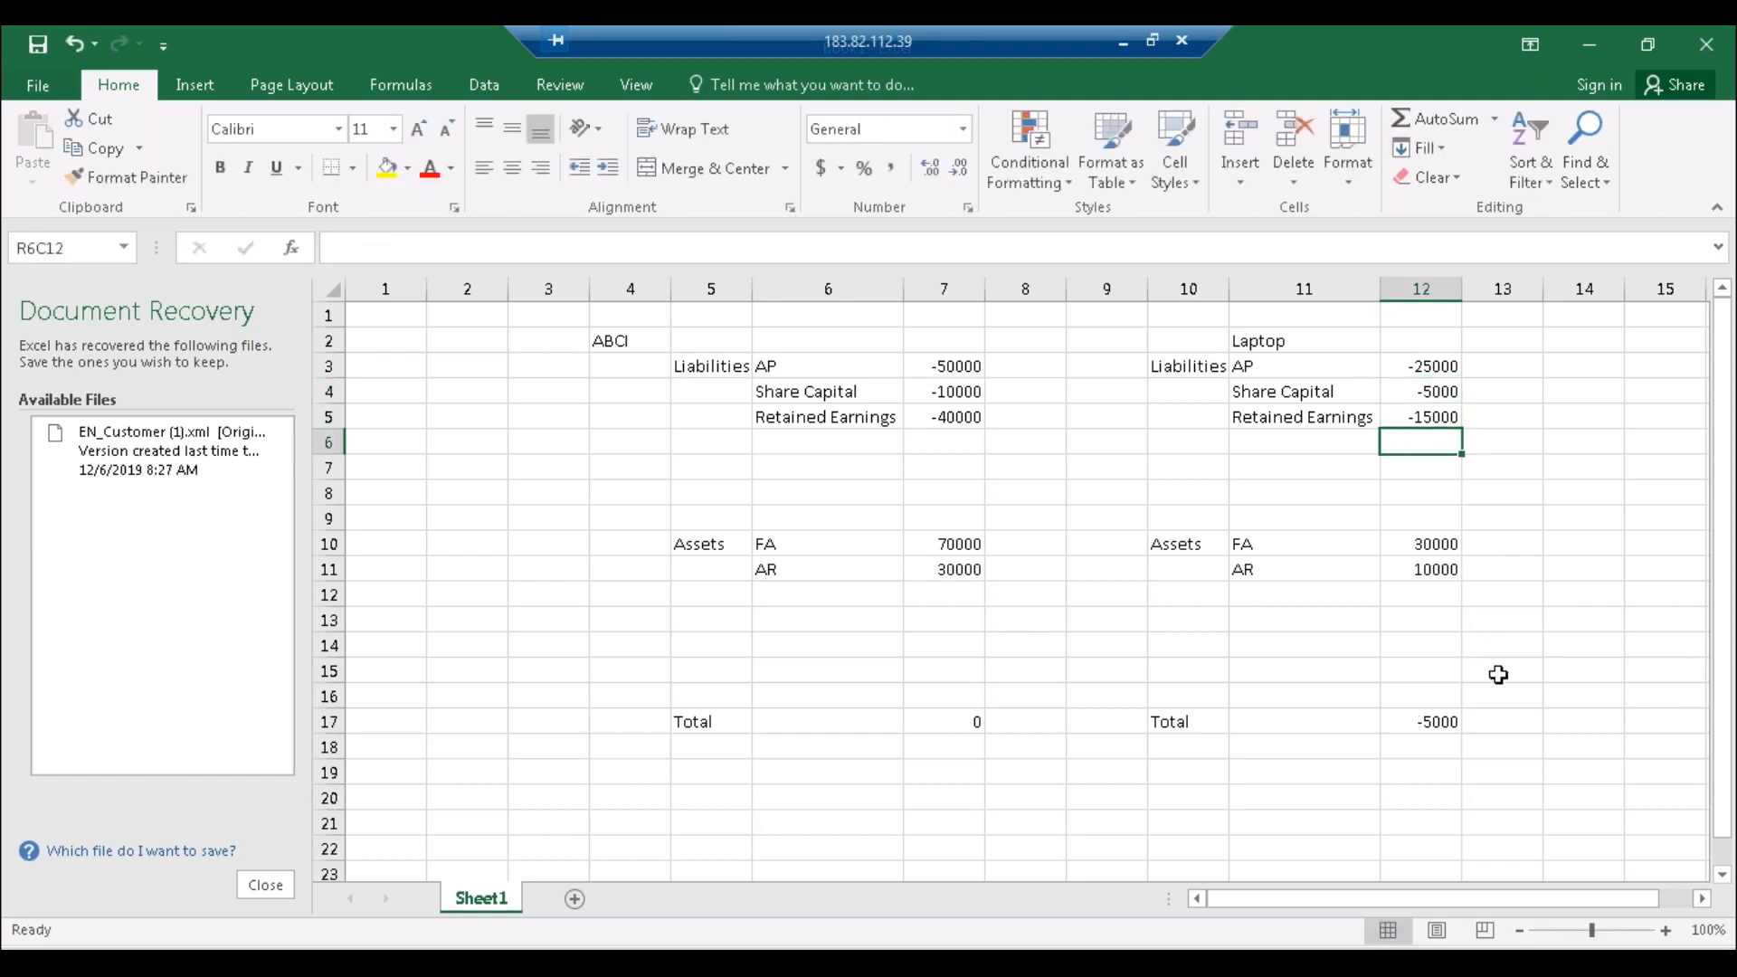
pyautogui.click(1418, 721)
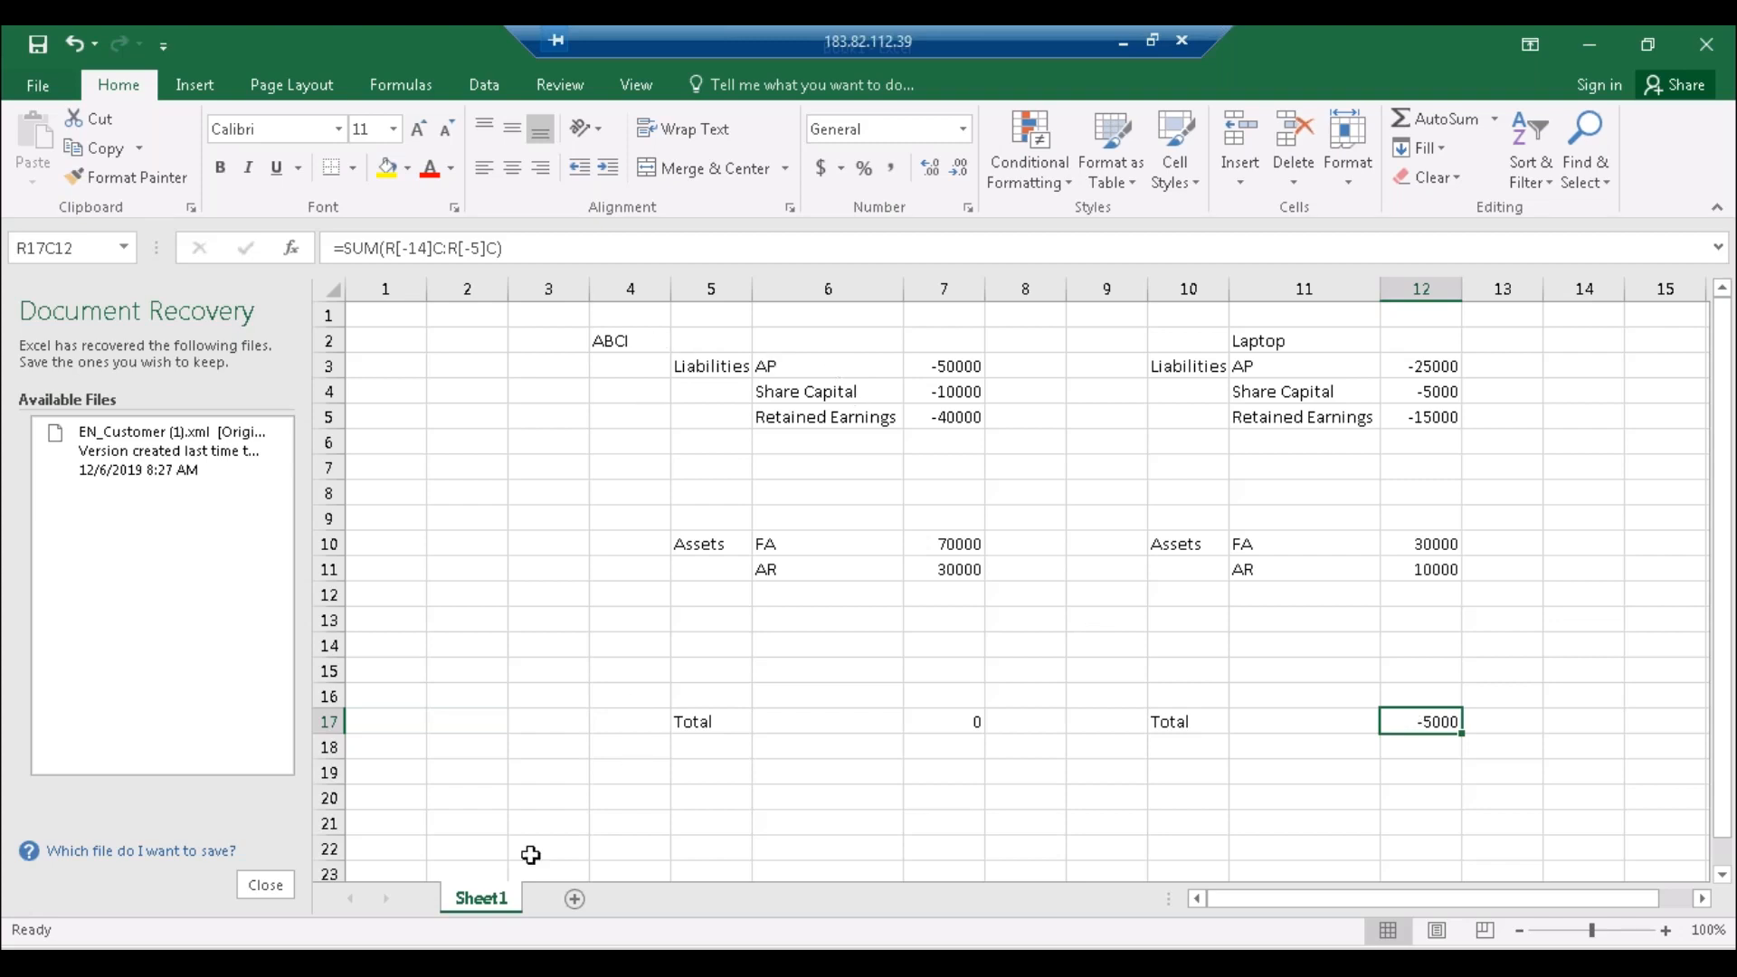
# Step: Show the list of open SAP windows from the taskbar over the balance workbook
pyautogui.click(370, 962)
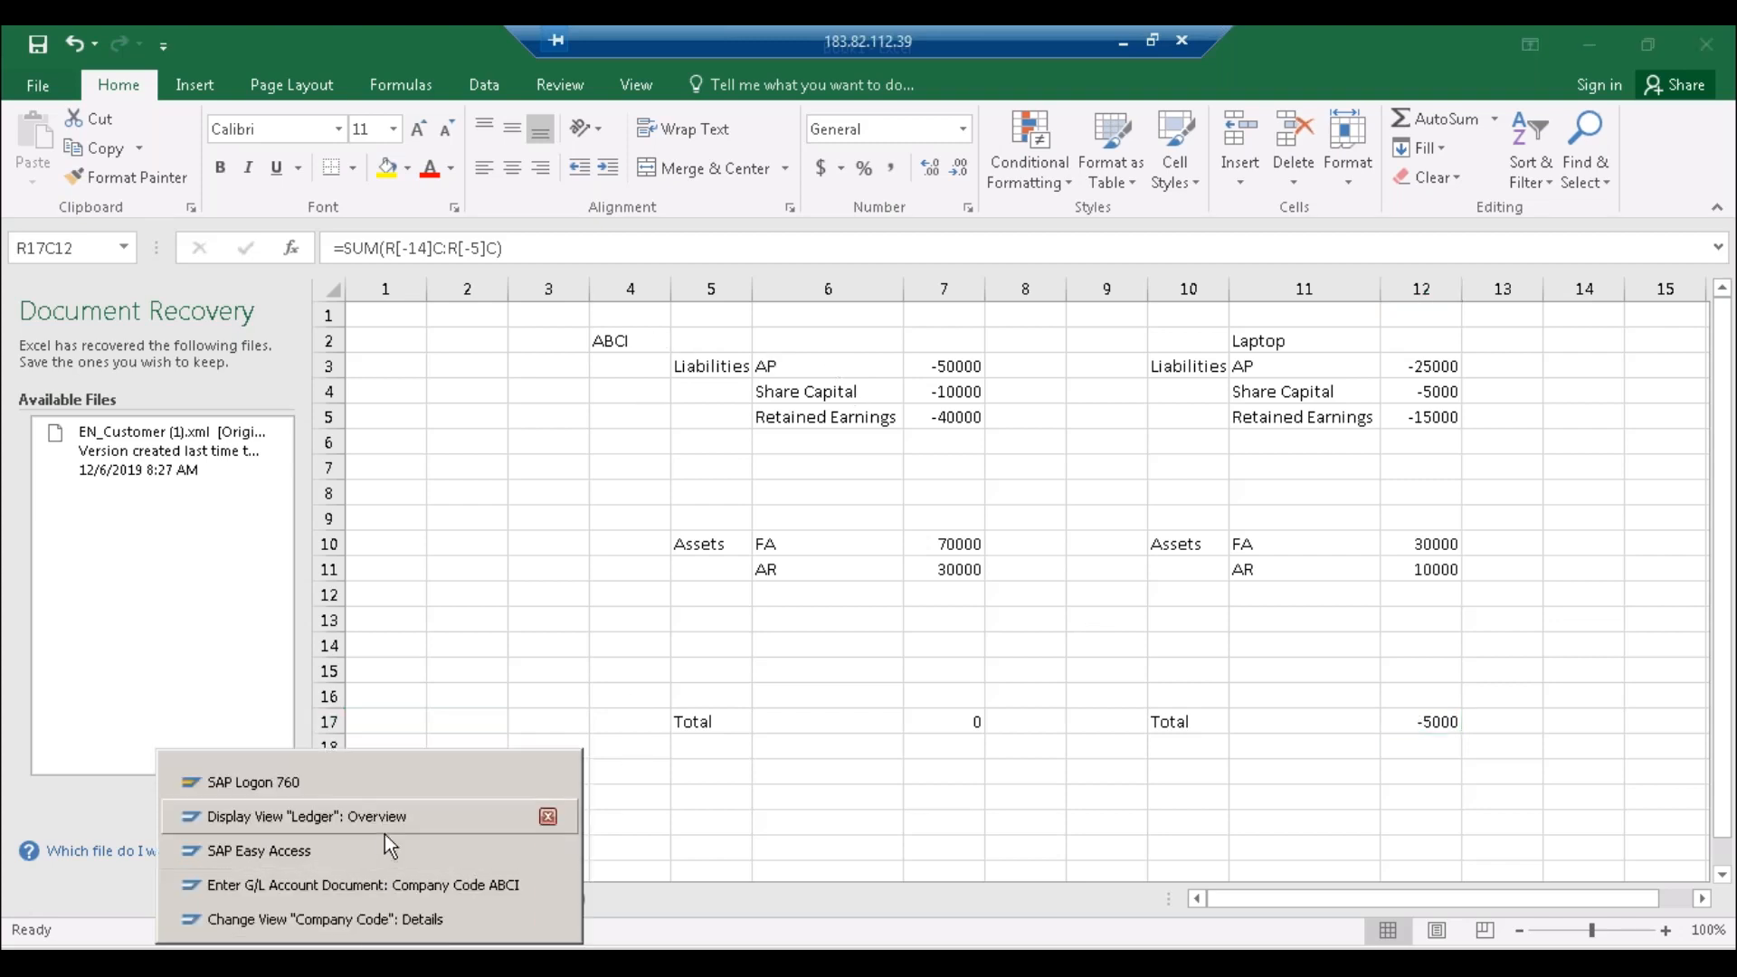
# Step: Review the ABCI G/L document: account 4000, 1,000,000 INR debited to DESKTOP, credited to LAPTOP
pyautogui.click(366, 891)
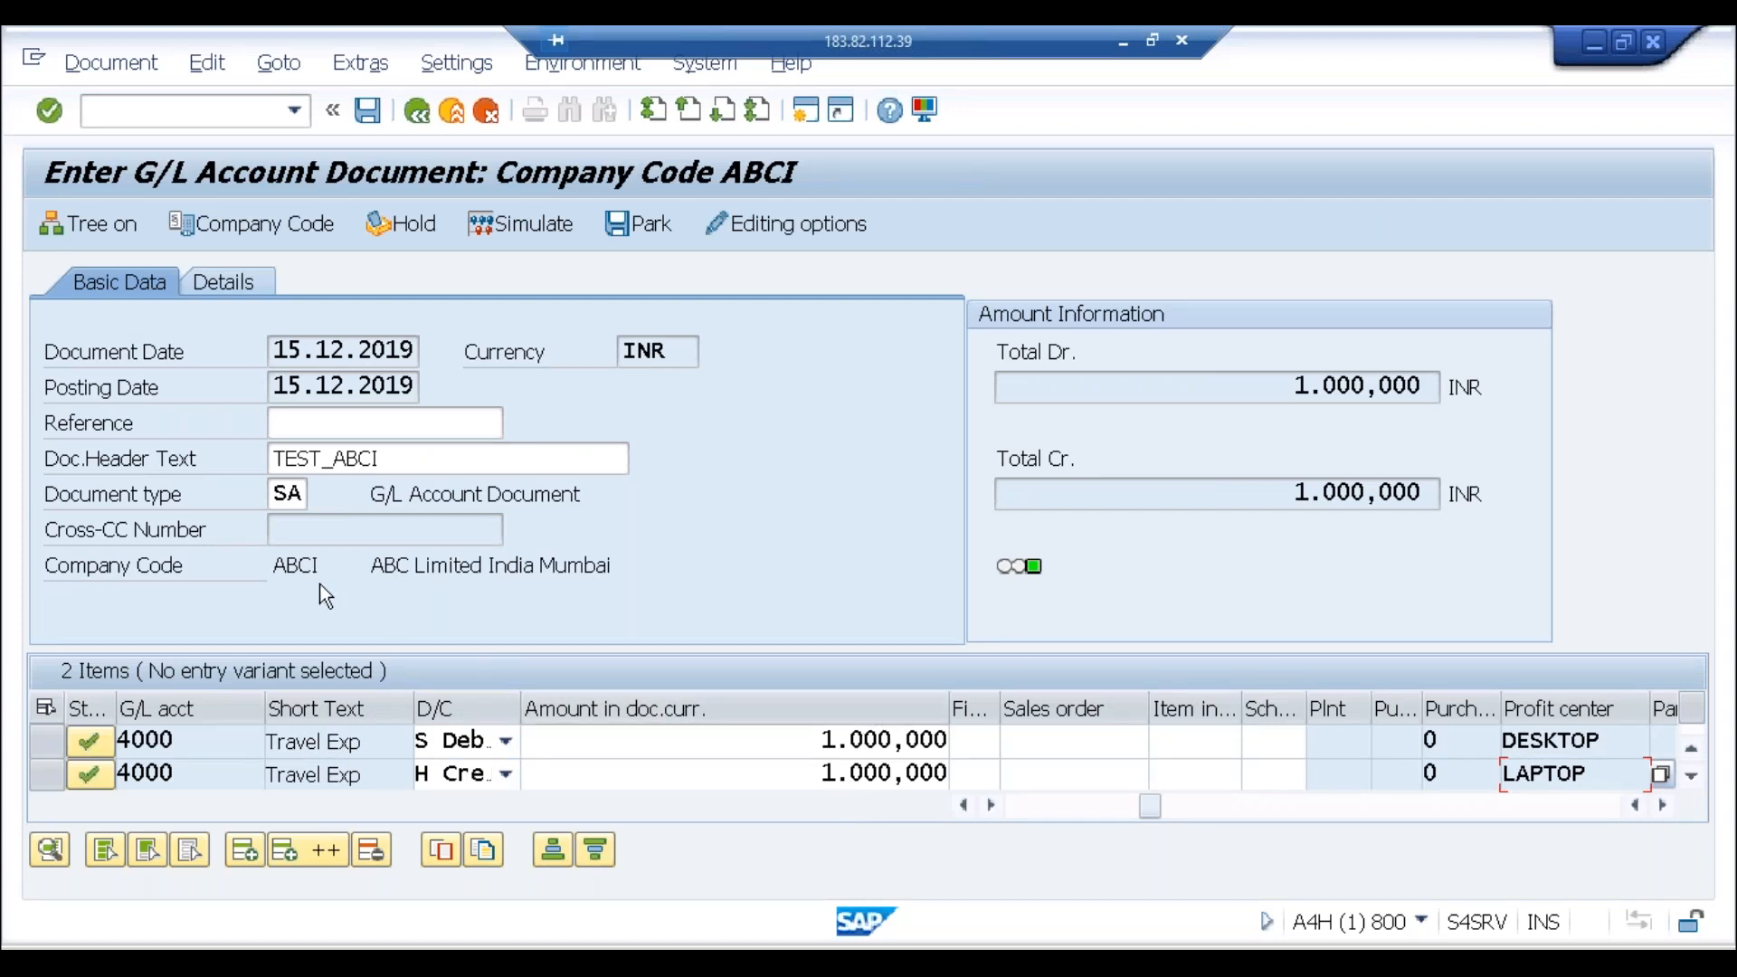
pyautogui.moveTo(318, 567); pyautogui.dragTo(273, 568)
pyautogui.click(271, 568)
pyautogui.click(771, 747)
pyautogui.click(772, 776)
pyautogui.click(809, 737)
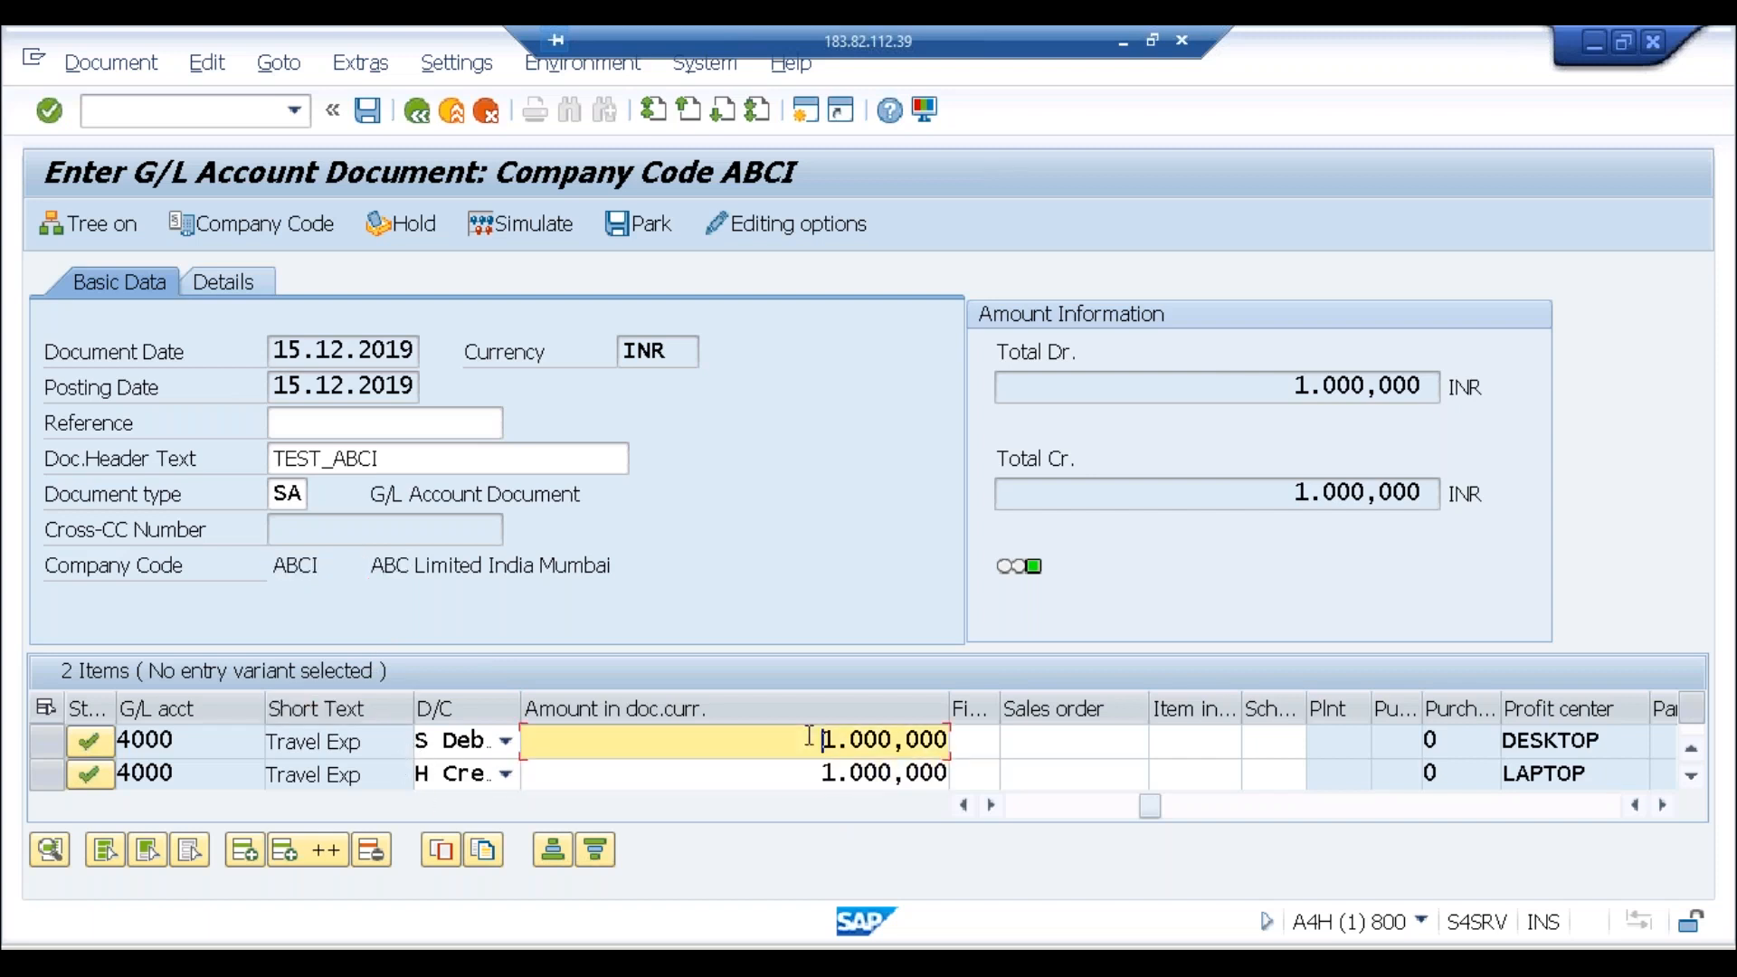
pyautogui.click(809, 772)
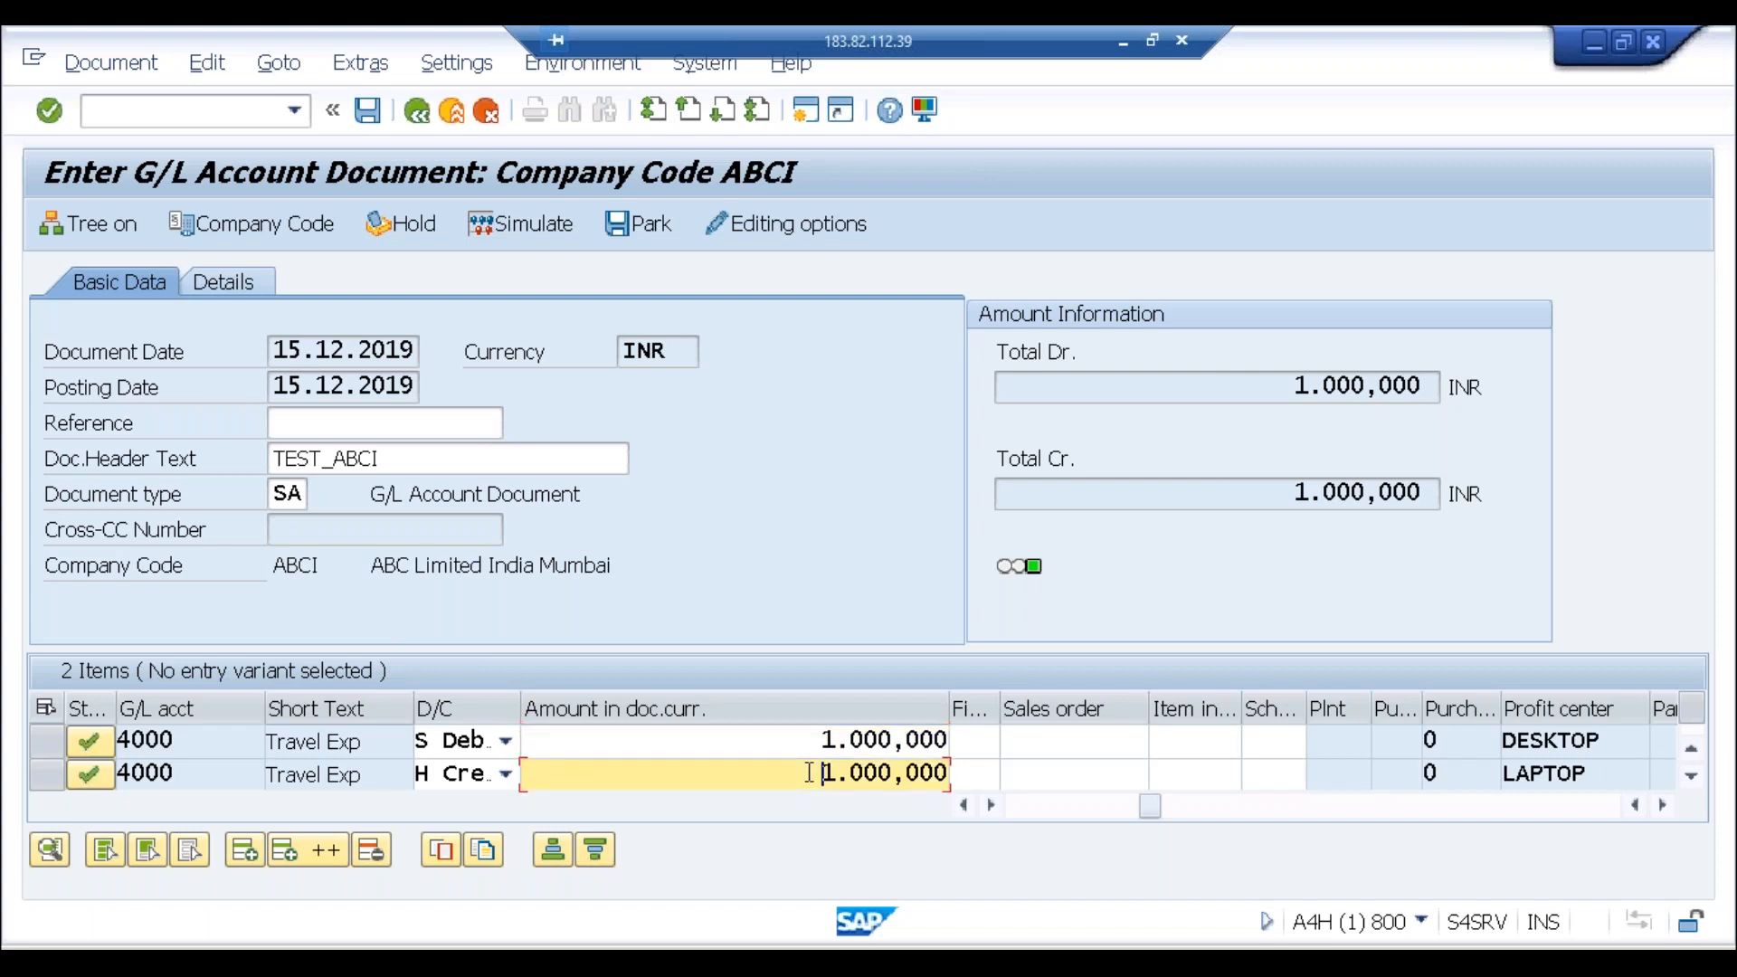
pyautogui.click(1614, 742)
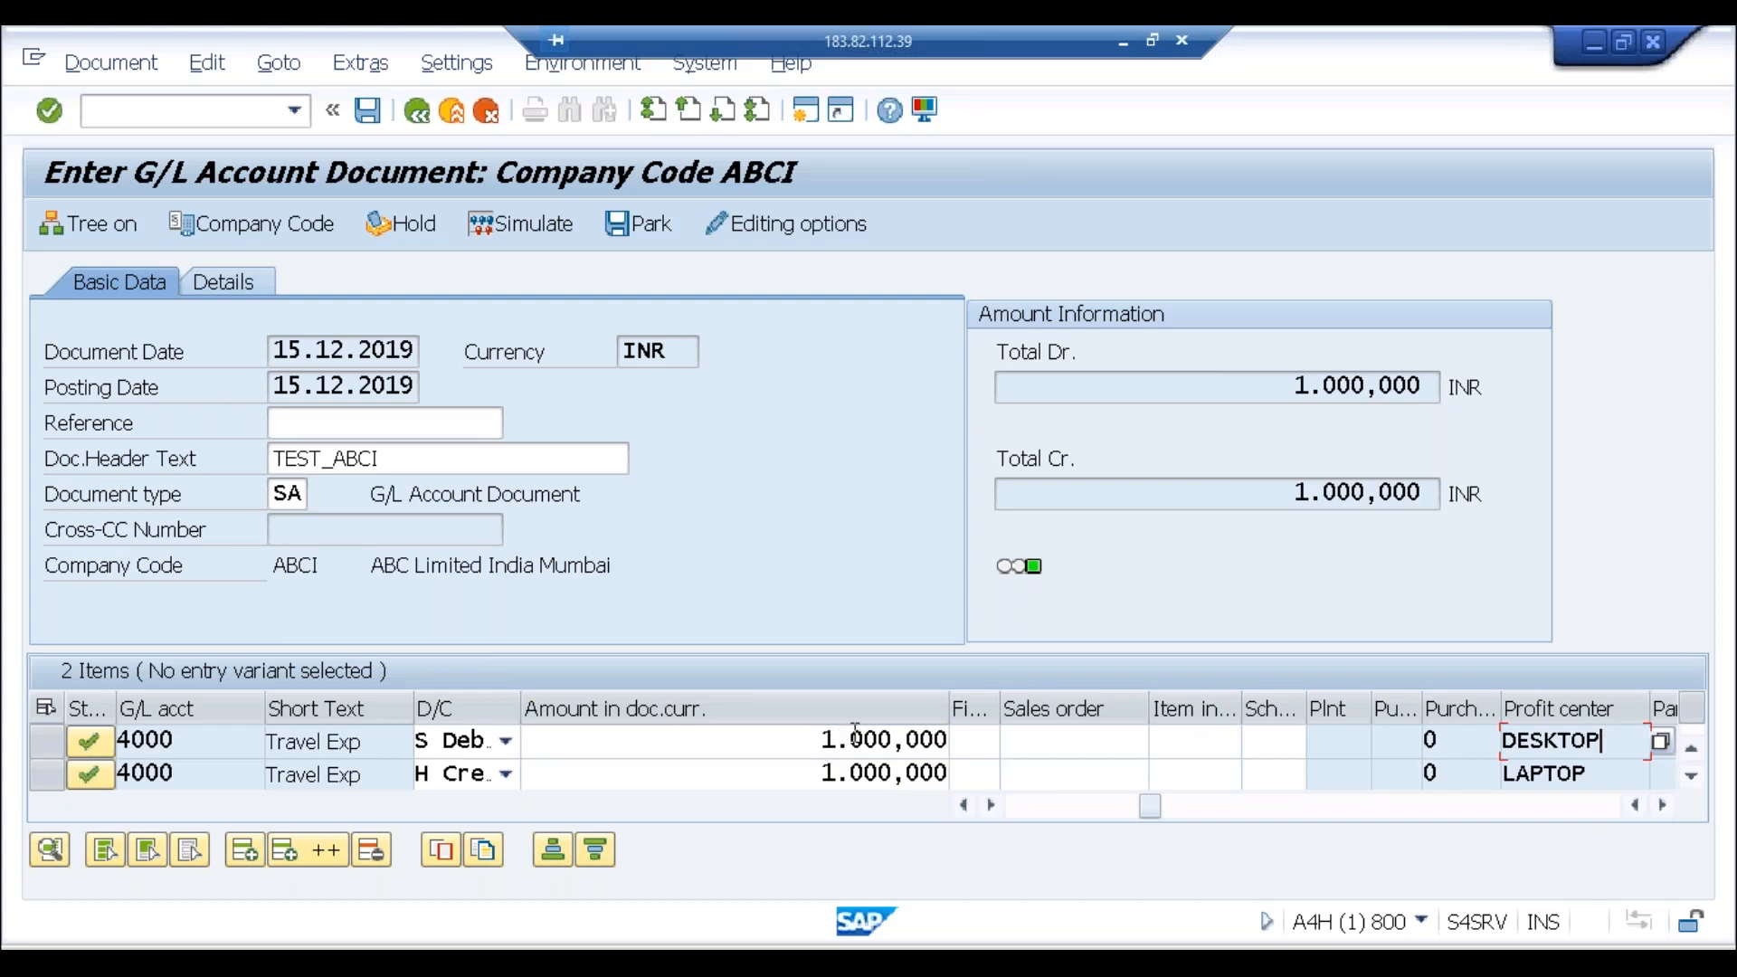
pyautogui.click(1606, 781)
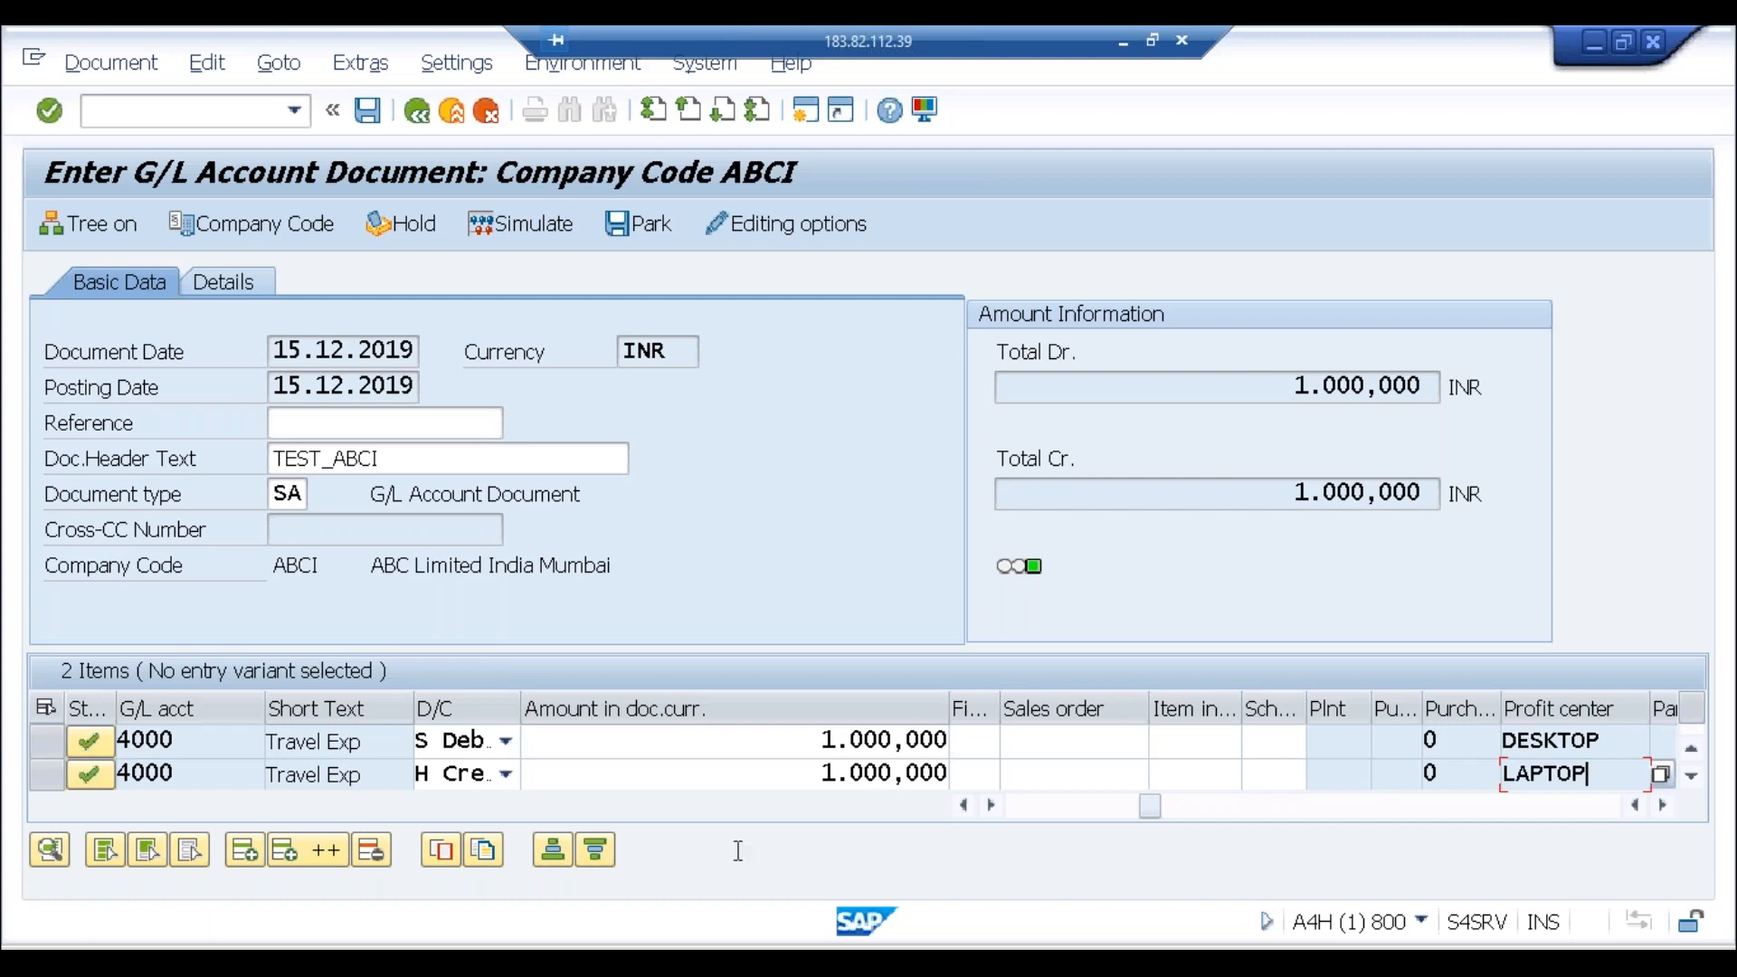
# Step: Copy the Laptop balance block R2C10:R17C12 and paste it at R2C14
pyautogui.hotkey('alt', 'Tab')
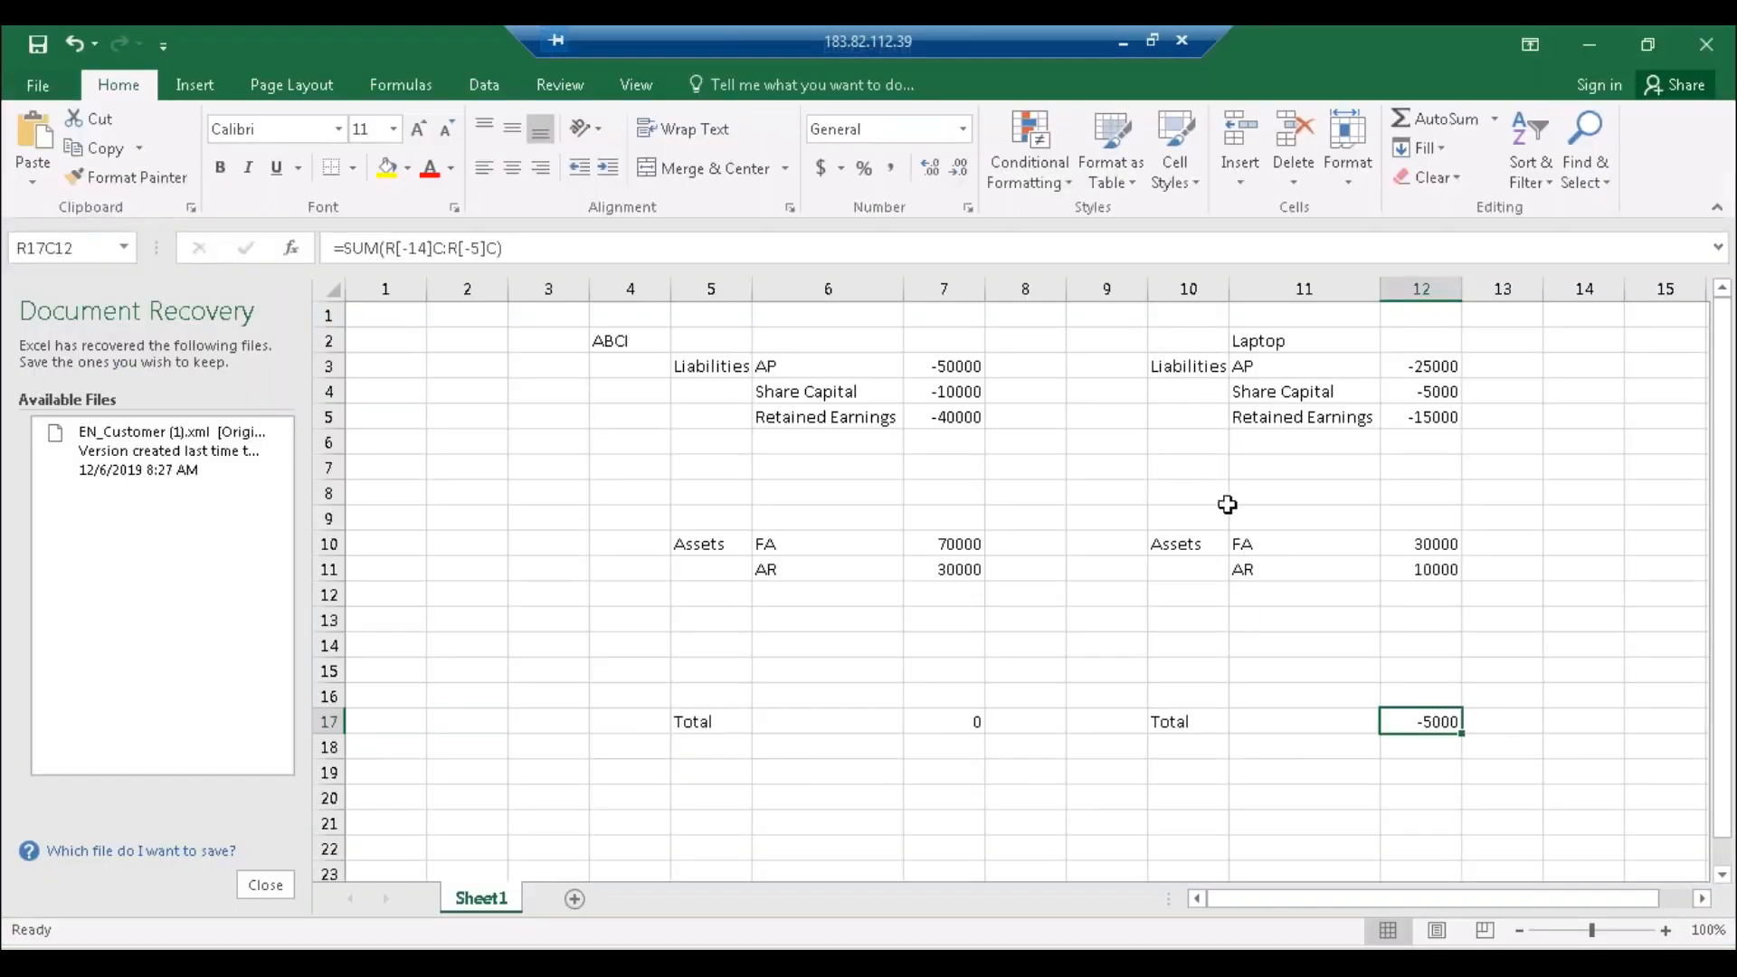
pyautogui.moveTo(1173, 355); pyautogui.dragTo(1421, 738)
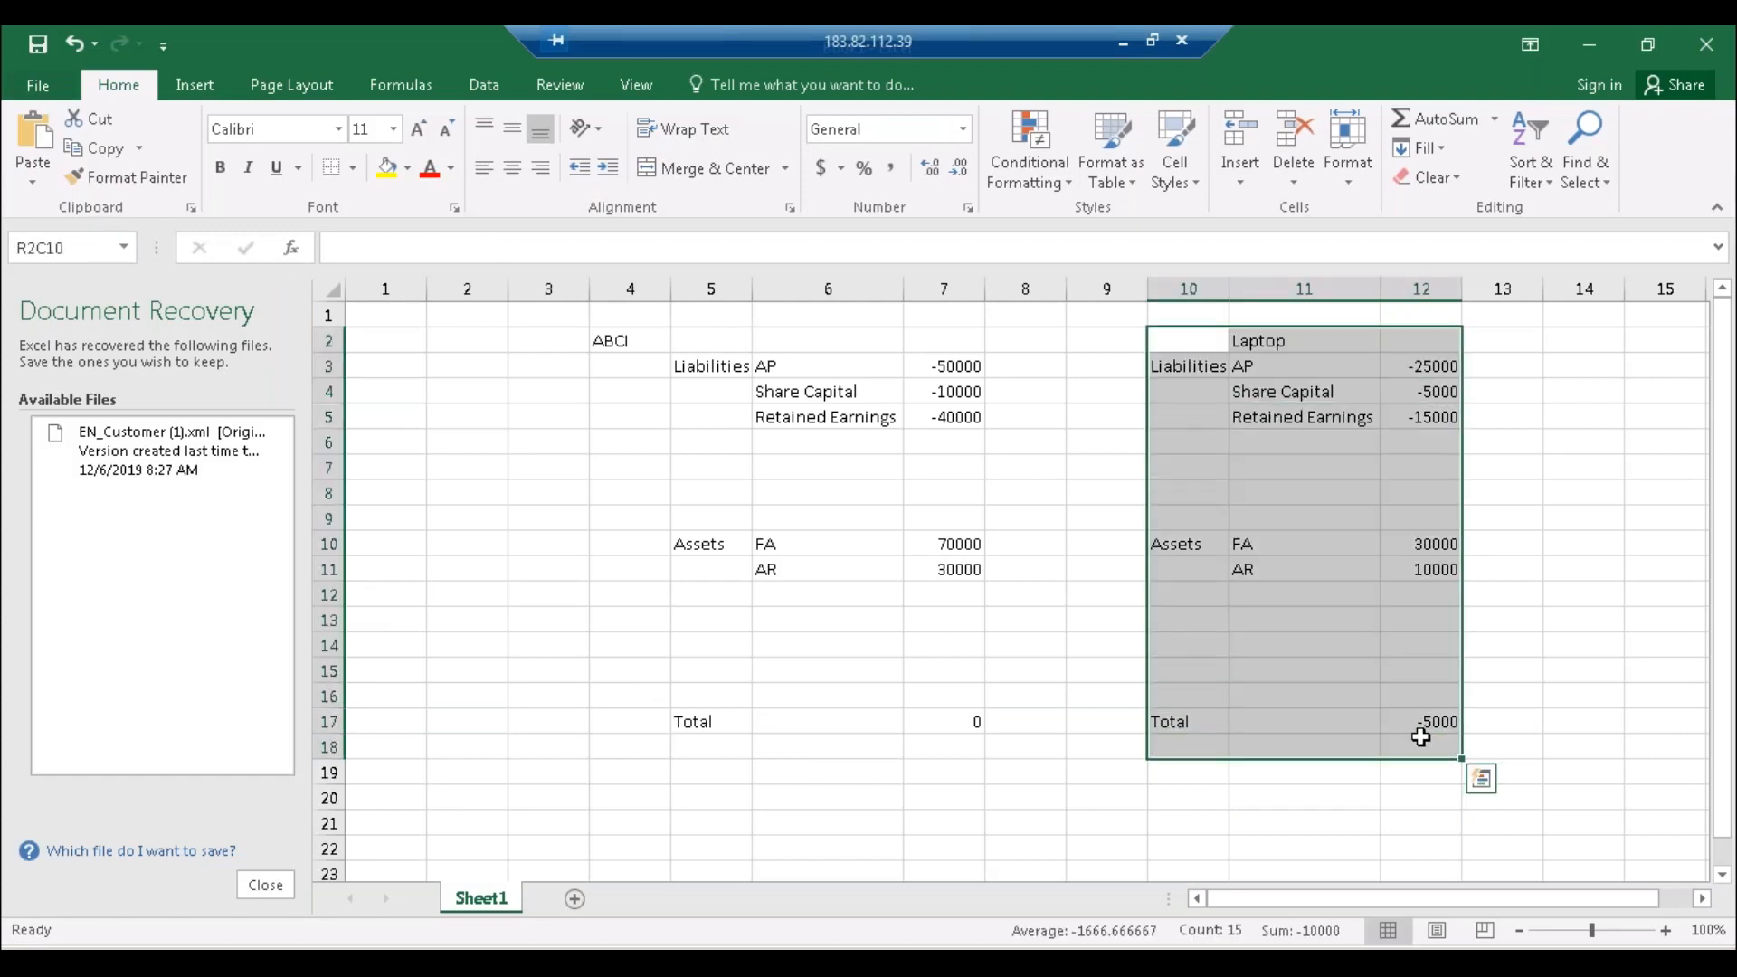
pyautogui.click(1581, 338)
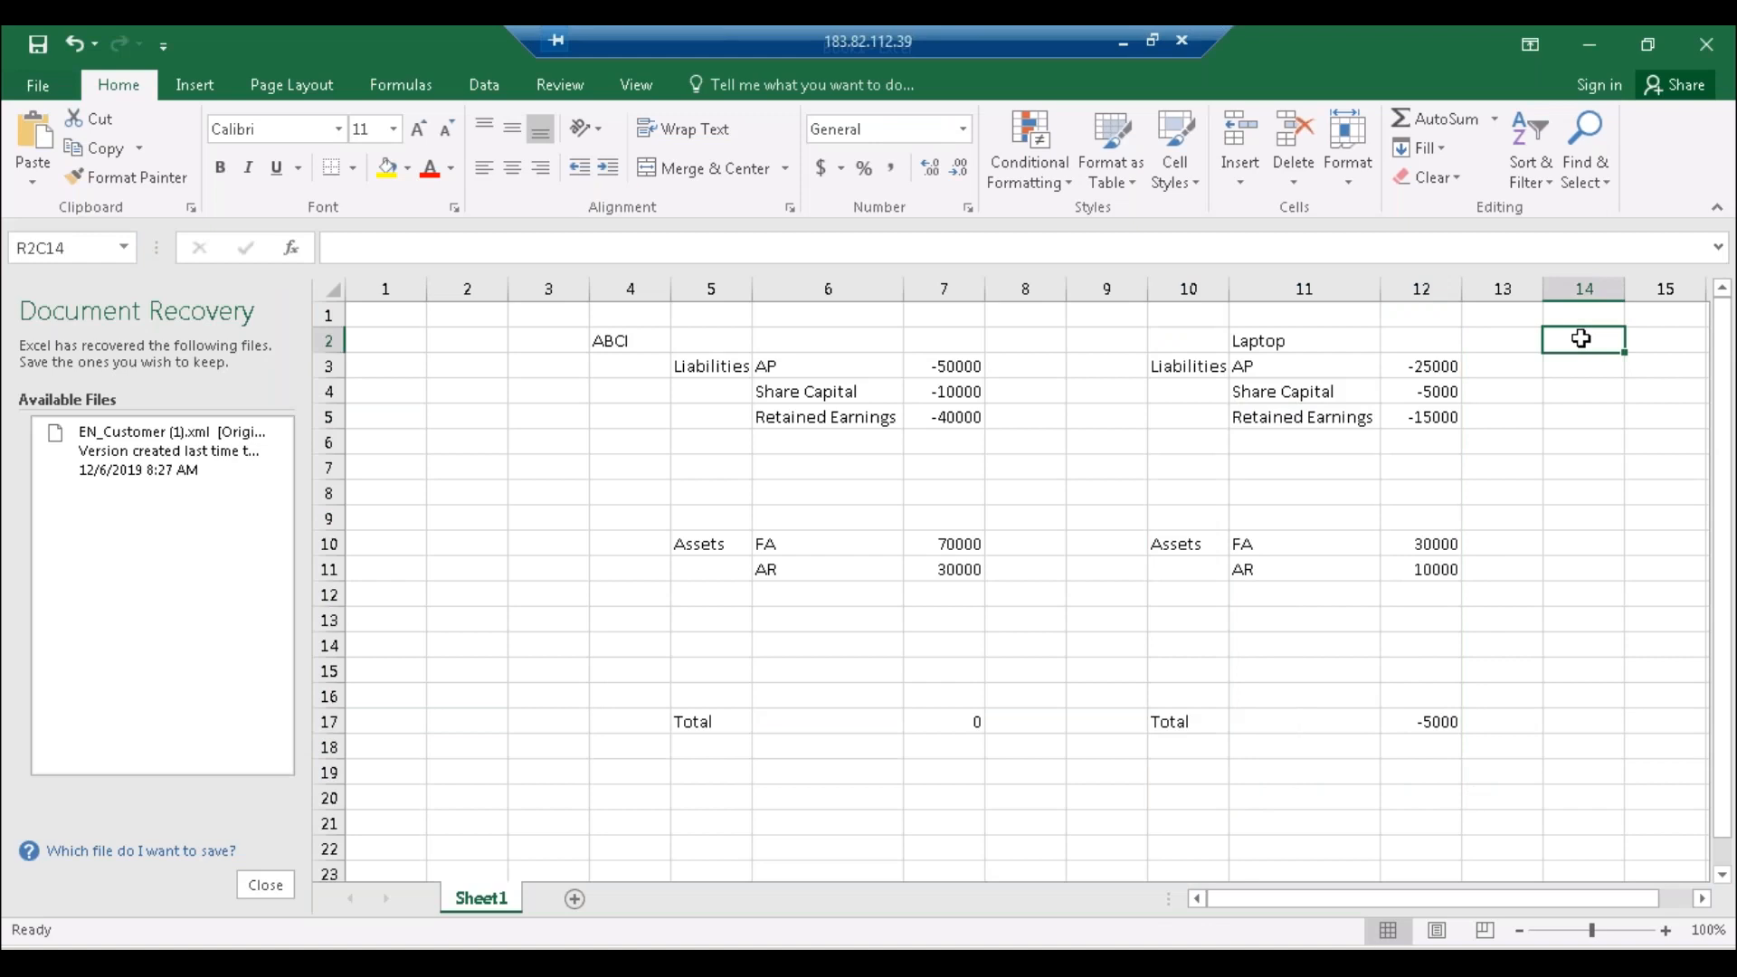
pyautogui.moveTo(1163, 341); pyautogui.dragTo(1405, 732)
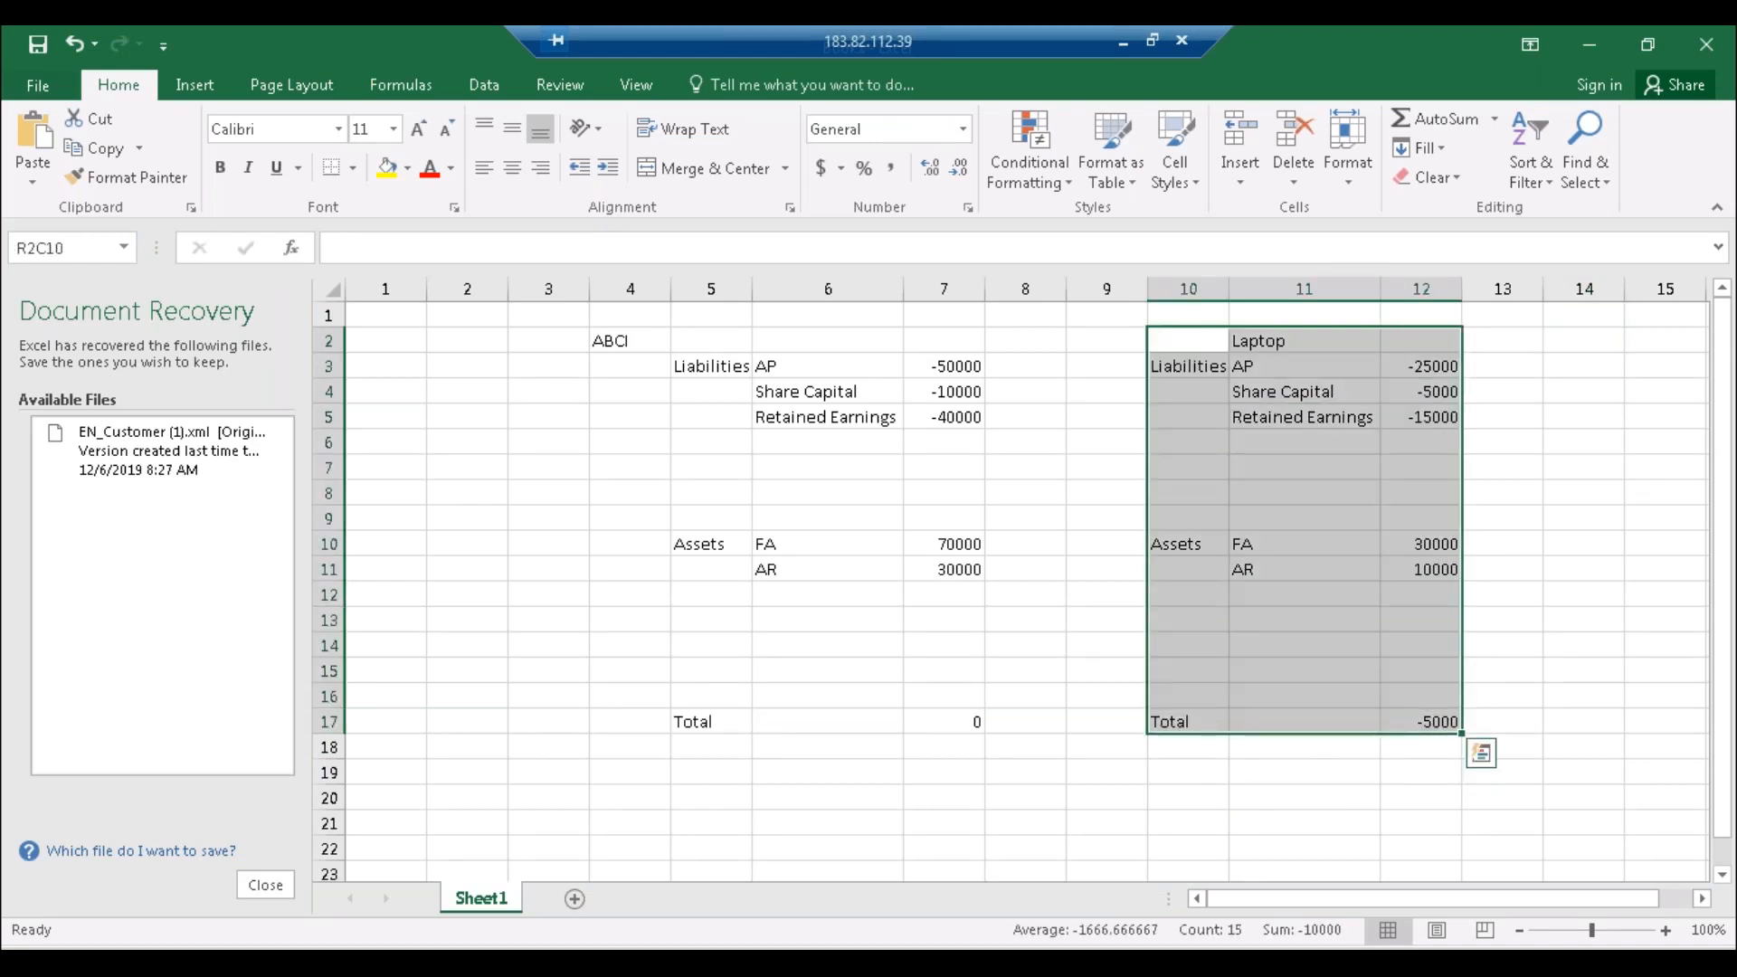
pyautogui.hotkey('ctrl', 'c')
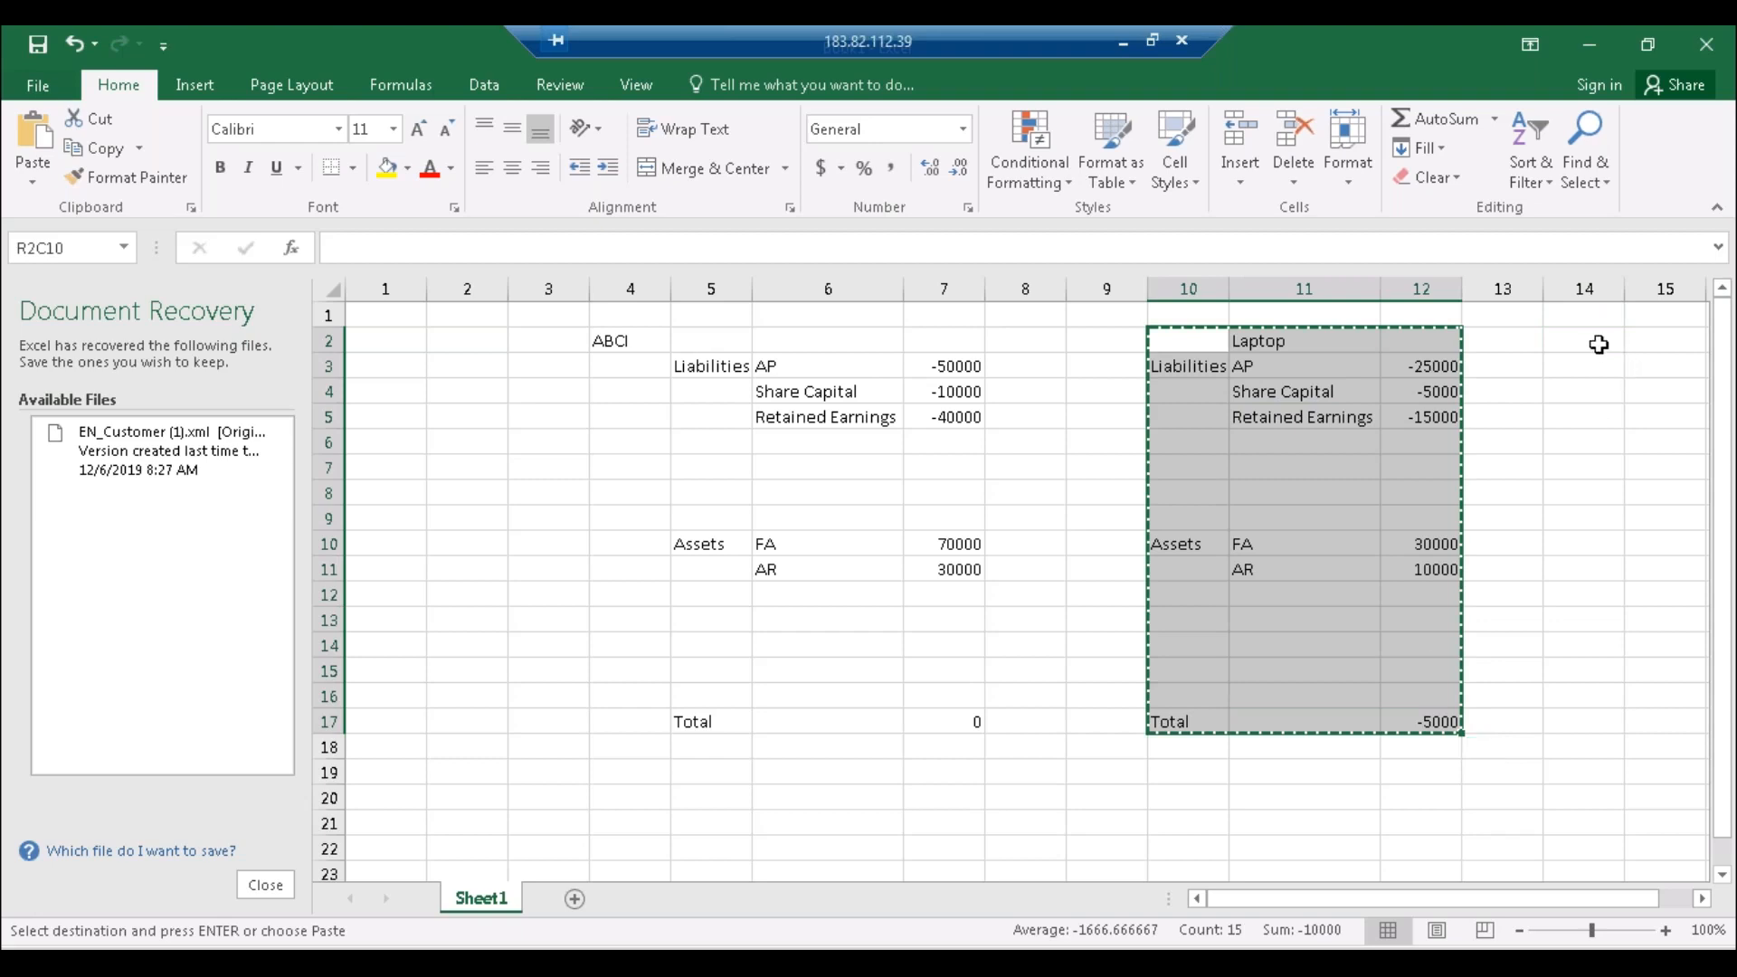
pyautogui.click(1594, 341)
pyautogui.hotkey('ctrl', 'v')
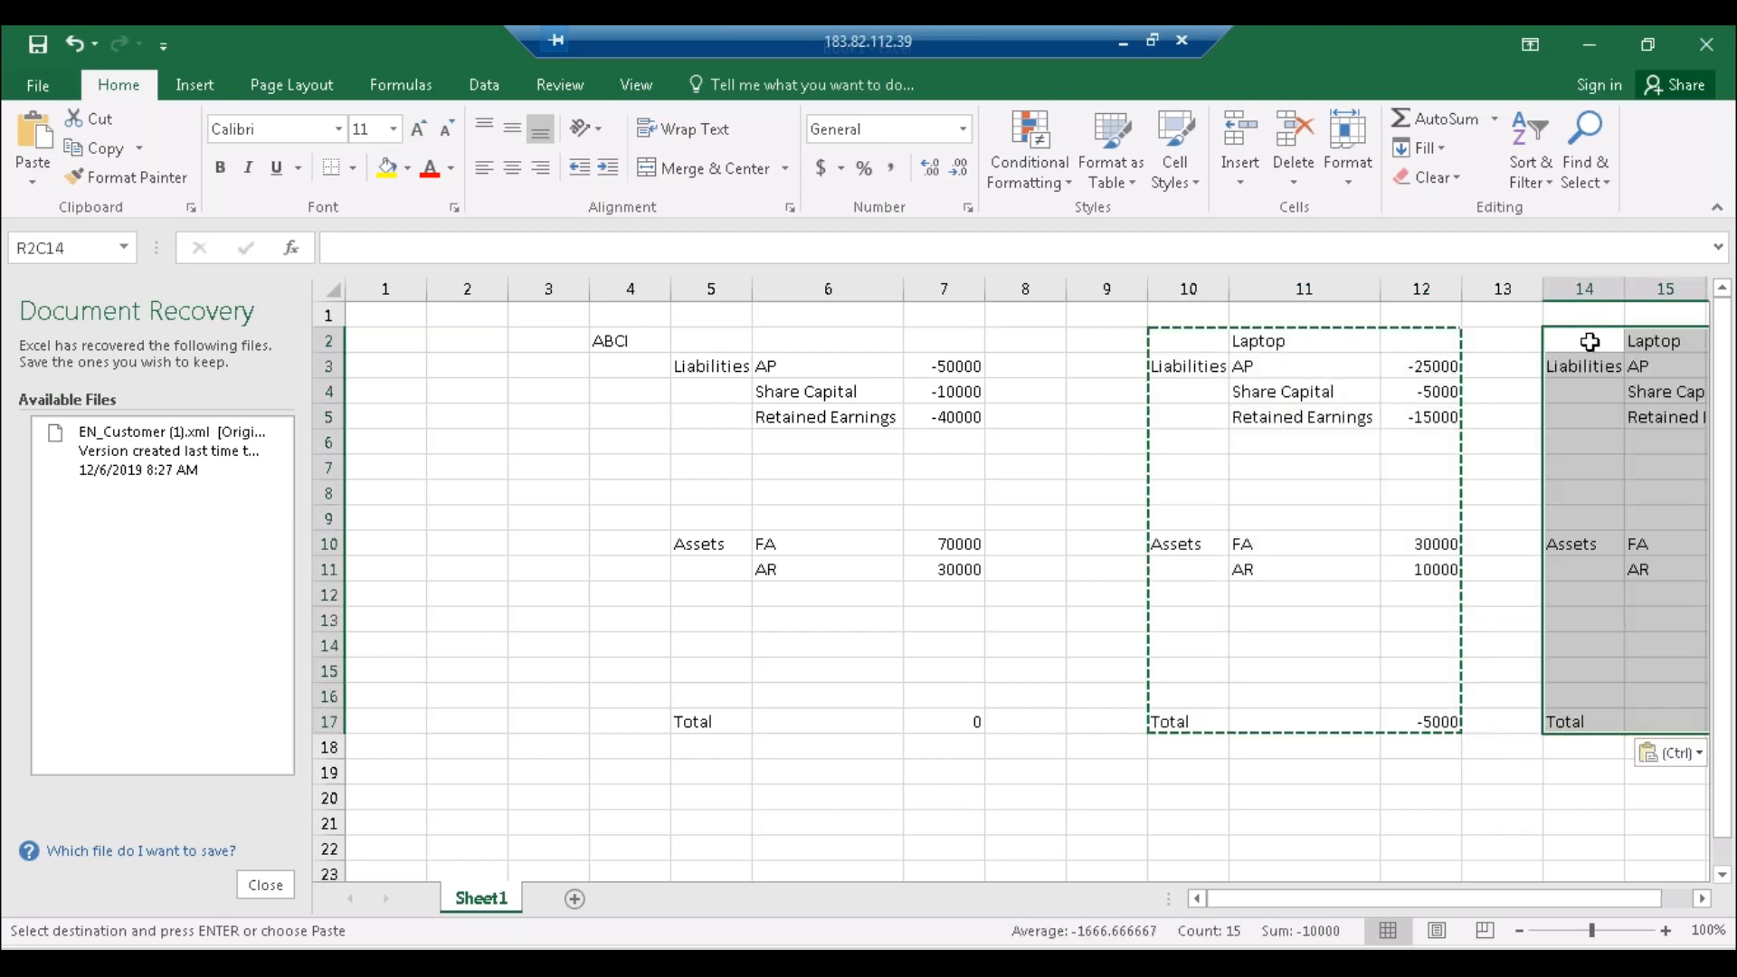
pyautogui.click(1651, 350)
pyautogui.press('Down')
pyautogui.press('Down')
pyautogui.press('Down')
# Step: Retitle the copied block's heading in R2C15 as 'Desktop'
pyautogui.click(1660, 340)
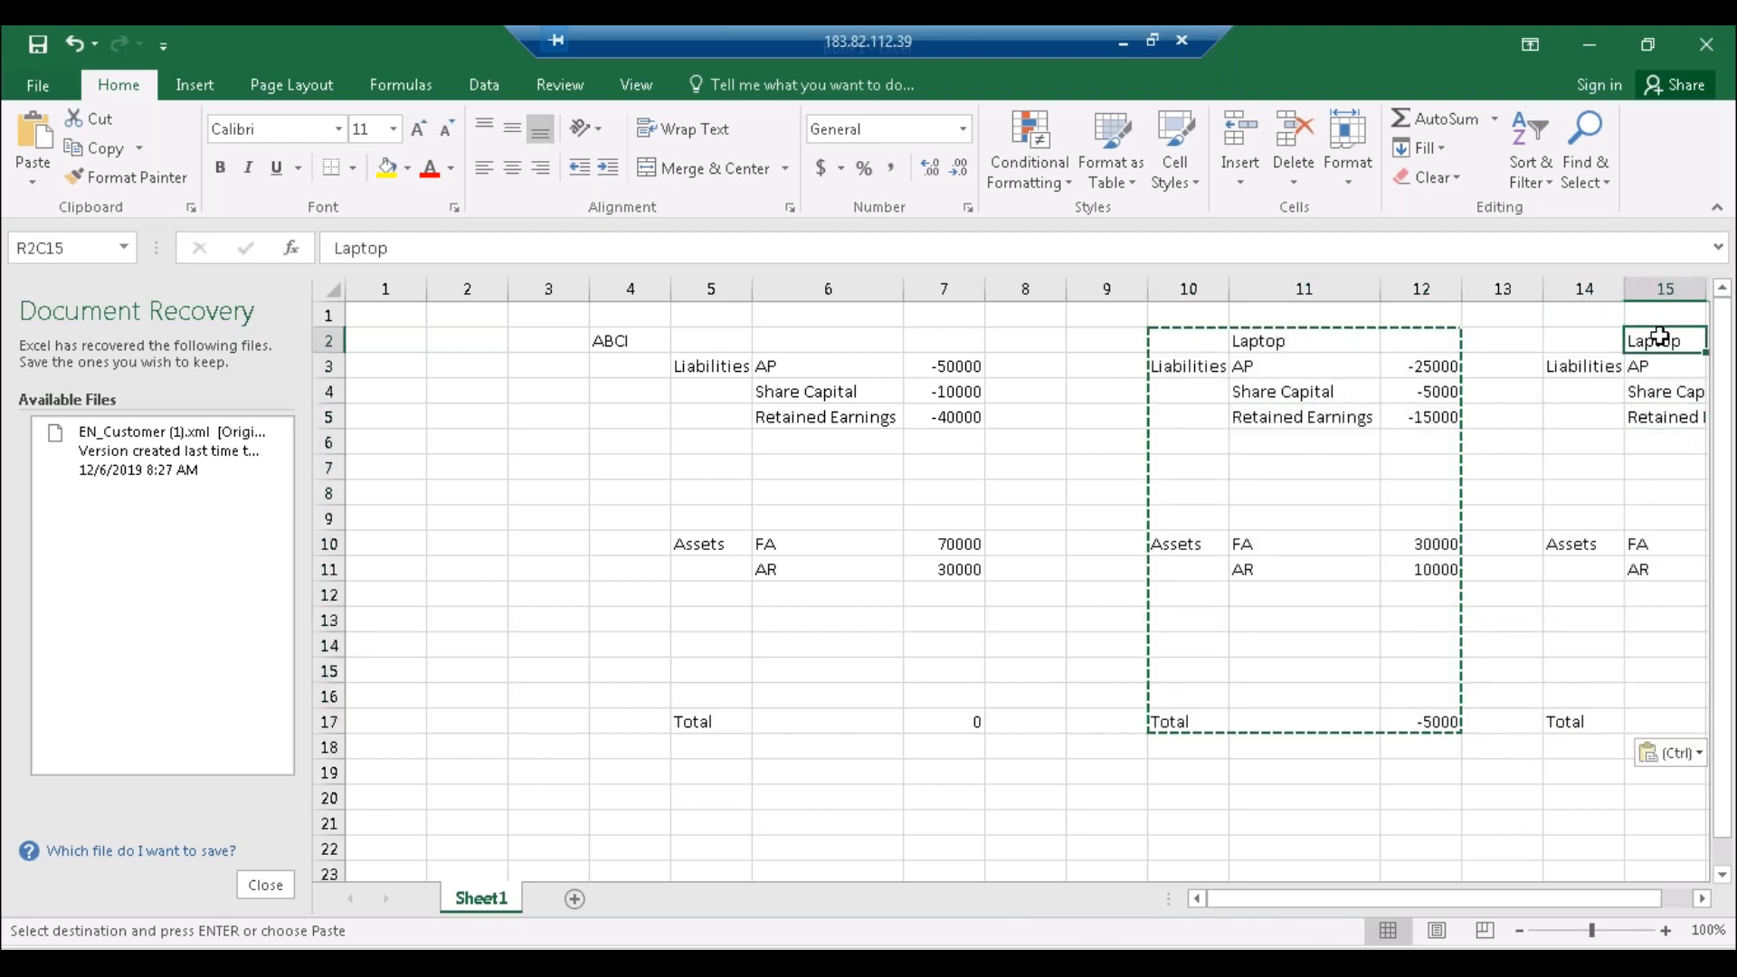
pyautogui.doubleClick(1660, 340)
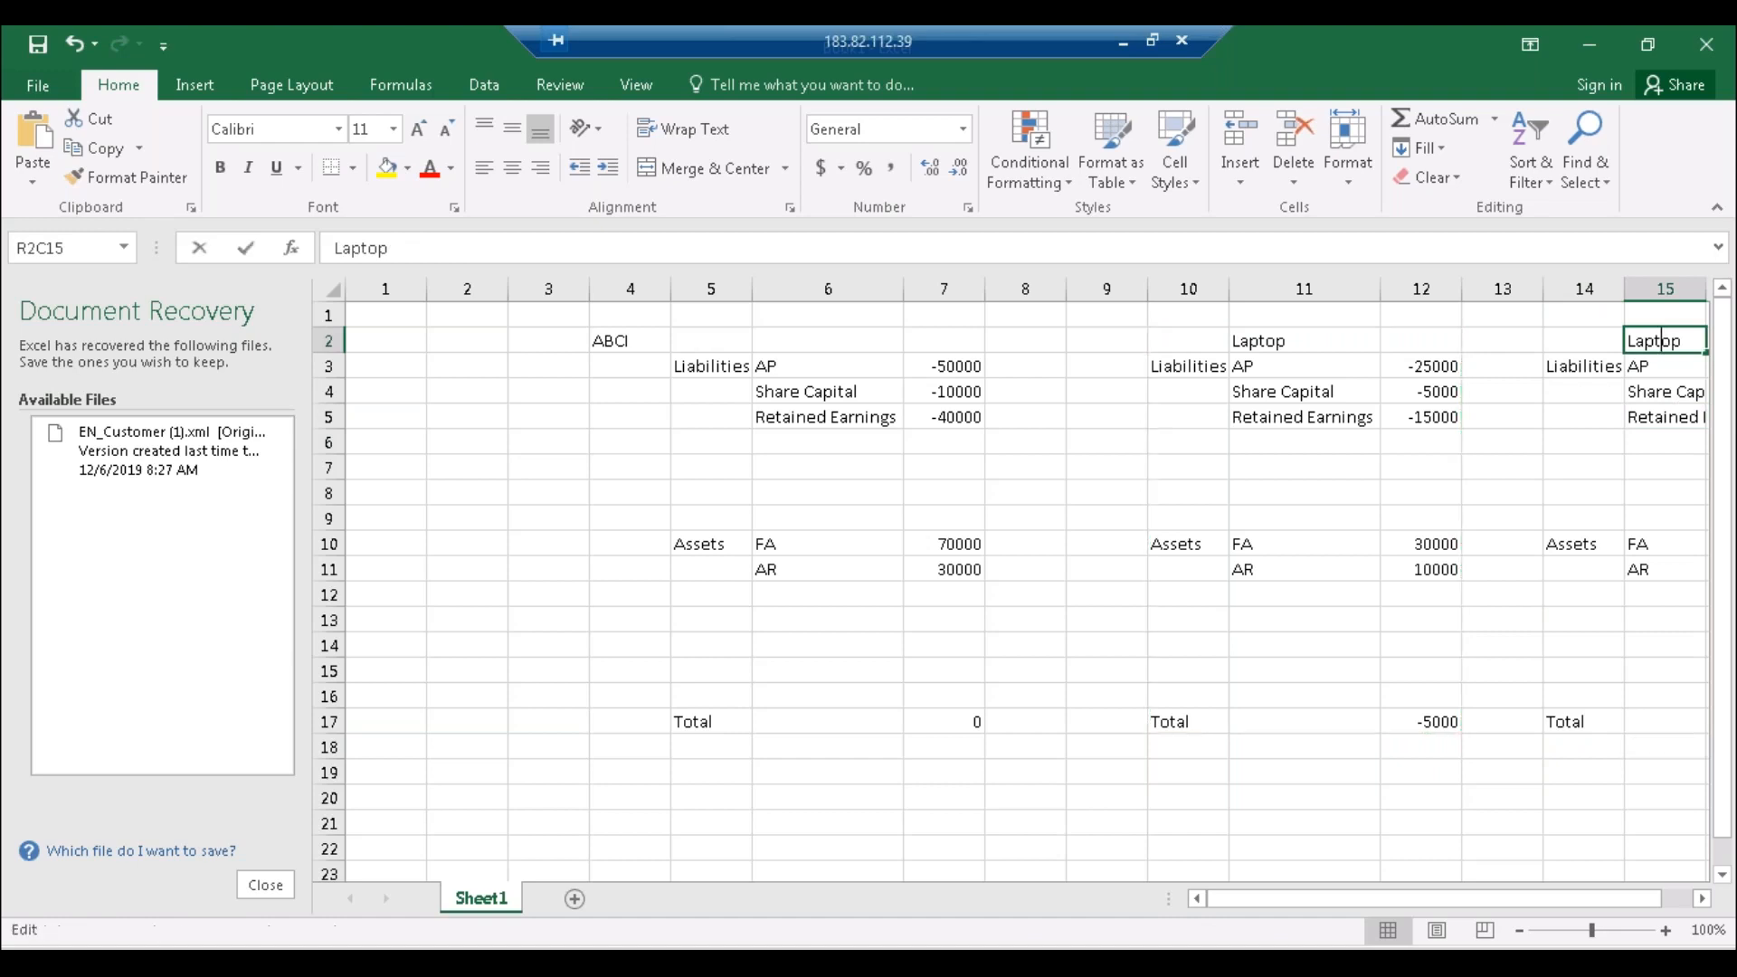
pyautogui.write('D')
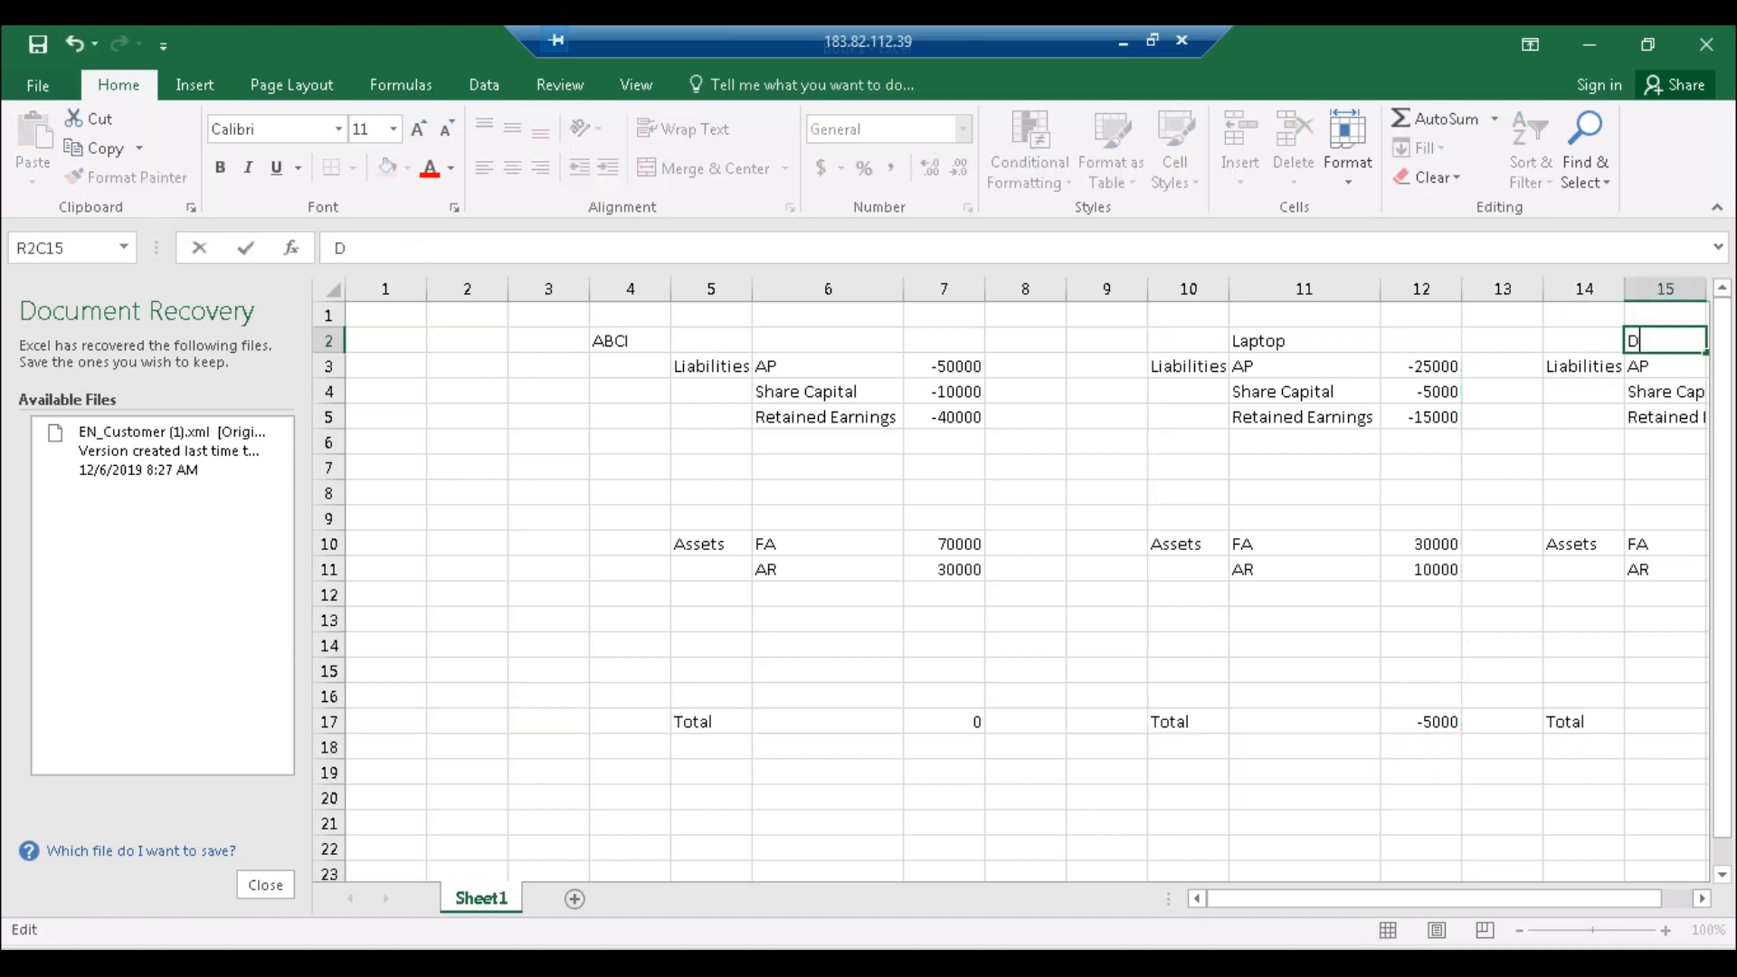
pyautogui.write('esktop')
pyautogui.click(418, 773)
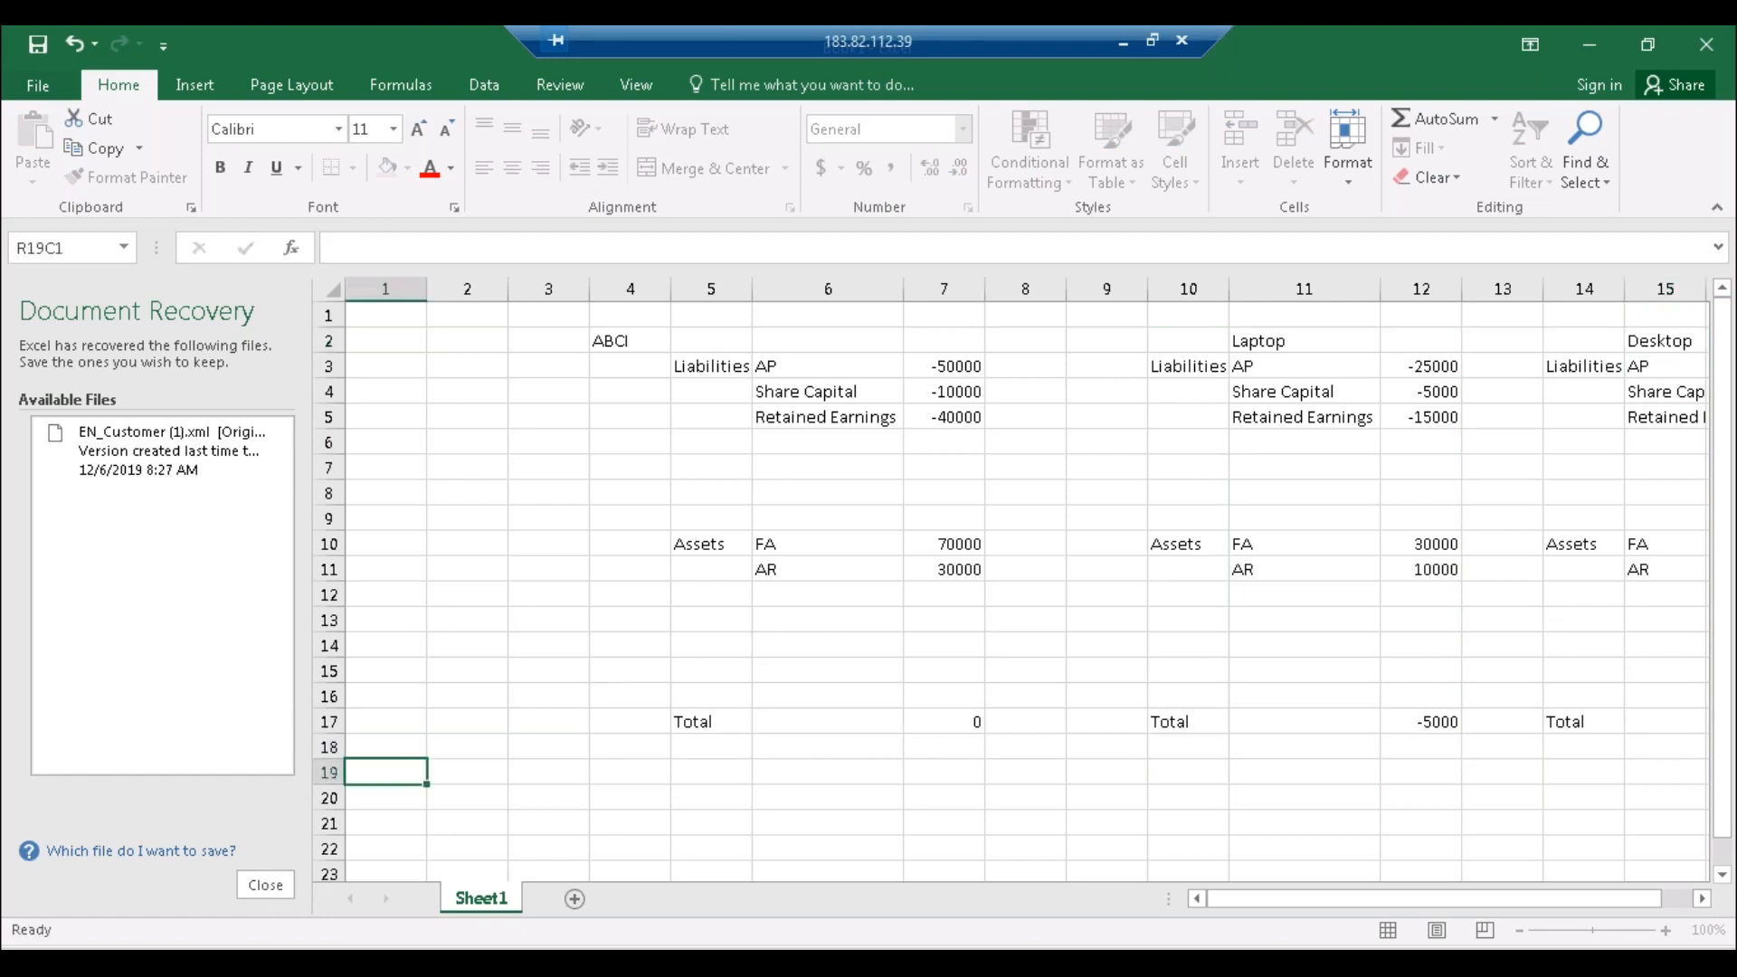
# Step: Close Document Recovery and change Desktop's Retained Earnings to -25000
pyautogui.click(266, 886)
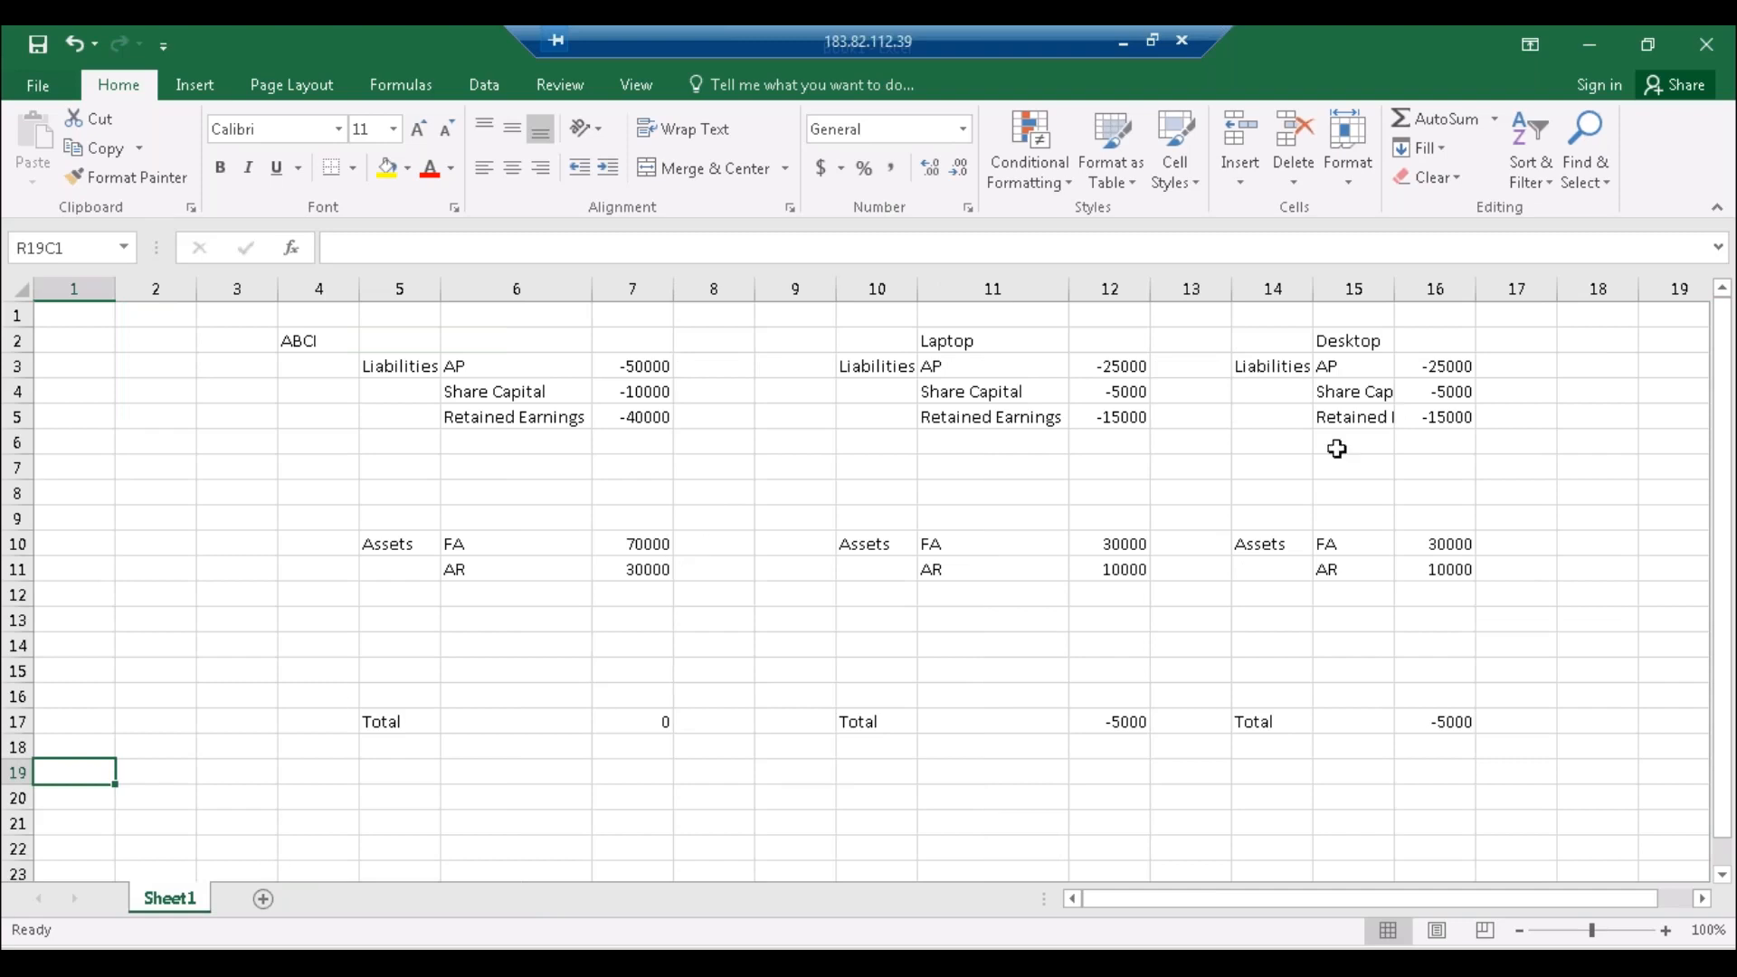
pyautogui.click(632, 369)
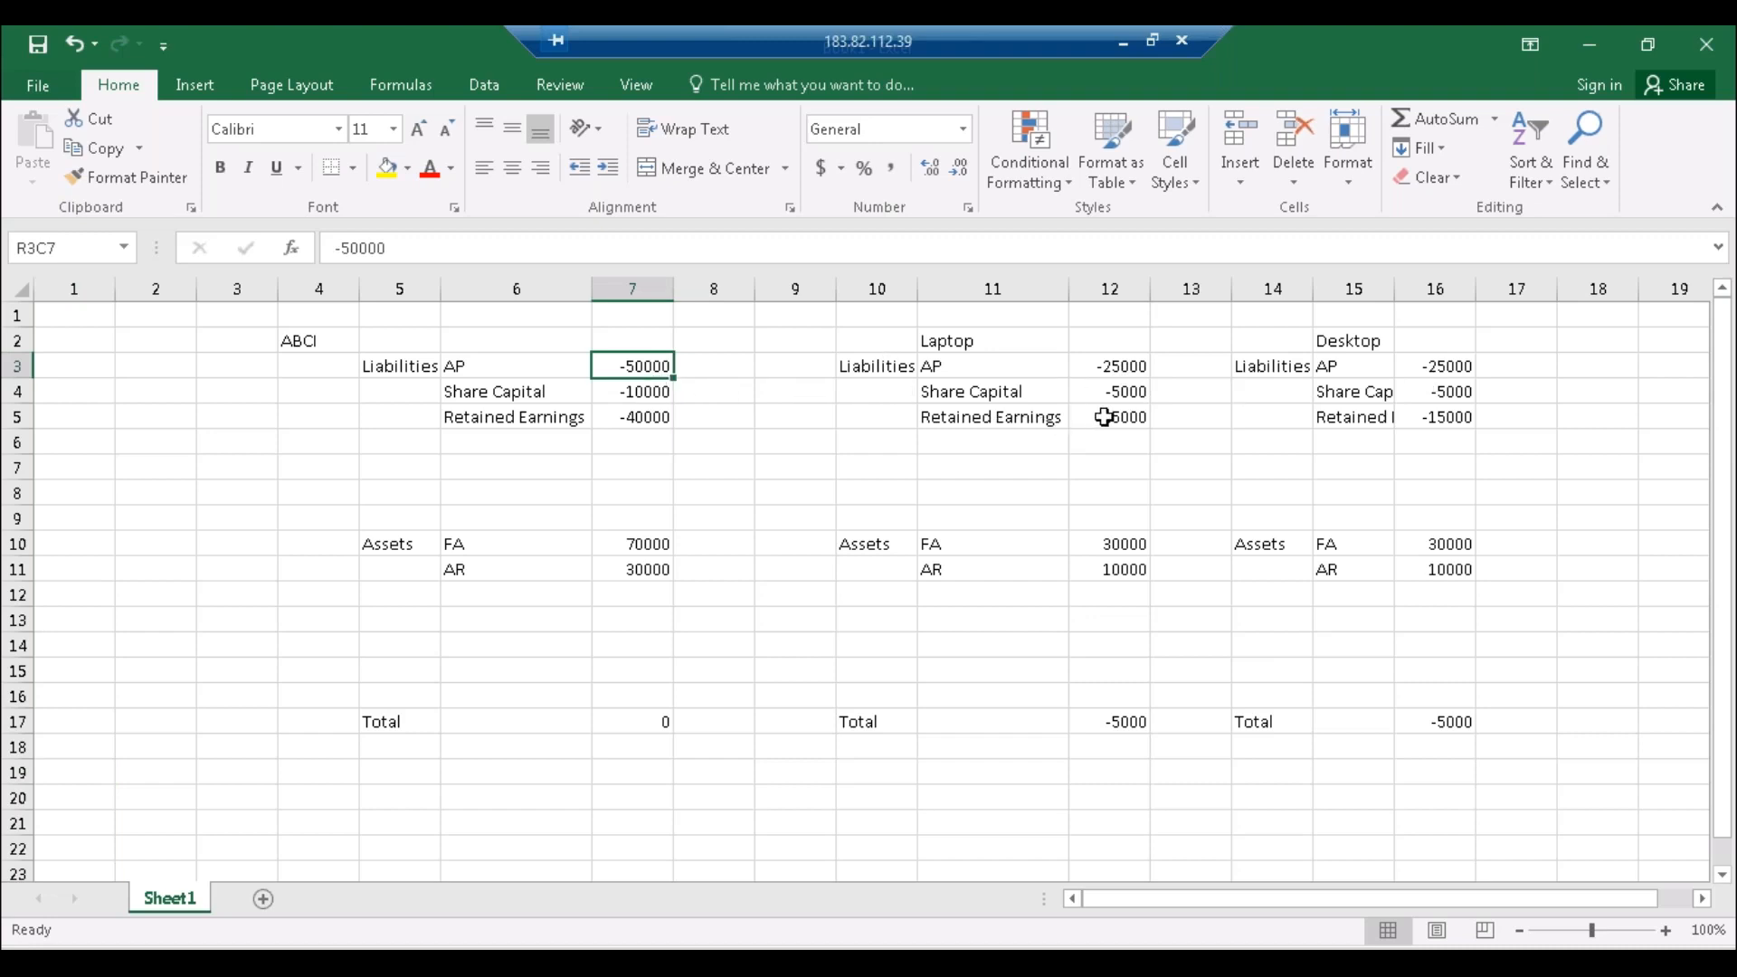
pyautogui.doubleClick(1436, 414)
pyautogui.moveTo(1441, 429); pyautogui.dragTo(1432, 417)
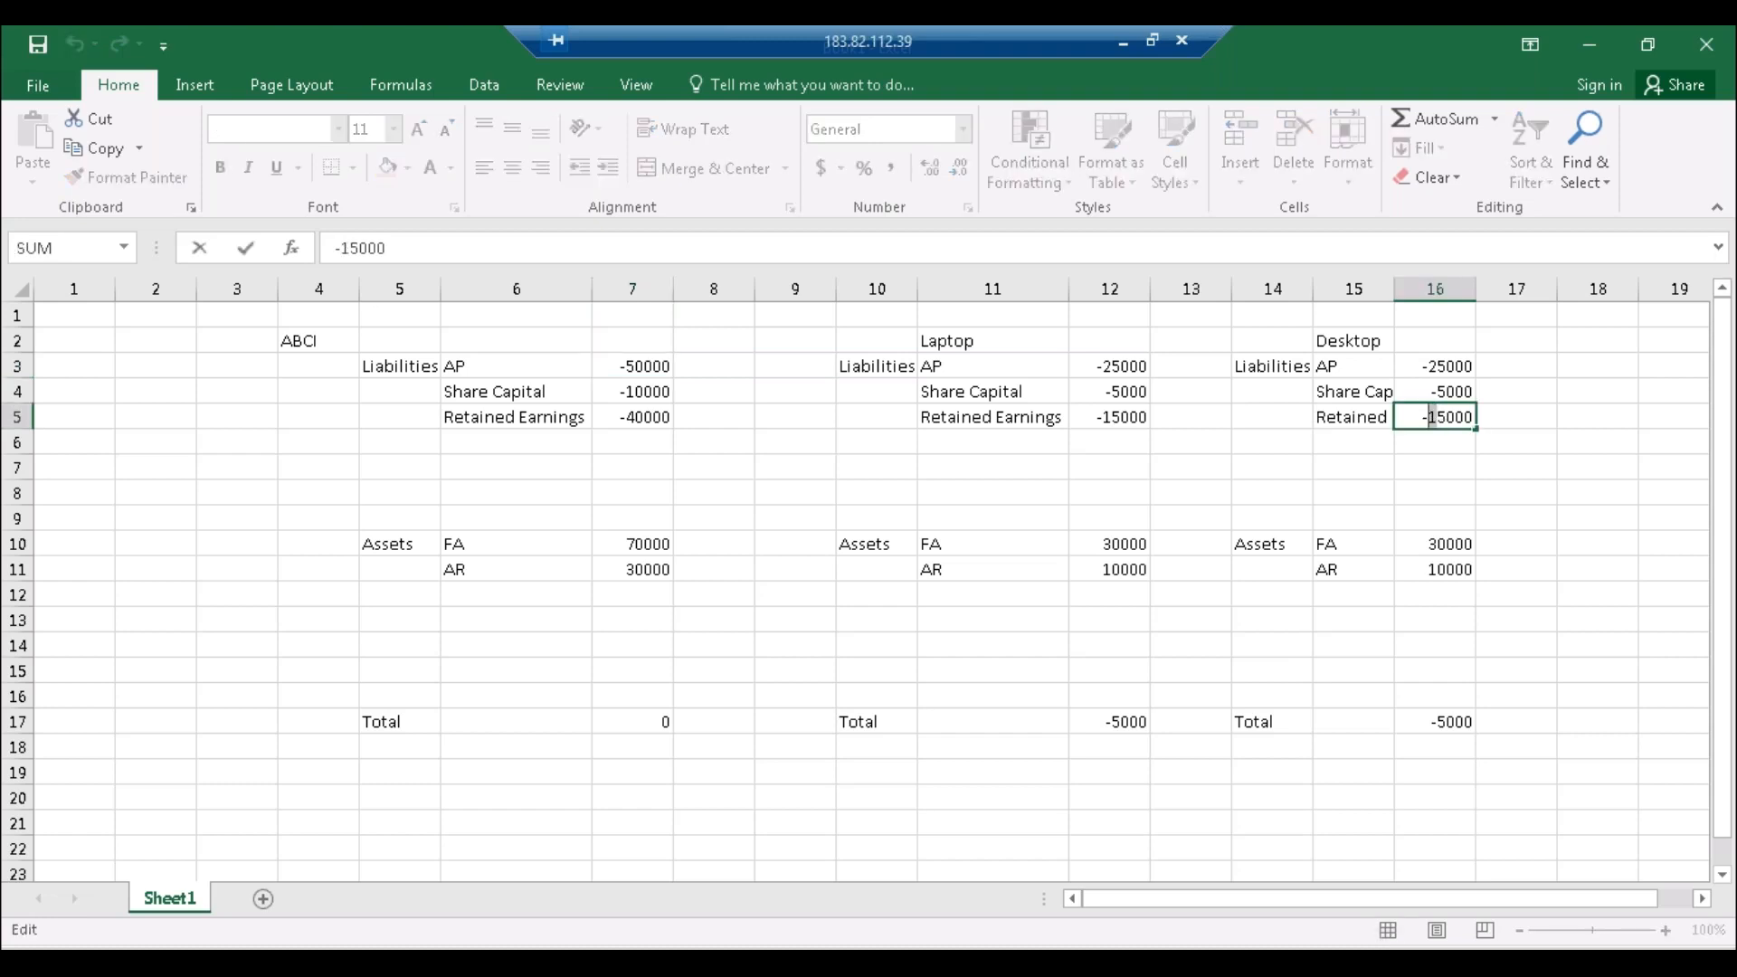
pyautogui.write('2')
pyautogui.press('Return')
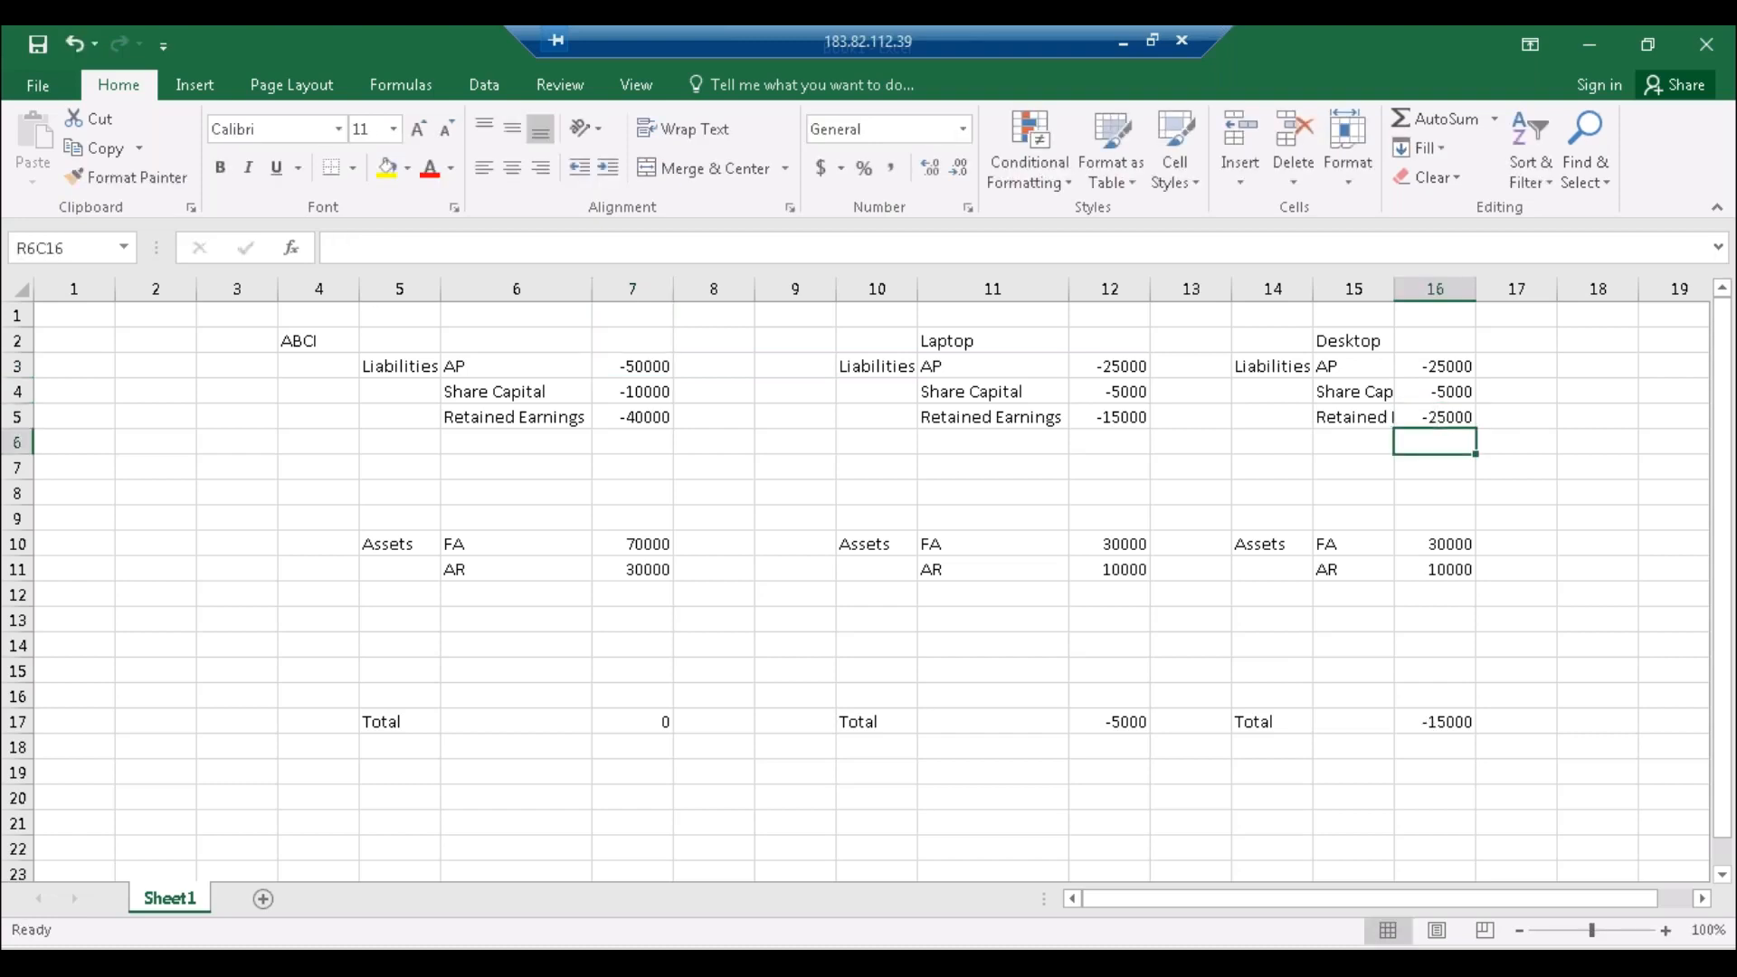
# Step: Set Desktop's FA to 40000 and AR to 20000, bringing its total to 5000
pyautogui.doubleClick(1436, 555)
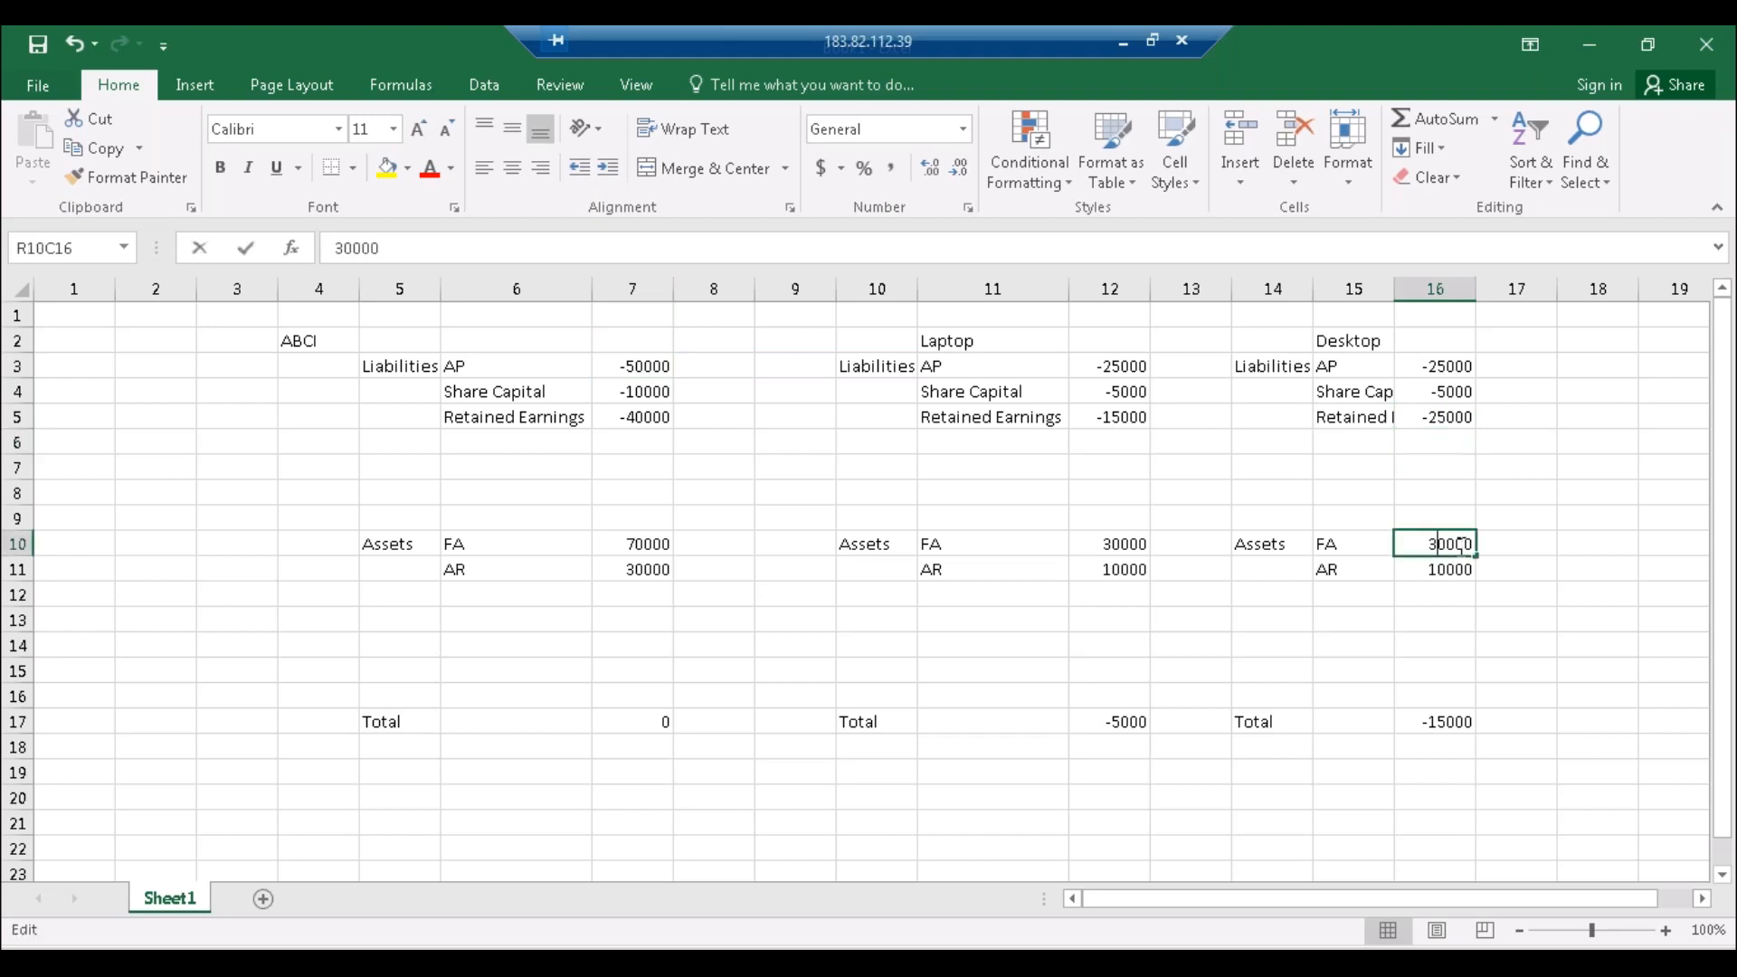
pyautogui.write('4')
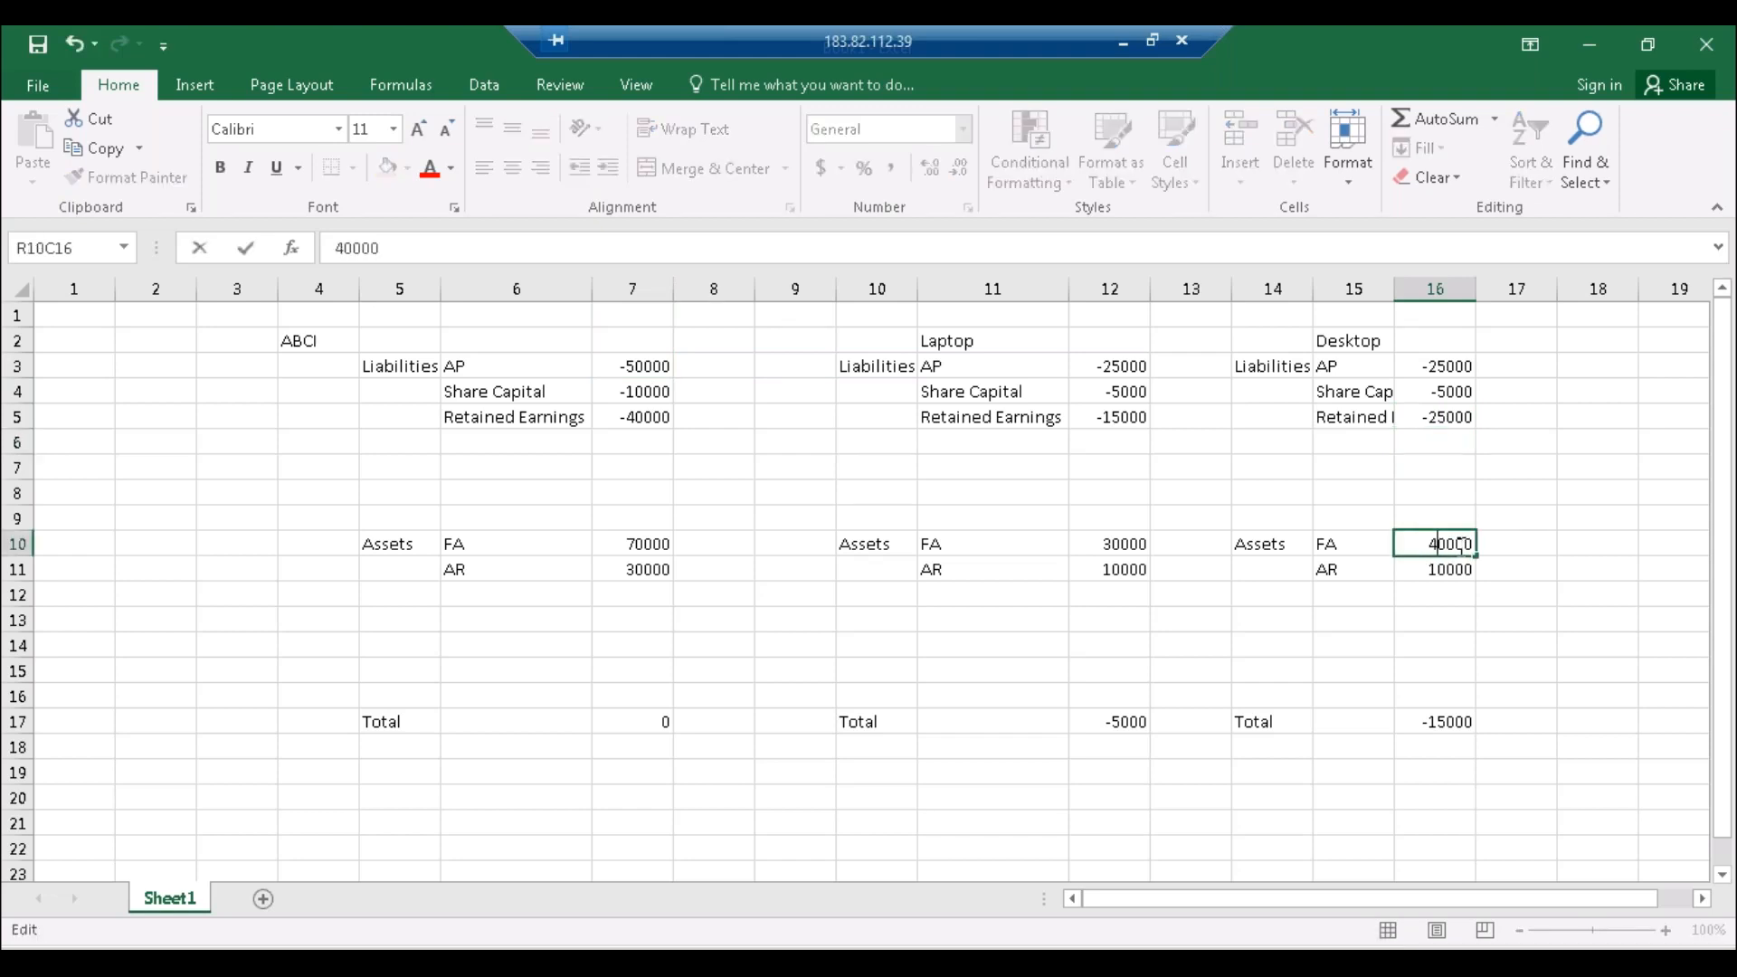
pyautogui.press('Return')
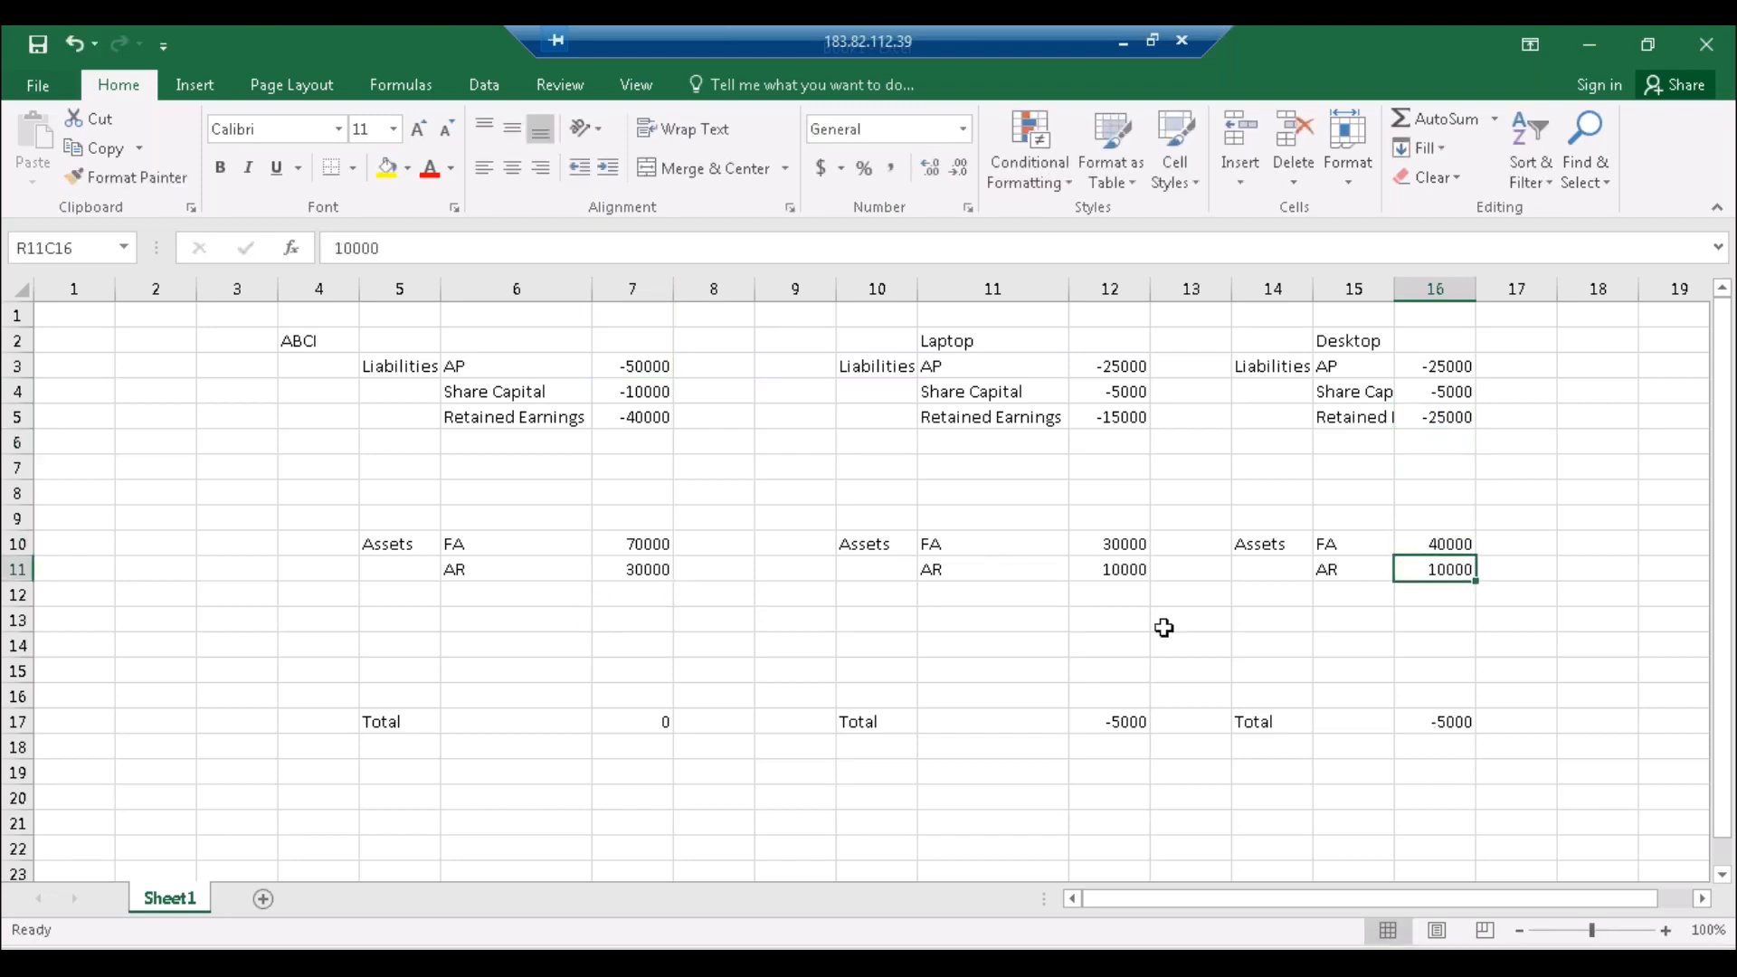
pyautogui.doubleClick(1436, 574)
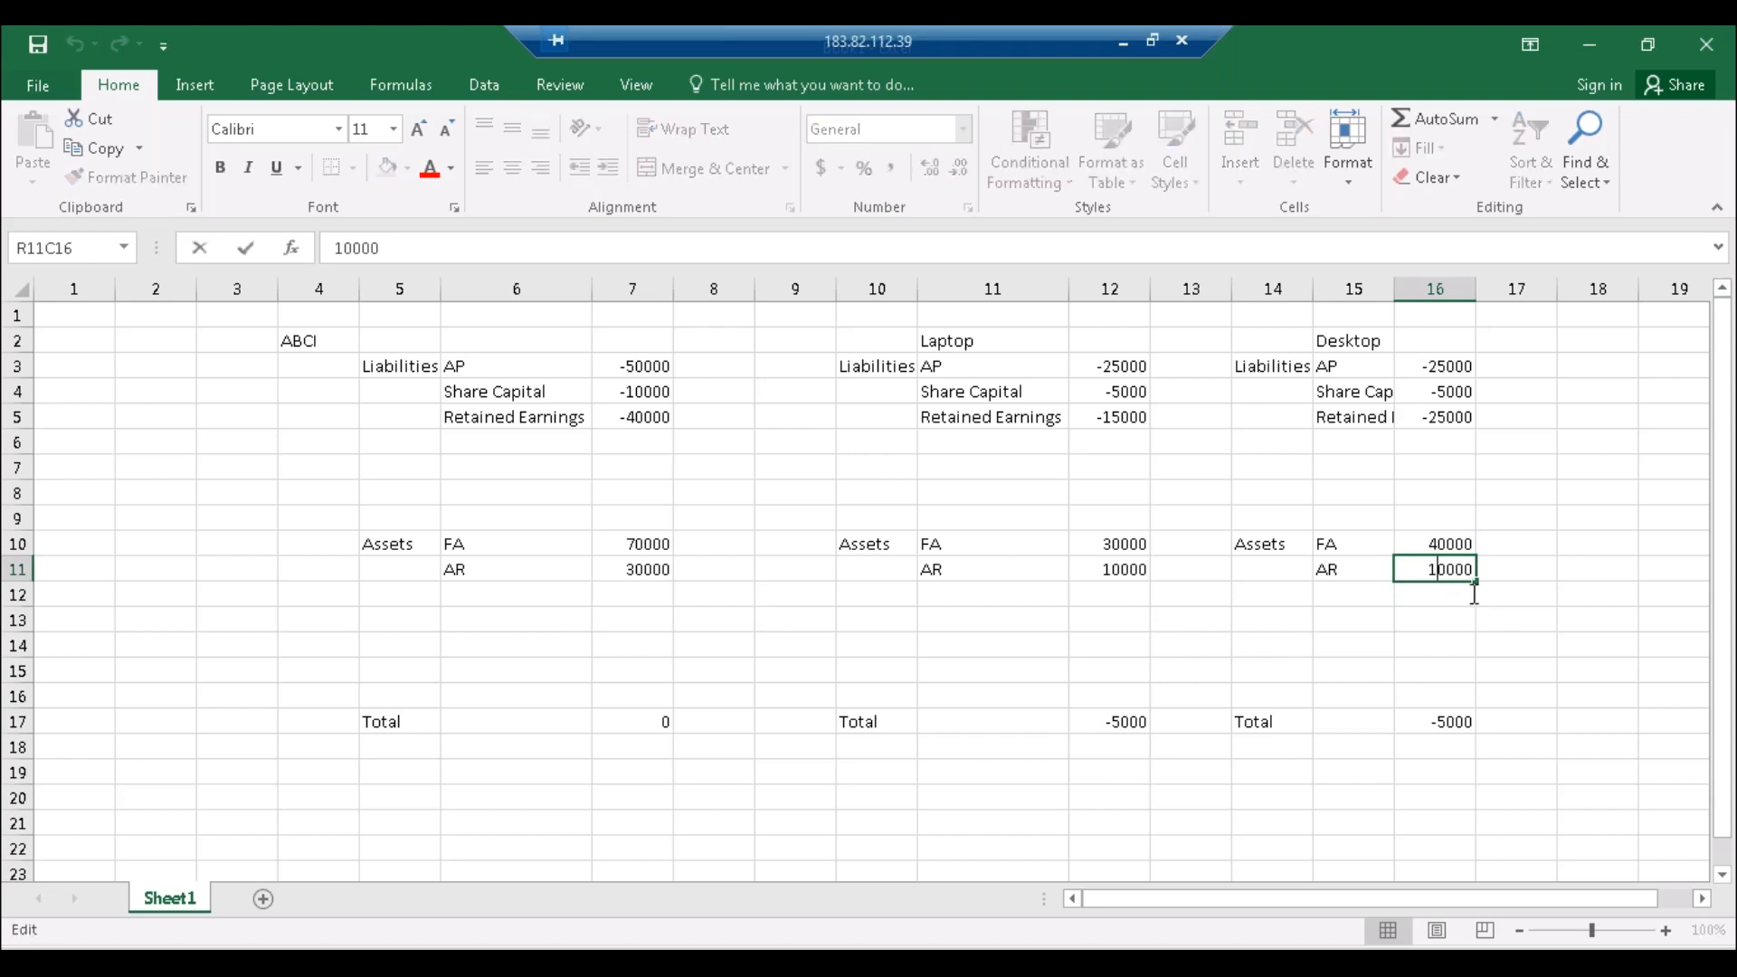
pyautogui.write('2')
pyautogui.press('Return')
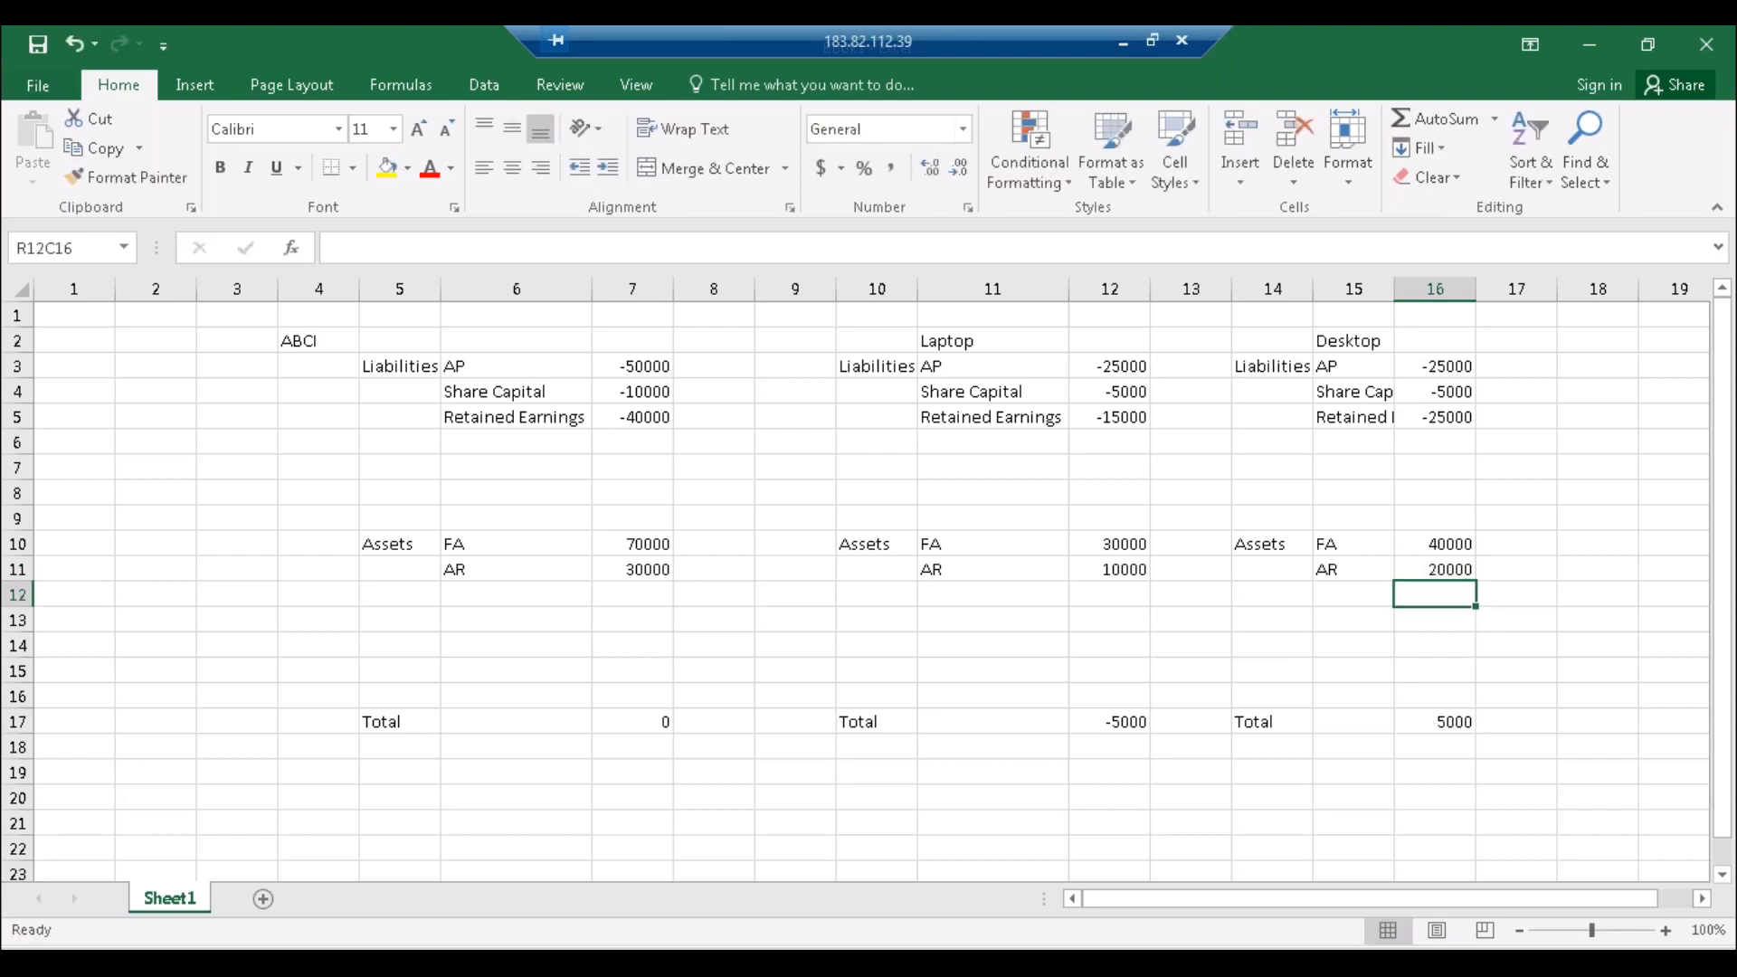
pyautogui.click(1111, 729)
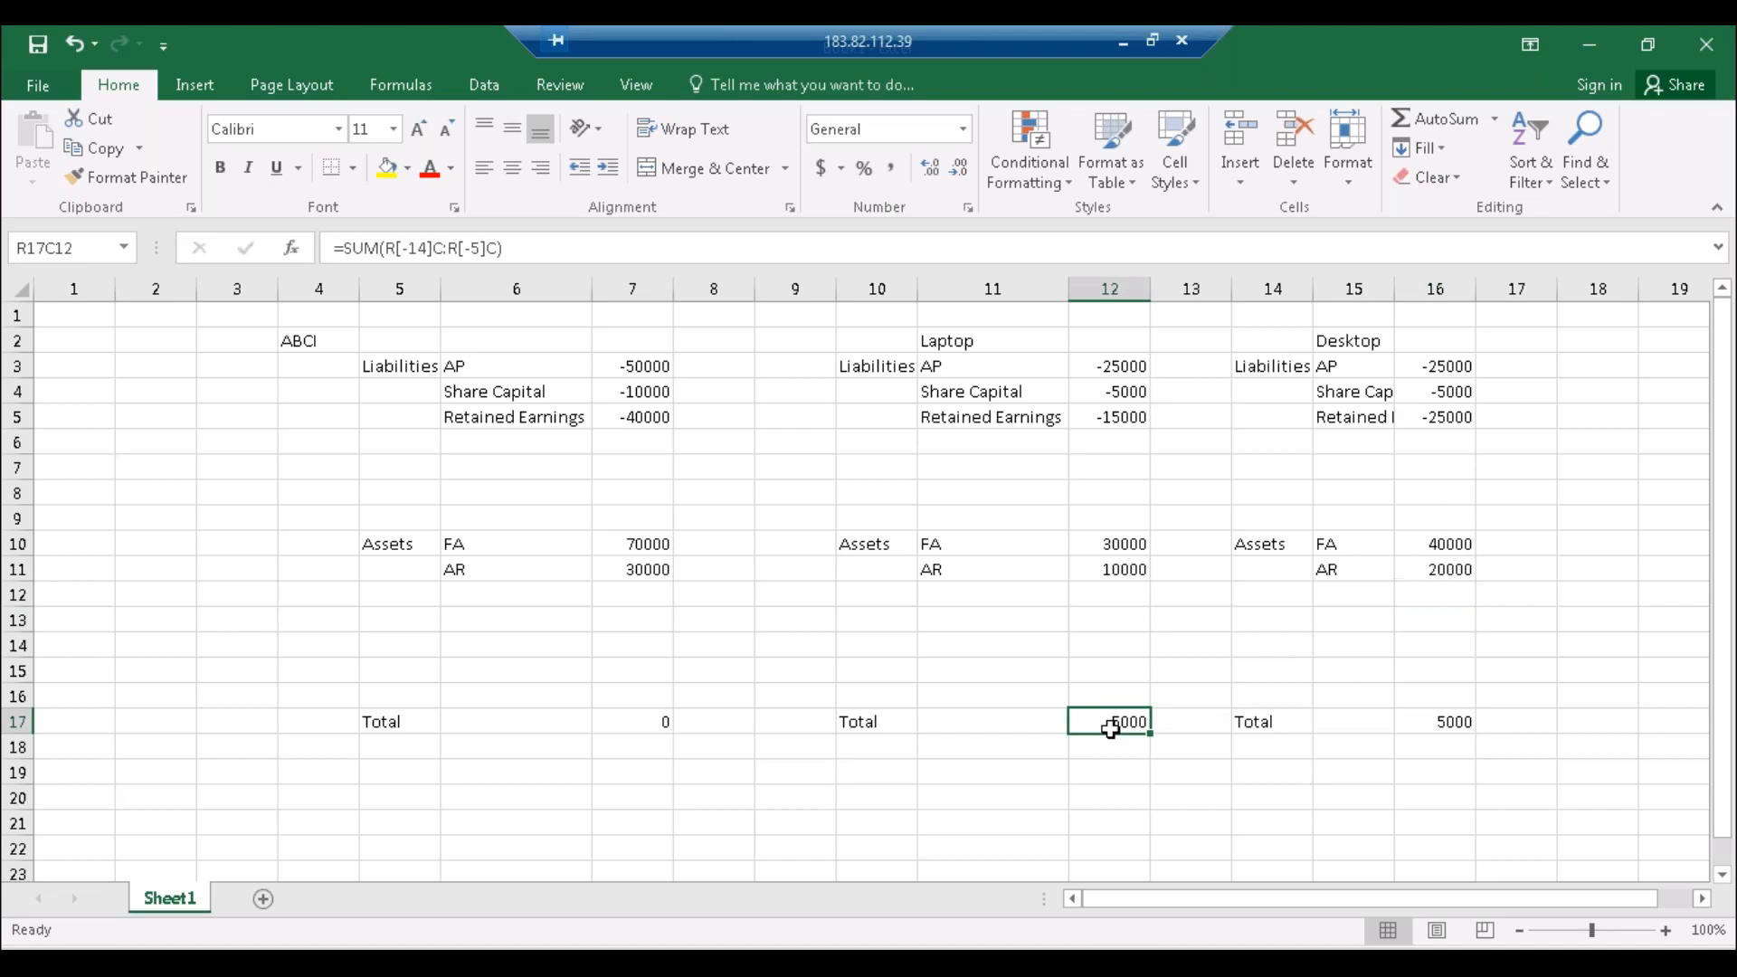
# Step: Compare the segment totals and add a 'Zero Balancing' label in R14C10
pyautogui.click(1428, 733)
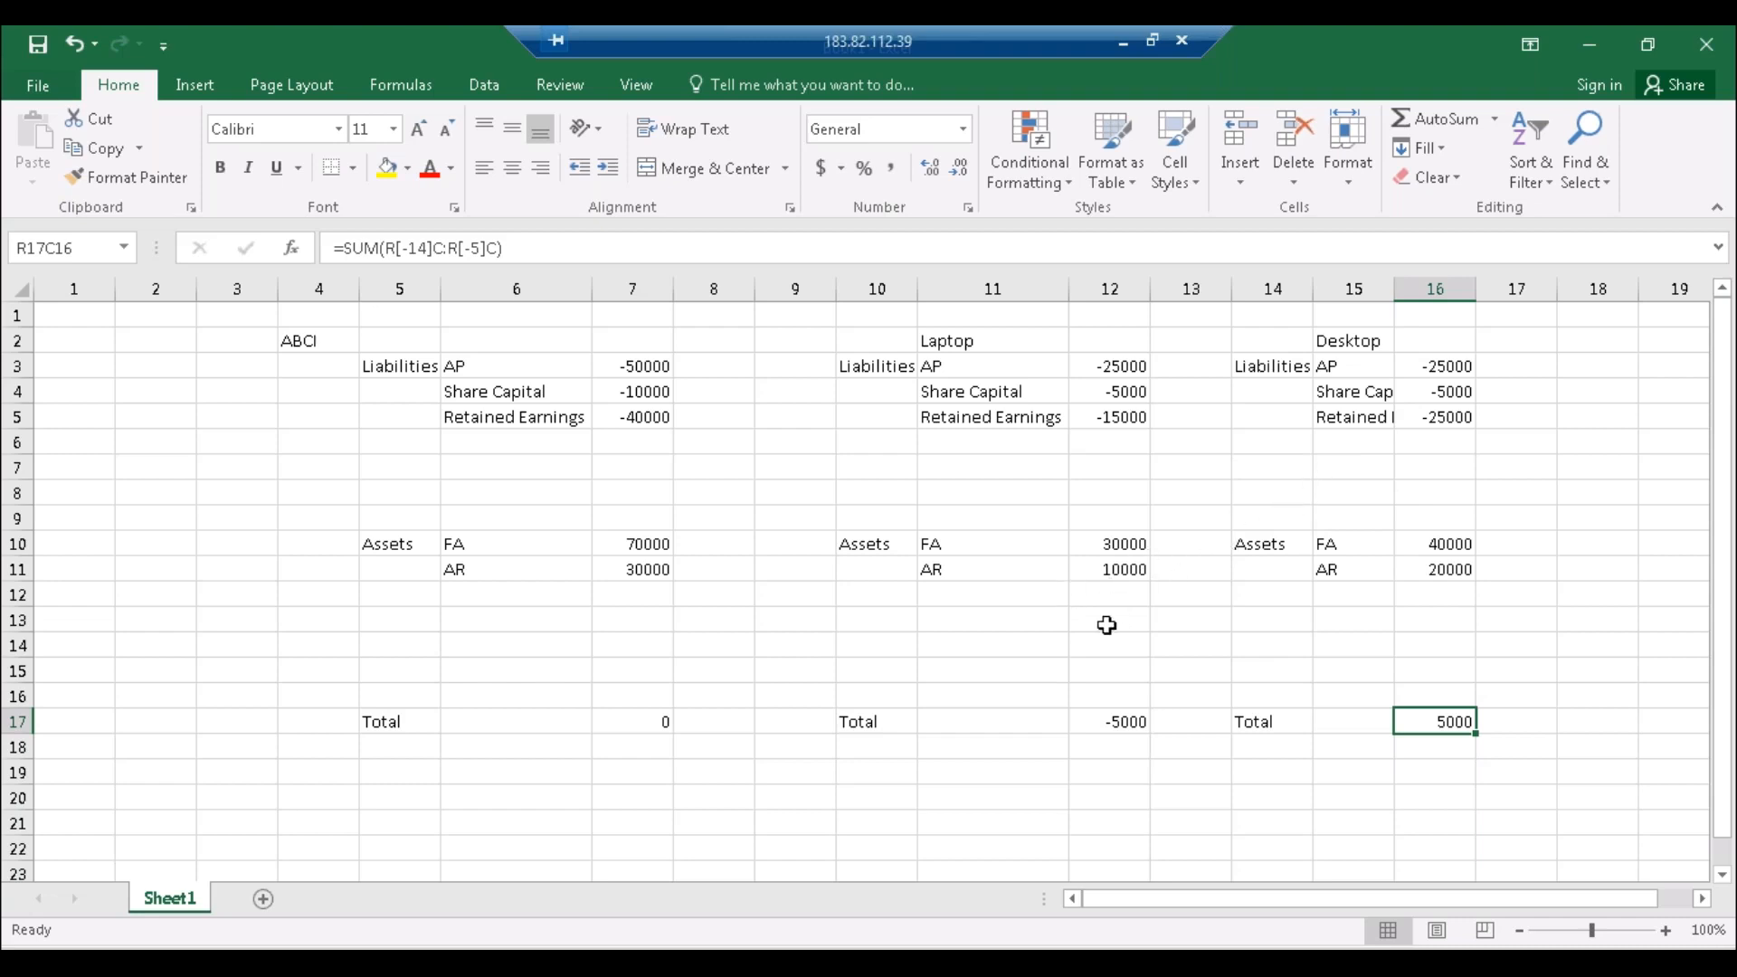
pyautogui.click(1130, 724)
pyautogui.click(1408, 715)
pyautogui.click(858, 644)
pyautogui.write('Zer')
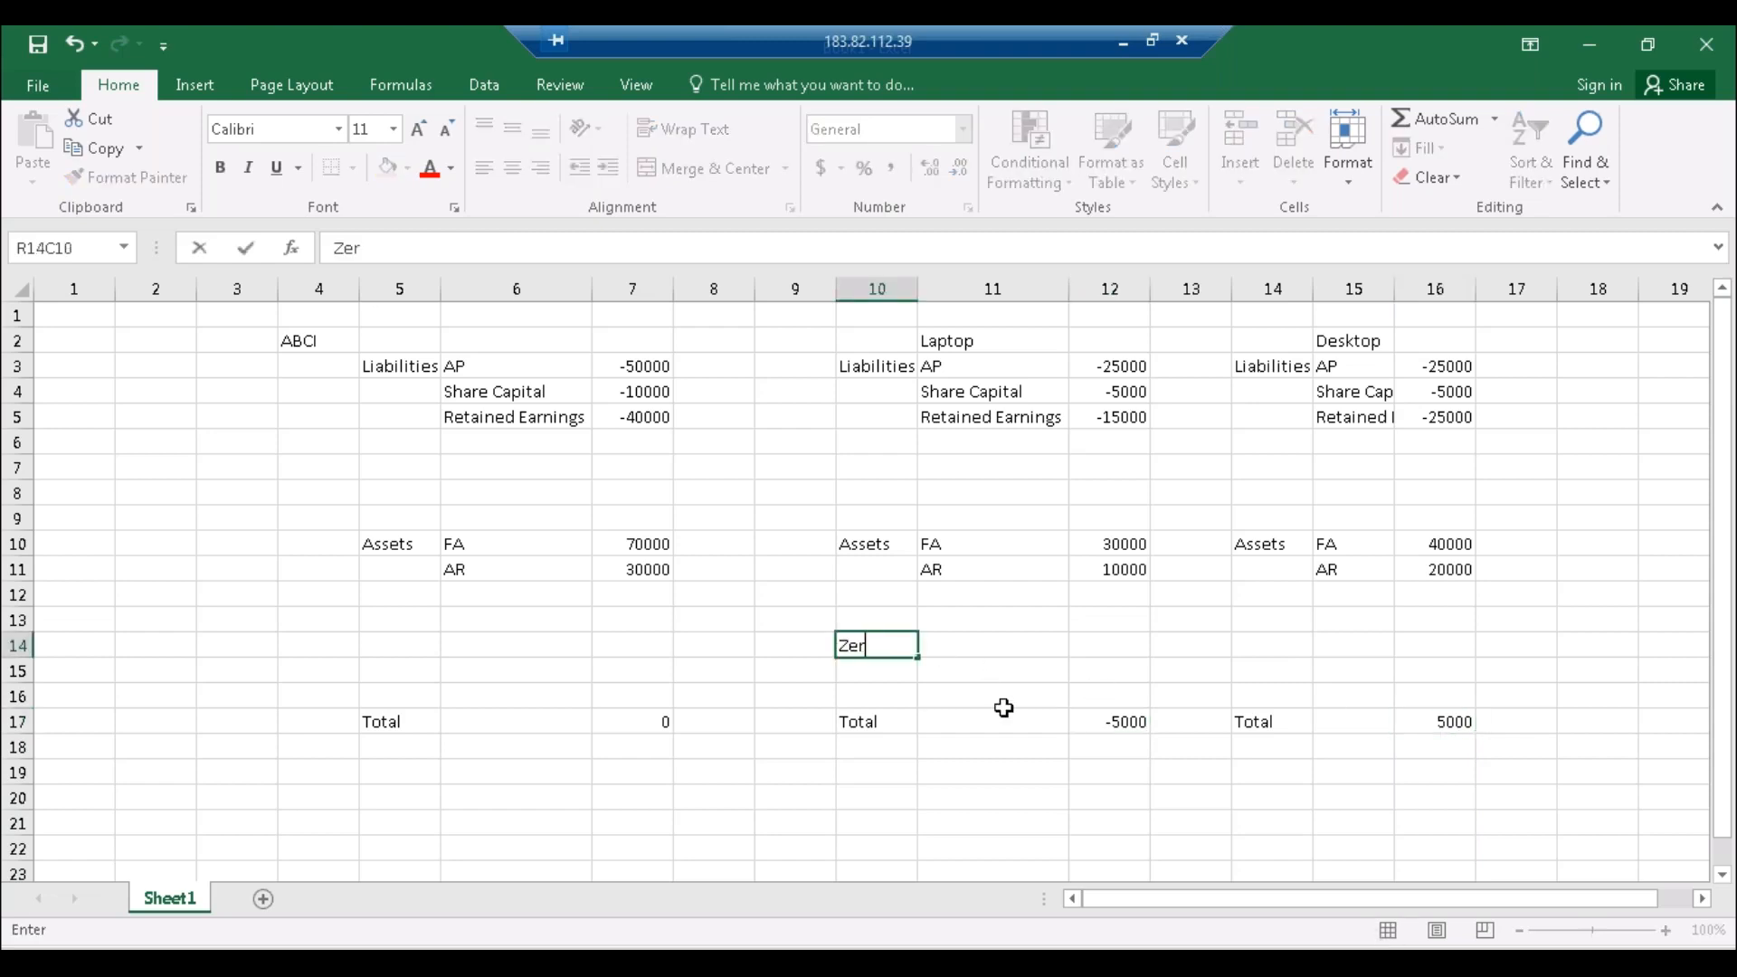
pyautogui.write('o Balancing')
pyautogui.press('Return')
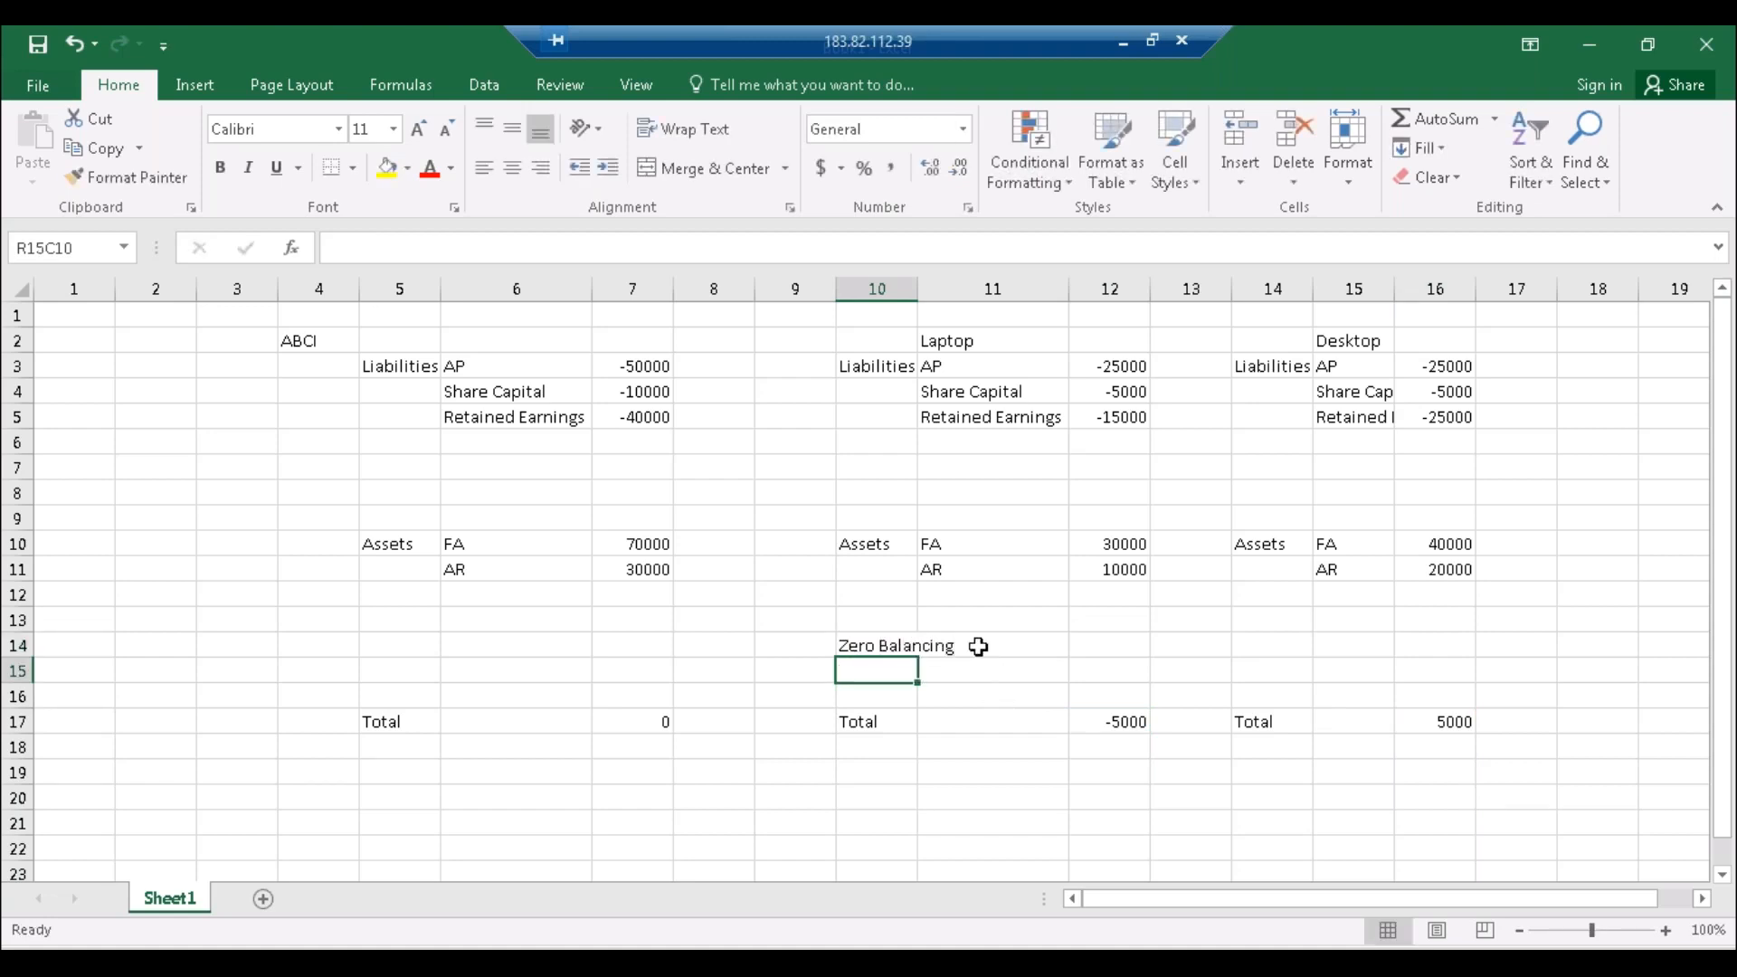
# Step: Enter 5000 as Laptop's Zero Balancing amount in R14C12
pyautogui.click(979, 646)
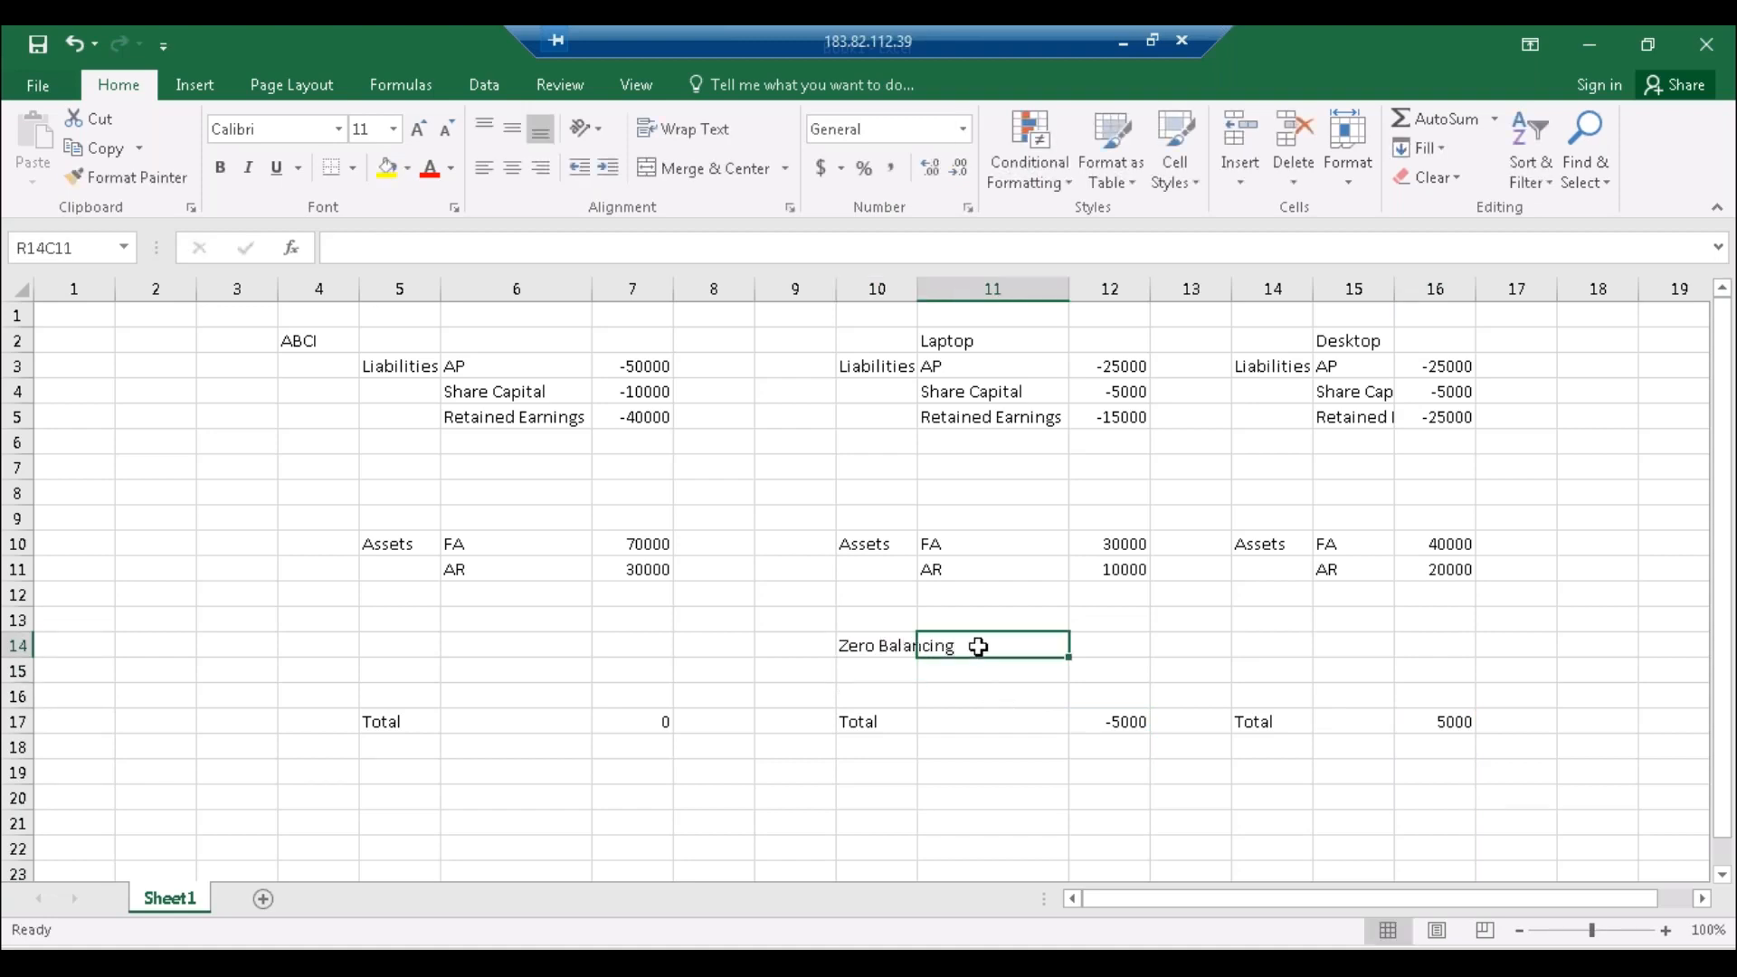
pyautogui.click(1106, 721)
pyautogui.click(1113, 649)
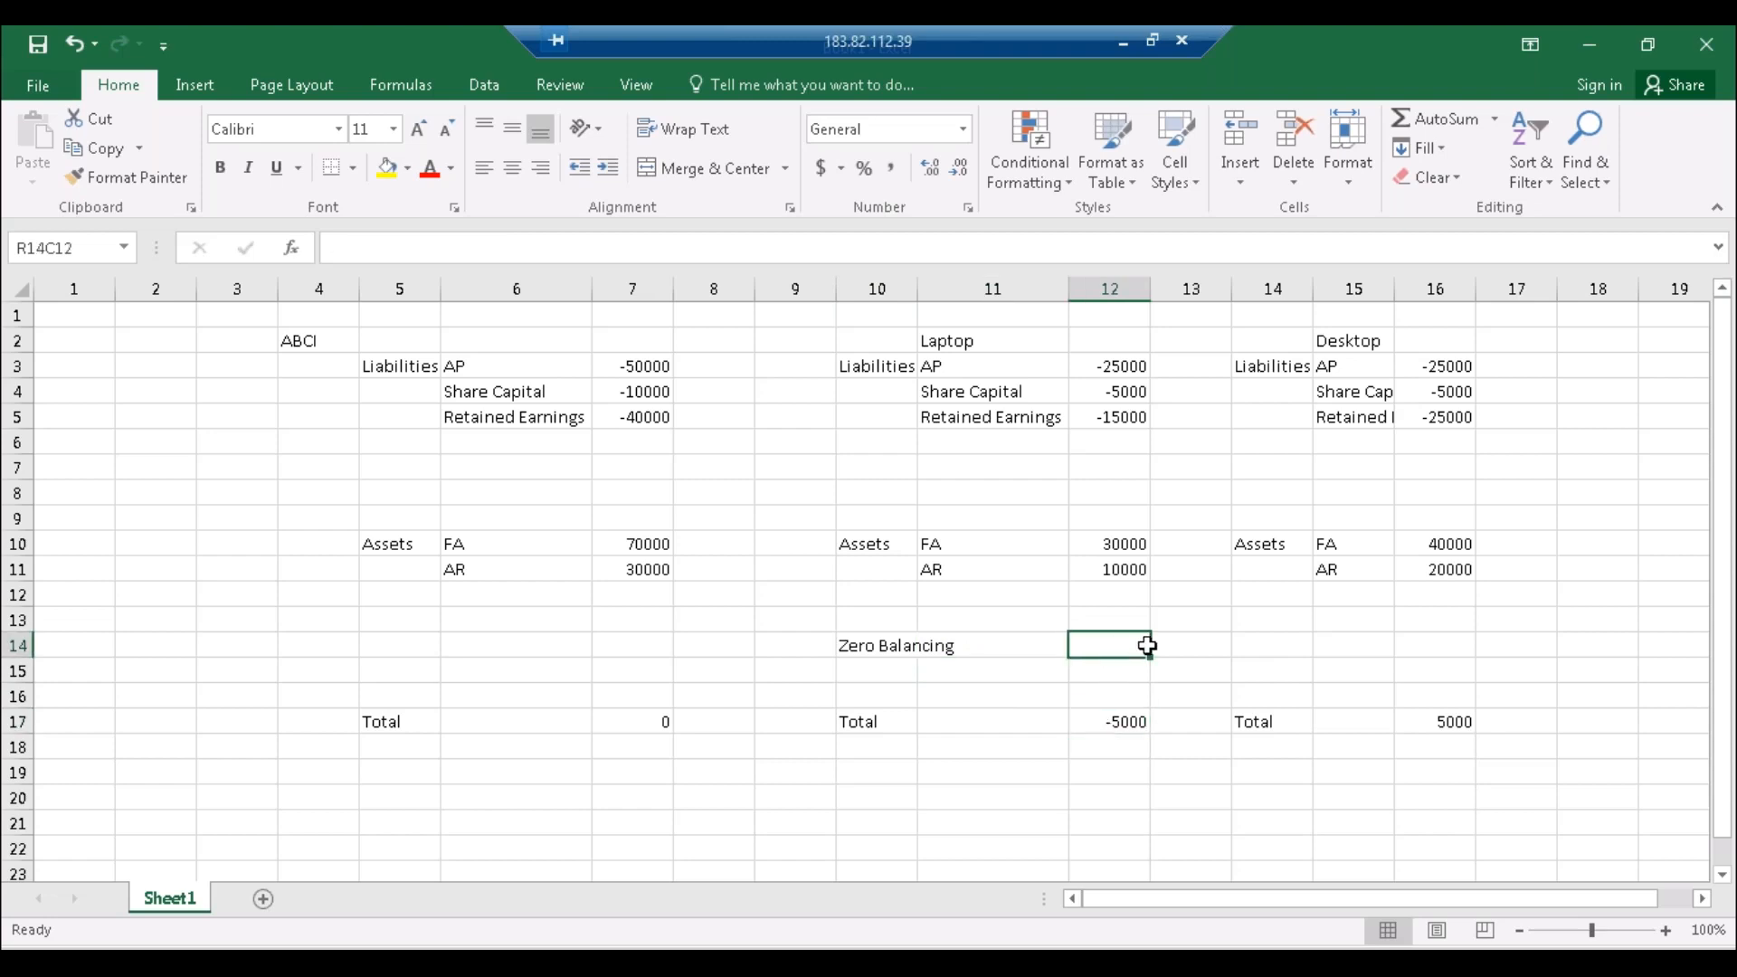
pyautogui.write('5000')
pyautogui.press('Return')
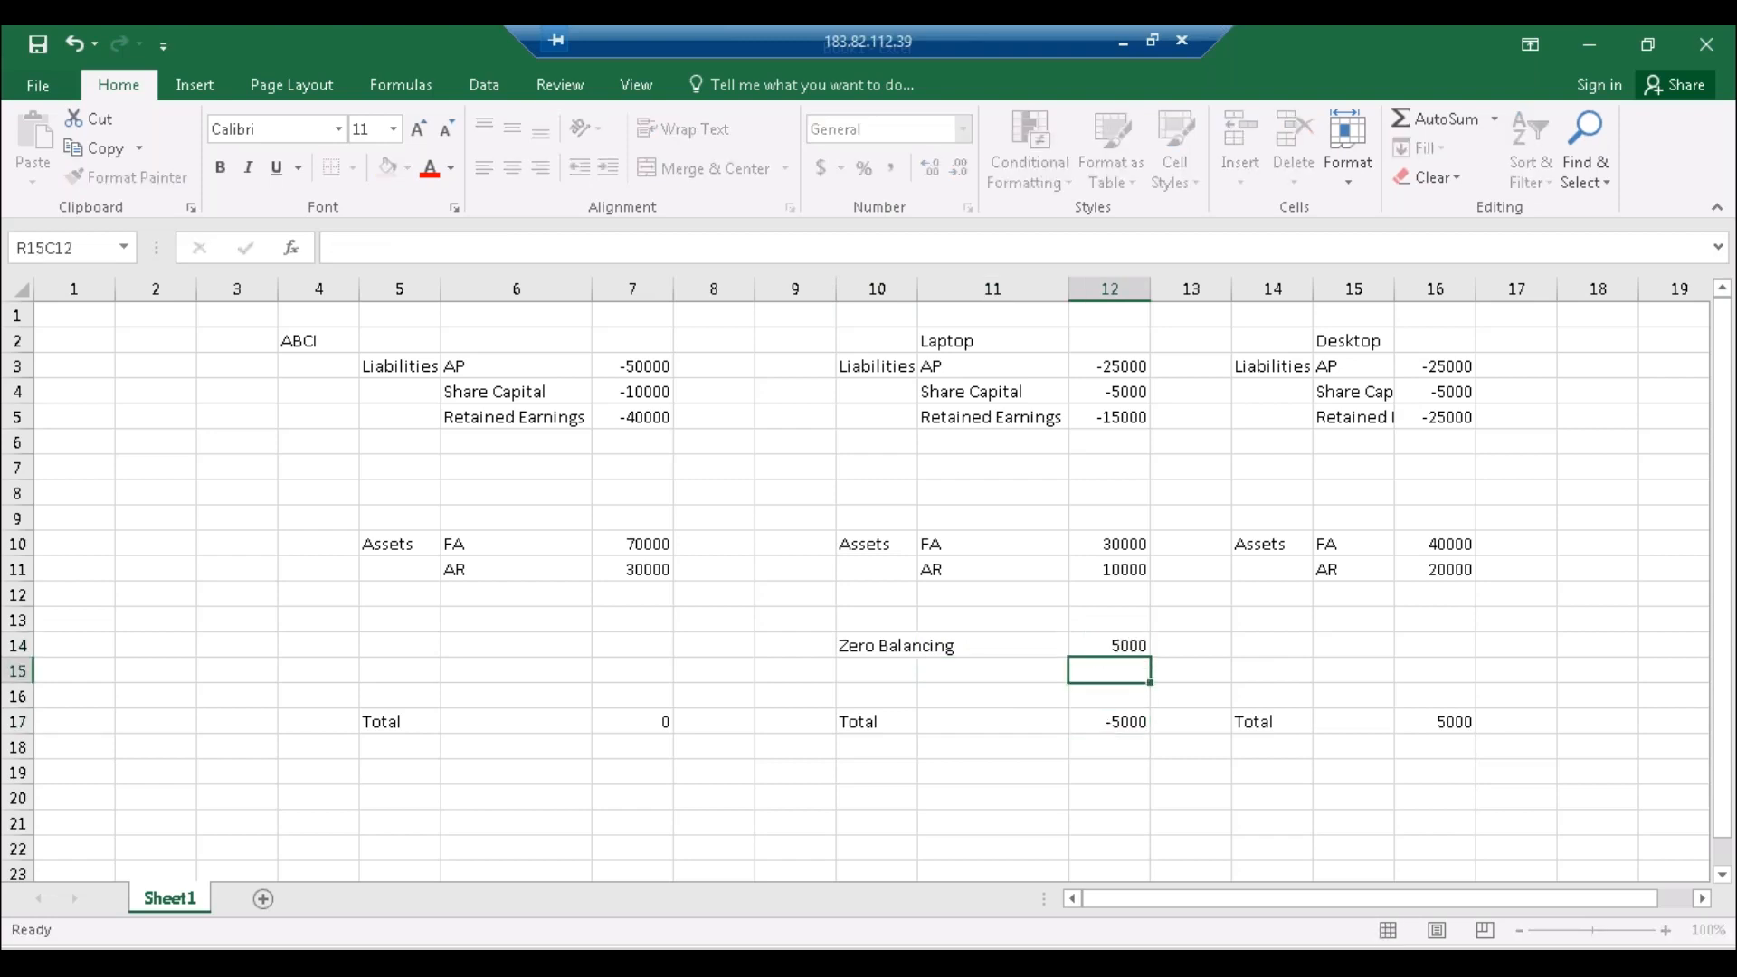
pyautogui.click(1096, 721)
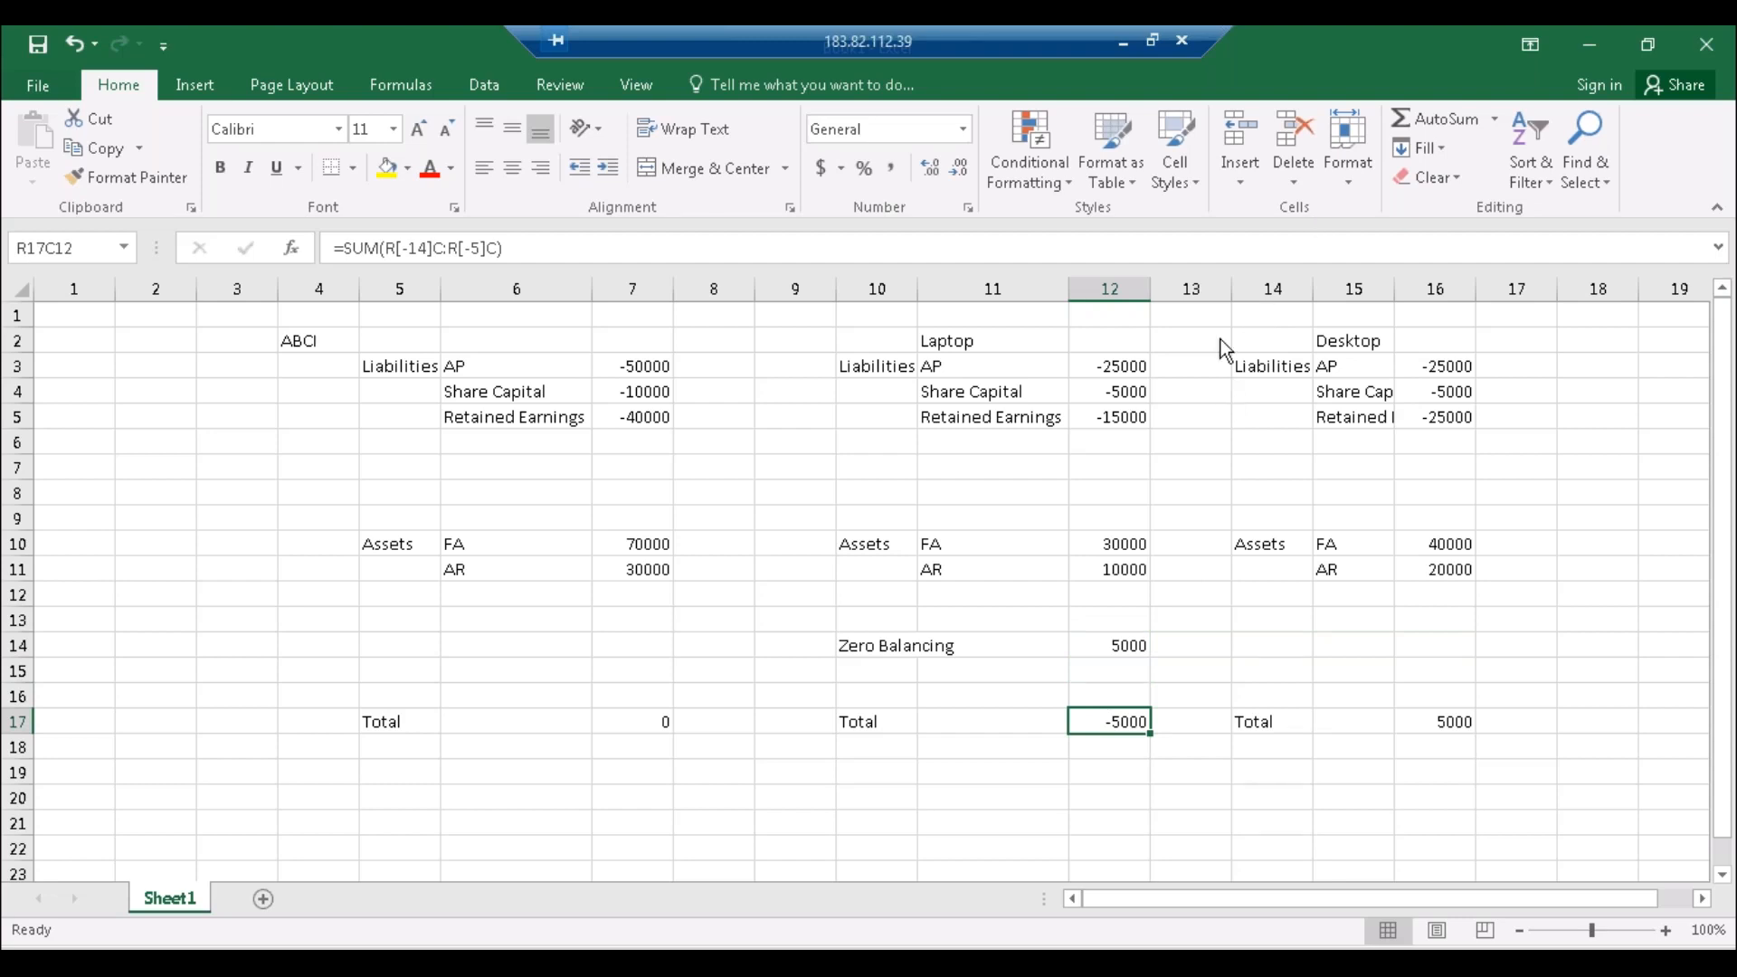
# Step: Rewrite the Laptop total in R17C12 as a SUM including the Zero Balancing row, giving 0
pyautogui.write('=')
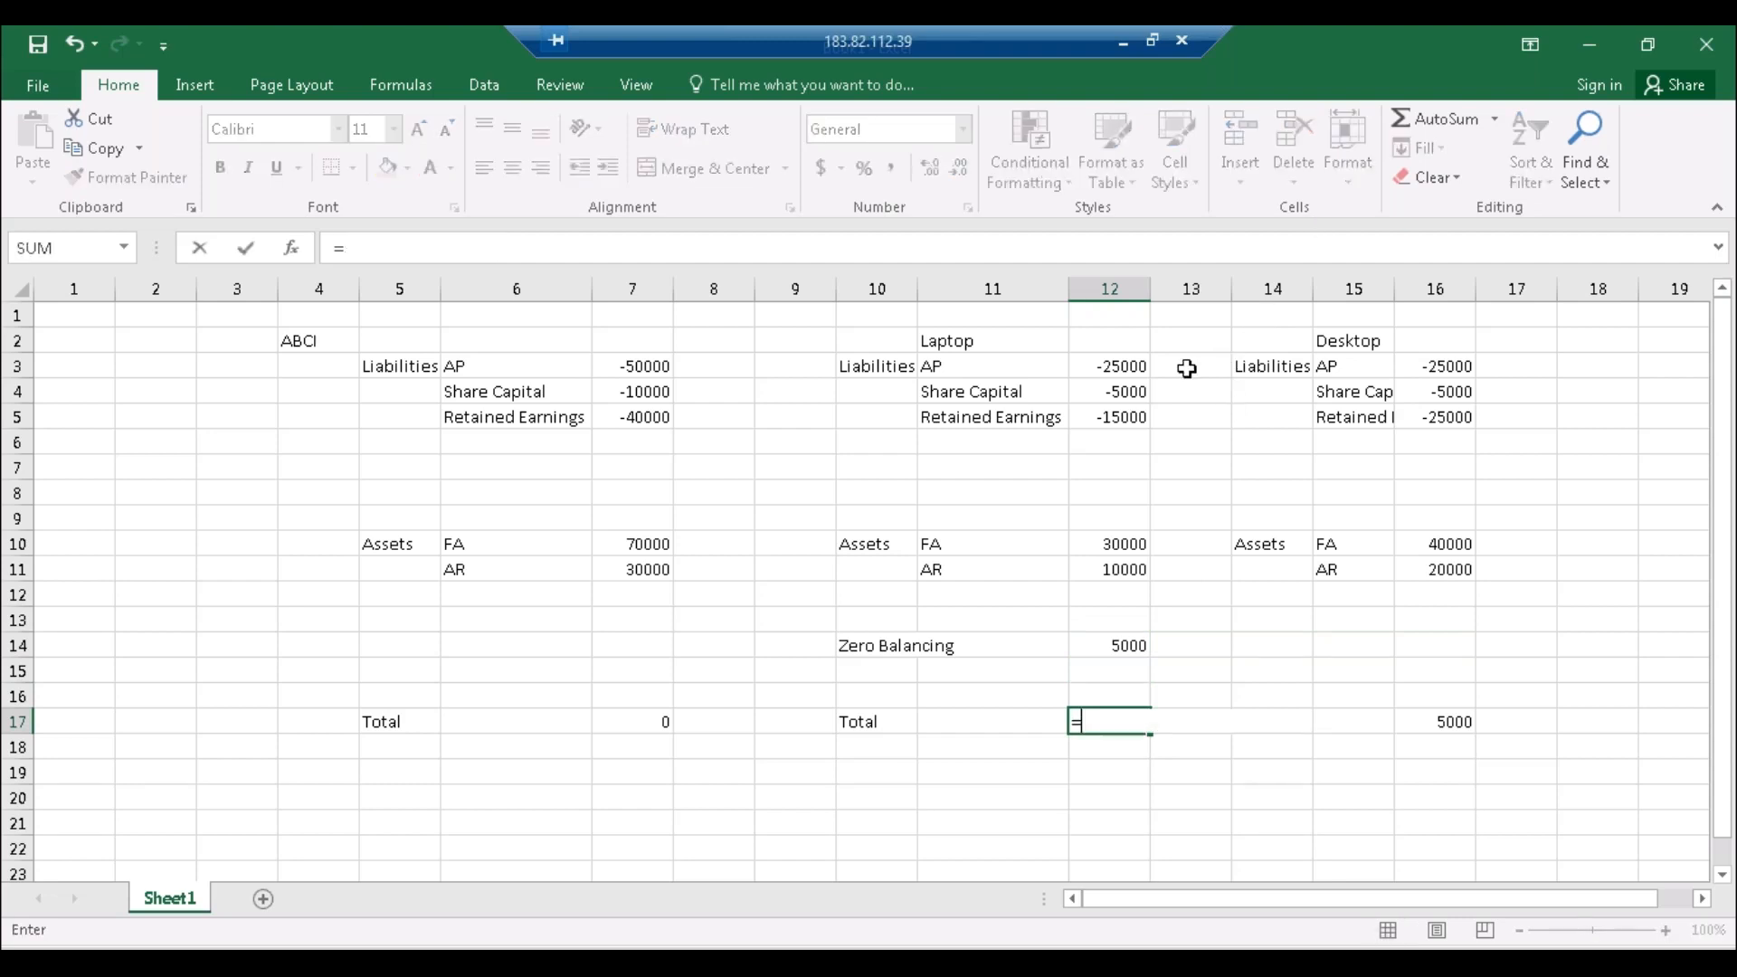
pyautogui.write('sum')
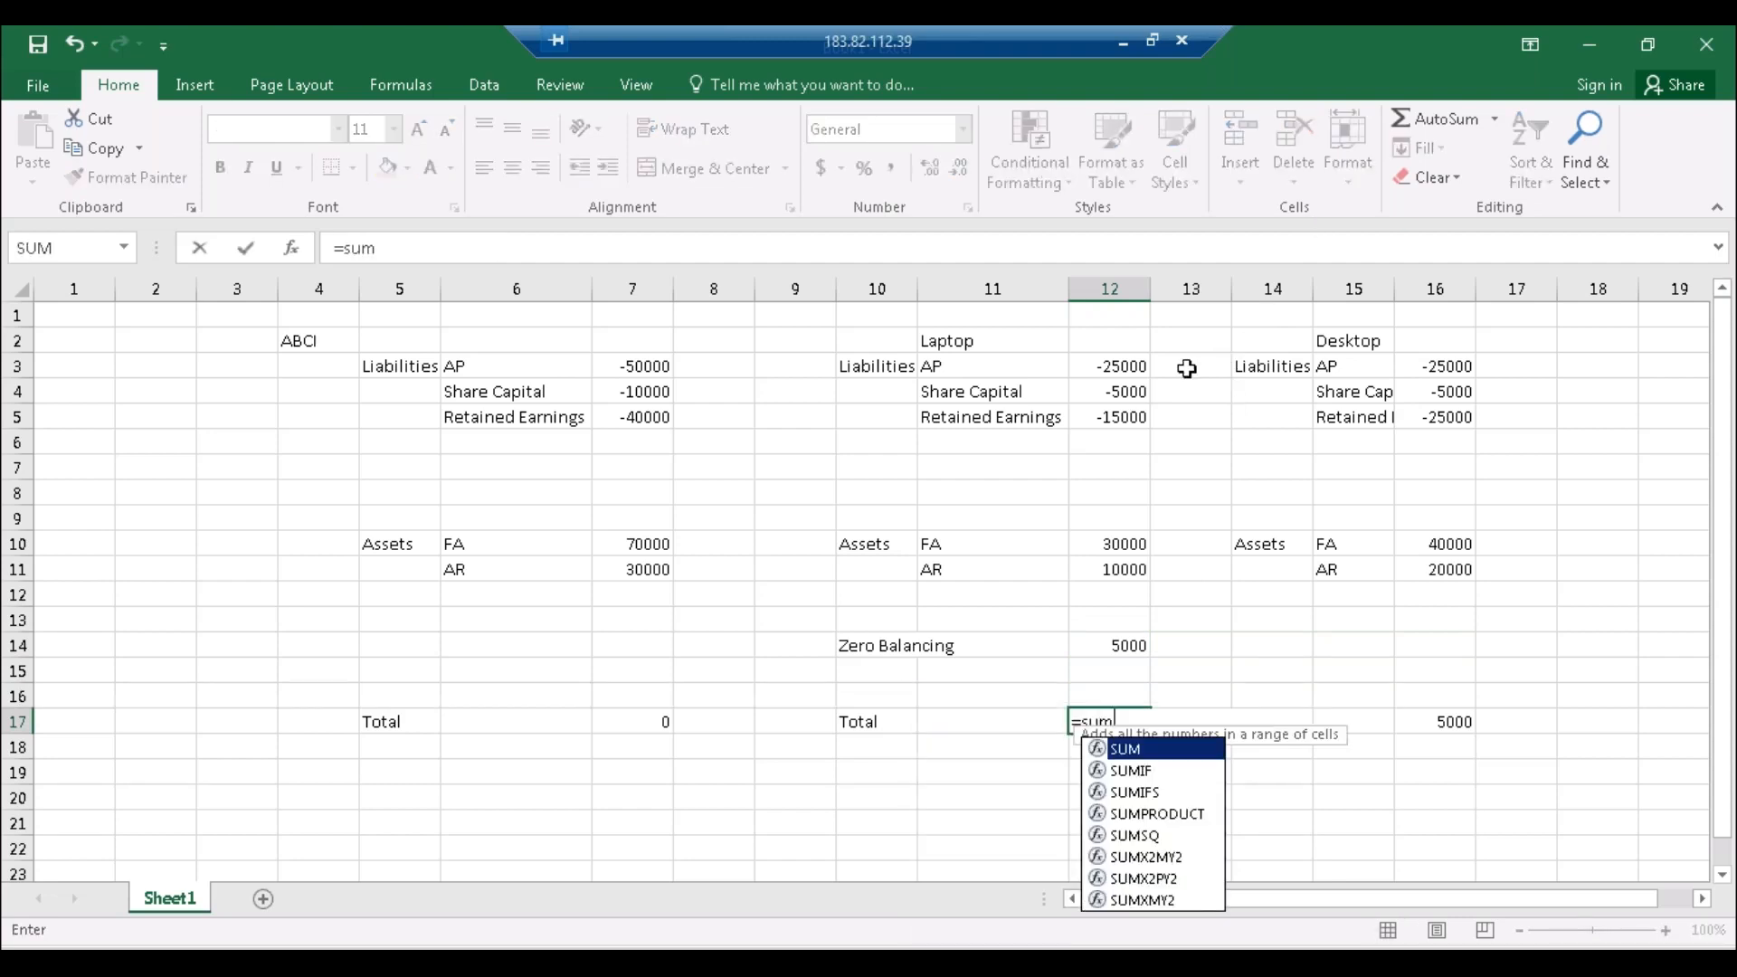
pyautogui.write('(')
pyautogui.press('Up')
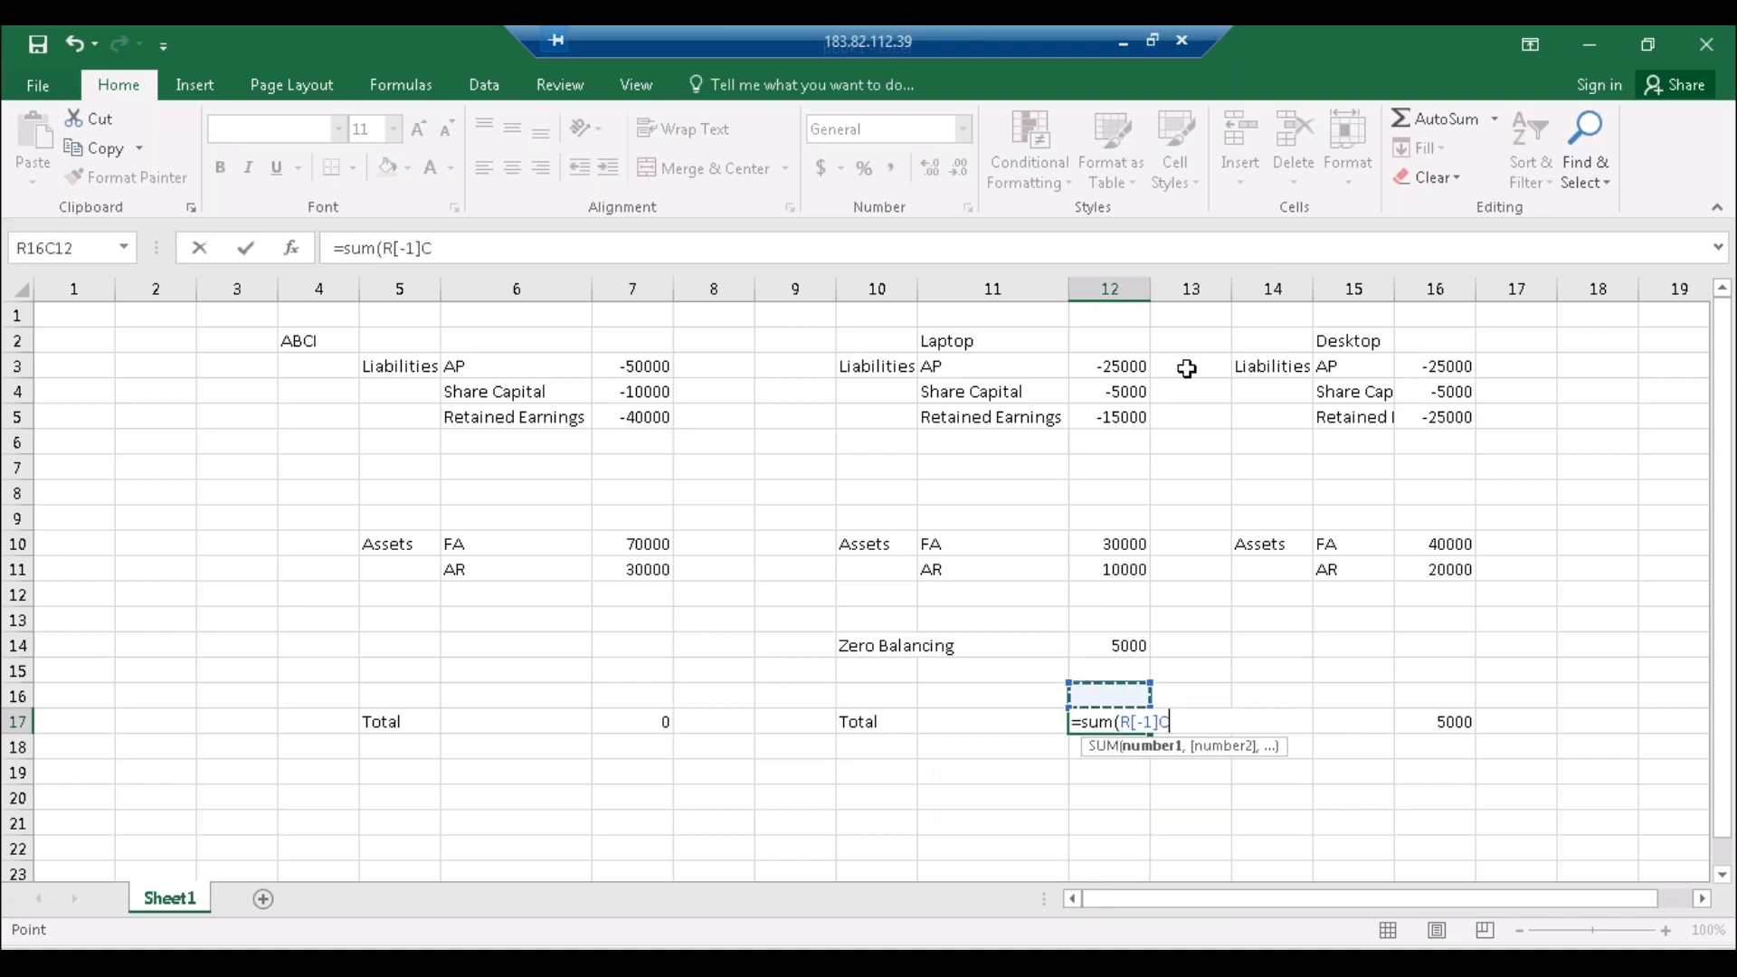
pyautogui.hotkey('shift', 'Up')
pyautogui.hotkey('shift', 'Up')
pyautogui.hotkey('shift', 'Up')
pyautogui.hotkey('shift', 'Up')
pyautogui.hotkey('shift', 'Up')
pyautogui.hotkey('shift', 'Up')
pyautogui.hotkey('shift', 'Up')
pyautogui.hotkey('shift', 'Up')
pyautogui.hotkey('shift', 'Up')
pyautogui.hotkey('shift', 'Up')
pyautogui.hotkey('shift', 'Up')
pyautogui.hotkey('shift', 'Up')
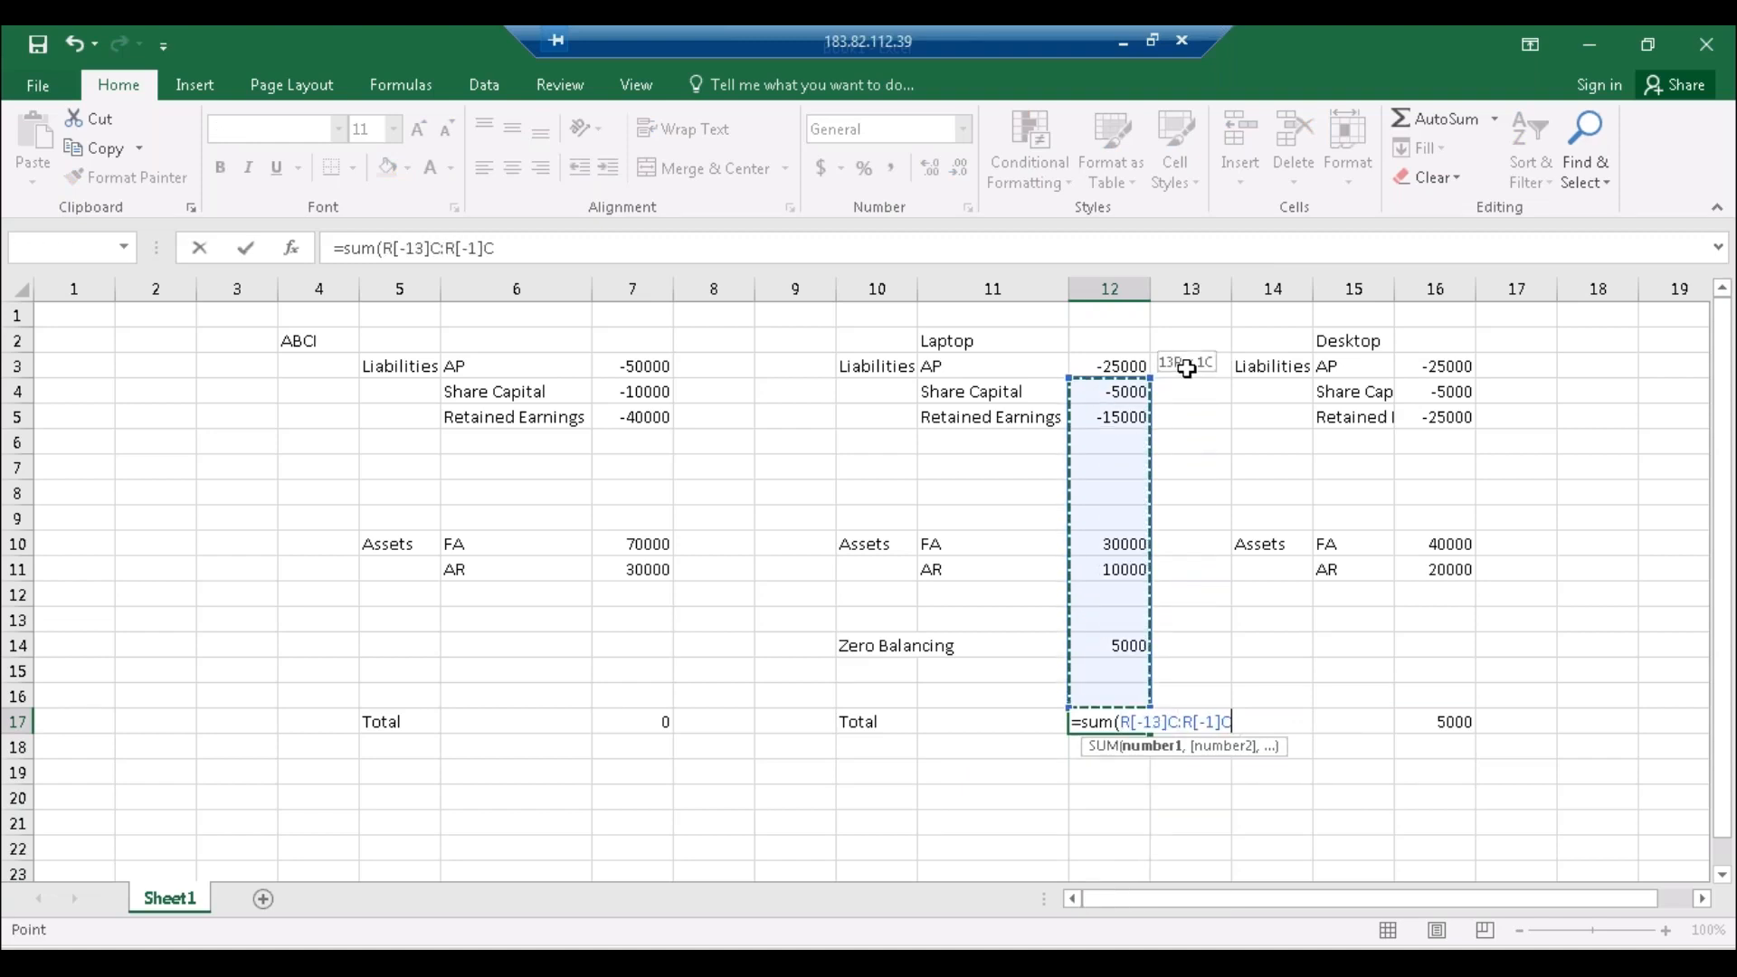
pyautogui.hotkey('shift', 'Up')
pyautogui.hotkey('ctrl', 'Return')
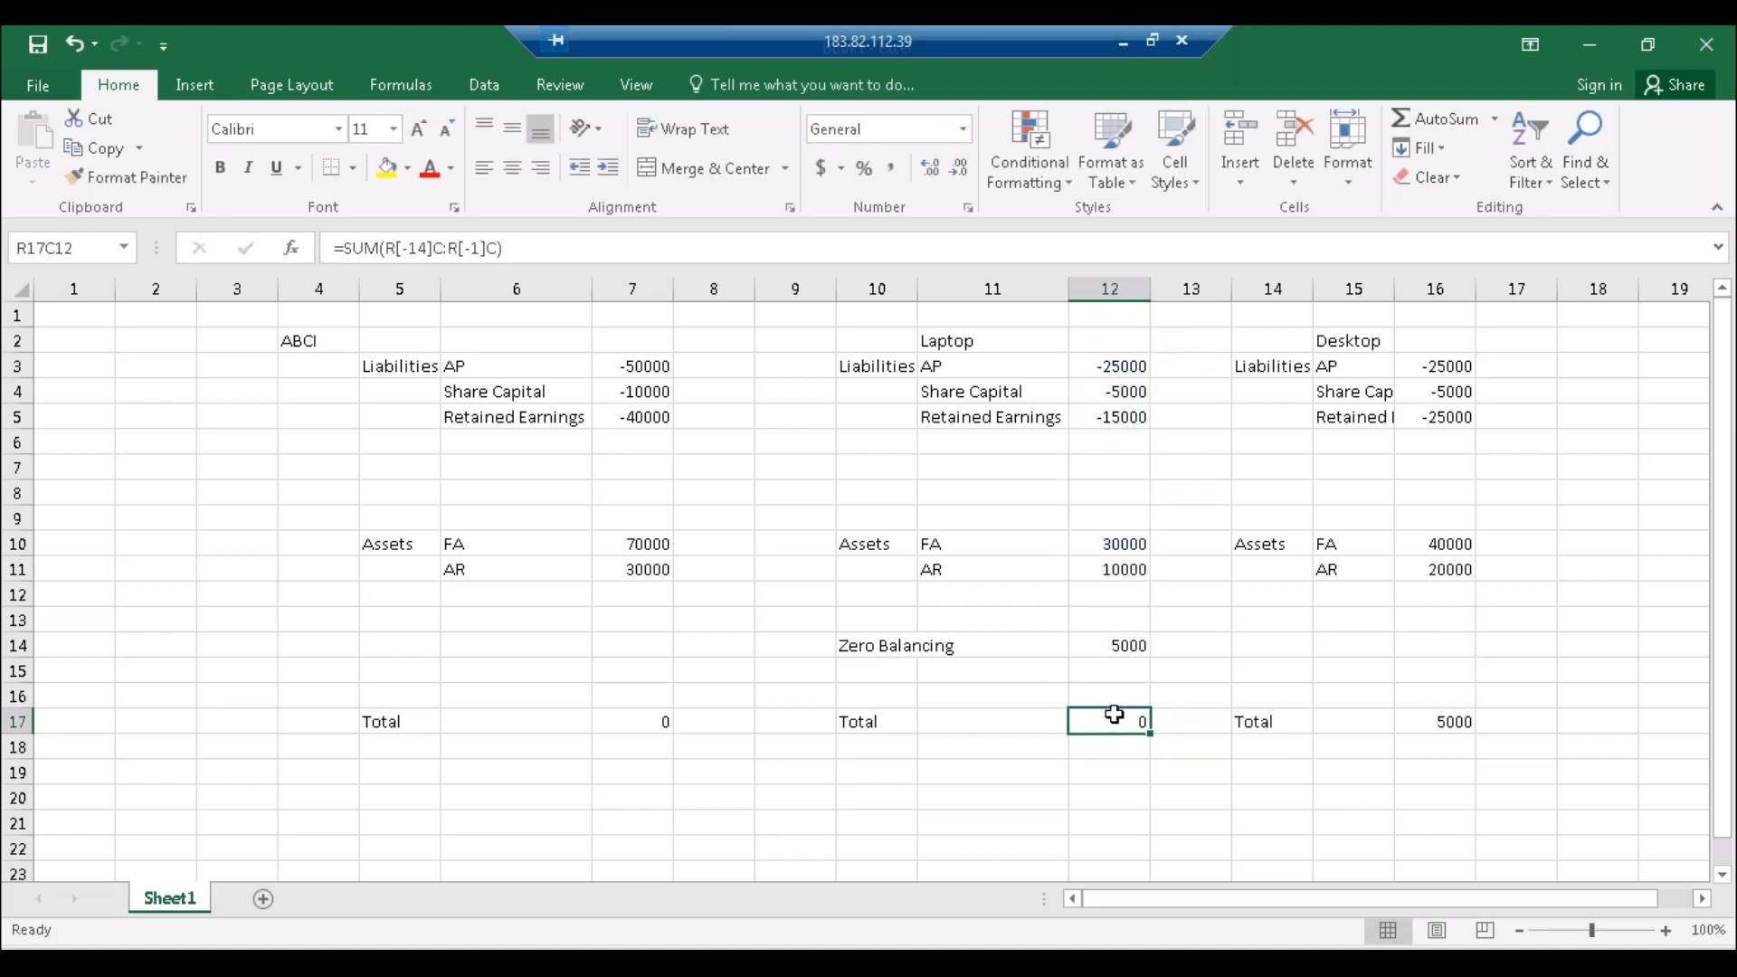
pyautogui.click(1123, 651)
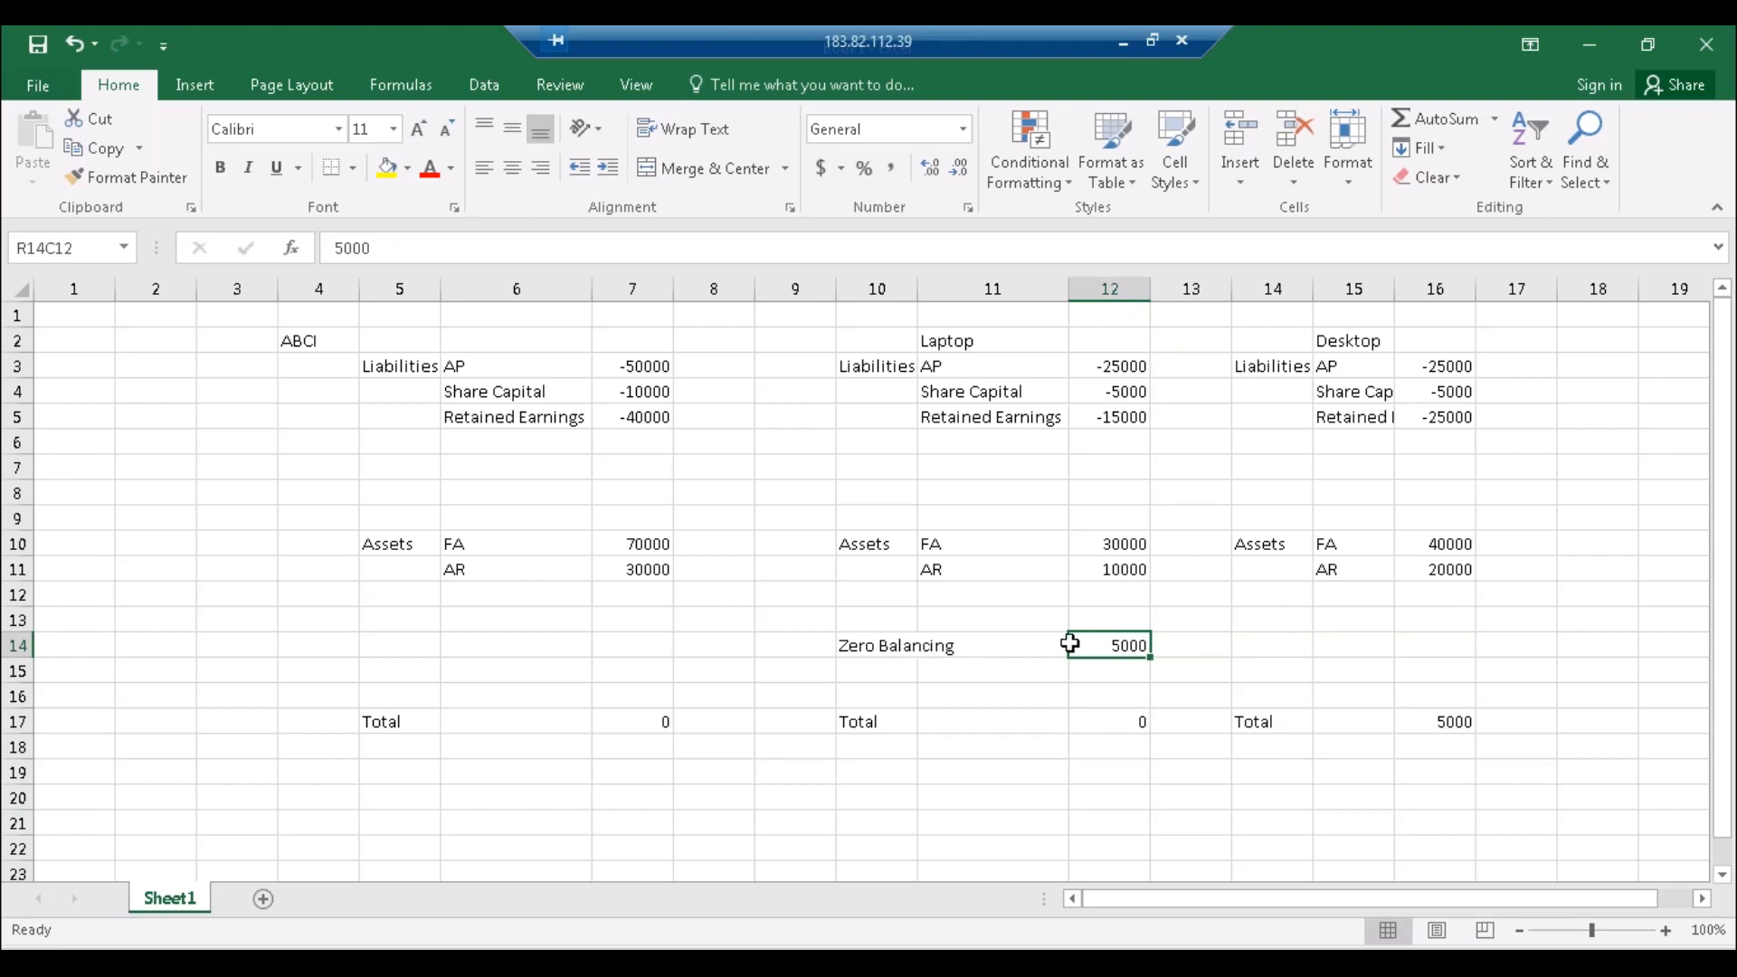
# Step: Enter -5000 as Desktop's Zero Balancing amount in R14C16
pyautogui.click(873, 644)
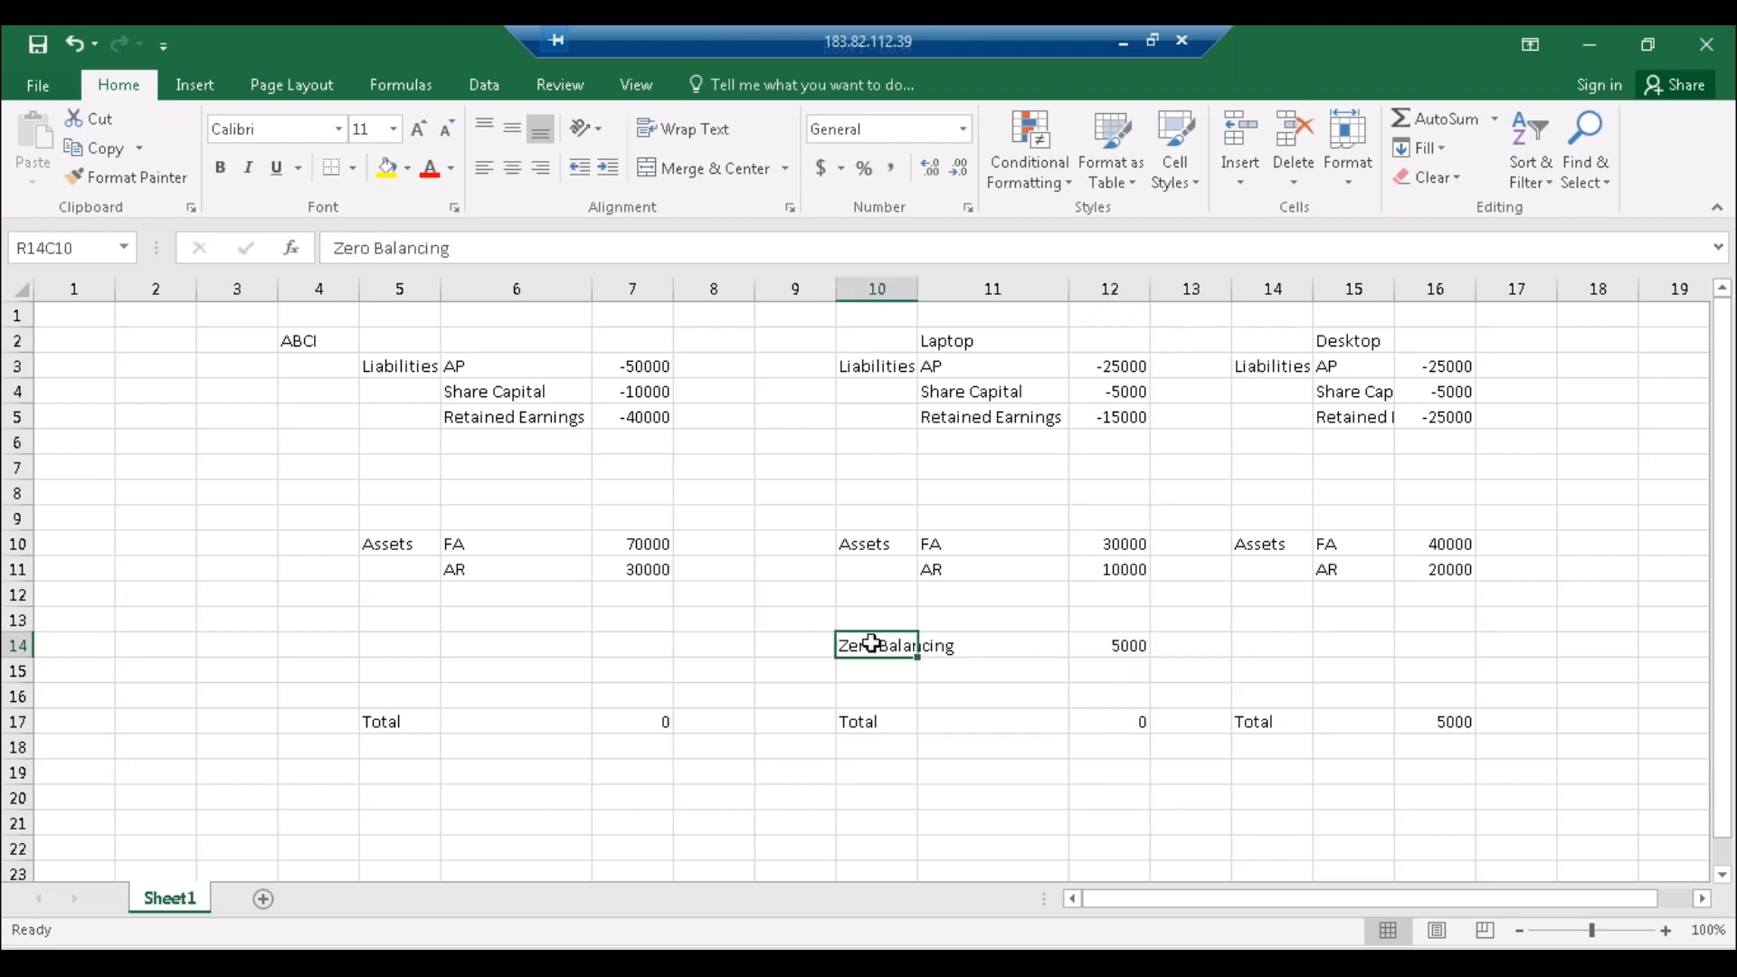
pyautogui.click(1120, 644)
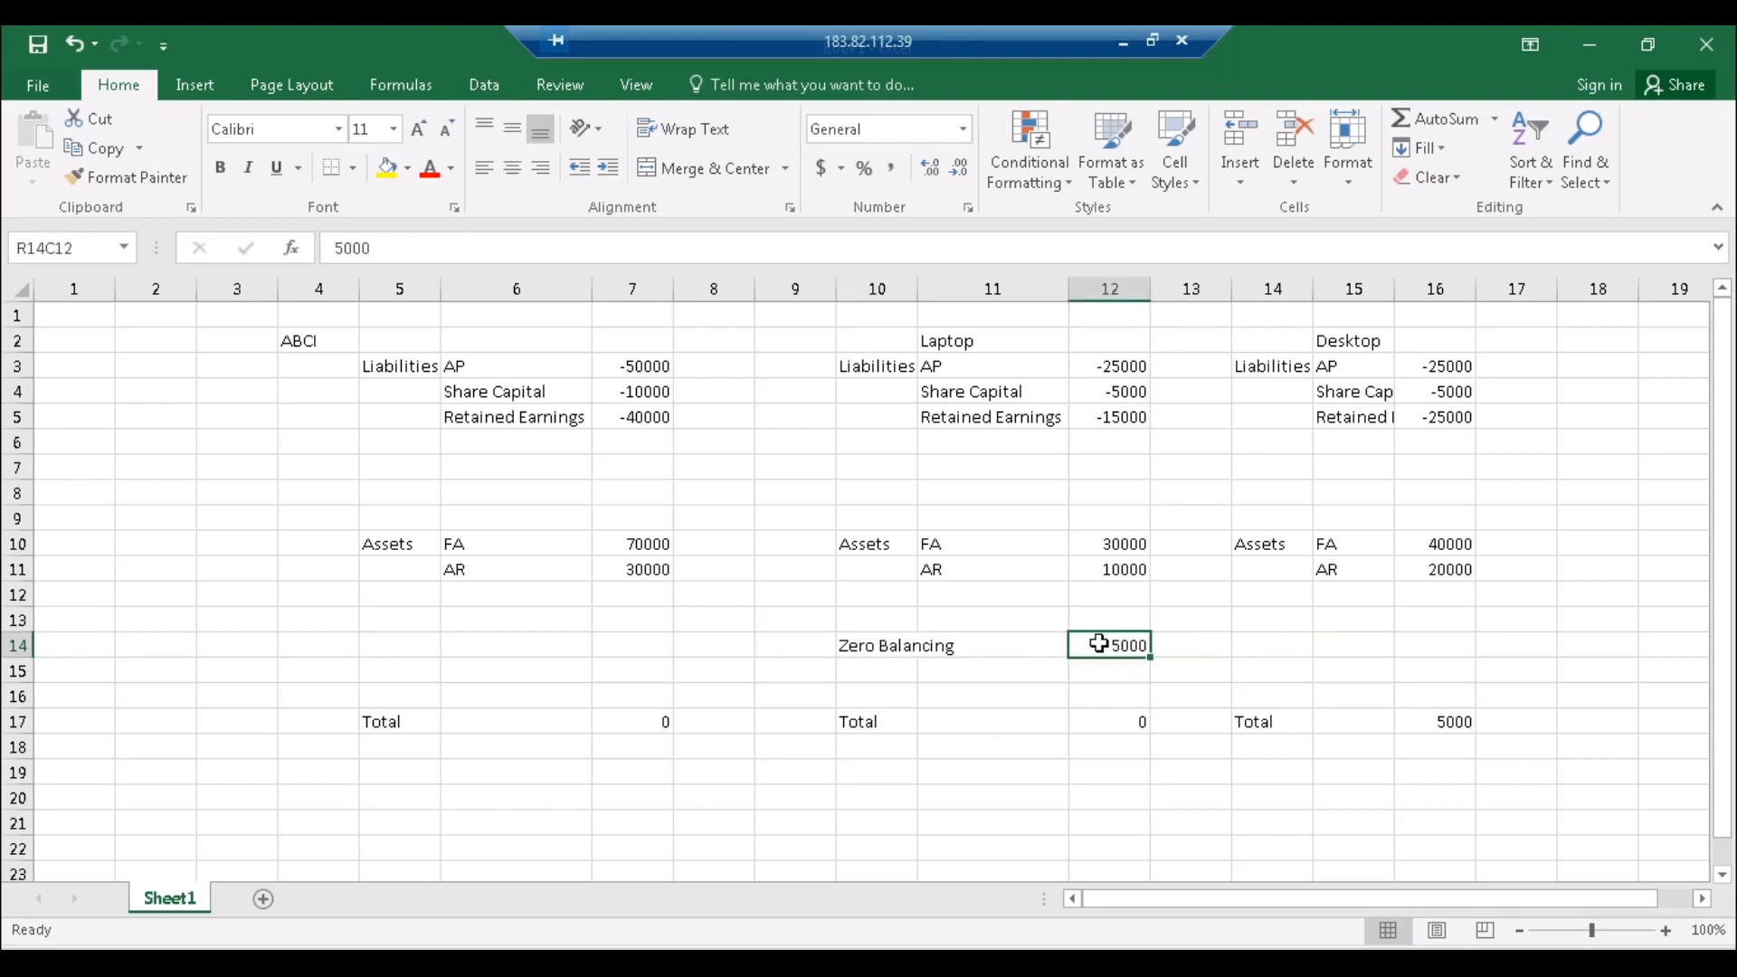
pyautogui.click(1444, 648)
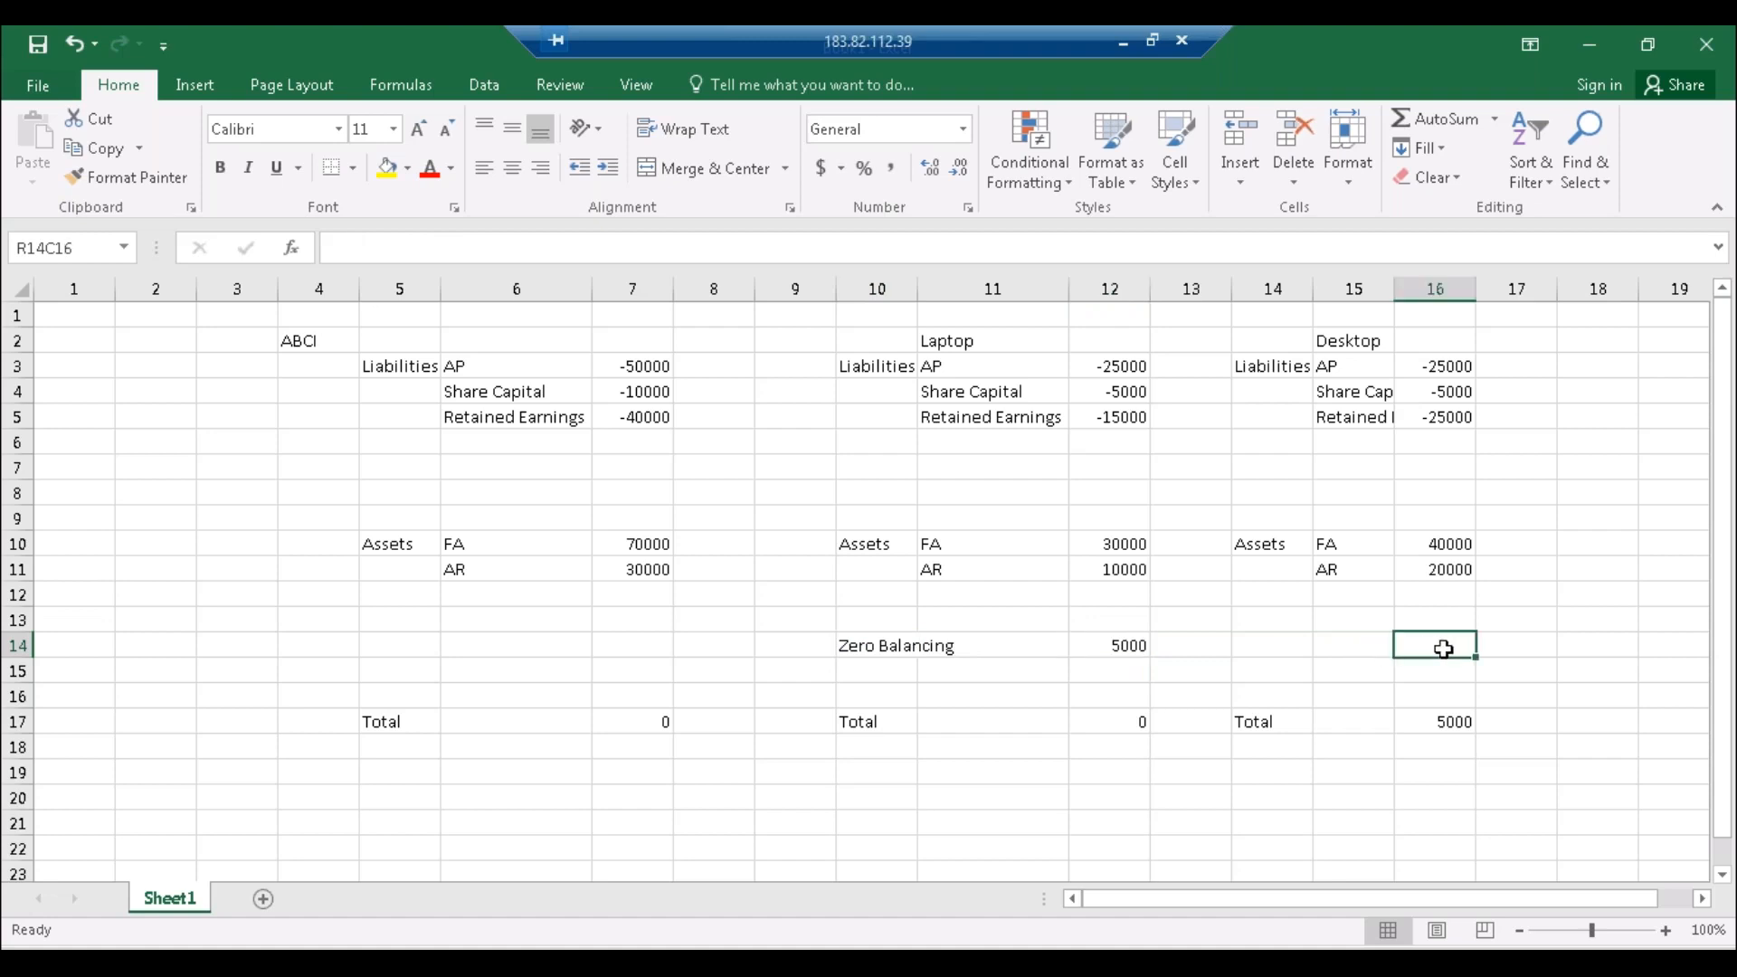
pyautogui.write('-5000')
pyautogui.press('Return')
# Step: Copy the Laptop total formula from R17C12 into Desktop's total cell R17C16
pyautogui.click(1118, 720)
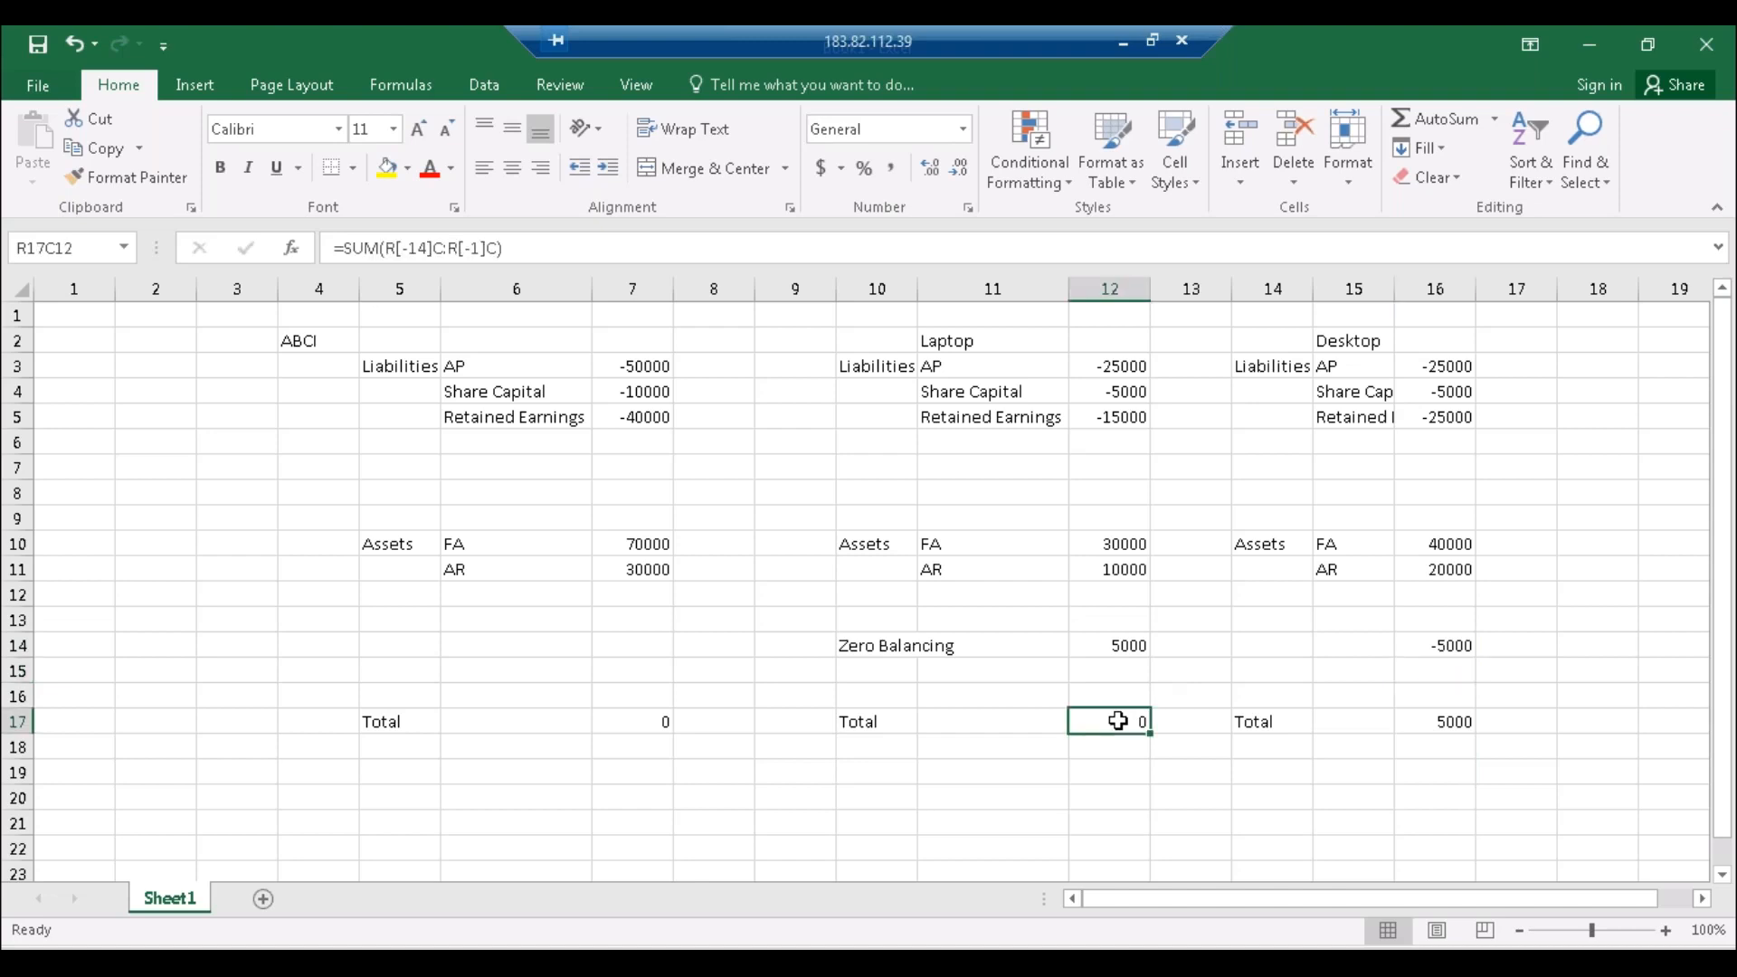
pyautogui.hotkey('ctrl', 'c')
pyautogui.press('Right')
pyautogui.press('Right')
pyautogui.press('Right')
pyautogui.press('Right')
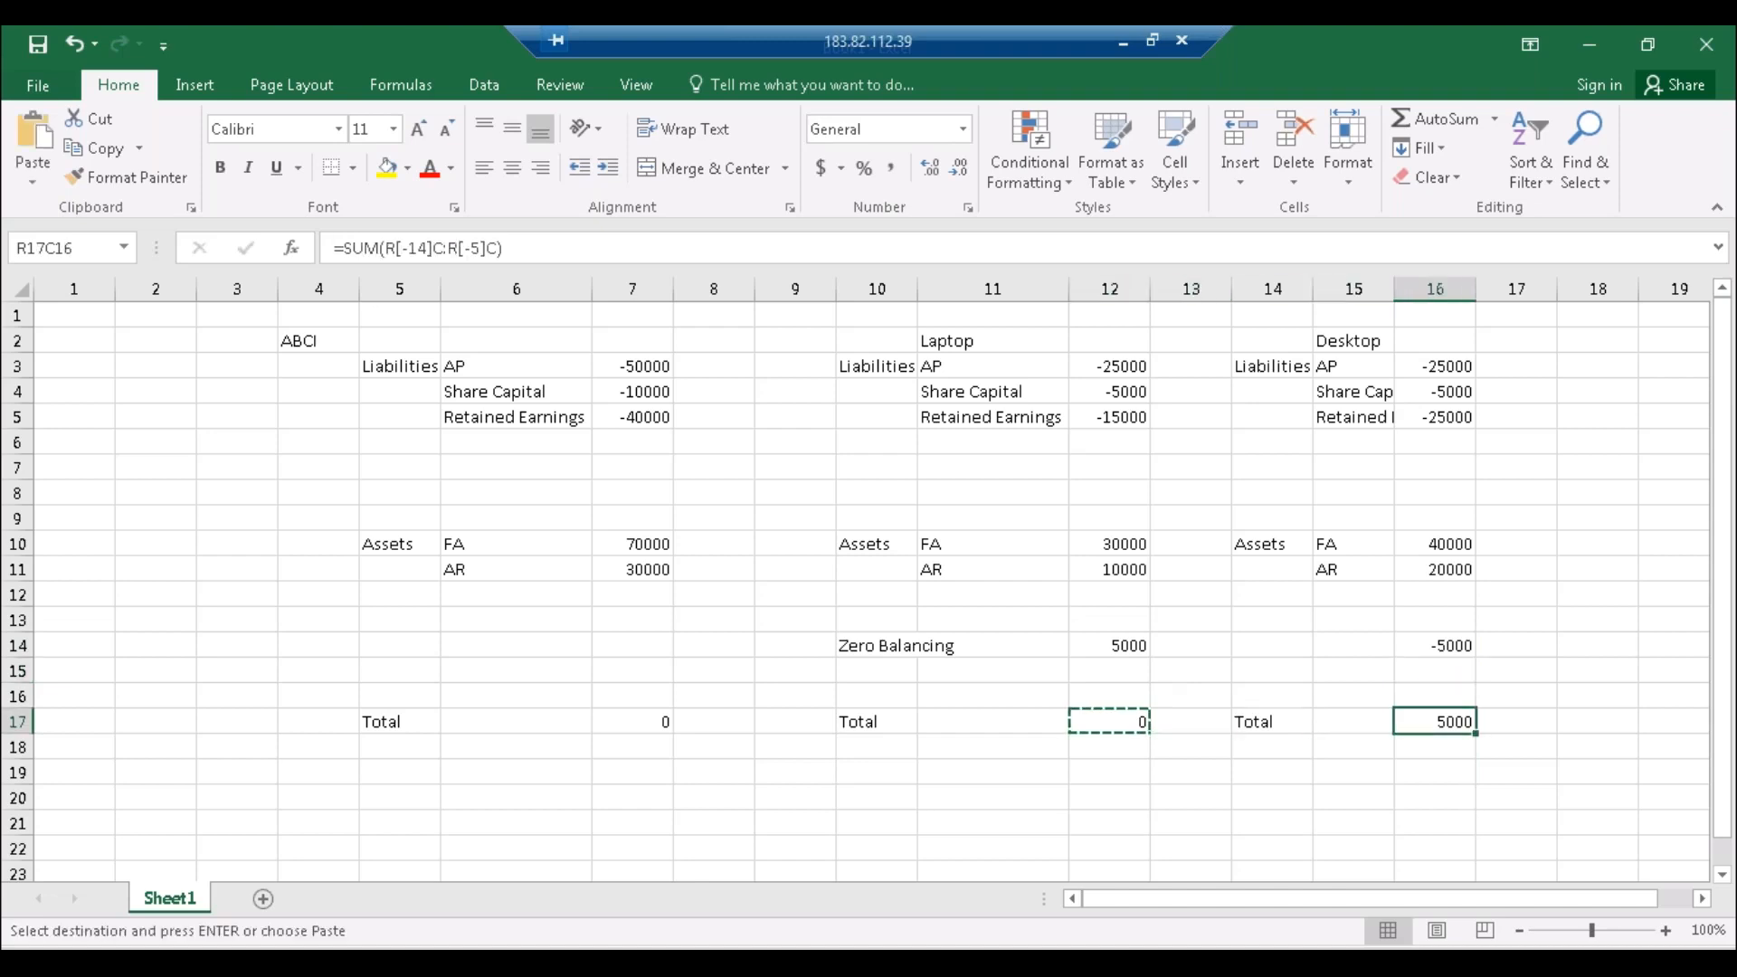
pyautogui.hotkey('ctrl', 'v')
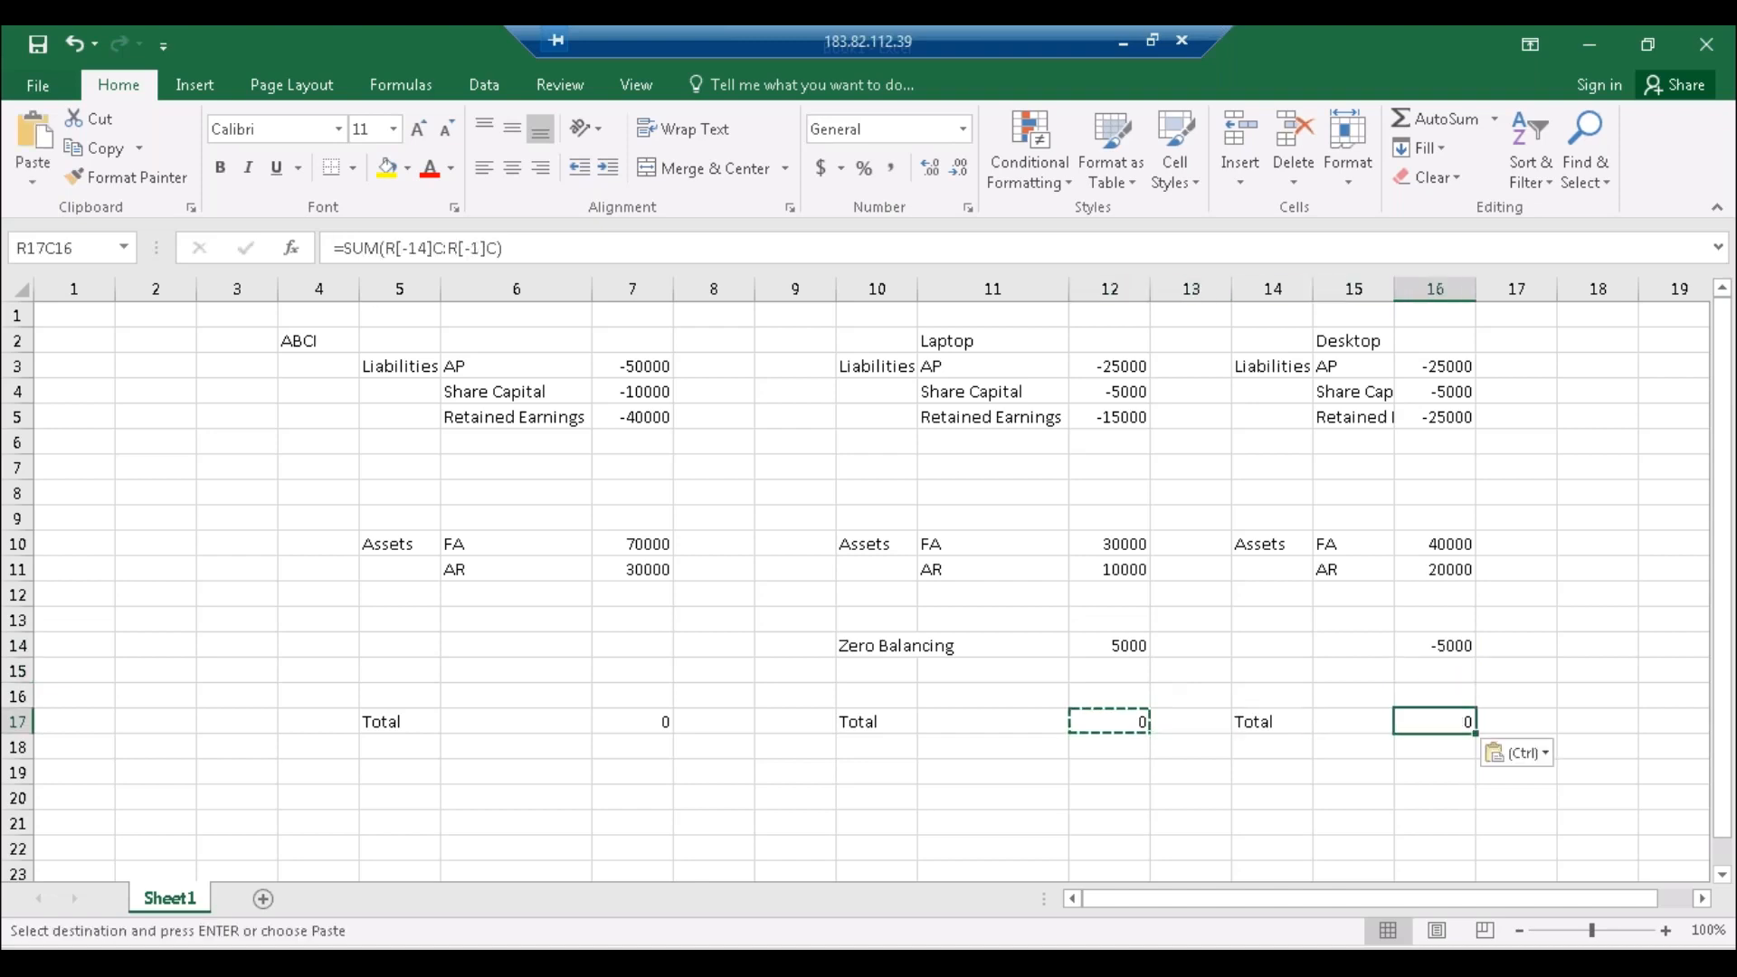
# Step: Review the Laptop and Desktop blocks, Zero Balancing rows and totals, all now 0
pyautogui.click(873, 372)
pyautogui.moveTo(873, 373); pyautogui.dragTo(1438, 589)
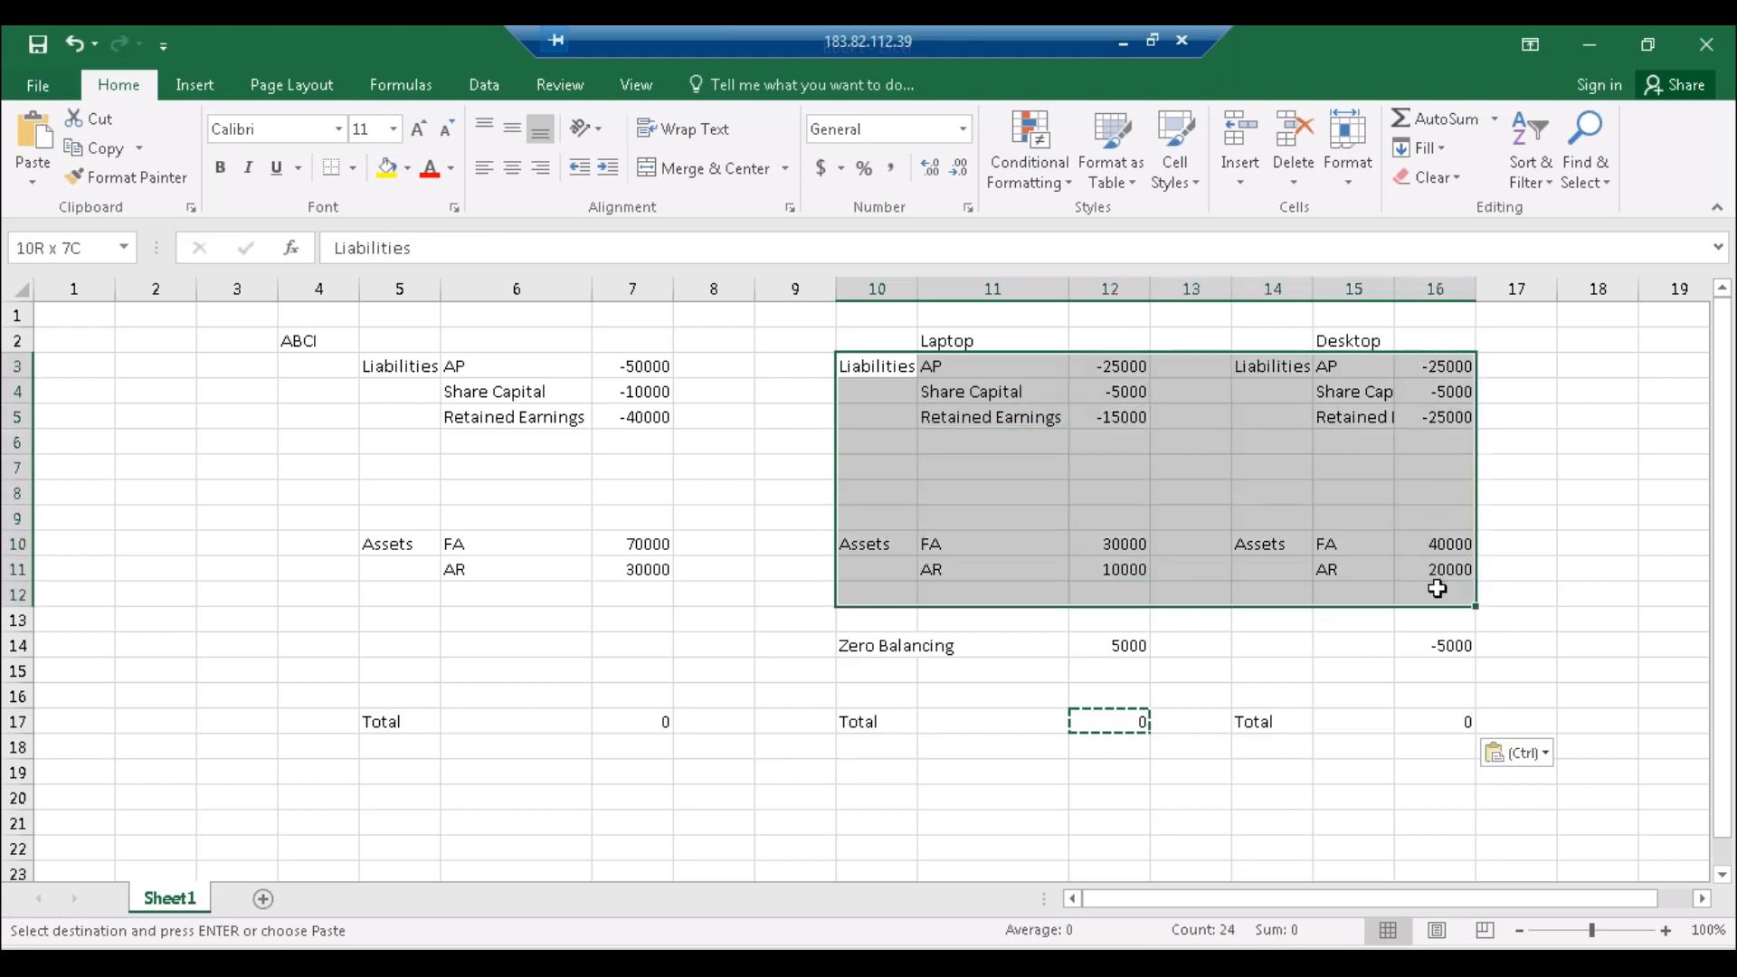
pyautogui.click(889, 643)
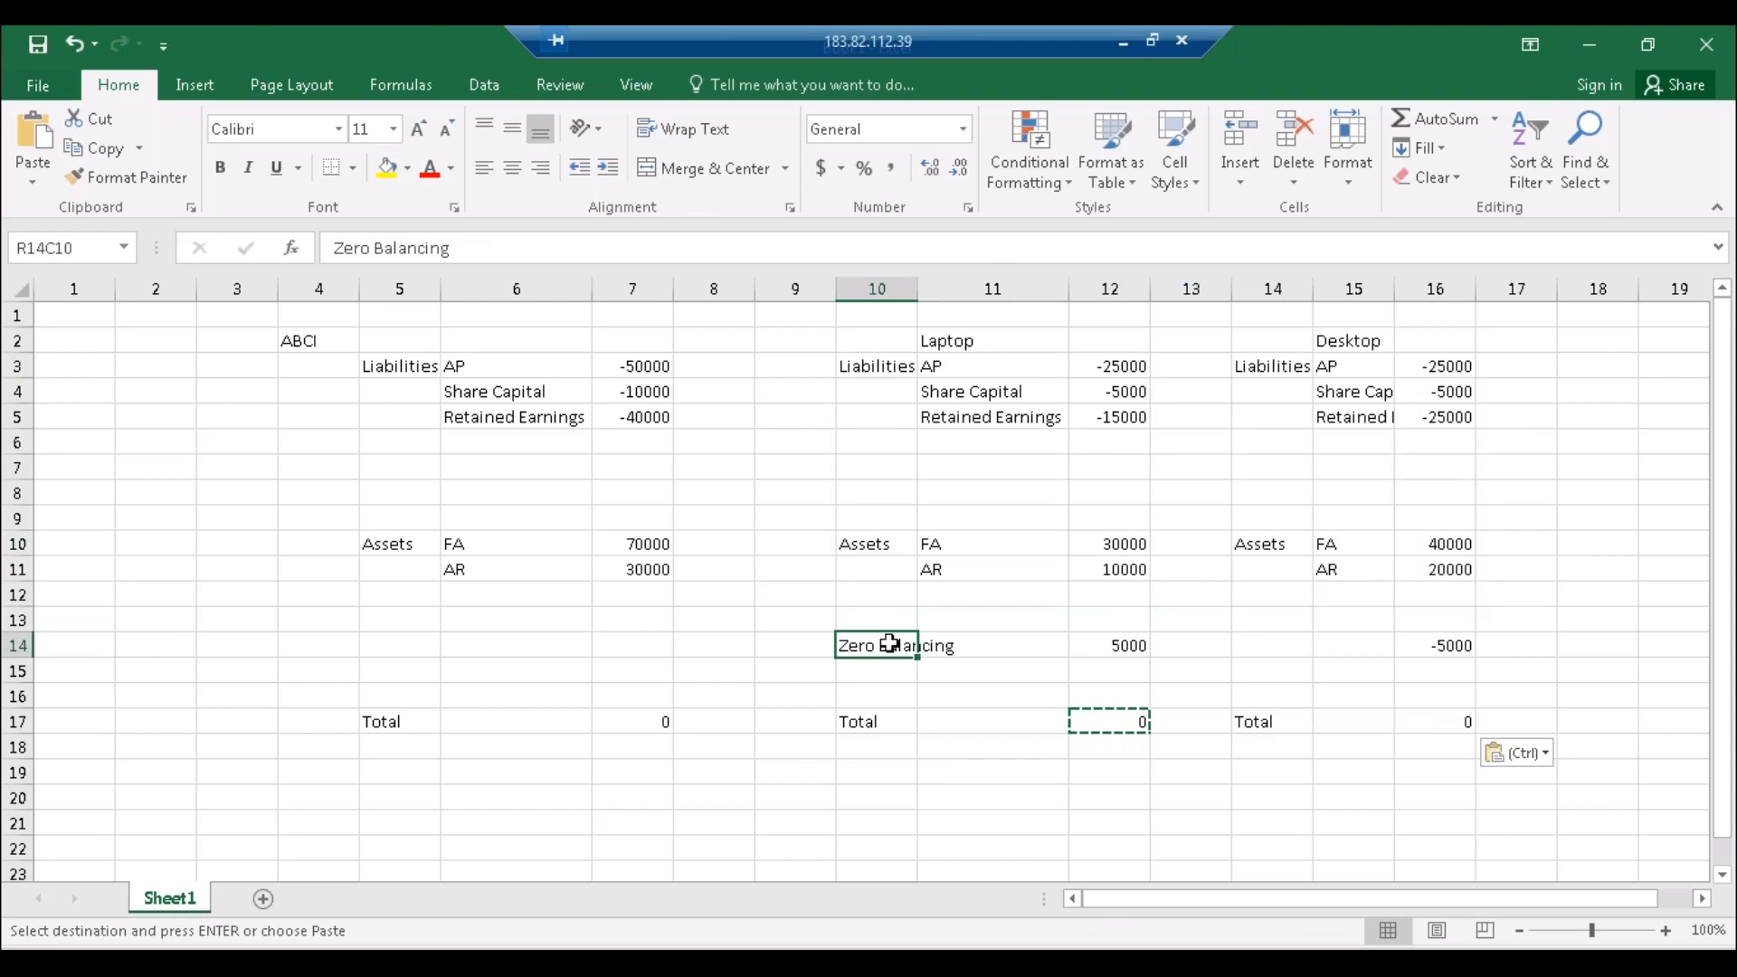
pyautogui.click(1098, 717)
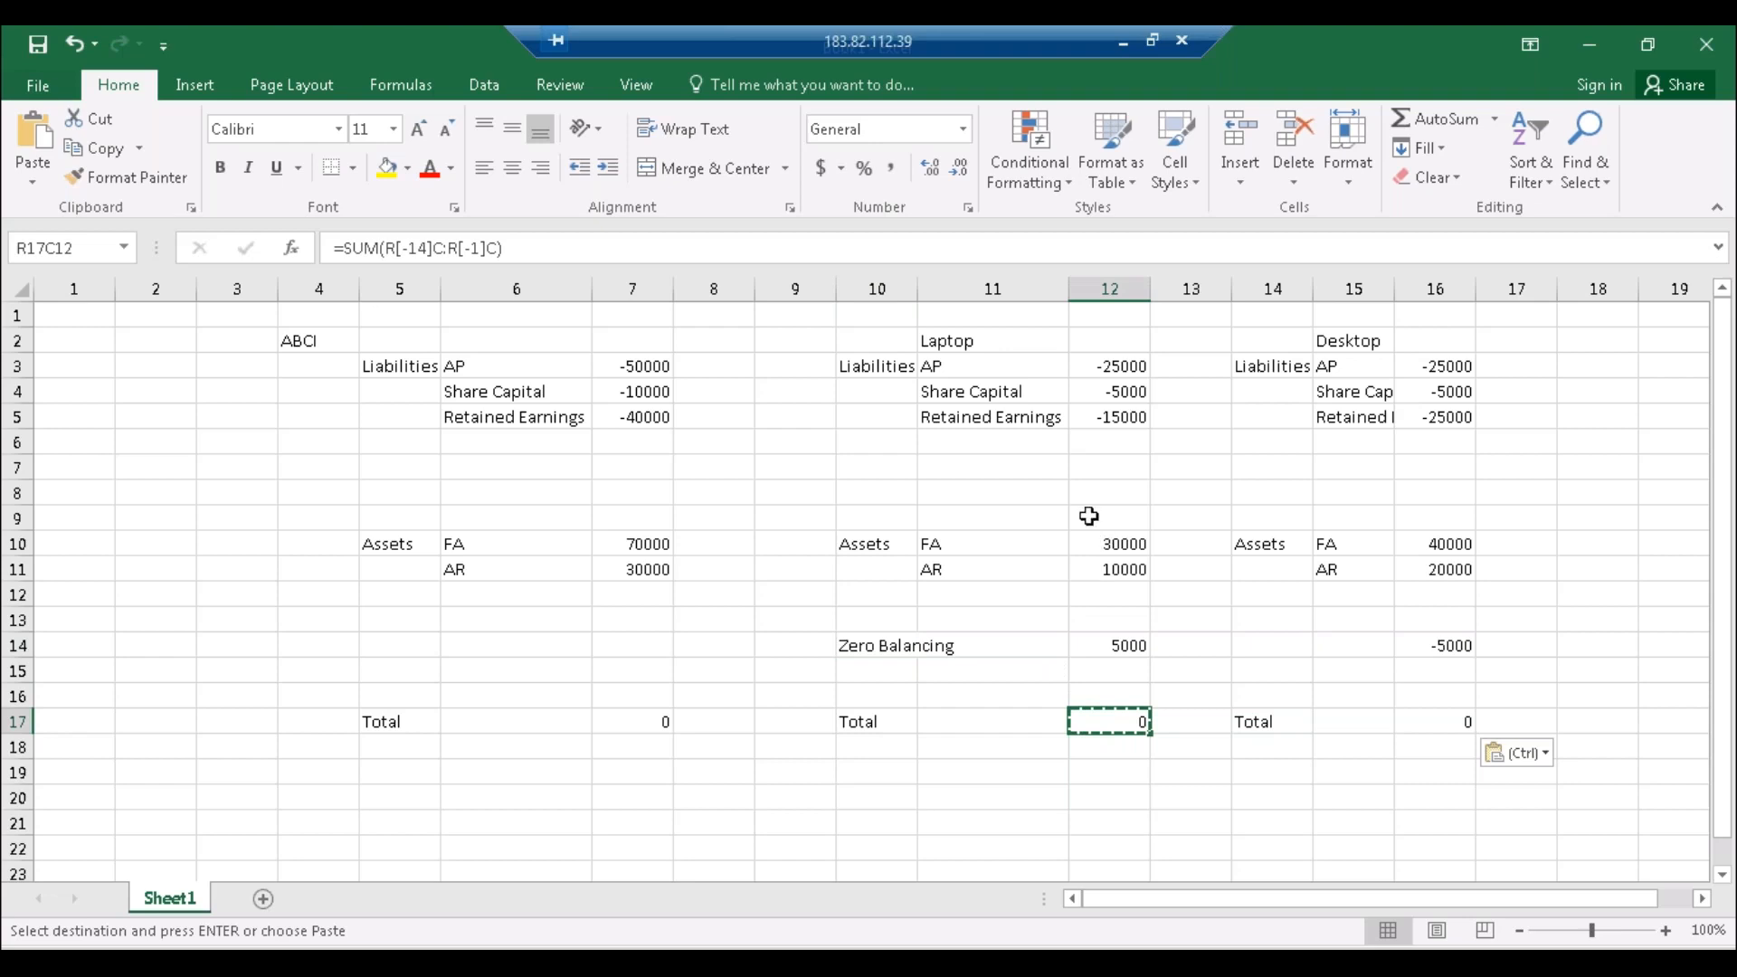
pyautogui.click(1013, 341)
pyautogui.click(1348, 342)
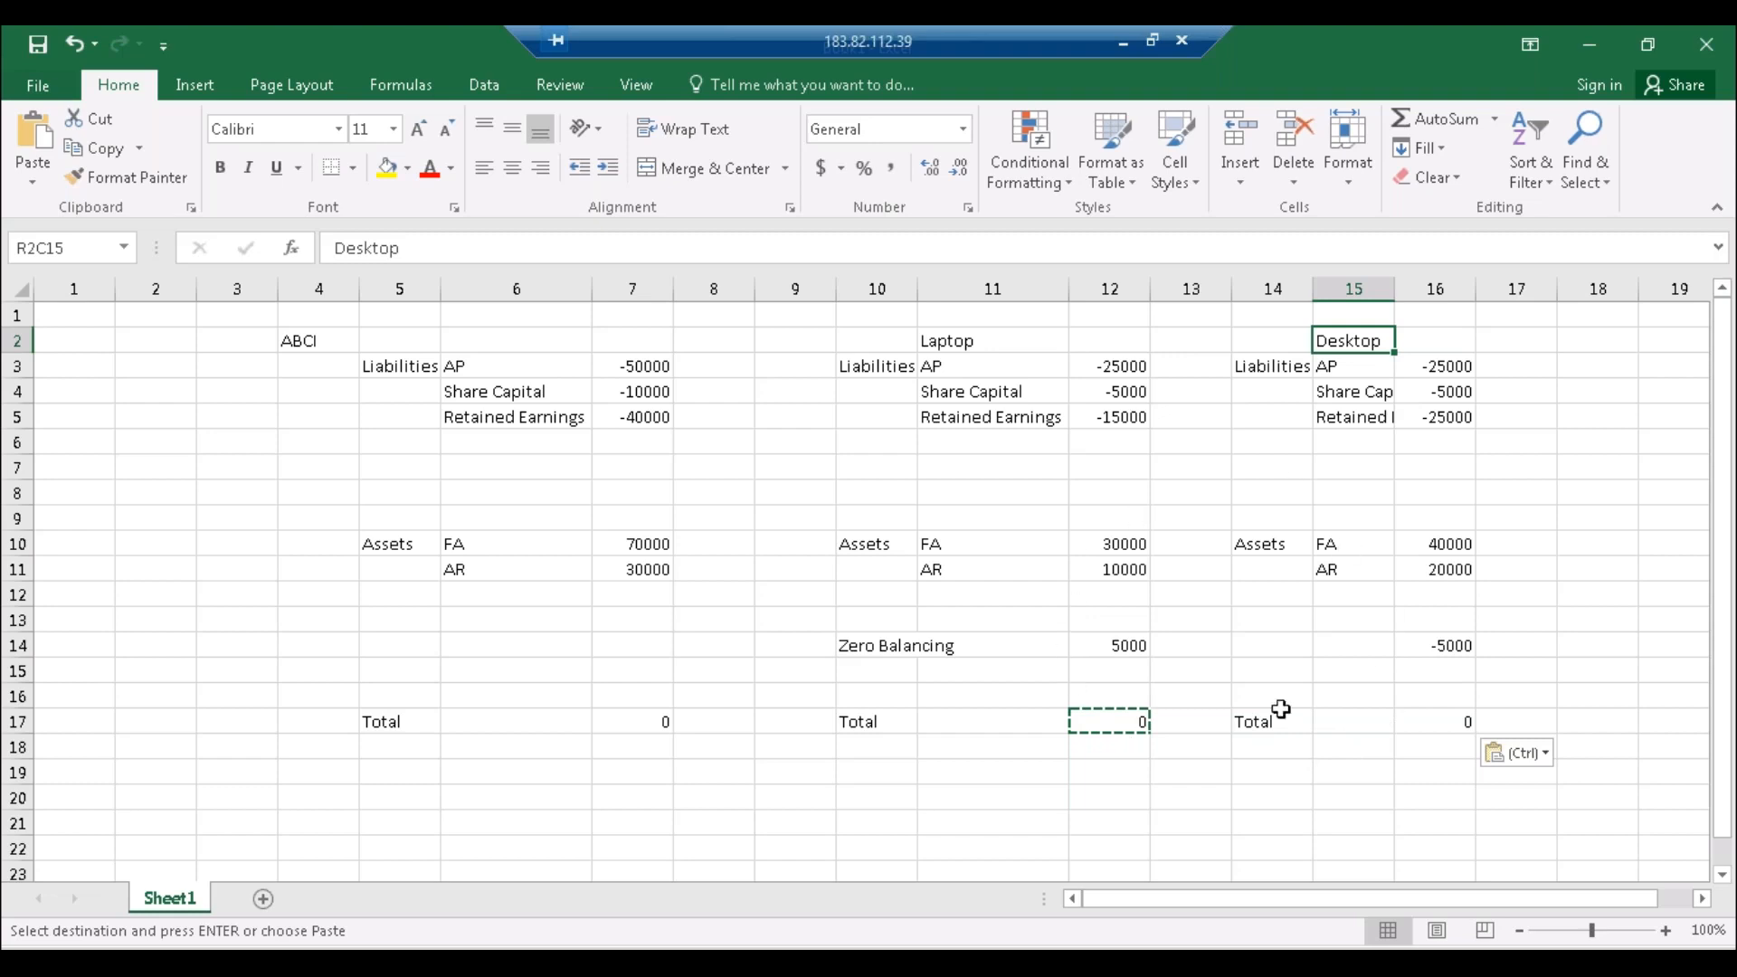
pyautogui.click(878, 648)
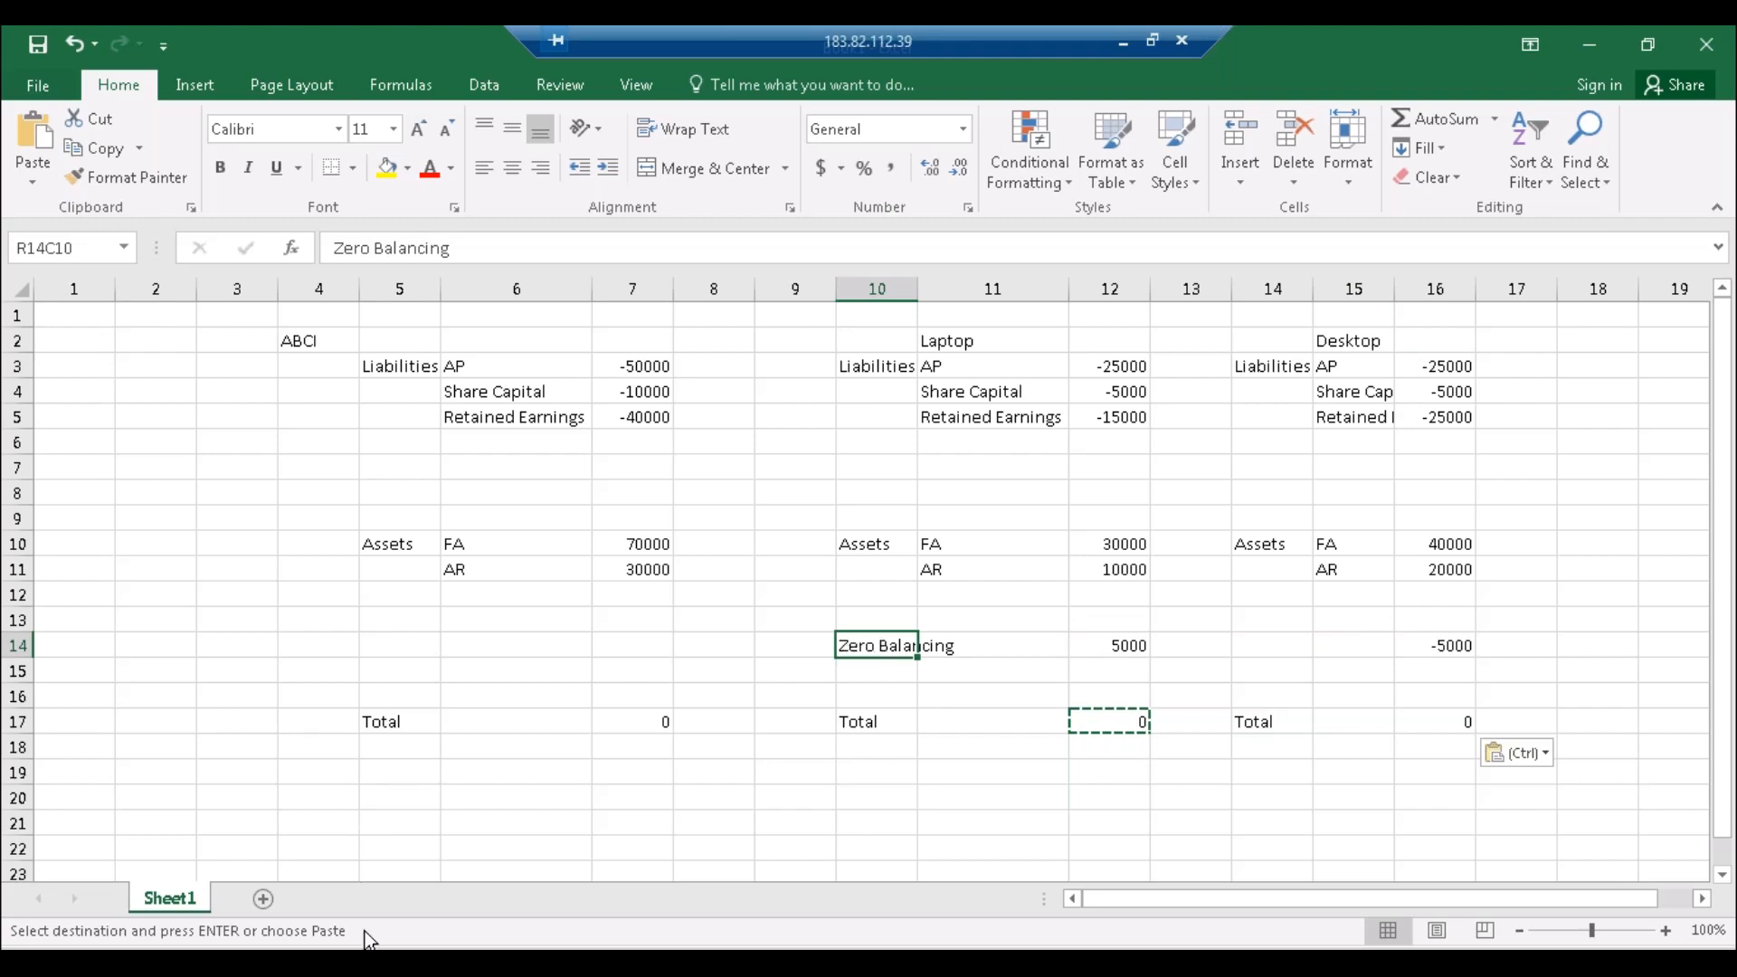
pyautogui.click(369, 959)
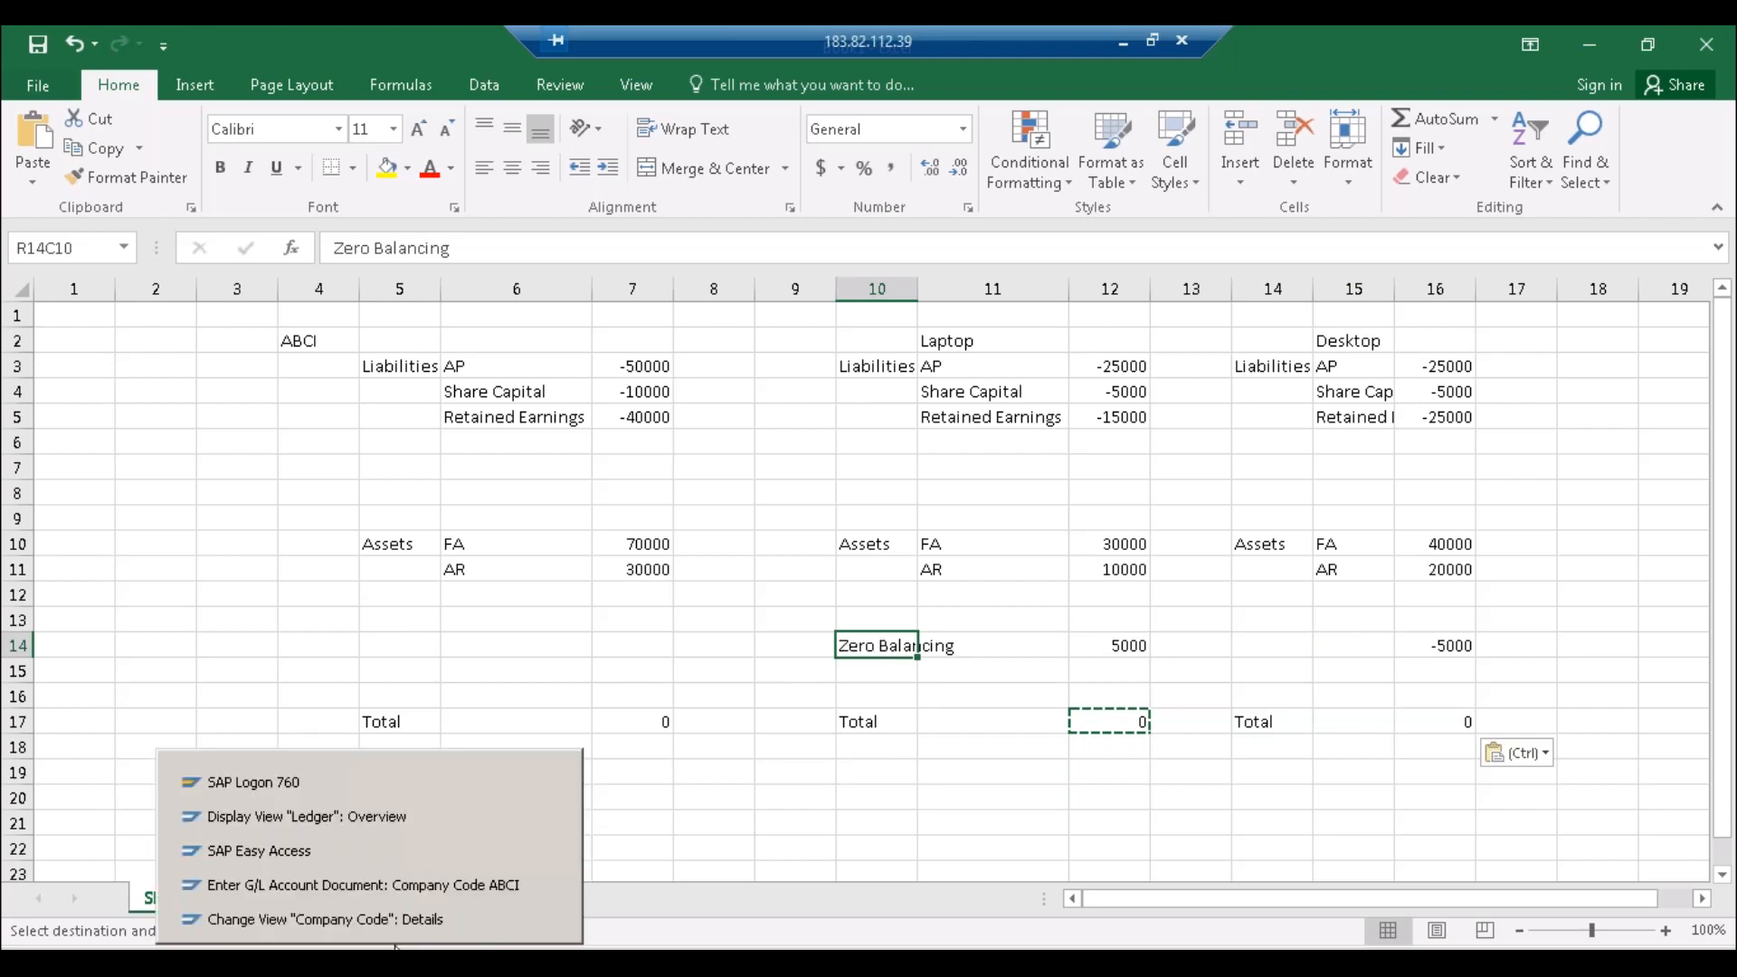
# Step: Open central G/L account editing (FS00) for company code ABCI
pyautogui.click(323, 849)
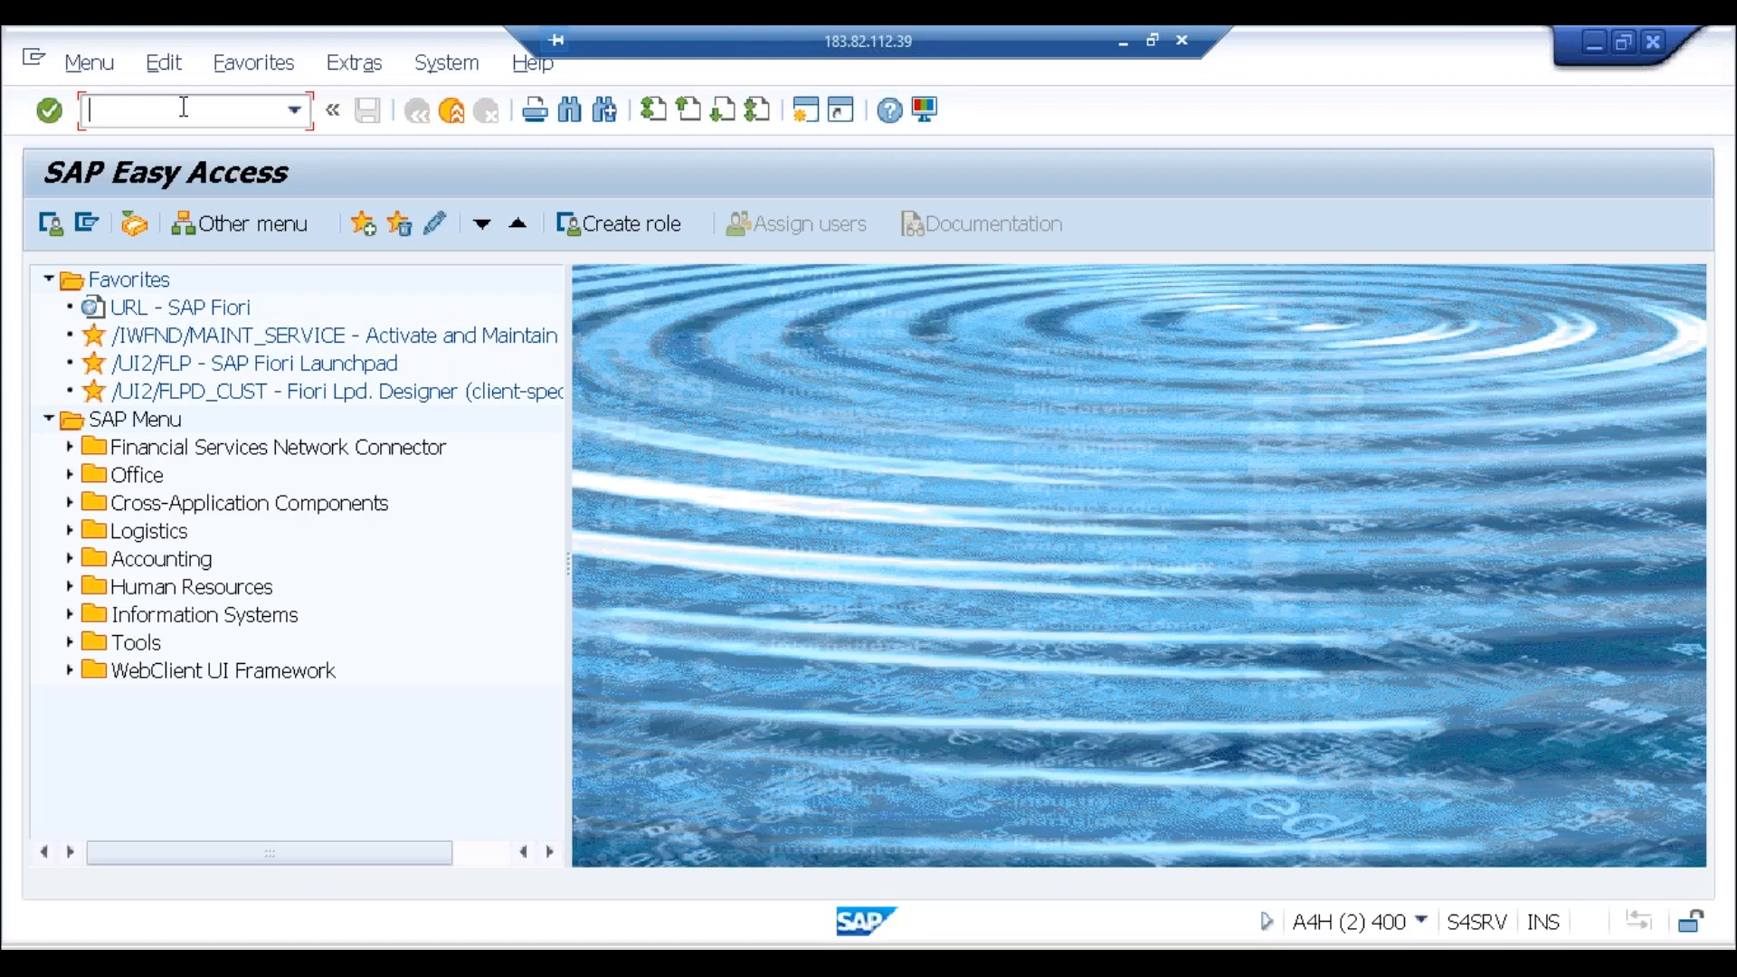
pyautogui.click(369, 959)
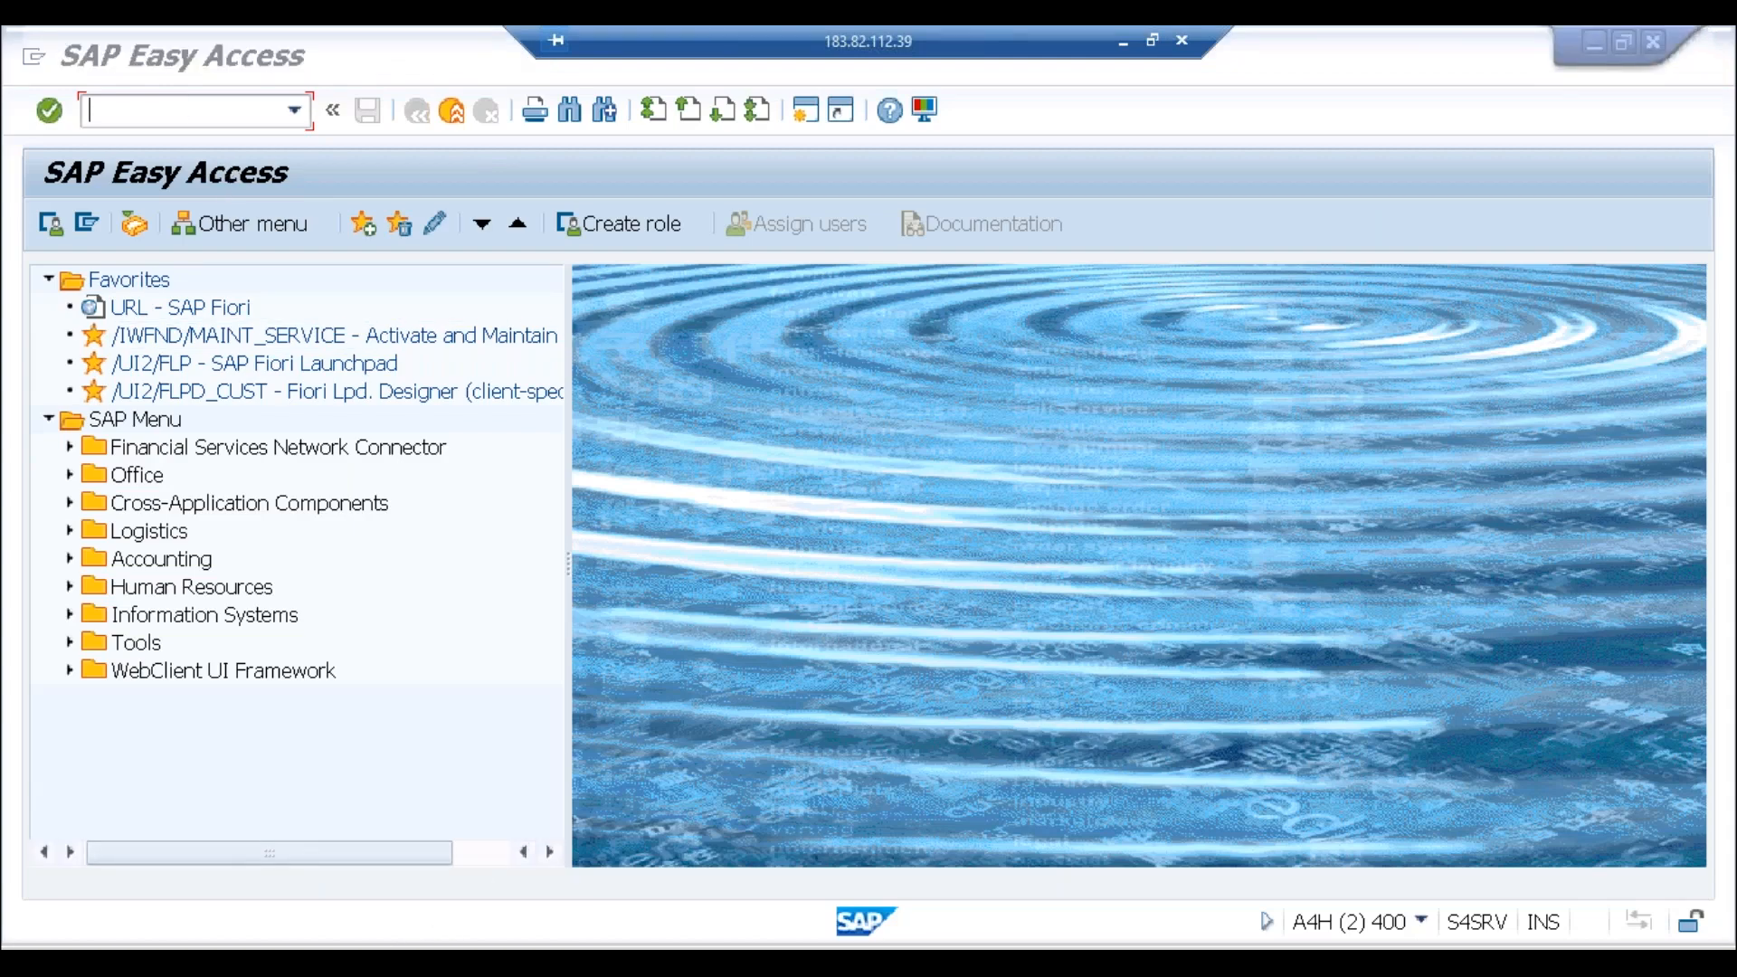
pyautogui.click(359, 919)
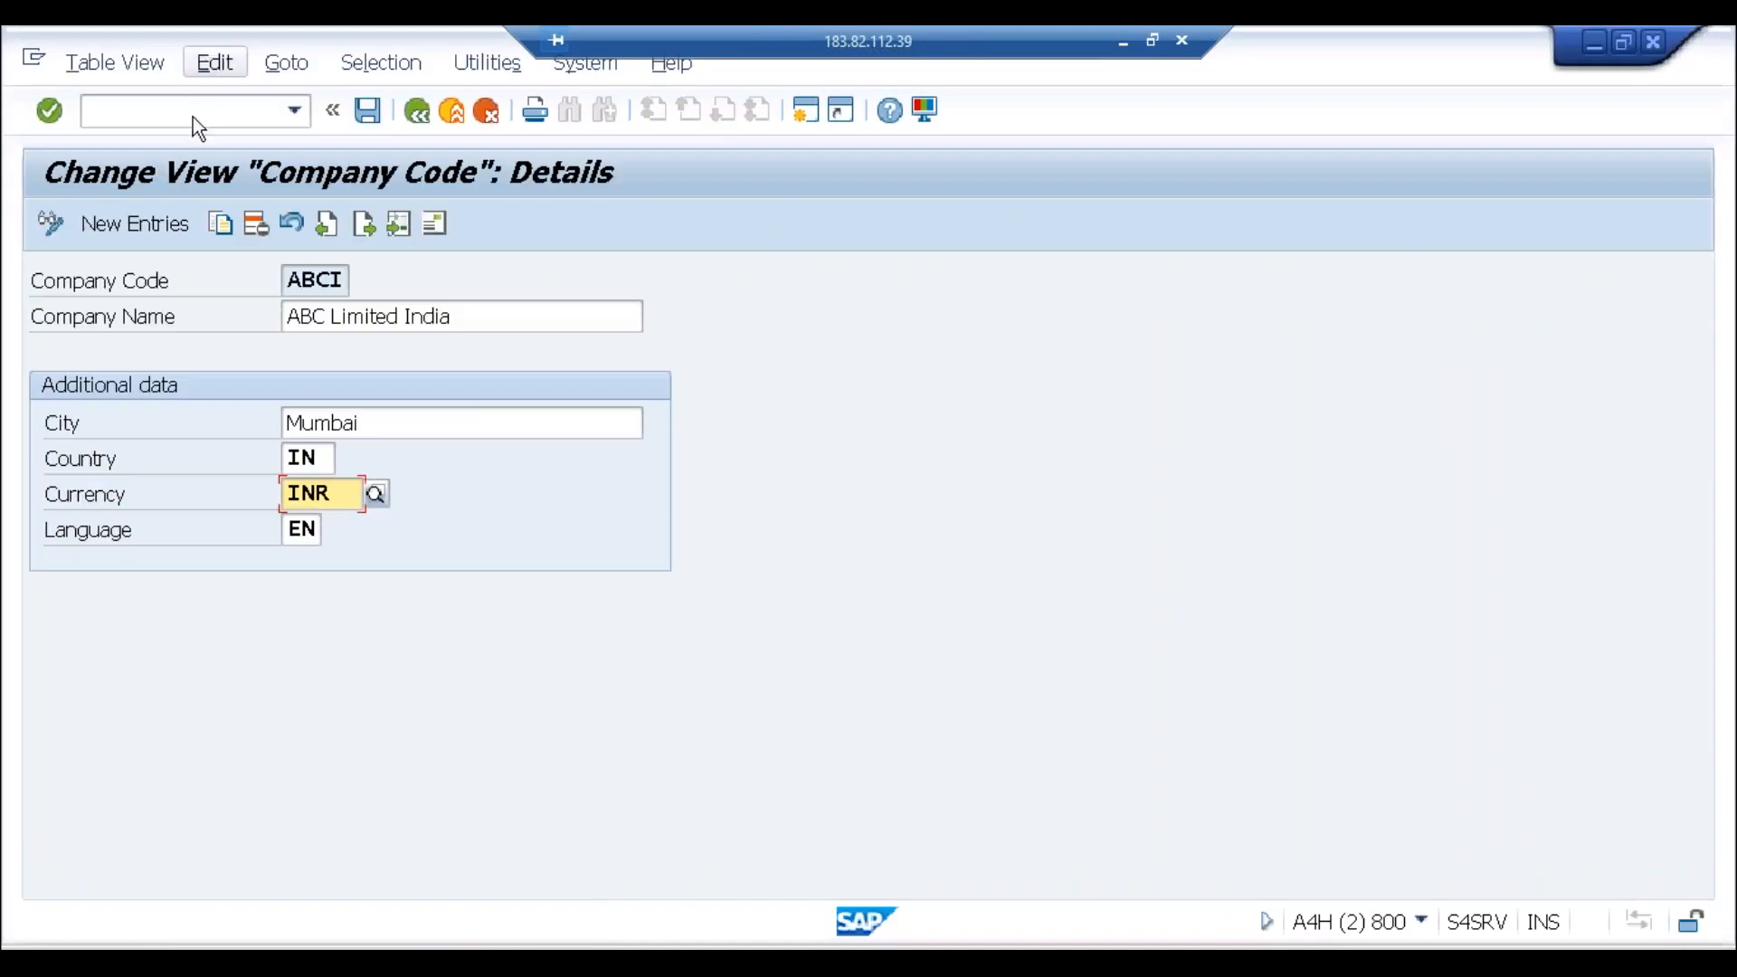
pyautogui.click(193, 121)
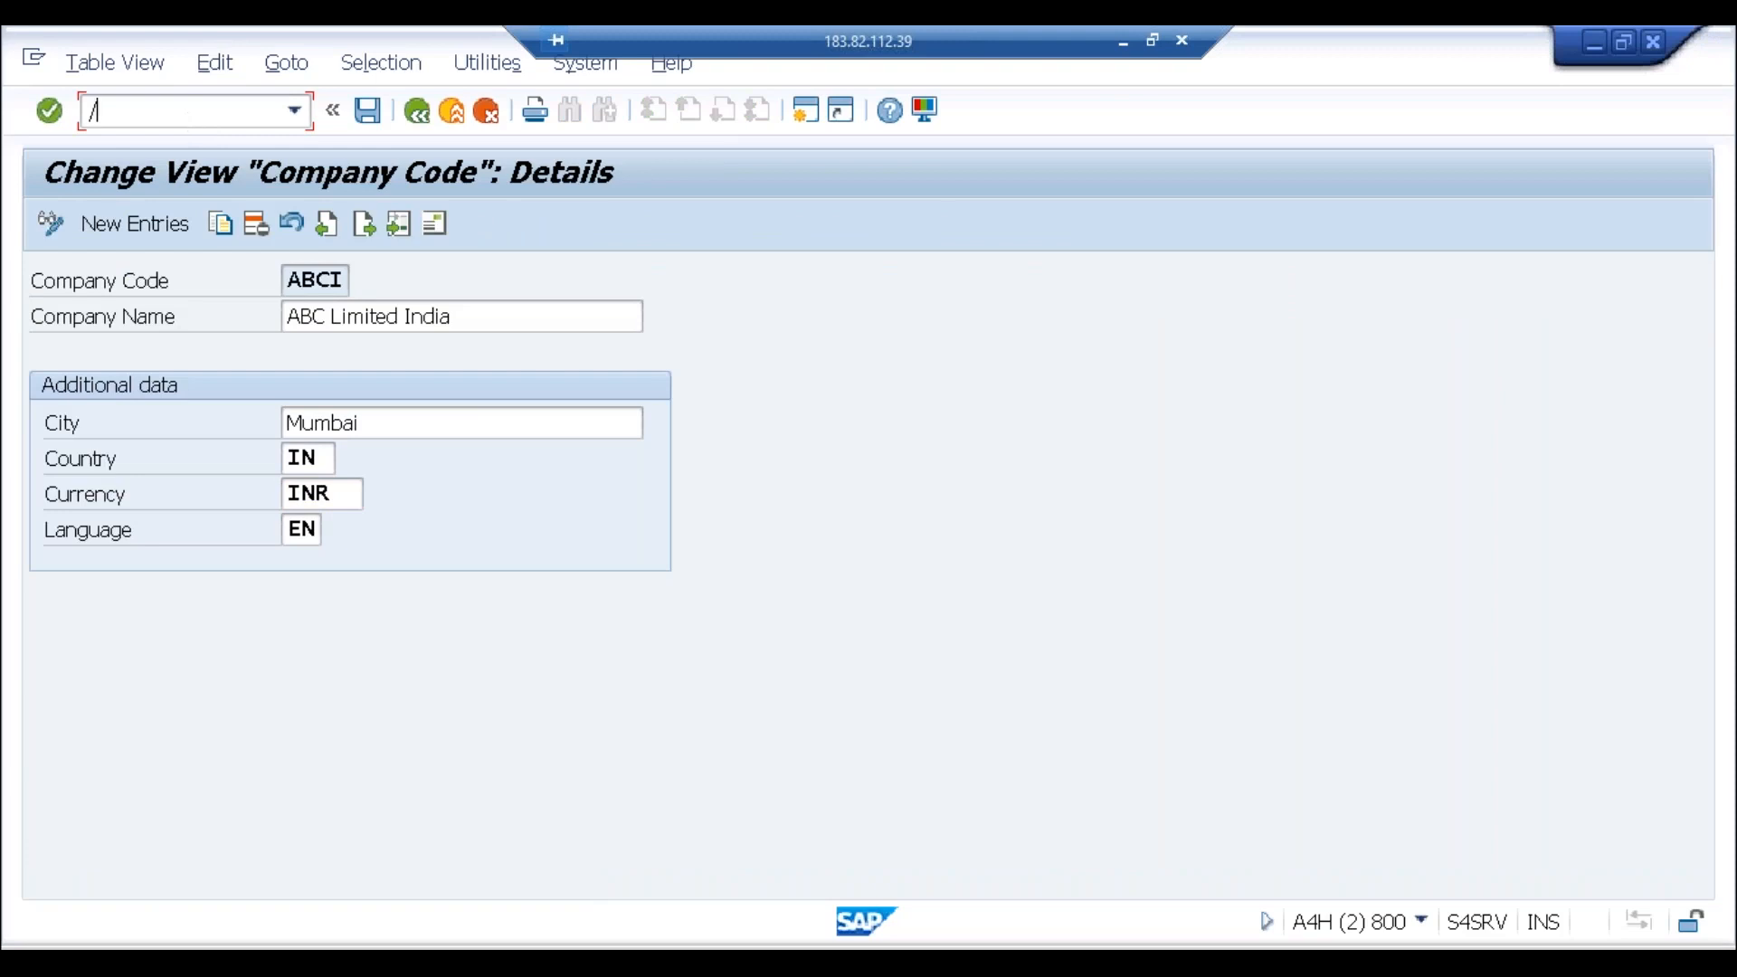
pyautogui.press('Return')
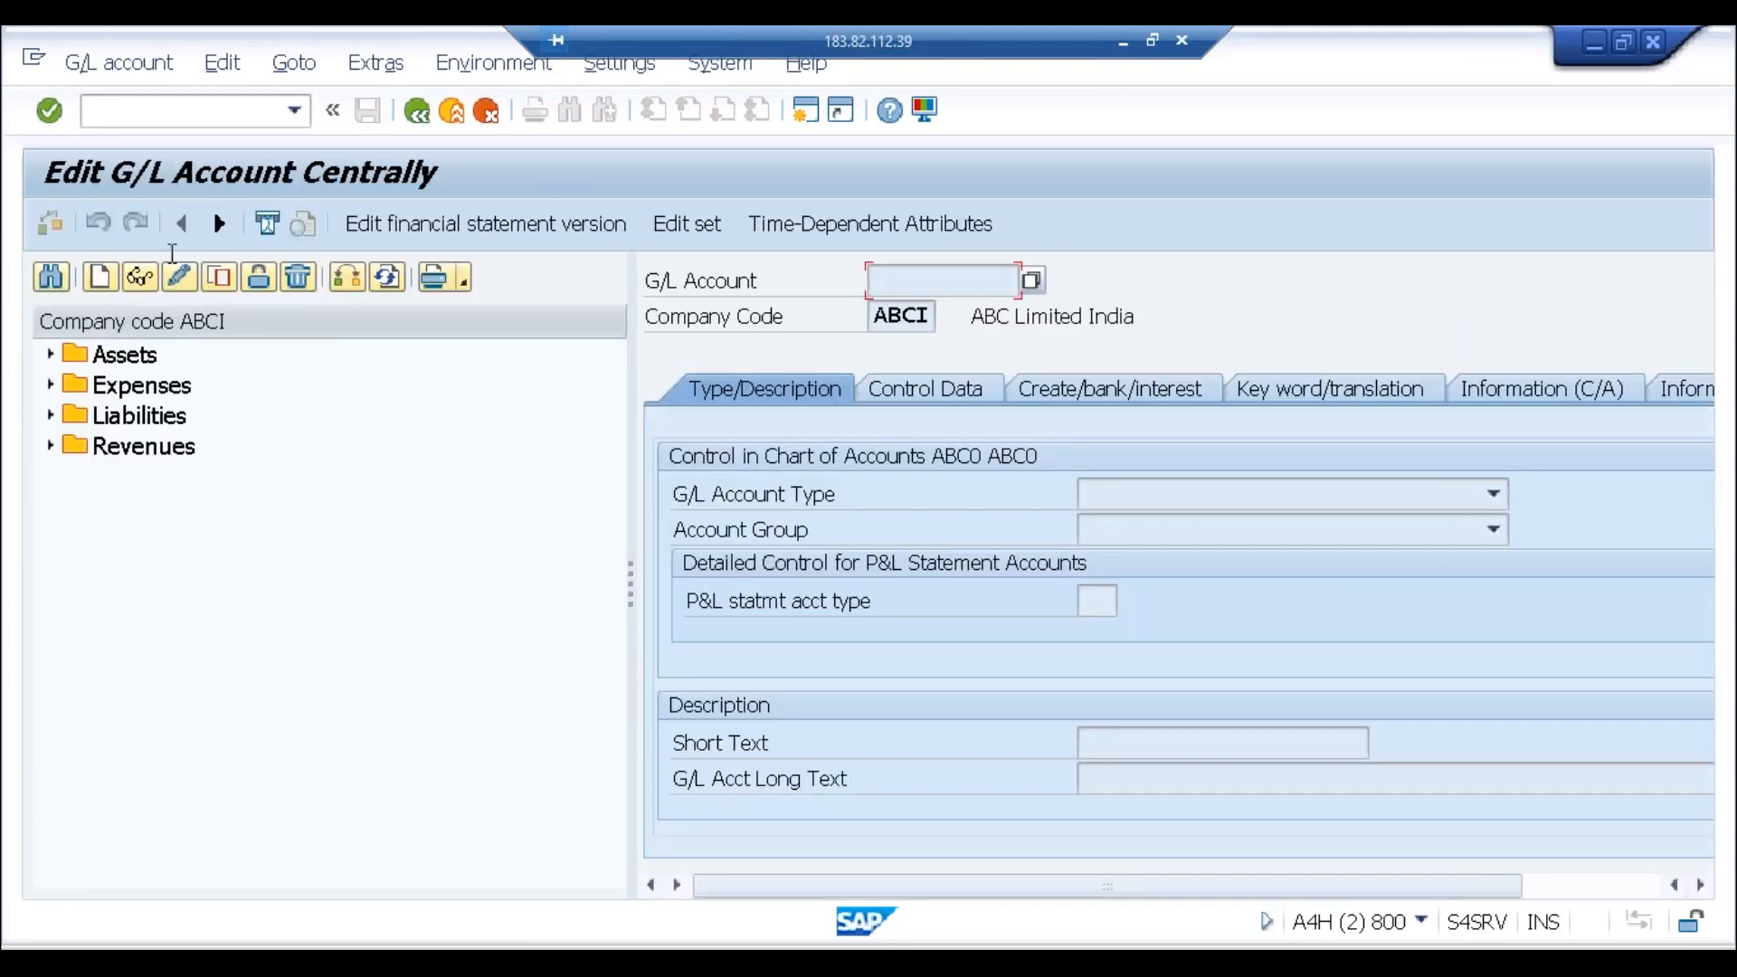
# Step: Expand Assets, select Zero Balance Account 2005, and return to the Notepad notes
pyautogui.click(50, 416)
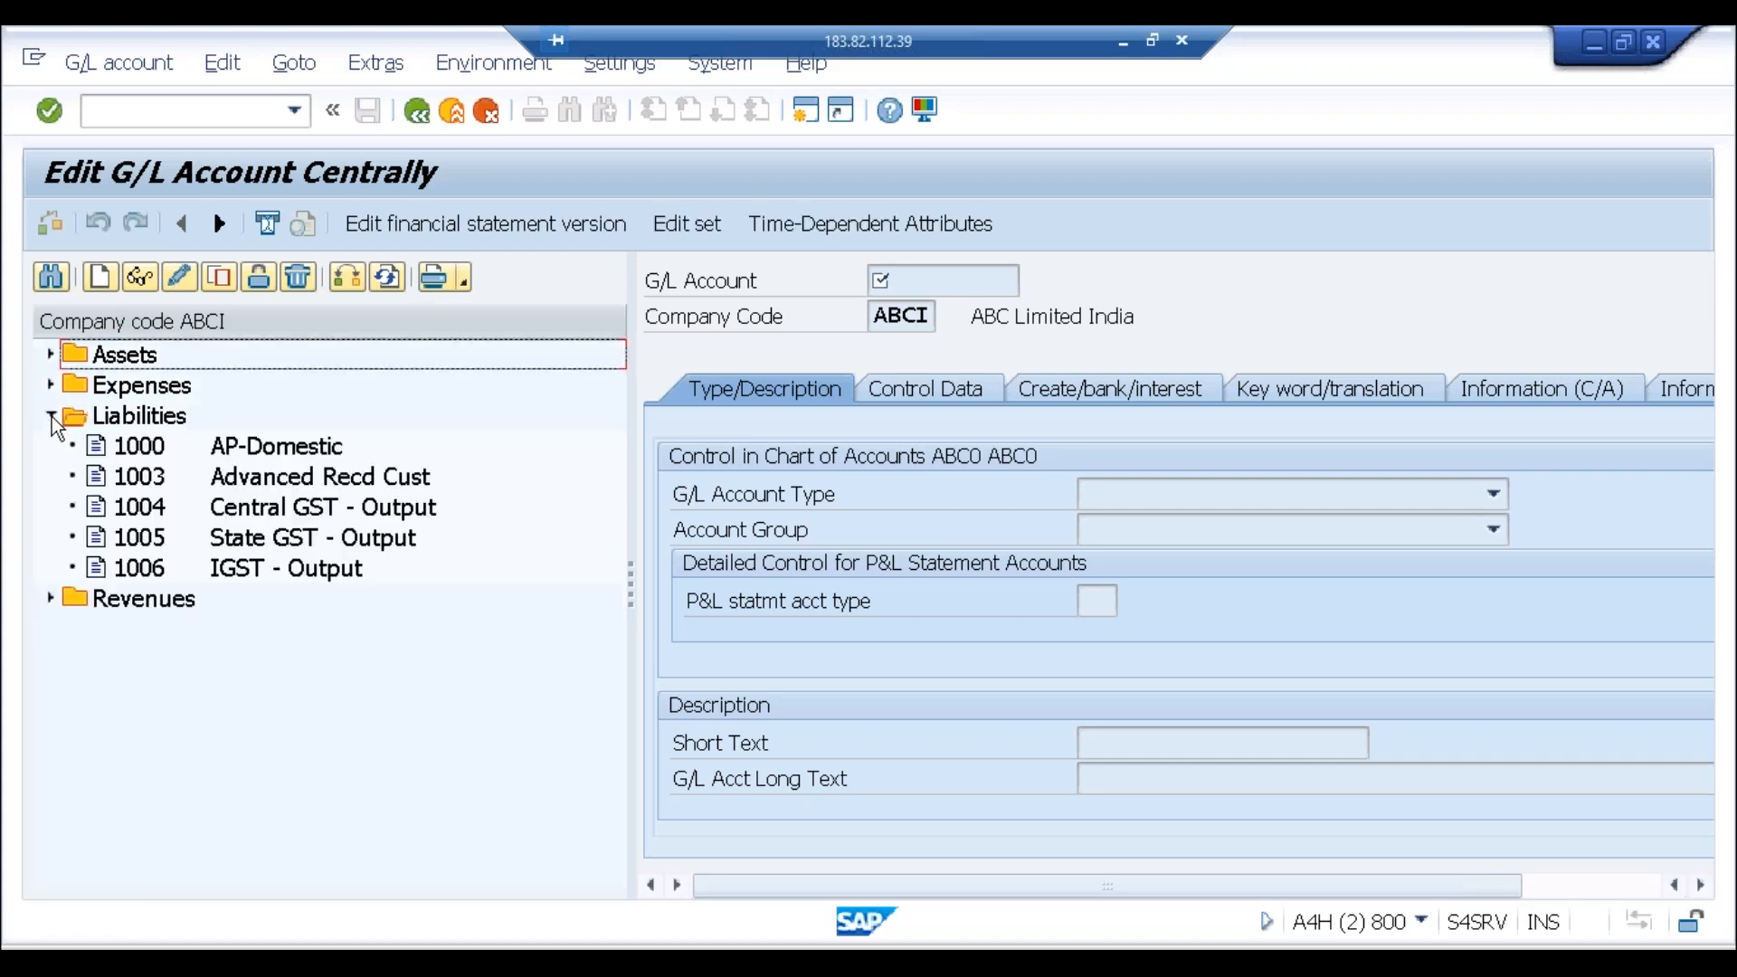
pyautogui.click(51, 416)
pyautogui.click(51, 355)
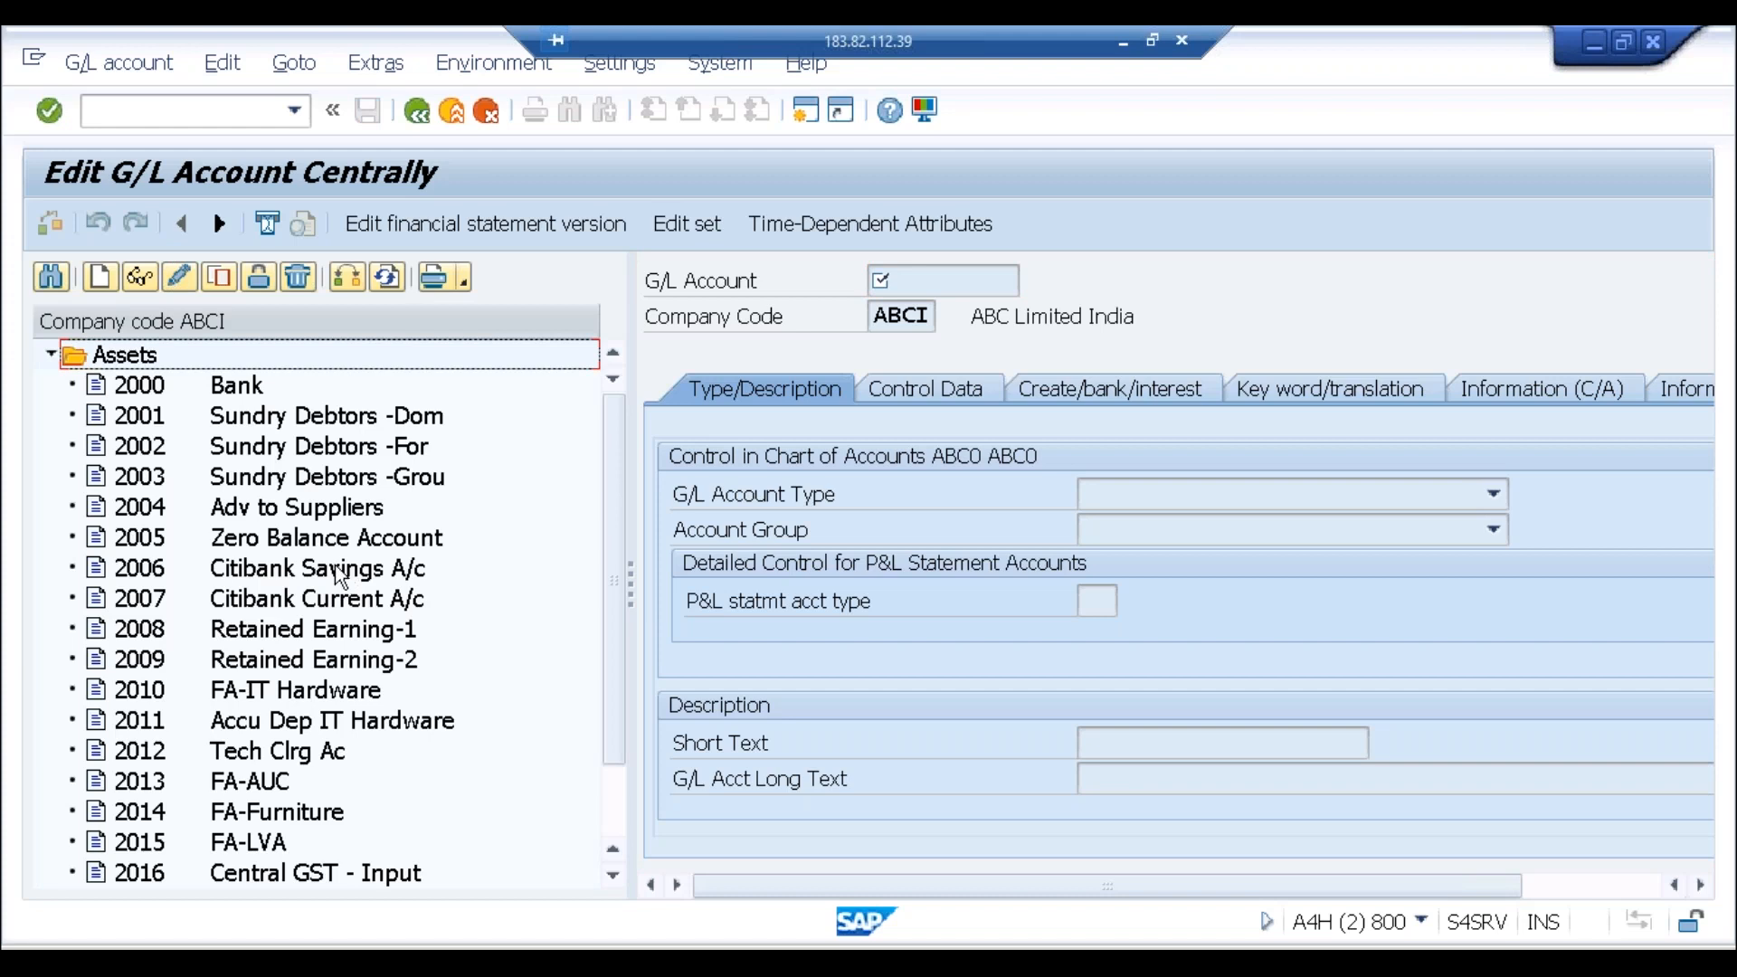
pyautogui.click(322, 541)
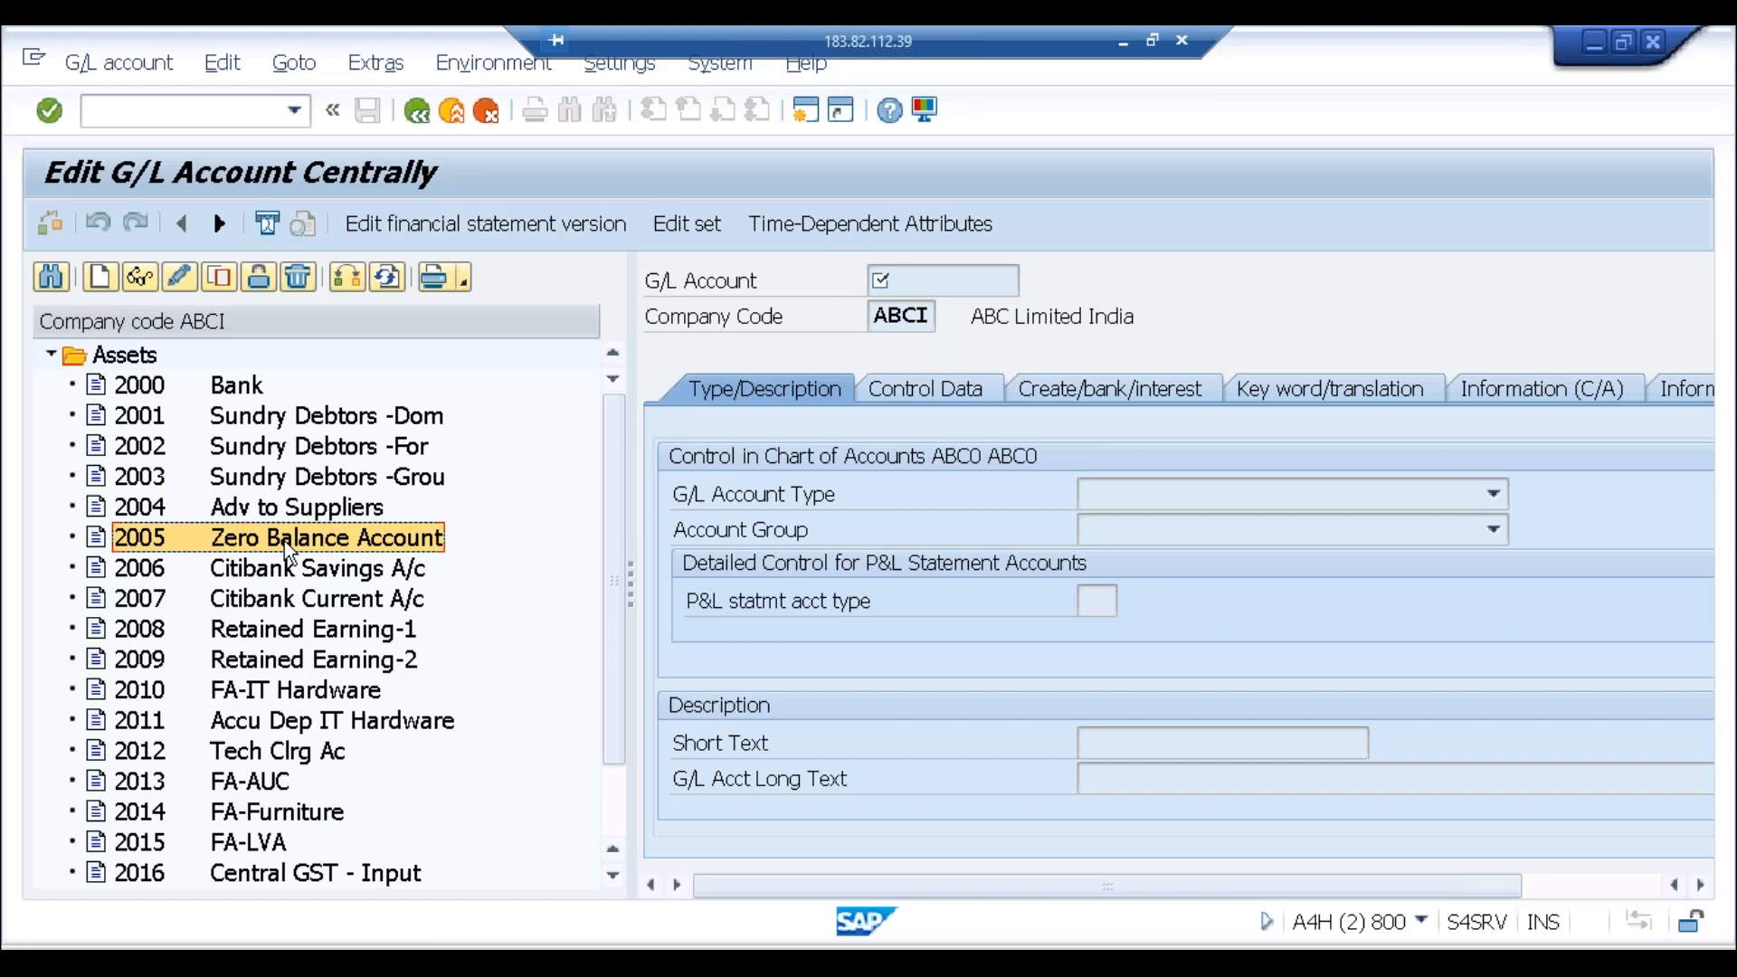
pyautogui.click(445, 944)
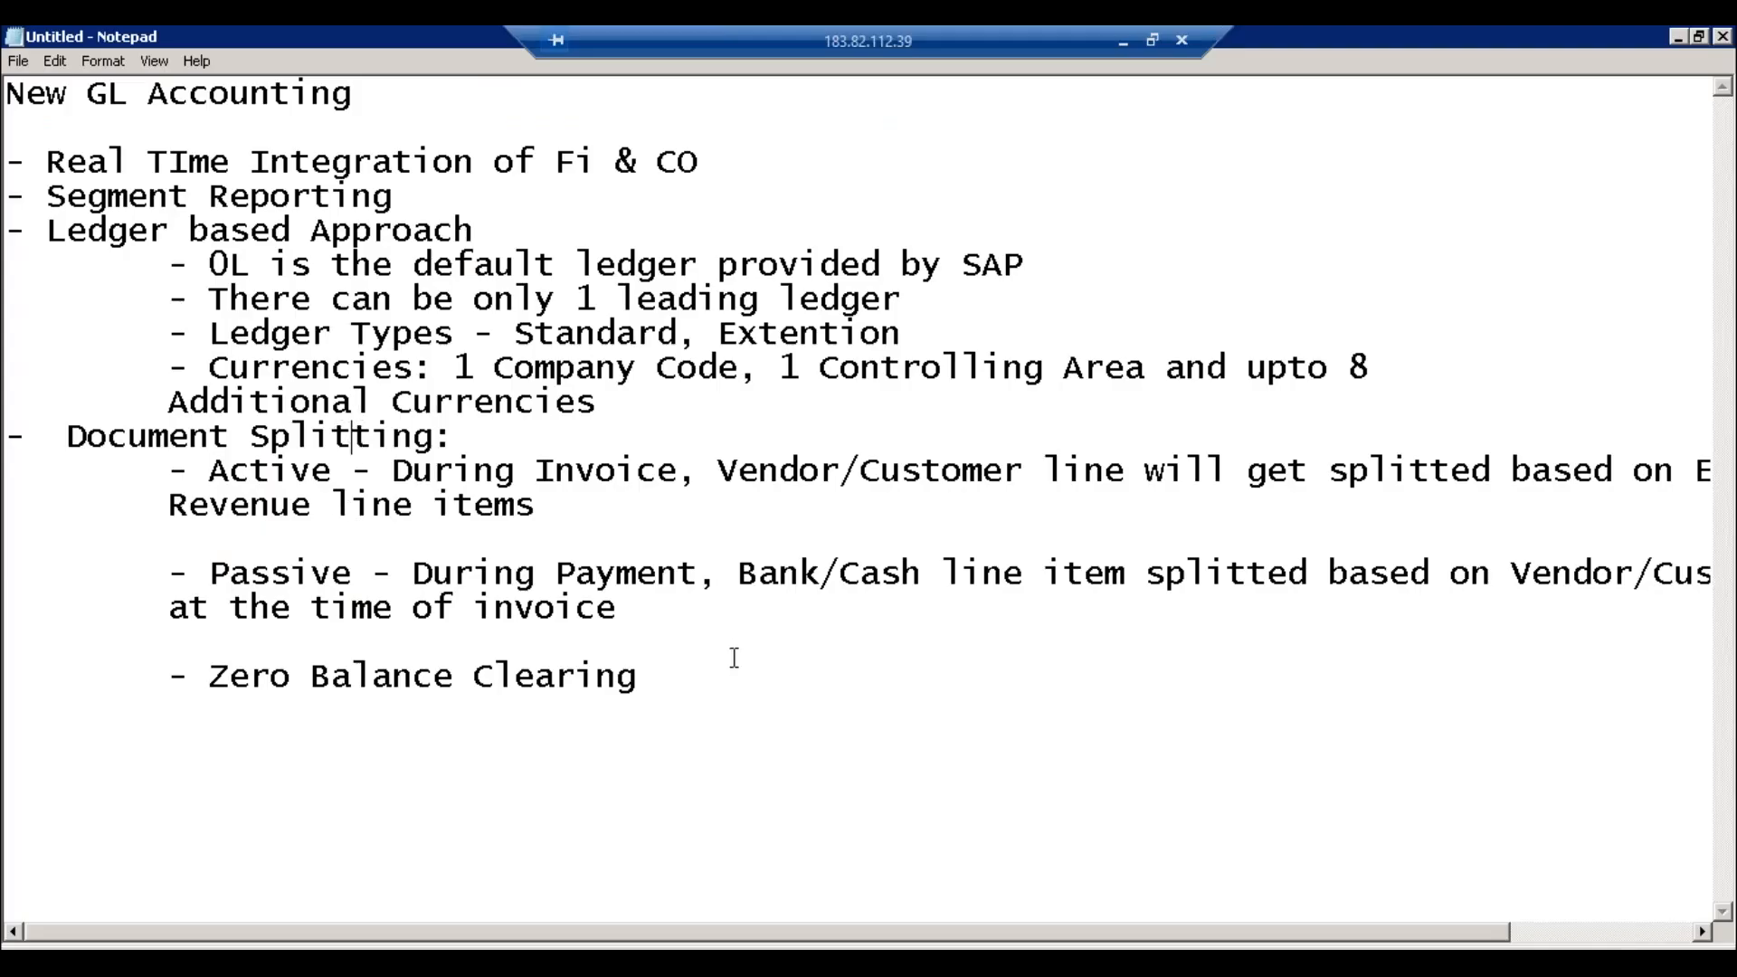
# Step: Highlight the Zero Balance Clearing note, then enter /nspro in SAP's central G/L editing window
pyautogui.moveTo(642, 677); pyautogui.dragTo(218, 676)
pyautogui.click(371, 944)
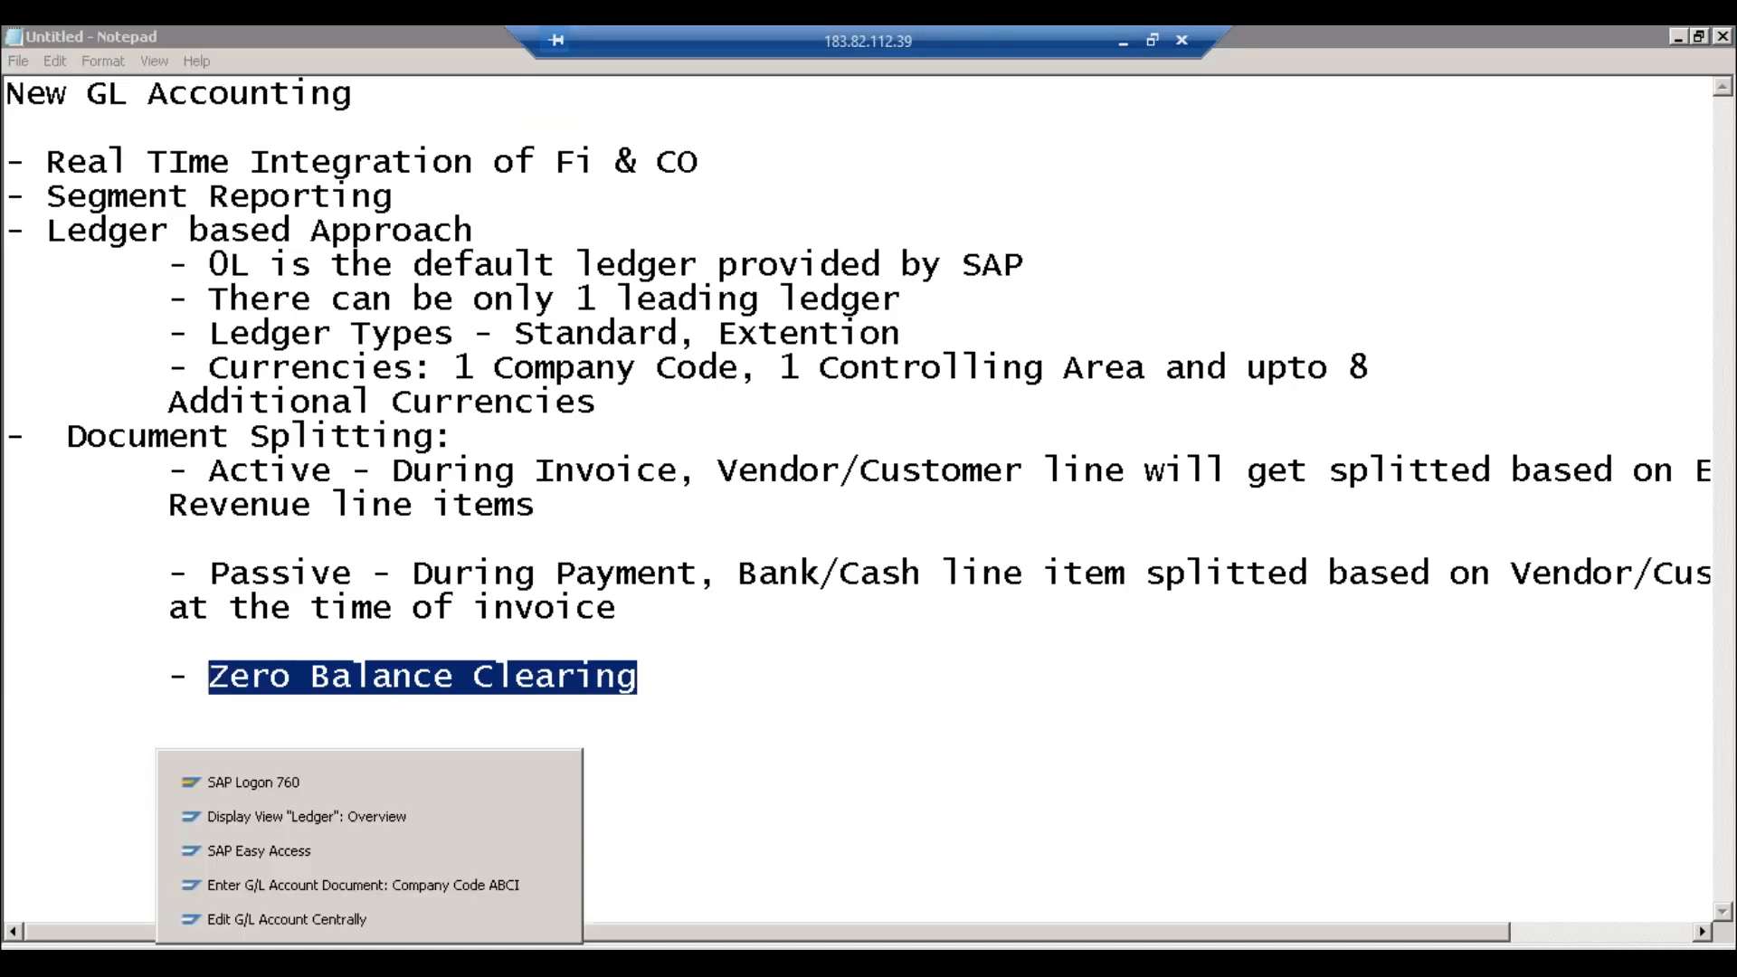
pyautogui.click(368, 894)
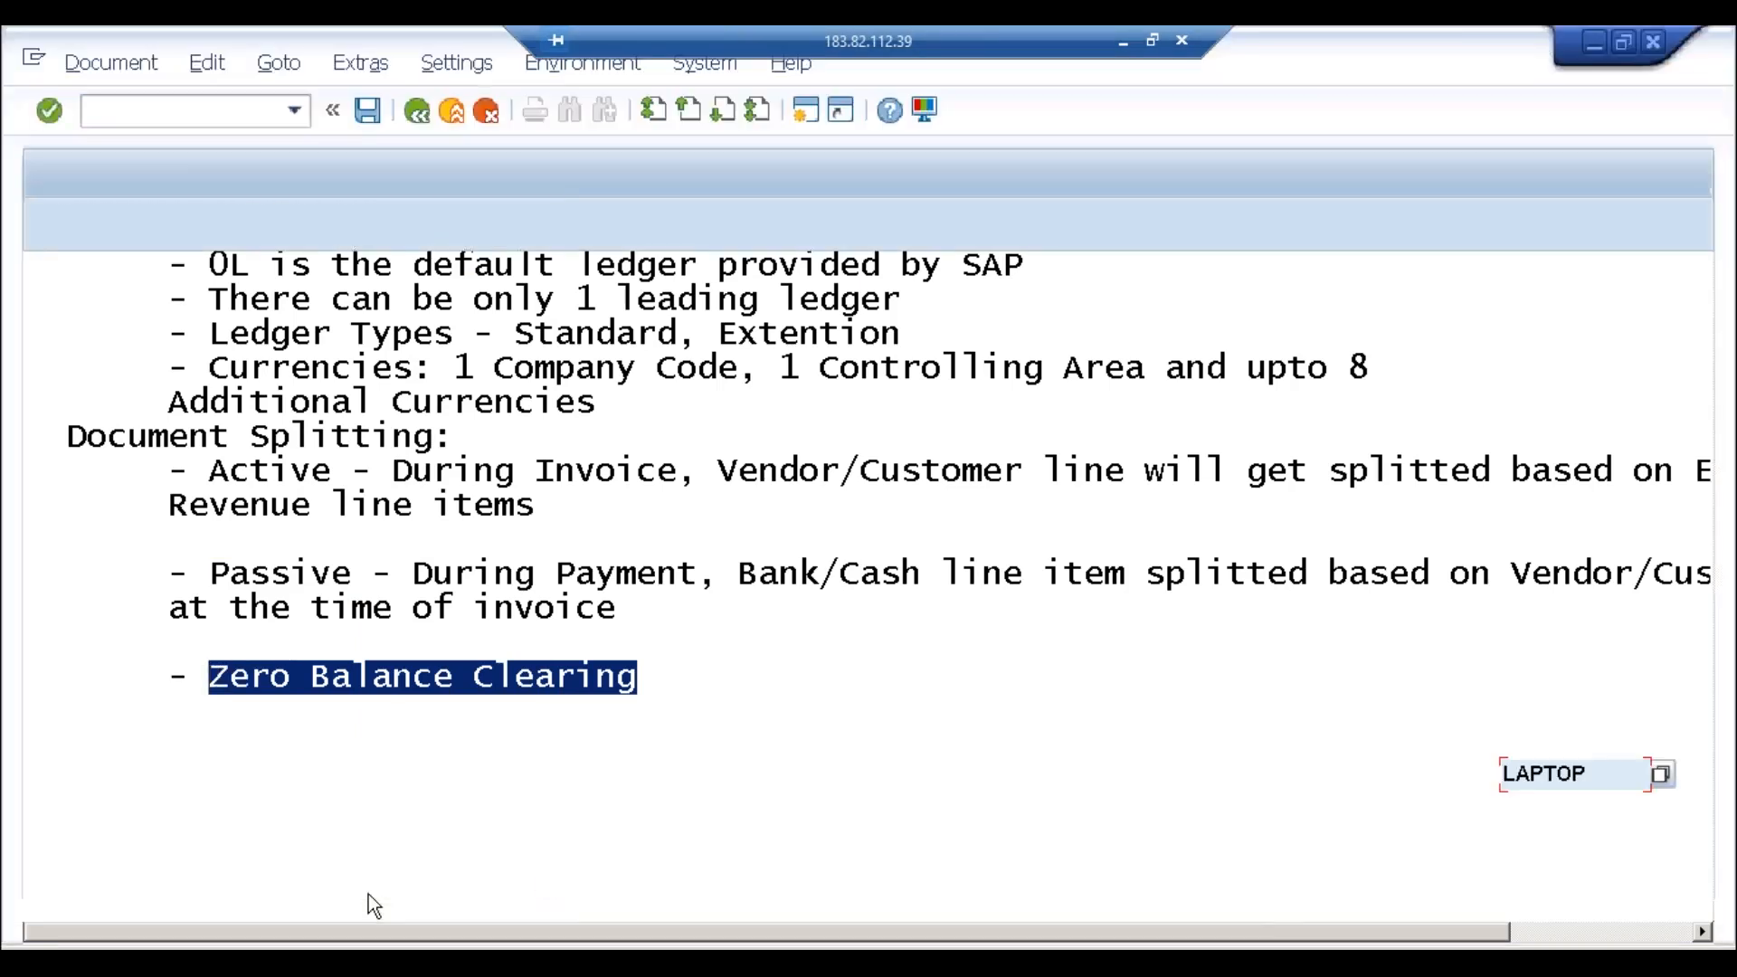
pyautogui.click(369, 944)
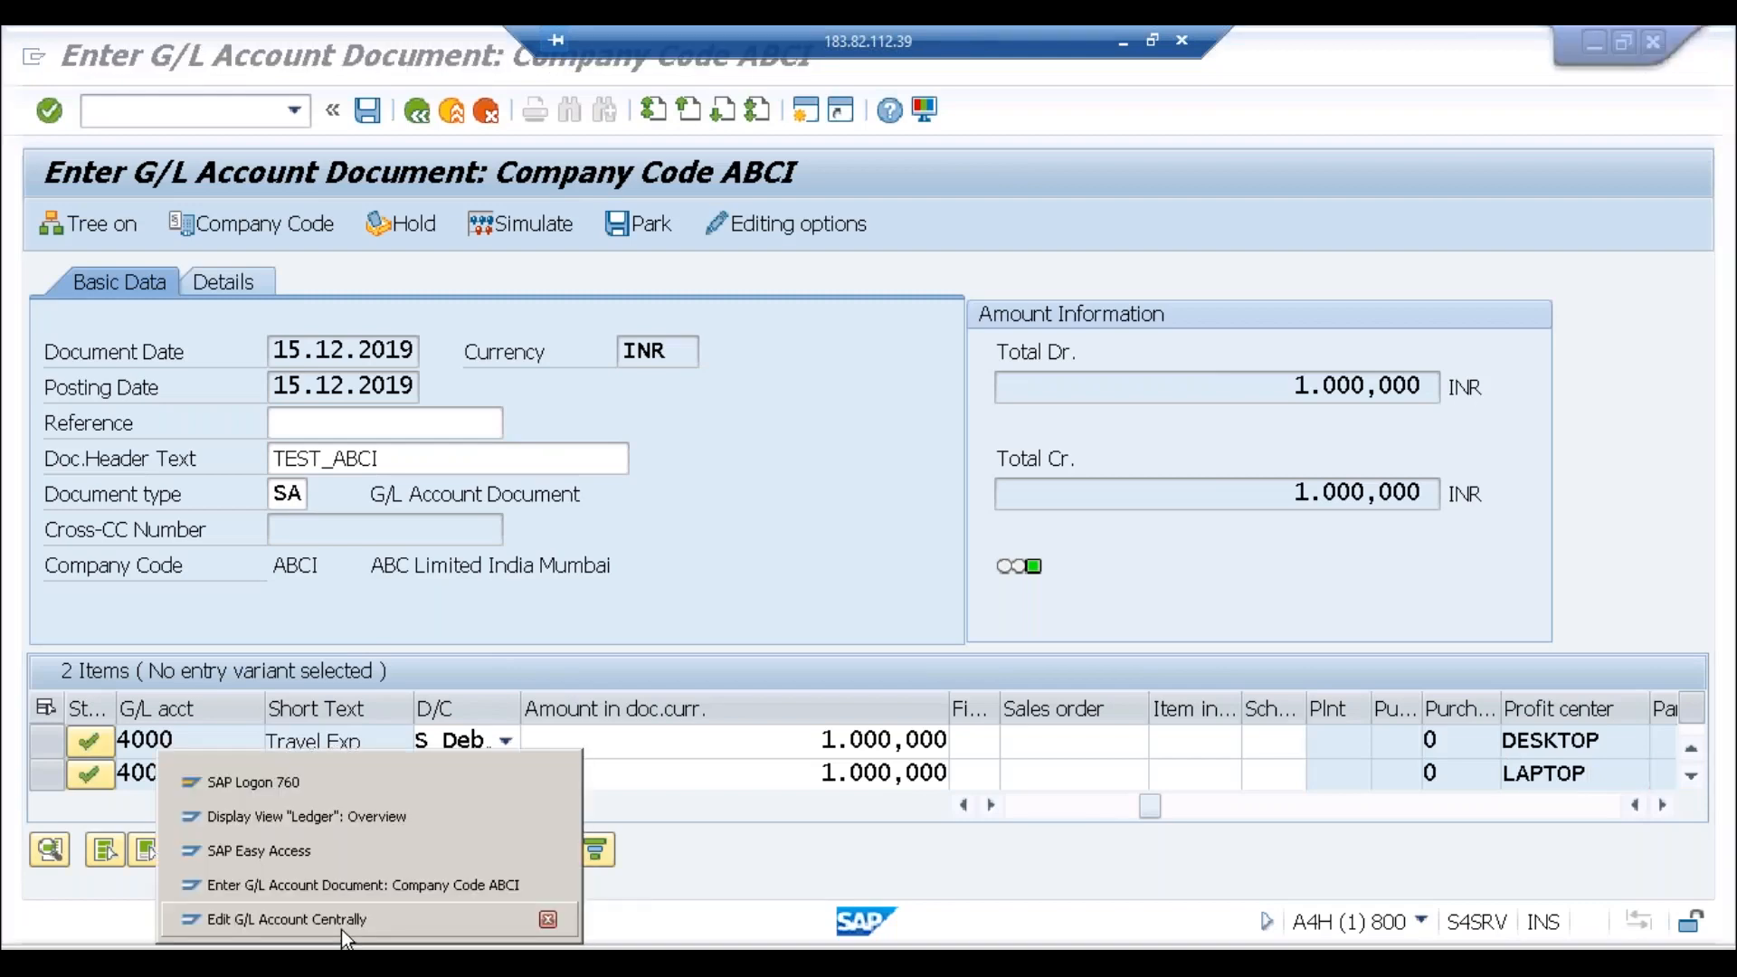
pyautogui.click(340, 923)
pyautogui.click(156, 116)
pyautogui.write('/nspro')
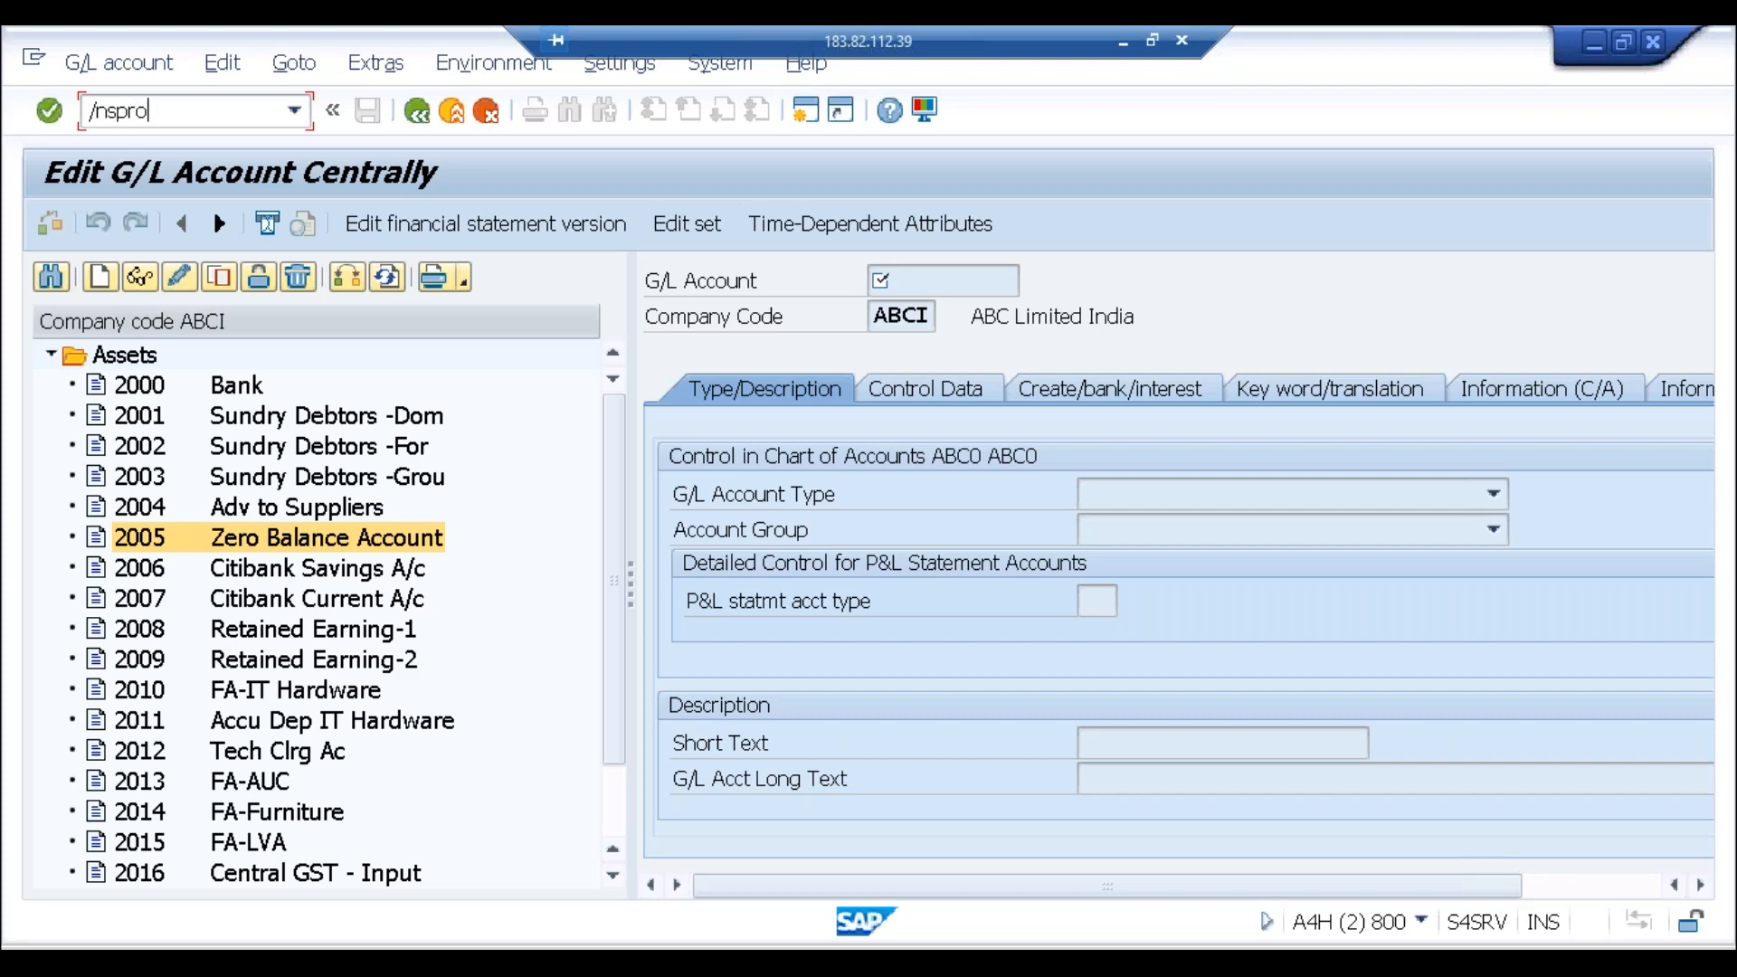
# Step: In SPRO, open Document Splitting > Define Zero-Balance Clearing Account, showing account keys 000/001 with posting keys 40/50
pyautogui.press('Return')
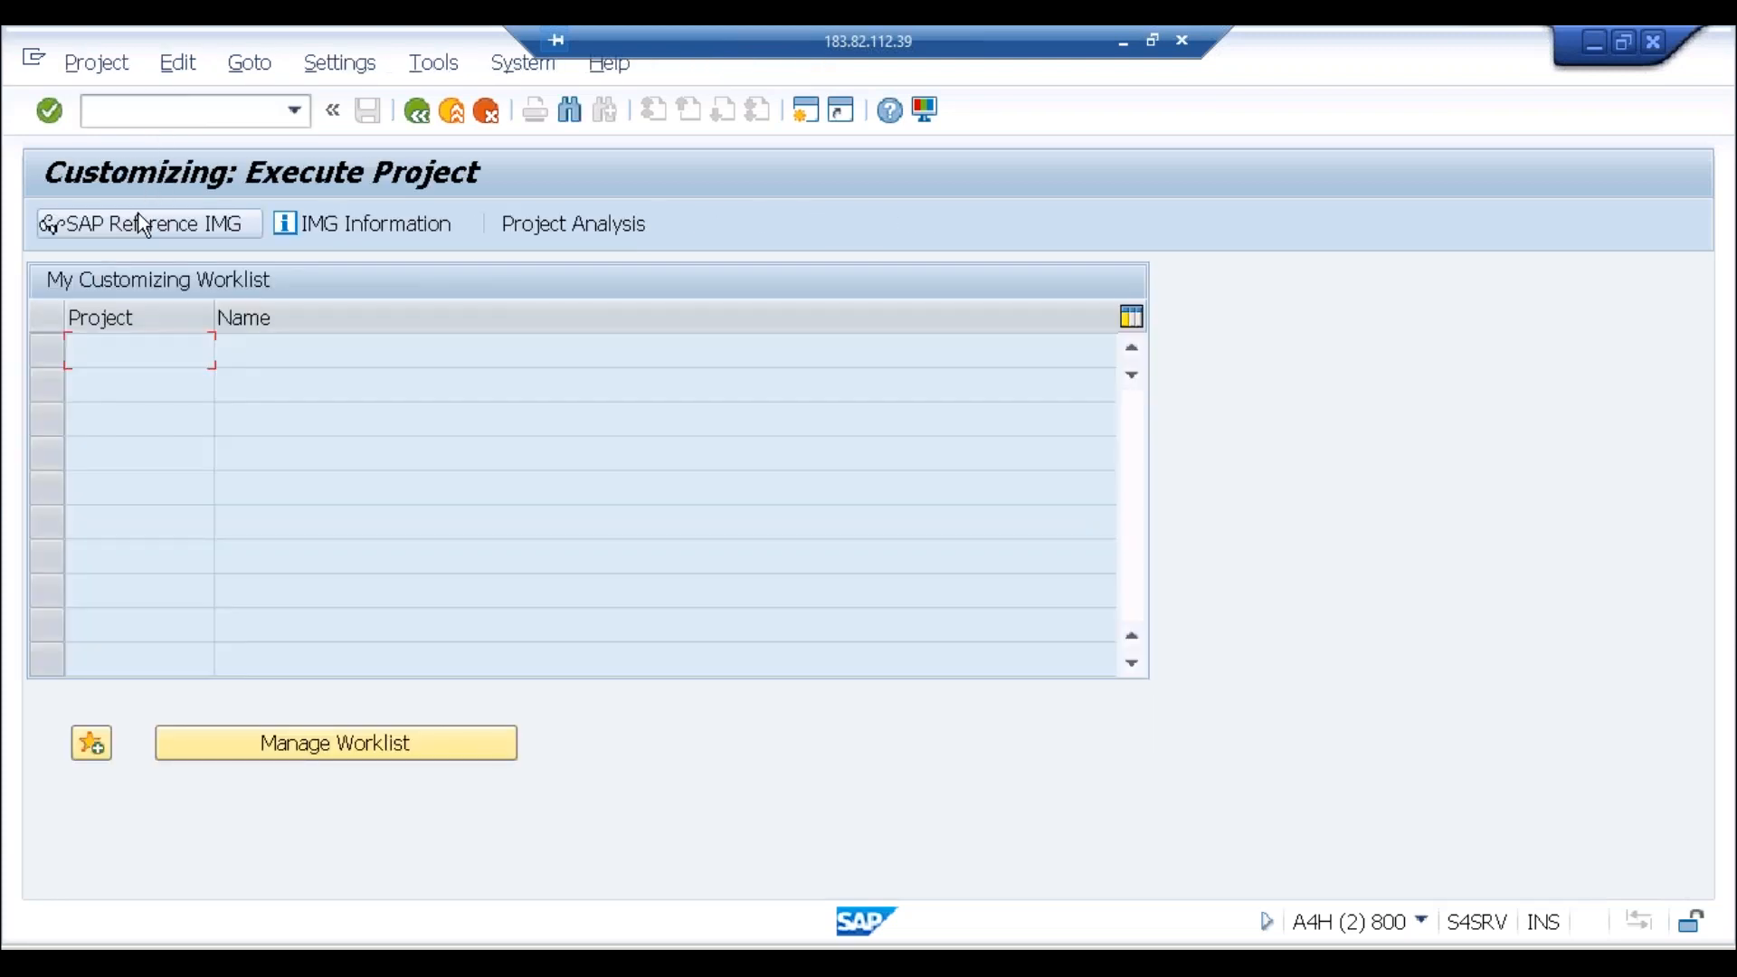
pyautogui.click(137, 220)
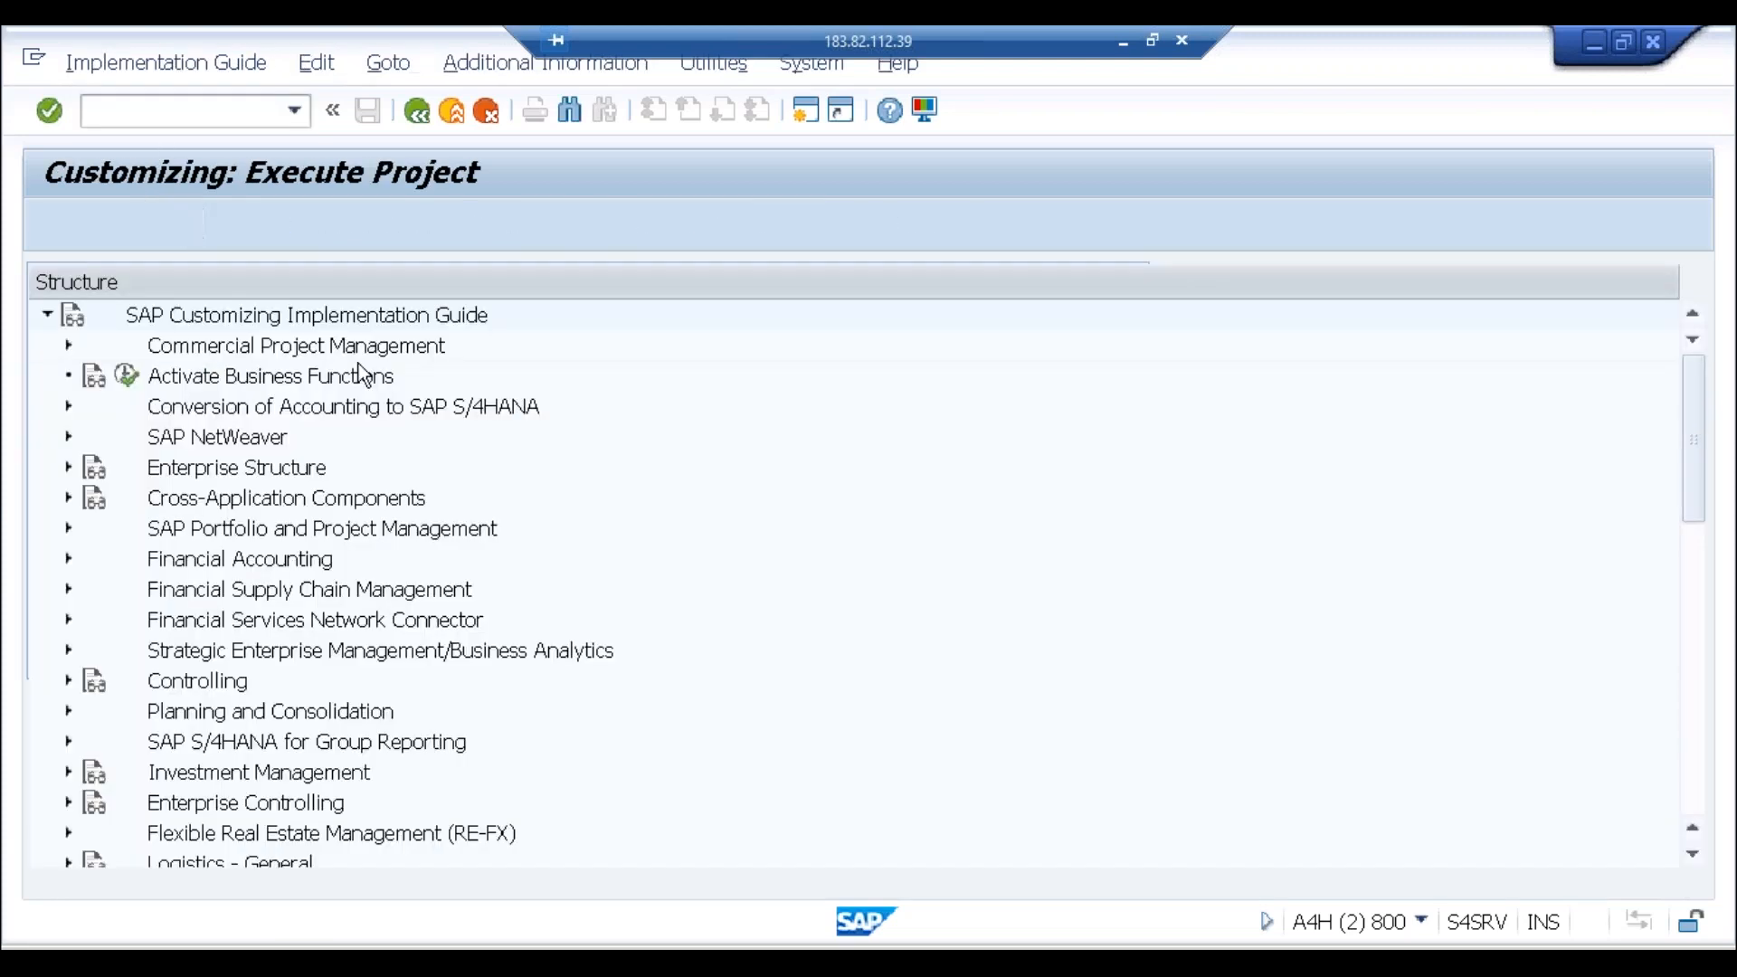
pyautogui.click(67, 559)
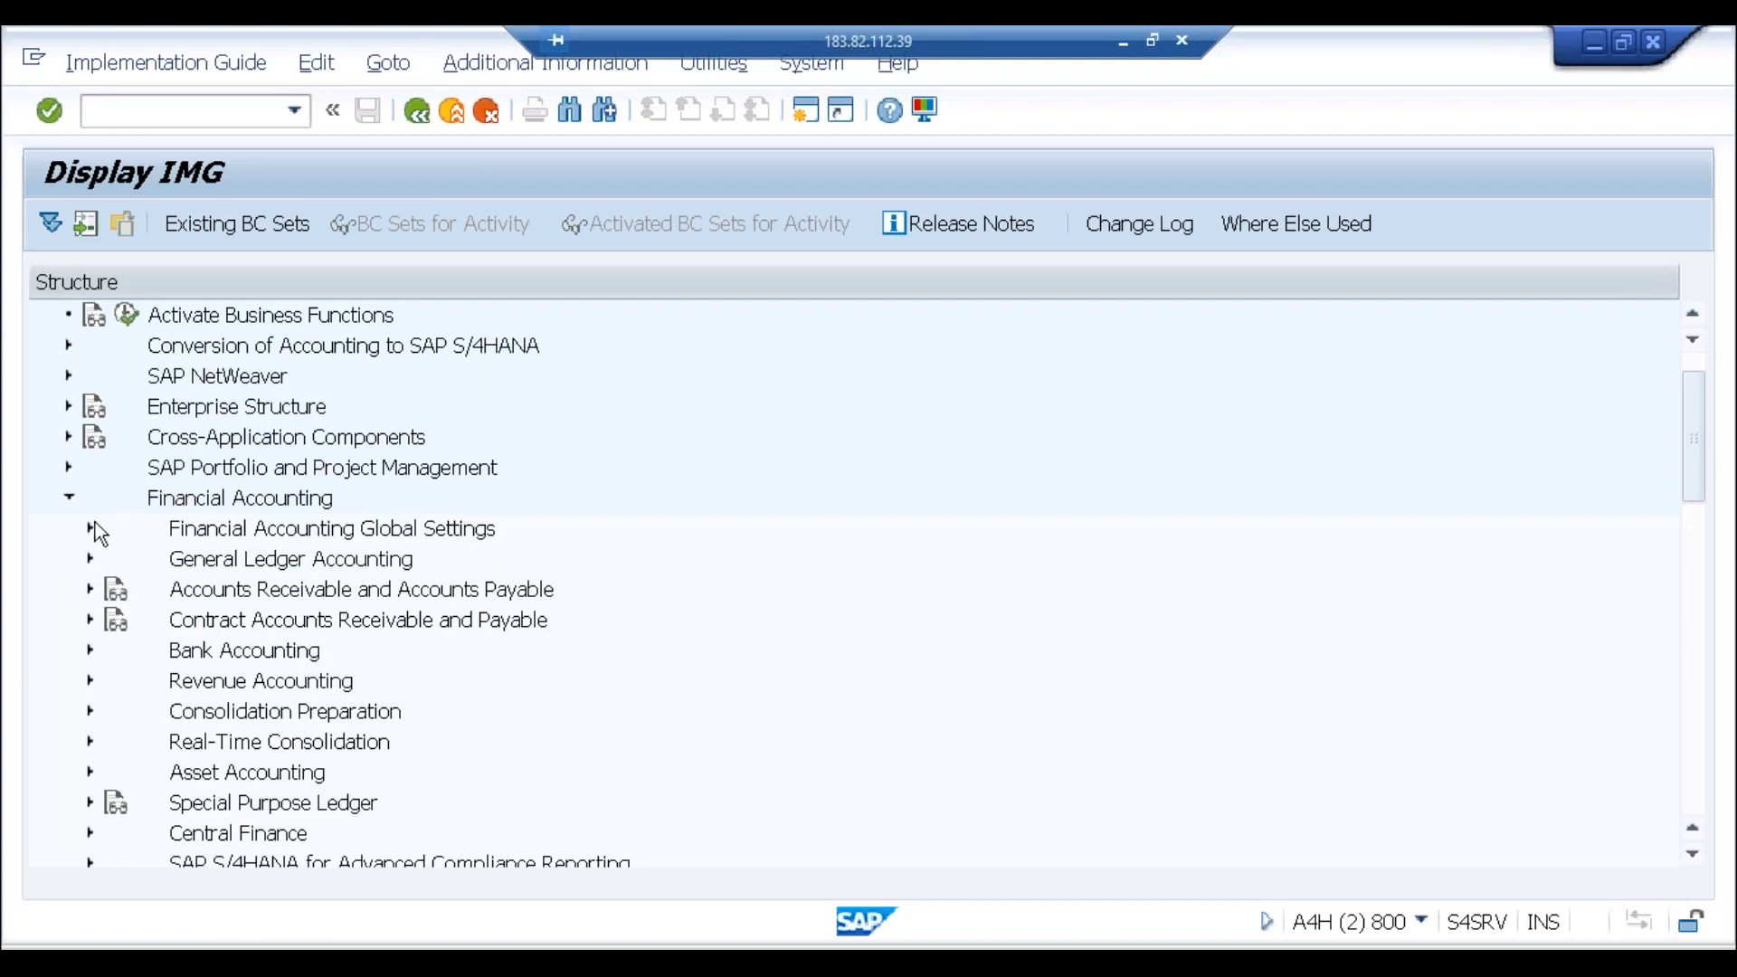
pyautogui.click(90, 558)
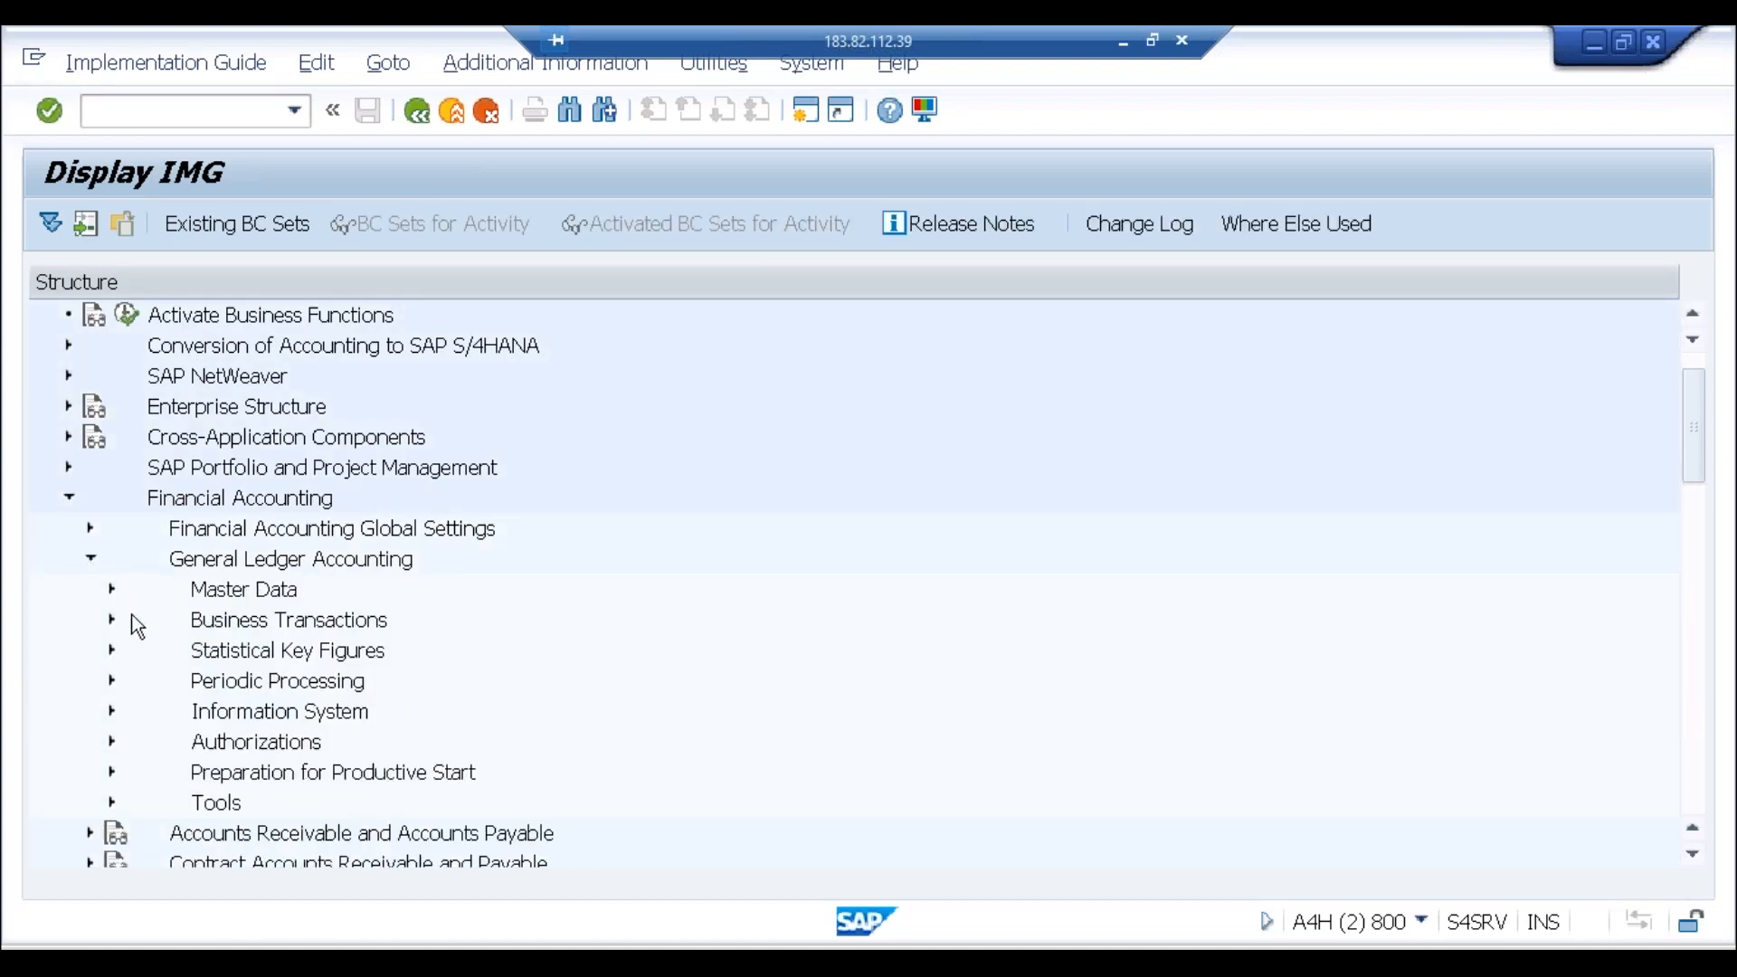
pyautogui.click(113, 621)
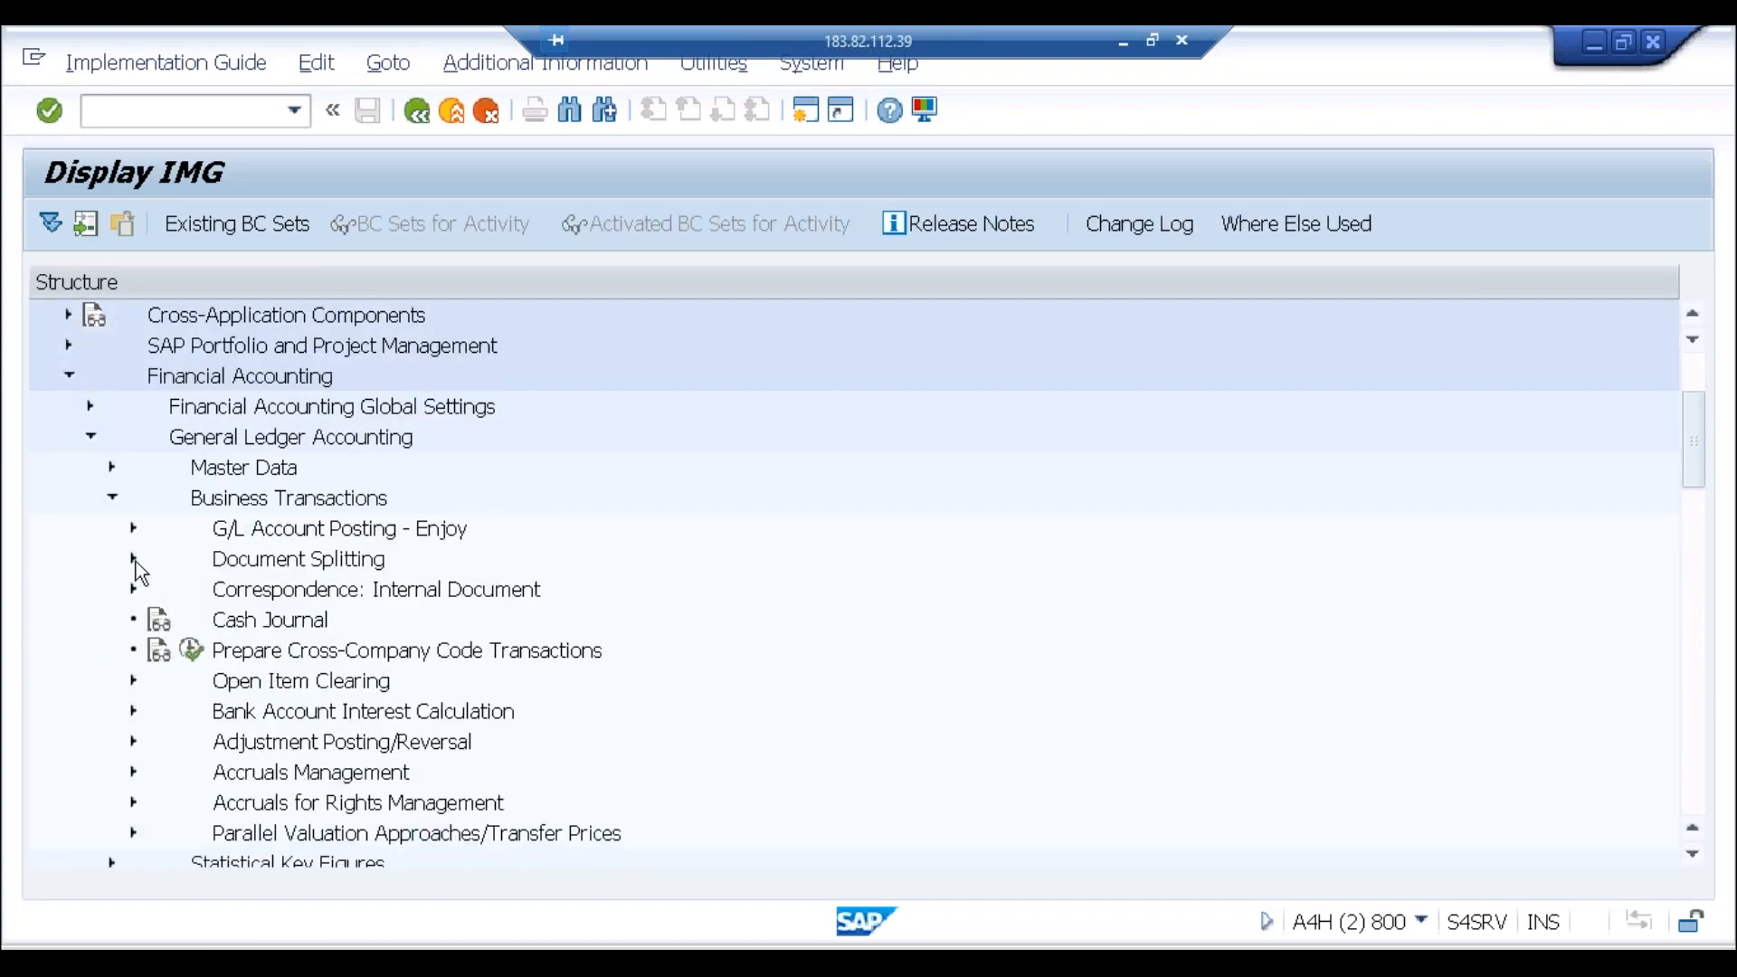
pyautogui.click(134, 559)
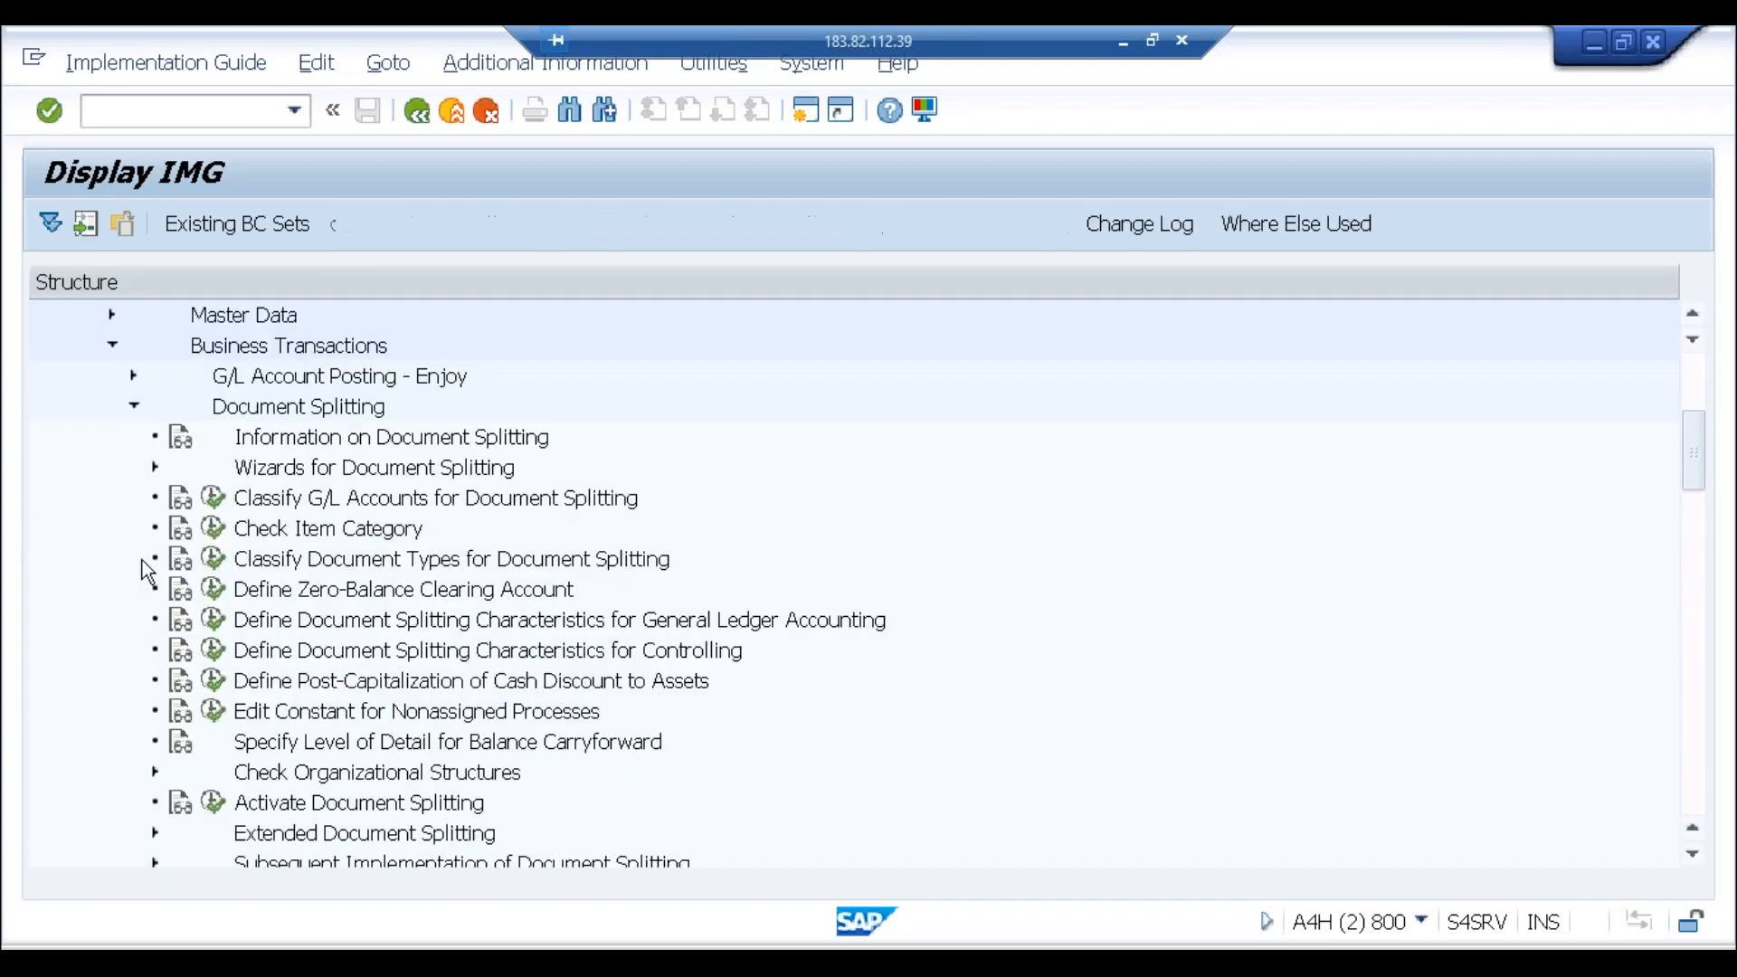
pyautogui.click(391, 594)
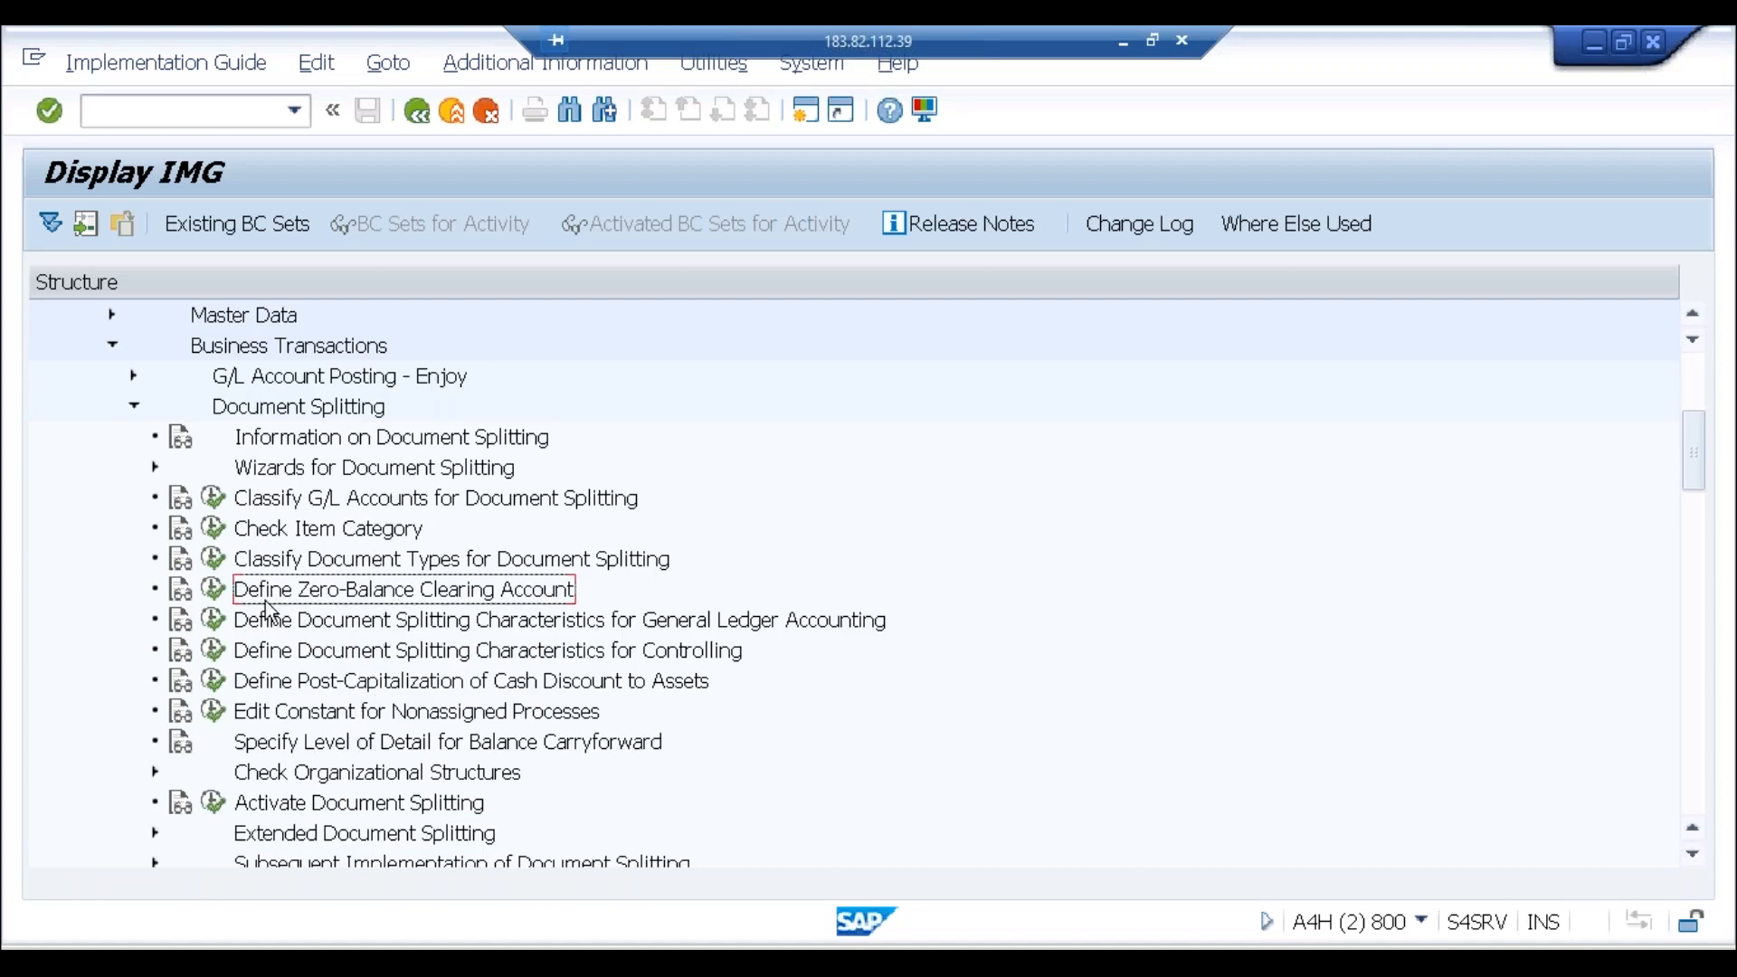
pyautogui.click(215, 597)
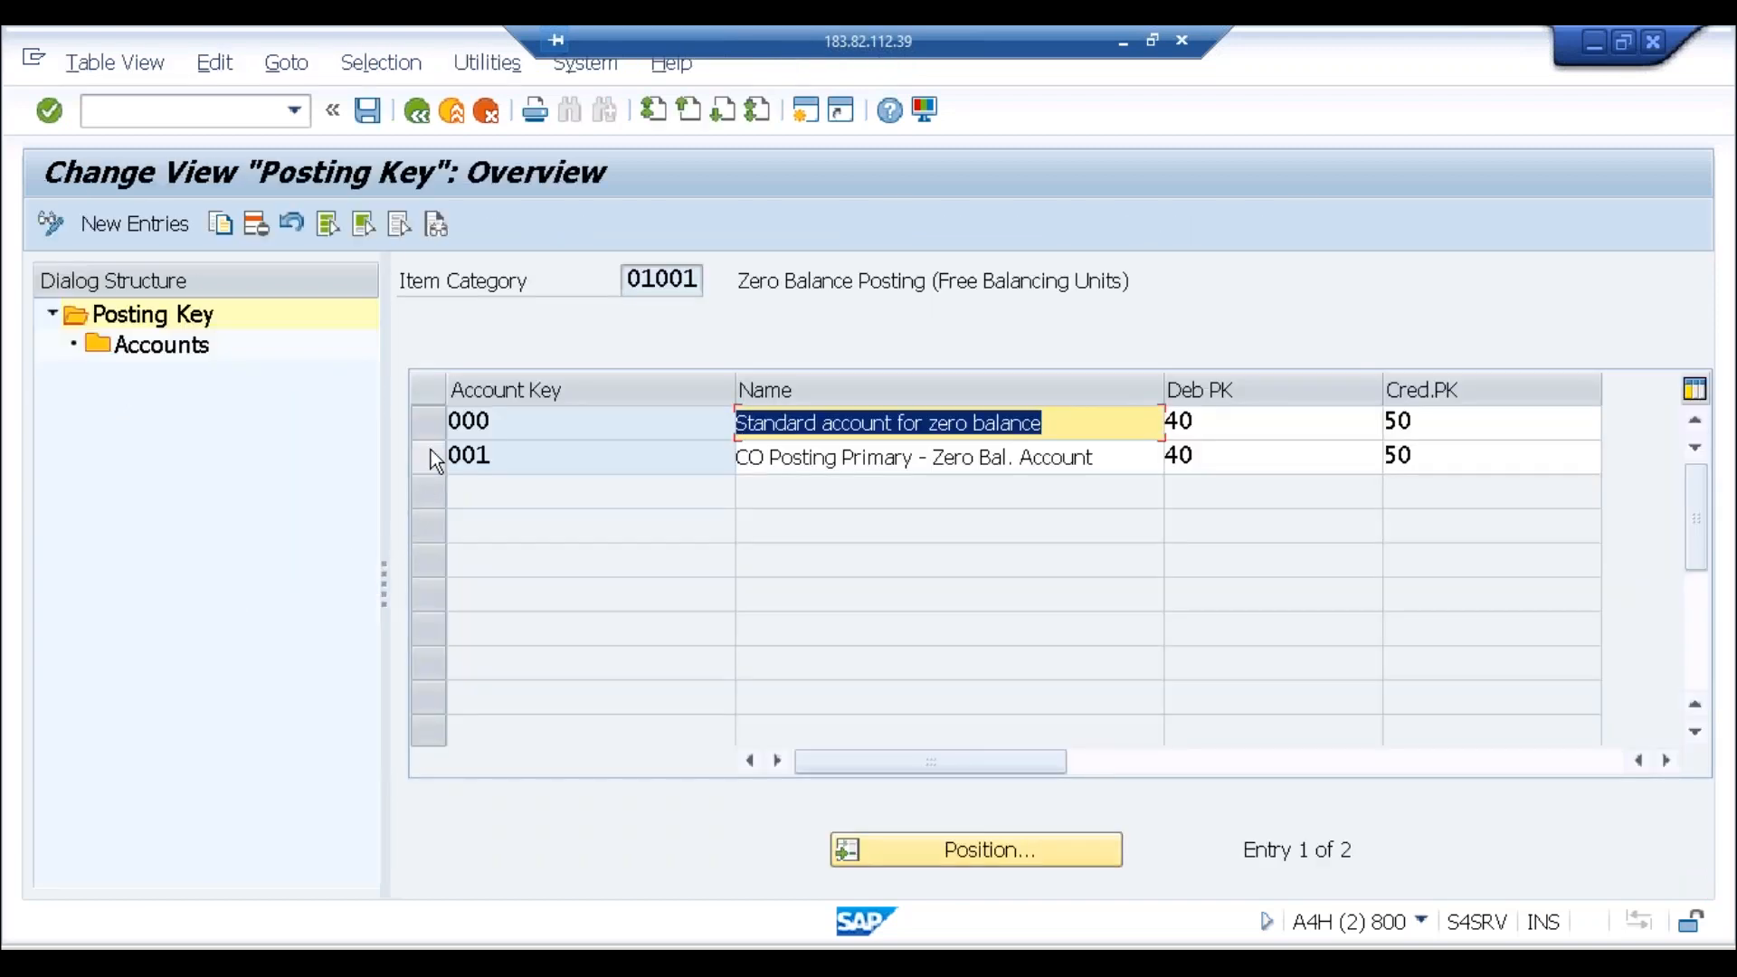
# Step: Open the accounts for key 000 in chart ABC0, confirming zero-balance G/L account 2005
pyautogui.click(433, 425)
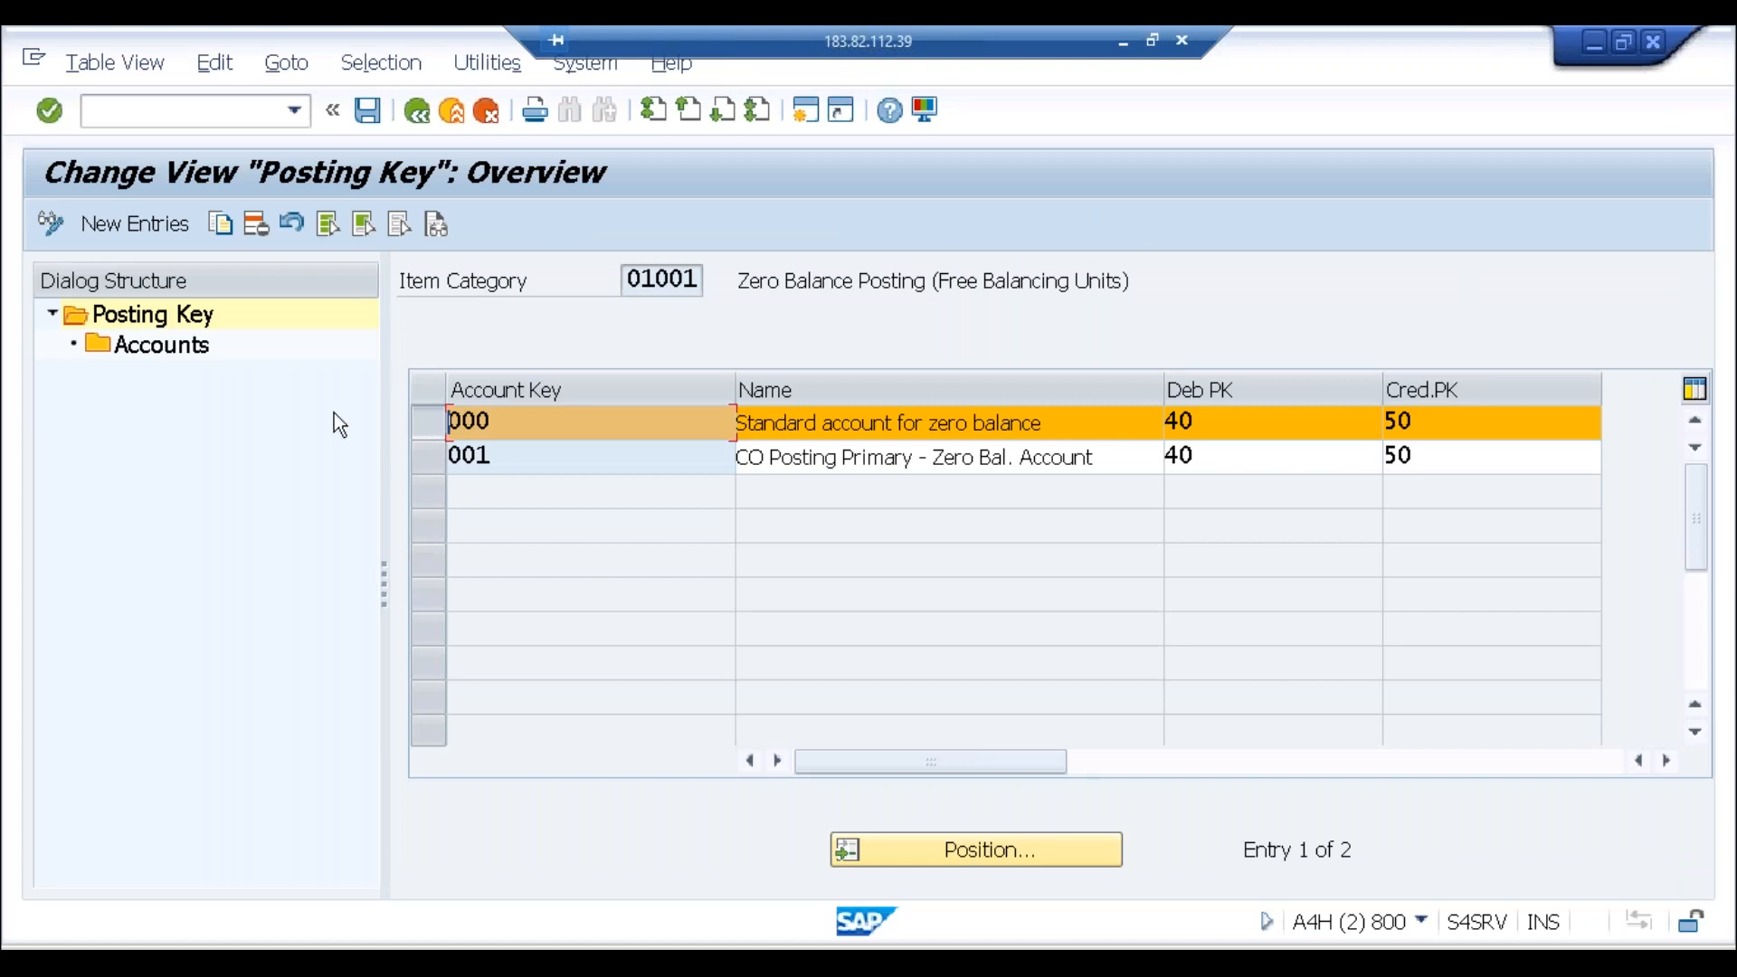
pyautogui.doubleClick(184, 352)
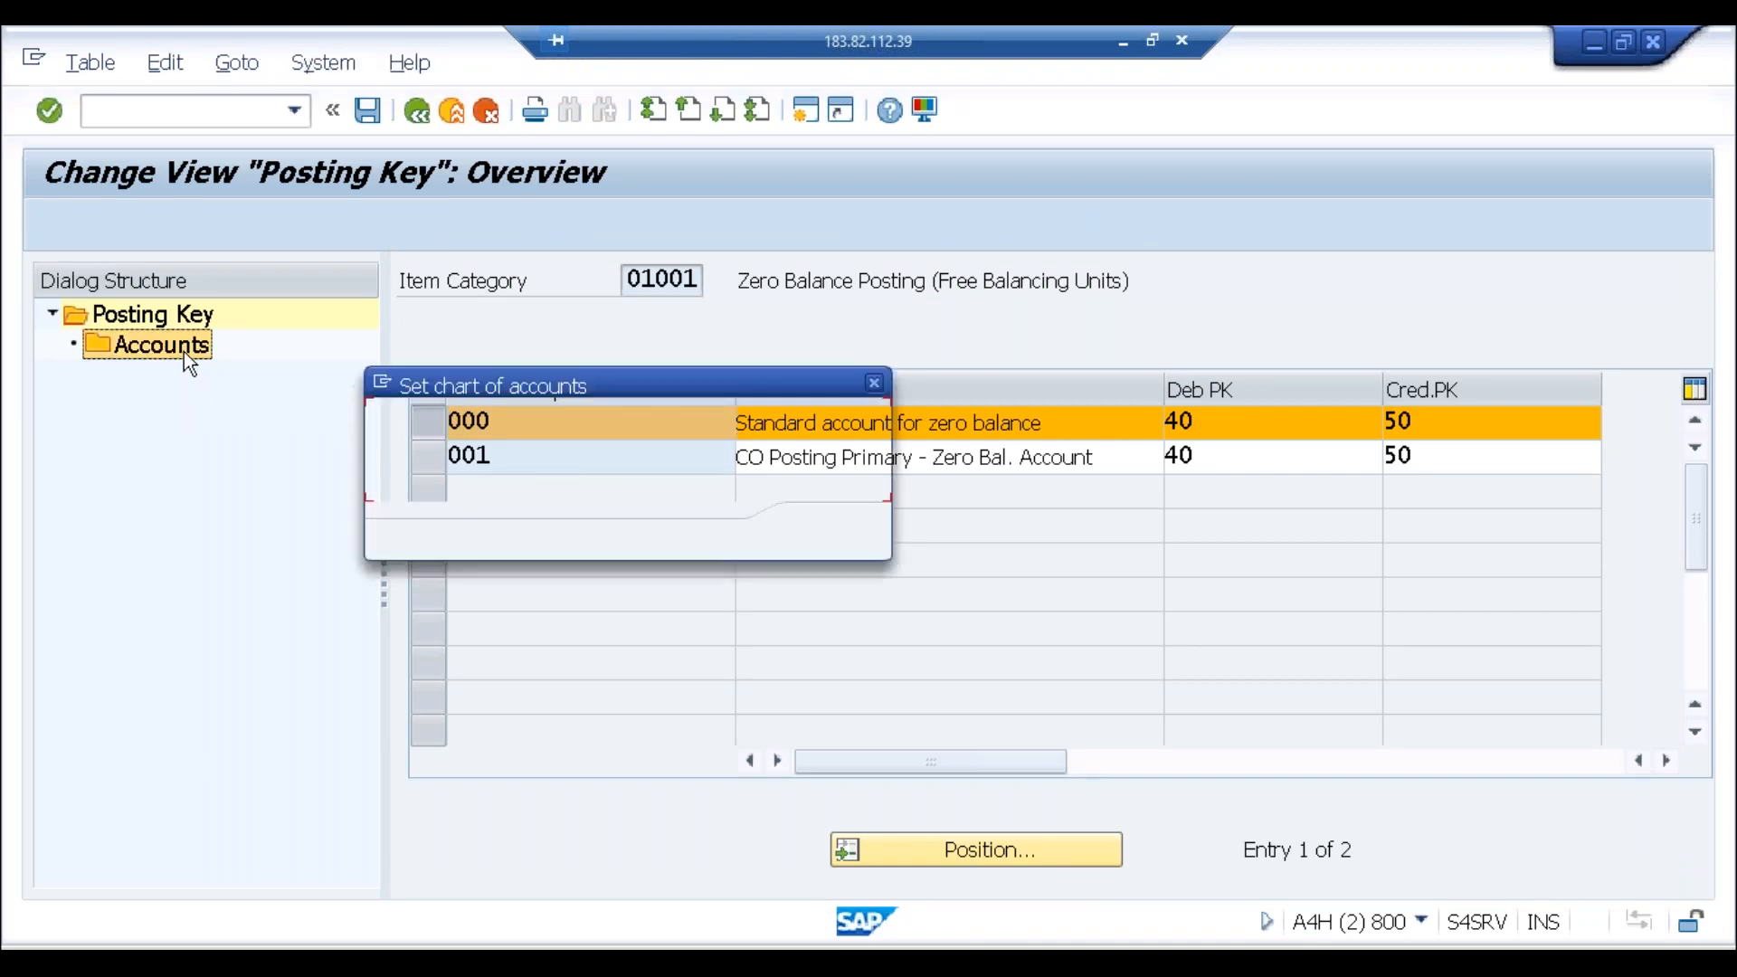
pyautogui.write('abc0')
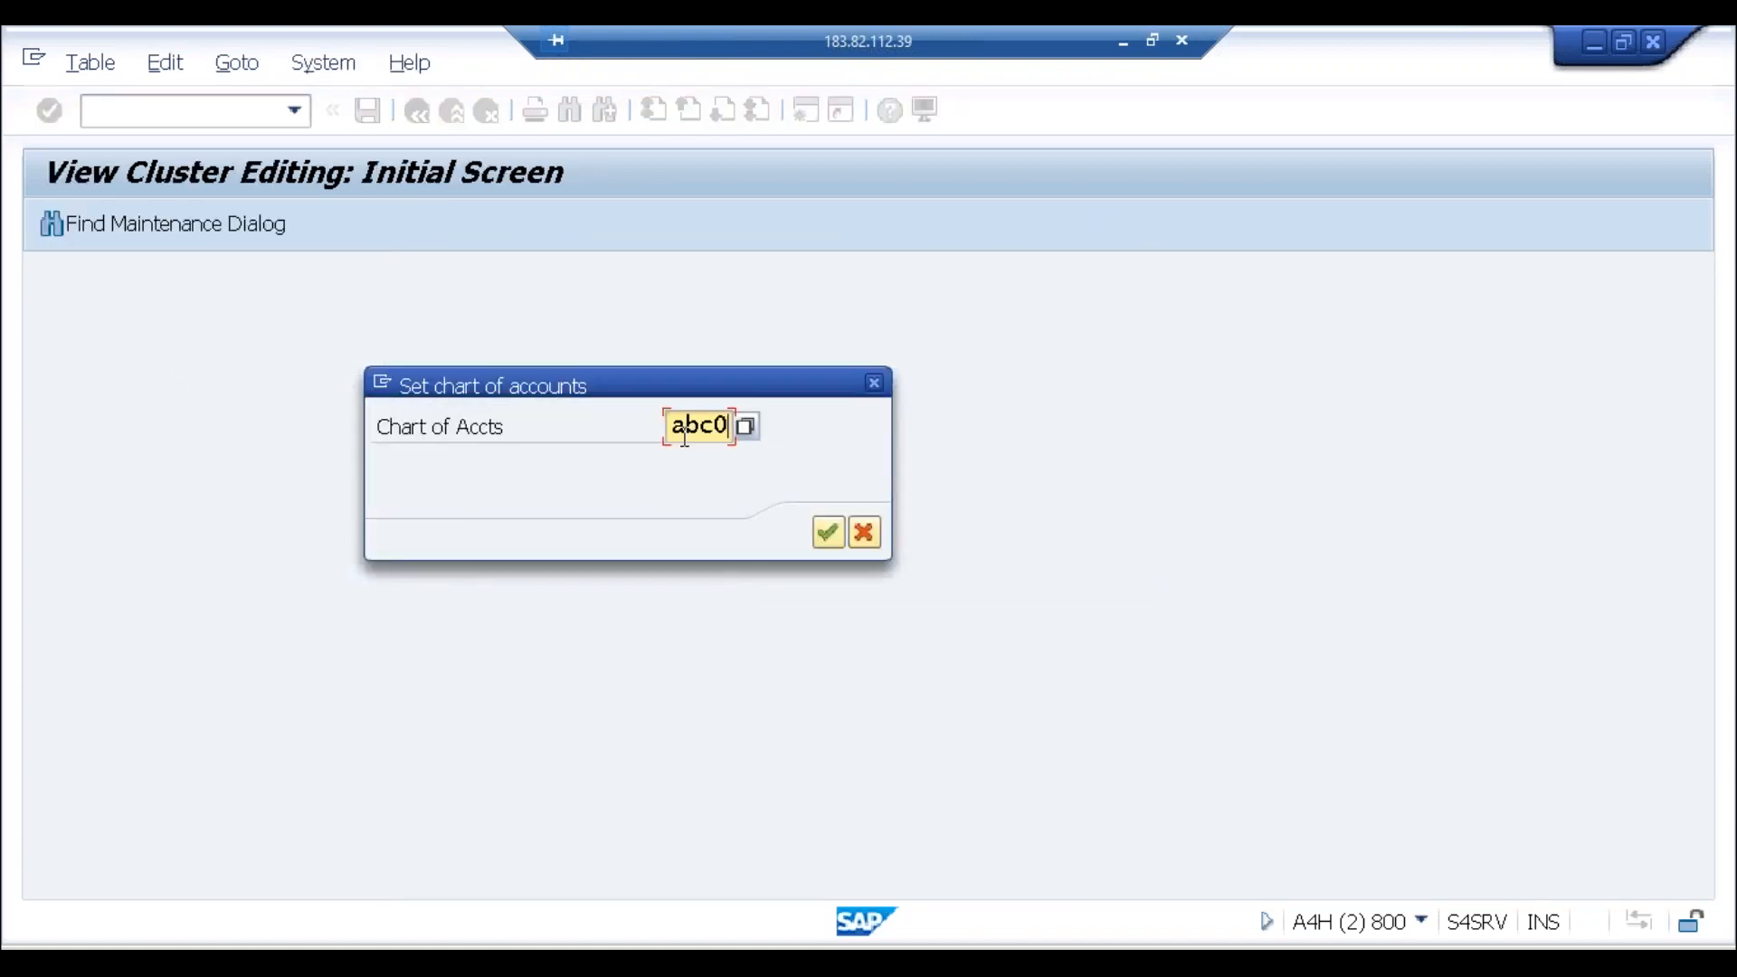
pyautogui.press('Return')
pyautogui.click(516, 495)
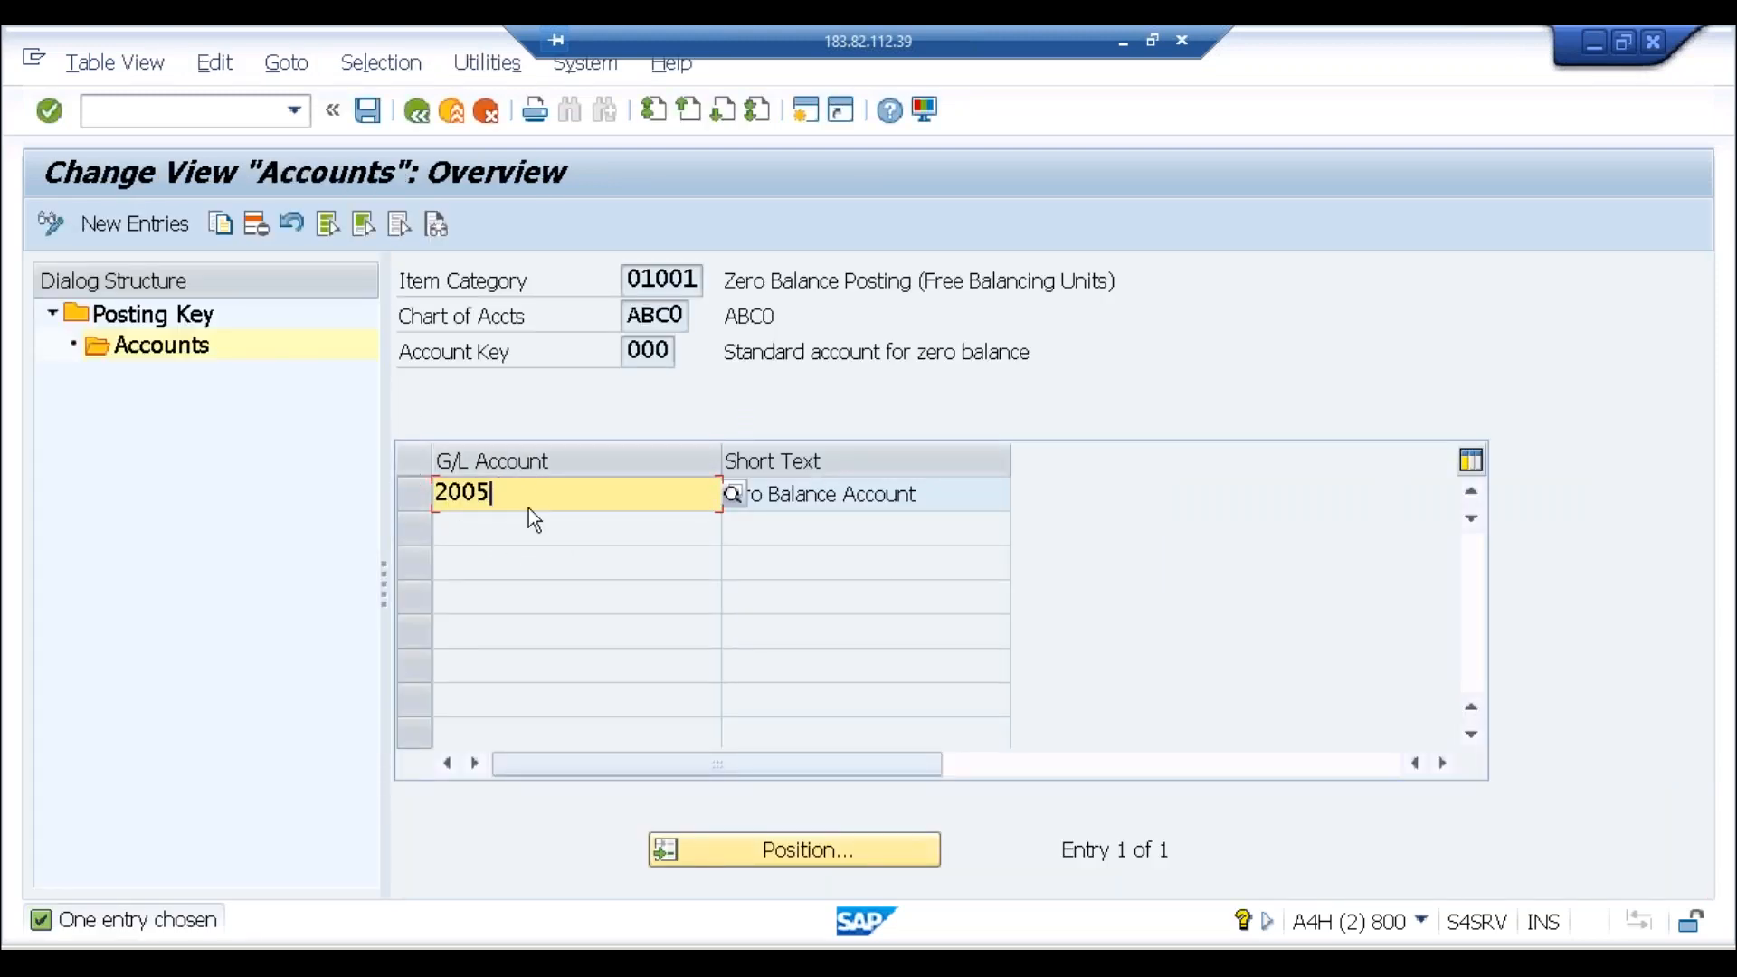
pyautogui.click(383, 931)
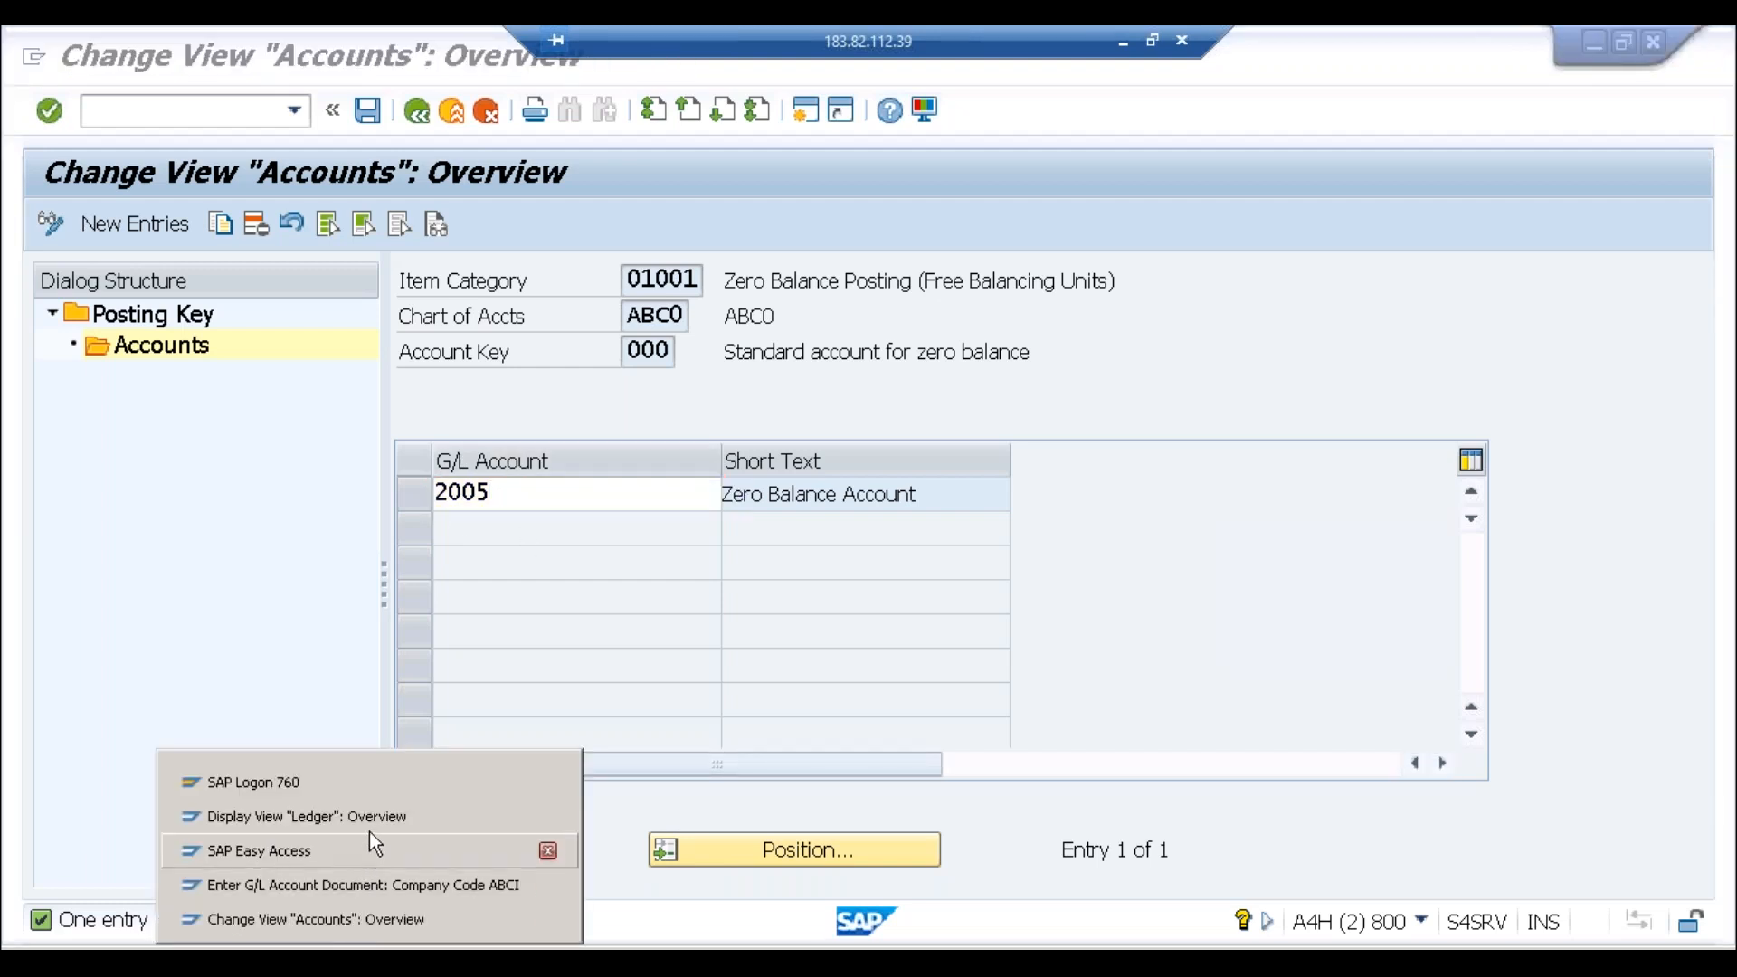
# Step: Check the G/L document's line amounts and simulate it, acknowledging the tax code warning
pyautogui.click(351, 893)
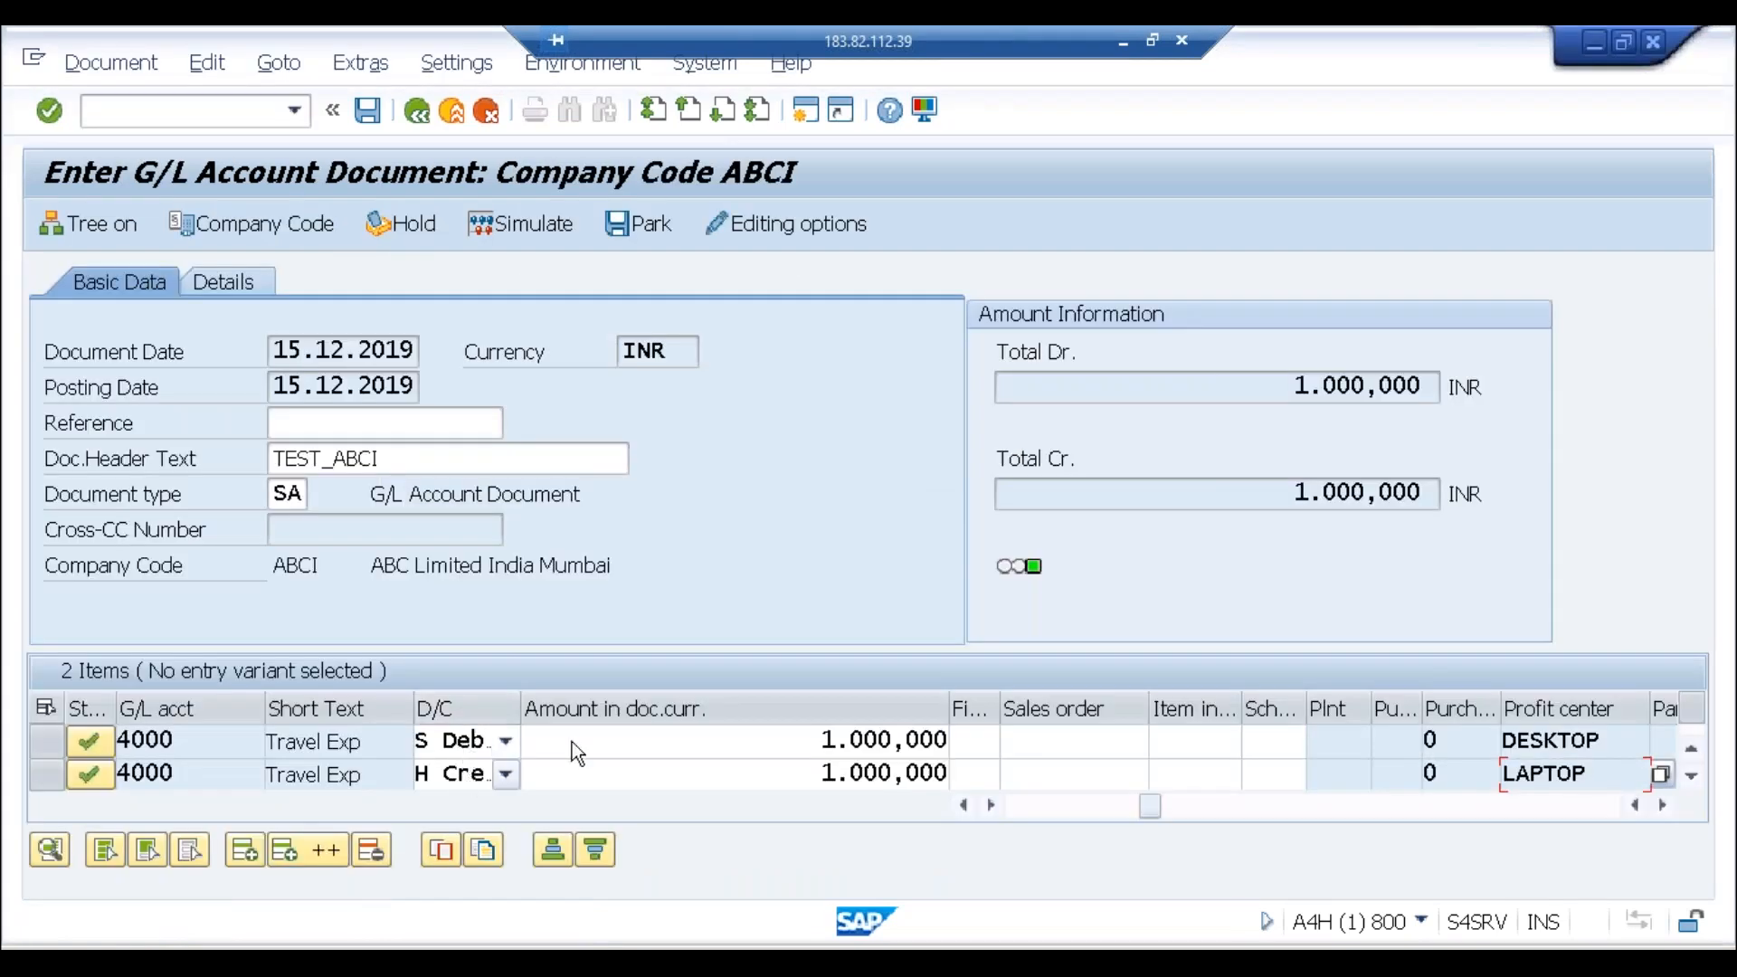
pyautogui.click(735, 744)
pyautogui.click(739, 771)
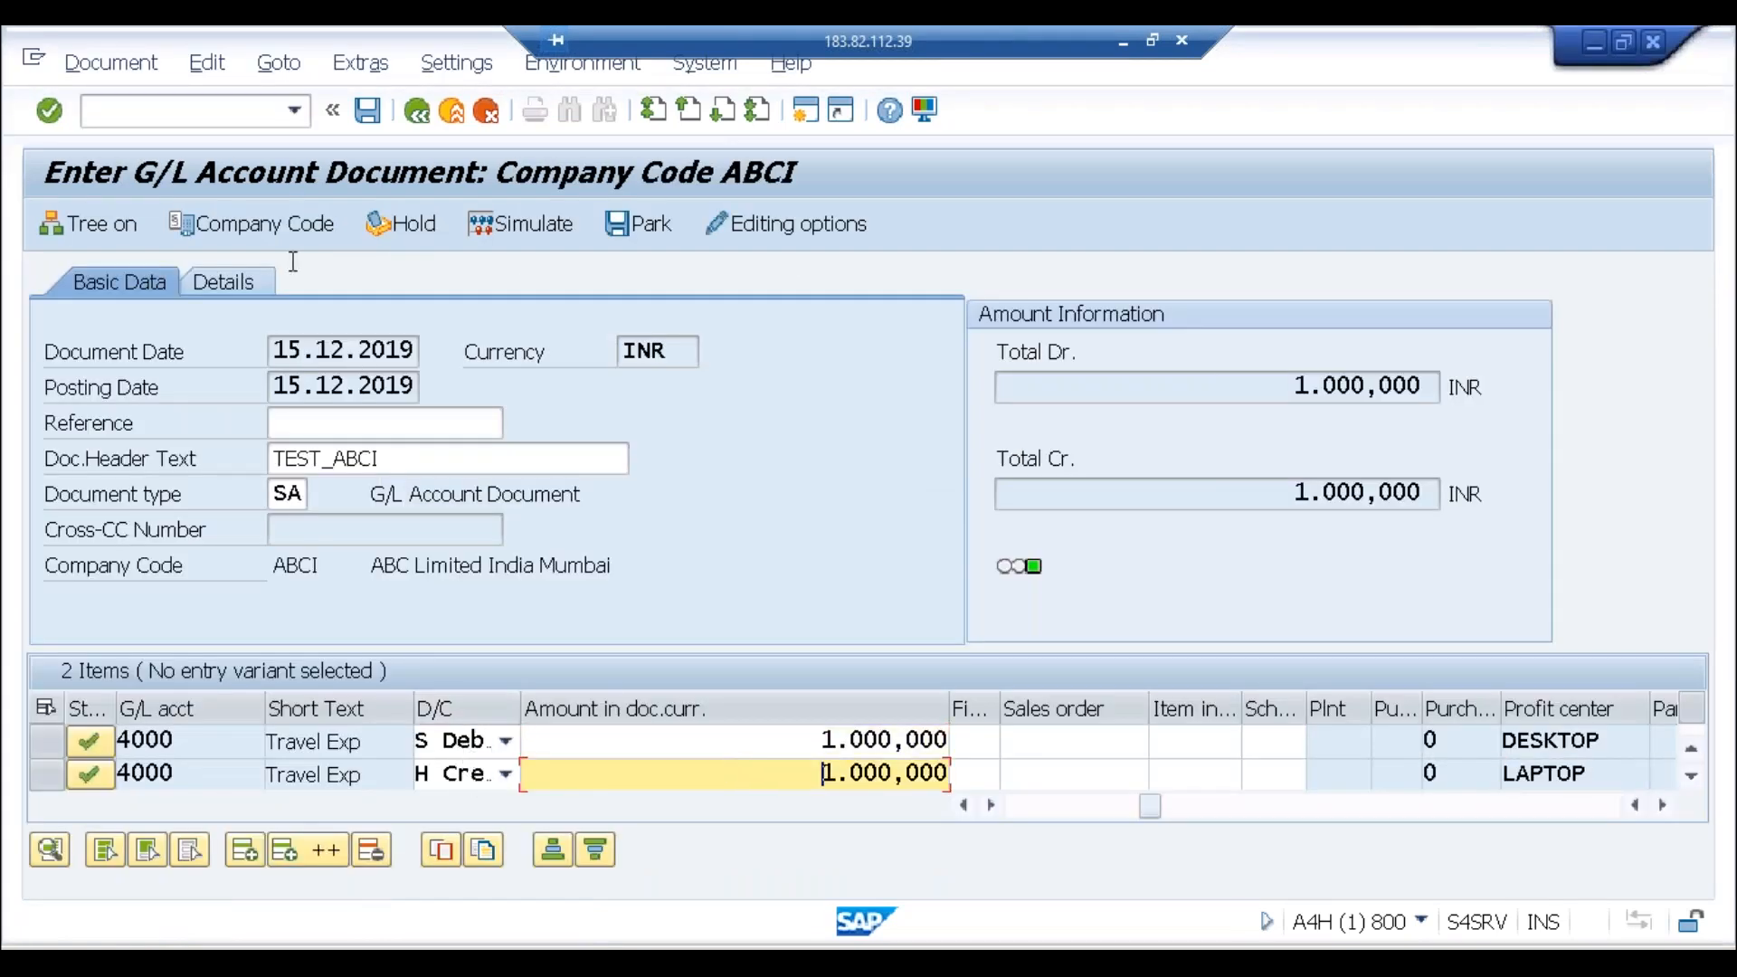
pyautogui.click(114, 76)
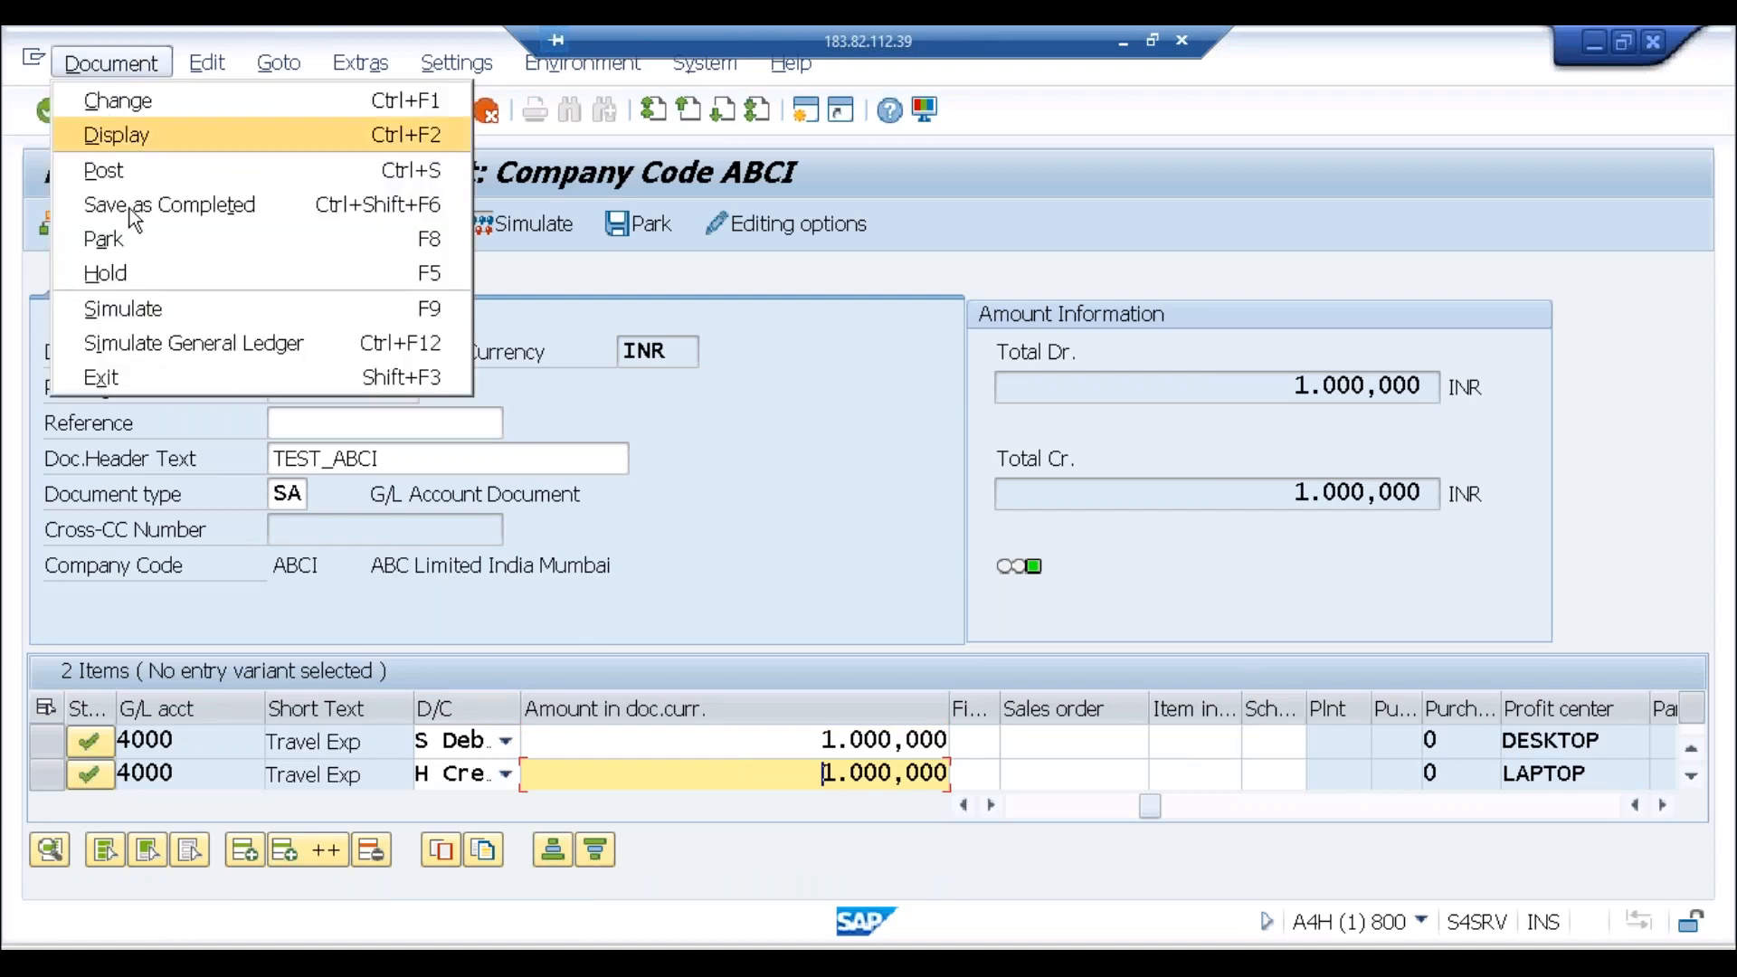
pyautogui.click(165, 310)
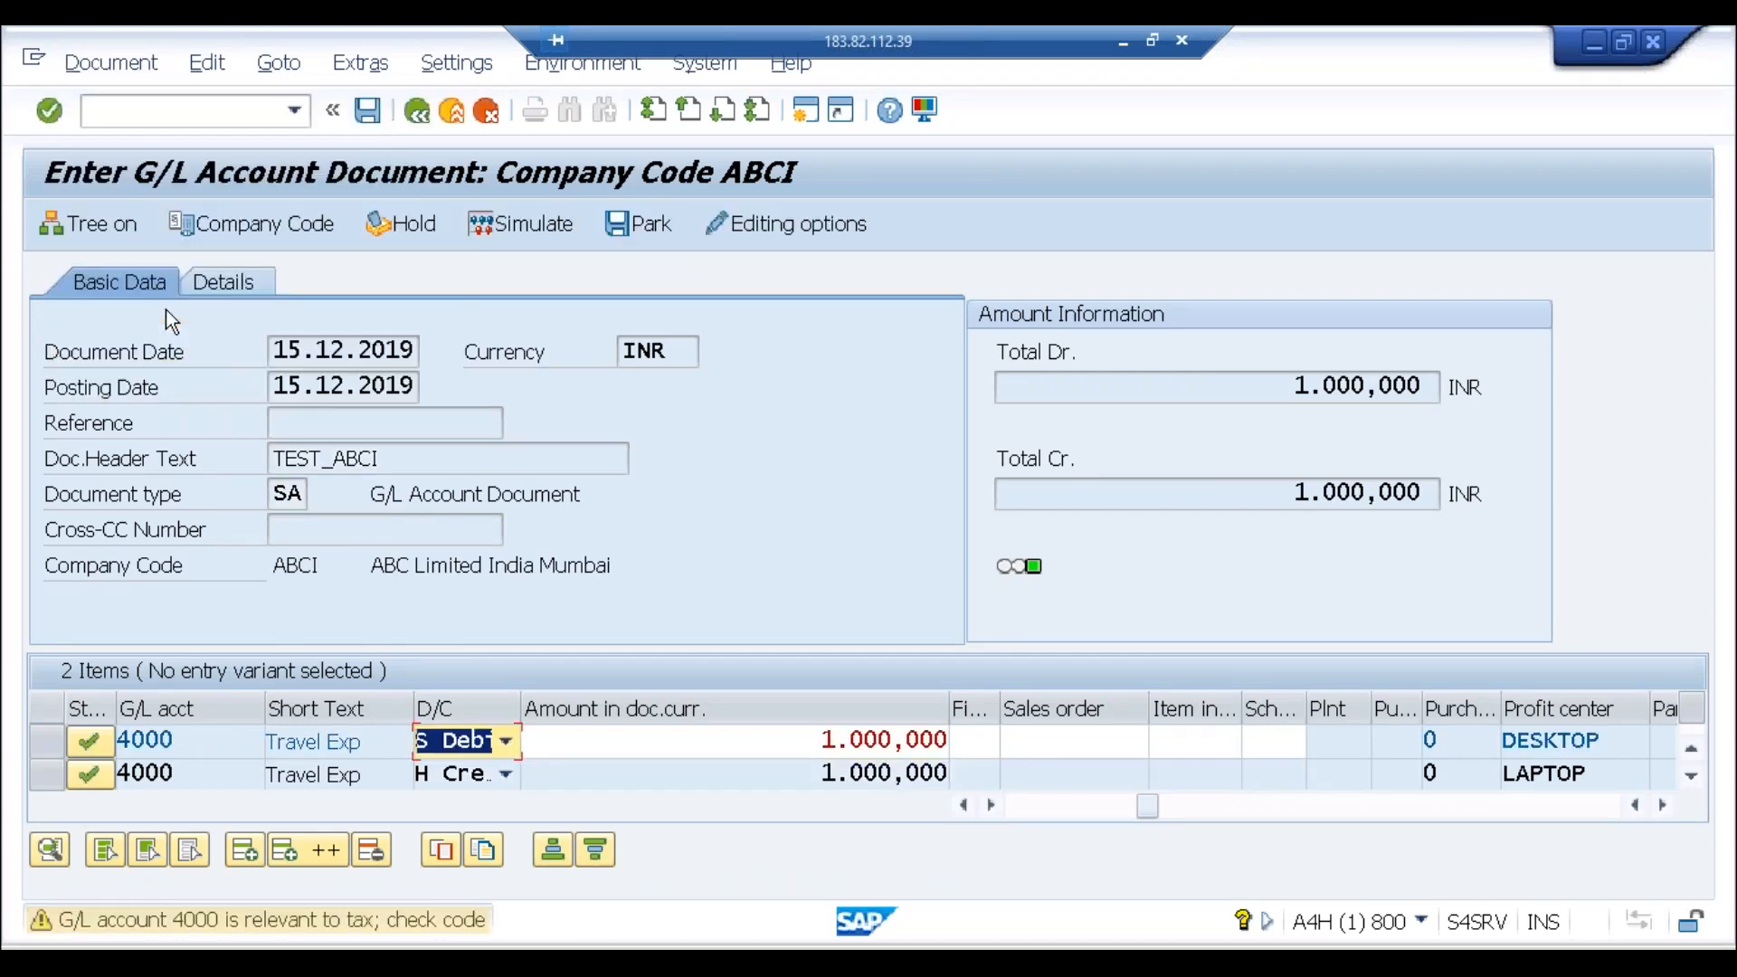
pyautogui.press('Return')
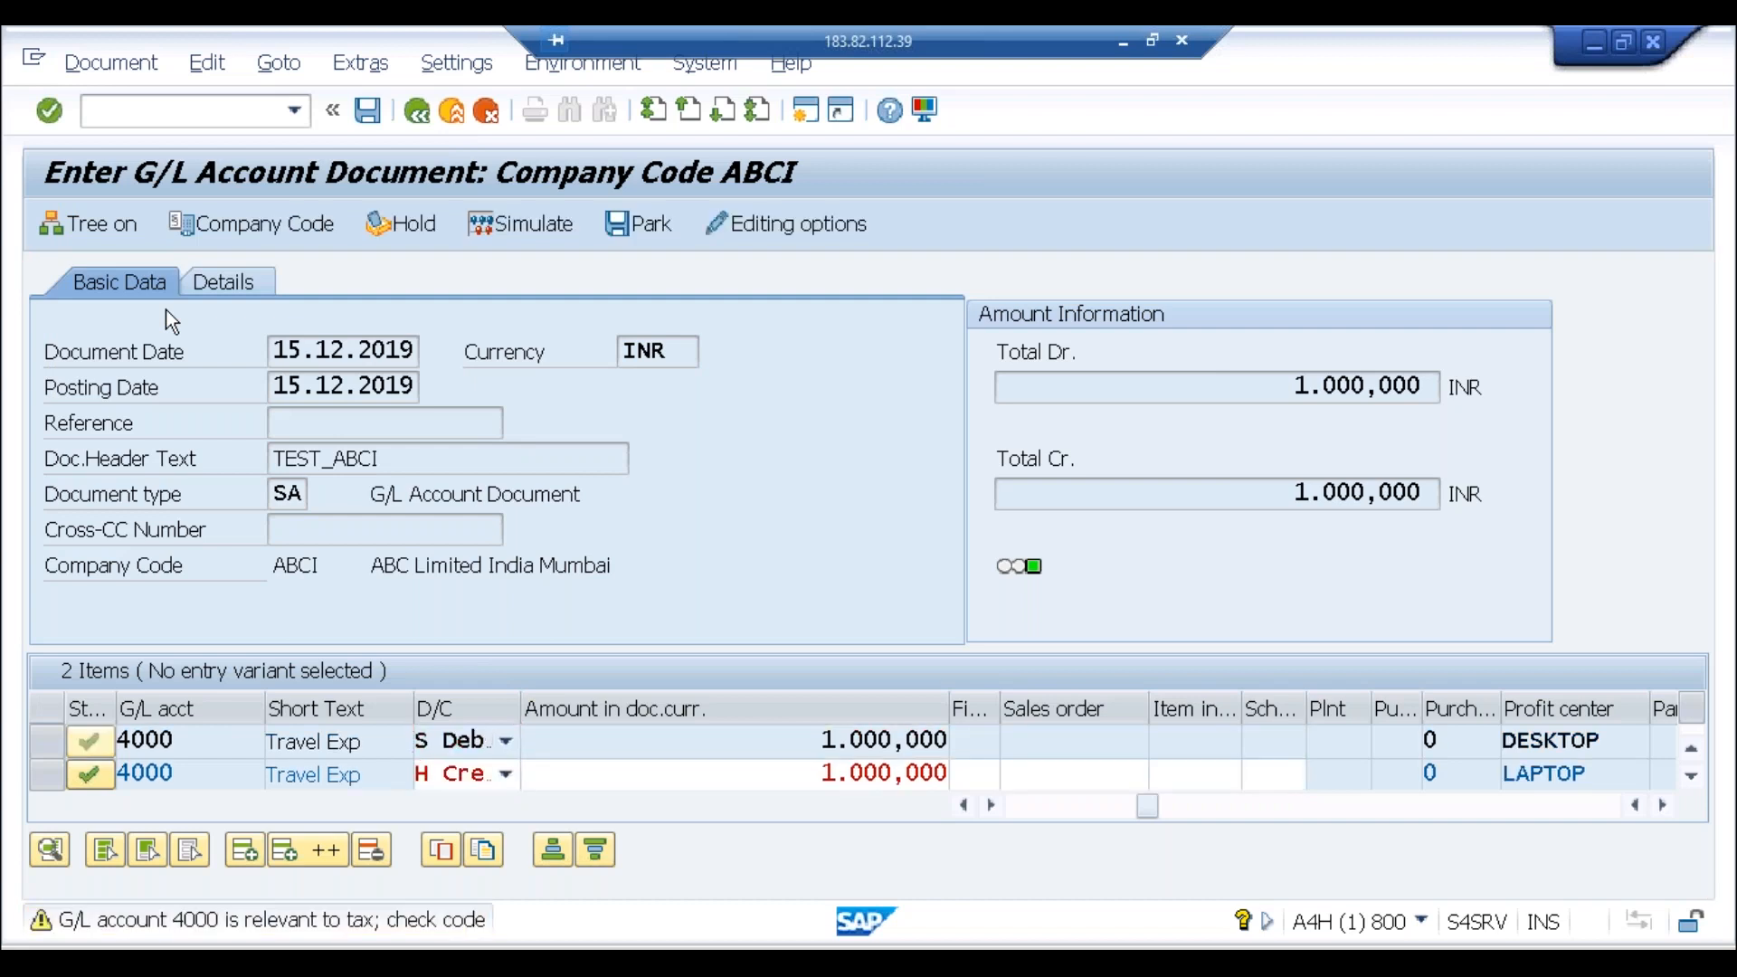
pyautogui.press('Return')
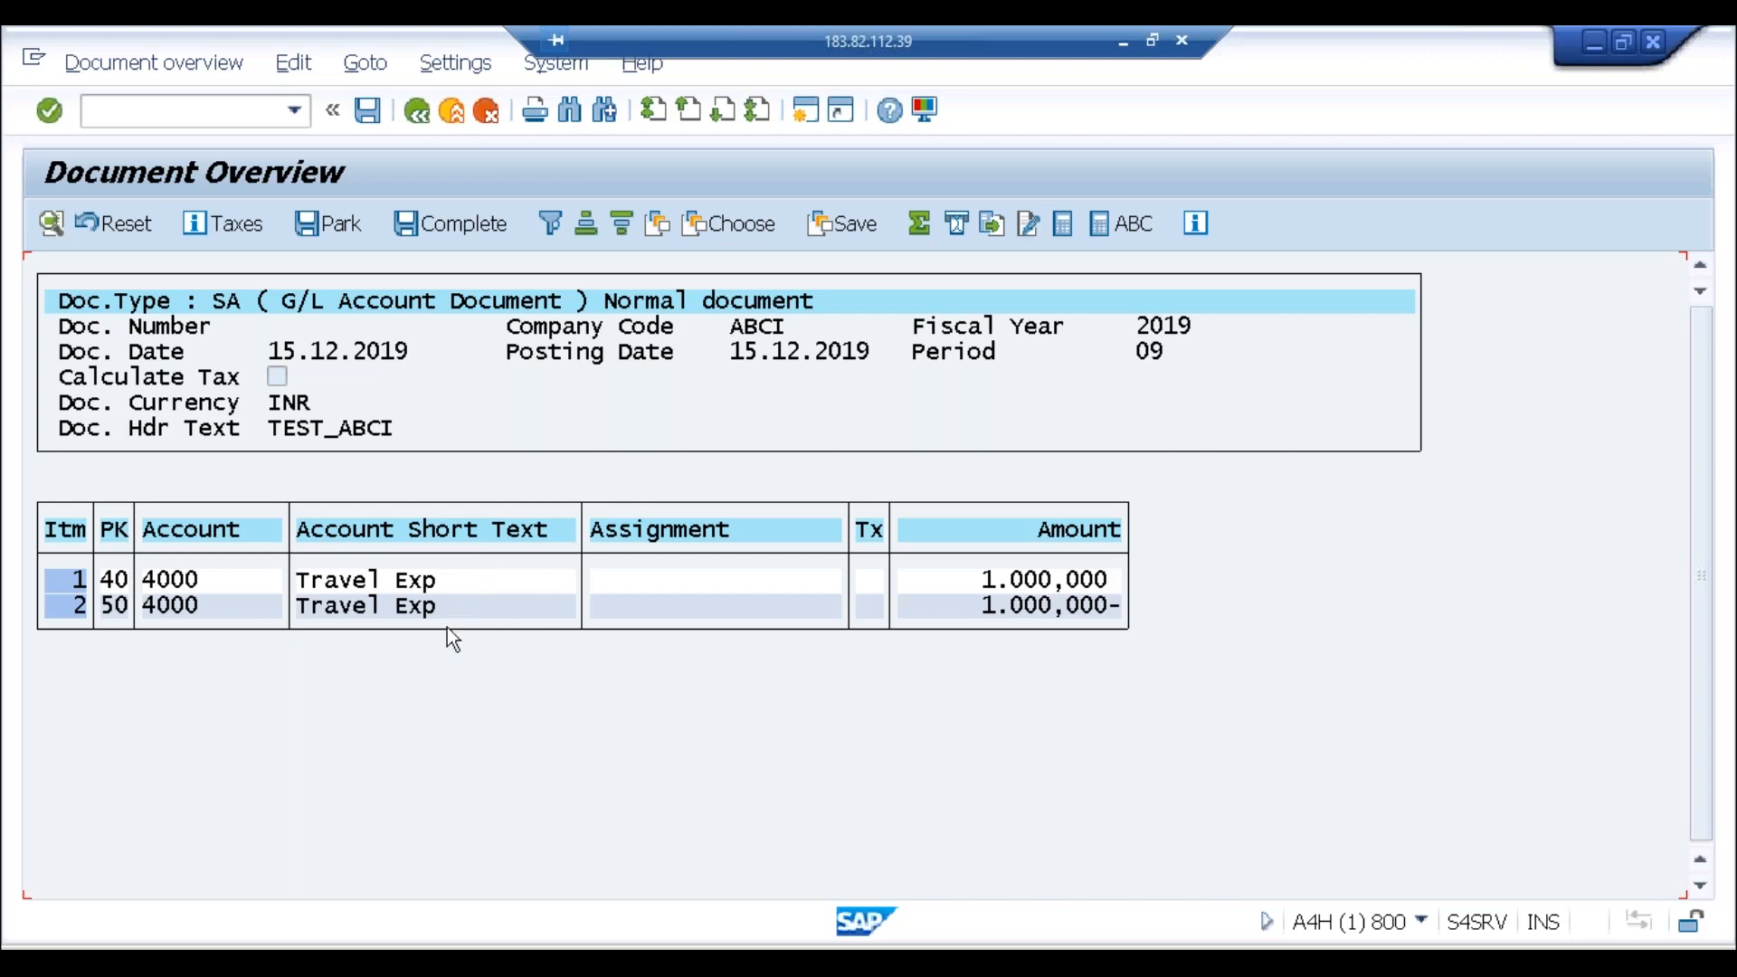
# Step: Return to the document, remove the generated lines, re-simulate, and run Simulate General Ledger
pyautogui.click(421, 124)
pyautogui.press('Return')
pyautogui.click(110, 62)
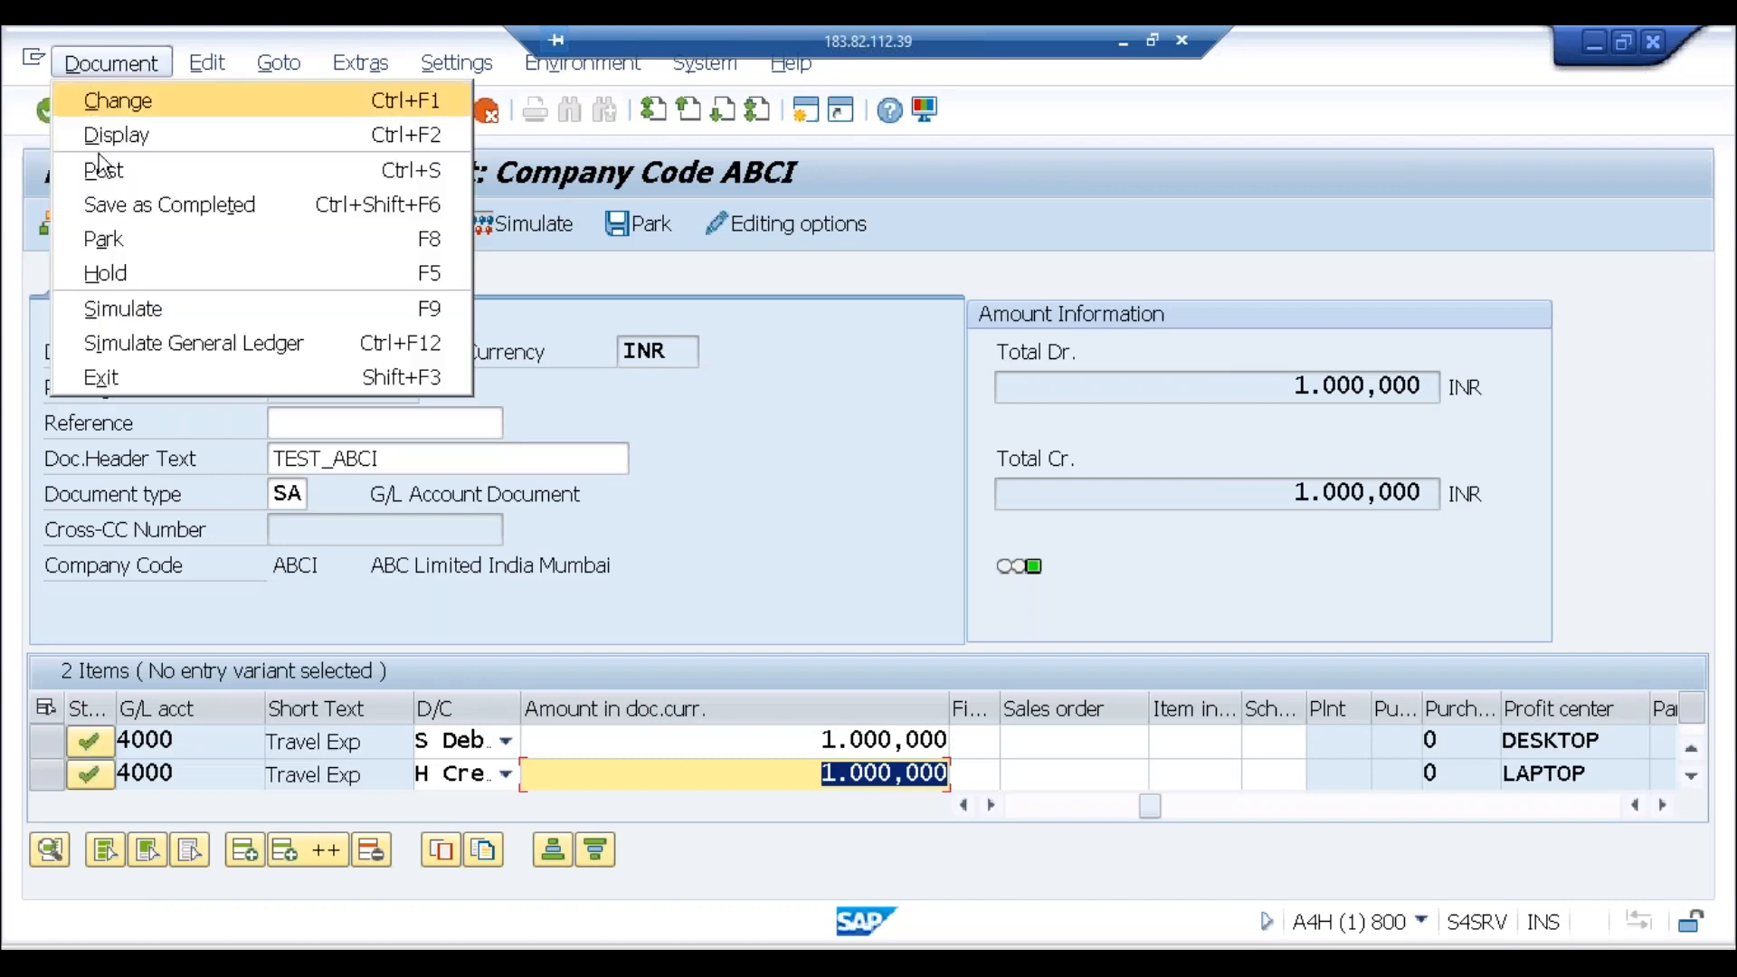
pyautogui.click(123, 309)
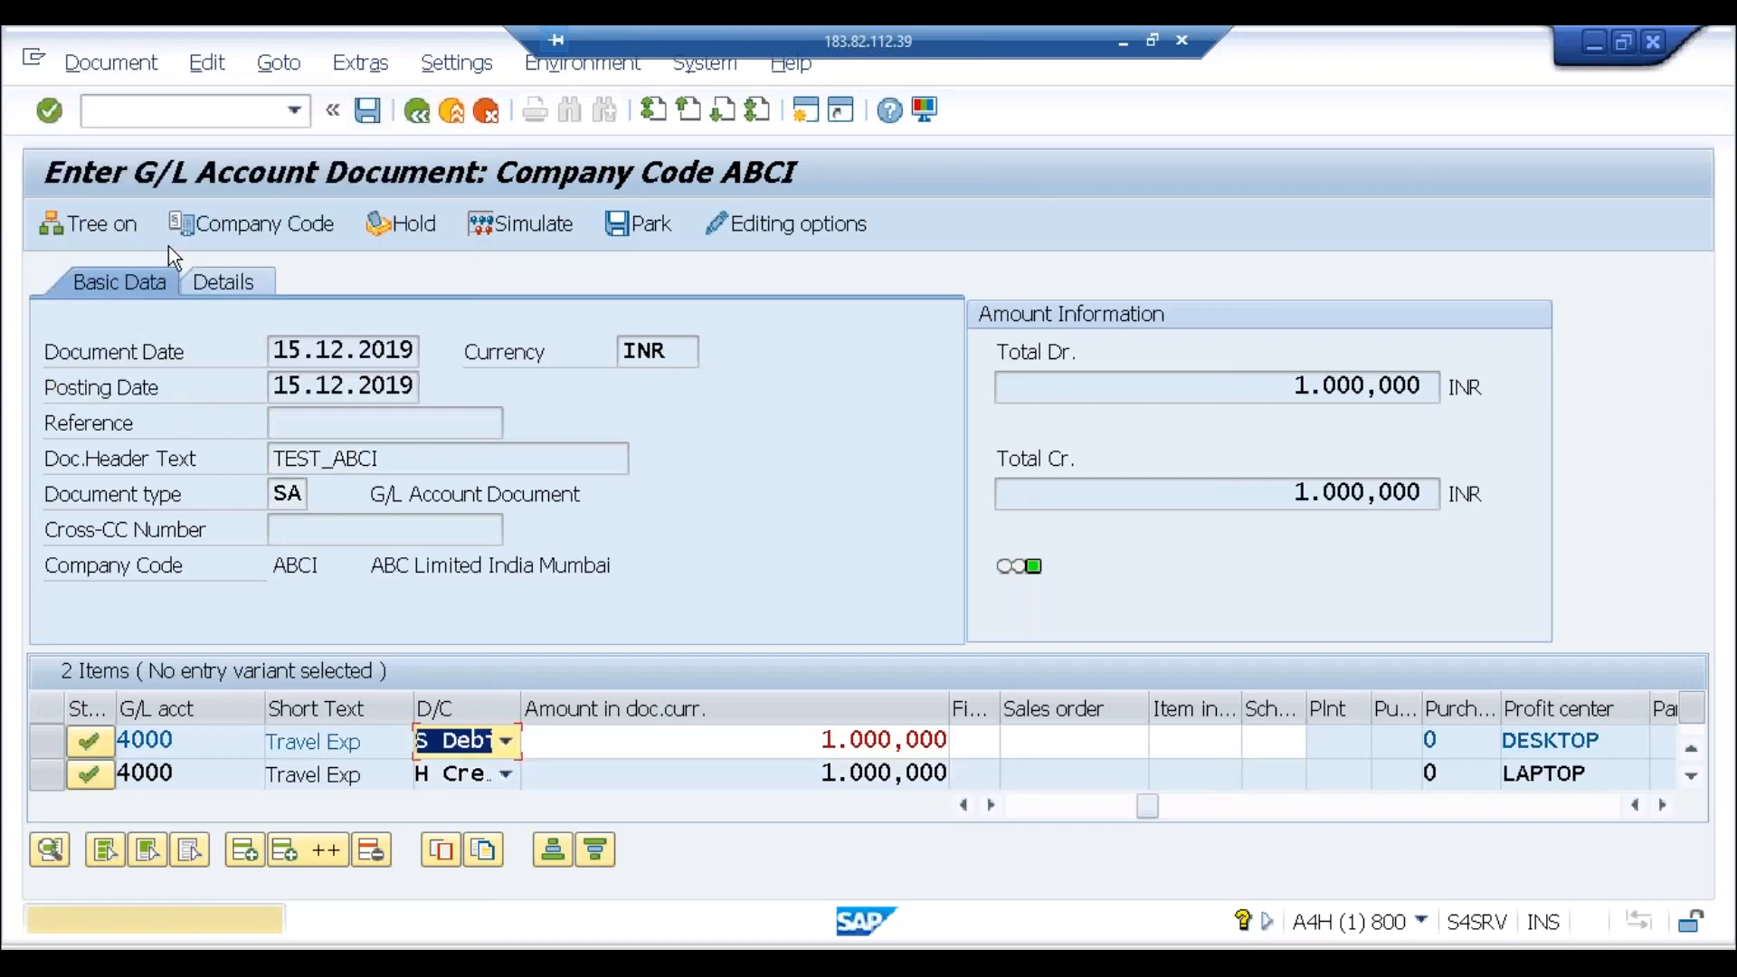
pyautogui.click(110, 63)
pyautogui.click(164, 334)
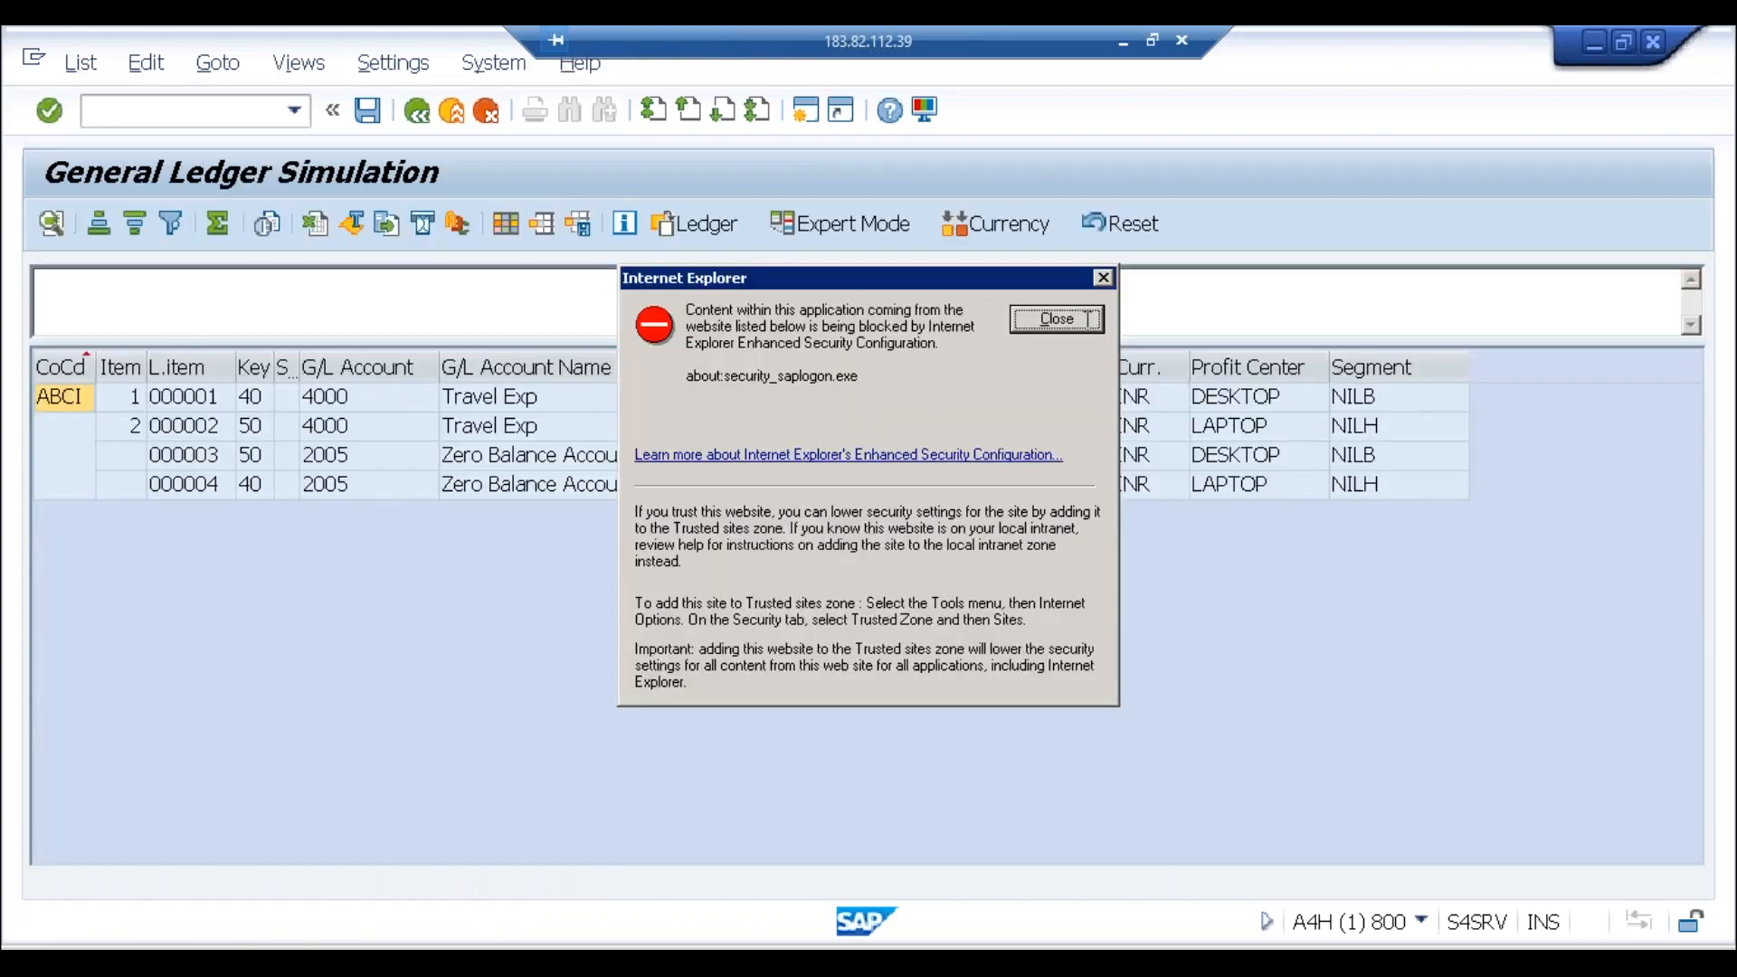
# Step: Dismiss the security warning and sort the simulated ledger lines by profit center
pyautogui.click(1089, 322)
pyautogui.click(639, 455)
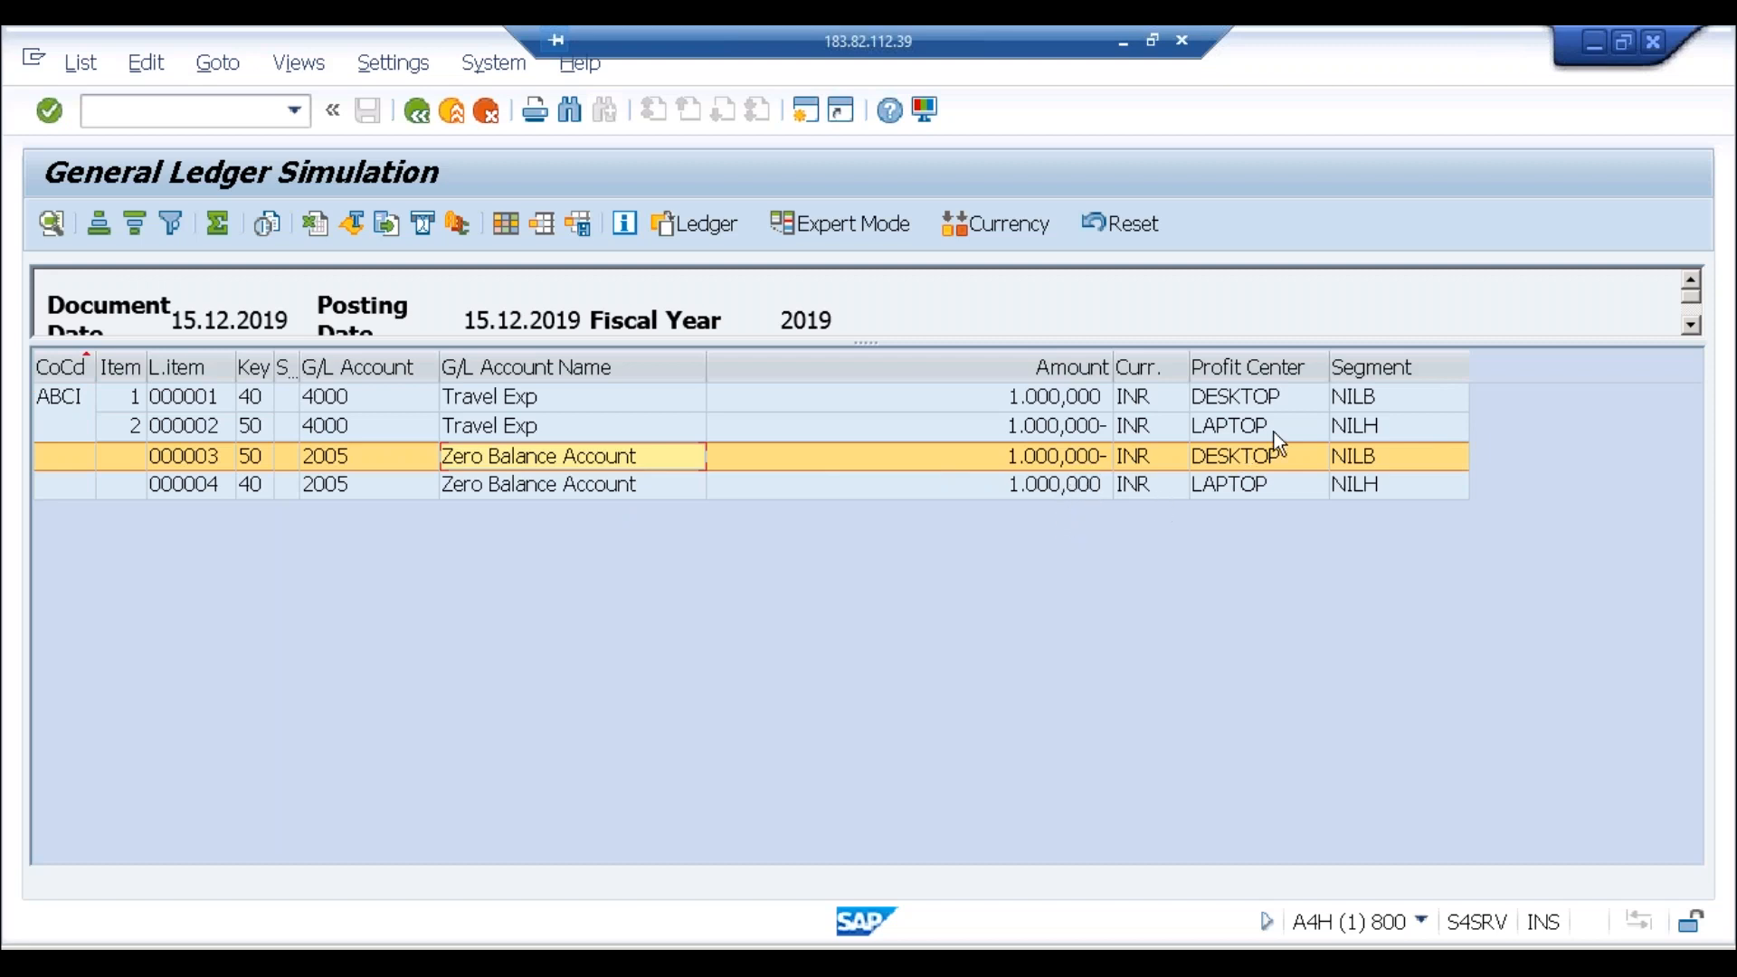
pyautogui.click(1291, 371)
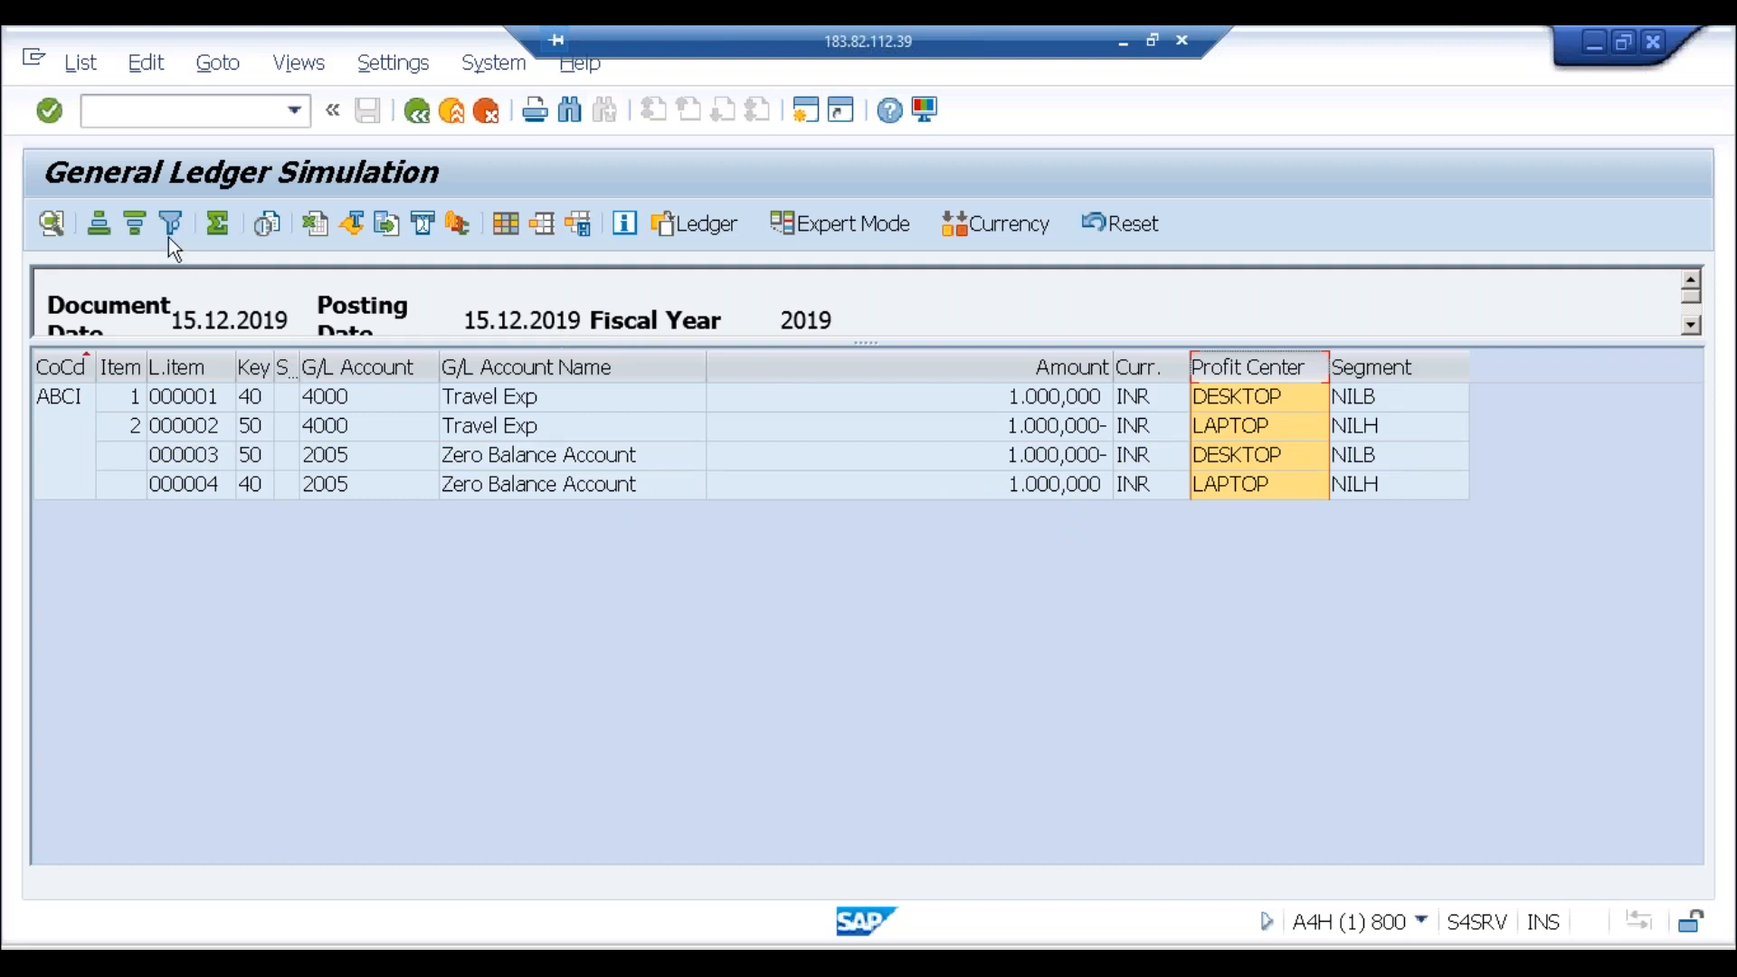
pyautogui.click(99, 227)
# Step: Compare lines 000001 with 000003 and 000002 with 000004, then switch to Excel
pyautogui.click(1099, 406)
pyautogui.click(1096, 422)
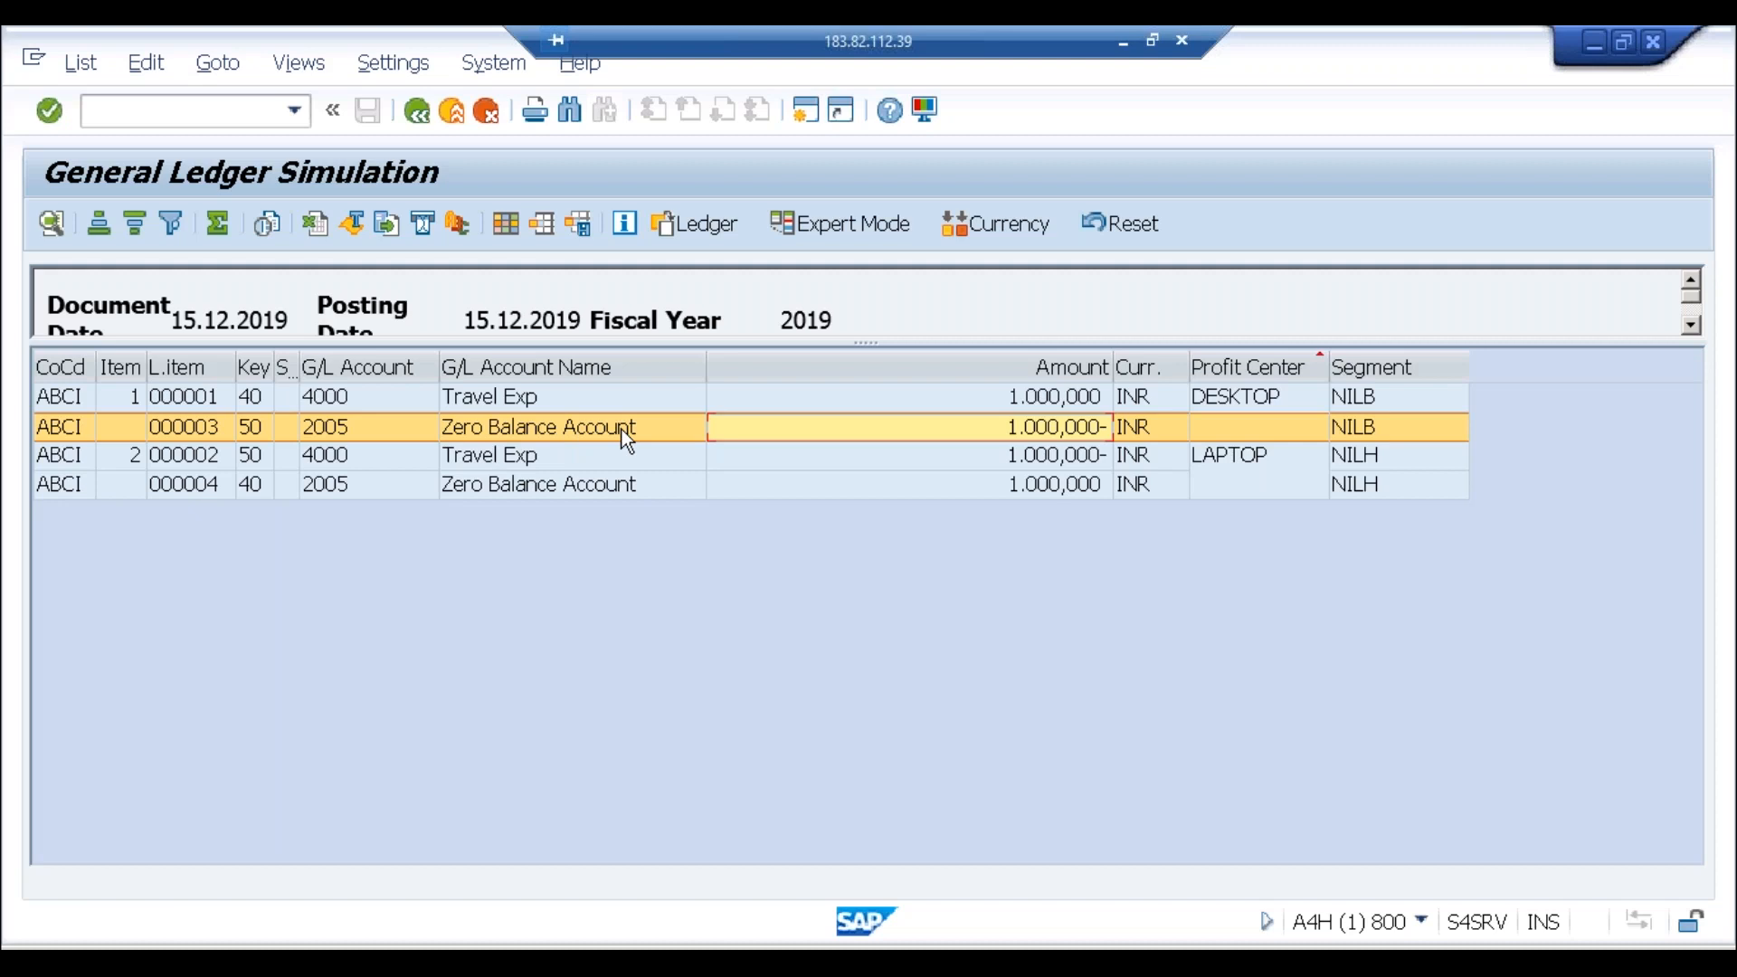
pyautogui.click(1230, 461)
pyautogui.click(1227, 488)
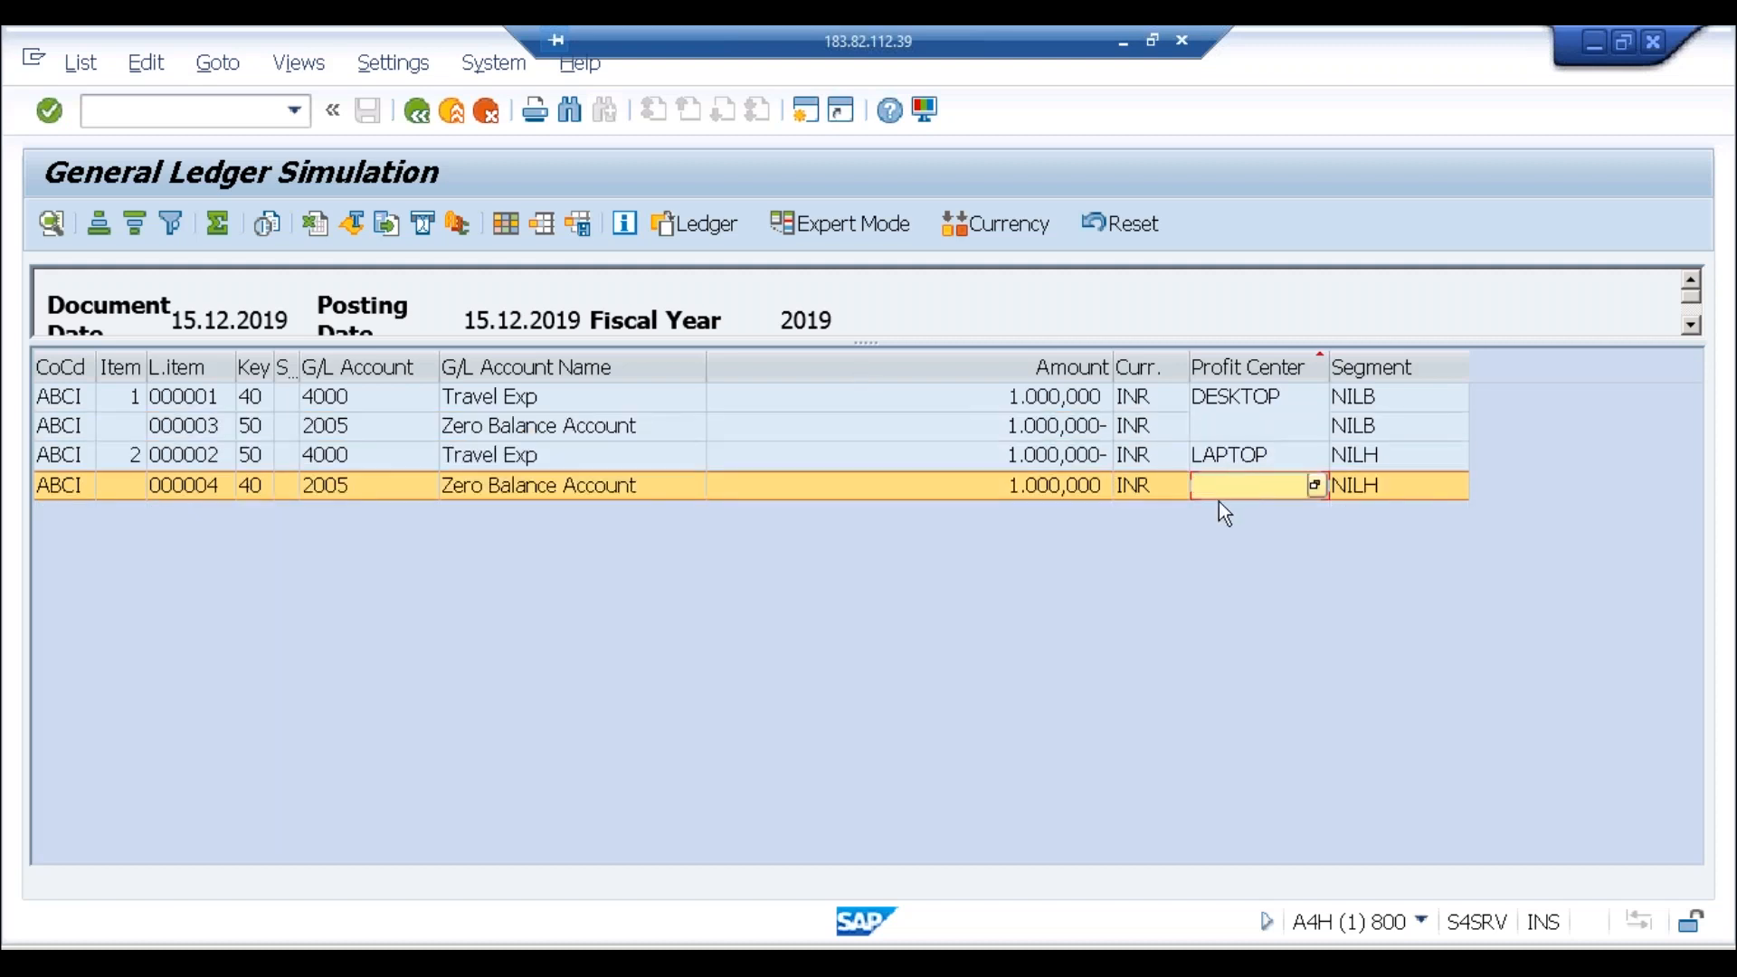
pyautogui.hotkey('alt', 'Tab')
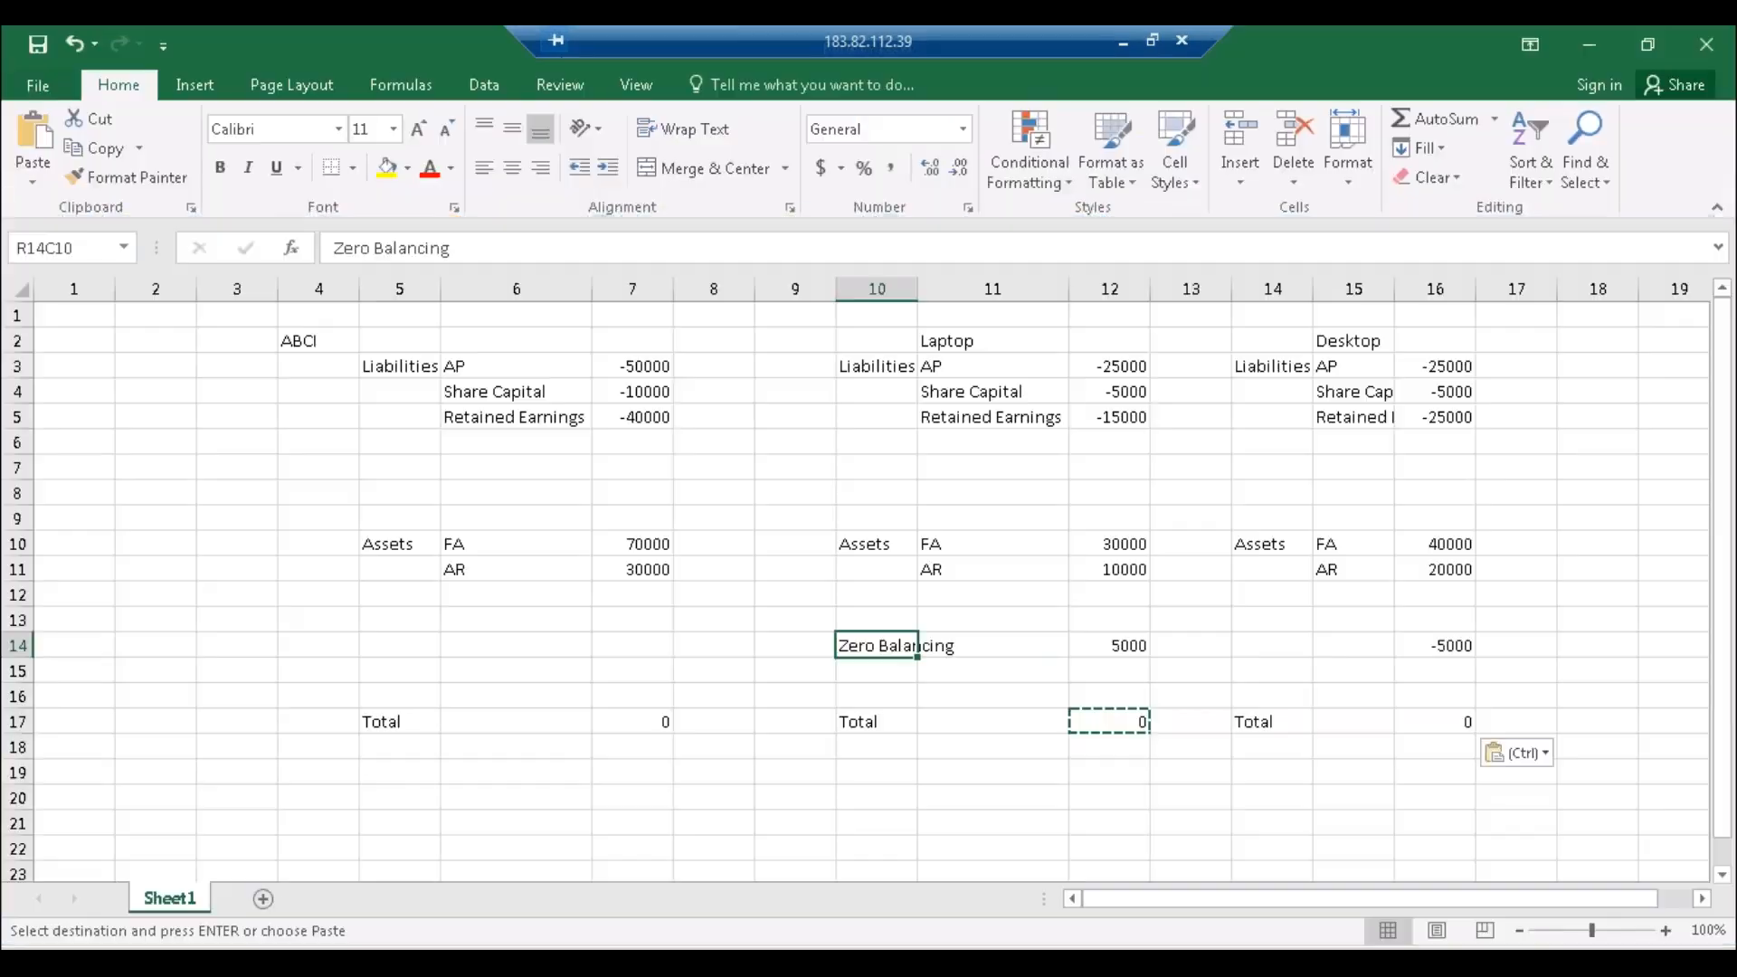
# Step: Highlight Laptop's 5000 Zero Balancing amount in Excel, then return to SAP's Accounts overview
pyautogui.click(1098, 650)
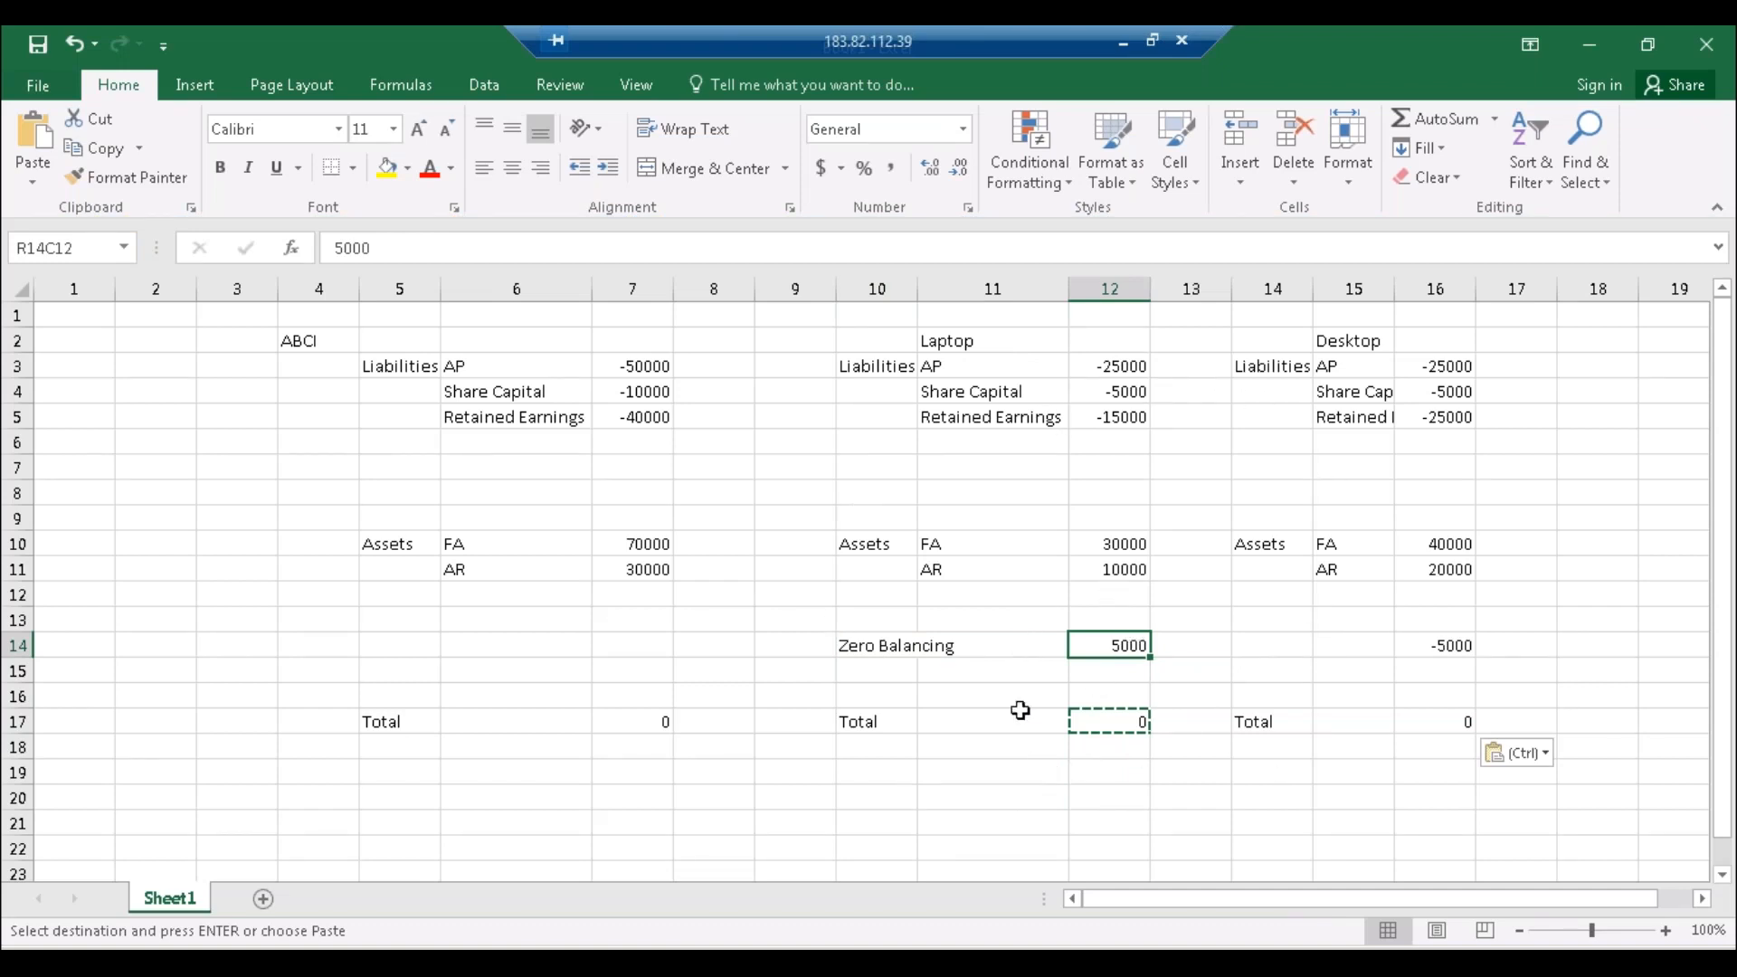
pyautogui.click(847, 646)
pyautogui.click(1109, 644)
pyautogui.moveTo(373, 961)
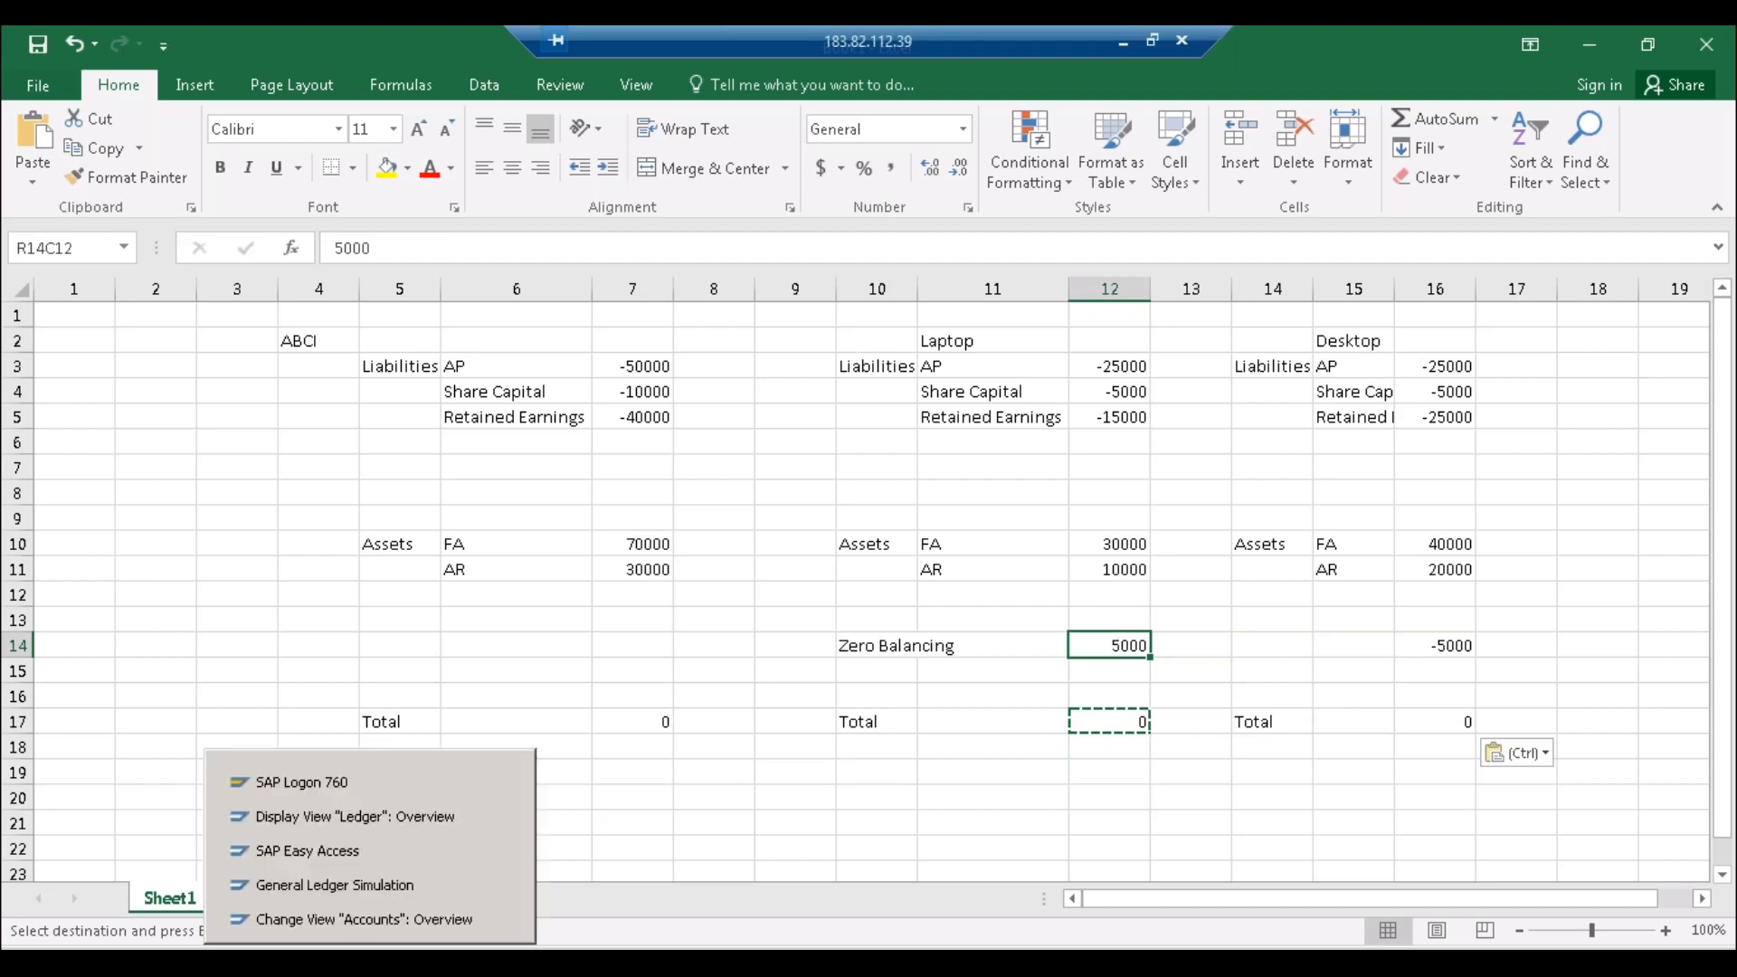
pyautogui.click(379, 919)
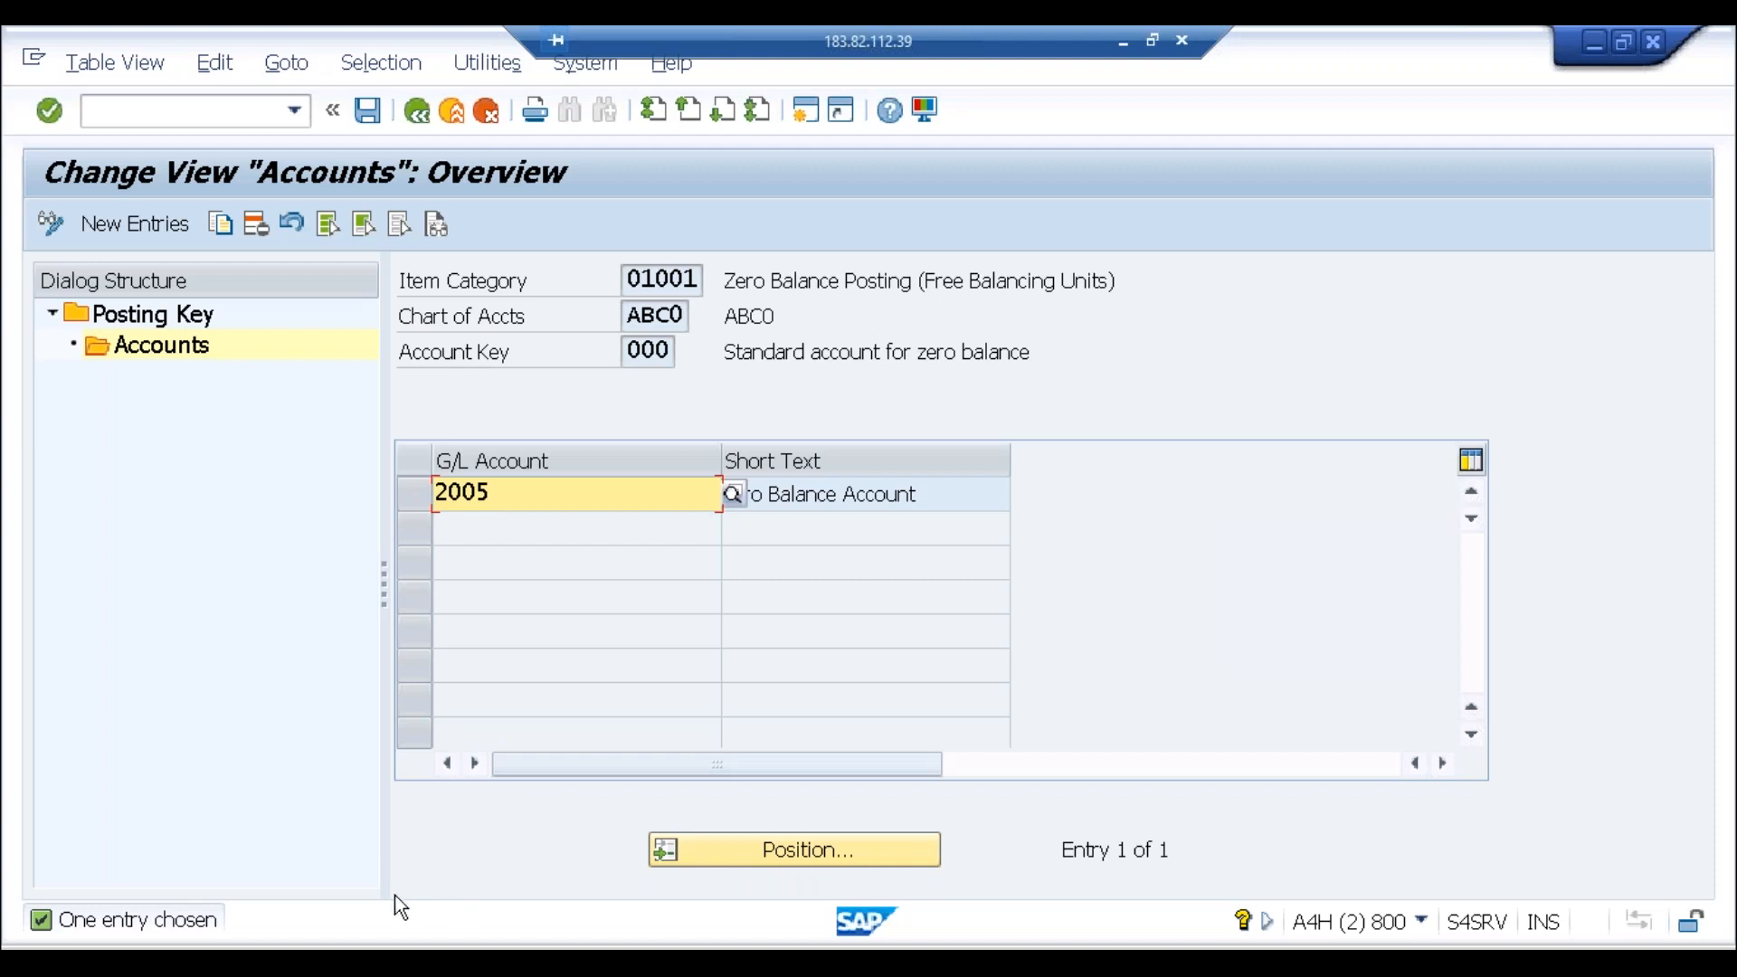
pyautogui.hotkey('alt', 'Tab')
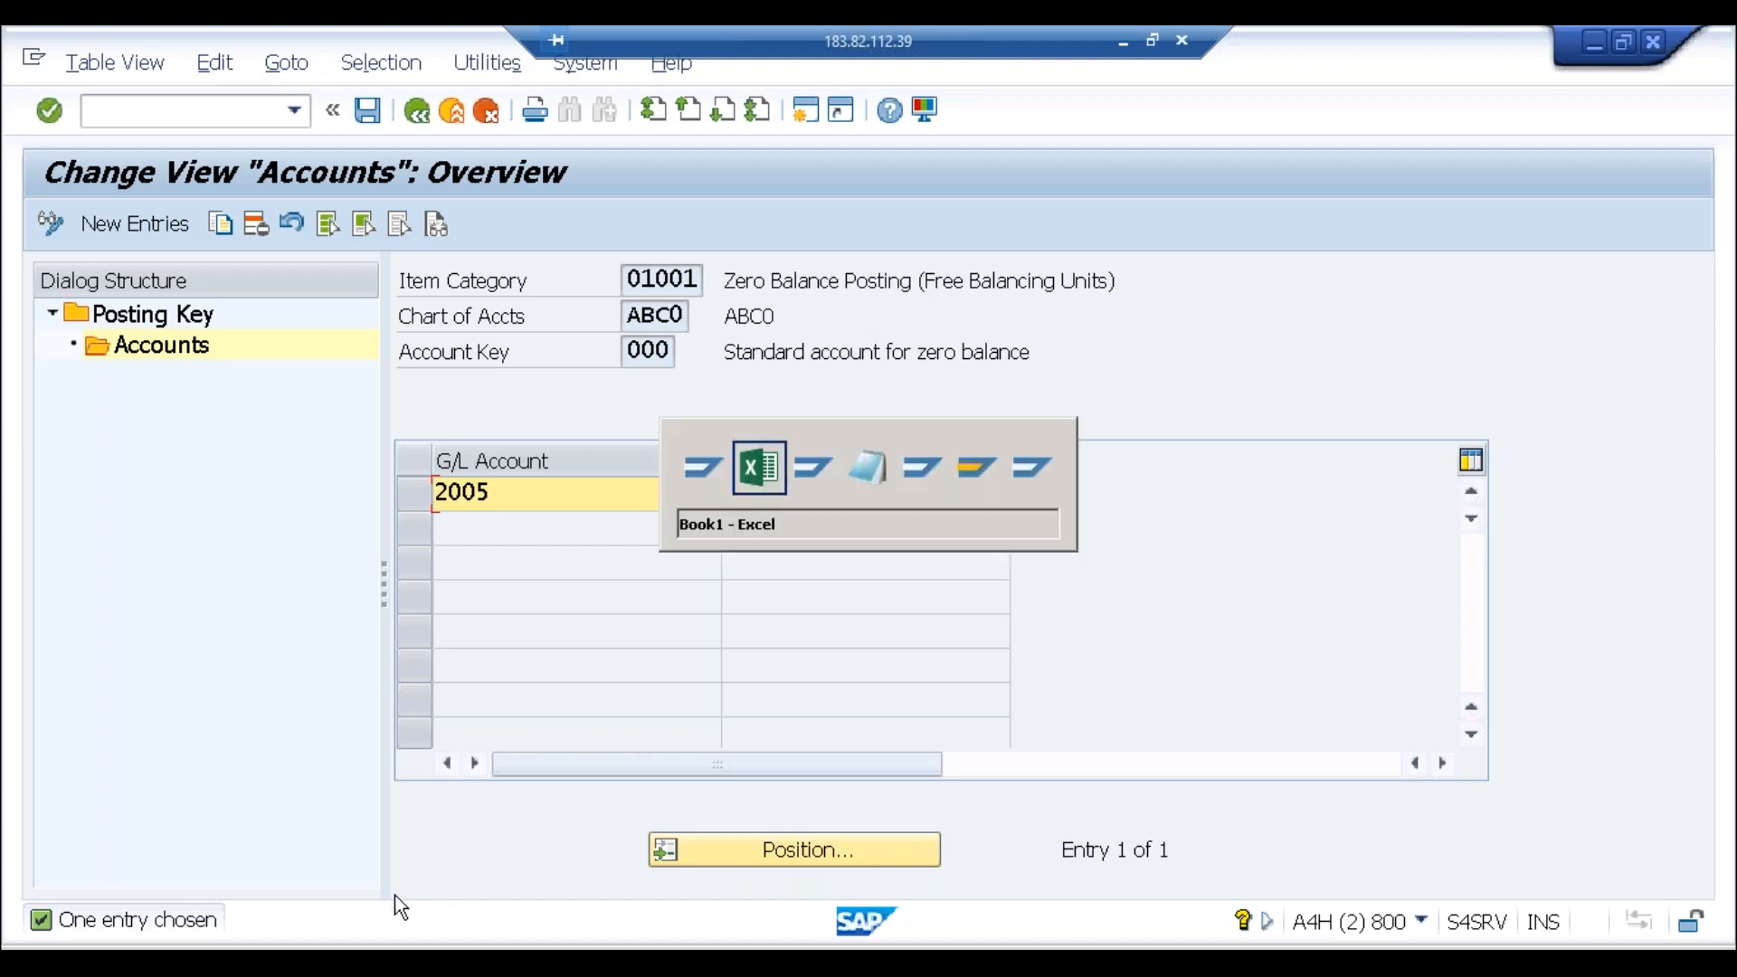
# Step: Review the Notepad period-end notes, then bring the SAP window back from the taskbar
pyautogui.hotkey('alt', 'Tab')
pyautogui.hotkey('alt', 'Tab')
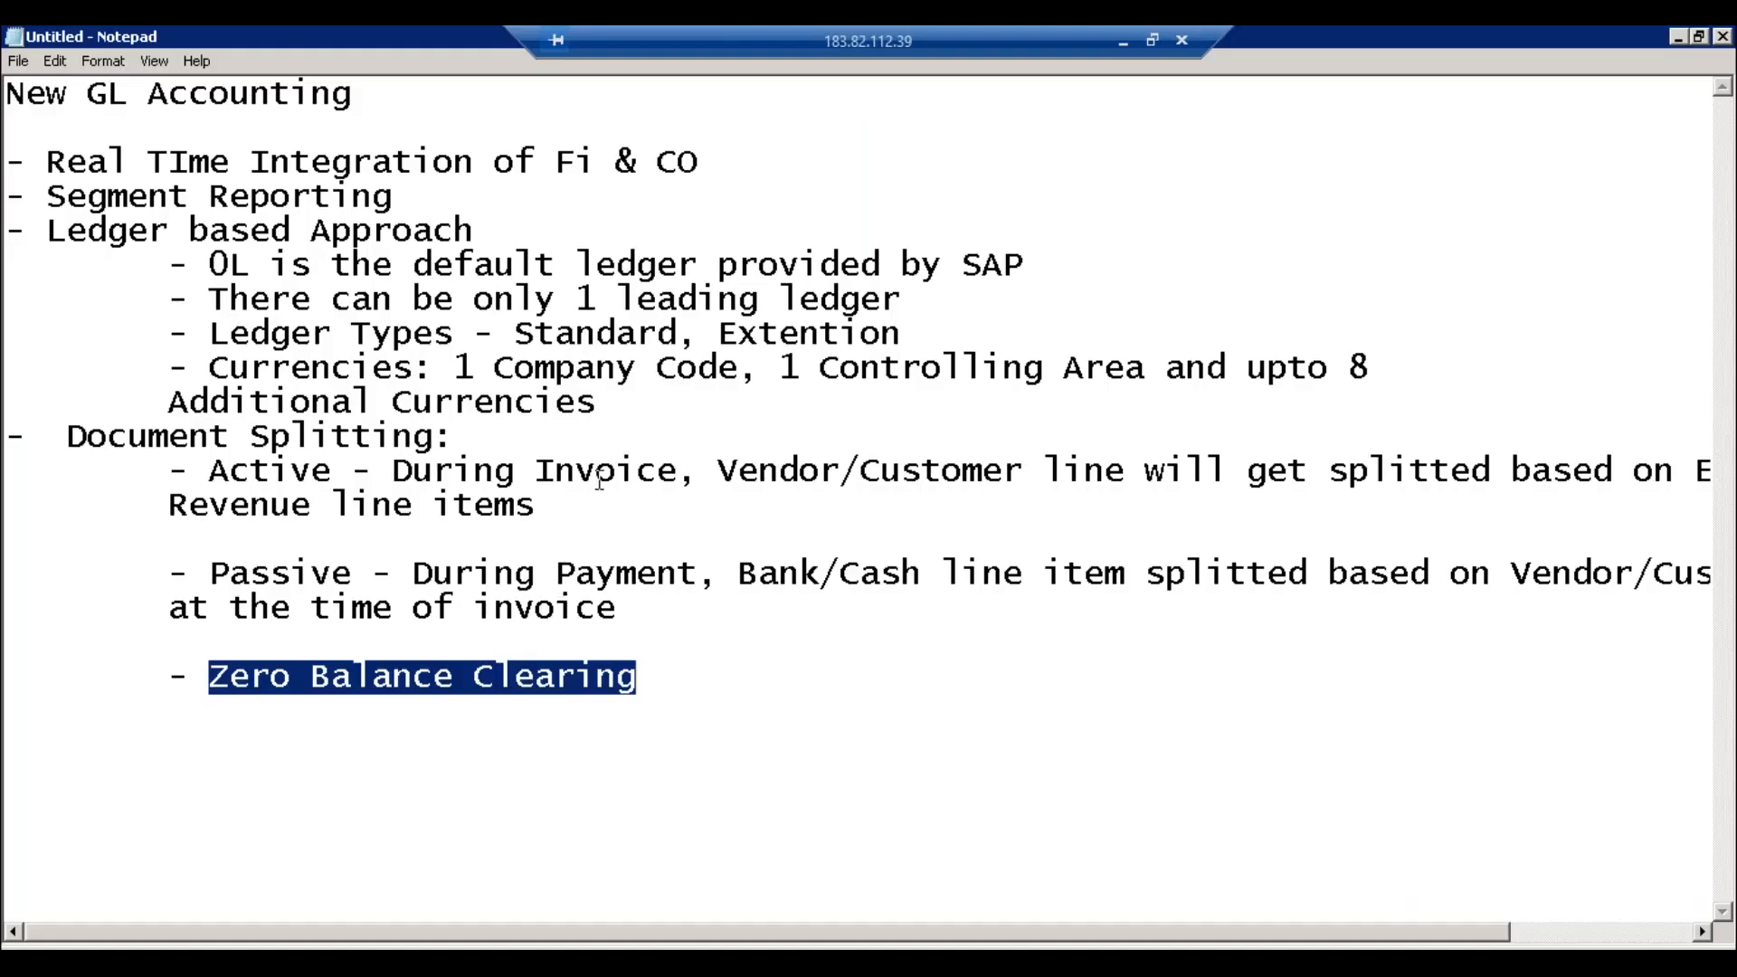
pyautogui.click(598, 478)
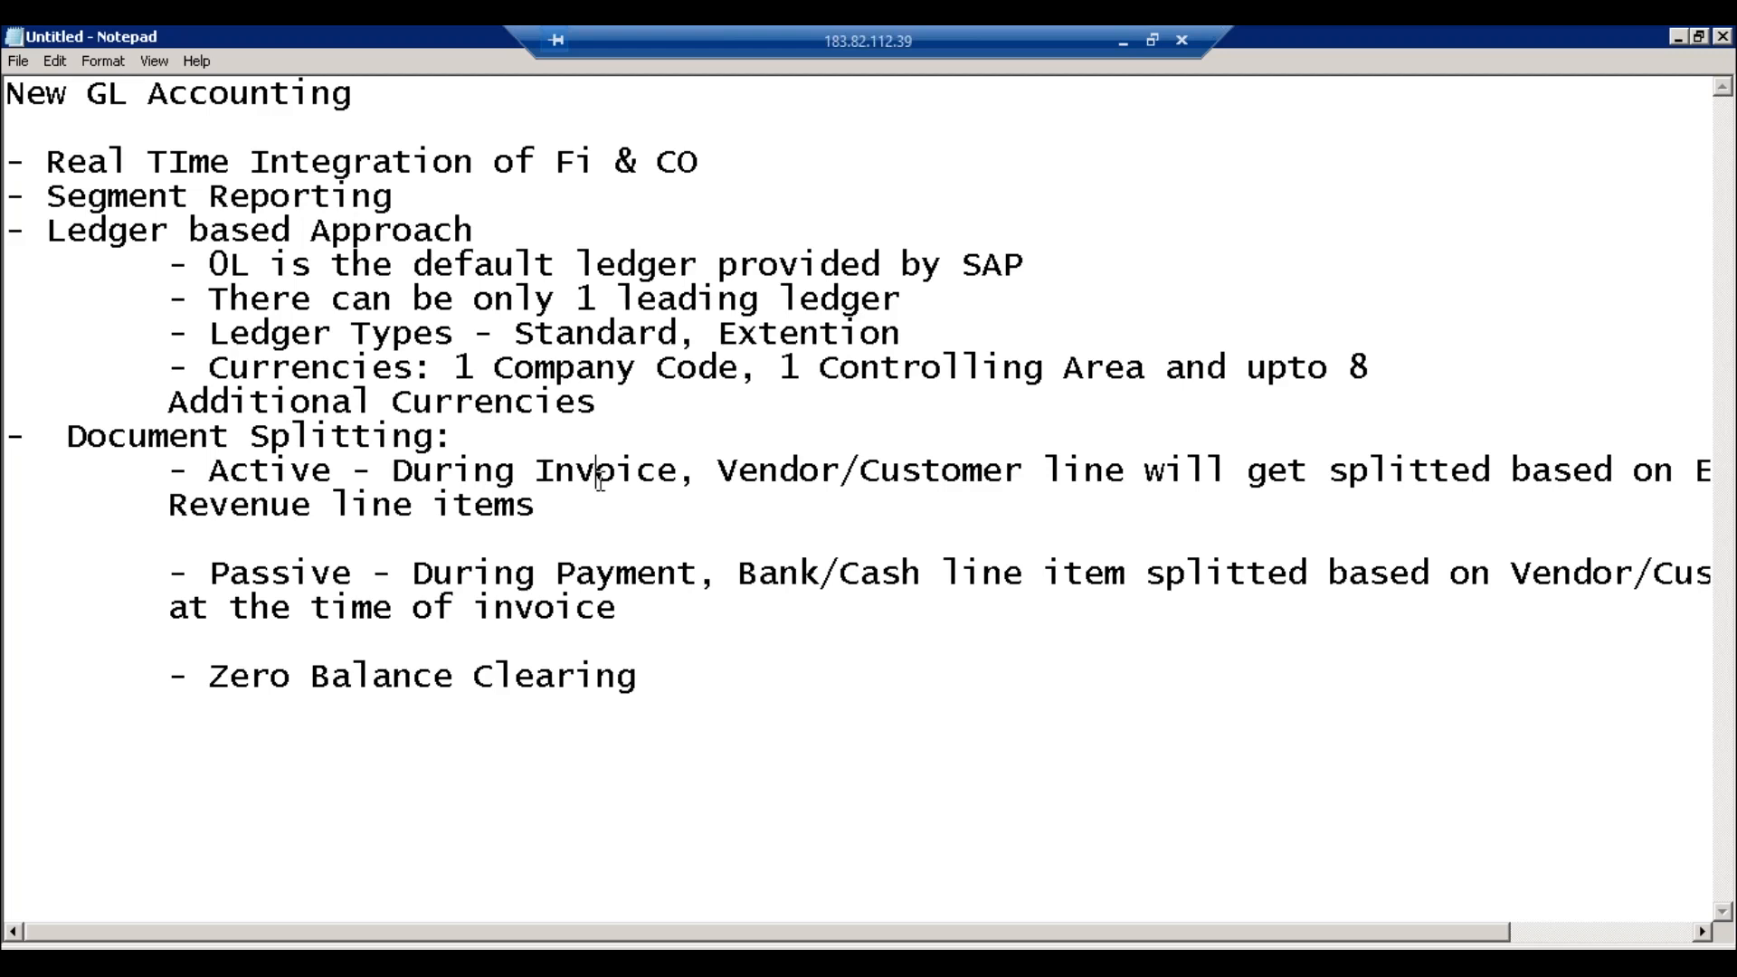
pyautogui.click(370, 961)
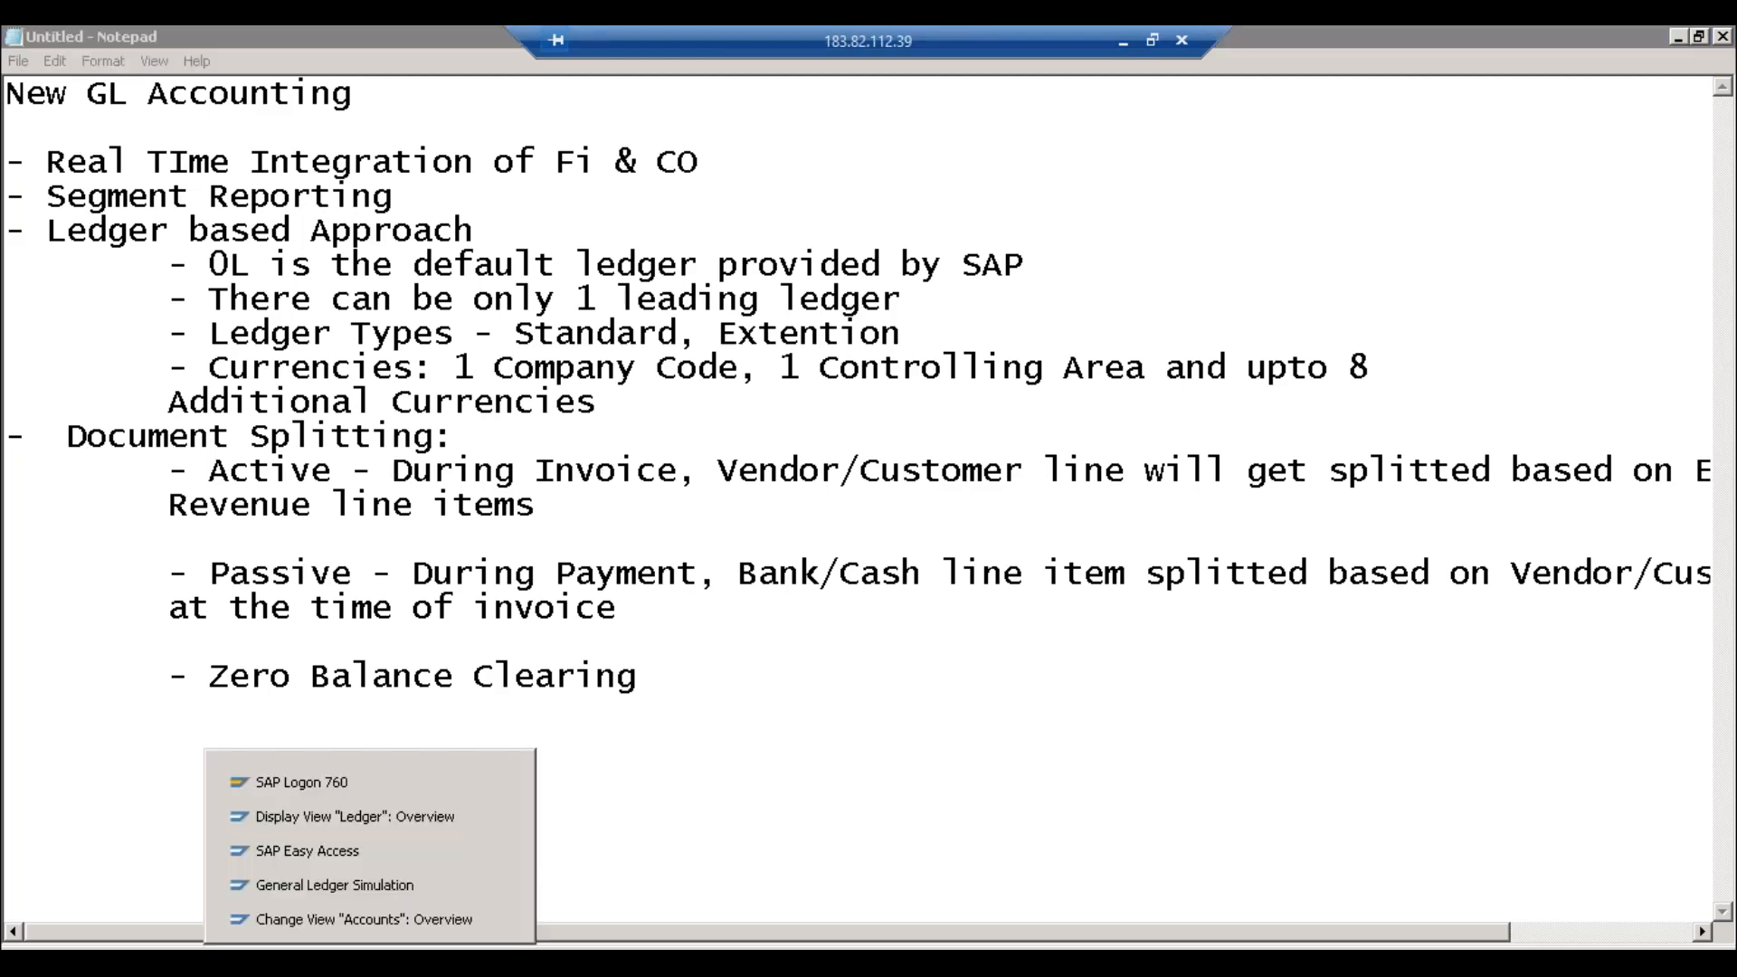
pyautogui.click(356, 877)
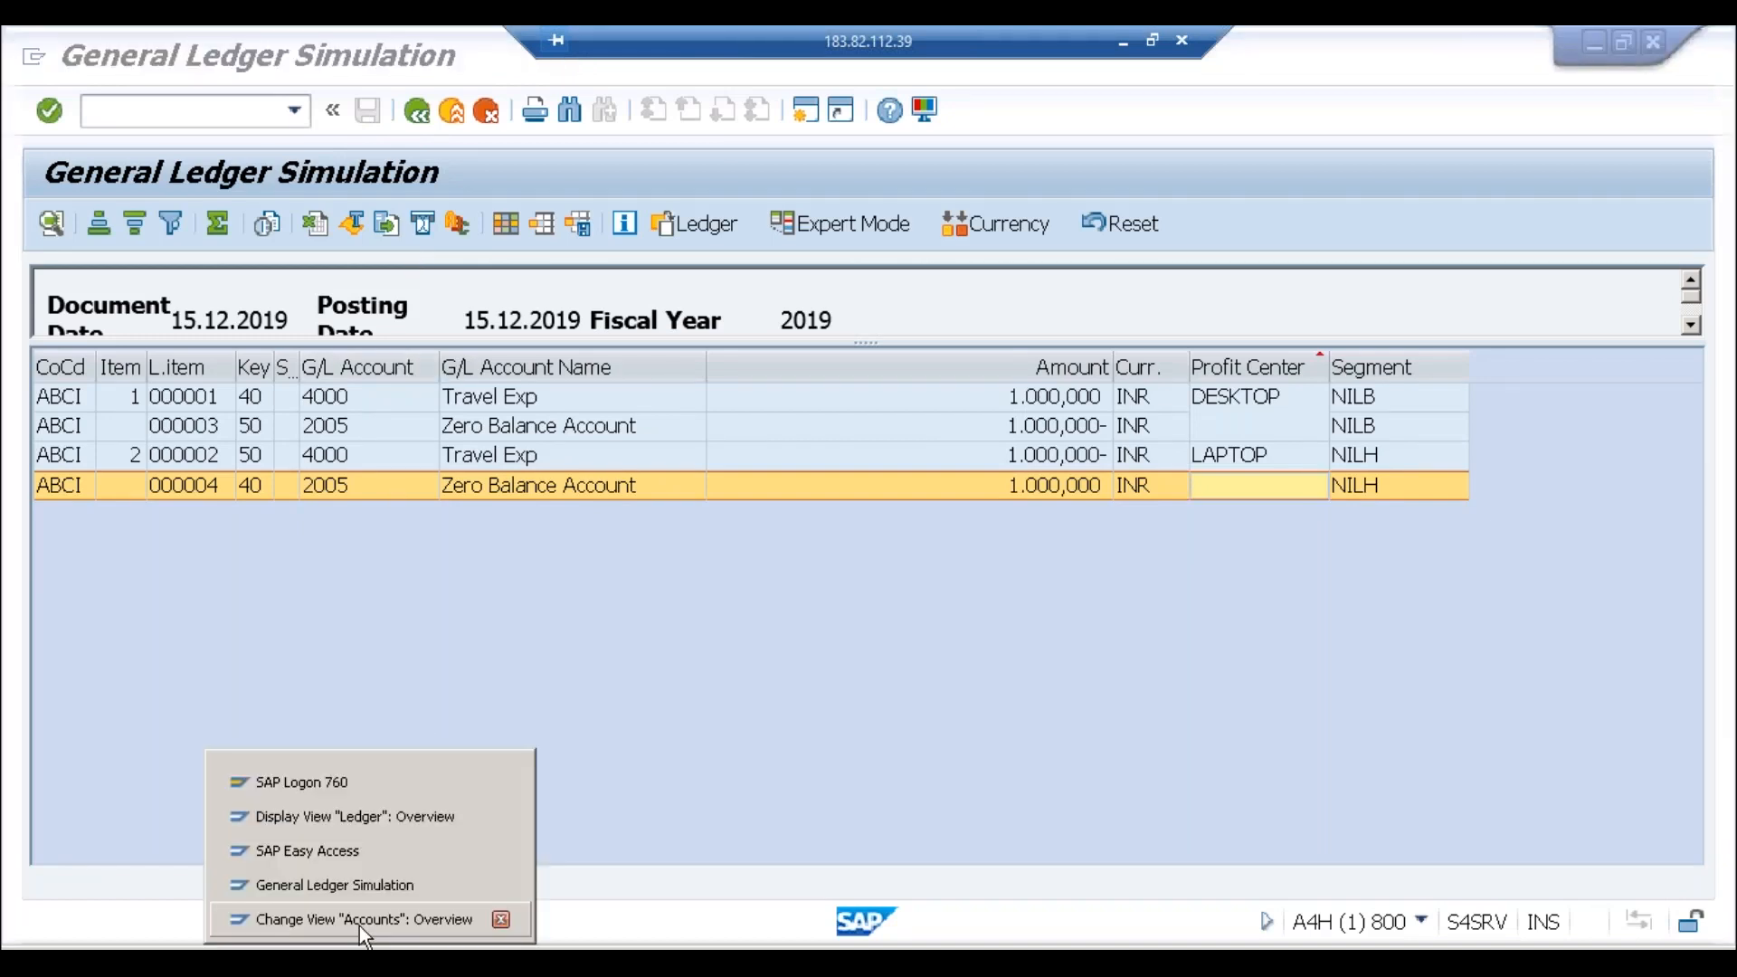
# Step: Back out to the IMG tree and open the general-ledger document splitting characteristics
pyautogui.click(365, 919)
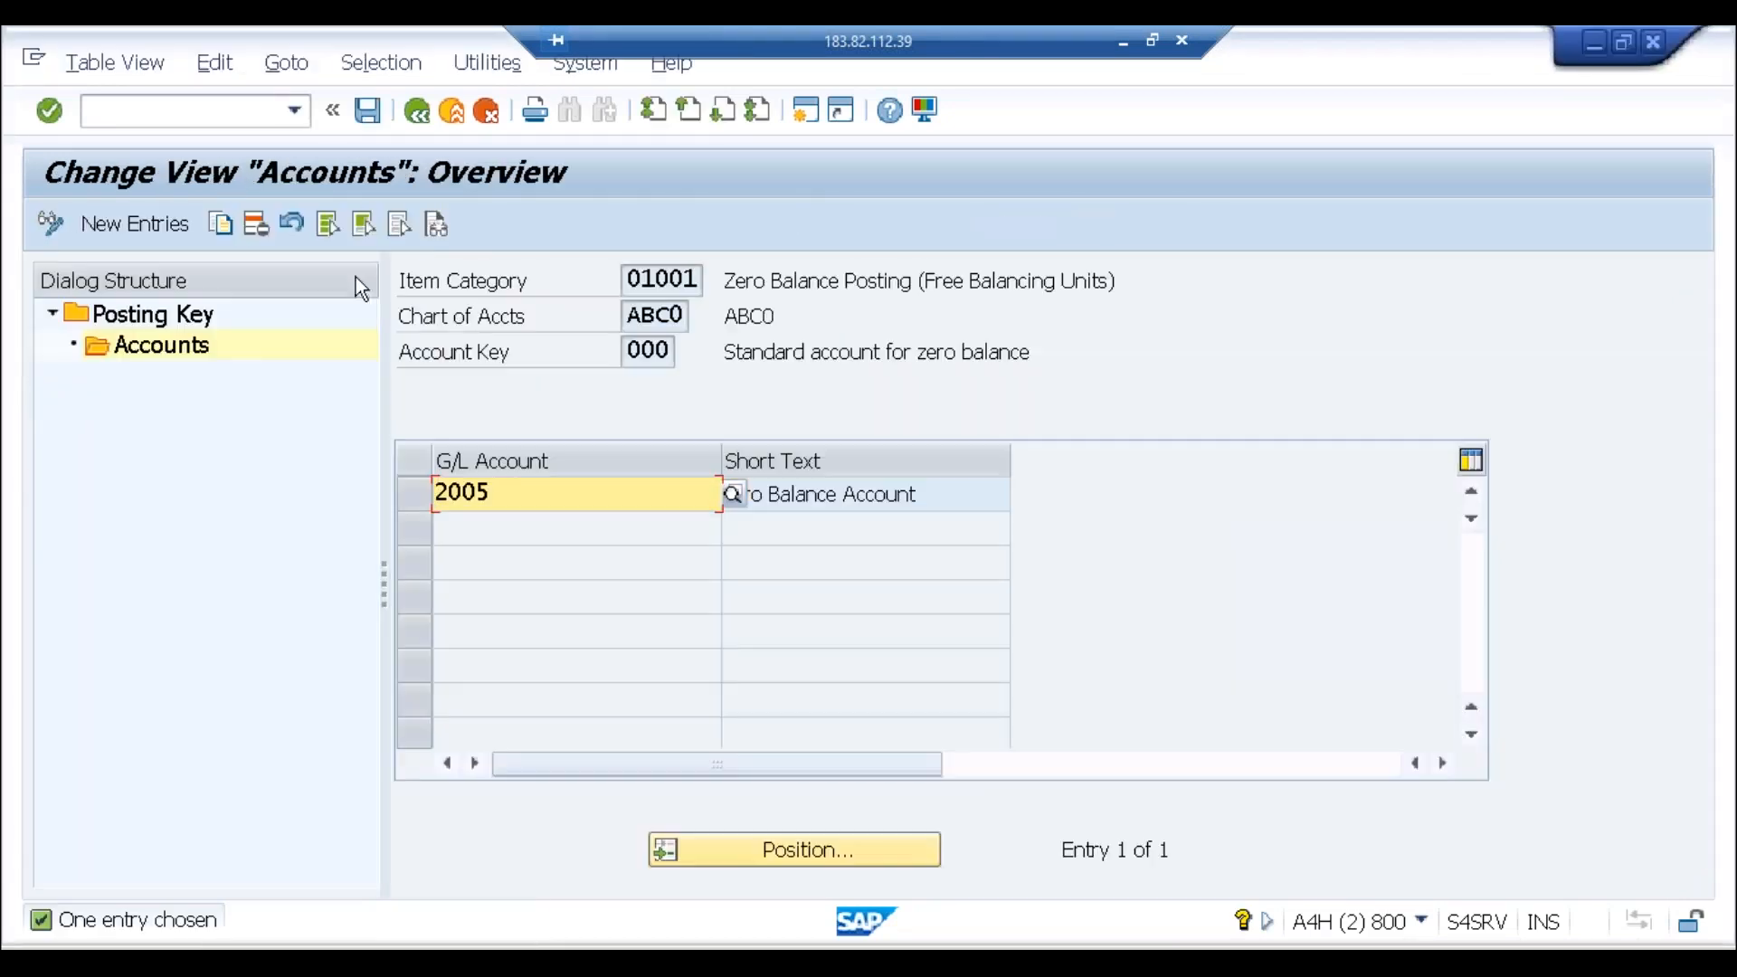
pyautogui.click(421, 117)
pyautogui.click(421, 118)
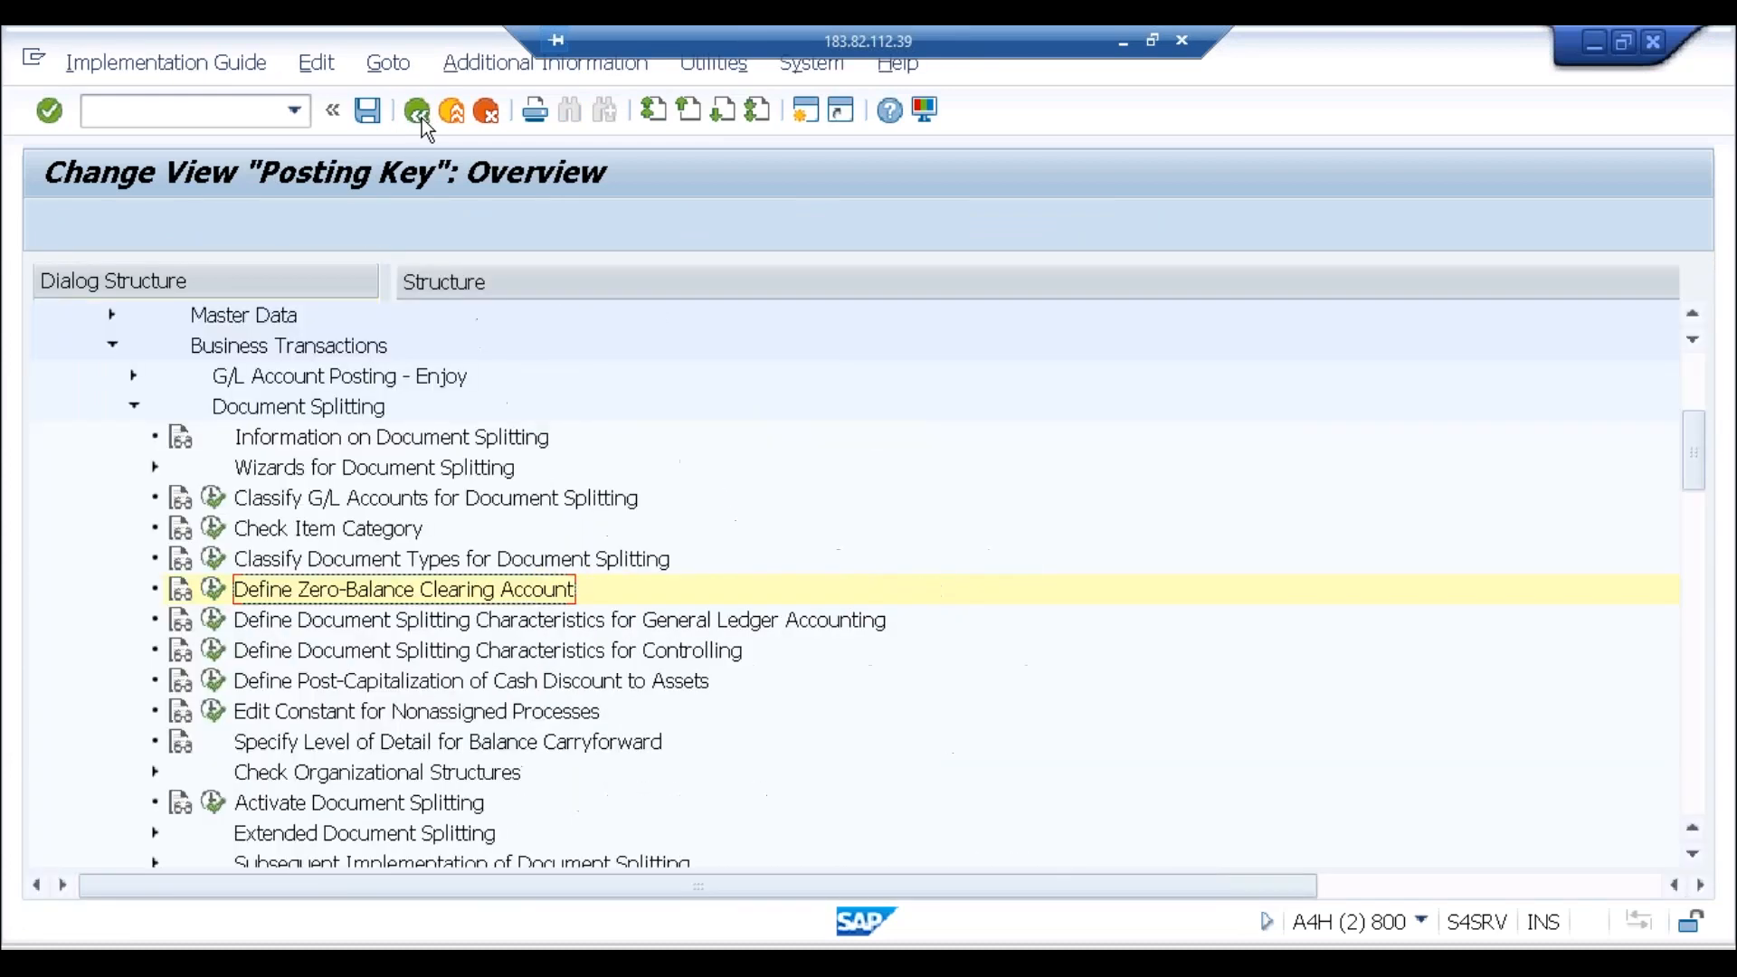
pyautogui.click(282, 625)
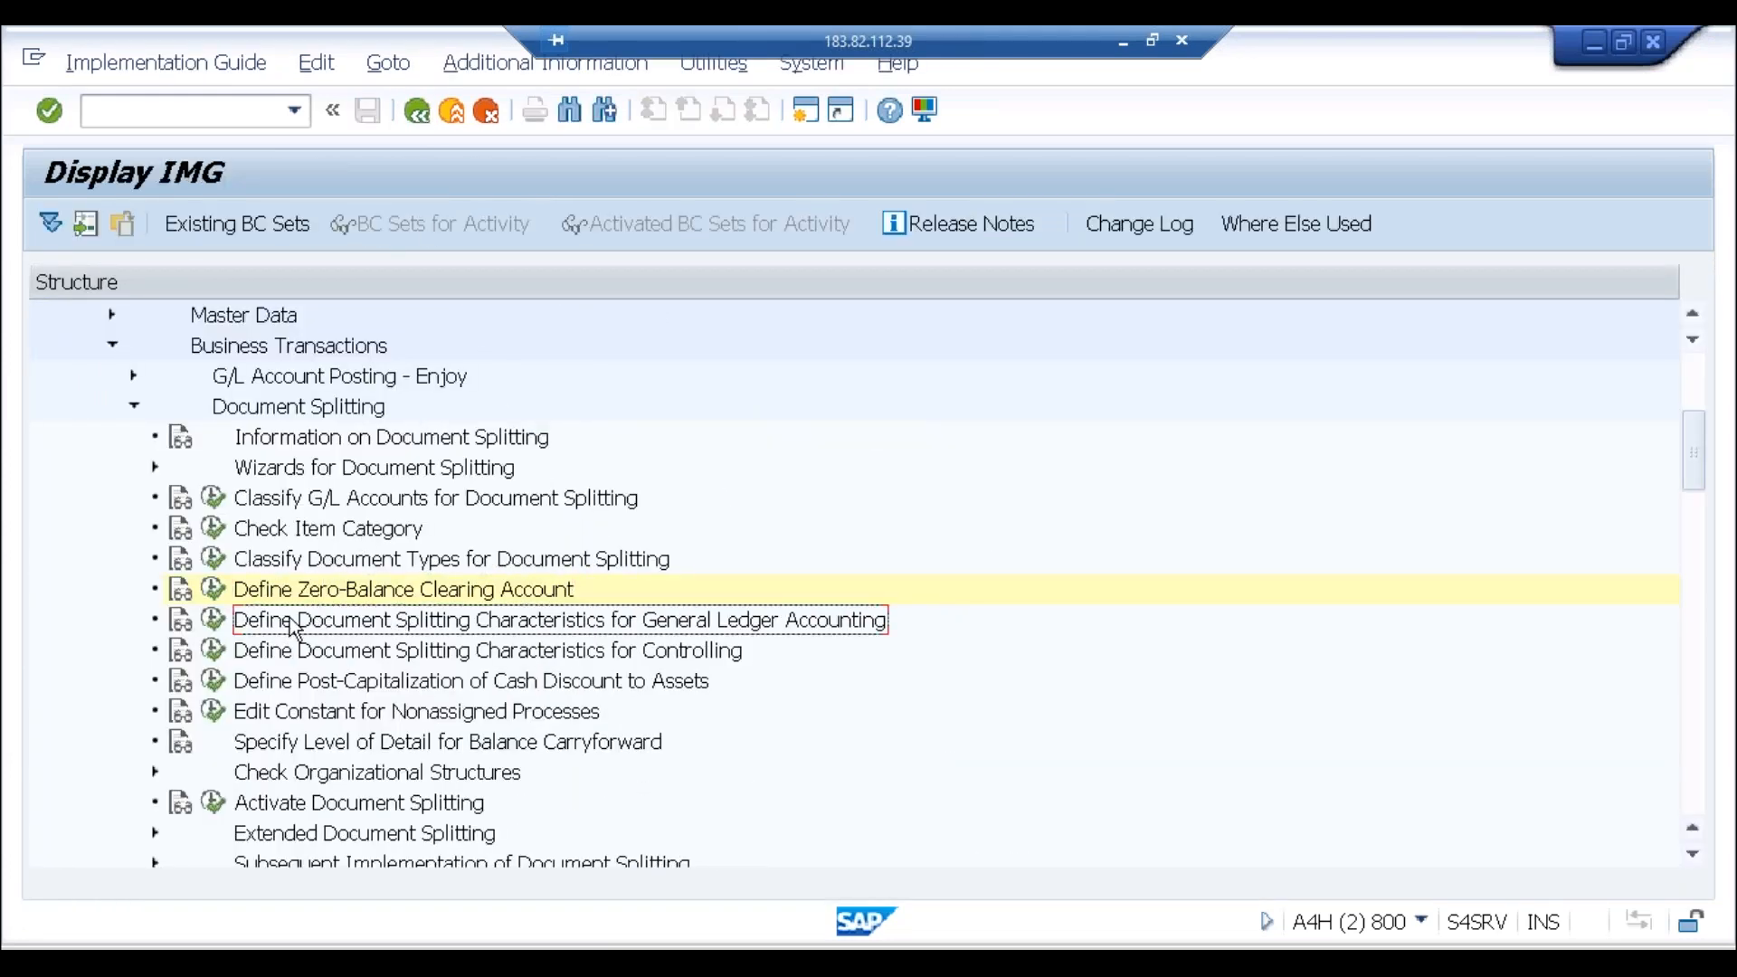
pyautogui.click(214, 620)
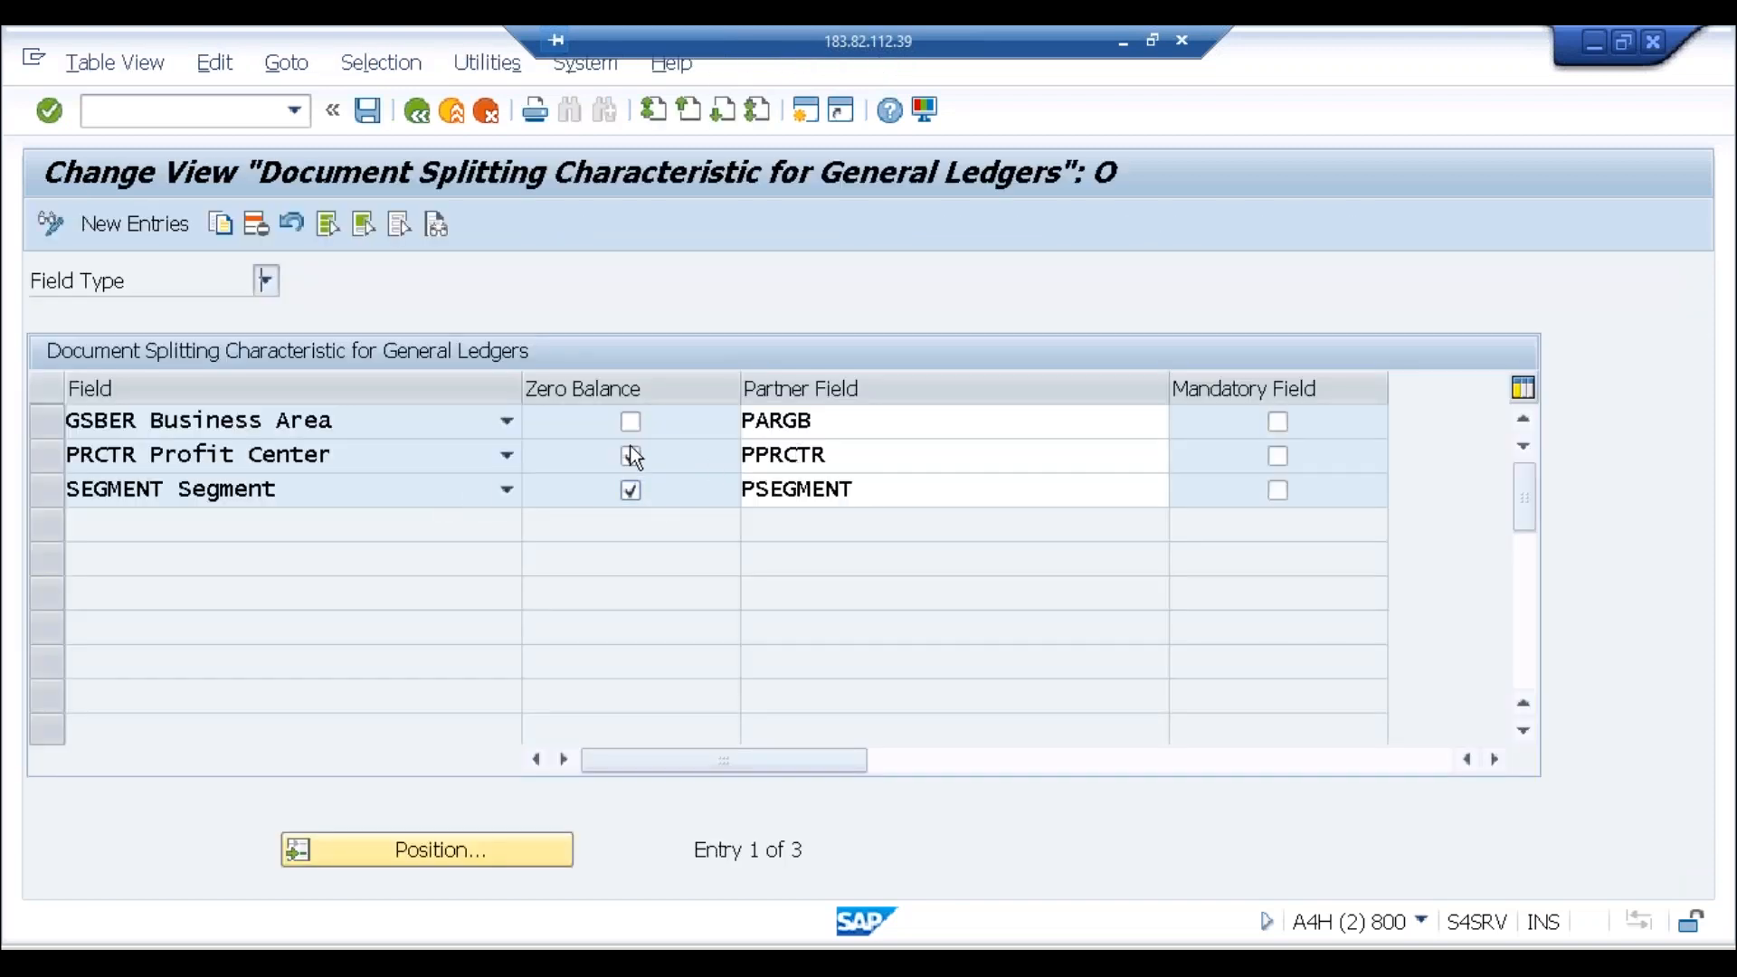
# Step: Inspect the PARGB, PPRCTR and PSEGMENT partner field settings, then go back
pyautogui.click(842, 420)
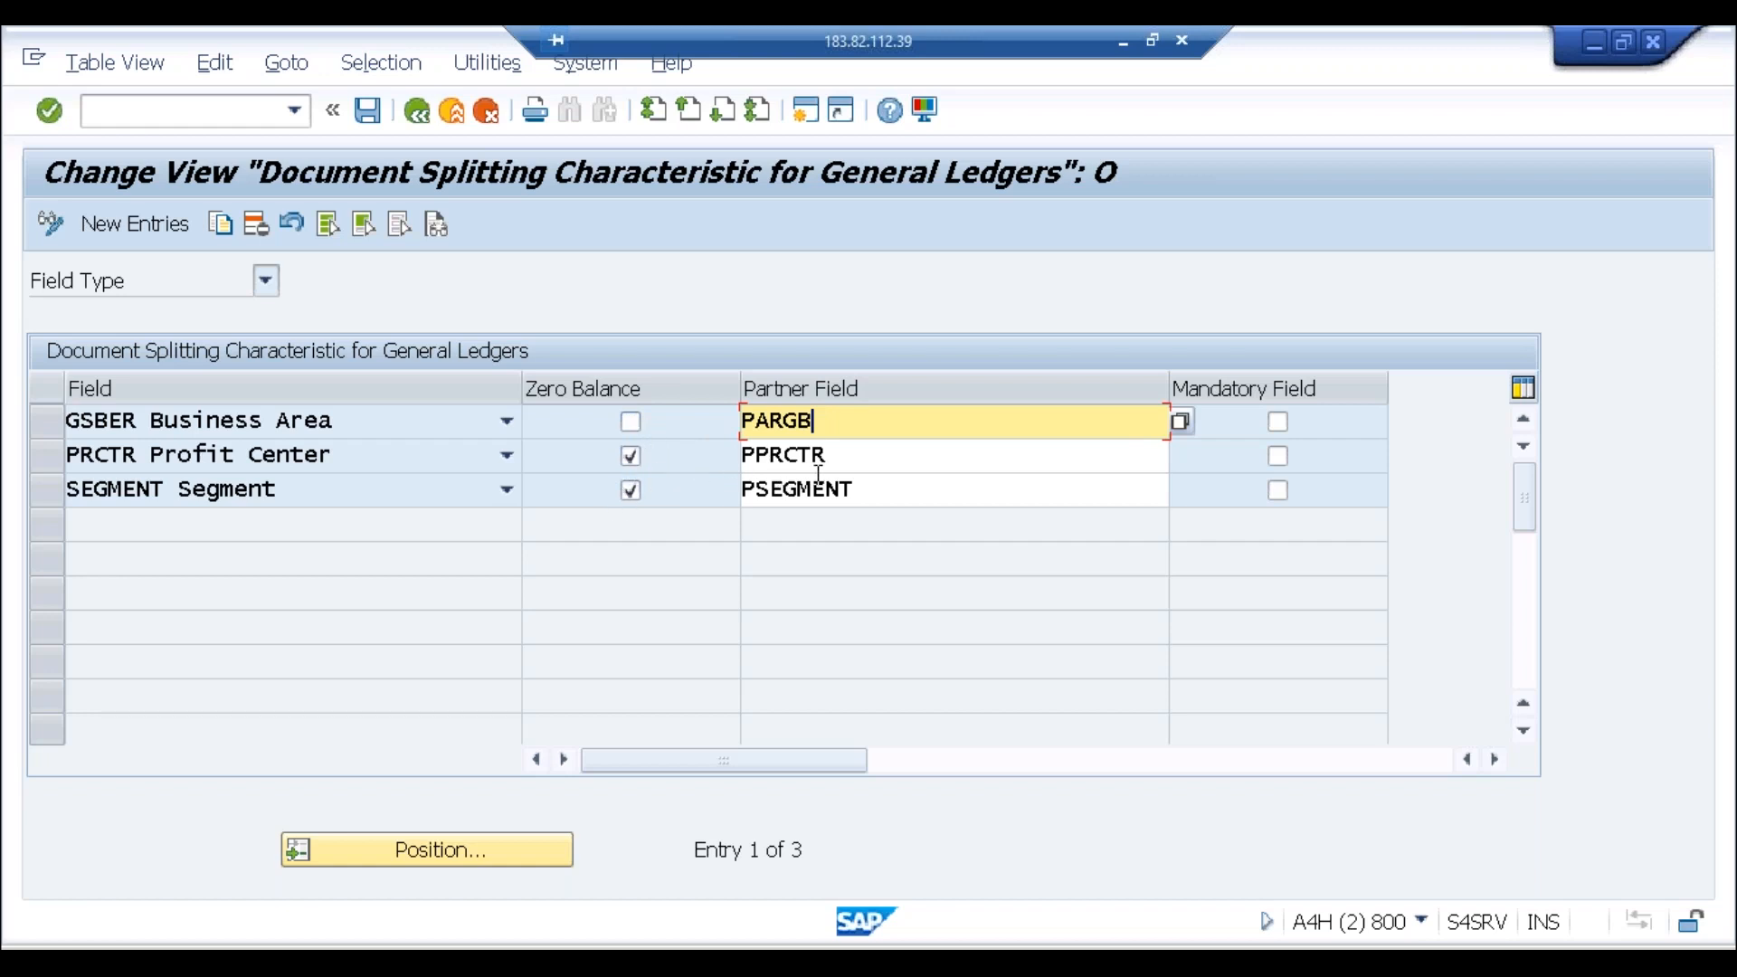
pyautogui.click(861, 460)
pyautogui.click(890, 499)
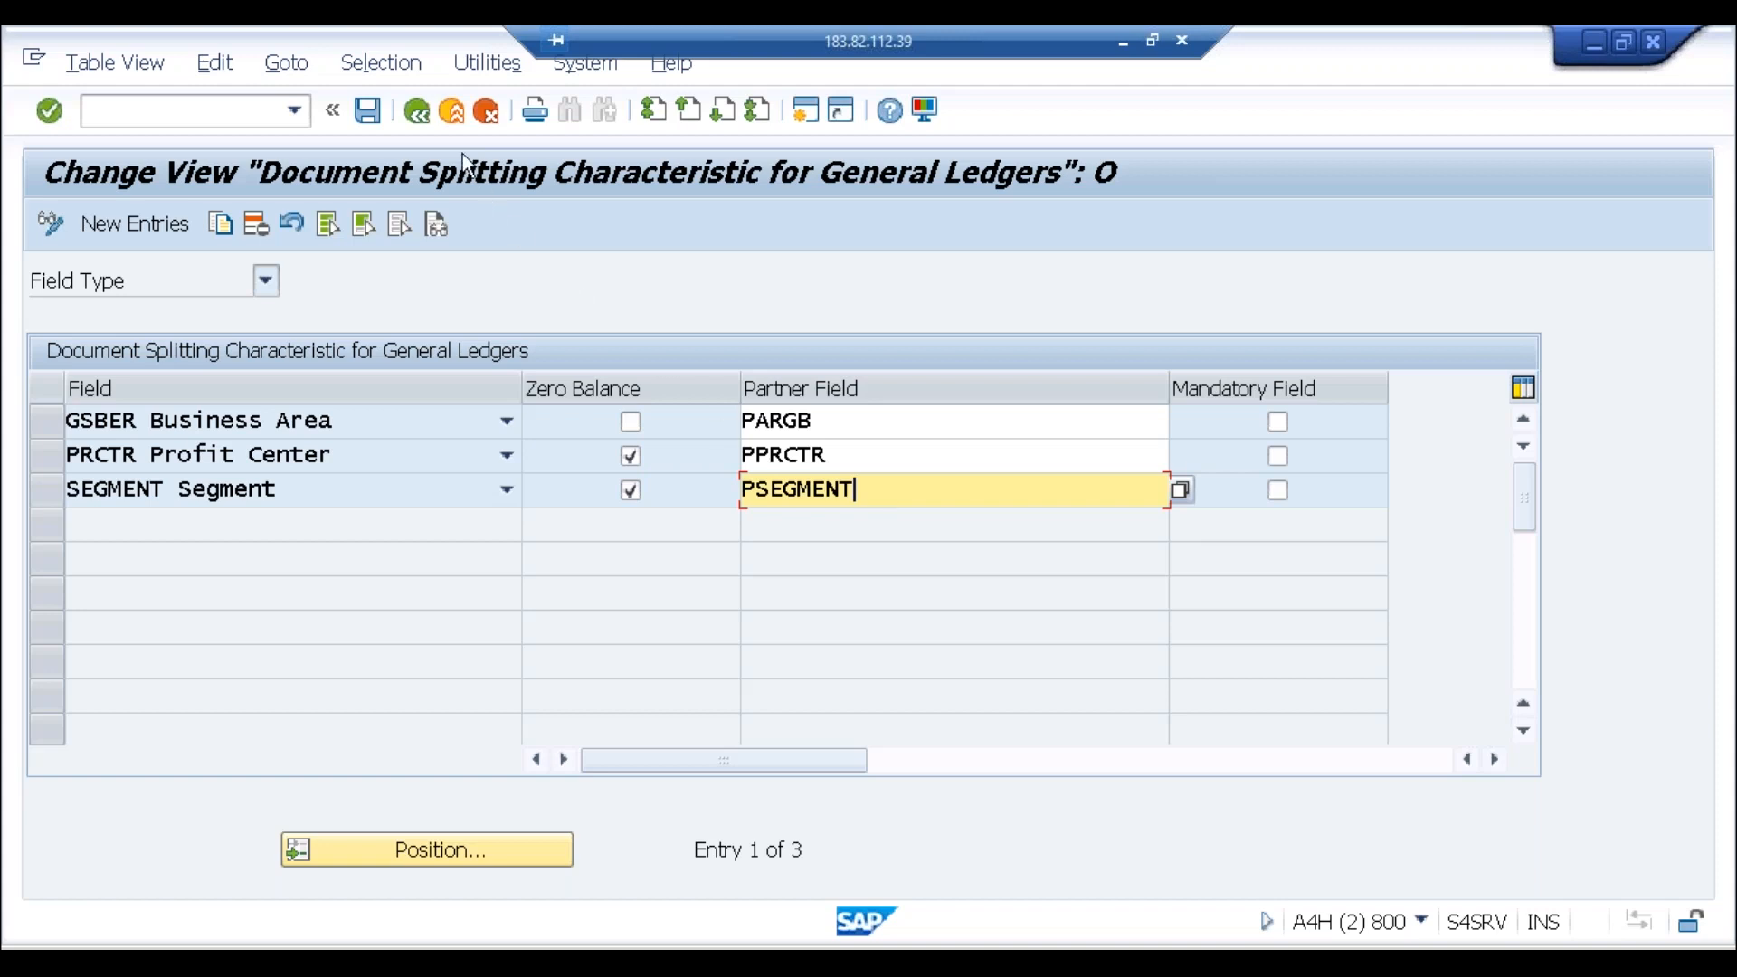
pyautogui.click(453, 112)
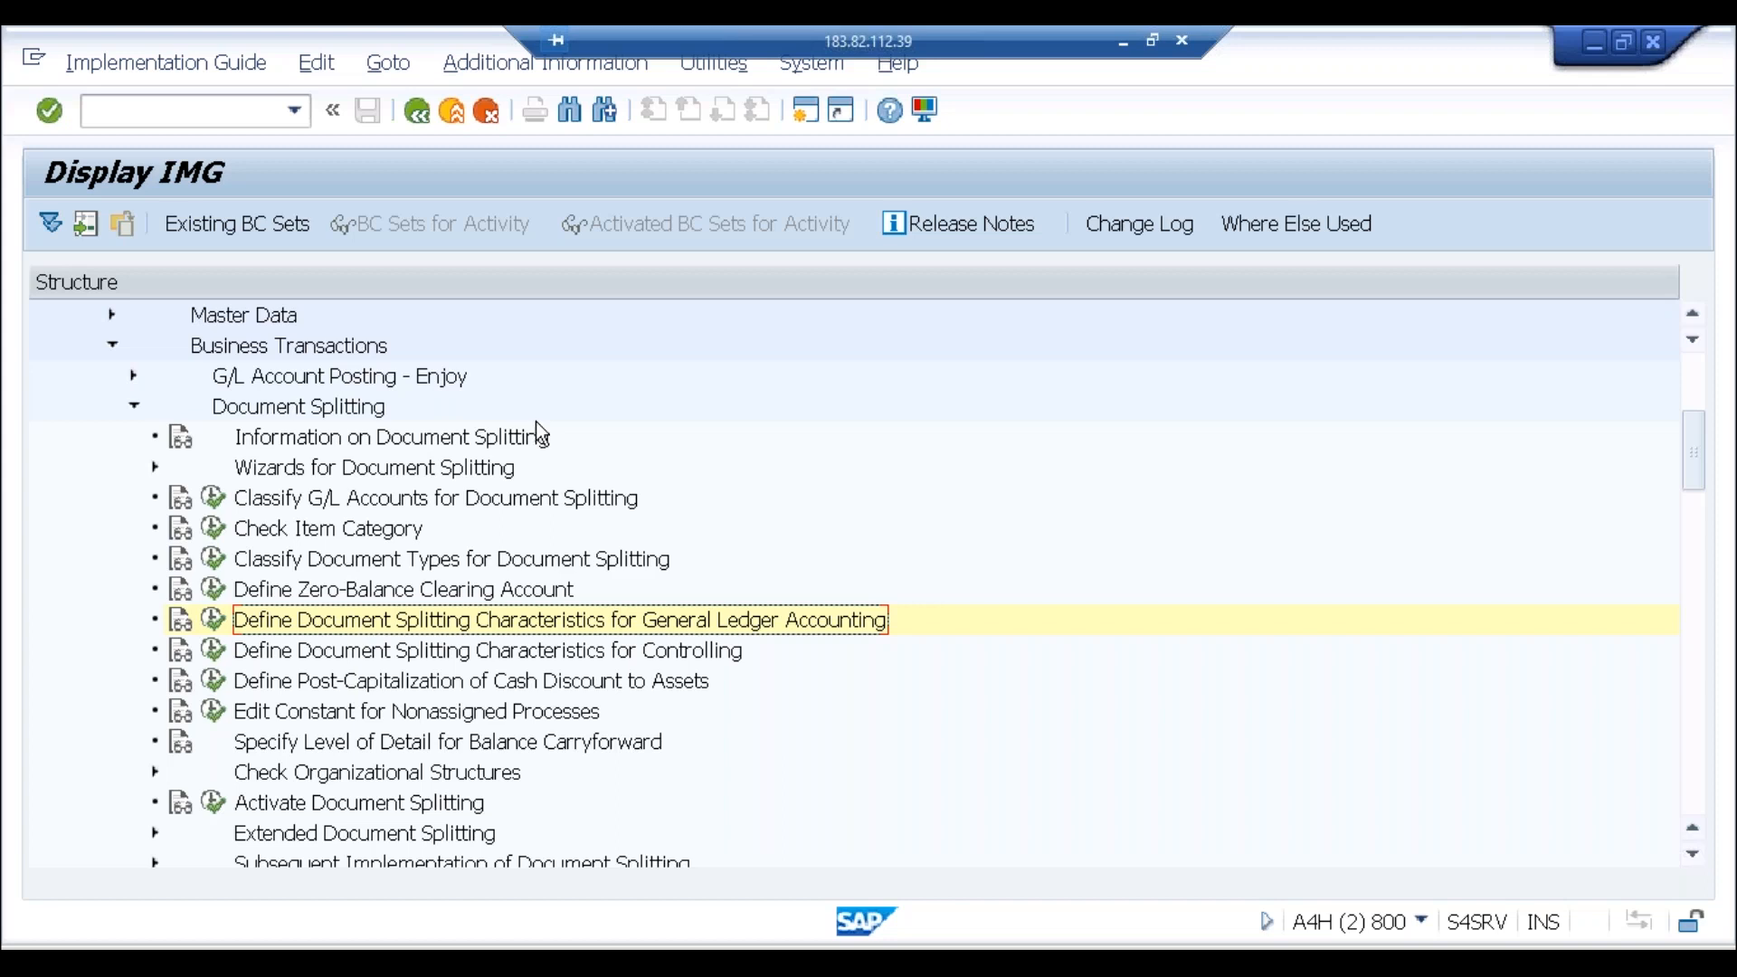
pyautogui.click(457, 127)
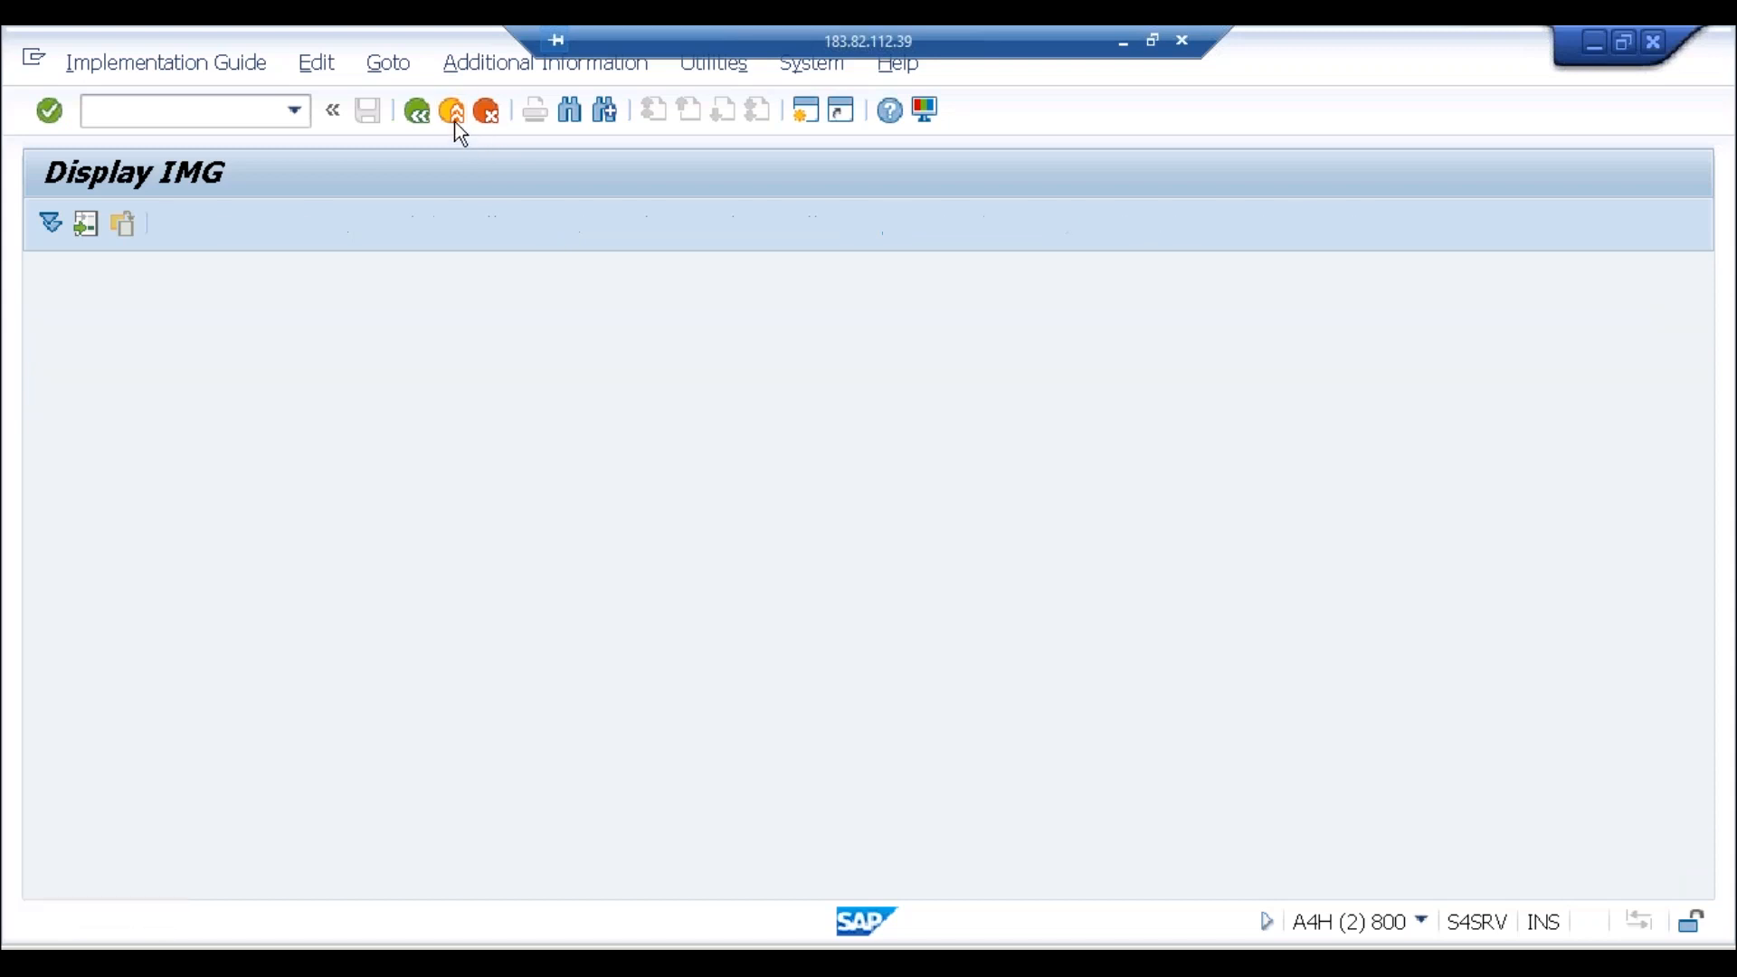
pyautogui.click(457, 127)
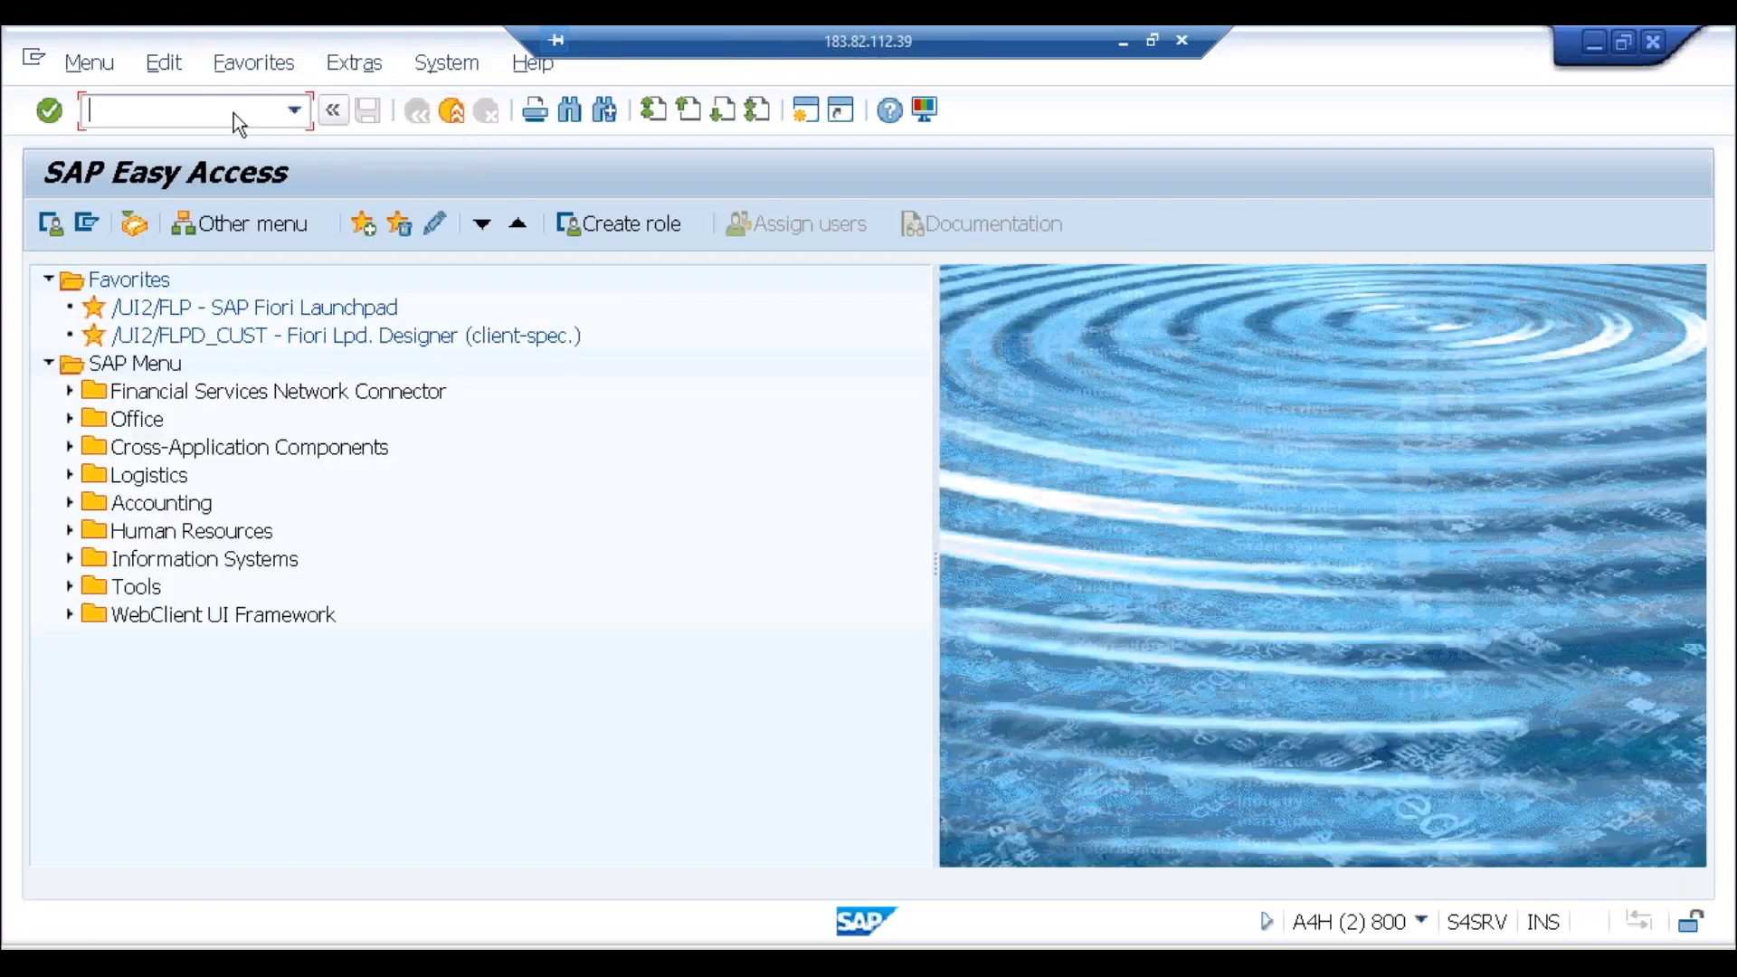
pyautogui.write('fb03')
pyautogui.press('Return')
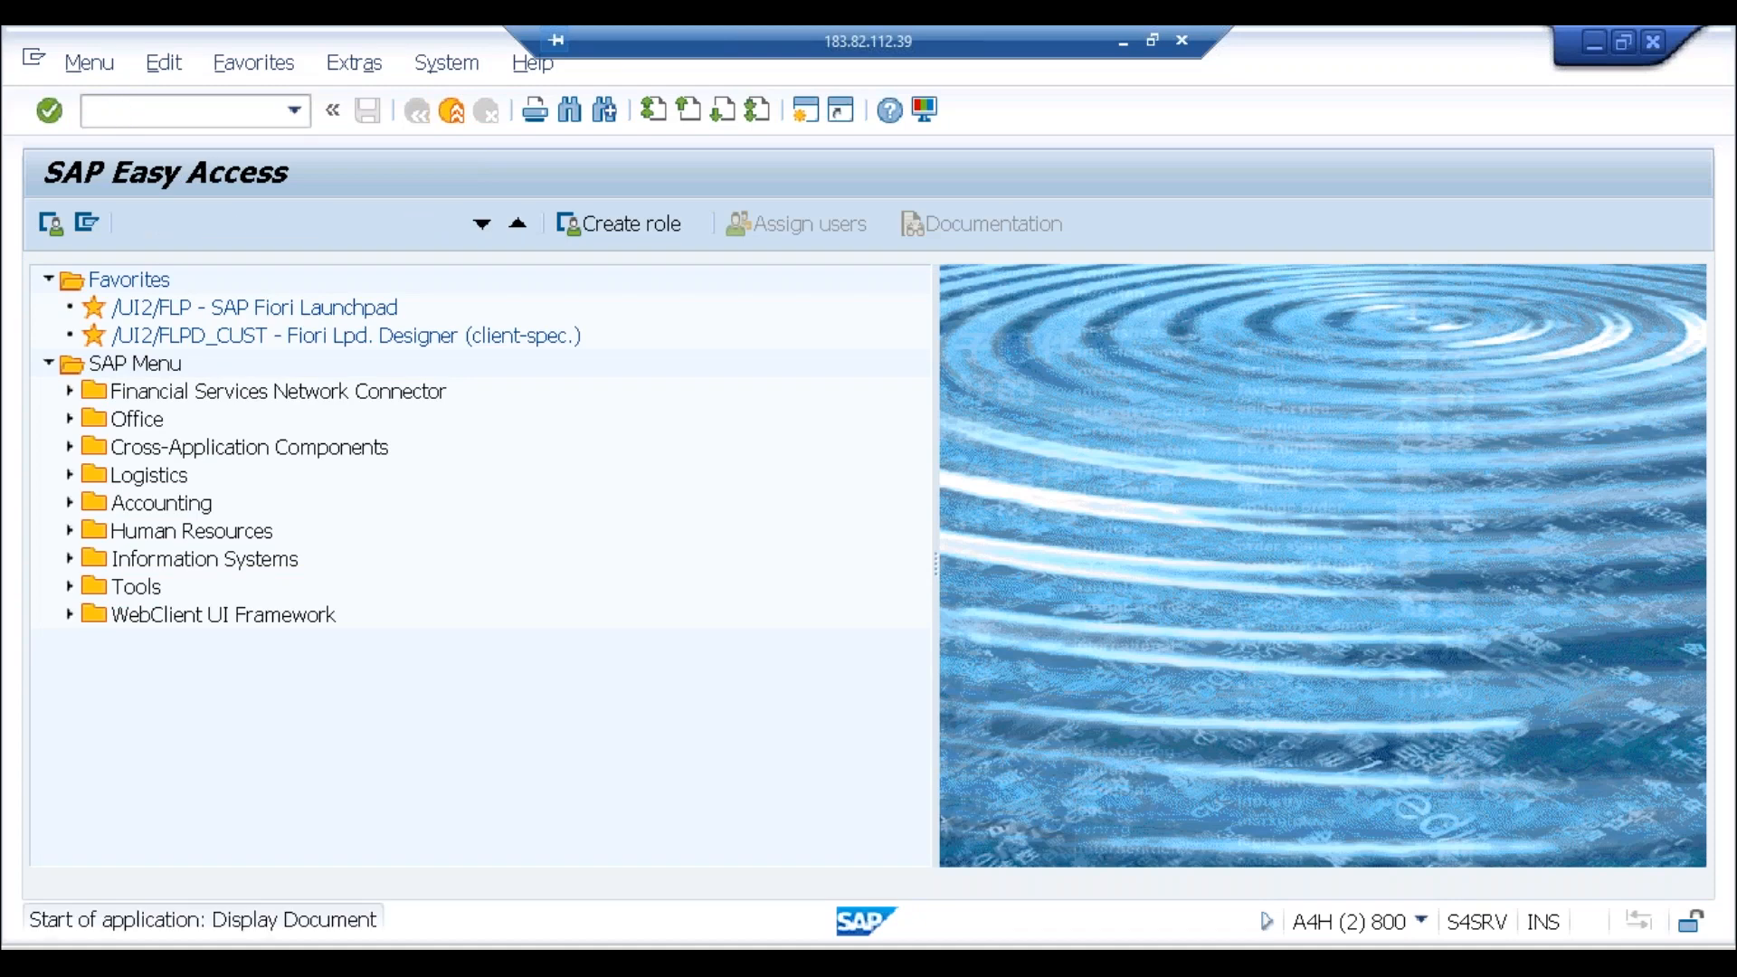
pyautogui.write('99')
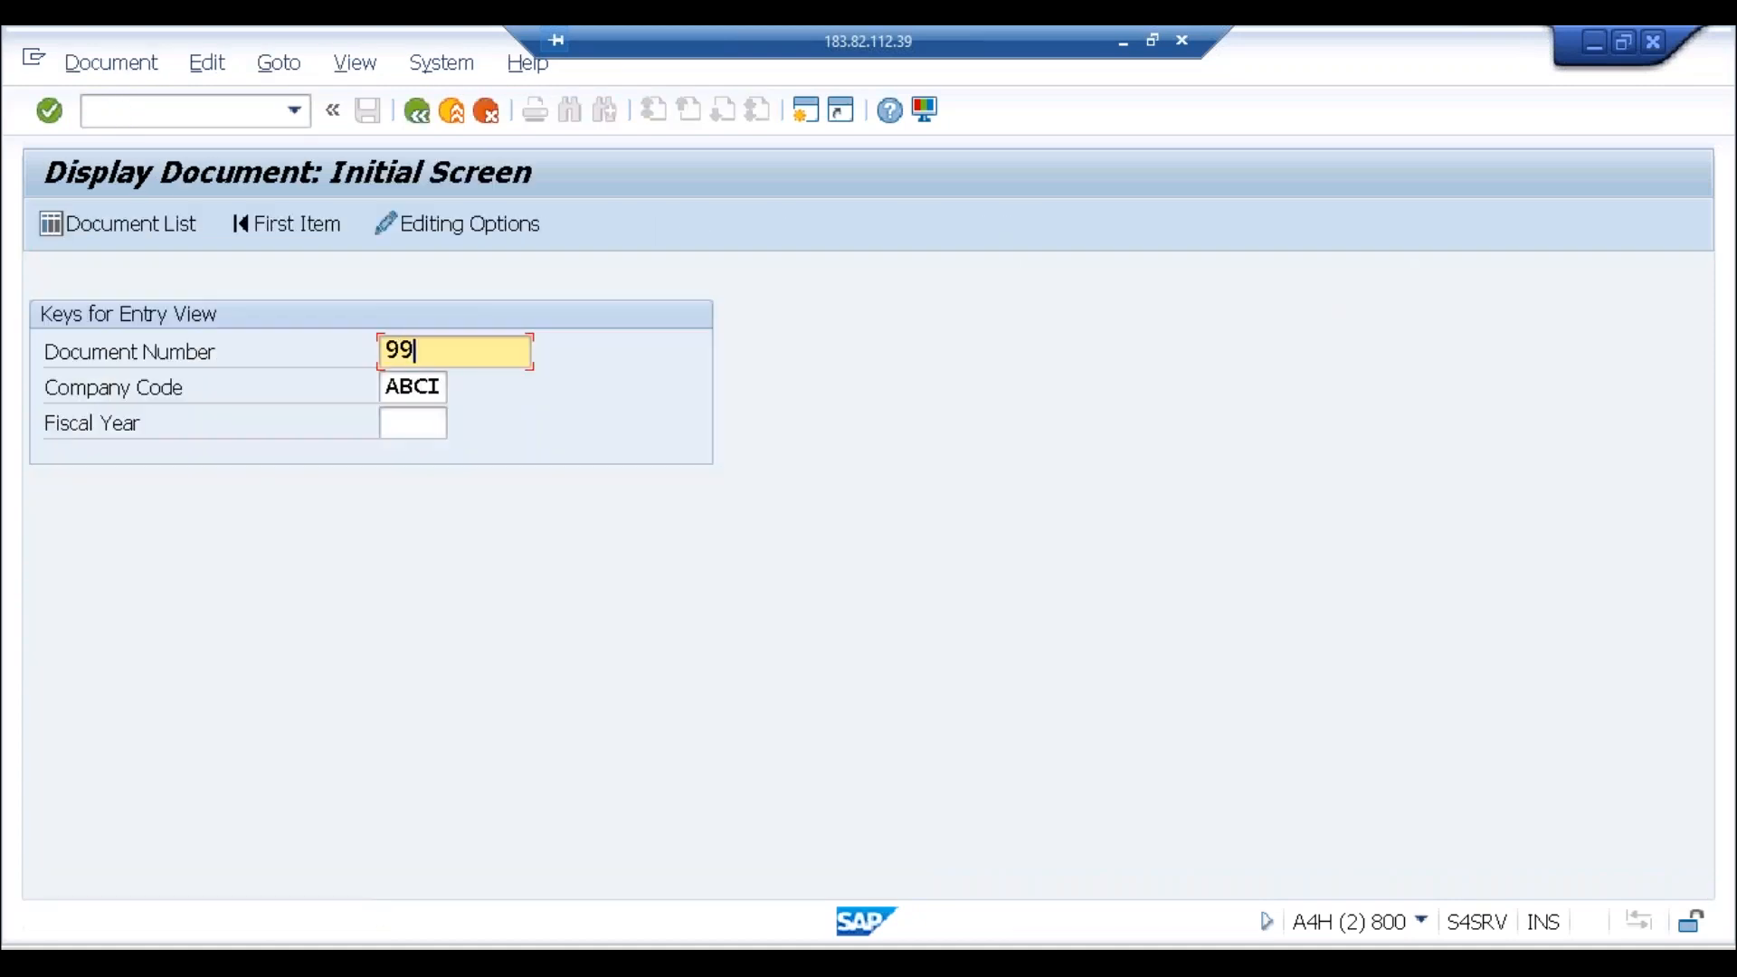
pyautogui.write('00000001')
pyautogui.press('Return')
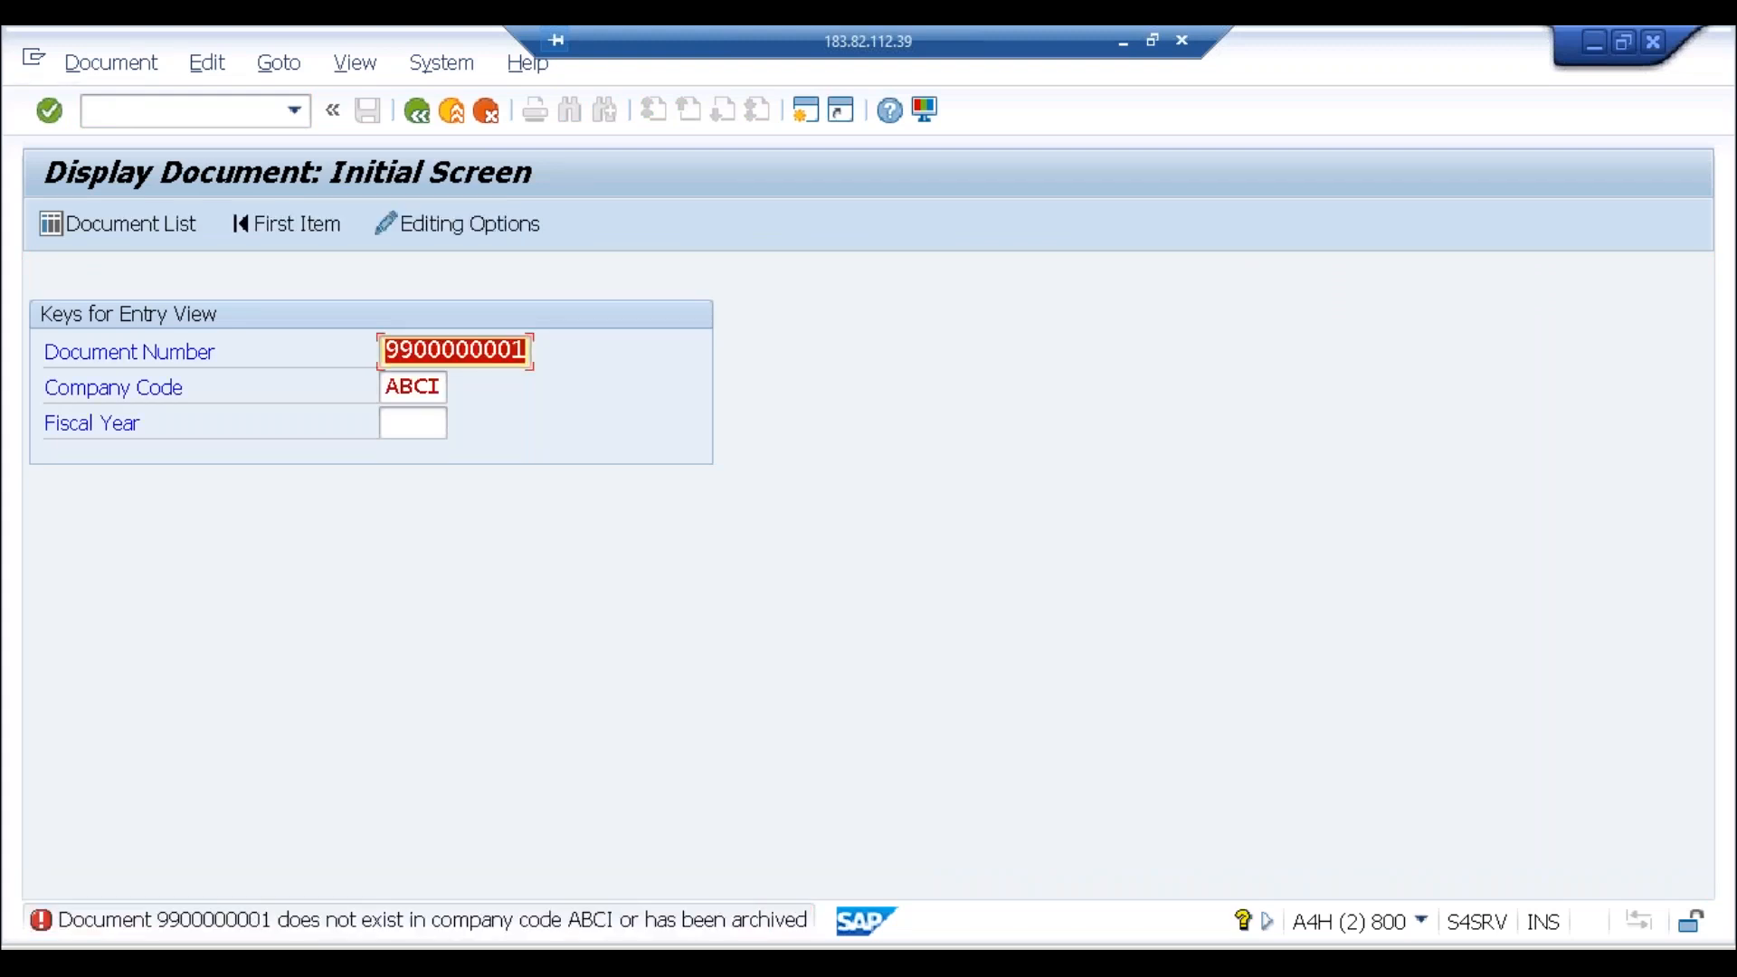
pyautogui.click(442, 386)
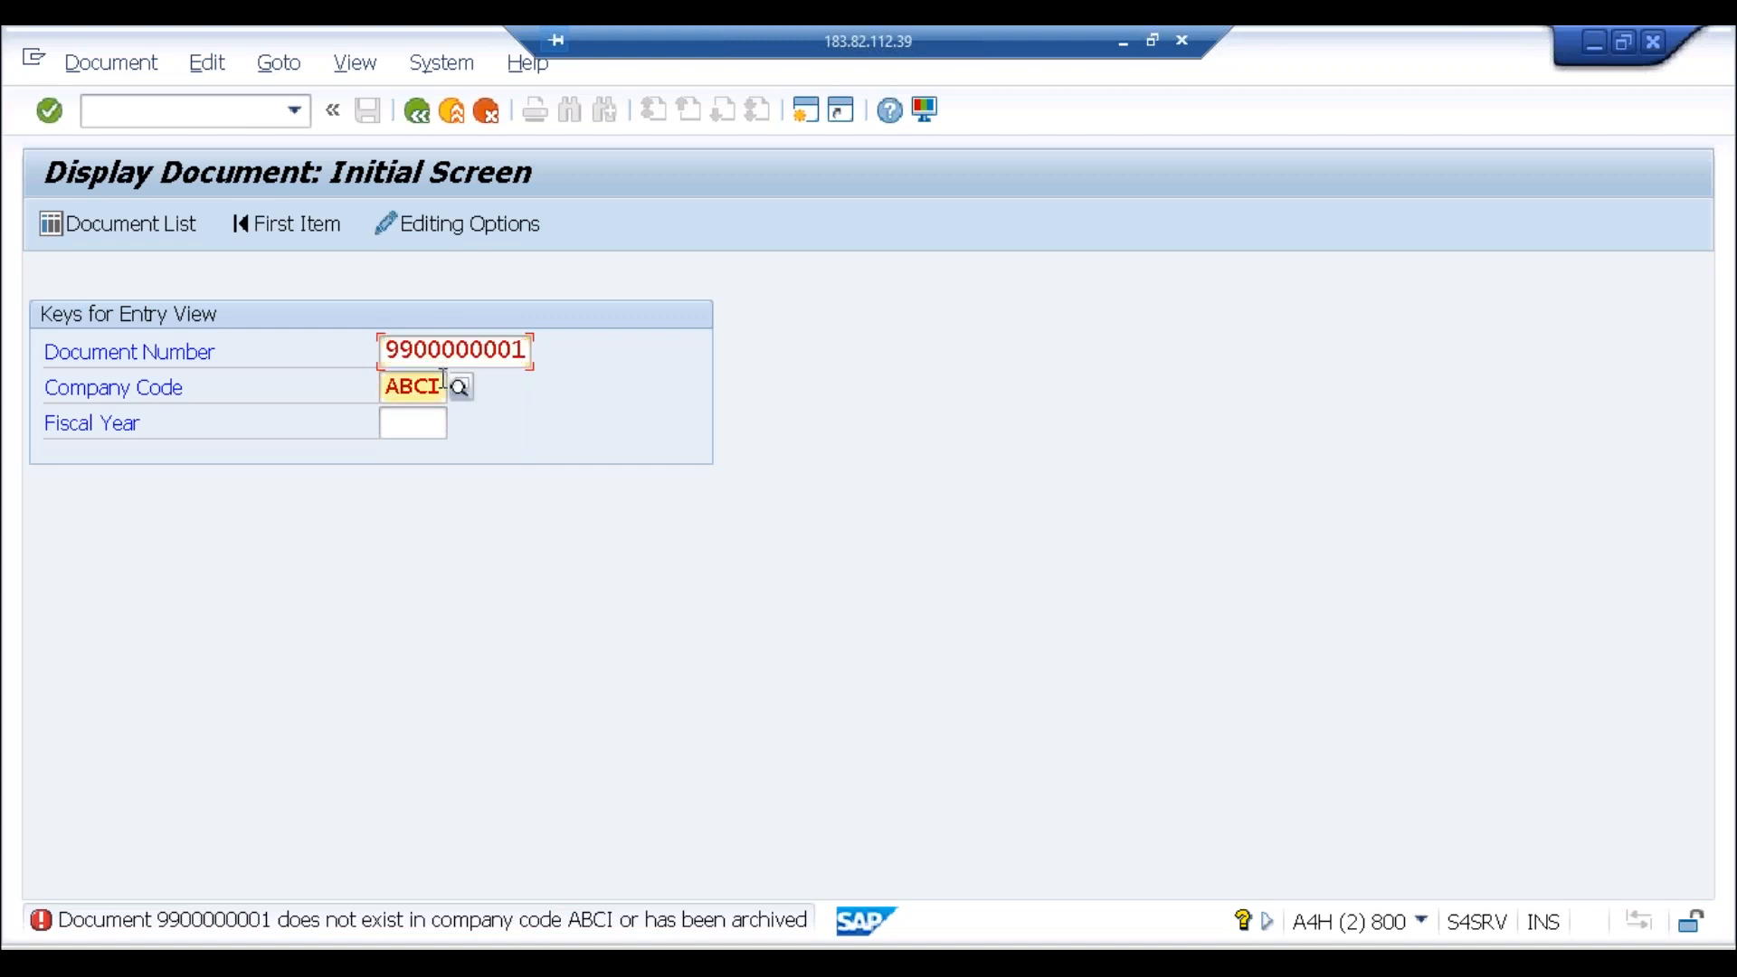
pyautogui.press('BackSpace')
pyautogui.press('BackSpace')
pyautogui.press('BackSpace')
pyautogui.press('BackSpace')
pyautogui.write('vik2')
pyautogui.press('Return')
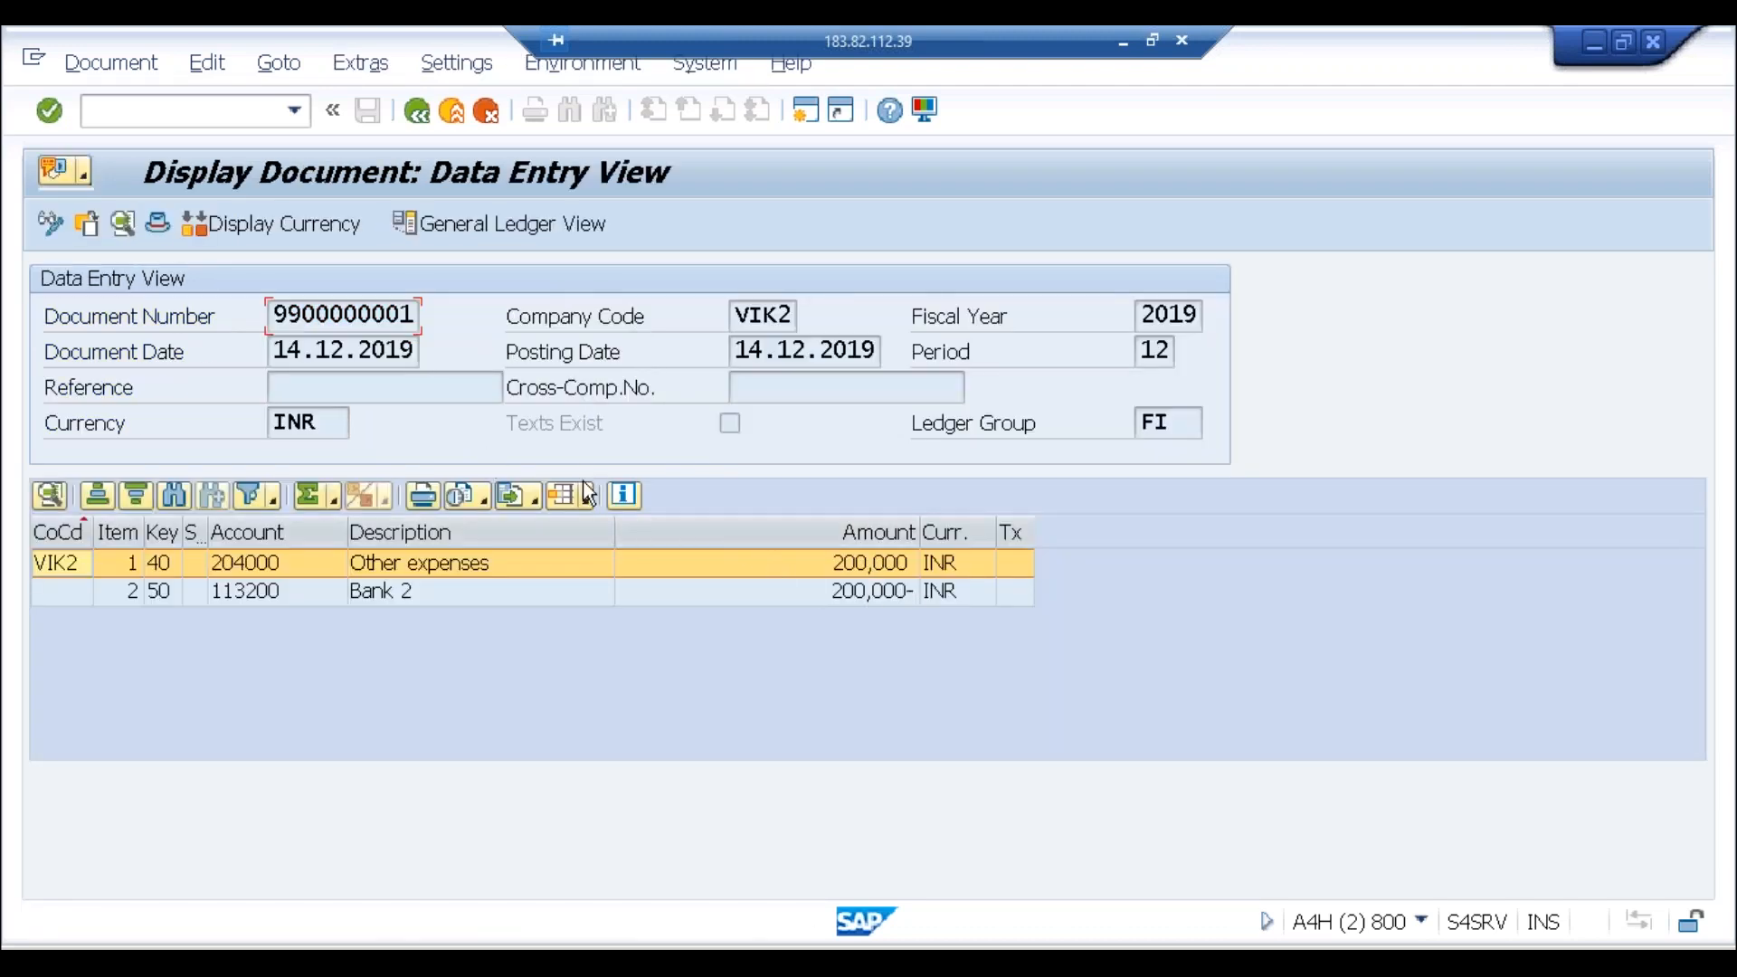
# Step: Switch to the general ledger view, search layout columns for 'cost center', then close the layout dialogs
pyautogui.click(517, 233)
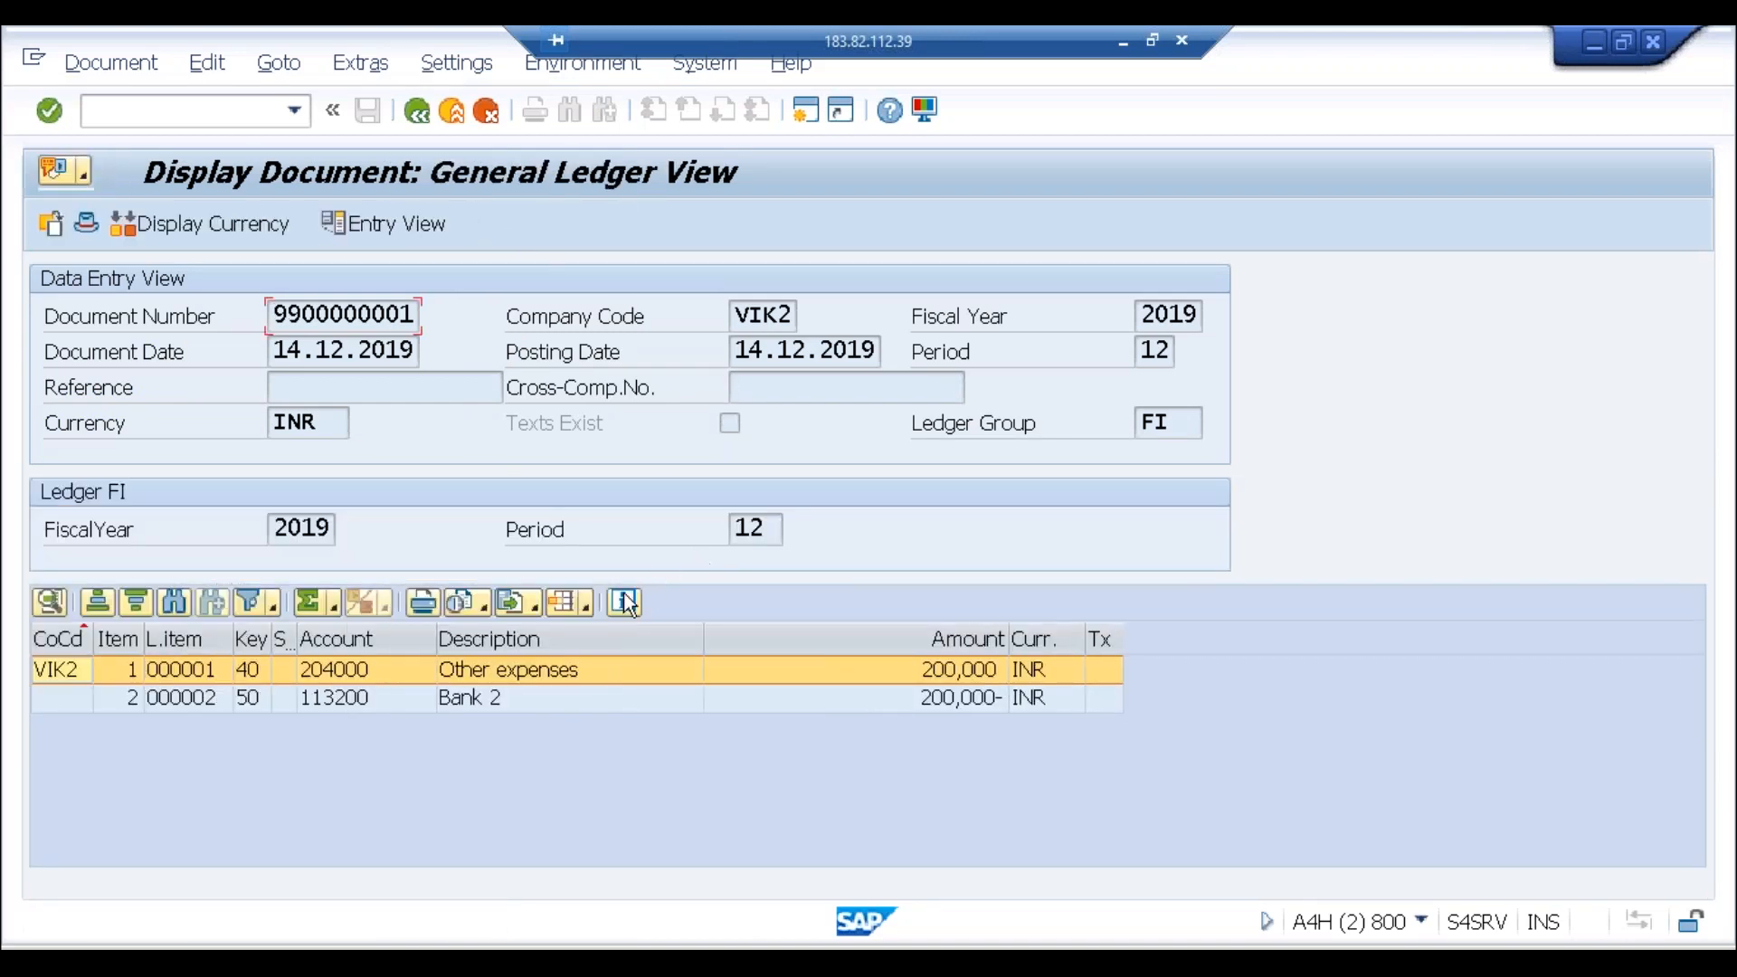
pyautogui.click(585, 605)
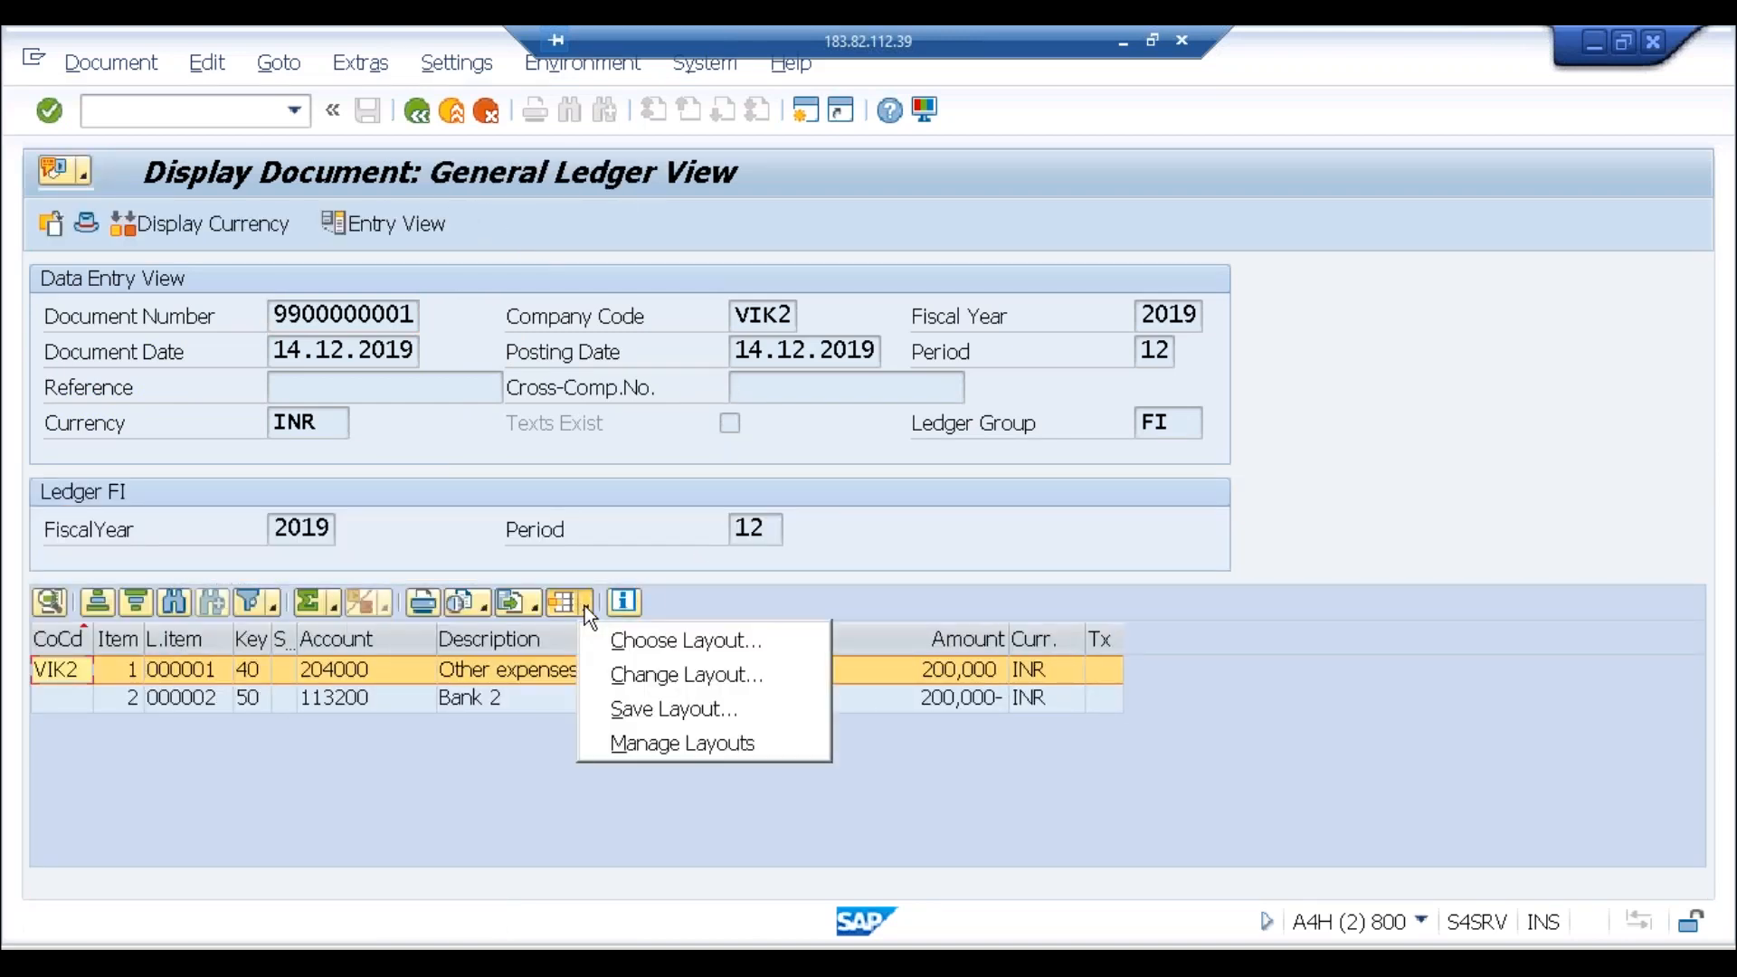
pyautogui.click(631, 676)
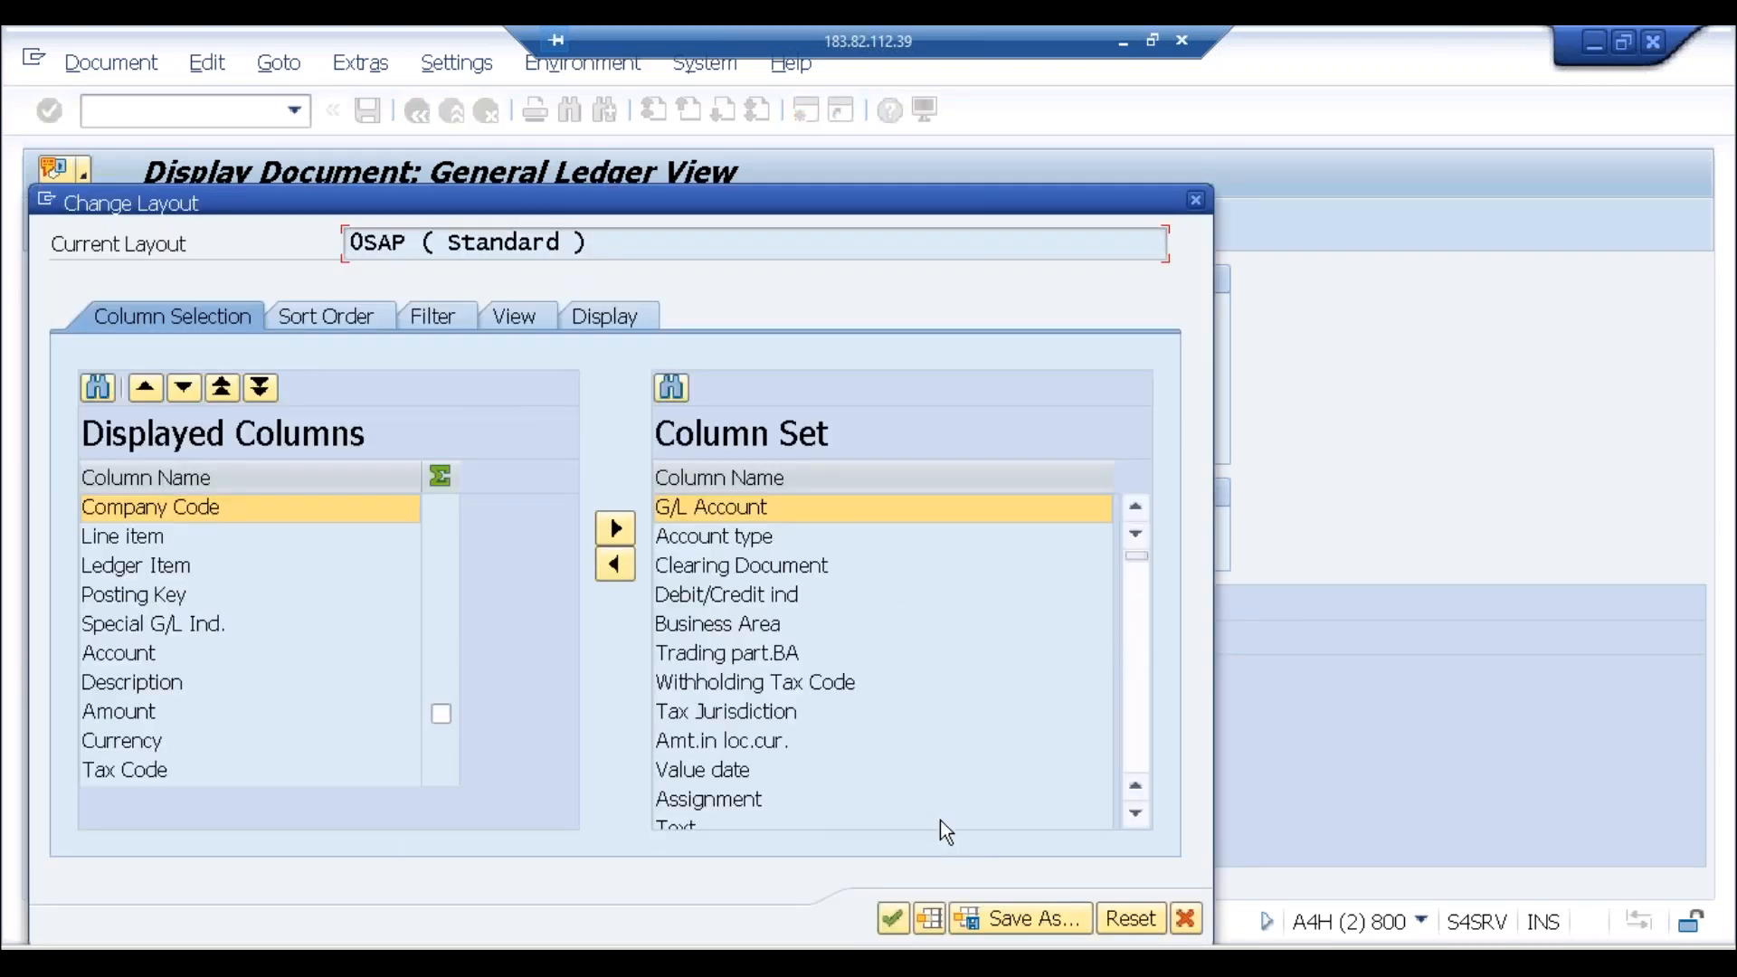
pyautogui.click(671, 387)
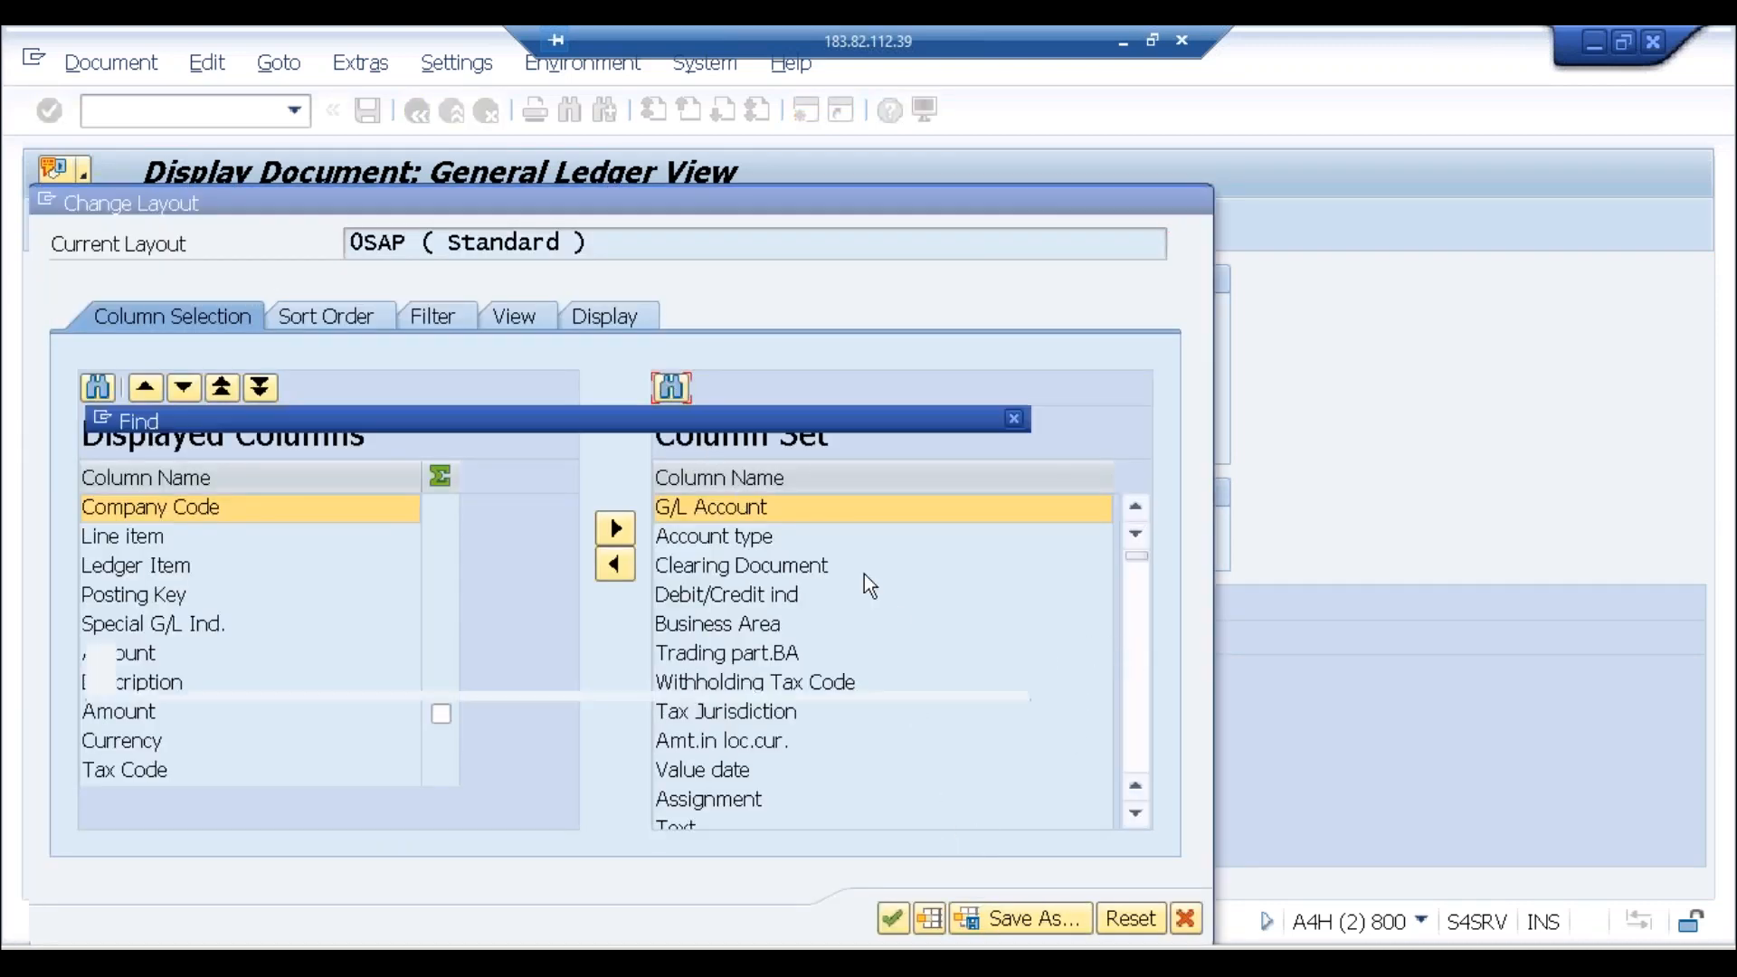
pyautogui.write('cost ')
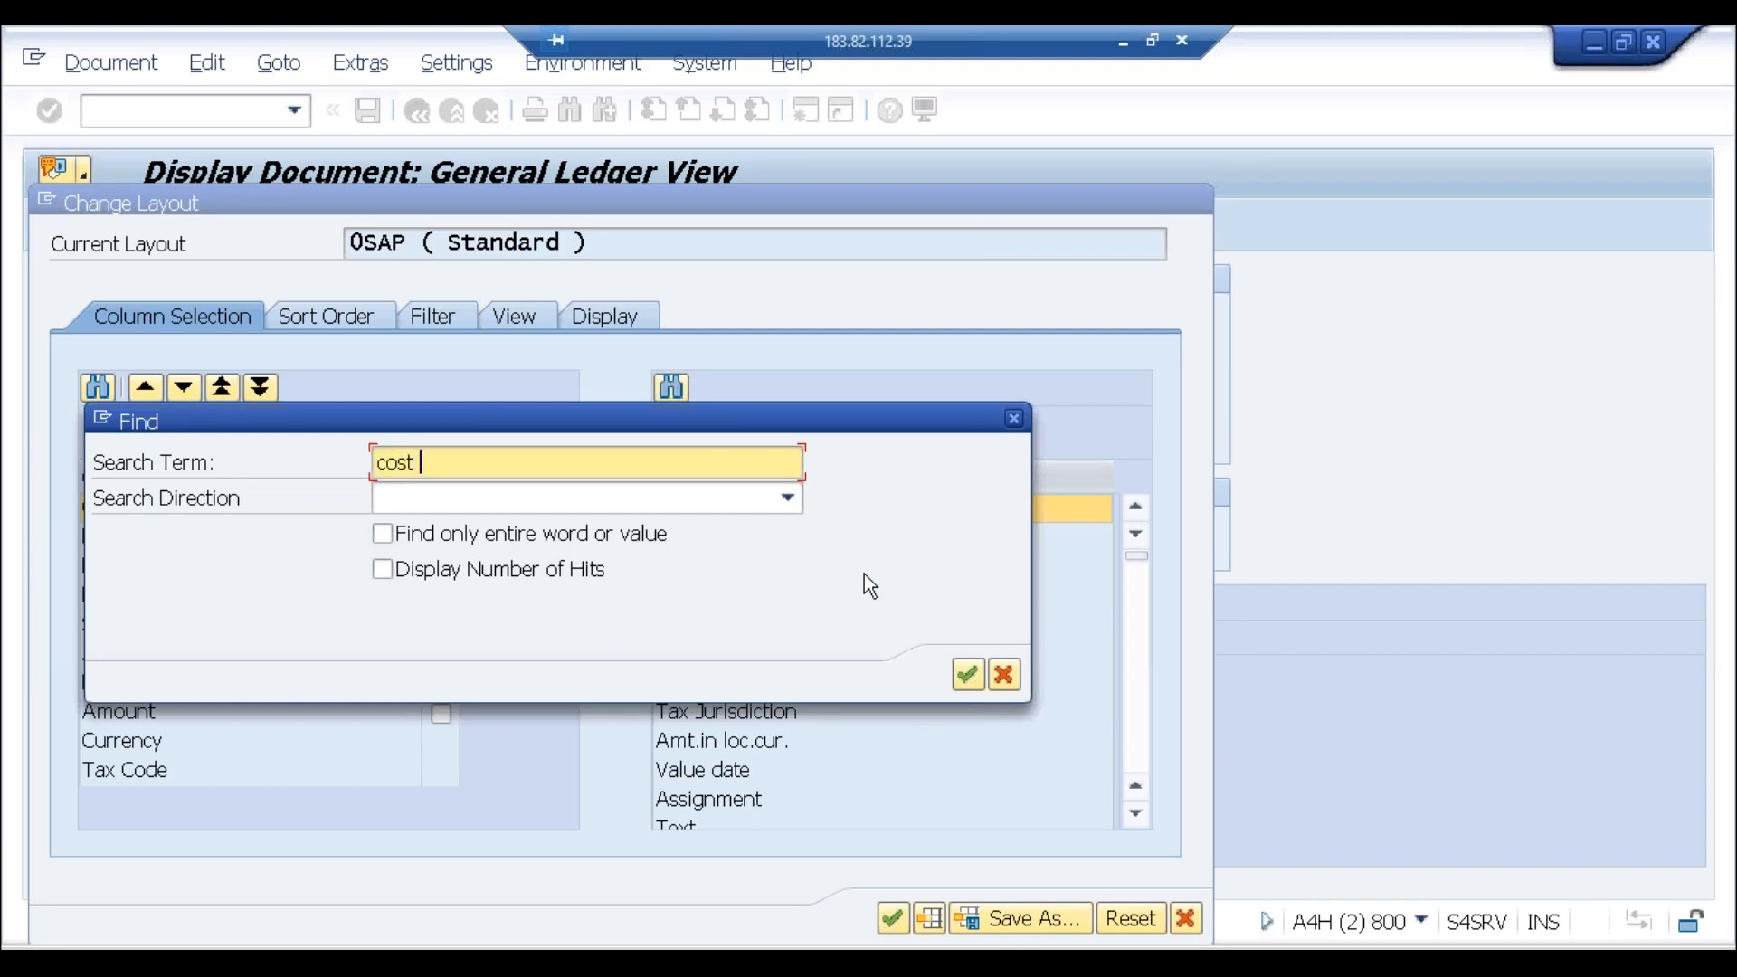
pyautogui.write('center')
pyautogui.press('Return')
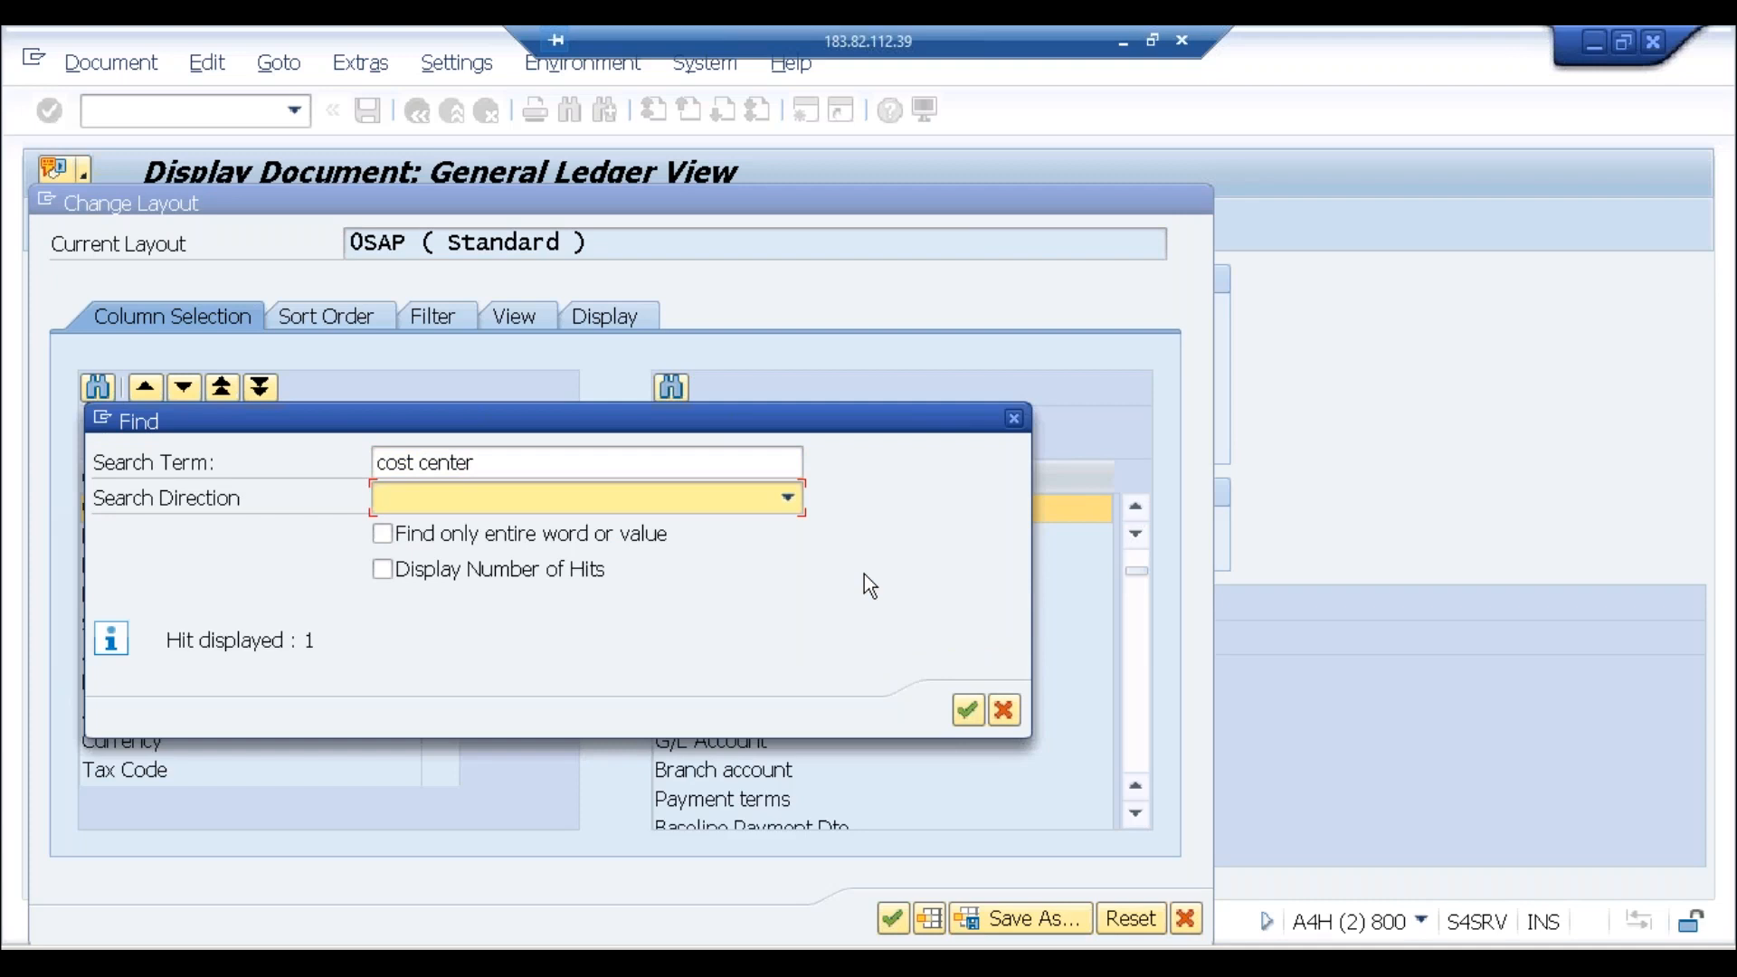
pyautogui.click(1015, 419)
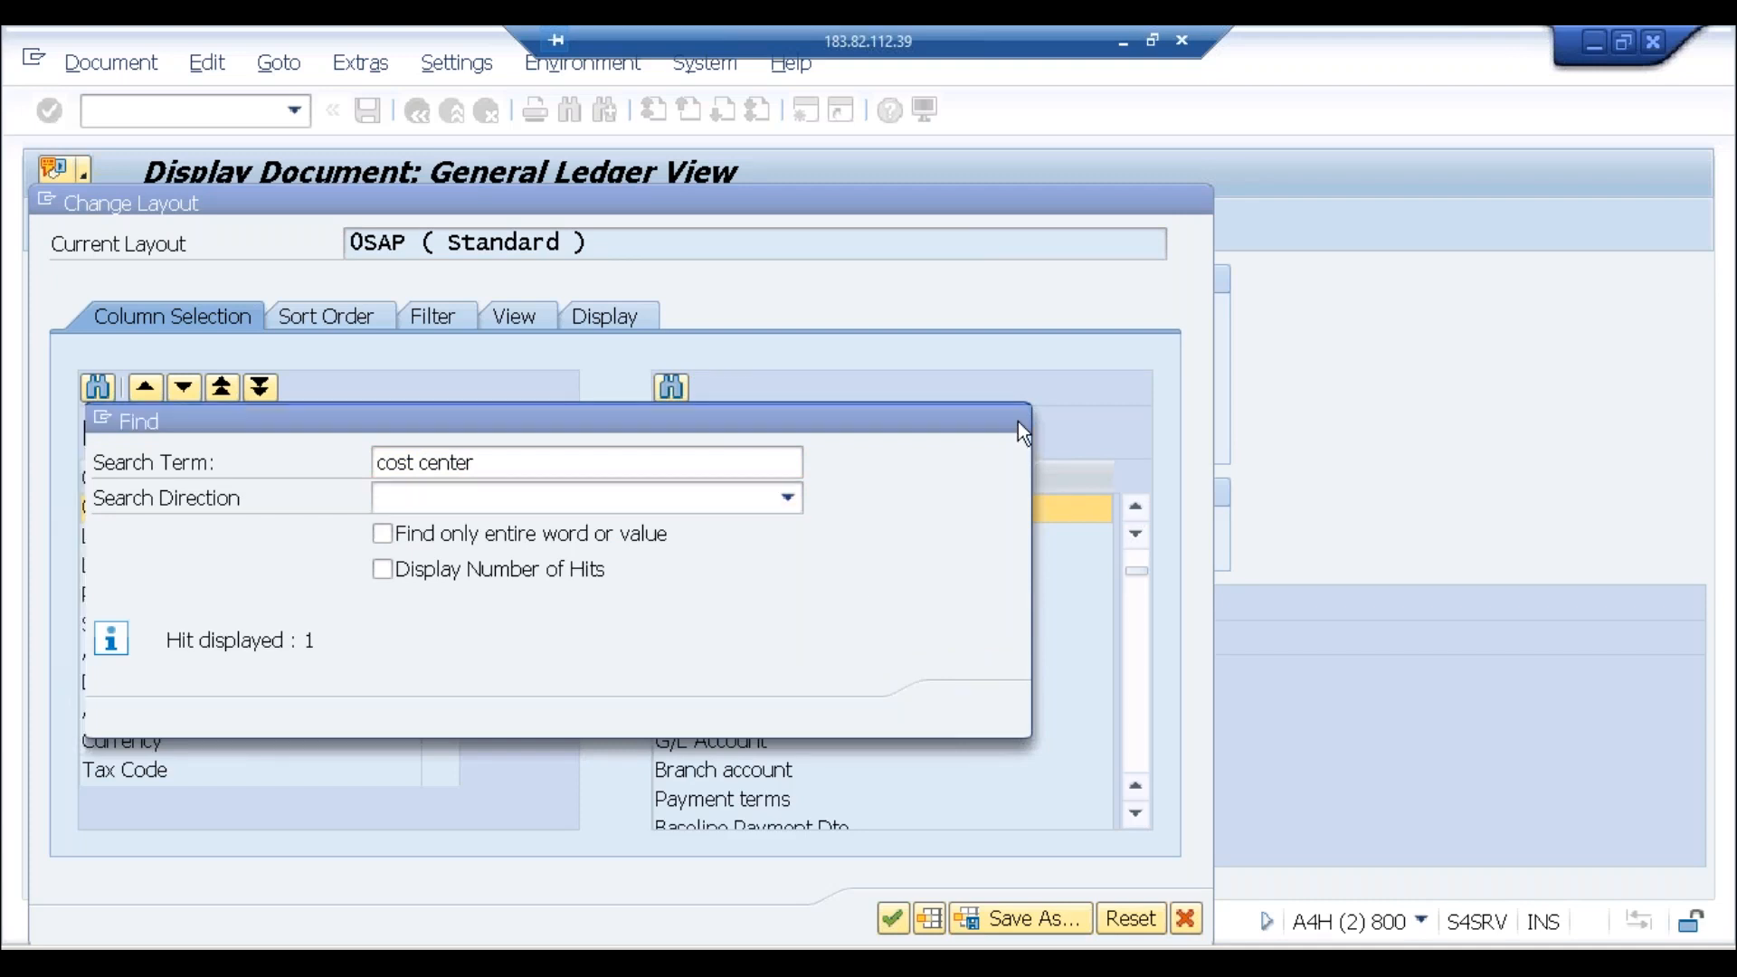
pyautogui.click(1196, 202)
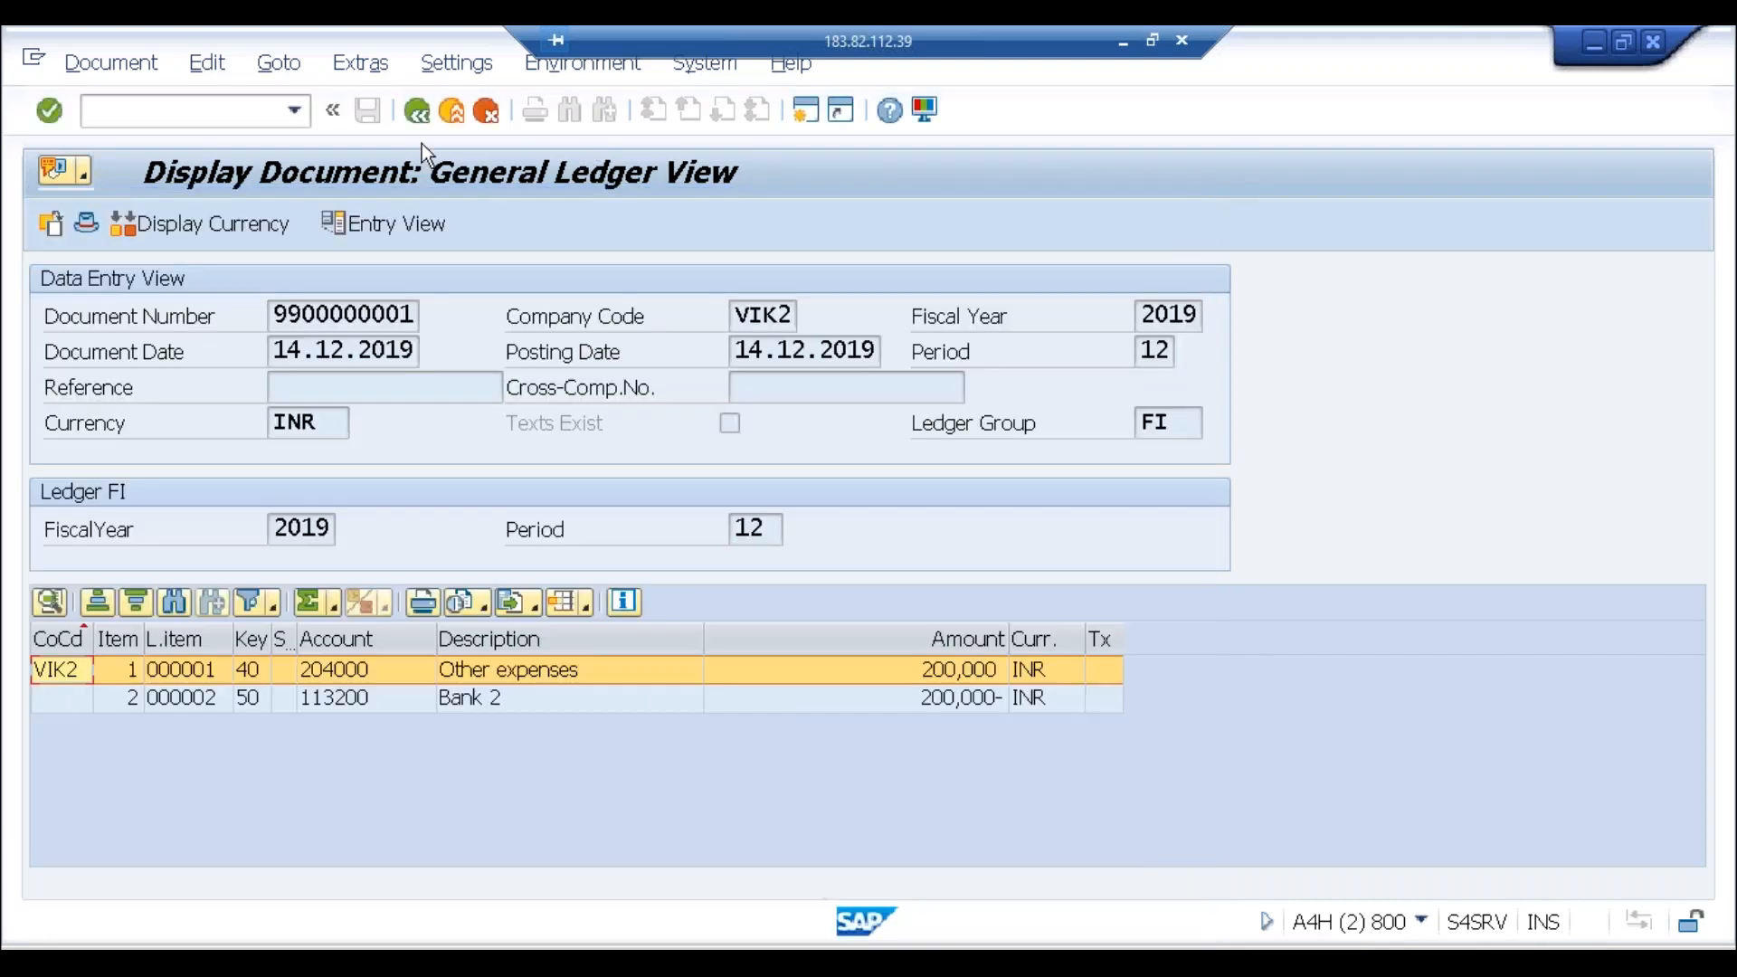
pyautogui.click(228, 119)
# Step: Run FS00 in company code VIK2 and copy account 204000 Other expenses to new account 204009
pyautogui.write('/nfs00')
pyautogui.press('Return')
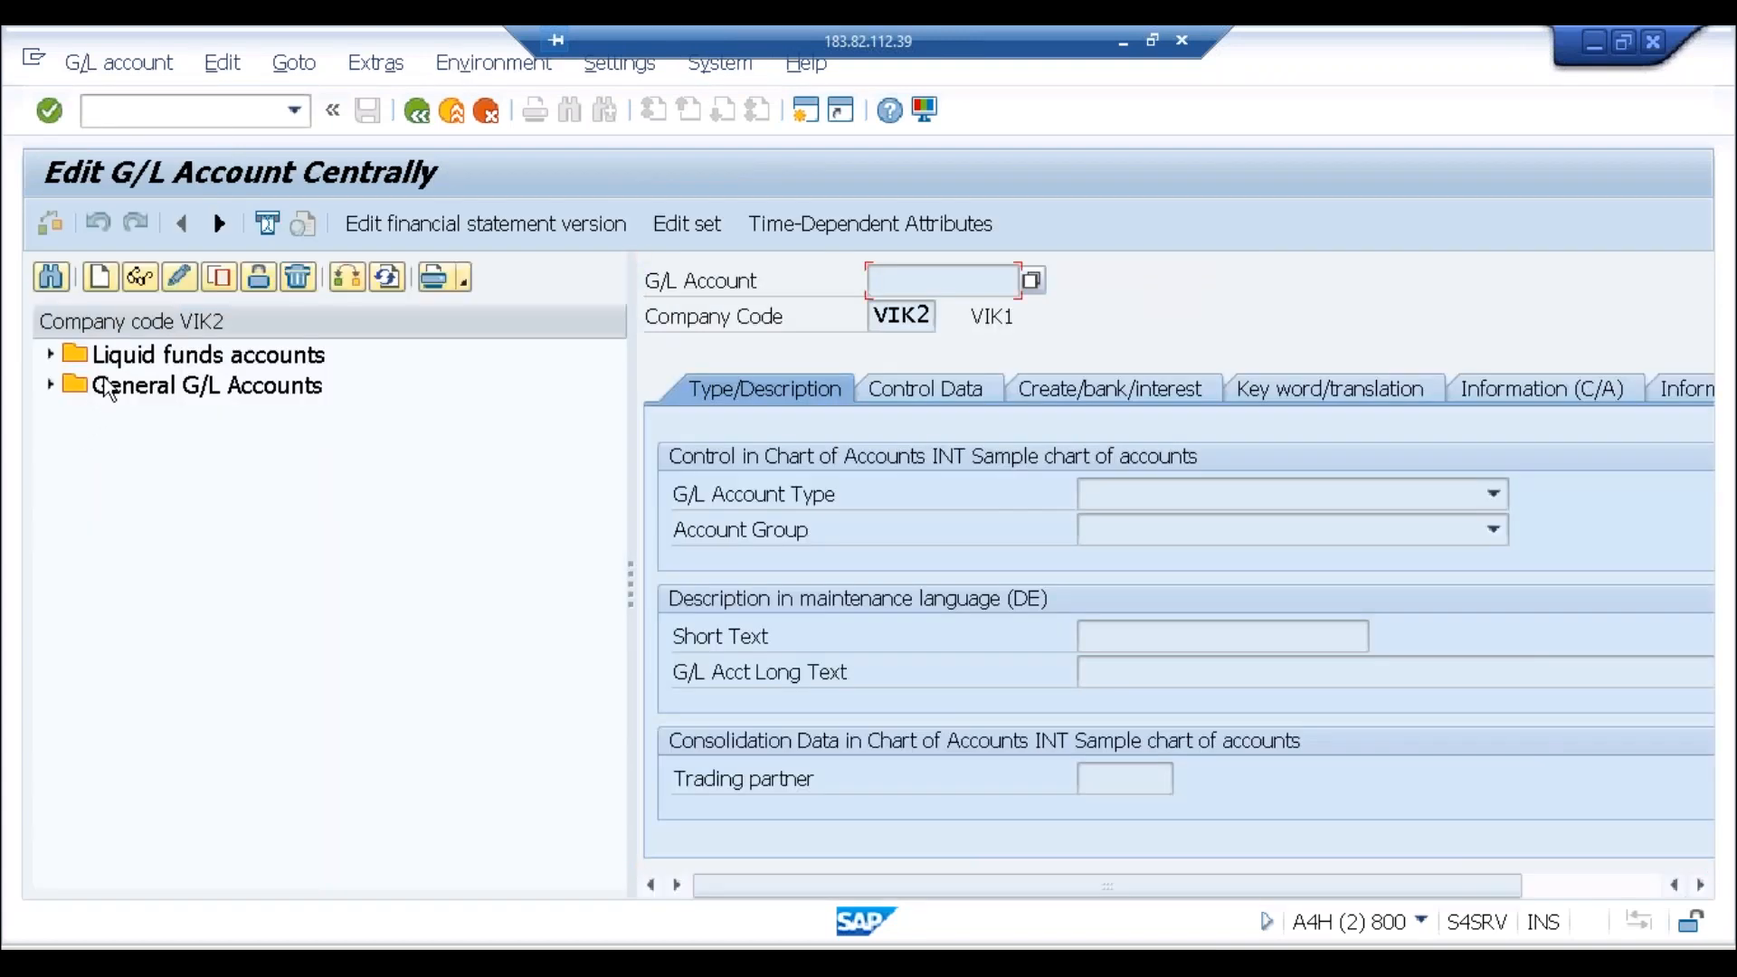
pyautogui.click(347, 277)
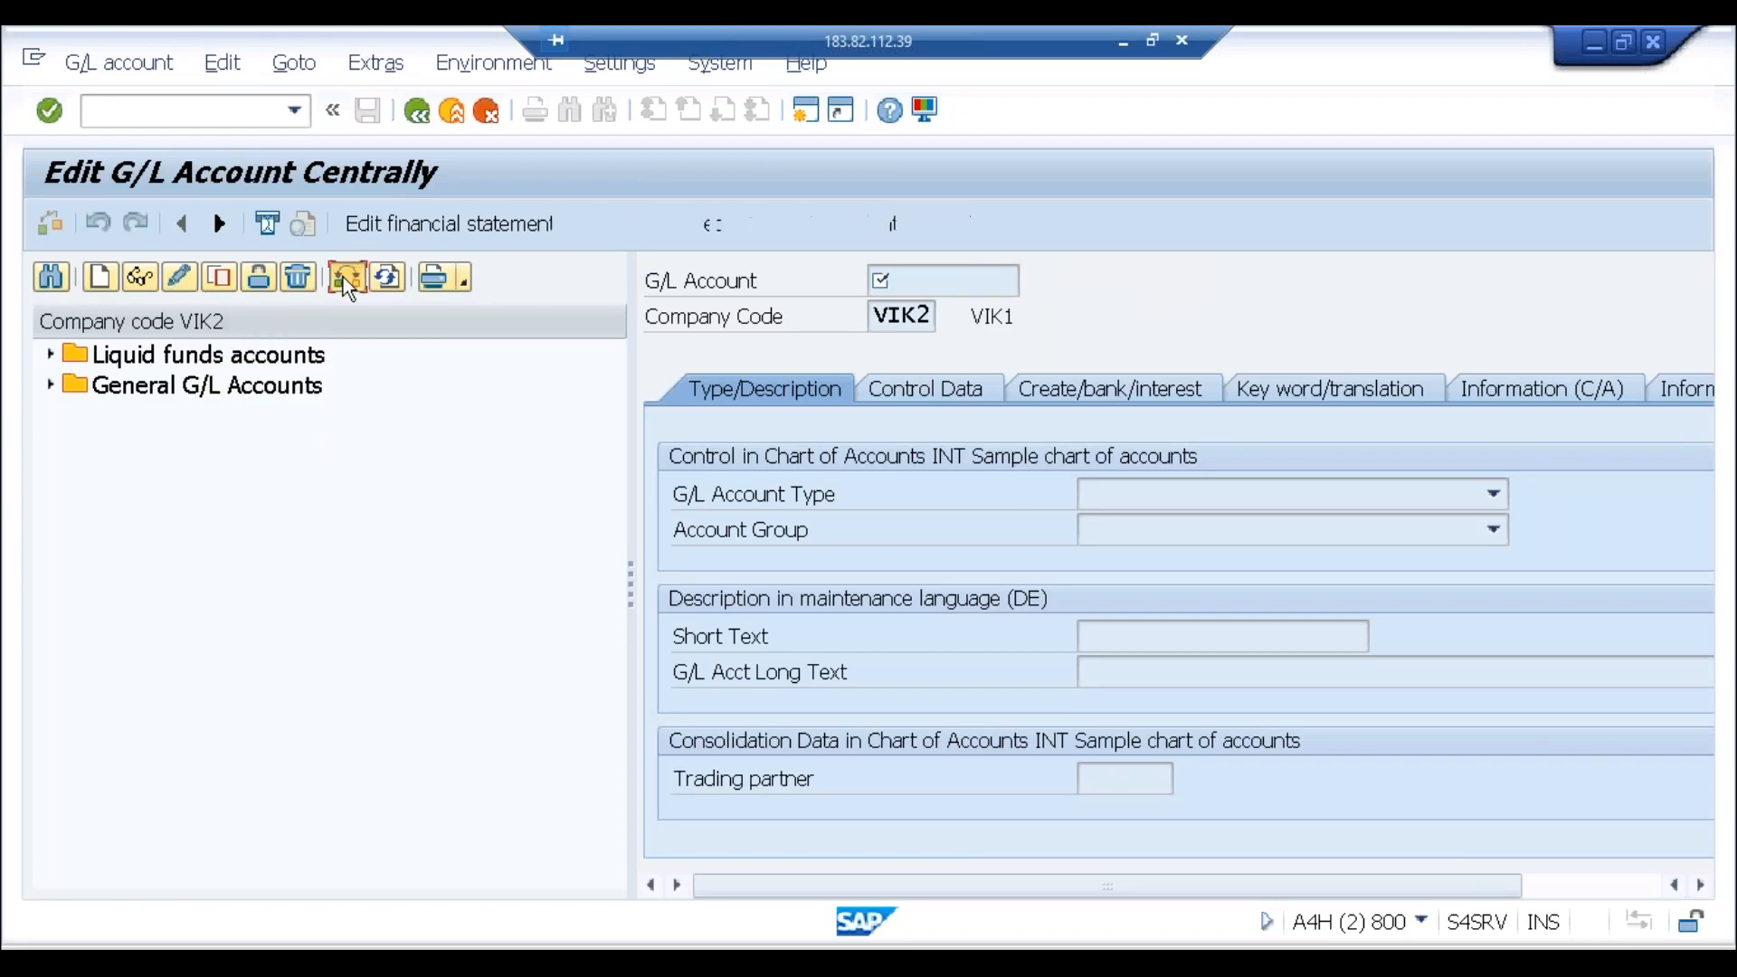
pyautogui.press('Return')
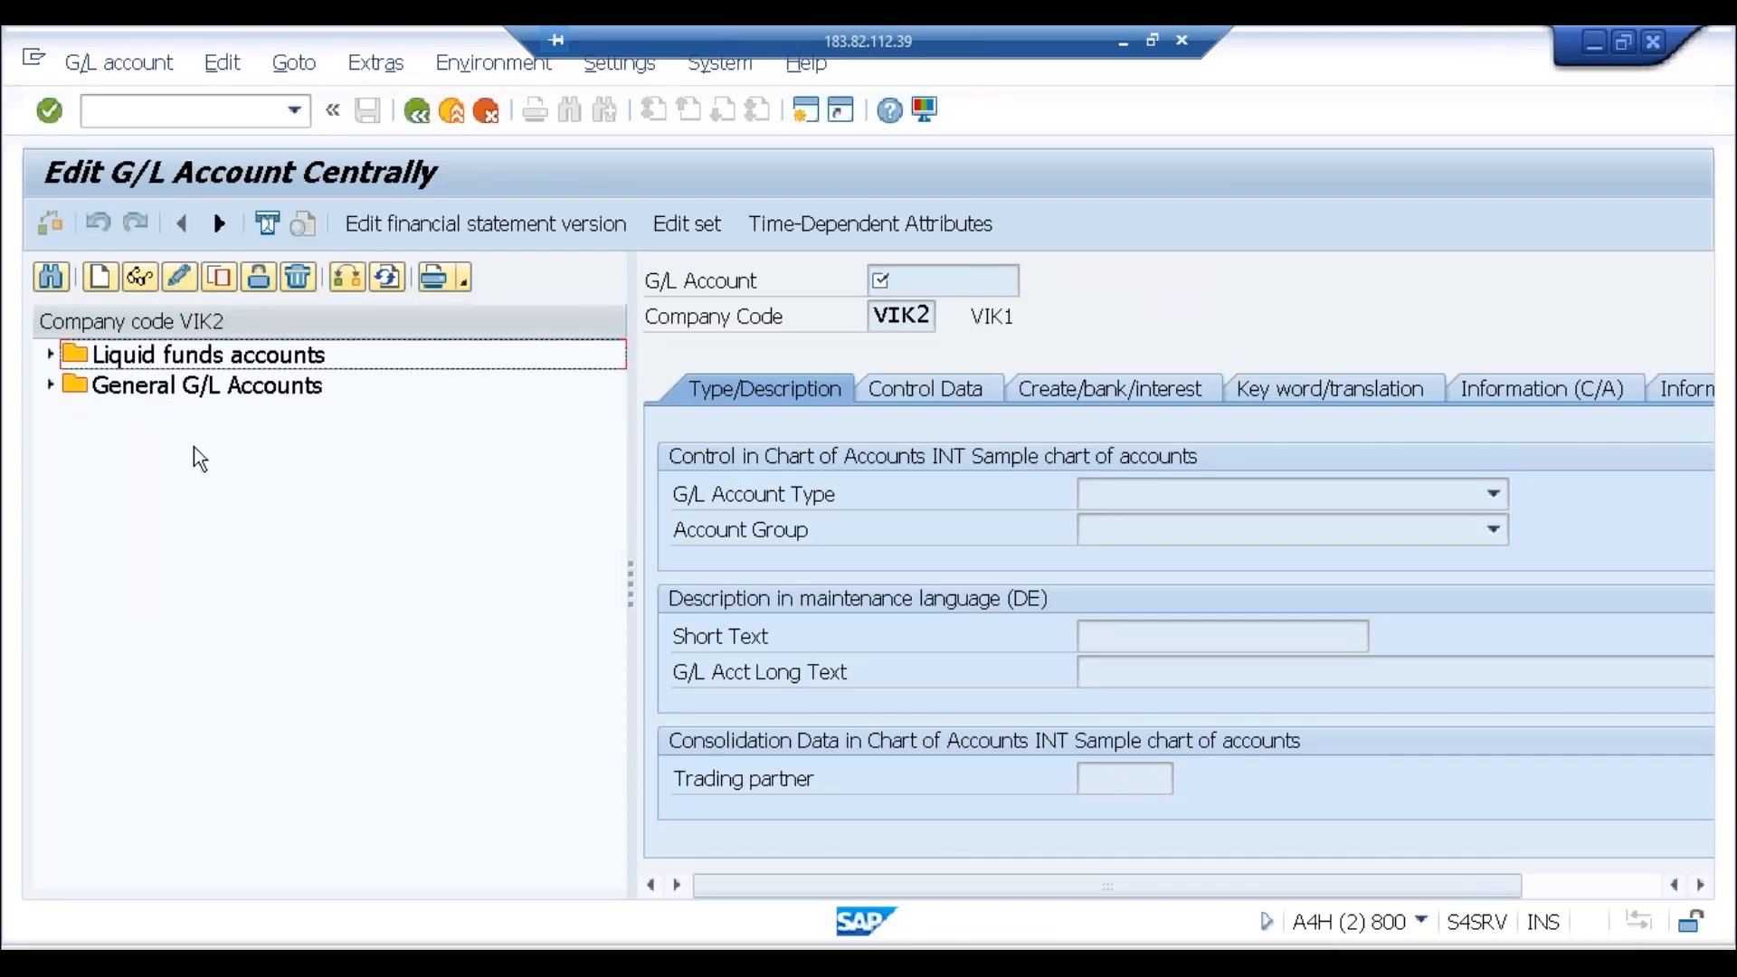
pyautogui.click(50, 386)
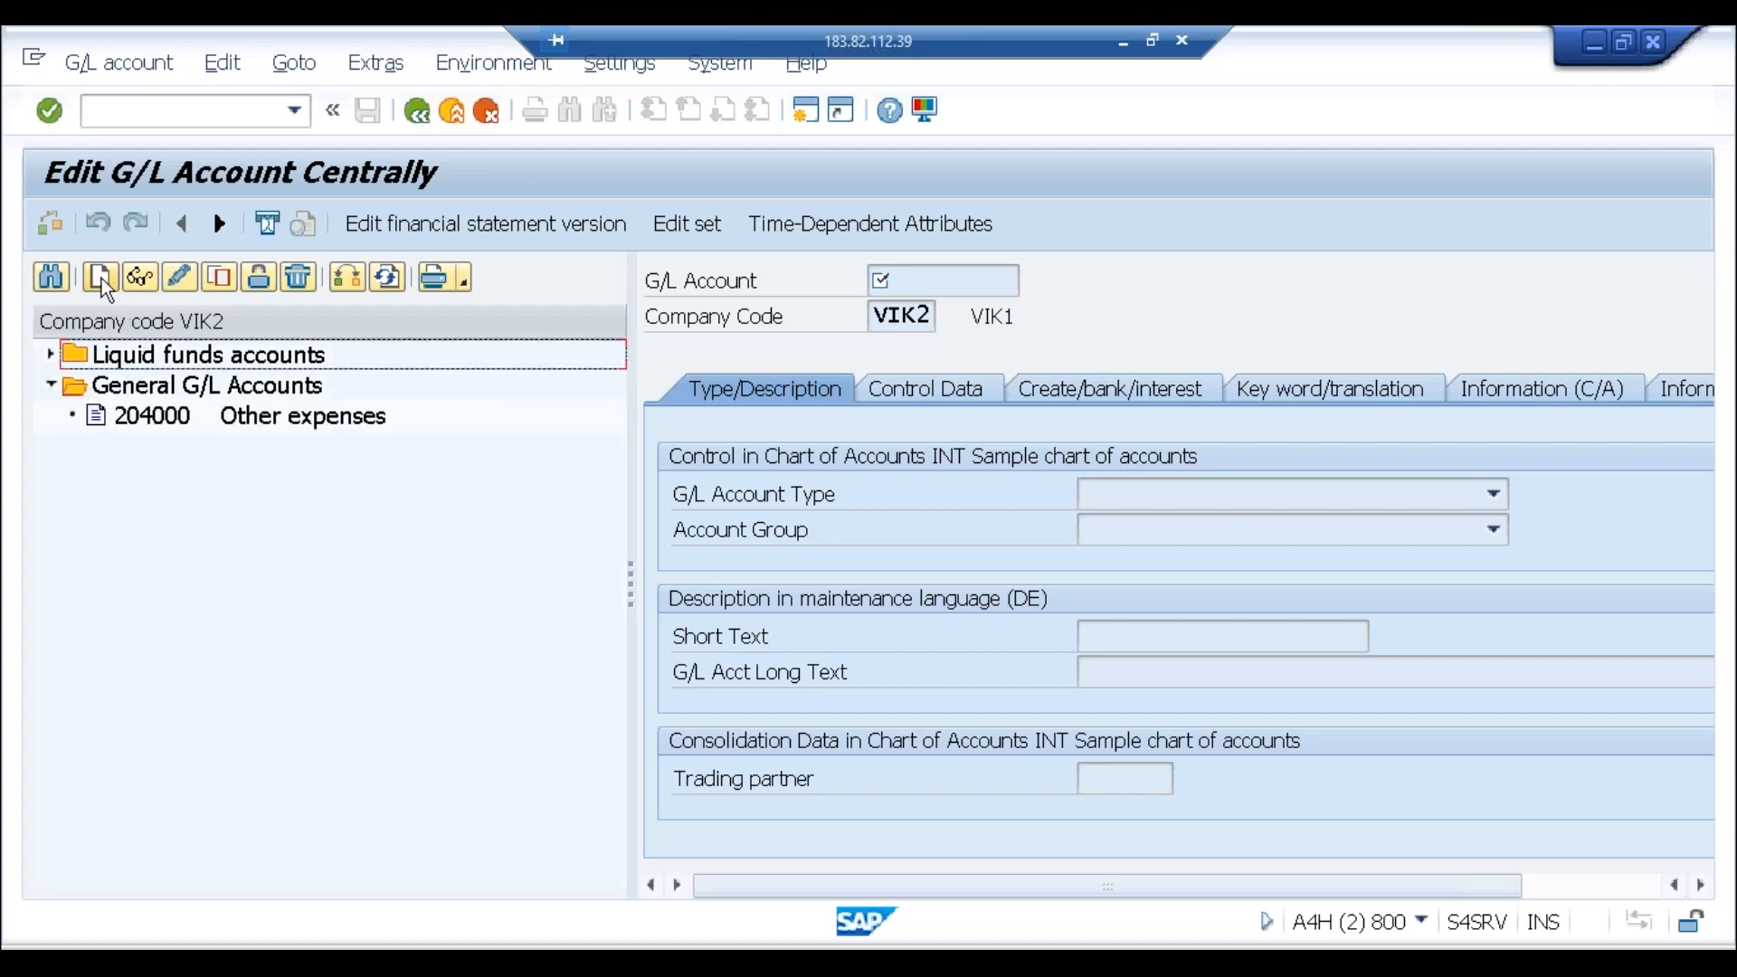
pyautogui.click(149, 414)
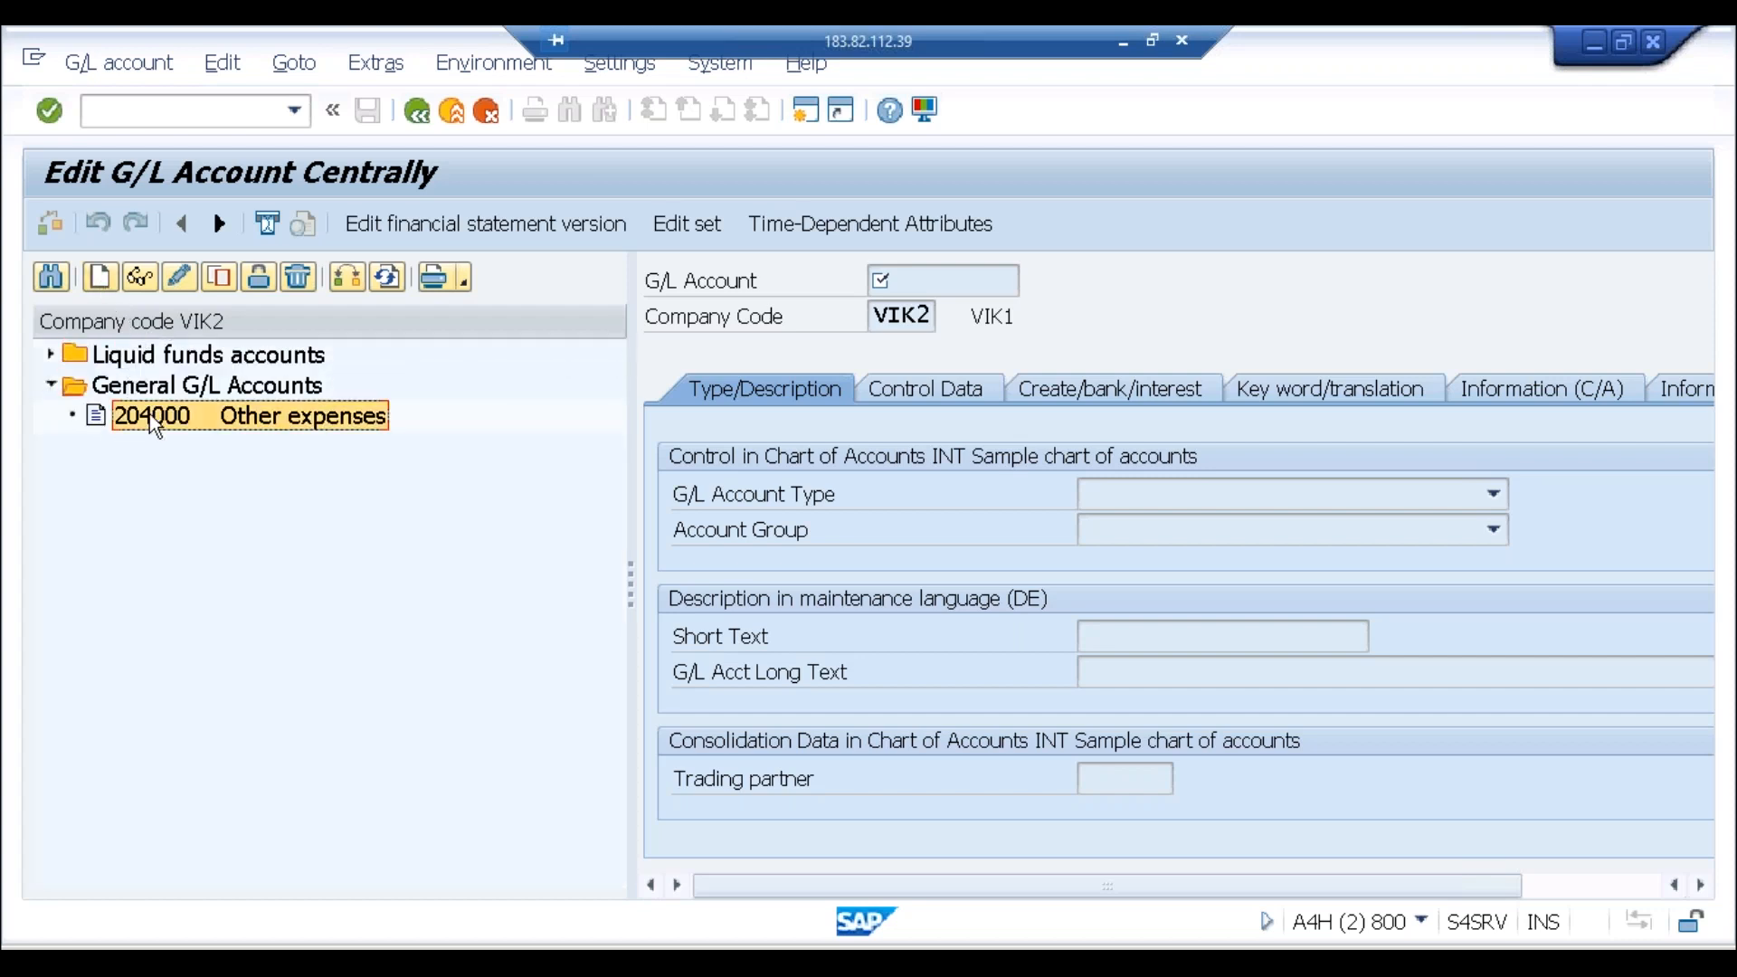
pyautogui.click(219, 282)
pyautogui.click(514, 533)
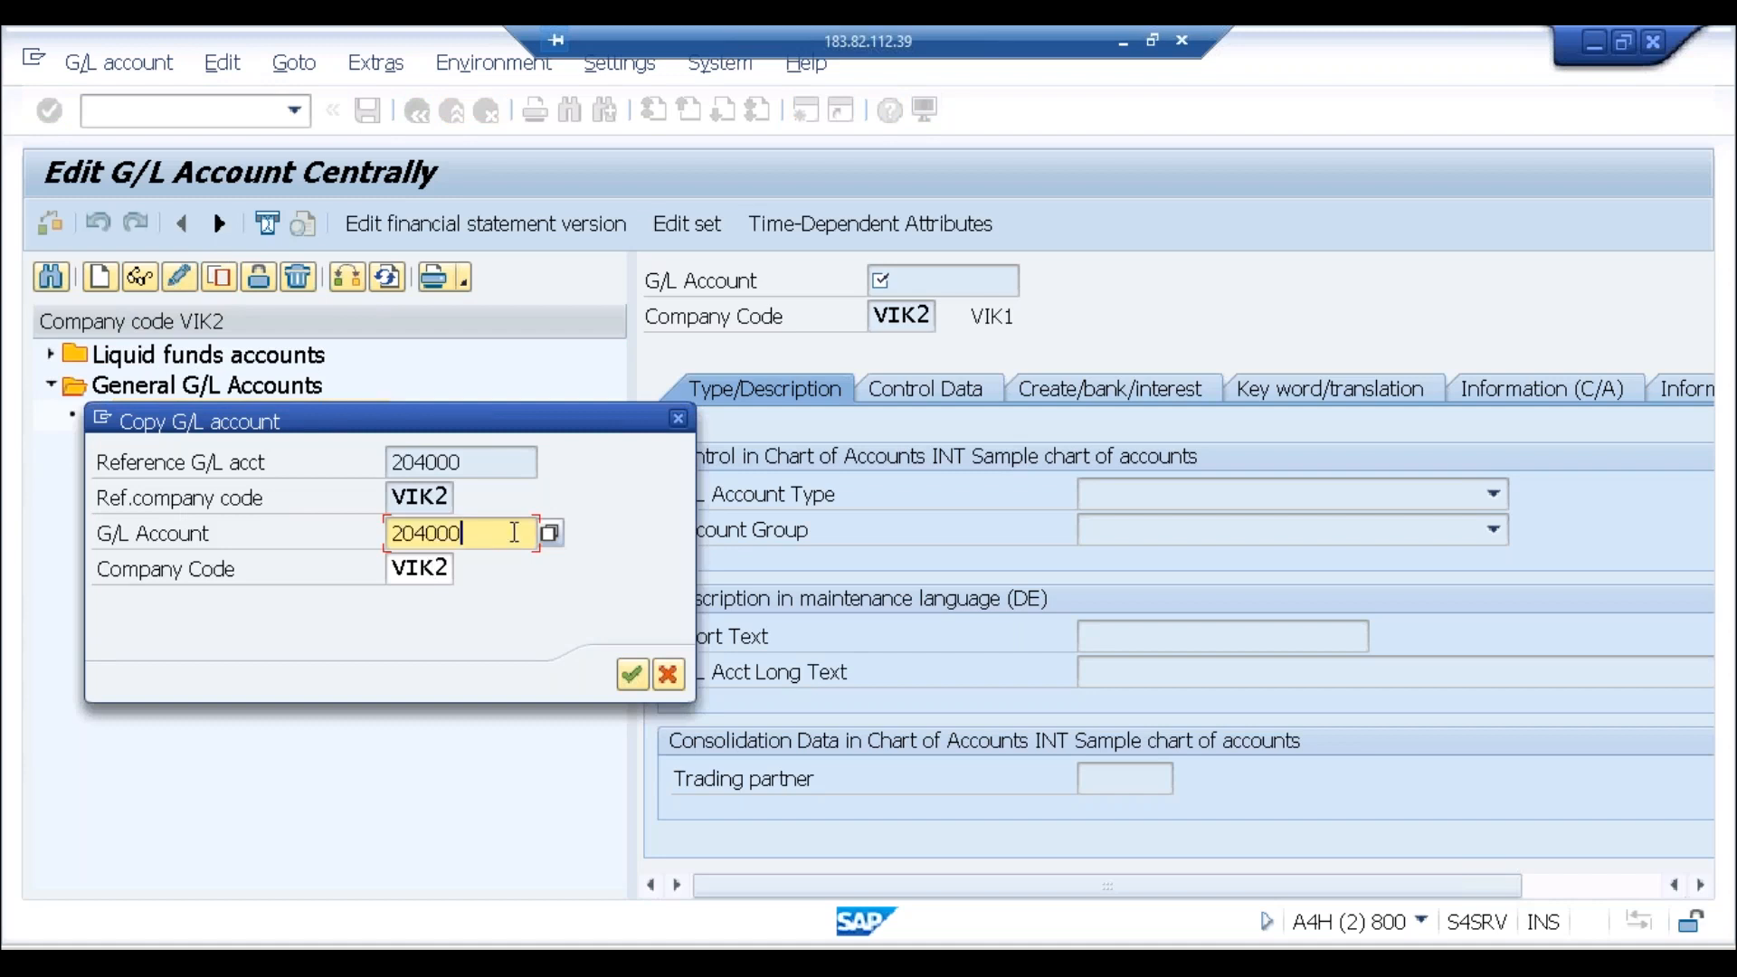
pyautogui.press('BackSpace')
pyautogui.write('9')
pyautogui.press('Return')
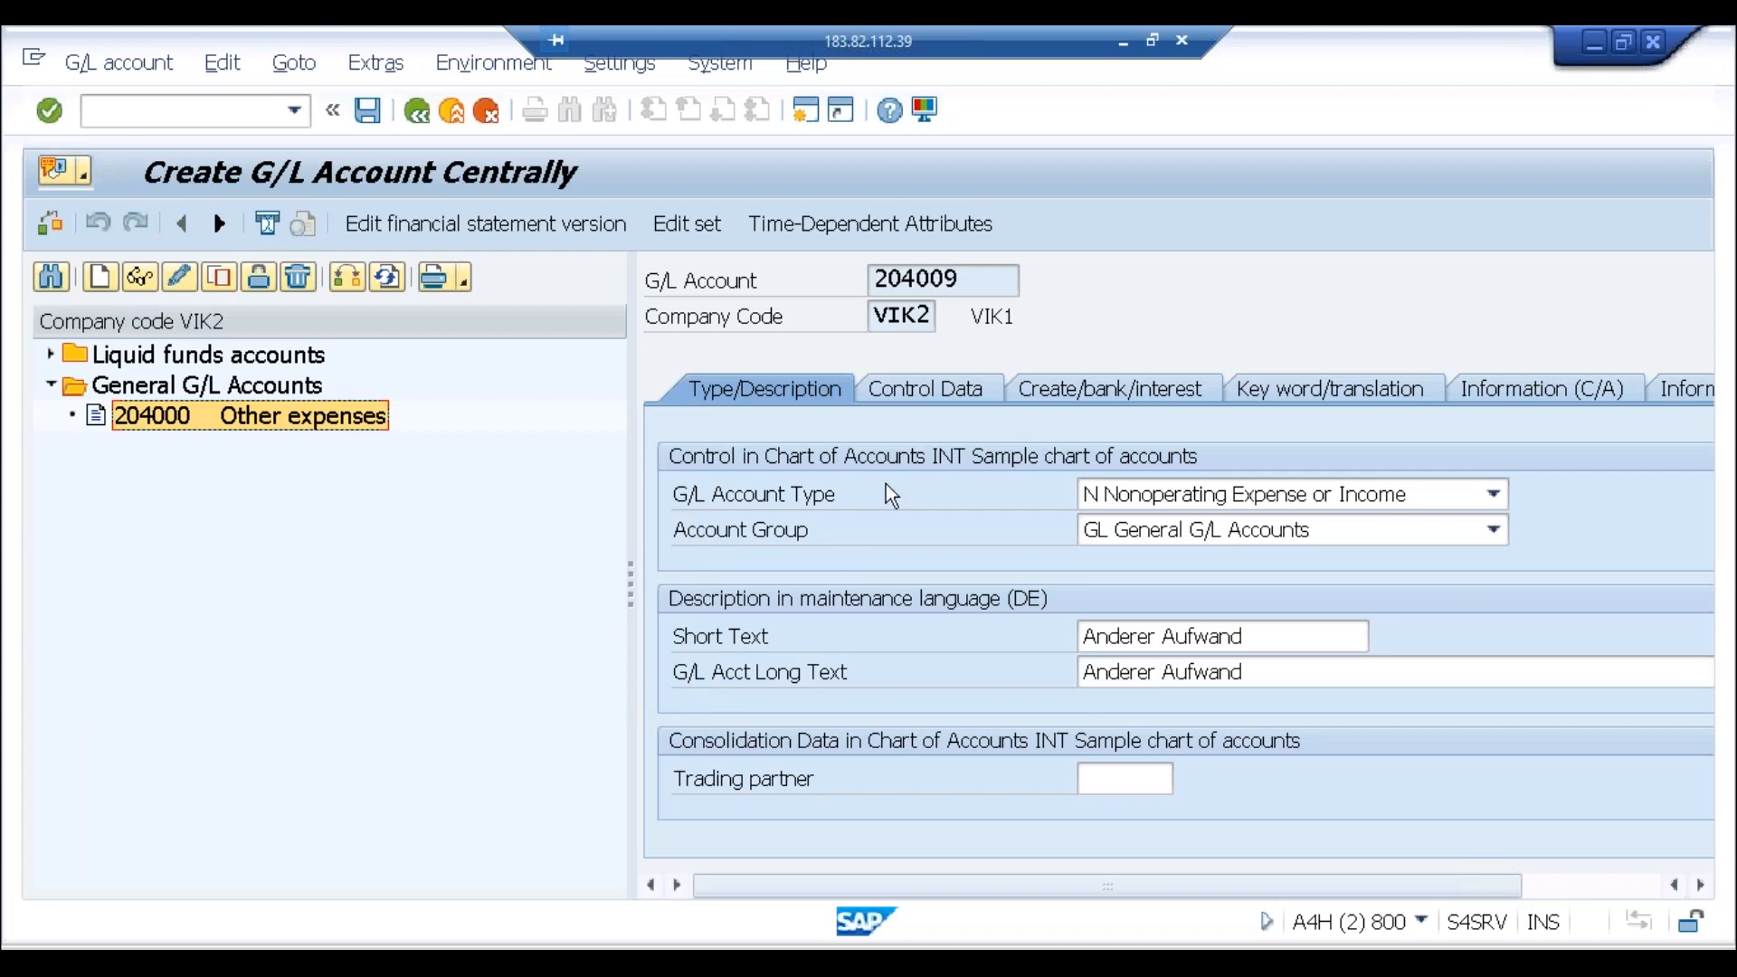
# Step: Set account 204009's type to P Primary Costs or Revenue and review its Control Data
pyautogui.click(917, 385)
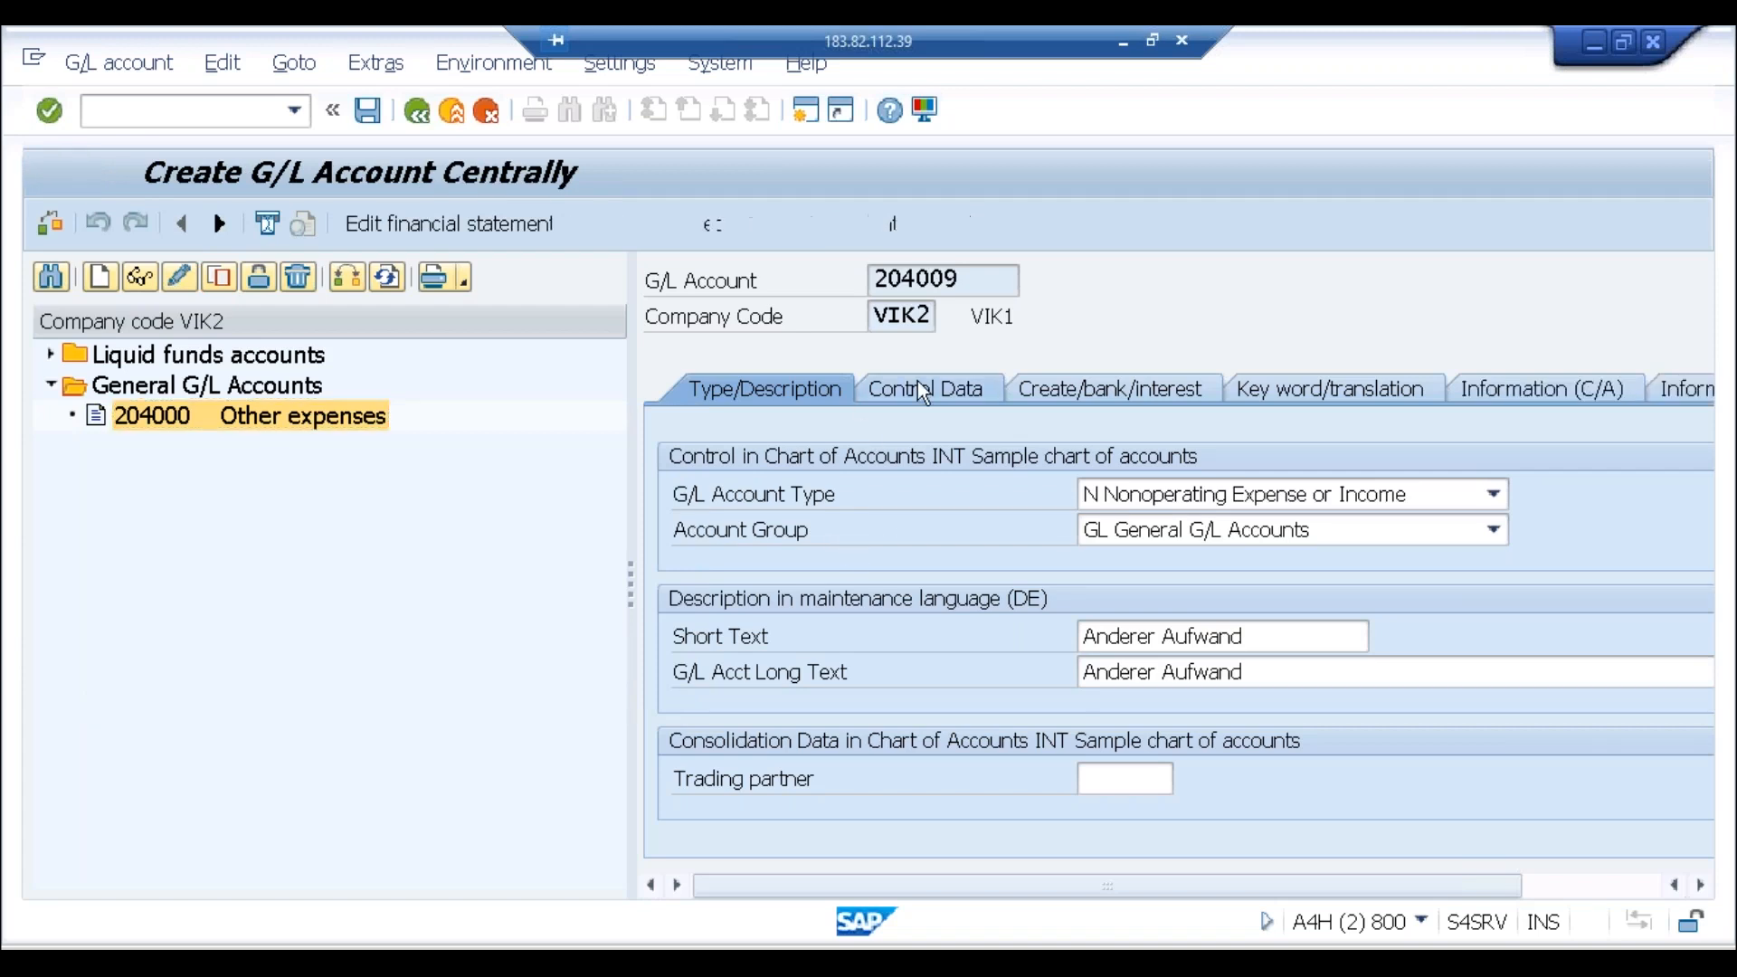
pyautogui.click(829, 384)
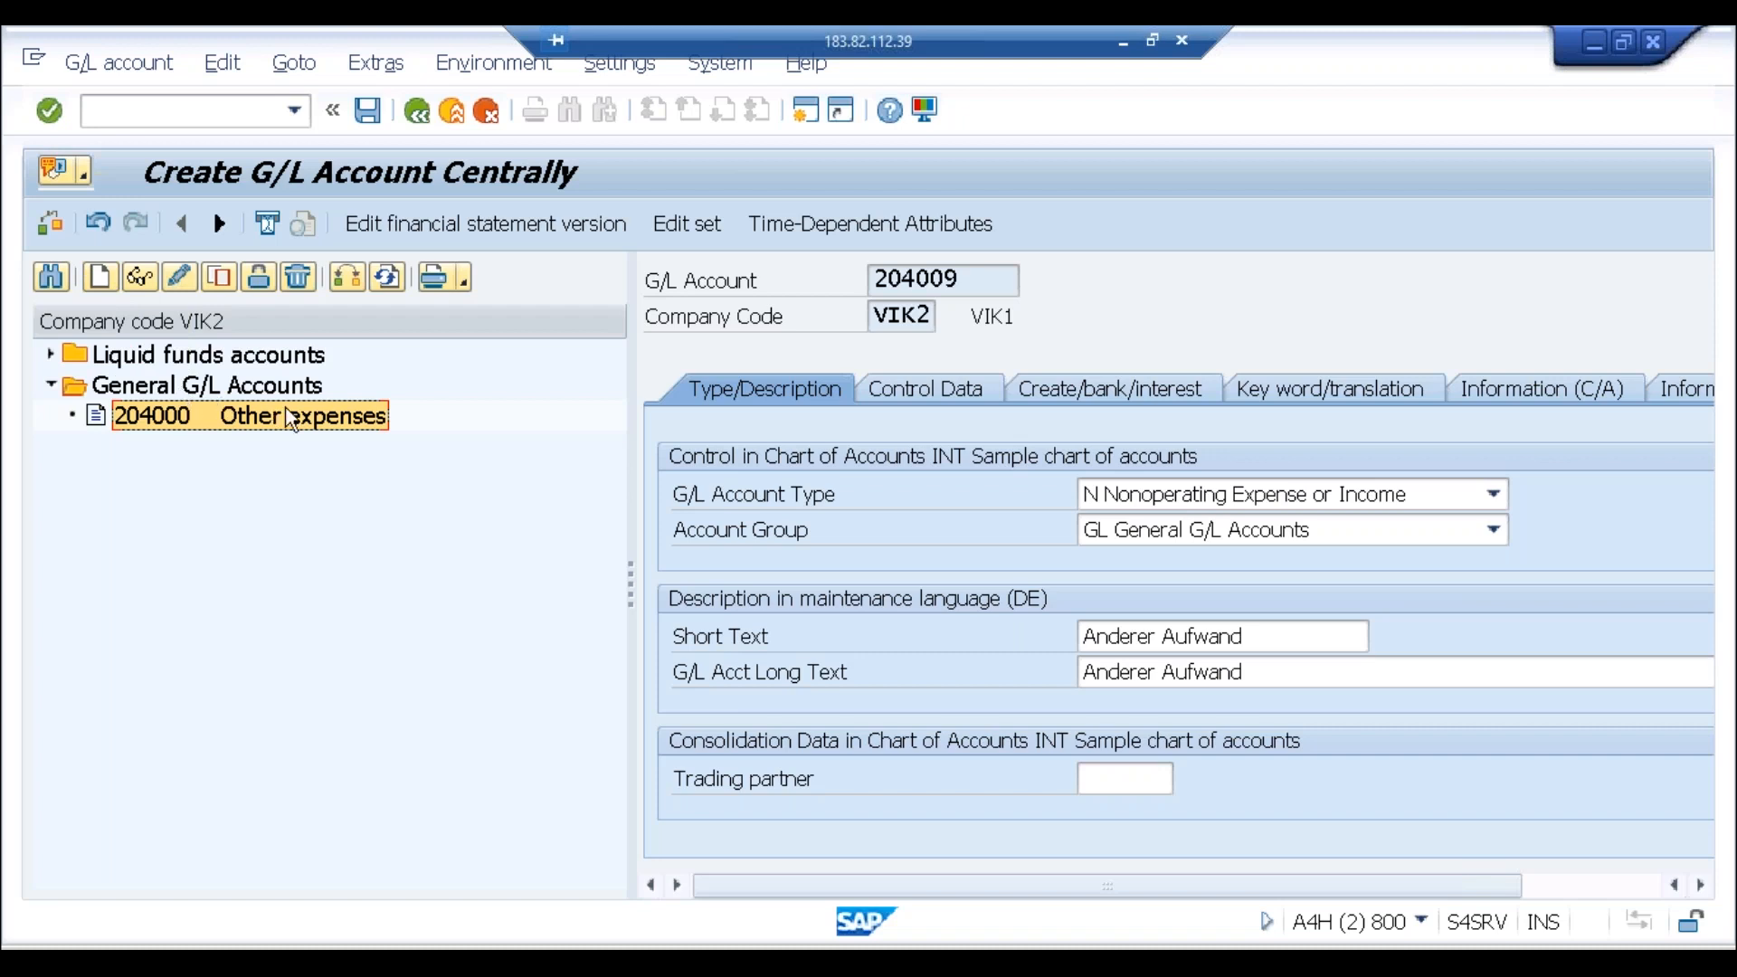
pyautogui.click(1190, 498)
pyautogui.click(1176, 548)
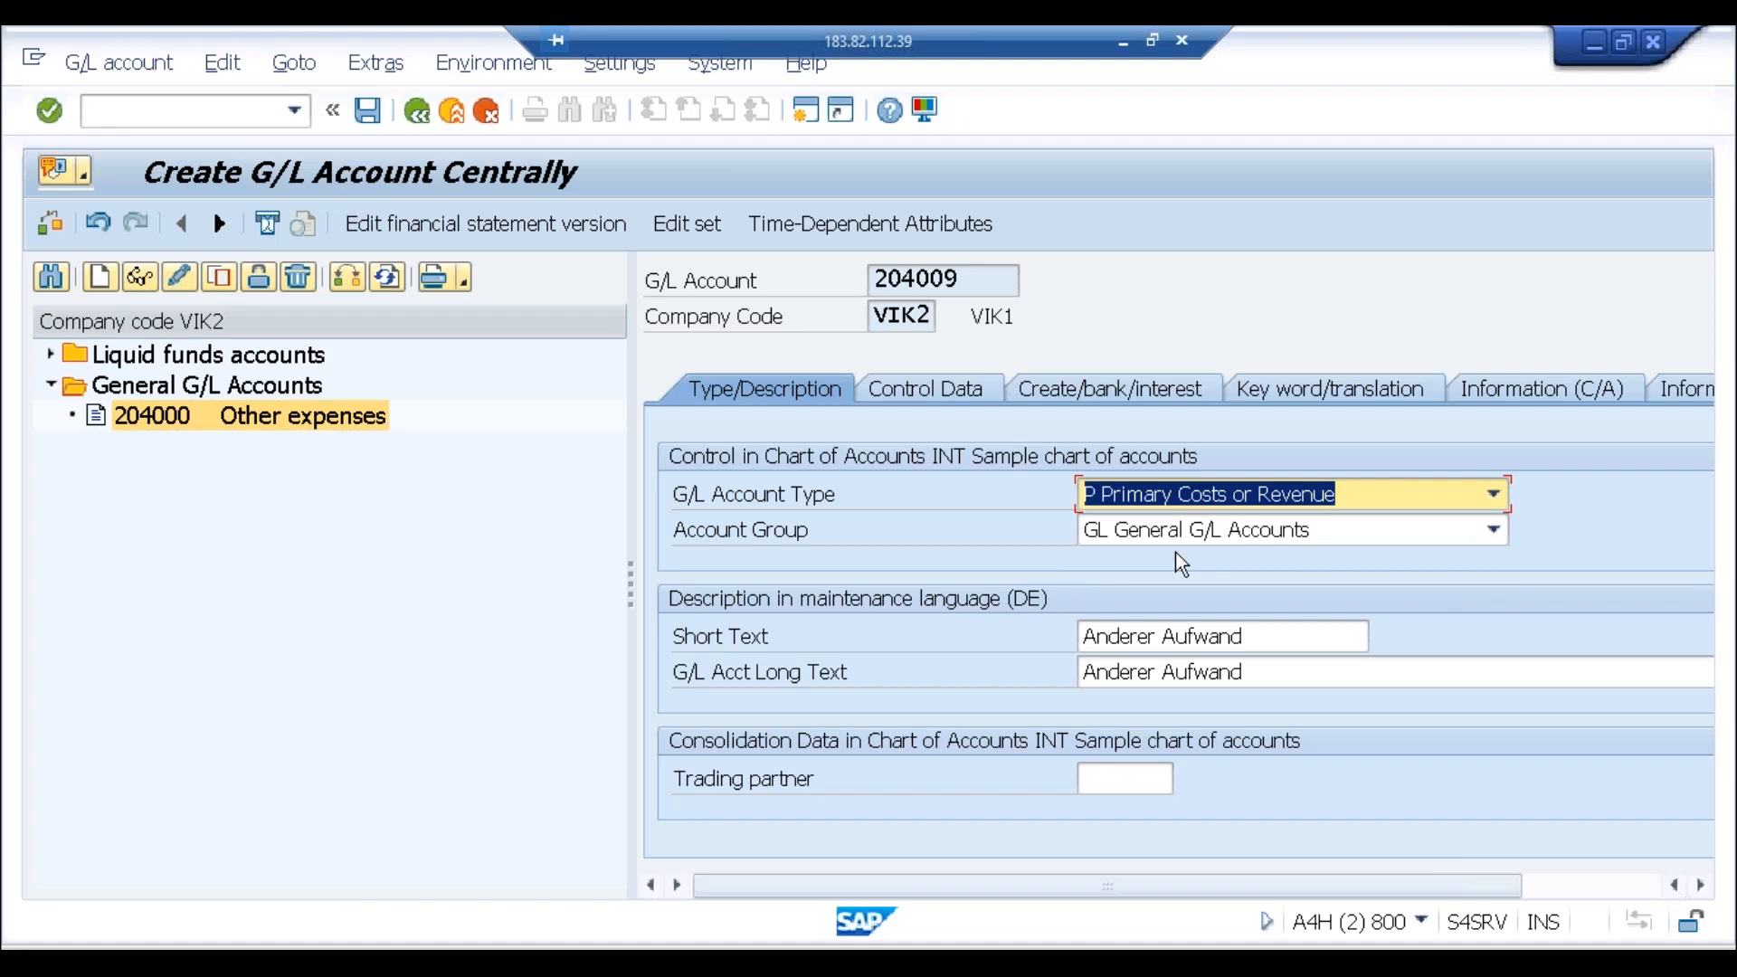
pyautogui.click(932, 394)
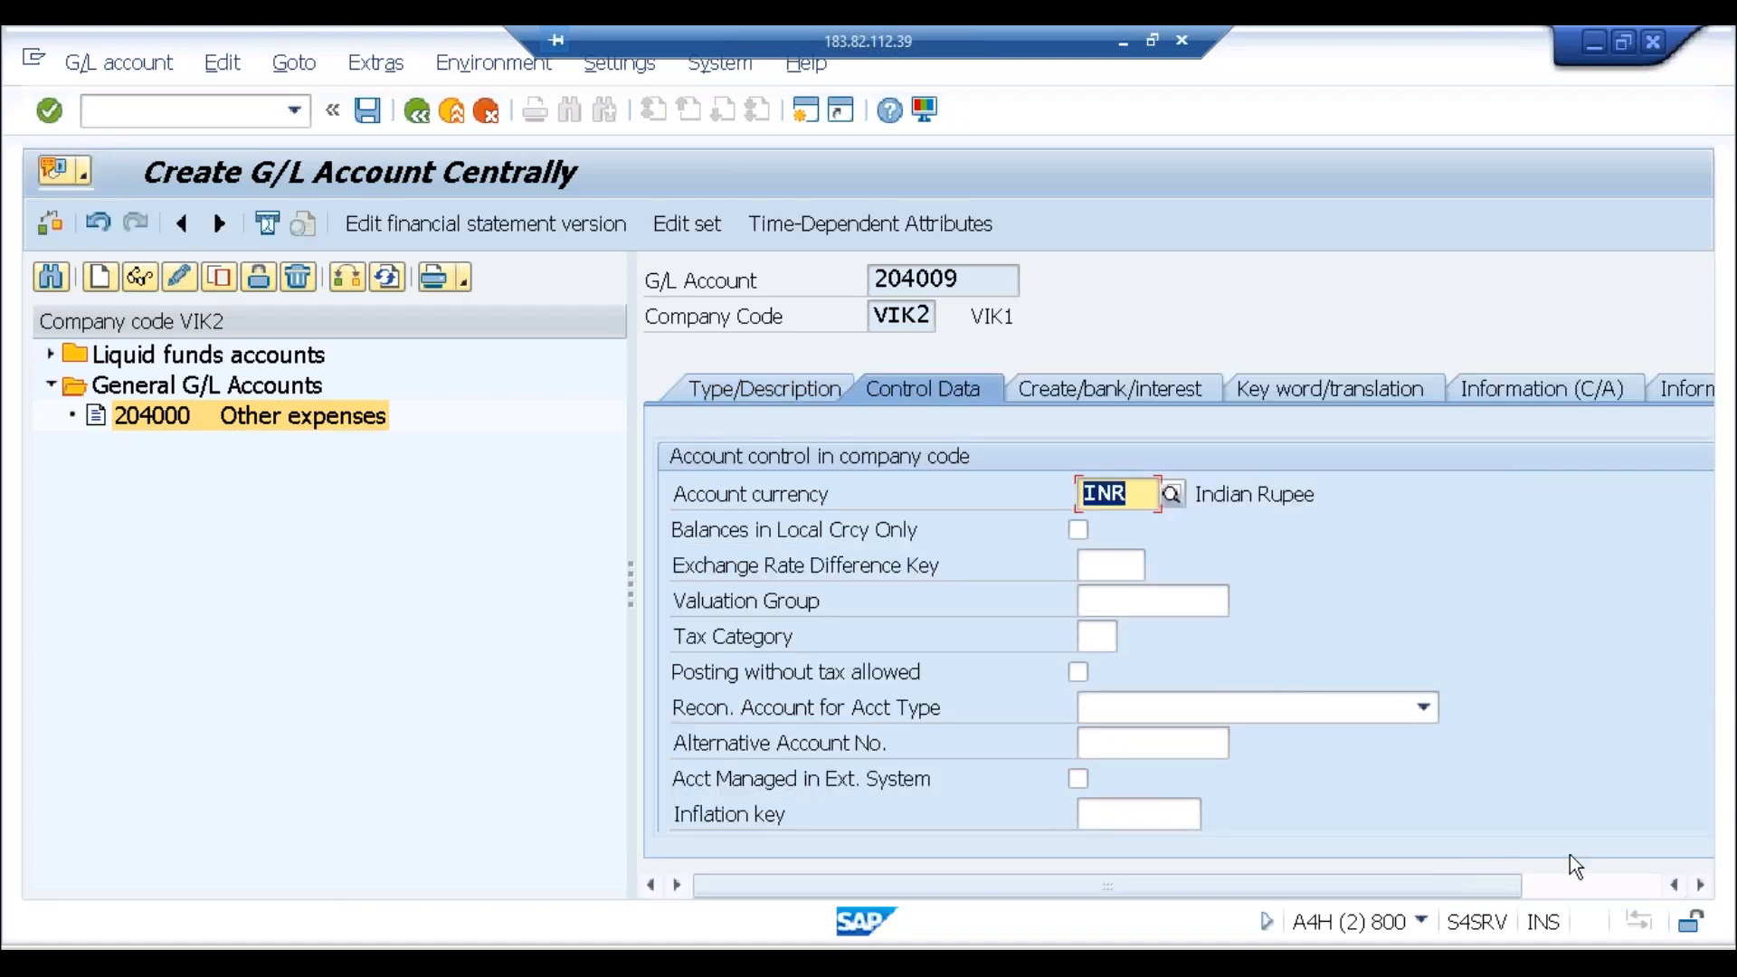
pyautogui.click(1566, 890)
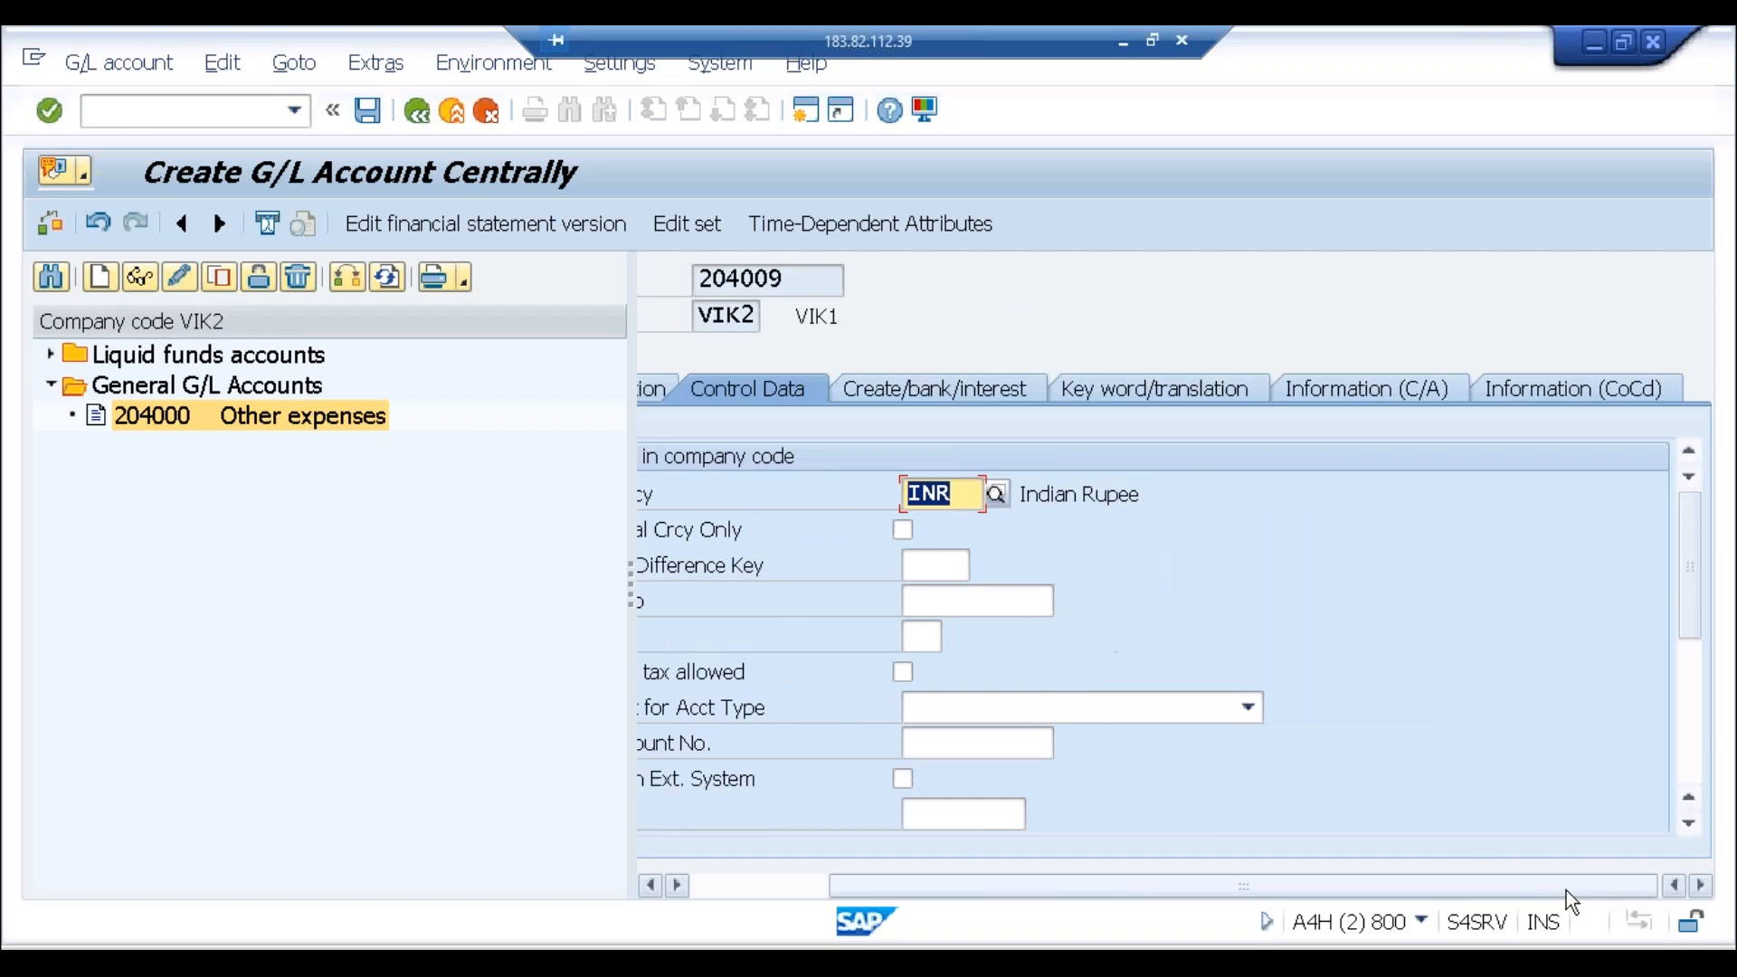
pyautogui.click(1682, 731)
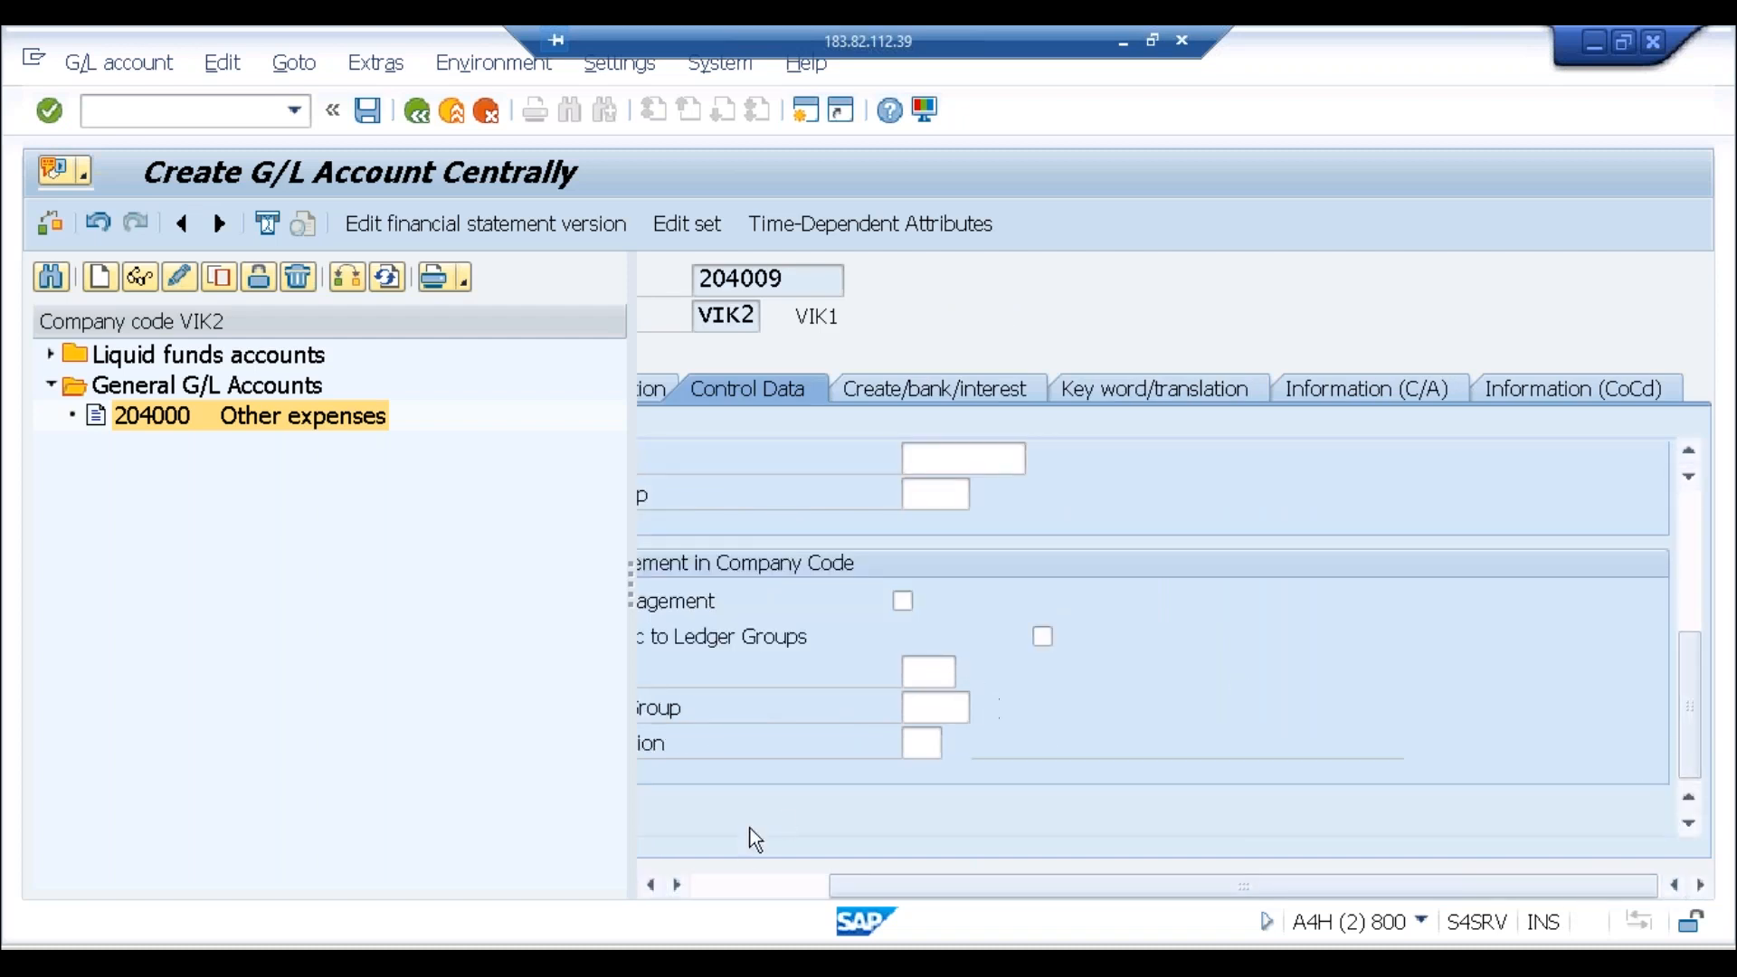
pyautogui.click(740, 885)
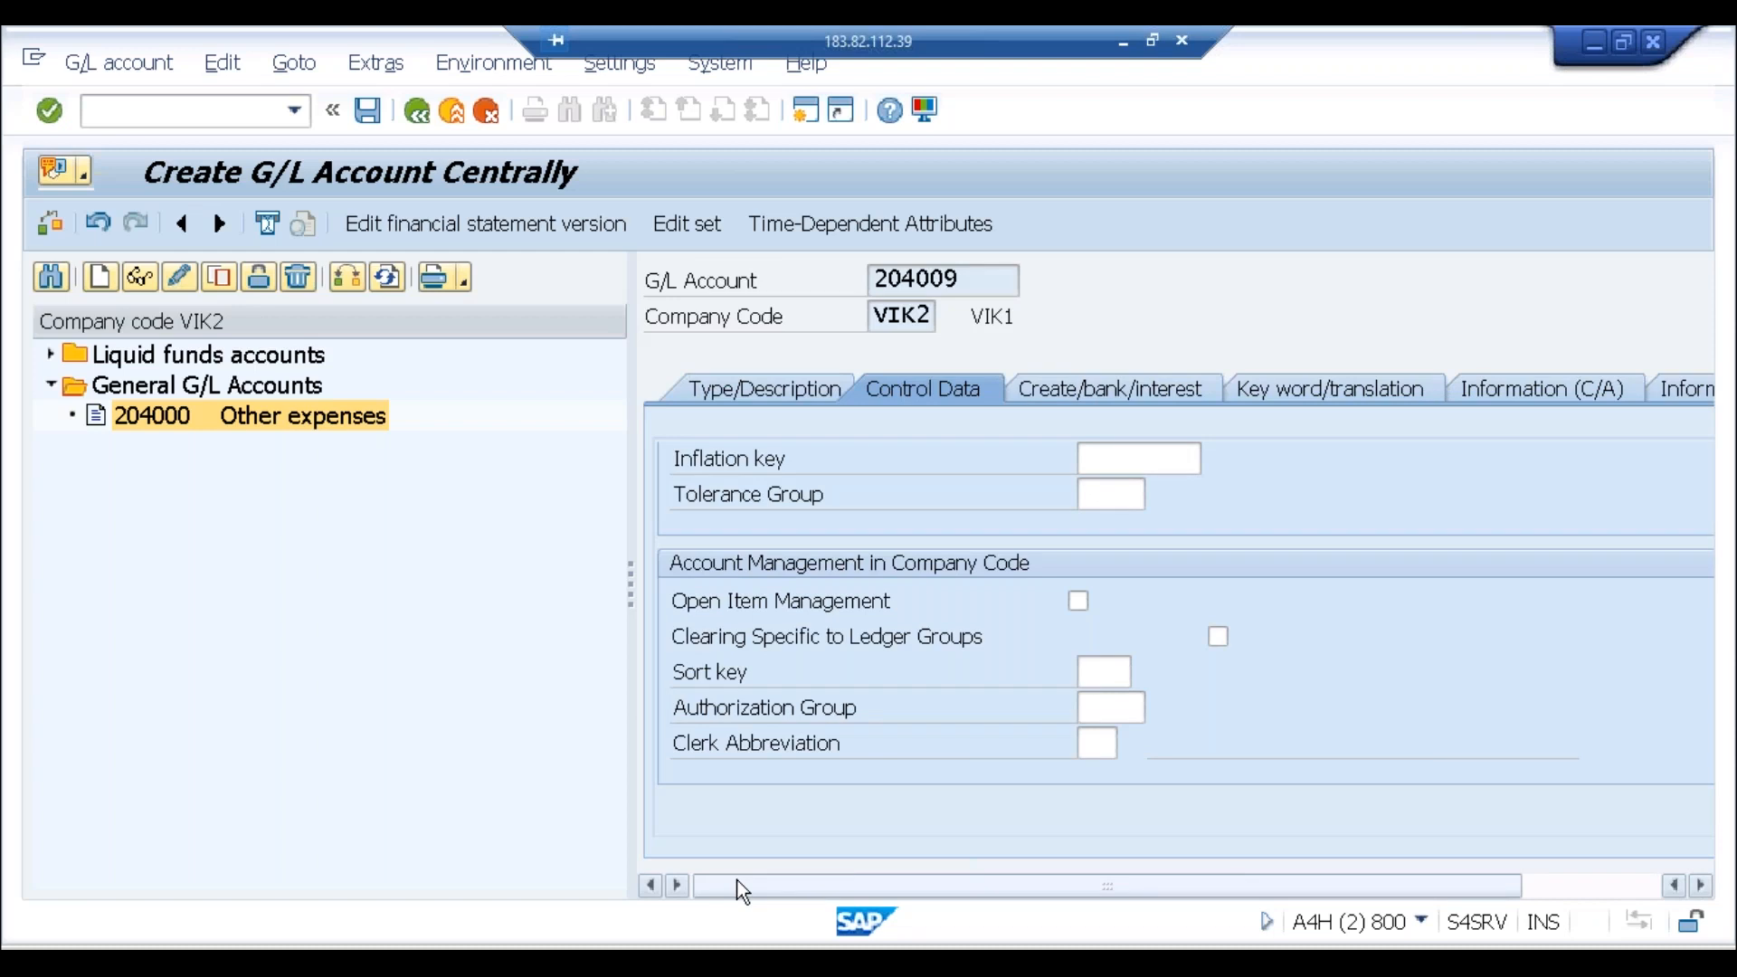
pyautogui.click(1615, 889)
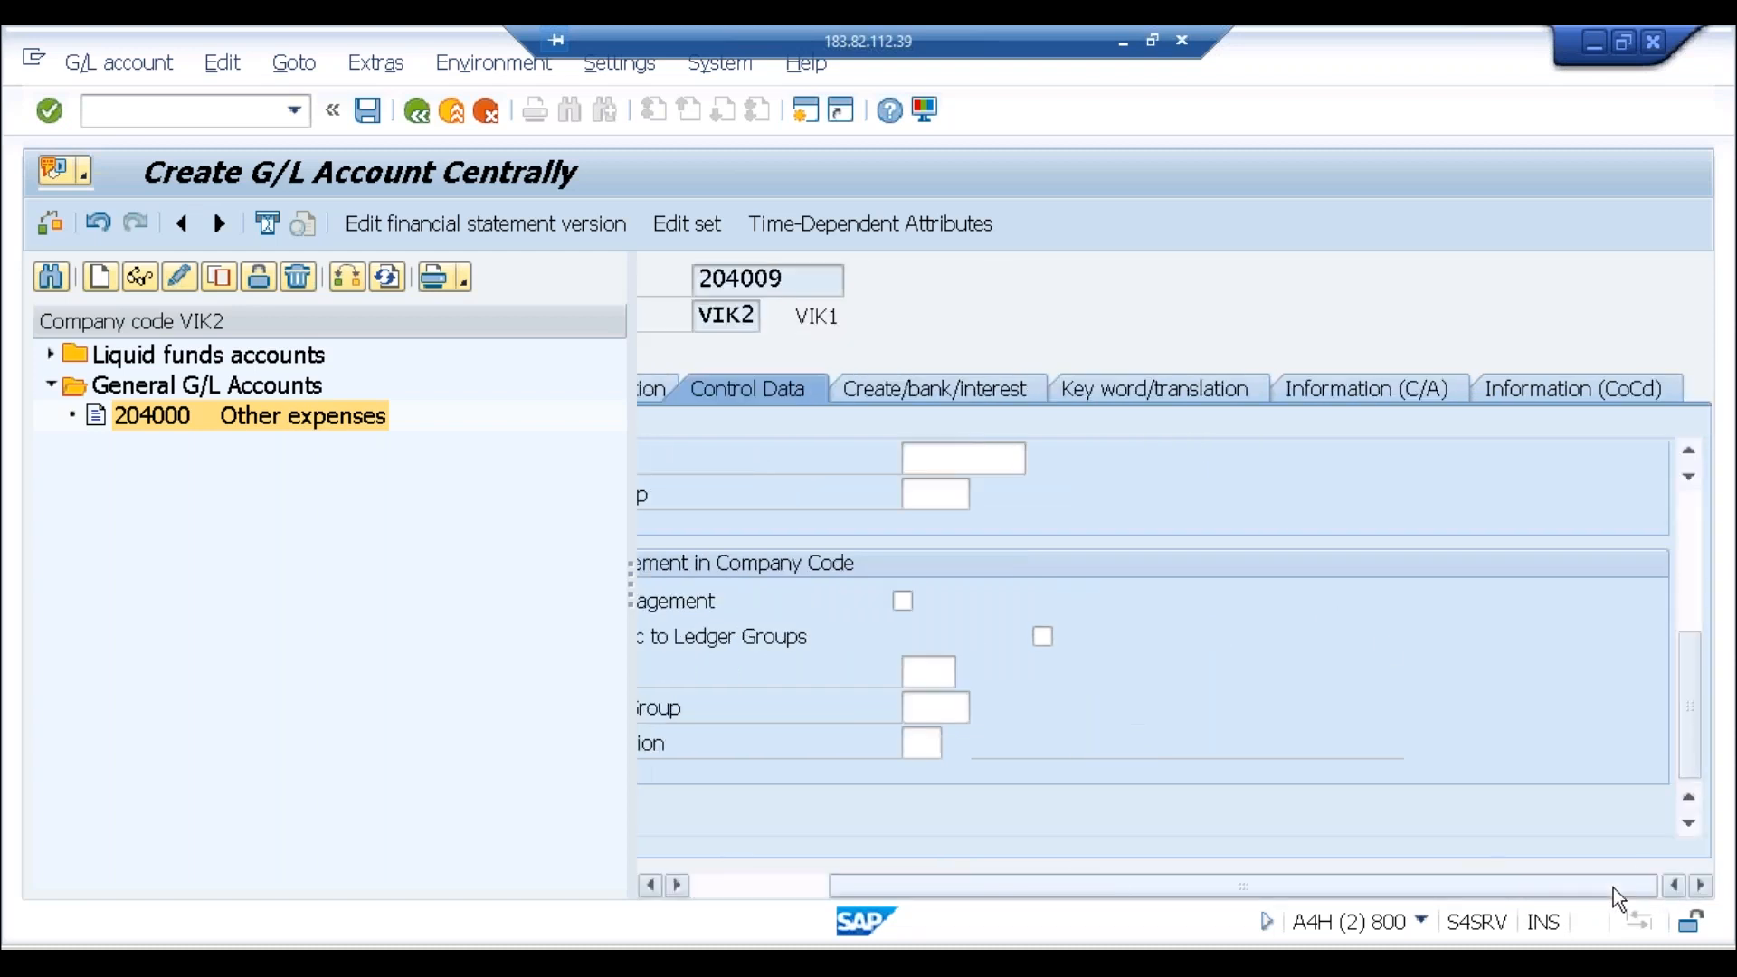
pyautogui.click(1688, 605)
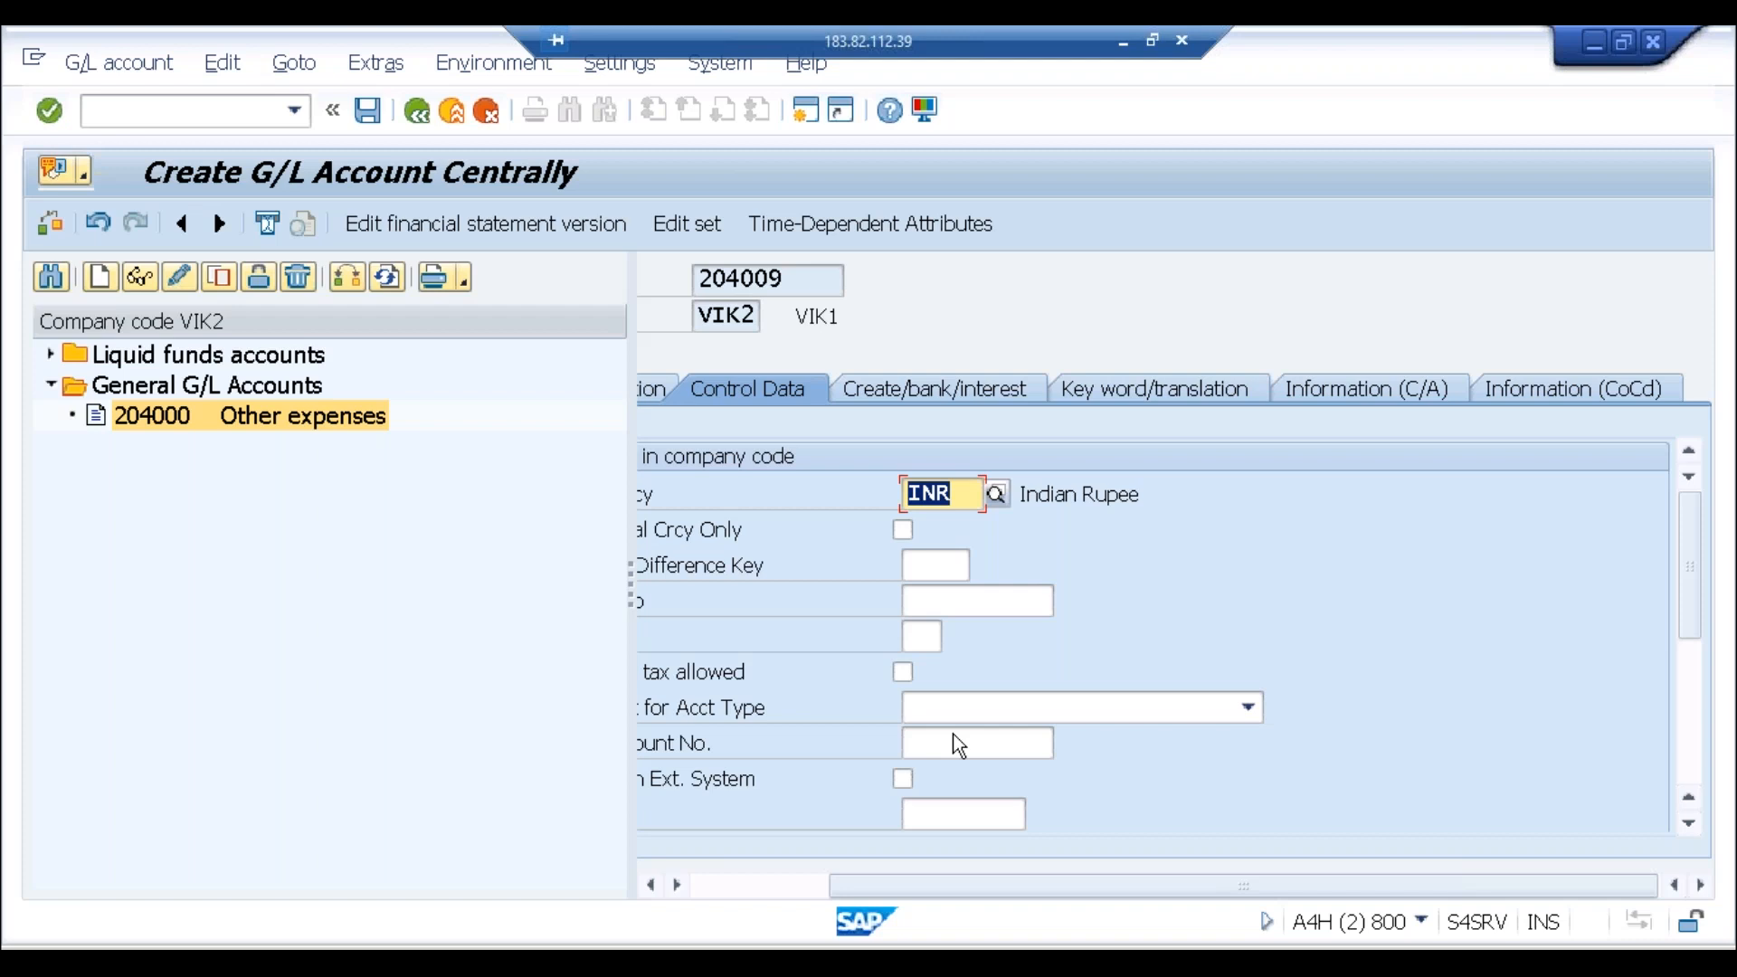
# Step: Enter /nSPRO to open the Customizing Implementation Guide
pyautogui.click(200, 112)
pyautogui.write('/nspro')
pyautogui.press('Return')
# Step: Open the IMG activity for ledgers CO reads actual data from, under Financial Accounting Global Settings > Ledgers
pyautogui.click(142, 232)
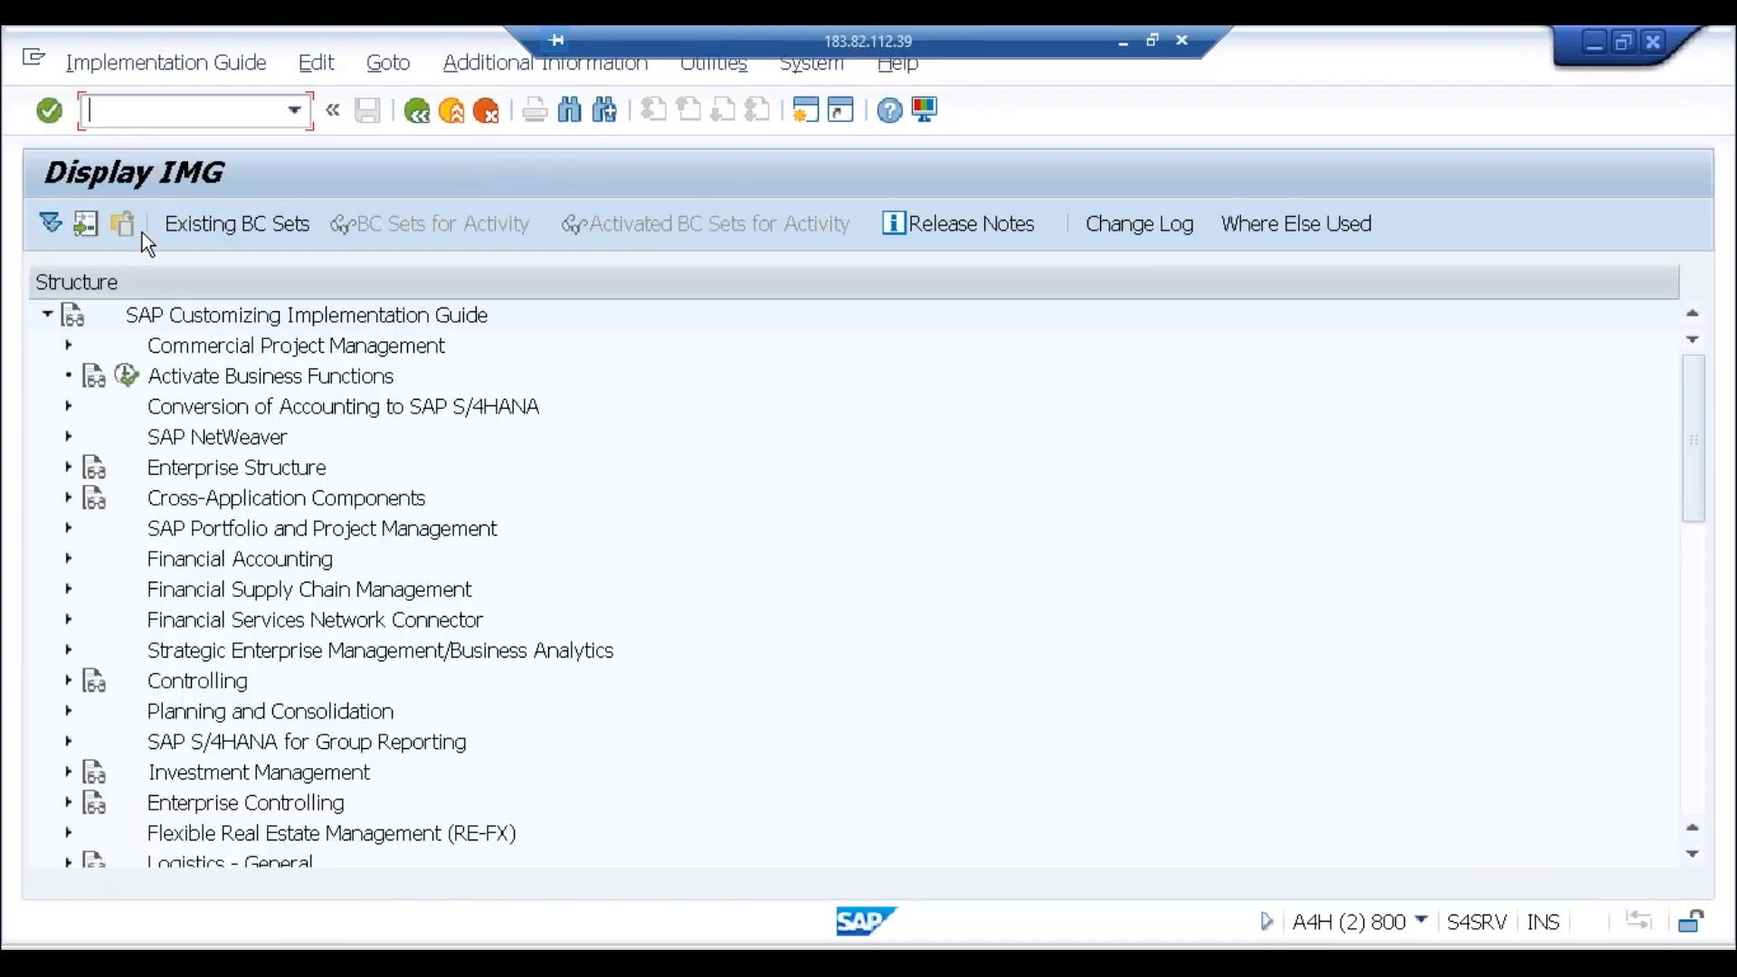
pyautogui.click(68, 559)
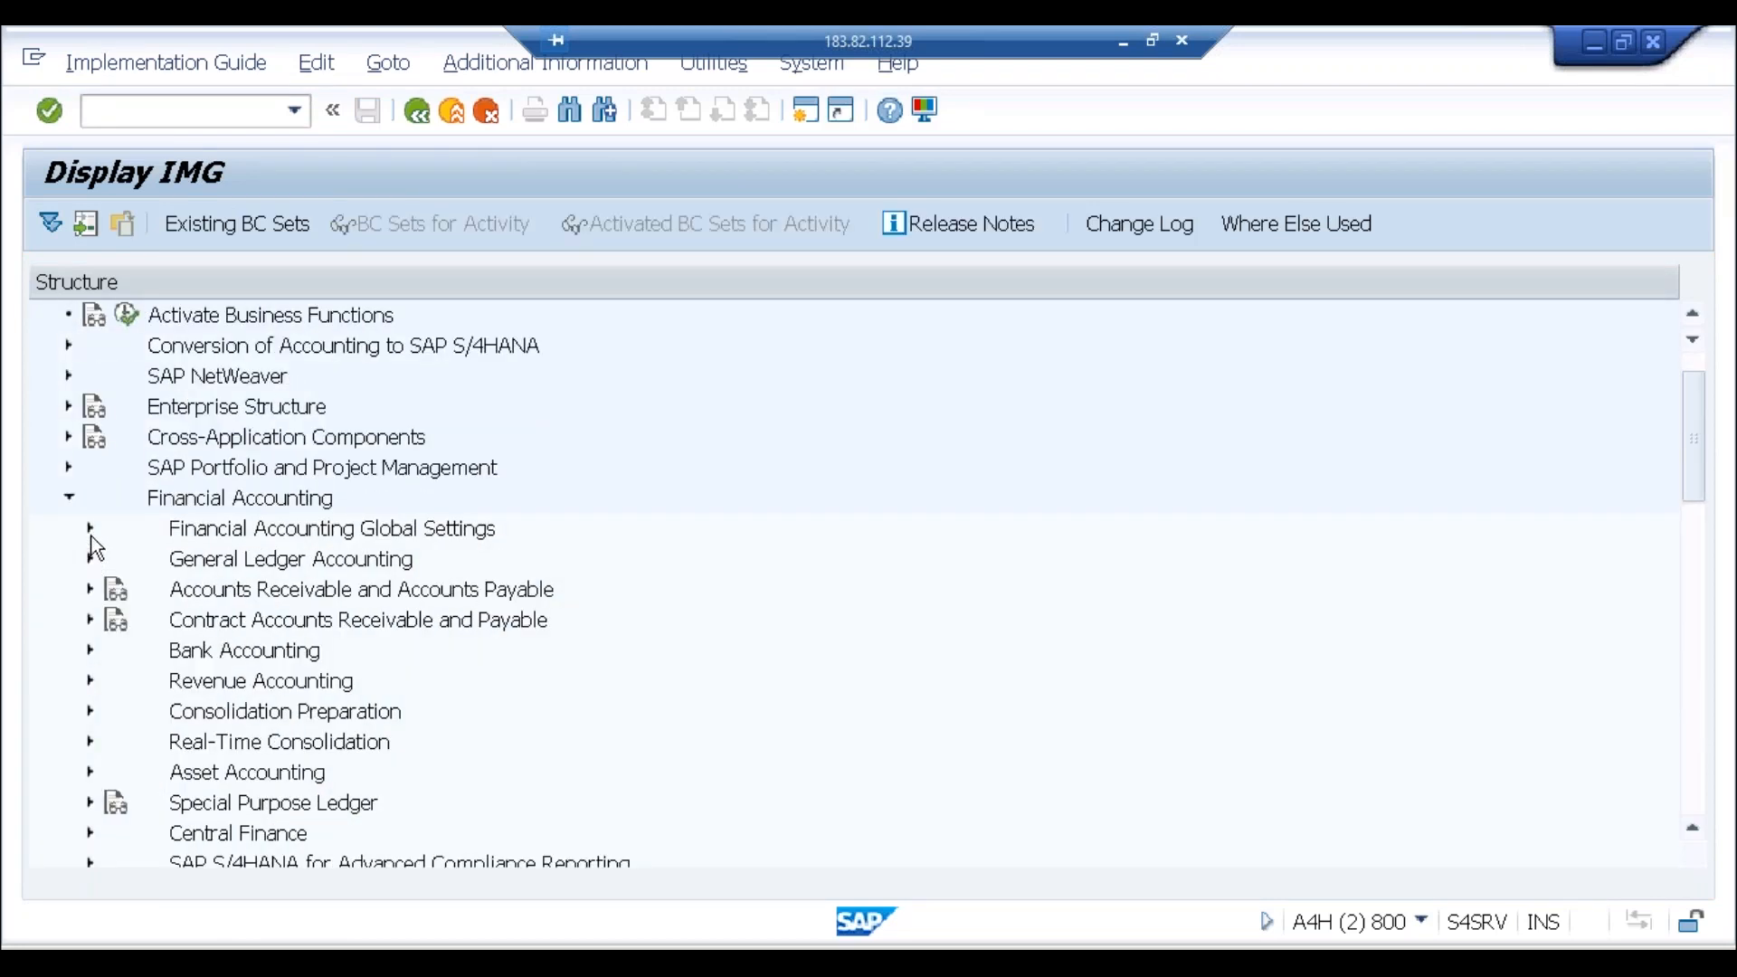
pyautogui.click(91, 532)
pyautogui.click(111, 469)
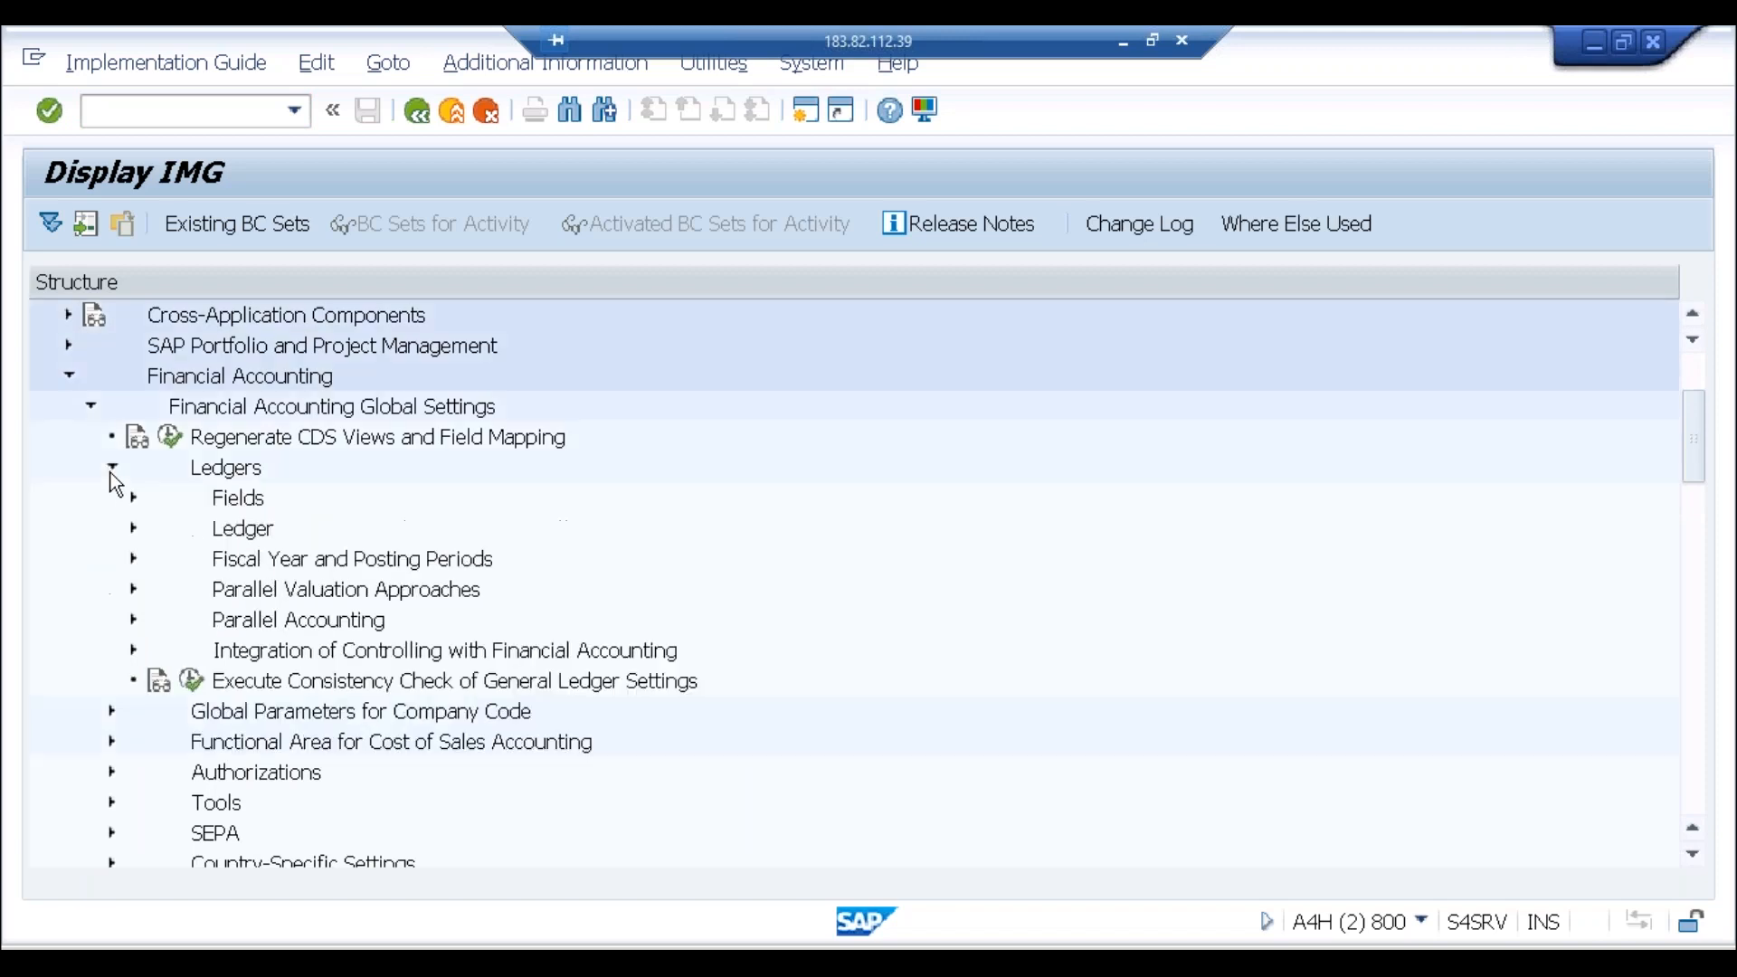
pyautogui.click(133, 649)
pyautogui.click(214, 772)
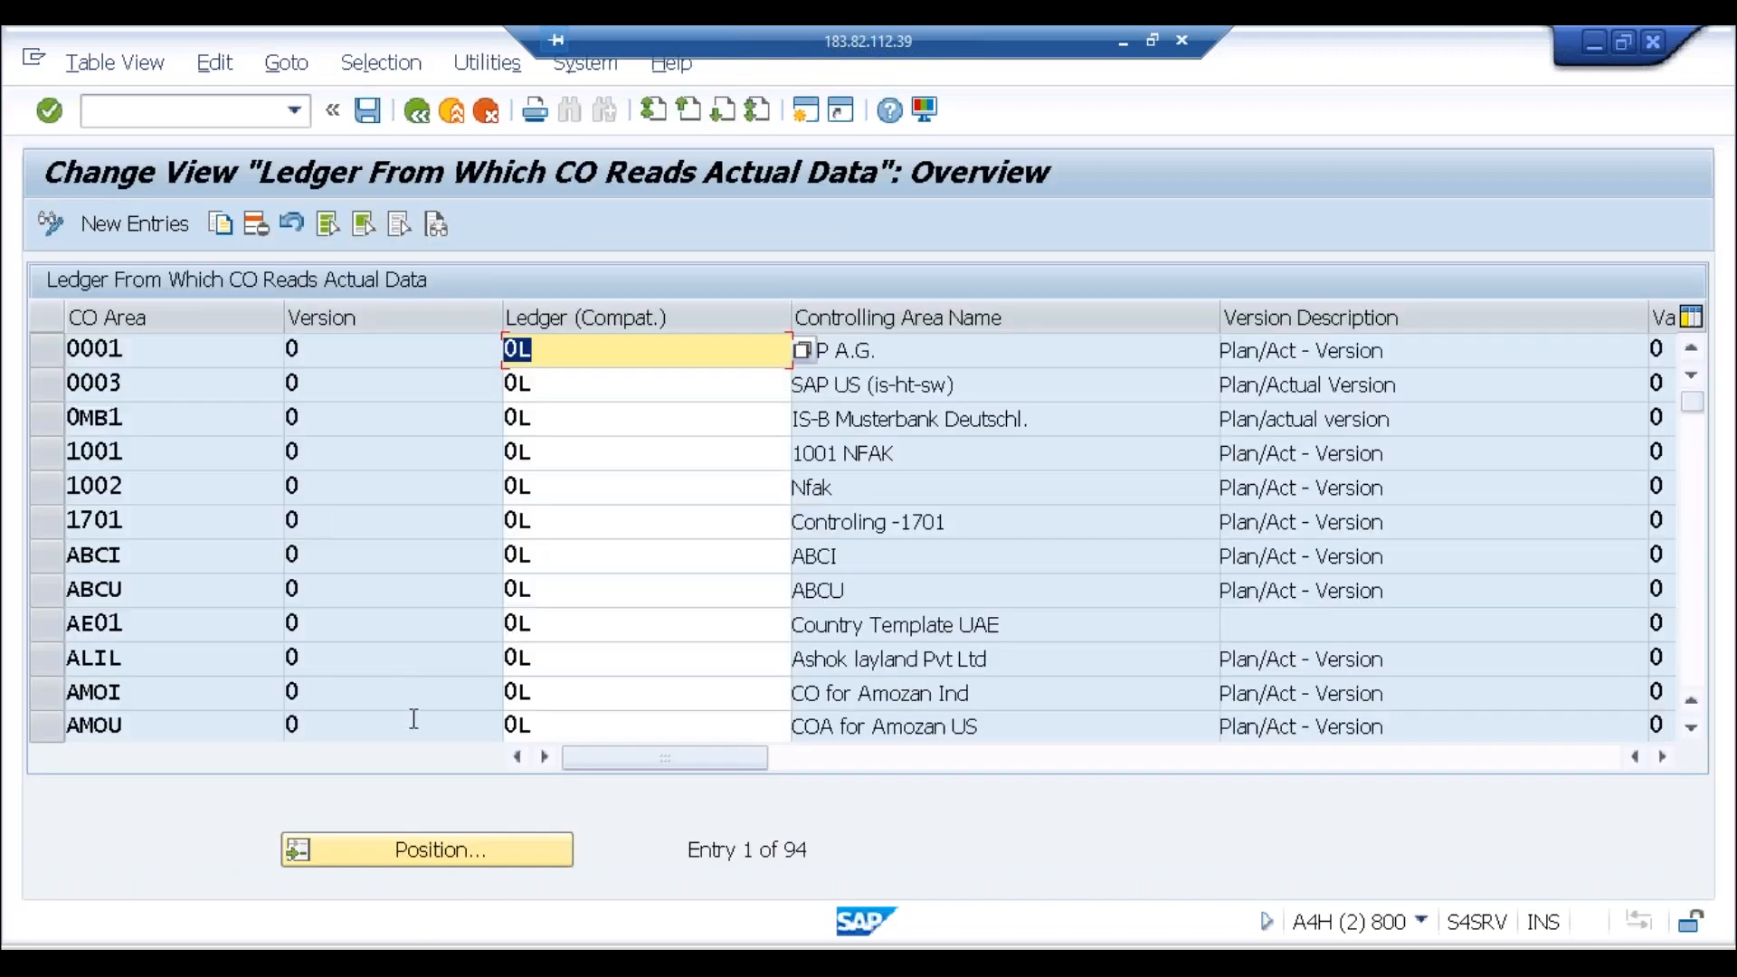
# Step: Position the ledger assignment table on controlling area ABCI
pyautogui.click(429, 841)
pyautogui.write('v')
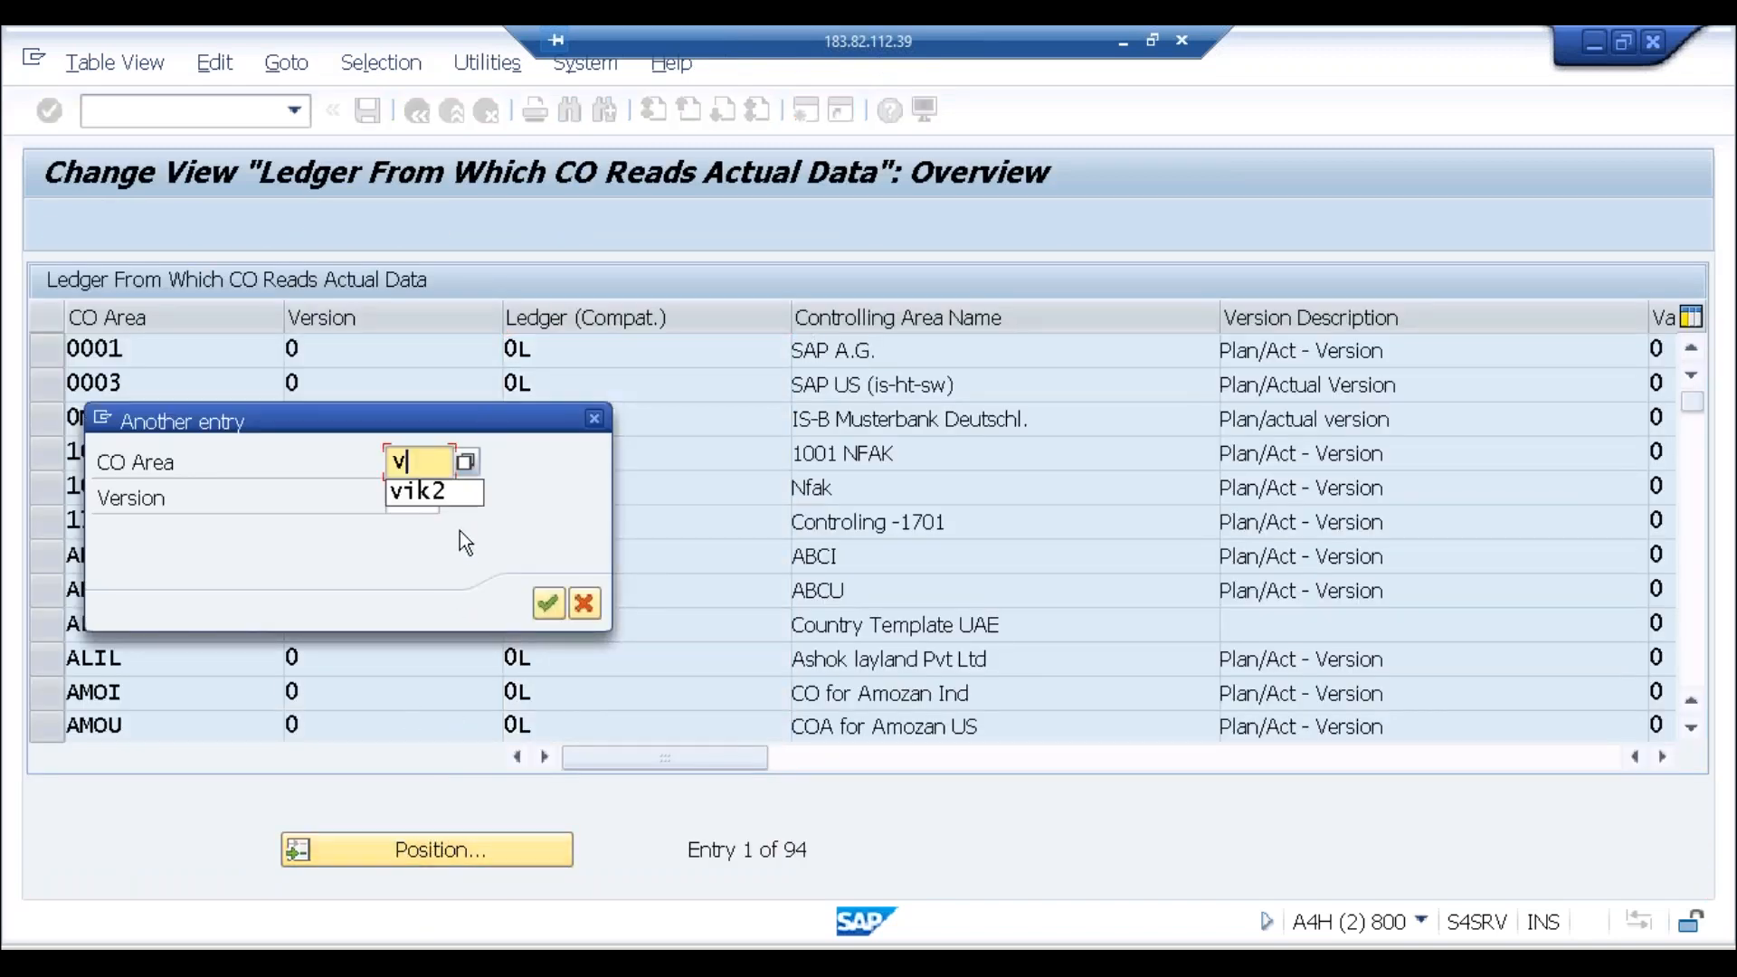
pyautogui.press('BackSpace')
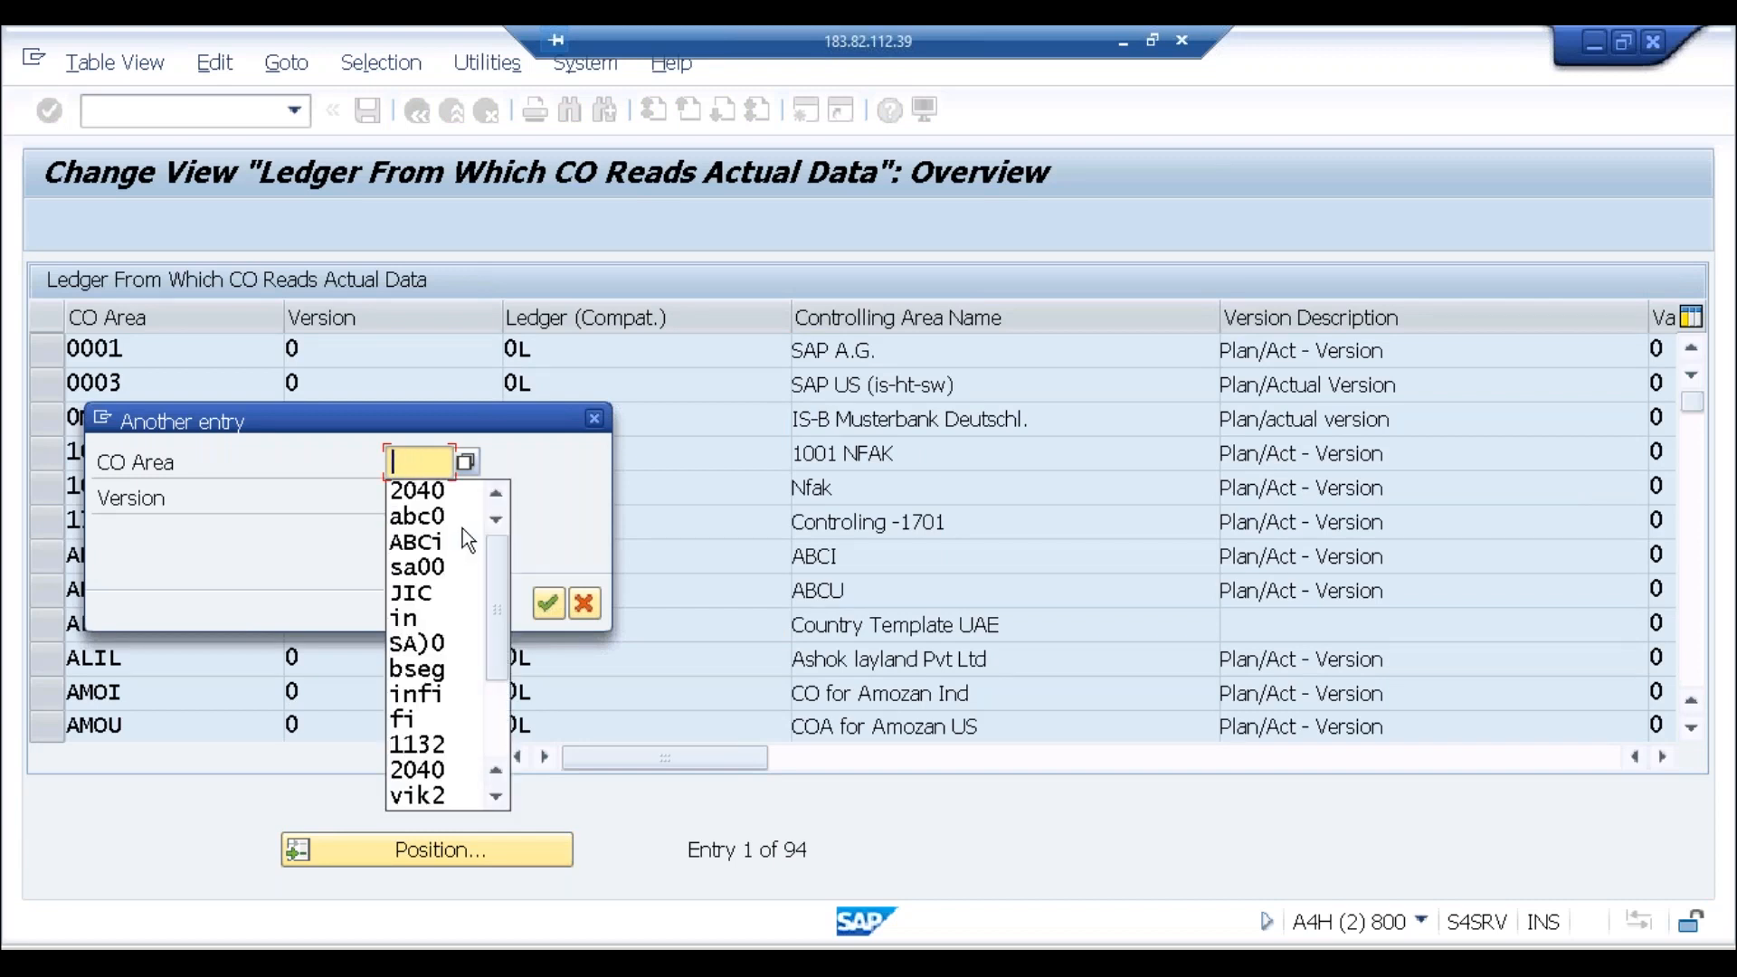
pyautogui.click(595, 419)
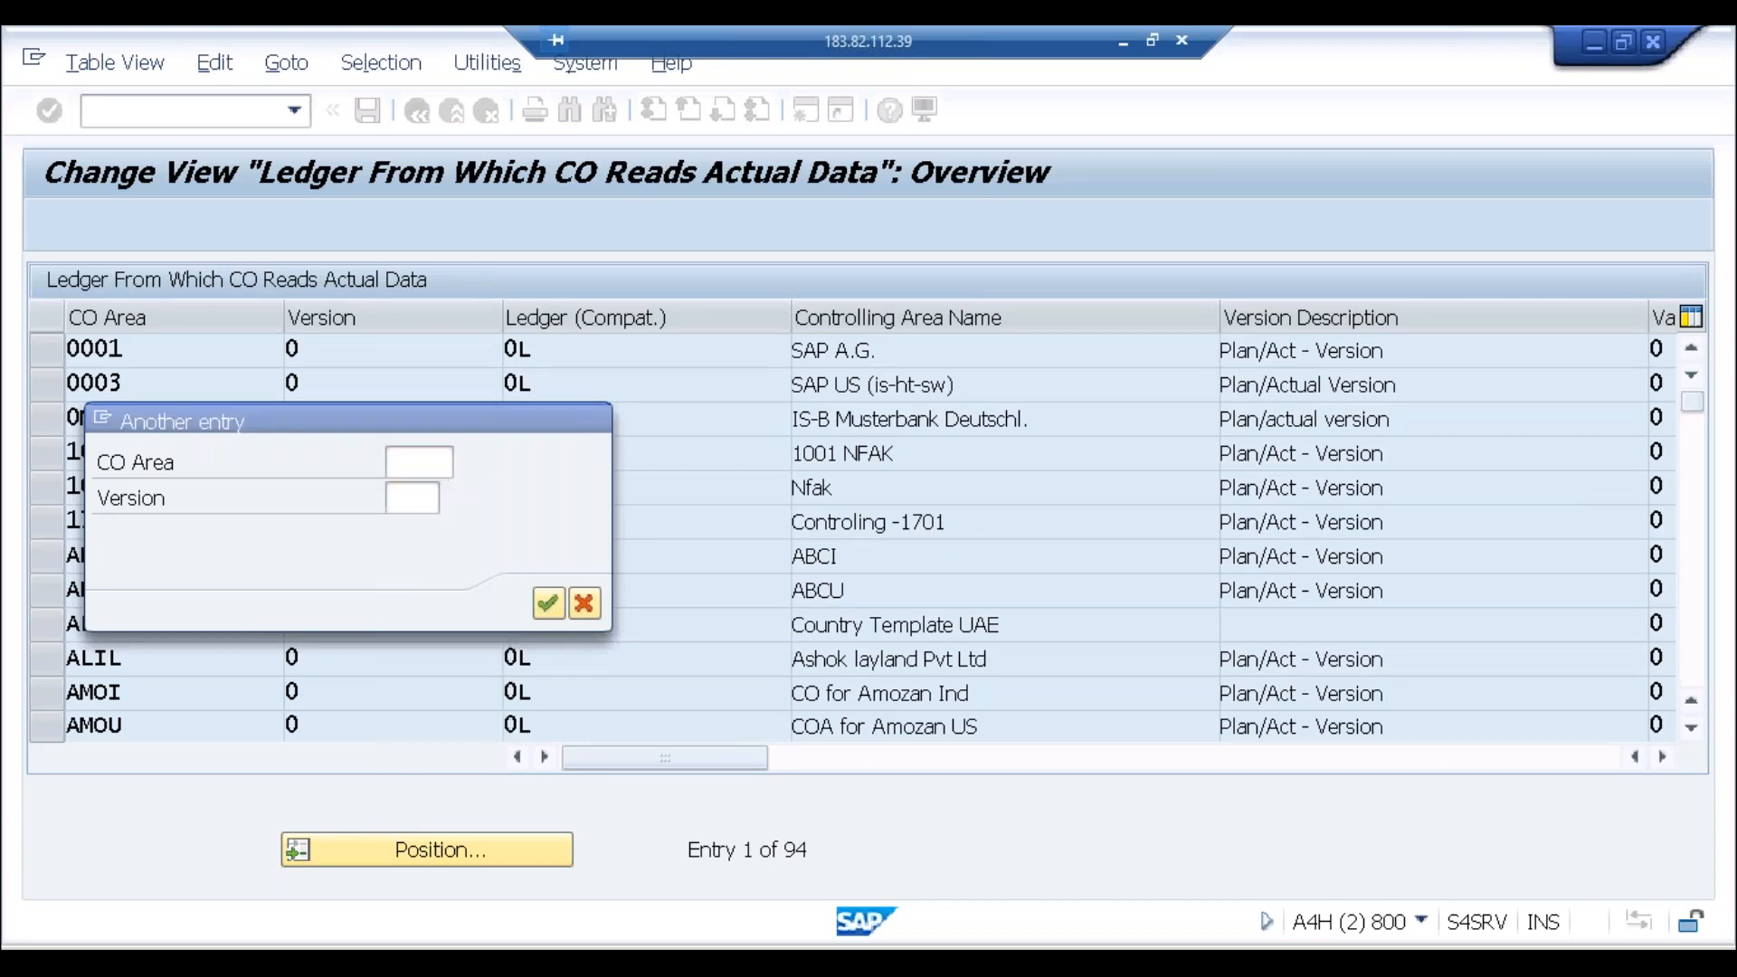
pyautogui.click(595, 419)
pyautogui.click(407, 855)
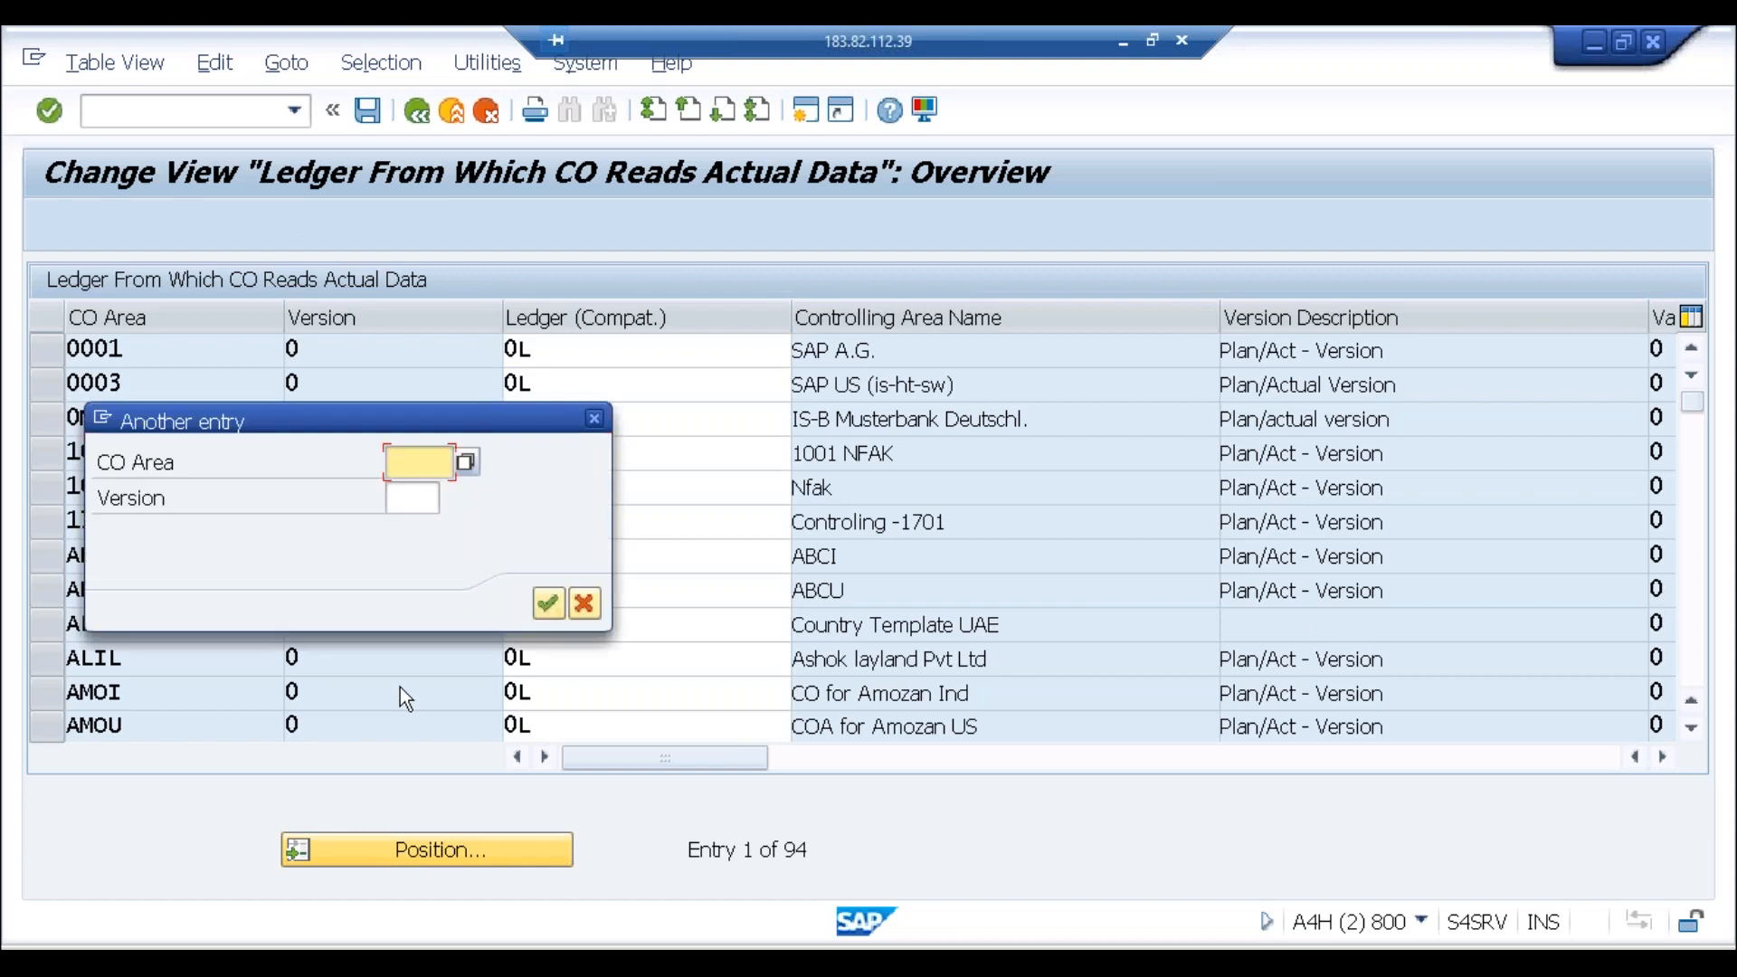
pyautogui.write('abci')
pyautogui.press('Return')
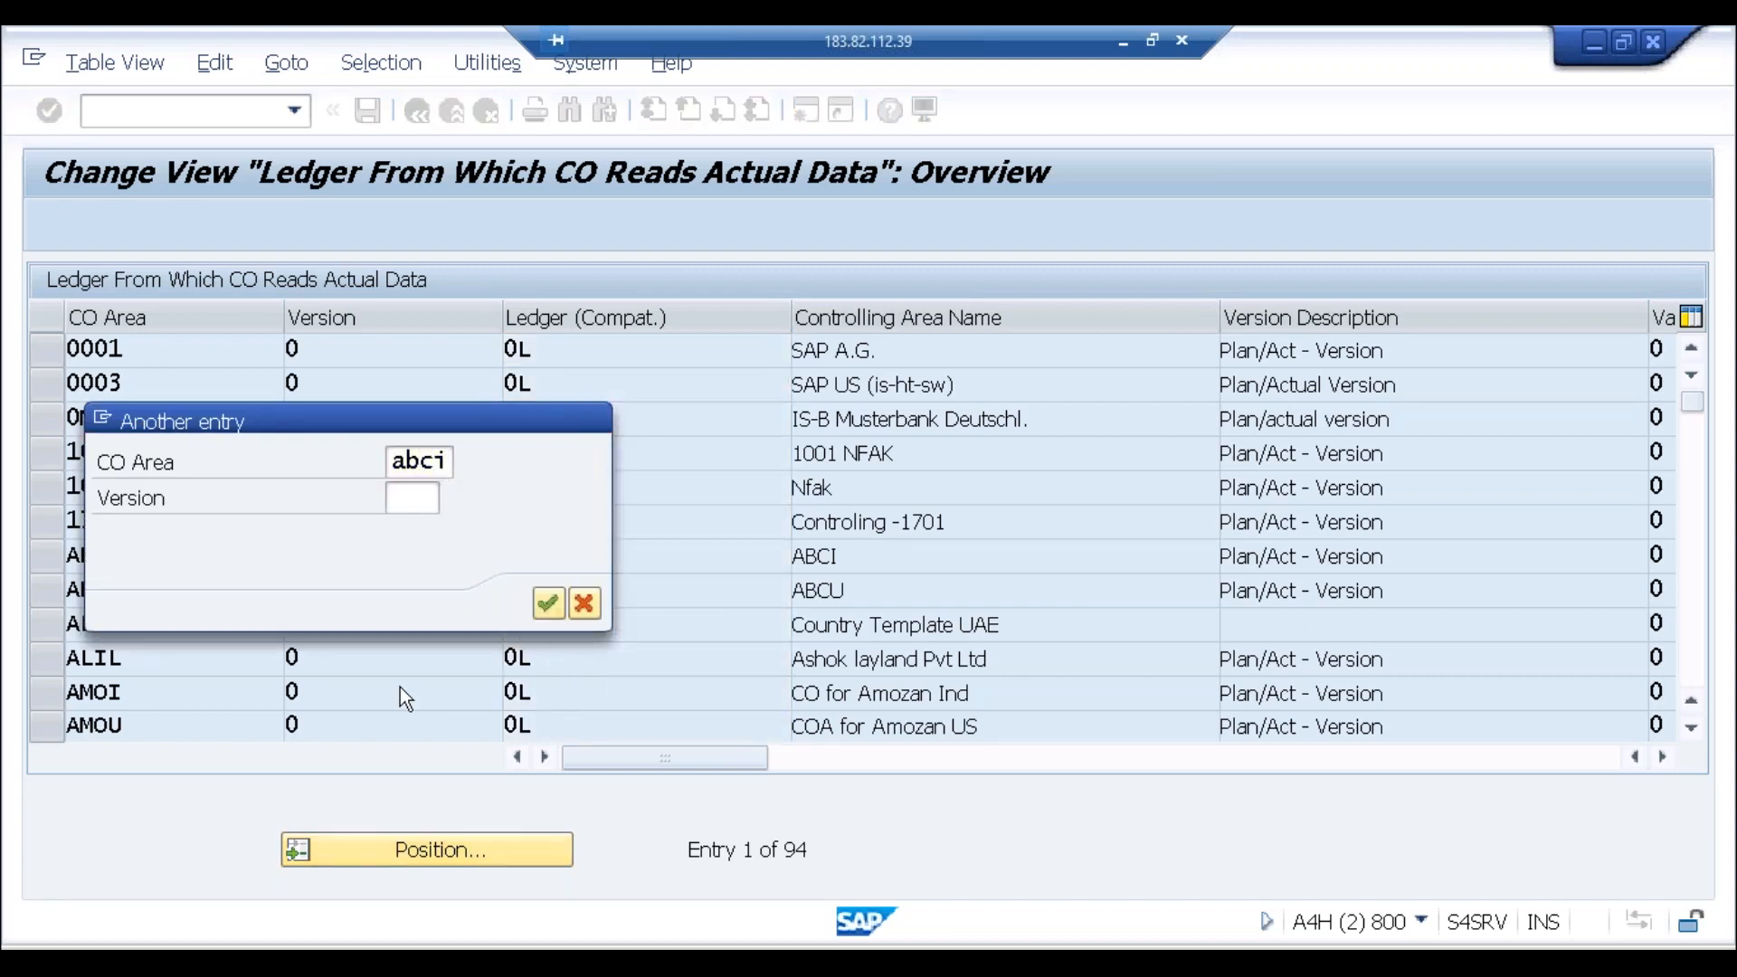
pyautogui.press('Return')
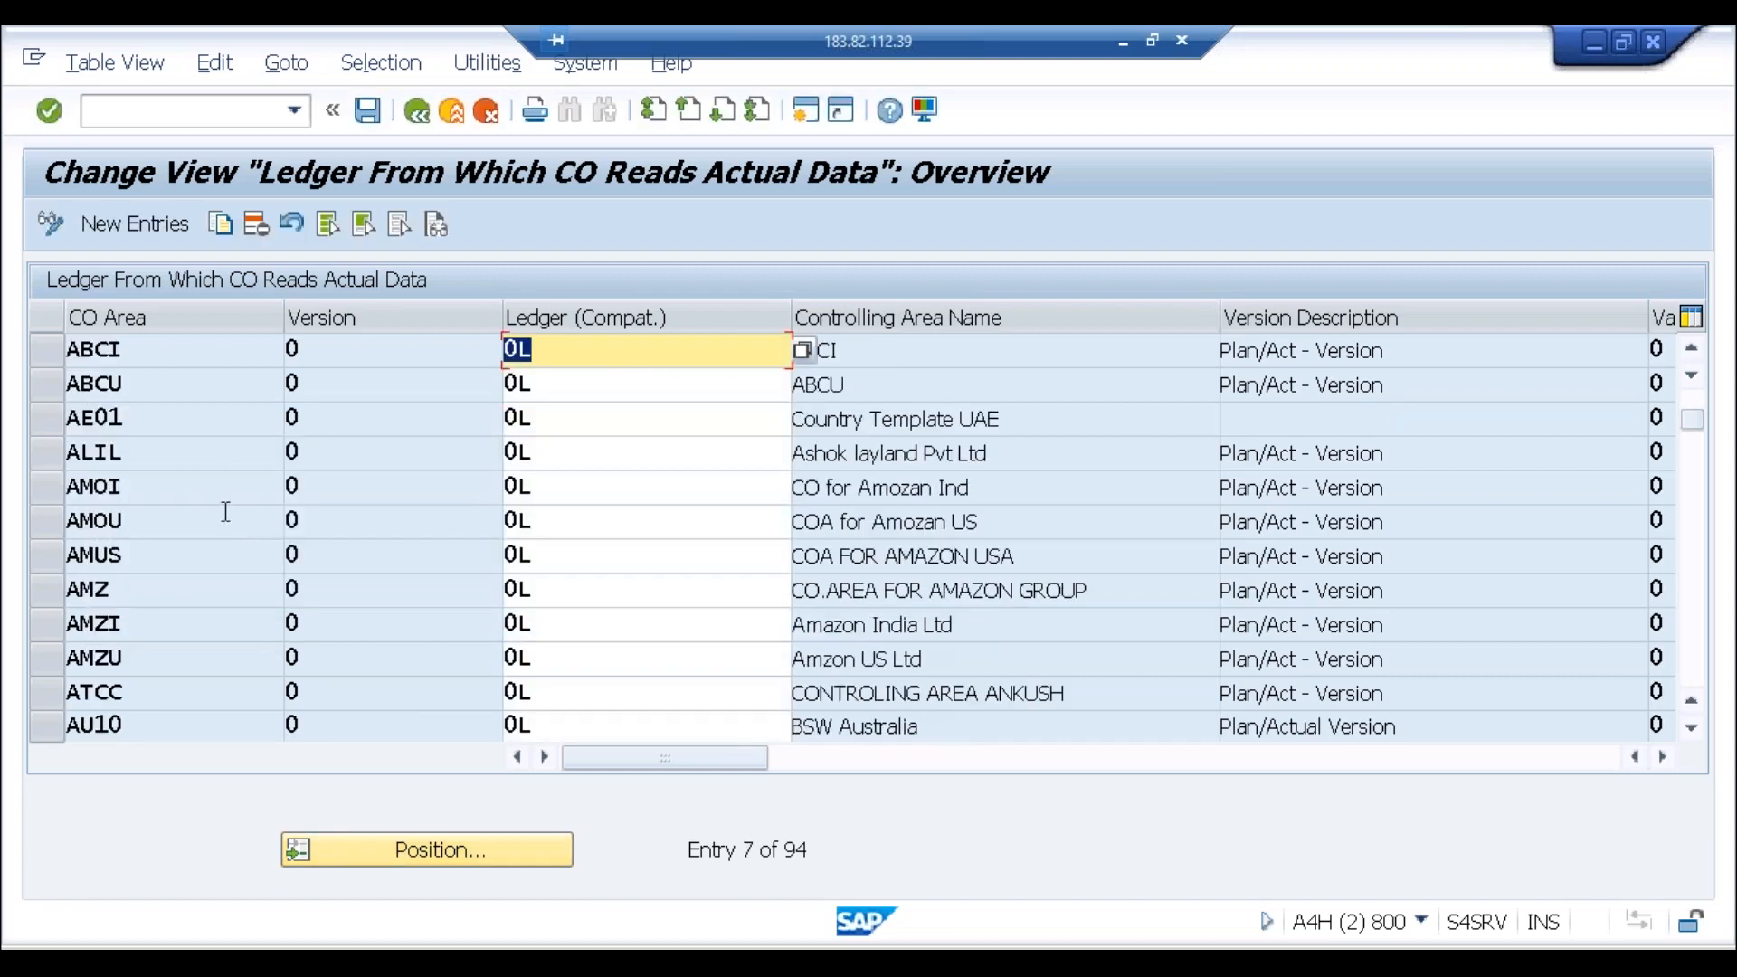
# Step: Enter version 0 in the Version cell for controlling area ABCI, alongside ledger 0L
pyautogui.click(372, 360)
pyautogui.click(555, 354)
pyautogui.click(505, 350)
pyautogui.click(353, 352)
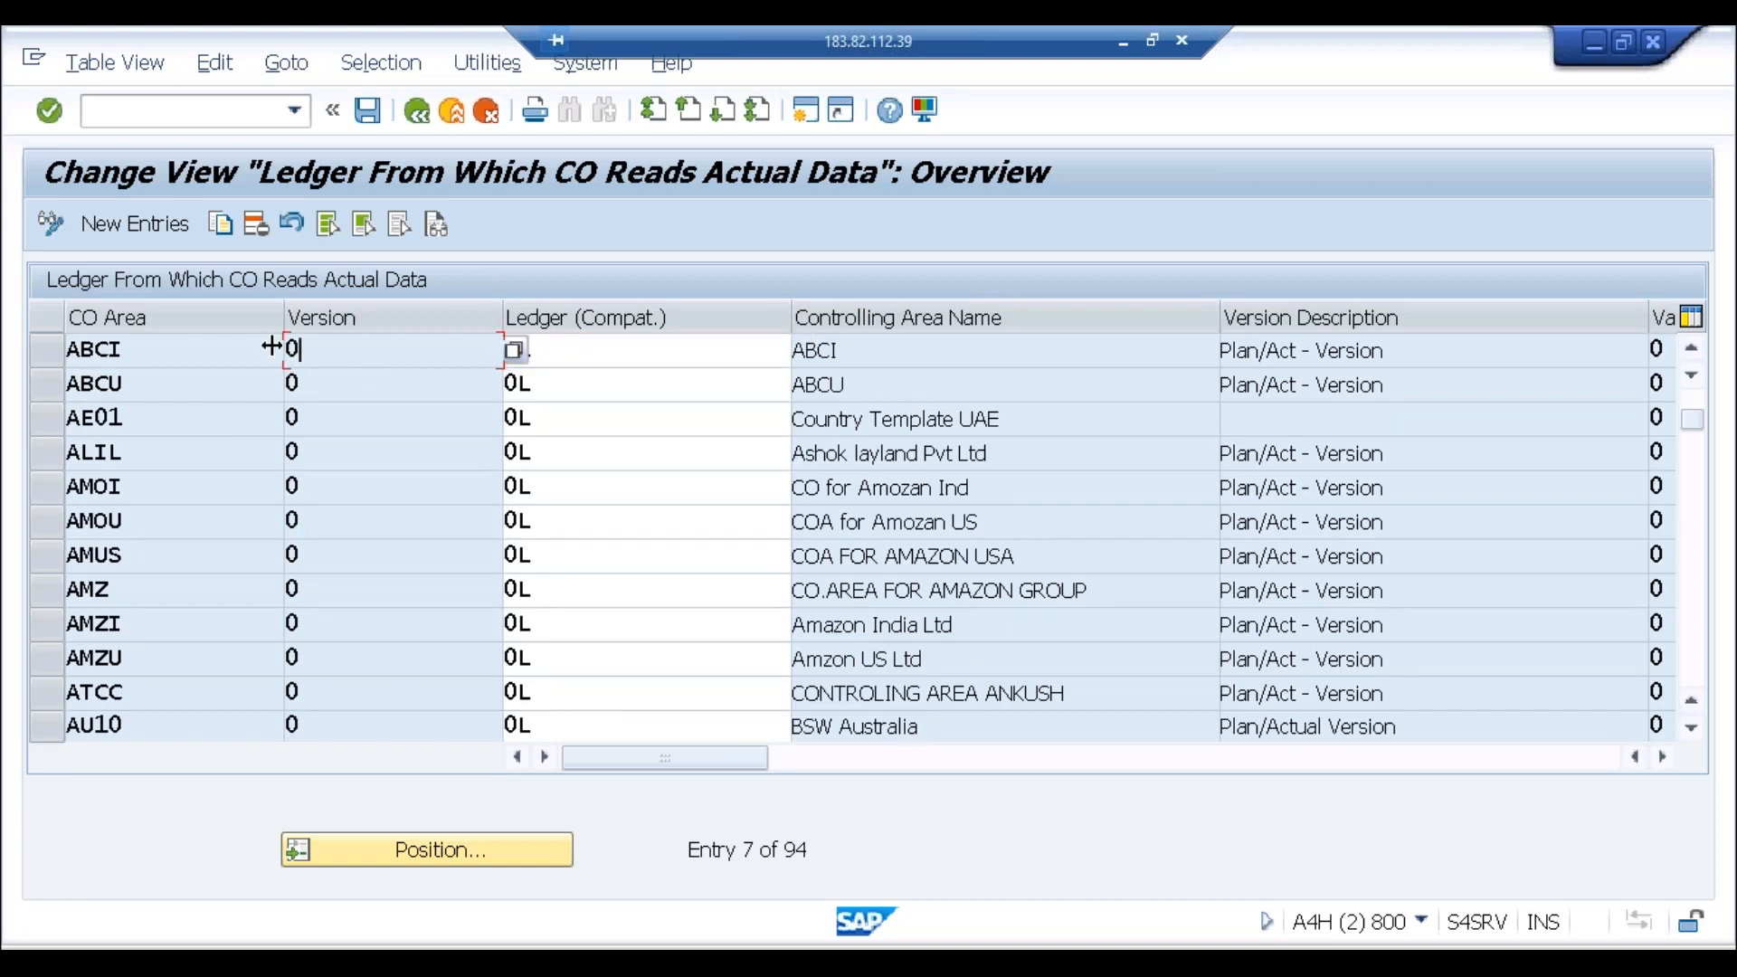
pyautogui.click(607, 359)
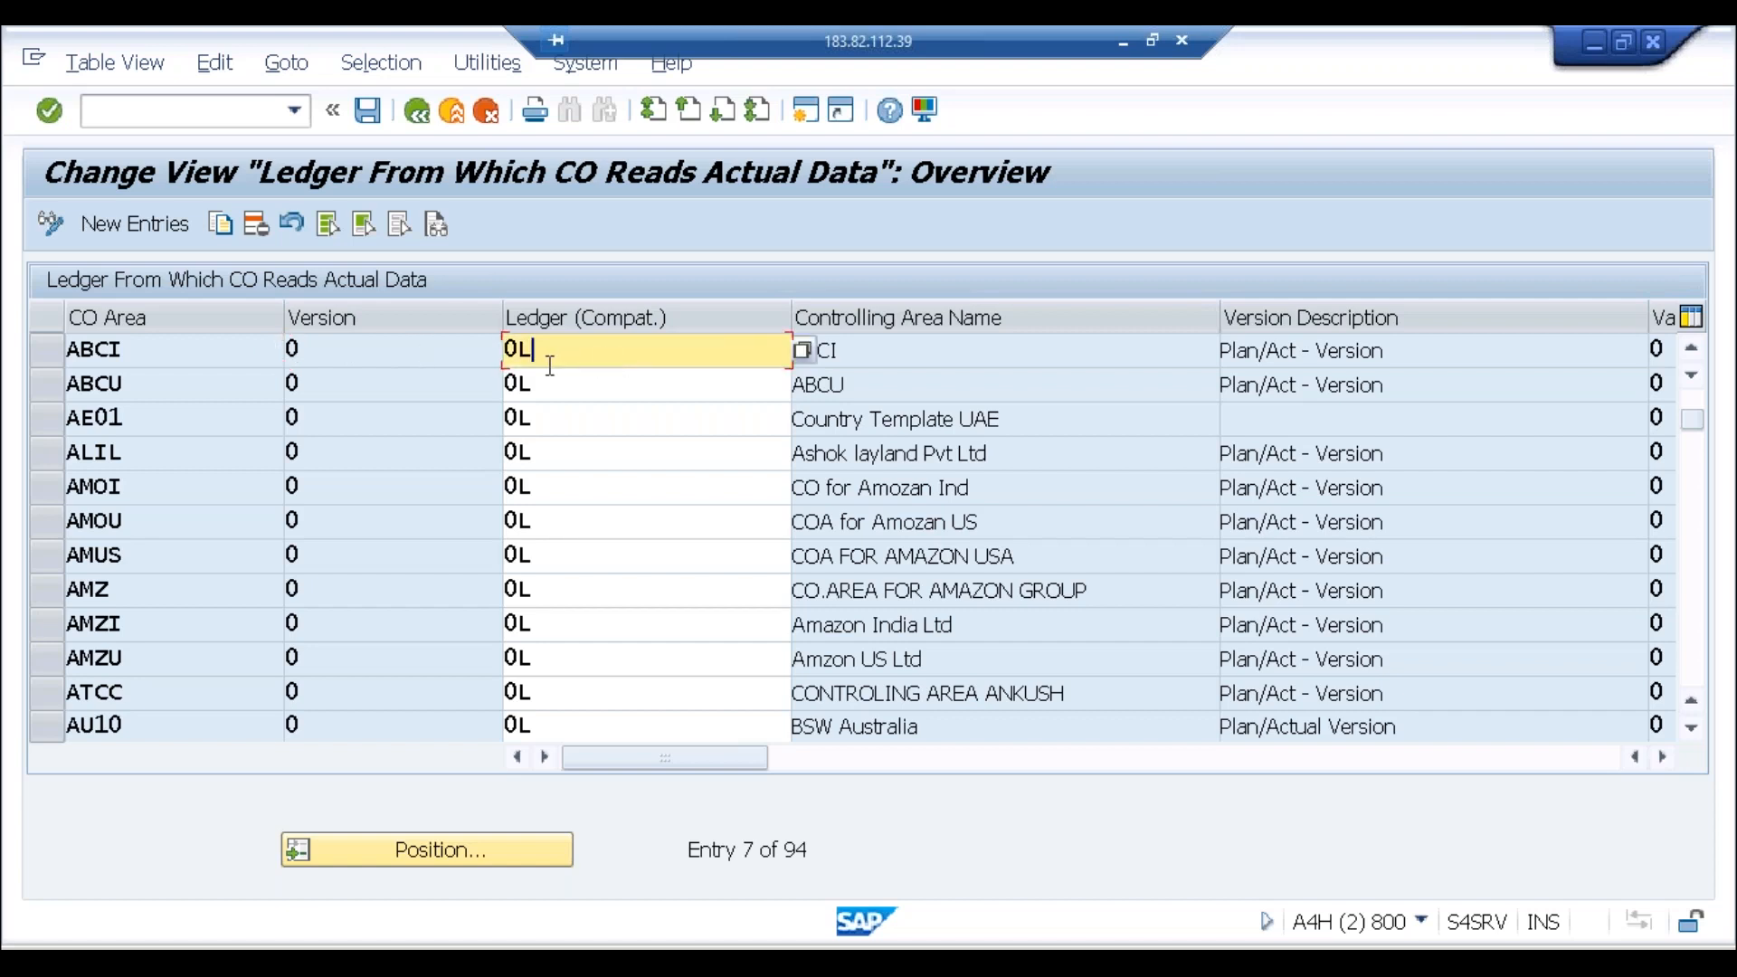
pyautogui.click(314, 359)
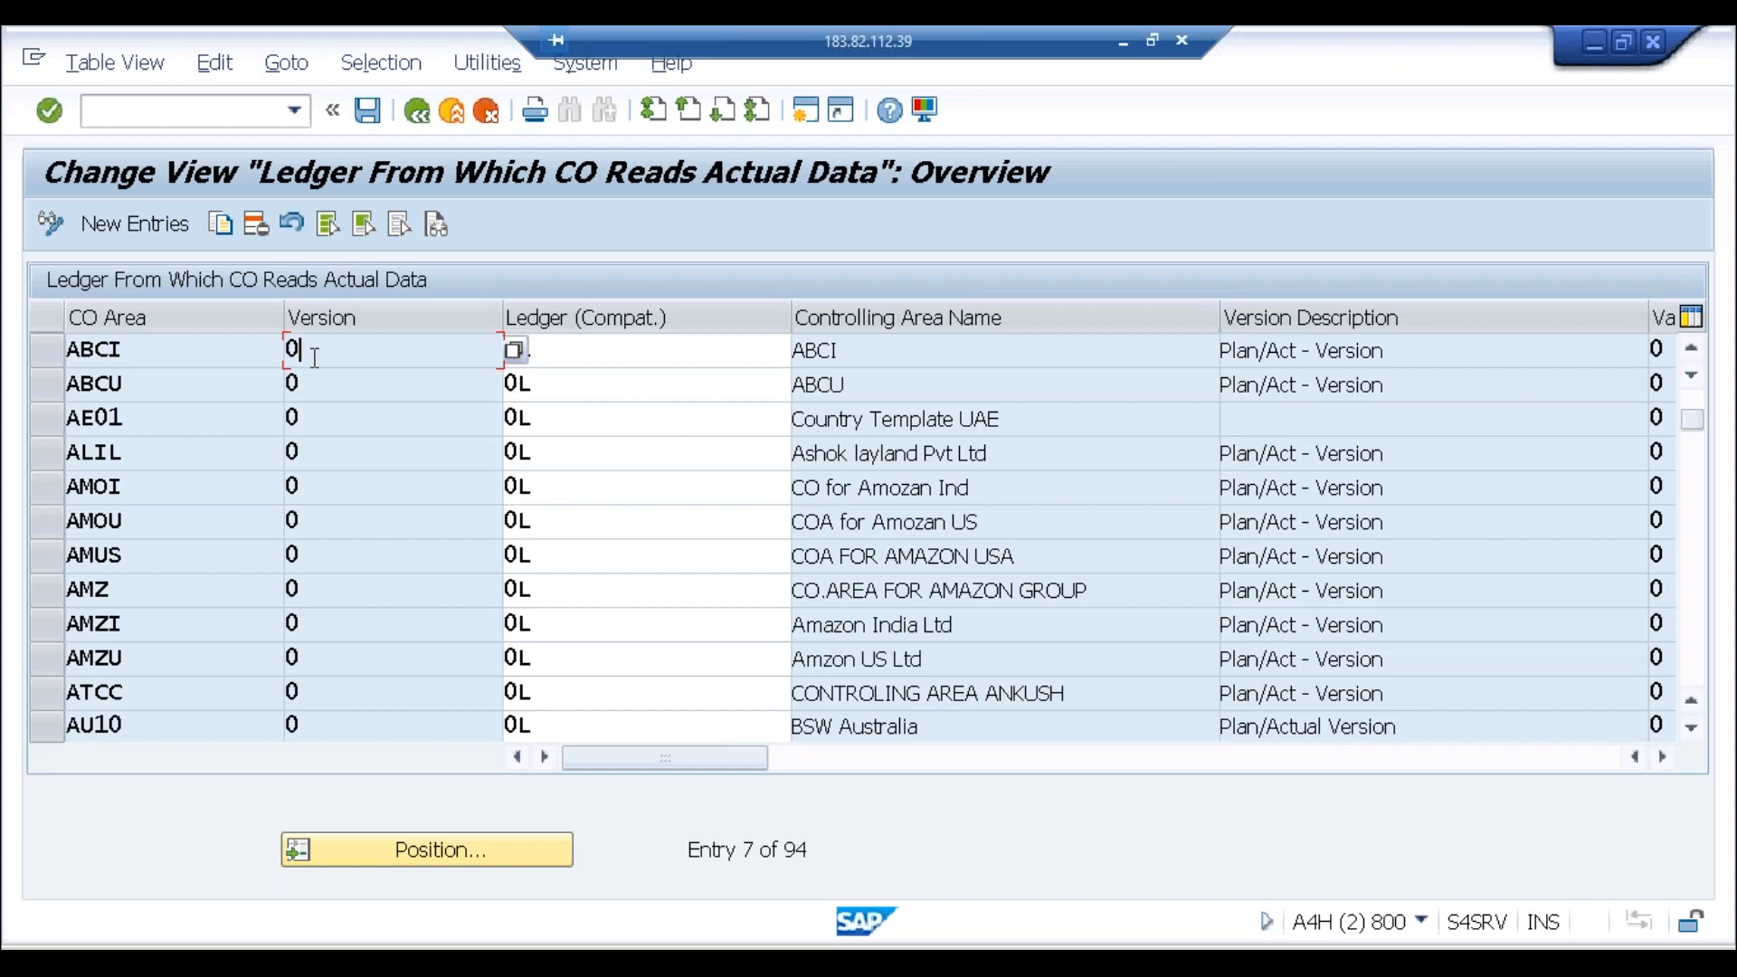
# Step: Return to SAP Easy Access and start transaction SPRO
pyautogui.click(453, 116)
pyautogui.click(453, 116)
pyautogui.click(453, 116)
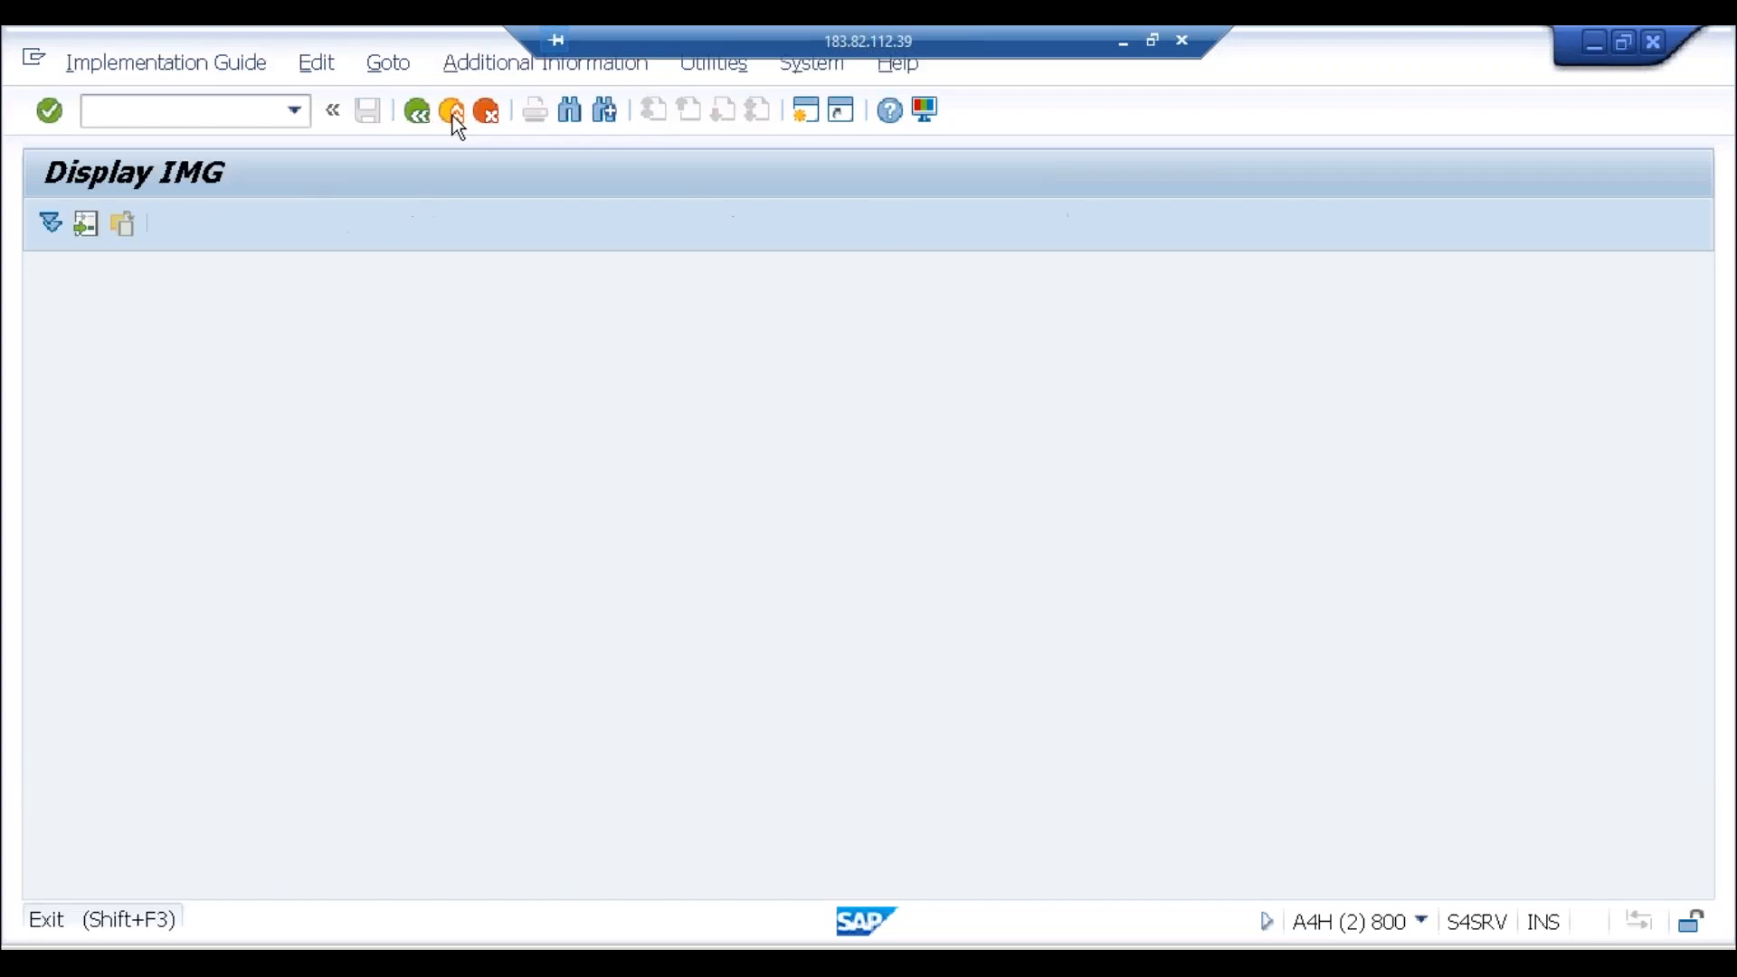
pyautogui.click(452, 116)
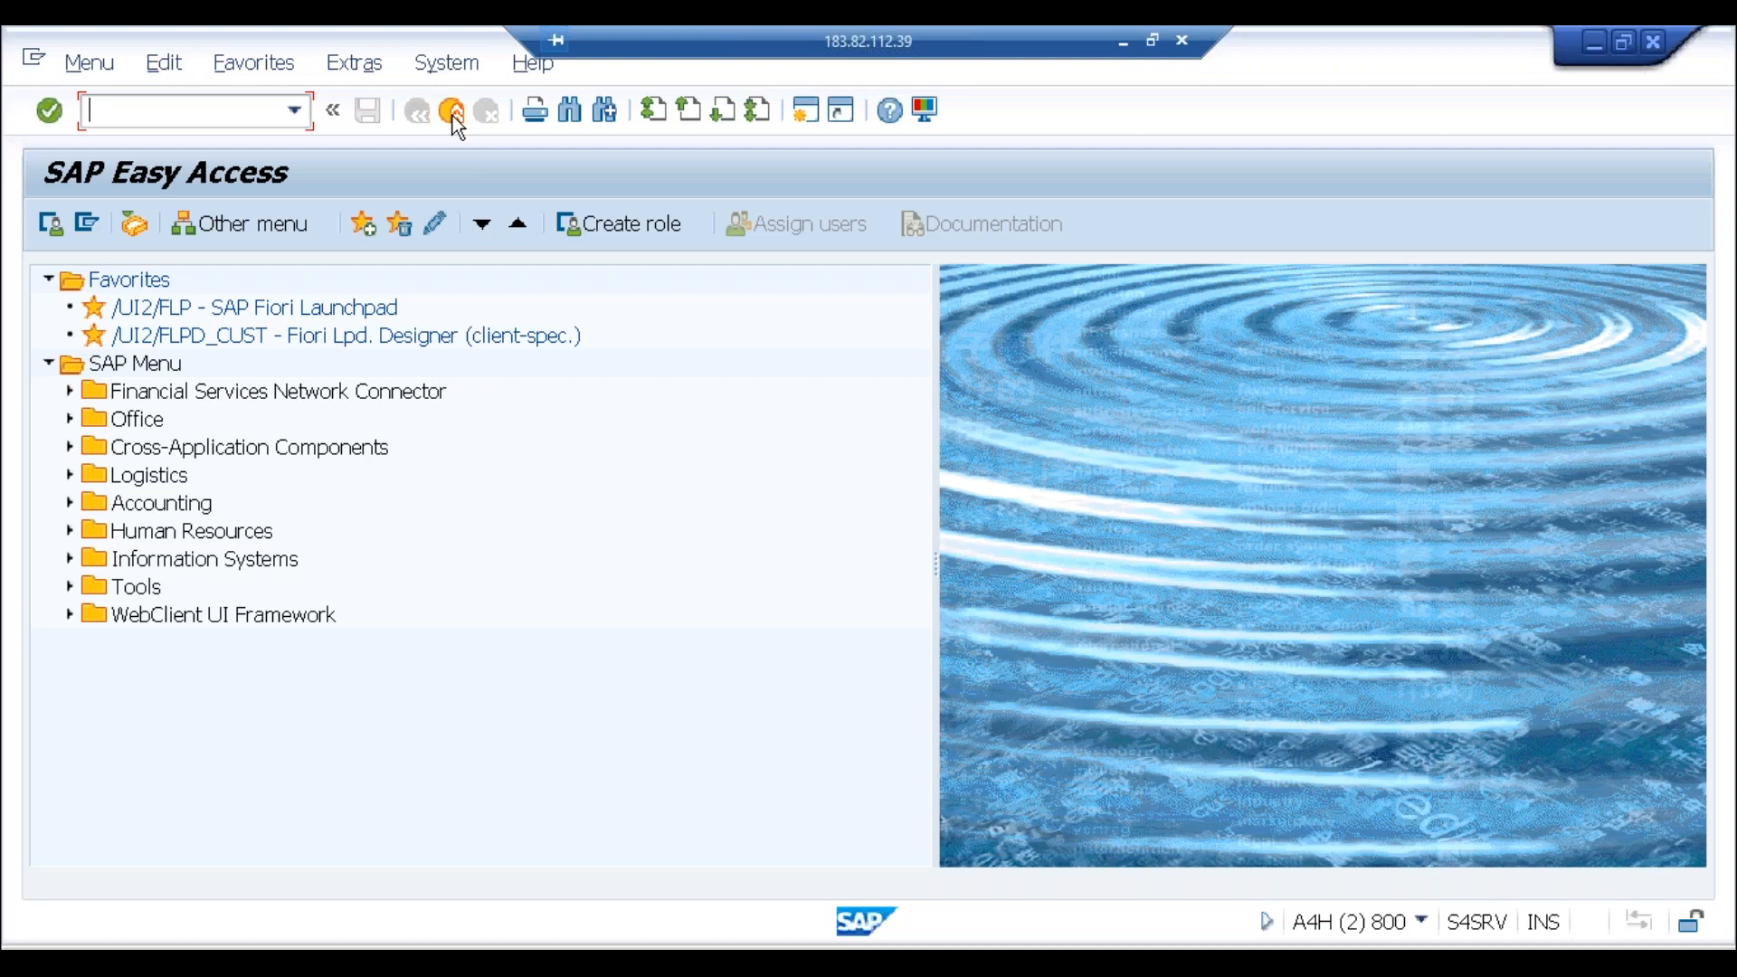
pyautogui.write('pro')
pyautogui.press('Return')
pyautogui.write('spro')
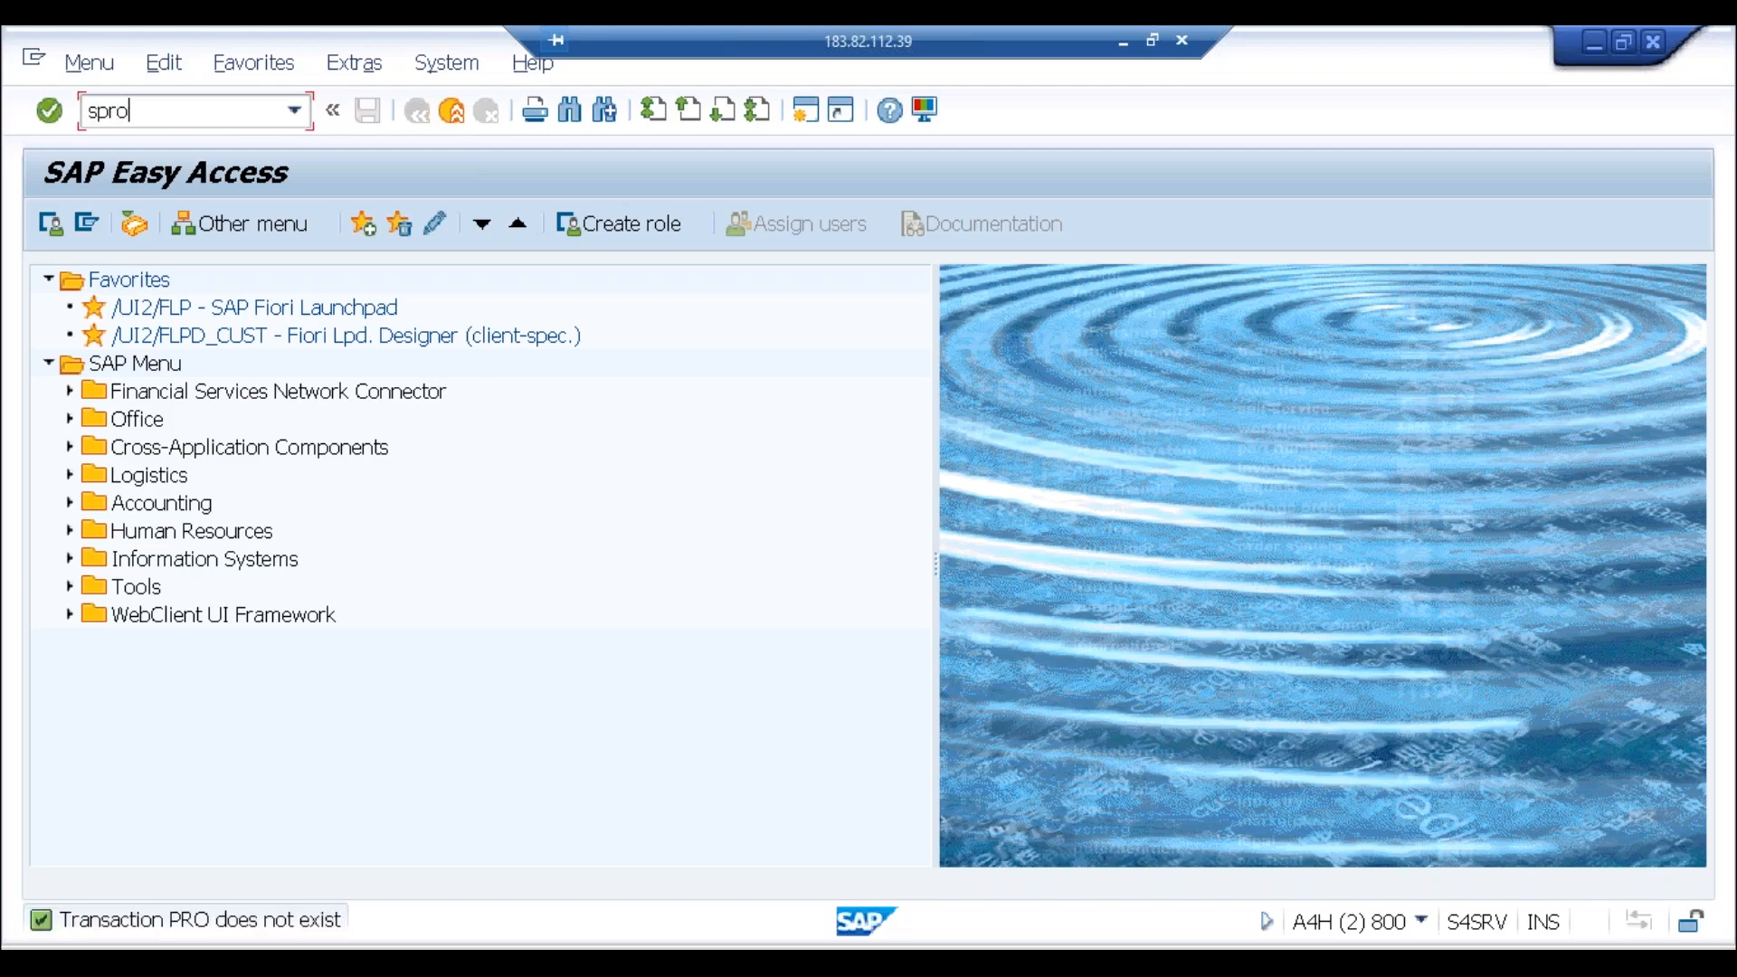
pyautogui.press('Return')
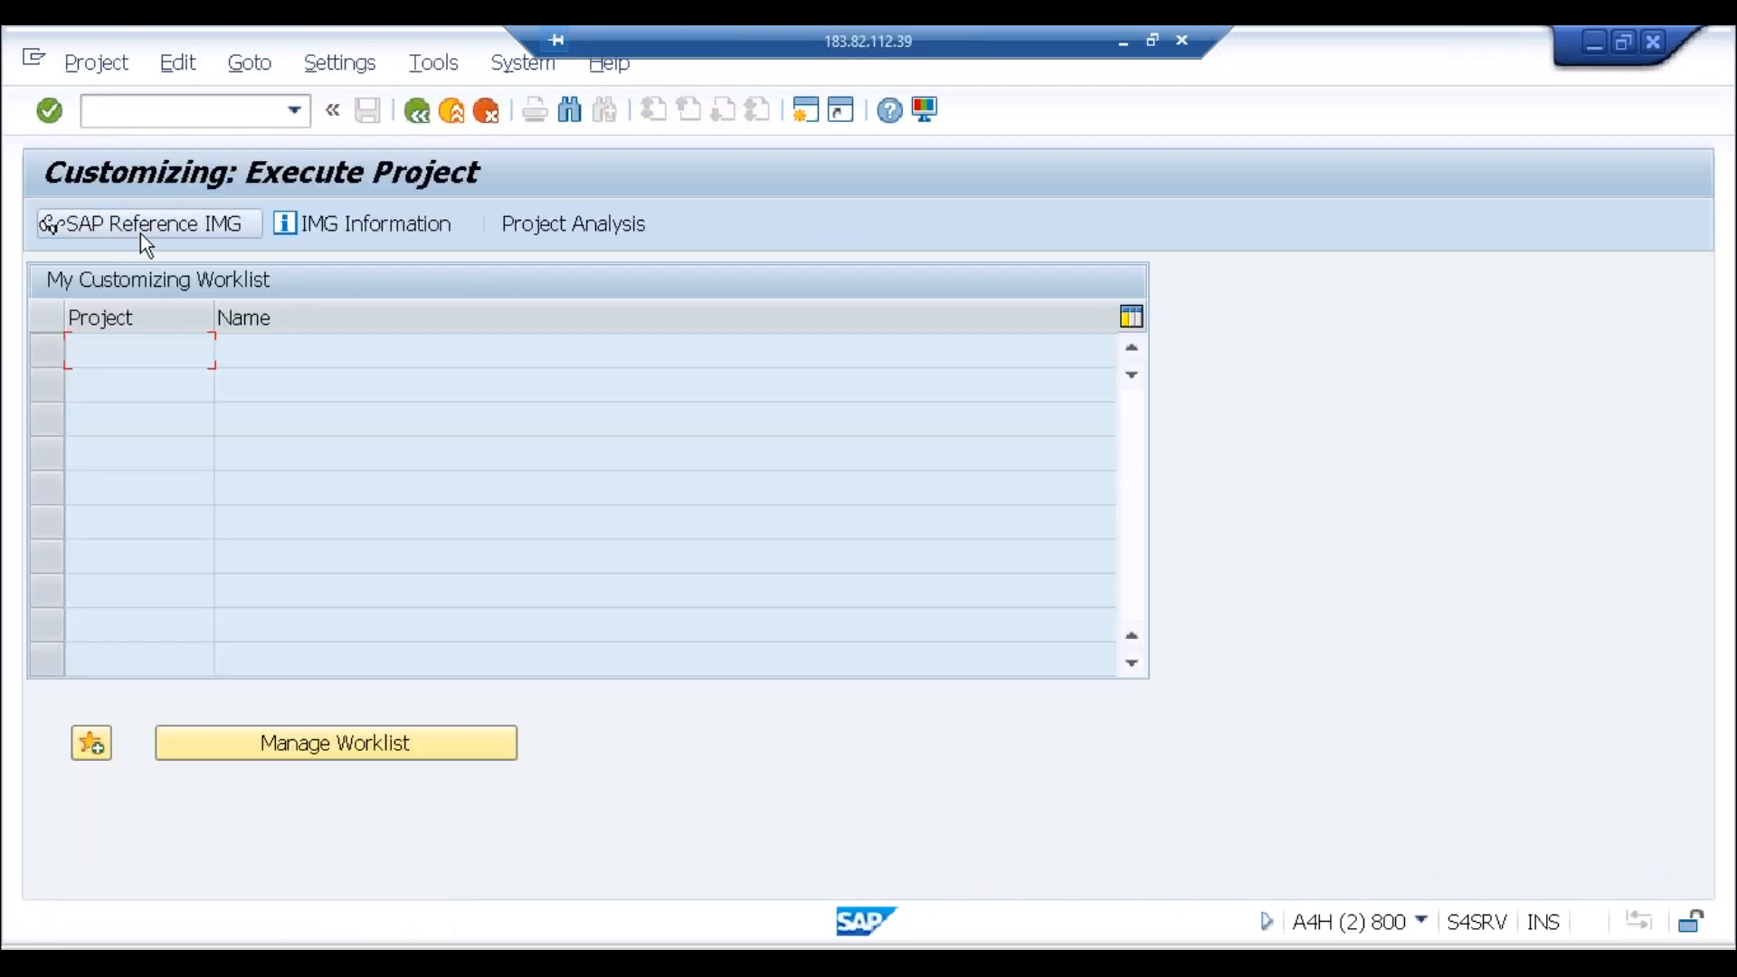
# Step: Open Define Segment under Enterprise Structure > Definition > Financial Accounting
pyautogui.click(139, 233)
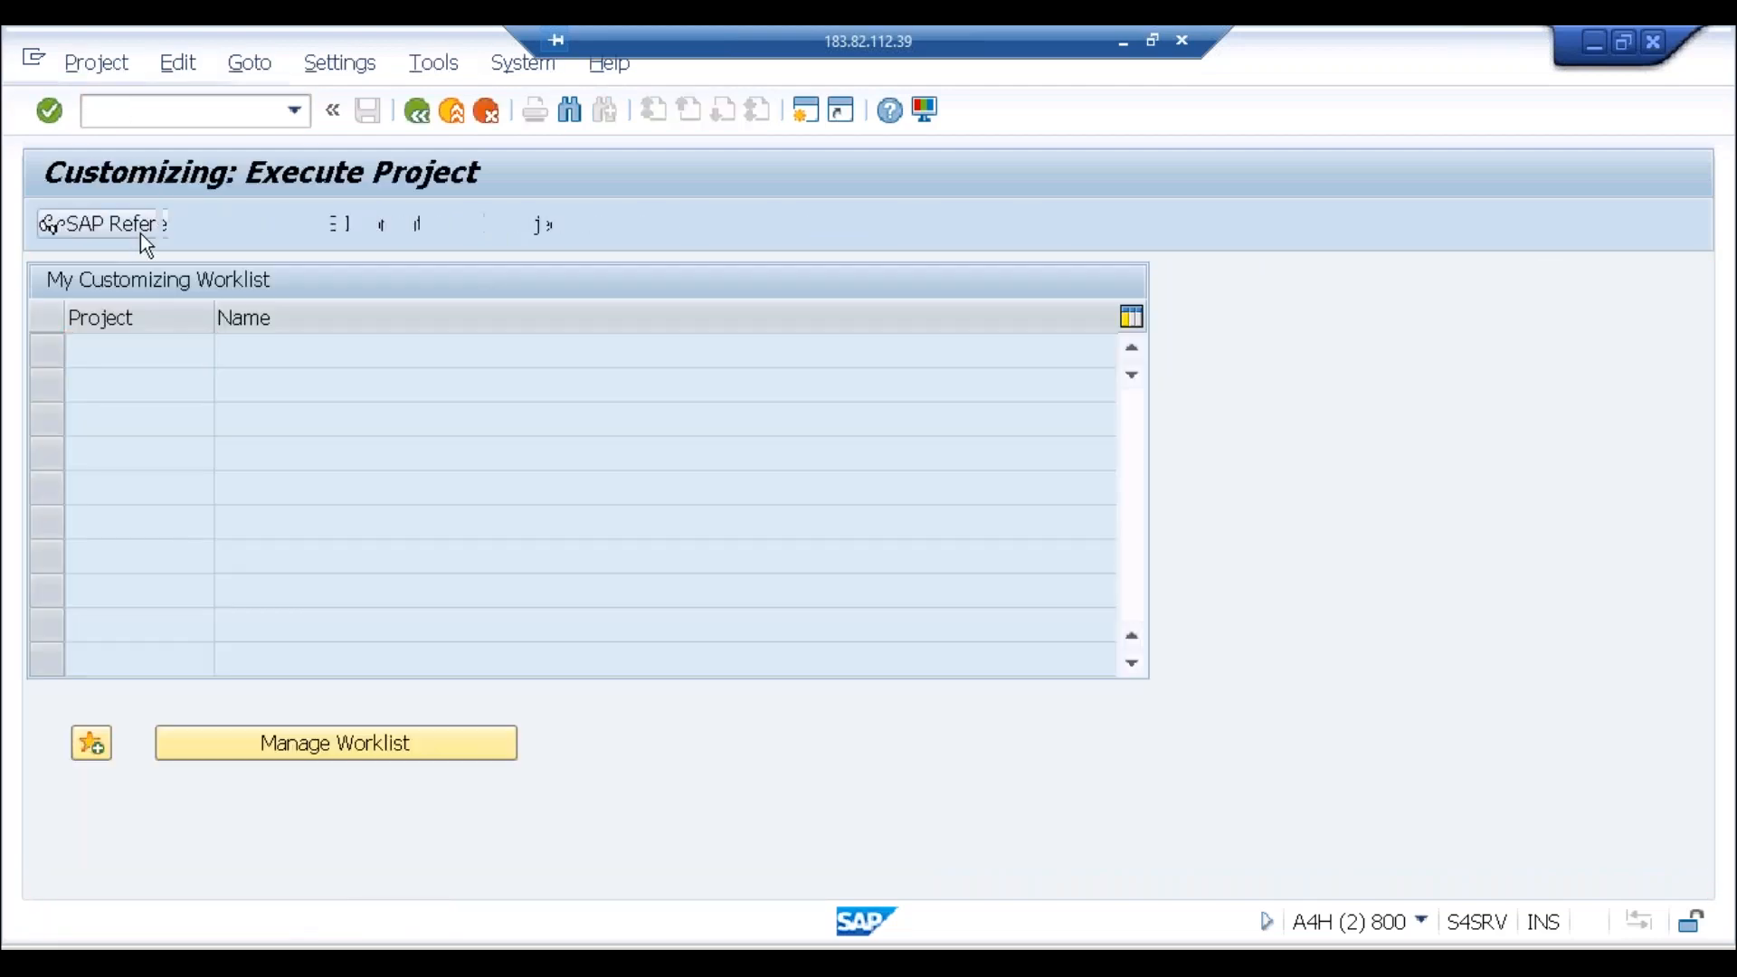
pyautogui.click(68, 468)
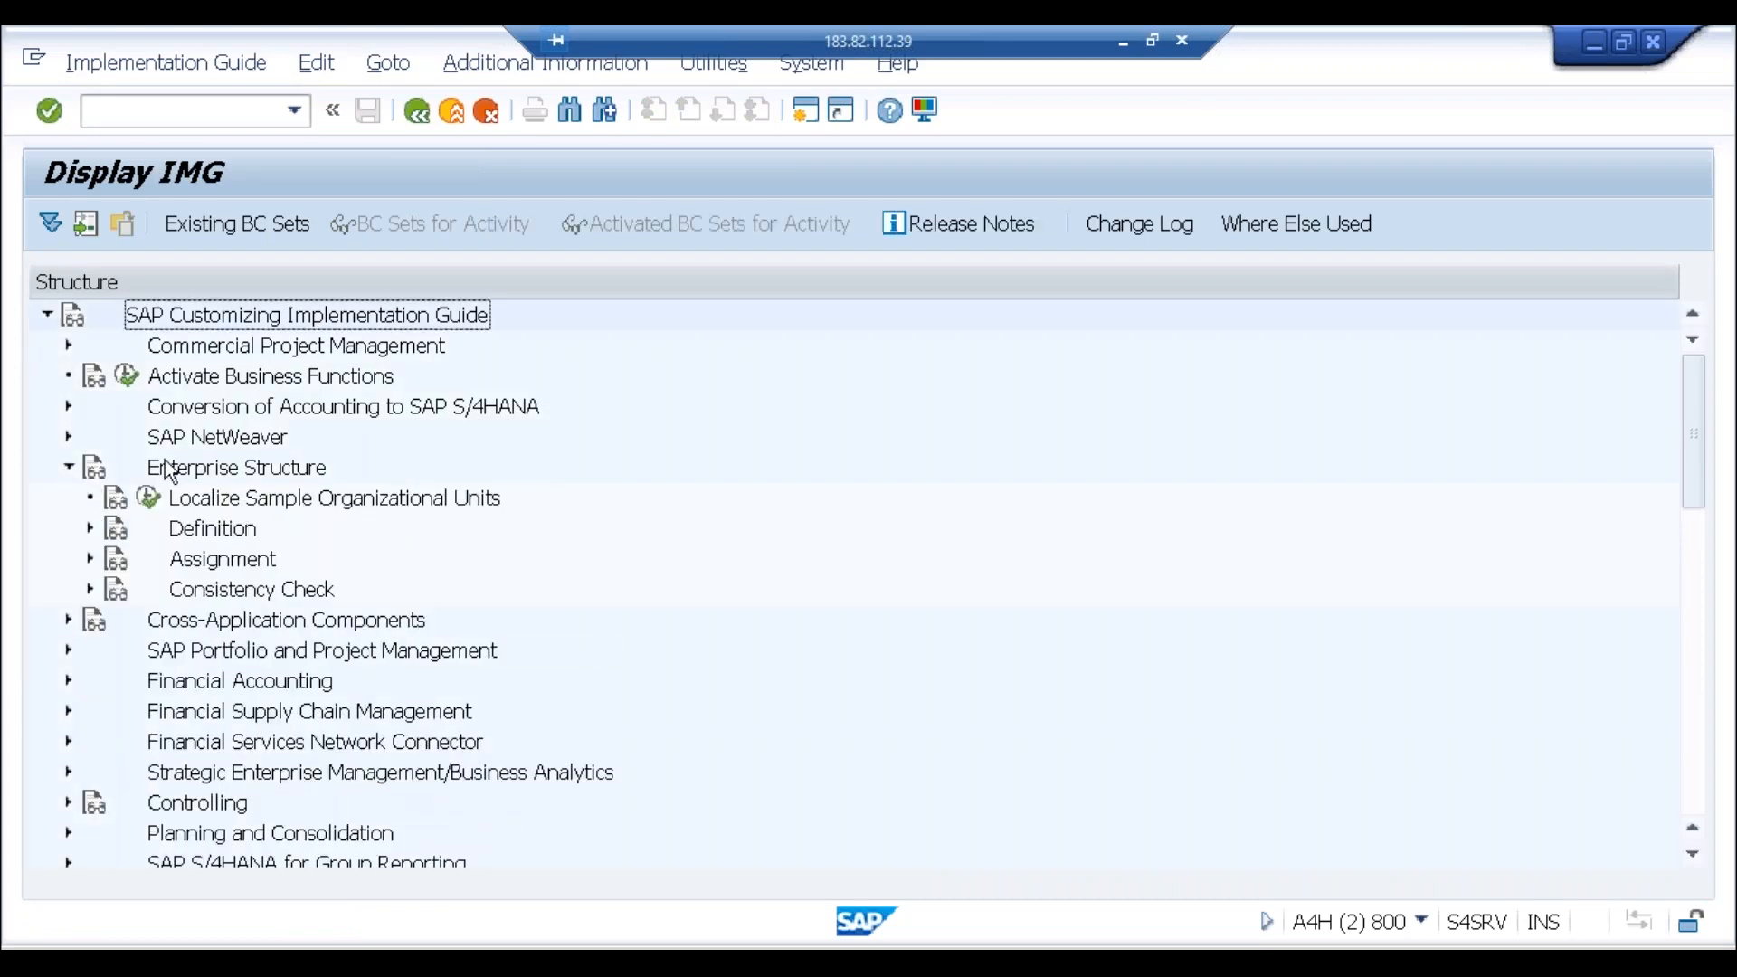
pyautogui.click(90, 529)
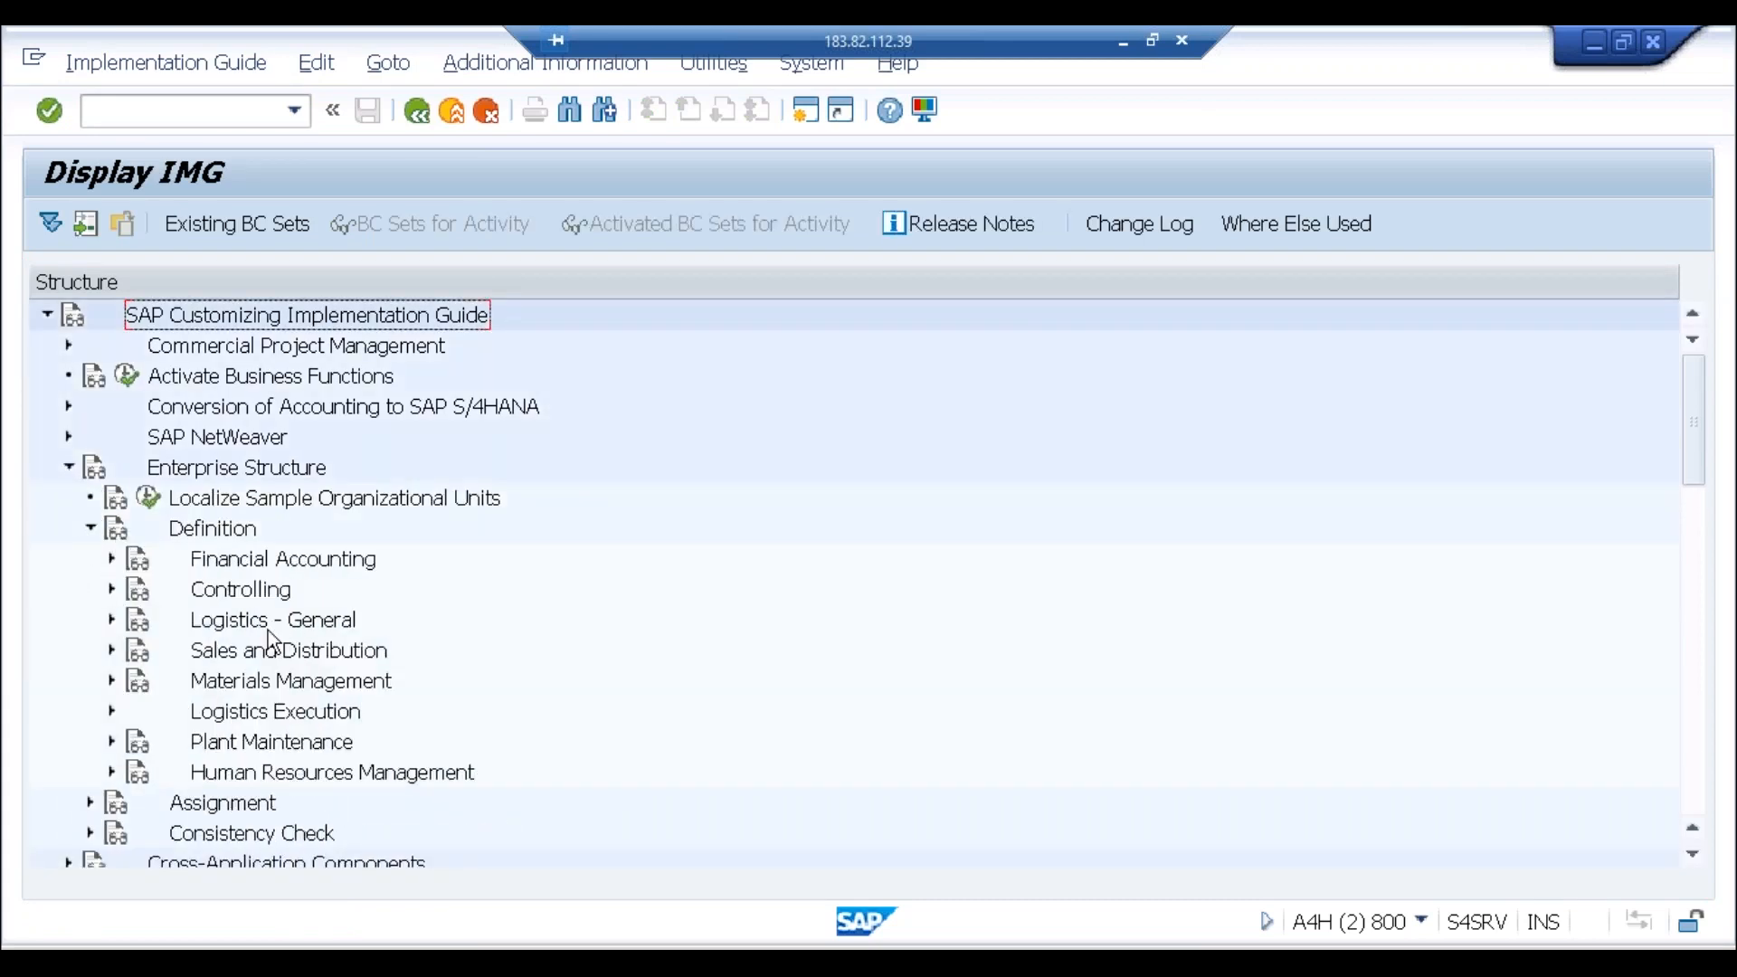
pyautogui.click(113, 560)
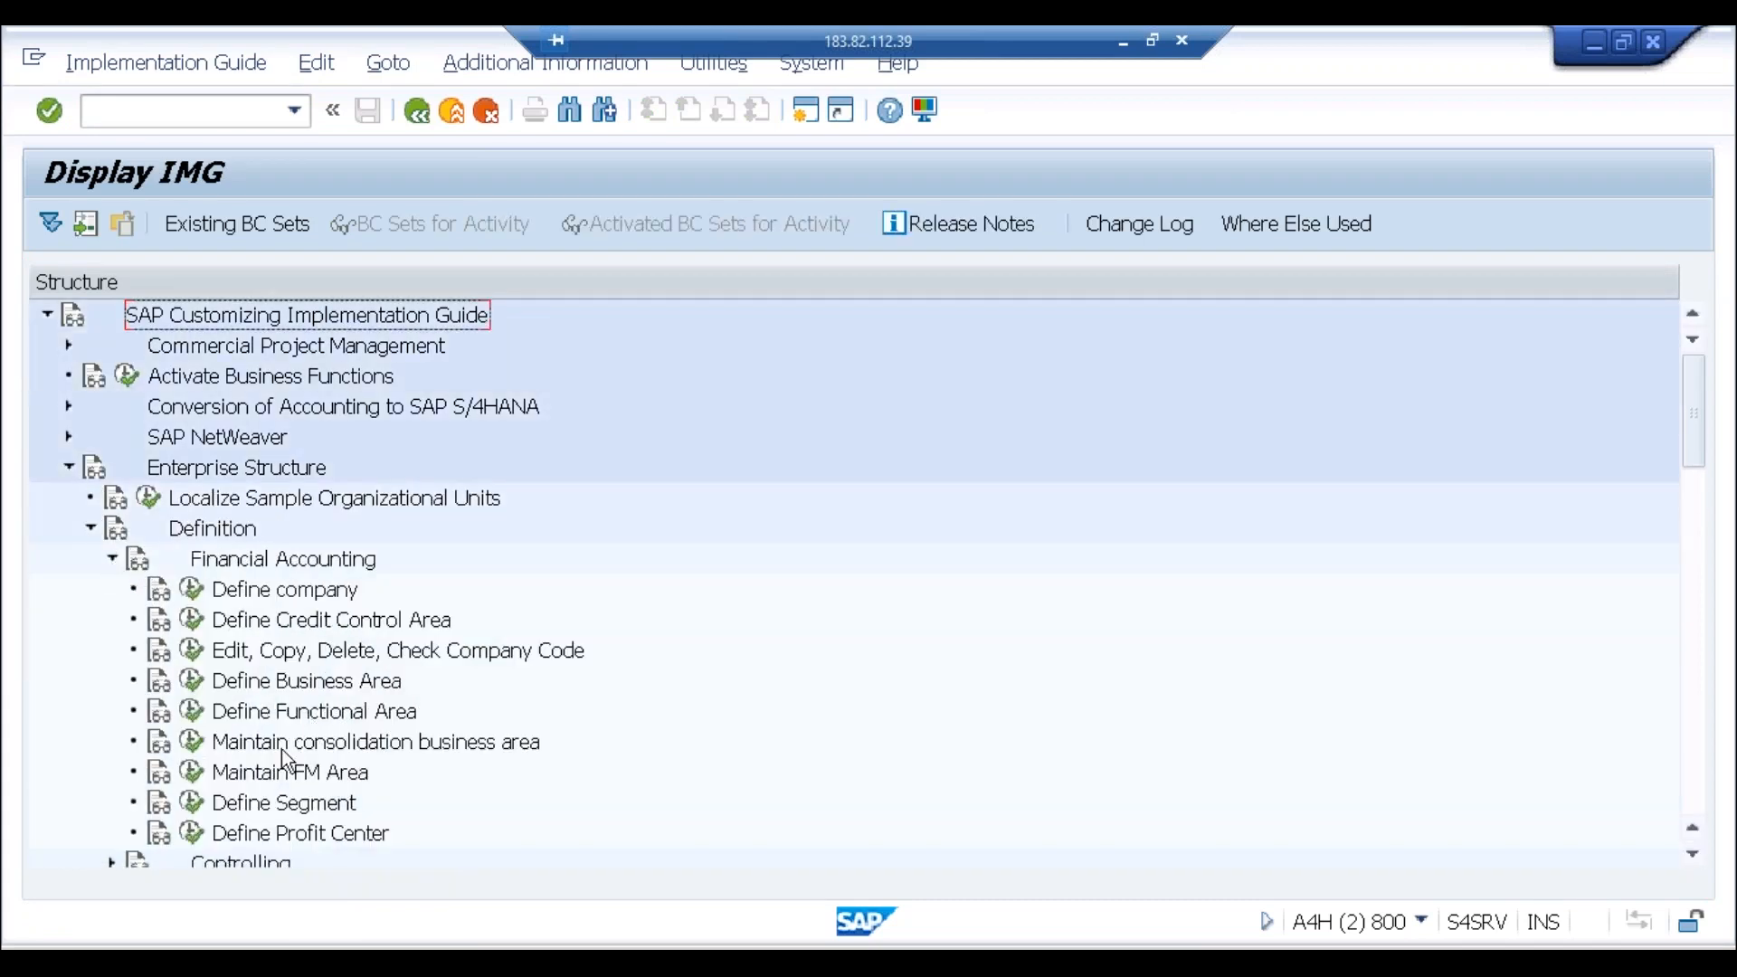
pyautogui.click(191, 802)
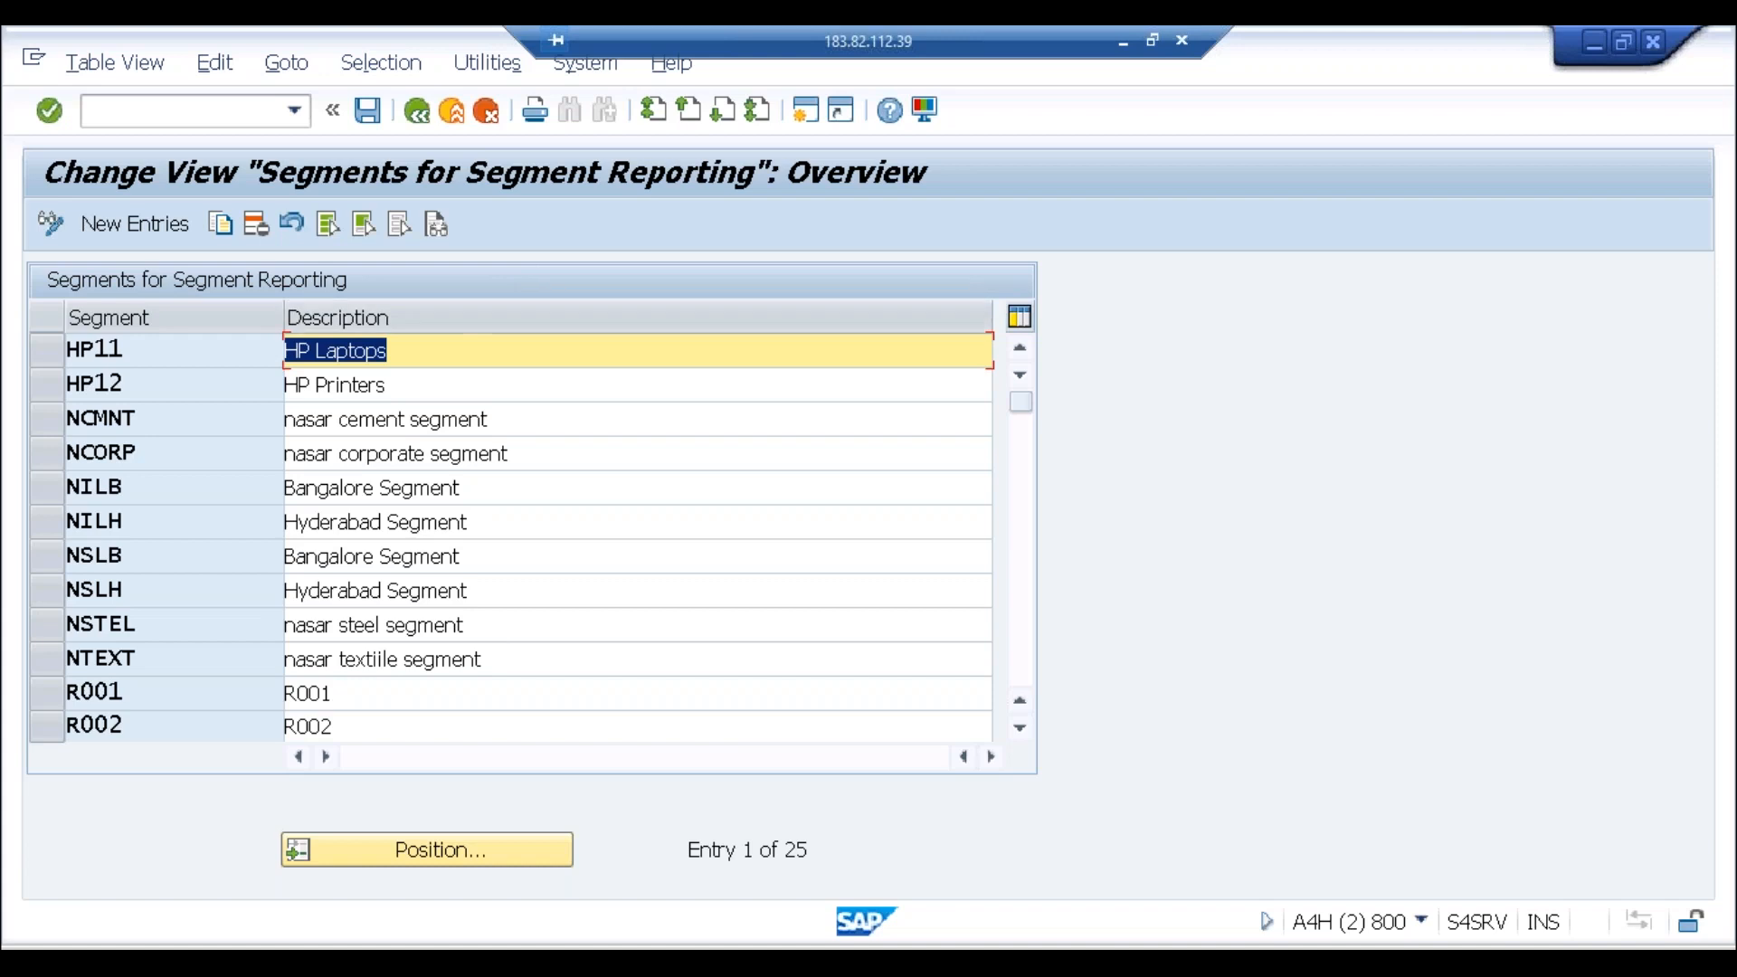
# Step: Add segment TEST with description Test and save it under a customizing request
pyautogui.click(143, 231)
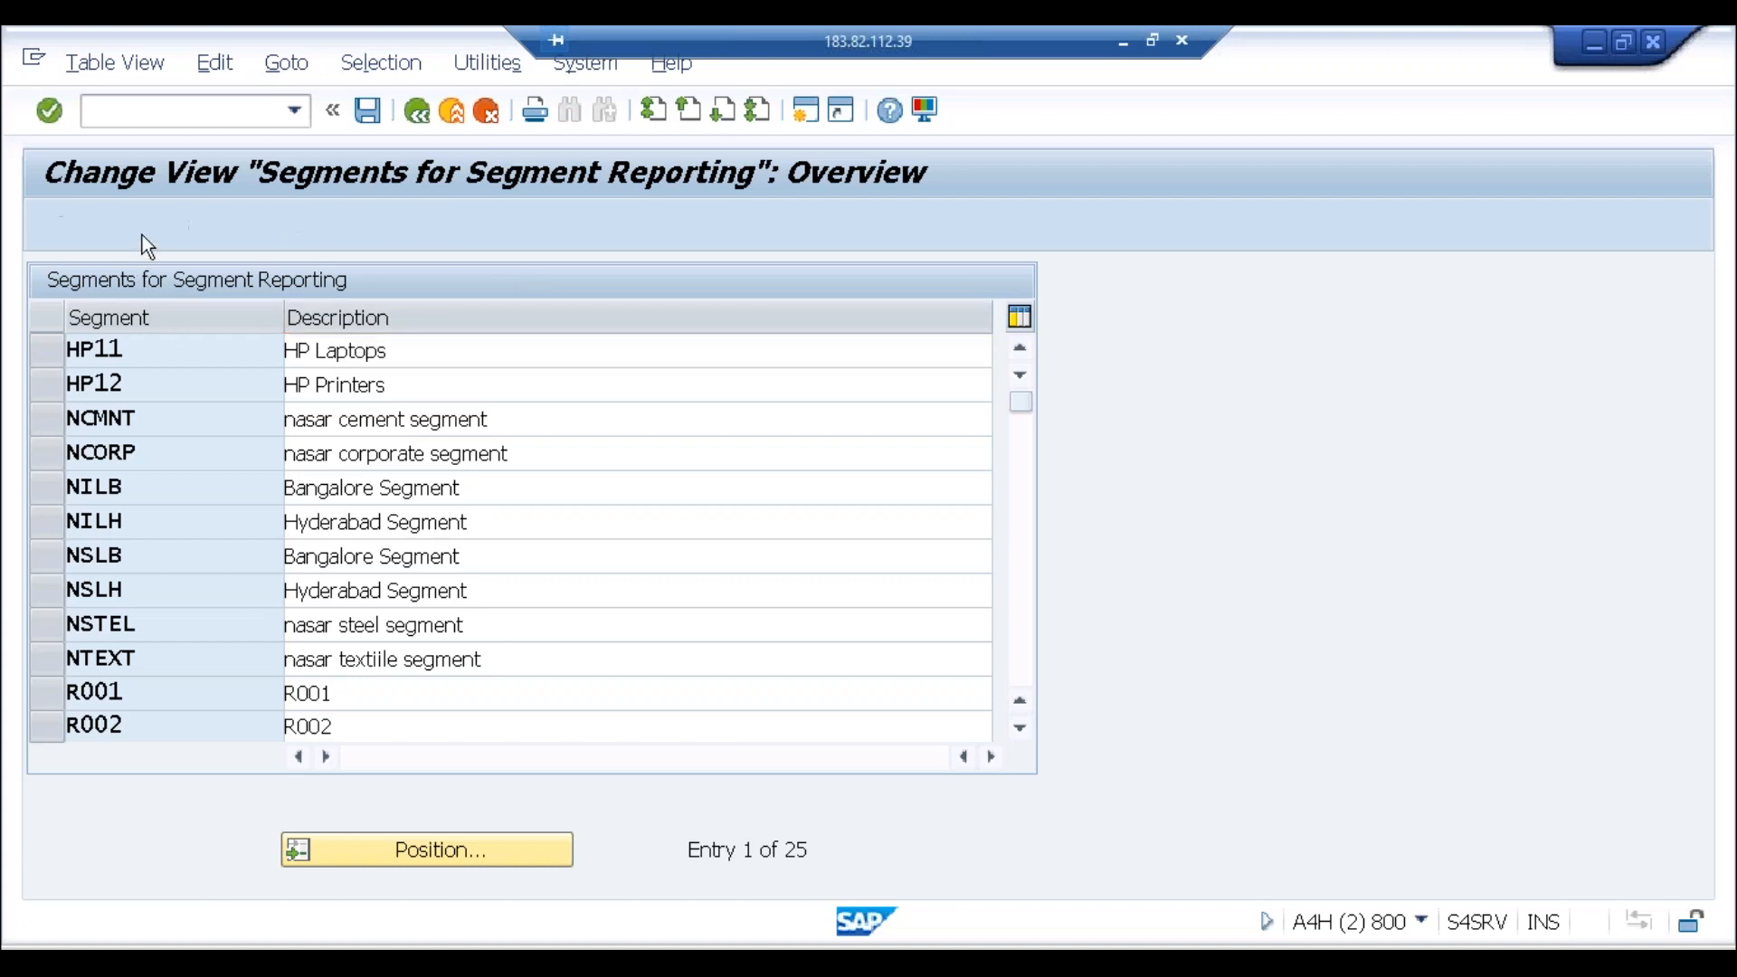
pyautogui.write('TEST')
pyautogui.press('Tab')
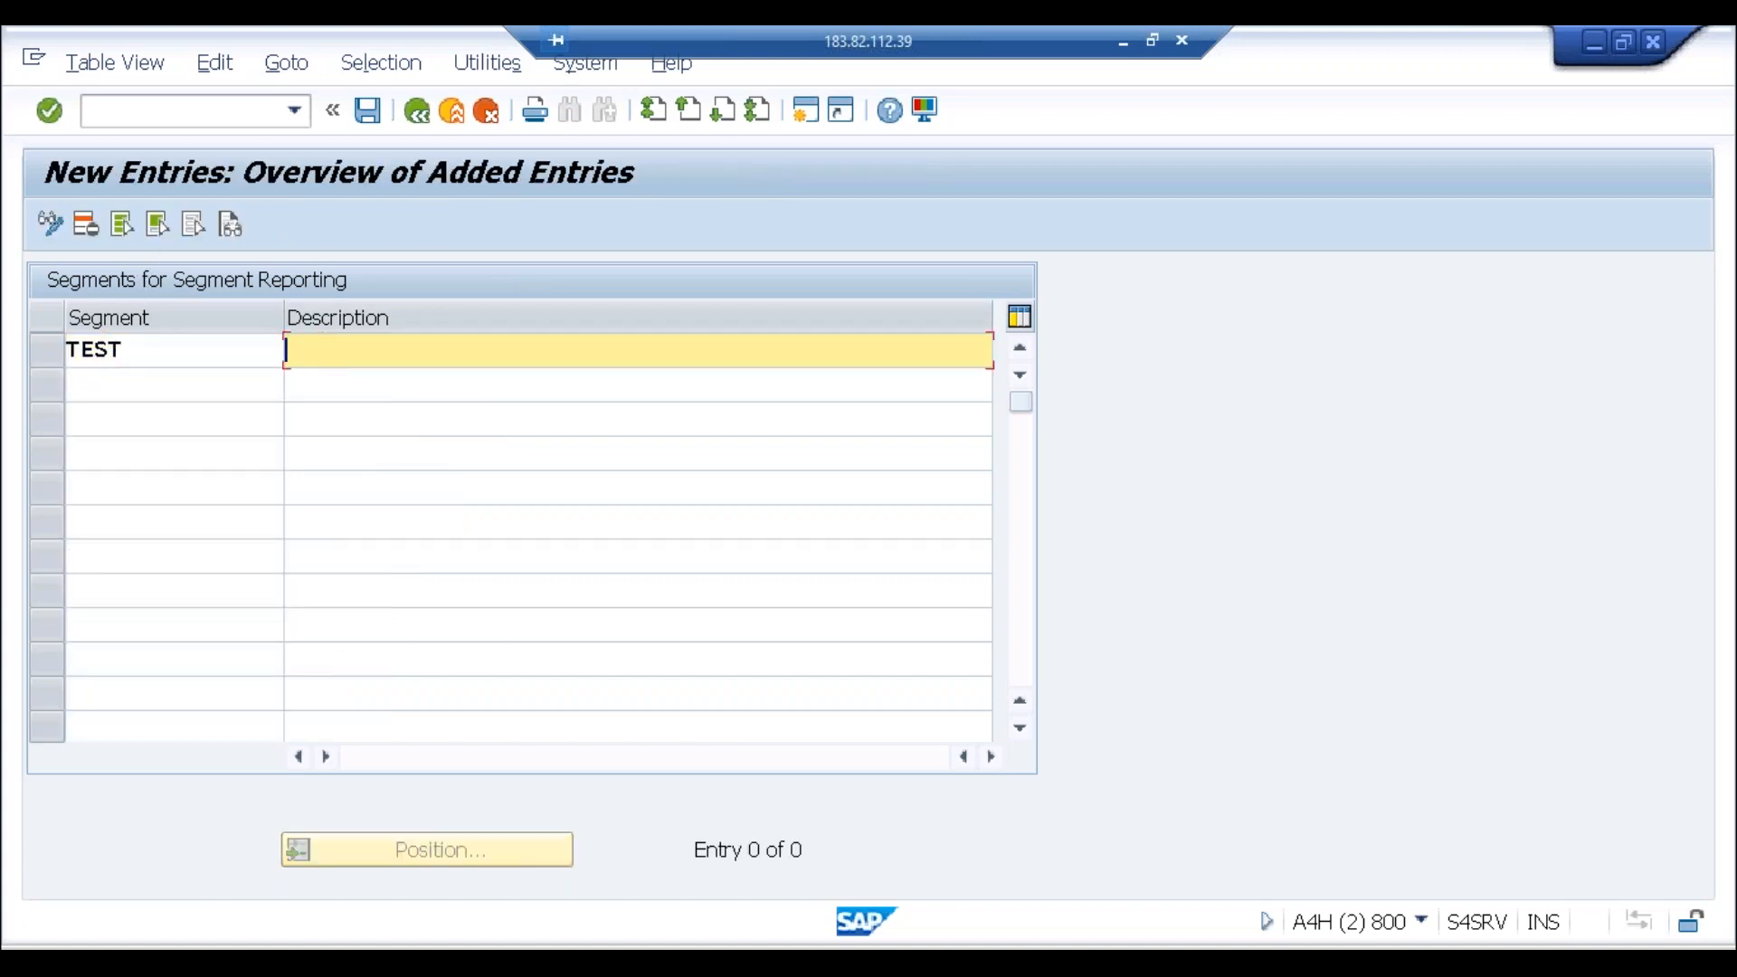
pyautogui.write('Test')
pyautogui.press('Return')
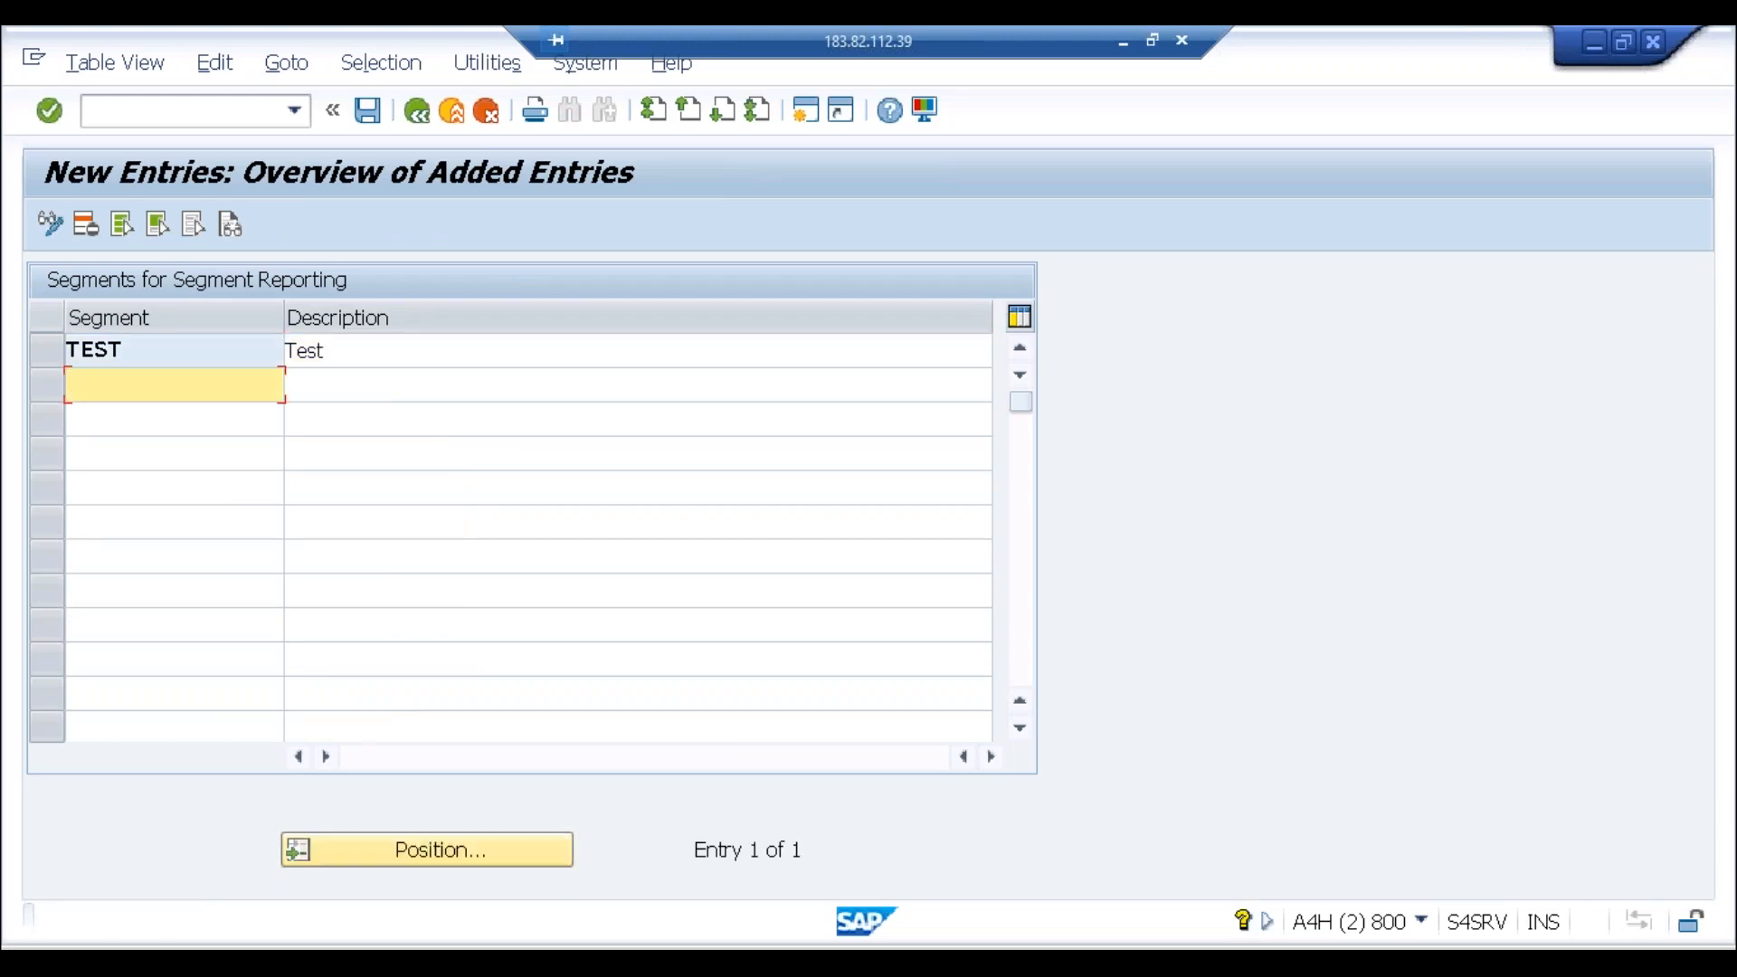
pyautogui.click(368, 110)
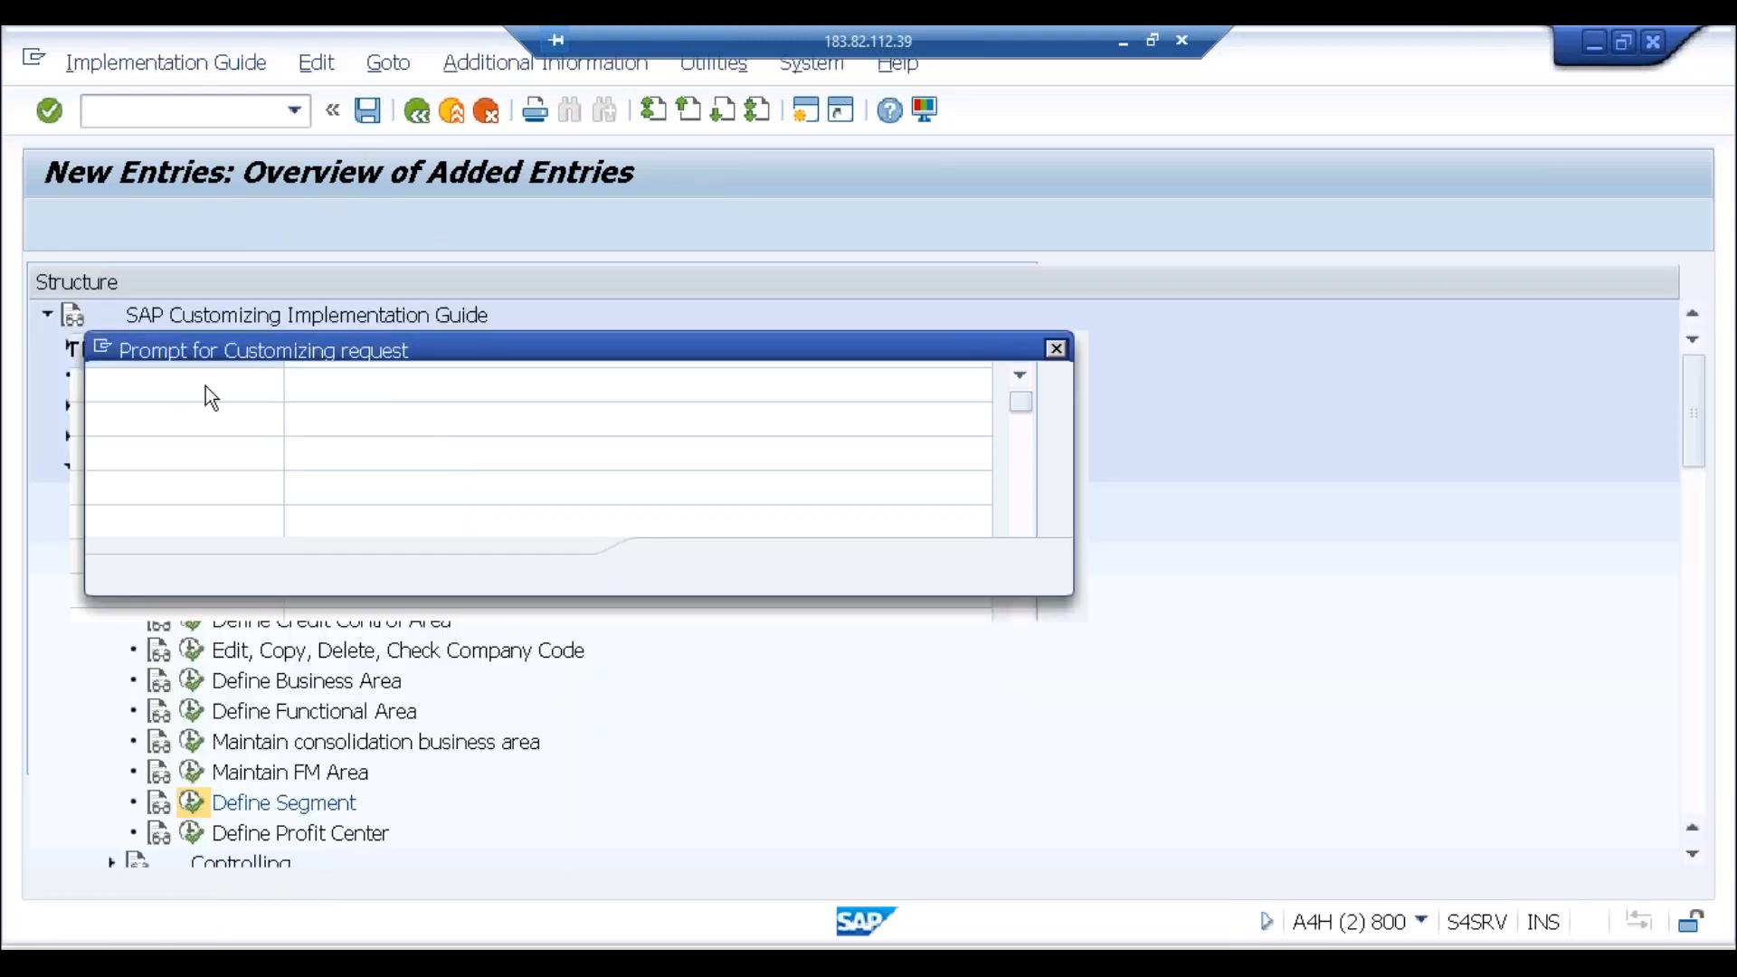
pyautogui.click(680, 579)
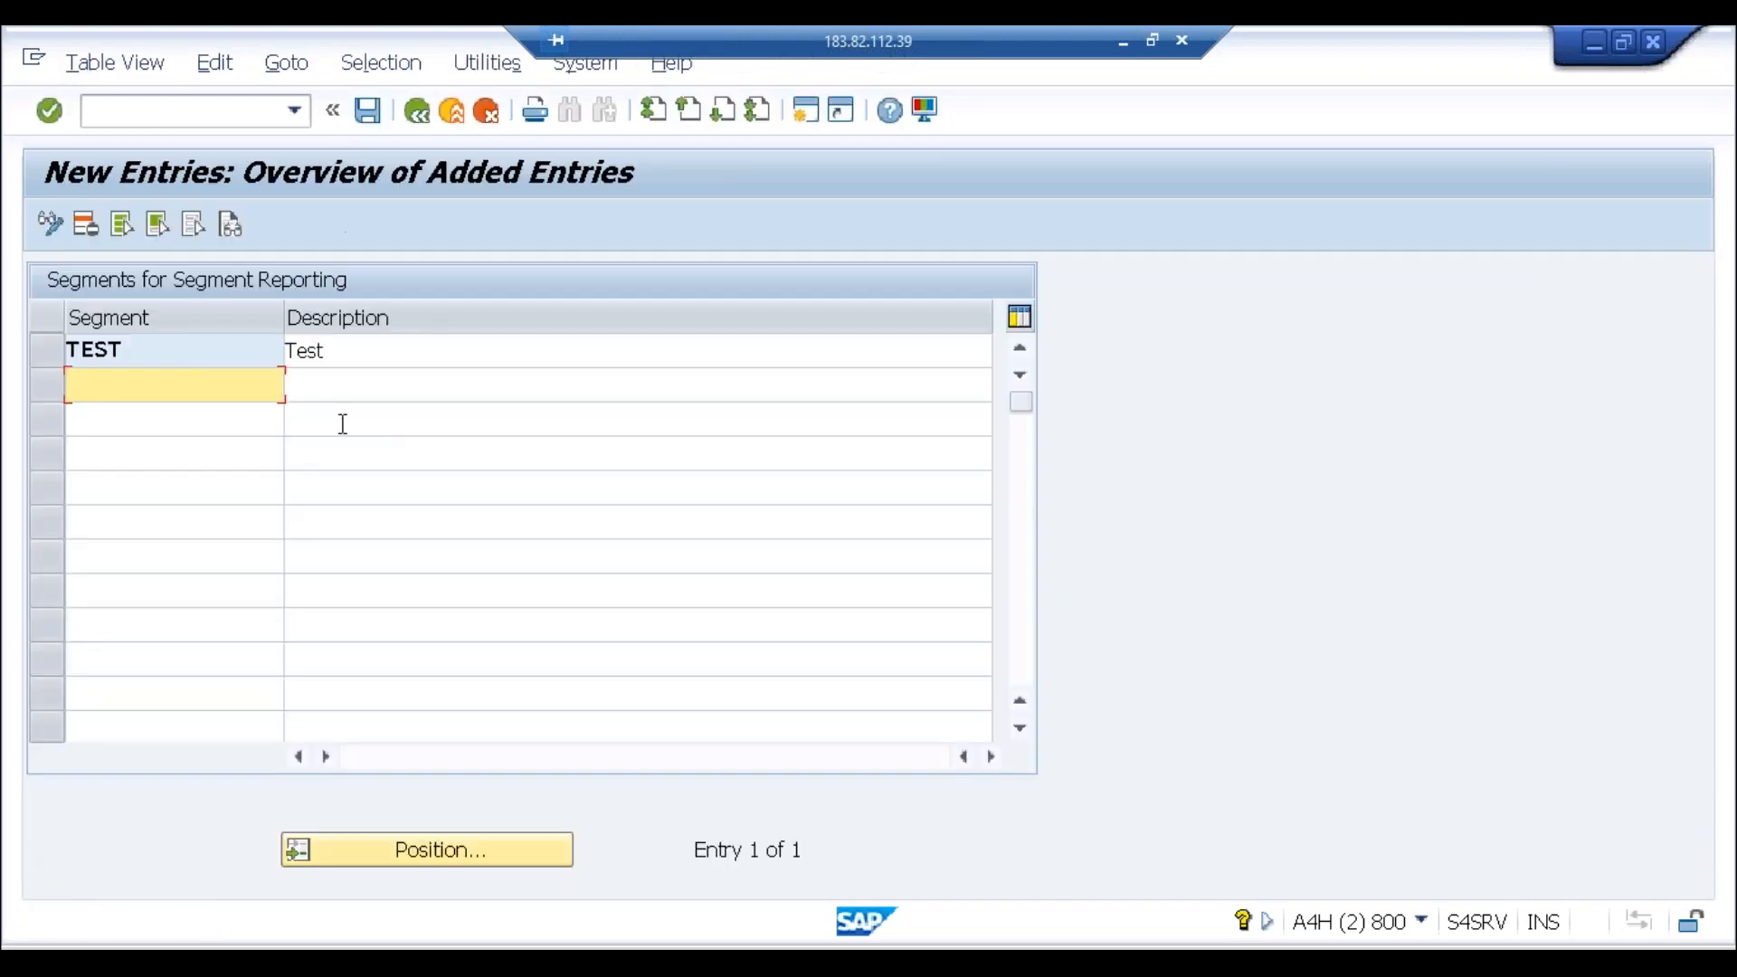
pyautogui.click(180, 360)
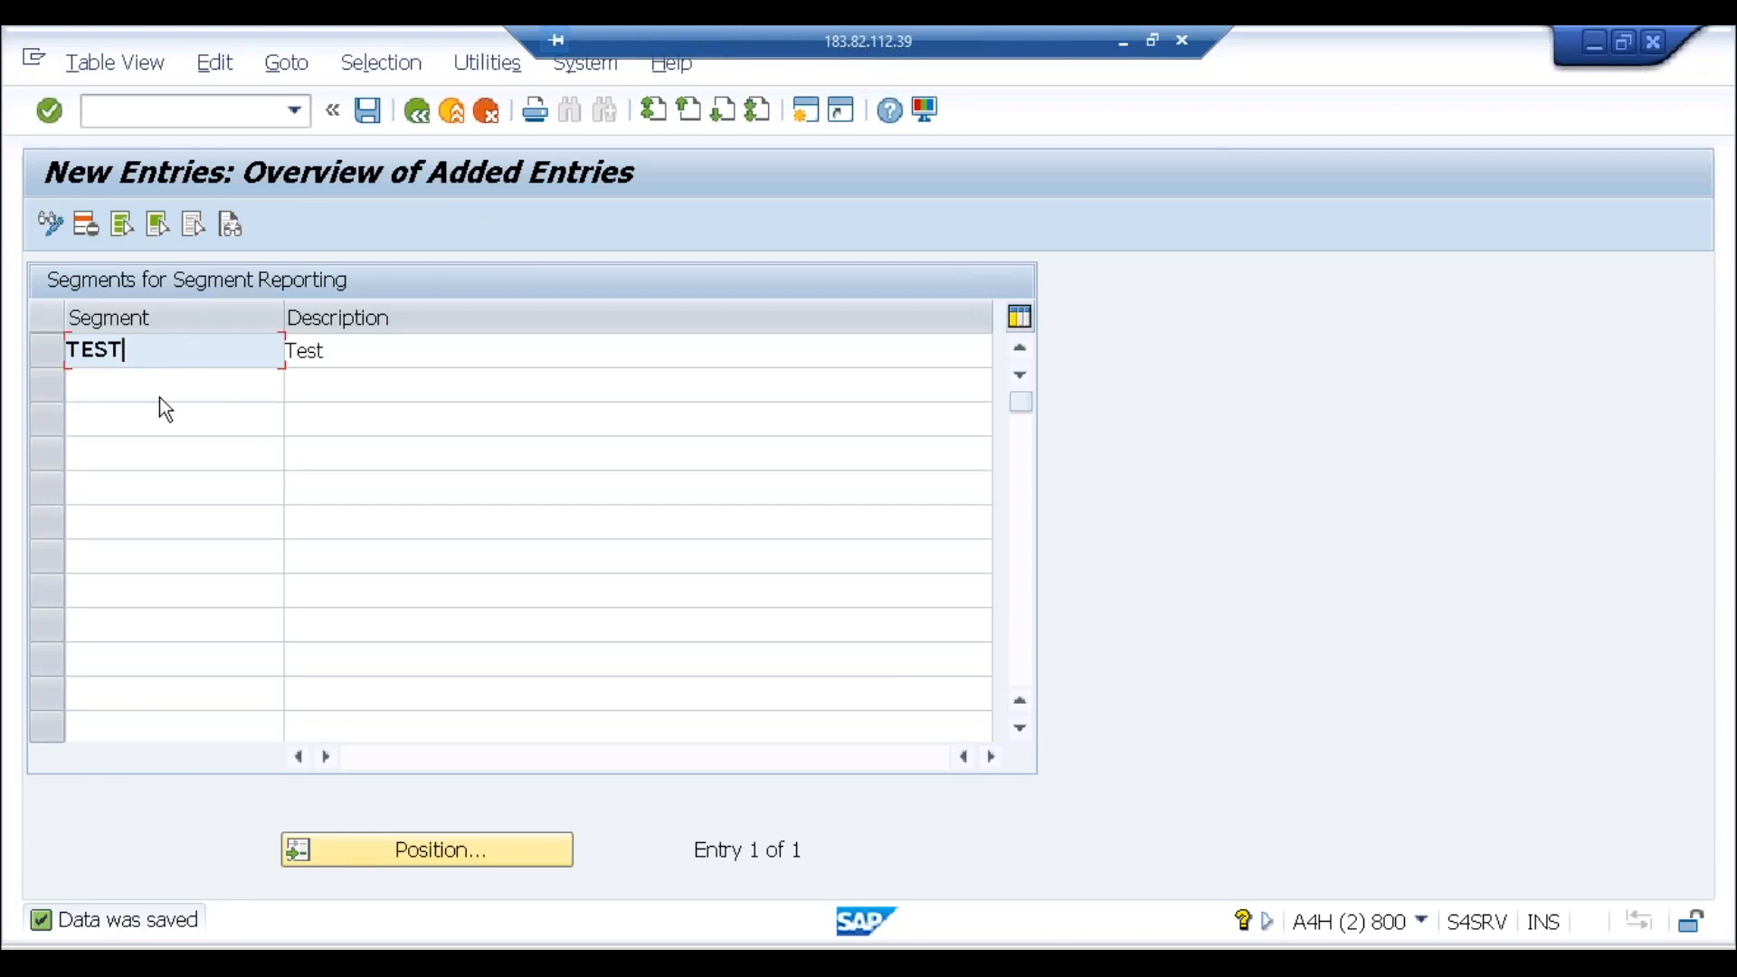
# Step: Start the profit center transaction with /nke51n
pyautogui.click(207, 118)
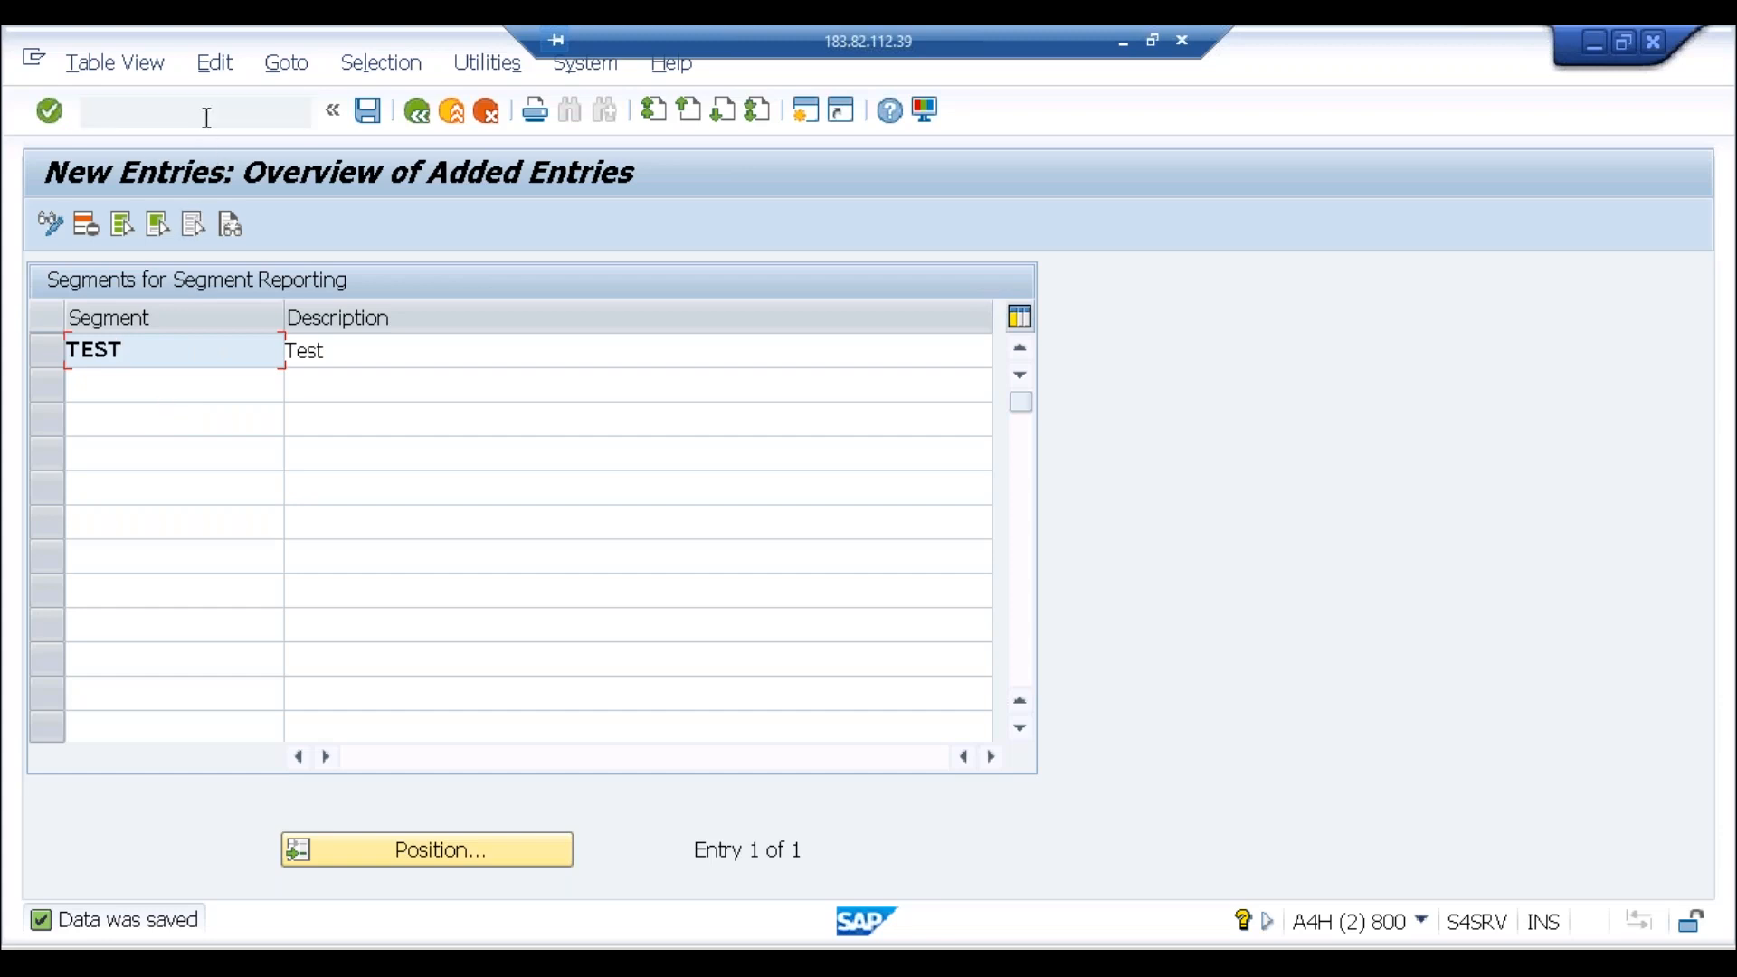
pyautogui.write('/nke51n')
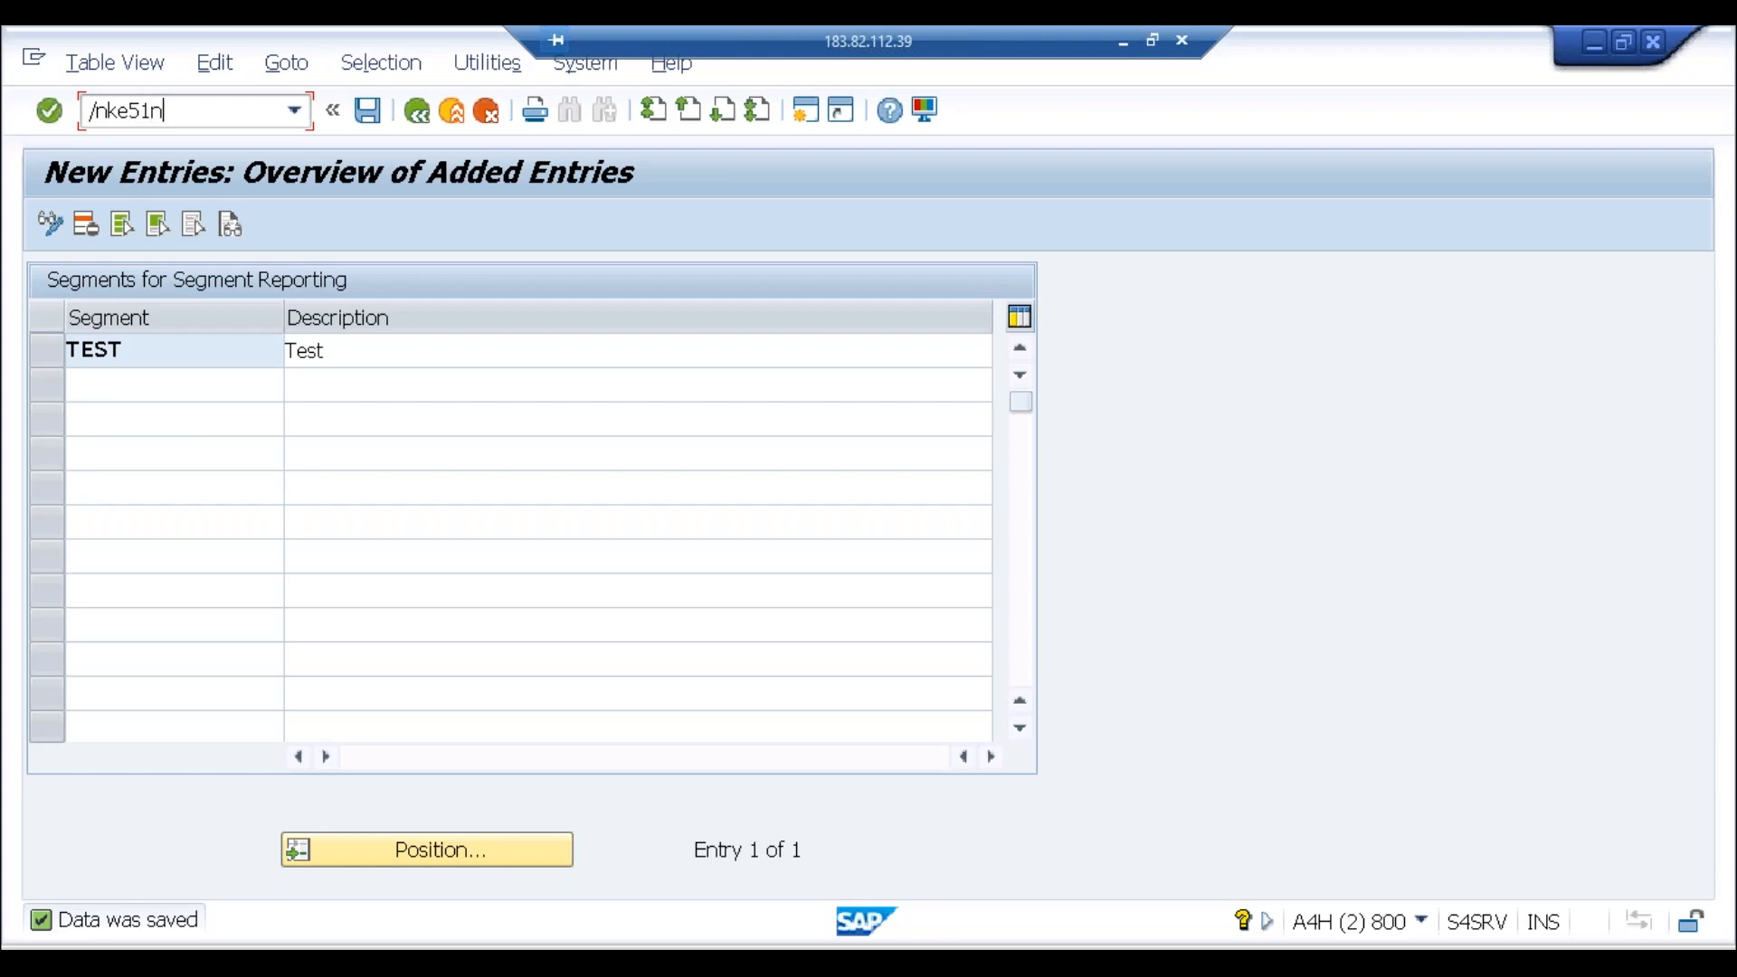
pyautogui.press('Return')
# Step: Run KE51 in controlling area ABCI to create profit center TEST2
pyautogui.write('ke51')
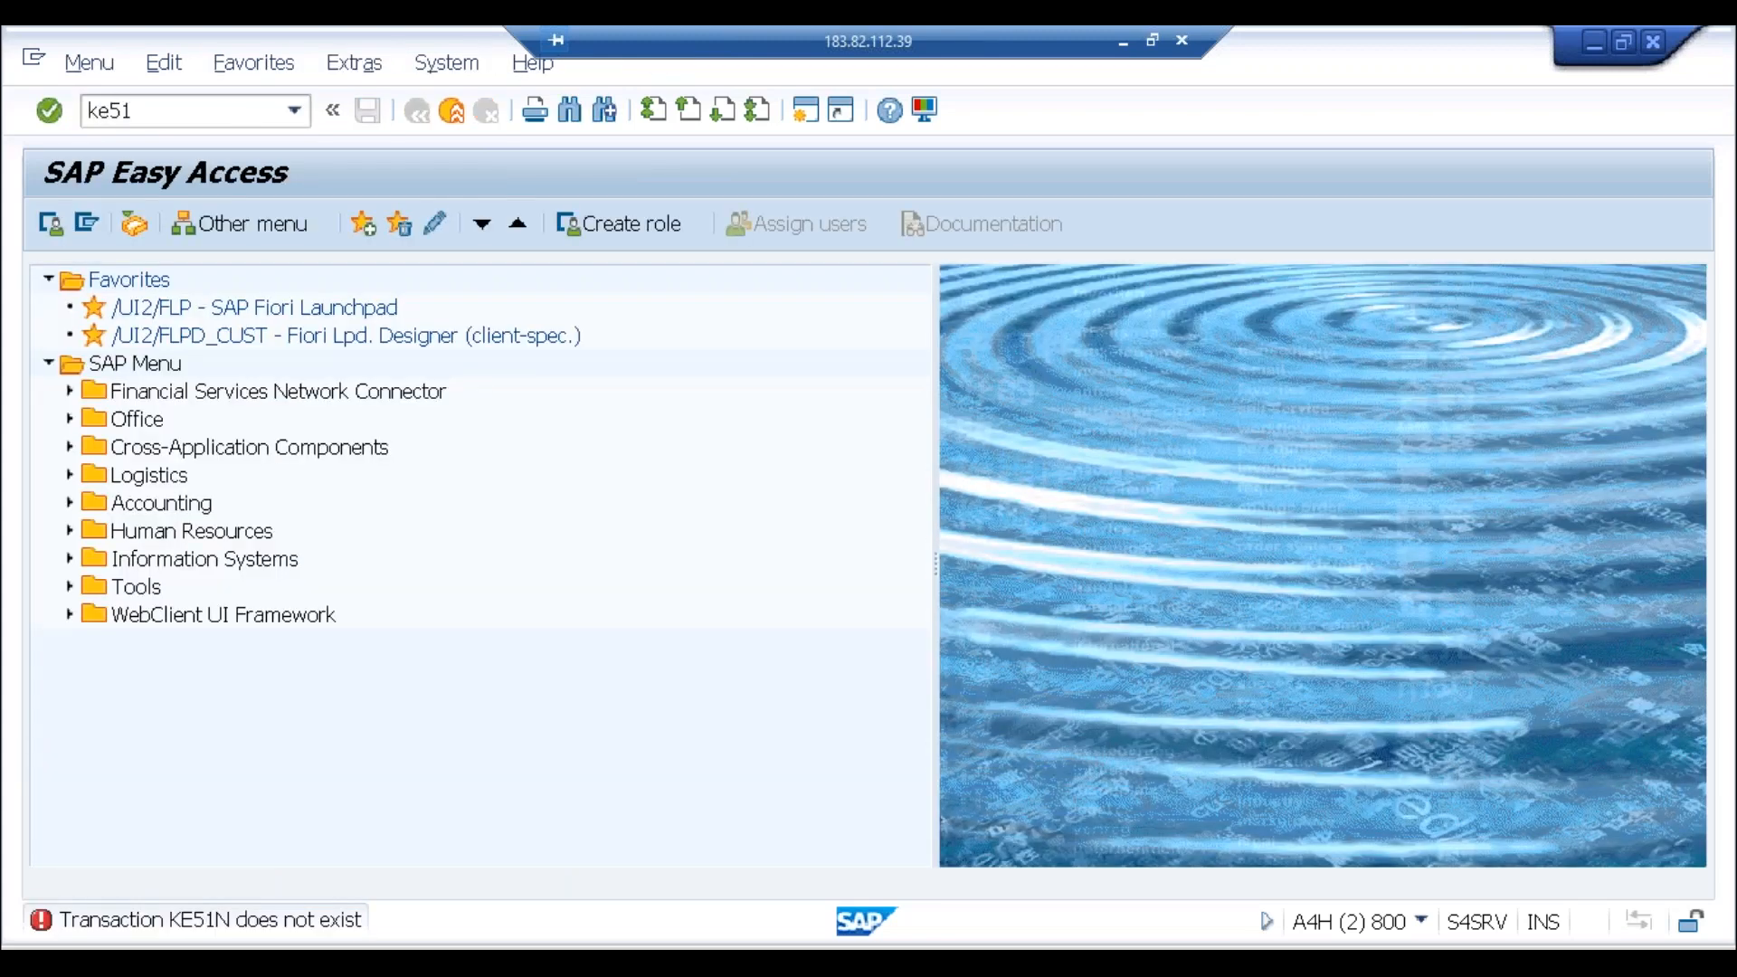
pyautogui.press('Return')
pyautogui.write('abci')
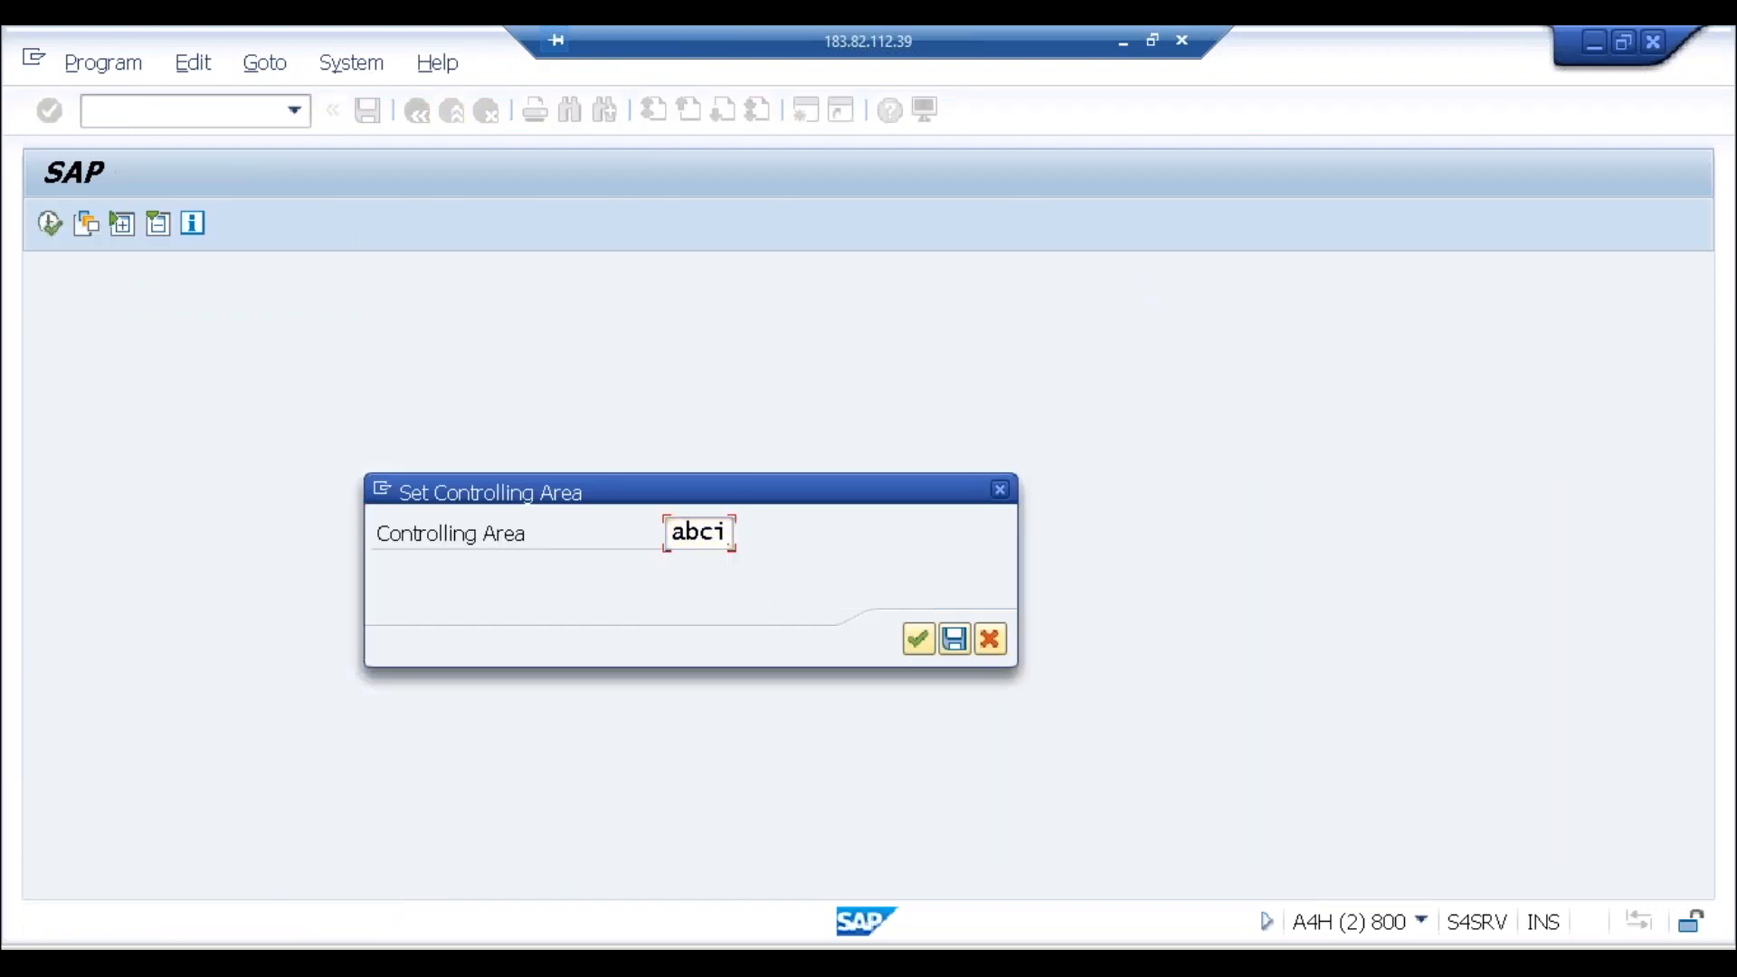
pyautogui.press('Return')
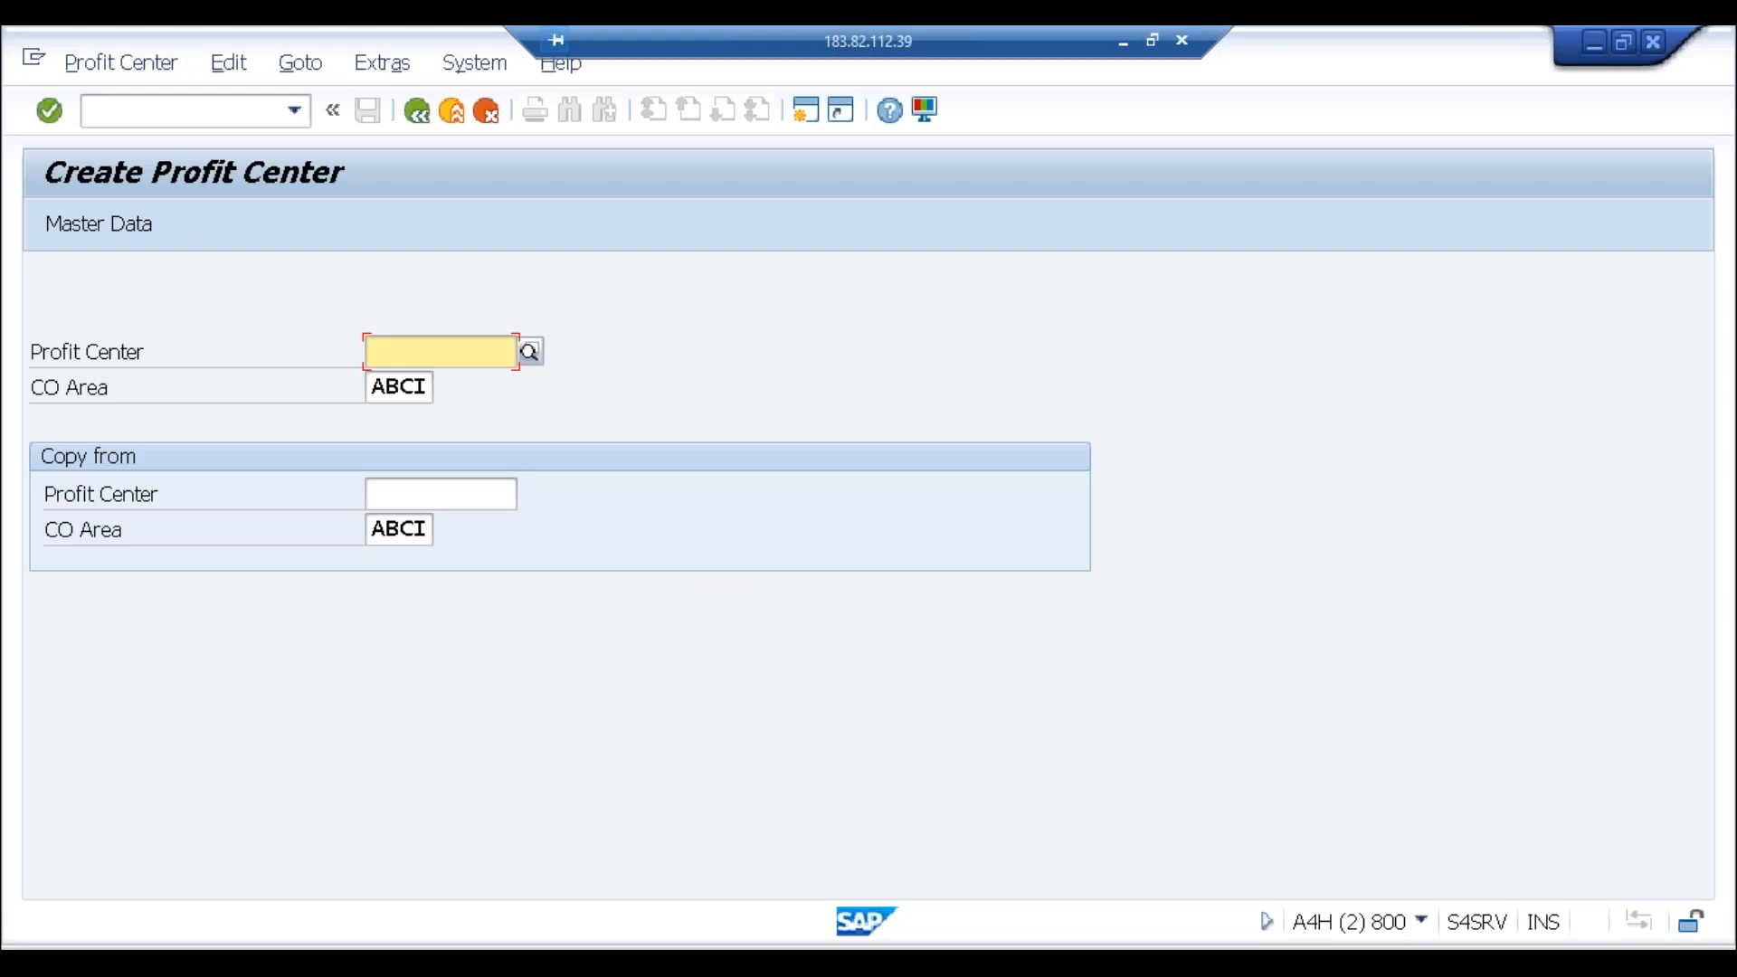
pyautogui.write('test2')
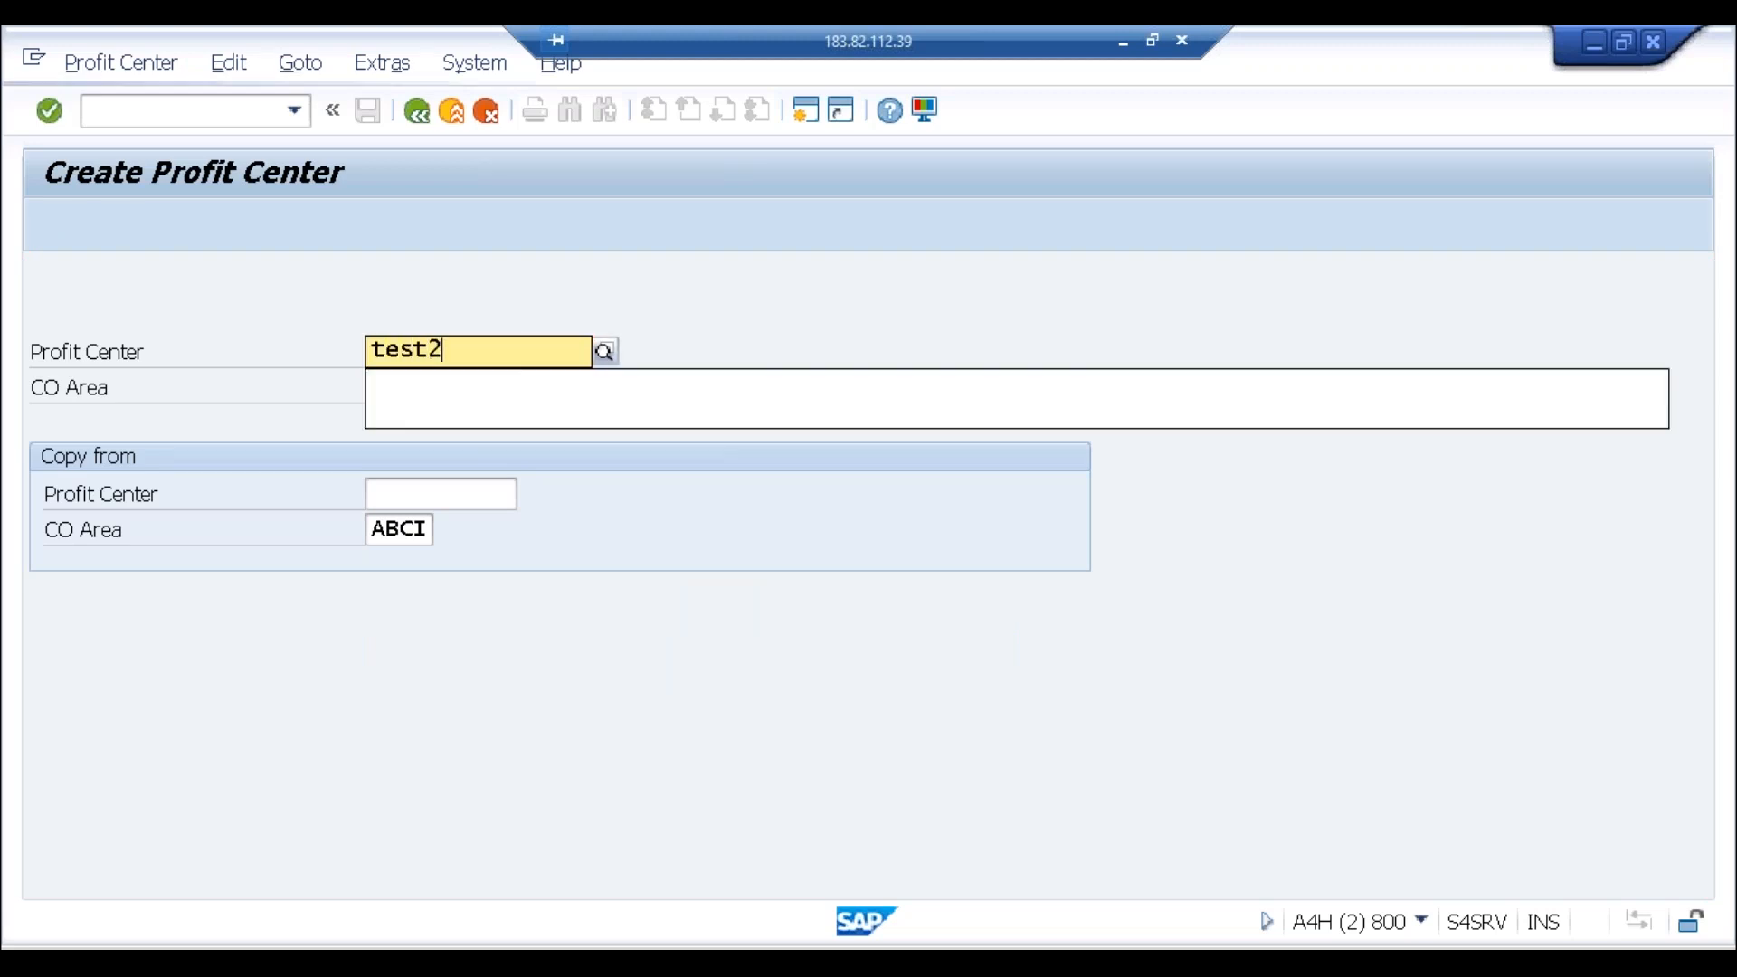
pyautogui.press('Return')
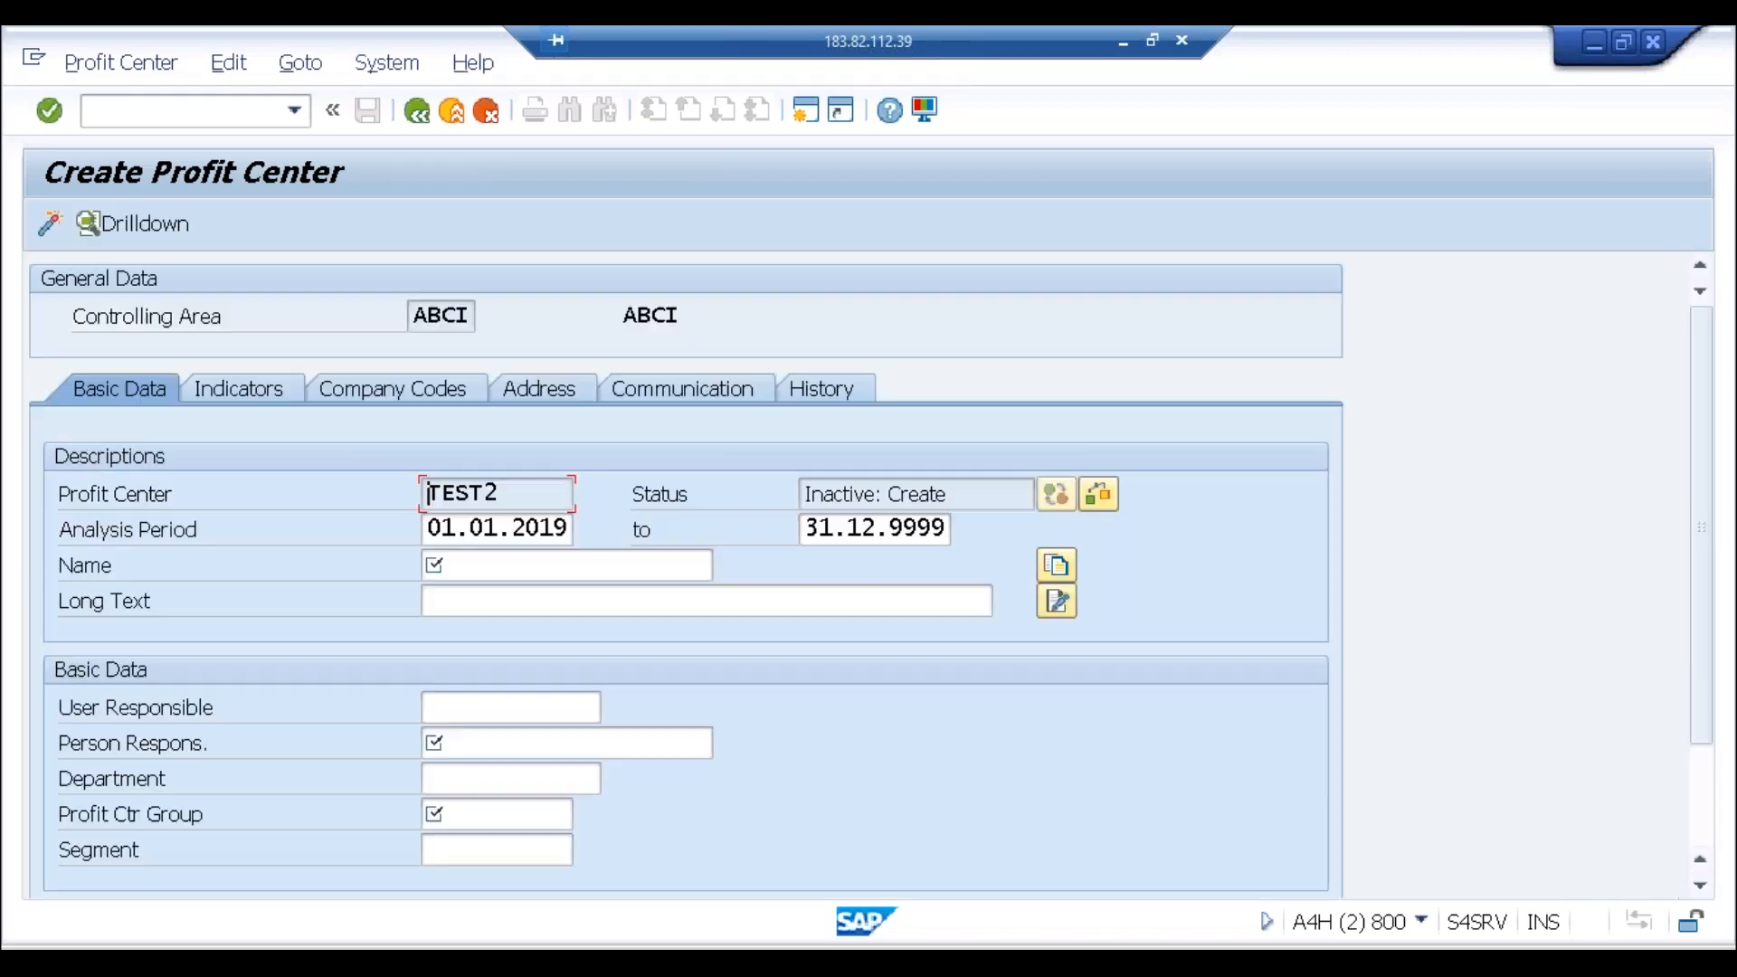
# Step: Find segment TEST in the Segment field's list of choices, then close the list
pyautogui.click(1713, 821)
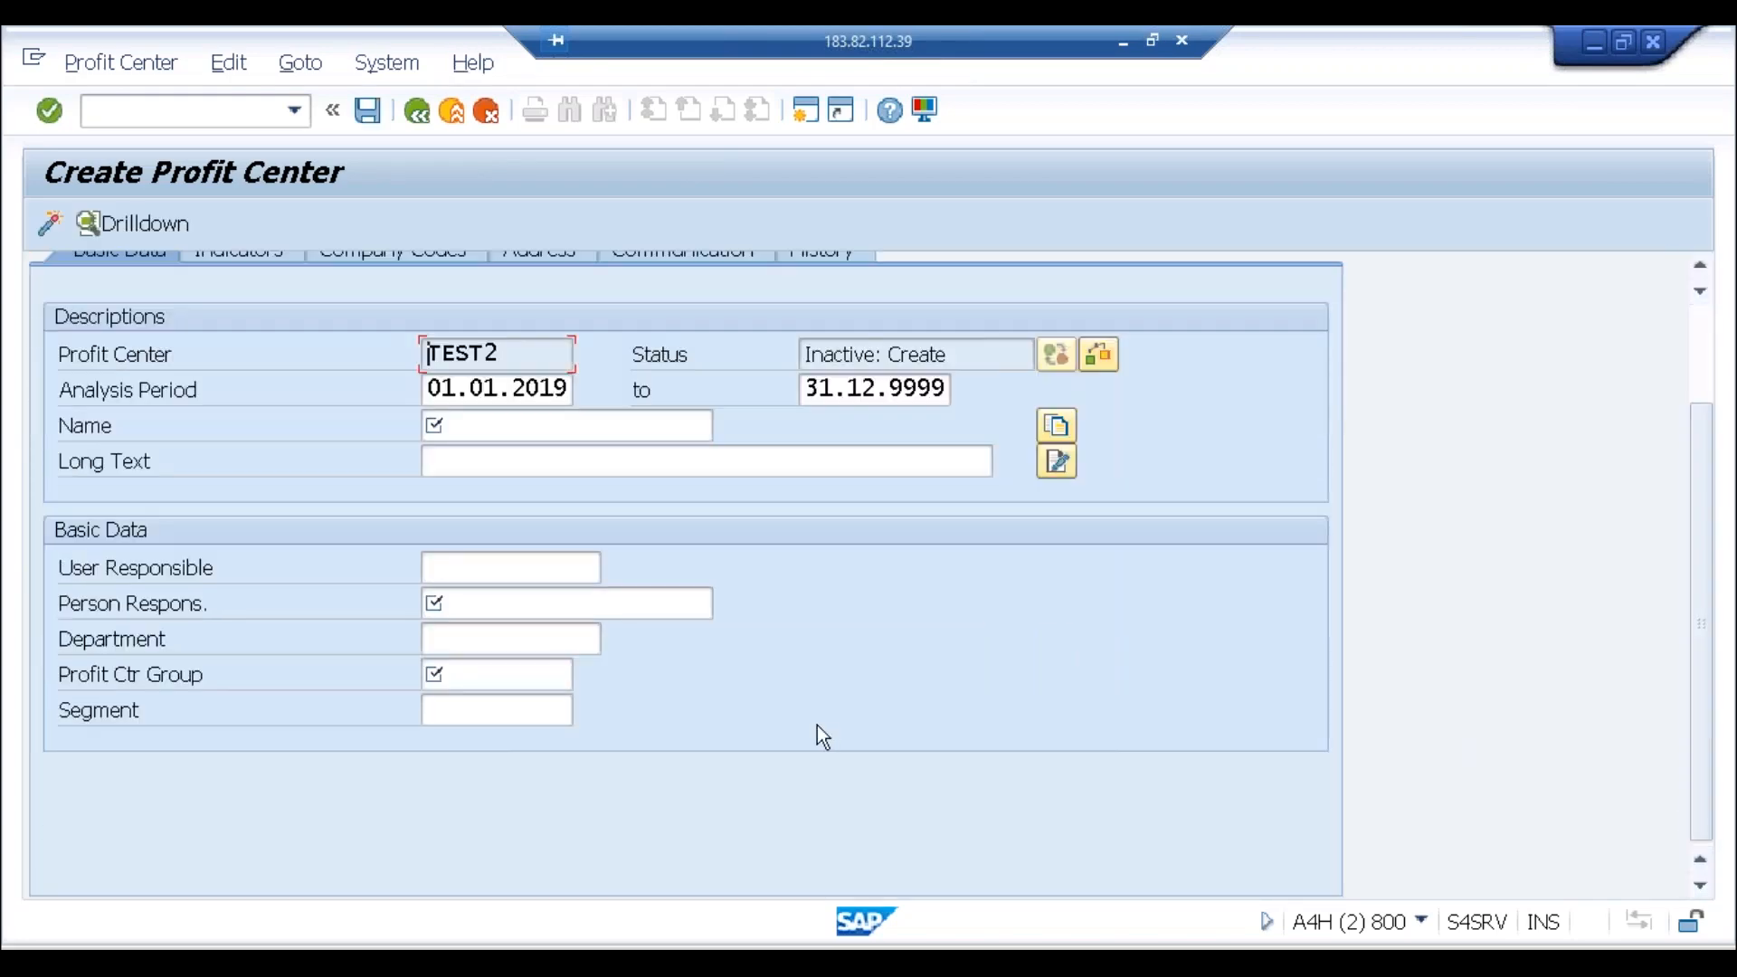
pyautogui.click(439, 713)
pyautogui.click(585, 712)
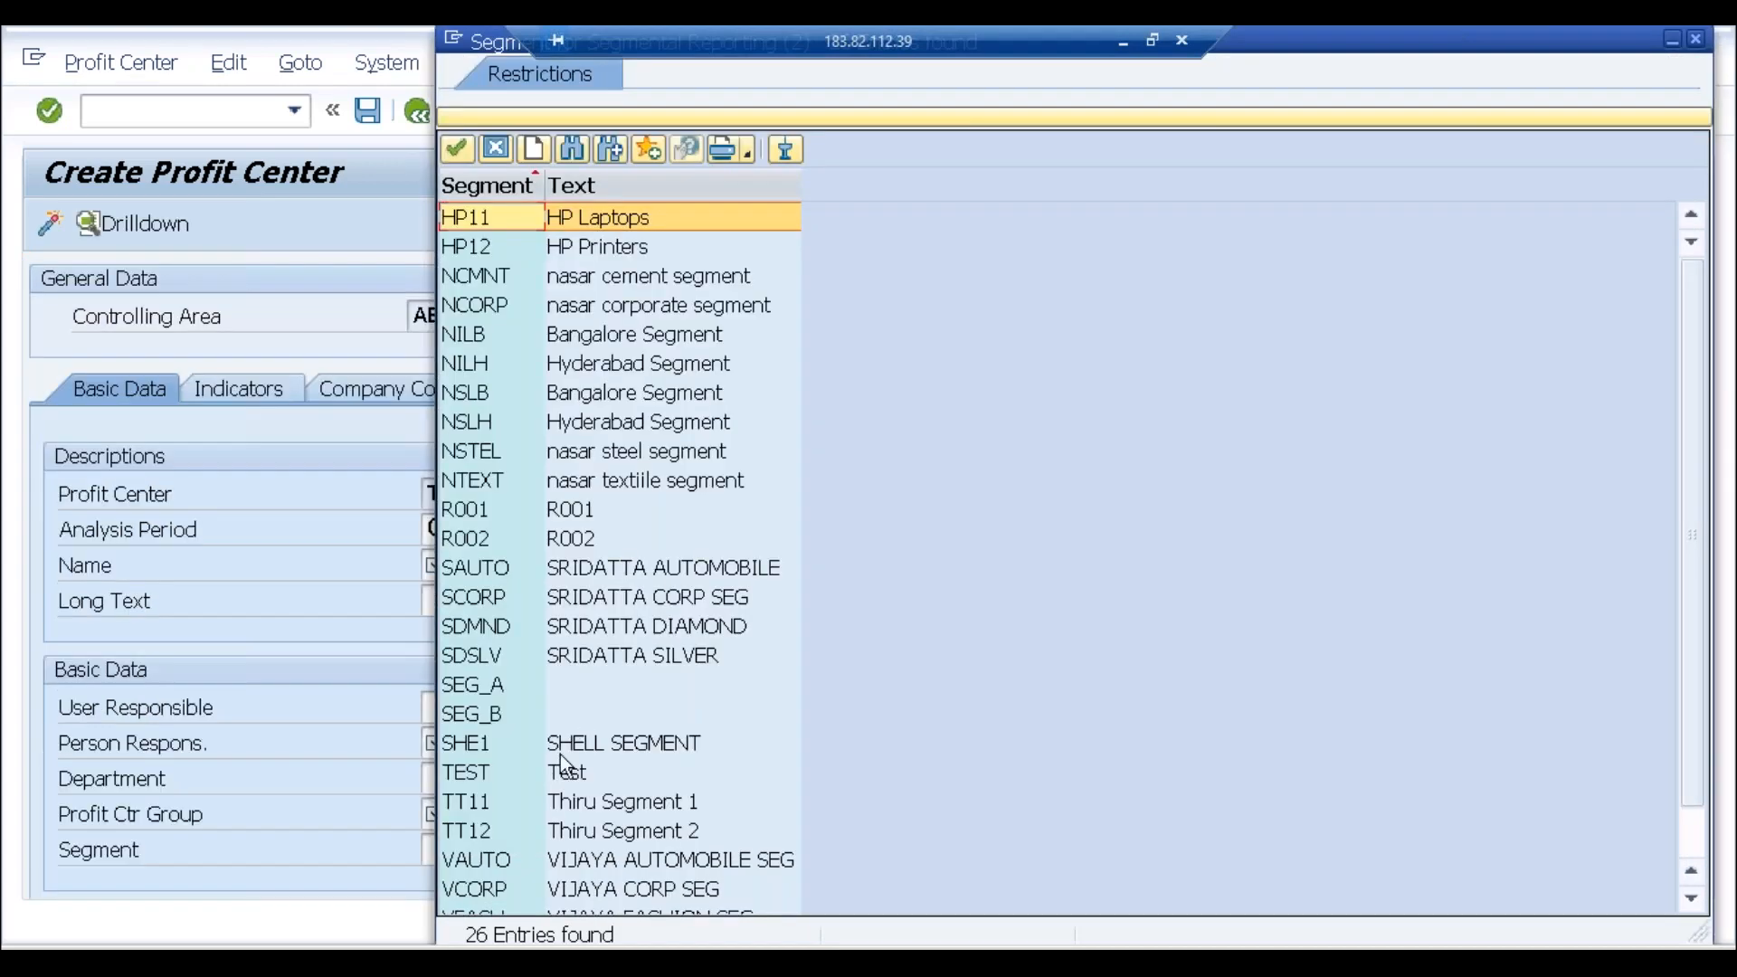
pyautogui.click(557, 765)
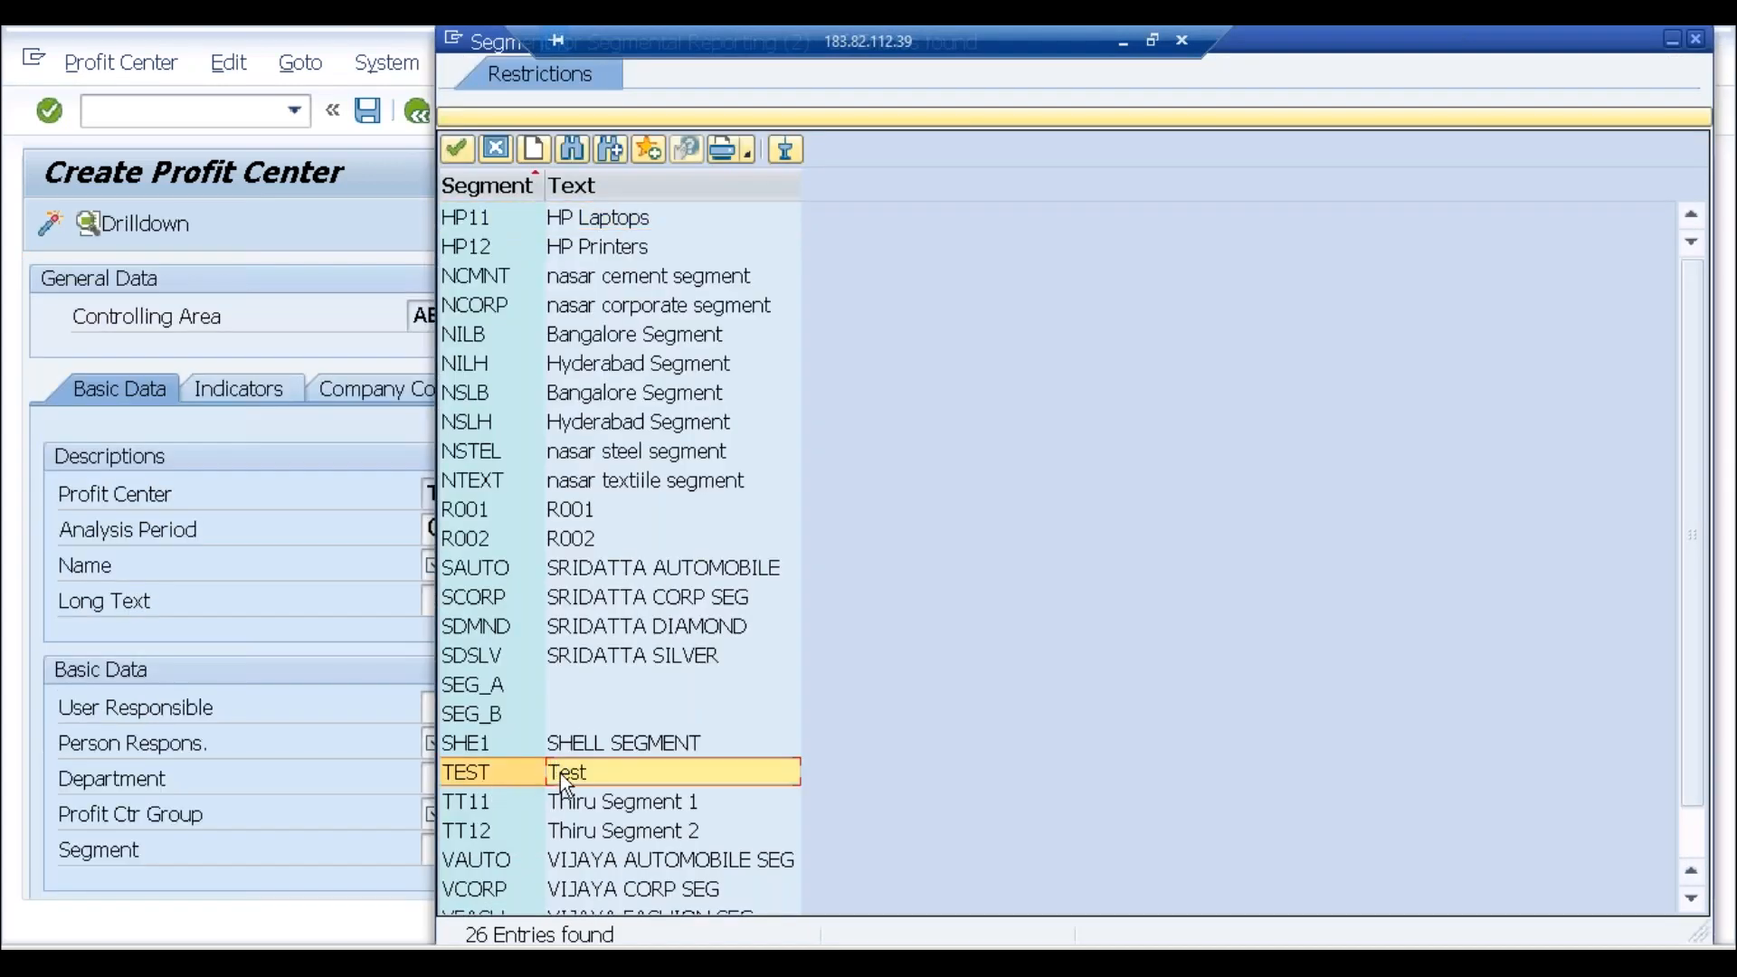
pyautogui.click(1696, 39)
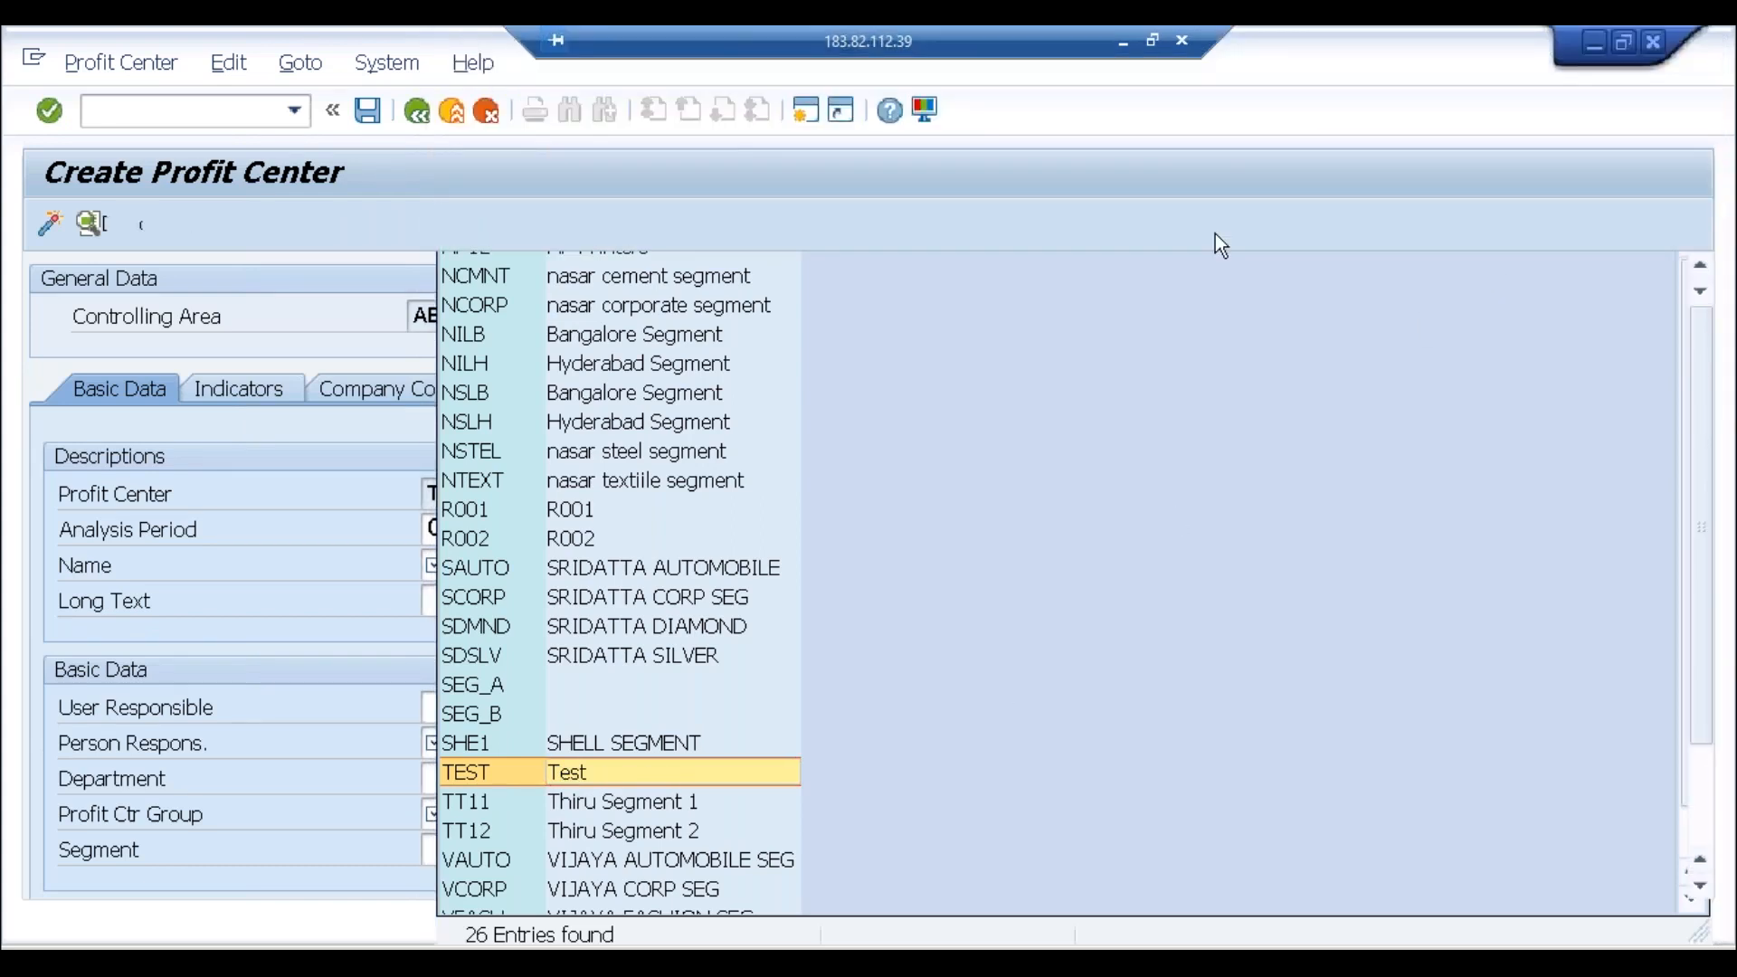
# Step: Discard TEST2 unsaved and start a new line at the end of the Notepad notes
pyautogui.click(459, 123)
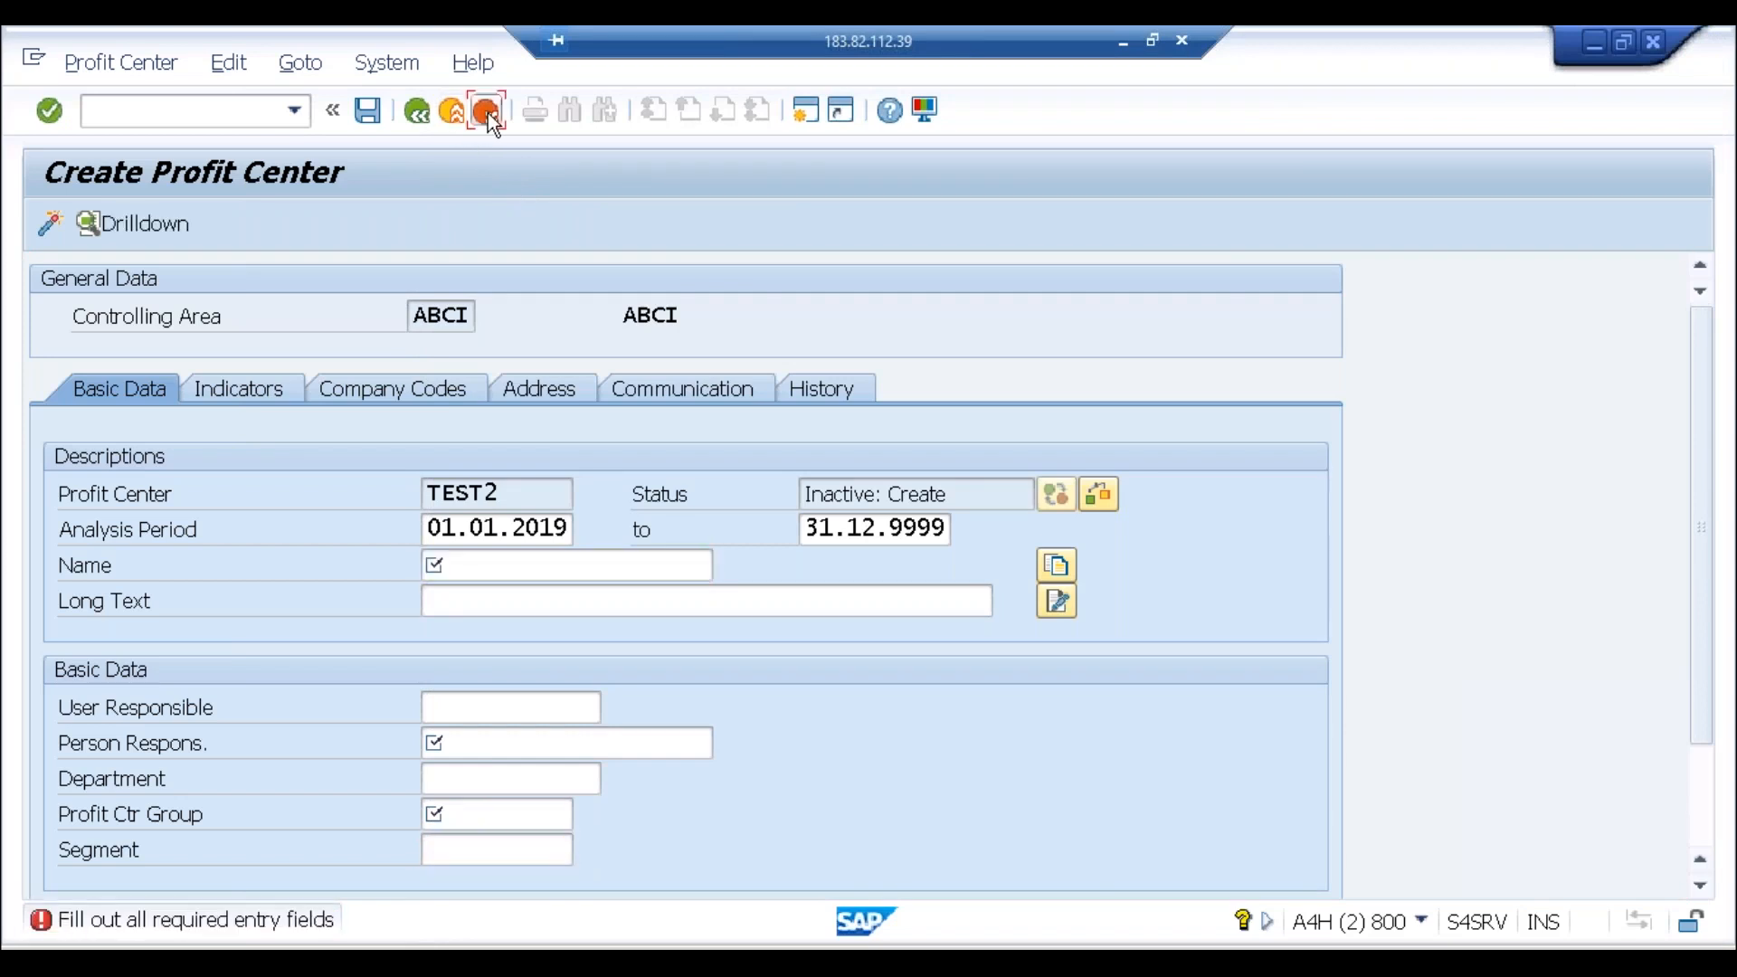
pyautogui.click(487, 112)
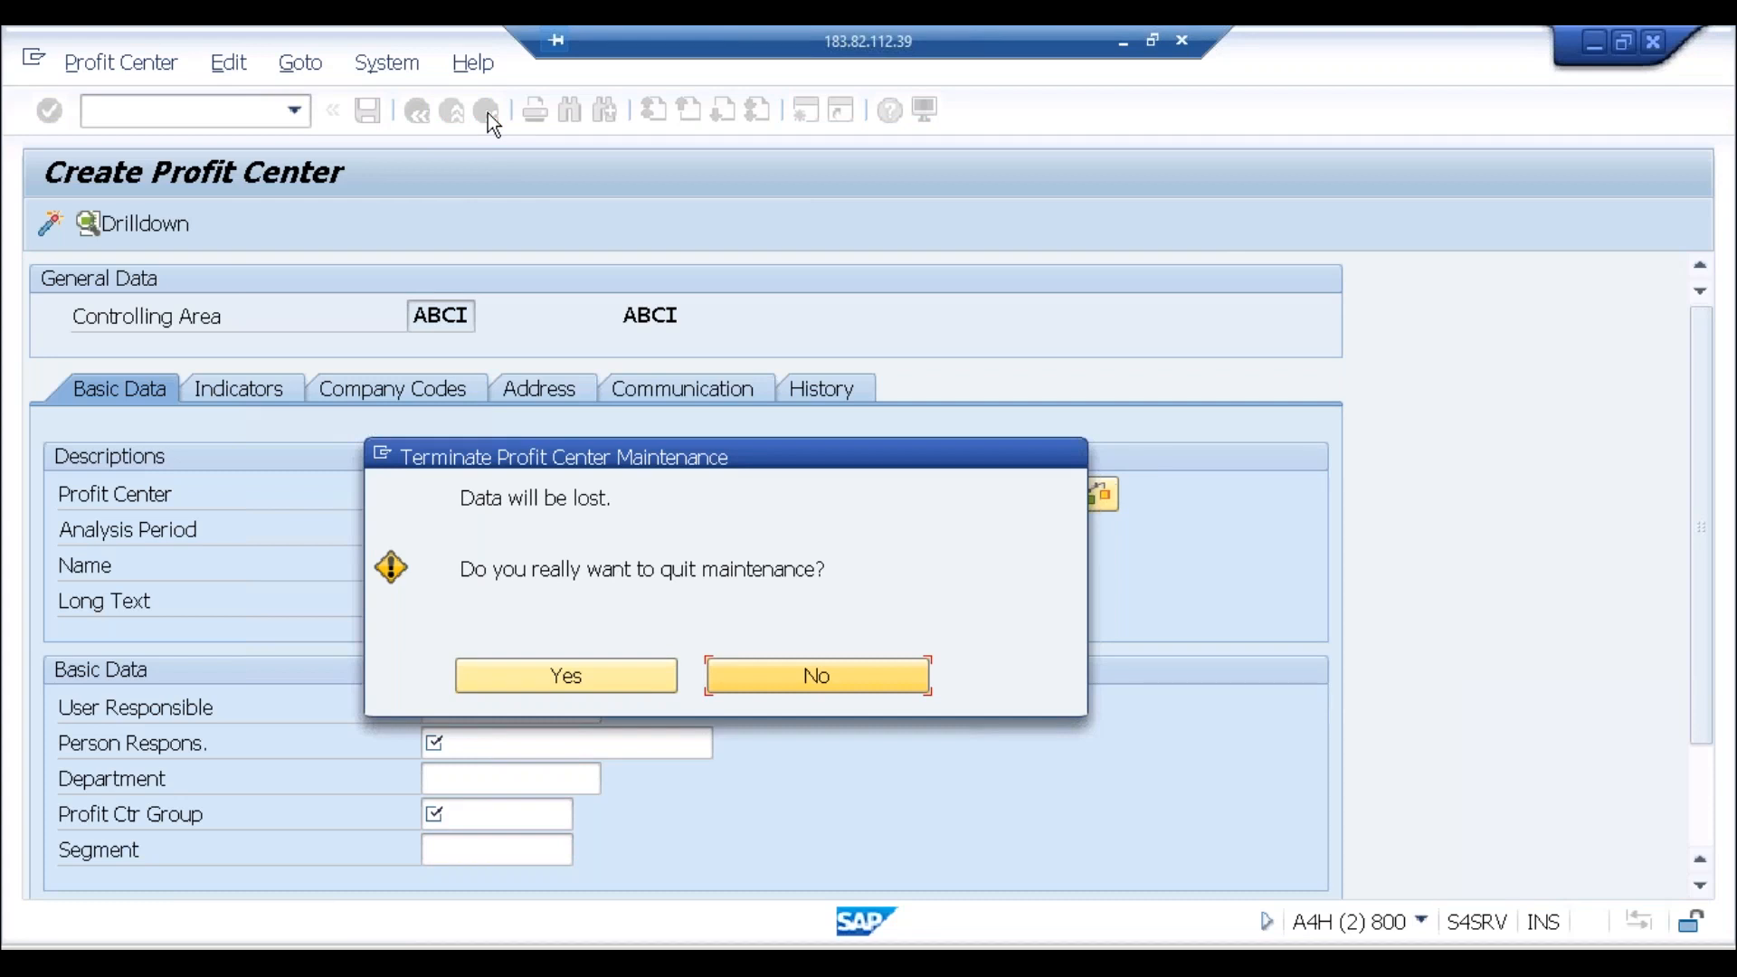
pyautogui.click(523, 681)
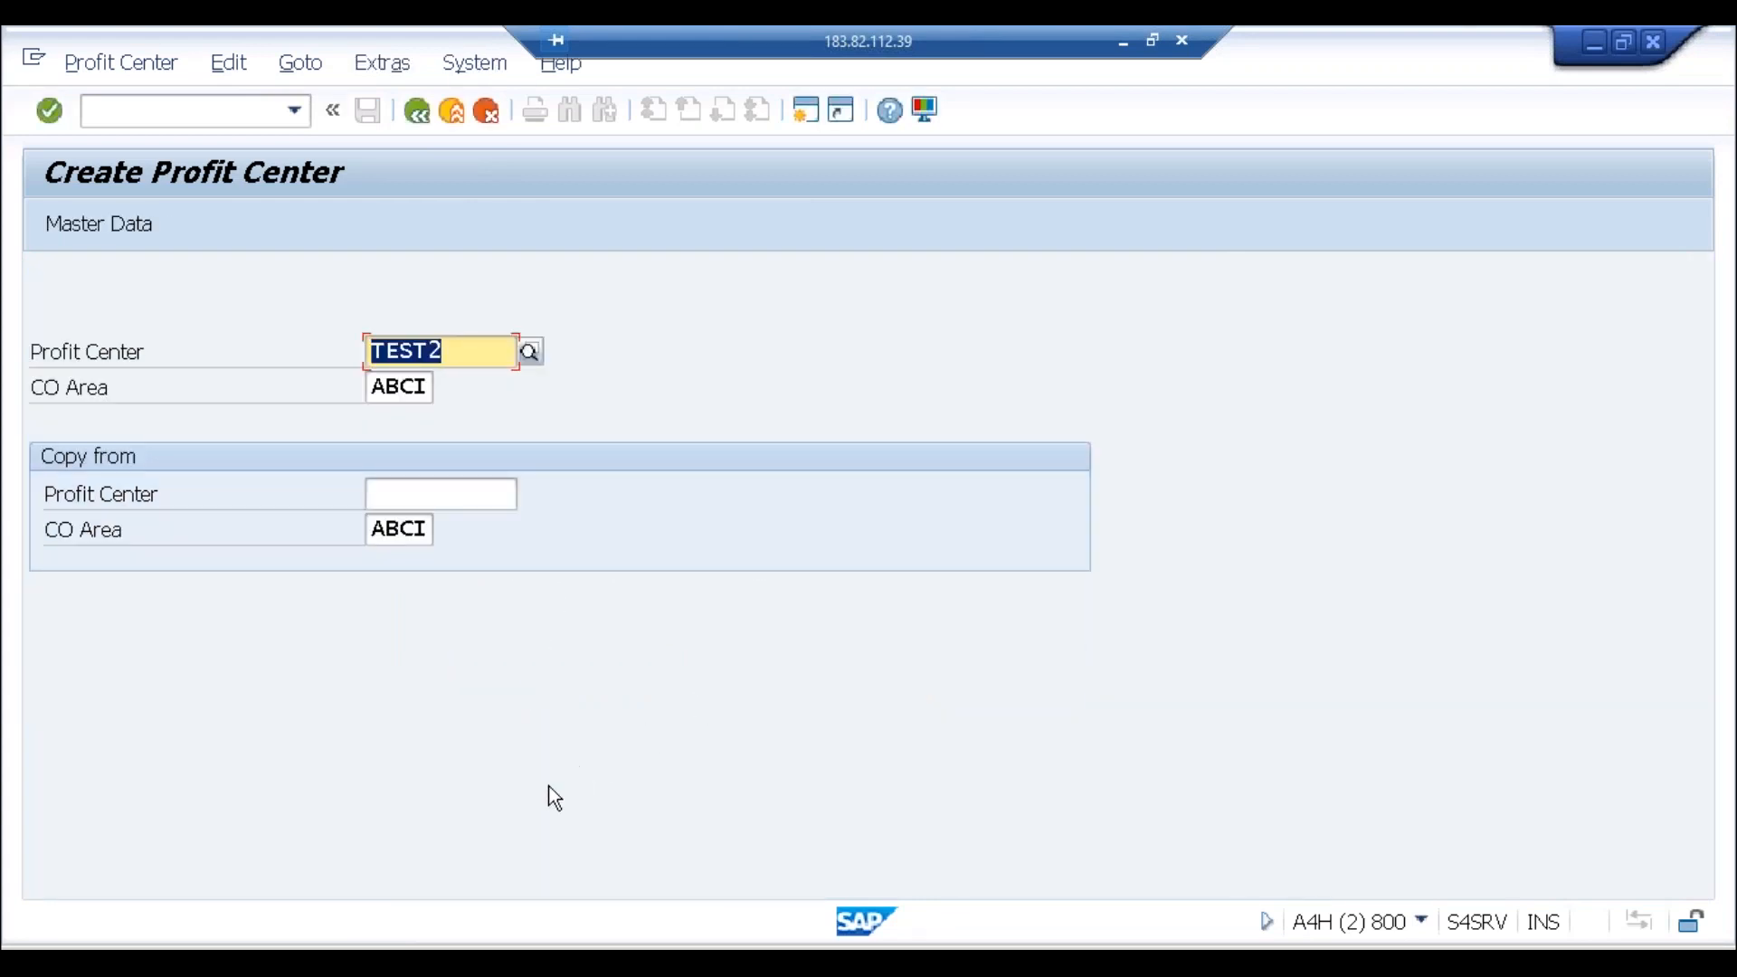
pyautogui.click(448, 945)
pyautogui.click(667, 683)
pyautogui.press('Return')
pyautogui.press('Return')
pyautogui.press('Return')
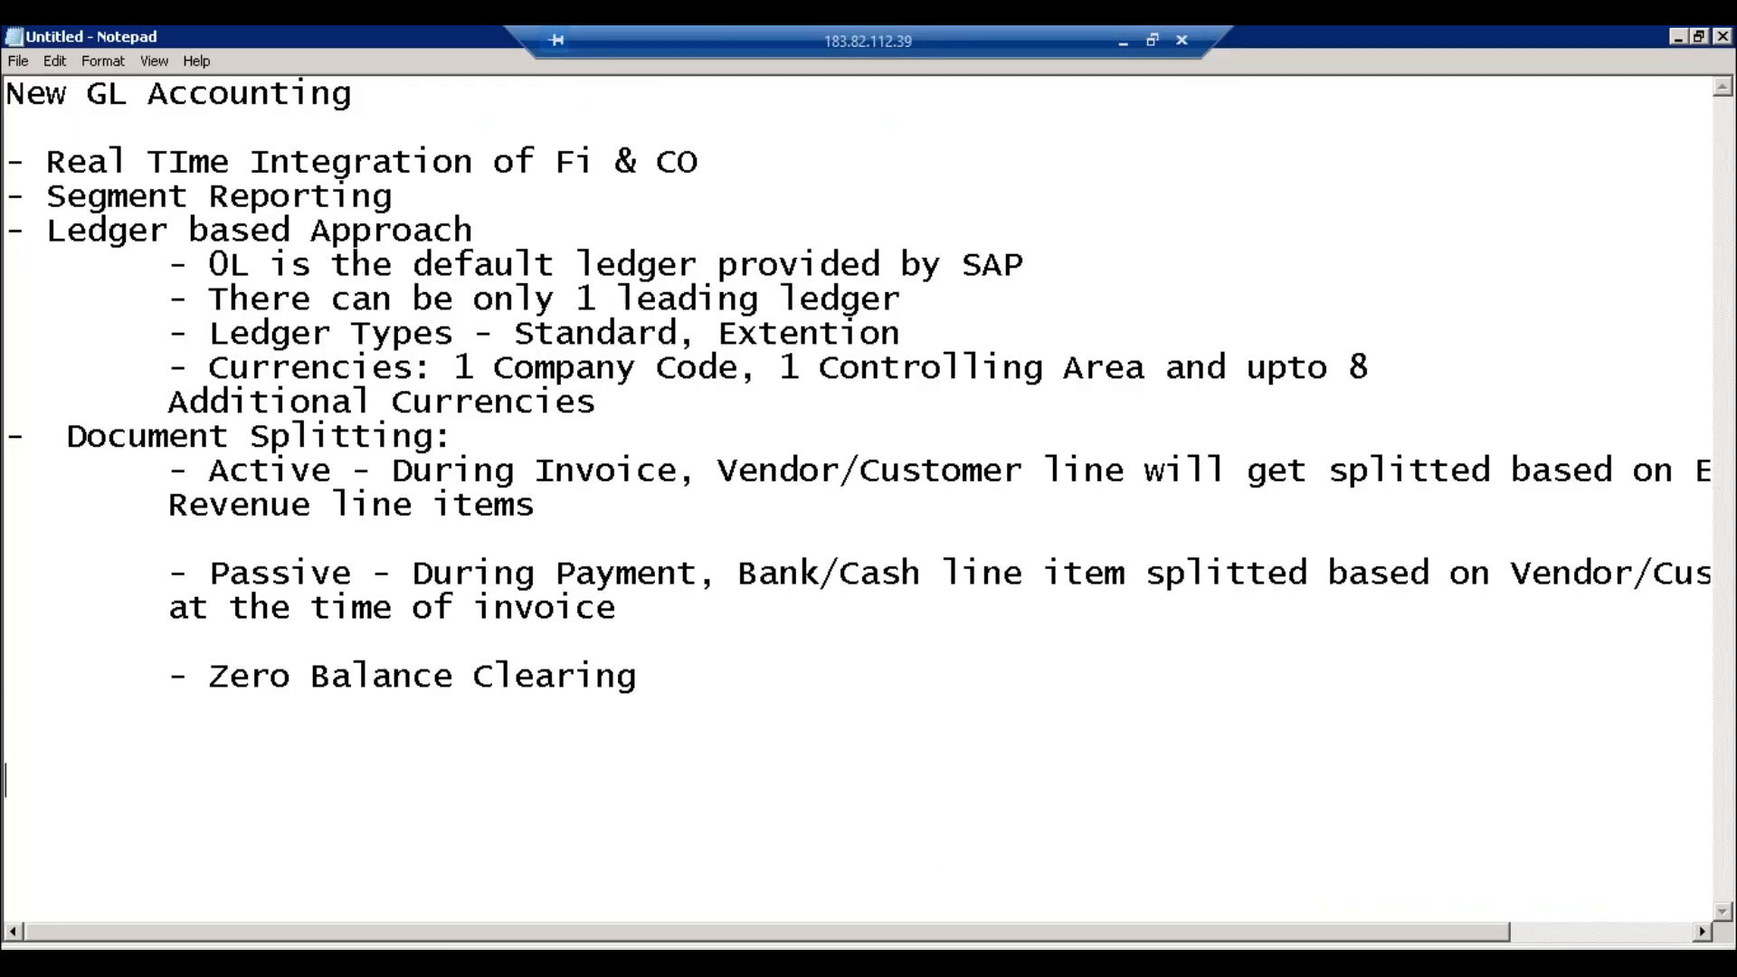
# Step: Type the 'Period End Accouting' heading with items 1. GL, 2. AP, 3. AR, 4. AA
pyautogui.write('Period End Accouting')
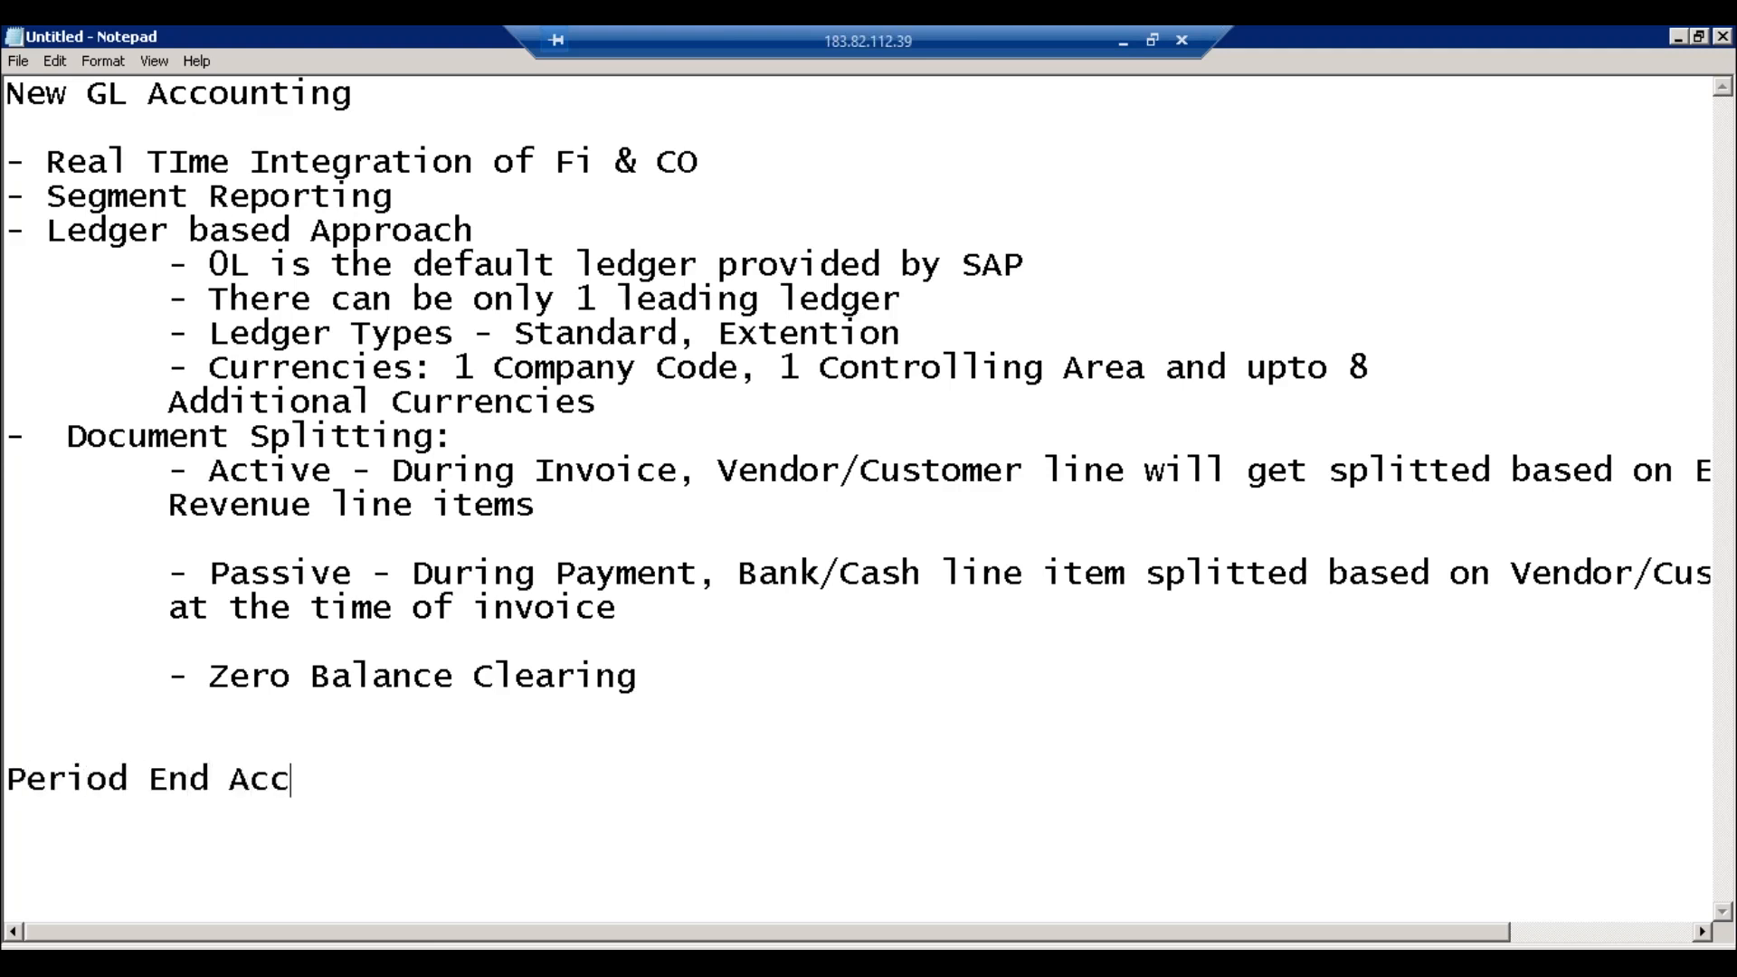
pyautogui.press('Return')
pyautogui.press('Return')
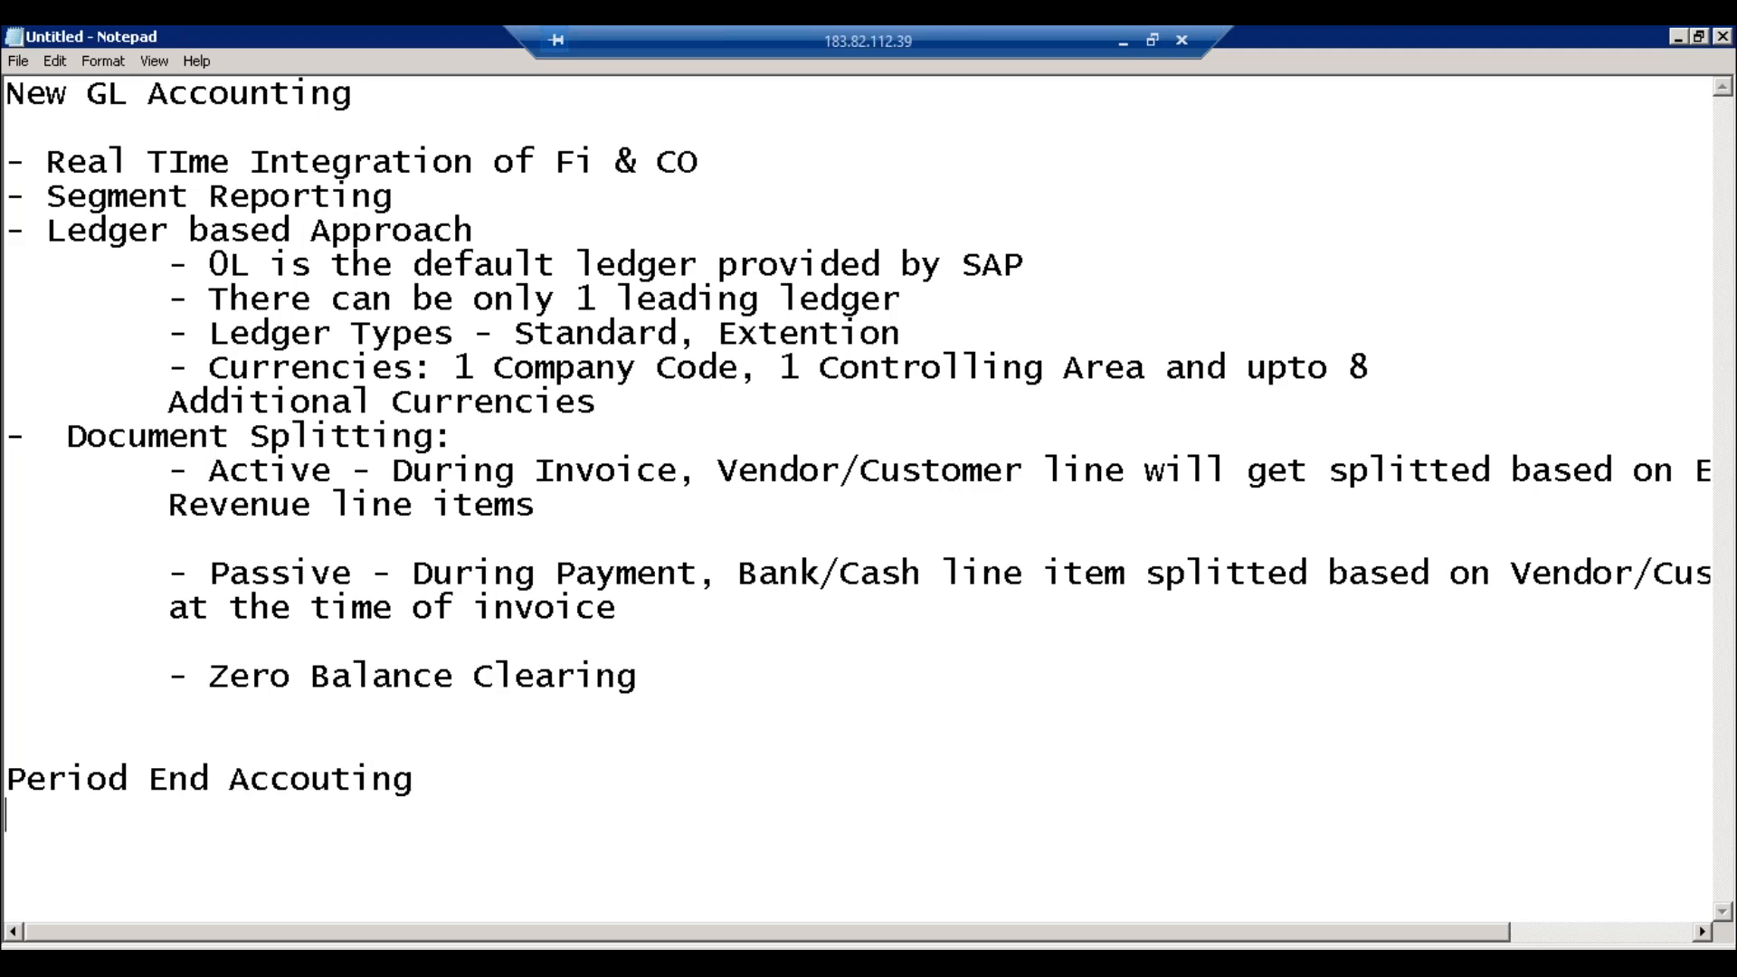
pyautogui.write('1. GL')
pyautogui.press('Return')
pyautogui.write('2. AP')
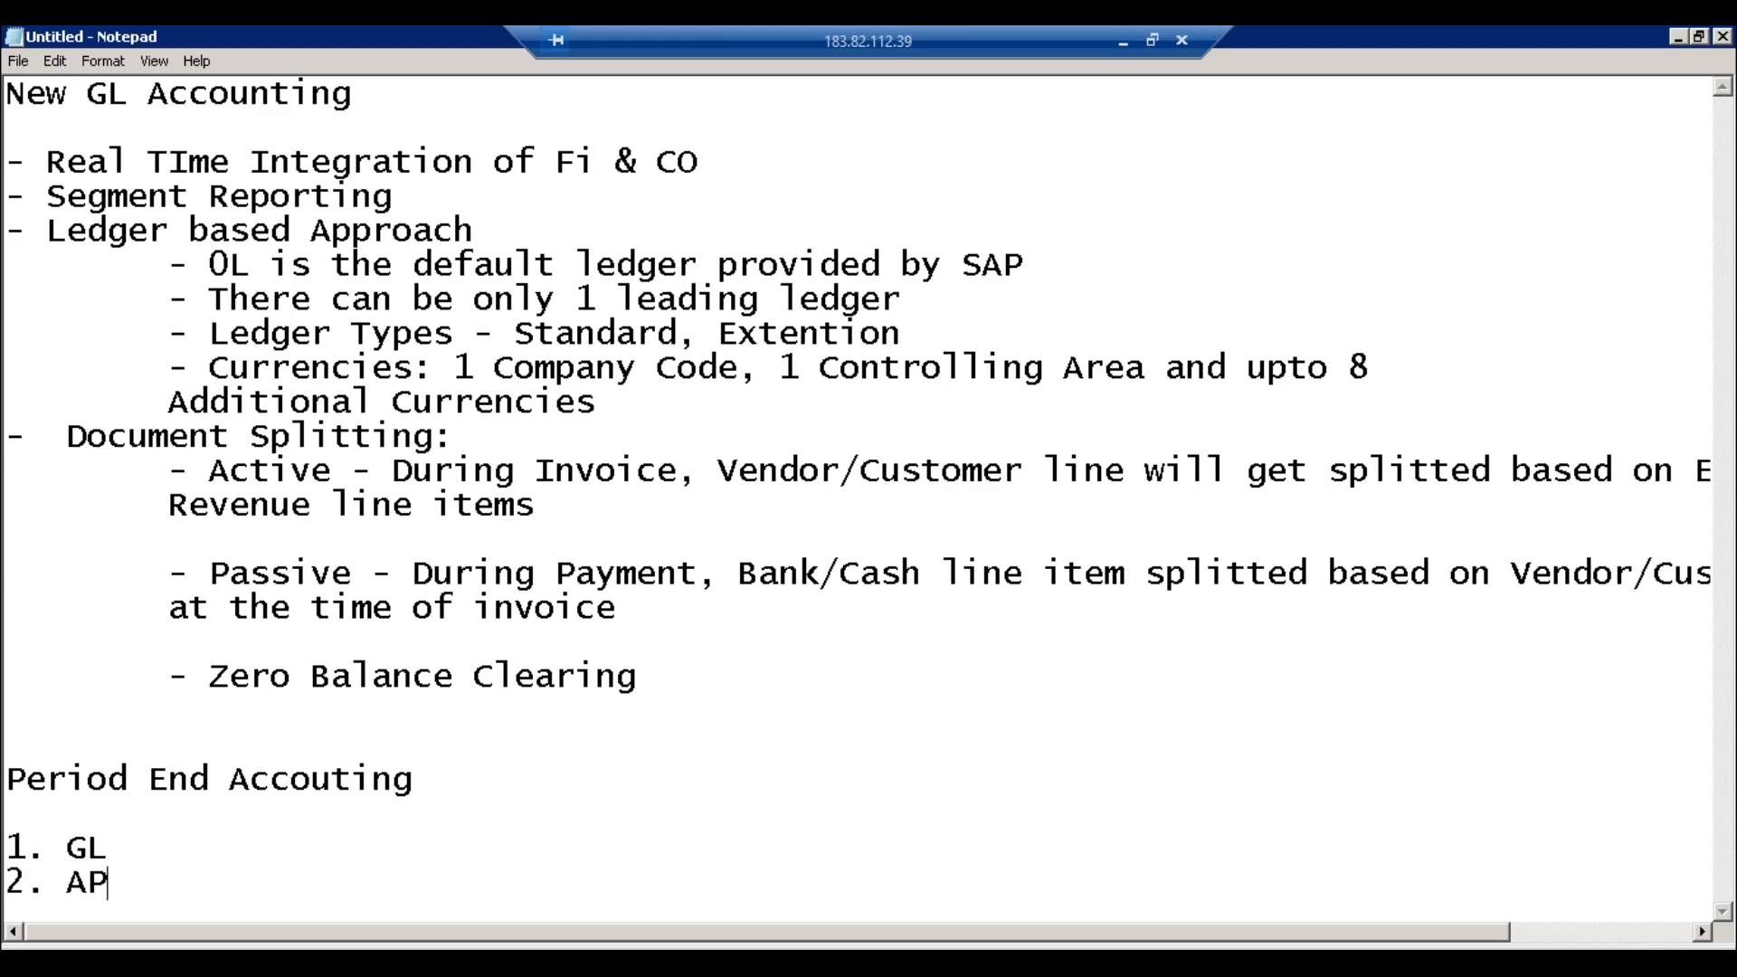
pyautogui.press('Return')
pyautogui.write('3. AR')
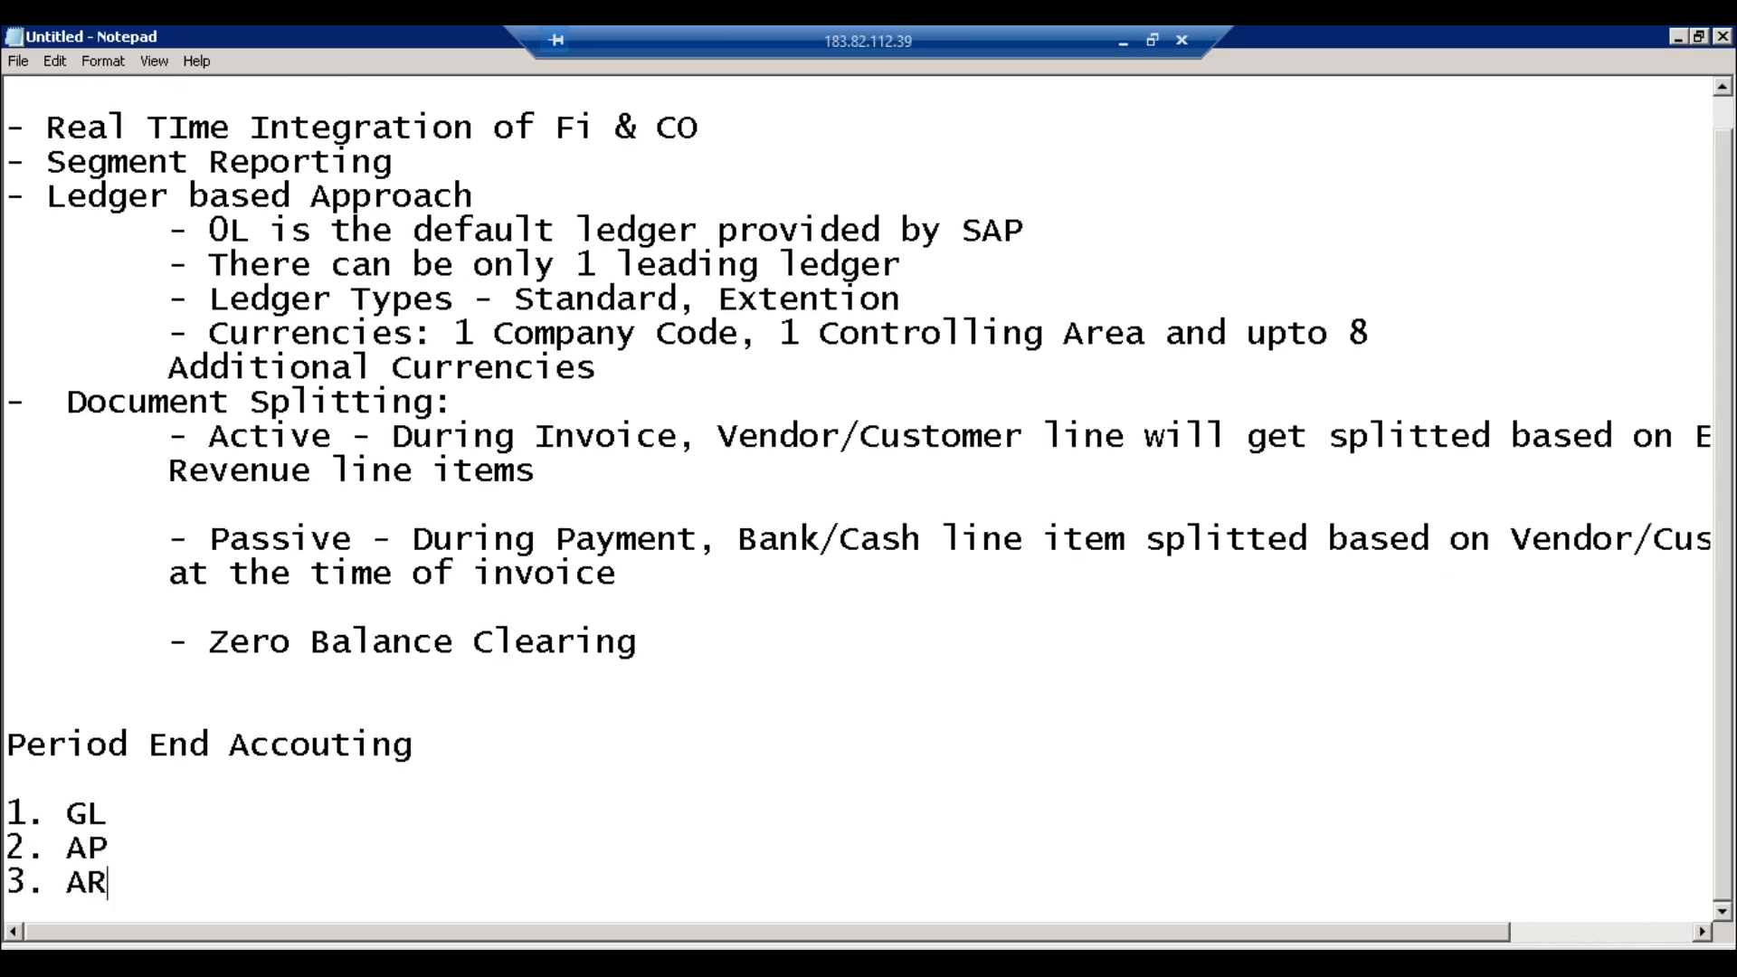
pyautogui.press('Return')
pyautogui.write('4. AA')
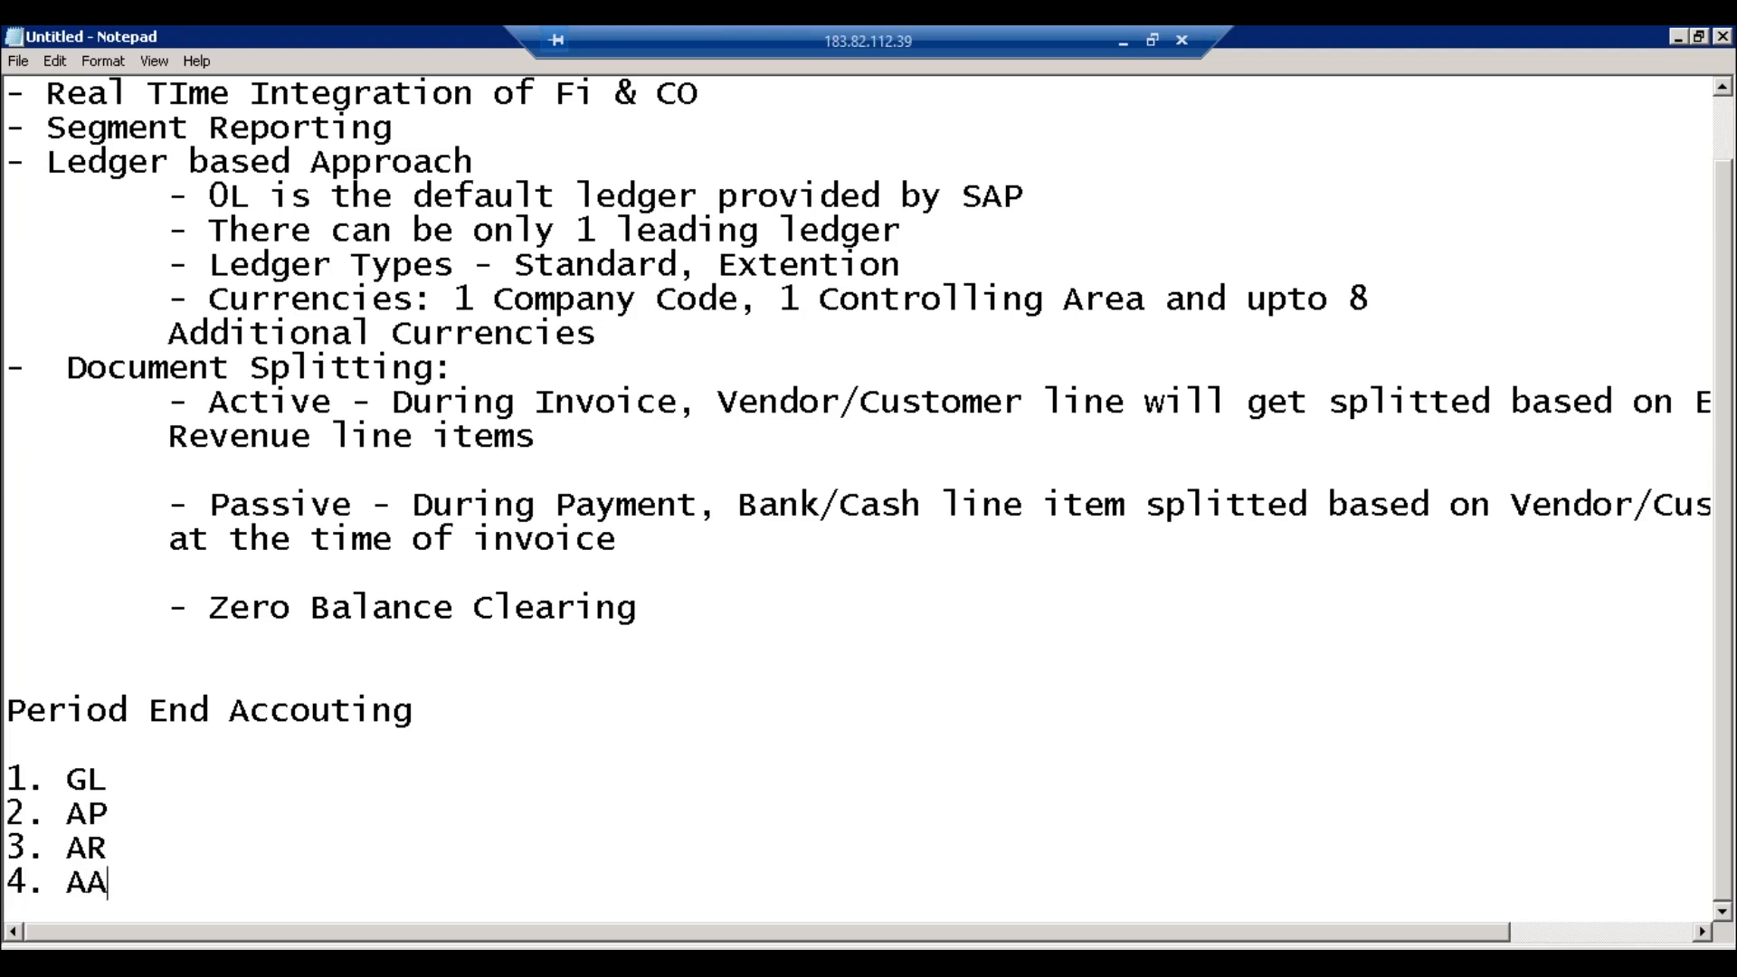
pyautogui.press('Return')
# Step: Add item 5. Bank Accounting (Bank Reconciliation, Cash Journals)
pyautogui.write('5.')
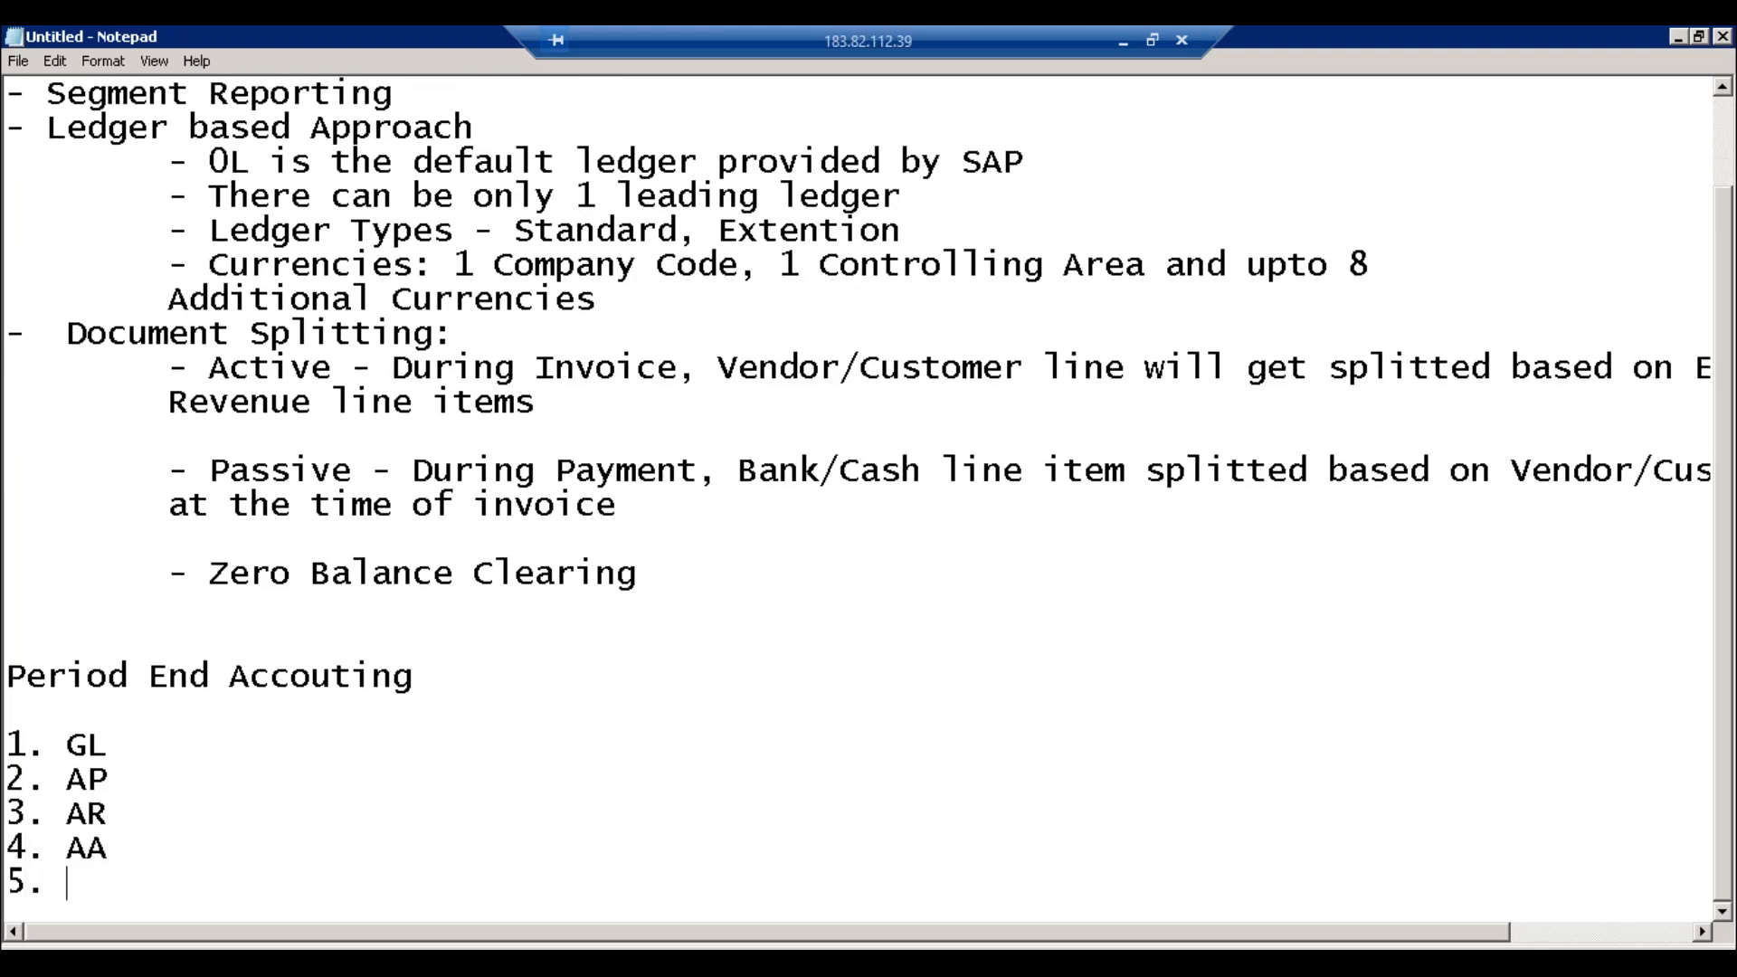
pyautogui.write(' Bank Accounting')
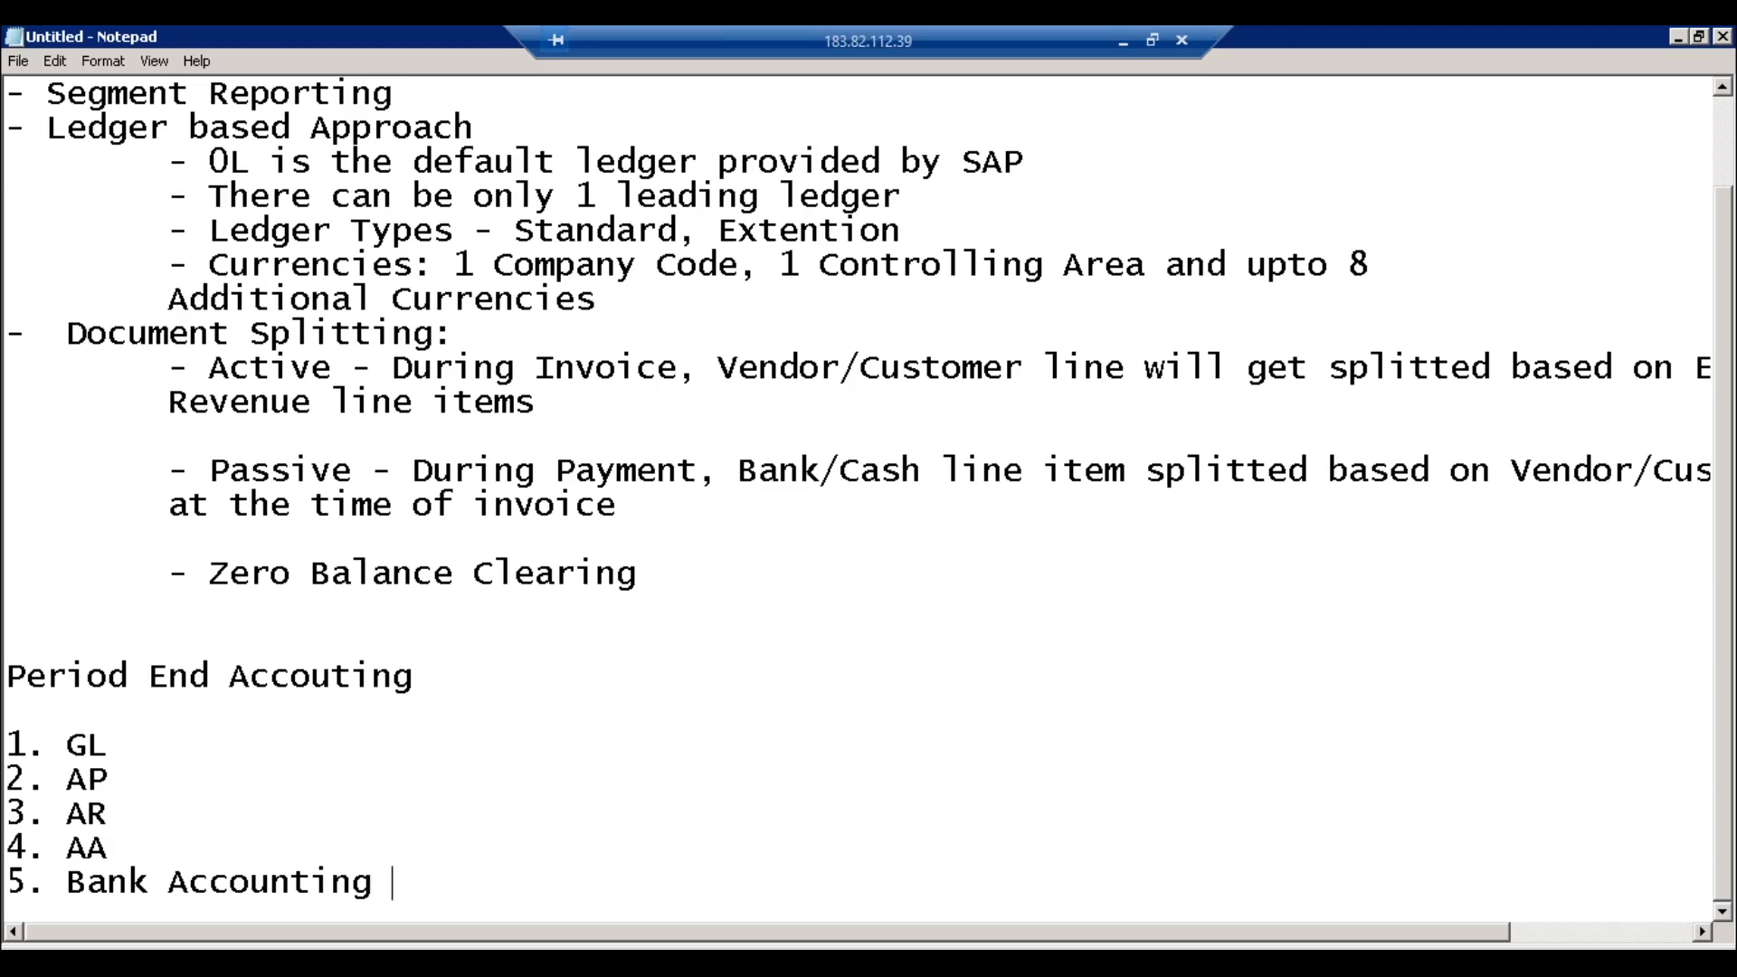
pyautogui.write('(')
pyautogui.write('ak')
pyautogui.press('BackSpace')
pyautogui.write('nk ')
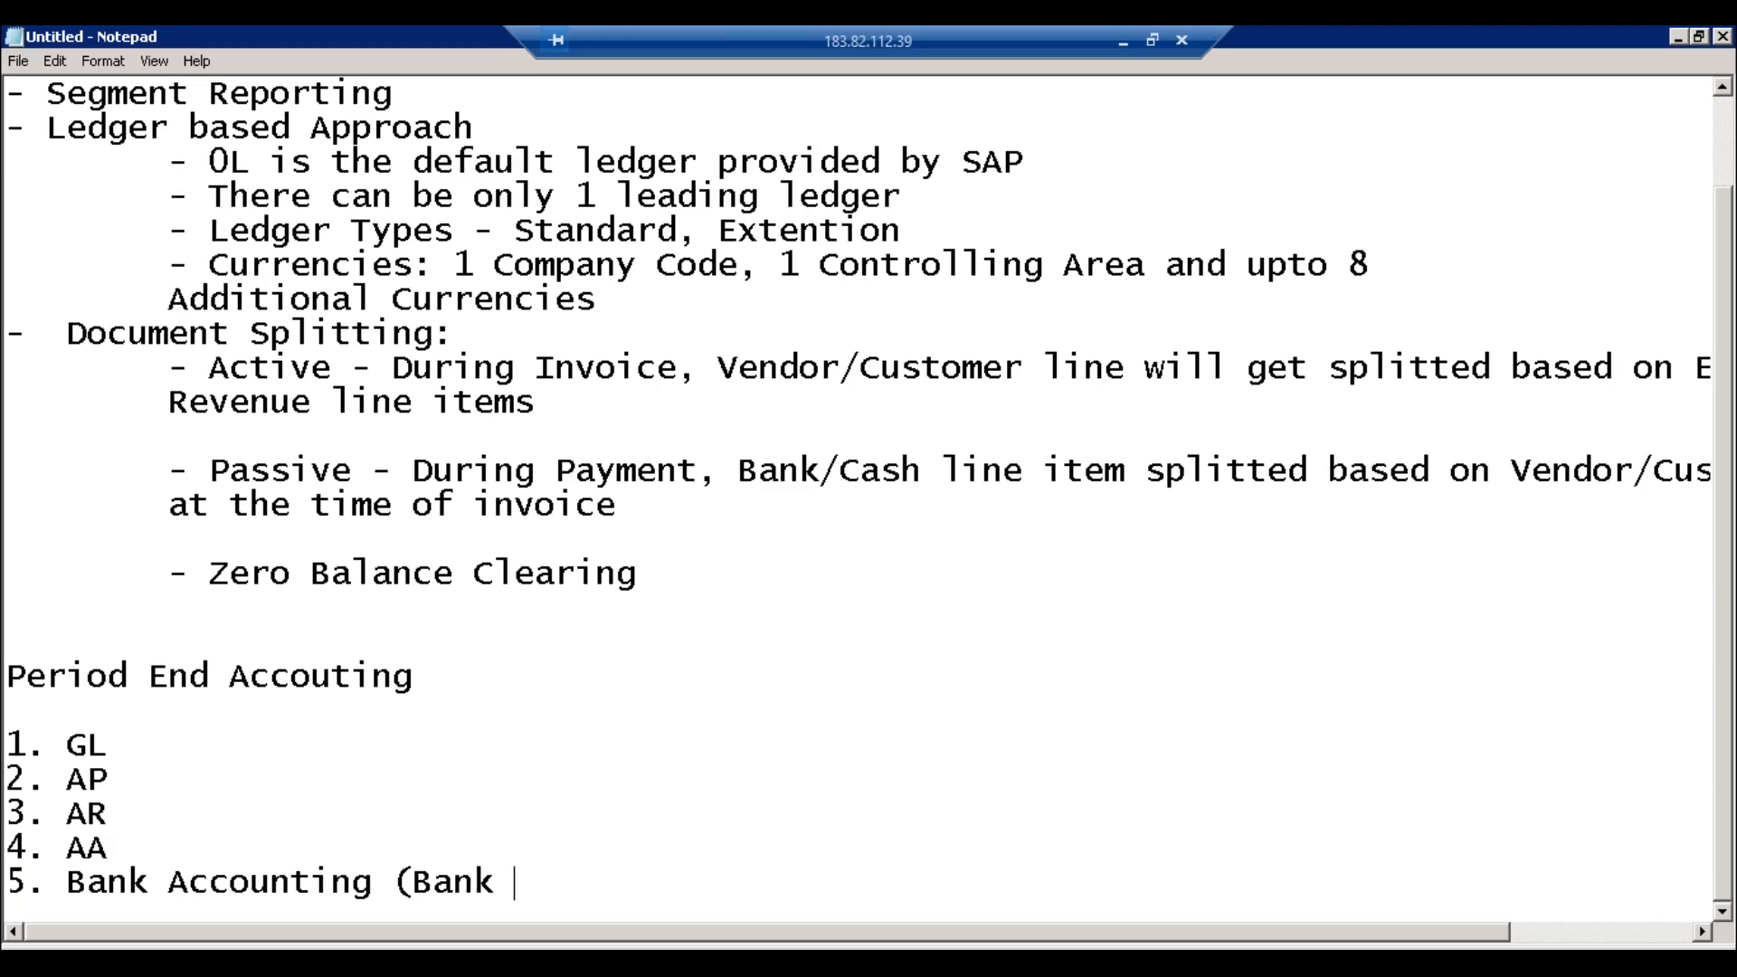
pyautogui.write('Reconcilia')
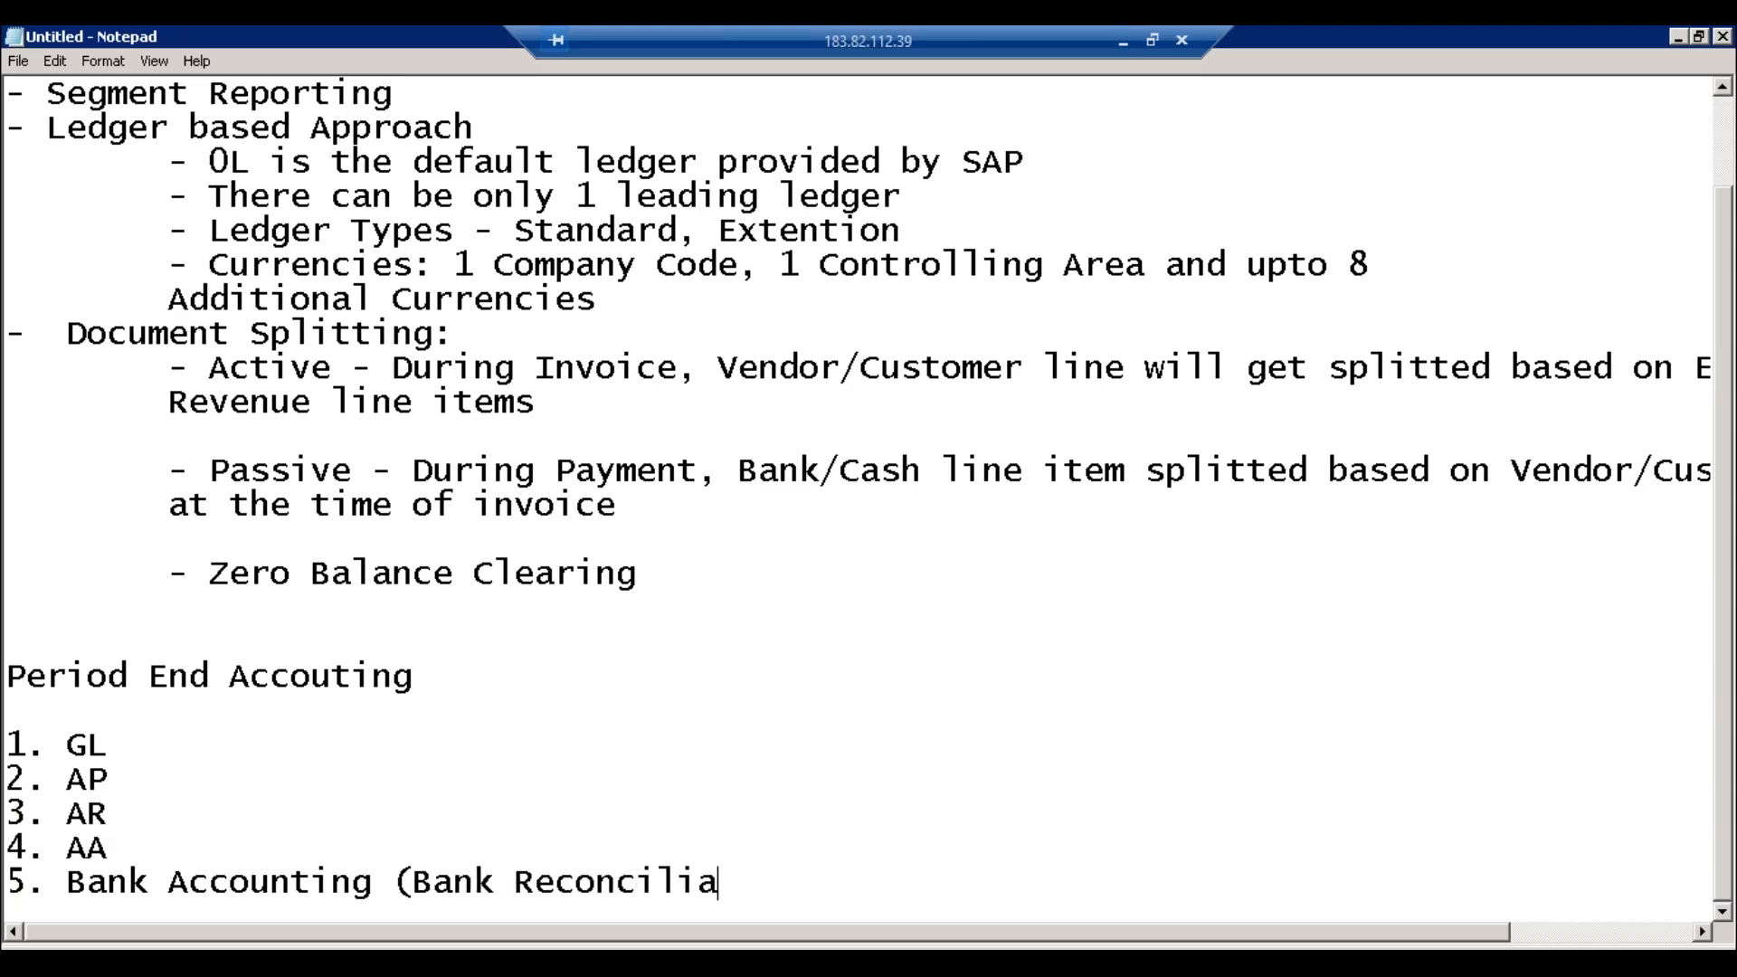
pyautogui.write('tion, Cash Jou')
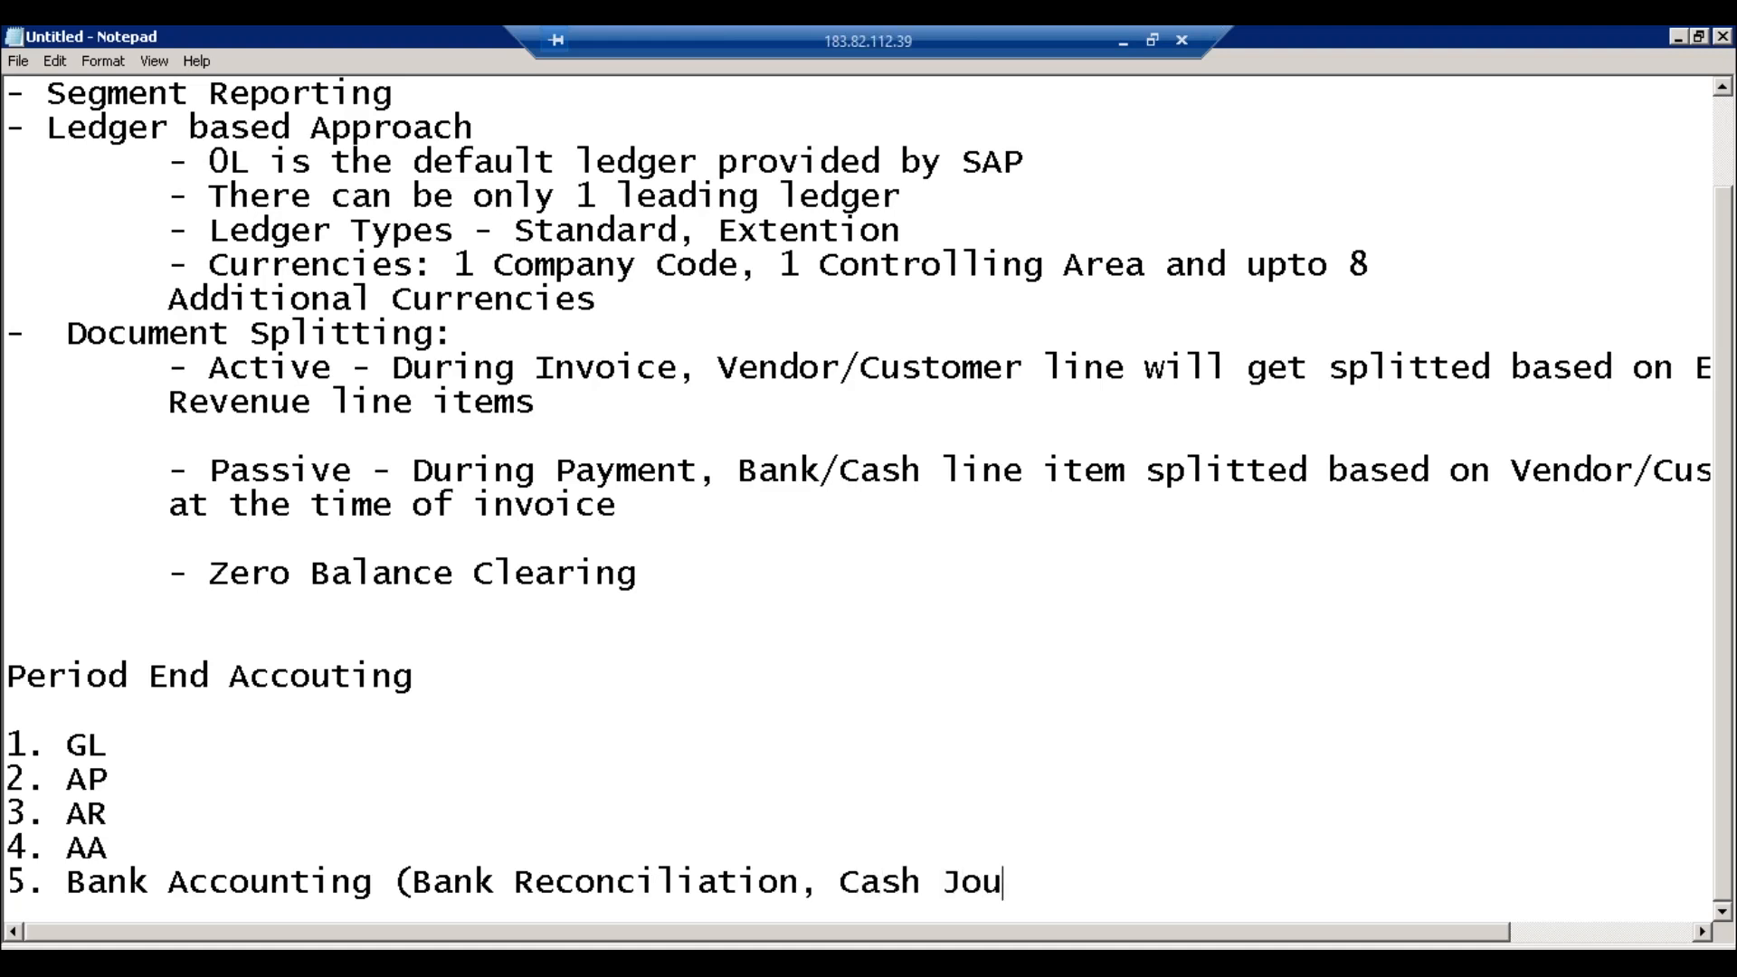
pyautogui.write('rnals)')
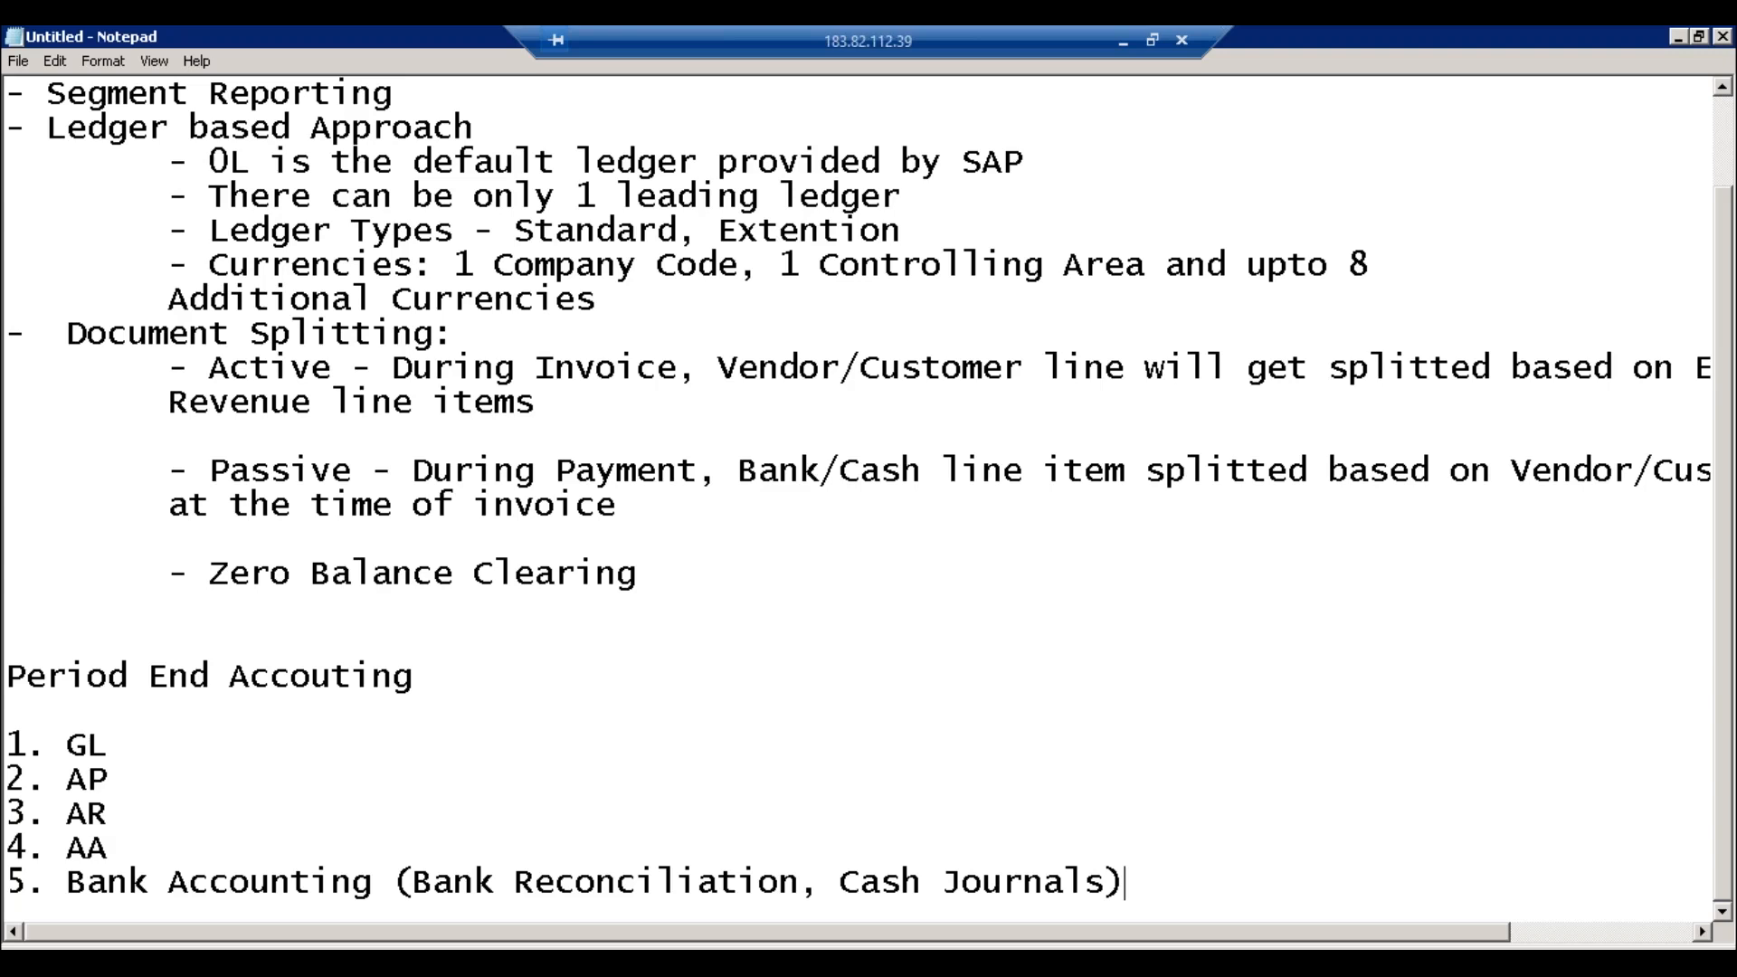
# Step: Add an empty line after item 5, Bank Accounting
pyautogui.click(398, 873)
pyautogui.moveTo(509, 876); pyautogui.dragTo(1133, 874)
pyautogui.moveTo(112, 846); pyautogui.dragTo(14, 735)
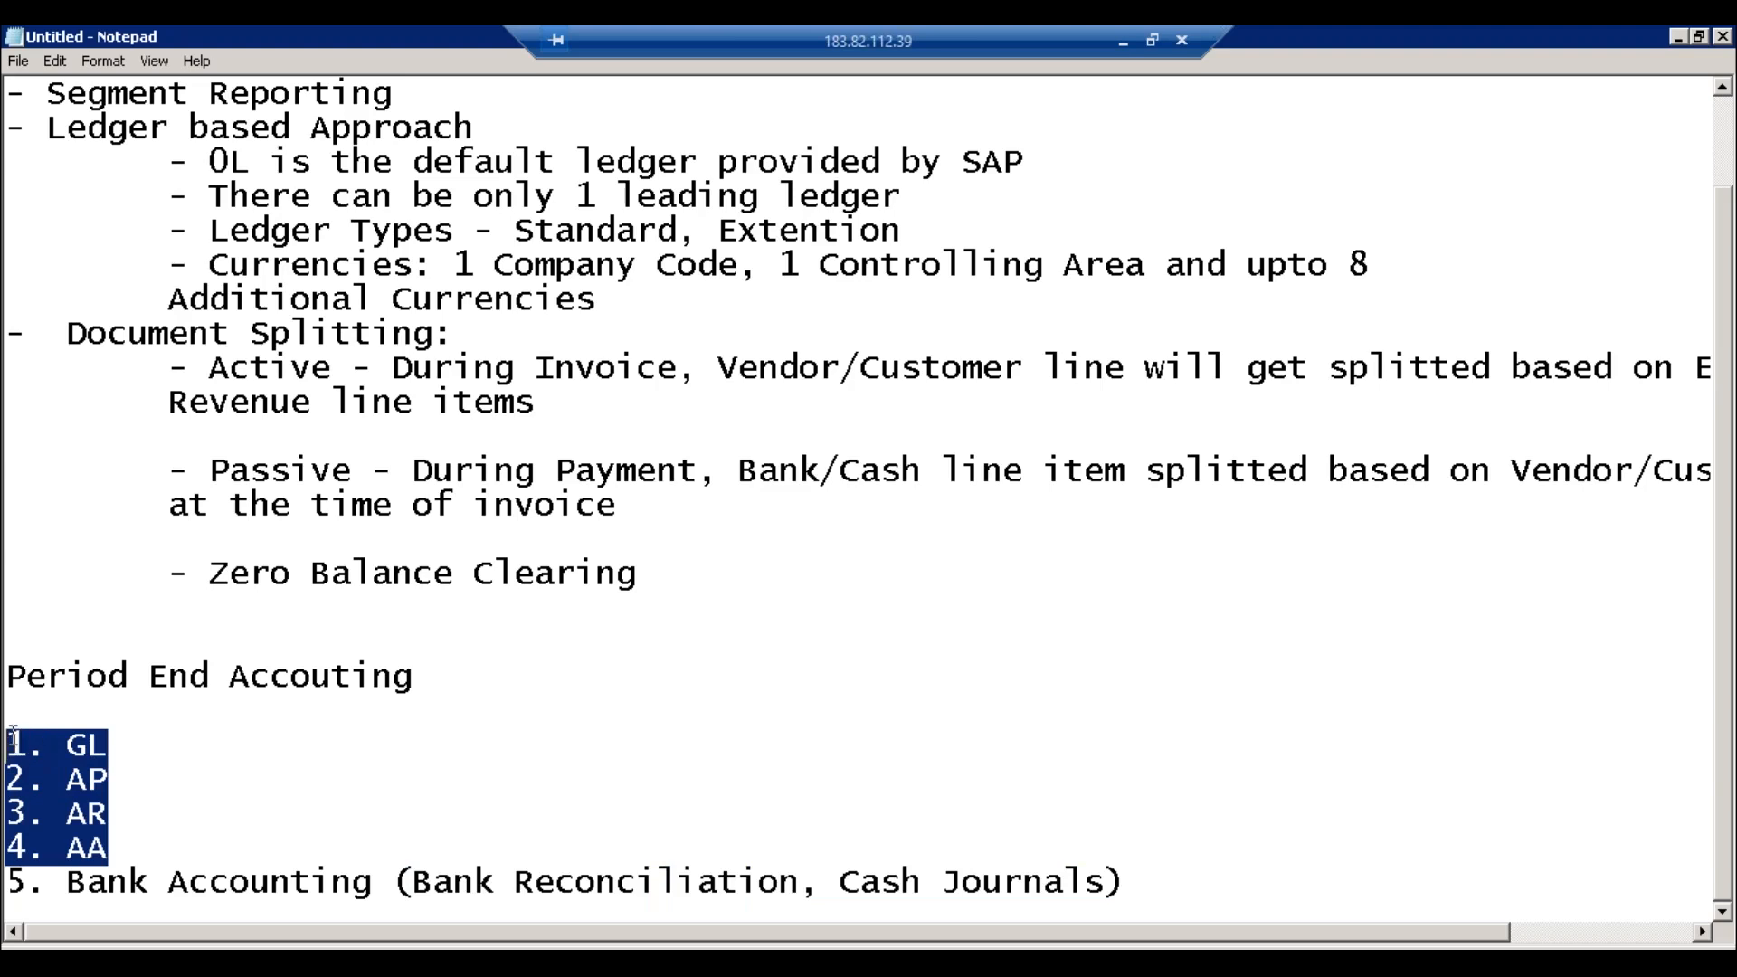
pyautogui.click(770, 892)
pyautogui.click(955, 882)
pyautogui.click(1162, 878)
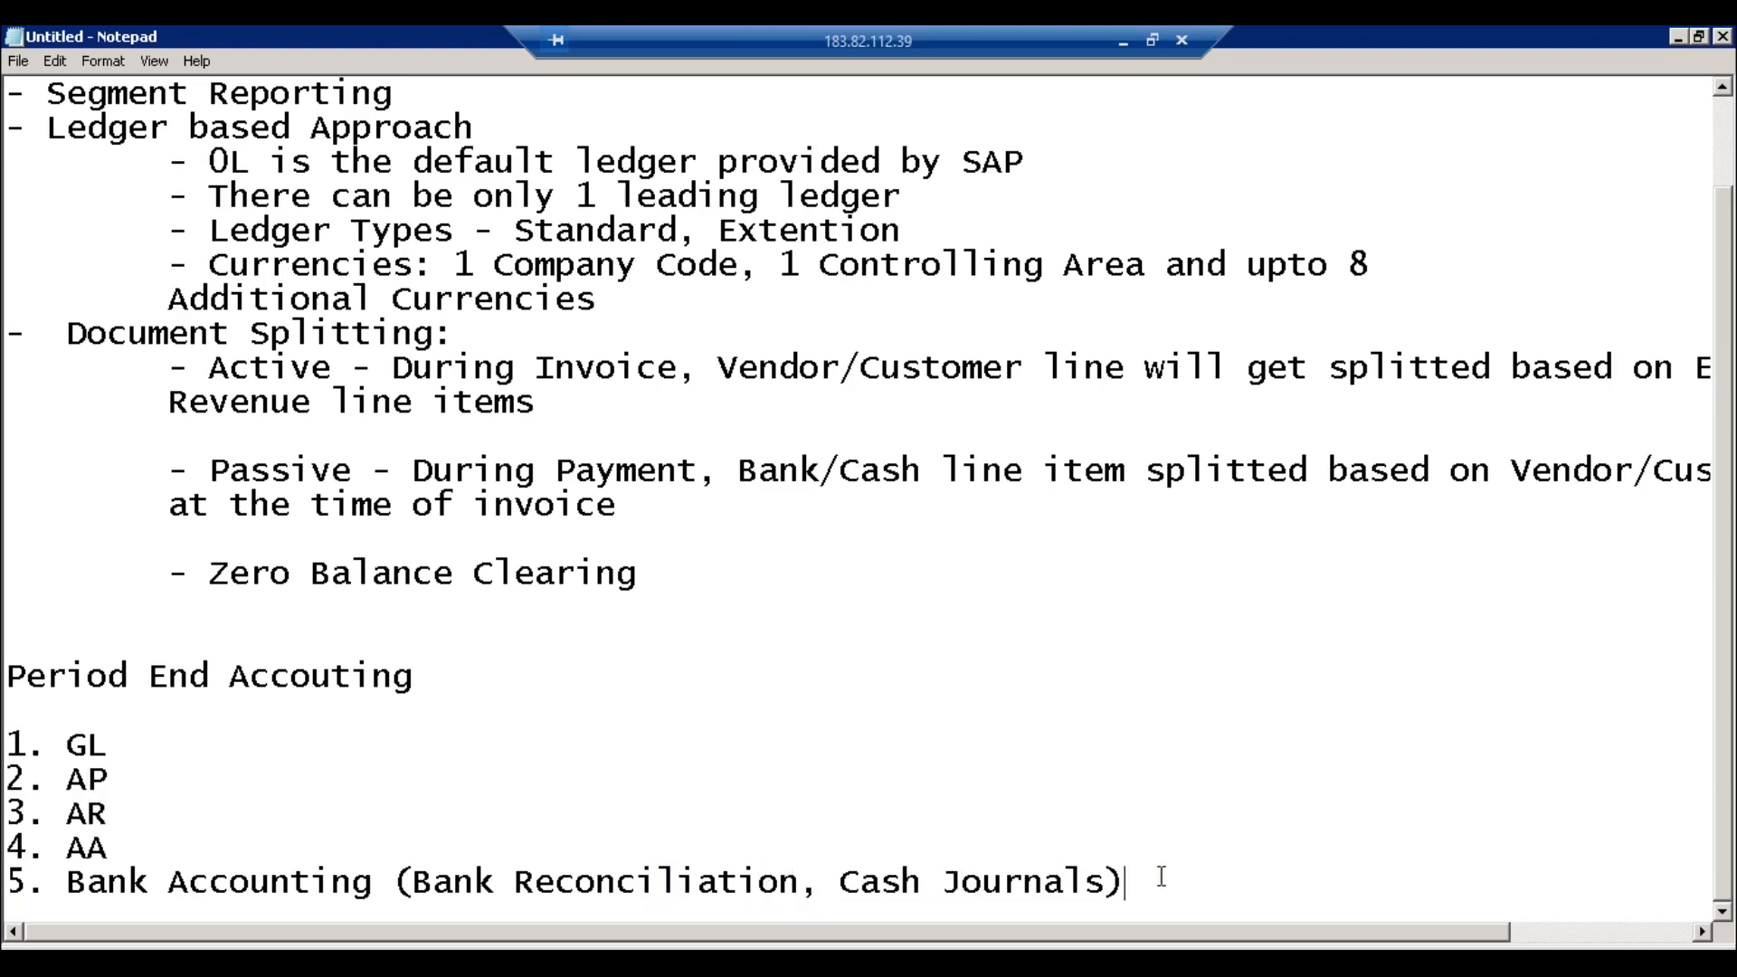
pyautogui.press('Return')
pyautogui.press('Return')
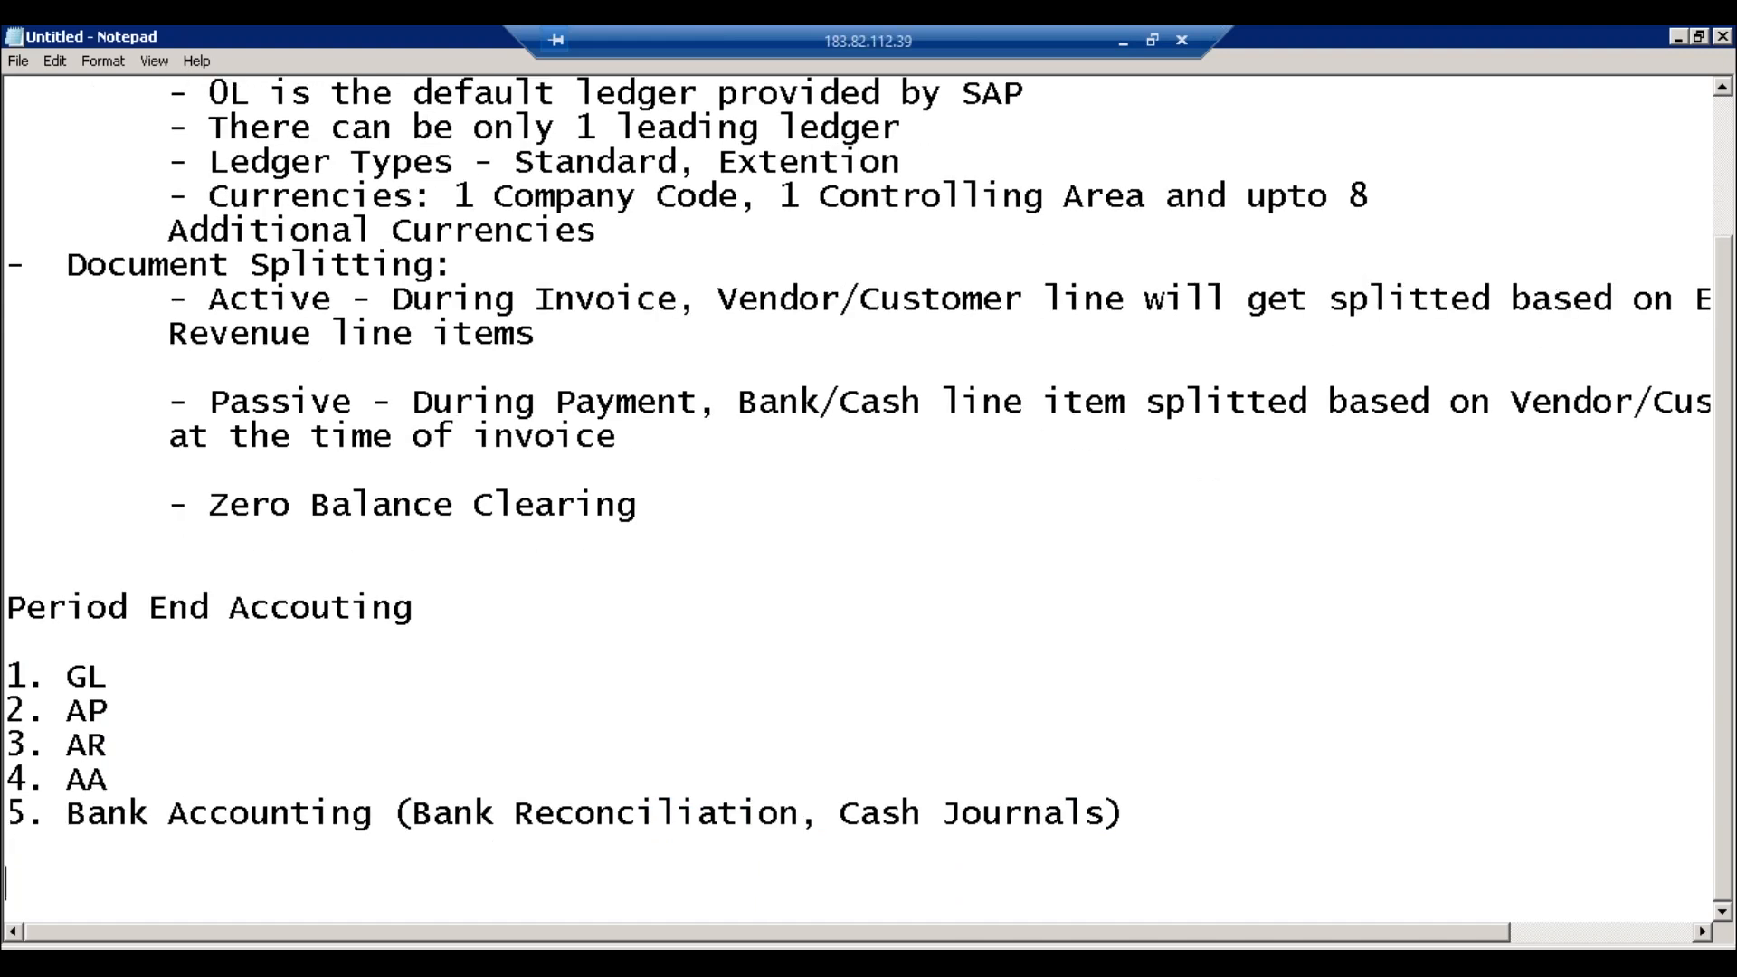
# Step: Insert a blank line under the Period End Accouting heading and begin a new item 1
pyautogui.click(429, 613)
pyautogui.press('Return')
pyautogui.press('Return')
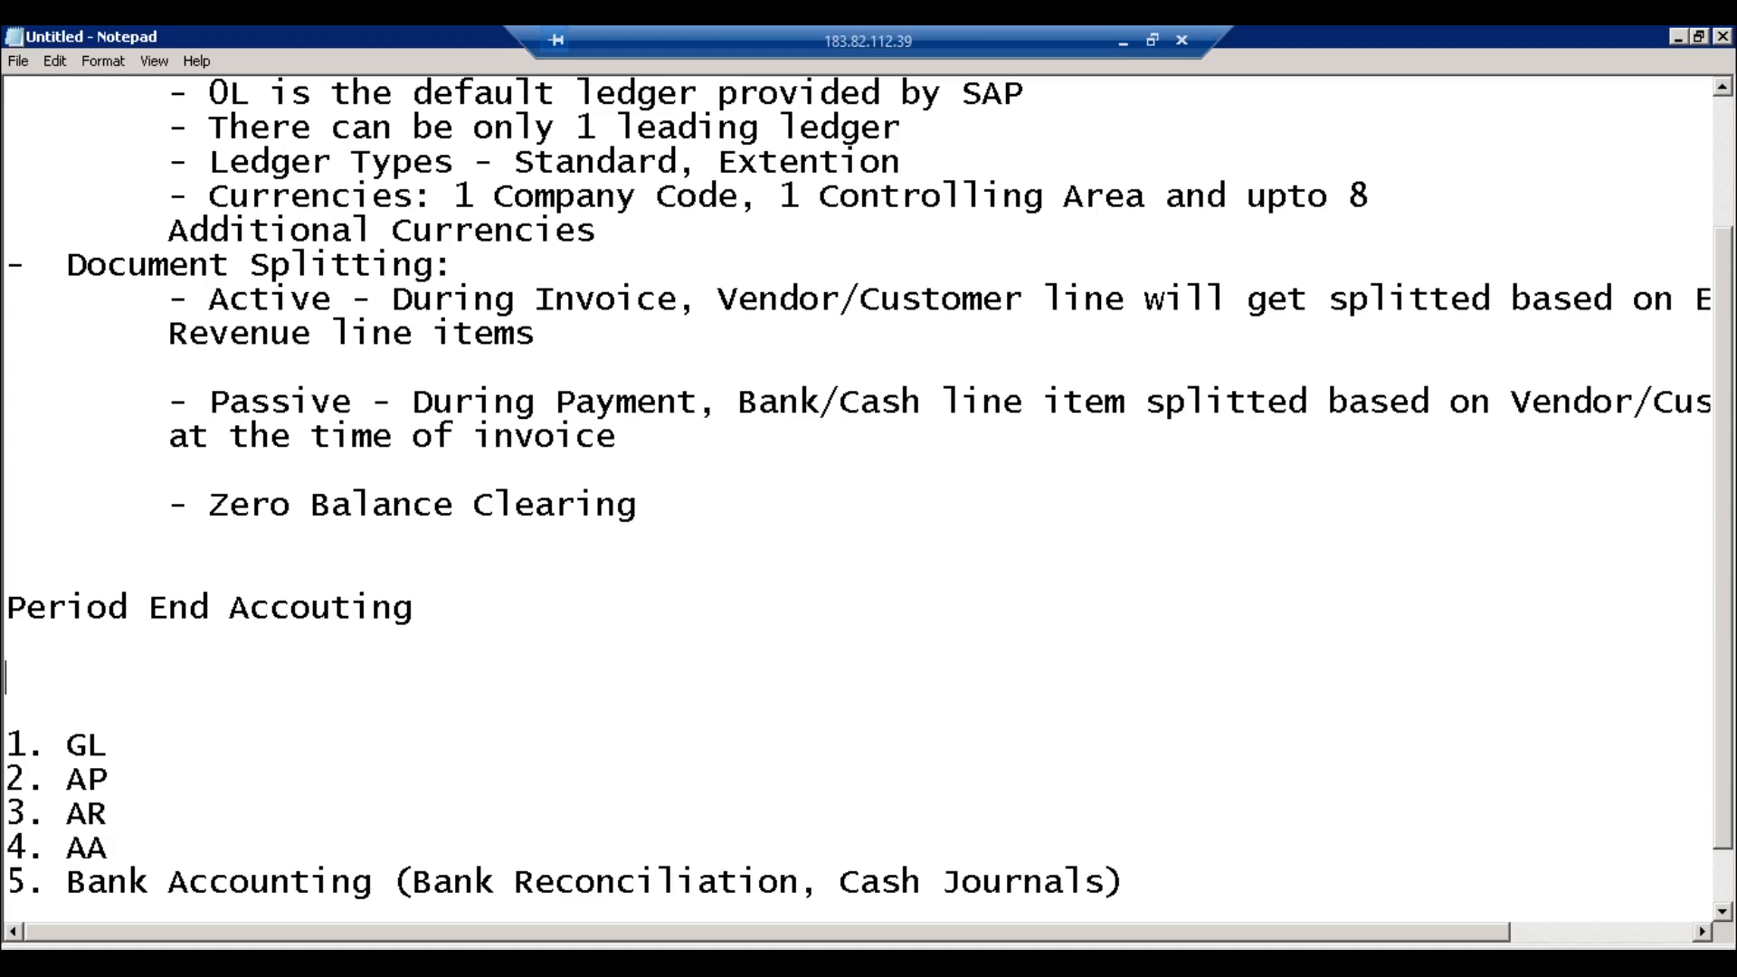
pyautogui.write('1.')
# Step: Type item 1 as 'Management Adjustements (FB50)'
pyautogui.write('Audito')
pyautogui.press('BackSpace')
pyautogui.press('BackSpace')
pyautogui.press('BackSpace')
pyautogui.press('BackSpace')
pyautogui.press('BackSpace')
pyautogui.press('BackSpace')
pyautogui.write('Management A')
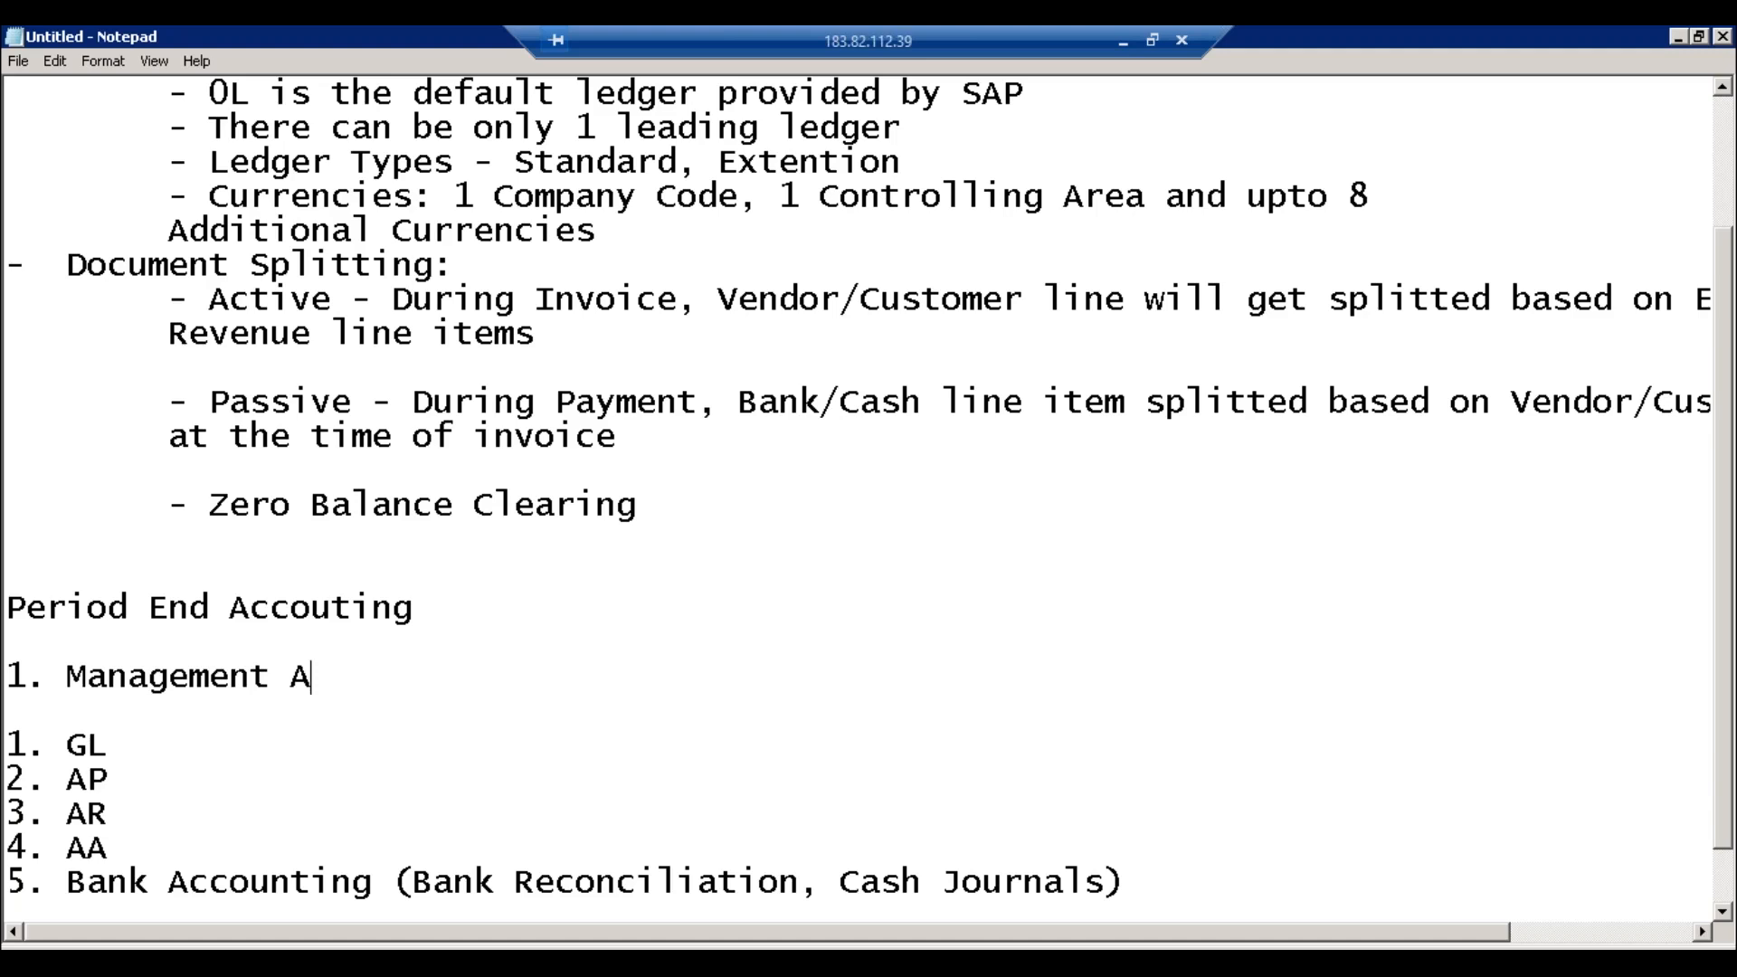
pyautogui.write('djustement')
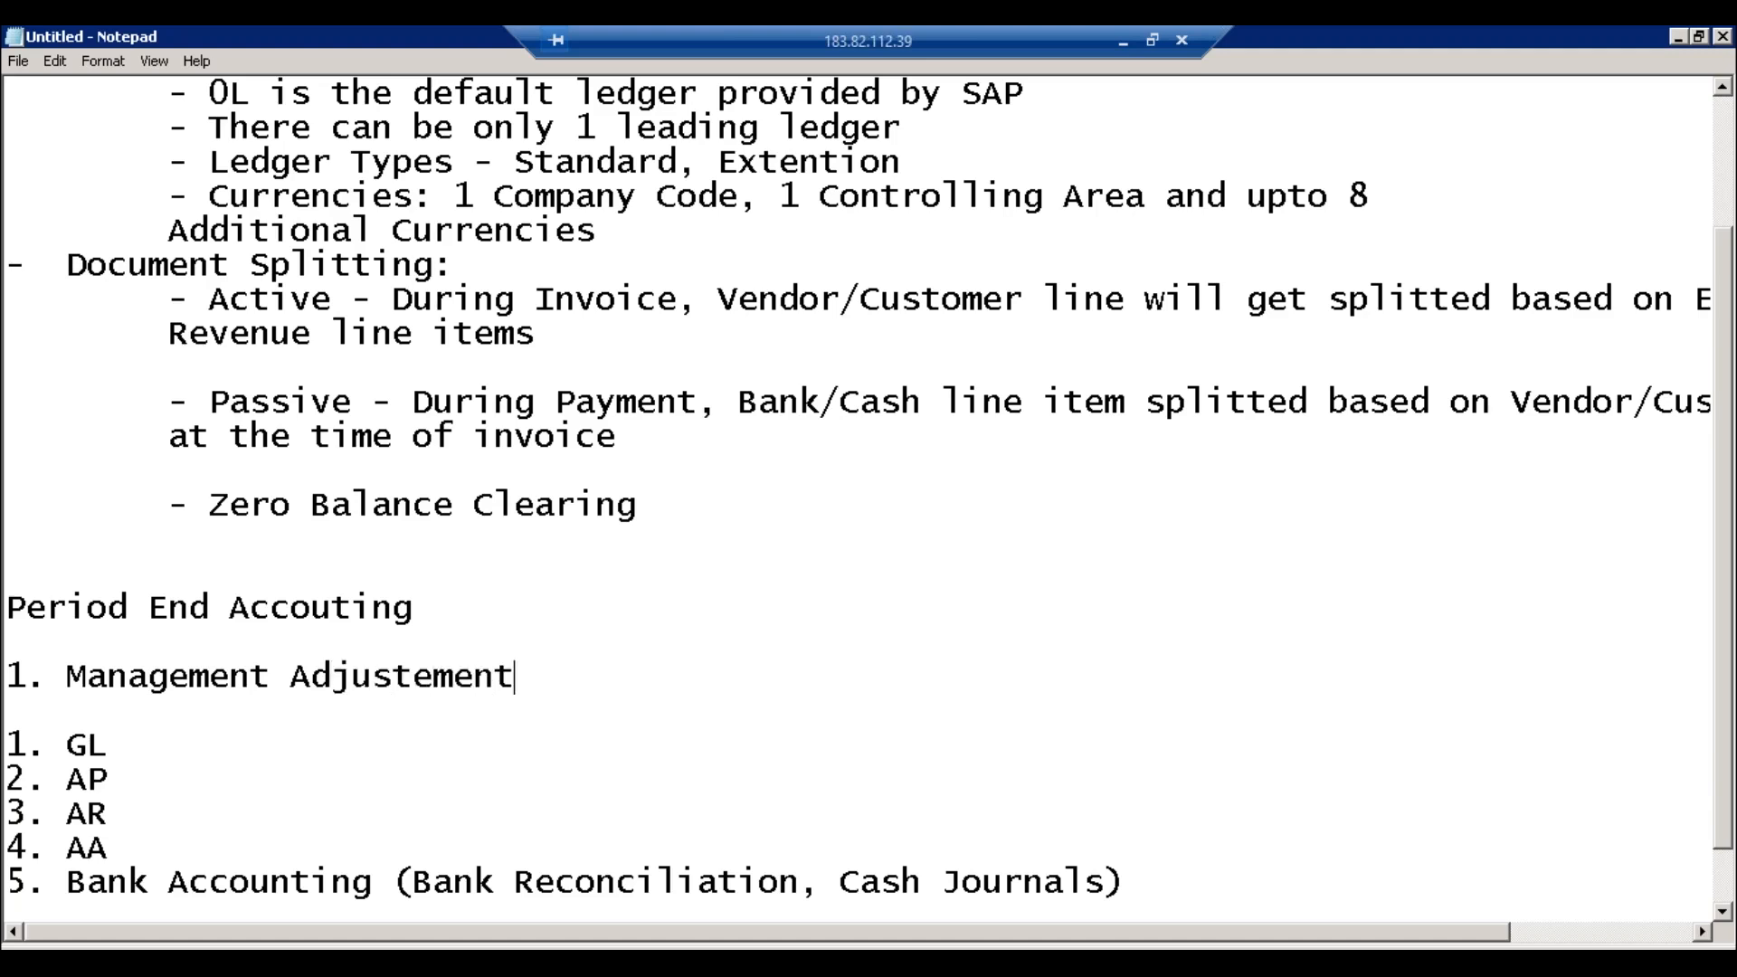
pyautogui.write('s (')
pyautogui.write('FB50')
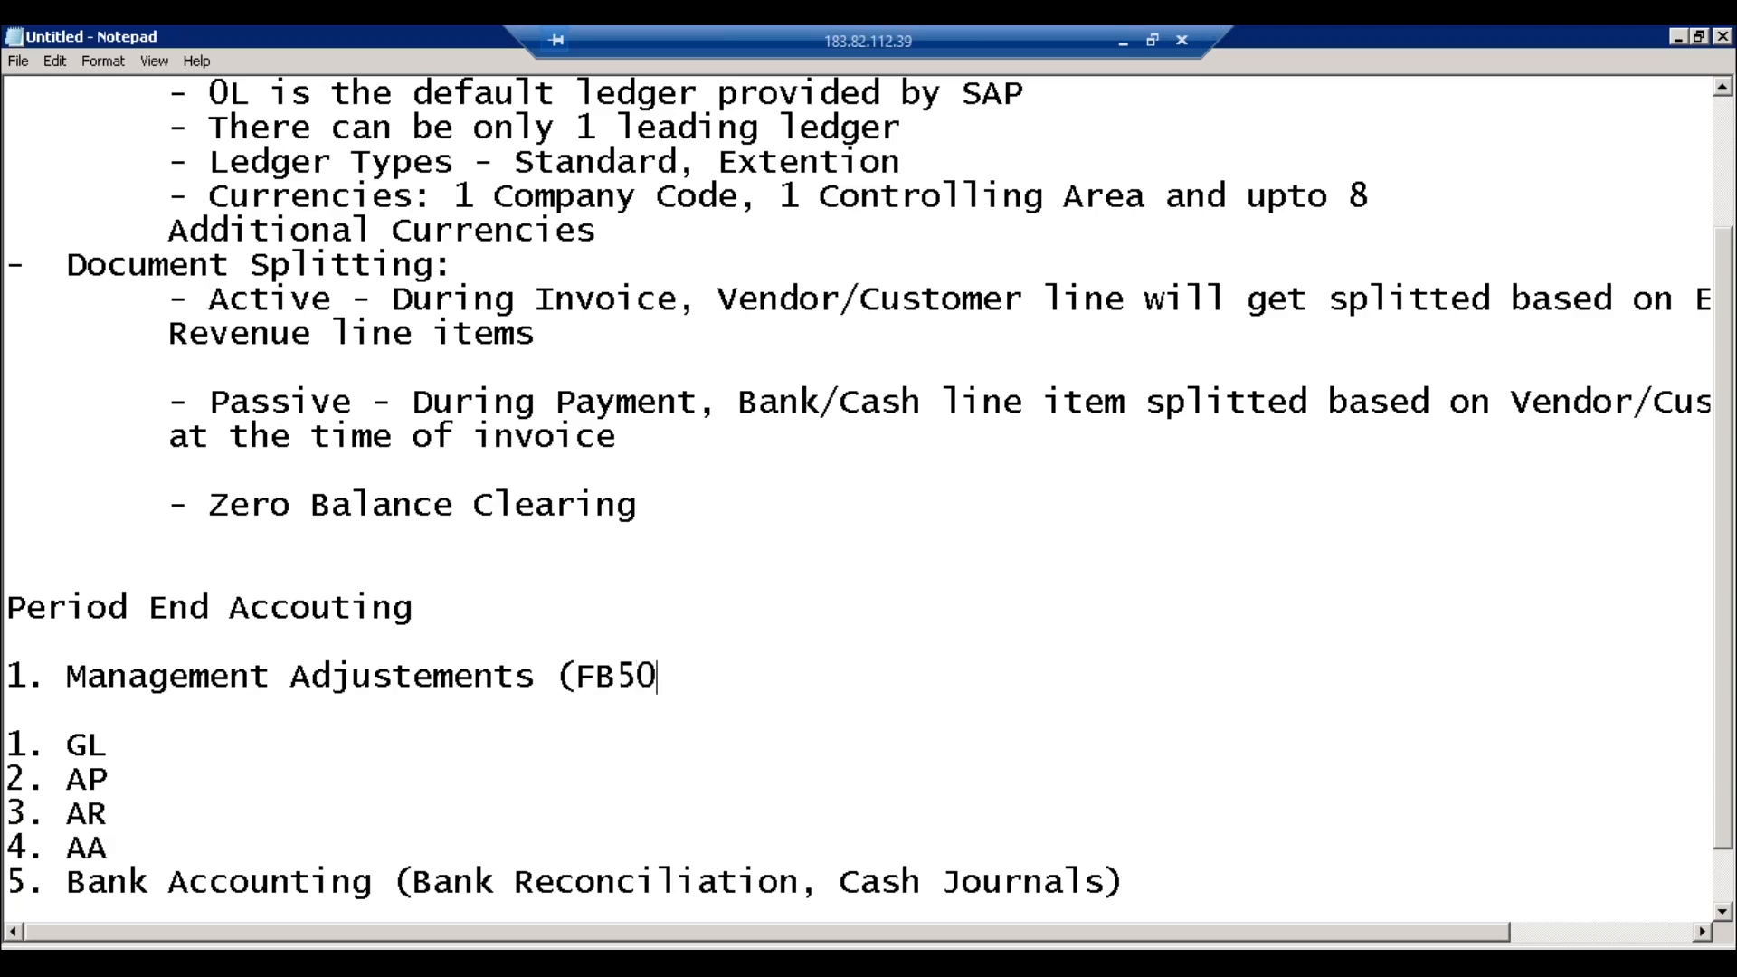
pyautogui.write(')')
pyautogui.press('Return')
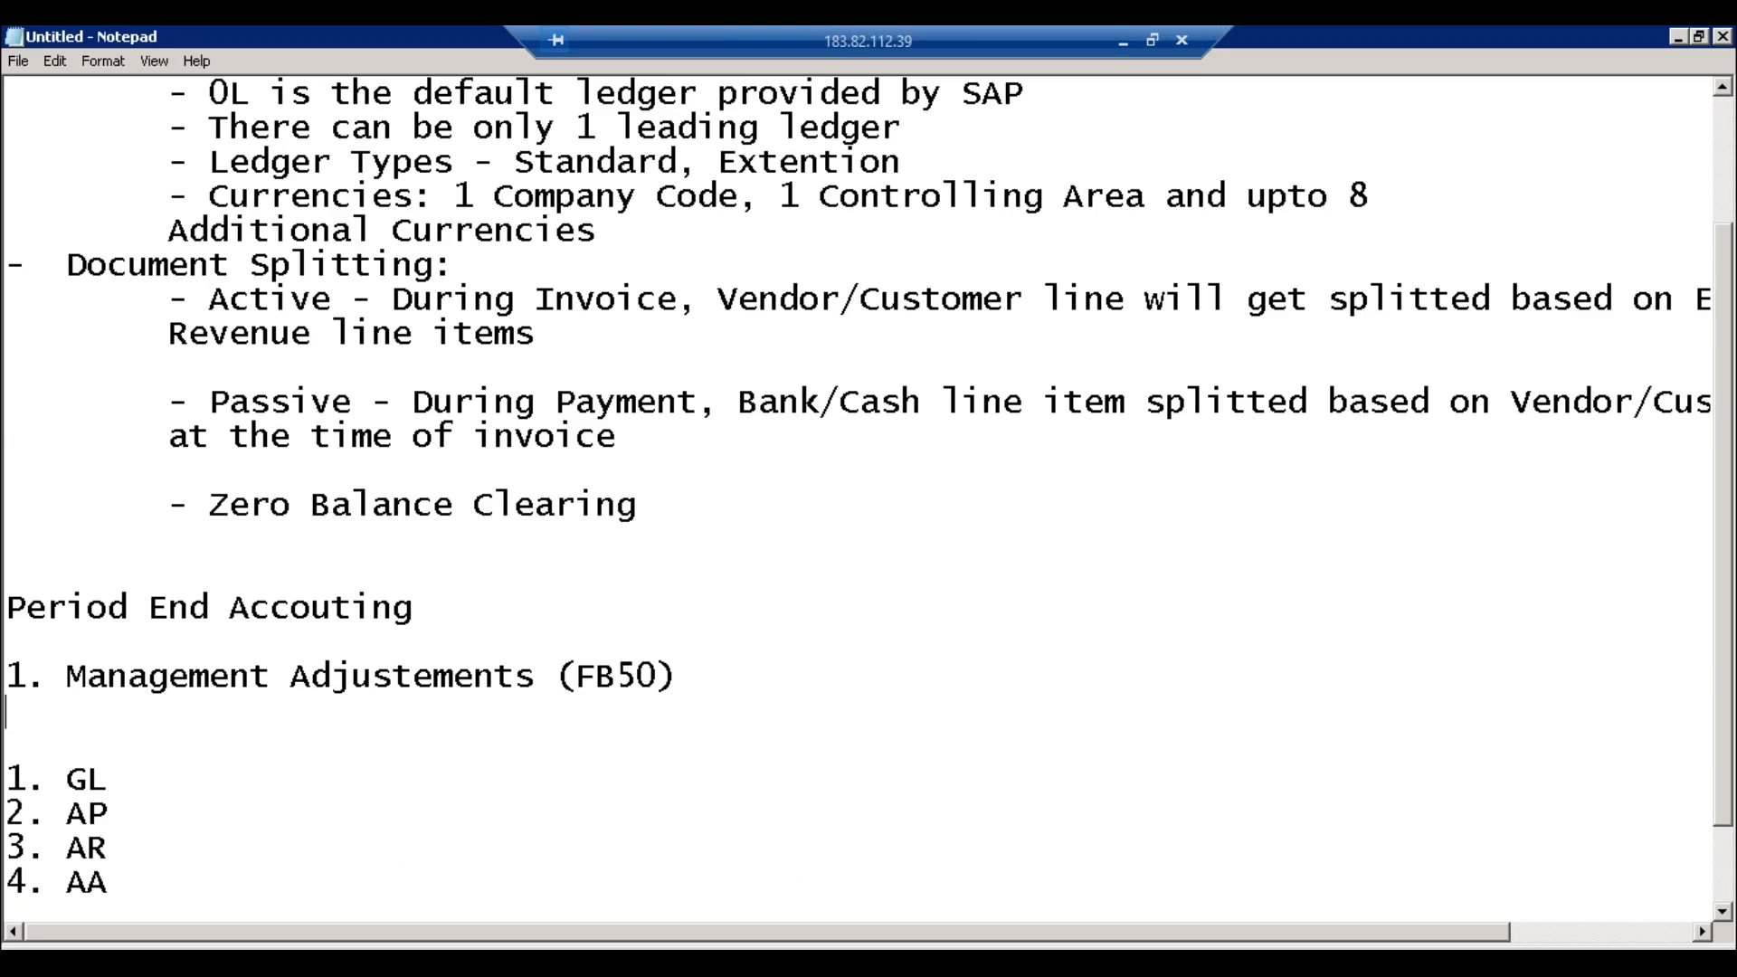
# Step: Add item 2 'Balance Carry Forward' and number the next line 3
pyautogui.write('2.')
pyautogui.write('Bala')
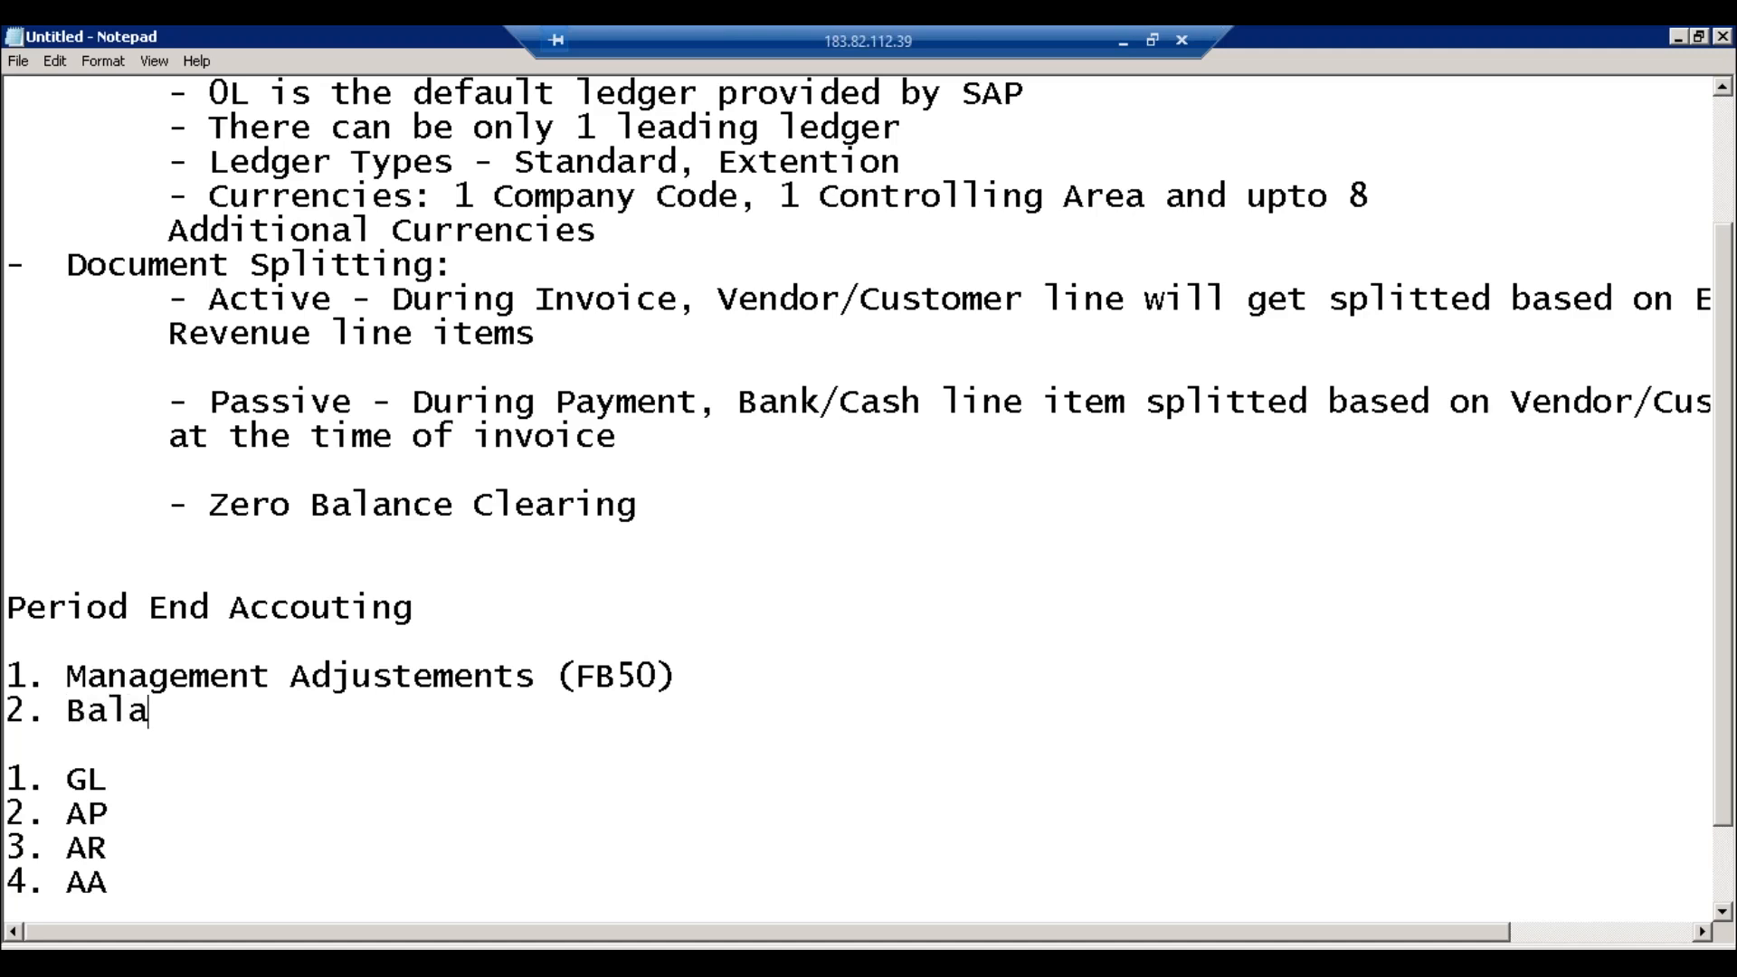
pyautogui.write('nce')
pyautogui.write('Carry Forward')
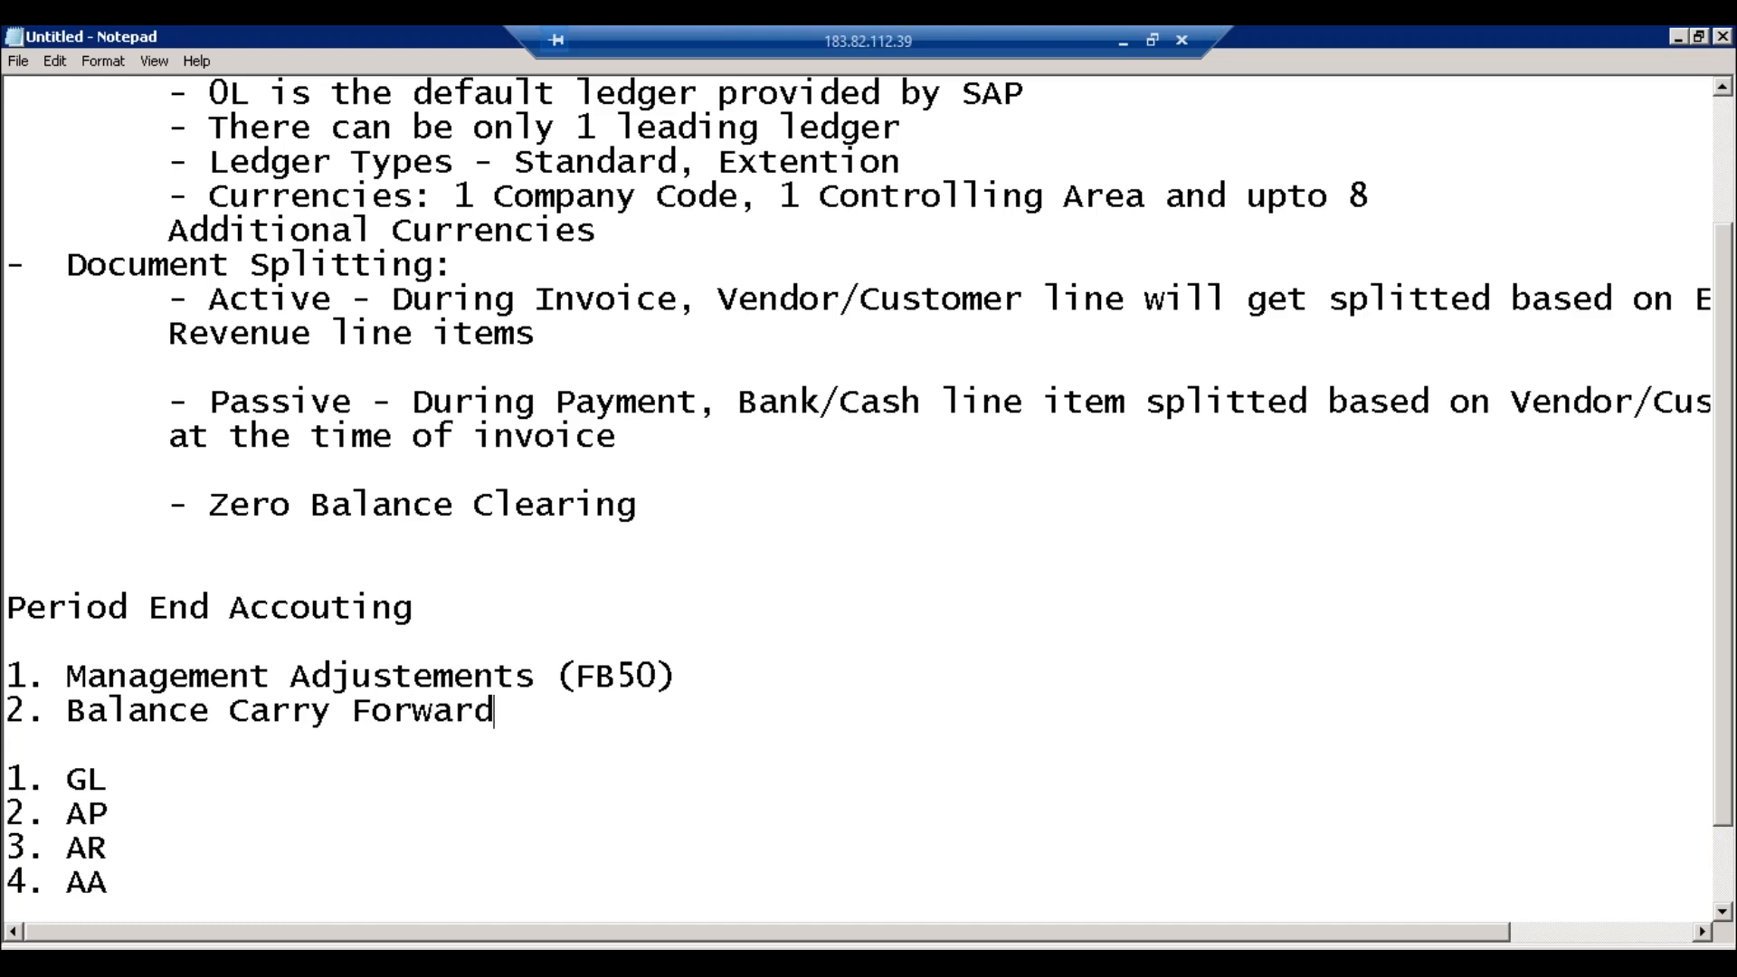
pyautogui.press('Return')
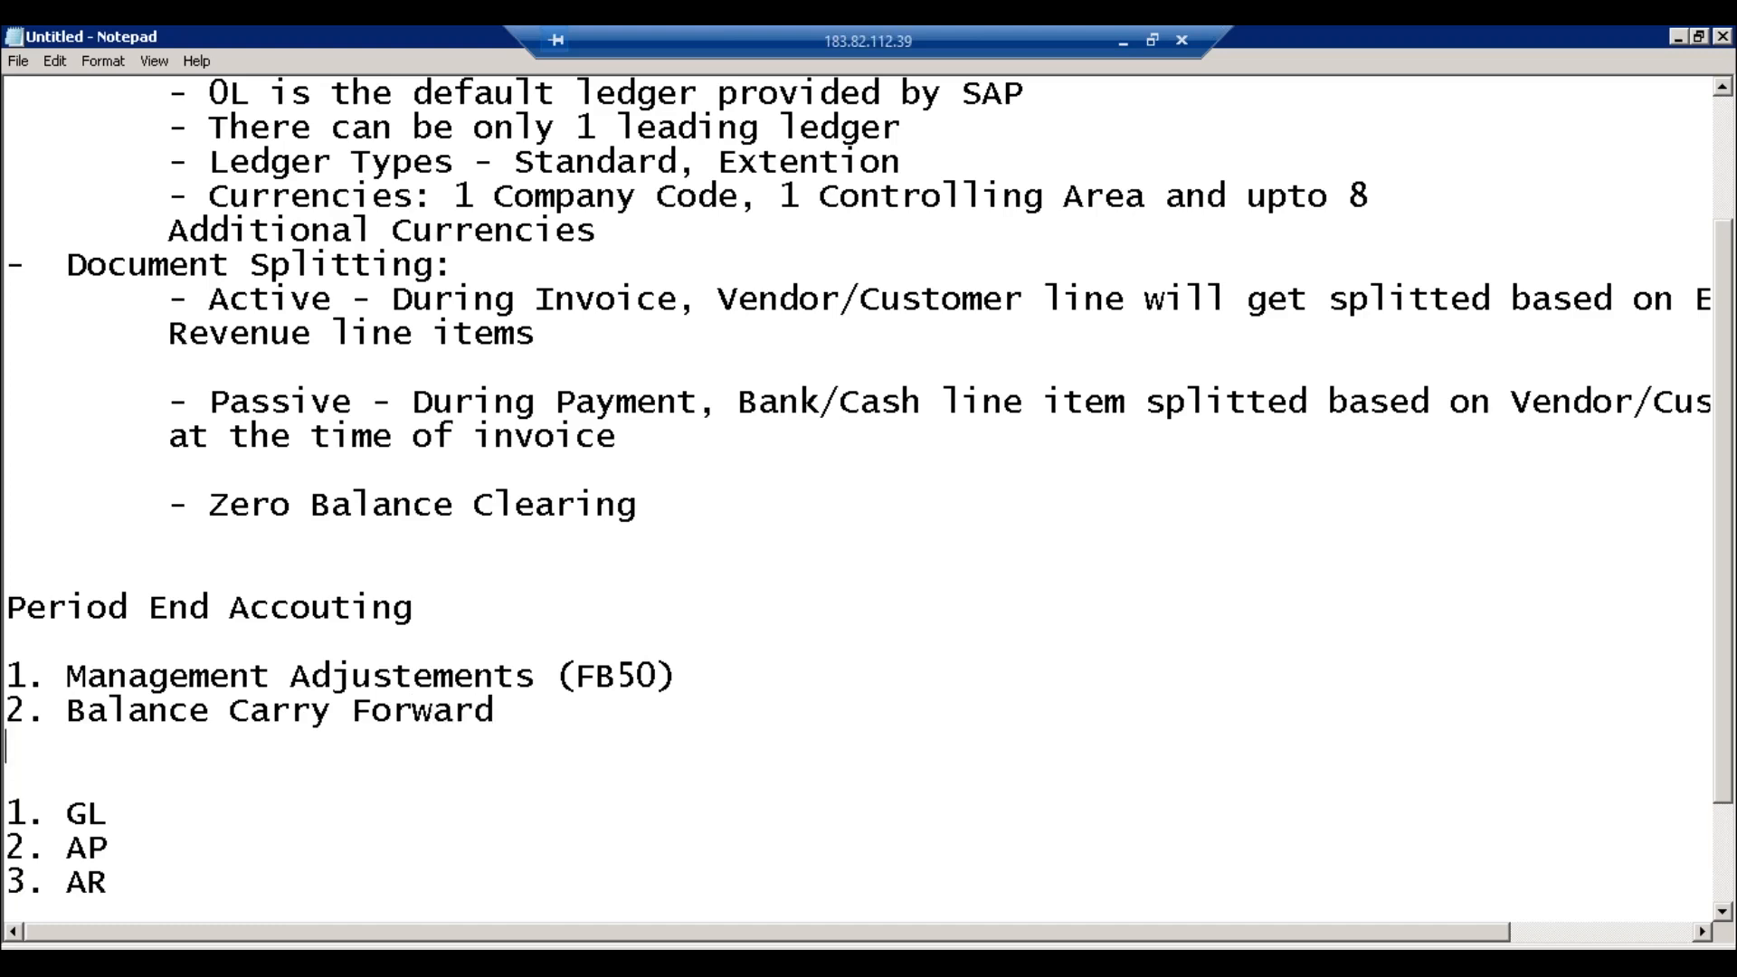
pyautogui.write('3.')
# Step: Append '(Year End)' to the Balance Carry Forward item
pyautogui.click(493, 676)
pyautogui.click(544, 678)
pyautogui.click(372, 678)
pyautogui.click(576, 678)
pyautogui.click(193, 725)
pyautogui.click(181, 742)
pyautogui.click(508, 724)
pyautogui.write('(Year End')
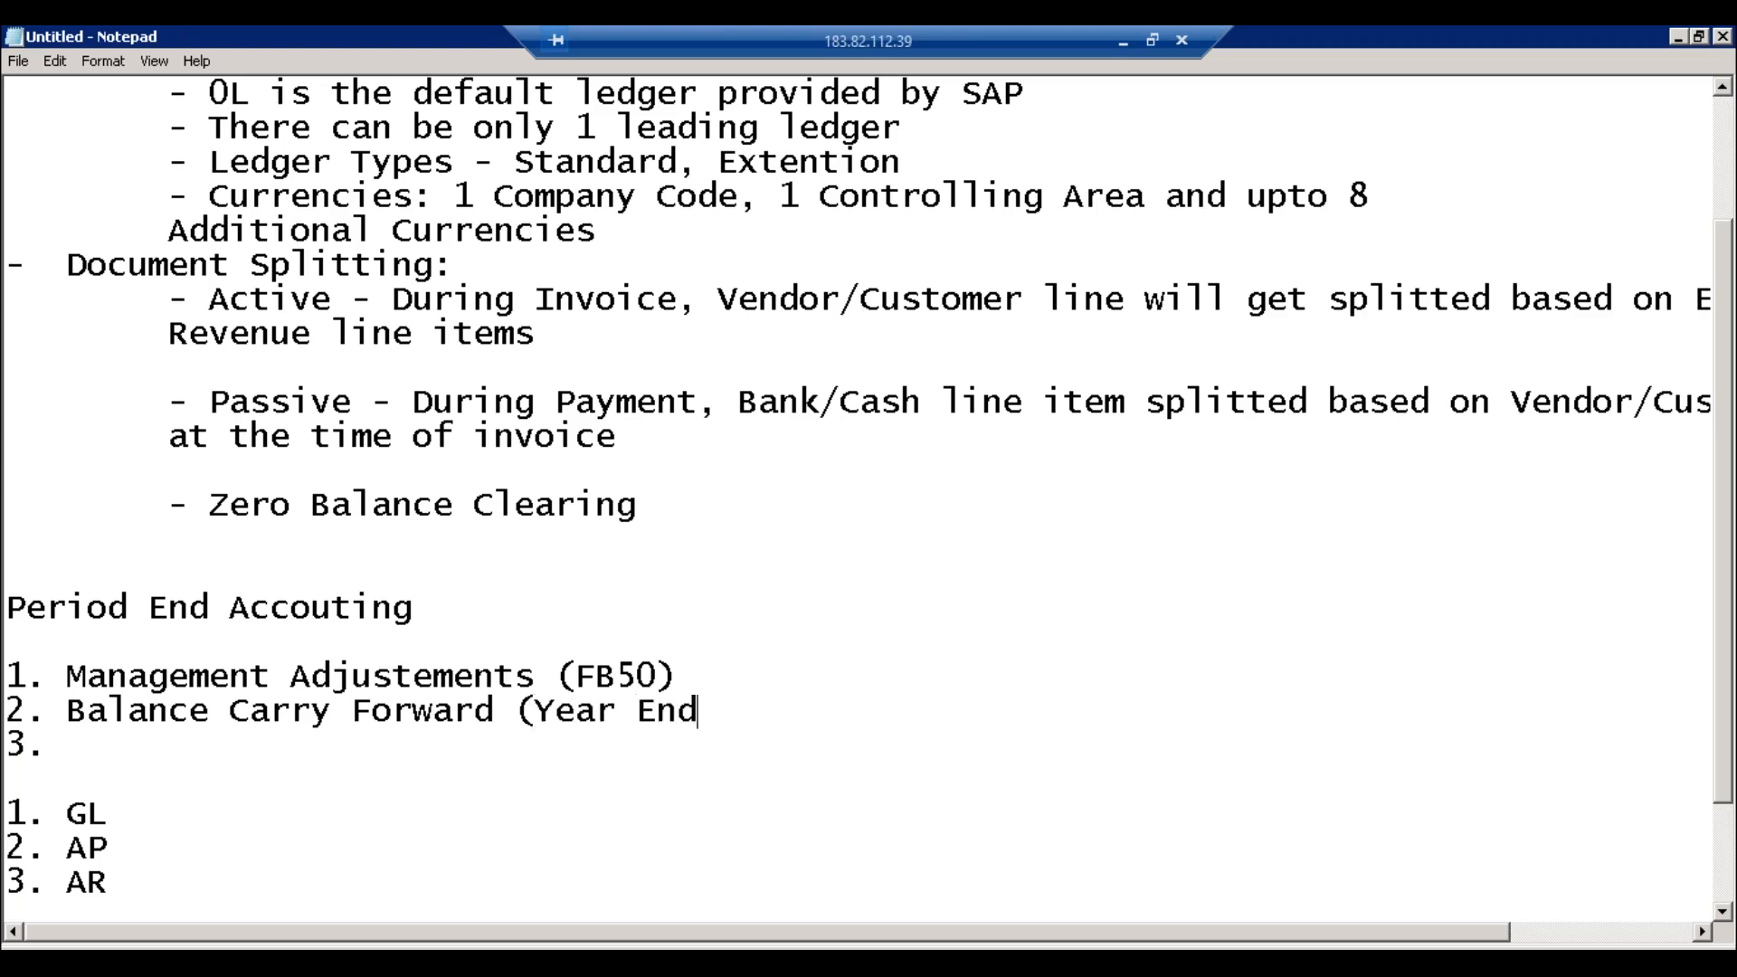
pyautogui.write(')')
pyautogui.press('Left')
pyautogui.press('Down')
# Step: Fill item 3 as 'Tax Return Filling' and add item 4 'Bank Reconciliation'
pyautogui.write('Paying ')
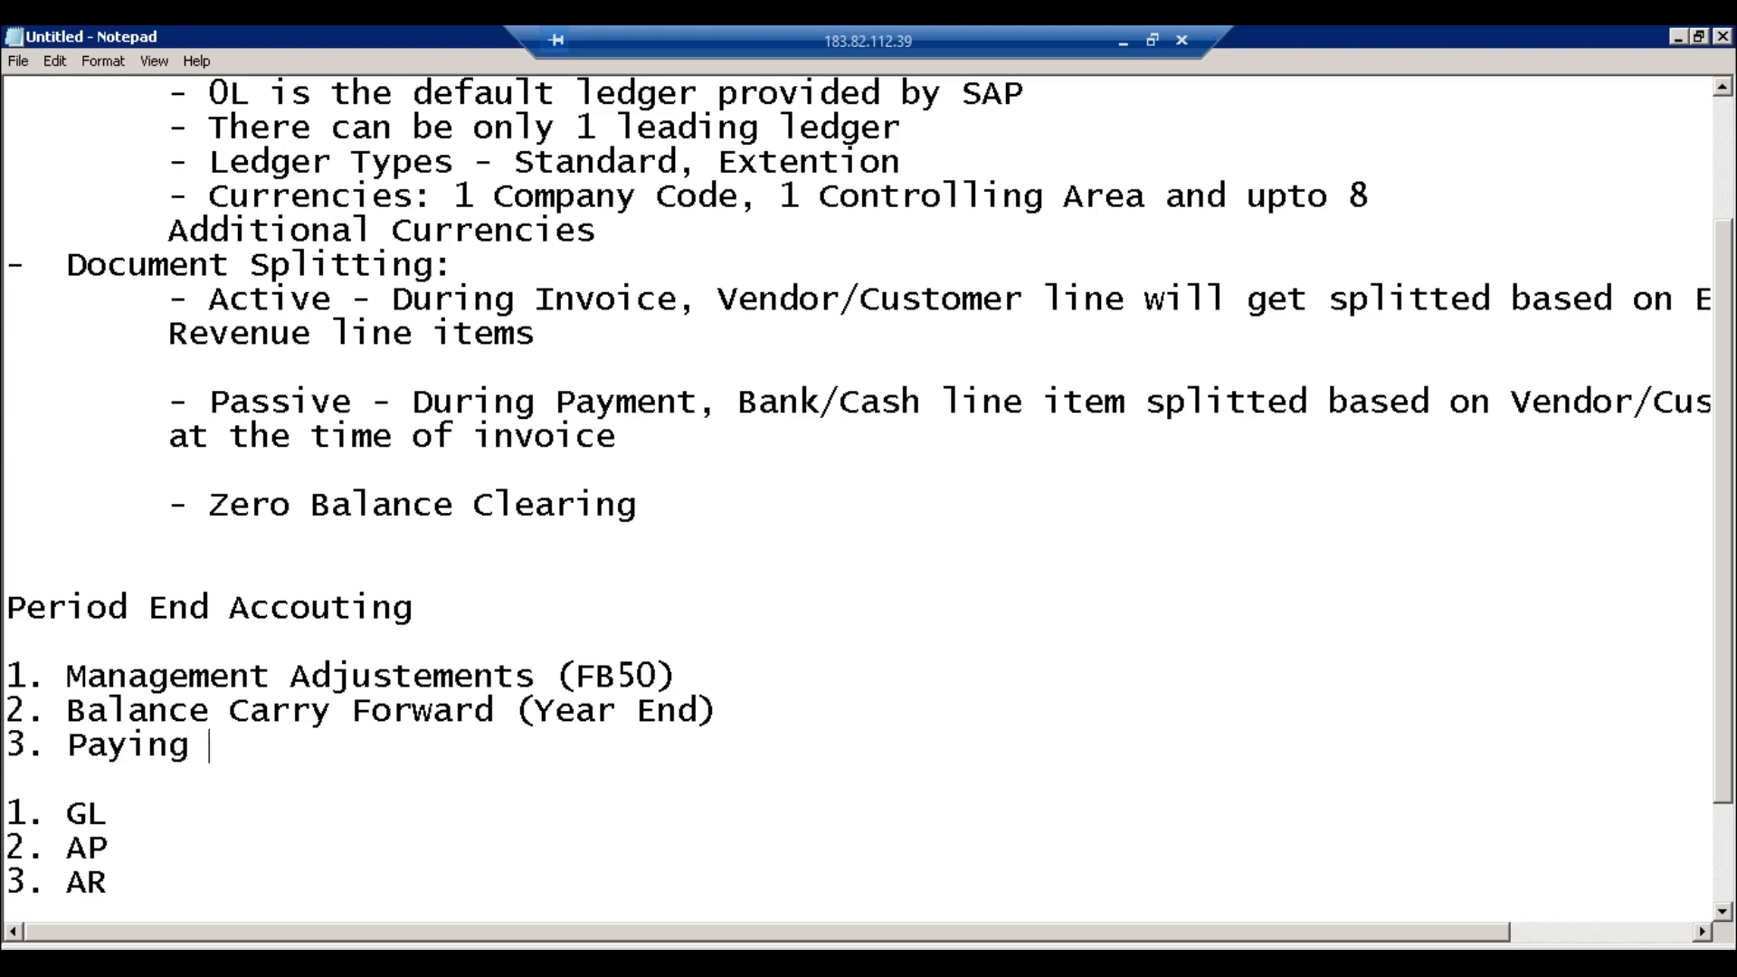
pyautogui.write('Ta')
pyautogui.press('BackSpace')
pyautogui.press('BackSpace')
pyautogui.press('BackSpace')
pyautogui.press('BackSpace')
pyautogui.press('BackSpace')
pyautogui.press('BackSpace')
pyautogui.press('BackSpace')
pyautogui.press('BackSpace')
pyautogui.press('BackSpace')
pyautogui.write('Ta')
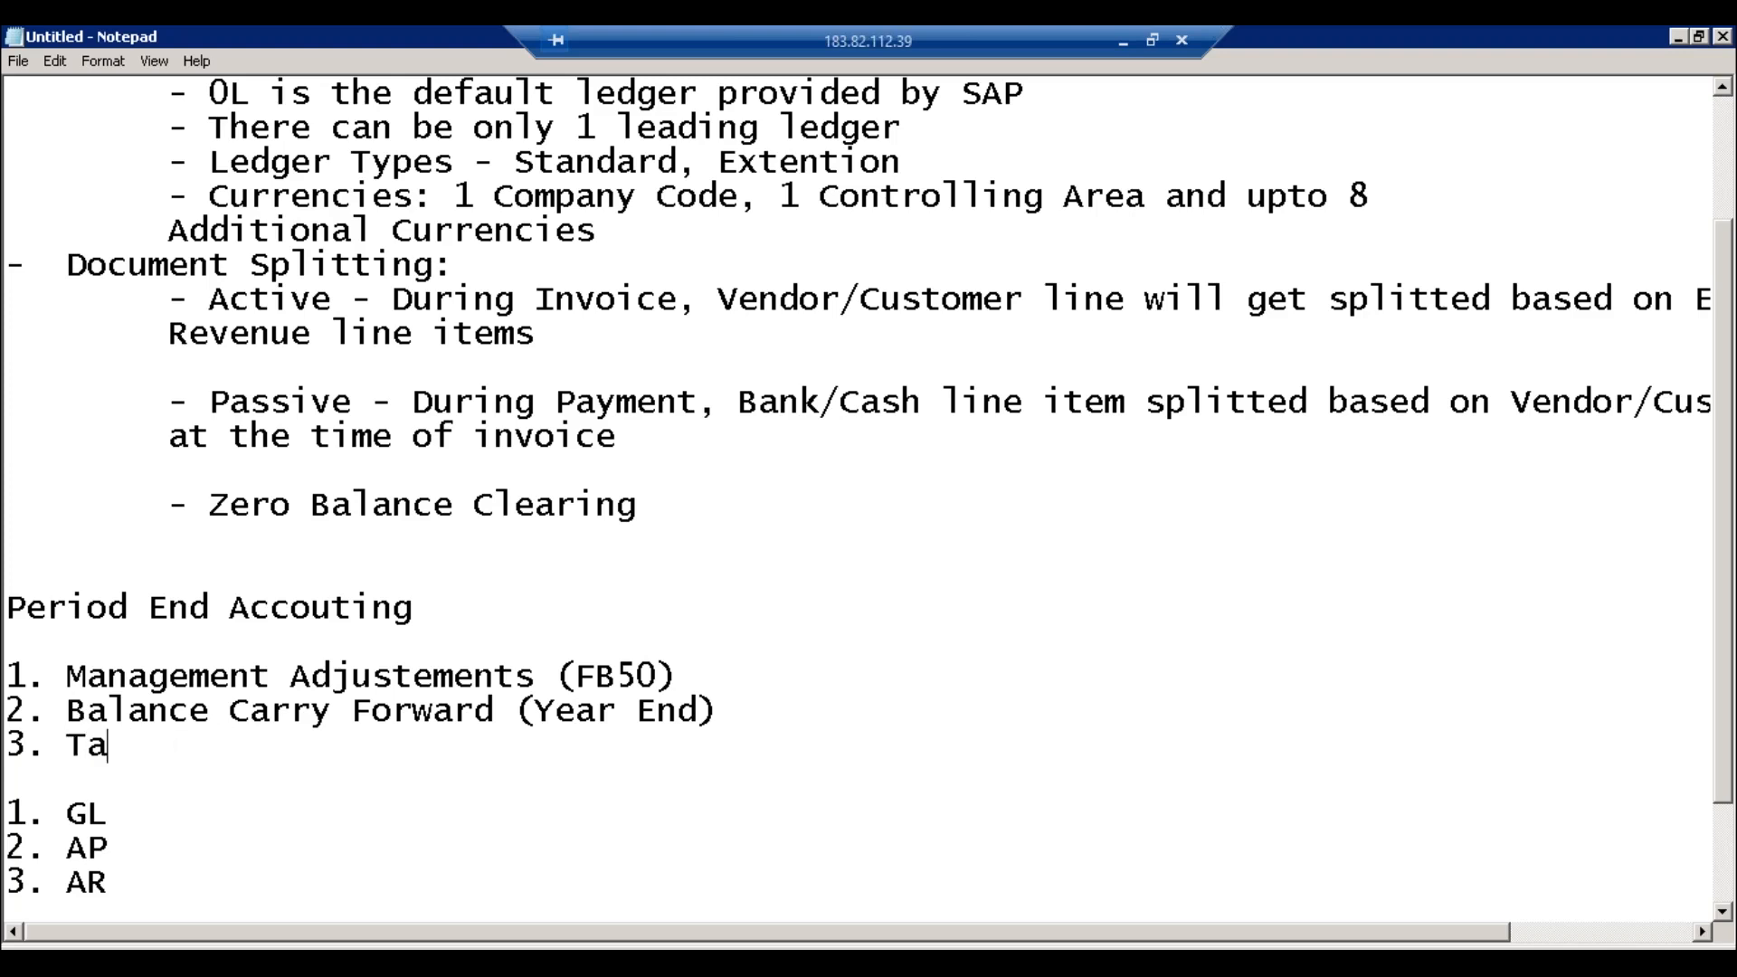
pyautogui.write('x Retu')
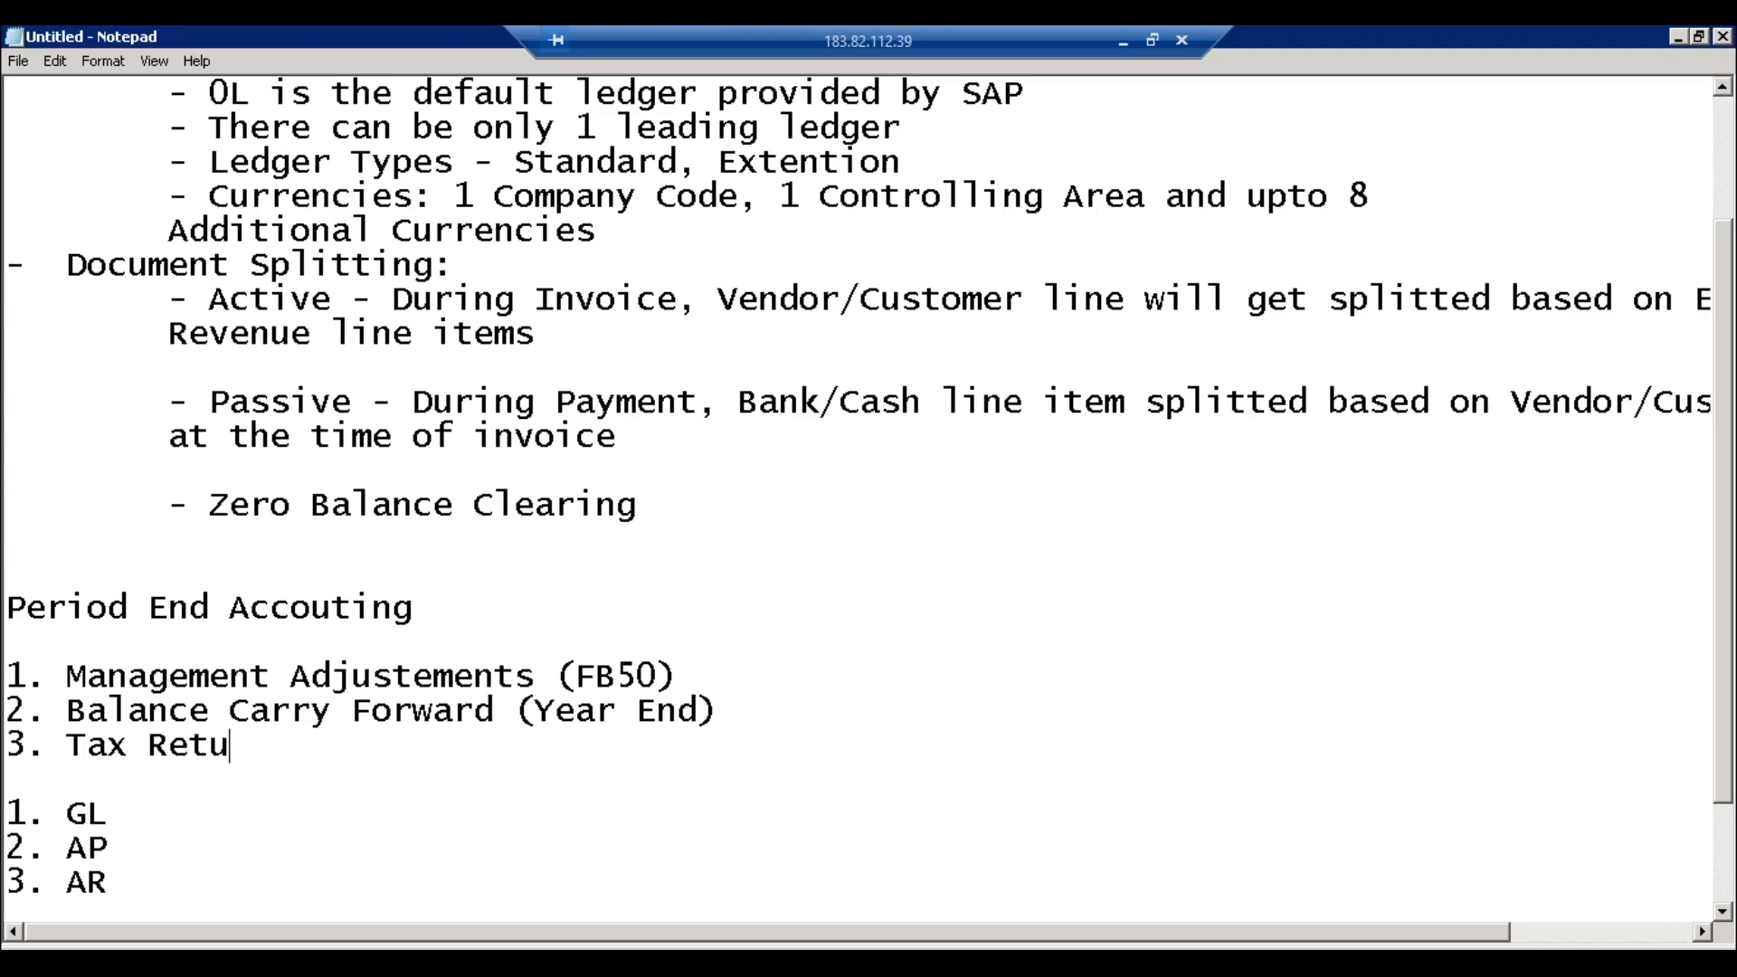
pyautogui.write('rn Filling')
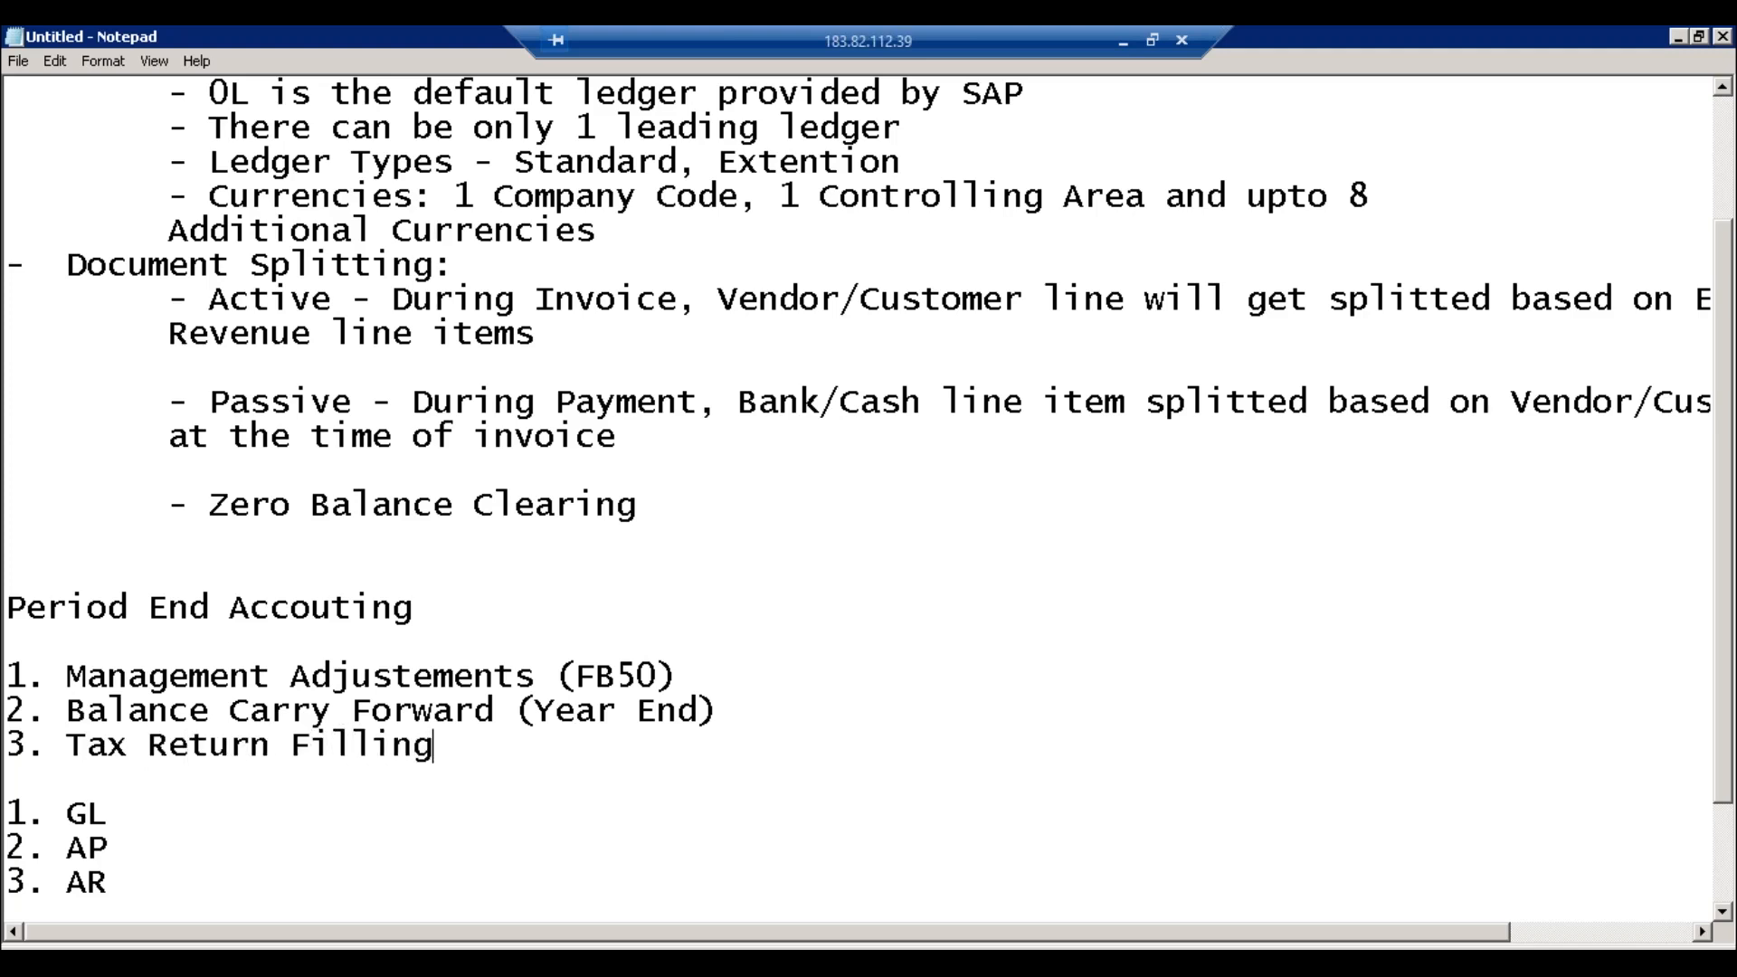
pyautogui.press('Return')
pyautogui.write('4. ')
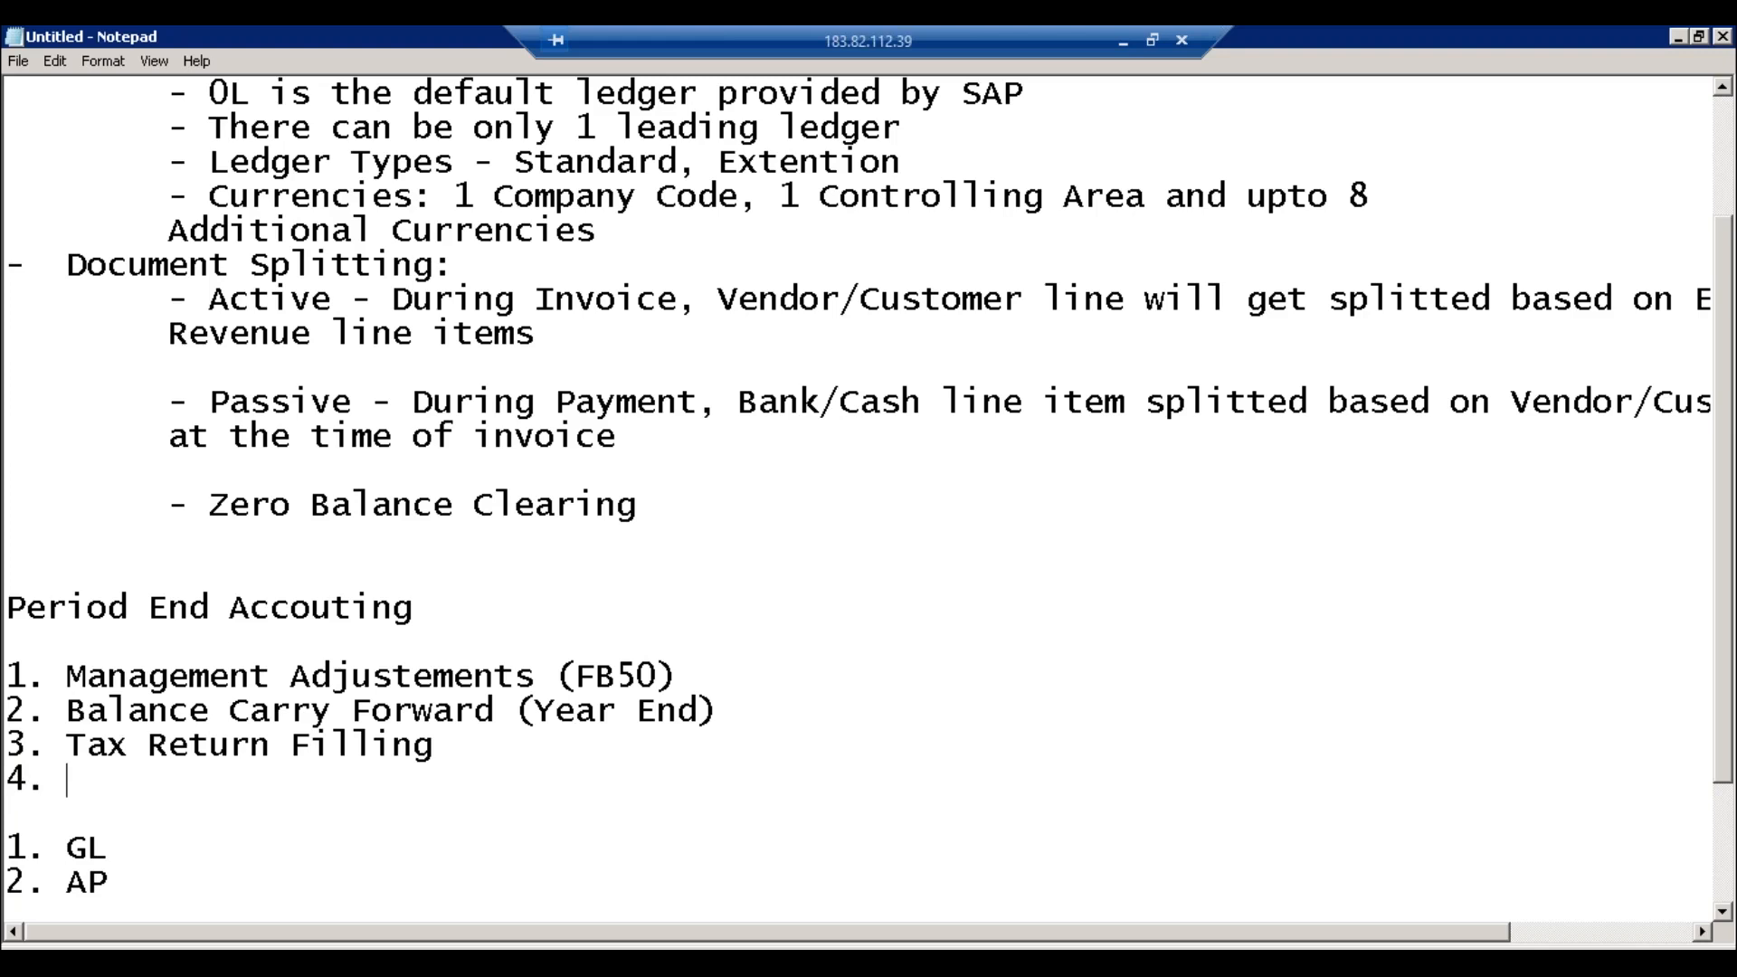
pyautogui.write('Bank Reconci')
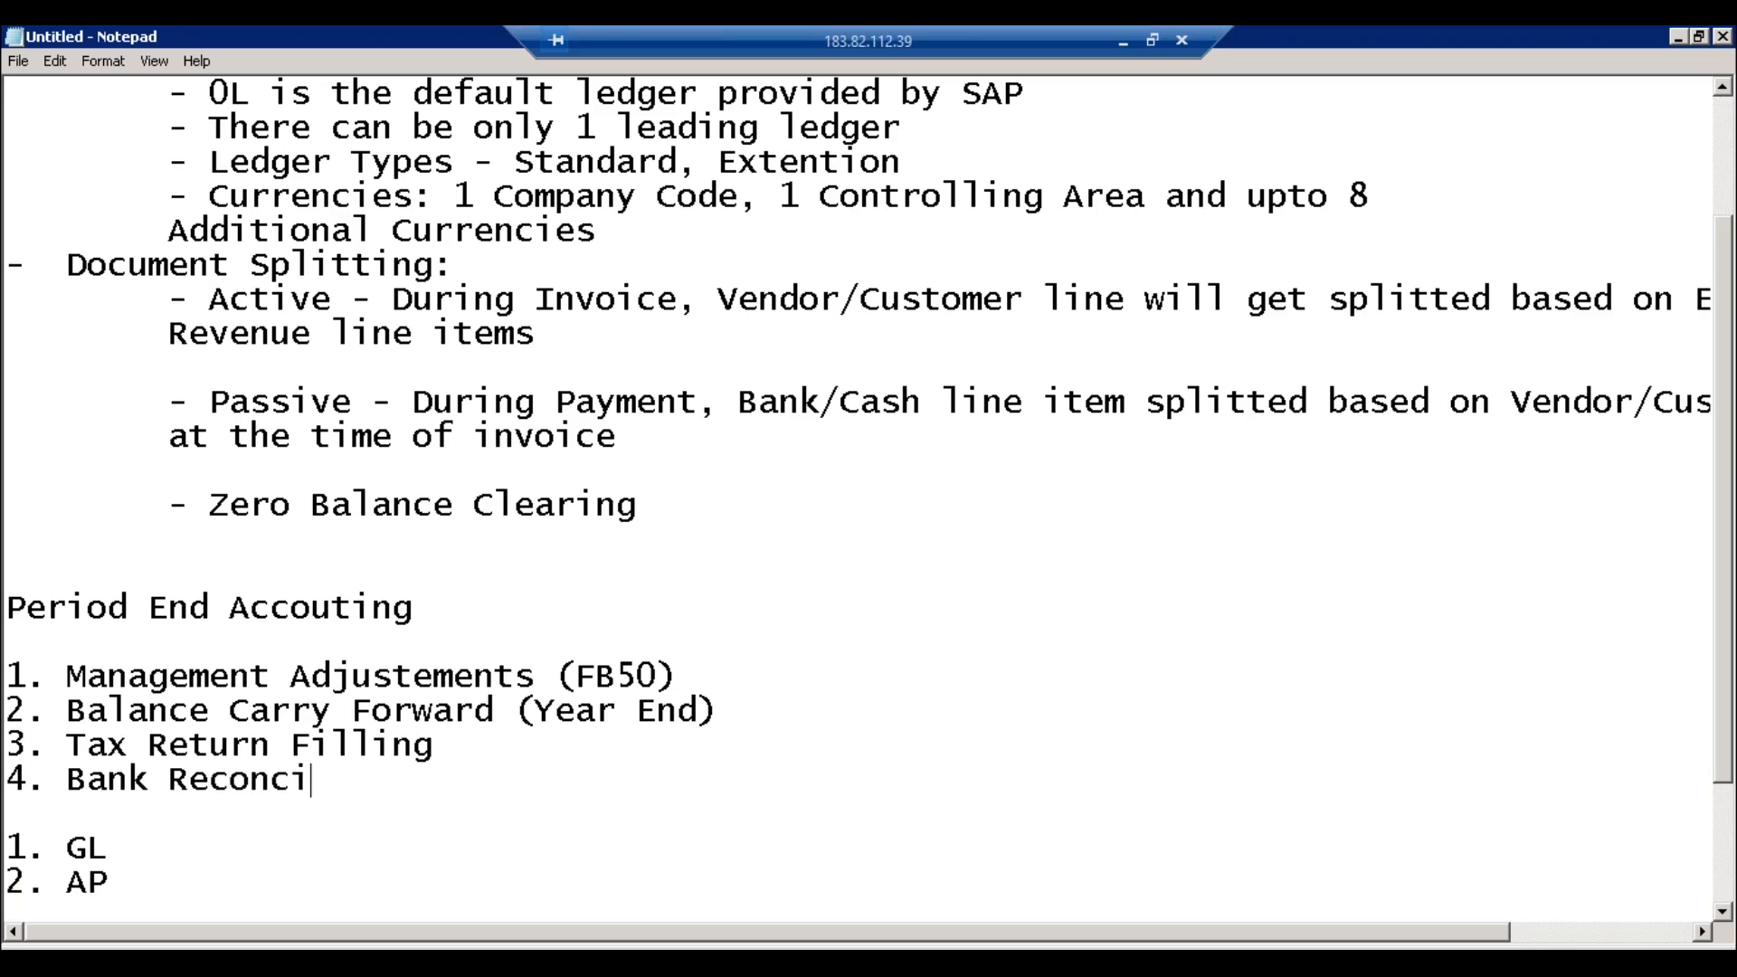
pyautogui.write('liation')
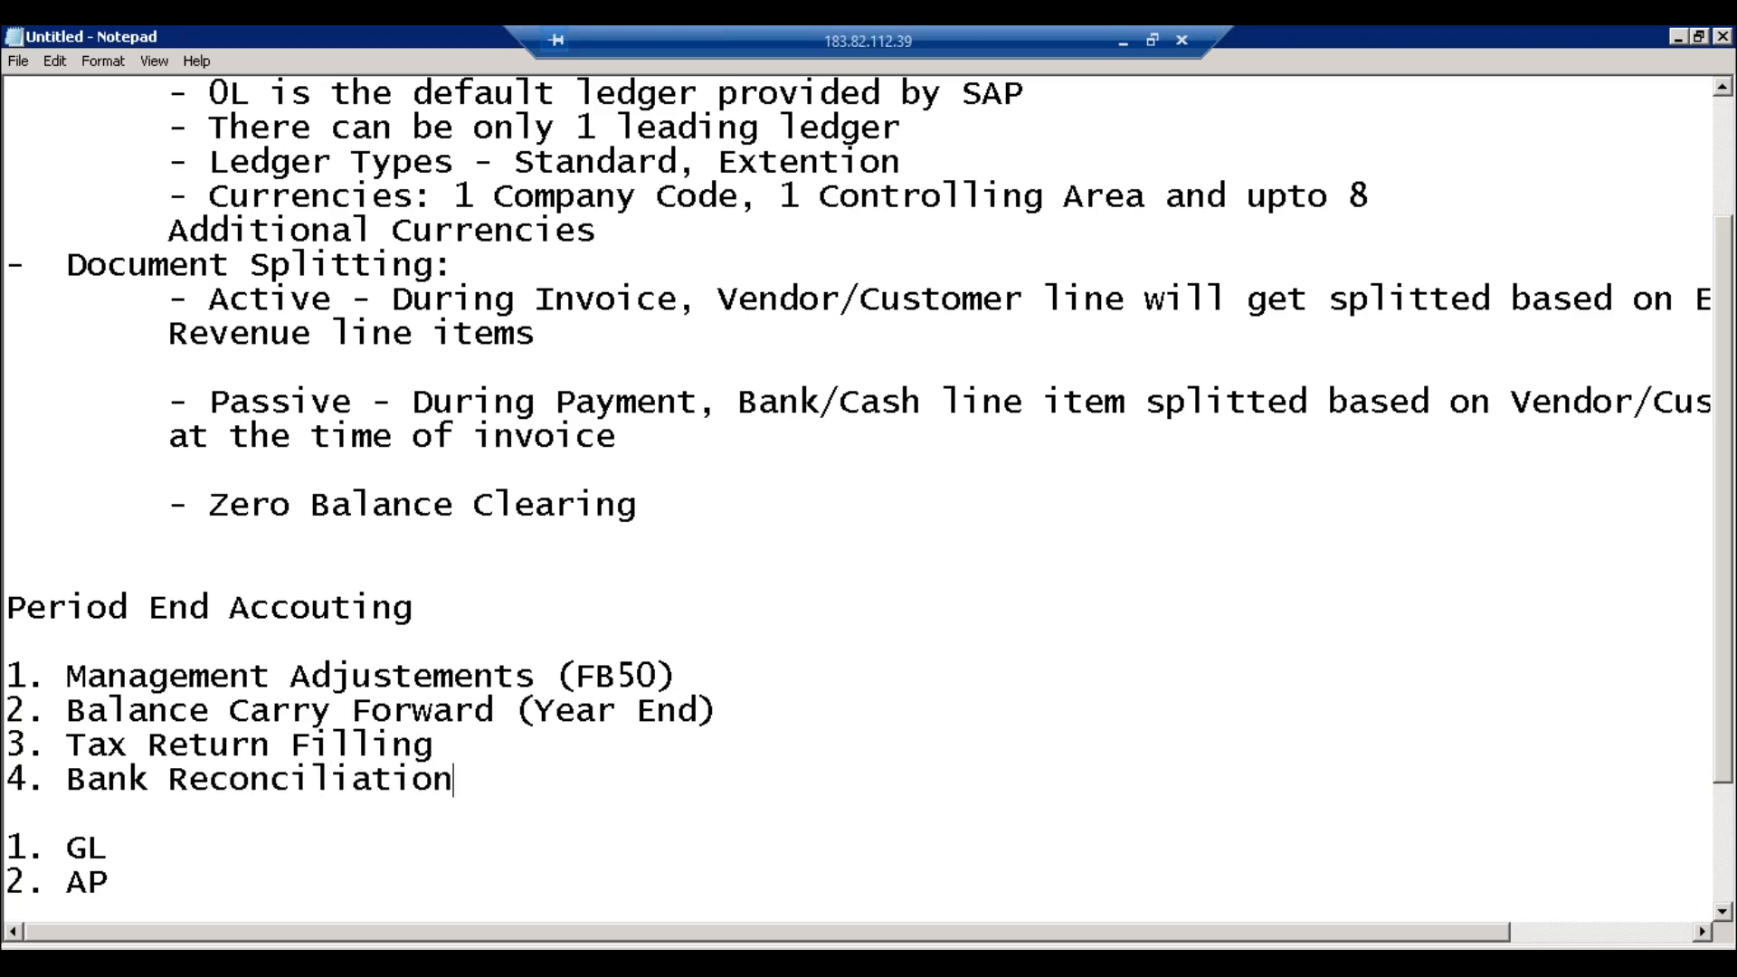
pyautogui.press('Return')
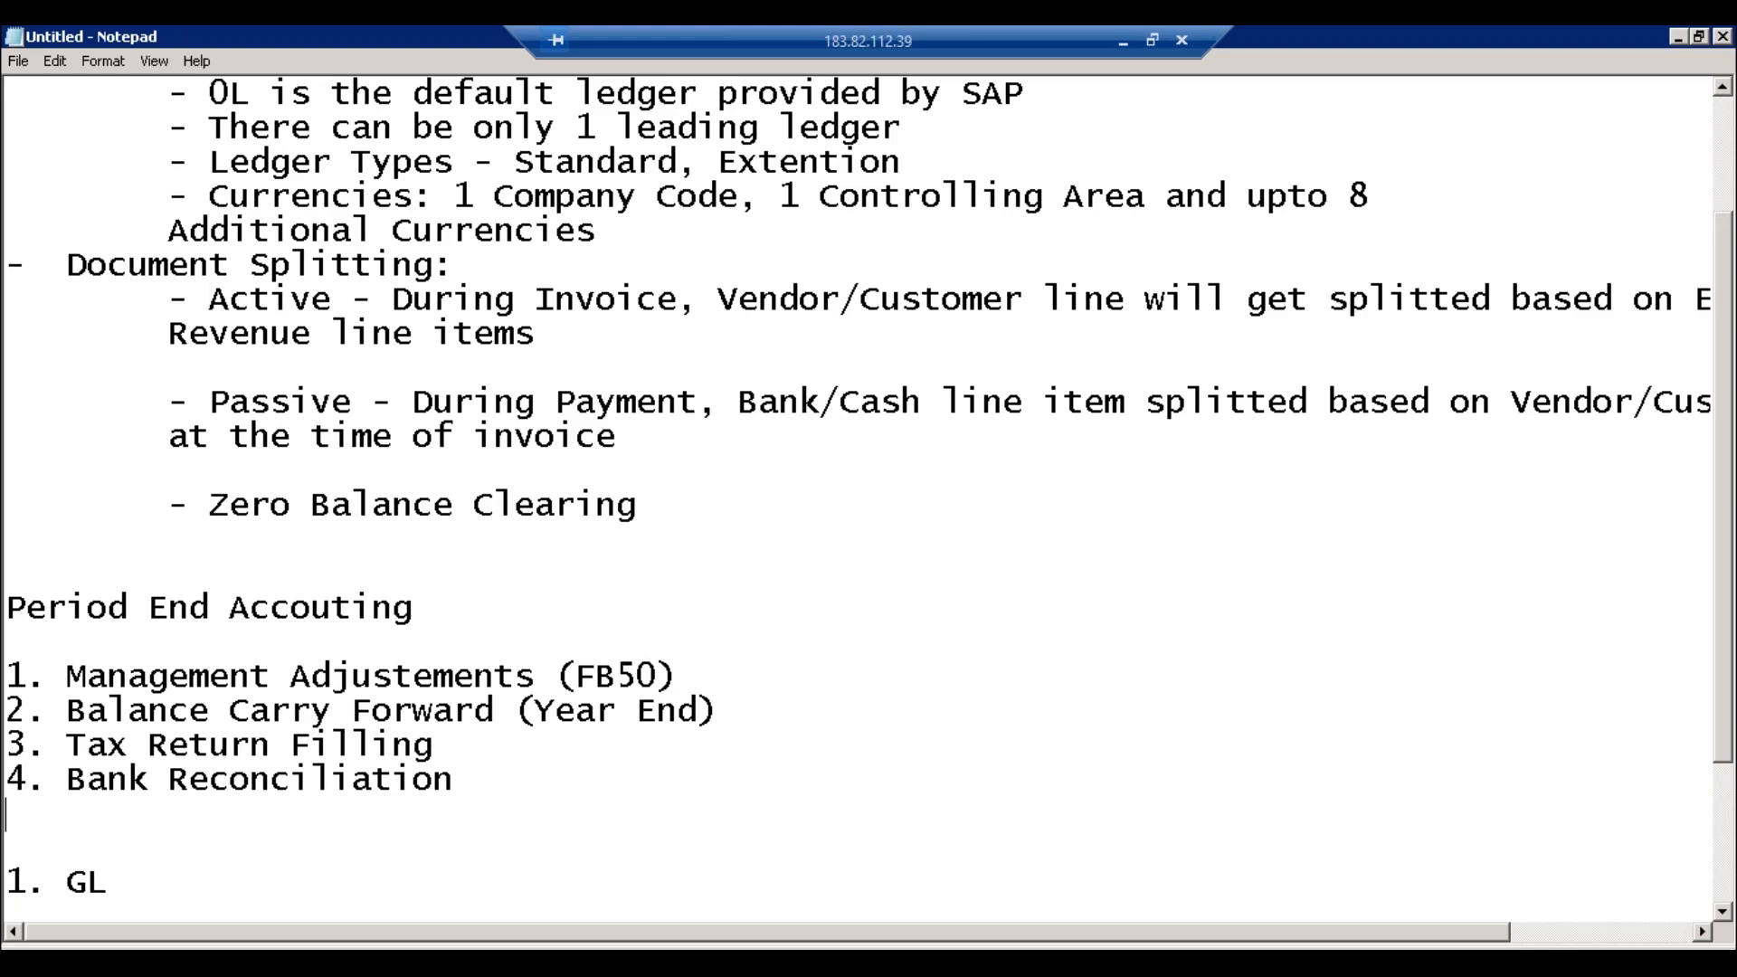
# Step: Write item 5 as 'Accruals/ Deferrals'
pyautogui.write('5.')
pyautogui.click(533, 675)
pyautogui.click(677, 677)
pyautogui.click(115, 814)
pyautogui.write('Accruals')
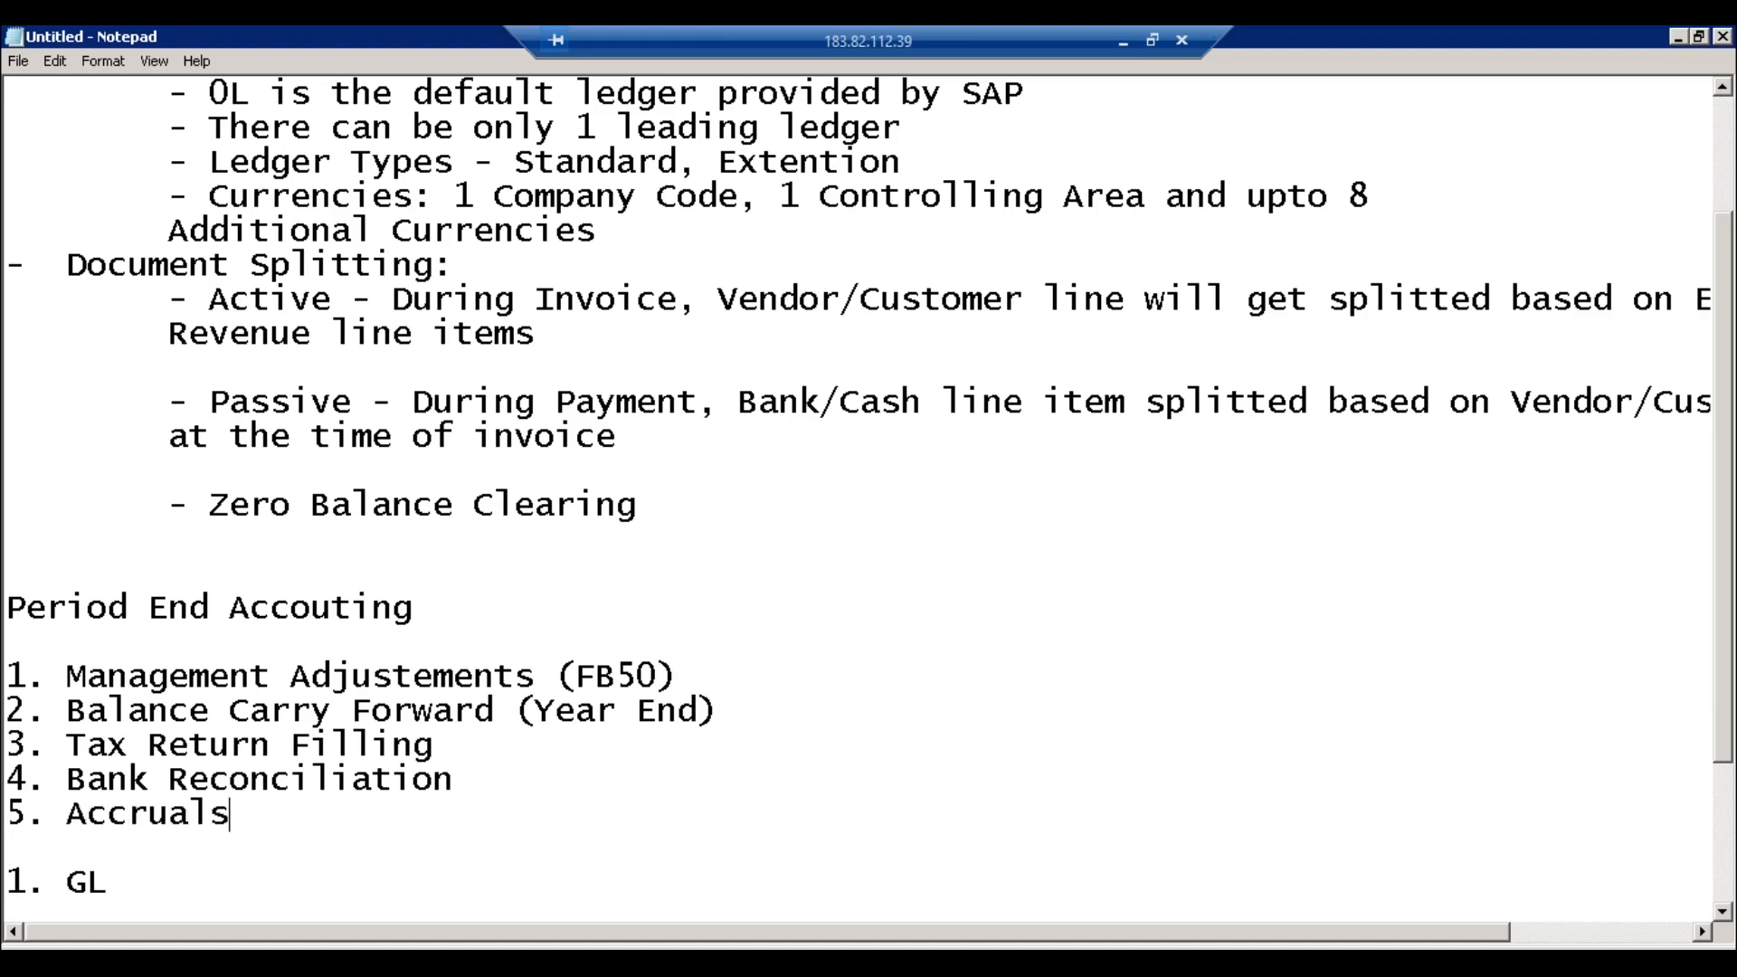
pyautogui.write('/ Deferrals')
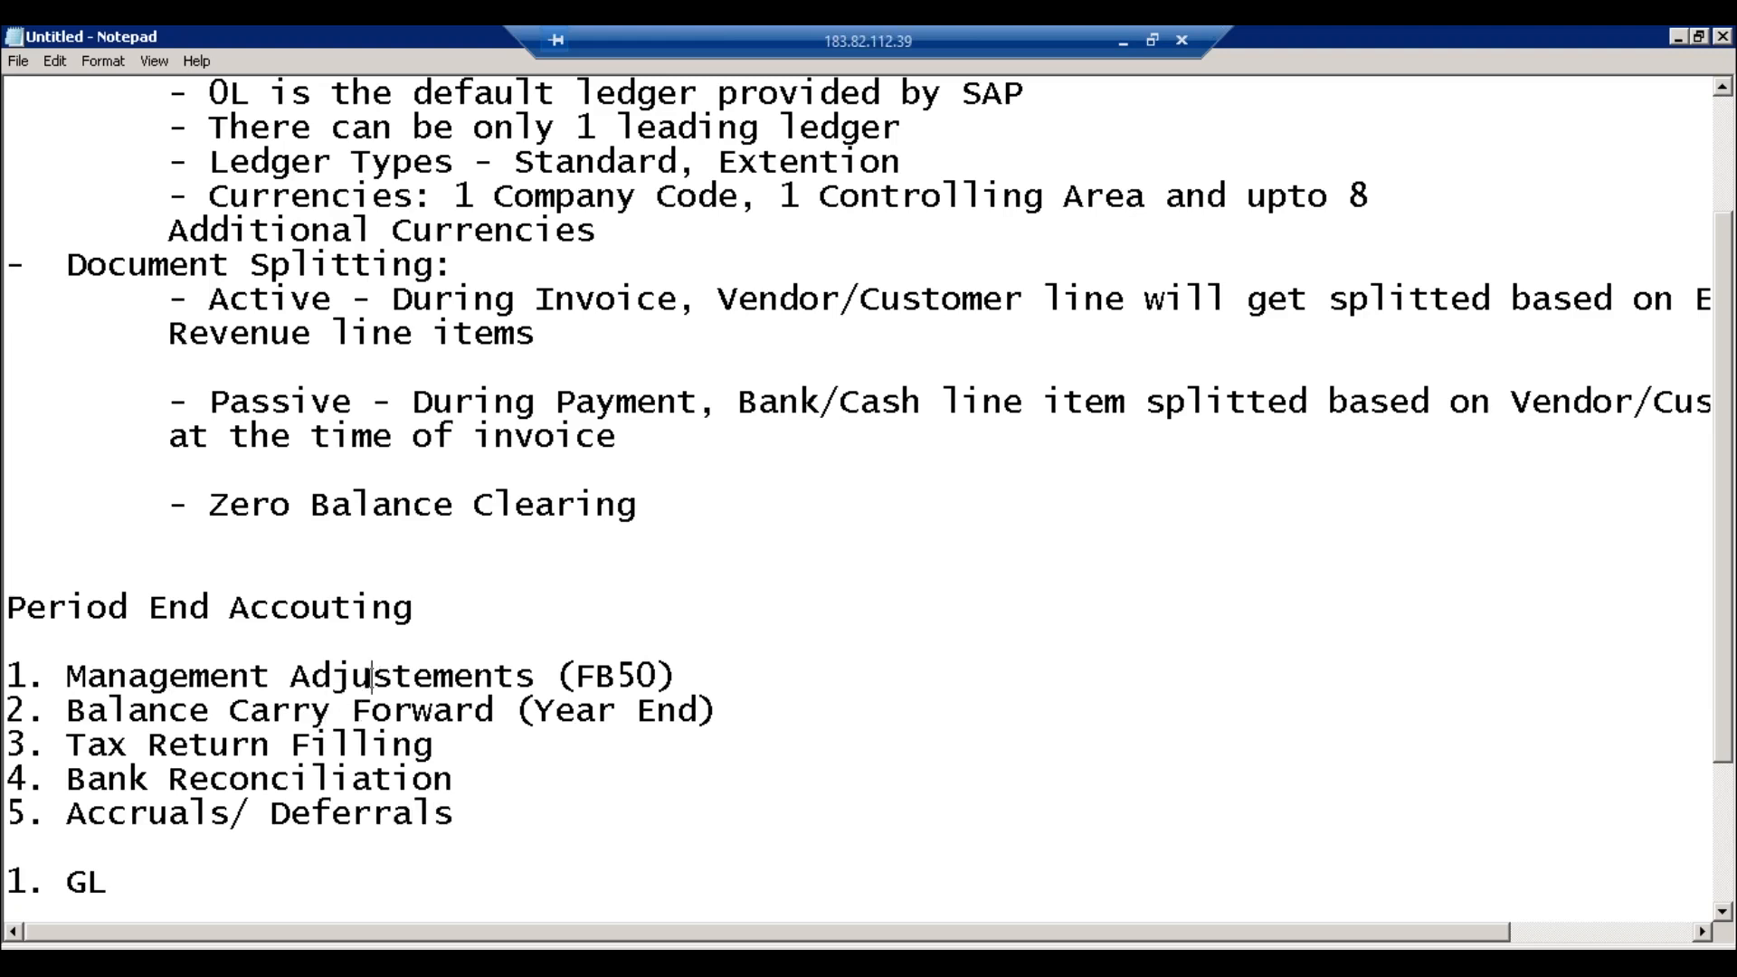
pyautogui.click(359, 820)
pyautogui.click(484, 824)
# Step: Add item 6 'Balance Confirmation' and item 7 'Depreication', then start item 8
pyautogui.press('Return')
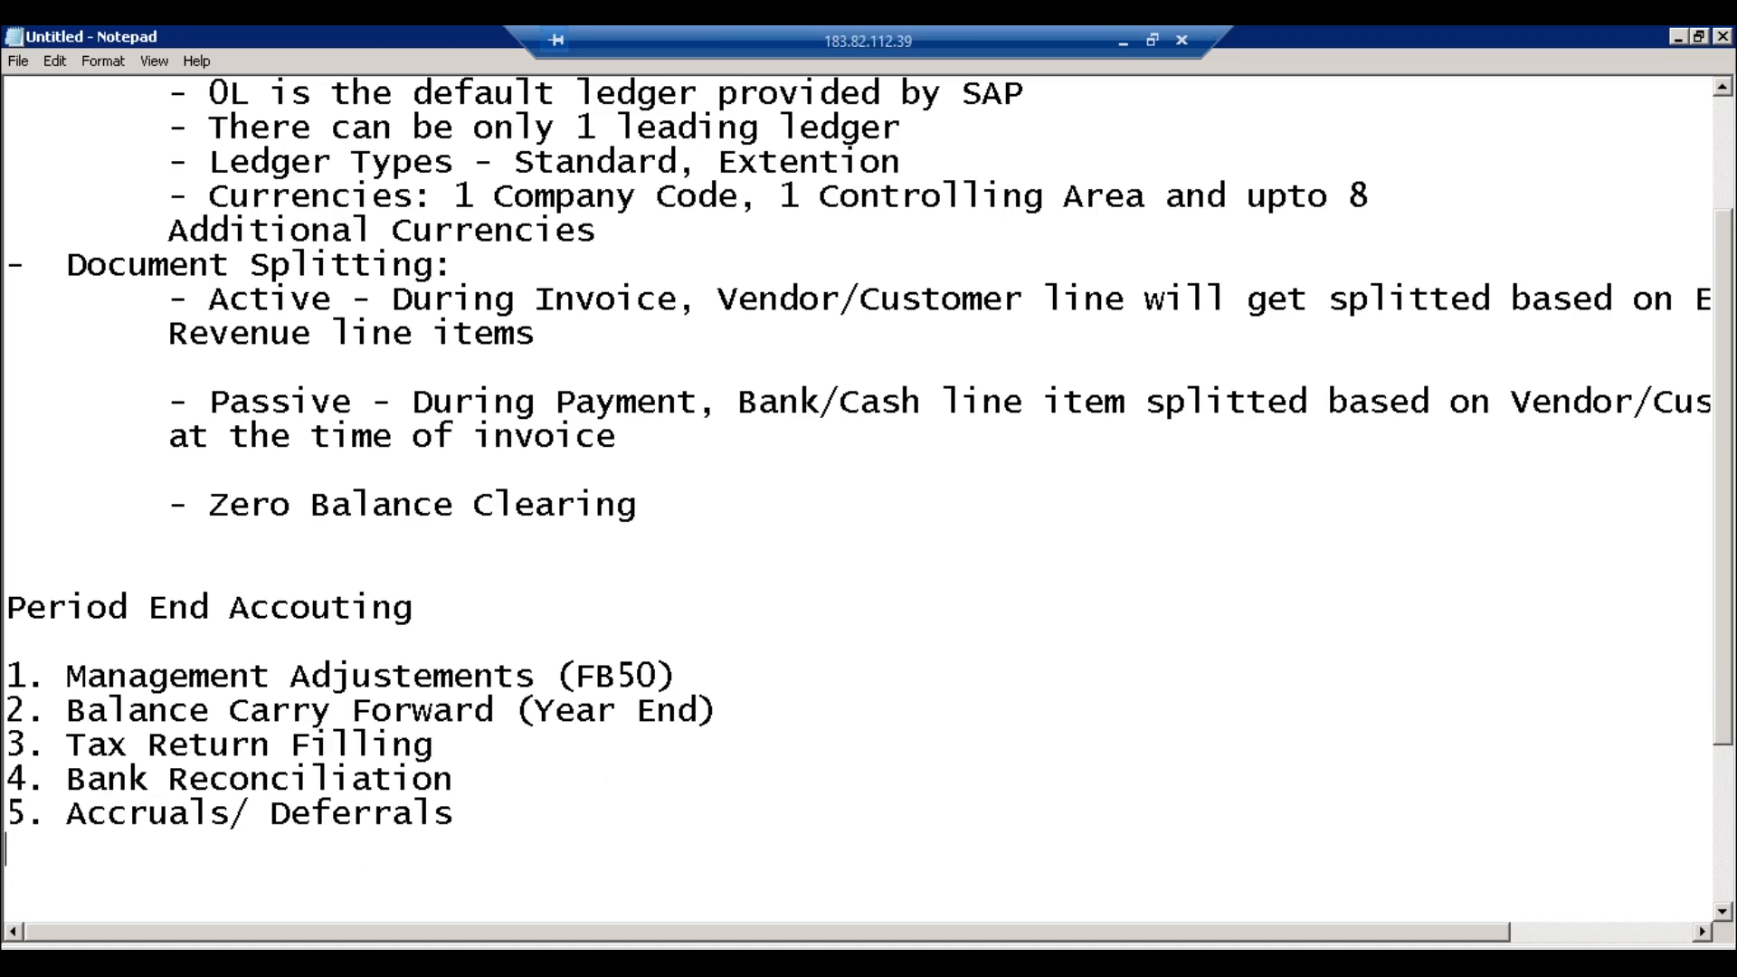
pyautogui.write('6. Correspon')
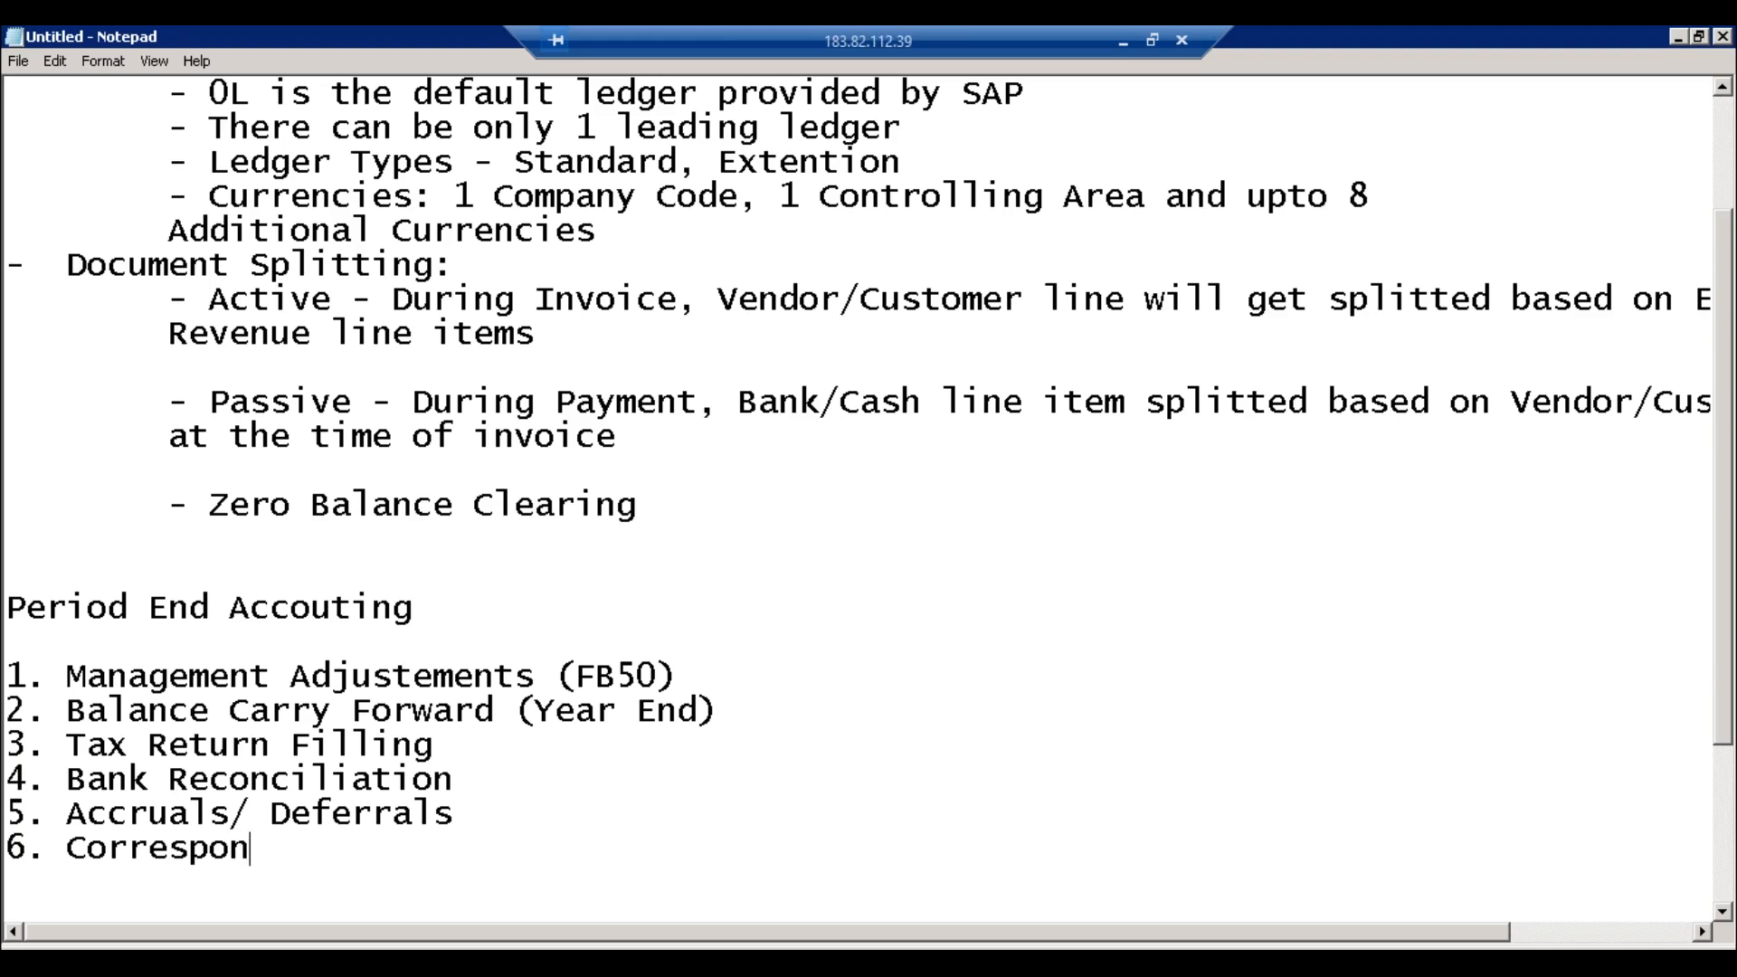
pyautogui.write('dance ')
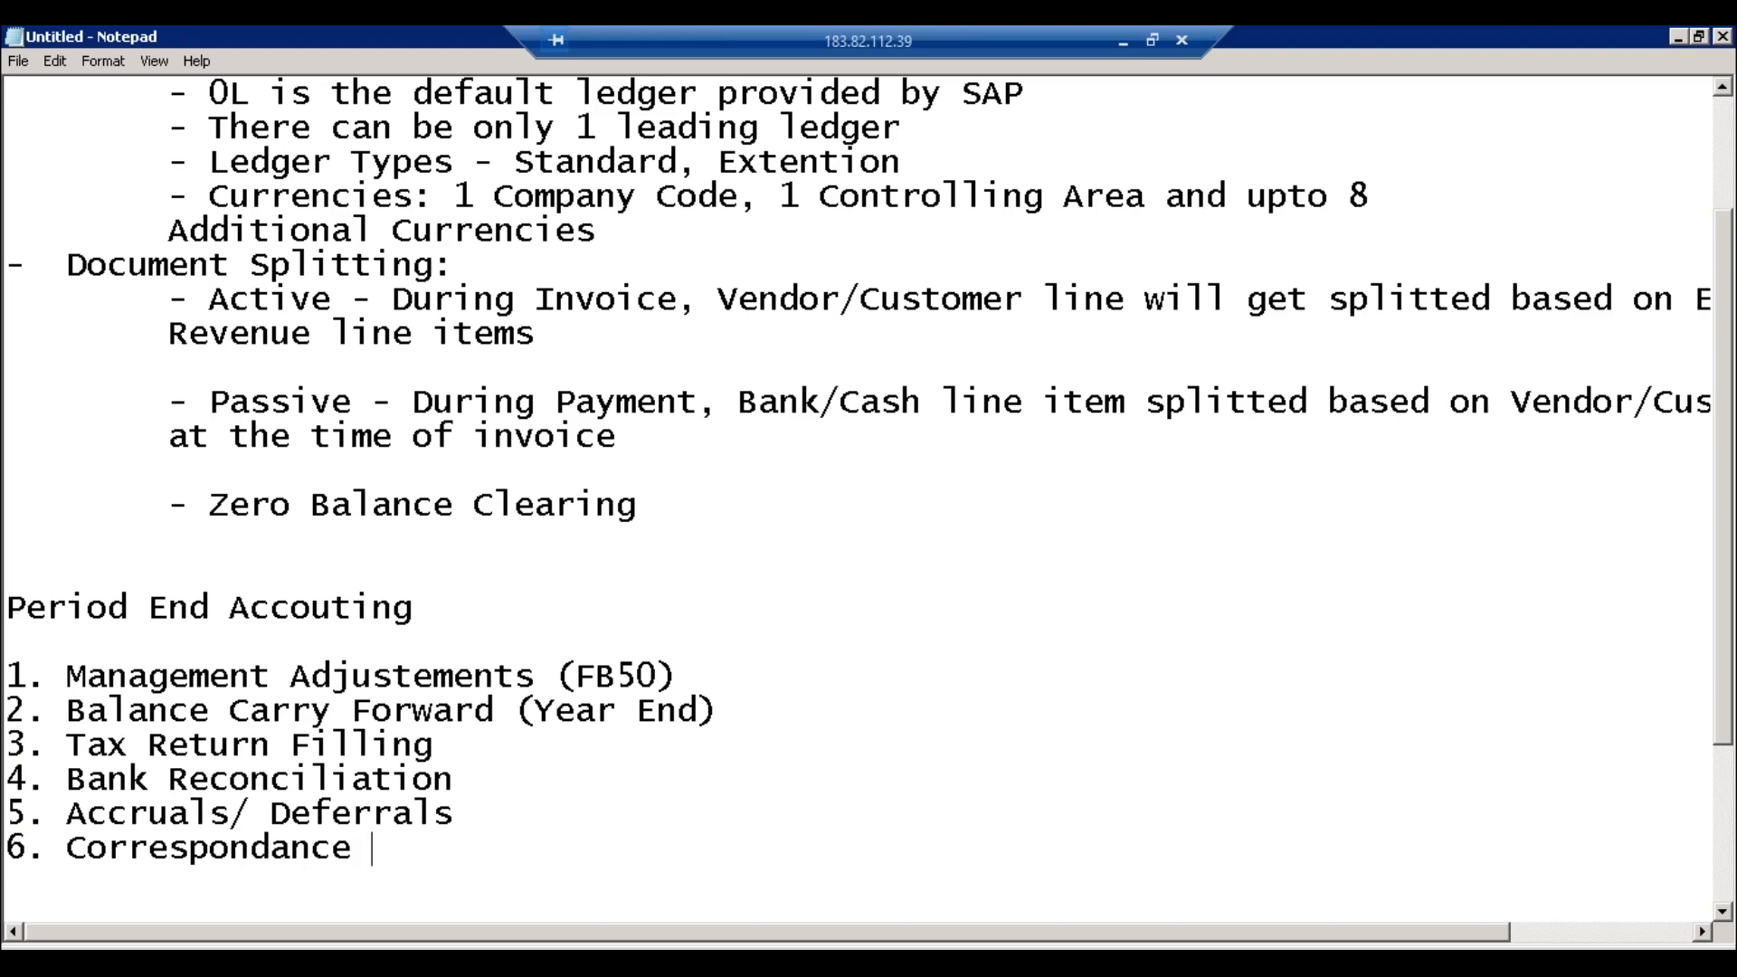
pyautogui.write('(')
pyautogui.press('BackSpace')
pyautogui.press('BackSpace')
pyautogui.press('BackSpace')
pyautogui.press('BackSpace')
pyautogui.press('BackSpace')
pyautogui.press('BackSpace')
pyautogui.press('BackSpace')
pyautogui.press('BackSpace')
pyautogui.press('BackSpace')
pyautogui.press('BackSpace')
pyautogui.press('BackSpace')
pyautogui.press('BackSpace')
pyautogui.press('BackSpace')
pyautogui.press('BackSpace')
pyautogui.press('BackSpace')
pyautogui.press('BackSpace')
pyautogui.write('Balance C')
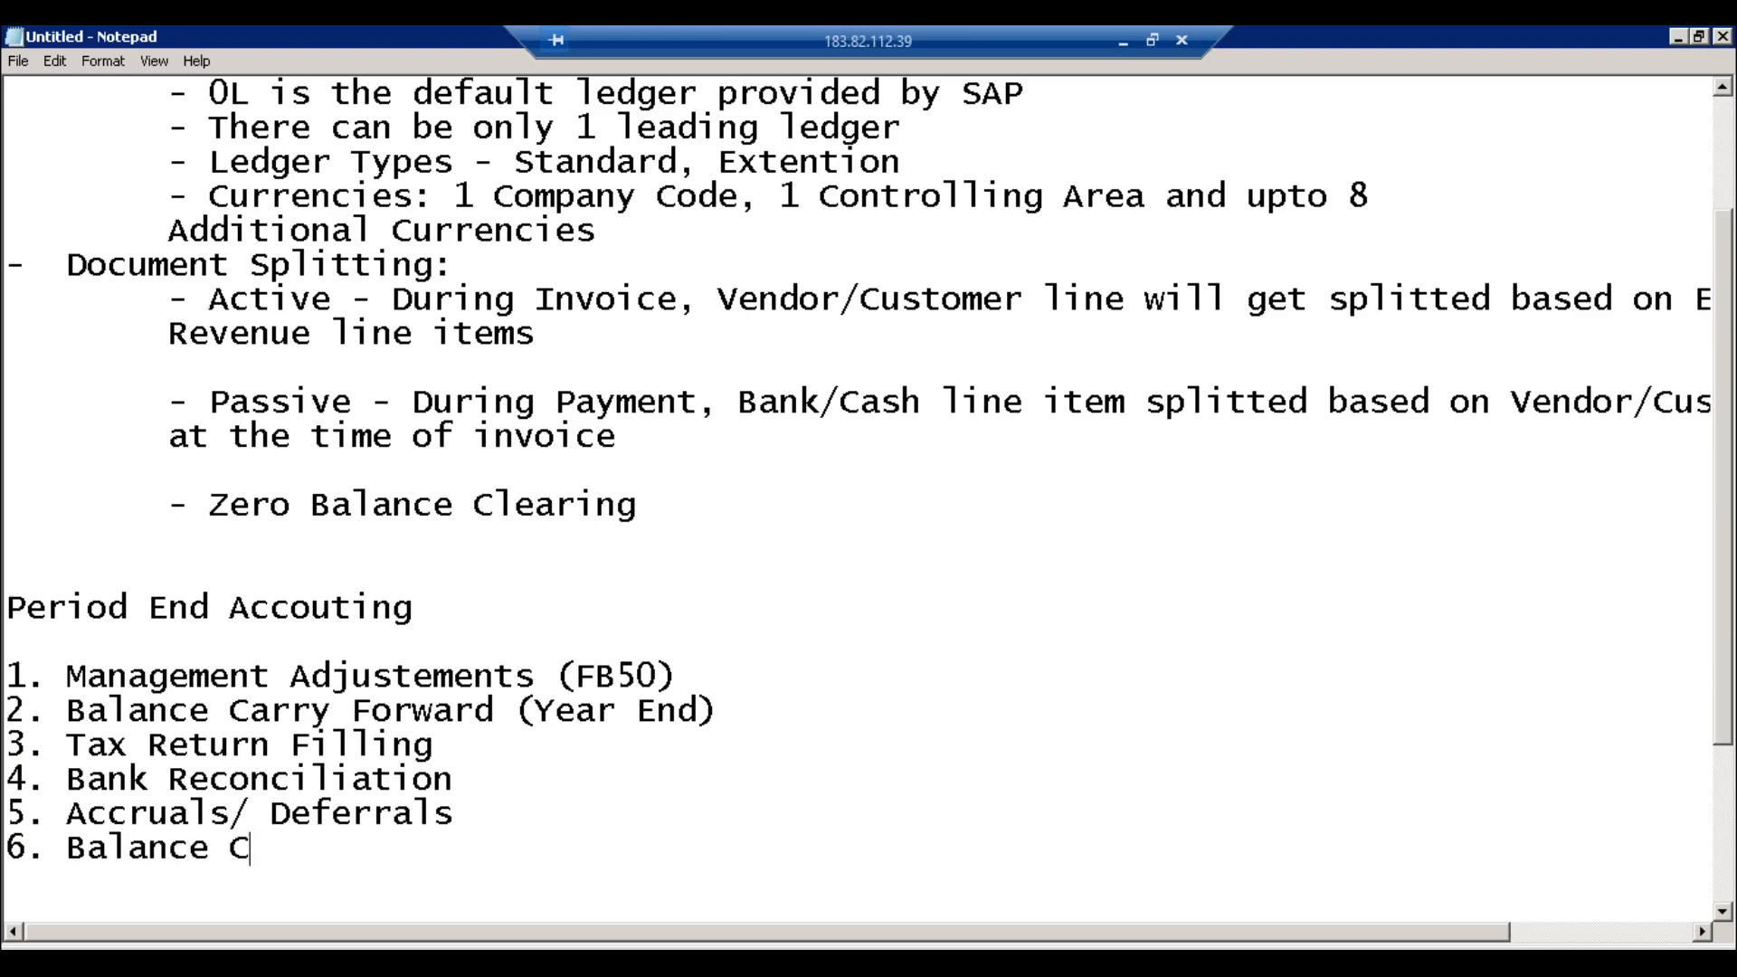
pyautogui.write('onfirmation')
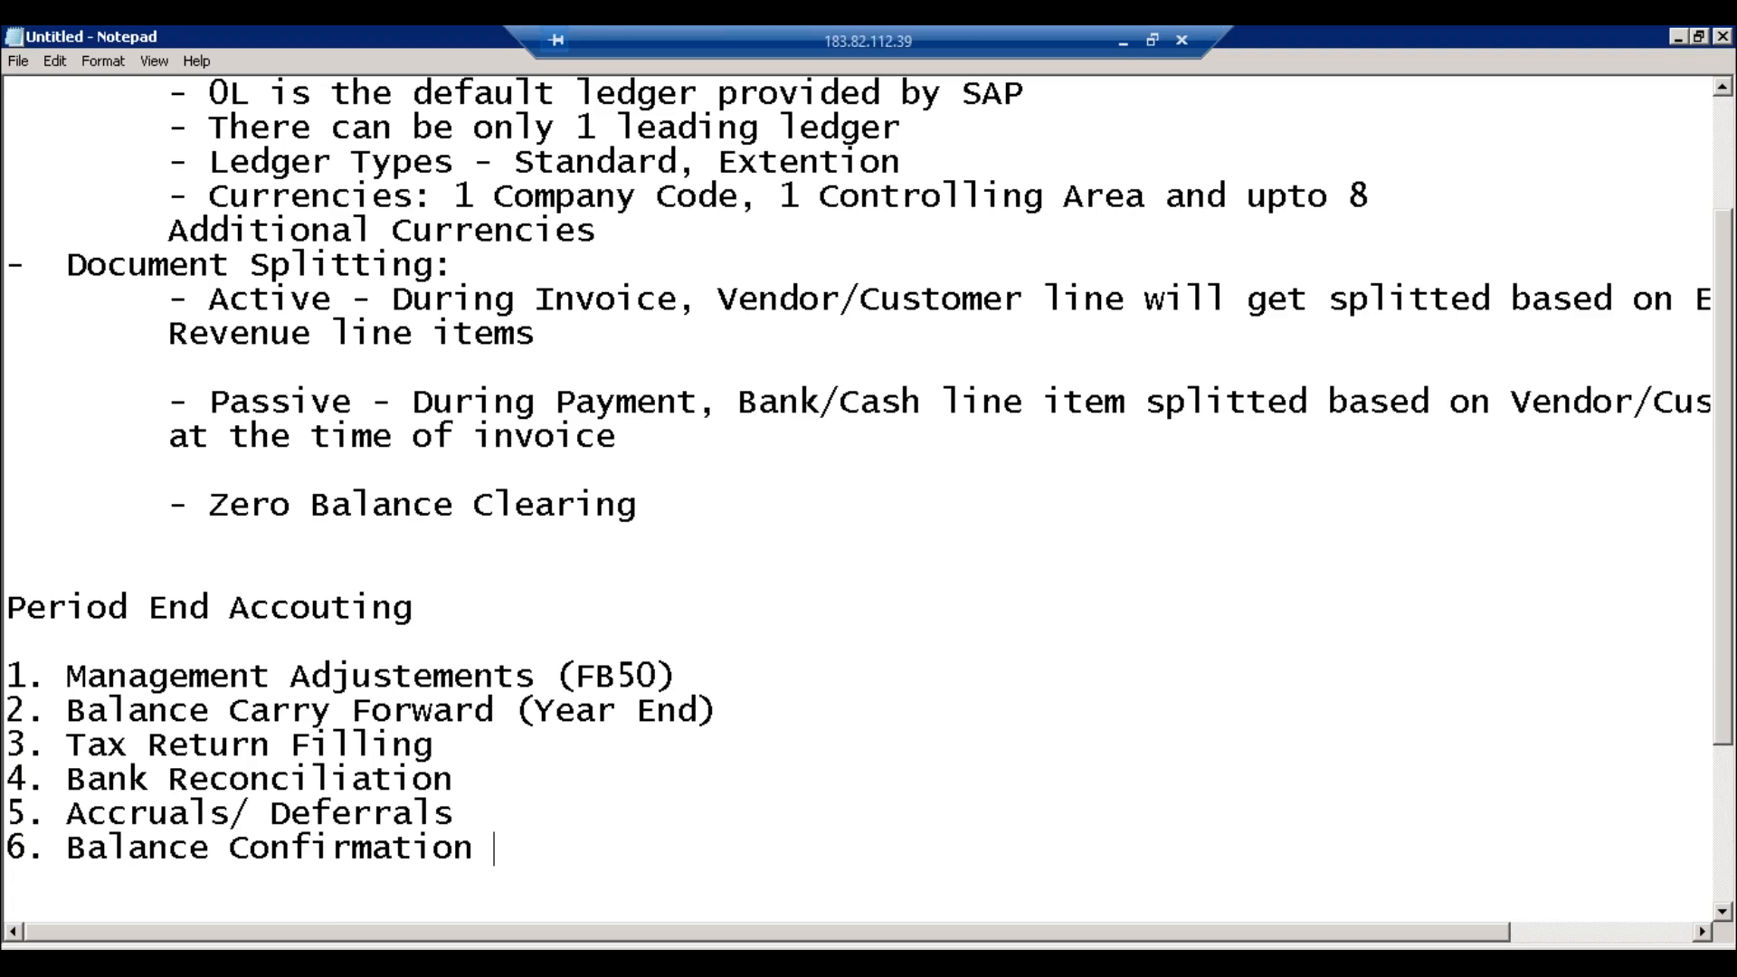
pyautogui.press('Return')
pyautogui.write('7.')
pyautogui.write('Depre')
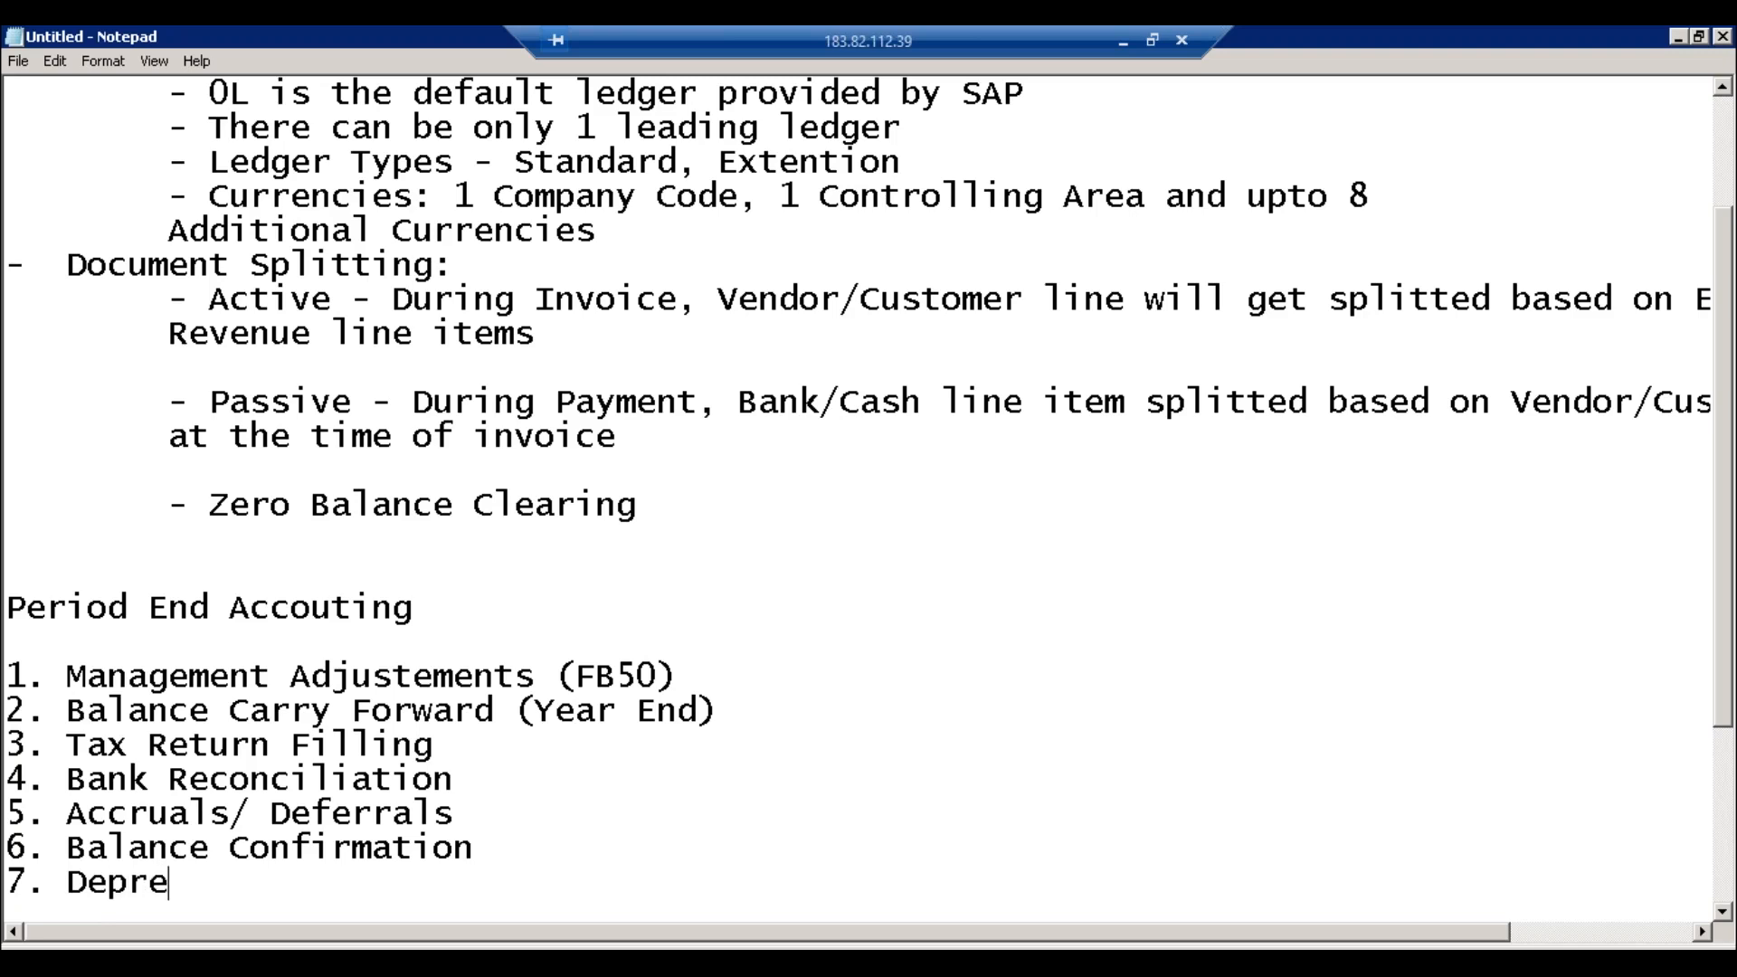
pyautogui.write('ication')
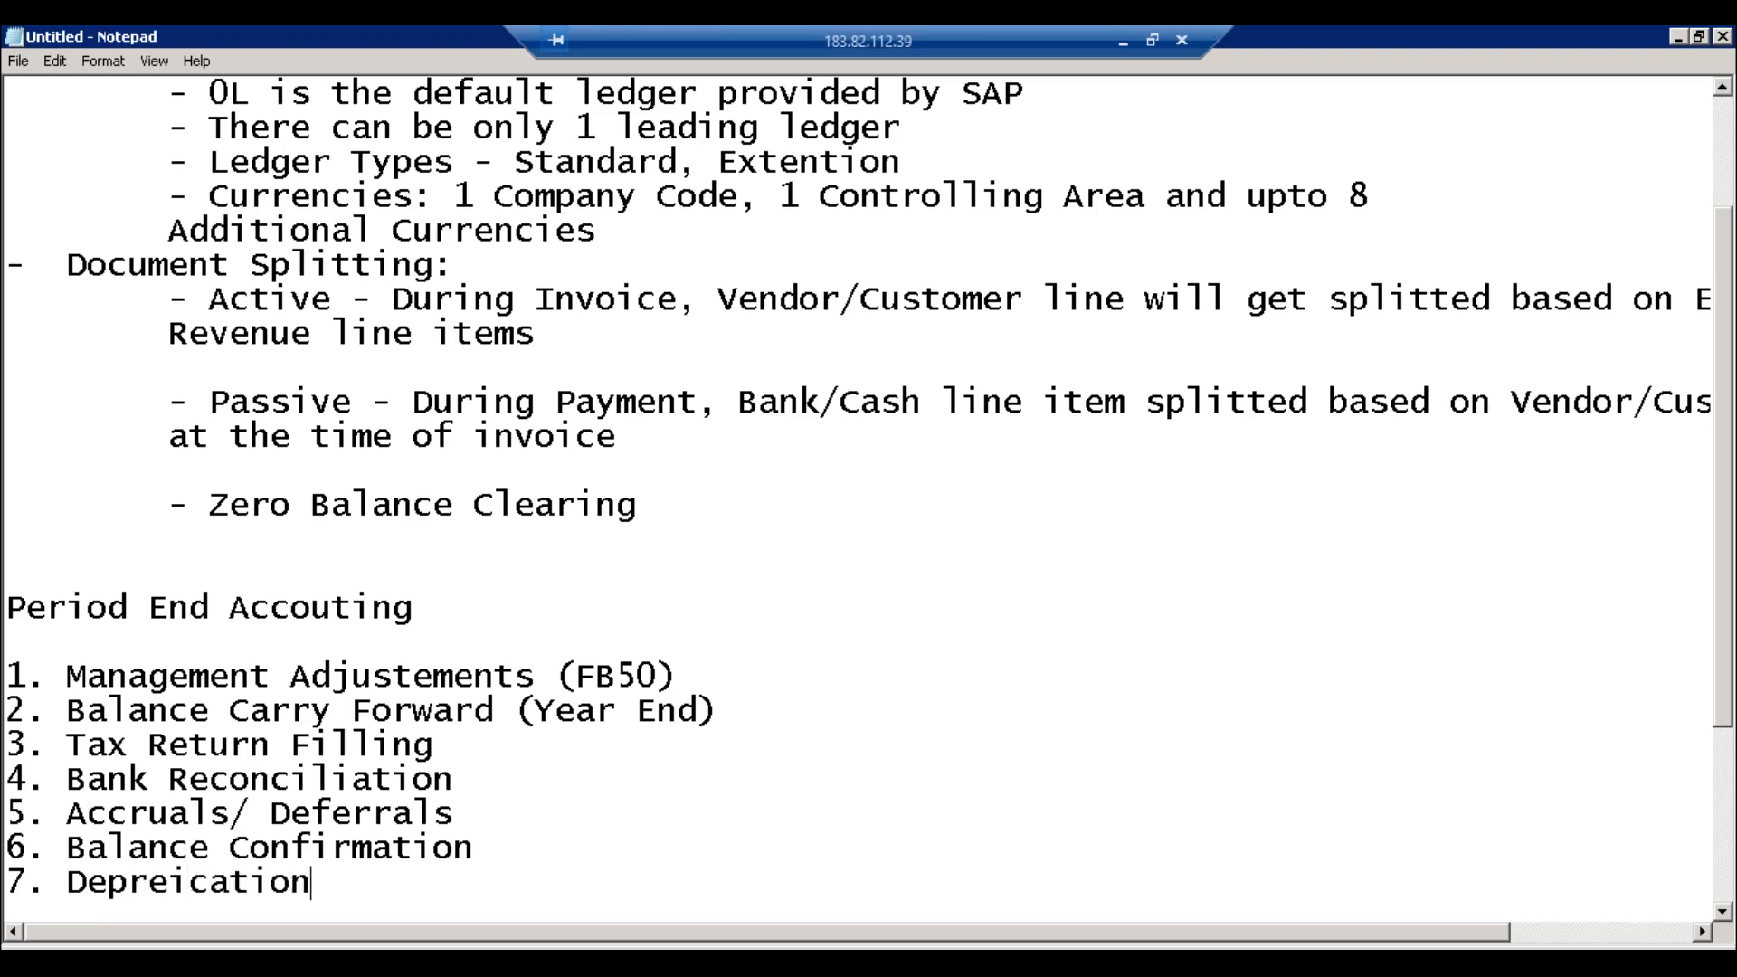
pyautogui.press('Return')
# Step: Type item 8 'Year End Closing relatd to AA' and item 9 'Generating Balance Sheet/ Profit Loss / TB'
pyautogui.write('8')
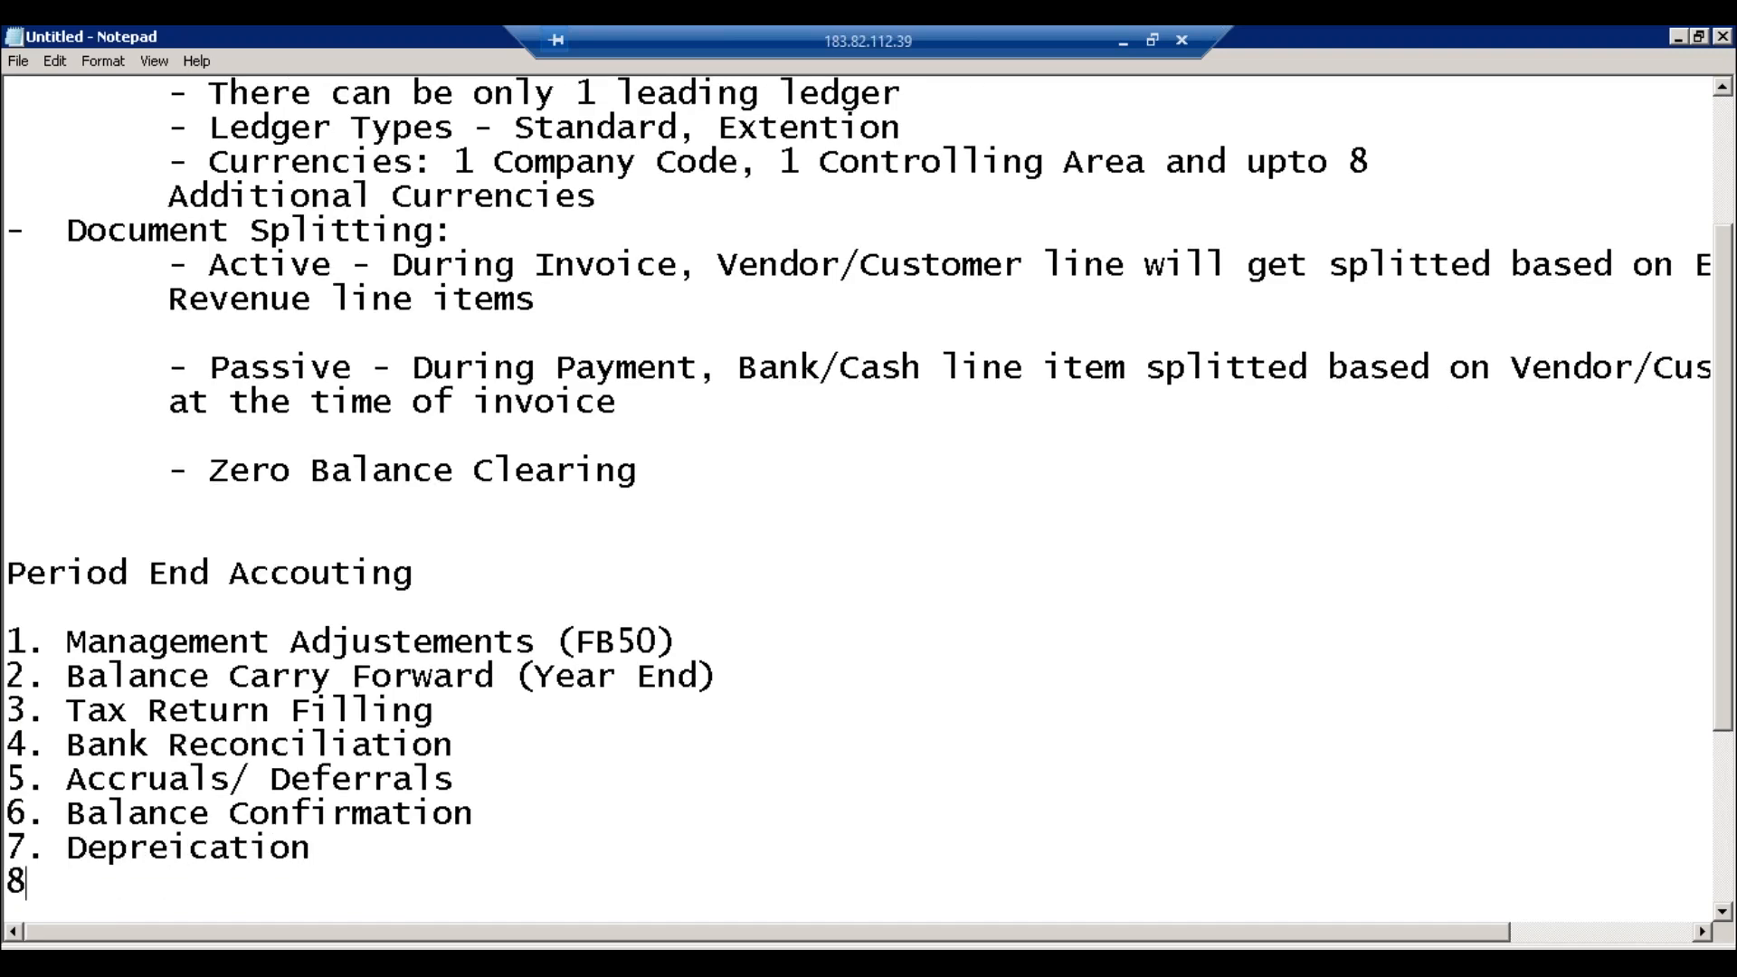
pyautogui.write('. Year End Closing')
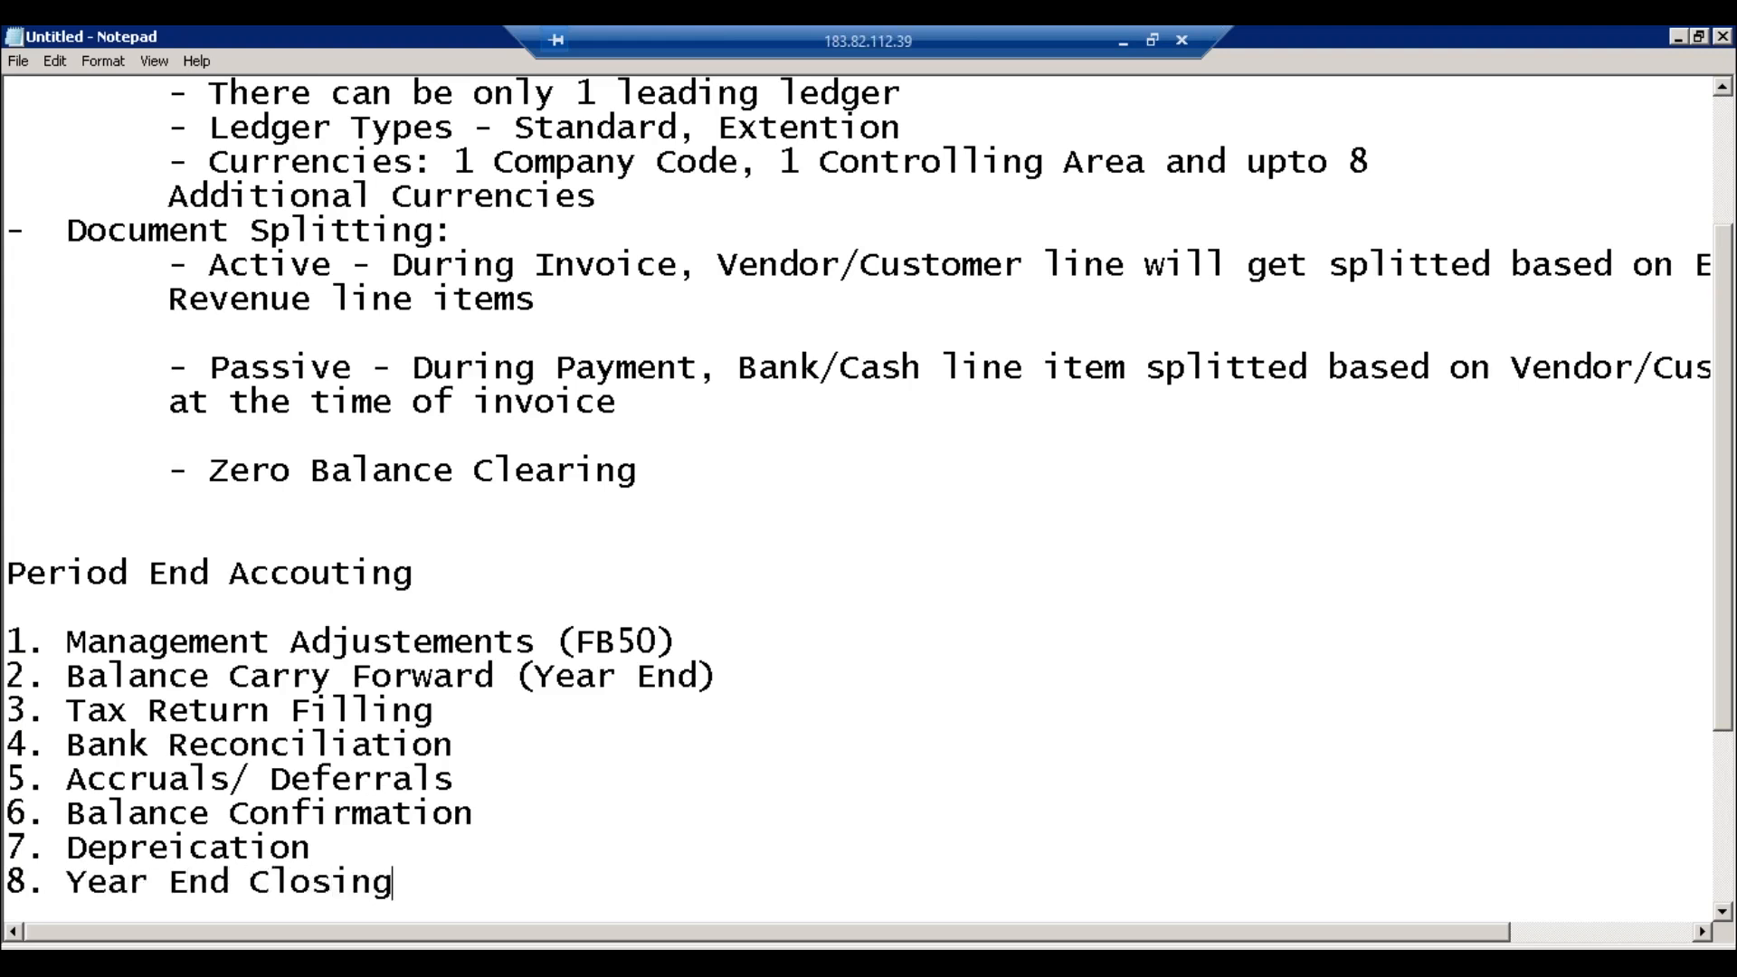
pyautogui.write(' relatd to AA')
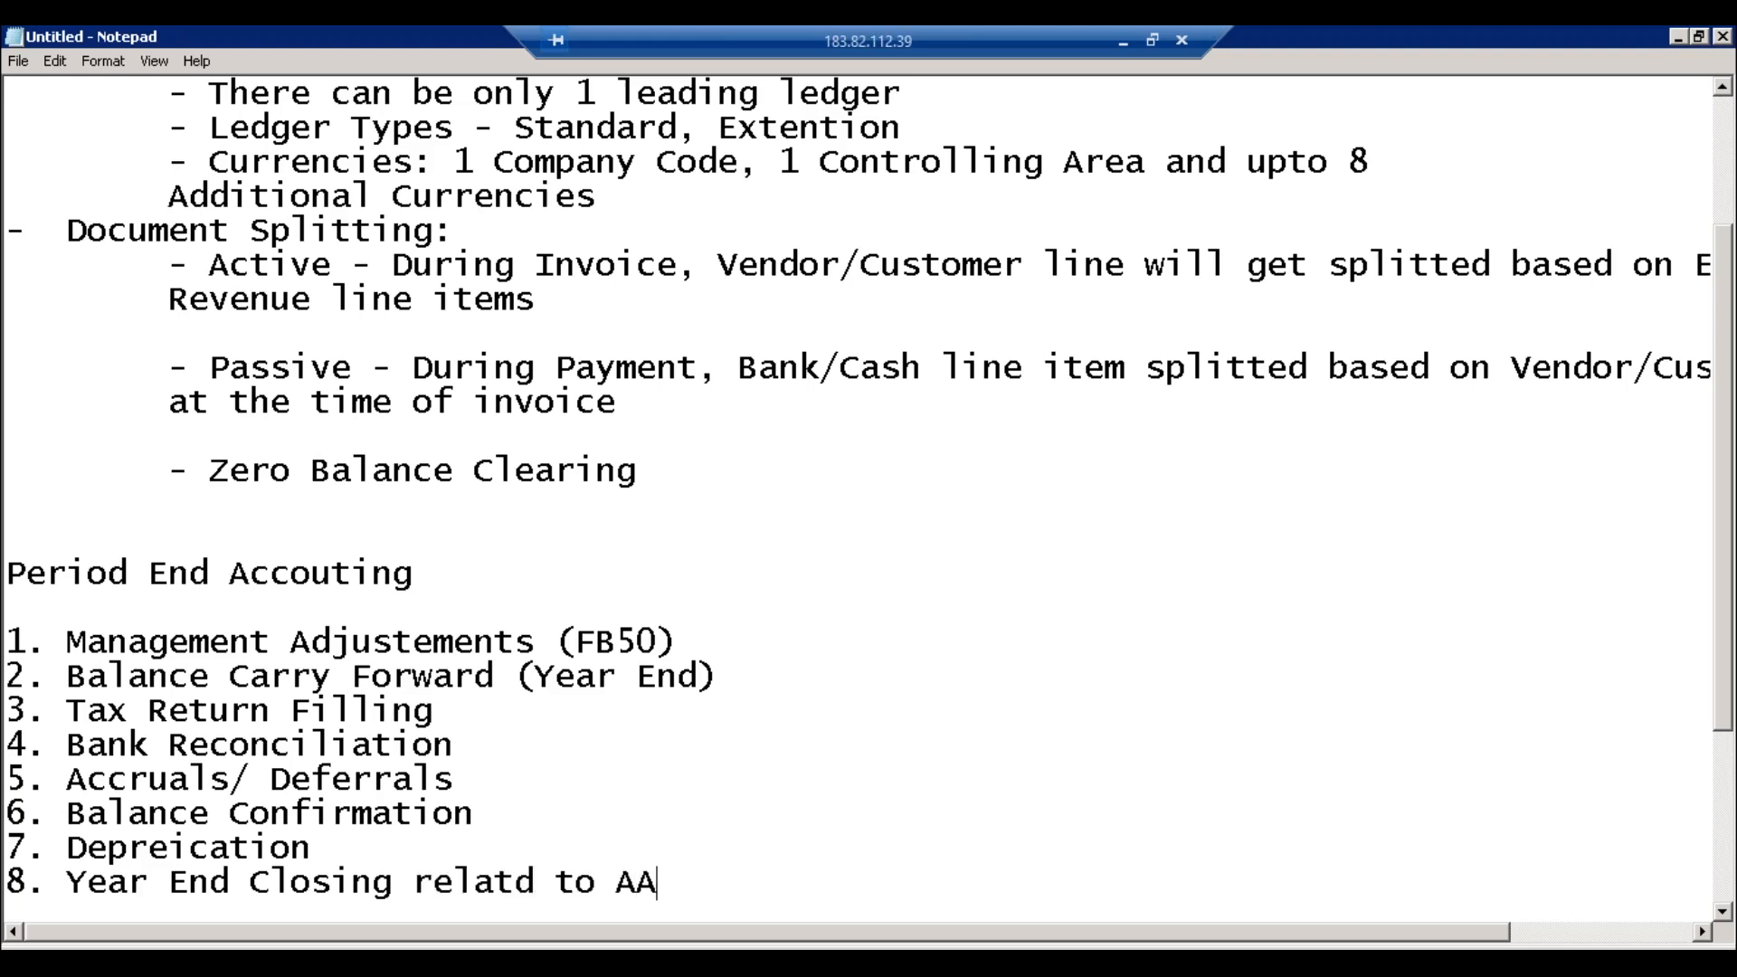
pyautogui.press('Return')
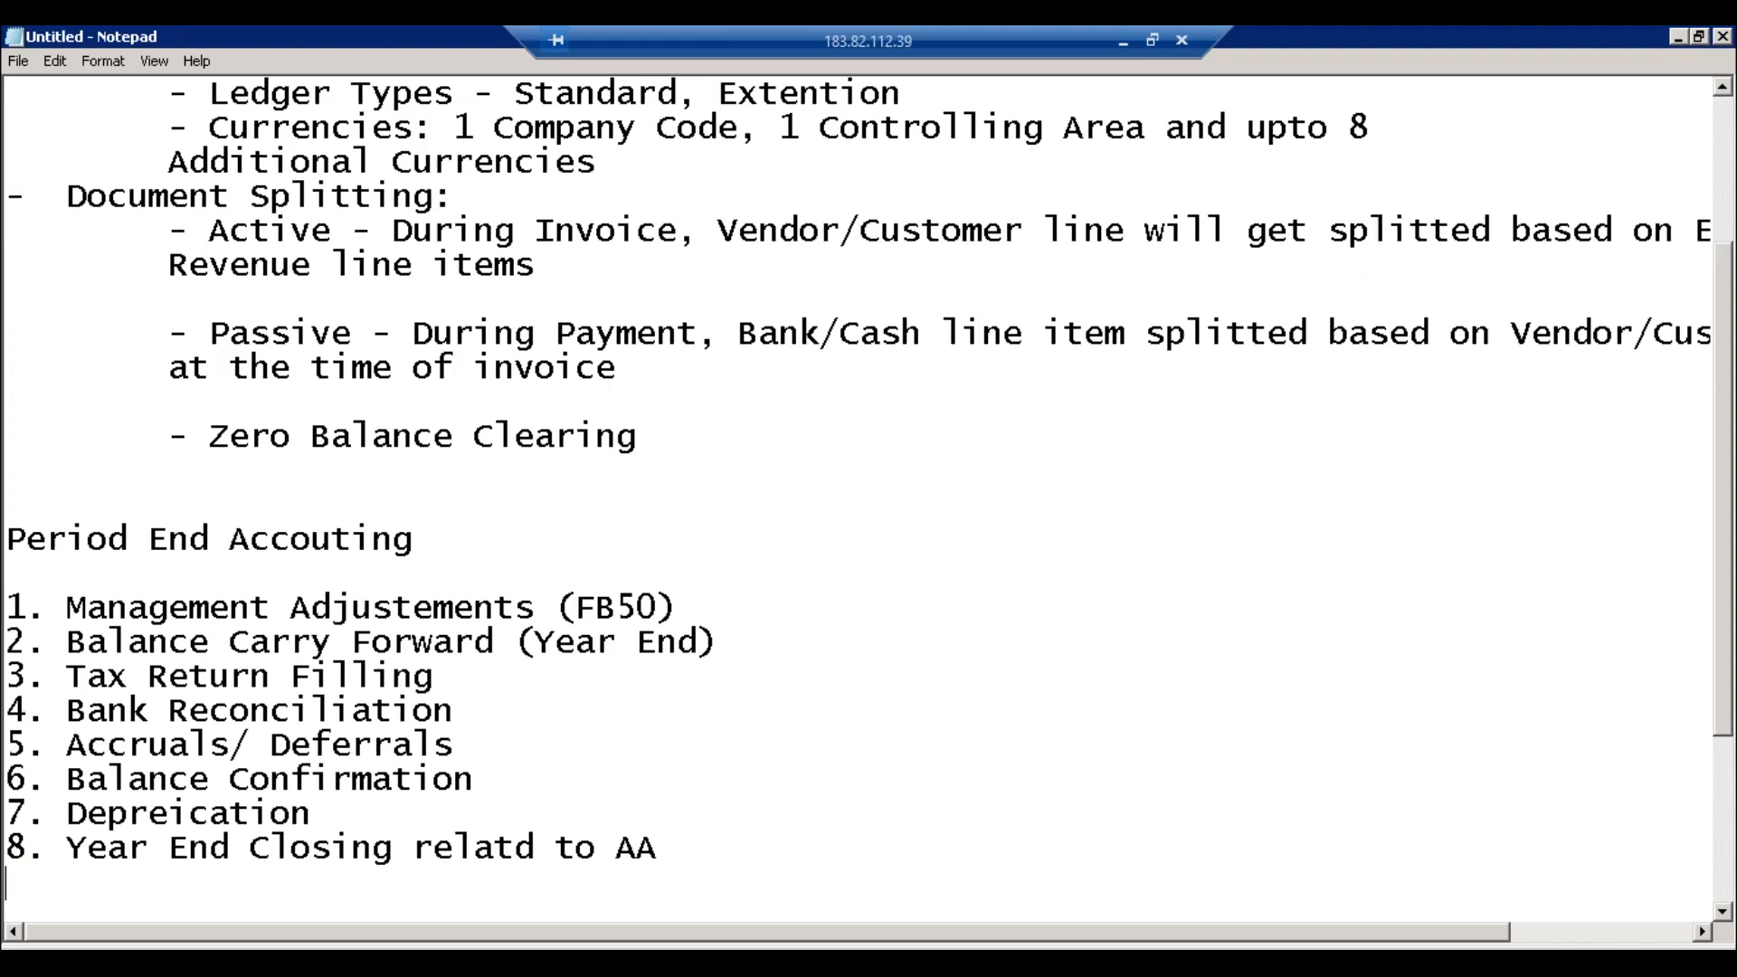
pyautogui.write('9. Generating ')
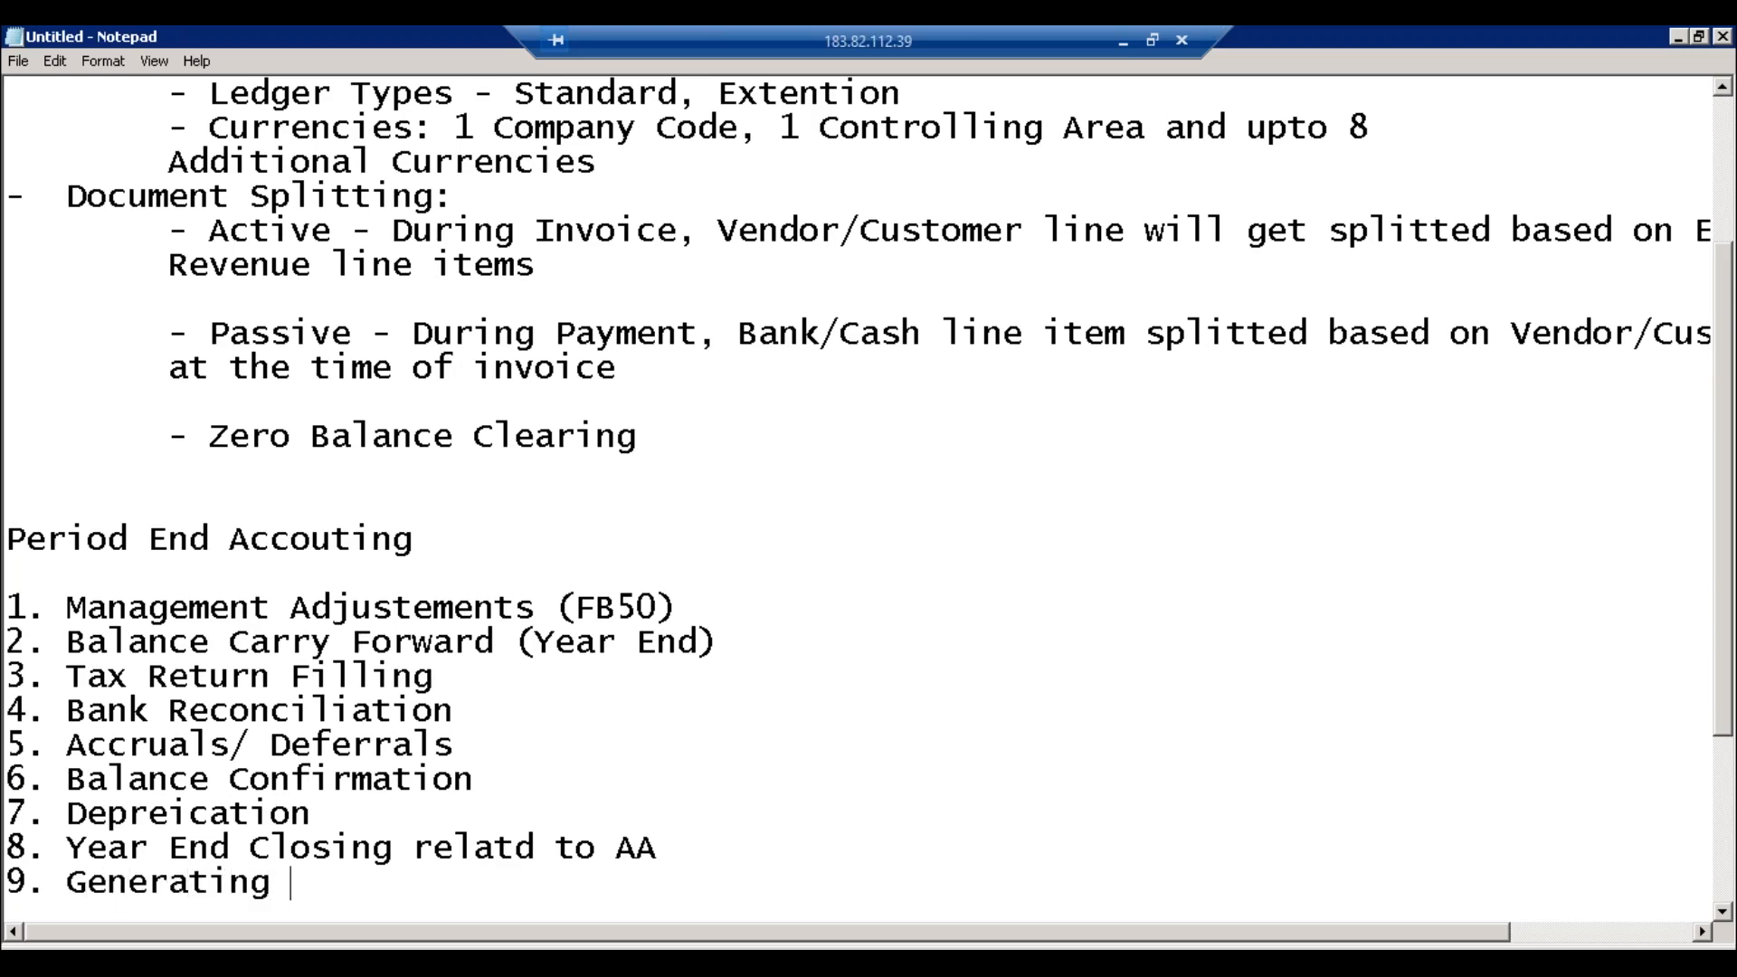
pyautogui.write('Balance ')
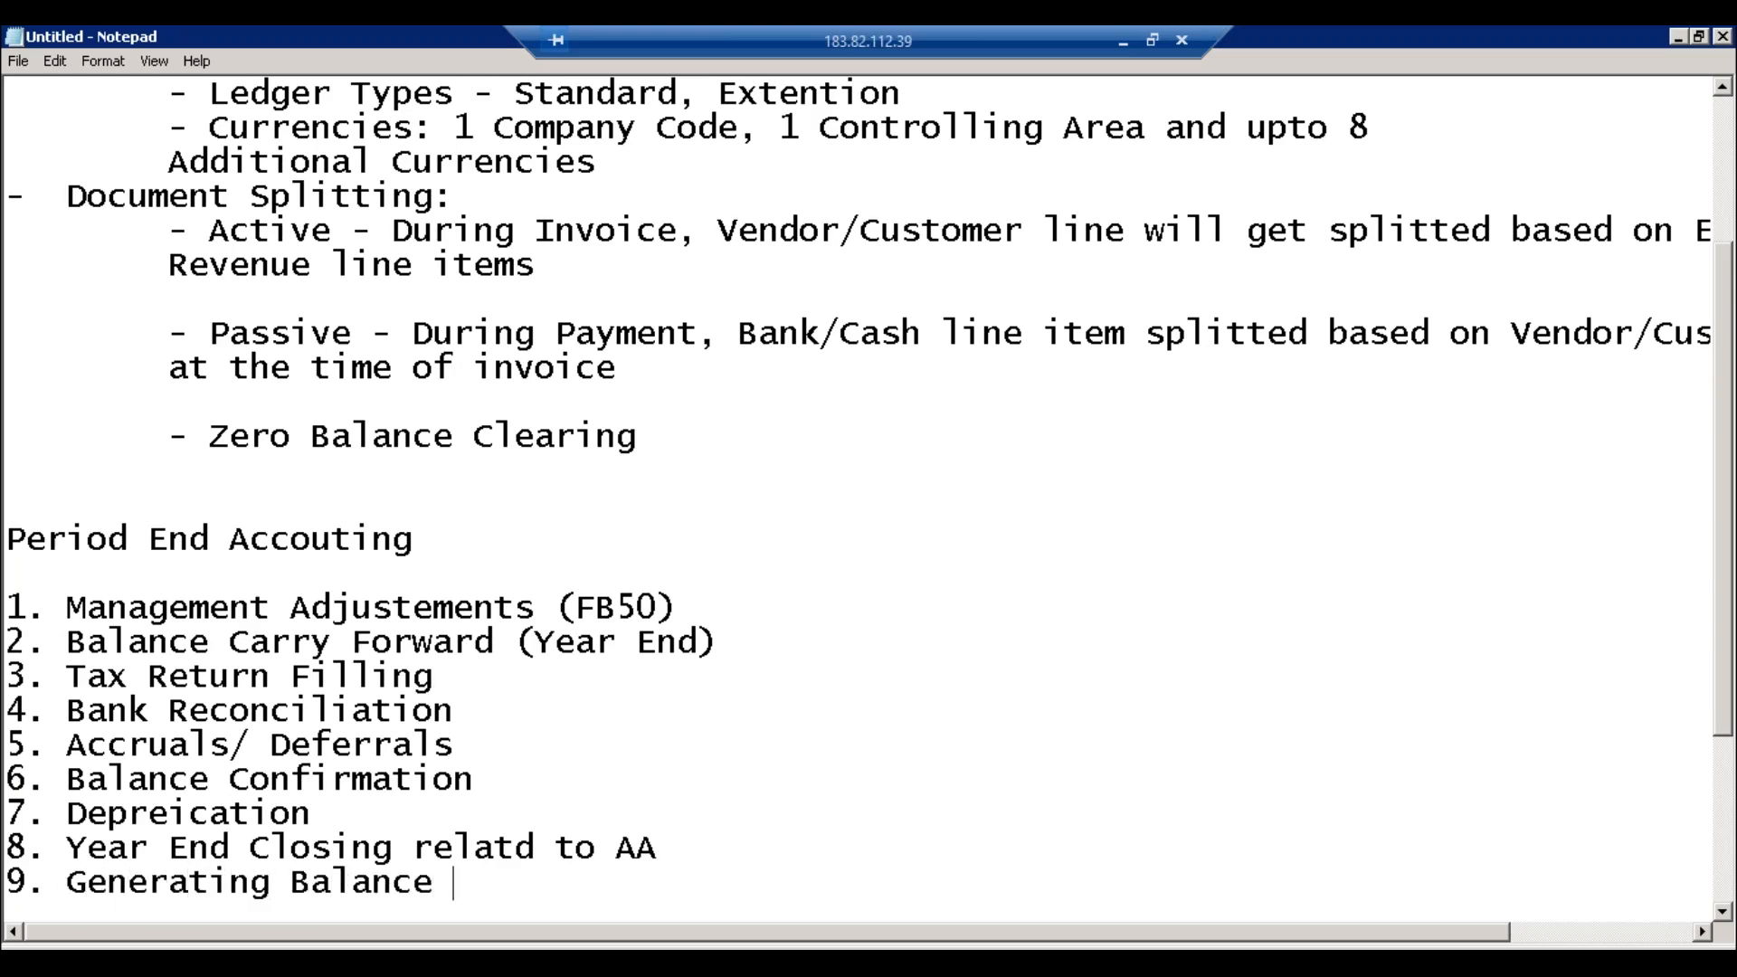
pyautogui.write('Sheet/ ')
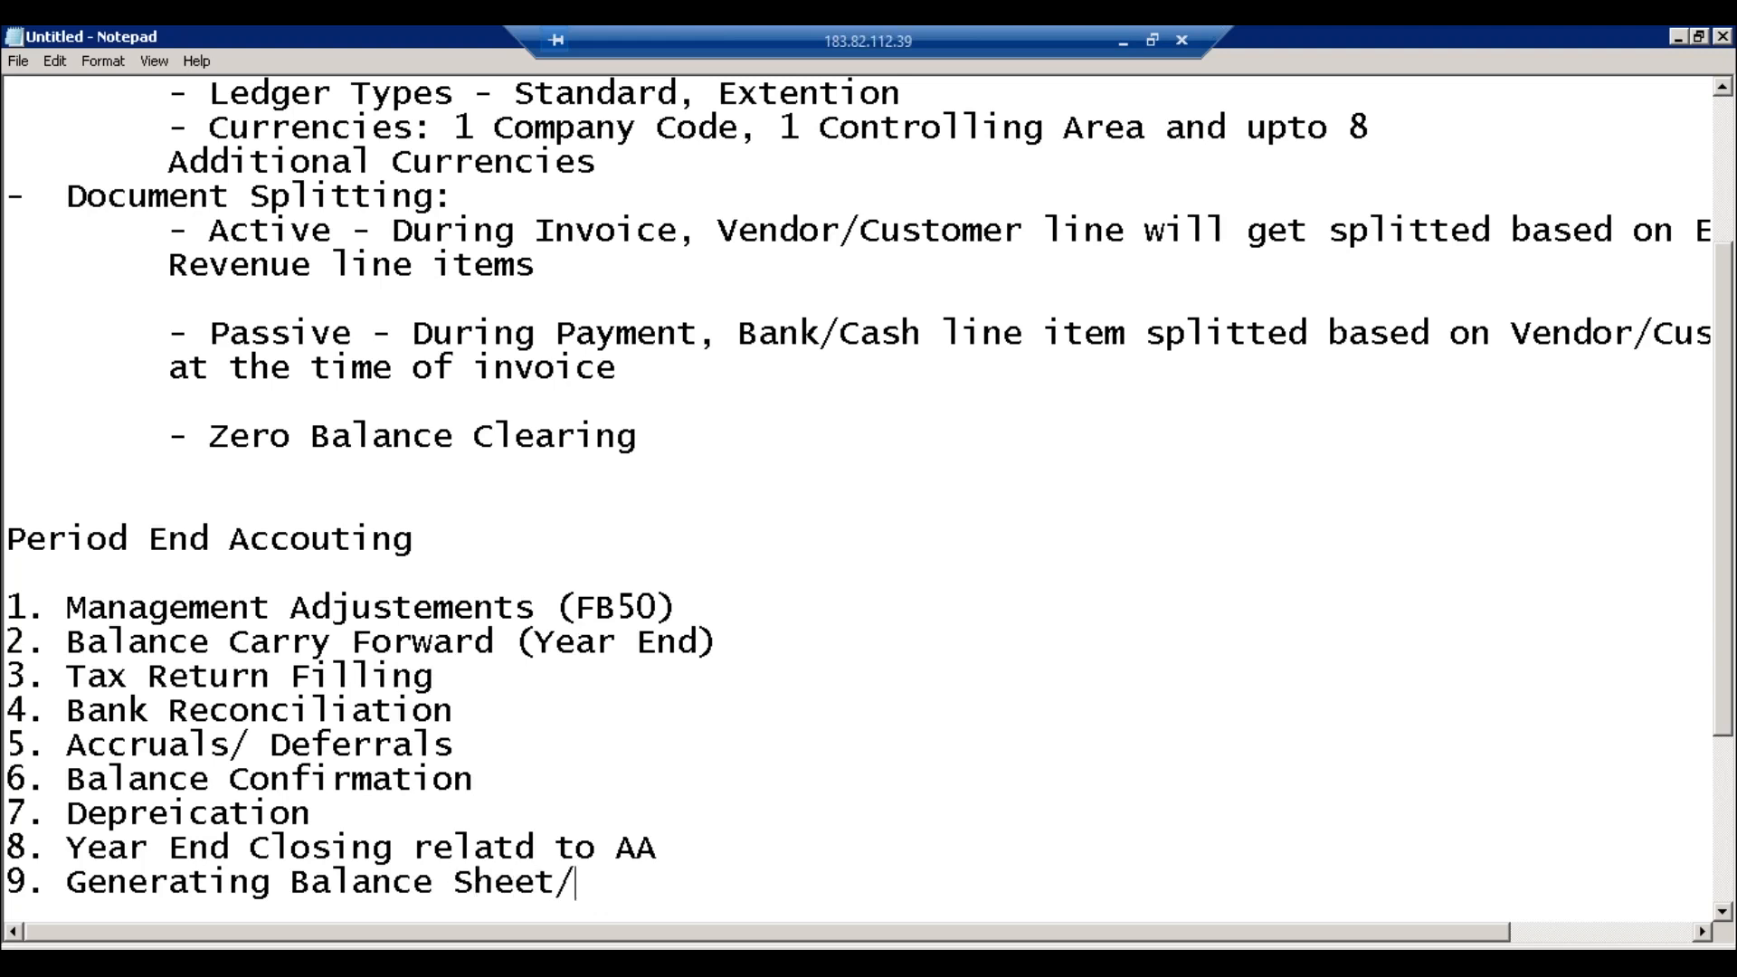
pyautogui.write('Profit ')
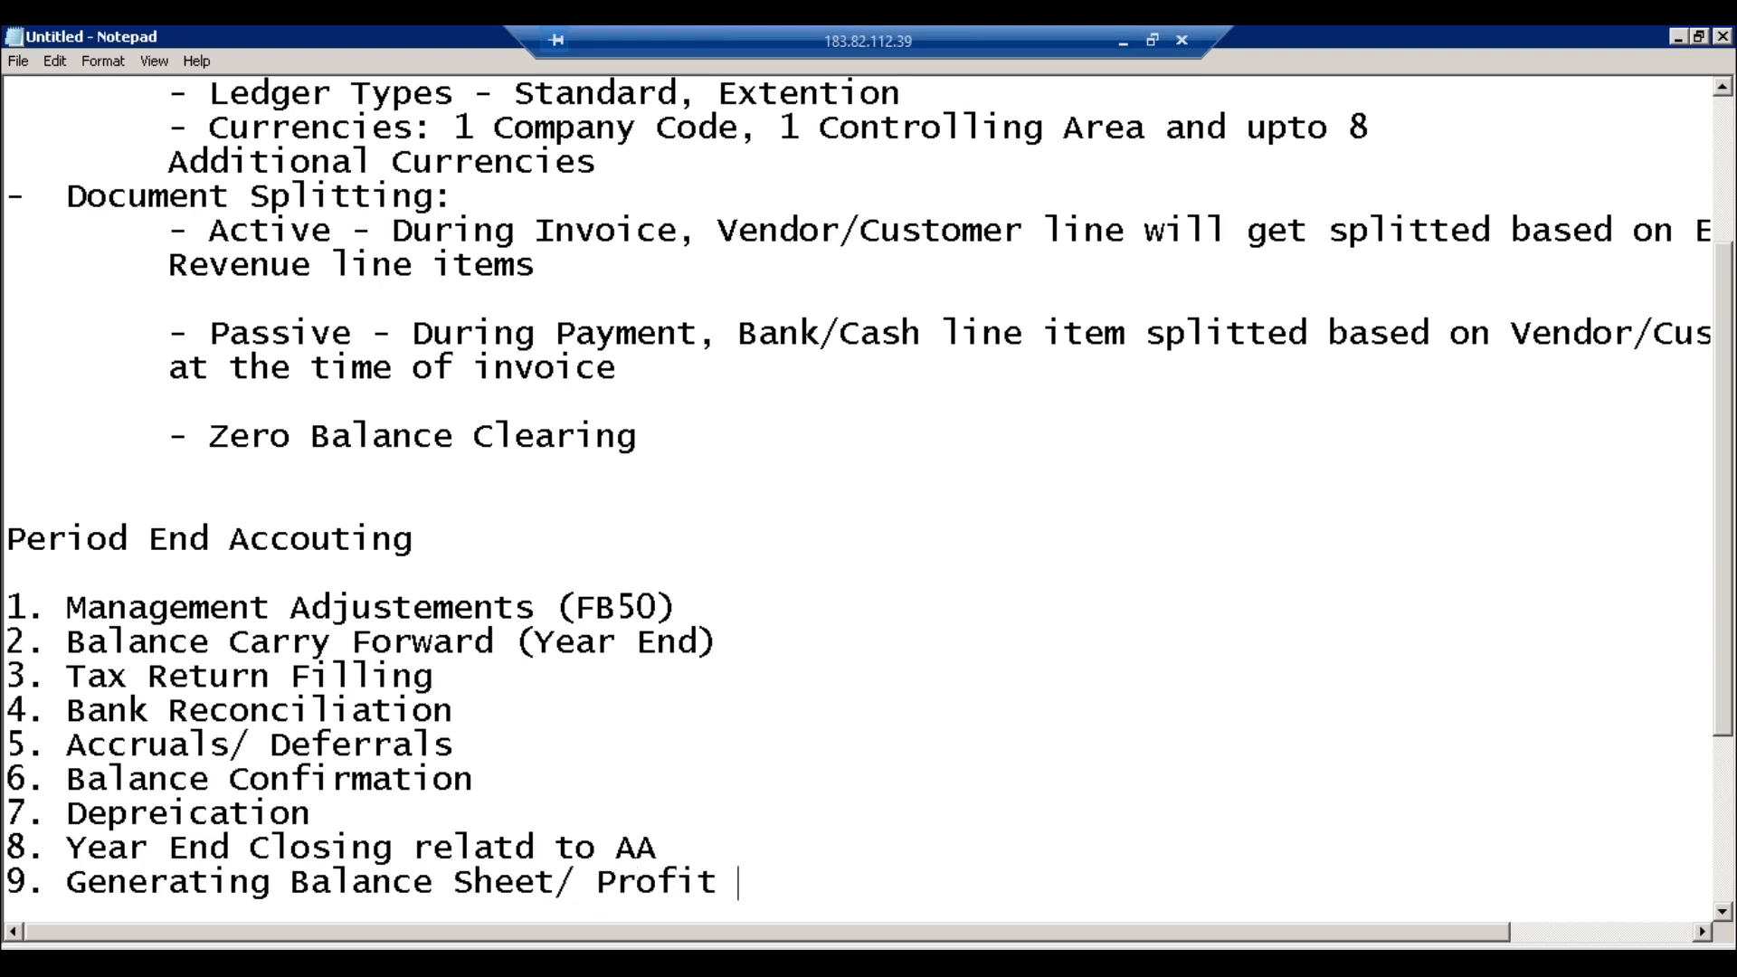
pyautogui.write('Loss / TB')
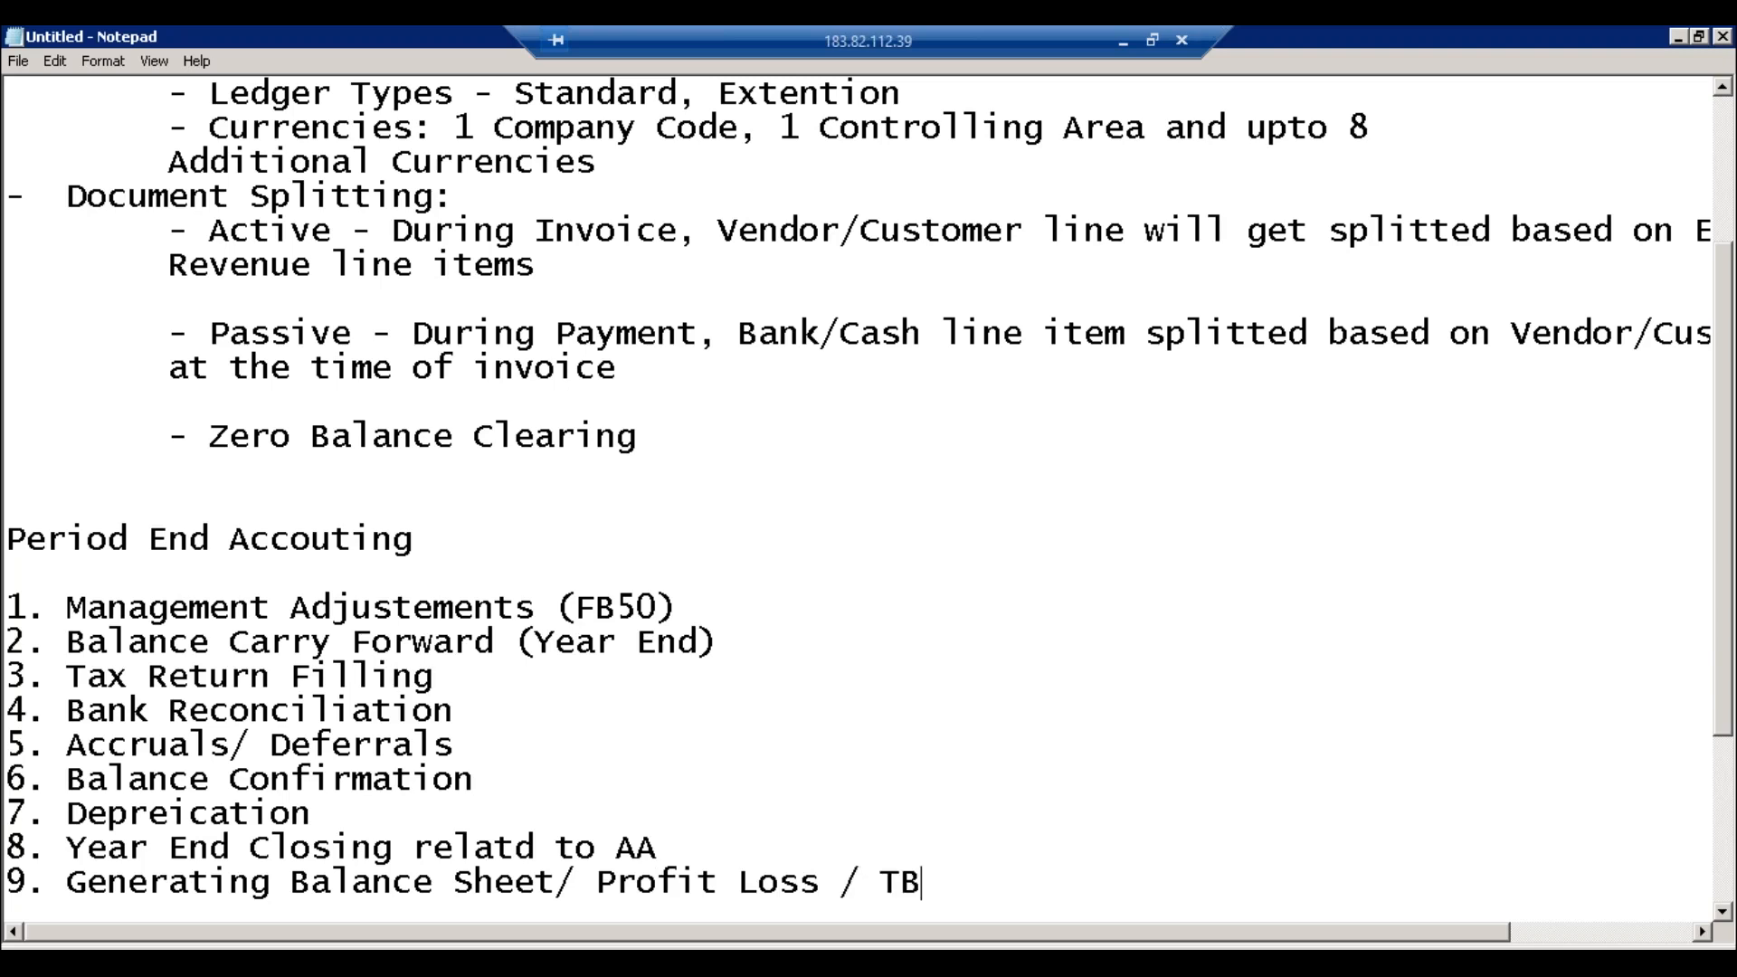
# Step: Add item 10 'Close the Period' and item 11 'Foreign Currency Valuation (Maintain Exchange Rates)'
pyautogui.press('Return')
pyautogui.write('10. ')
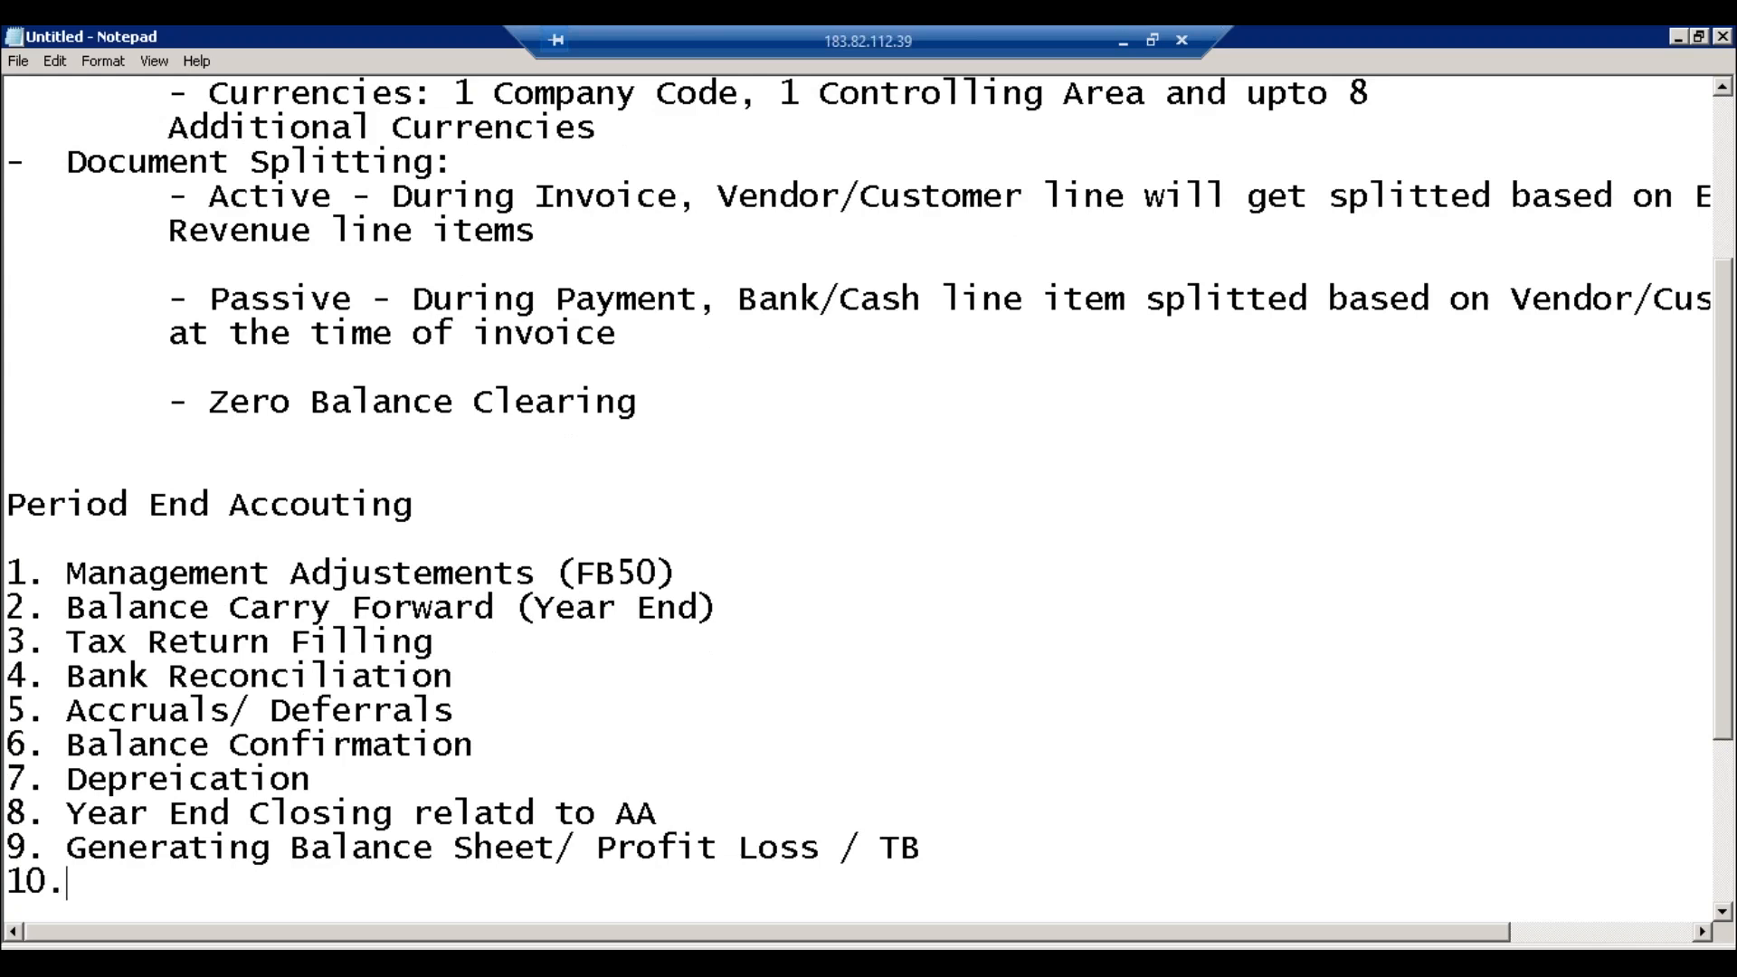
pyautogui.write('Close the Period')
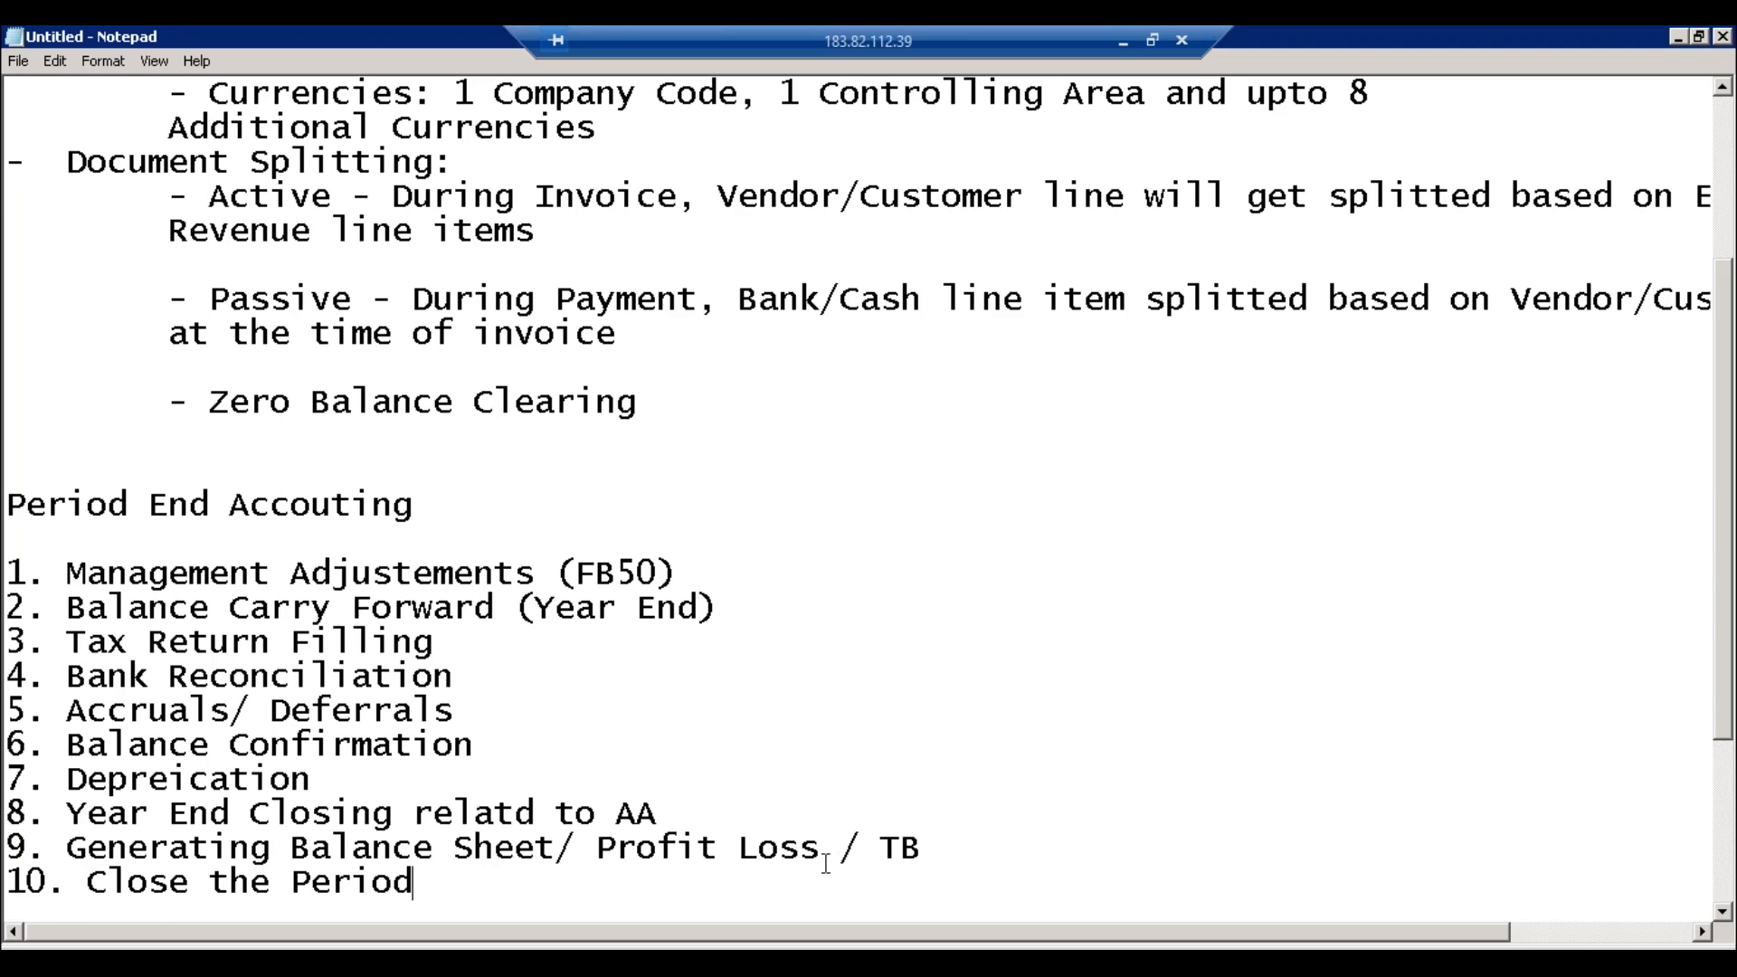
pyautogui.press('Return')
pyautogui.write('1')
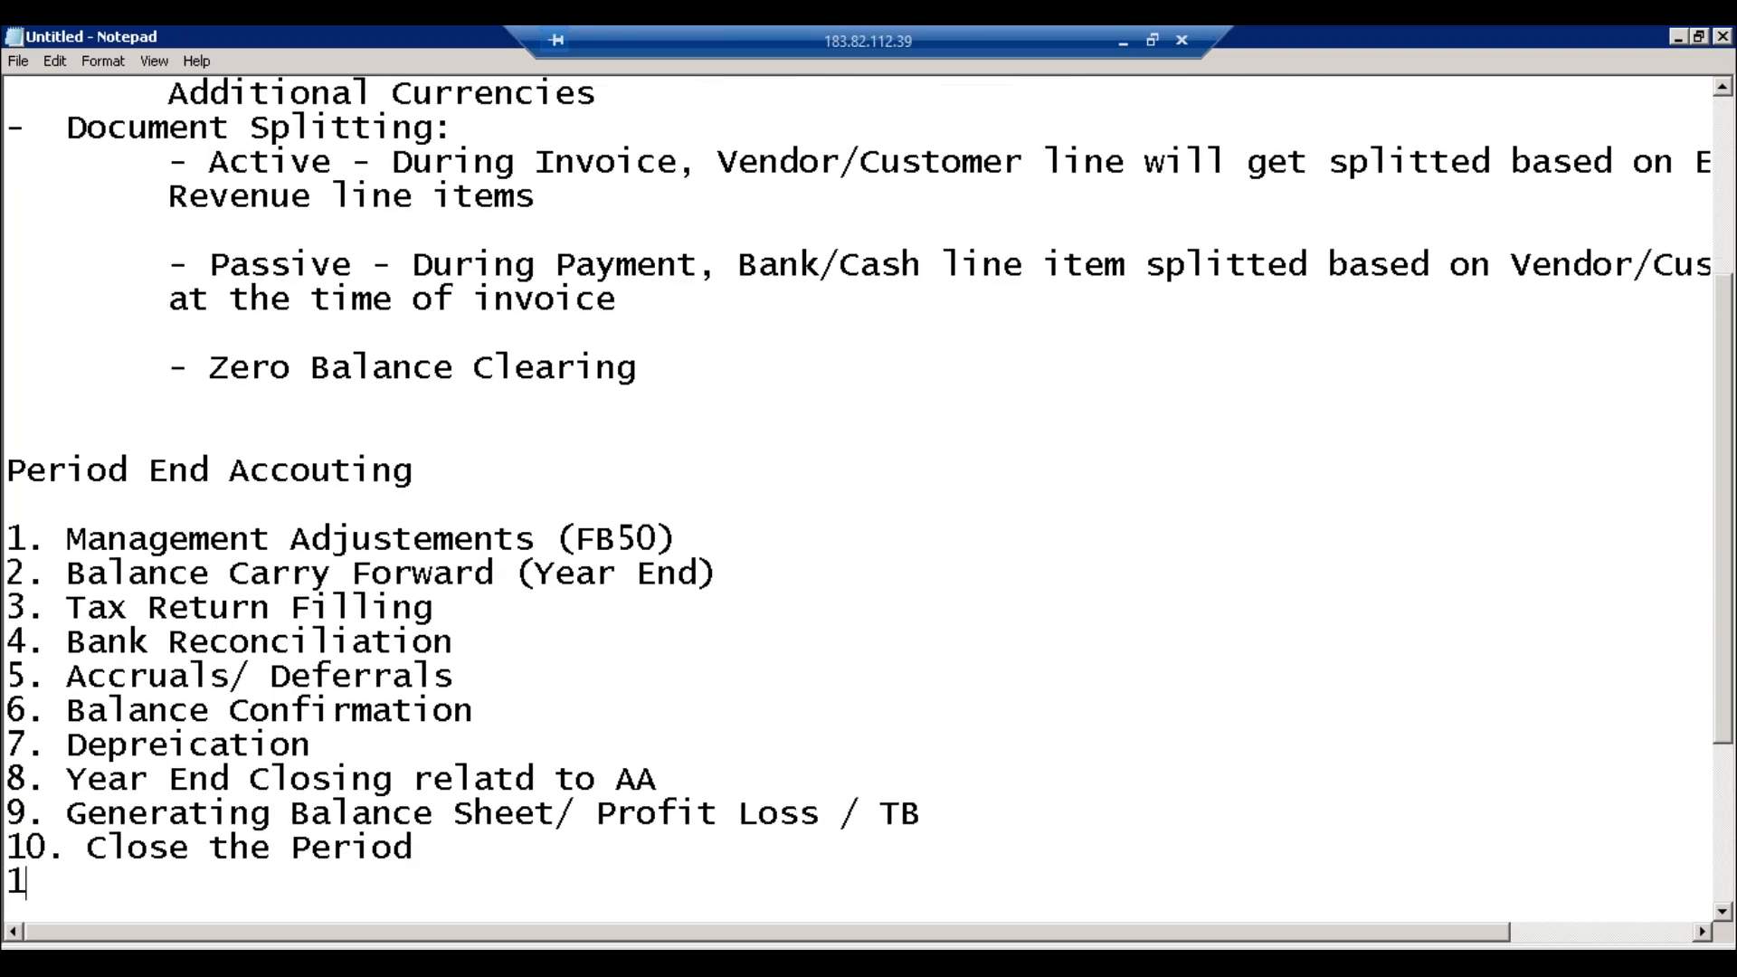
pyautogui.write('1. Foreign Cur')
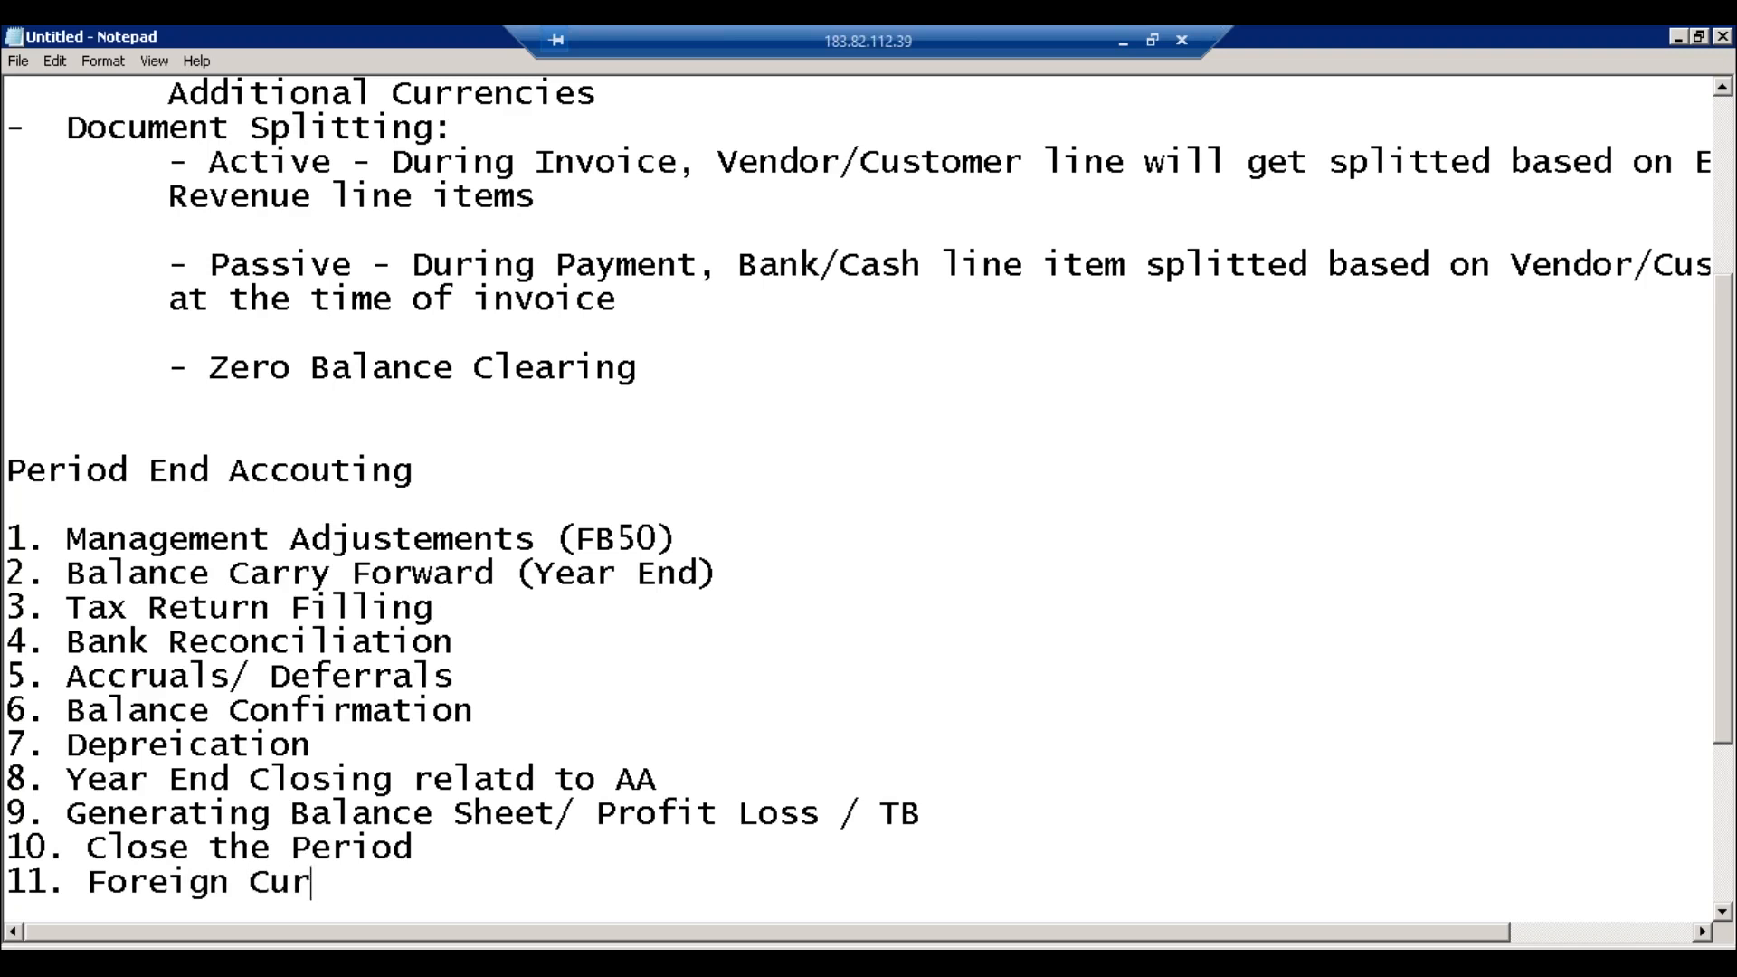
pyautogui.write('rency Va')
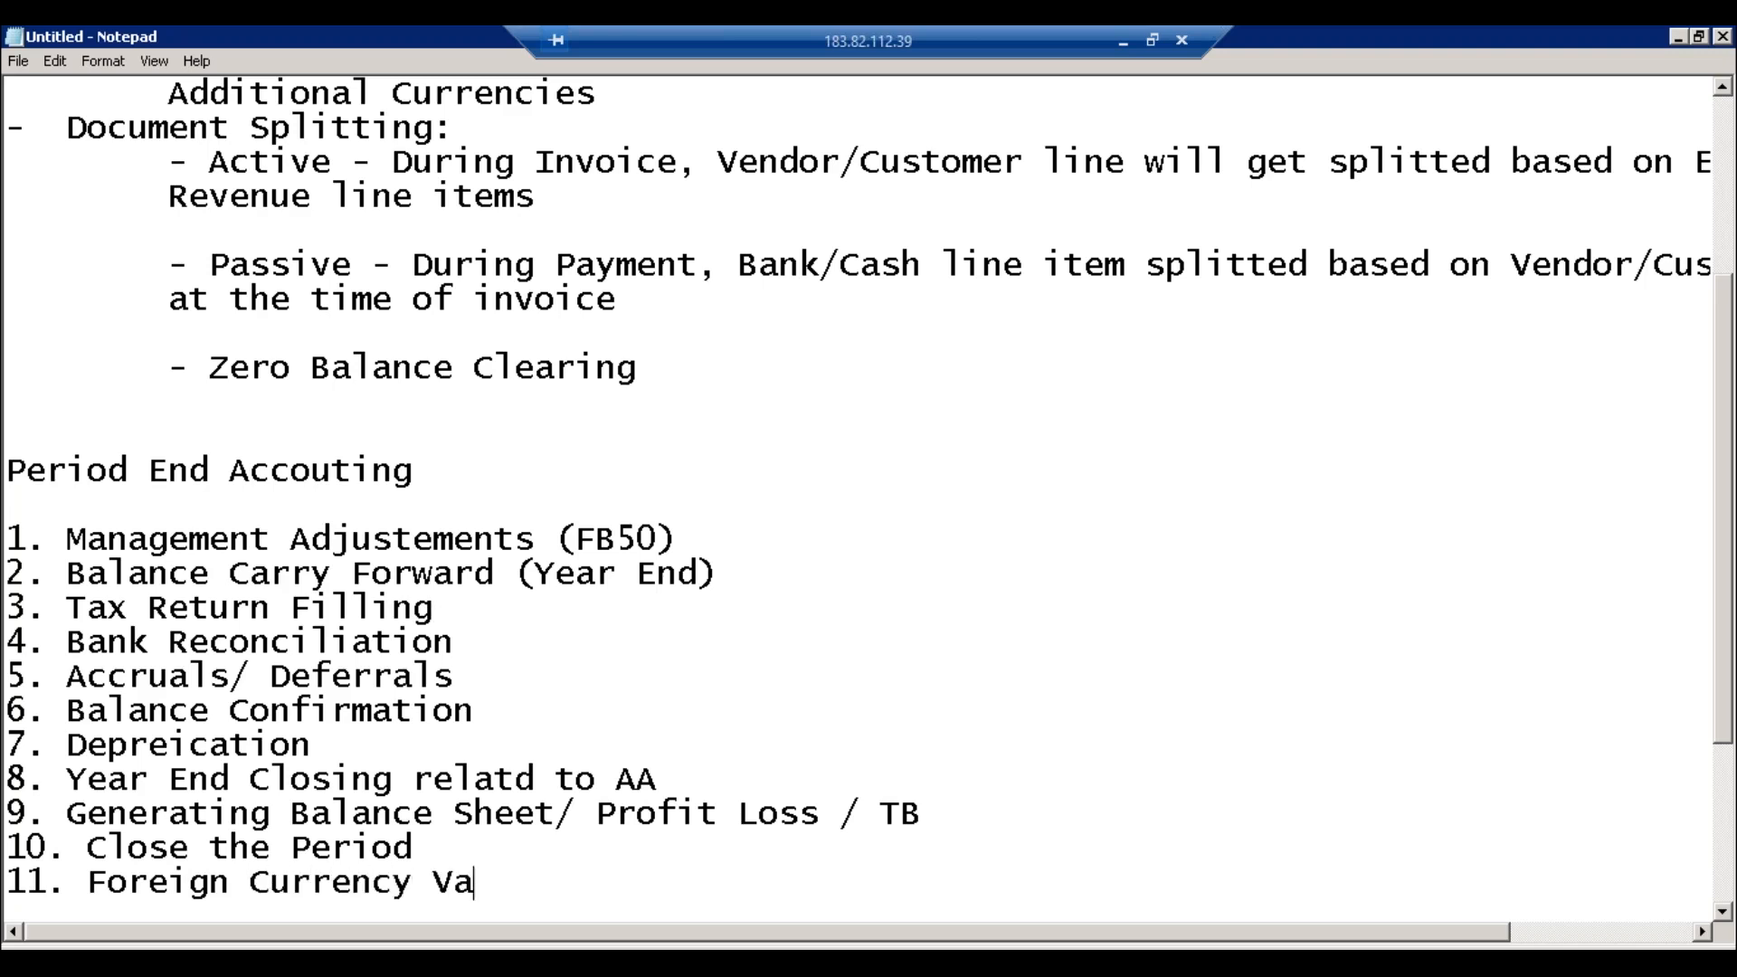
pyautogui.write('luation')
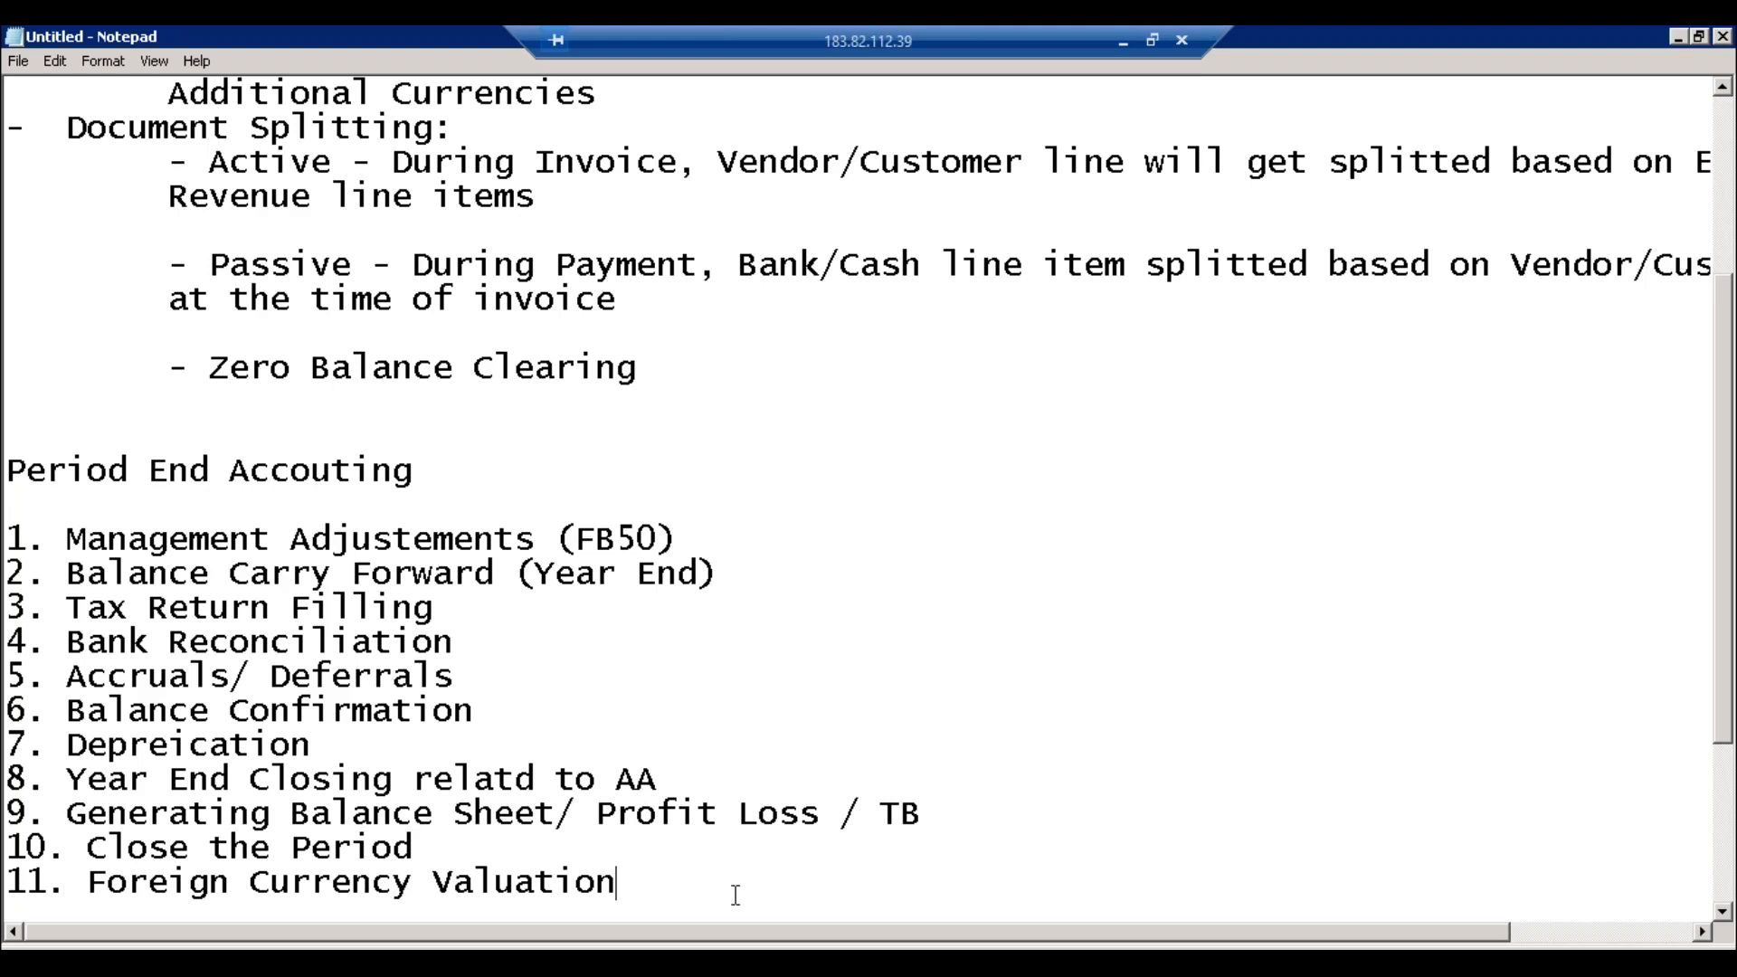
pyautogui.write('(Maintain E')
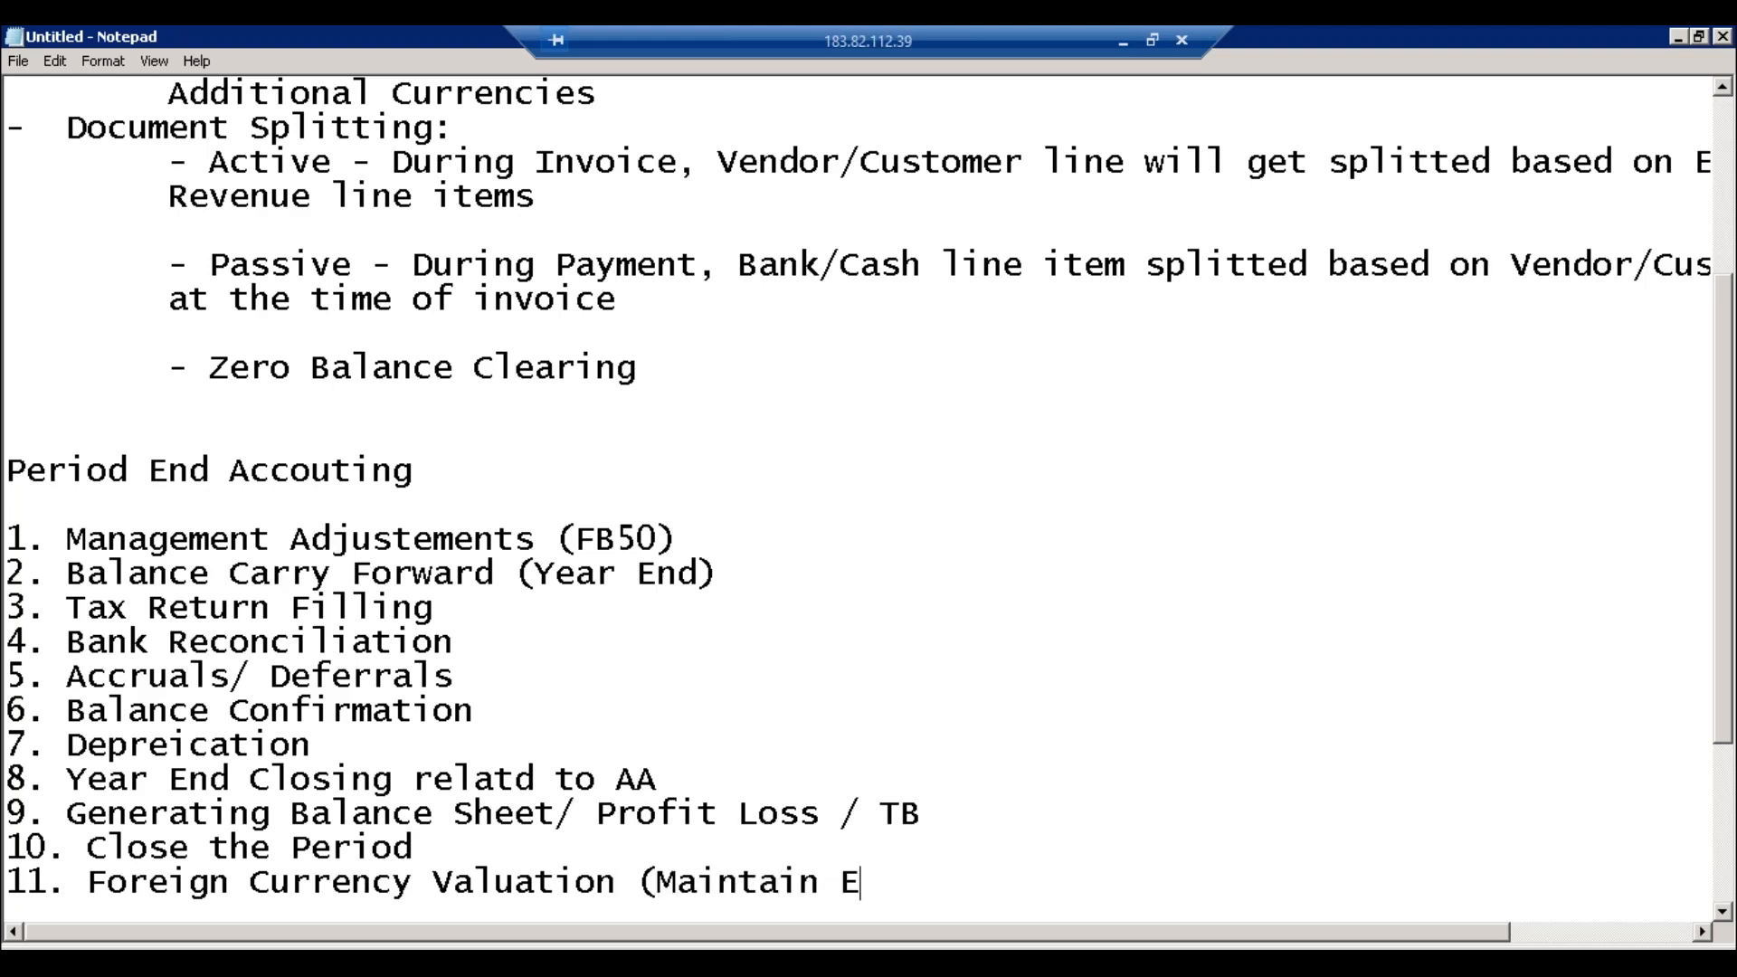
pyautogui.write('xchange Ra')
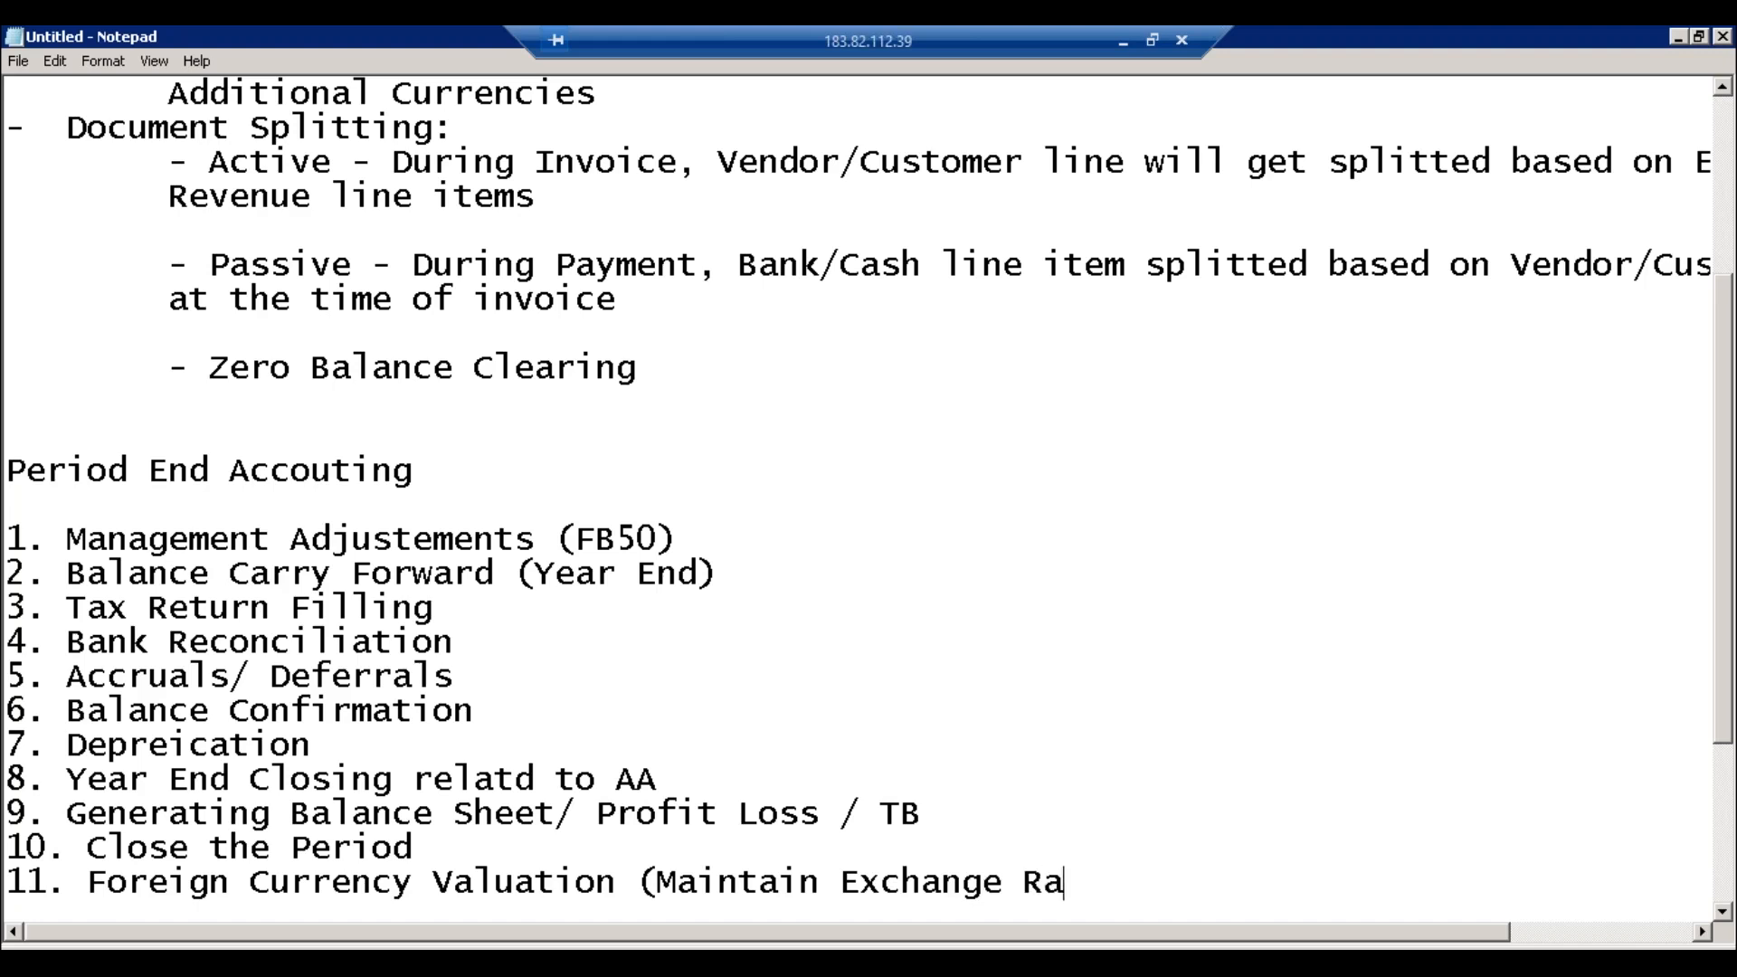
pyautogui.write('tes)')
pyautogui.moveTo(679, 538); pyautogui.dragTo(14, 532)
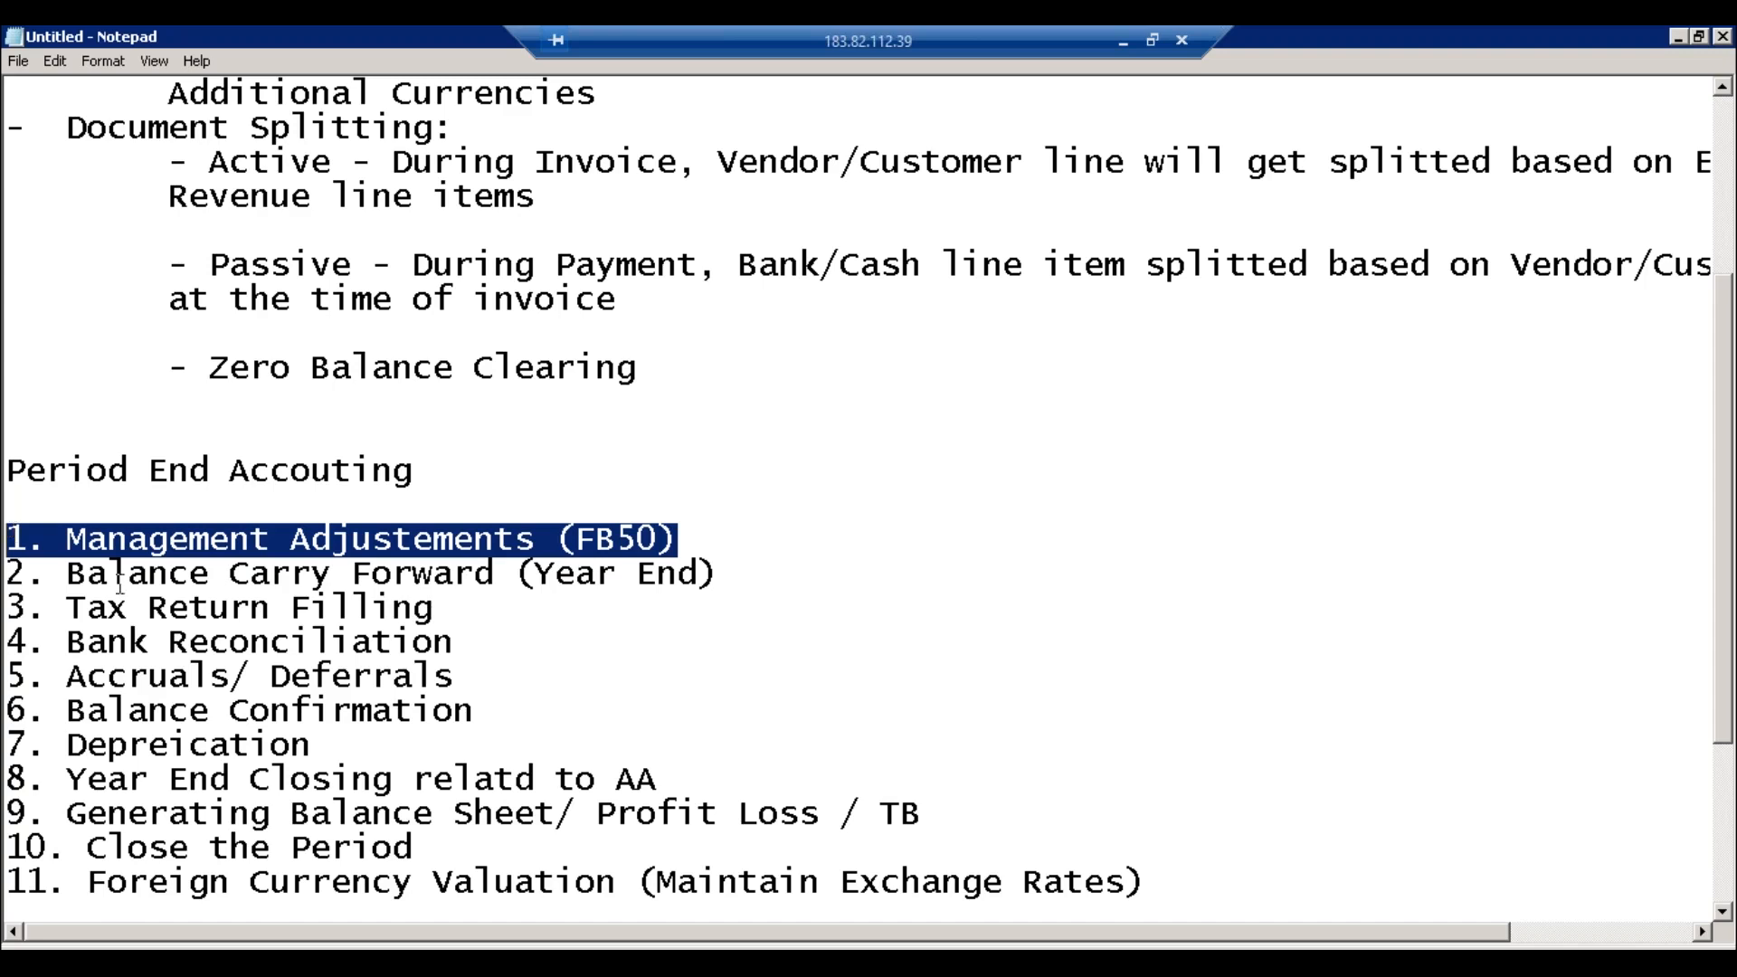
pyautogui.click(7, 570)
pyautogui.click(366, 579)
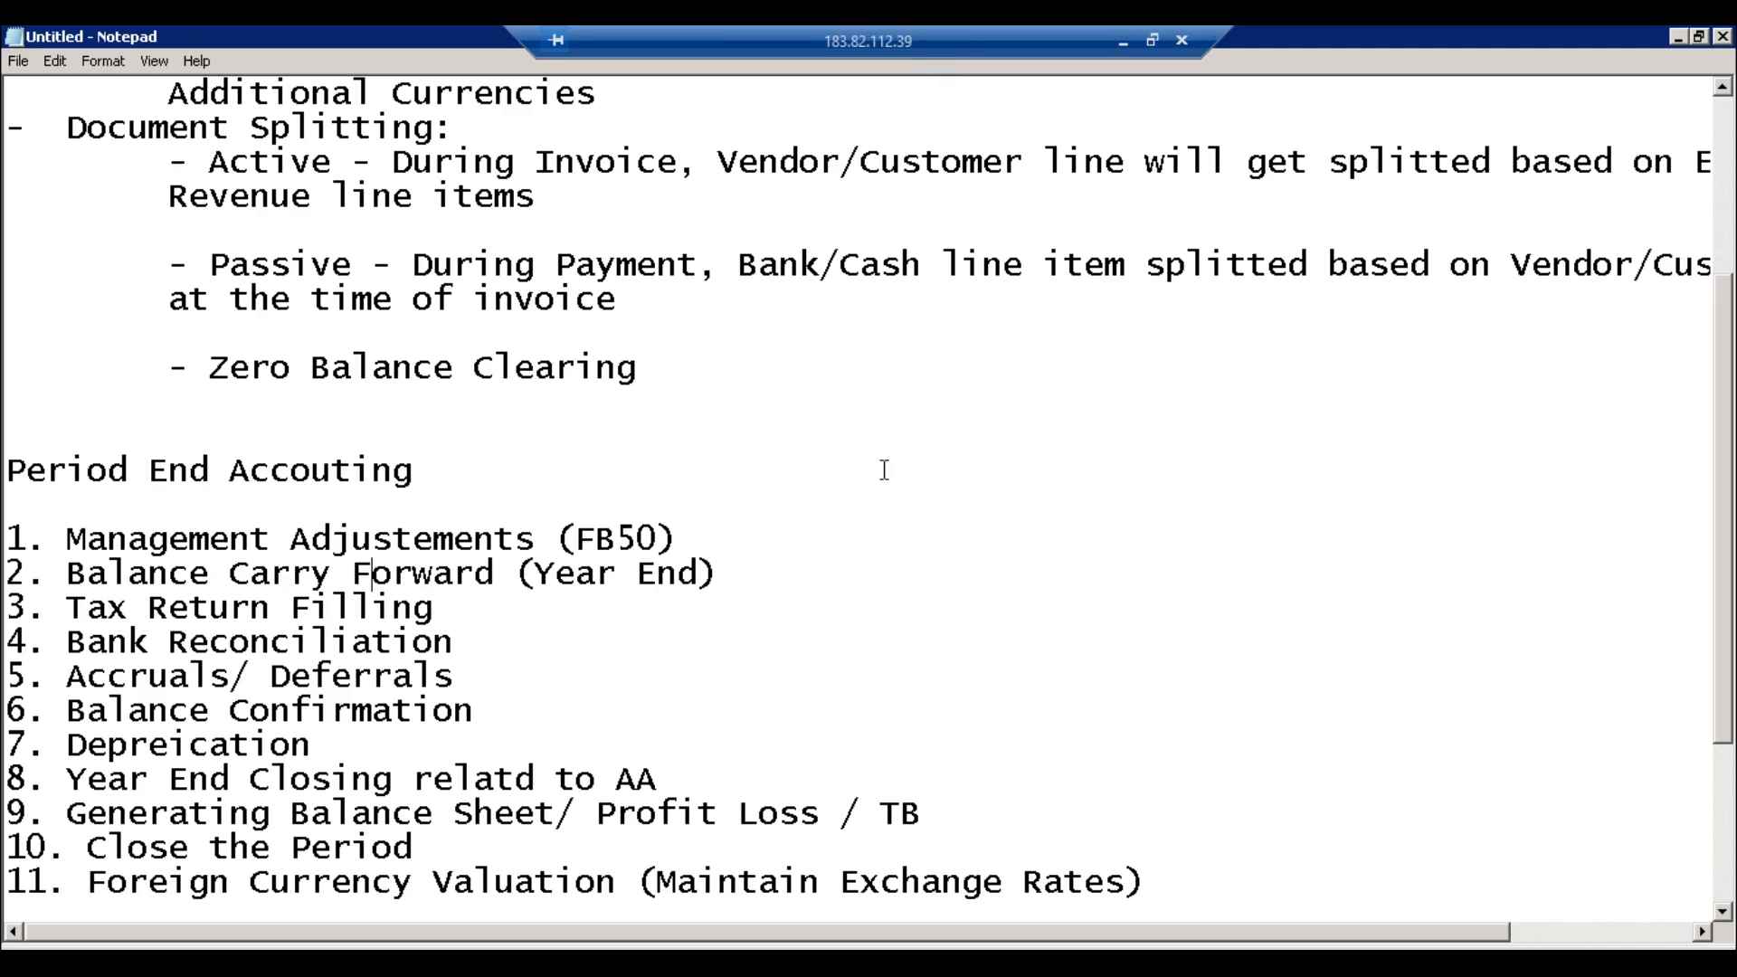
# Step: Highlight 'Balance Carry Forward' on line 2 of the Notepad list, then list the open SAP windows
pyautogui.click(753, 570)
pyautogui.moveTo(450, 572); pyautogui.dragTo(69, 572)
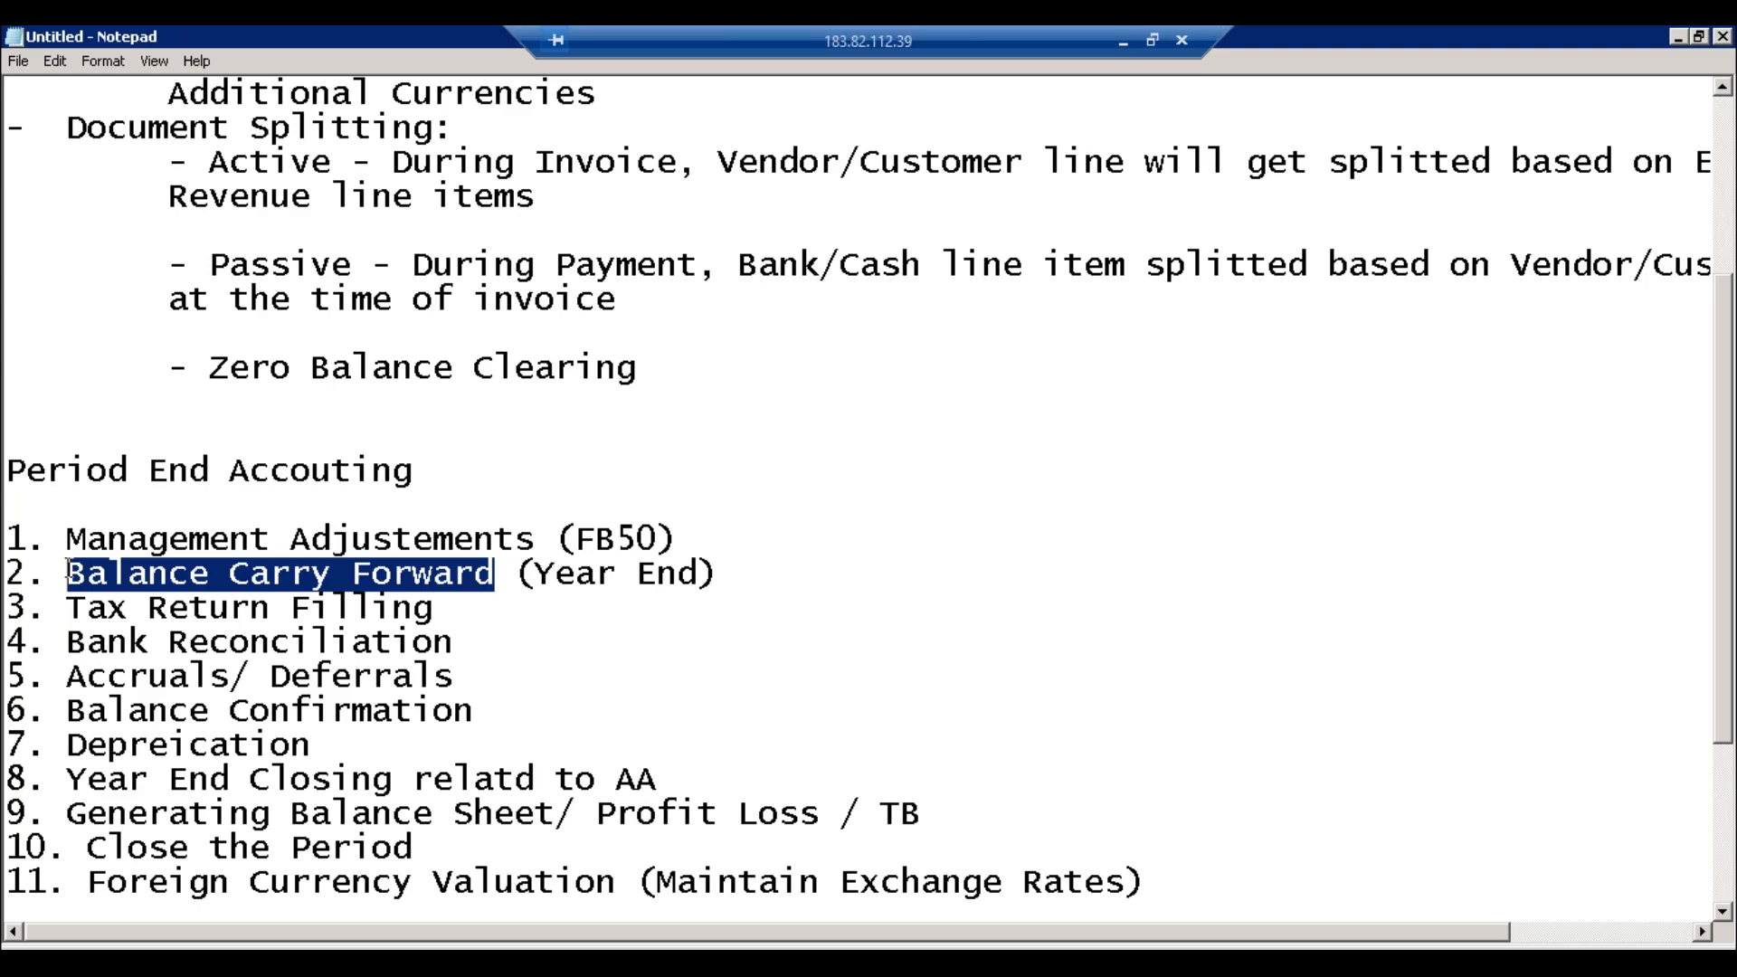
pyautogui.click(351, 944)
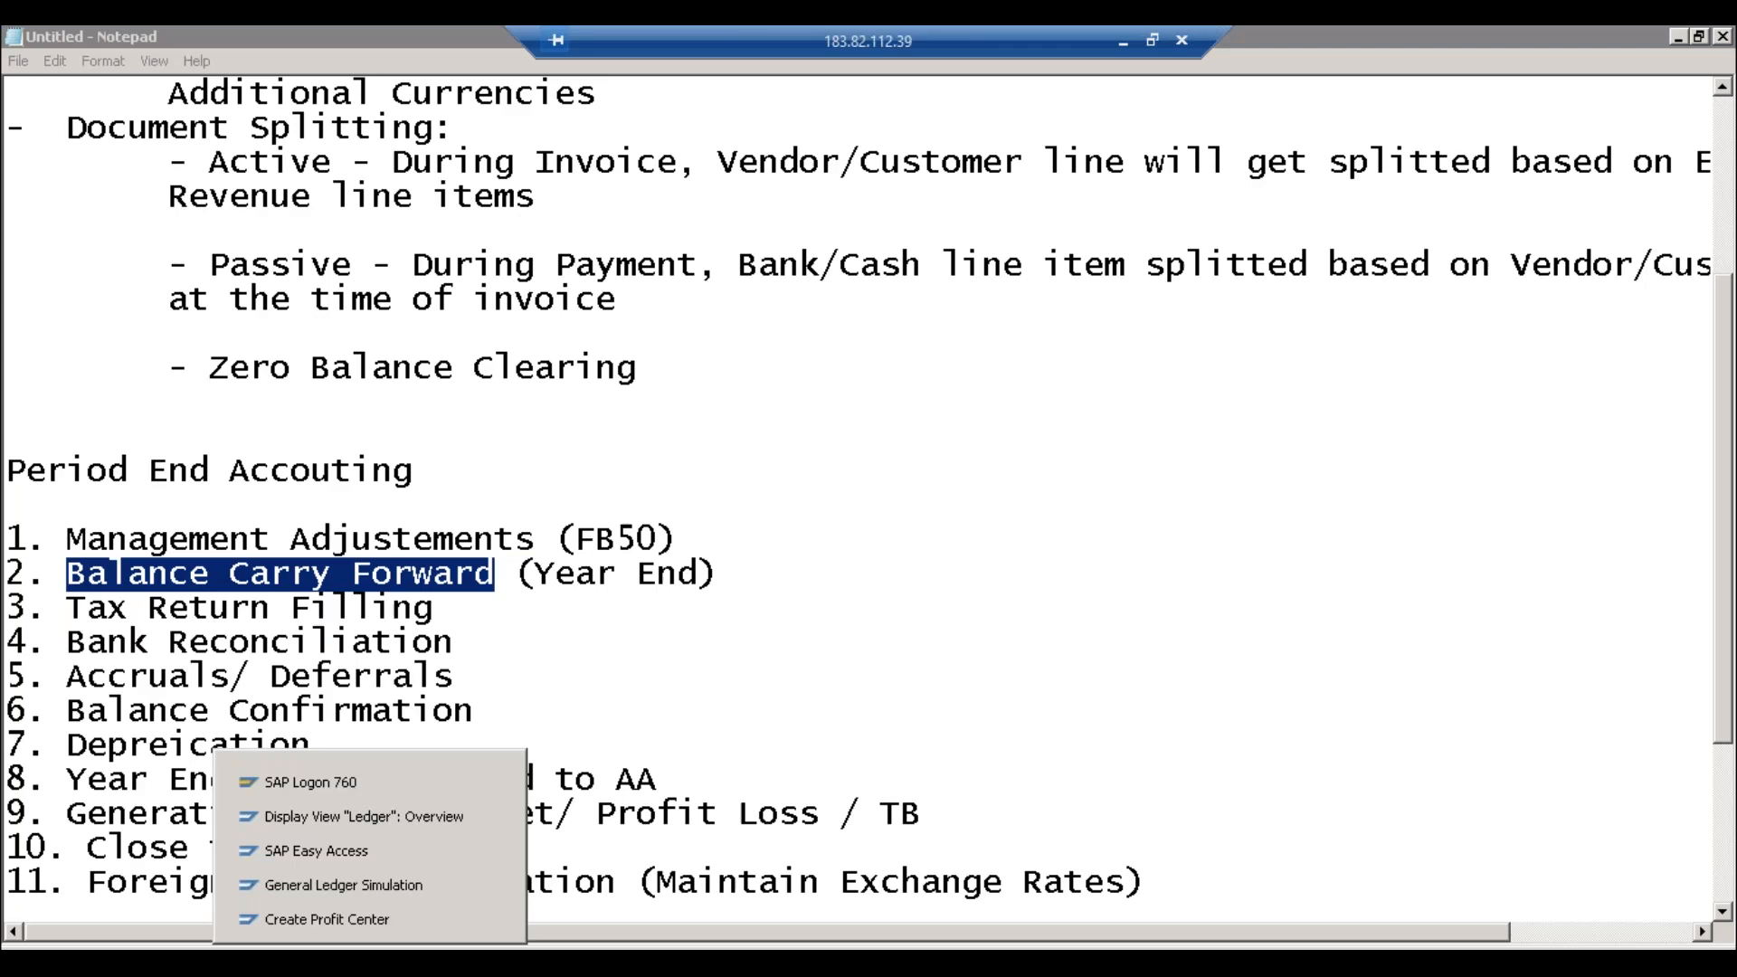
# Step: In SAP Easy Access, expand Accounting > Financial Accounting > General Ledger > Periodic Processing > Closing
pyautogui.click(416, 852)
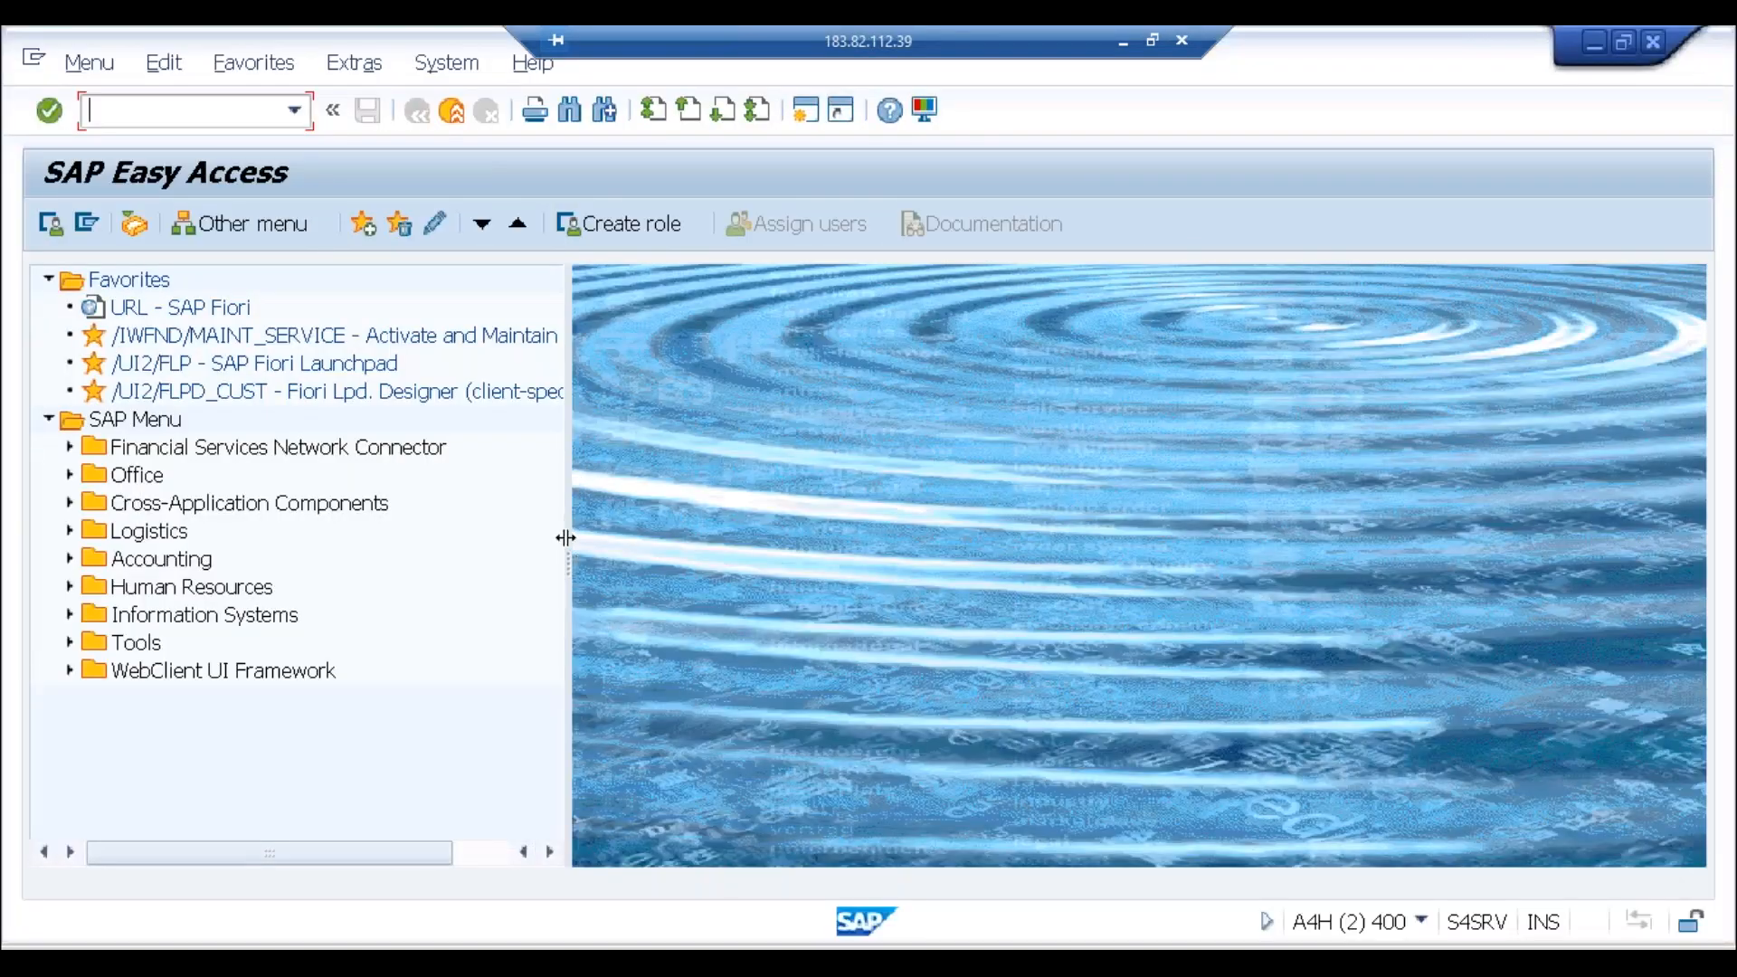
pyautogui.moveTo(565, 552); pyautogui.dragTo(523, 566)
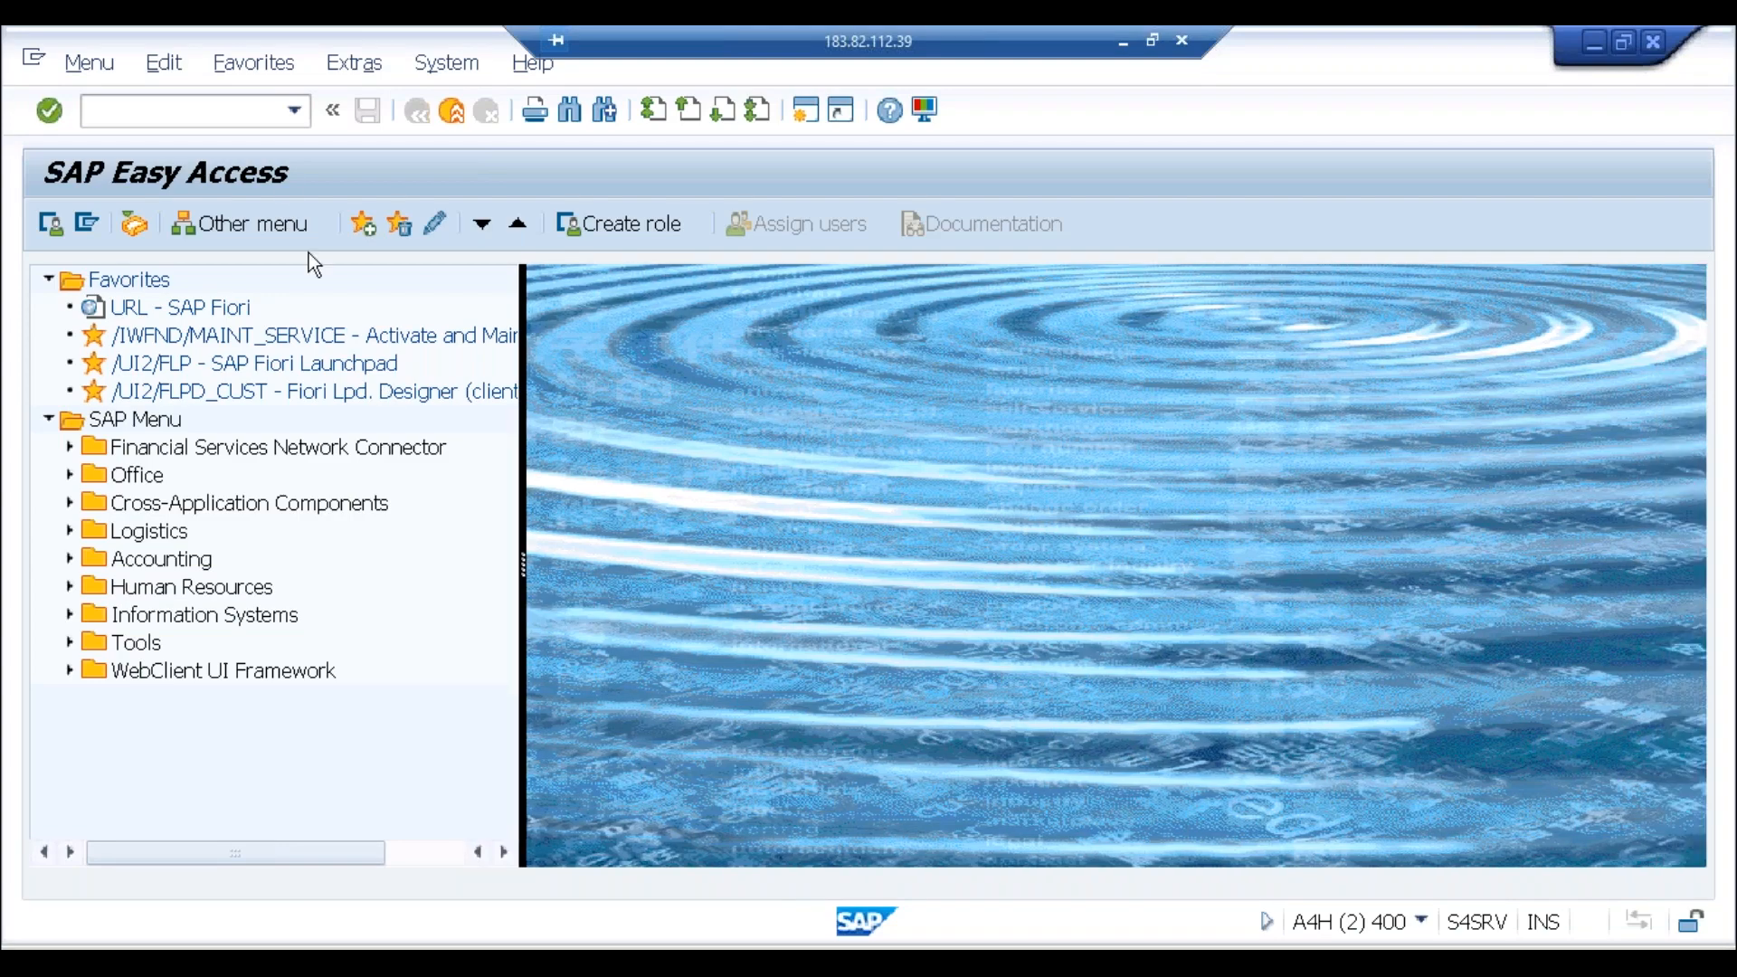
pyautogui.click(252, 120)
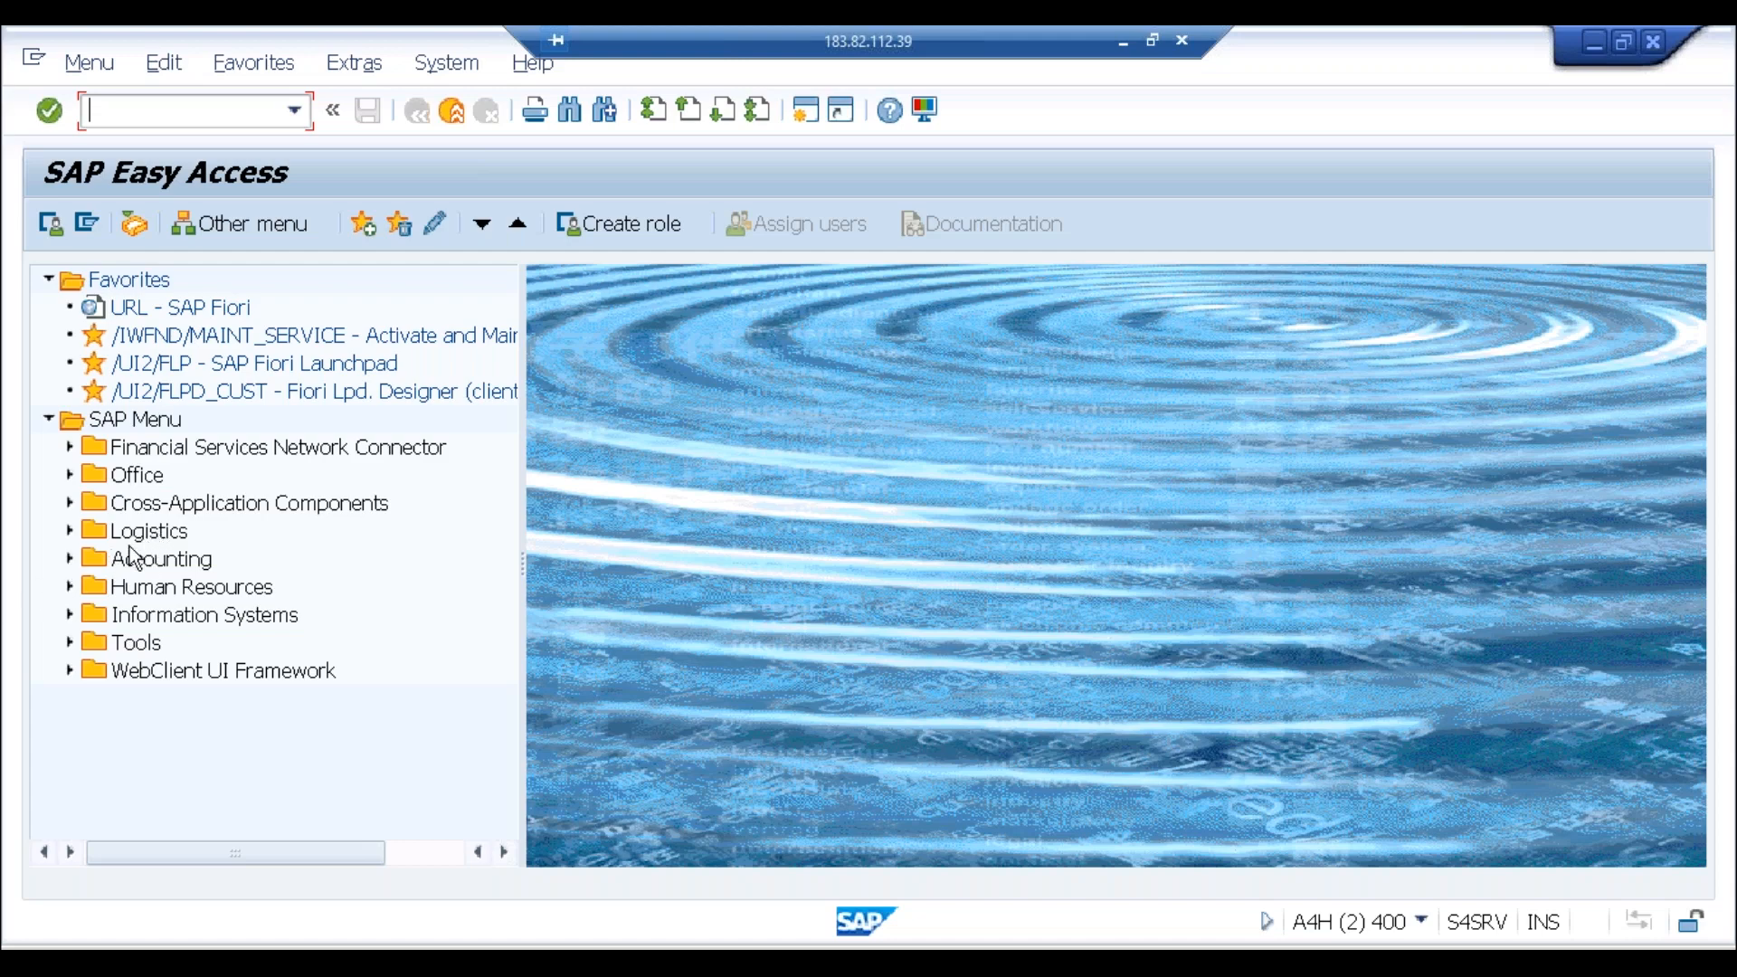
pyautogui.click(71, 559)
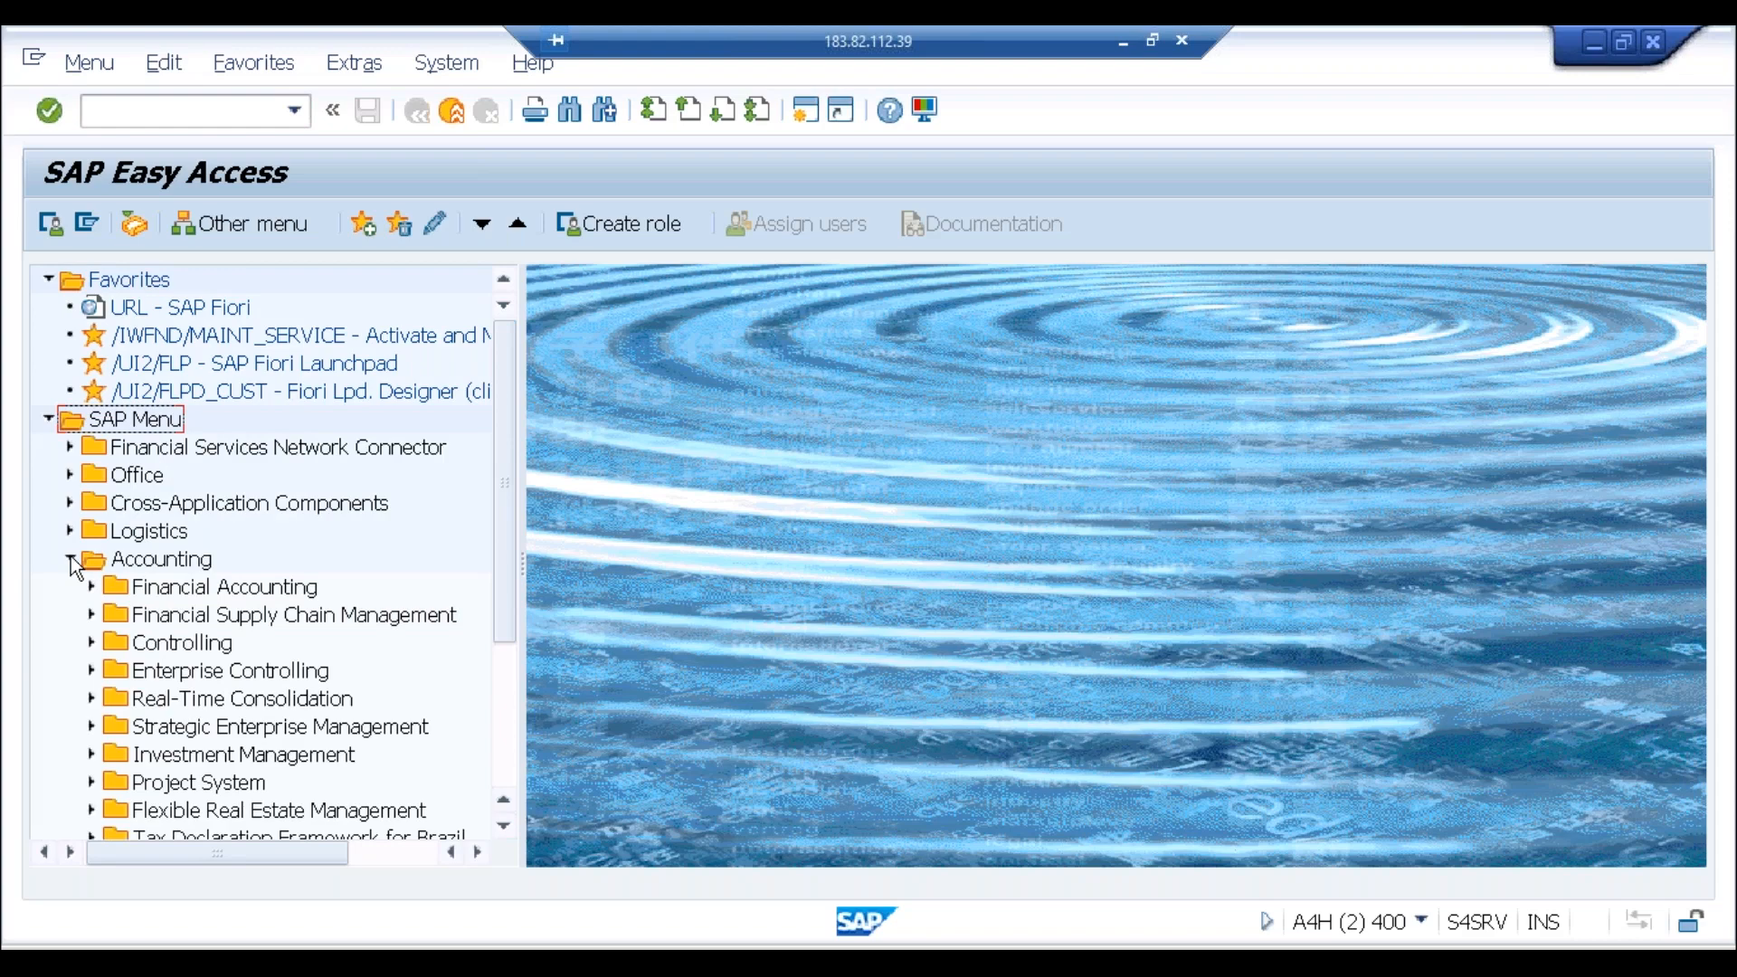
pyautogui.click(175, 565)
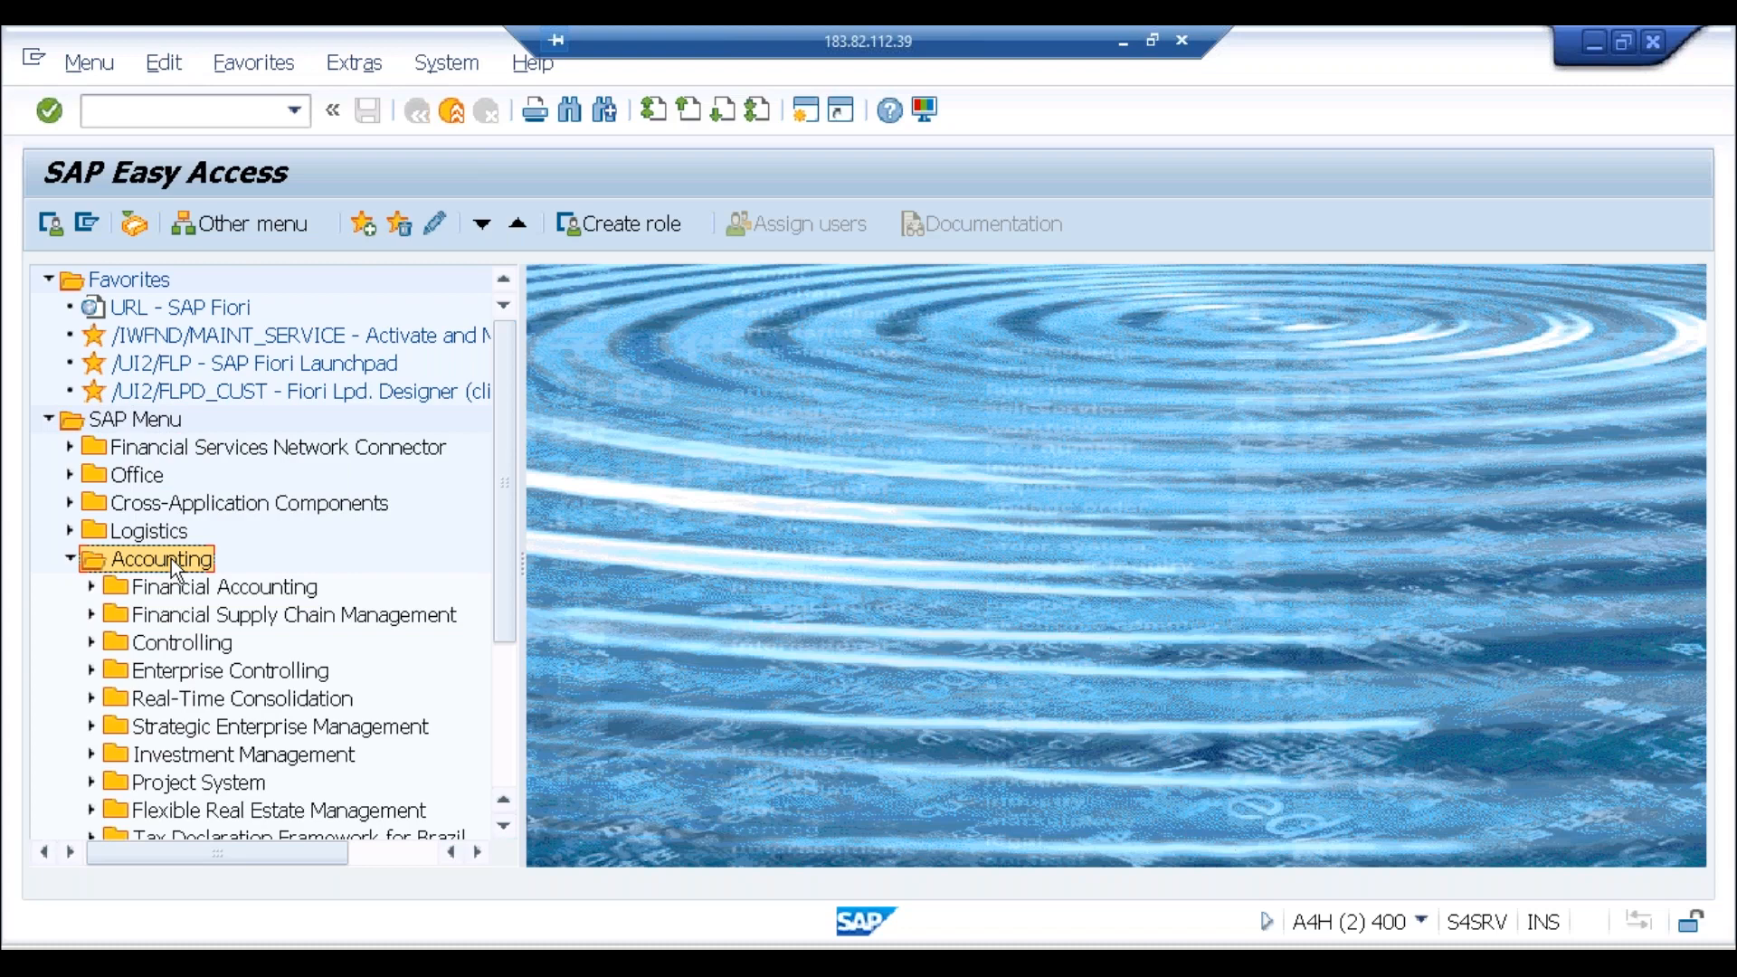
pyautogui.click(92, 590)
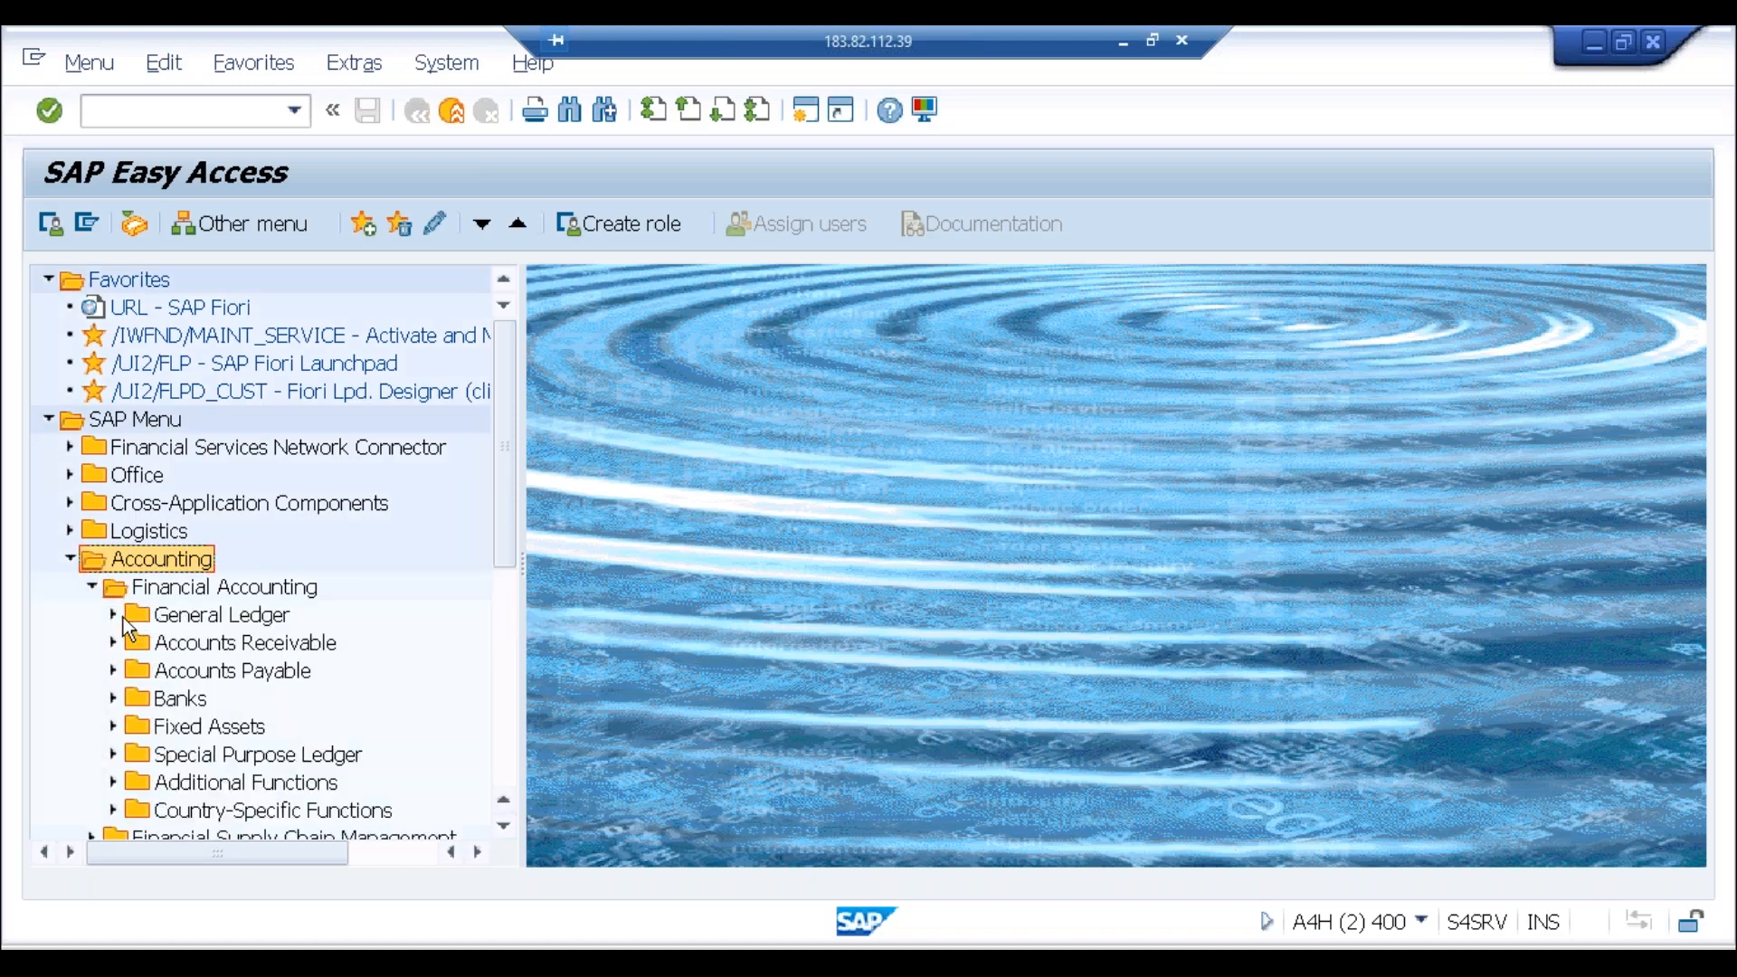
pyautogui.click(114, 616)
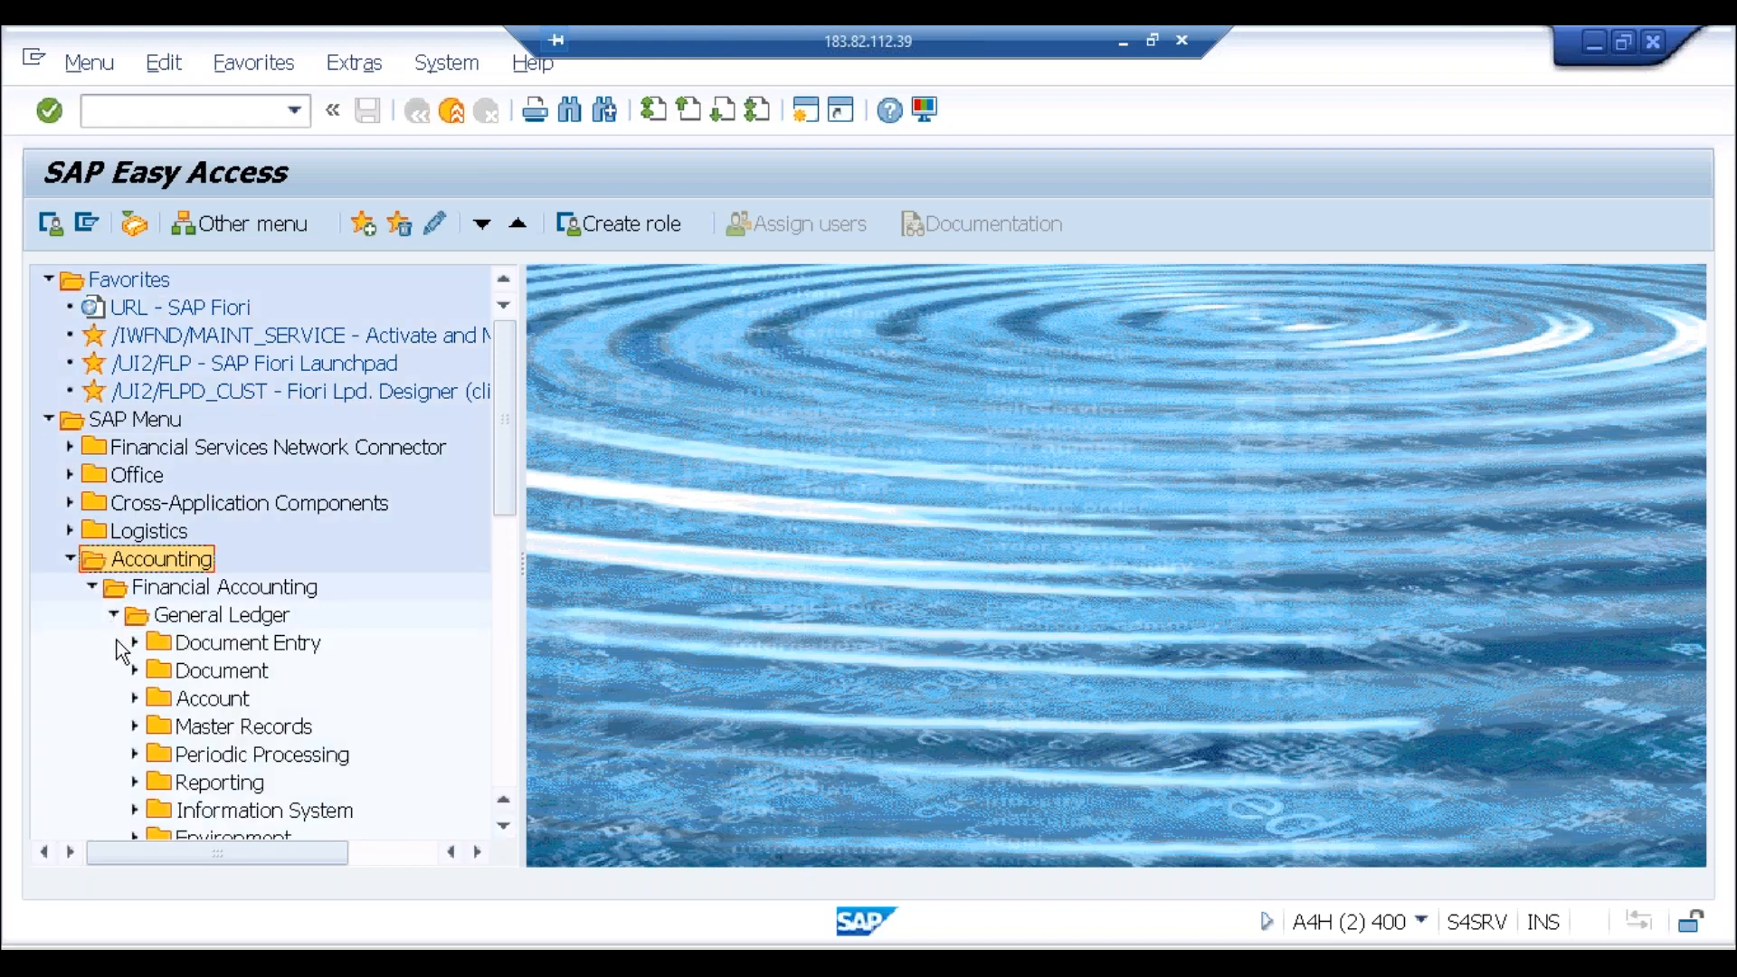
pyautogui.click(136, 756)
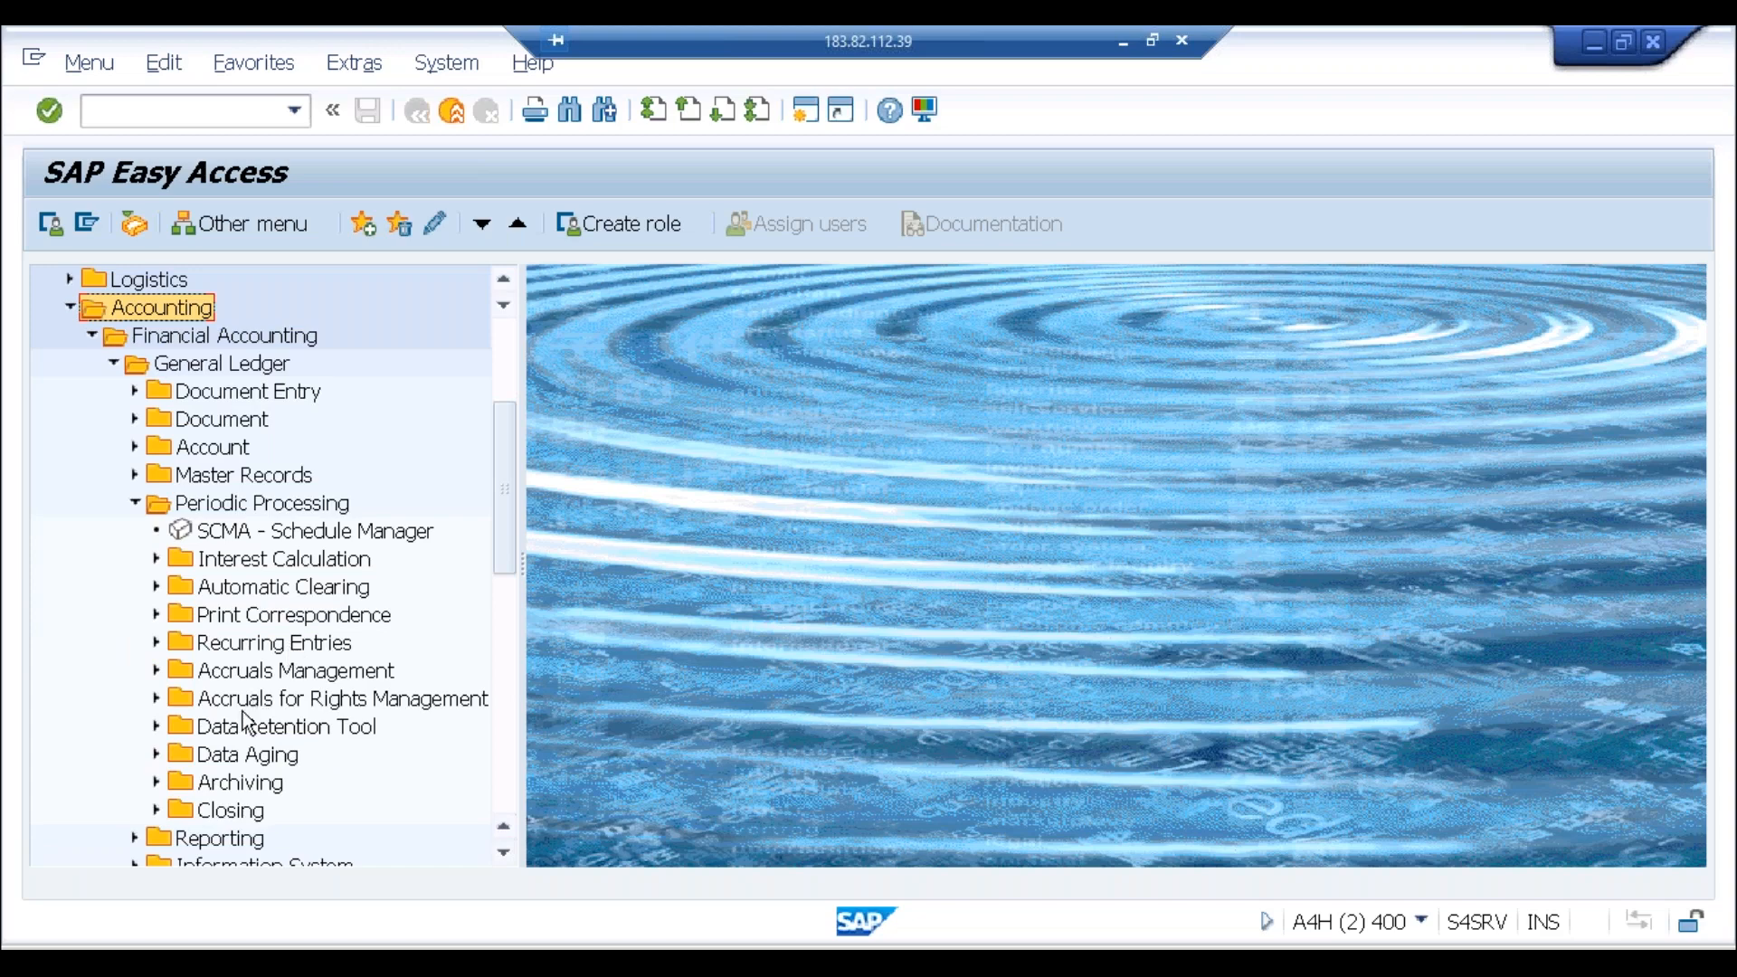
pyautogui.click(158, 809)
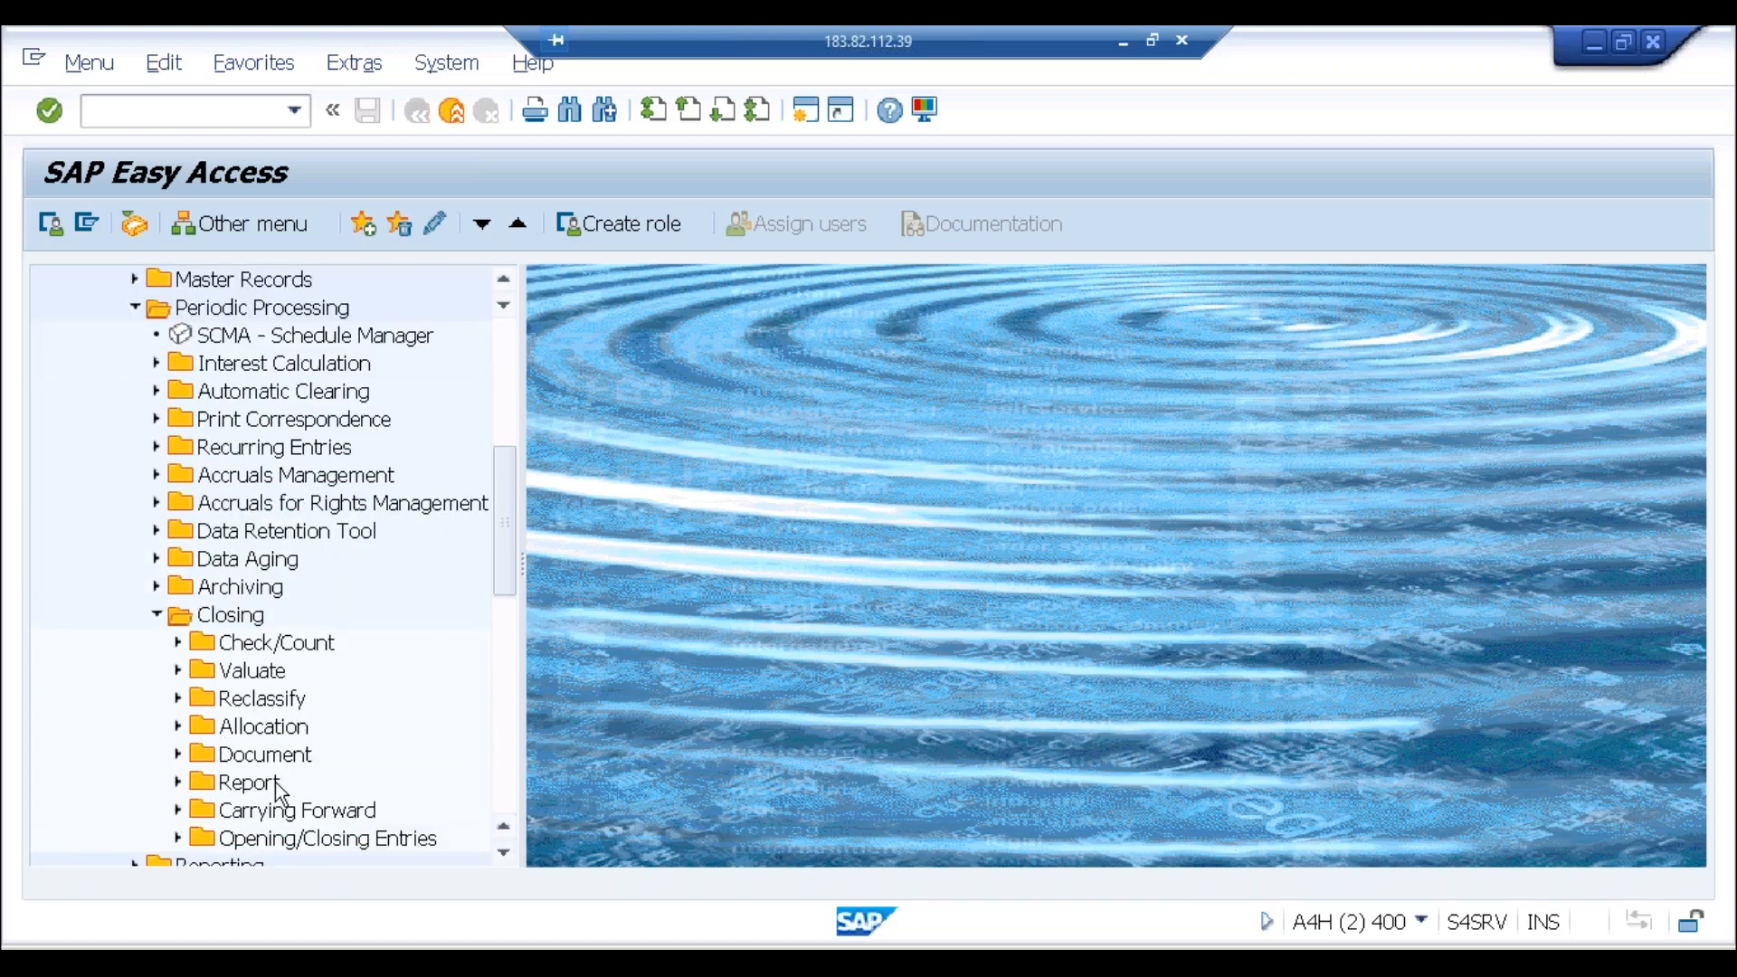
# Step: Expand Carrying Forward and launch FAGLGVTR Balance Carryforward
pyautogui.click(266, 810)
pyautogui.doubleClick(264, 808)
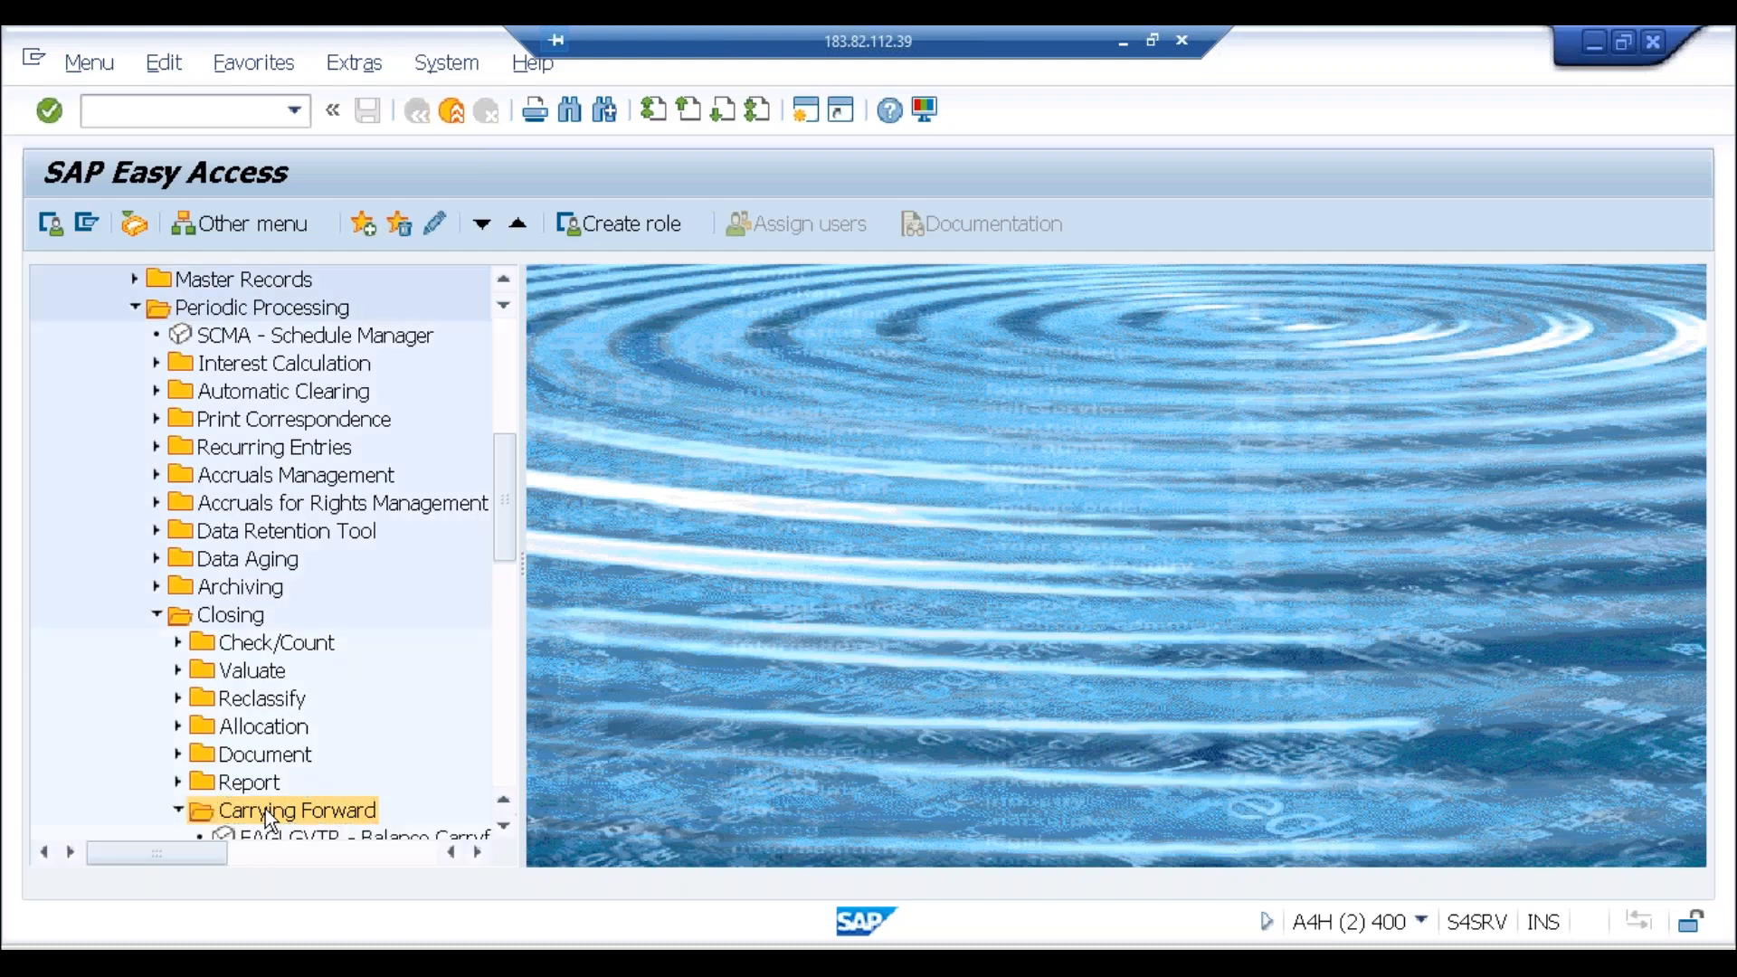
pyautogui.click(504, 828)
pyautogui.click(504, 828)
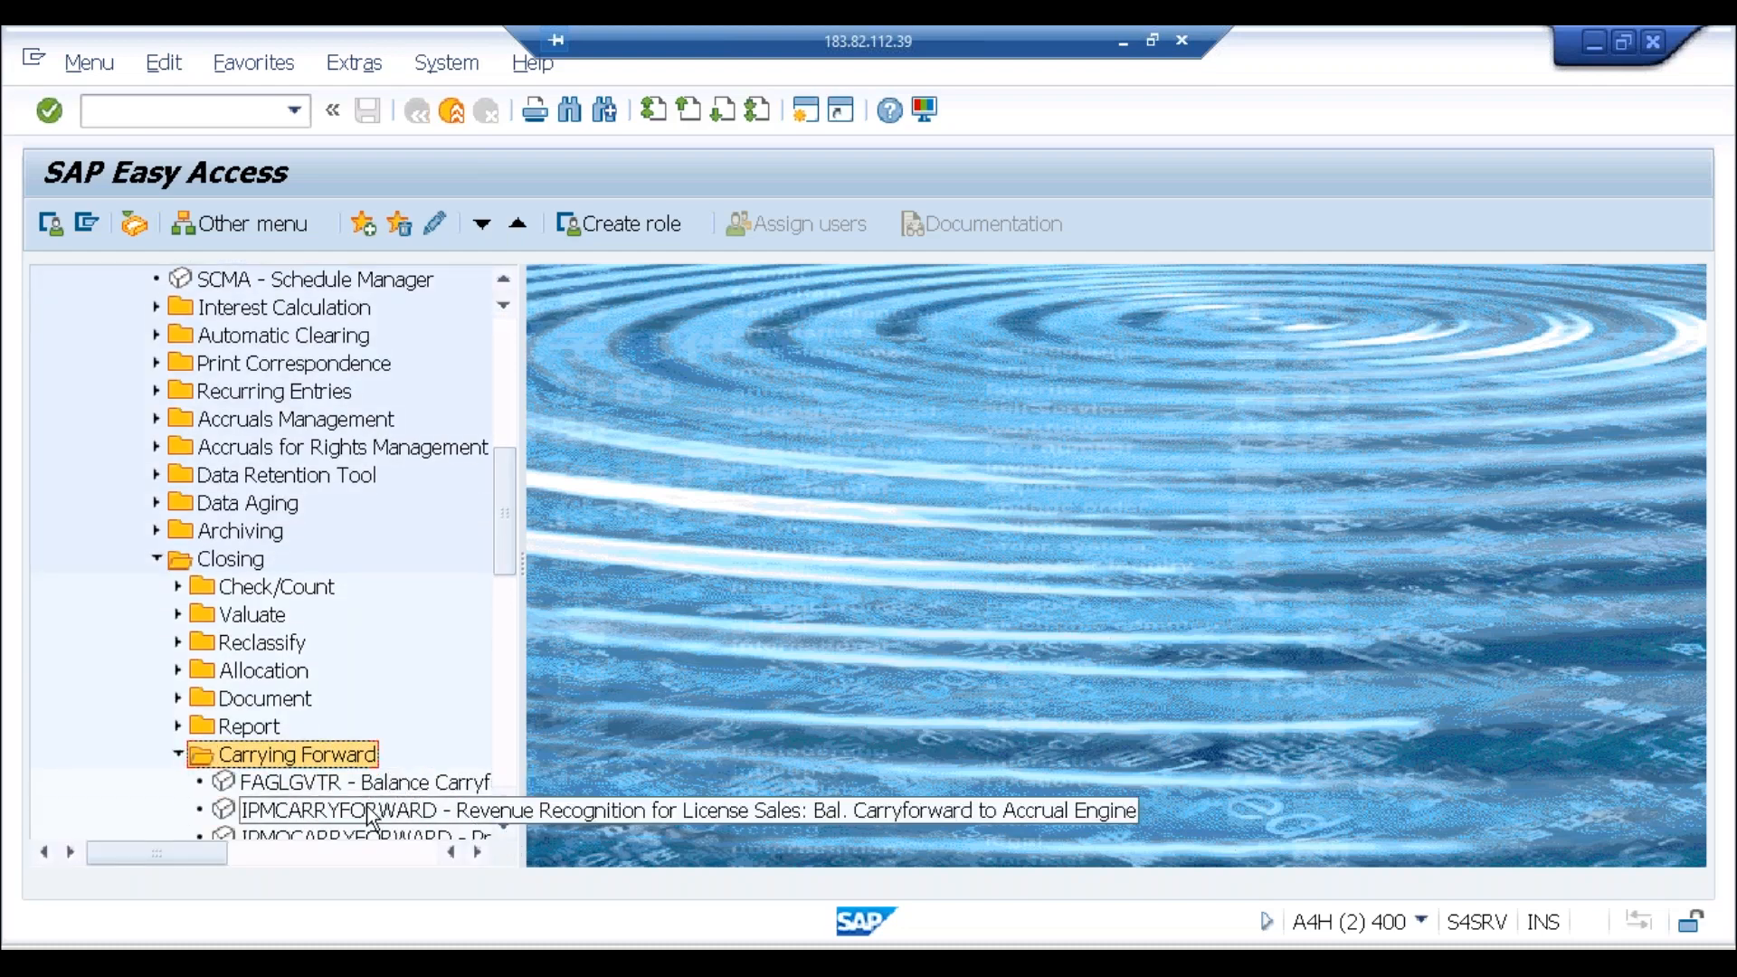
pyautogui.click(390, 785)
pyautogui.doubleClick(390, 785)
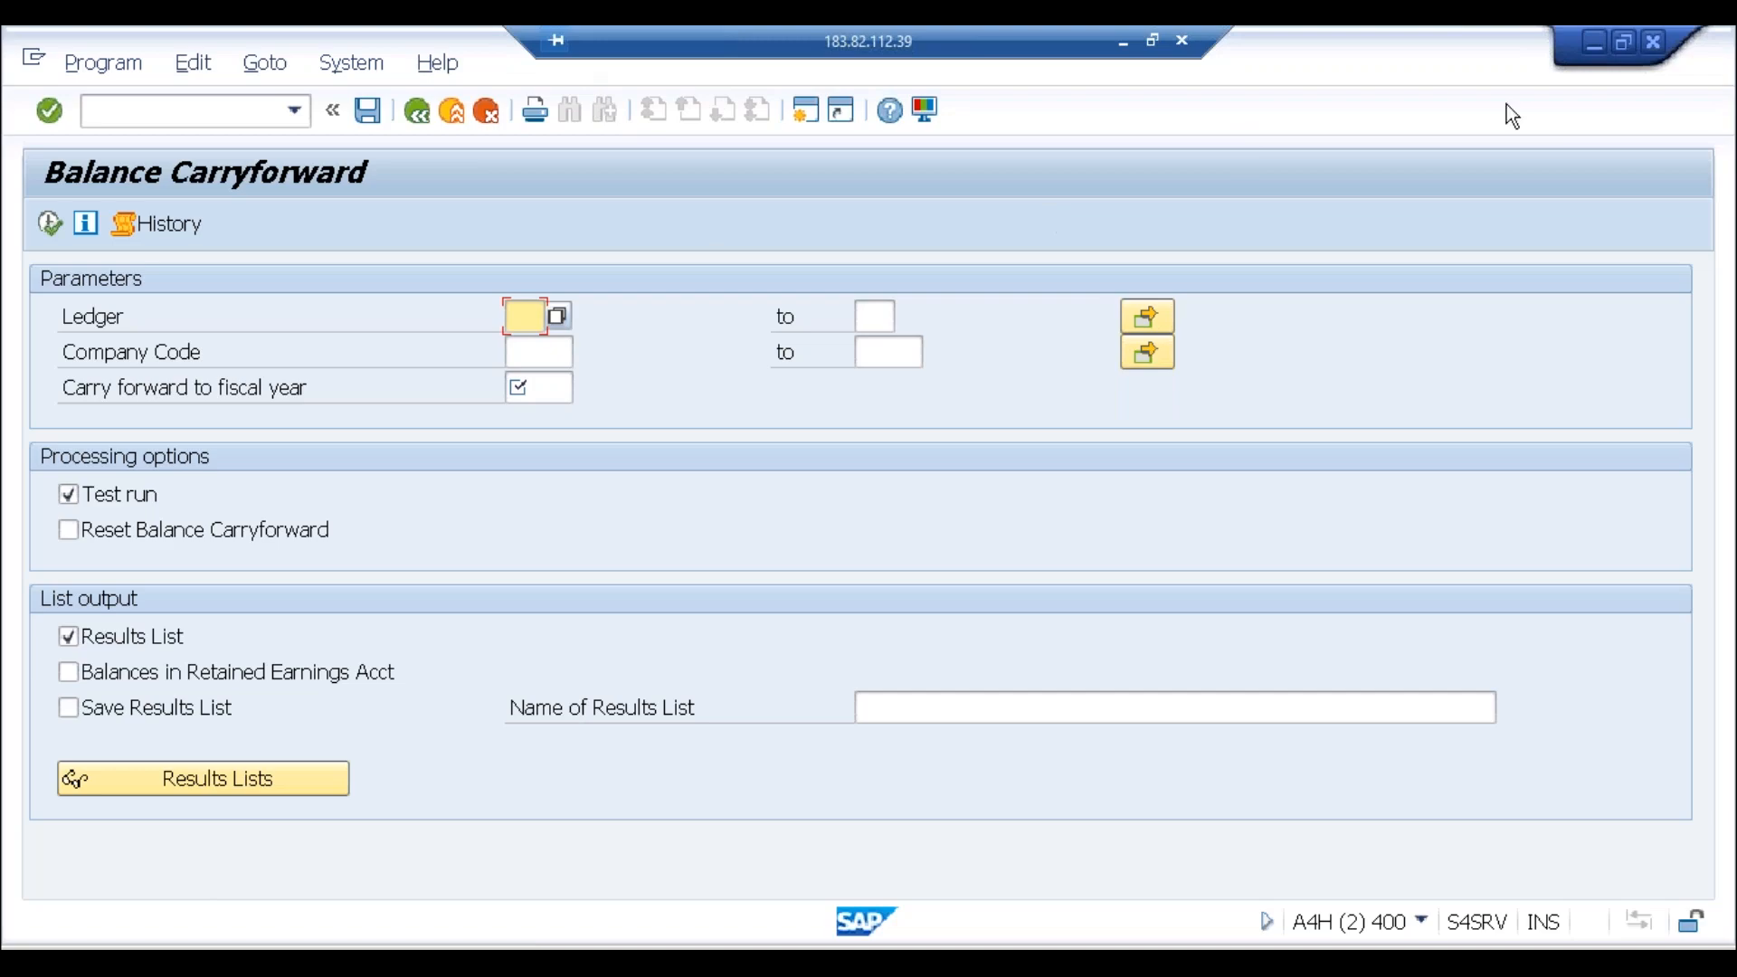
# Step: Minimize the Balance Carryforward screen to bring the Notepad period-end notes back
pyautogui.click(1596, 44)
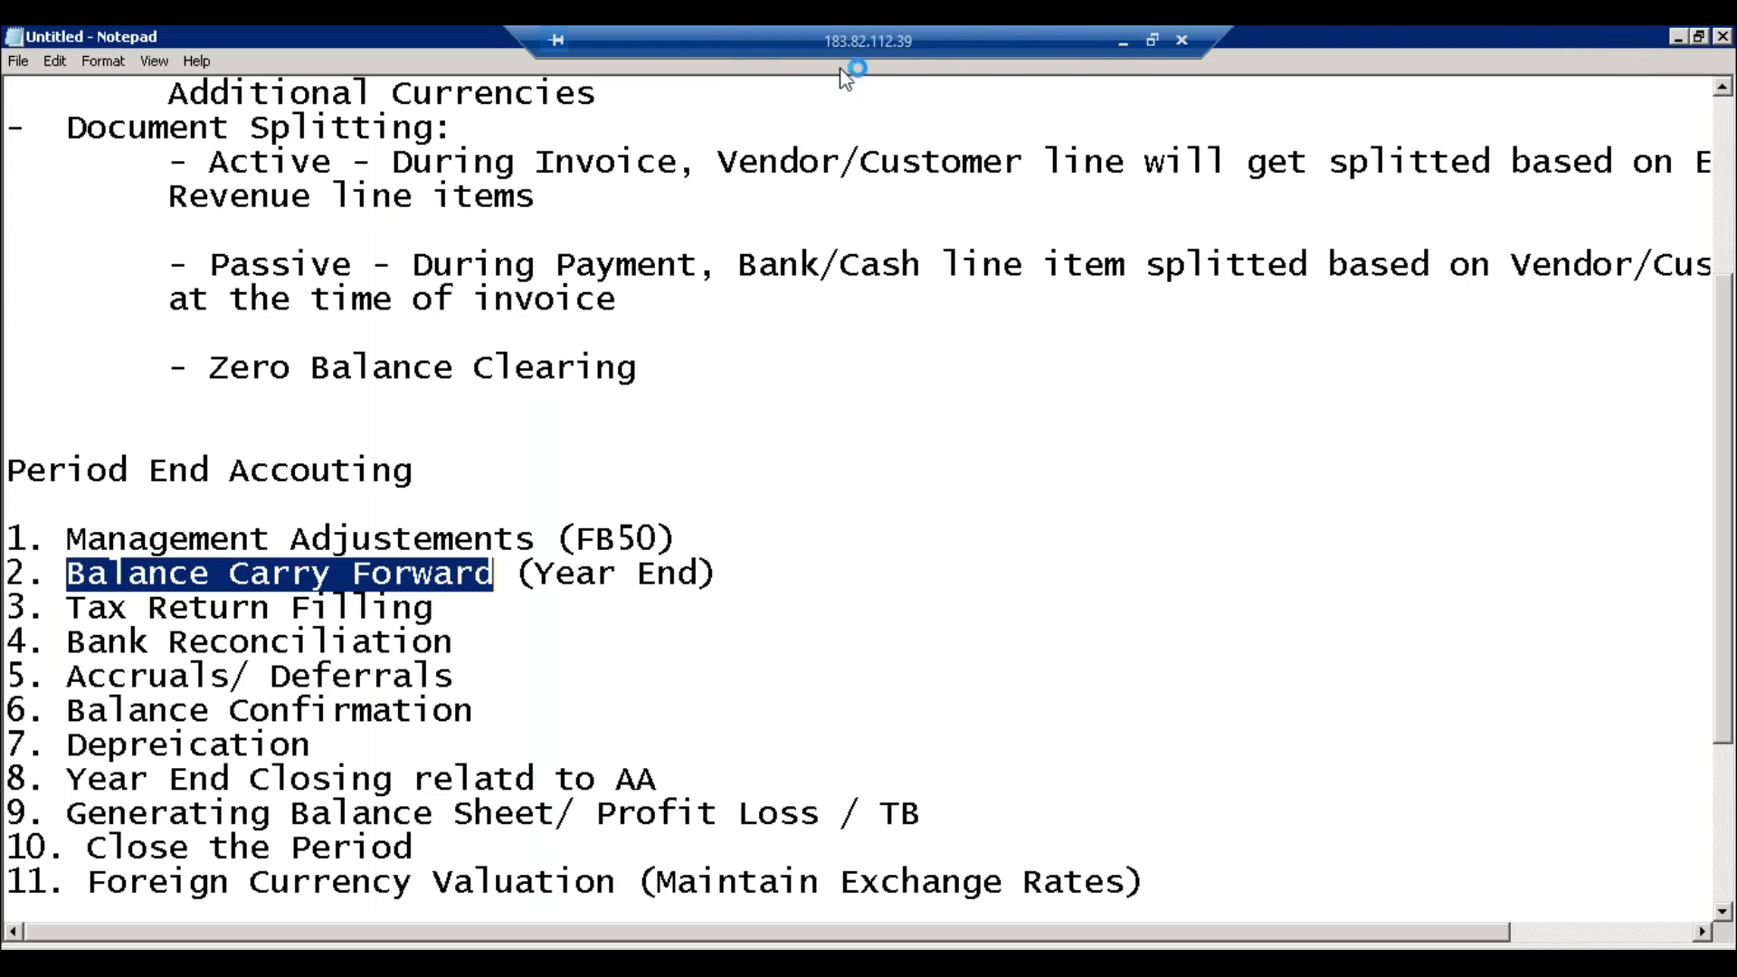
# Step: Restore the Remote Desktop session from full screen so the local desktop shows
pyautogui.click(1155, 41)
pyautogui.click(542, 936)
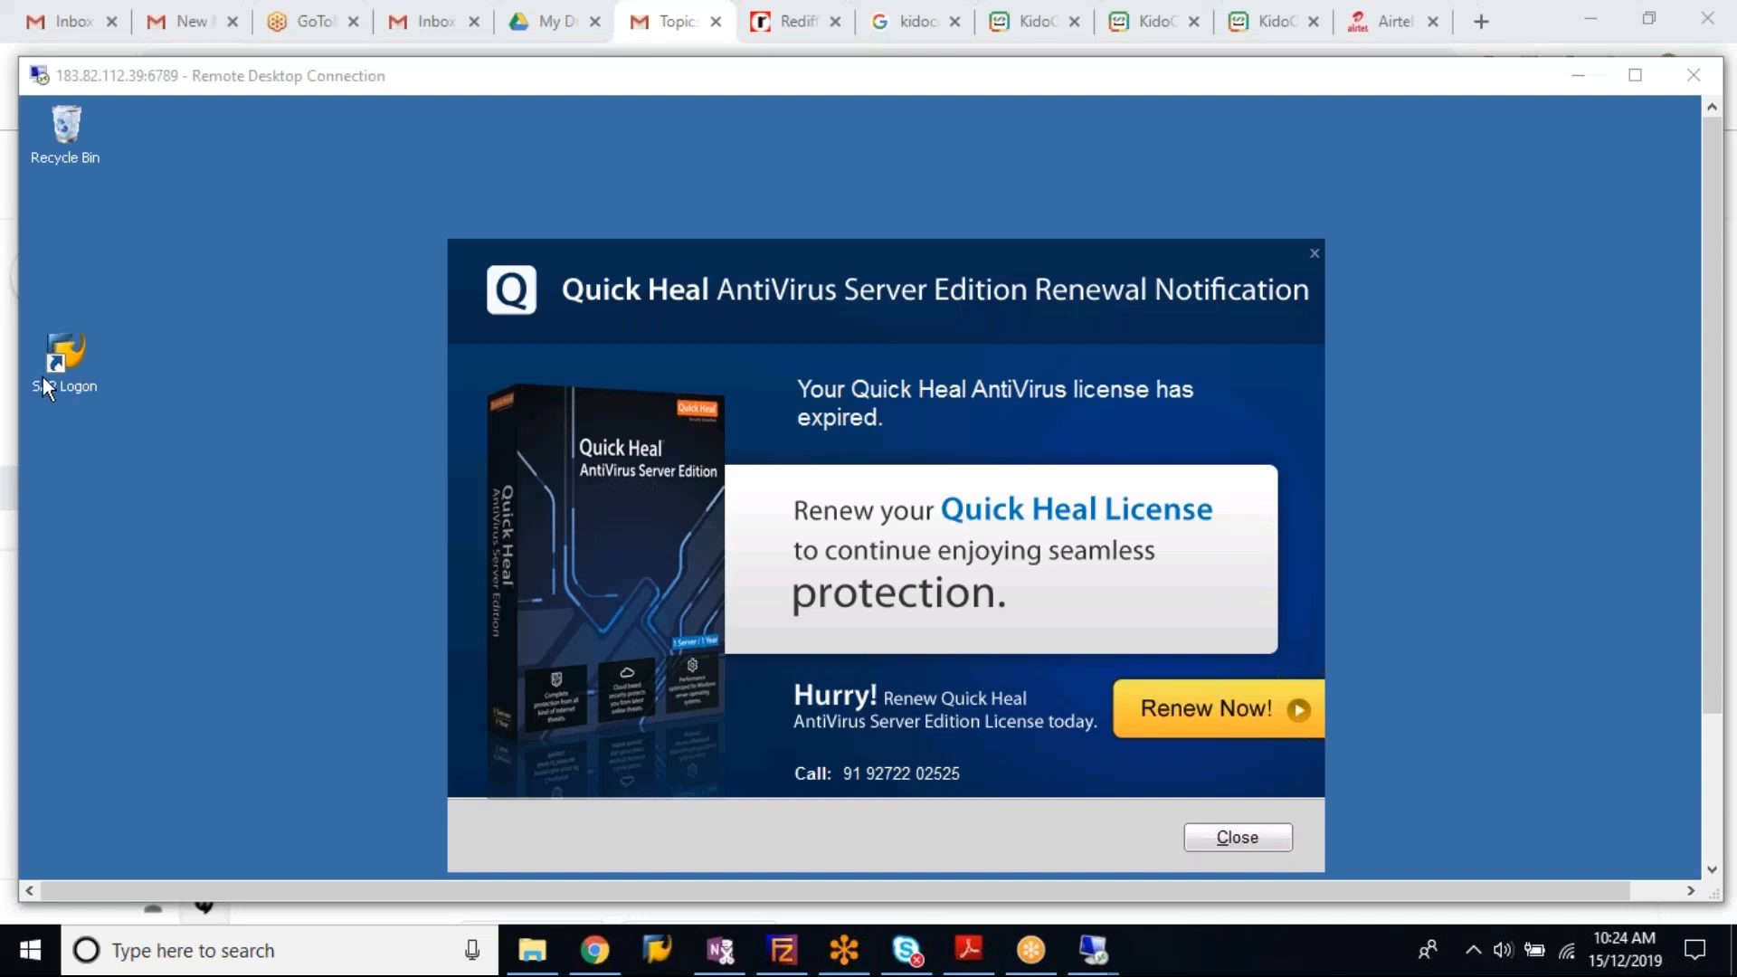
# Step: Launch SAP Logon, dismiss the Quick Heal popup, and log on to ECC with the account password
pyautogui.doubleClick(66, 362)
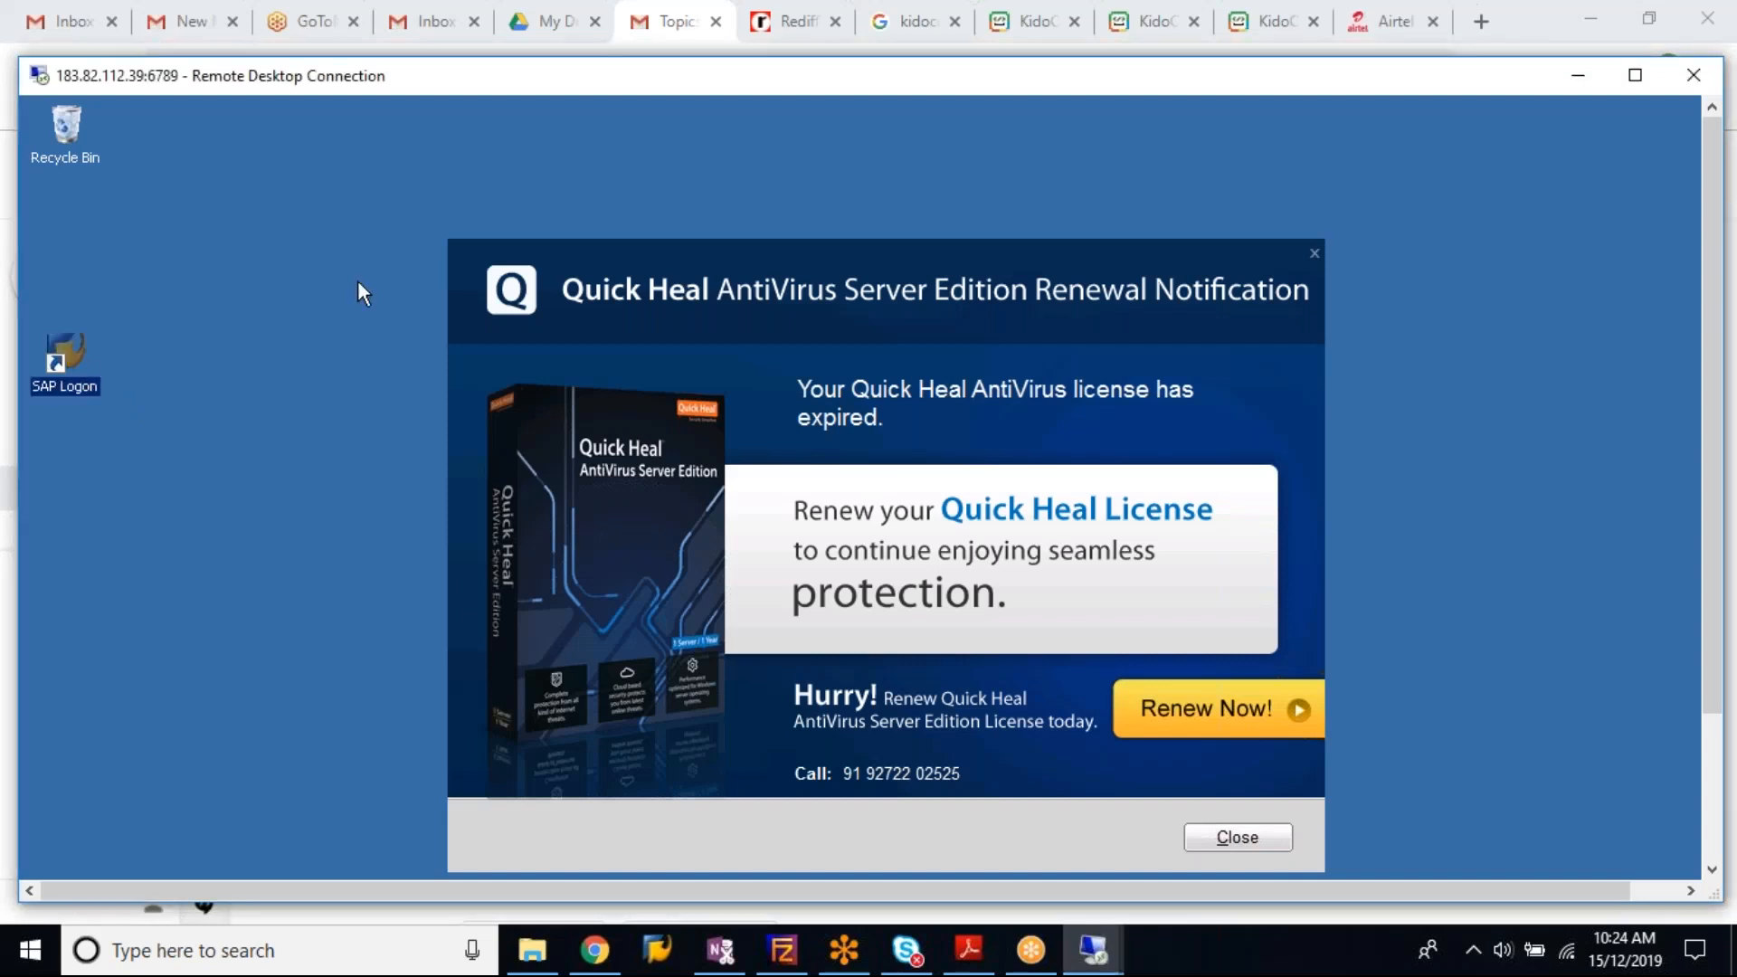
pyautogui.click(1314, 257)
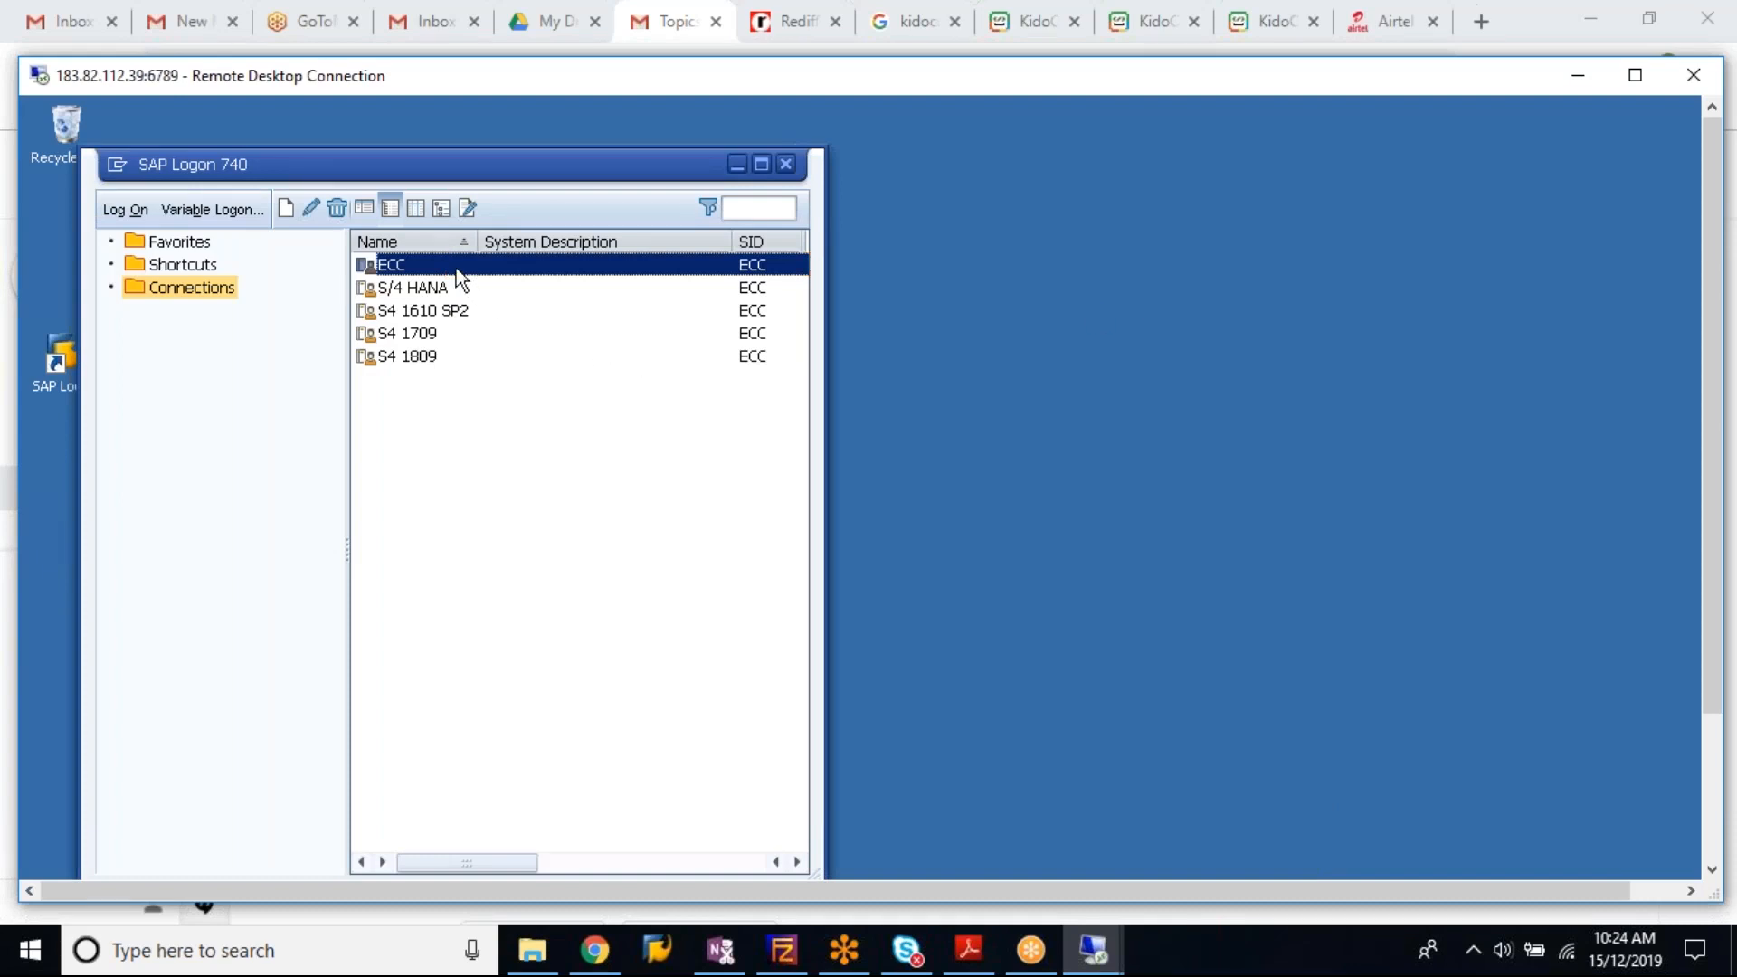
pyautogui.doubleClick(456, 268)
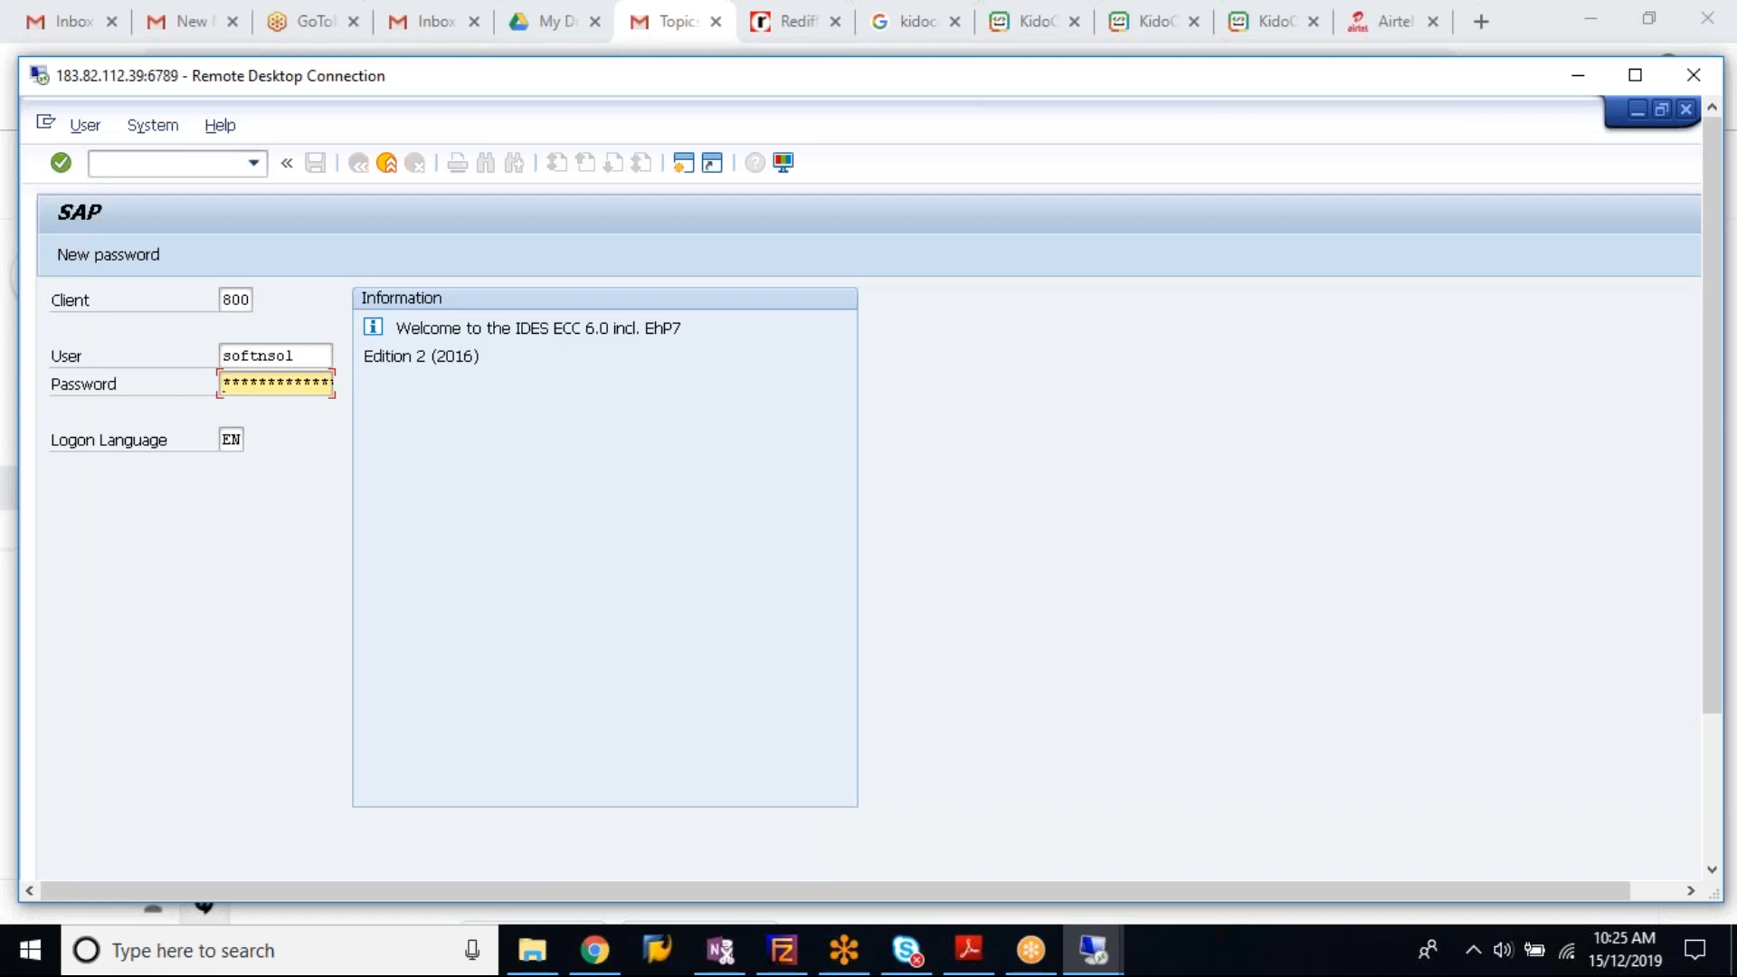
pyautogui.write('*******')
pyautogui.write('**')
pyautogui.press('Return')
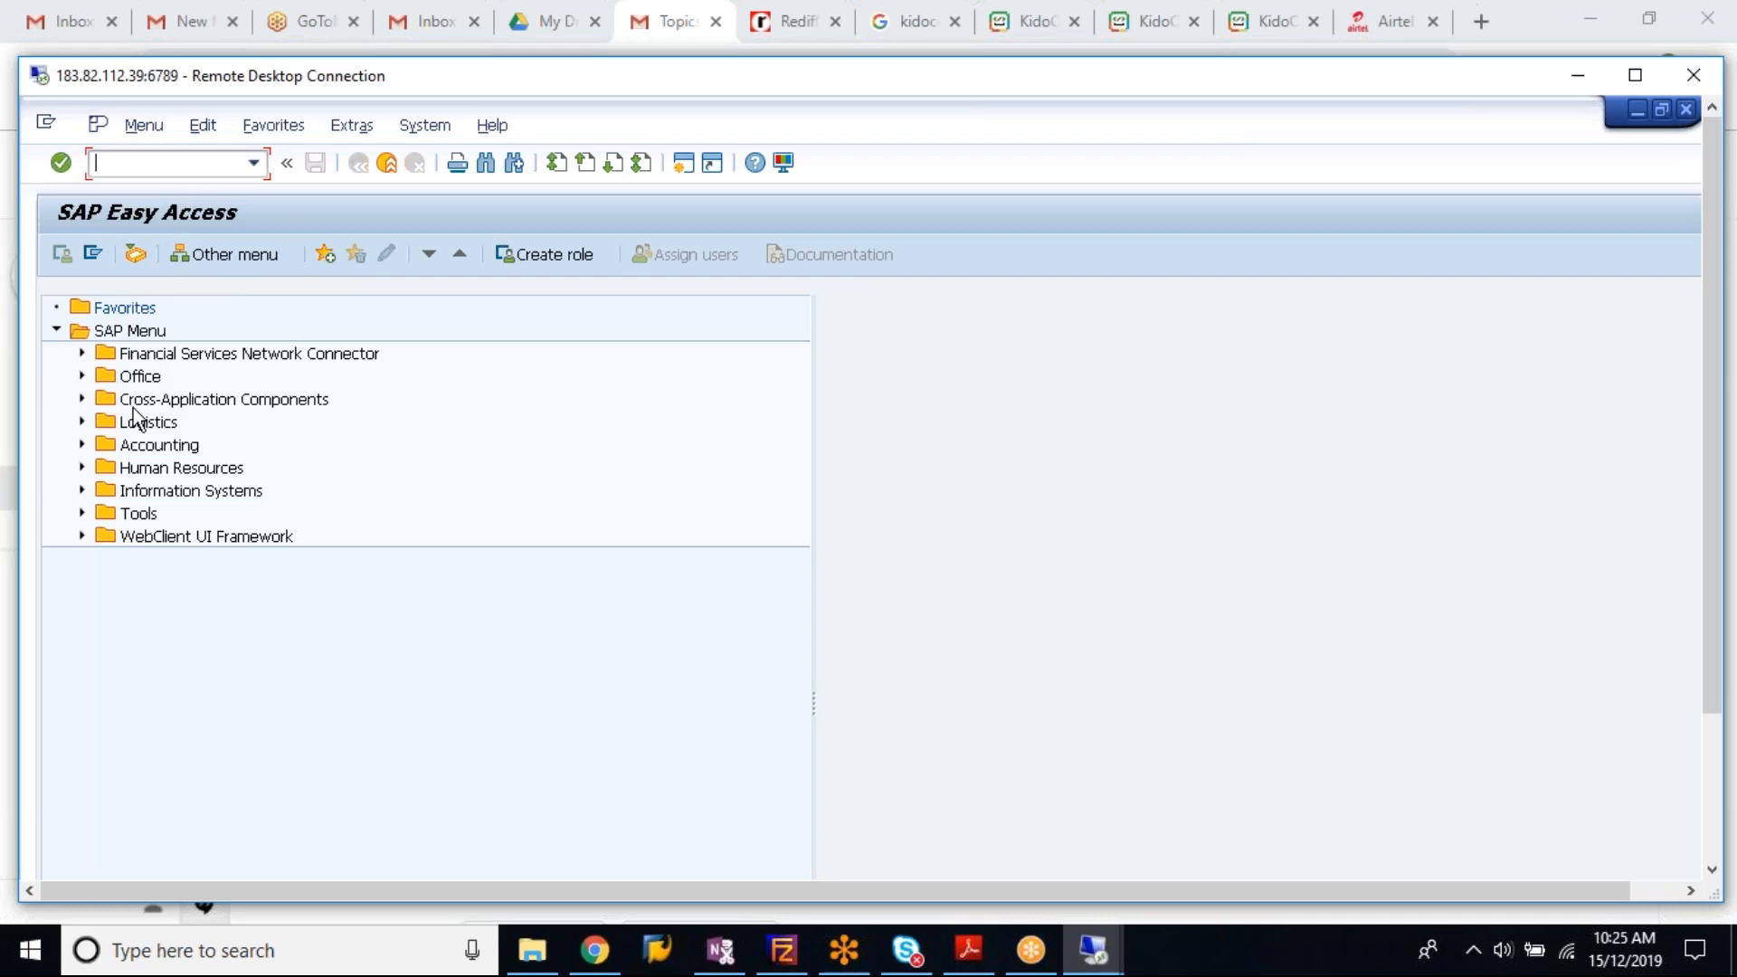
# Step: Expand Accounting > Financial Accounting > General Ledger > Periodic Processing in the ECC menu
pyautogui.click(82, 446)
pyautogui.click(108, 467)
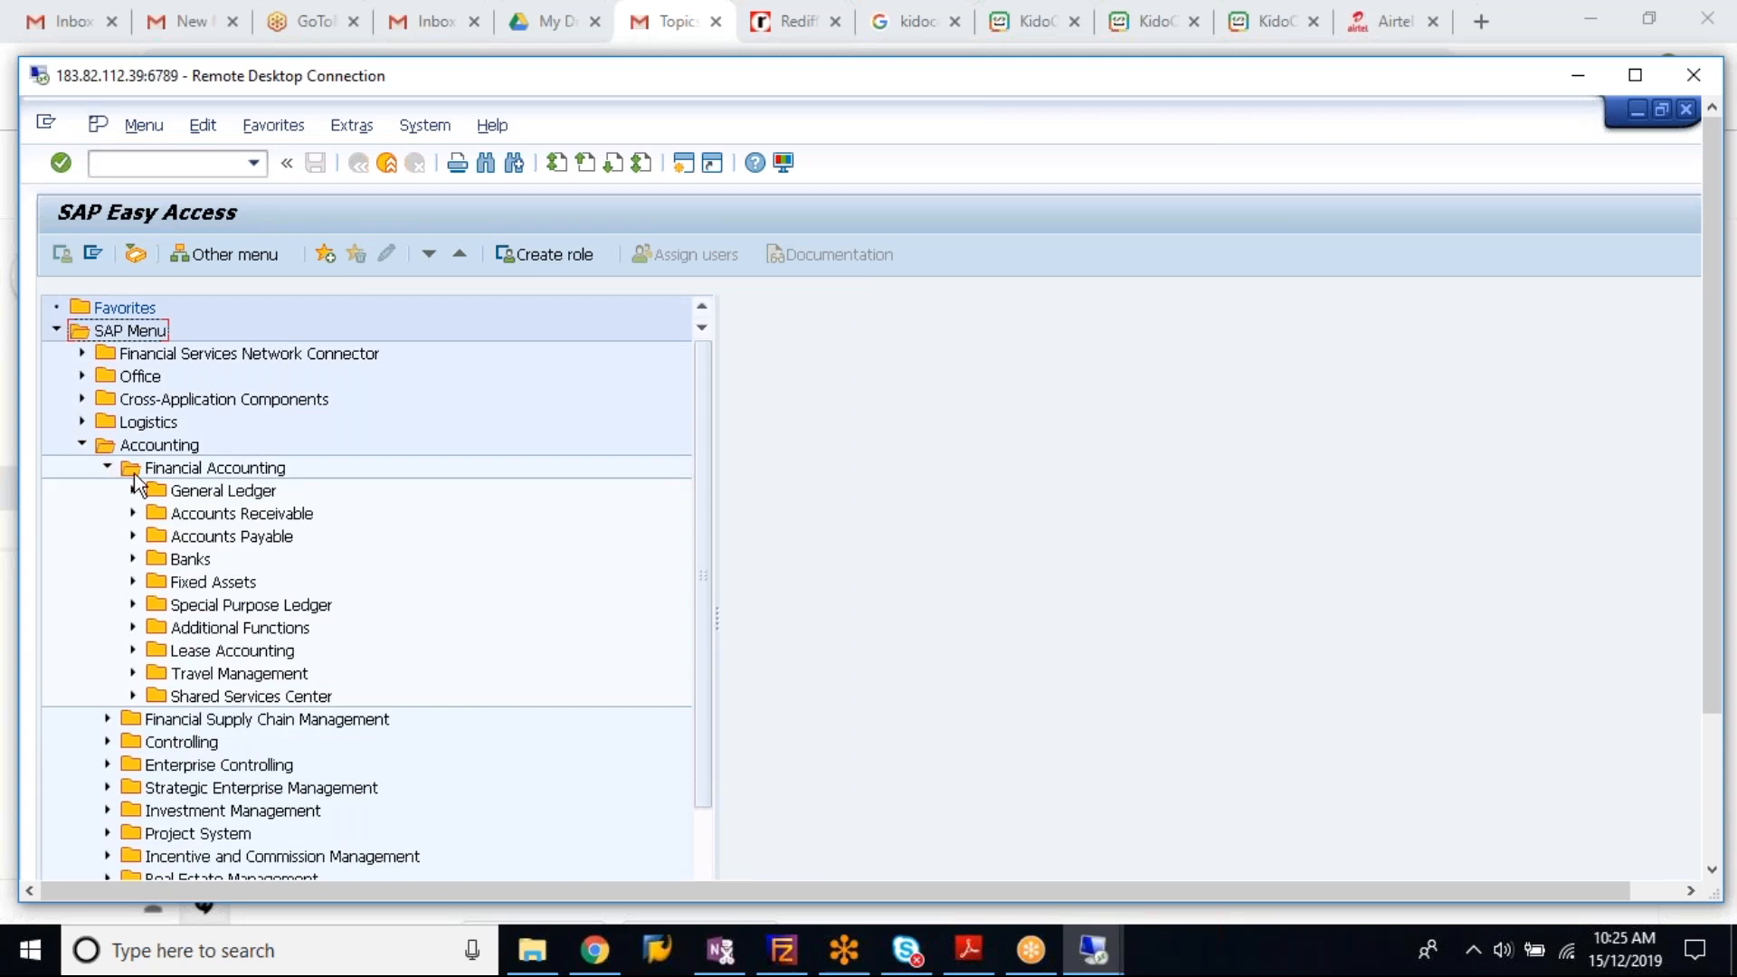
pyautogui.click(133, 489)
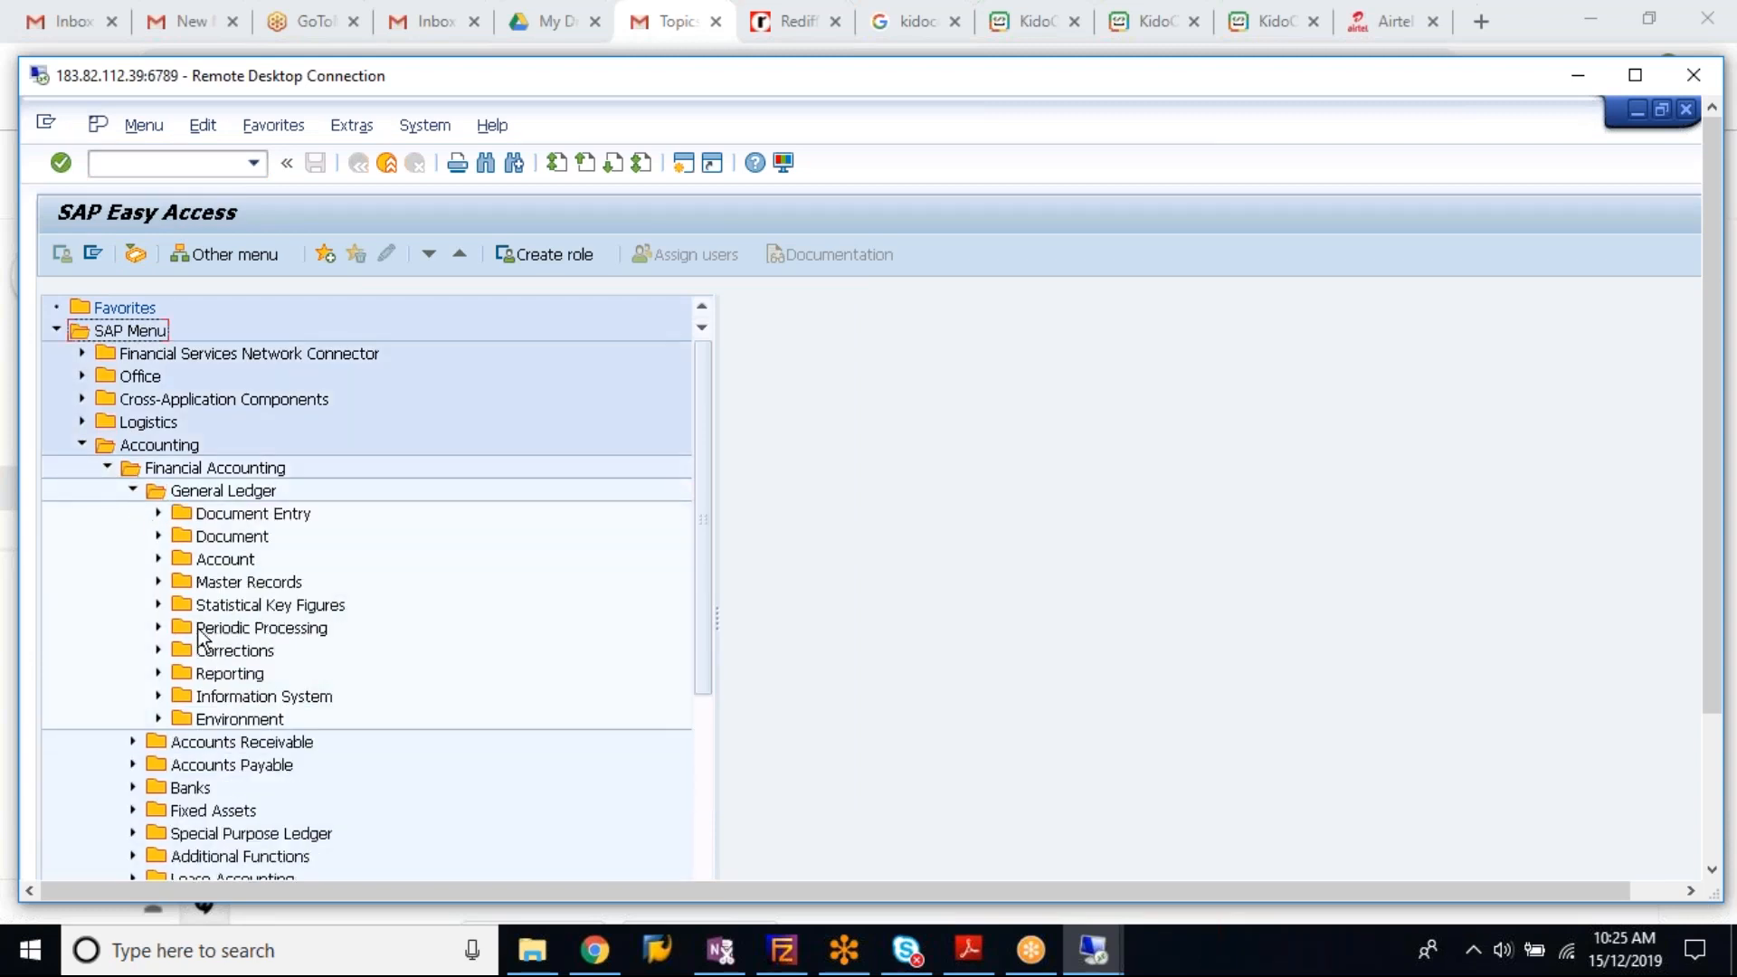
pyautogui.click(158, 629)
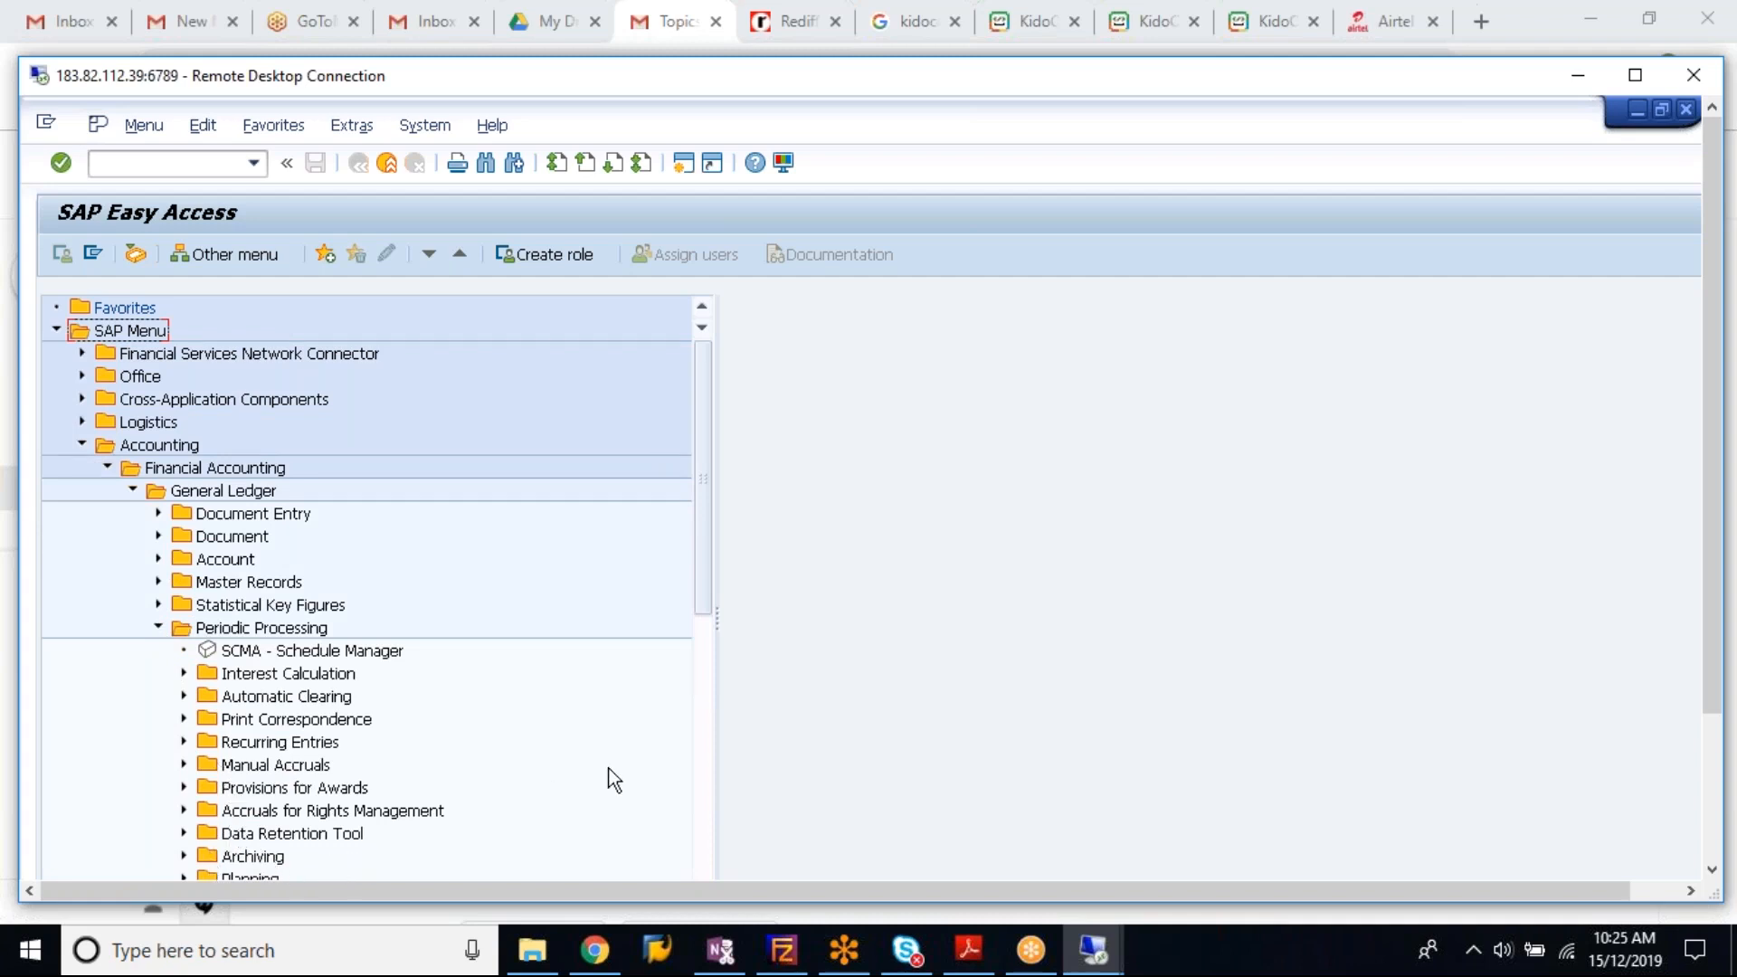
pyautogui.scroll(-9, 690, 757)
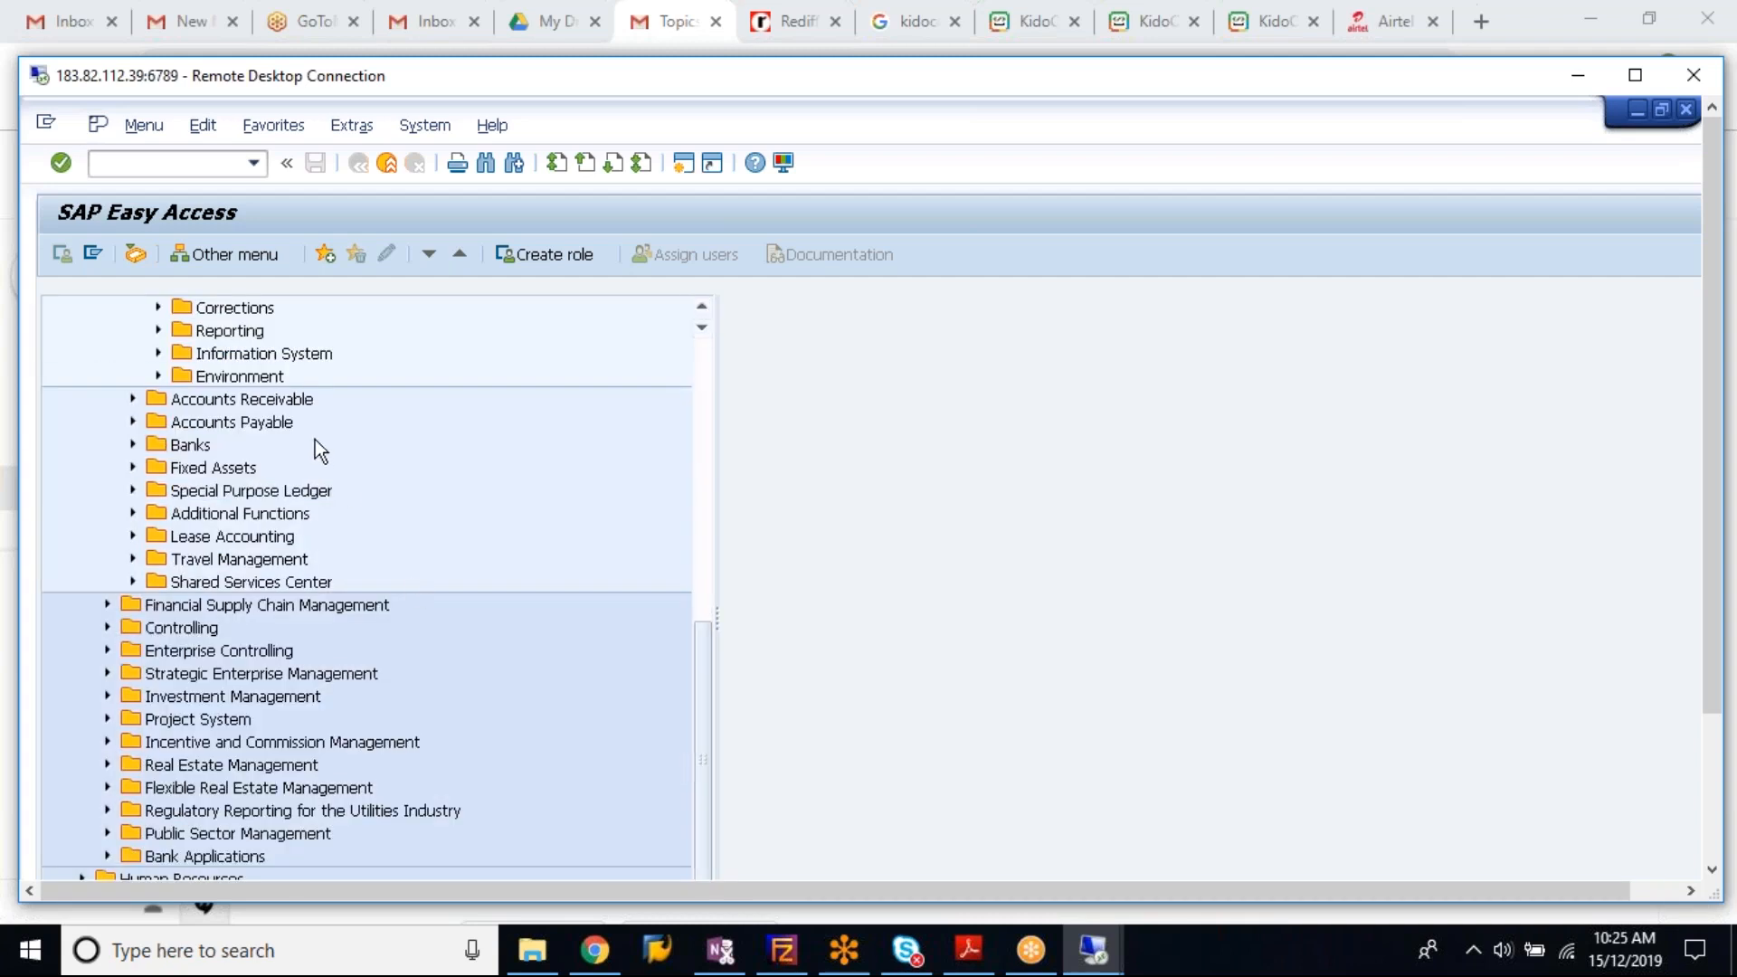
pyautogui.click(708, 485)
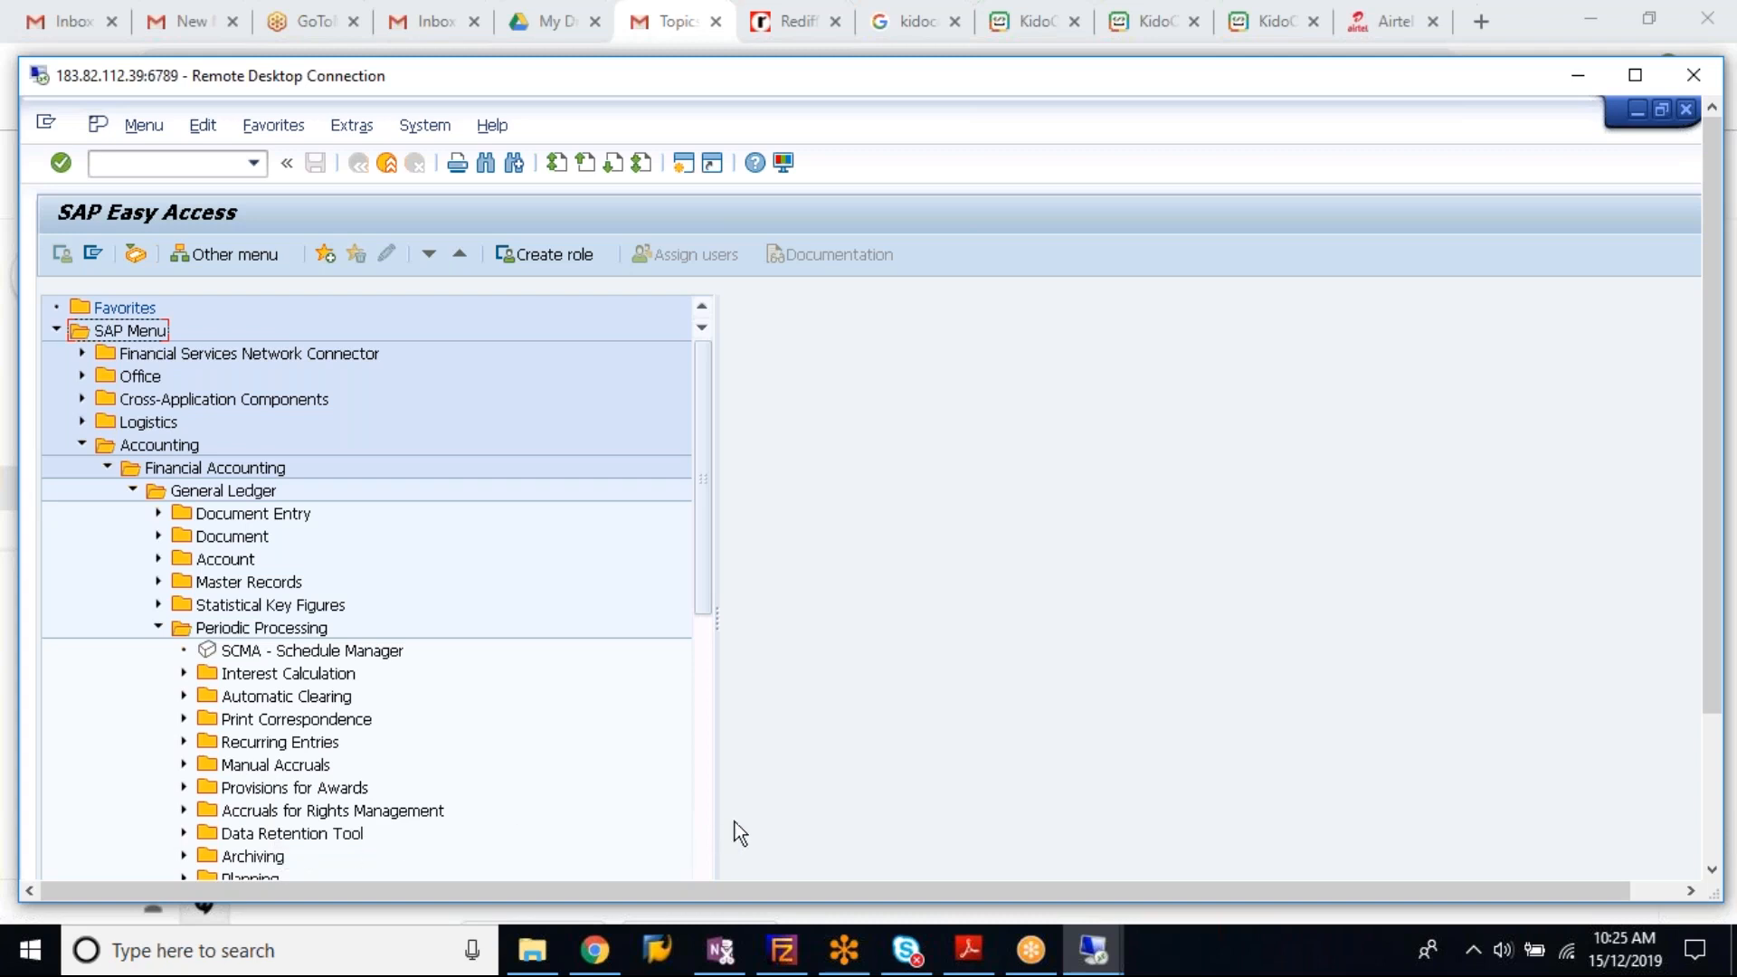
pyautogui.click(697, 834)
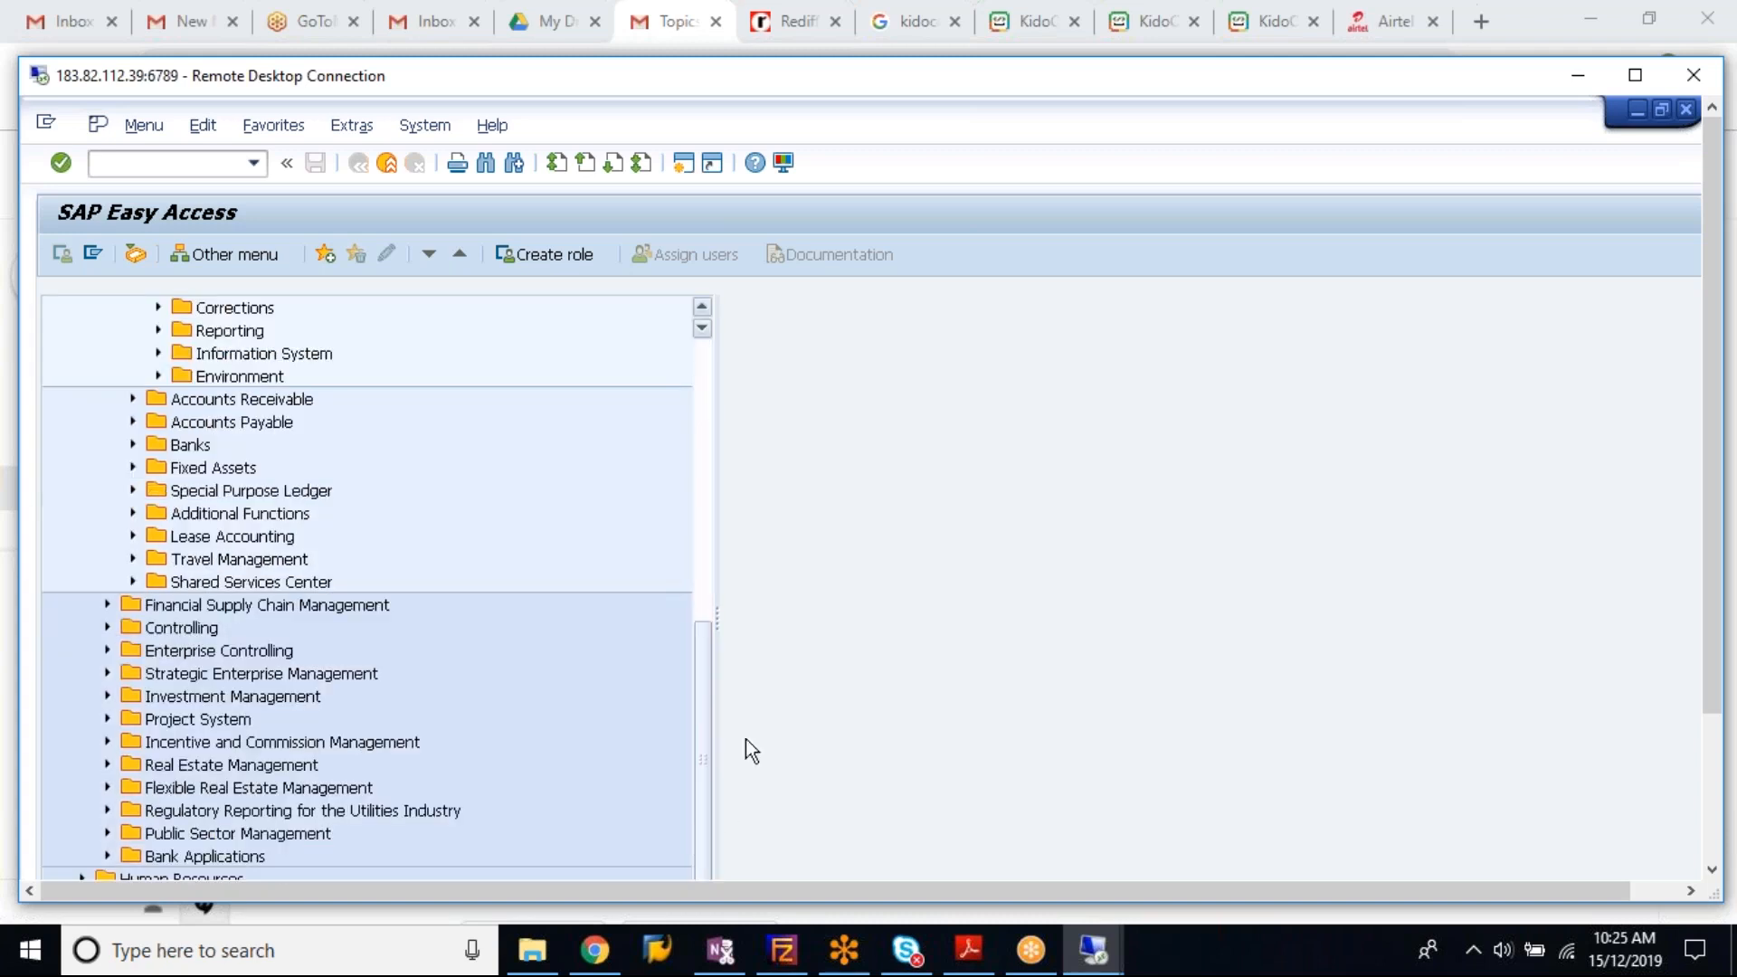
# Step: Return the remote session to full screen
pyautogui.click(1643, 74)
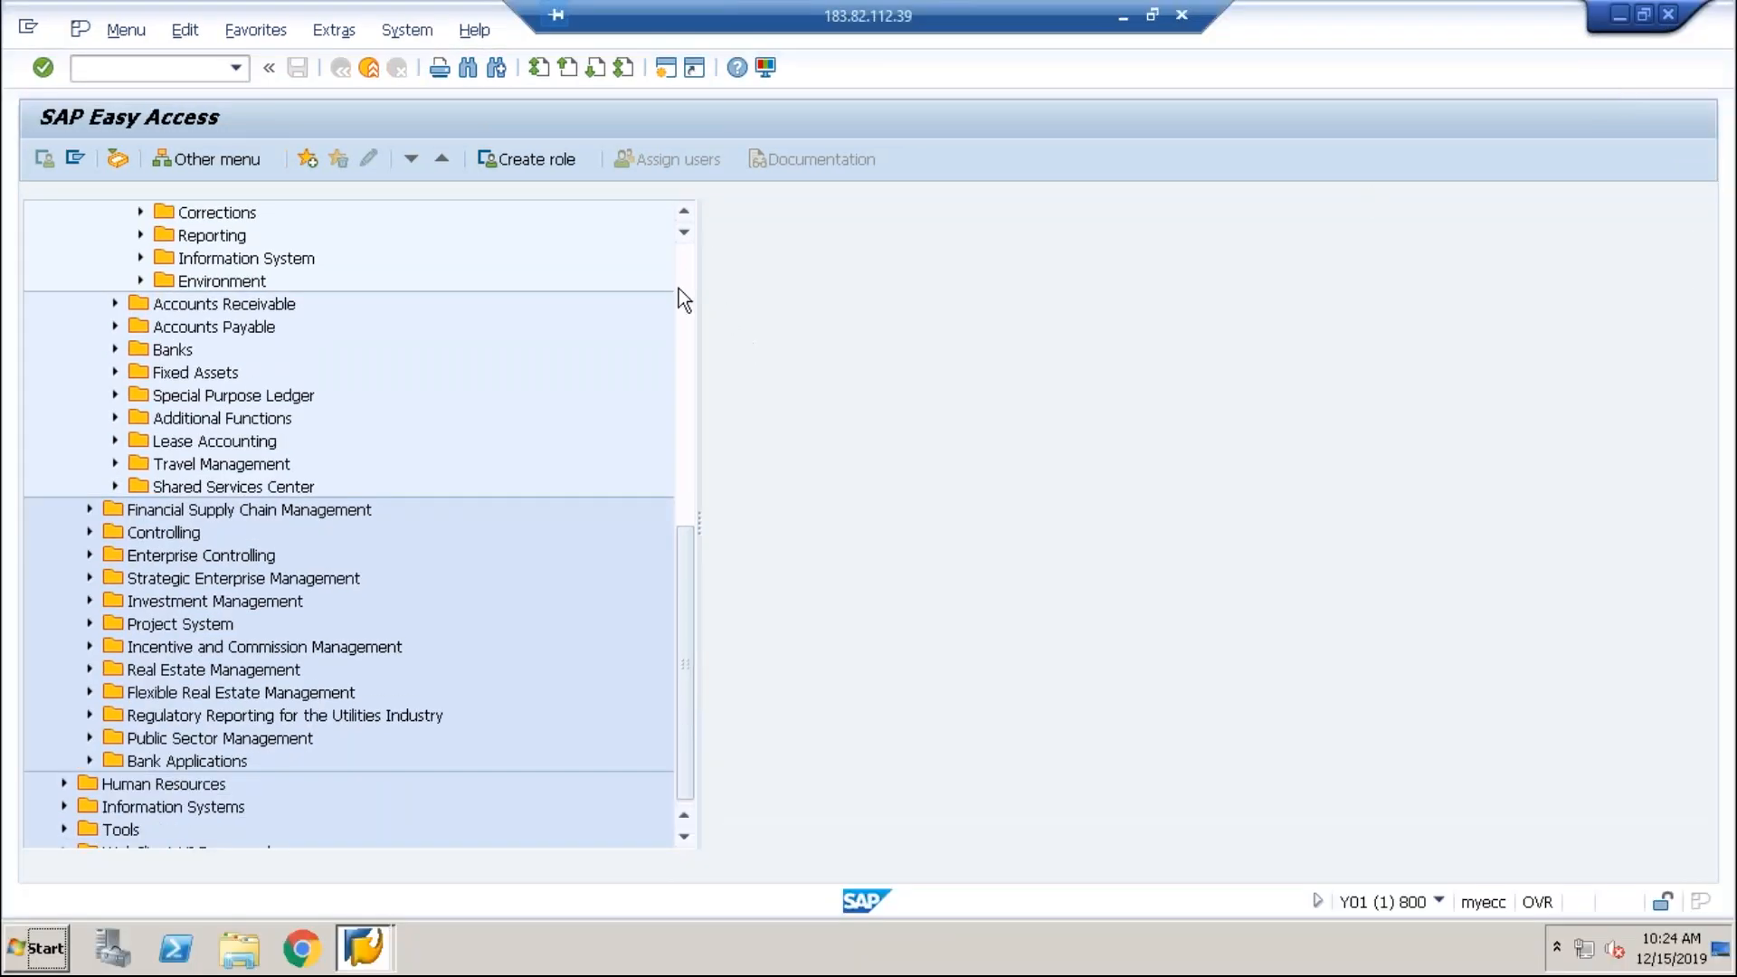
pyautogui.click(686, 209)
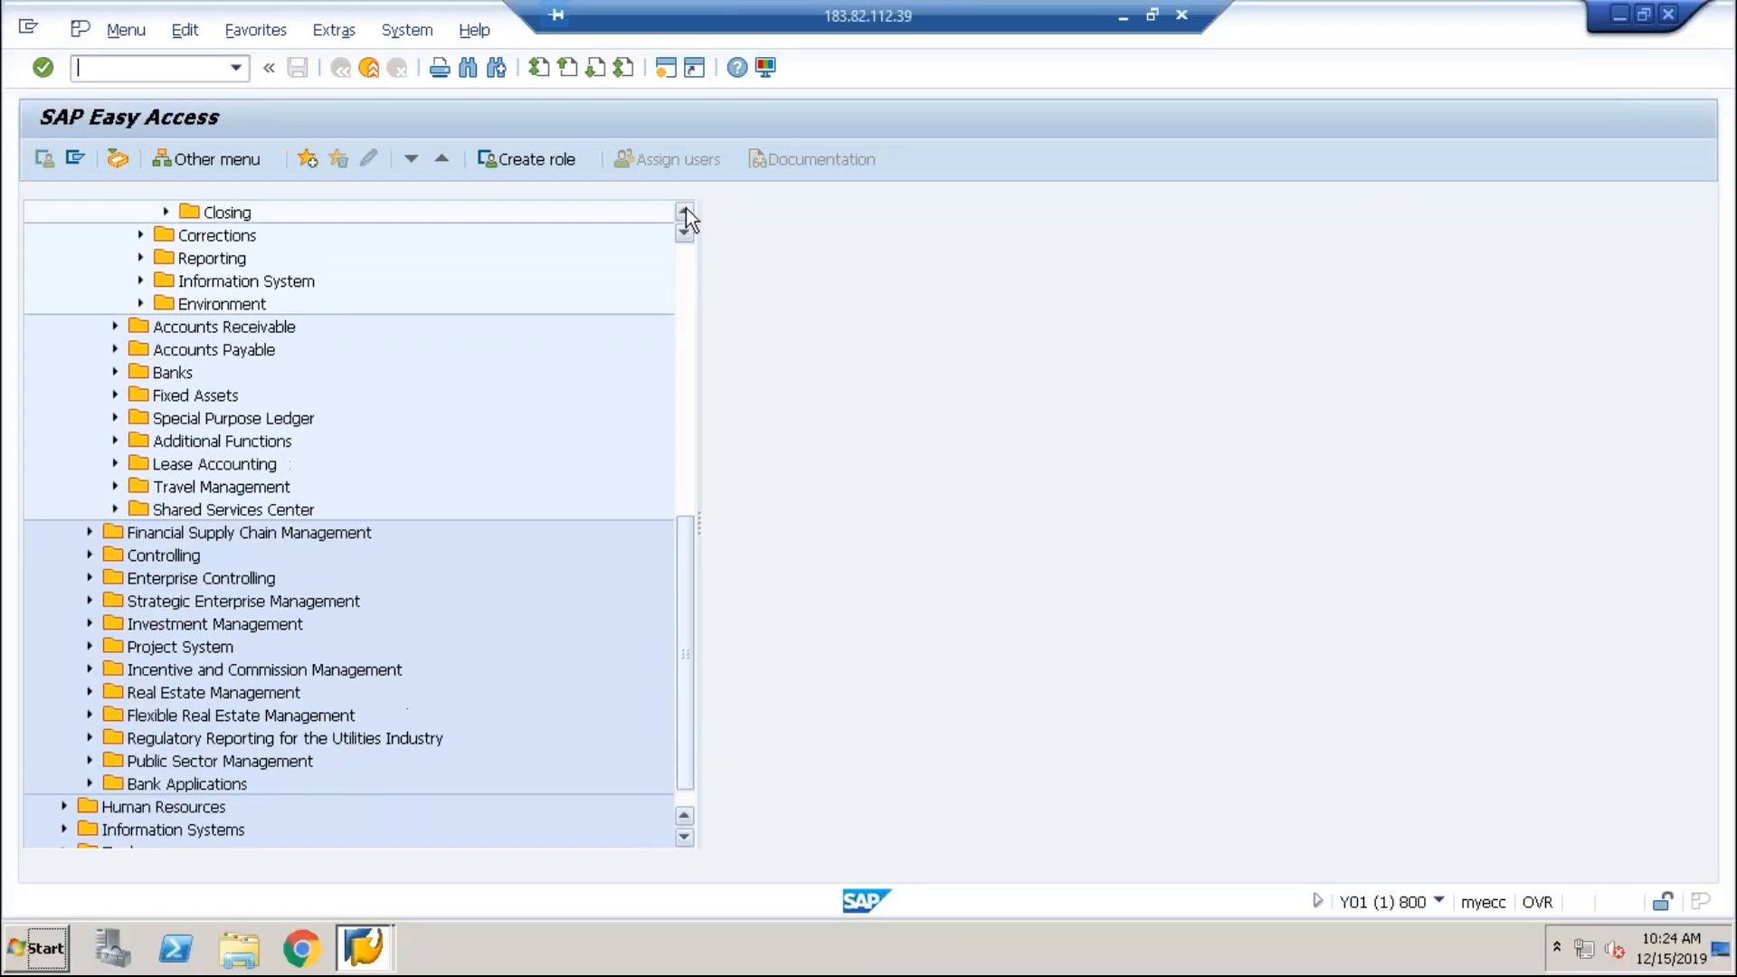
pyautogui.click(686, 209)
pyautogui.click(685, 209)
pyautogui.click(686, 209)
pyautogui.click(686, 209)
pyautogui.click(686, 209)
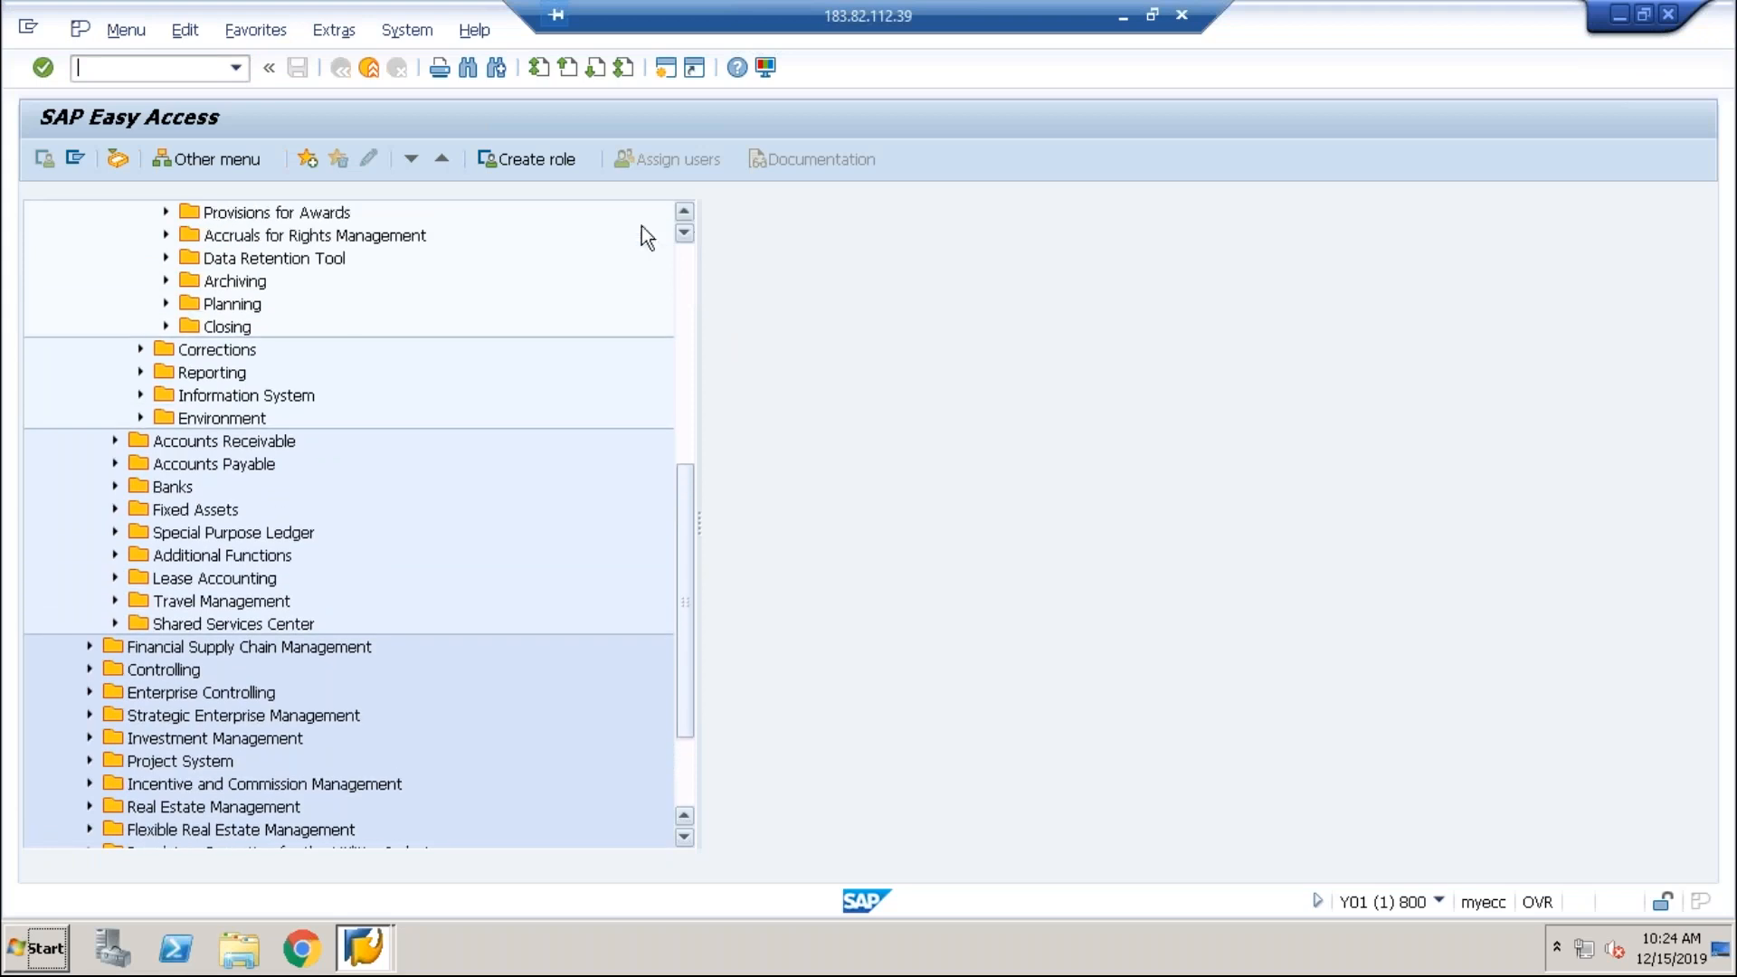
# Step: Expand Closing > Carrying Forward, open F.16 Balance Carryforward, then go back to the menu
pyautogui.click(168, 324)
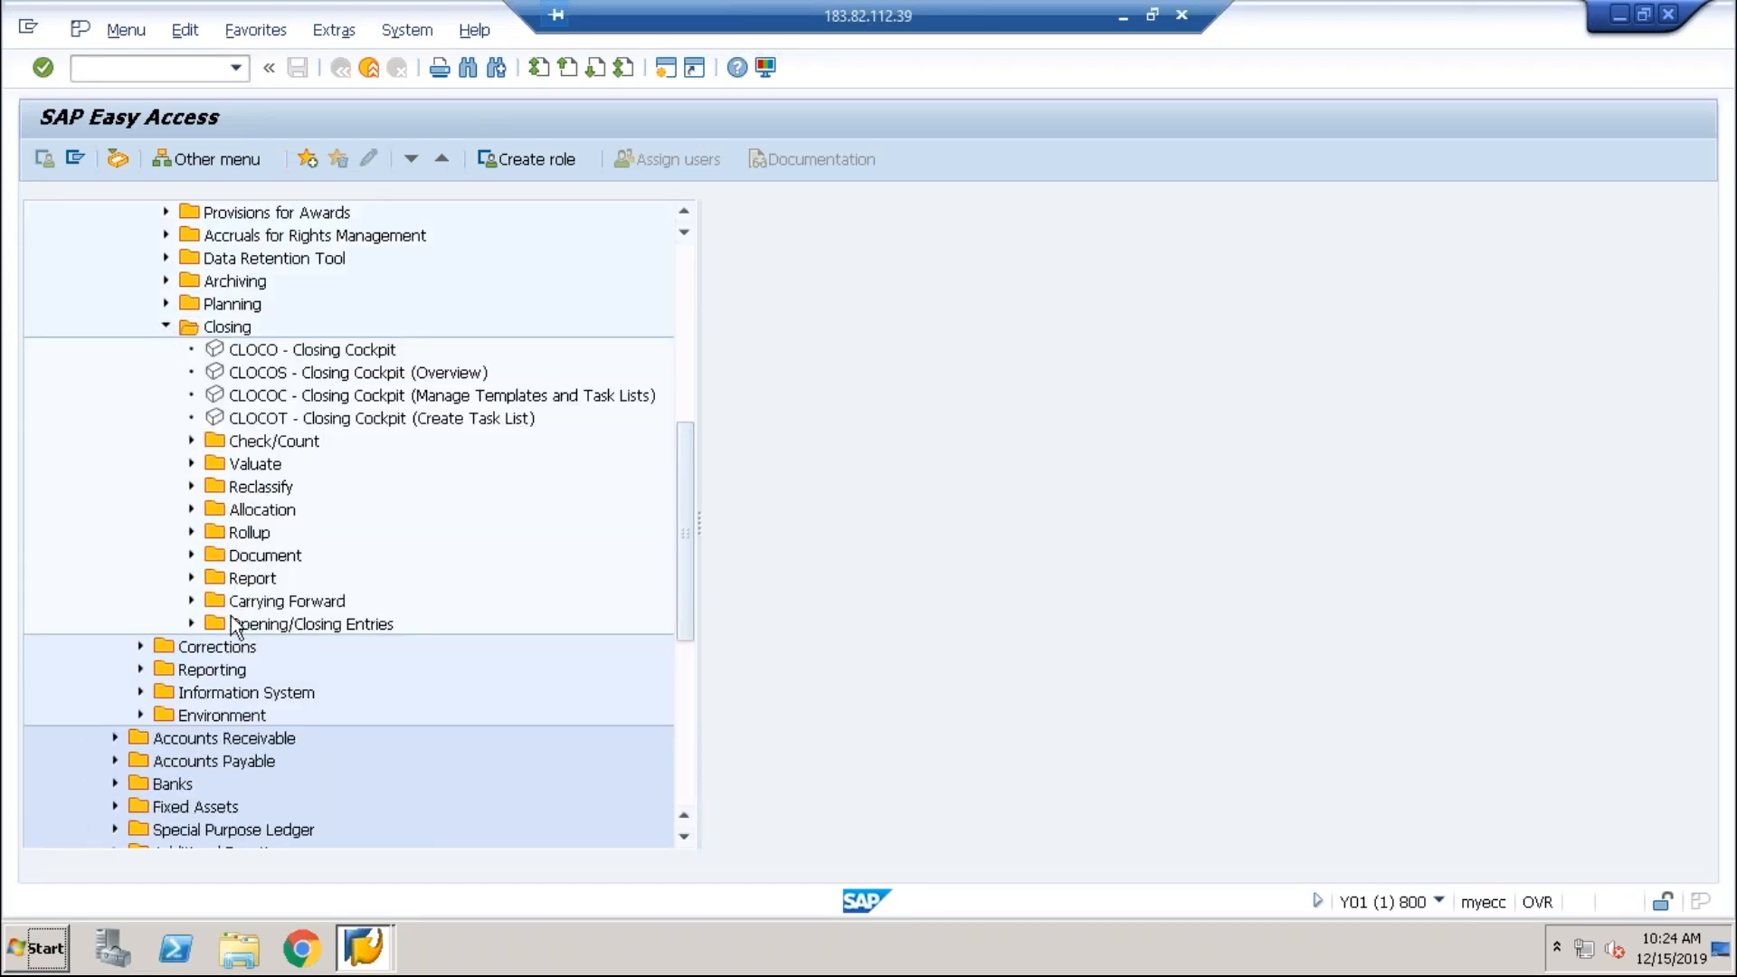
pyautogui.click(189, 601)
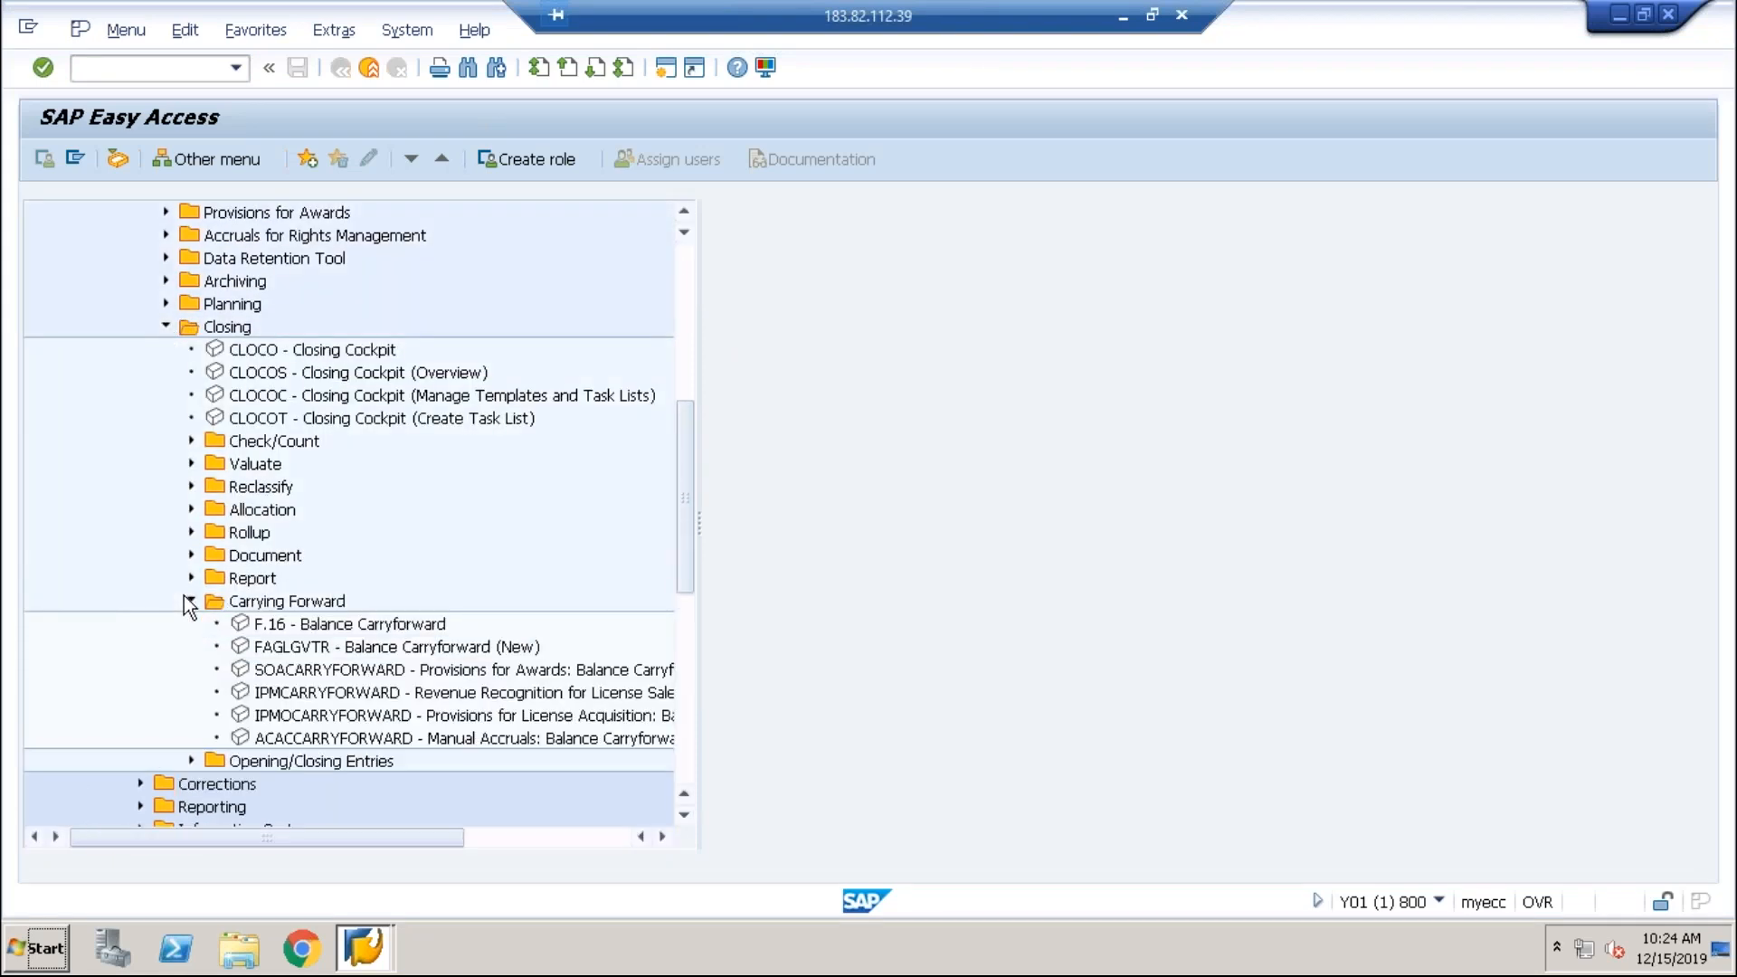
pyautogui.click(382, 630)
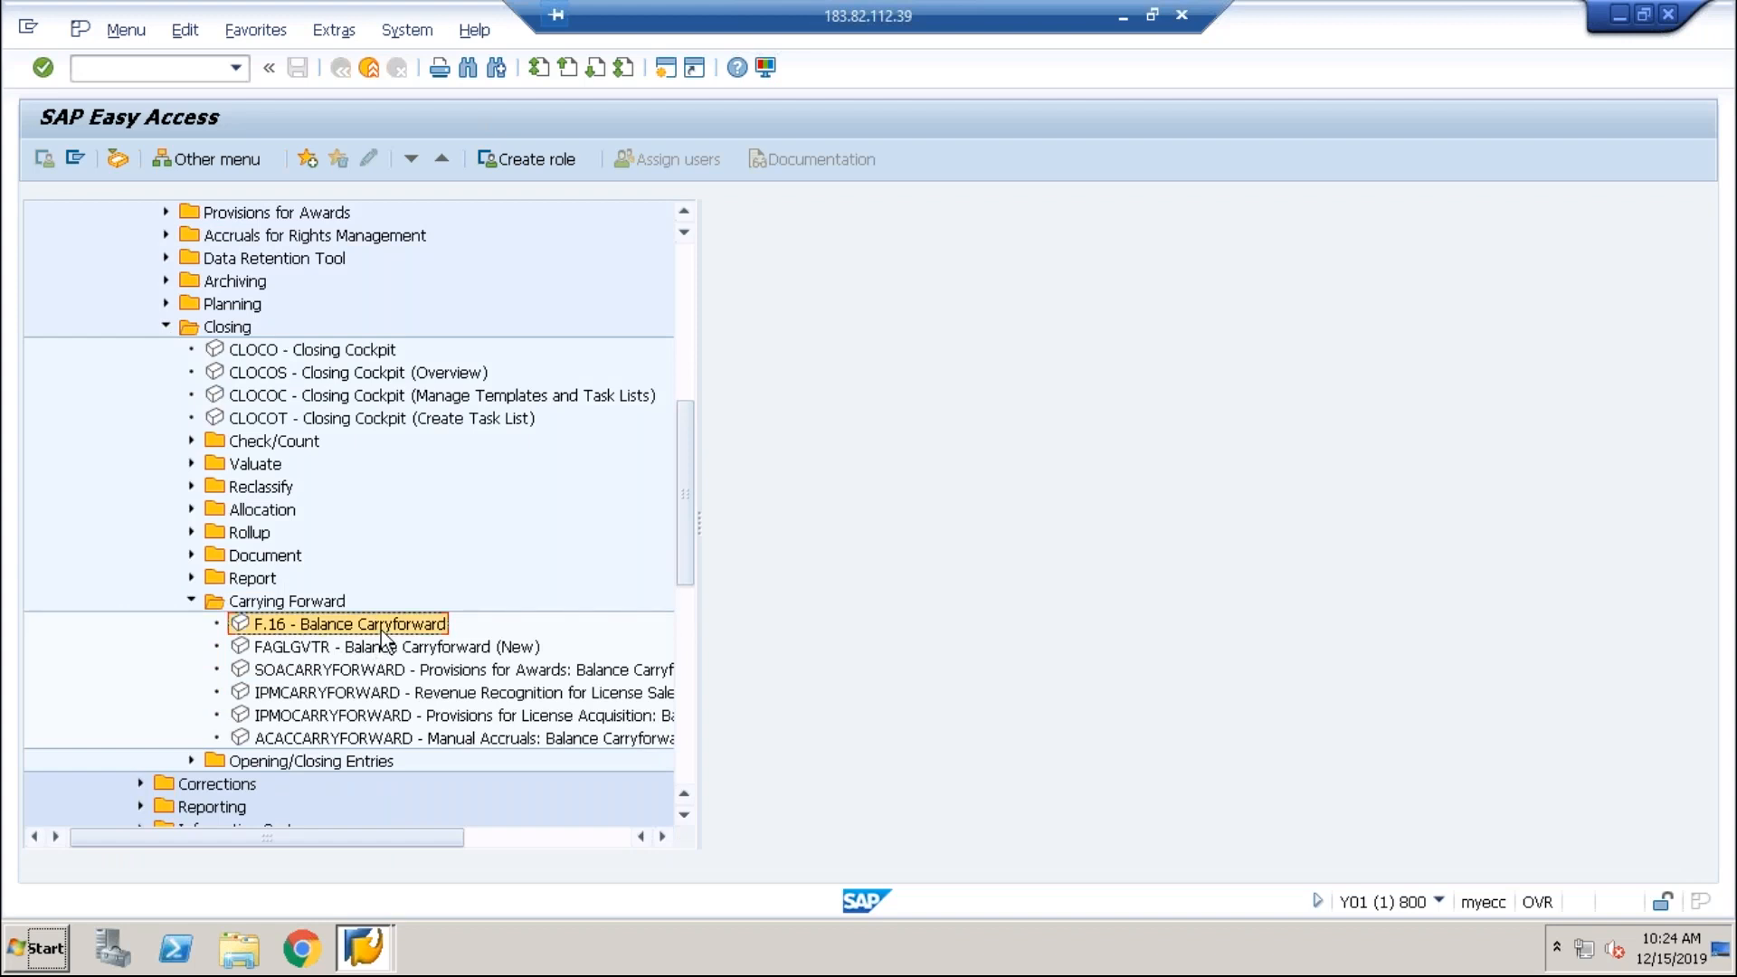
pyautogui.doubleClick(382, 626)
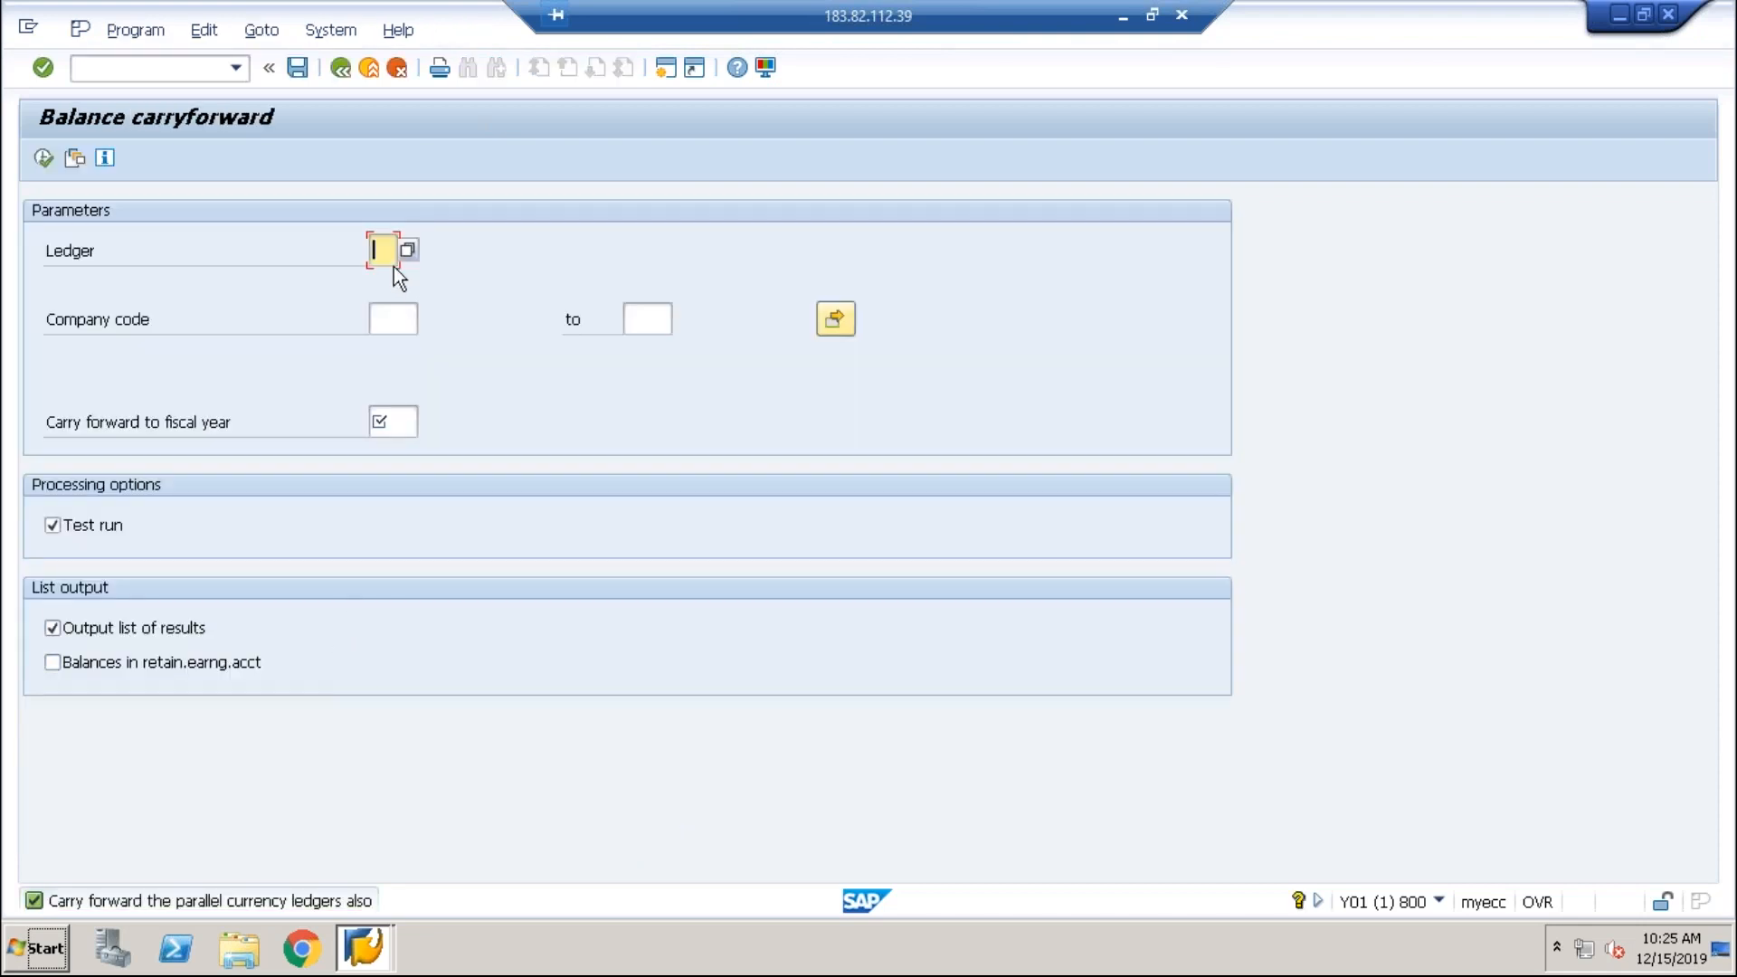
pyautogui.click(371, 77)
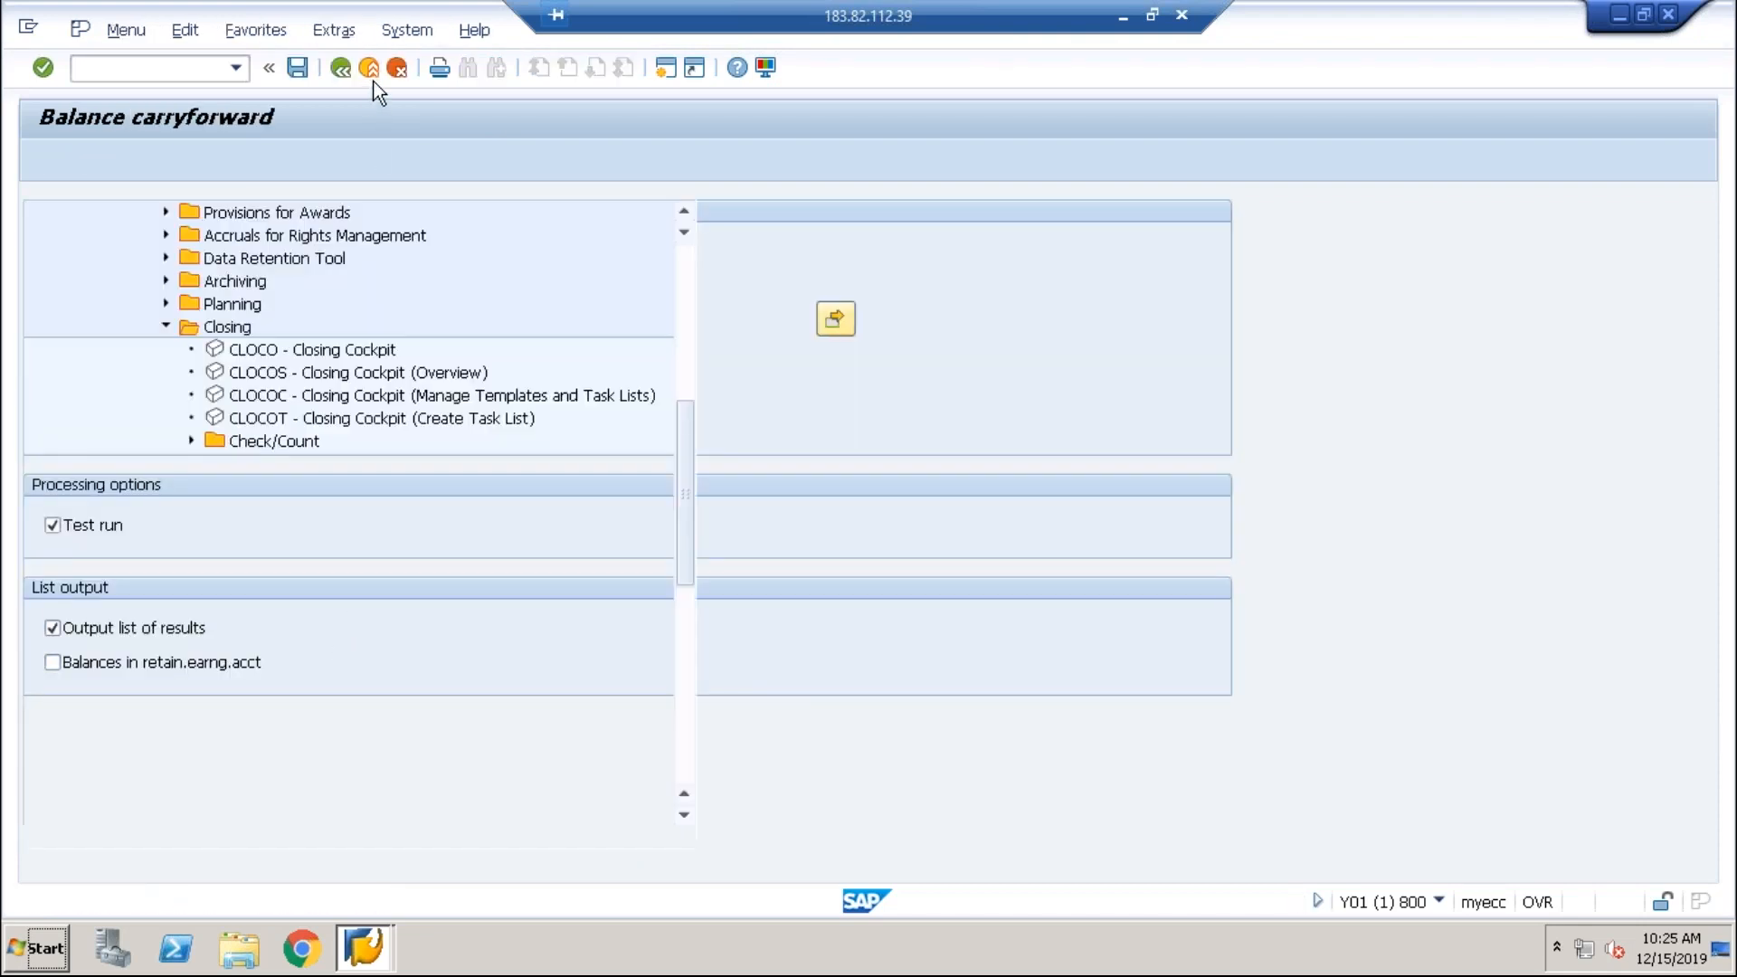
# Step: Point out the FAGLGVTR and F.16 carryforward transactions under General Ledger
pyautogui.click(312, 648)
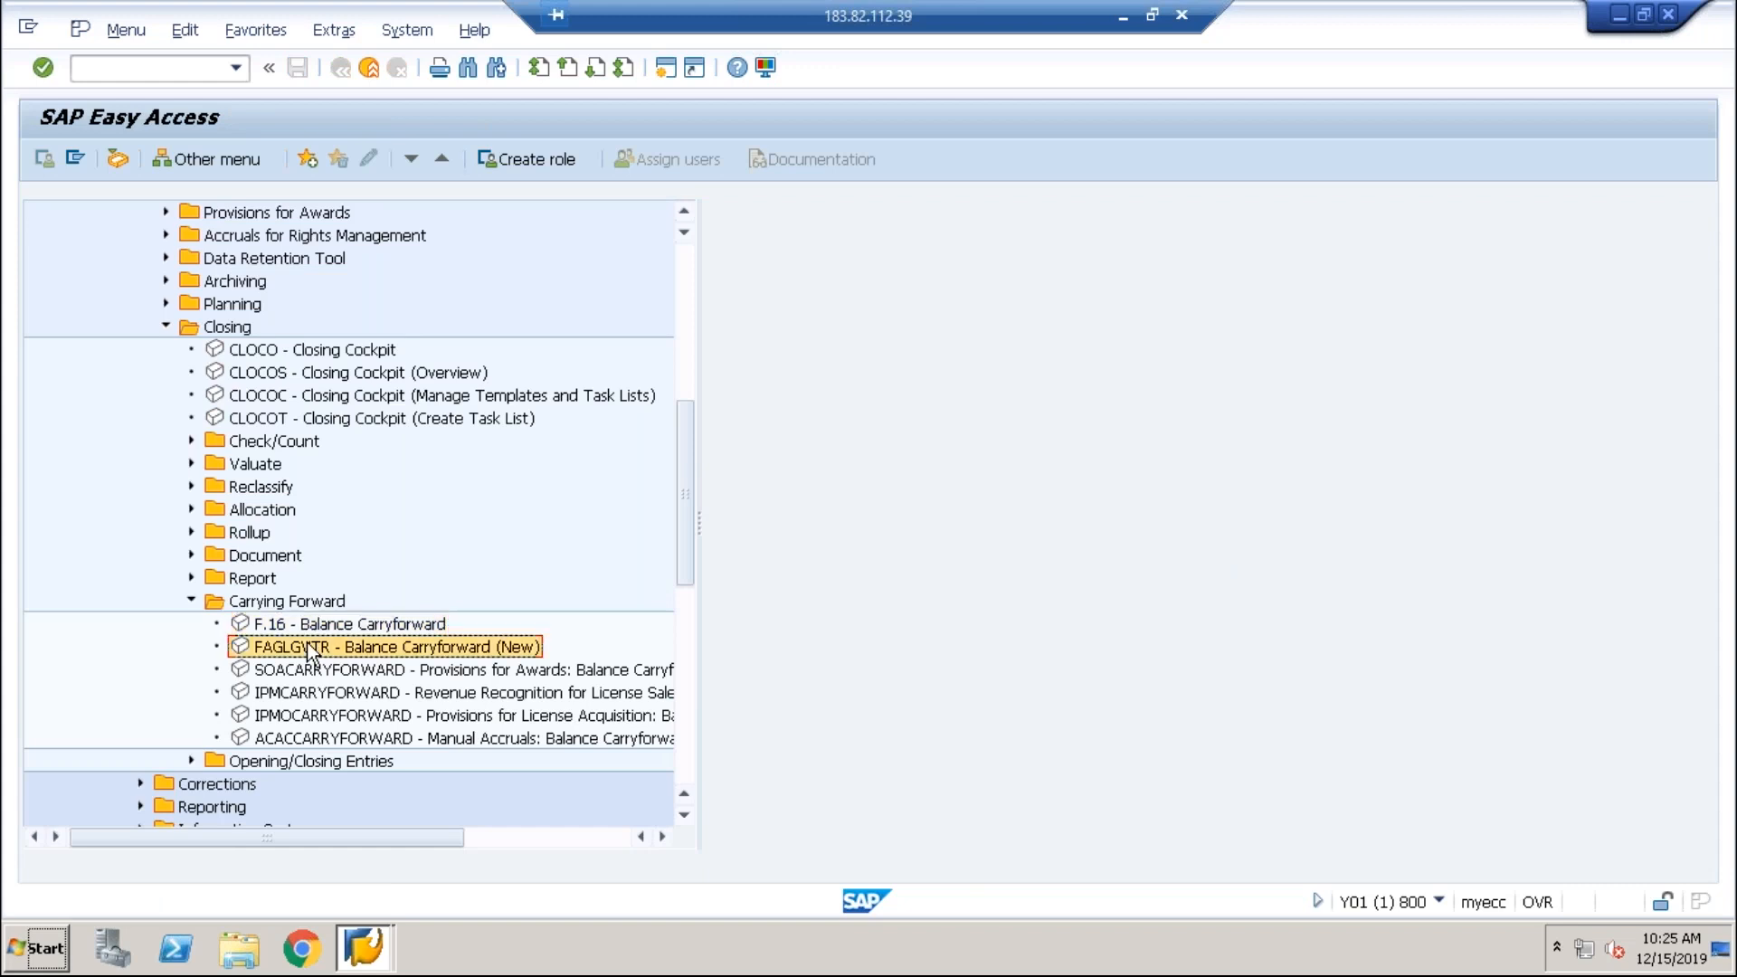
pyautogui.click(313, 627)
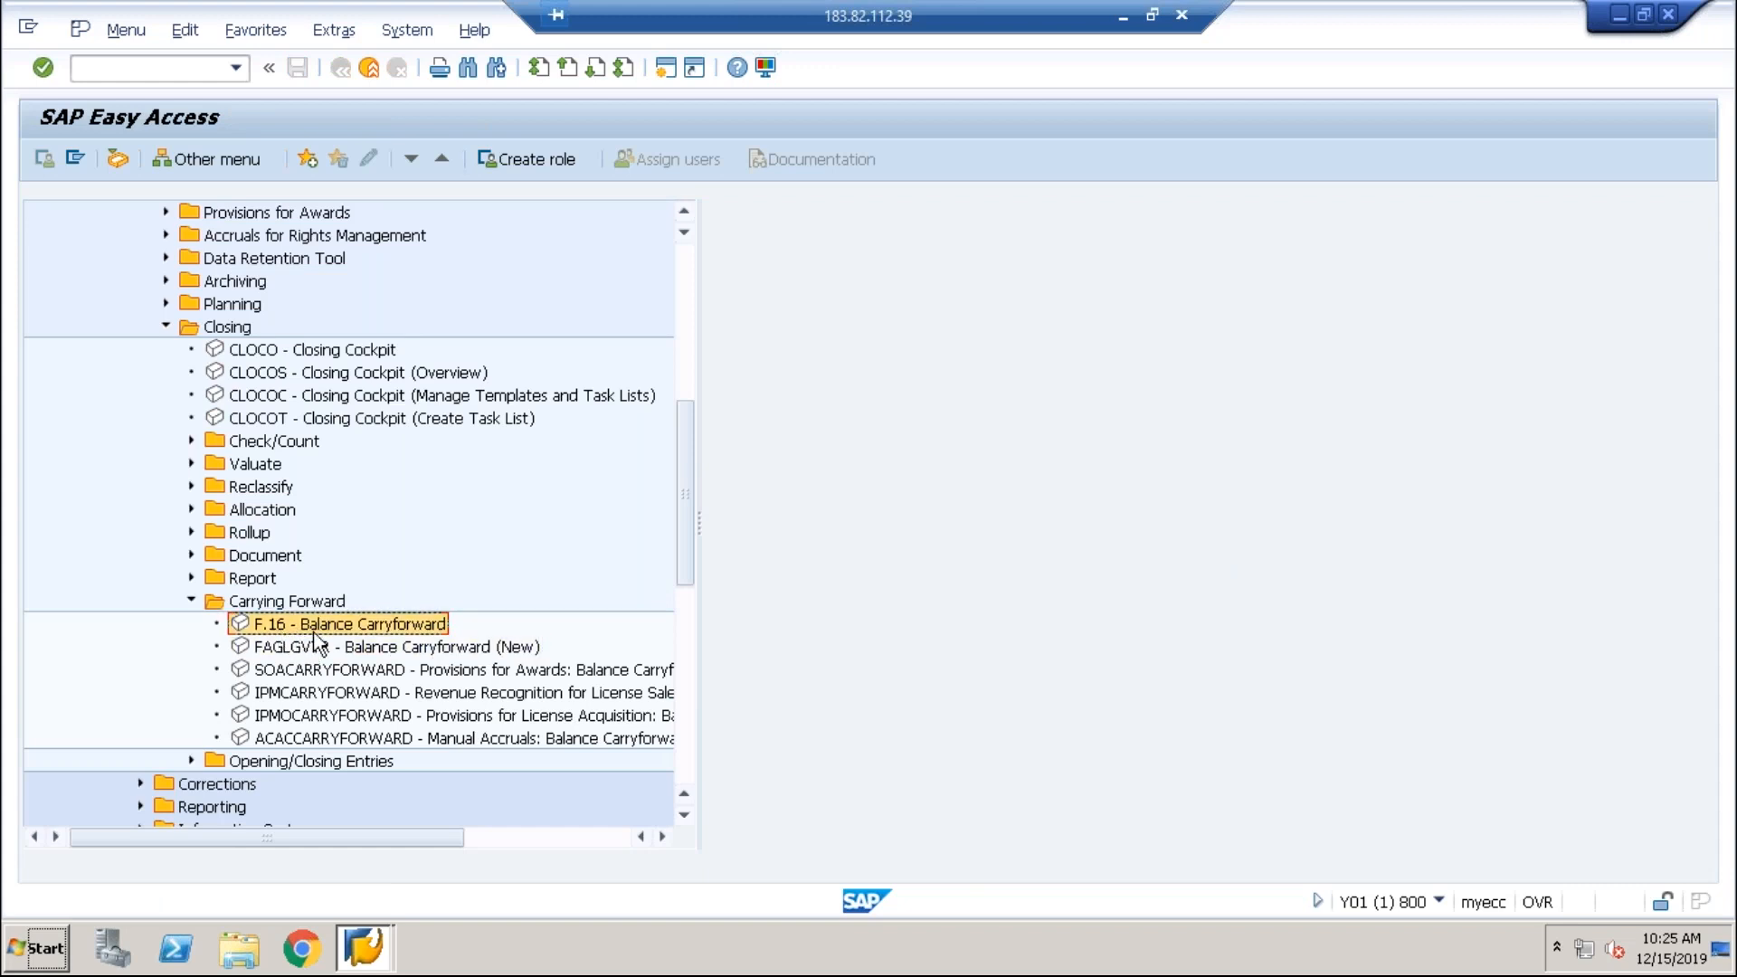
pyautogui.click(309, 646)
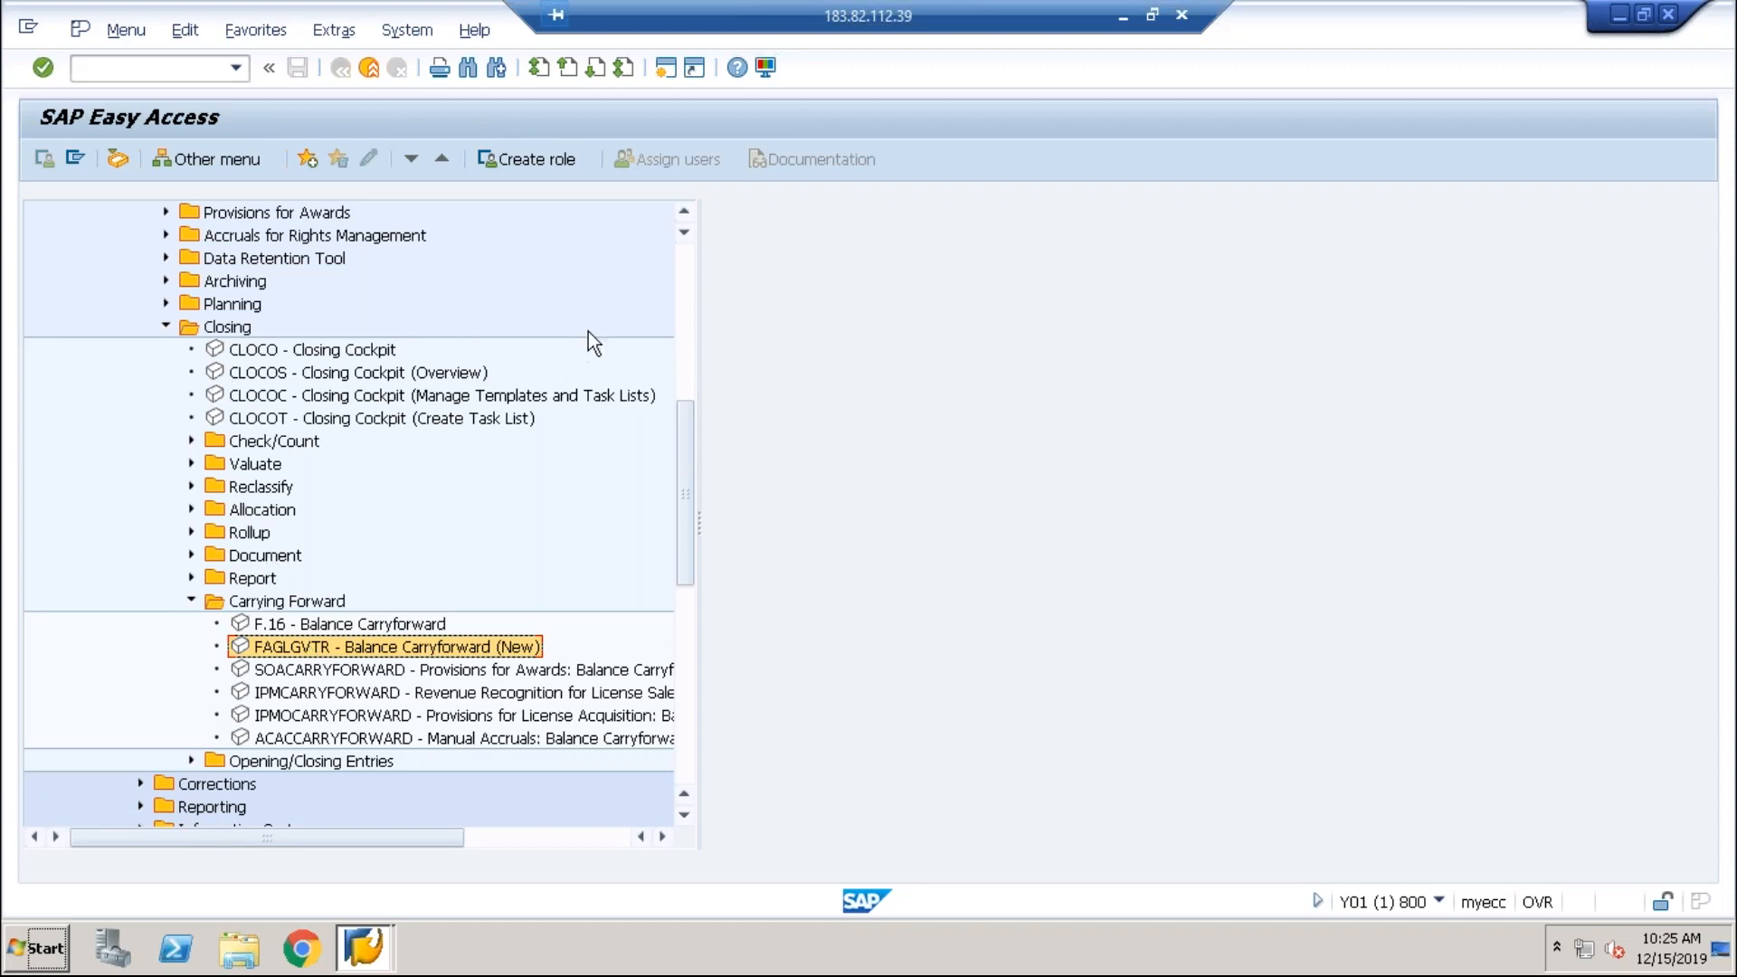
pyautogui.click(670, 295)
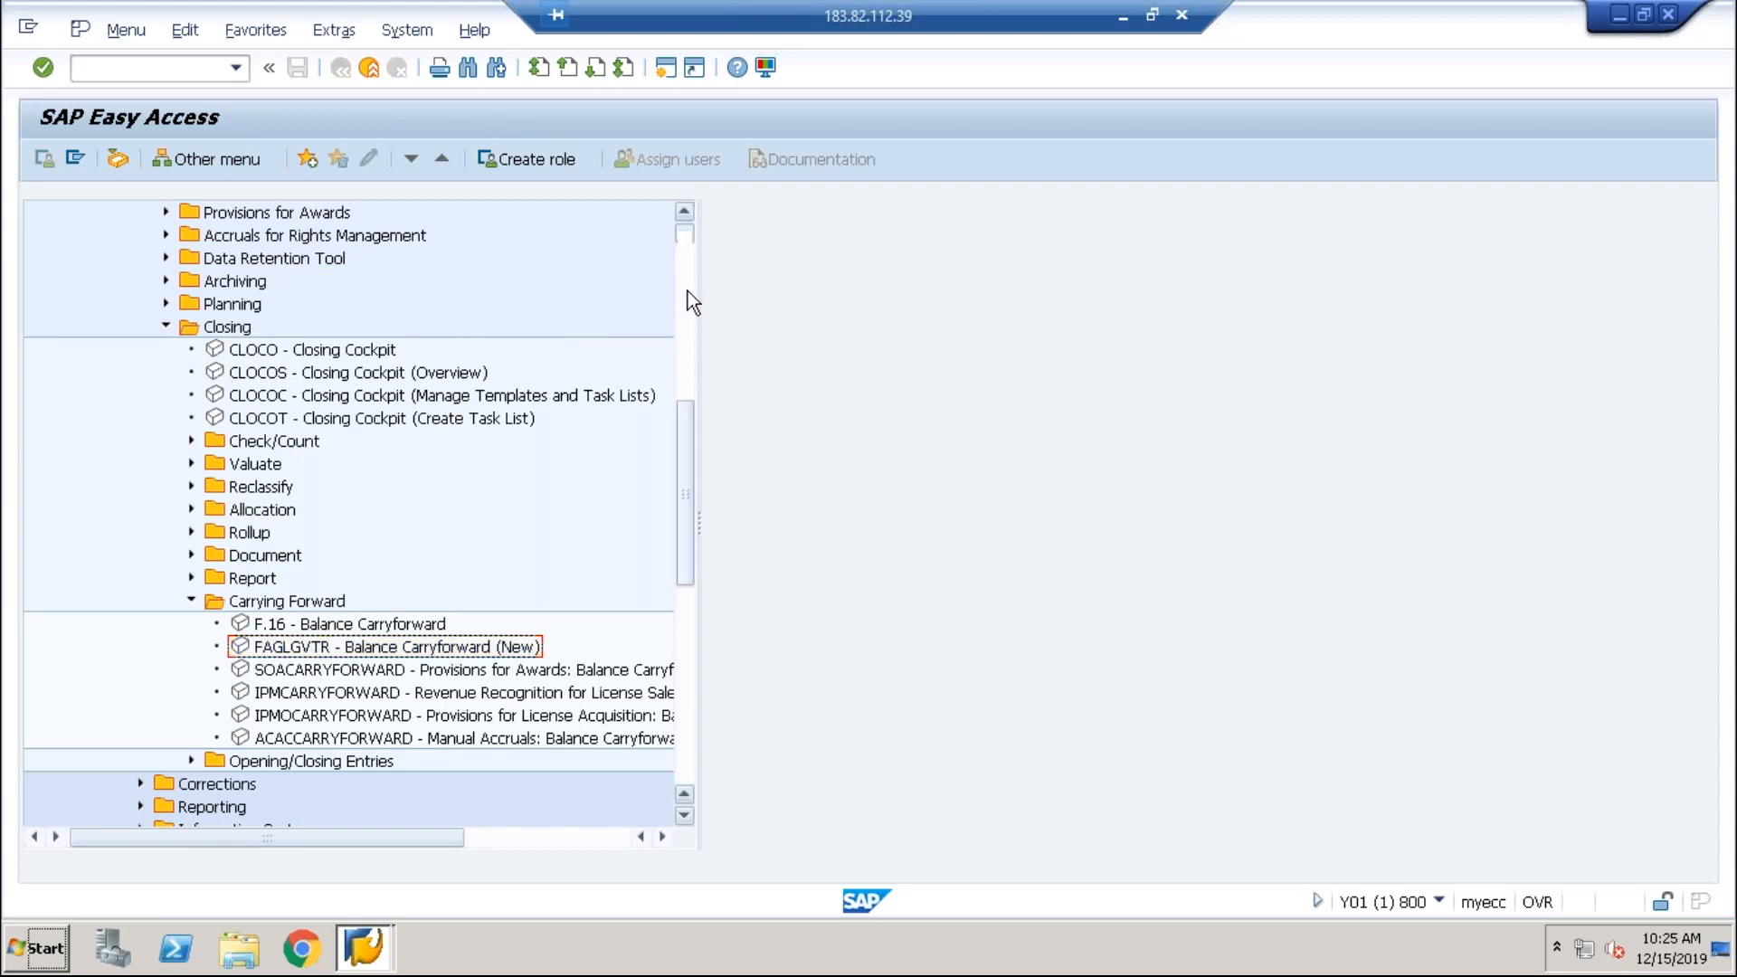
pyautogui.click(688, 290)
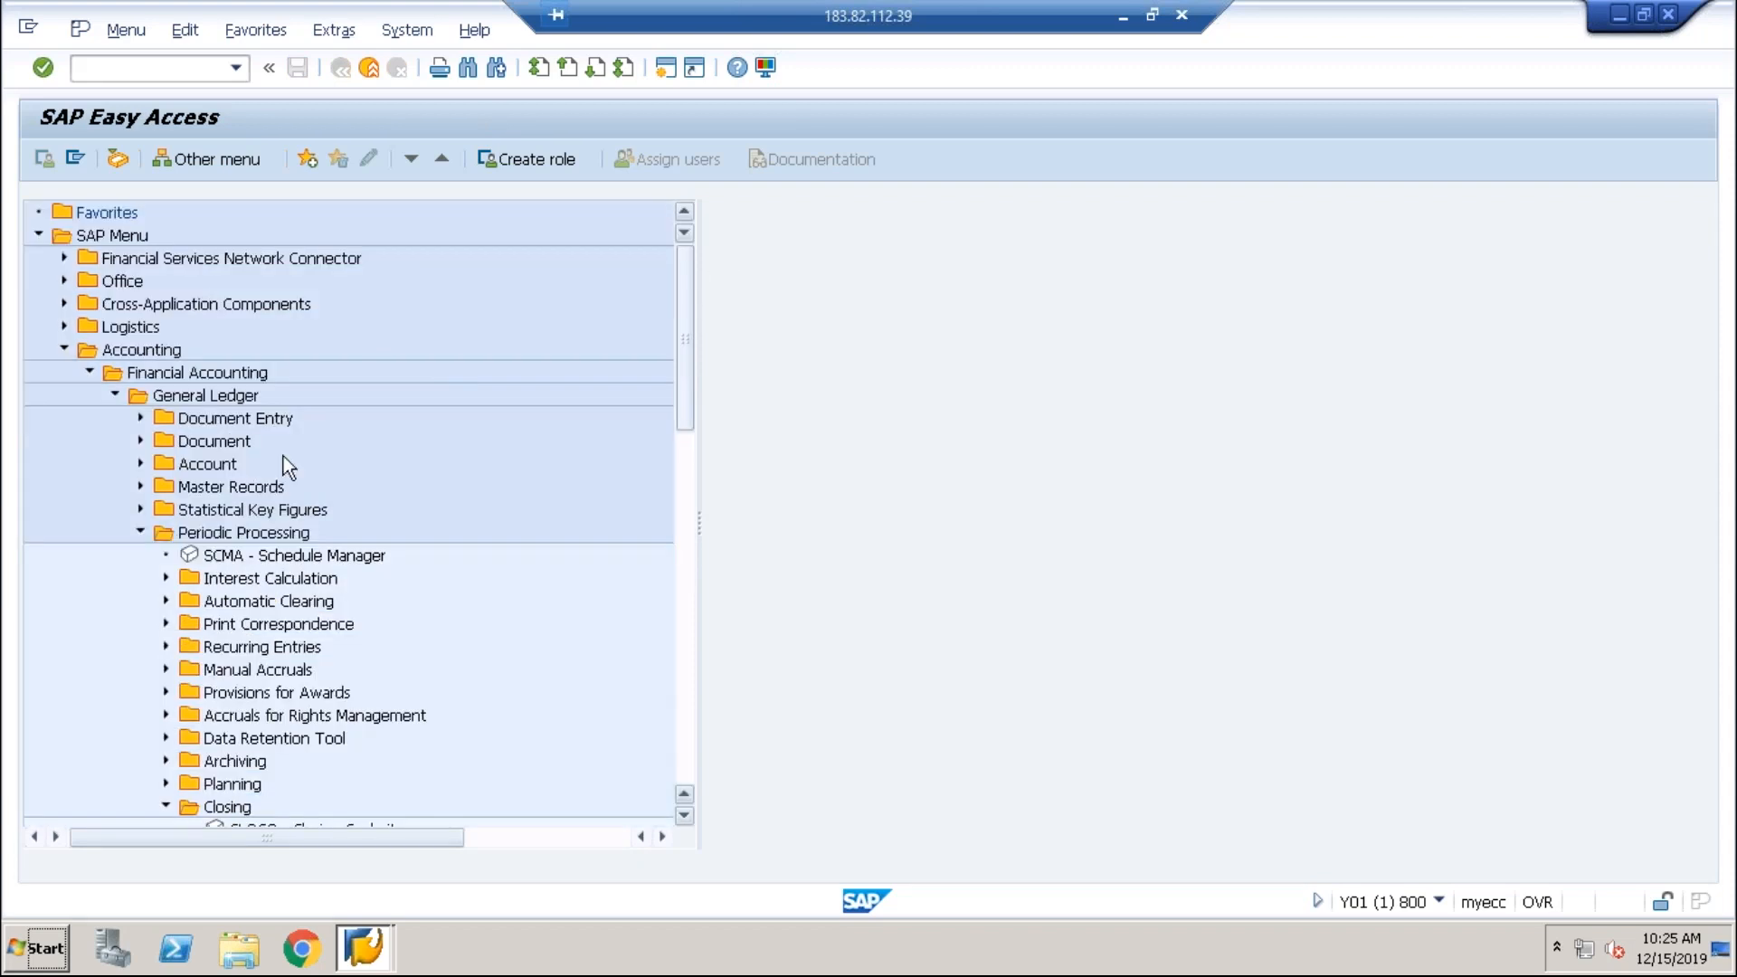
# Step: Find F.07 under Accounts Receivable > Periodic Processing > Closing > Carry Forward, then collapse Accounts Receivable
pyautogui.click(113, 395)
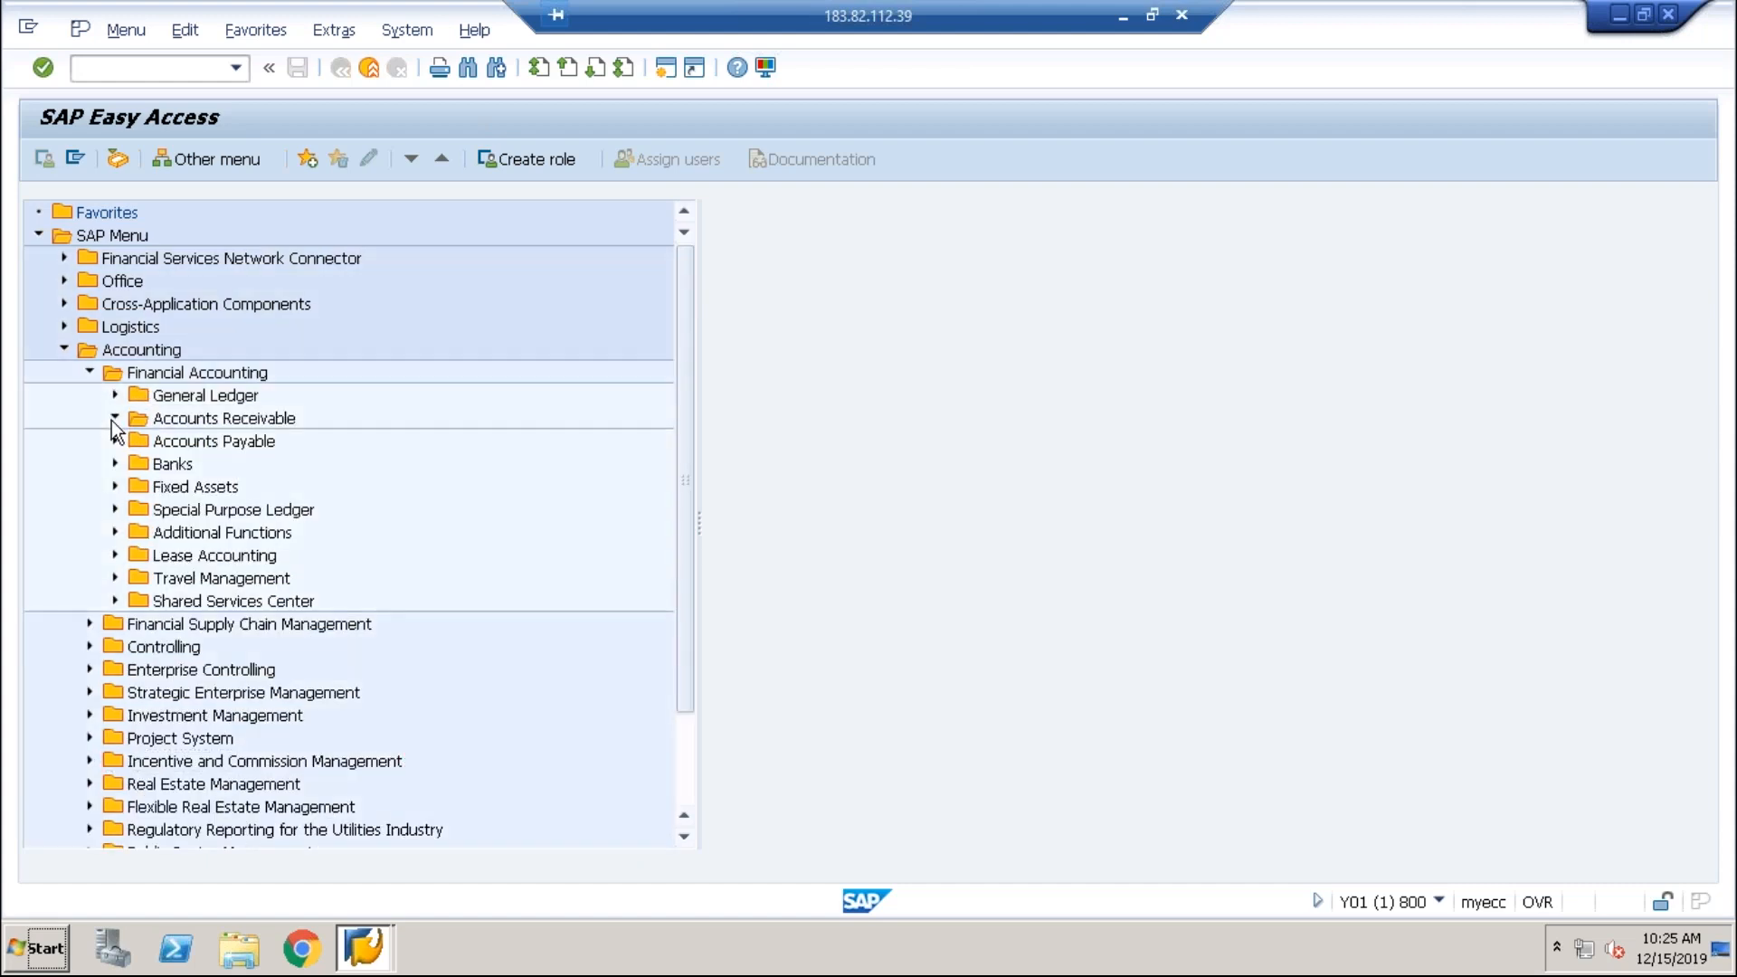
pyautogui.click(114, 418)
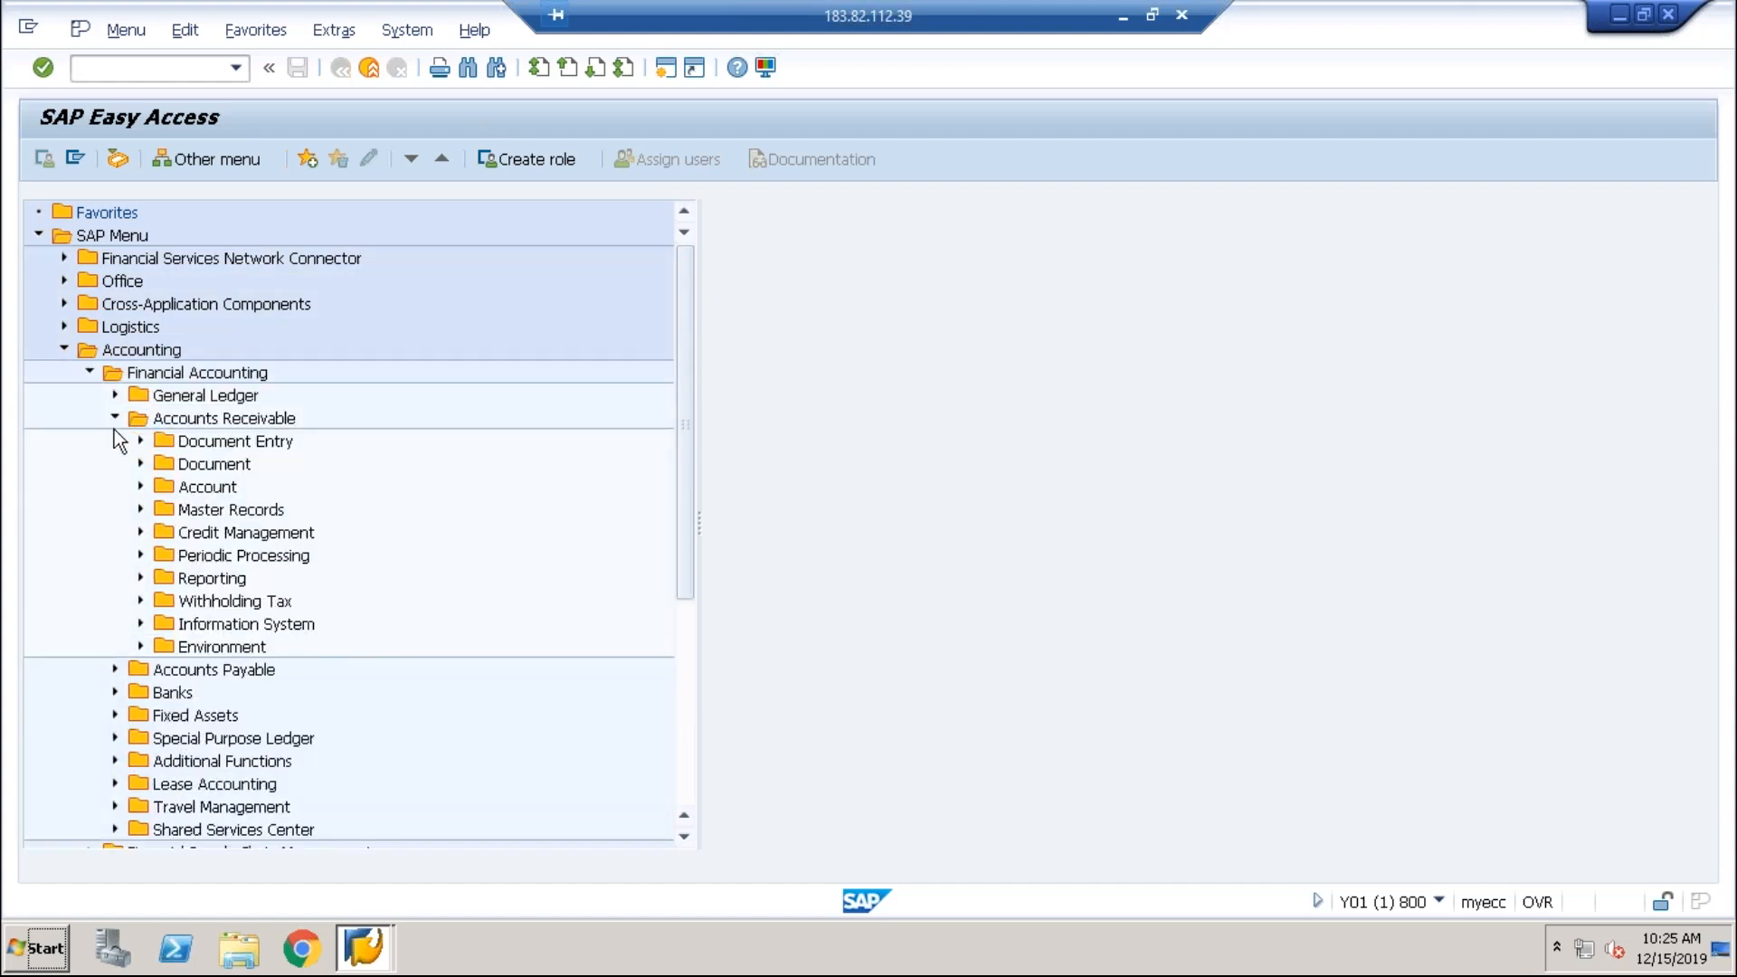
pyautogui.click(141, 556)
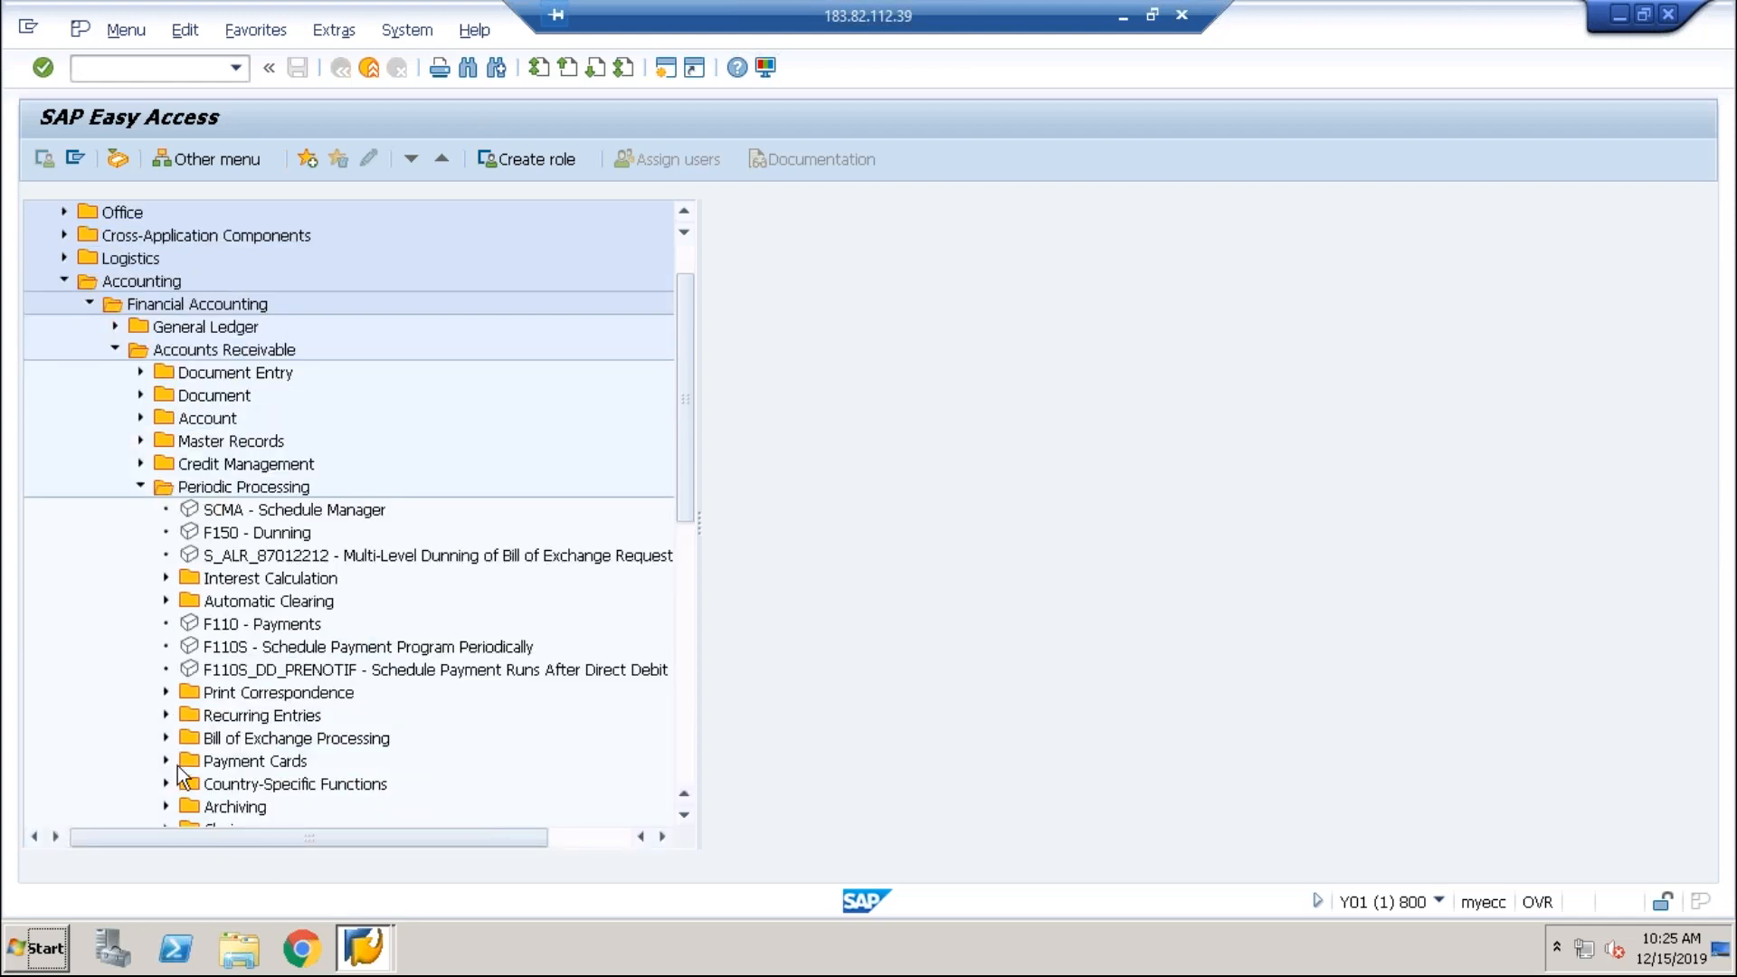
pyautogui.click(165, 824)
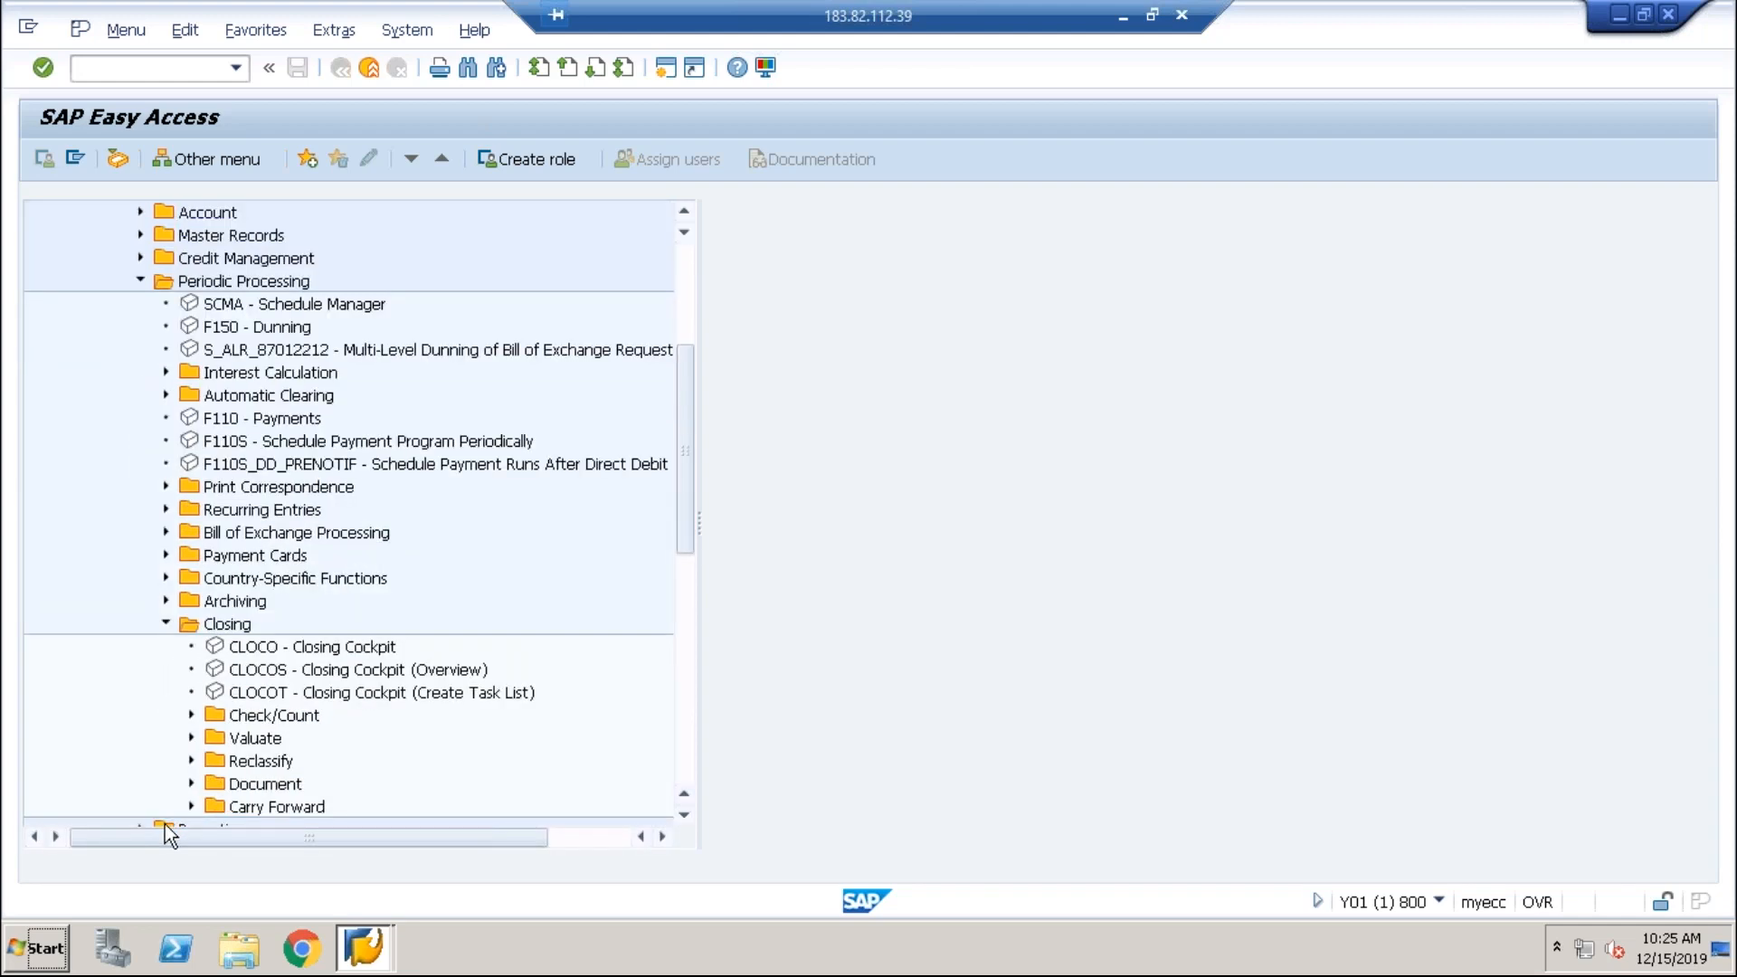
pyautogui.click(188, 807)
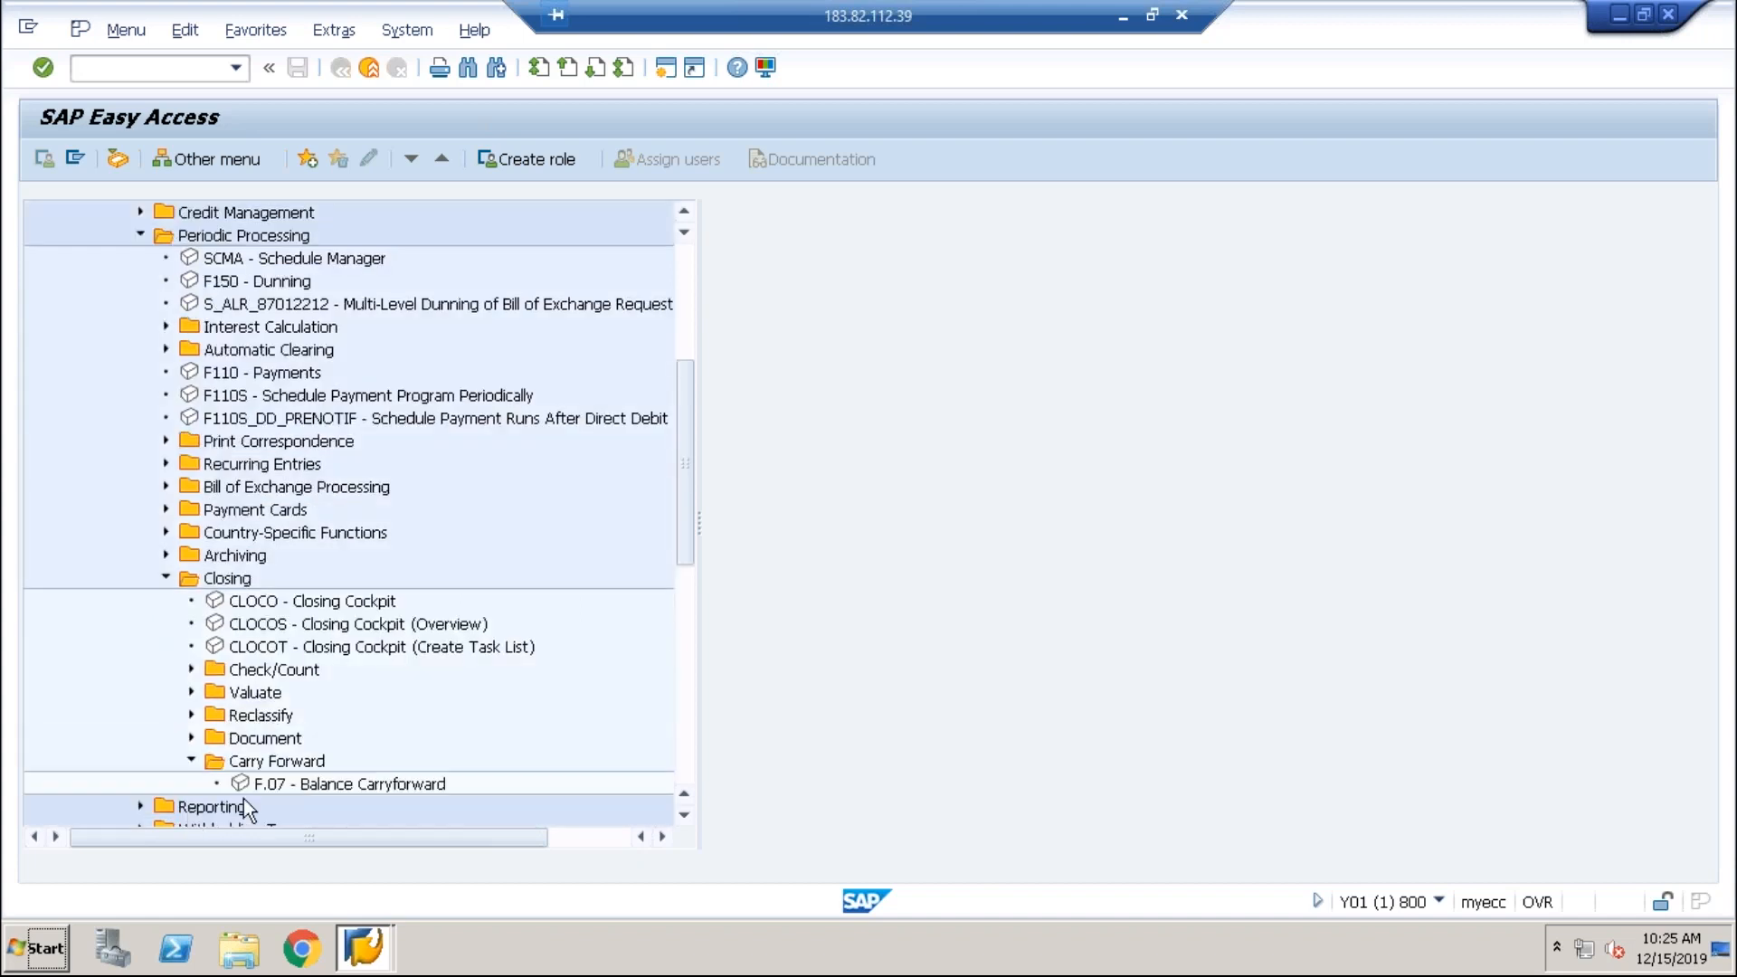
pyautogui.click(276, 790)
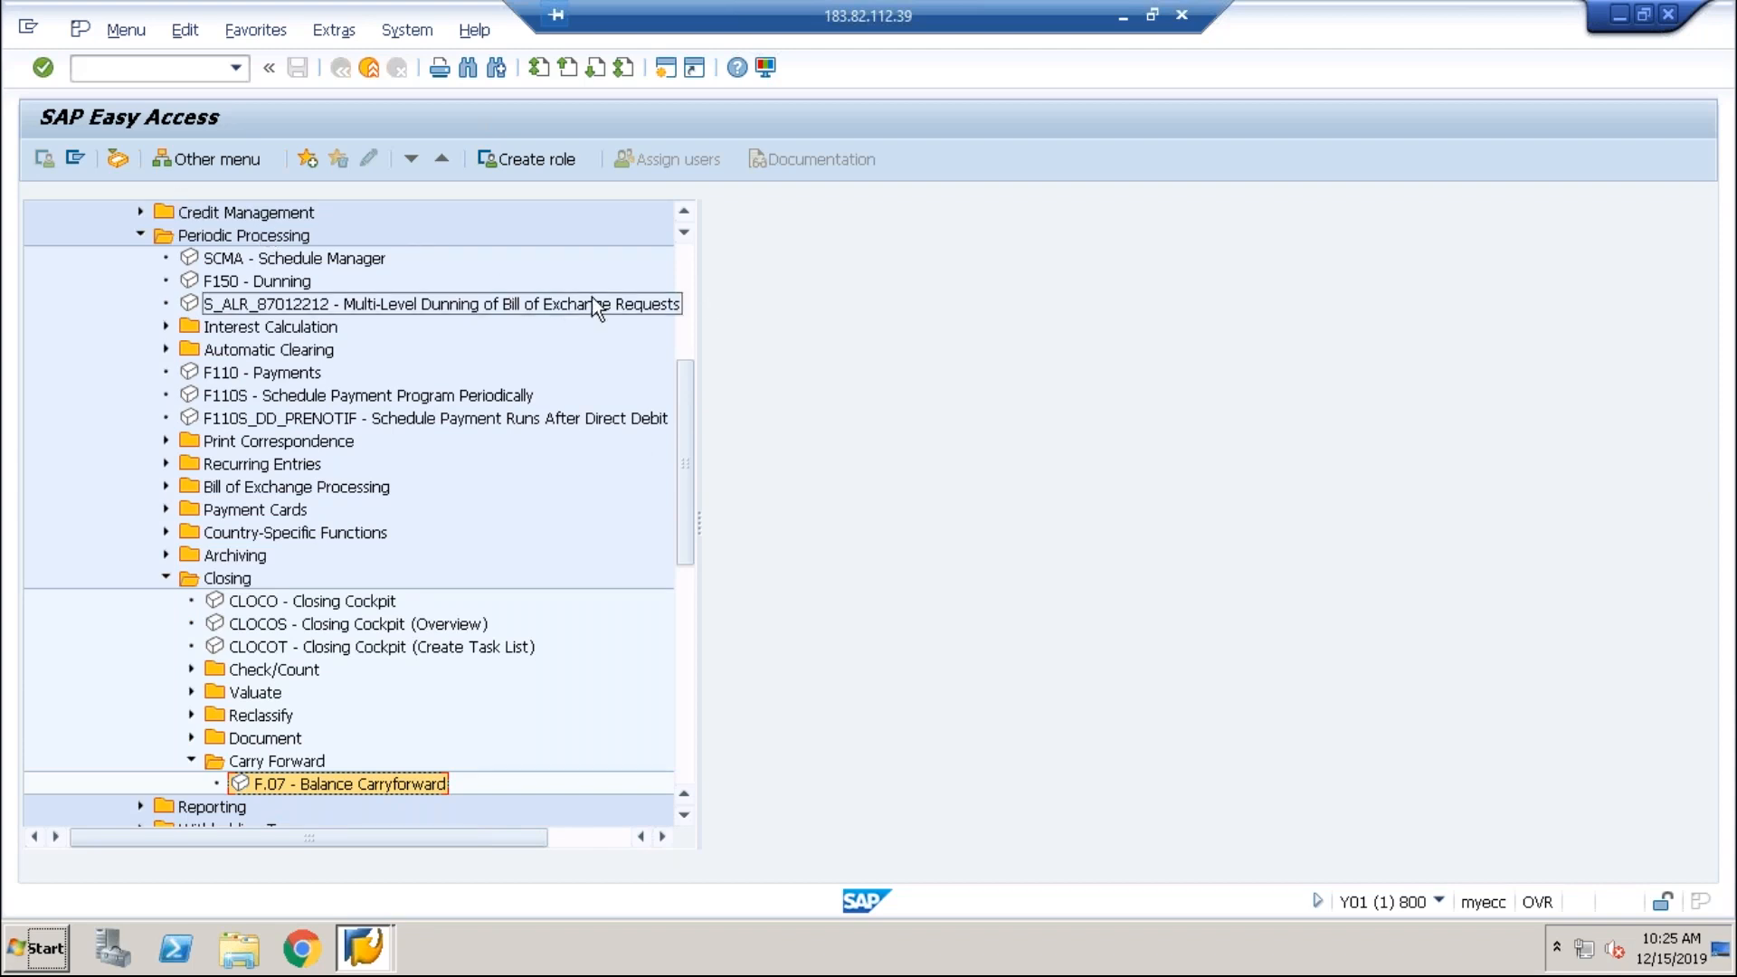
pyautogui.click(680, 297)
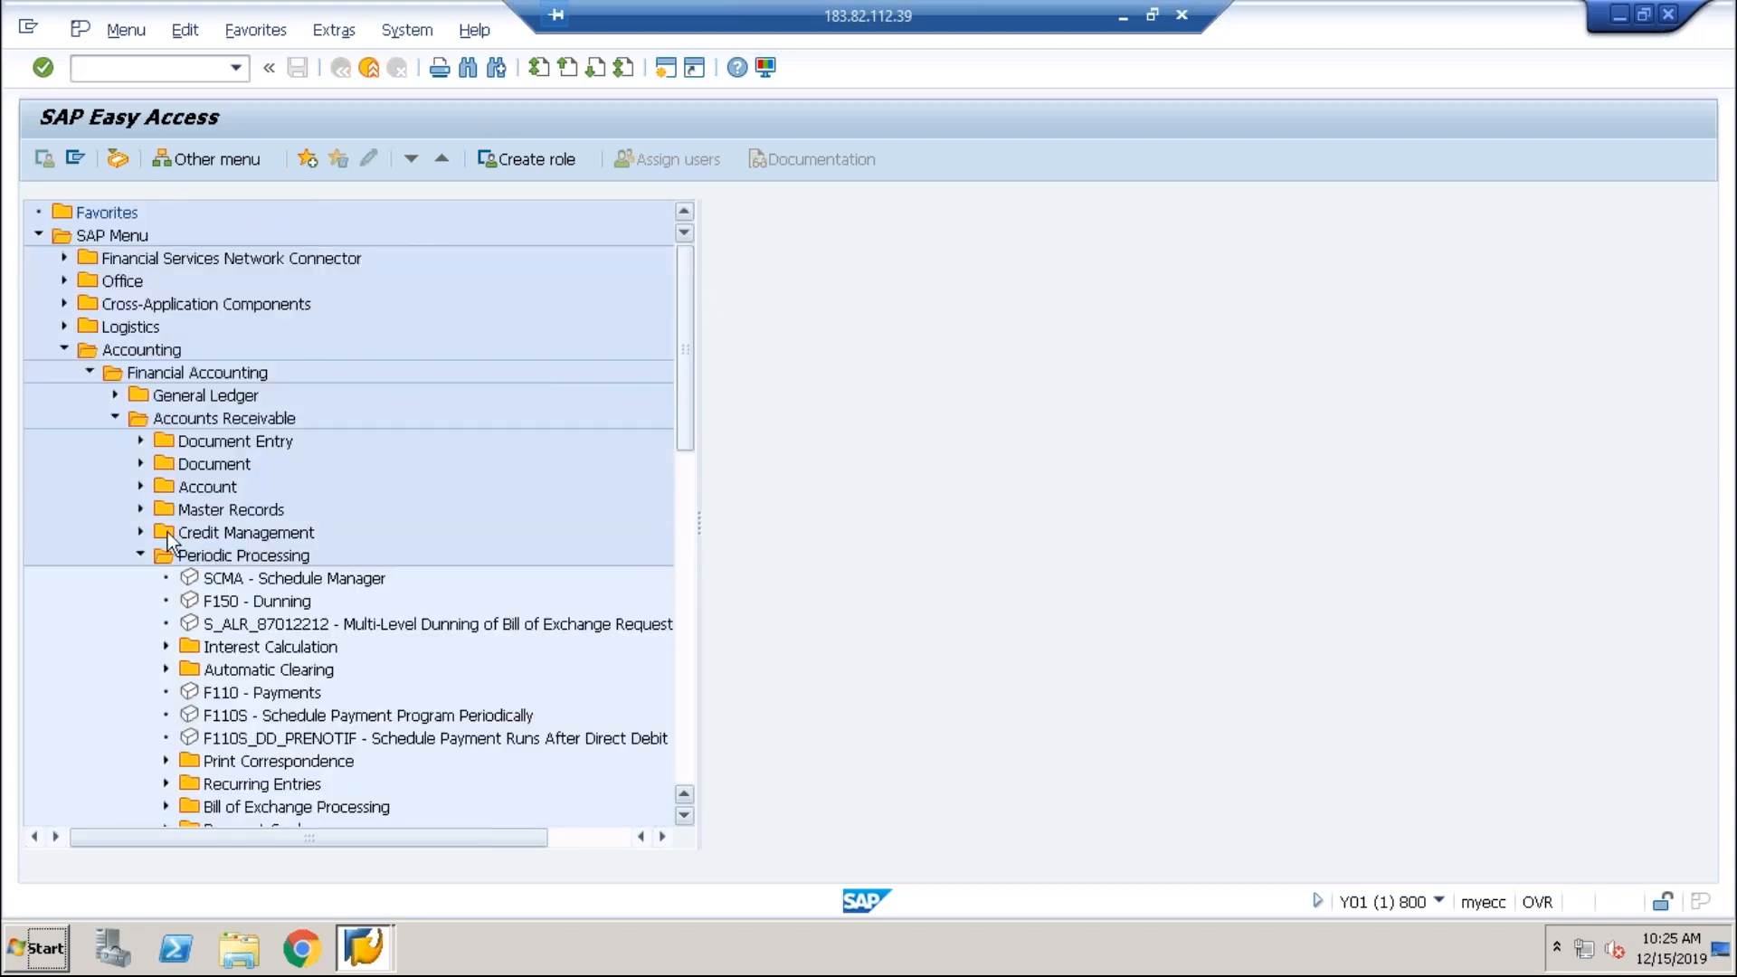
pyautogui.click(114, 419)
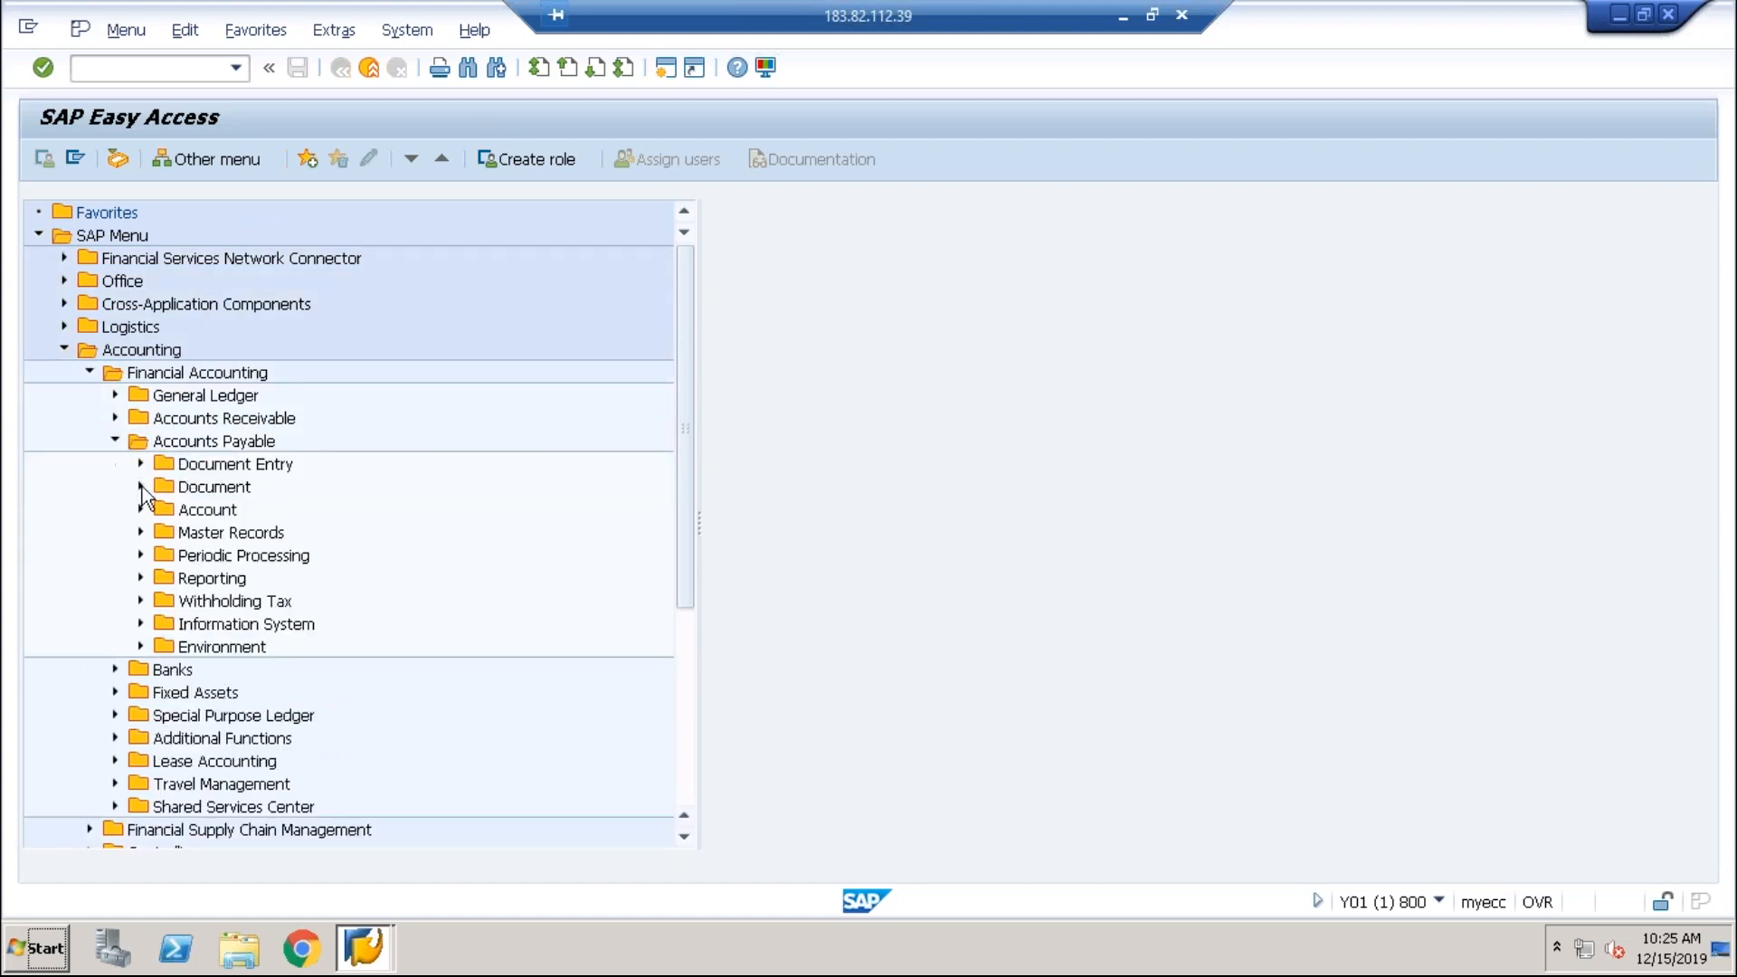
# Step: Find F.07 under Accounts Payable > Periodic Processing > Closing > Carry Forward, then collapse Accounts Payable
pyautogui.click(141, 555)
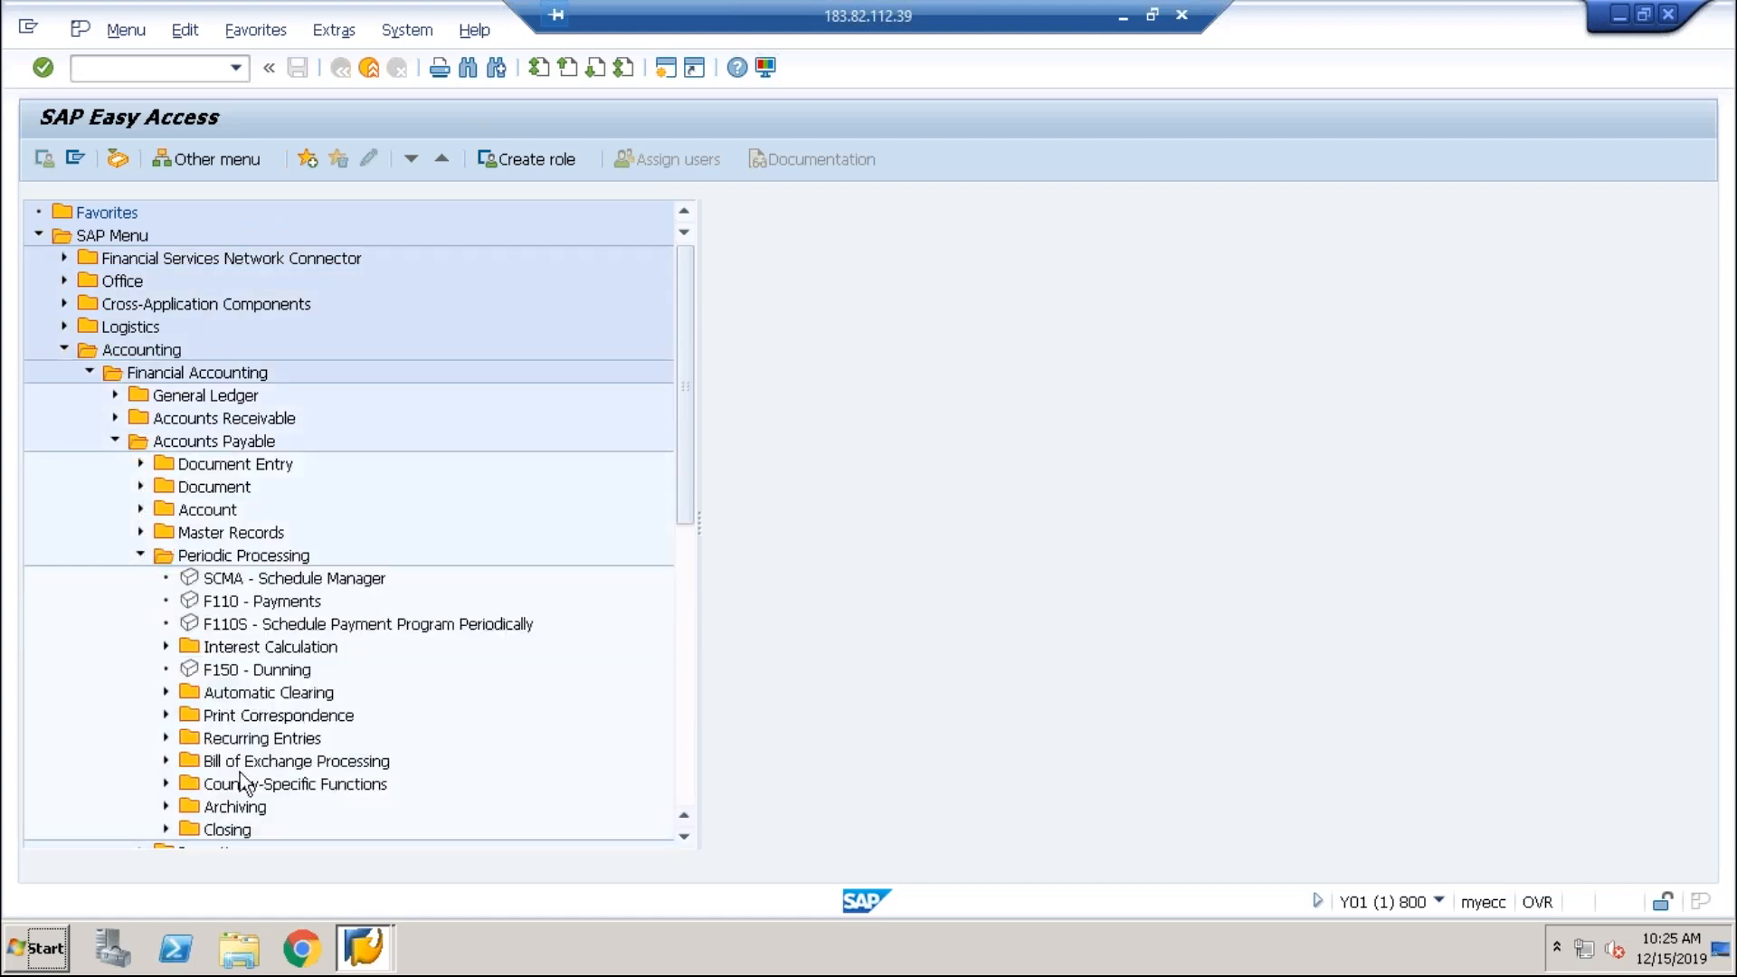
pyautogui.click(164, 828)
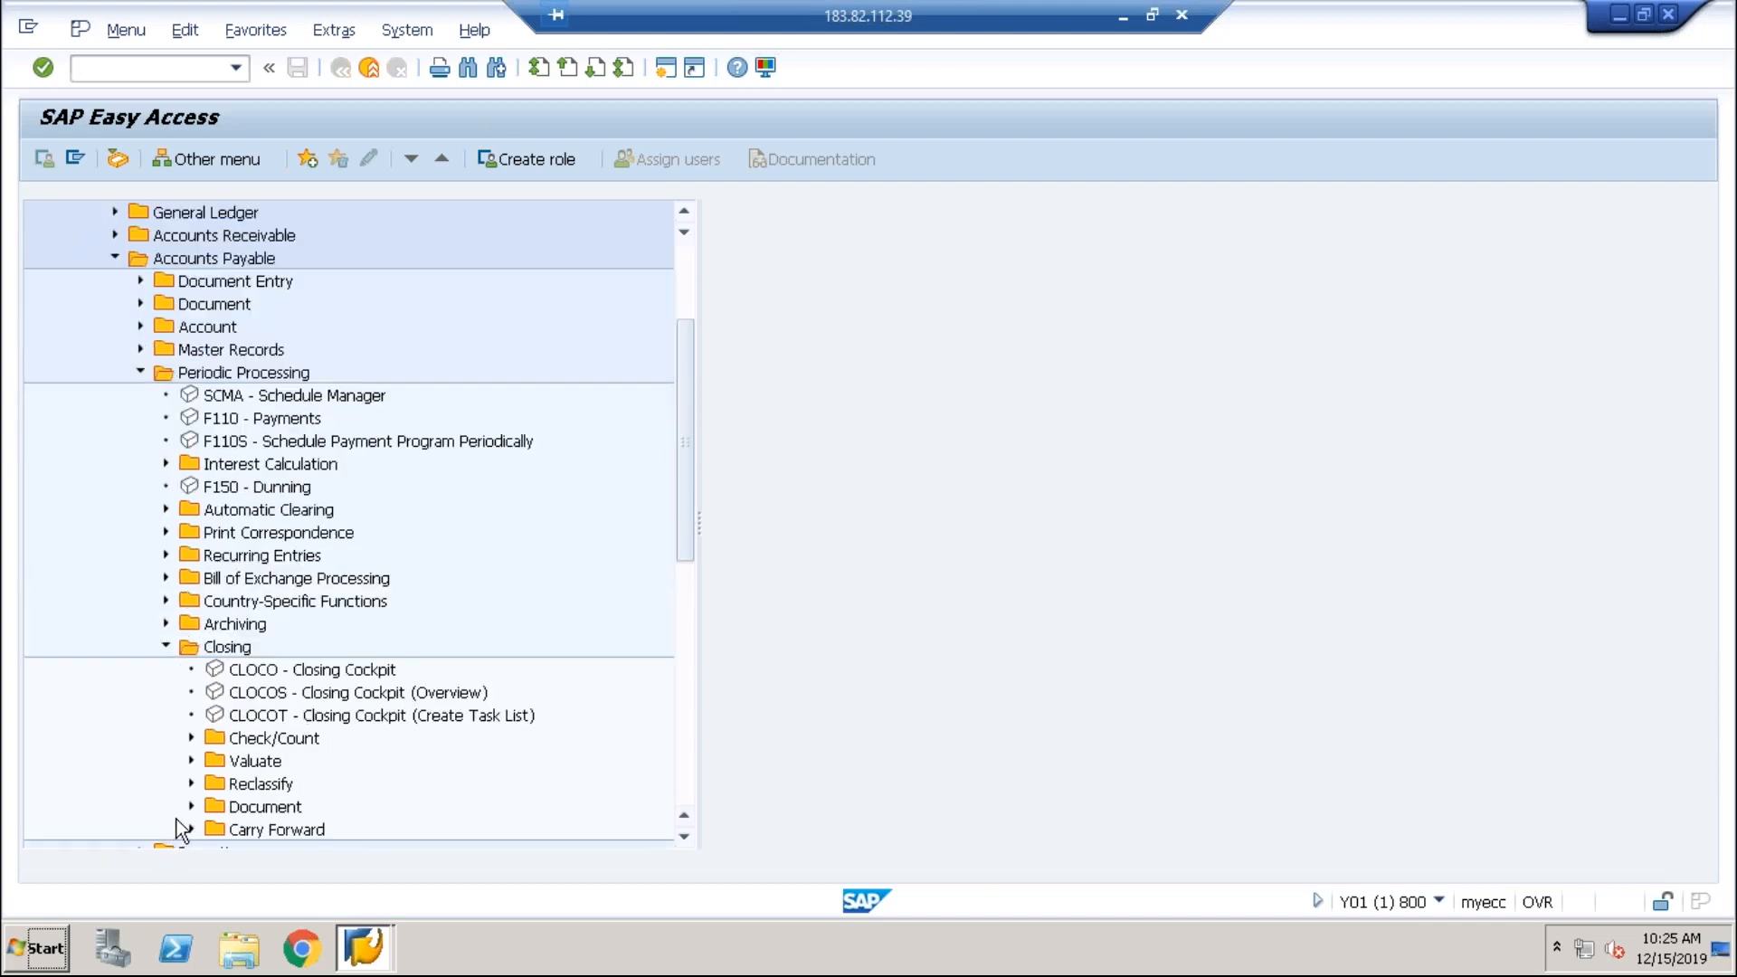
pyautogui.click(189, 829)
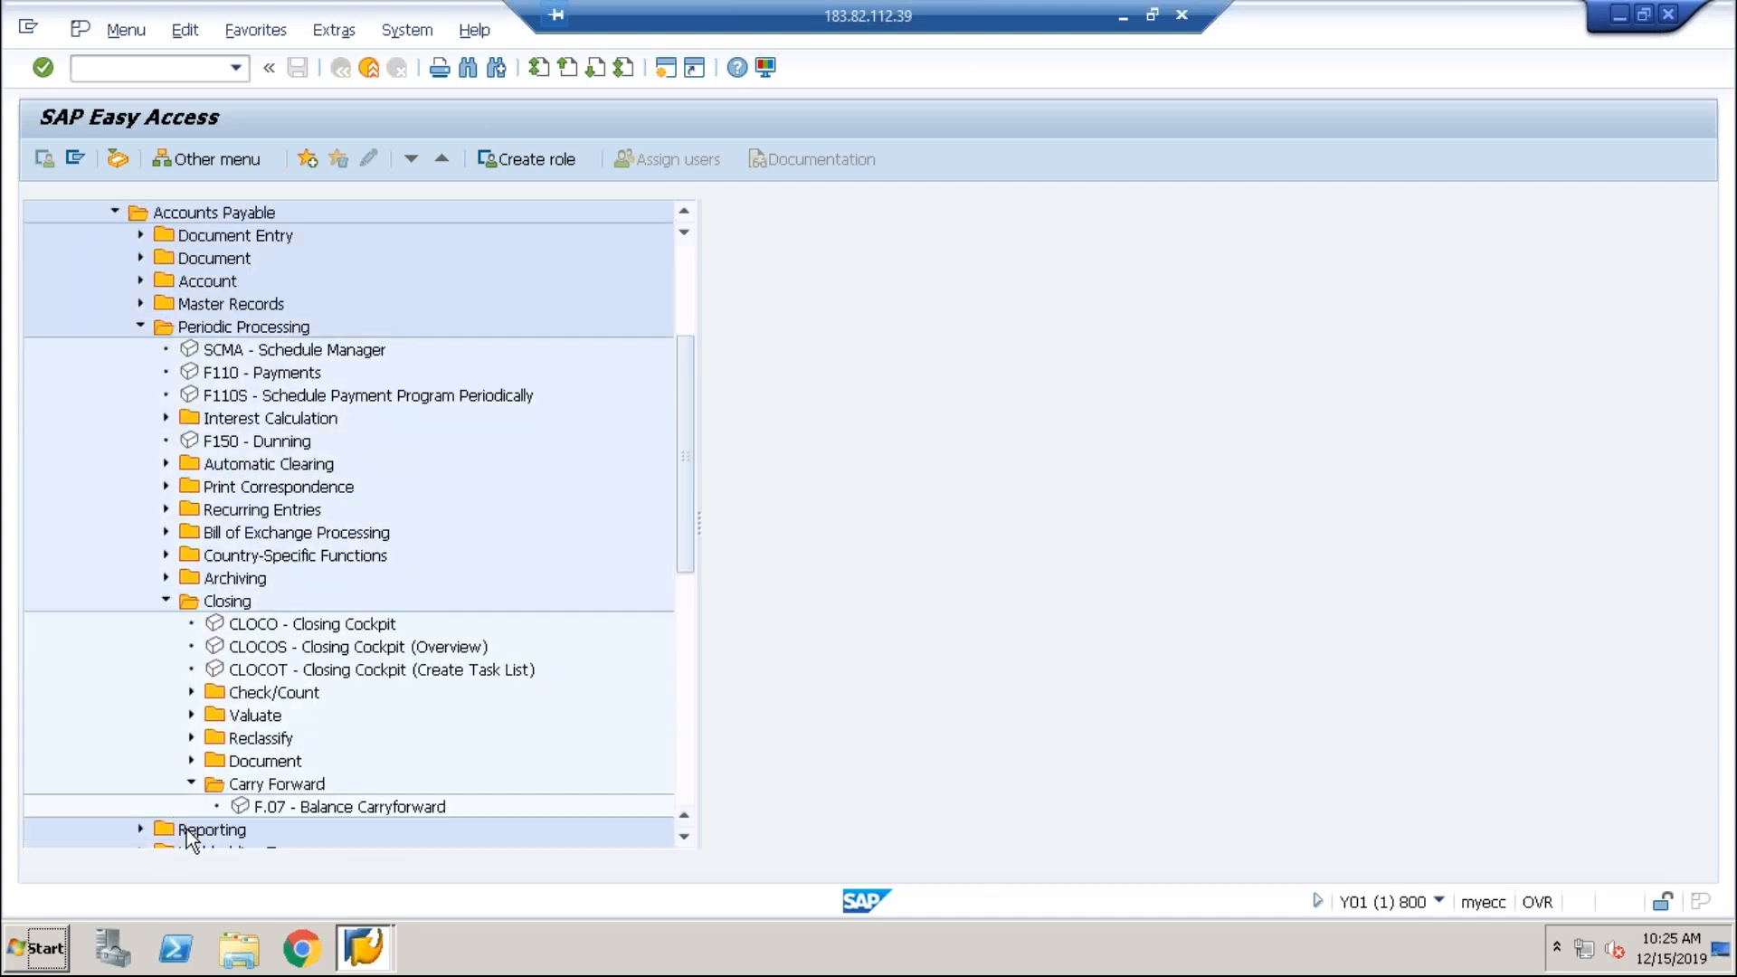
pyautogui.click(276, 813)
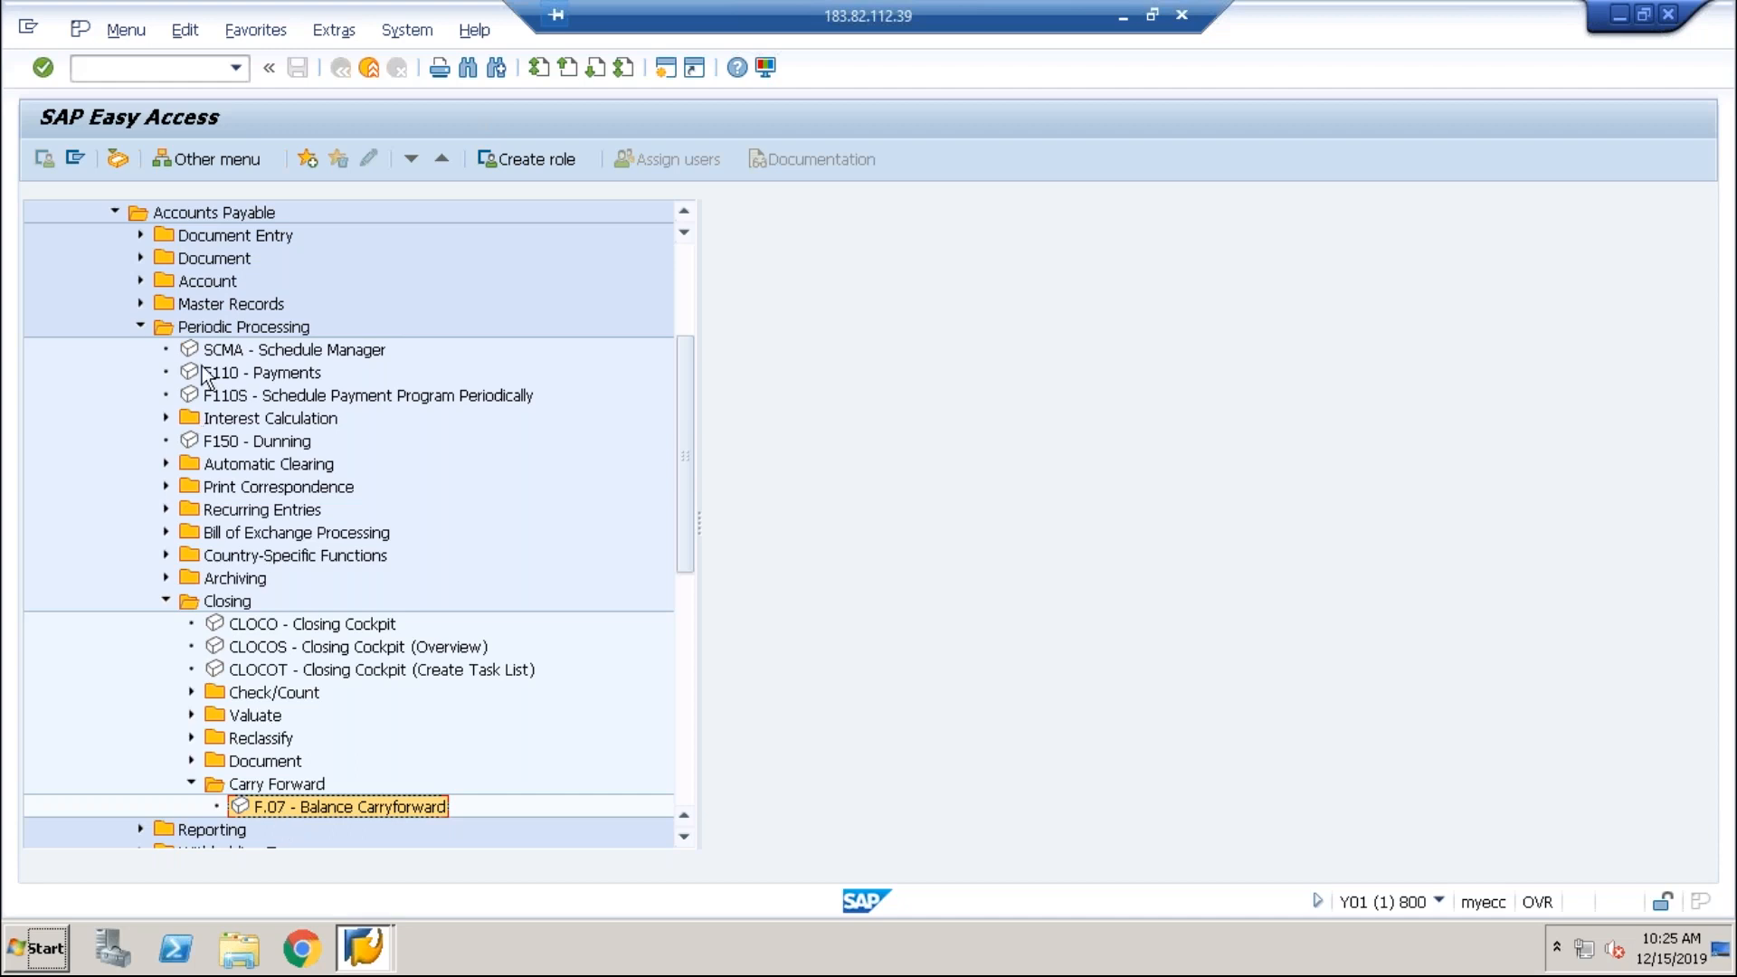
pyautogui.click(116, 213)
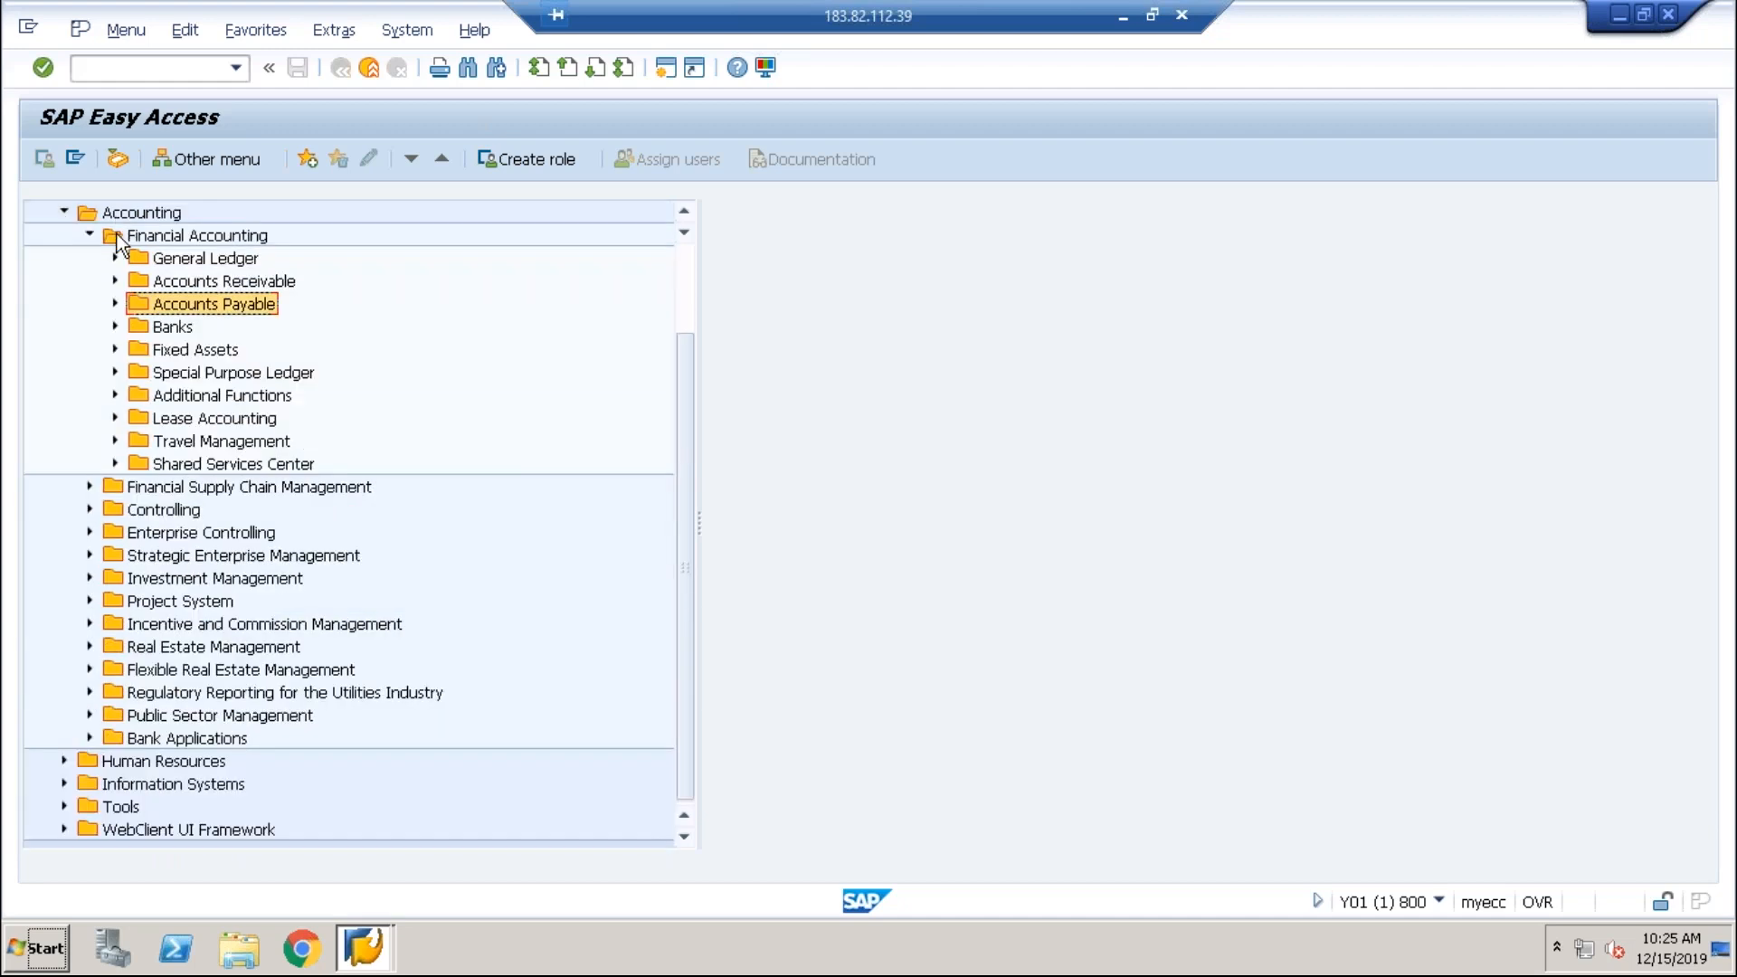
# Step: Expand Fixed Assets > Periodic Processing > Year-End Closing and select AJRW Fiscal Year Change
pyautogui.click(115, 350)
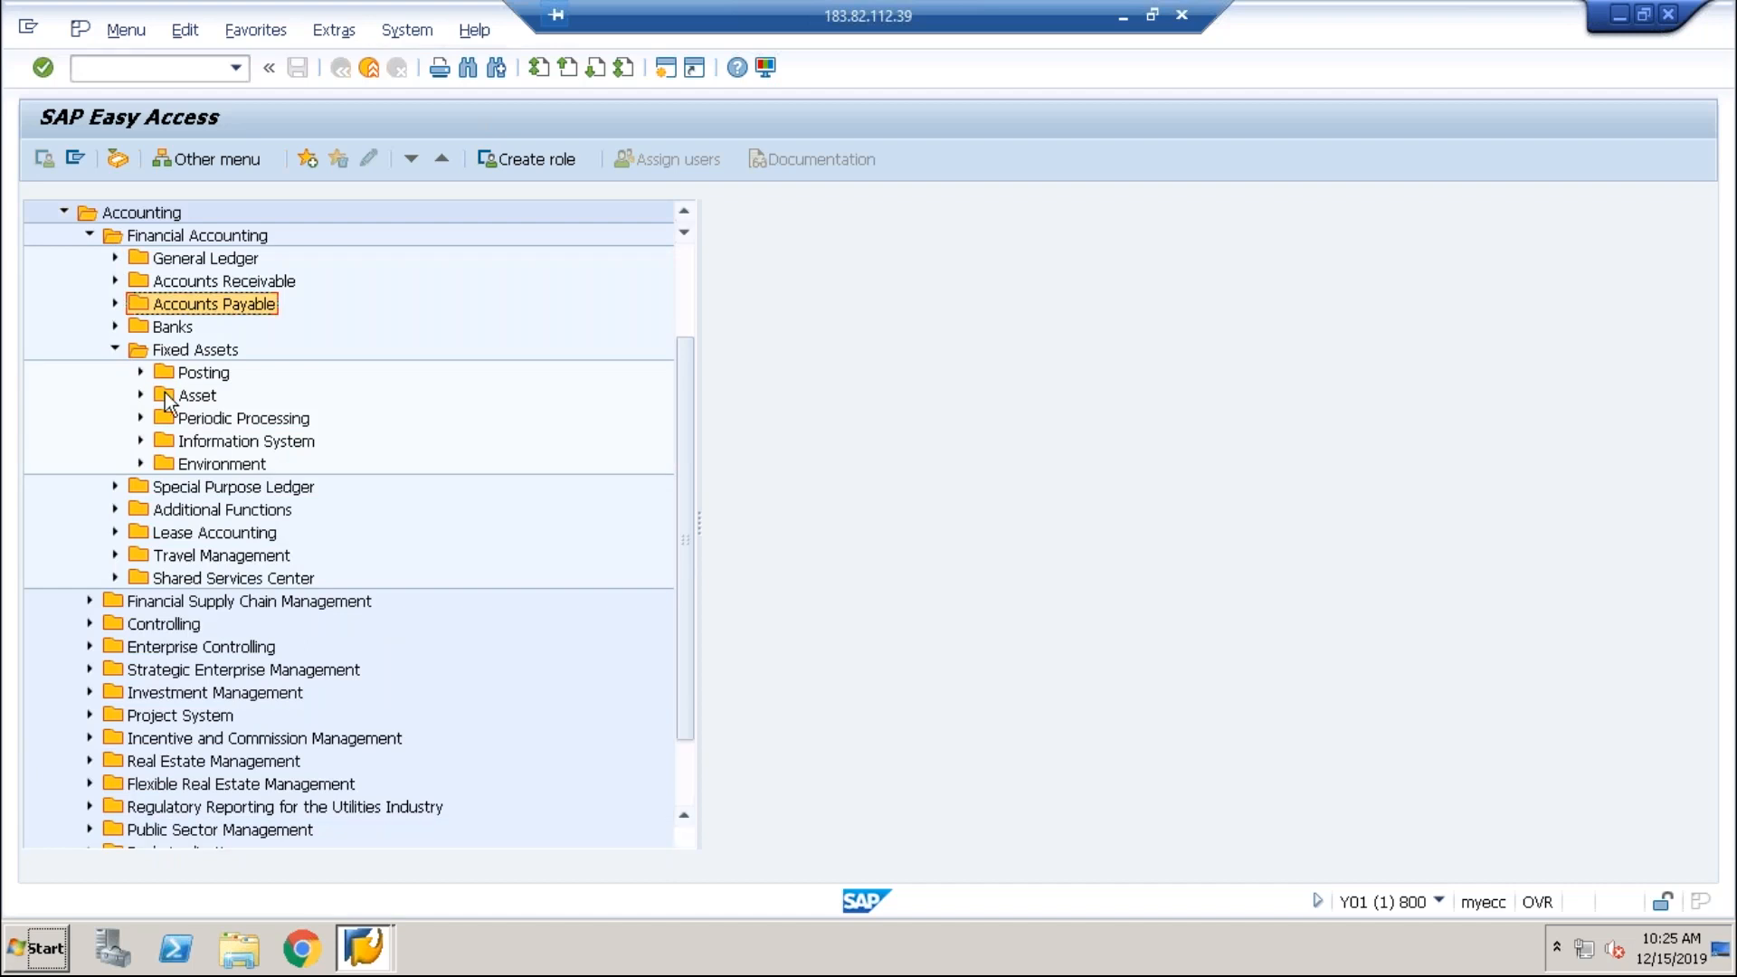
pyautogui.click(140, 419)
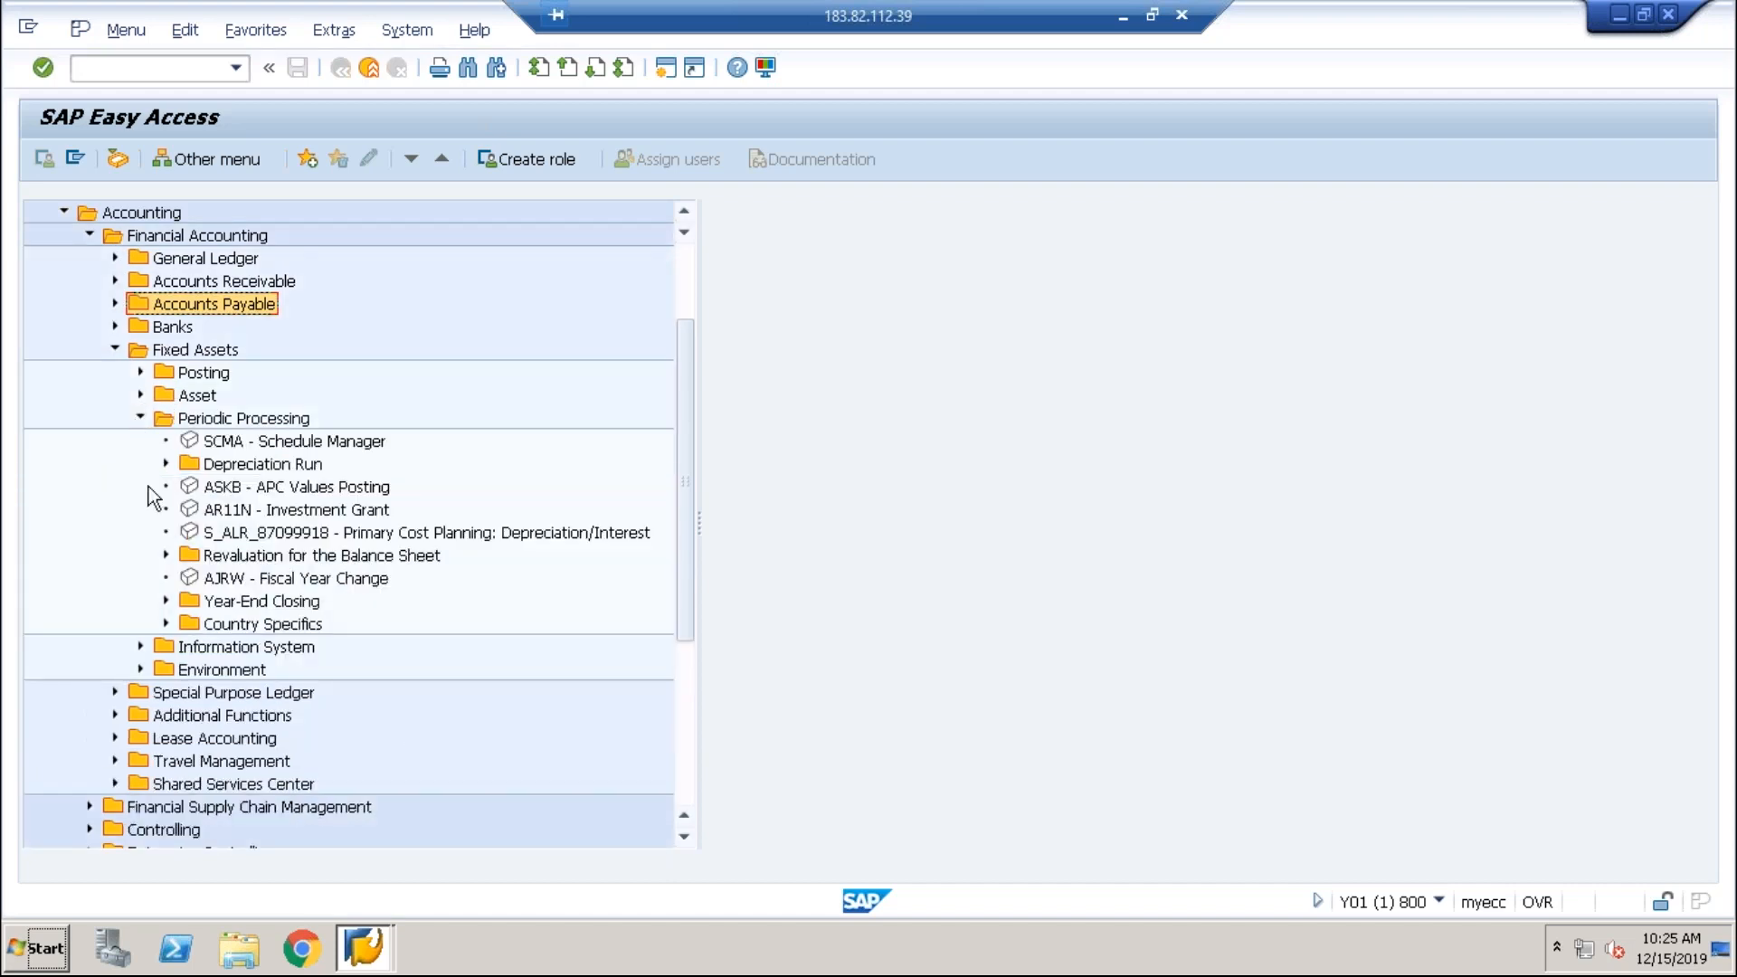
pyautogui.click(164, 602)
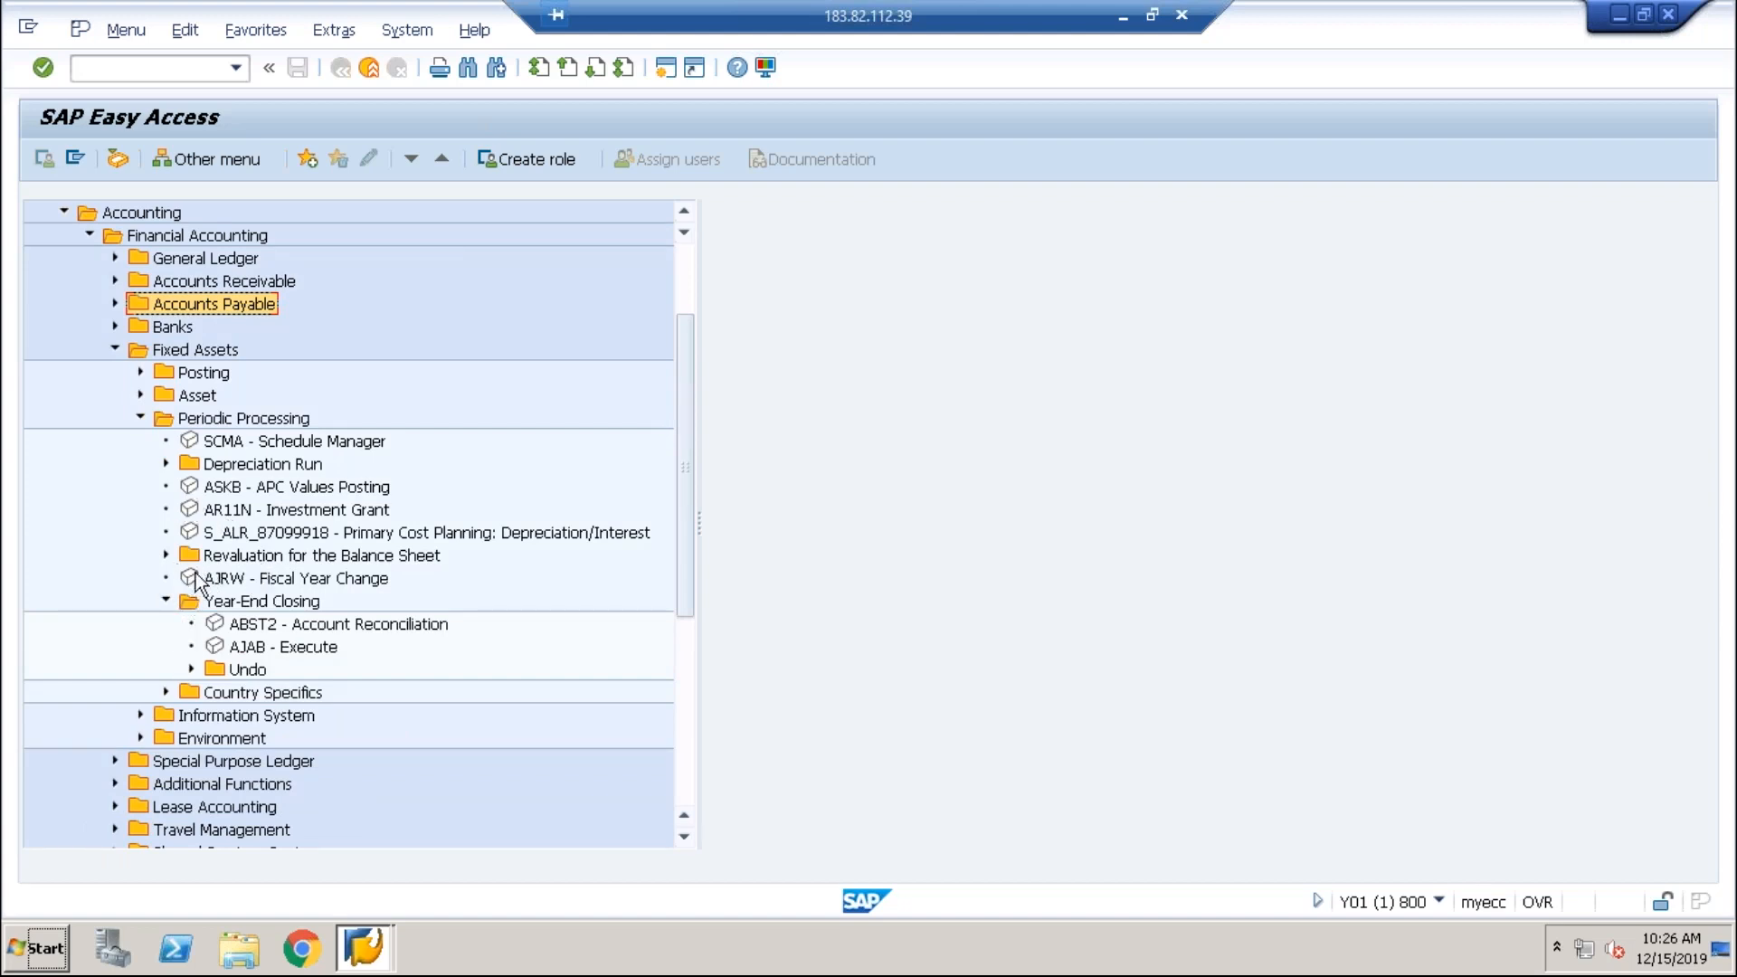
pyautogui.click(255, 584)
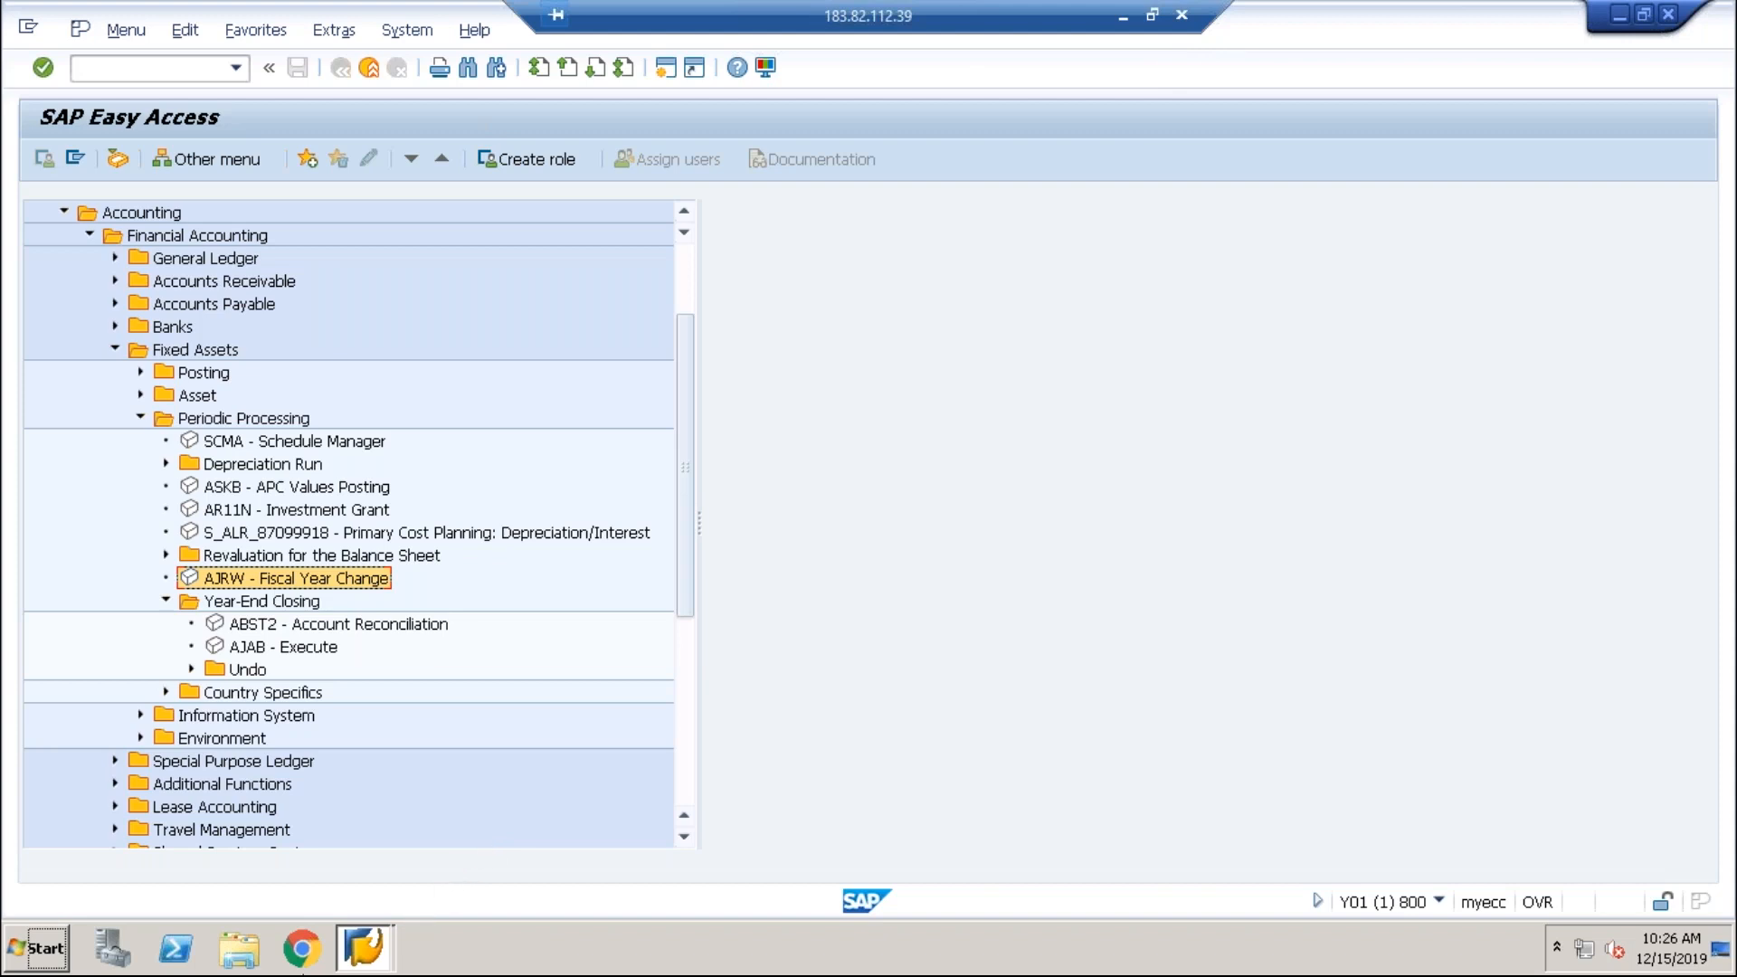
# Step: Open the S4 1809 connection's logon screen from SAP Logon 740
pyautogui.moveTo(365, 945)
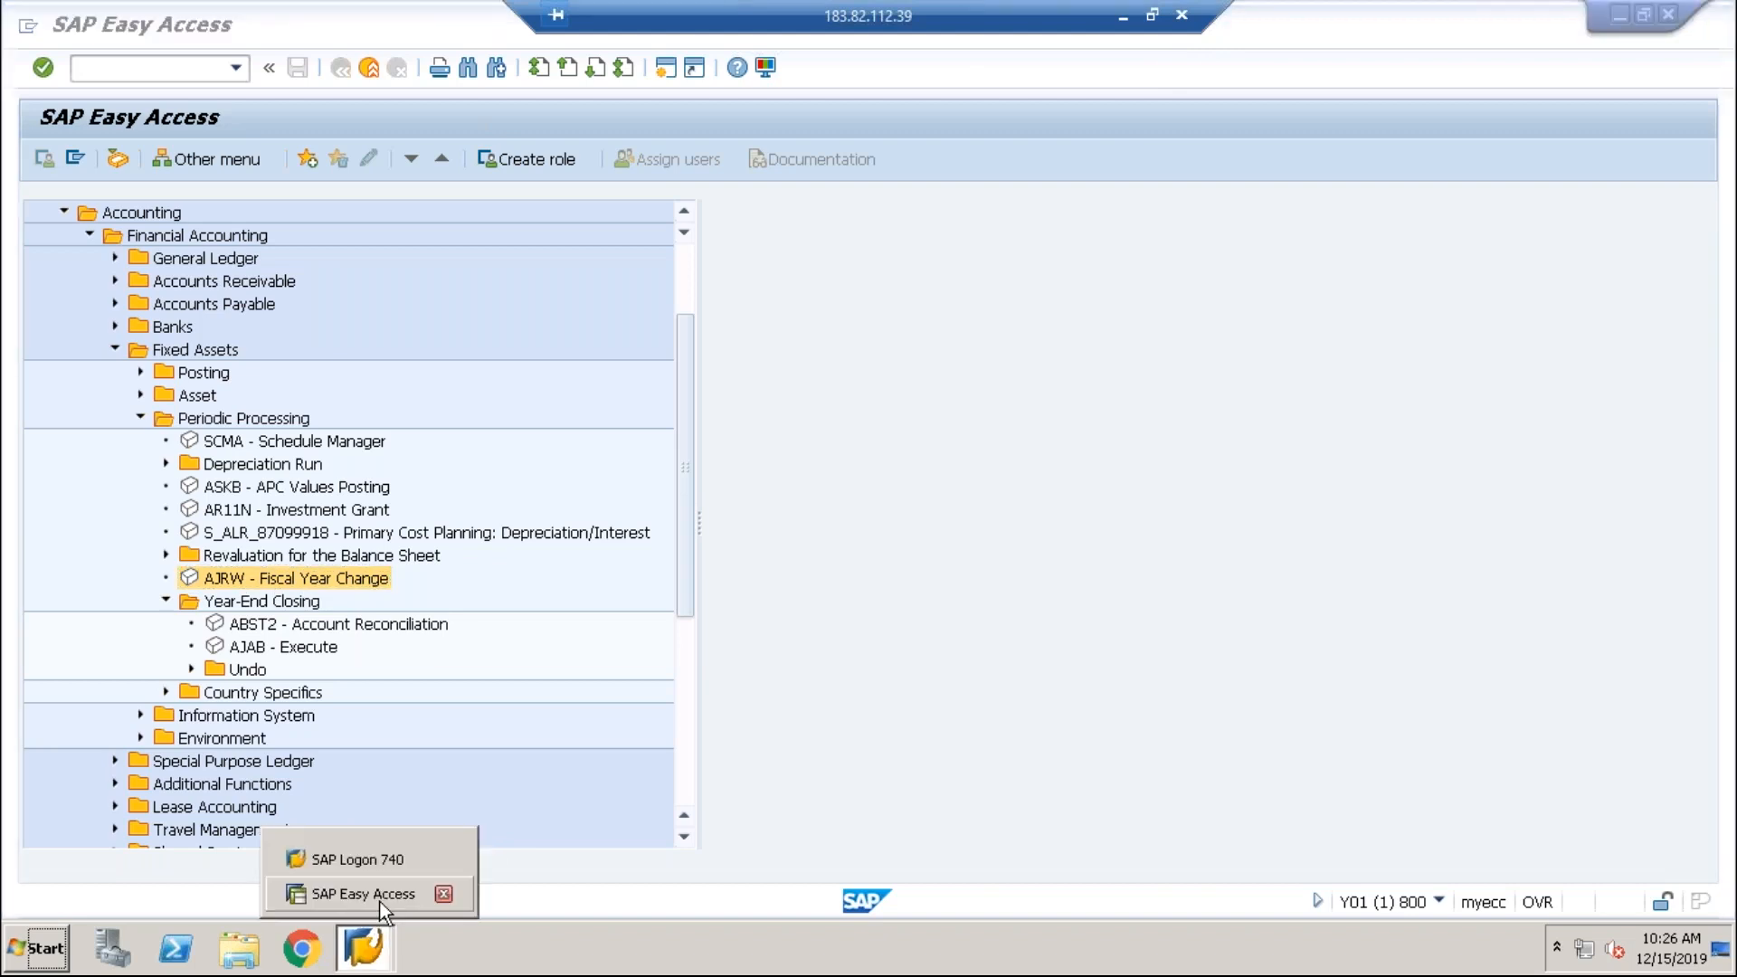
pyautogui.click(394, 856)
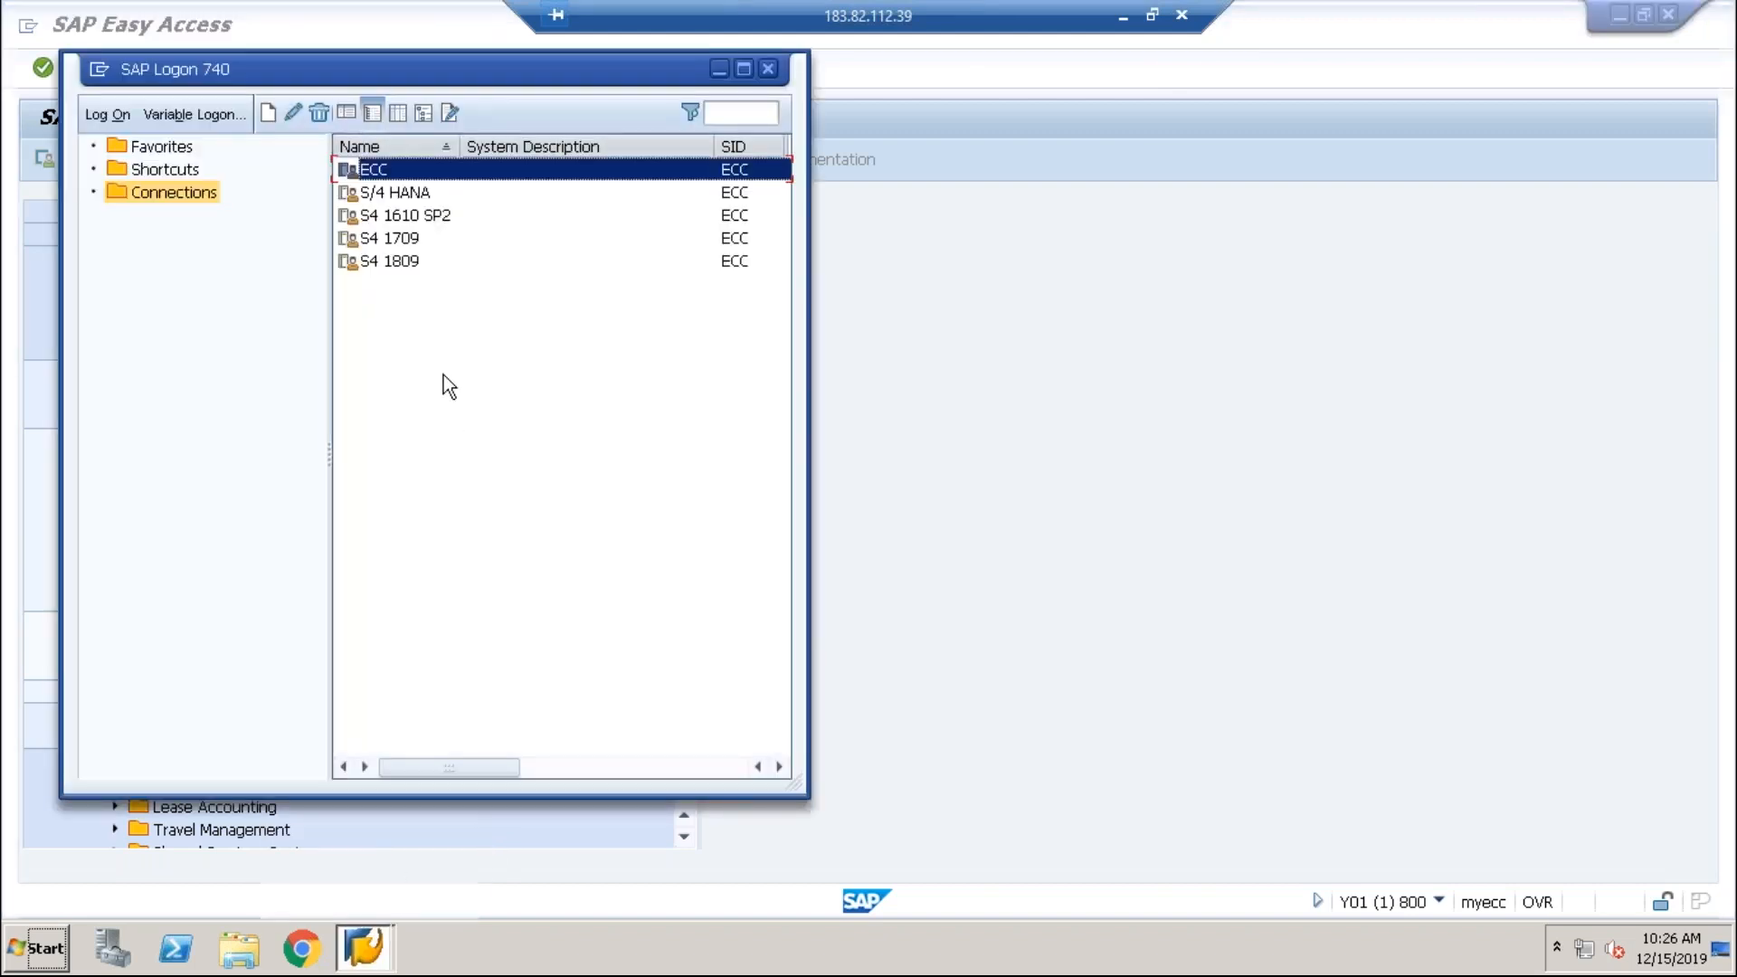
pyautogui.click(390, 264)
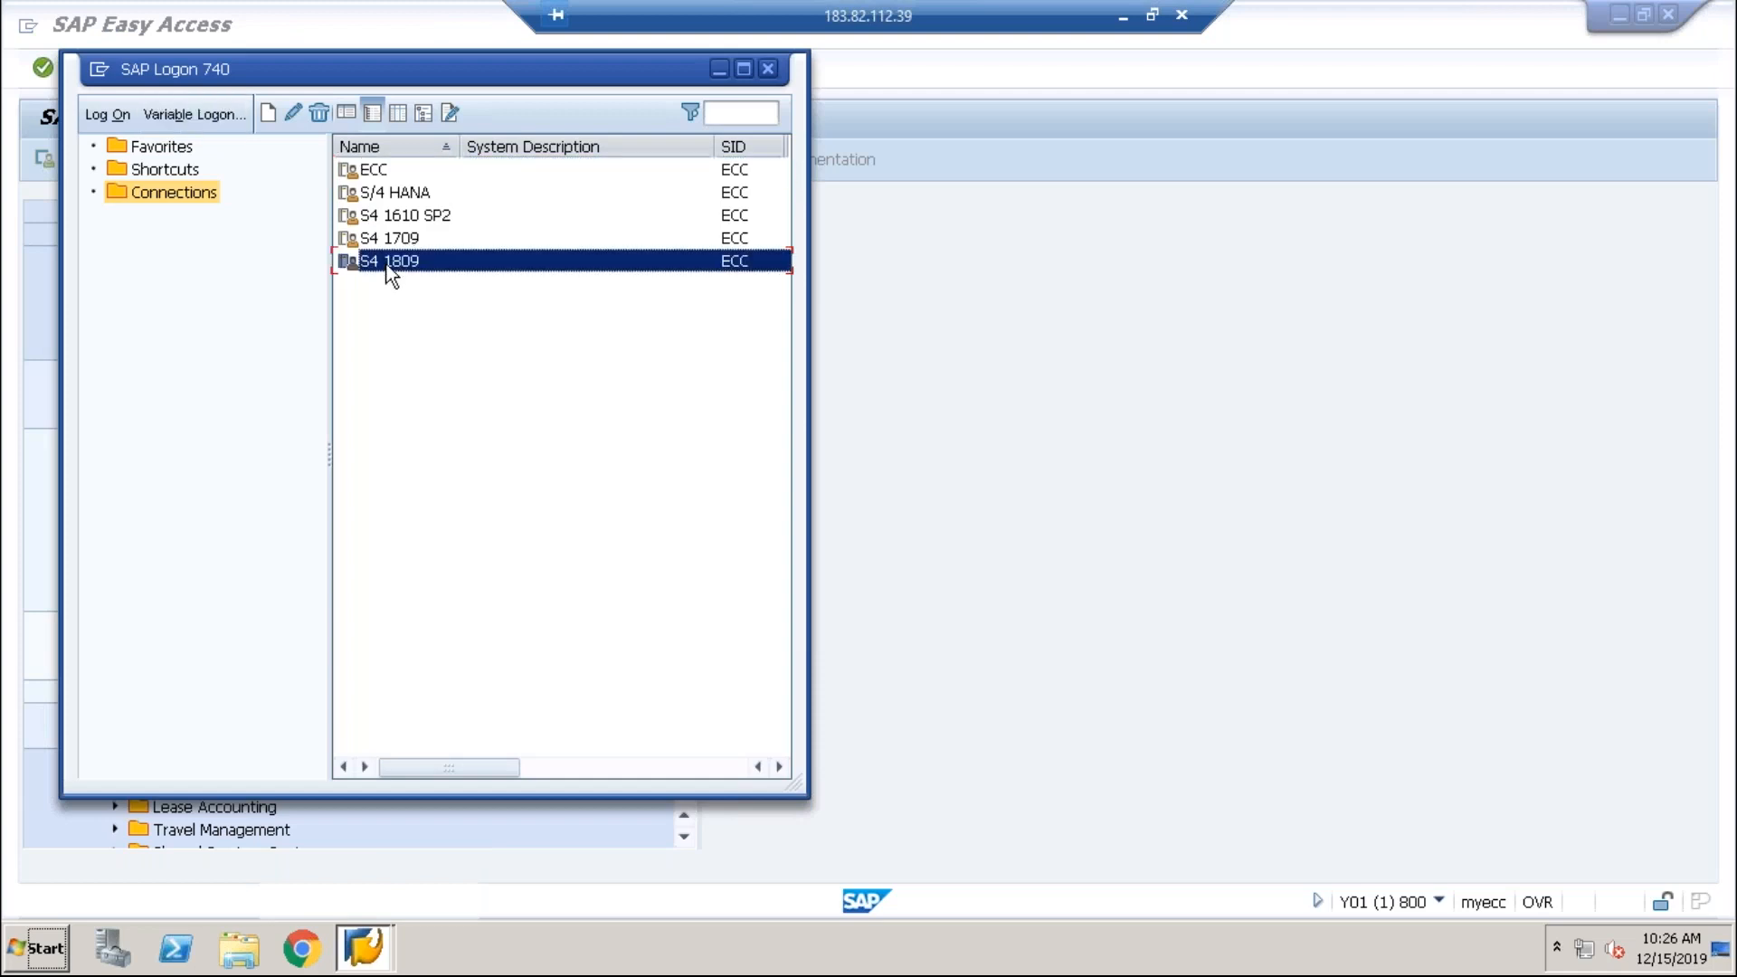
pyautogui.doubleClick(390, 263)
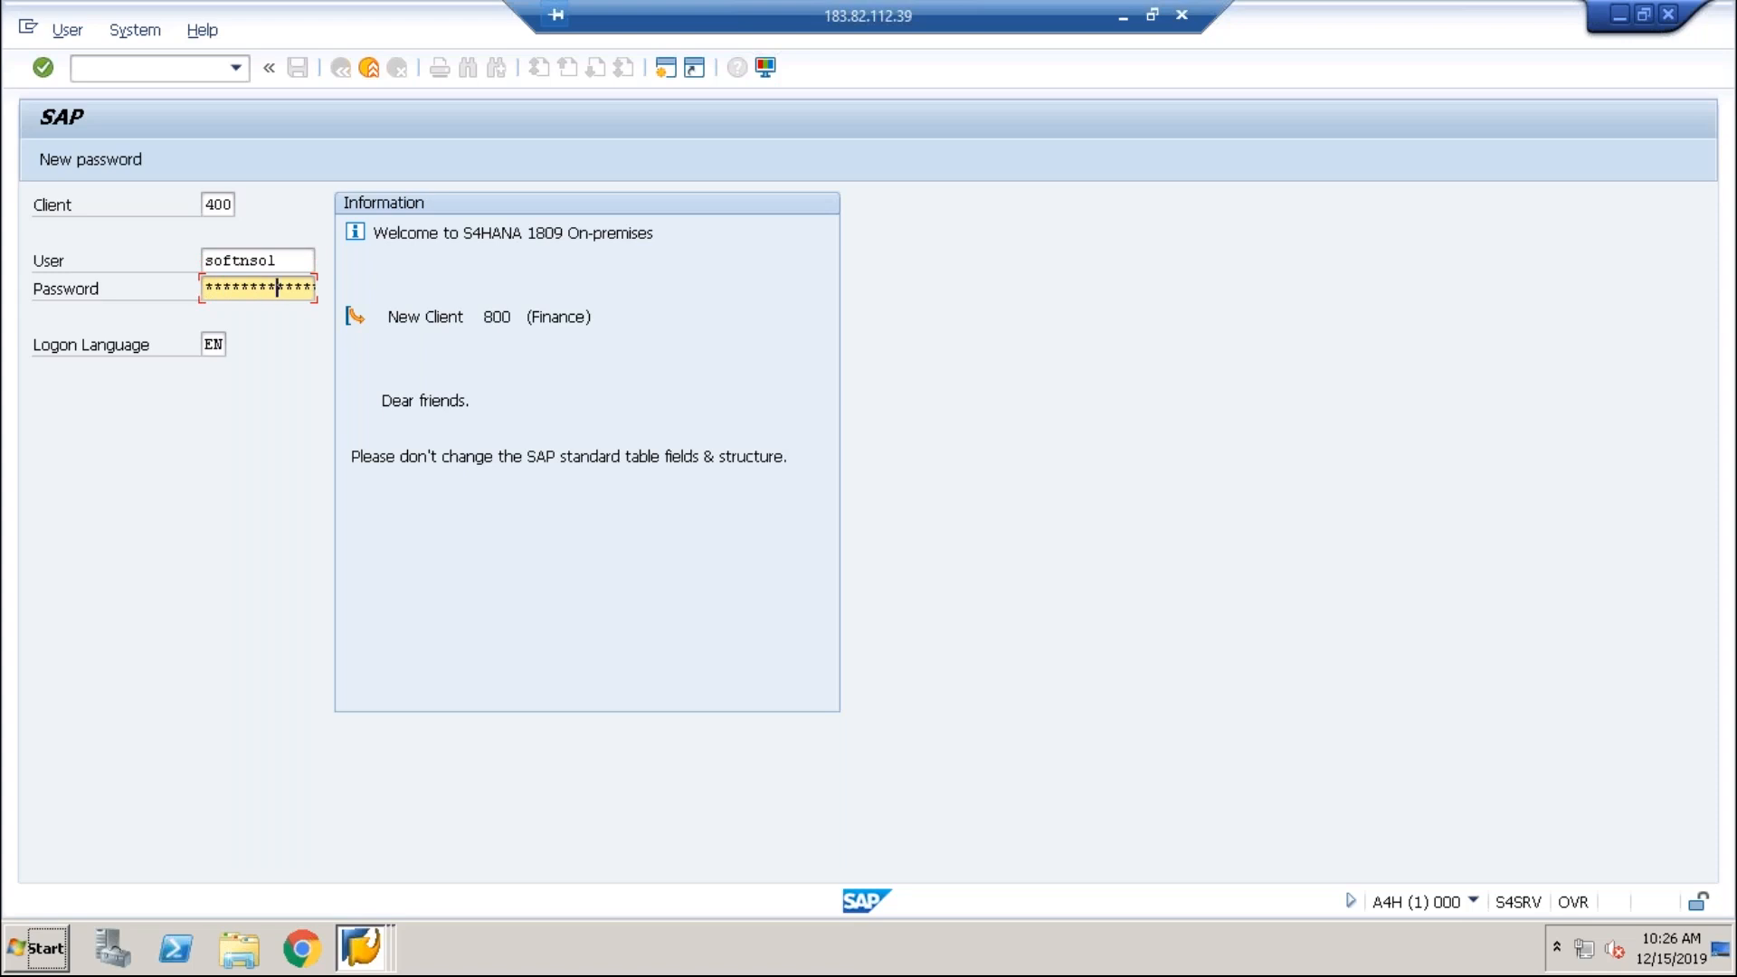
# Step: Log on in client 800, continuing this logon and ending the other session
pyautogui.click(208, 204)
pyautogui.write('8')
pyautogui.press('Return')
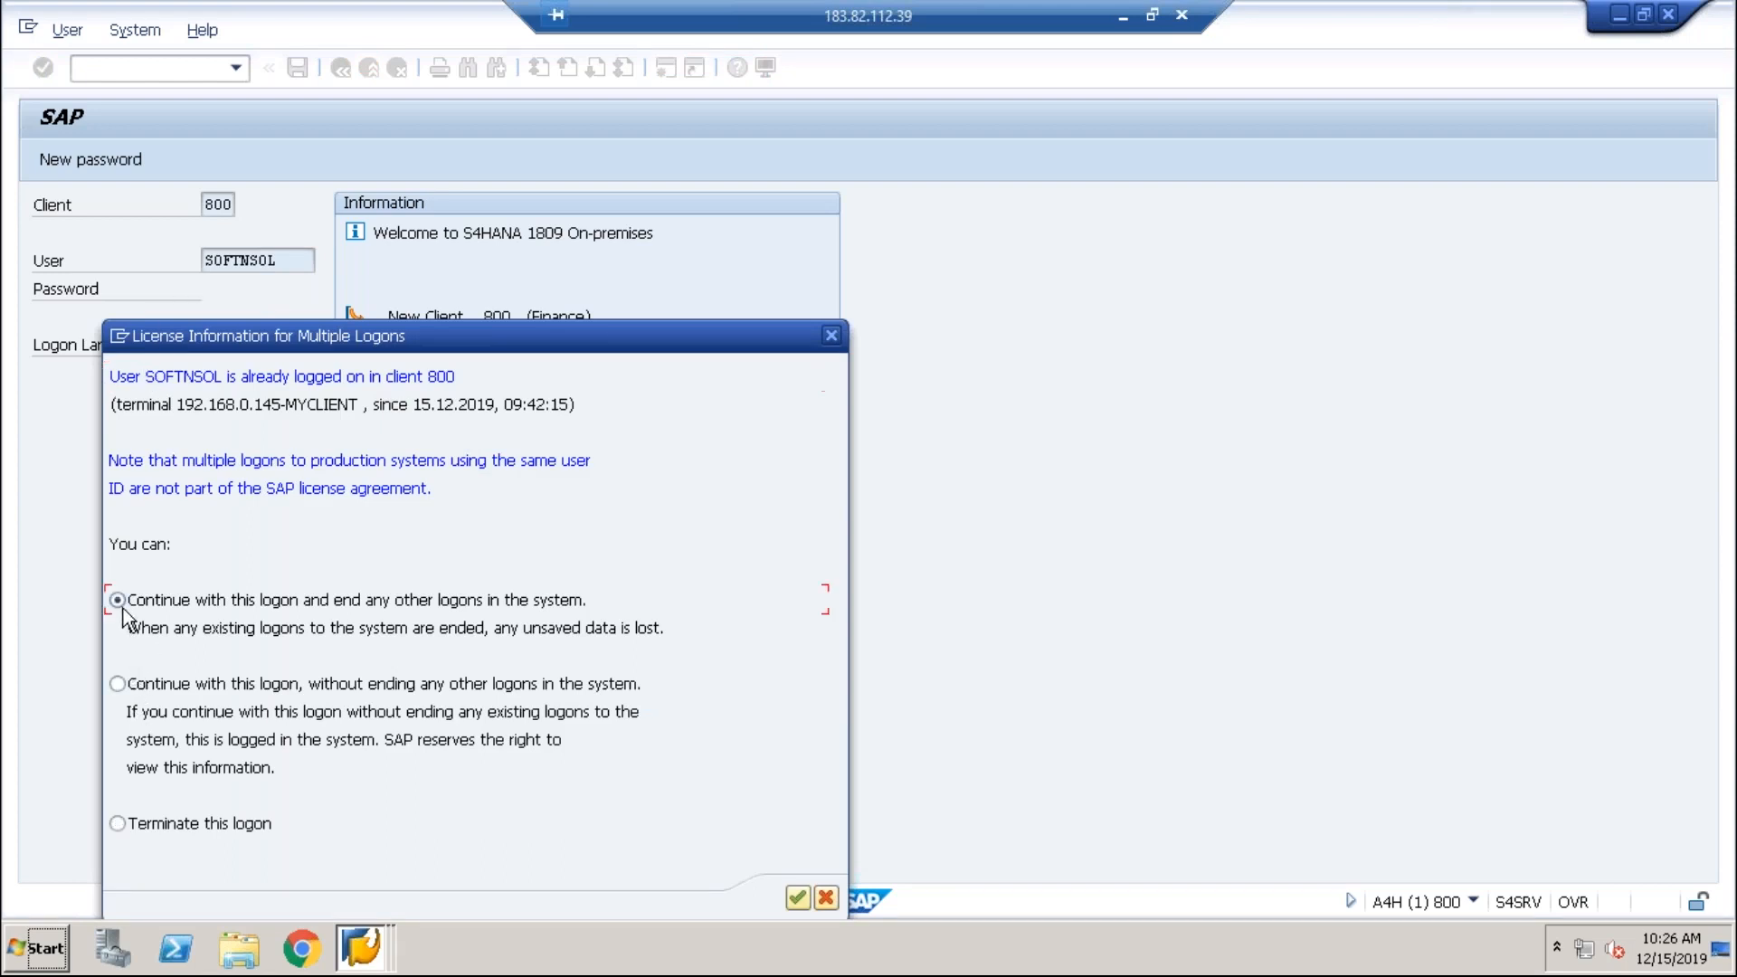
pyautogui.press('Return')
pyautogui.press('Return')
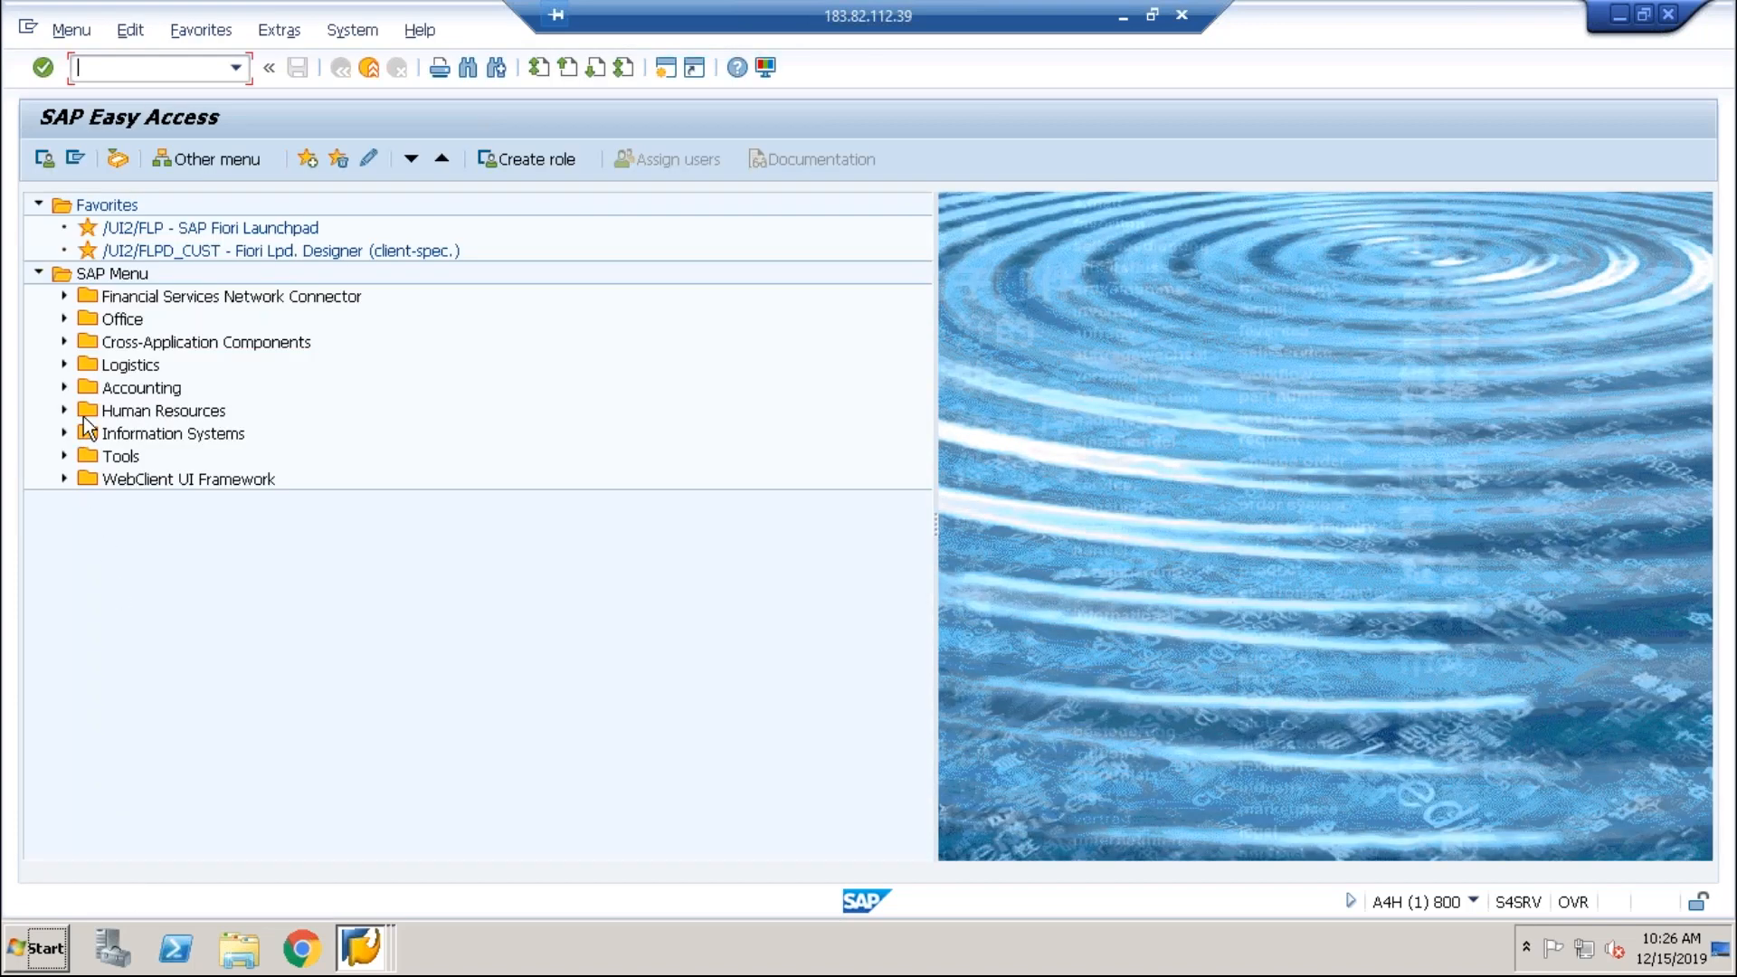
# Step: Drill into General Ledger > Periodic Processing > Closing > Carrying Forward and pick FAGLGVTR Balance Carryforward
pyautogui.click(64, 389)
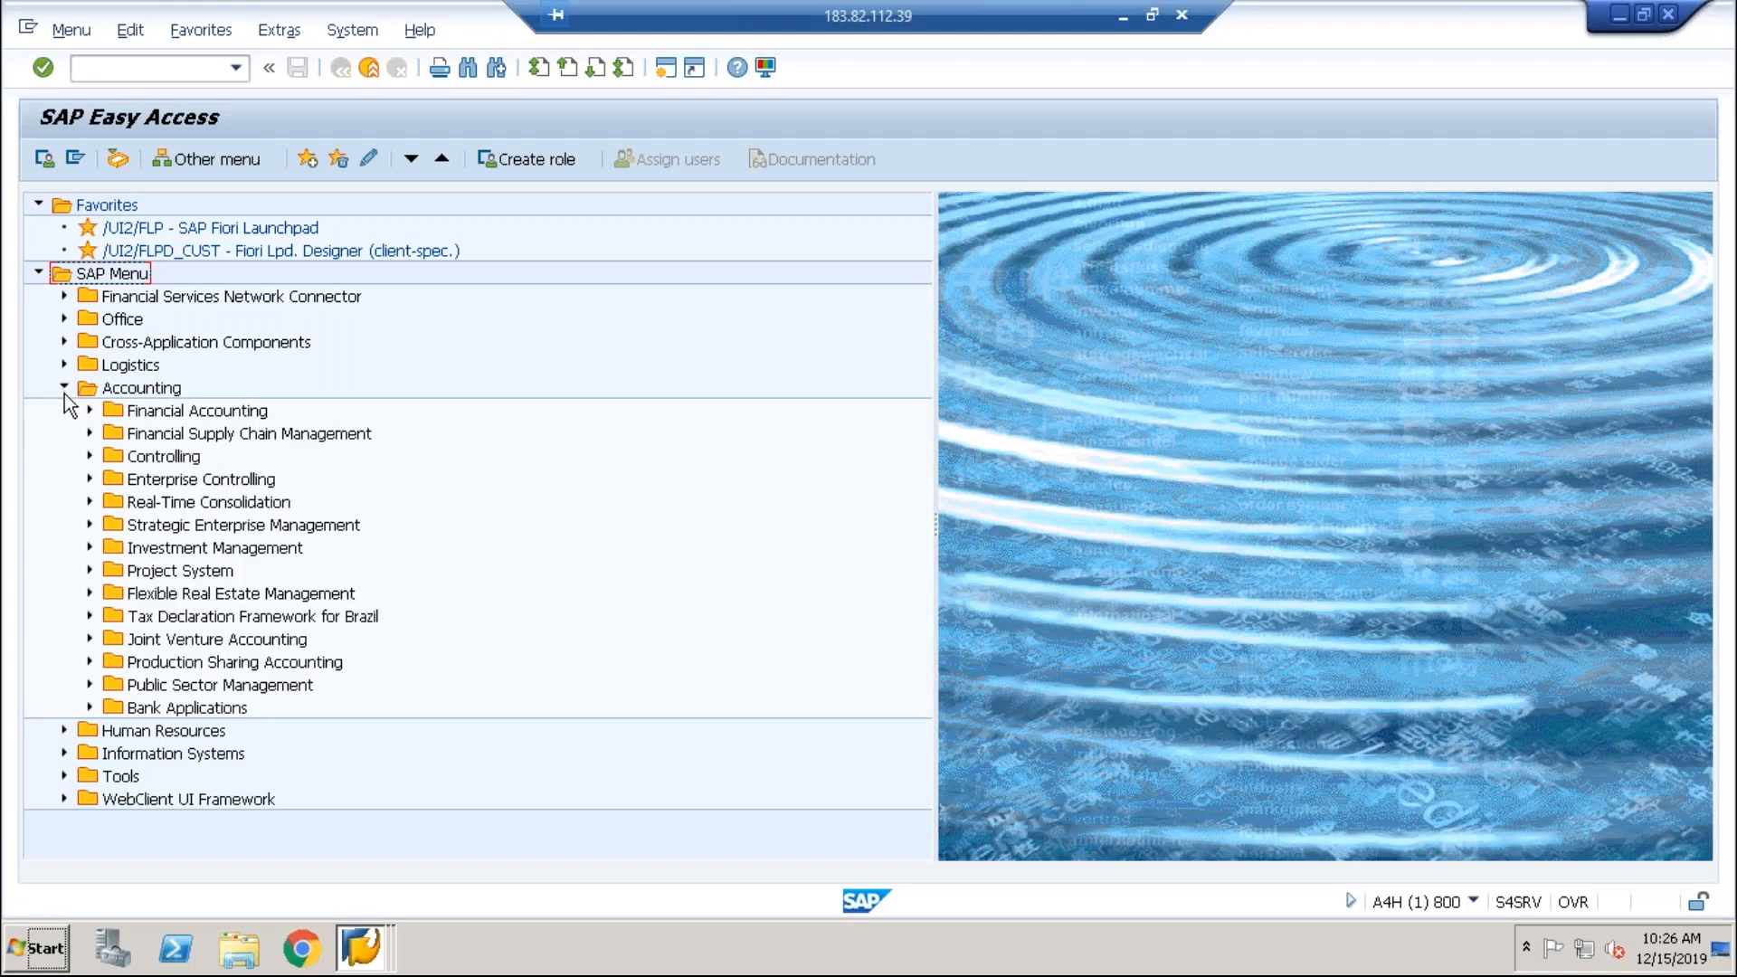
pyautogui.click(83, 391)
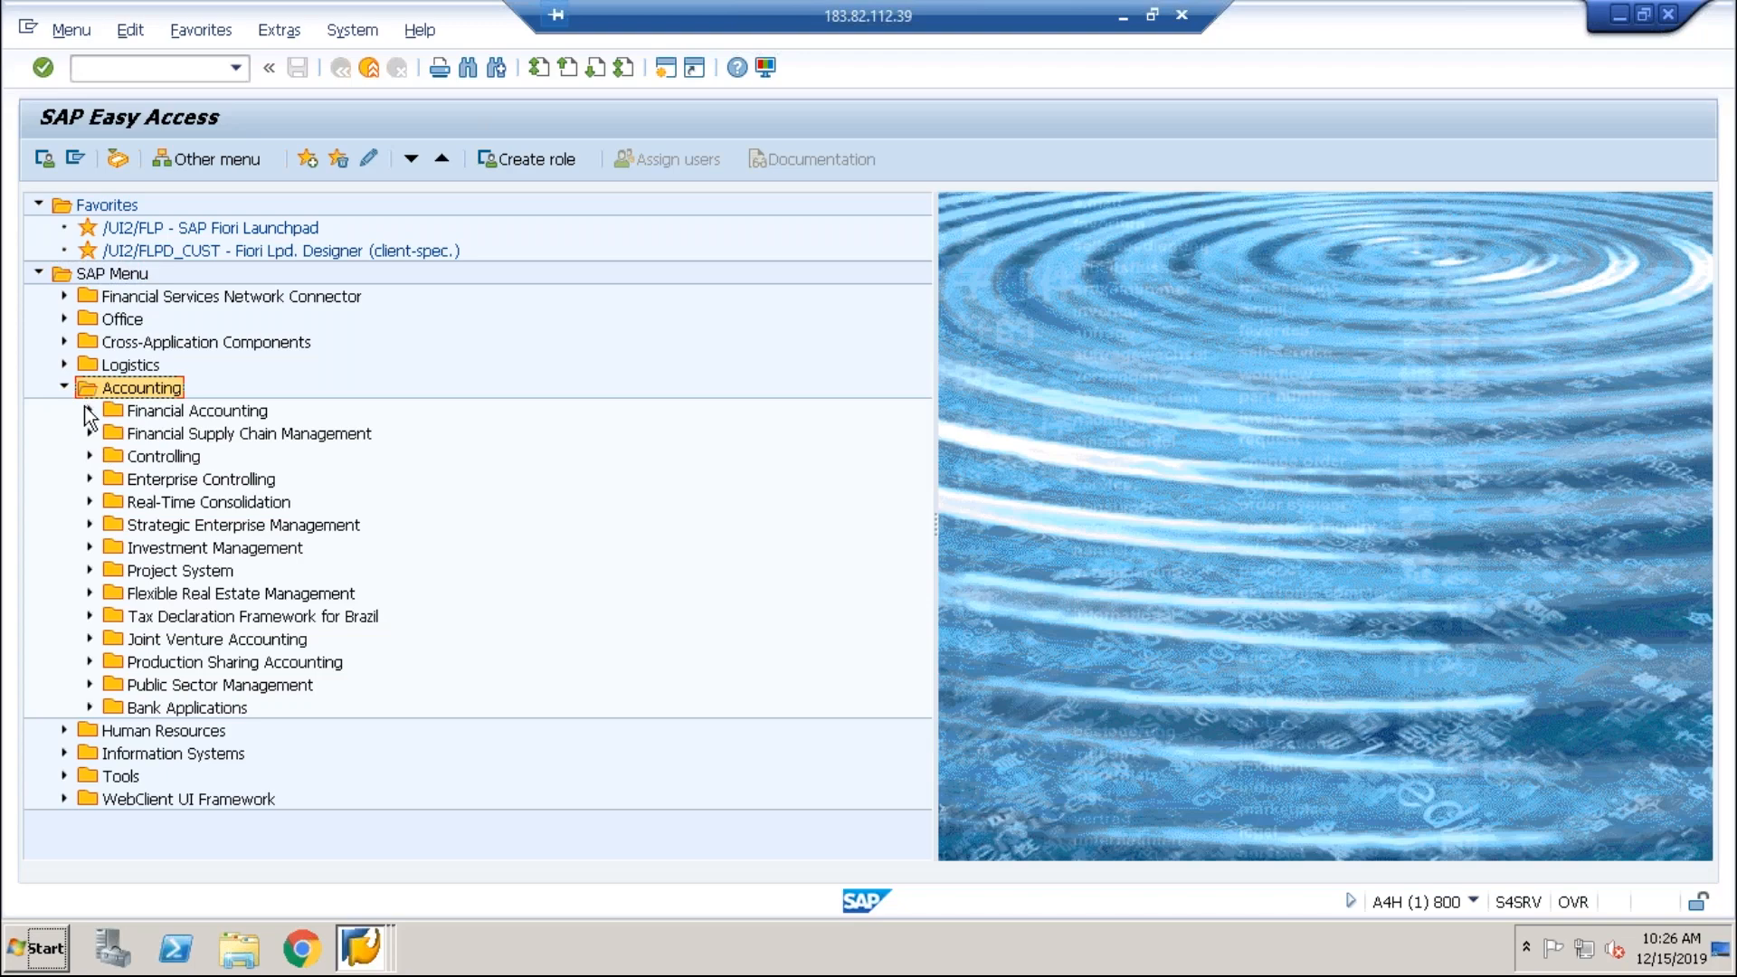
pyautogui.click(89, 412)
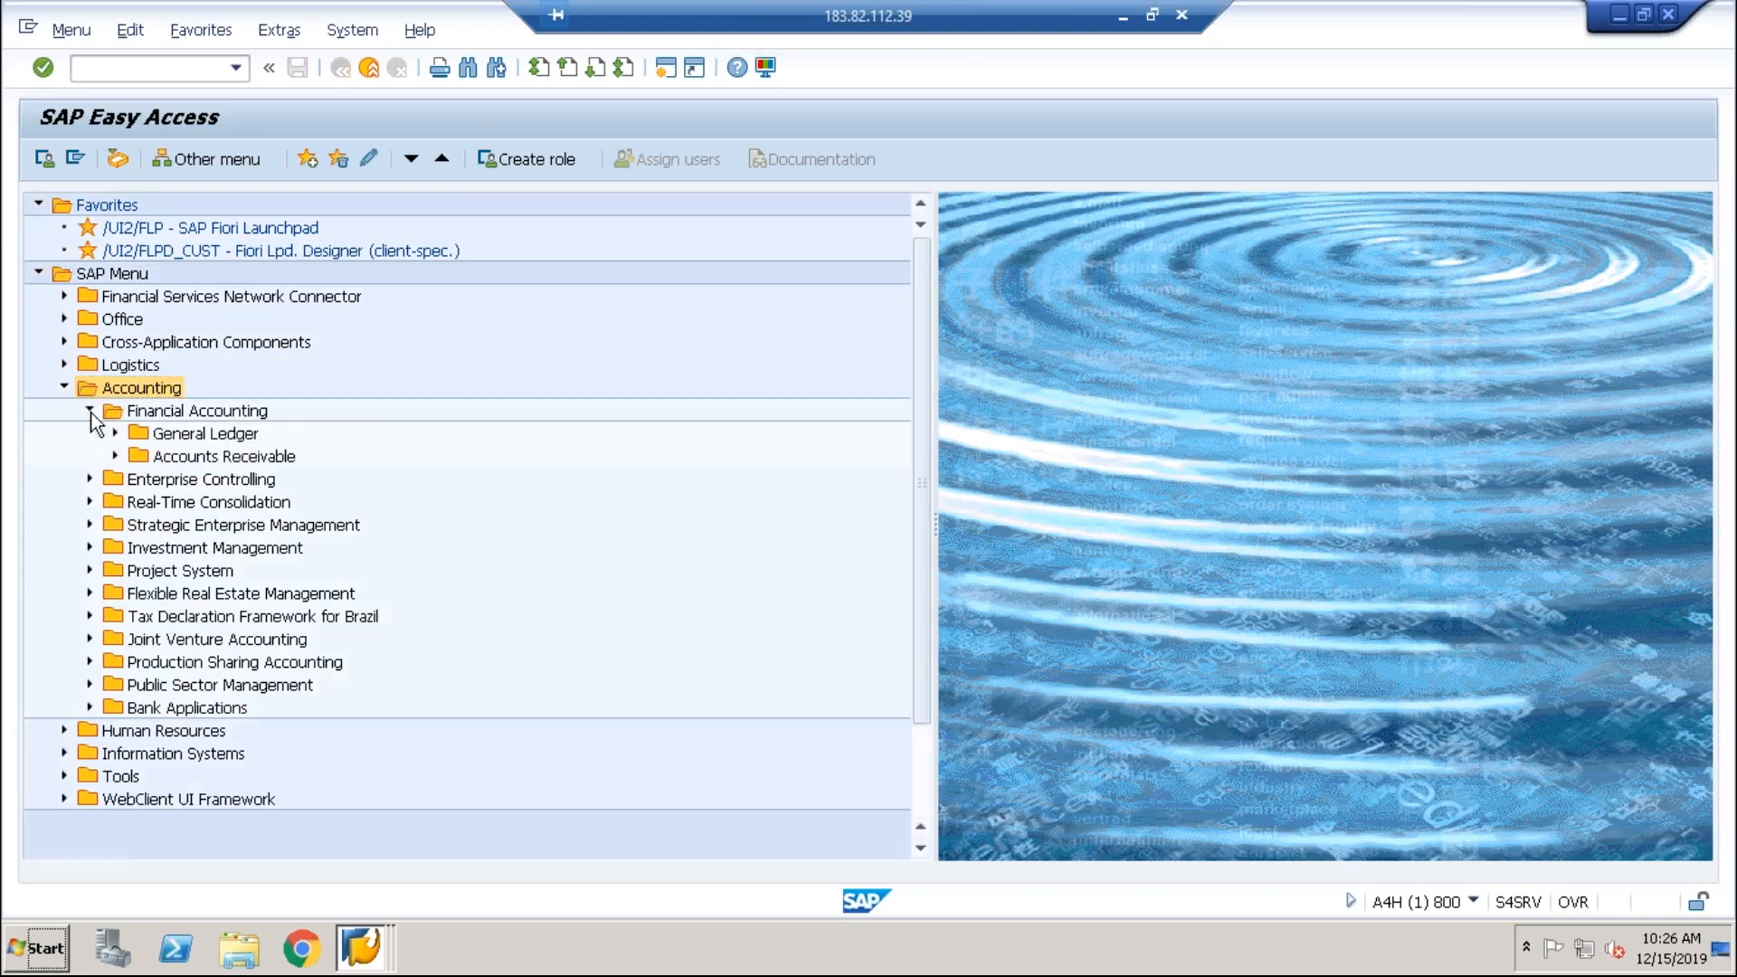
pyautogui.click(115, 434)
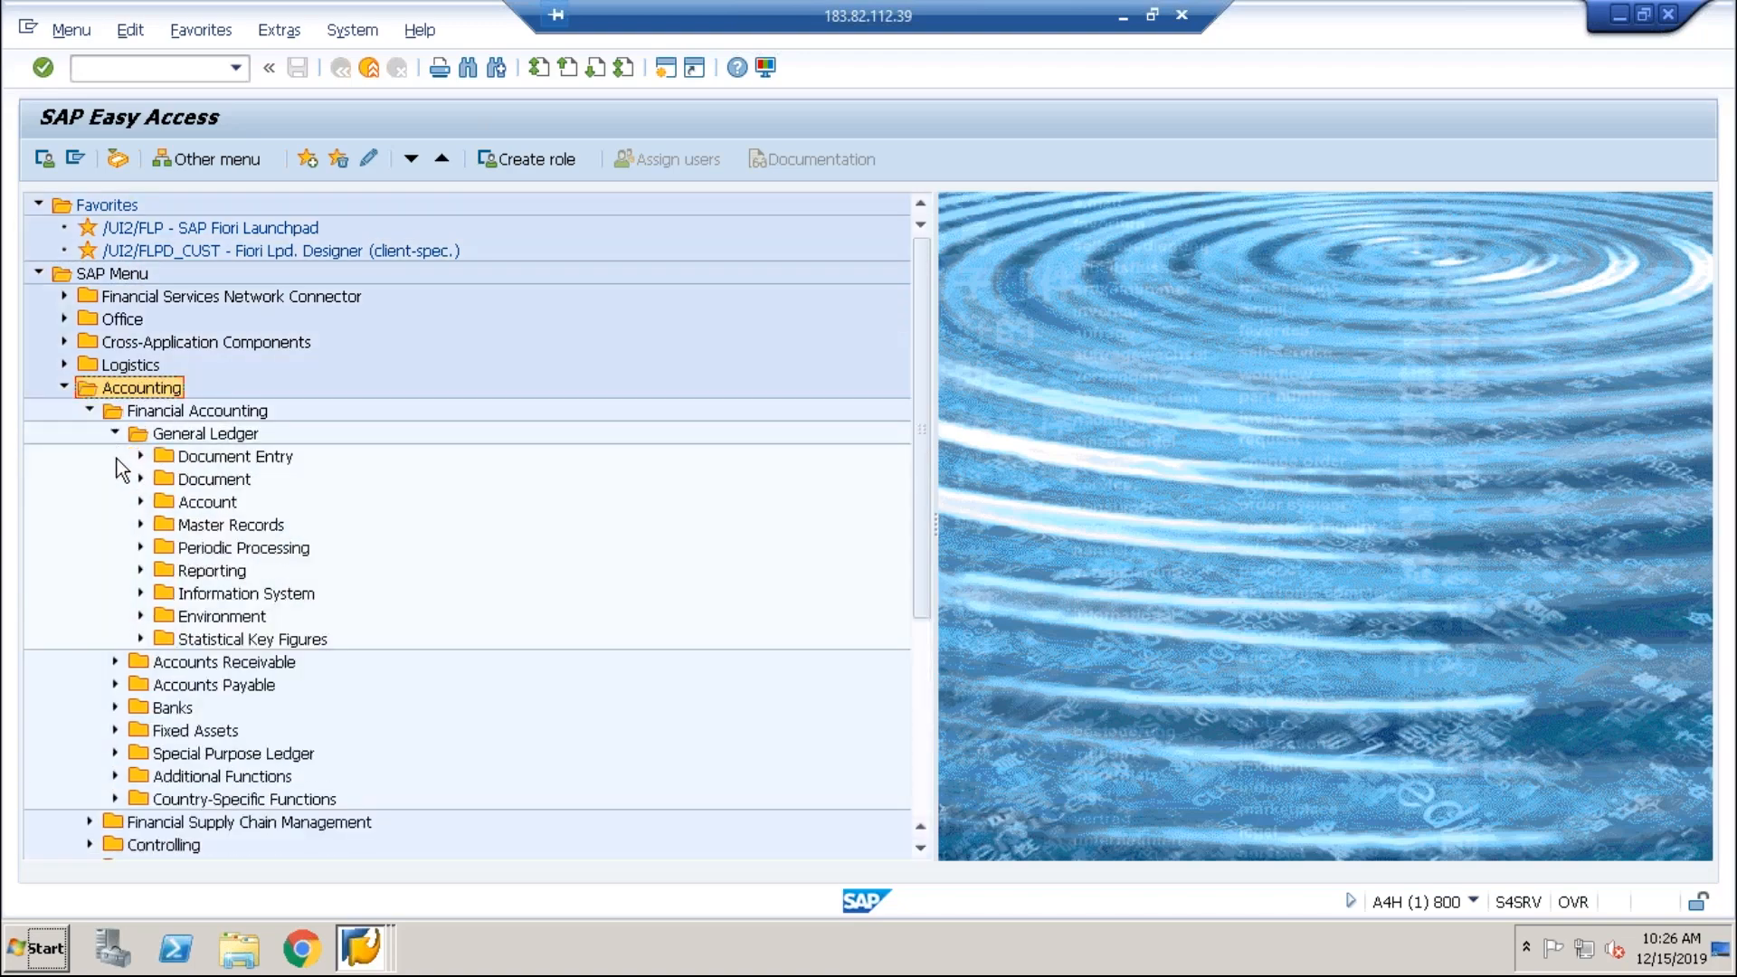
pyautogui.click(141, 549)
pyautogui.click(166, 800)
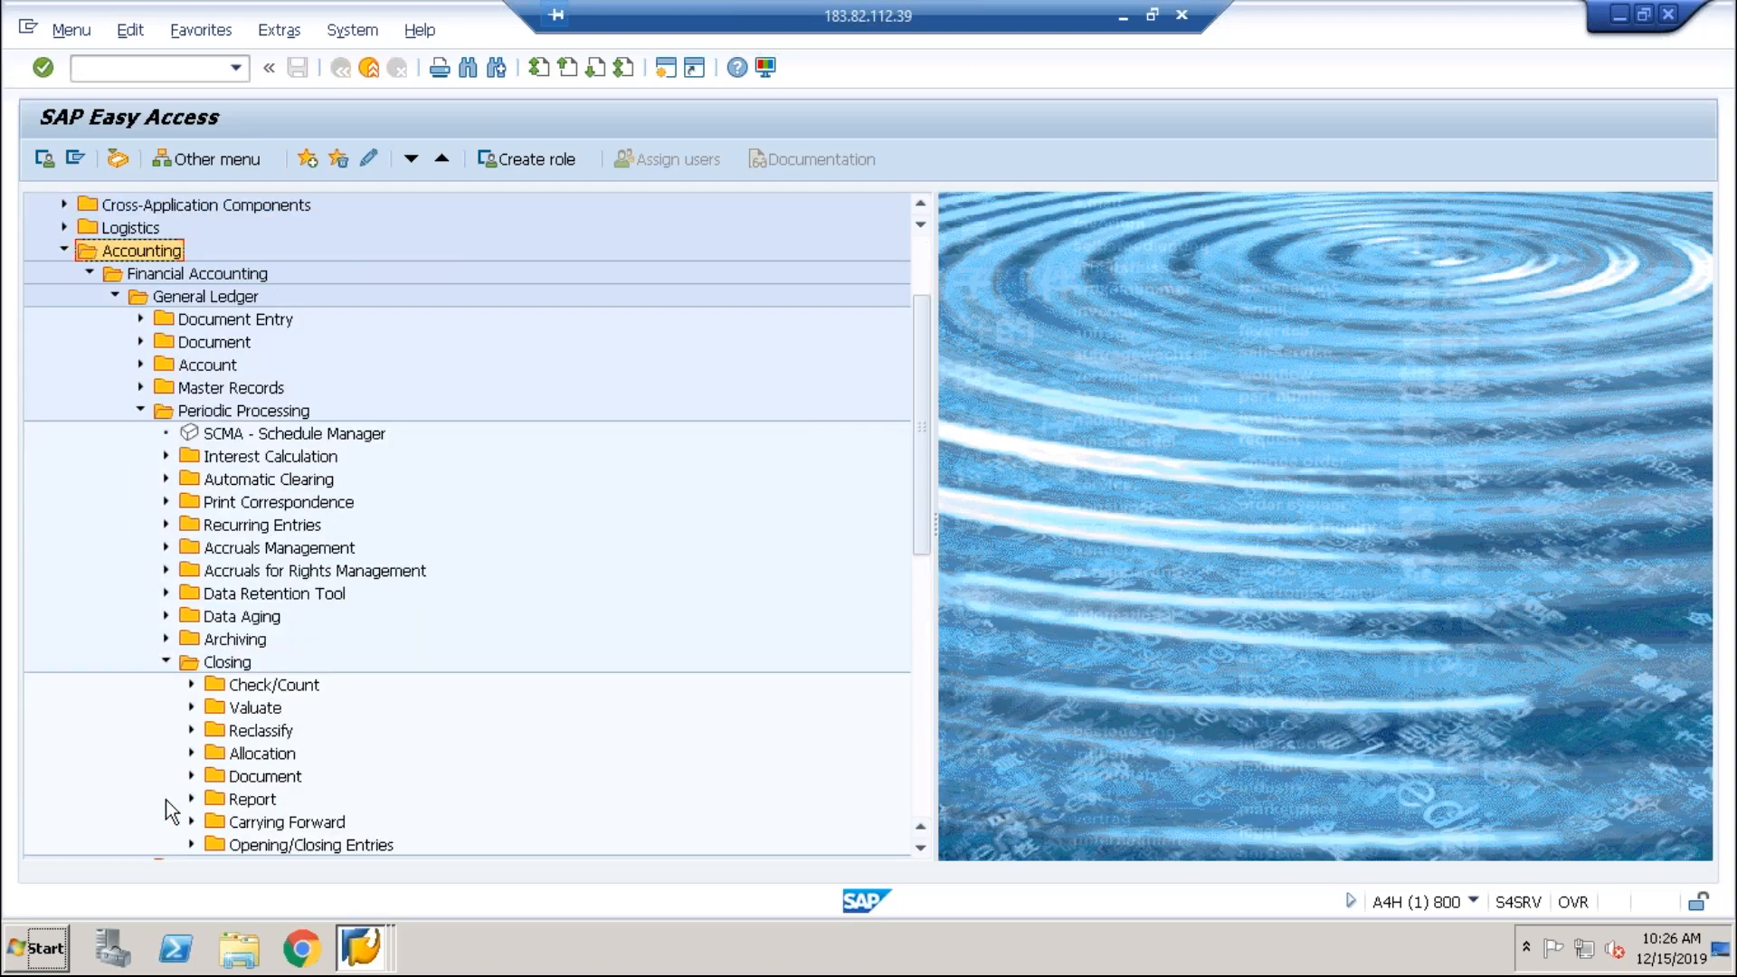
pyautogui.click(191, 822)
pyautogui.click(266, 804)
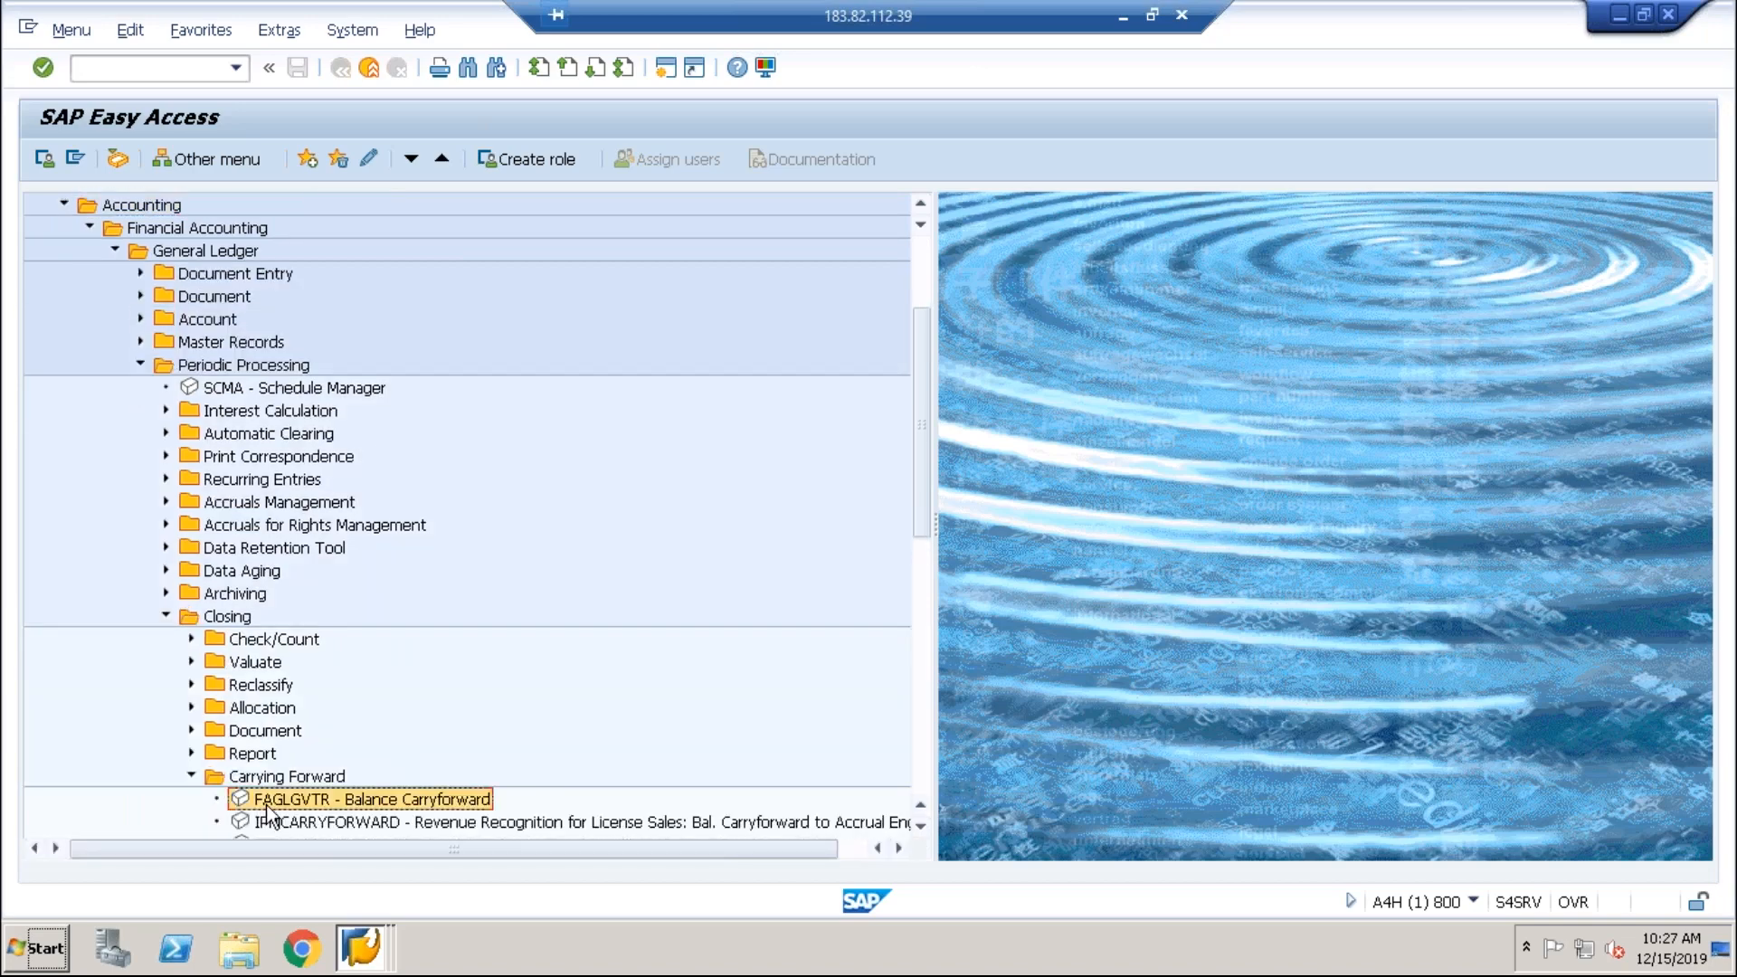
# Step: Collapse General Ledger and locate F.07 under Accounts Receivable > Periodic Processing > Closing > Carry Forward
pyautogui.click(114, 253)
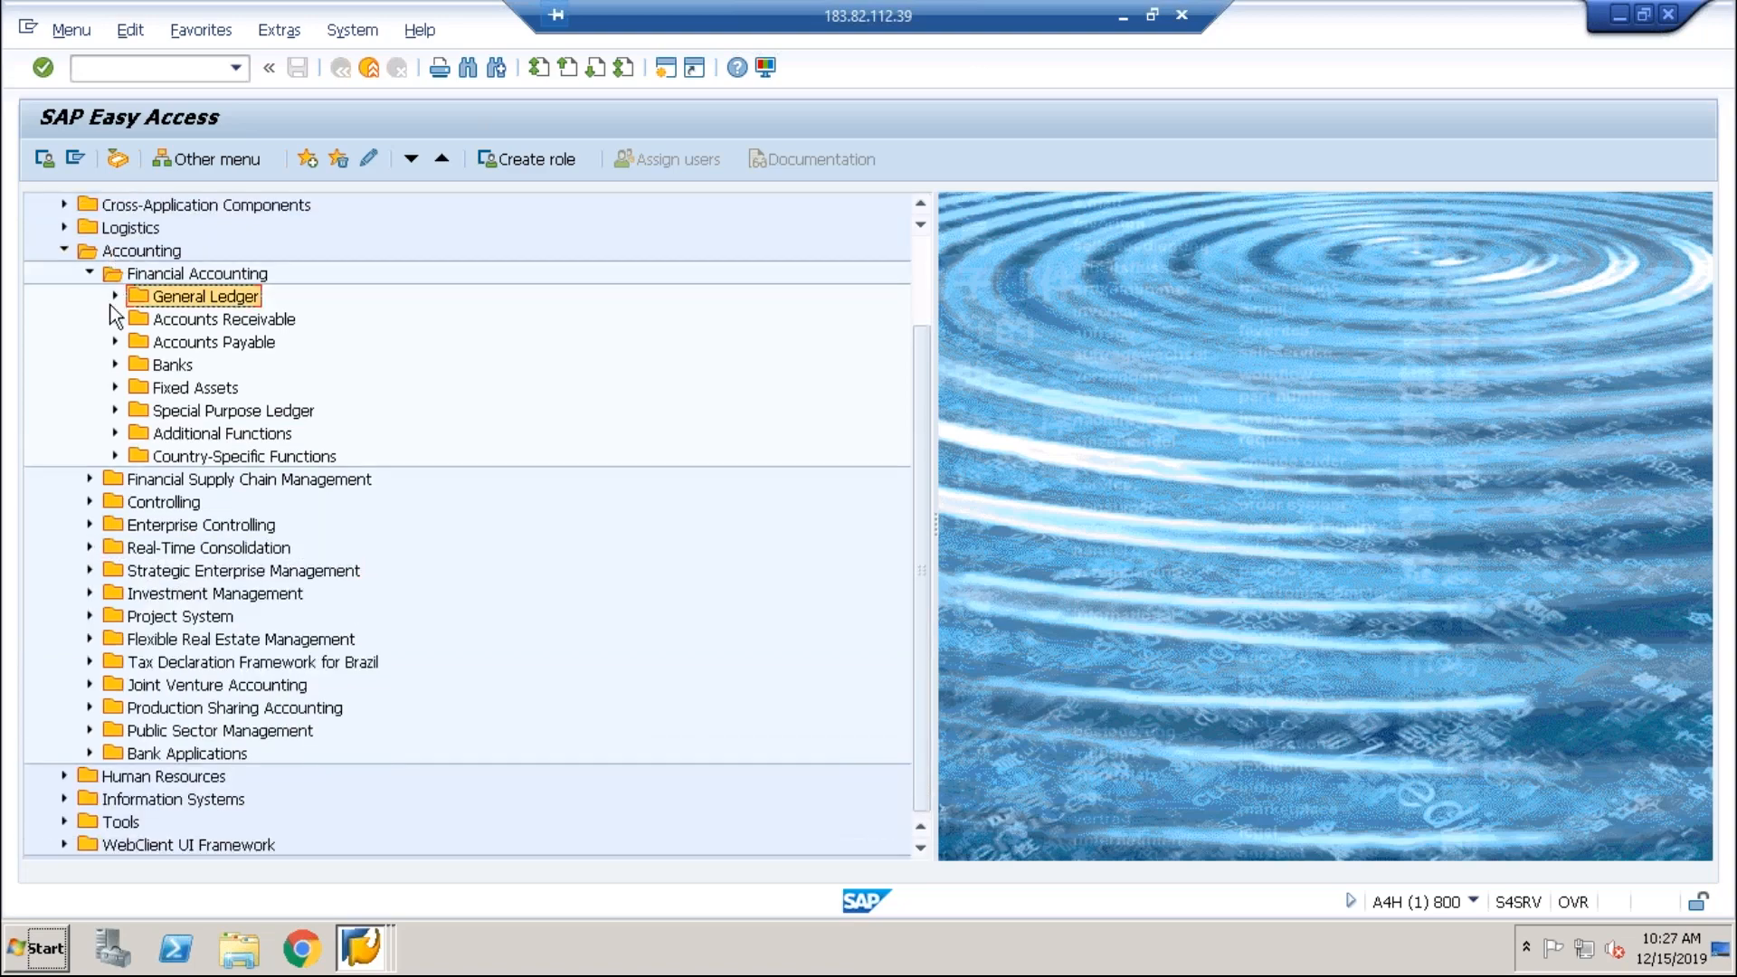
pyautogui.click(115, 319)
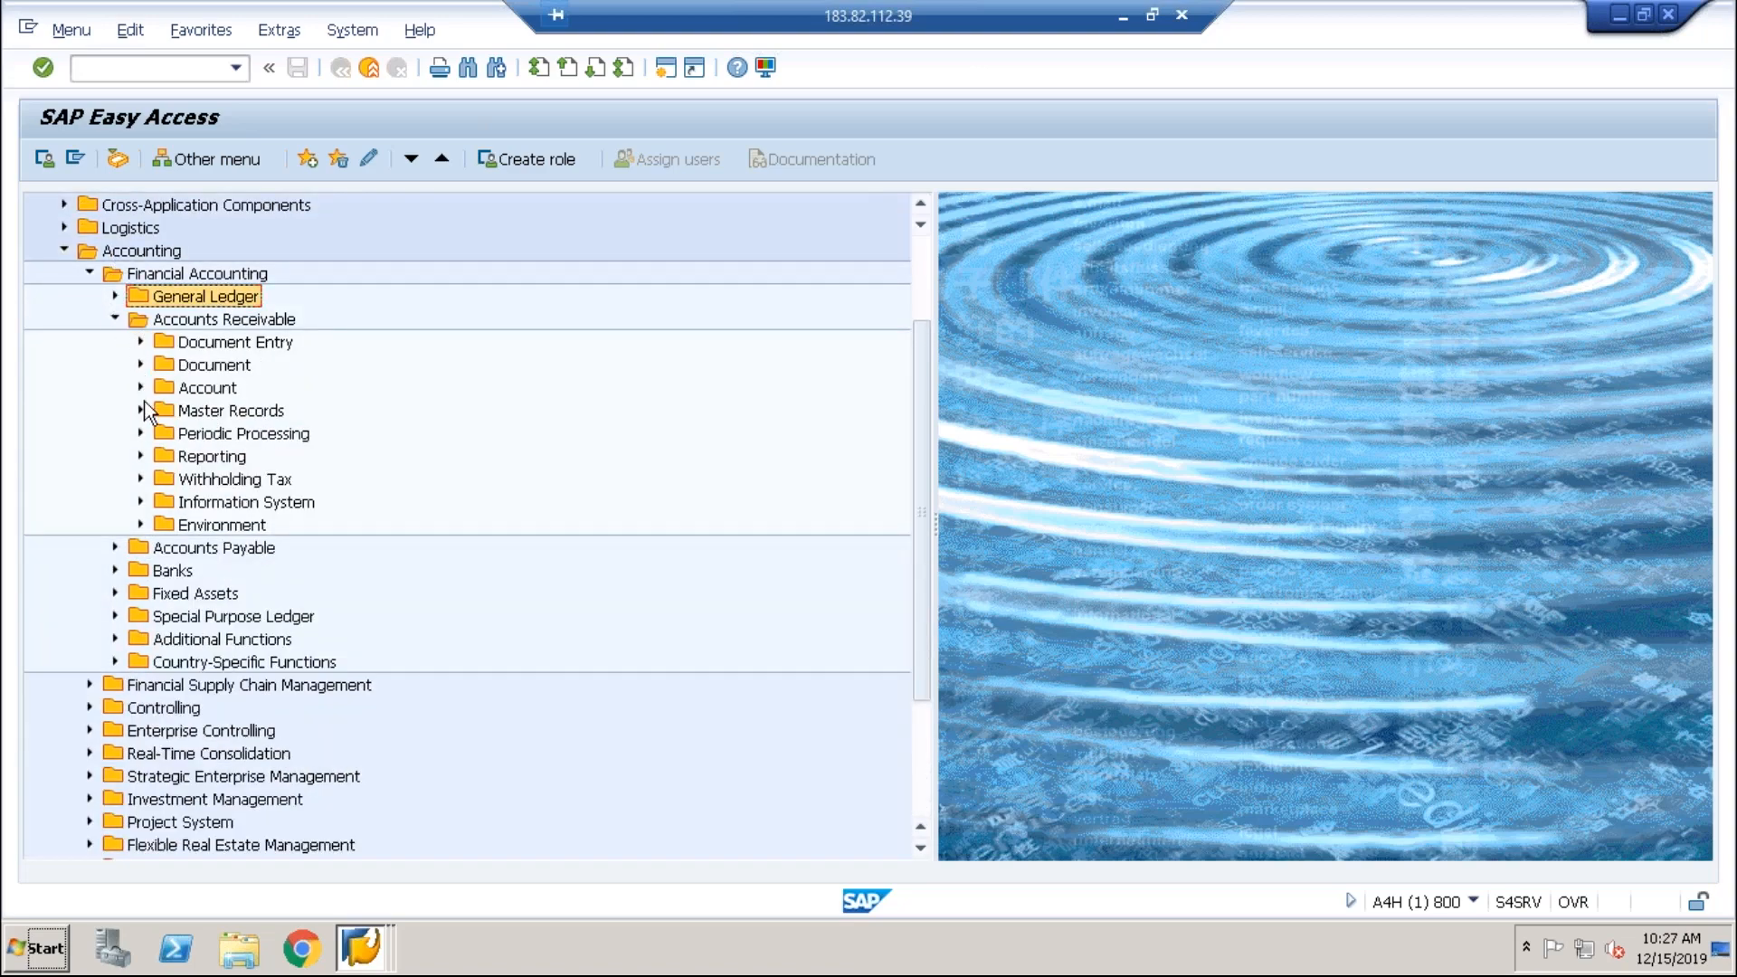
pyautogui.click(141, 434)
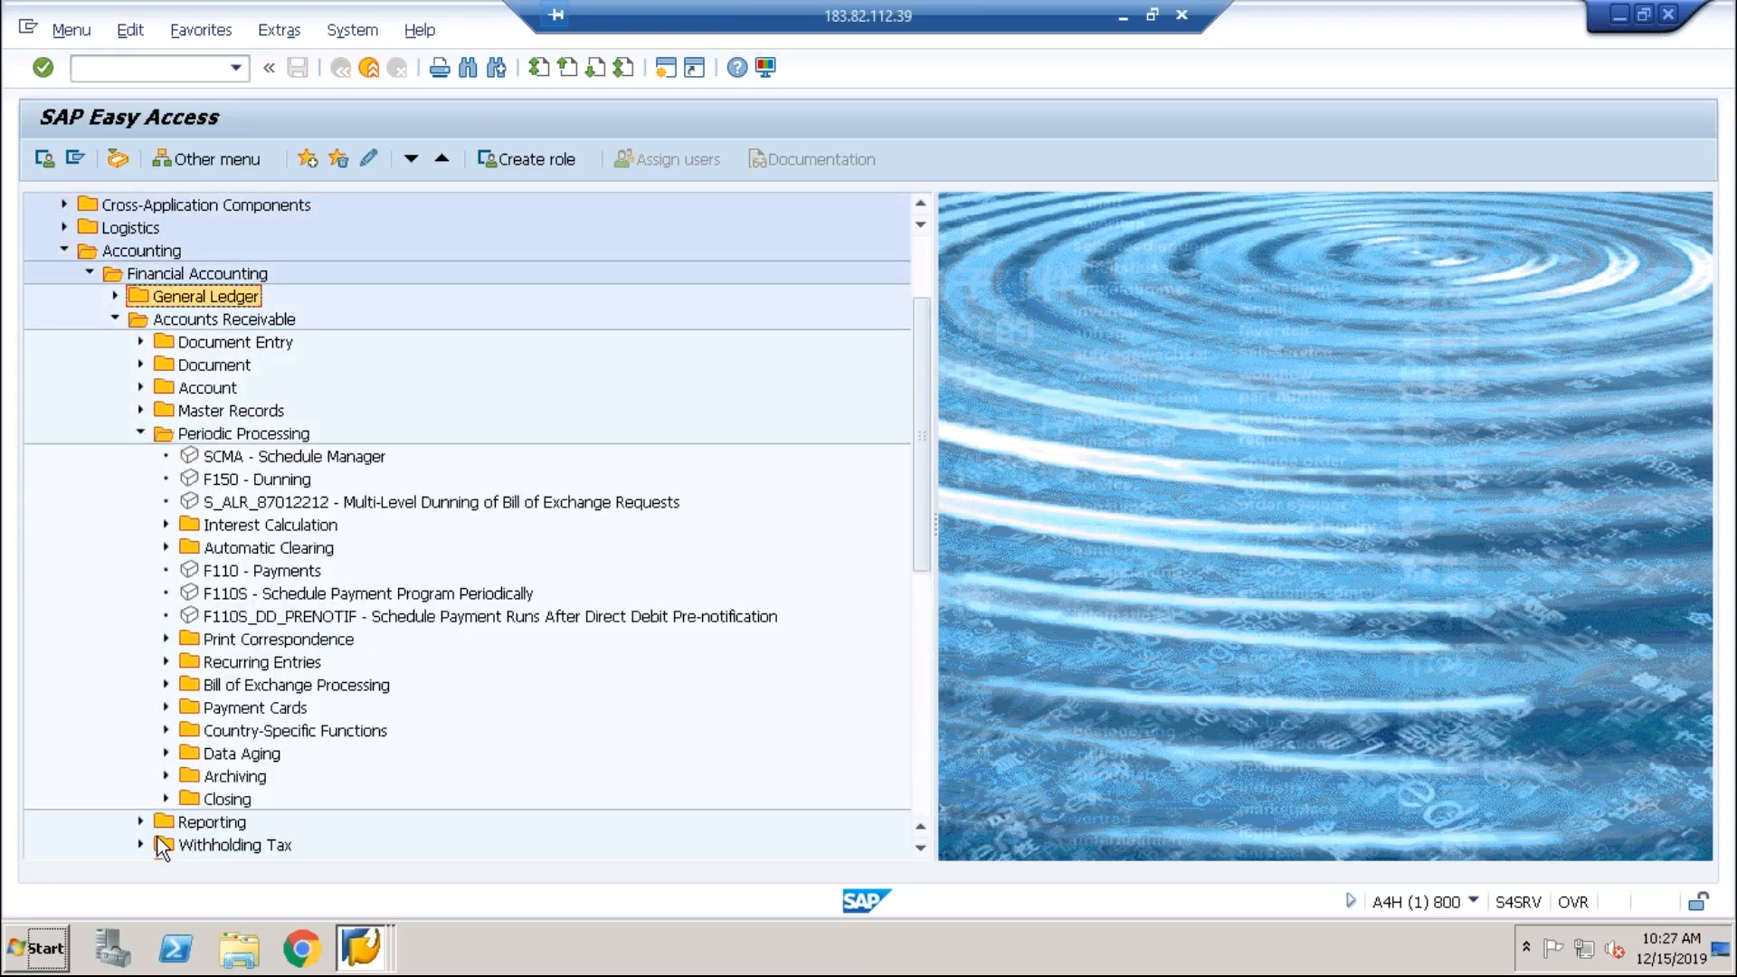
pyautogui.click(166, 800)
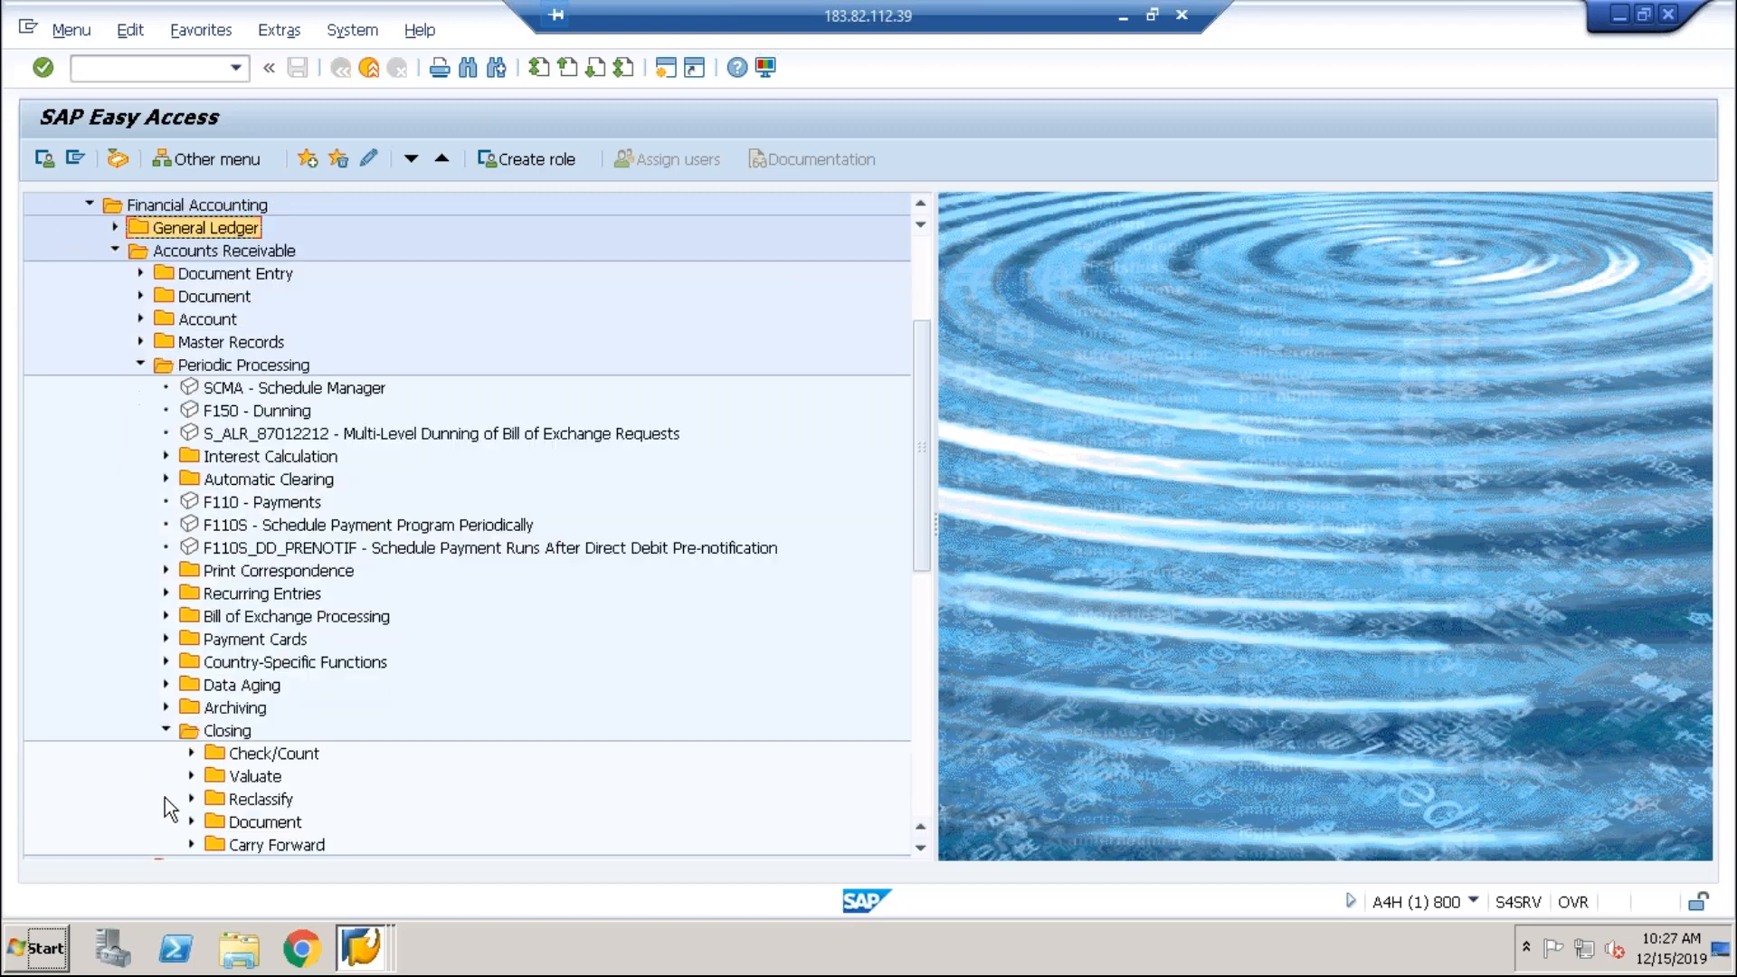
pyautogui.click(191, 841)
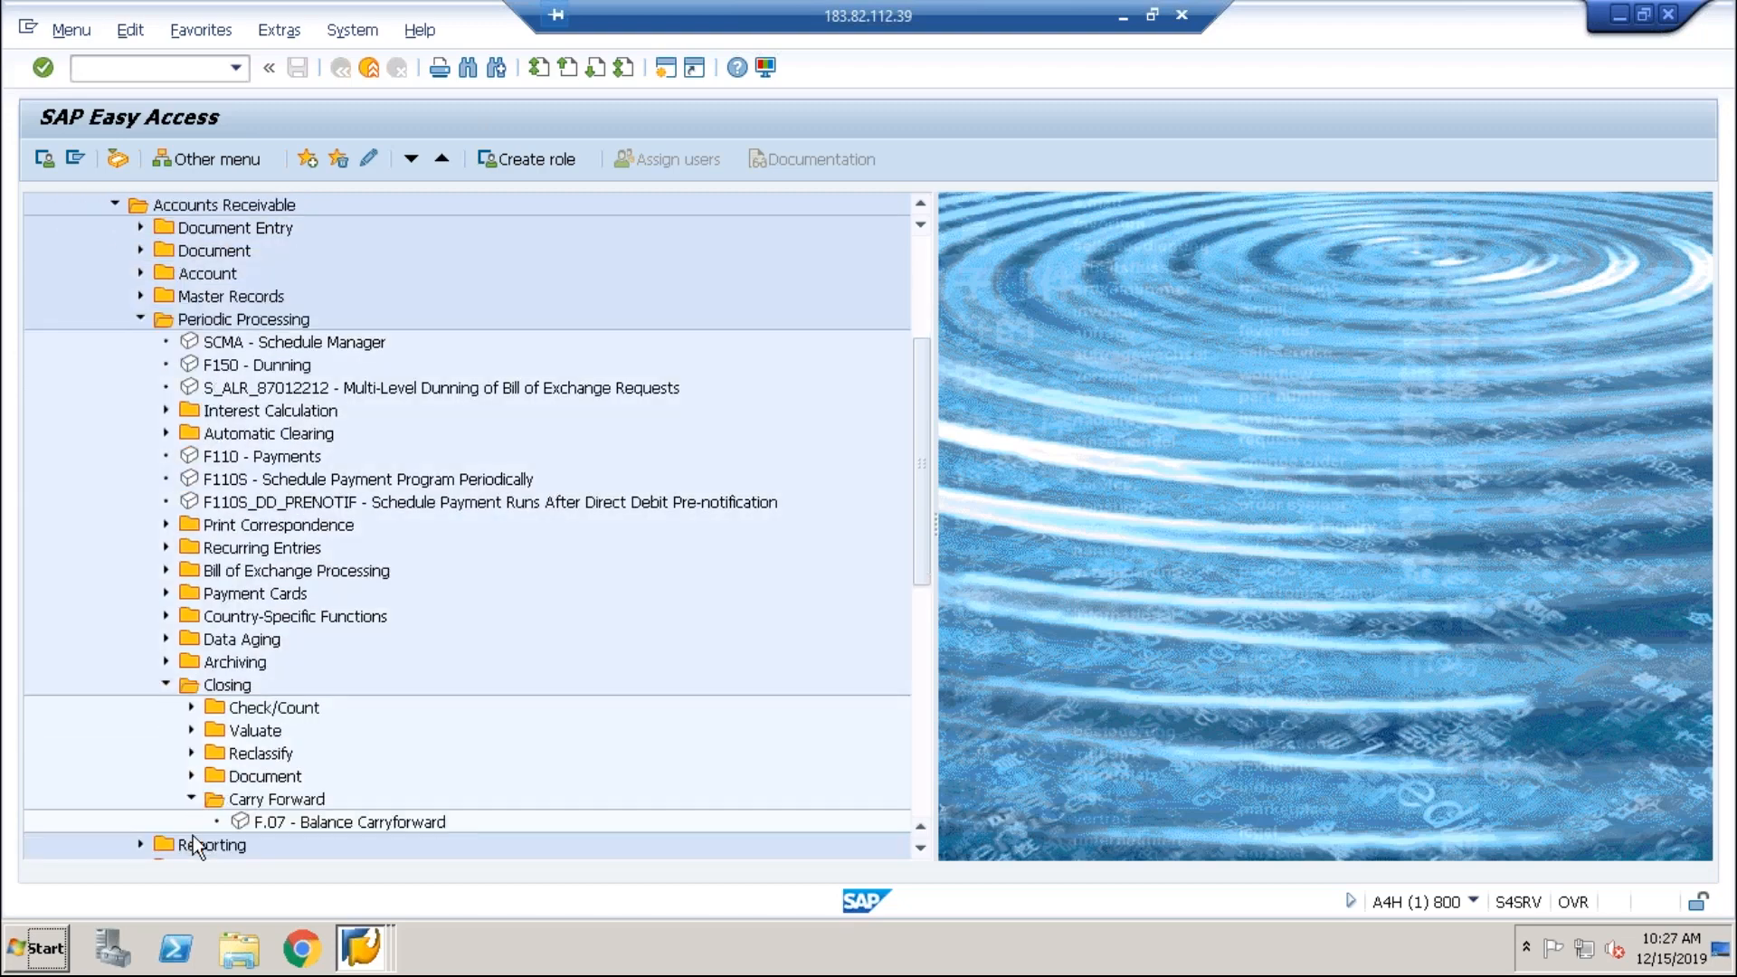
pyautogui.click(286, 817)
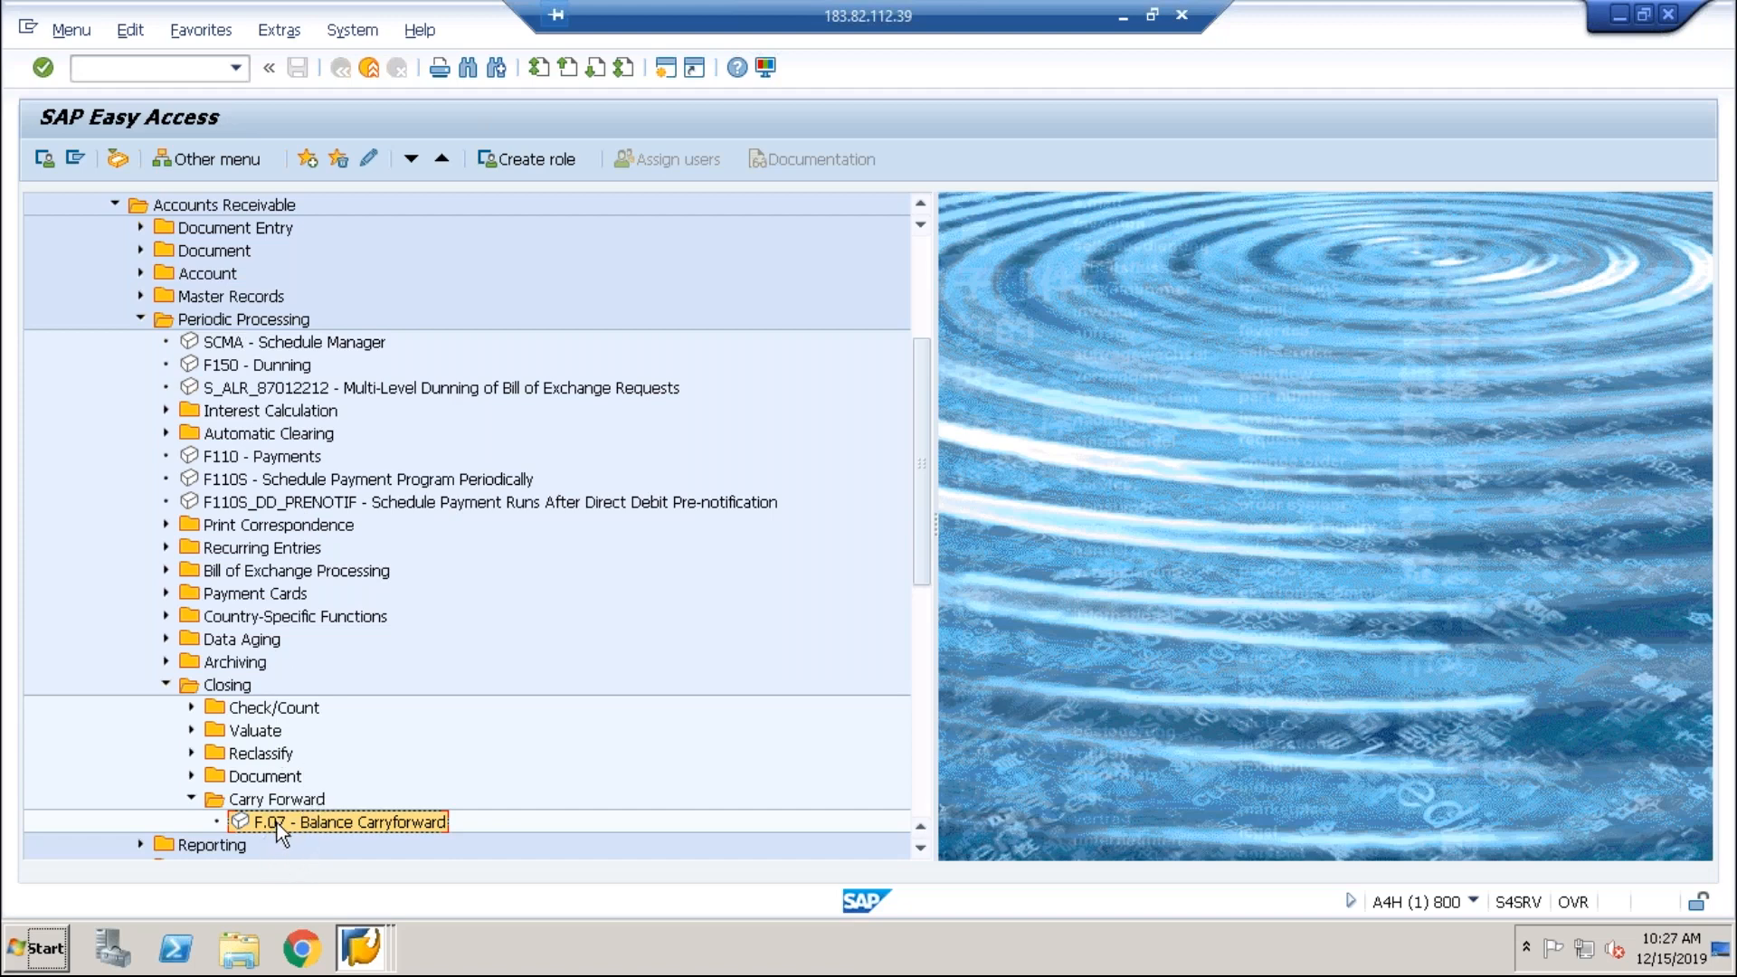
pyautogui.click(168, 688)
# Step: Select FAGLGVTR Balance Carryforward – Central FI under Fixed Assets > Periodic Processing > Fiscal Year Change
pyautogui.click(141, 323)
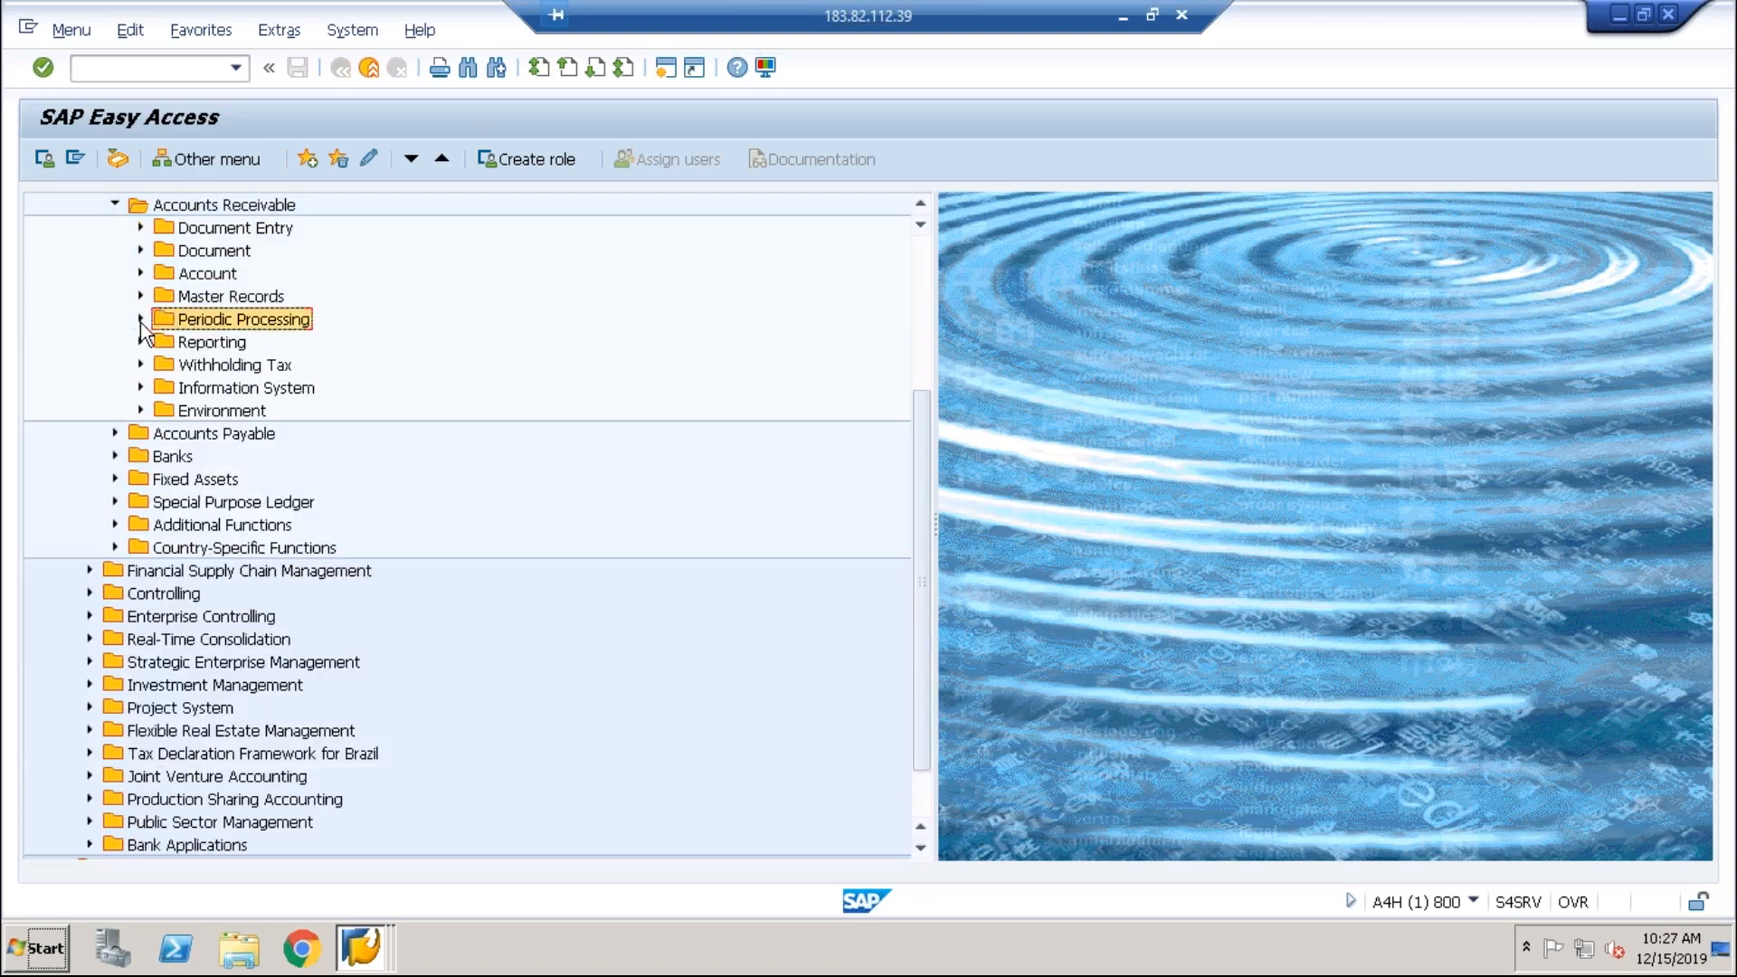
pyautogui.click(115, 479)
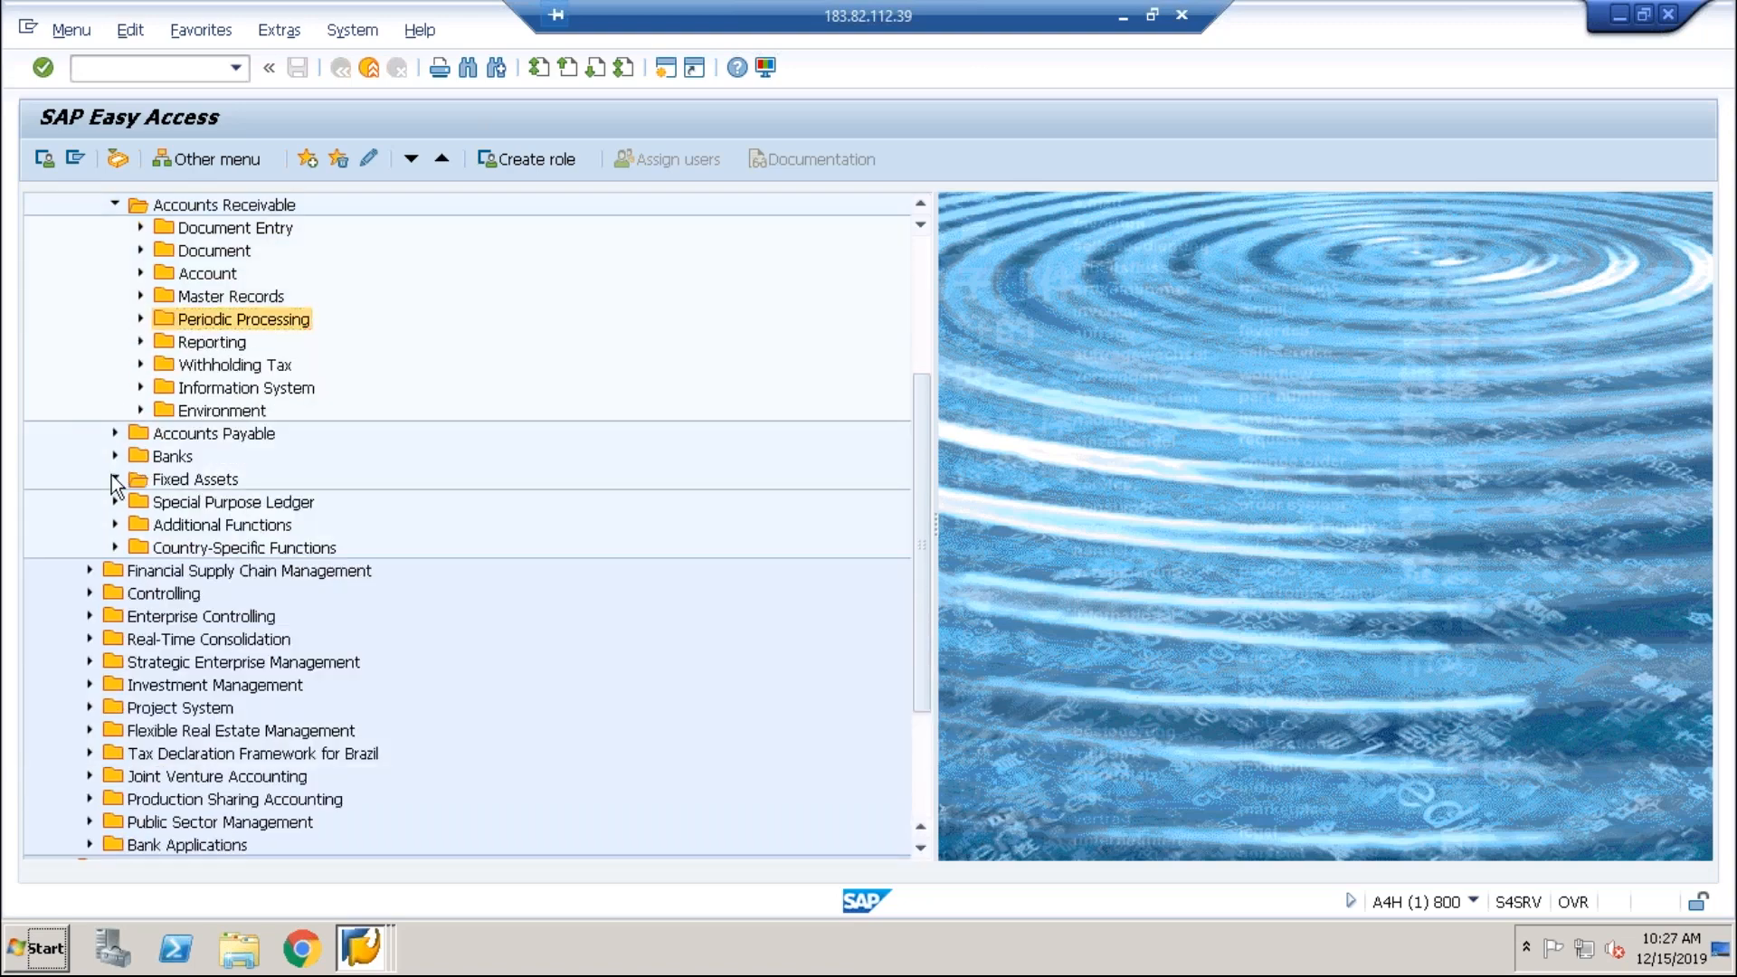
pyautogui.click(141, 547)
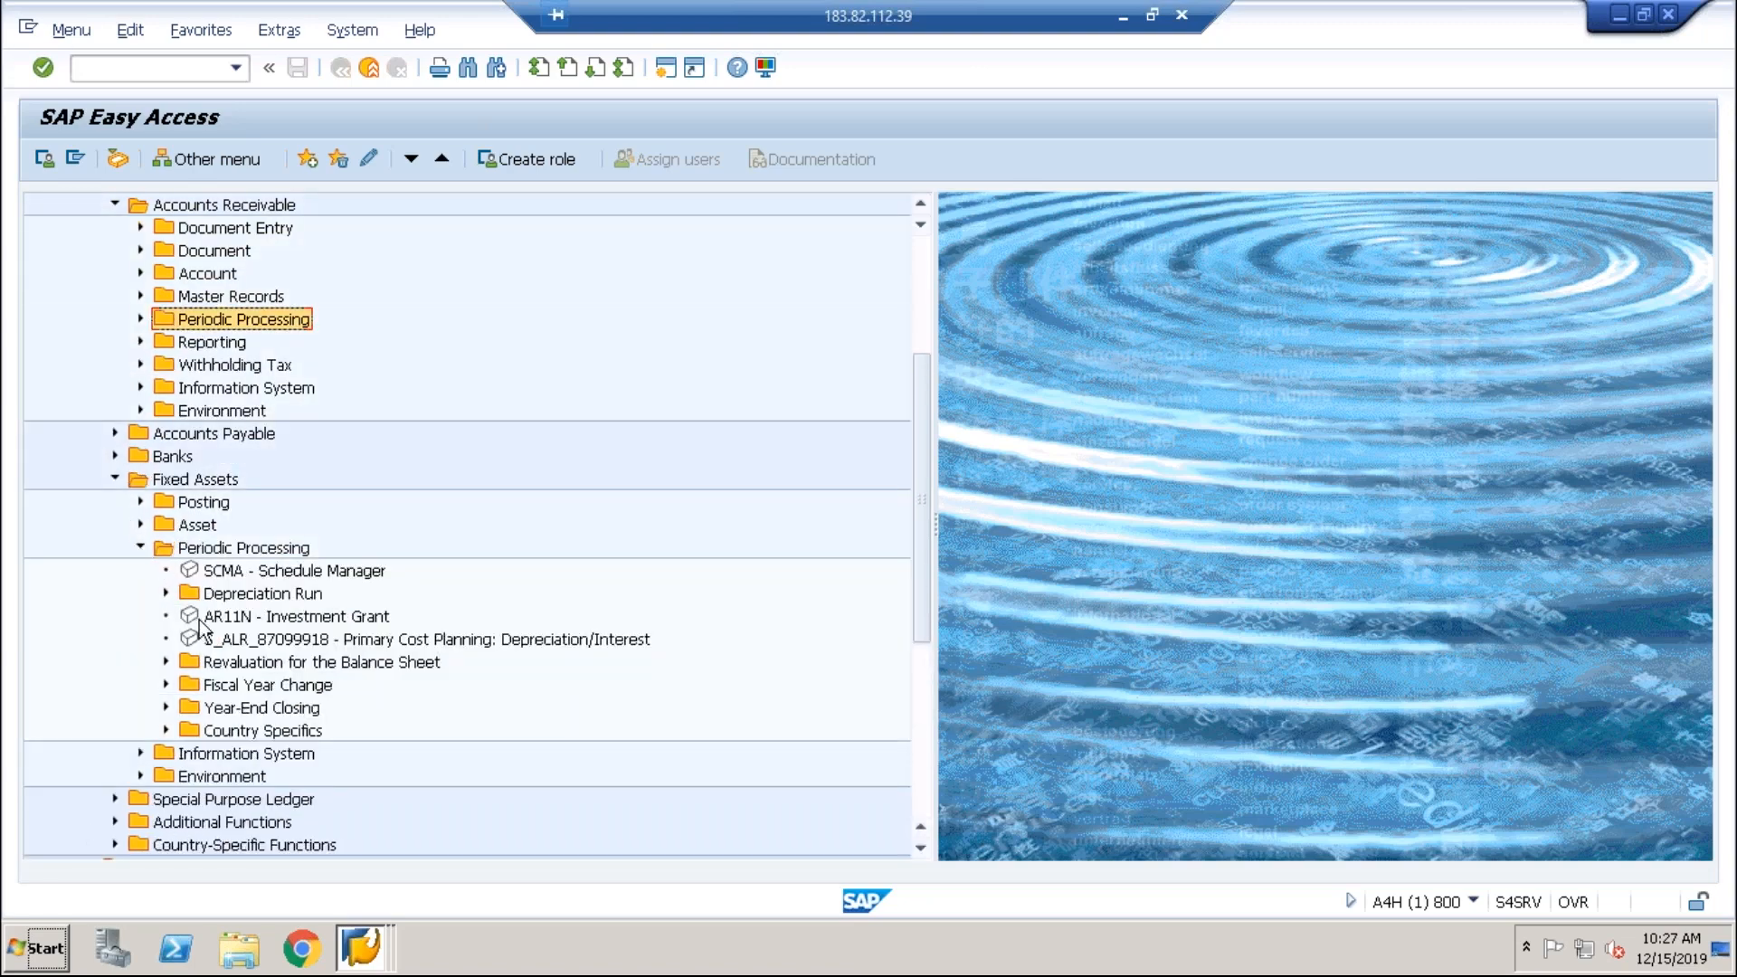
pyautogui.click(166, 686)
pyautogui.click(257, 712)
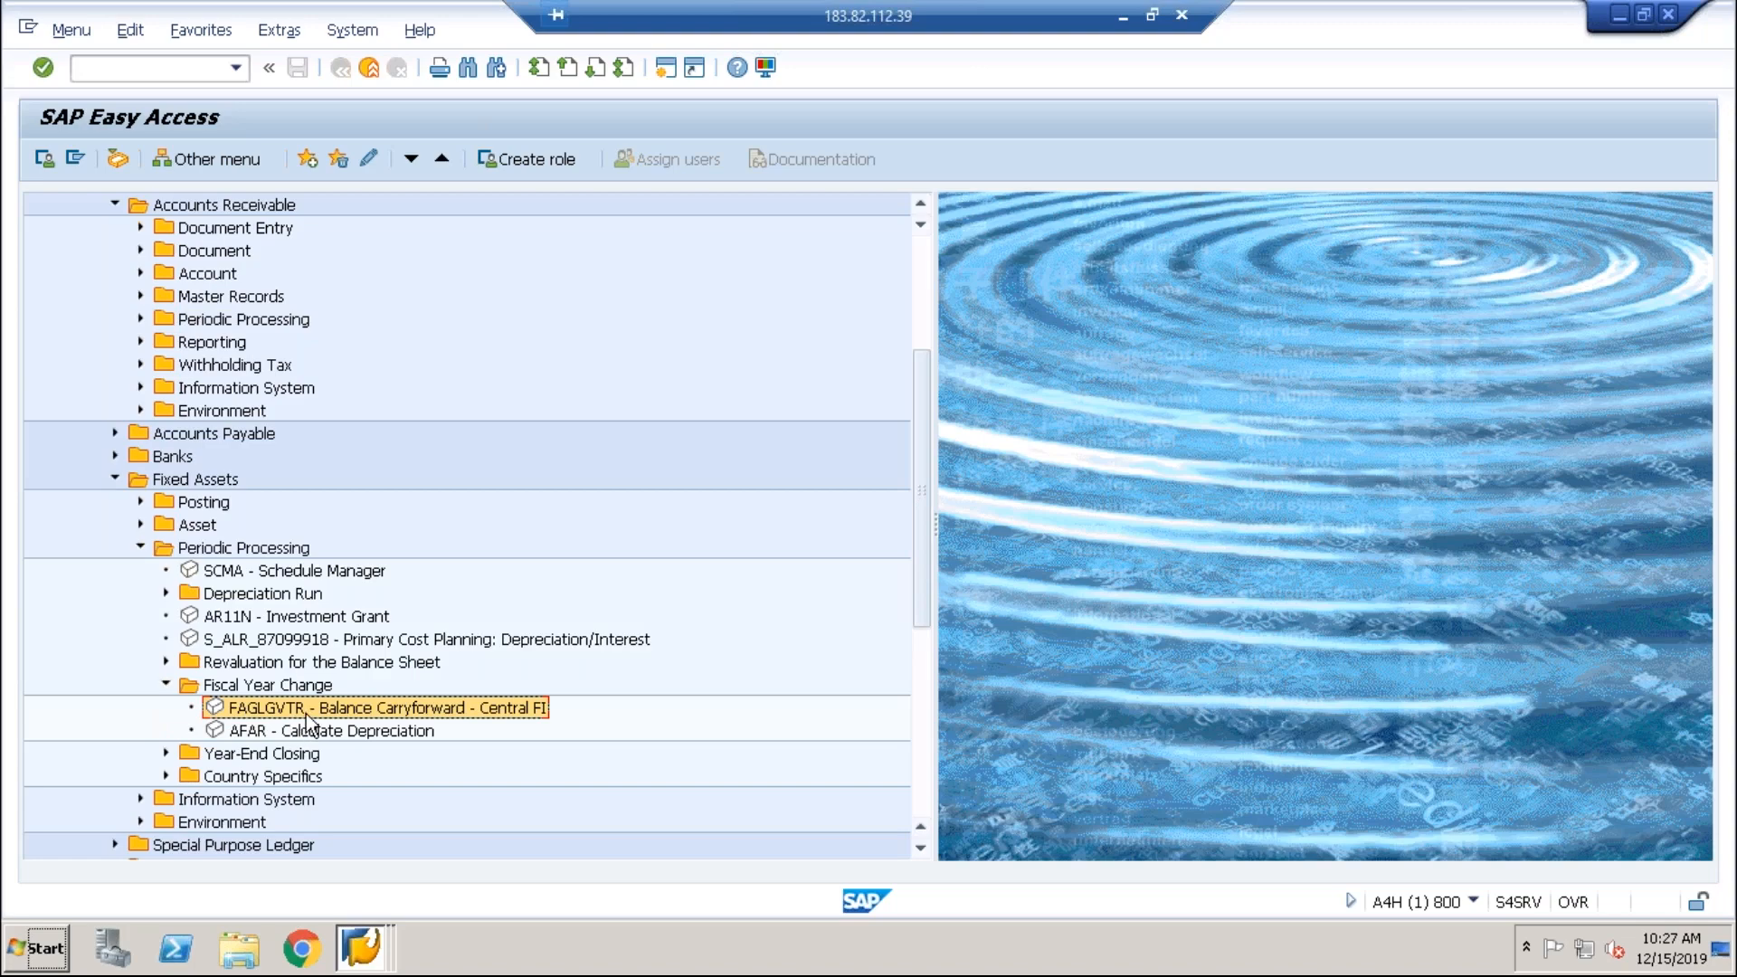
pyautogui.hotkey('alt', 'Tab')
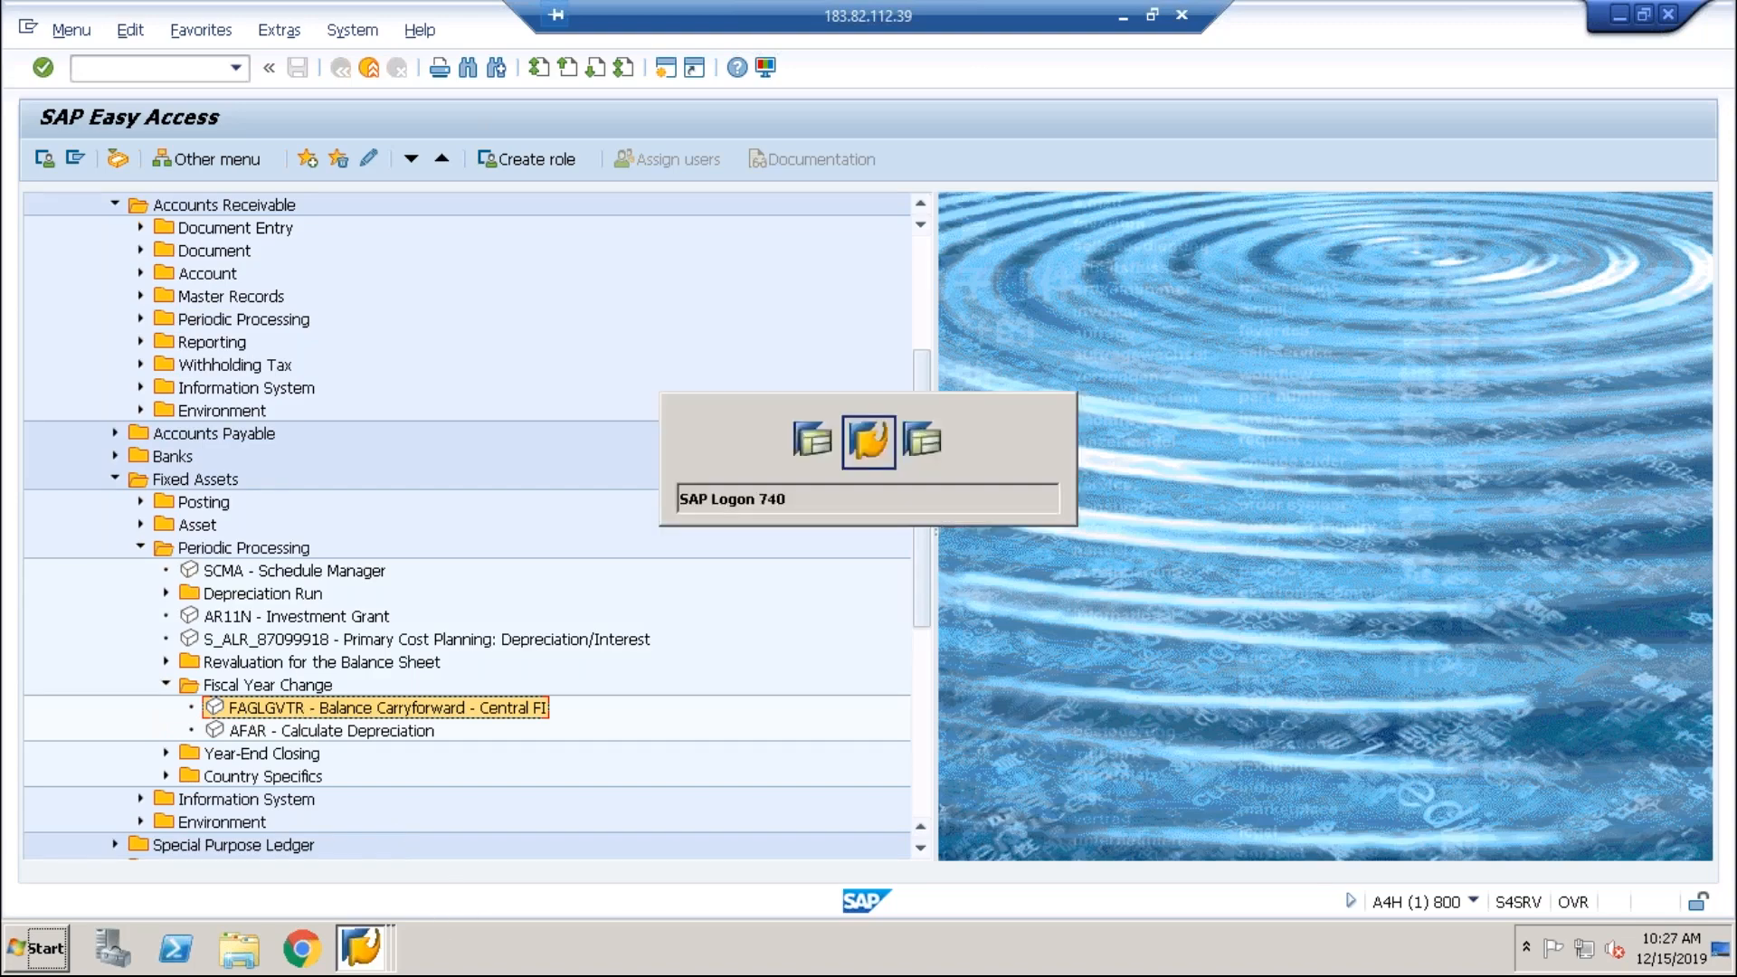
pyautogui.press('Tab')
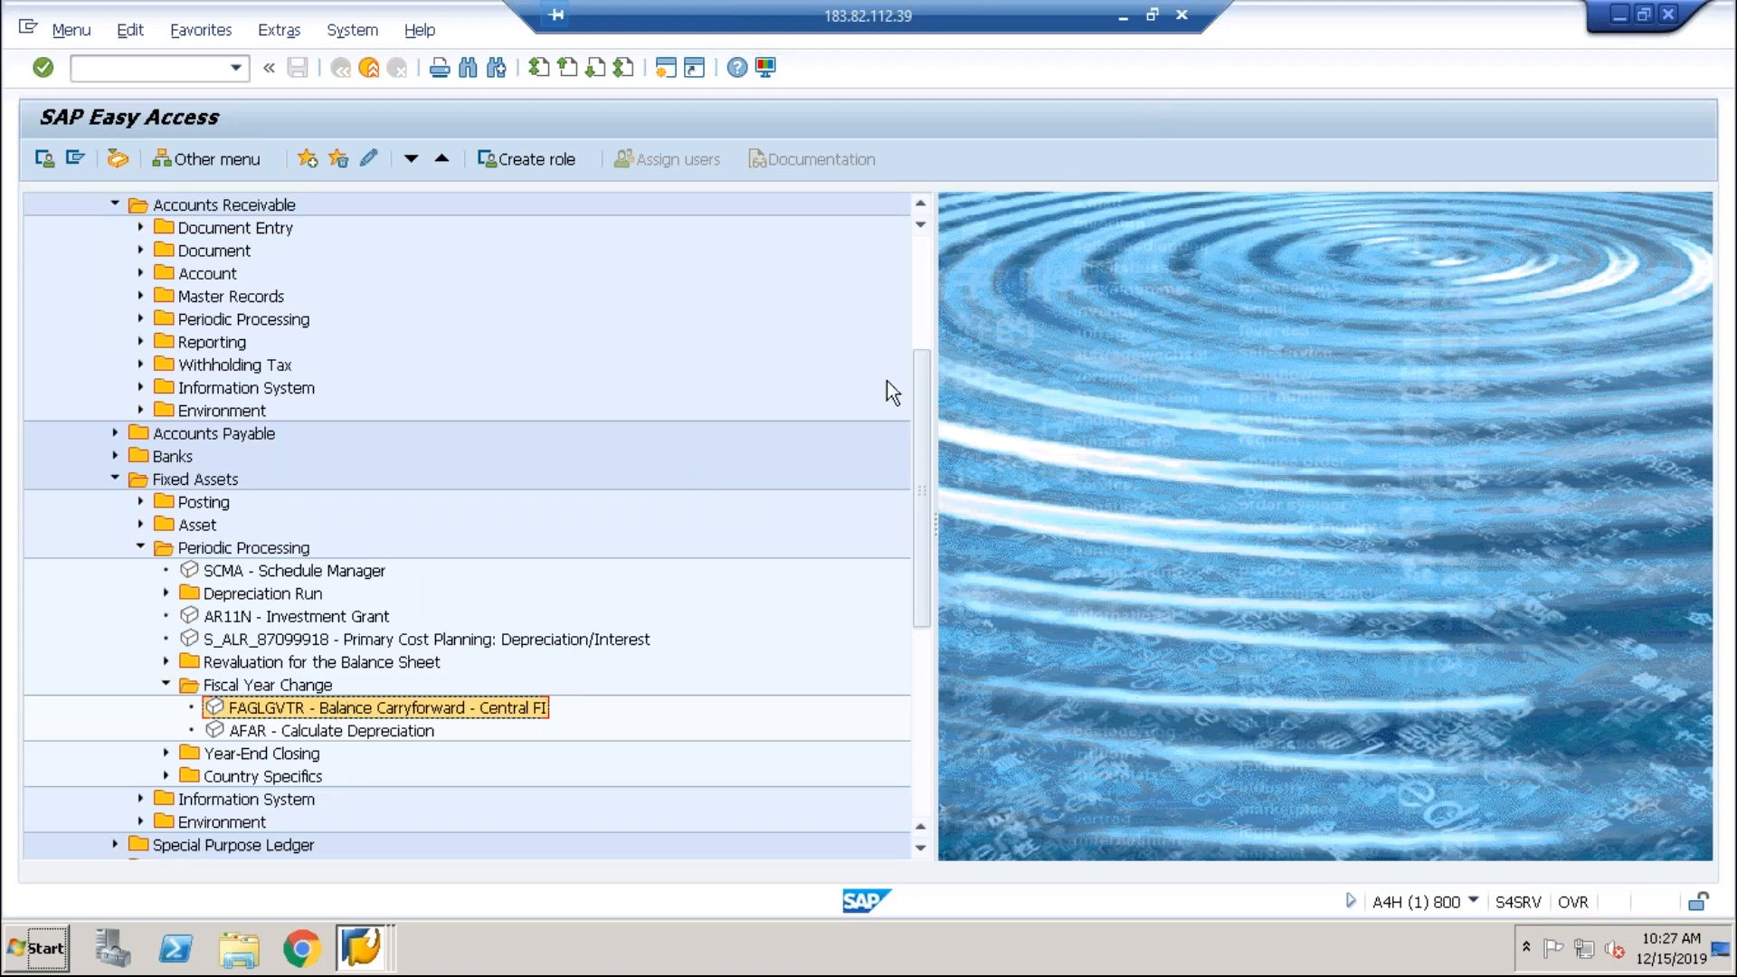
# Step: Launch FAGLGVTR, test-run the carryforward of ABCI into 2020, and open the balance sheet account details
pyautogui.doubleClick(476, 709)
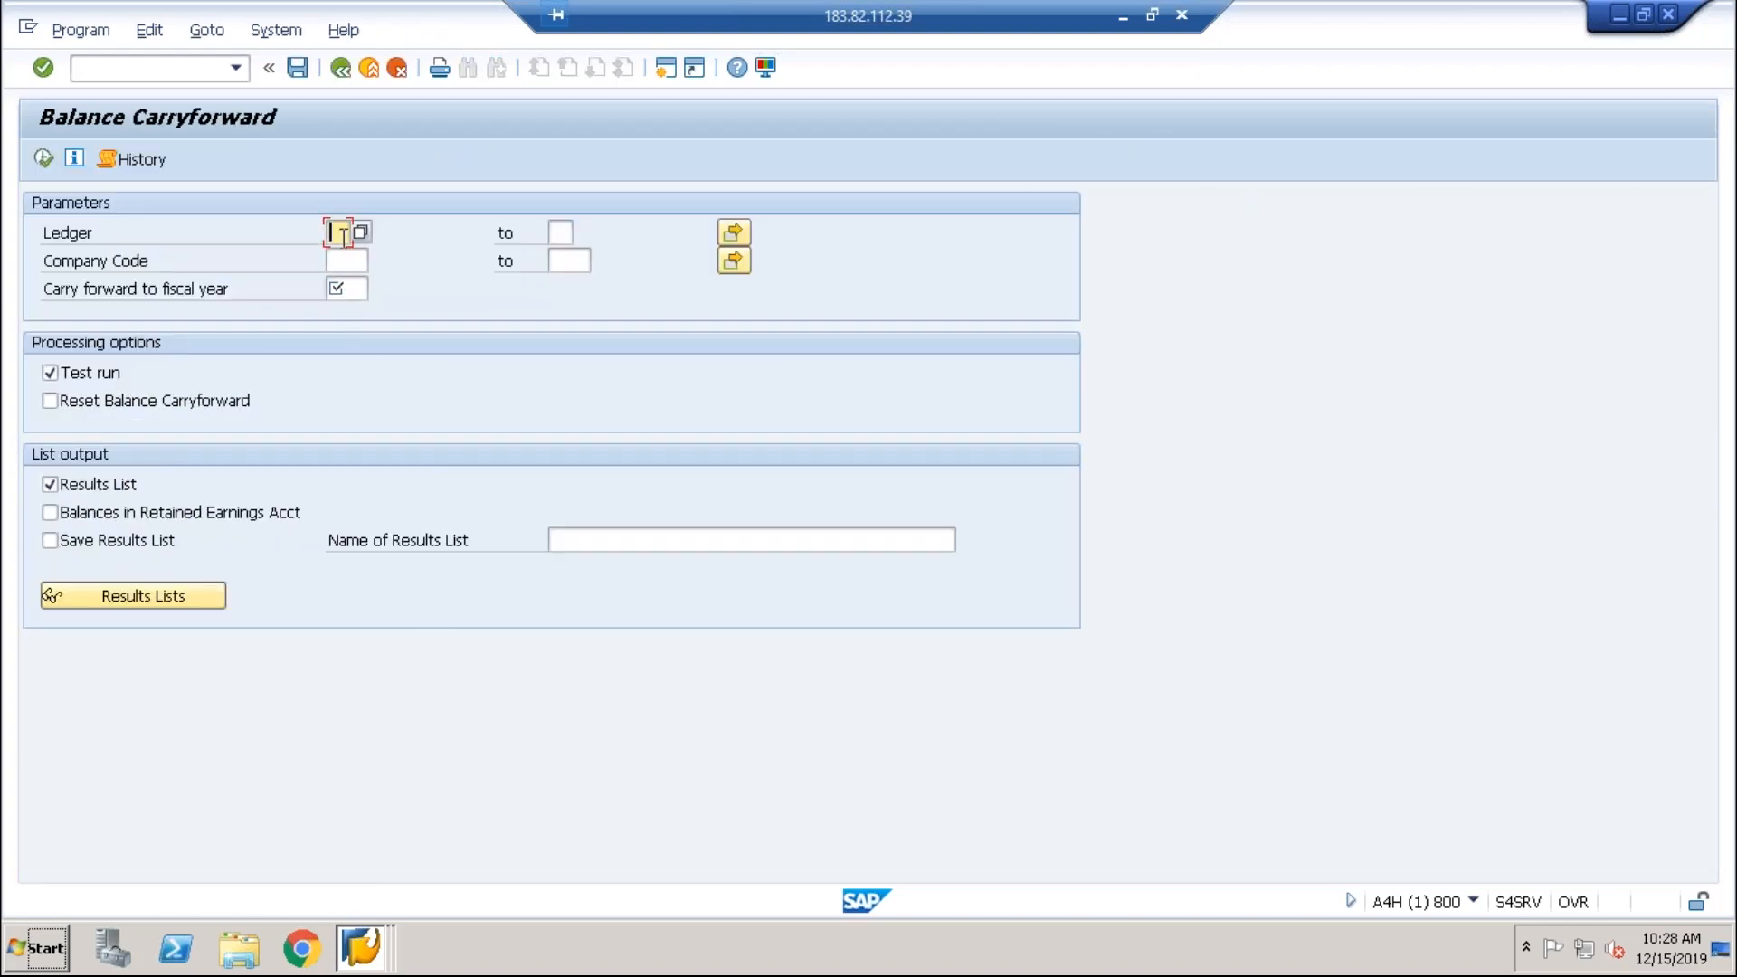
pyautogui.click(342, 286)
pyautogui.click(344, 261)
pyautogui.click(342, 286)
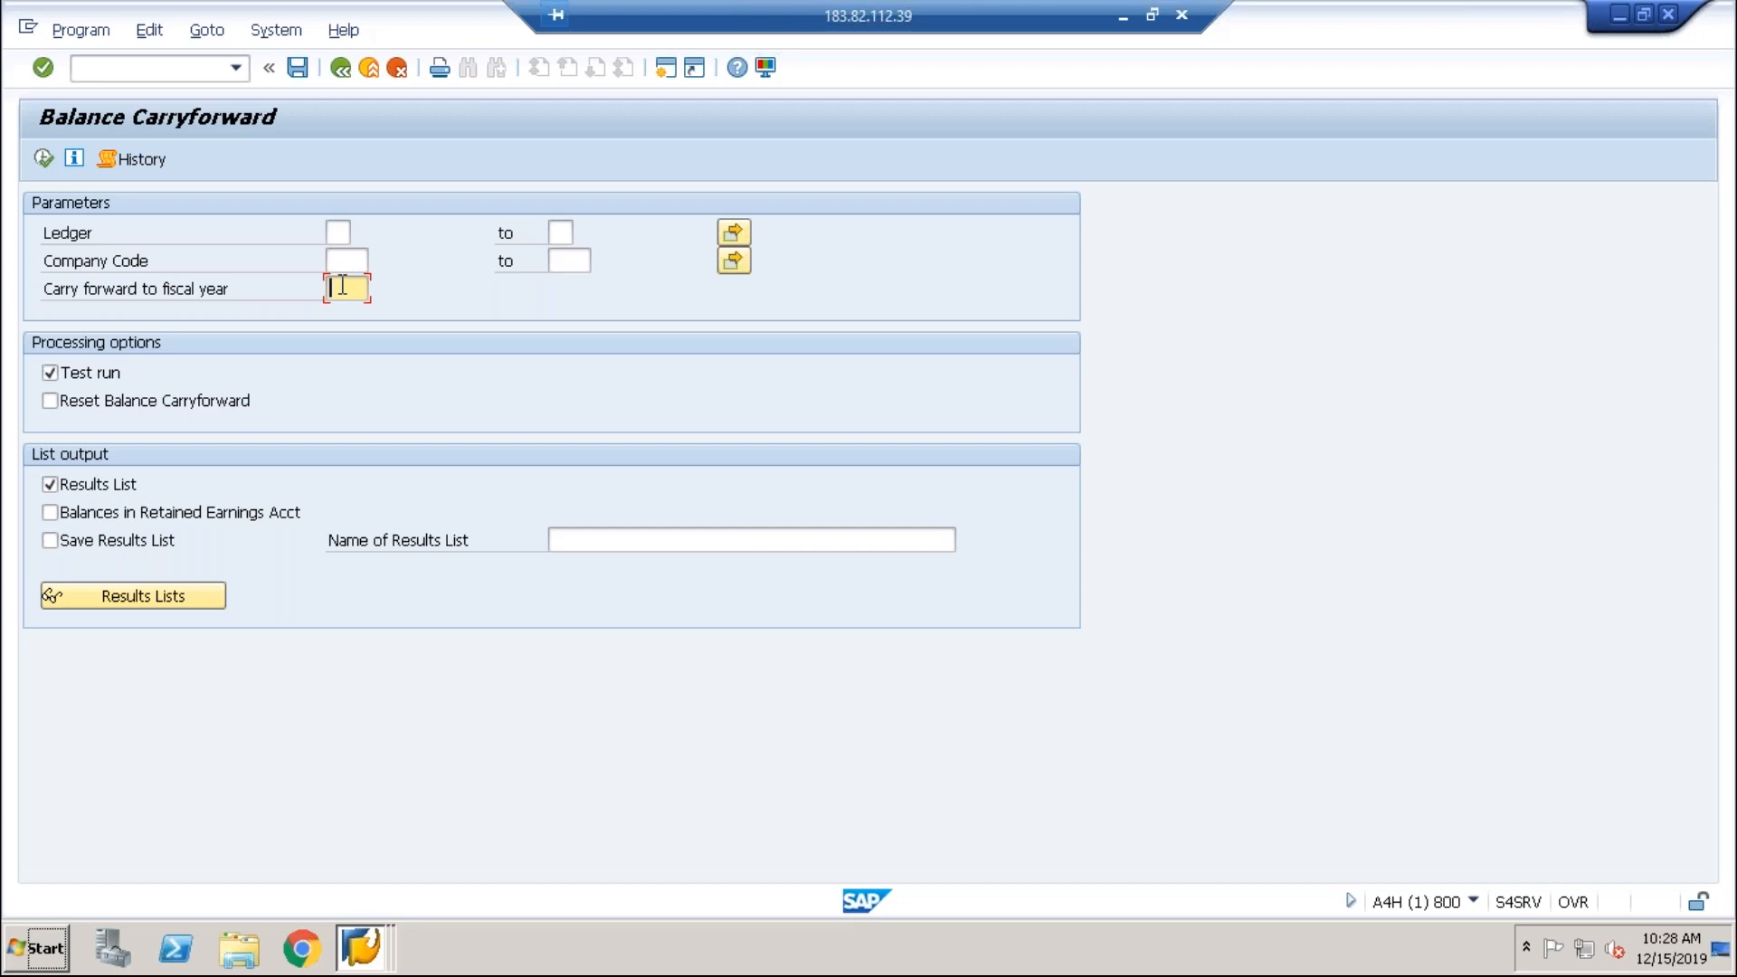
pyautogui.click(340, 233)
pyautogui.click(341, 260)
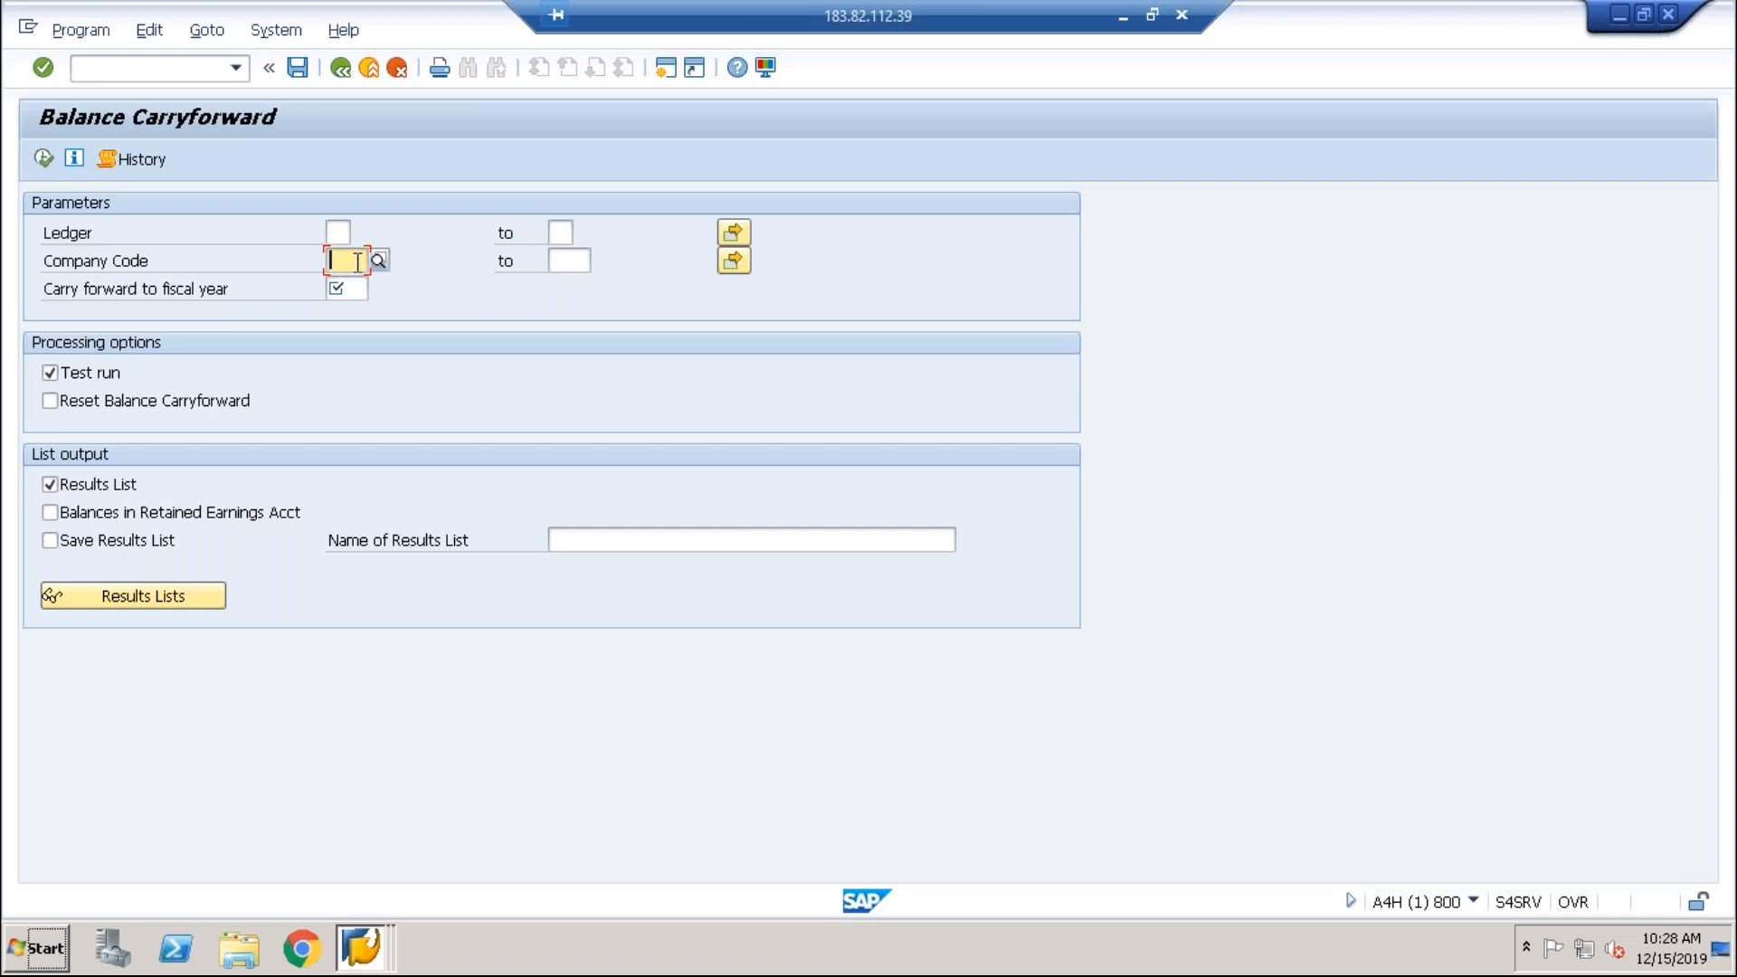
pyautogui.write('abci')
pyautogui.press('Tab')
pyautogui.press('Tab')
pyautogui.write('202')
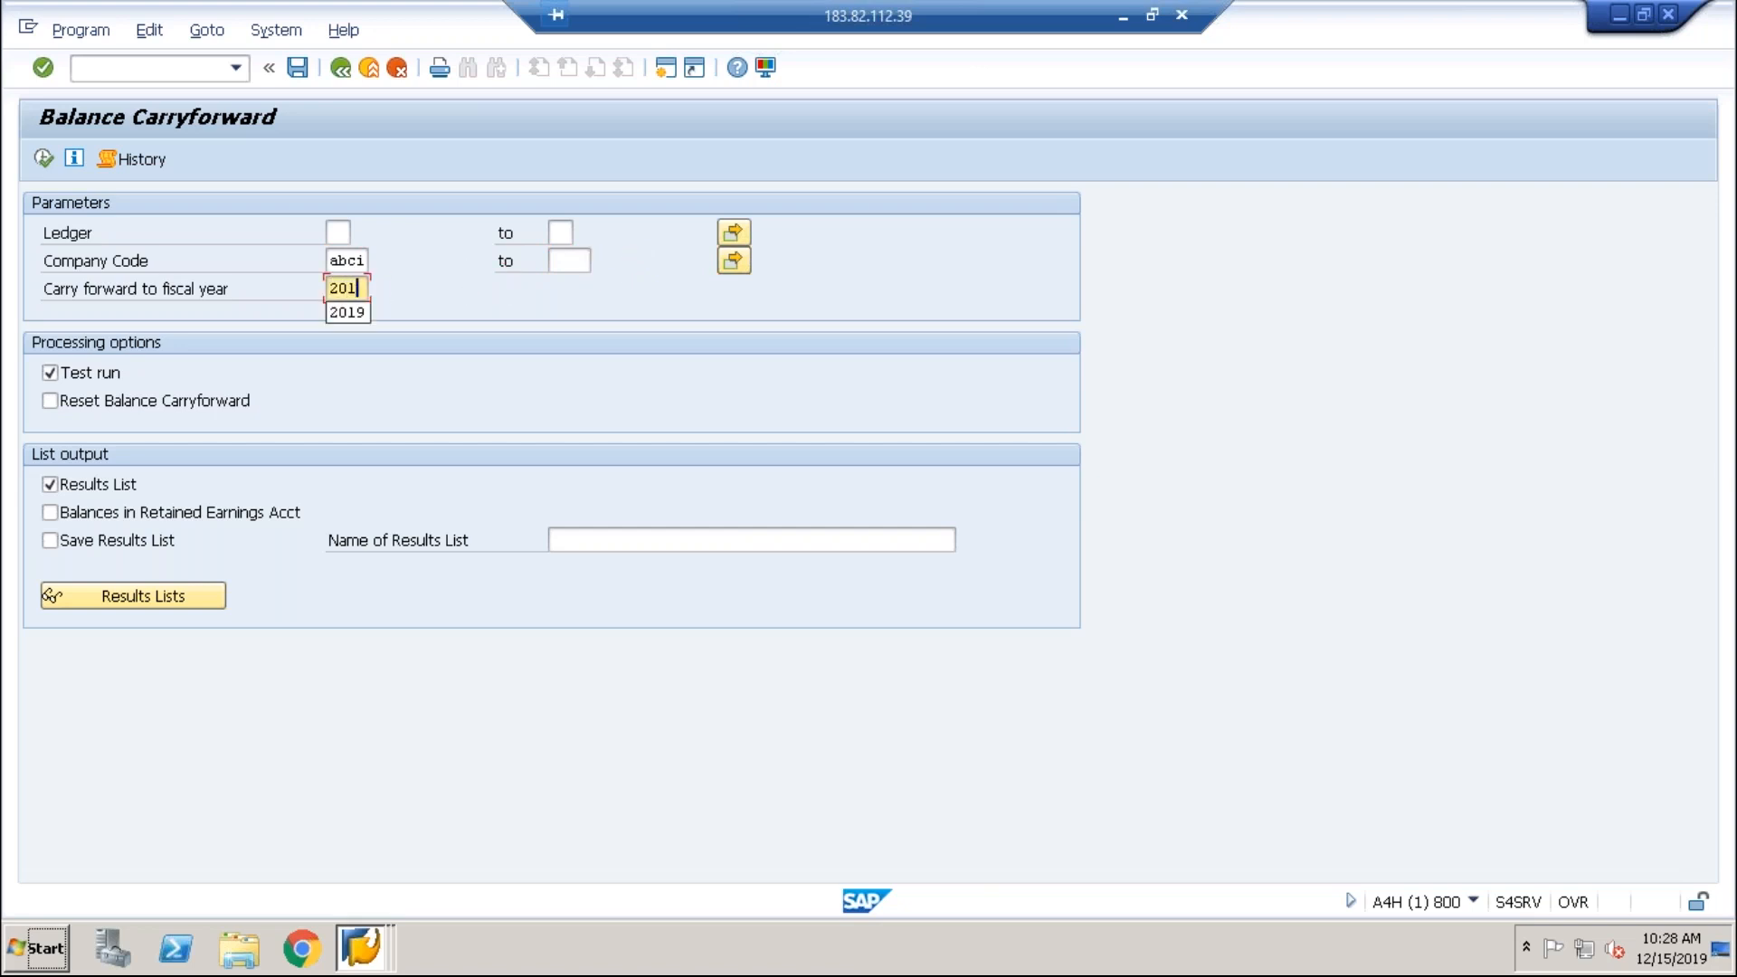
pyautogui.write('0')
pyautogui.click(45, 161)
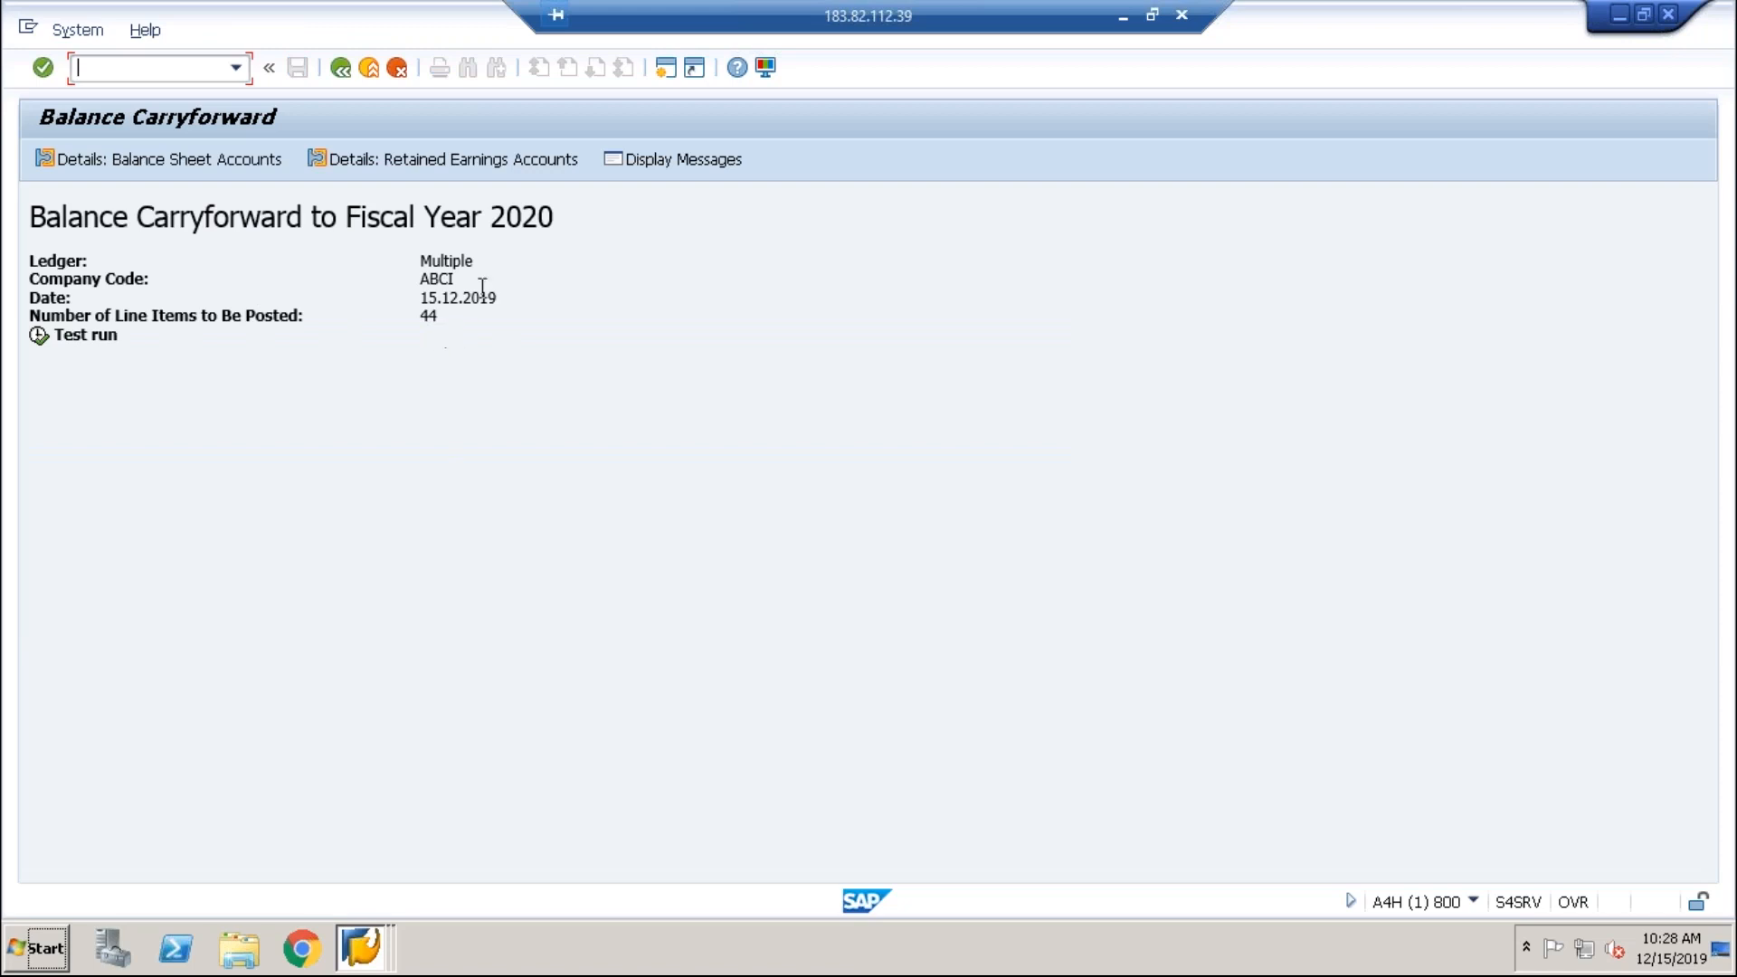
pyautogui.click(203, 156)
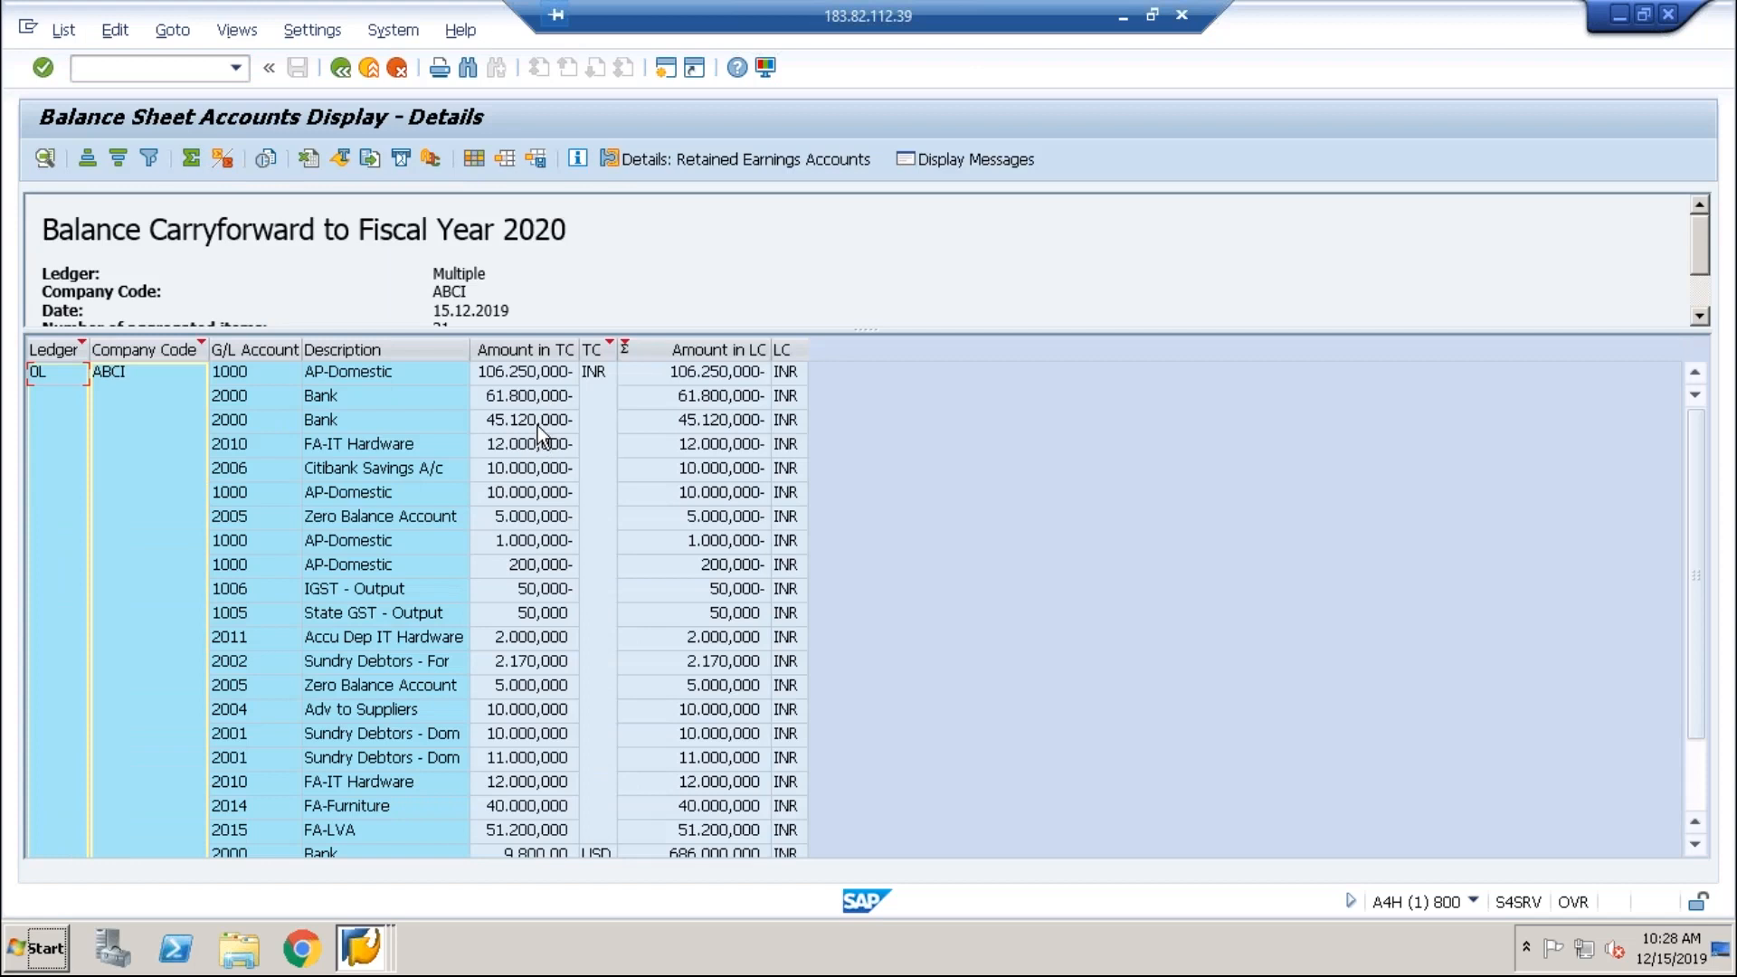
# Step: Review the Bank 2000, 1000, 2010, 2011 and 1006 account rows, then go back to the overview
pyautogui.click(537, 425)
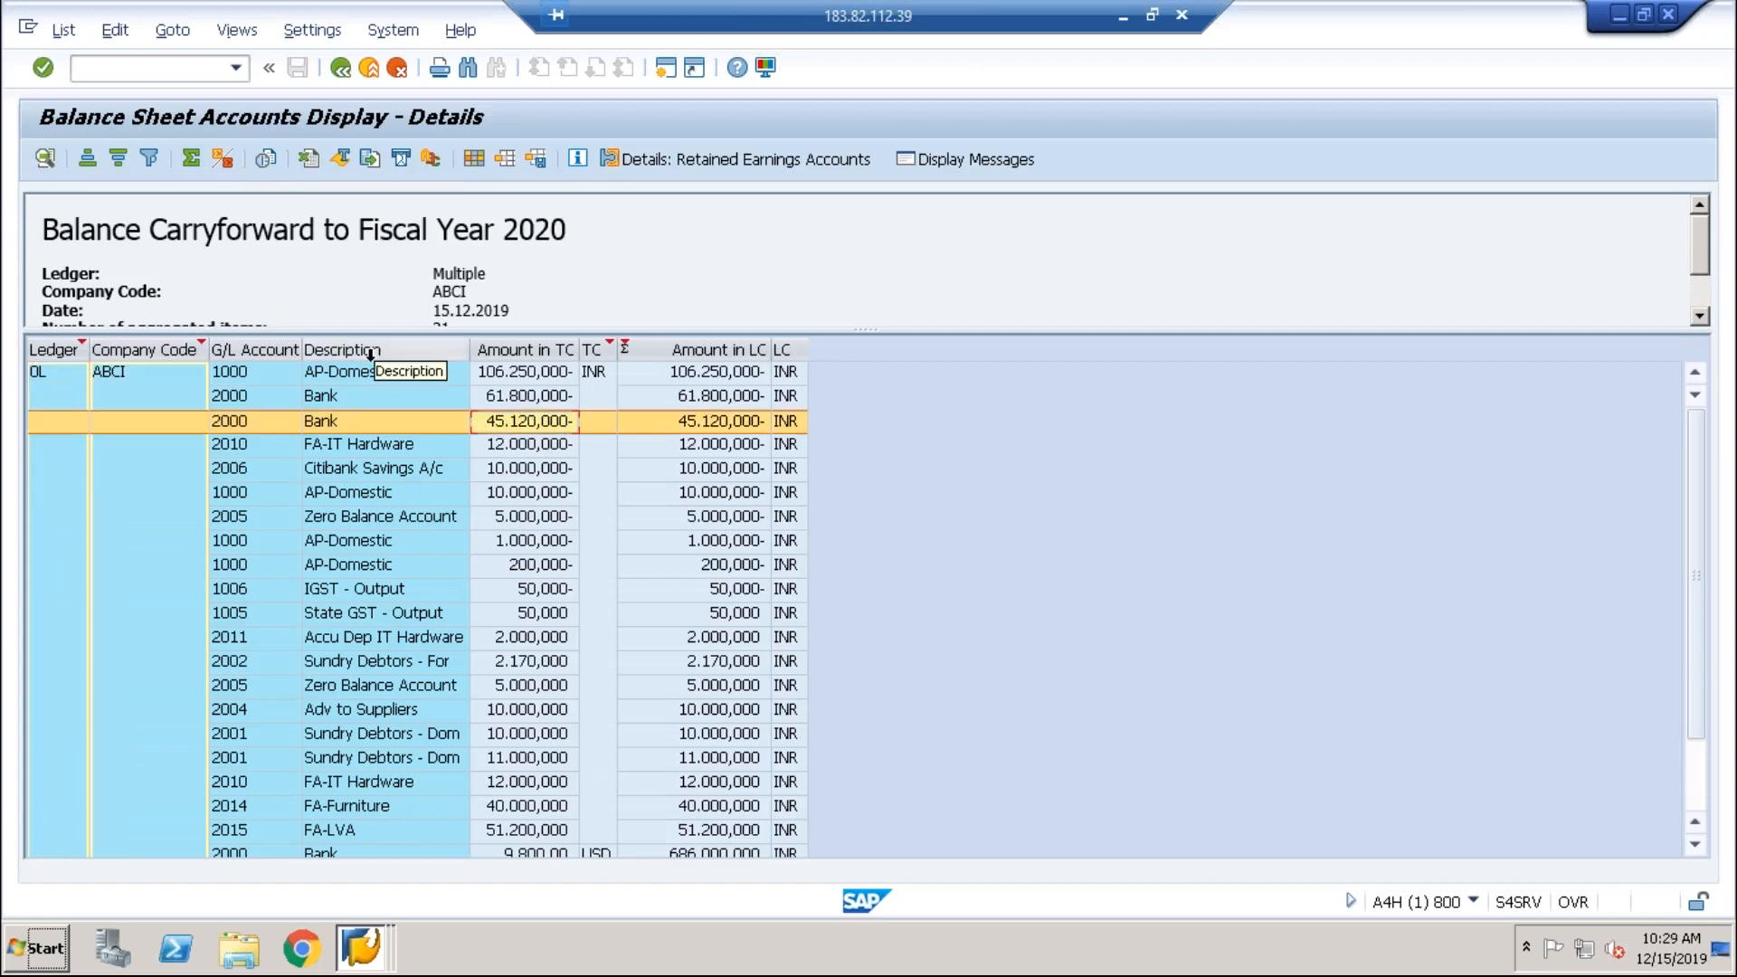
pyautogui.click(541, 378)
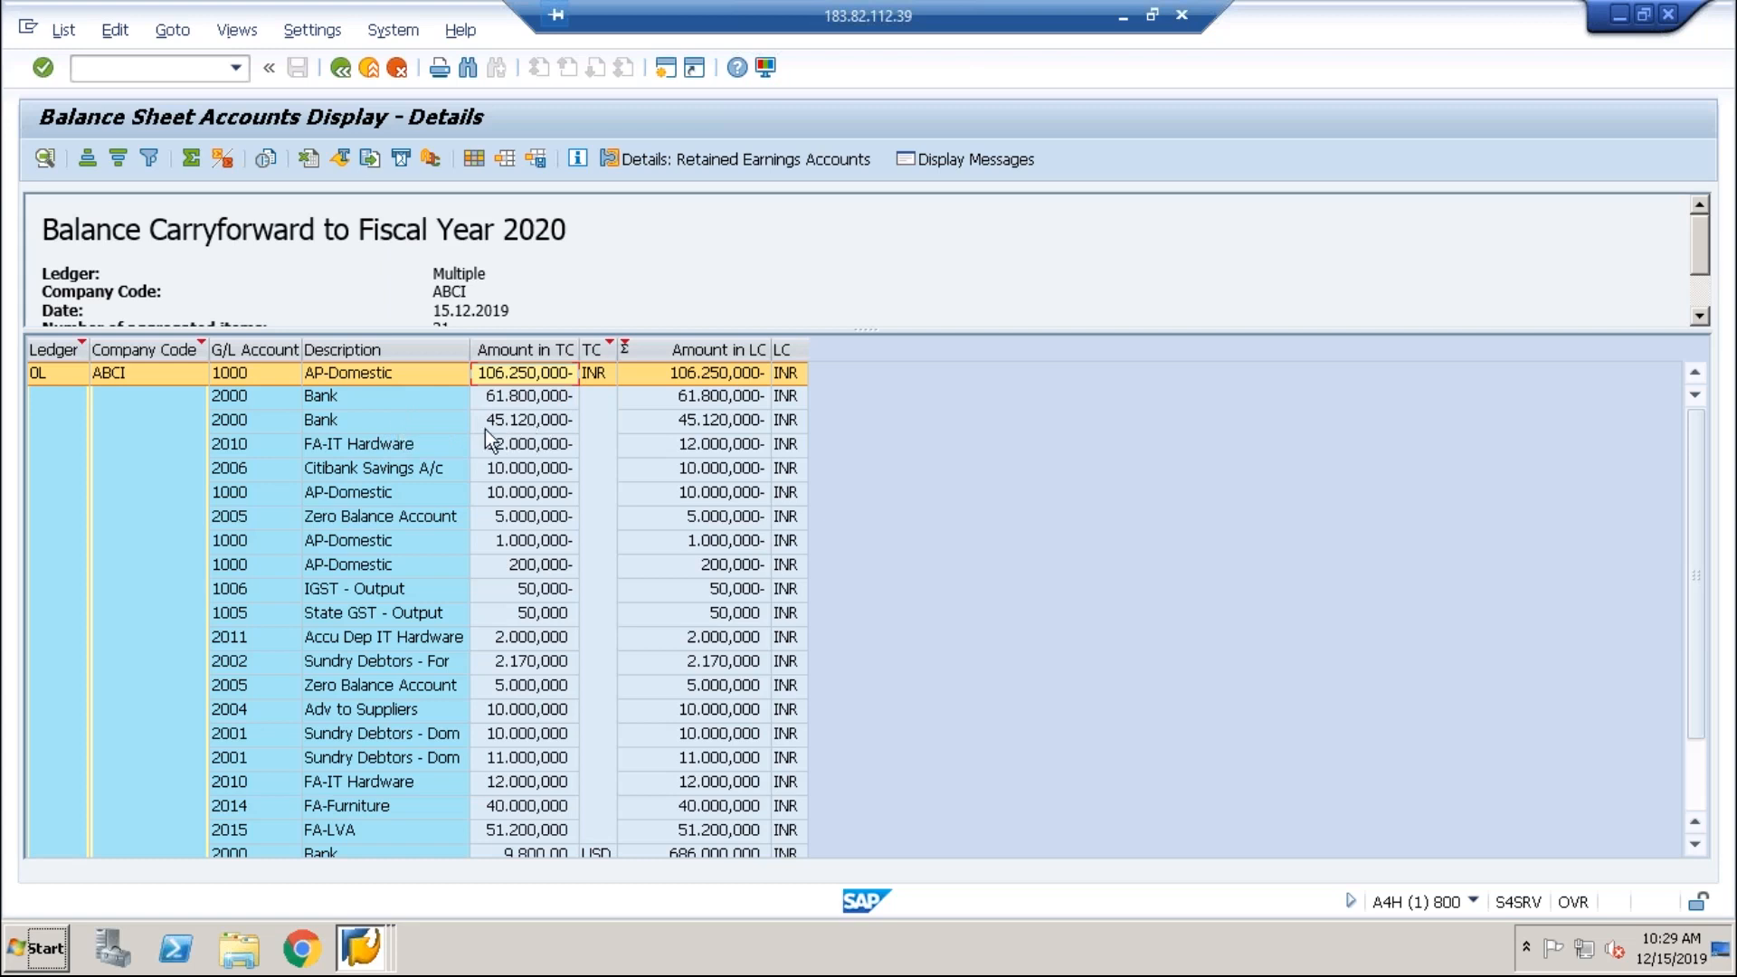
pyautogui.click(328, 451)
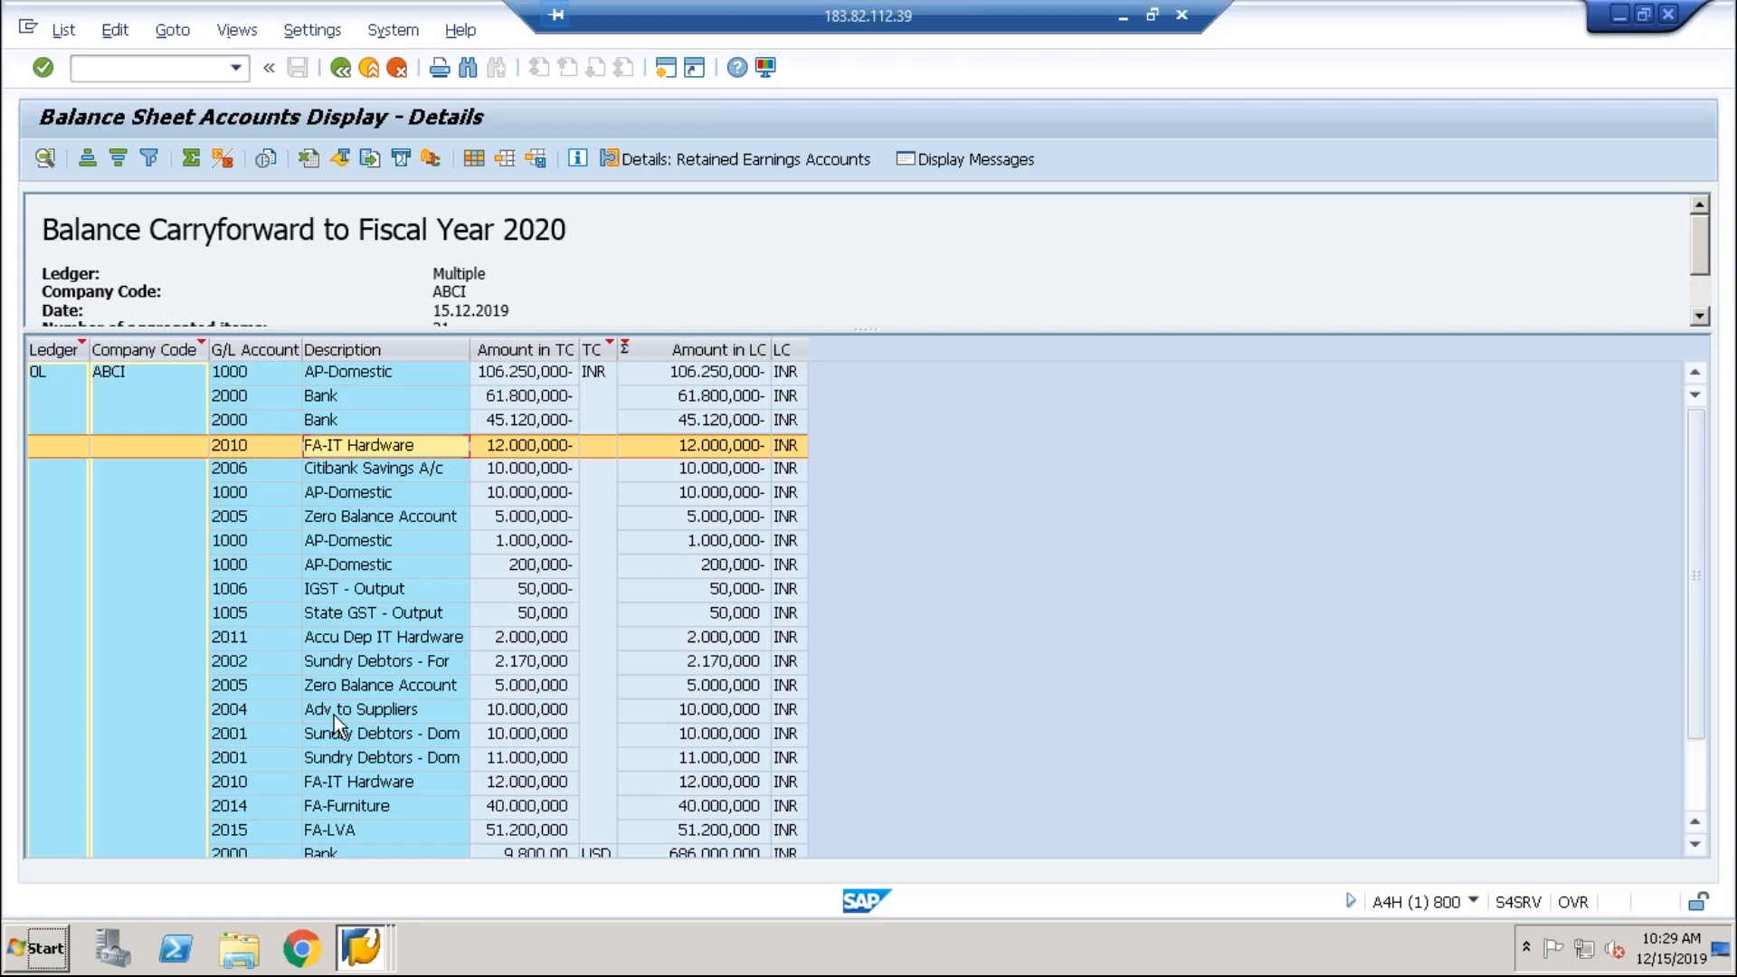
pyautogui.click(544, 642)
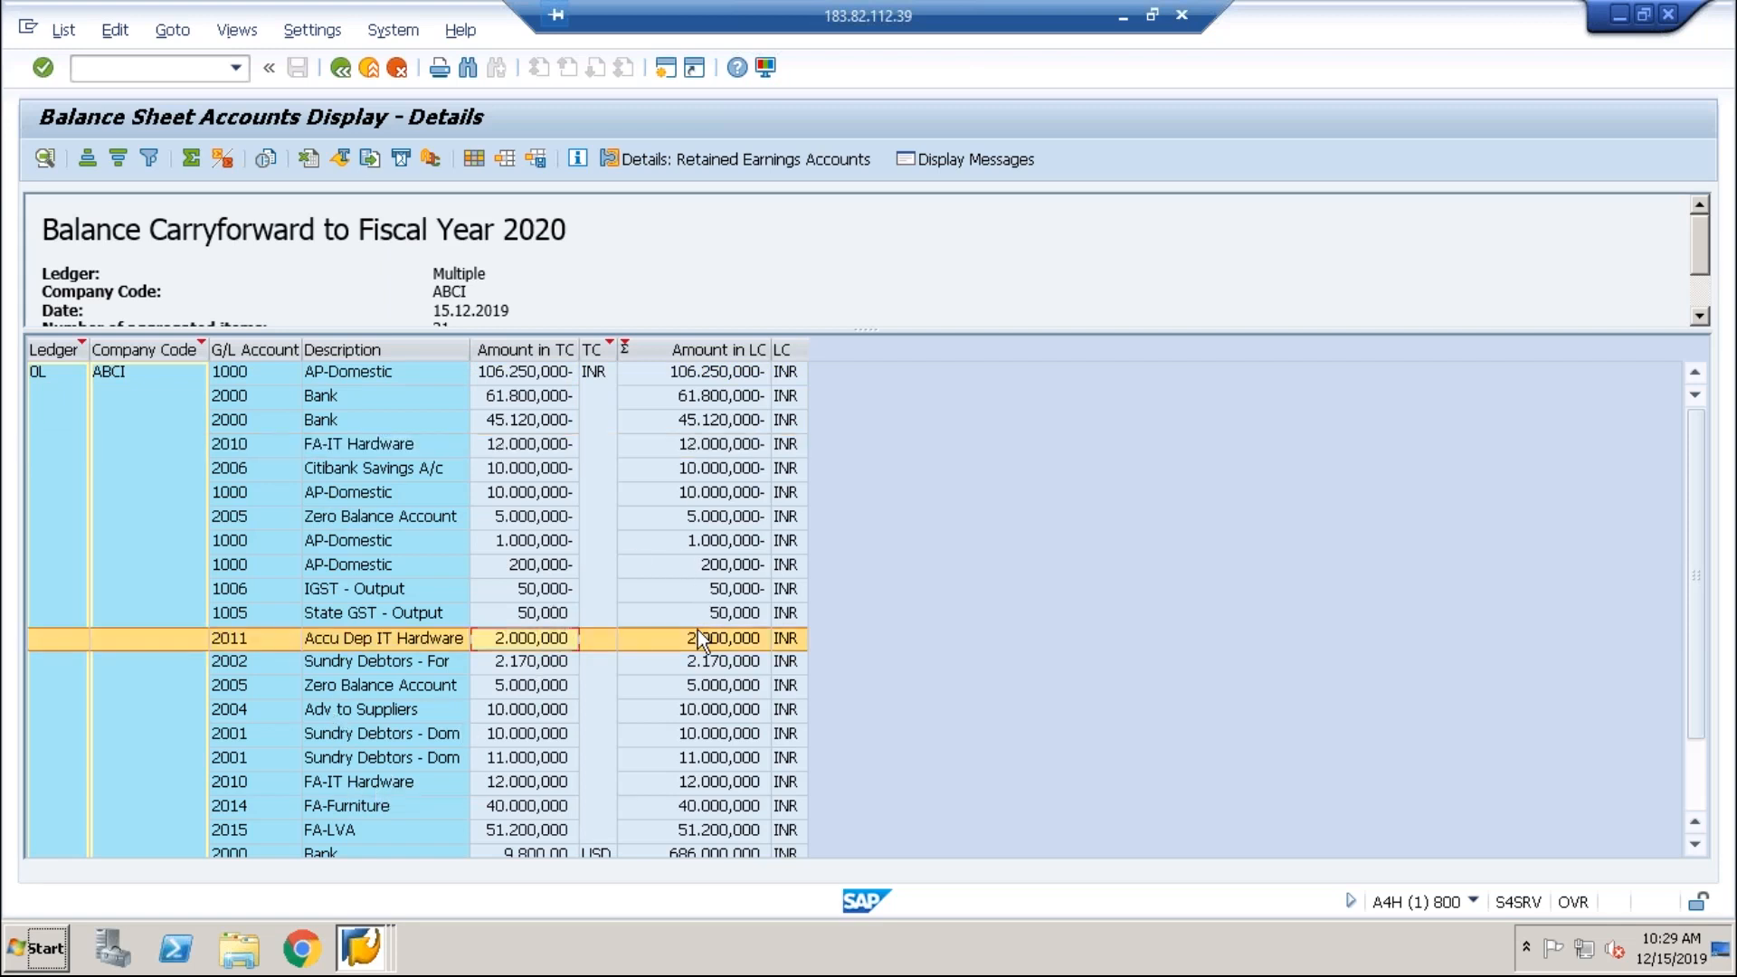
pyautogui.click(228, 590)
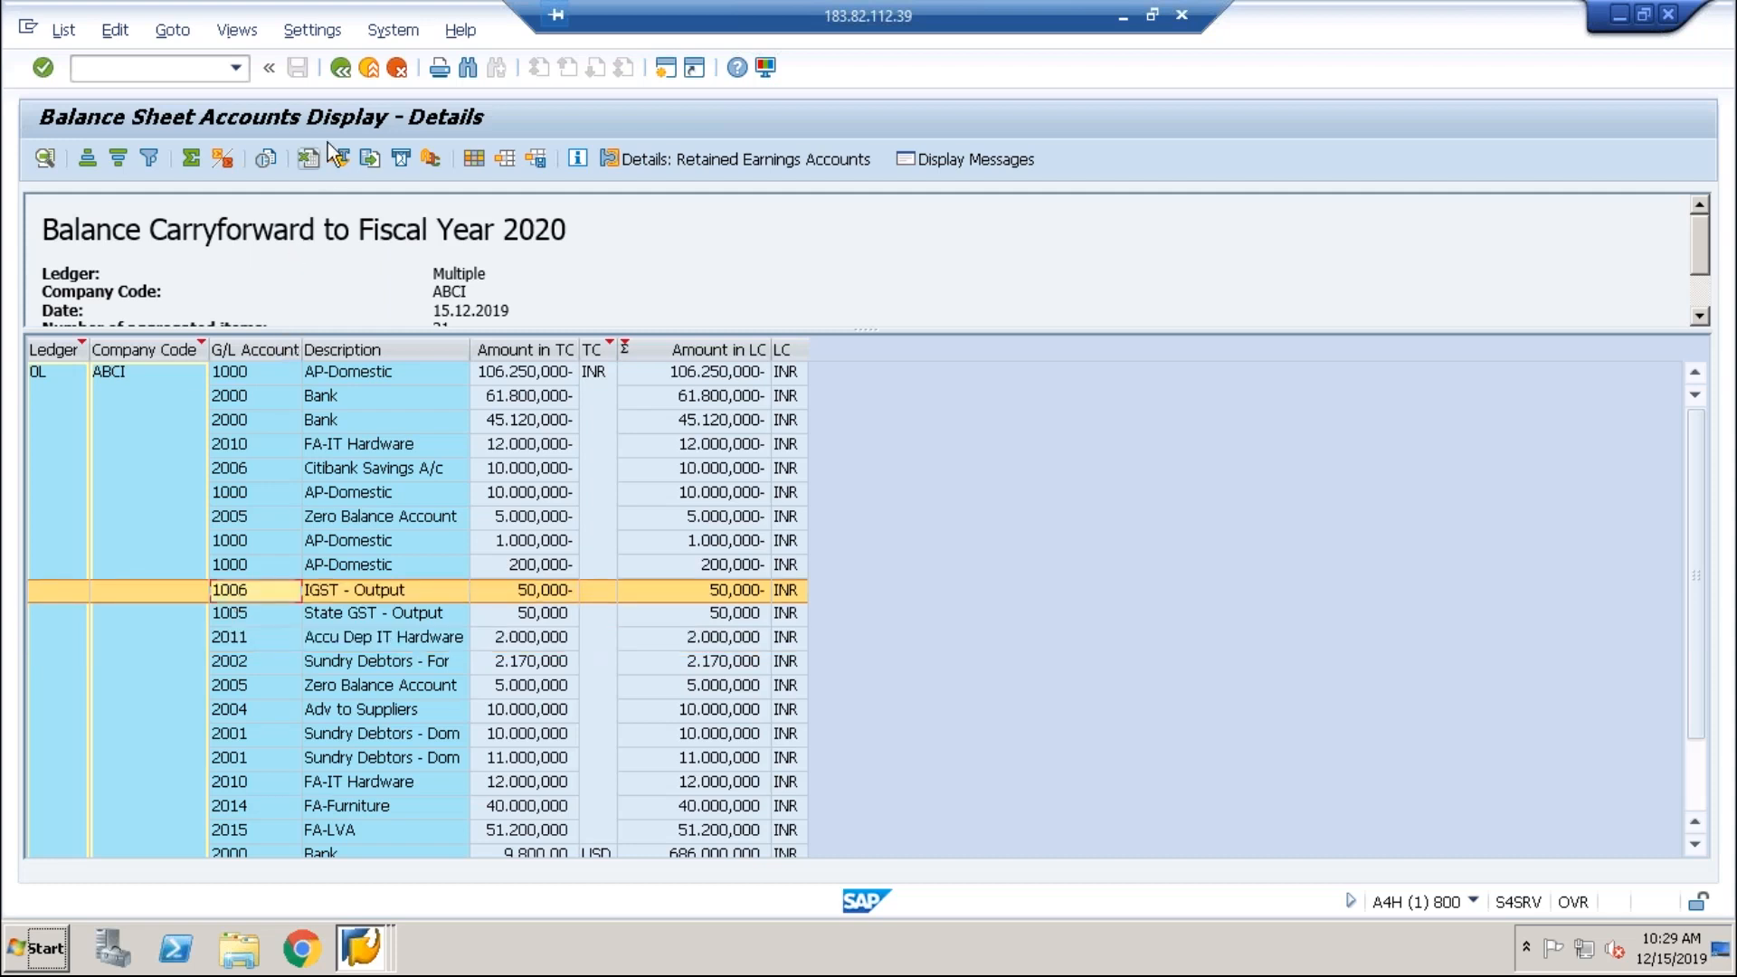
pyautogui.click(340, 76)
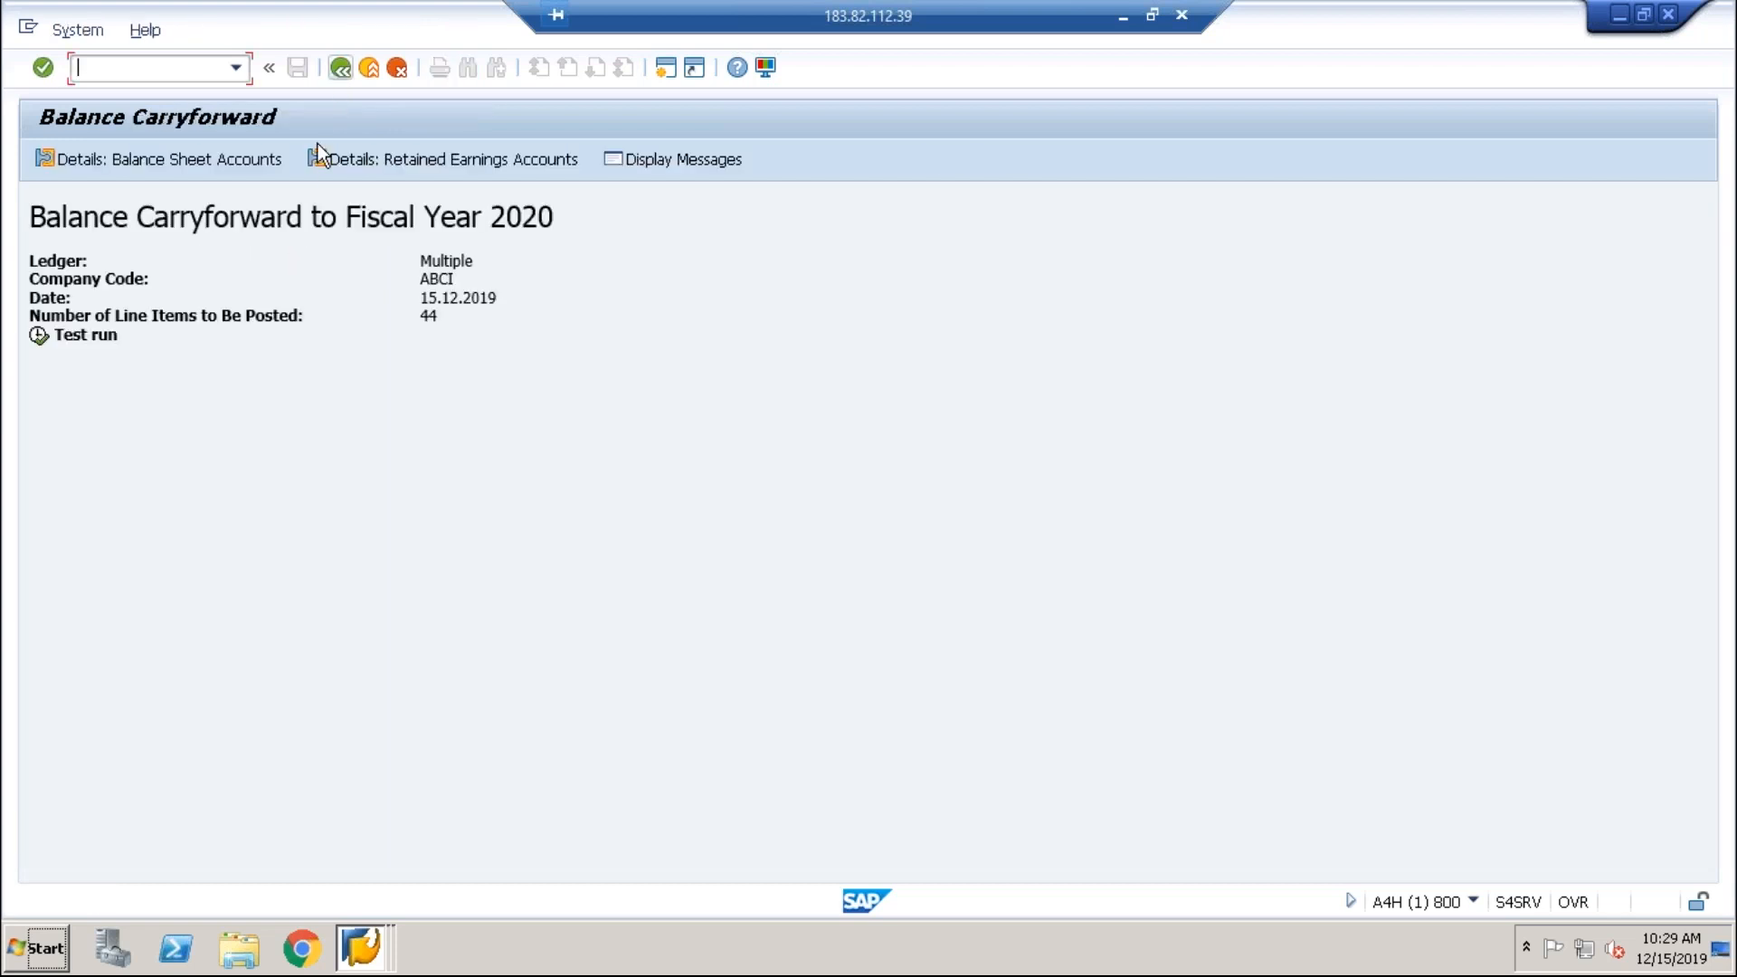
# Step: Inspect retained earnings account 2008, including its 9,800.00- USD line, then open a new session
pyautogui.click(417, 159)
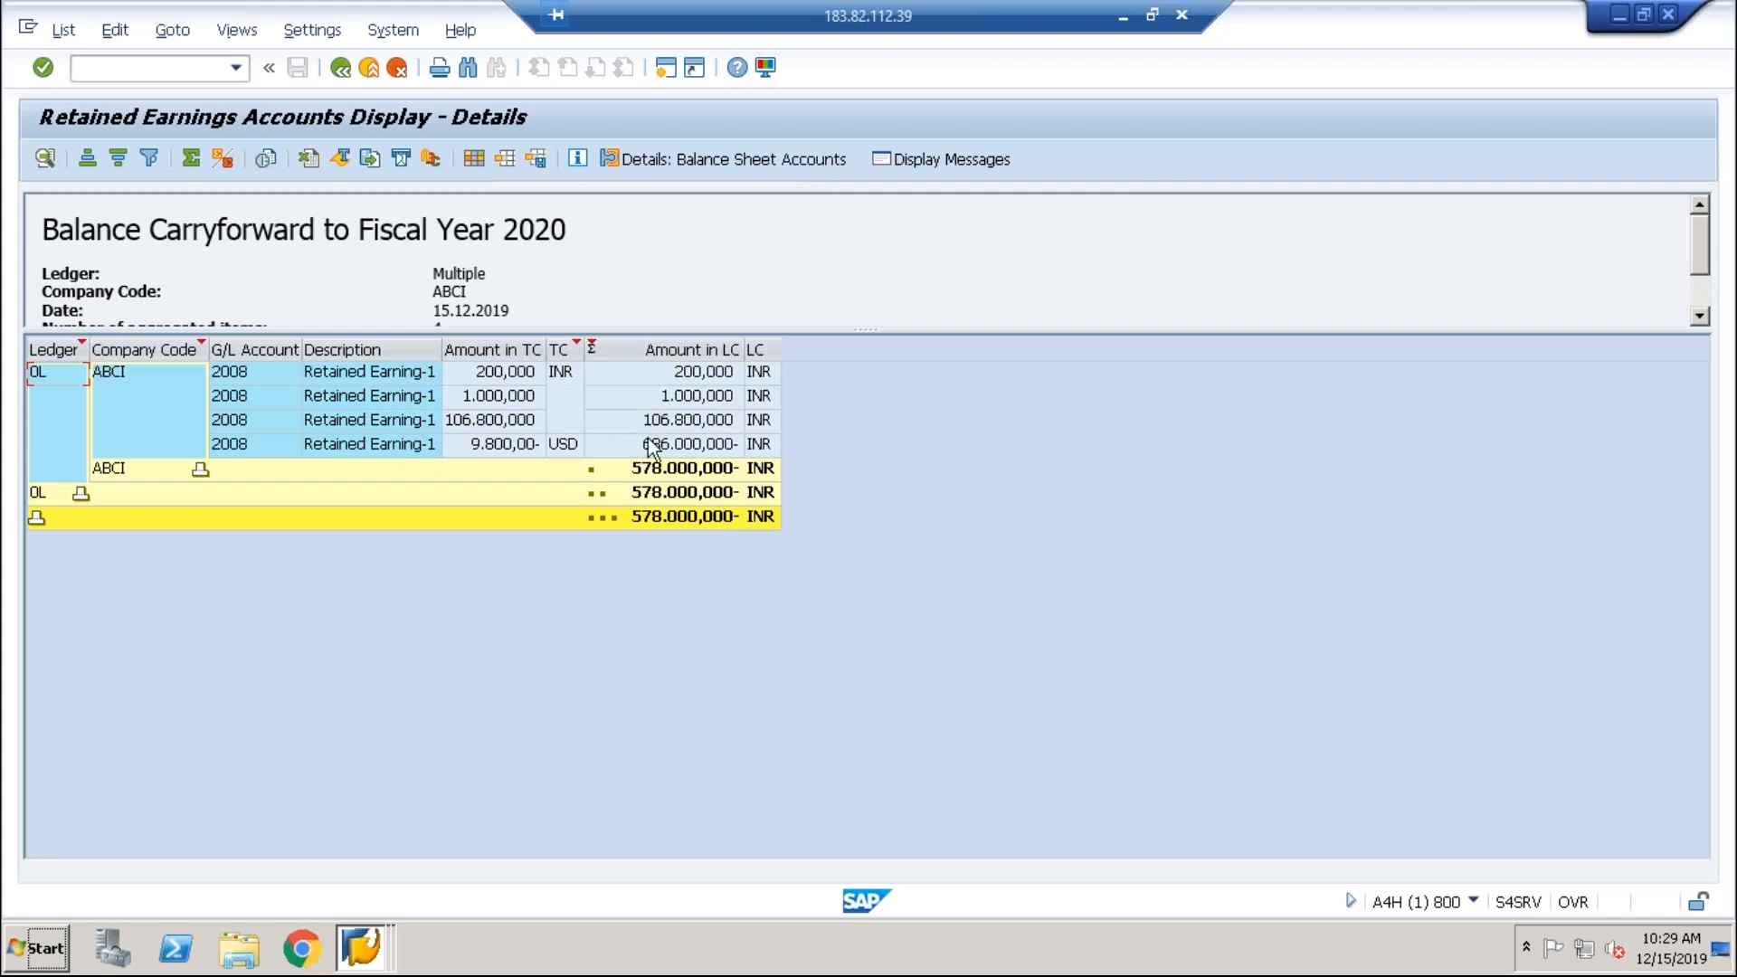
pyautogui.click(418, 443)
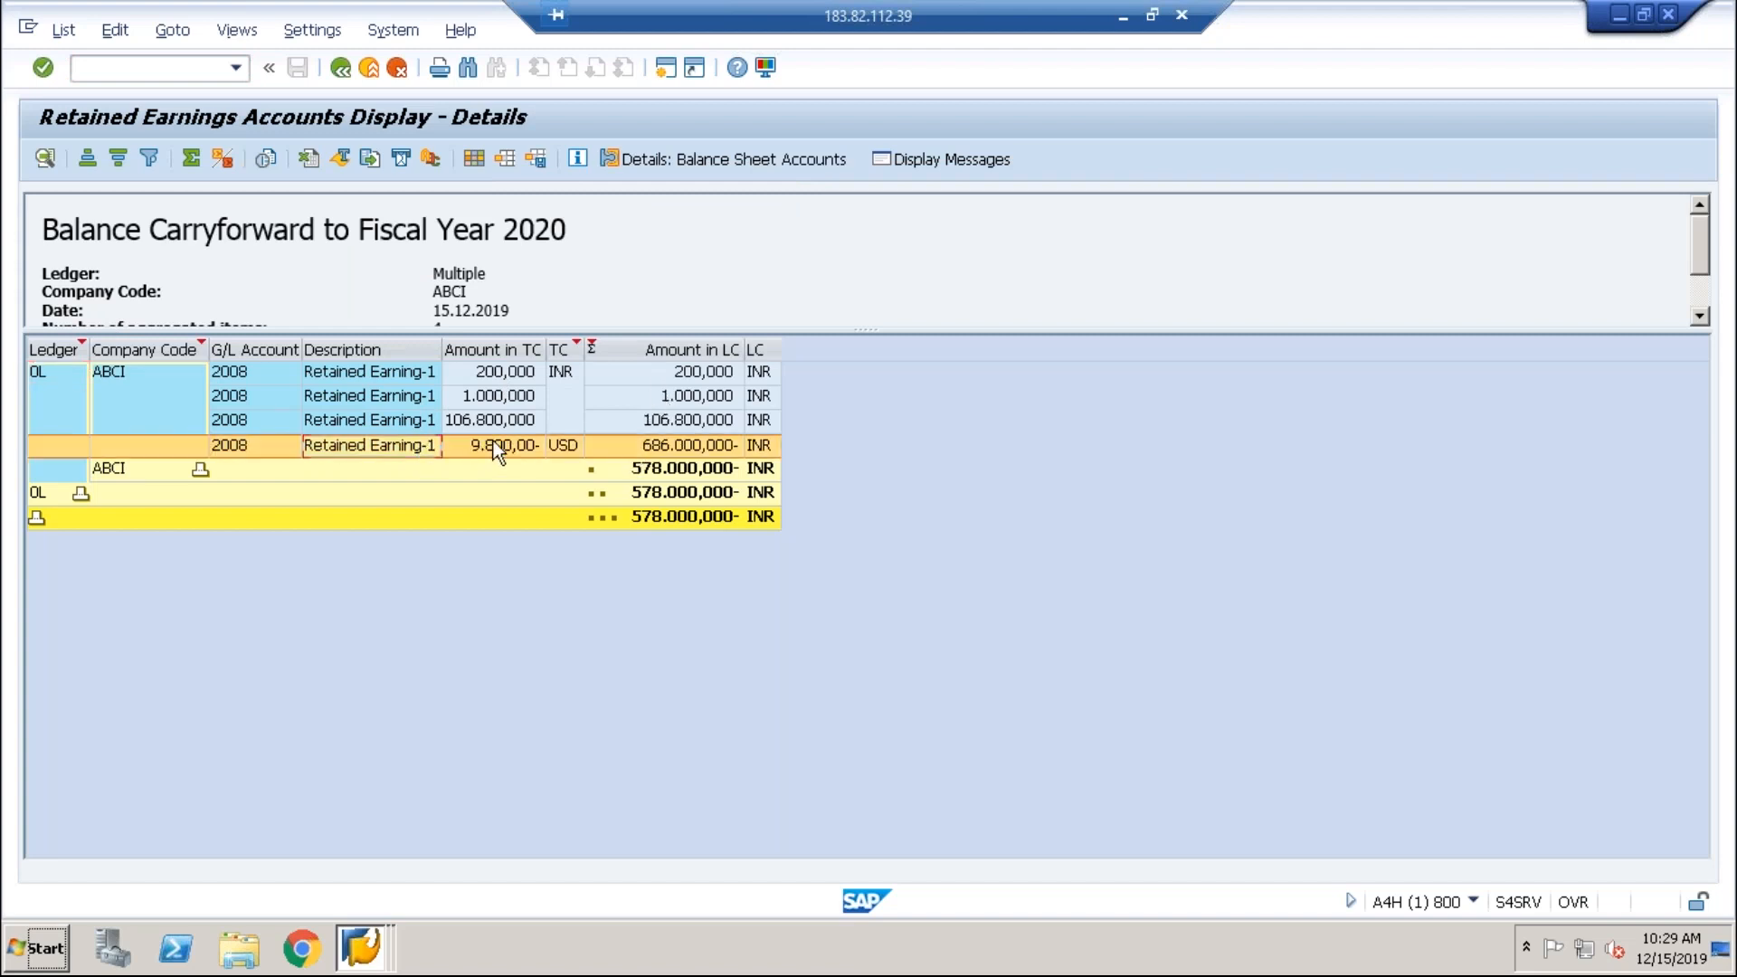
pyautogui.click(494, 443)
pyautogui.click(622, 443)
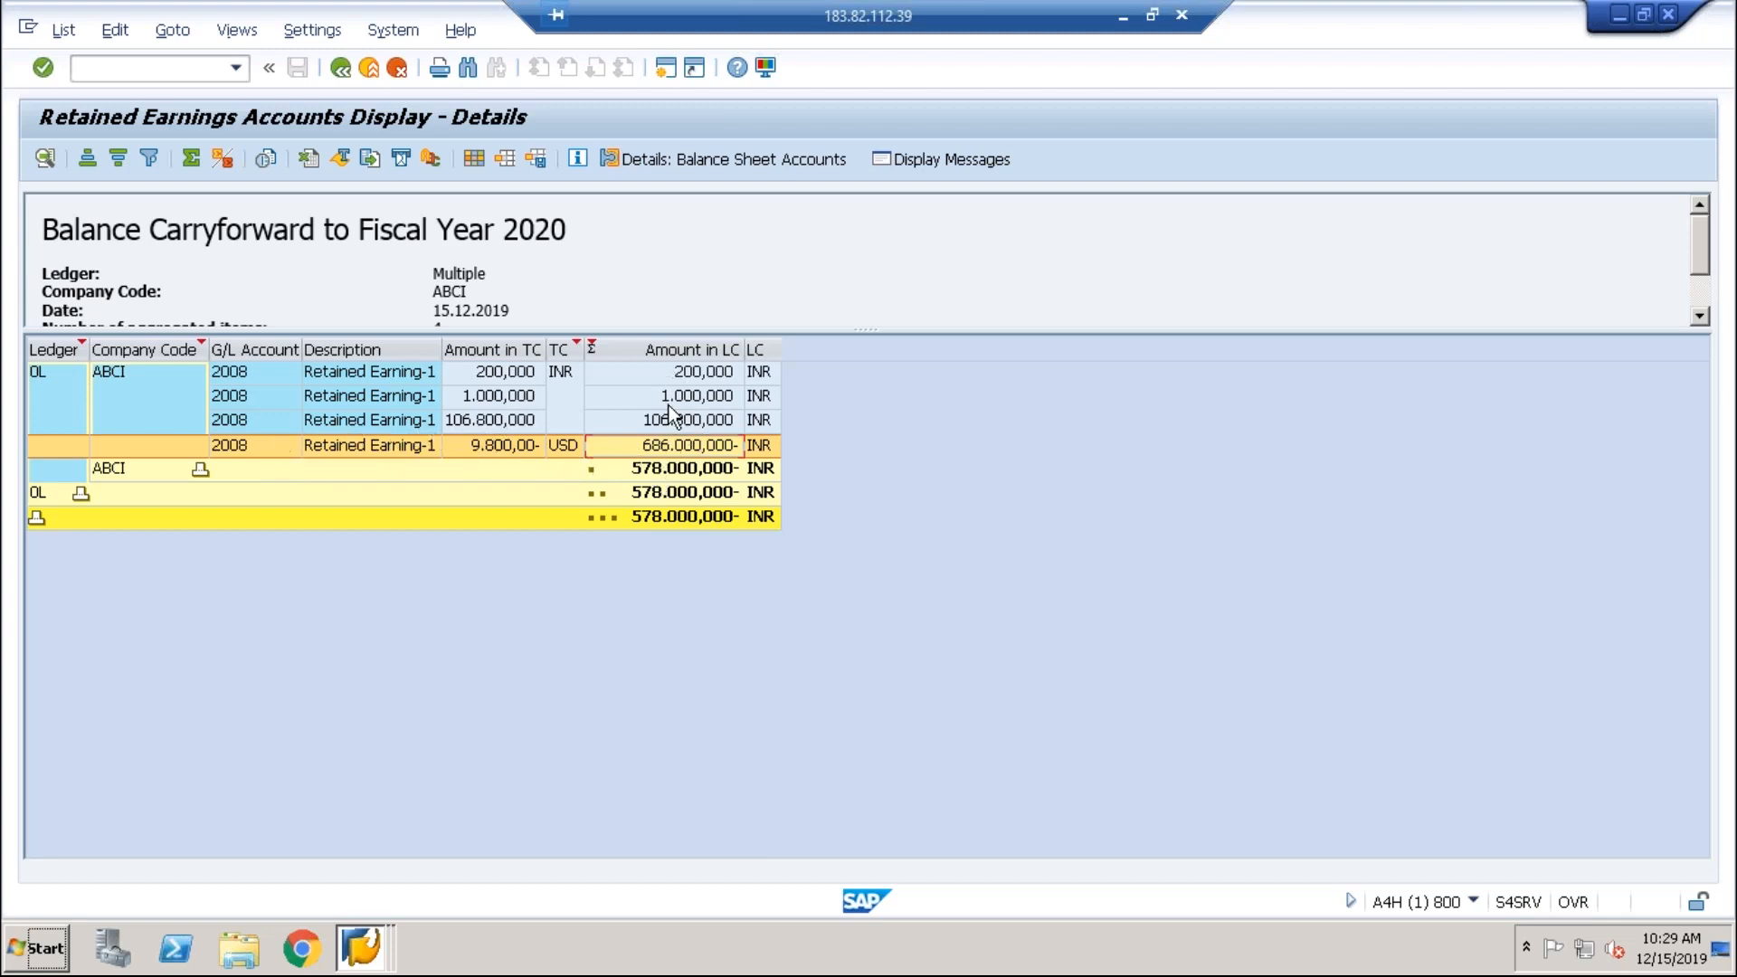
pyautogui.click(668, 69)
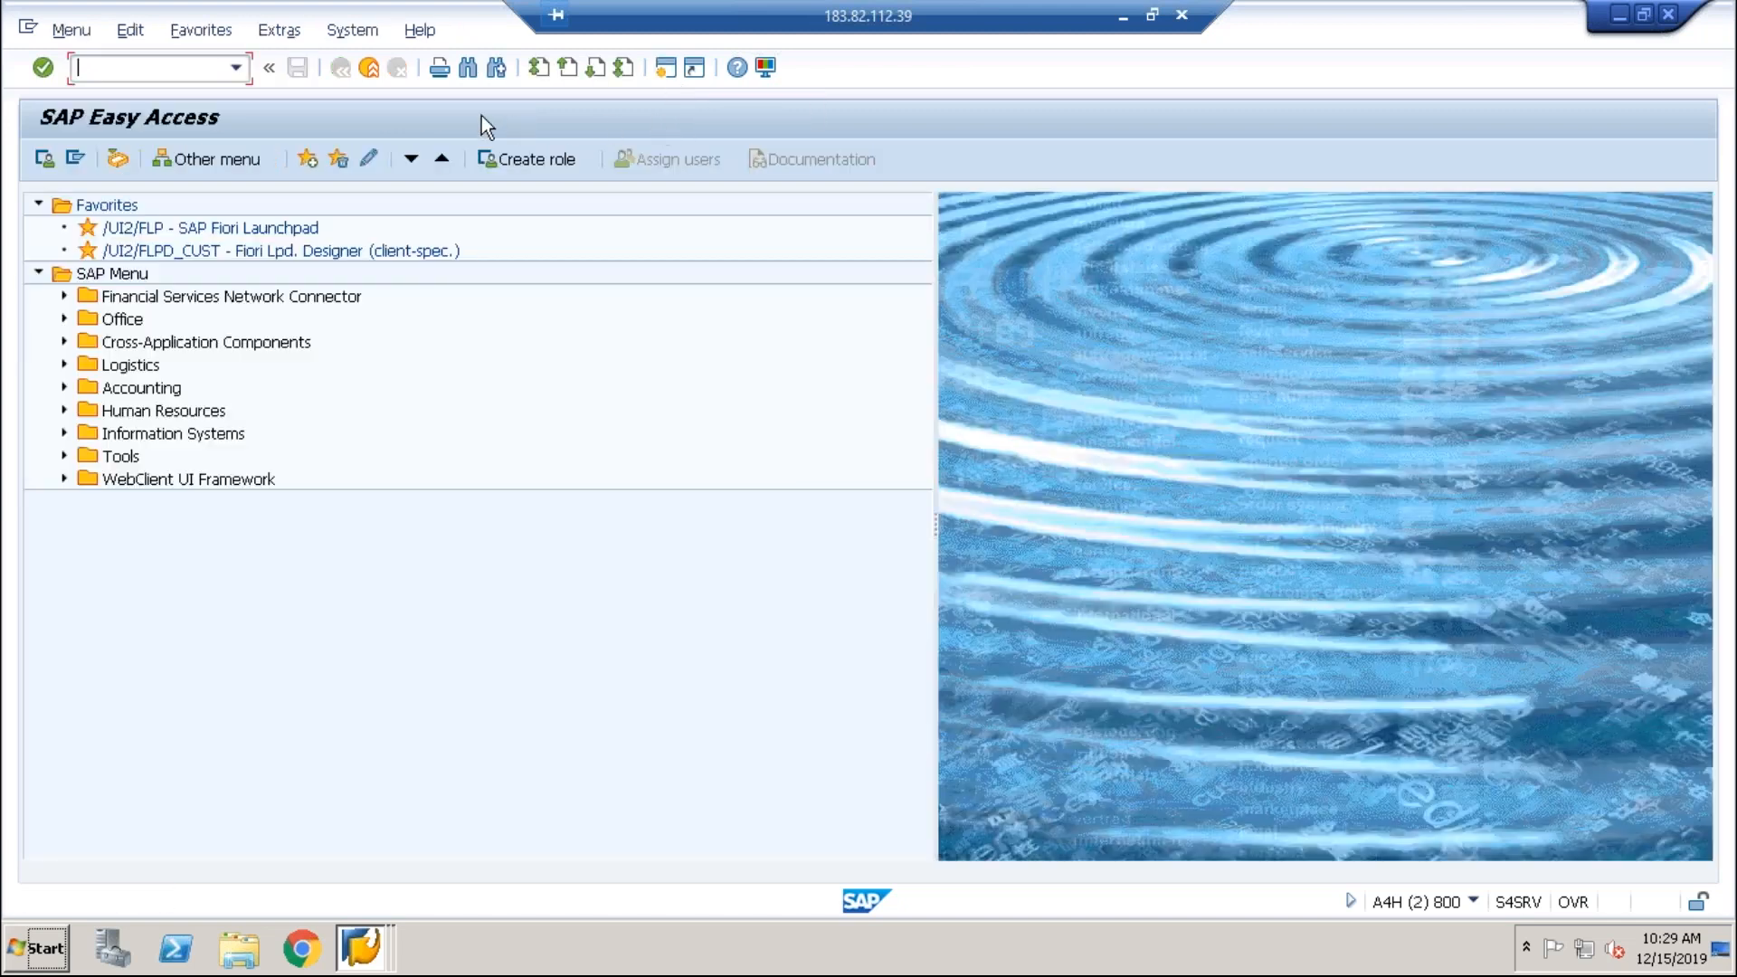
# Step: Run FBL3N for G/L accounts 3000 to 4999 with all items and scroll to the grand total
pyautogui.write('fbl3n')
pyautogui.press('Return')
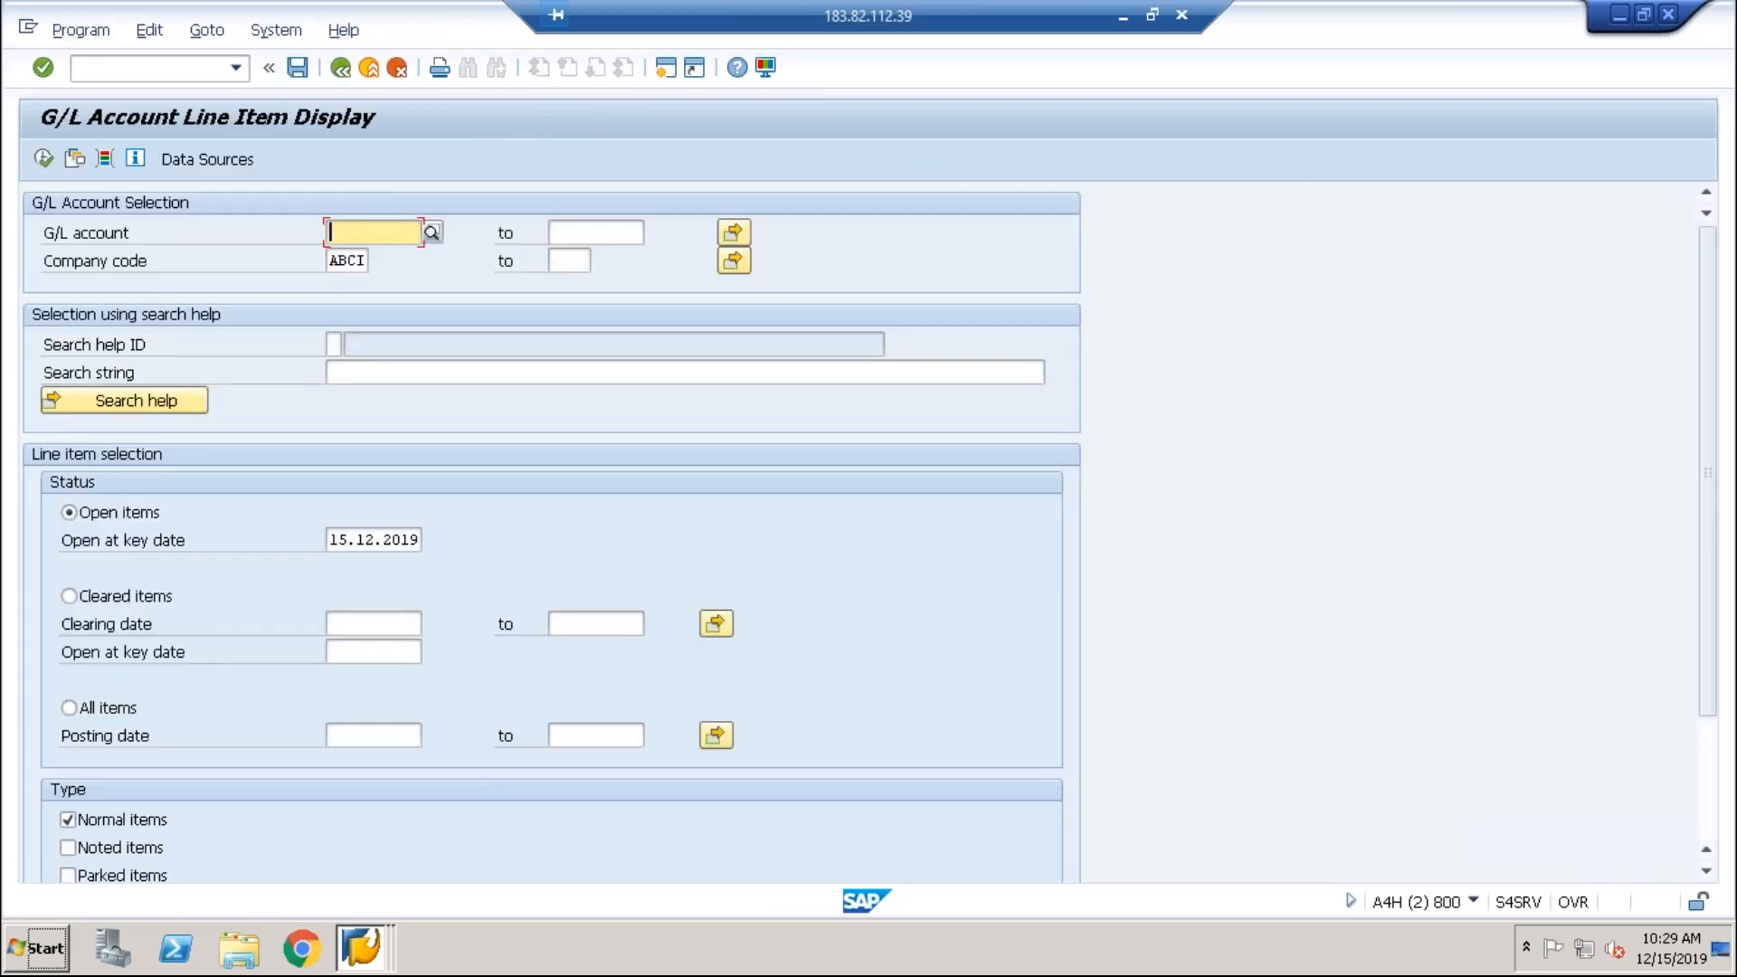
pyautogui.write('3000')
pyautogui.press('Tab')
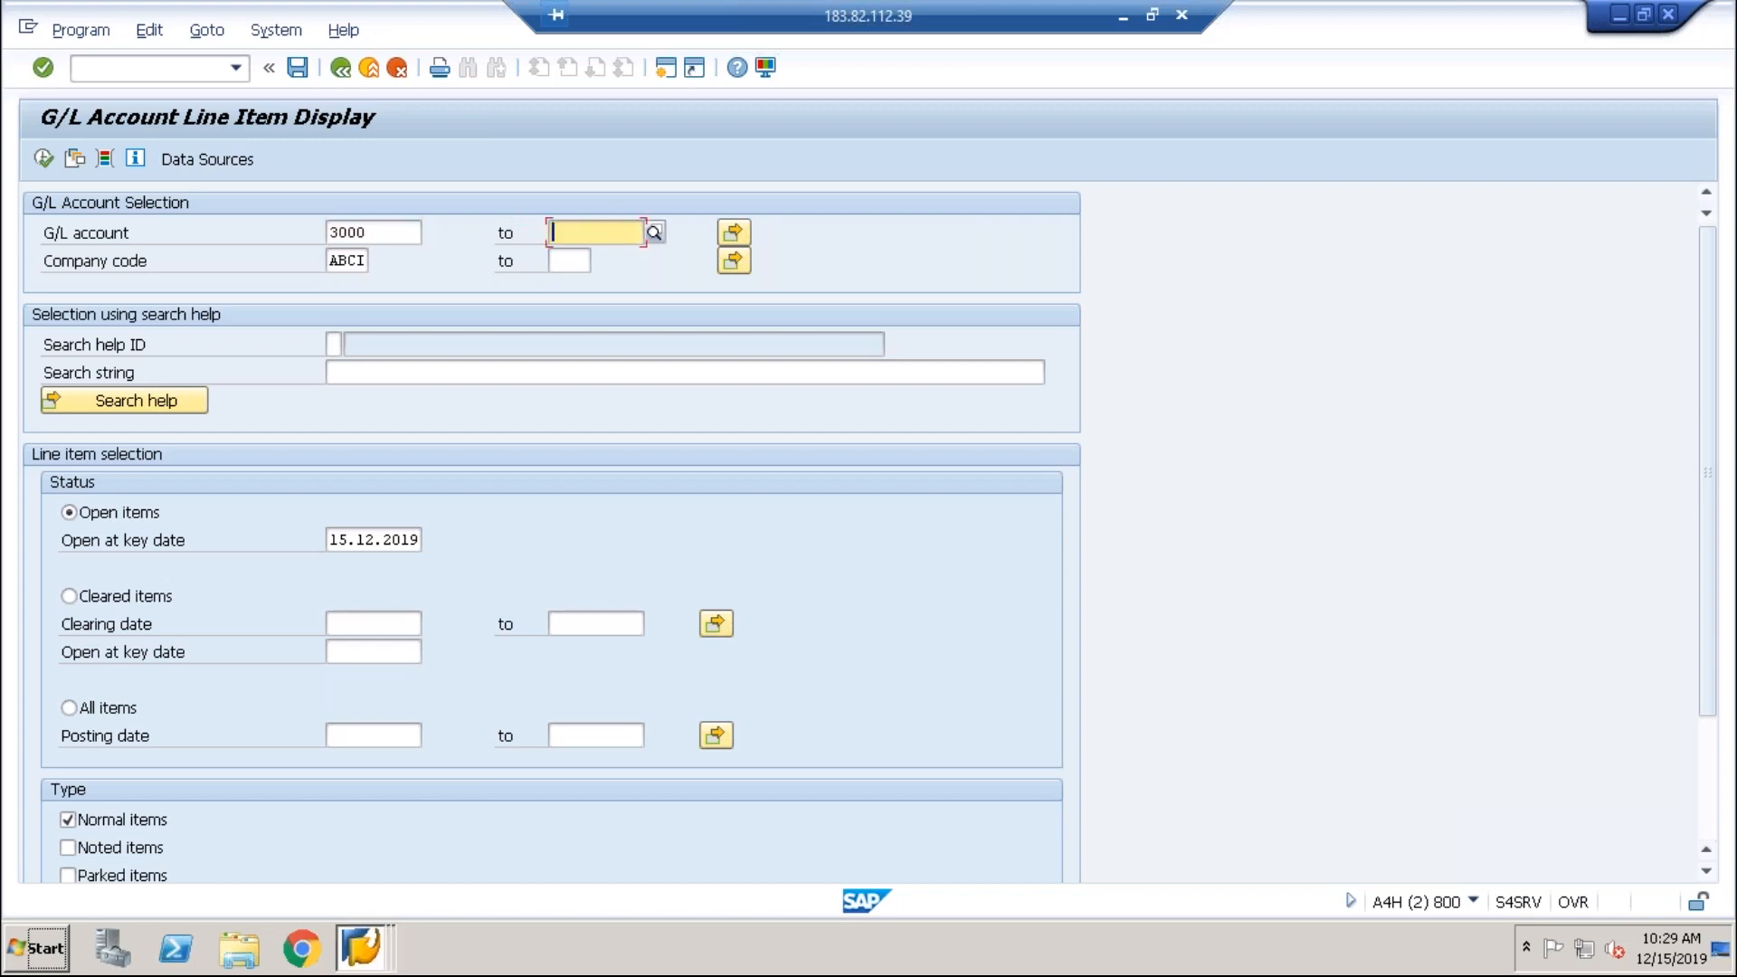
pyautogui.write('4999')
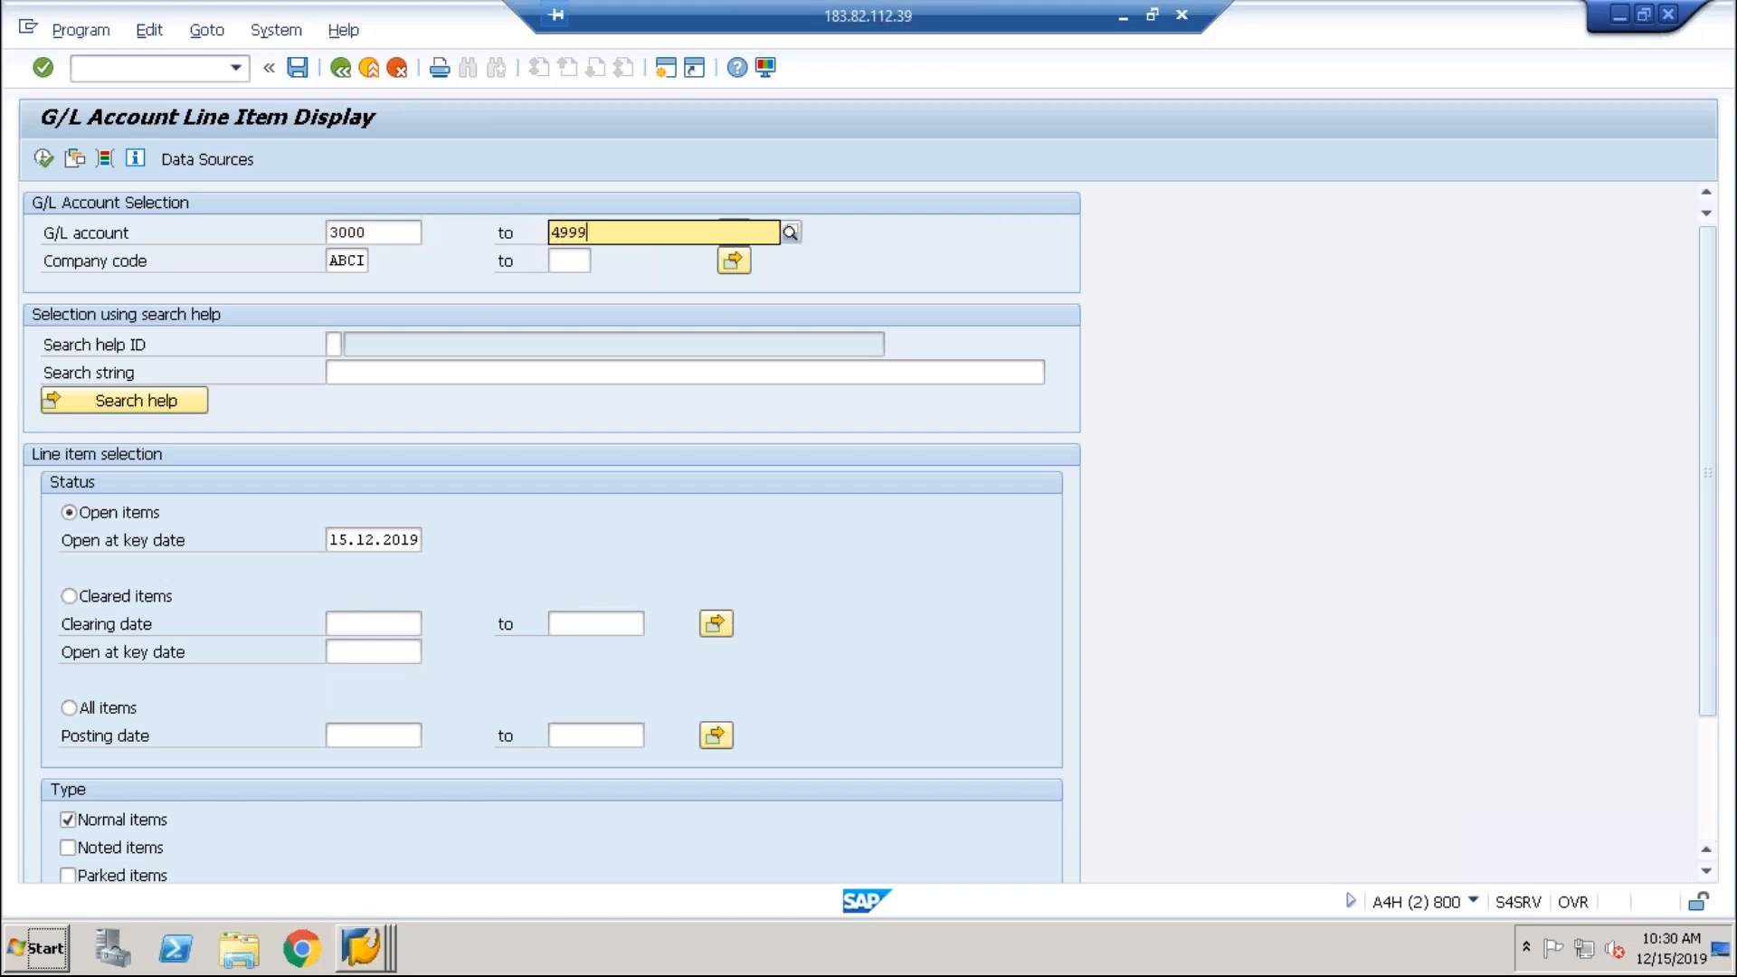
pyautogui.click(371, 231)
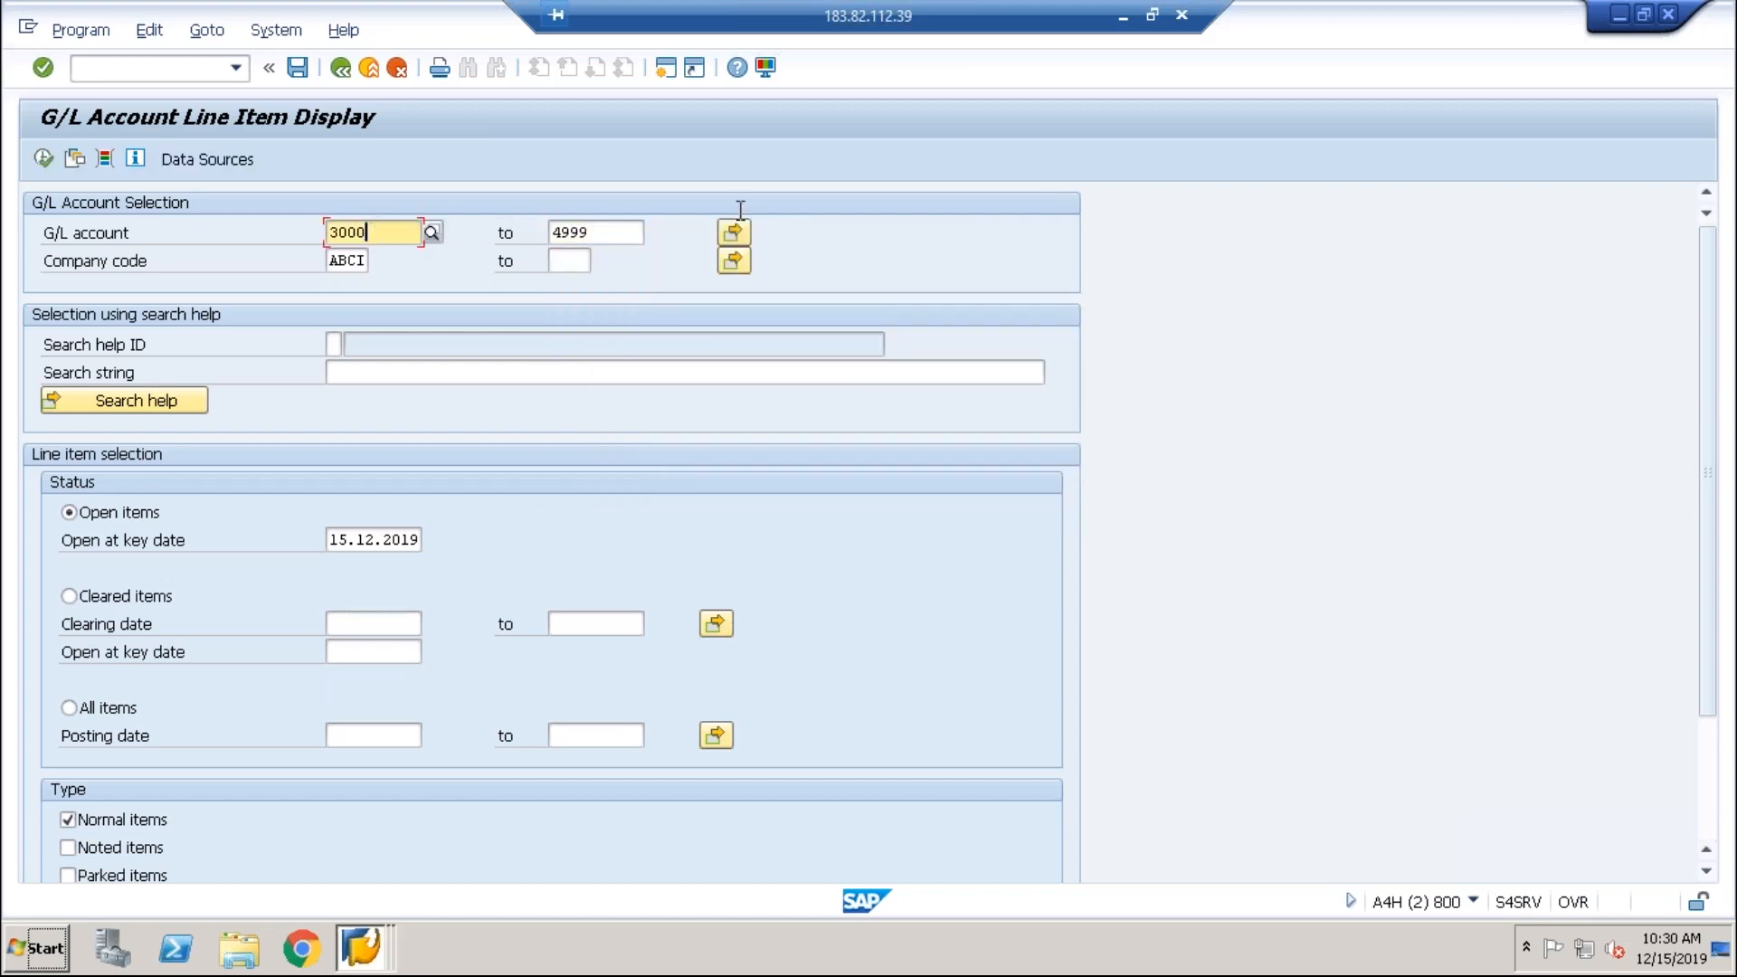
pyautogui.click(621, 232)
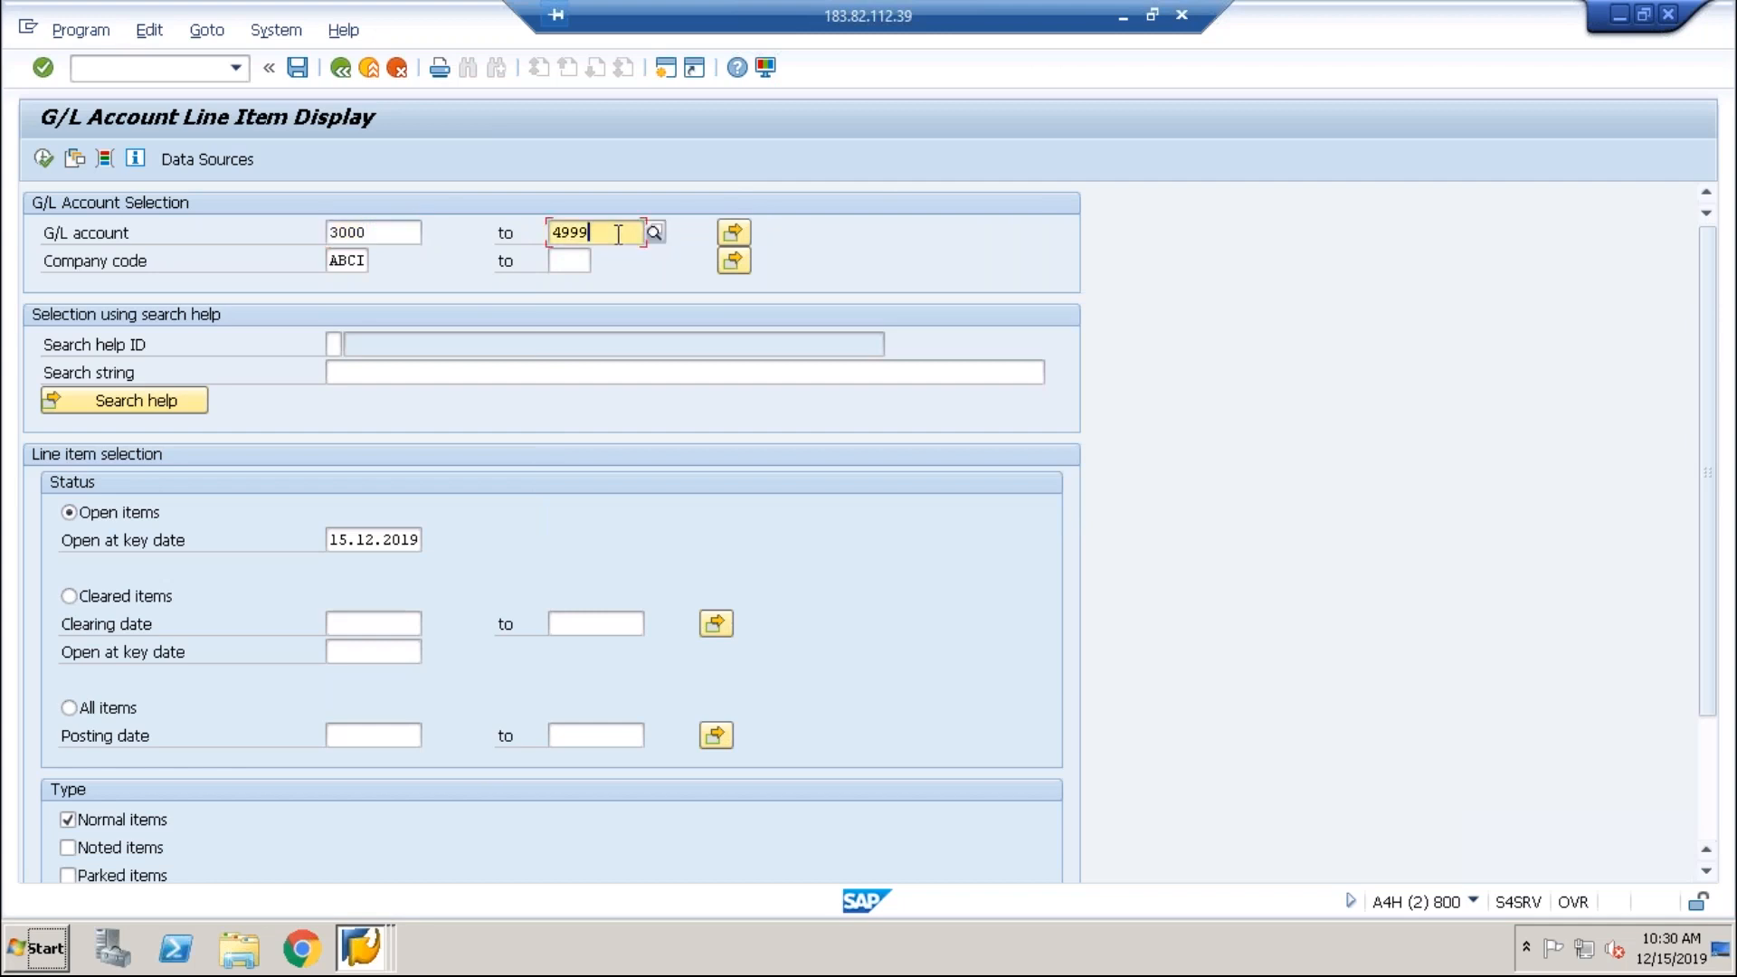
pyautogui.click(78, 708)
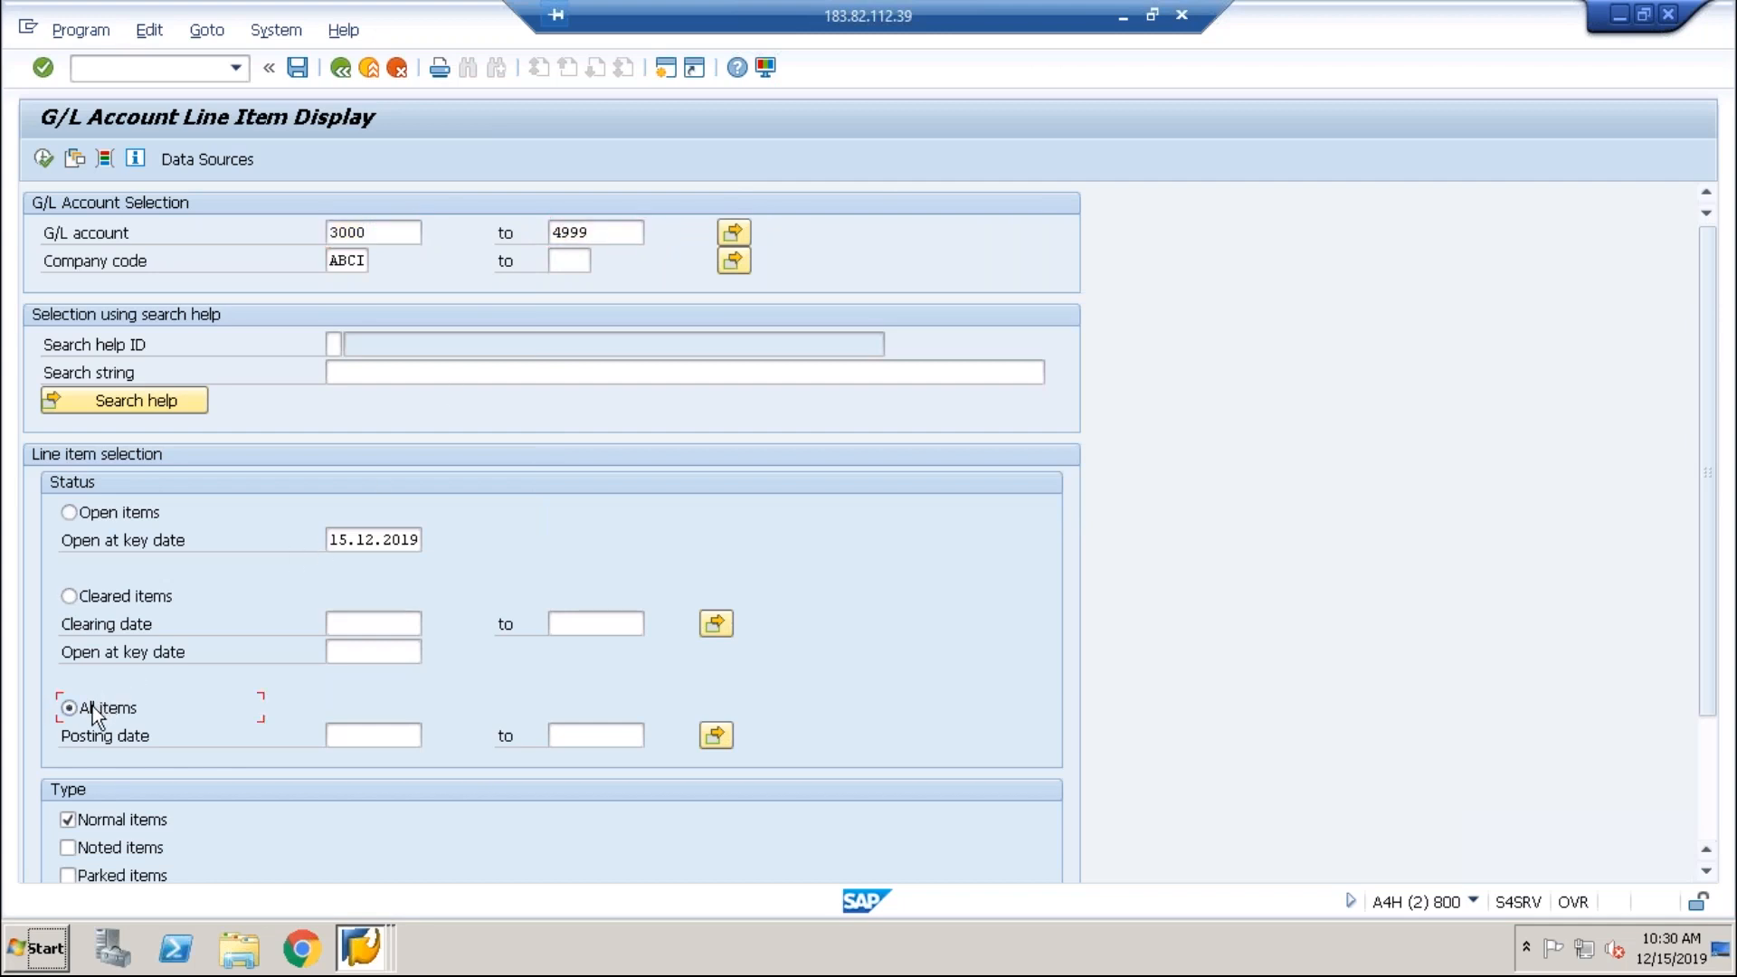
pyautogui.click(44, 159)
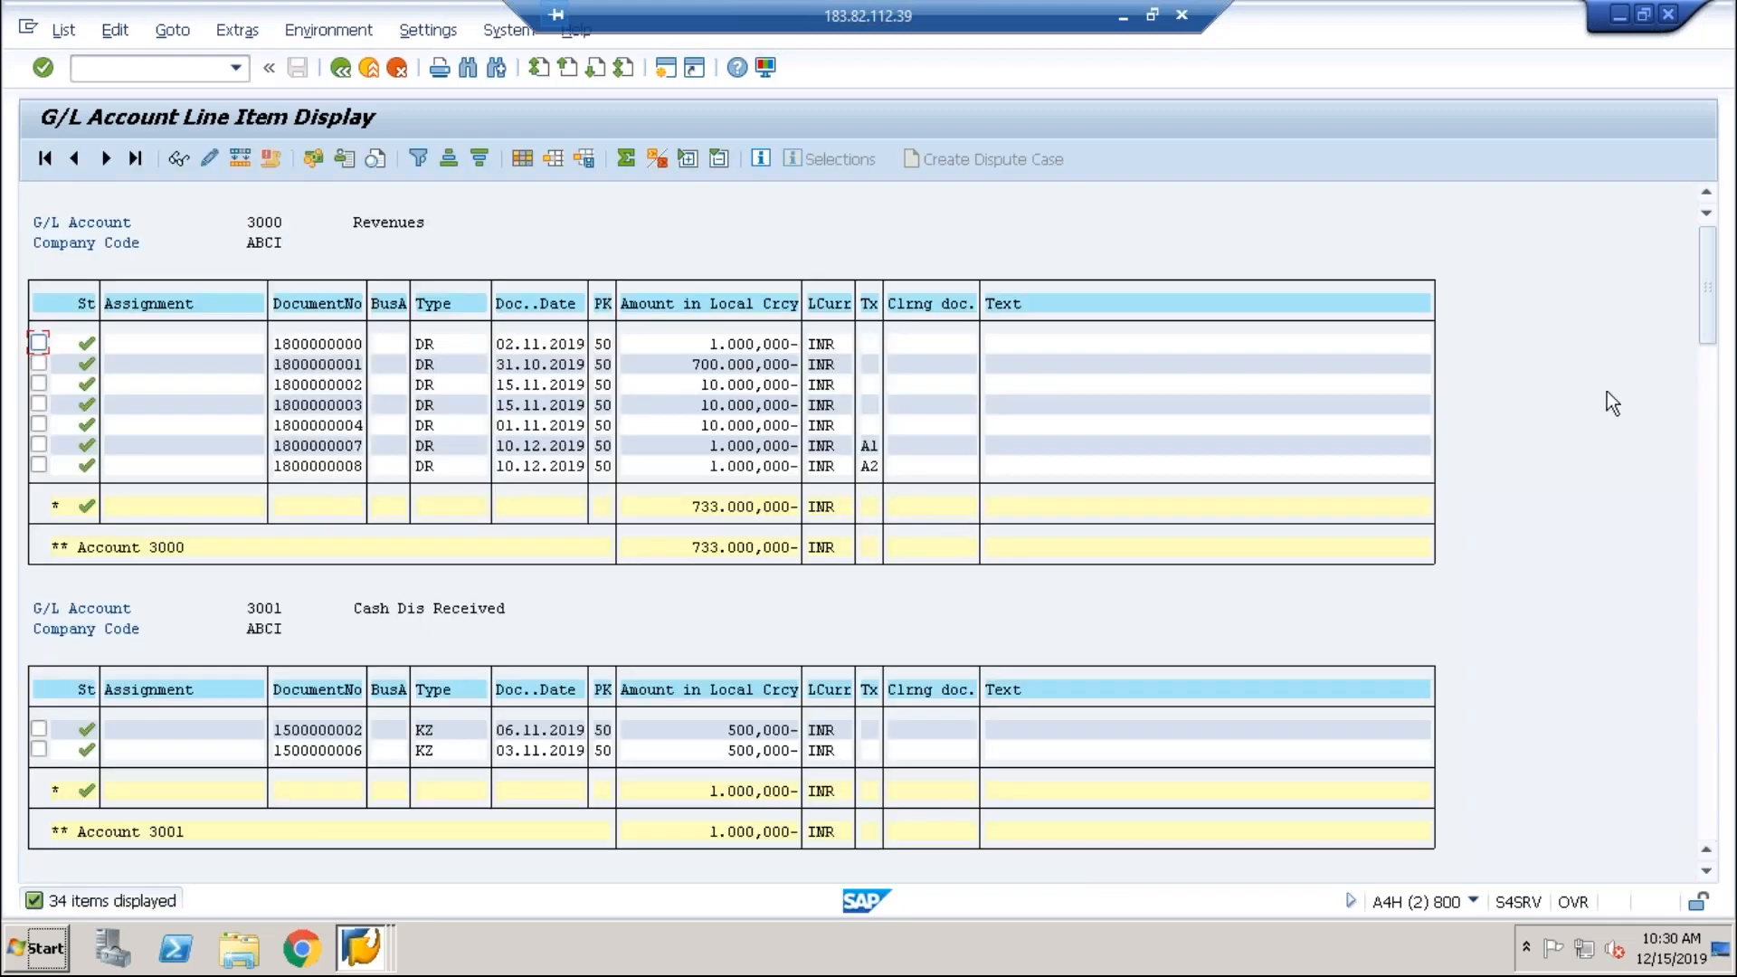
pyautogui.moveTo(1692, 301); pyautogui.dragTo(1681, 846)
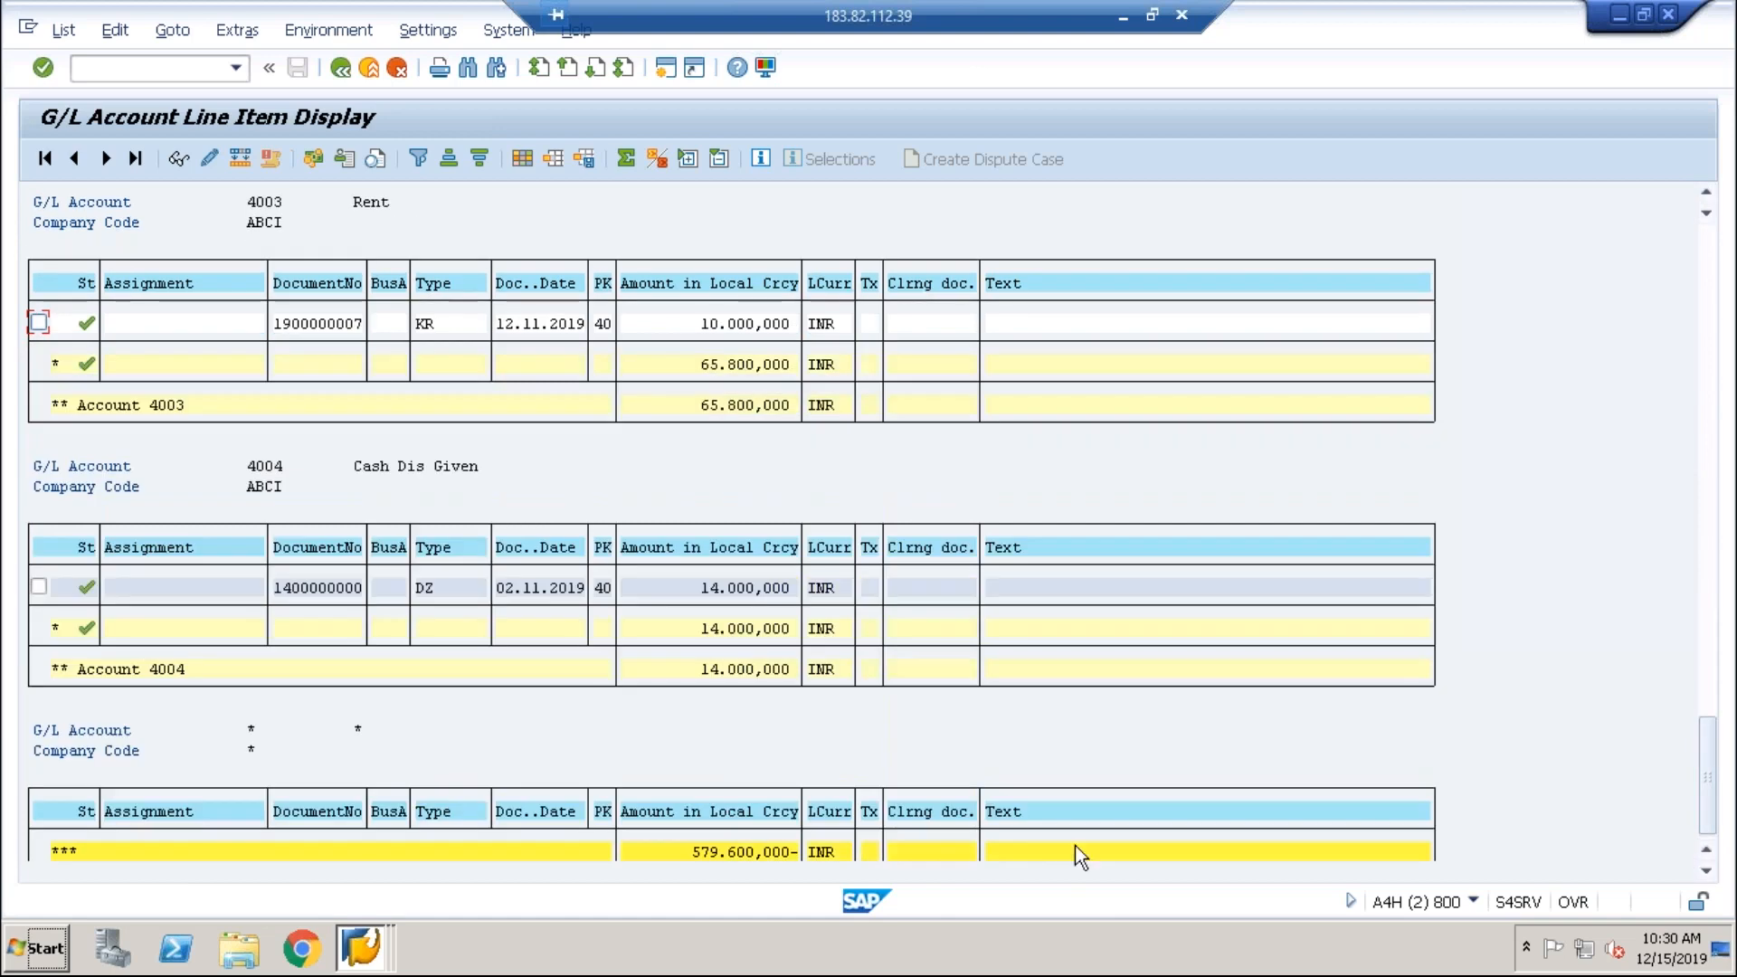
pyautogui.click(362, 945)
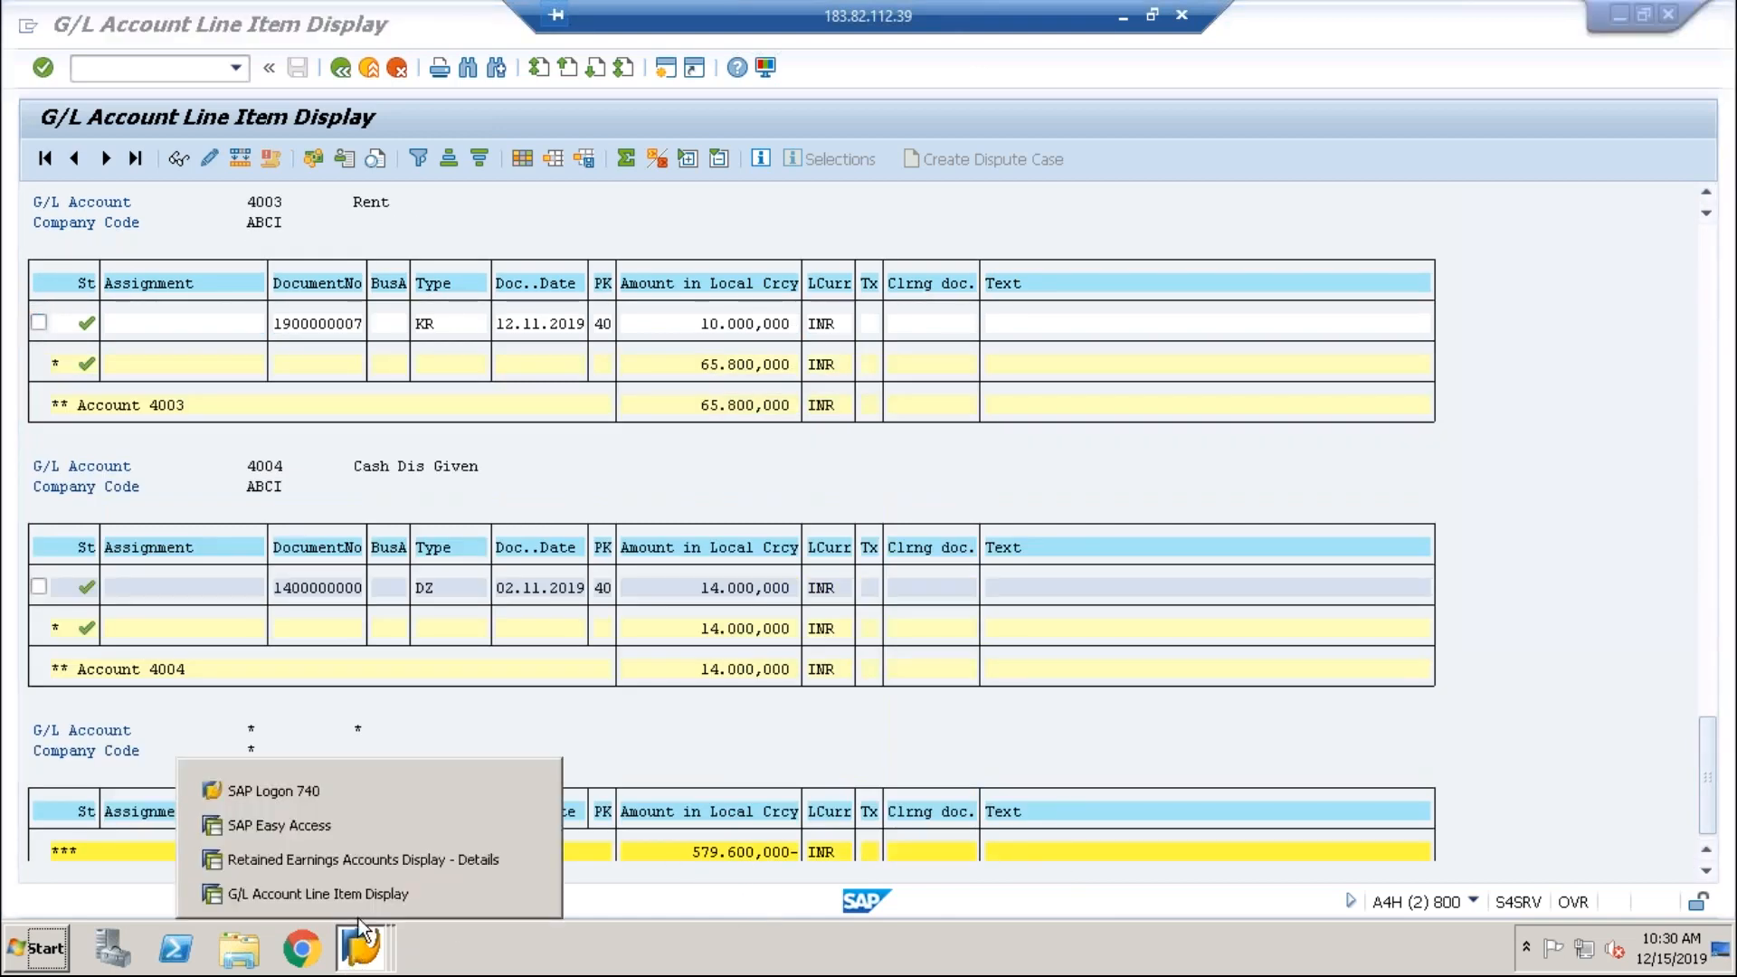
# Step: Compare the retained earnings details with the G/L line item list by switching between windows
pyautogui.click(377, 861)
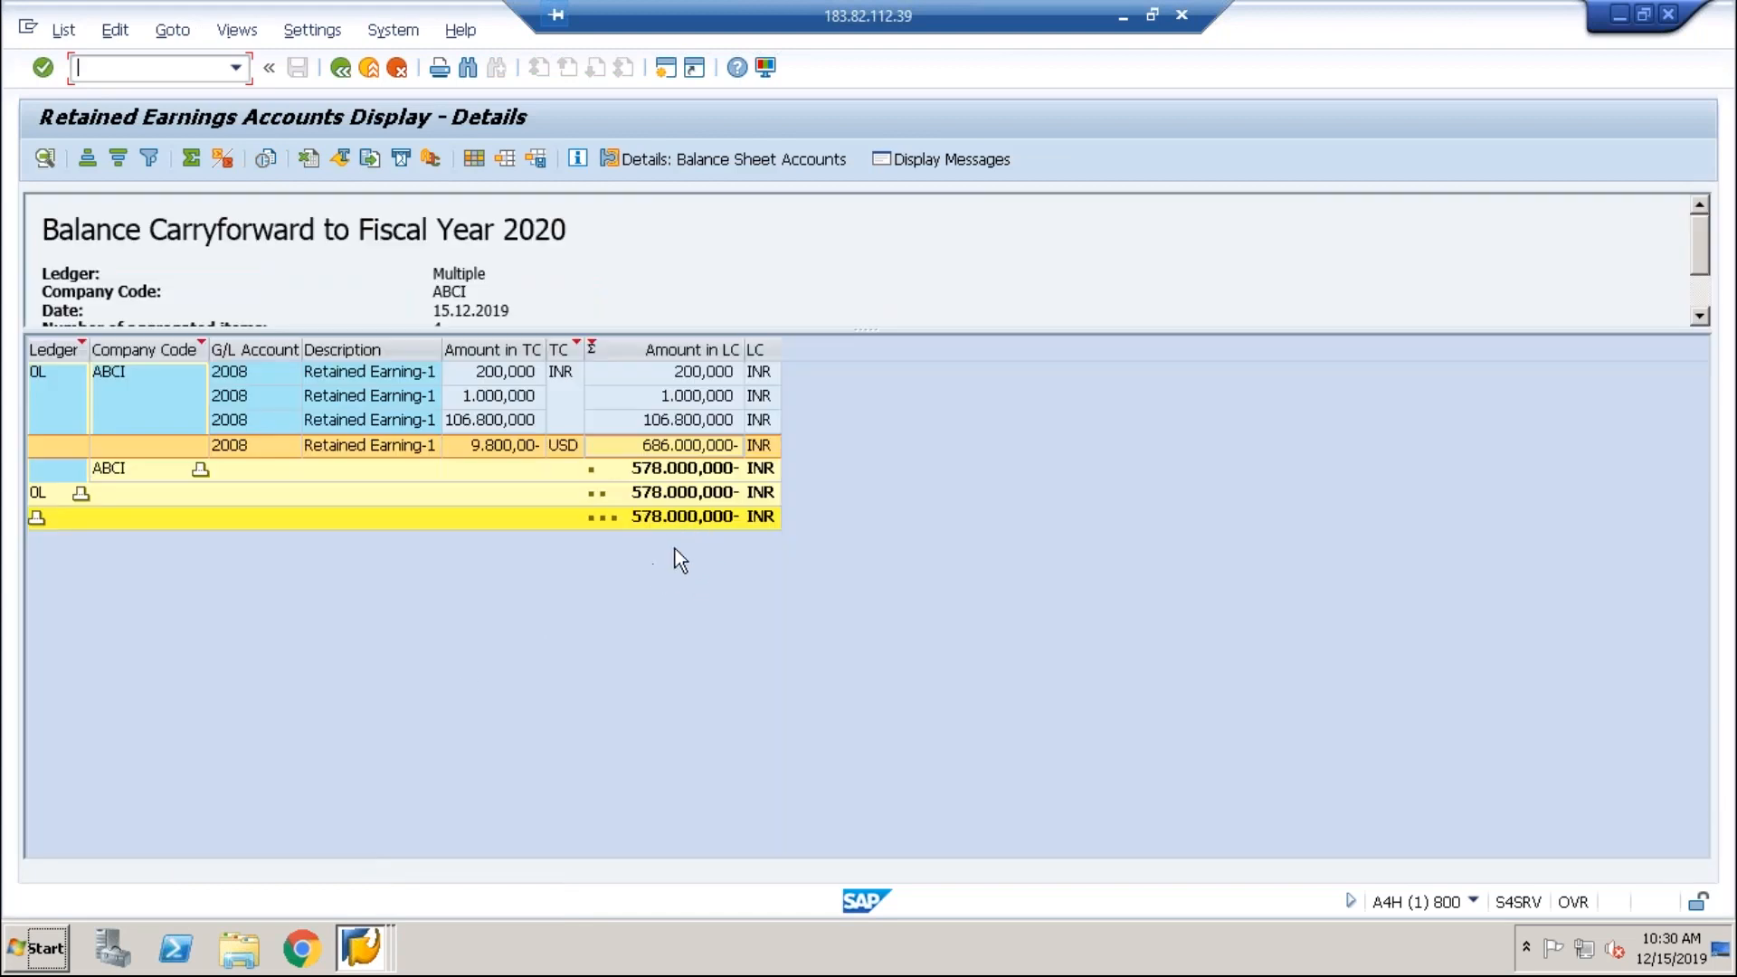
pyautogui.click(384, 931)
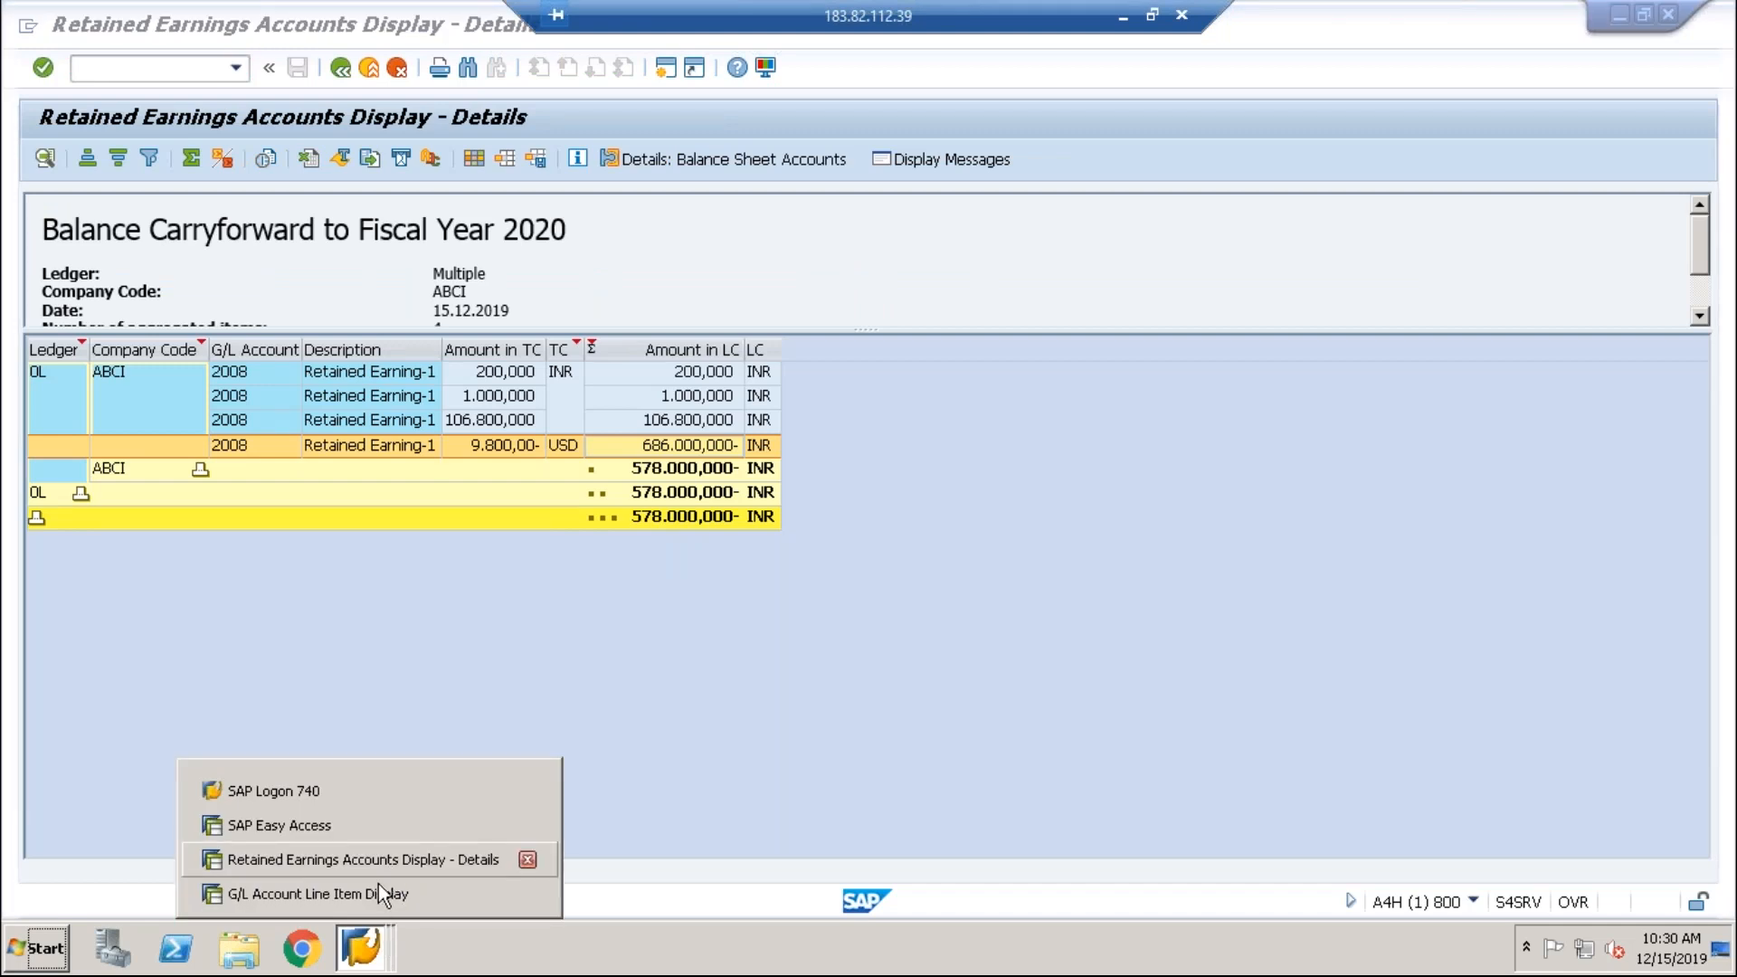
pyautogui.click(375, 889)
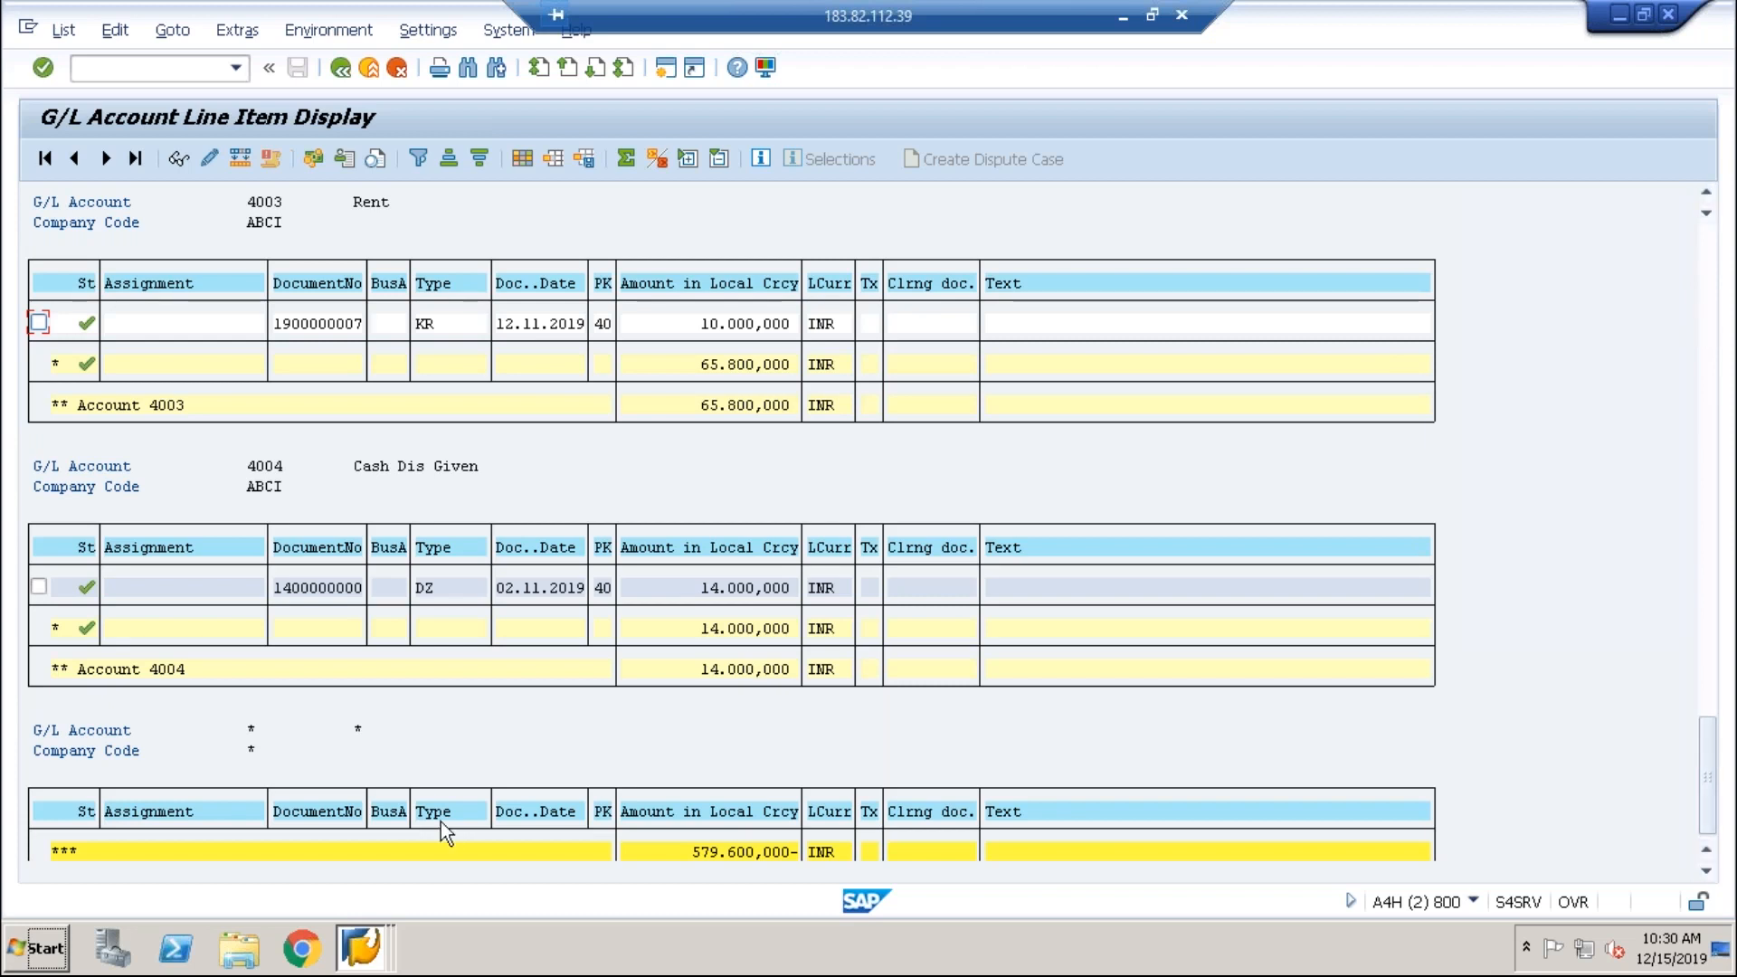
pyautogui.click(361, 959)
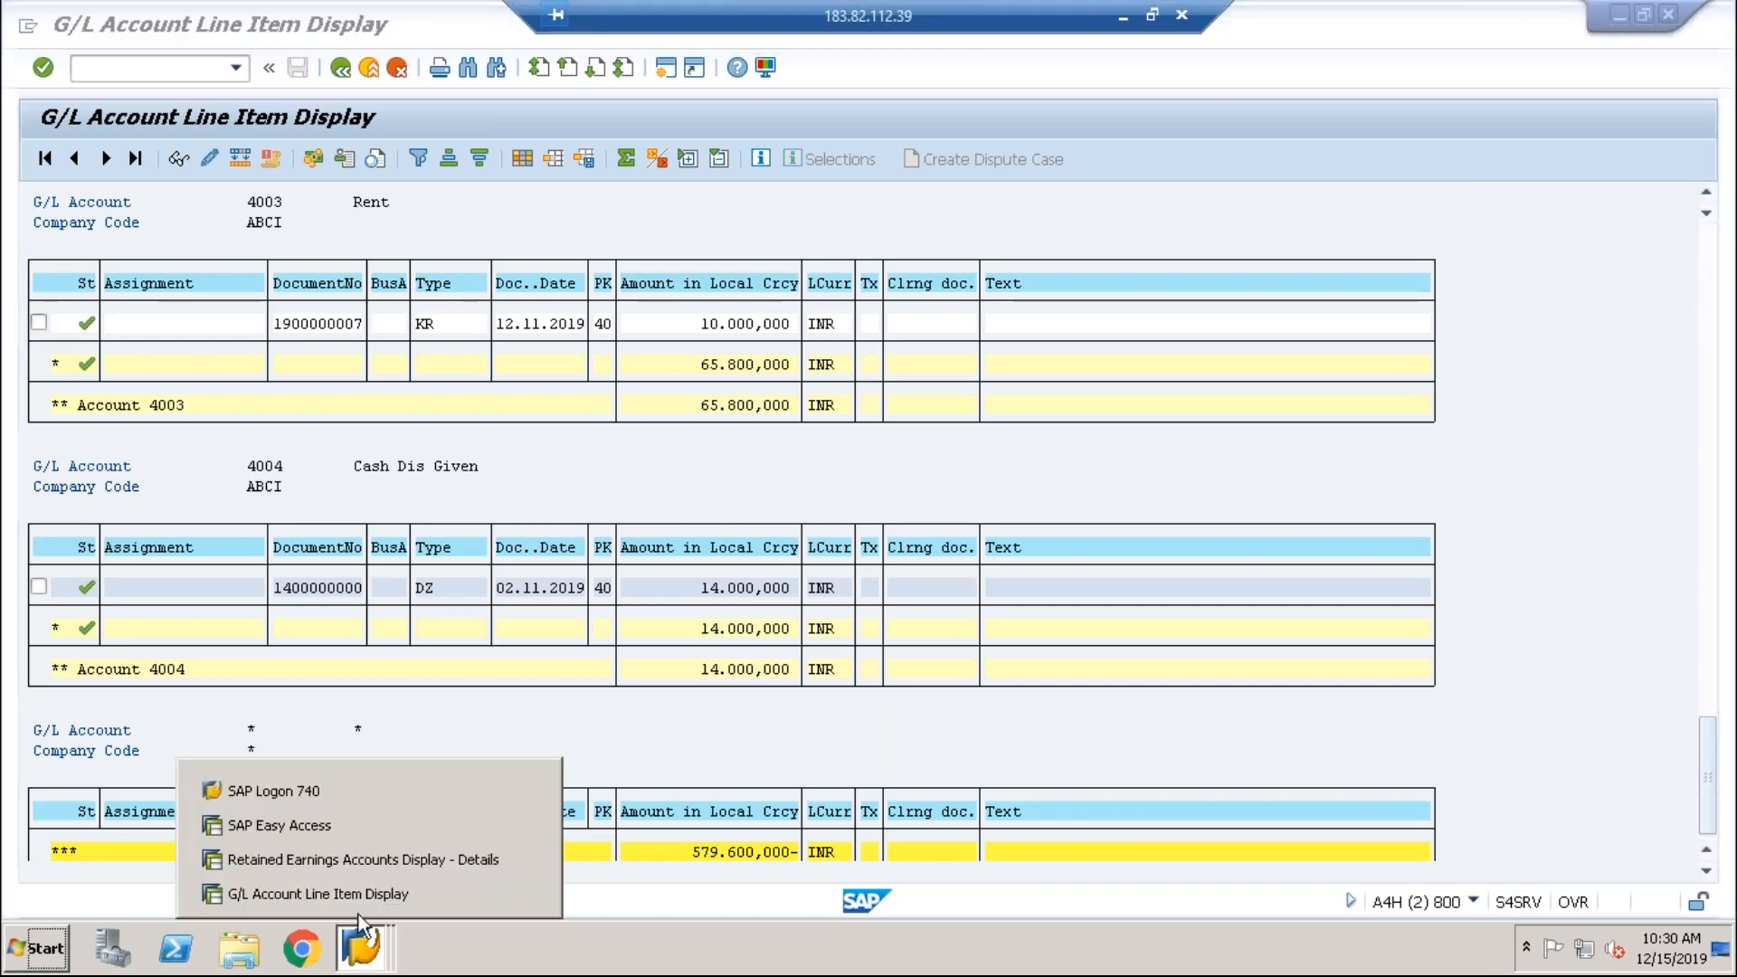
pyautogui.click(372, 864)
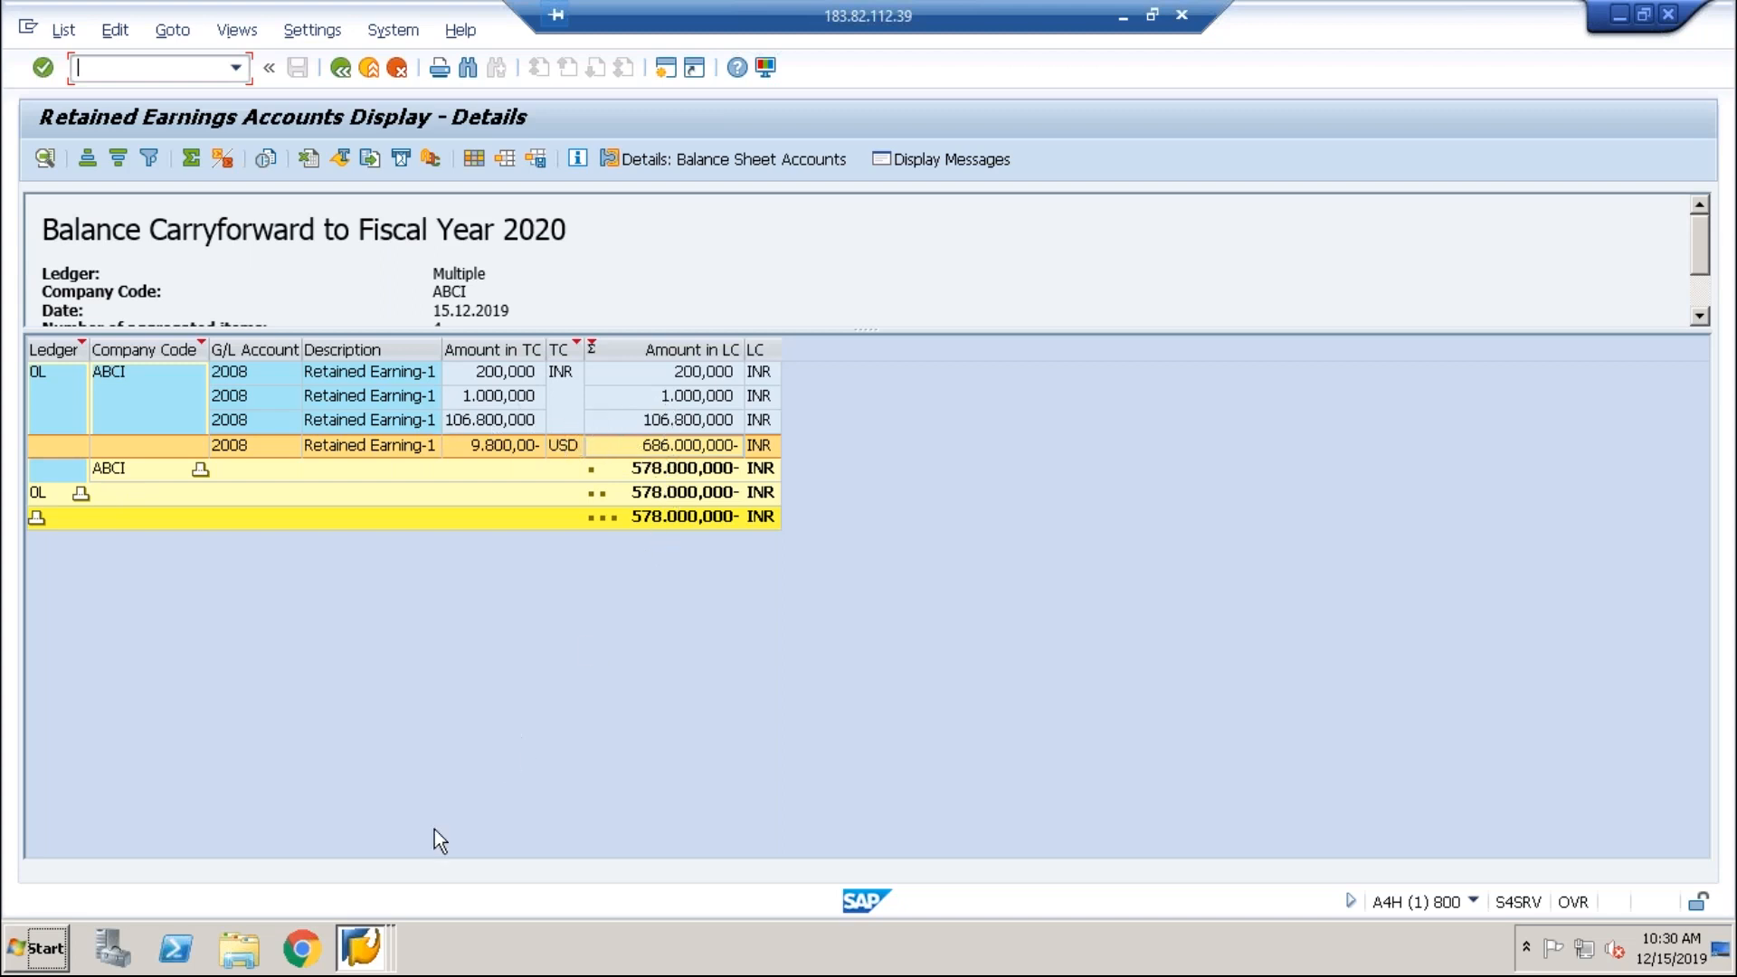
pyautogui.click(371, 947)
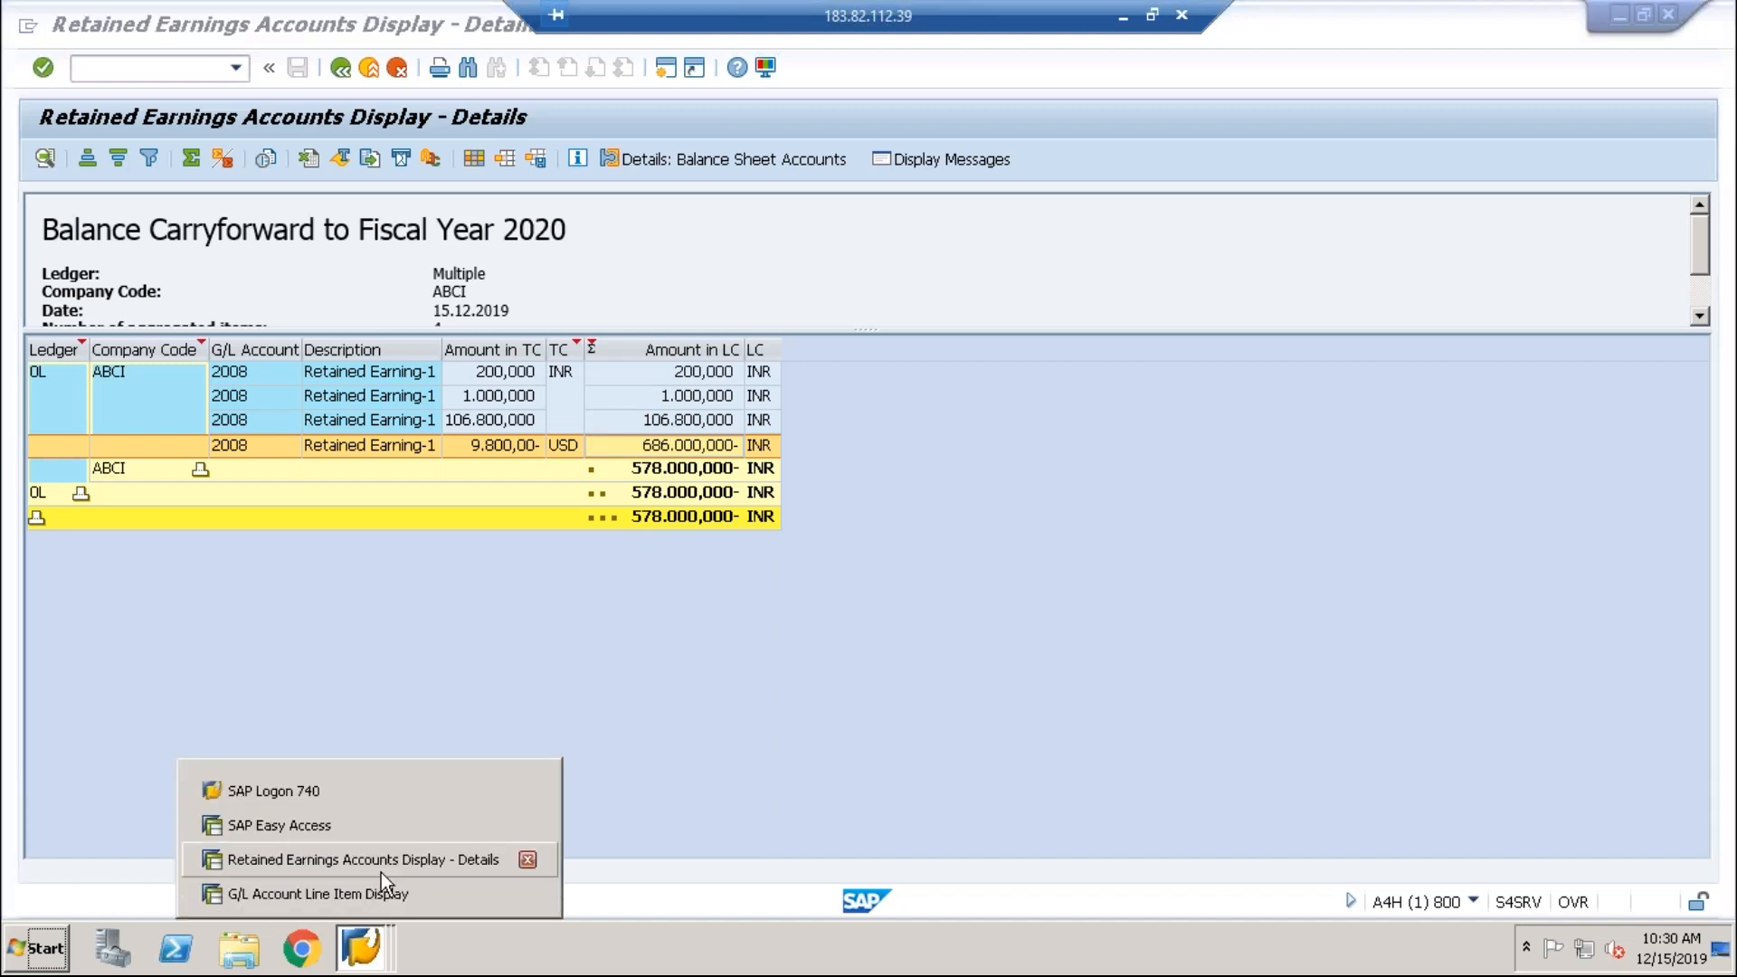
pyautogui.click(379, 893)
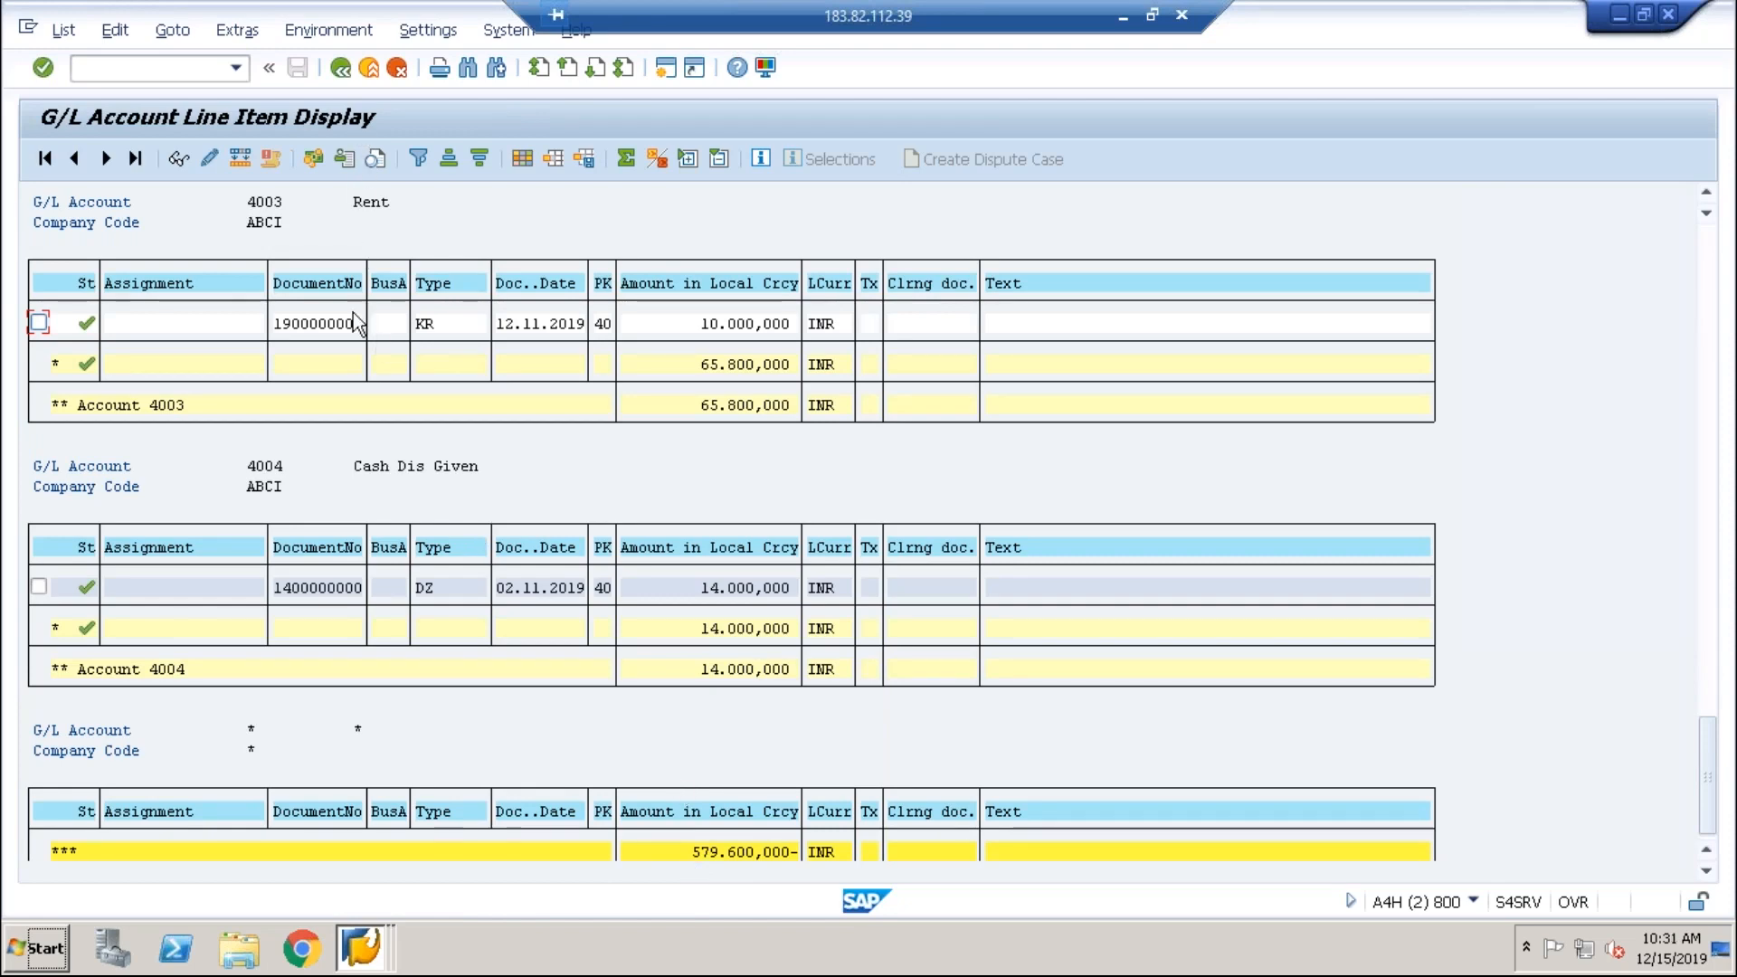
pyautogui.click(362, 948)
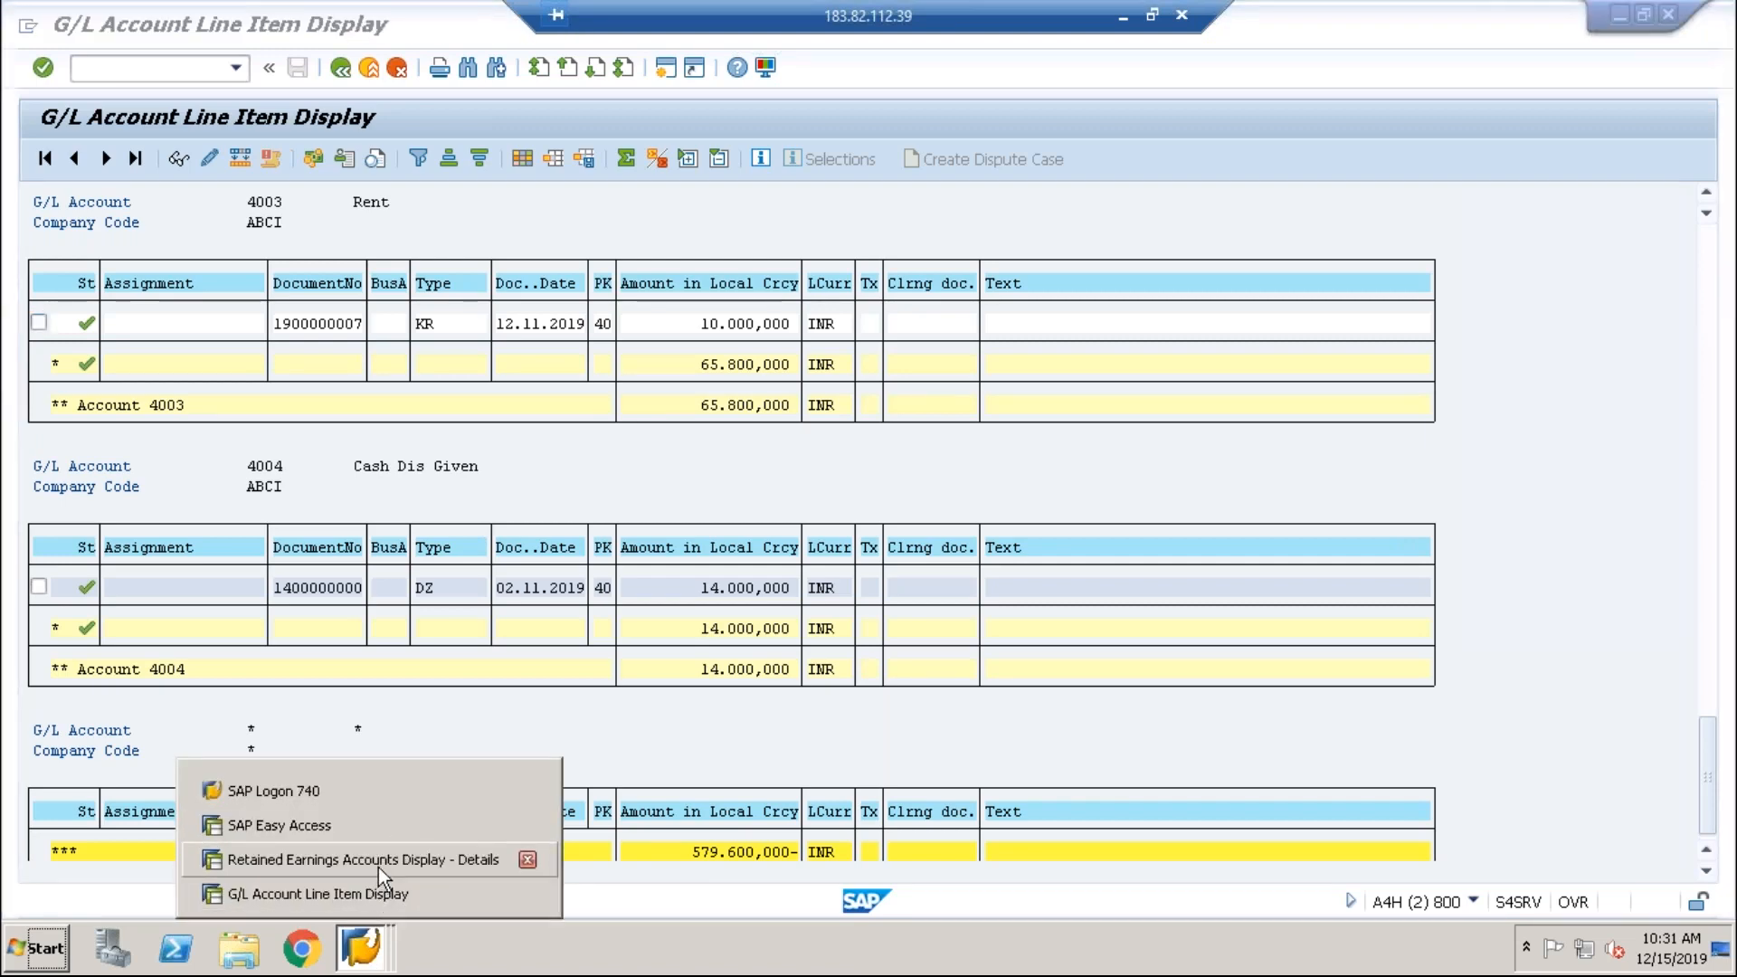
pyautogui.click(378, 867)
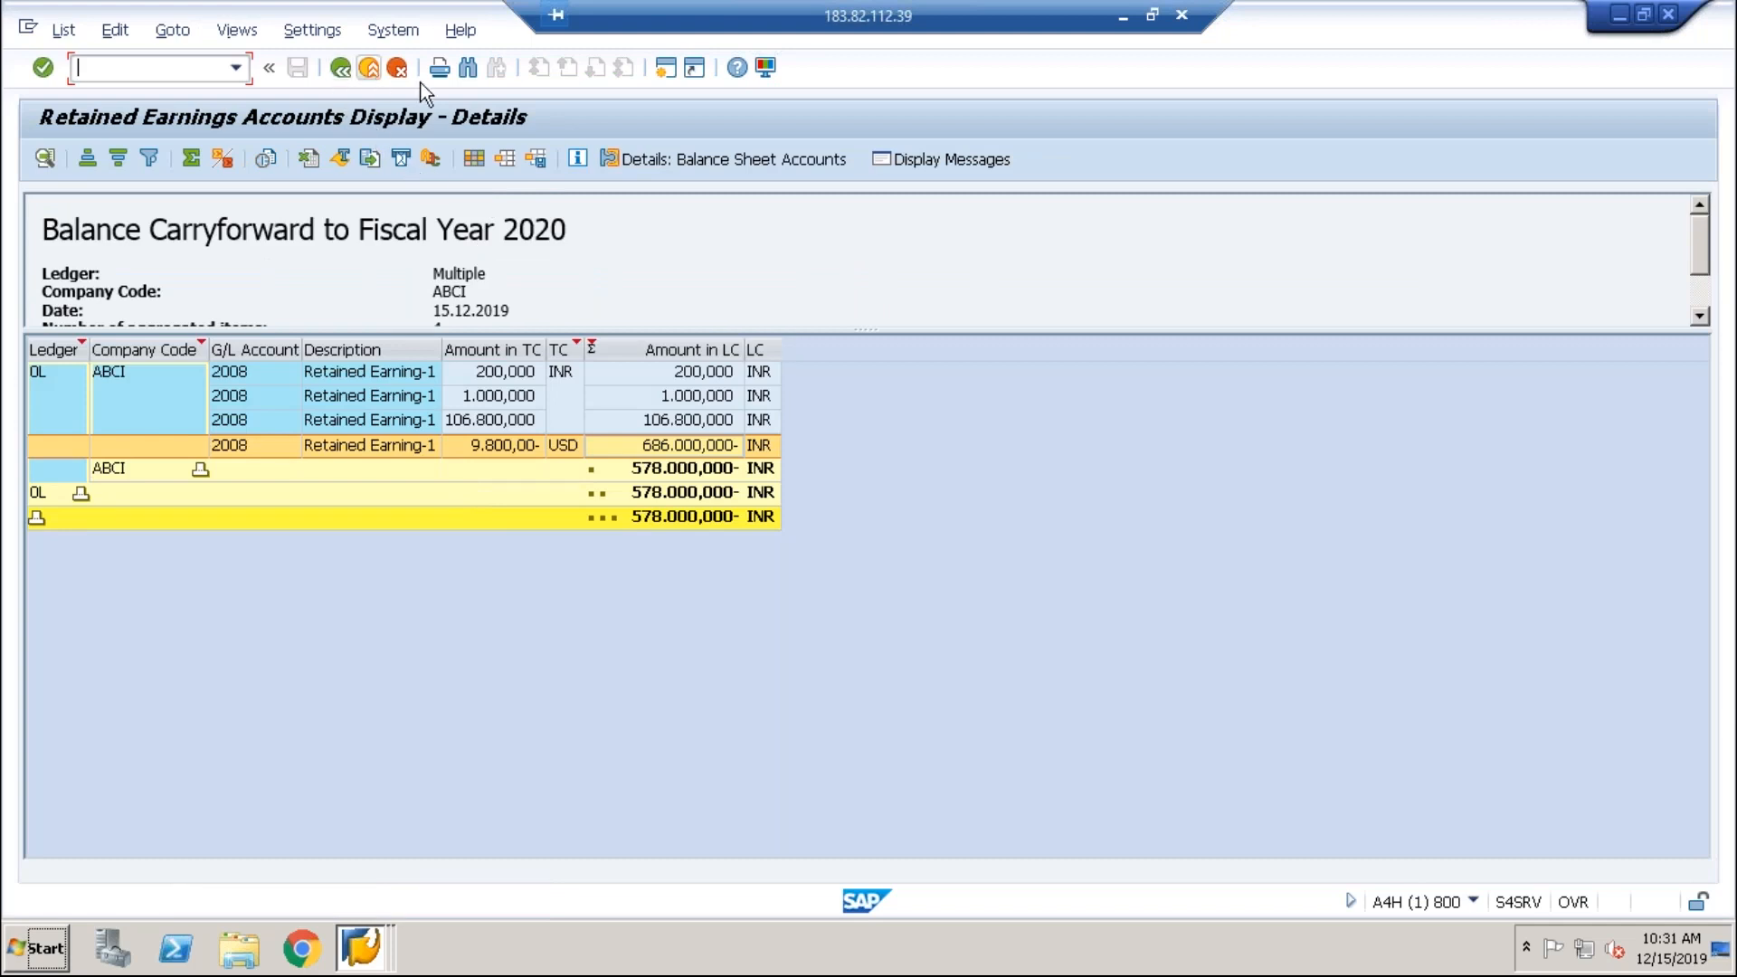
# Step: Check the carryforward's single warning message and return to the Balance Carryforward overview
pyautogui.click(900, 161)
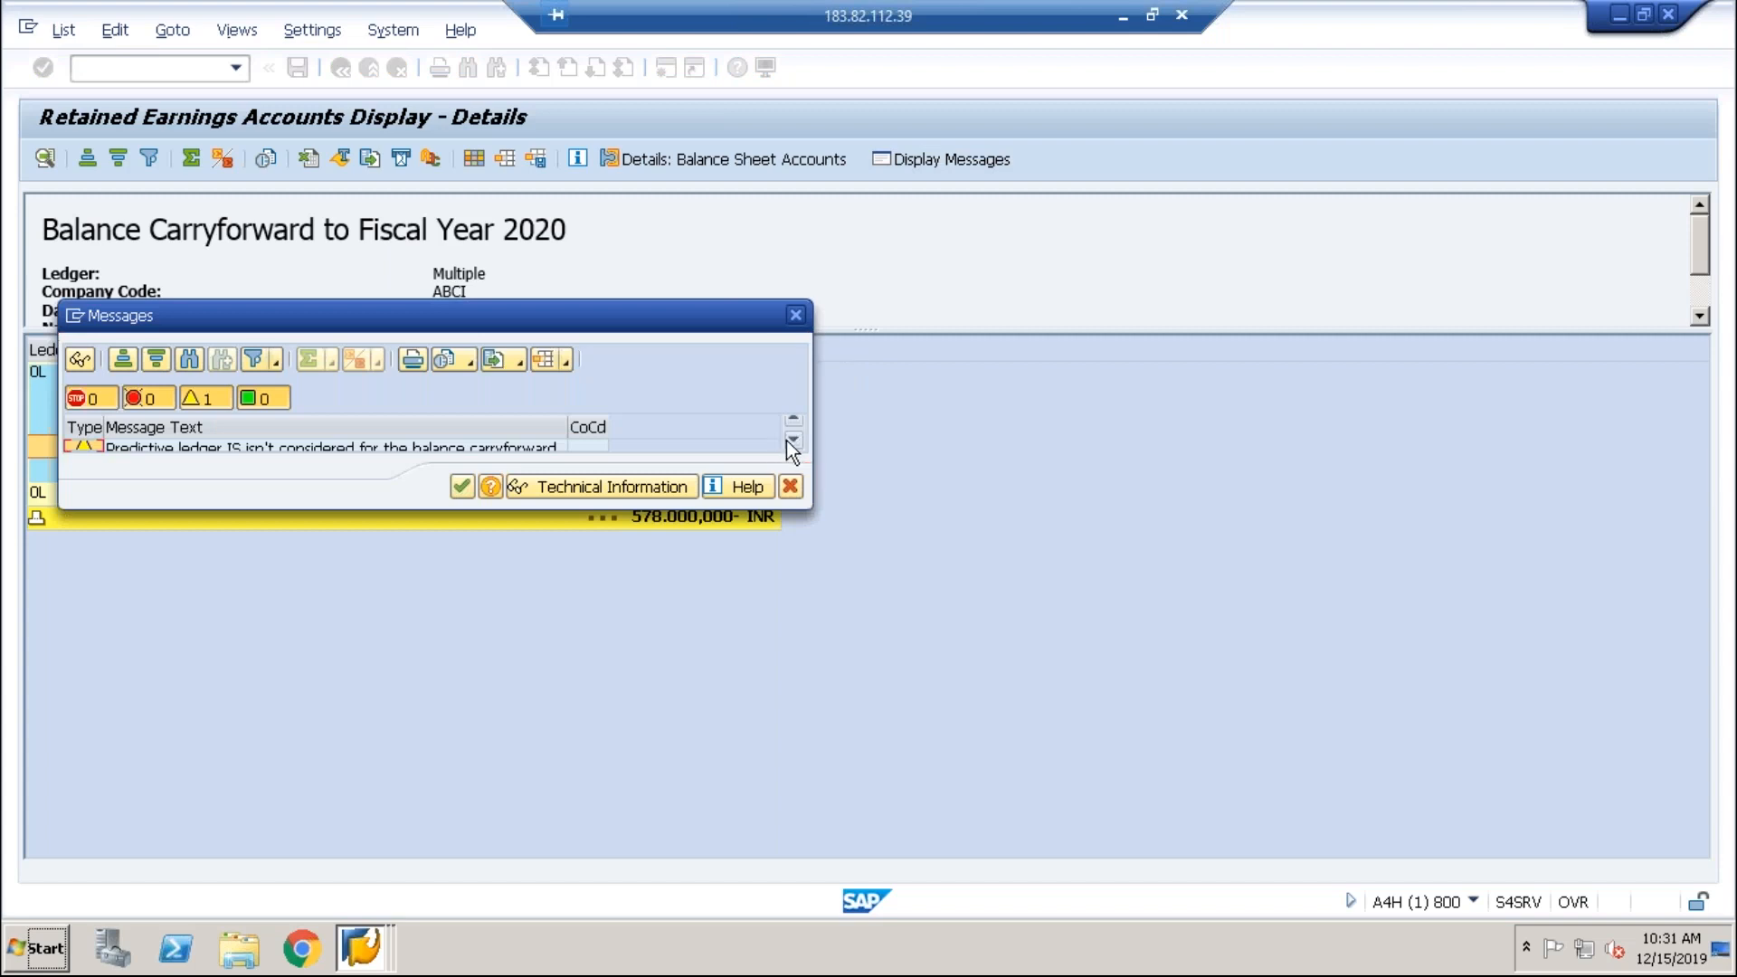
pyautogui.click(796, 315)
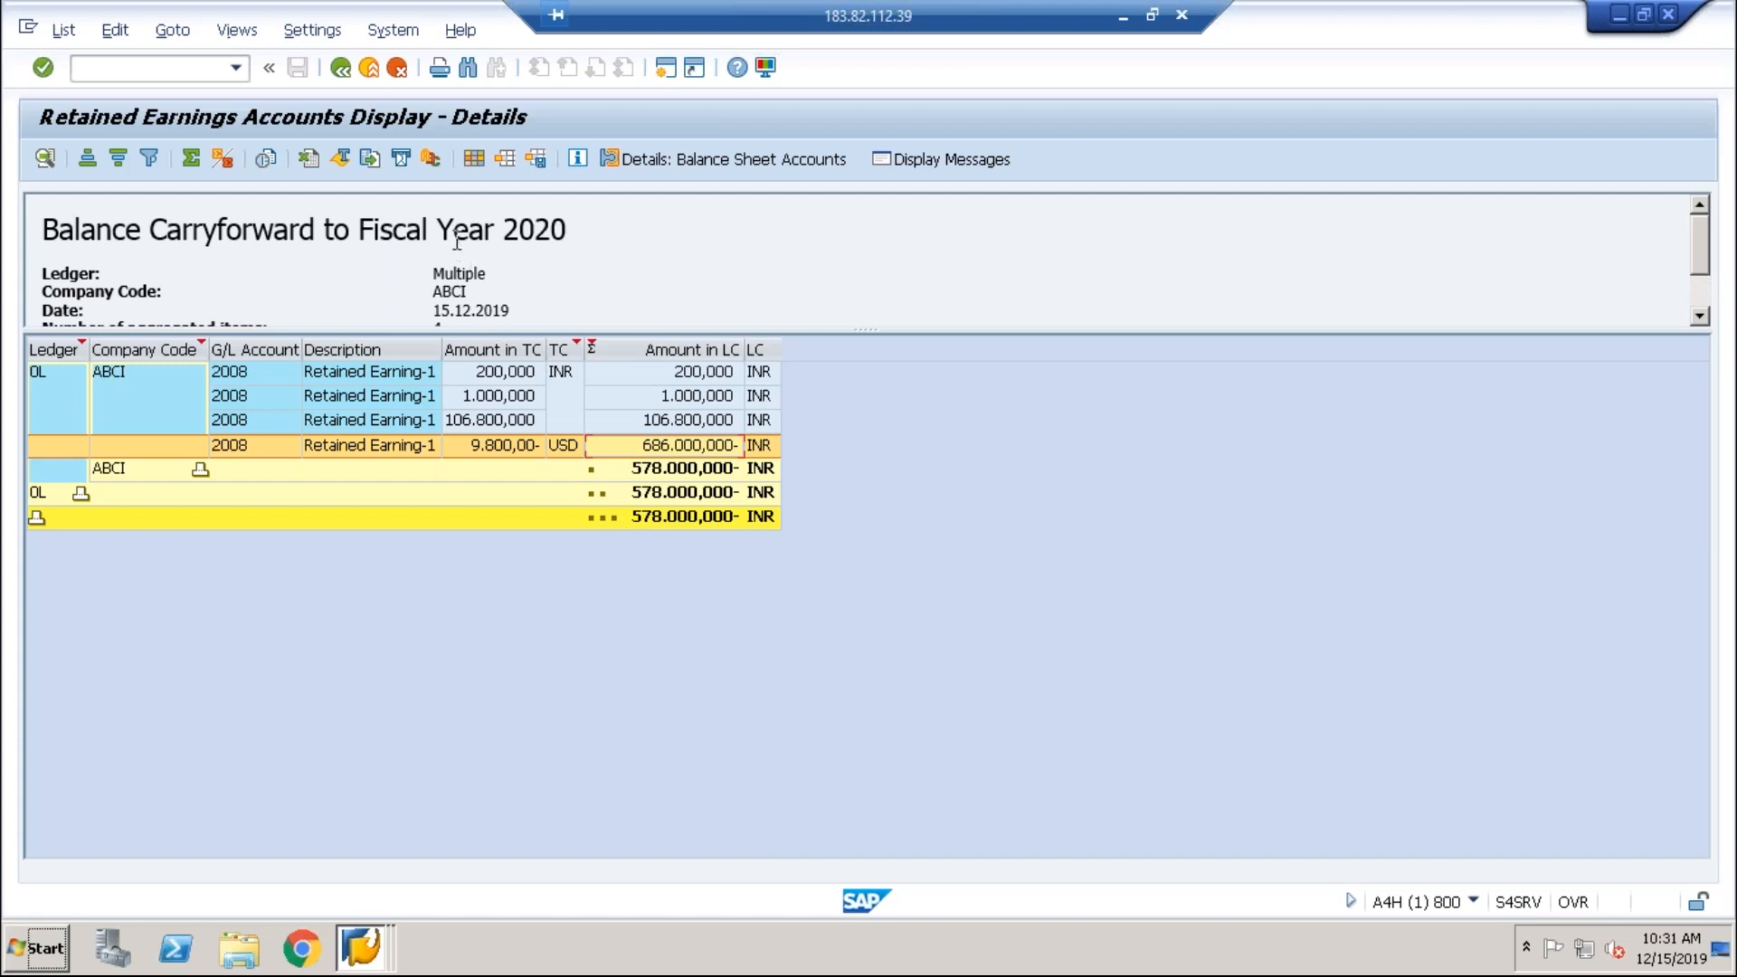
pyautogui.click(351, 69)
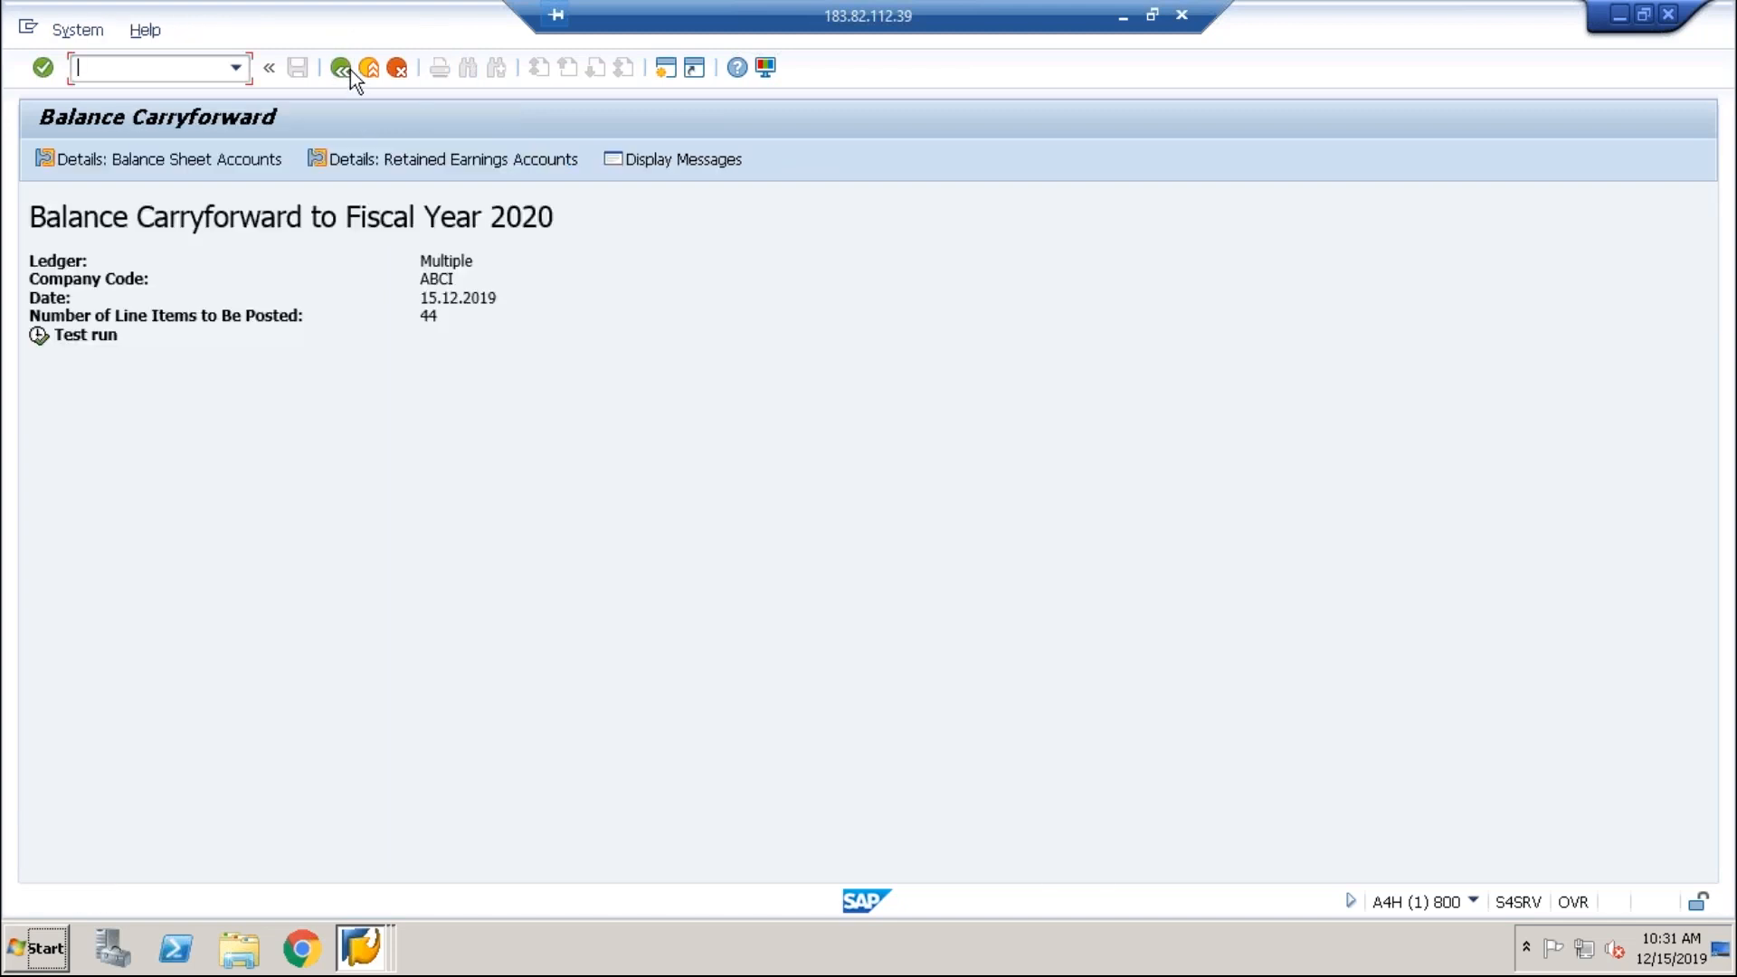
# Step: Return to the carryforward selection screen and start FS10N in a new session
pyautogui.click(350, 68)
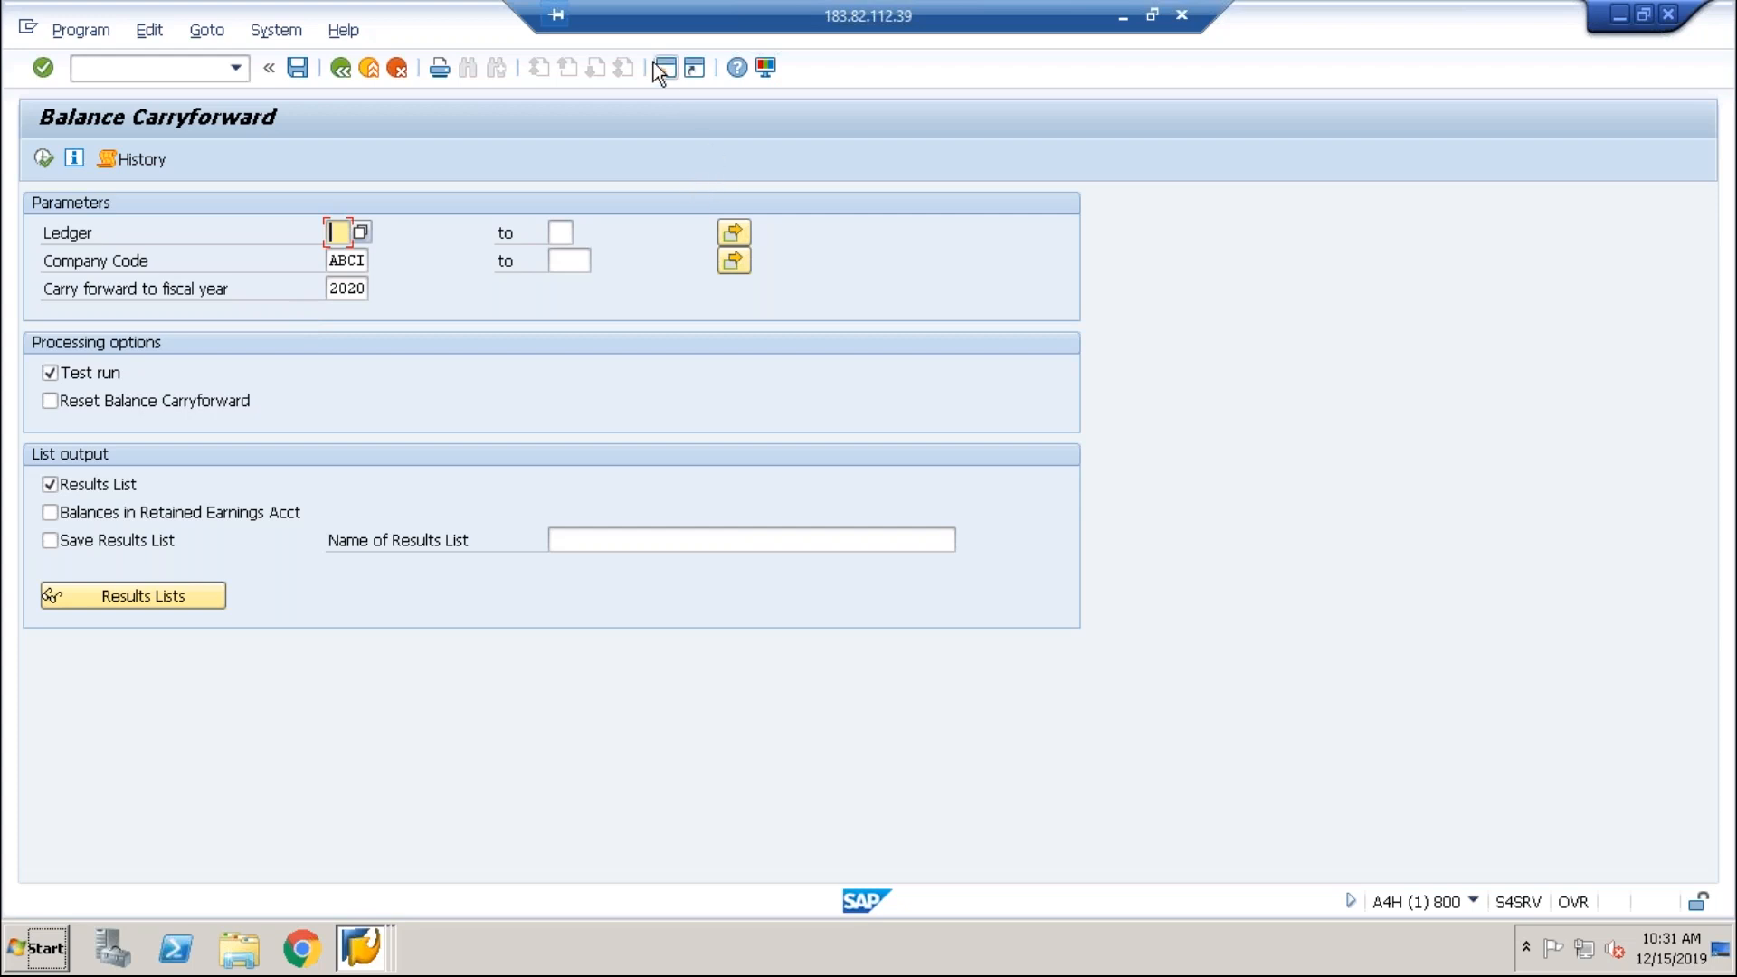
pyautogui.click(671, 77)
pyautogui.write('f')
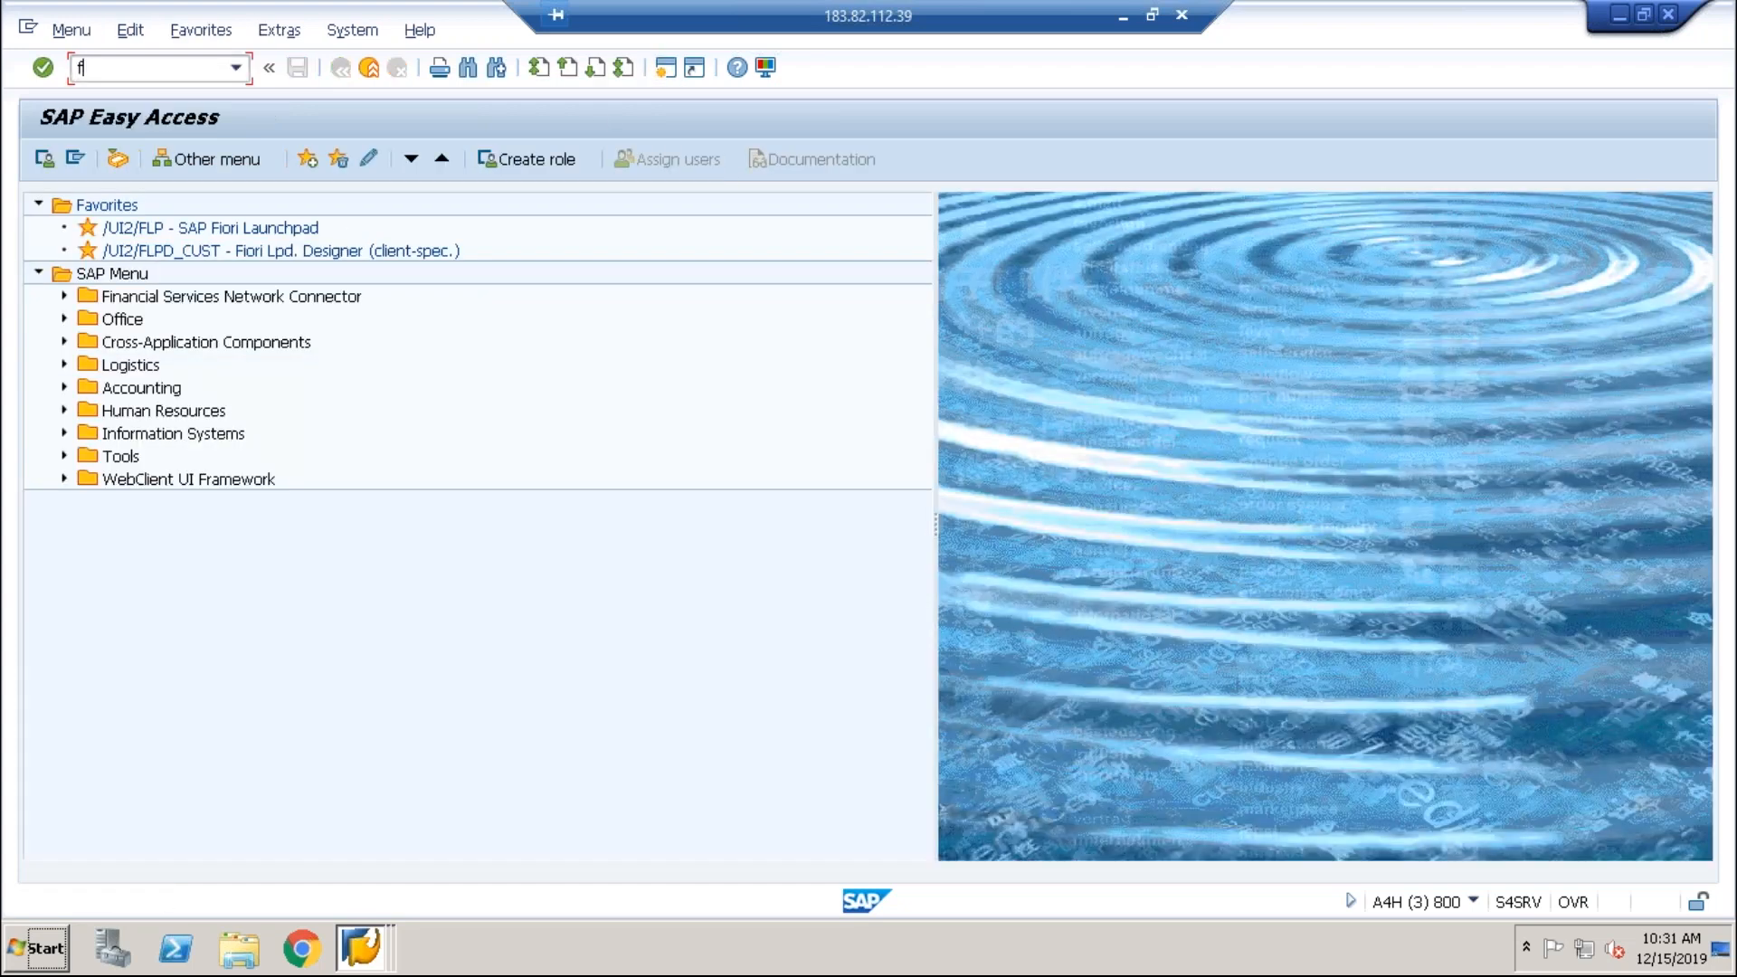
pyautogui.write('s10n')
pyautogui.press('Return')
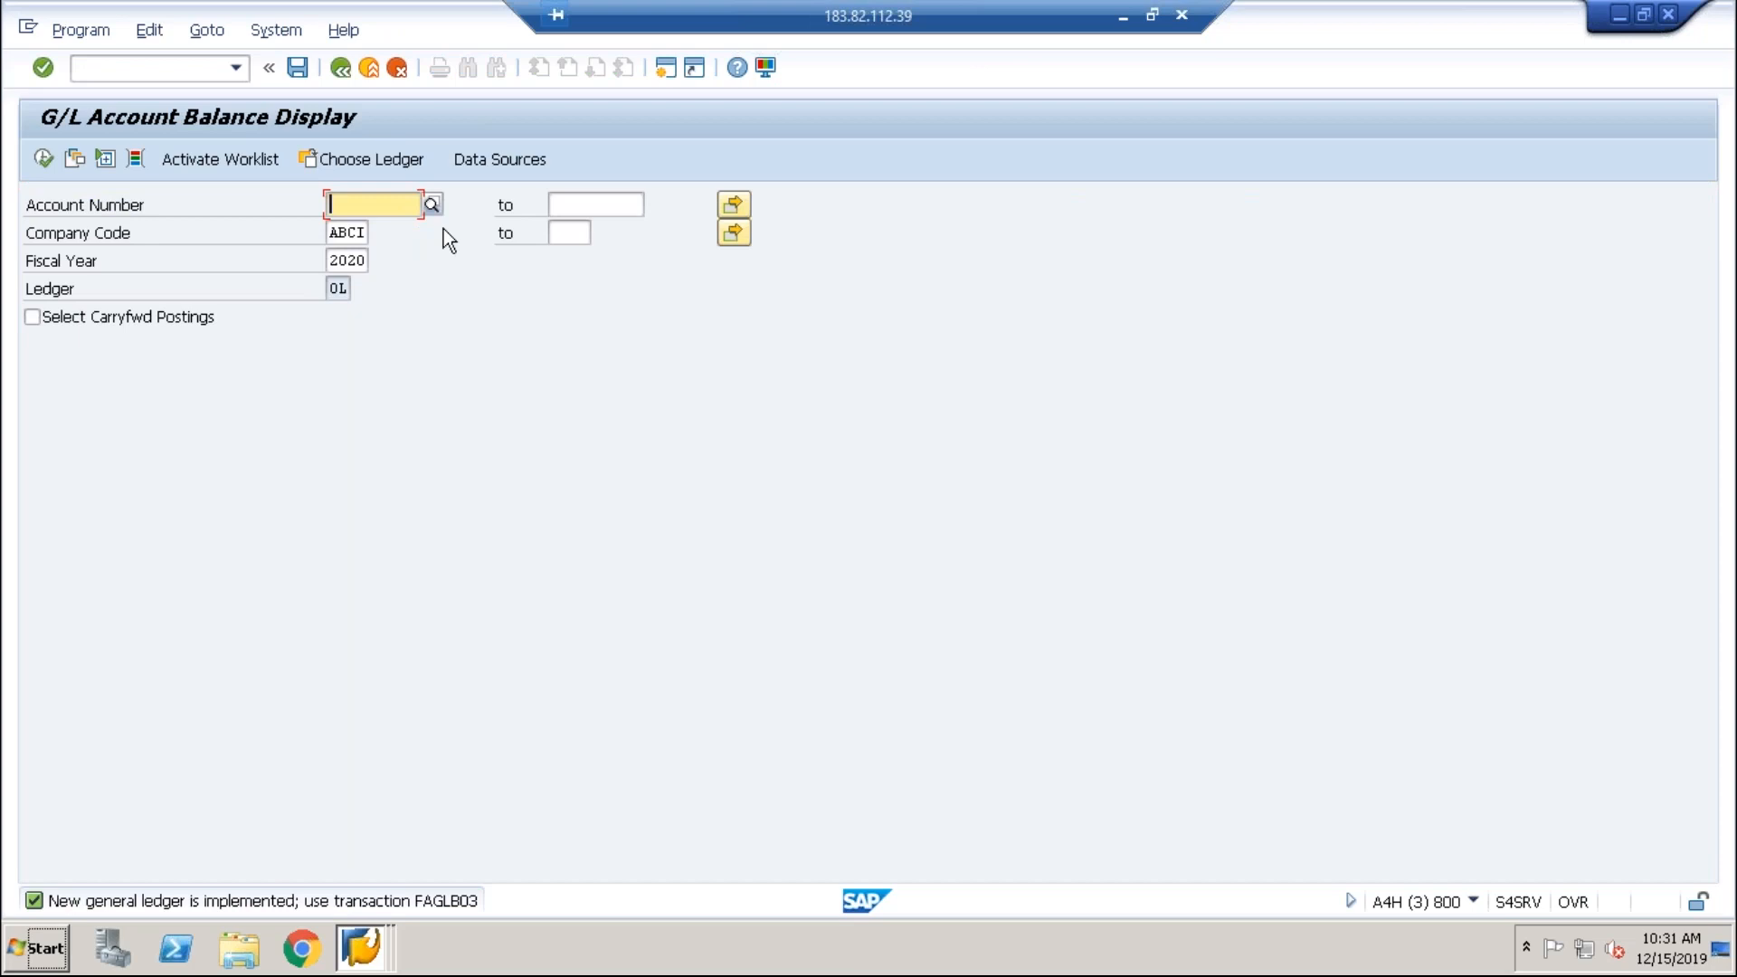
# Step: Display 2020 balances for accounts 1000 to 2999 and dismiss the no-data notice
pyautogui.write('1000')
pyautogui.press('Tab')
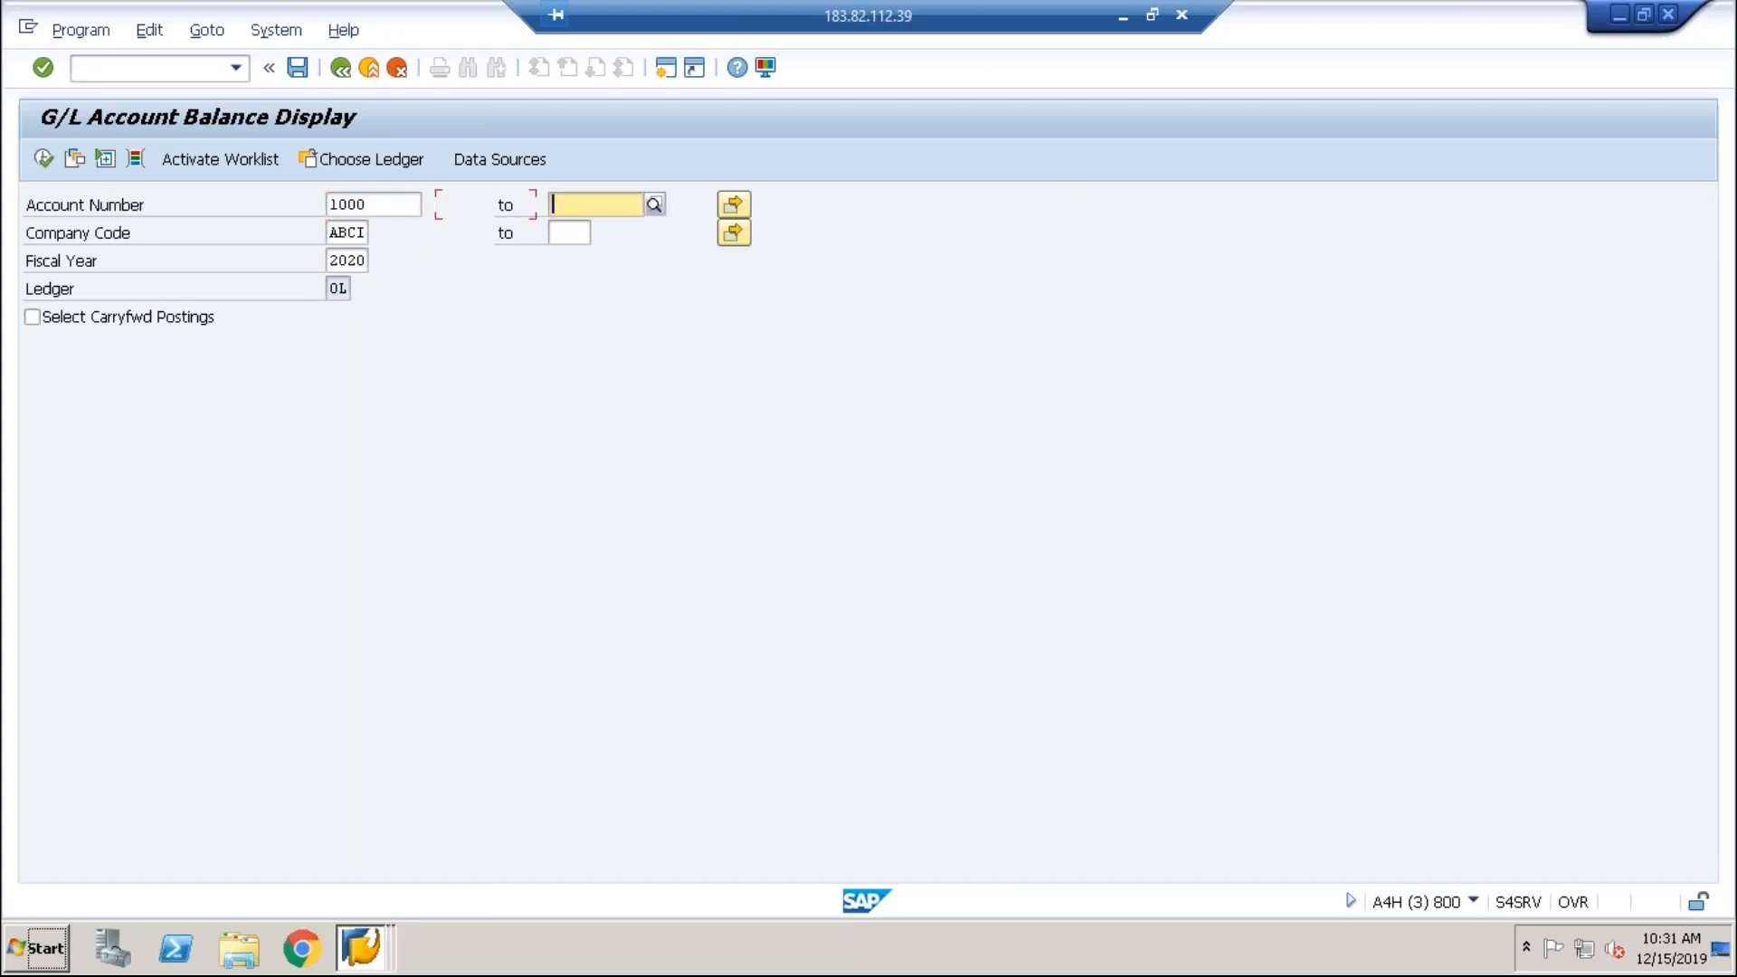
pyautogui.write('2999')
pyautogui.press('Return')
pyautogui.click(42, 158)
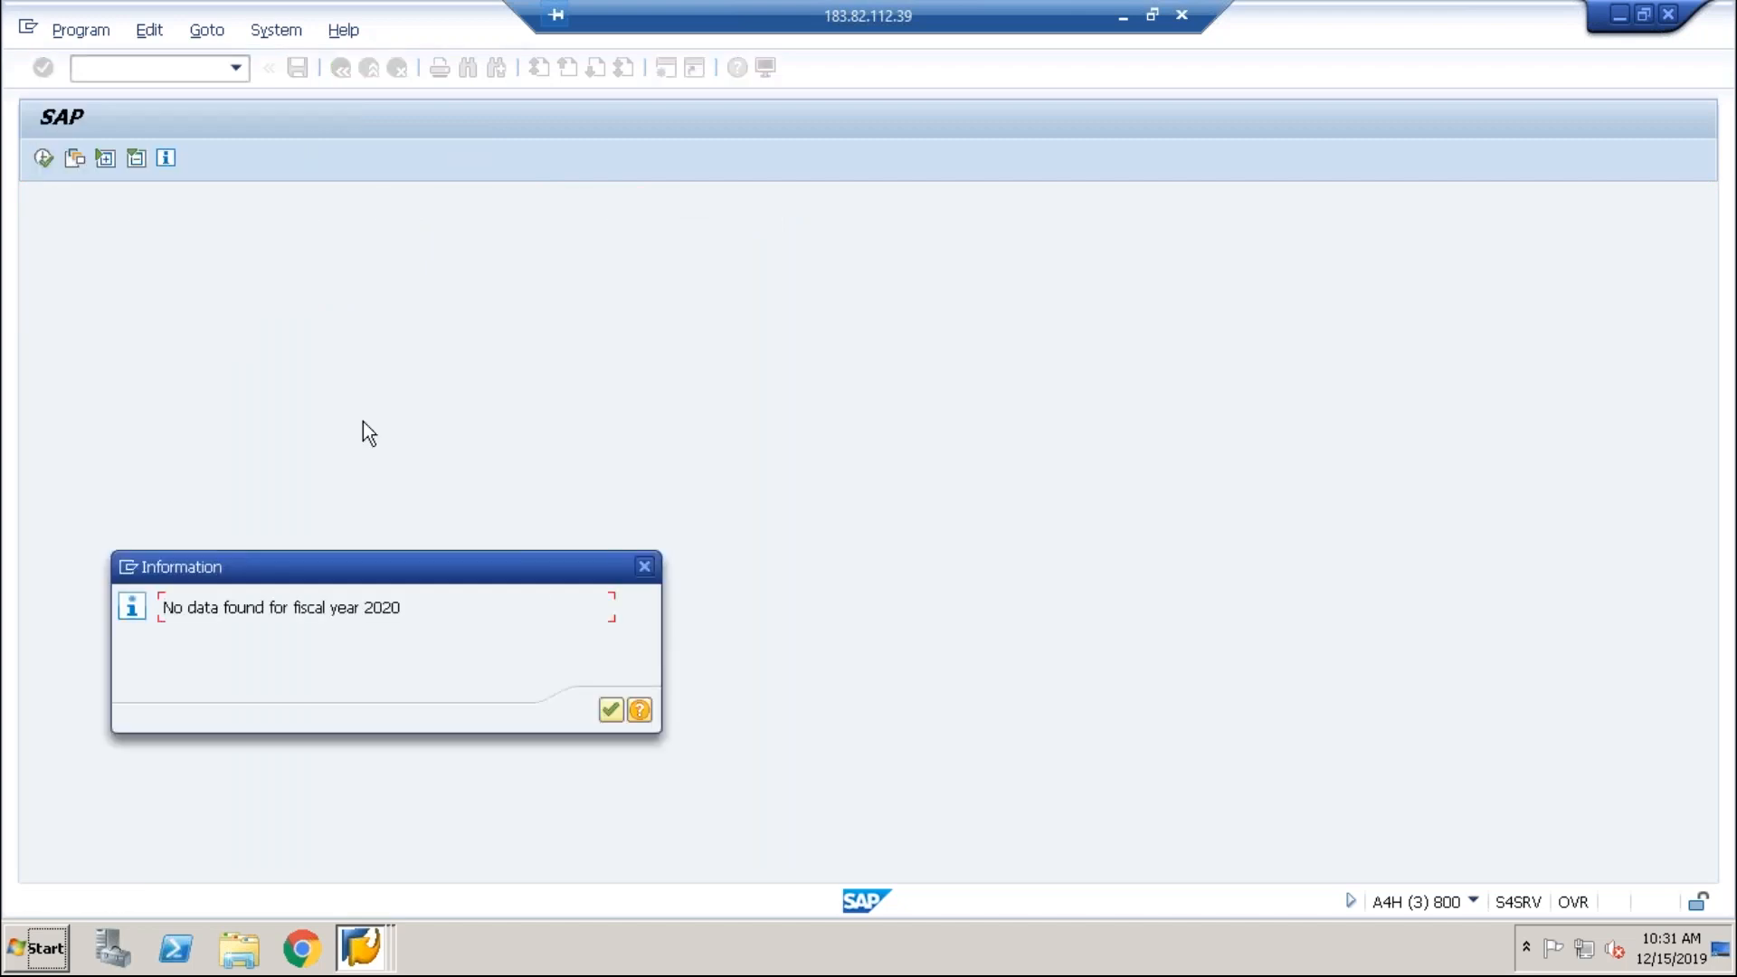
pyautogui.click(607, 709)
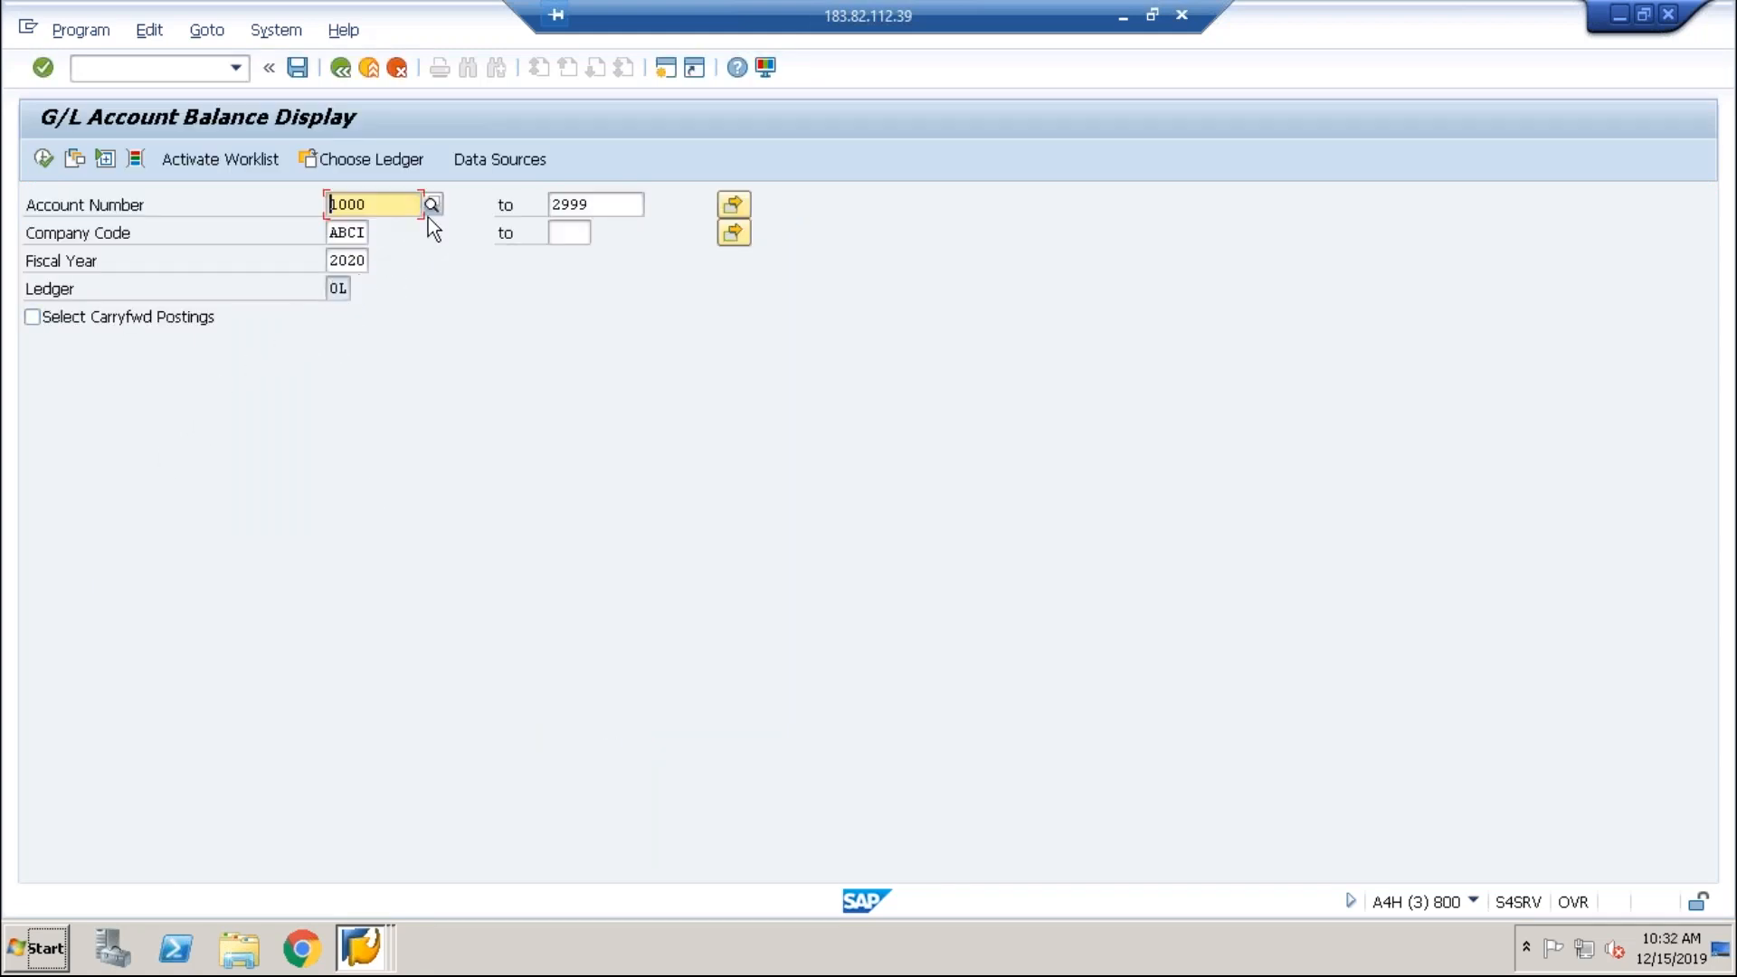
pyautogui.click(351, 261)
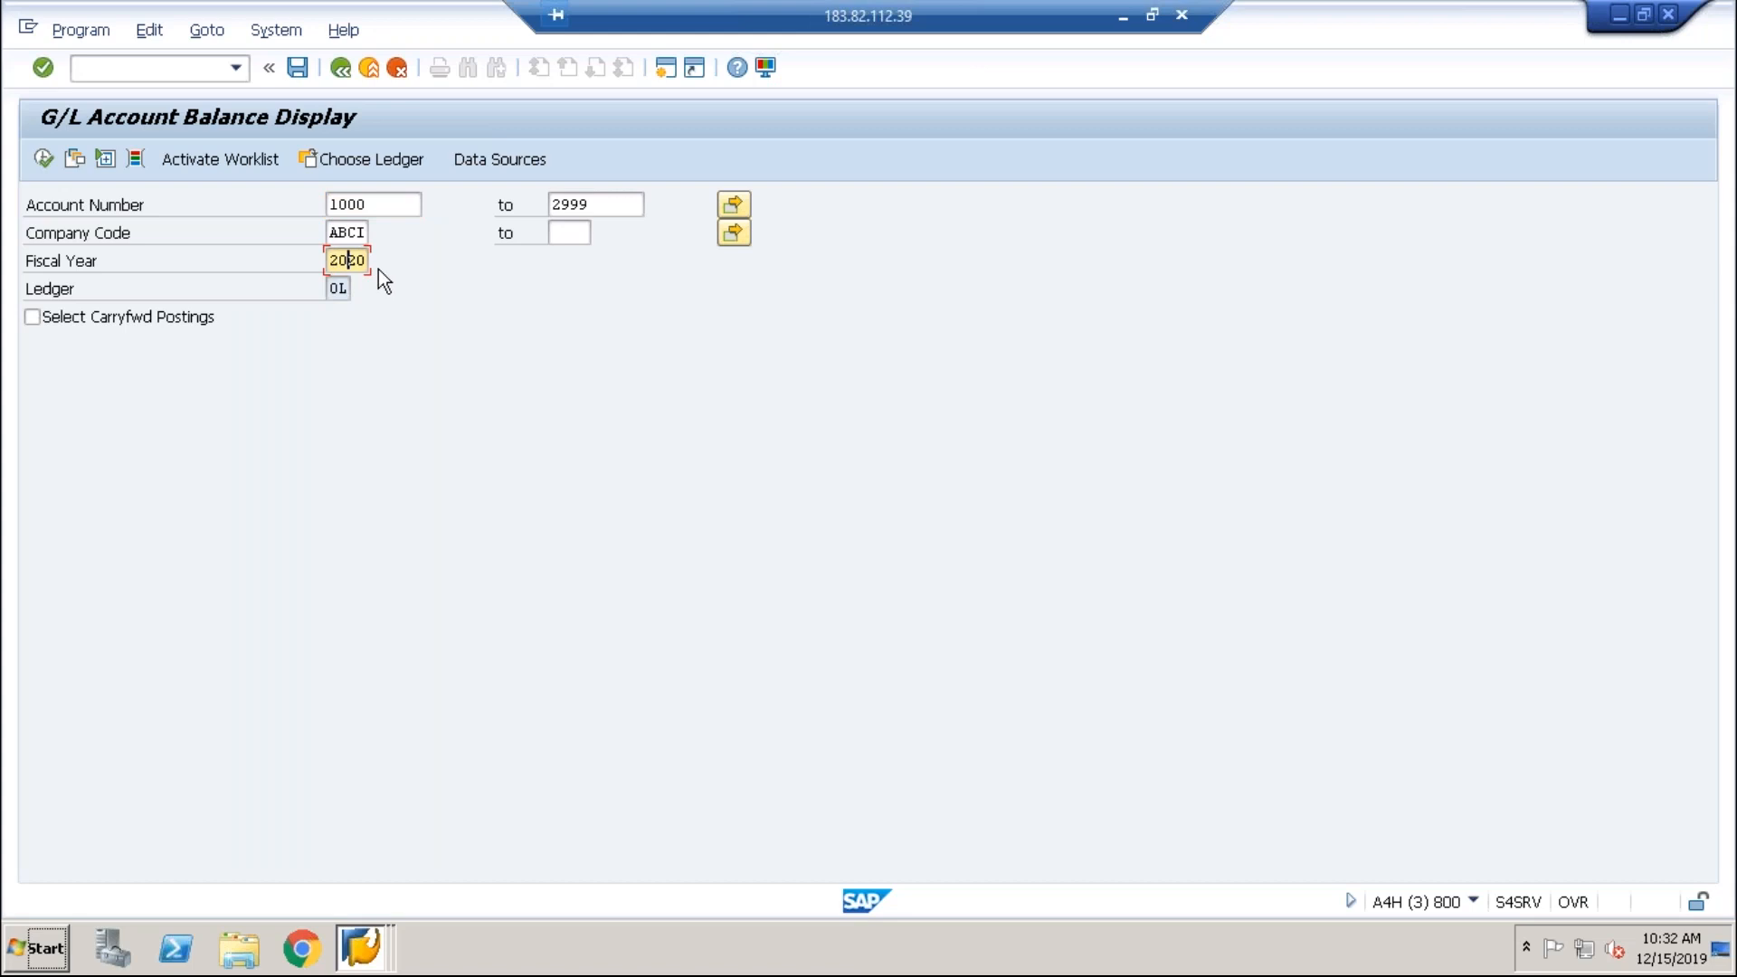
# Step: Start FB50 in a new session with document and posting dates of 01.01.2020
pyautogui.click(670, 70)
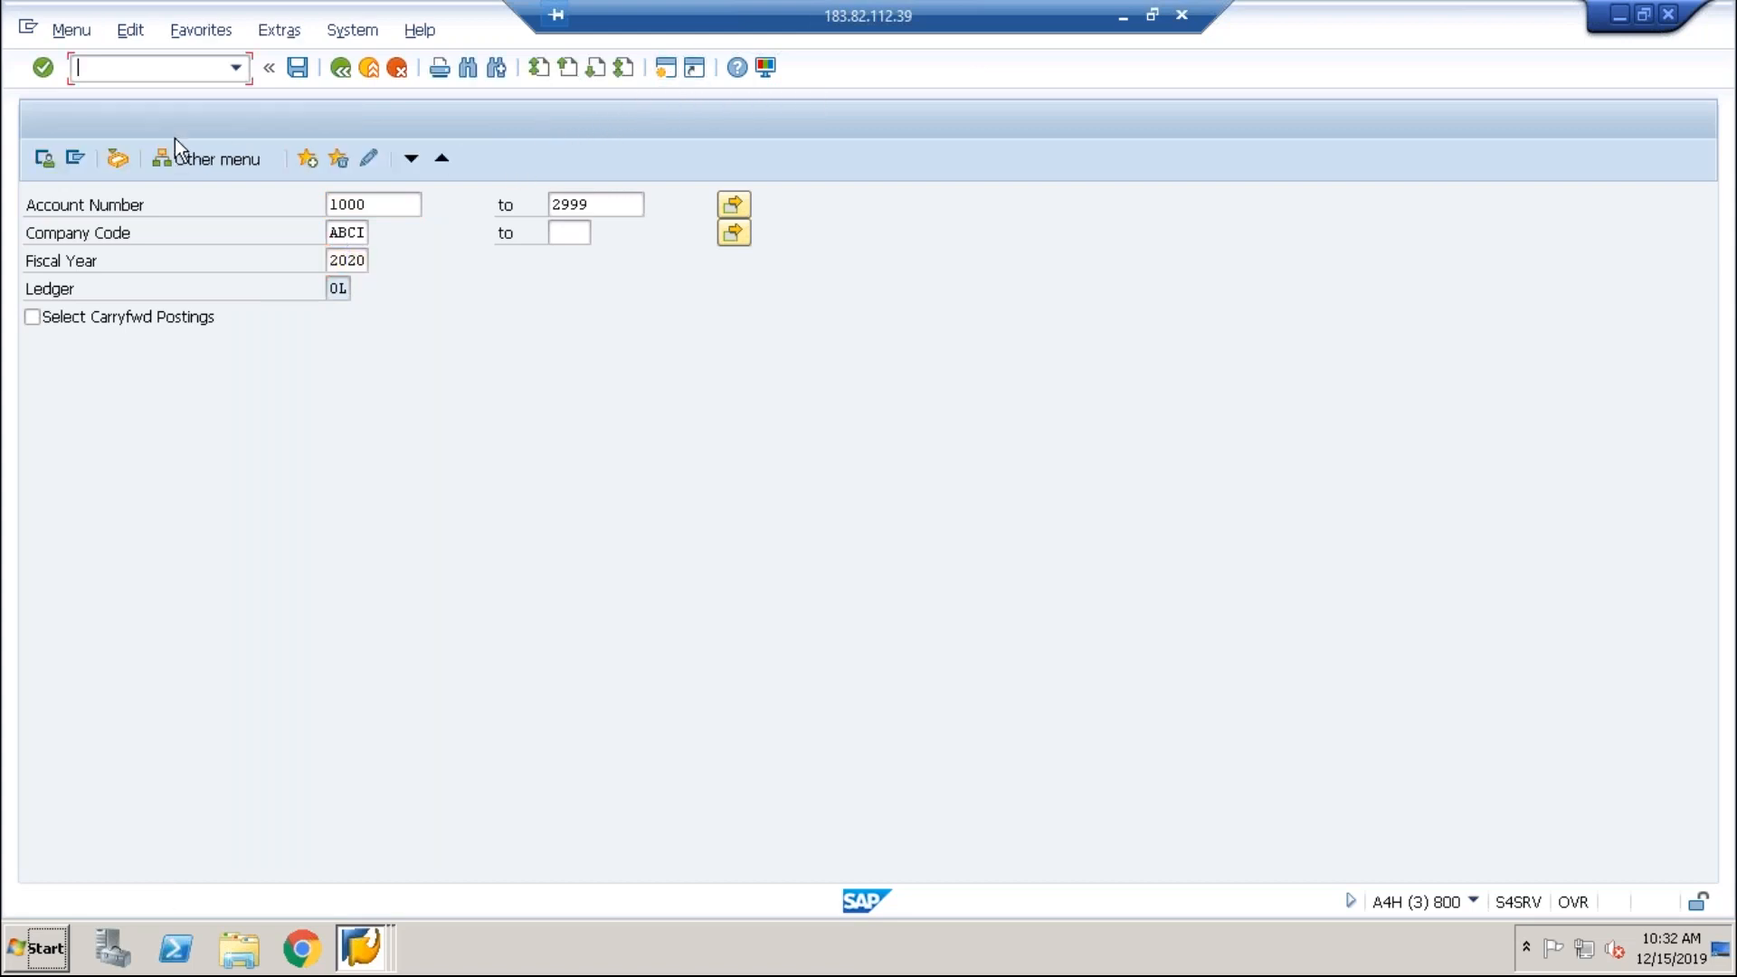
pyautogui.write('fb50')
pyautogui.press('Return')
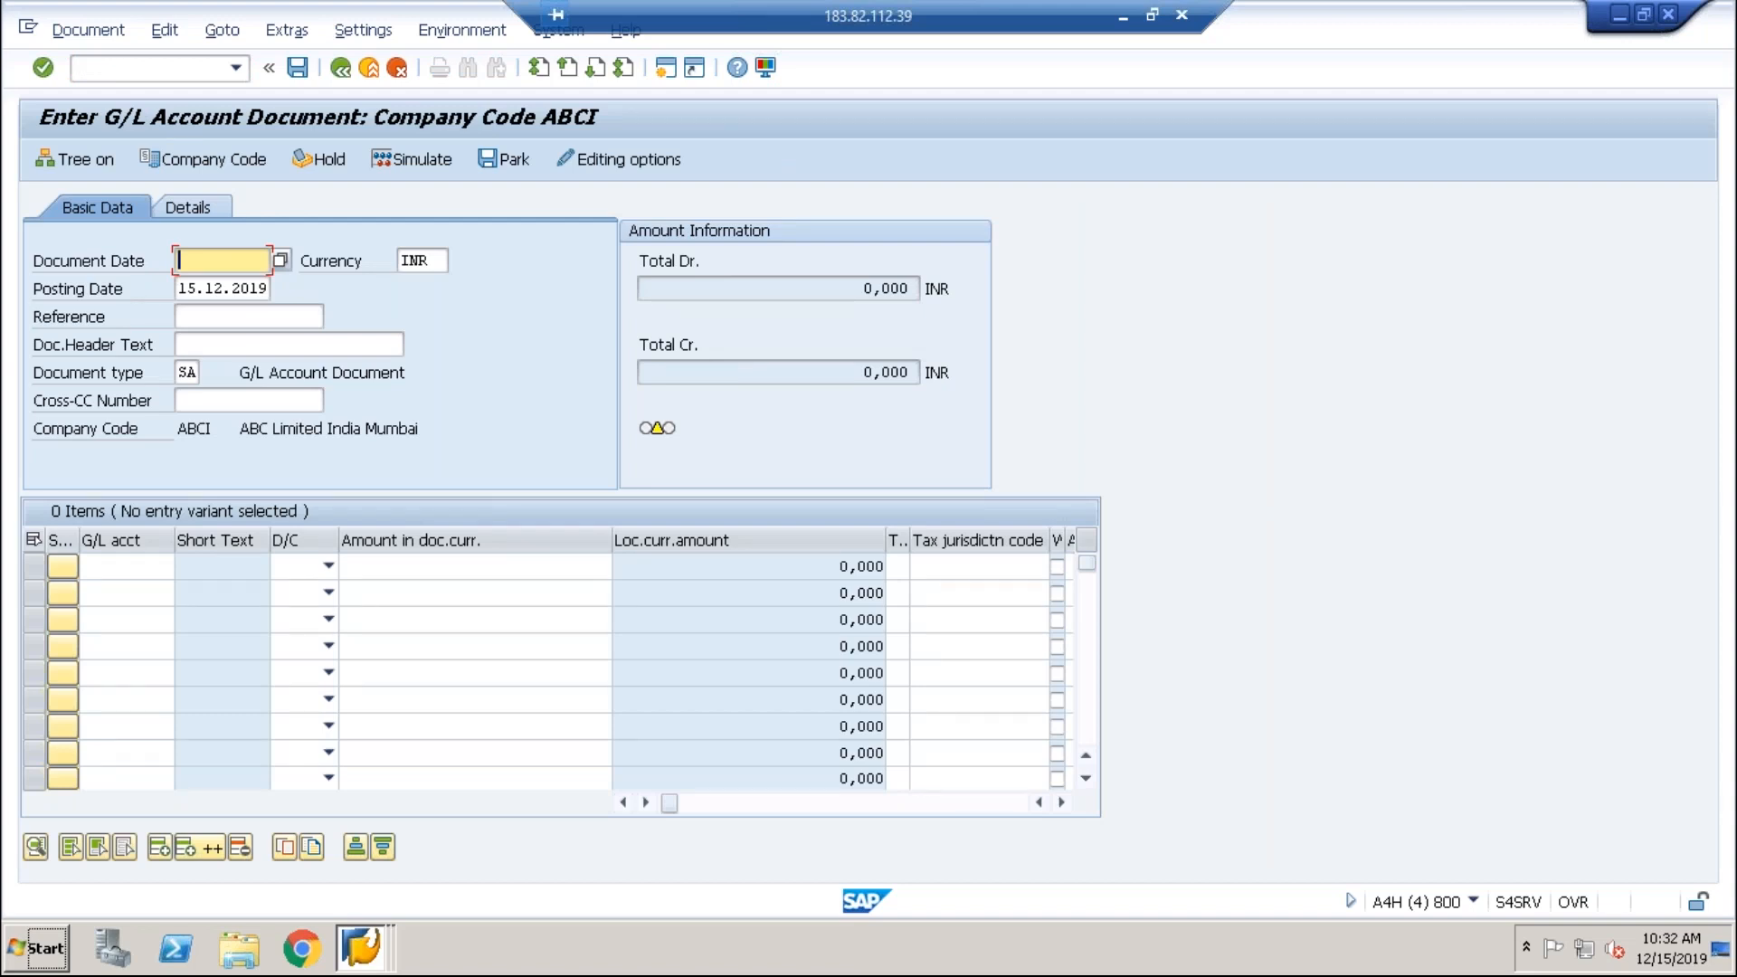
pyautogui.write('01042')
pyautogui.write('020')
pyautogui.press('Tab')
pyautogui.press('Tab')
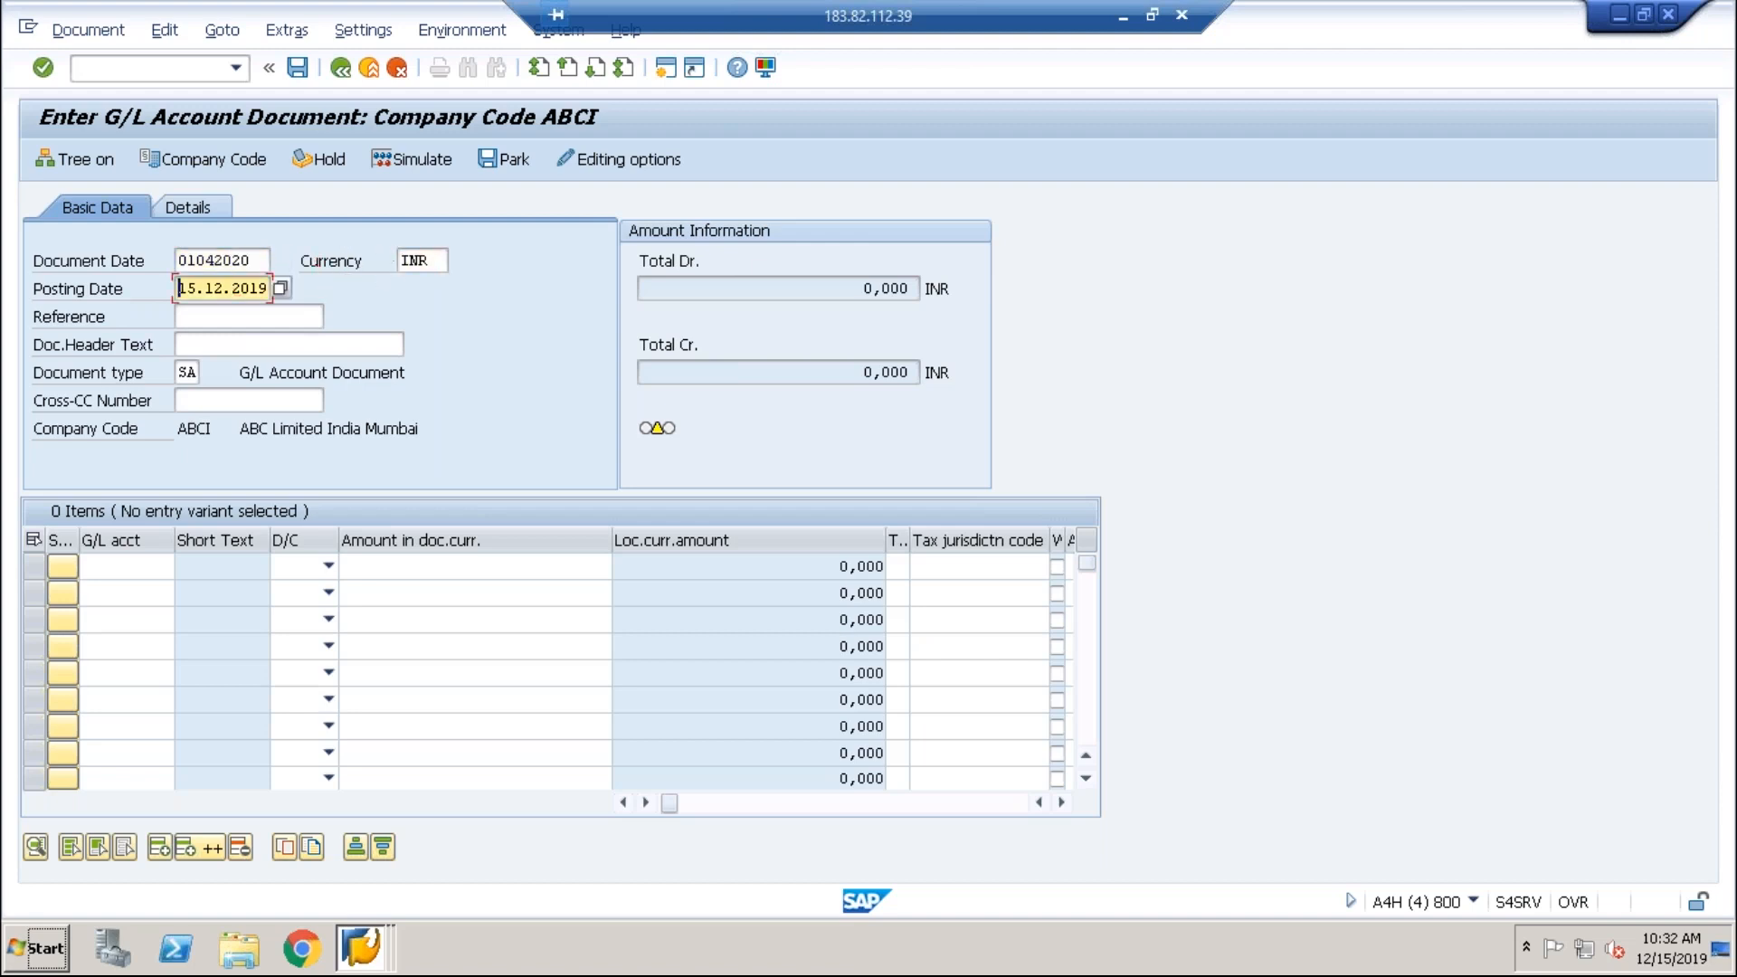
pyautogui.press('Right')
pyautogui.press('Right')
pyautogui.press('Right')
pyautogui.press('Right')
pyautogui.press('Right')
pyautogui.press('Right')
pyautogui.press('Right')
pyautogui.press('Right')
pyautogui.press('Right')
pyautogui.press('Right')
pyautogui.press('BackSpace')
pyautogui.press('BackSpace')
pyautogui.press('BackSpace')
pyautogui.press('BackSpace')
pyautogui.press('BackSpace')
pyautogui.press('BackSpace')
pyautogui.press('BackSpace')
pyautogui.press('BackSpace')
pyautogui.press('BackSpace')
pyautogui.press('BackSpace')
pyautogui.write('01012020')
pyautogui.press('Return')
pyautogui.press('Return')
pyautogui.press('Return')
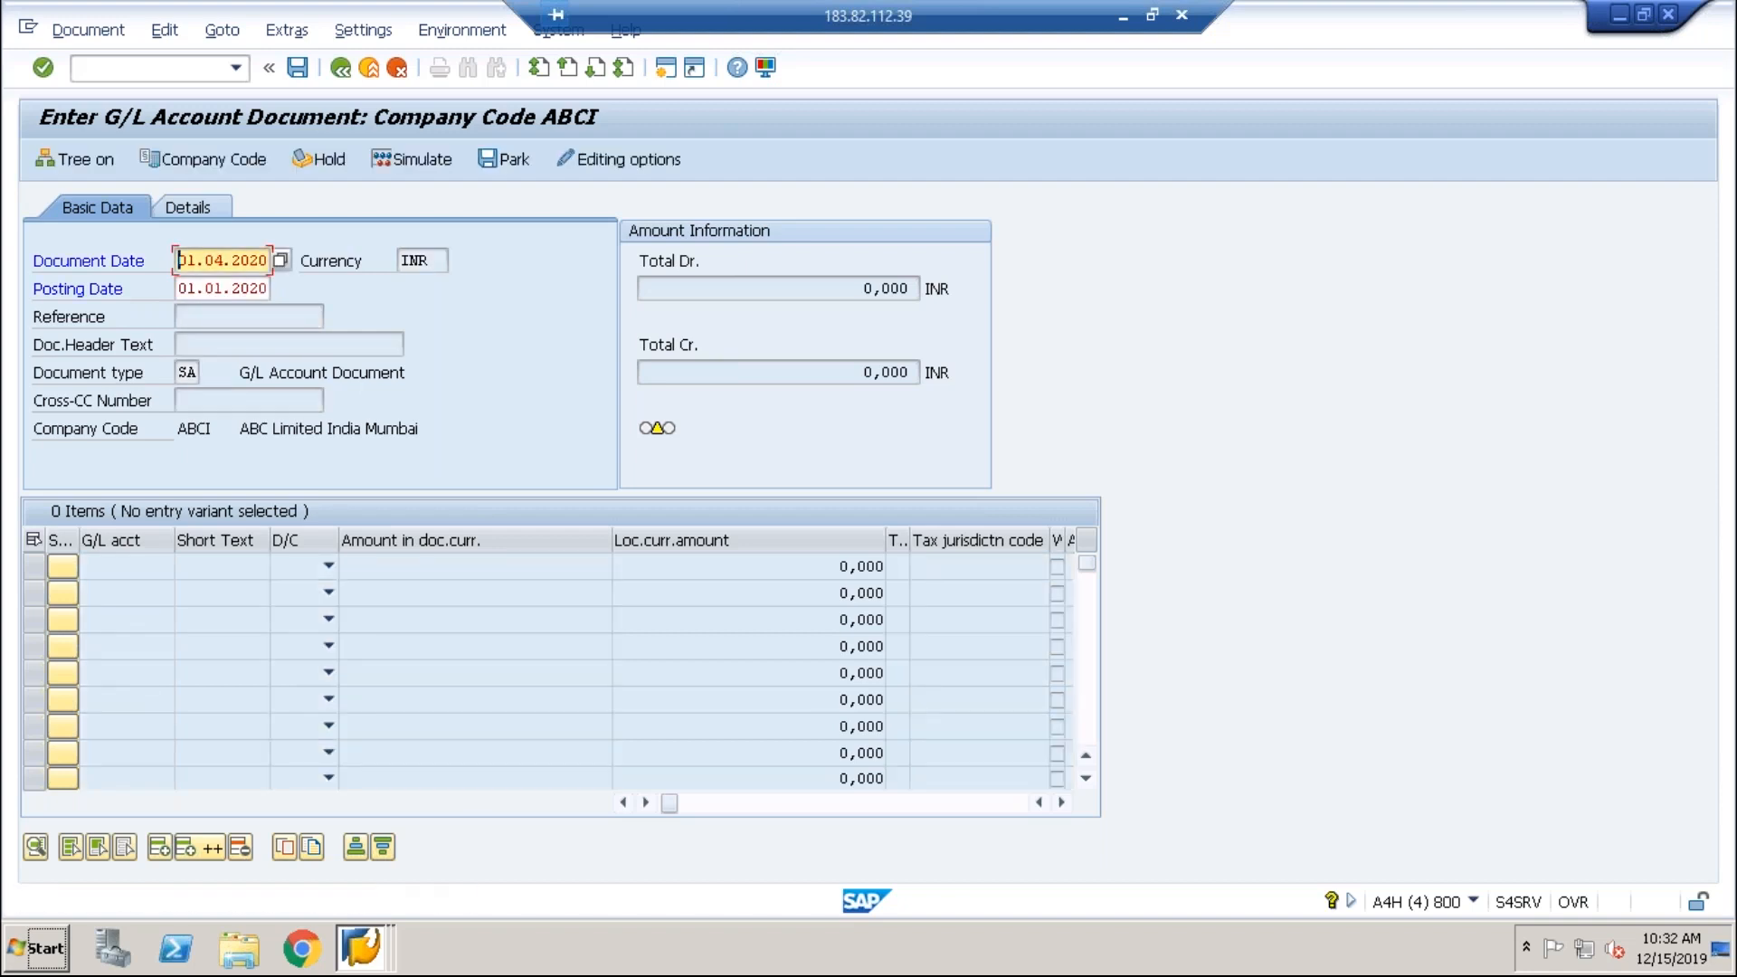
pyautogui.press('Return')
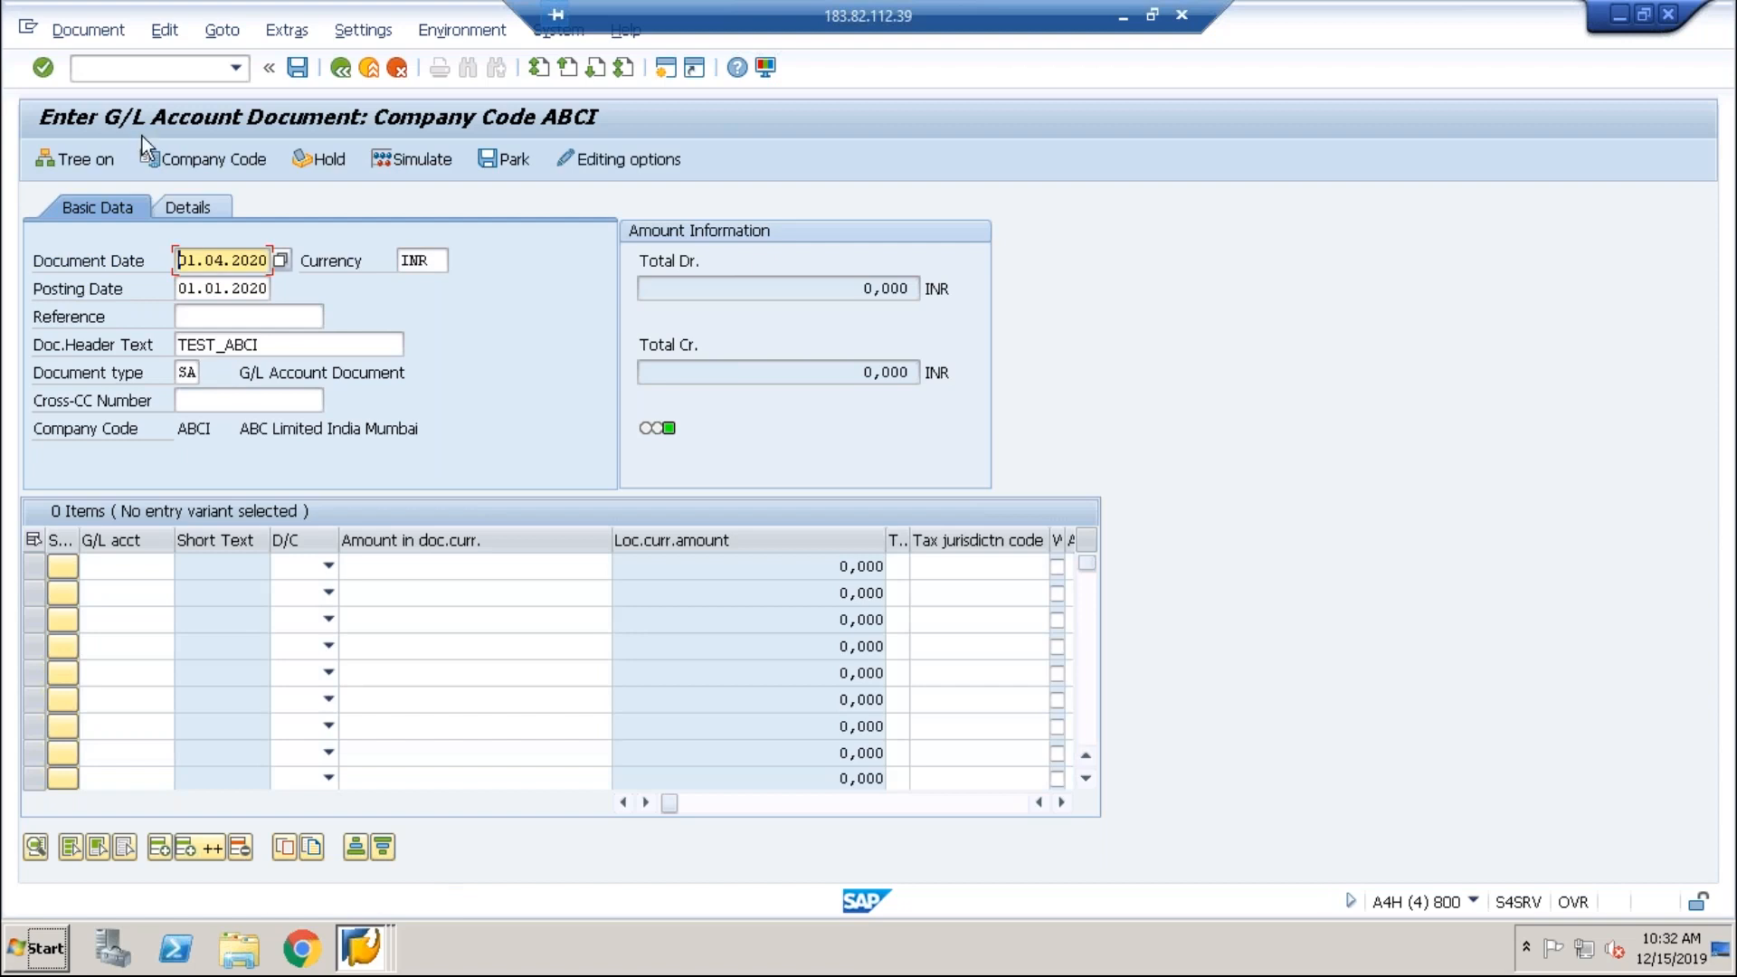
# Step: Add line items debiting 4000 Travel Exp and crediting 2000 Bank
pyautogui.click(98, 574)
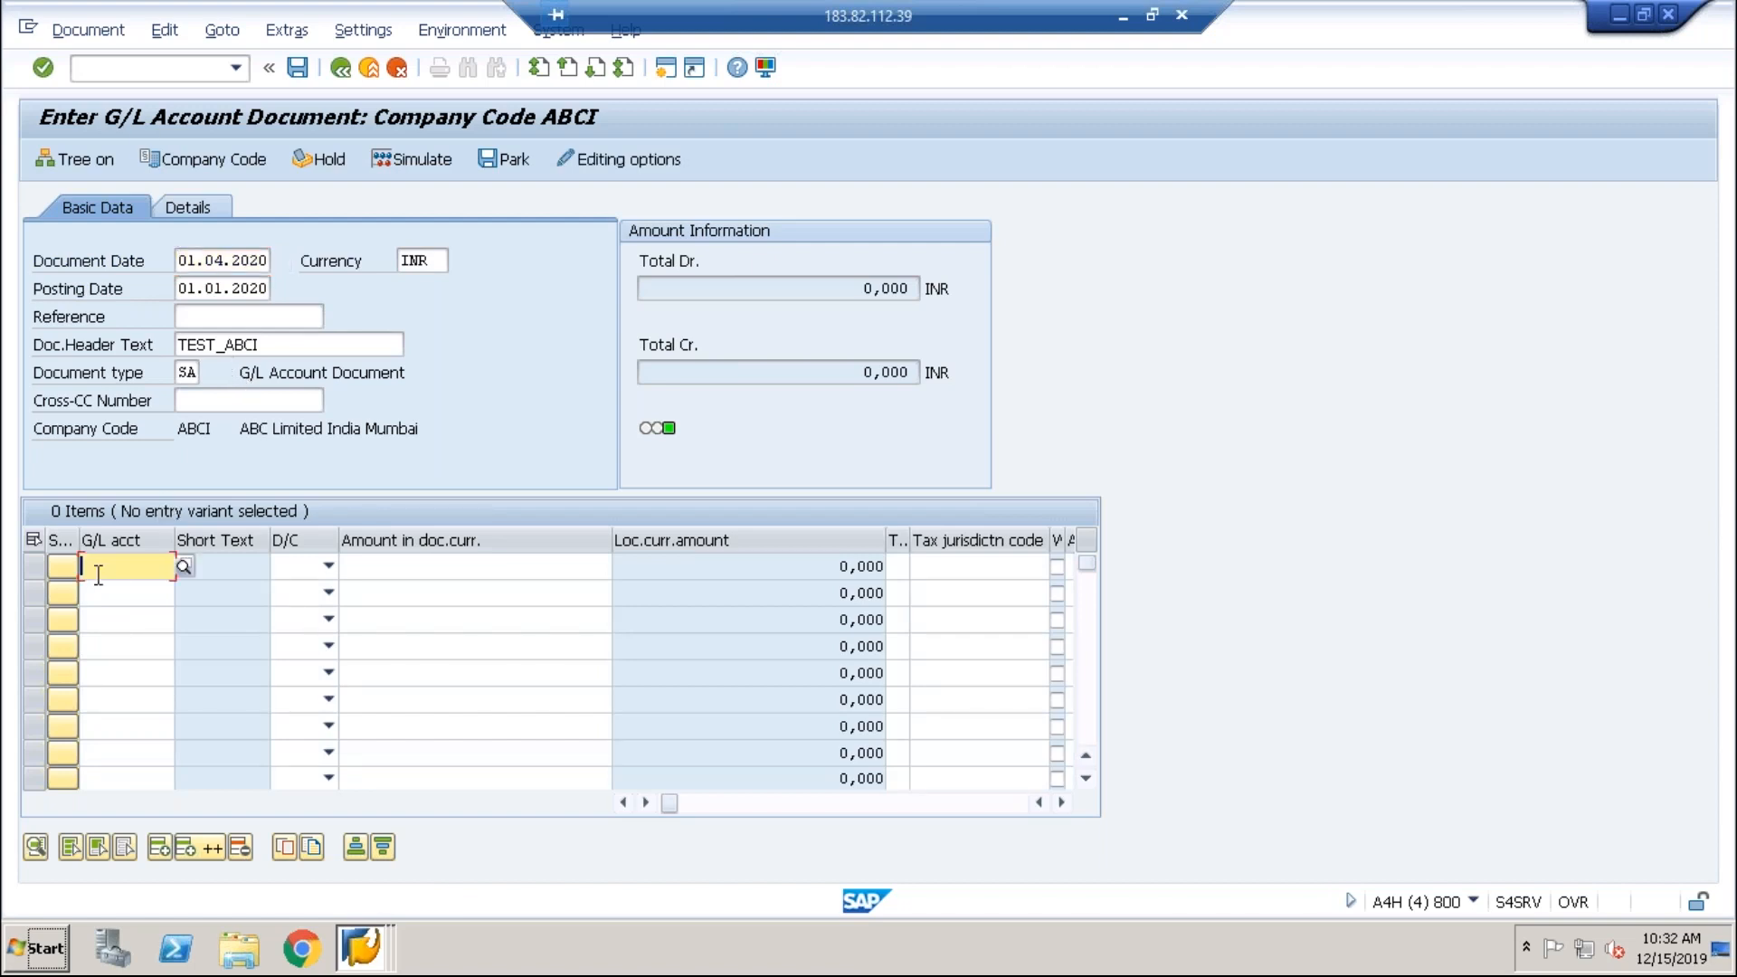
pyautogui.write('4000')
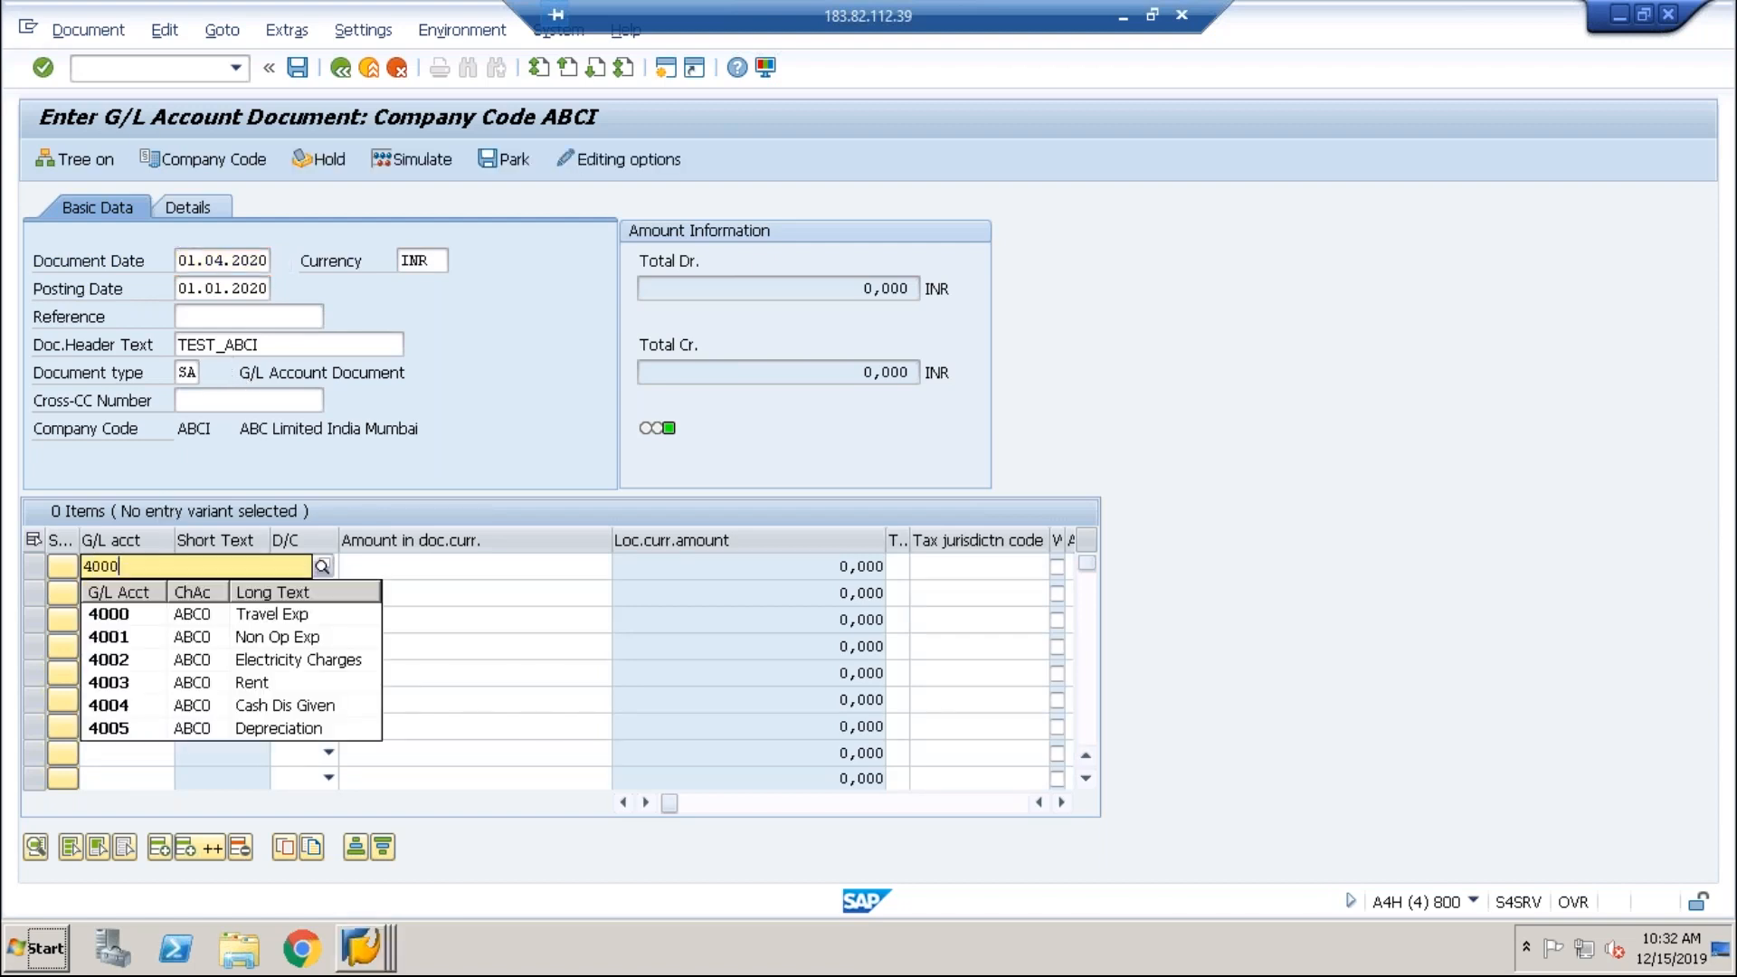
pyautogui.click(130, 614)
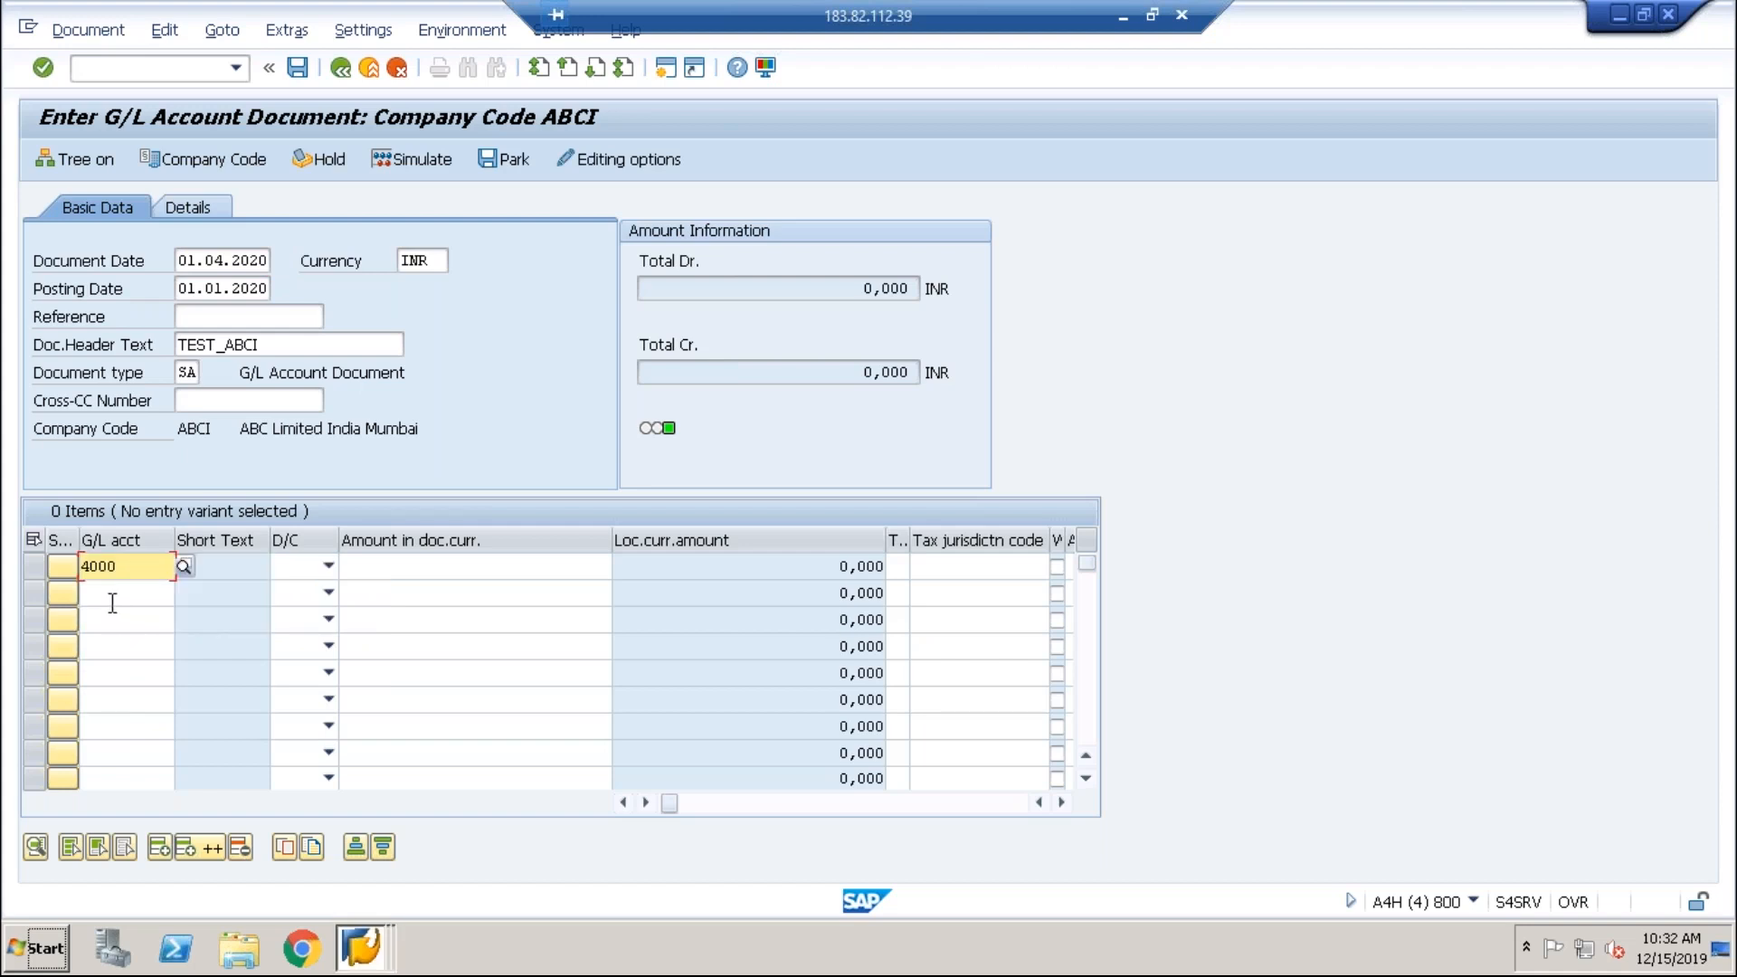
pyautogui.click(118, 592)
pyautogui.write('2000')
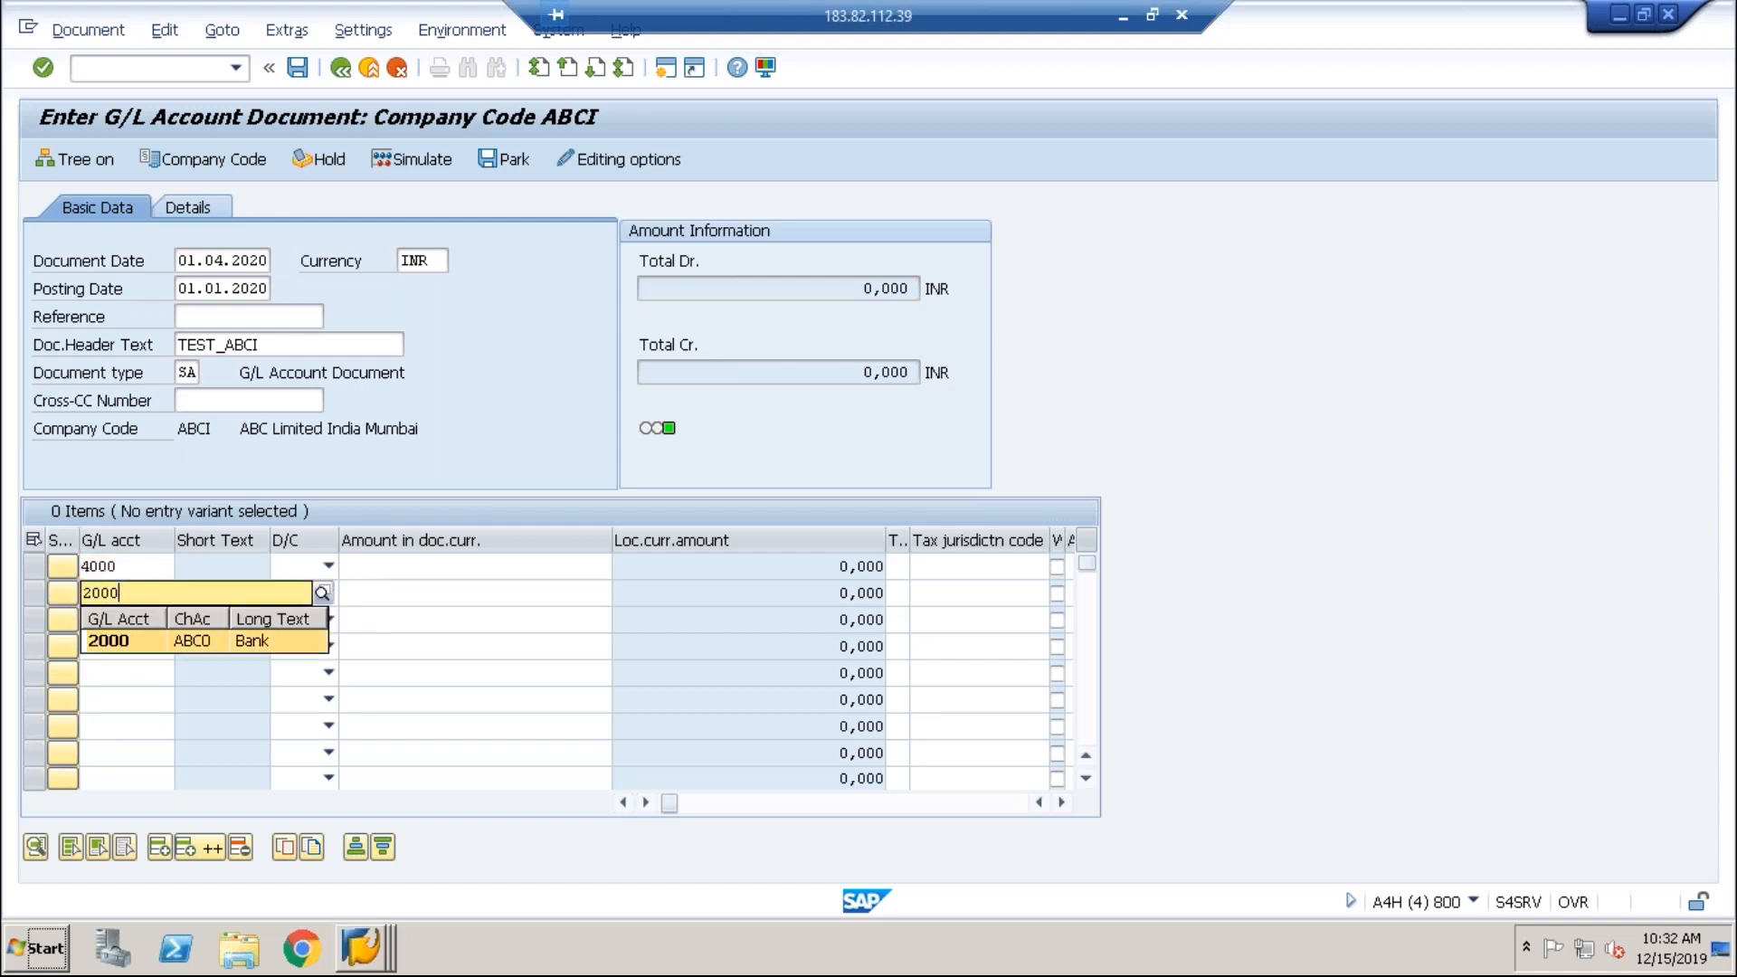
pyautogui.click(131, 642)
pyautogui.click(328, 569)
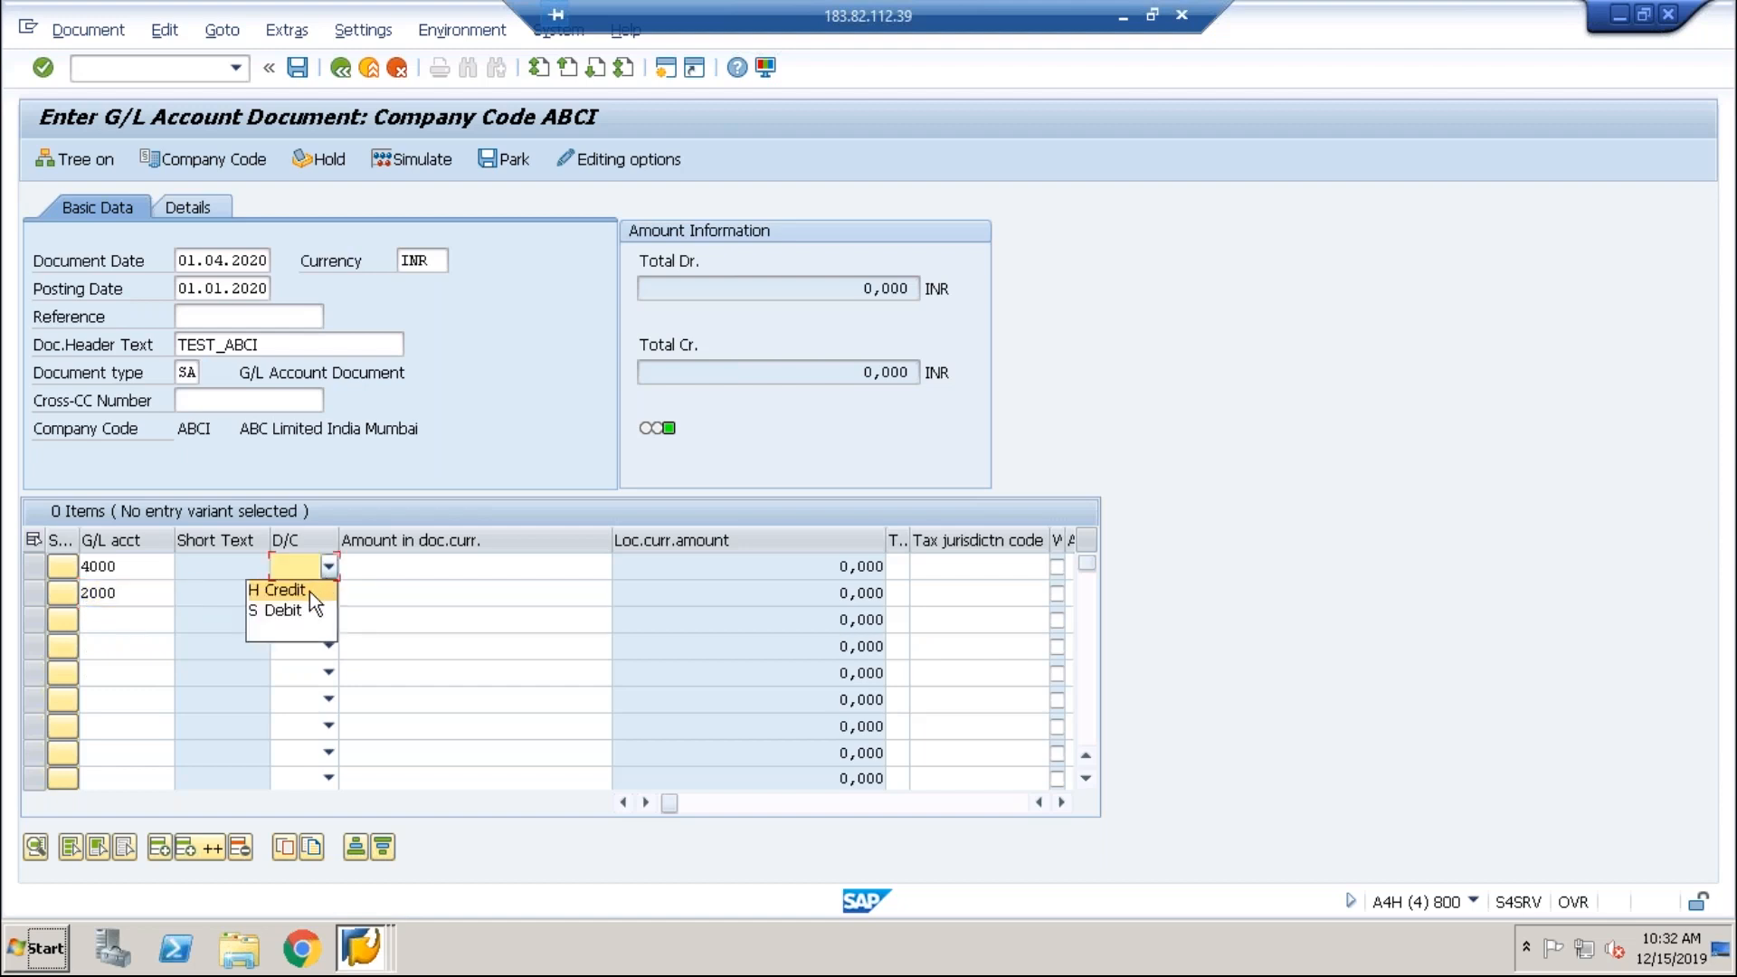
pyautogui.click(297, 609)
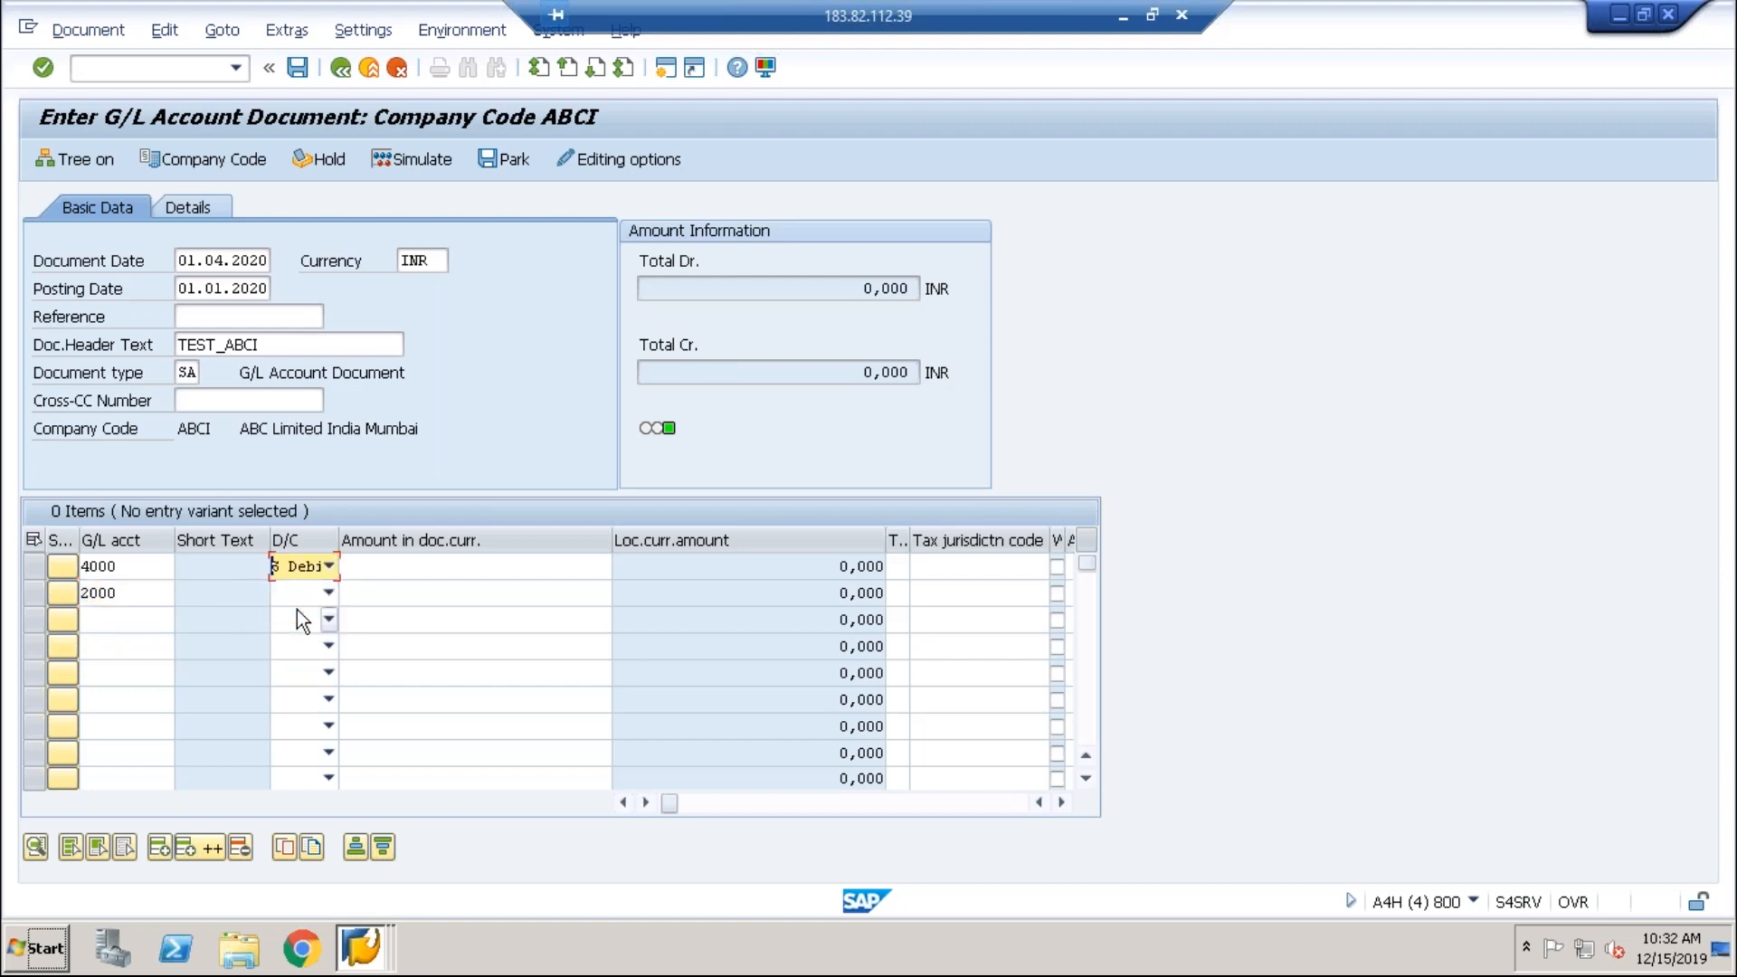
pyautogui.click(329, 593)
pyautogui.click(306, 617)
# Step: Enter the amount on both lines and assign cost center ADM-BAN to the debit line
pyautogui.click(416, 571)
pyautogui.write('1000')
pyautogui.click(473, 594)
pyautogui.write('1000')
pyautogui.press('Tab')
pyautogui.press('Tab')
pyautogui.press('Tab')
pyautogui.press('Tab')
pyautogui.press('Tab')
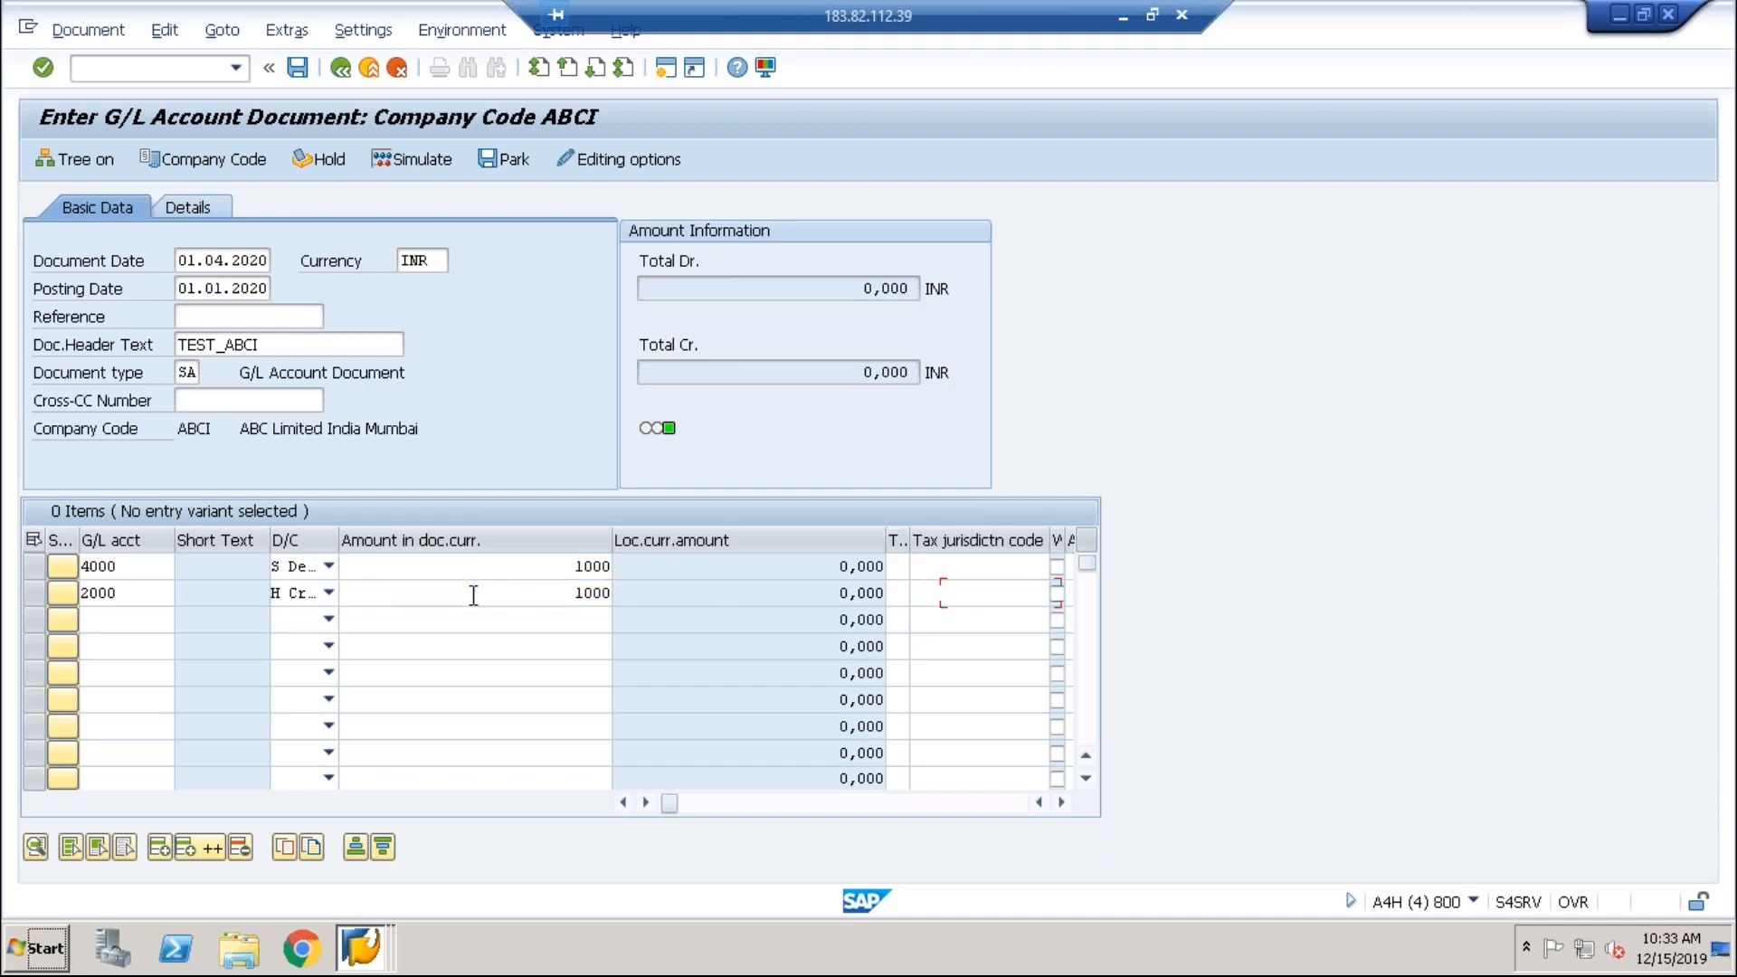
pyautogui.press('Tab')
pyautogui.press('Tab')
pyautogui.press('Tab')
pyautogui.press('Tab')
pyautogui.press('Tab')
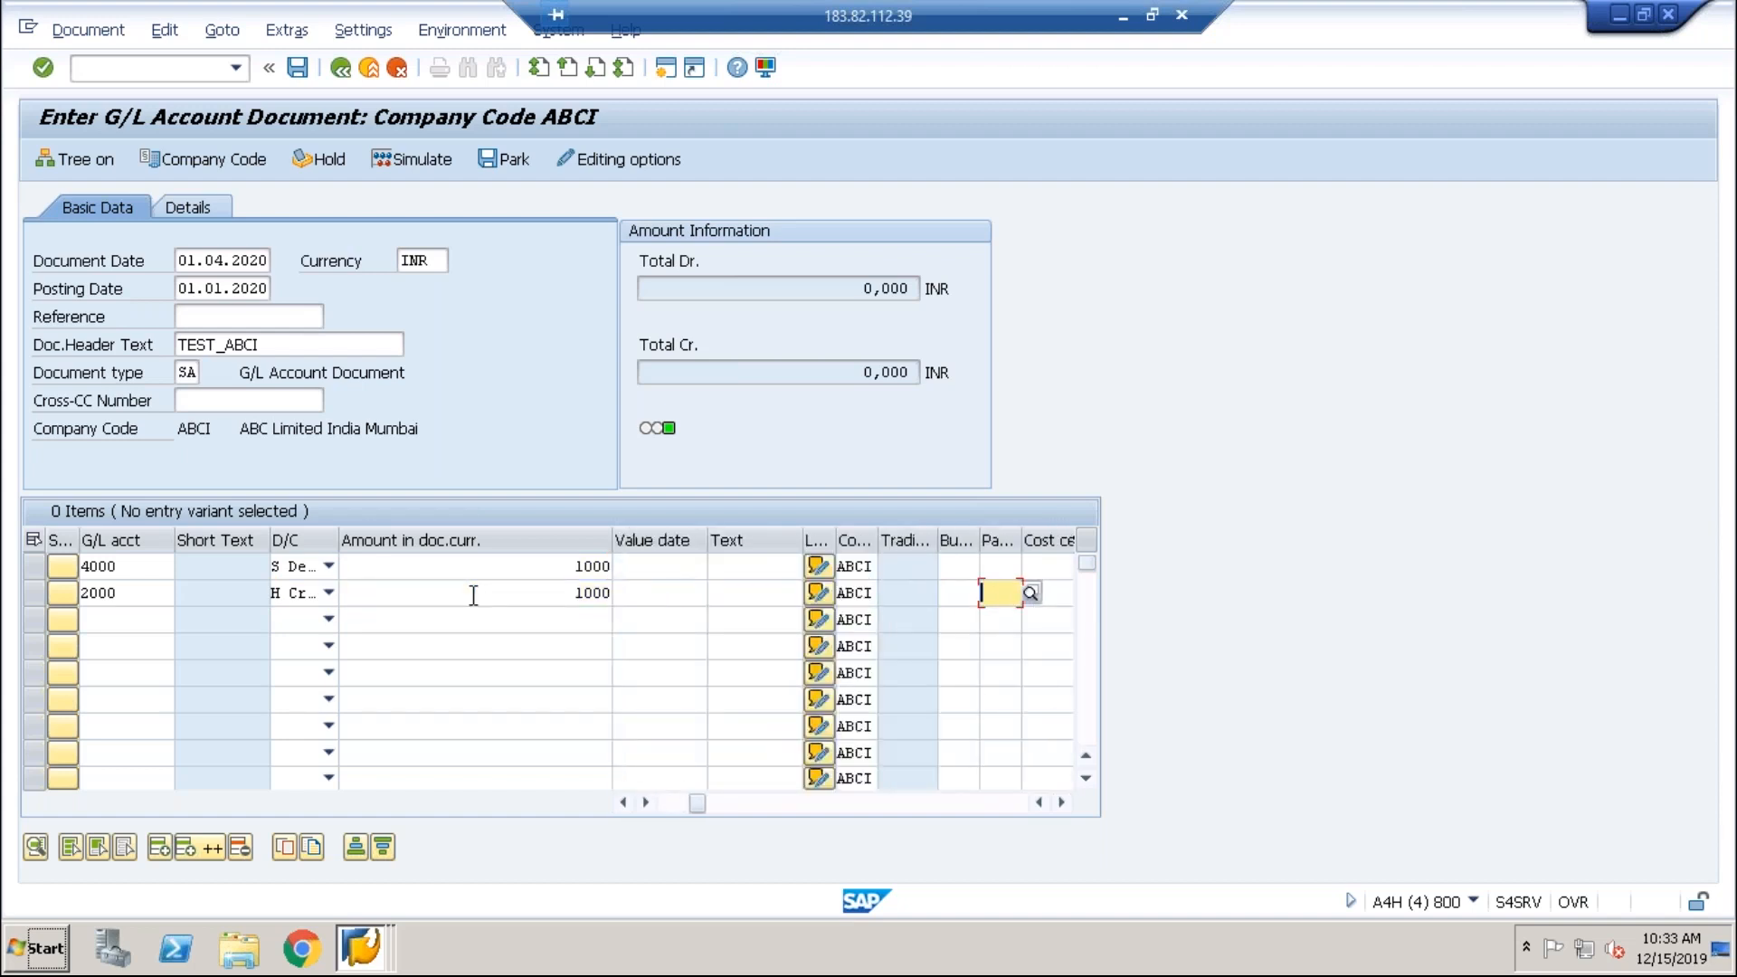
pyautogui.press('Up')
pyautogui.press('Down')
pyautogui.press('Up')
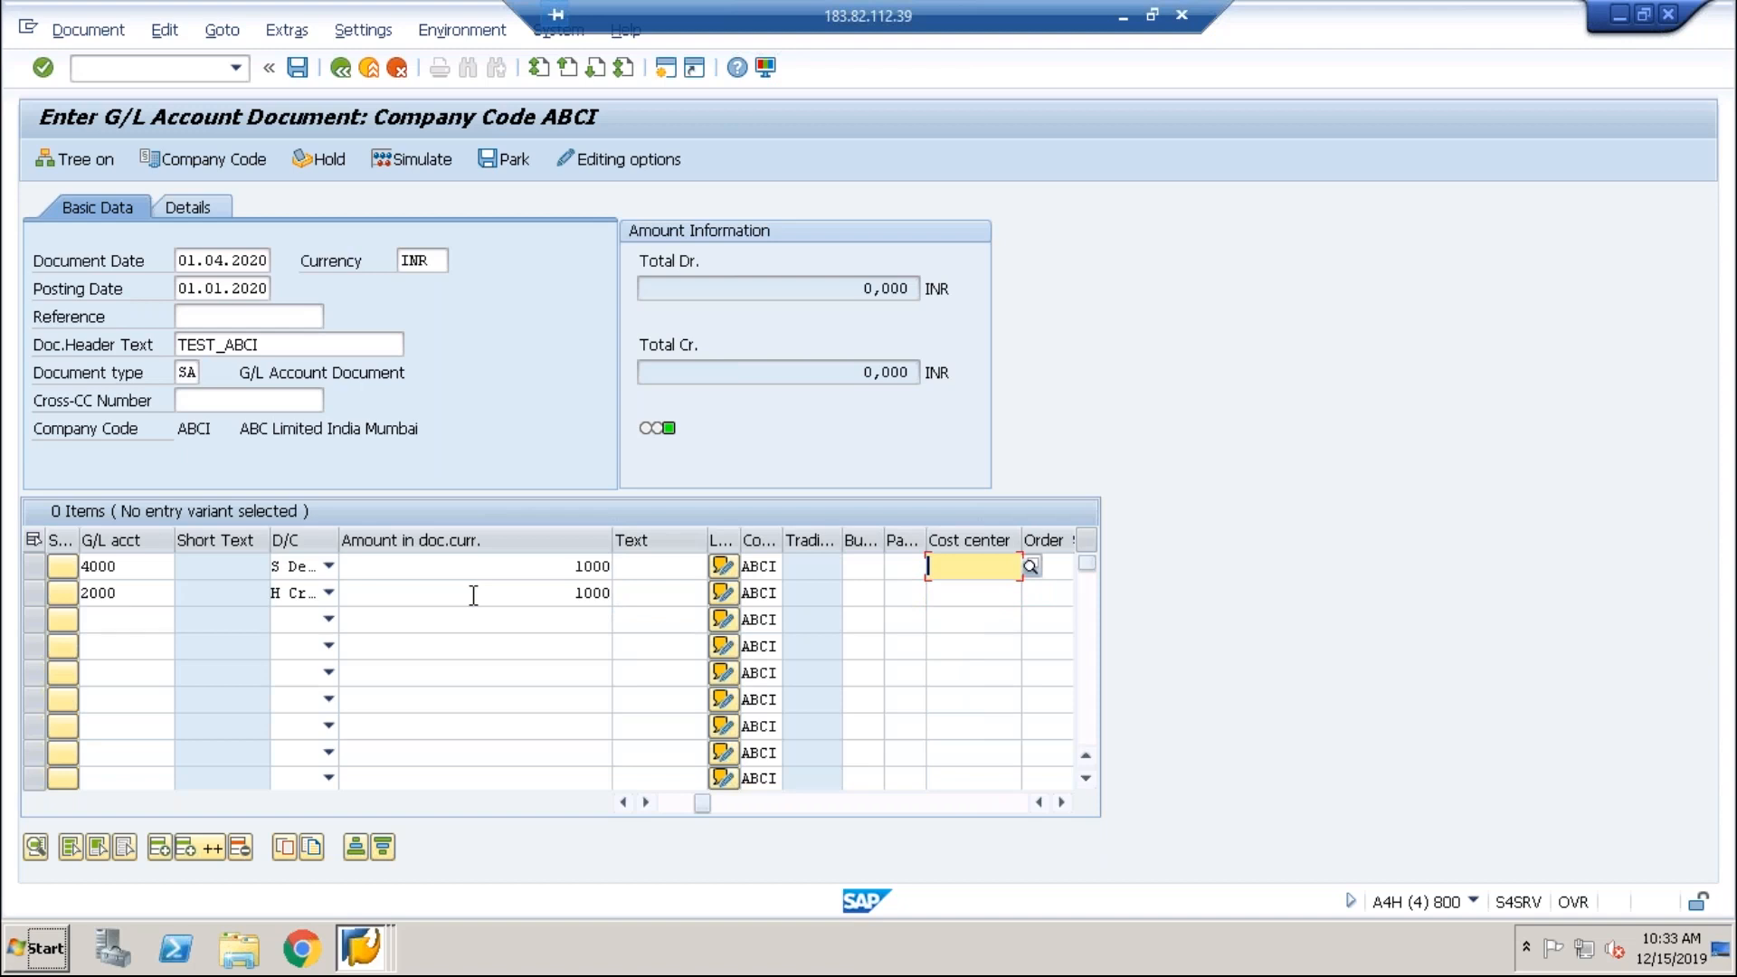
pyautogui.press('F4')
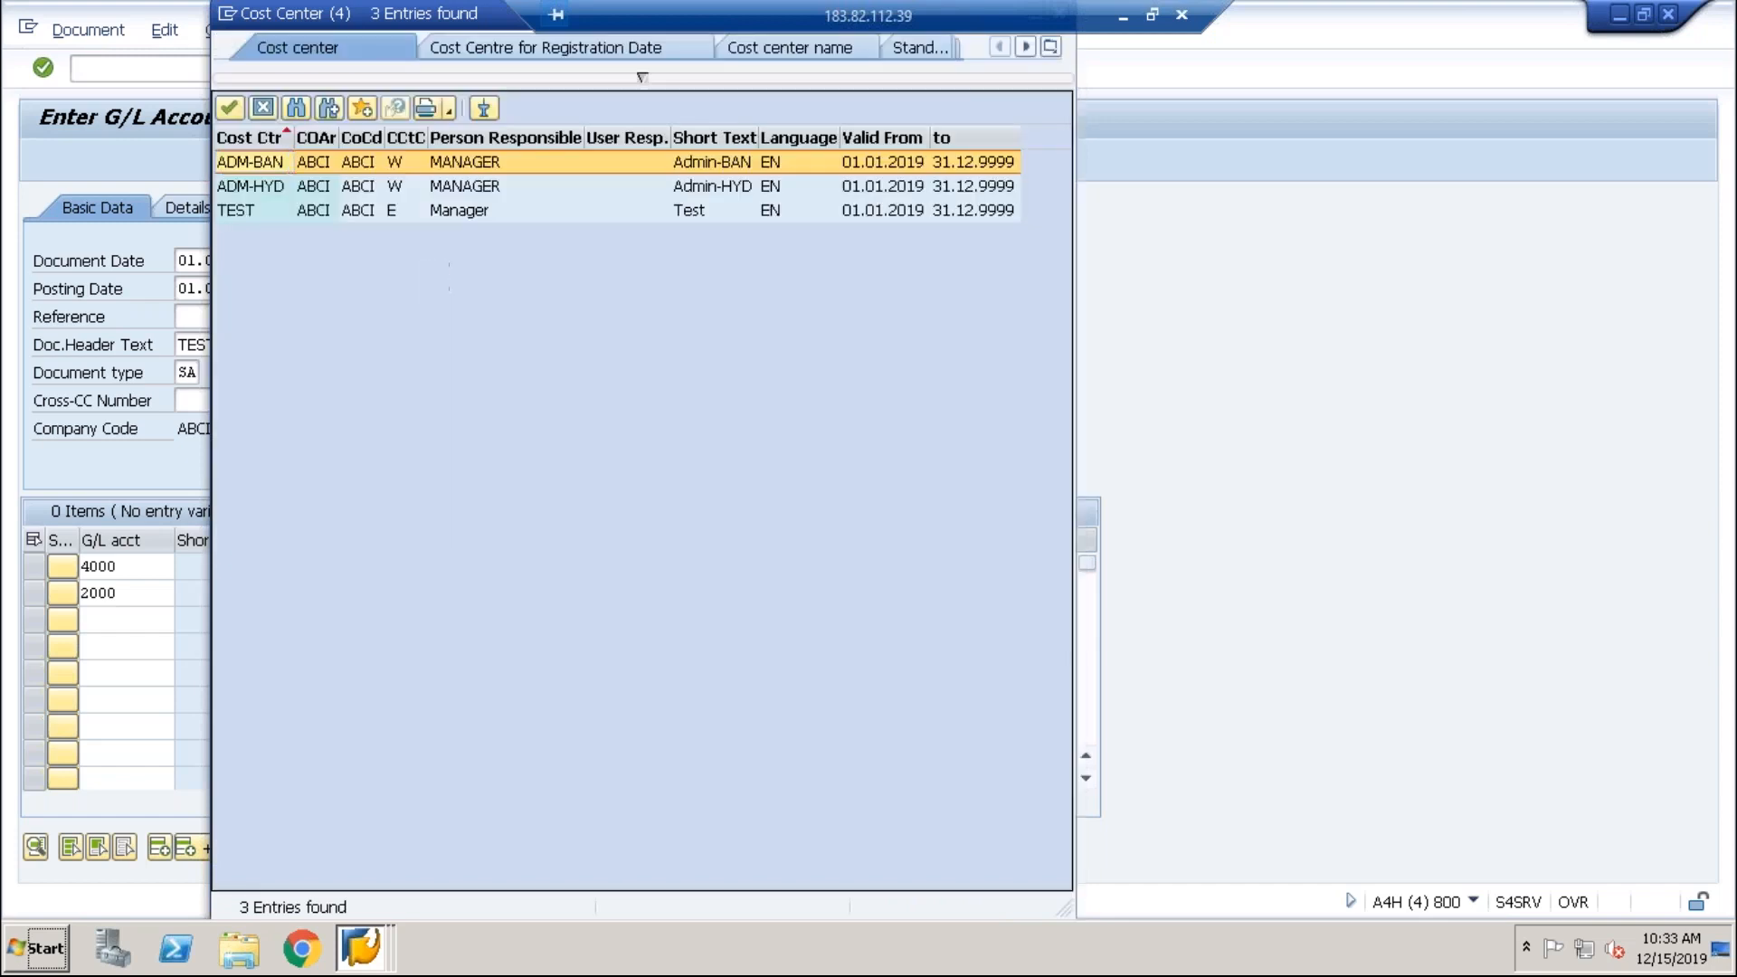
pyautogui.press('Return')
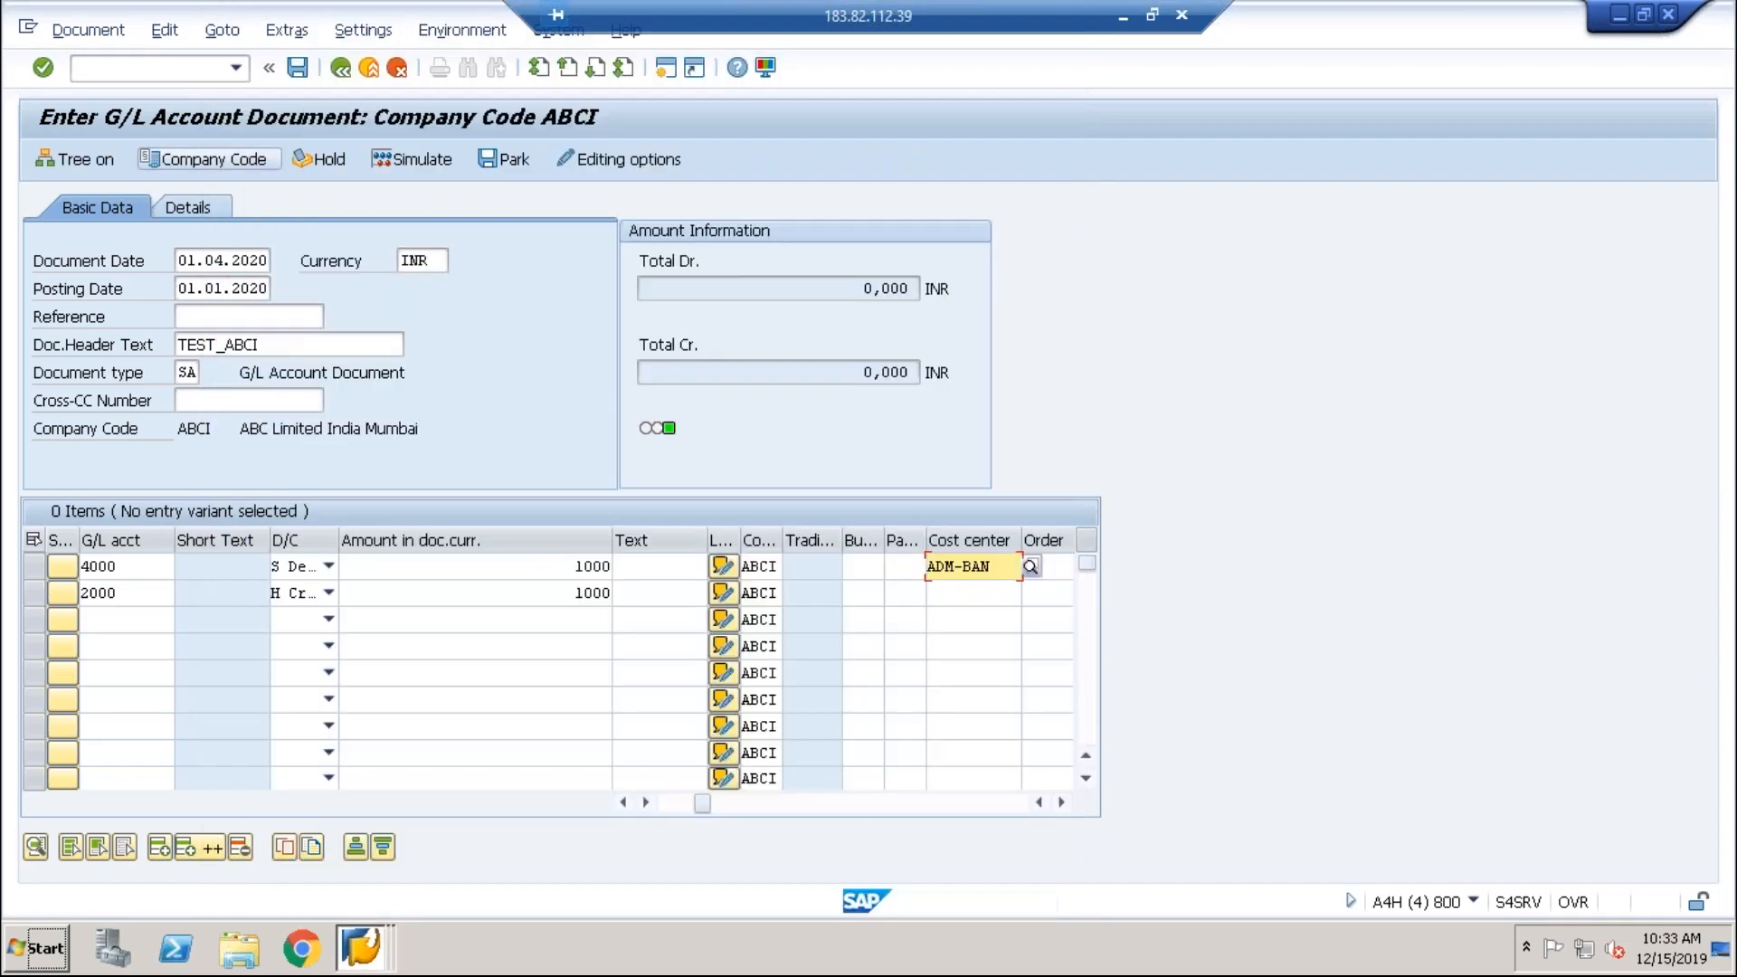
# Step: Give the Bank line value date 01.04.2010 and post the document
pyautogui.press('Return')
pyautogui.press('Return')
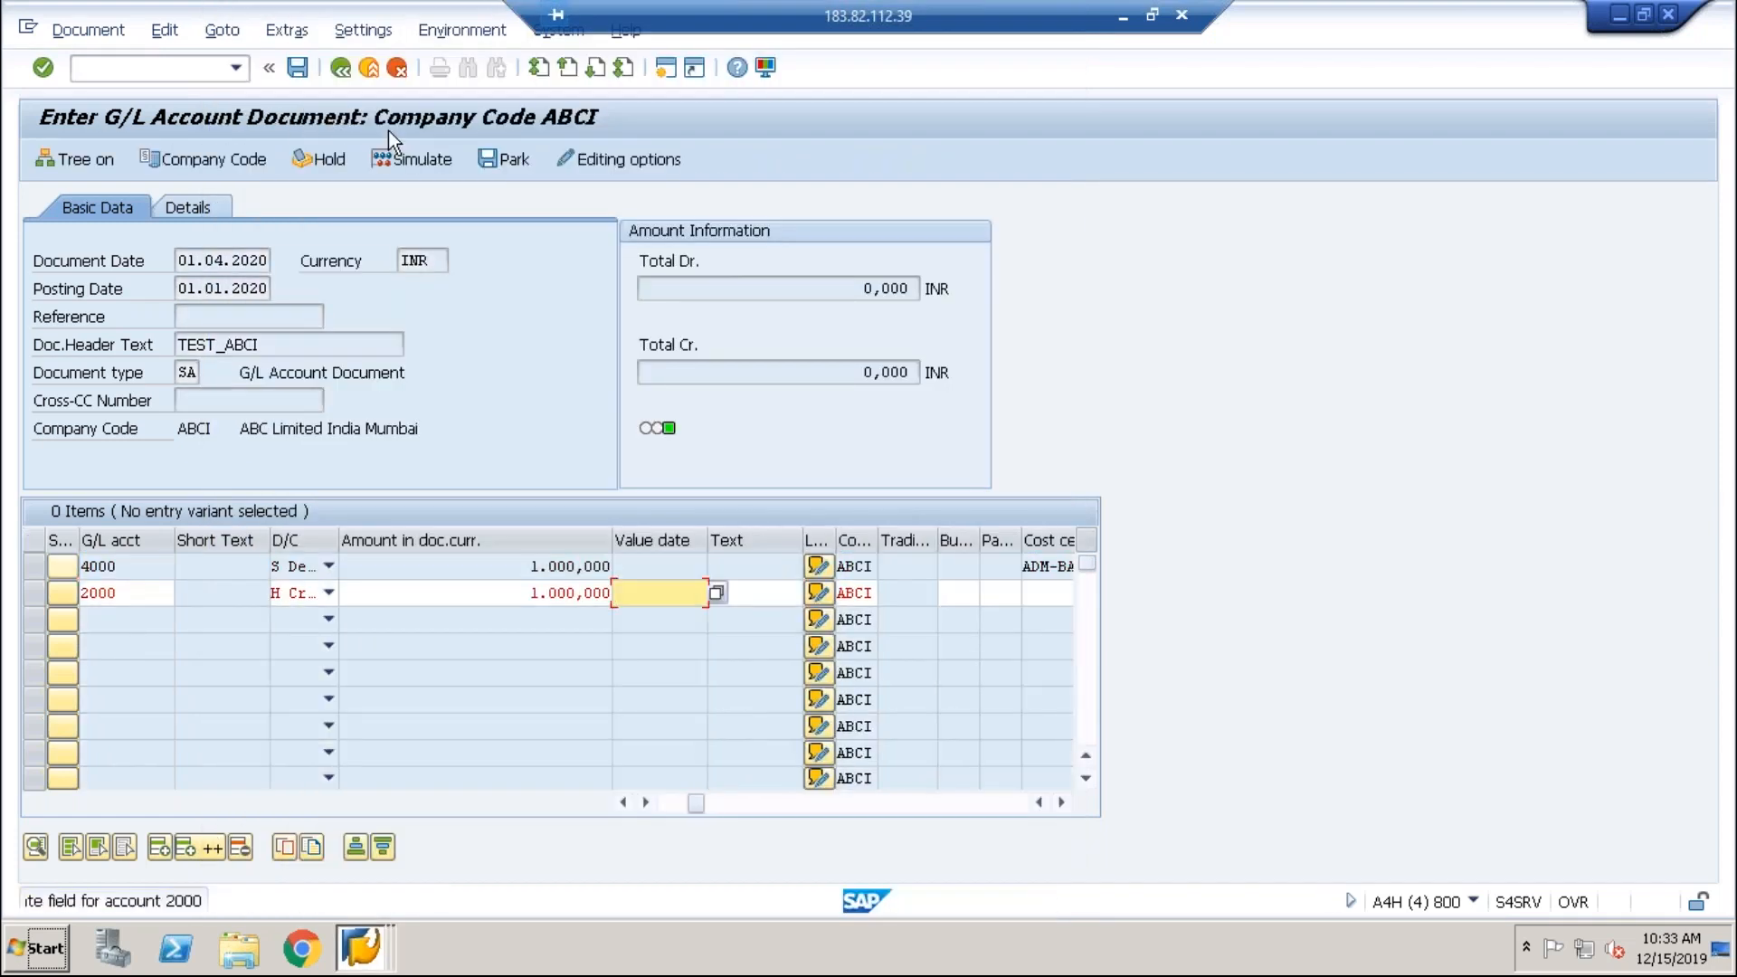
pyautogui.press('Down')
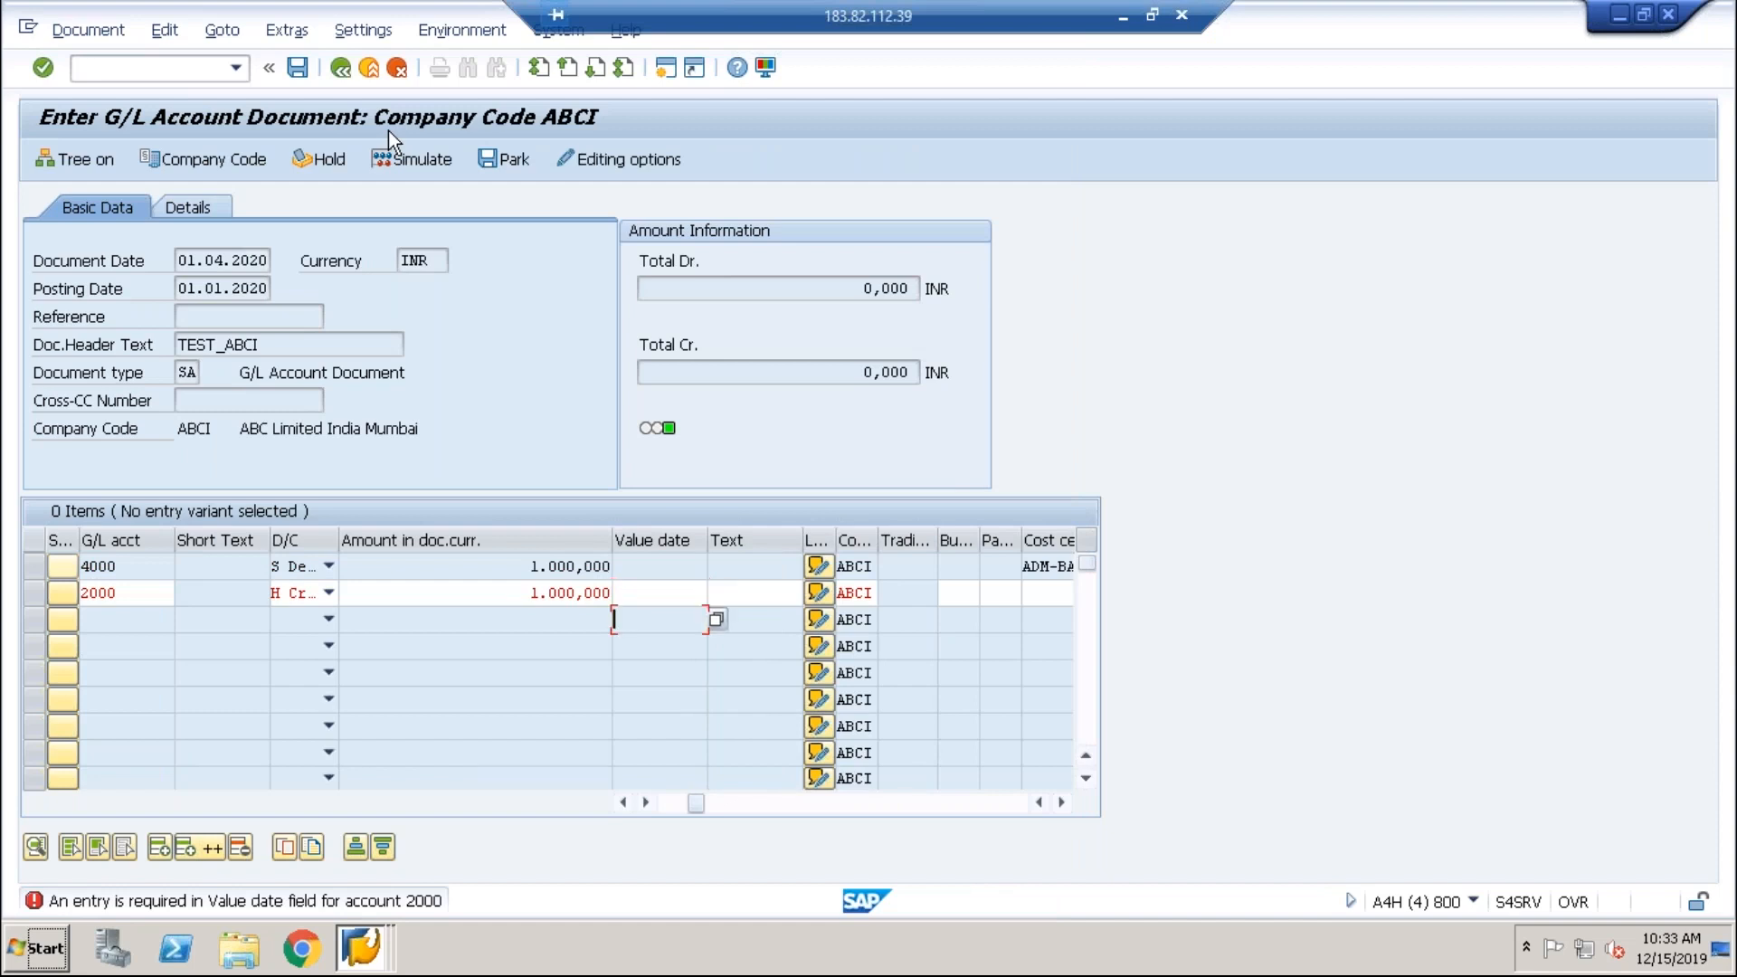
pyautogui.press('Return')
pyautogui.write('010')
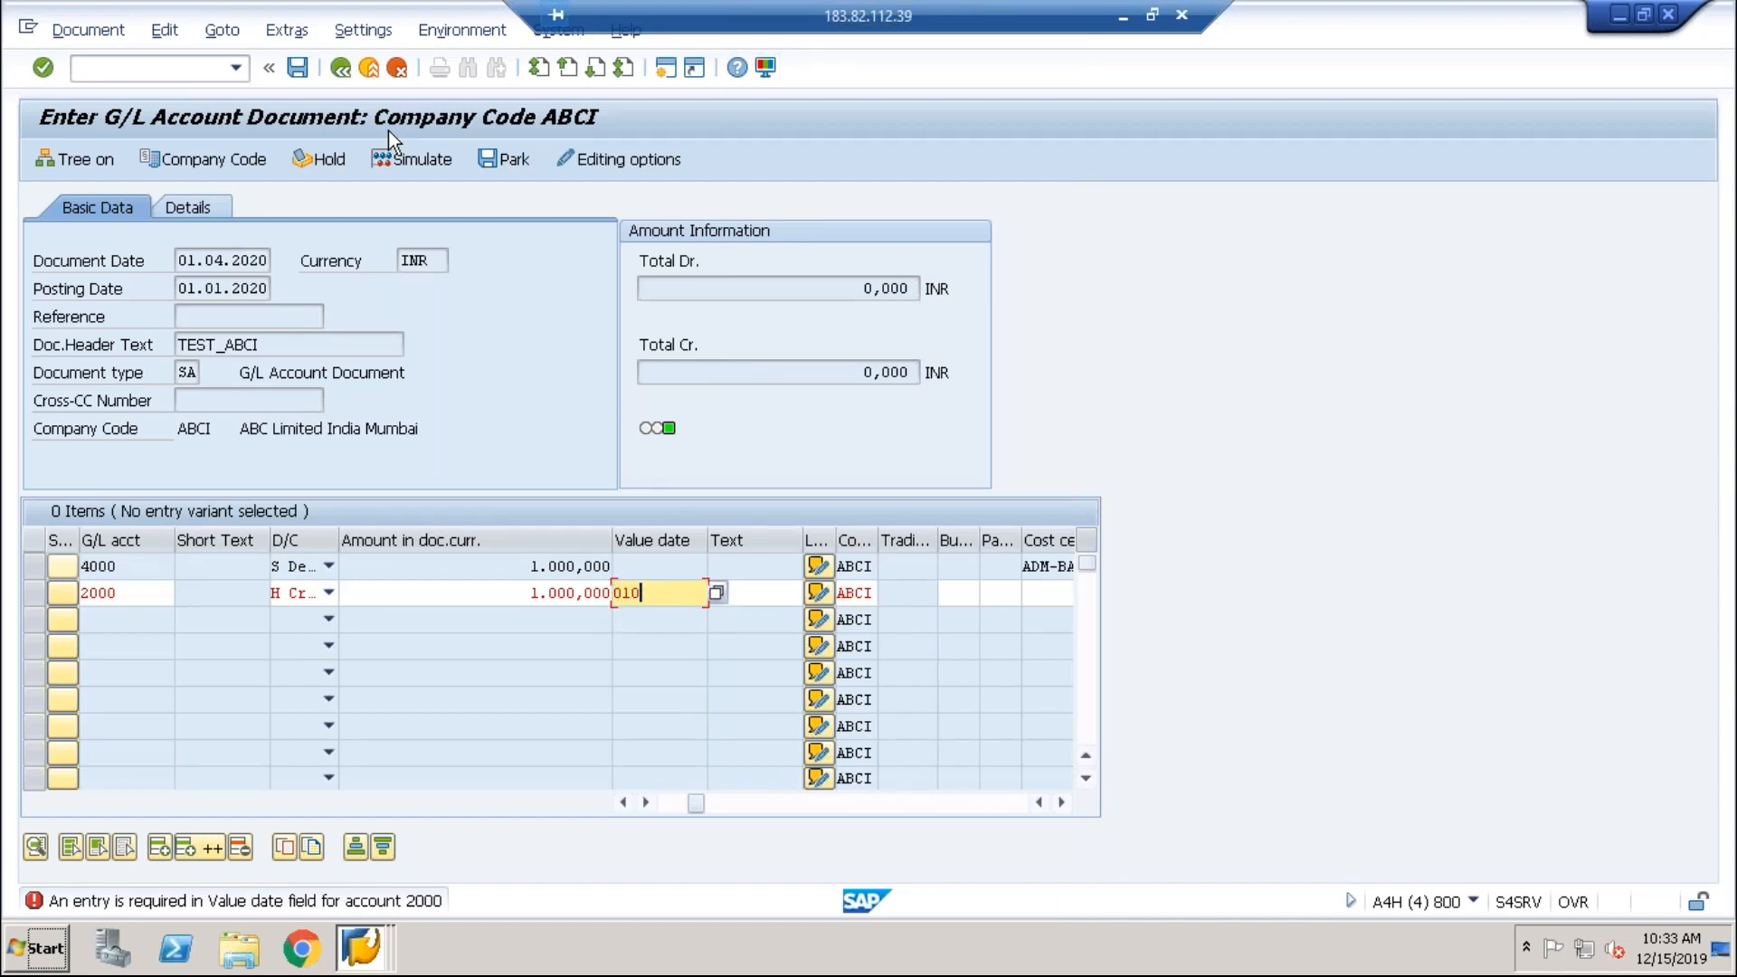
pyautogui.write('4201020')
pyautogui.press('Return')
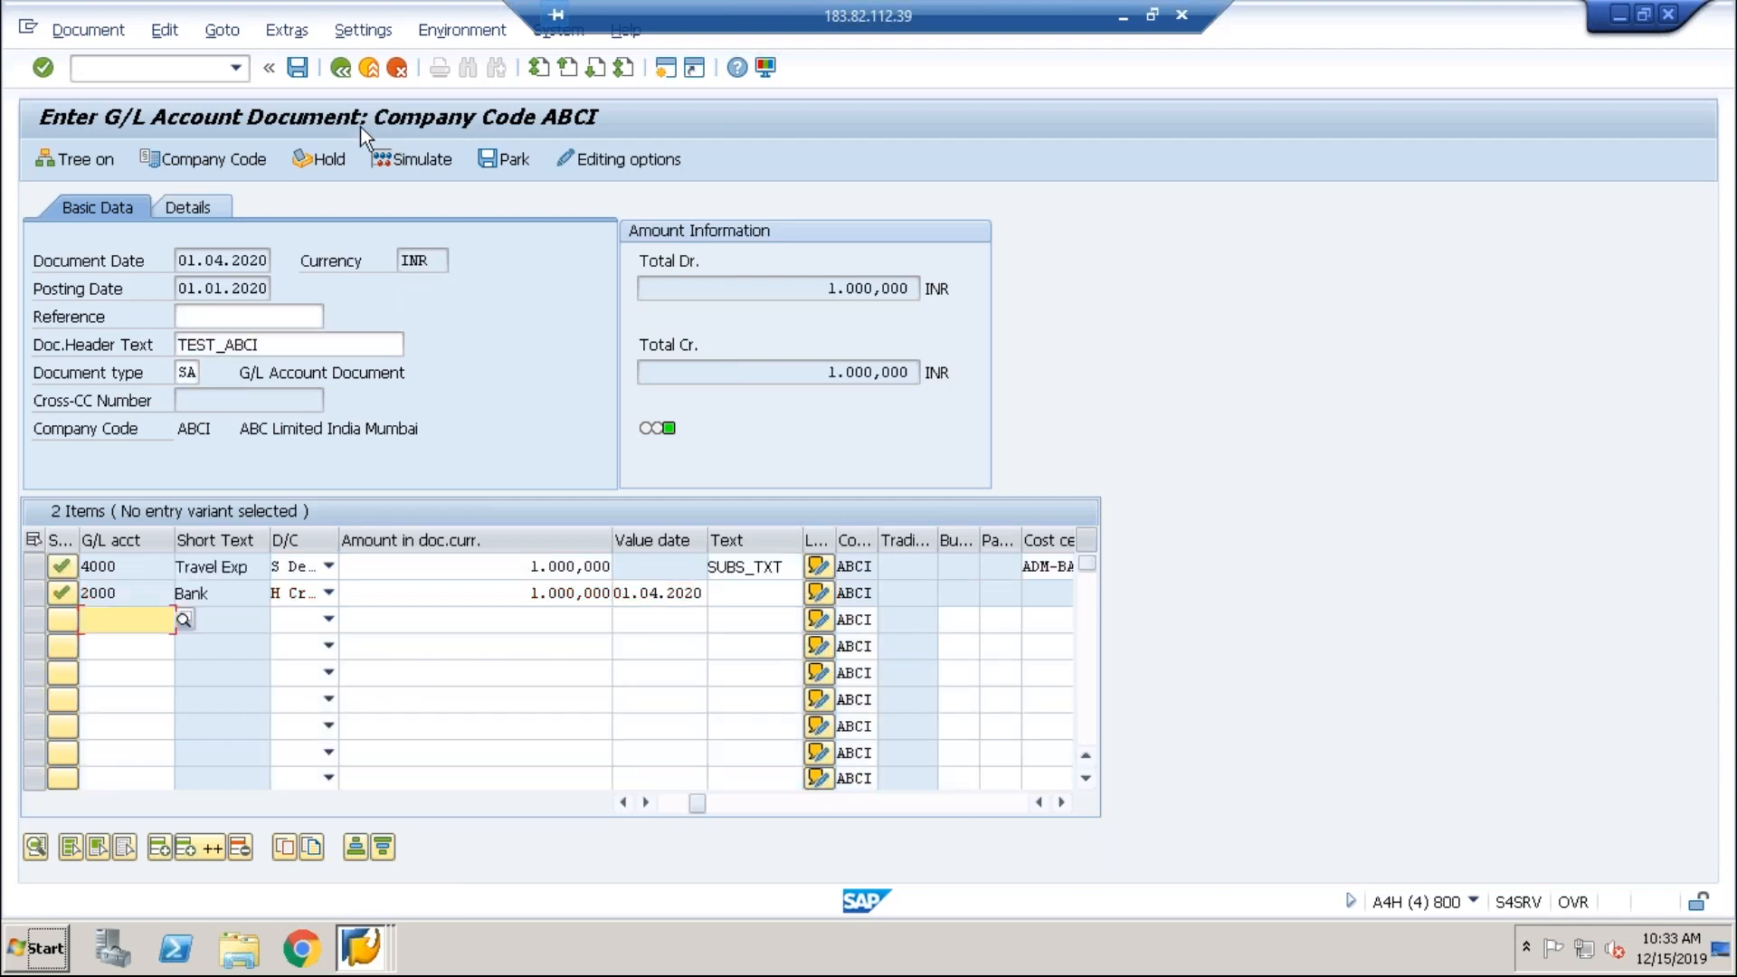
pyautogui.click(298, 67)
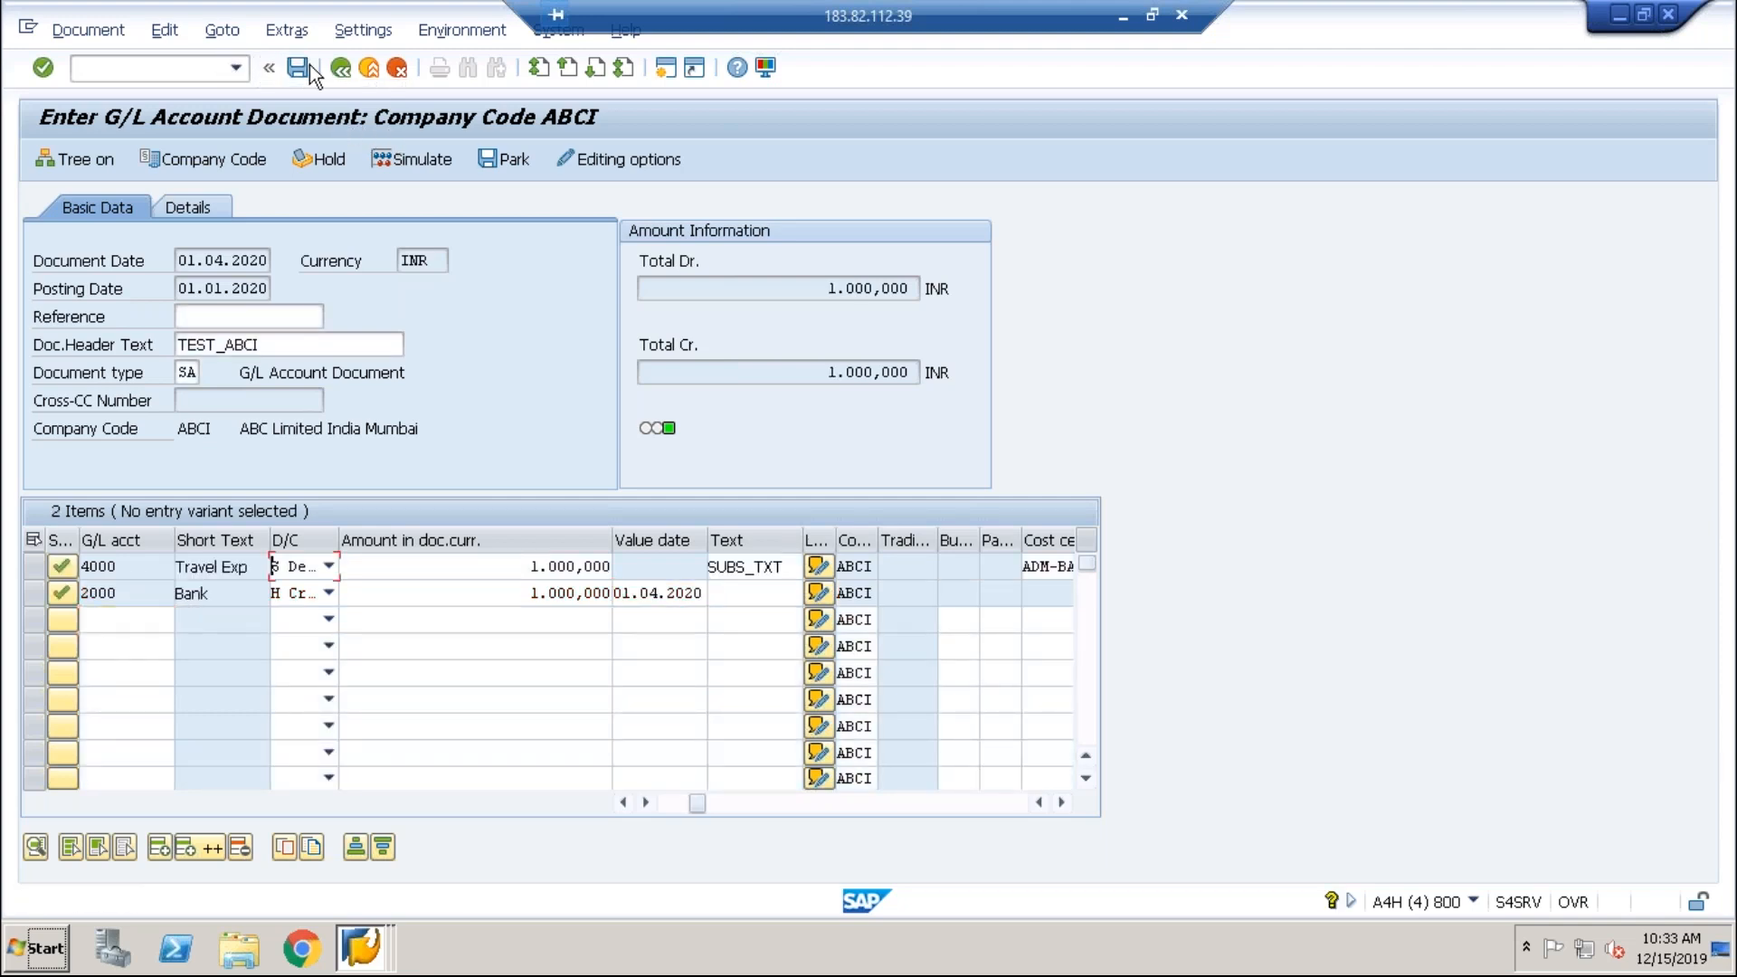
pyautogui.press('Return')
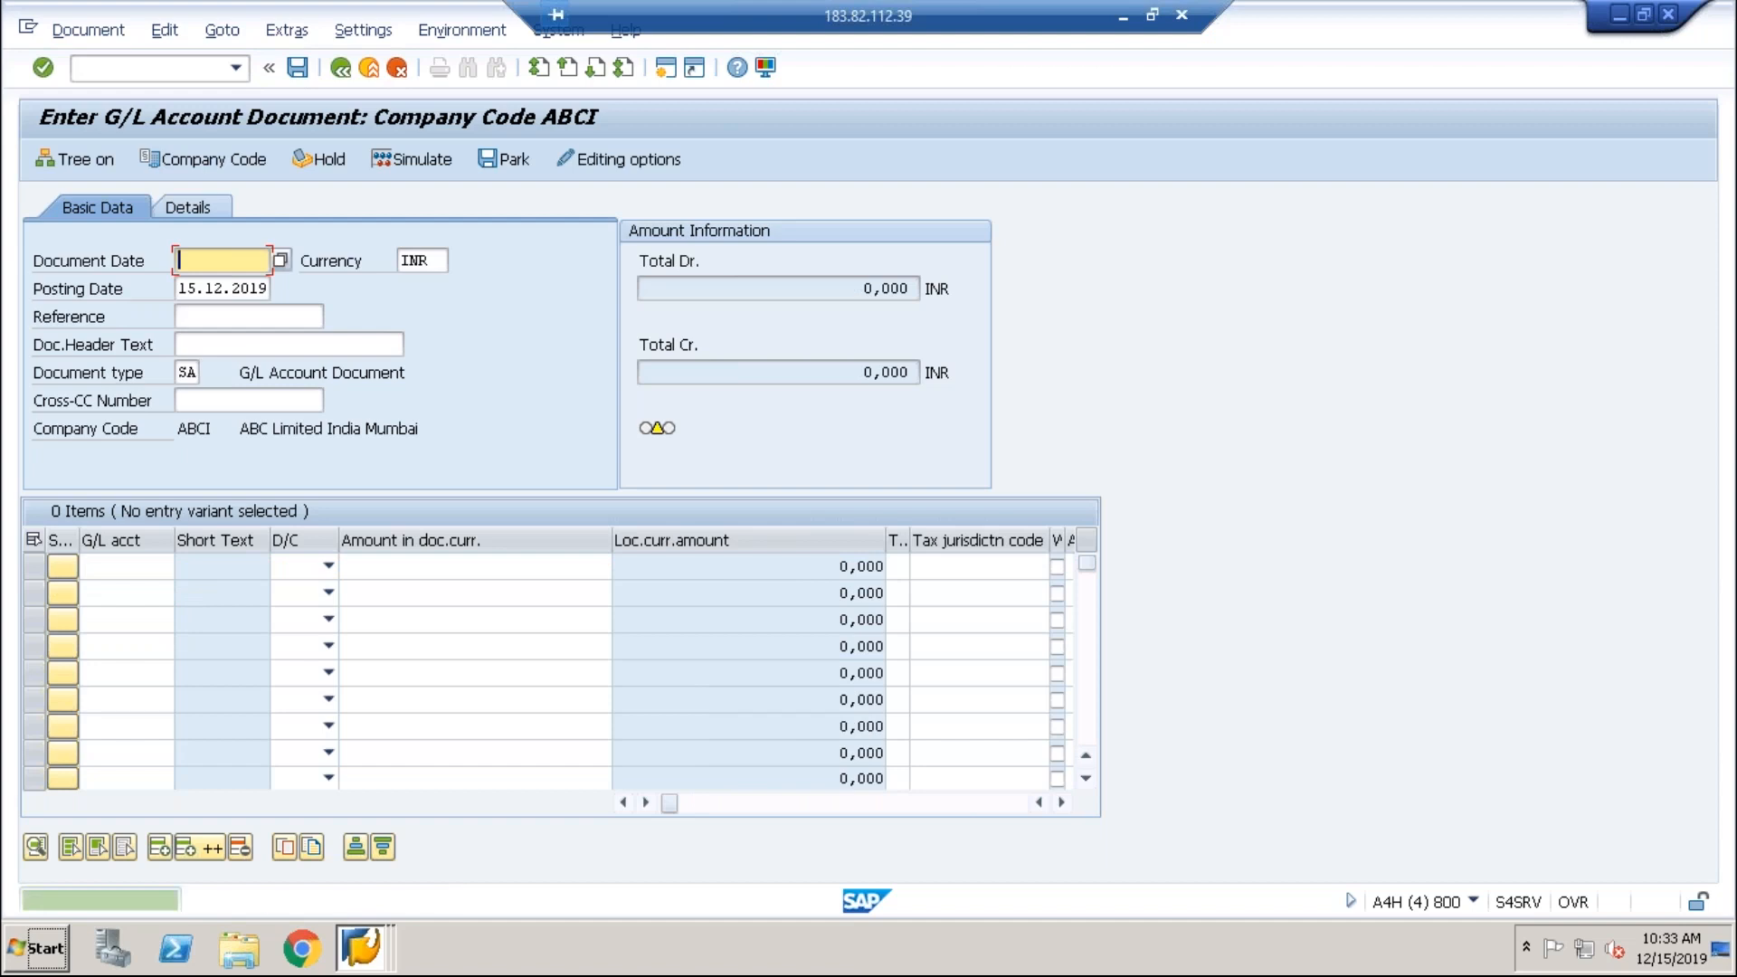
# Step: Rerun the 2020 balance display, dismiss the no-data message and clear the 1000–2999 account range
pyautogui.click(361, 950)
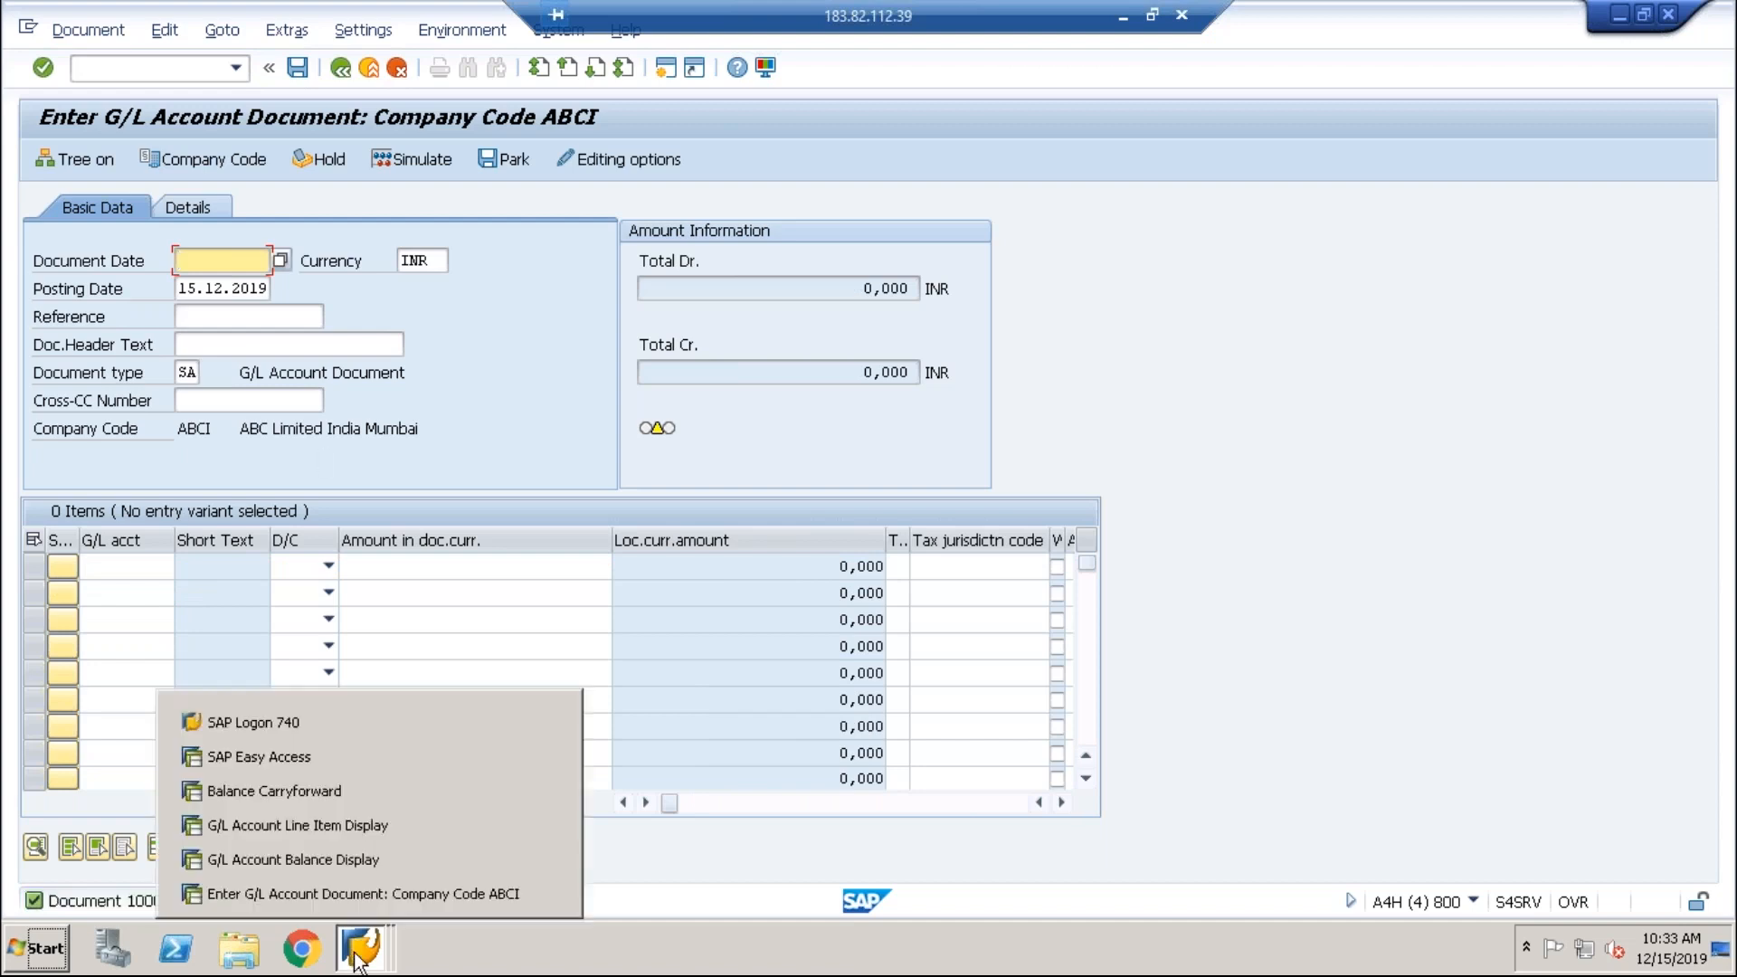
pyautogui.click(372, 862)
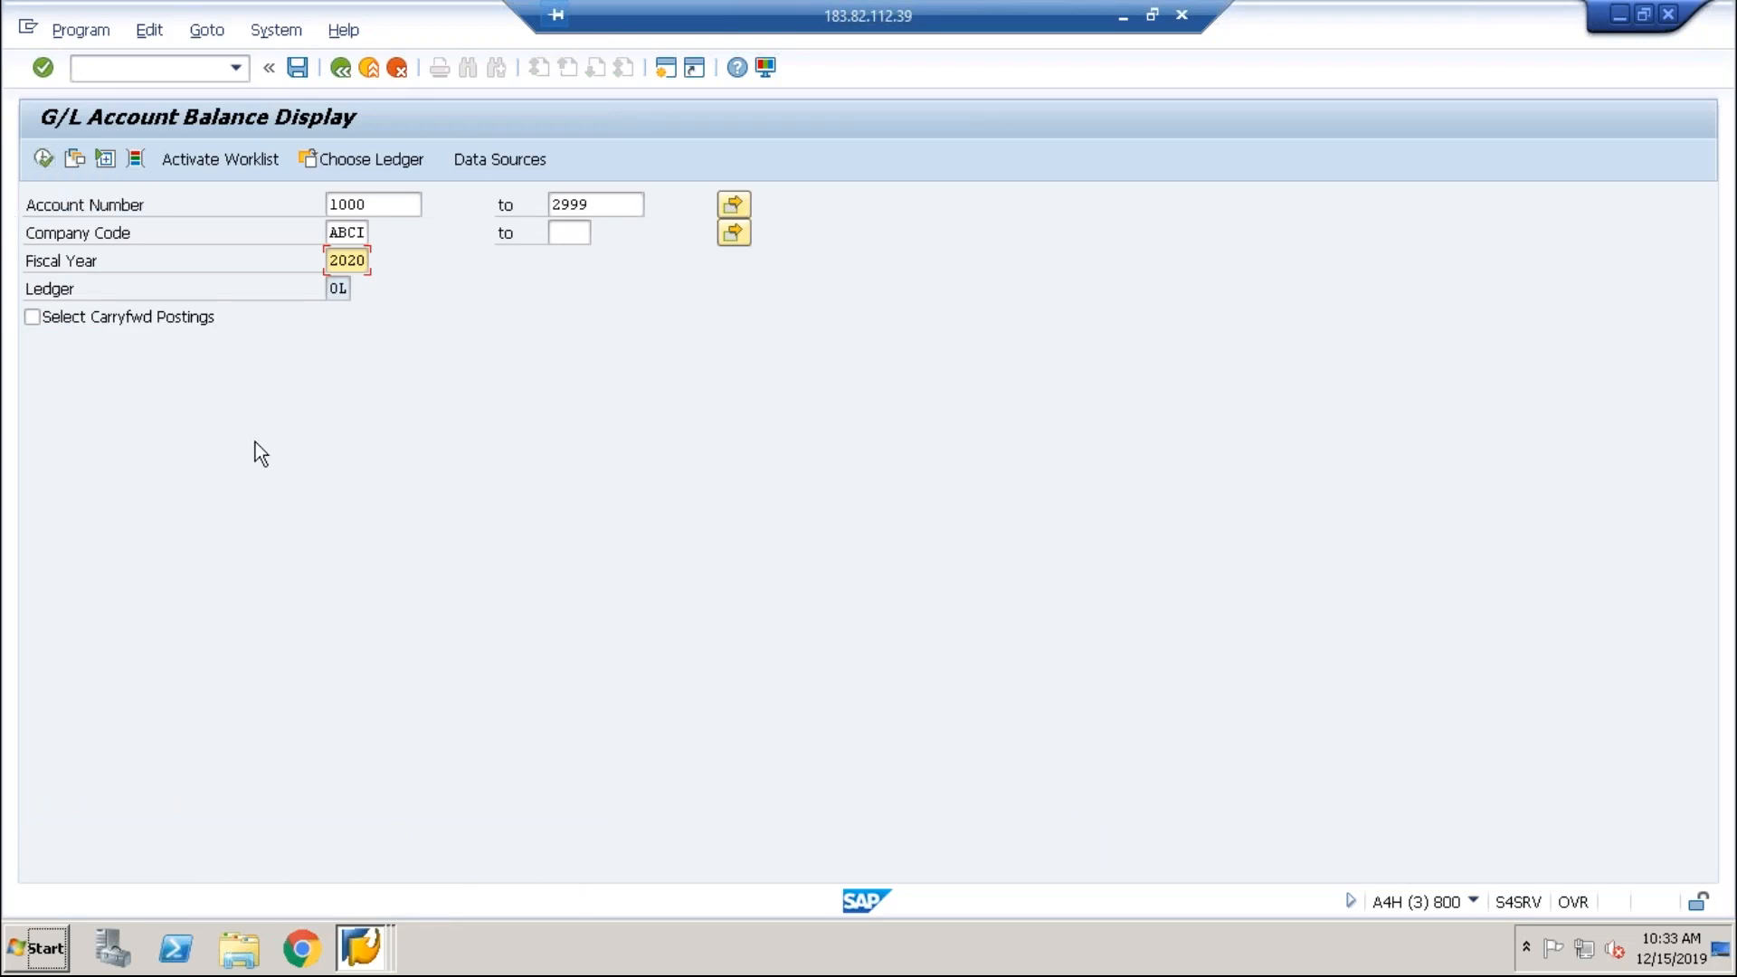
pyautogui.click(49, 164)
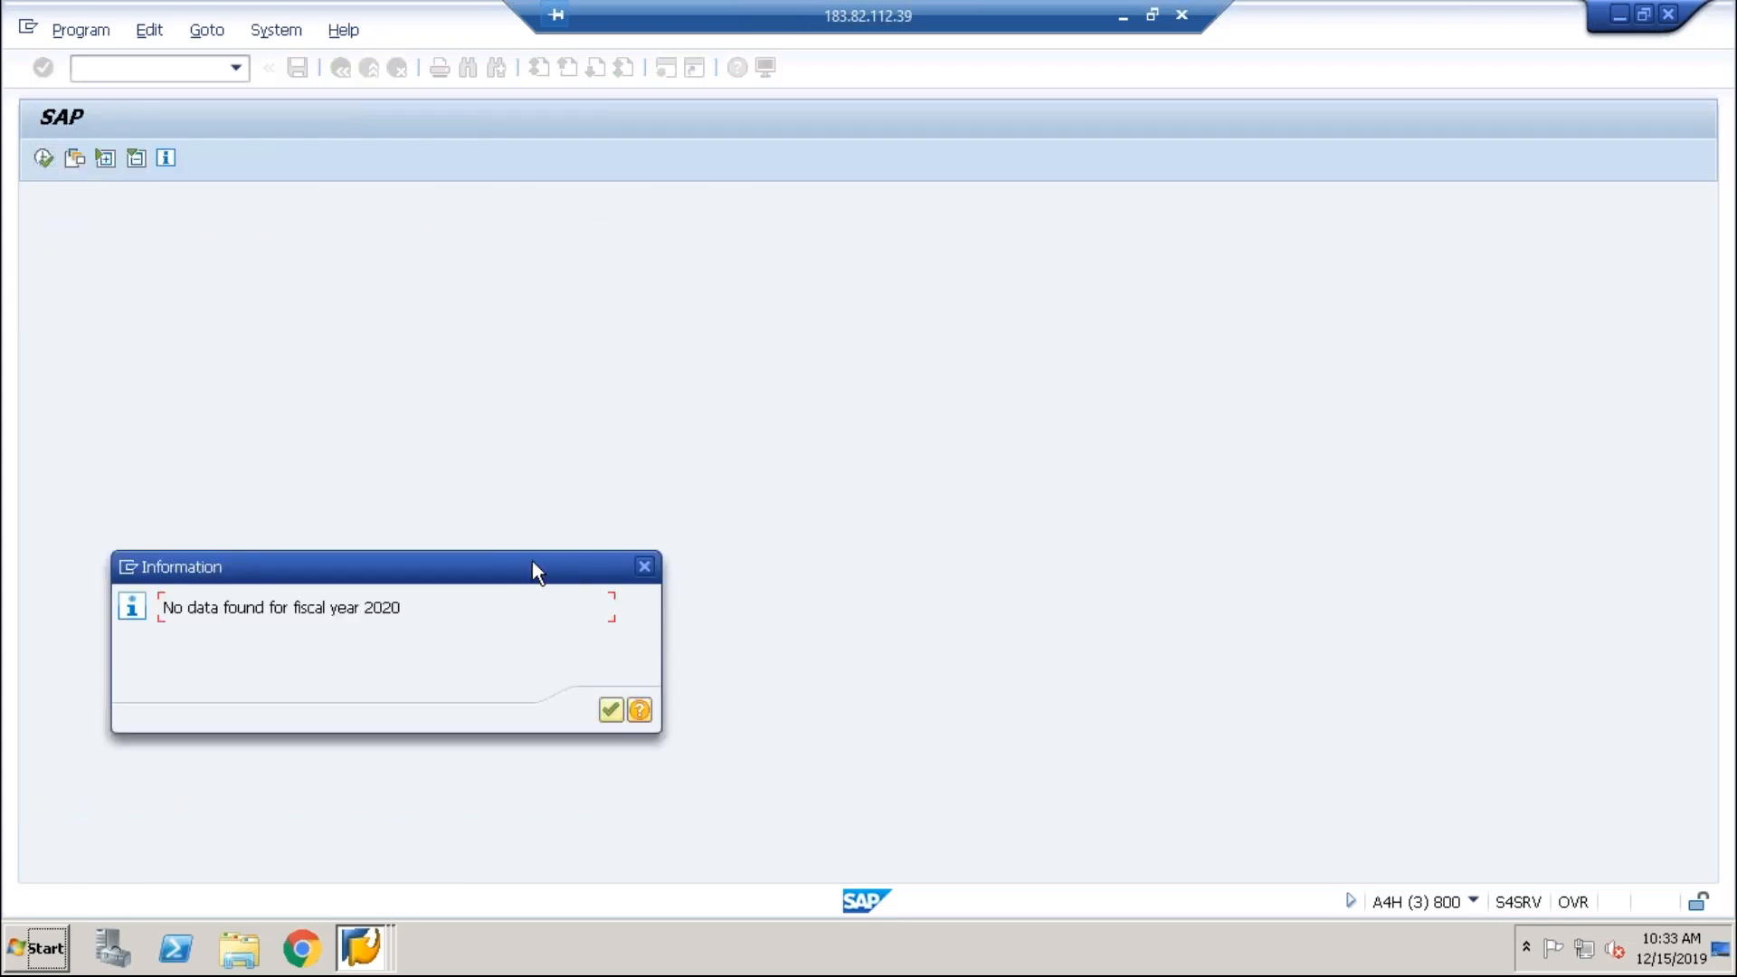
pyautogui.press('Return')
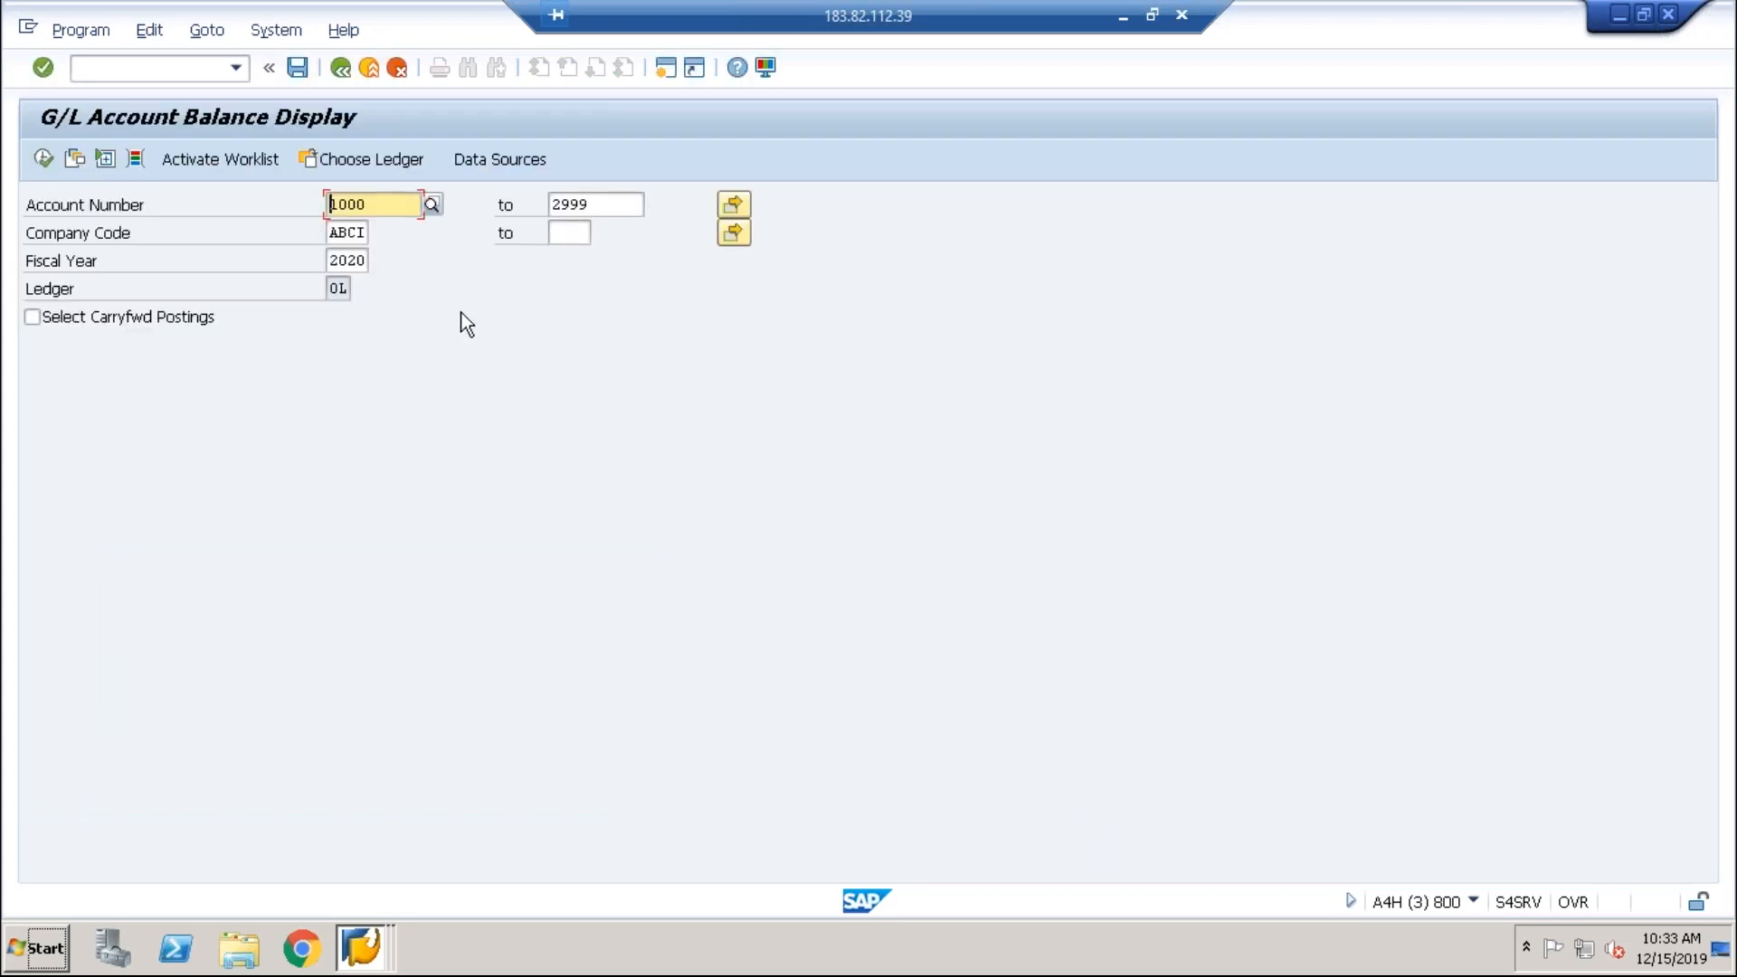
pyautogui.press('End')
pyautogui.press('BackSpace')
pyautogui.press('BackSpace')
pyautogui.press('BackSpace')
pyautogui.press('BackSpace')
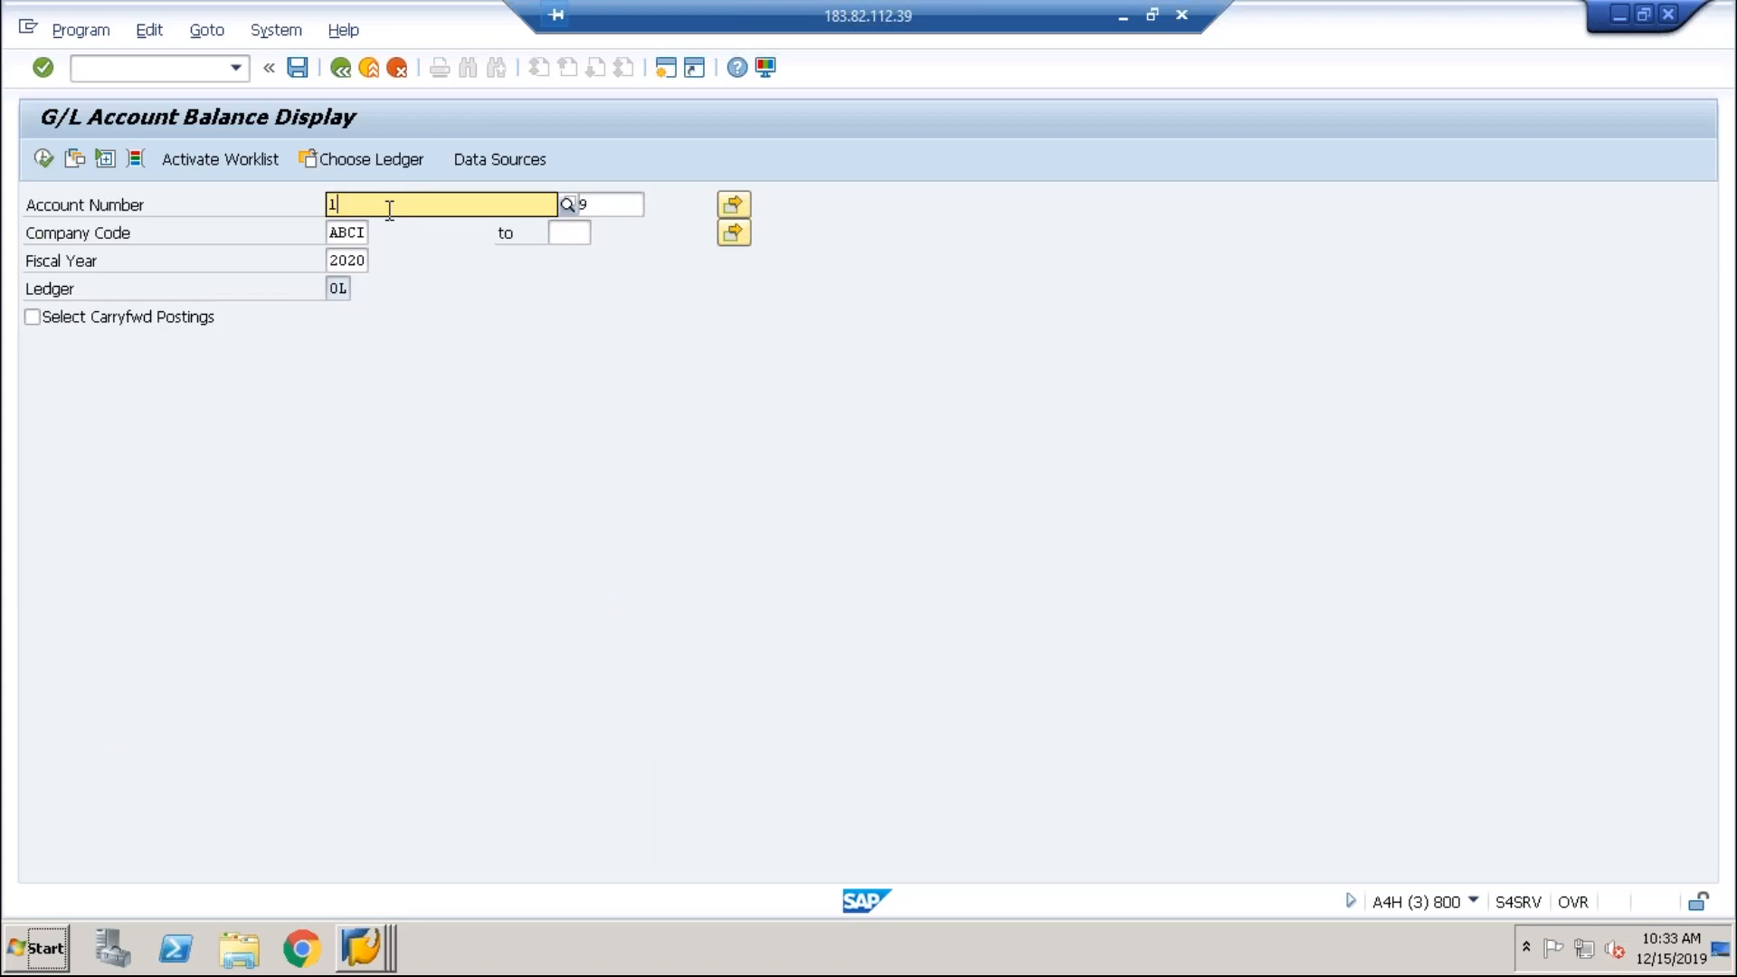
pyautogui.press('Tab')
pyautogui.press('BackSpace')
pyautogui.press('BackSpace')
pyautogui.press('BackSpace')
pyautogui.press('BackSpace')
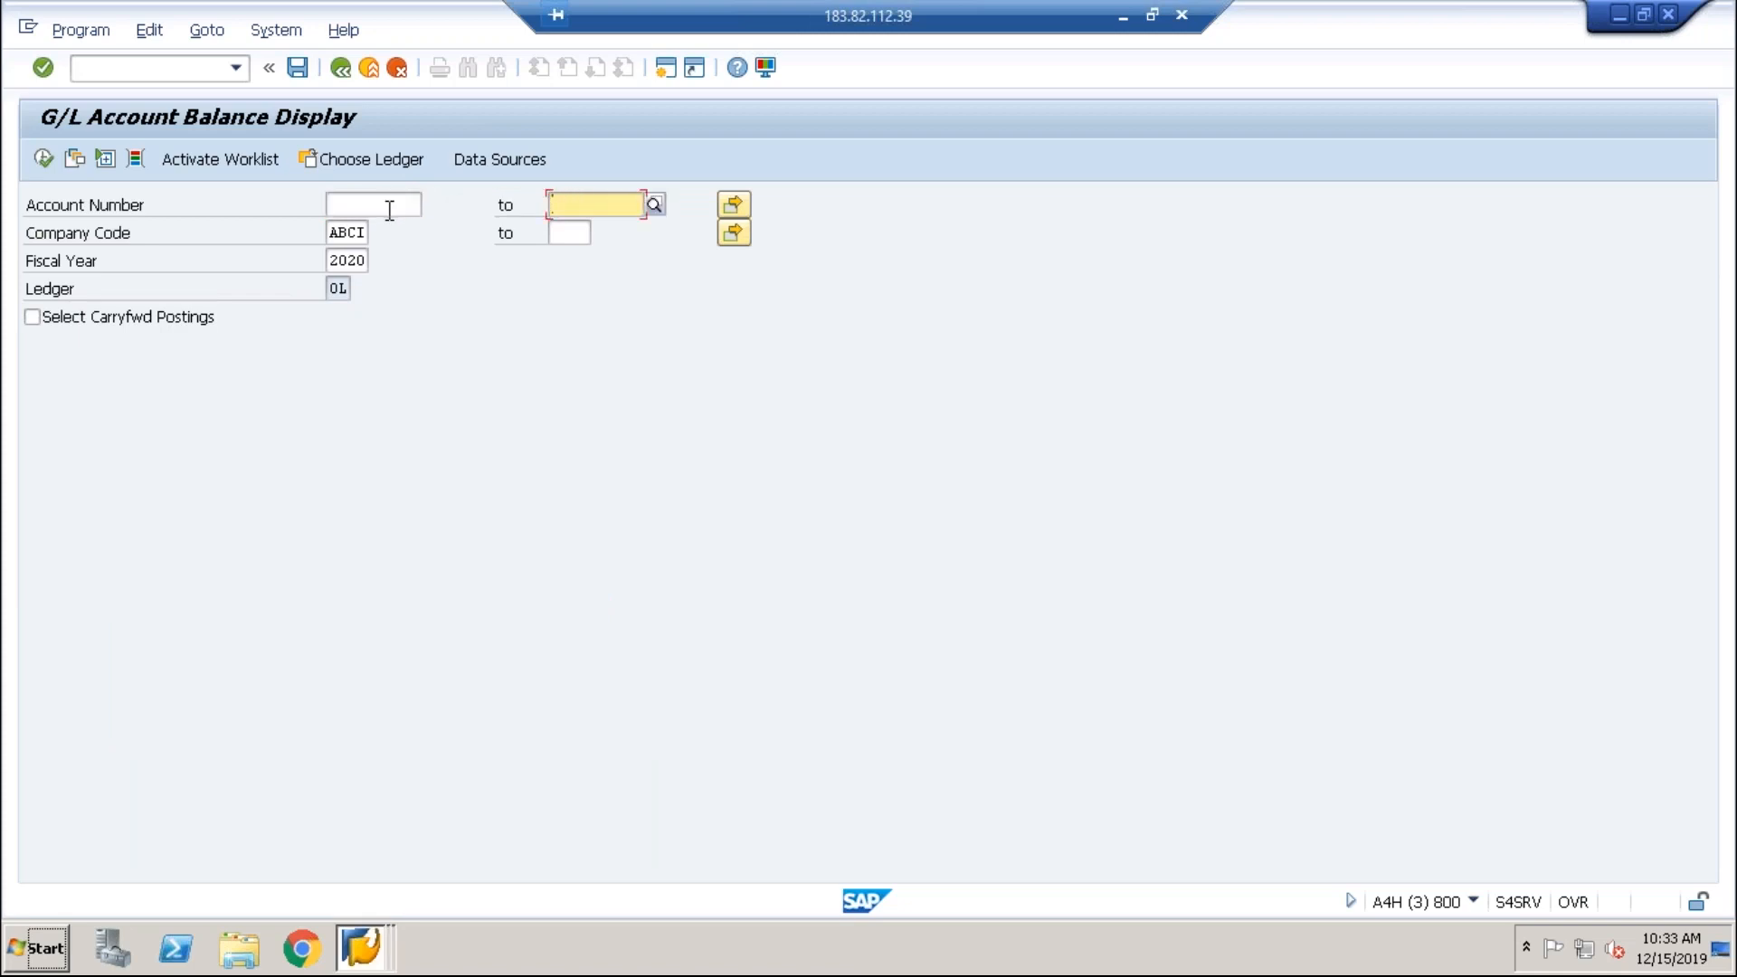
pyautogui.press('Tab')
# Step: Display the balance of account 2000 alone, which again reports no data
pyautogui.click(375, 209)
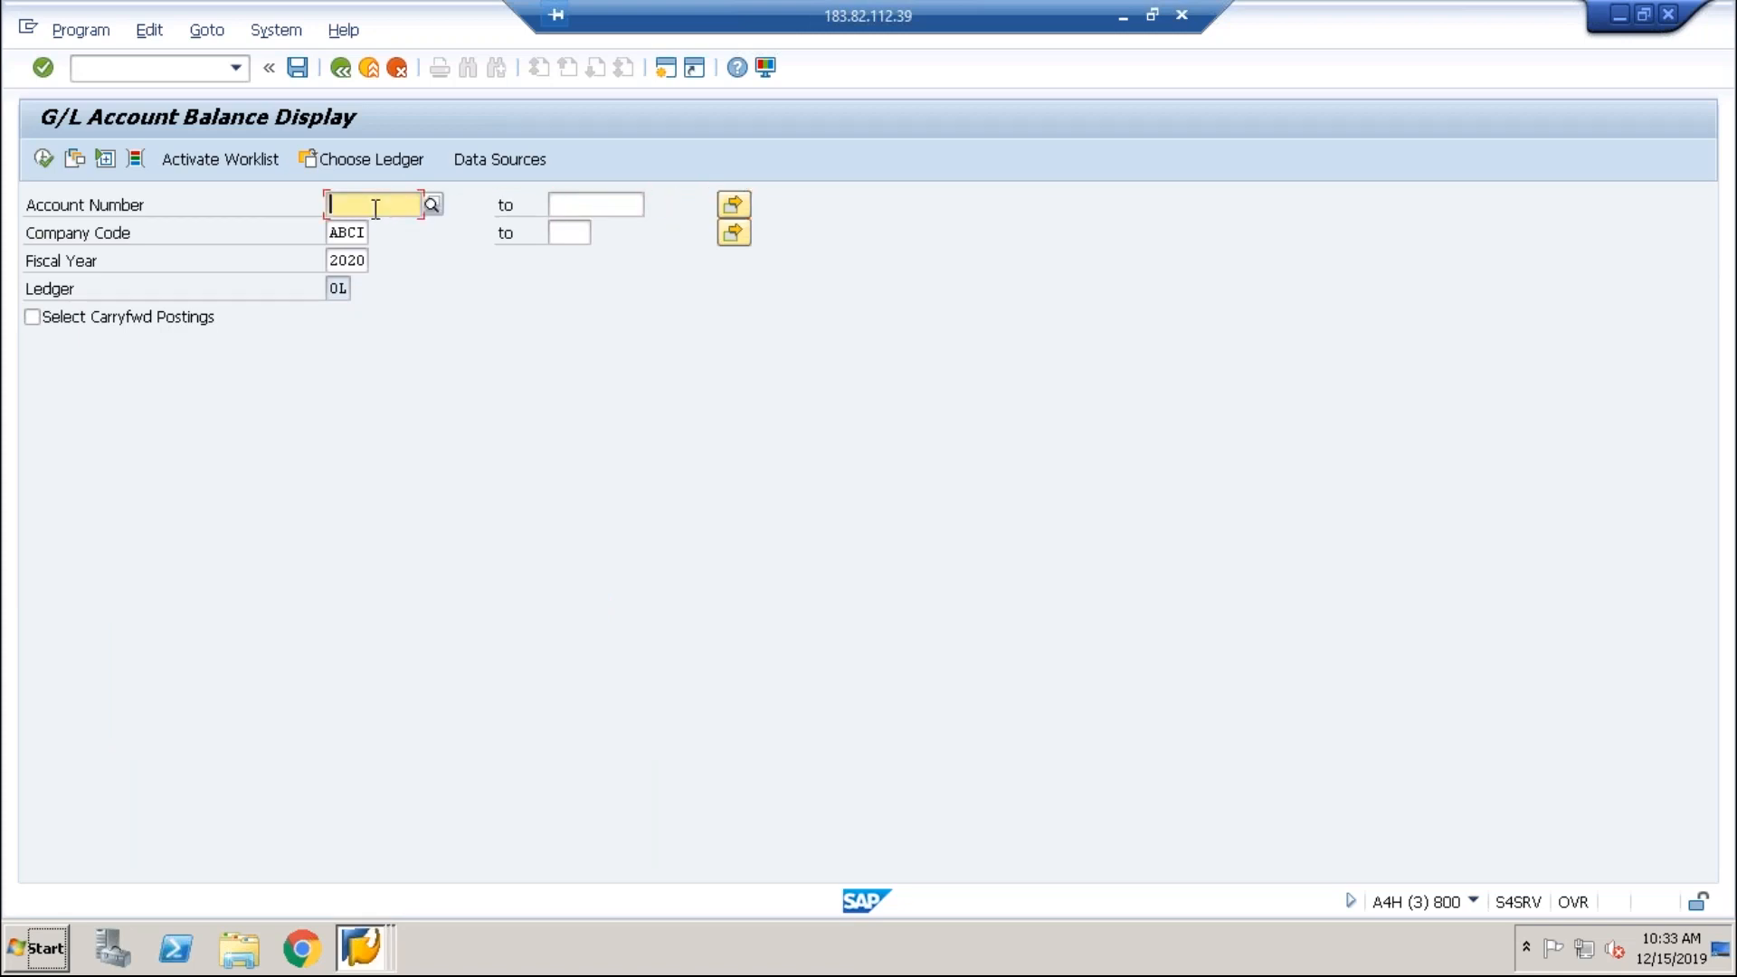
pyautogui.write('2000')
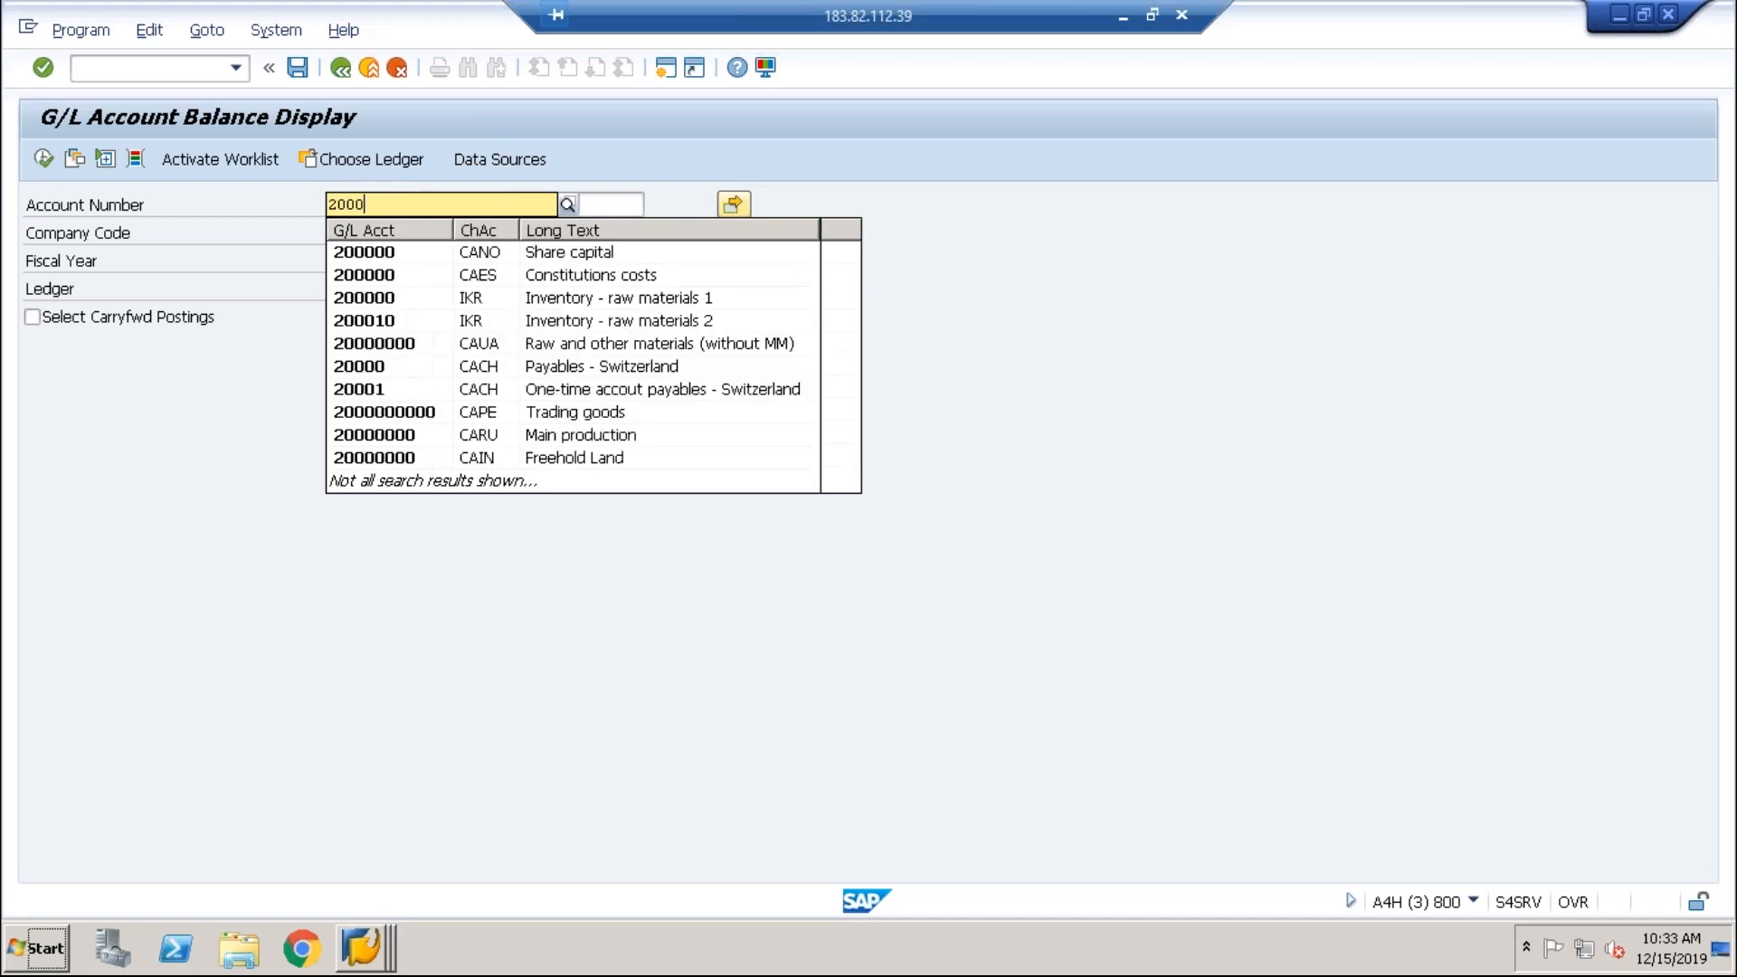
pyautogui.click(240, 404)
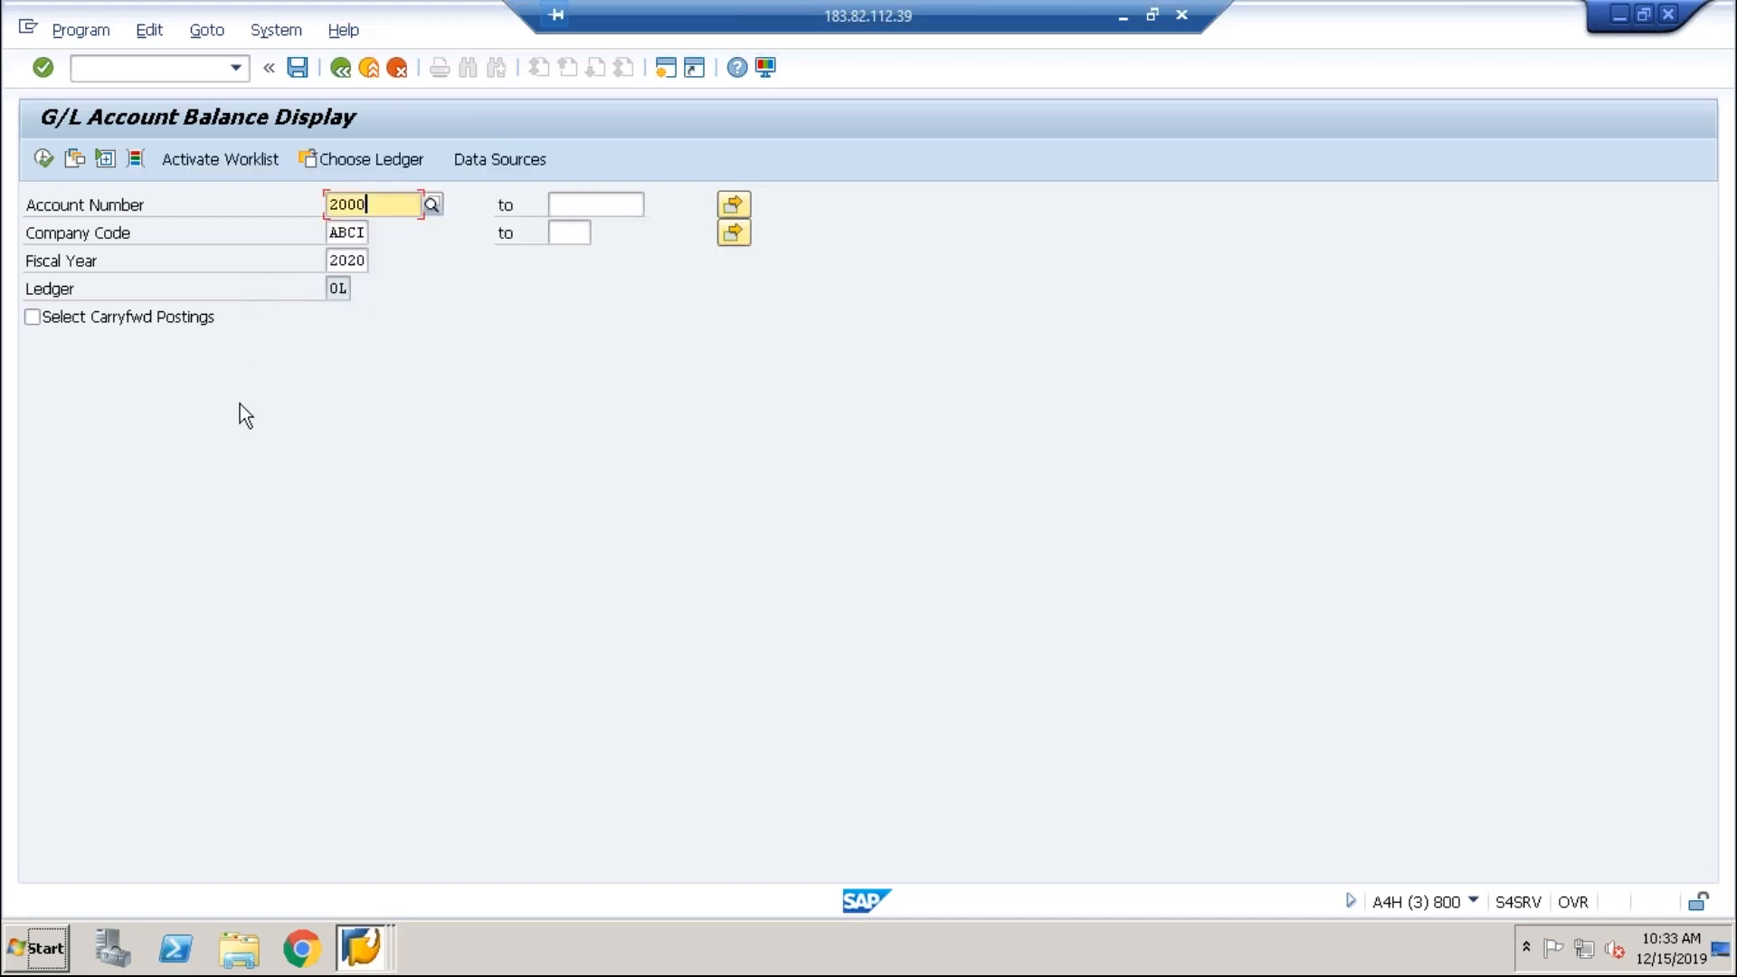
pyautogui.click(43, 158)
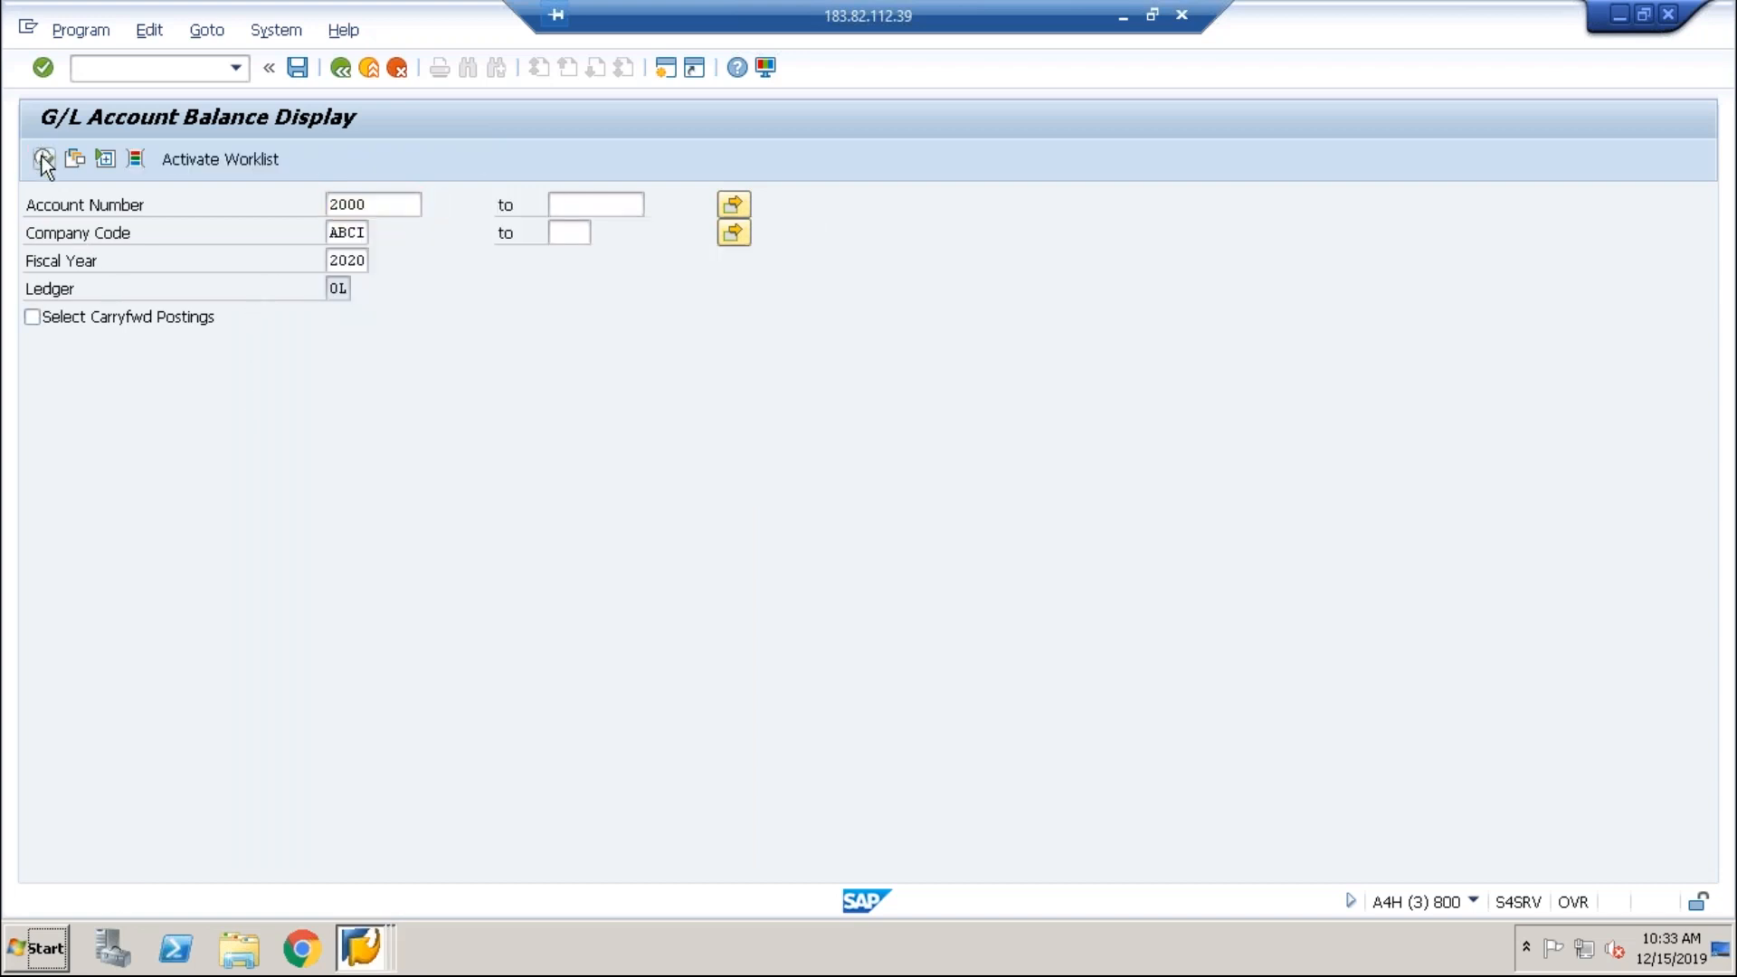
pyautogui.press('Return')
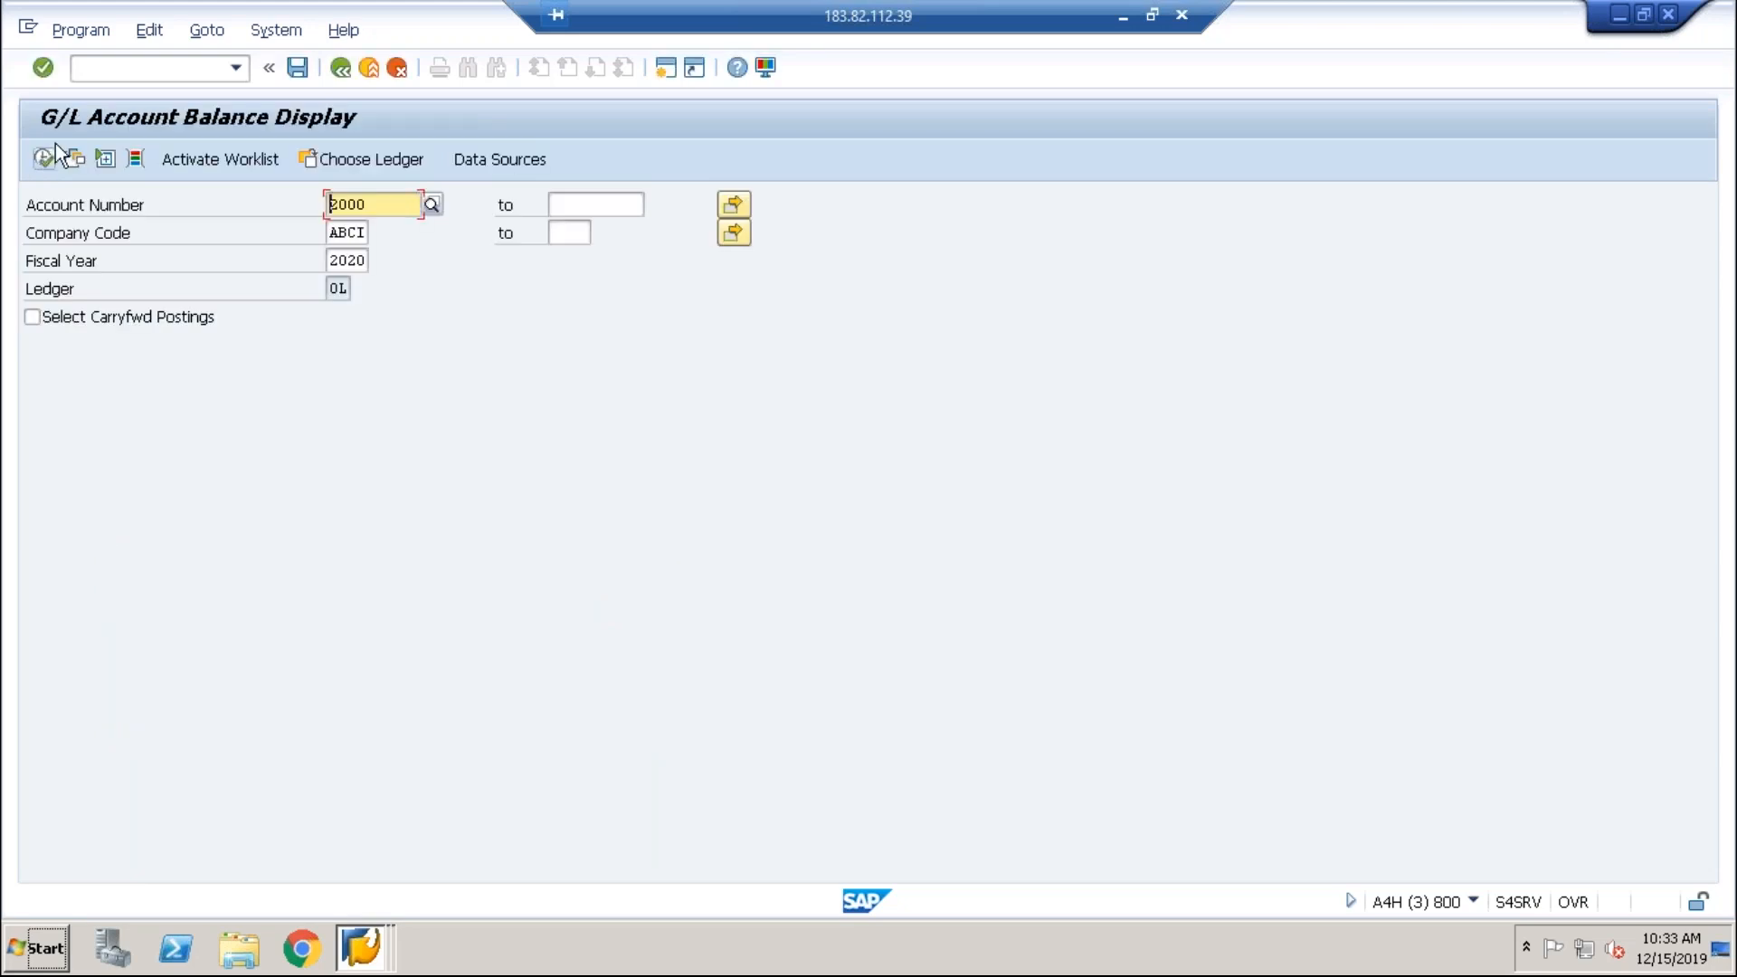
# Step: Restart the balance display with /nfs10 and run it again, still getting no data
pyautogui.click(136, 68)
pyautogui.write('/nfs10n')
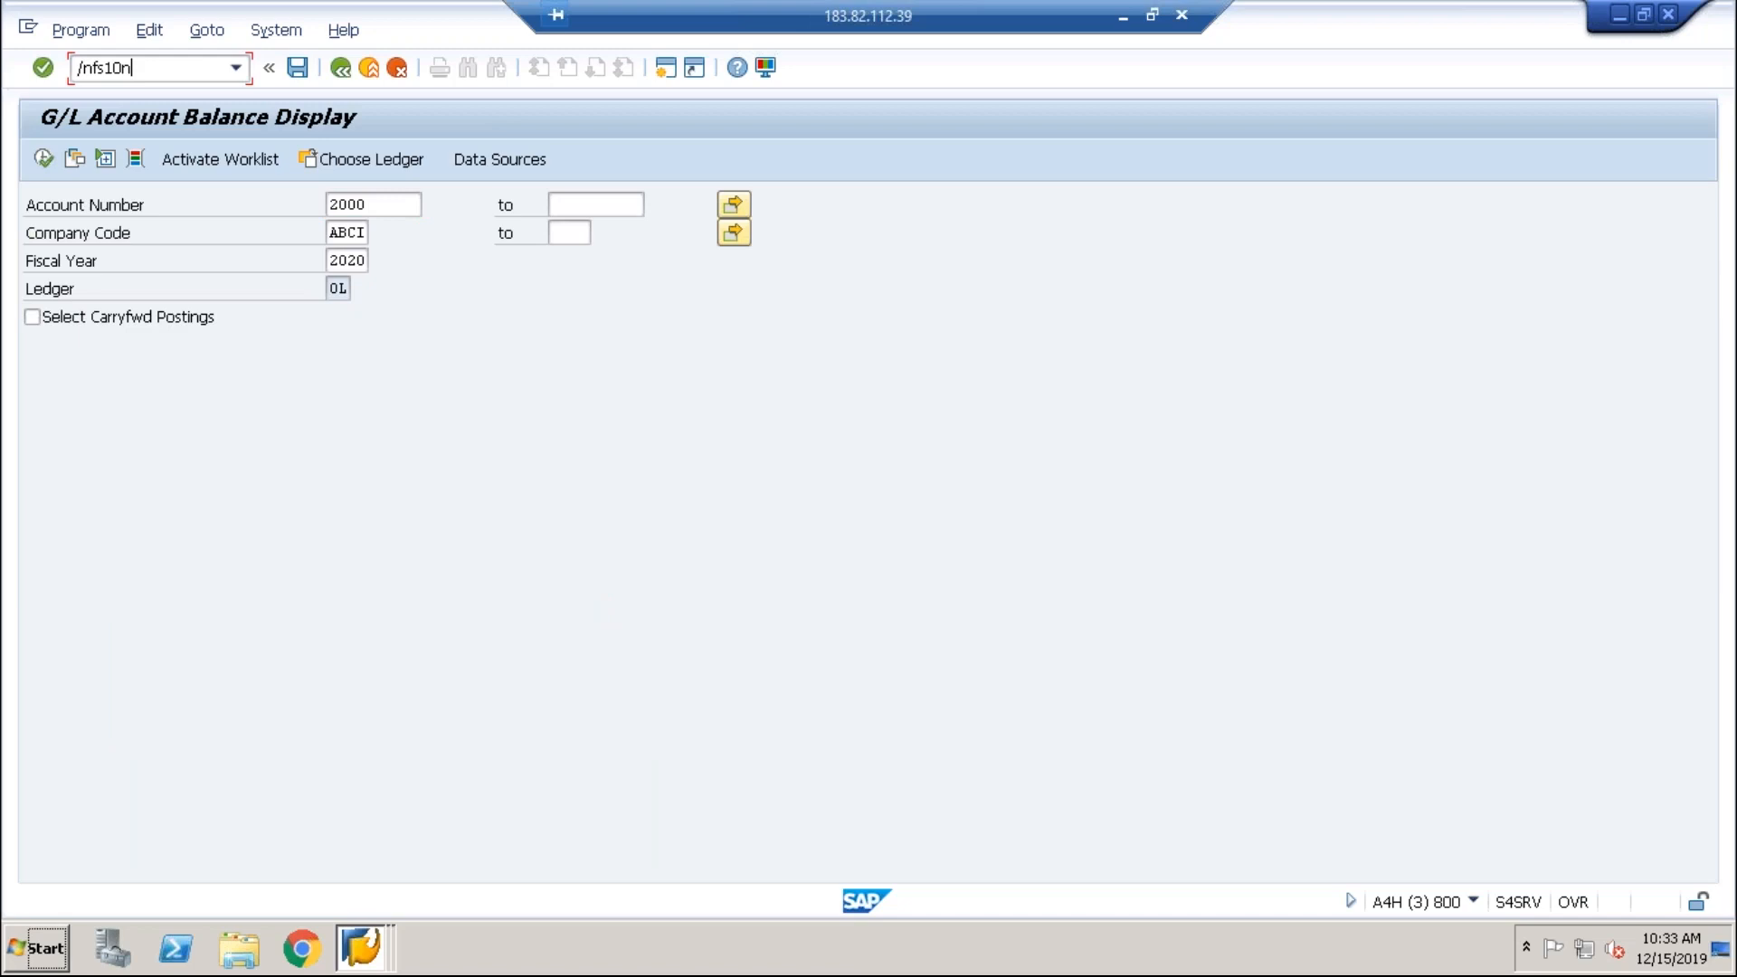
pyautogui.press('Return')
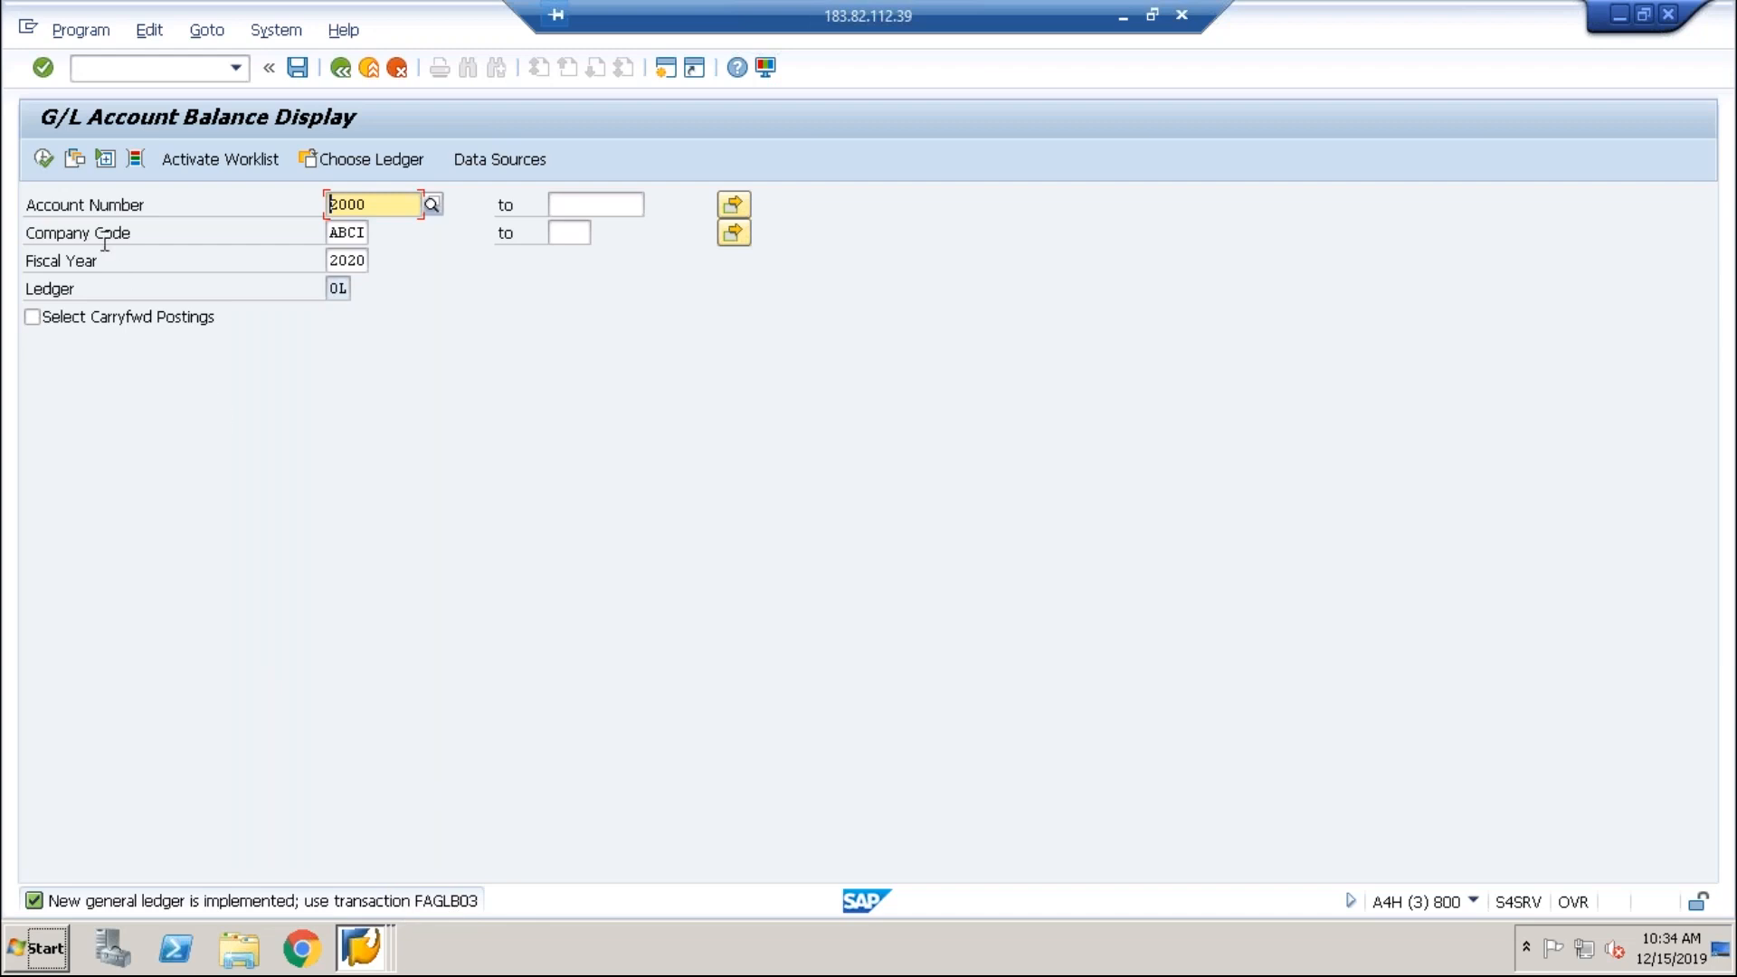
pyautogui.click(52, 160)
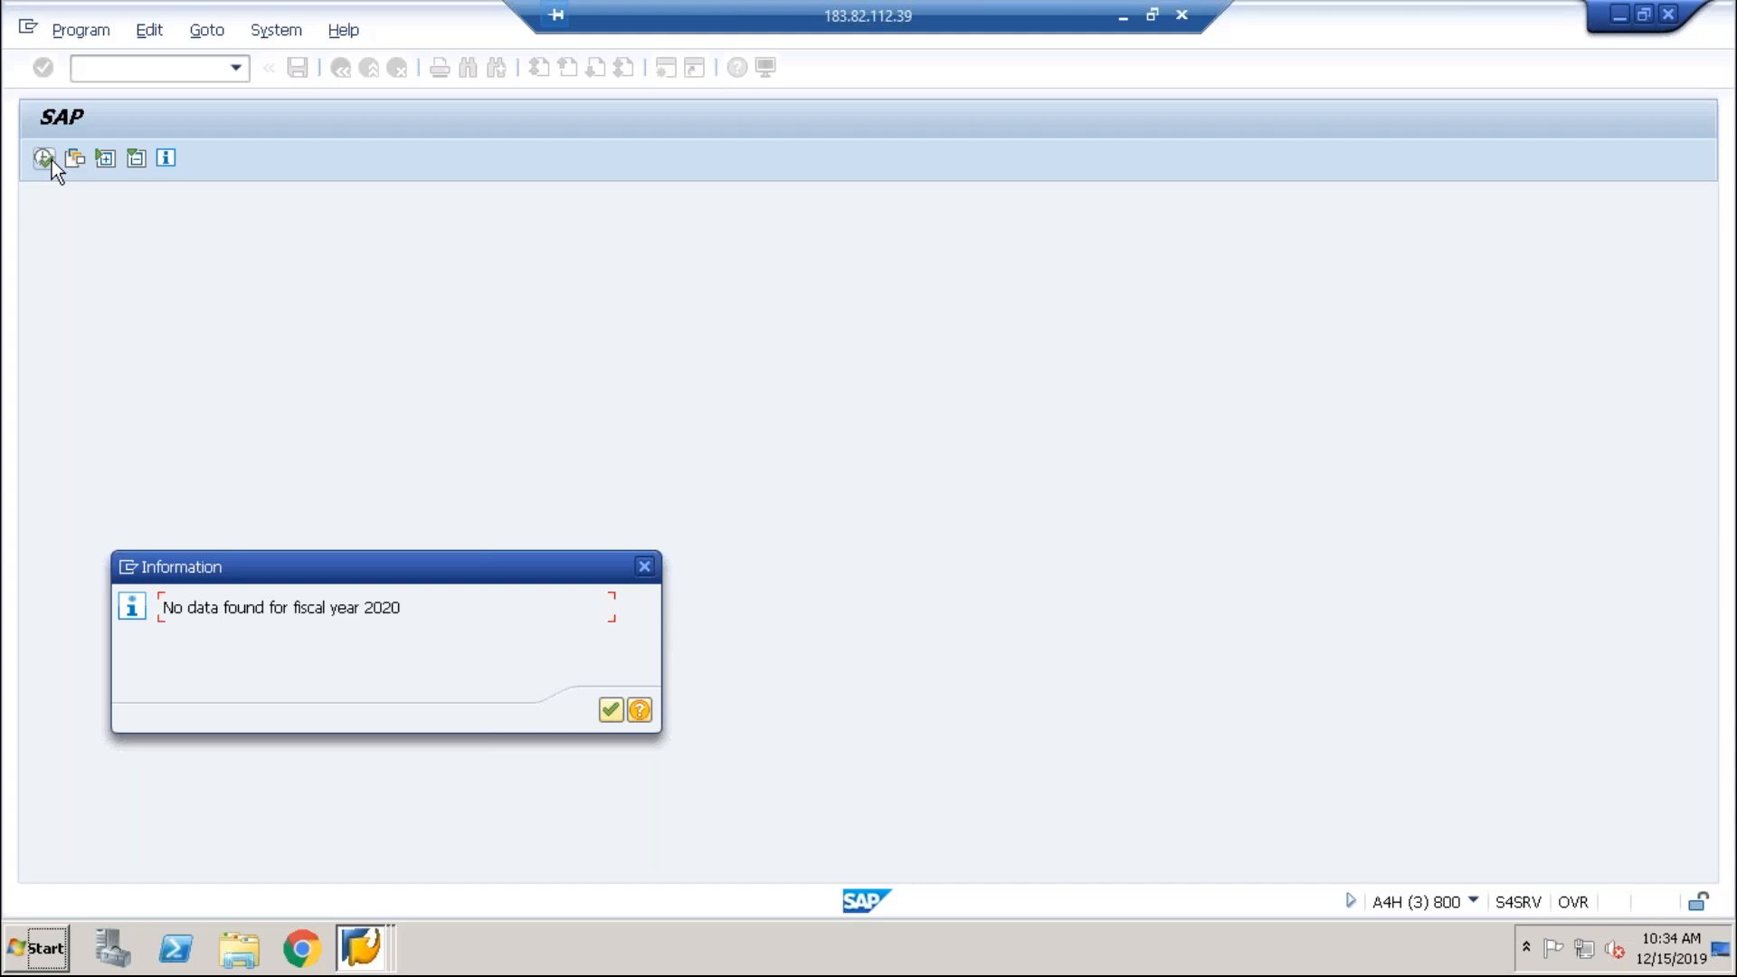
pyautogui.press('Return')
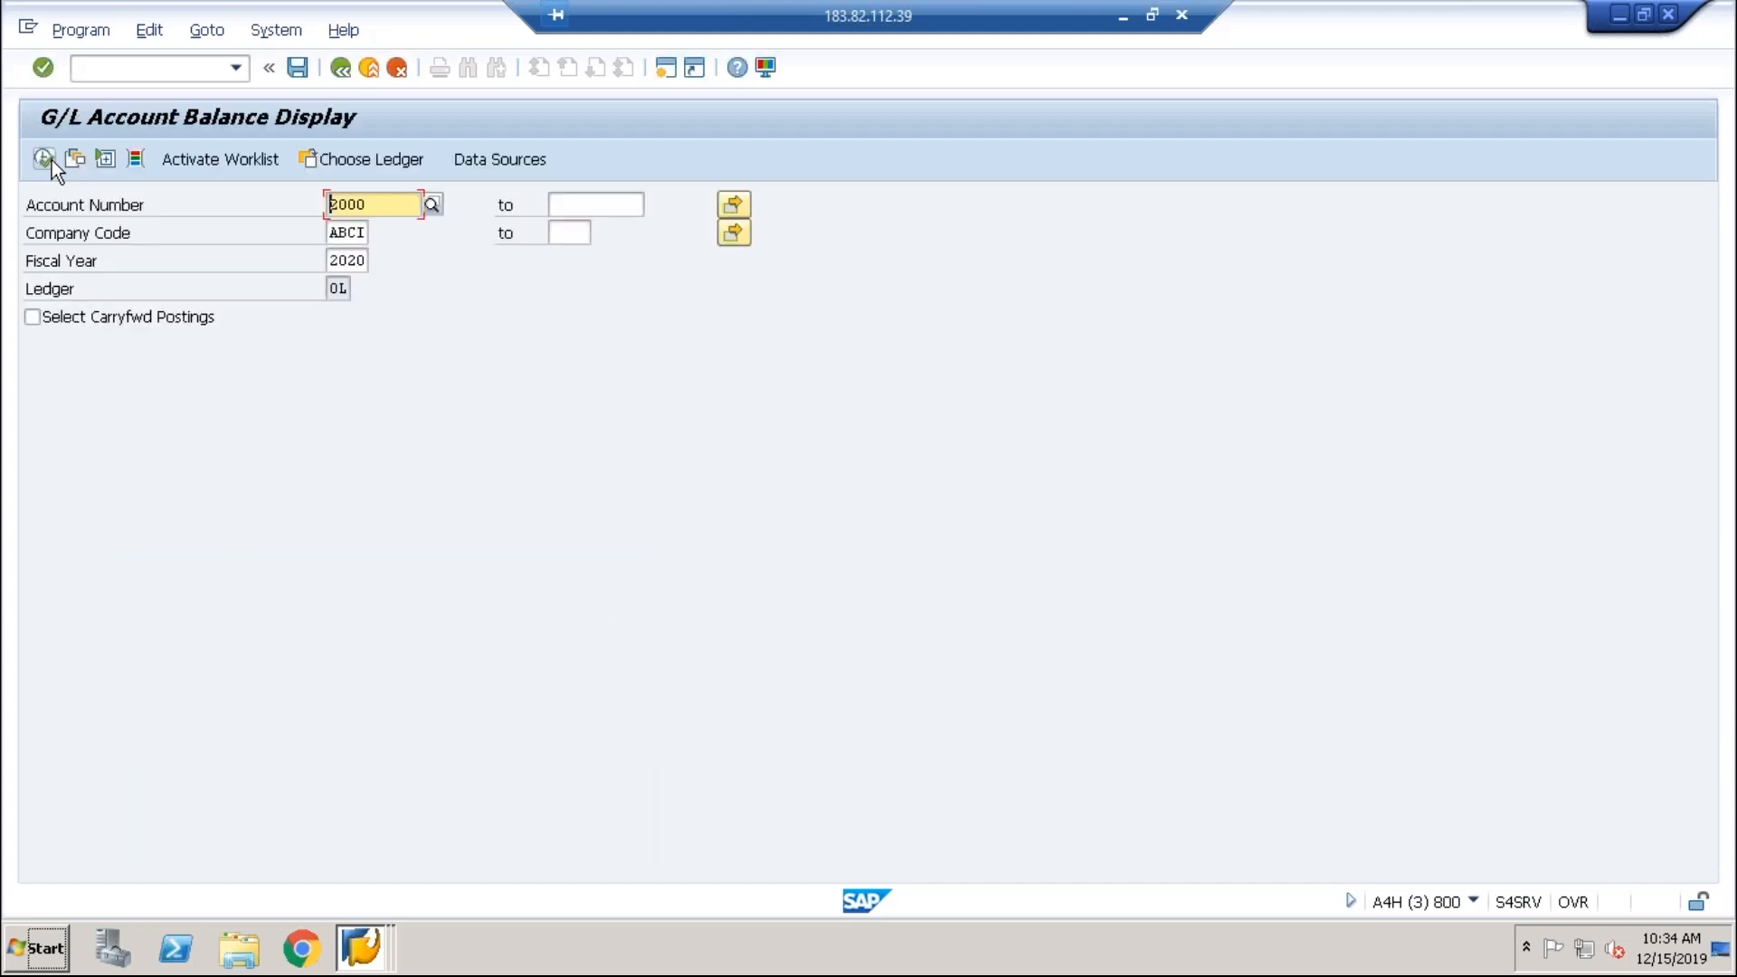
pyautogui.click(362, 947)
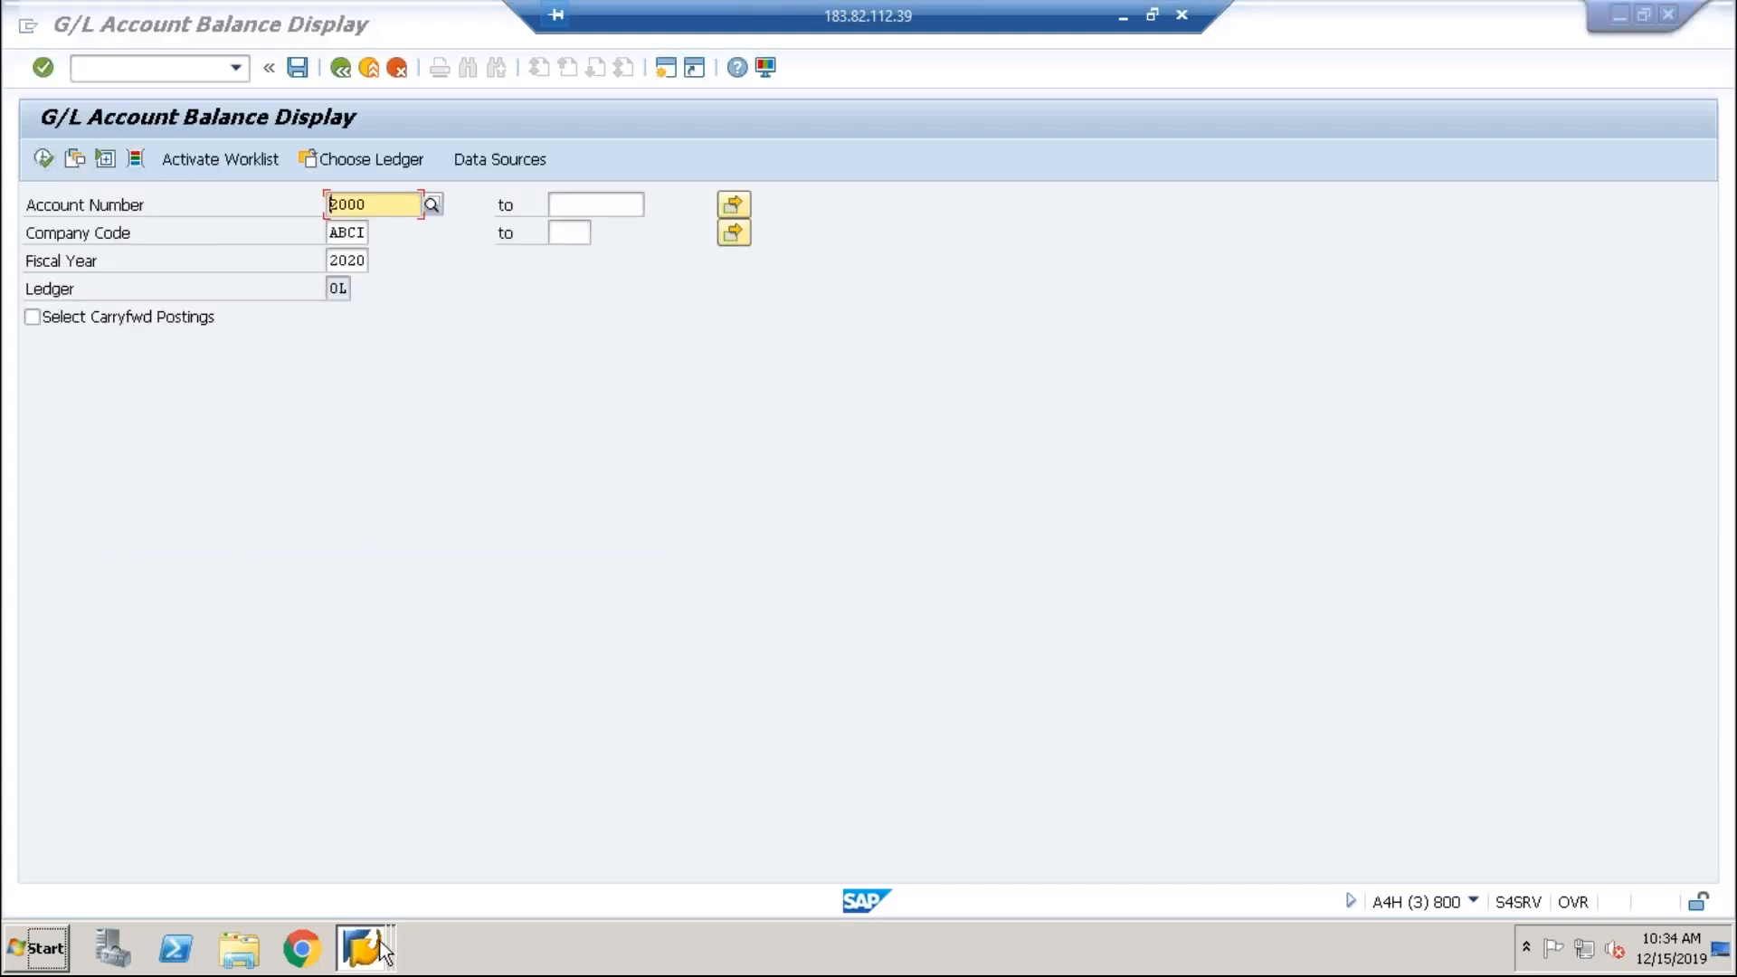
# Step: From the FB50 window, try to display document 100000010 via Document > Display
pyautogui.click(369, 893)
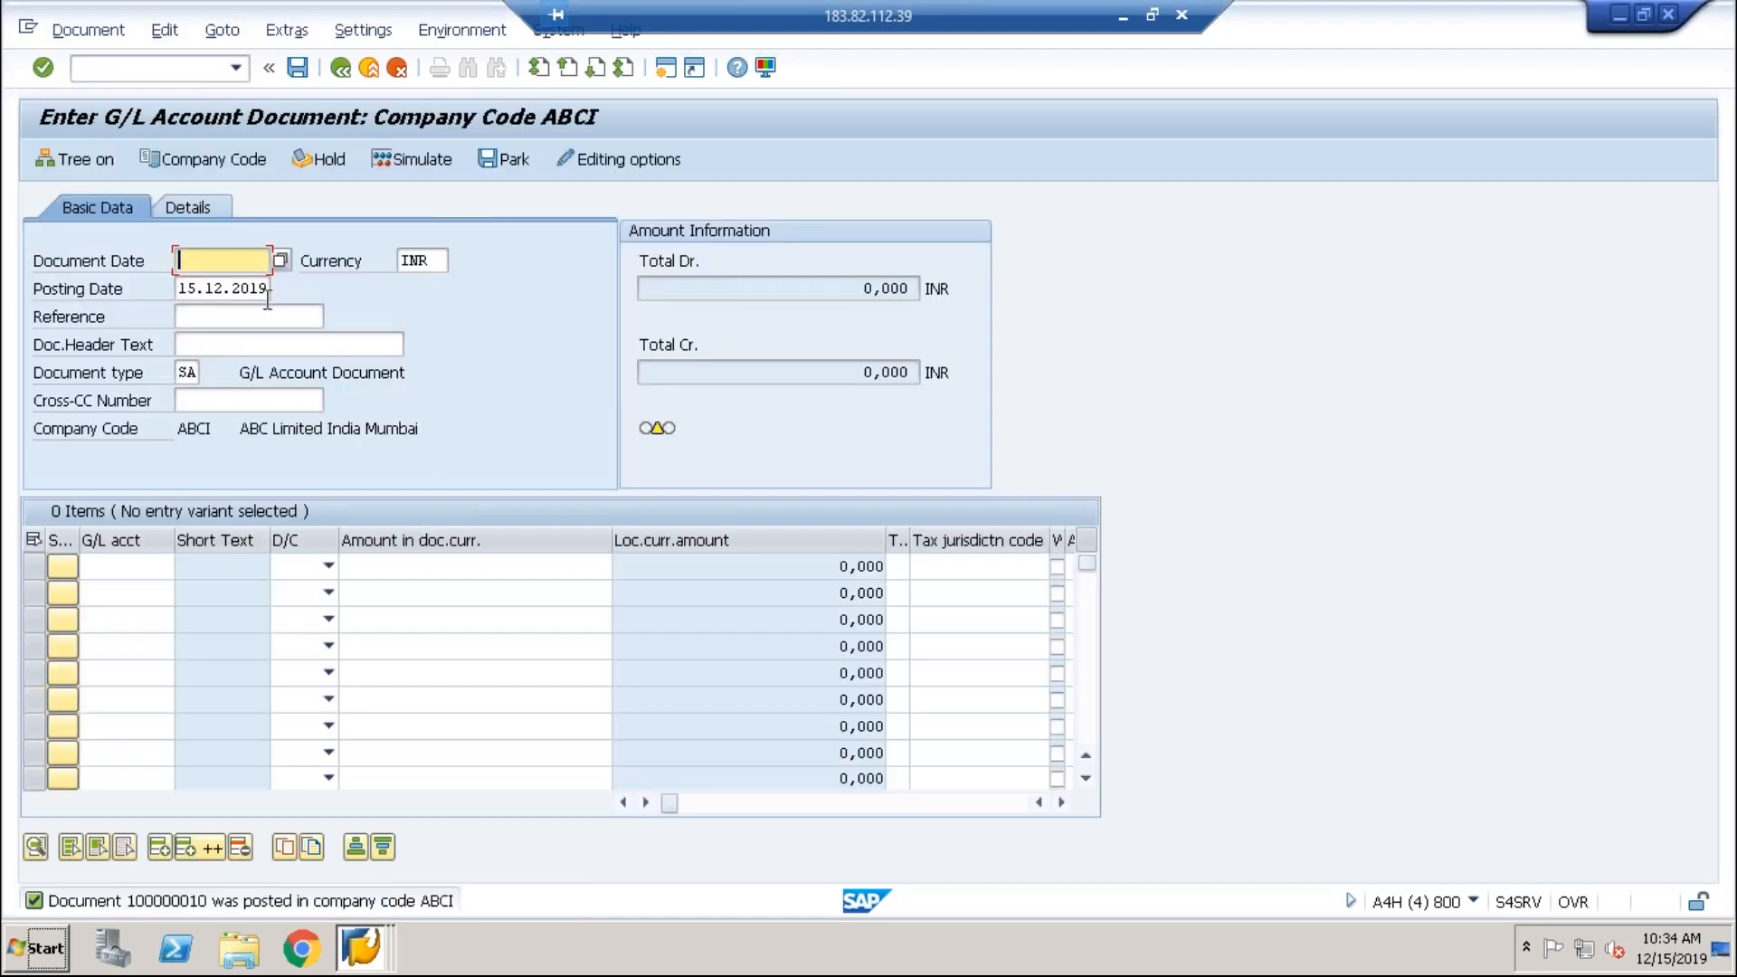
pyautogui.click(88, 38)
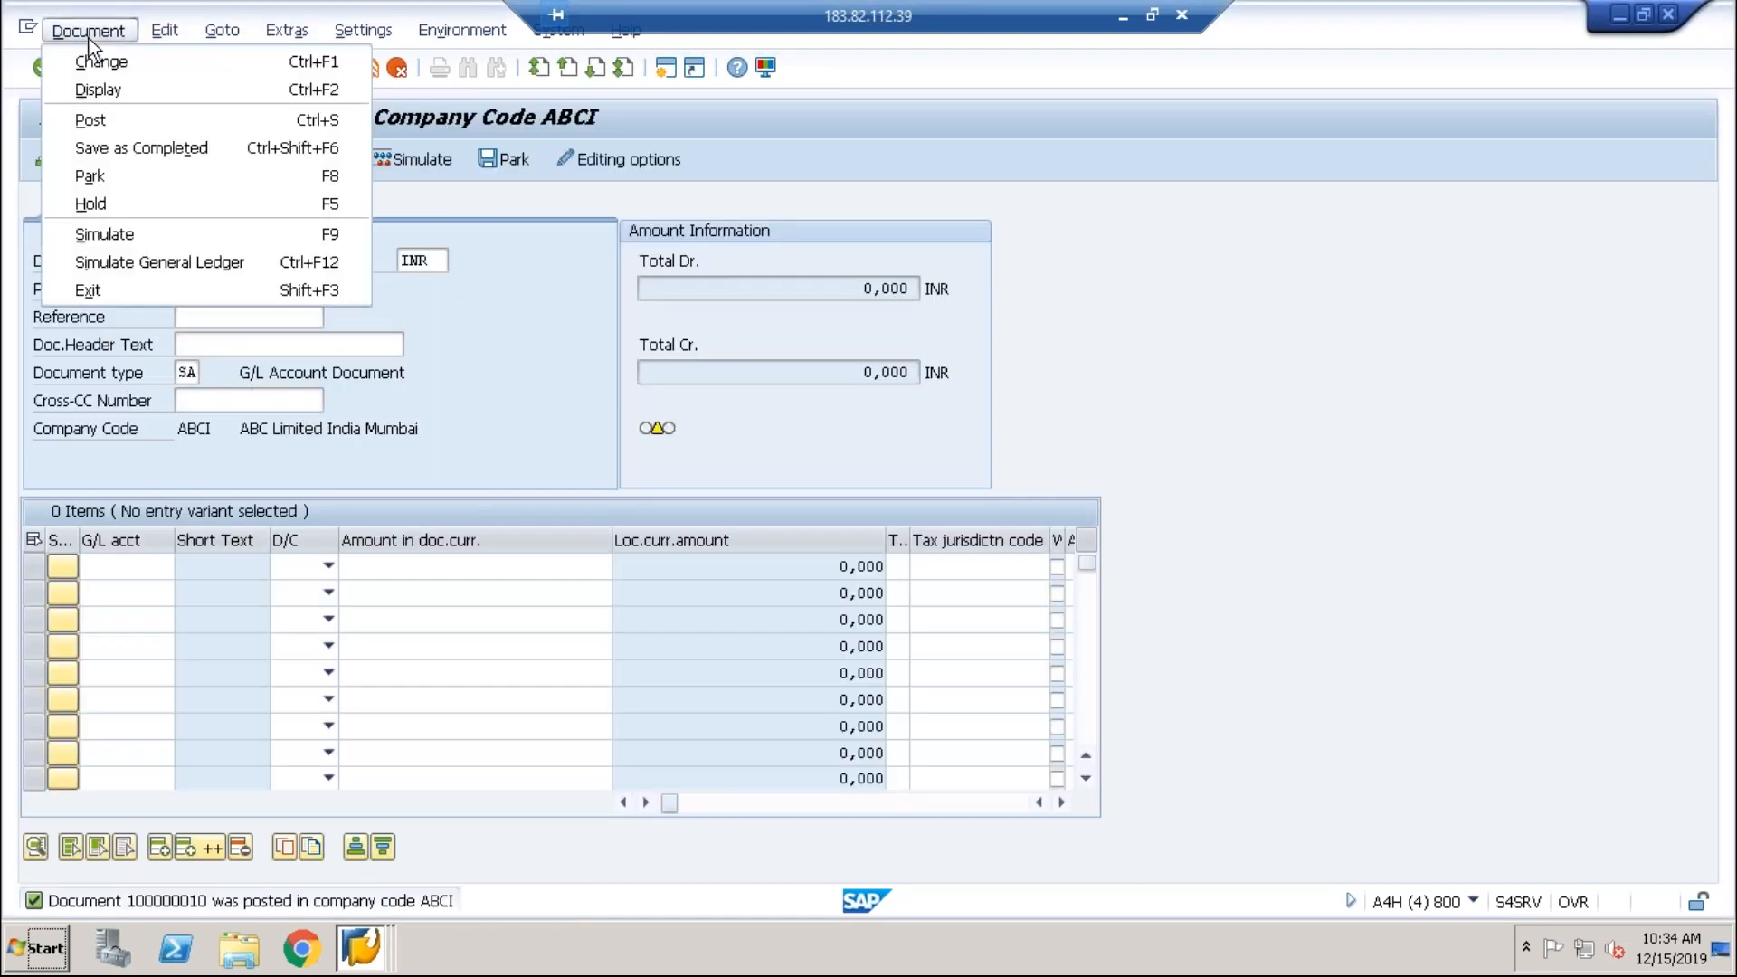
pyautogui.click(94, 85)
pyautogui.press('Return')
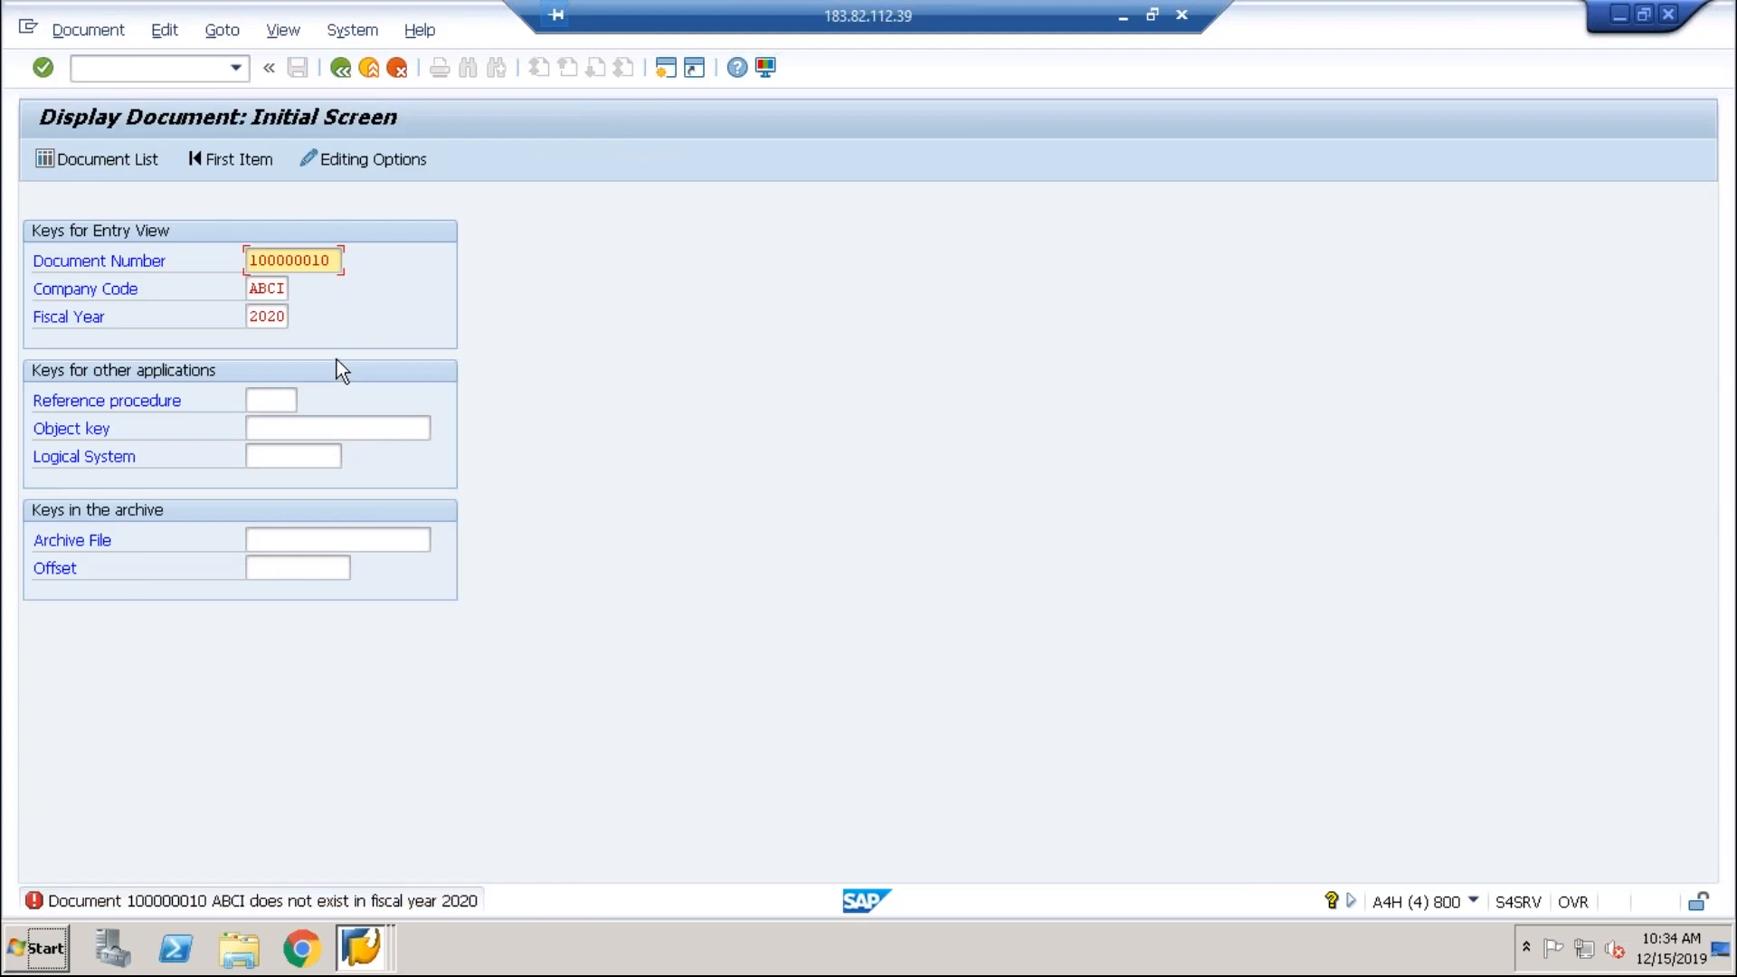
pyautogui.press('Return')
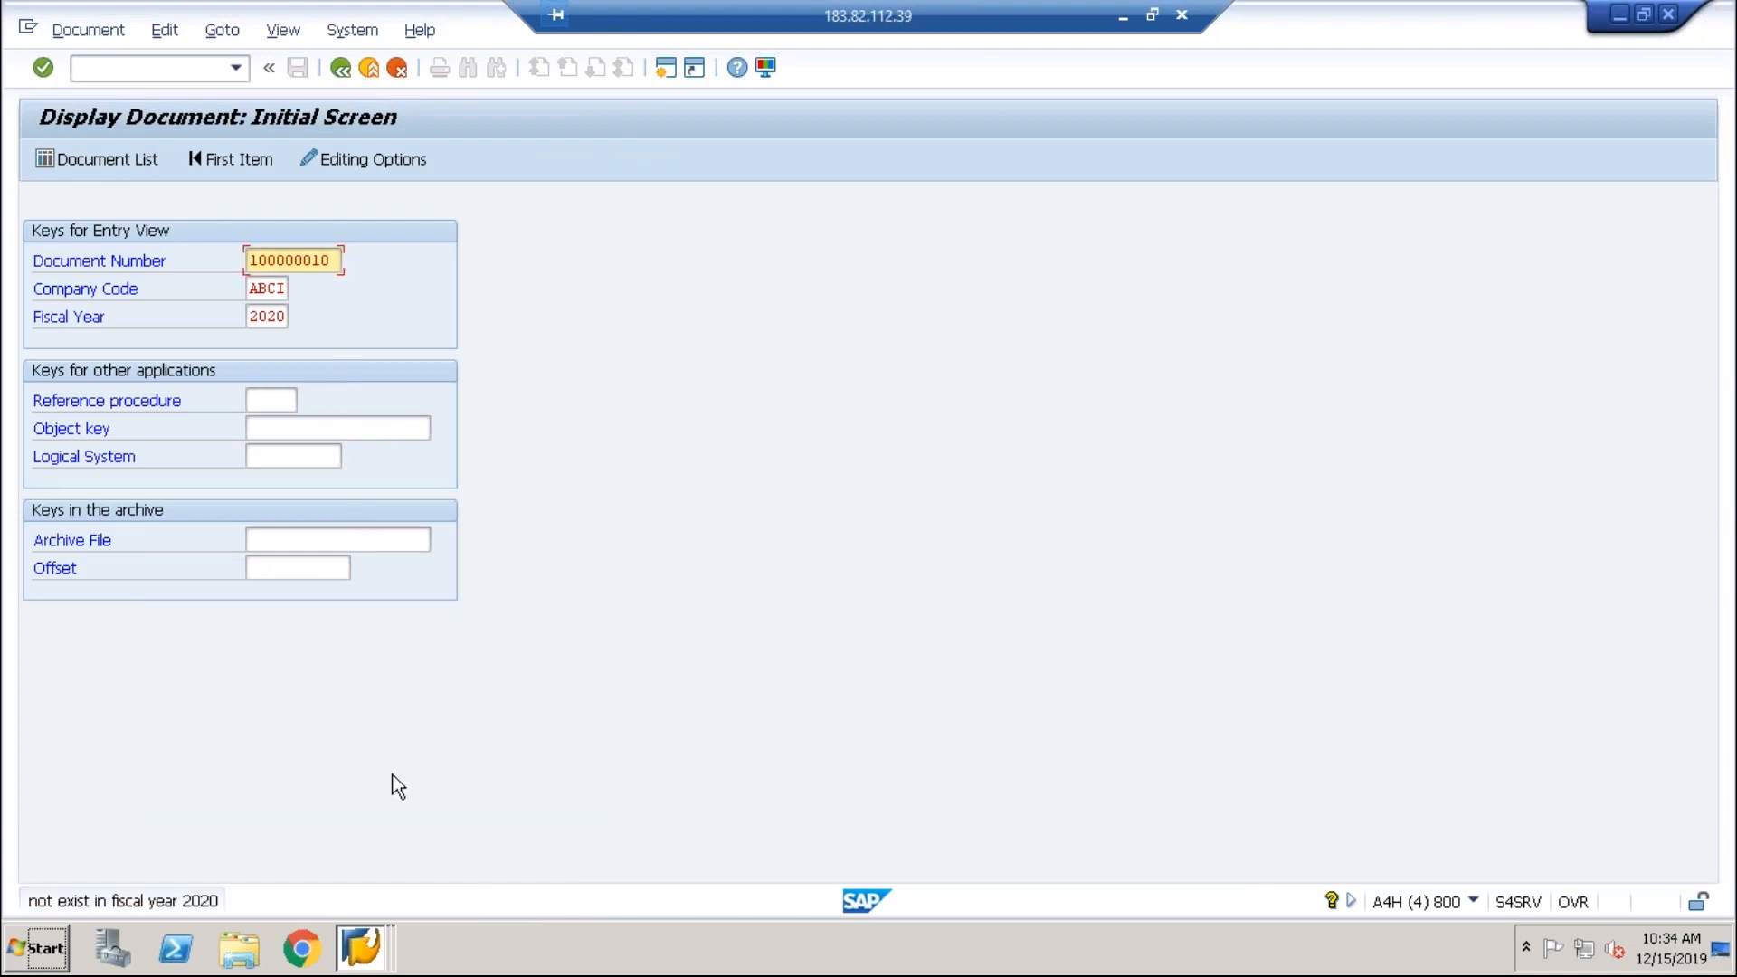
pyautogui.press('Return')
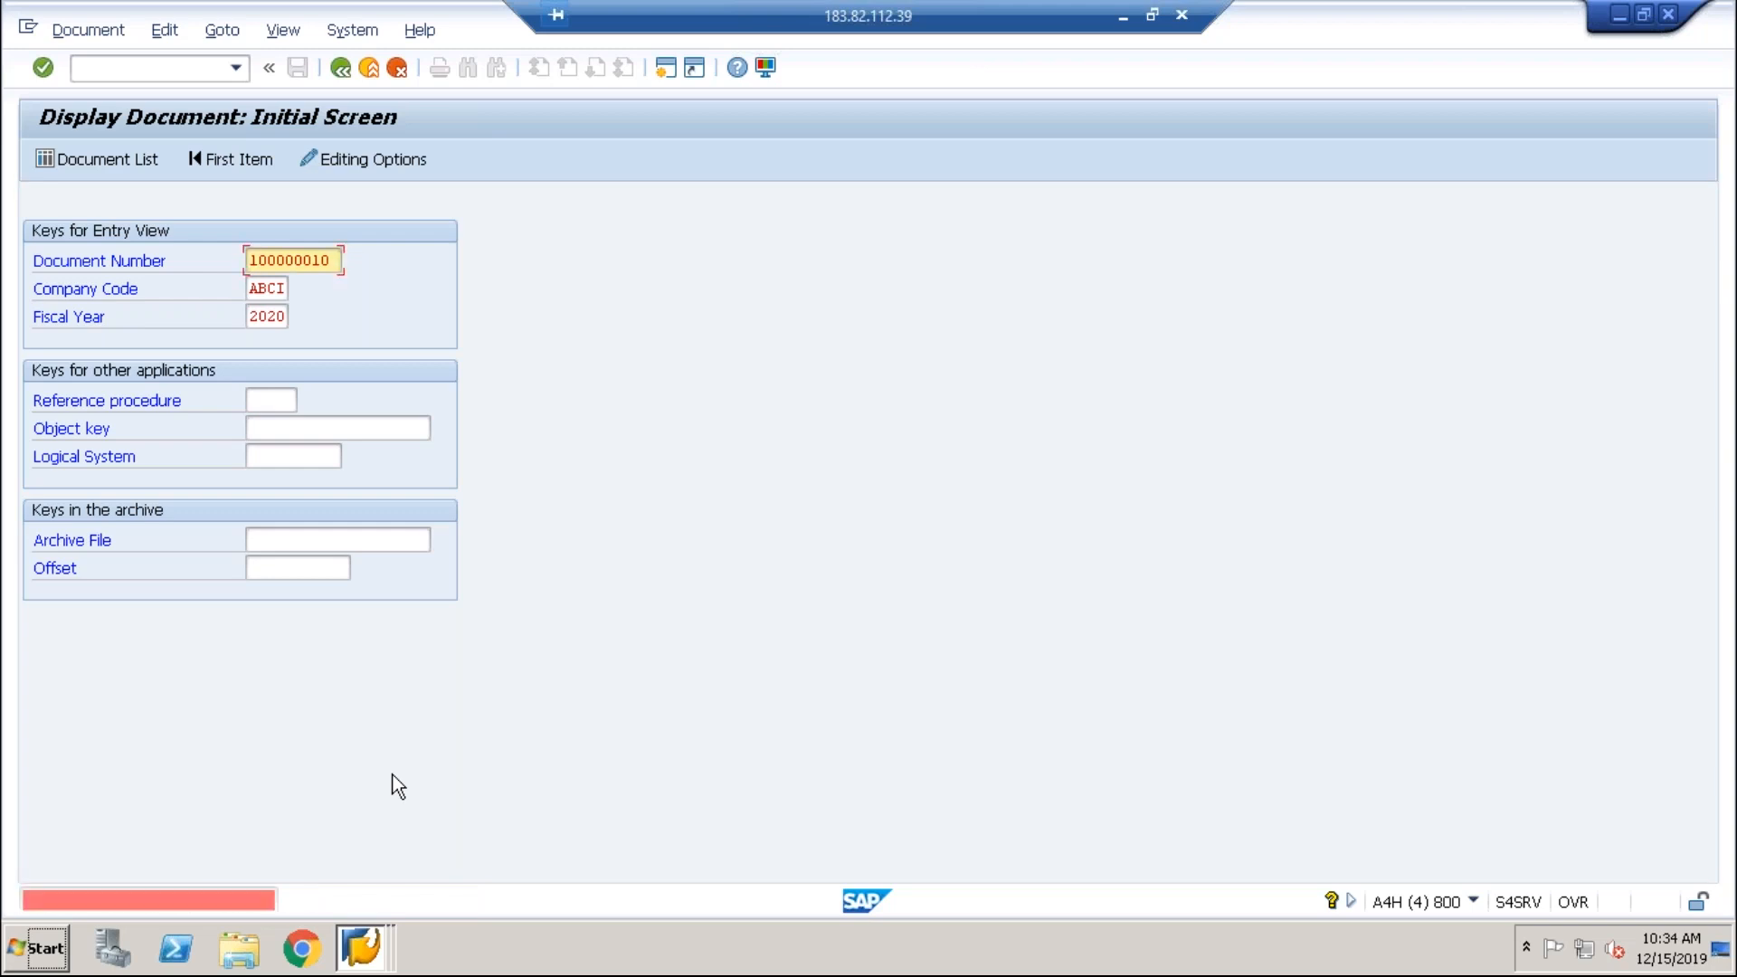
# Step: Display document 100000010 for fiscal year 2019 with /nfb03, then recall FB50 from history
pyautogui.click(174, 76)
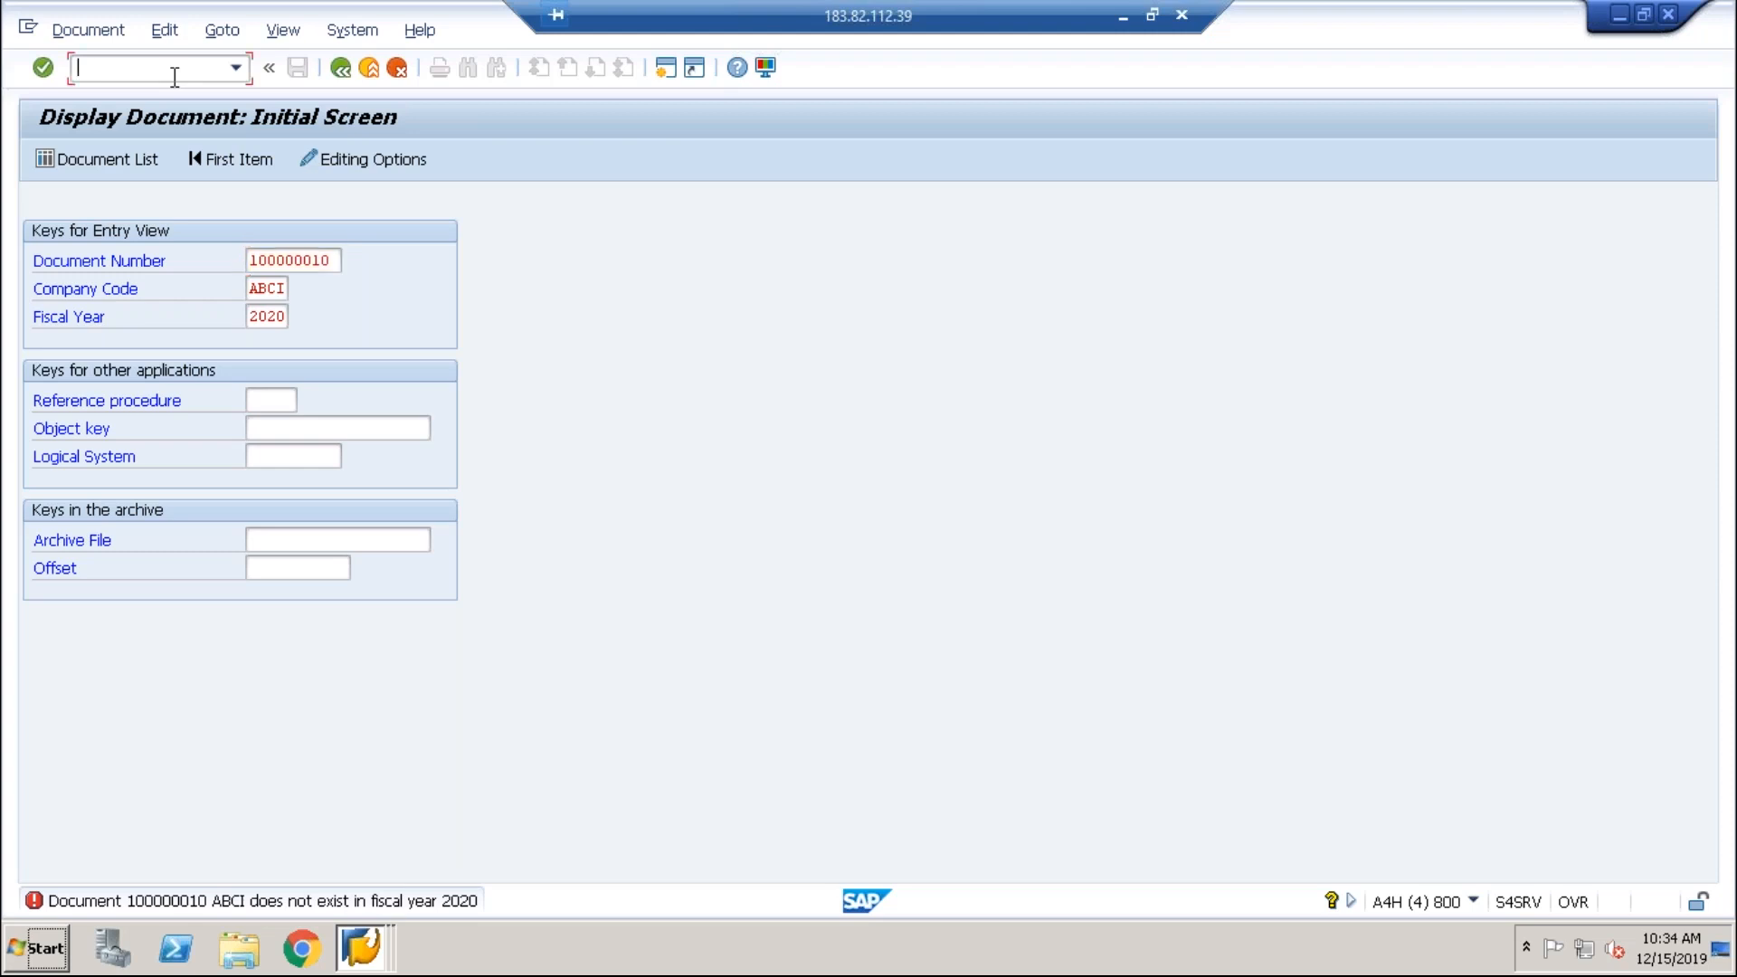
pyautogui.write('/nfb03')
pyautogui.press('Return')
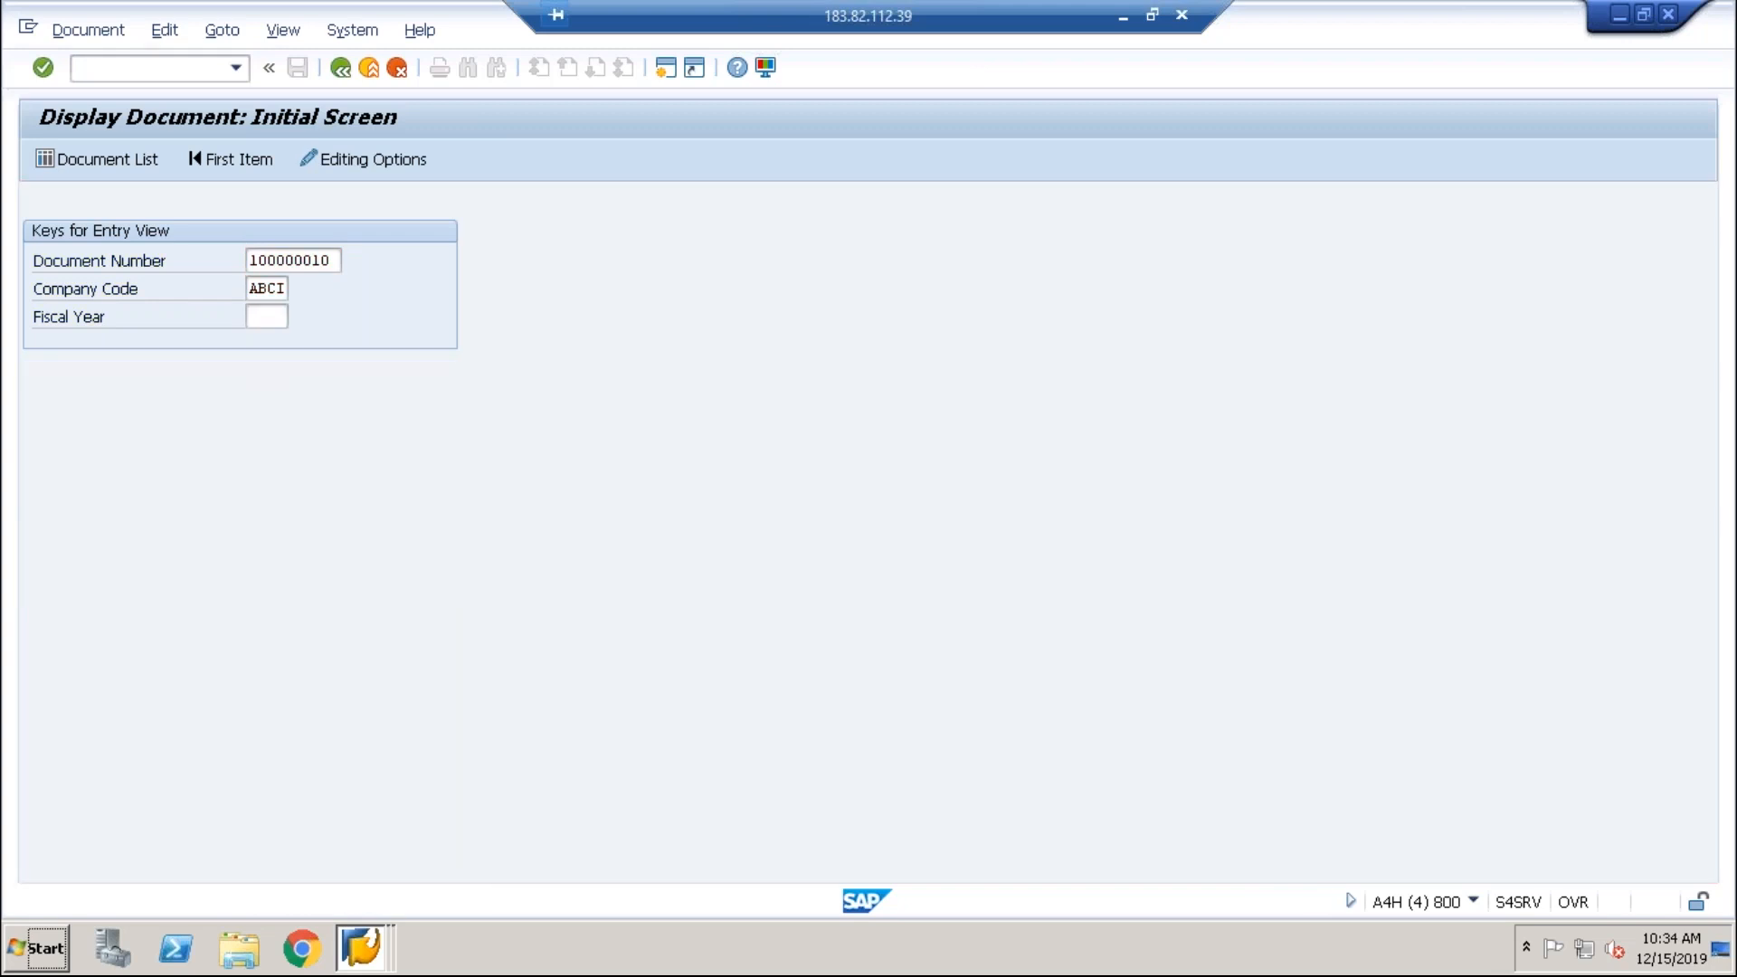
pyautogui.press('Return')
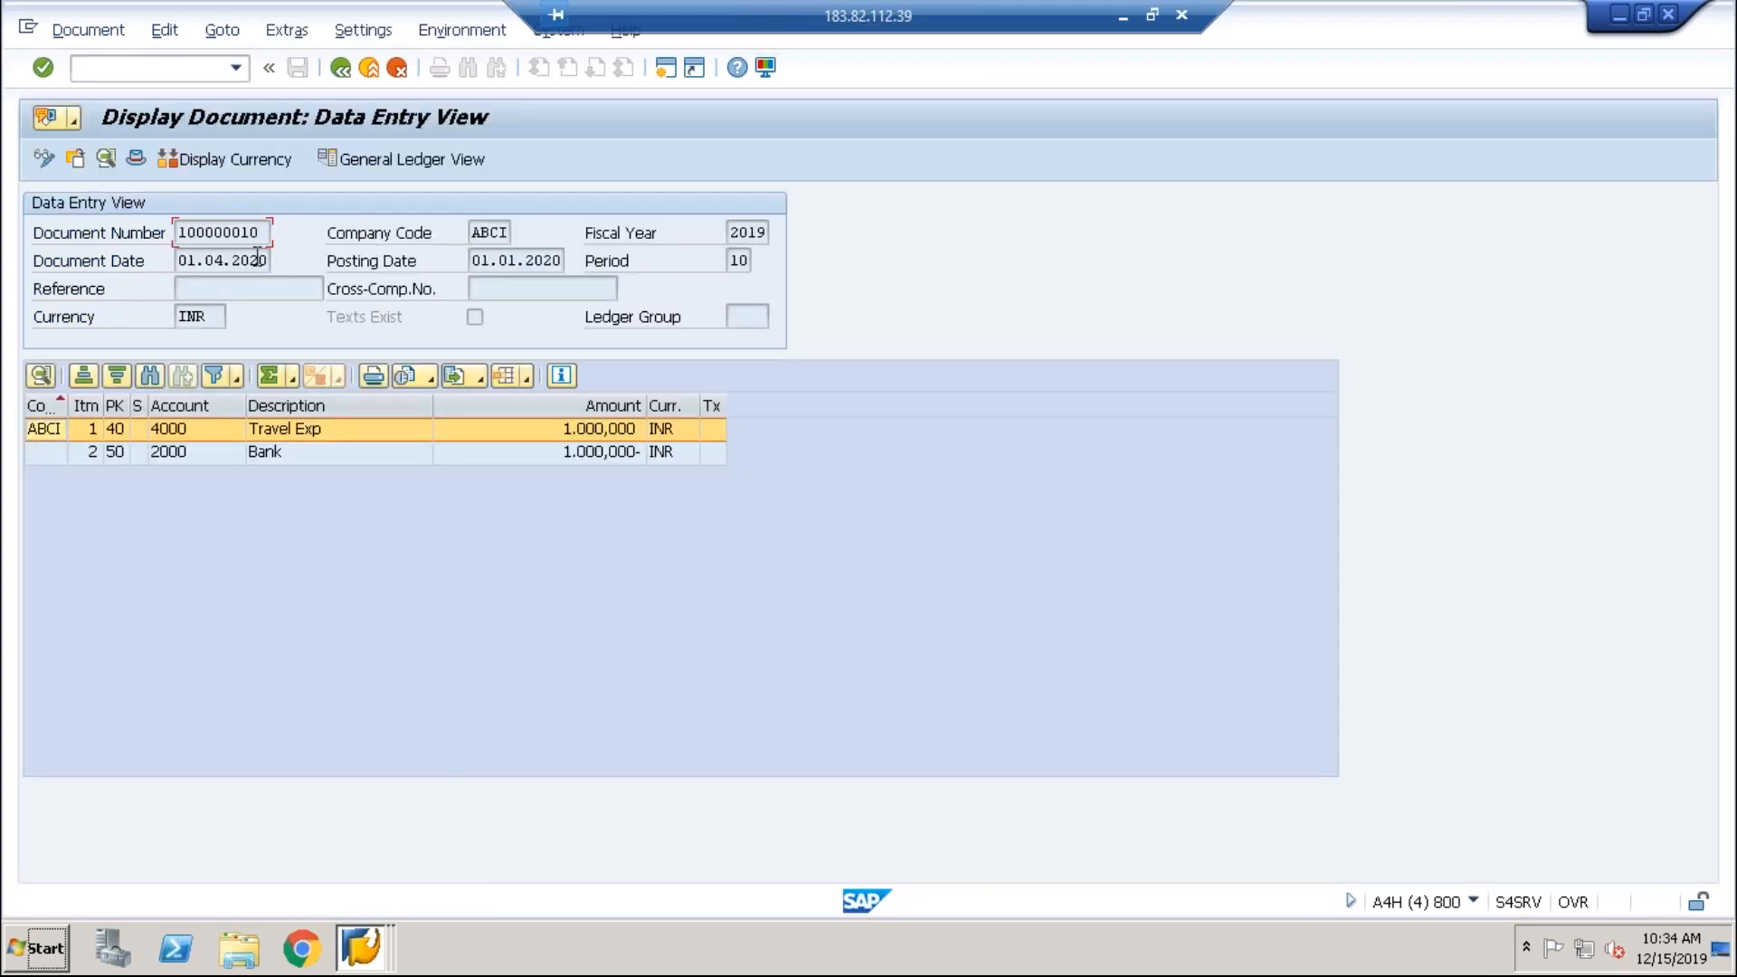
pyautogui.click(509, 259)
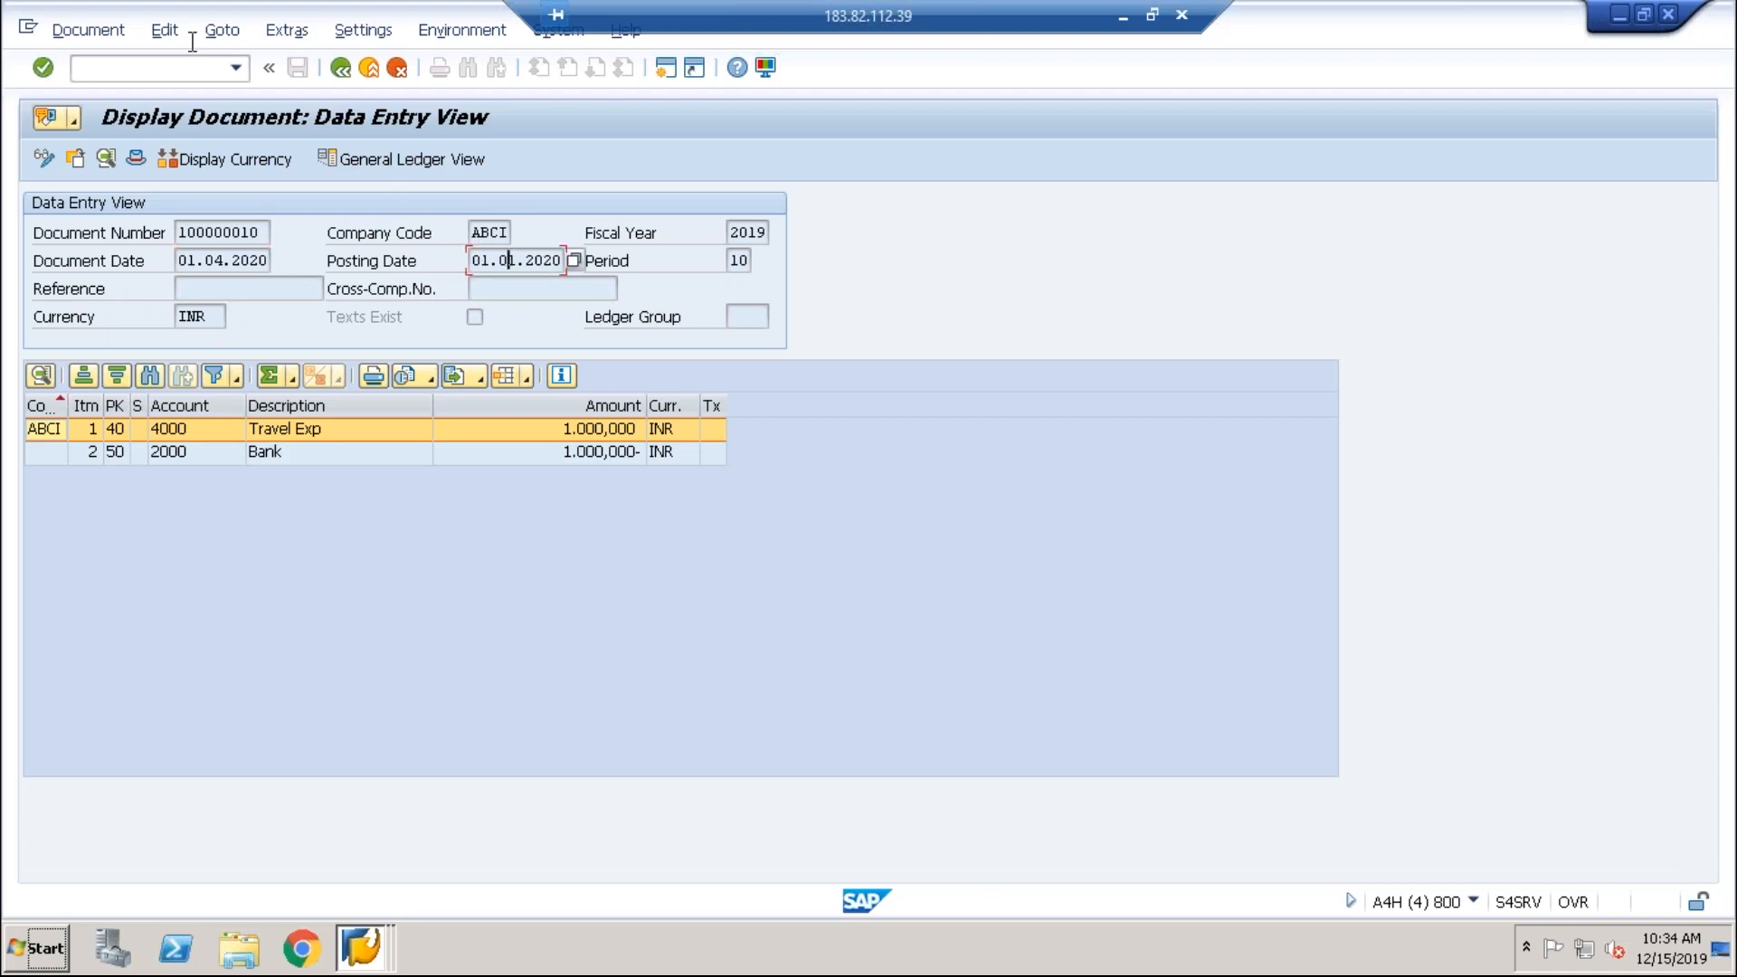
pyautogui.click(236, 70)
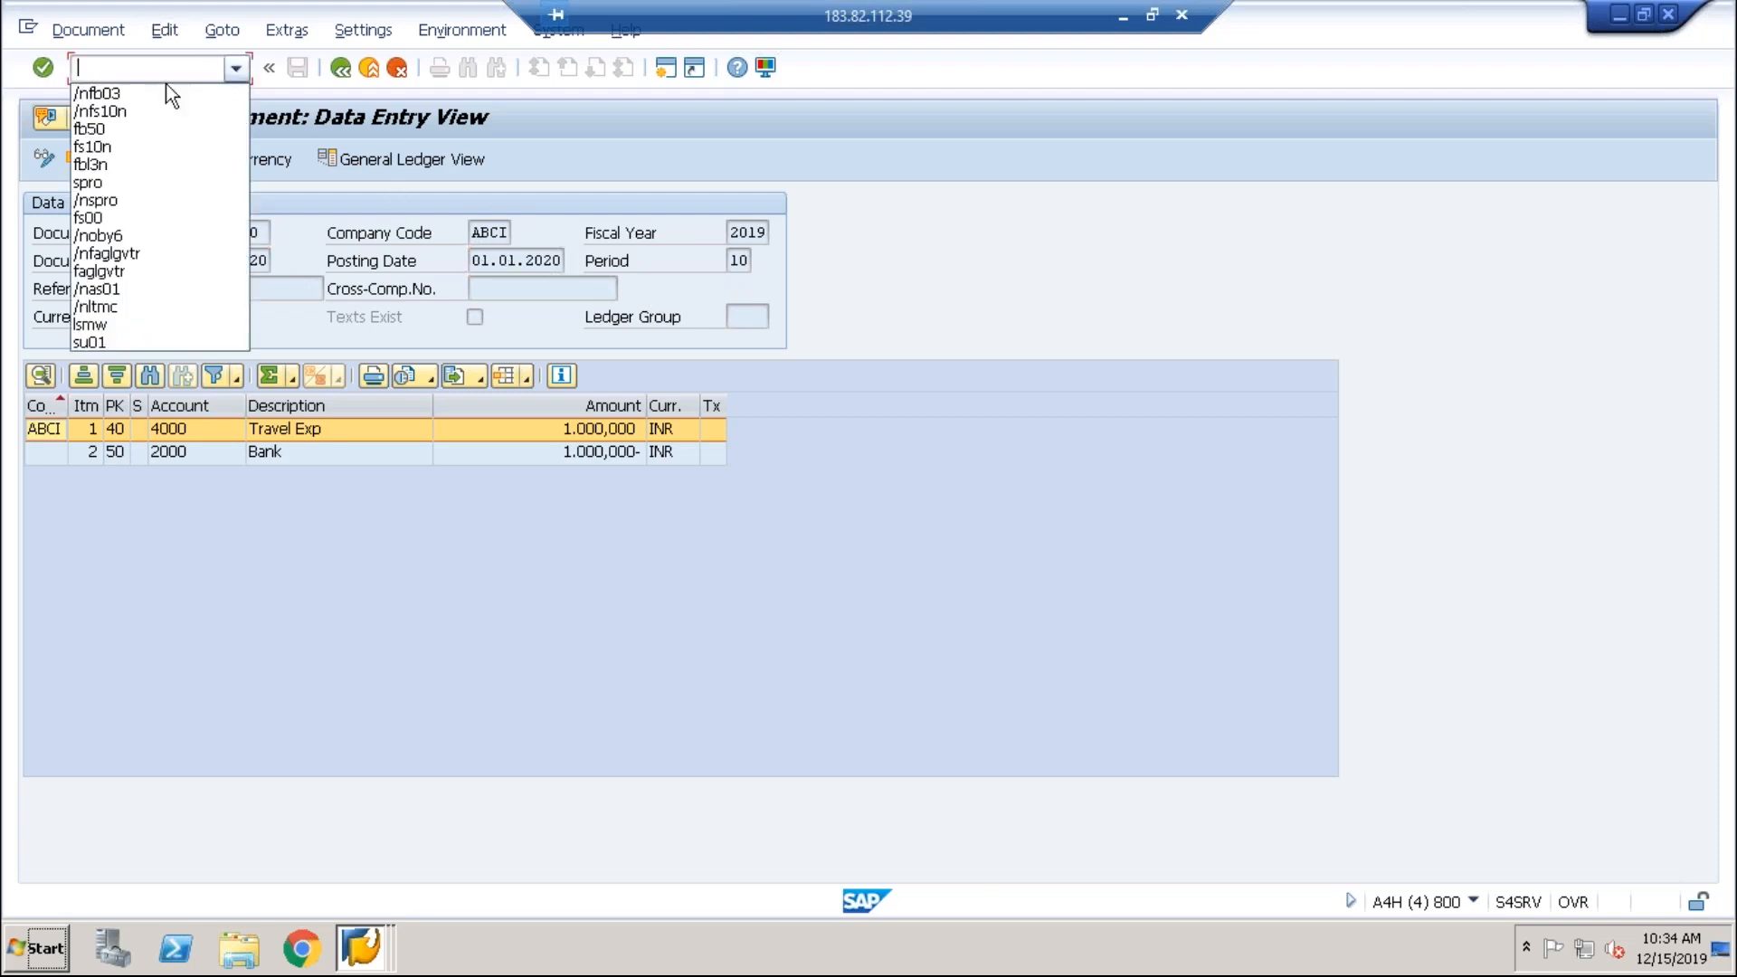
pyautogui.click(124, 130)
# Step: Open FB50 and set document date and posting date to 01042020
pyautogui.click(83, 71)
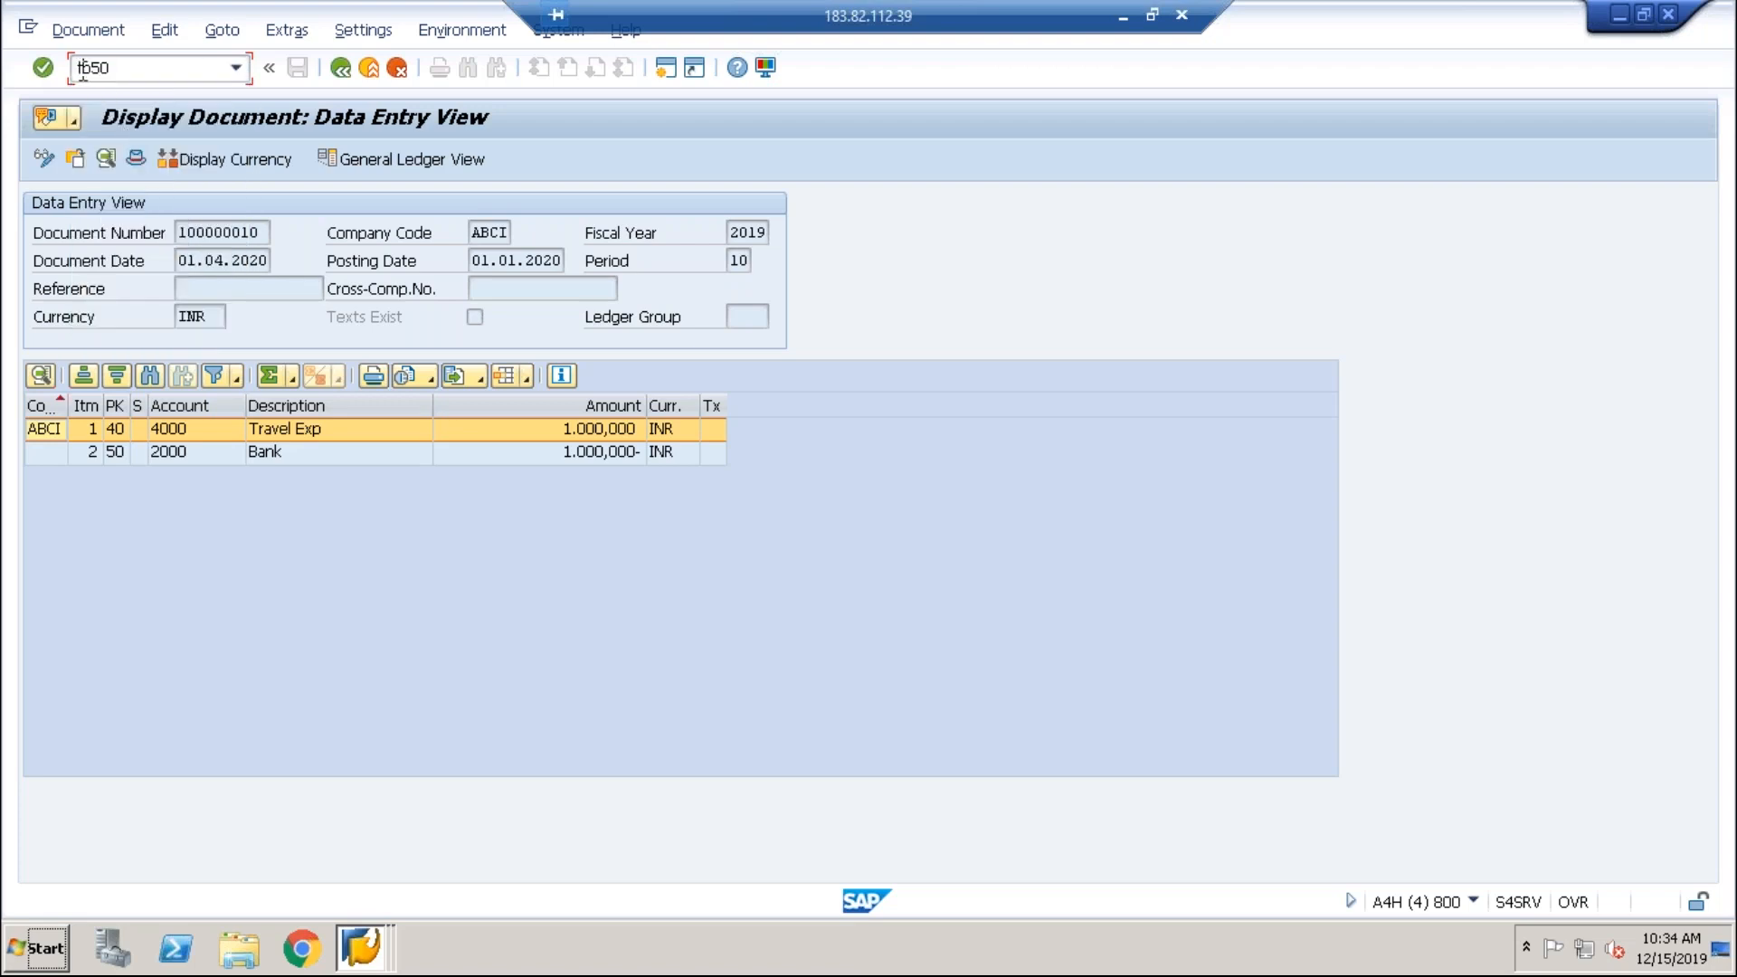
pyautogui.write('/n')
pyautogui.press('Return')
pyautogui.press('Right')
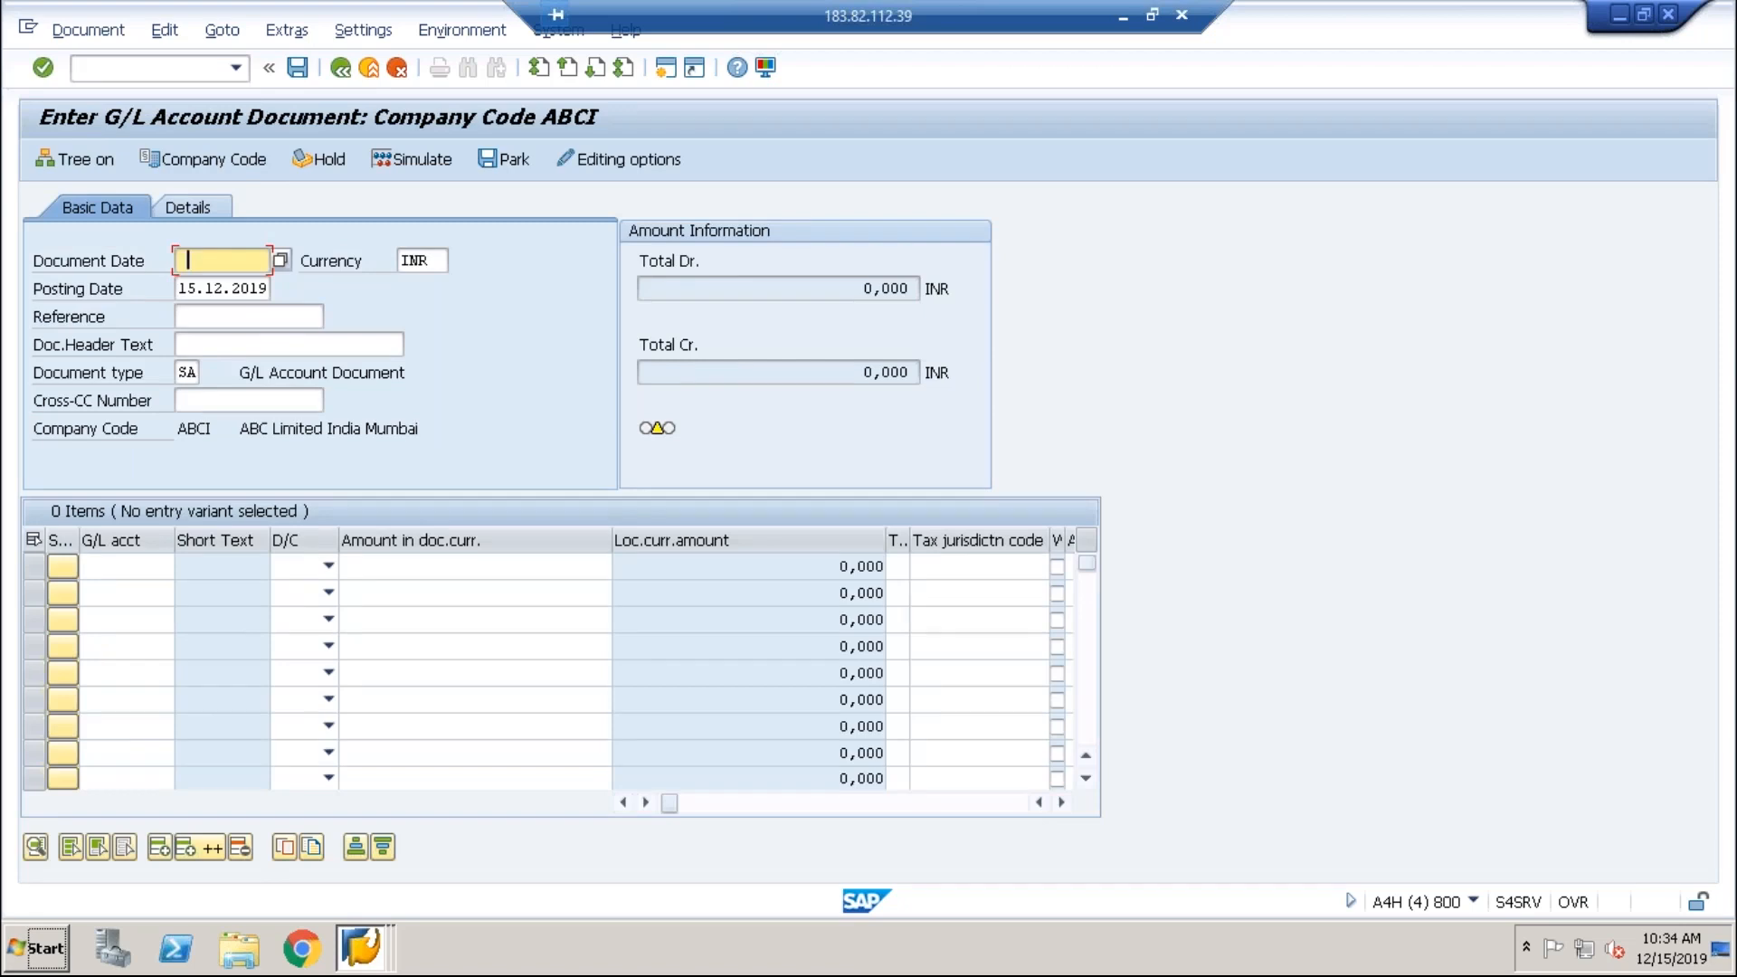
pyautogui.write('010')
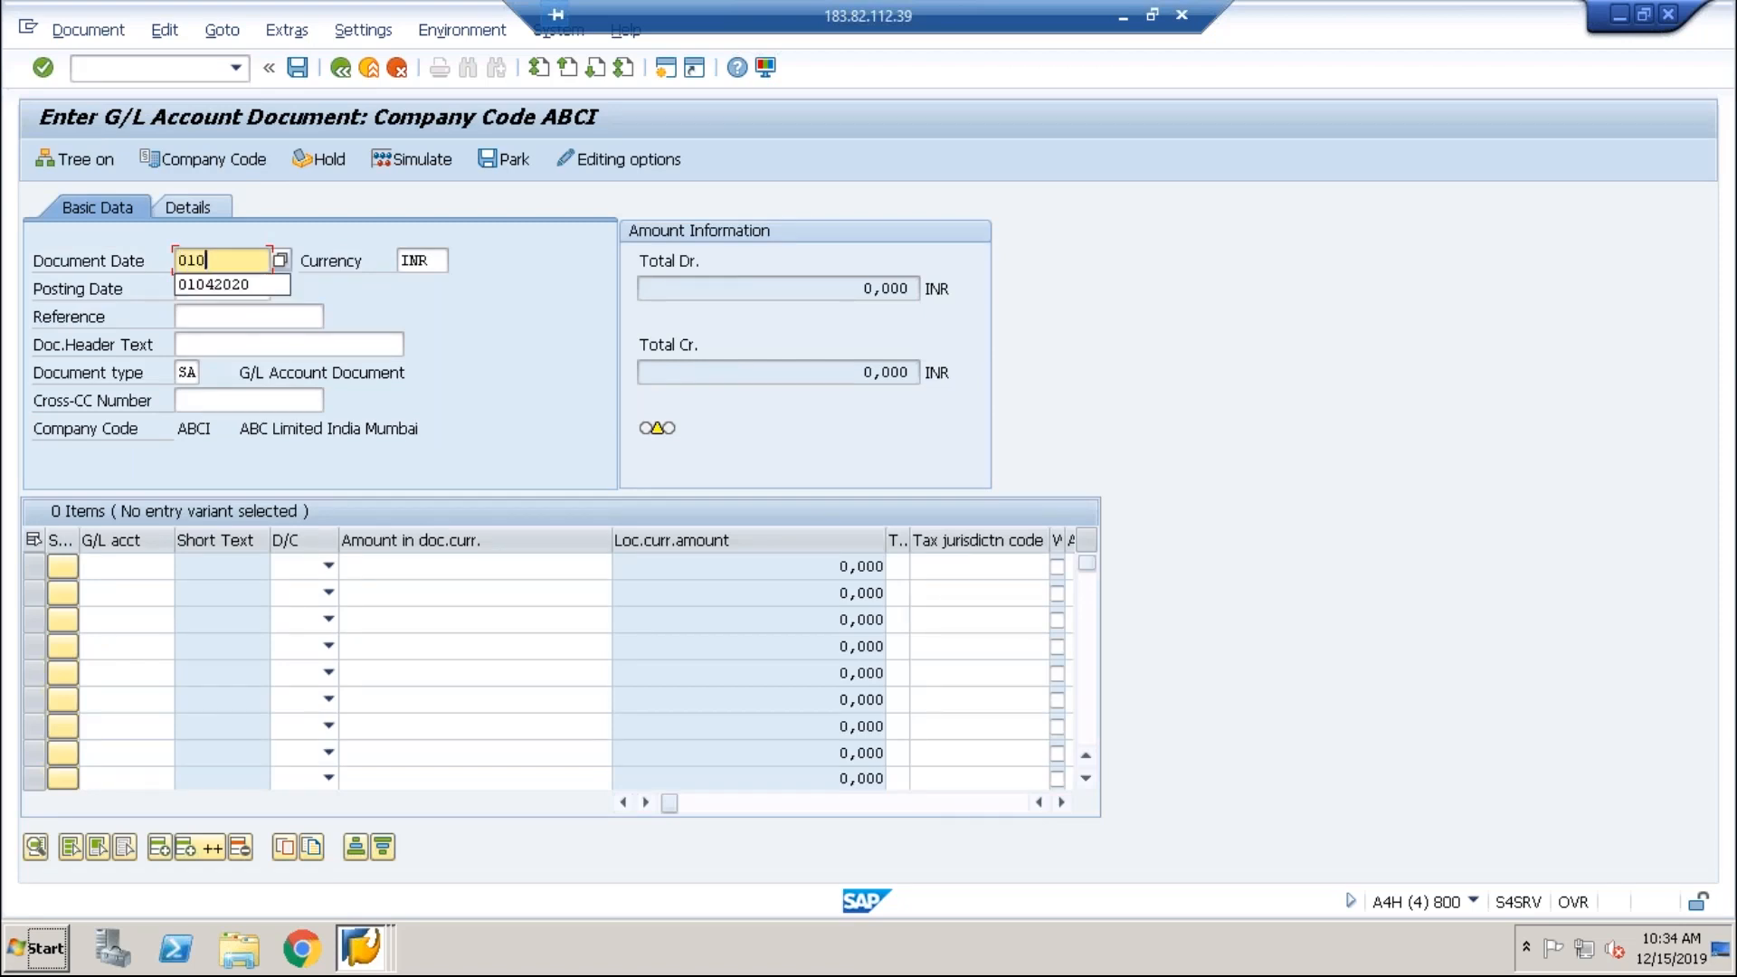
pyautogui.write('42020')
pyautogui.press('Tab')
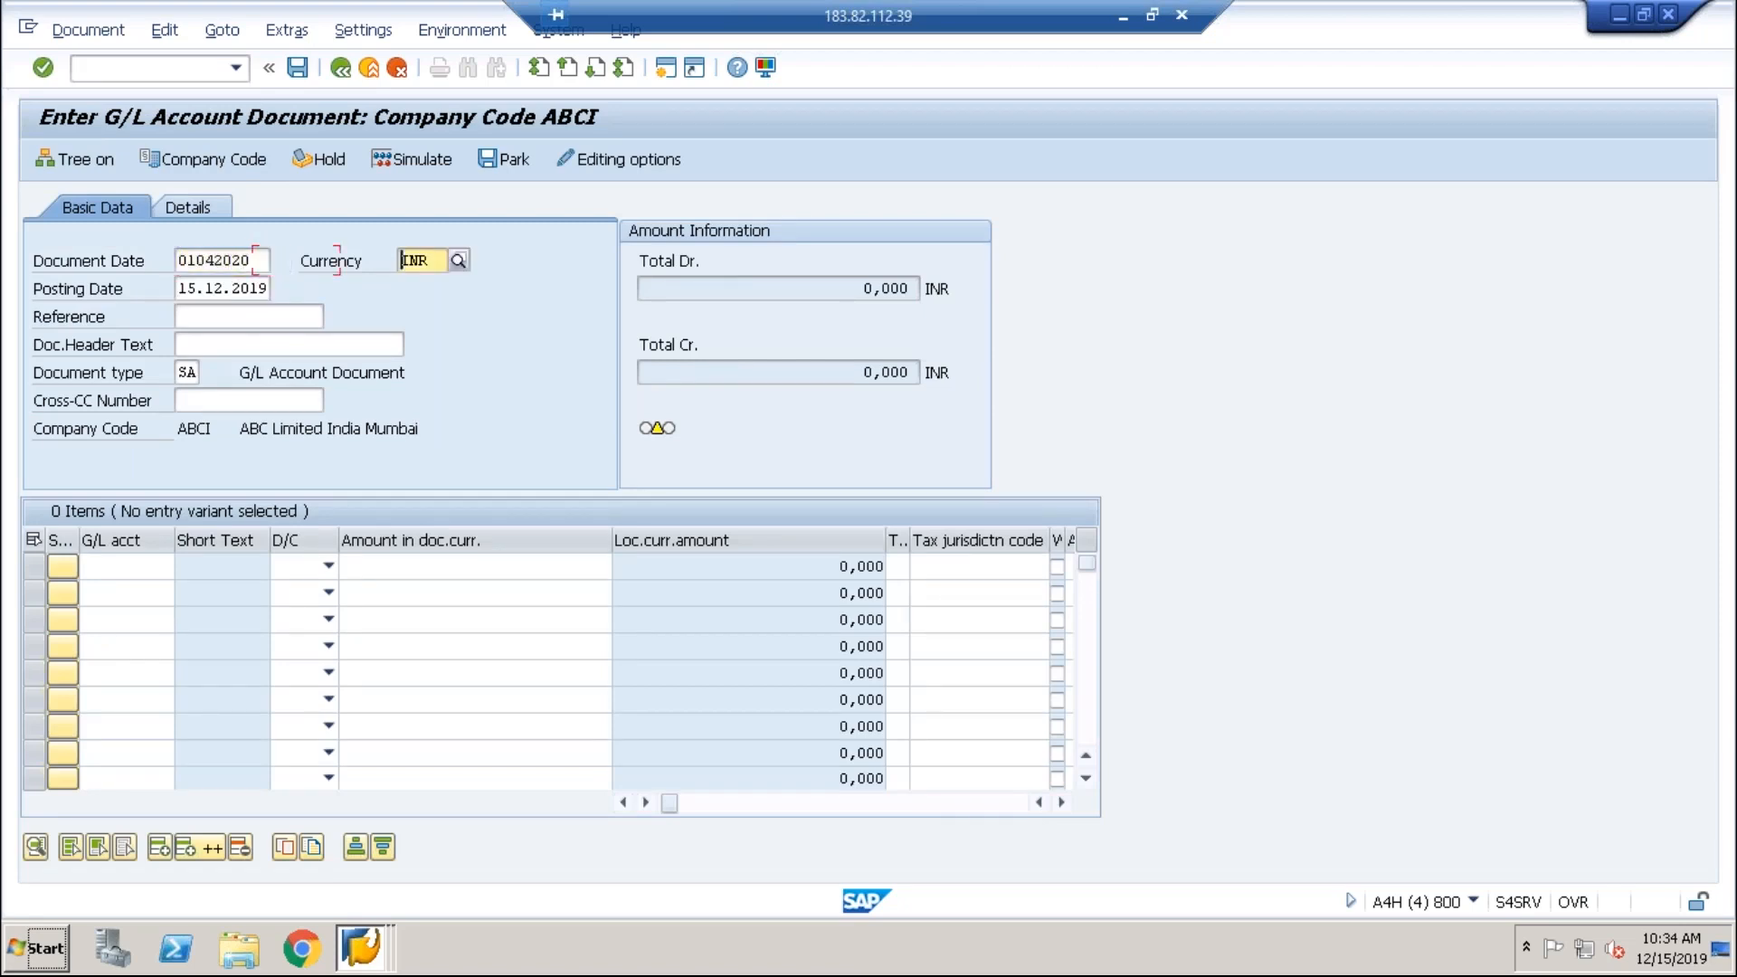
pyautogui.press('Delete')
pyautogui.press('Delete')
pyautogui.press('Delete')
pyautogui.press('Delete')
pyautogui.press('Delete')
pyautogui.press('Delete')
pyautogui.press('Delete')
pyautogui.press('Delete')
pyautogui.press('Delete')
pyautogui.press('Delete')
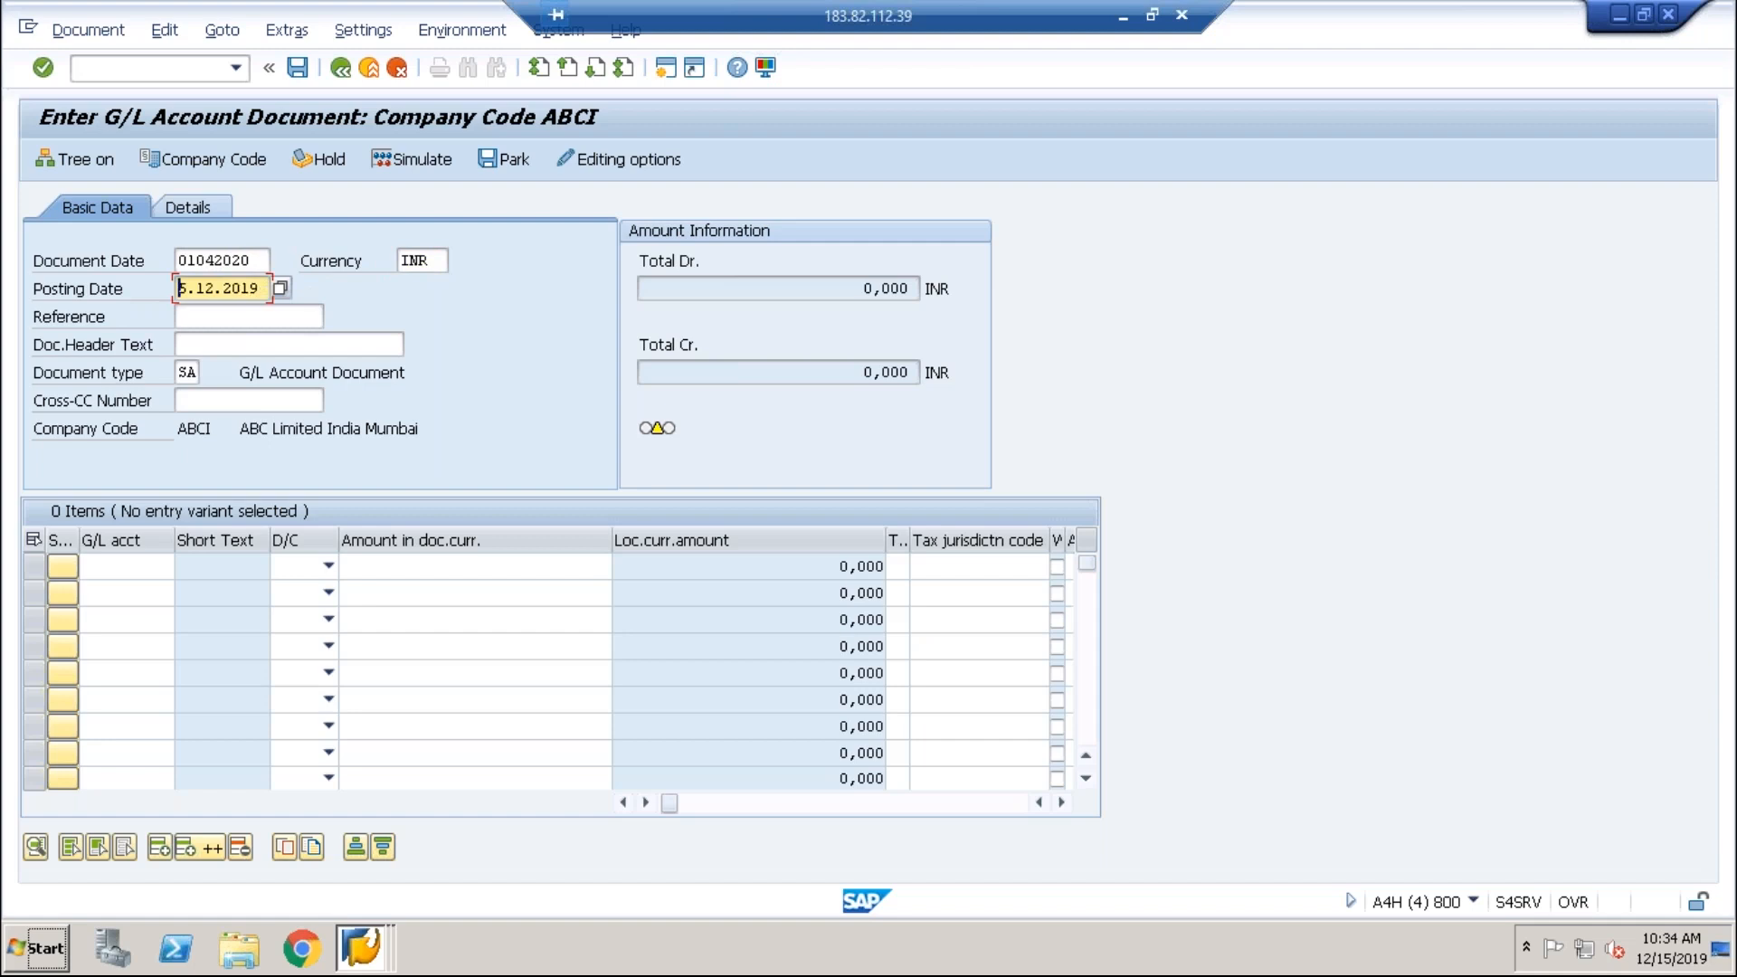
pyautogui.write('010')
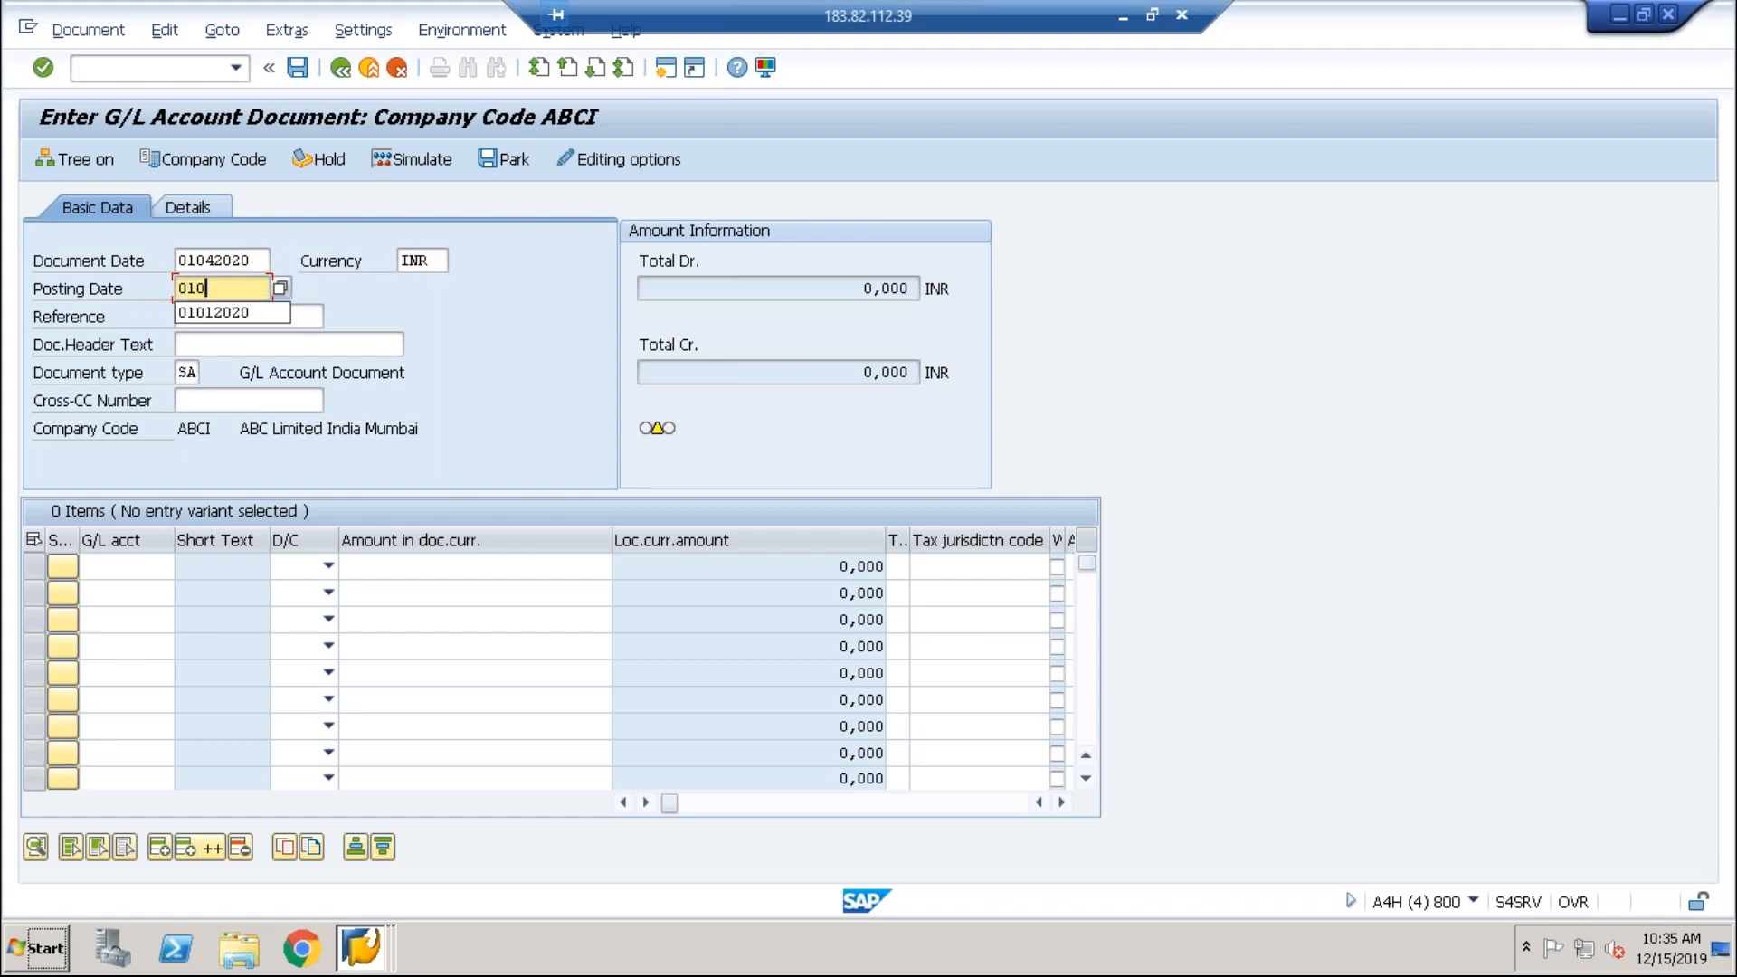
pyautogui.write('42020')
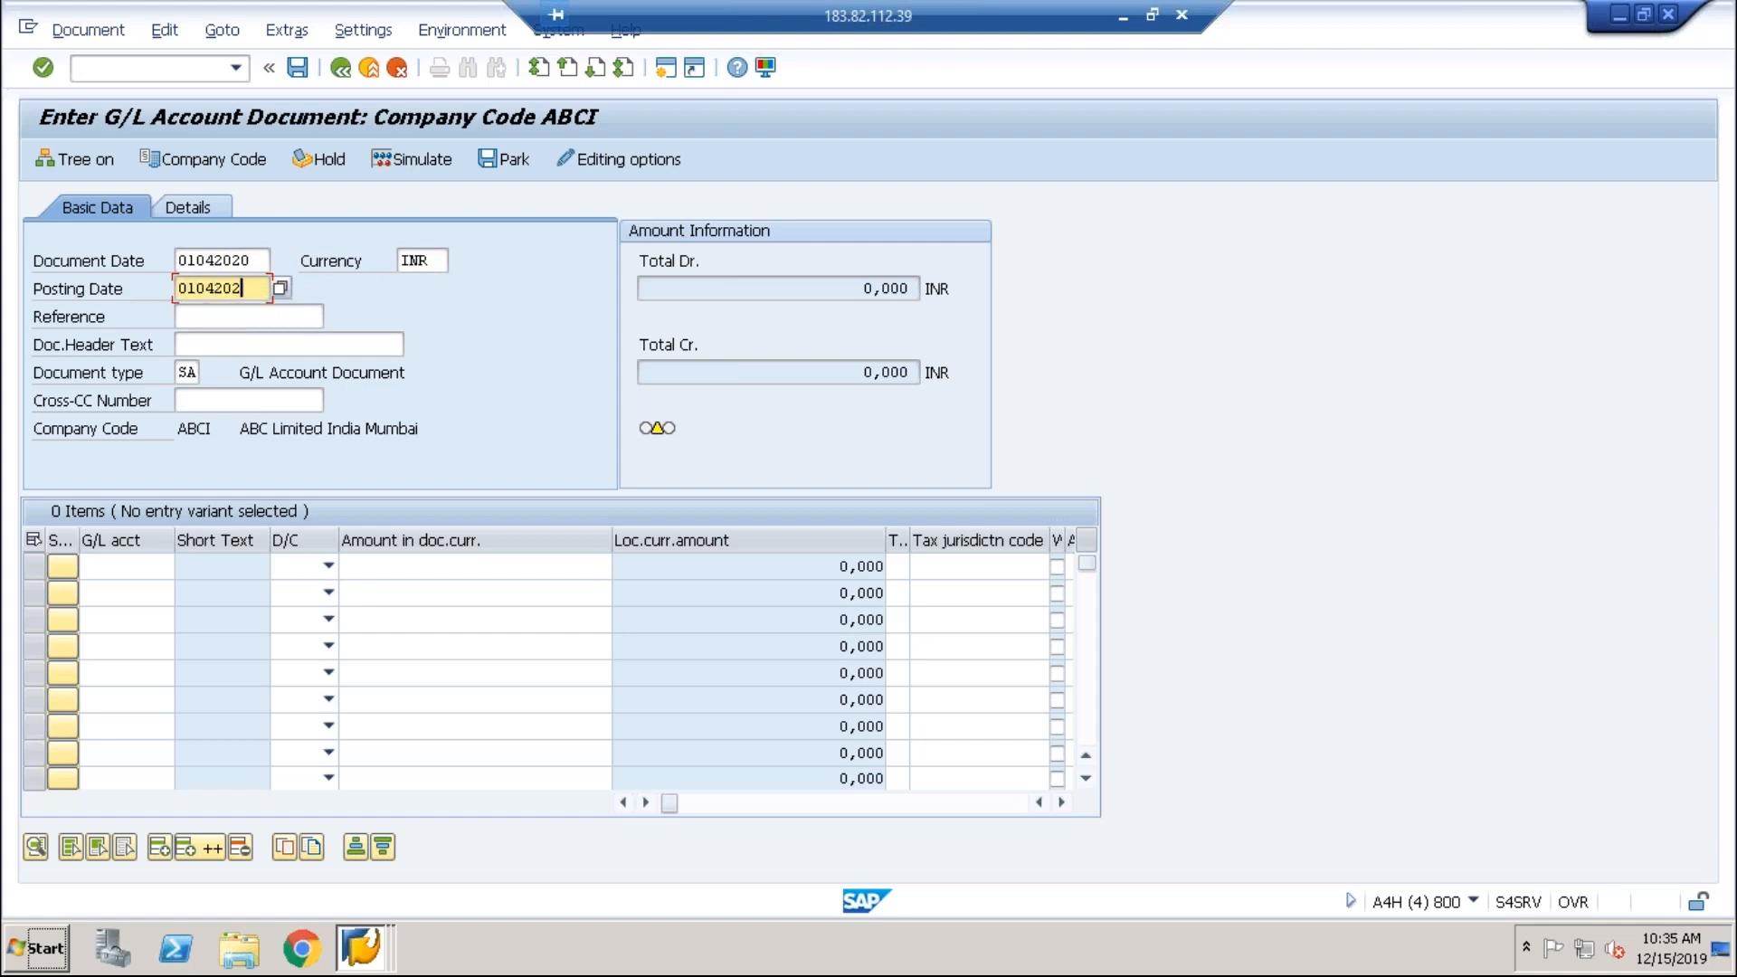
pyautogui.press('Tab')
# Step: Set line items to account 4000 as debit and account 2000 as credit
pyautogui.press('Tab')
pyautogui.press('Tab')
pyautogui.press('Tab')
pyautogui.press('Tab')
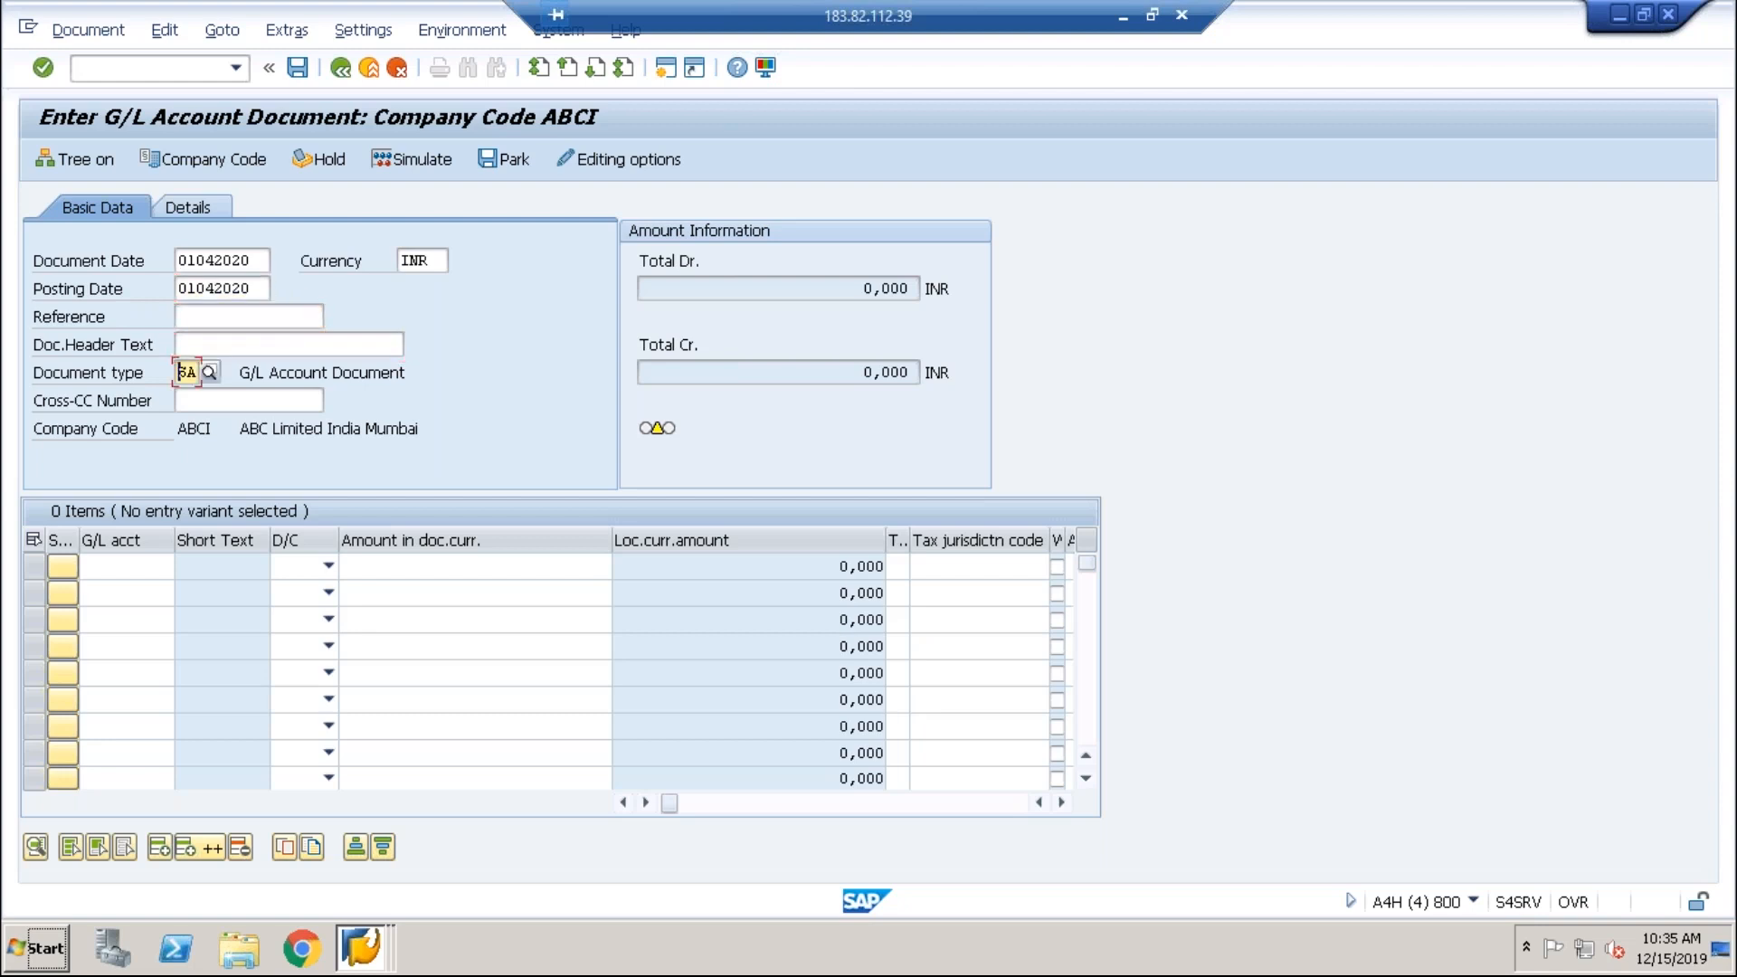
pyautogui.press('Down')
pyautogui.press('Return')
pyautogui.press('Down')
pyautogui.press('Down')
pyautogui.press('Down')
pyautogui.press('Return')
pyautogui.press('Tab')
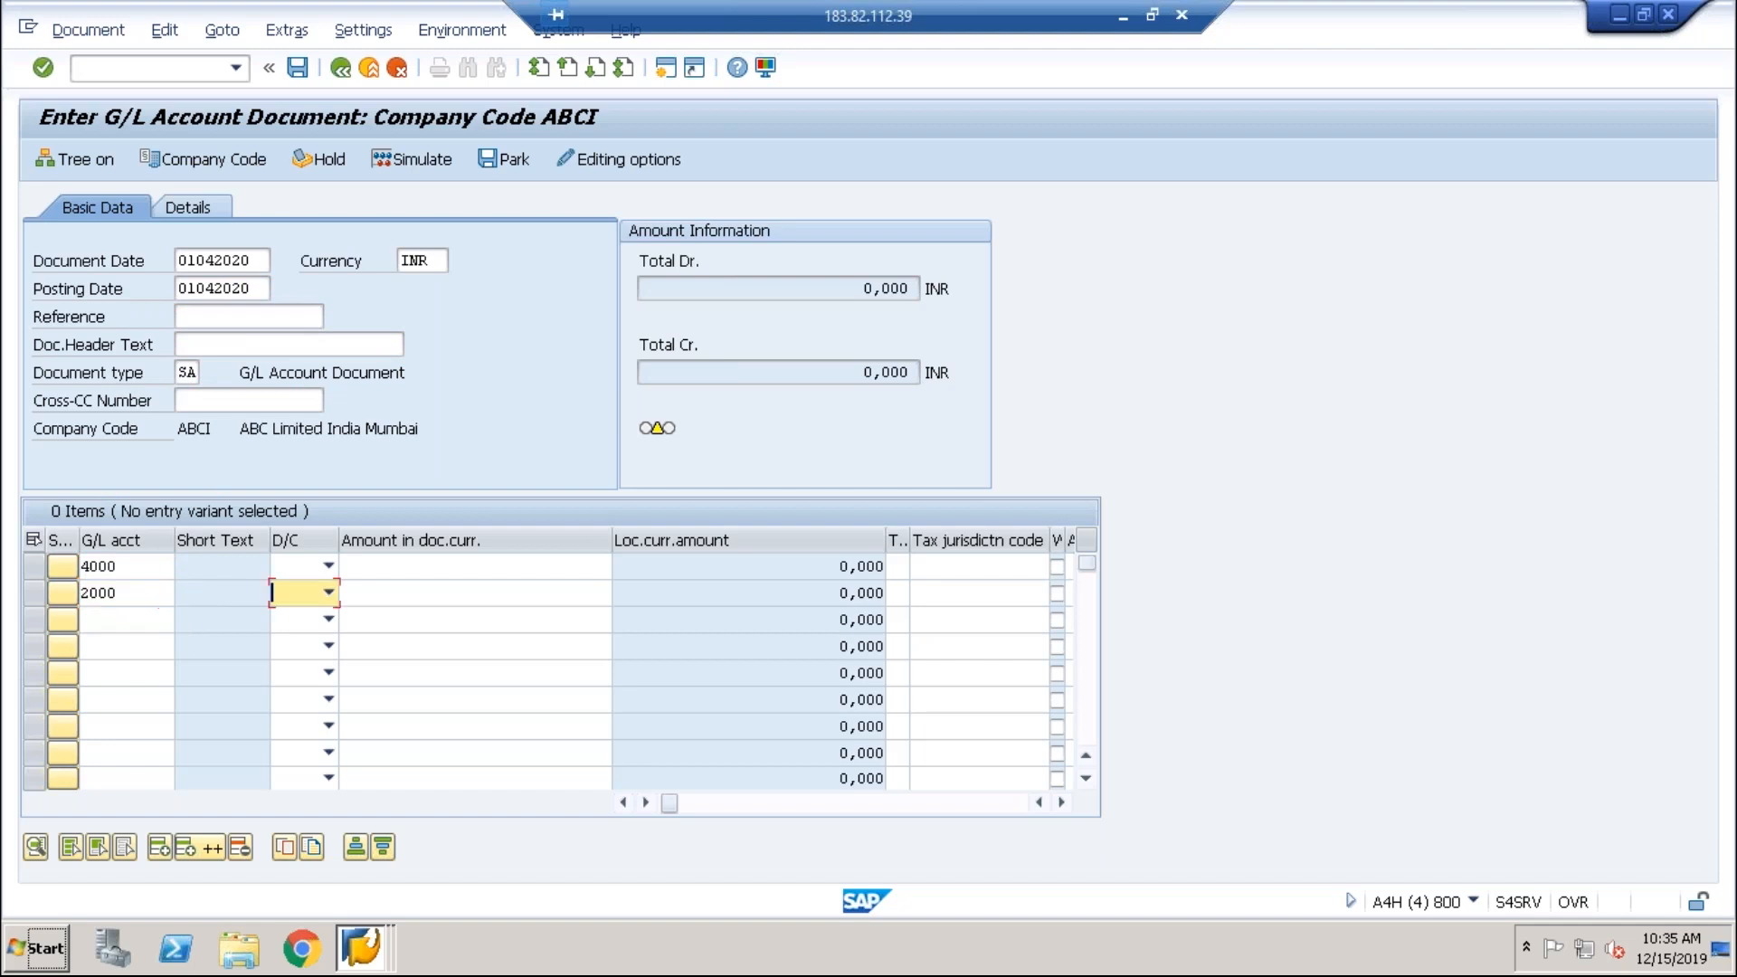
pyautogui.click(329, 566)
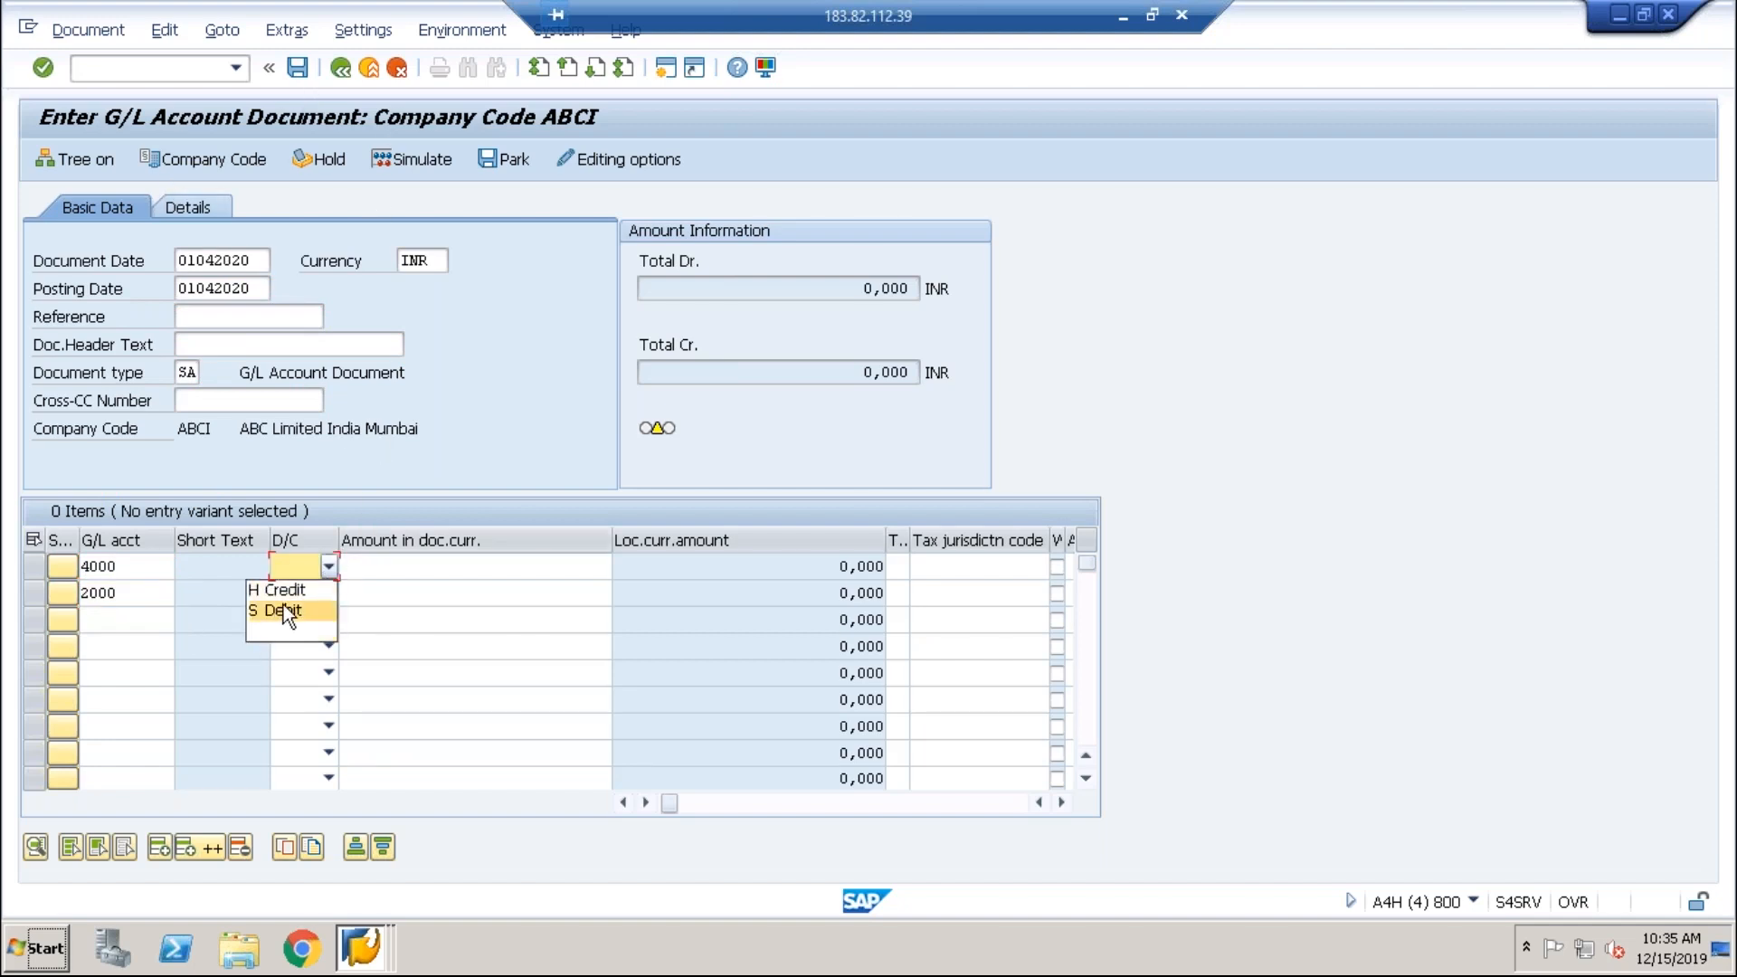
pyautogui.click(327, 593)
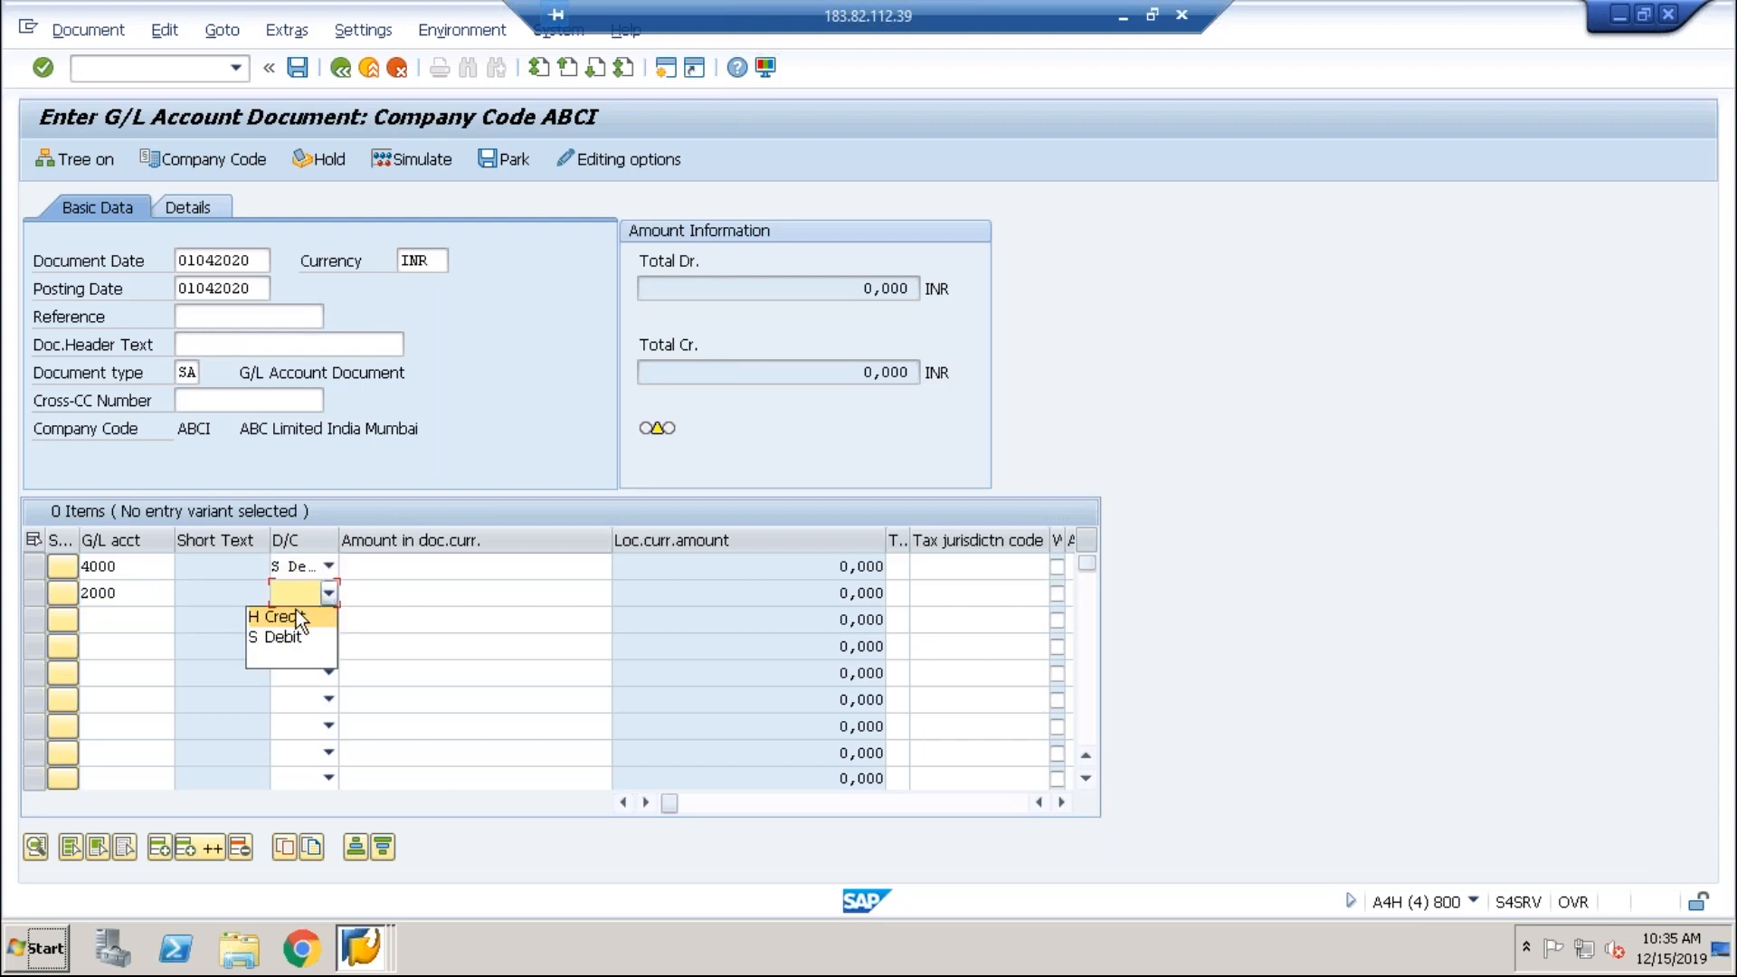
pyautogui.click(296, 608)
pyautogui.click(398, 583)
# Step: Enter amount 1000 on both line items and value date 01042020
pyautogui.write('1000')
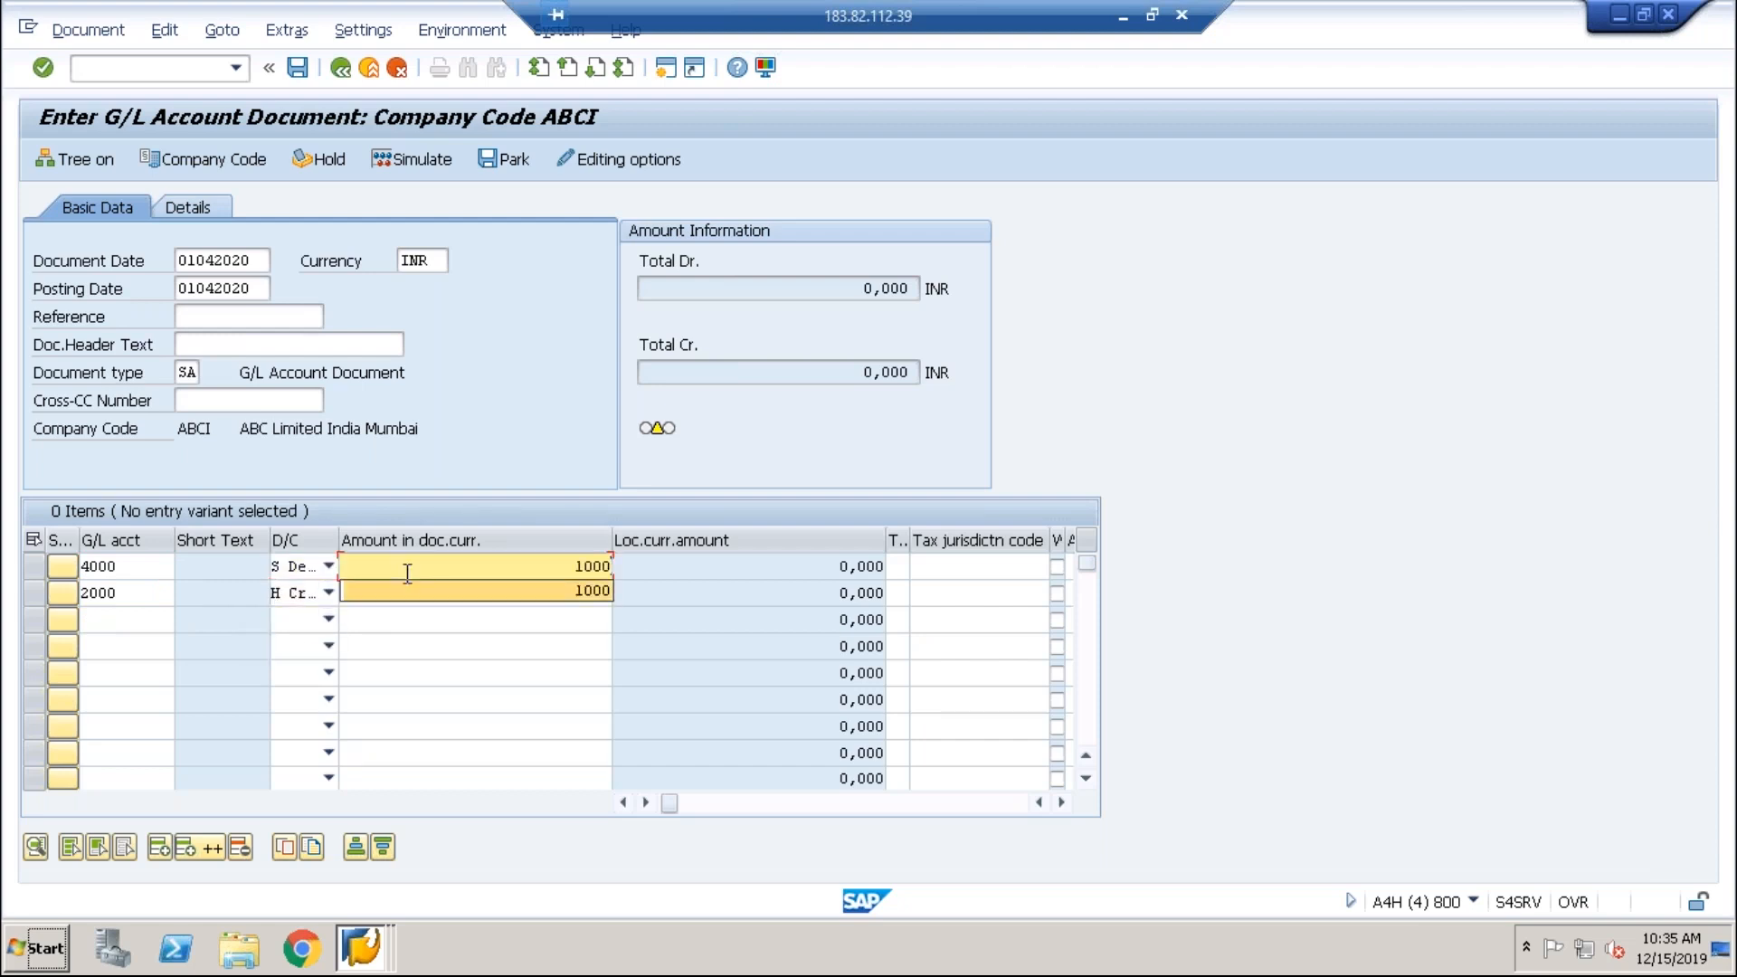
pyautogui.press('Down')
pyautogui.write('1000')
pyautogui.press('Tab')
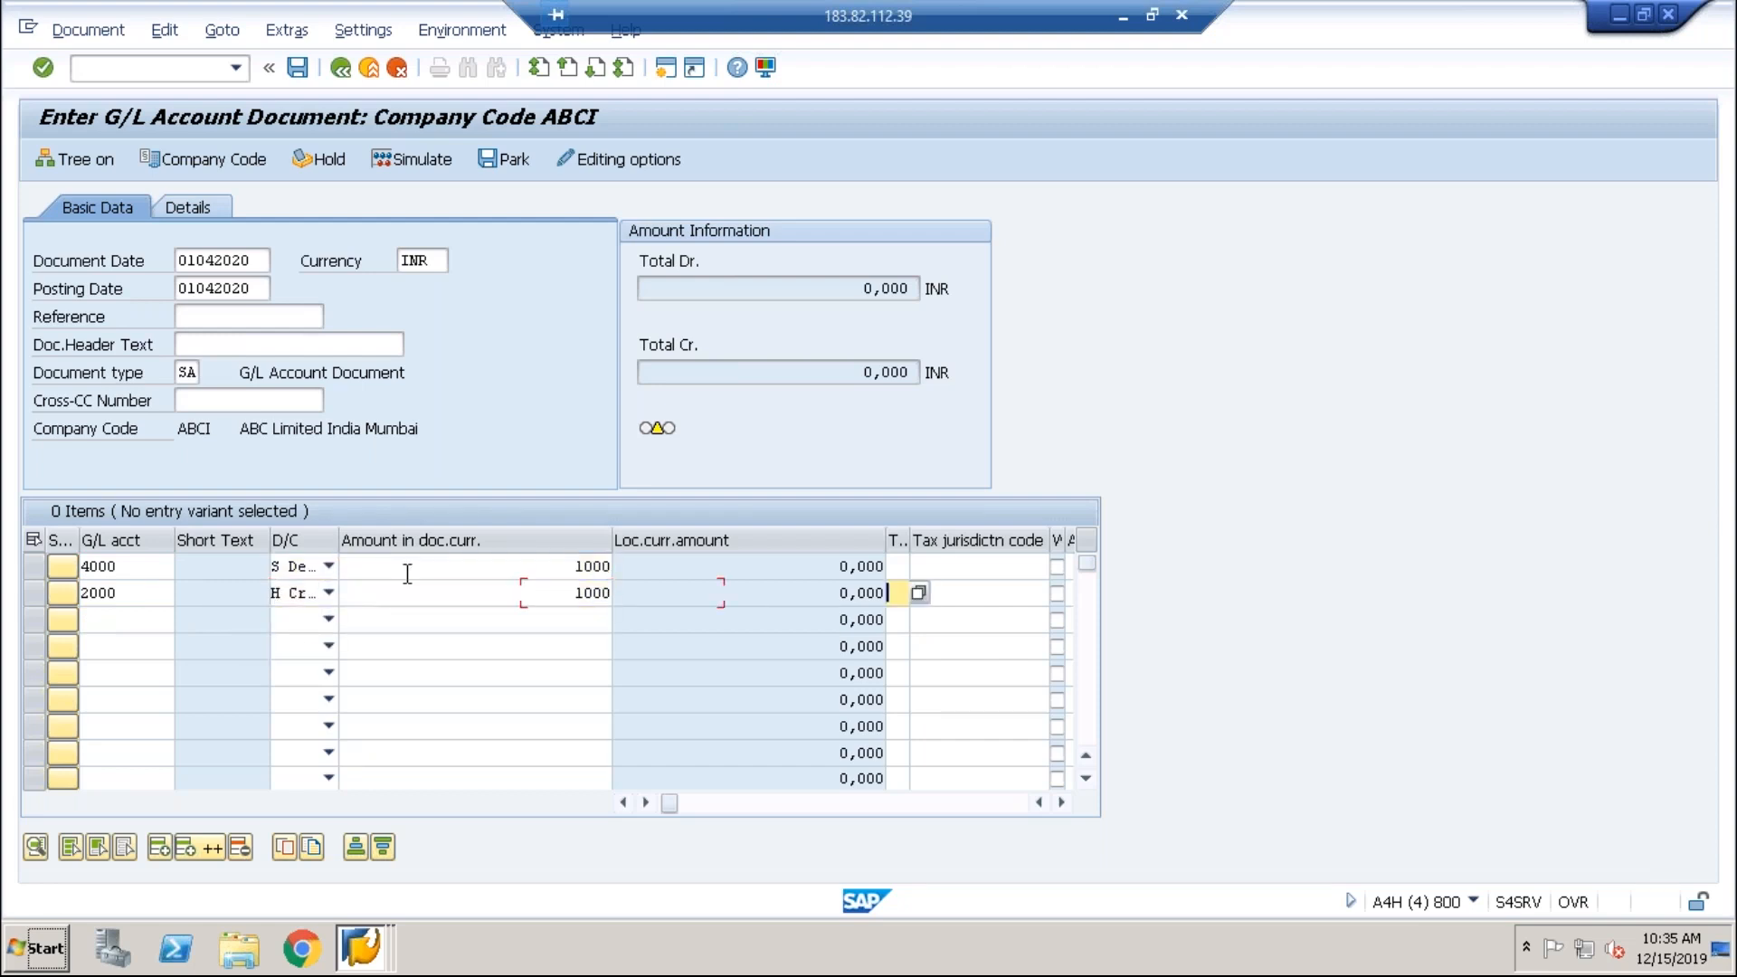
pyautogui.press('Tab')
pyautogui.press('Tab')
pyautogui.press('Down')
pyautogui.press('Up')
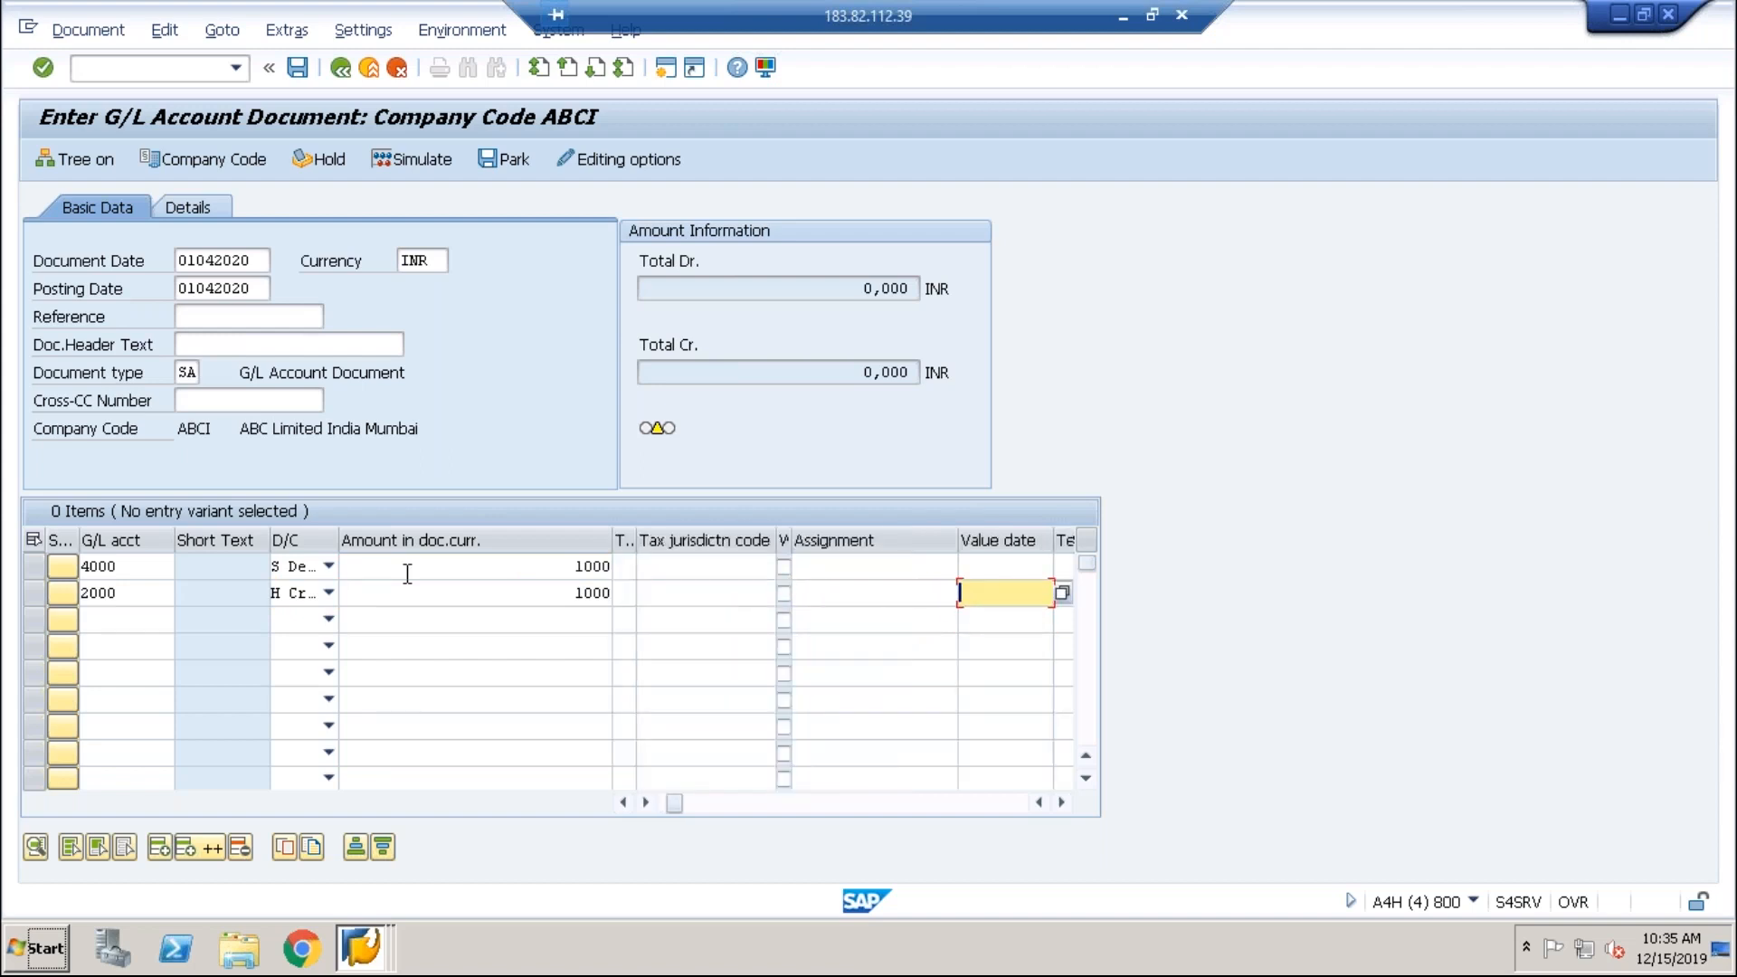
pyautogui.write('0104201')
pyautogui.press('BackSpace')
pyautogui.write('2')
# Step: Assign cost center ADM-BAN, accept the future-date warning, check header TEST_ABCI, and post
pyautogui.press('Tab')
pyautogui.press('Tab')
pyautogui.press('Tab')
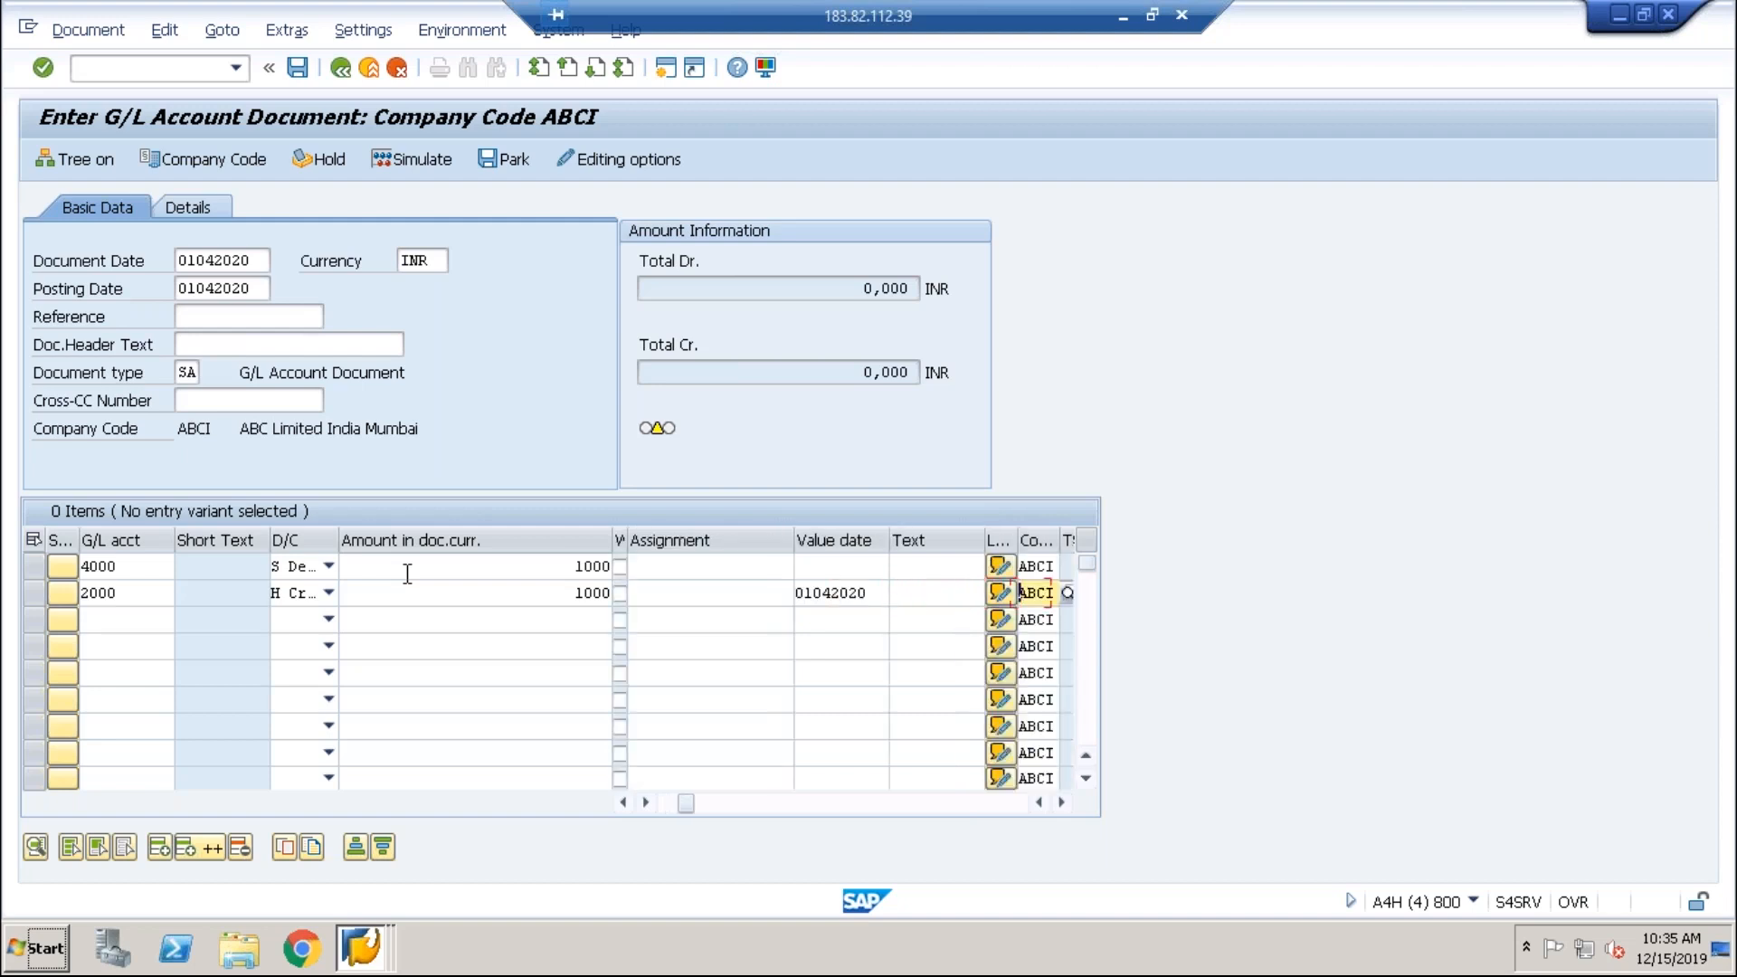
pyautogui.press('Tab')
pyautogui.press('Up')
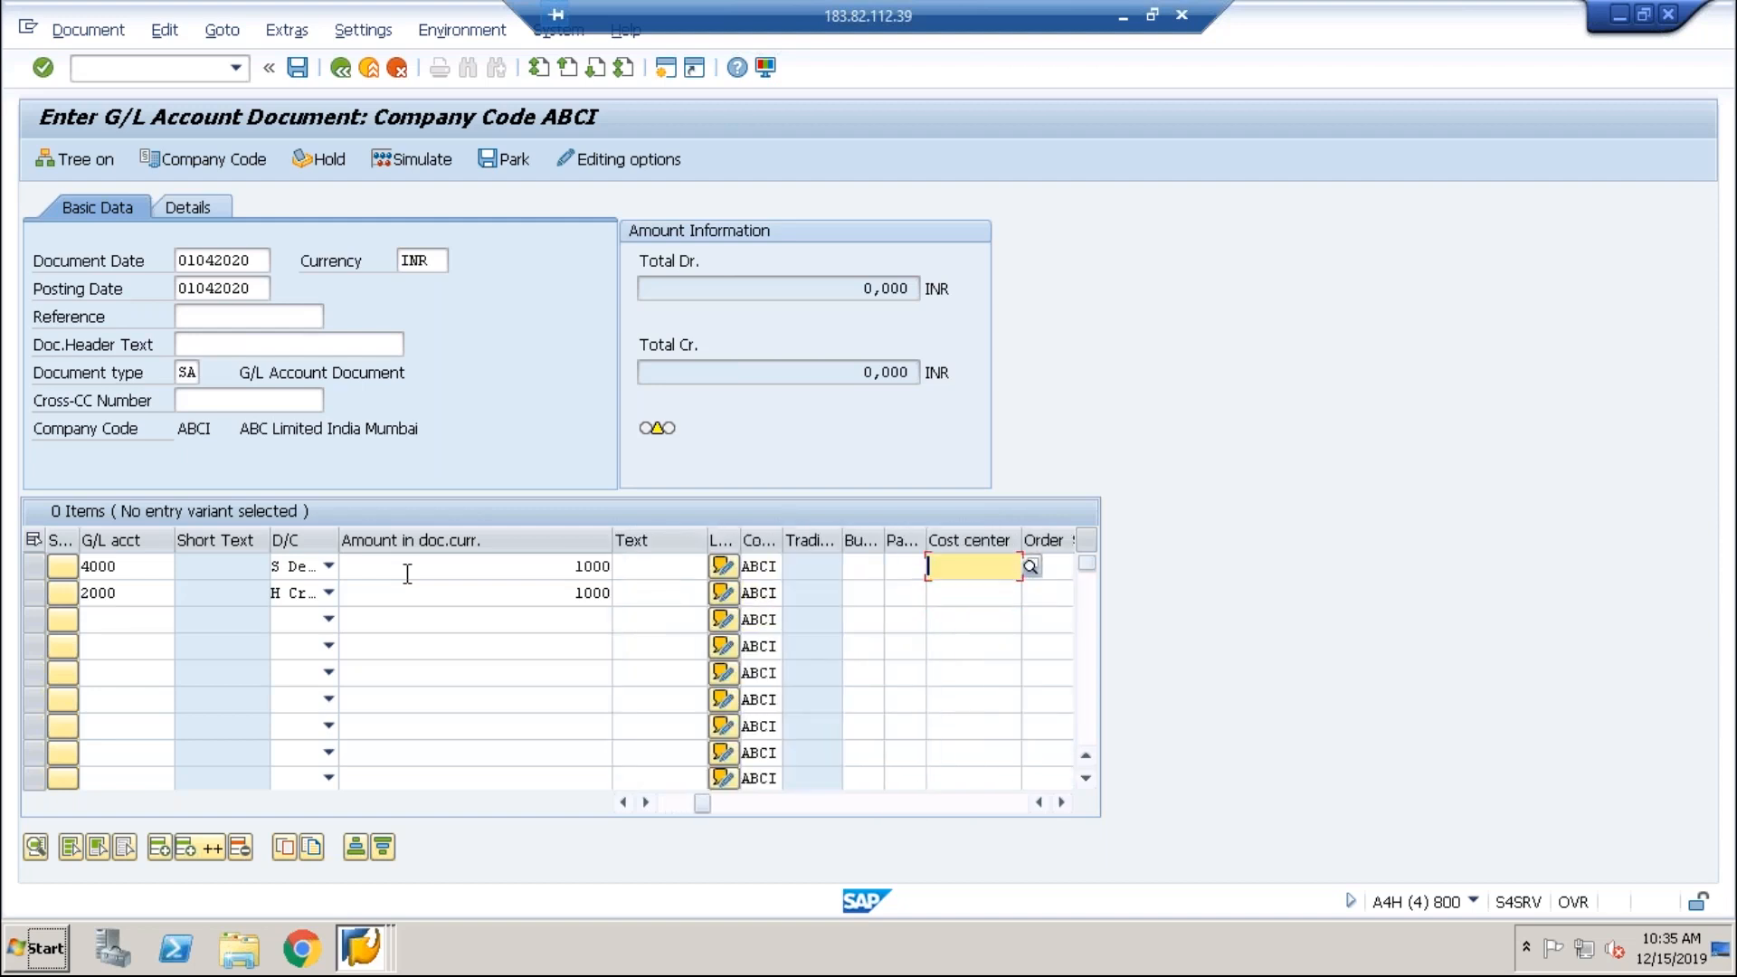
pyautogui.press('Down')
pyautogui.press('Return')
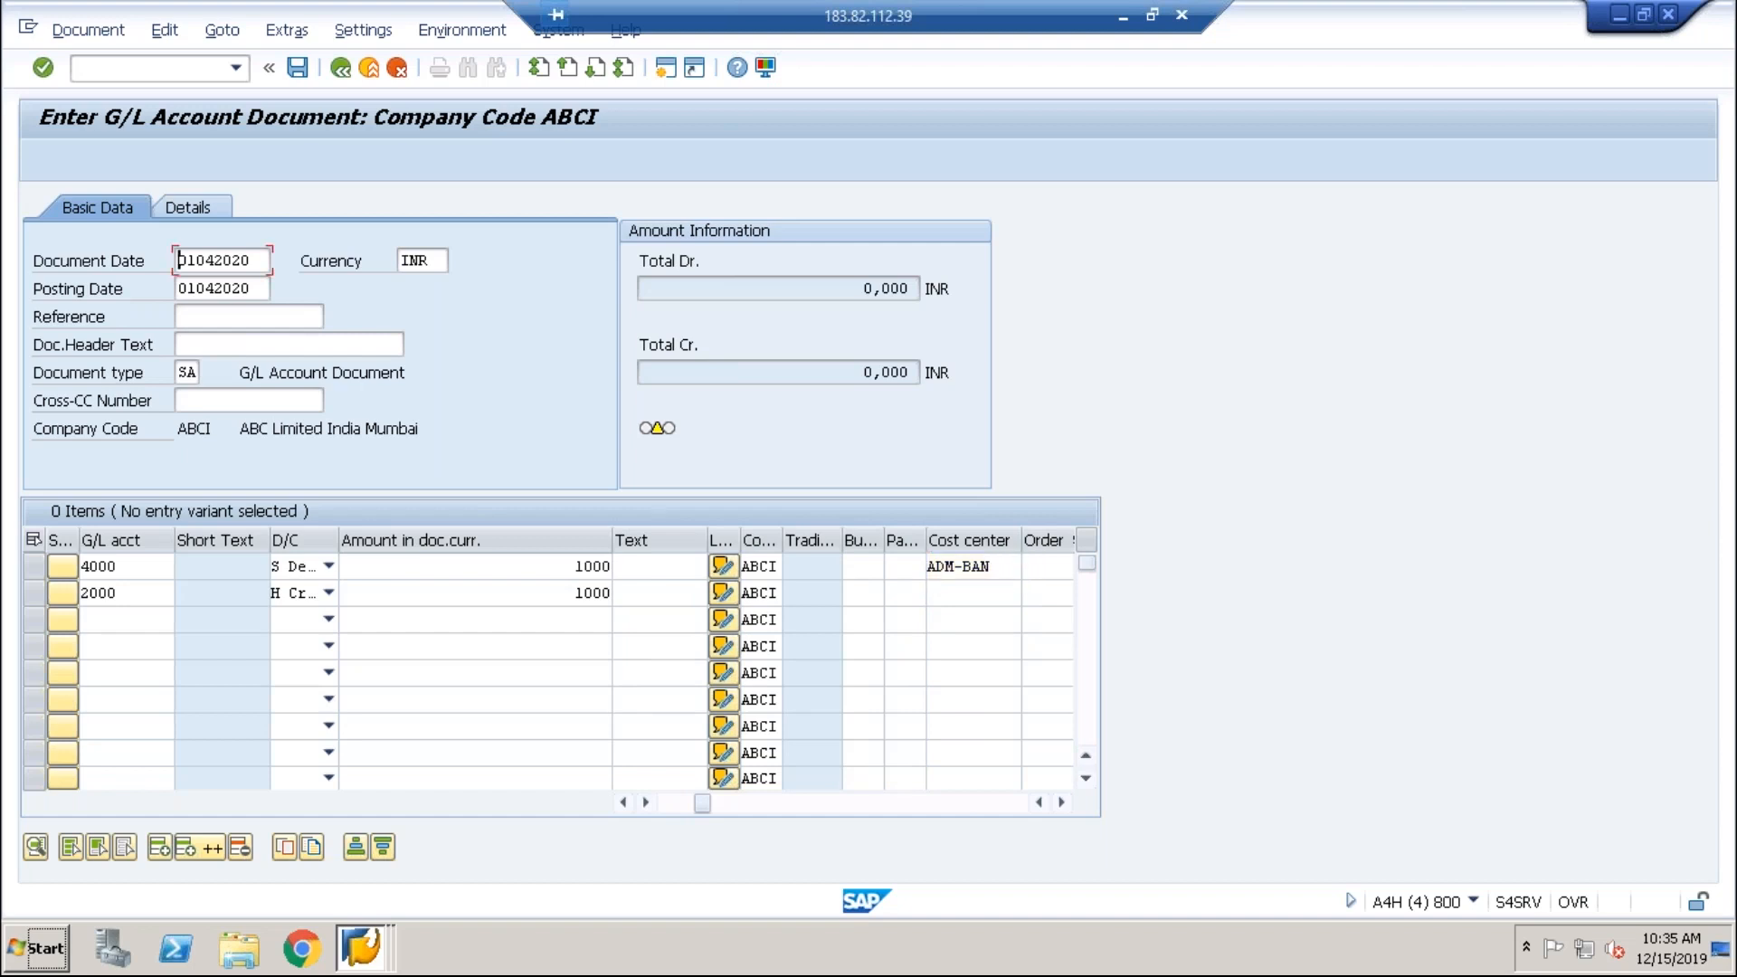
pyautogui.press('Return')
pyautogui.press('Return')
pyautogui.press('Return')
pyautogui.press('Return')
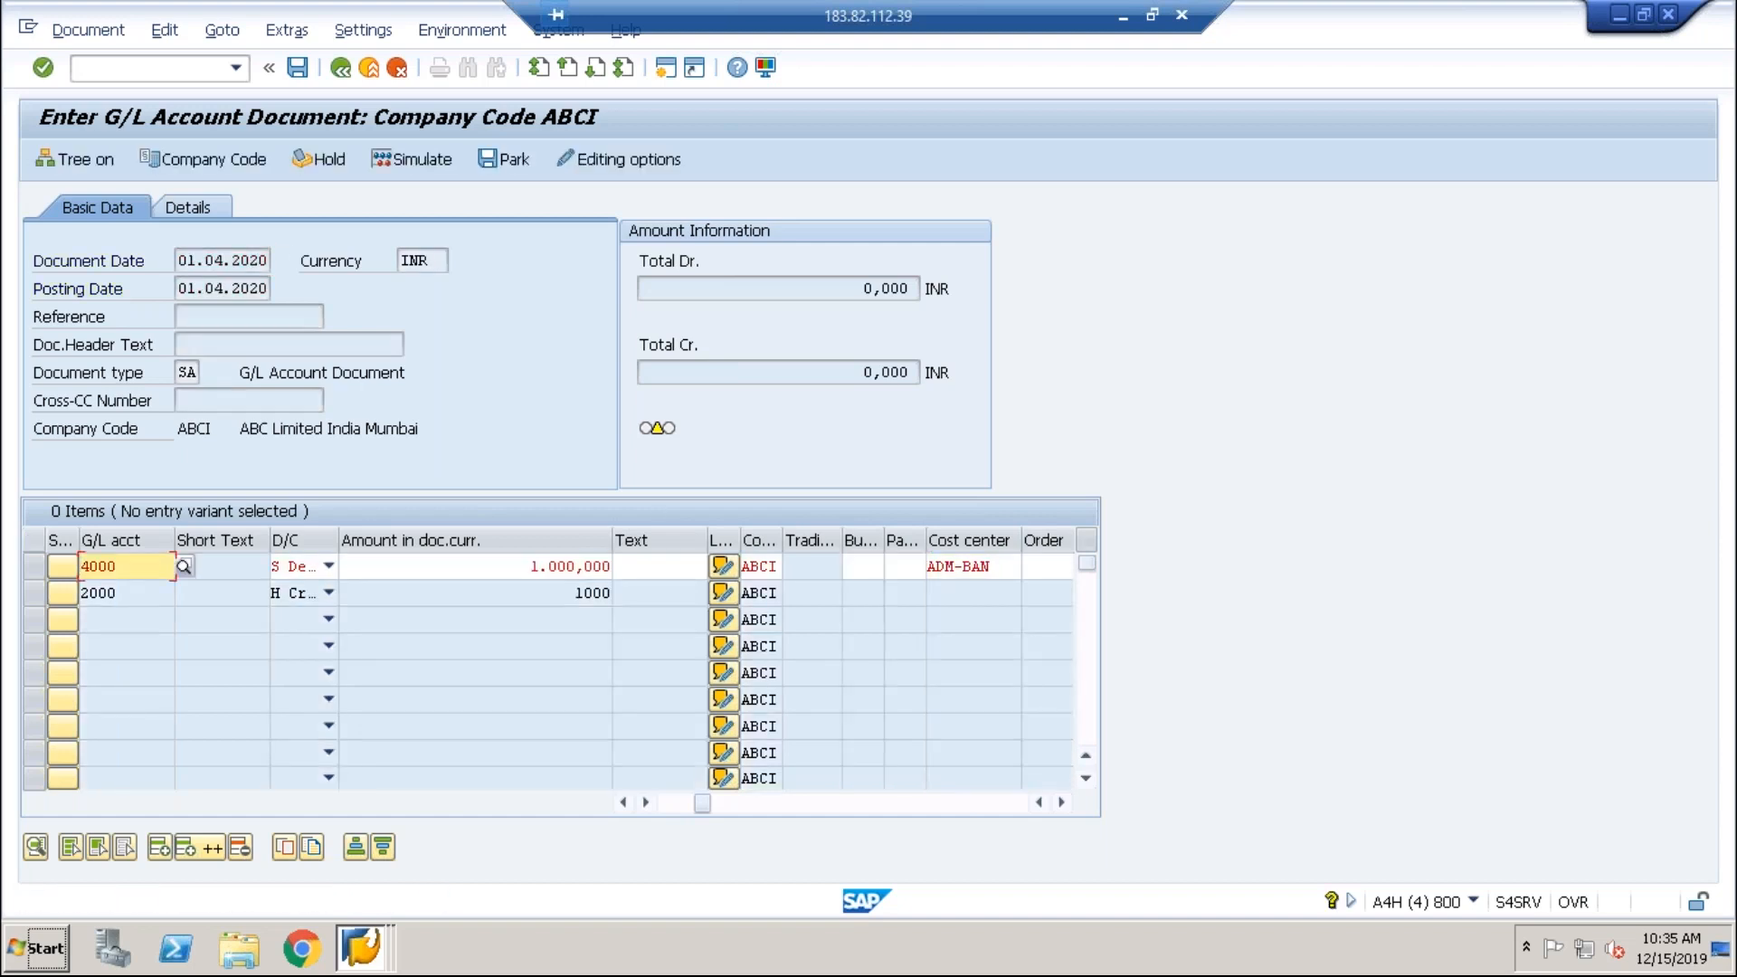
pyautogui.press('Return')
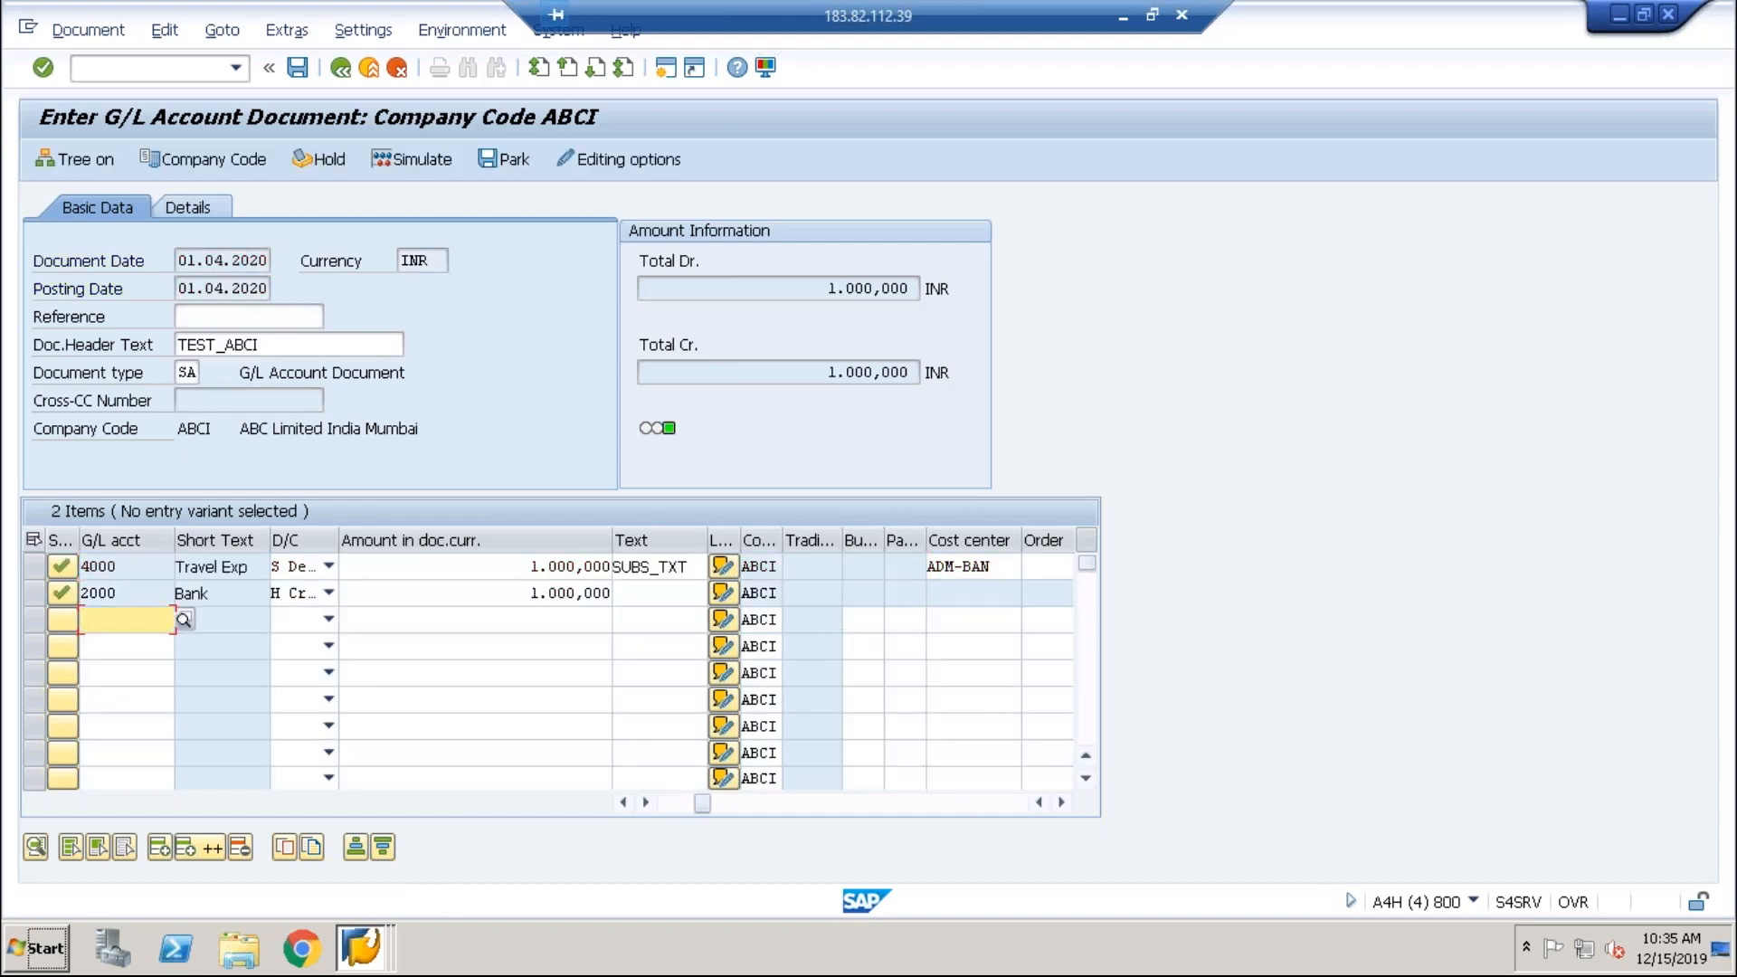
pyautogui.click(243, 282)
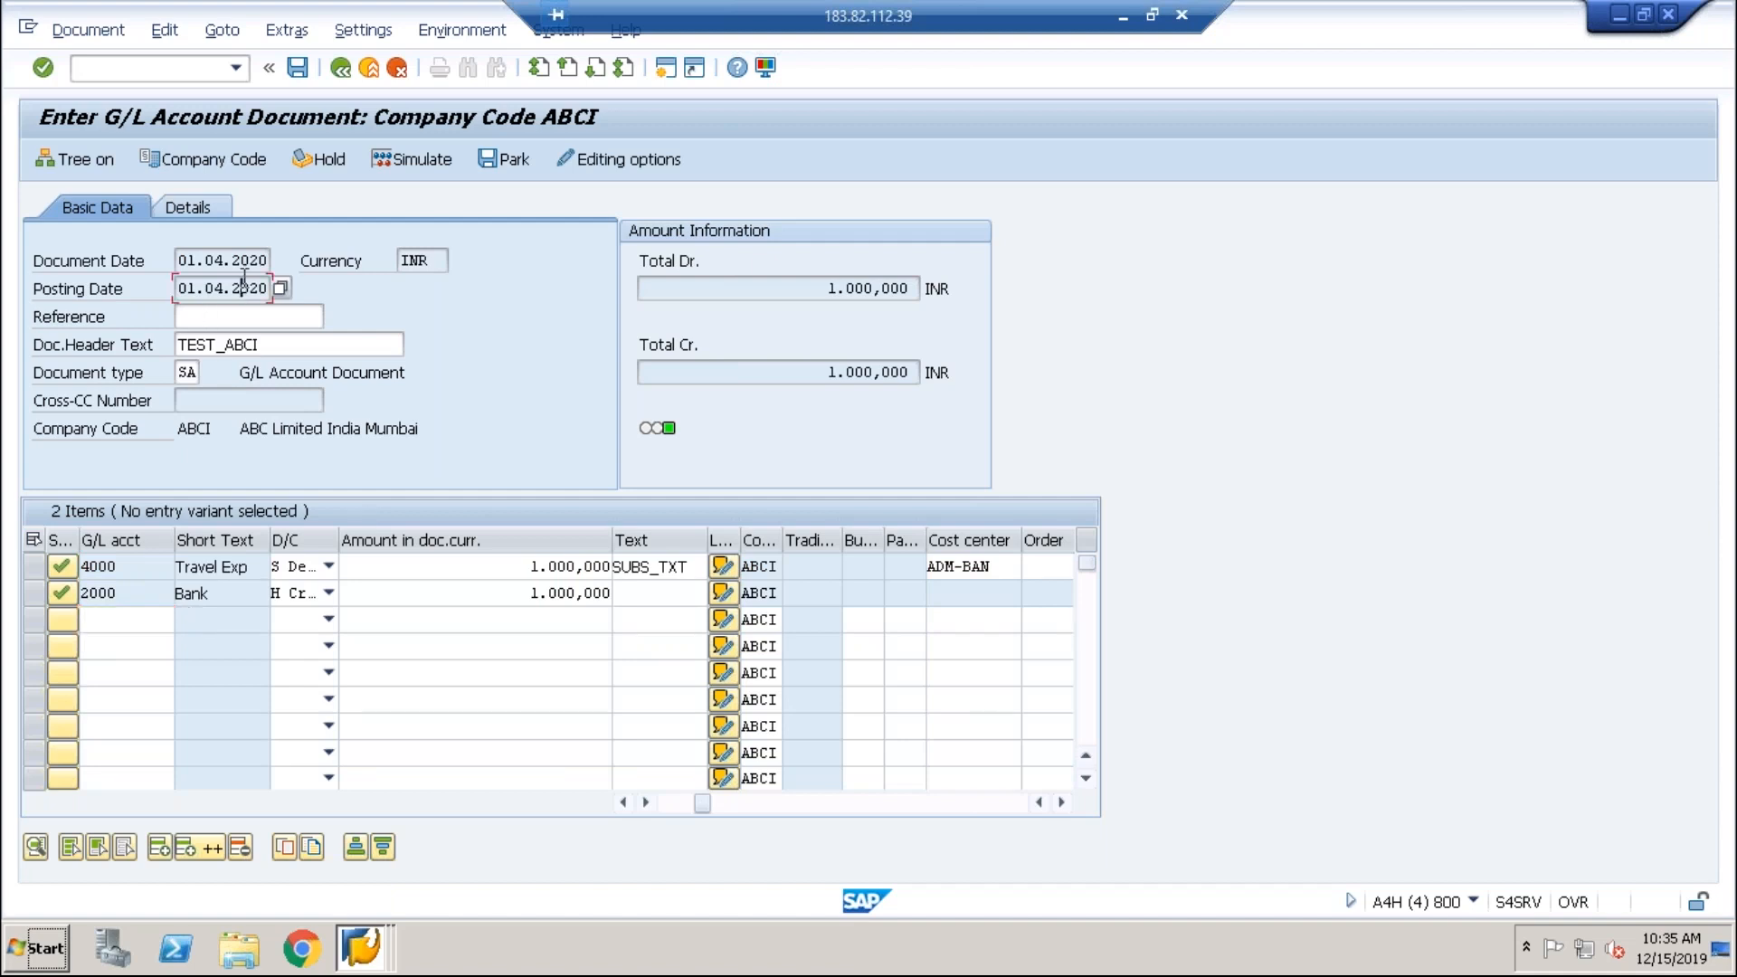
pyautogui.click(275, 342)
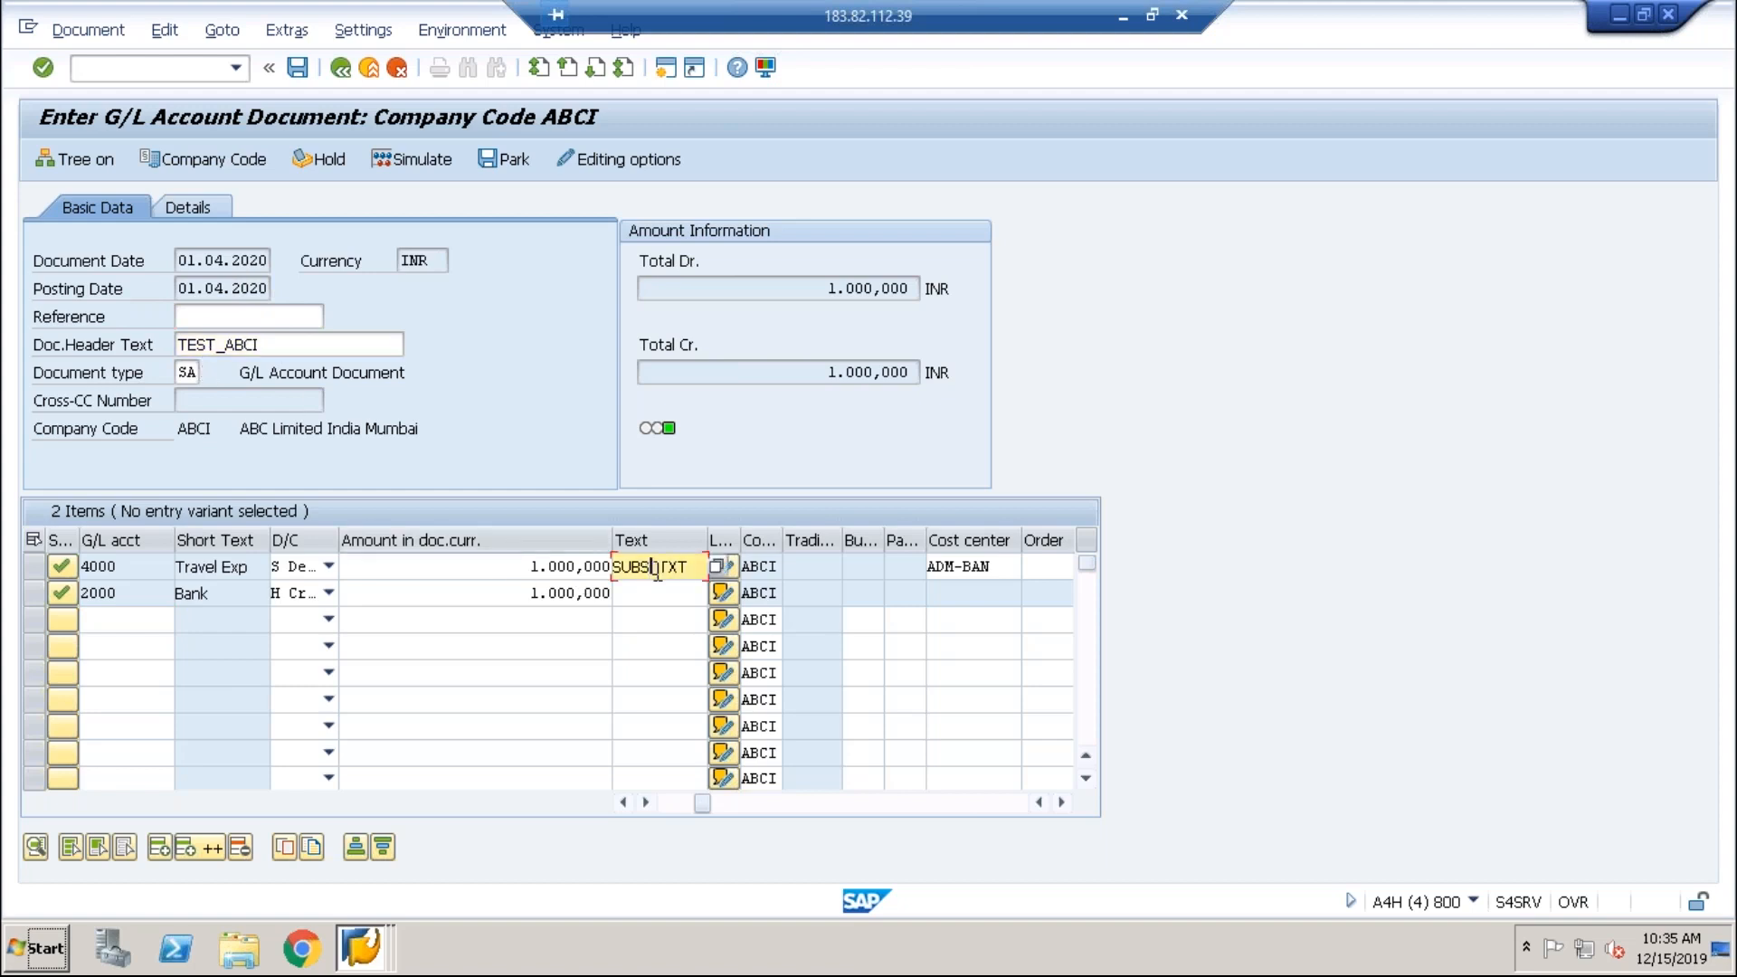
pyautogui.click(301, 78)
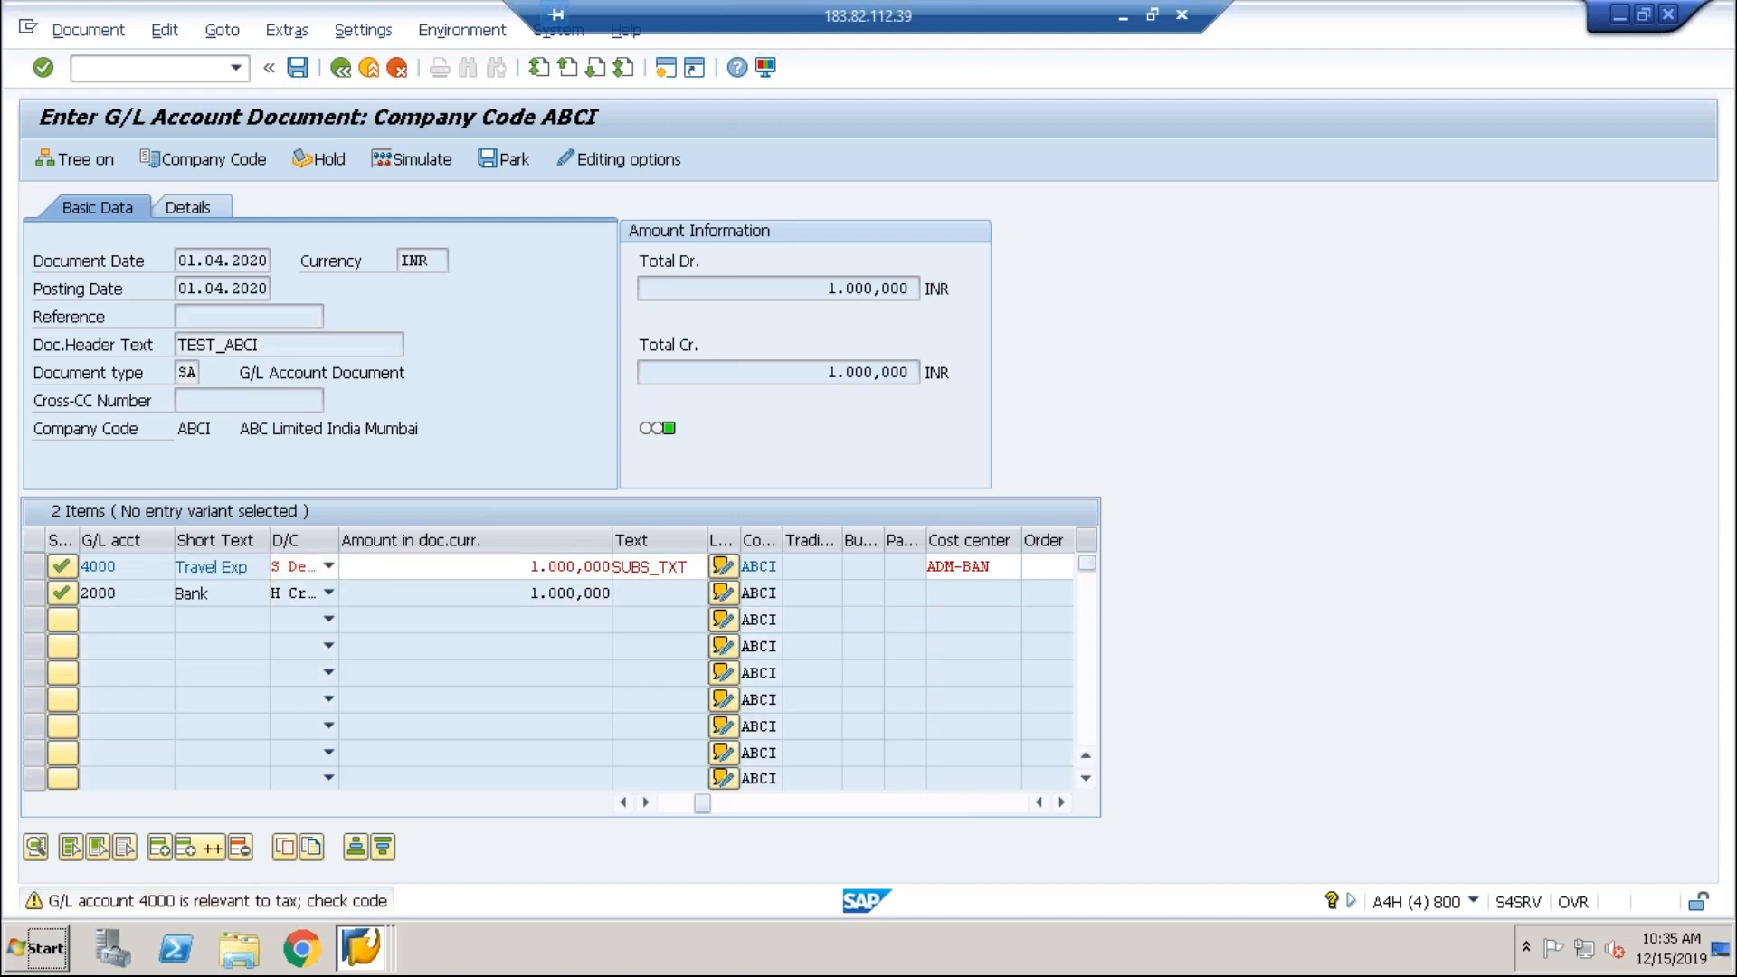
# Step: Confirm posting past the tax warning and display the posted document 100000011
pyautogui.press('Return')
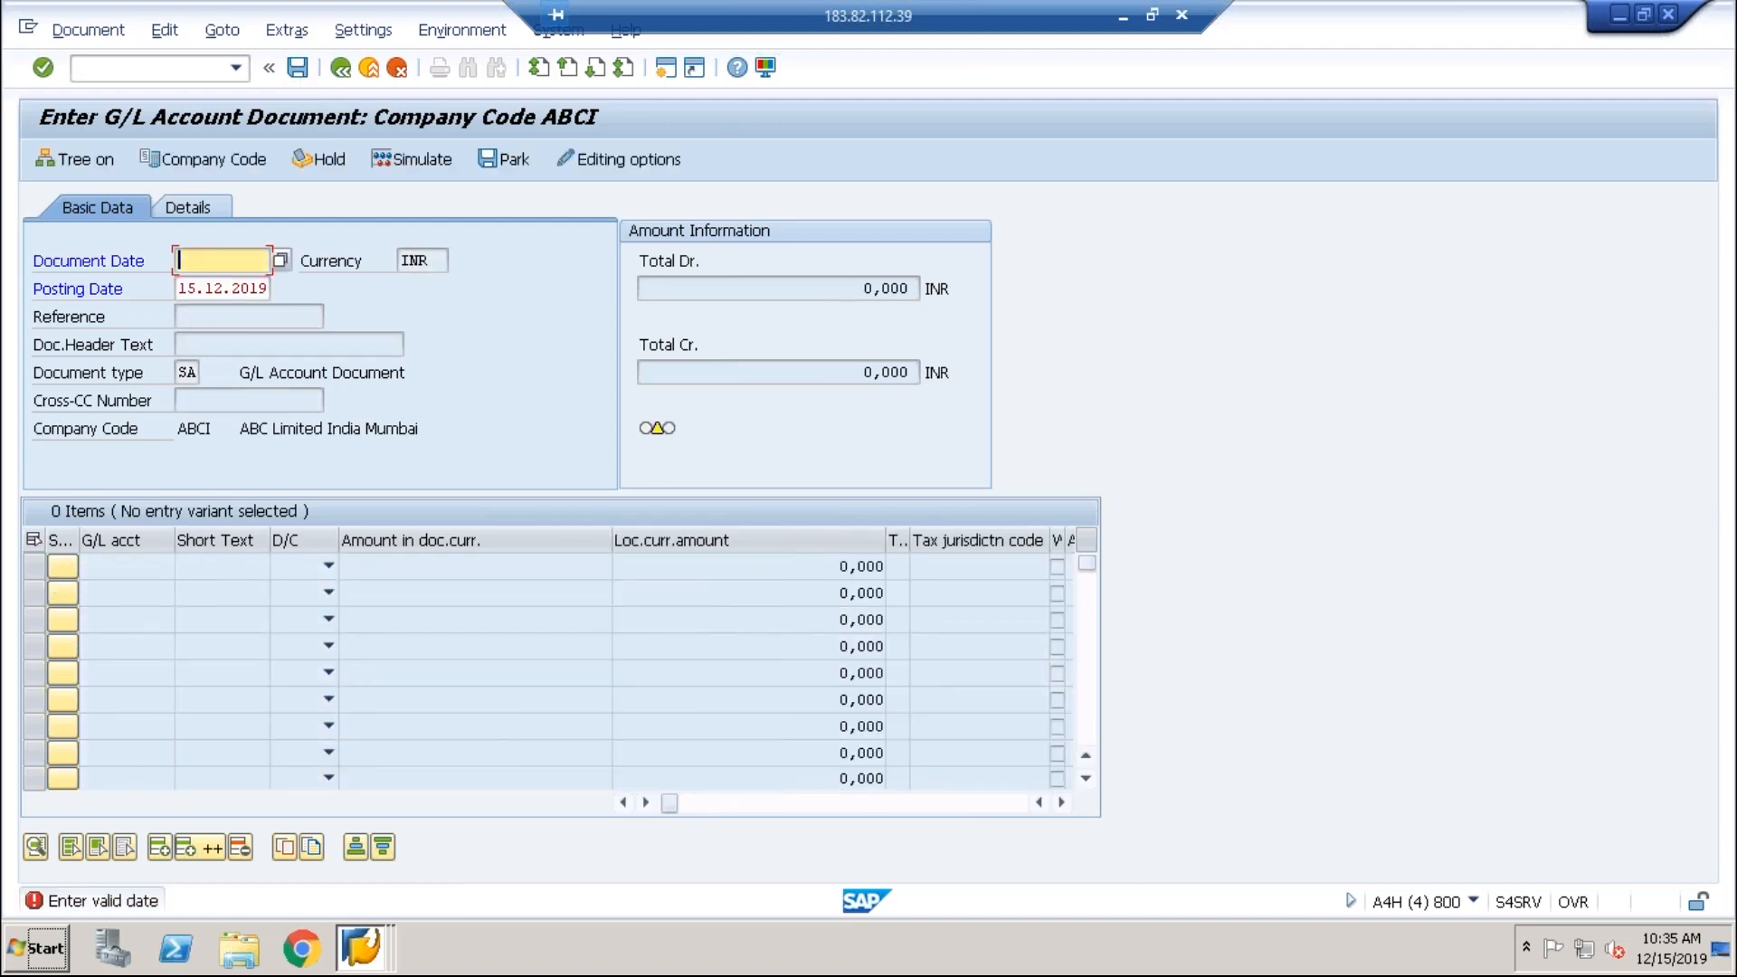
pyautogui.click(89, 30)
pyautogui.click(92, 83)
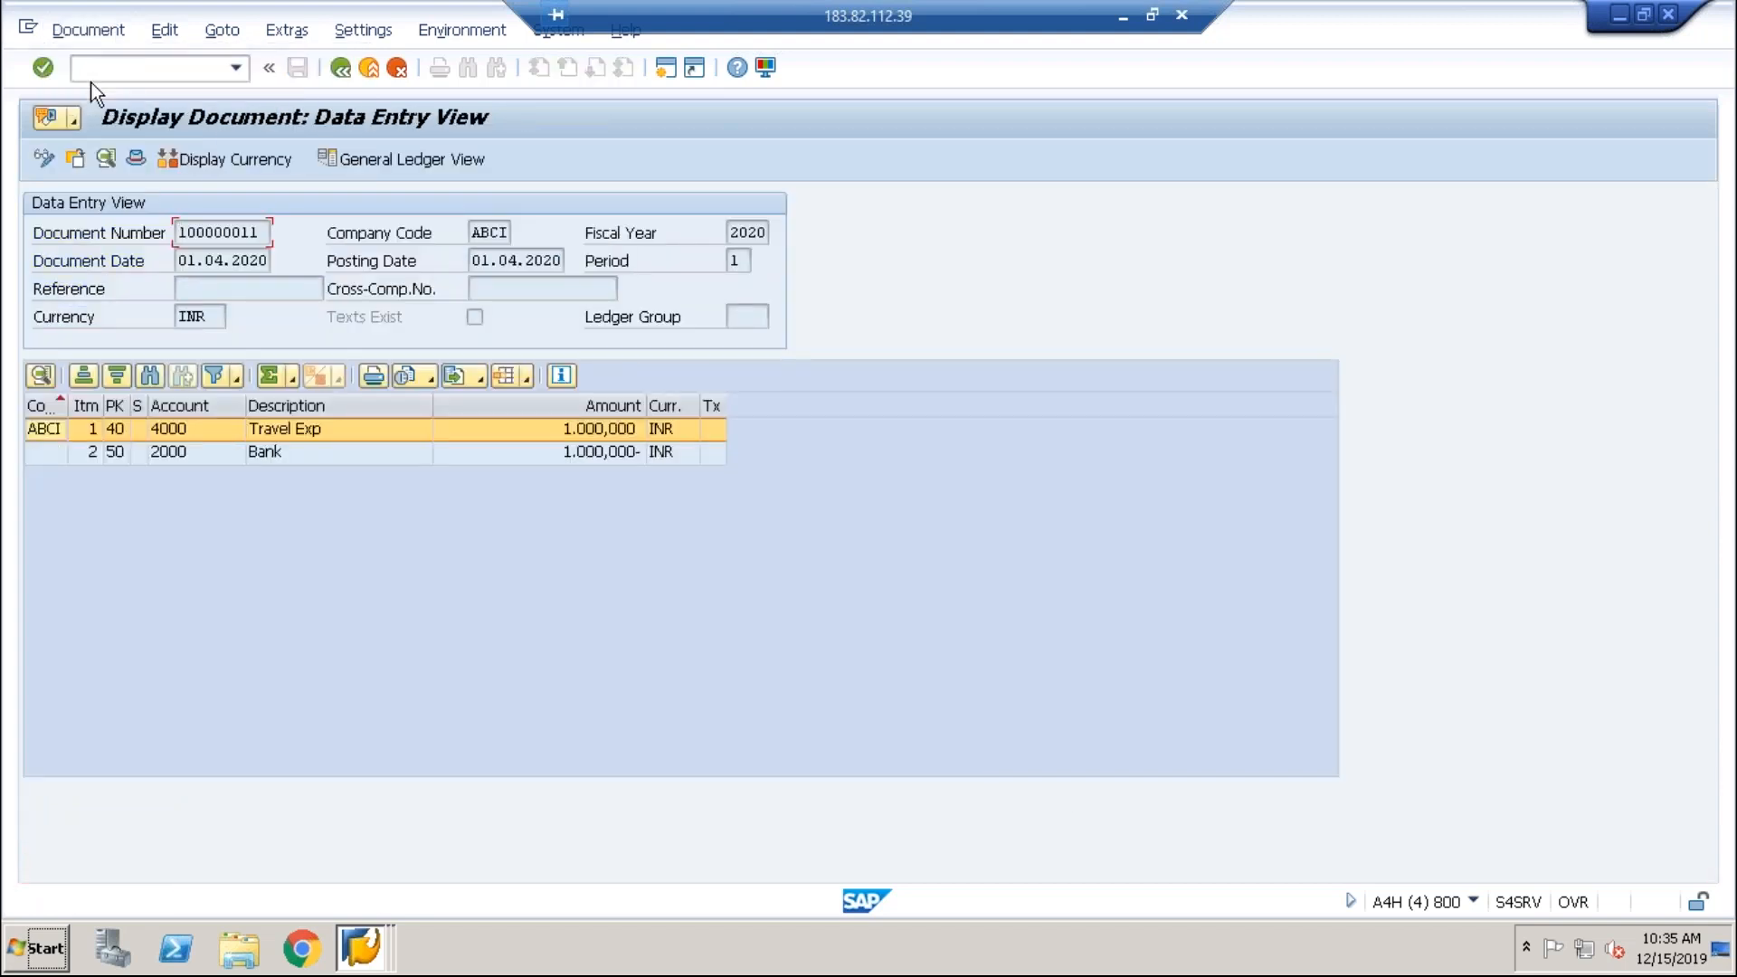
# Step: Display Bank 2000 balances for fiscal 2020: 1.000.000 credit in period 1, no carryforward
pyautogui.click(224, 262)
pyautogui.hotkey('alt', 'Tab')
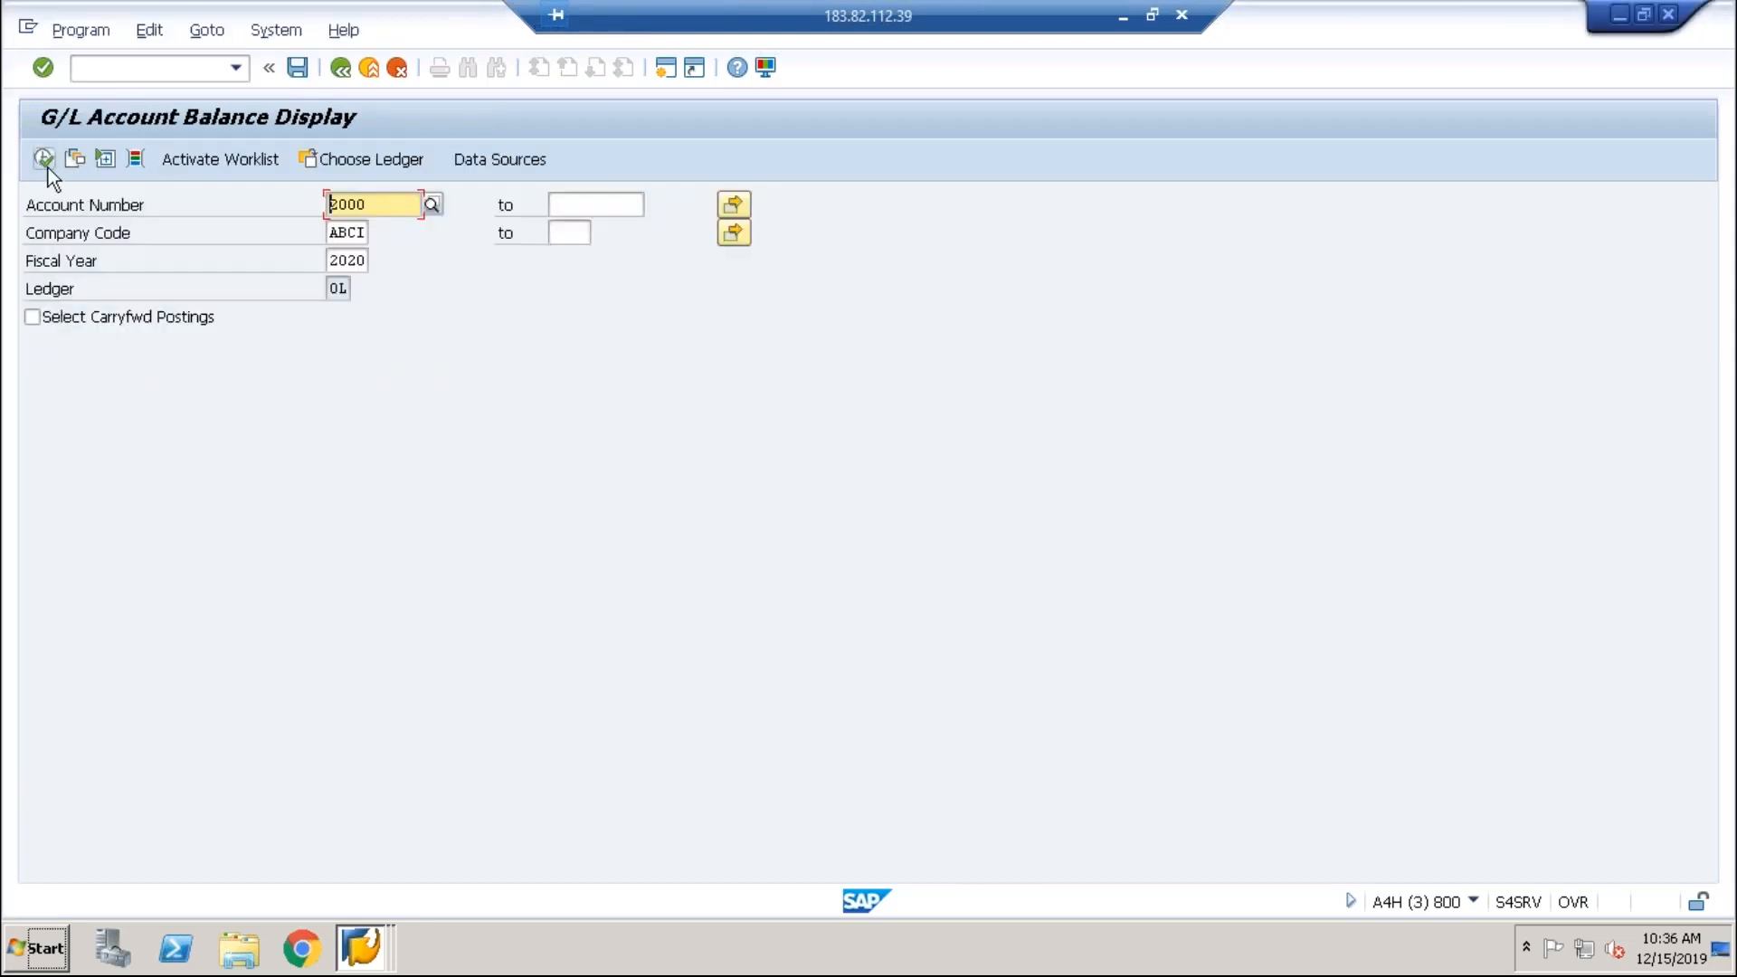
pyautogui.click(44, 161)
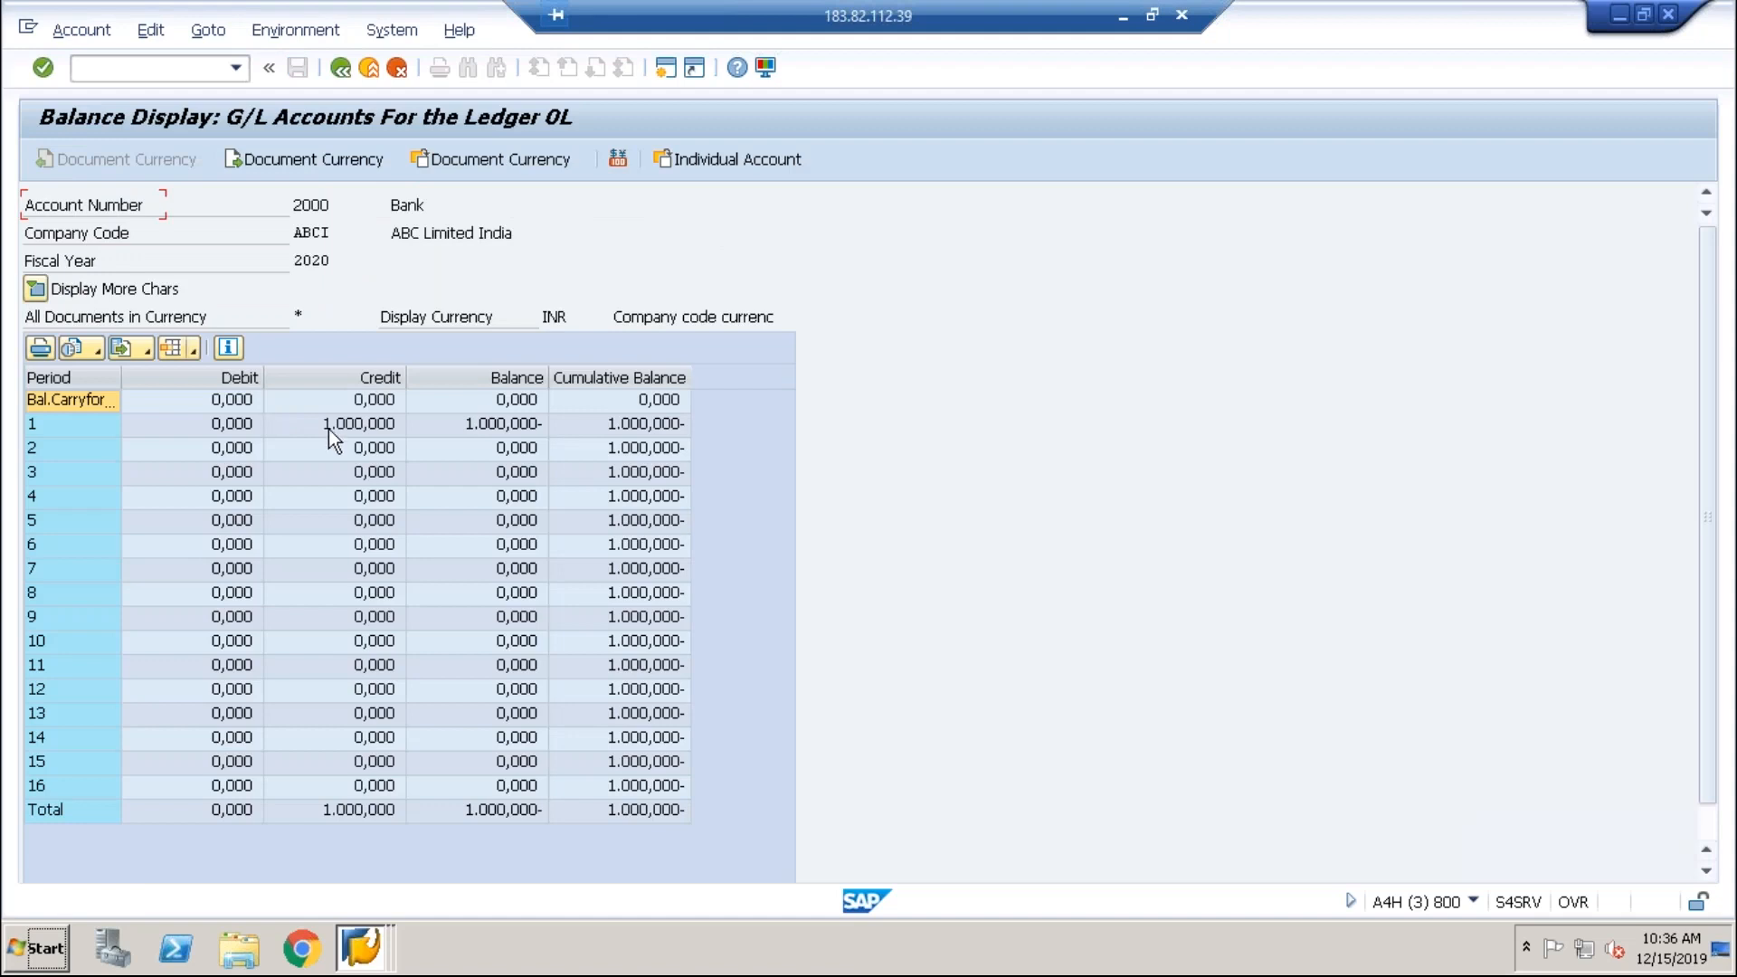
pyautogui.click(335, 429)
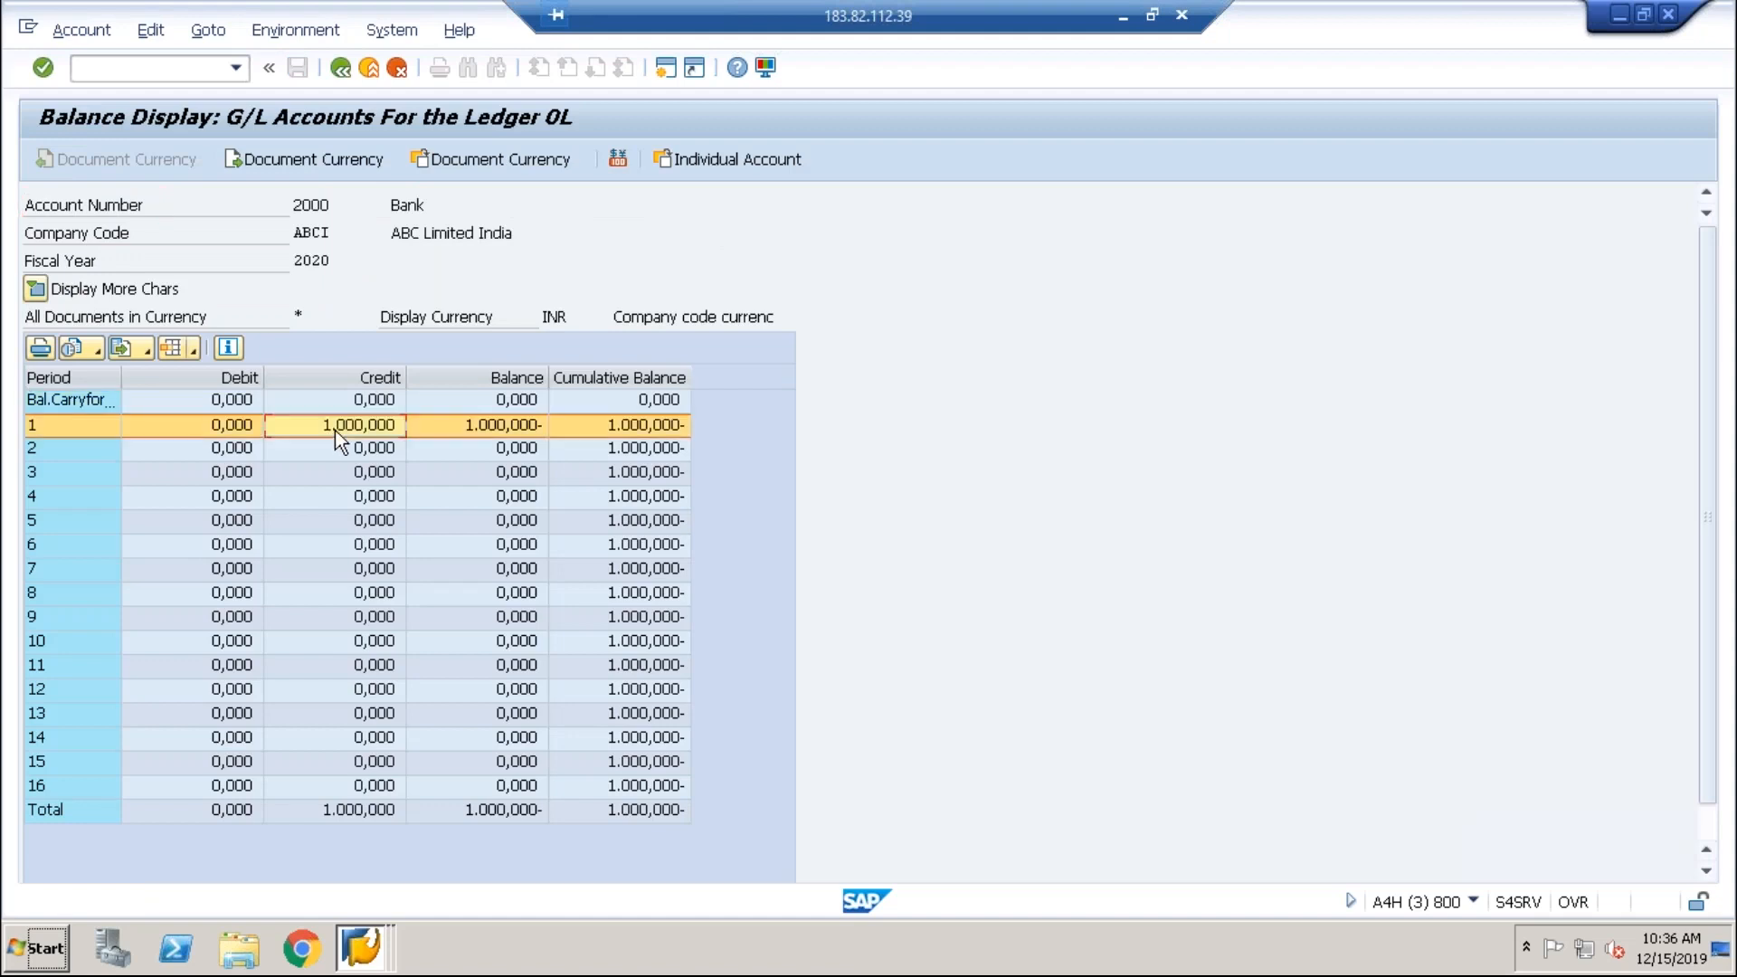
pyautogui.click(242, 401)
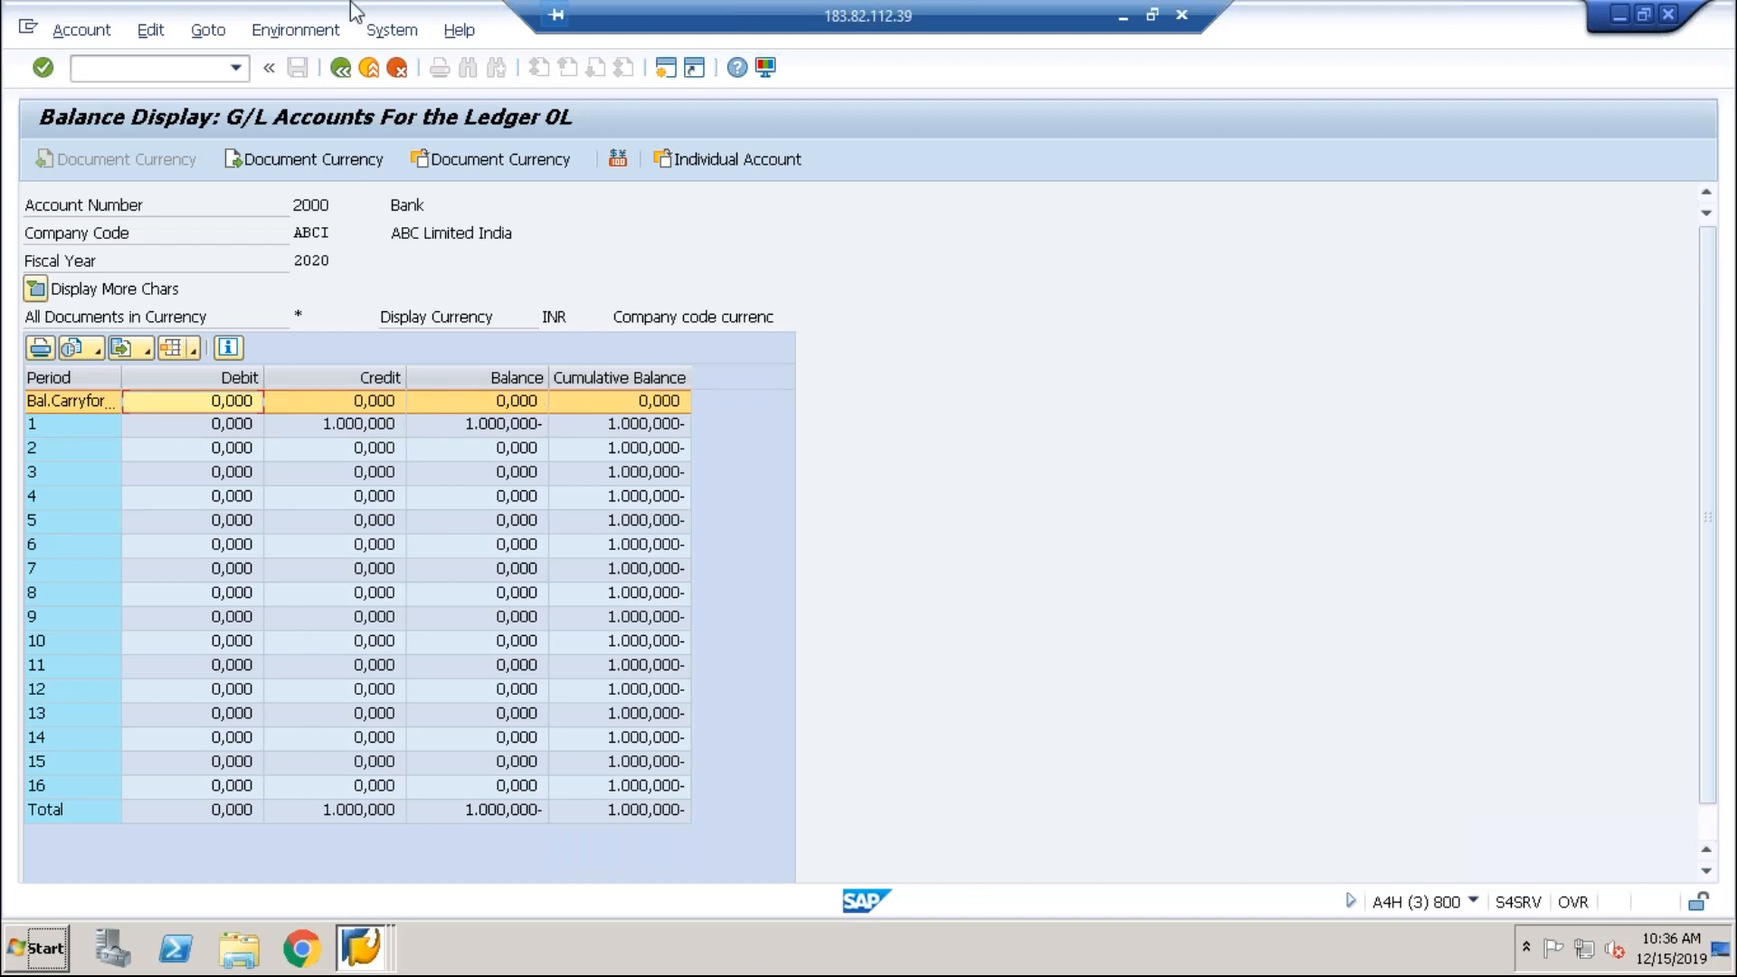
# Step: Rerun the Bank 2000 balance display for fiscal year 2019, totalling 578.080,000
pyautogui.click(340, 69)
pyautogui.click(351, 259)
pyautogui.write('19')
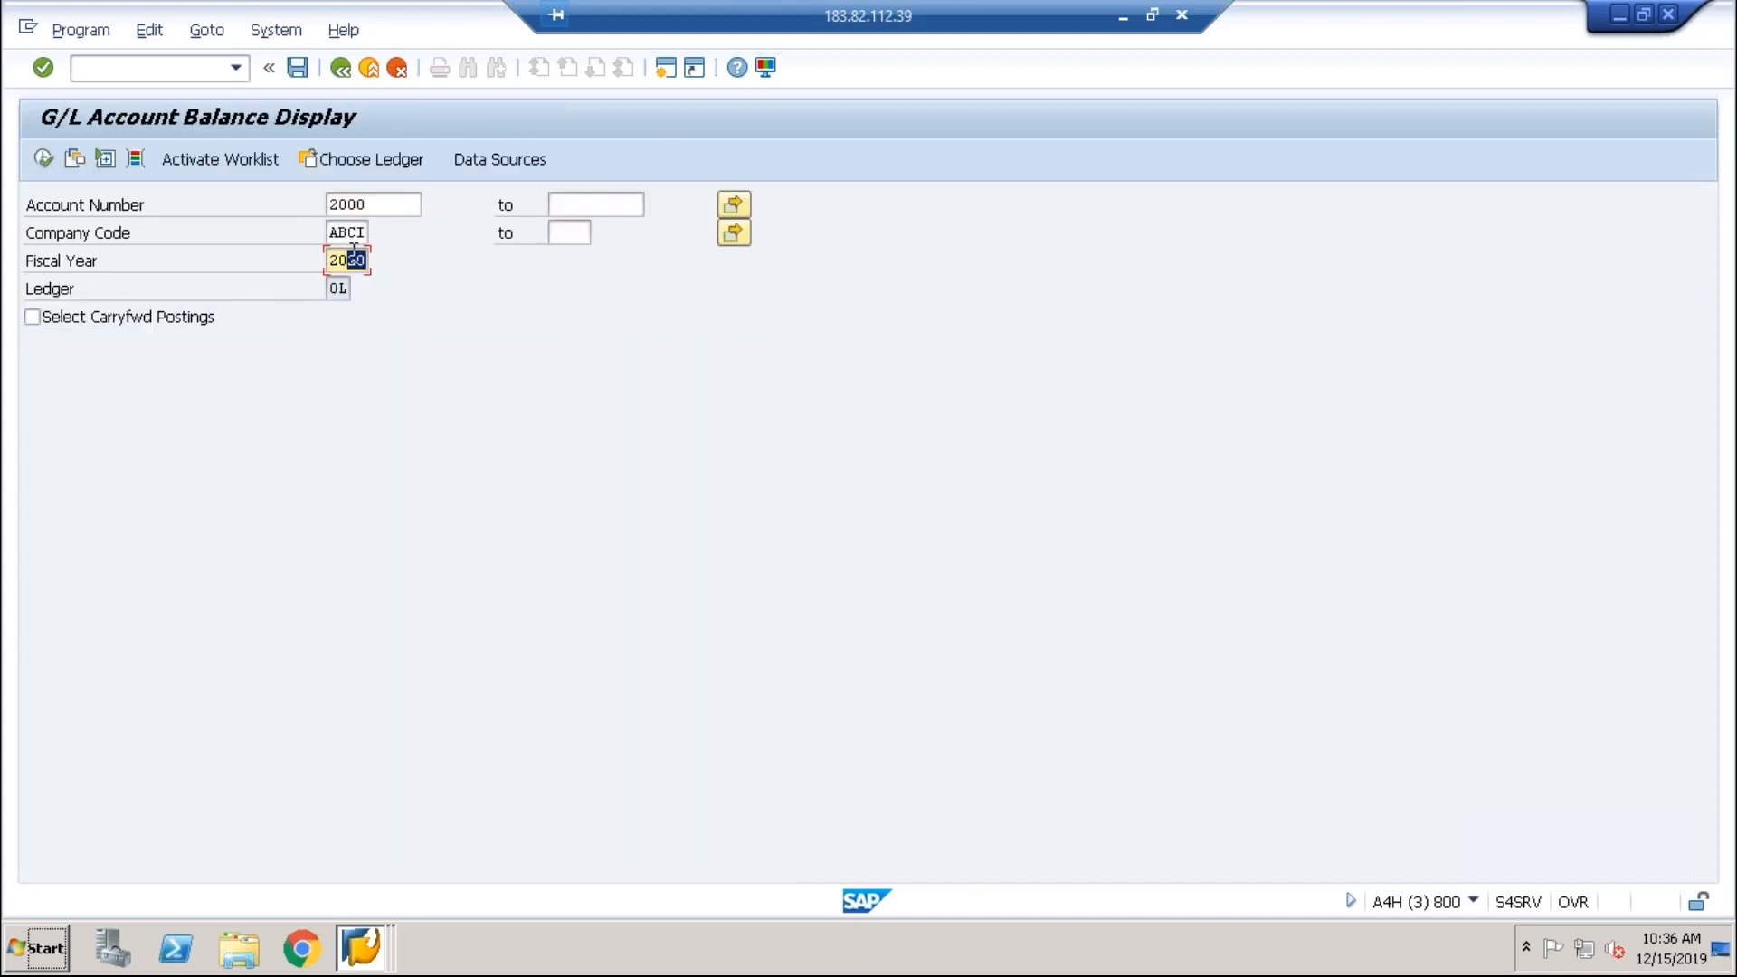
pyautogui.click(40, 160)
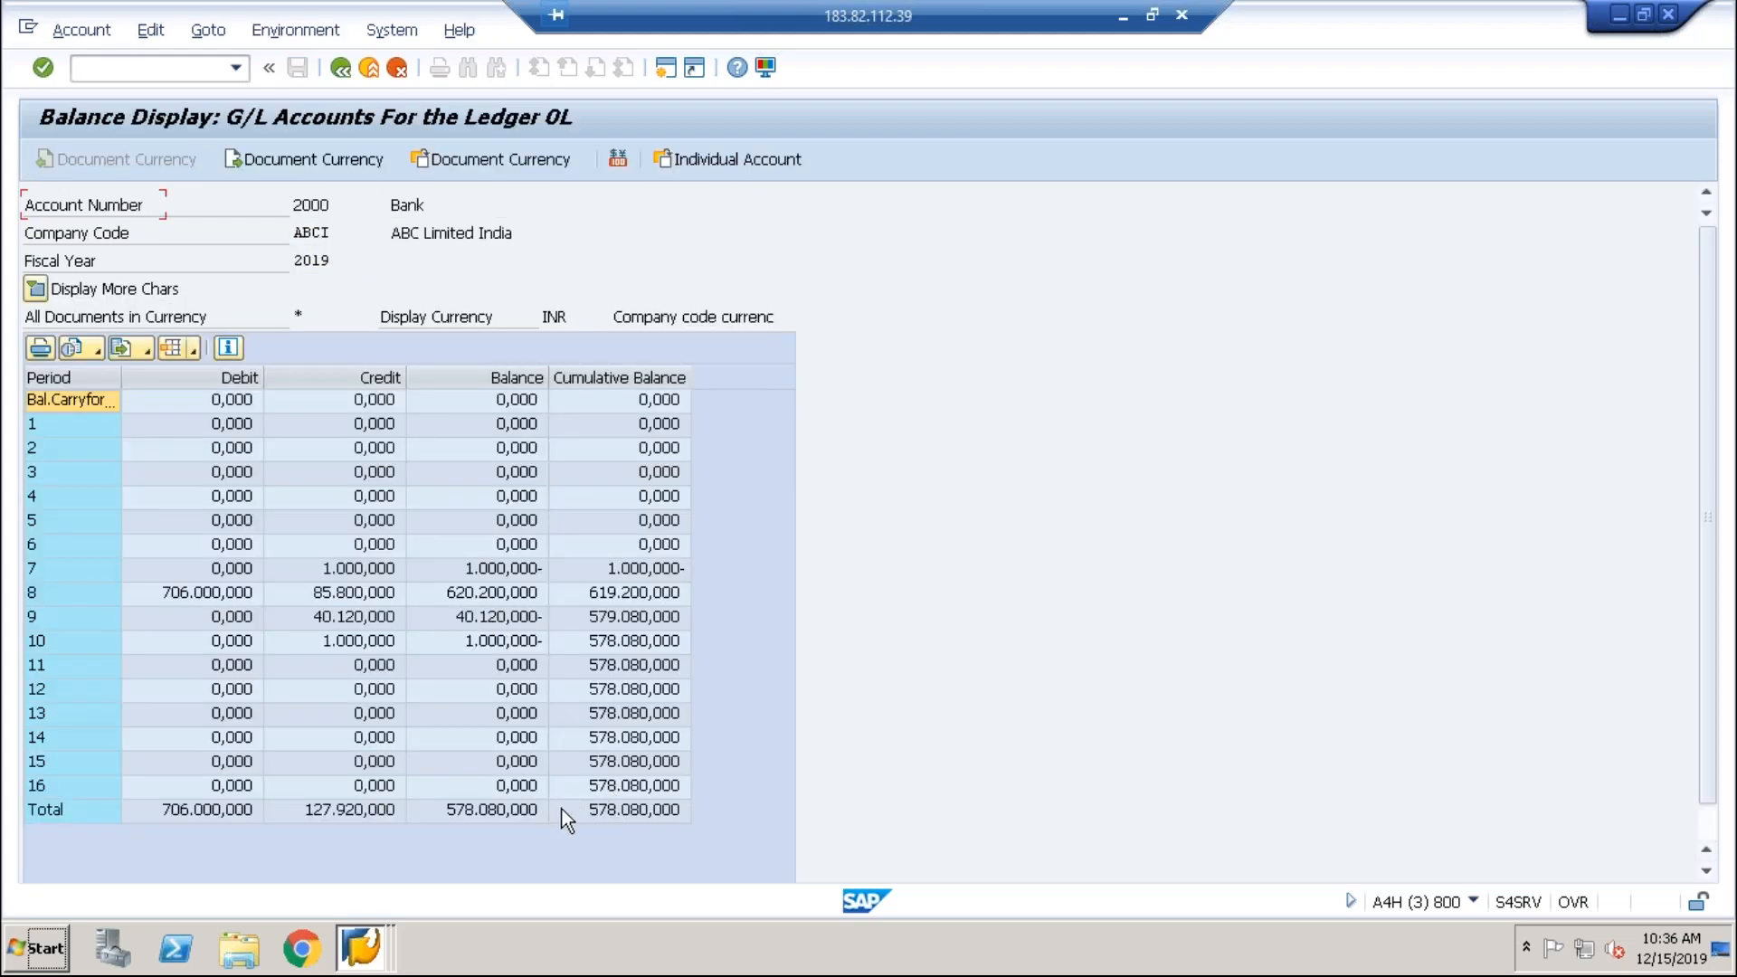
pyautogui.click(516, 811)
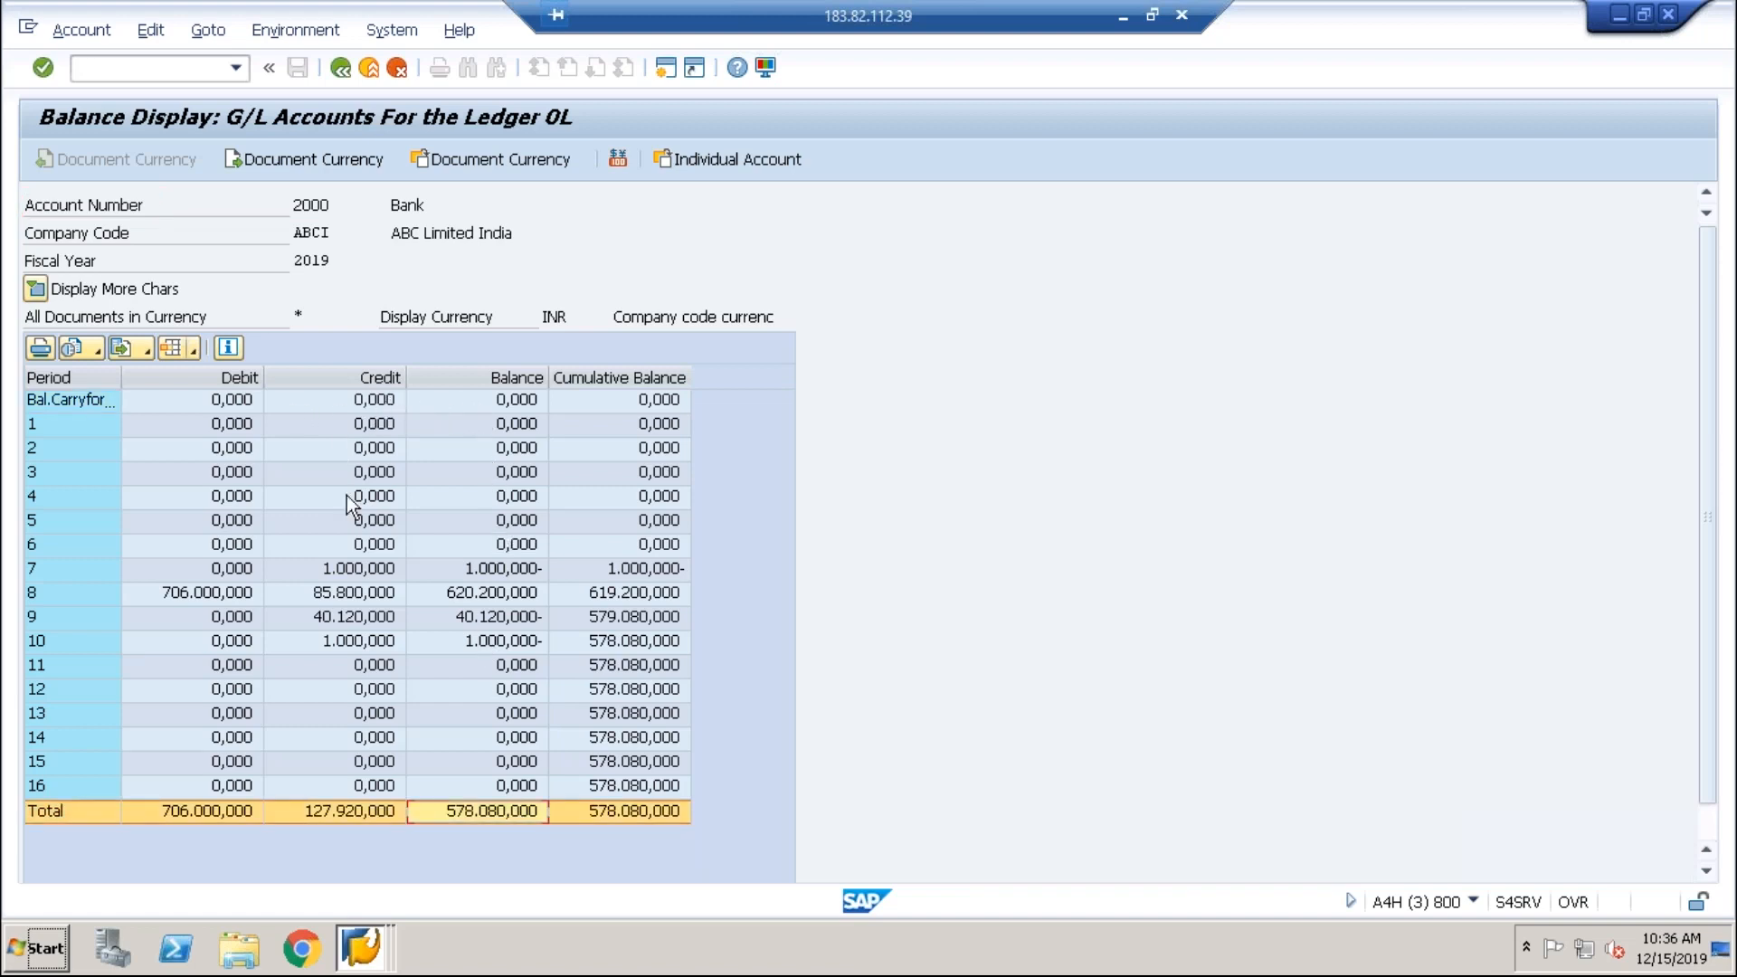
pyautogui.click(362, 948)
# Step: Run the Balance Carryforward for ABCI into 2020 with Test run unchecked
pyautogui.click(362, 794)
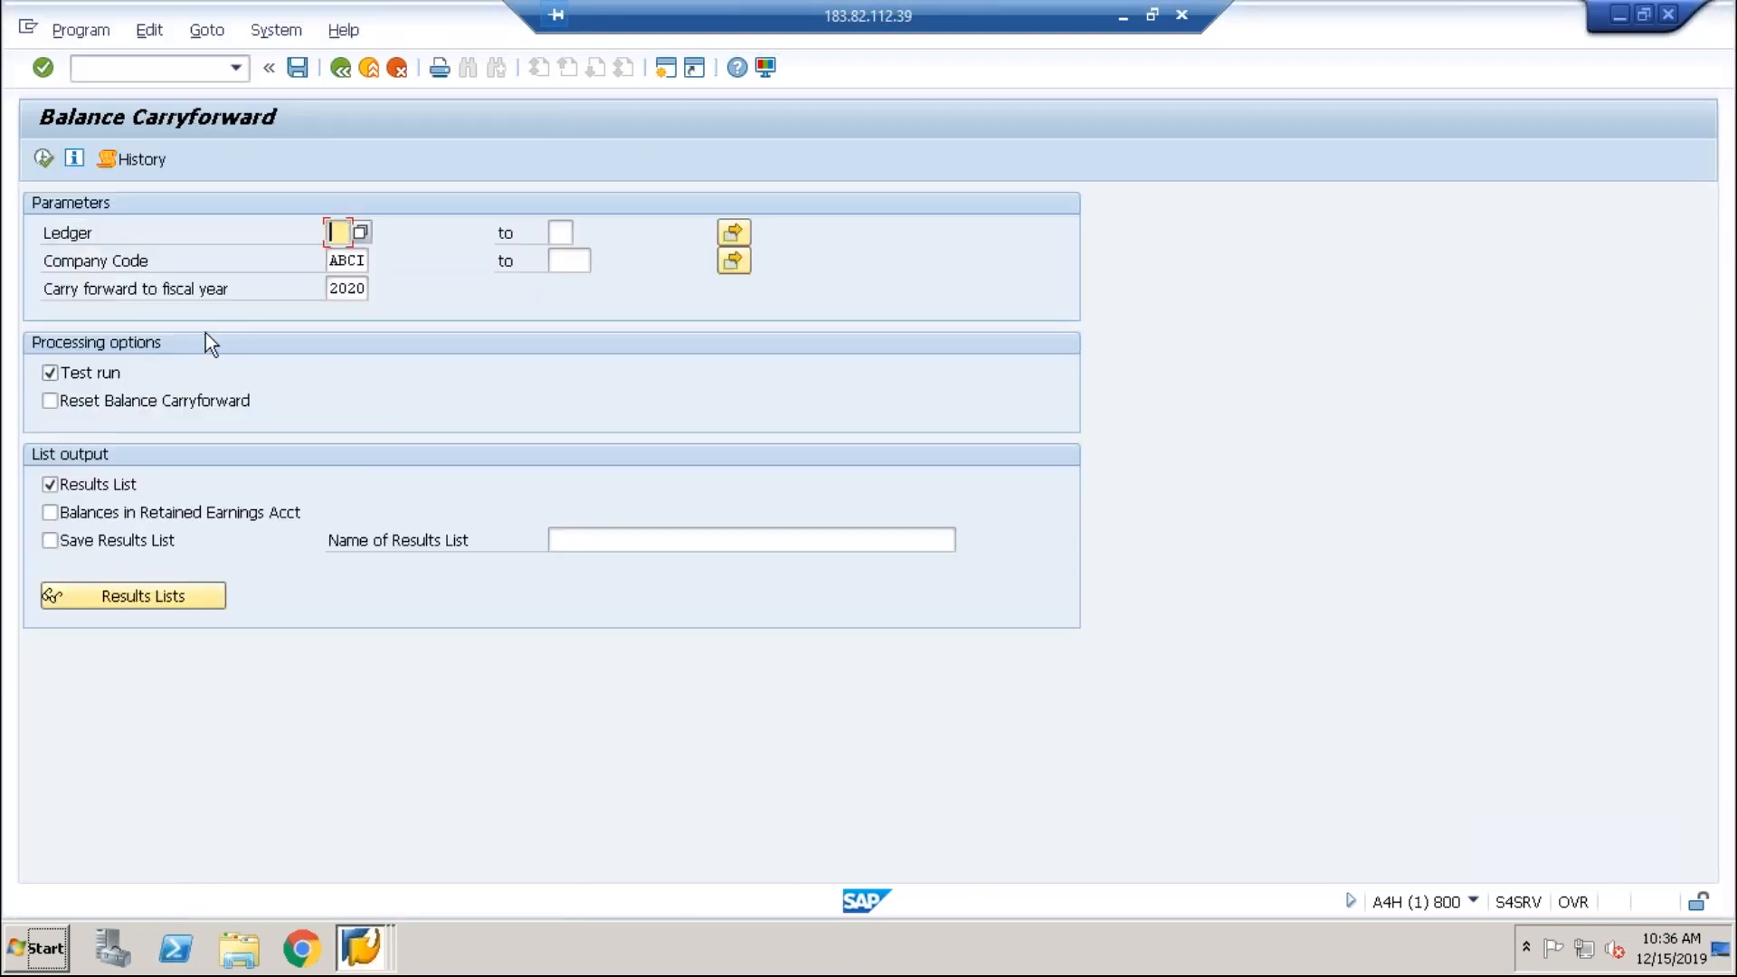
pyautogui.click(84, 376)
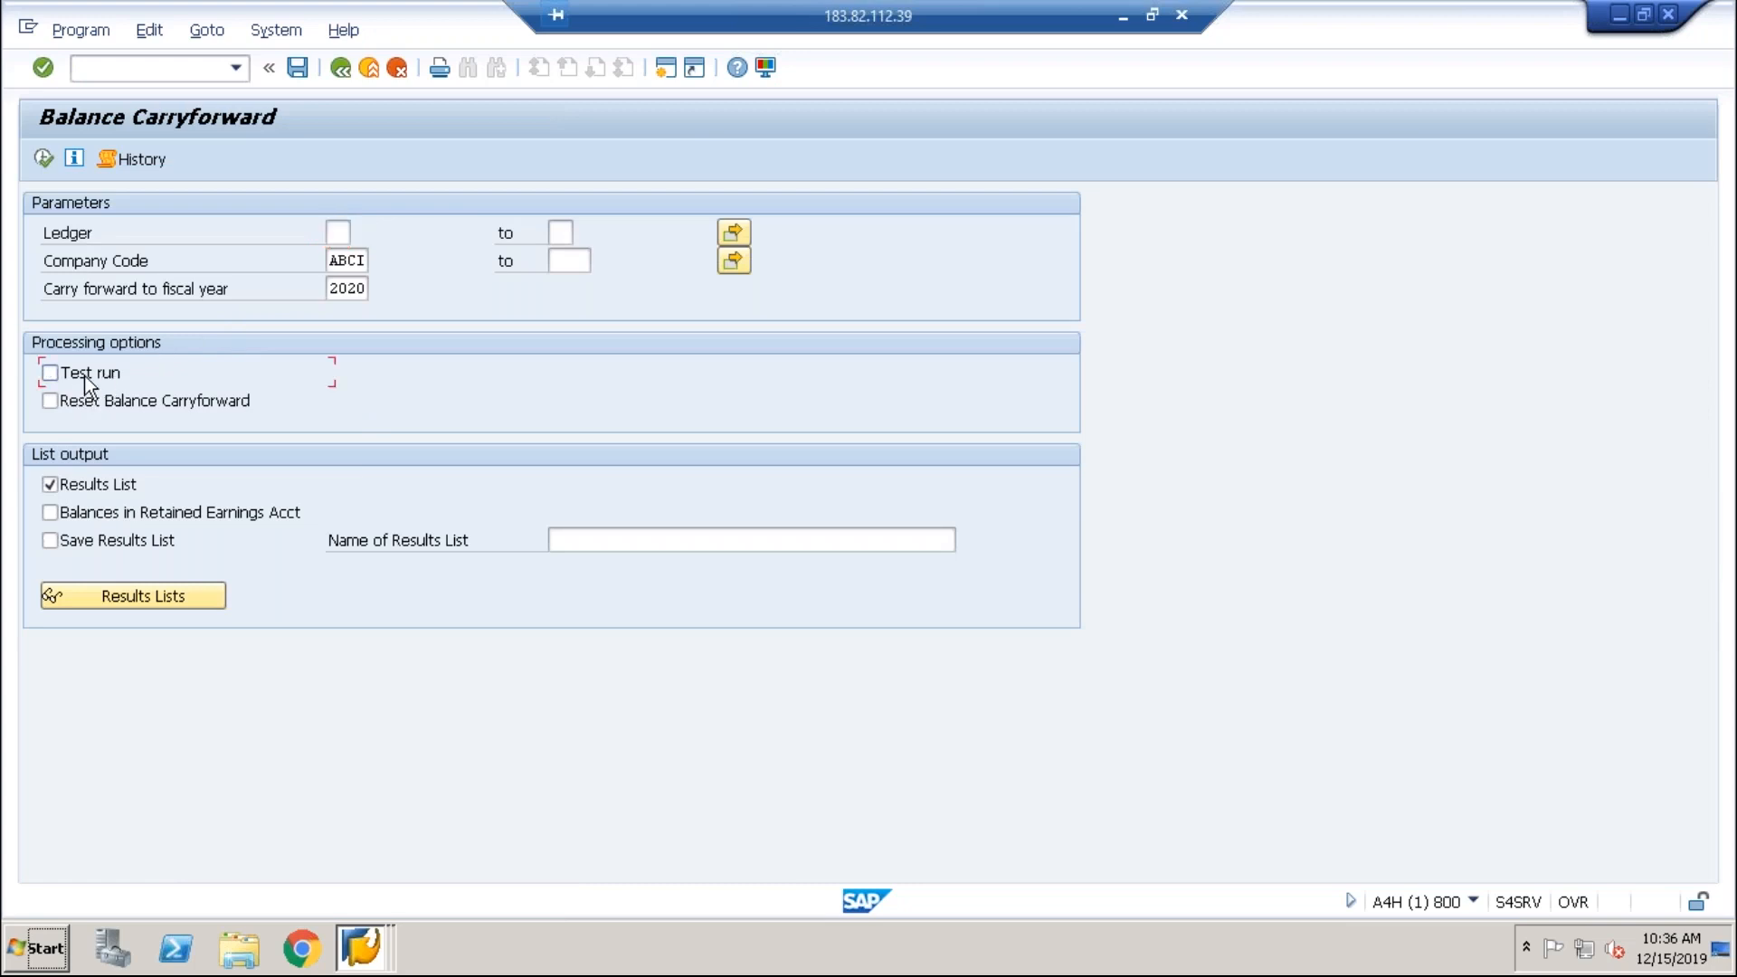
pyautogui.click(332, 264)
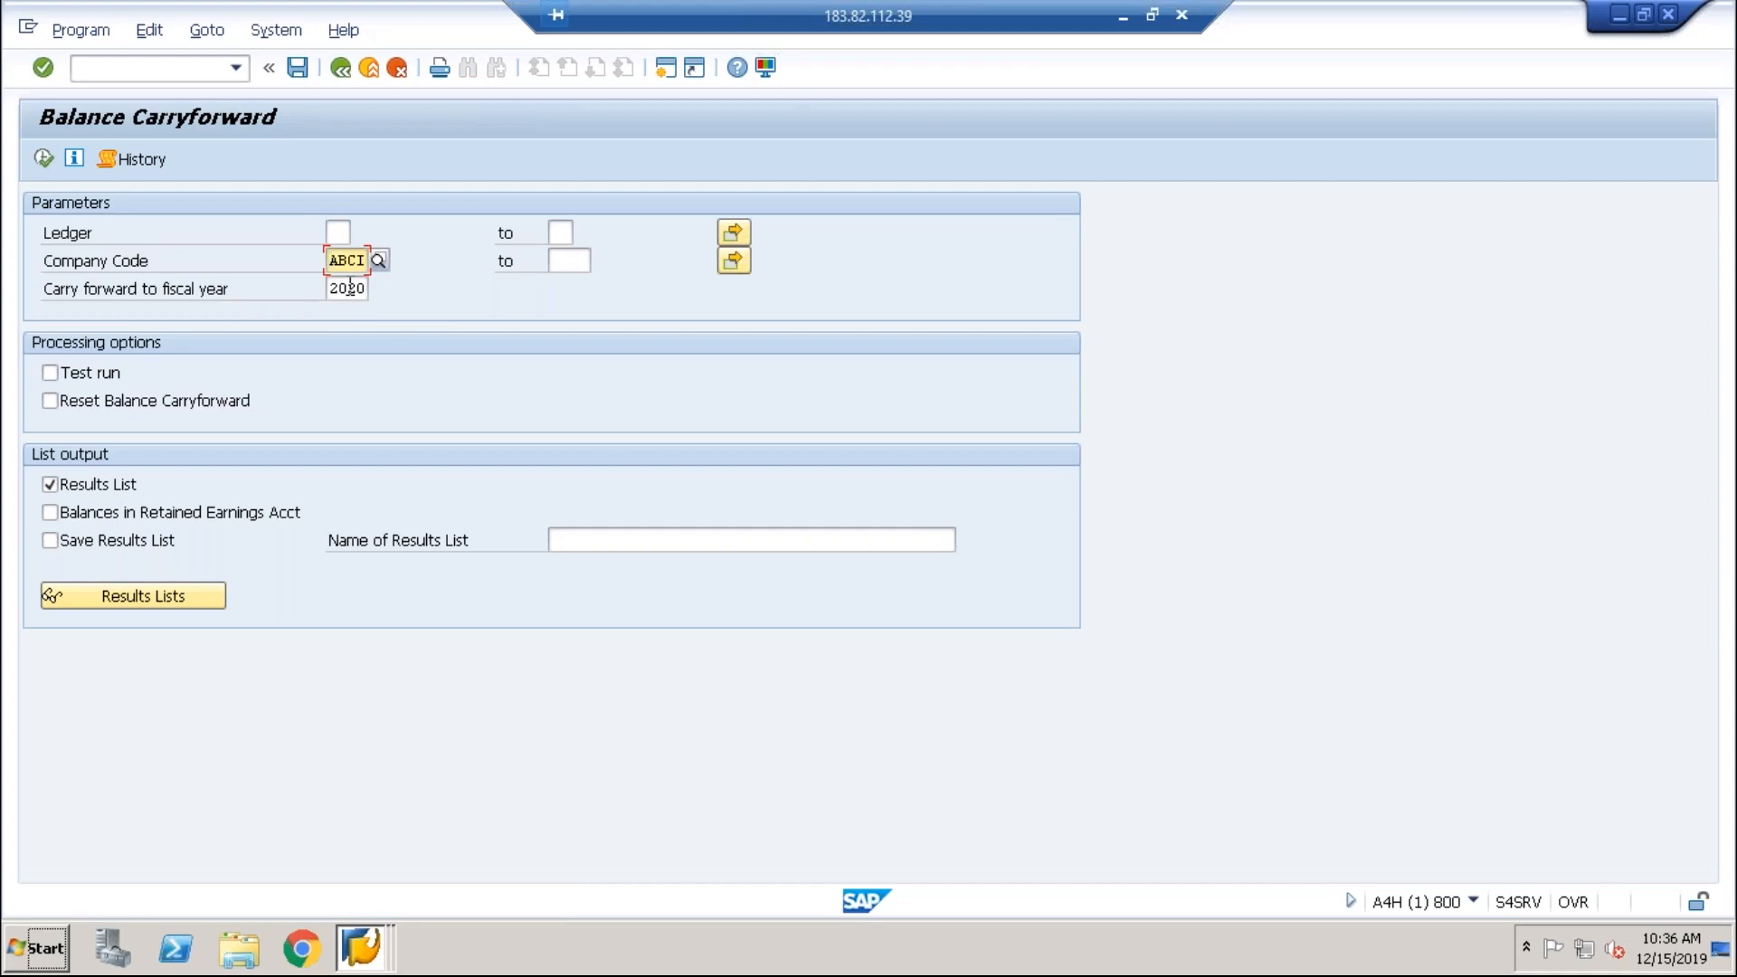
pyautogui.click(349, 289)
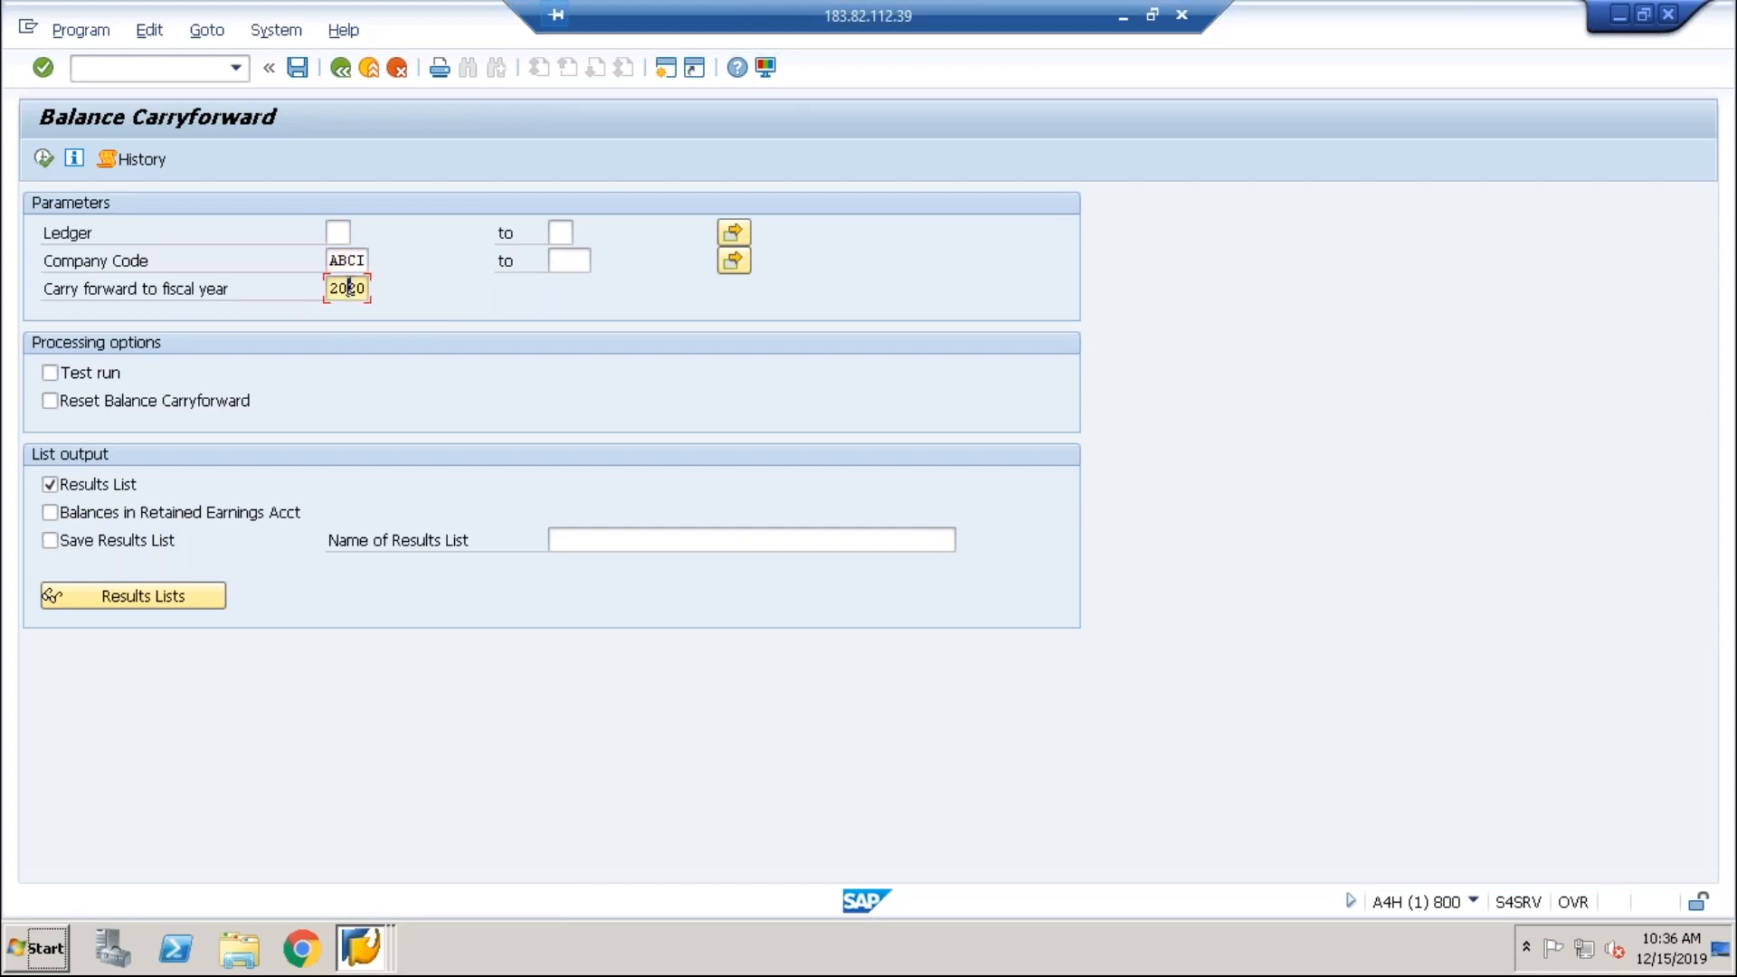
pyautogui.click(45, 167)
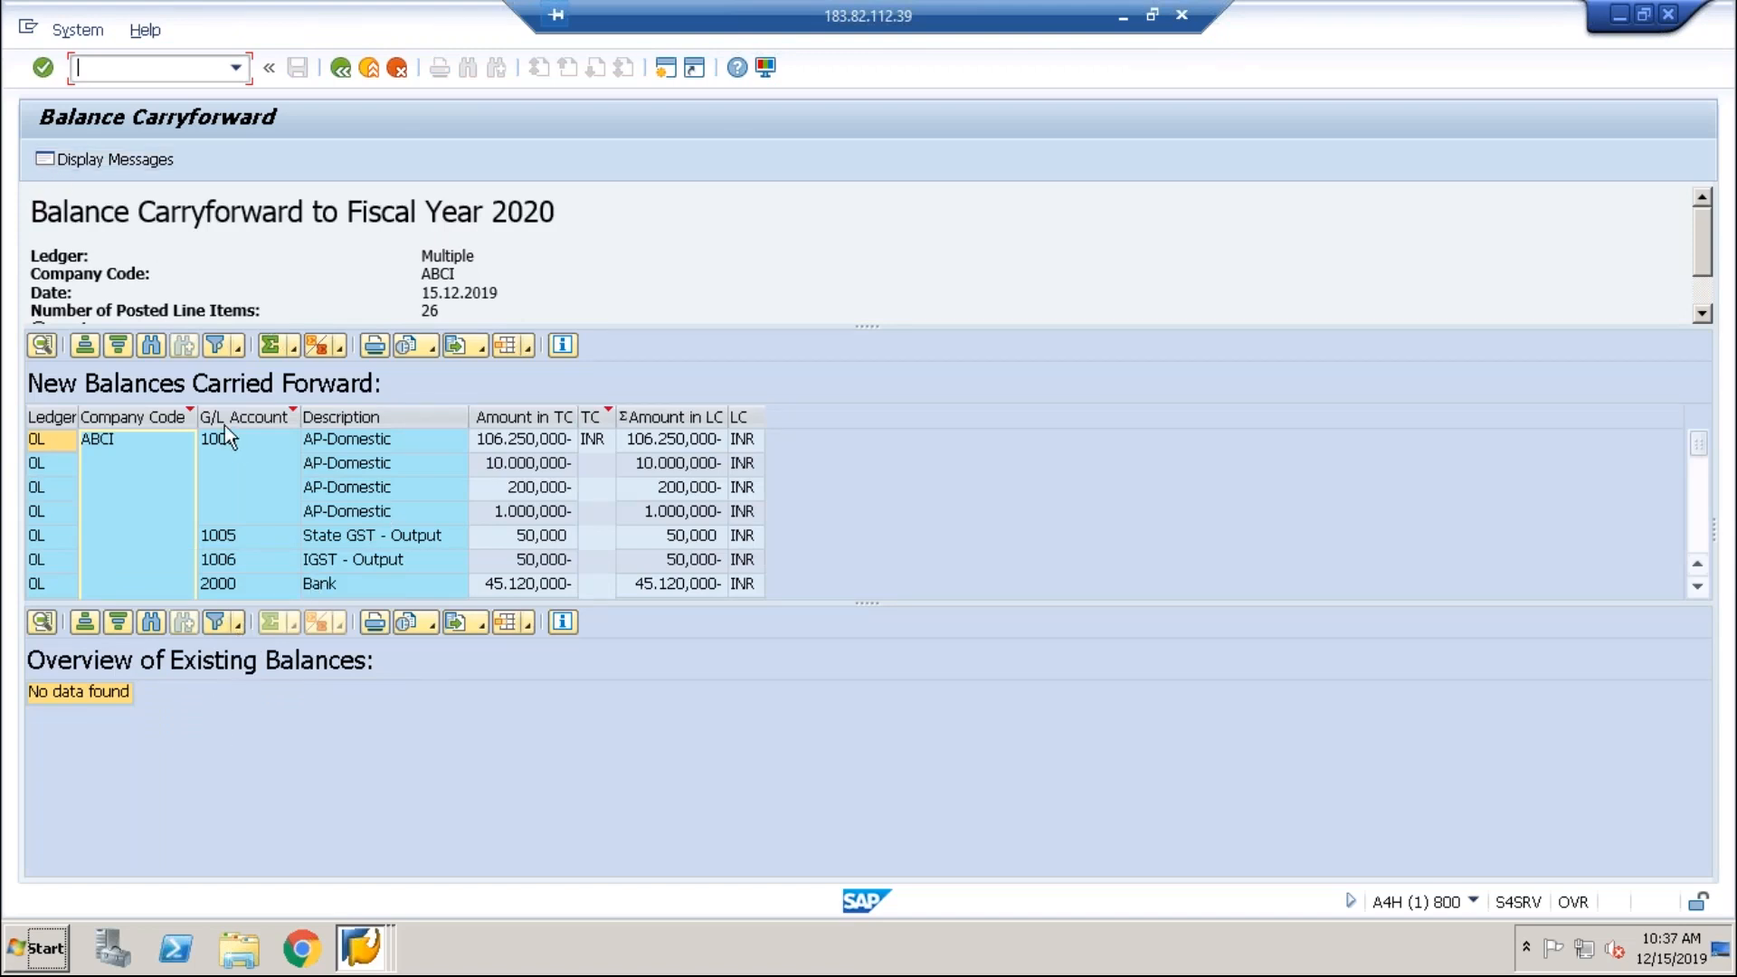
# Step: Bring the balance display window forward and return to its selection screen
pyautogui.click(369, 950)
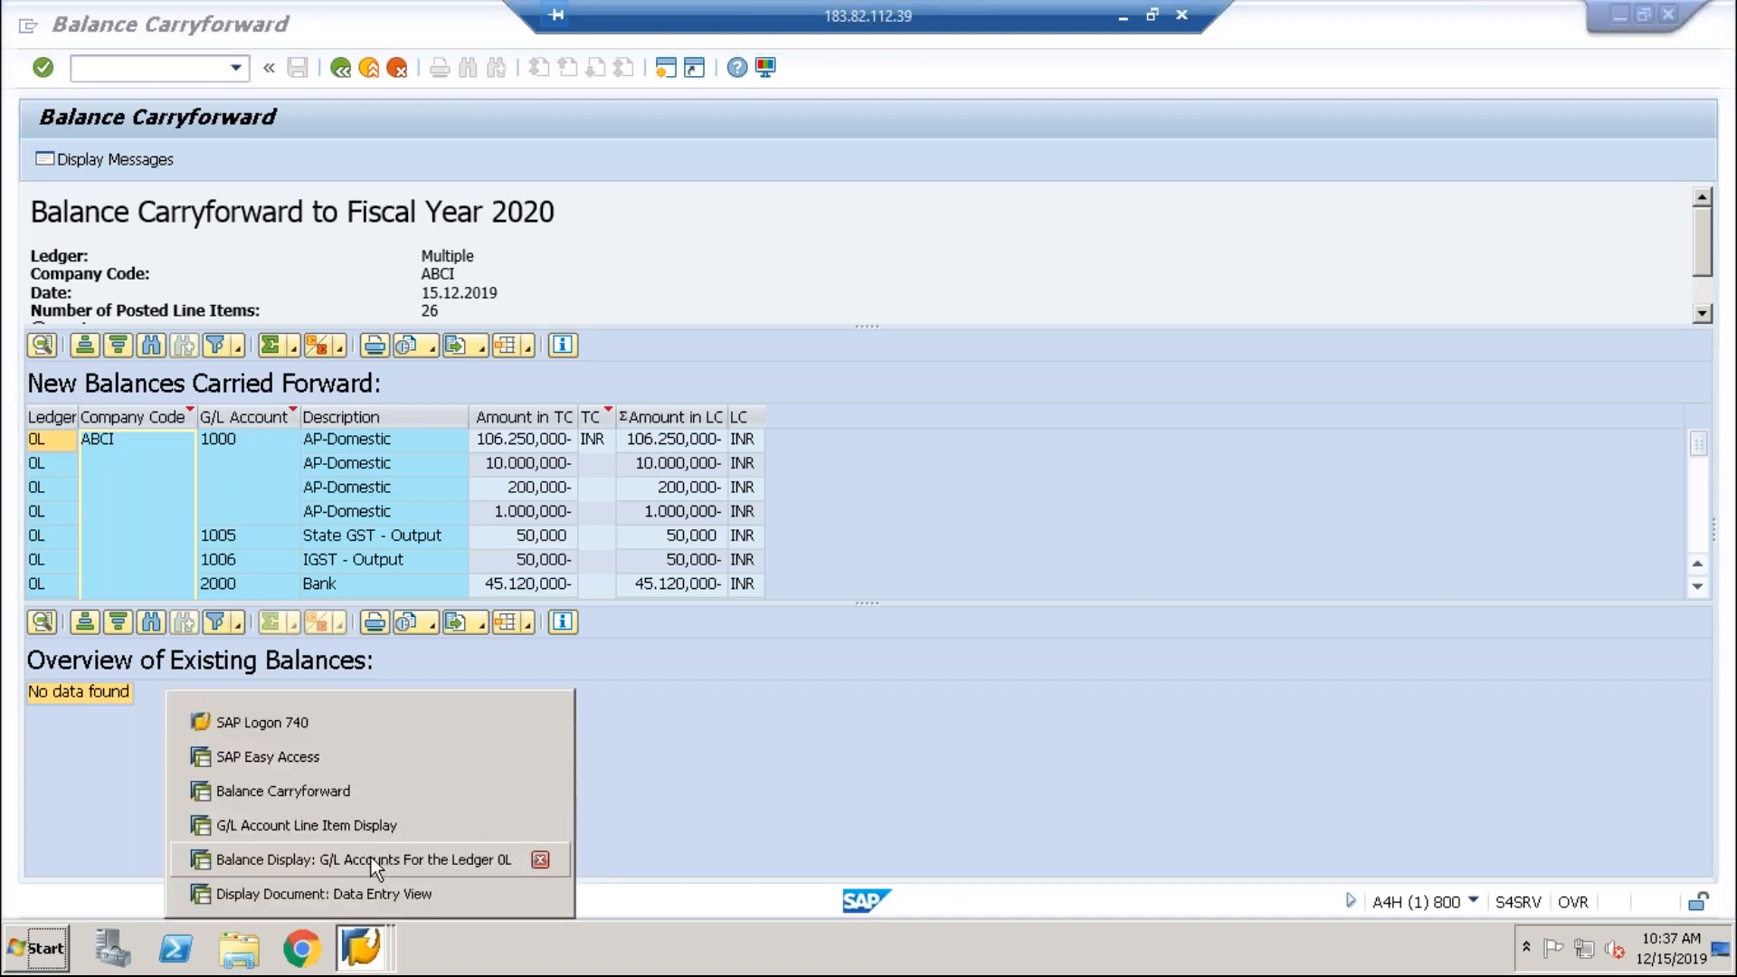
pyautogui.click(369, 858)
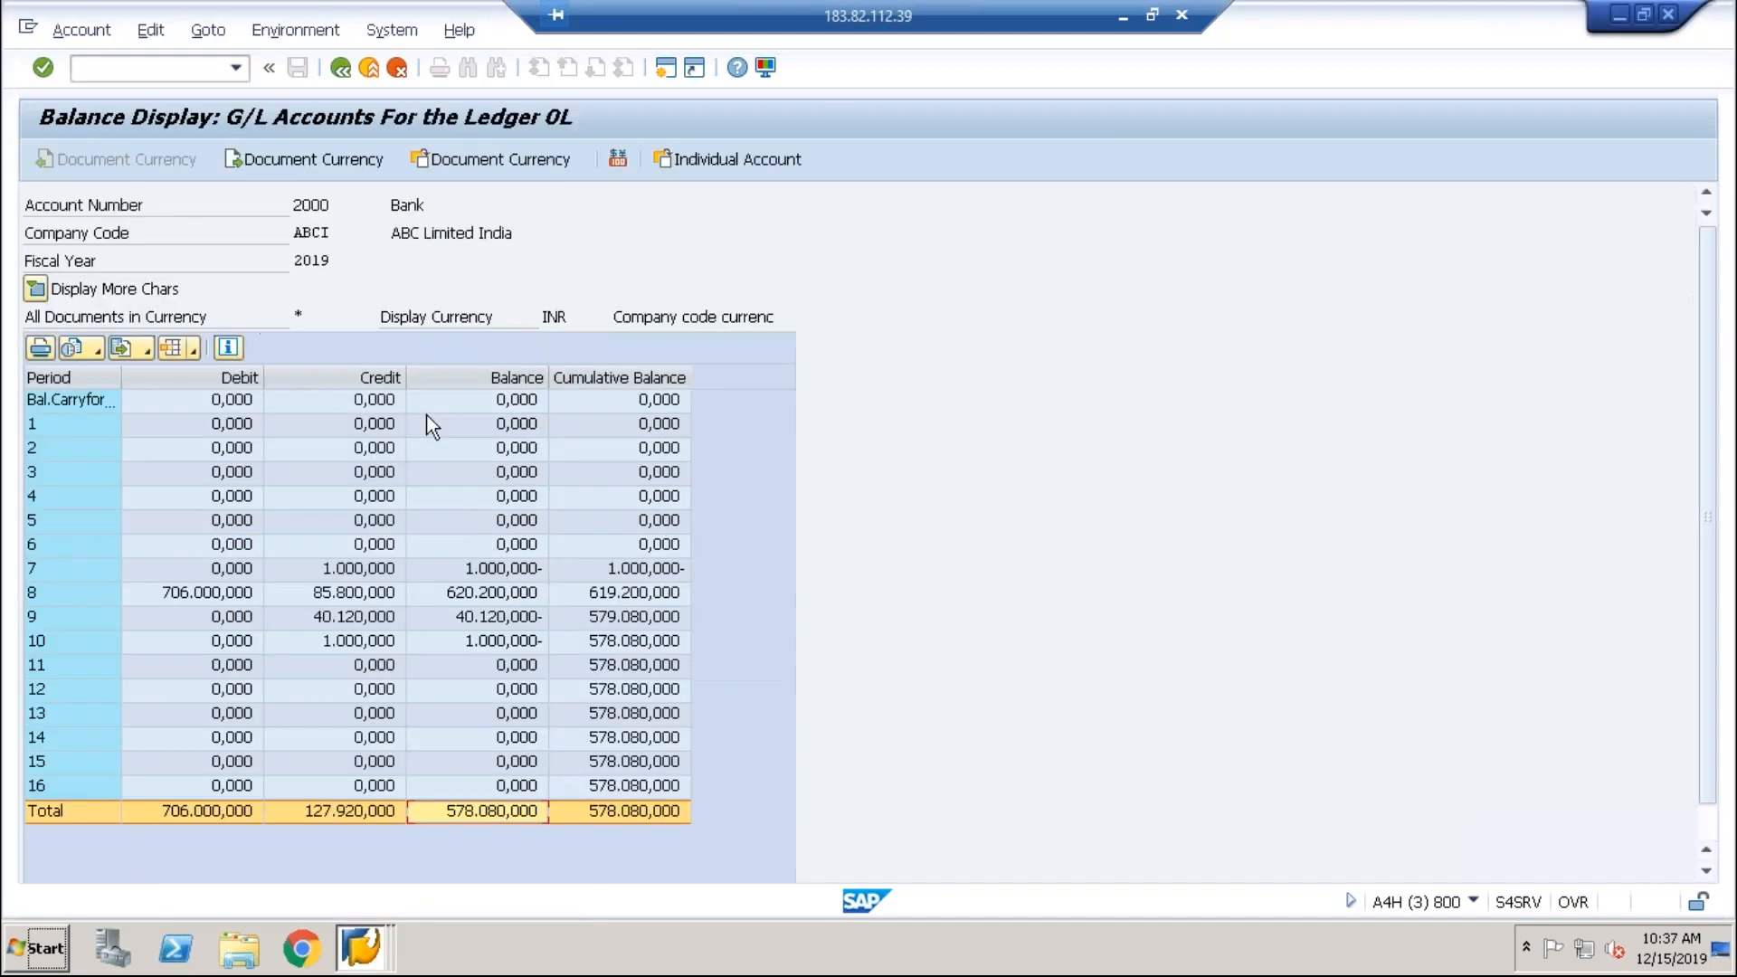
pyautogui.click(342, 68)
# Step: Rerun Bank 2000 balances for fiscal 2020, showing 578.080,000 carried forward and 577.080.000 after period 1
pyautogui.click(350, 262)
pyautogui.hotkey('shift', 'Right')
pyautogui.hotkey('shift', 'Right')
pyautogui.write('20')
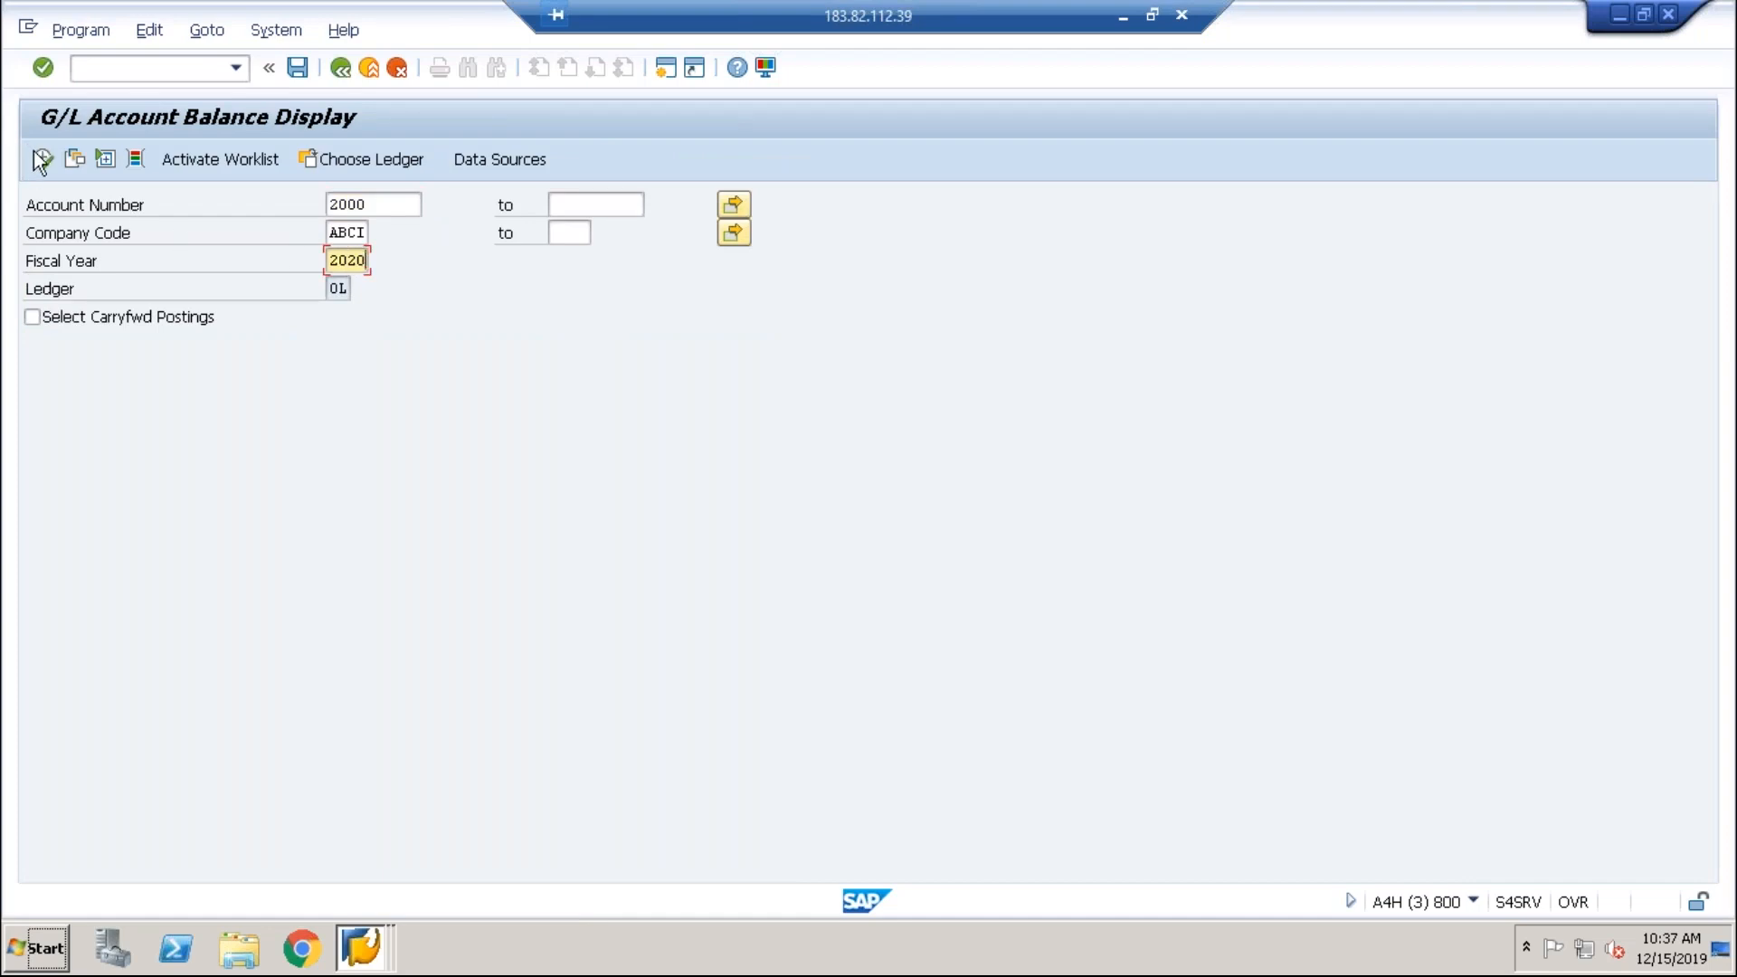
pyautogui.click(45, 157)
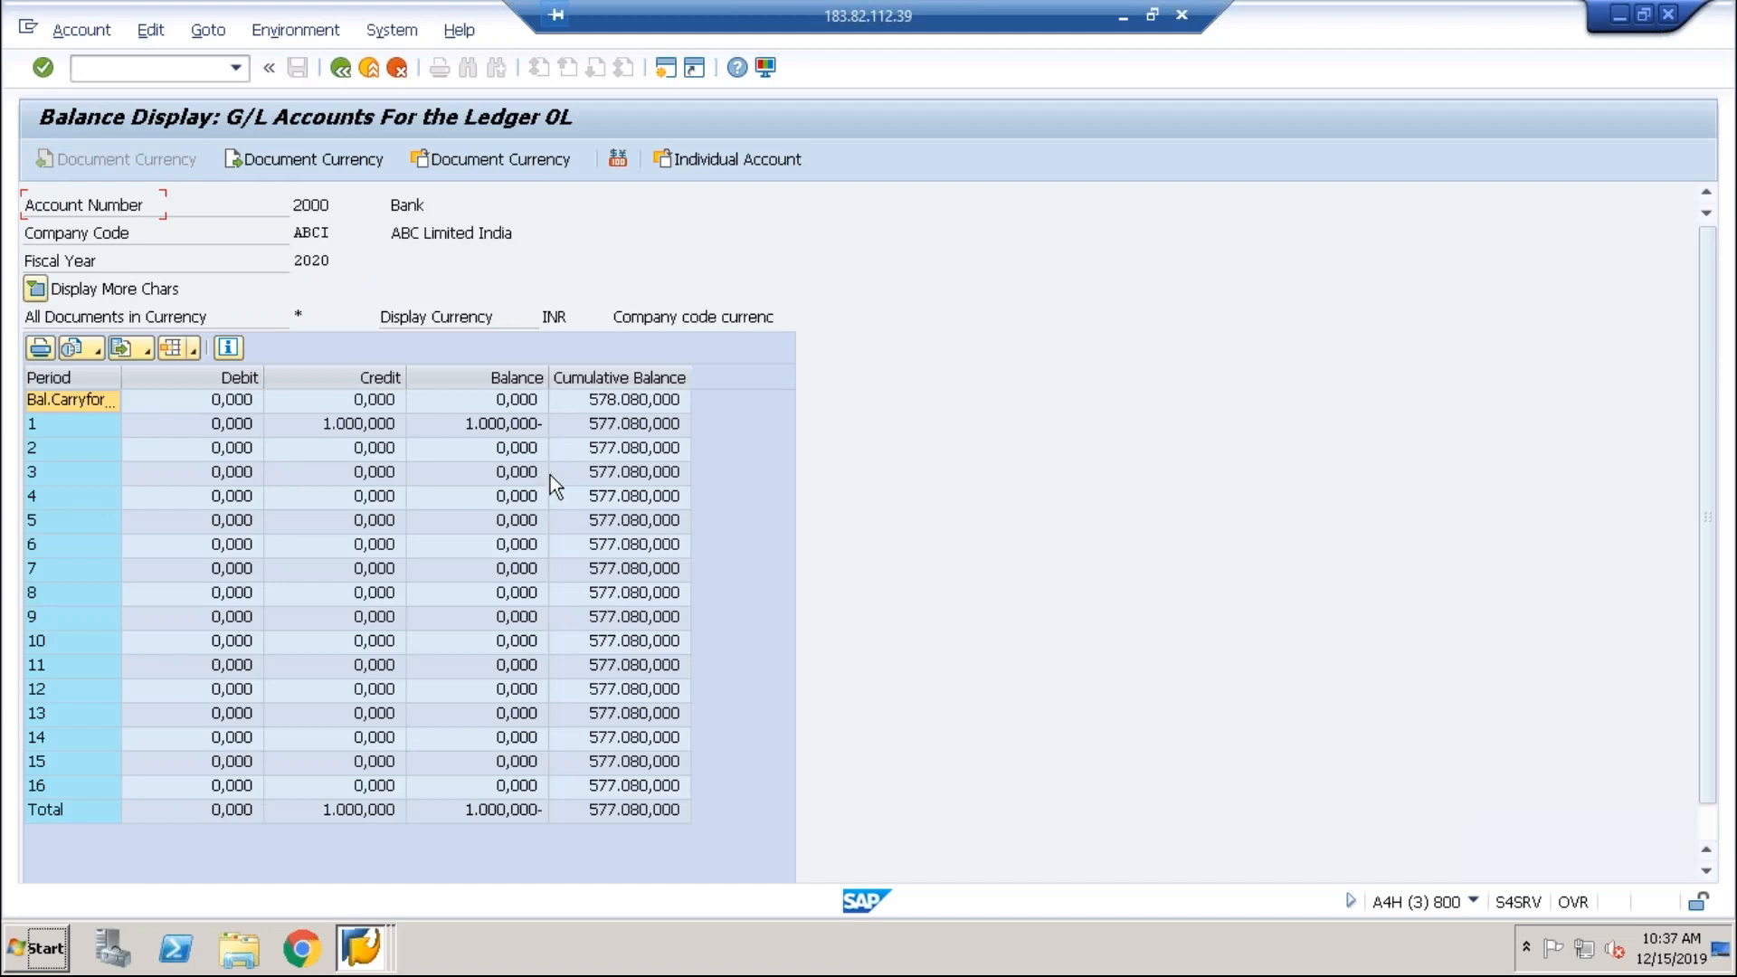
pyautogui.click(654, 401)
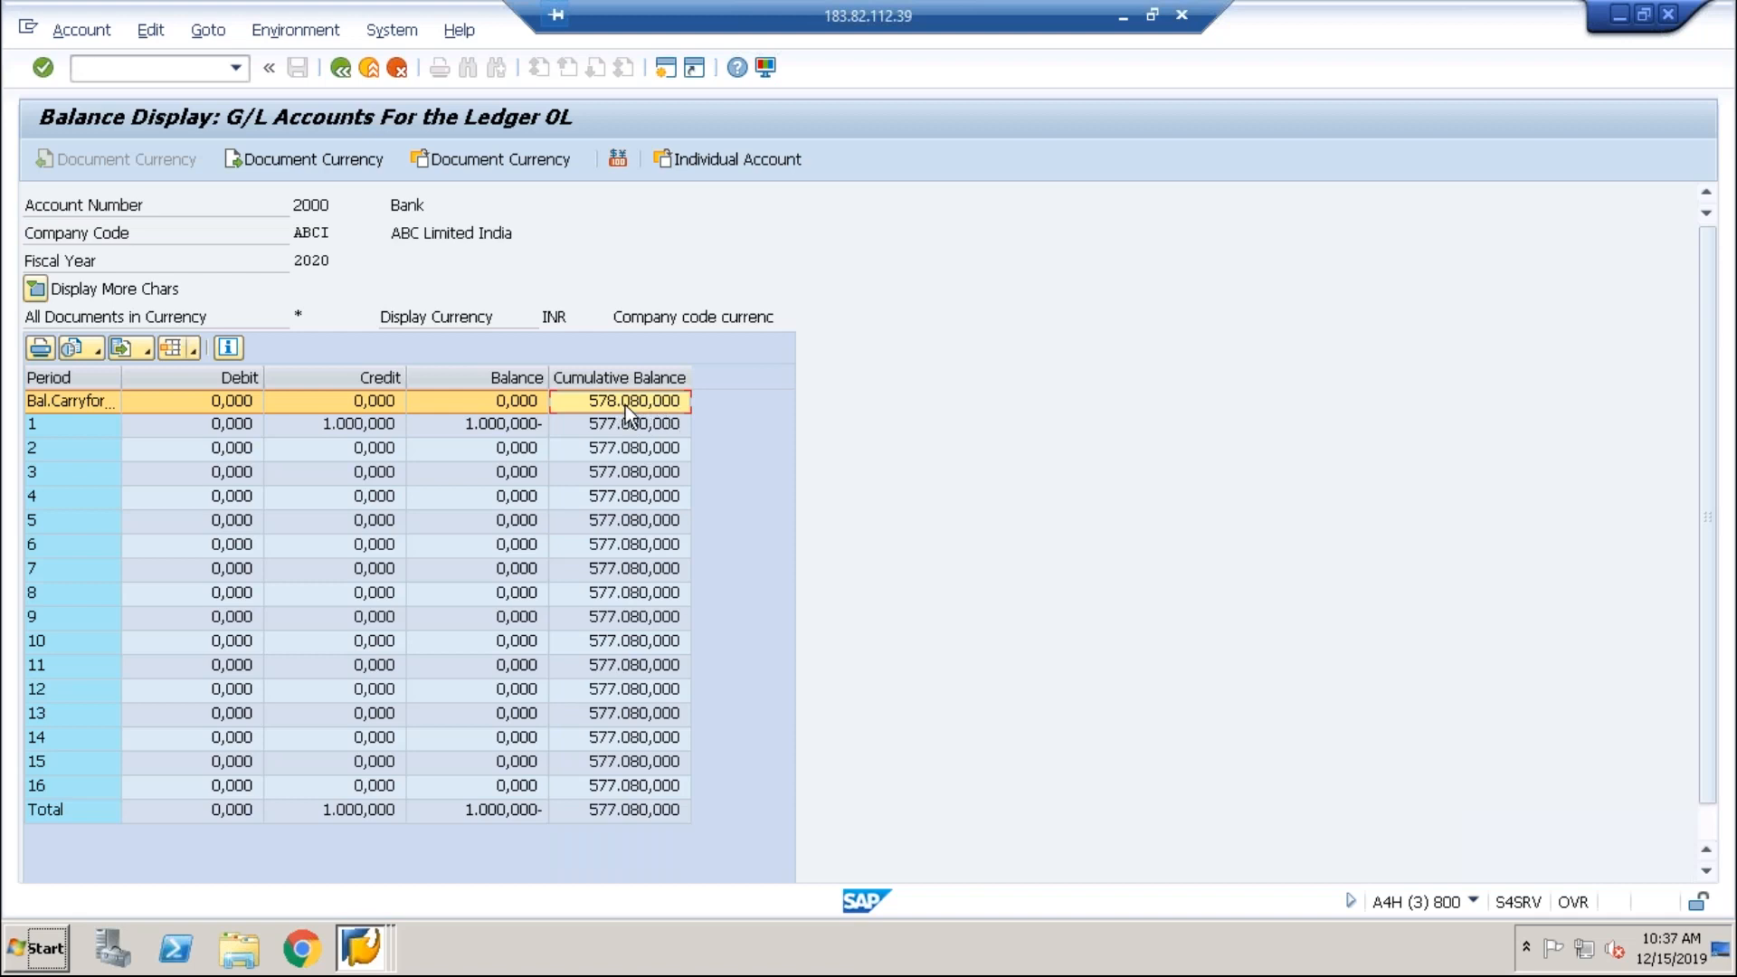
pyautogui.click(480, 427)
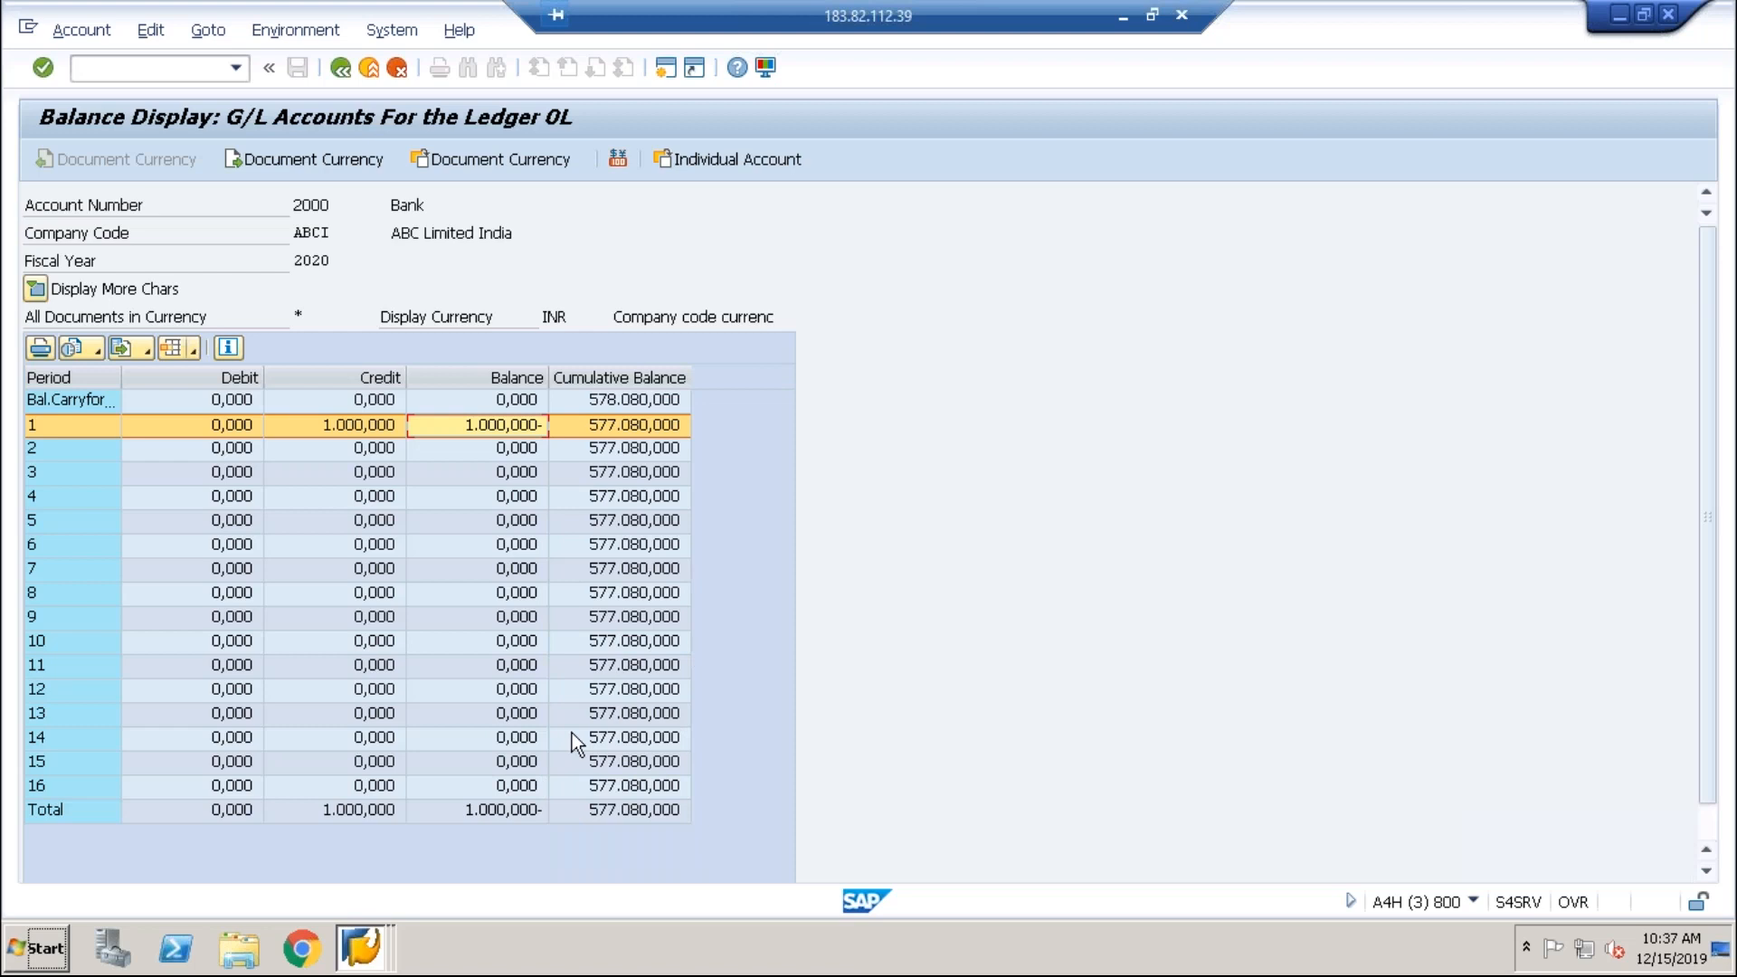
pyautogui.click(619, 400)
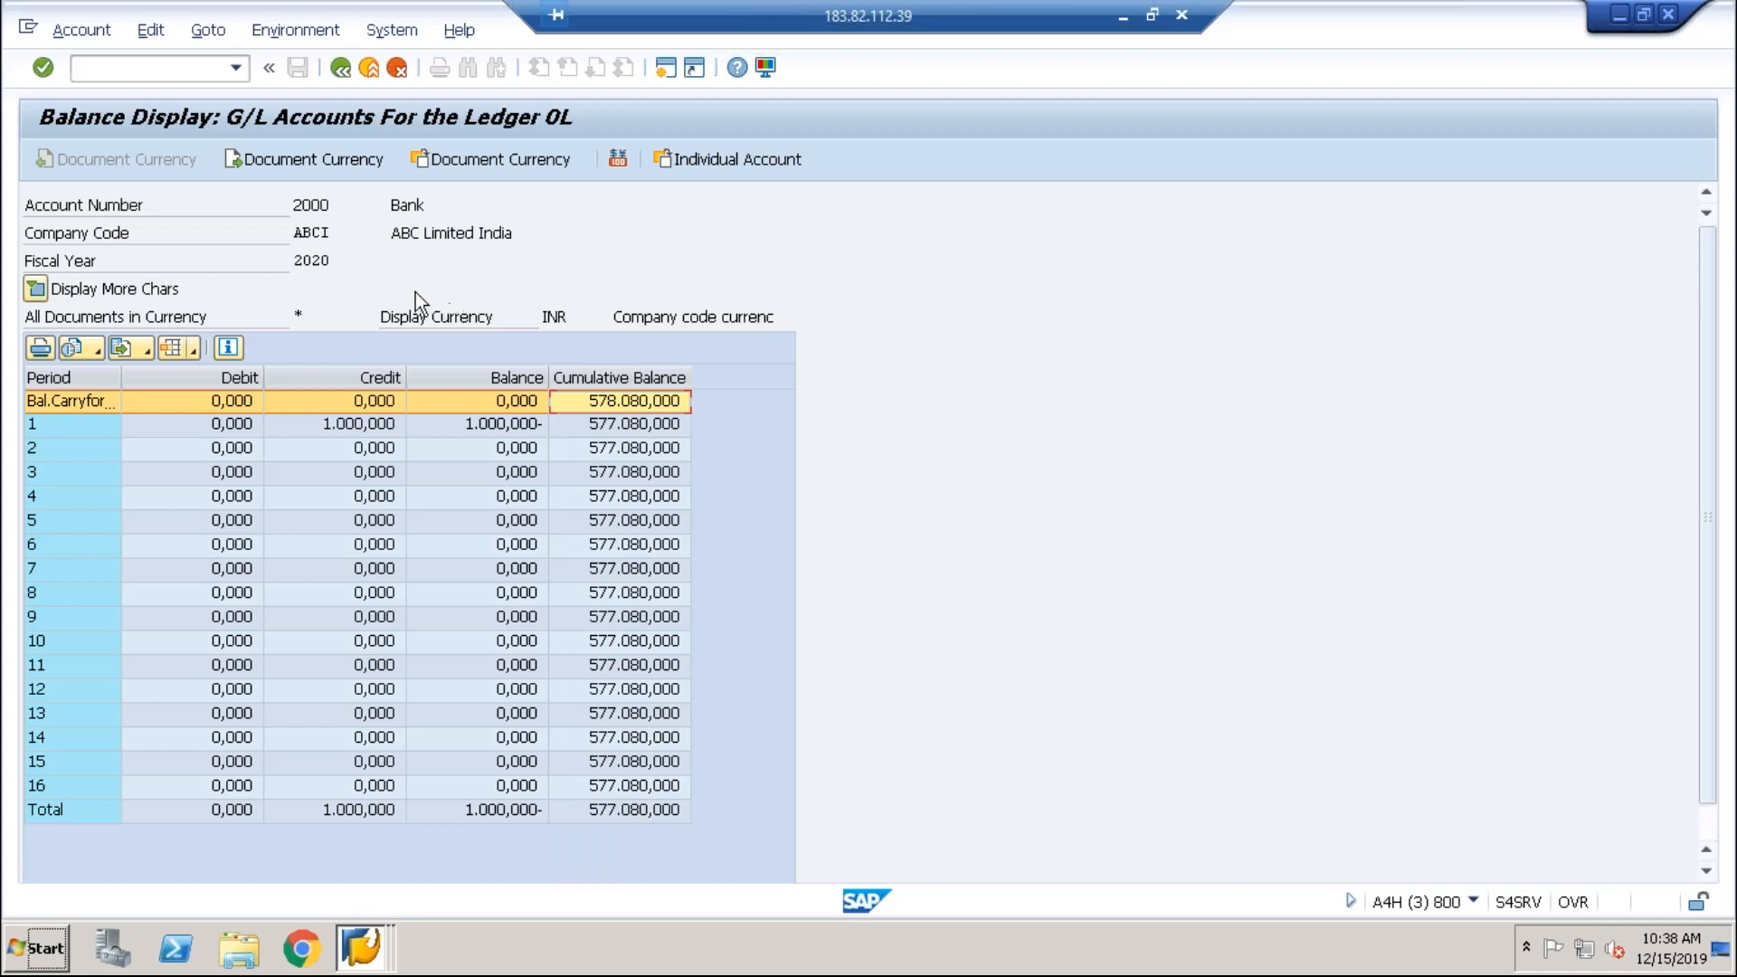
# Step: Show the 2020 period balances for account 4000 Travel Exp in ABCI, then return to the selection
pyautogui.click(342, 72)
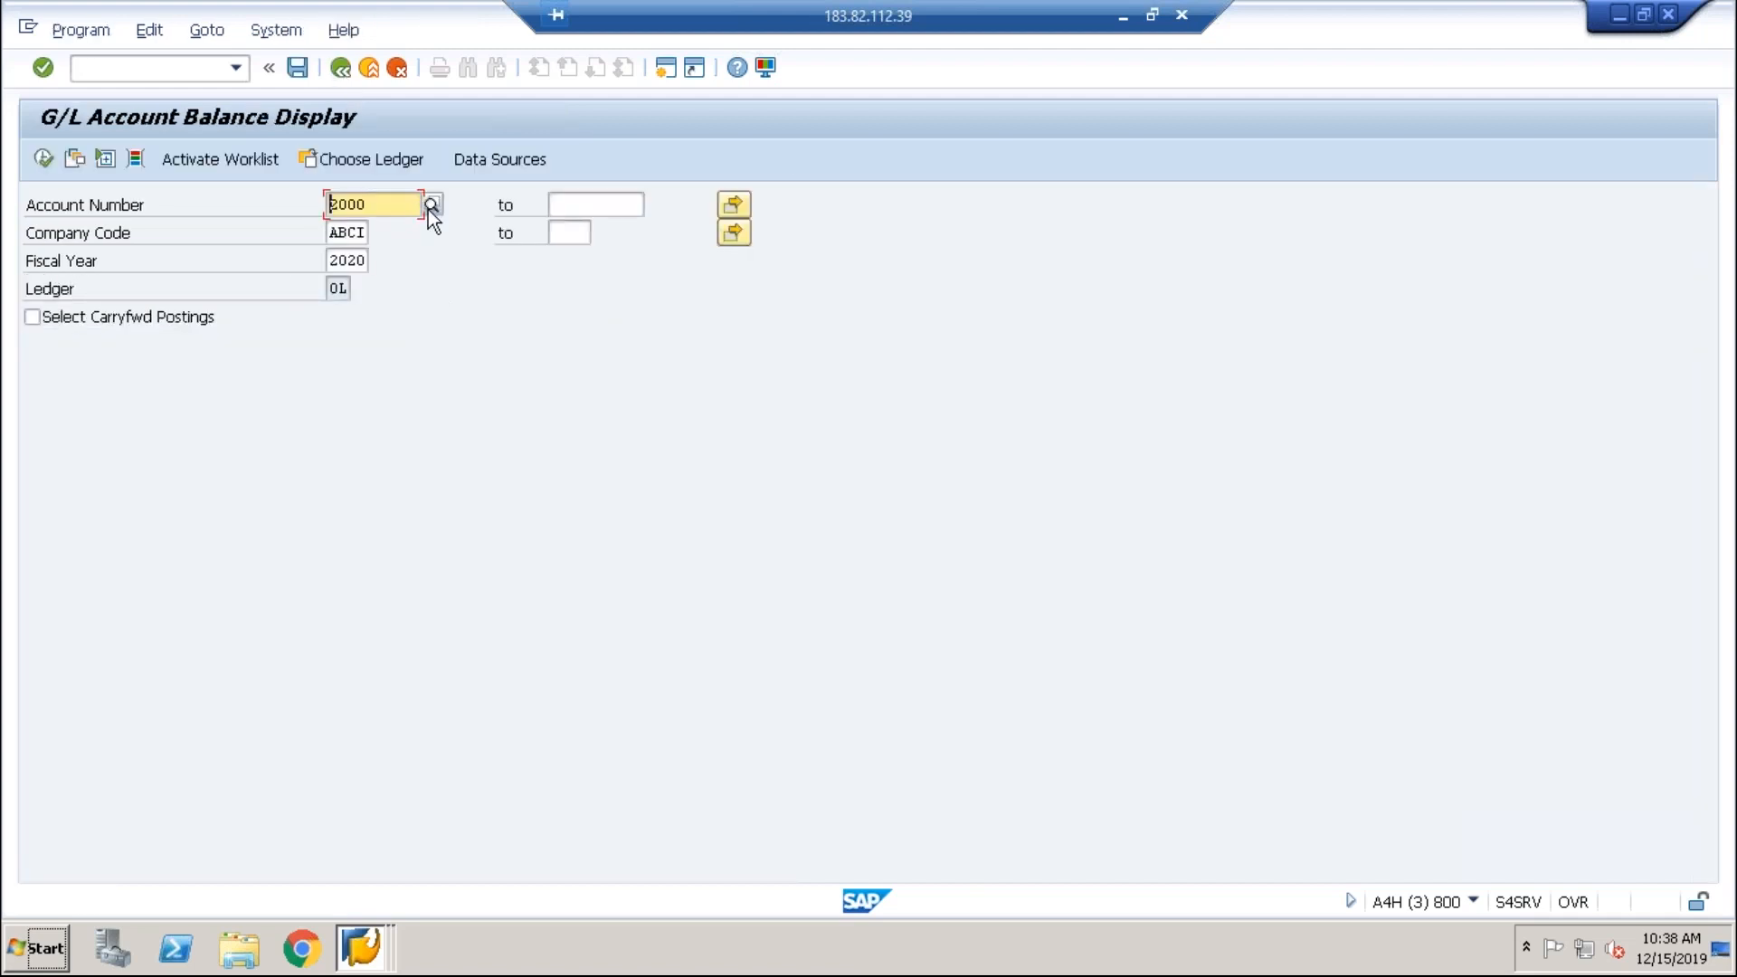
pyautogui.click(394, 215)
pyautogui.press('BackSpace')
pyautogui.press('BackSpace')
pyautogui.press('BackSpace')
pyautogui.press('BackSpace')
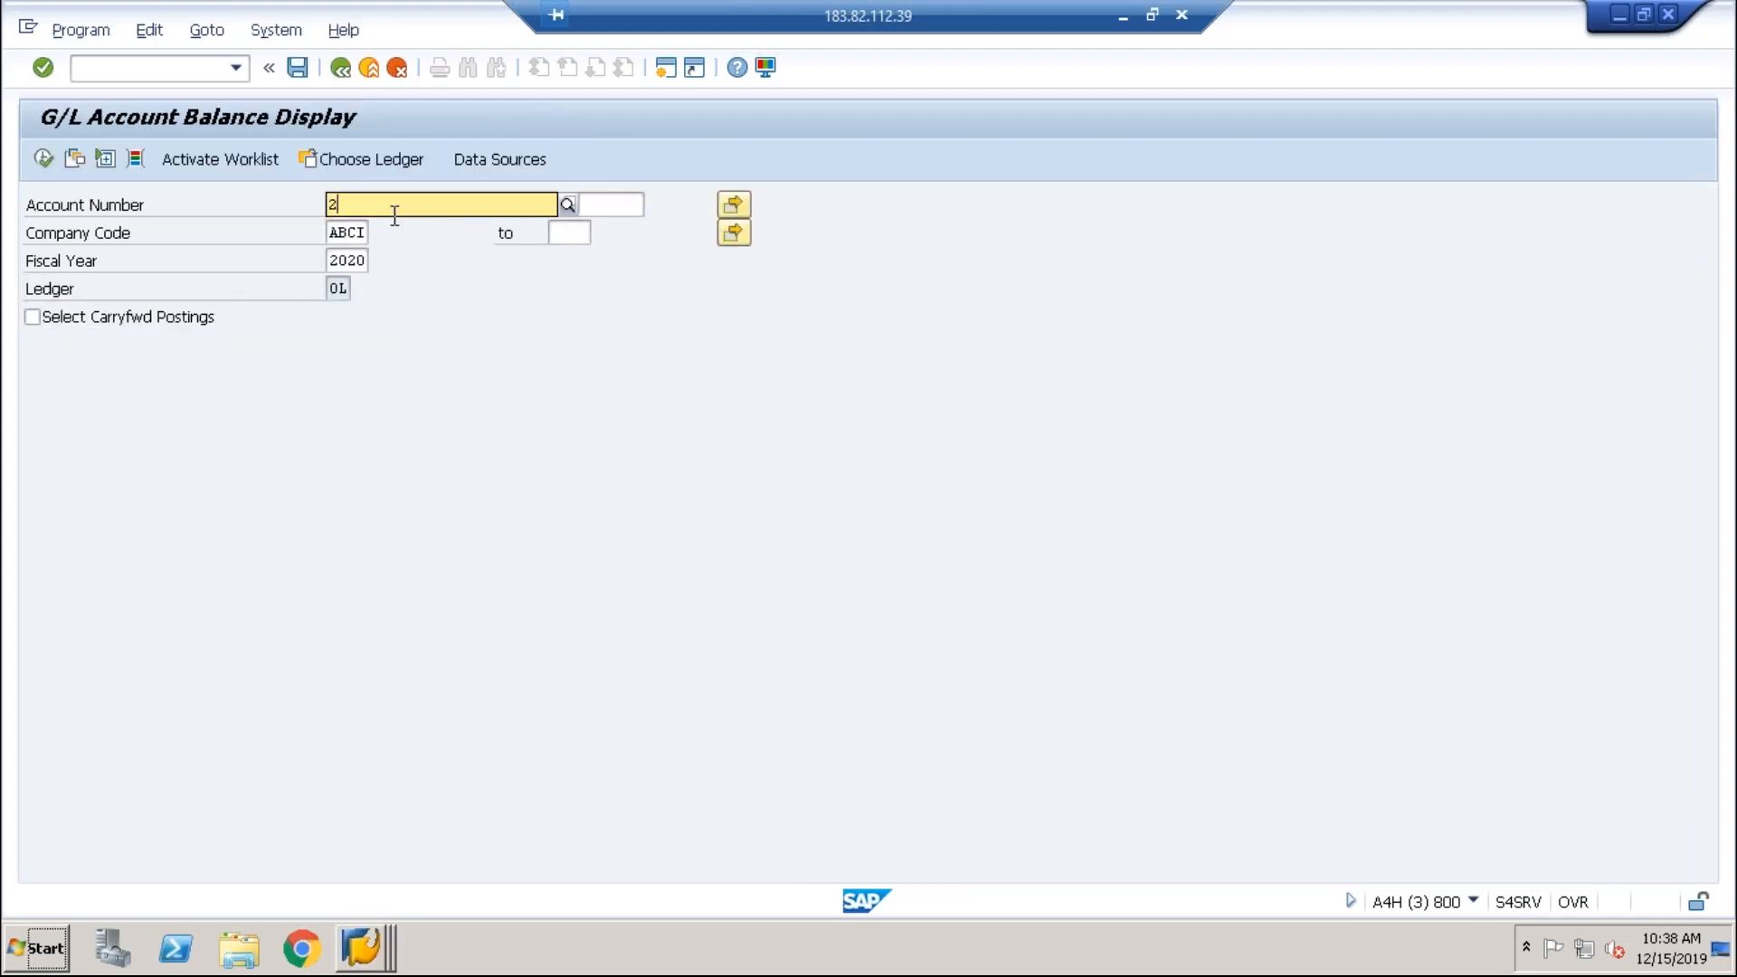
pyautogui.write('4000')
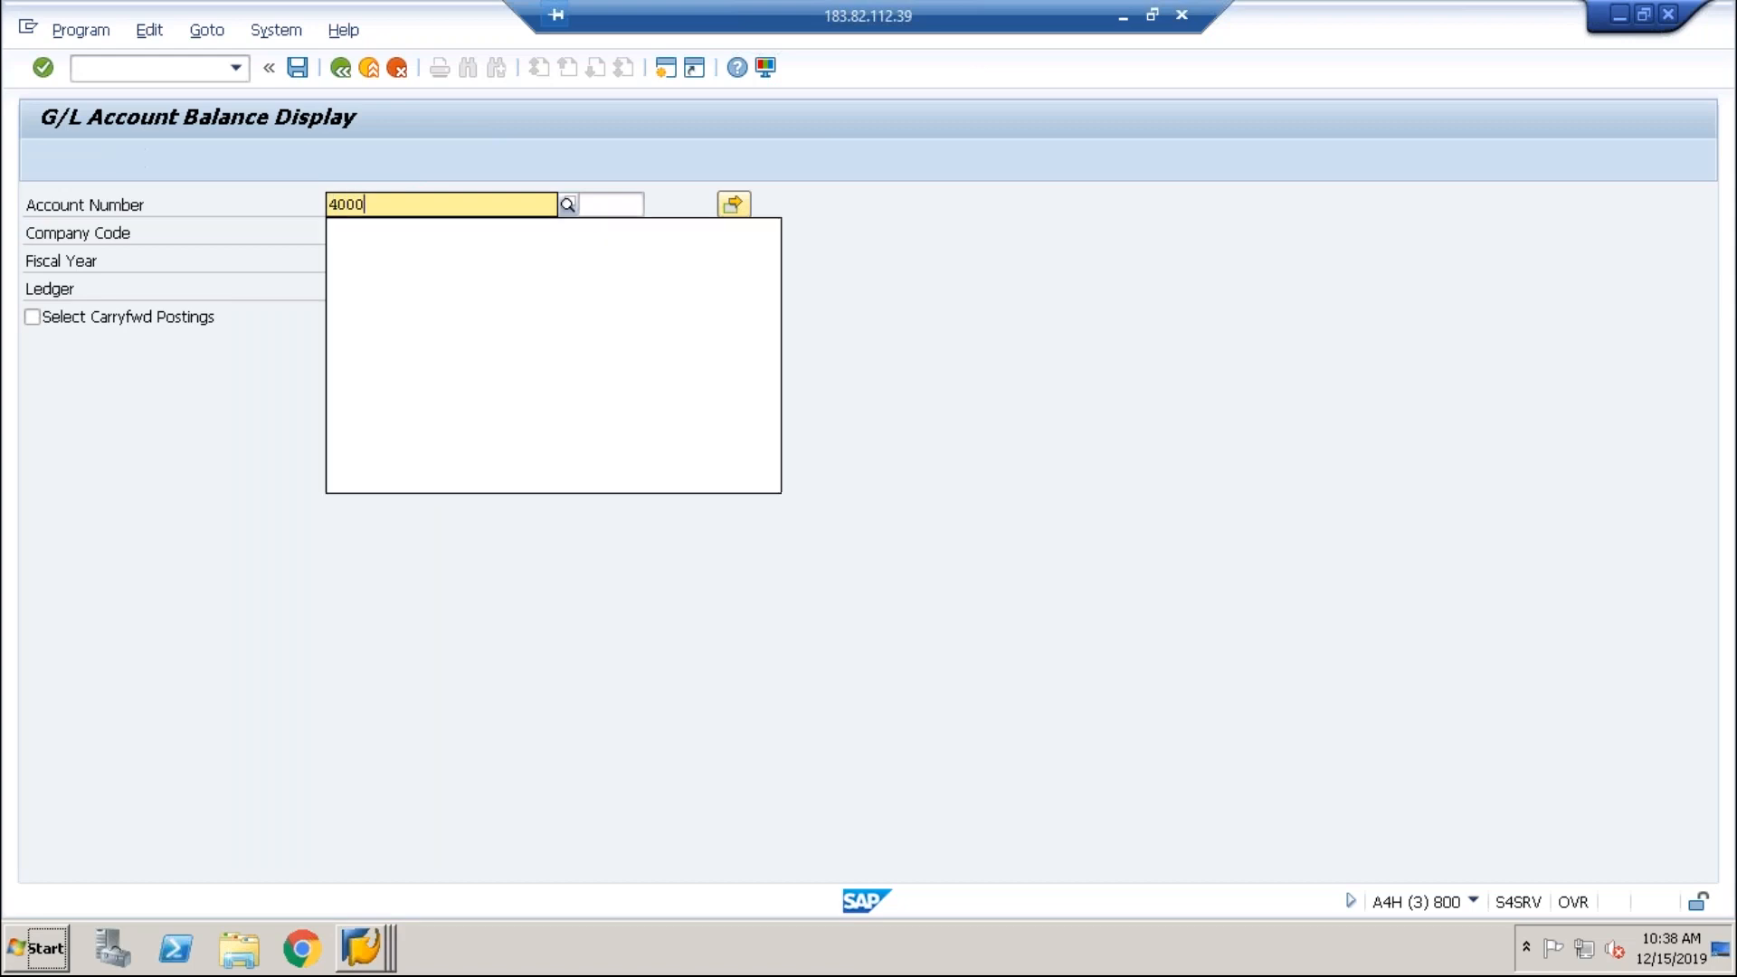
pyautogui.click(282, 302)
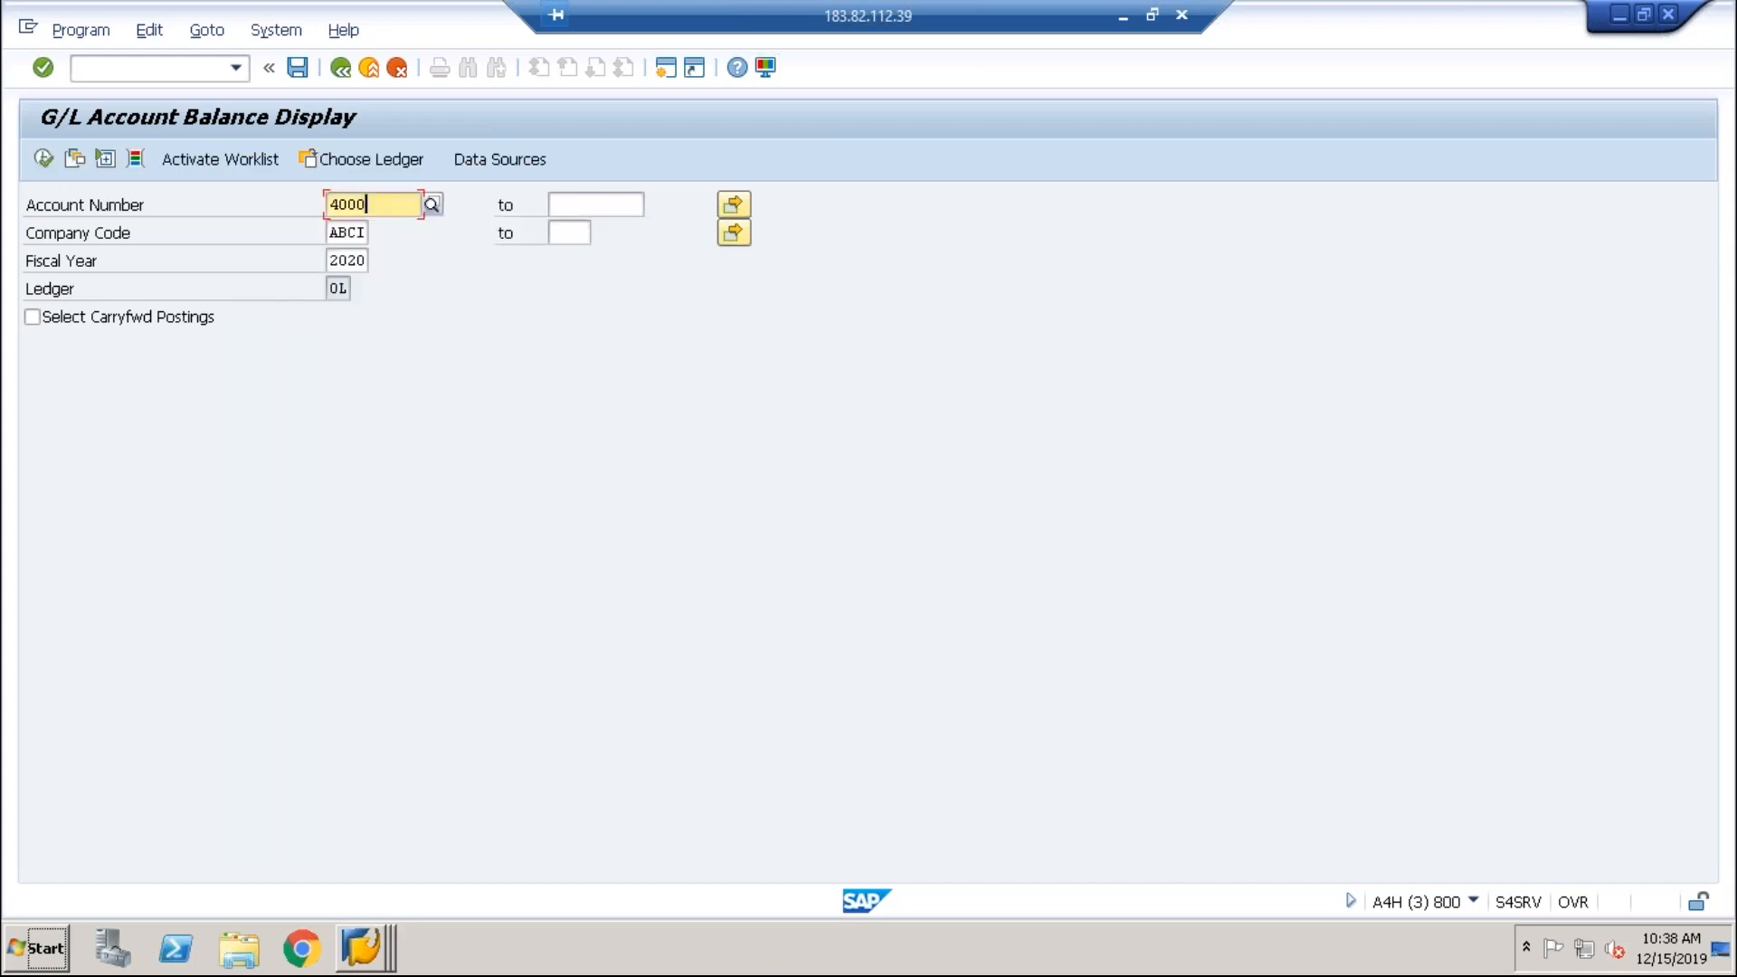
pyautogui.click(51, 157)
pyautogui.click(366, 425)
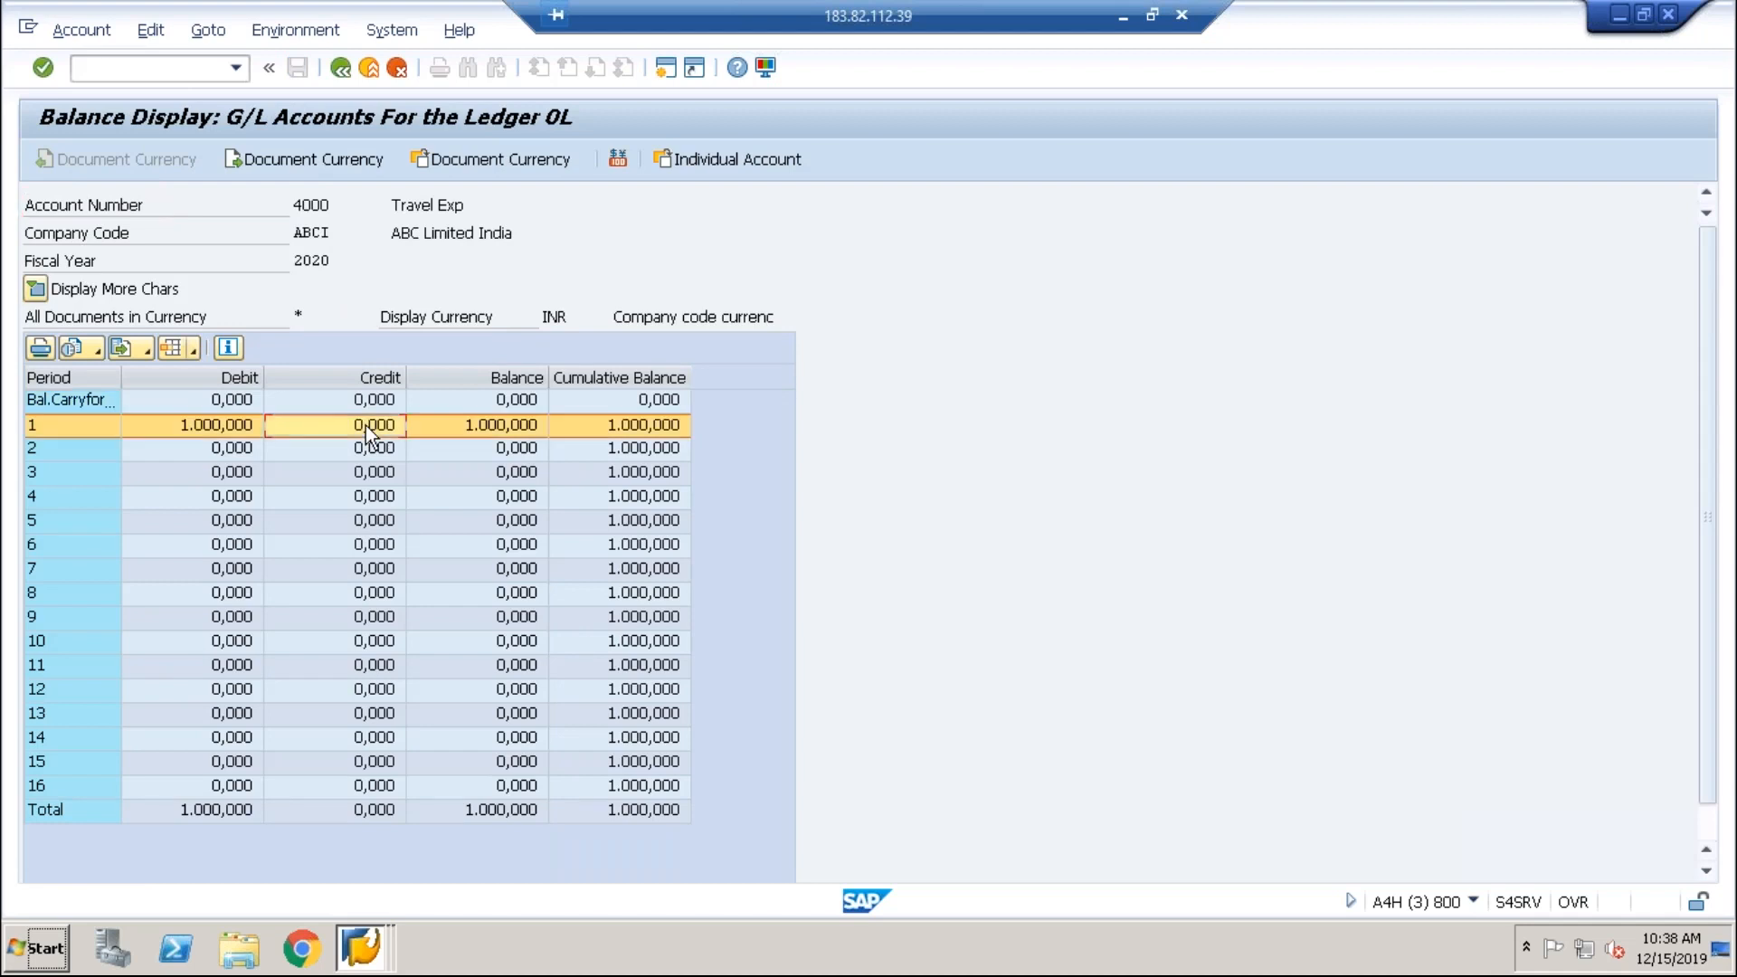
pyautogui.click(630, 400)
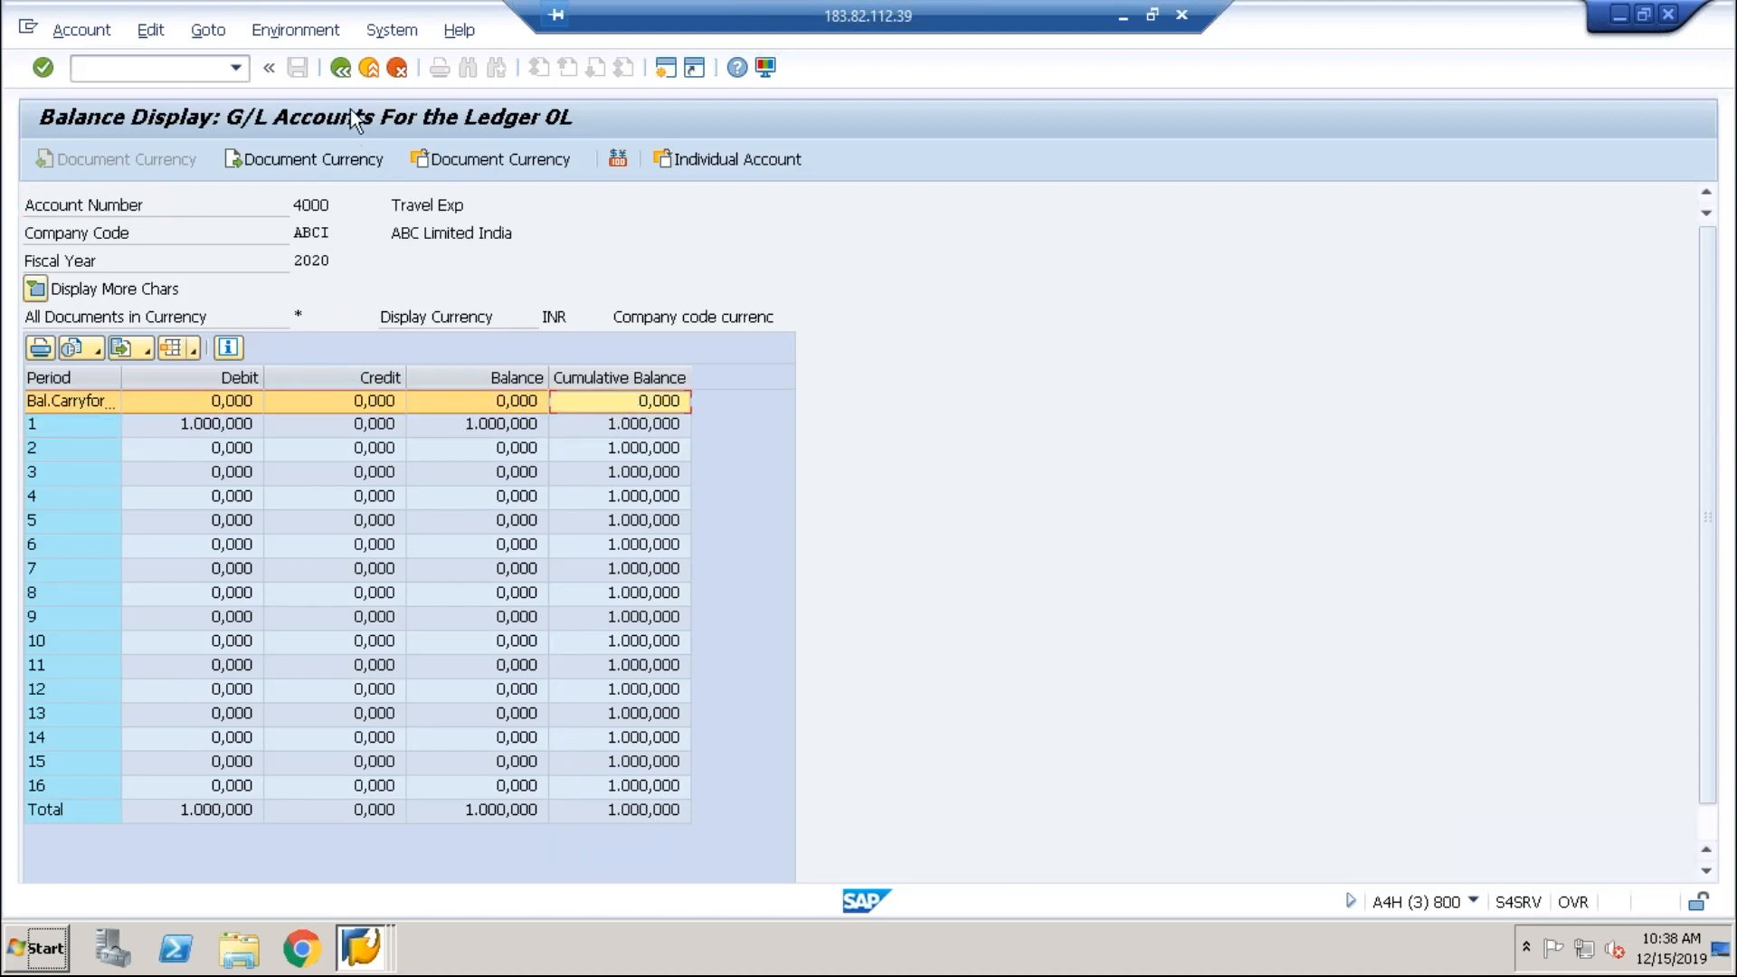
pyautogui.click(340, 72)
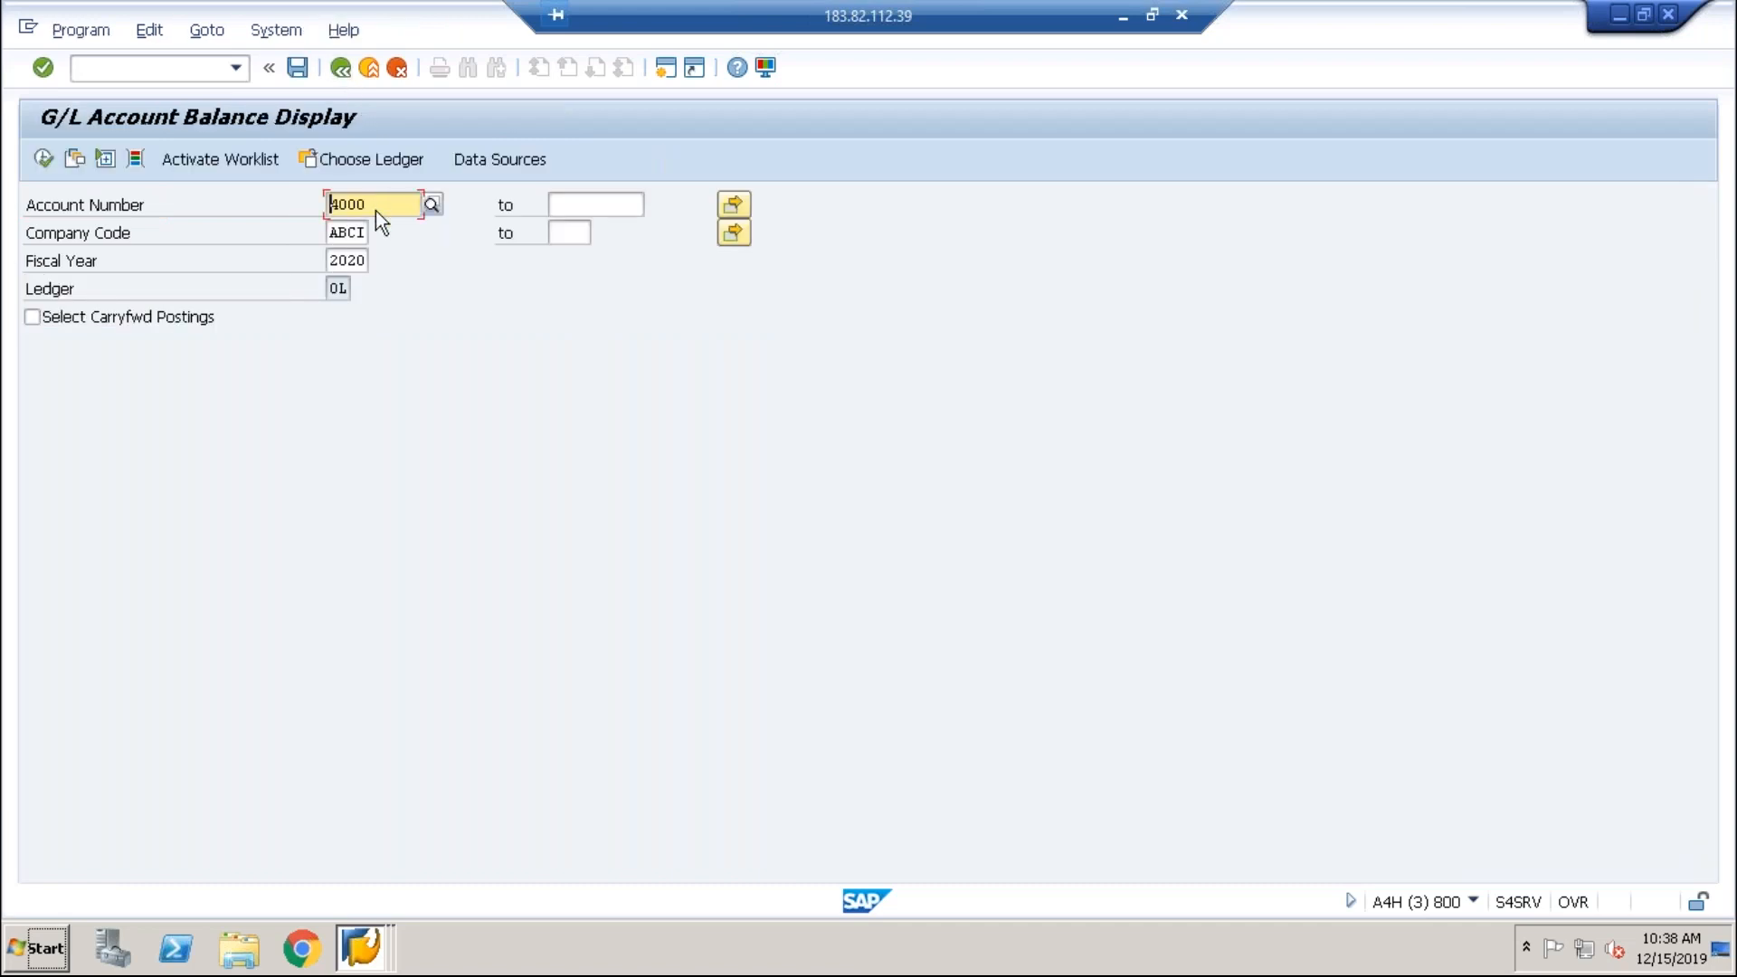
# Step: Pick account 2008 Retained Earning-1 from the ABCI account list and display its 577.000,000- carryforward
pyautogui.click(429, 207)
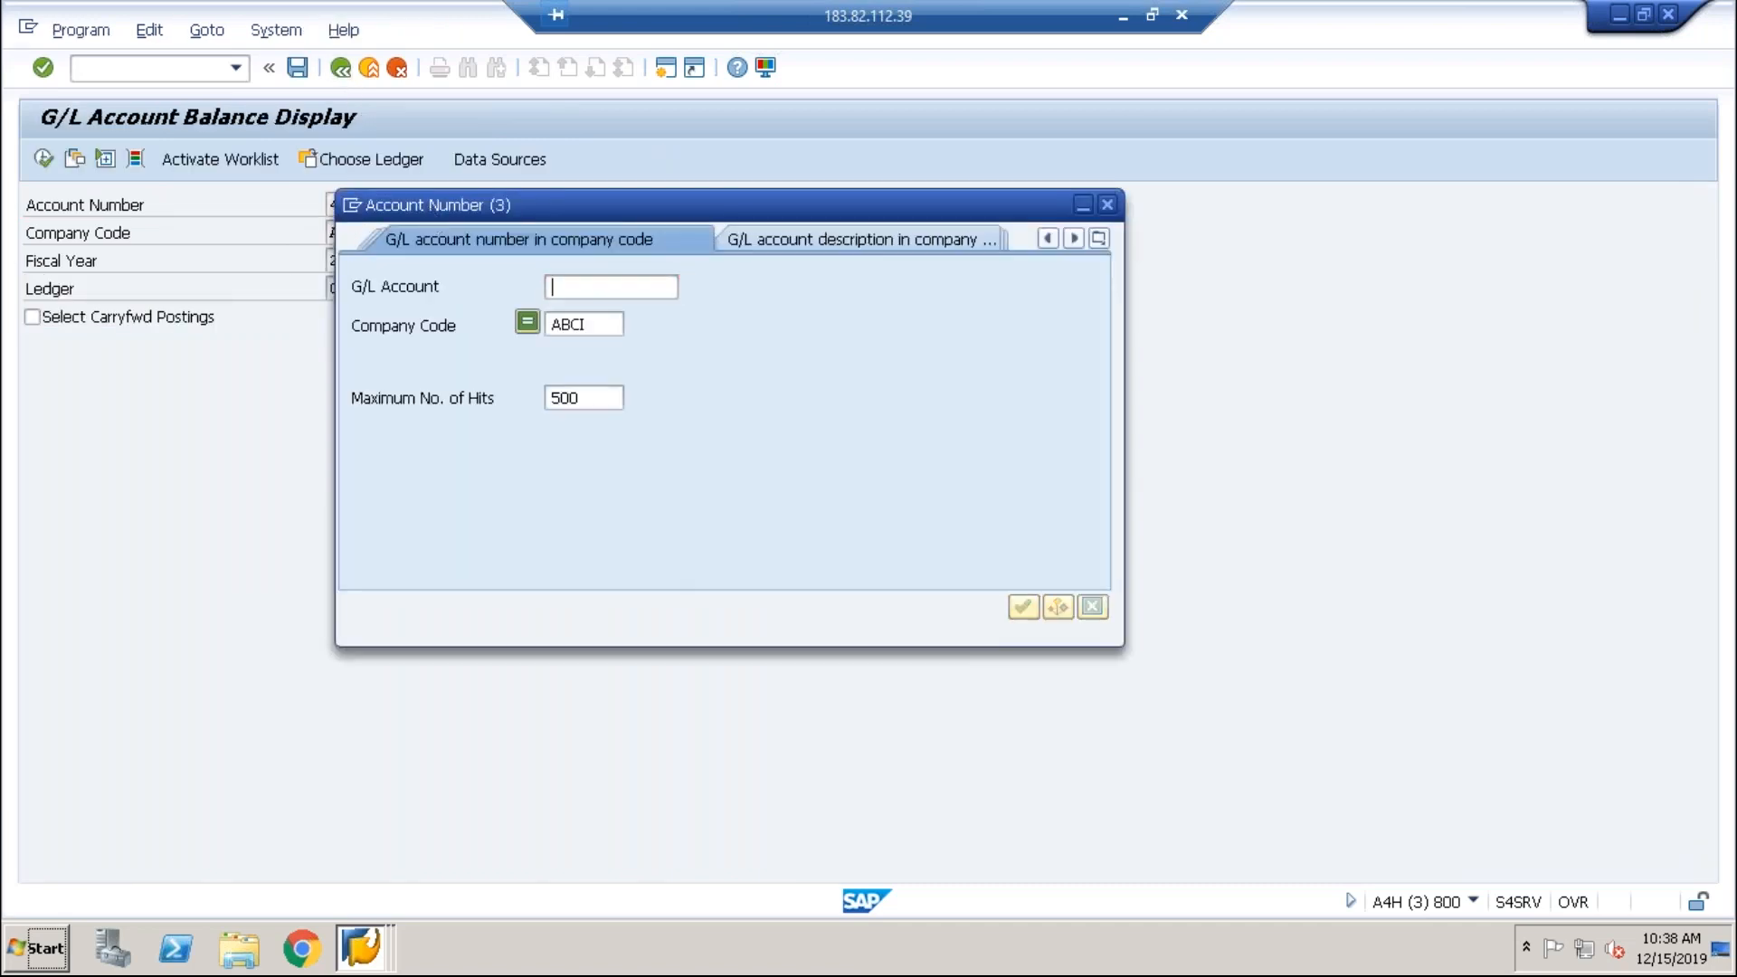
pyautogui.press('Return')
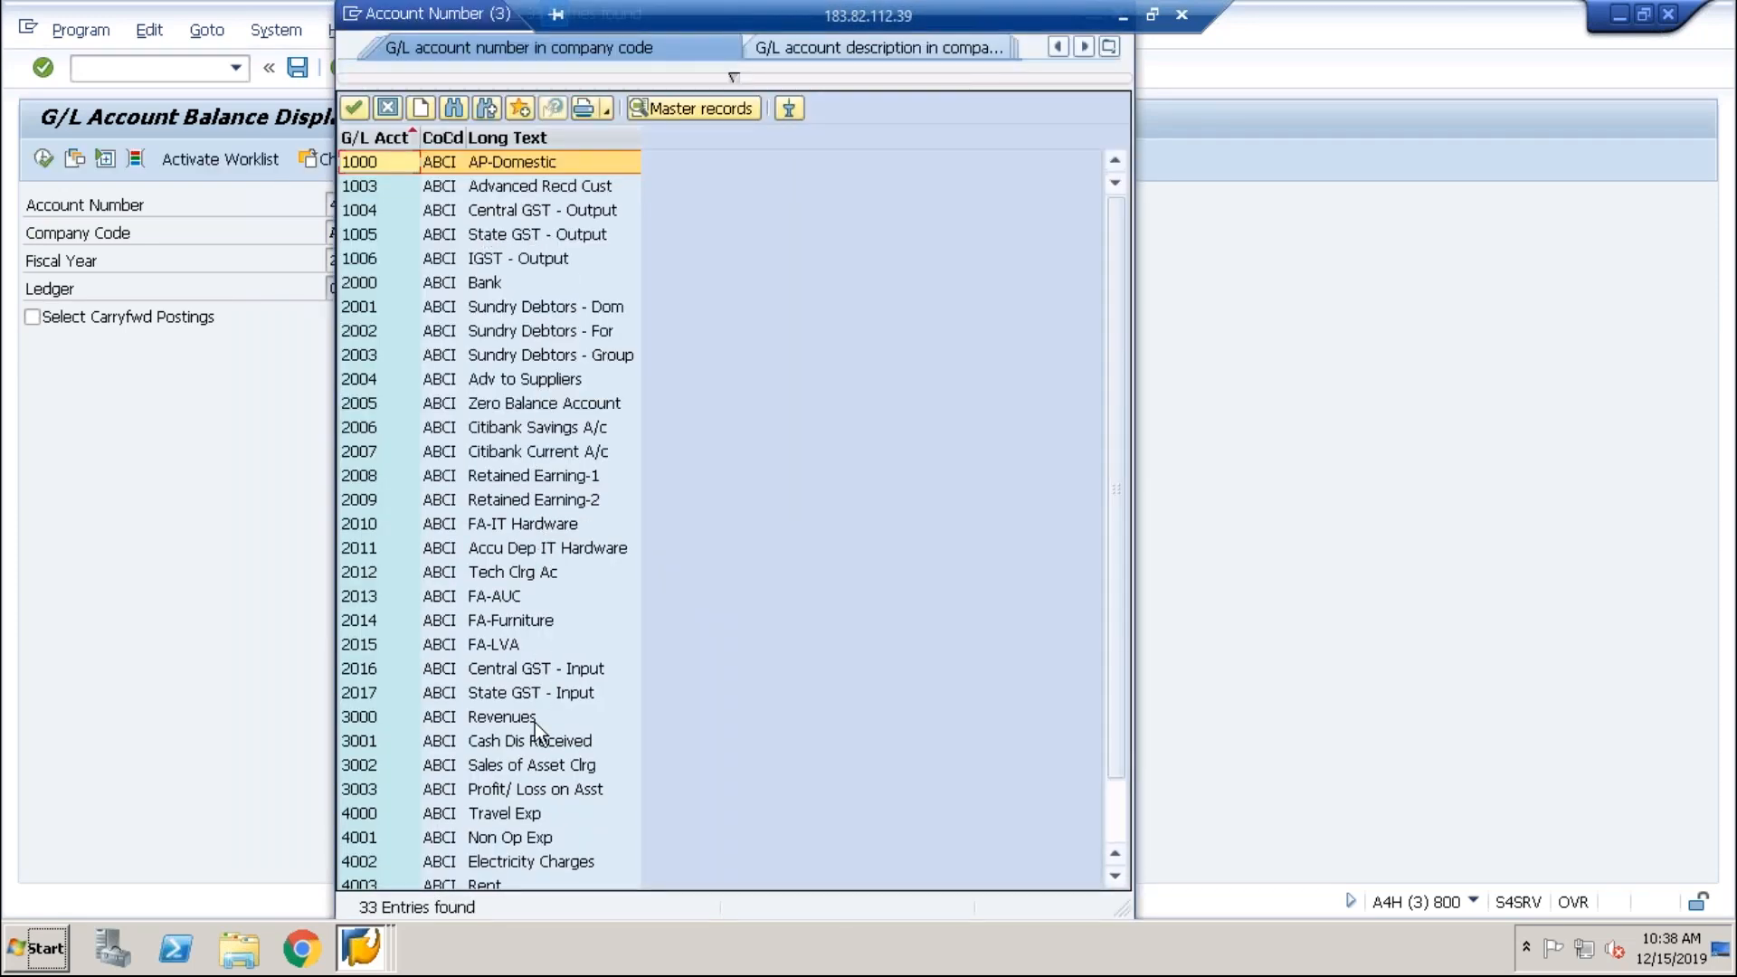
pyautogui.doubleClick(559, 475)
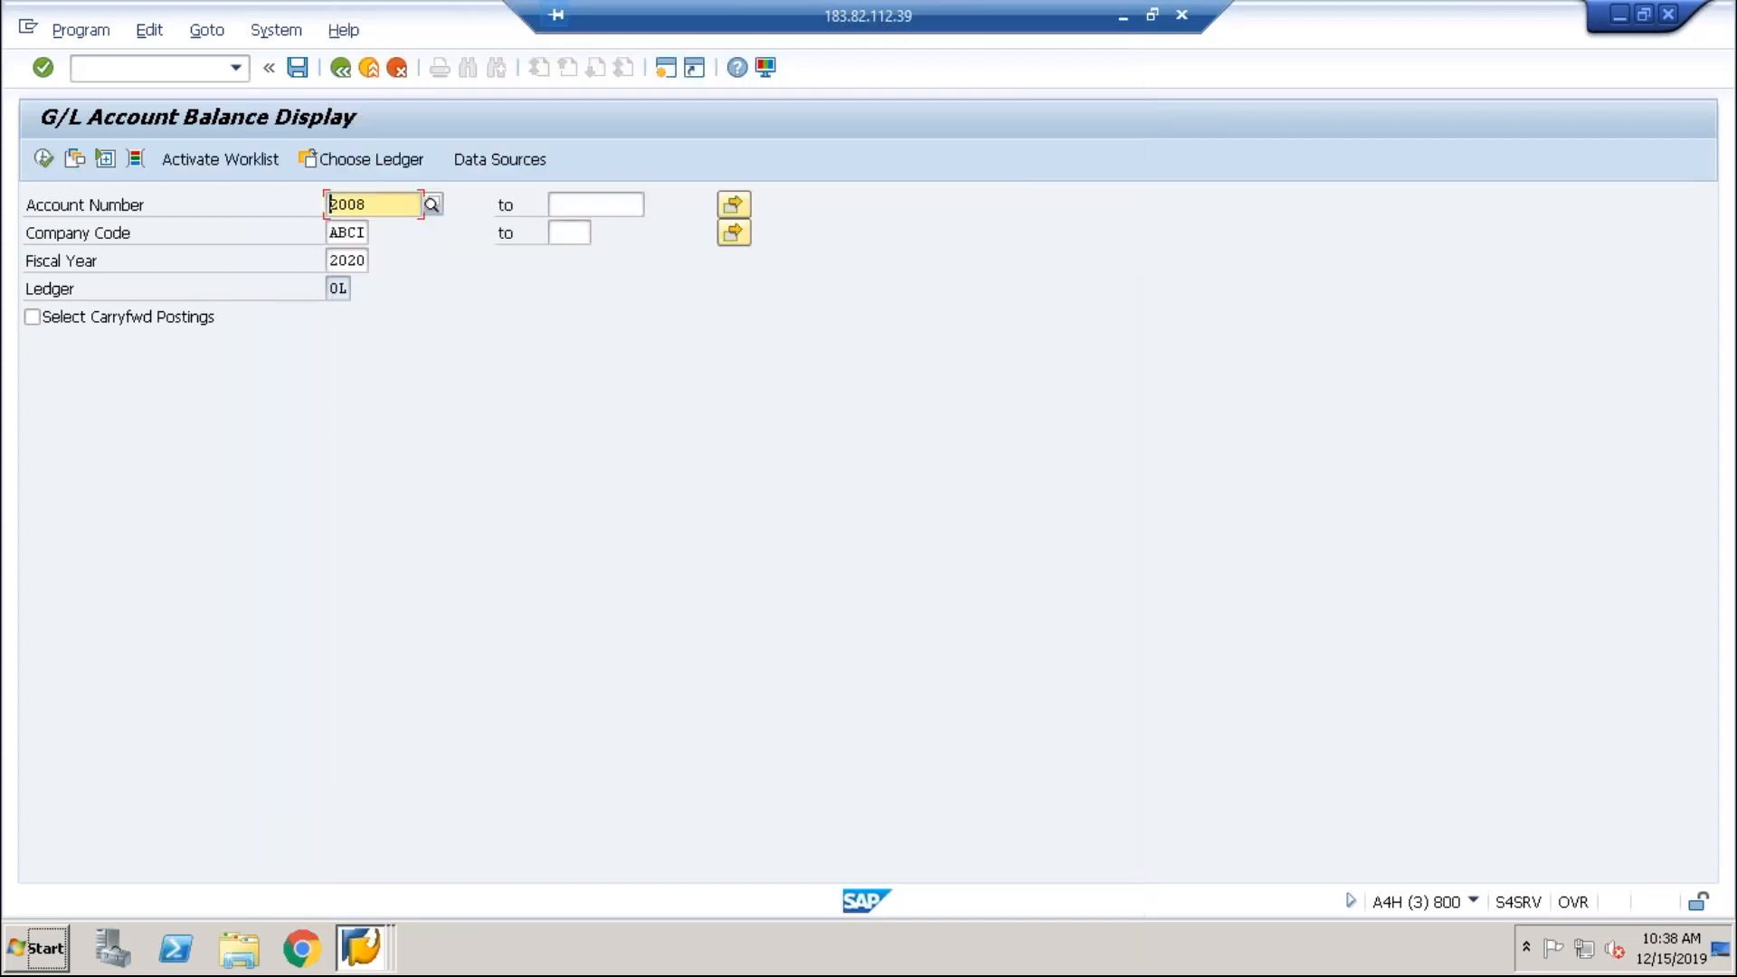
pyautogui.click(43, 159)
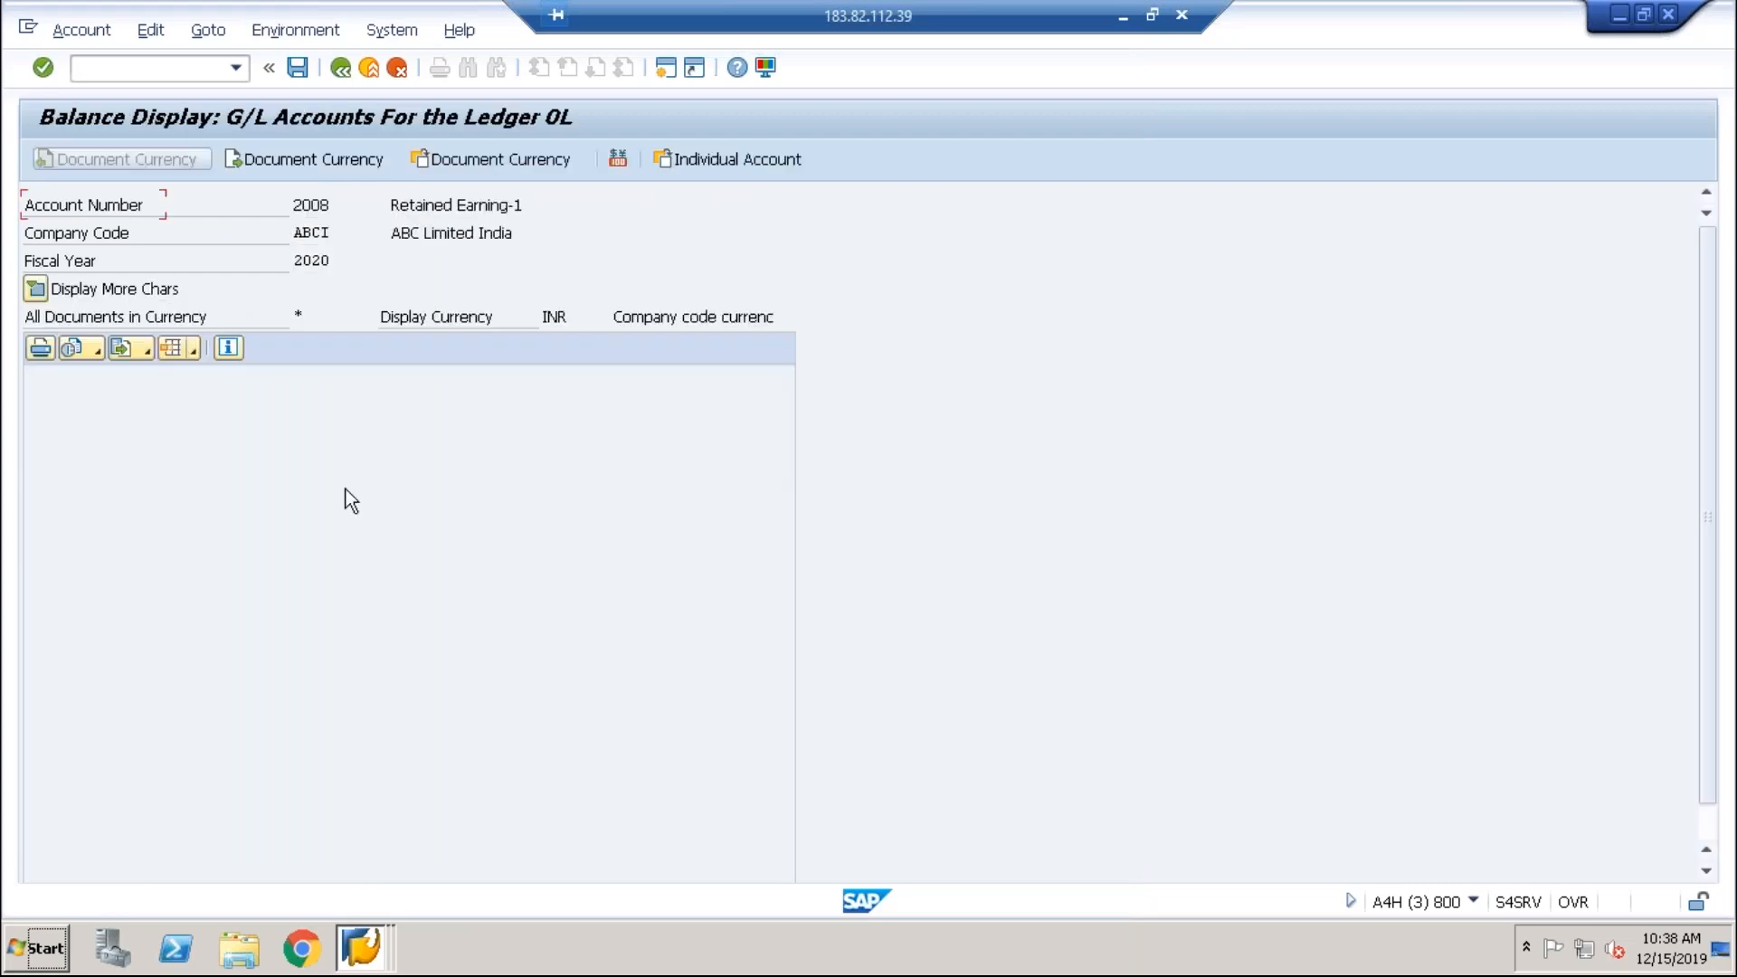
pyautogui.click(596, 409)
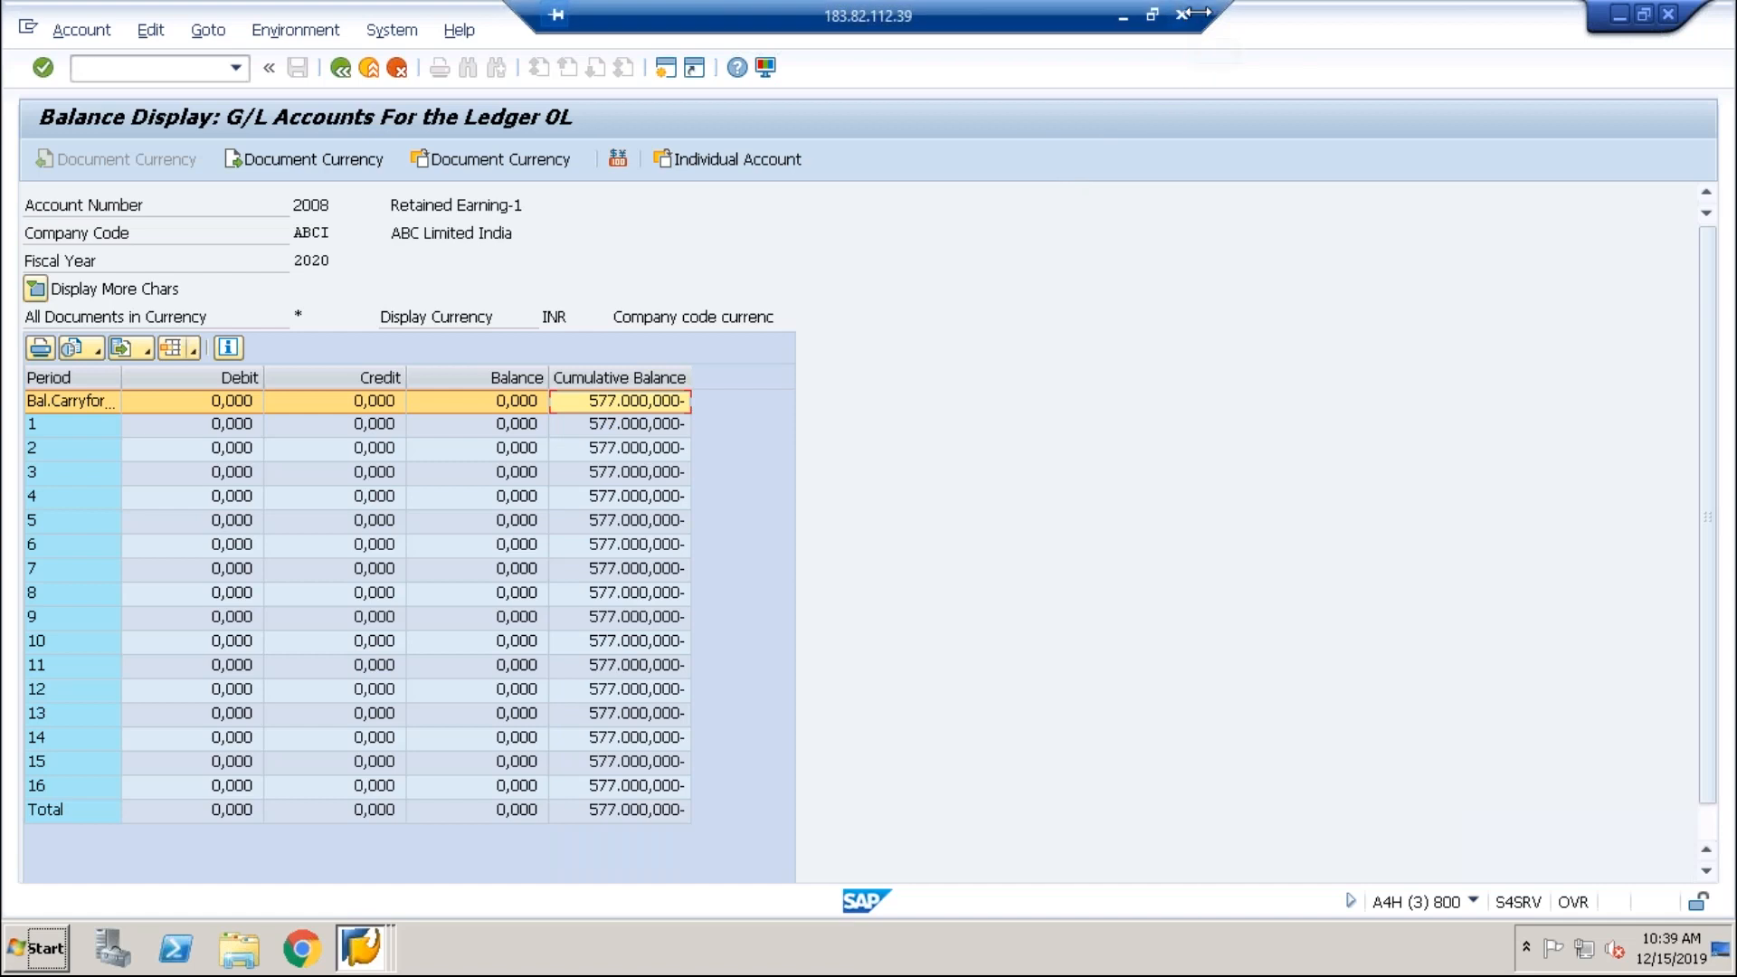
pyautogui.click(1152, 14)
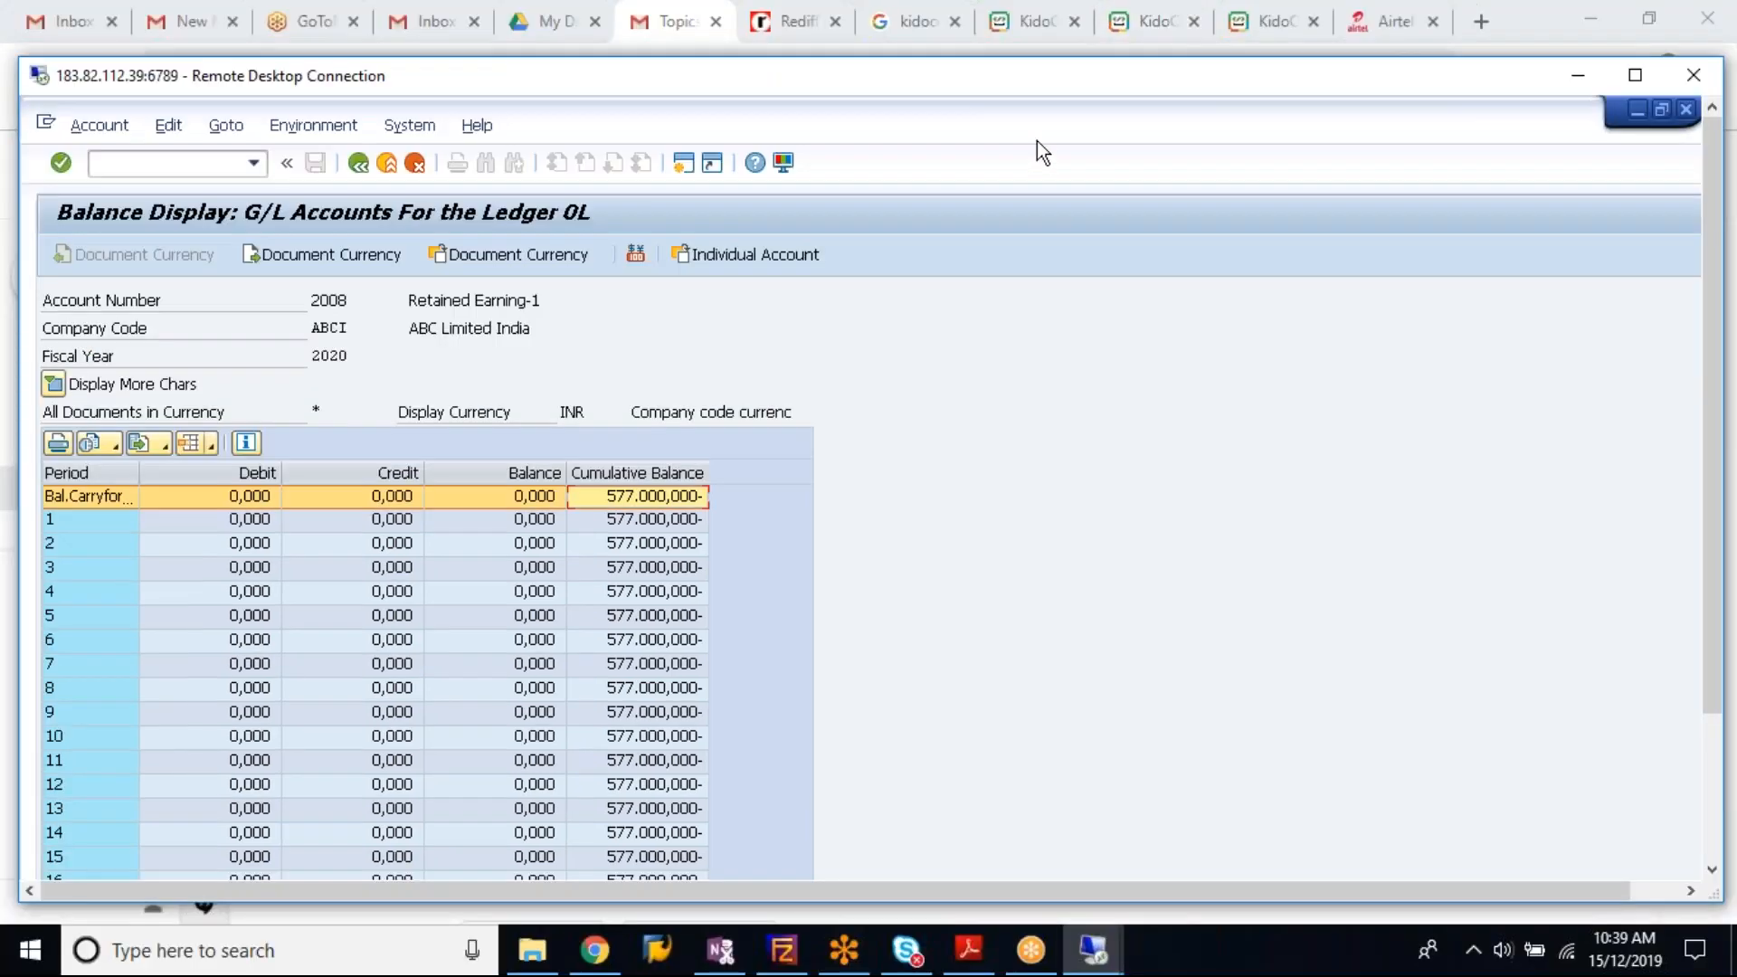
# Step: Switch to the 8877 remote session, dismiss the SAP error, and maximize the Notepad period-end notes
pyautogui.click(1093, 950)
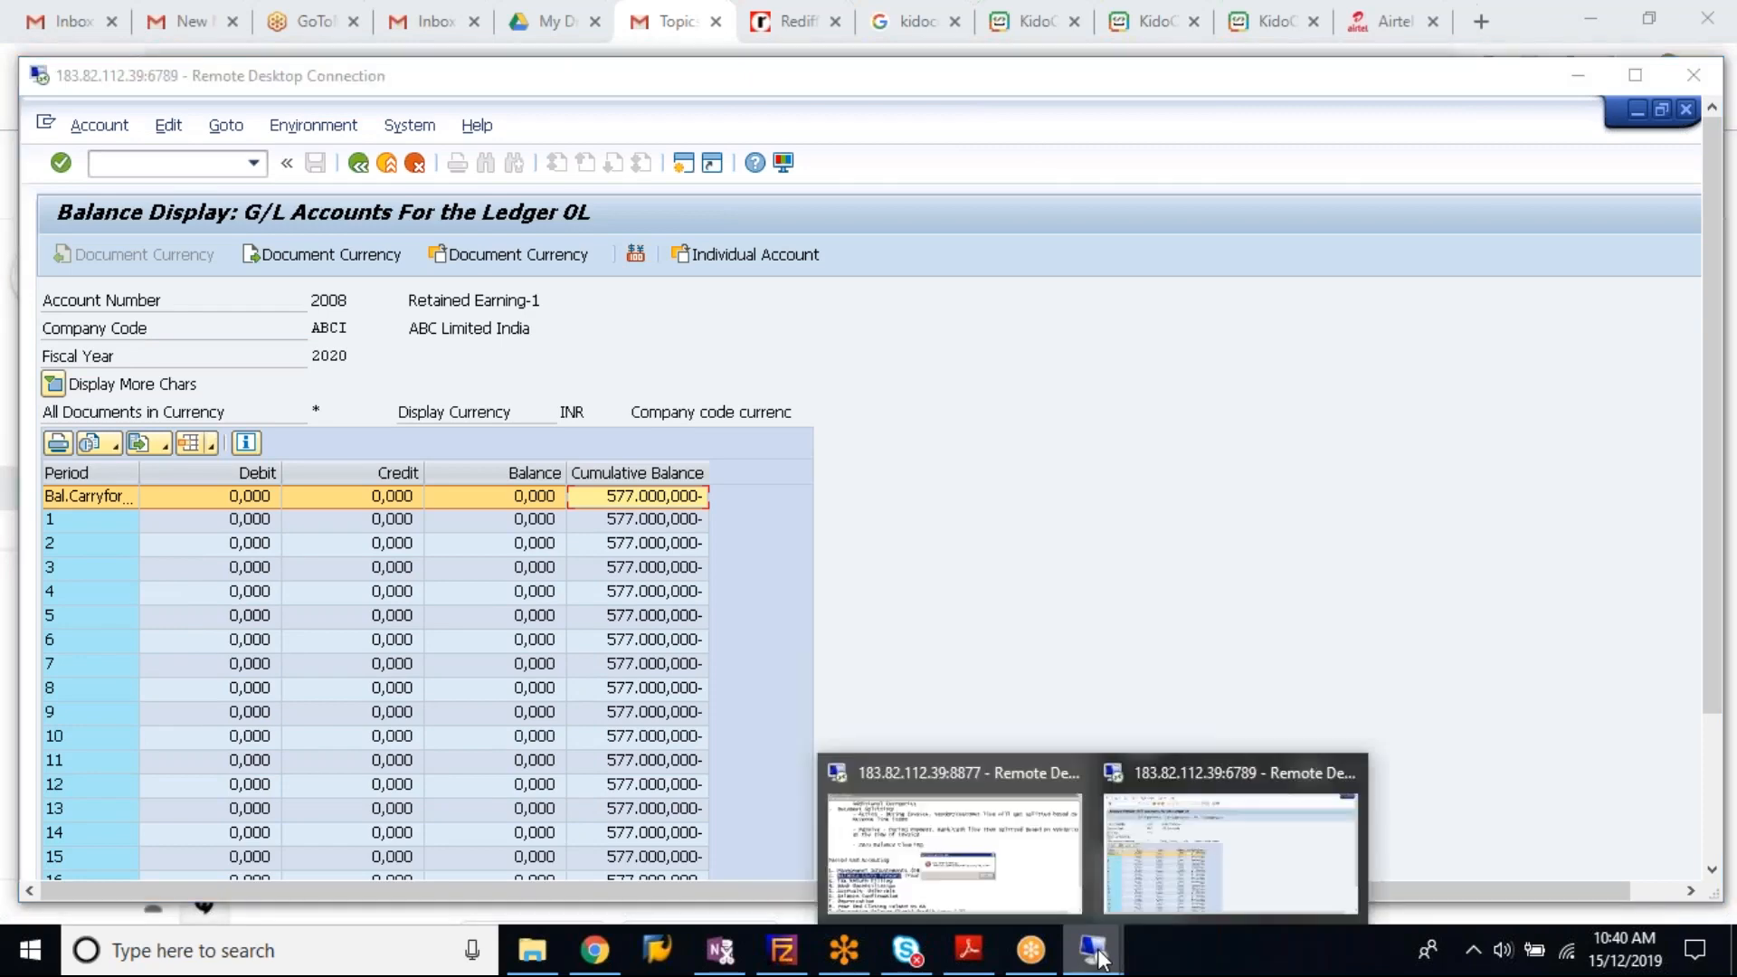
pyautogui.click(1019, 862)
pyautogui.click(1049, 646)
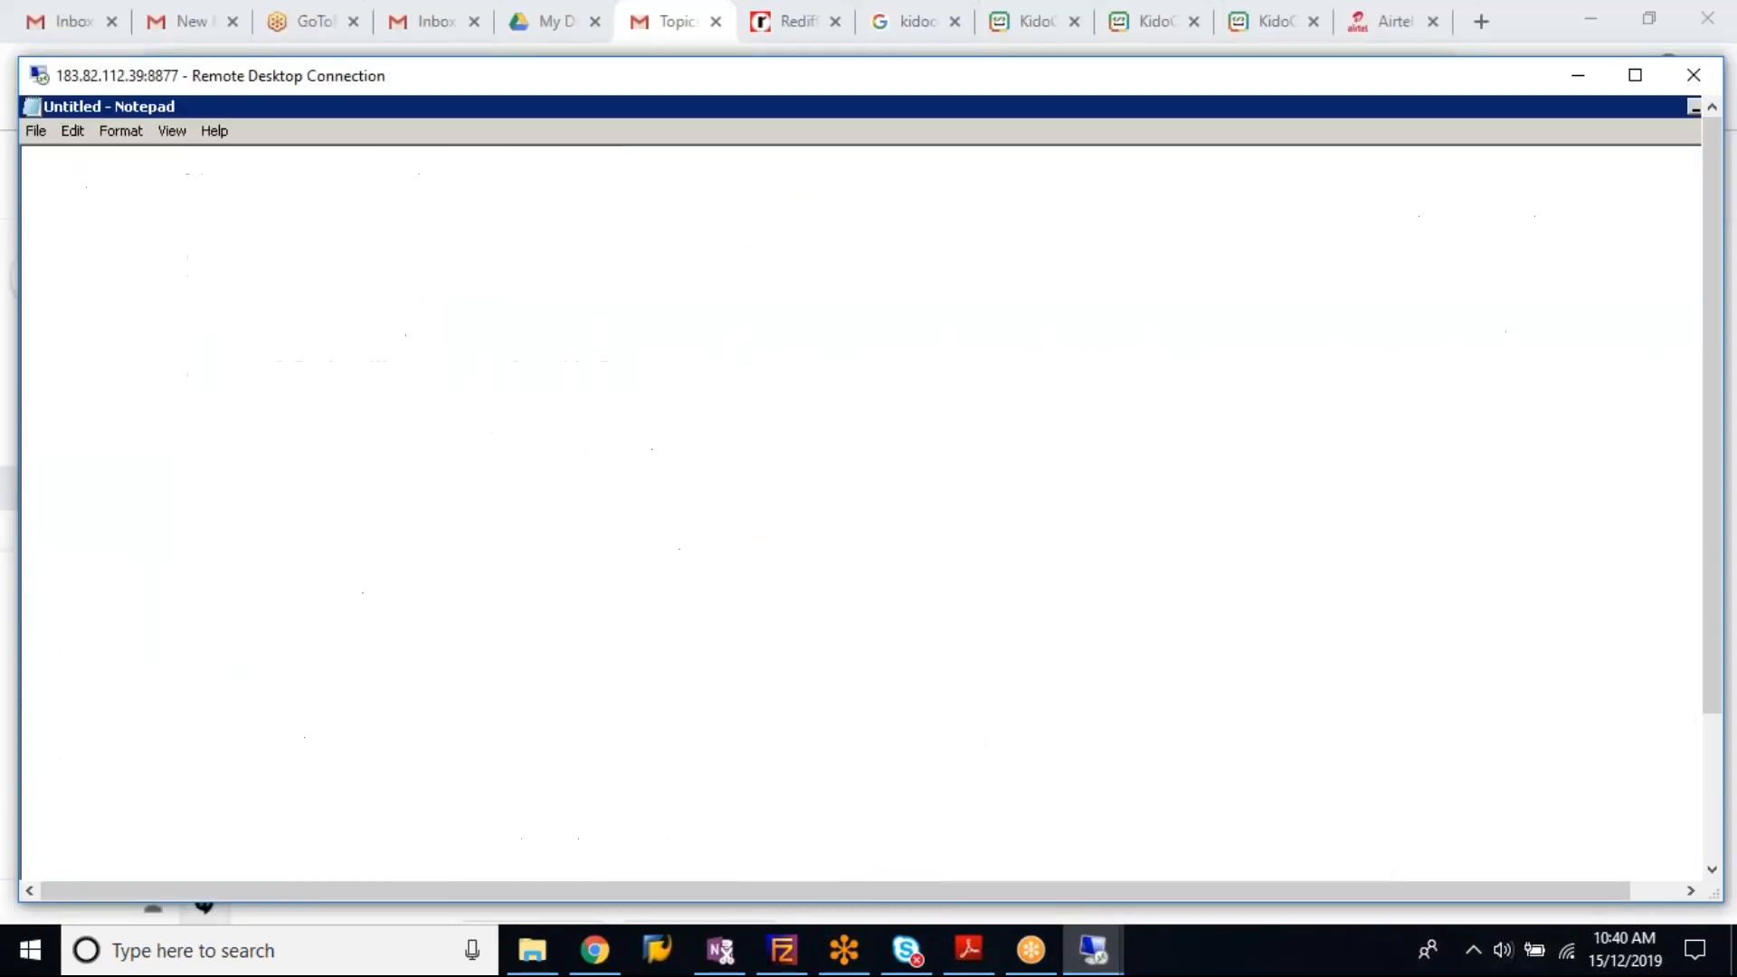
pyautogui.click(734, 643)
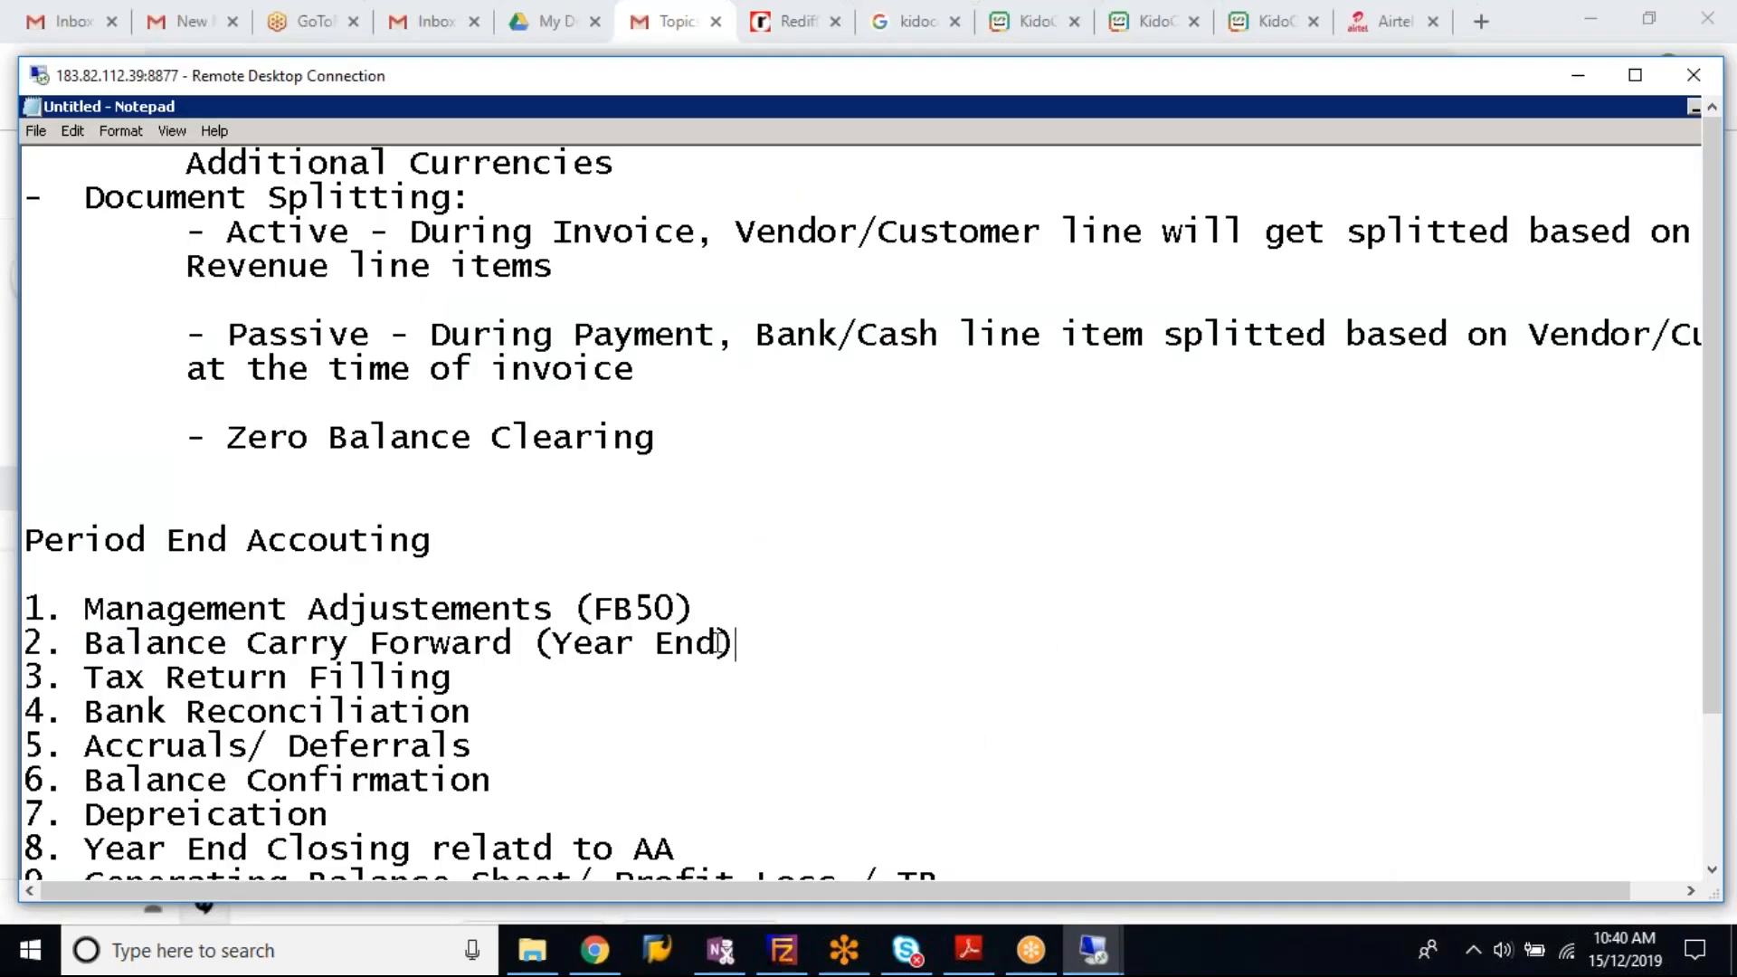
pyautogui.moveTo(734, 644); pyautogui.dragTo(27, 644)
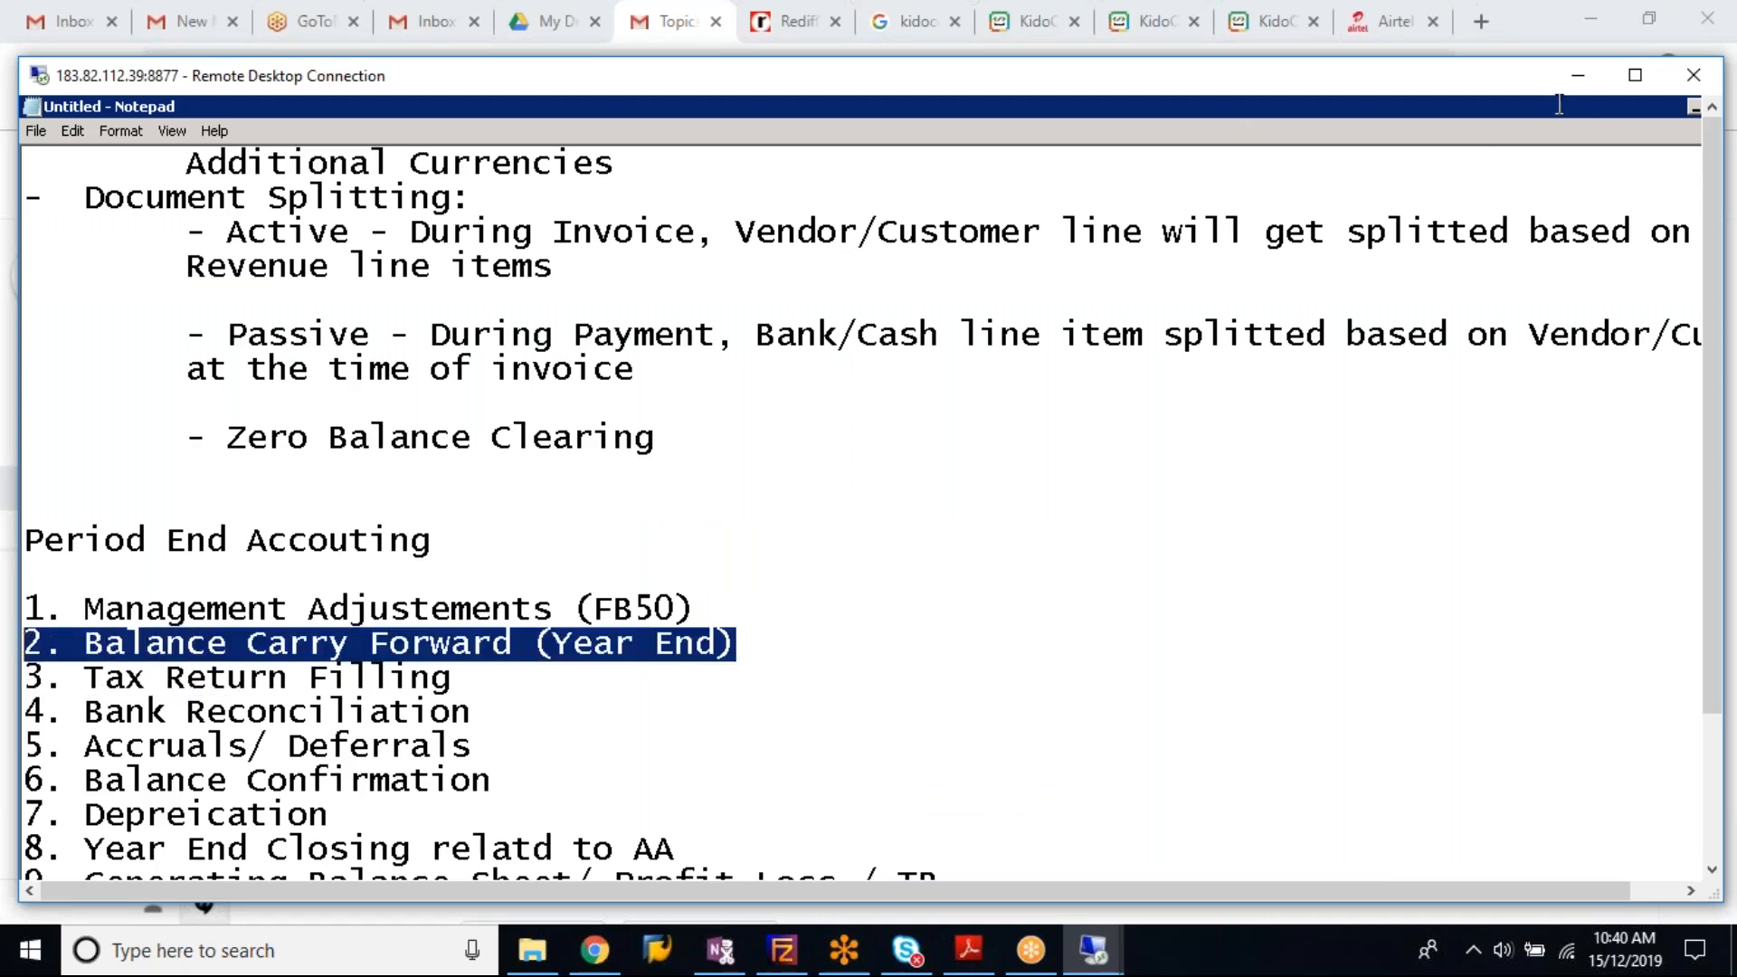
pyautogui.click(1635, 75)
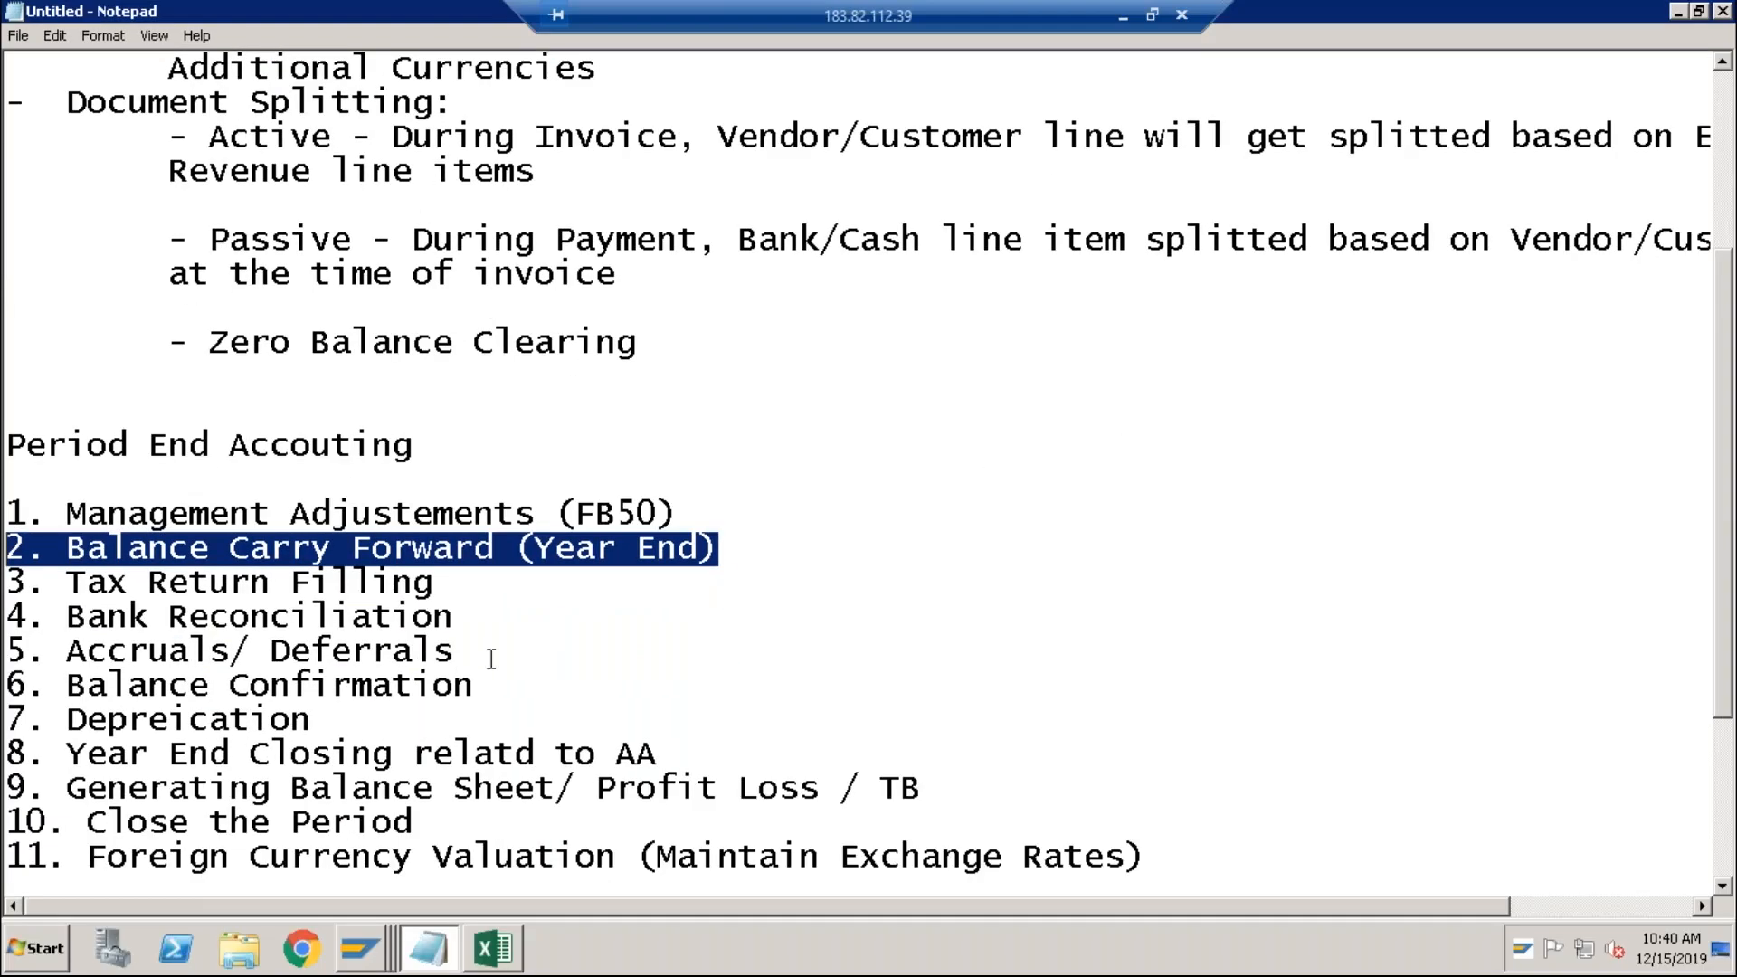
pyautogui.click(471, 593)
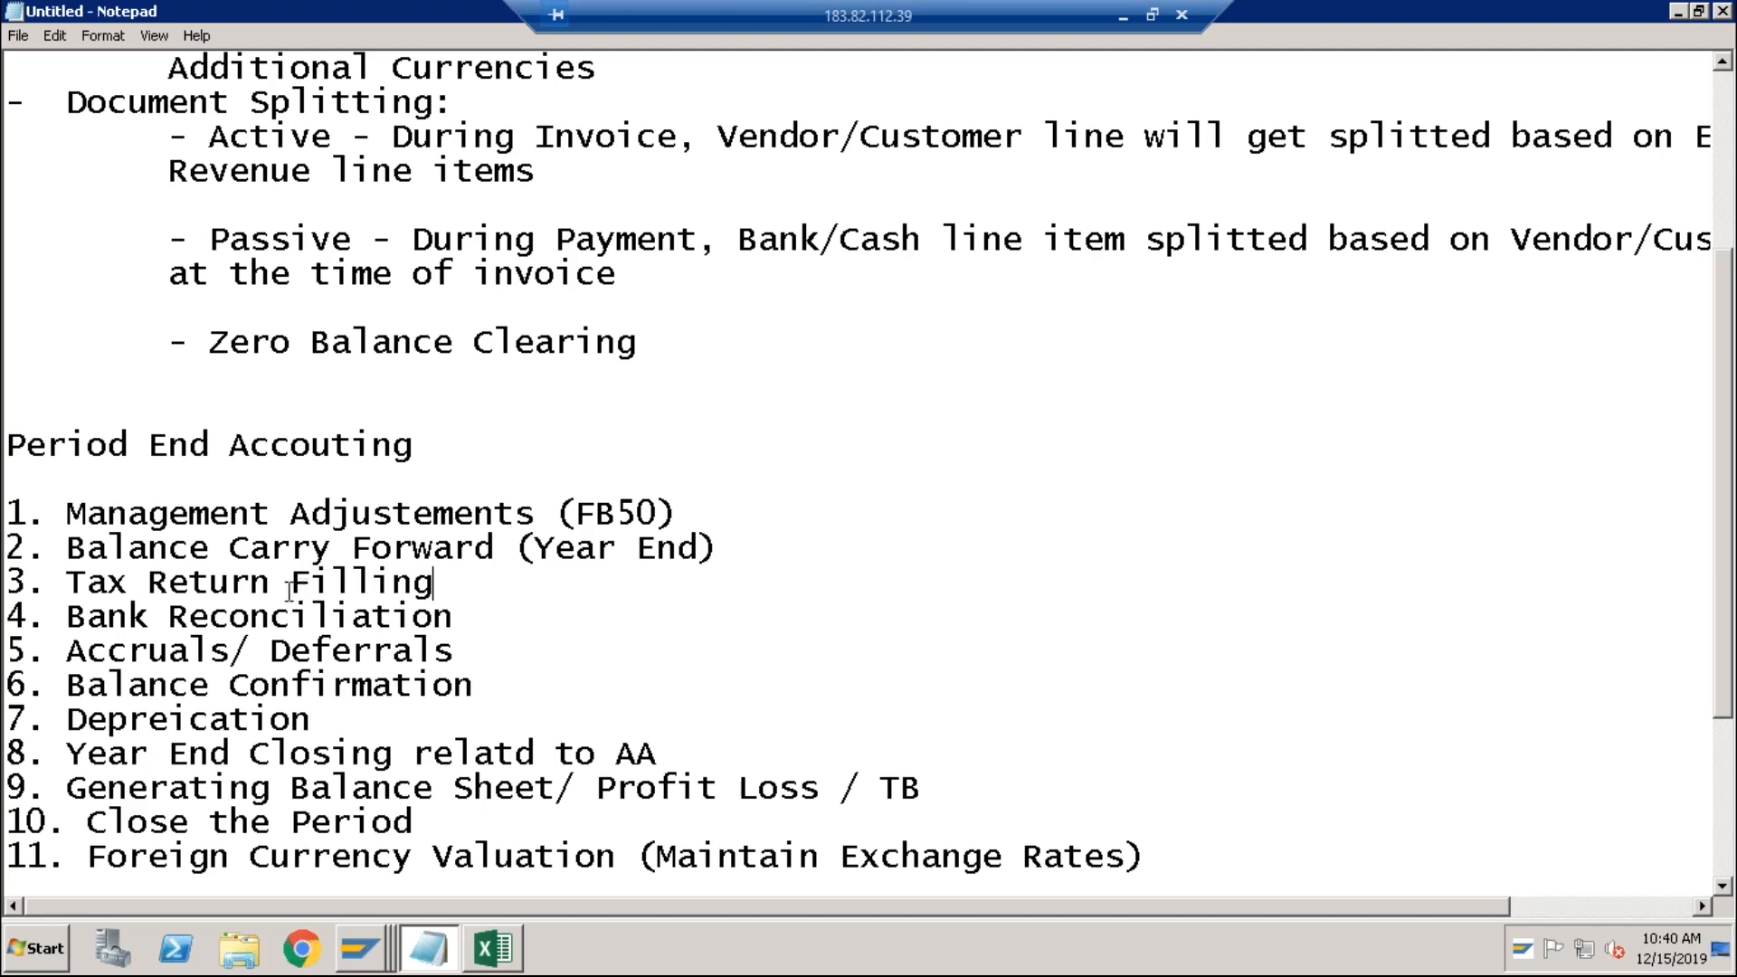
pyautogui.moveTo(289, 586); pyautogui.dragTo(433, 587)
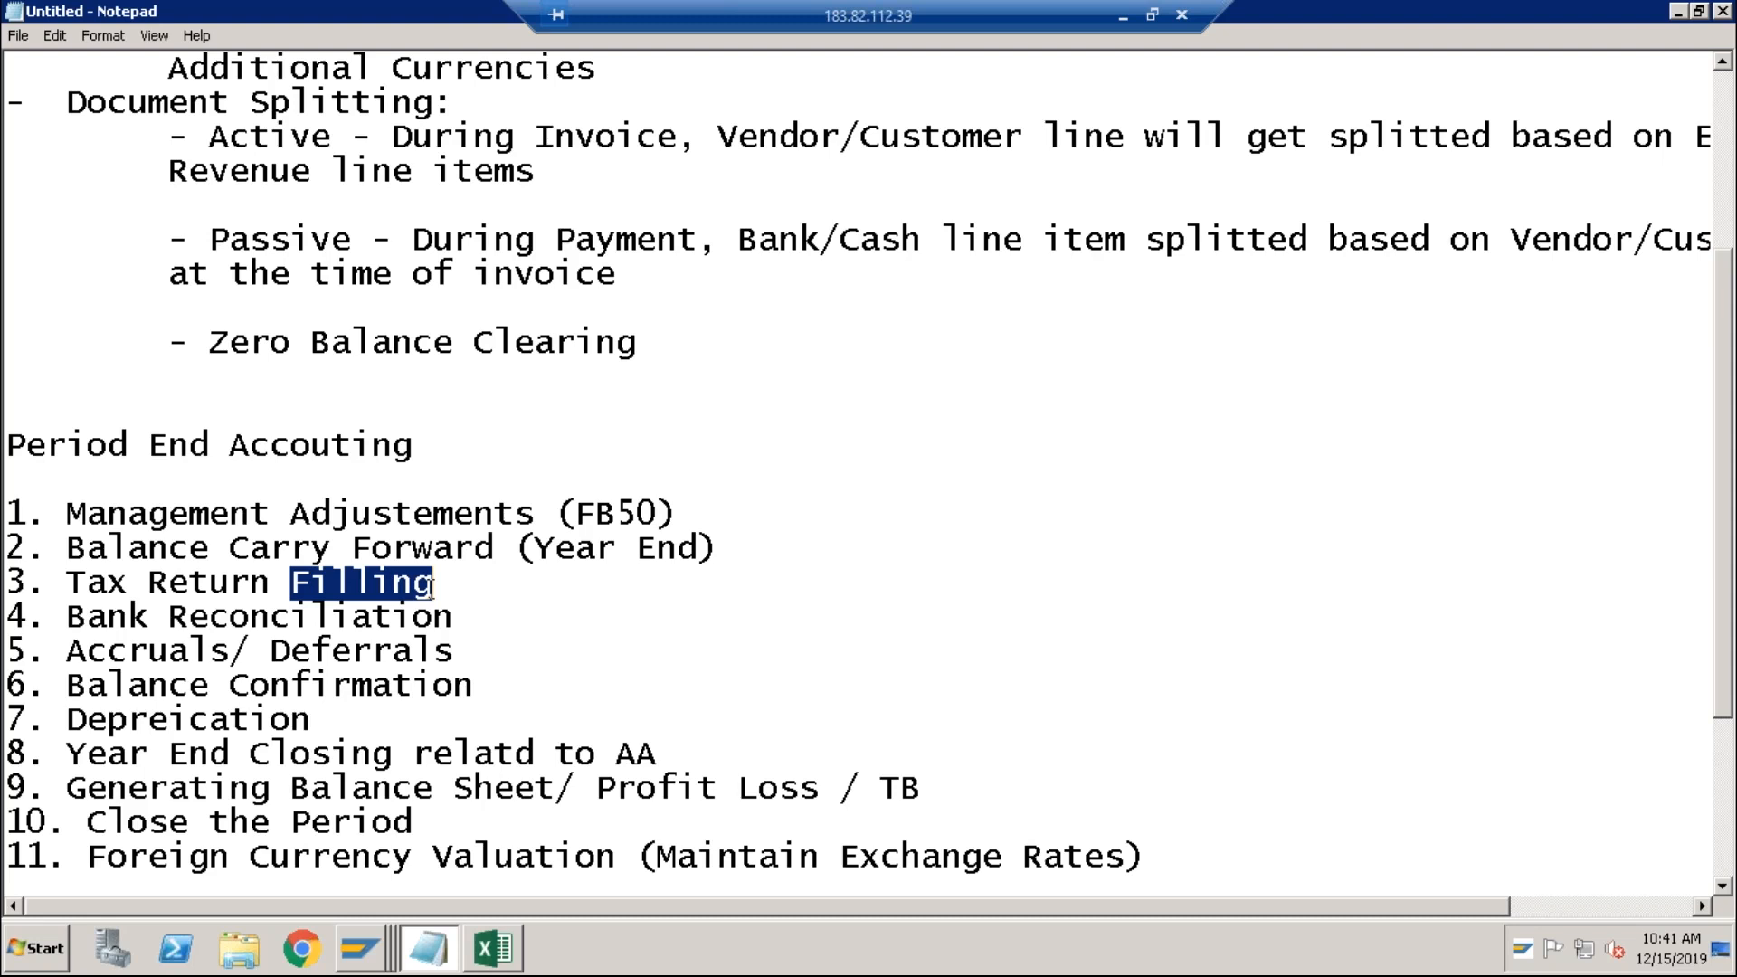
pyautogui.click(464, 592)
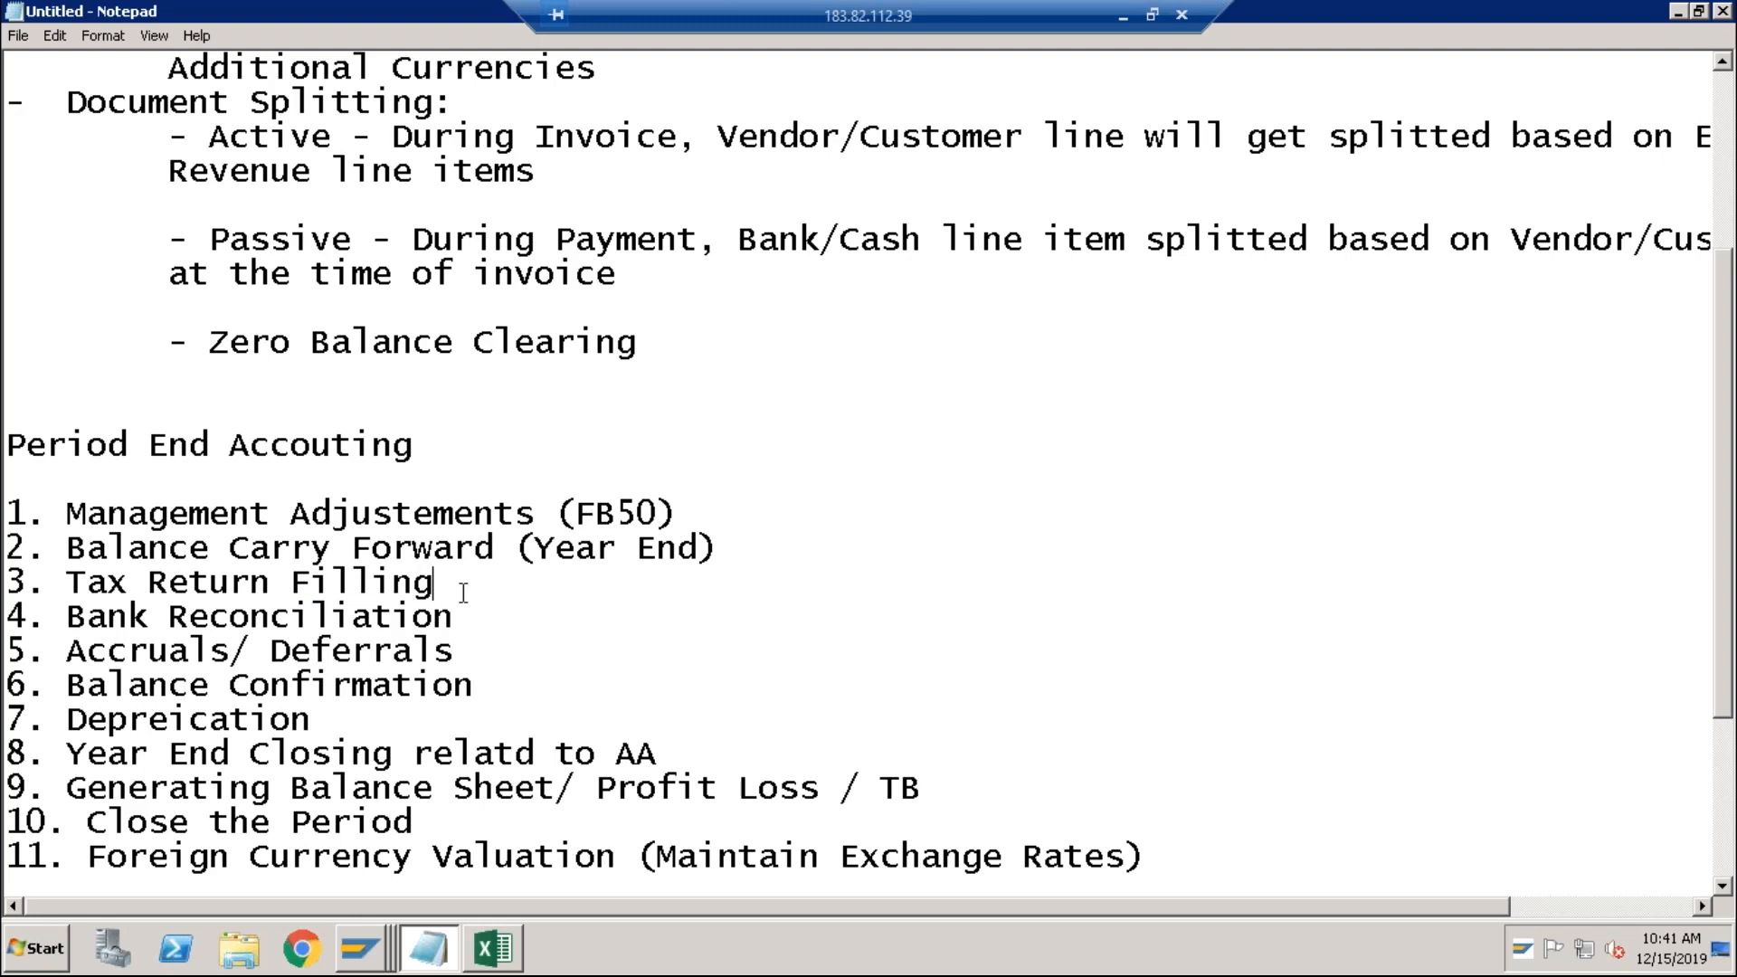
pyautogui.click(460, 613)
pyautogui.click(479, 685)
pyautogui.moveTo(426, 680); pyautogui.dragTo(13, 684)
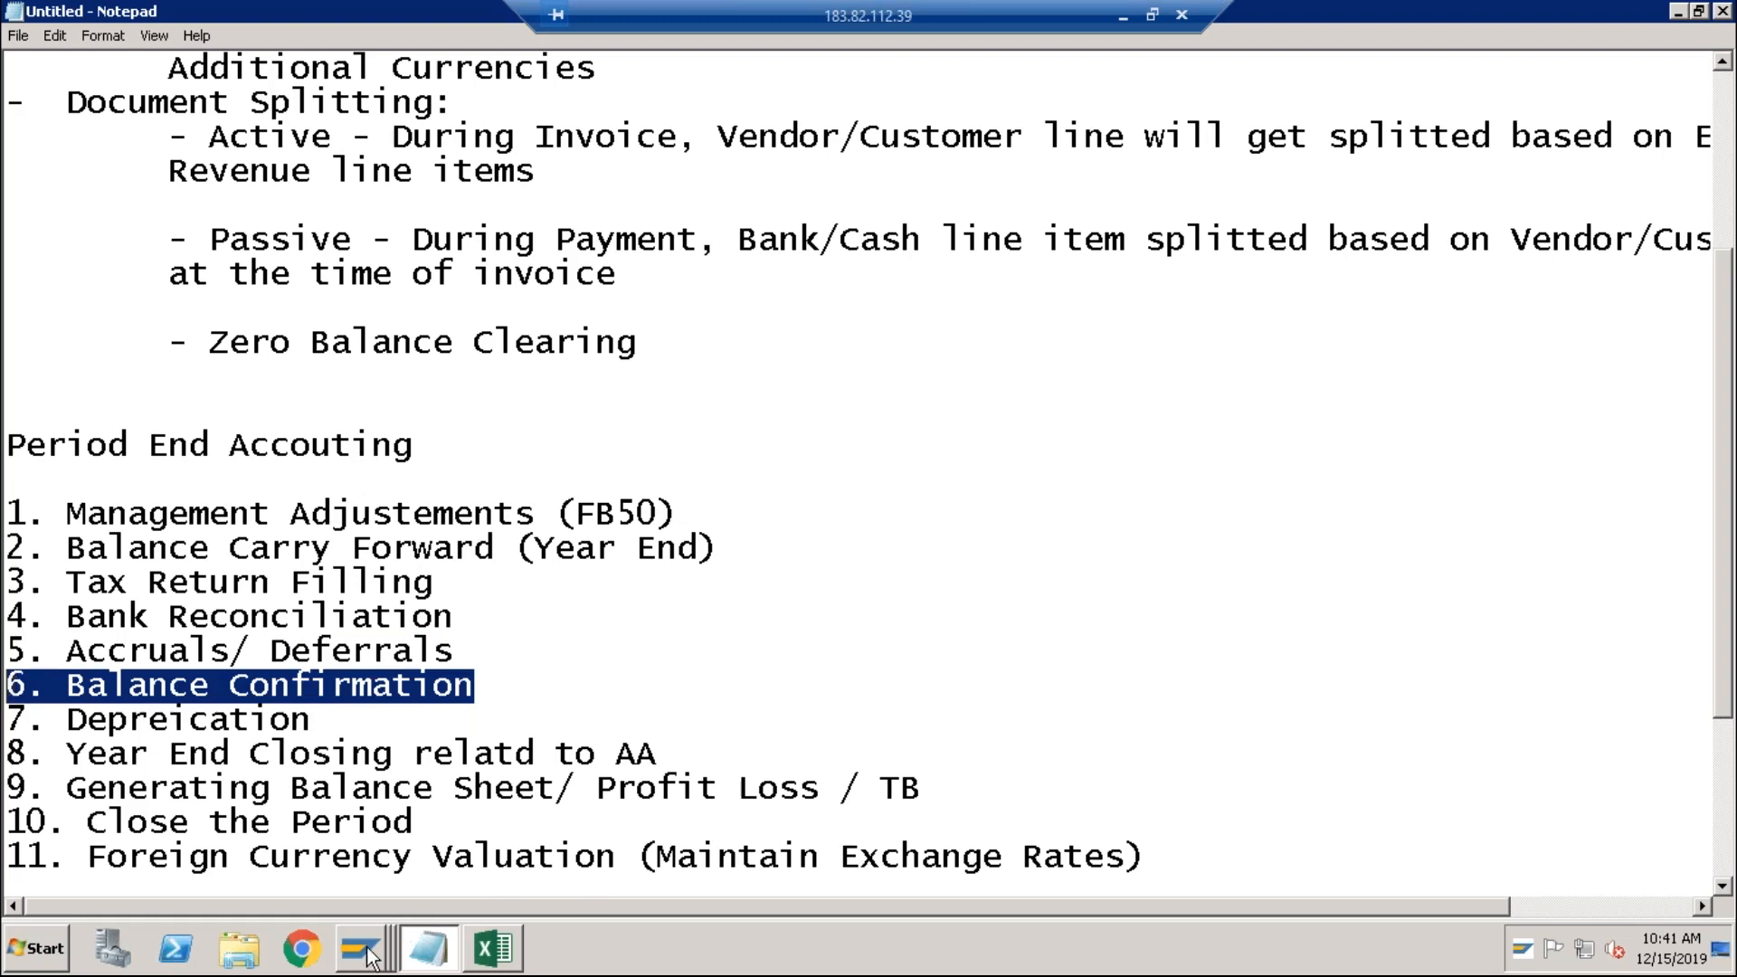
pyautogui.moveTo(367, 954)
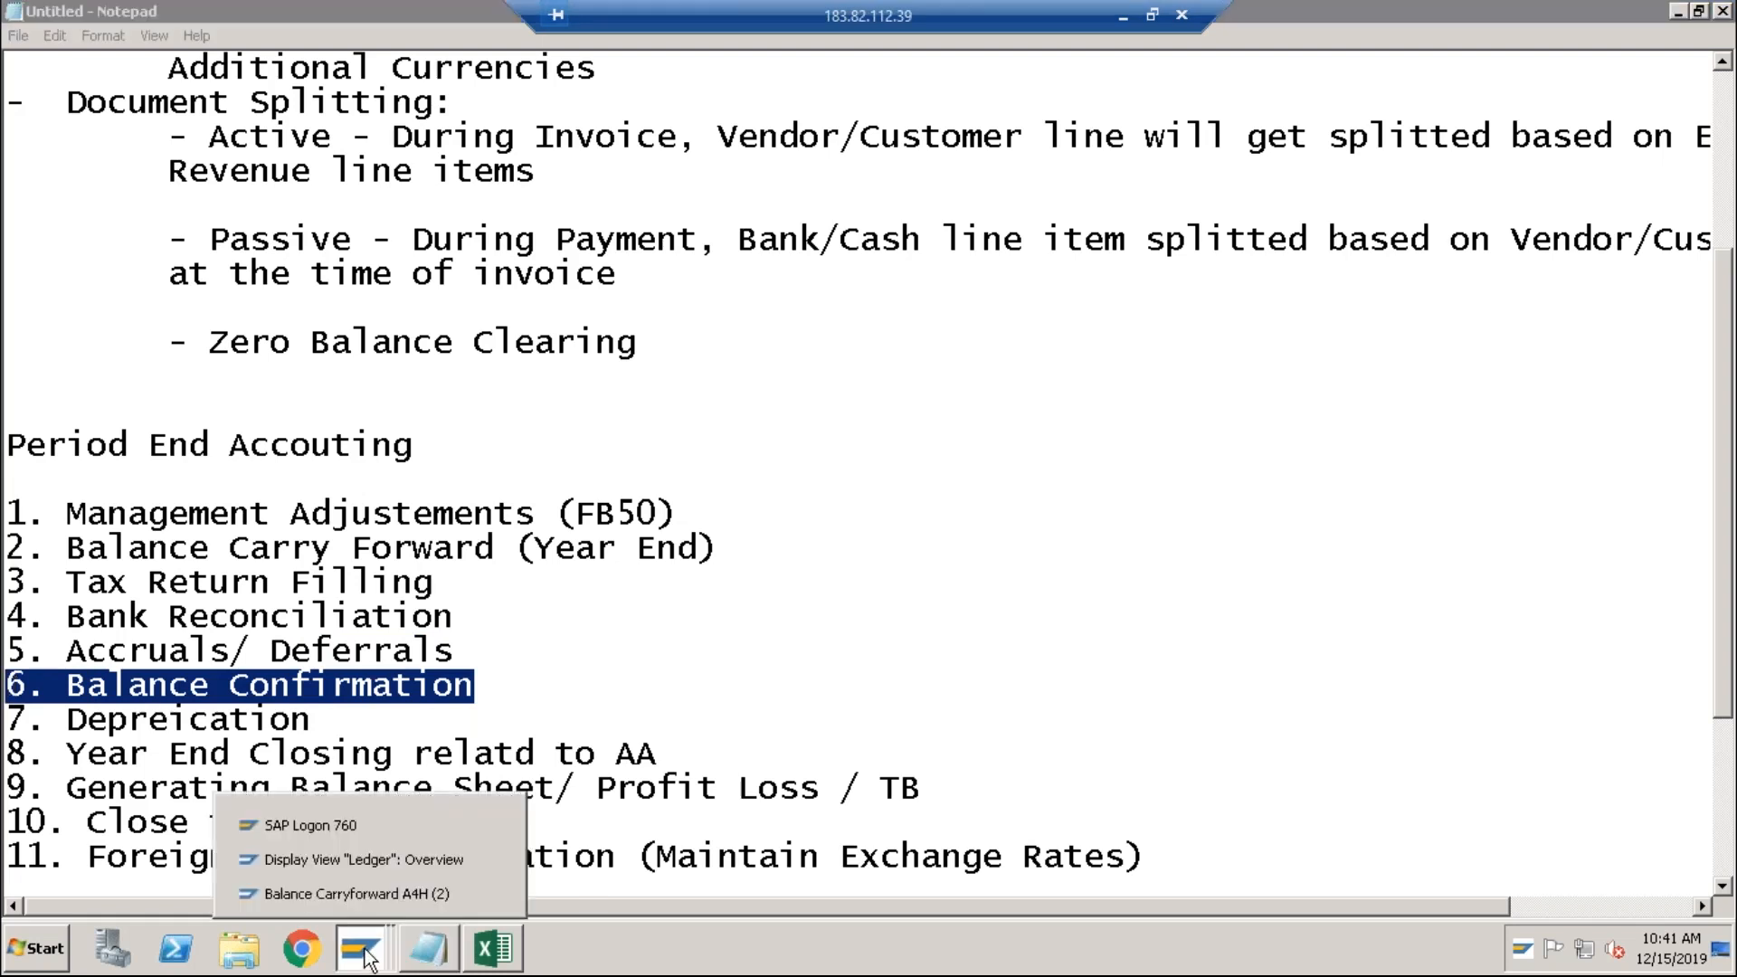
# Step: Start a new logon to the S4 1809 system from SAP Logon
pyautogui.click(366, 860)
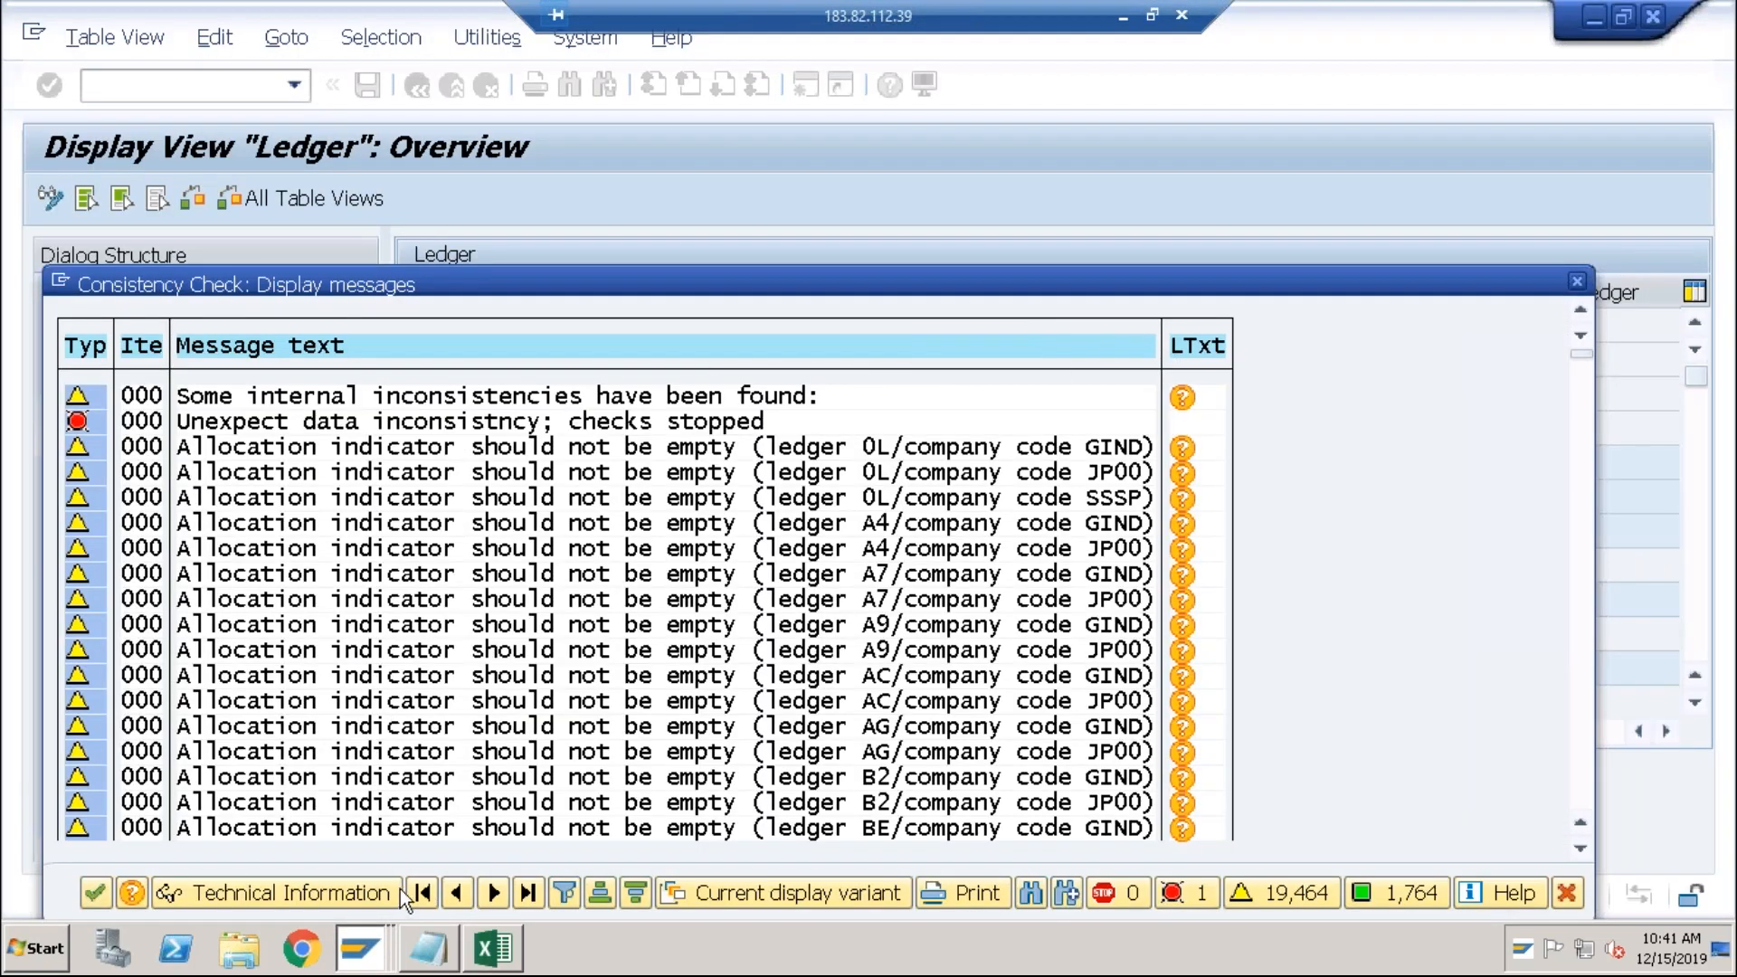
pyautogui.click(366, 950)
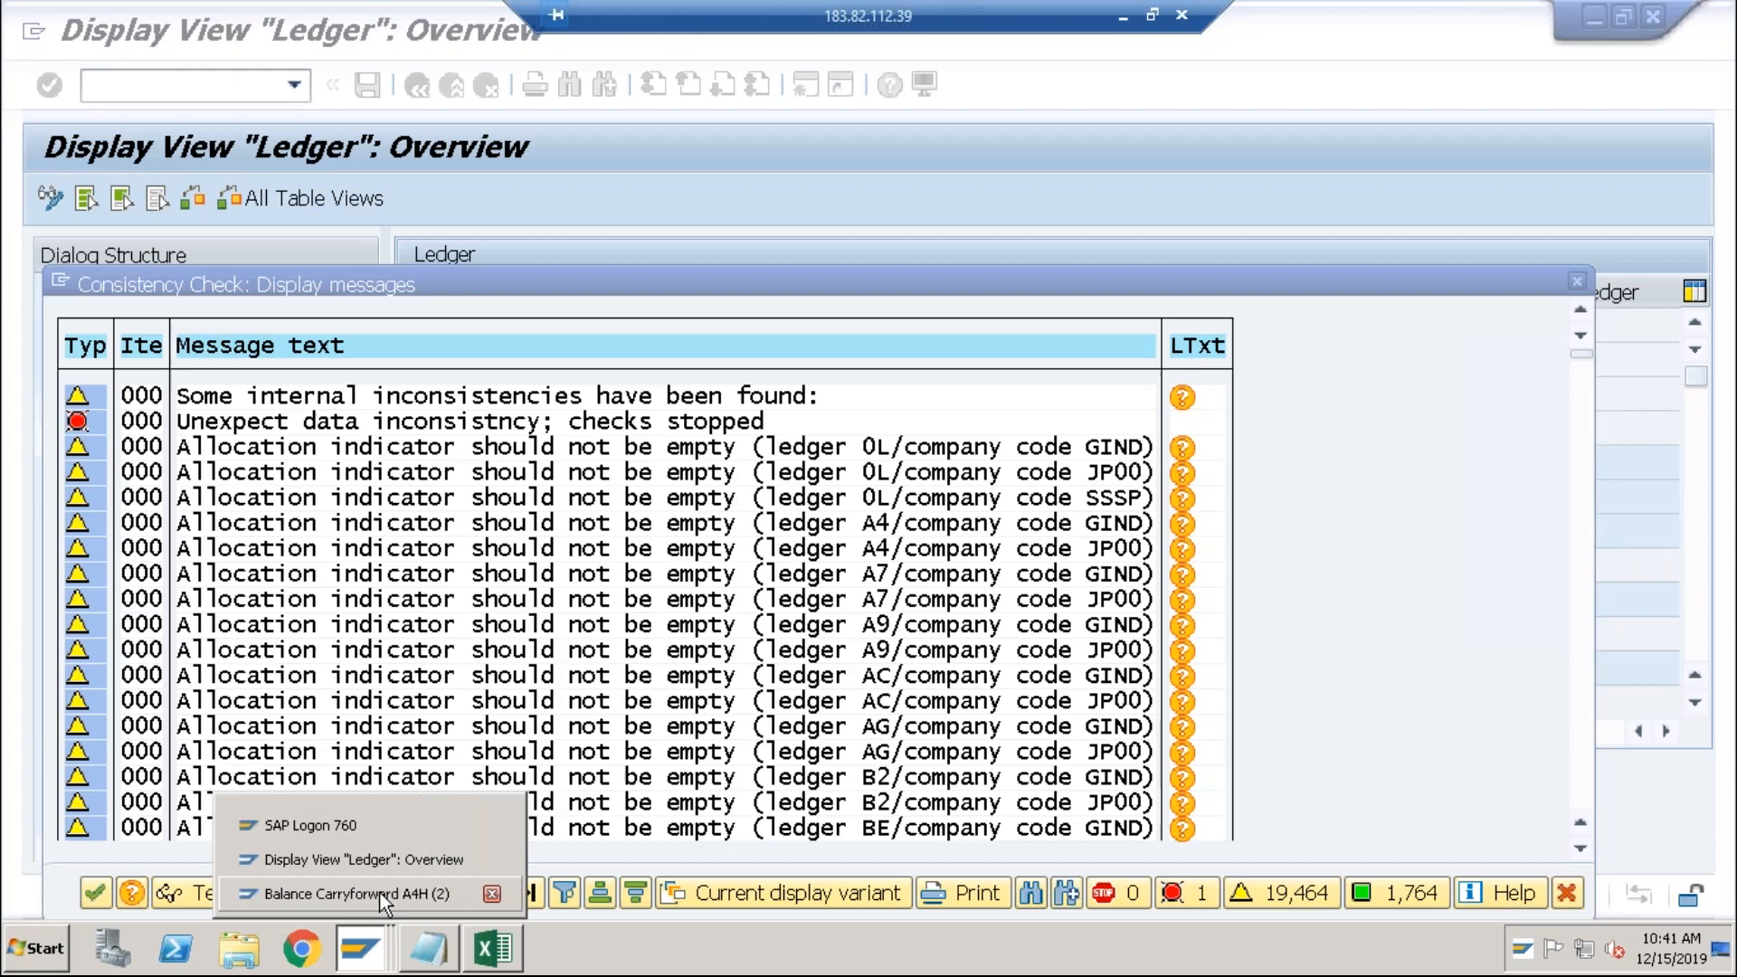
pyautogui.click(366, 825)
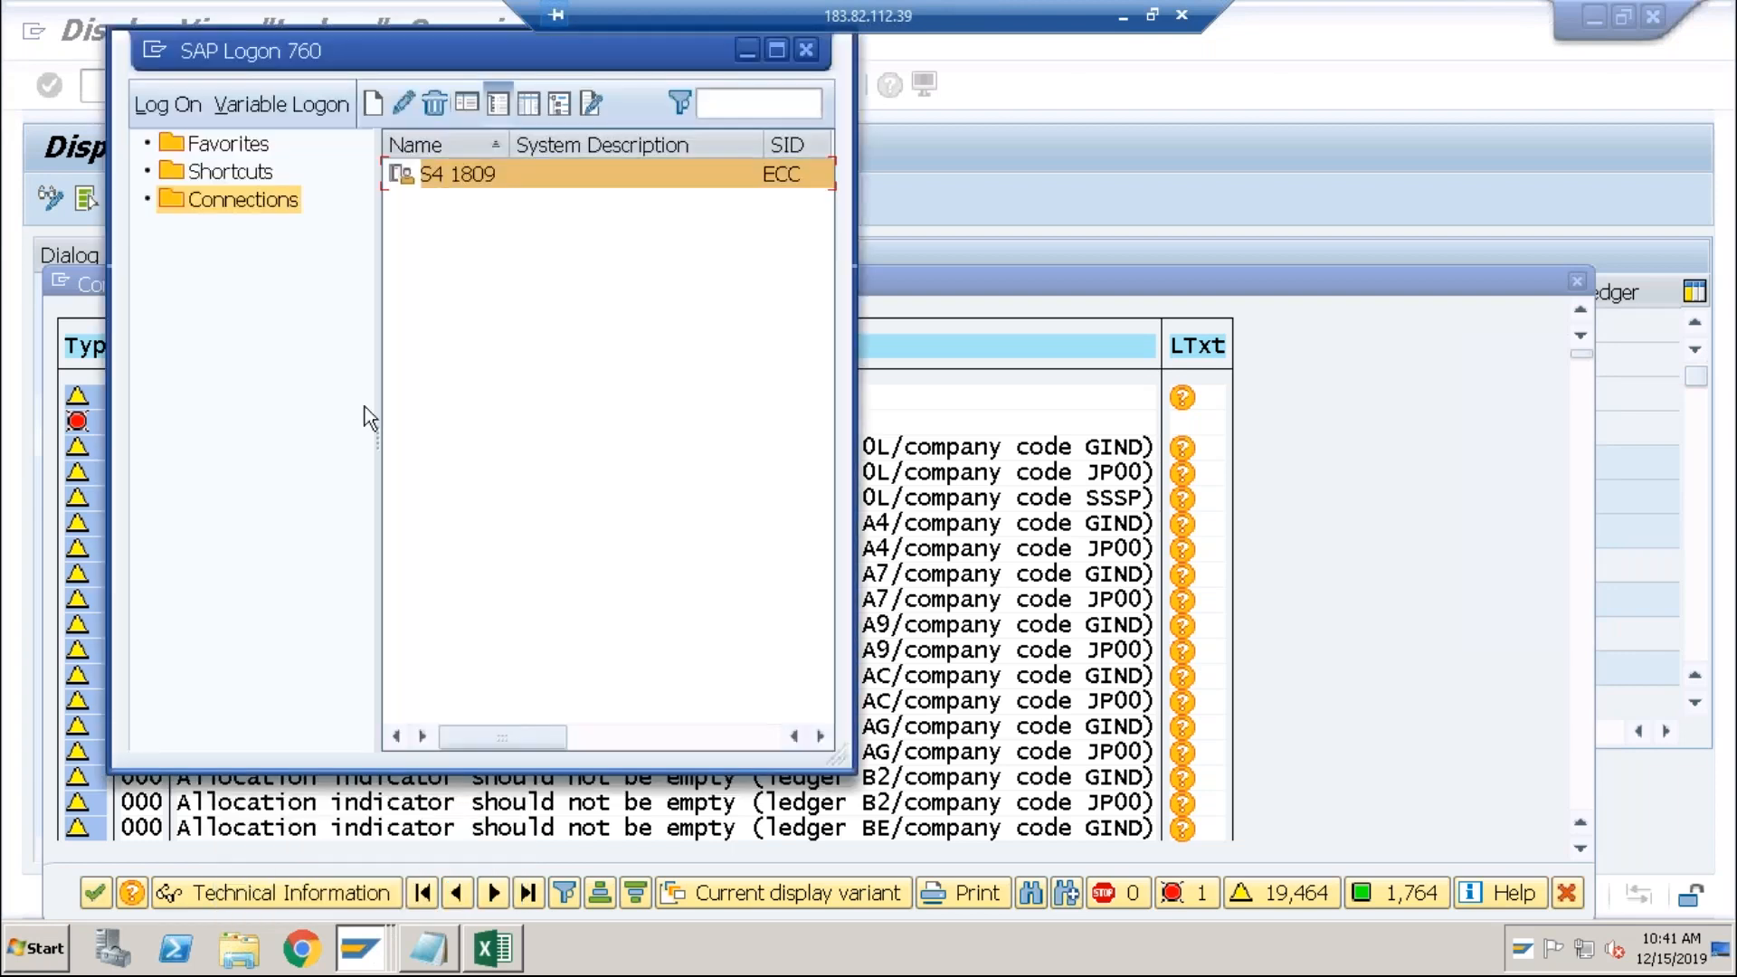
pyautogui.doubleClick(452, 176)
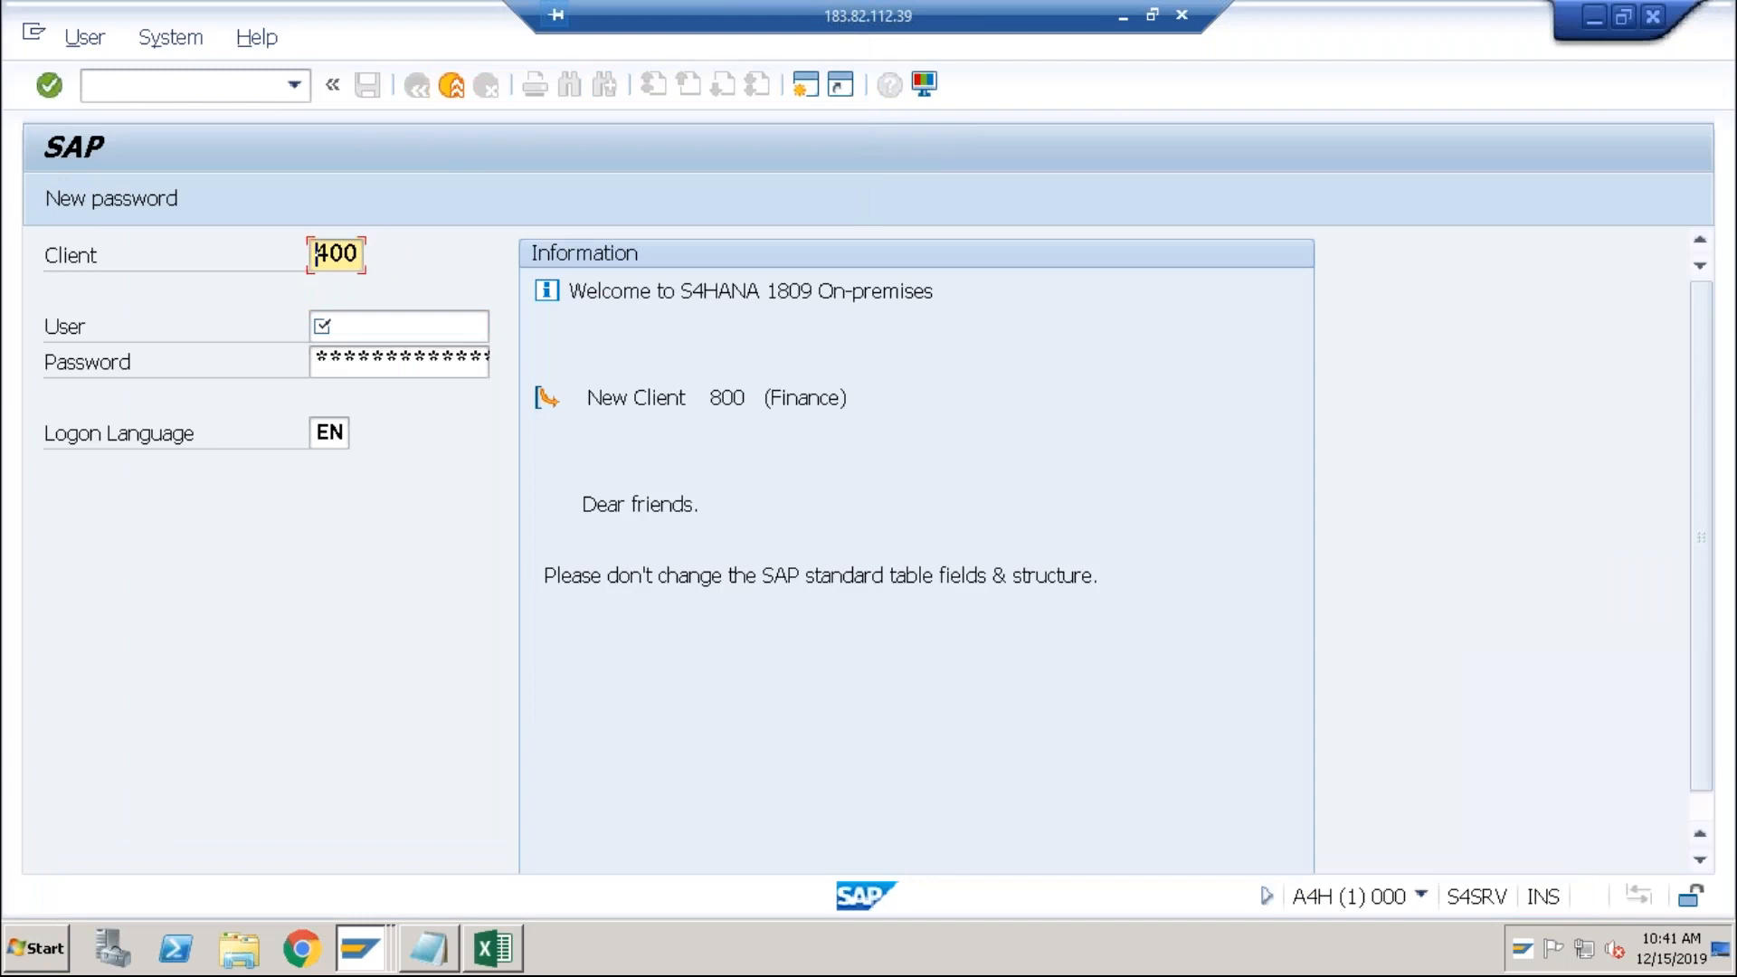
# Step: Log on with client 800, the saved user name and the account password
pyautogui.press('Delete')
pyautogui.write('8')
pyautogui.press('Tab')
pyautogui.press('Down')
pyautogui.press('Tab')
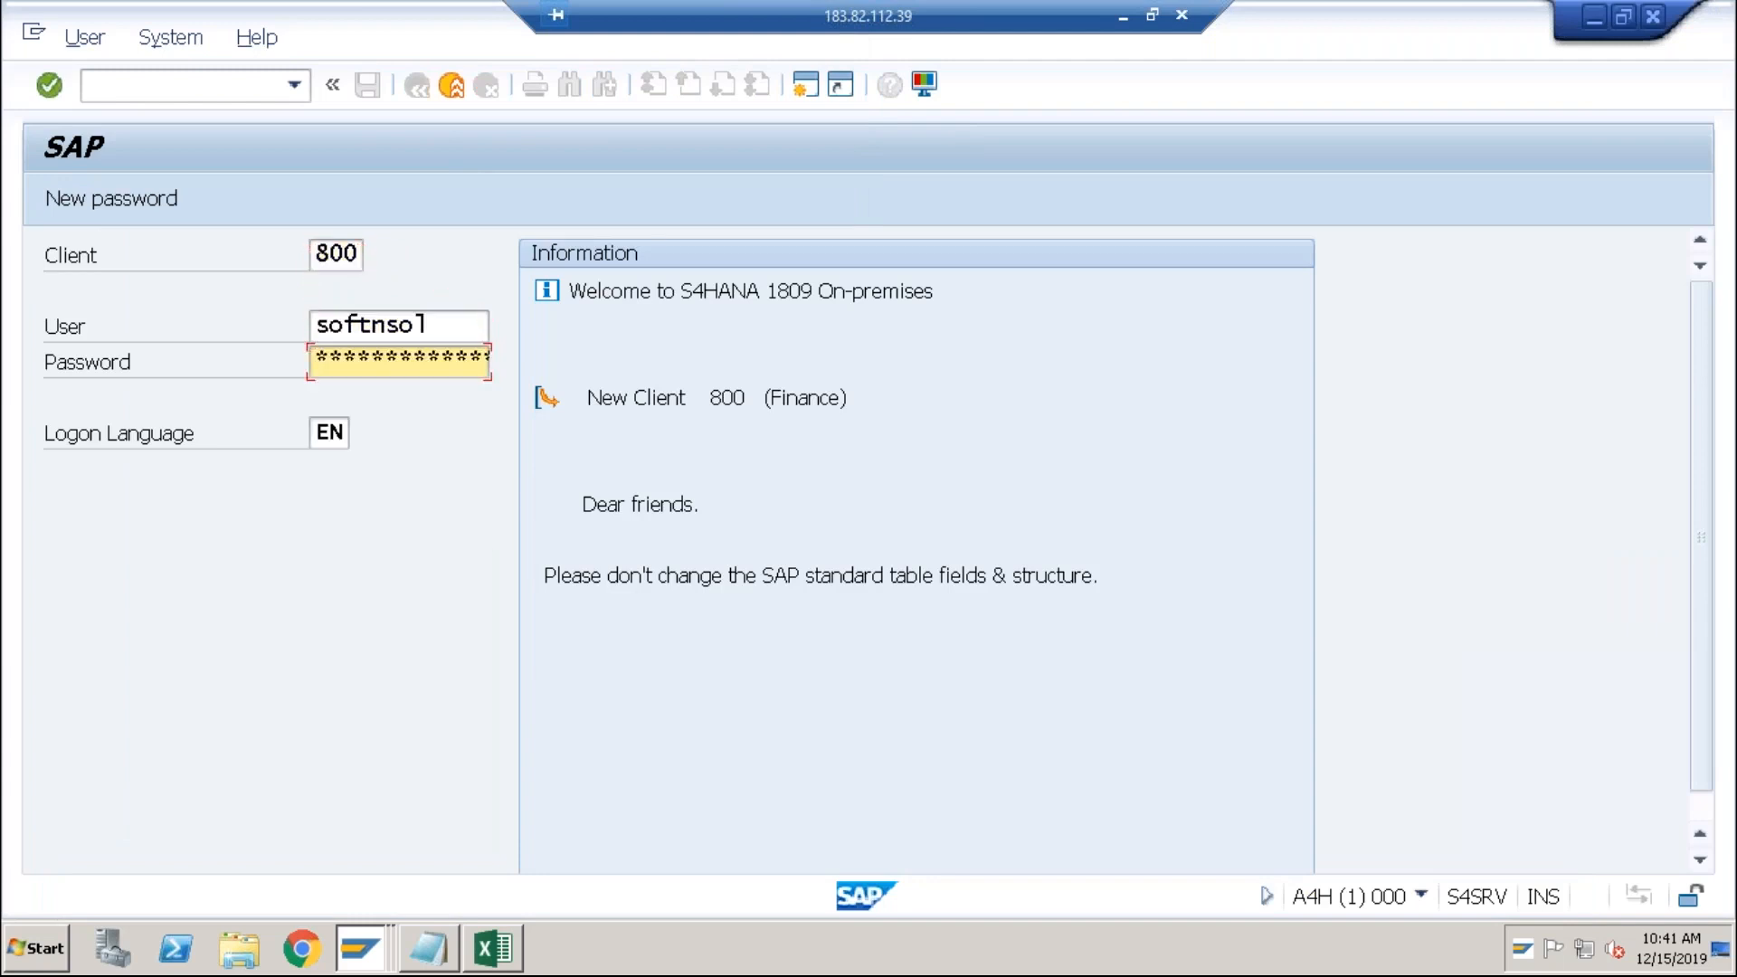
pyautogui.write('****')
pyautogui.press('Left')
pyautogui.press('Left')
pyautogui.press('Left')
pyautogui.press('Left')
pyautogui.press('Left')
pyautogui.press('Left')
pyautogui.press('Left')
pyautogui.press('Left')
pyautogui.press('Left')
pyautogui.press('Right')
pyautogui.press('Right')
pyautogui.press('Right')
pyautogui.press('Right')
pyautogui.press('Right')
pyautogui.press('Right')
pyautogui.press('Right')
pyautogui.press('Right')
pyautogui.press('Return')
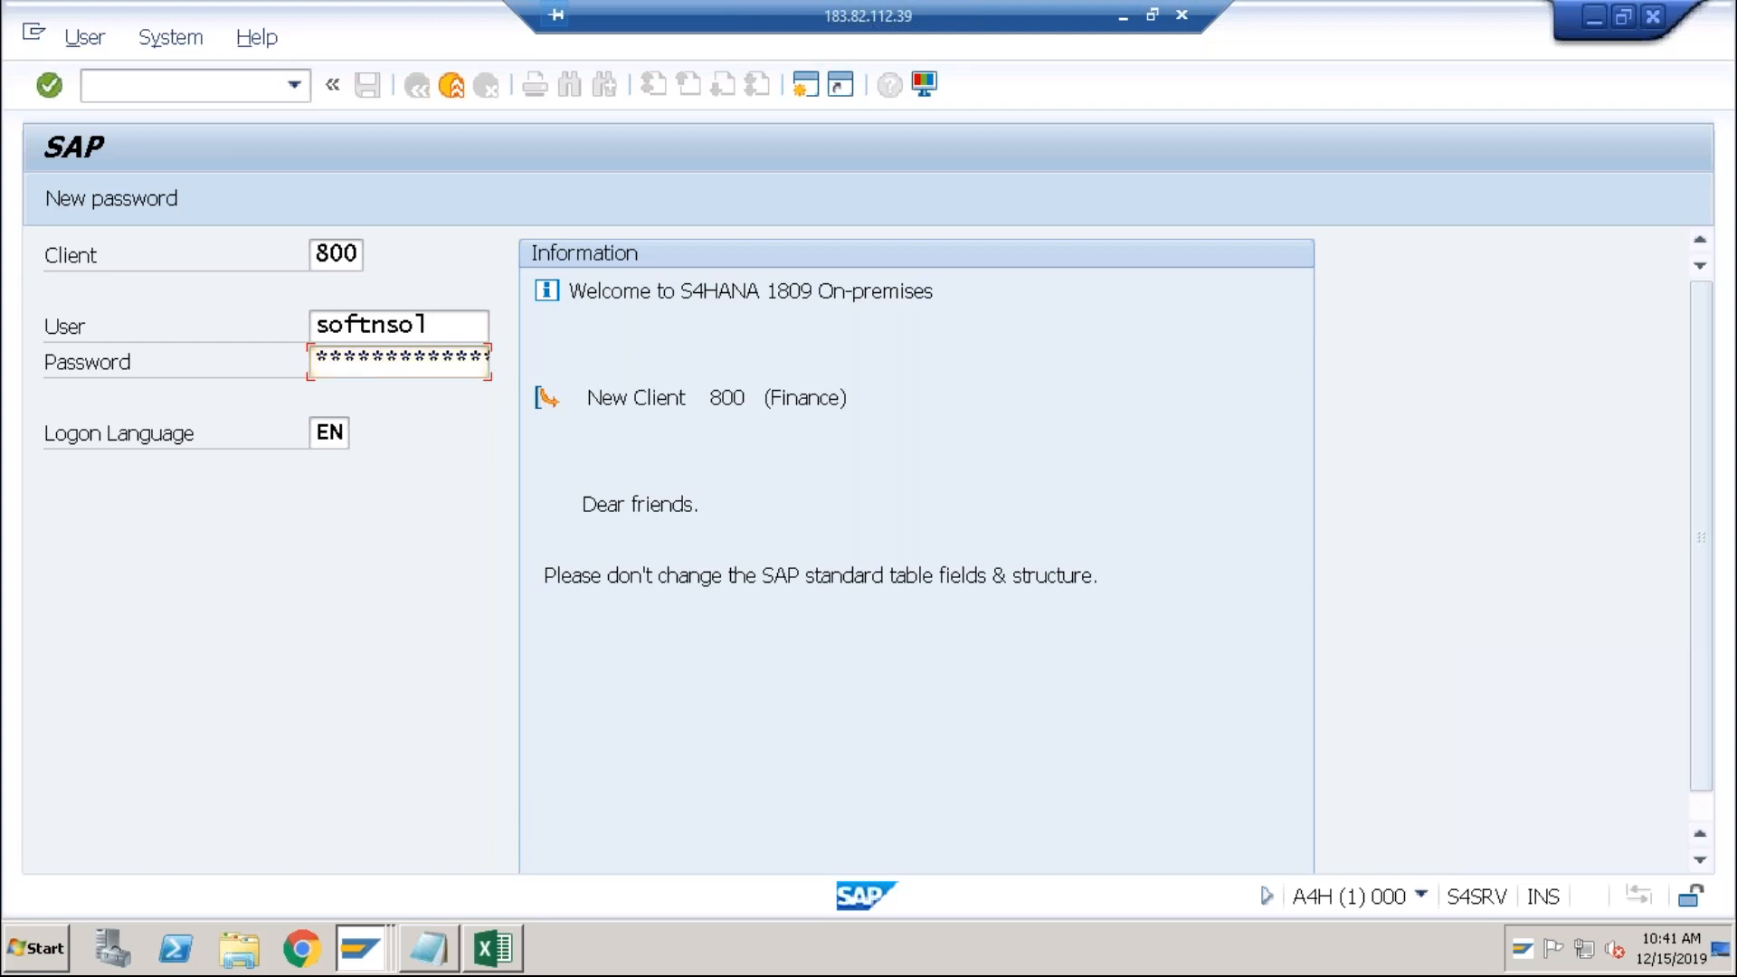
# Step: Continue despite the multiple logon and dismiss the 18.12.2019 licence expiration notice
pyautogui.click(297, 611)
pyautogui.press('Return')
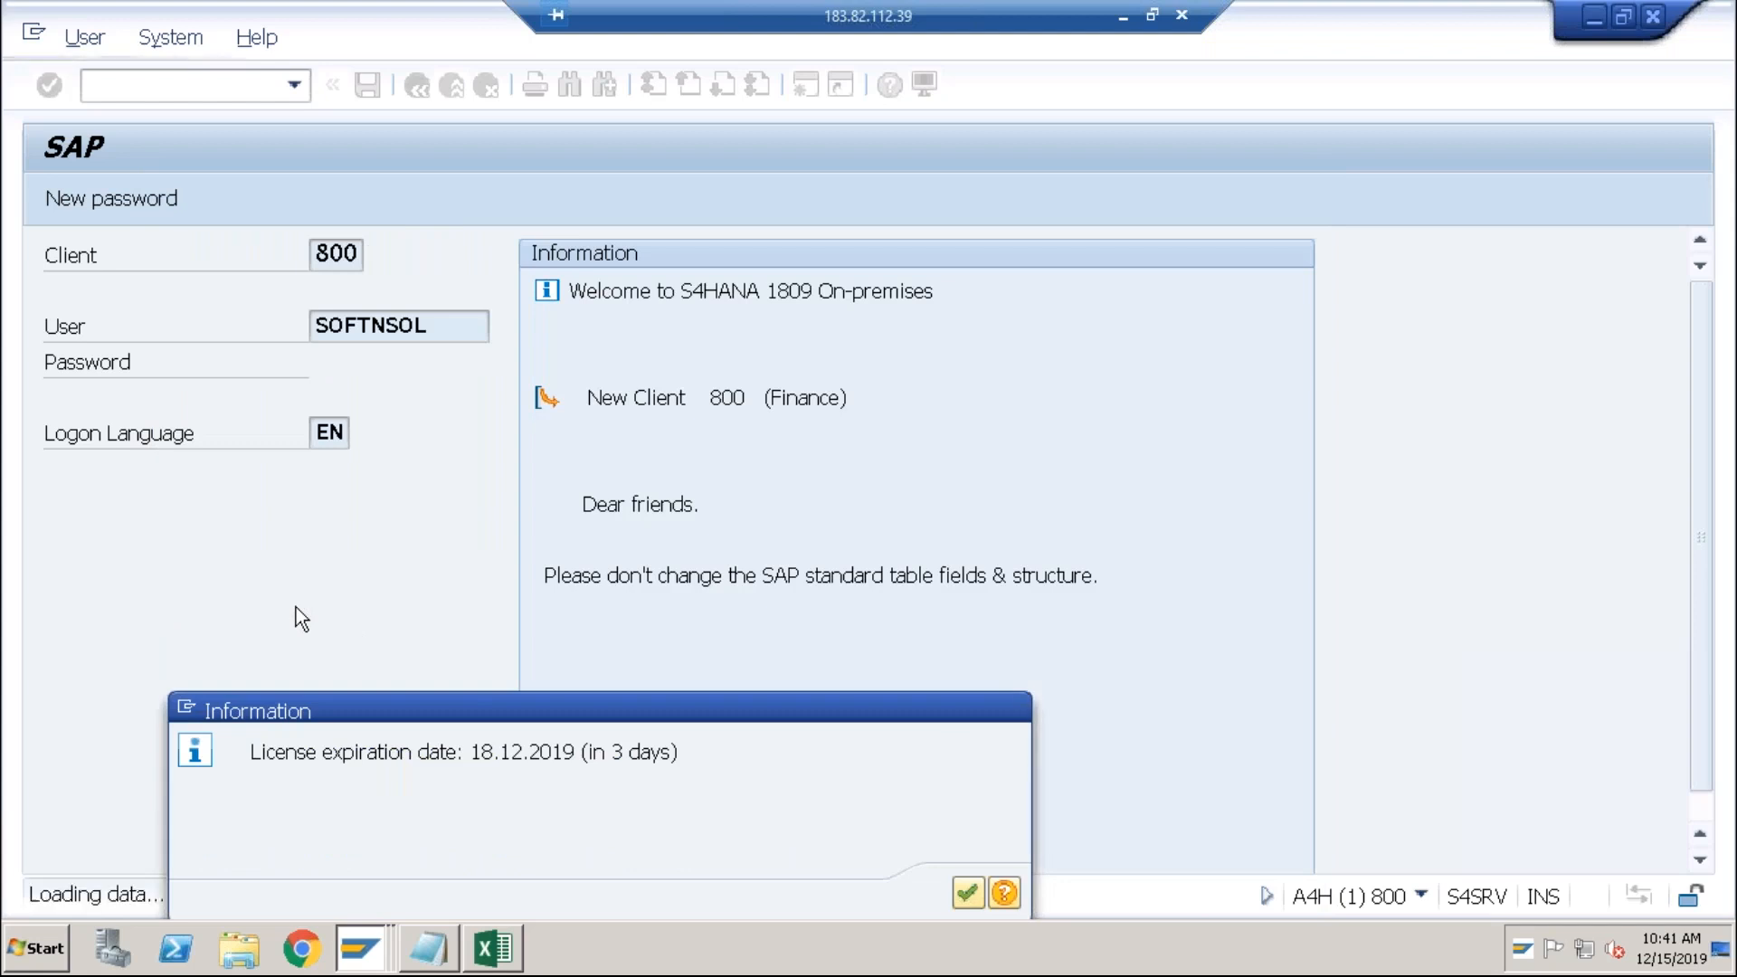
pyautogui.press('Return')
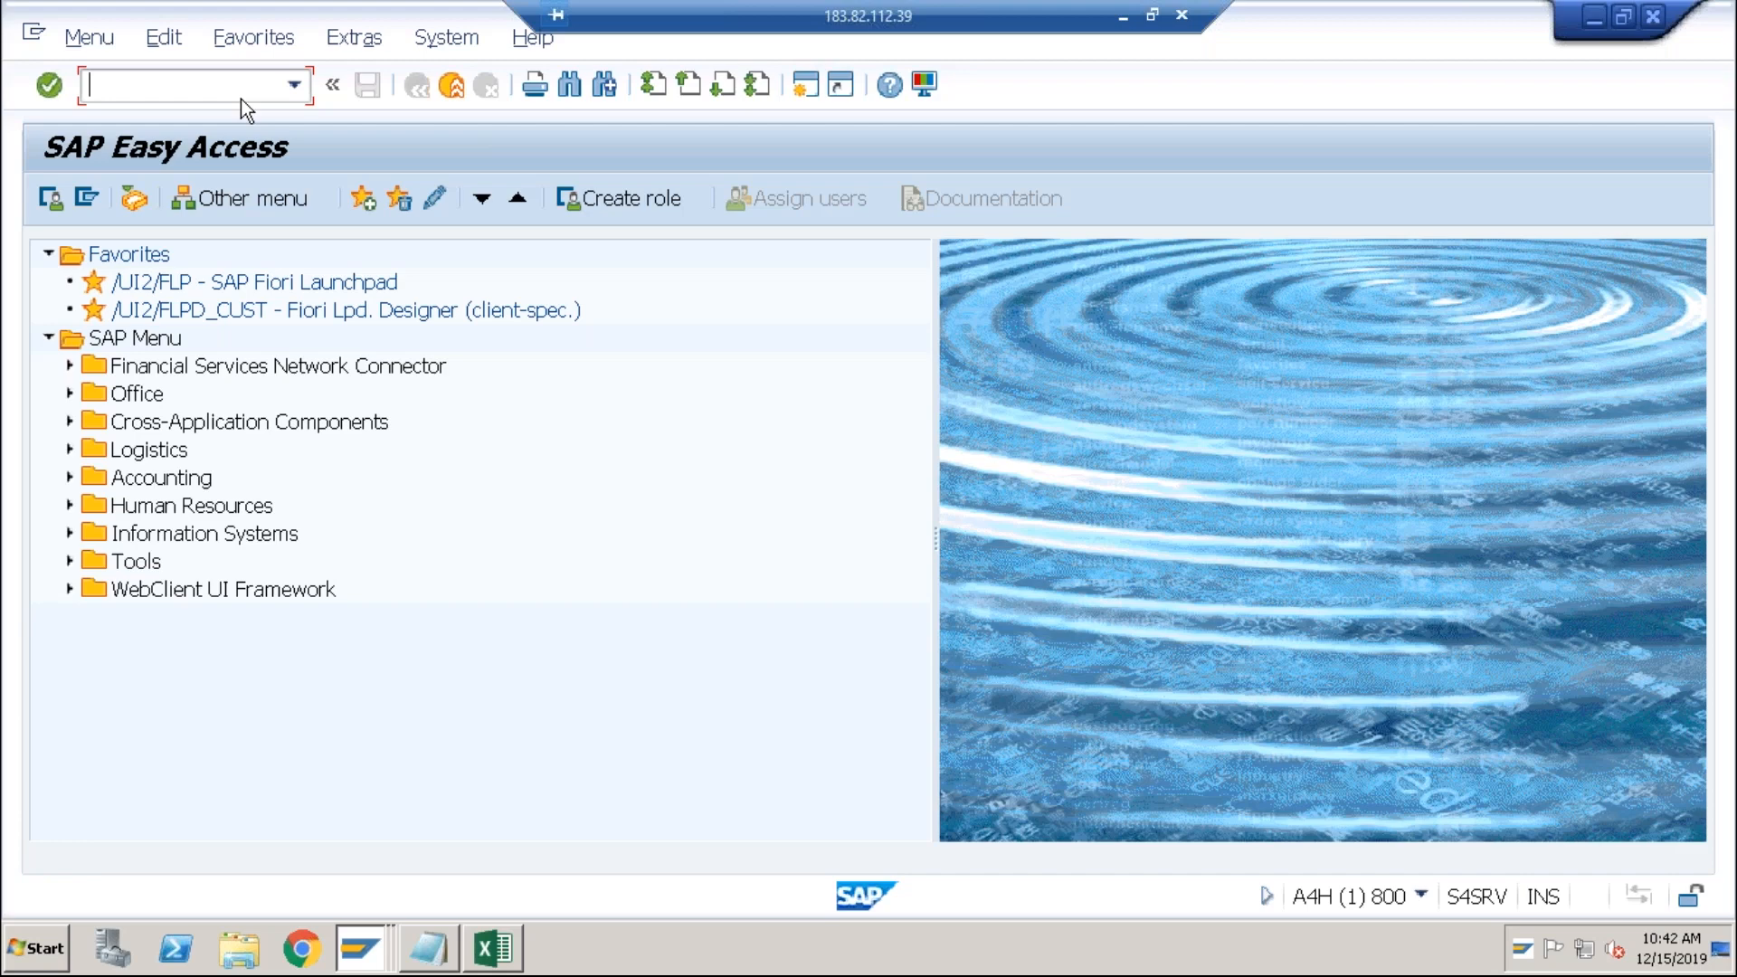
# Step: In FBL1N, pick vendor TATA via the vendor search by company code ABCI
pyautogui.write('fbl1n')
pyautogui.press('Return')
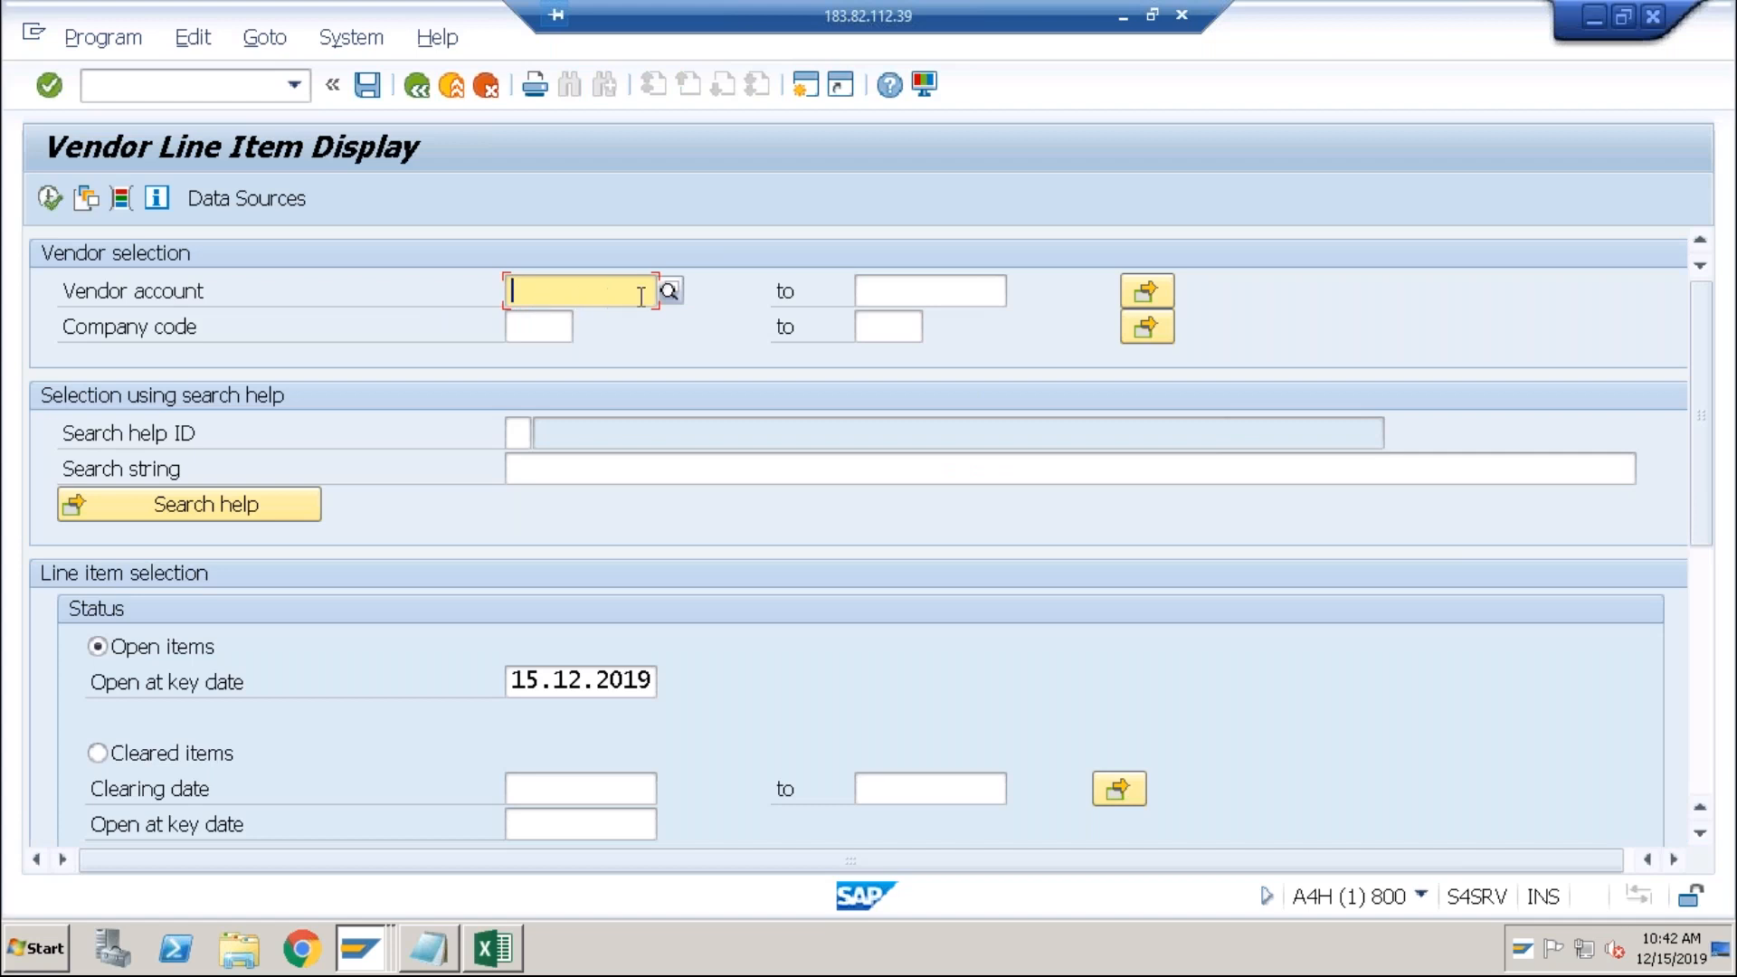
pyautogui.click(670, 292)
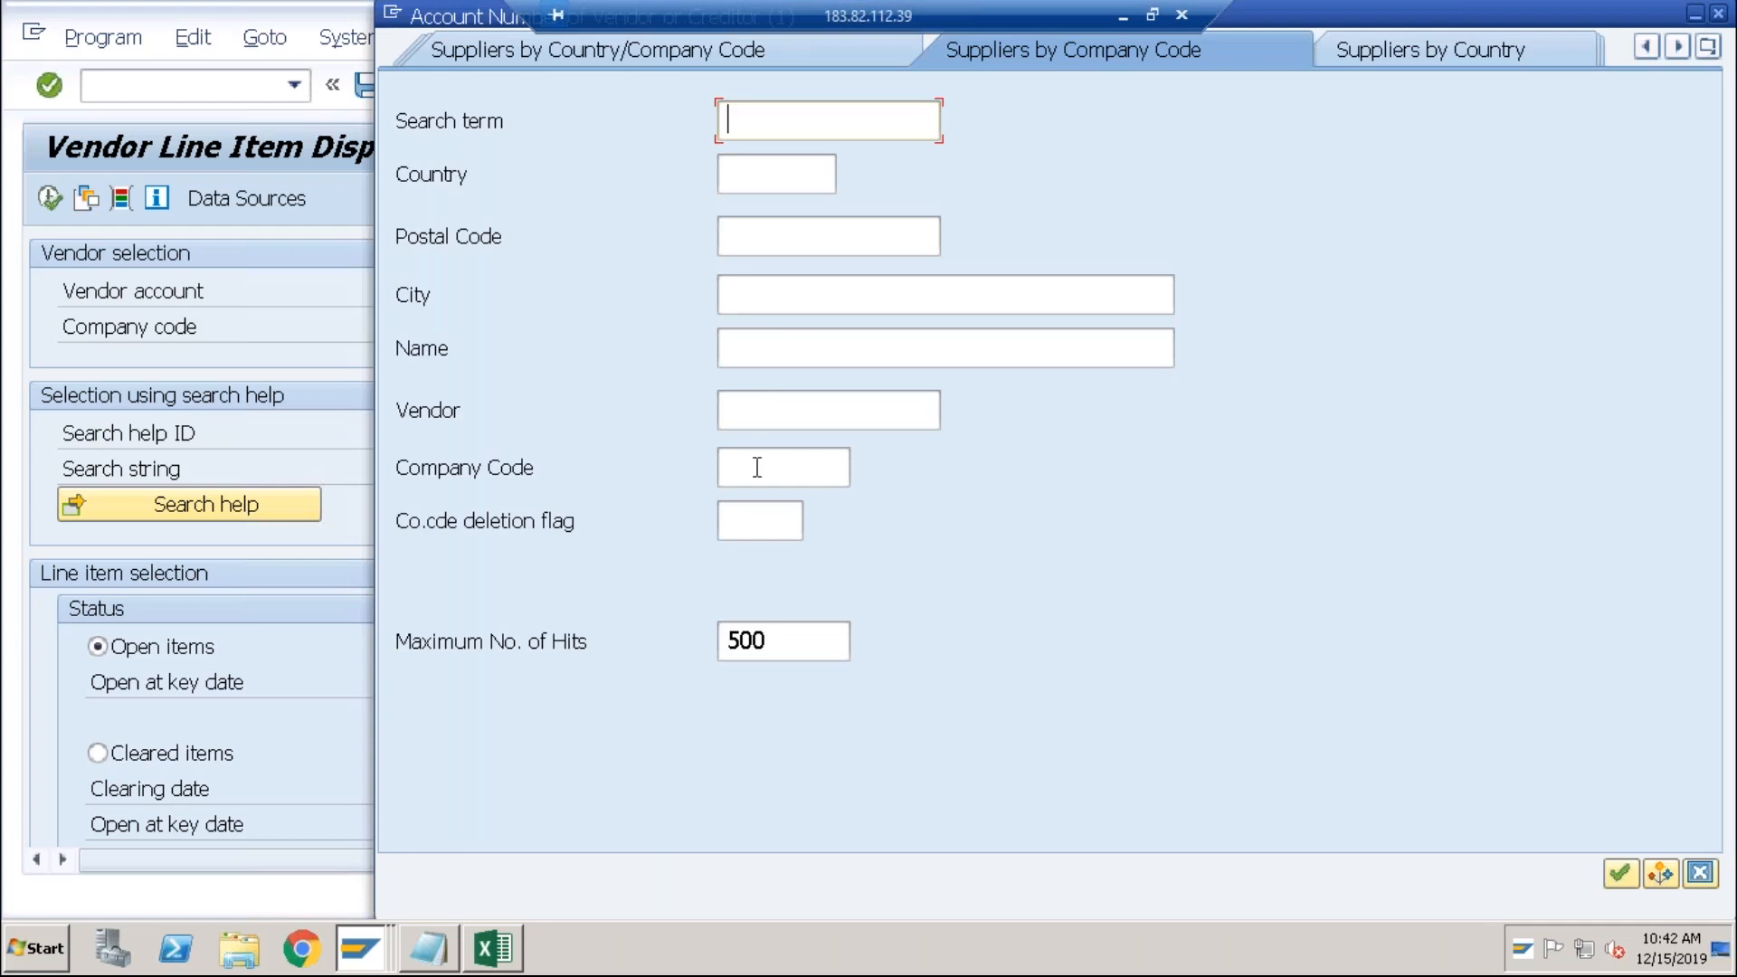
pyautogui.click(758, 467)
pyautogui.write('abci')
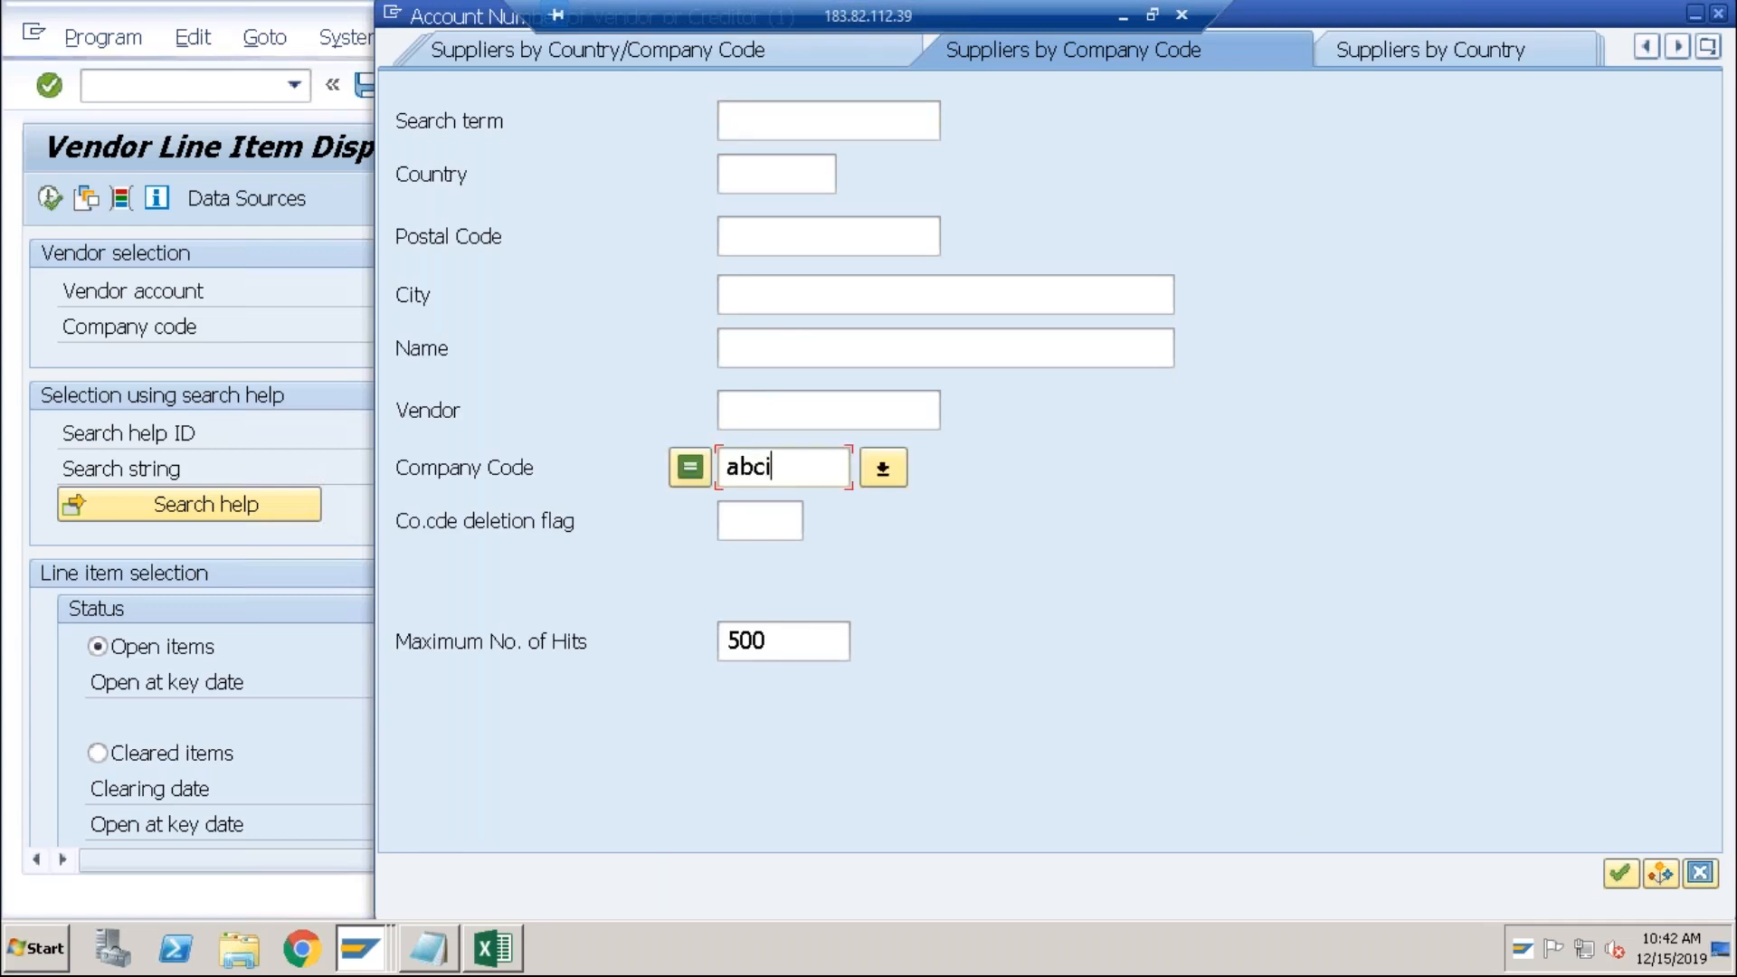
pyautogui.press('Return')
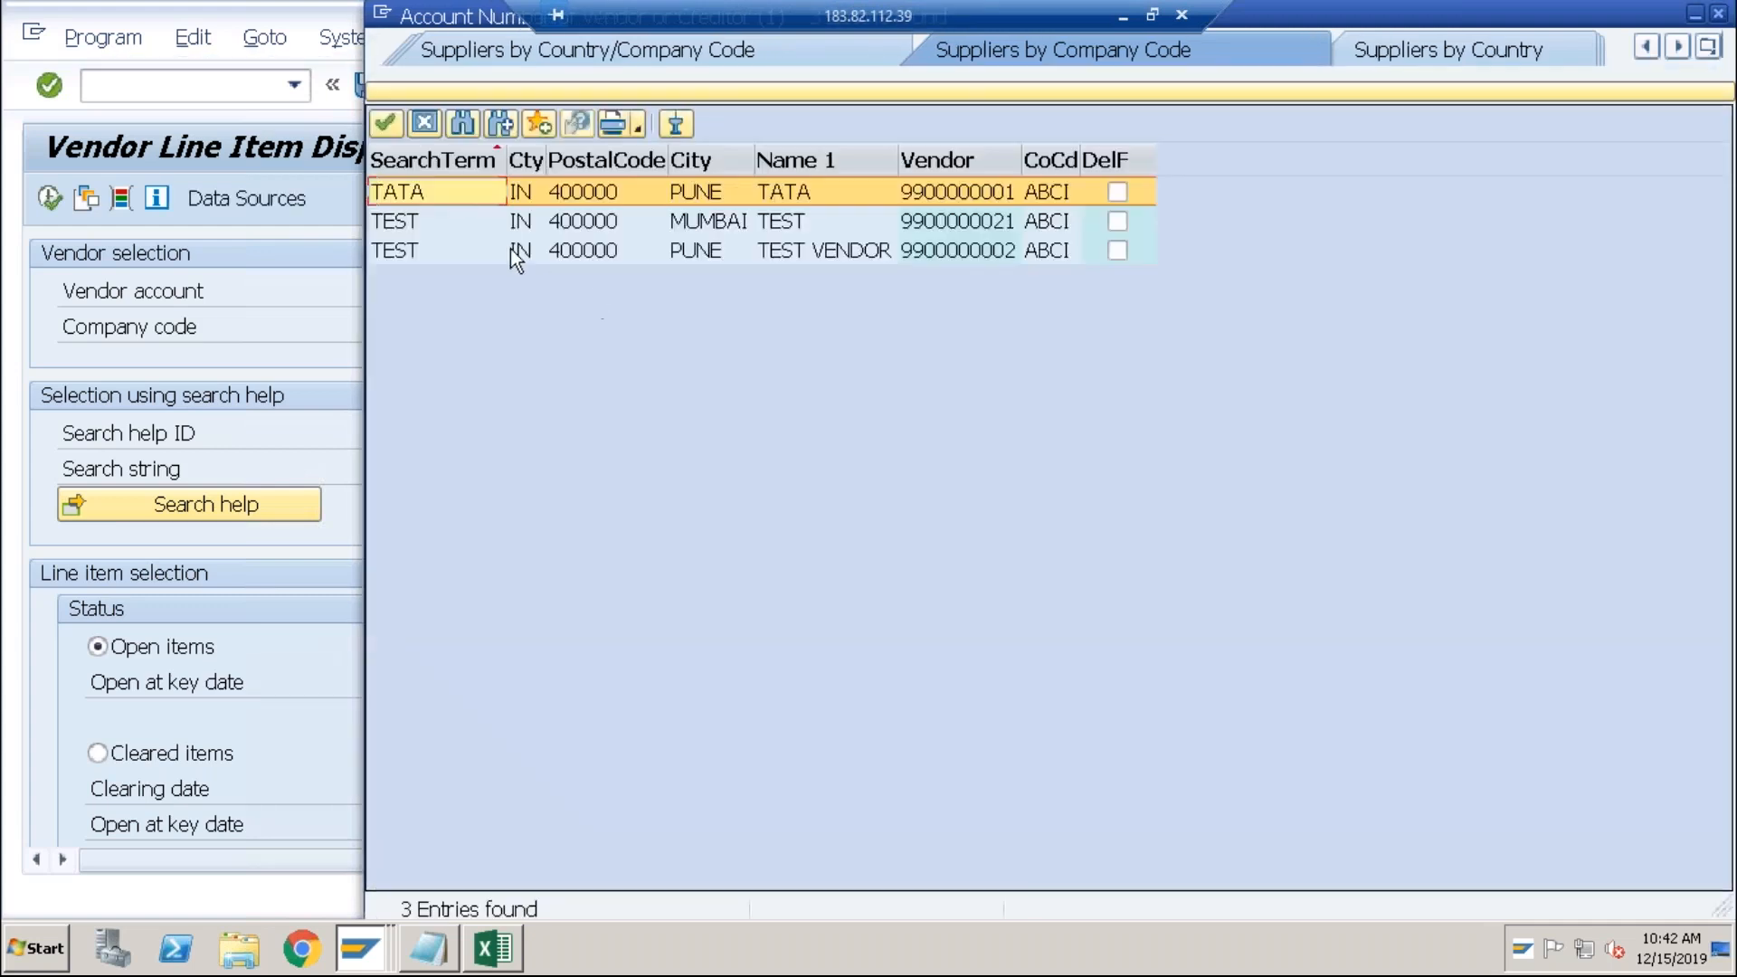
pyautogui.doubleClick(474, 197)
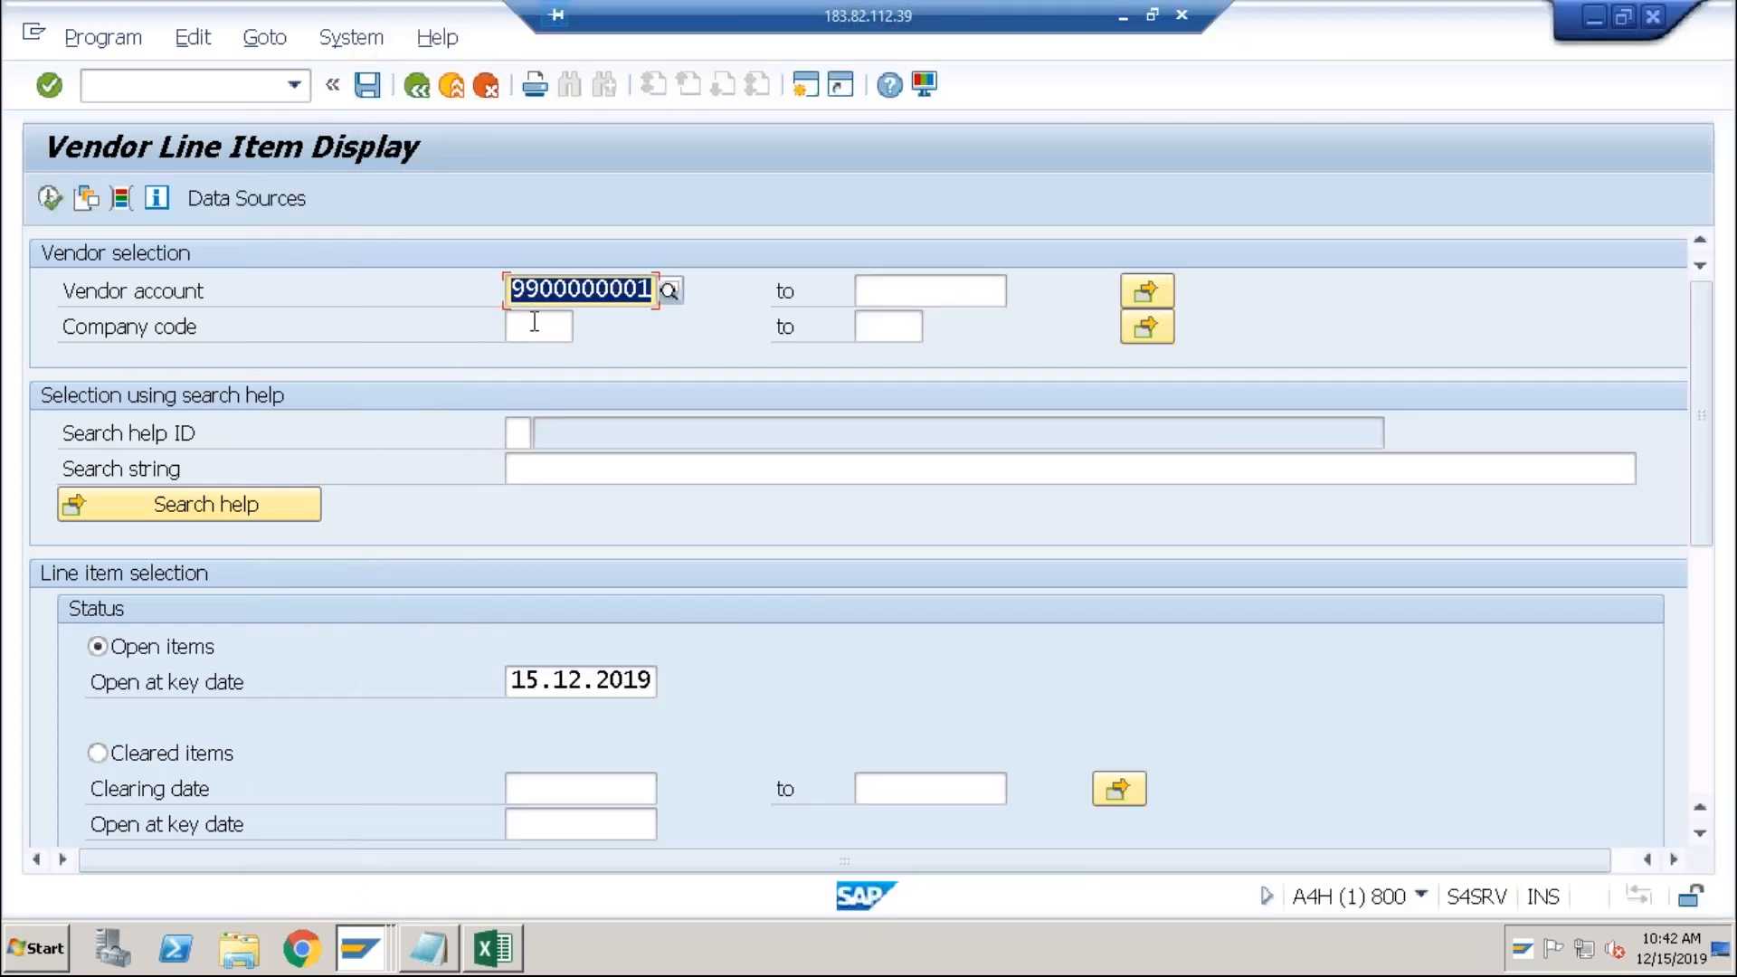
# Step: Set company code ABCI and list Tata's 5 open items totalling 12.250,000- INR
pyautogui.click(535, 322)
pyautogui.write('ABCI')
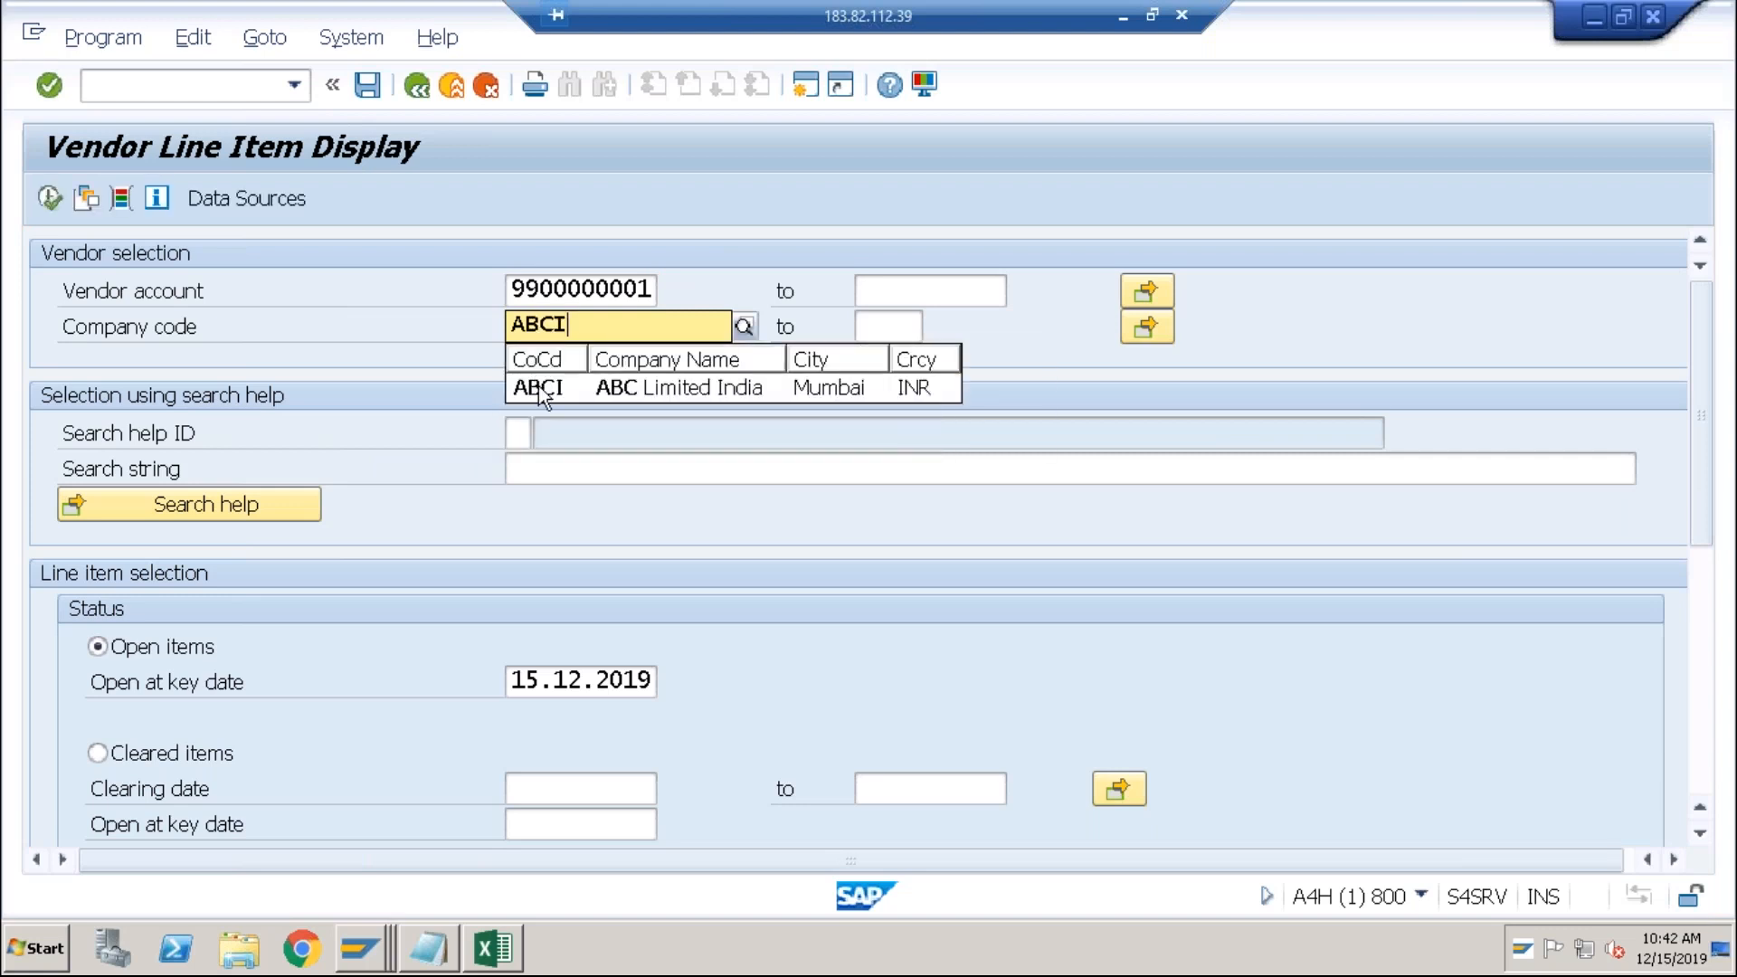
pyautogui.click(539, 389)
pyautogui.click(49, 197)
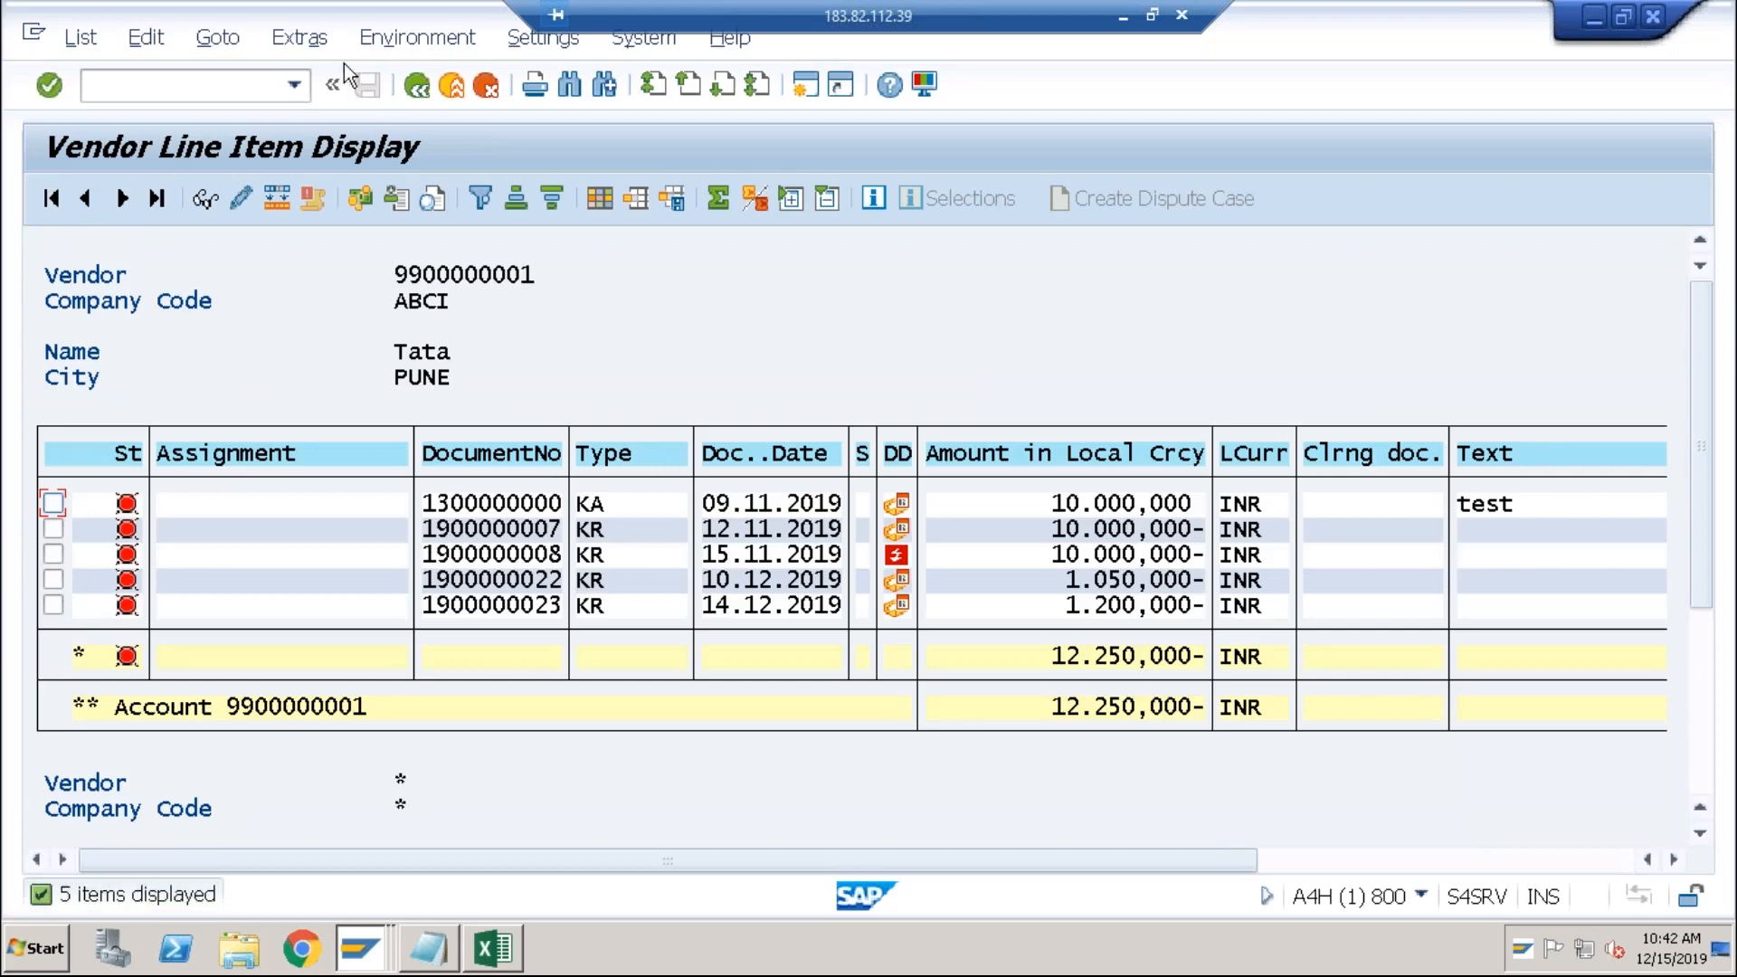
# Step: Request Account statement correspondence for the Tata vendor via Environment > Correspondence > Request
pyautogui.click(316, 40)
pyautogui.moveTo(380, 47)
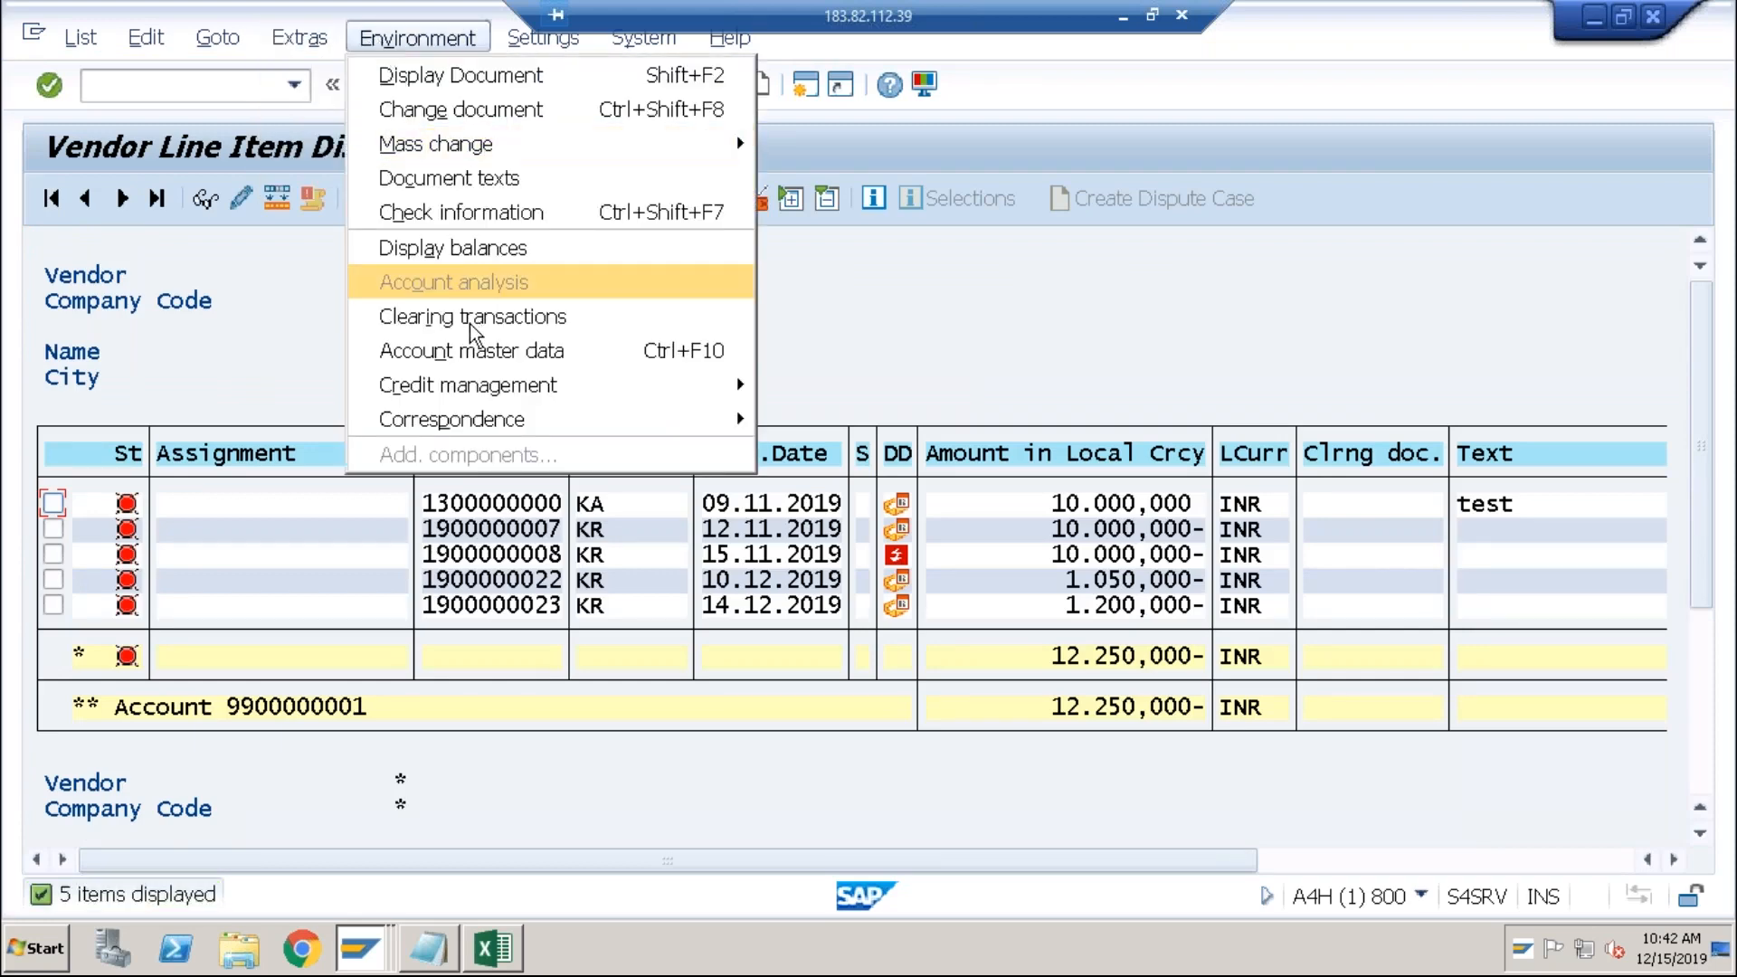
pyautogui.moveTo(489, 425)
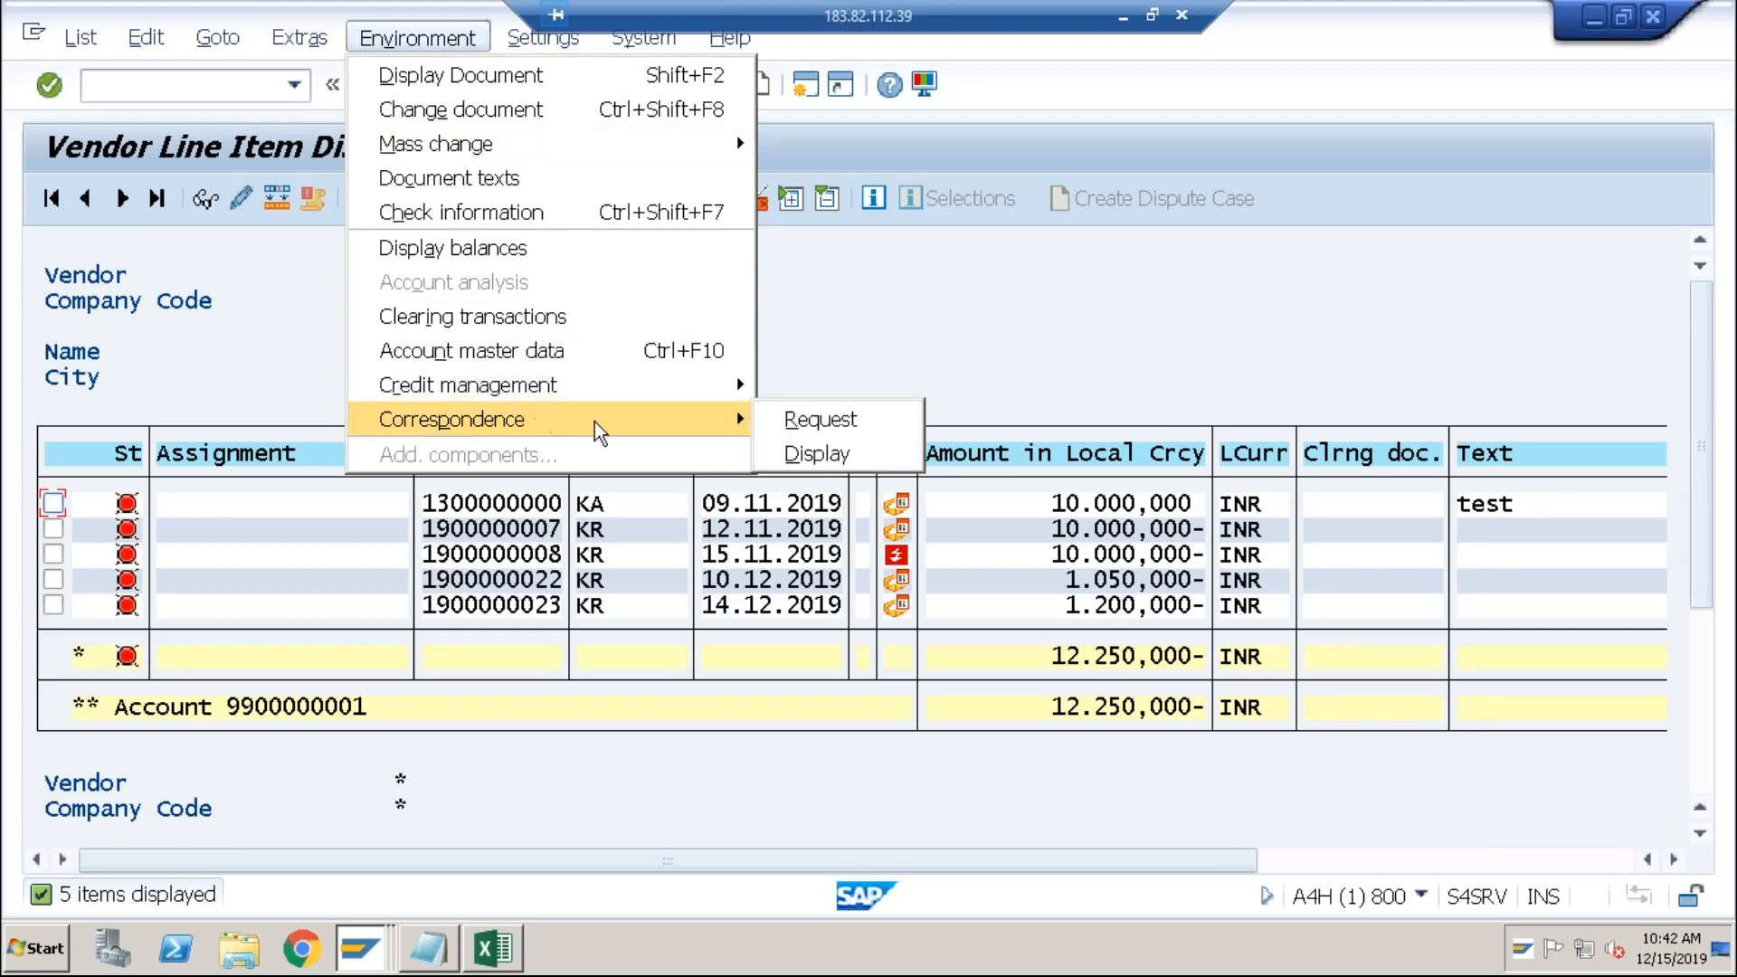
pyautogui.click(776, 432)
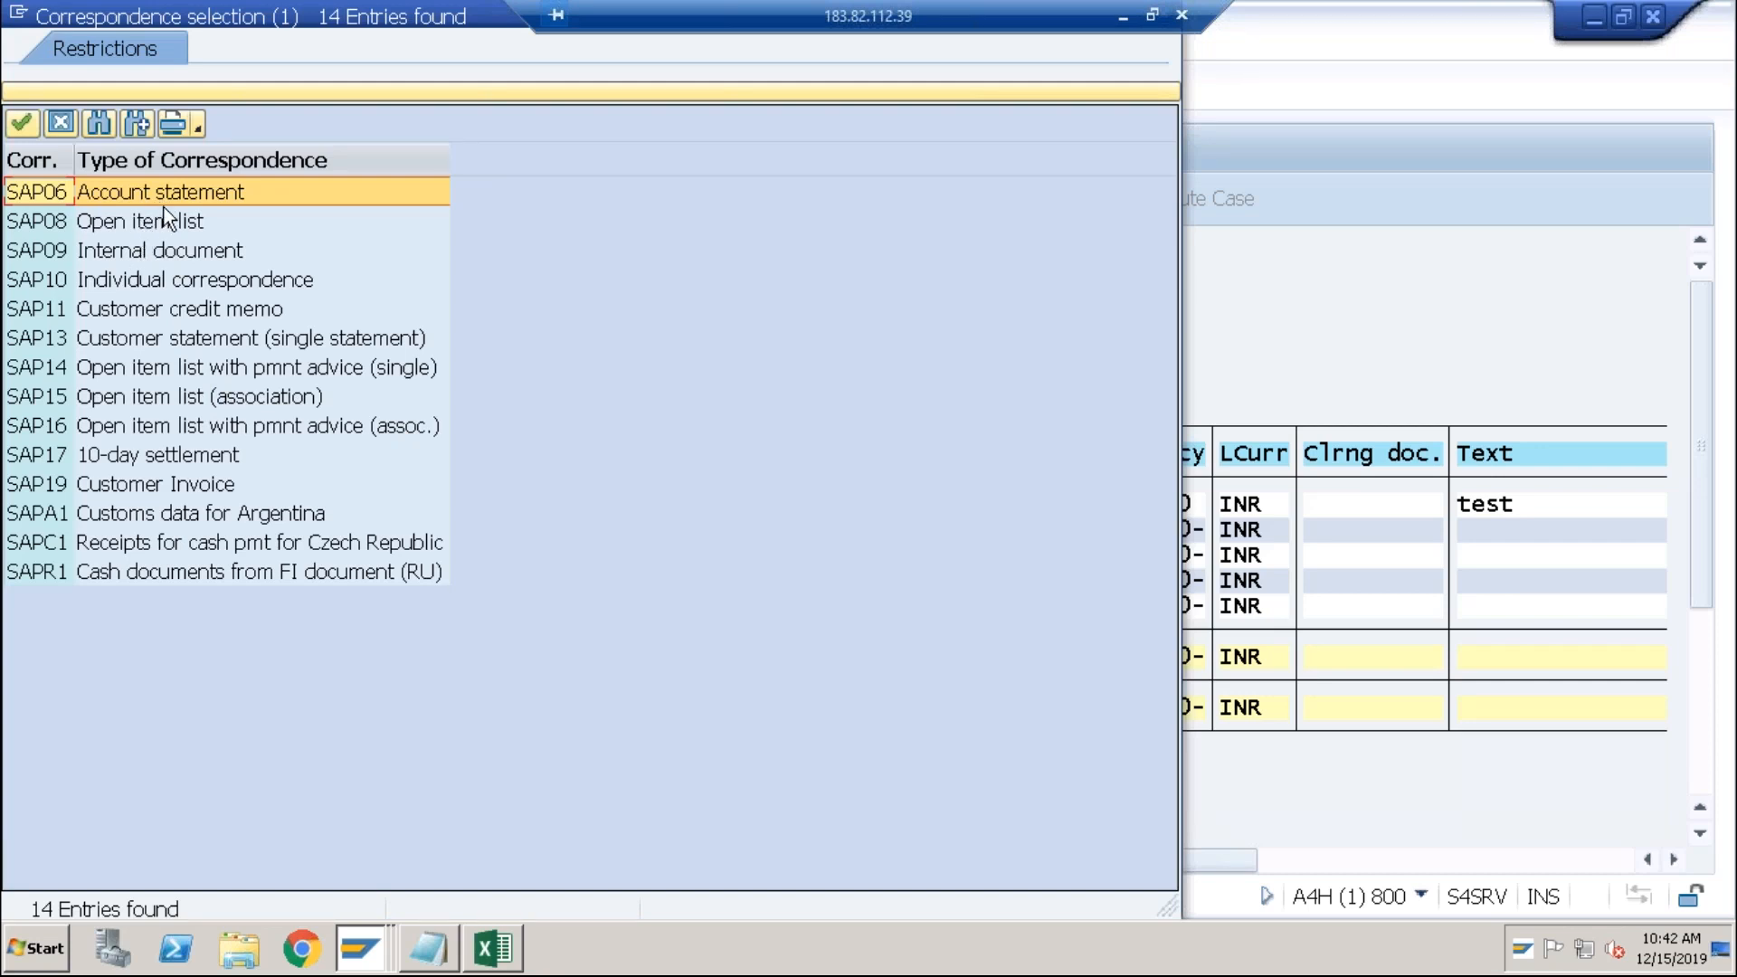
pyautogui.doubleClick(169, 198)
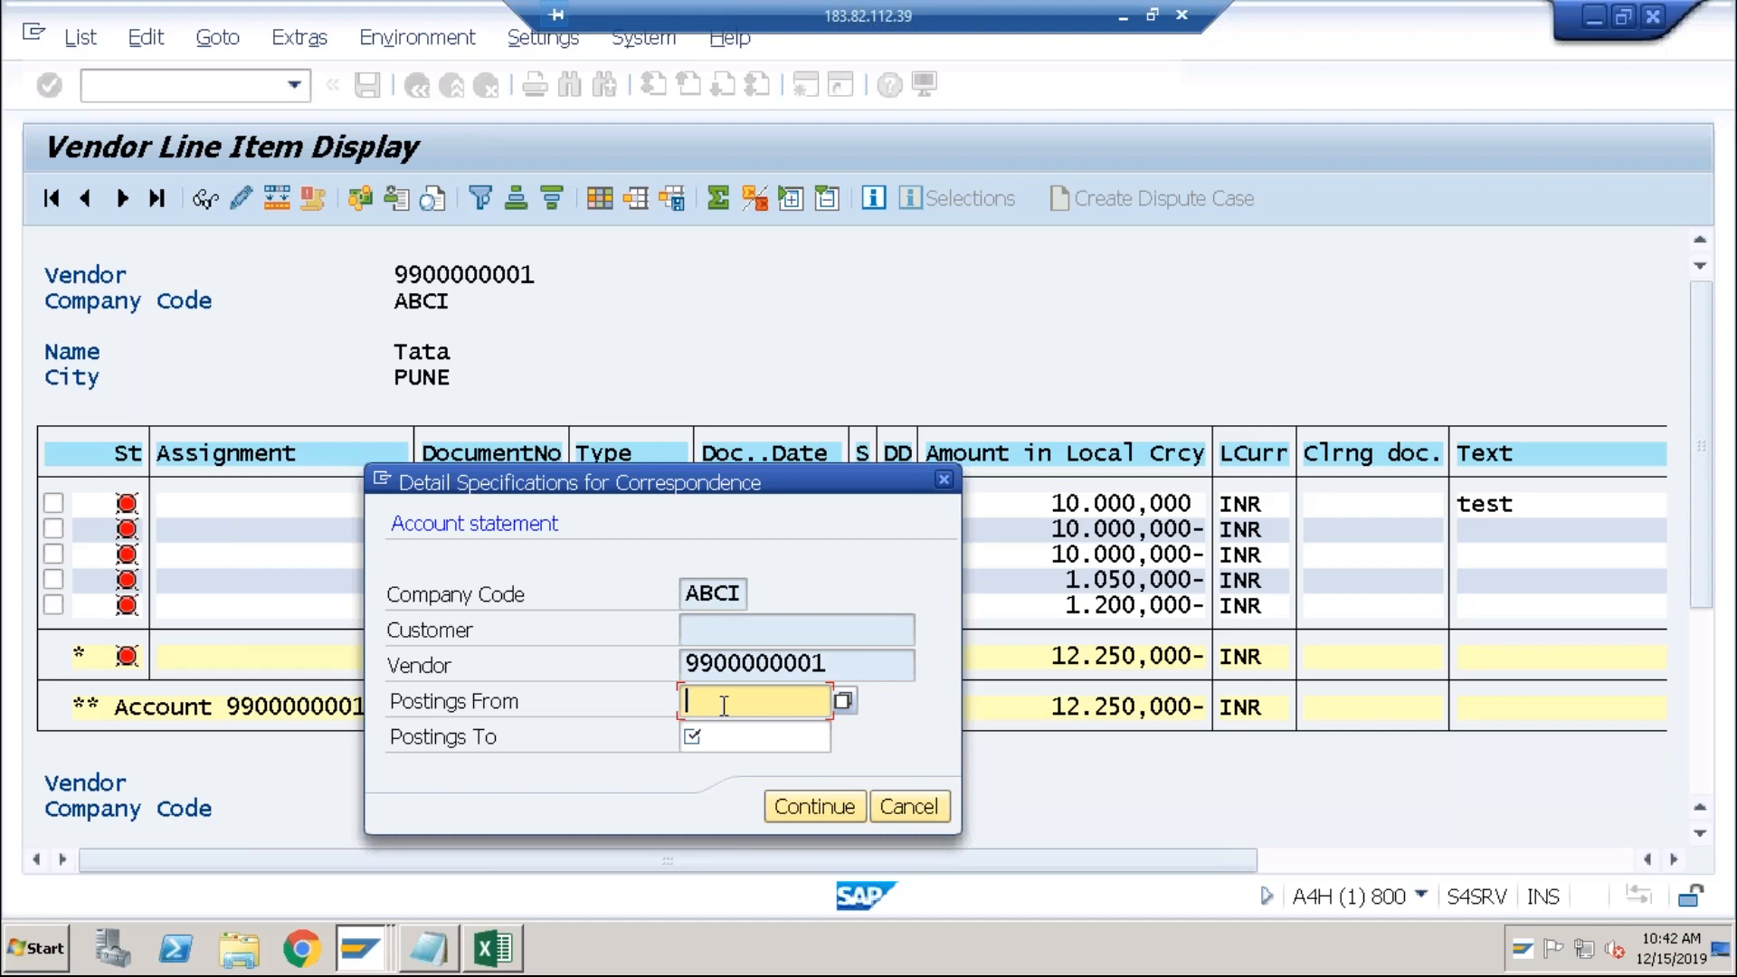
# Step: Set the statement's postings range from 01122019 to 31122019 and confirm
pyautogui.write('01122019')
pyautogui.press('Tab')
pyautogui.write('31122019')
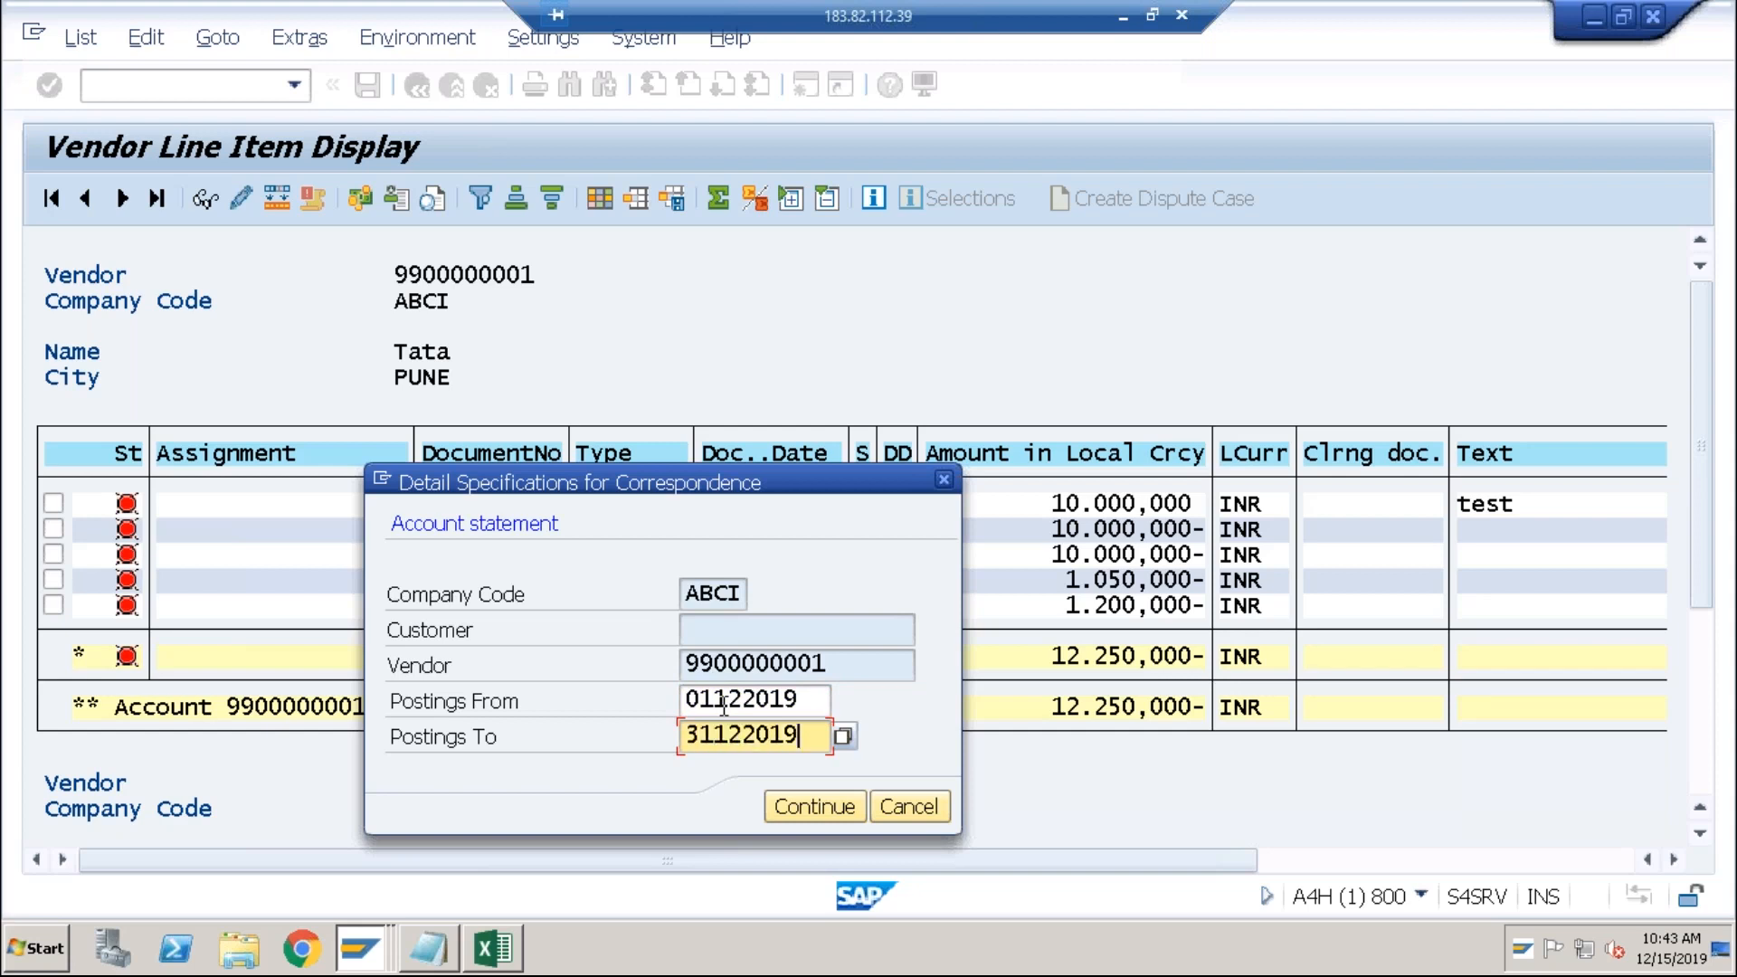
pyautogui.click(804, 802)
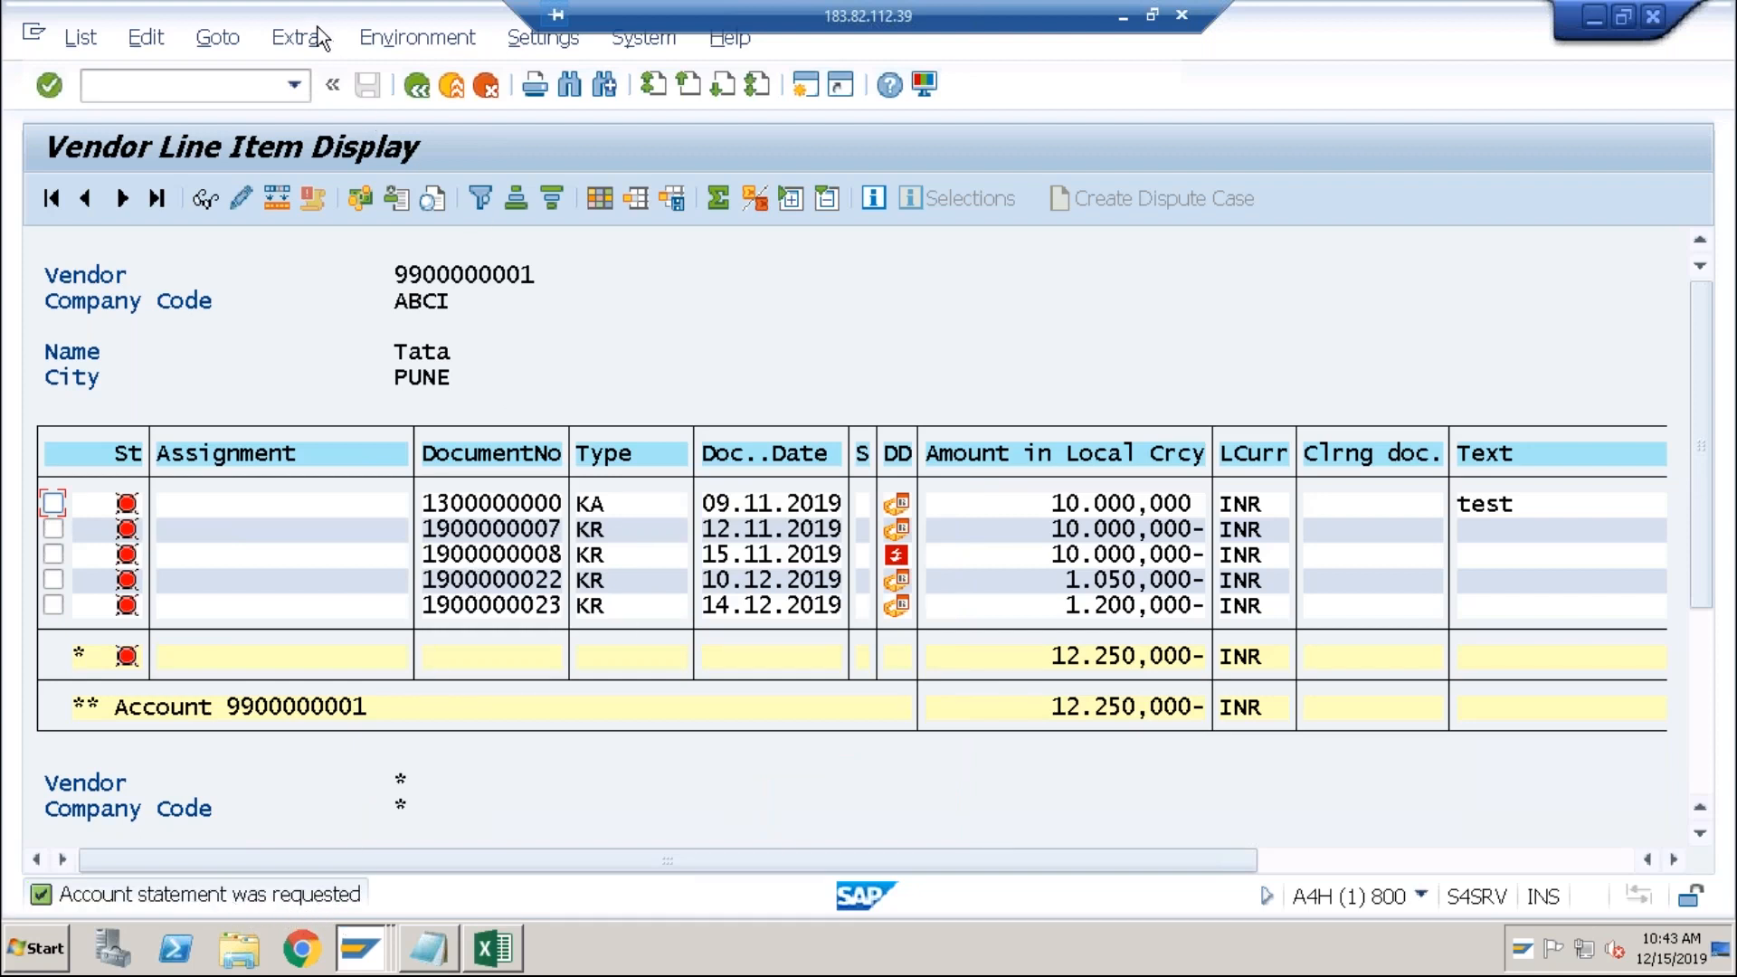
pyautogui.click(376, 40)
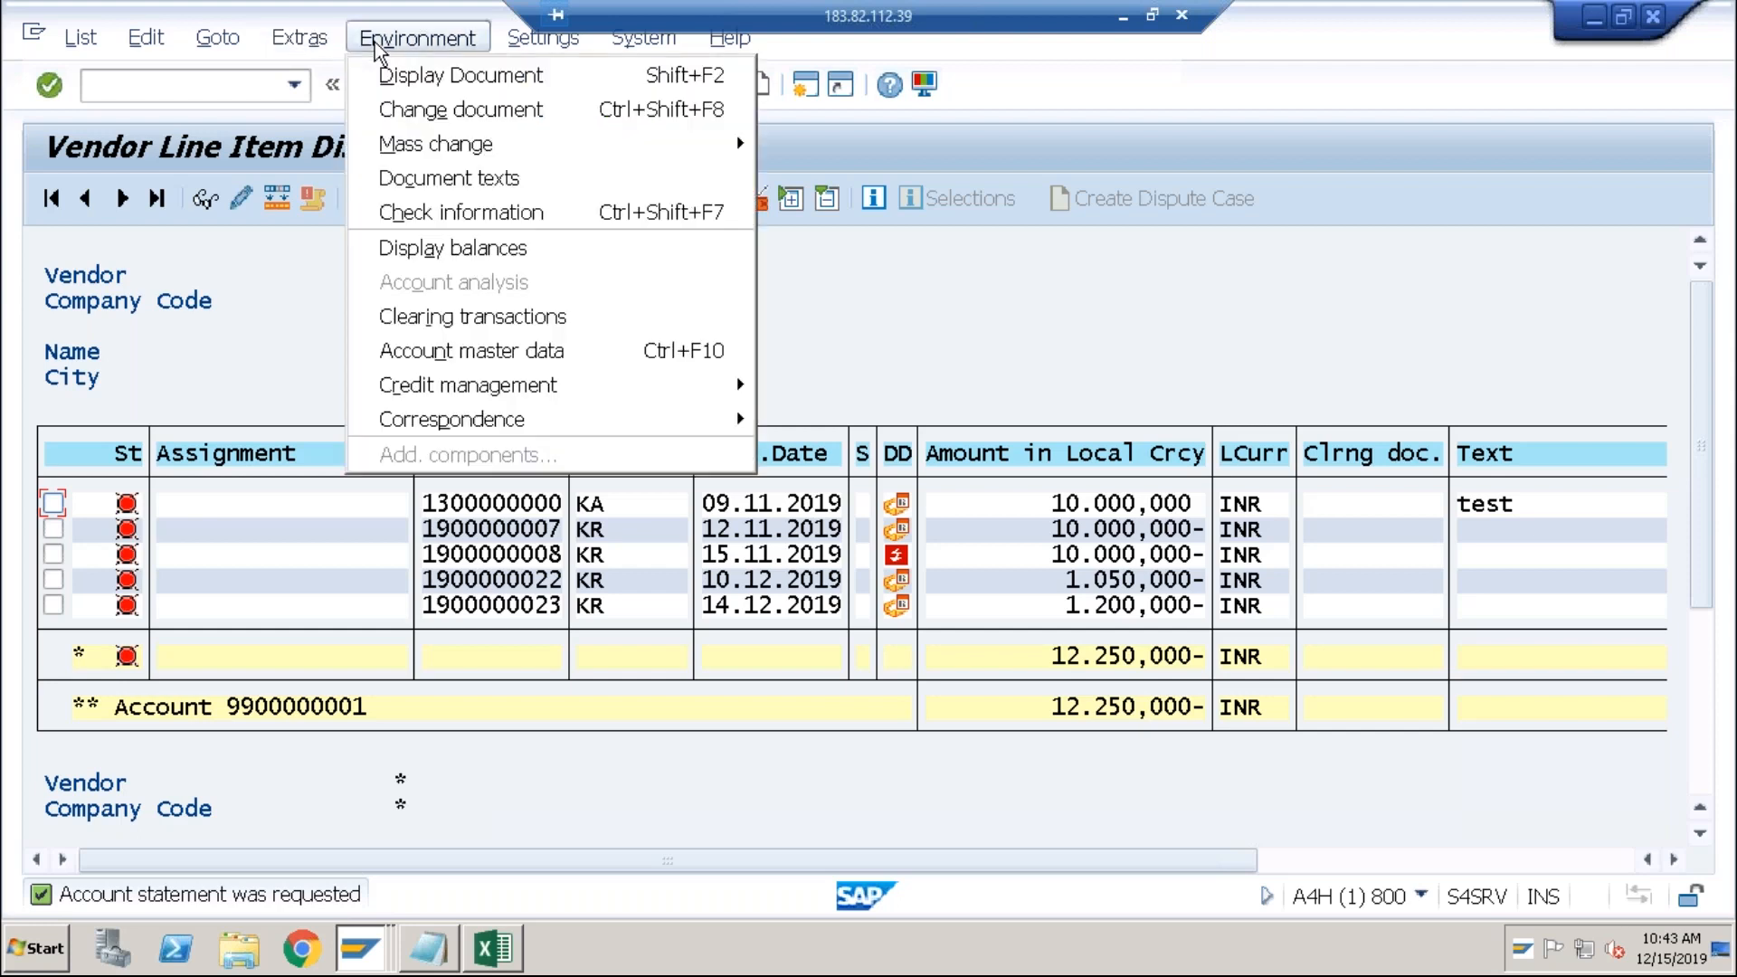
pyautogui.moveTo(516, 416)
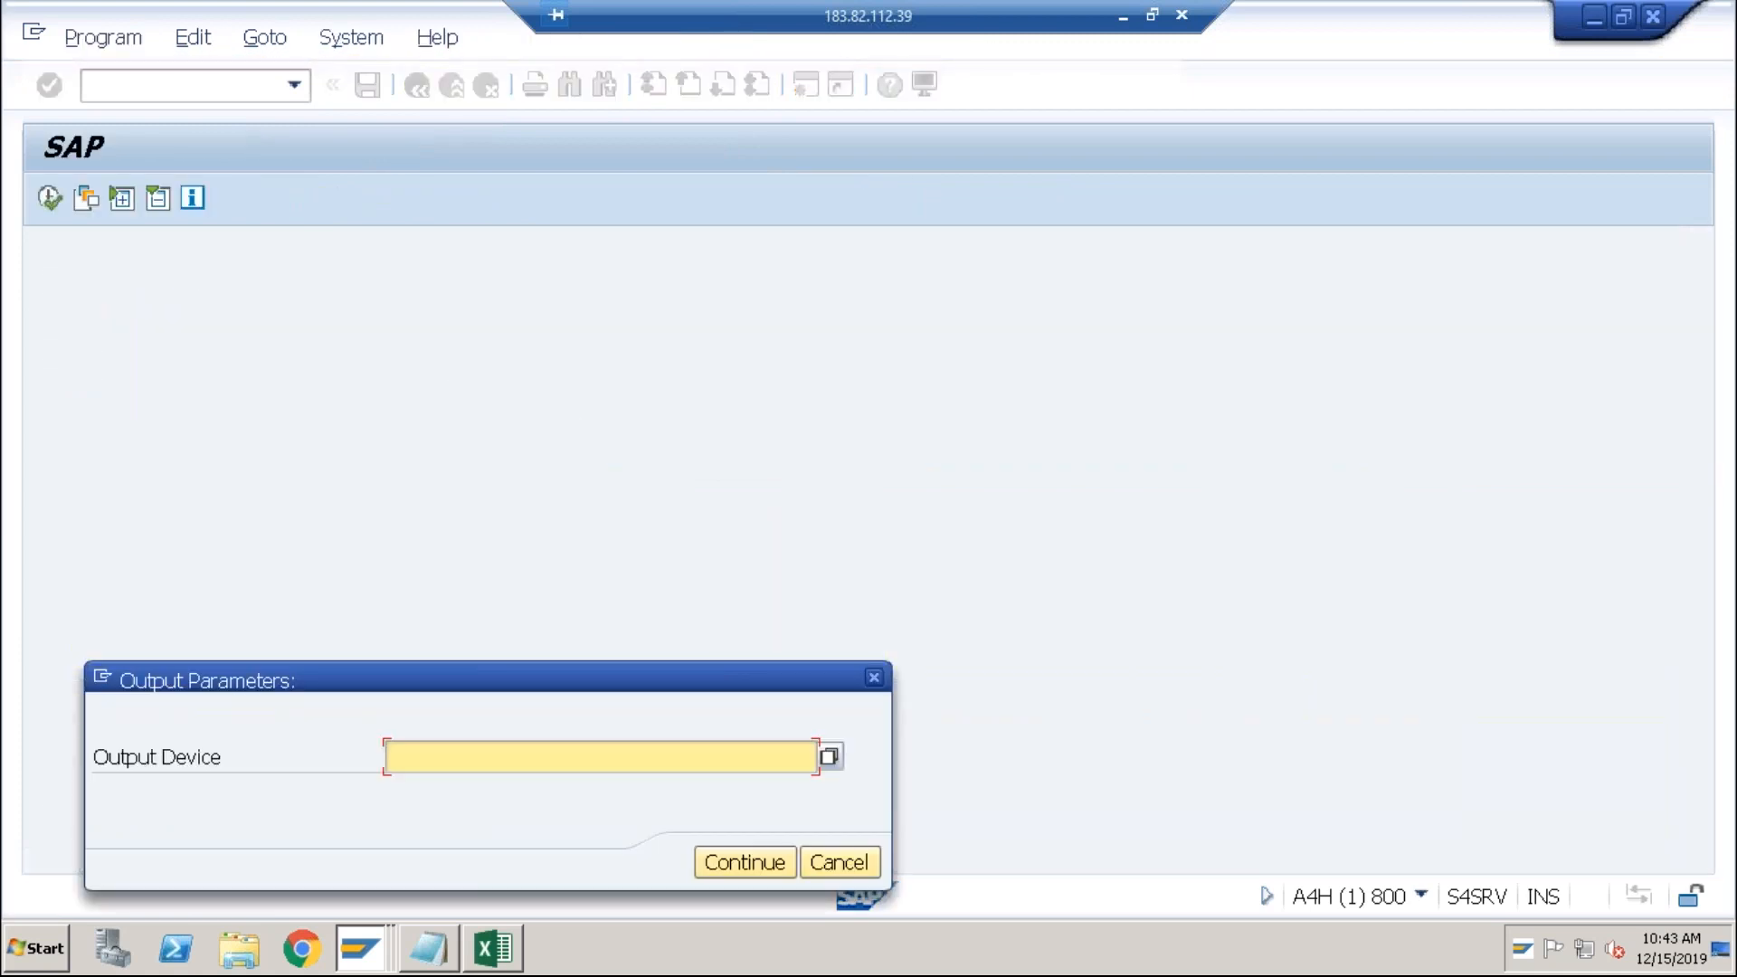
pyautogui.write('lp01')
pyautogui.press('Return')
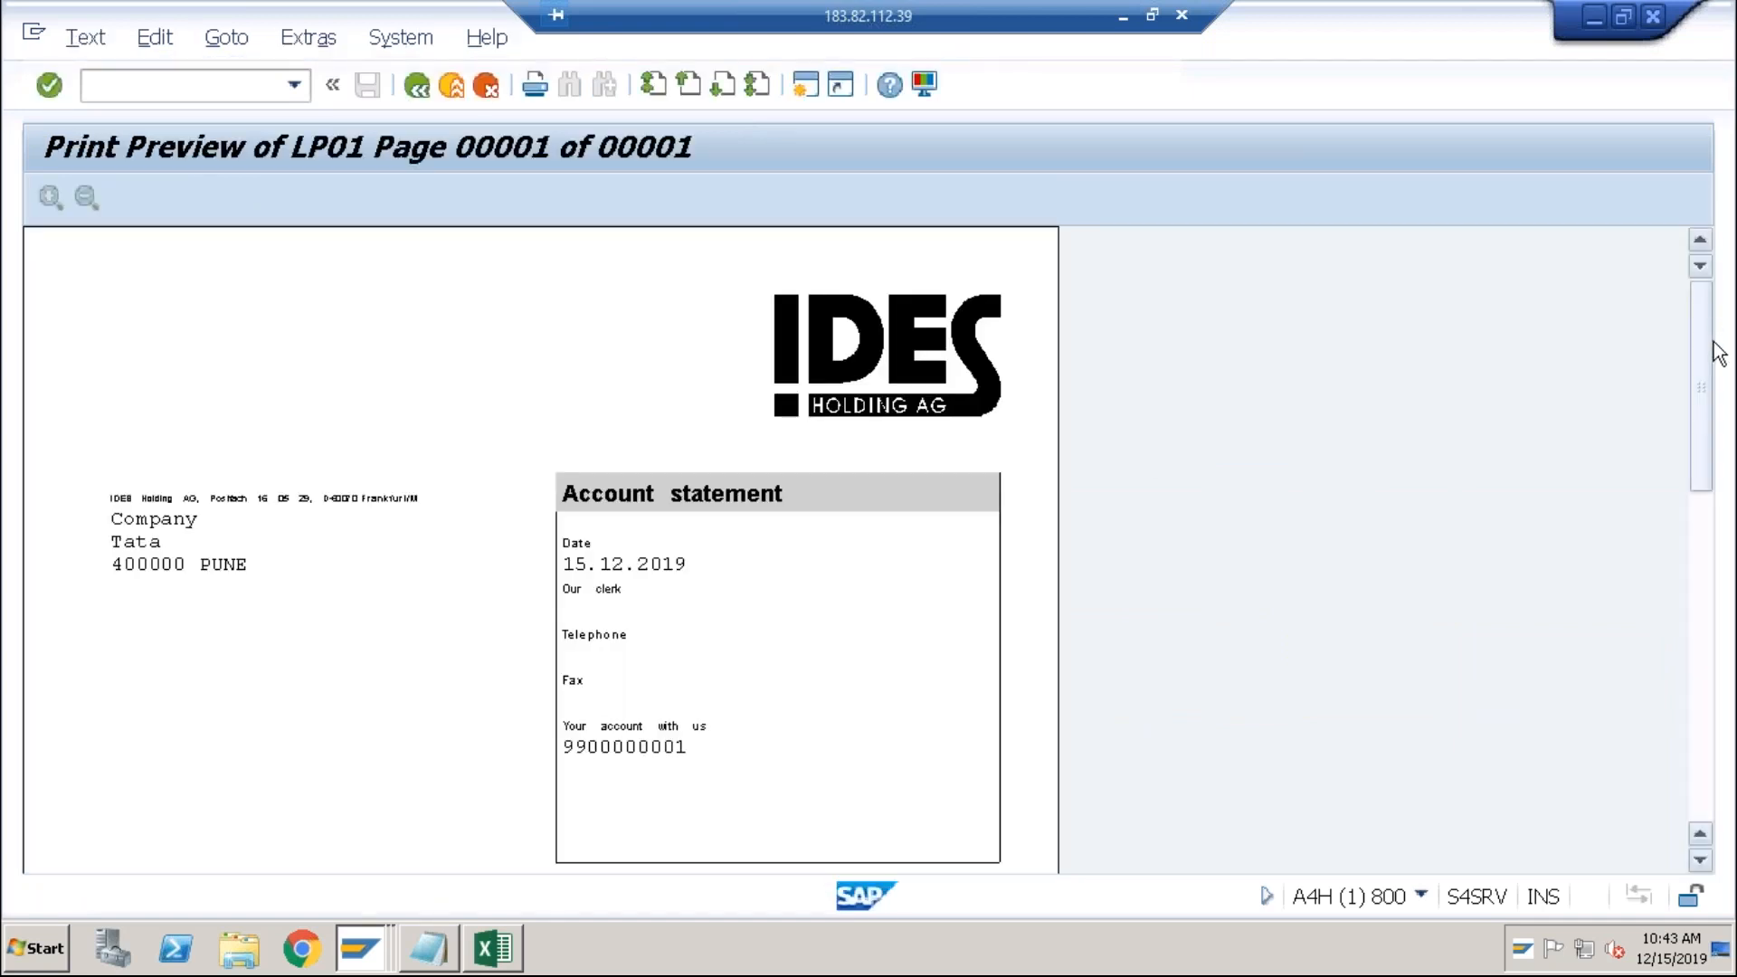
pyautogui.click(1701, 522)
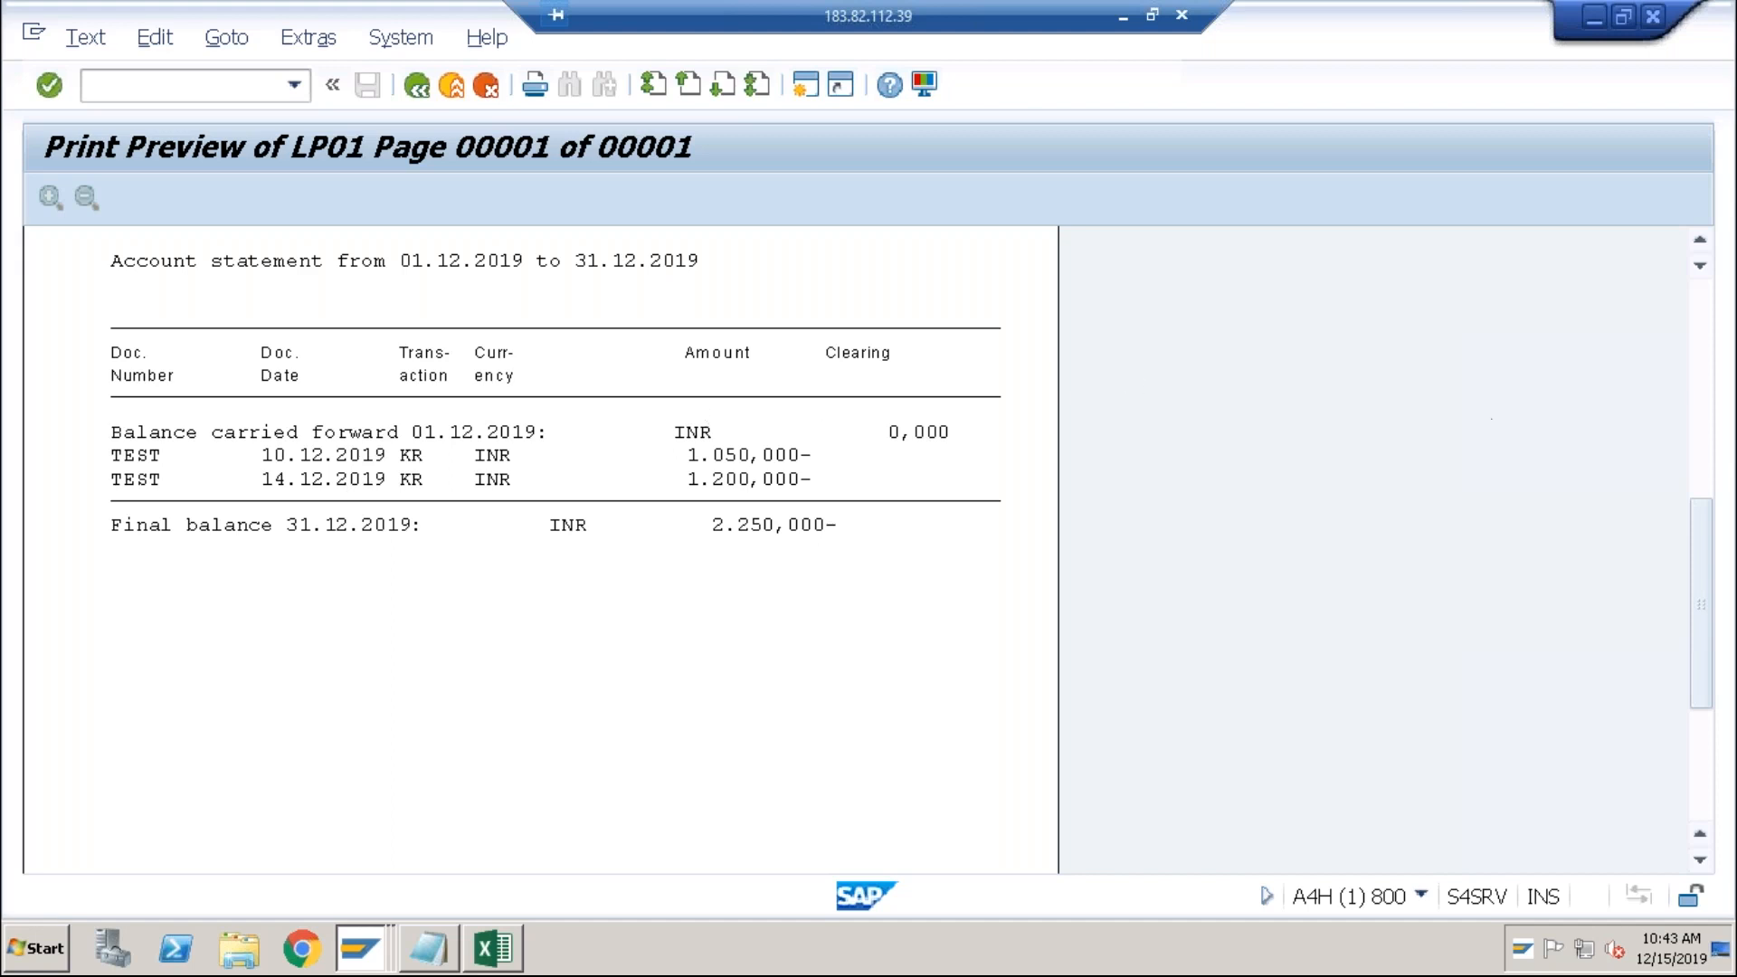
pyautogui.click(1699, 395)
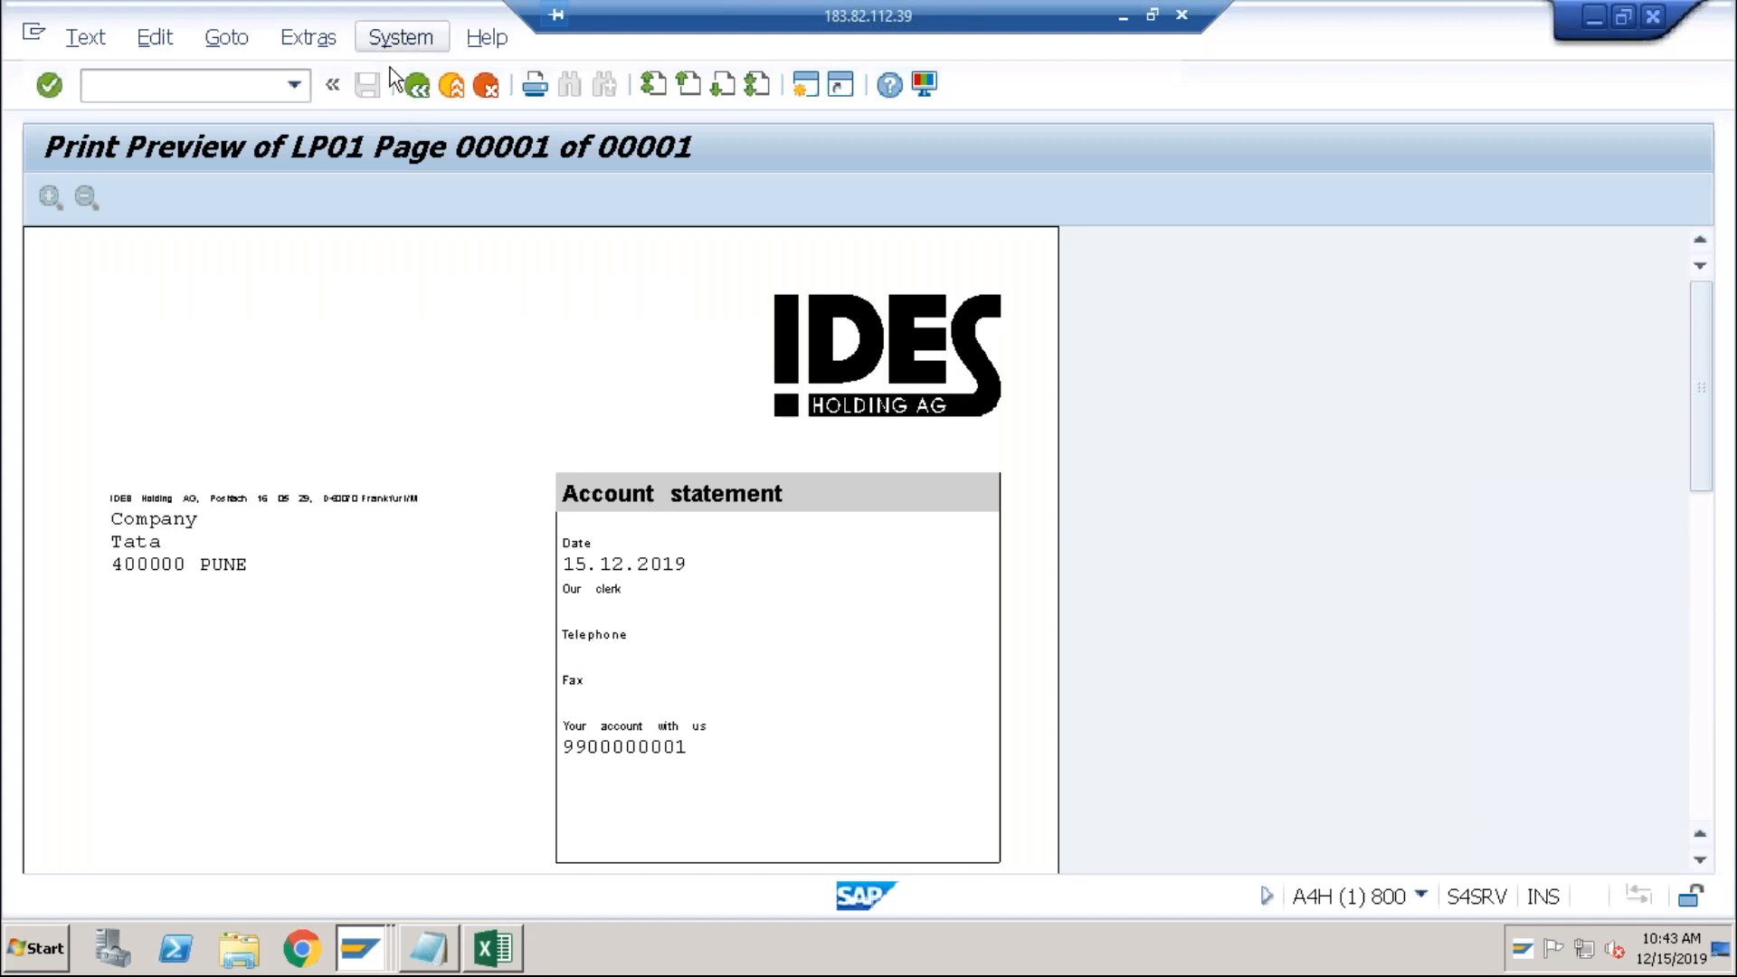
pyautogui.click(416, 84)
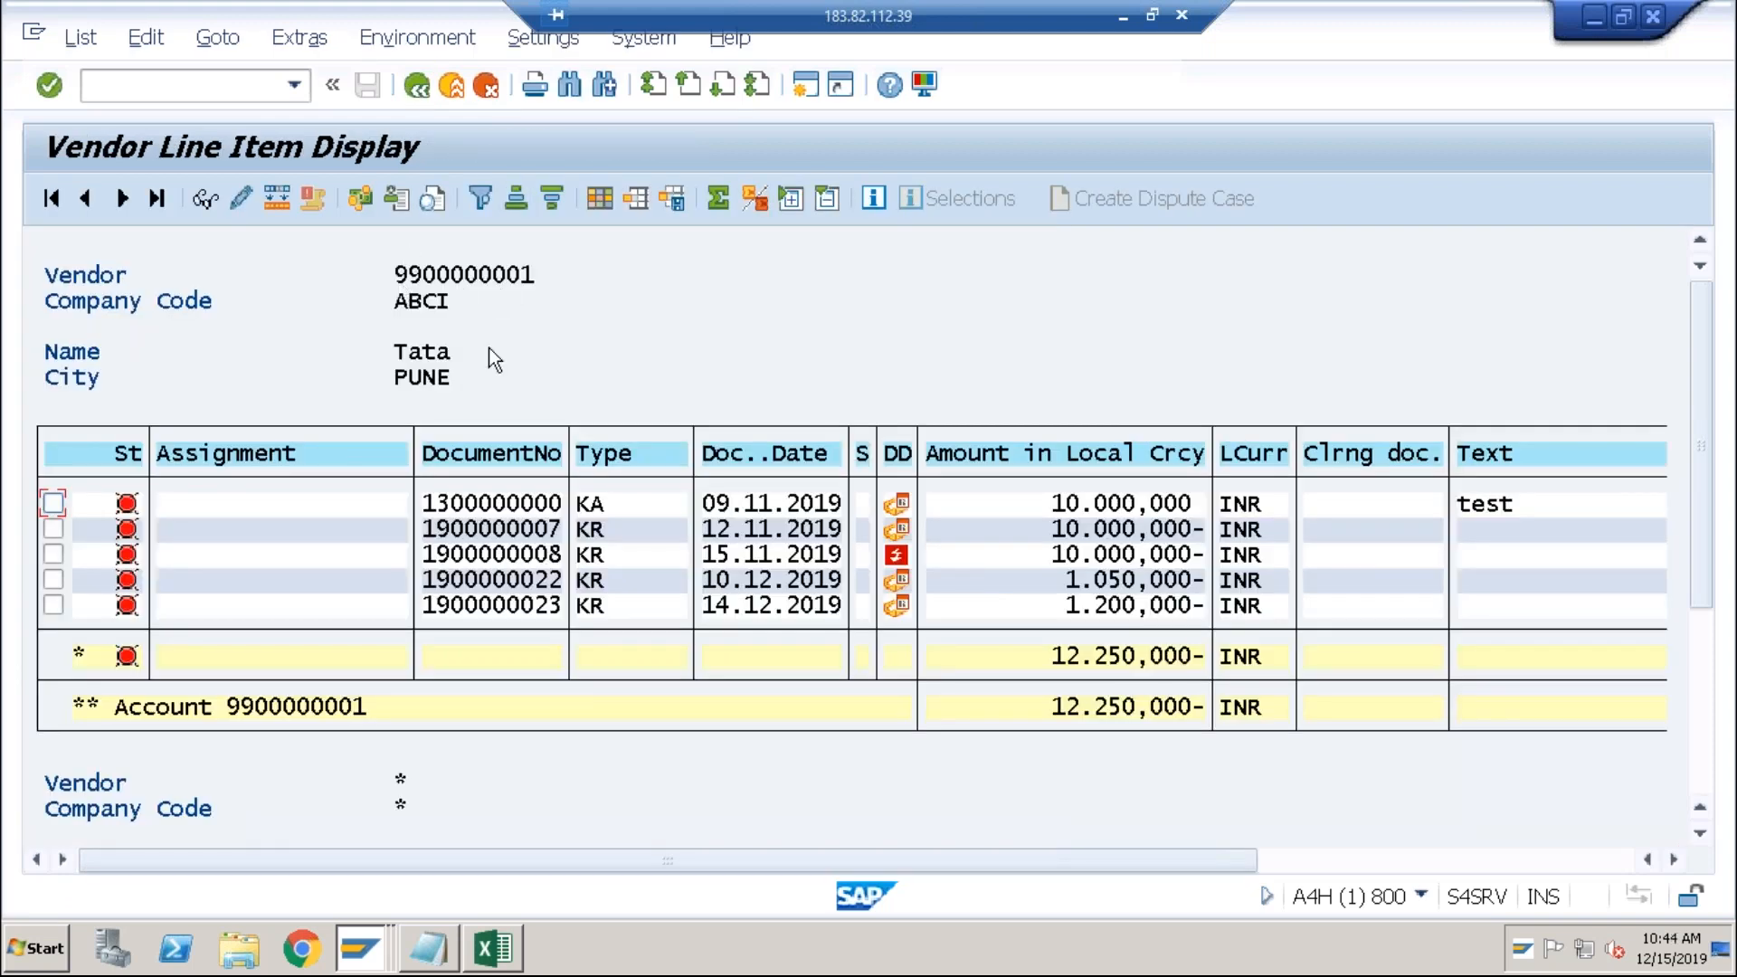
# Step: Change the recent FBL1N transaction code to FBL5N and open the customer line item report
pyautogui.click(300, 78)
pyautogui.click(151, 106)
pyautogui.click(134, 94)
pyautogui.press('BackSpace')
pyautogui.write('5')
pyautogui.press('Return')
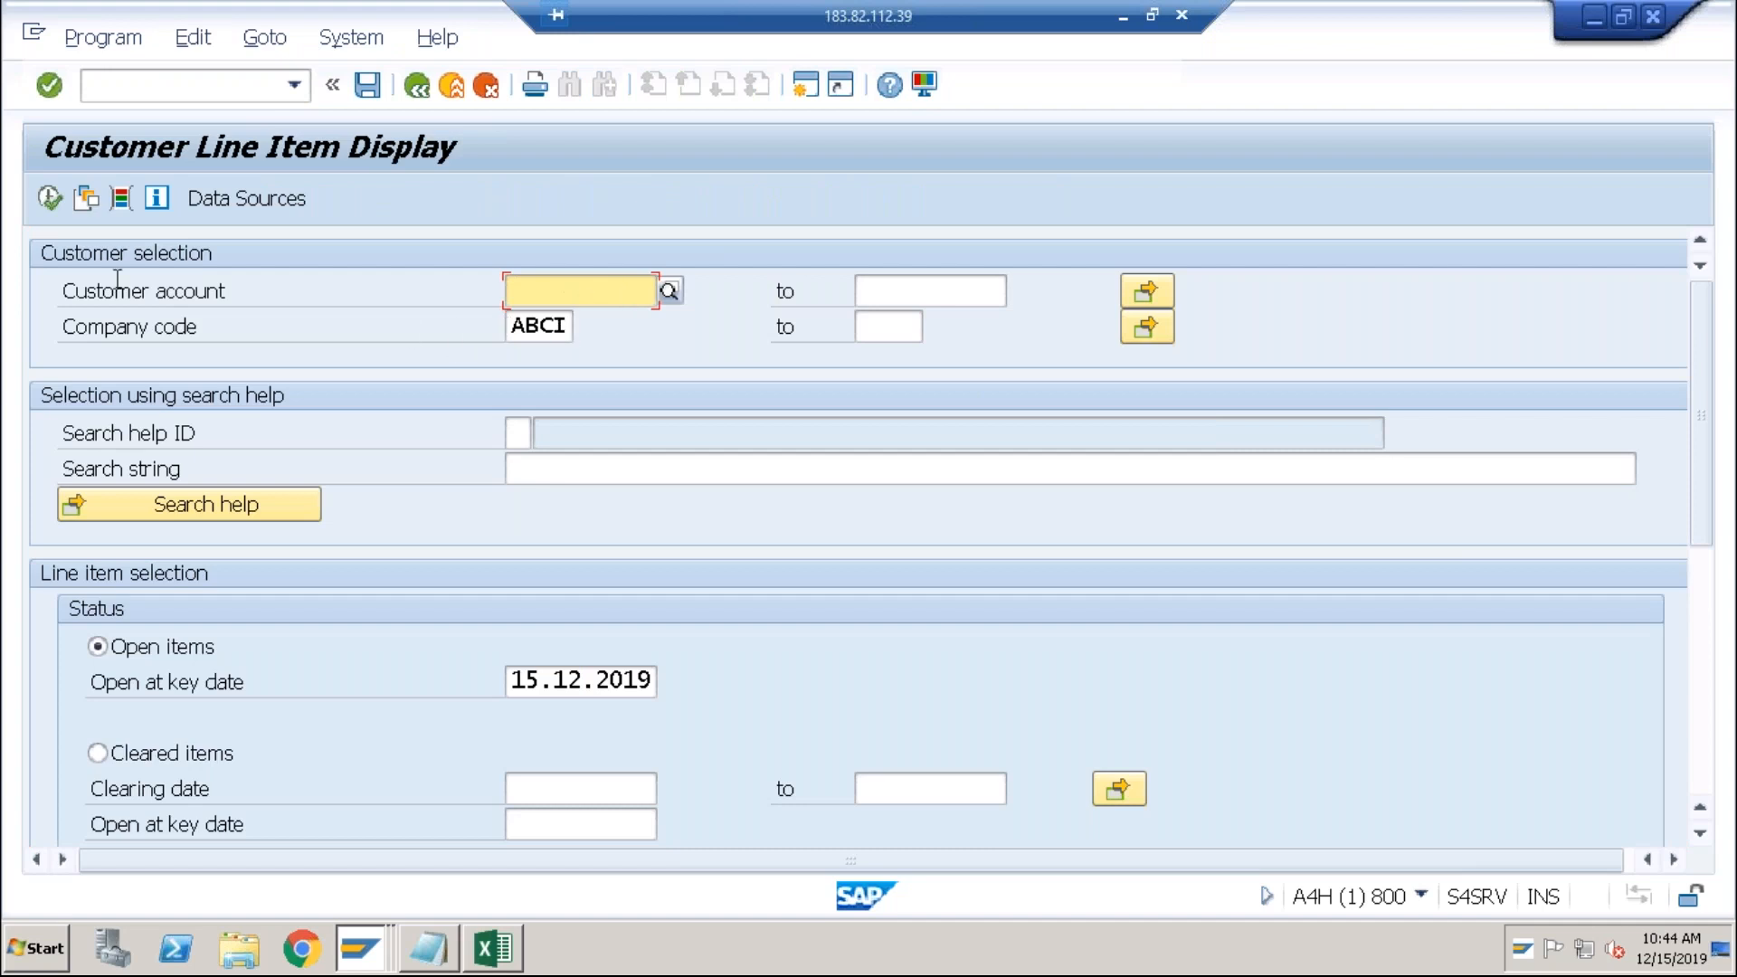
# Step: Pick customer AMAZON from the ABCI search help and list its 14 open items
pyautogui.click(669, 297)
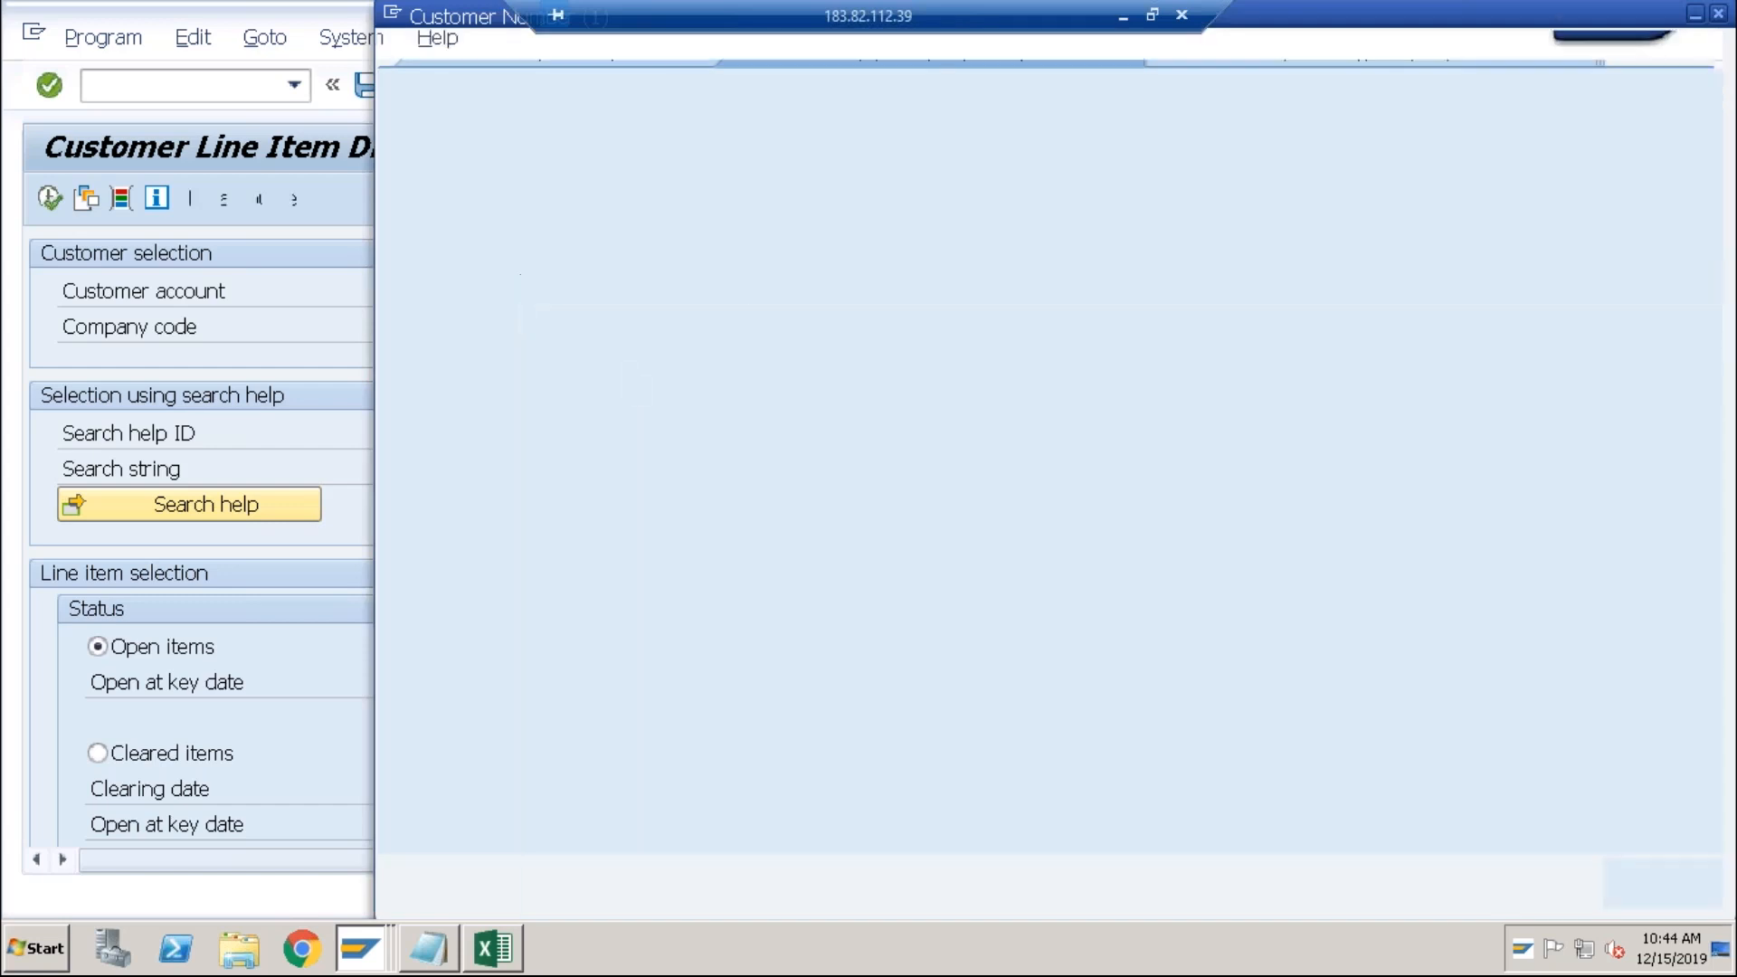
pyautogui.press('Return')
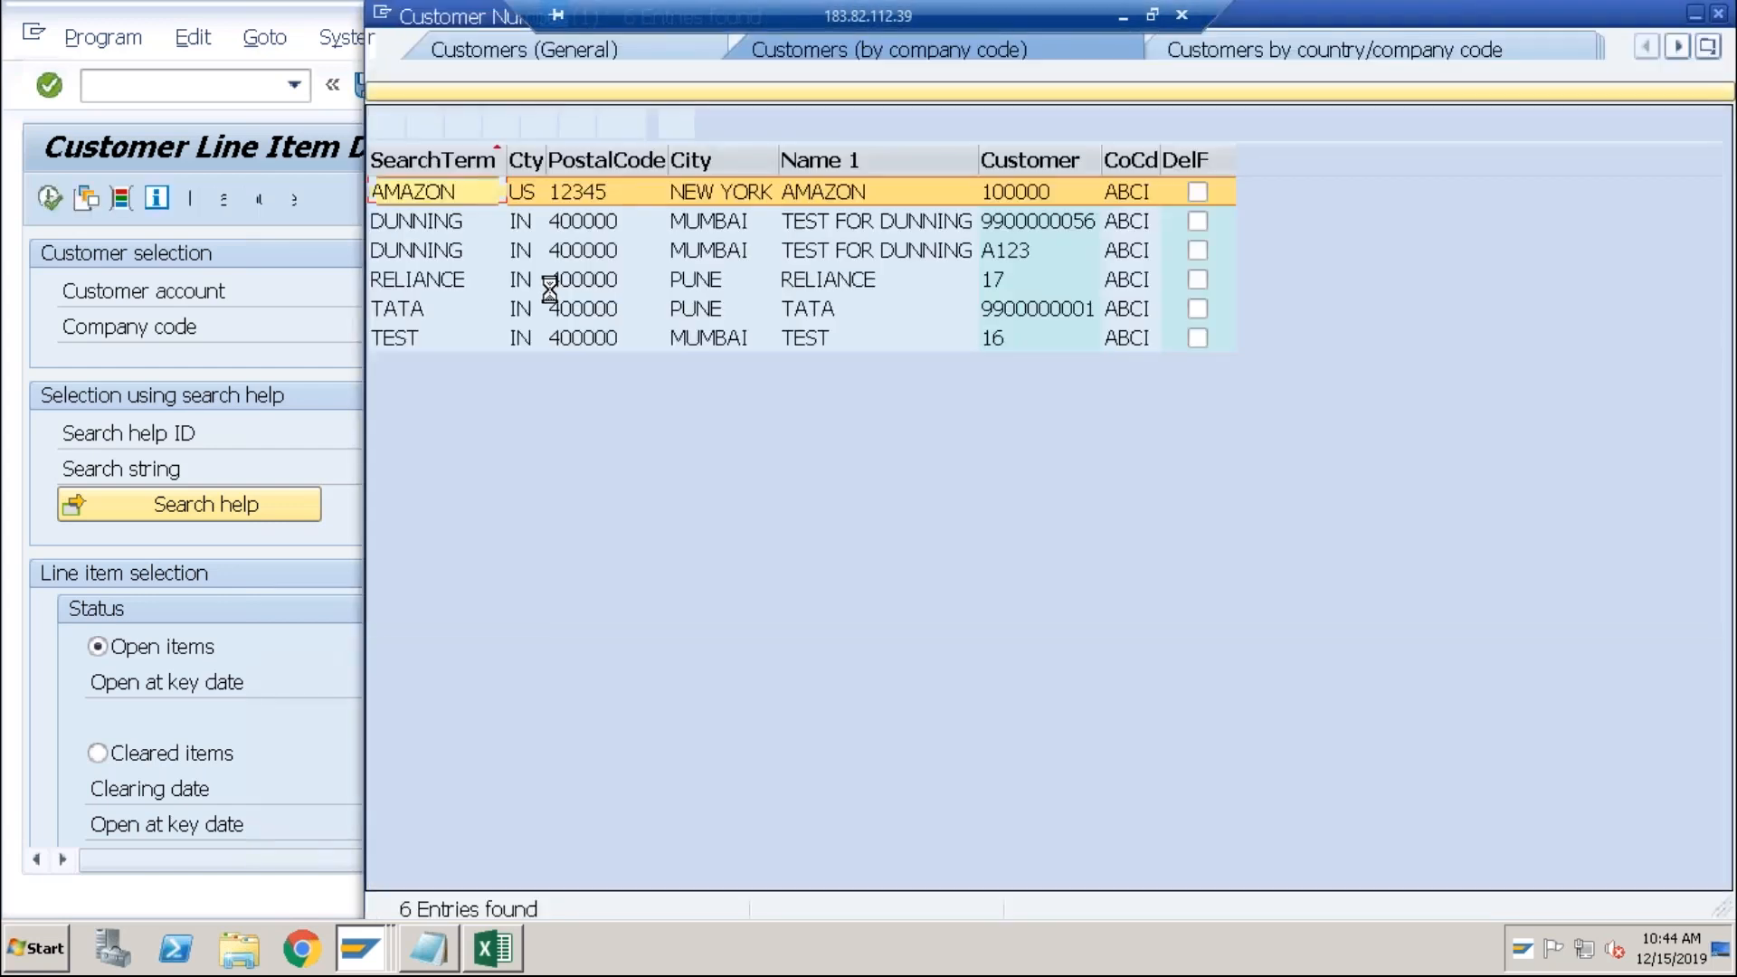
pyautogui.doubleClick(445, 193)
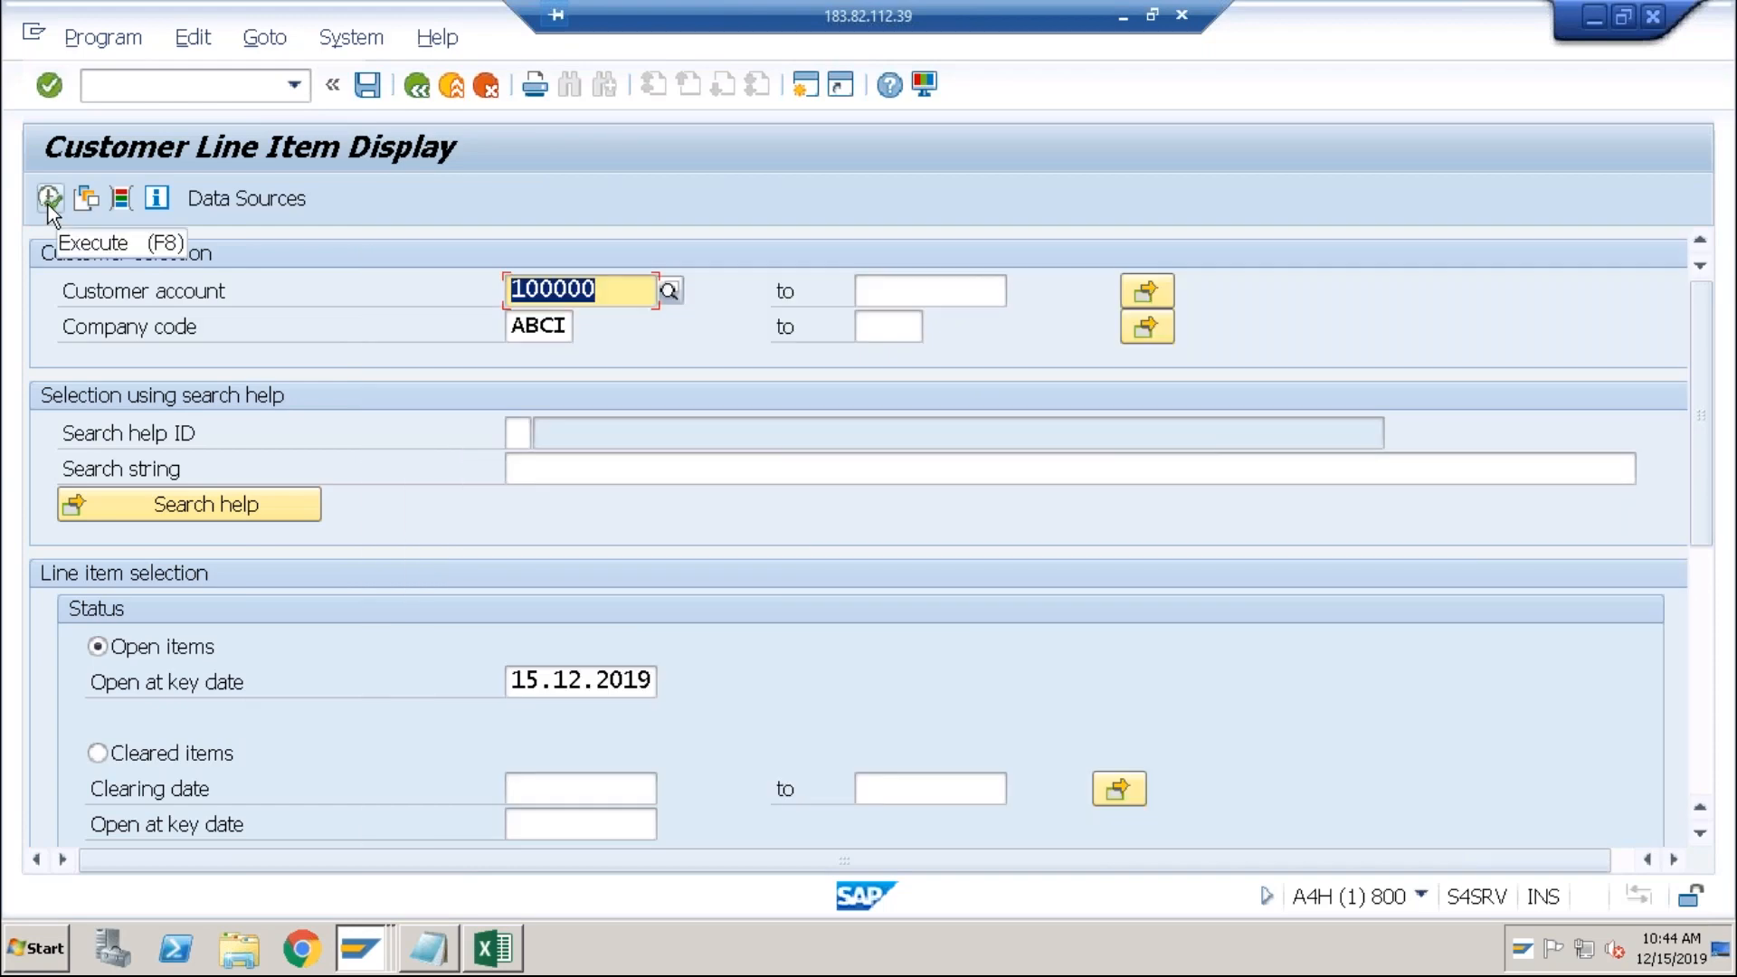
pyautogui.click(47, 202)
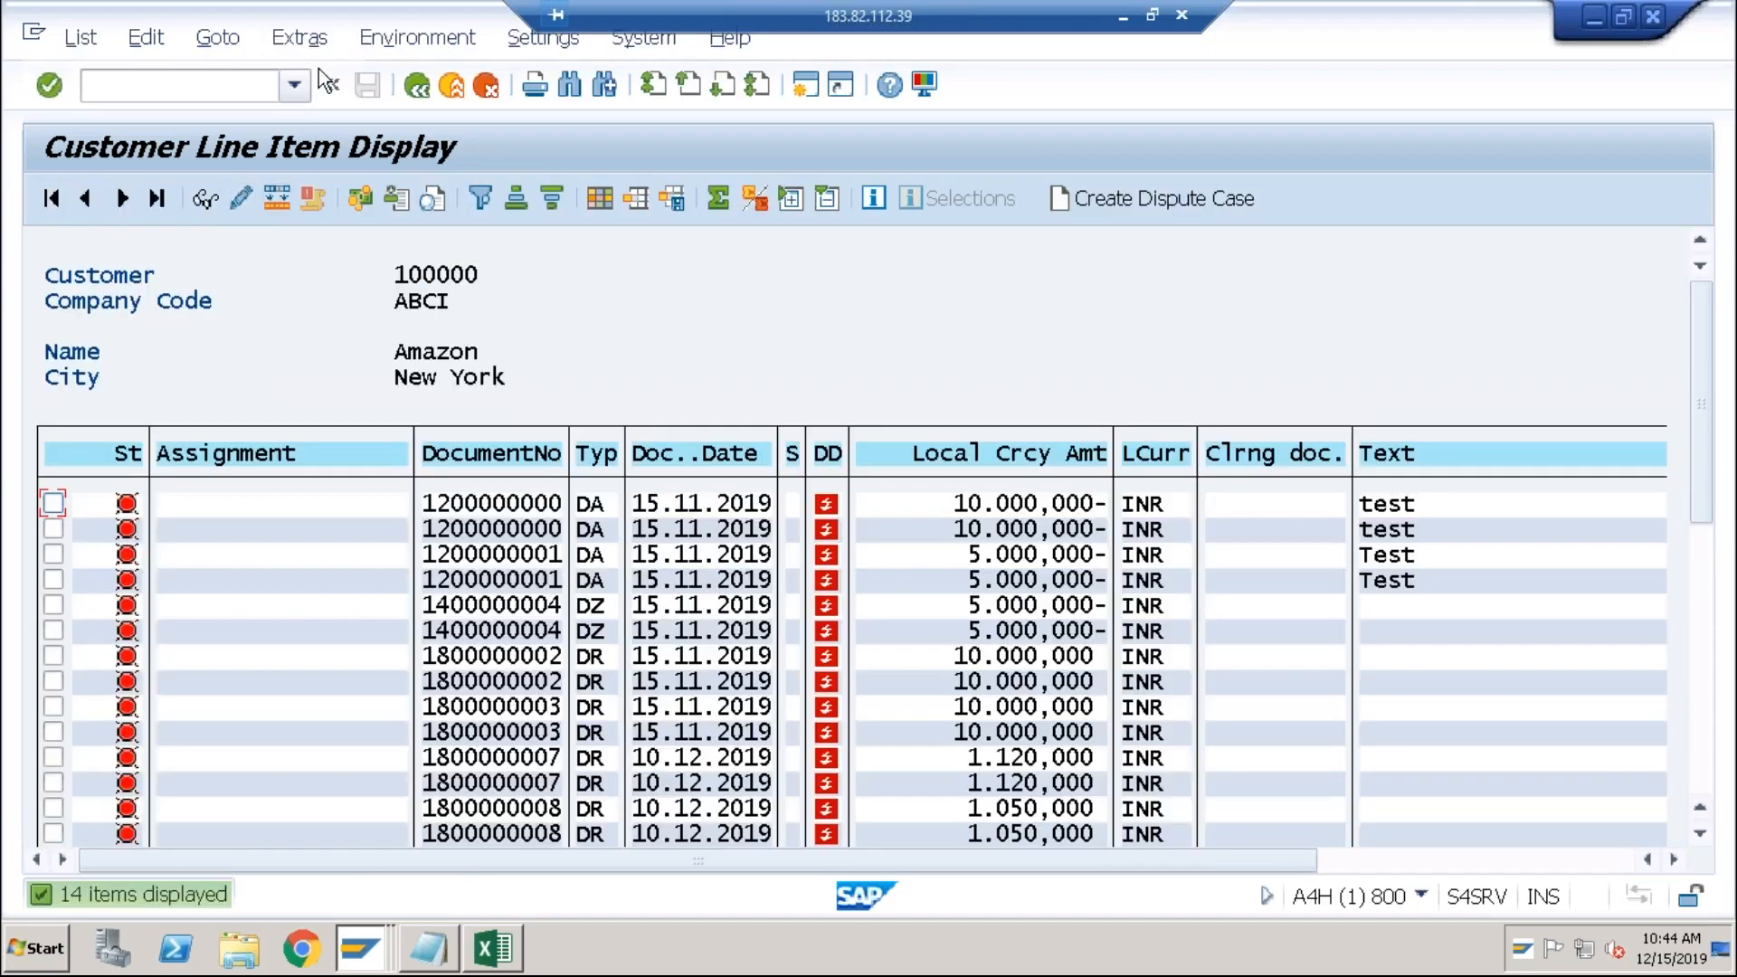
# Step: Request Account statement correspondence for the Amazon customer via Environment > Correspondence > Request
pyautogui.click(393, 38)
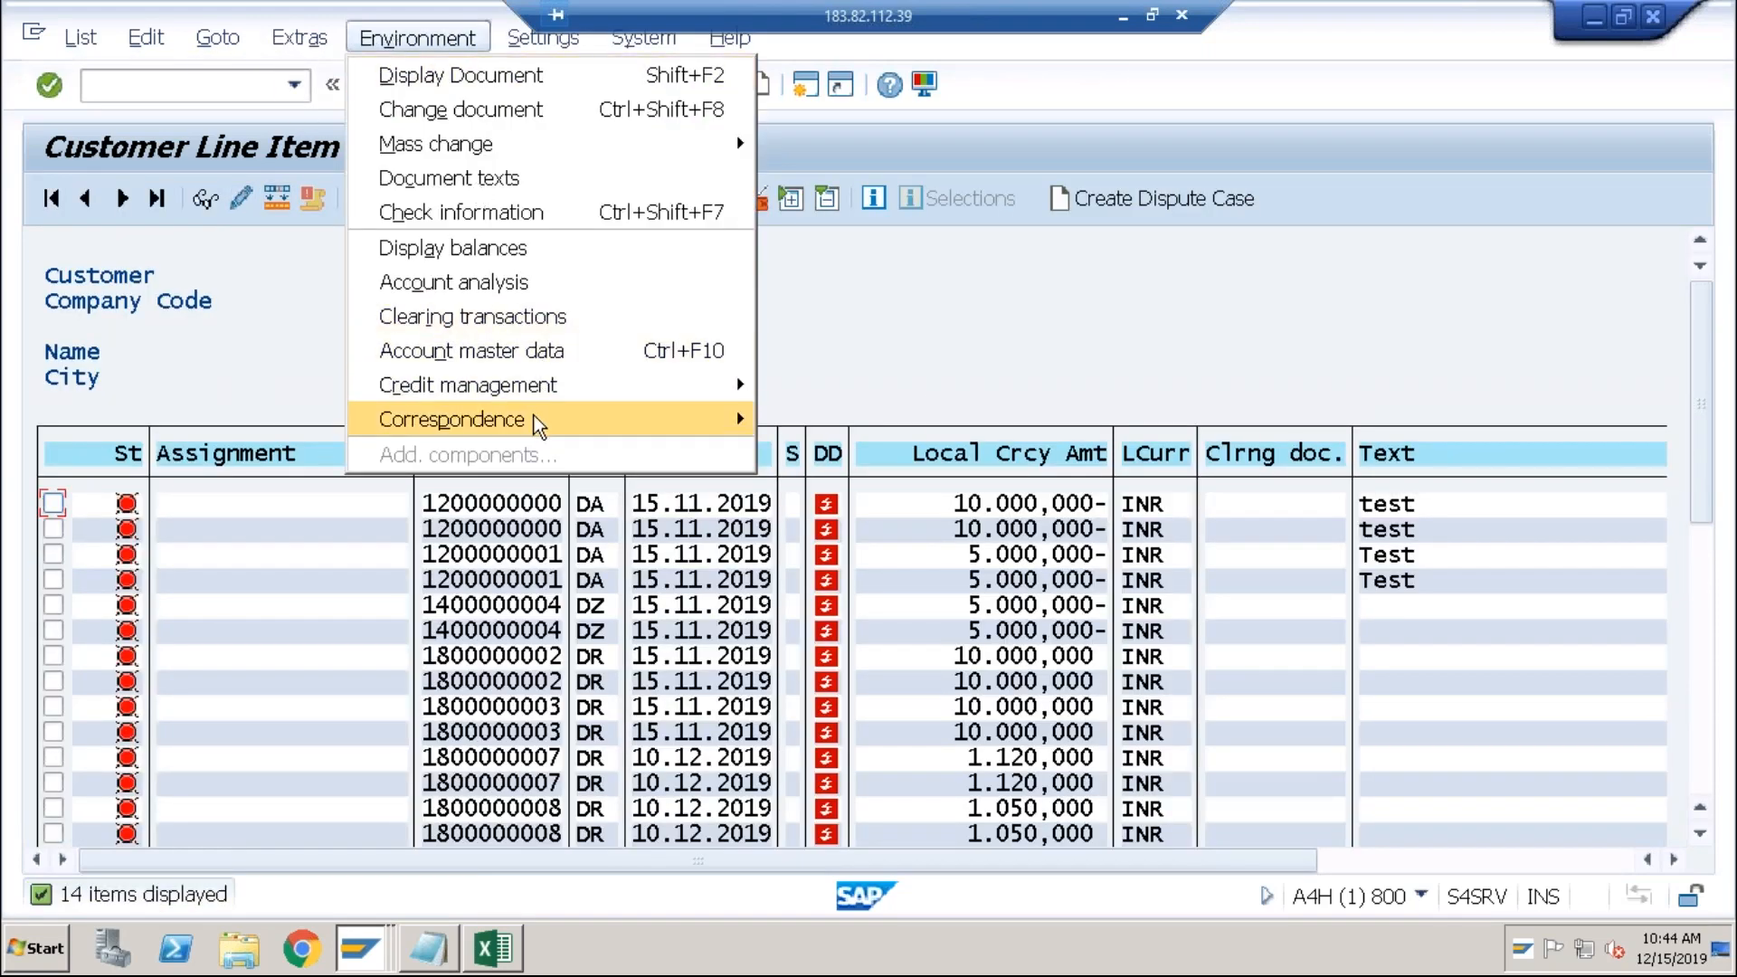
pyautogui.moveTo(539, 423)
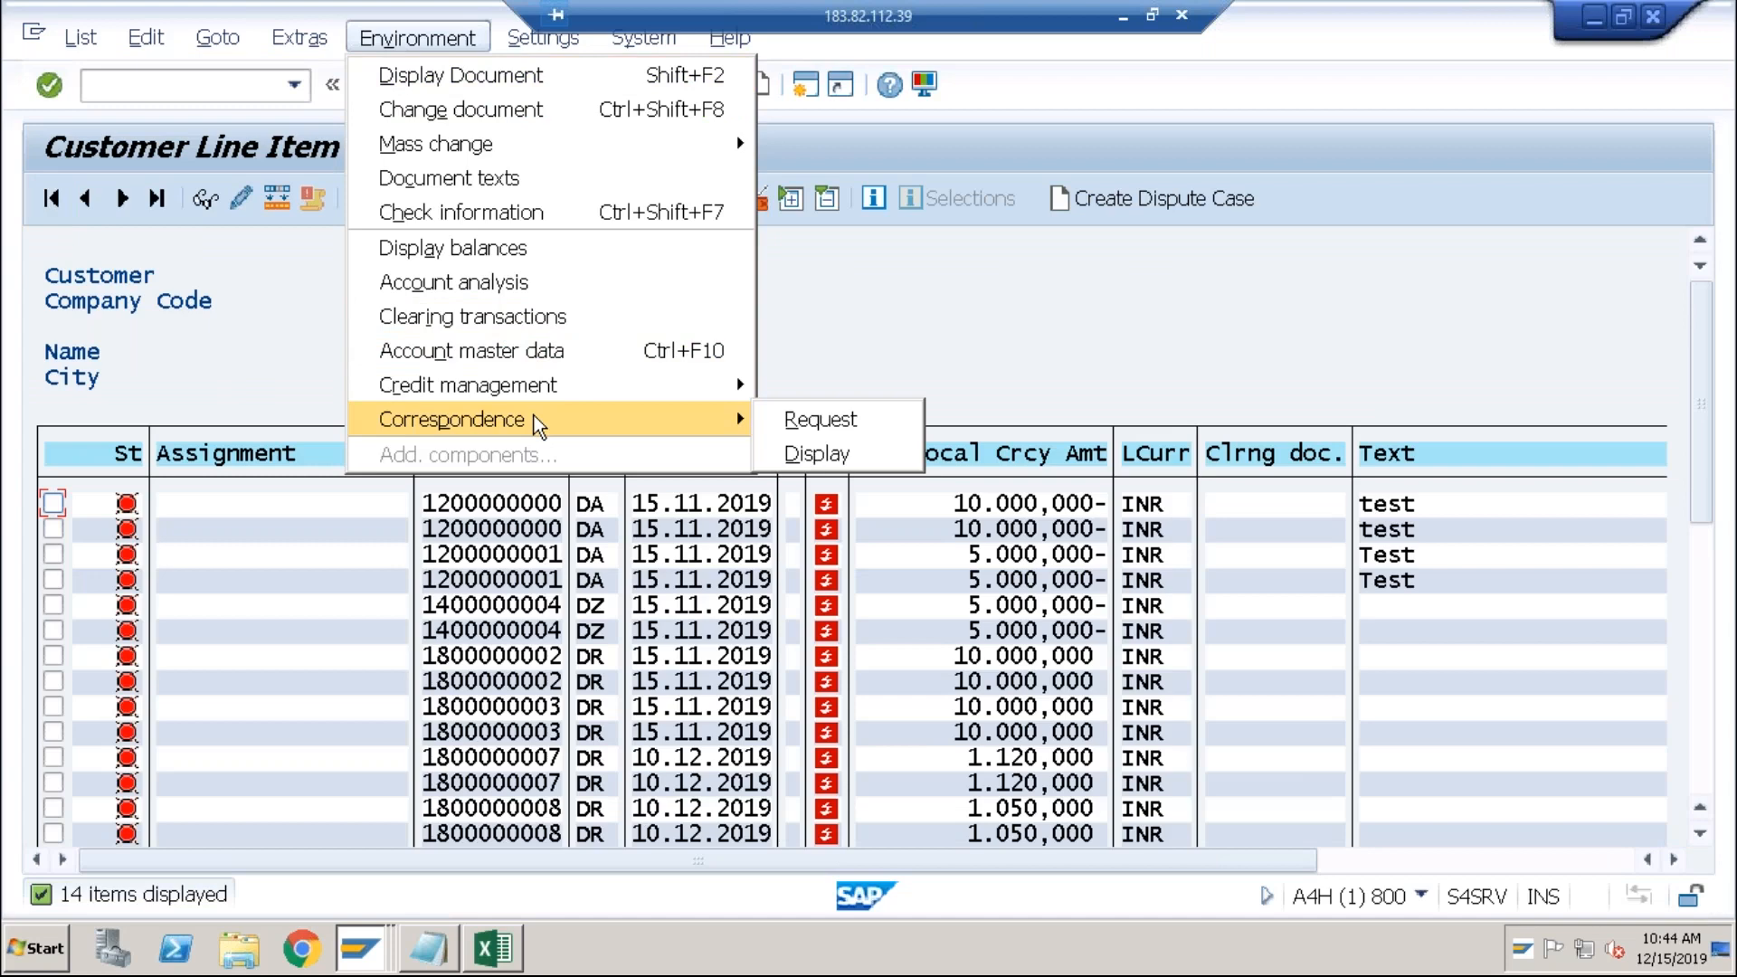
pyautogui.click(789, 422)
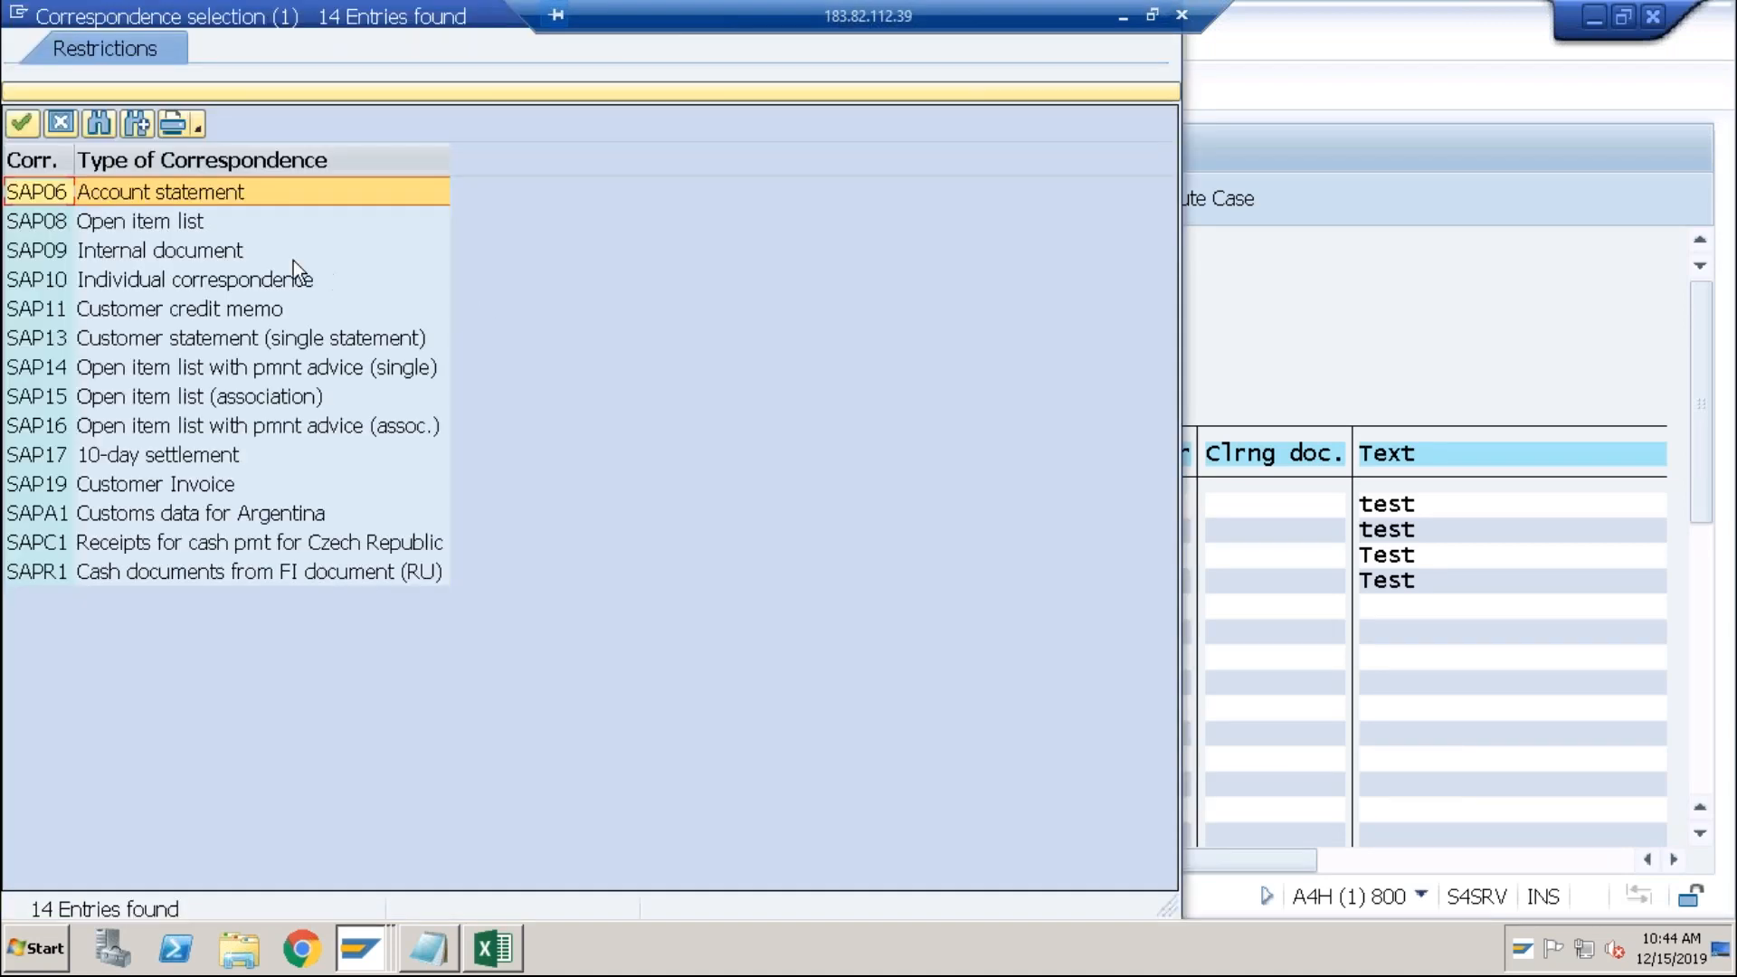
pyautogui.doubleClick(221, 198)
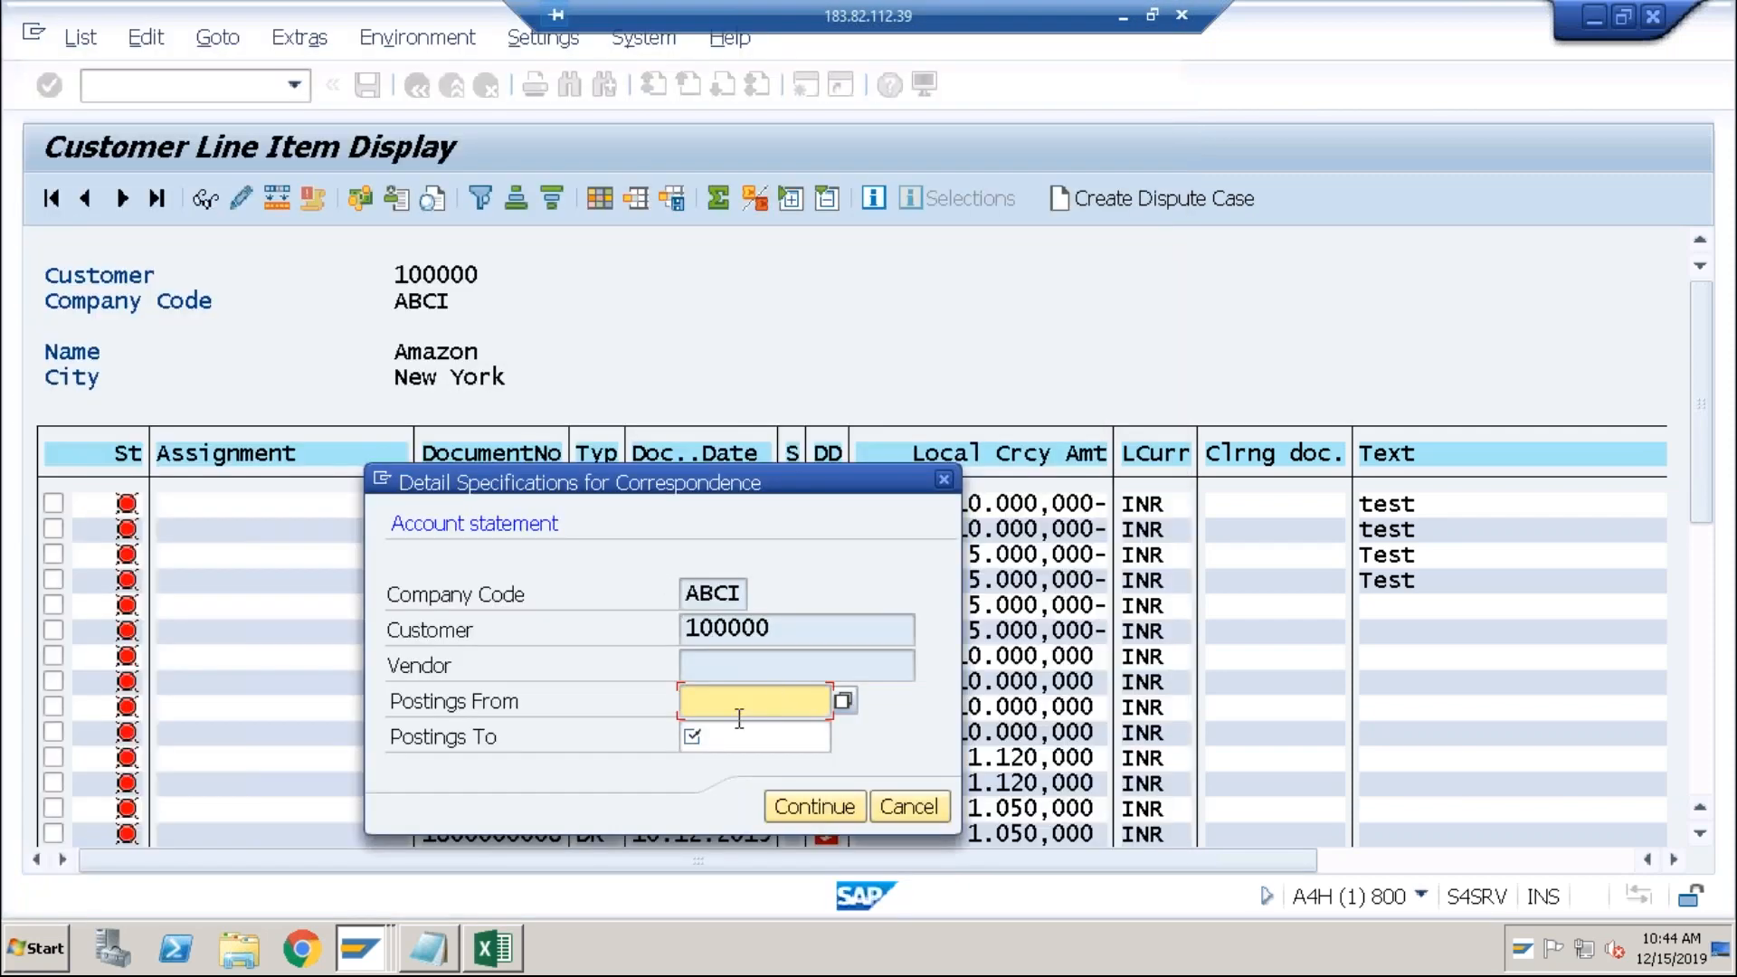
# Step: Fill postings from 01122019 to 31122019 using the remembered dates and confirm
pyautogui.click(733, 740)
pyautogui.click(730, 713)
pyautogui.write('01')
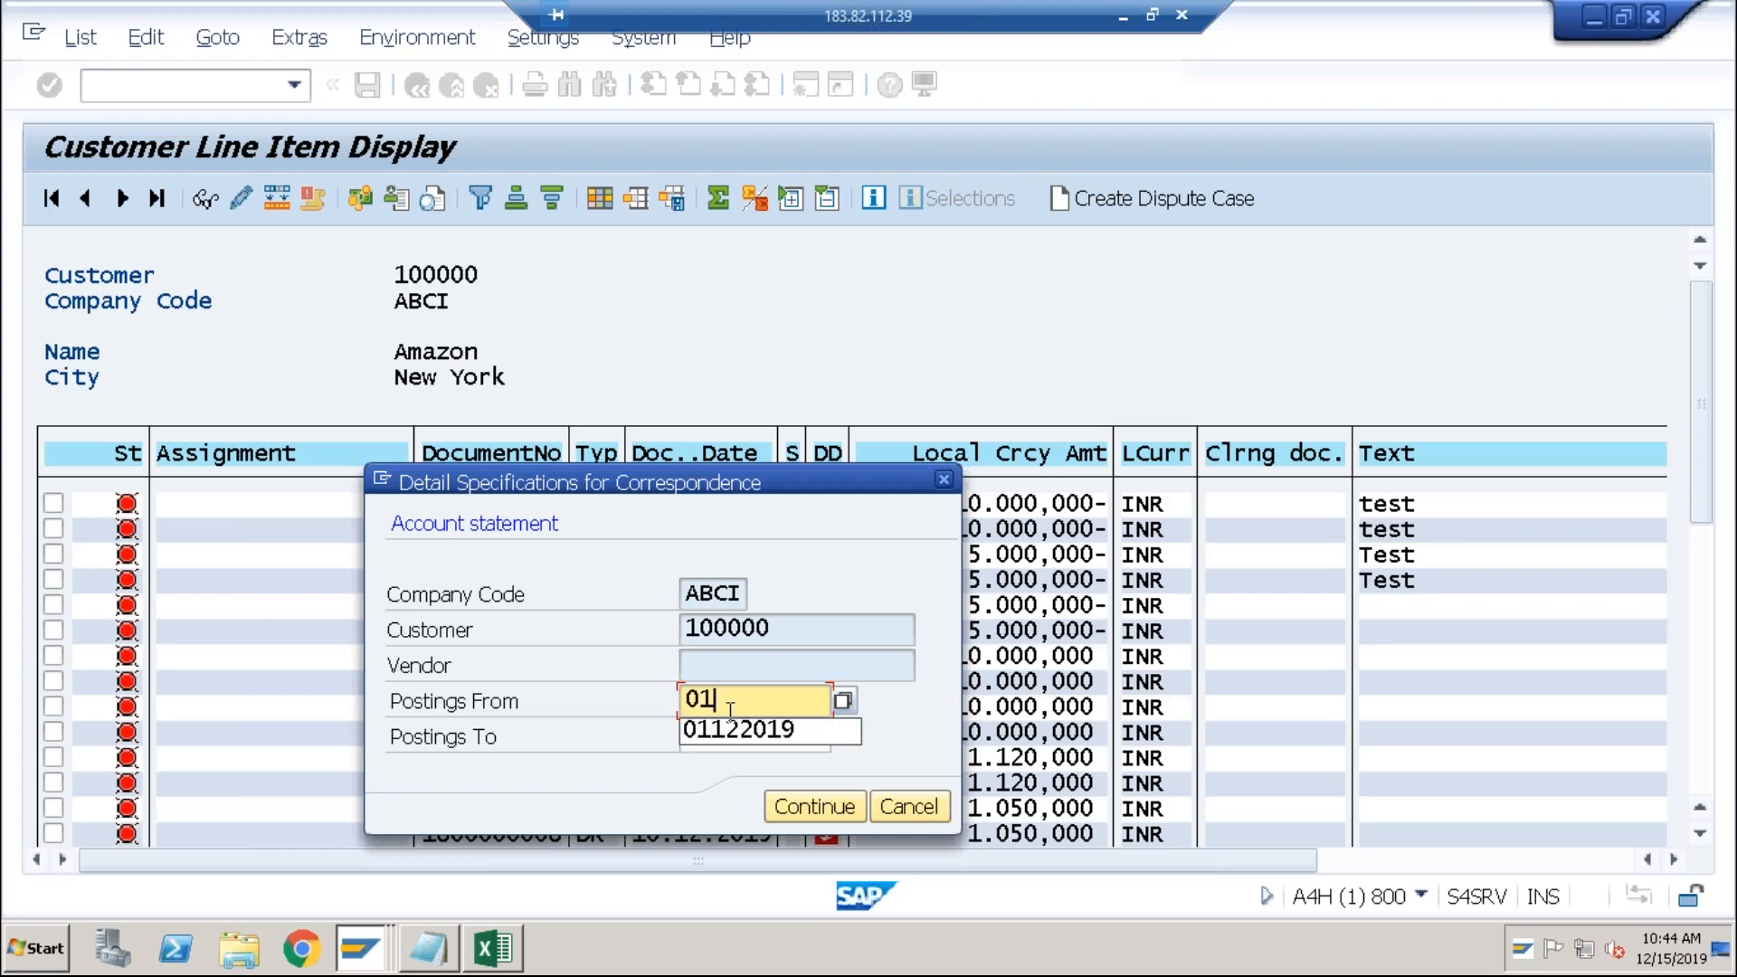
pyautogui.press('Down')
pyautogui.press('Return')
pyautogui.write('3')
pyautogui.press('Down')
pyautogui.press('Return')
pyautogui.click(798, 819)
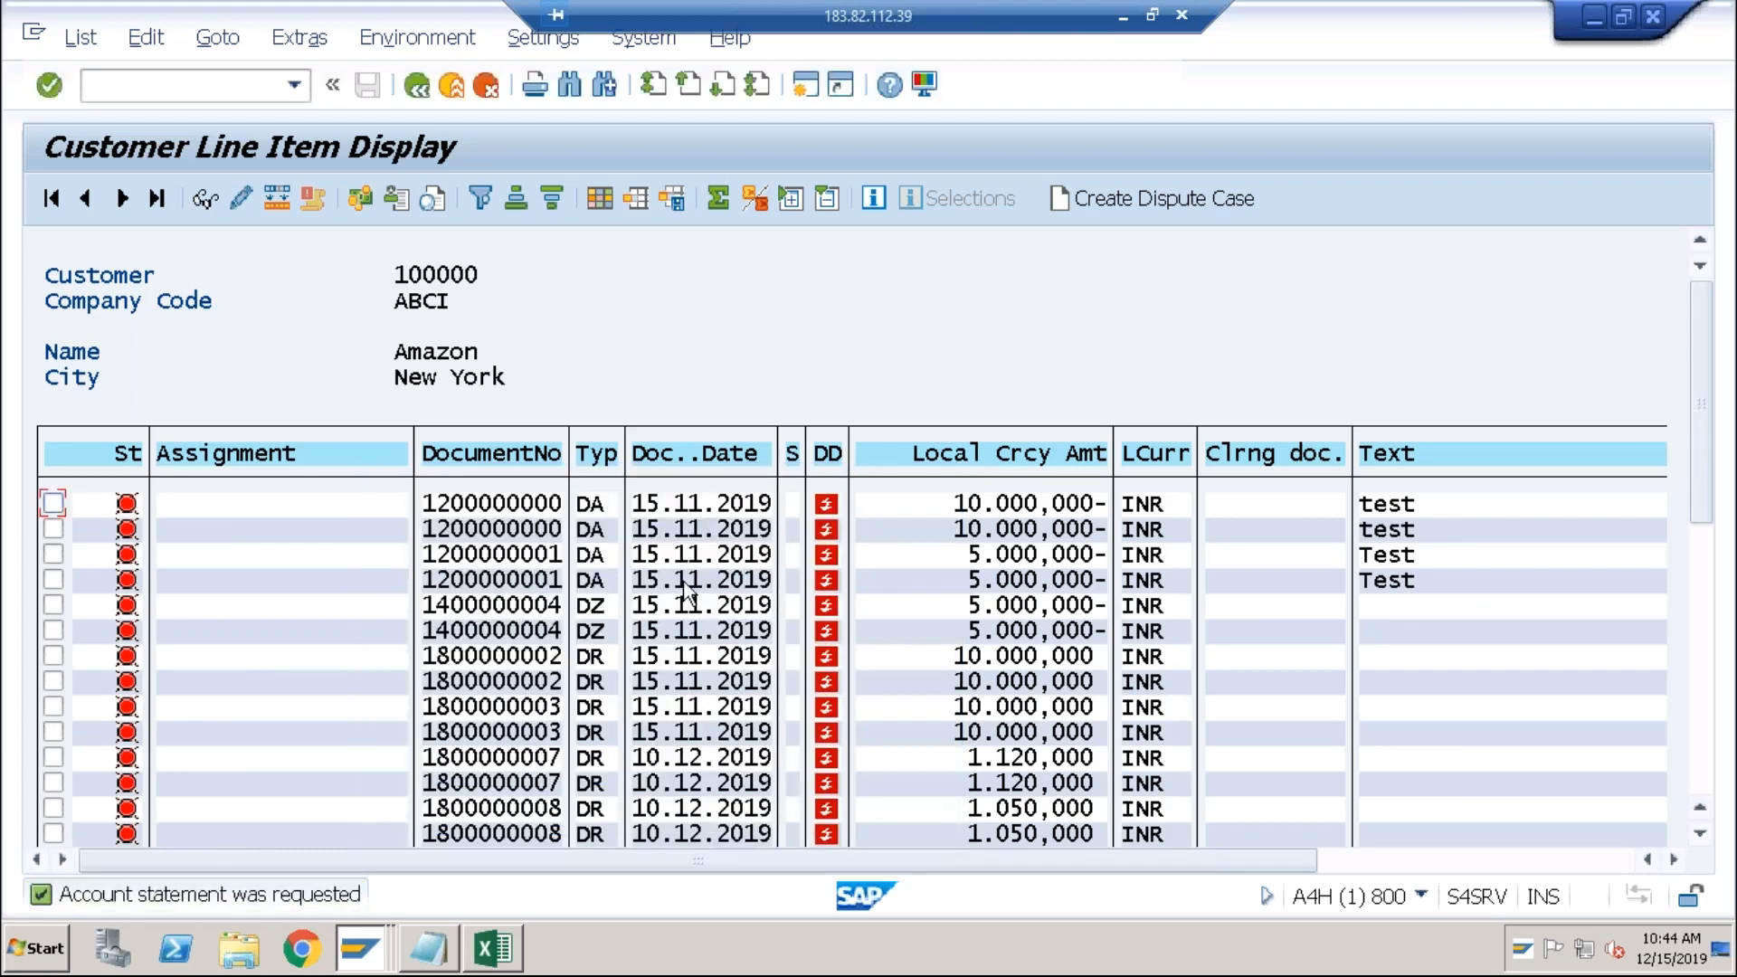
# Step: Display the requested correspondence as a print preview on output device LP01
pyautogui.click(416, 39)
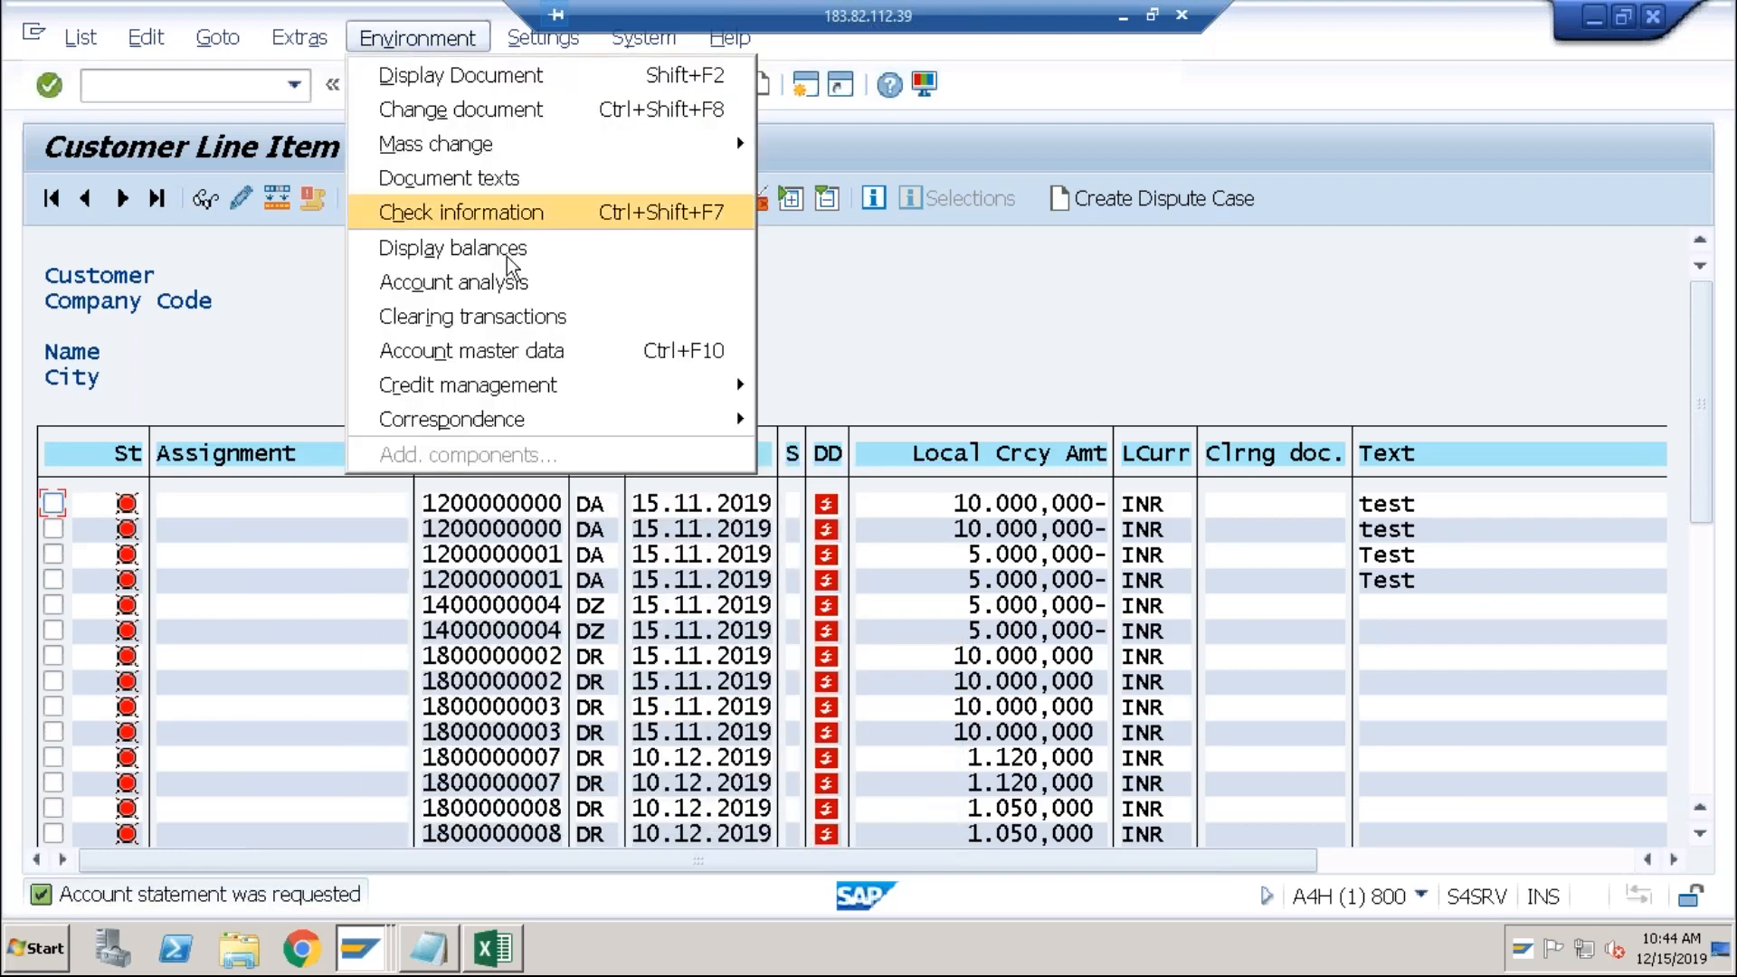
pyautogui.moveTo(539, 422)
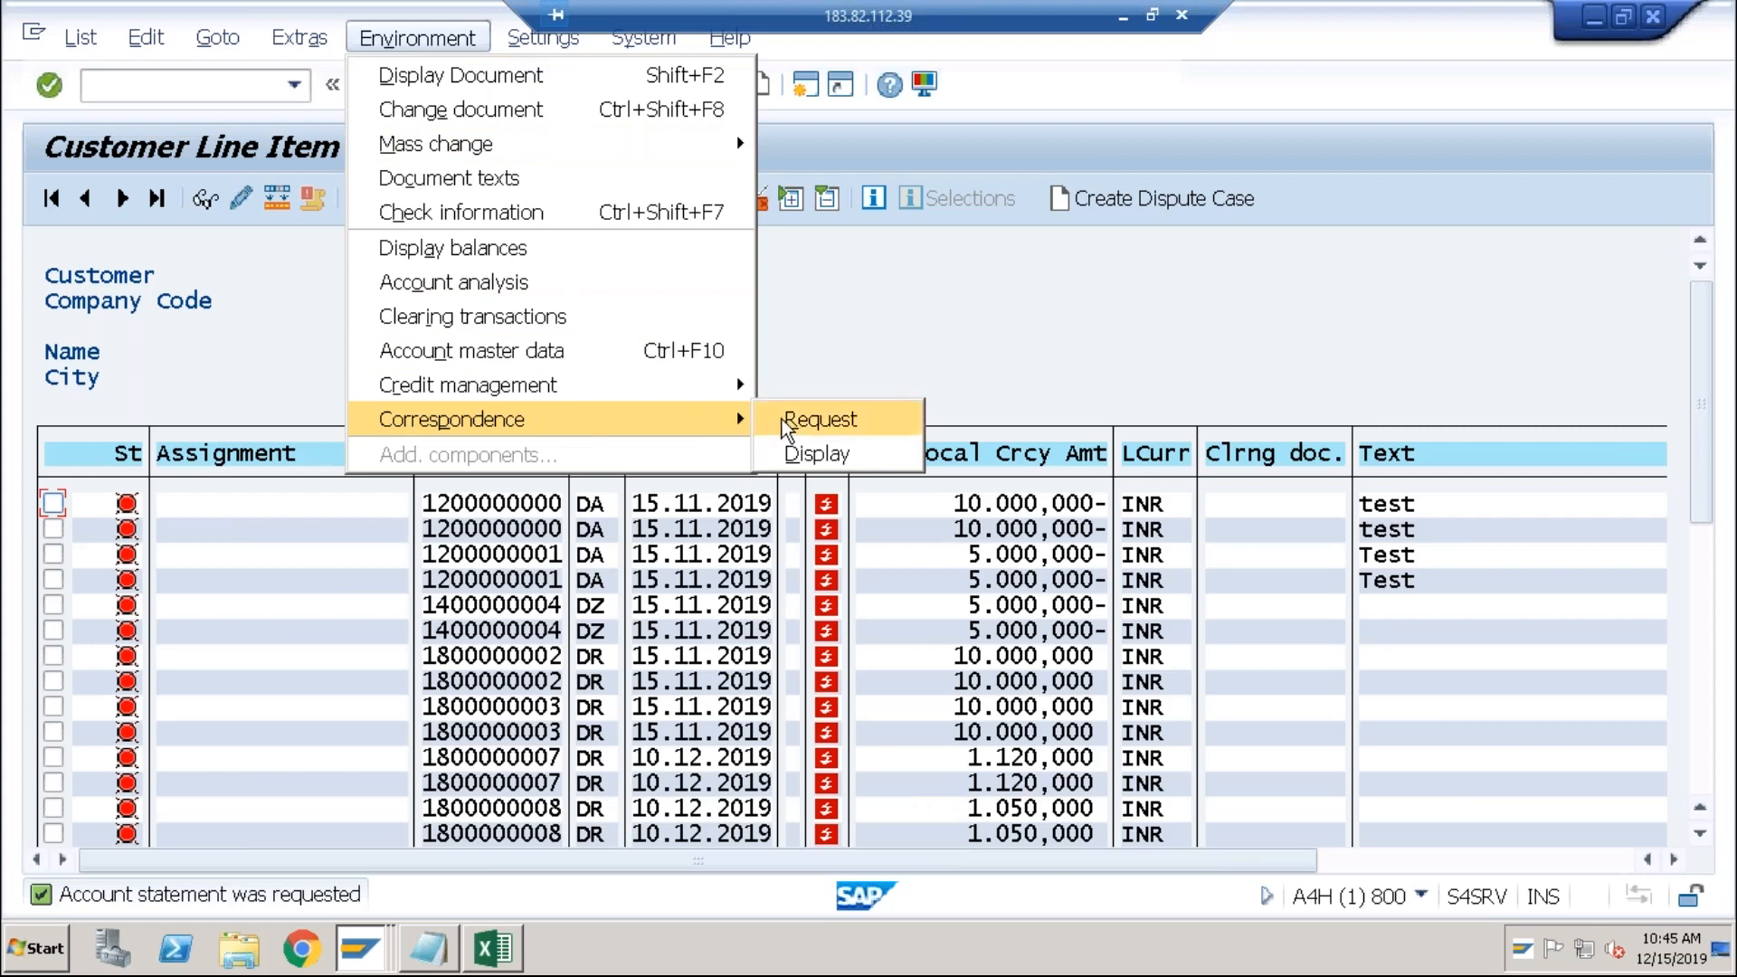
pyautogui.click(787, 457)
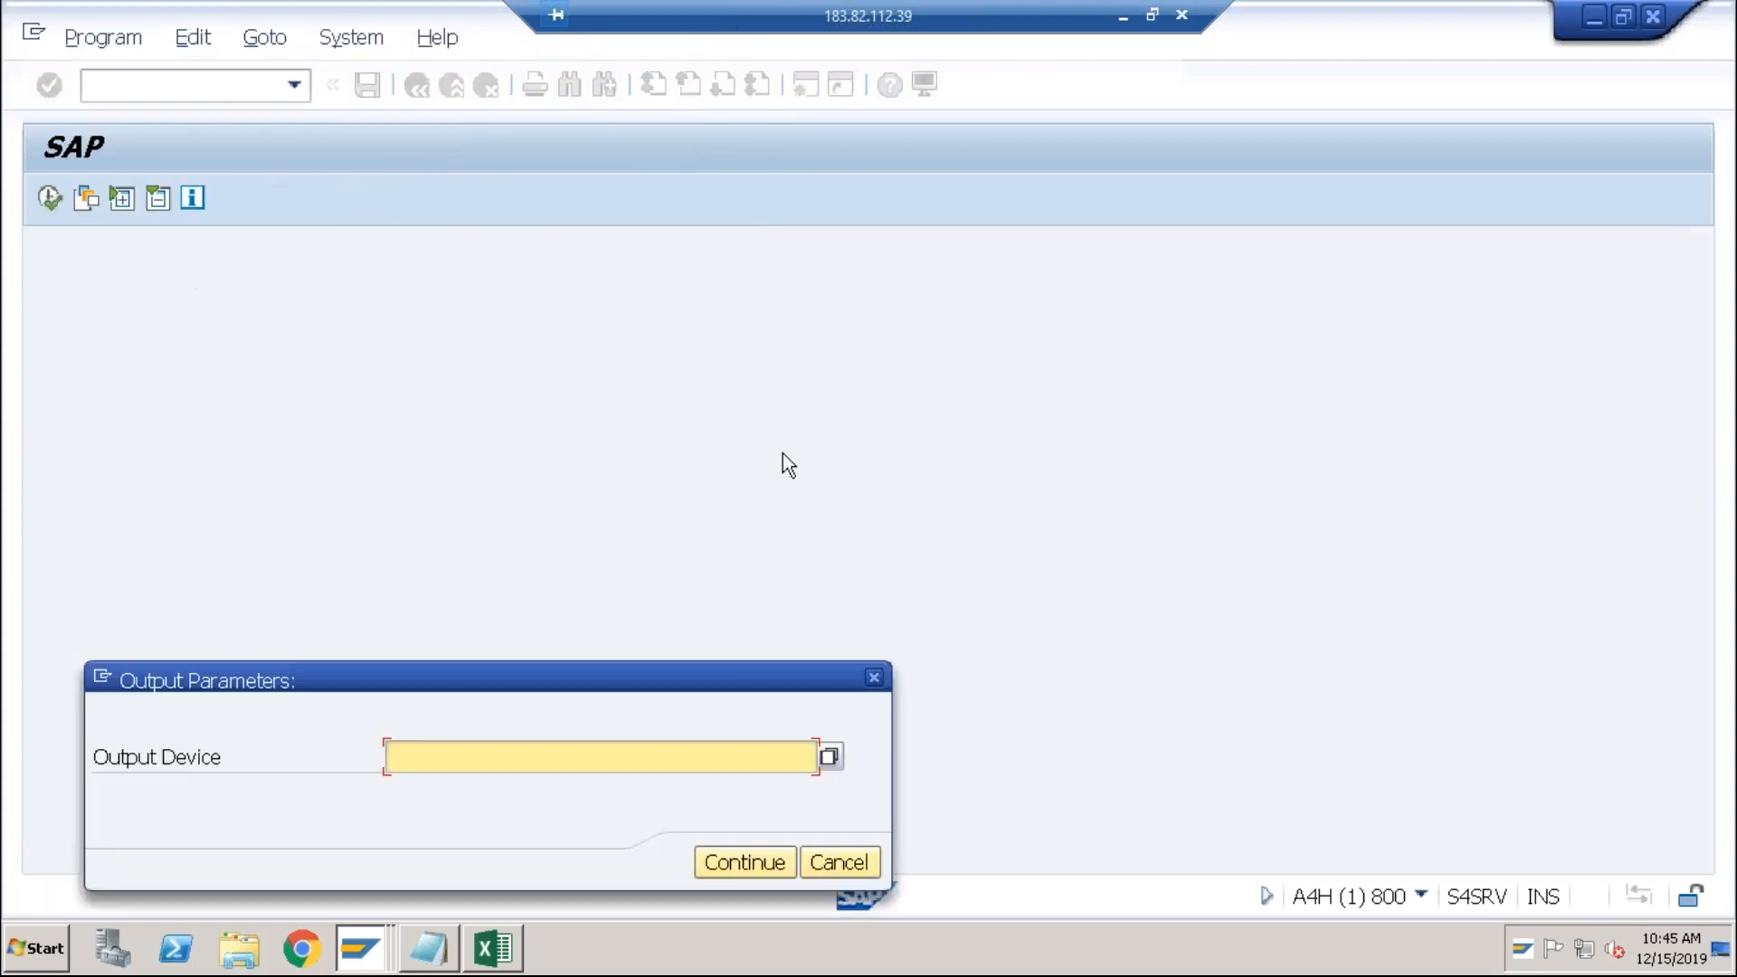
pyautogui.write('lp01')
pyautogui.press('Return')
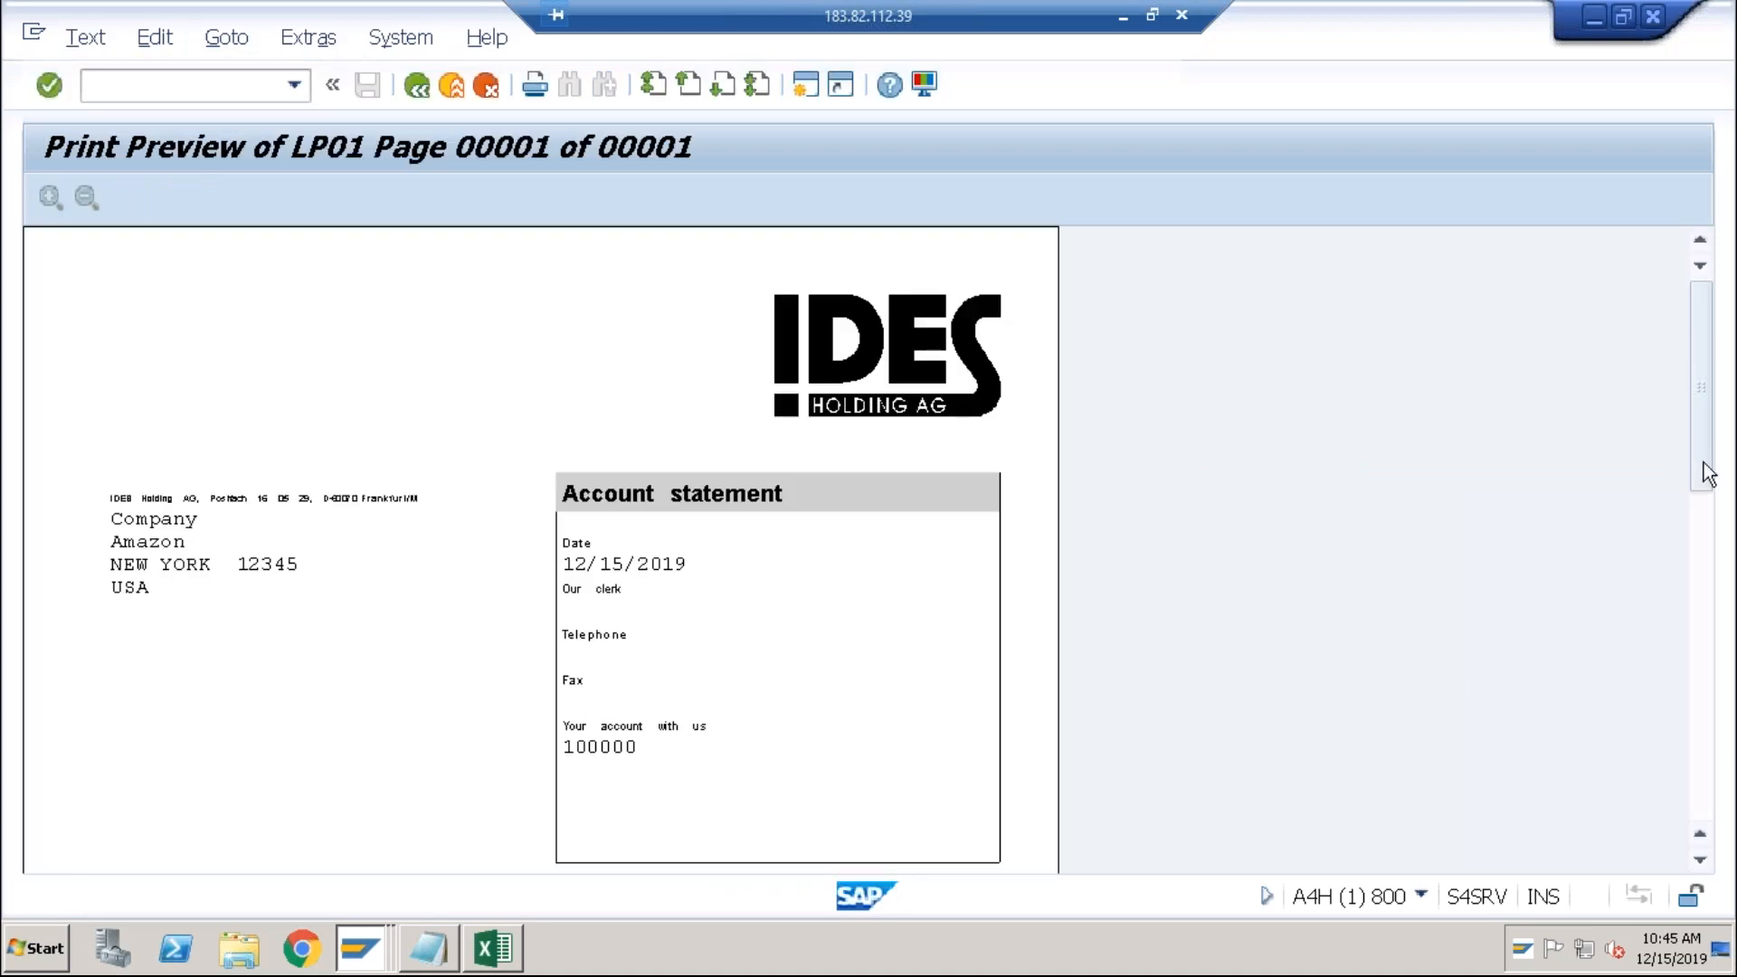
# Step: Scroll through the Amazon December 2019 statement, ending at a 2,170.000 INR final balance
pyautogui.click(1707, 521)
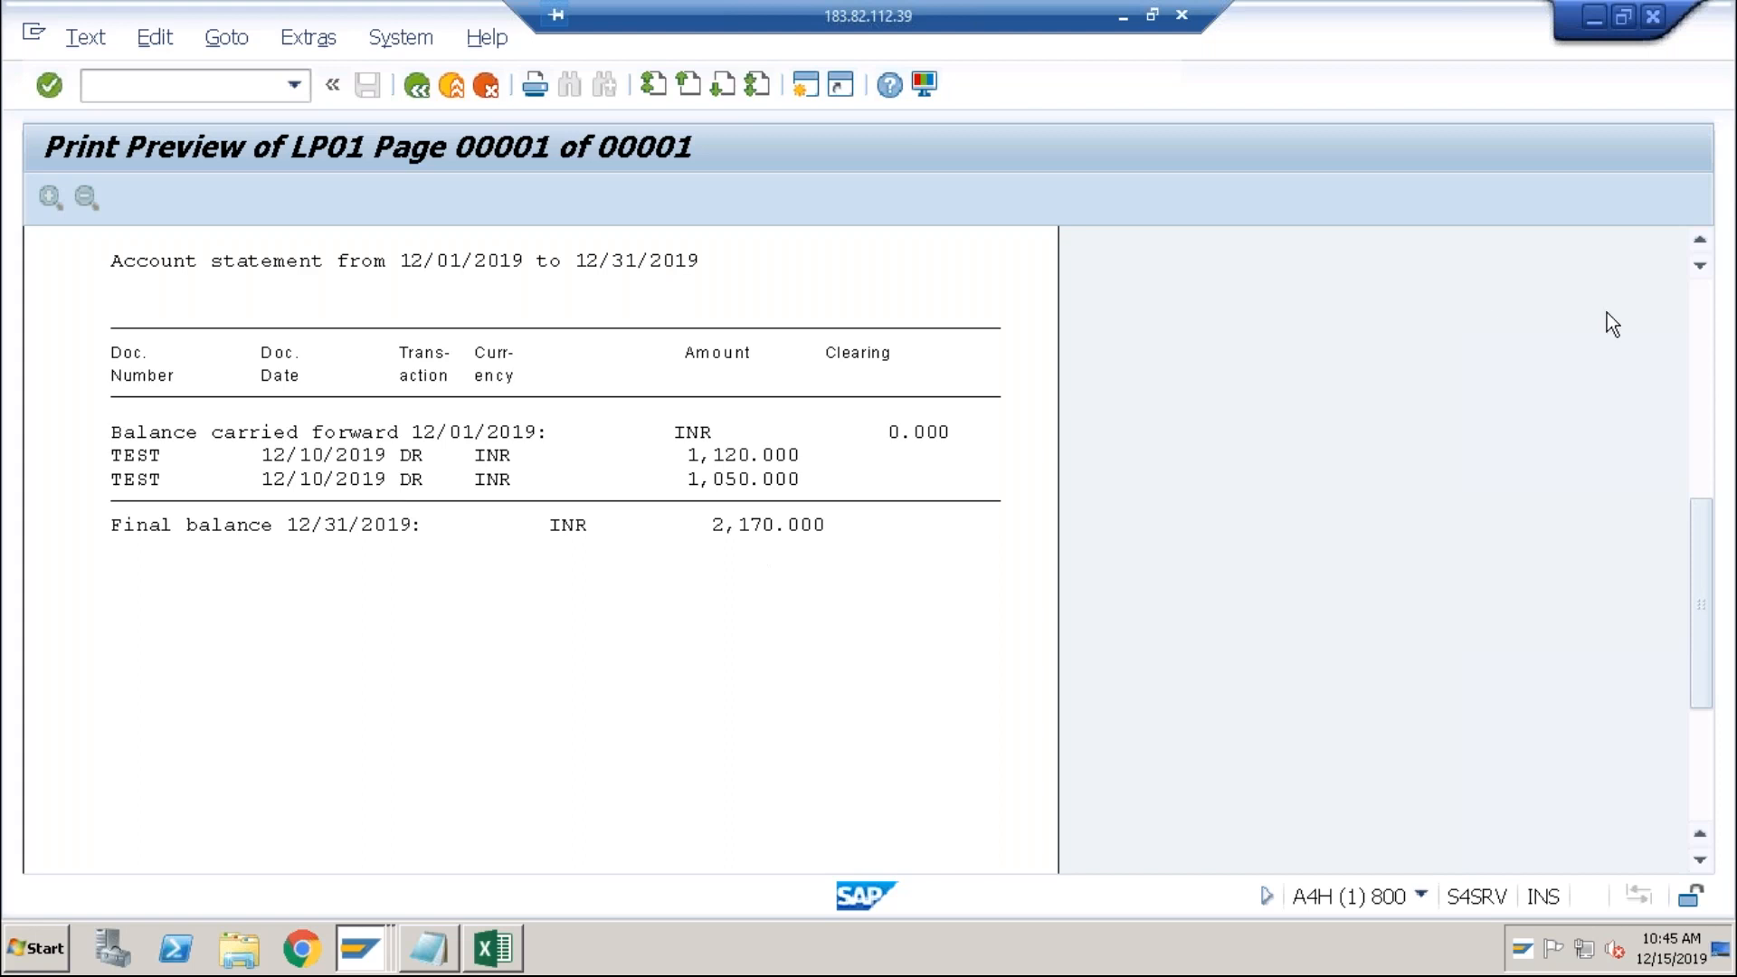
pyautogui.click(1697, 311)
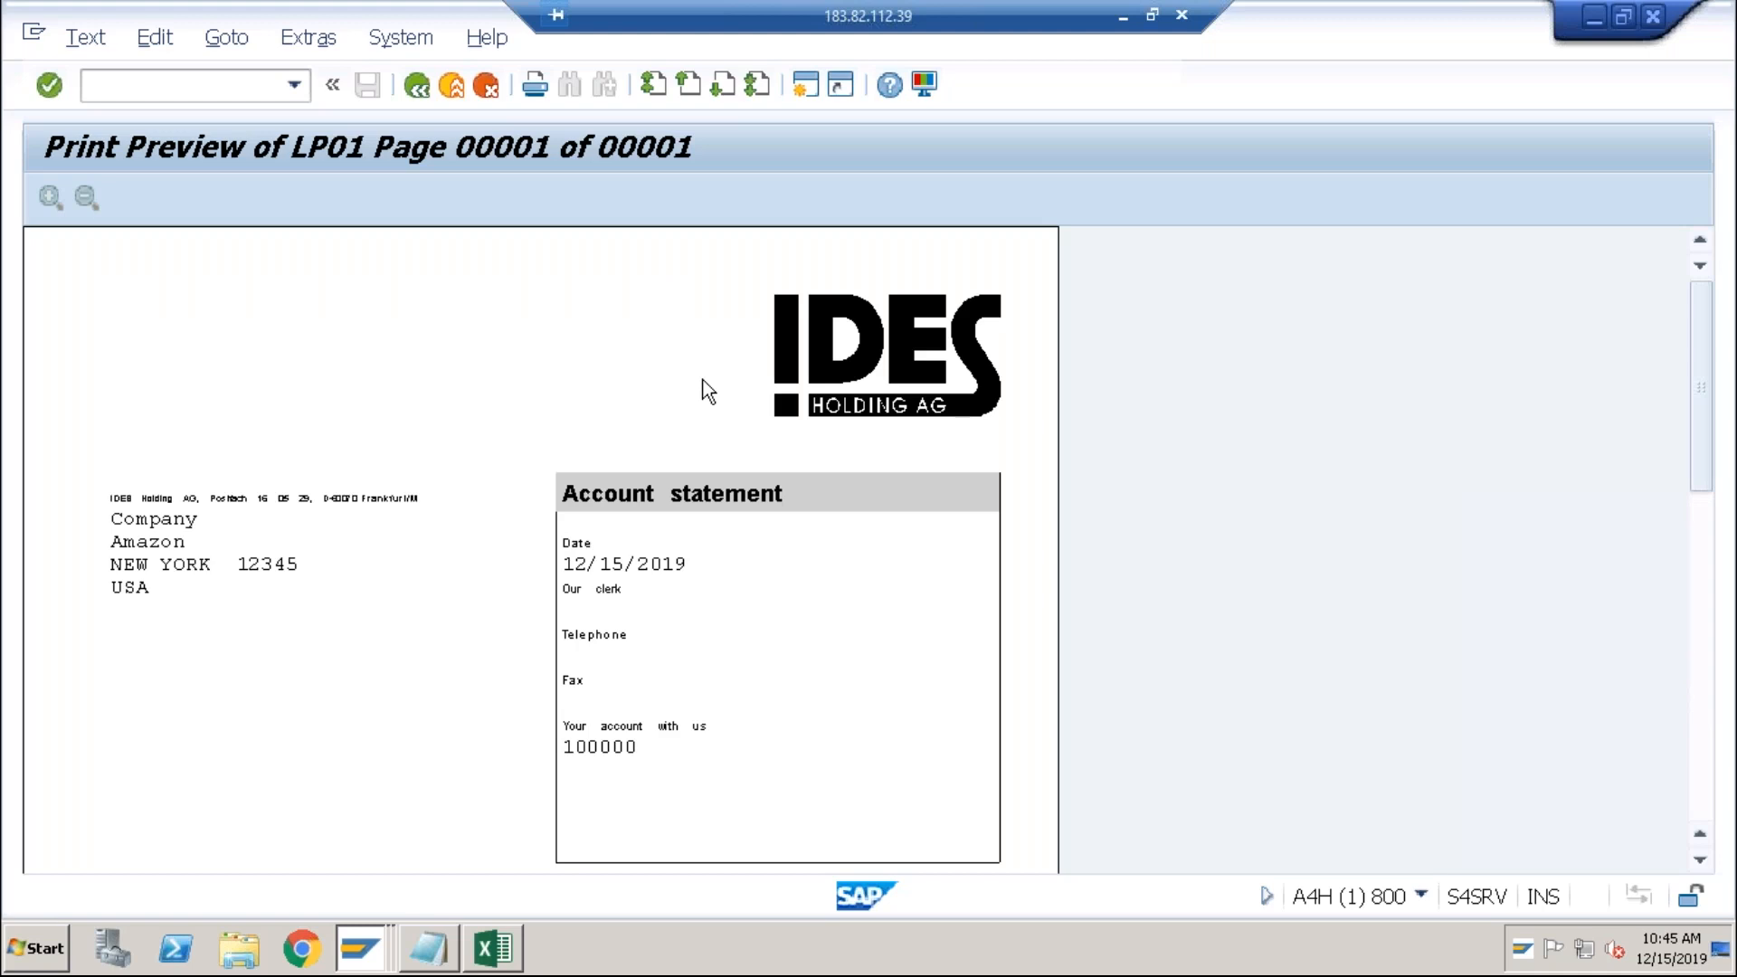
pyautogui.click(428, 952)
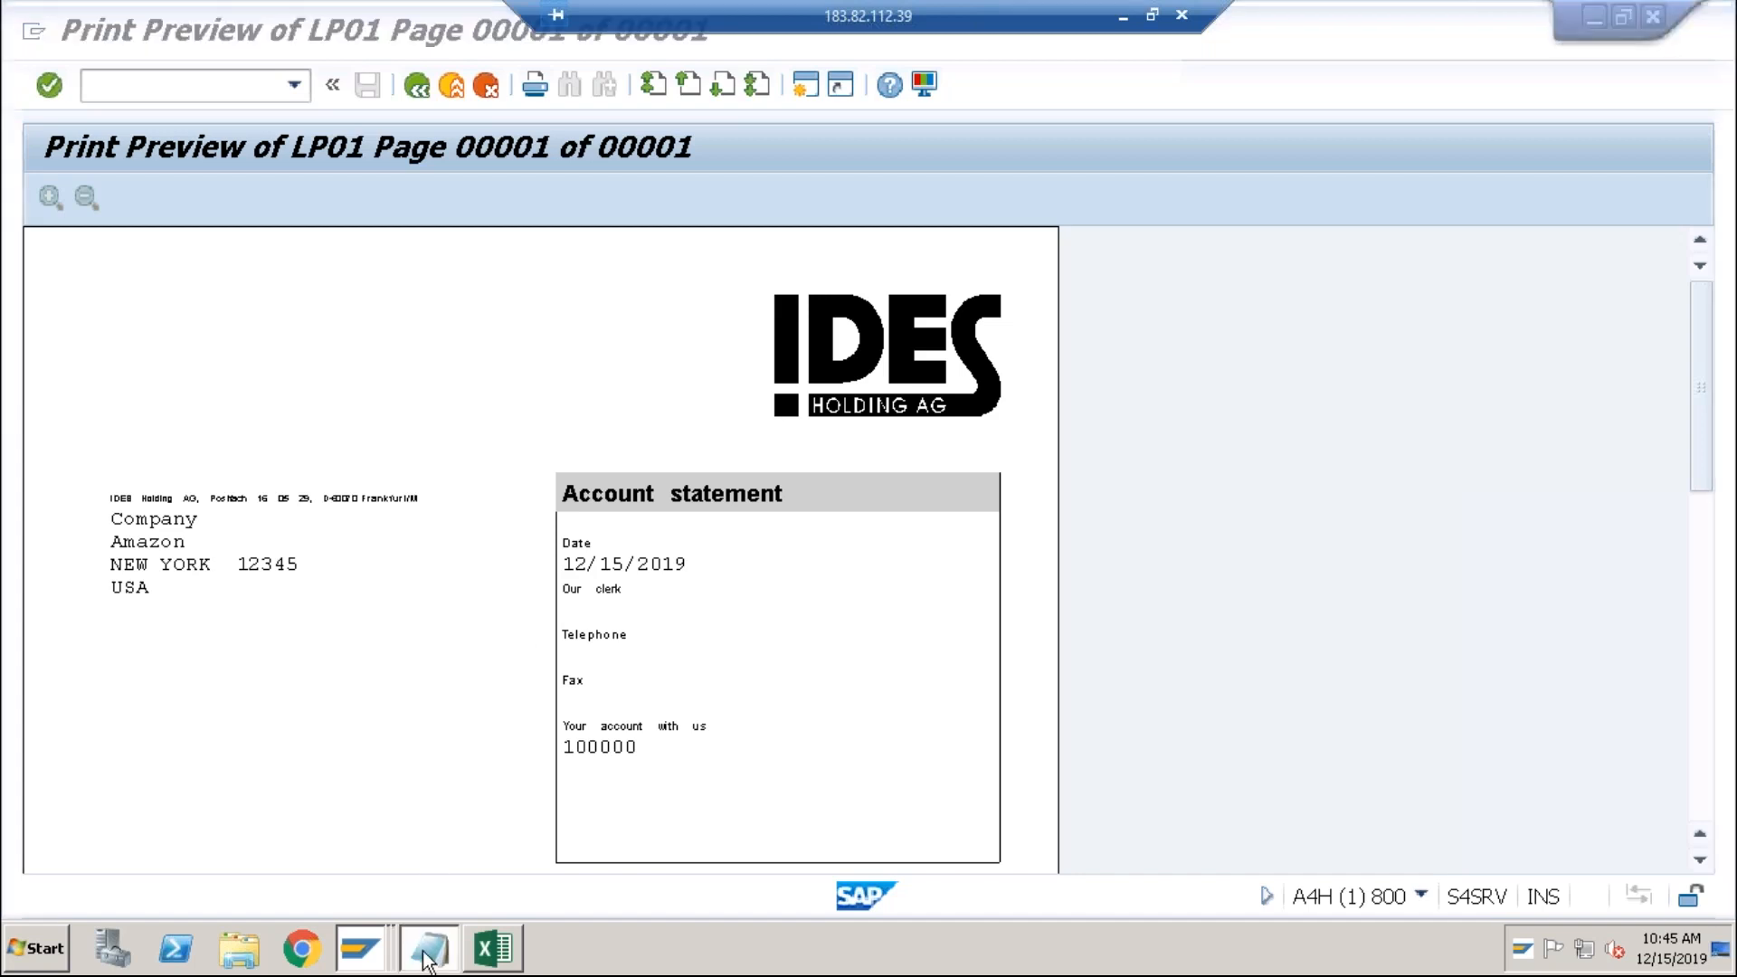
# Step: Append '- Correspondence (2 steps - Request, Diplay/Print)' to the Balance Confirmation line
pyautogui.click(497, 690)
pyautogui.write('- Correspondence ')
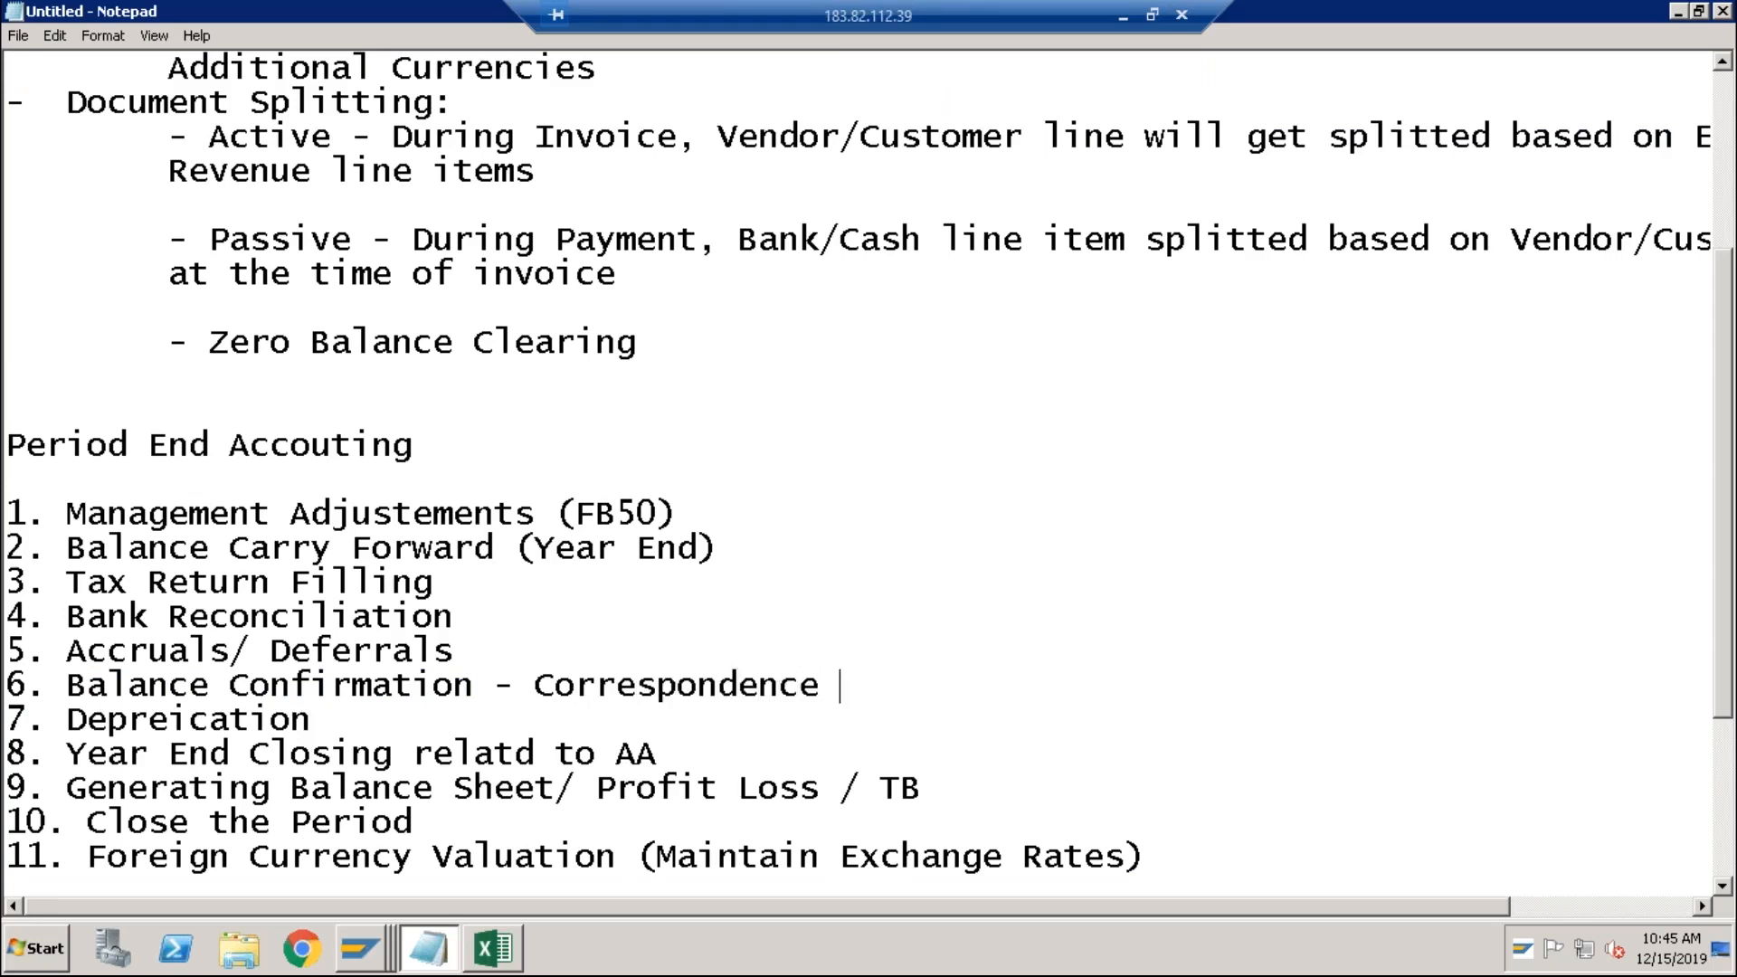
pyautogui.write('(2 steps -')
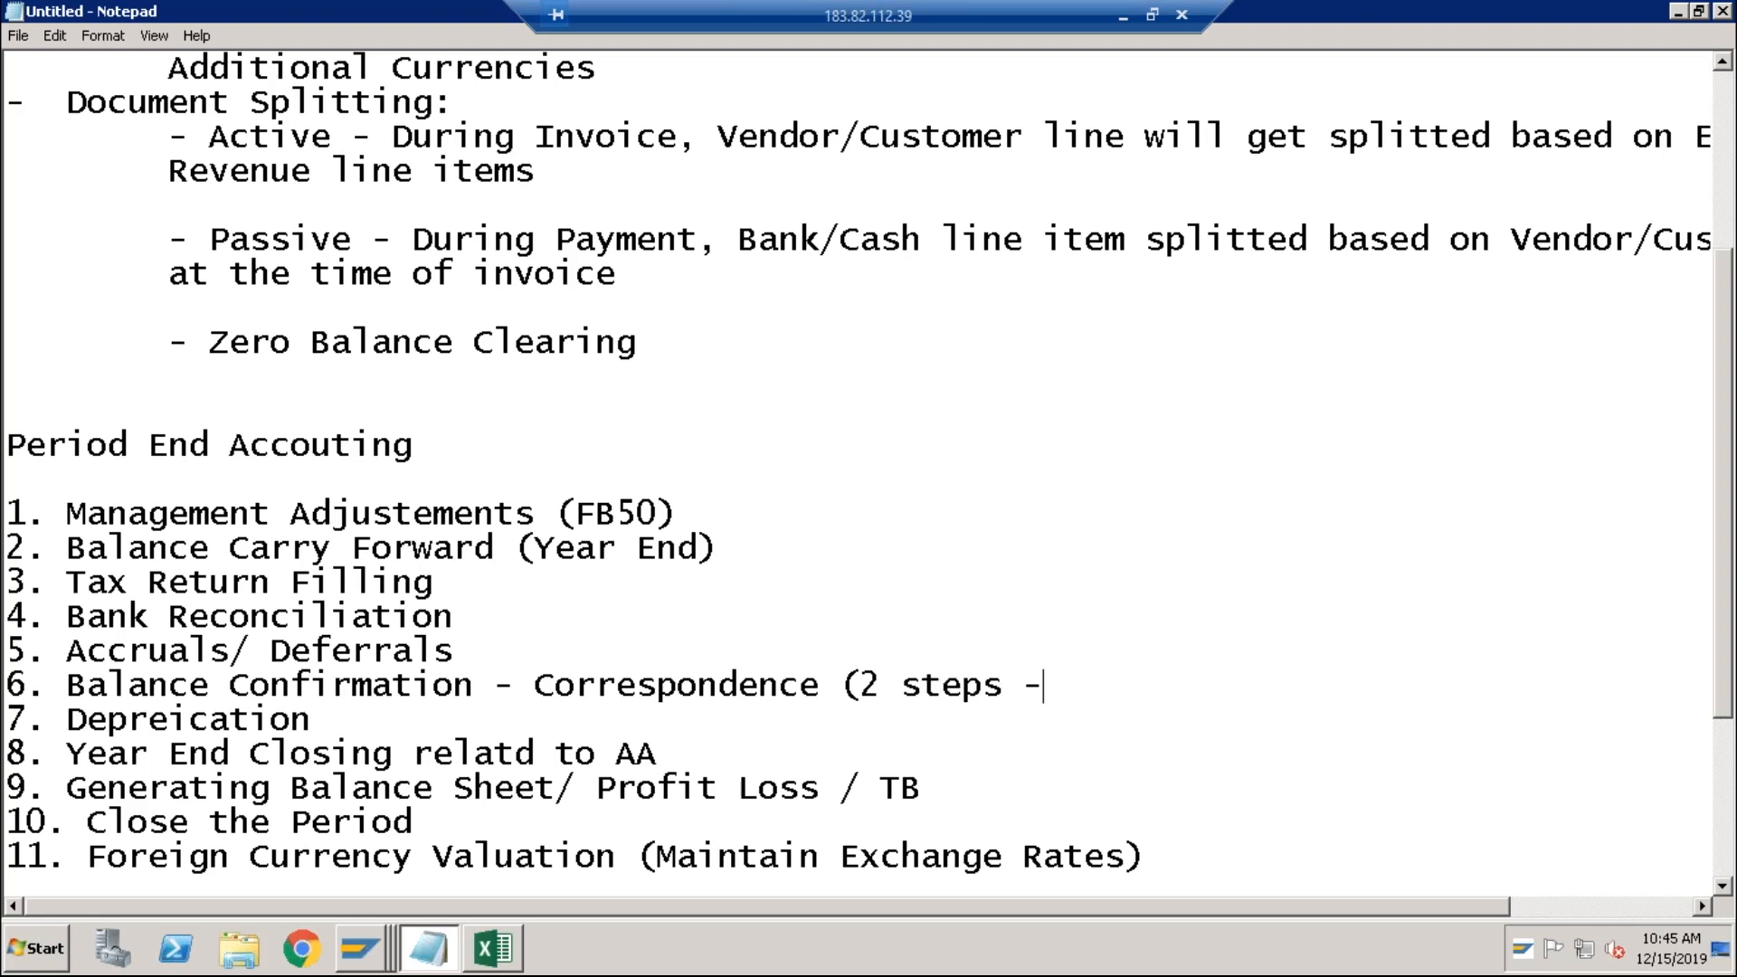
pyautogui.write('1.')
pyautogui.press('BackSpace')
pyautogui.press('BackSpace')
pyautogui.press('BackSpace')
pyautogui.write('Request')
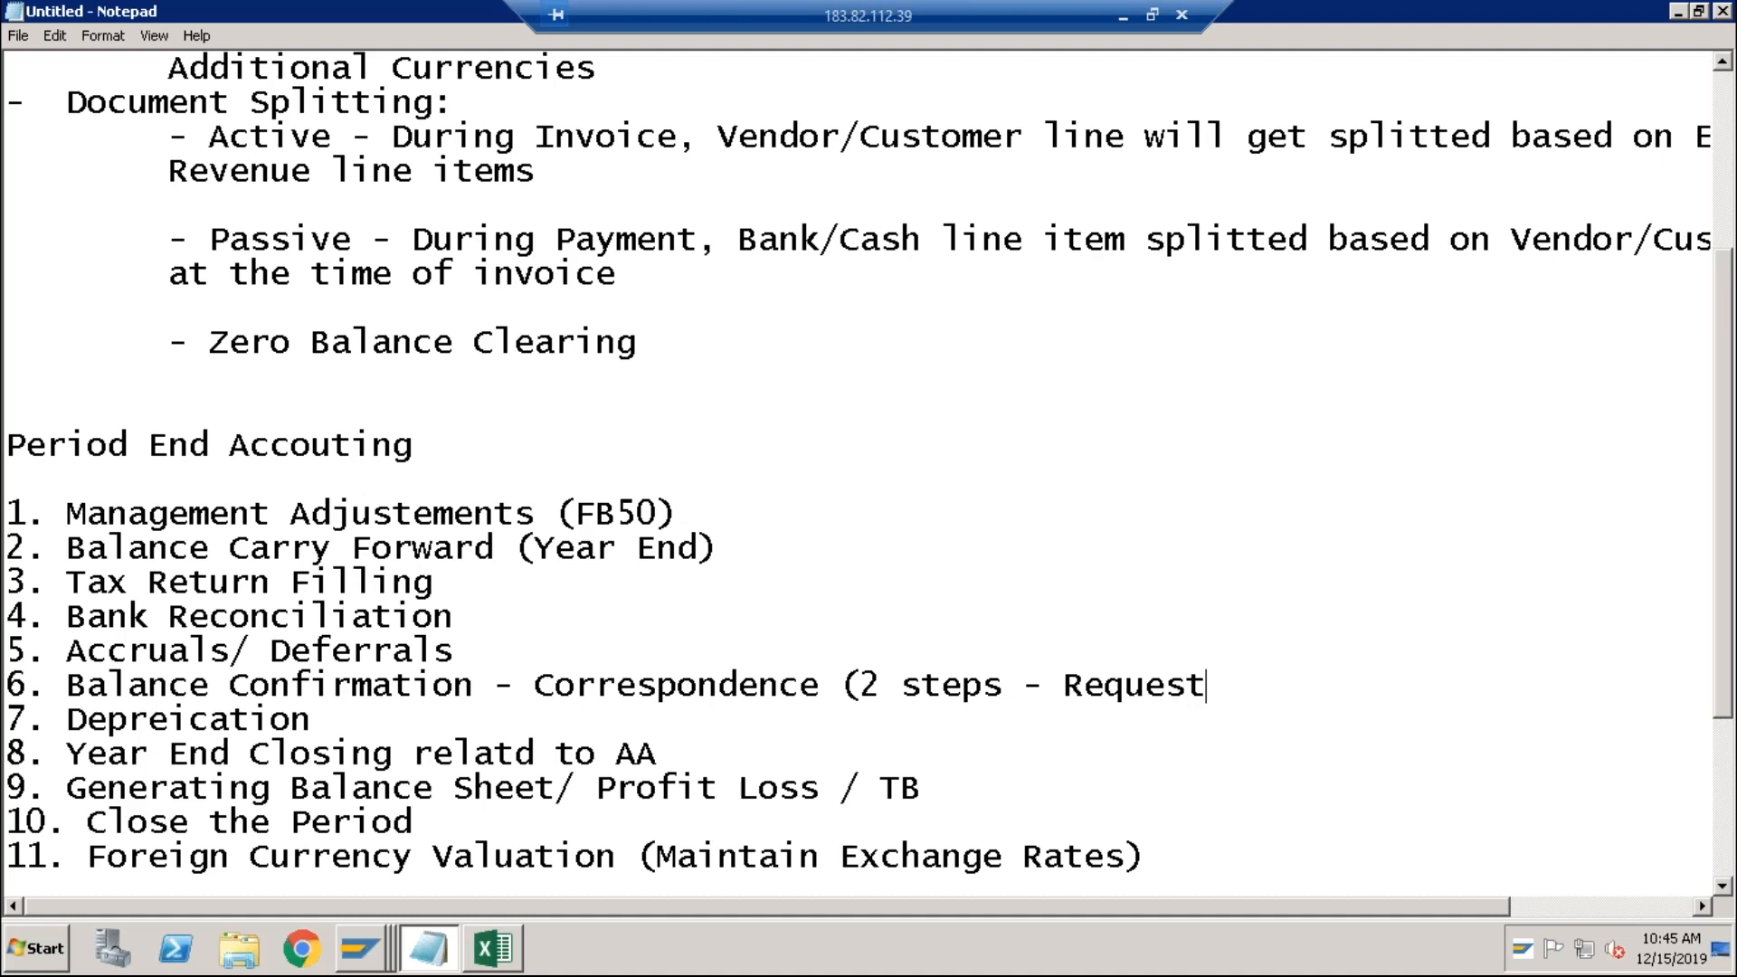
pyautogui.write(', Diplay/Print)')
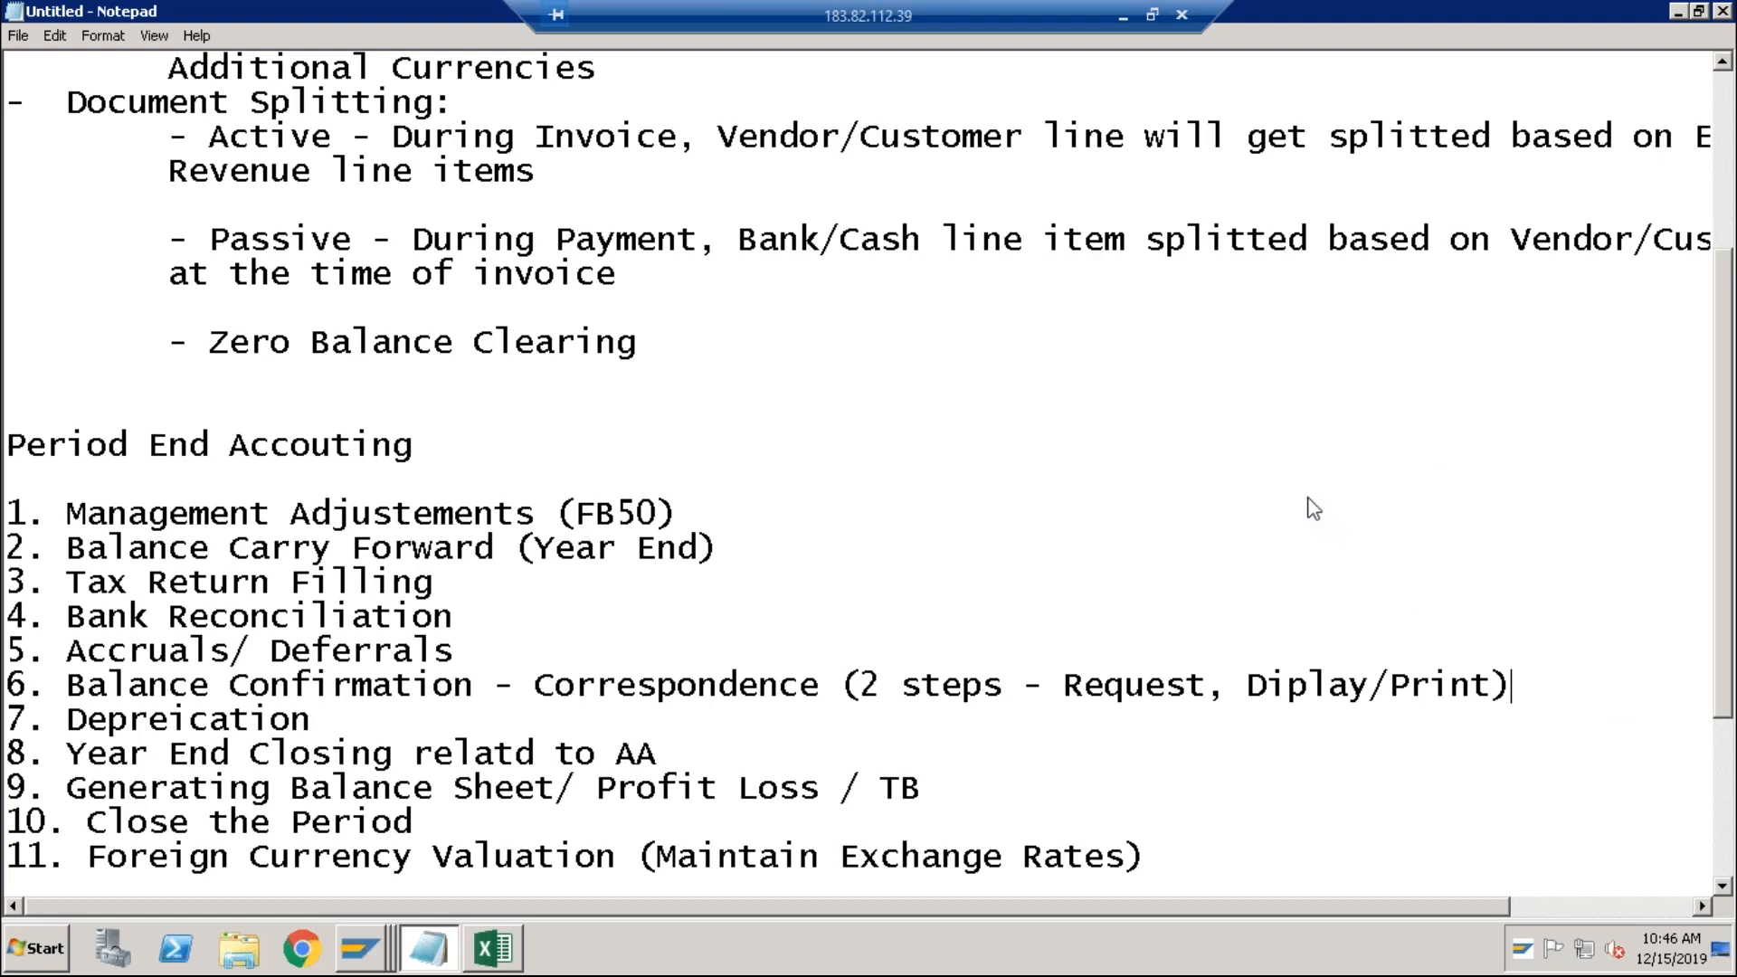
# Step: Append '(AJAB/FAGLGVTR)' to the Year End Closing line
pyautogui.click(439, 683)
pyautogui.moveTo(453, 650); pyautogui.dragTo(13, 615)
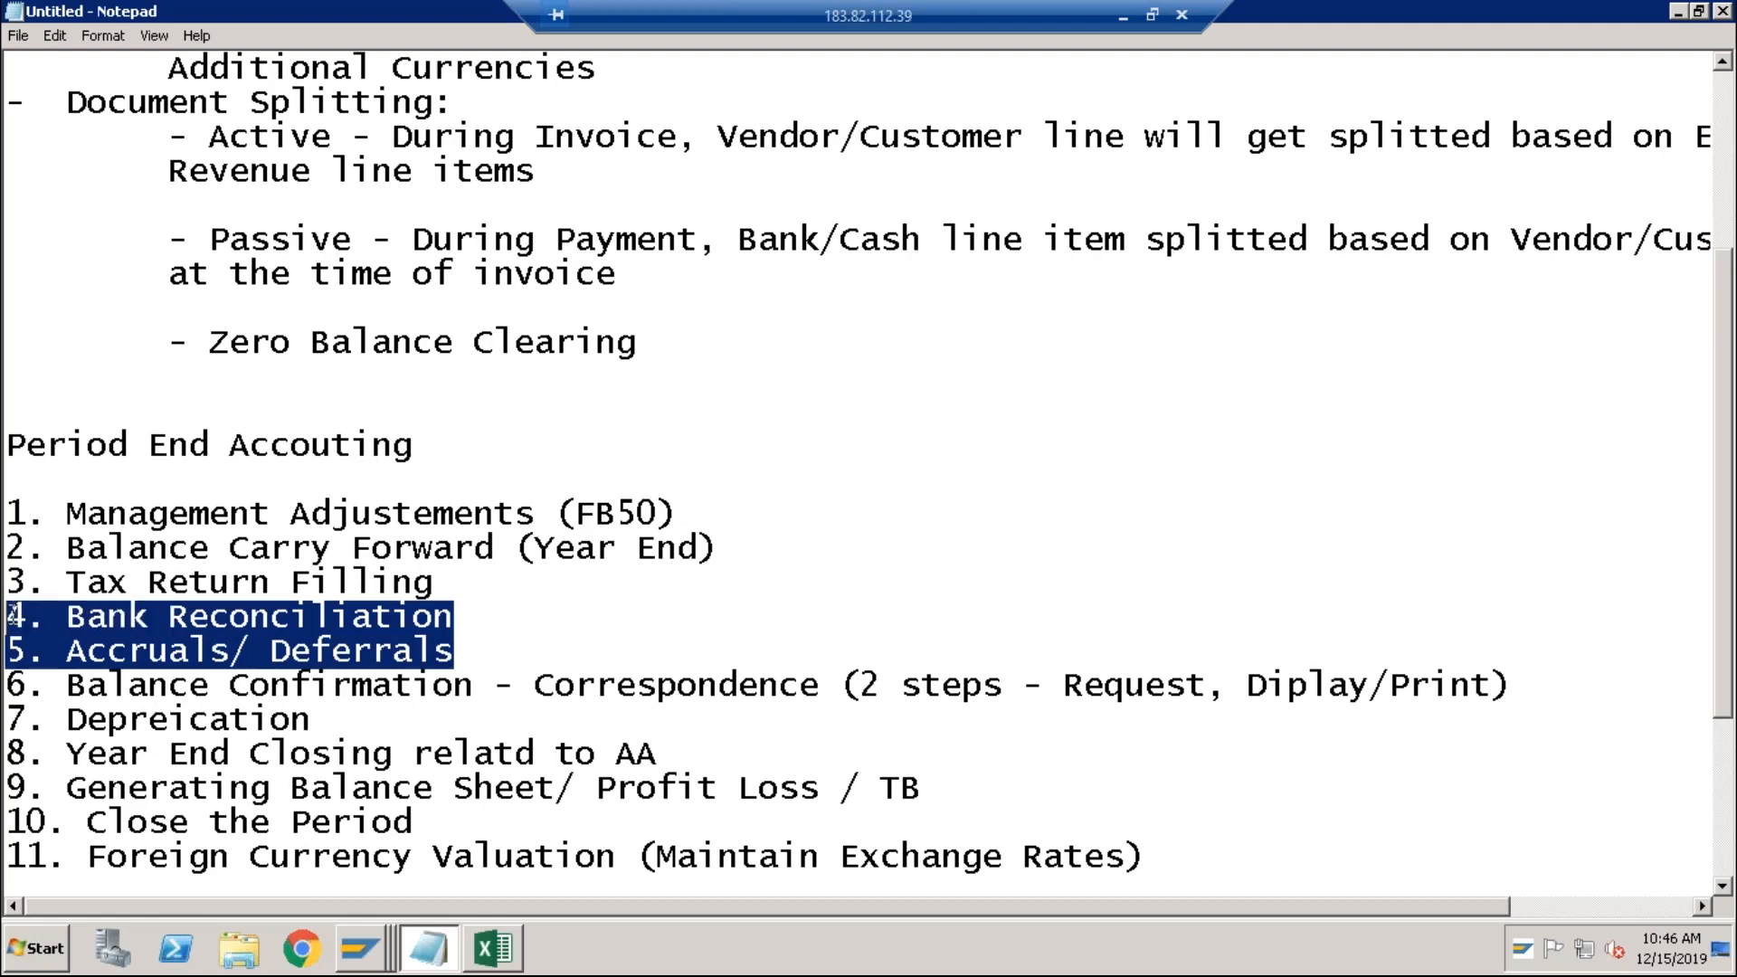
pyautogui.click(347, 727)
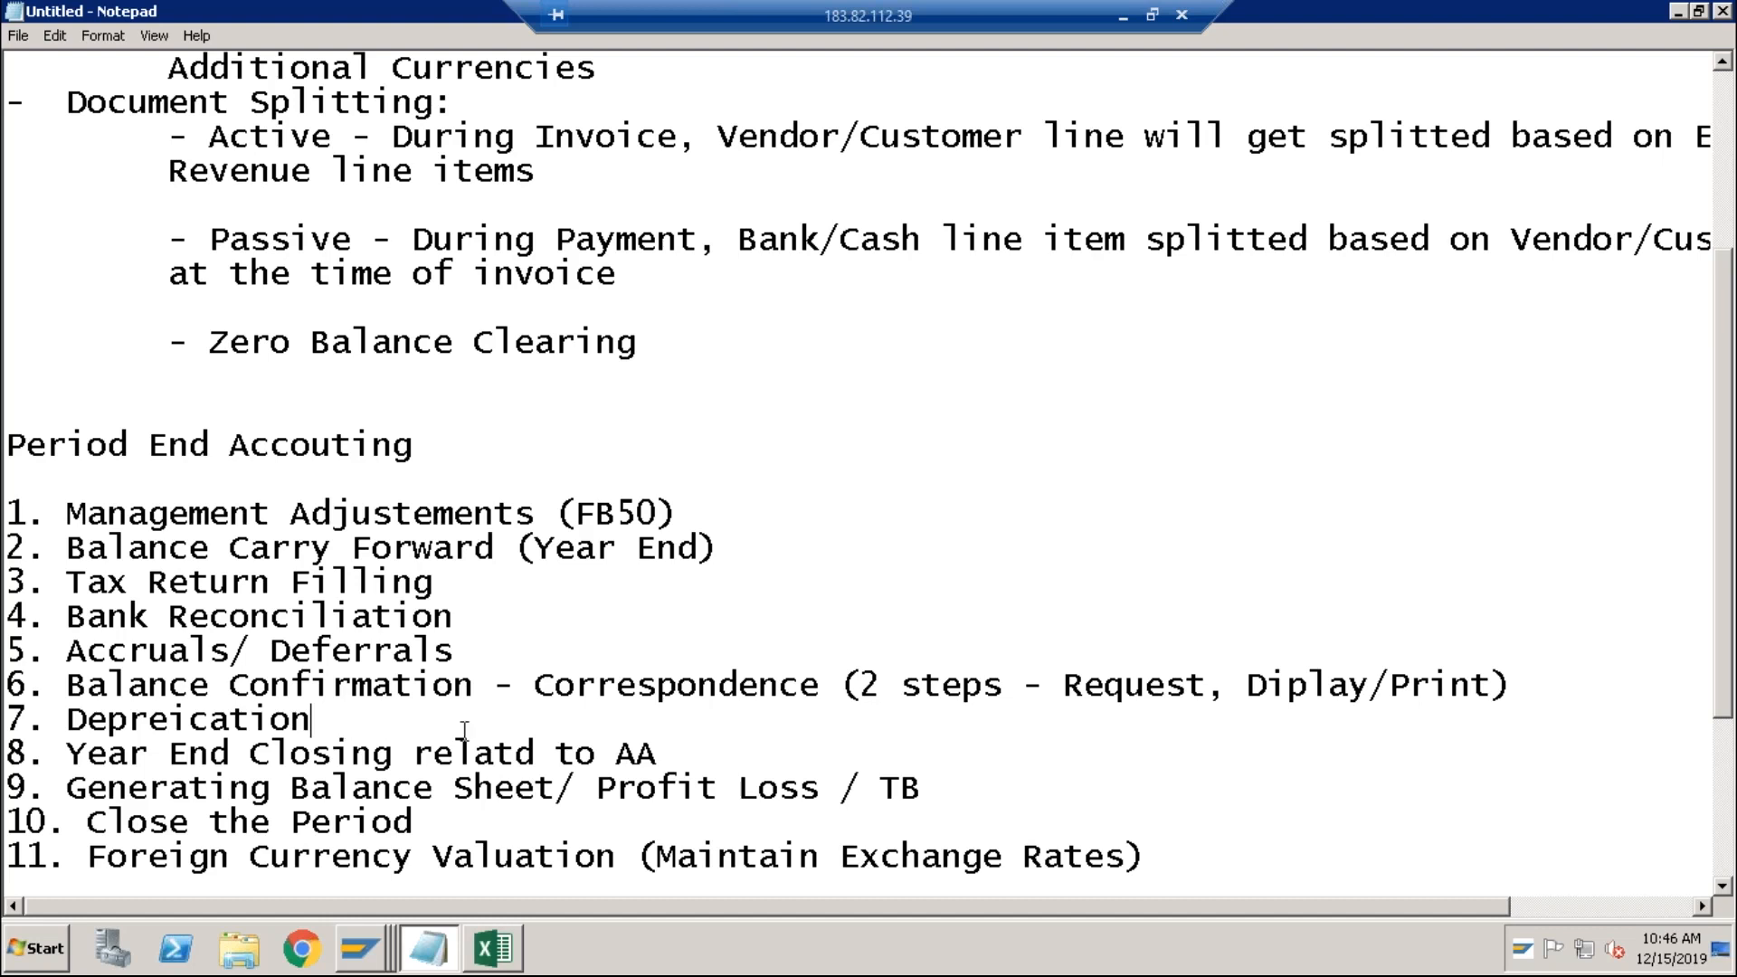
pyautogui.click(659, 752)
pyautogui.write('(AJAB/FAGLGVTR')
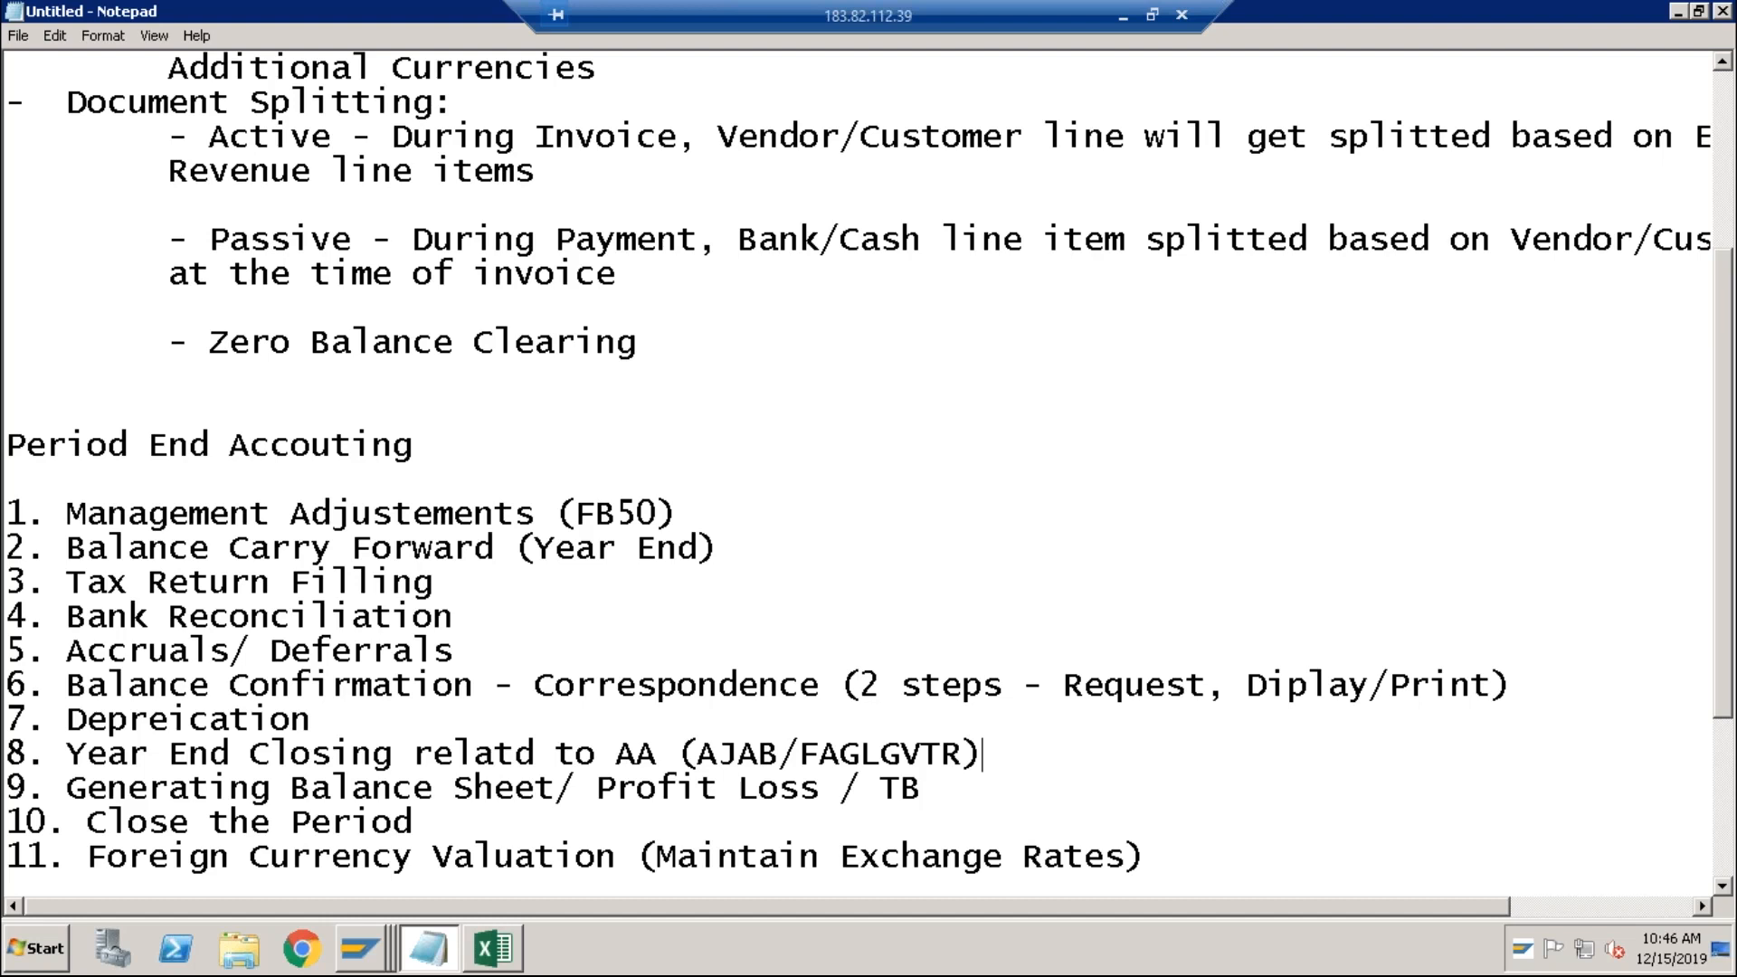
# Step: Append '(OB52)' to the Close the Period line
pyautogui.click(922, 789)
pyautogui.click(414, 823)
pyautogui.write('(OB%@')
pyautogui.press('BackSpace')
pyautogui.press('BackSpace')
pyautogui.write('52)')
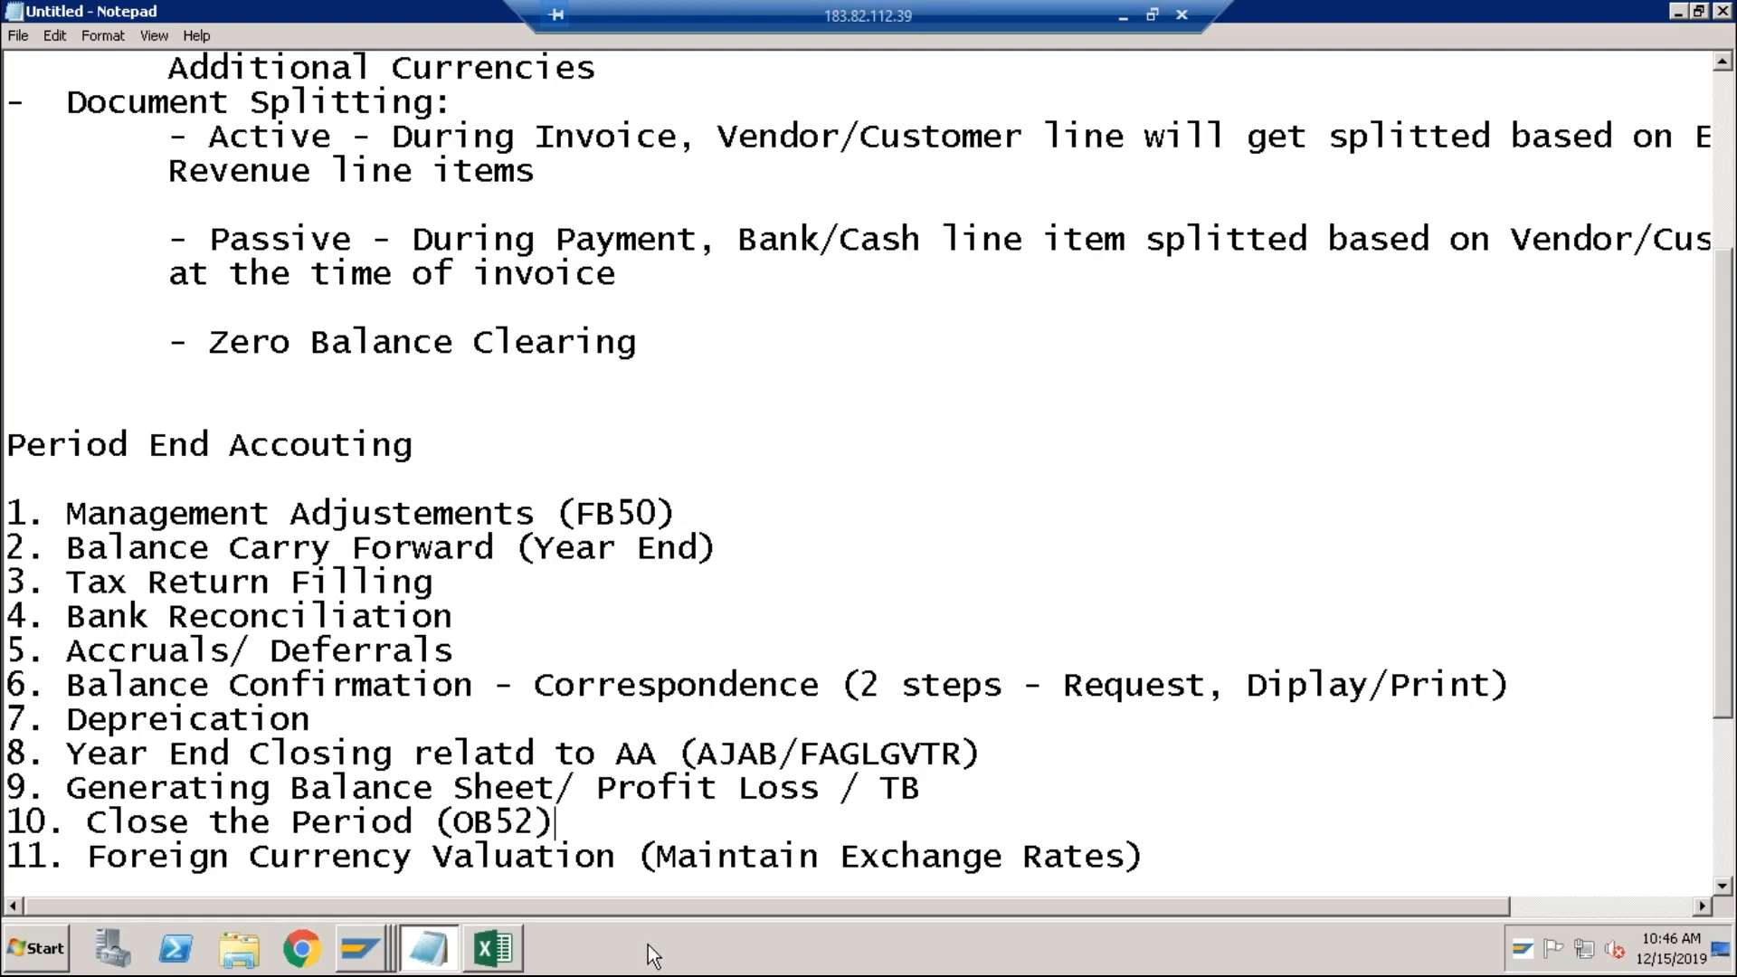
pyautogui.hotkey('alt', 'Tab')
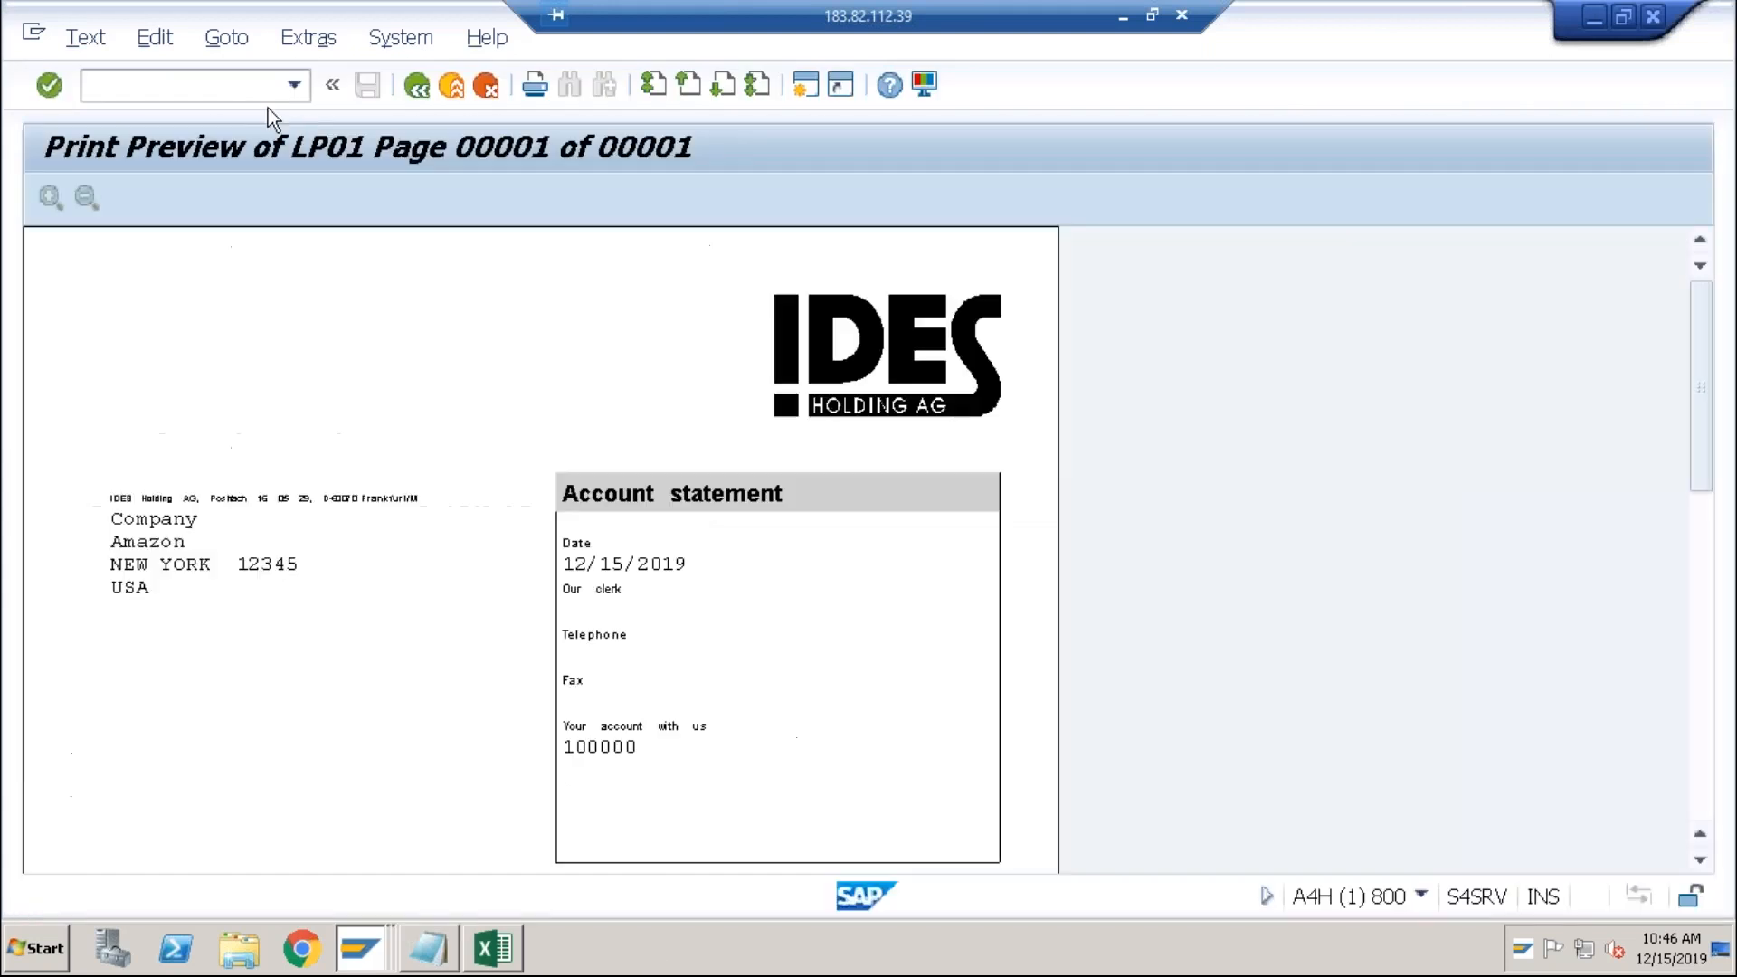
# Step: Open the OB52 posting periods for variant ABCI
pyautogui.write('/nob52')
pyautogui.press('Return')
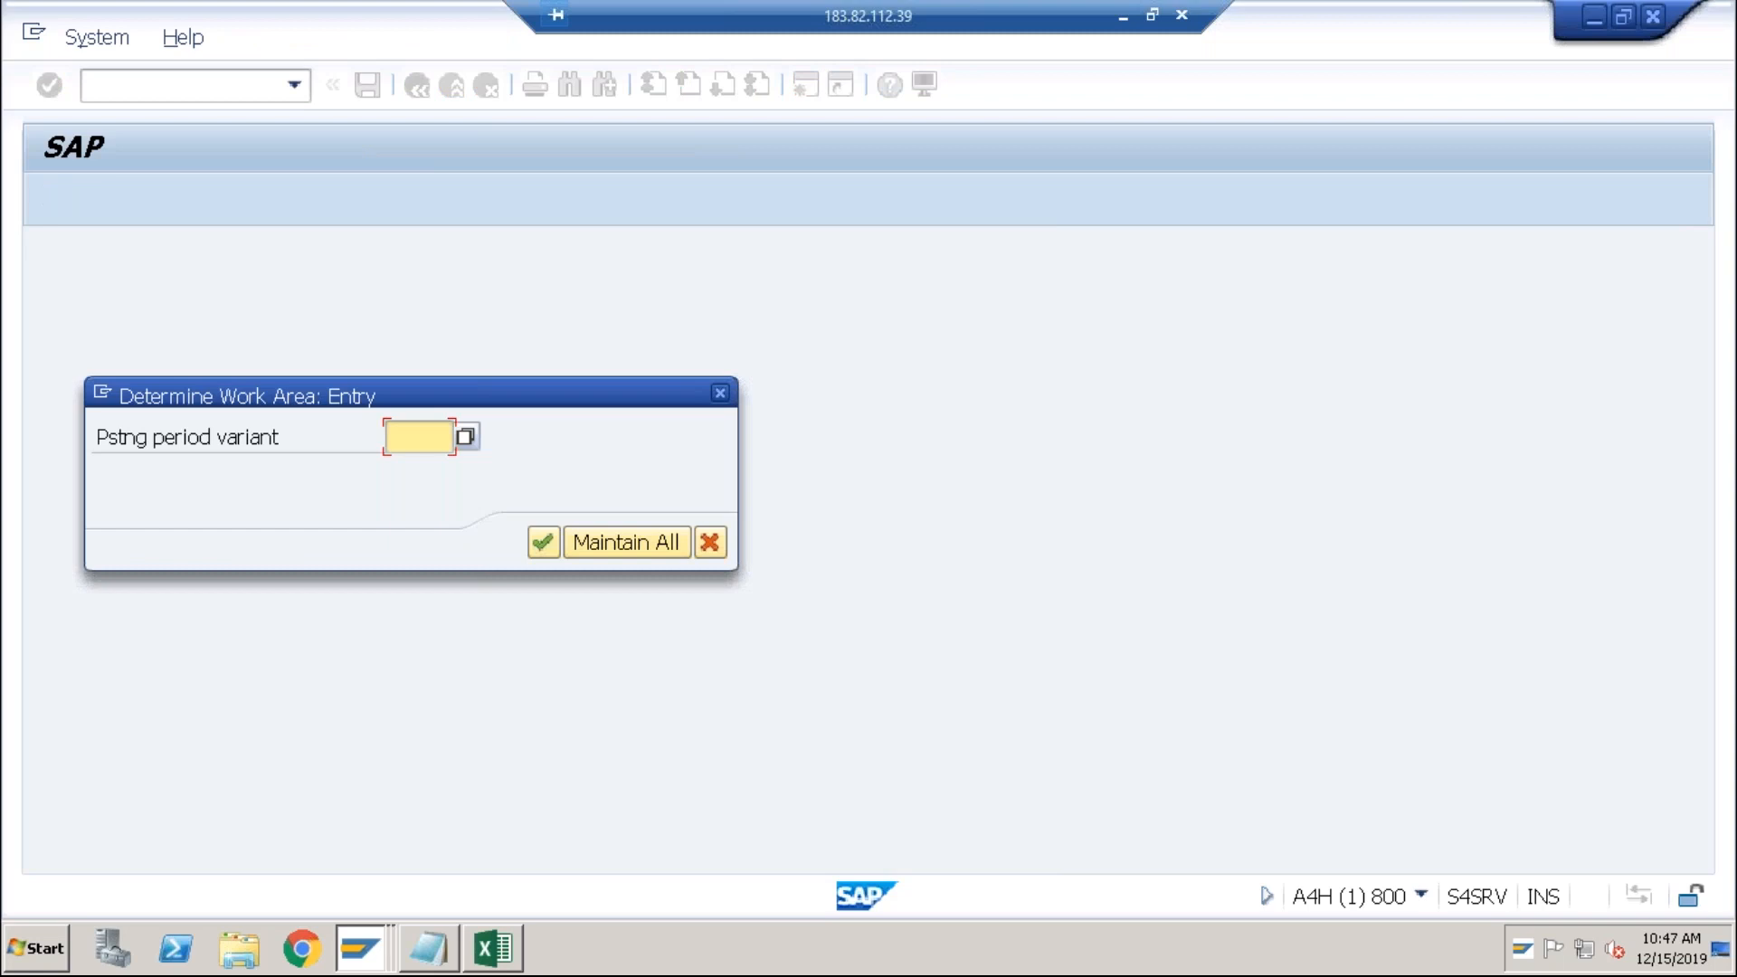
pyautogui.write('abci')
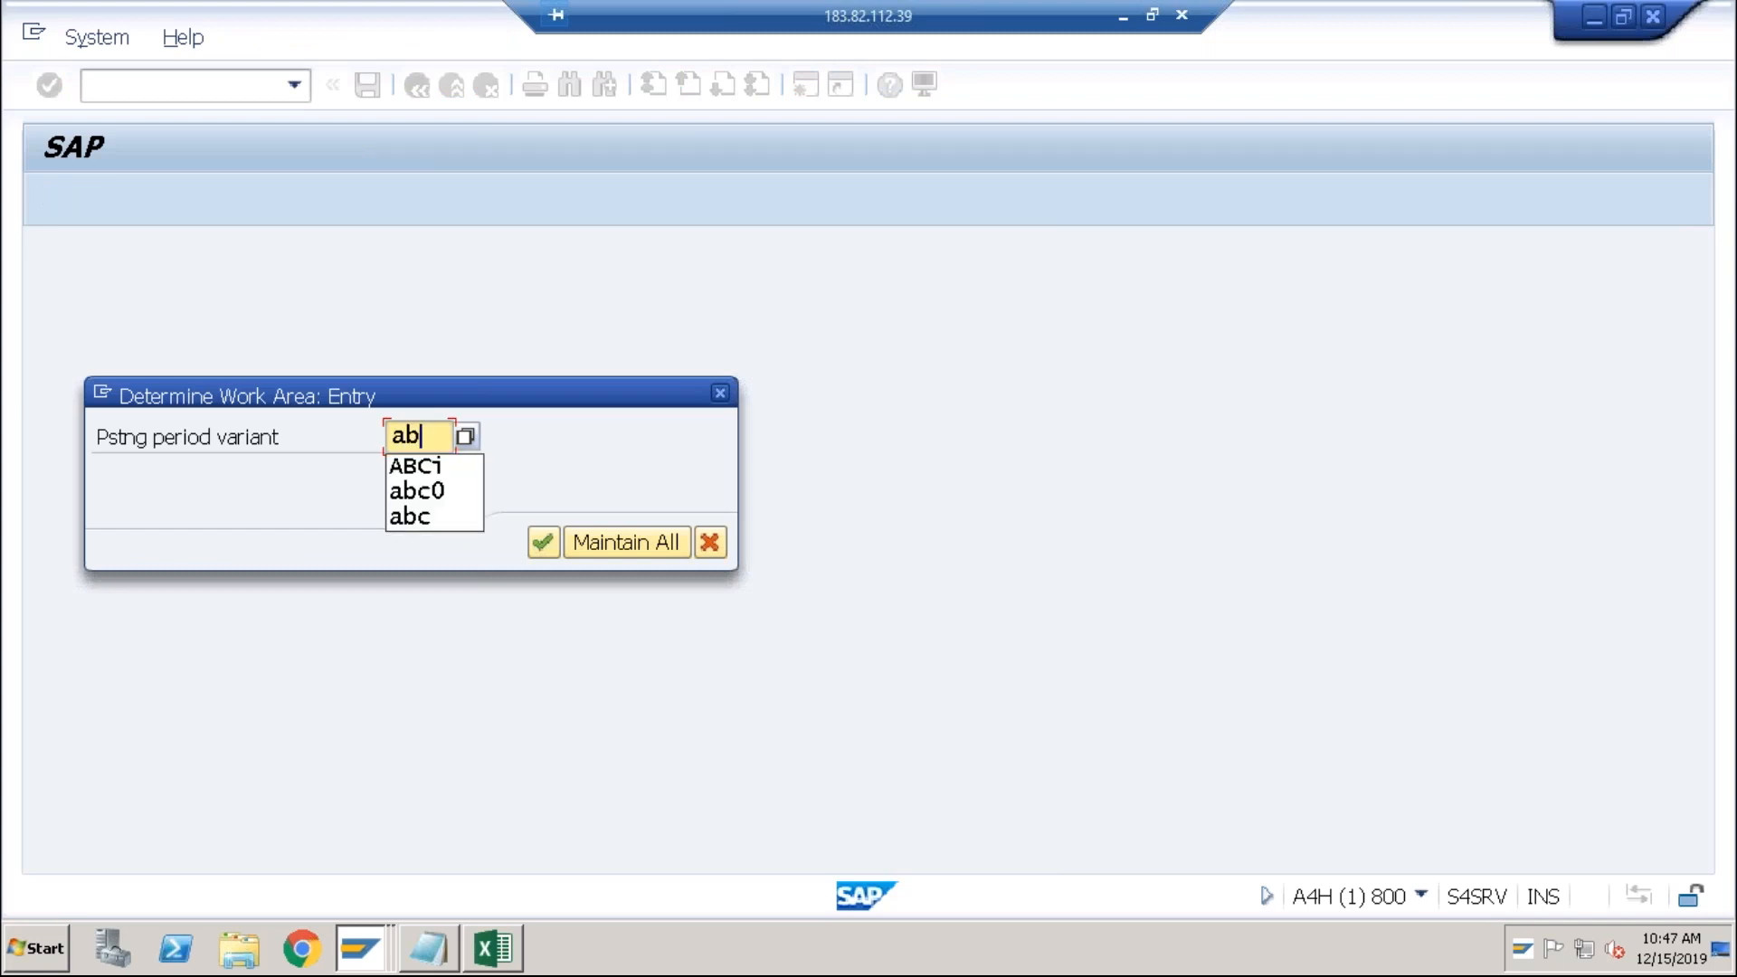
pyautogui.press('Return')
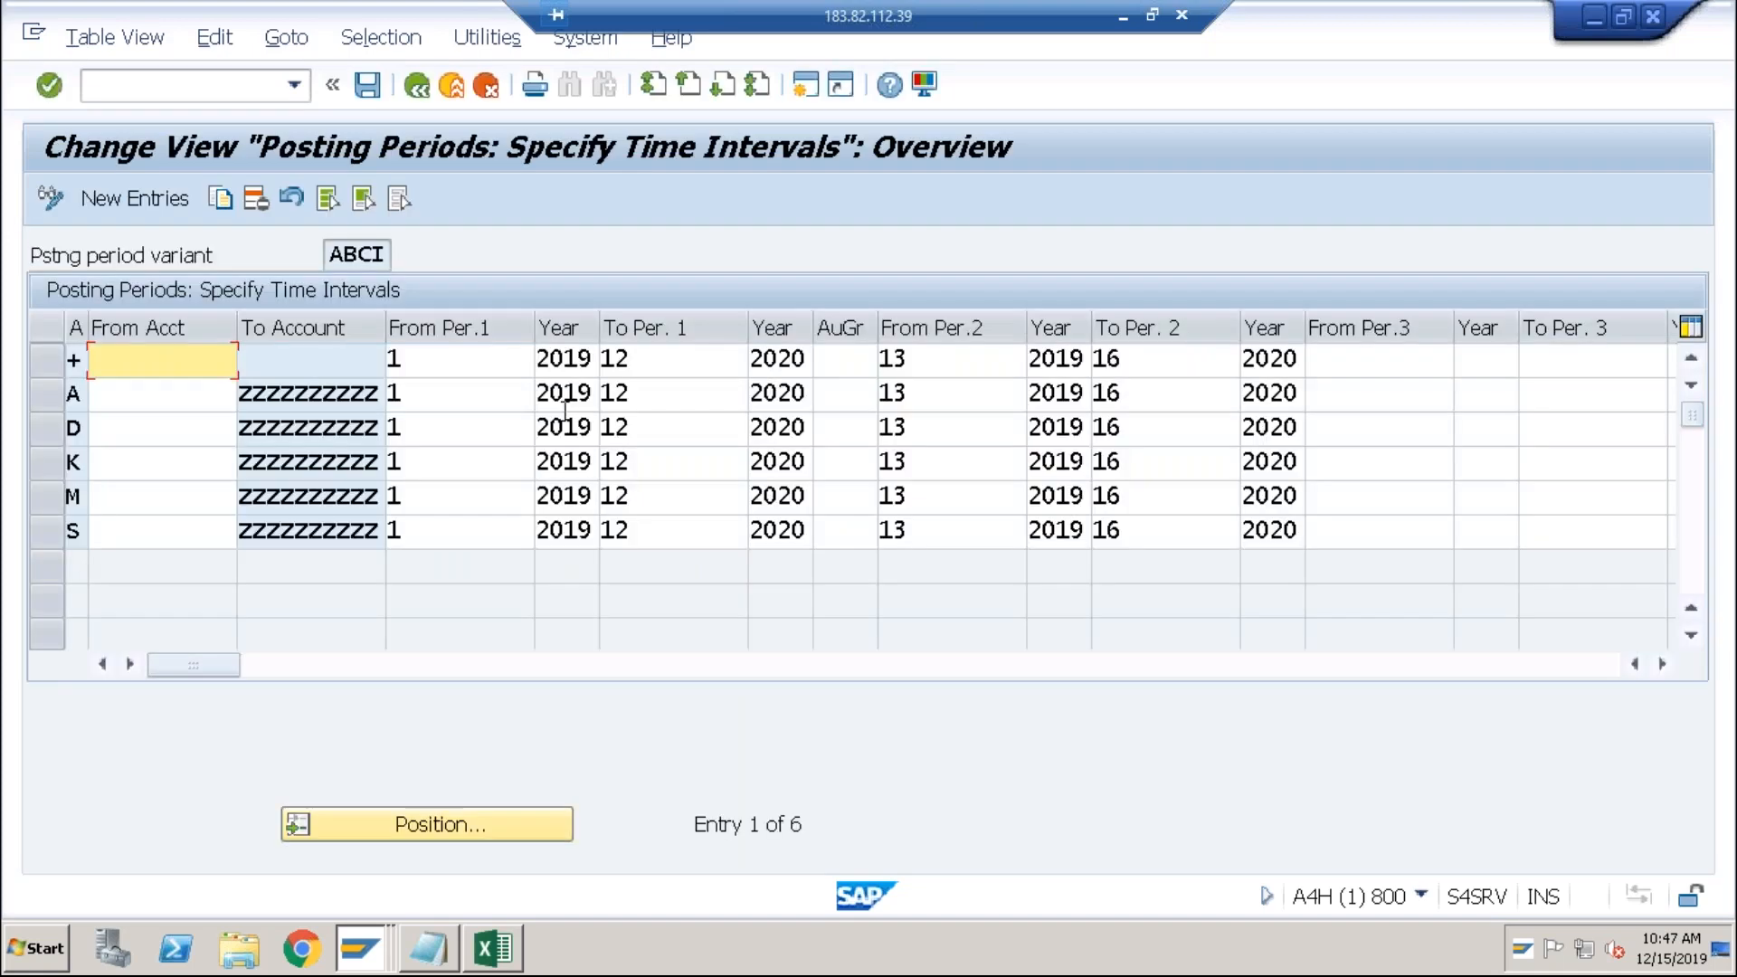
# Step: Review the period ranges of rows +, A, D, K and M, which close at 12/2020
pyautogui.click(579, 360)
pyautogui.click(520, 364)
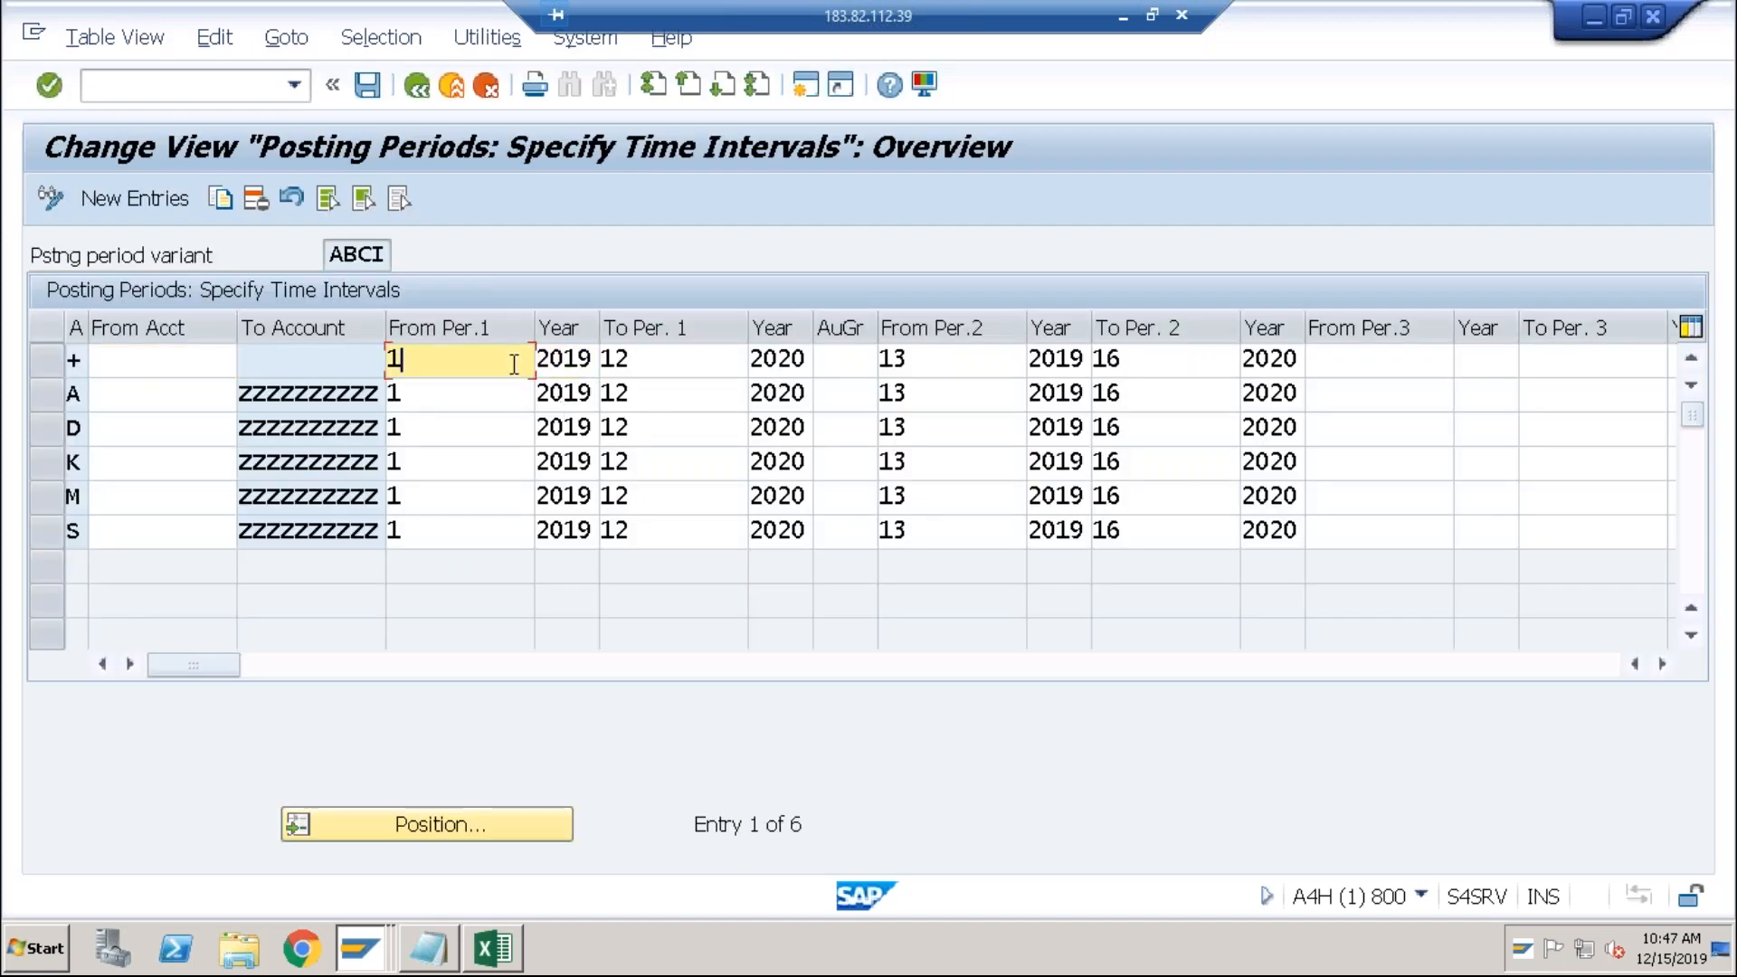
pyautogui.click(570, 355)
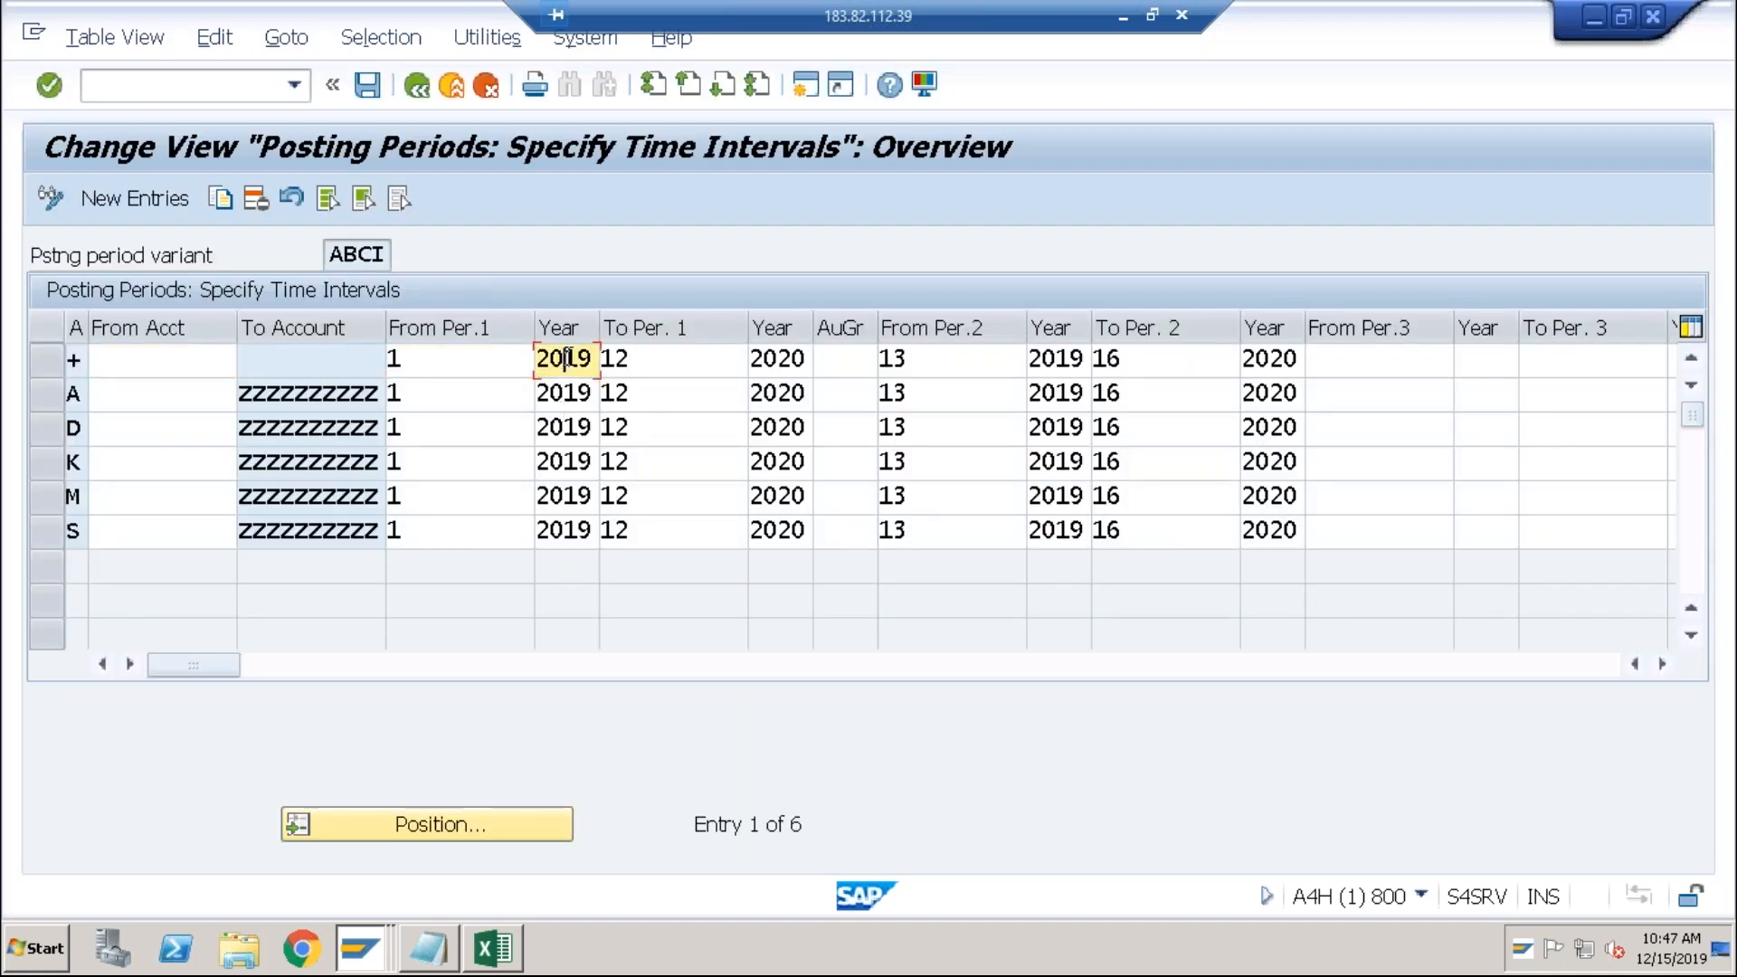
pyautogui.click(633, 358)
pyautogui.click(781, 360)
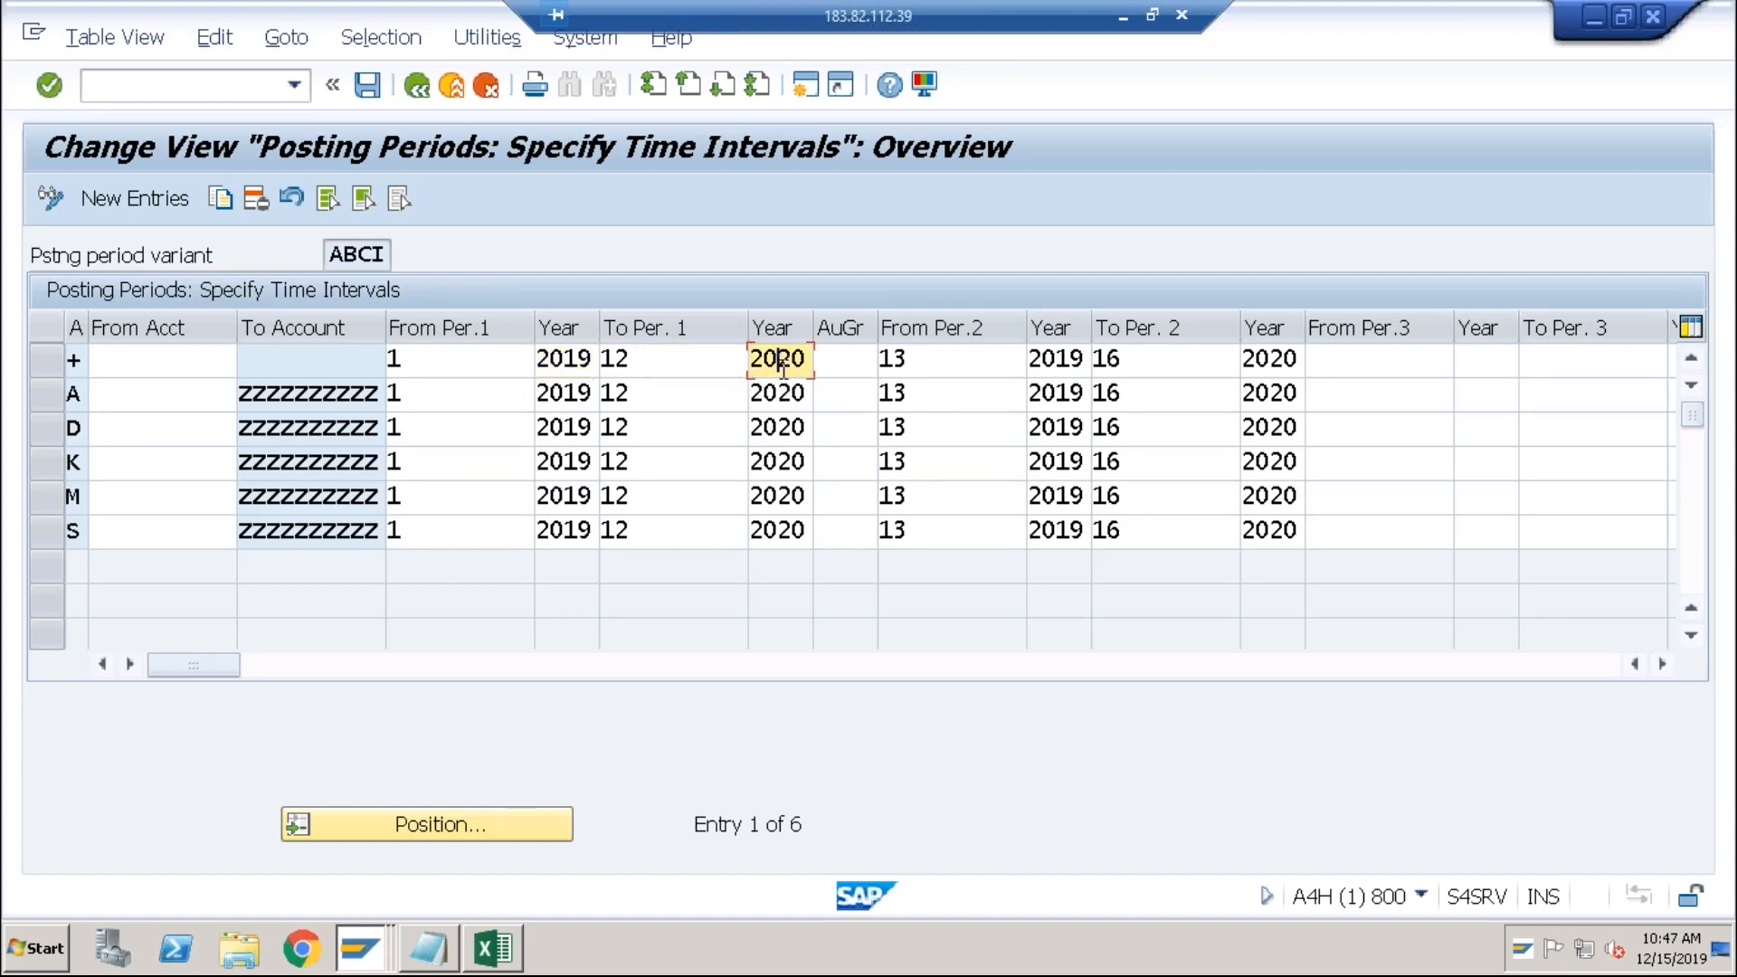
pyautogui.click(787, 394)
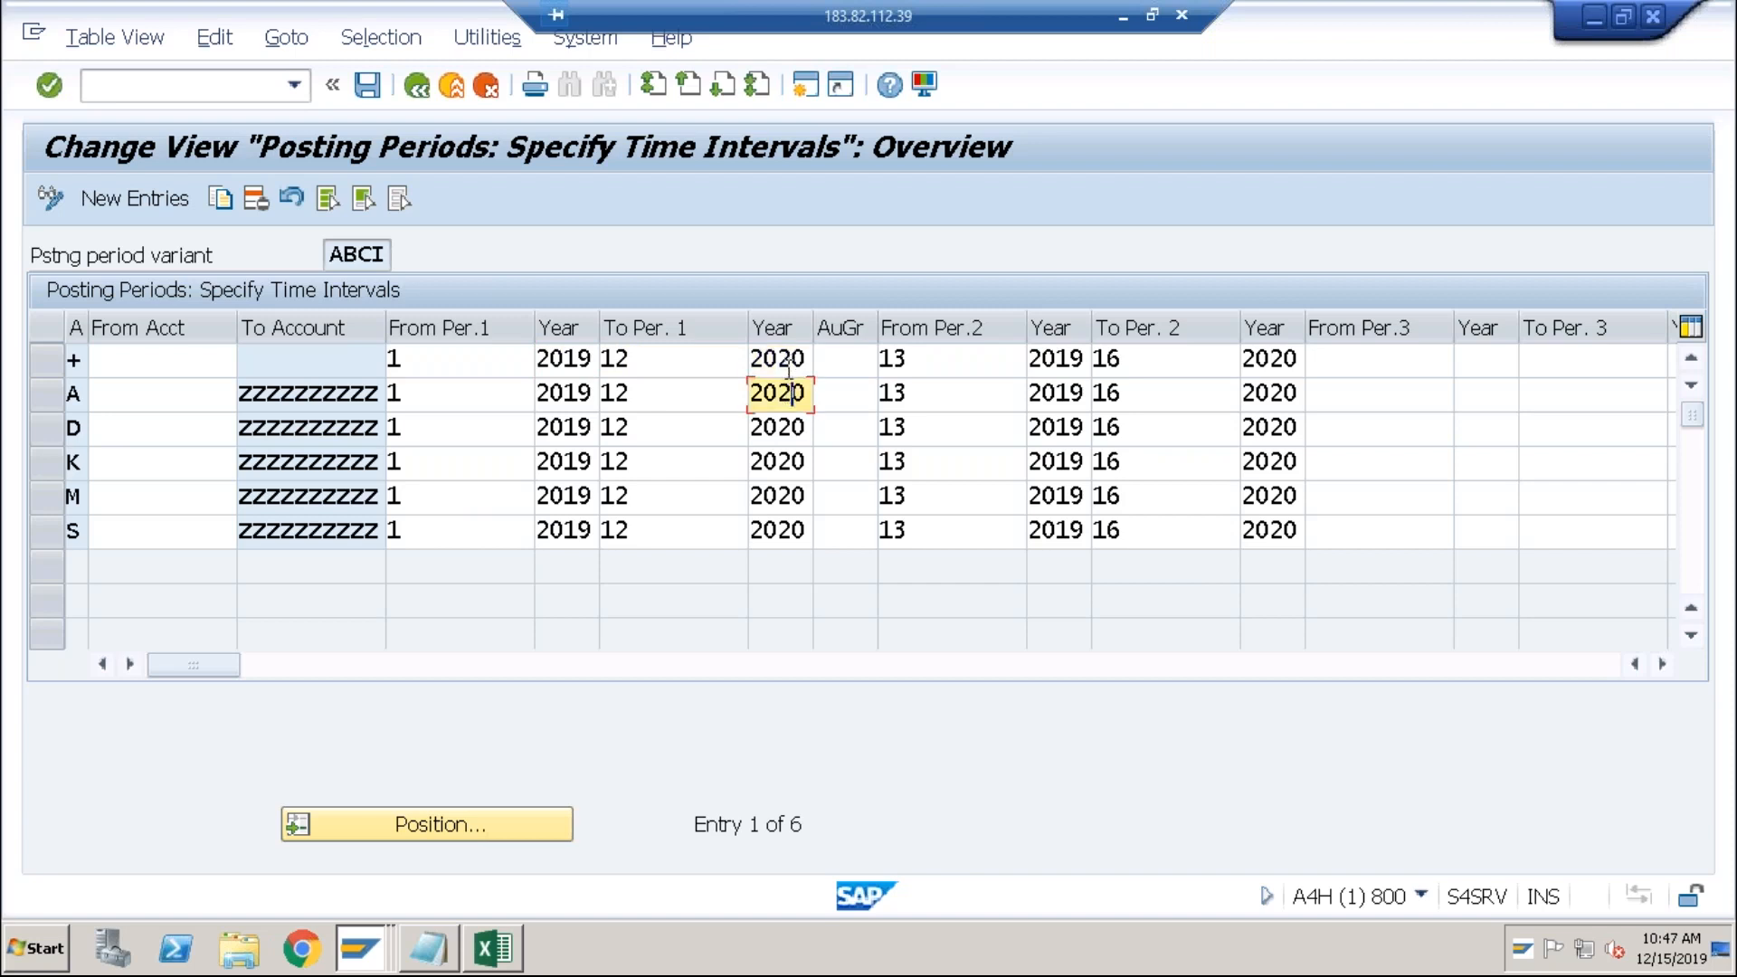
pyautogui.click(650, 429)
pyautogui.click(643, 462)
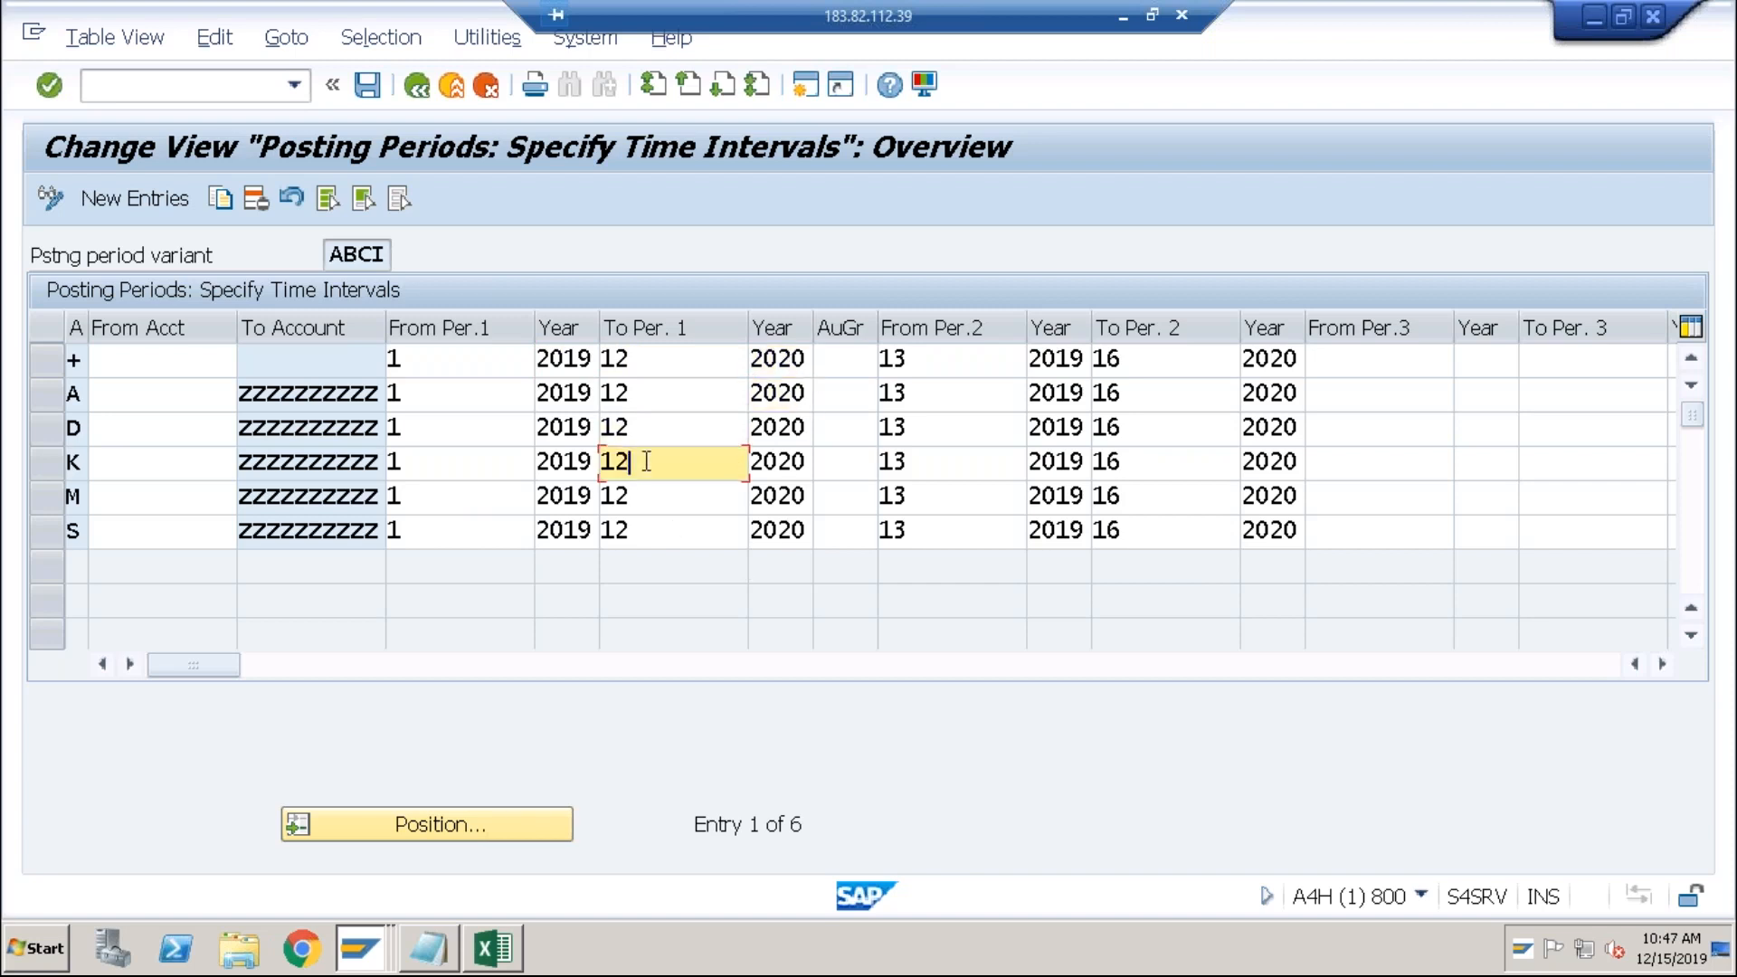
pyautogui.click(641, 497)
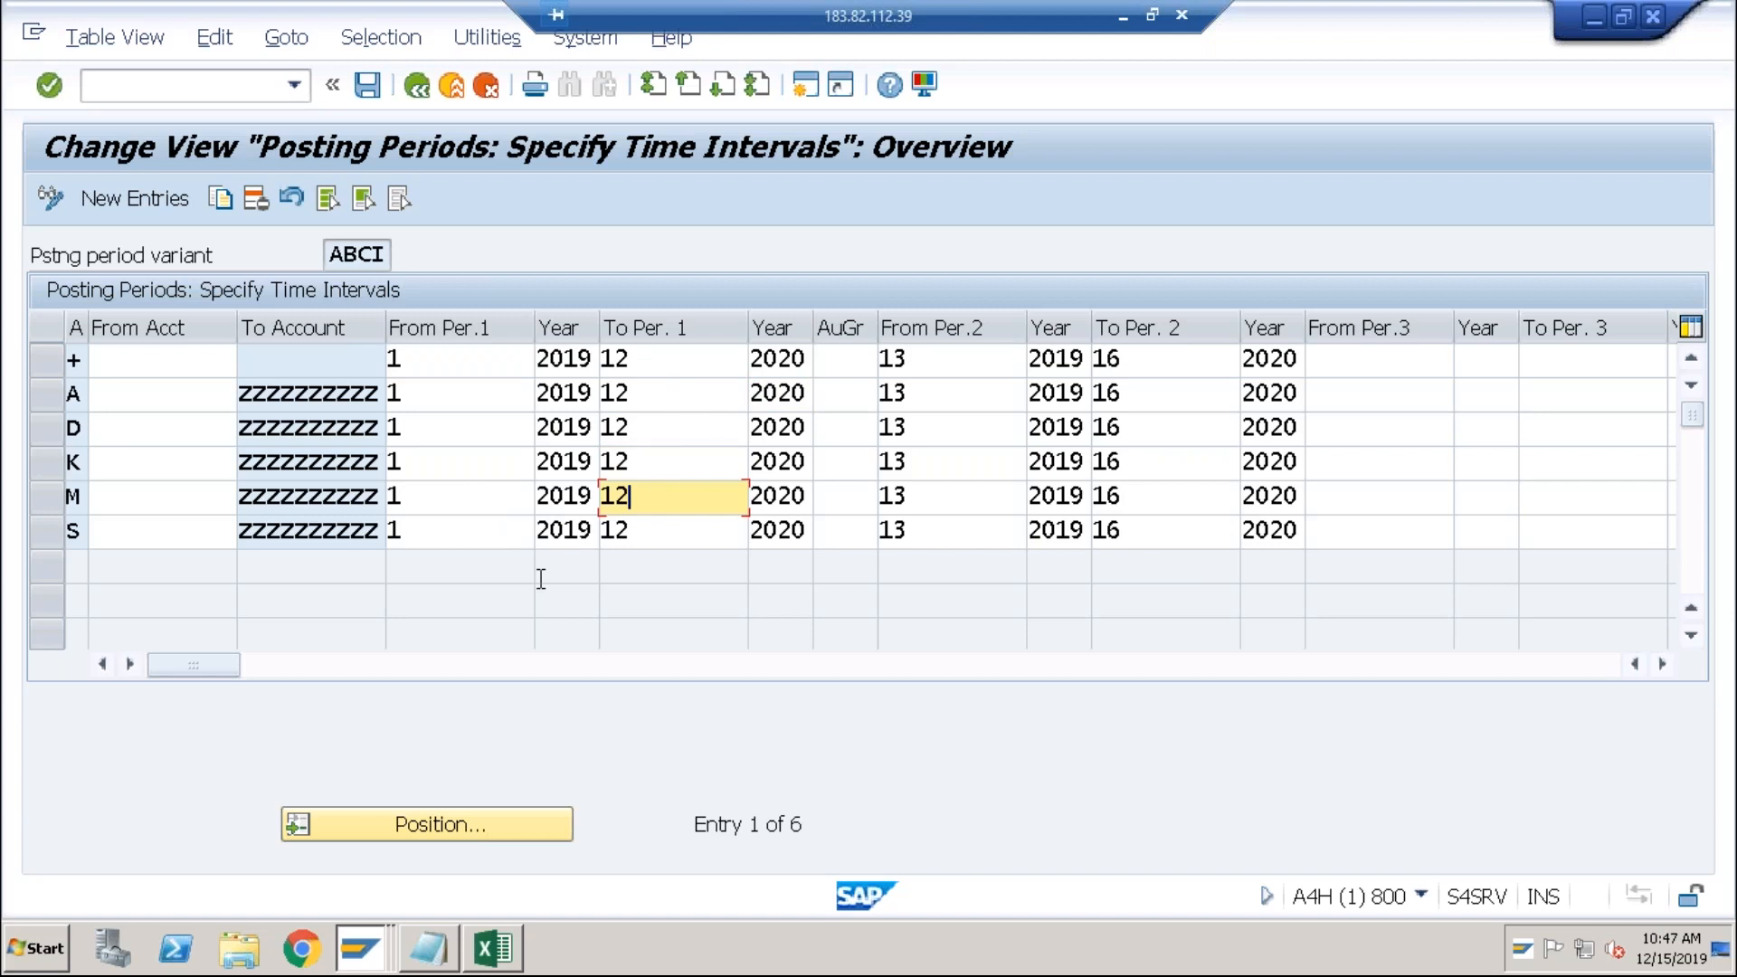
# Step: Change the first open period to 10 for rows +, A, D, K, M and S
pyautogui.click(429, 361)
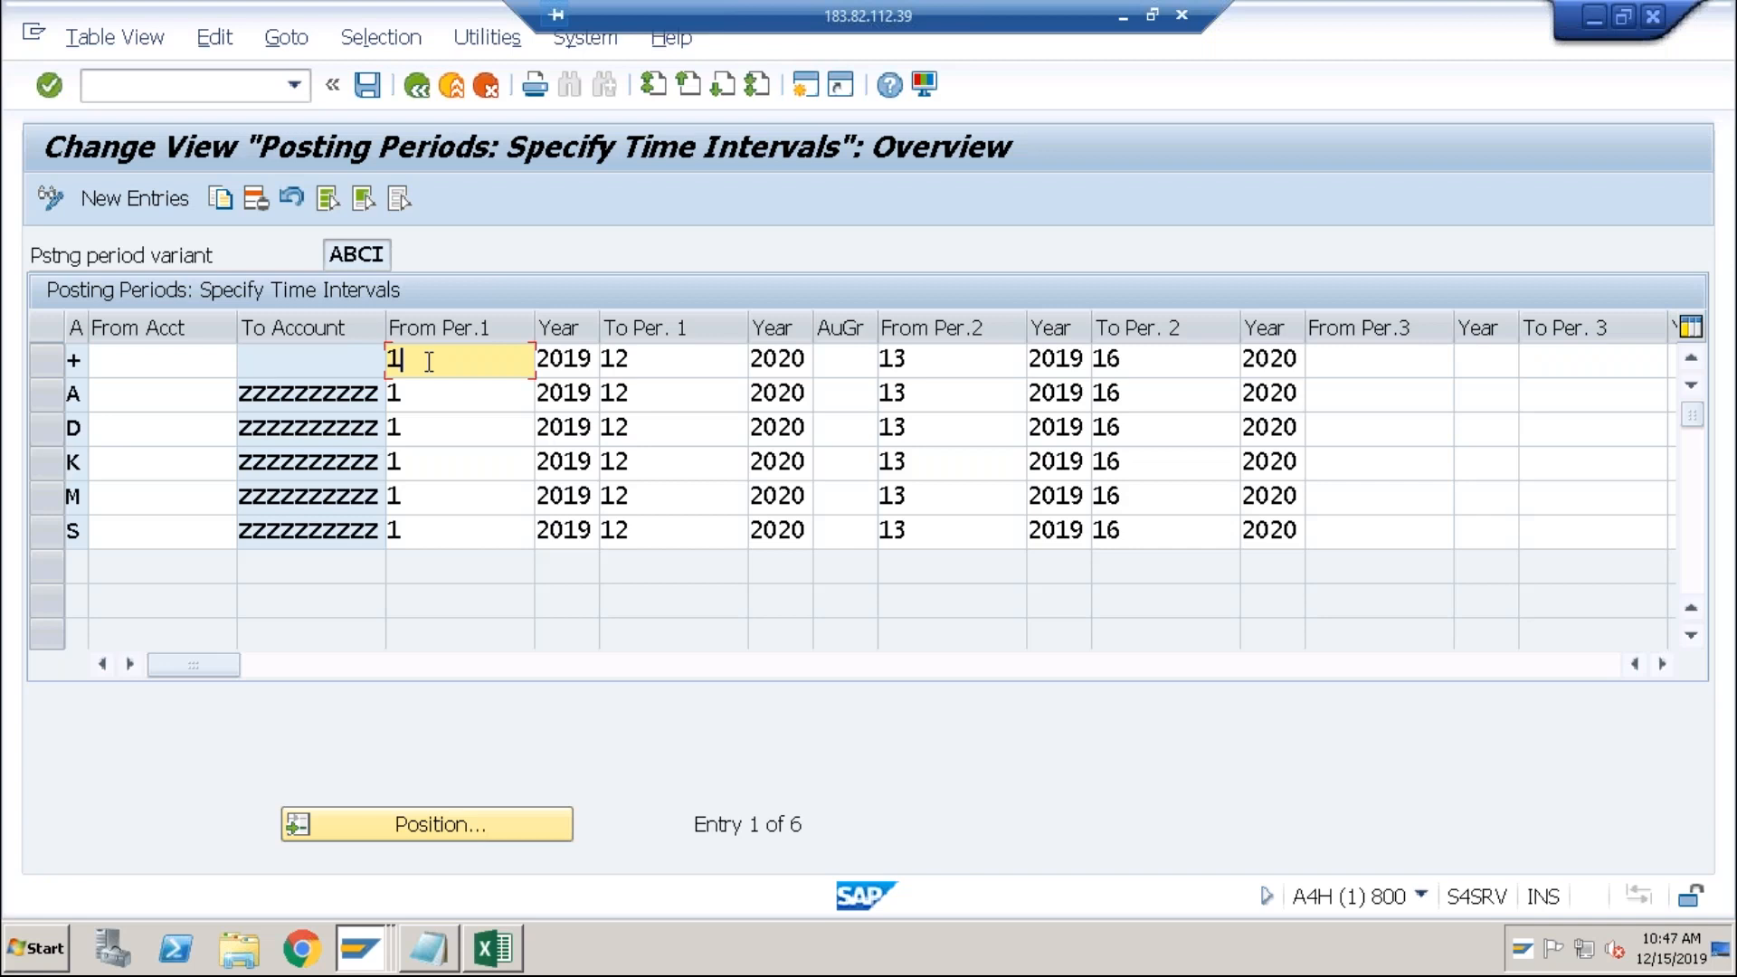
pyautogui.write('0')
pyautogui.click(415, 406)
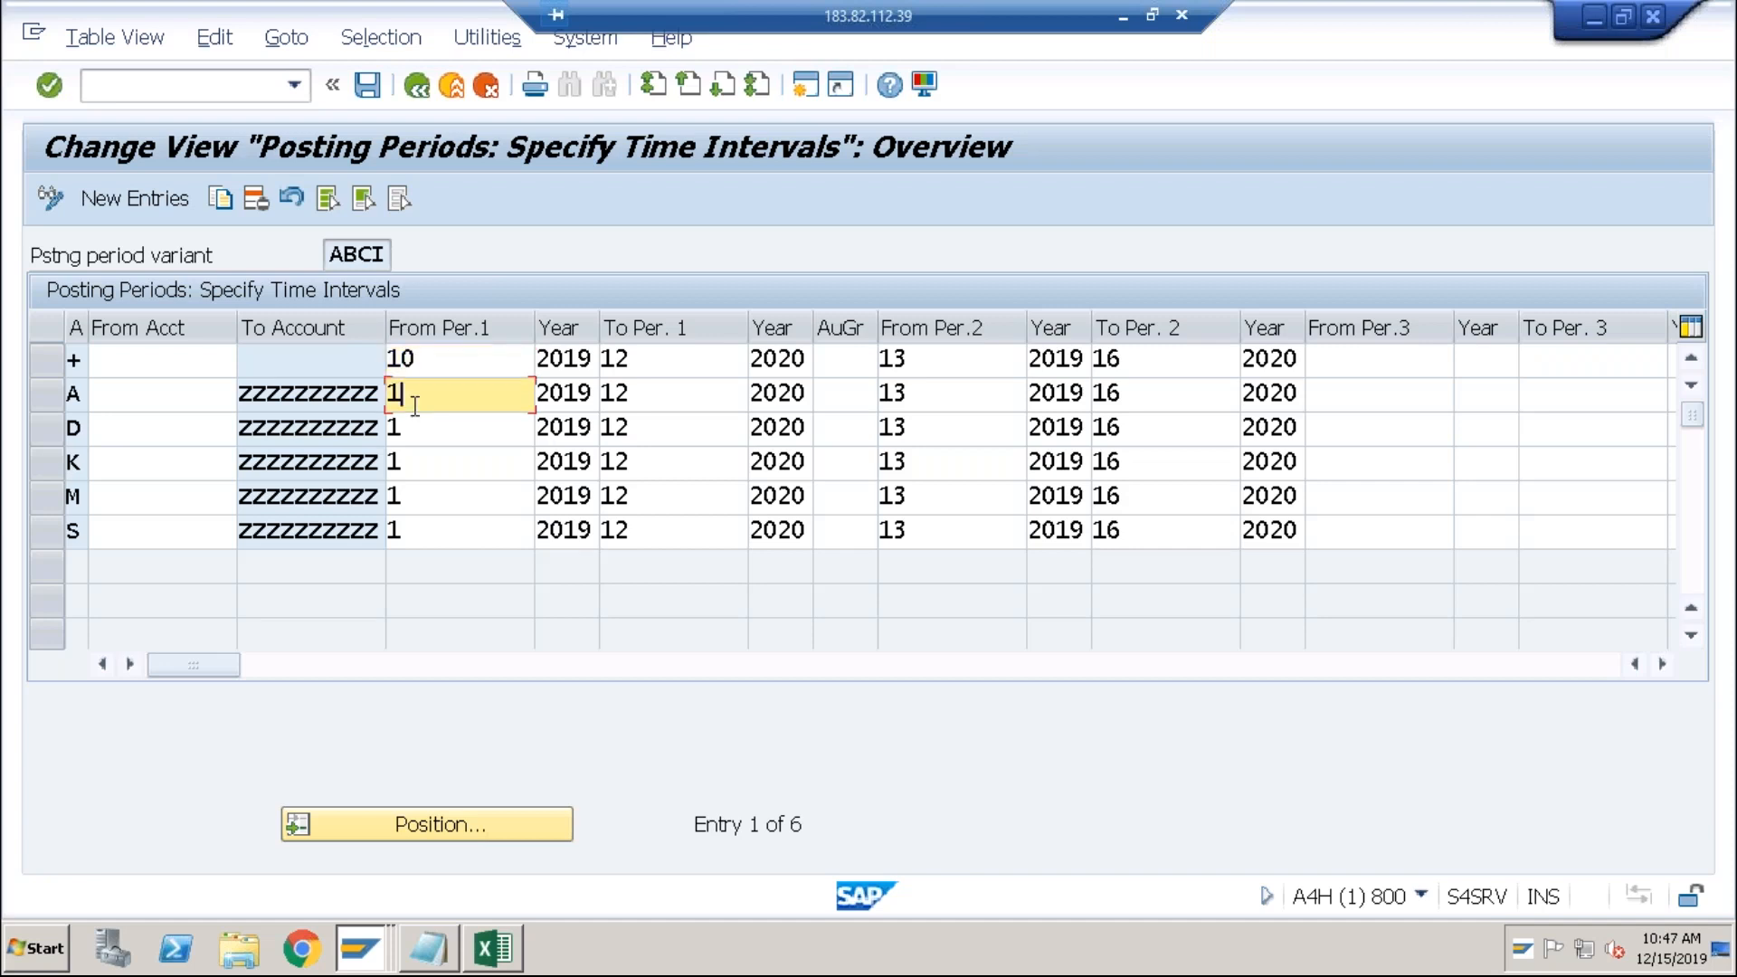
pyautogui.write('0')
pyautogui.click(426, 438)
pyautogui.write('0')
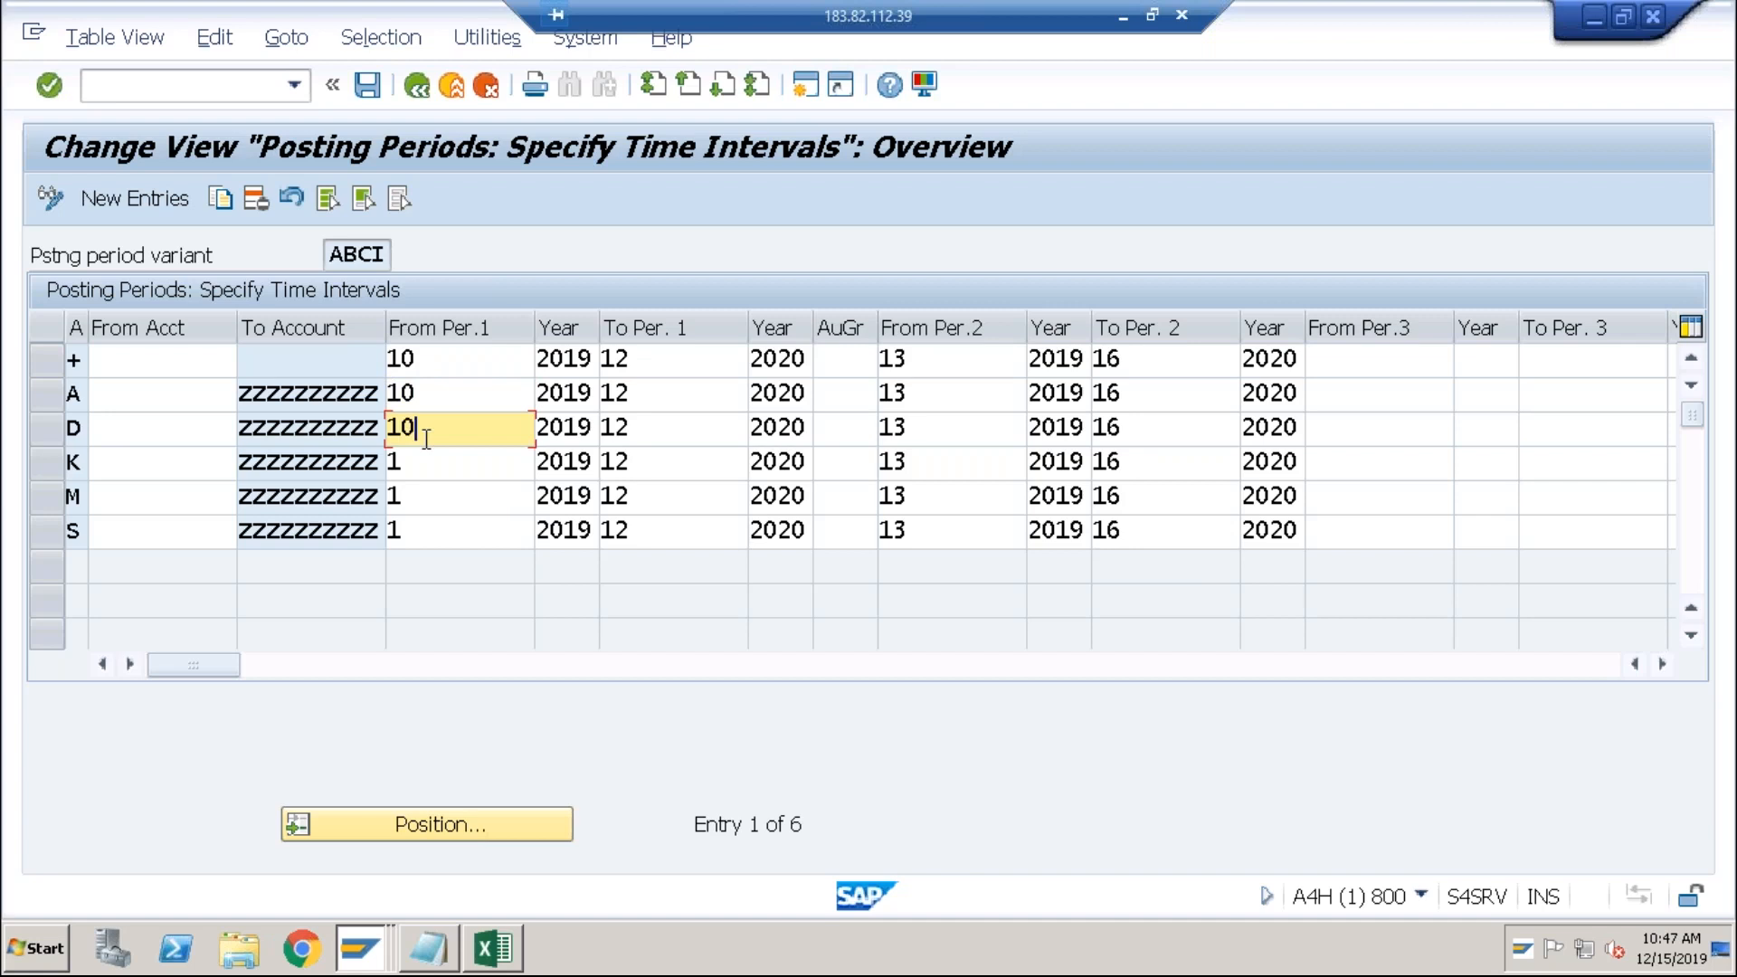
pyautogui.click(433, 463)
pyautogui.write('0')
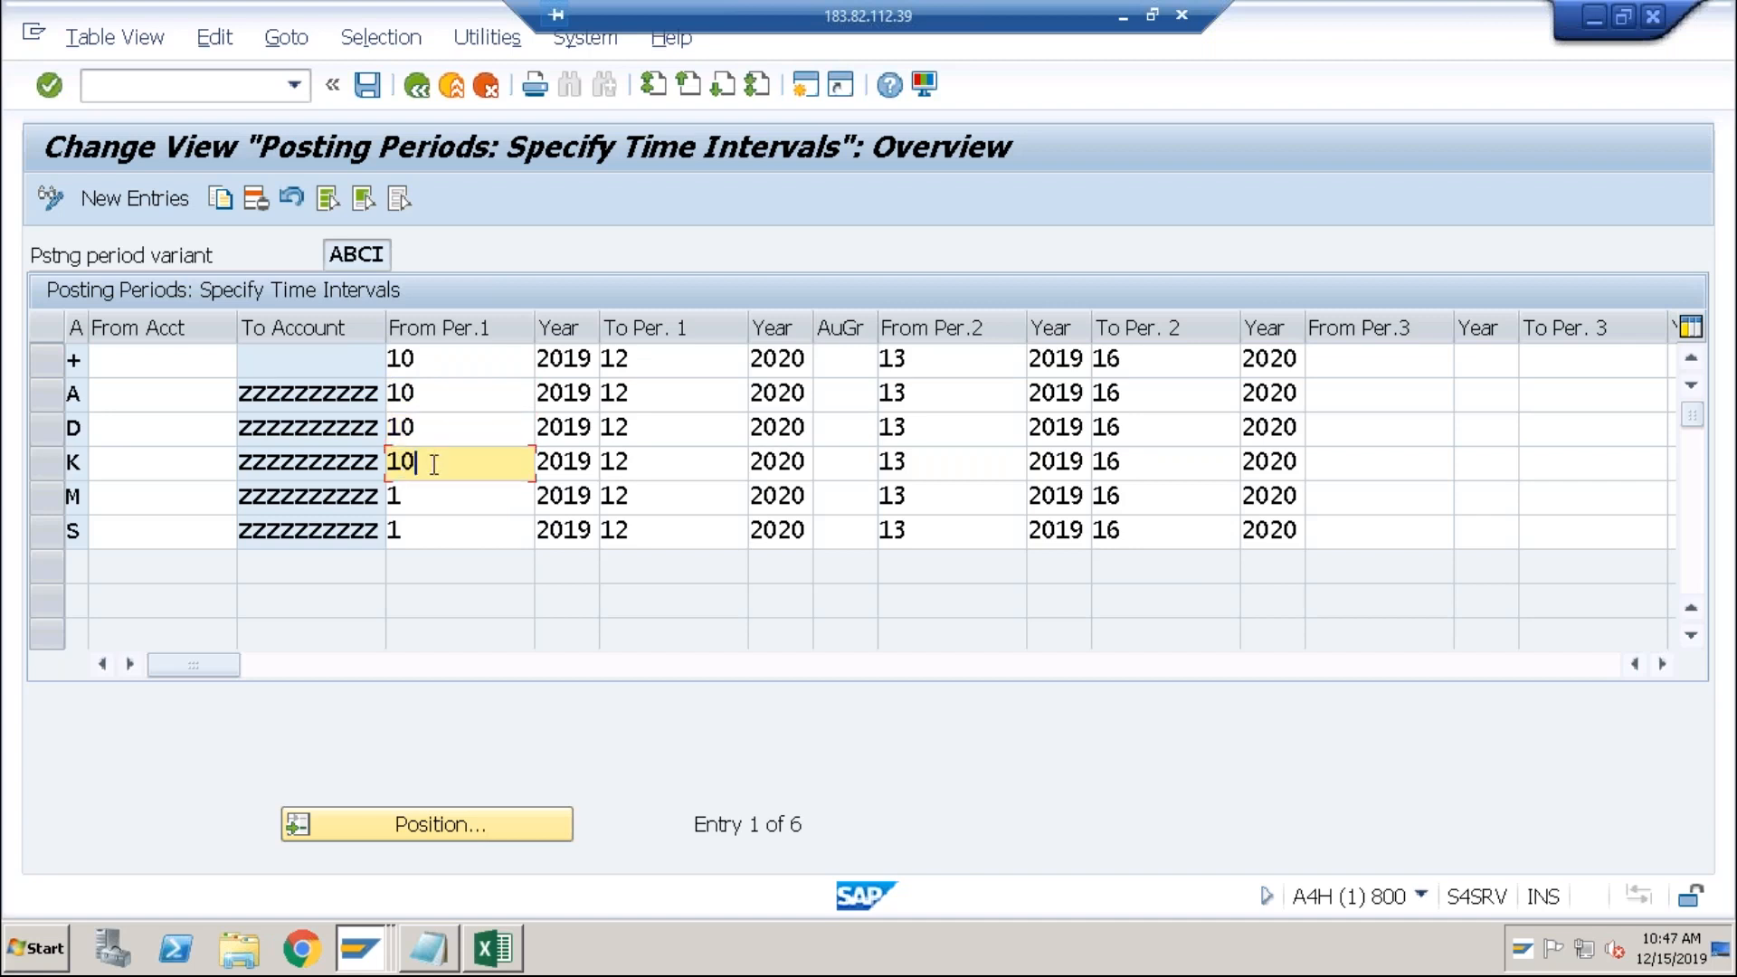
pyautogui.click(423, 494)
pyautogui.write('0')
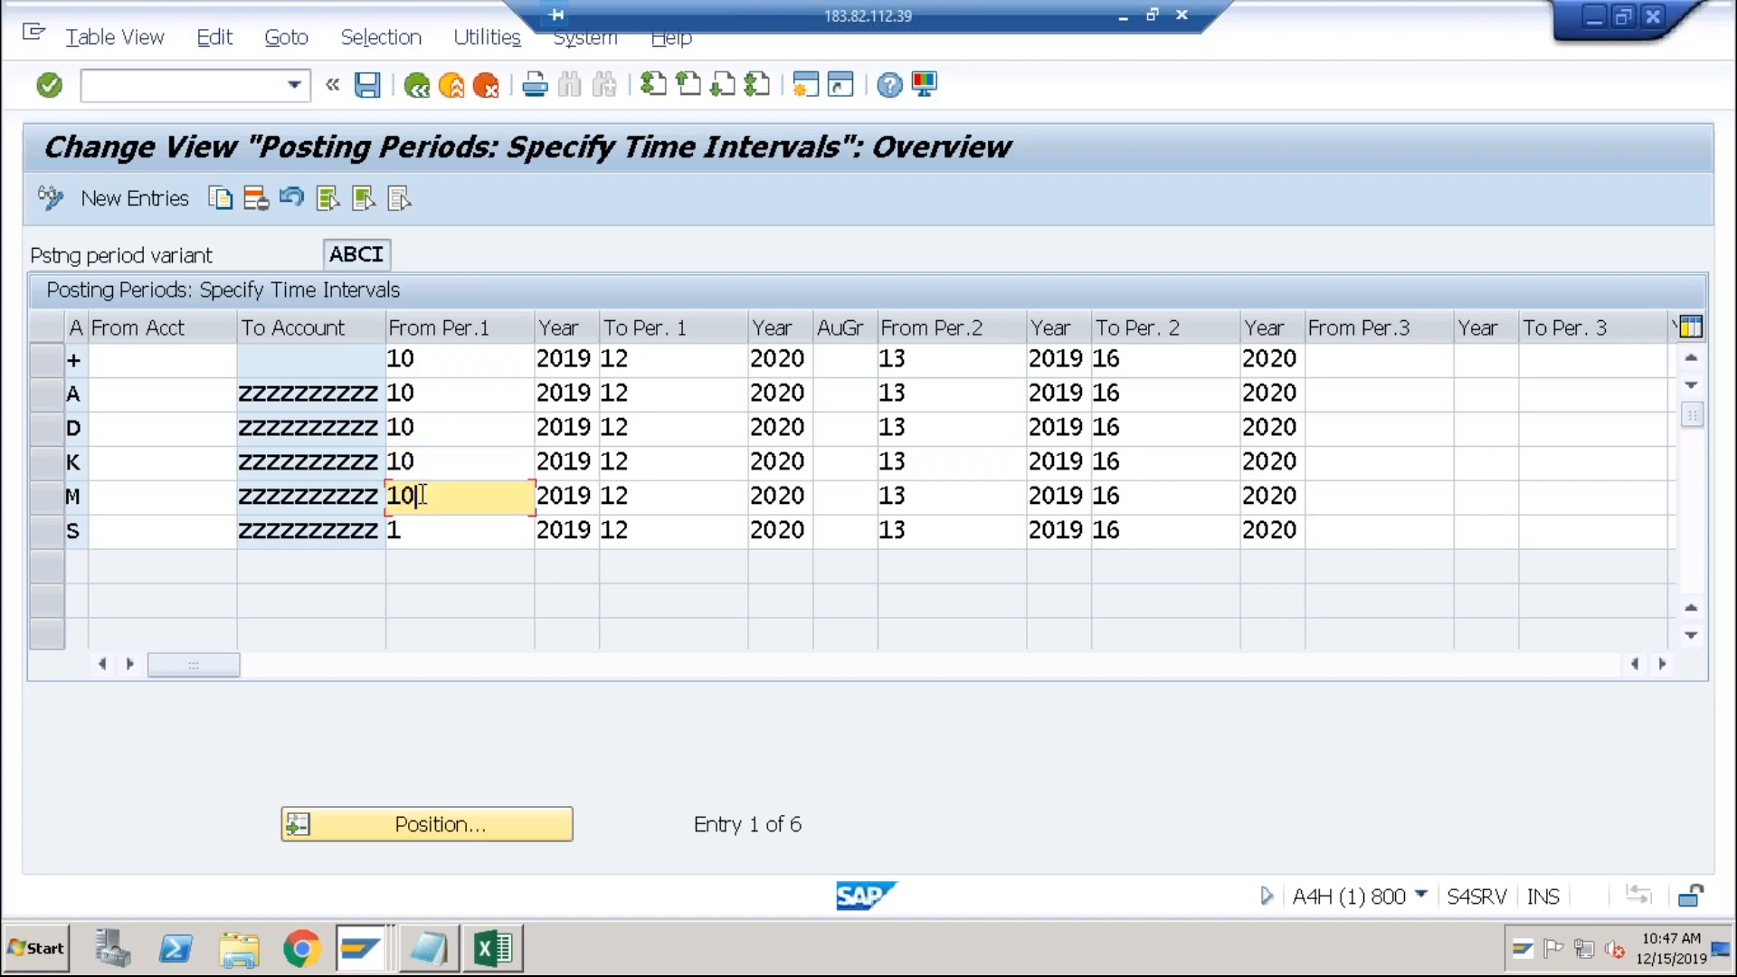
pyautogui.click(421, 531)
pyautogui.write('0')
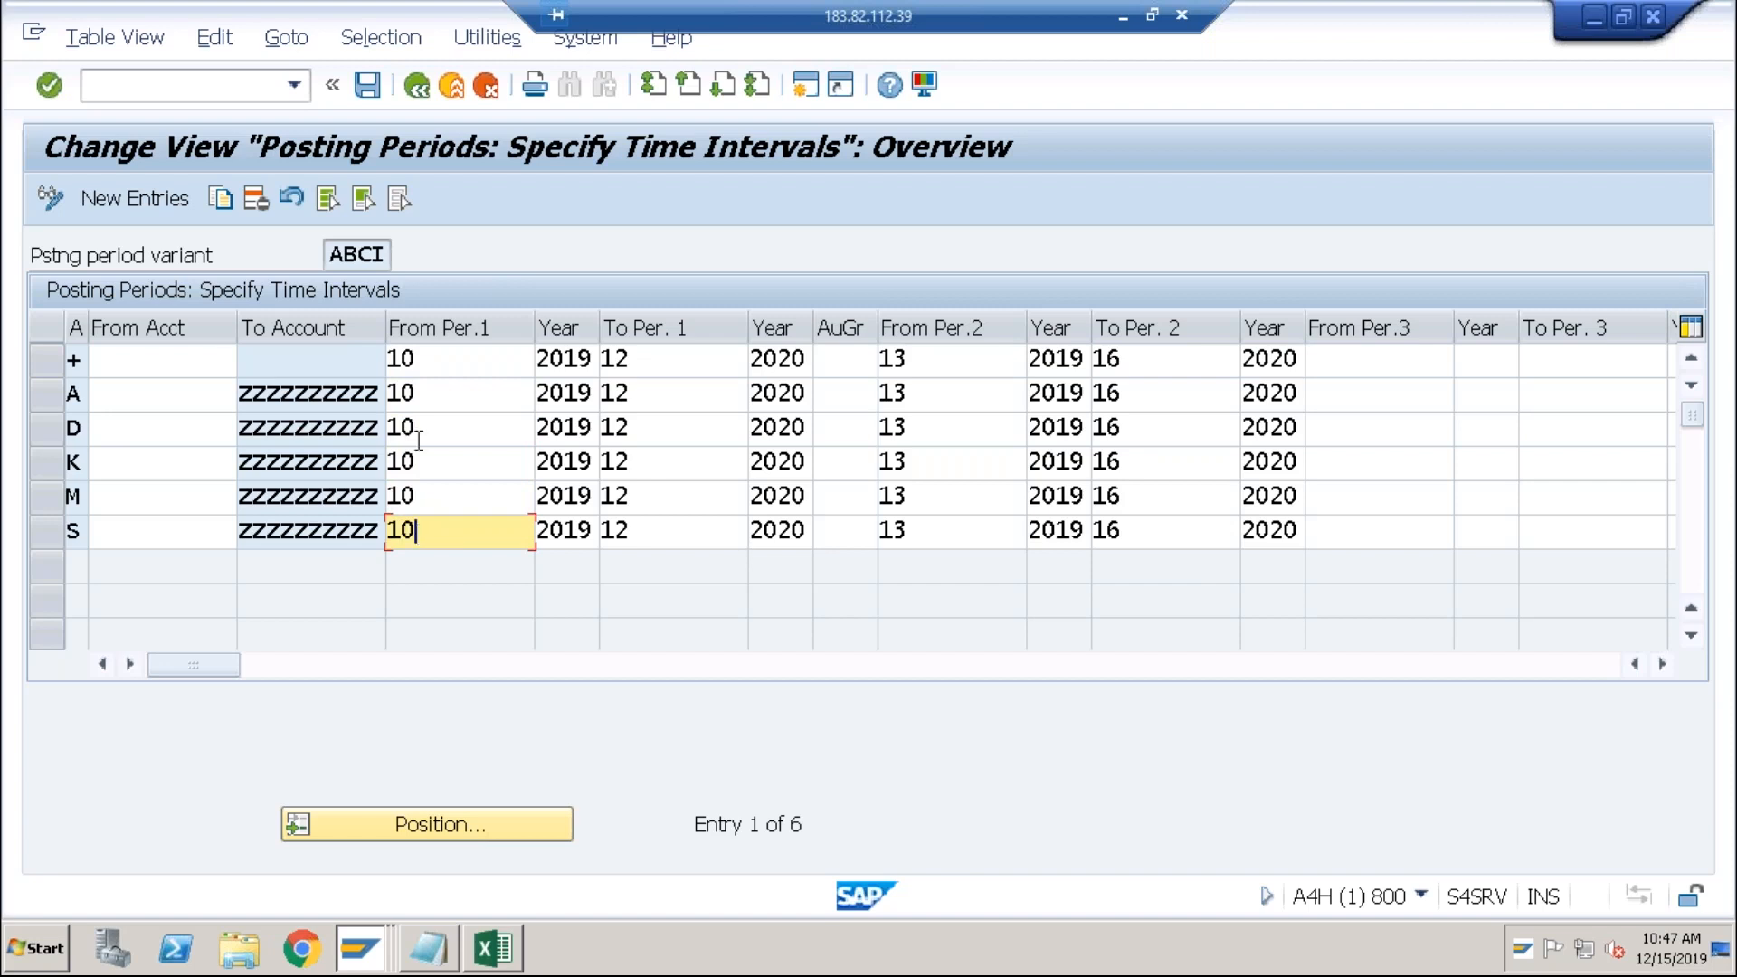
# Step: Save the posting period changes under the Customizing request and recheck the + row
pyautogui.click(367, 91)
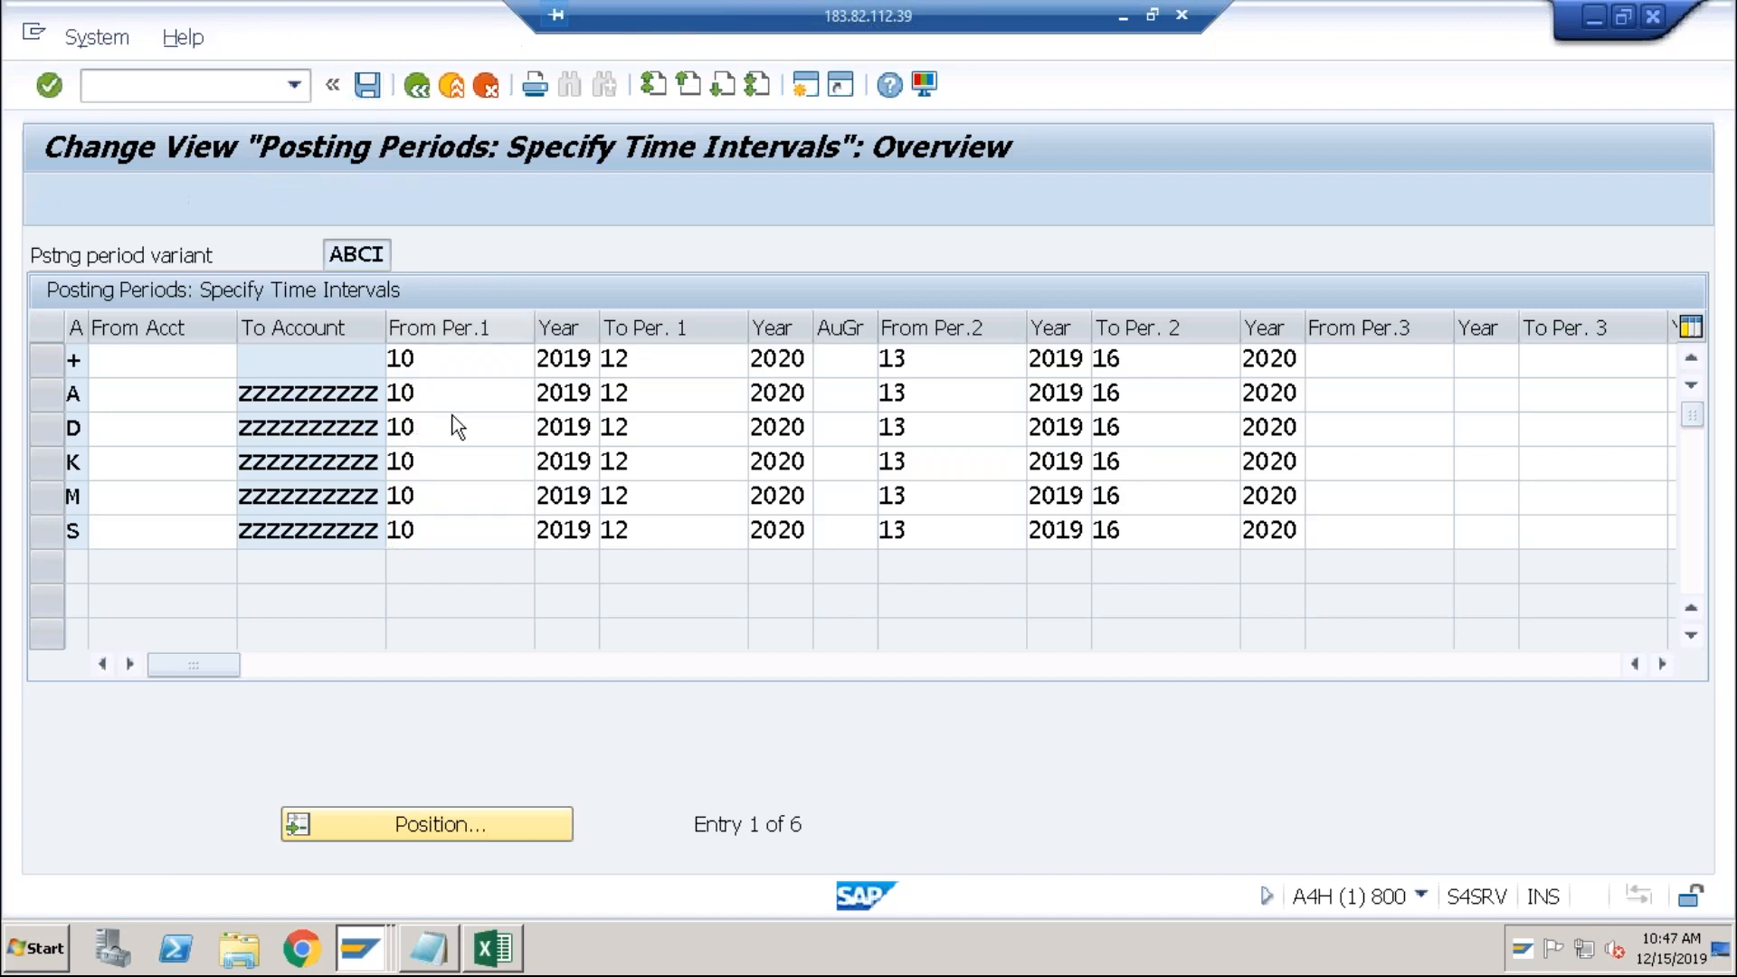
pyautogui.click(678, 543)
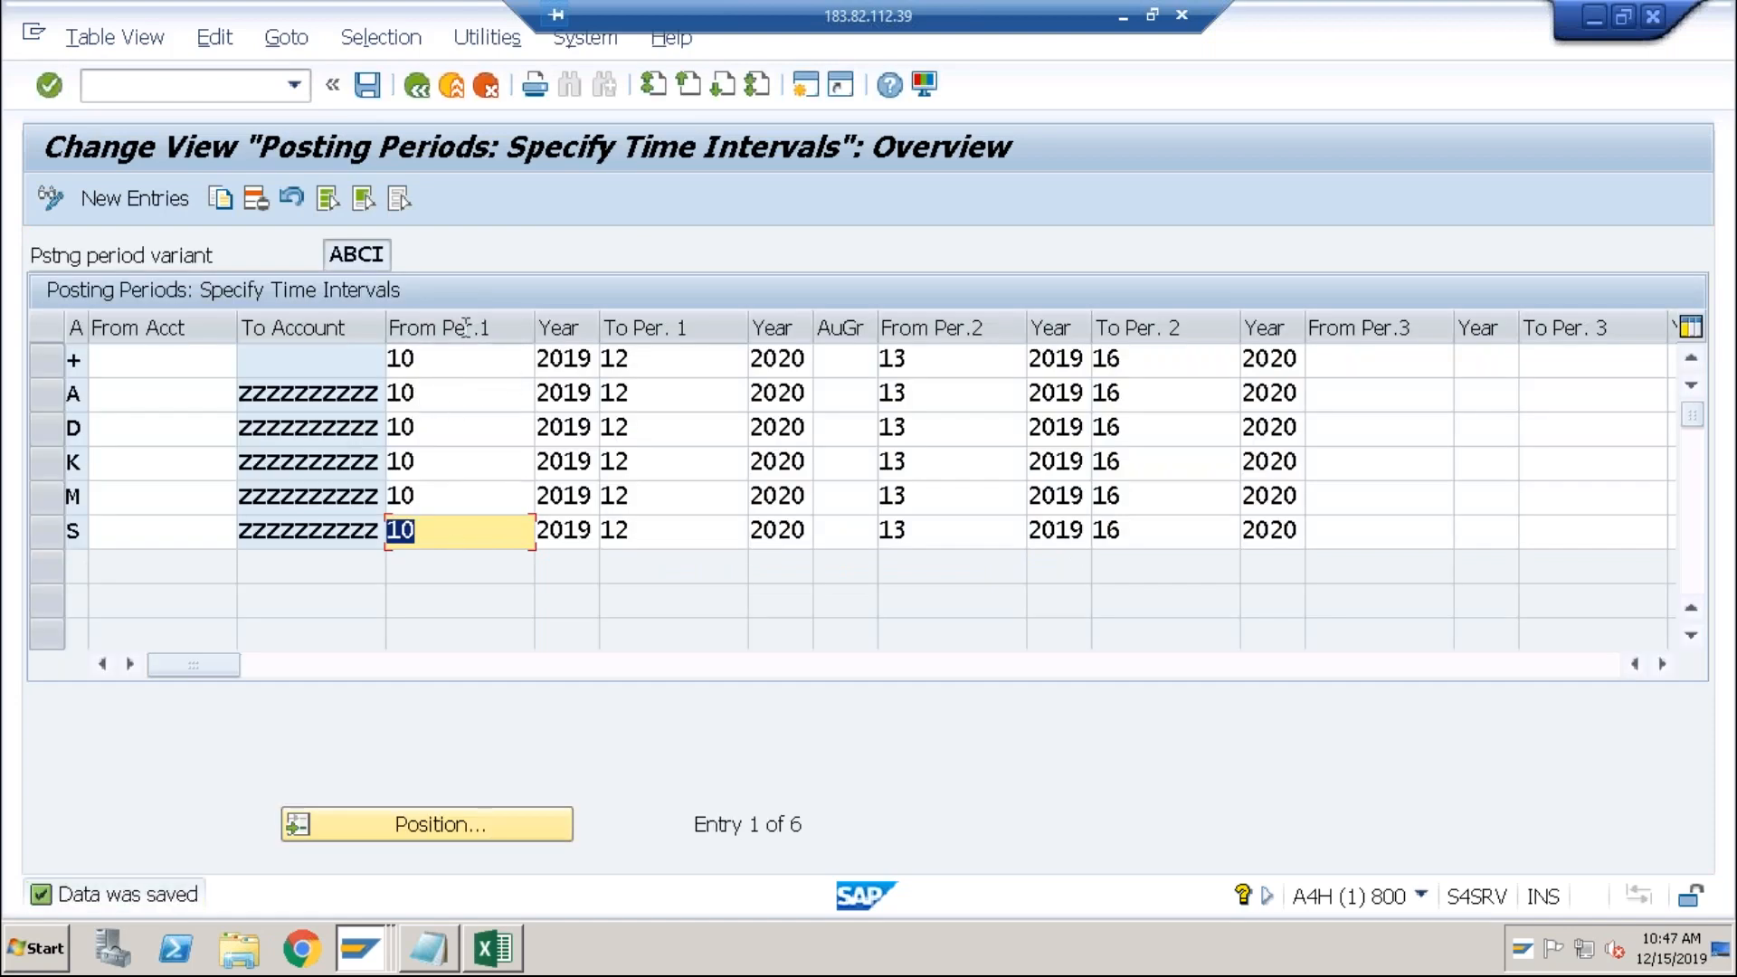
pyautogui.click(454, 359)
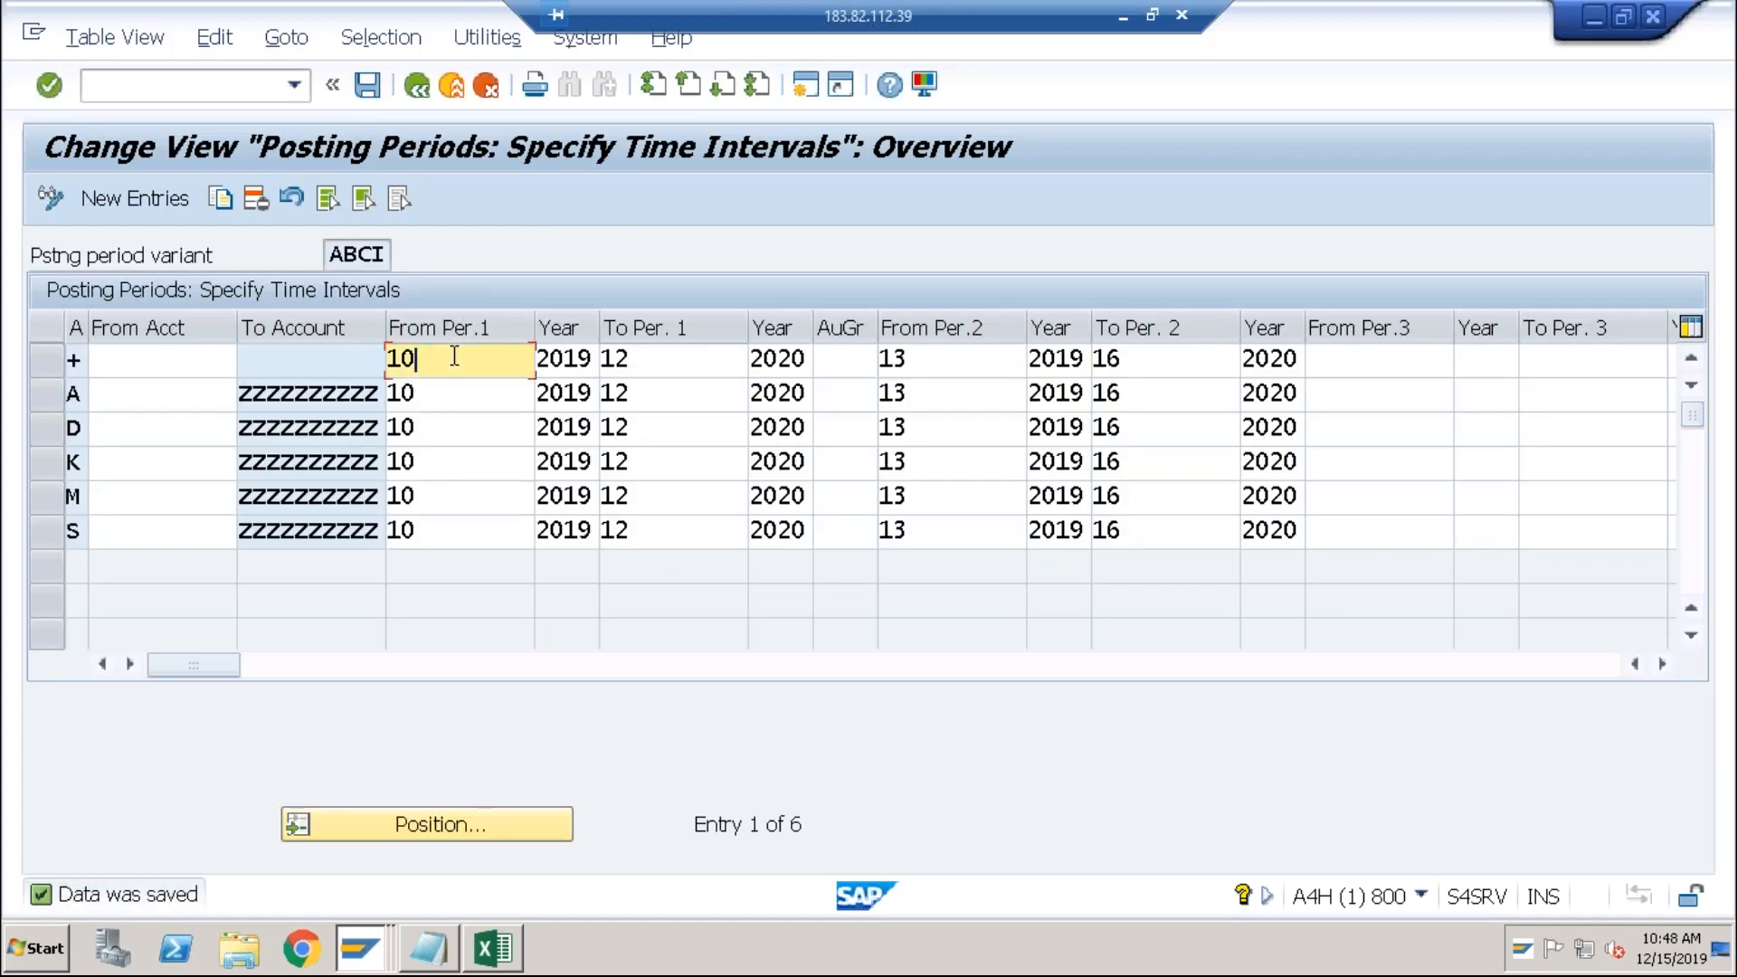
# Step: Start an FB50 G/L document dated 15.12.2019 and see the period 009 2019 not-open error
pyautogui.click(201, 87)
pyautogui.write('/nfb50')
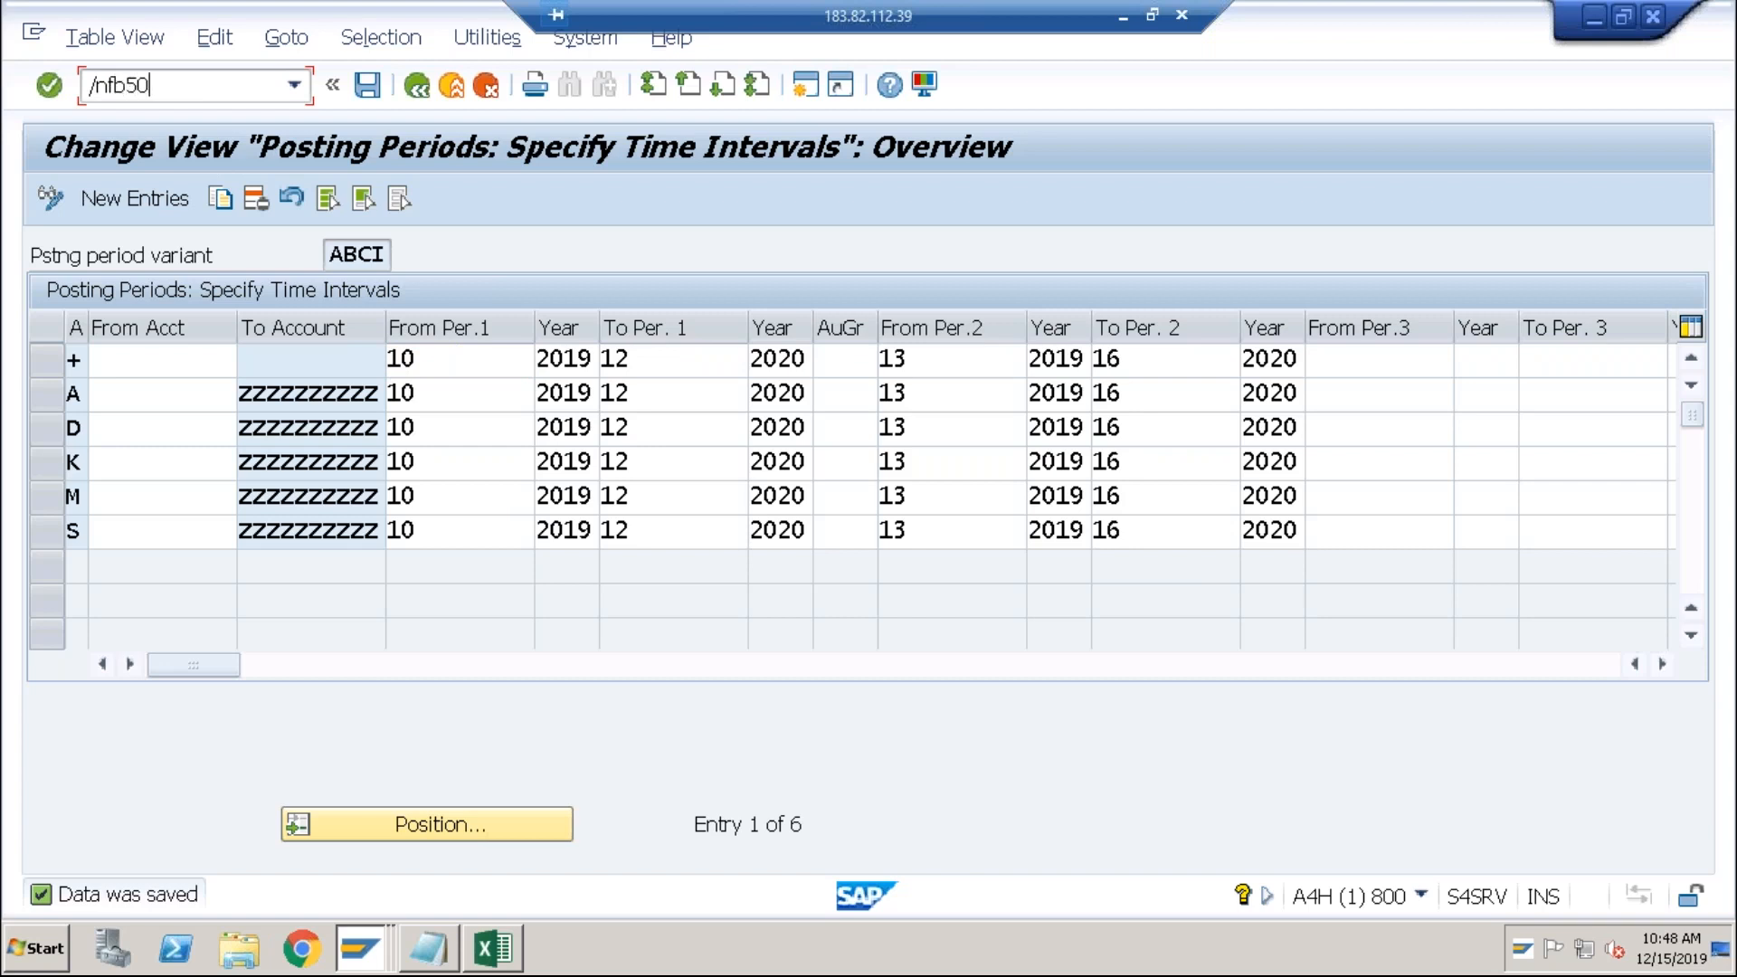
pyautogui.press('Return')
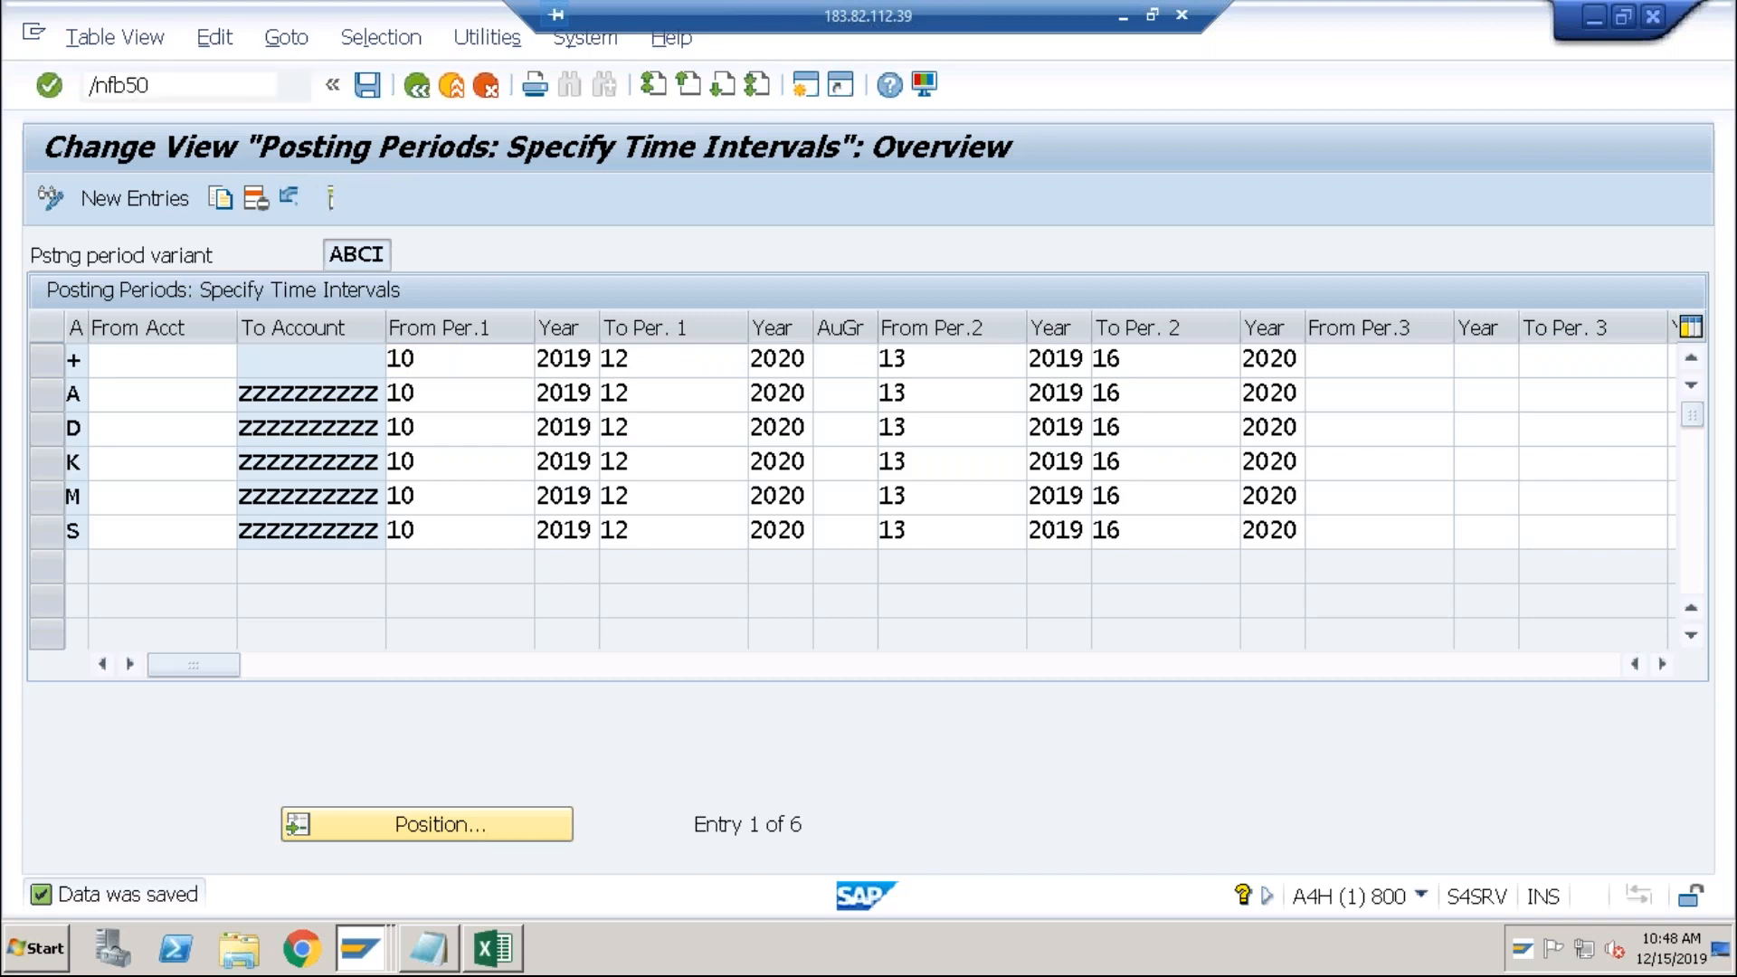
pyautogui.write('1')
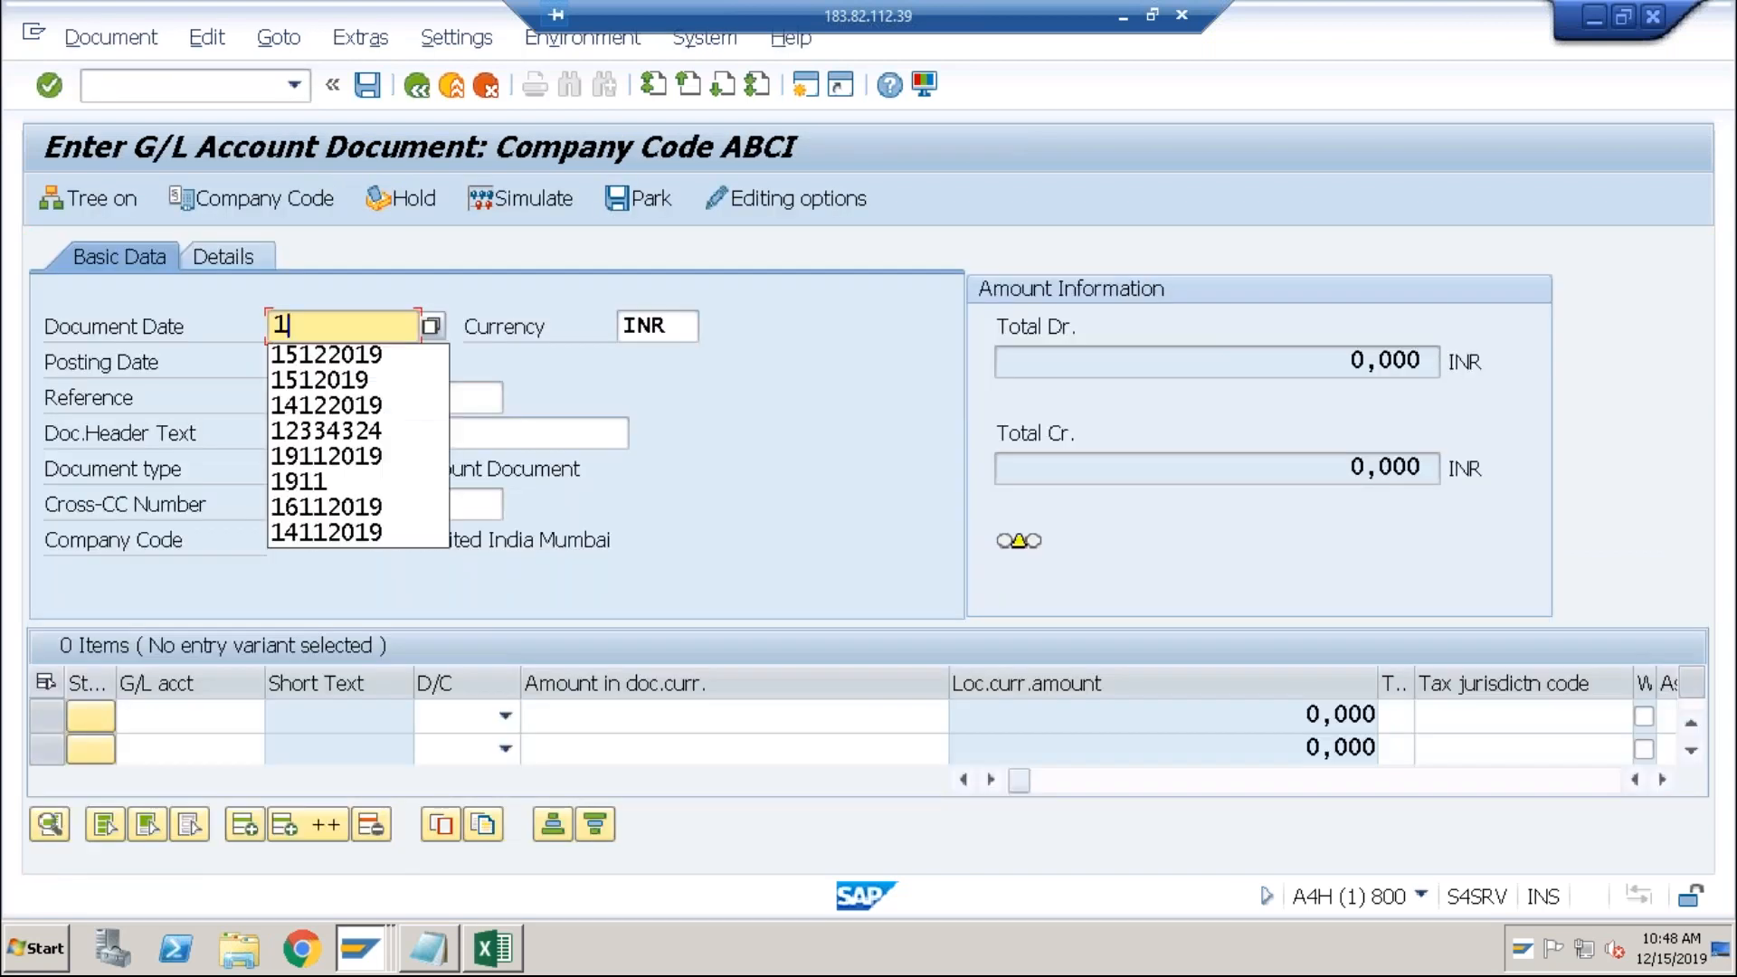
pyautogui.write('5.12.2019')
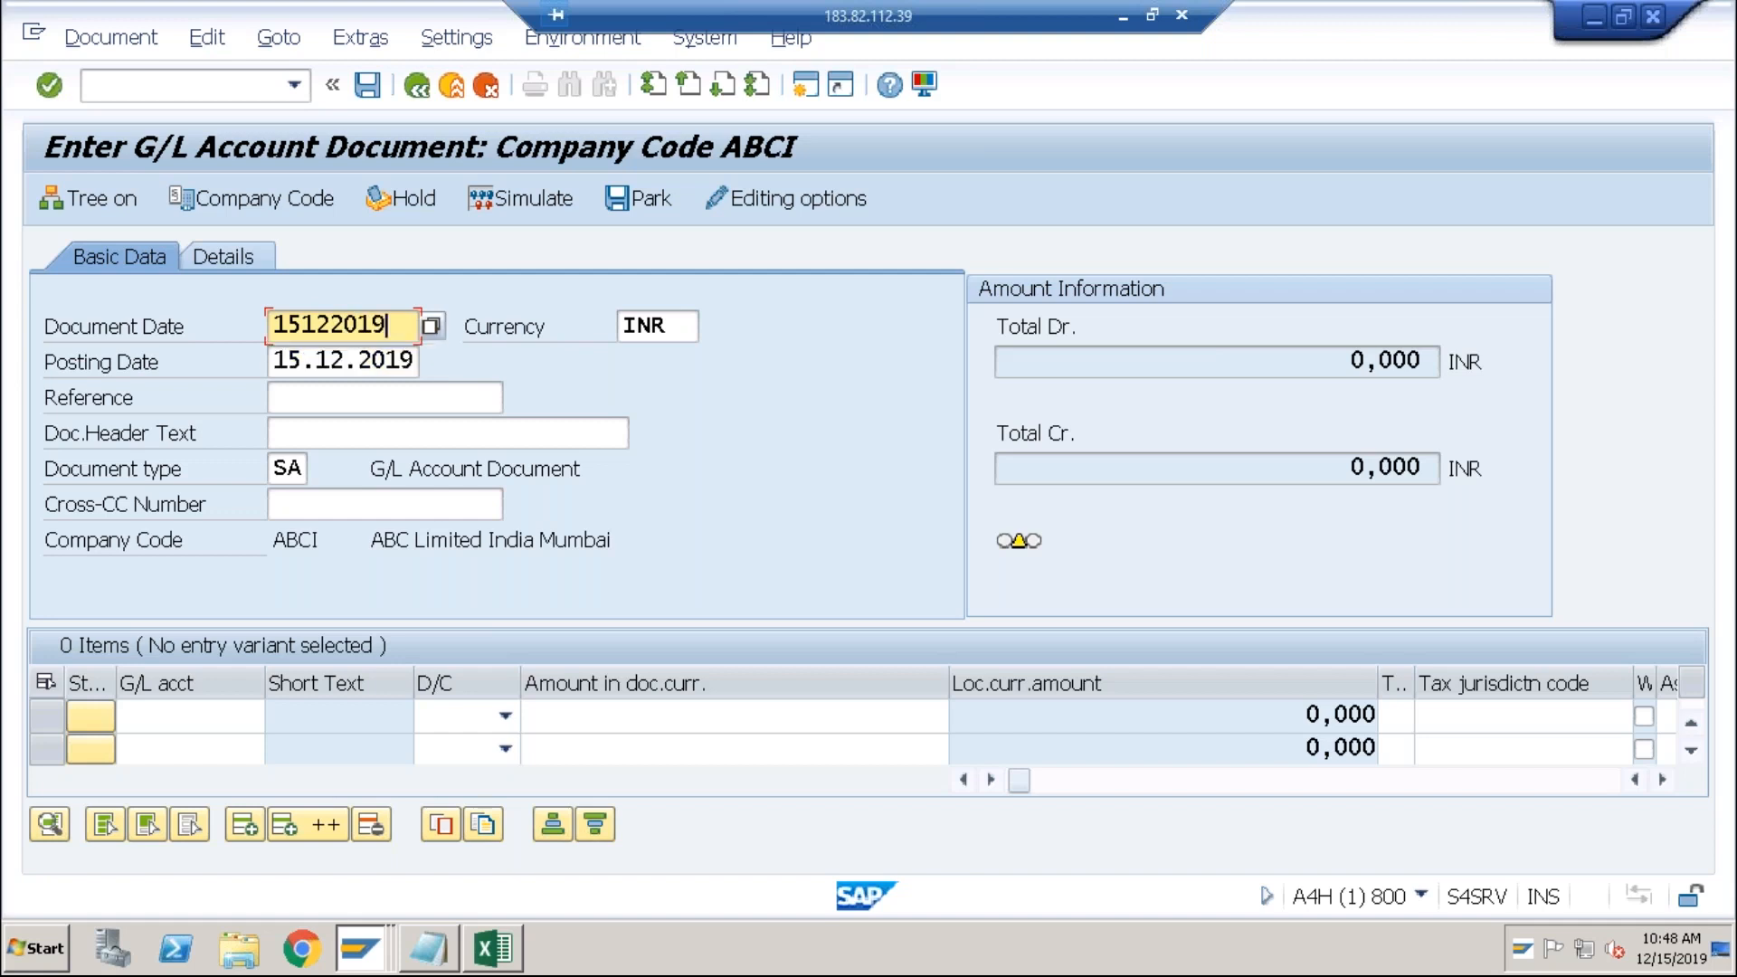
pyautogui.press('Return')
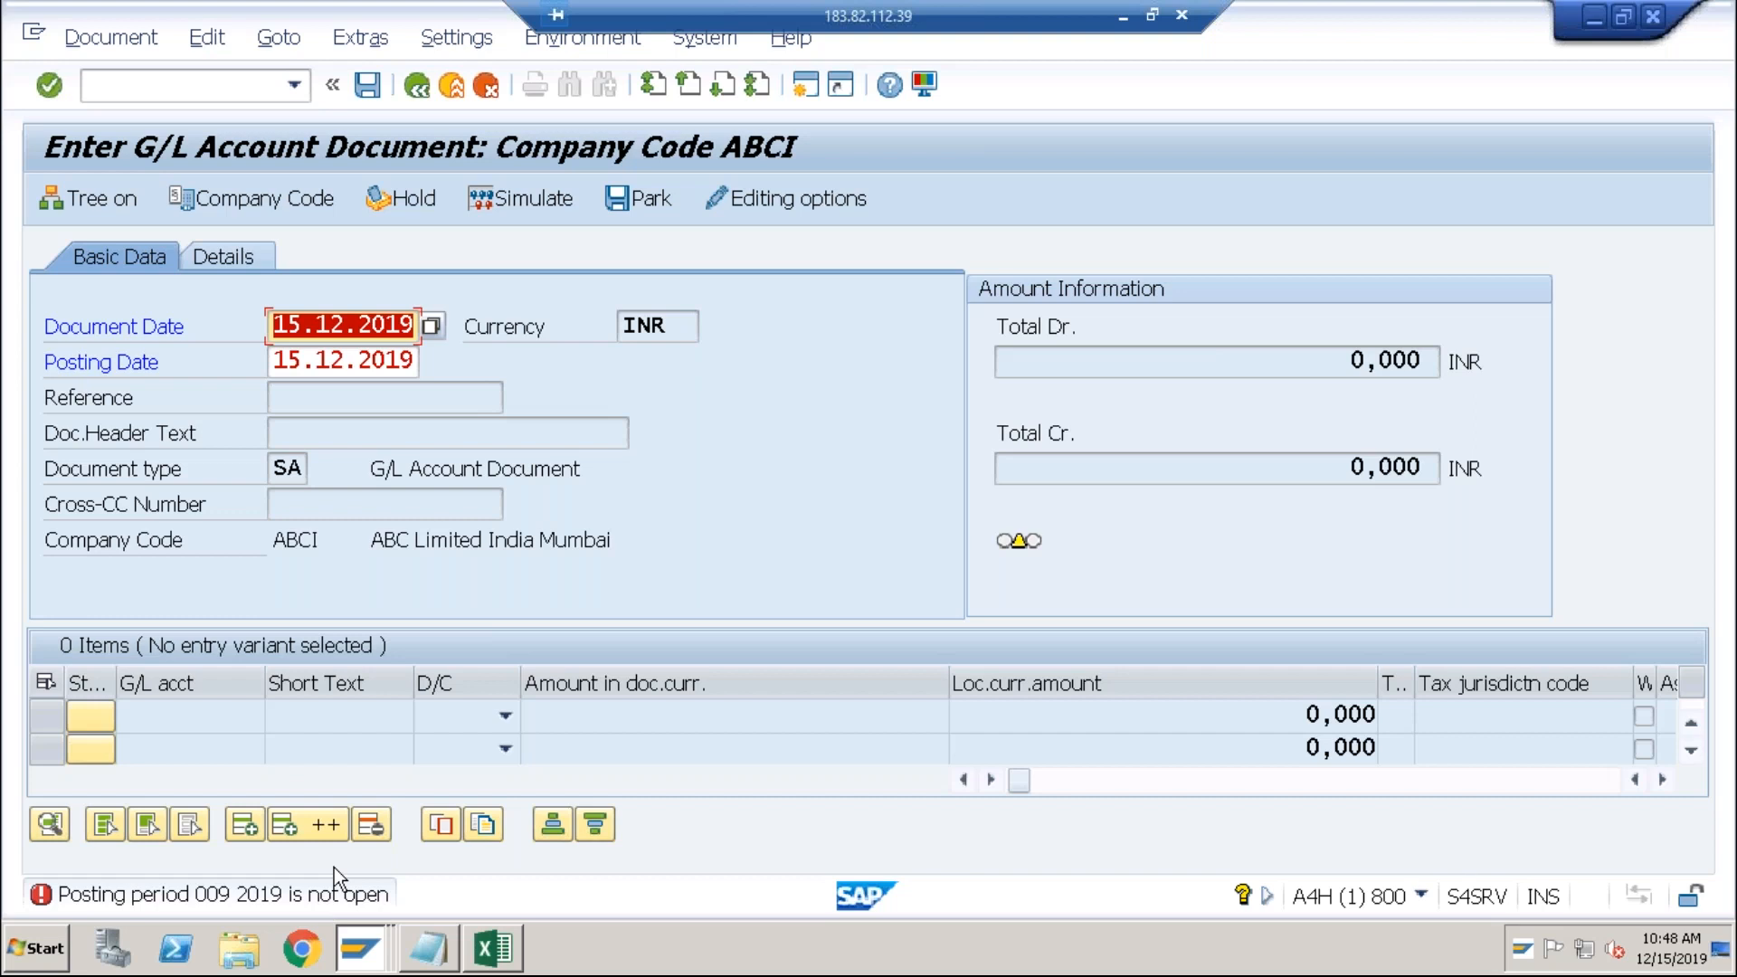
pyautogui.hotkey('alt', 'Tab')
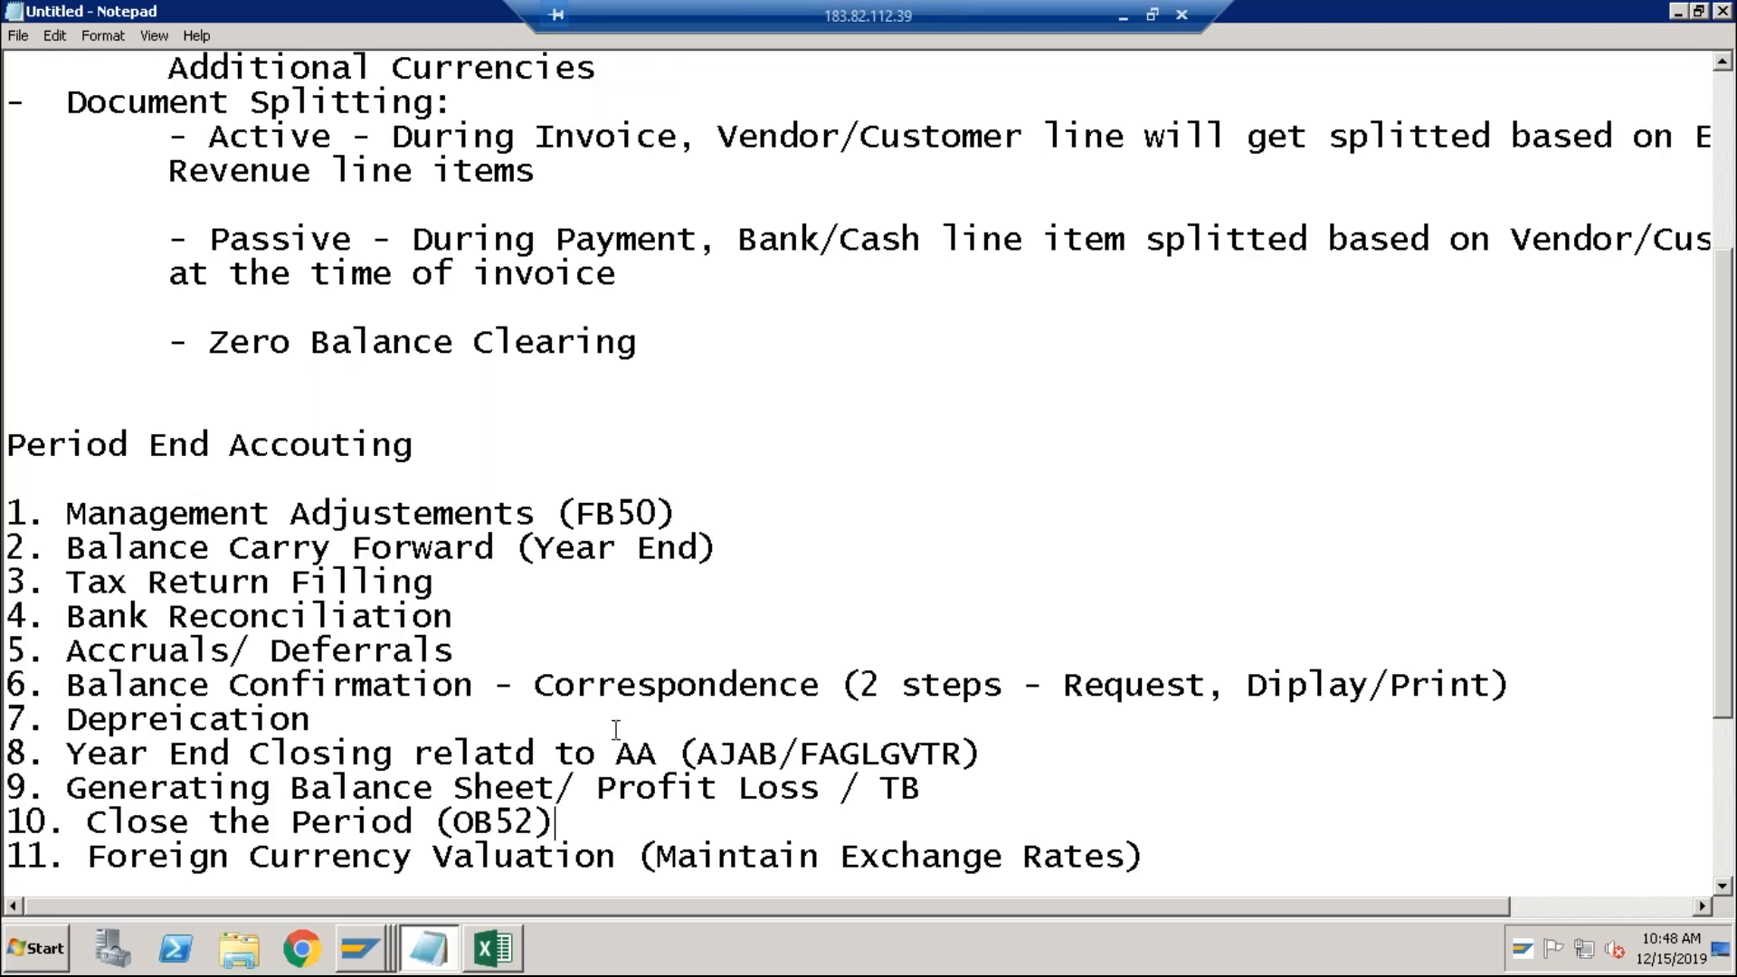
# Step: Review the Notepad list and select item 9, Generating Balance Sheet/ Profit Loss / TB
pyautogui.click(499, 622)
pyautogui.click(474, 657)
pyautogui.click(939, 787)
pyautogui.click(1155, 866)
pyautogui.moveTo(921, 789); pyautogui.dragTo(73, 789)
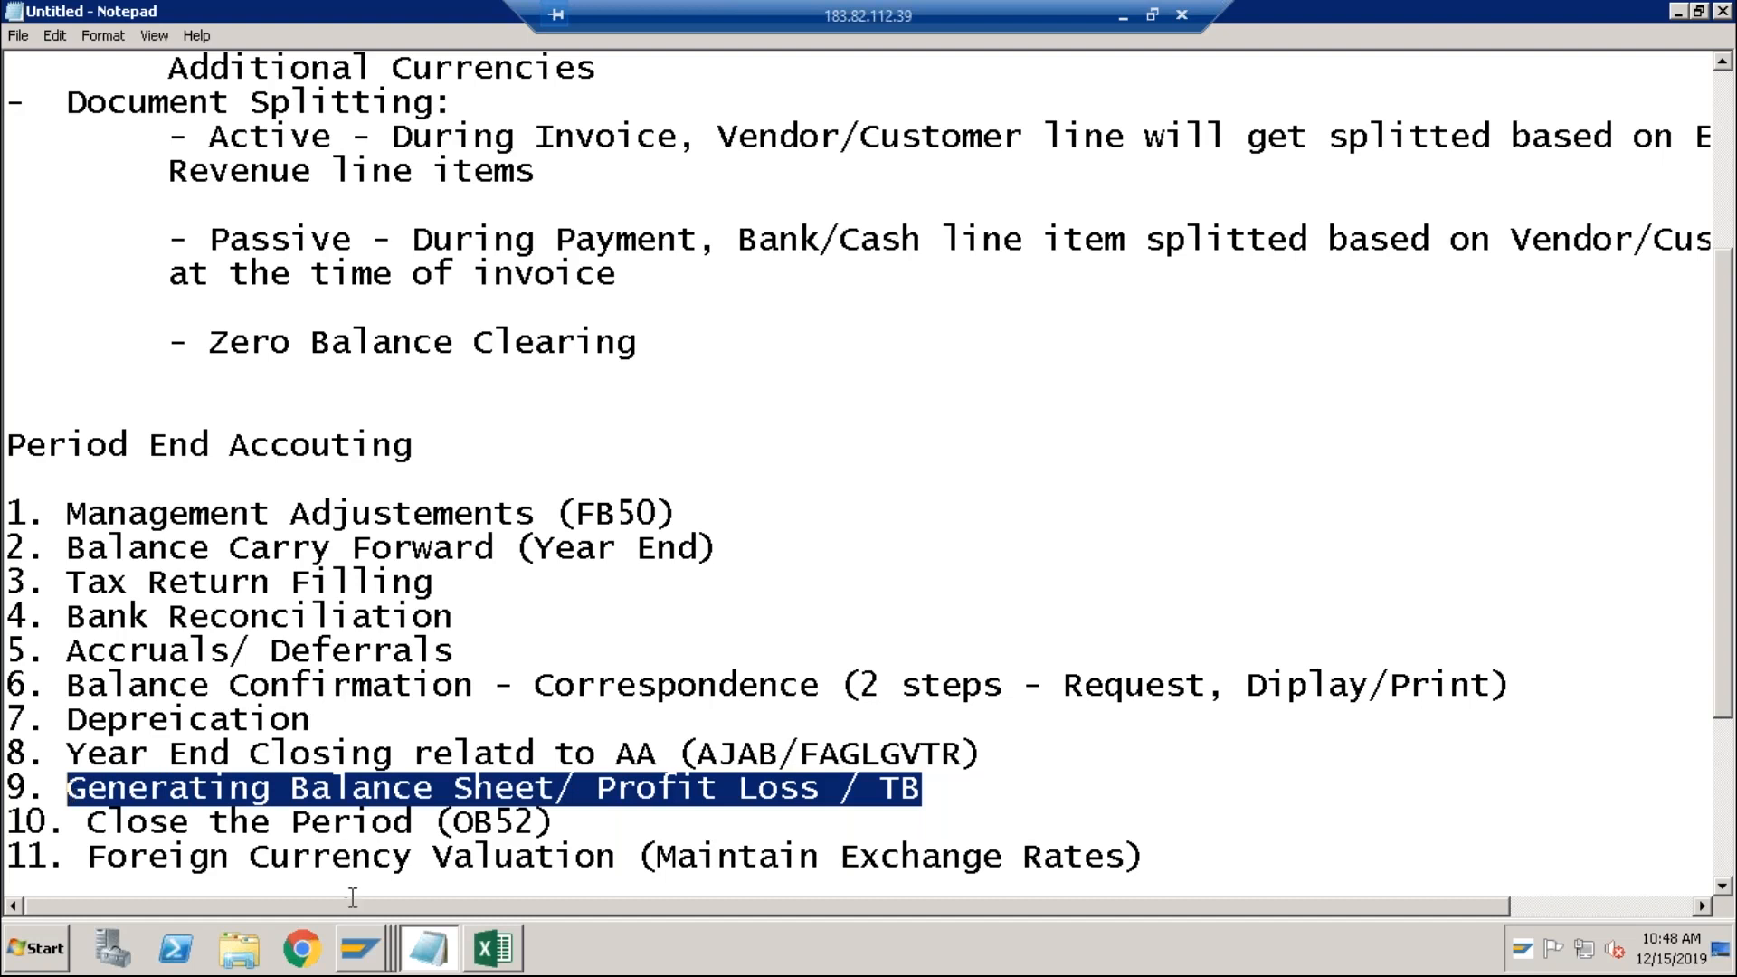
pyautogui.click(362, 951)
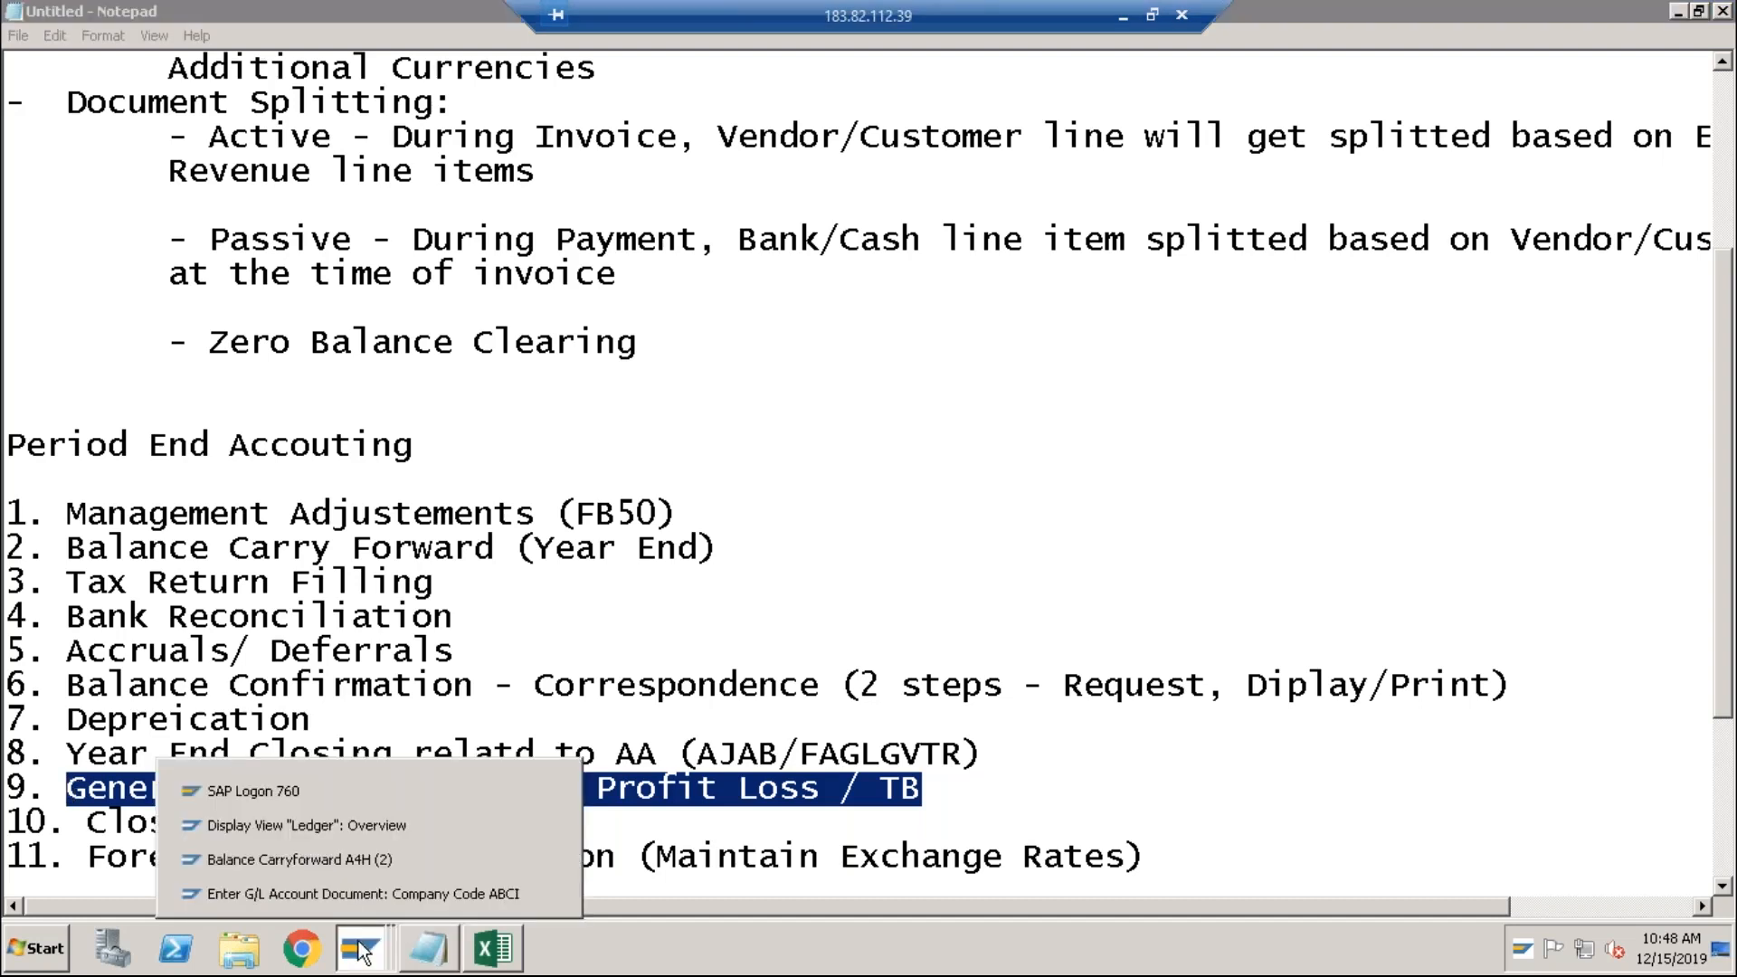
# Step: Open the Financial Statements report /nf.01 in the Balance Carryforward session
pyautogui.click(374, 864)
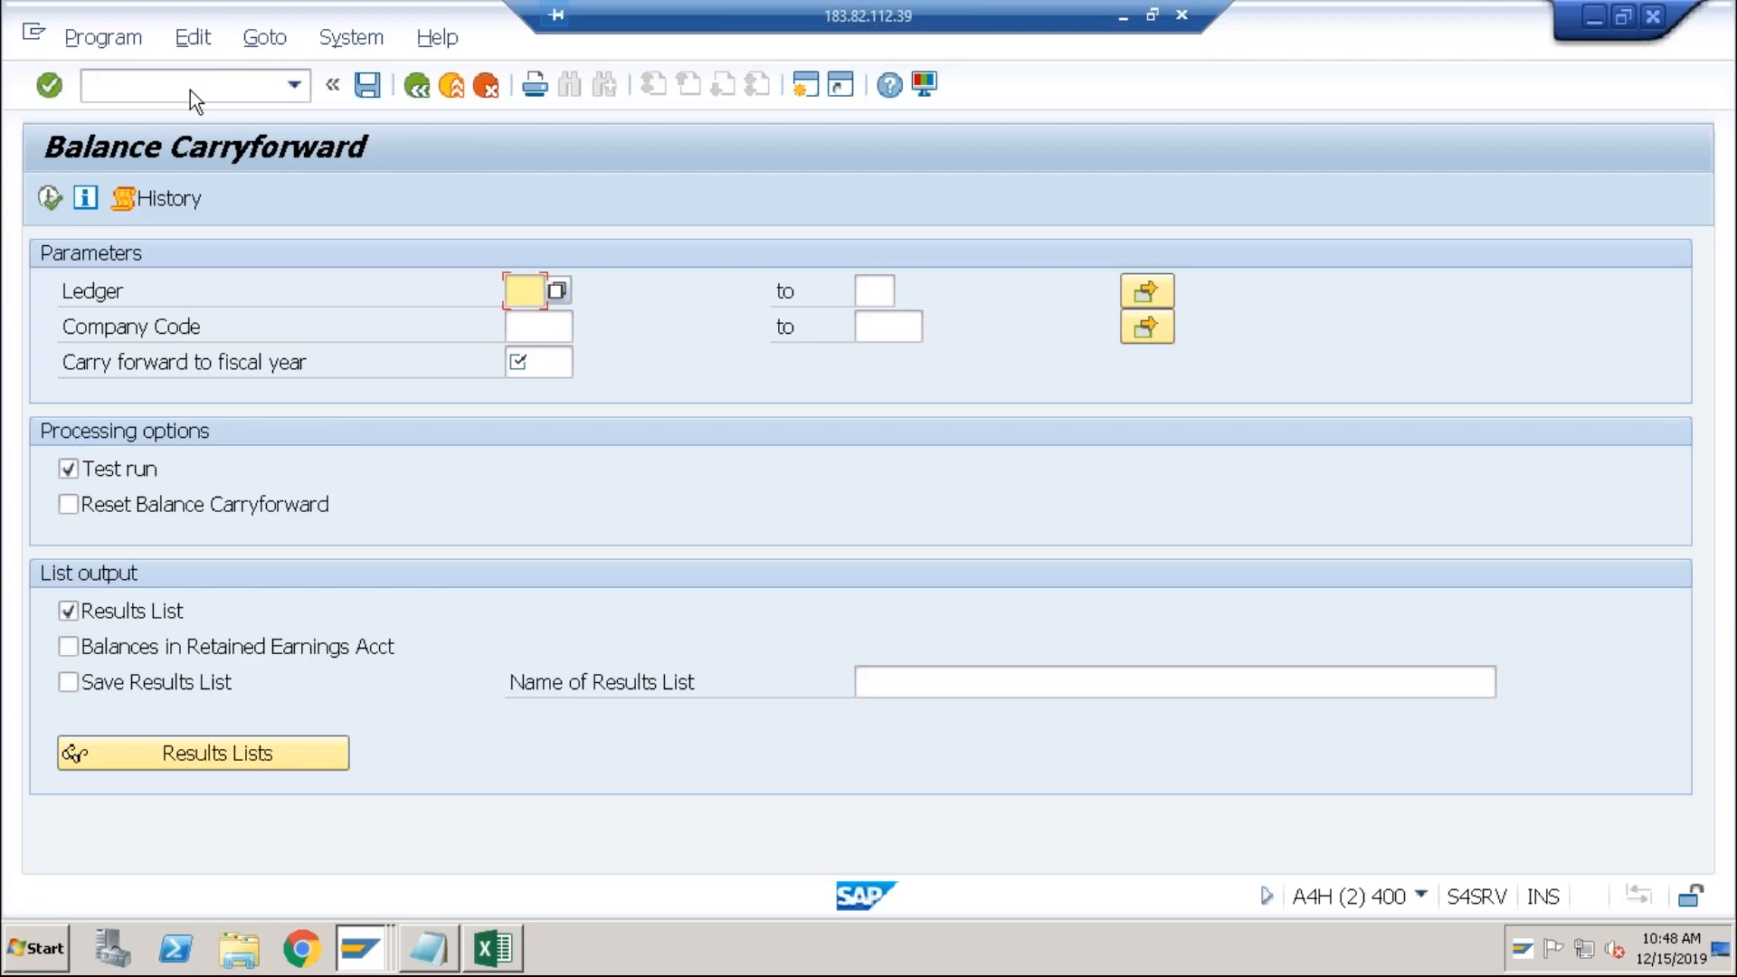
pyautogui.click(190, 87)
pyautogui.write('/nf.01')
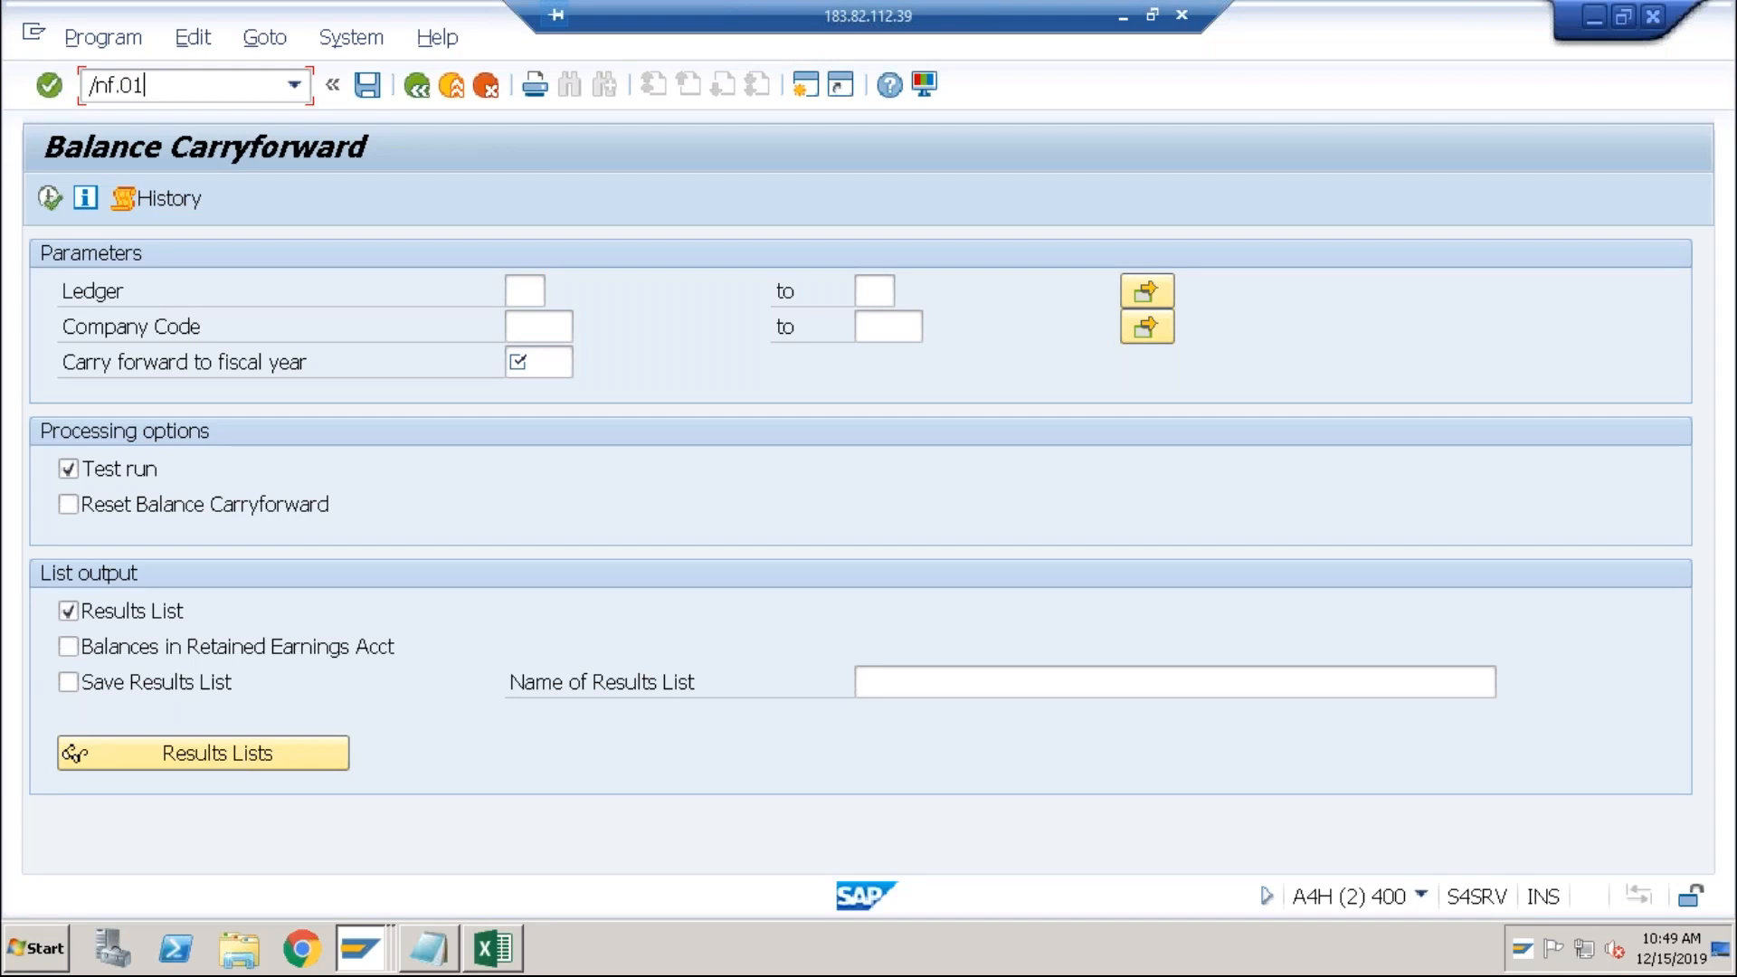
pyautogui.press('Return')
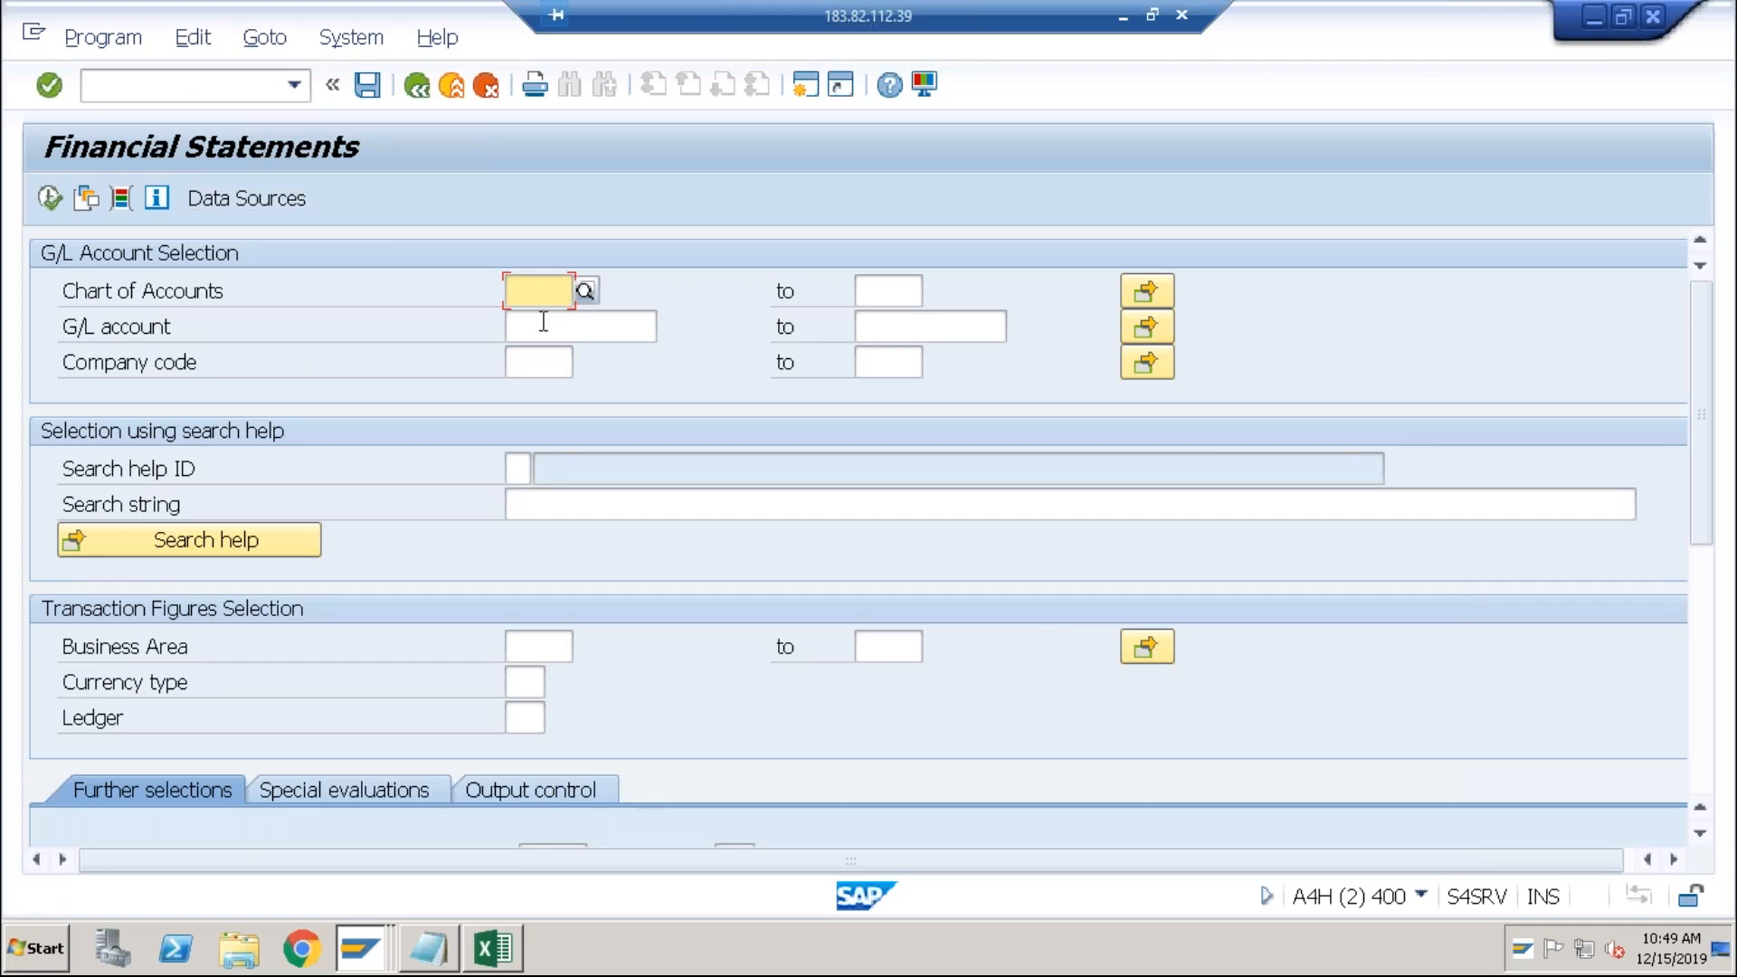
# Step: Enter company code ABCI and check the business area and ledger fields
pyautogui.click(537, 361)
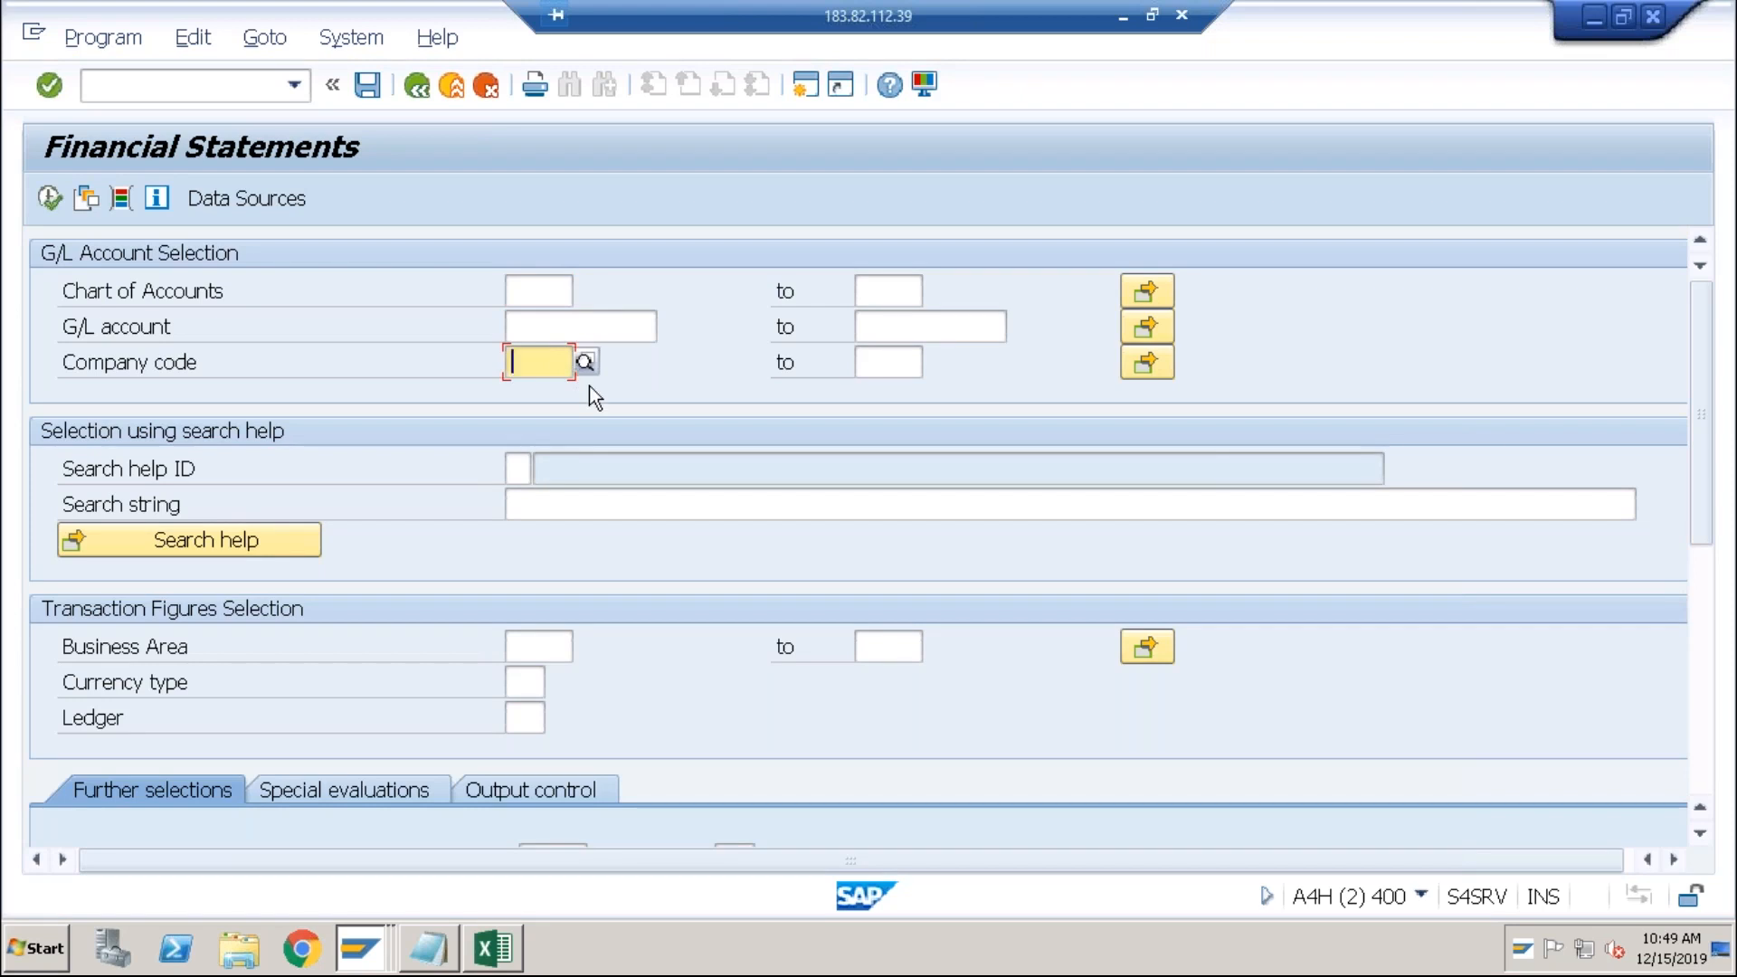
pyautogui.write('ABCI')
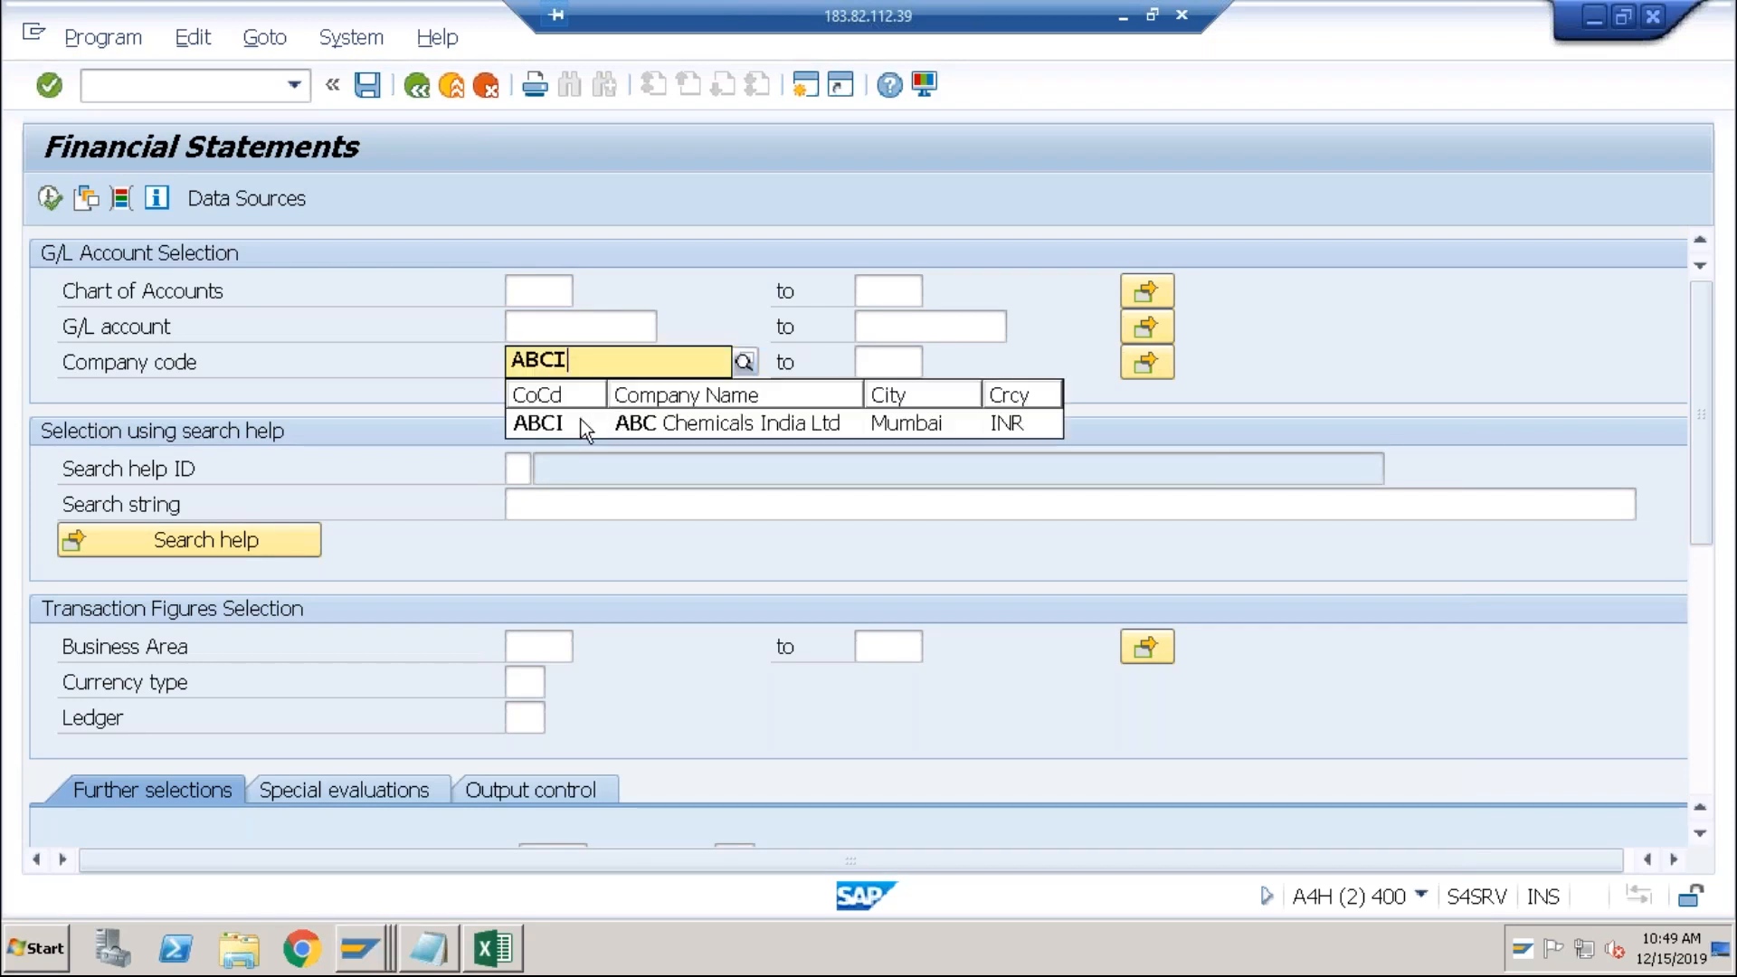
pyautogui.click(585, 418)
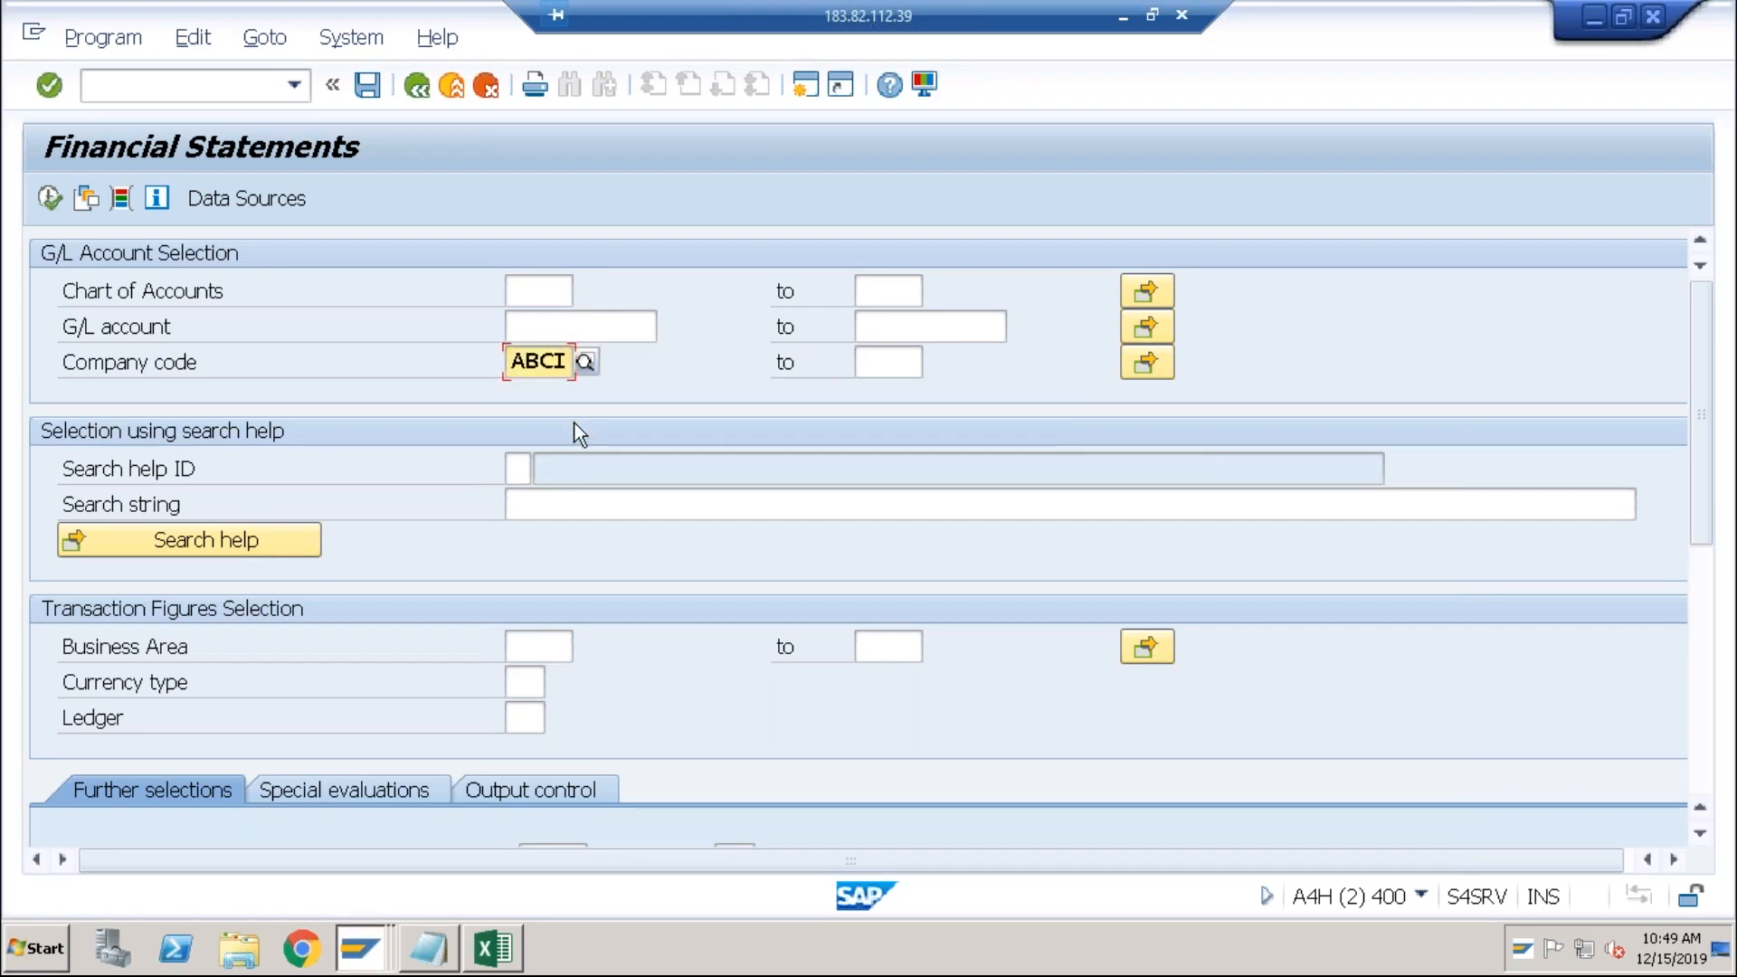
pyautogui.click(527, 649)
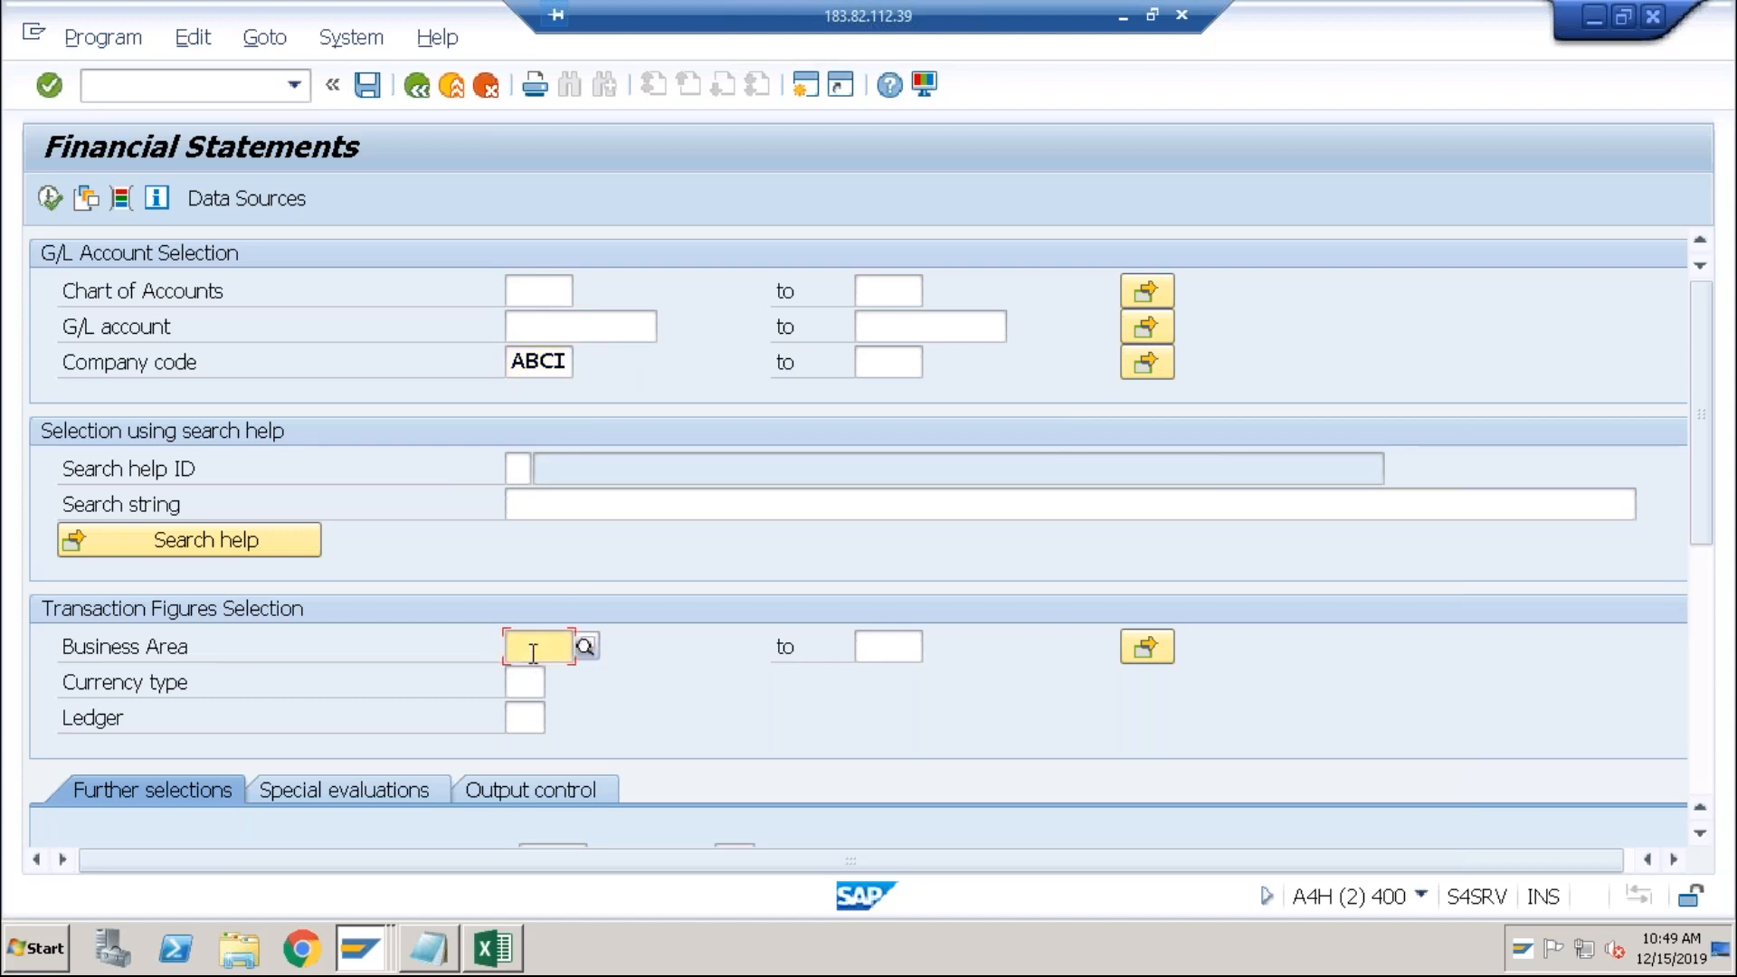
pyautogui.click(529, 718)
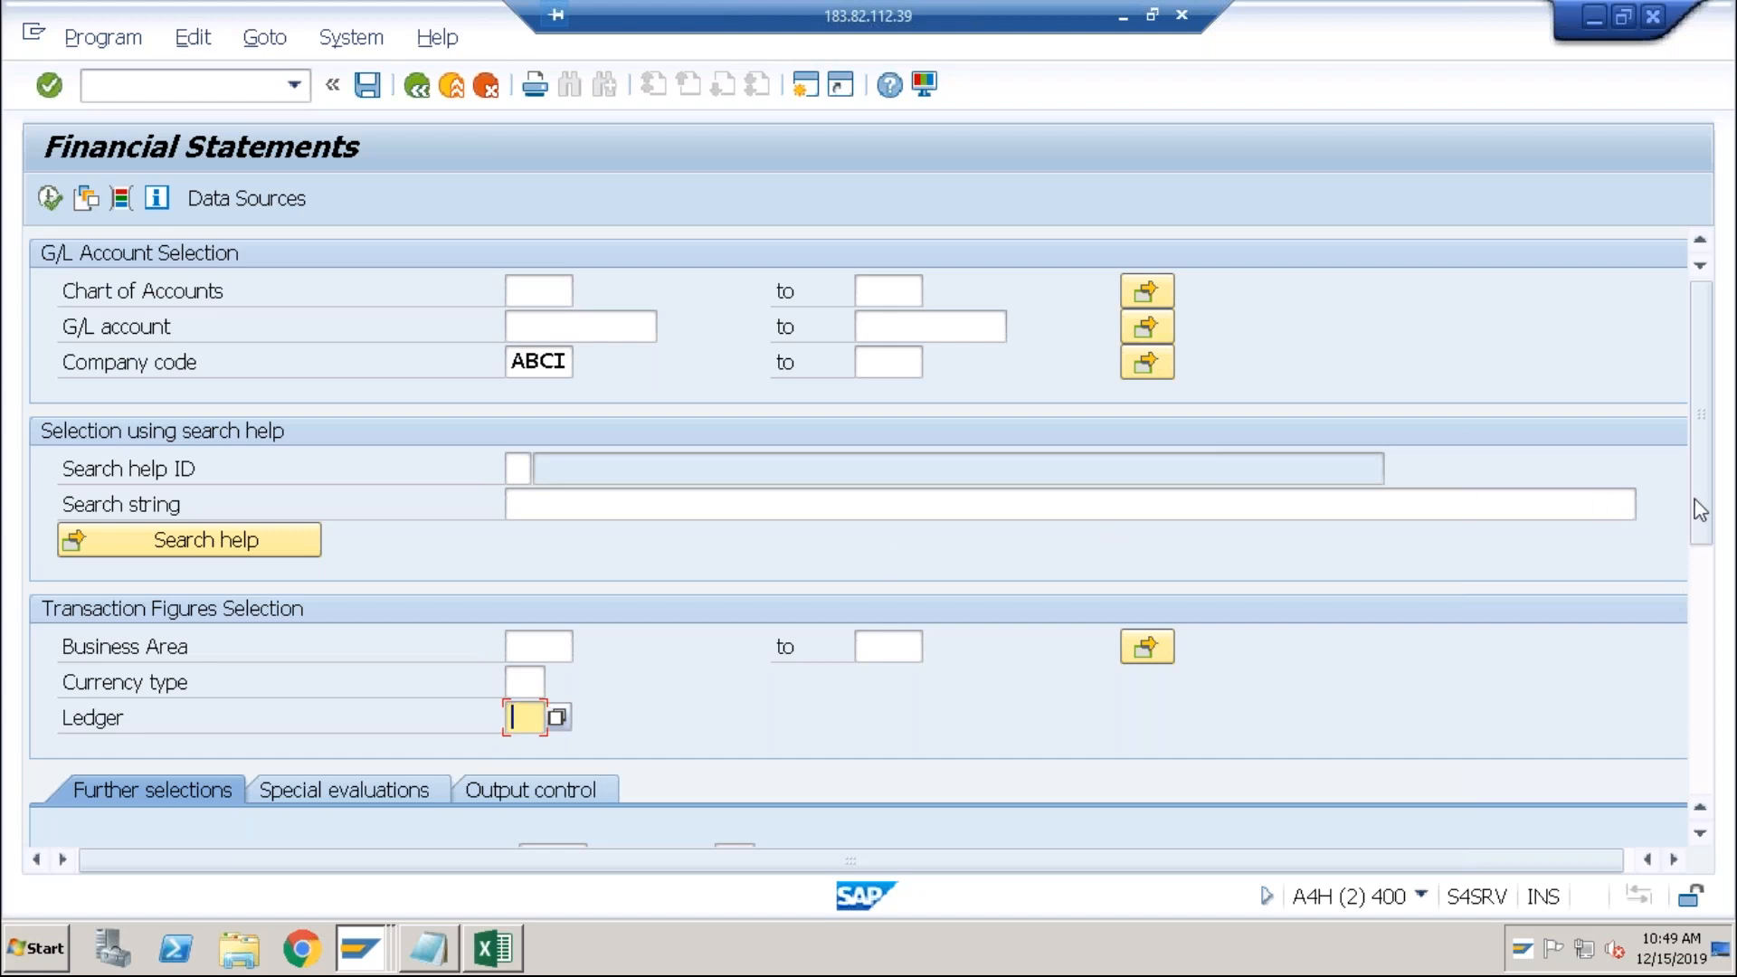
pyautogui.moveTo(1707, 426); pyautogui.dragTo(1709, 626)
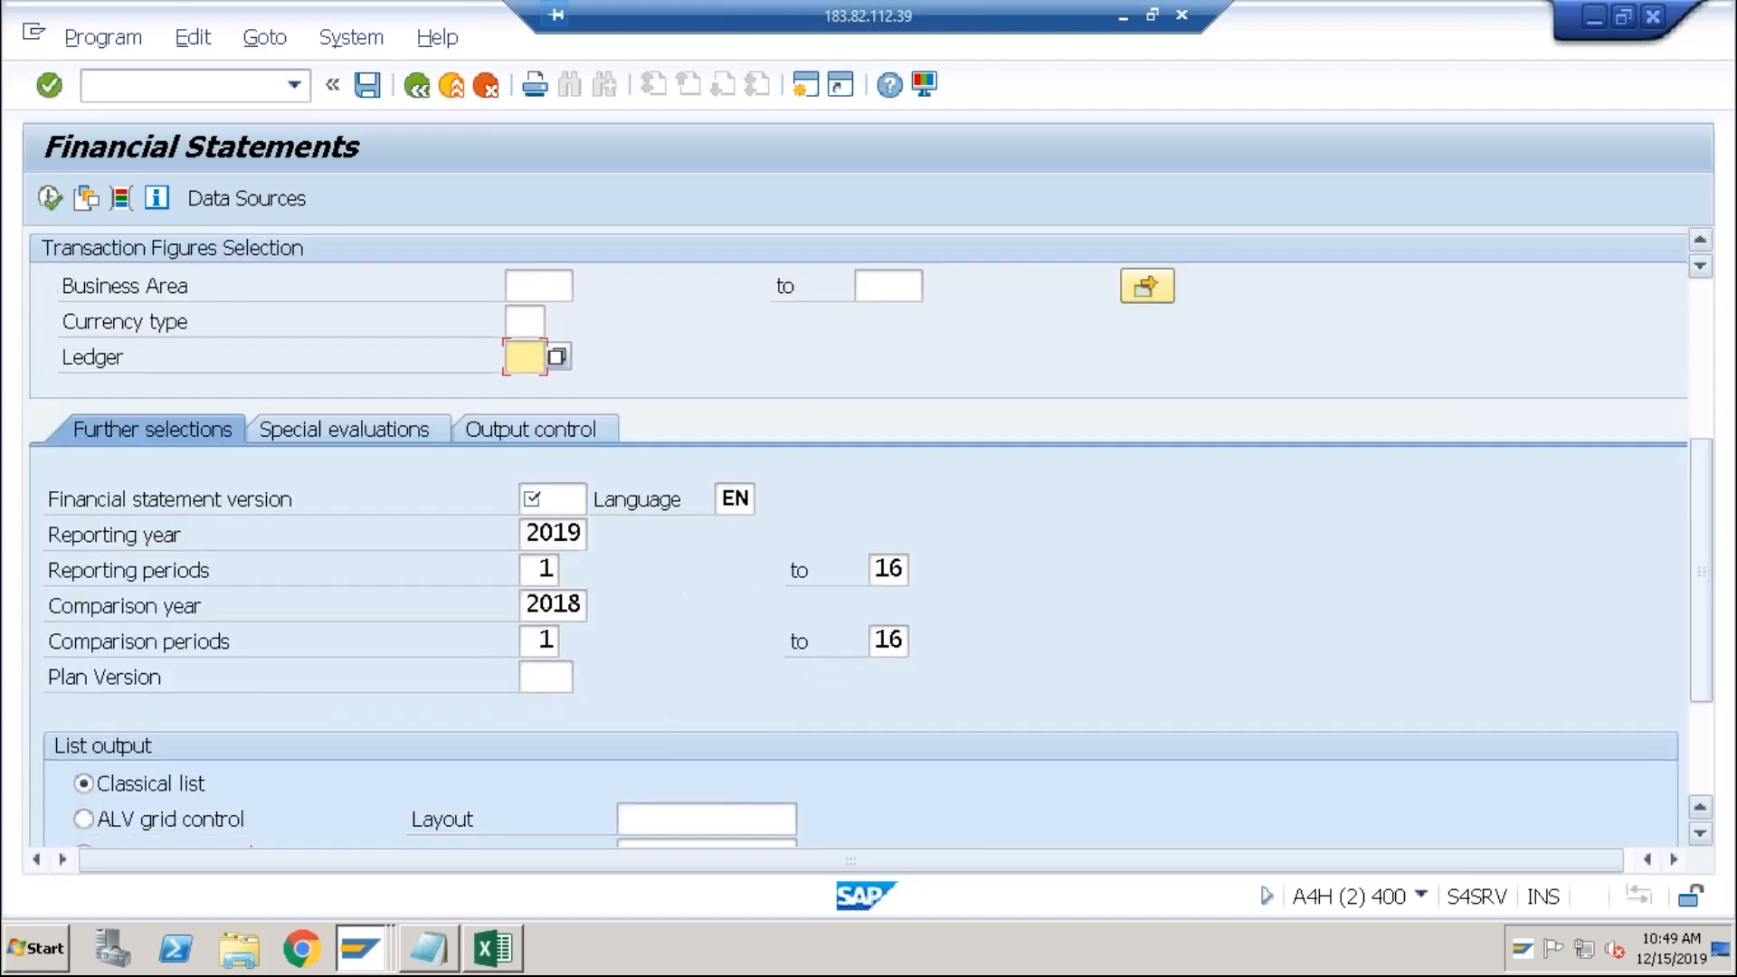
# Step: Enter financial statement version BAIN and verify reporting year 2019 against comparison year 2018
pyautogui.click(545, 503)
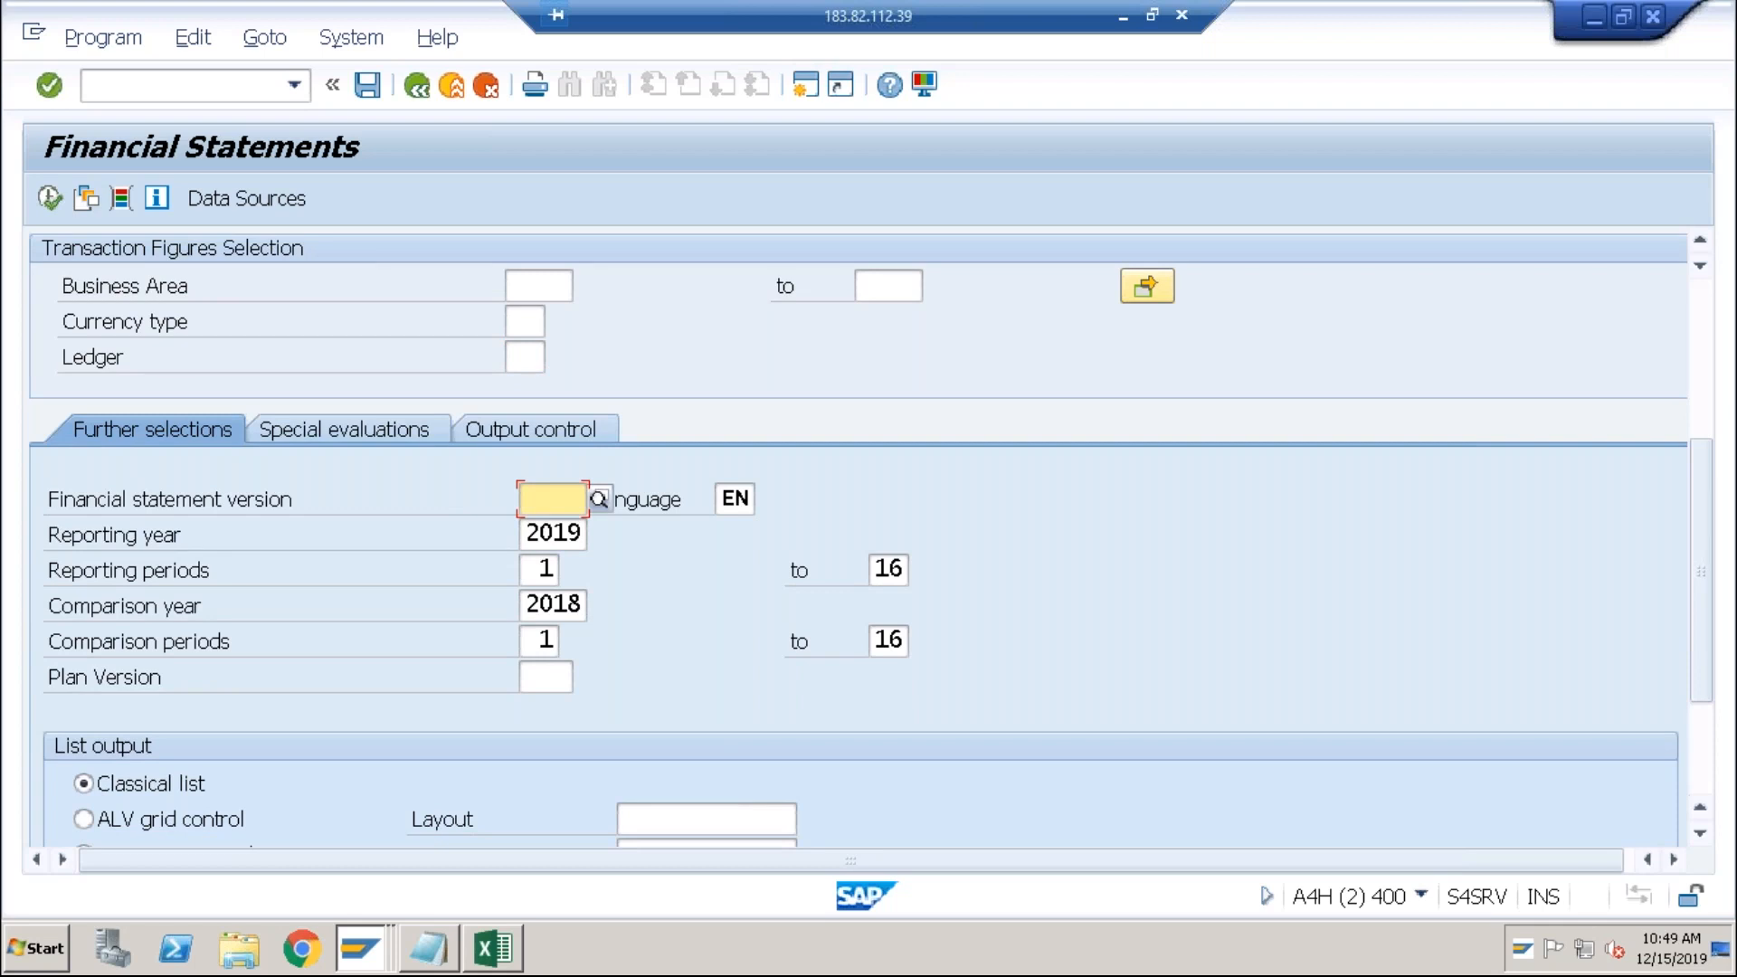
pyautogui.write('BAIN')
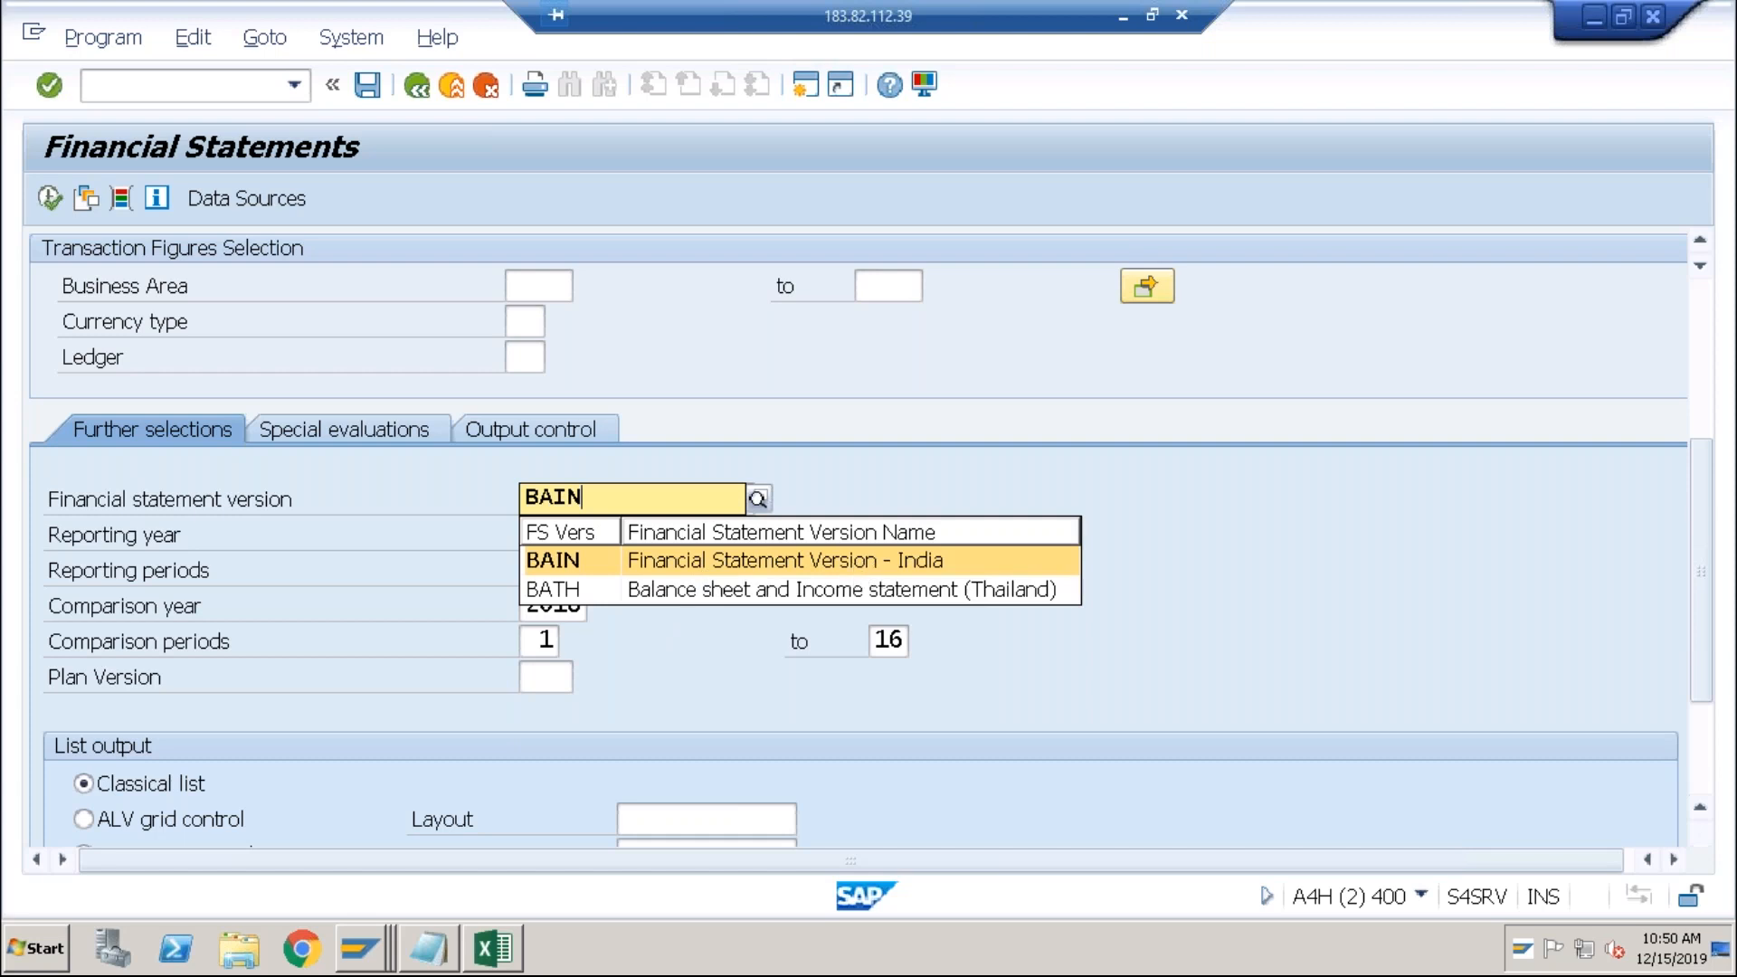
pyautogui.click(855, 566)
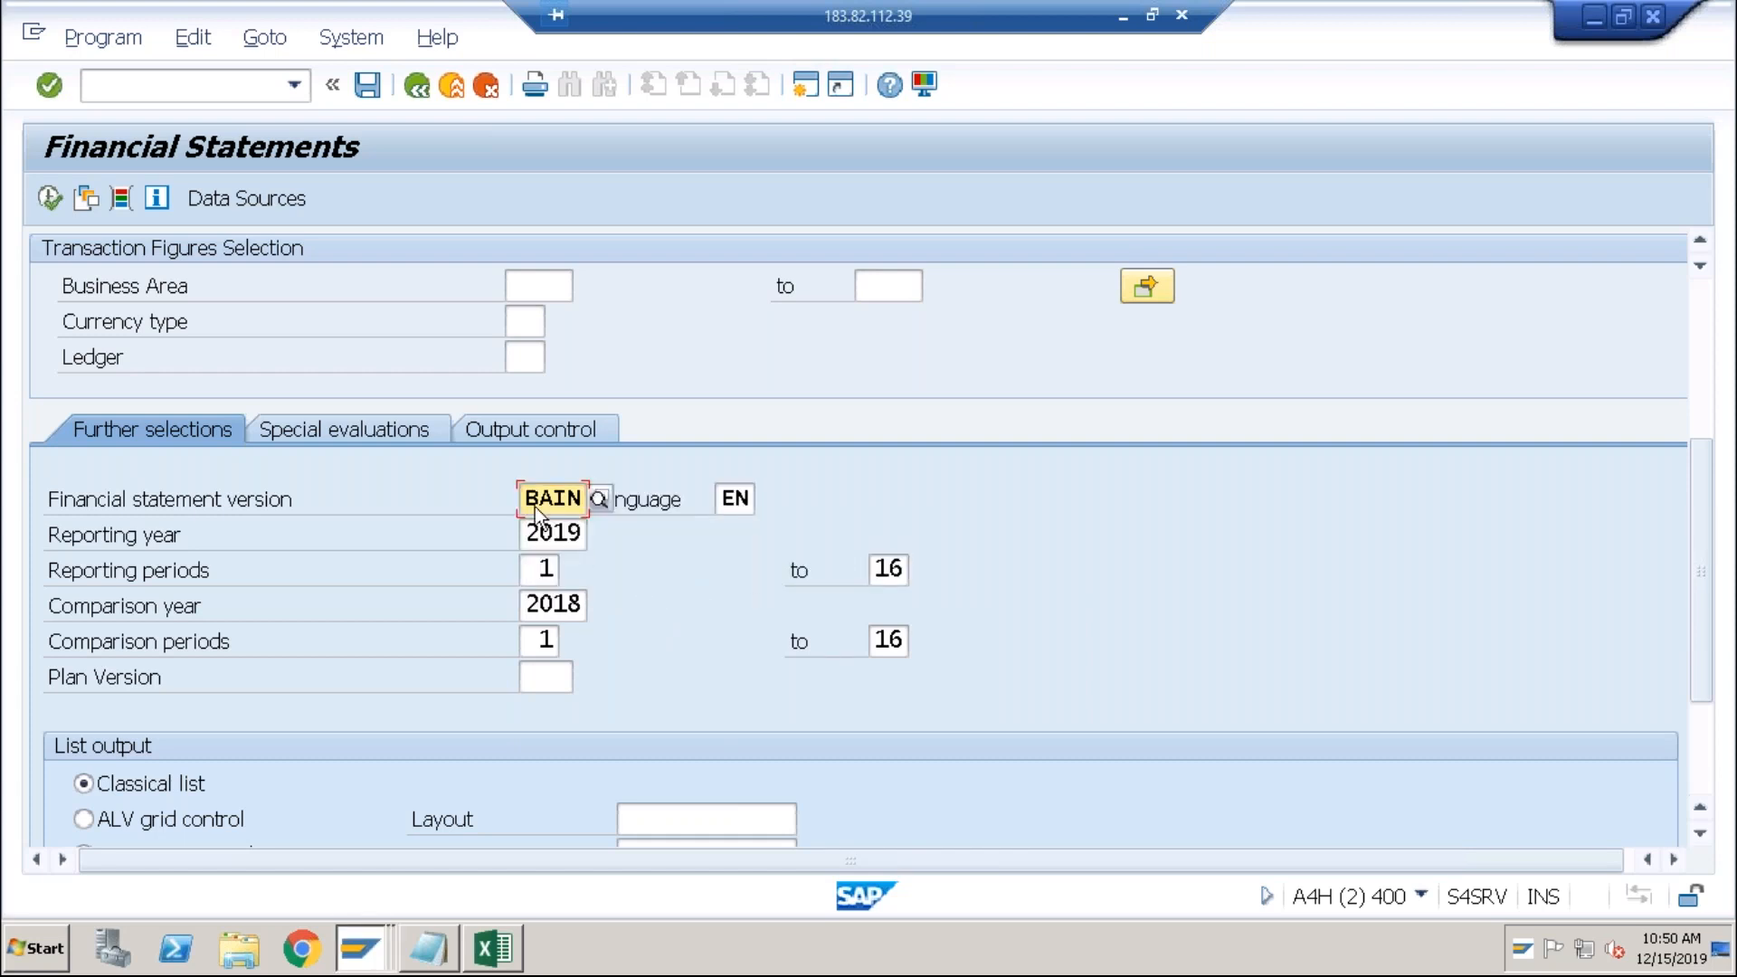
pyautogui.click(553, 534)
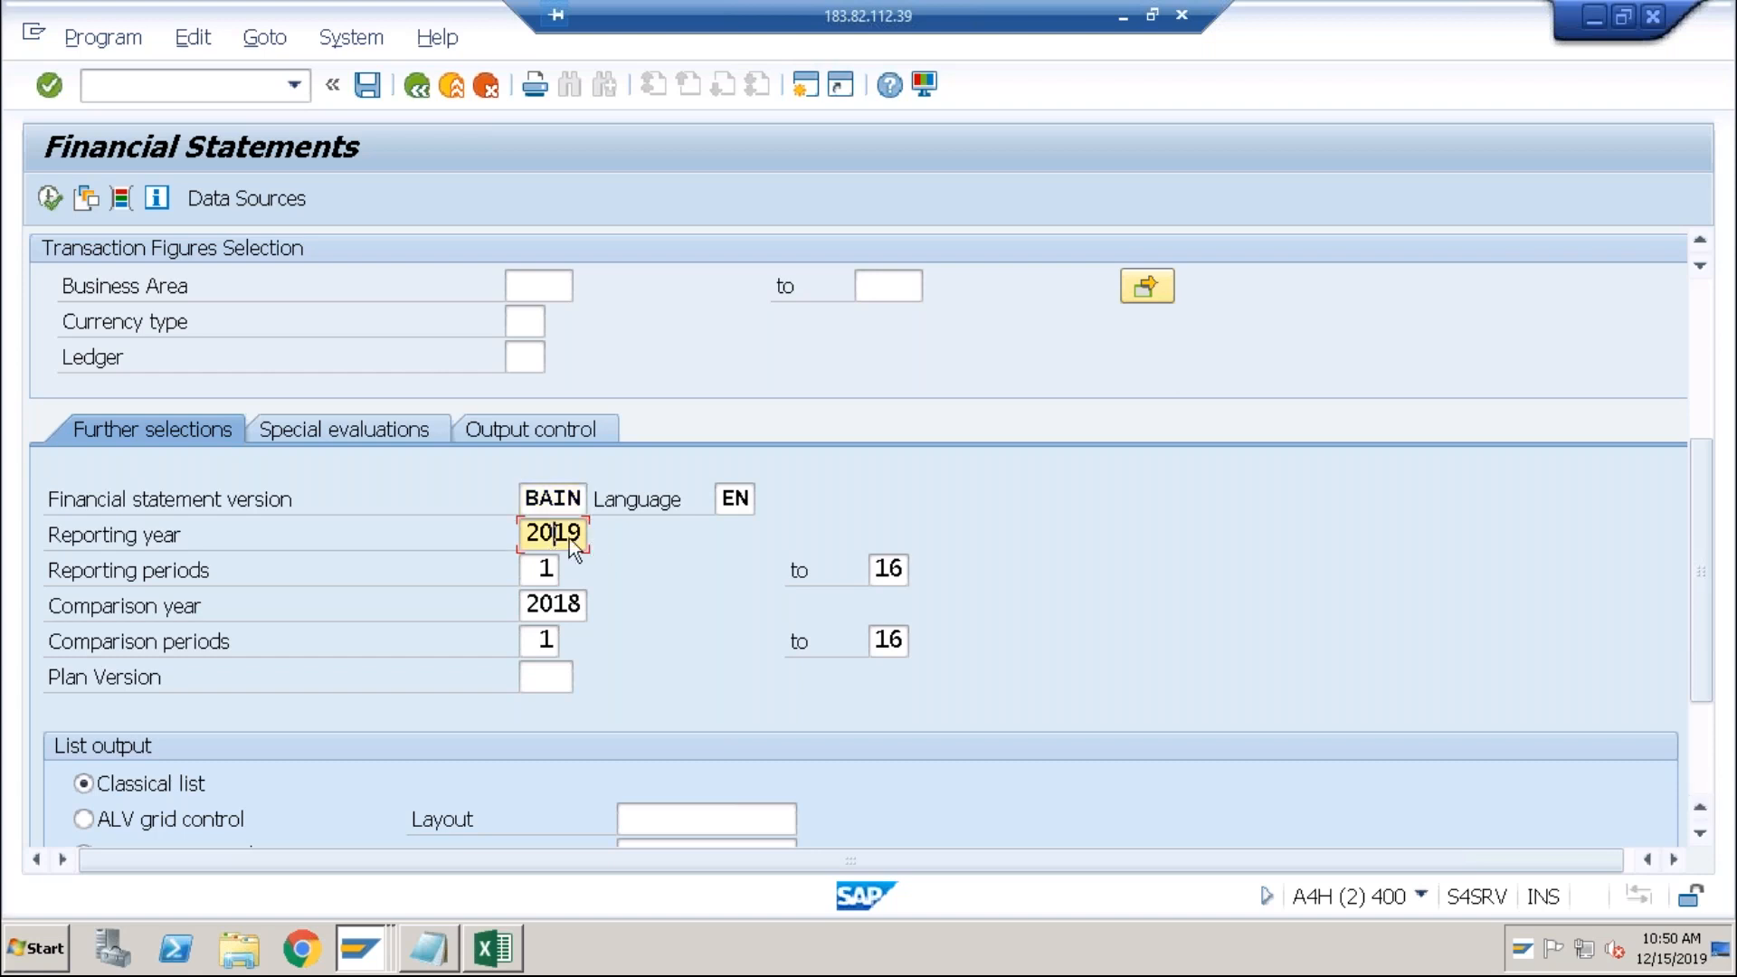
pyautogui.click(546, 568)
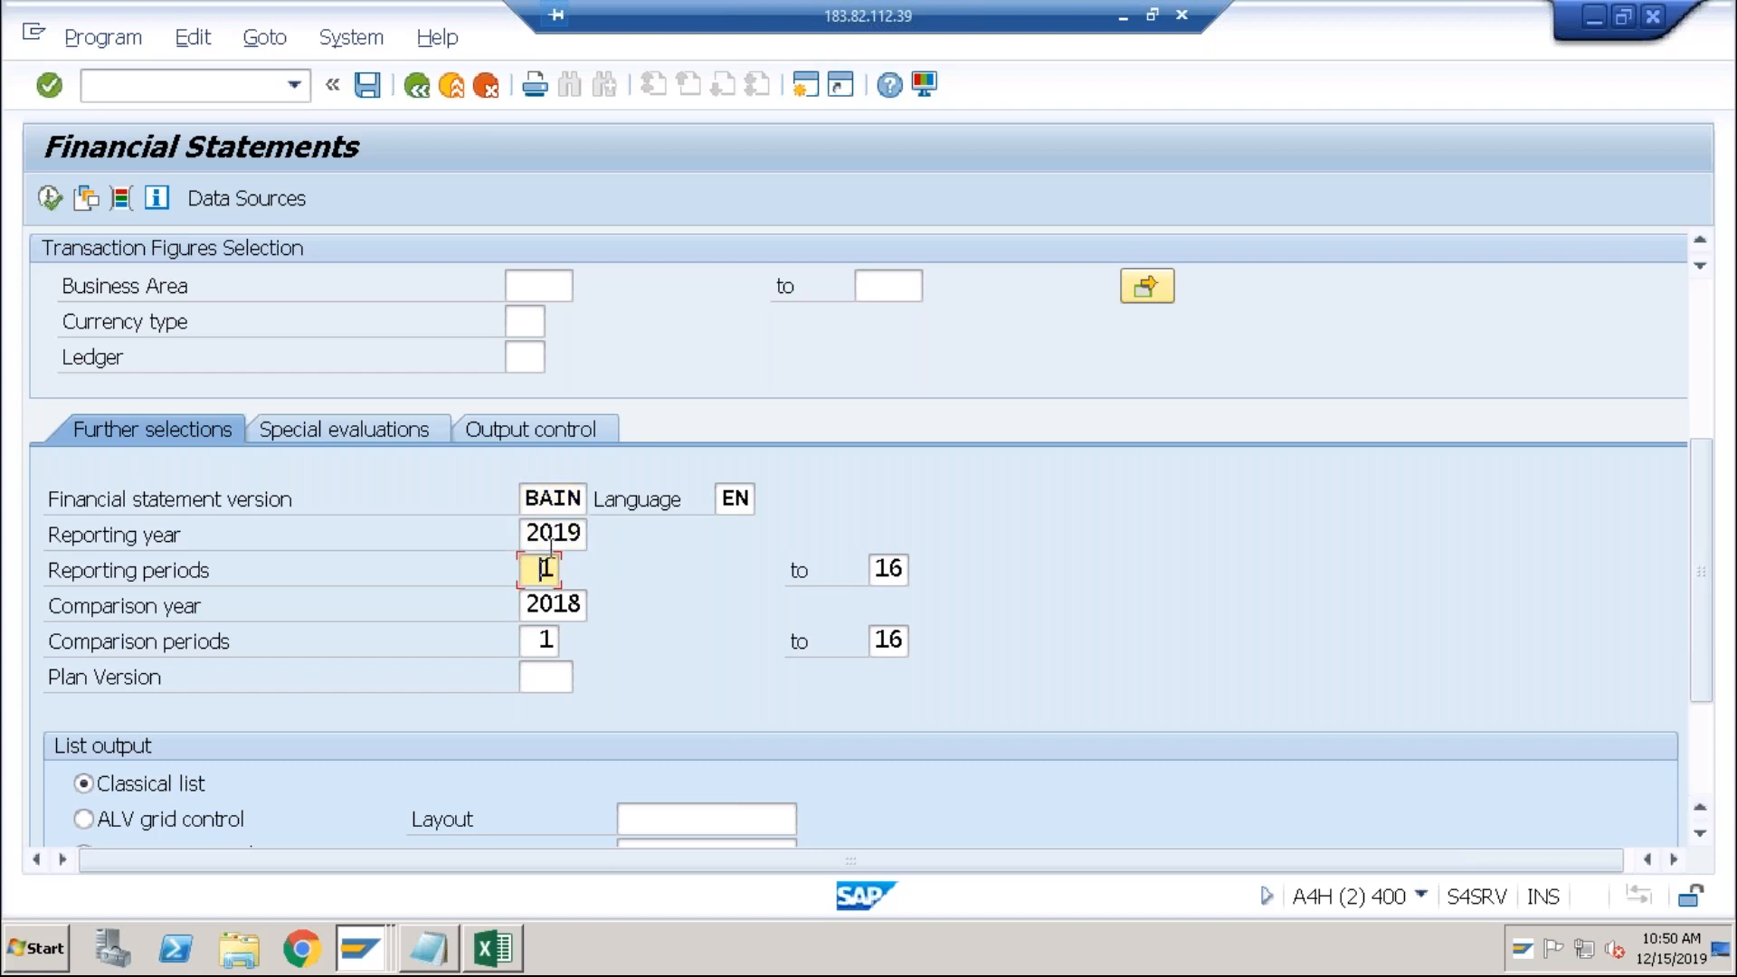
pyautogui.click(558, 534)
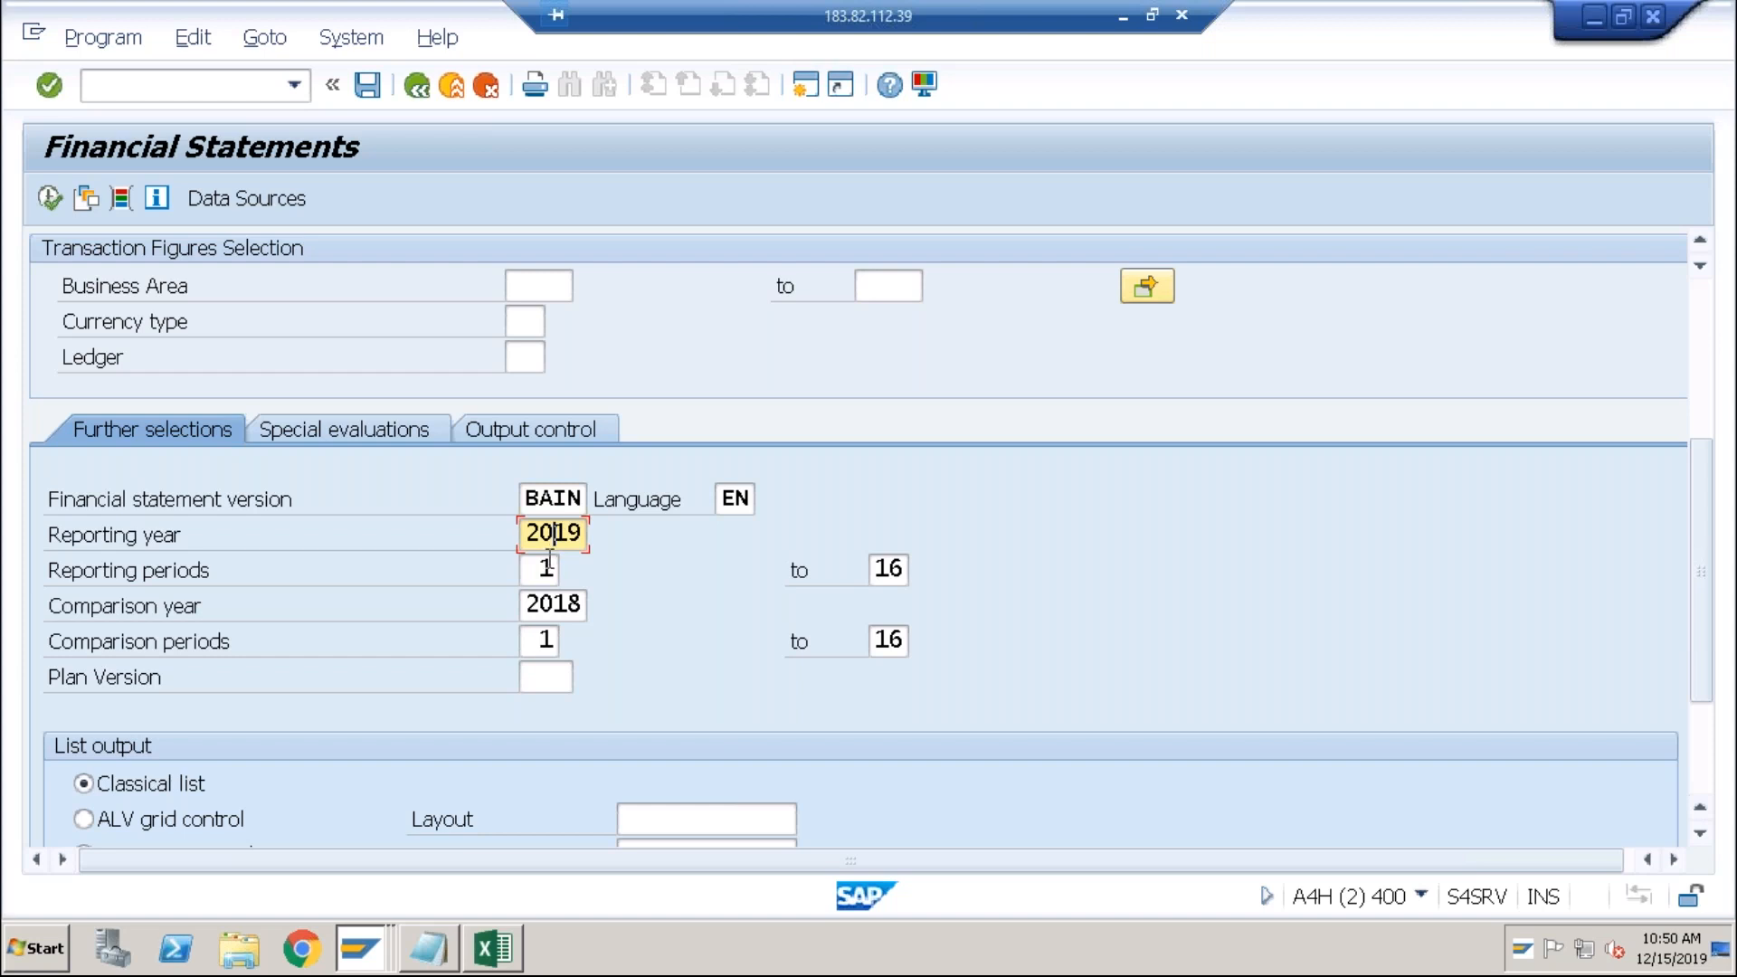
pyautogui.click(549, 603)
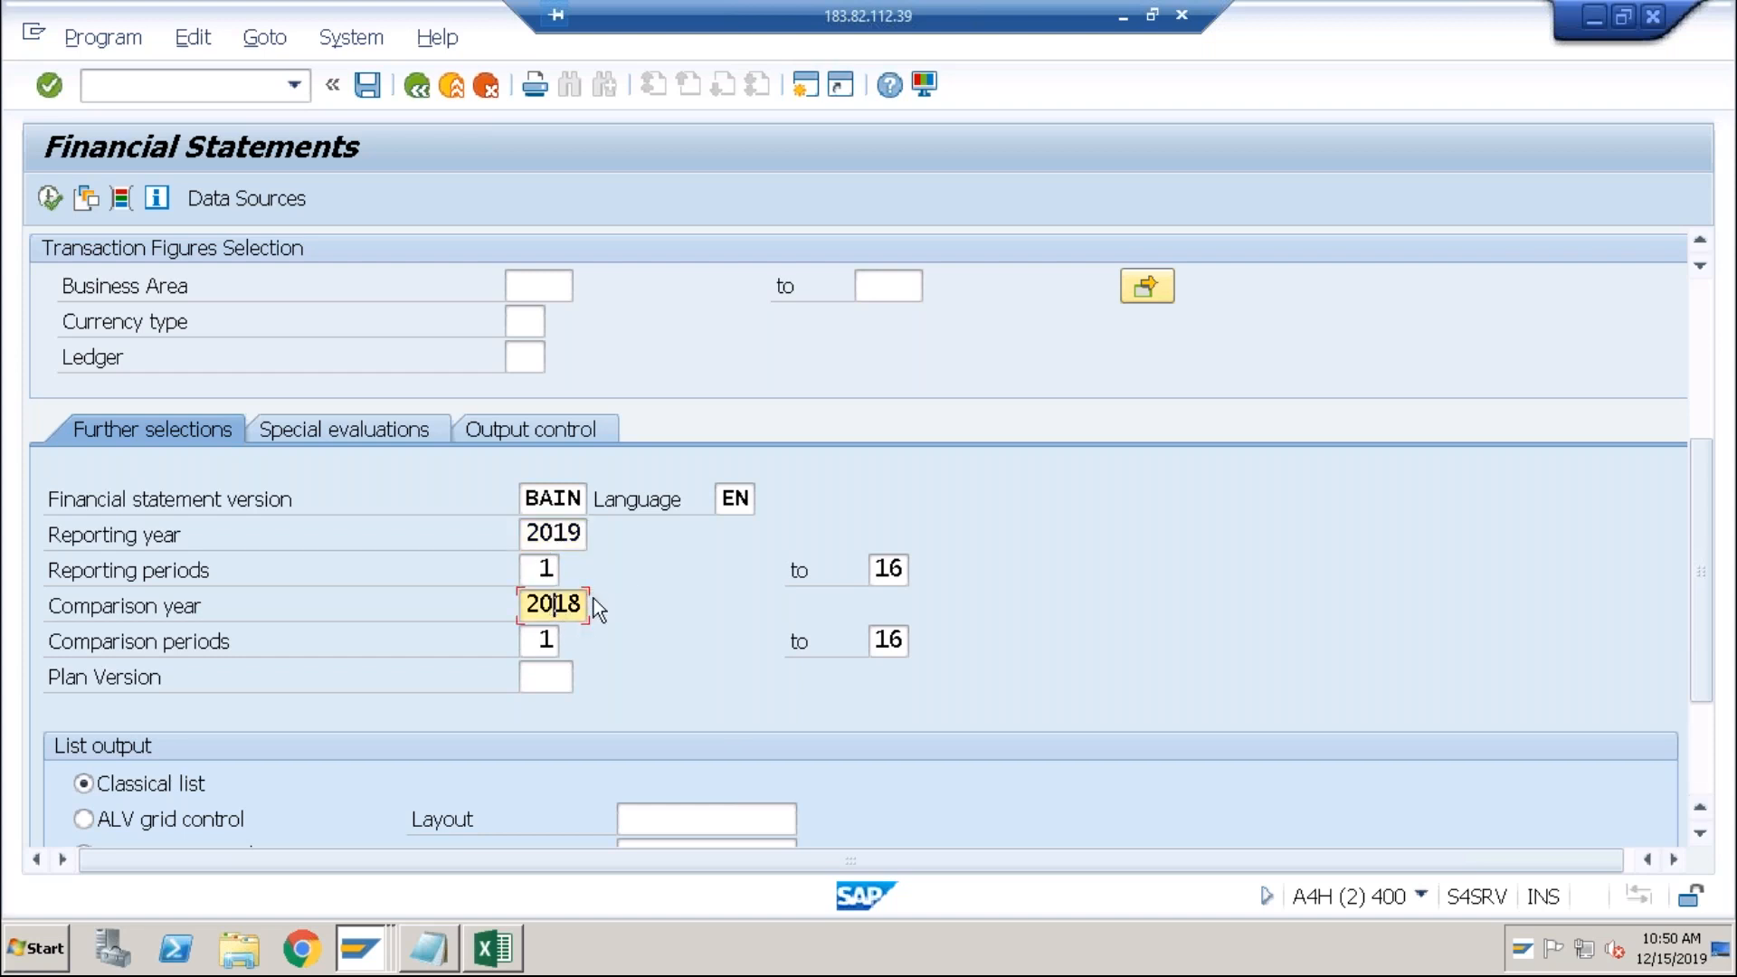
pyautogui.click(556, 540)
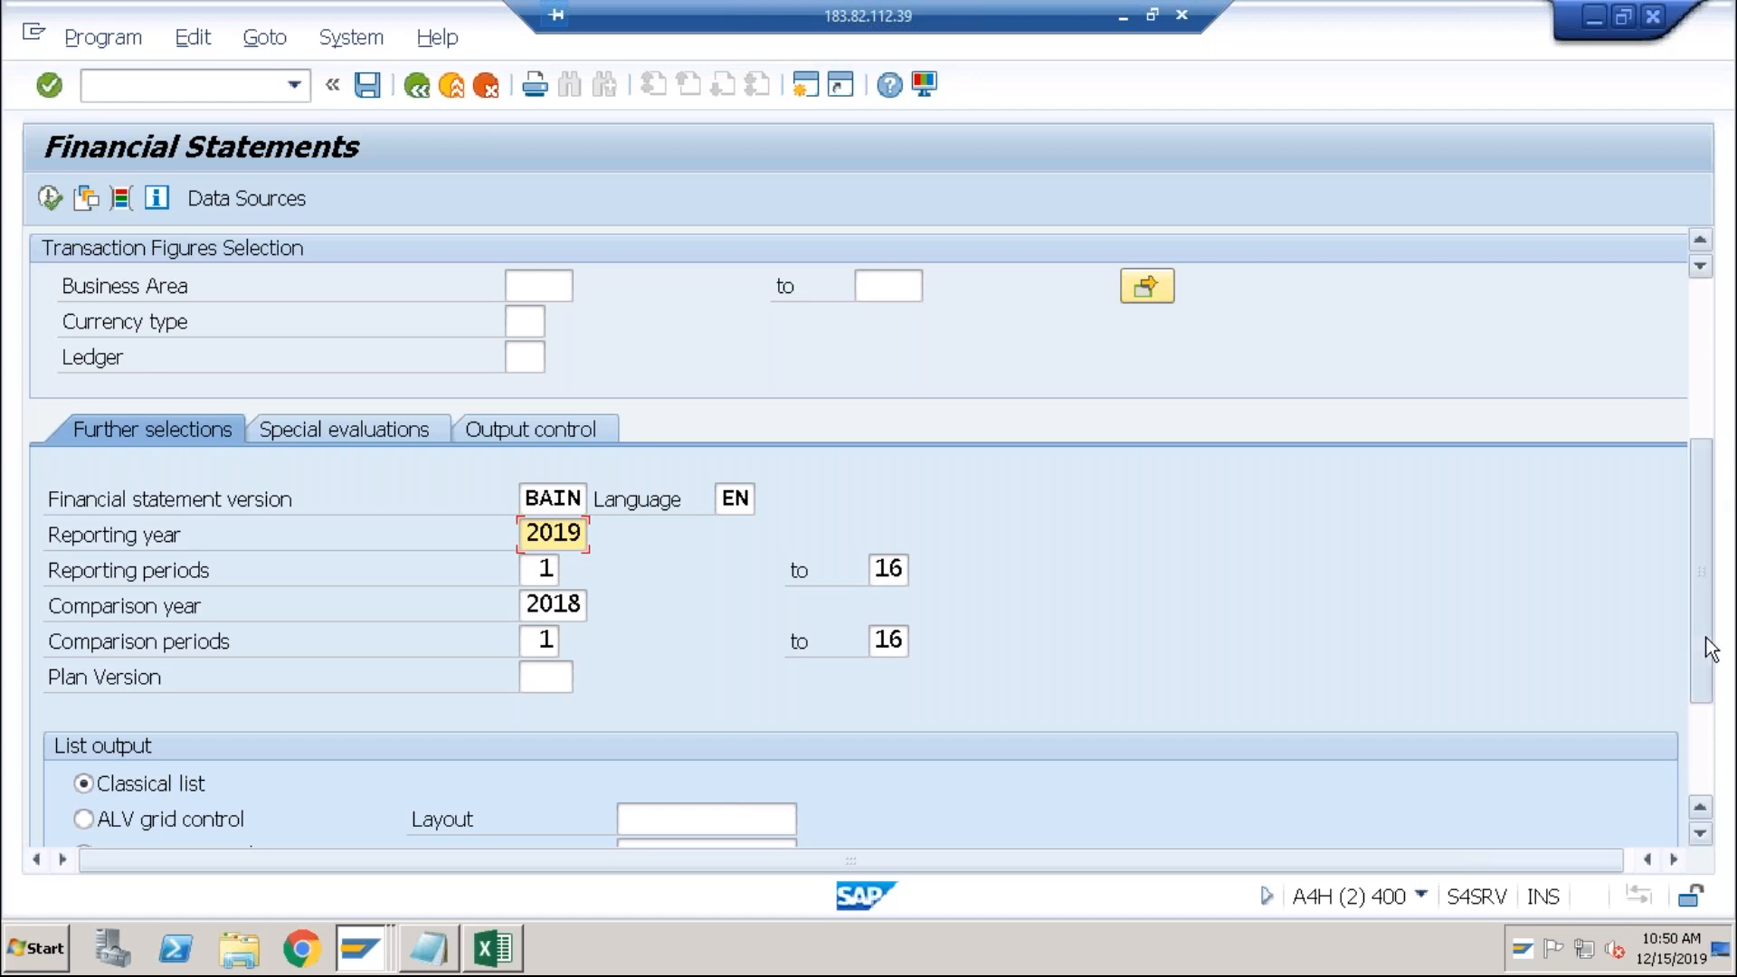
# Step: Set the output to ALV grid control and execute the report
pyautogui.scroll(-3, 819, 720)
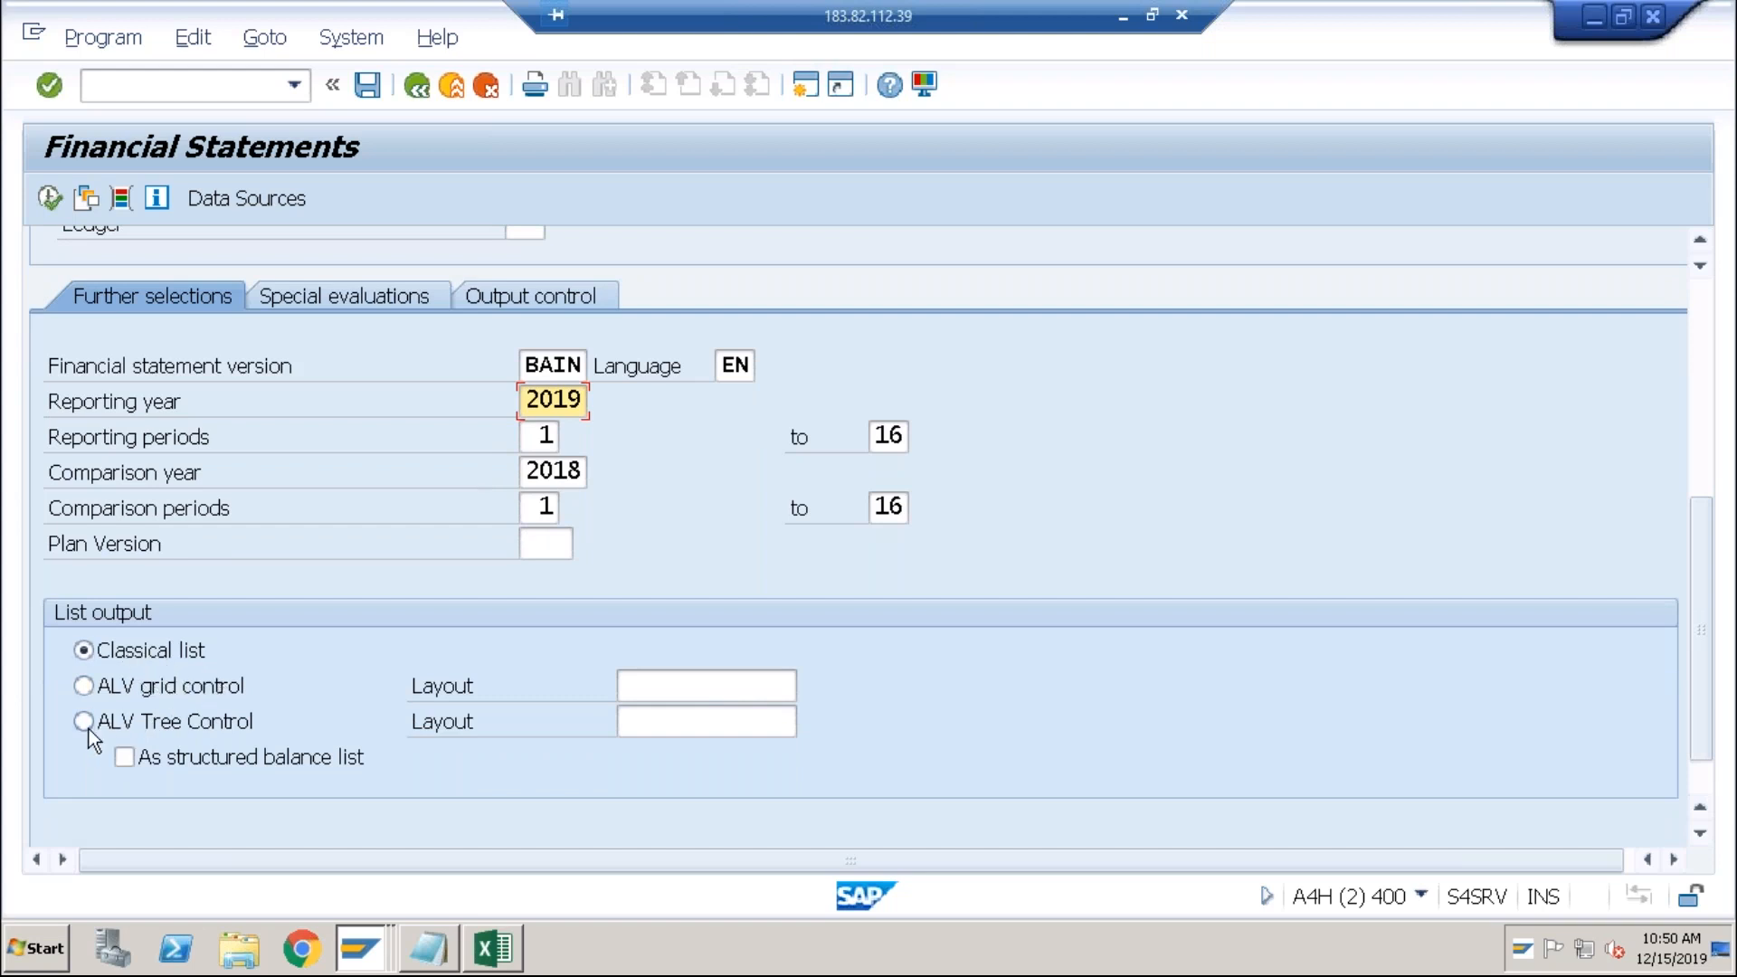
pyautogui.click(84, 687)
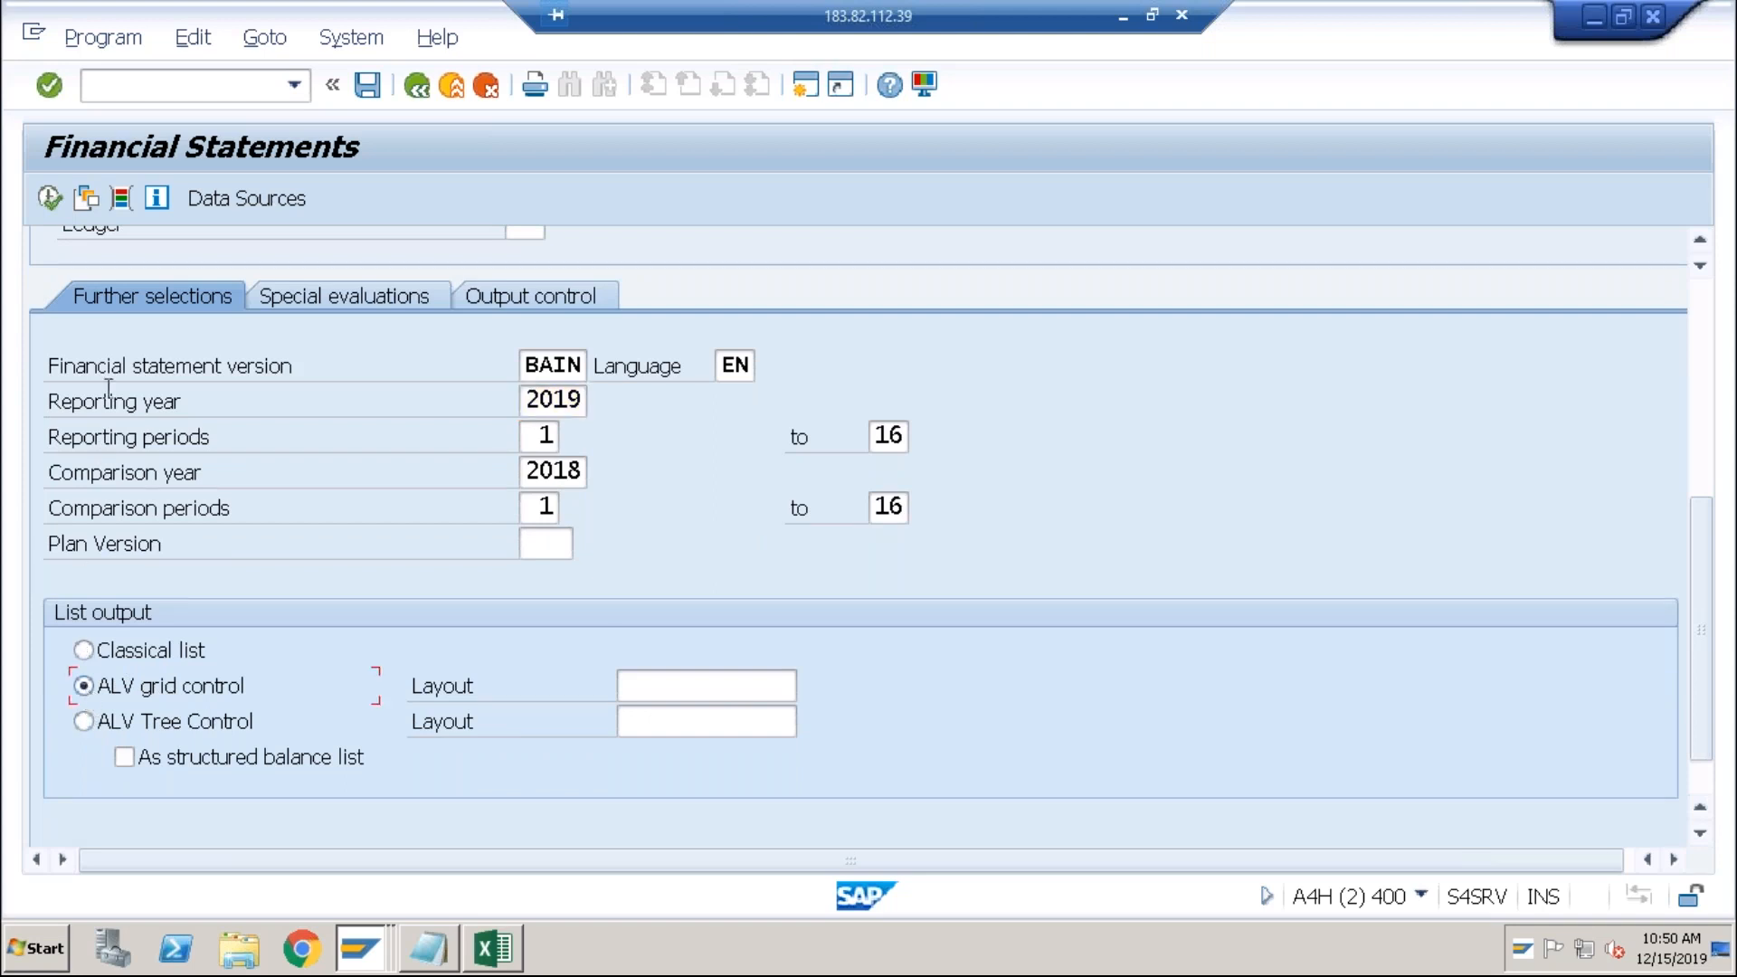
pyautogui.click(52, 200)
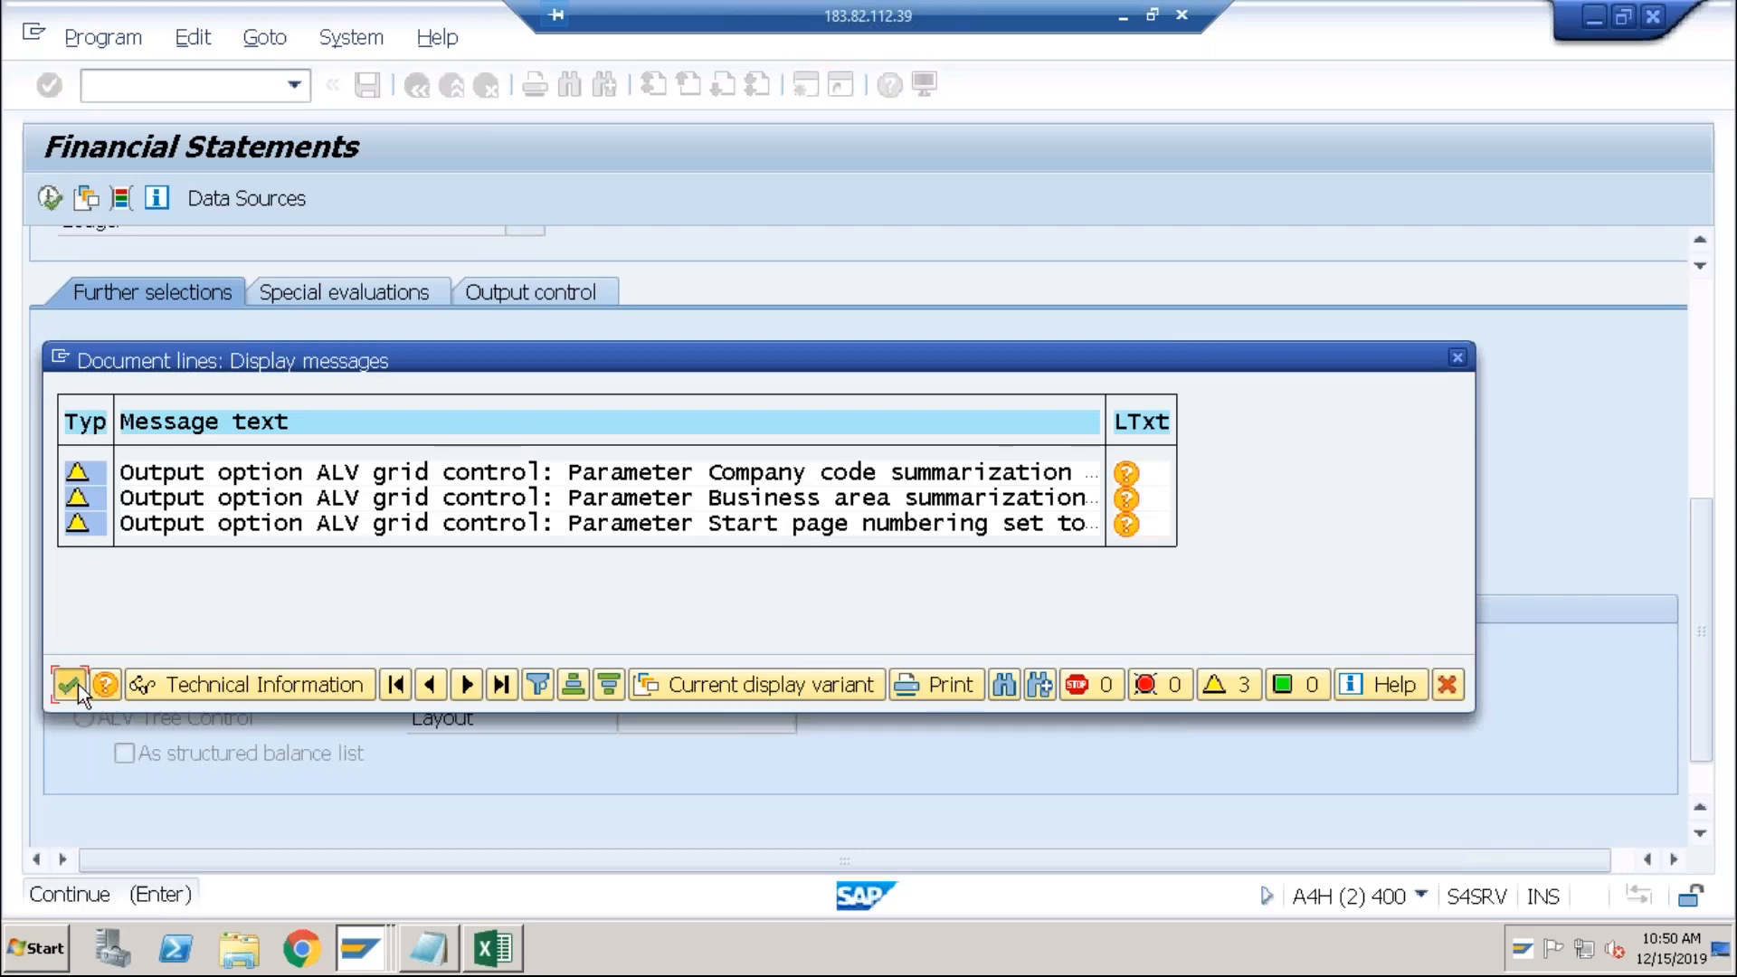
# Step: Dismiss the ALV warnings and security prompt, return to selection, and check company code ABCI and ledger 0L
pyautogui.click(78, 684)
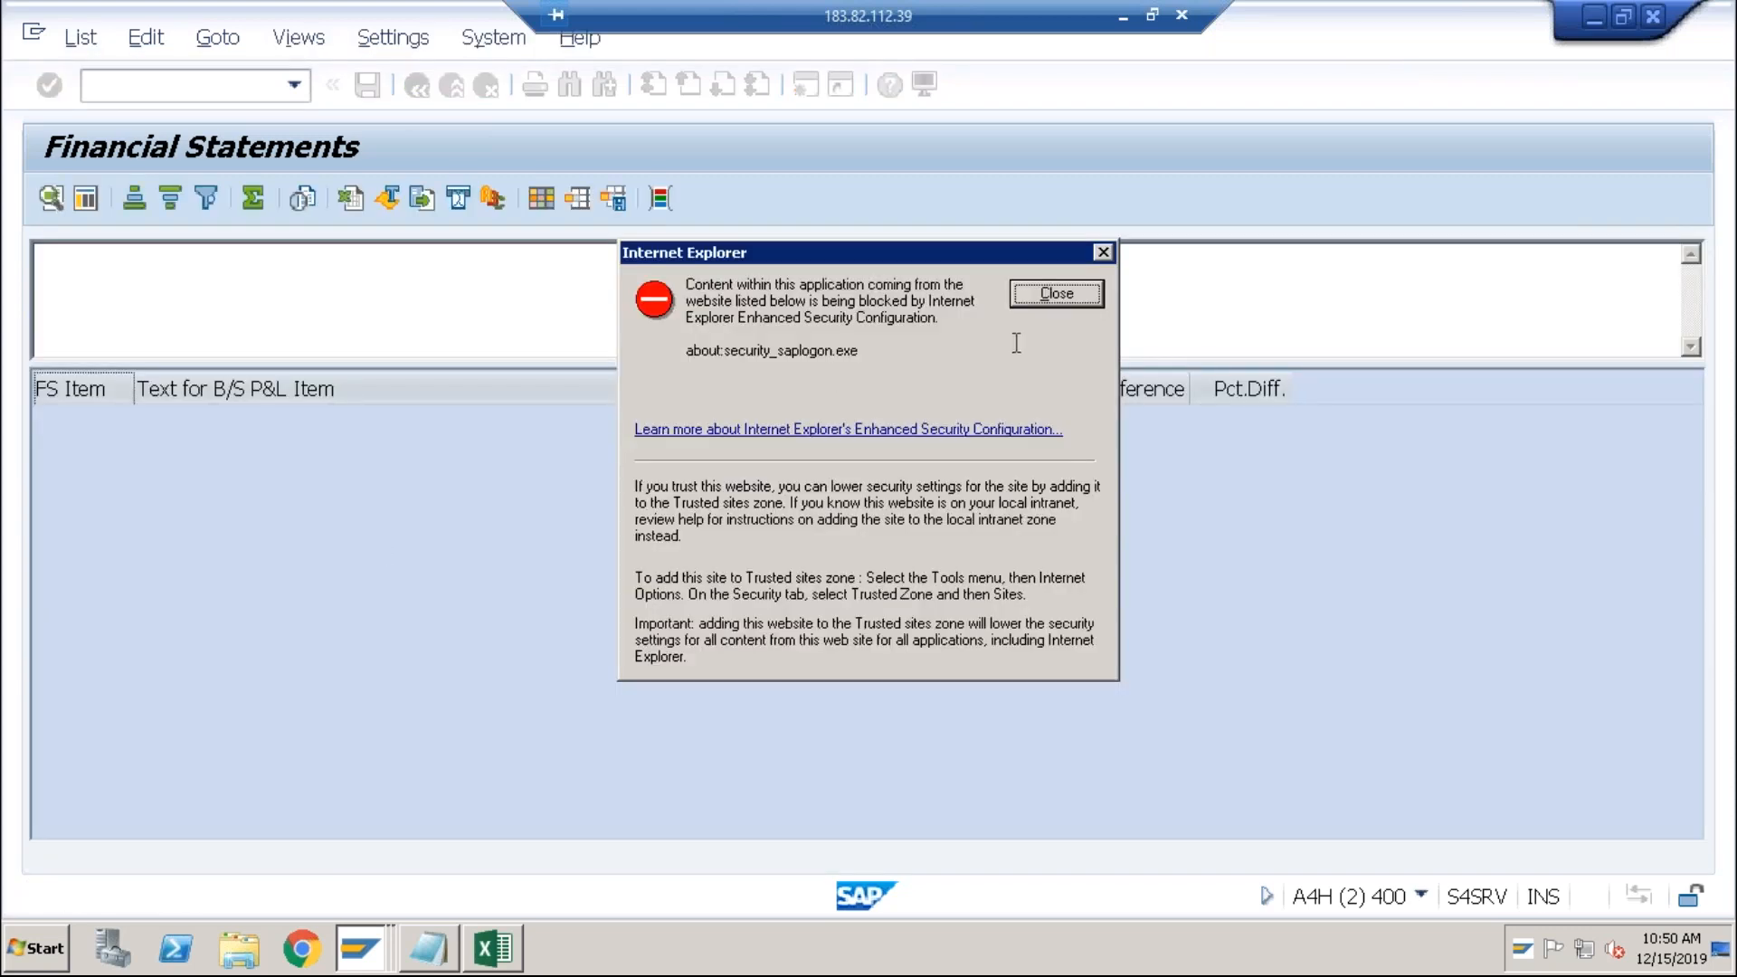
pyautogui.click(1053, 291)
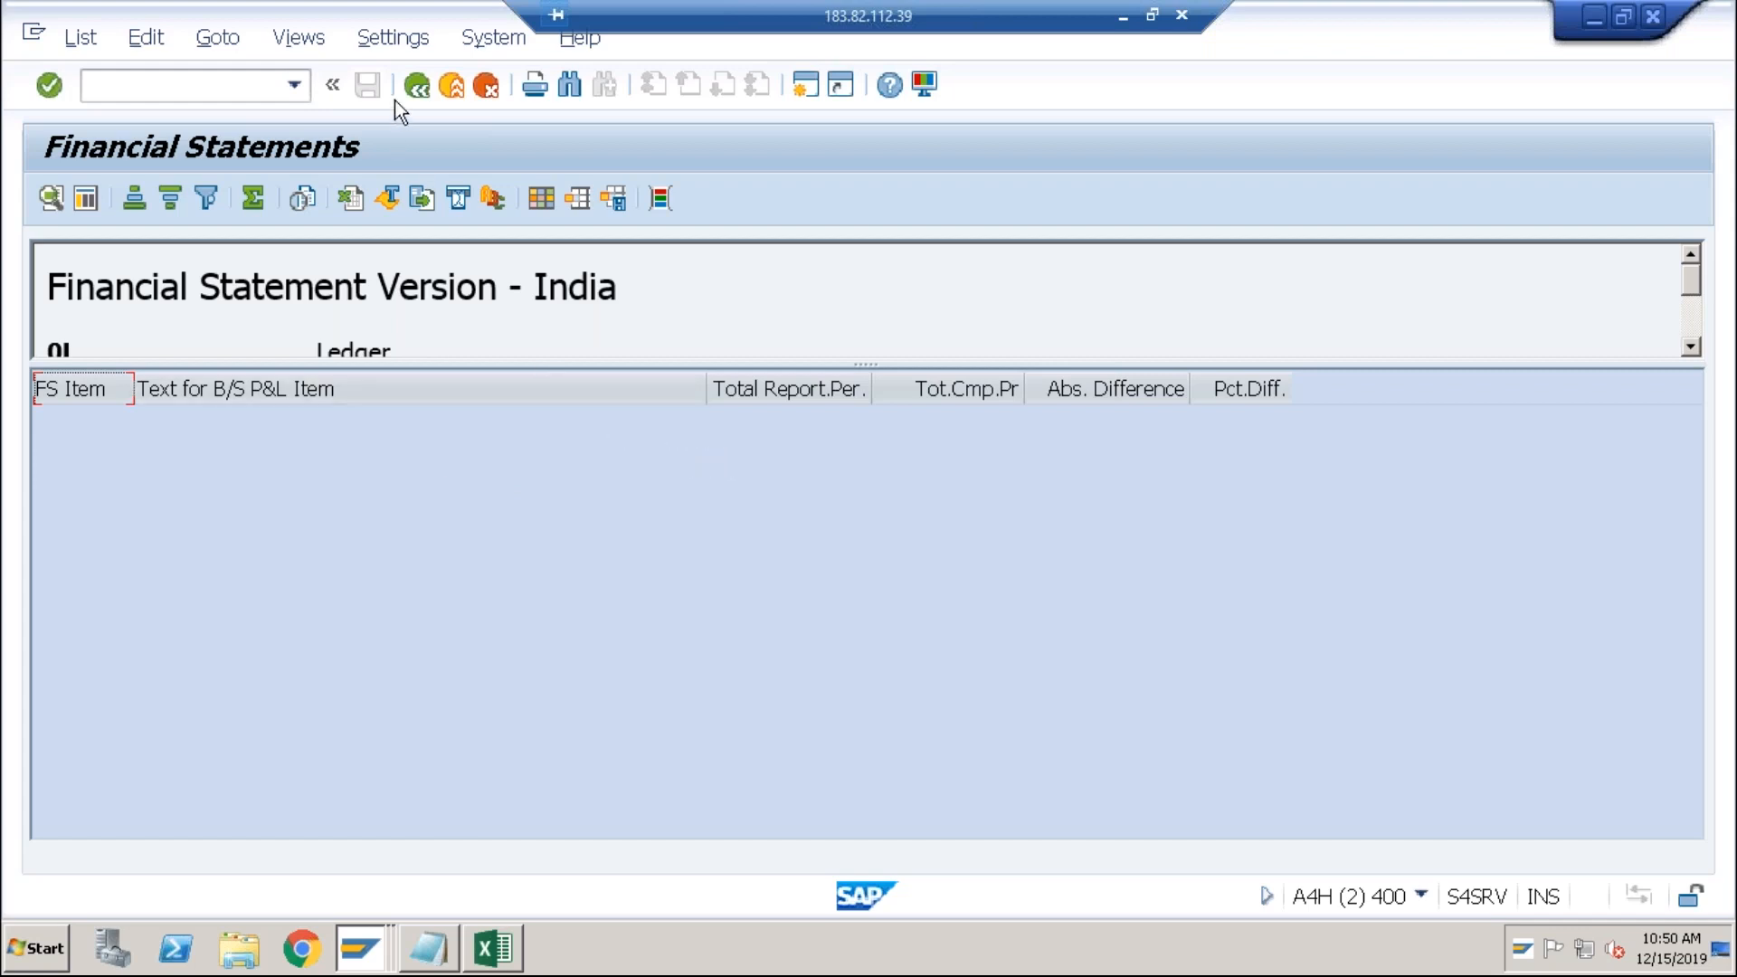
pyautogui.click(417, 86)
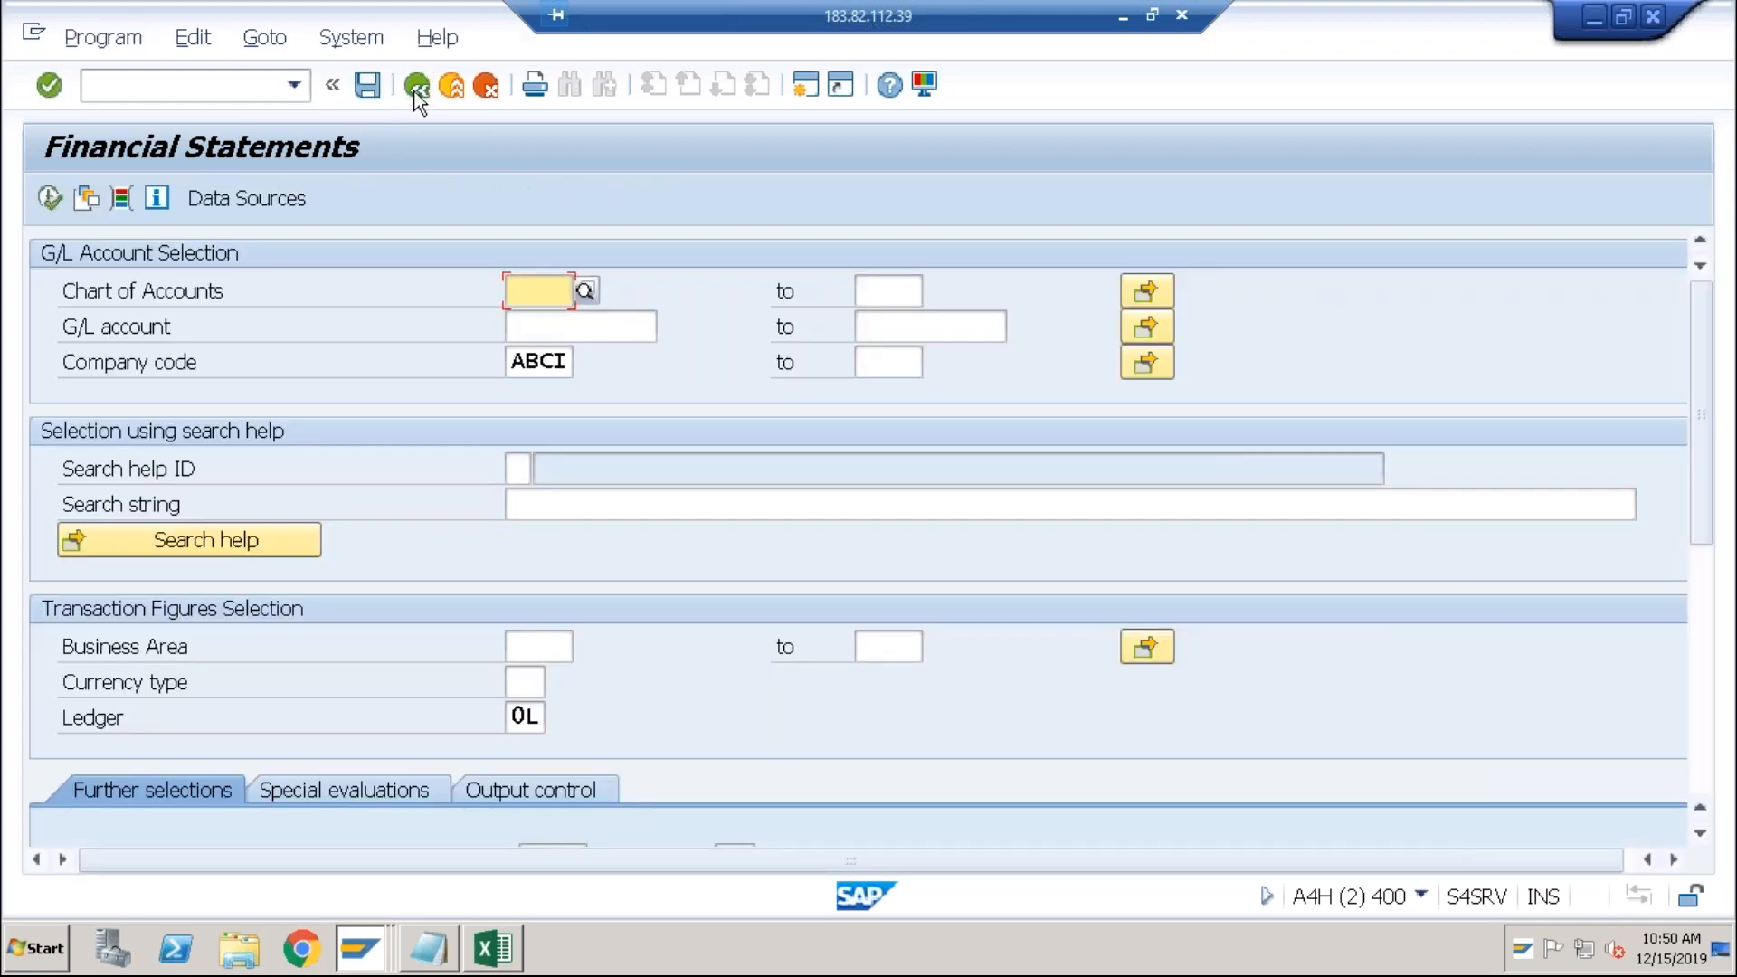
pyautogui.click(534, 363)
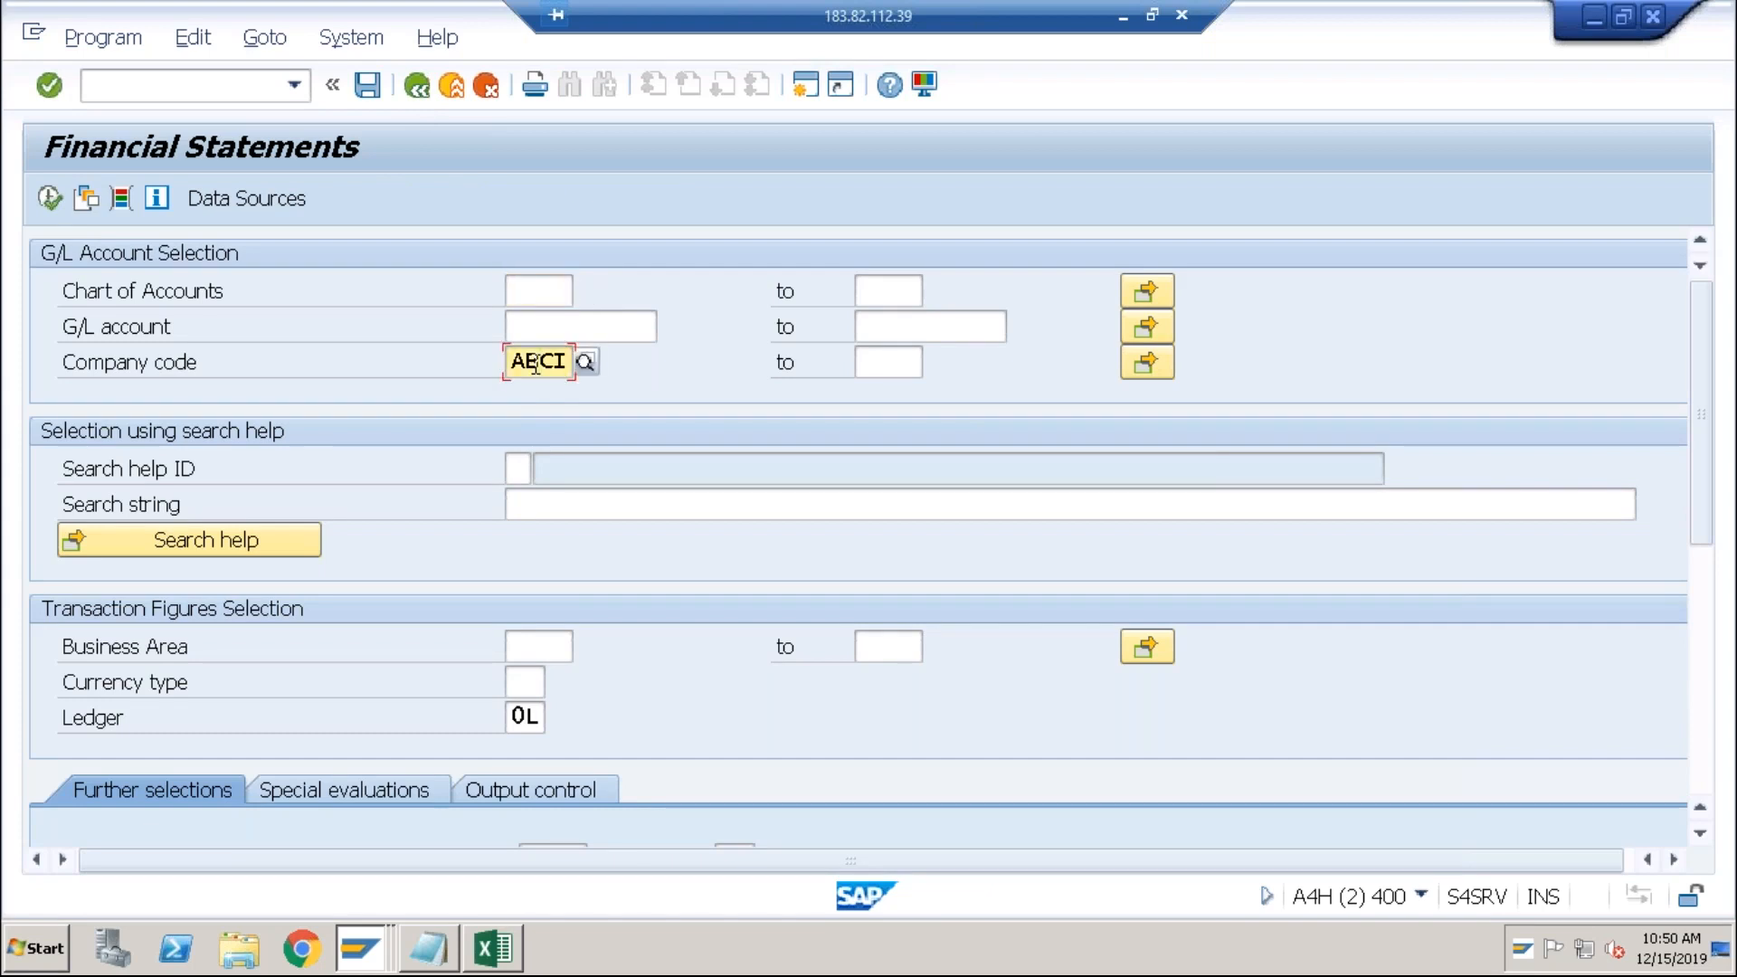
pyautogui.click(526, 716)
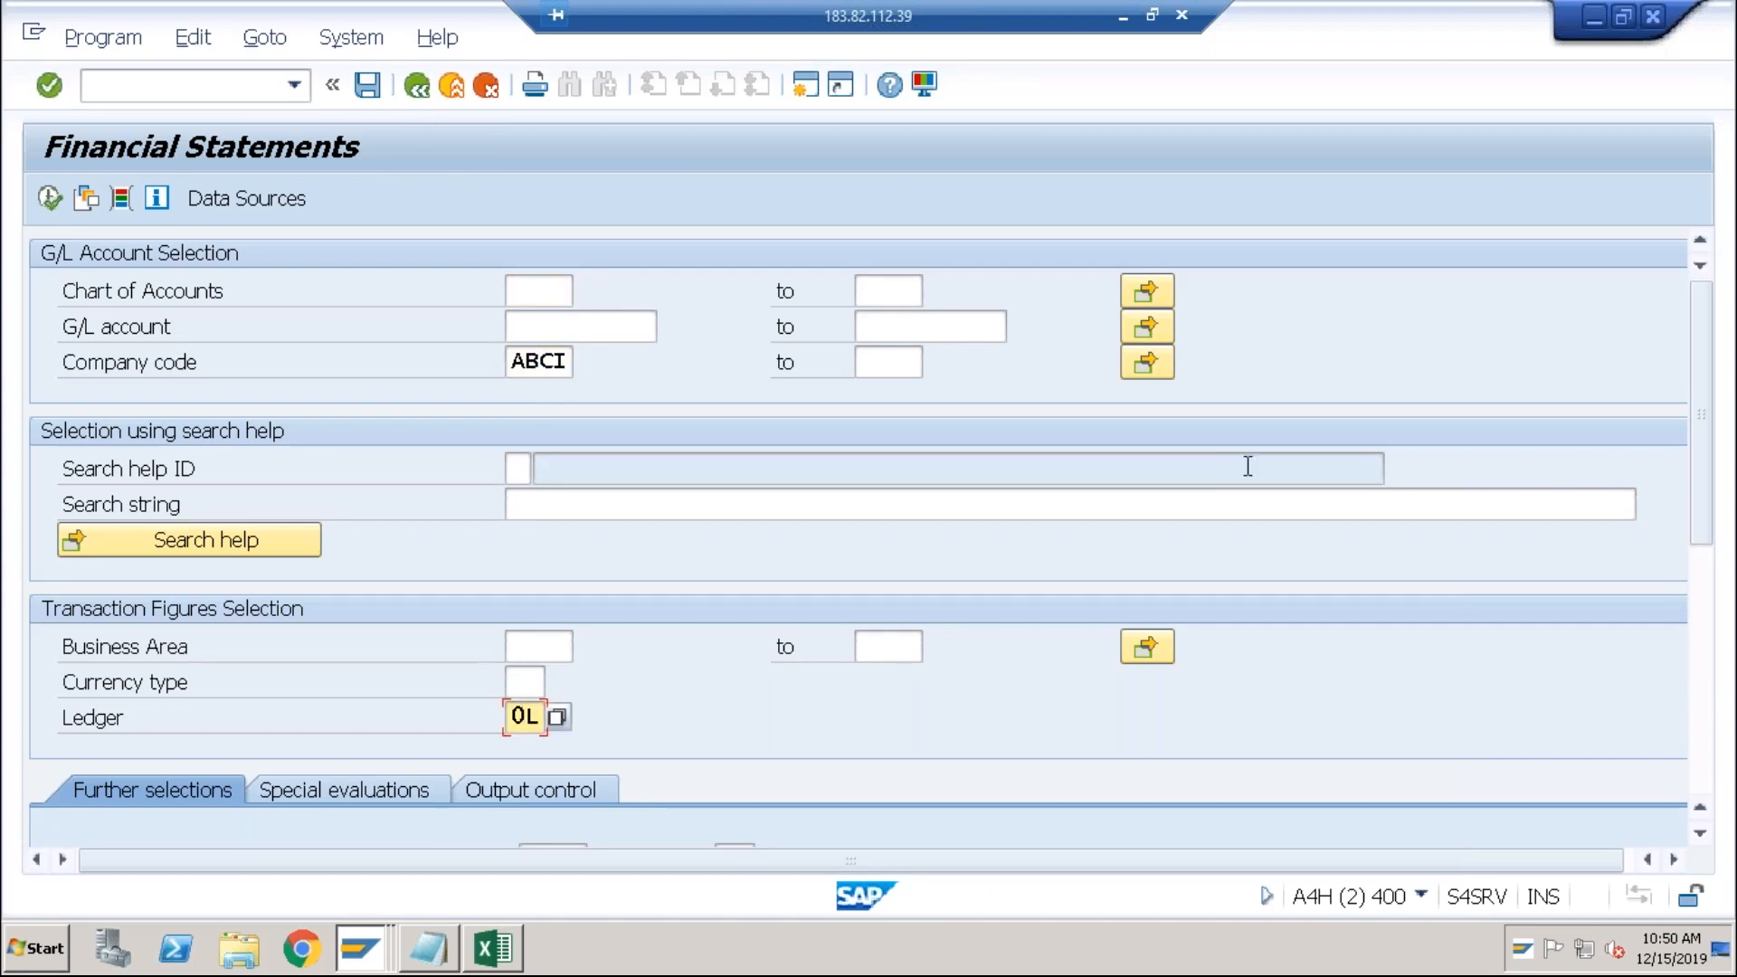
# Step: Verify reporting year 2019, periods 1 to 16, and set the output to Classical list
pyautogui.click(1708, 590)
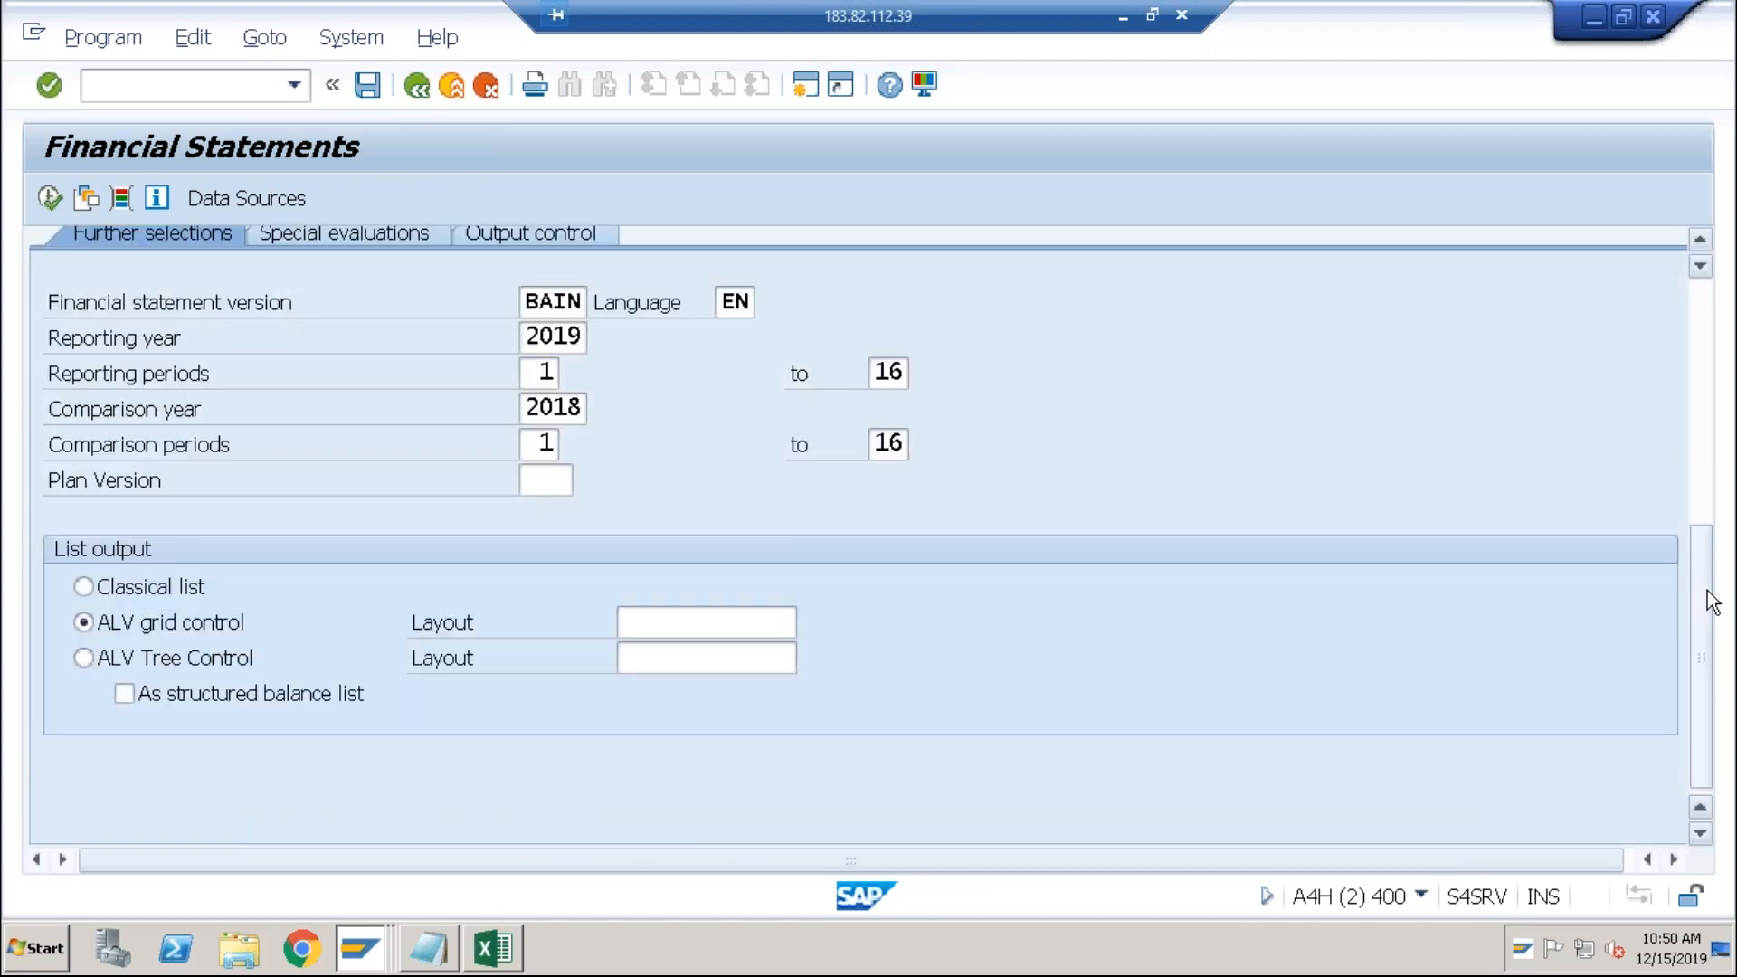
pyautogui.click(555, 340)
pyautogui.click(546, 370)
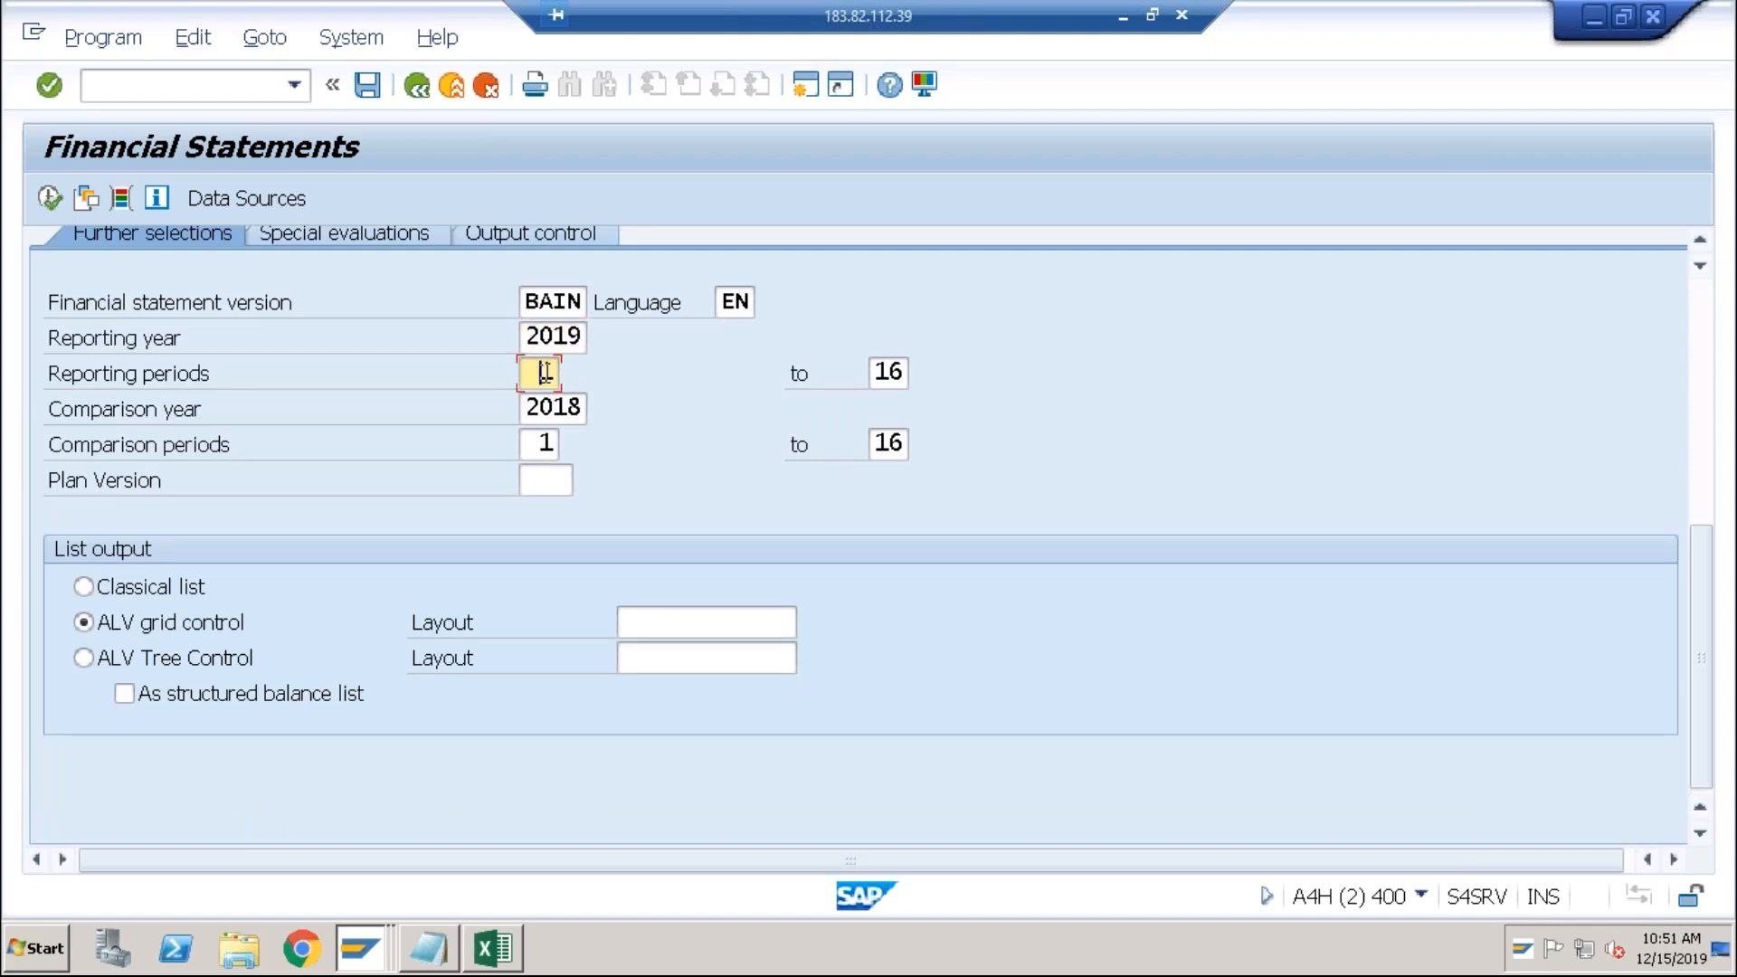
pyautogui.click(875, 371)
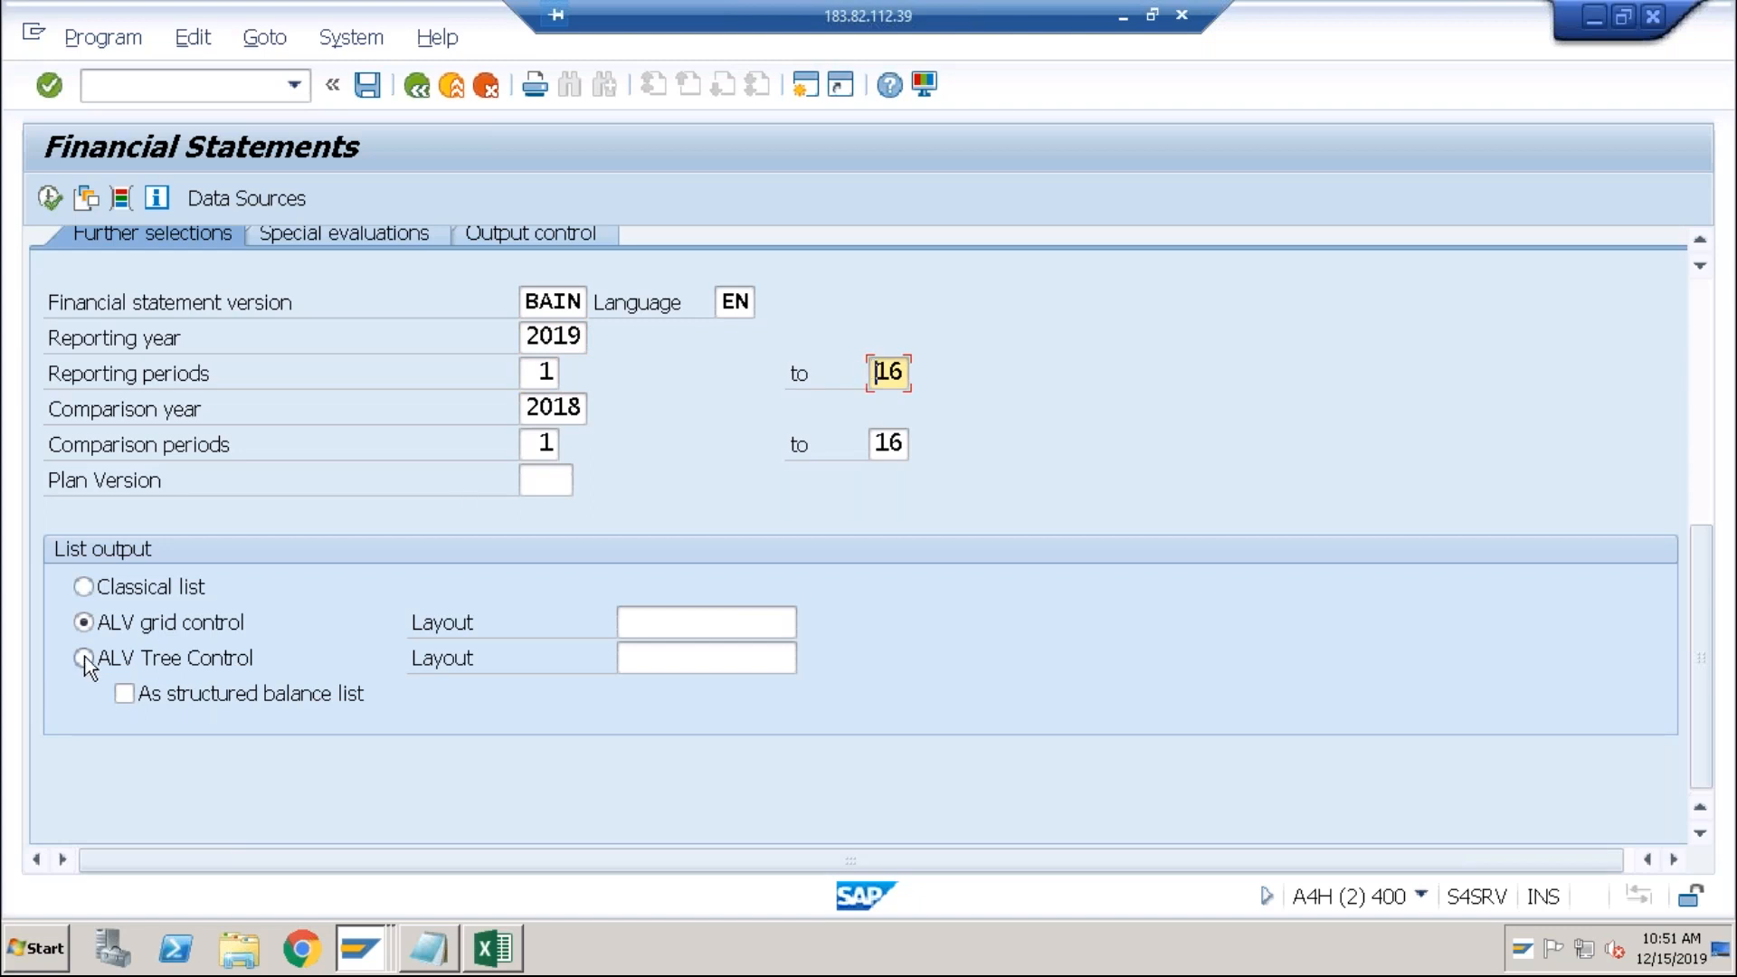
pyautogui.click(84, 588)
# Step: Look over the Special evaluations and Output control options, then execute the report
pyautogui.click(414, 235)
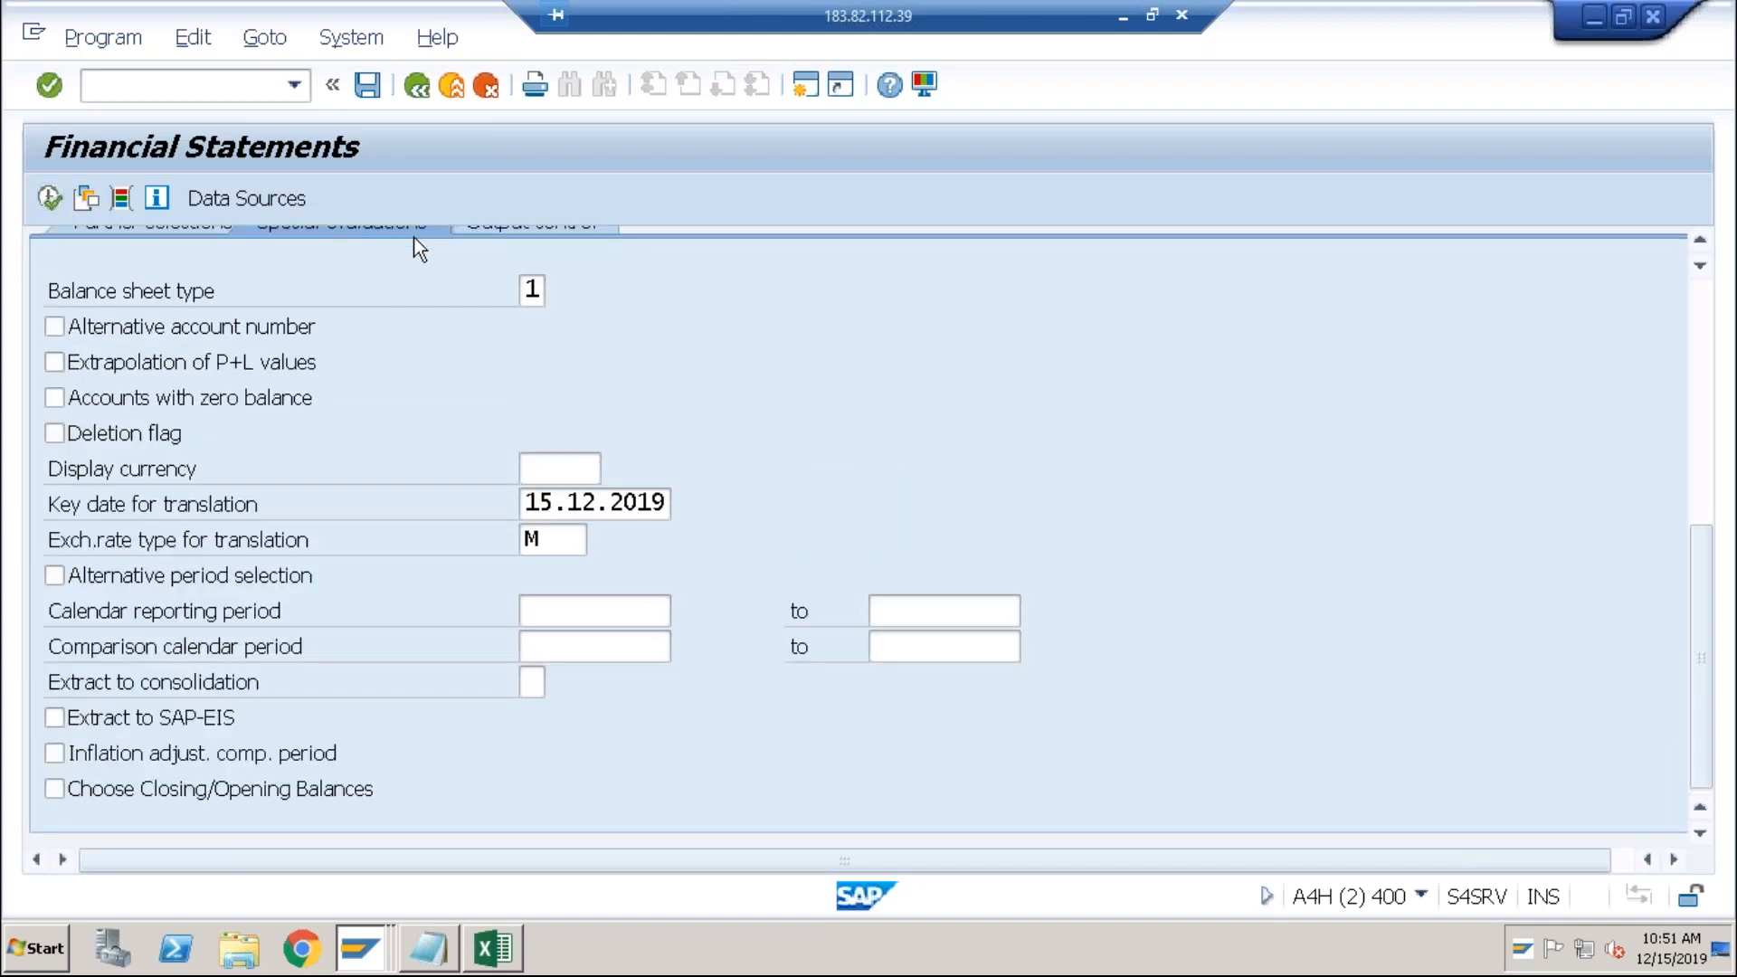
pyautogui.click(497, 229)
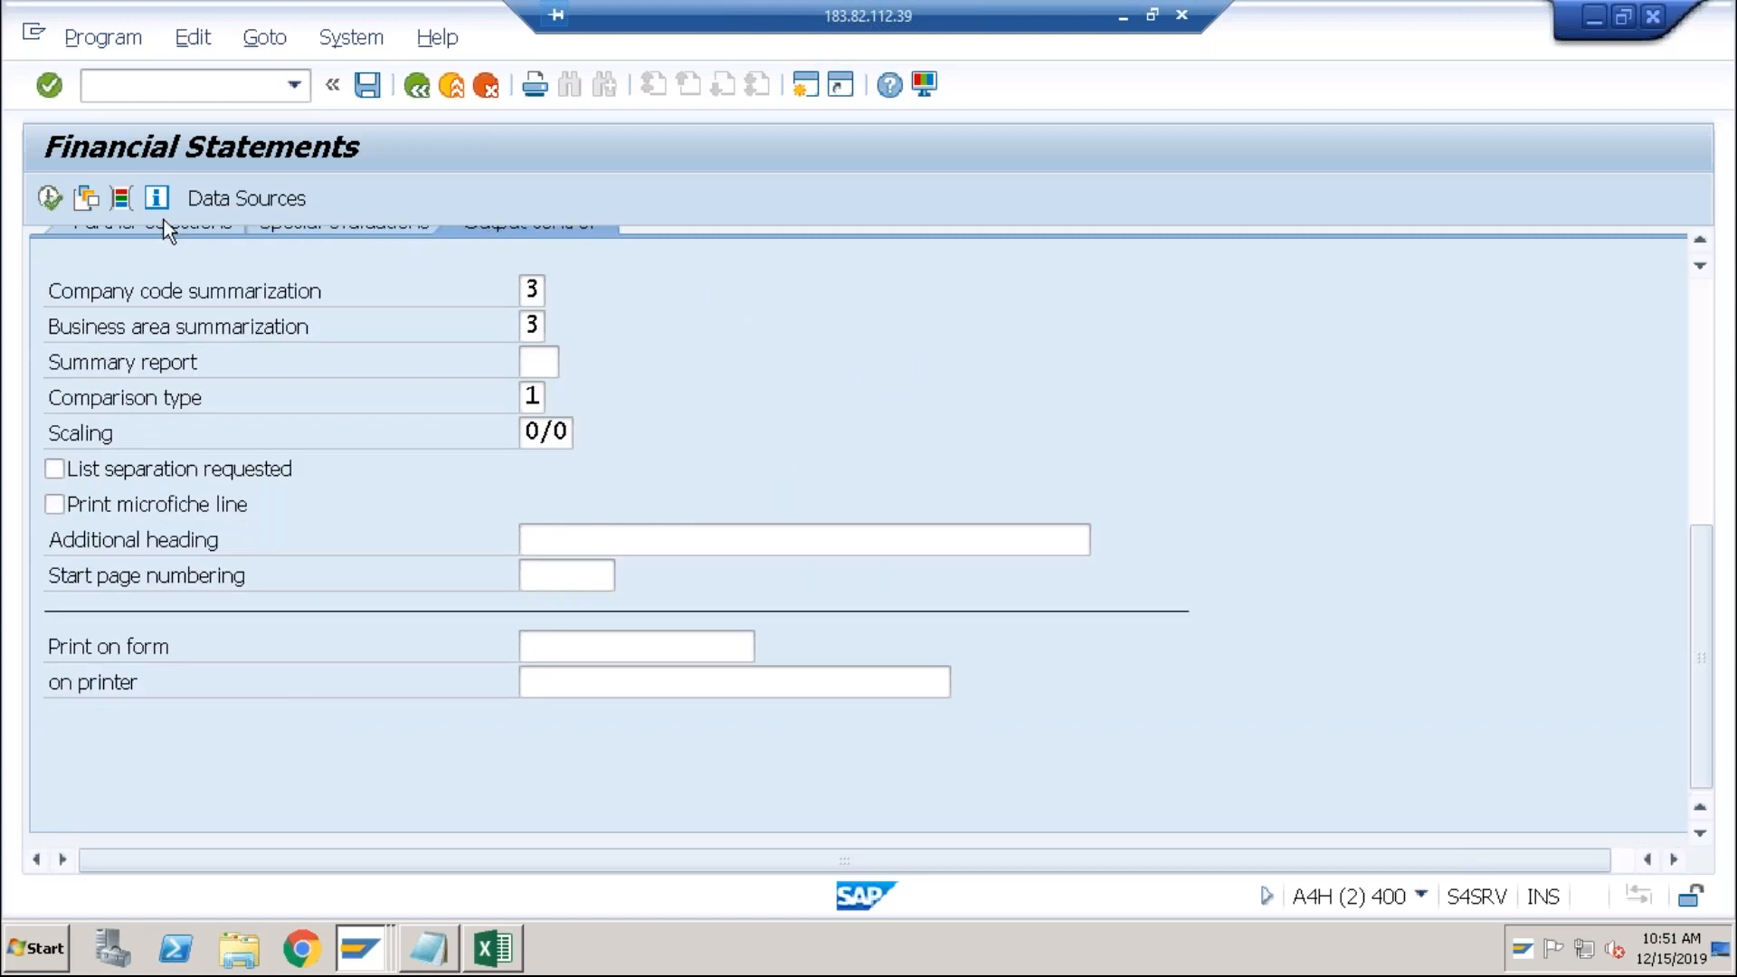
pyautogui.click(128, 228)
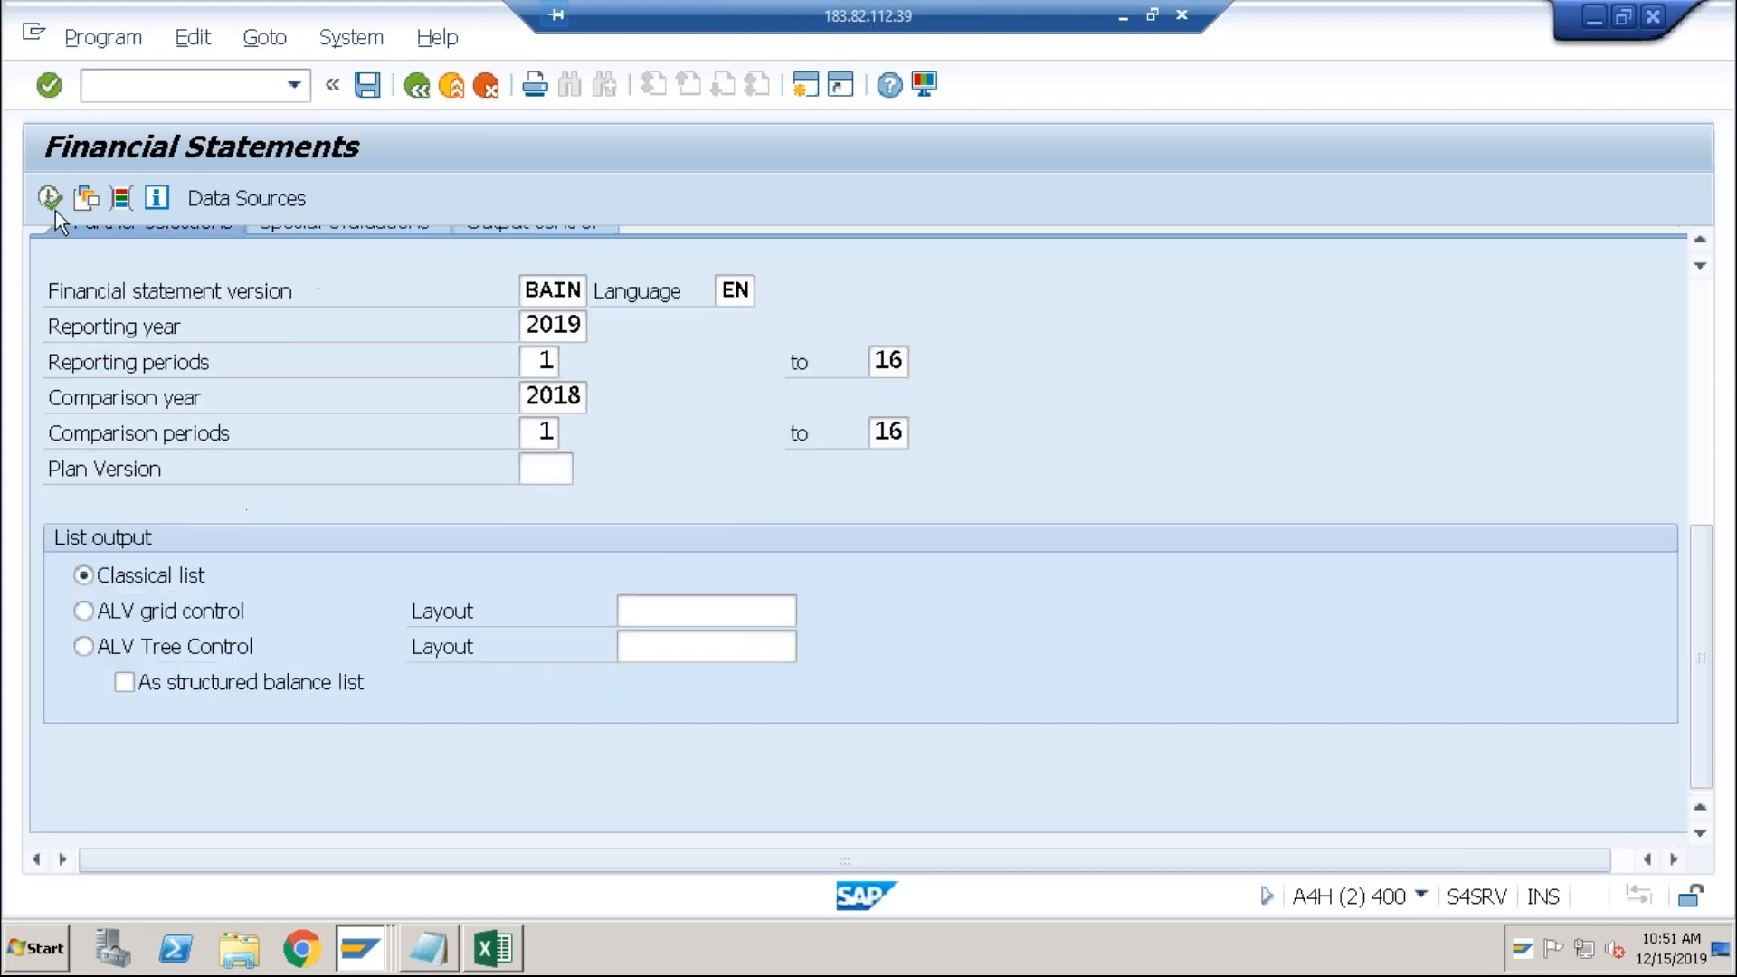
pyautogui.scroll(5, 389, 416)
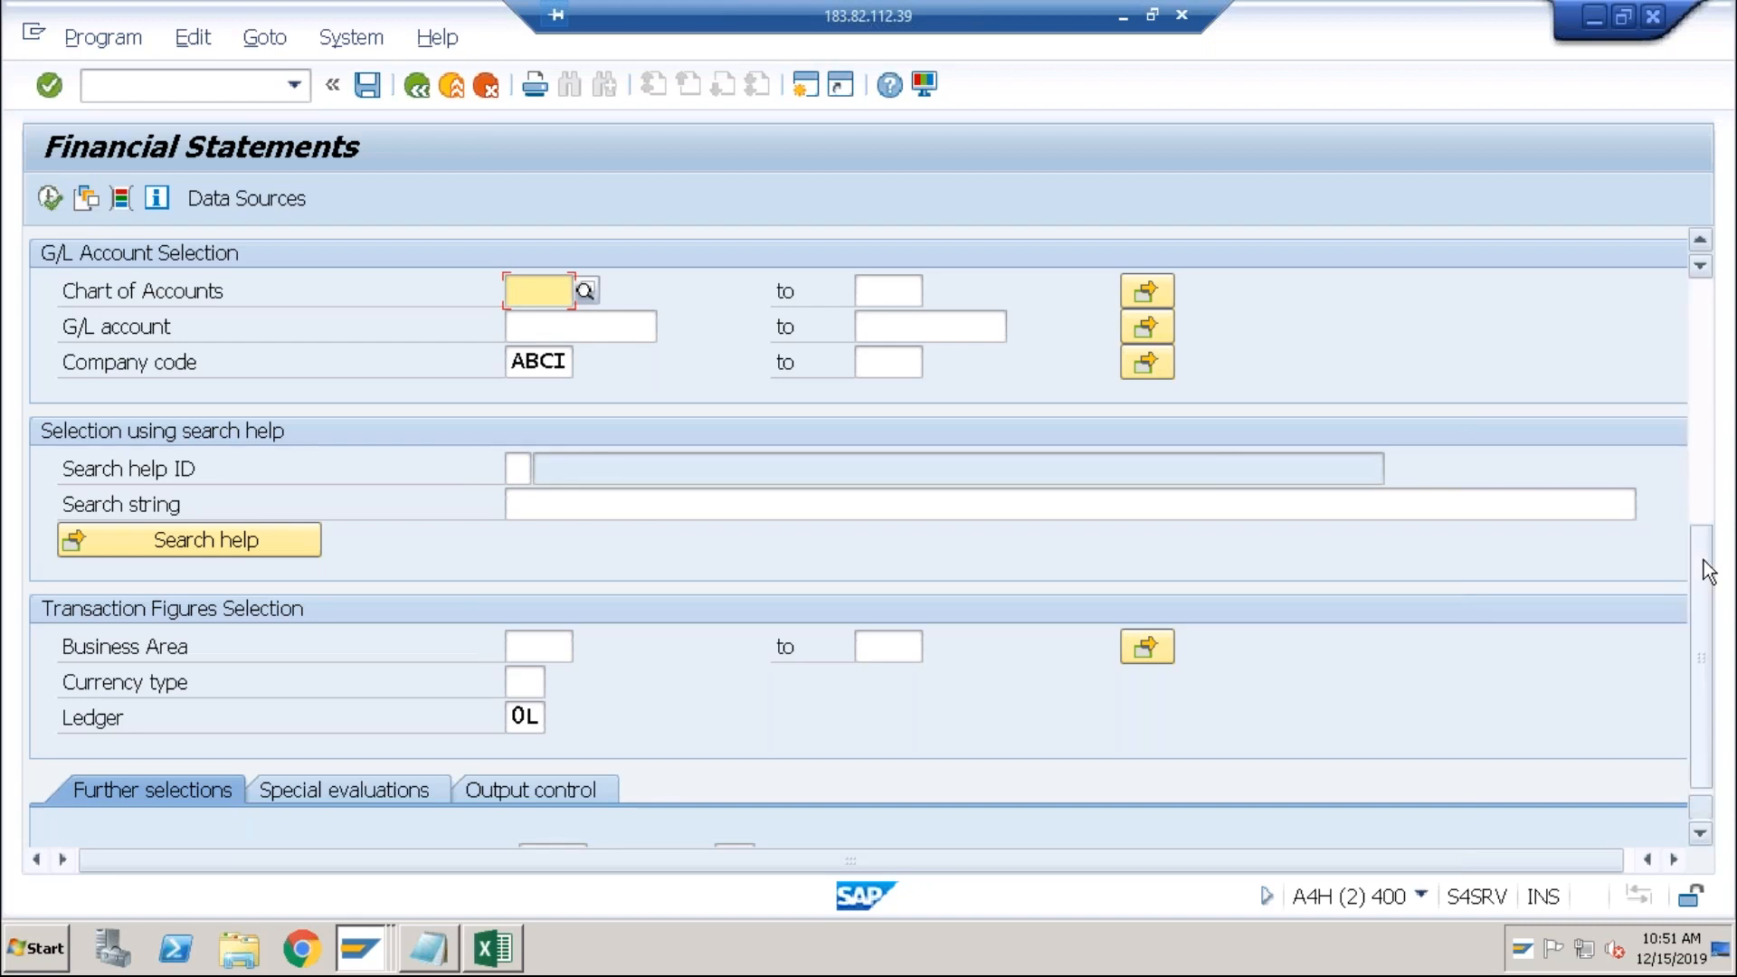
pyautogui.click(1703, 561)
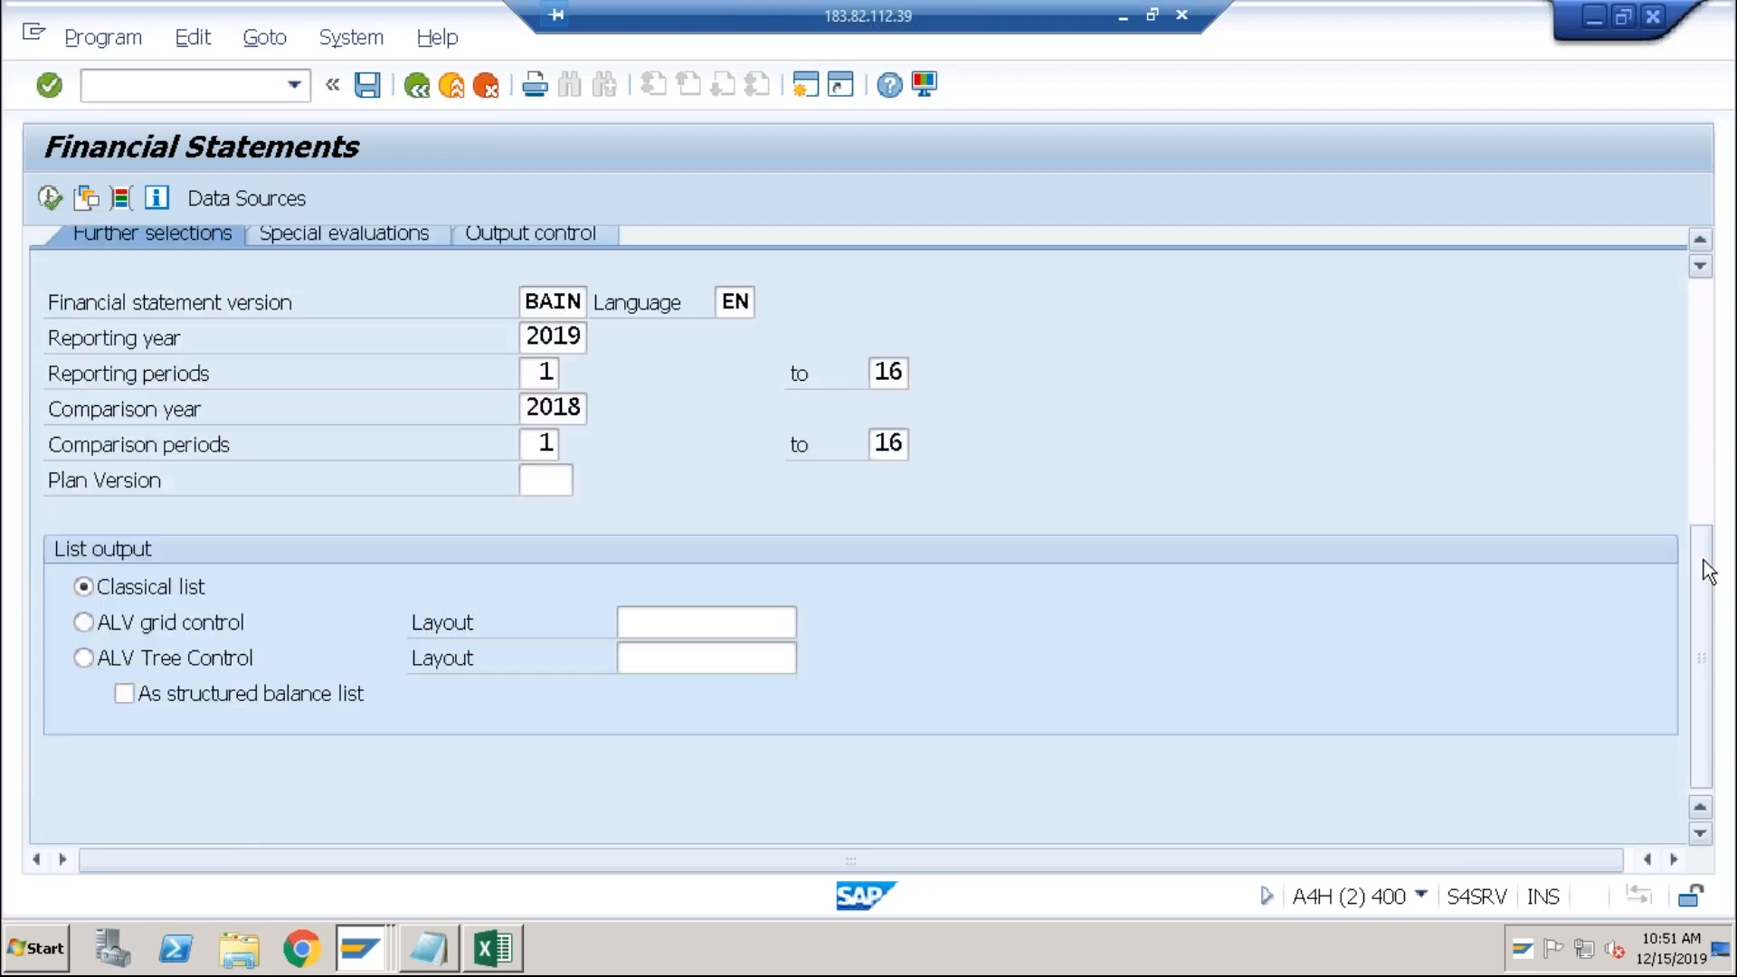
pyautogui.click(50, 198)
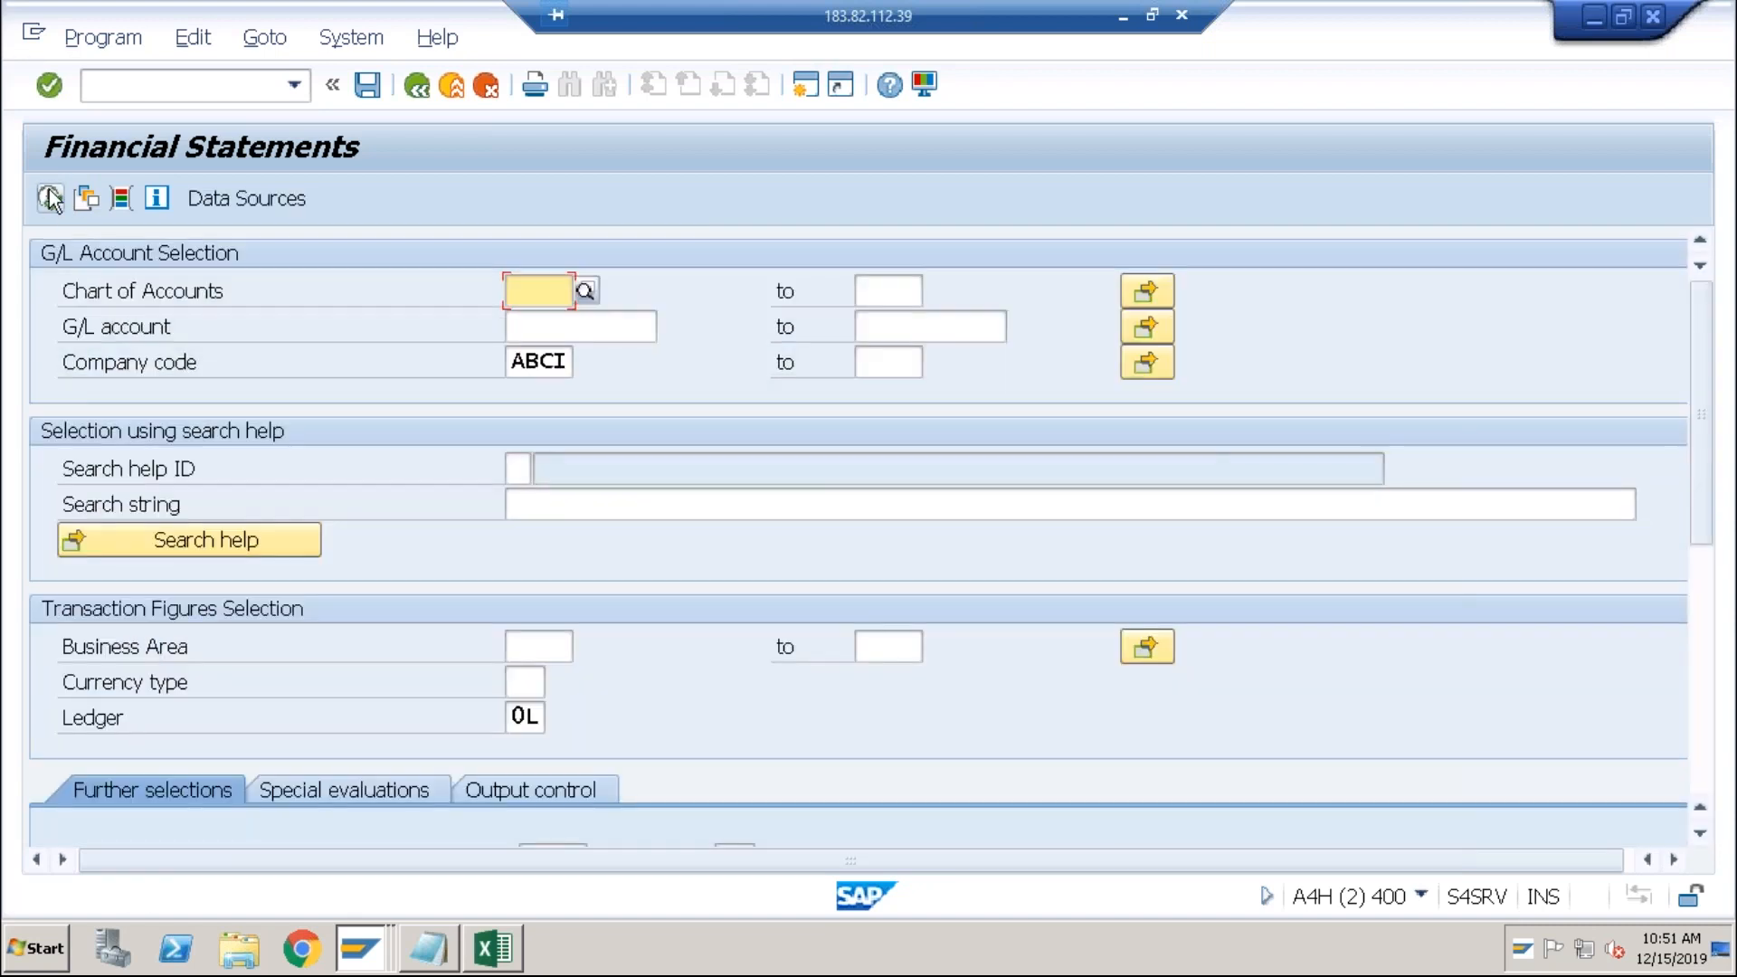
pyautogui.click(456, 85)
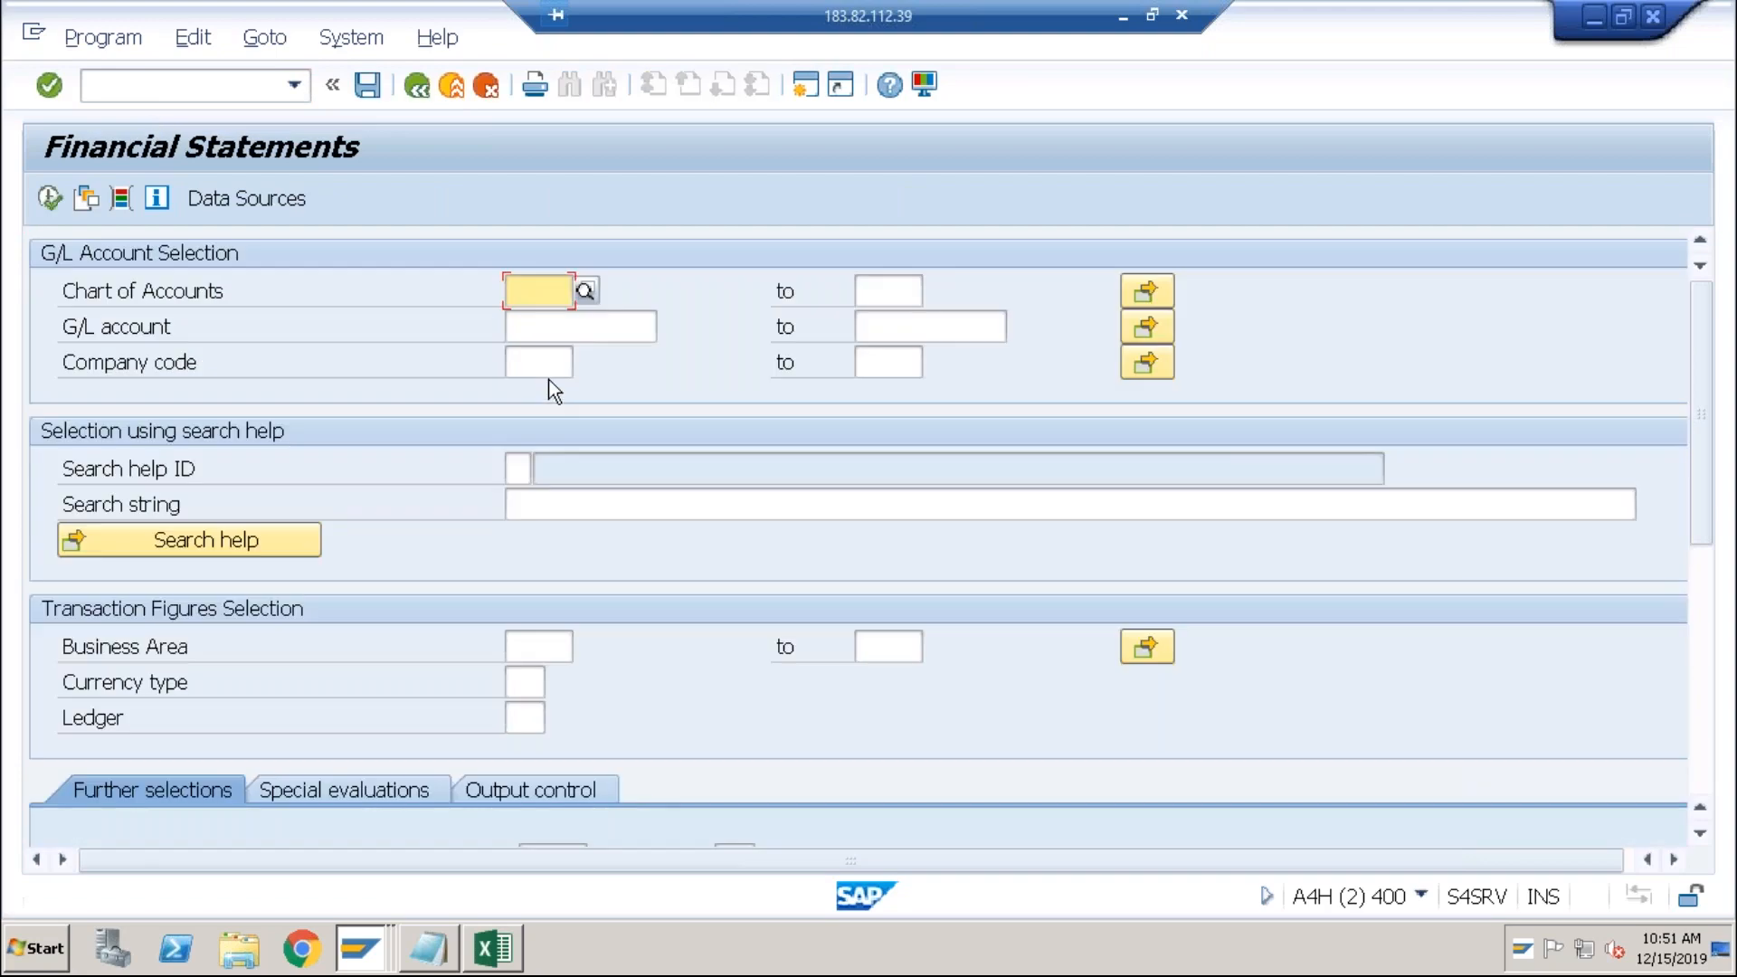
pyautogui.click(543, 365)
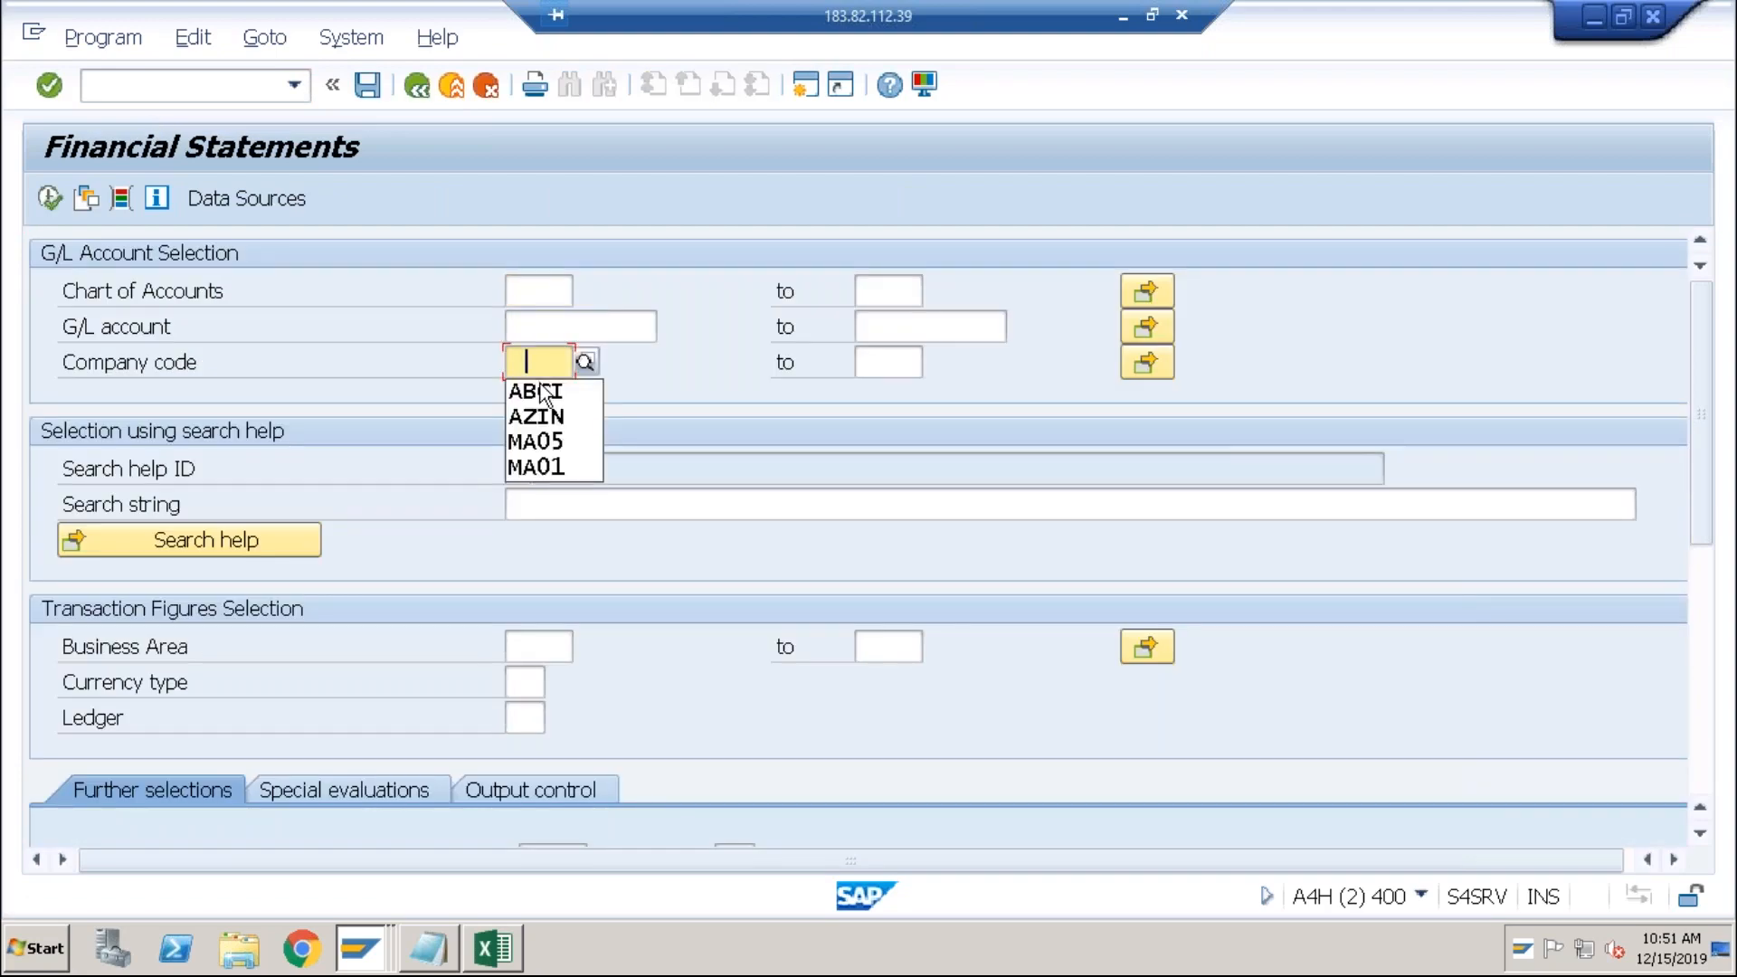
pyautogui.click(540, 386)
pyautogui.click(532, 336)
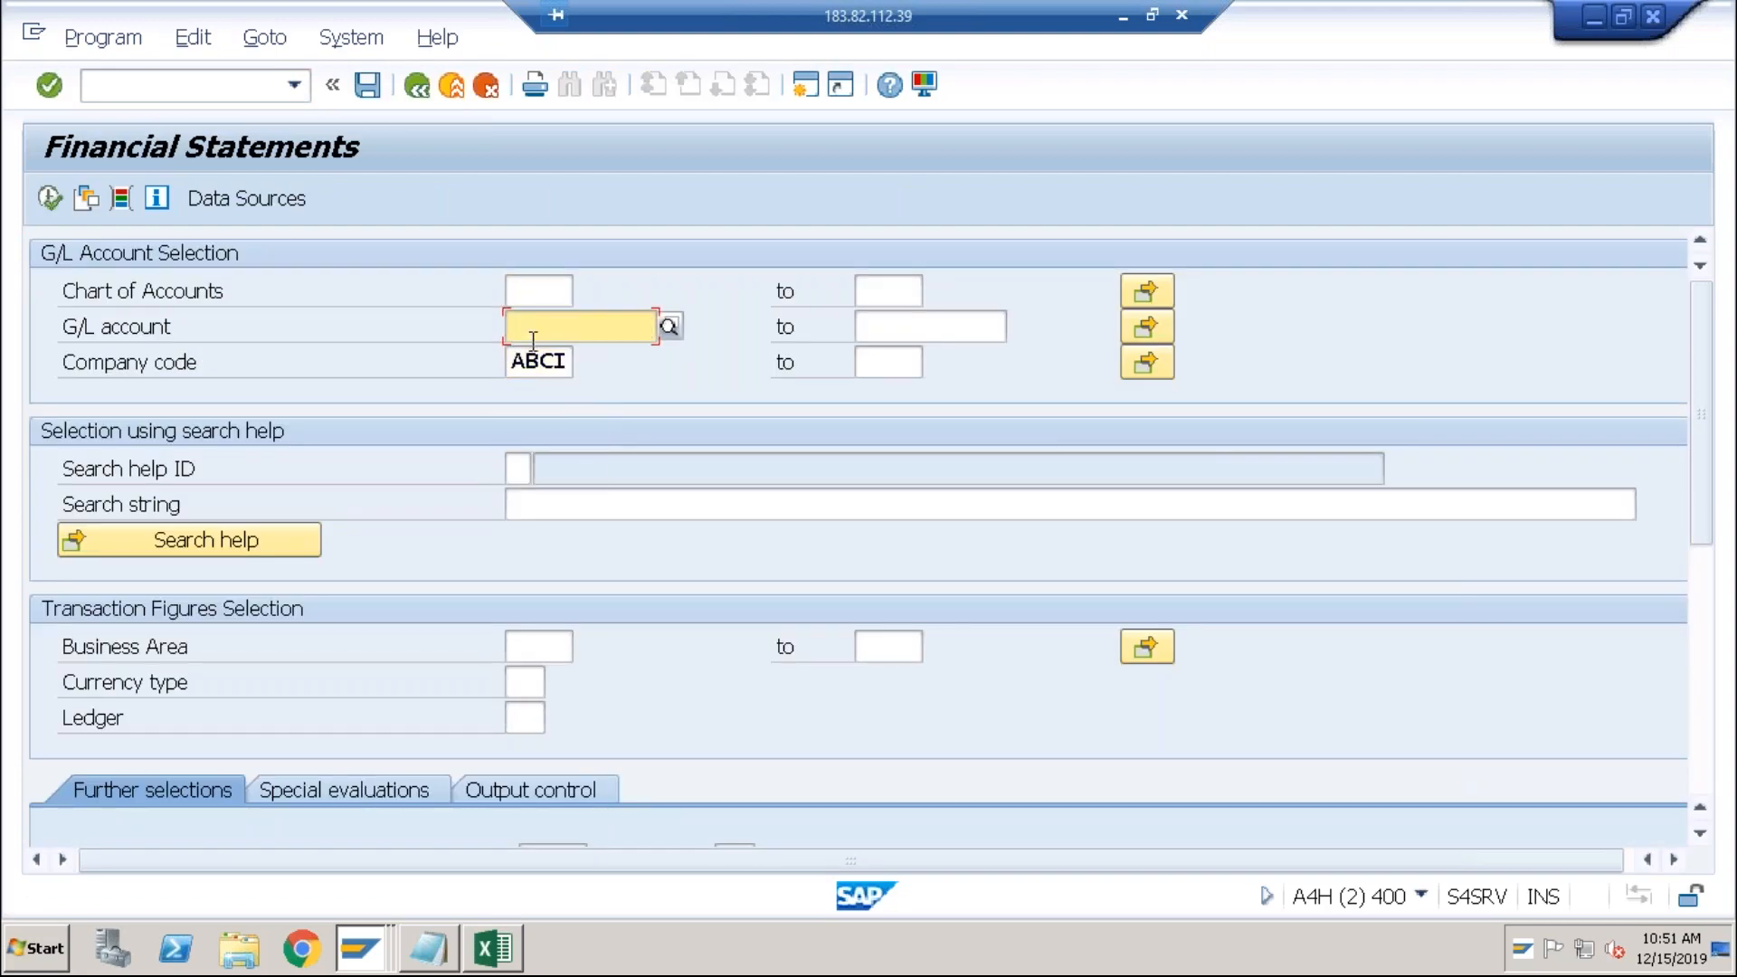
pyautogui.write('1')
pyautogui.press('Tab')
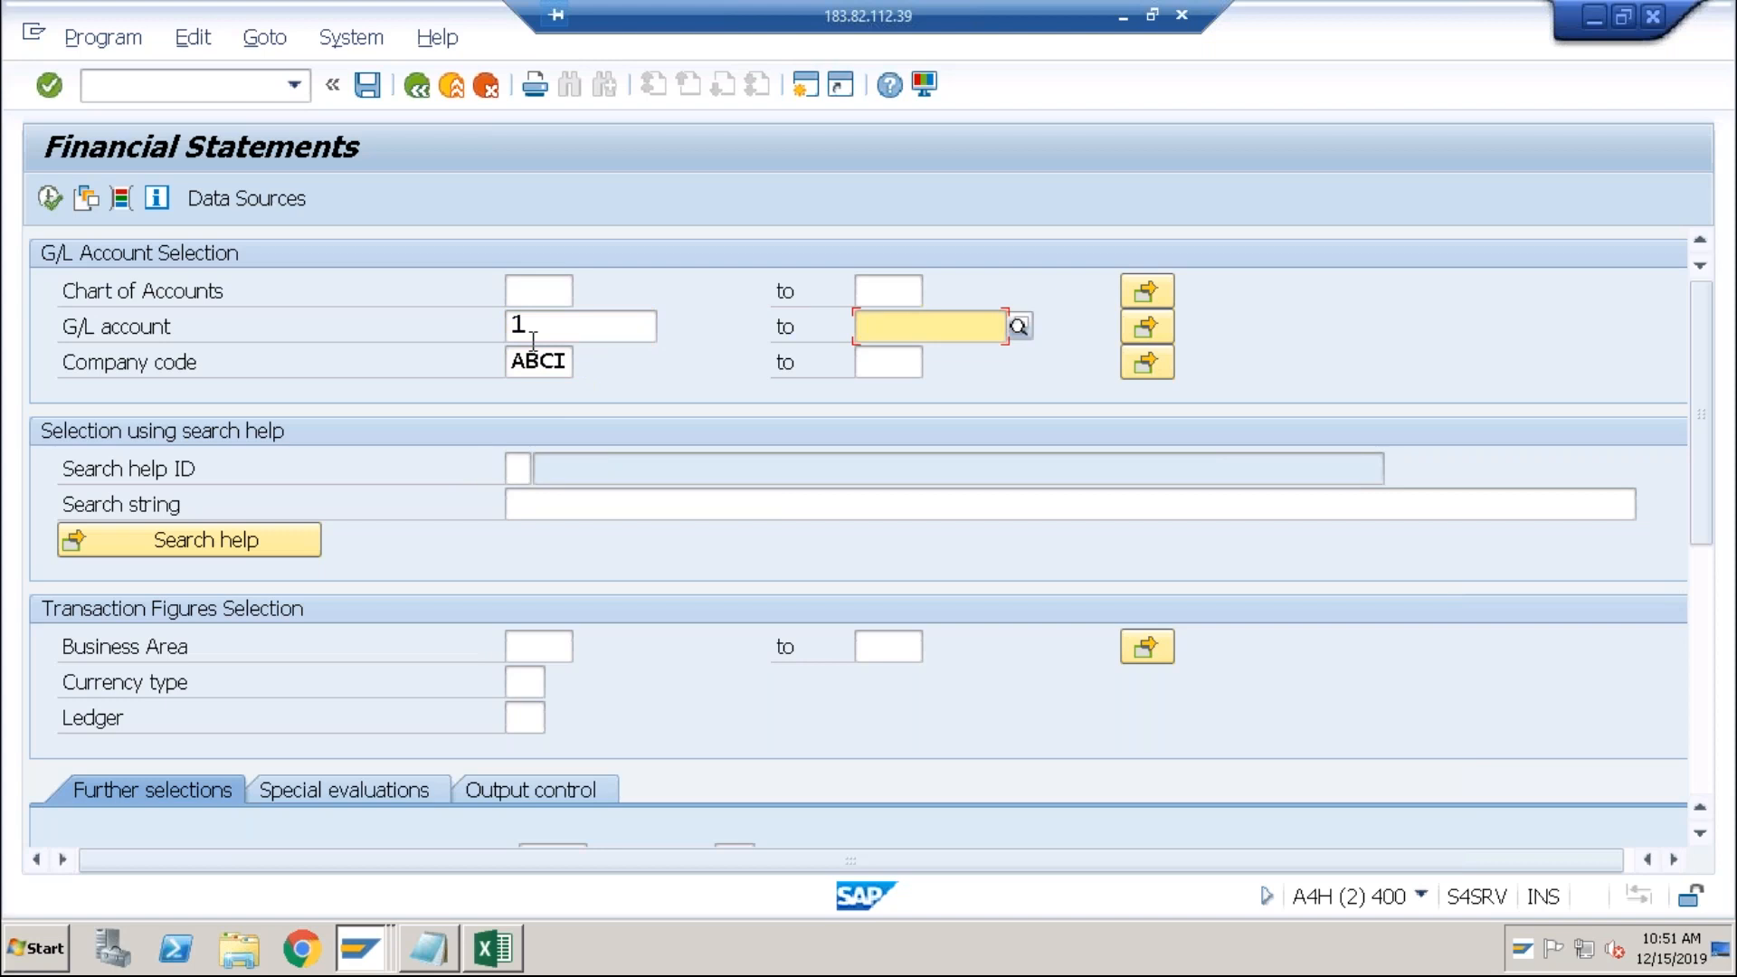
pyautogui.write('99999999999999999')
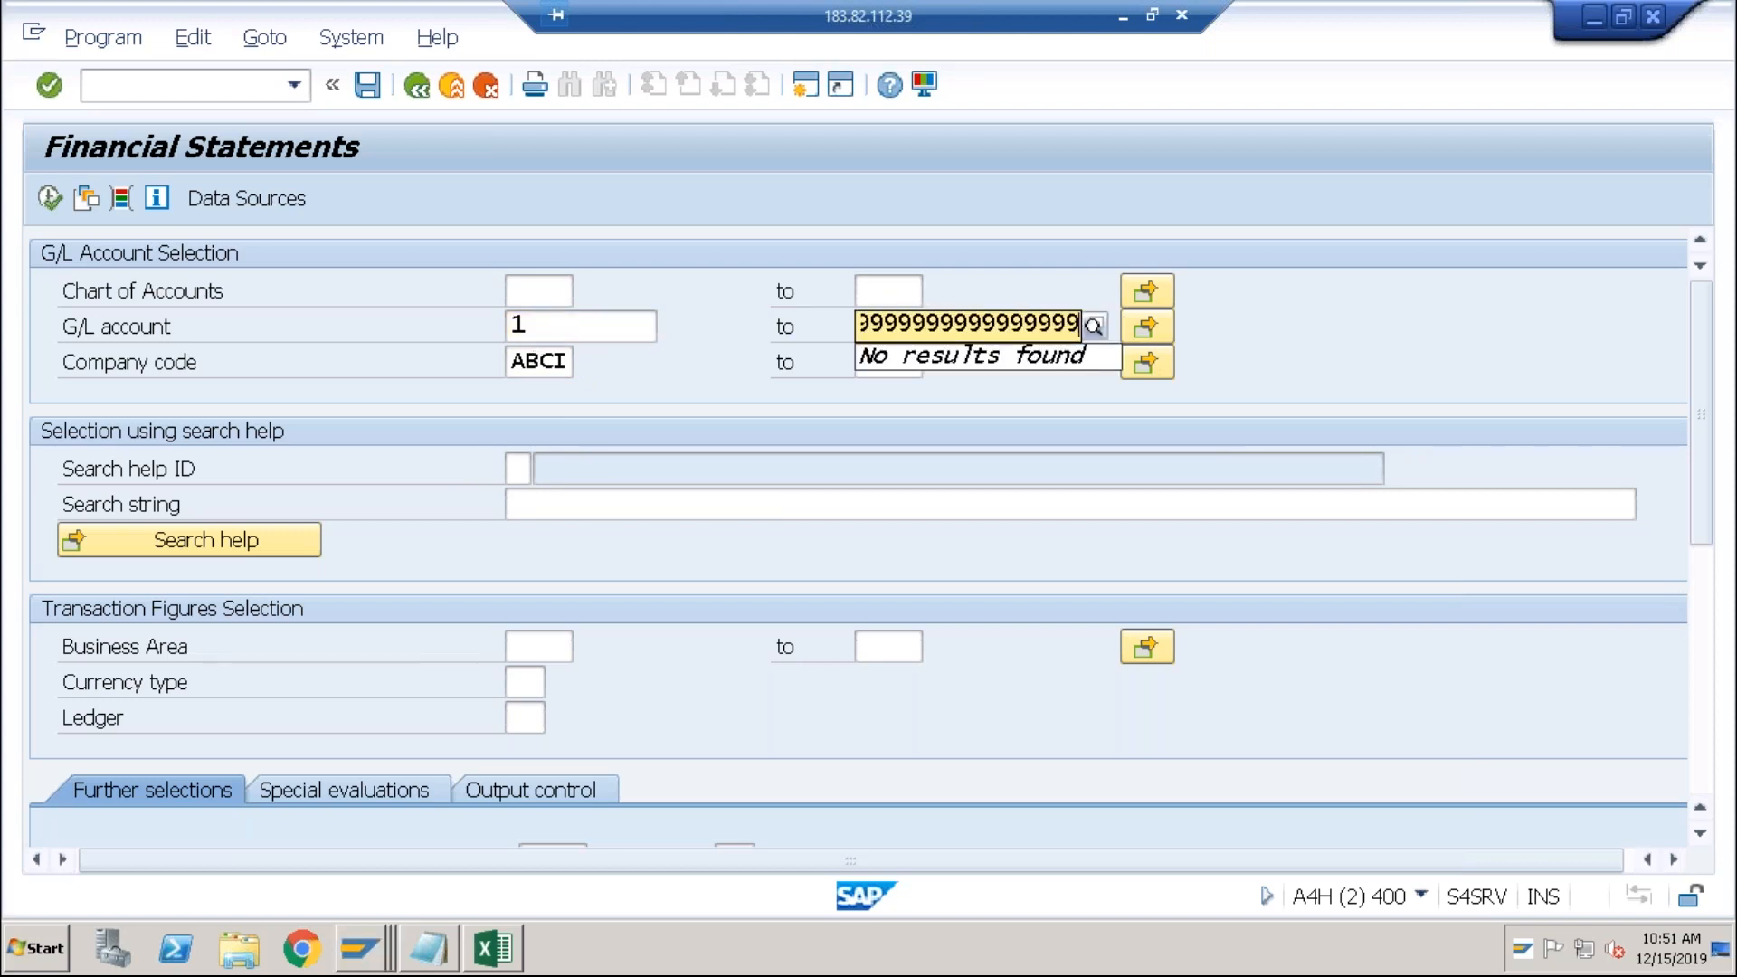
pyautogui.press('Tab')
# Step: Execute the report, acknowledge the no-list-generated message, and go back
pyautogui.click(47, 199)
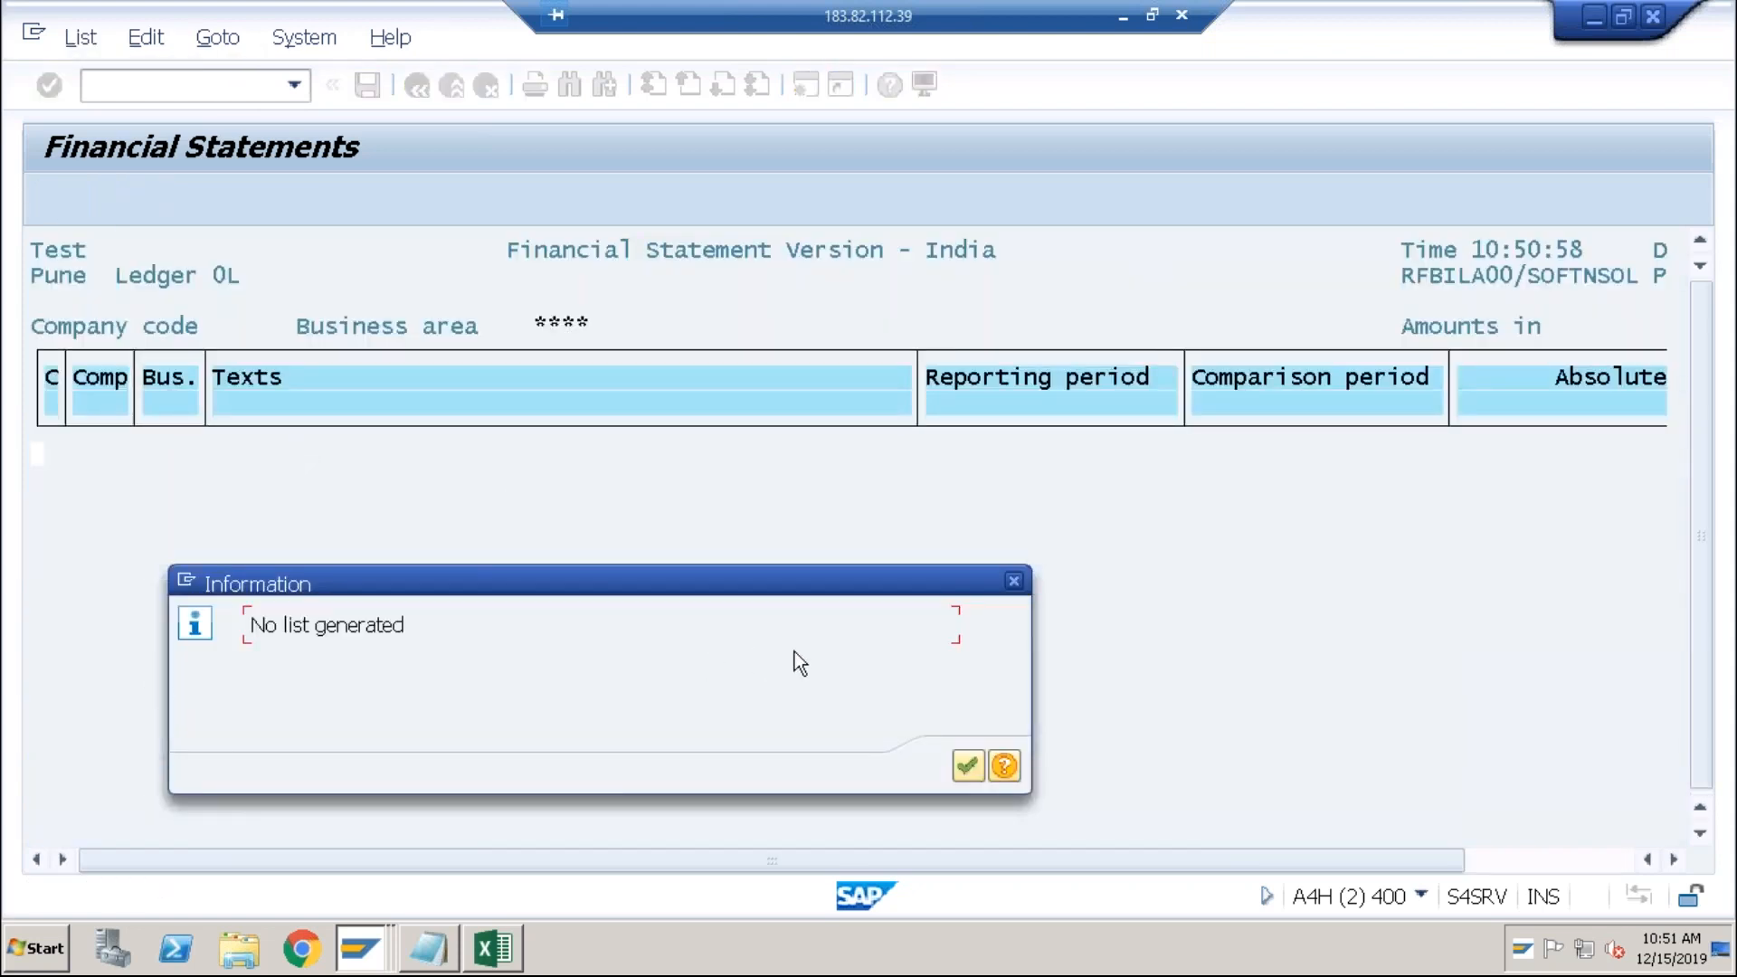
pyautogui.click(968, 766)
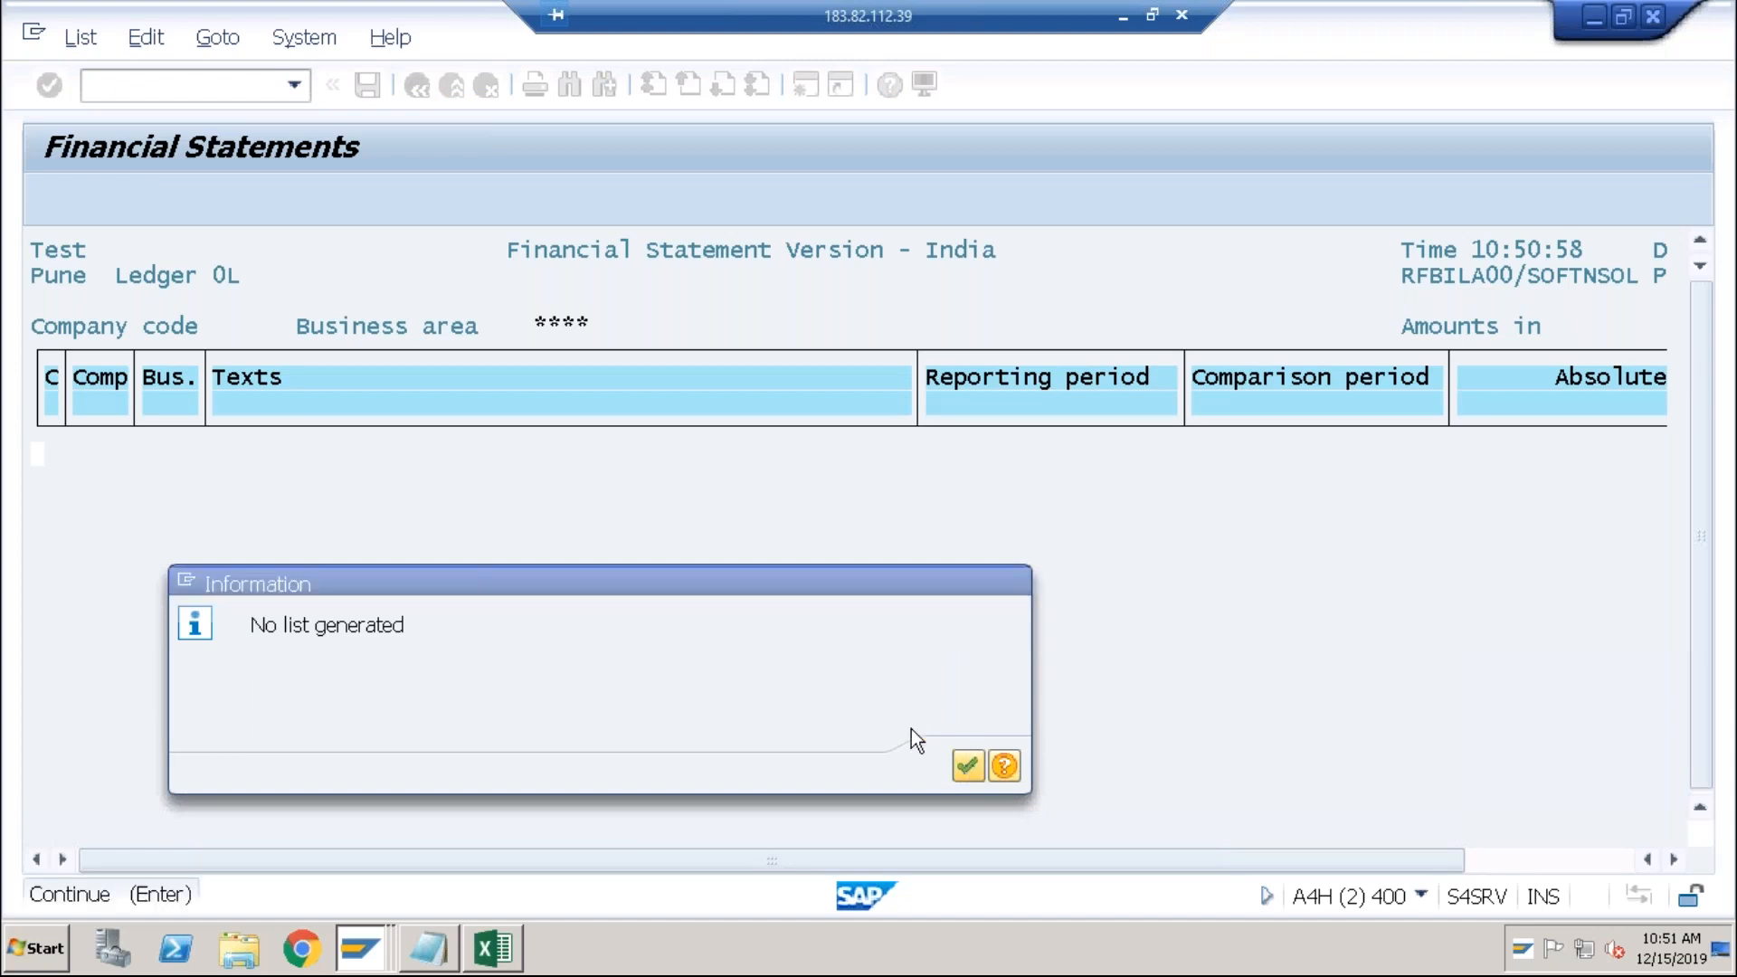
pyautogui.click(415, 85)
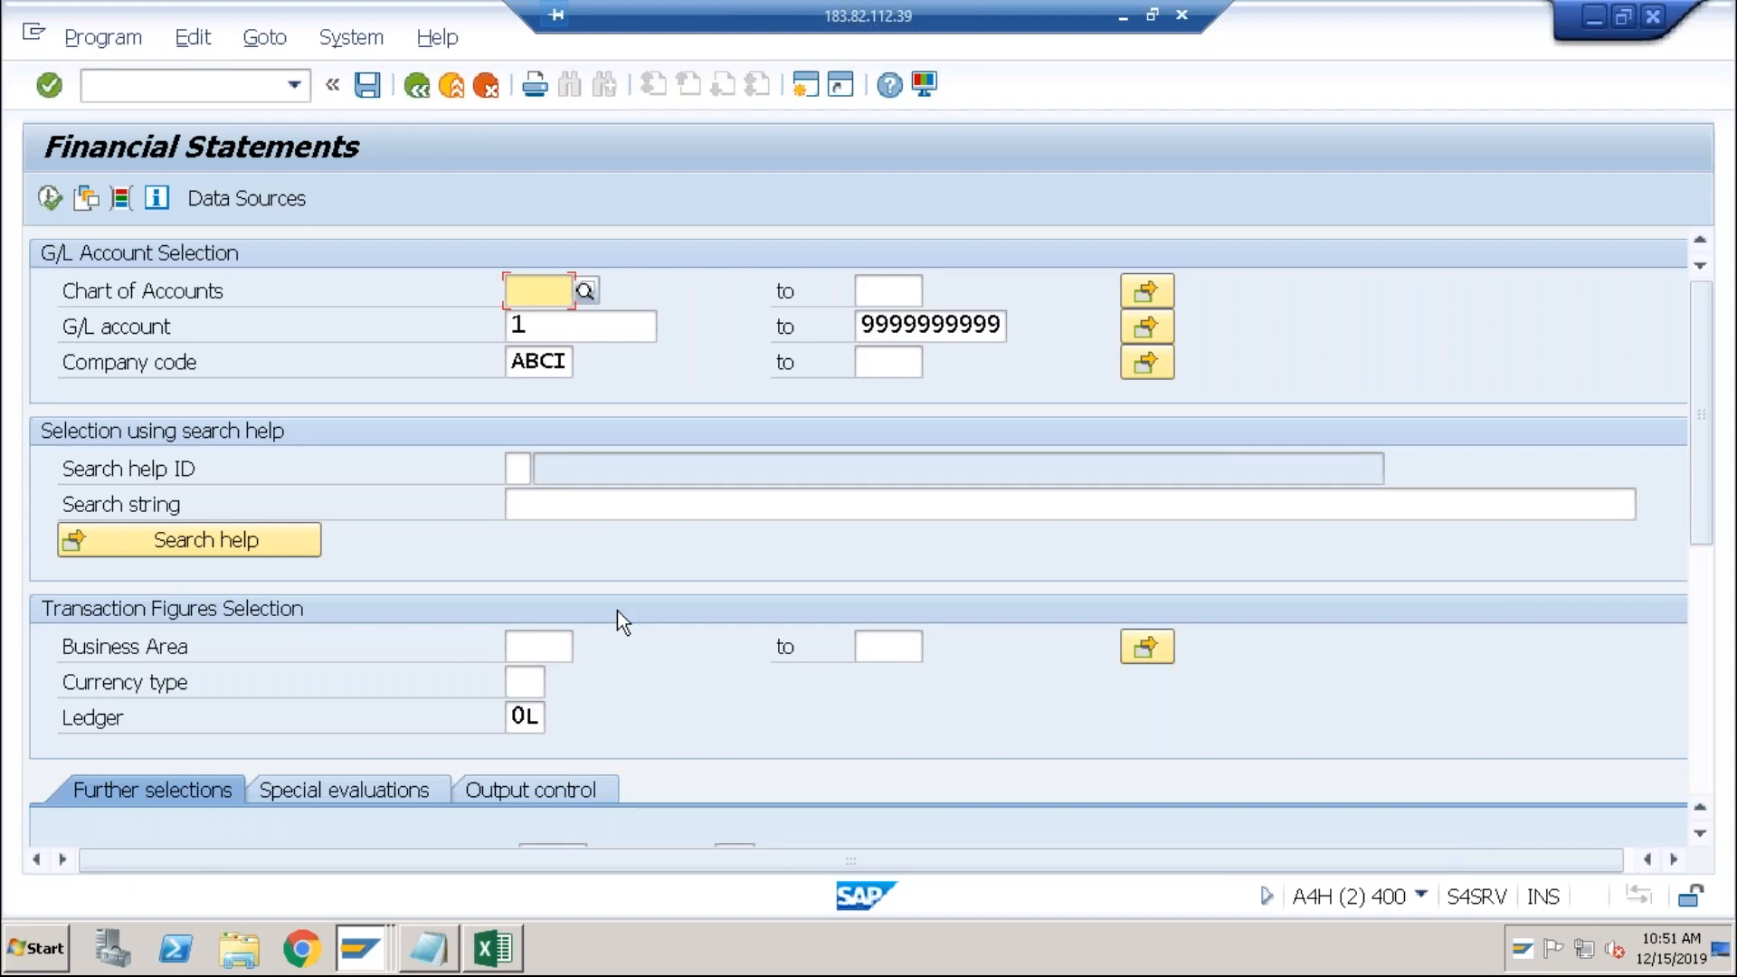
# Step: Switch the statement version from BAIN to BACN (China), run it, and acknowledge the empty result
pyautogui.scroll(-10, 1701, 582)
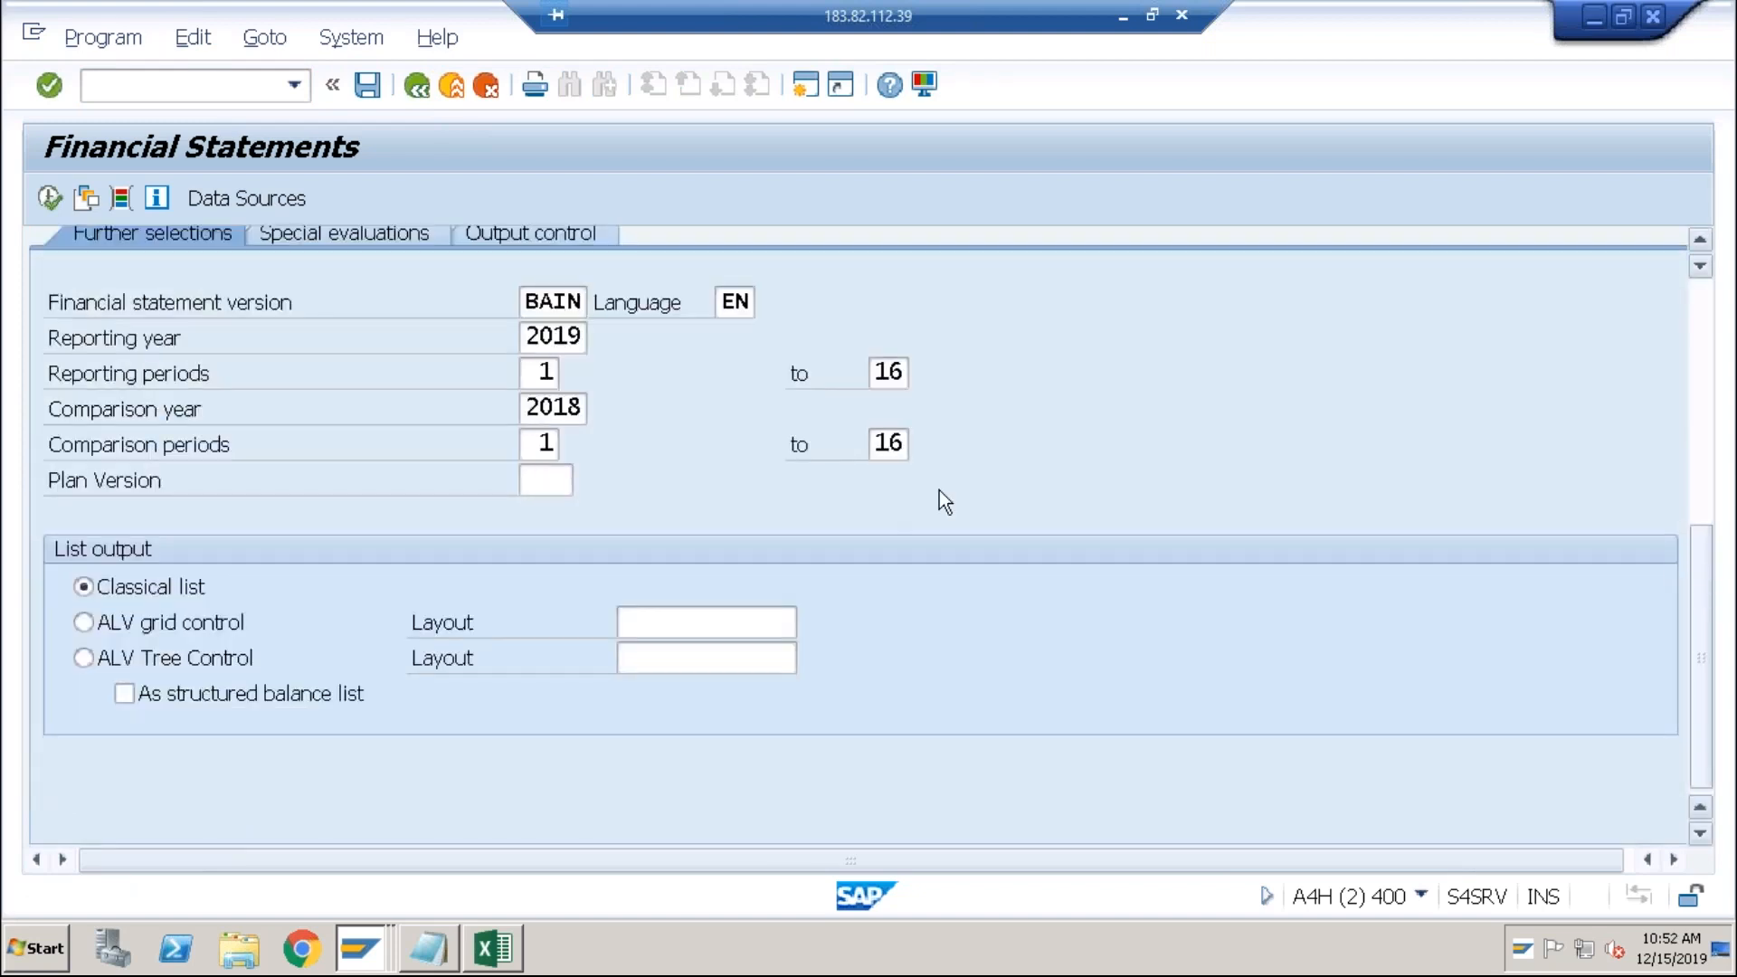
pyautogui.click(552, 305)
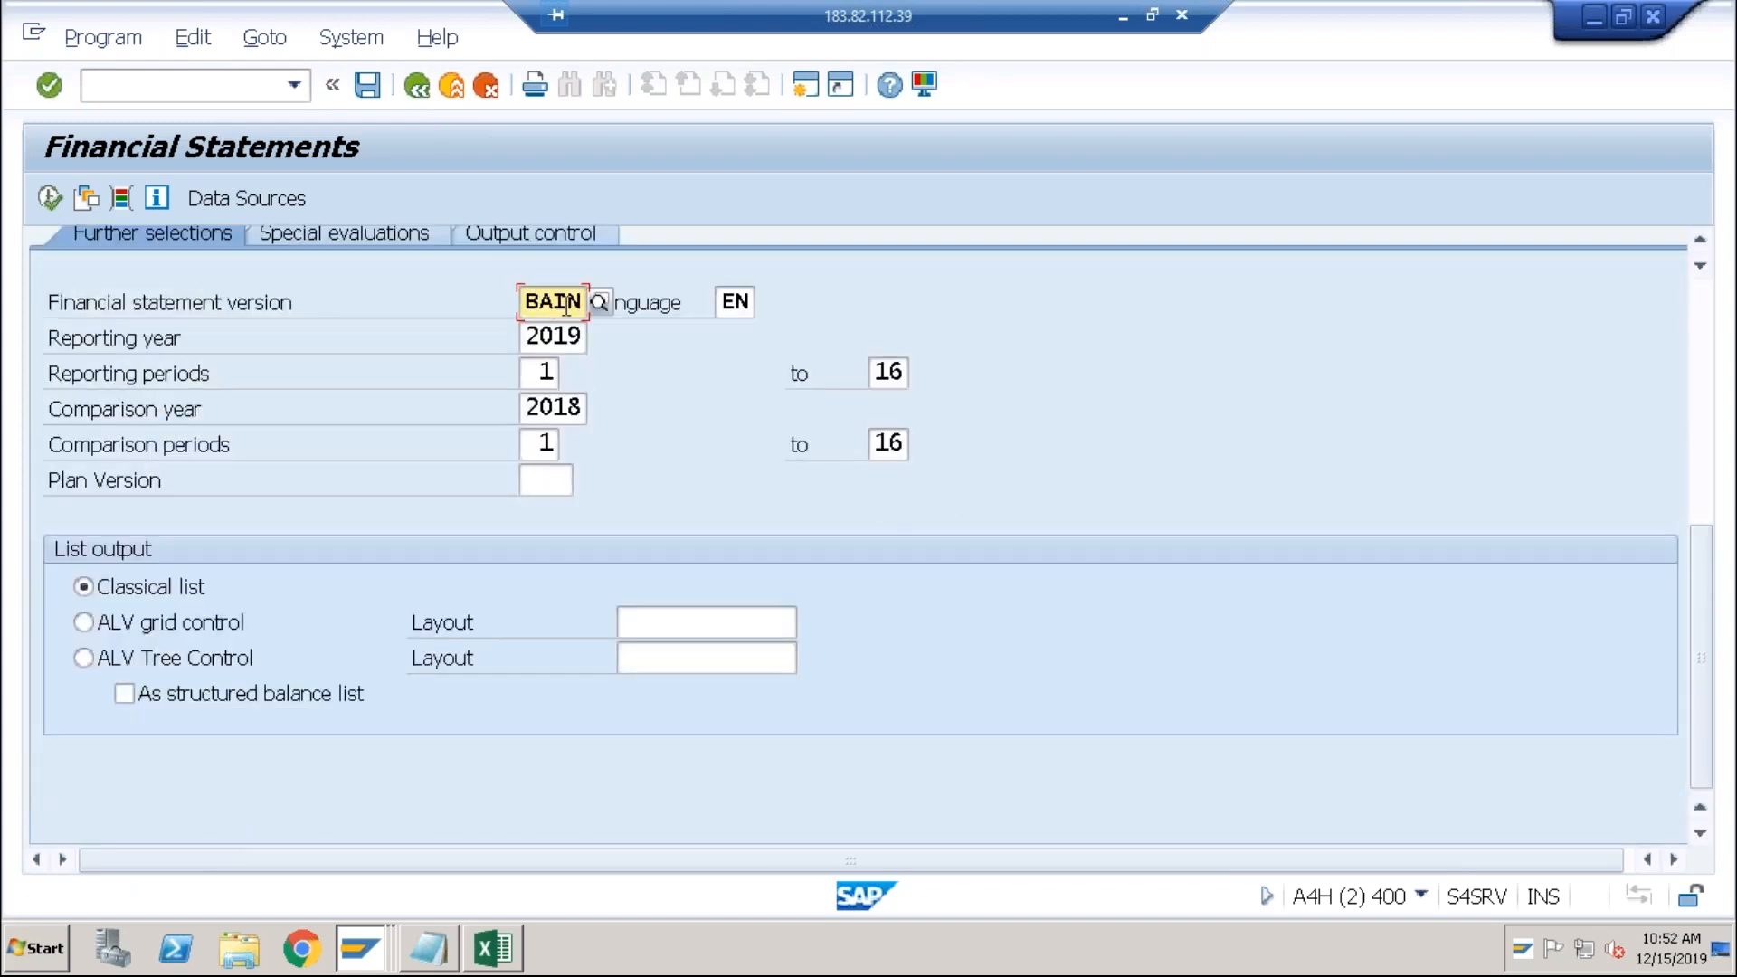
pyautogui.click(597, 303)
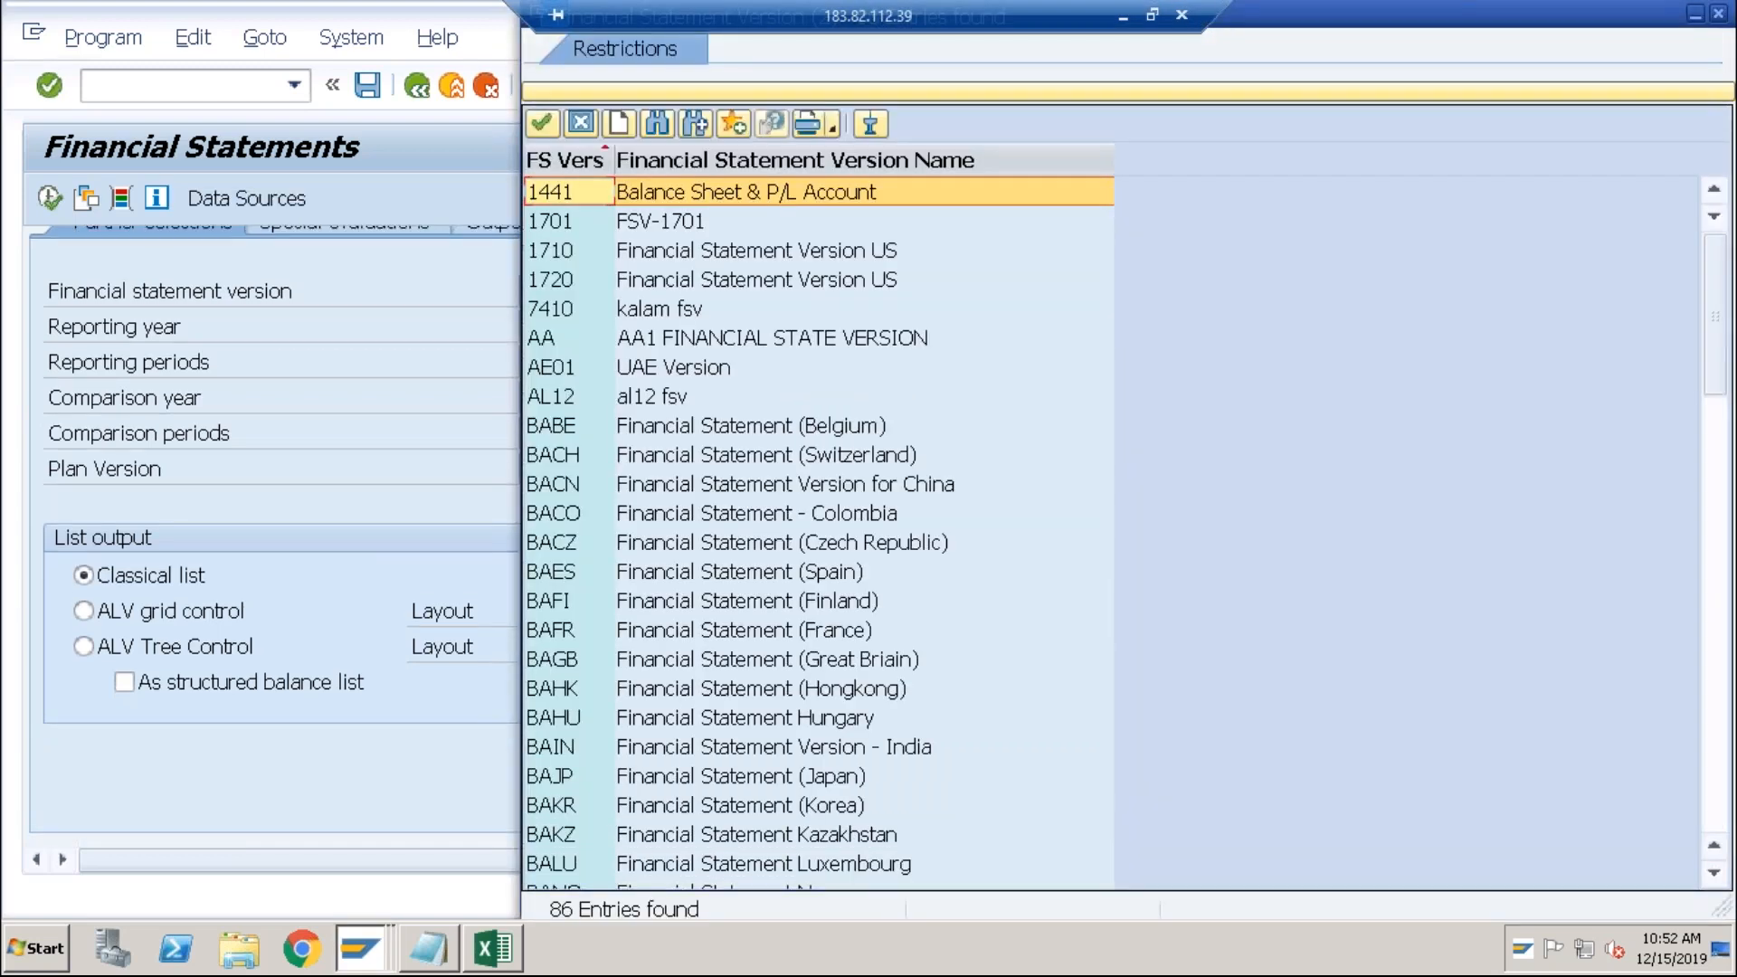
pyautogui.doubleClick(622, 484)
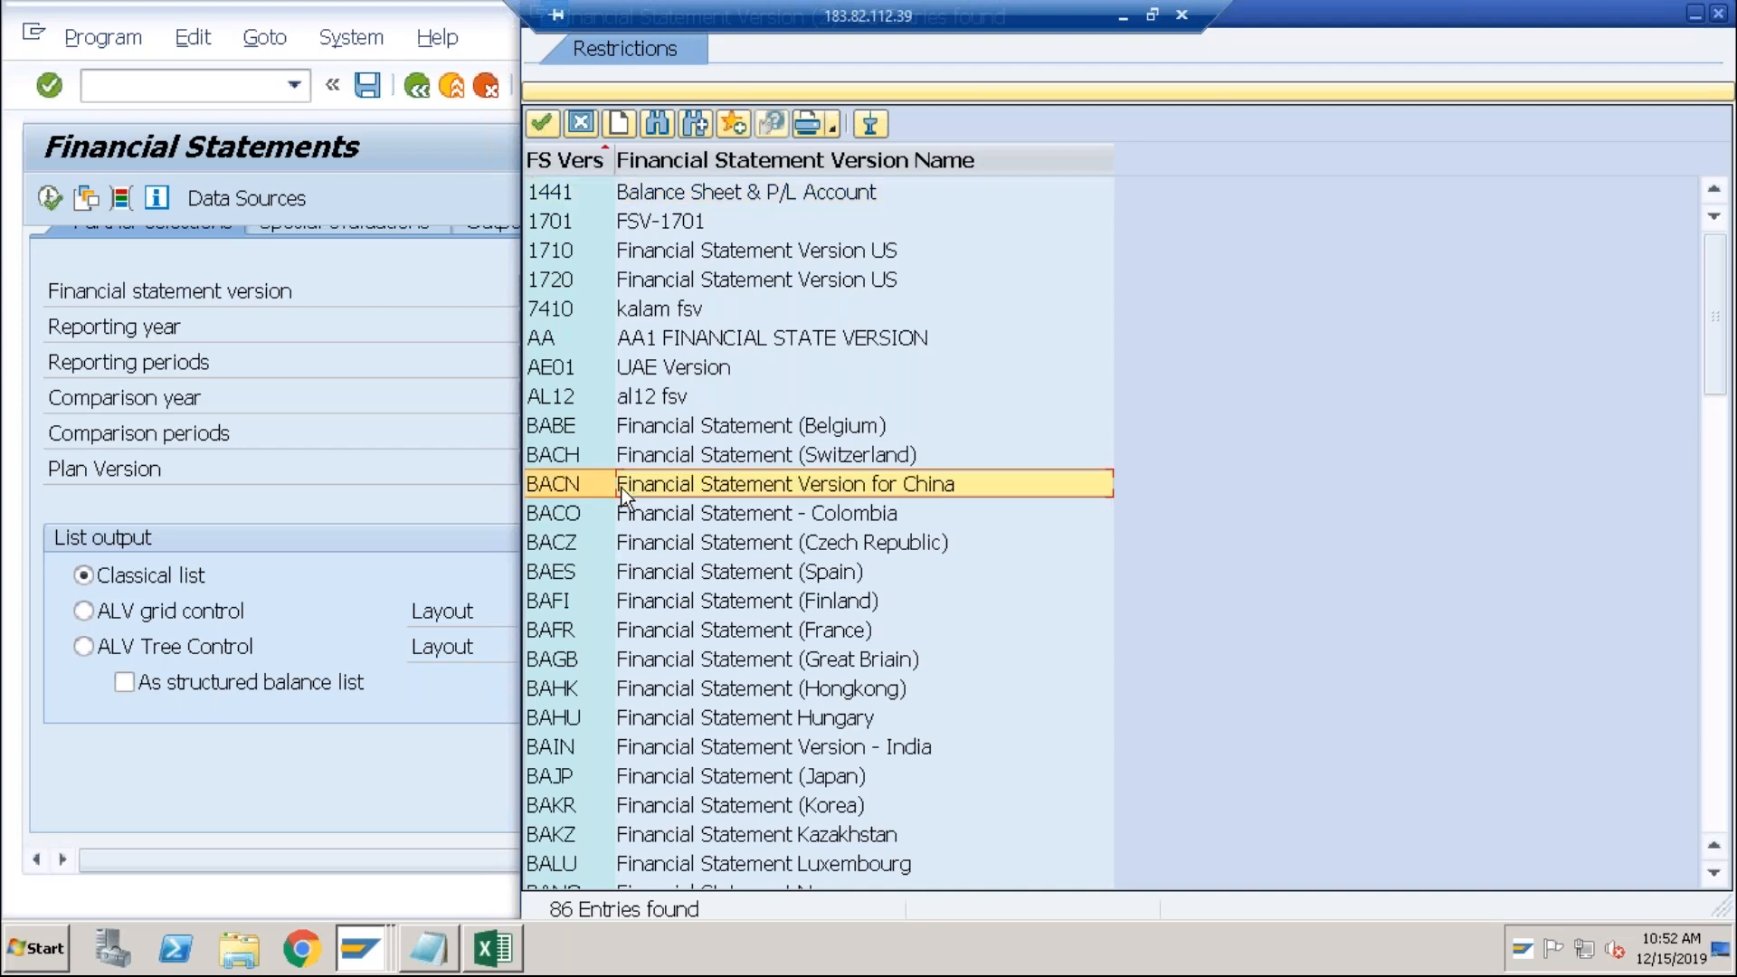
pyautogui.click(49, 199)
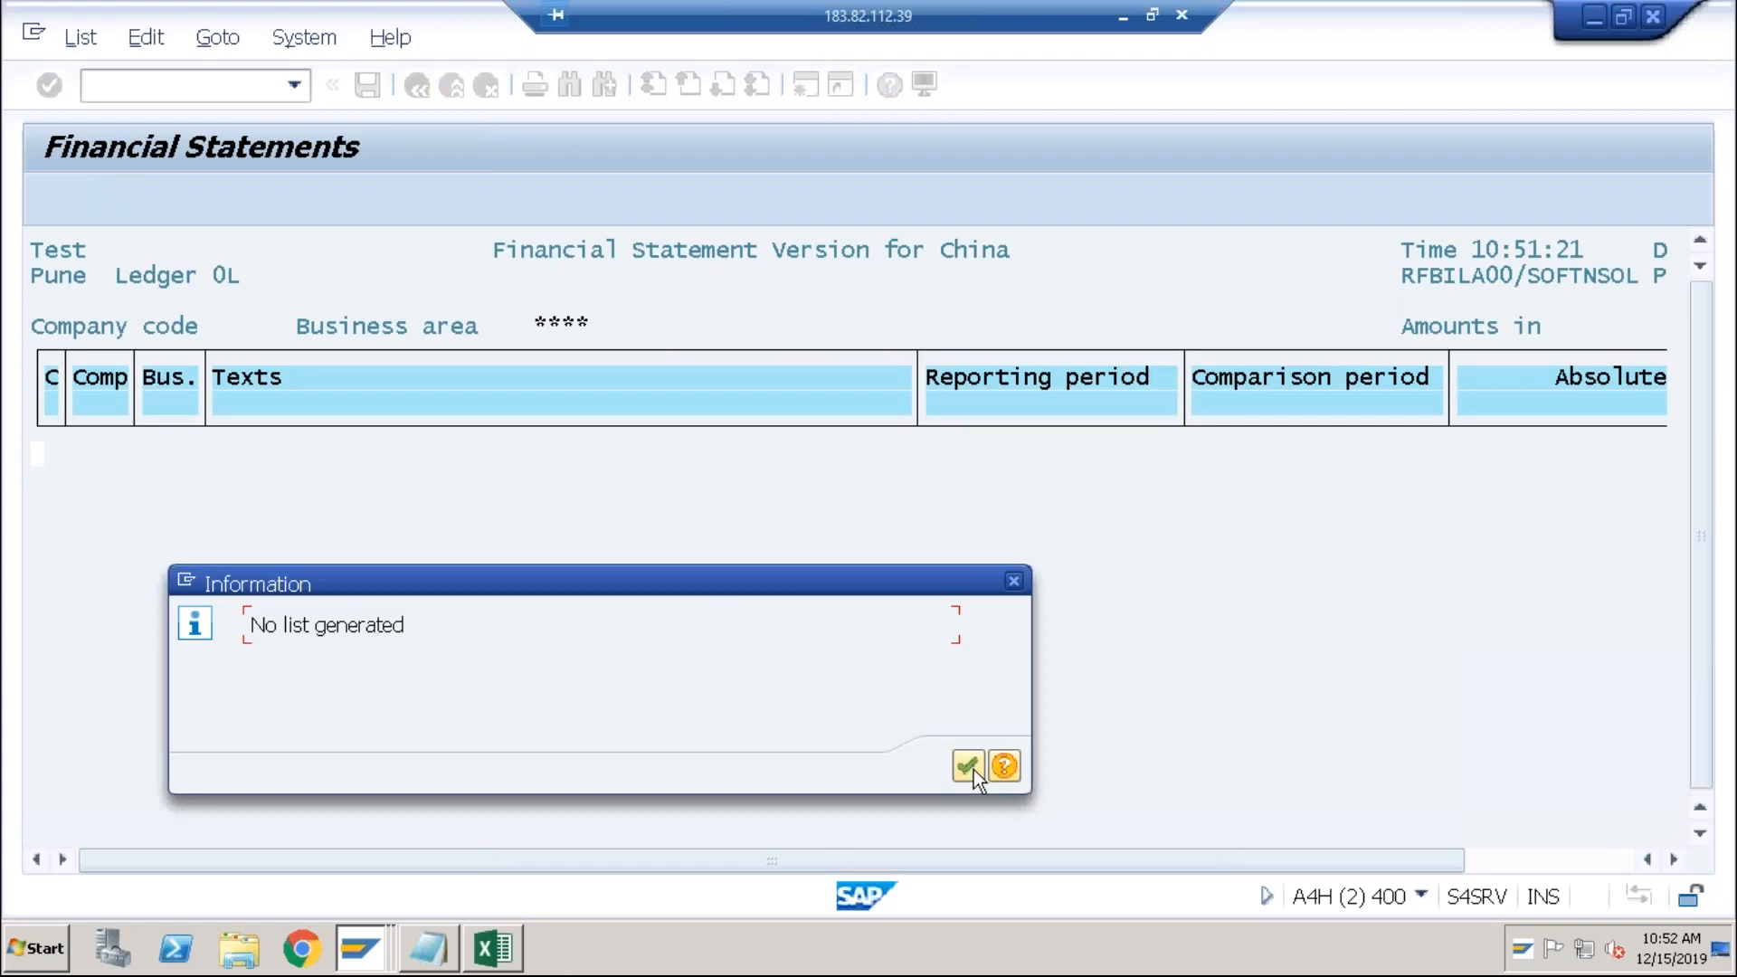
pyautogui.click(974, 771)
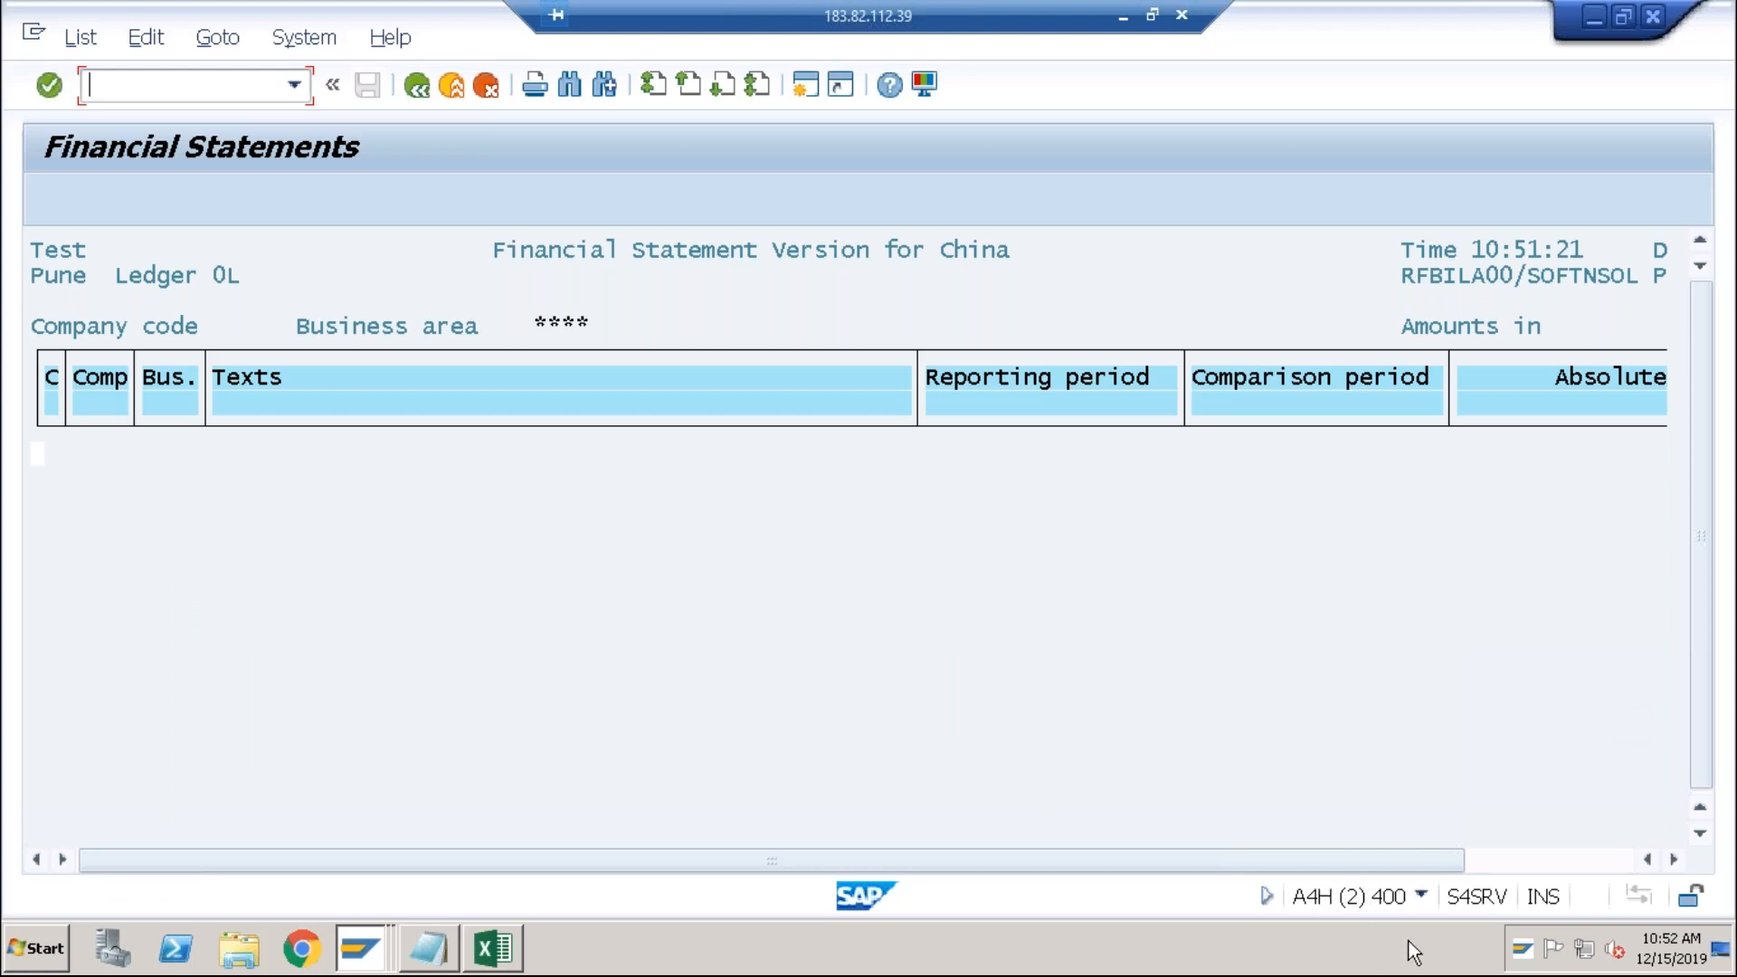
pyautogui.click(306, 47)
# Step: Log off the report session and relaunch /nf.01 in the other client 800 session
pyautogui.click(356, 480)
pyautogui.click(371, 532)
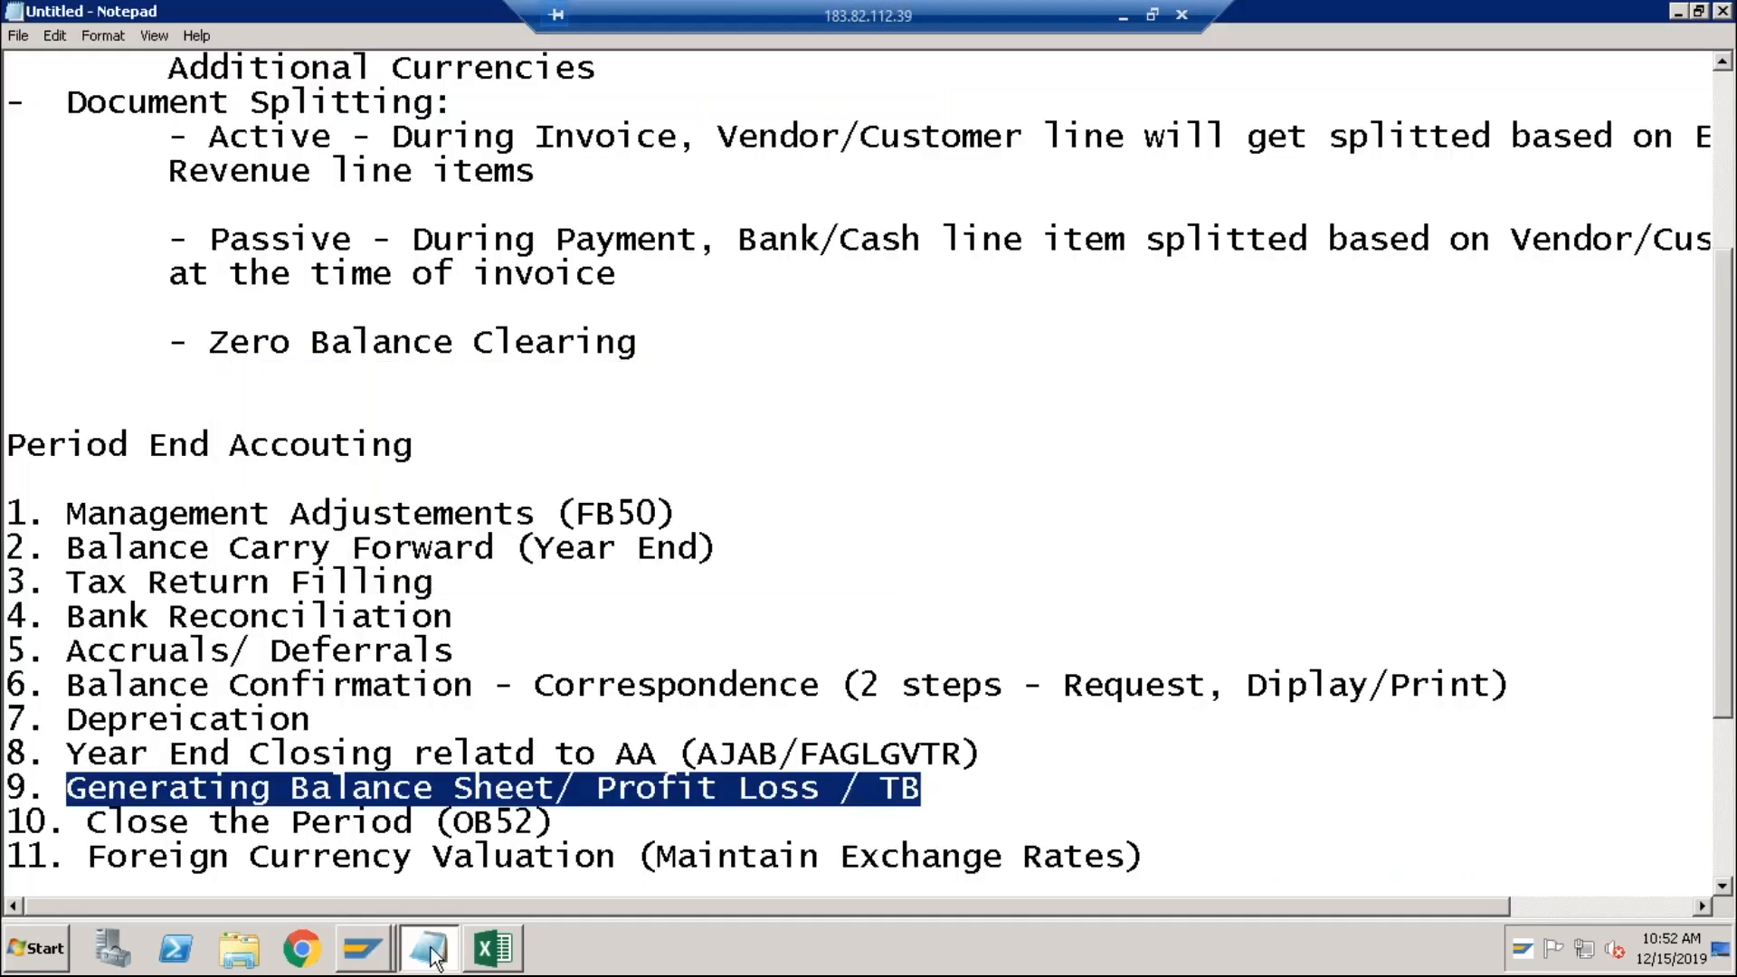
pyautogui.click(378, 909)
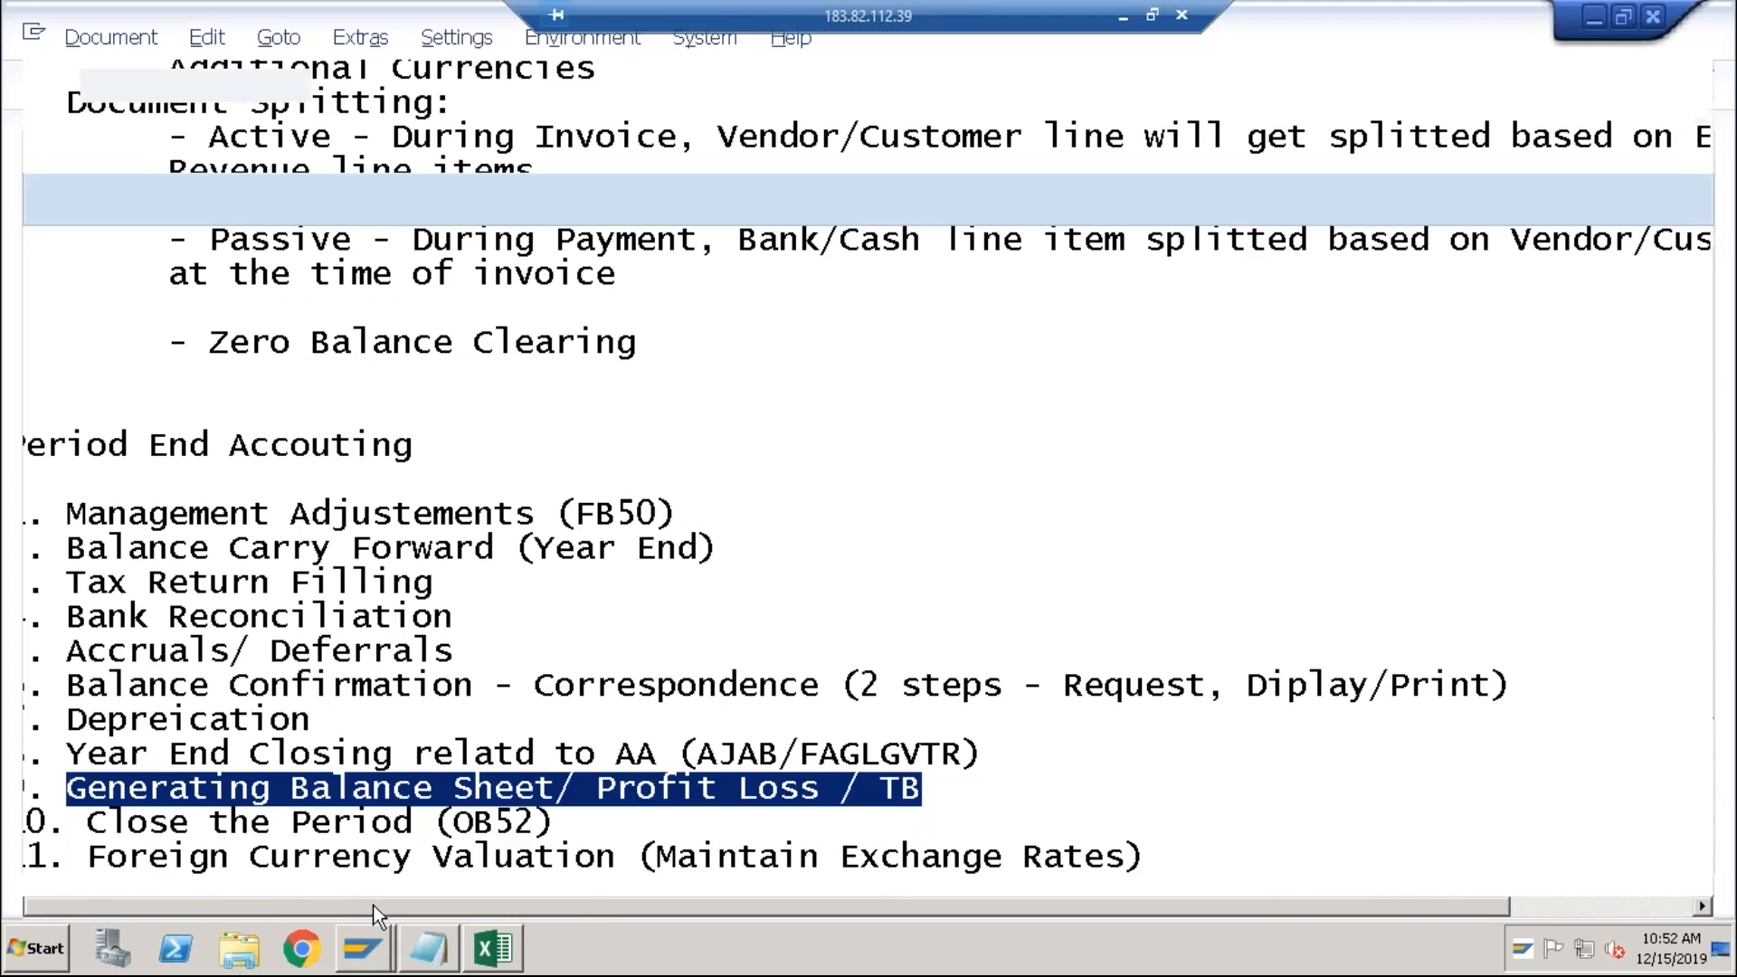
pyautogui.click(297, 87)
pyautogui.click(180, 105)
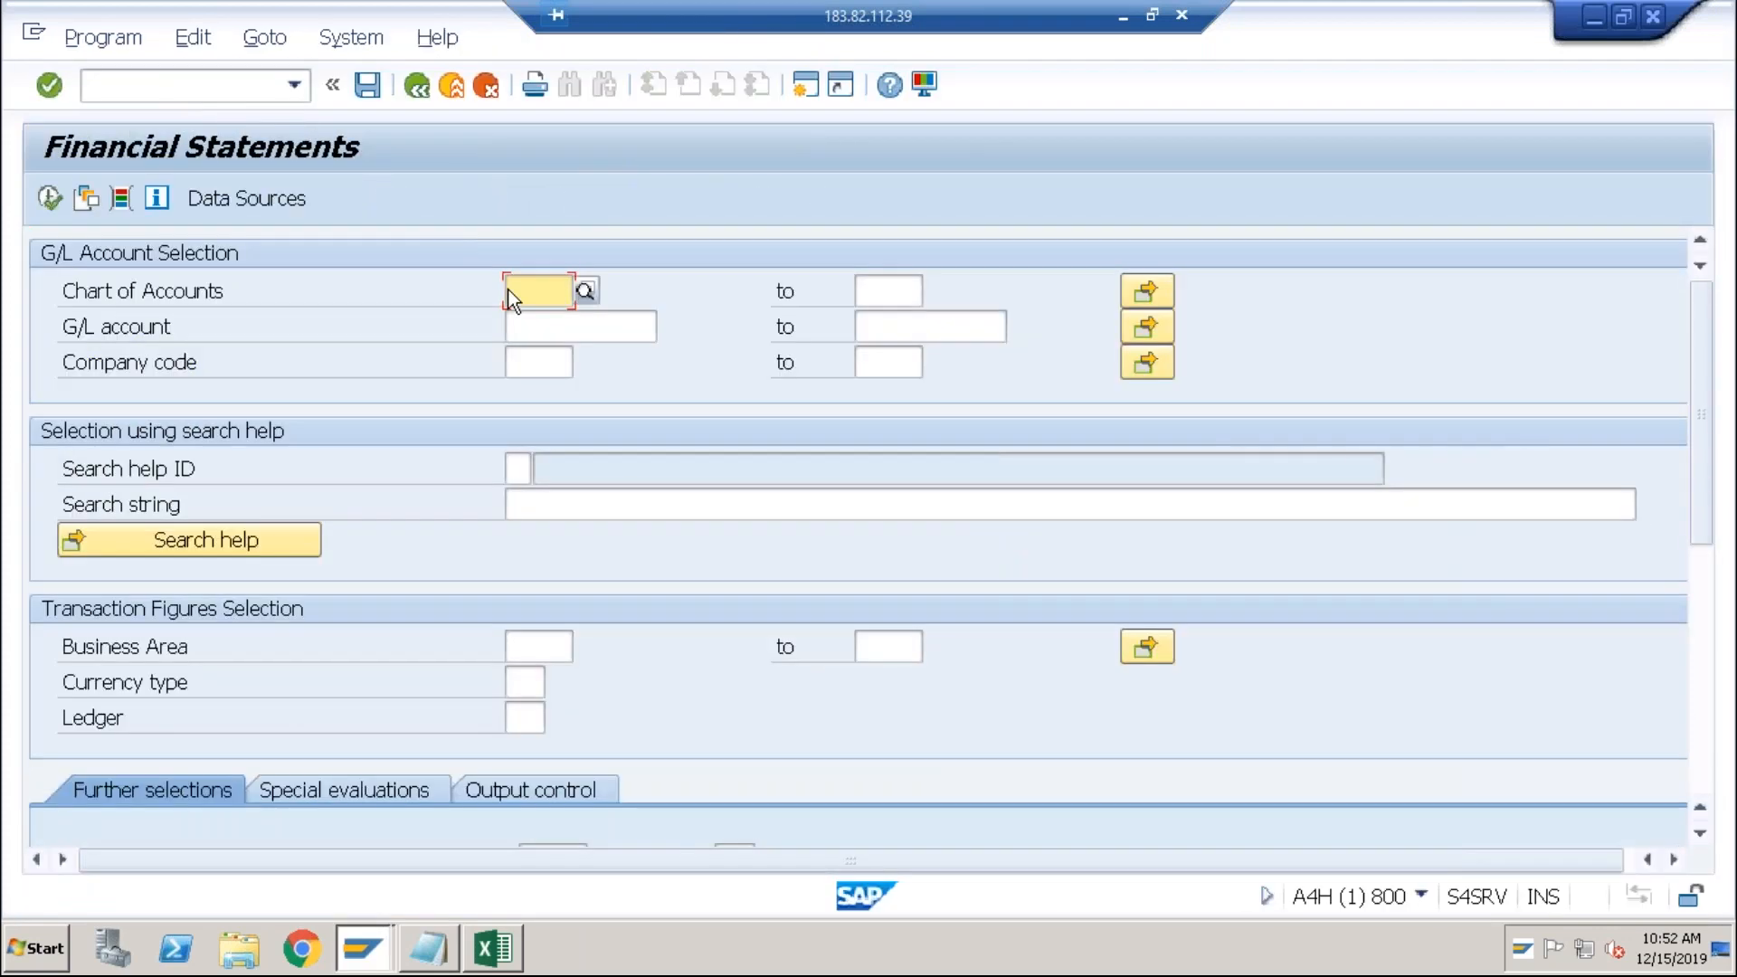
# Step: Select company code ABCI and financial statement version BAIN from the recent values
pyautogui.click(543, 366)
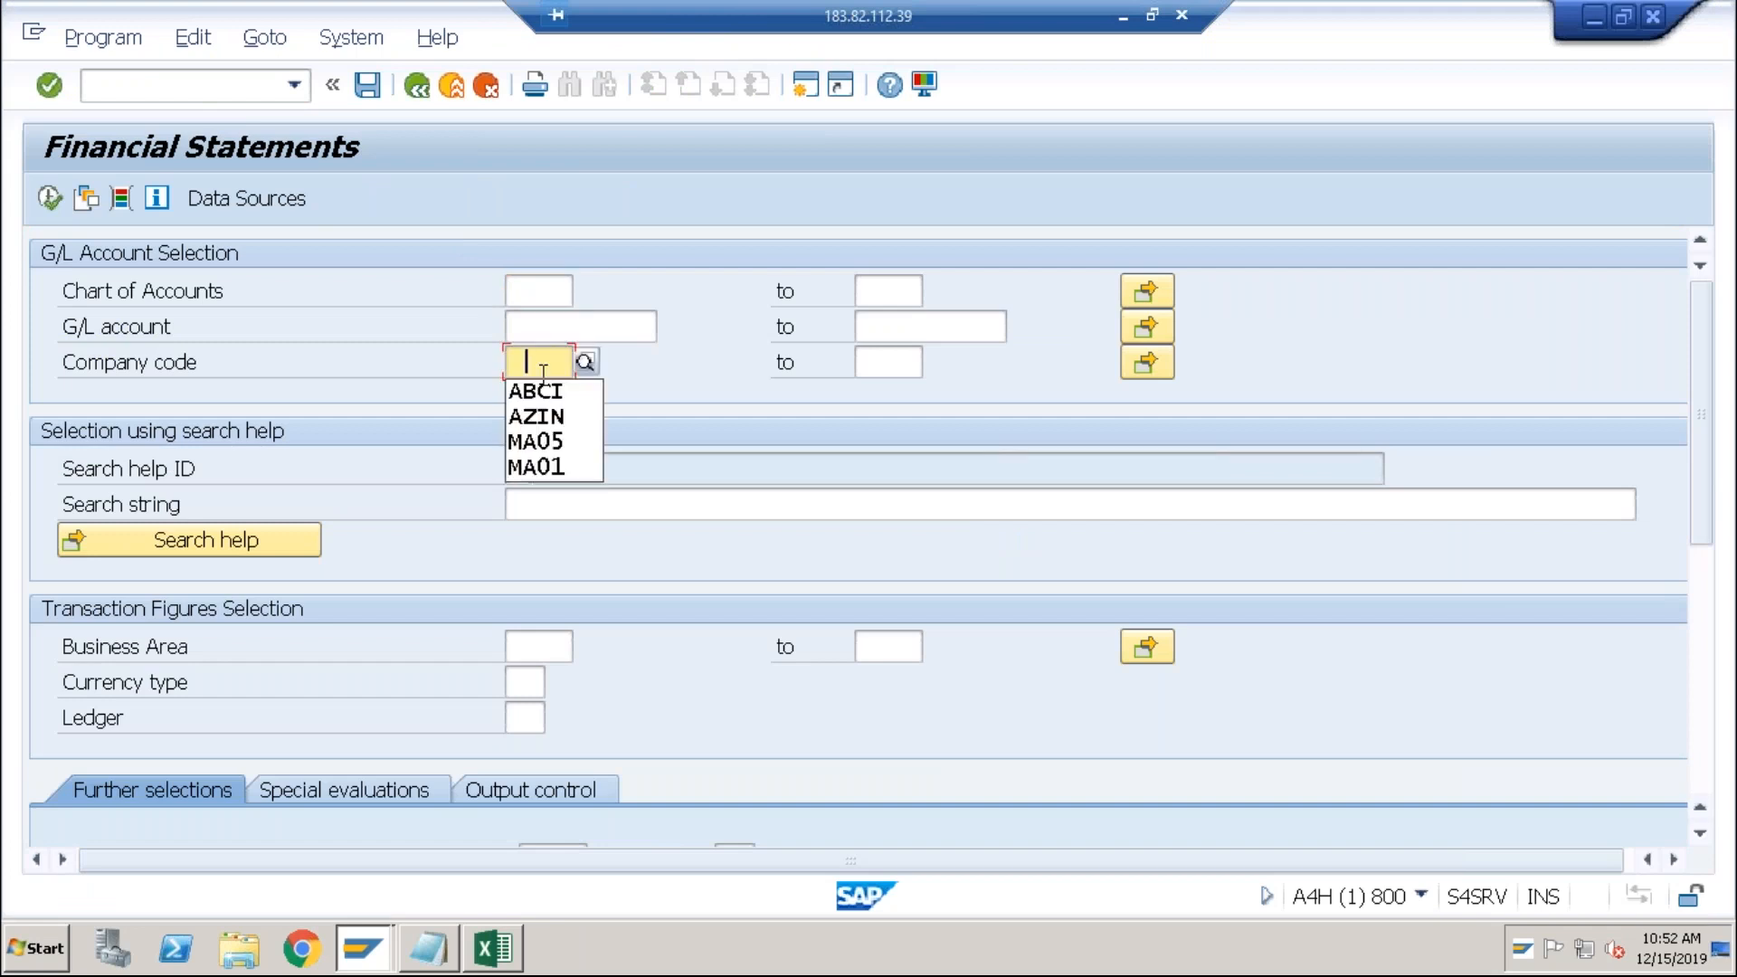
pyautogui.press('Down')
pyautogui.click(536, 393)
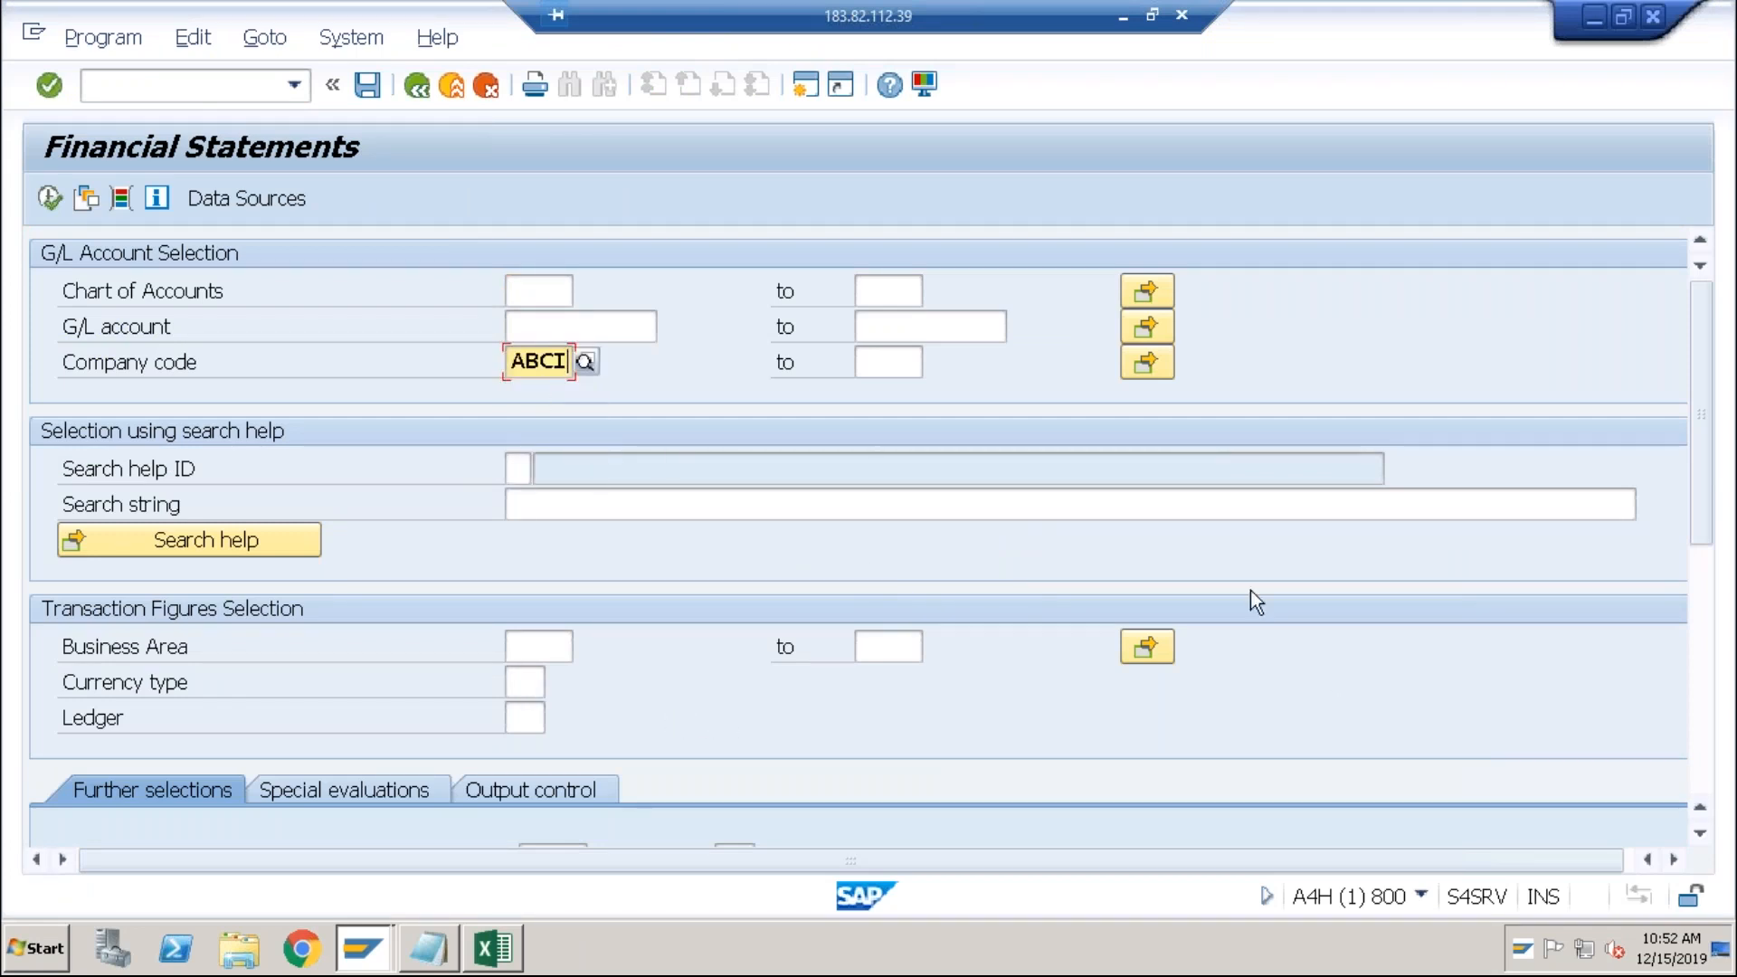
pyautogui.click(1703, 617)
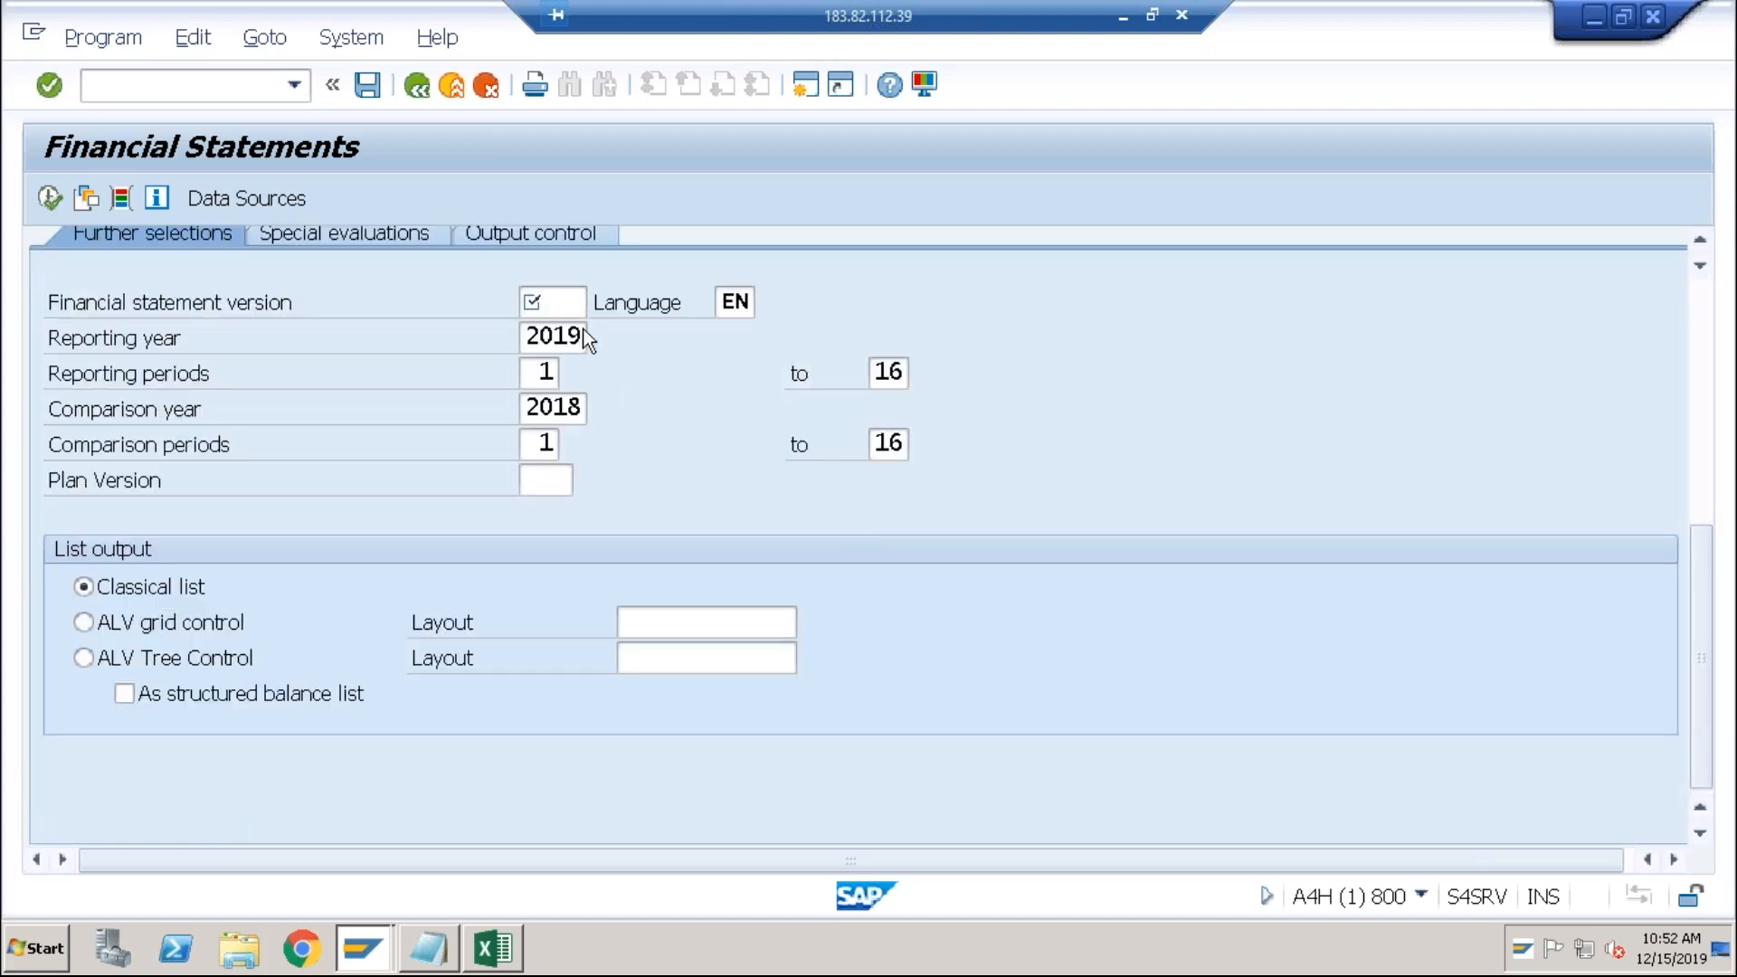
pyautogui.click(564, 314)
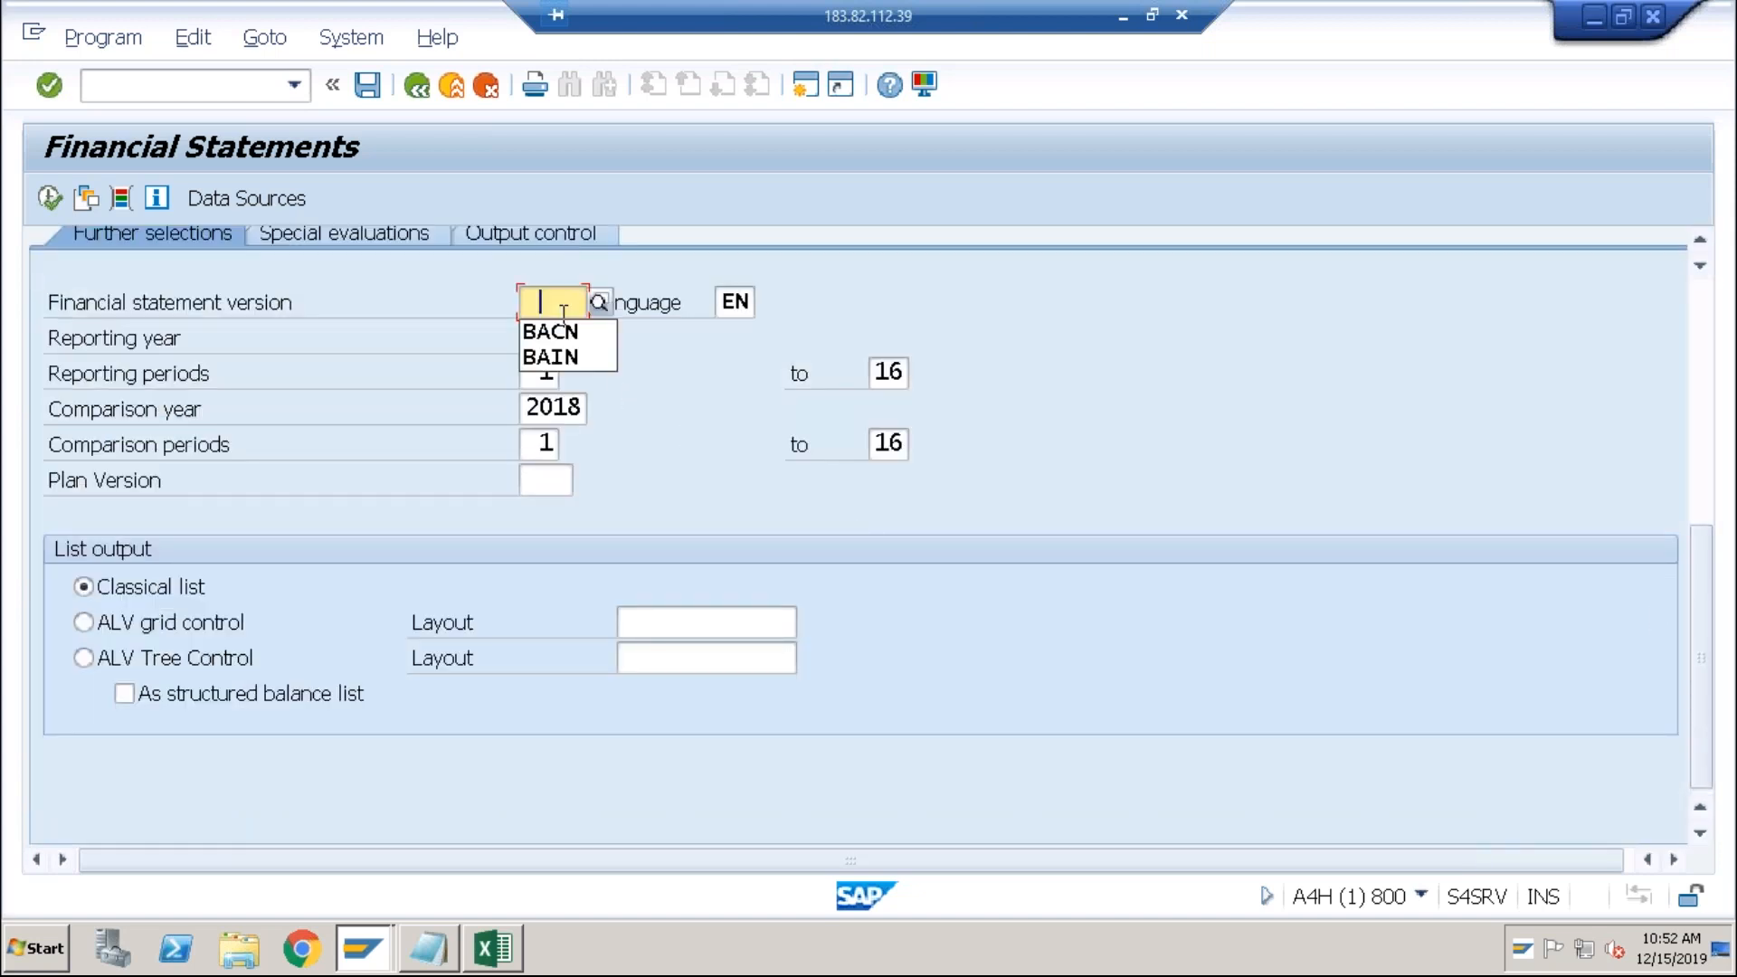
pyautogui.click(557, 356)
# Step: Execute the report as an ALV grid and dismiss the grid warning messages
pyautogui.click(96, 630)
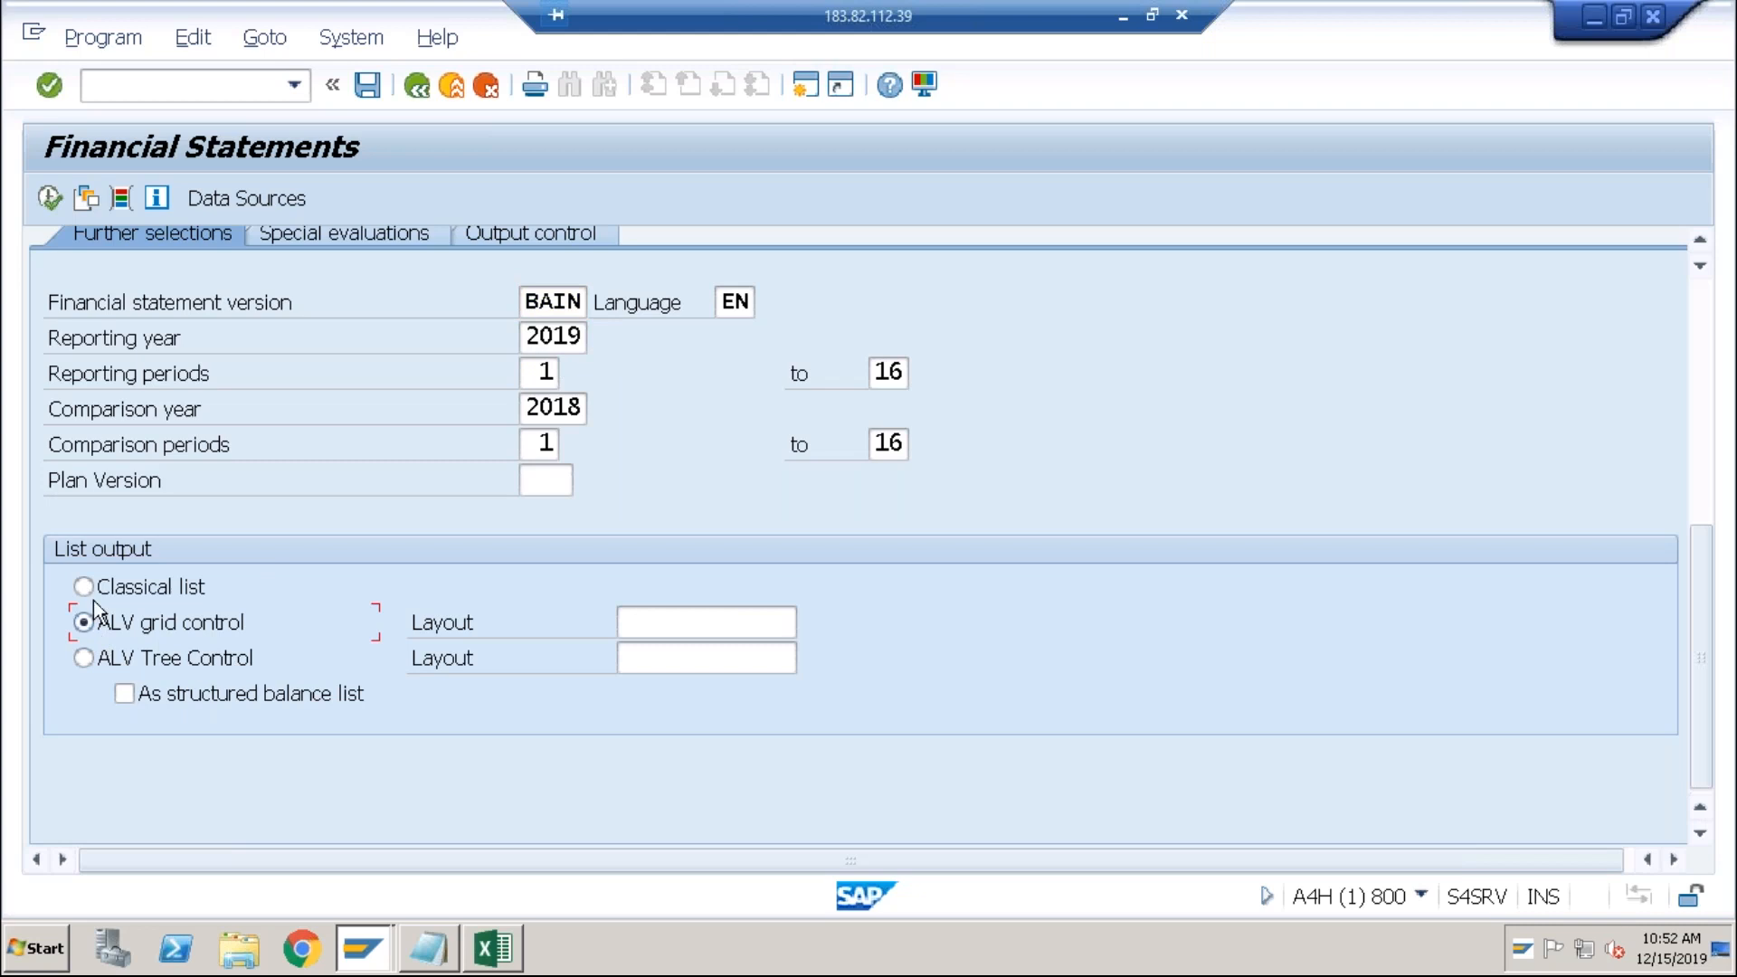
pyautogui.click(56, 208)
pyautogui.click(78, 686)
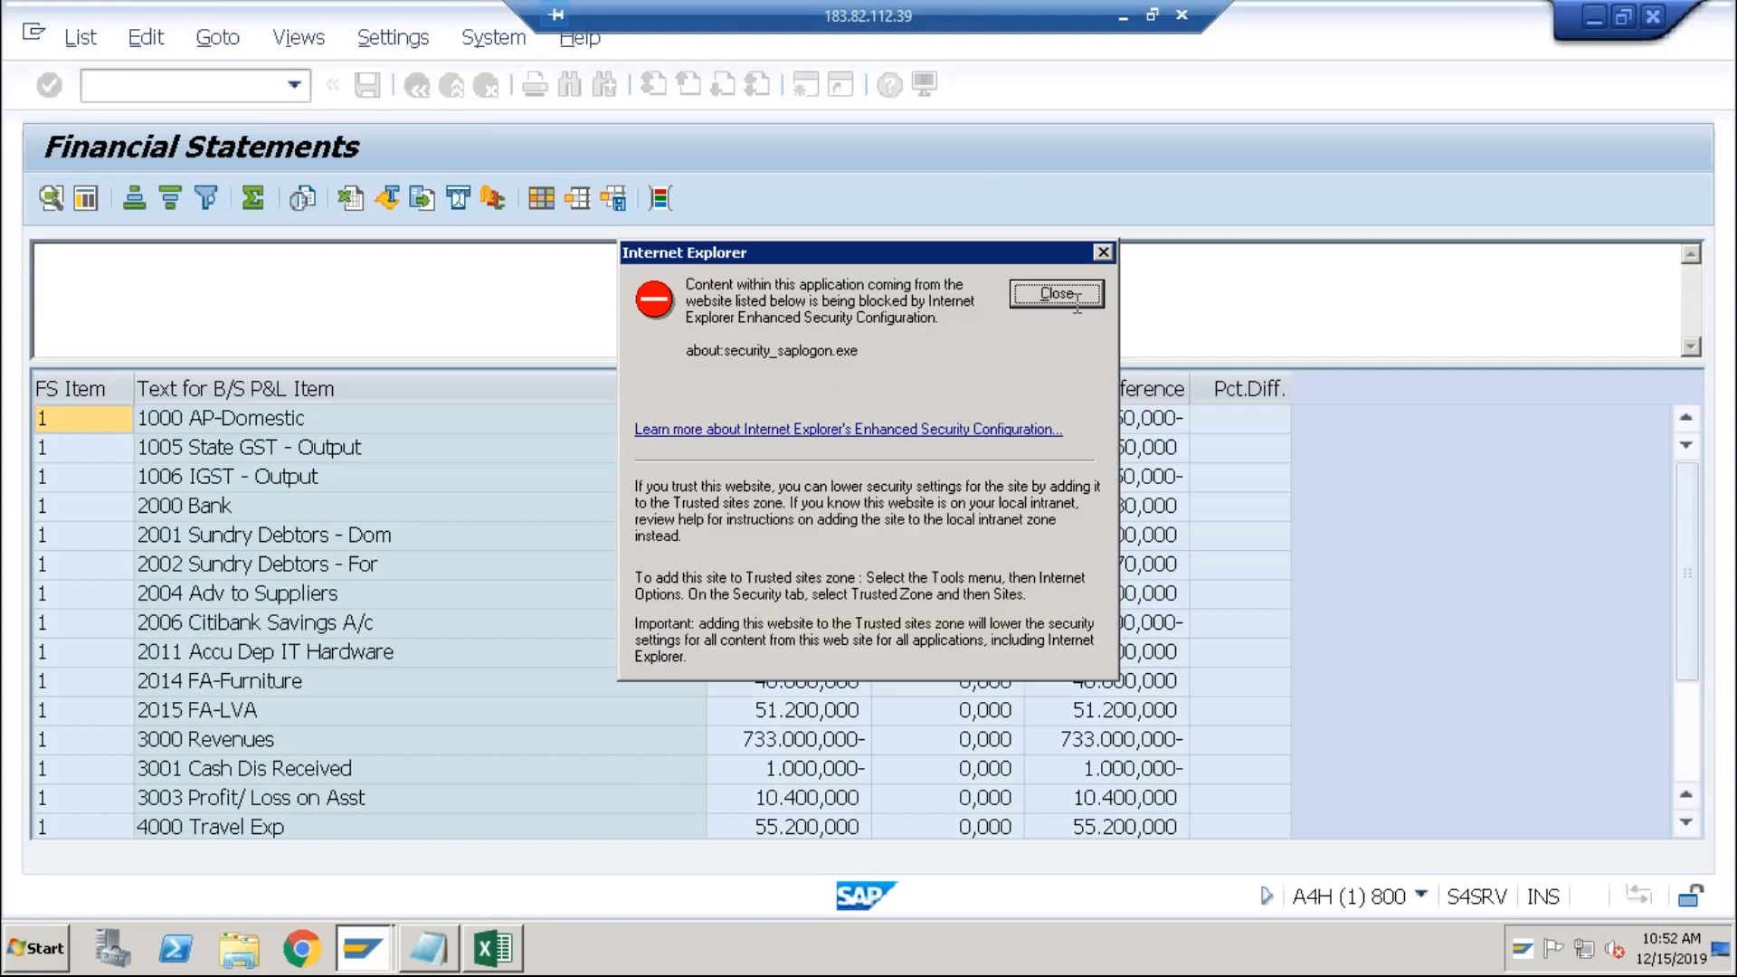
# Step: Close the security warning, scroll through the ABCI BAIN balances, then return to the selection screen
pyautogui.click(1056, 294)
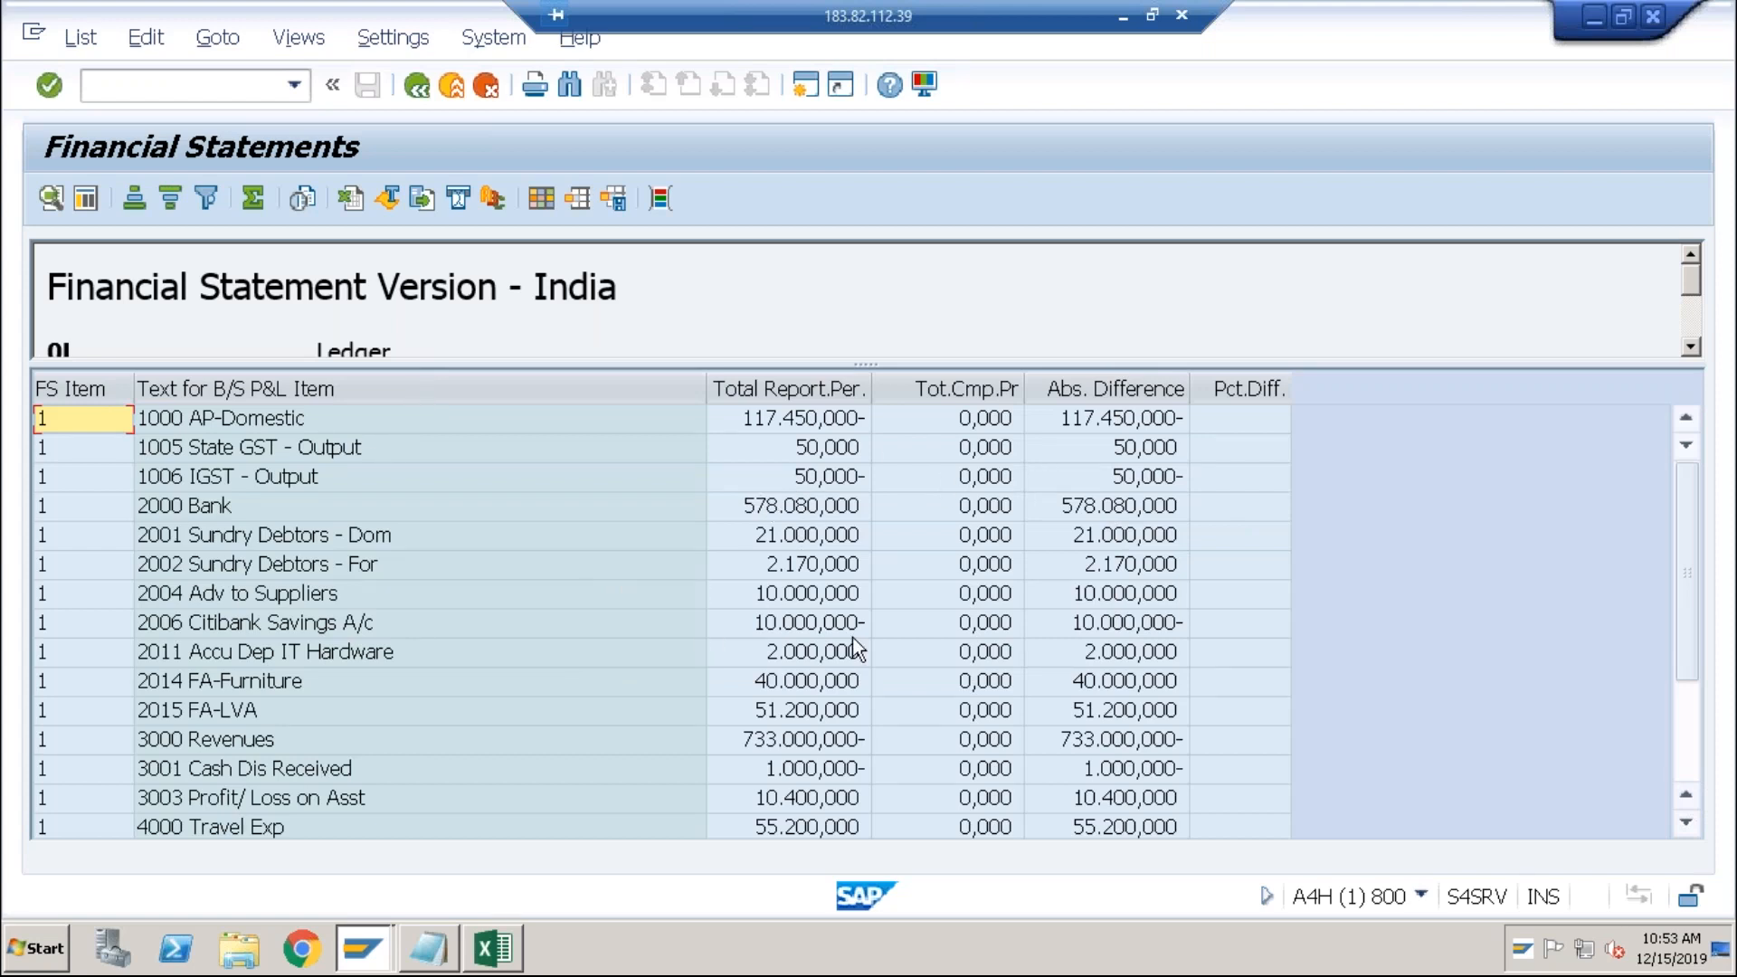
pyautogui.click(725, 426)
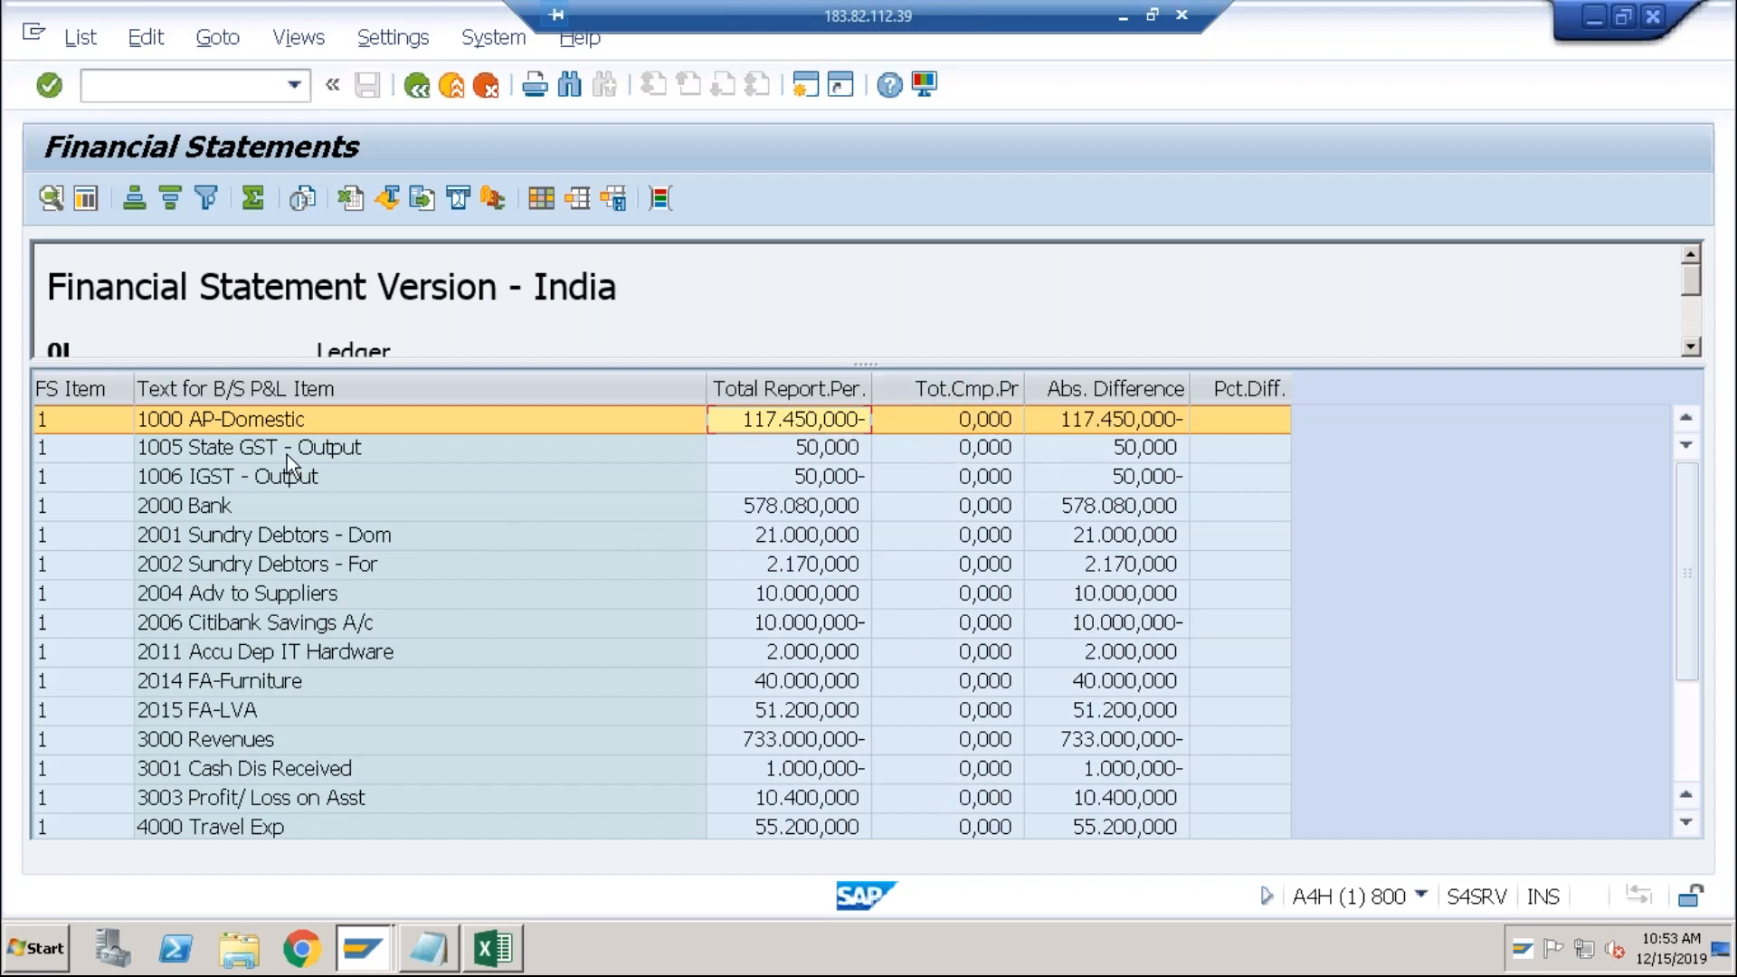
pyautogui.click(1686, 717)
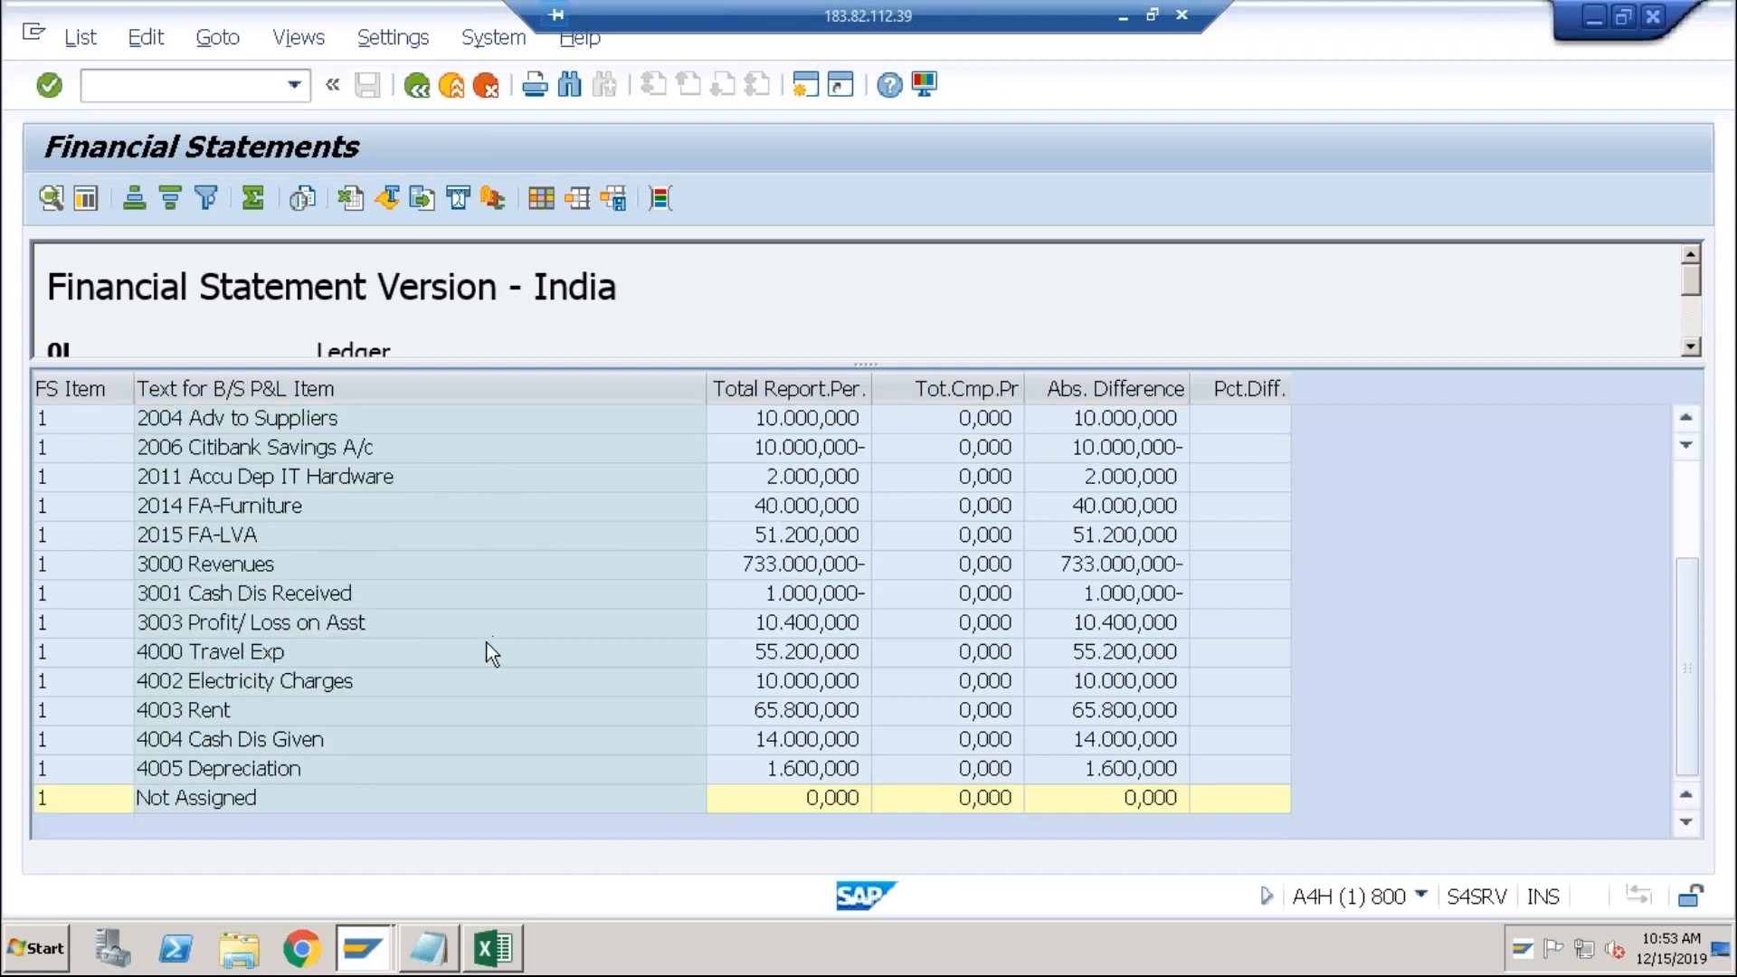
pyautogui.click(1695, 496)
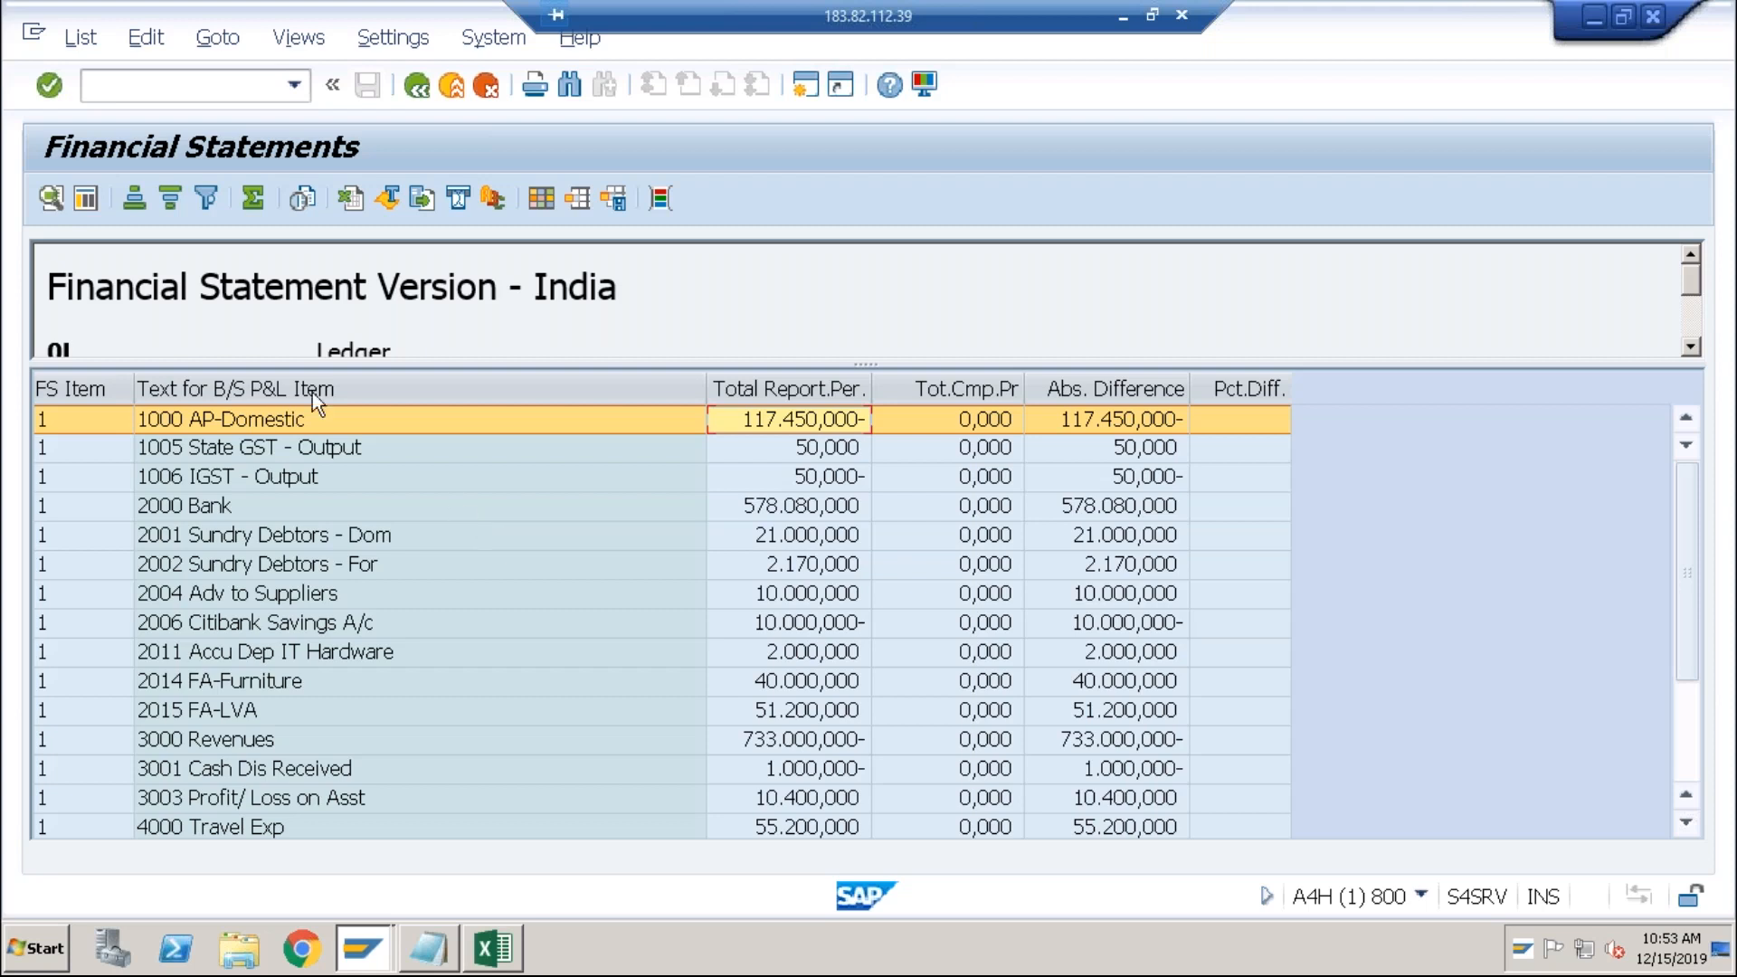
pyautogui.moveTo(50, 288); pyautogui.dragTo(443, 291)
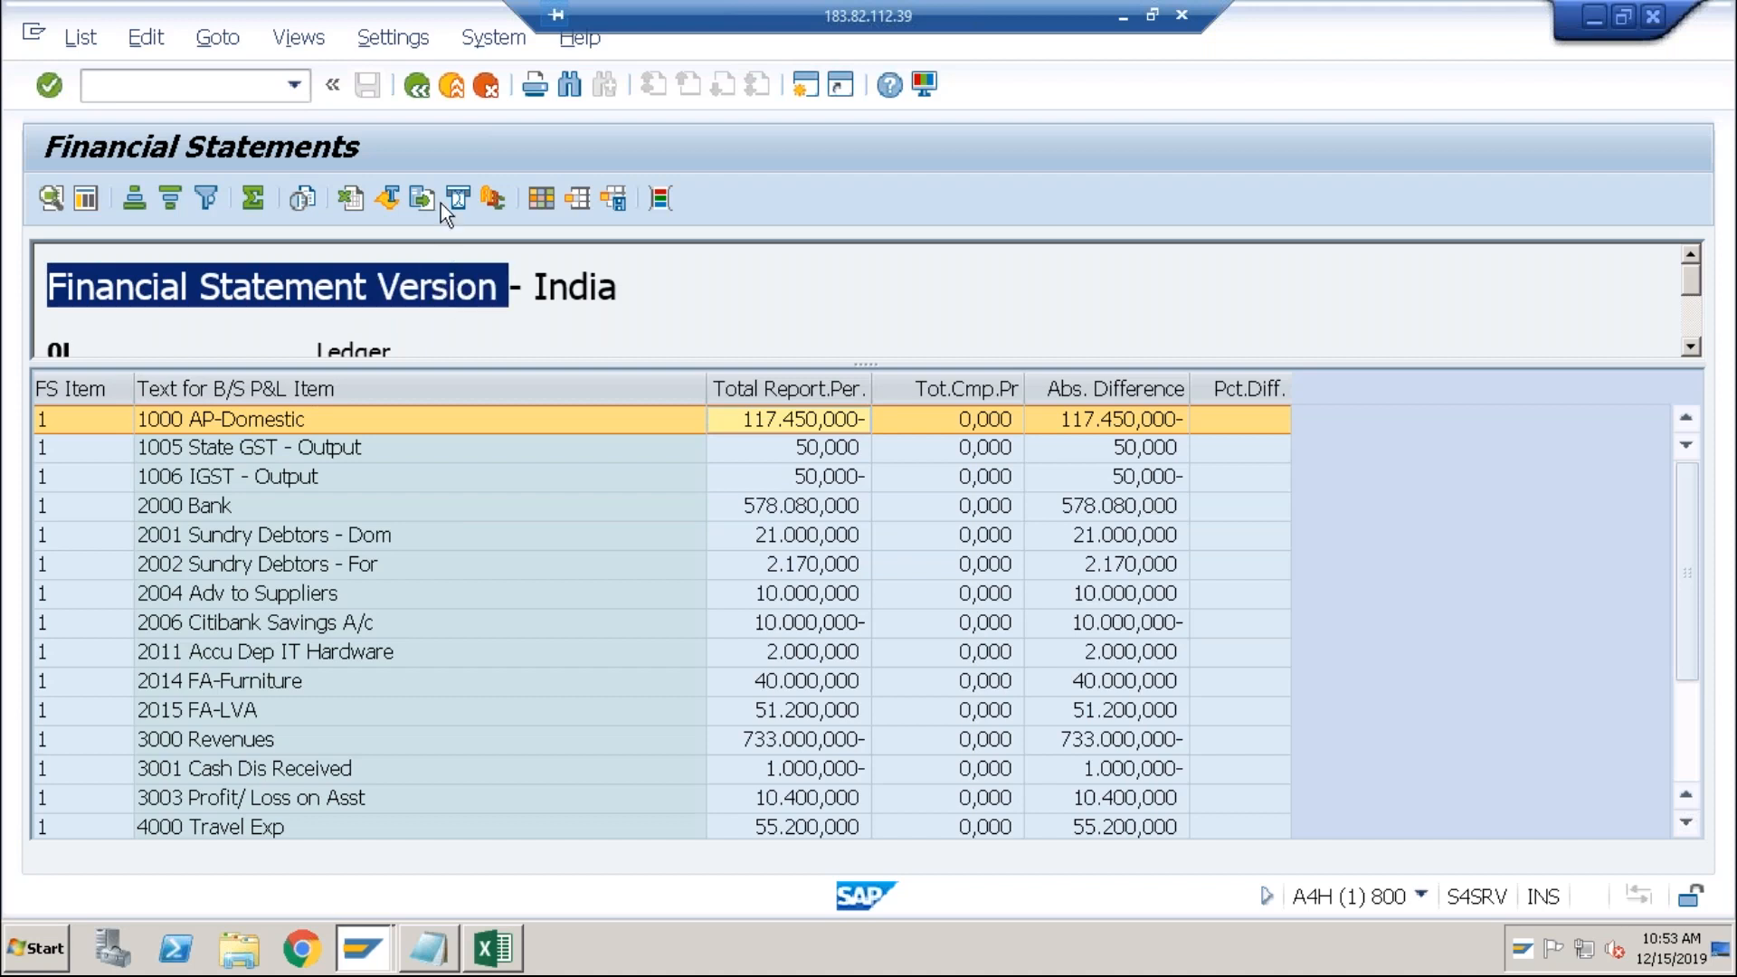
pyautogui.click(418, 85)
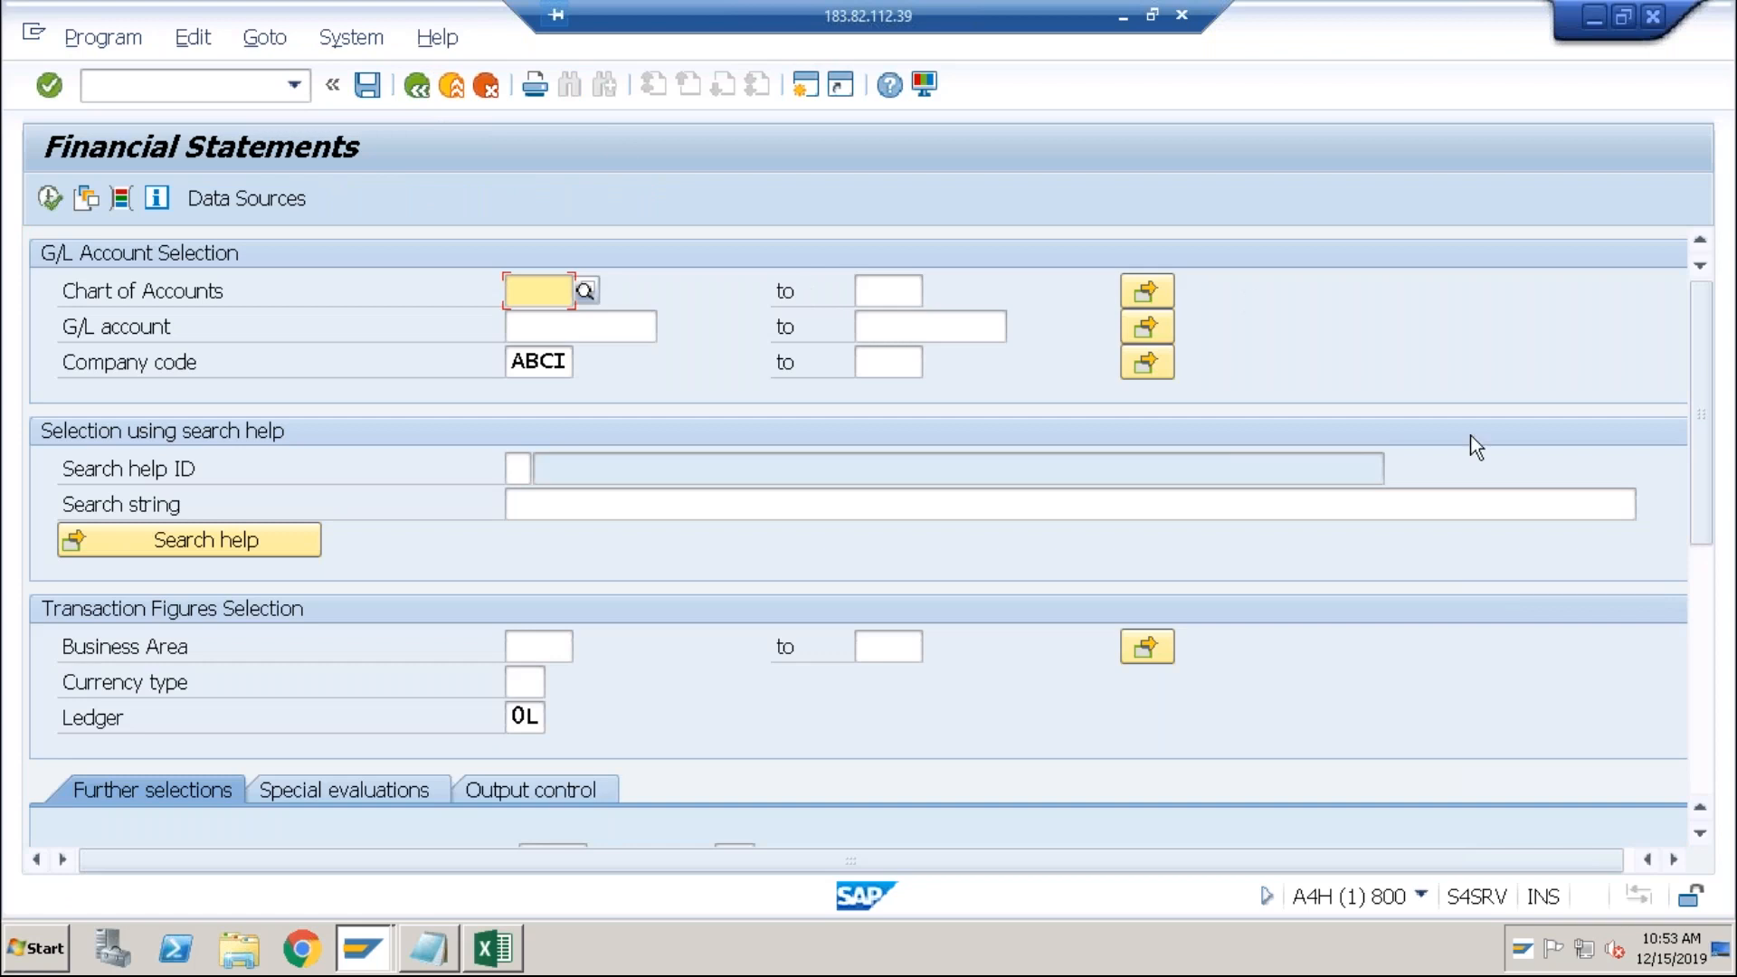
# Step: Run the ABCI report with statement version ZSK1 chosen via F4, then go back
pyautogui.click(1700, 566)
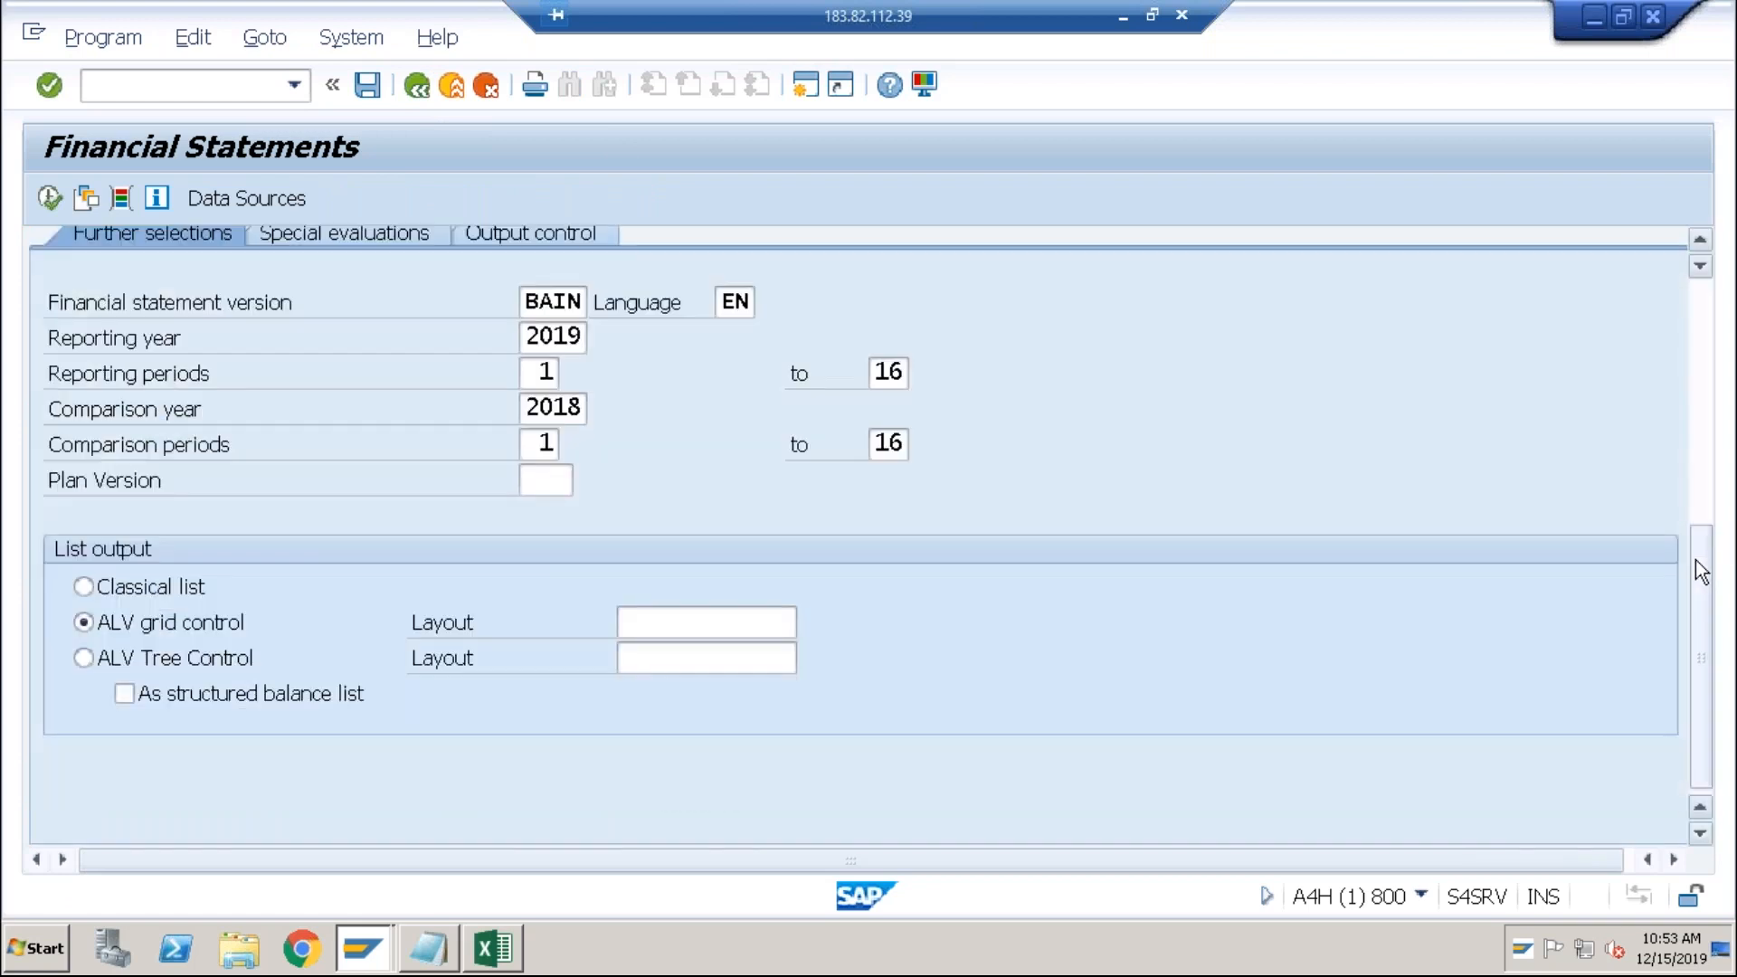
pyautogui.click(577, 303)
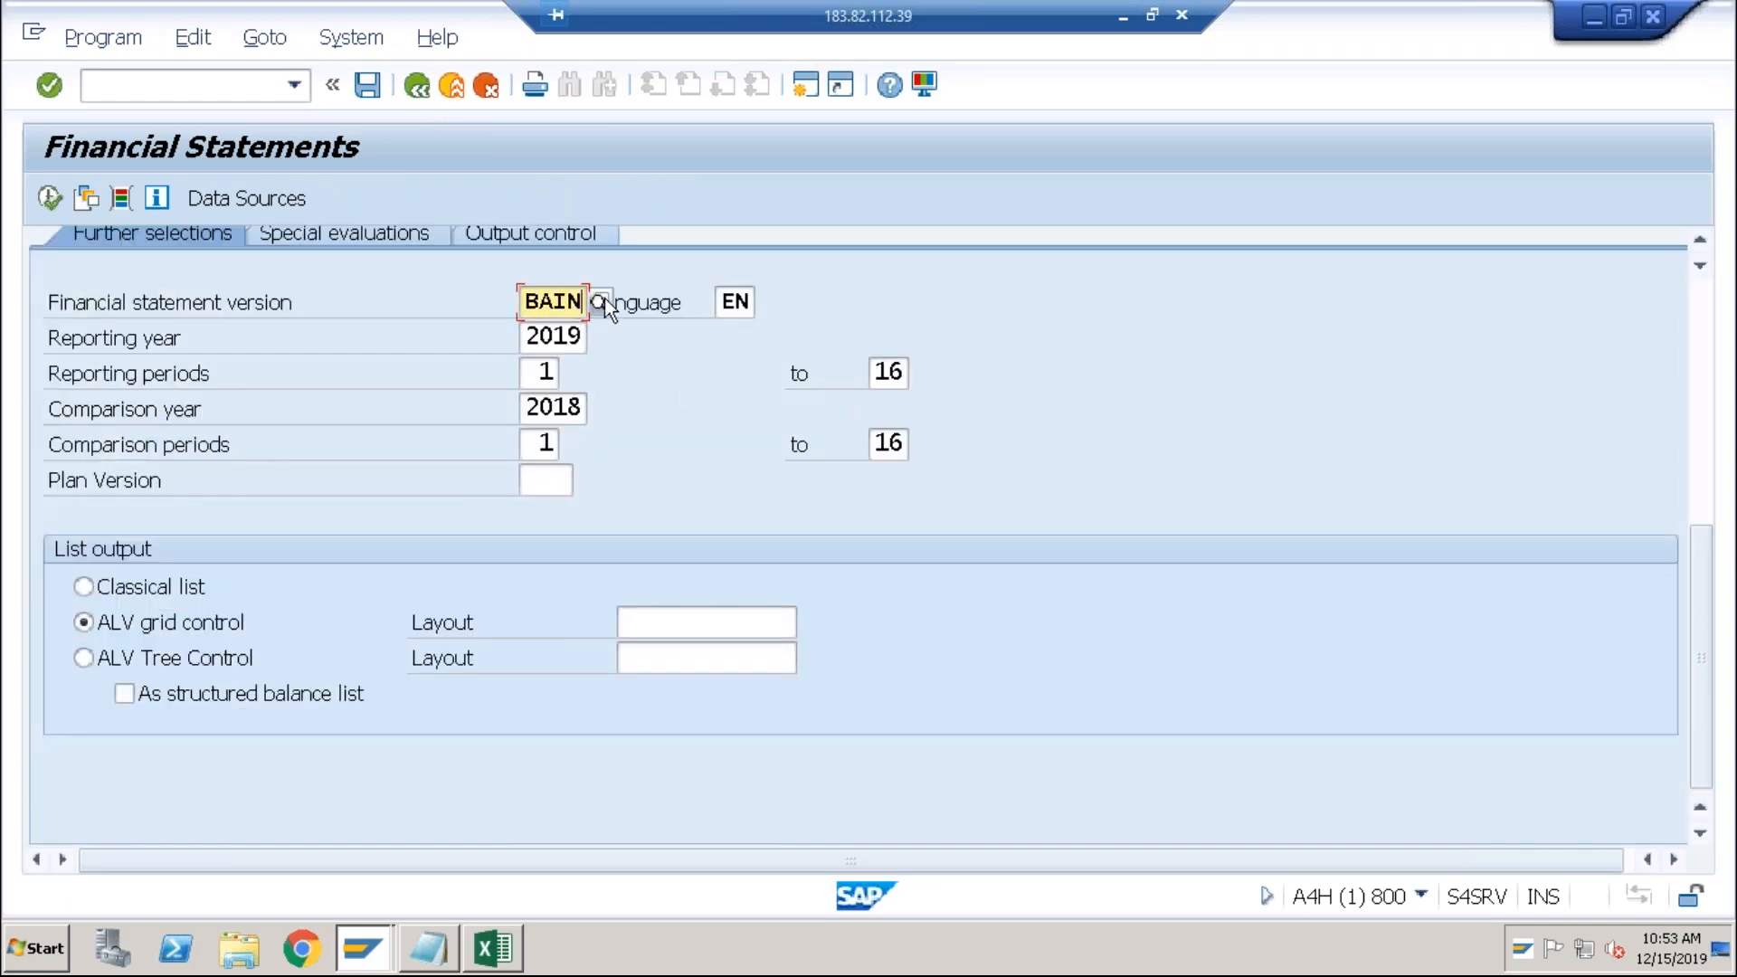
pyautogui.click(604, 304)
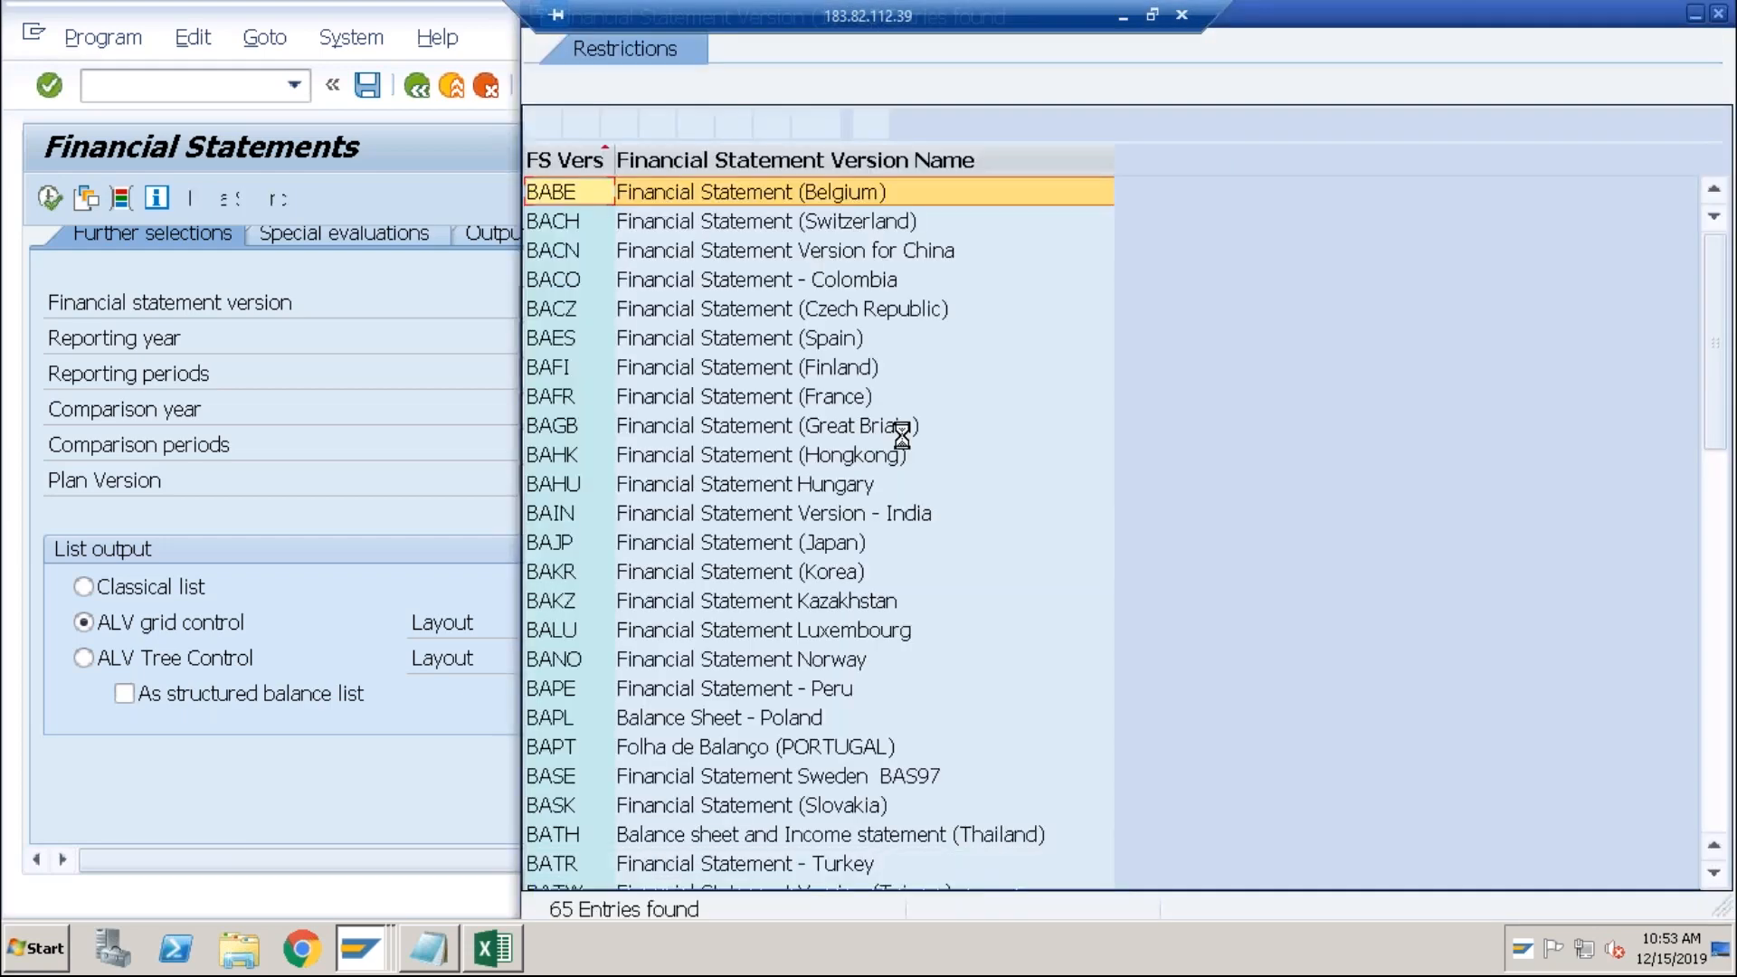
pyautogui.click(1718, 643)
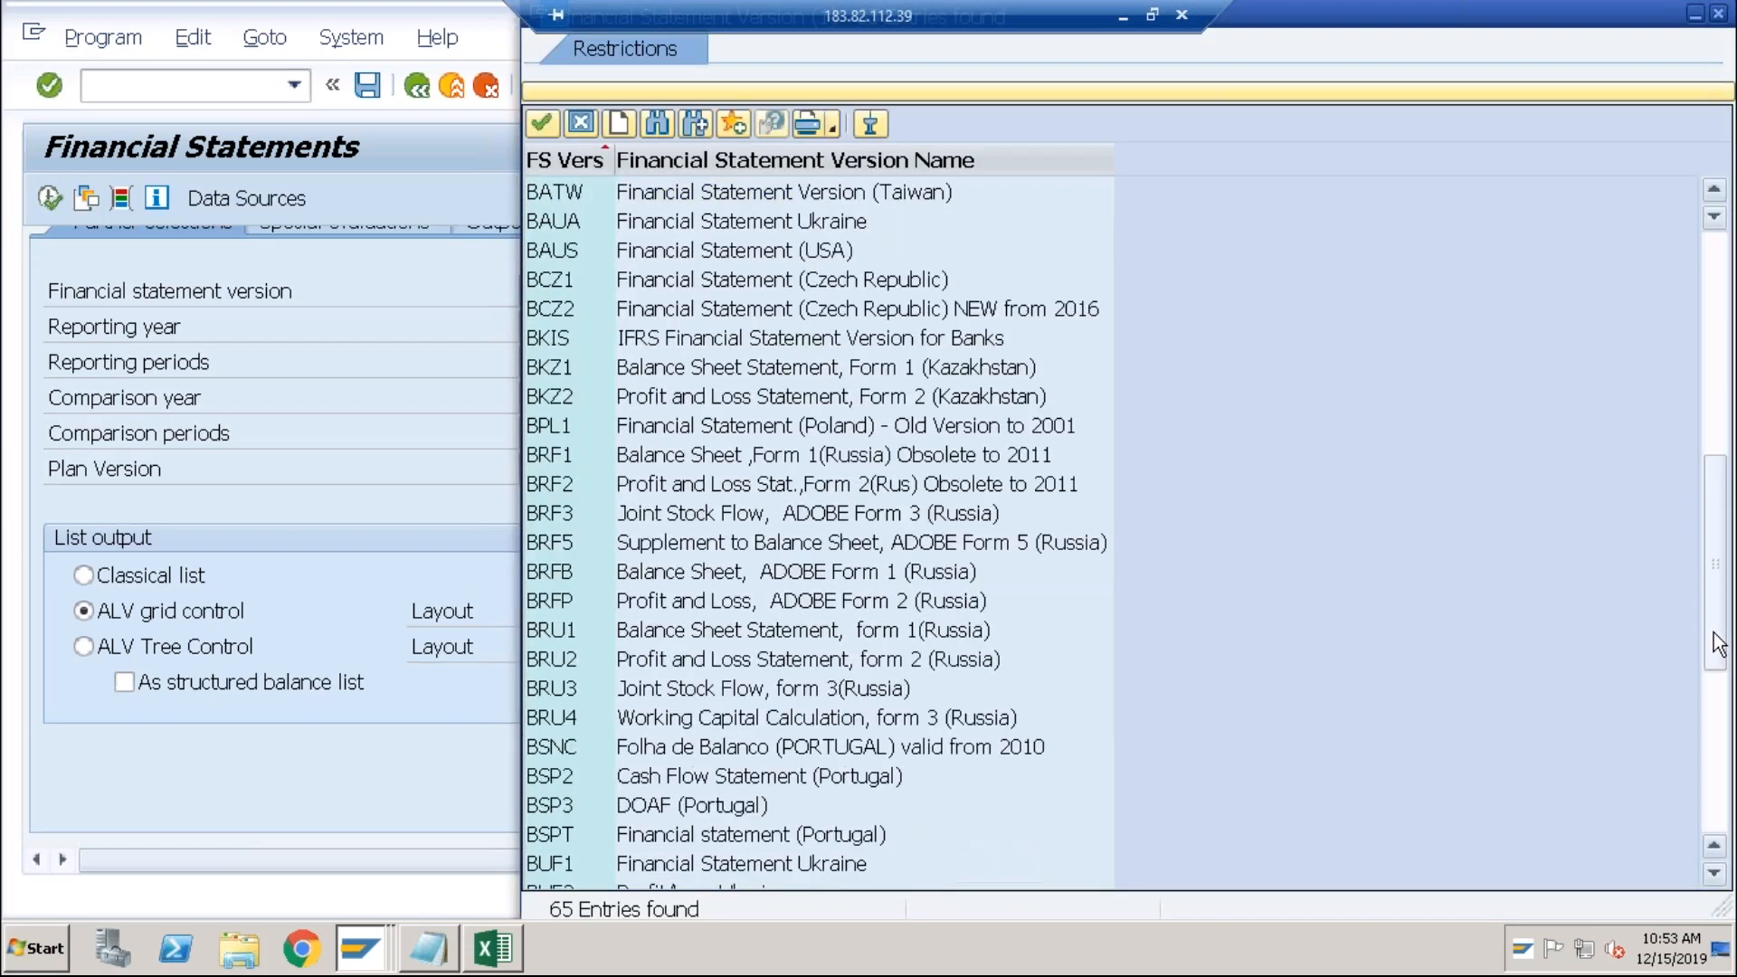
pyautogui.click(1718, 734)
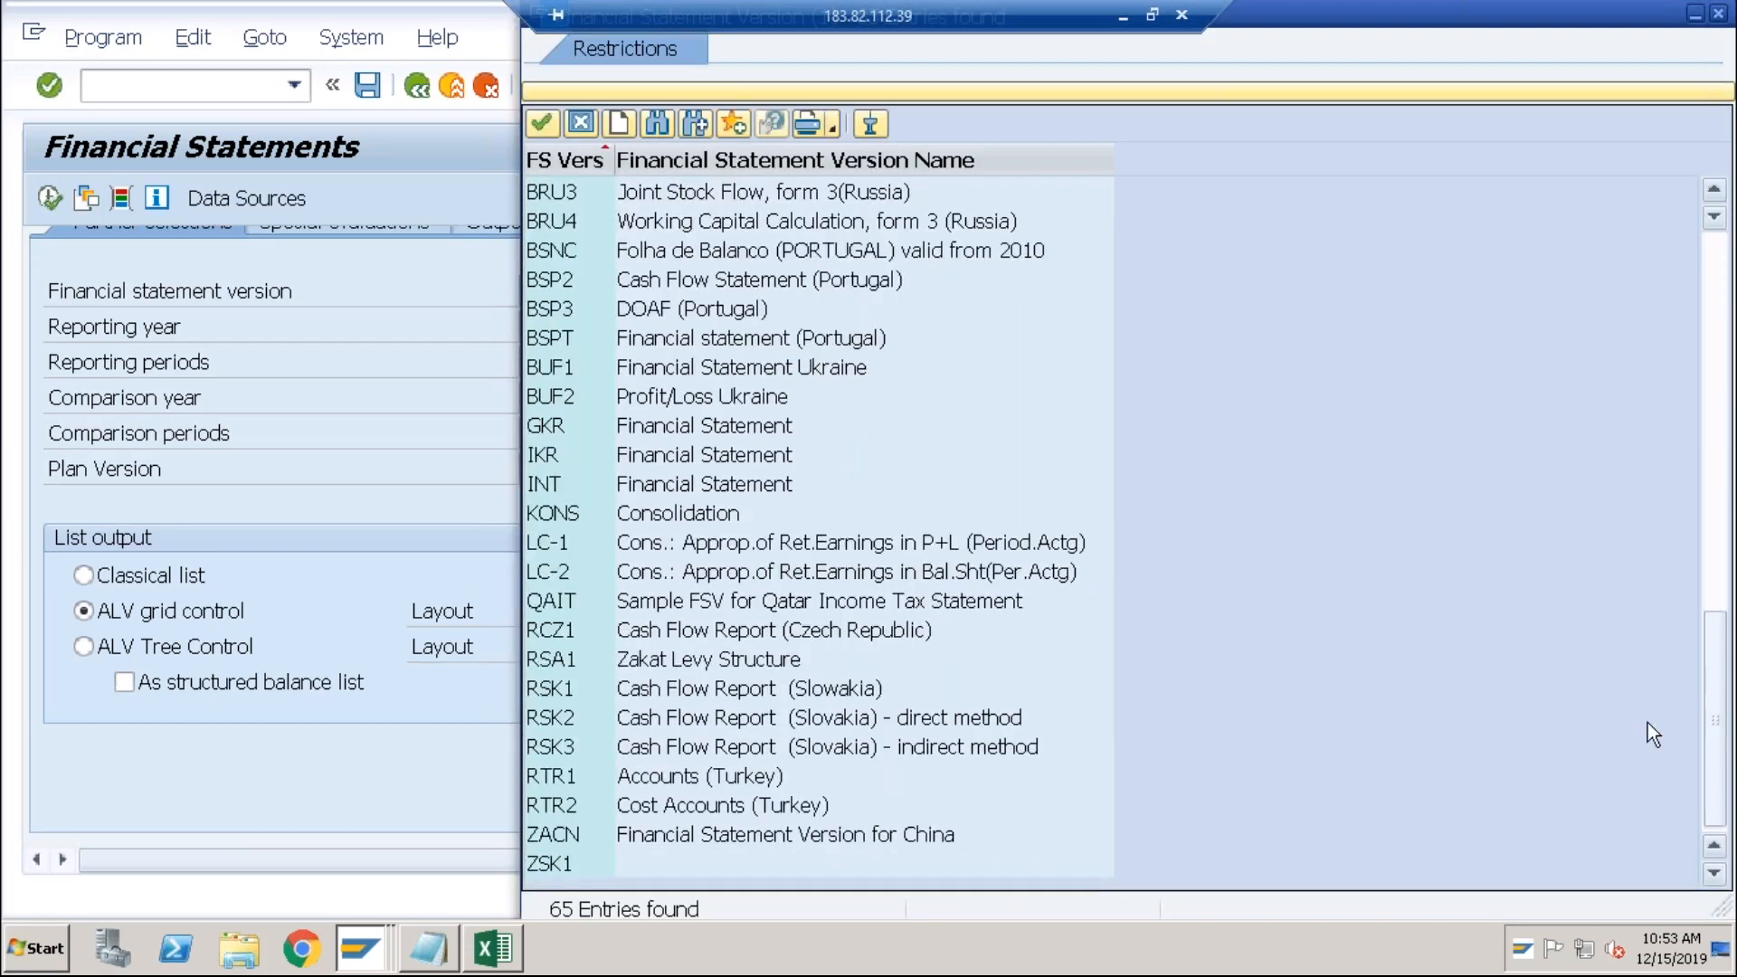
pyautogui.doubleClick(639, 866)
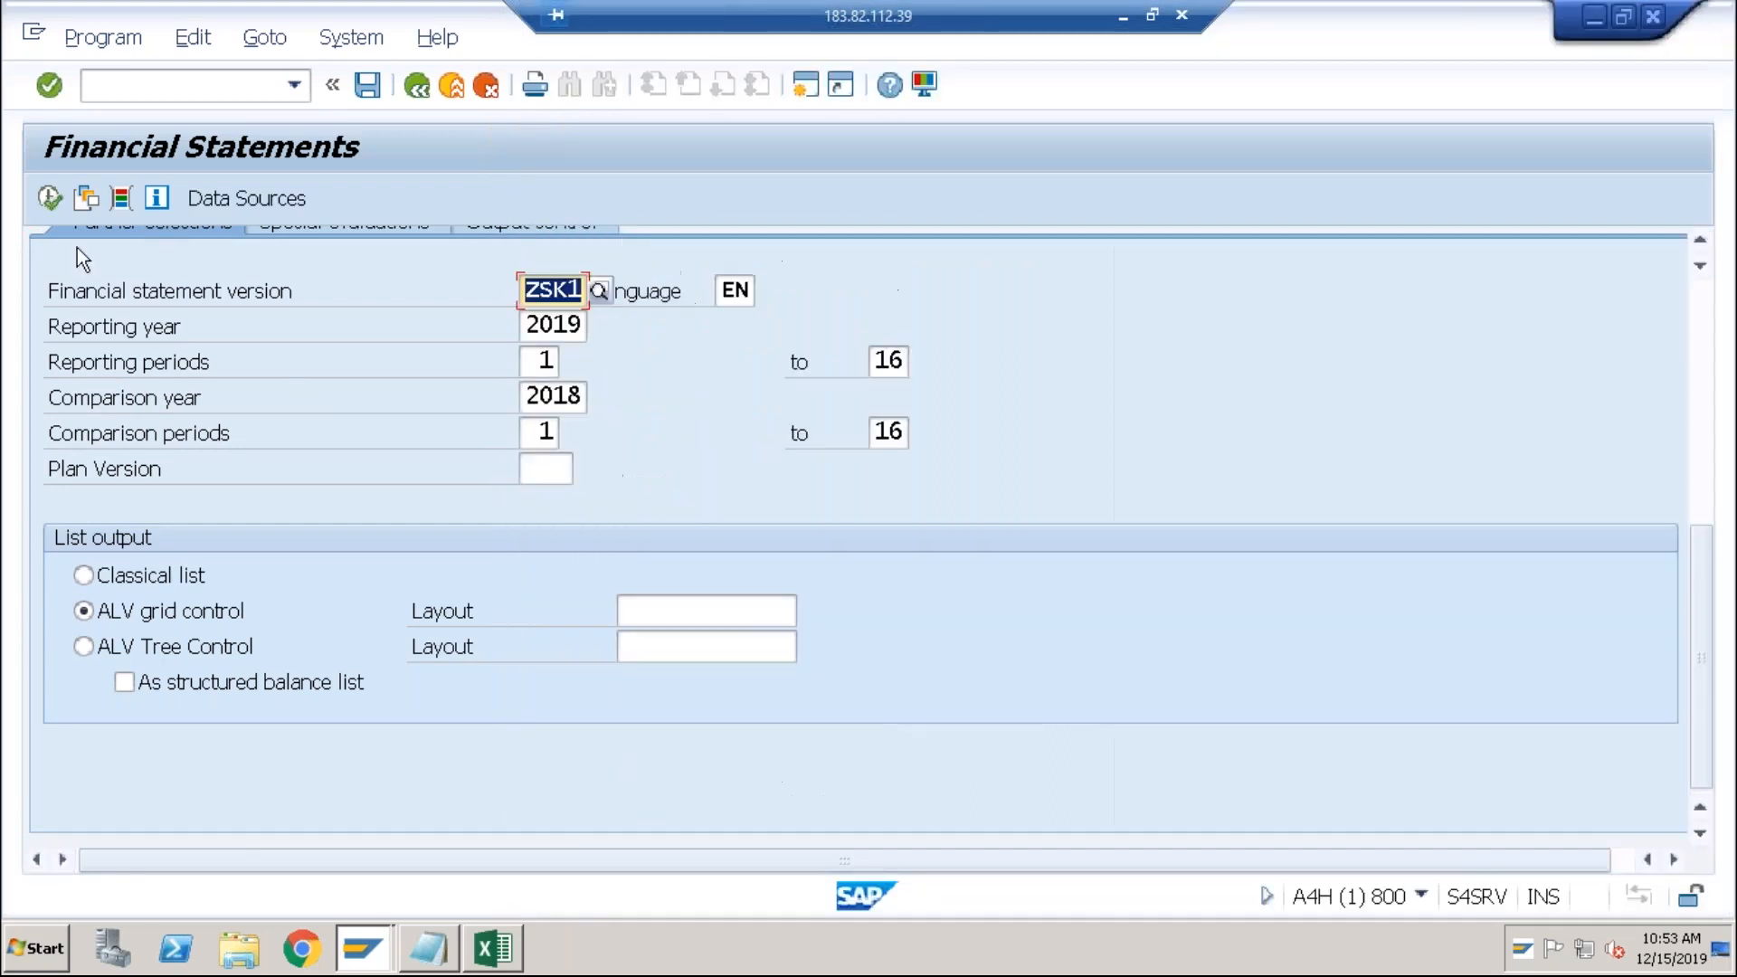
pyautogui.click(50, 197)
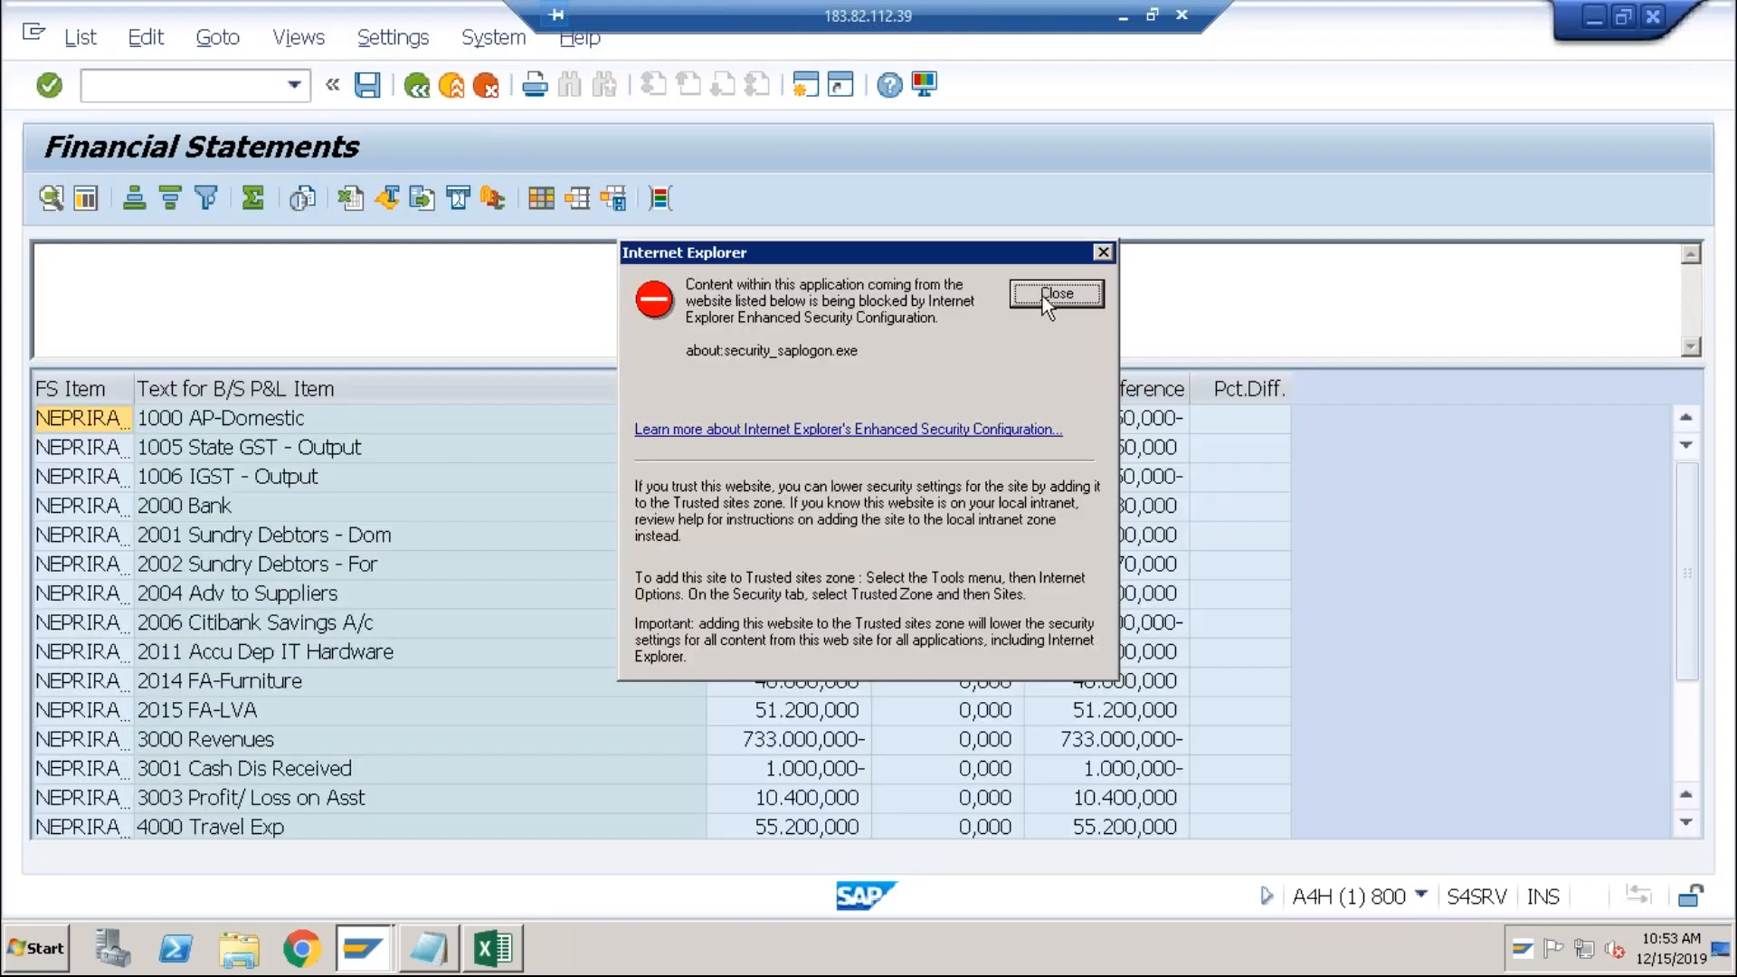
pyautogui.click(1042, 296)
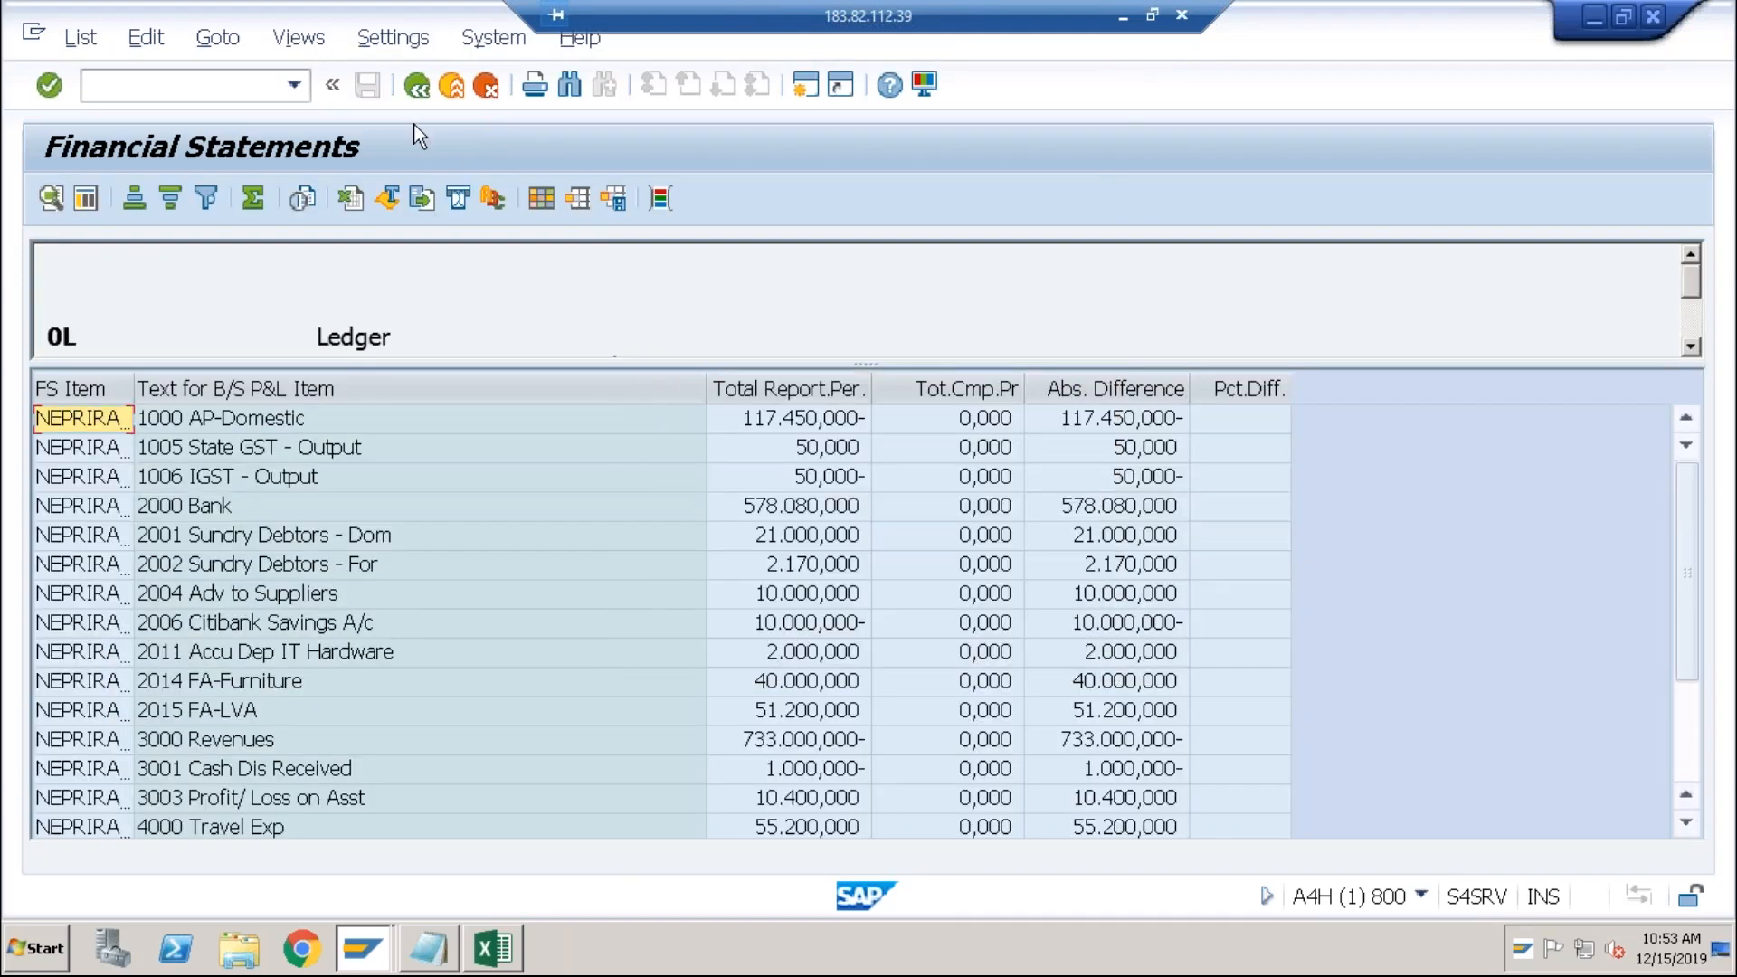
pyautogui.click(416, 90)
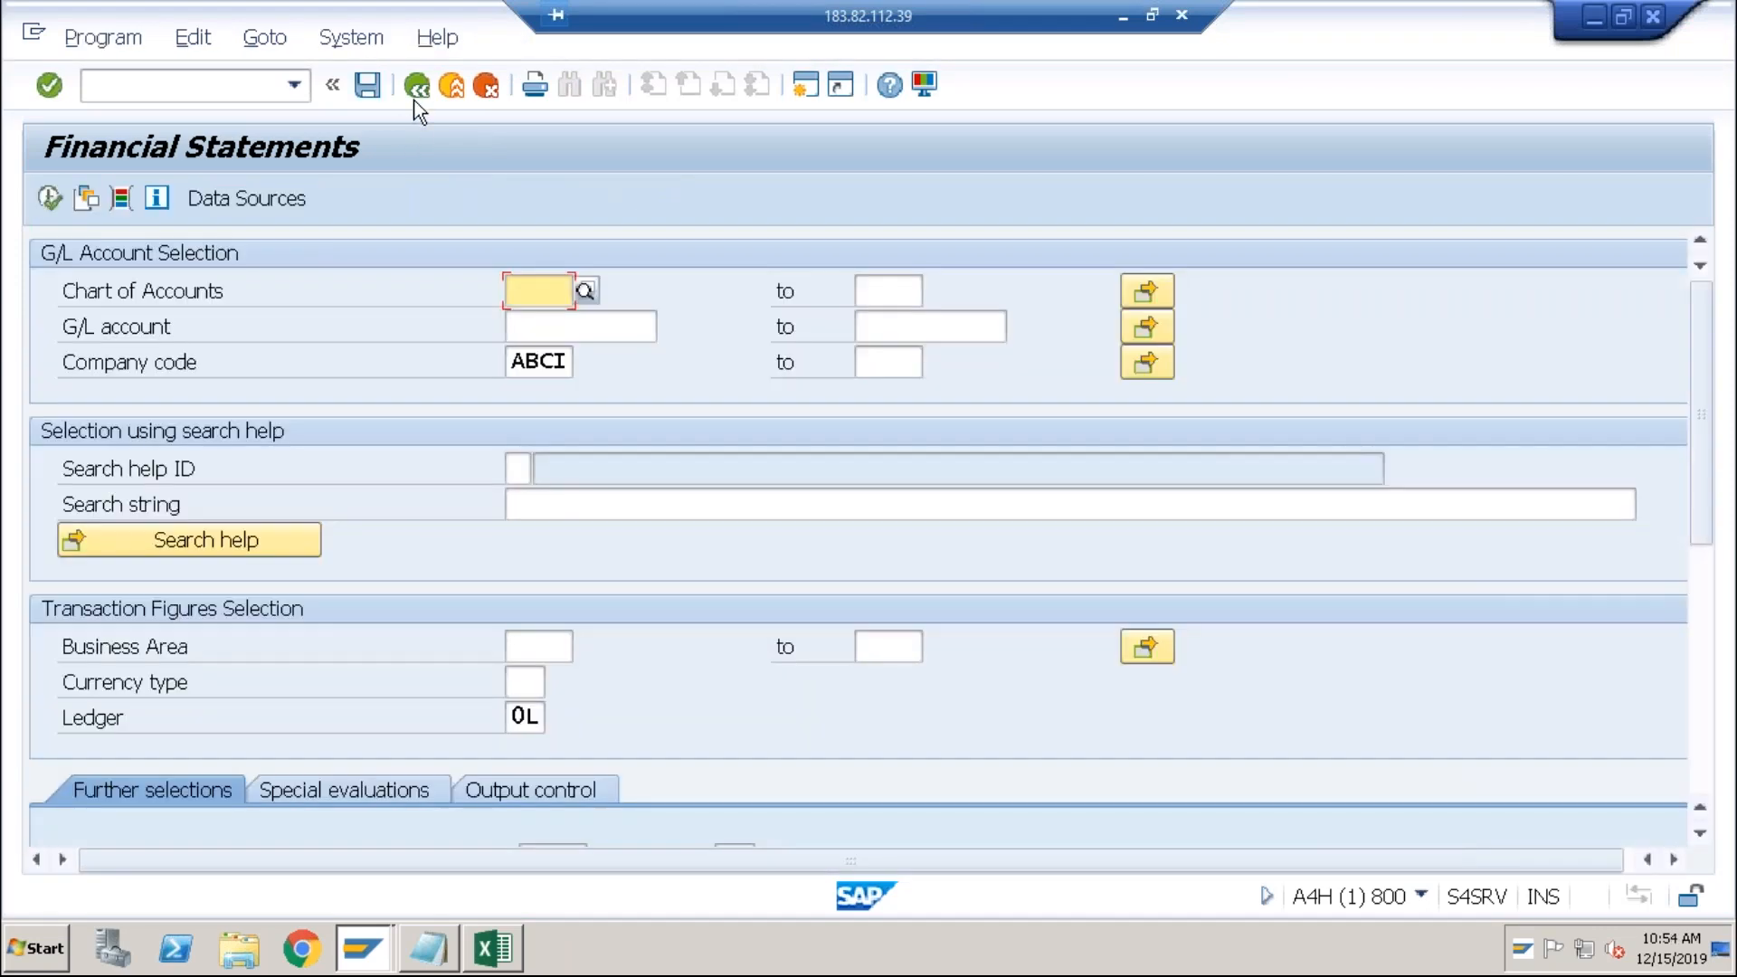
# Step: Rerun it as an ALV tree, expand NOT ASSIGNED ACCOUNTS to review accounts 1005 and 1006, then exit
pyautogui.click(1708, 621)
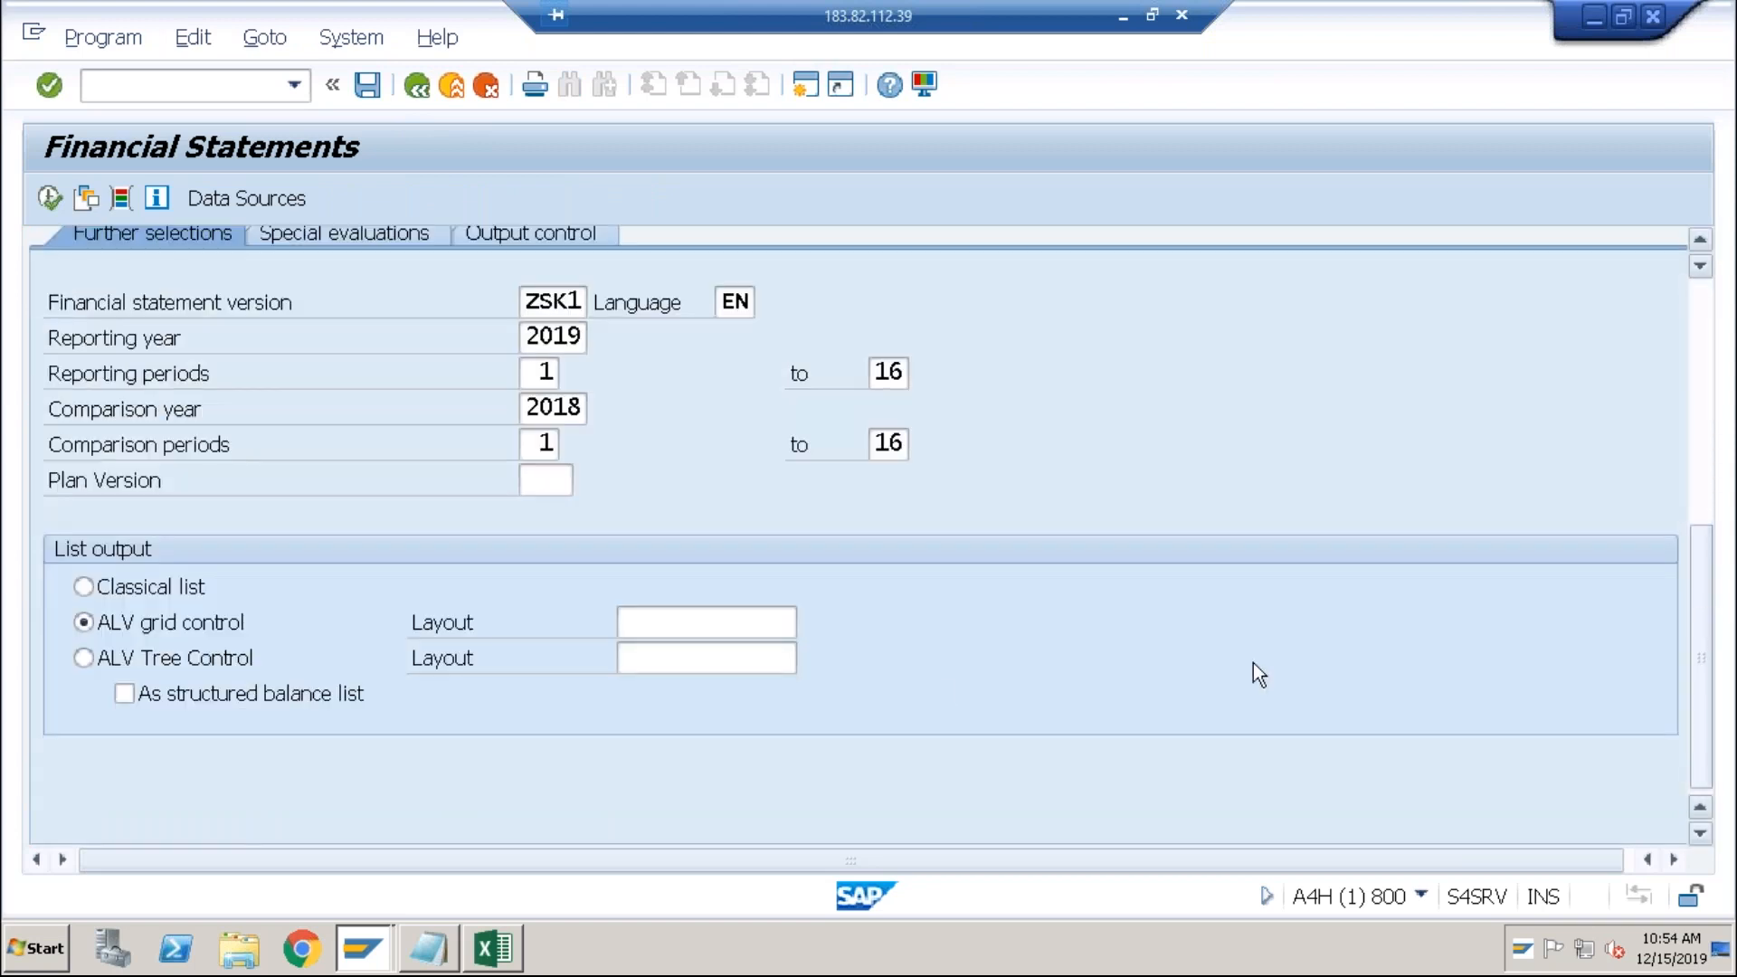
pyautogui.click(81, 659)
pyautogui.click(48, 198)
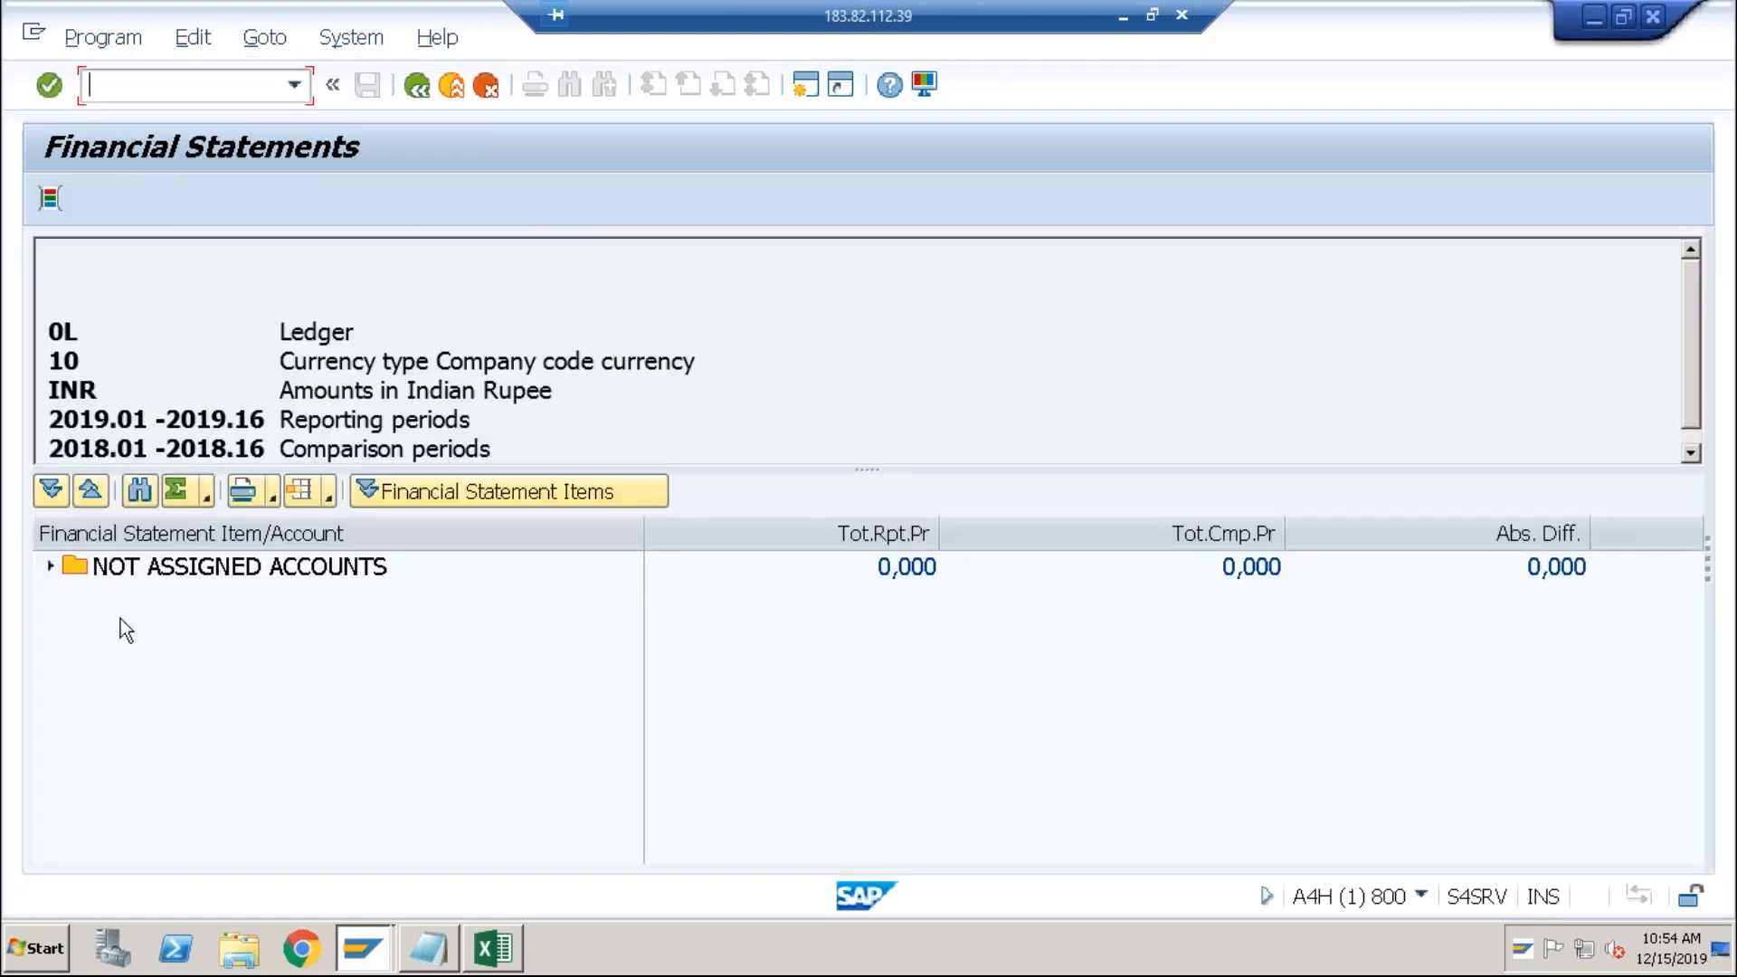
pyautogui.click(49, 570)
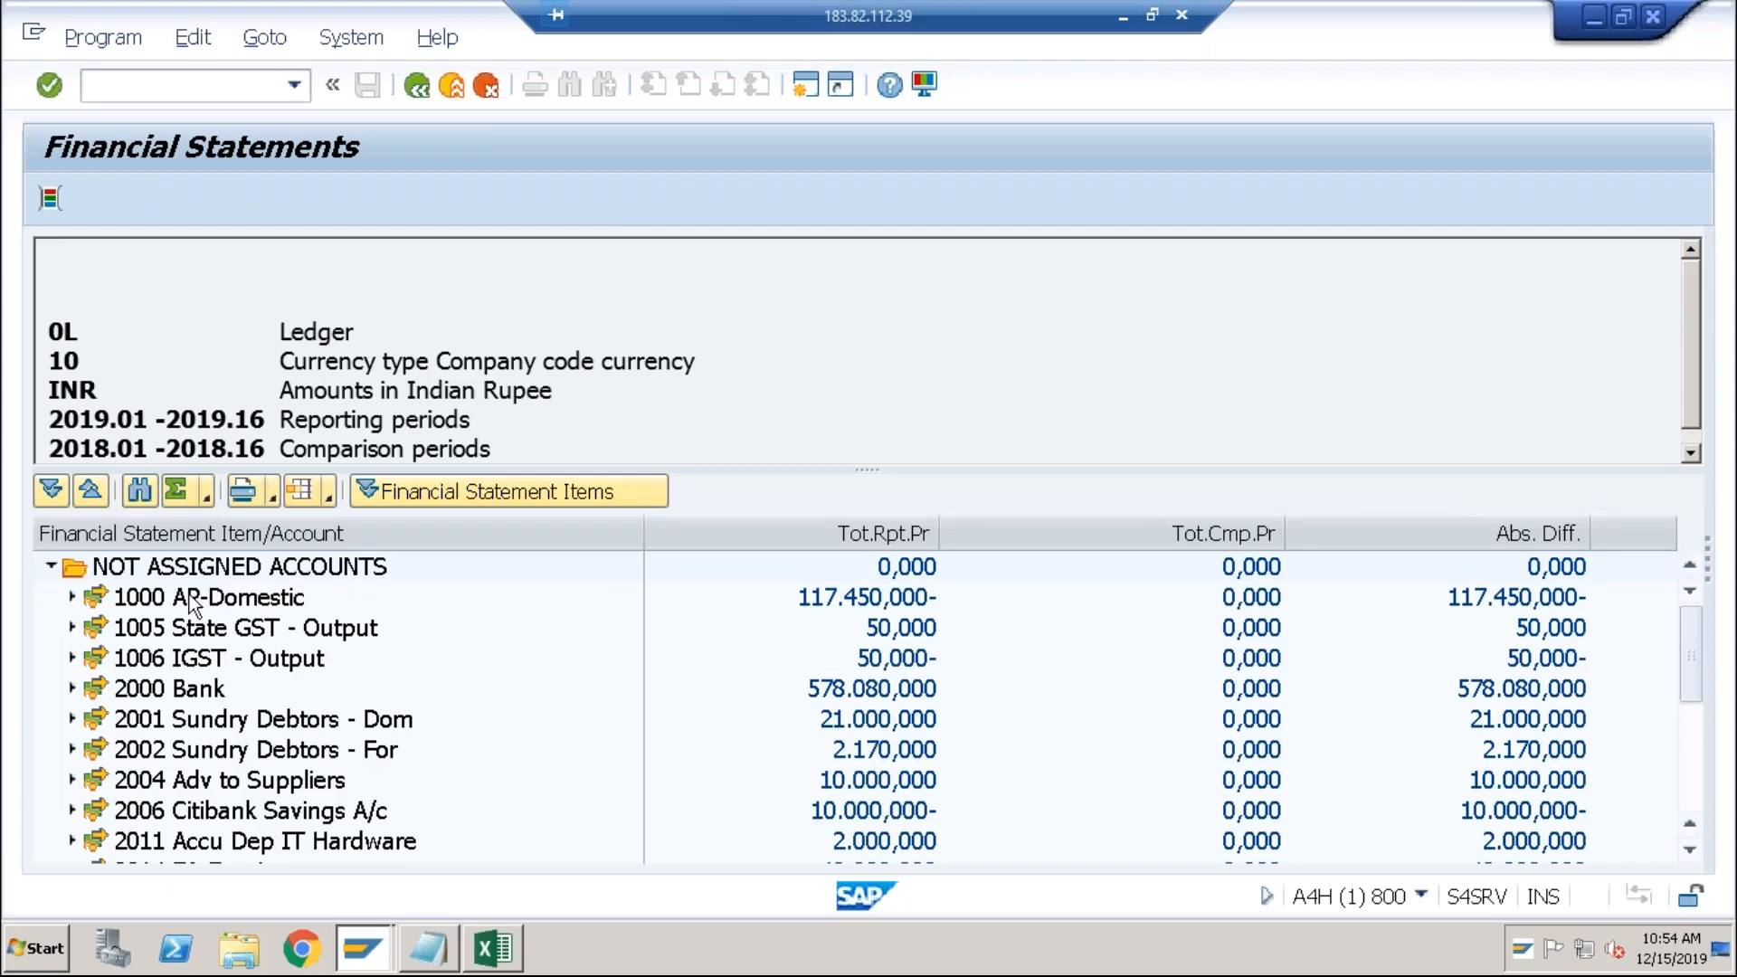
pyautogui.click(190, 628)
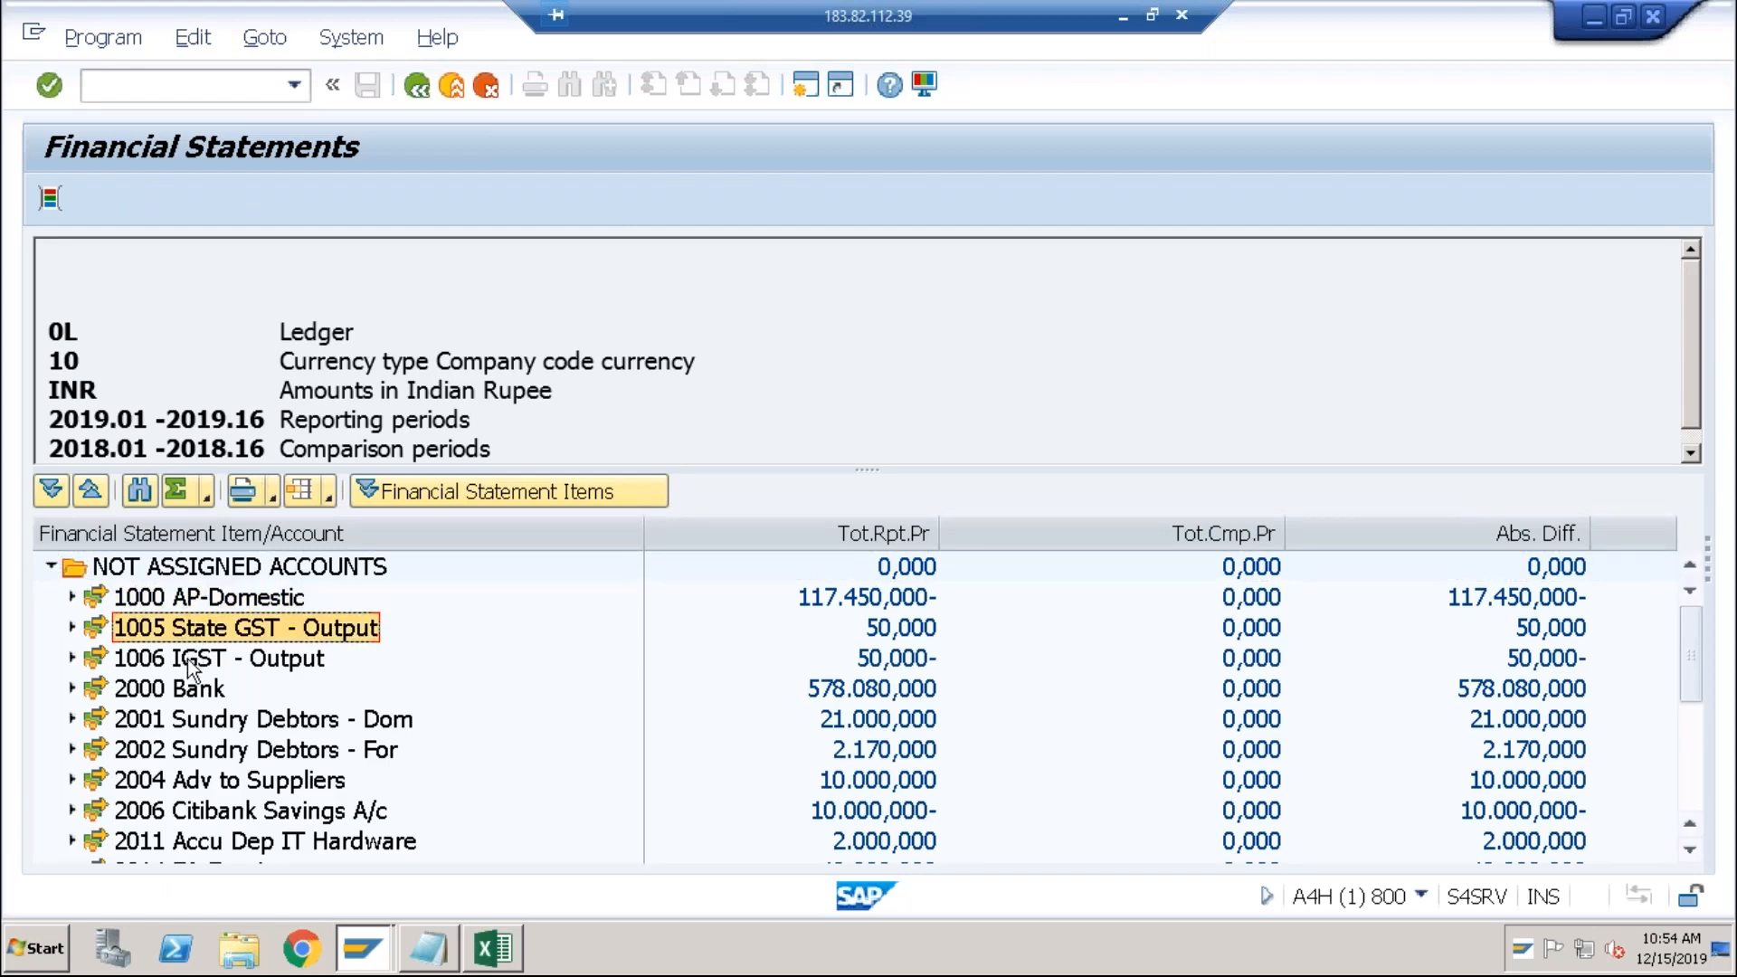
pyautogui.click(187, 659)
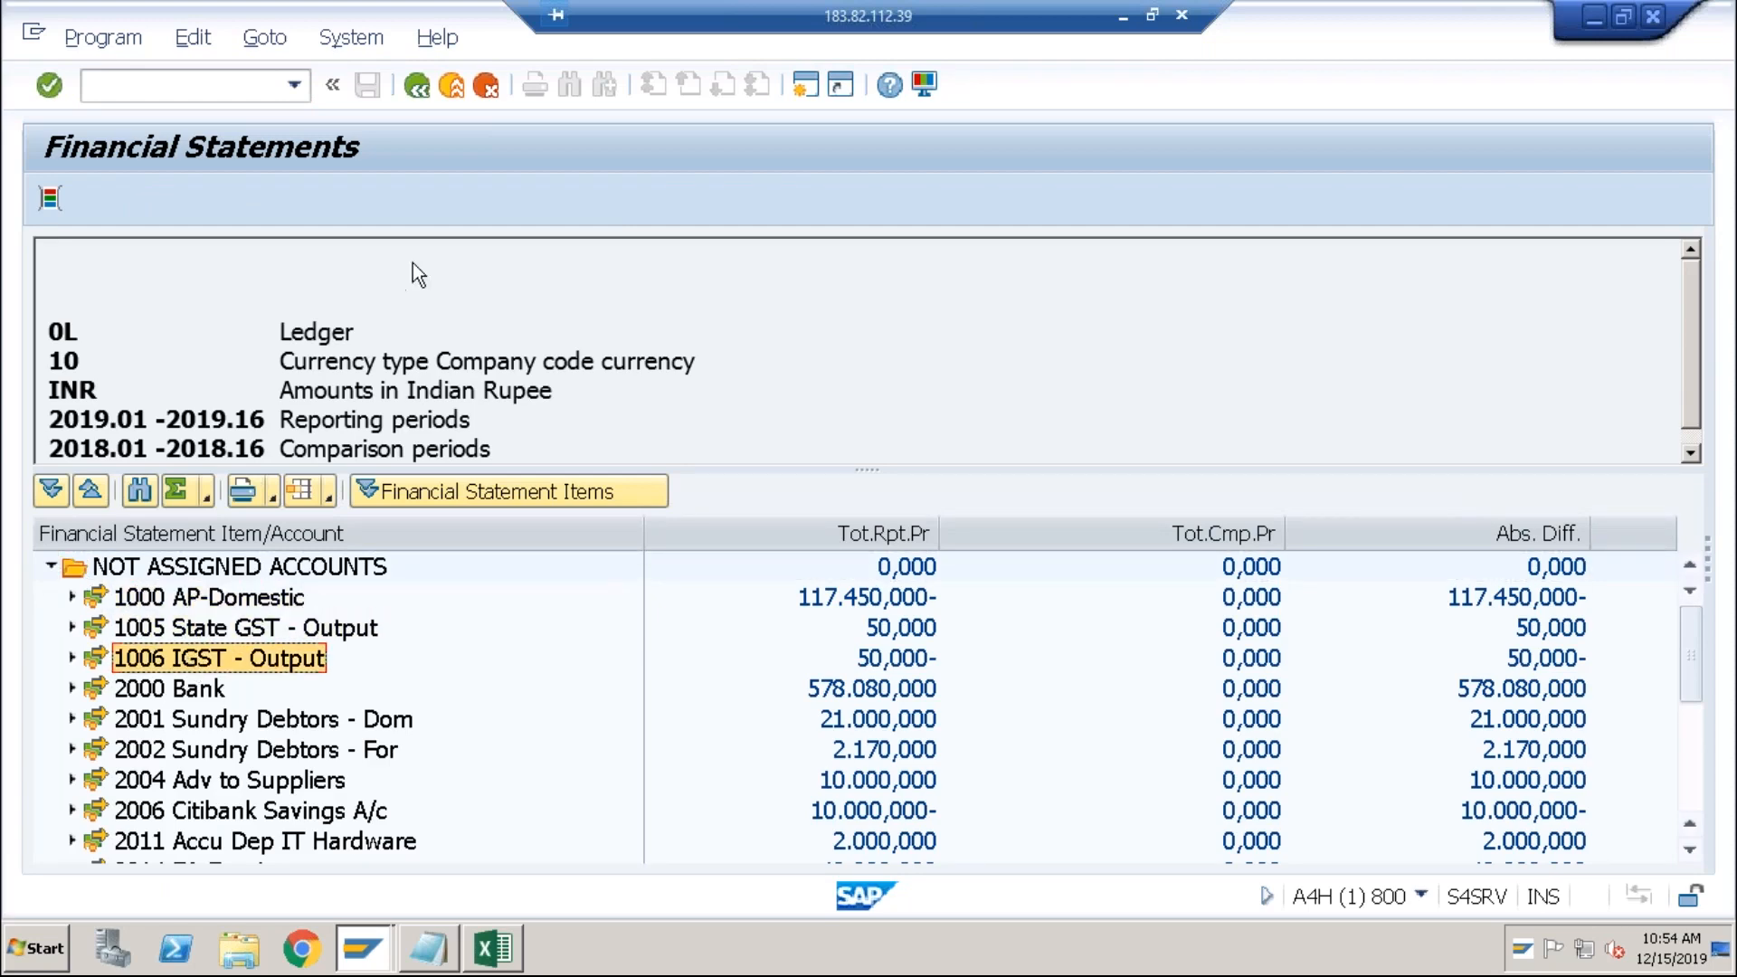
pyautogui.click(453, 91)
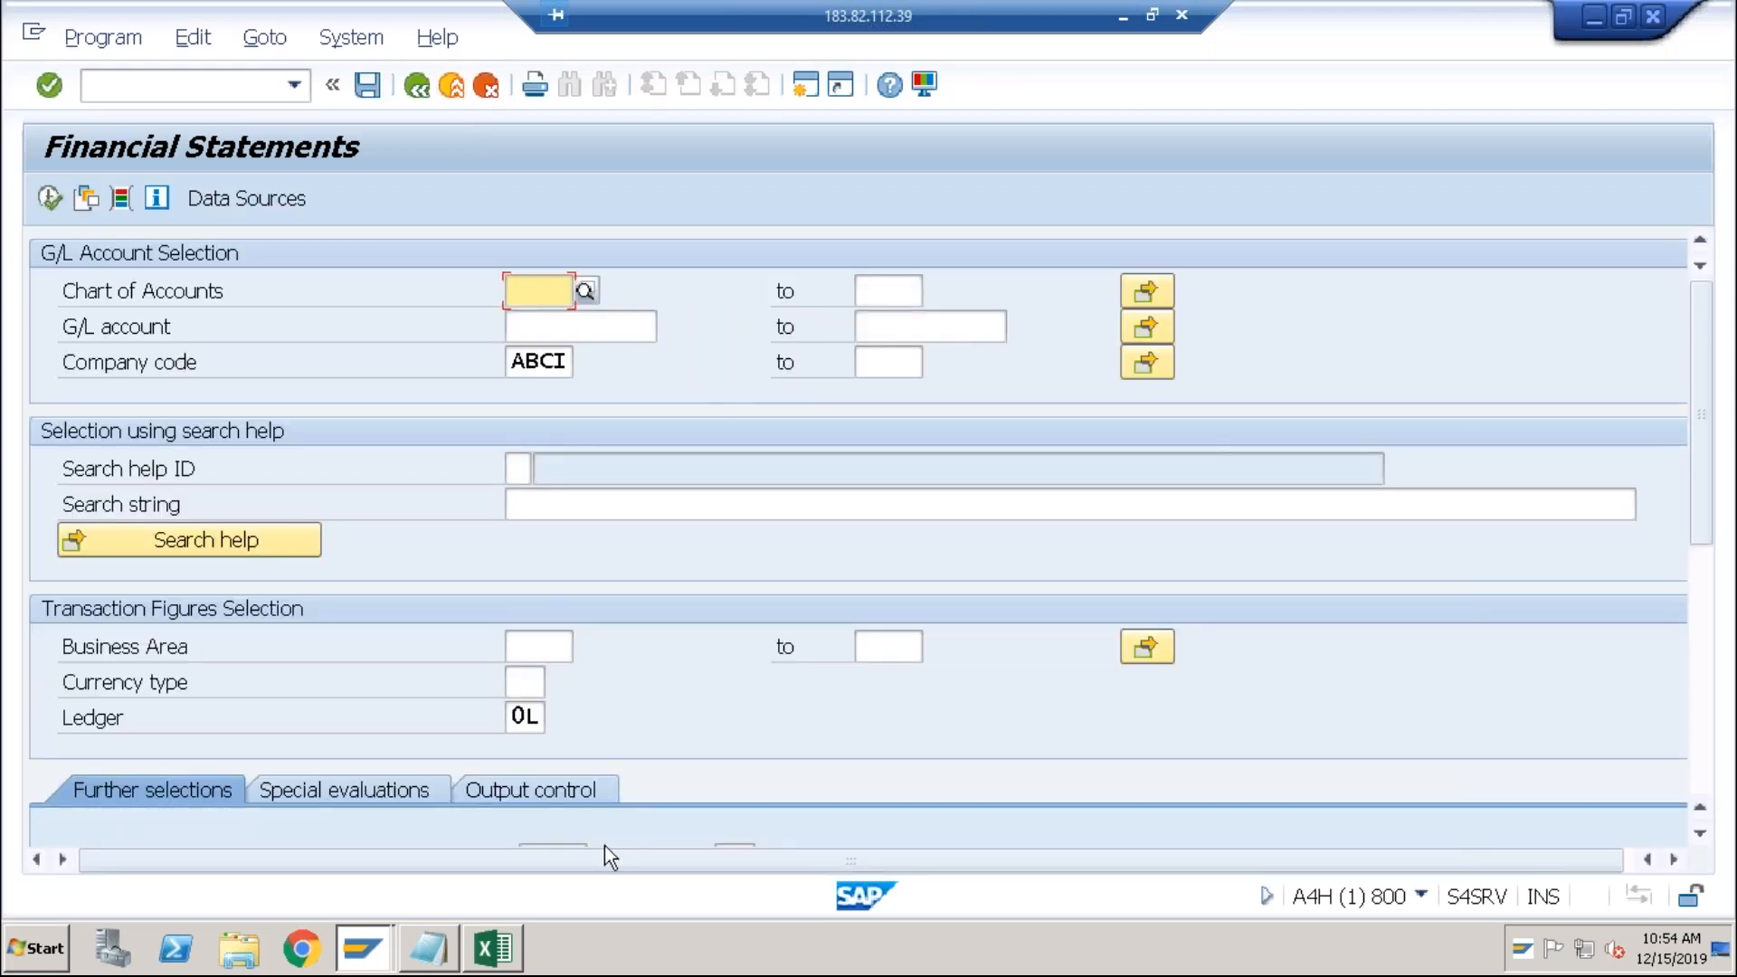
pyautogui.click(507, 959)
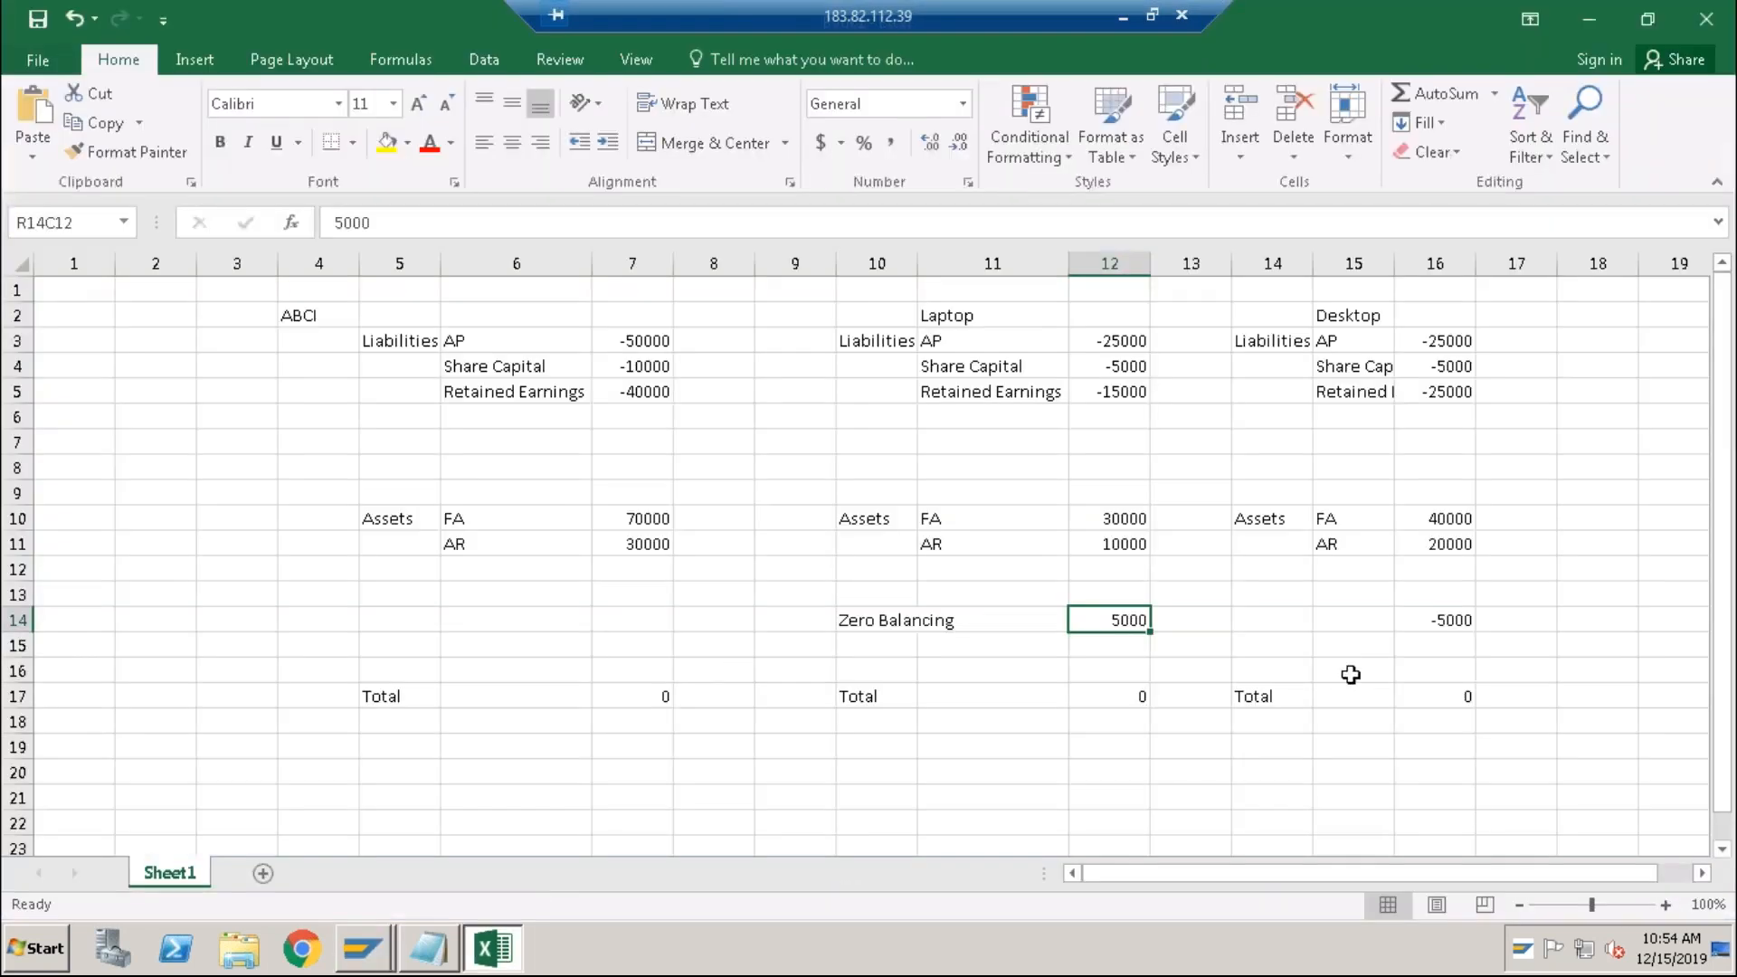
# Step: Type 'Balance Sheet' in R22C5 and 'Profit & Loss' beneath it in column 5
pyautogui.moveTo(1724, 702); pyautogui.dragTo(1723, 775)
pyautogui.click(399, 795)
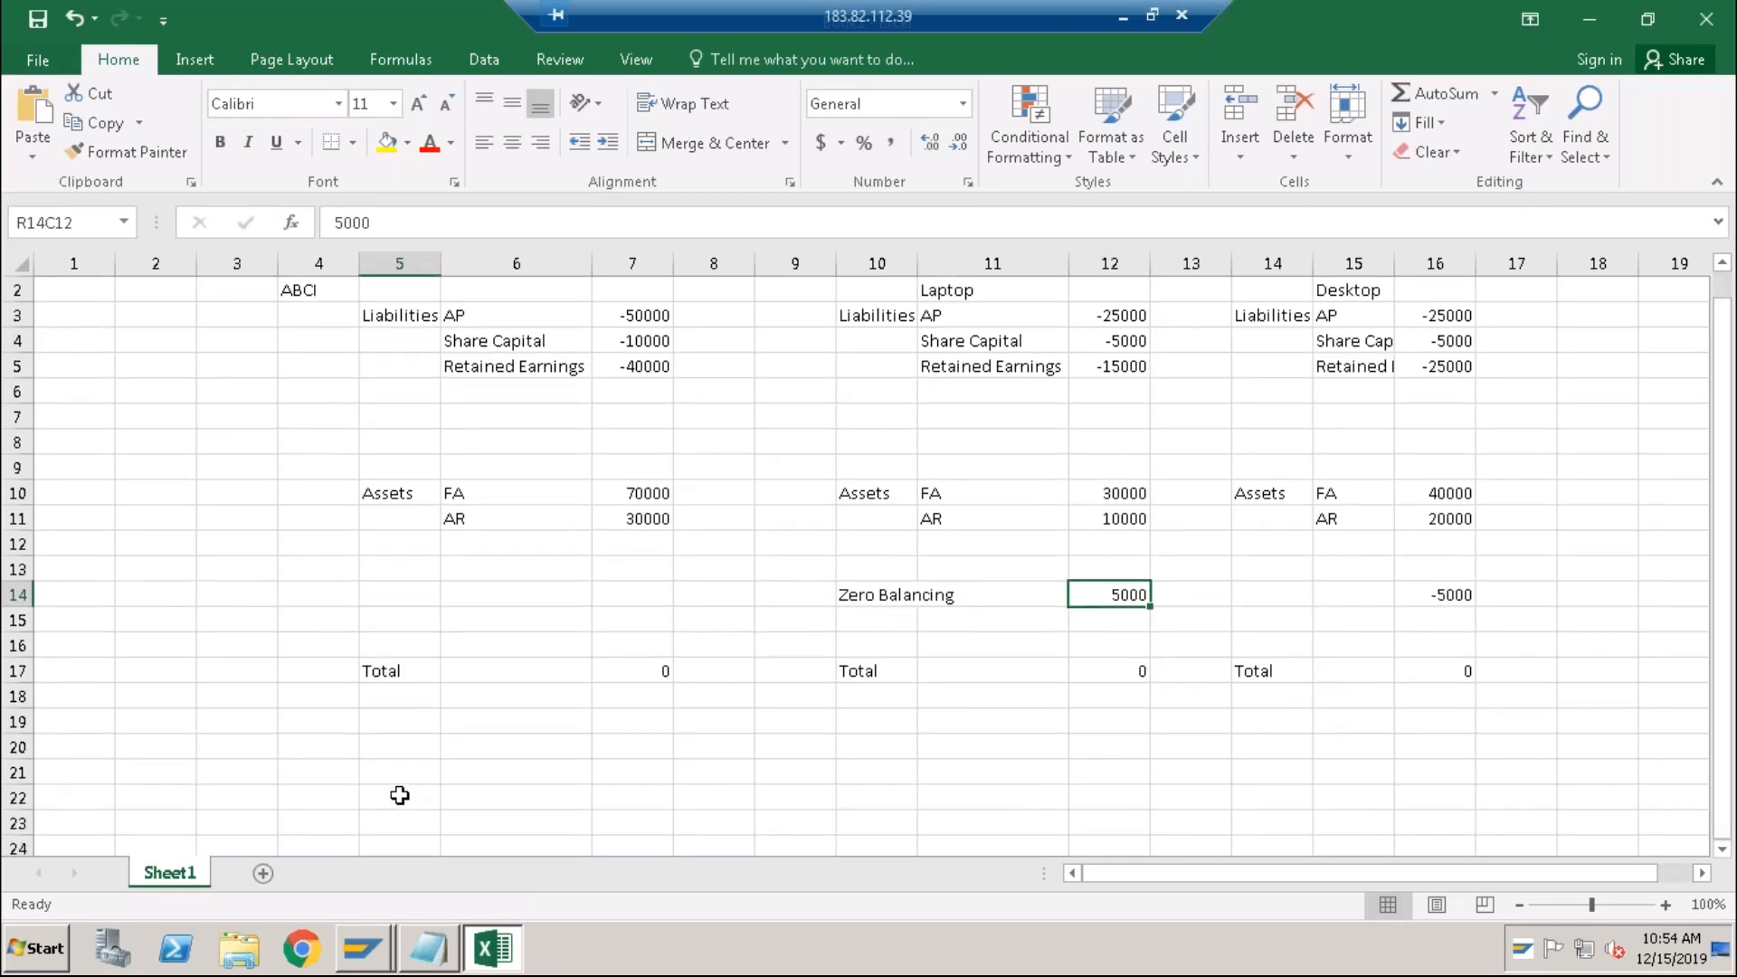
pyautogui.write('Balance Sheet')
pyautogui.press('Return')
pyautogui.press('Return')
pyautogui.press('Return')
pyautogui.press('Return')
pyautogui.press('Return')
pyautogui.press('Return')
pyautogui.press('Return')
pyautogui.press('Return')
pyautogui.press('Return')
pyautogui.write('Profit & Loss')
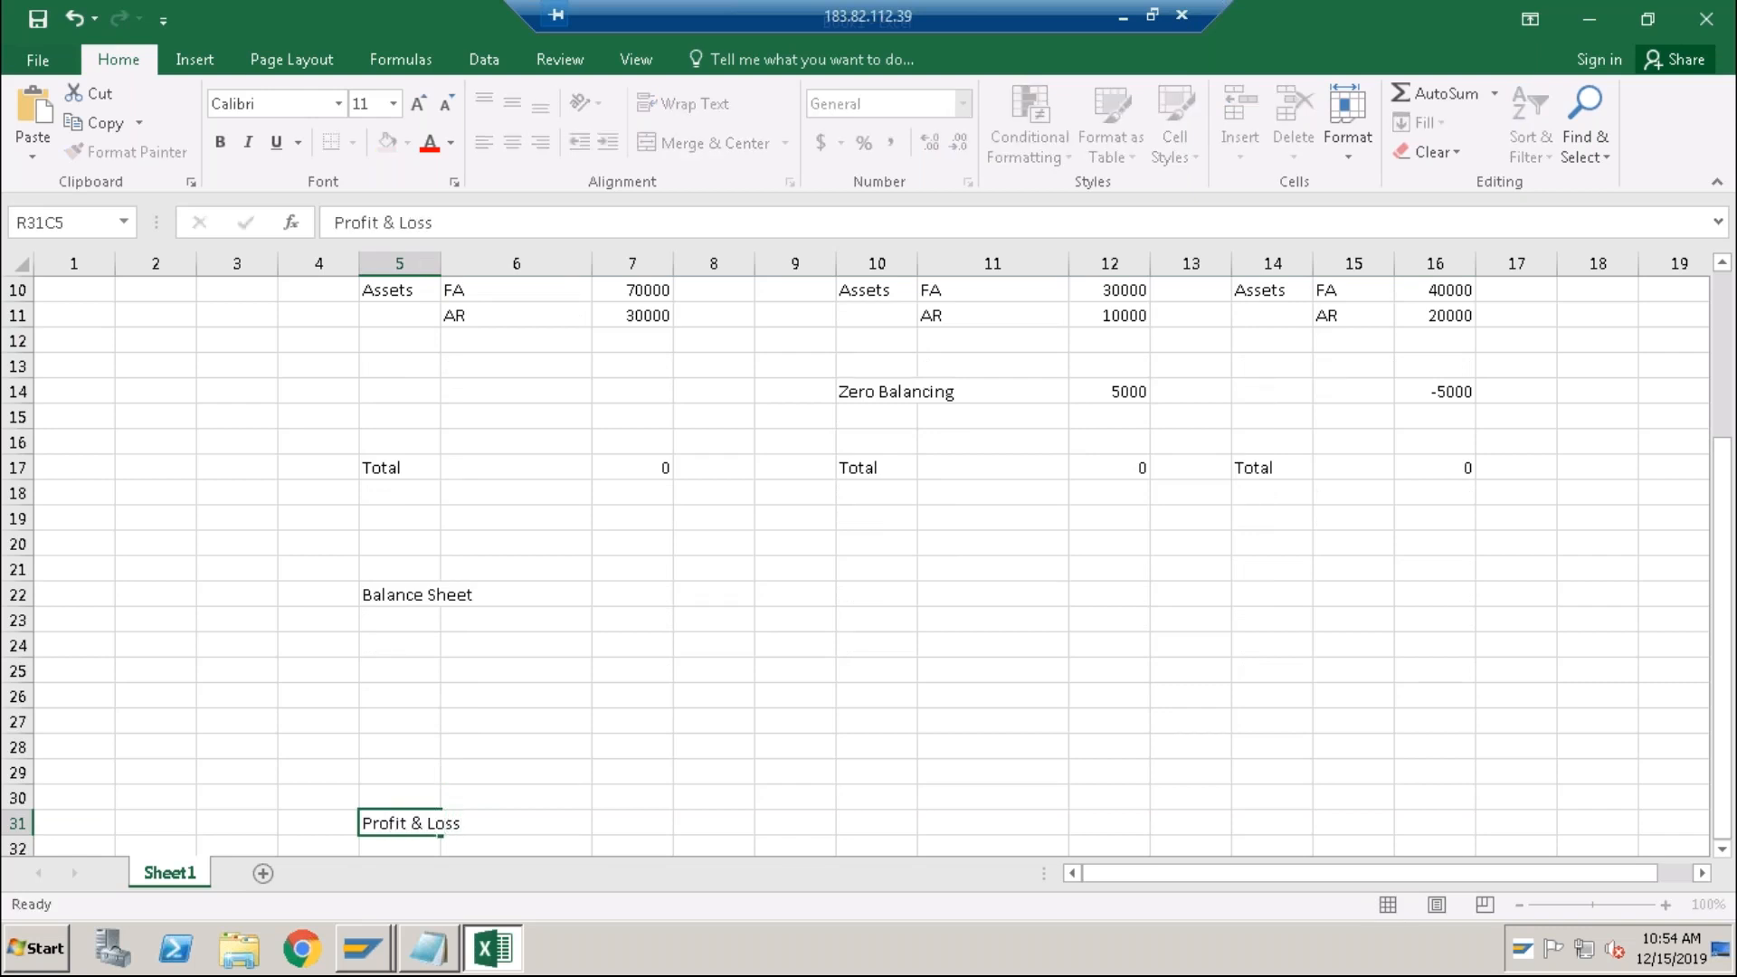
pyautogui.press('Return')
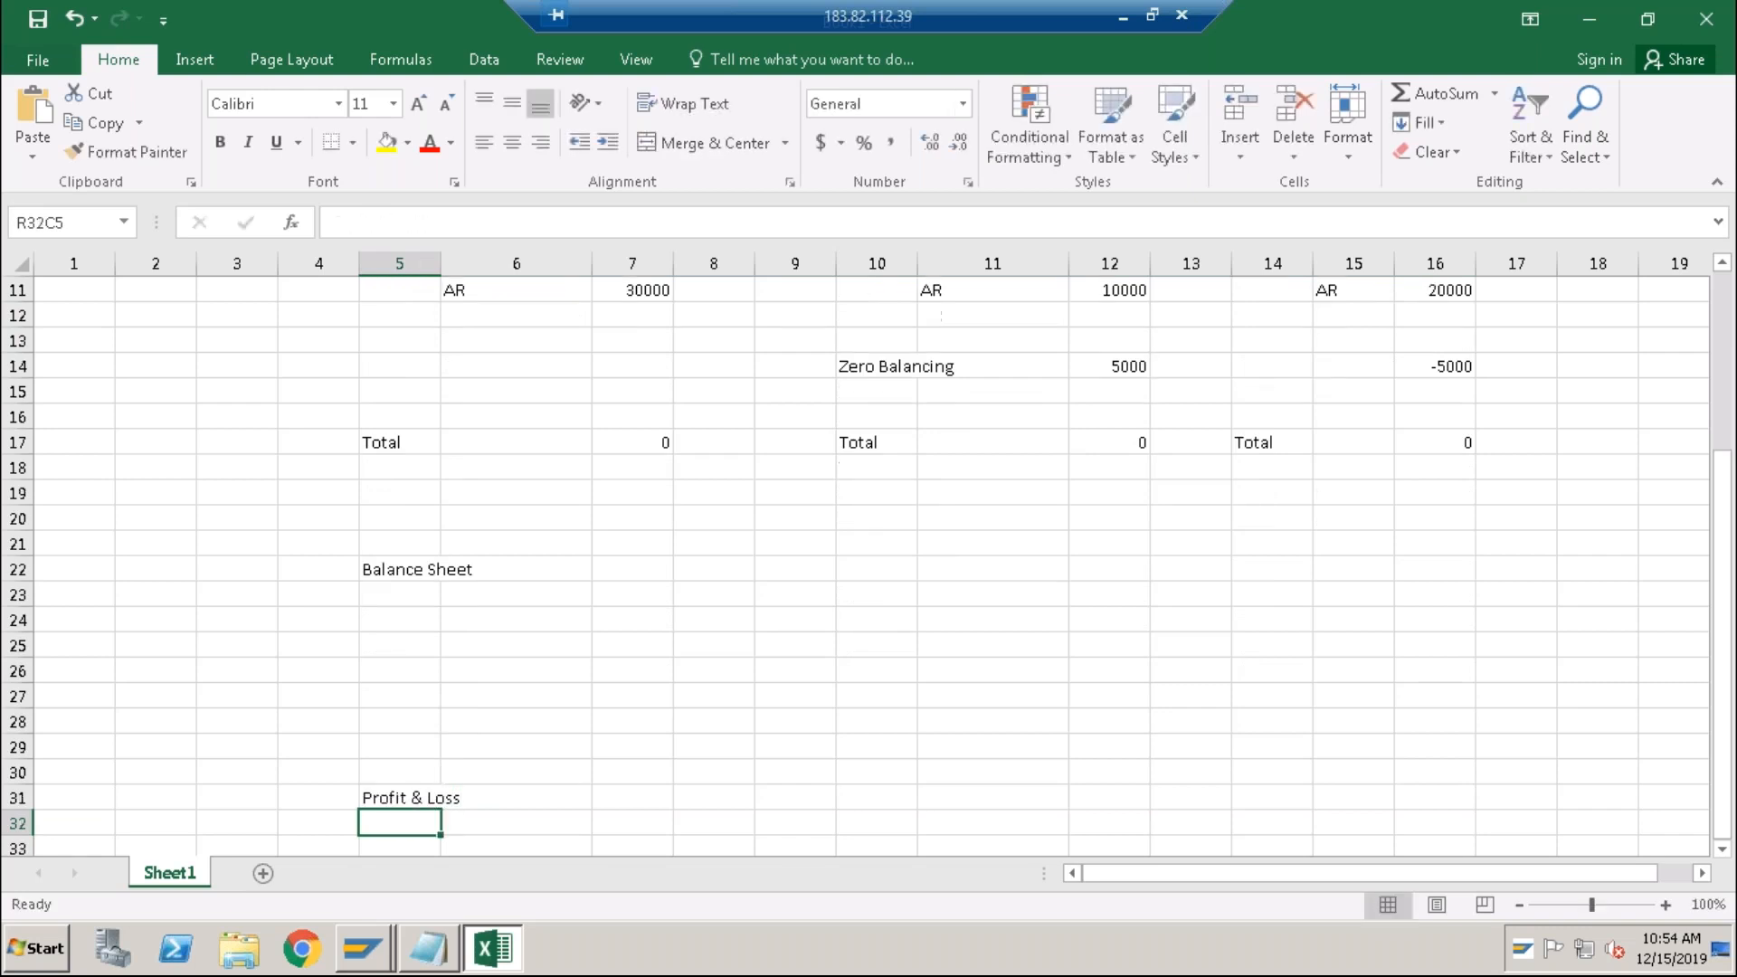
pyautogui.click(395, 575)
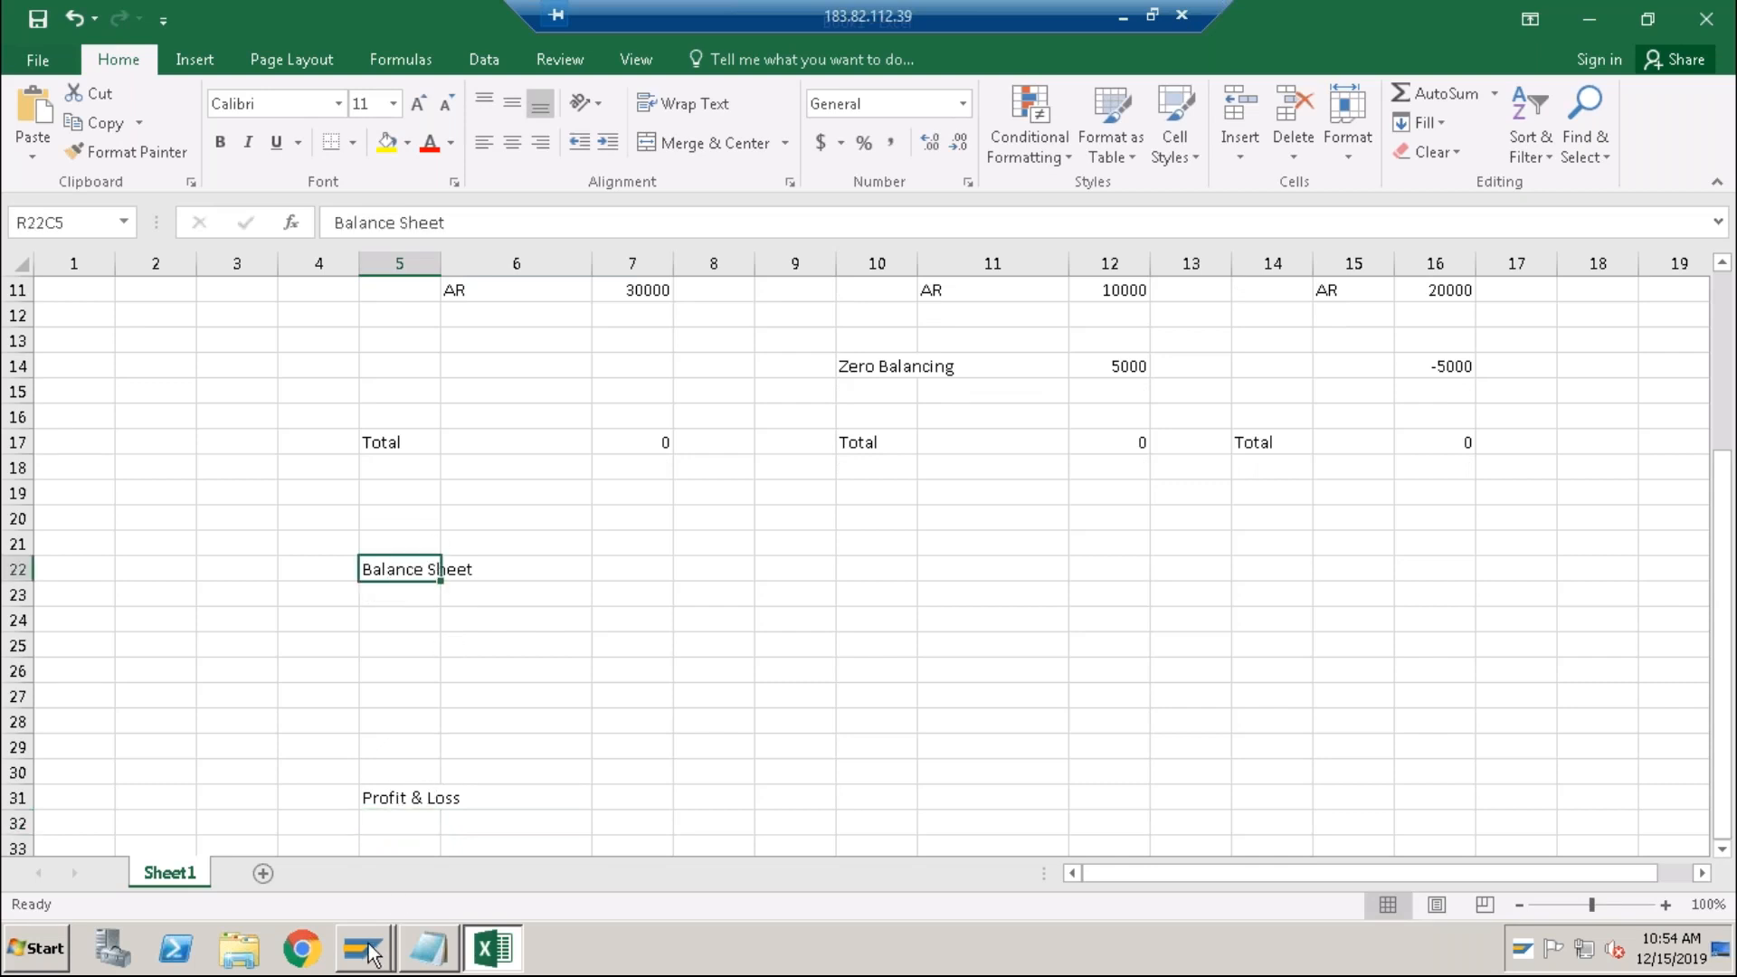
# Step: Start transaction /nSPRO and open the SAP Reference IMG at Financial Accounting
pyautogui.moveTo(376, 950)
pyautogui.click(369, 903)
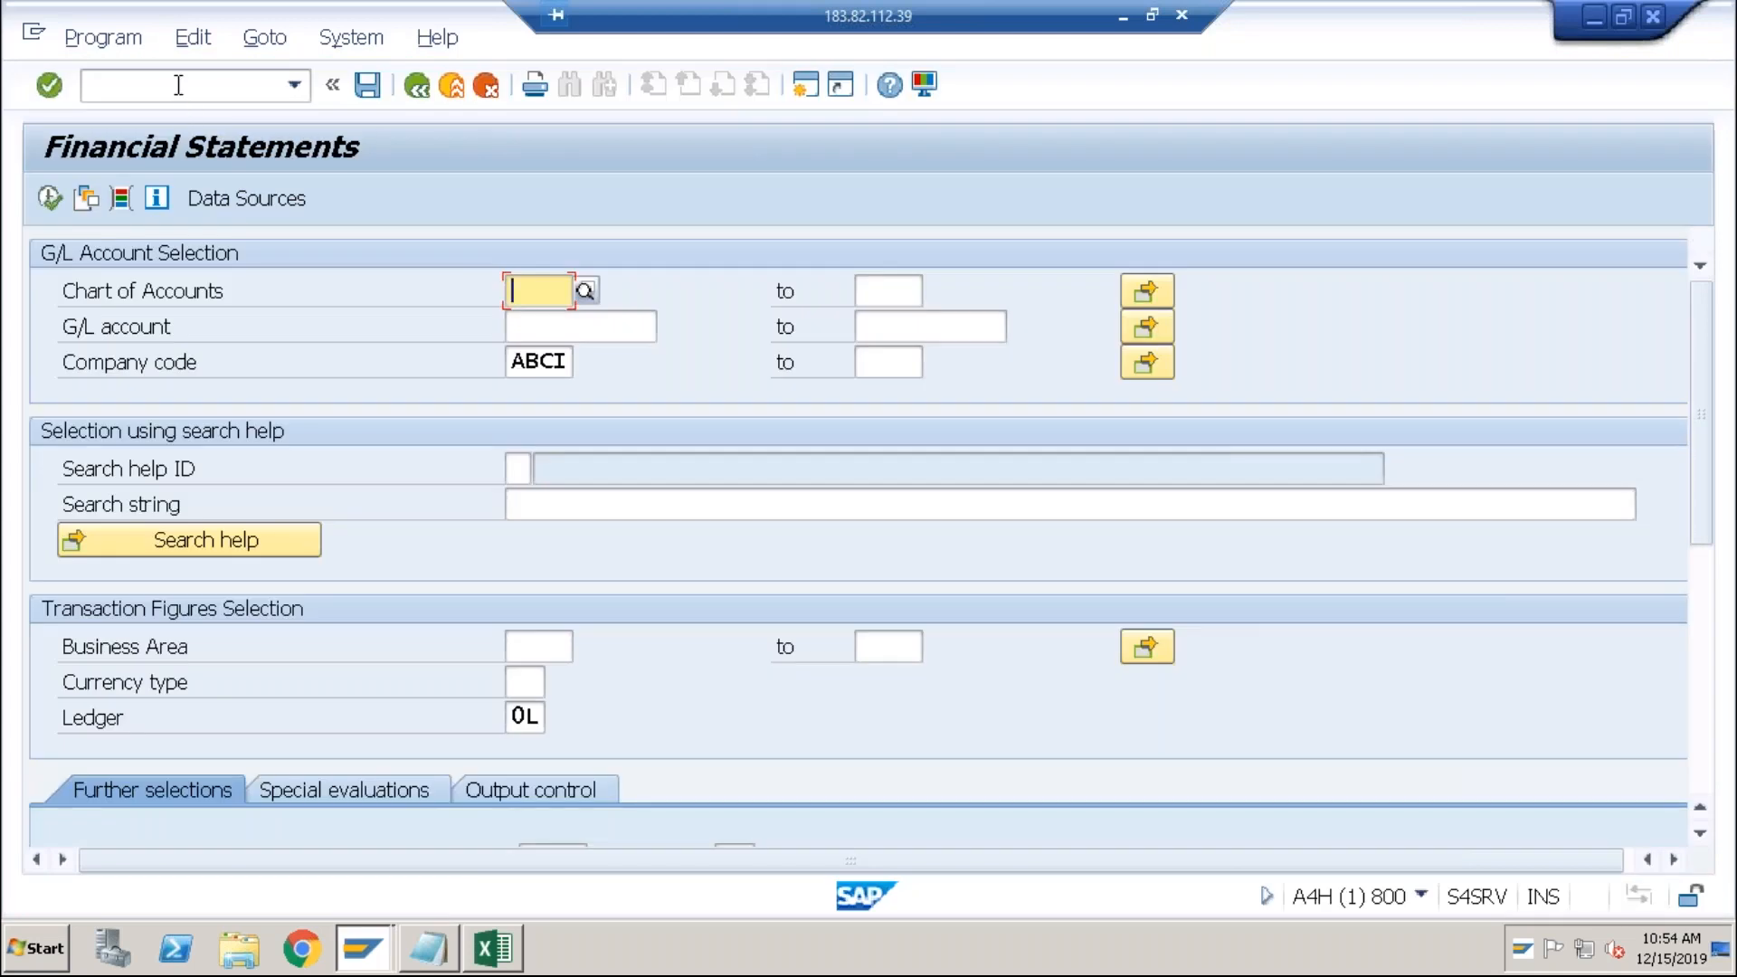
pyautogui.click(179, 85)
pyautogui.write('/nspro')
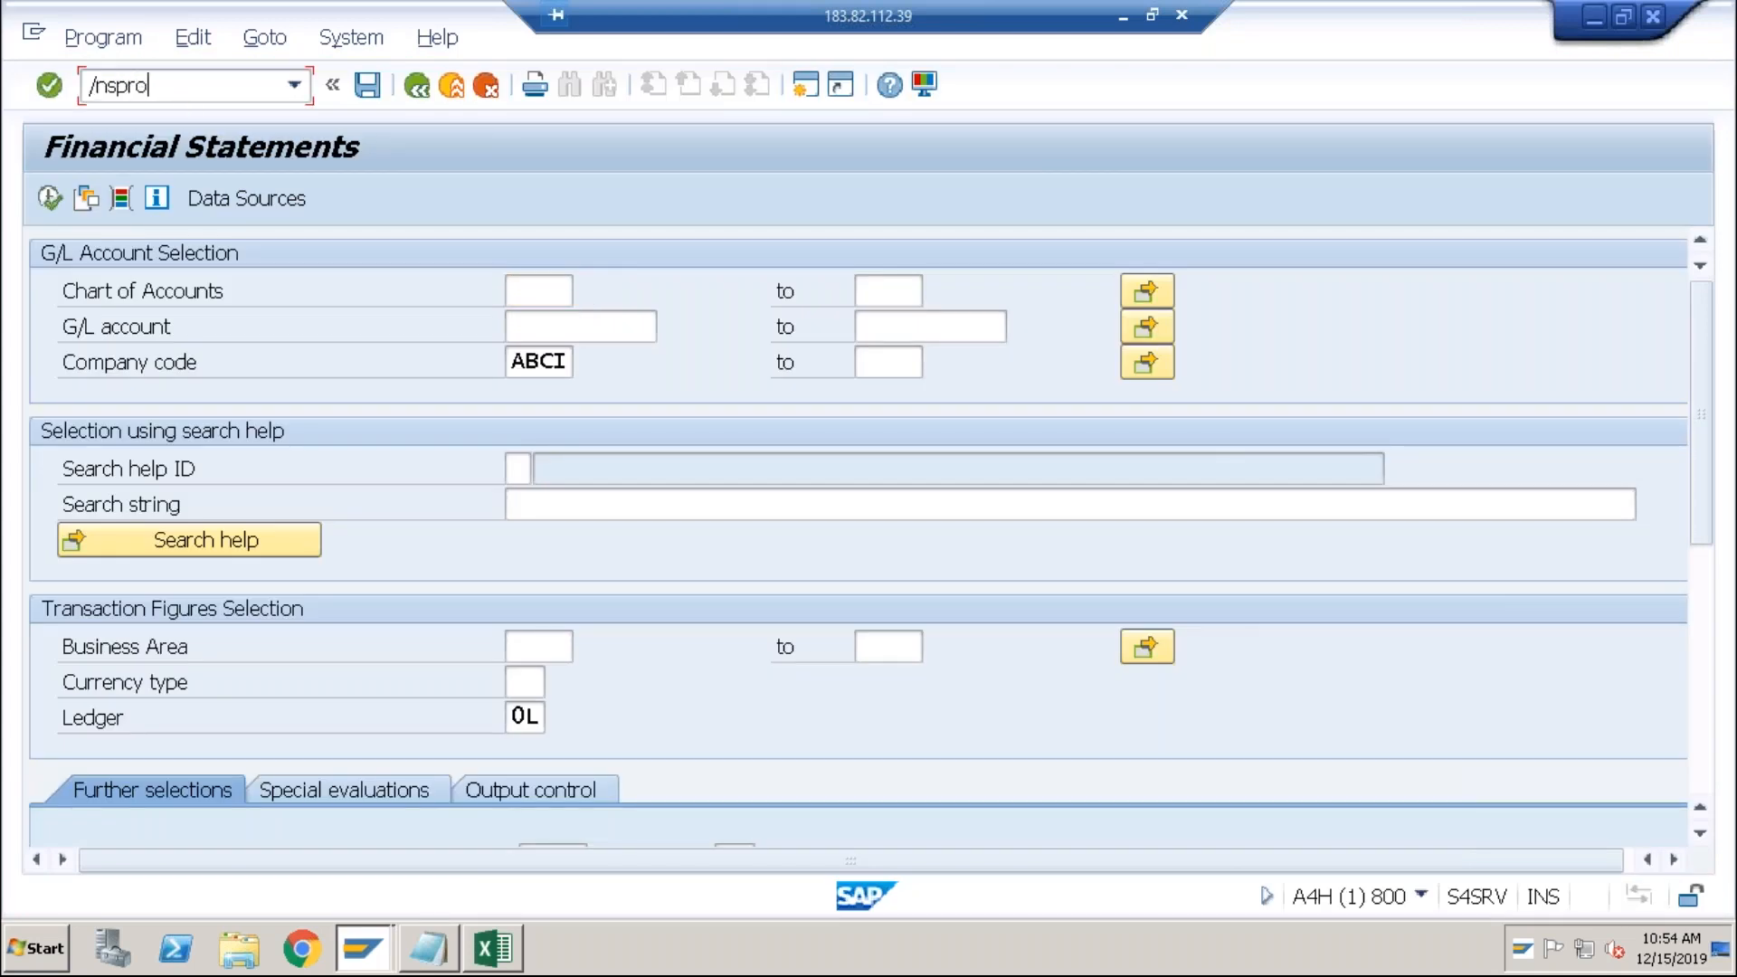
pyautogui.press('Return')
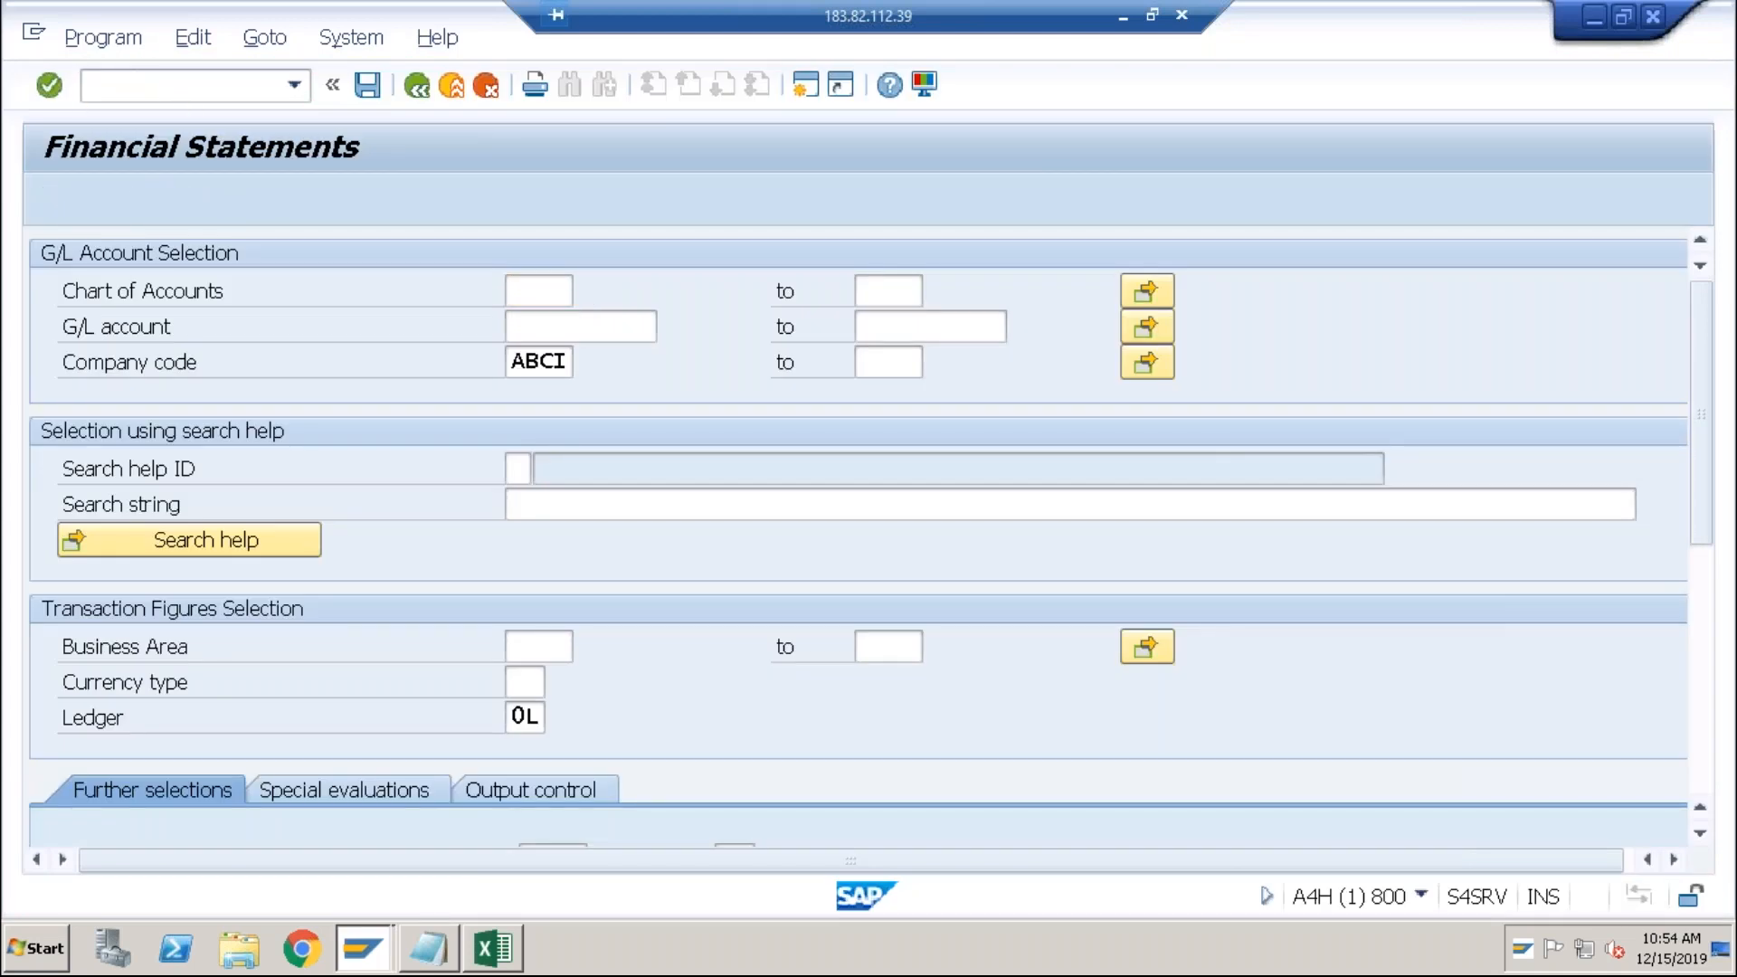
pyautogui.click(155, 194)
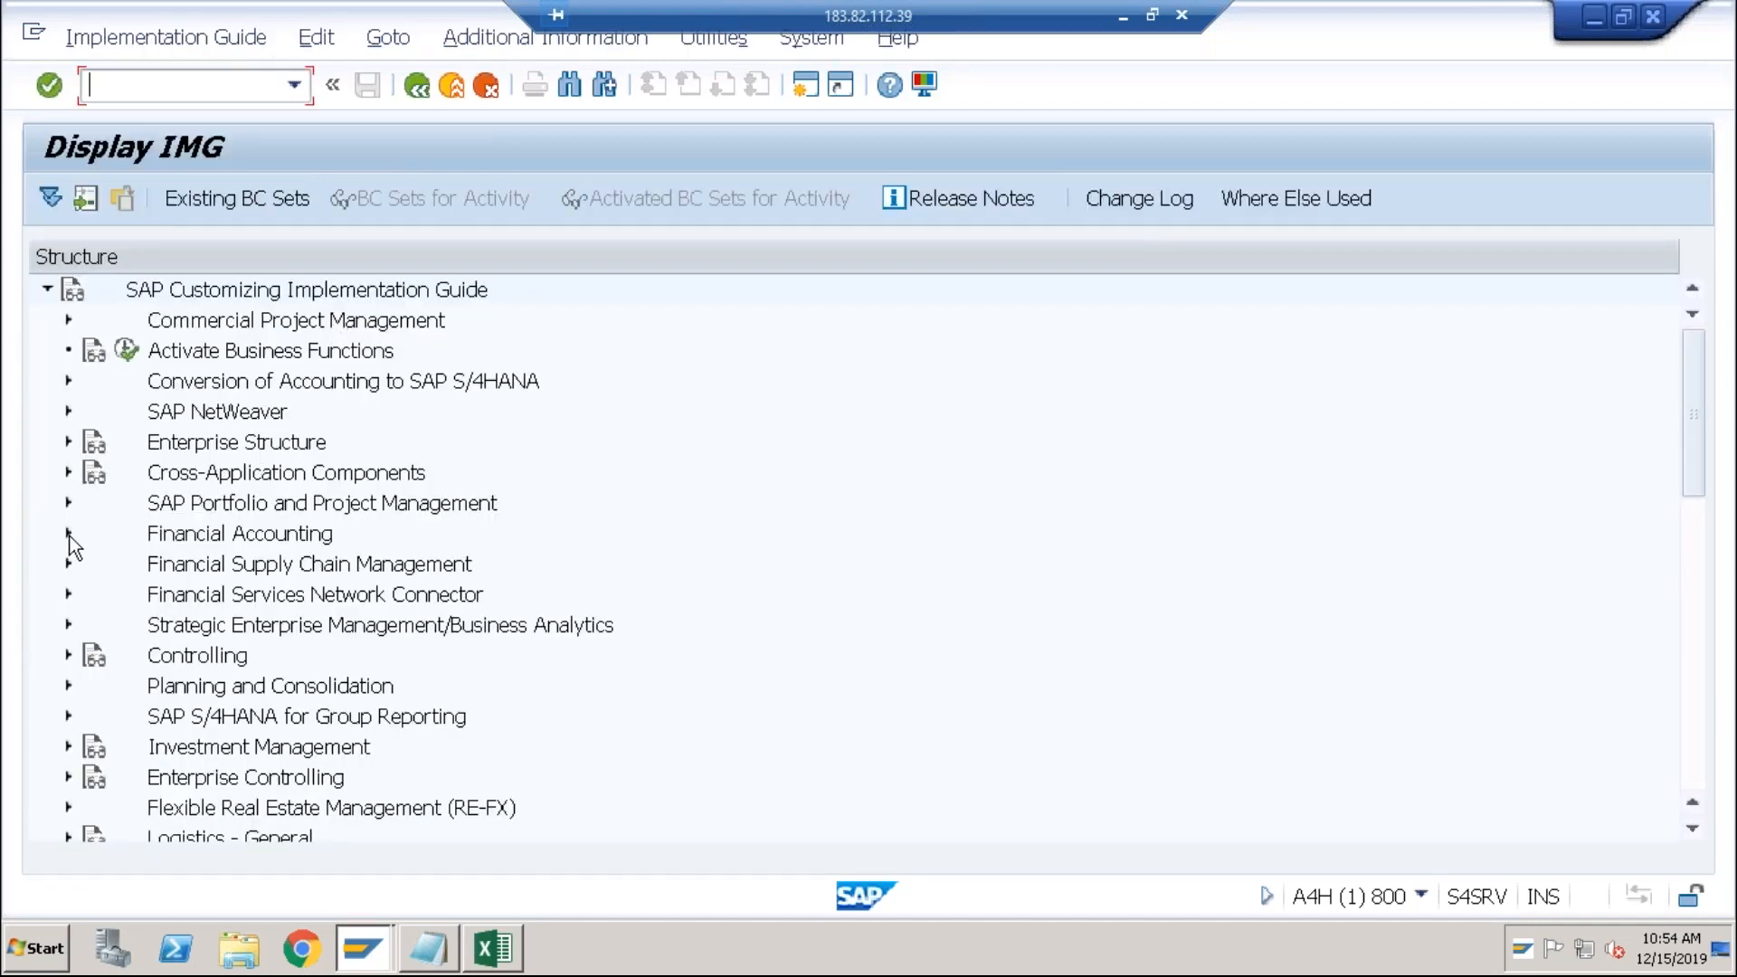
pyautogui.click(68, 534)
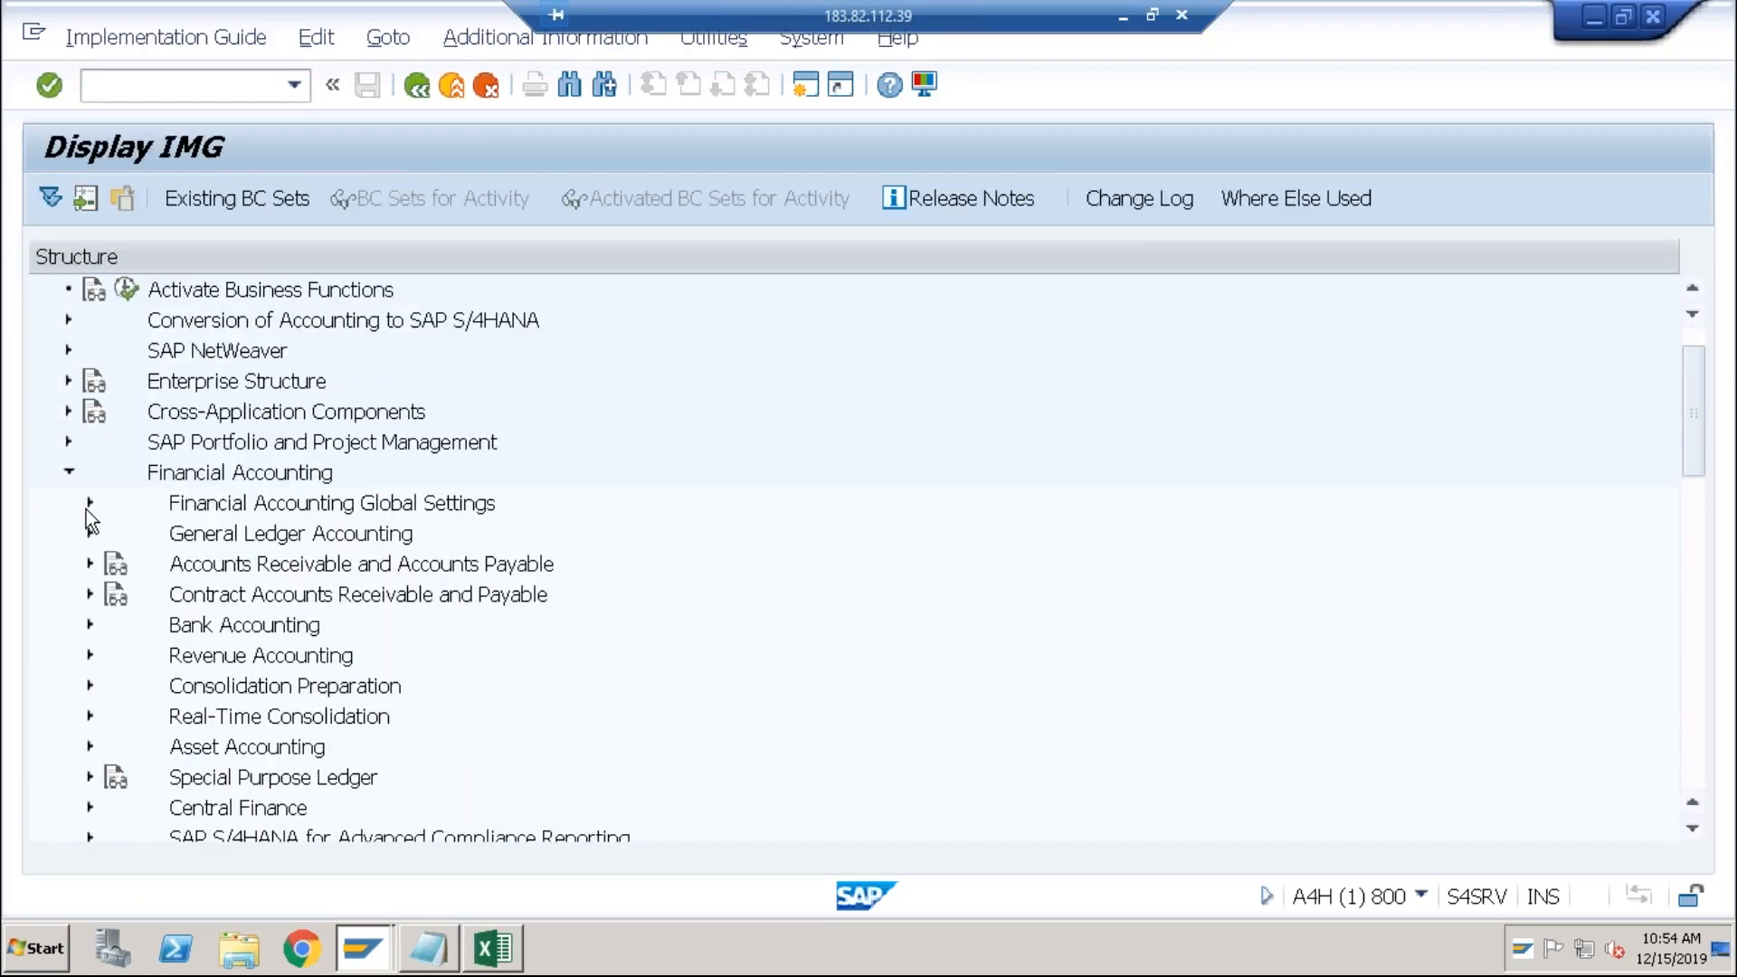
# Step: Go to General Ledger Accounting > Master Data > G/L Accounts and execute Define Financial Statement Versions
pyautogui.click(88, 505)
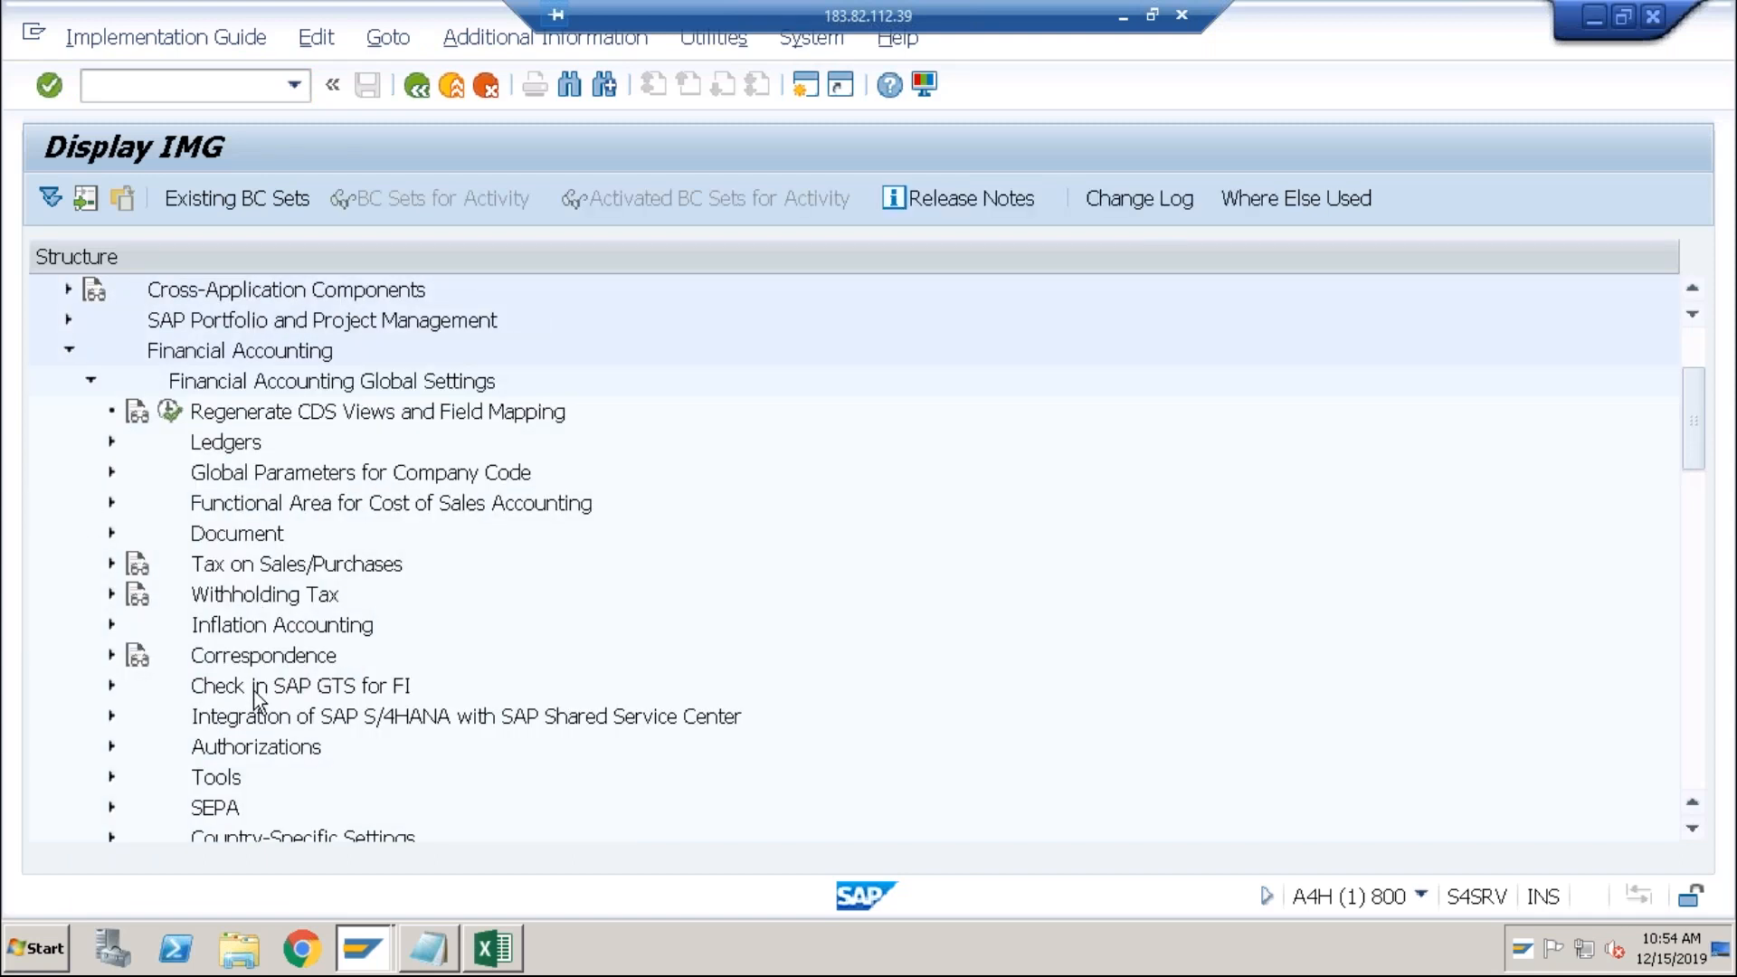
pyautogui.click(114, 780)
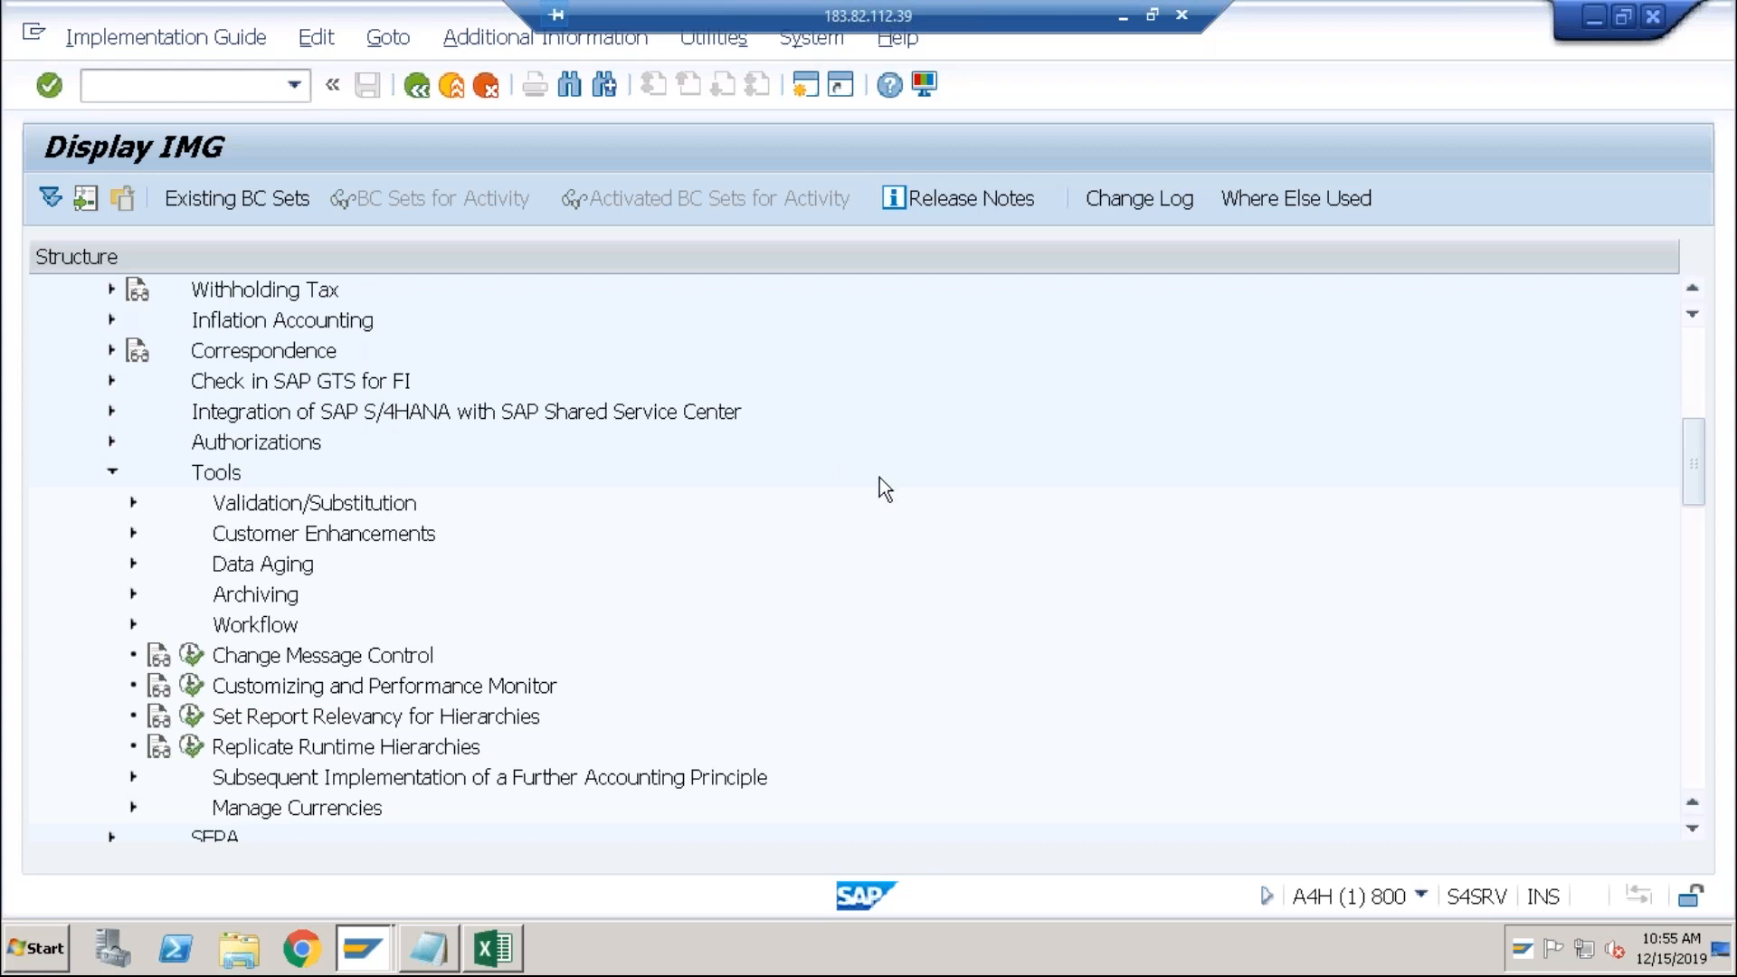
pyautogui.moveTo(1691, 486); pyautogui.dragTo(1691, 503)
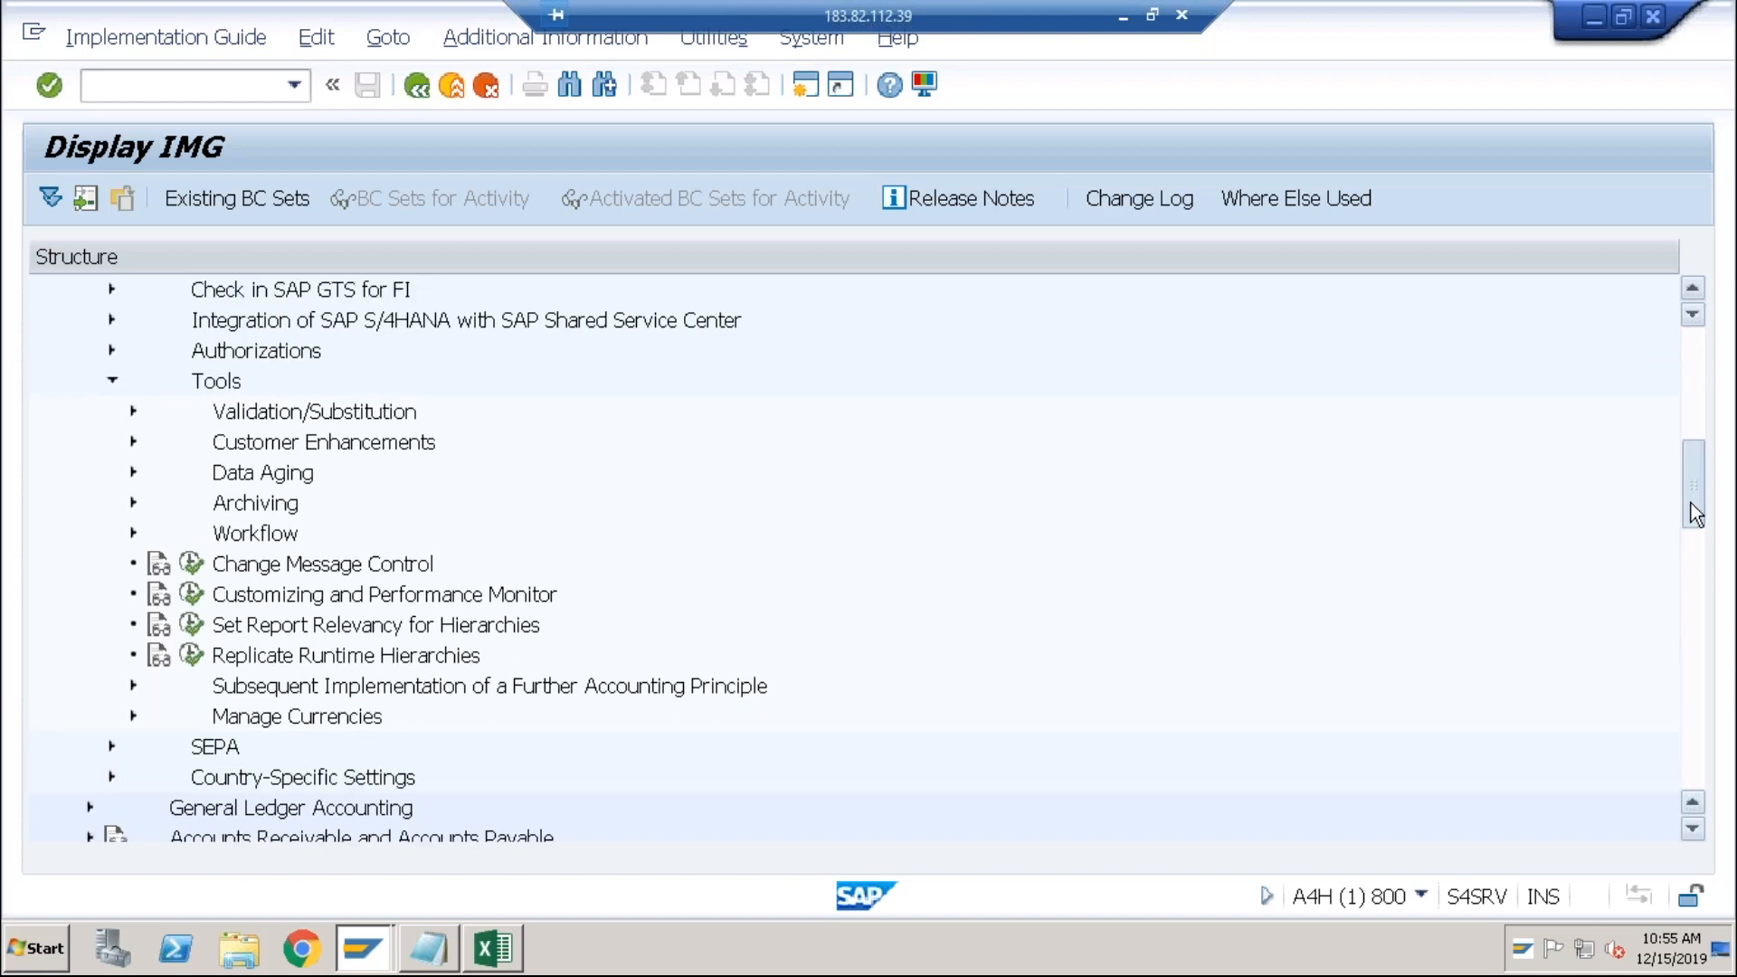
pyautogui.click(113, 382)
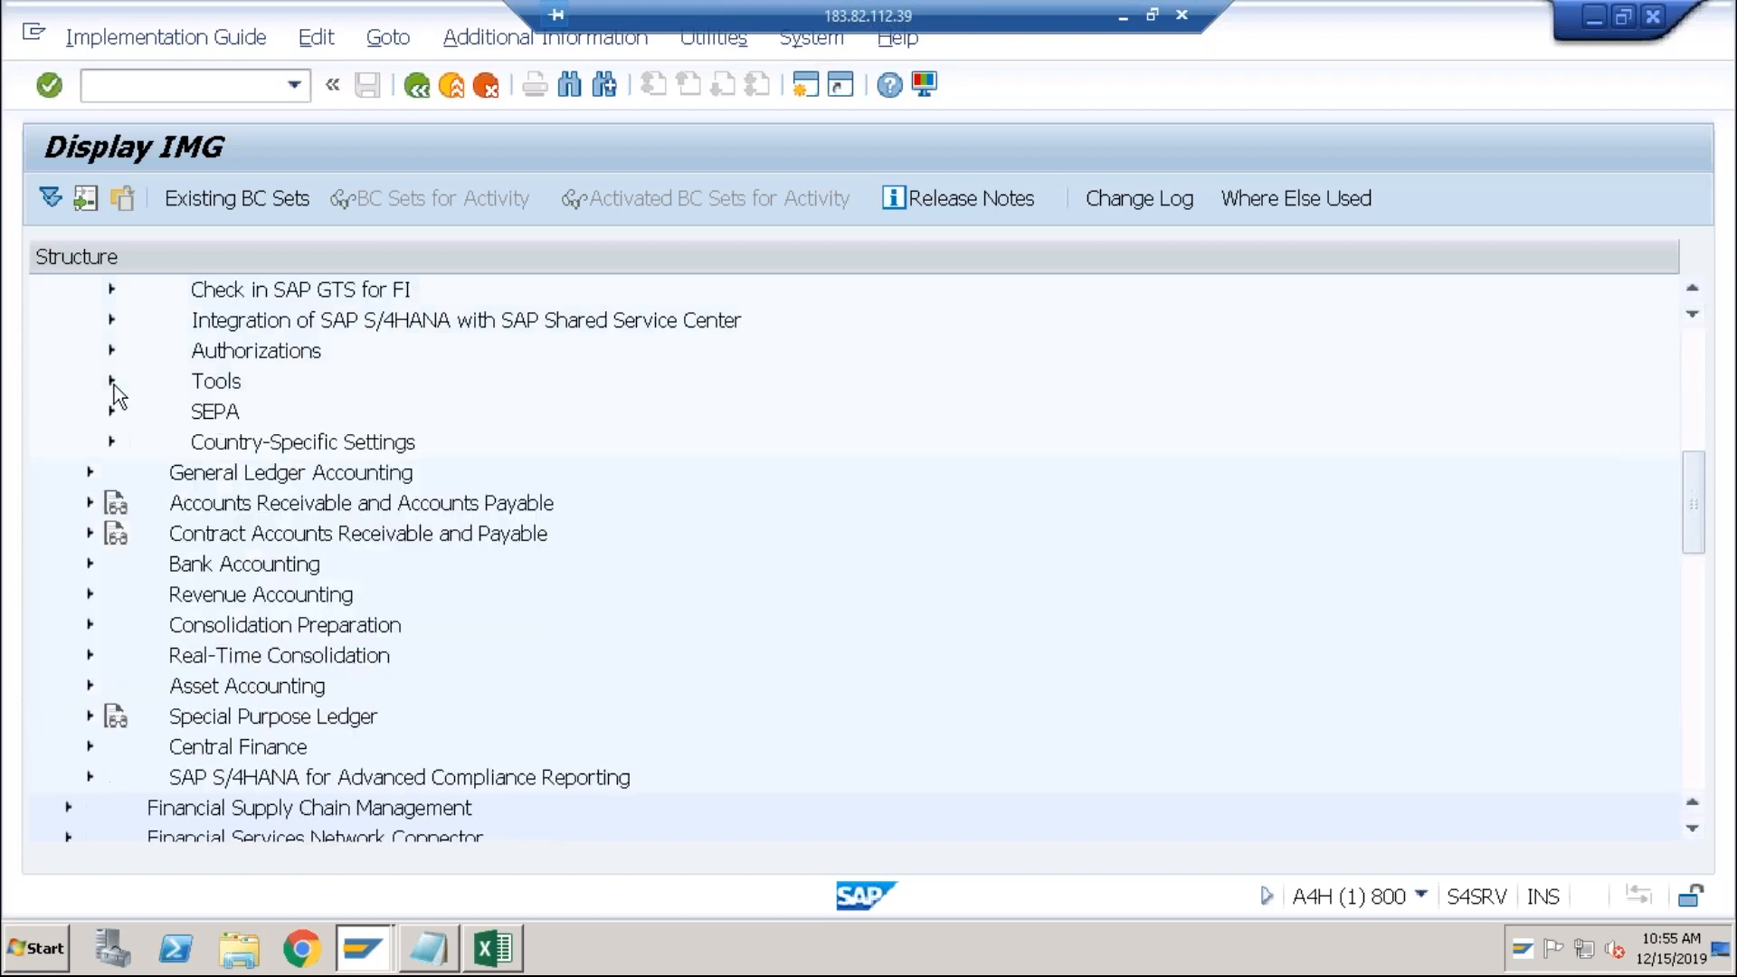
pyautogui.click(89, 472)
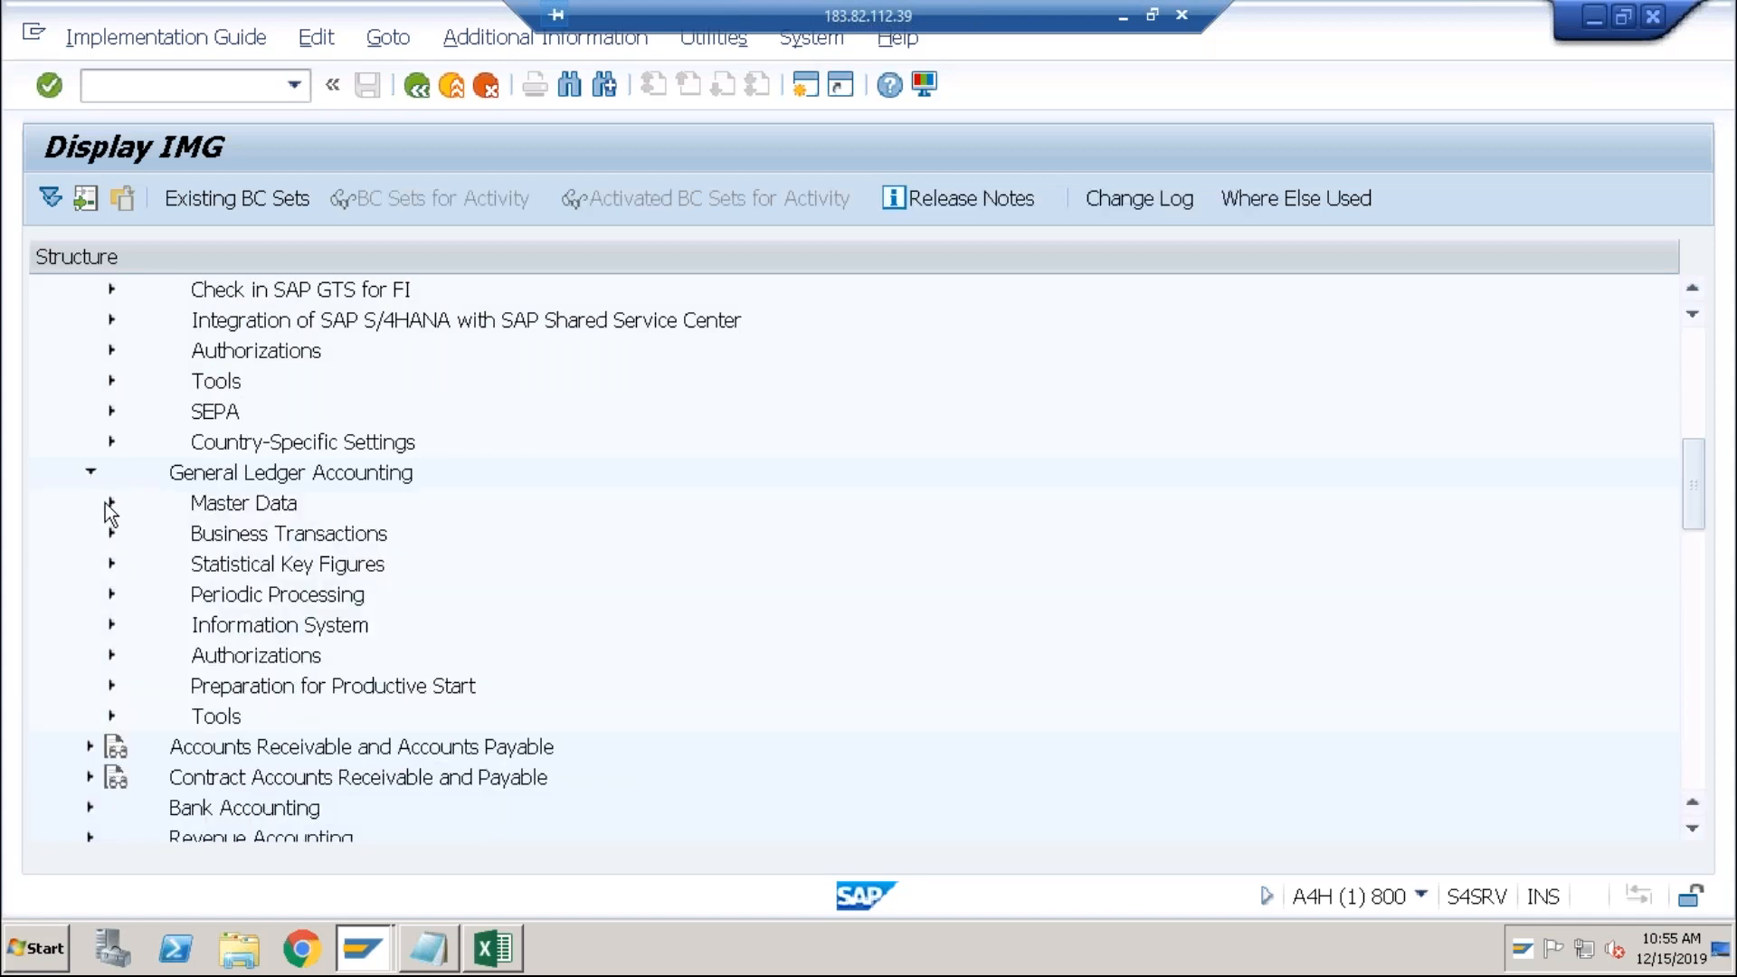
pyautogui.click(113, 502)
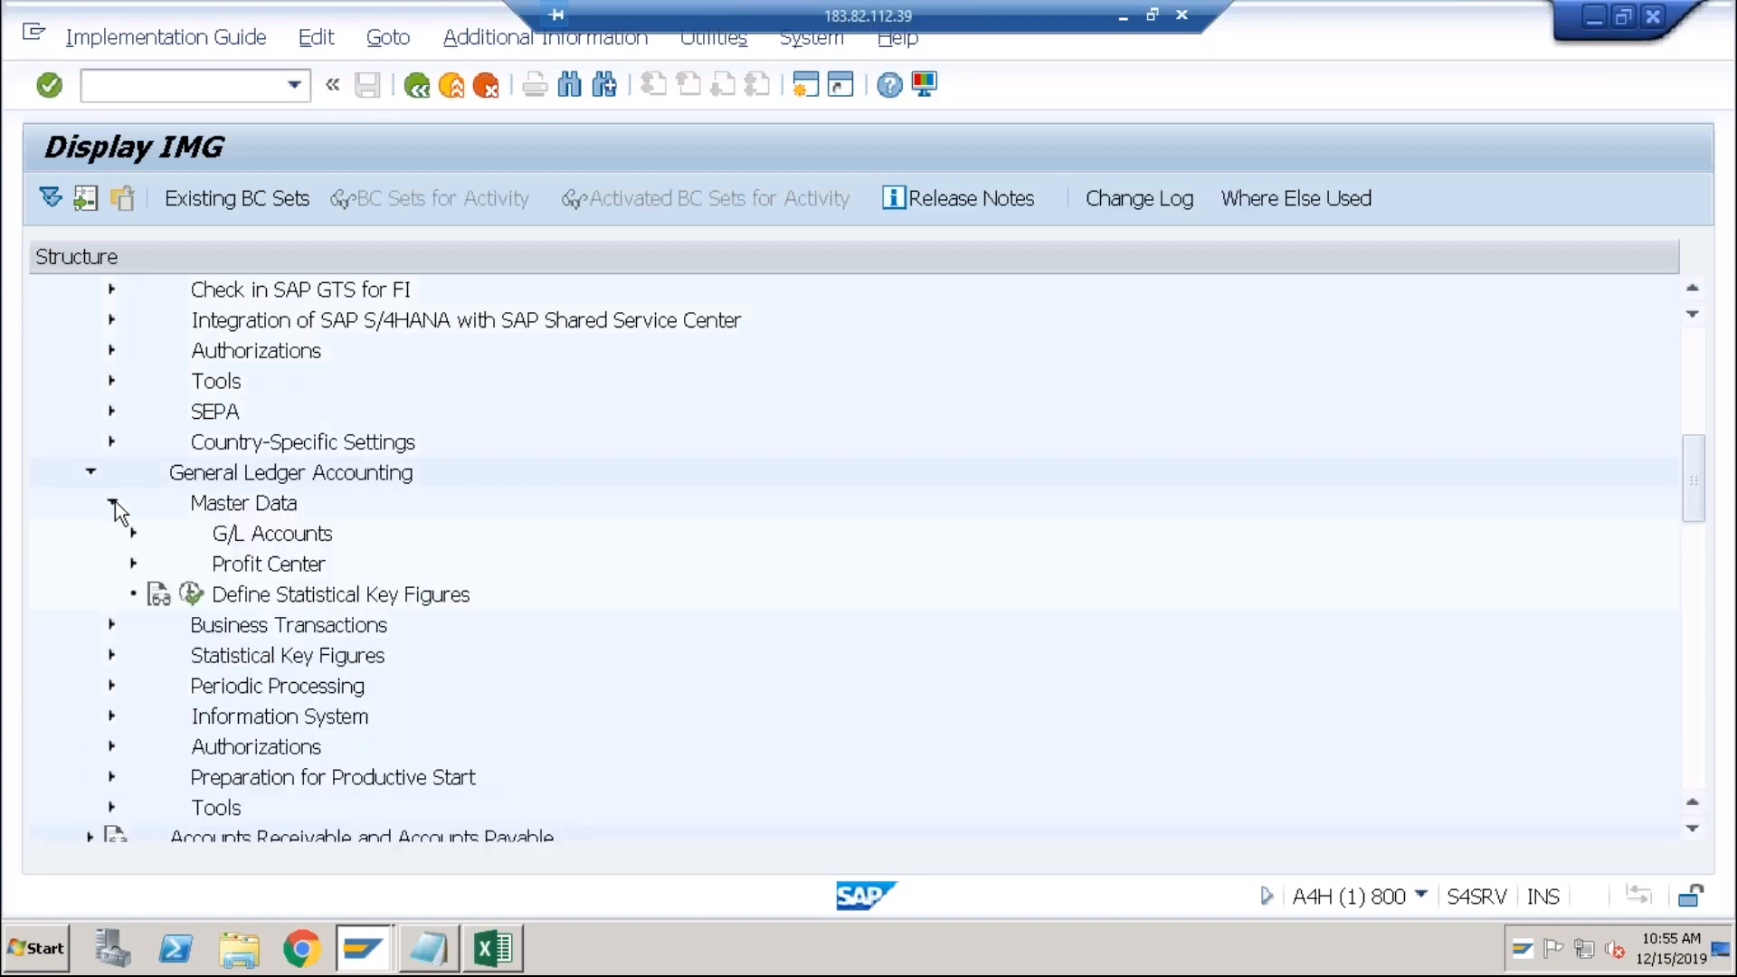
pyautogui.click(134, 536)
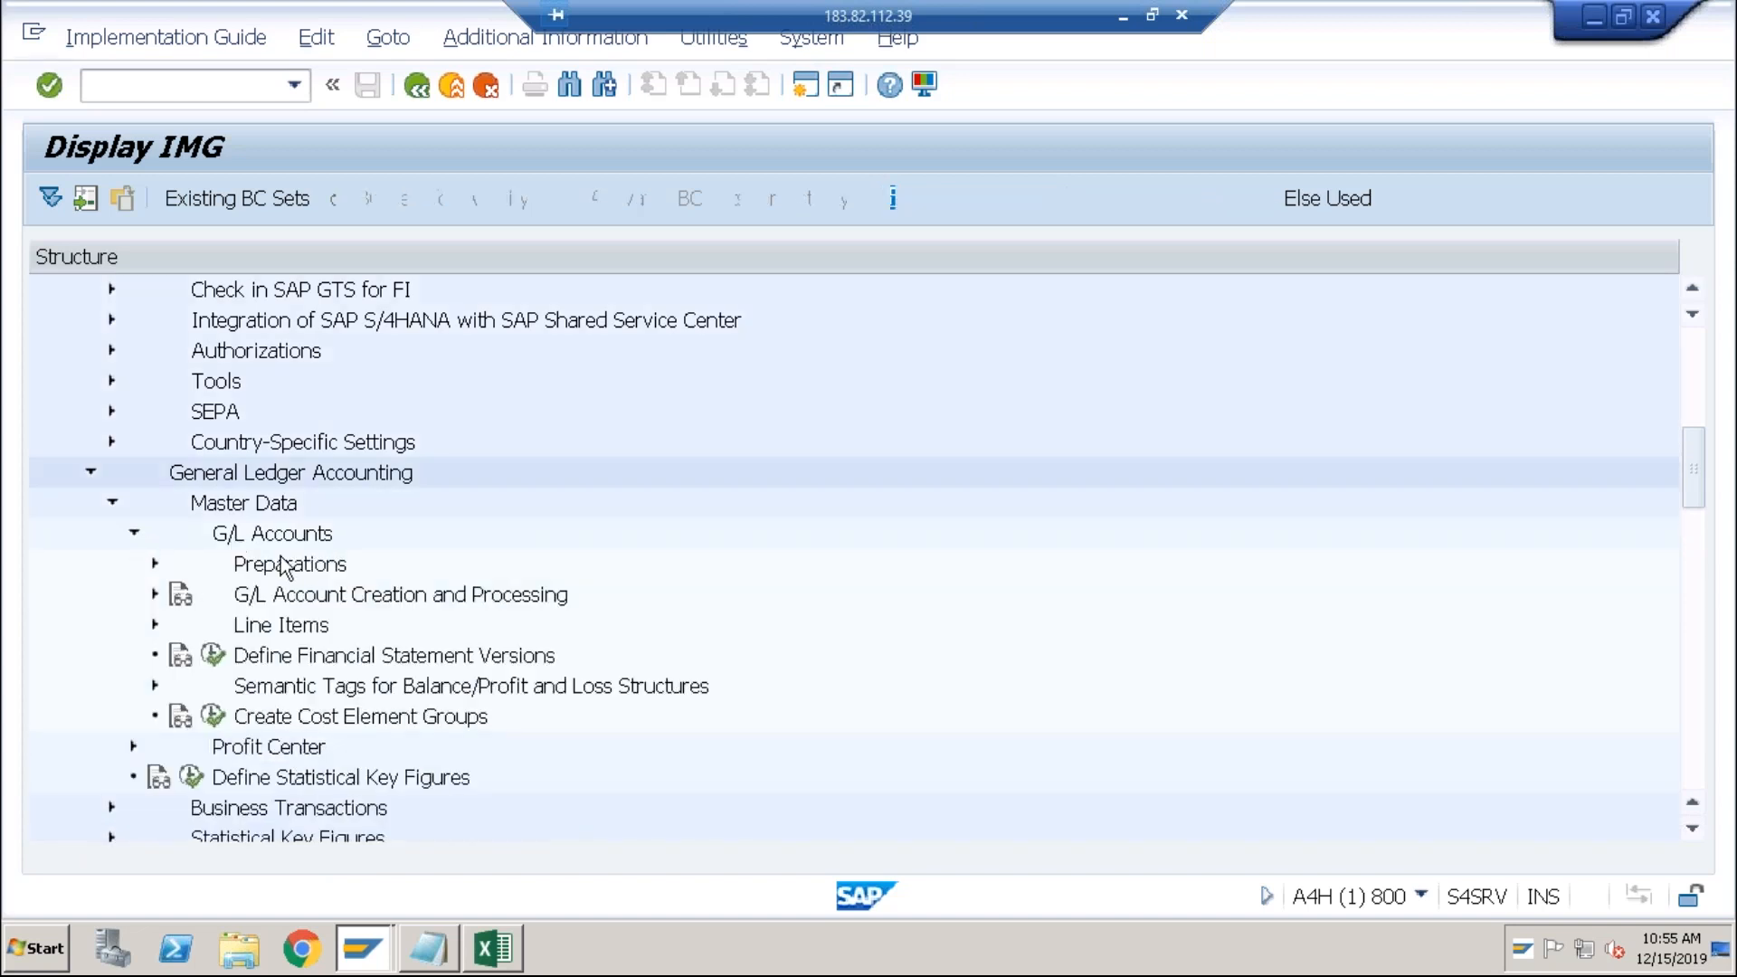
pyautogui.click(287, 657)
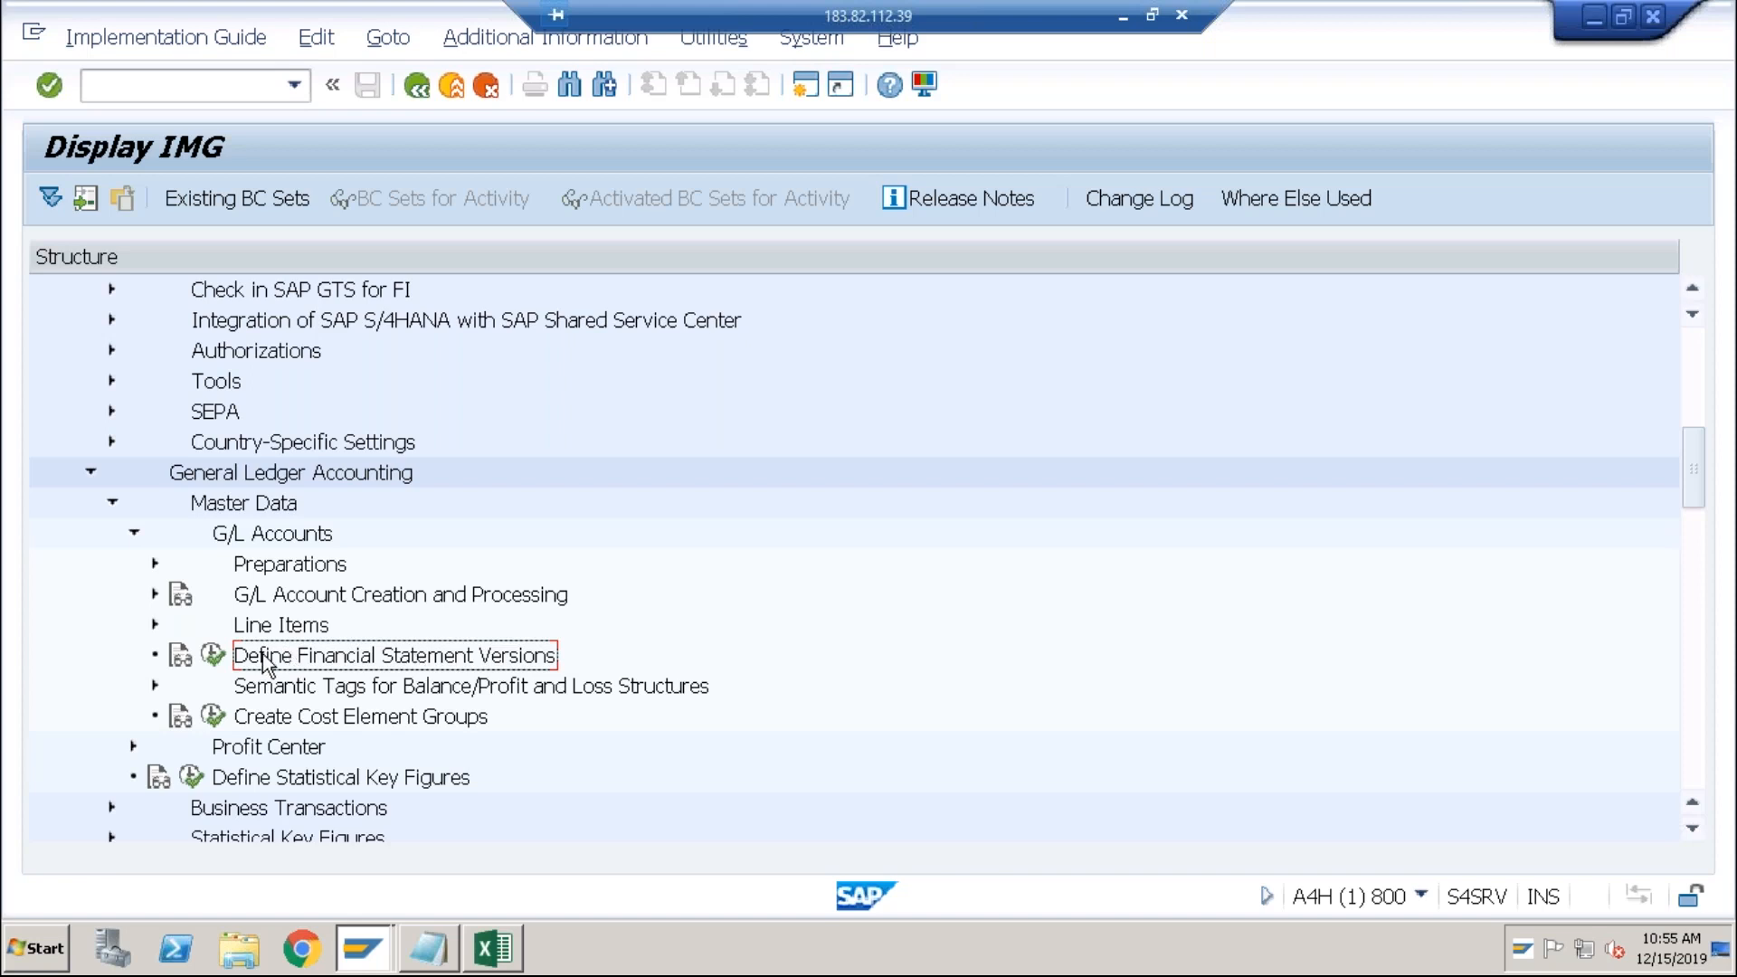
pyautogui.click(214, 655)
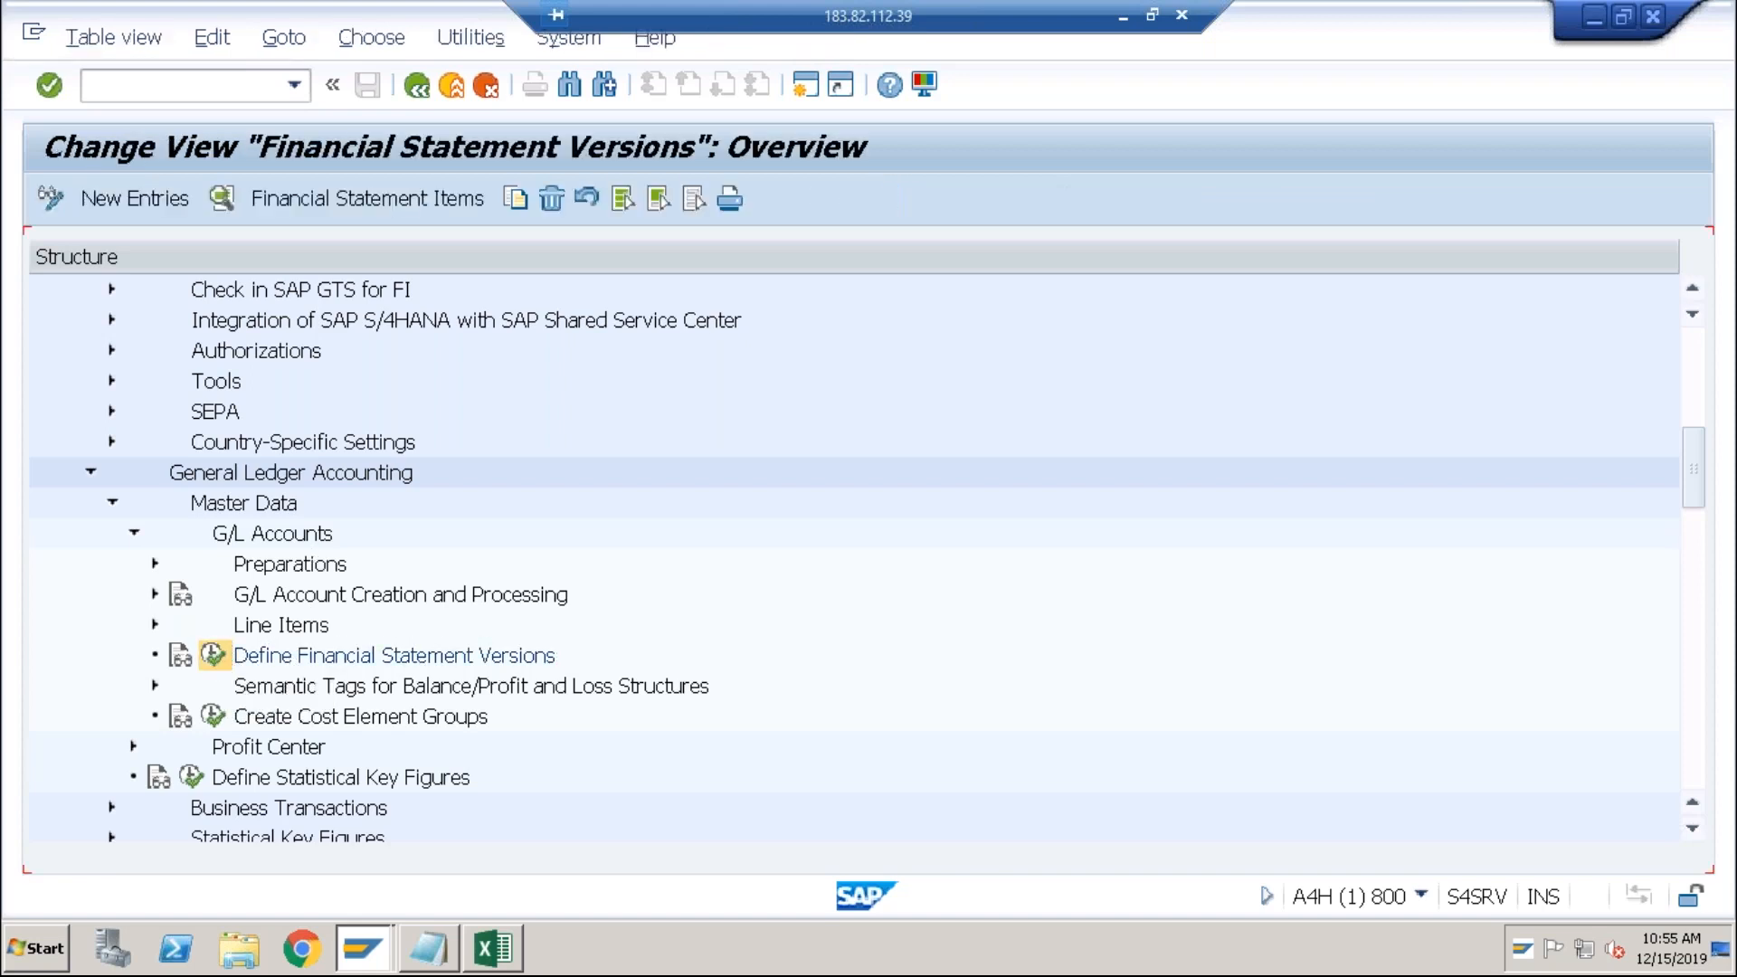
# Step: Add a new entry: FS version ABCI, name ABCI, language EN, chart of accounts ABC0
pyautogui.click(161, 205)
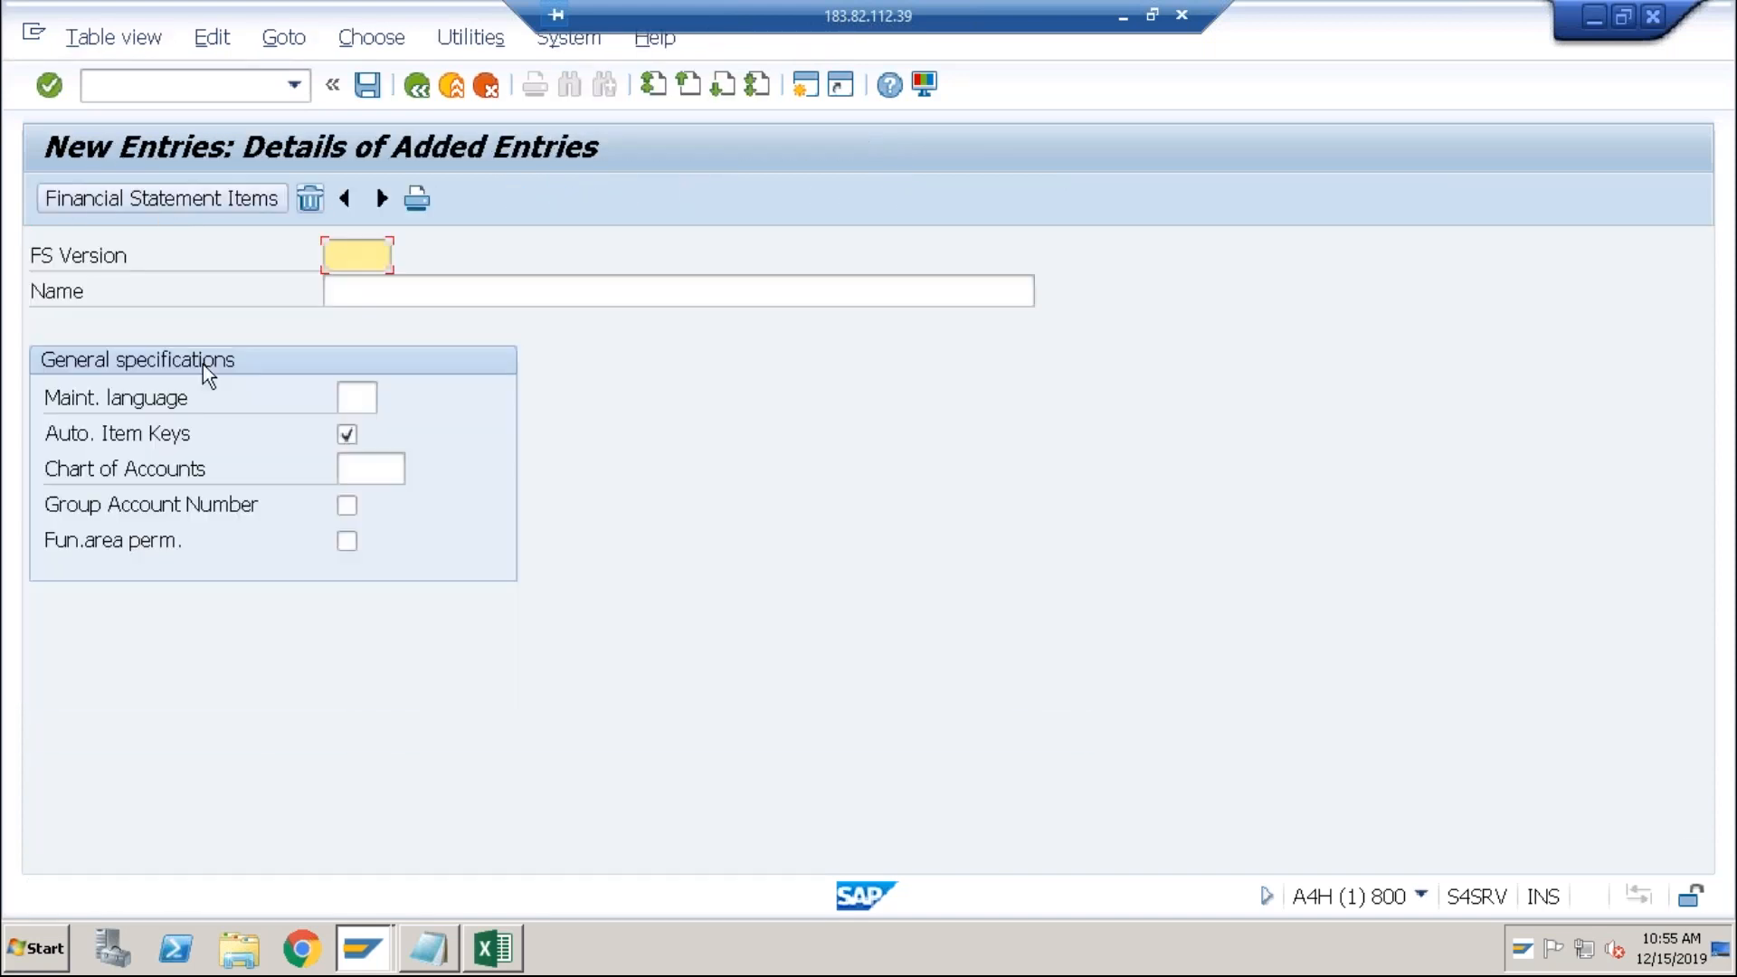
pyautogui.write('ABCI')
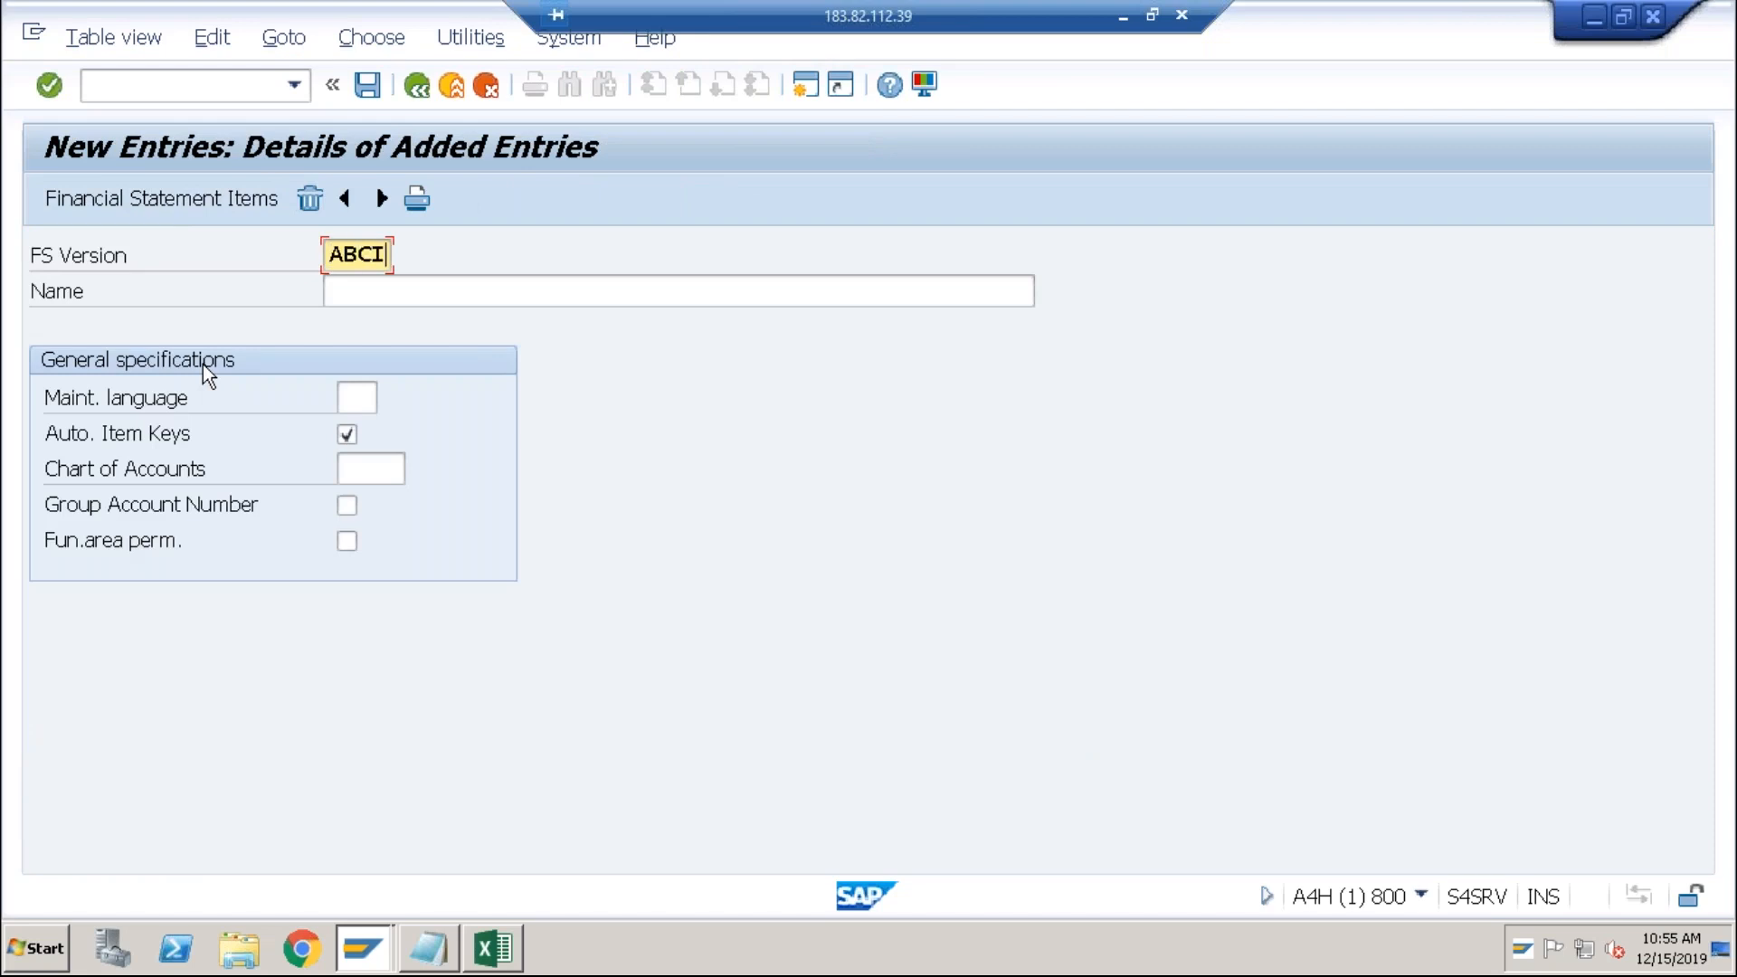
pyautogui.press('Tab')
pyautogui.write('ABCI')
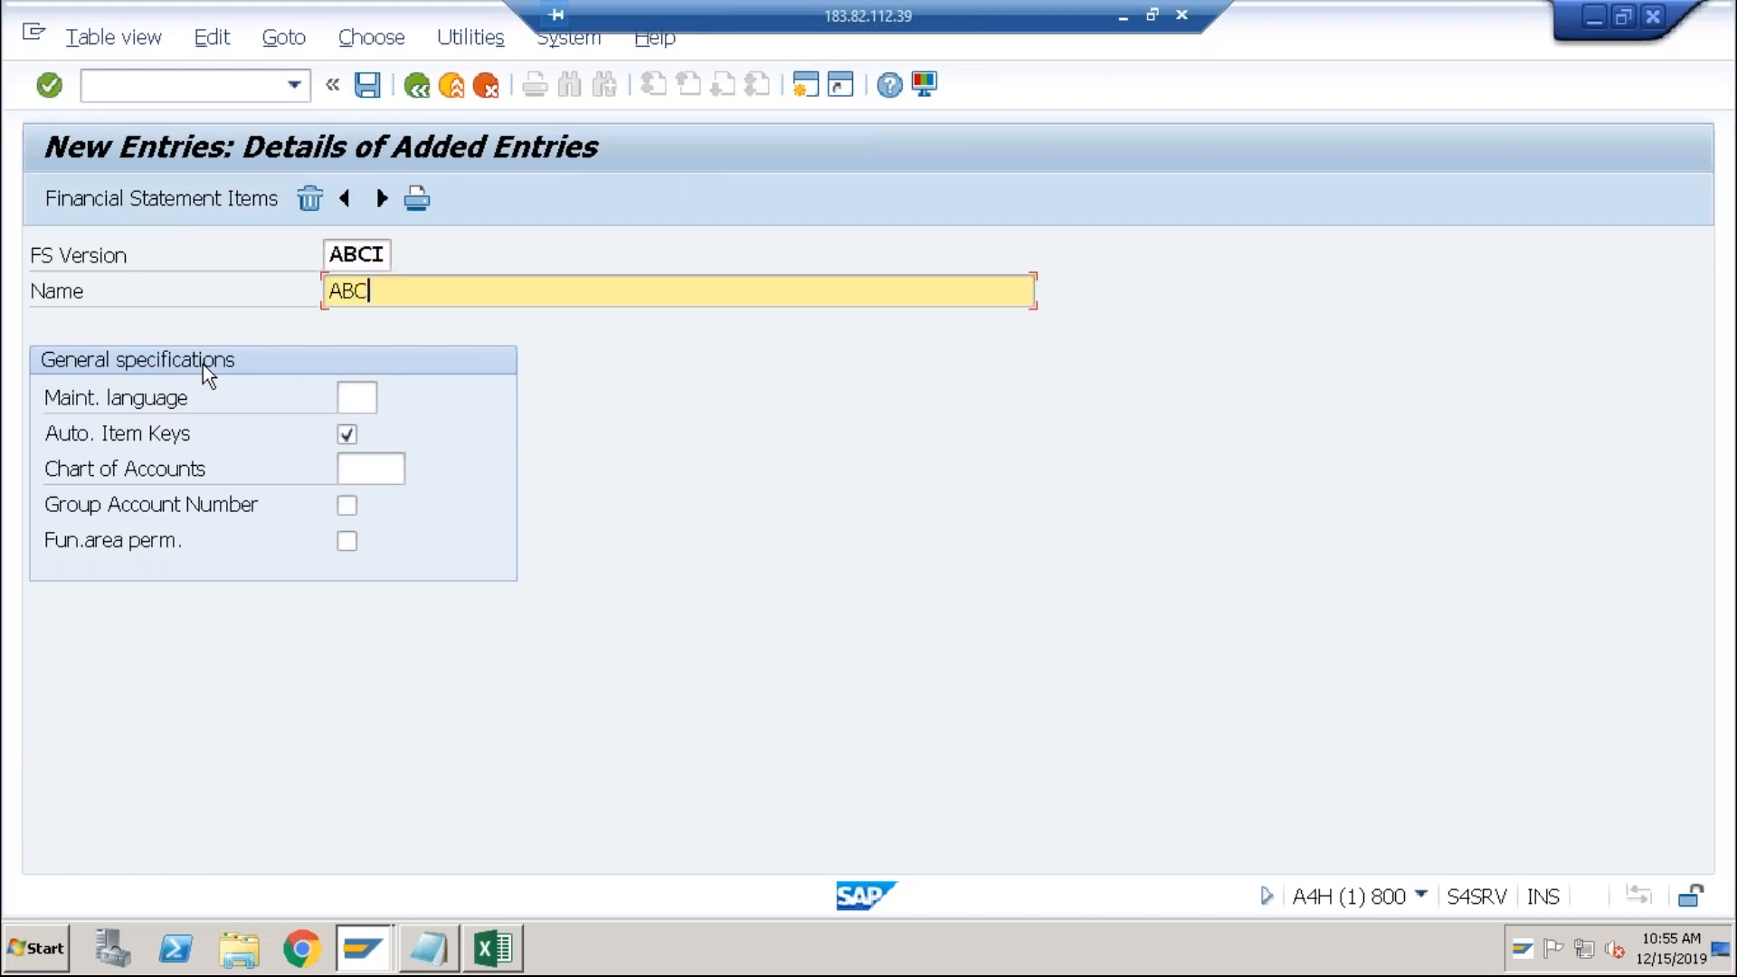
pyautogui.click(355, 399)
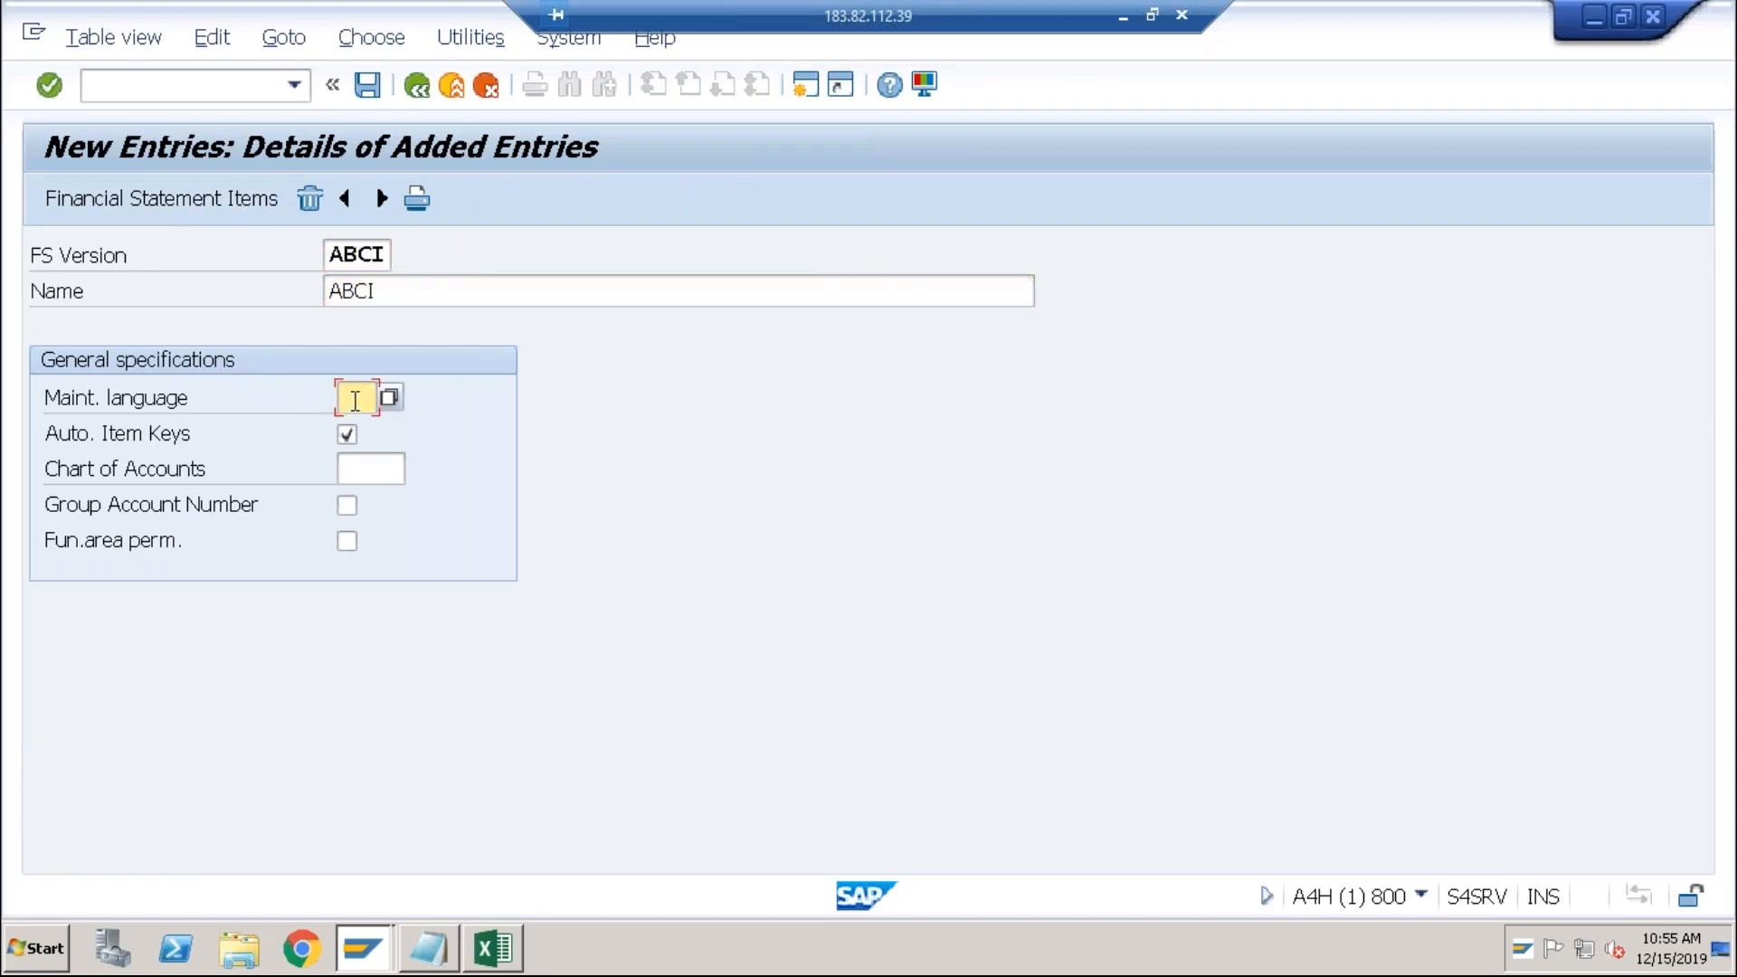
pyautogui.write('EN')
pyautogui.click(370, 465)
pyautogui.write('ABC0')
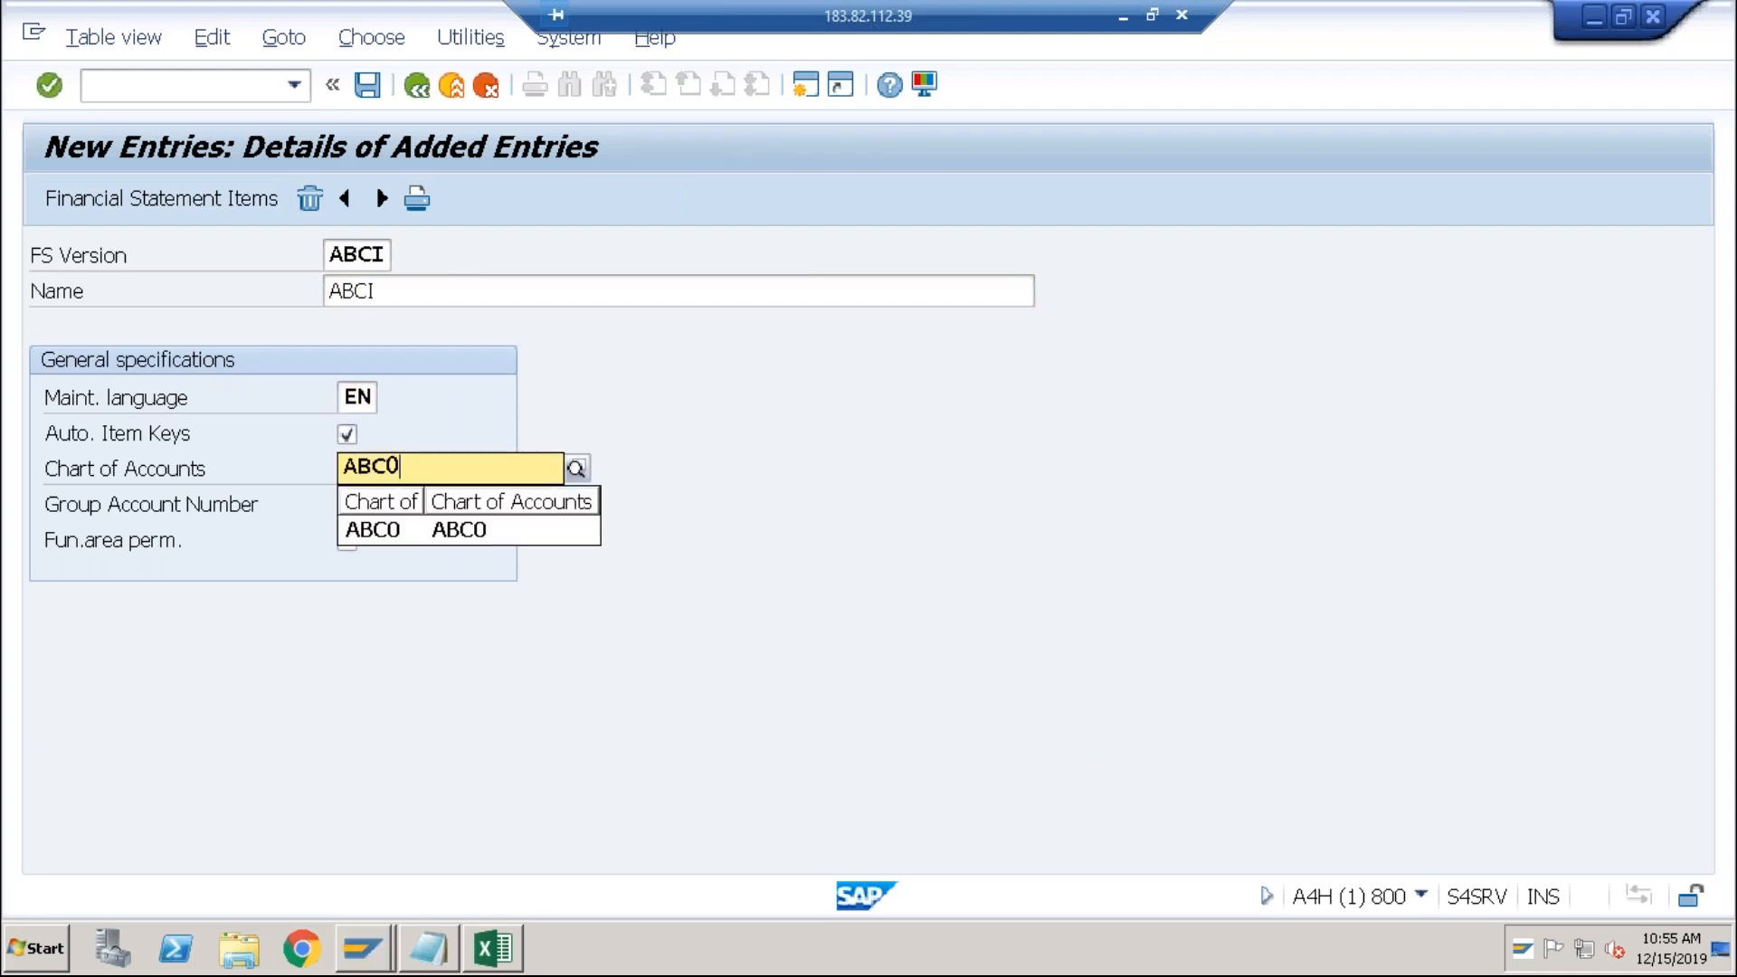
pyautogui.click(376, 532)
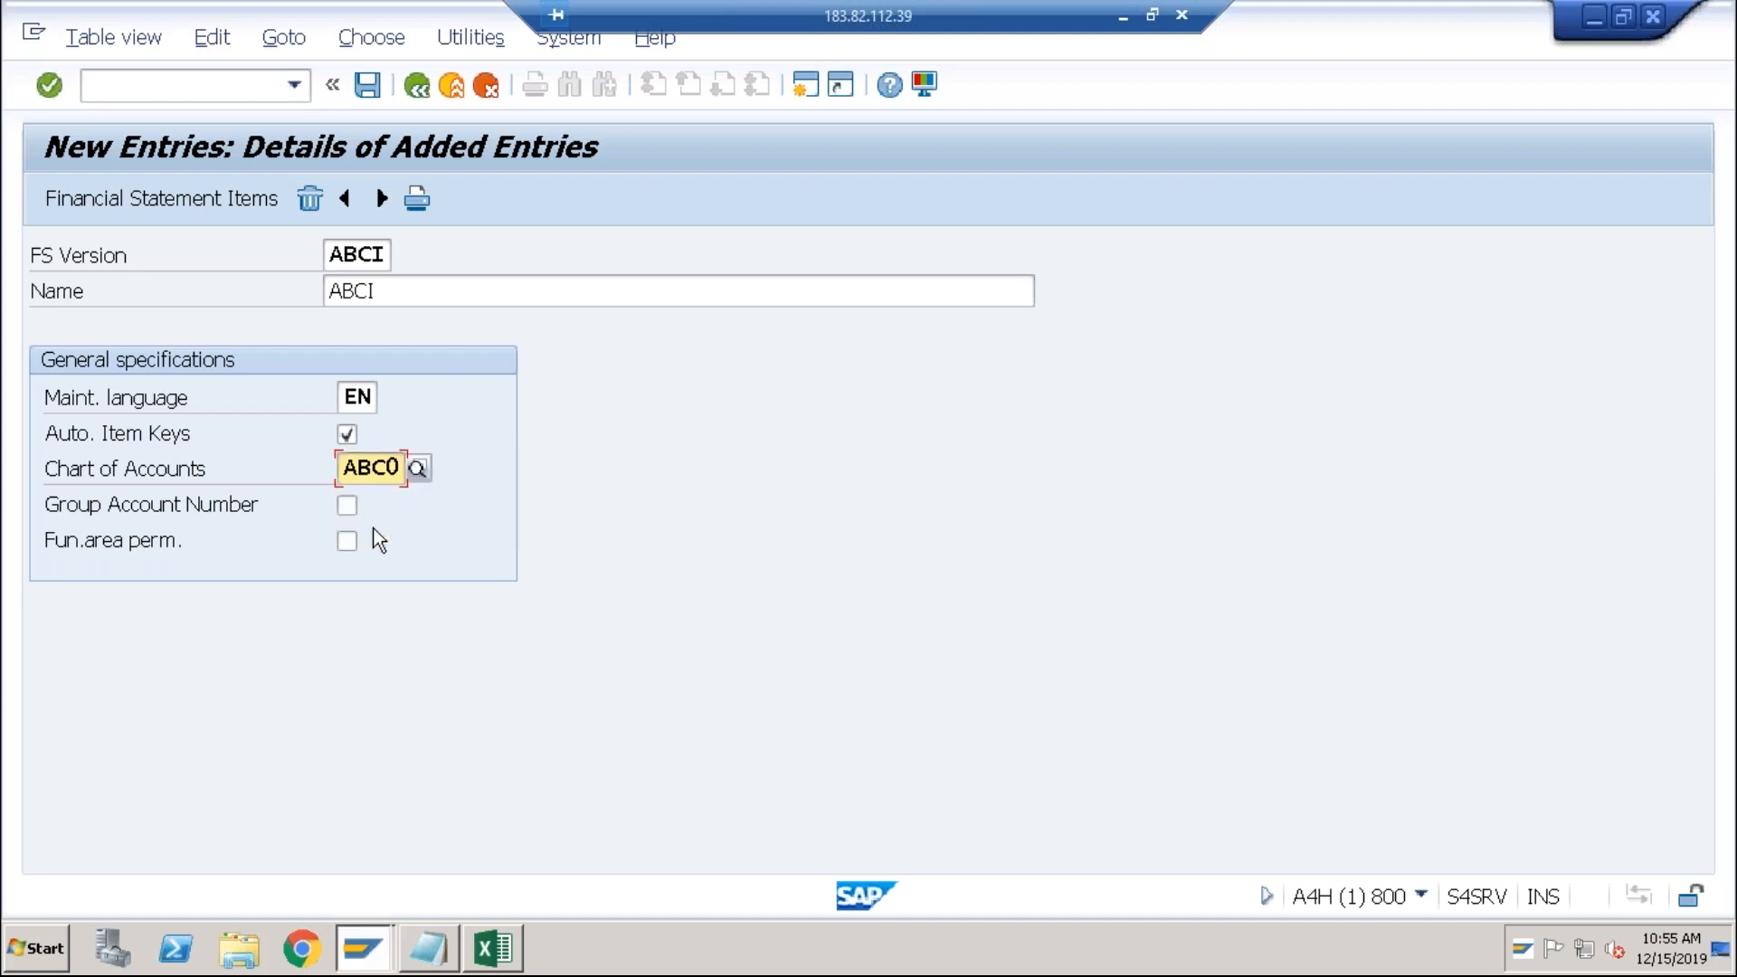
# Step: Save version ABCI under a customizing request and open its default financial statement items
pyautogui.click(237, 200)
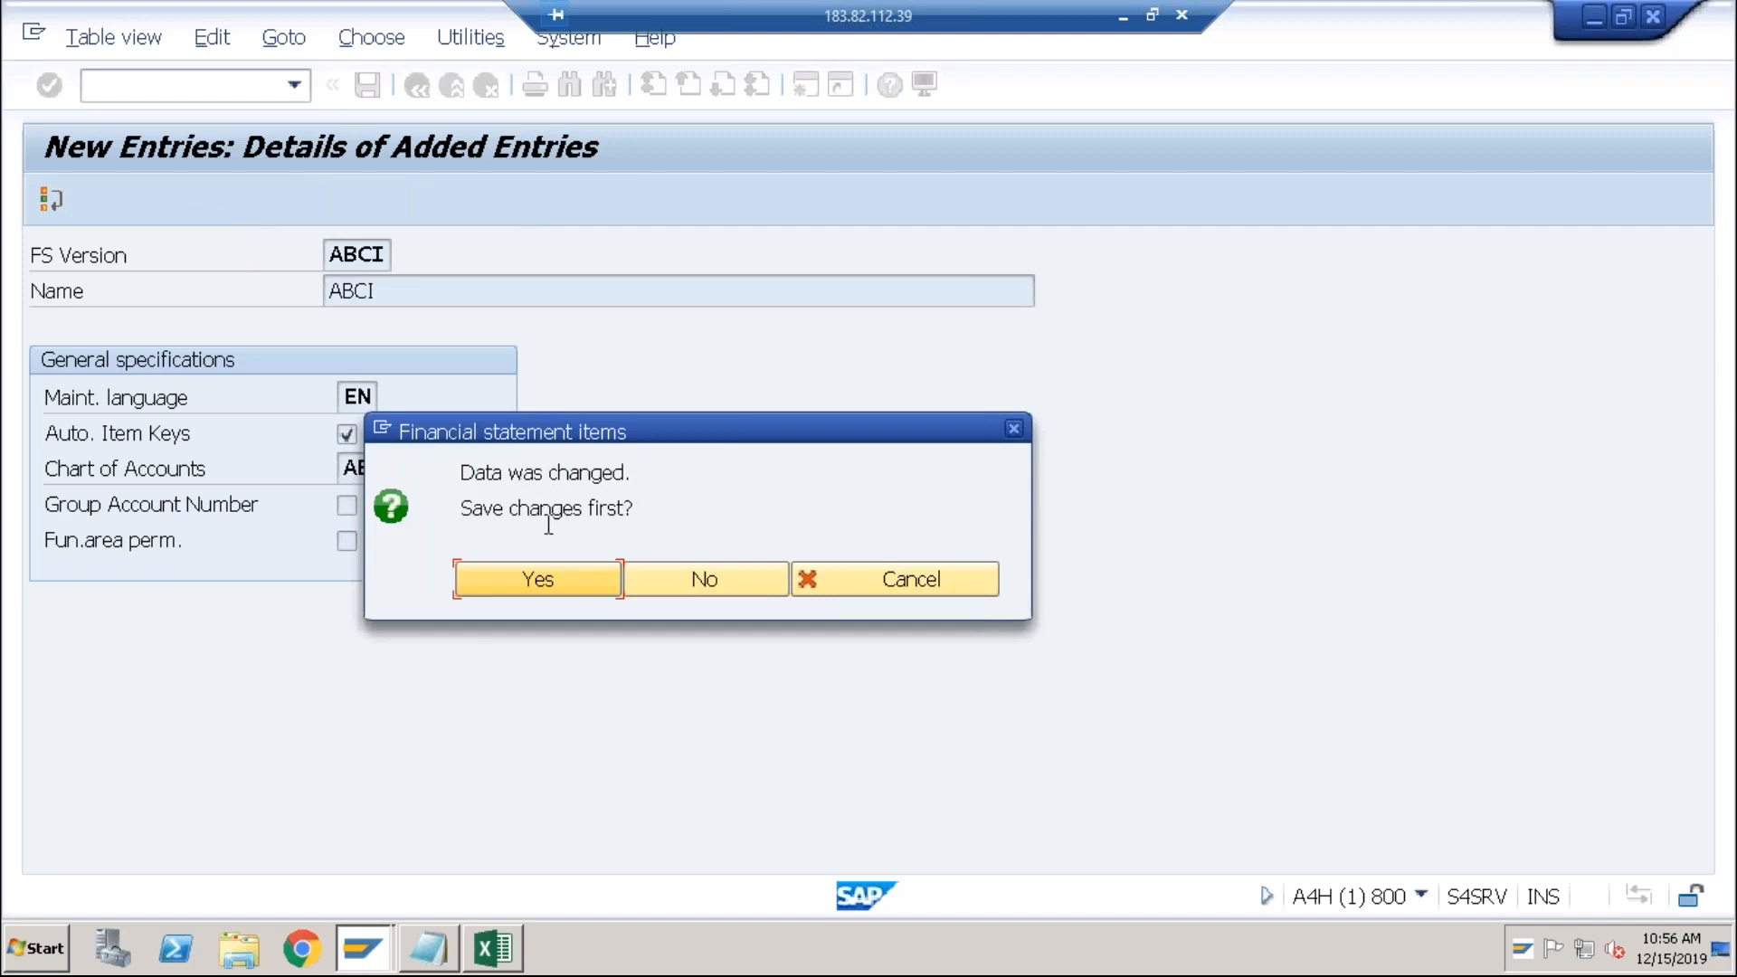
pyautogui.click(541, 583)
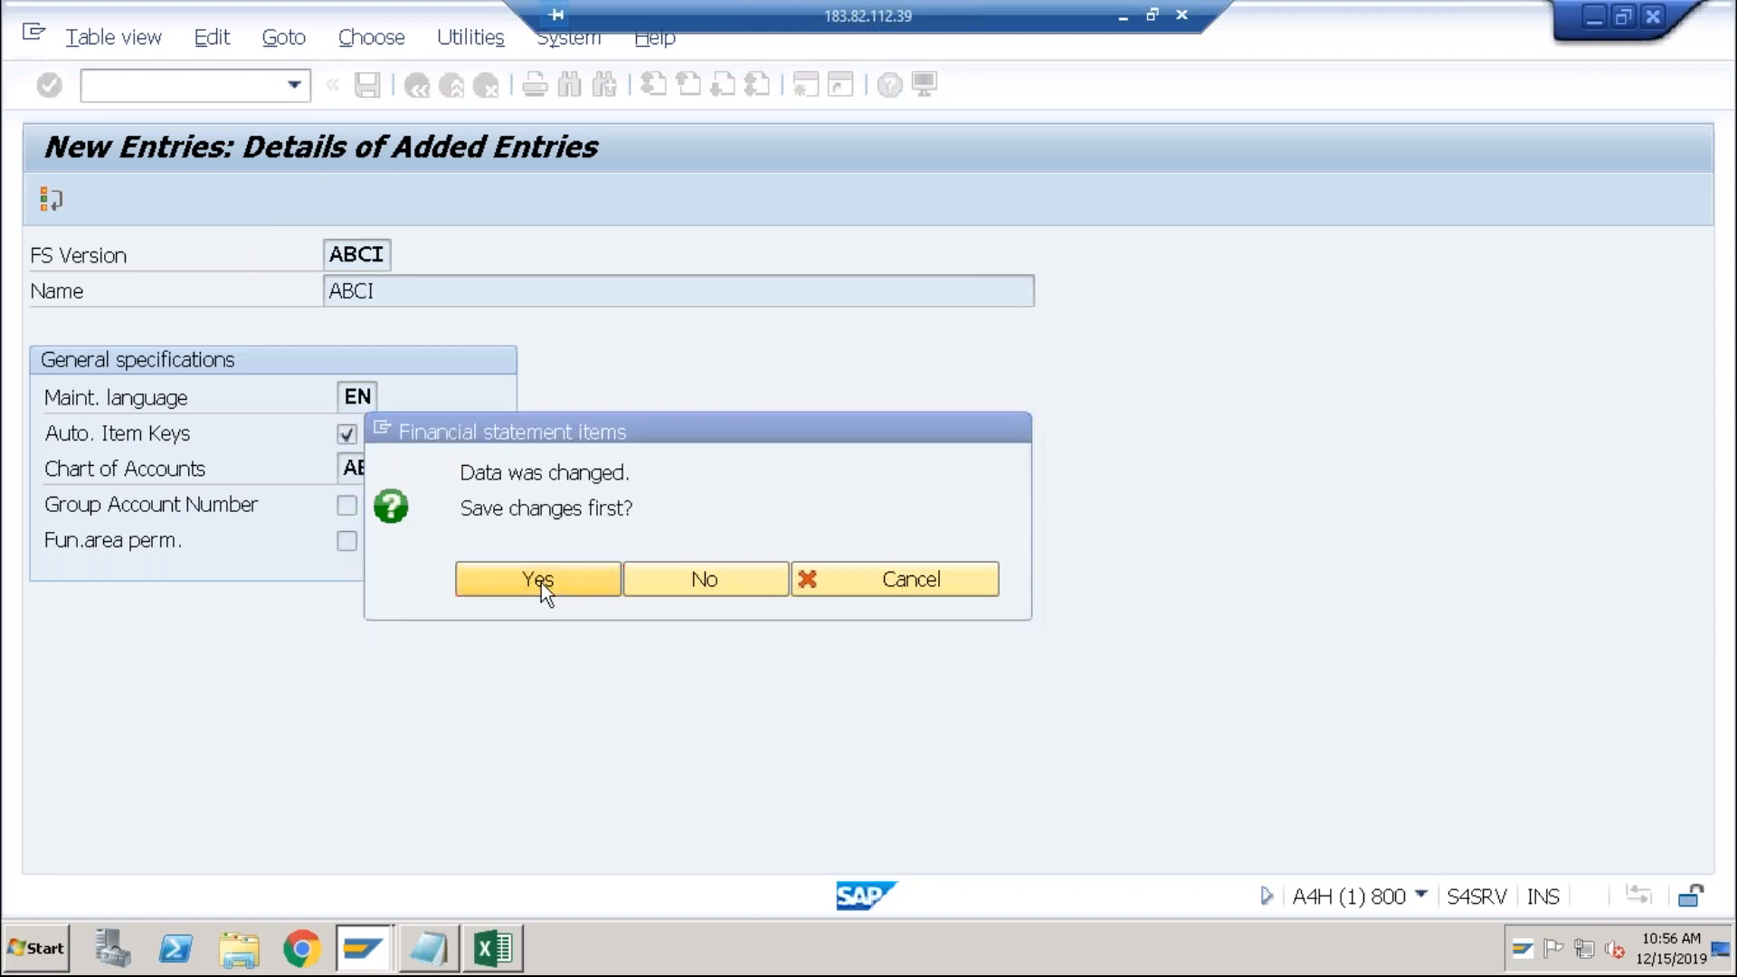
pyautogui.click(675, 544)
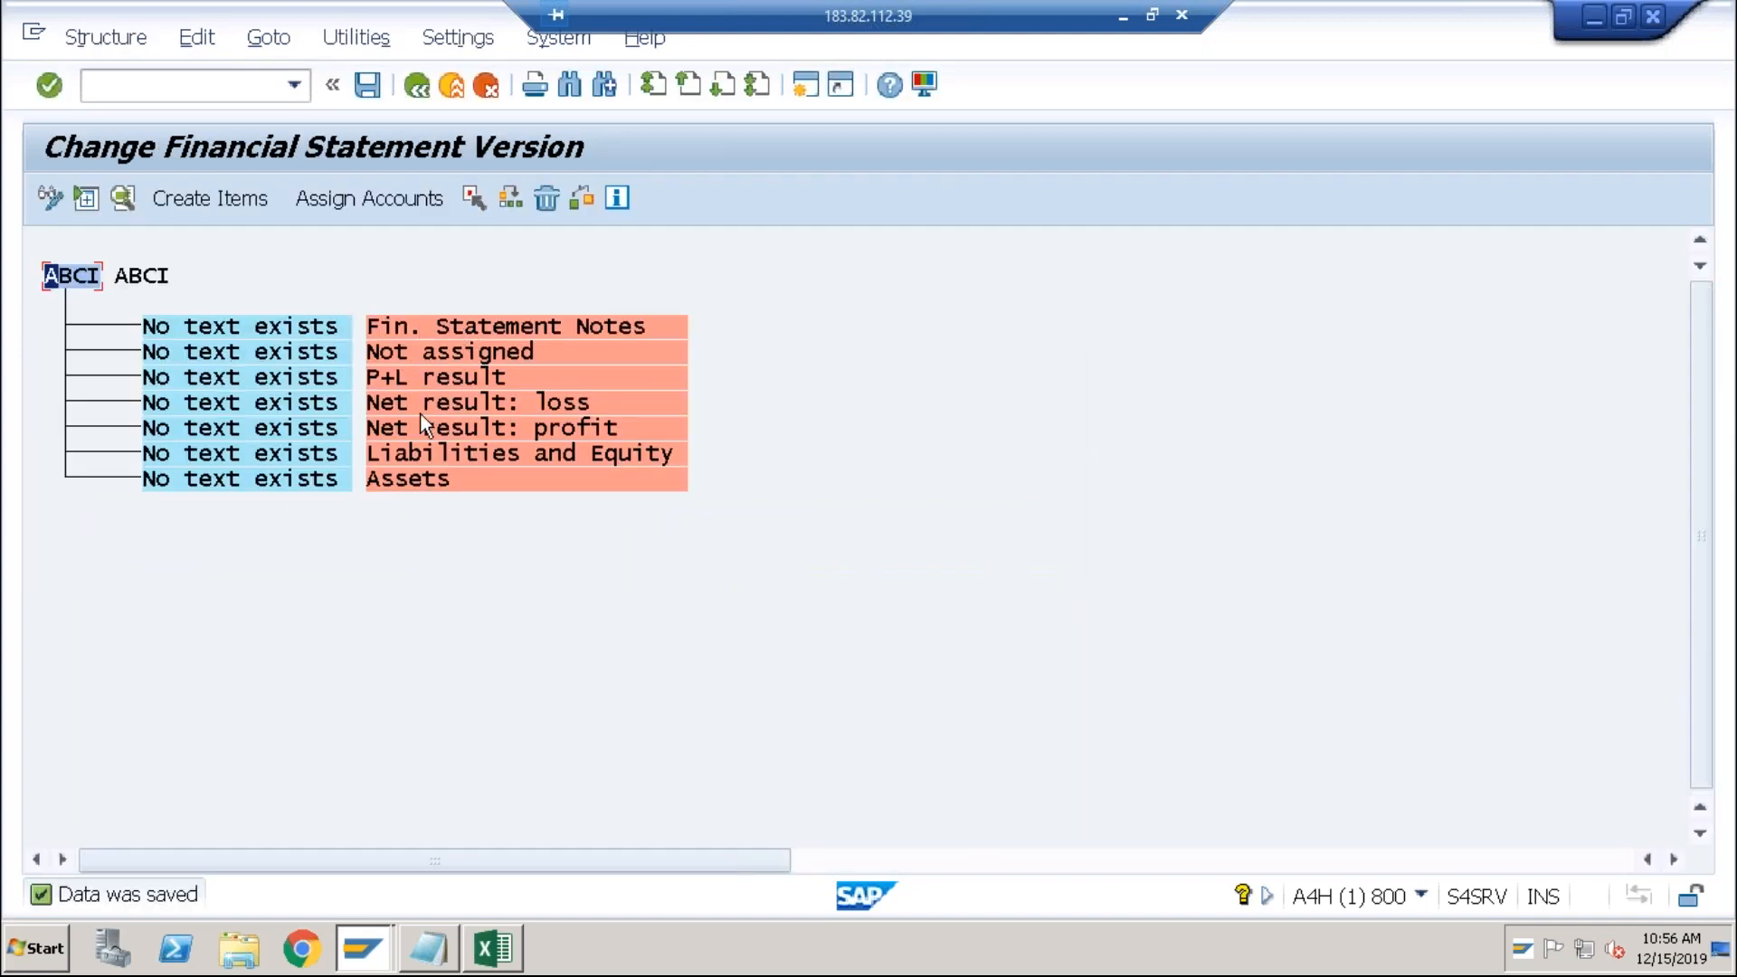
pyautogui.click(307, 331)
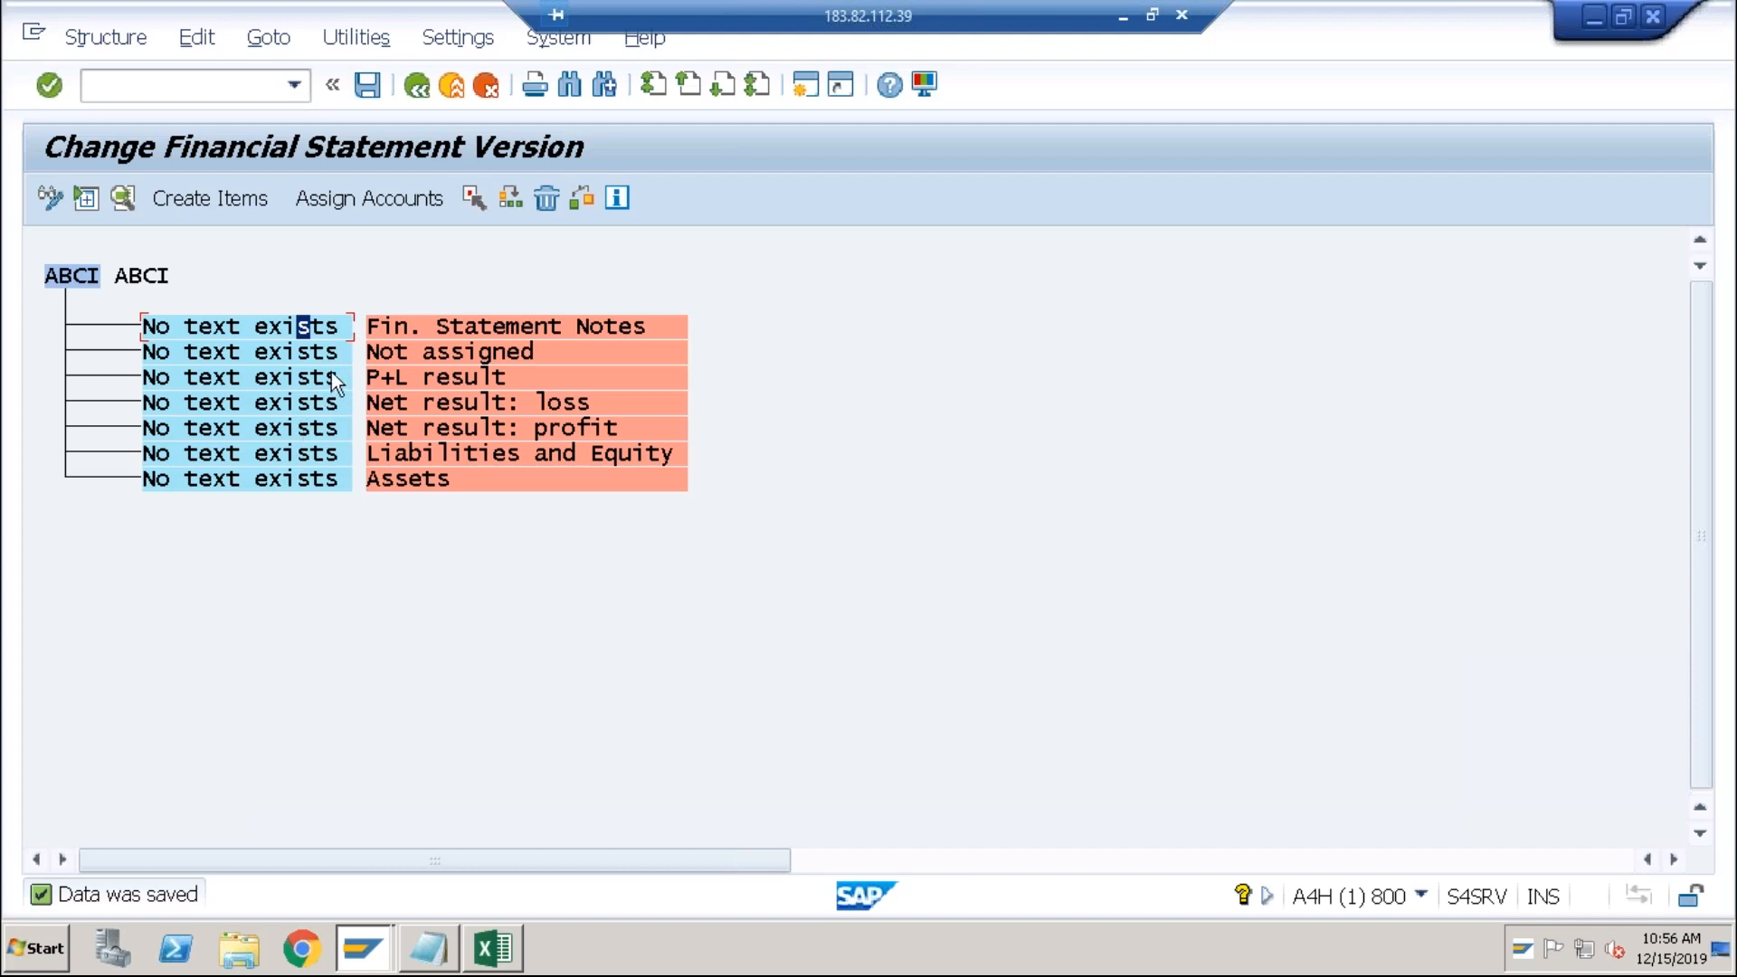
# Step: Try to delete a sub-tree of the statement structure, then select the Assets item
pyautogui.click(546, 205)
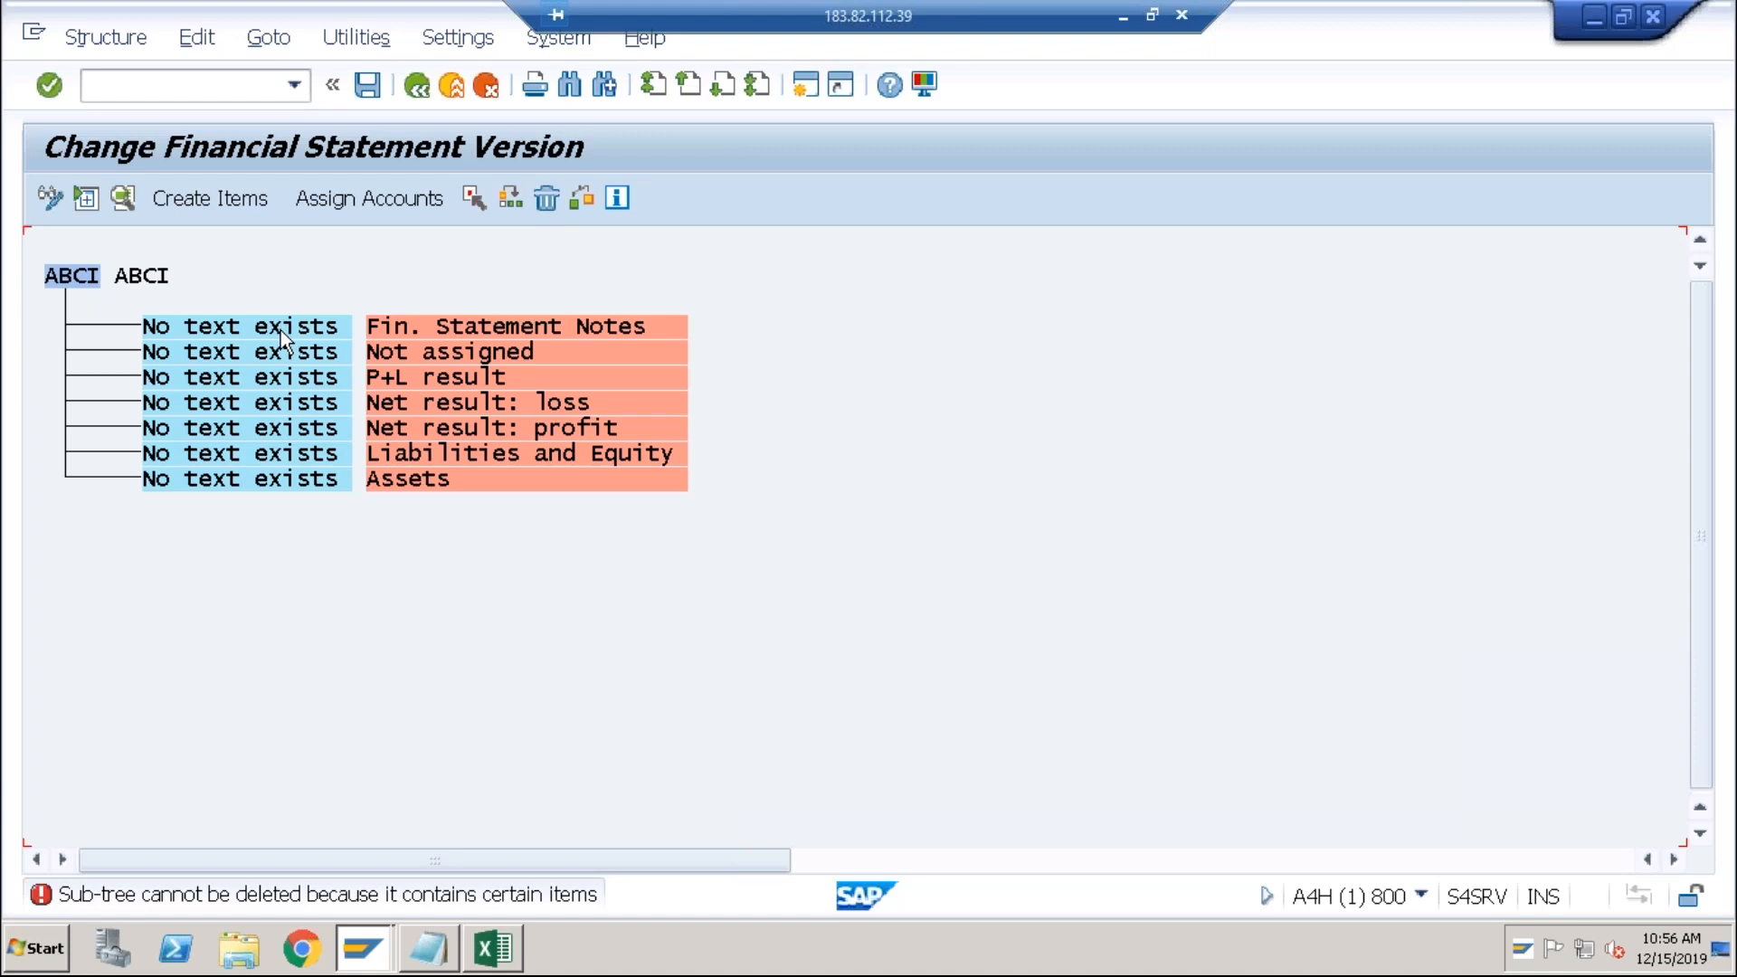
pyautogui.click(547, 204)
pyautogui.click(556, 200)
pyautogui.click(405, 456)
pyautogui.click(410, 376)
pyautogui.click(383, 481)
# Step: Assign accounts 2000–2999 as debit to the Assets item
pyautogui.click(368, 192)
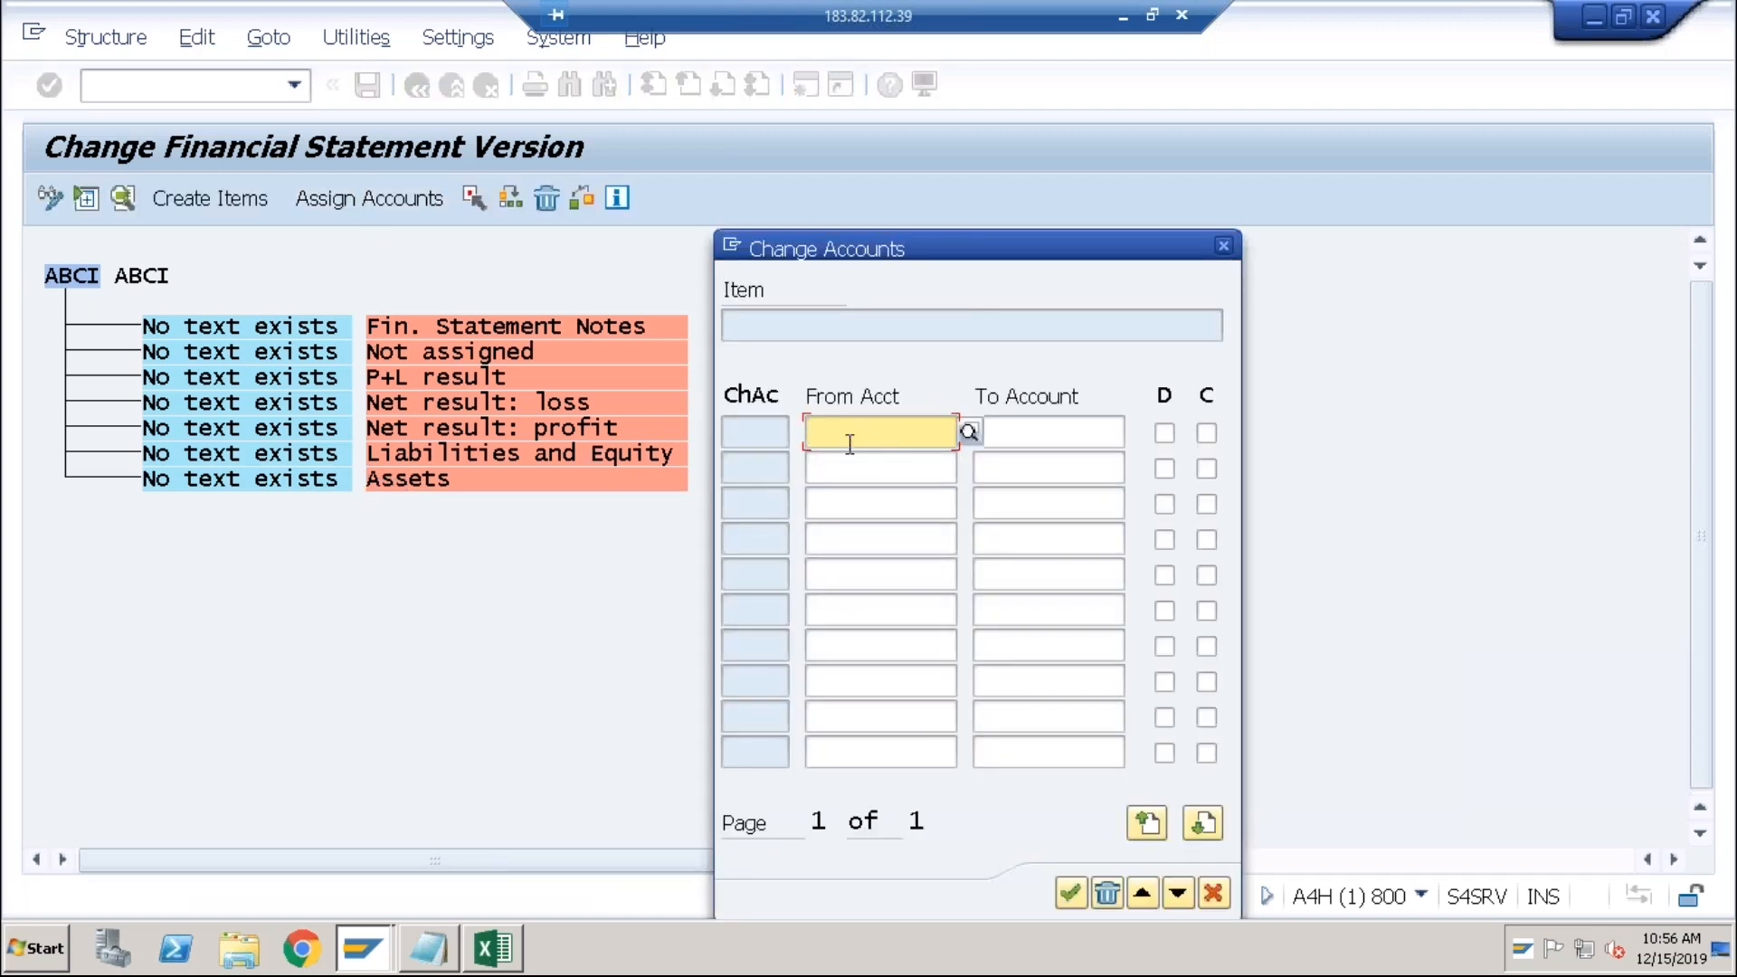
pyautogui.press('Tab')
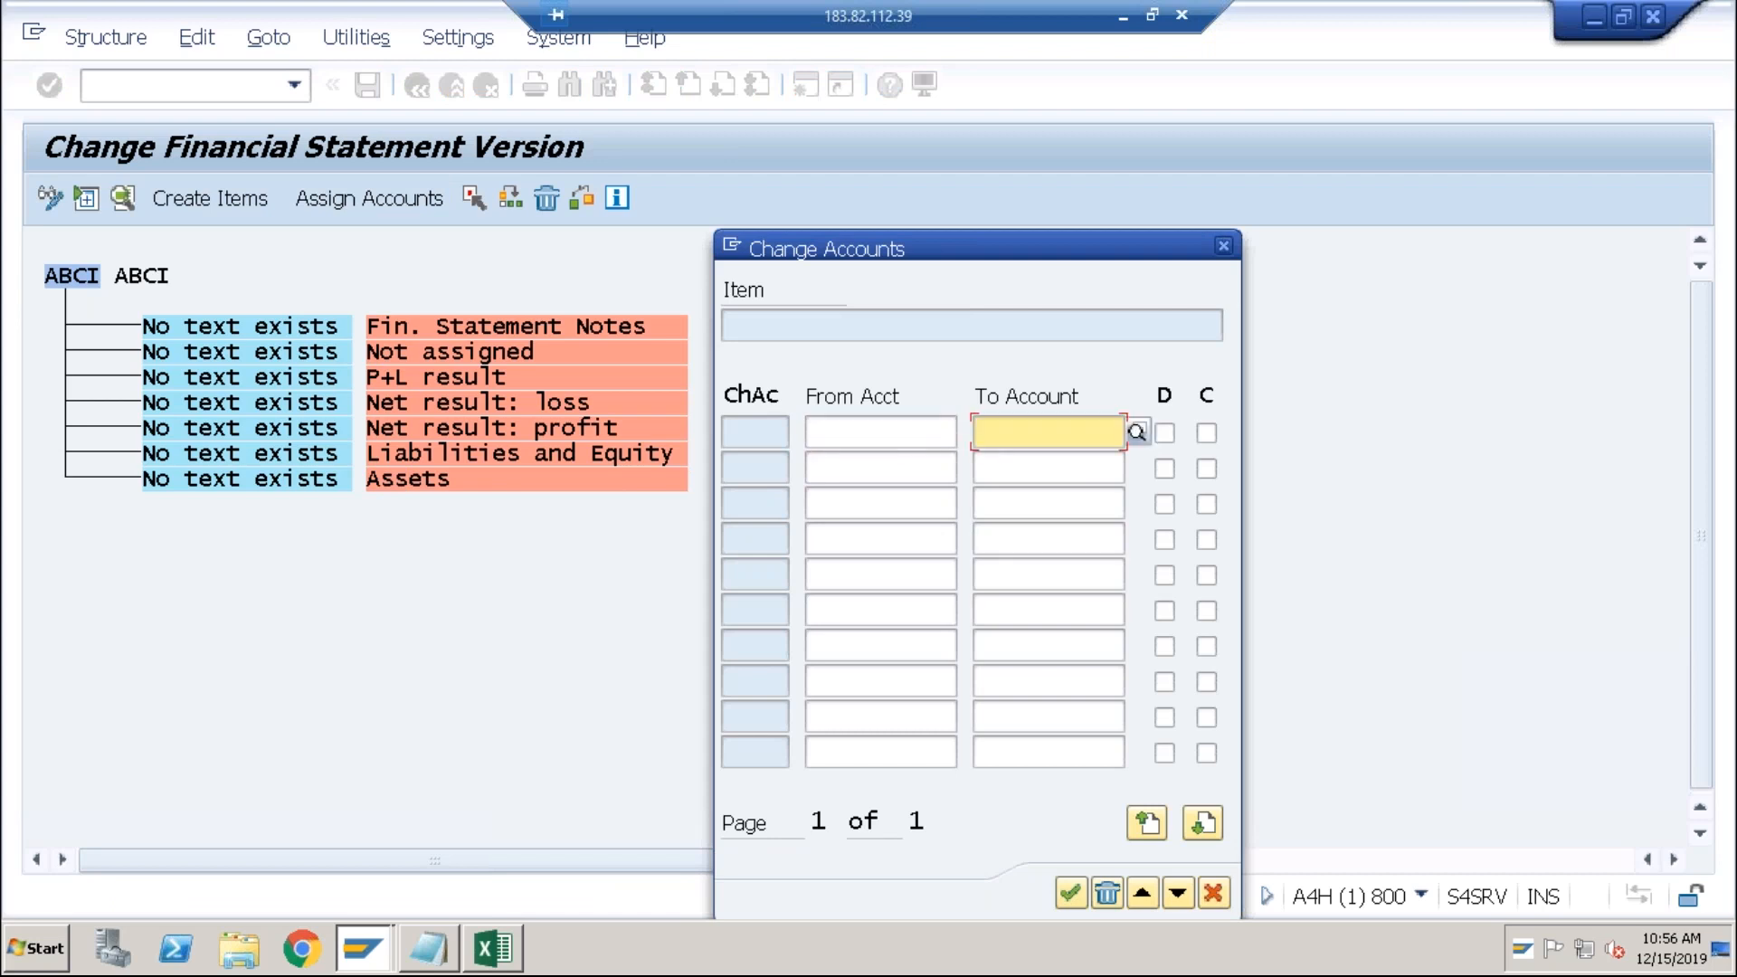
pyautogui.click(920, 441)
pyautogui.write('2000')
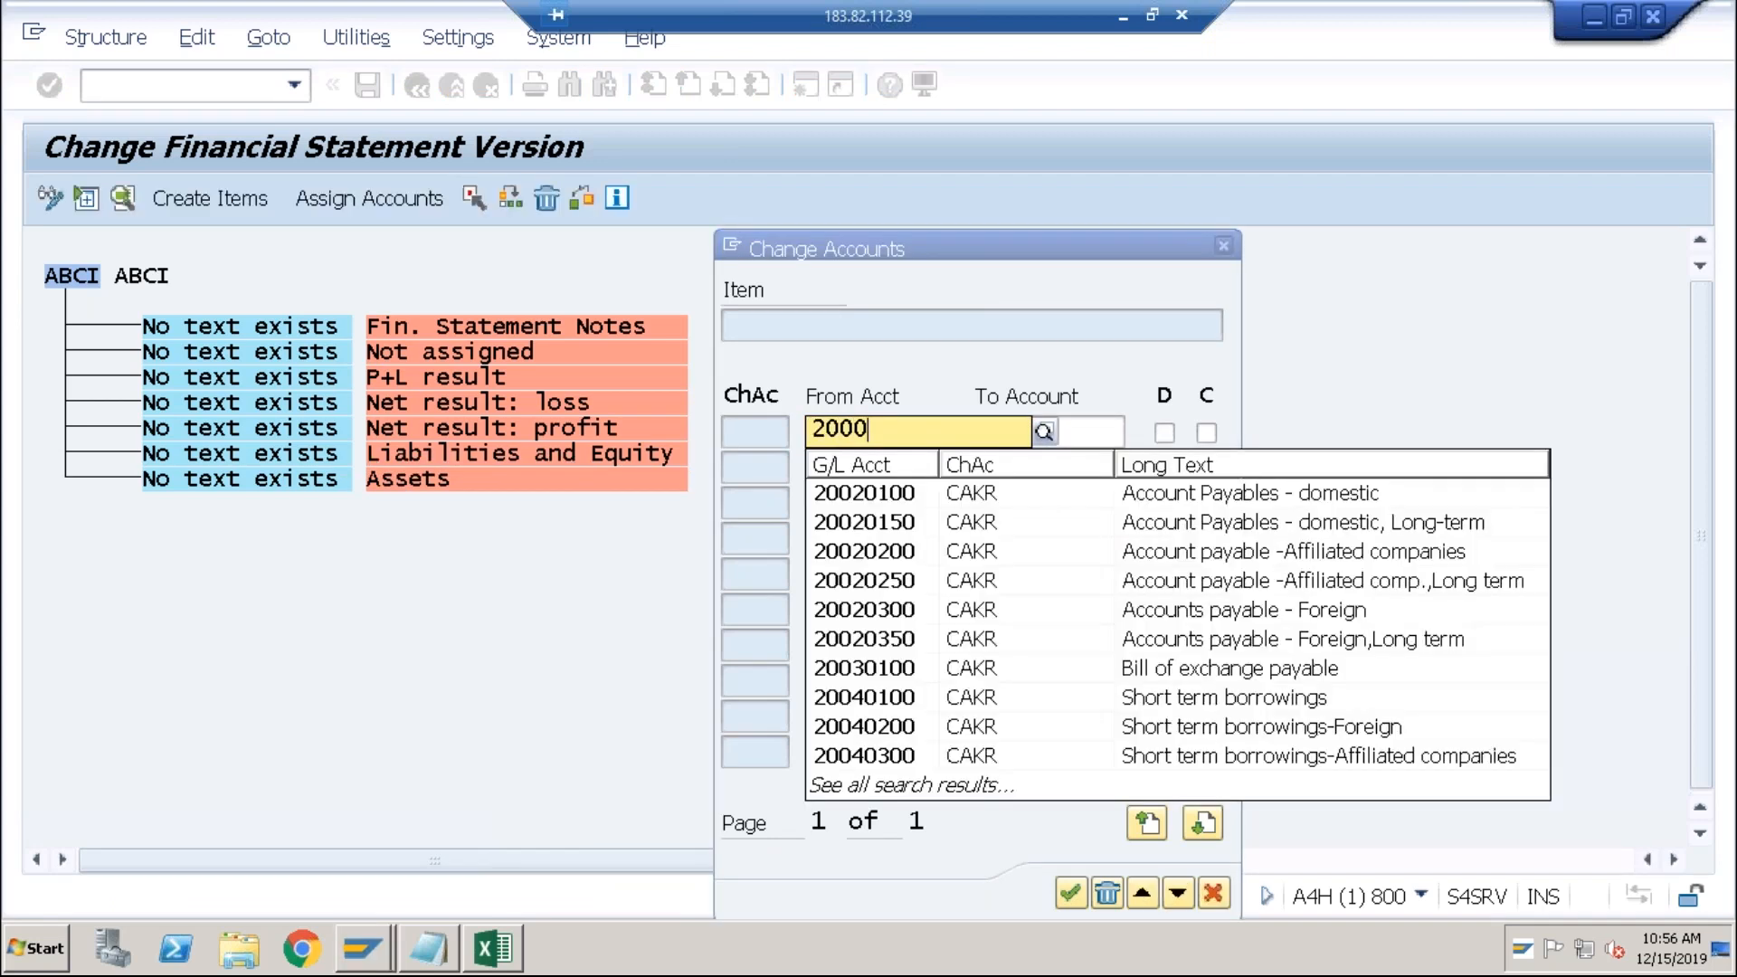
pyautogui.press('Tab')
pyautogui.write('2999')
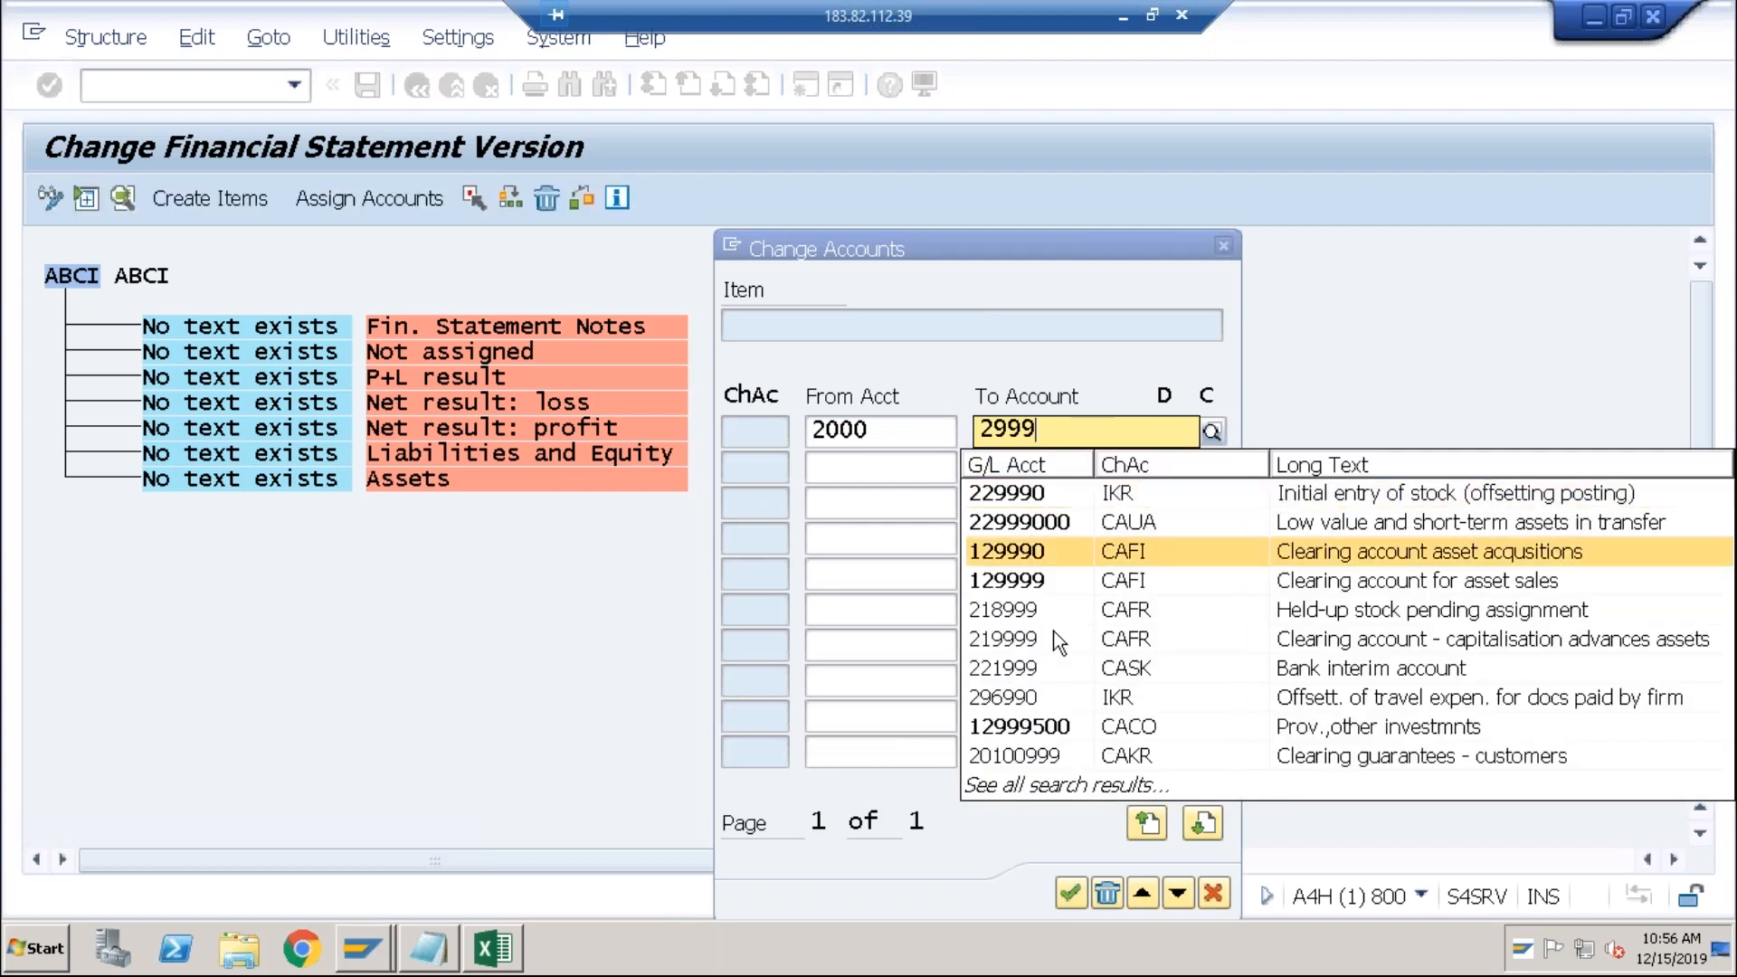
pyautogui.click(1071, 894)
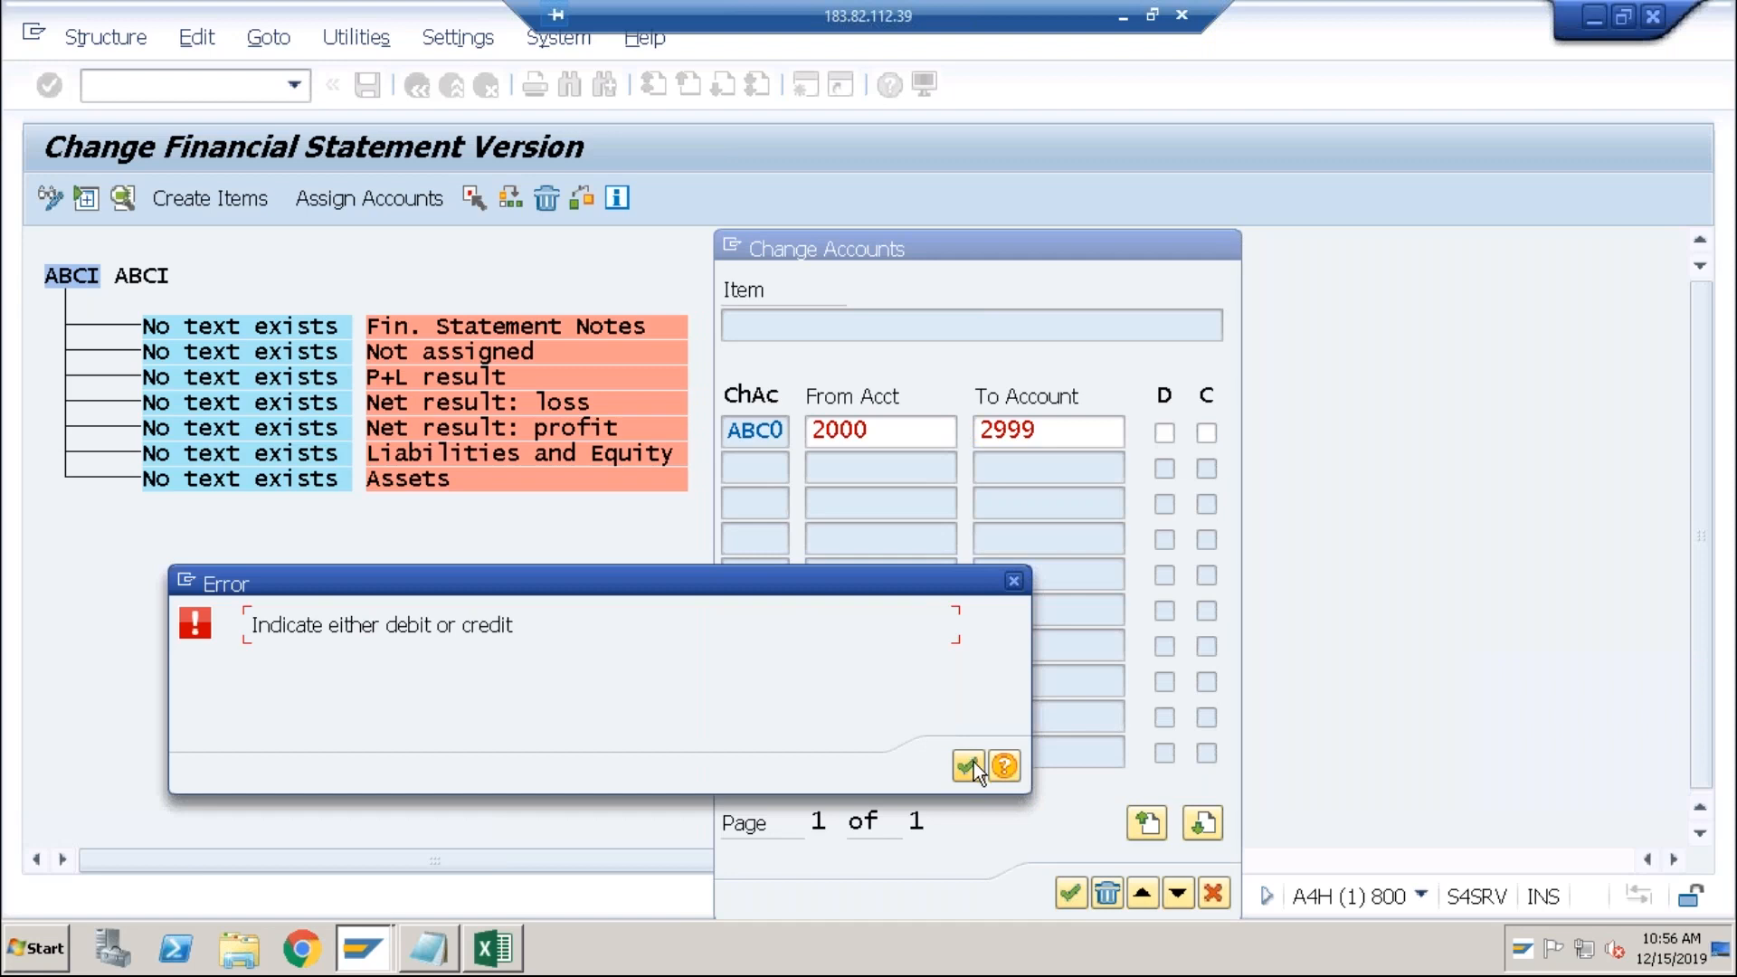
pyautogui.click(972, 764)
pyautogui.click(1077, 430)
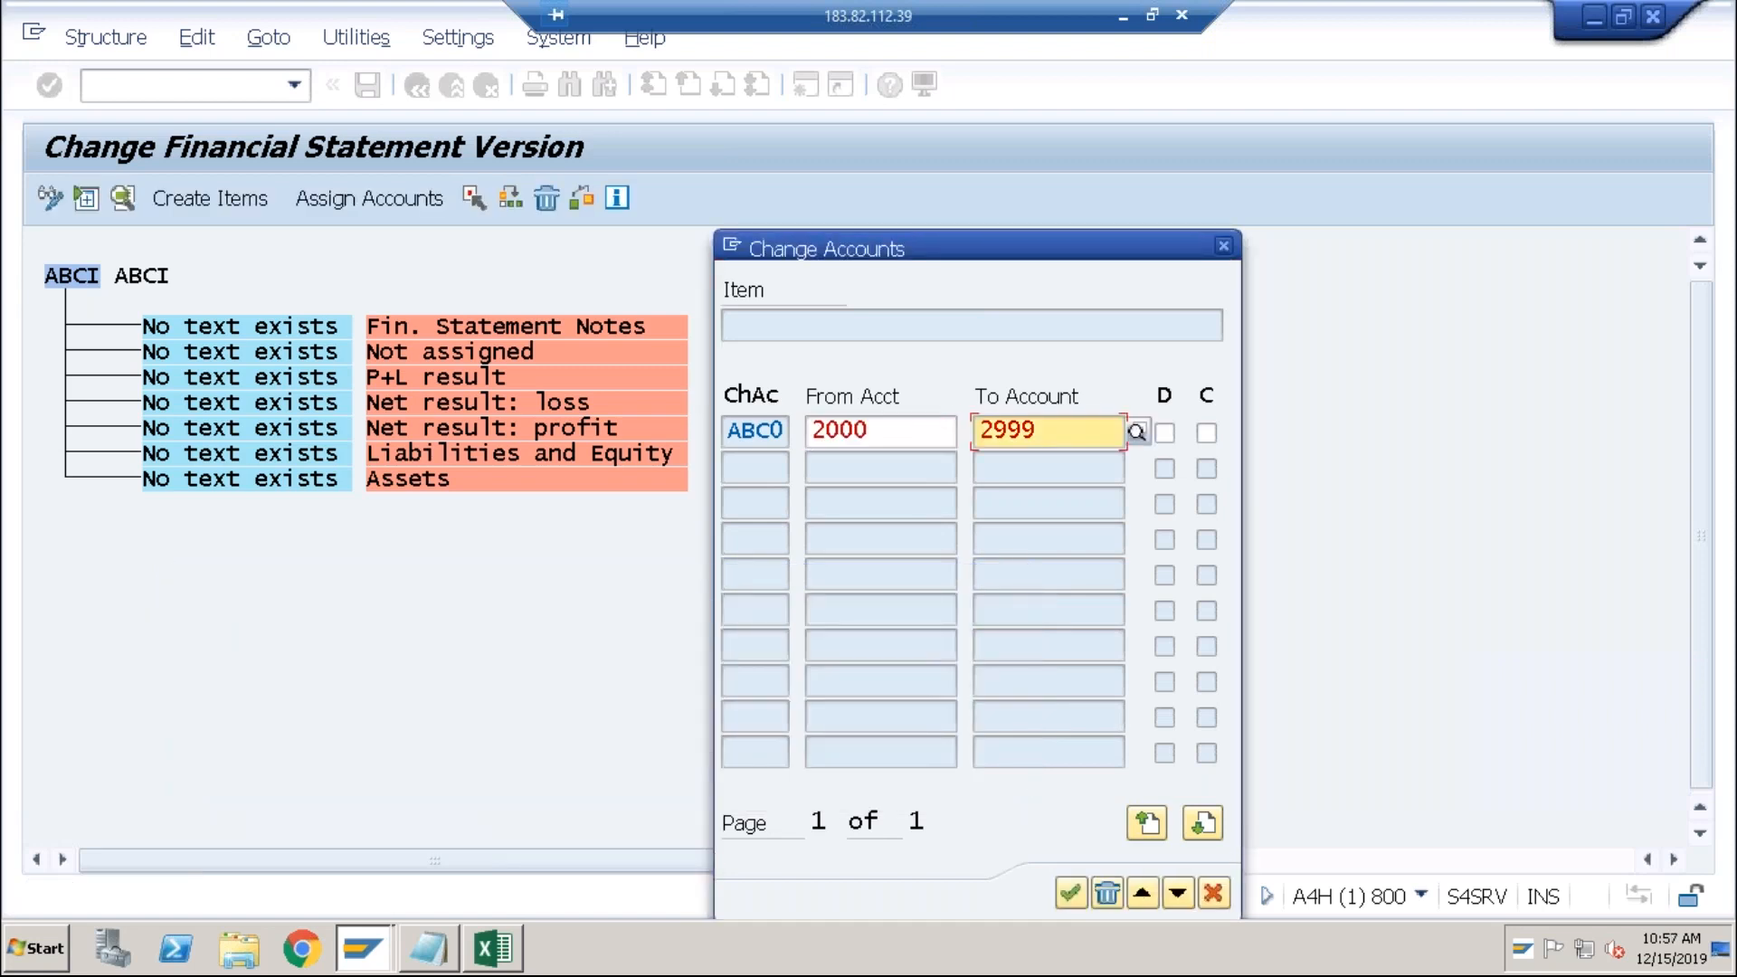
pyautogui.click(1175, 438)
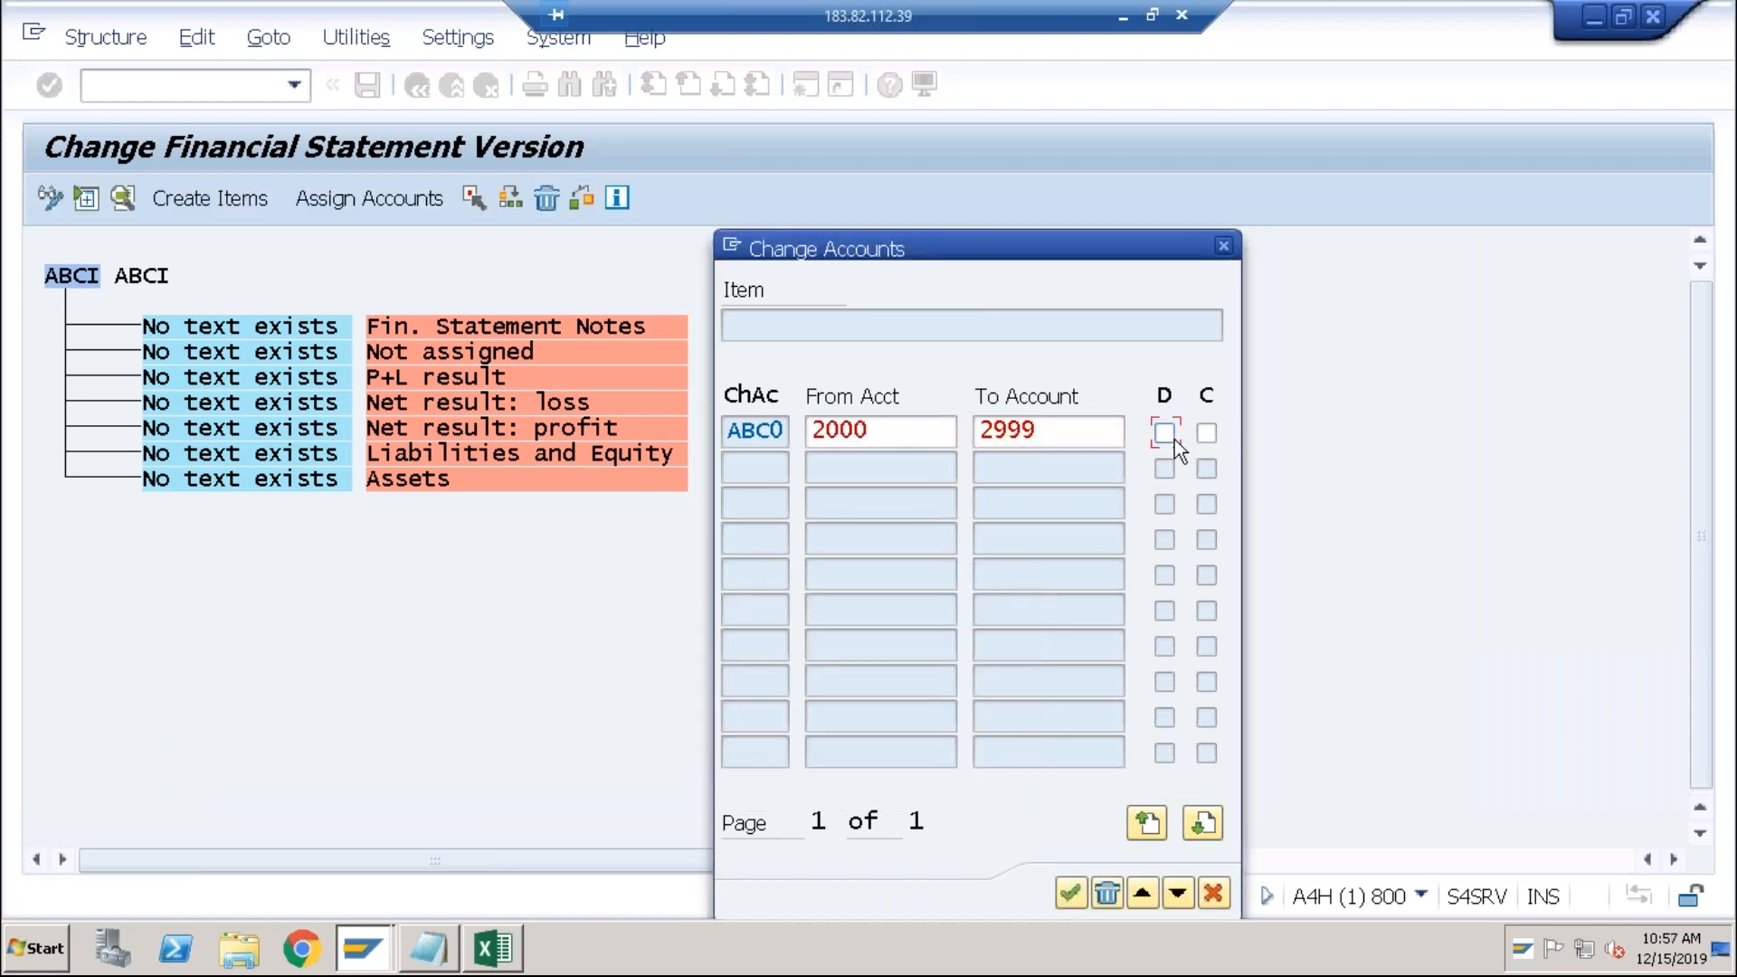
pyautogui.click(1072, 891)
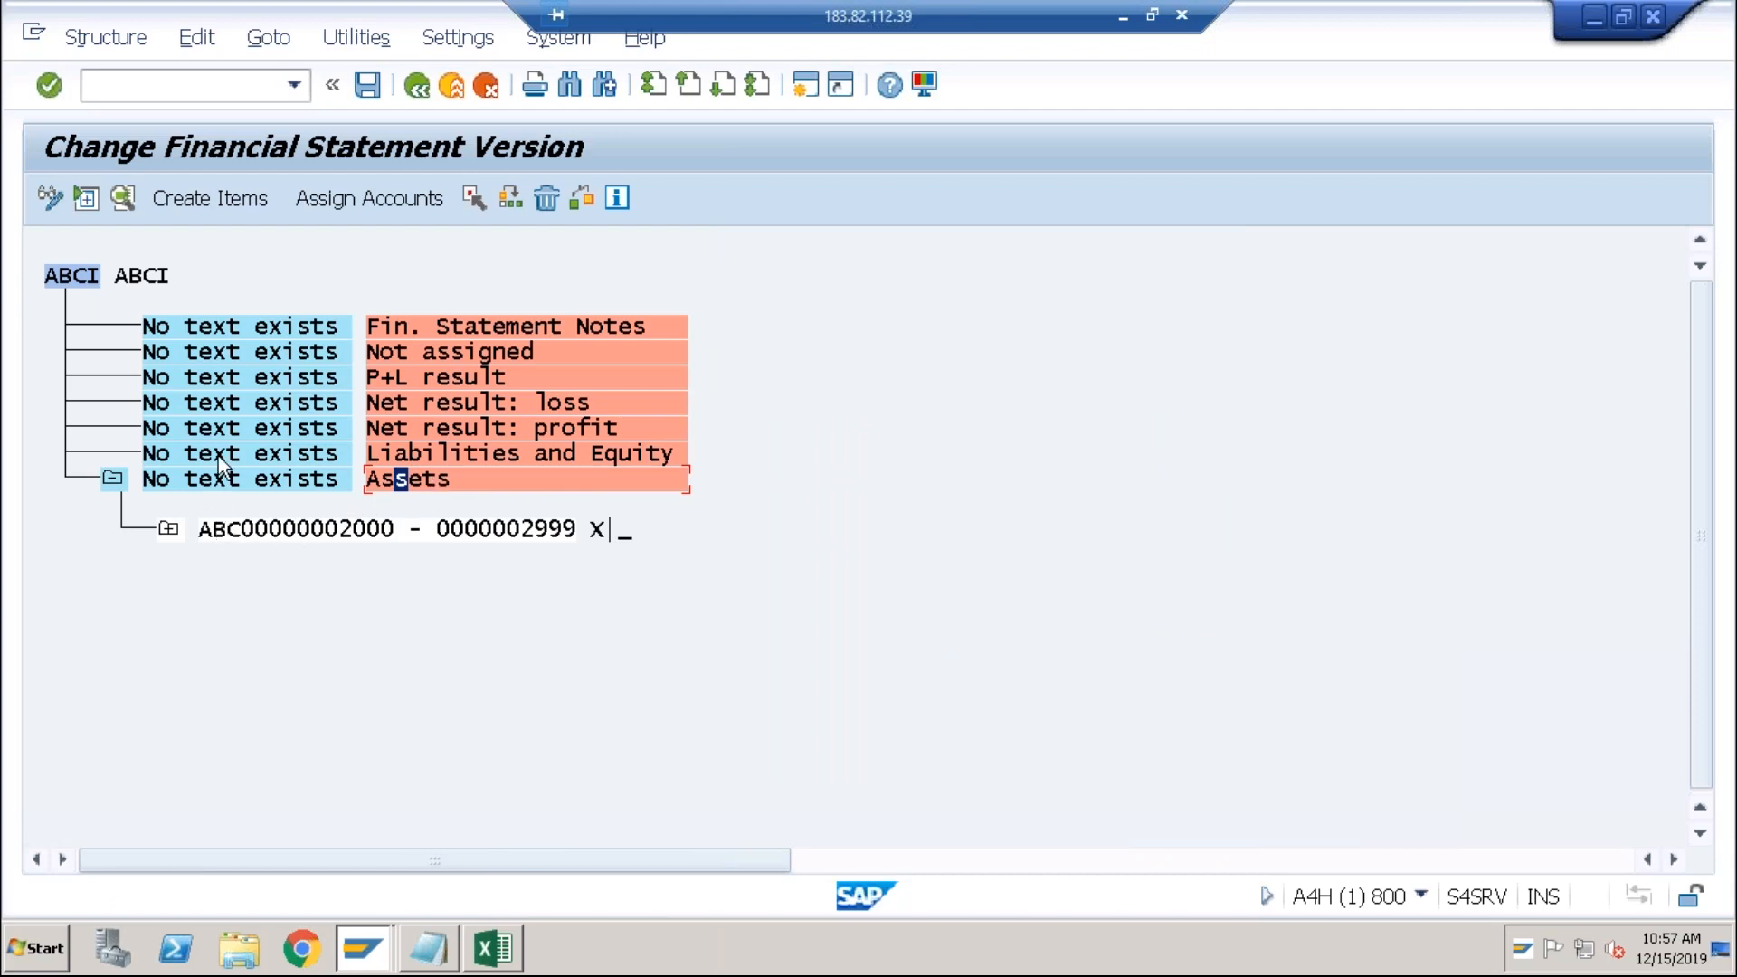
# Step: Assign accounts 1000–1999 as credit to Liabilities and Equity
pyautogui.click(181, 453)
pyautogui.click(353, 209)
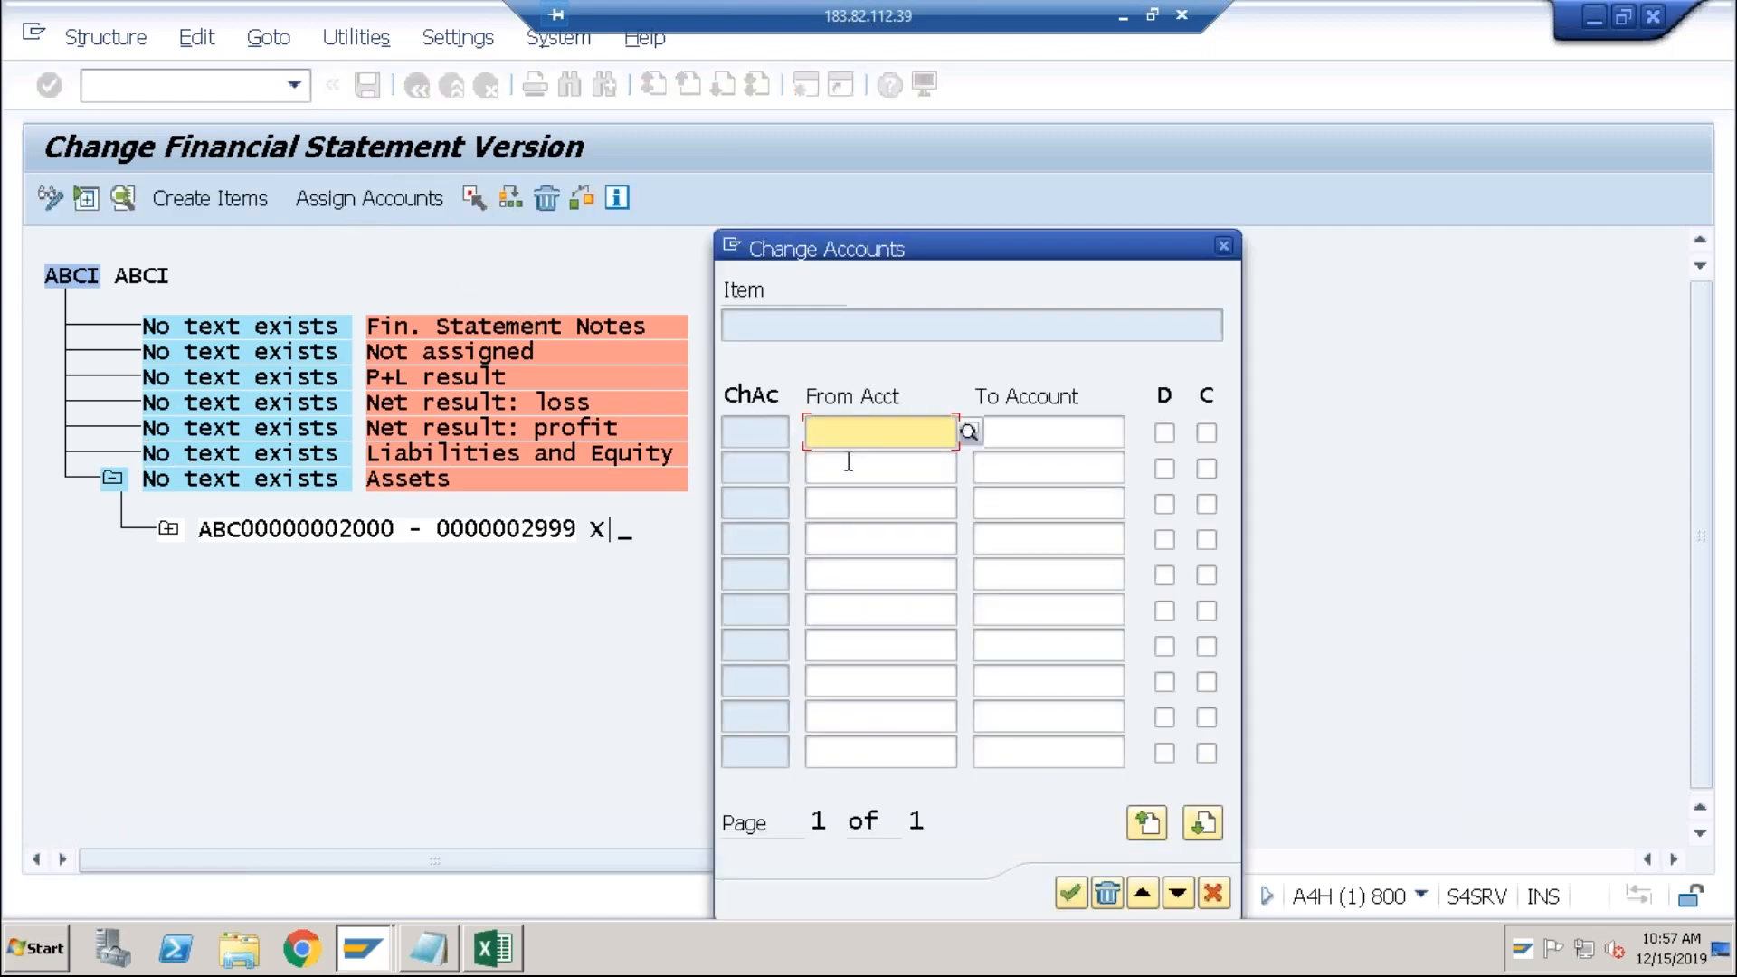
pyautogui.write('1000')
pyautogui.press('Tab')
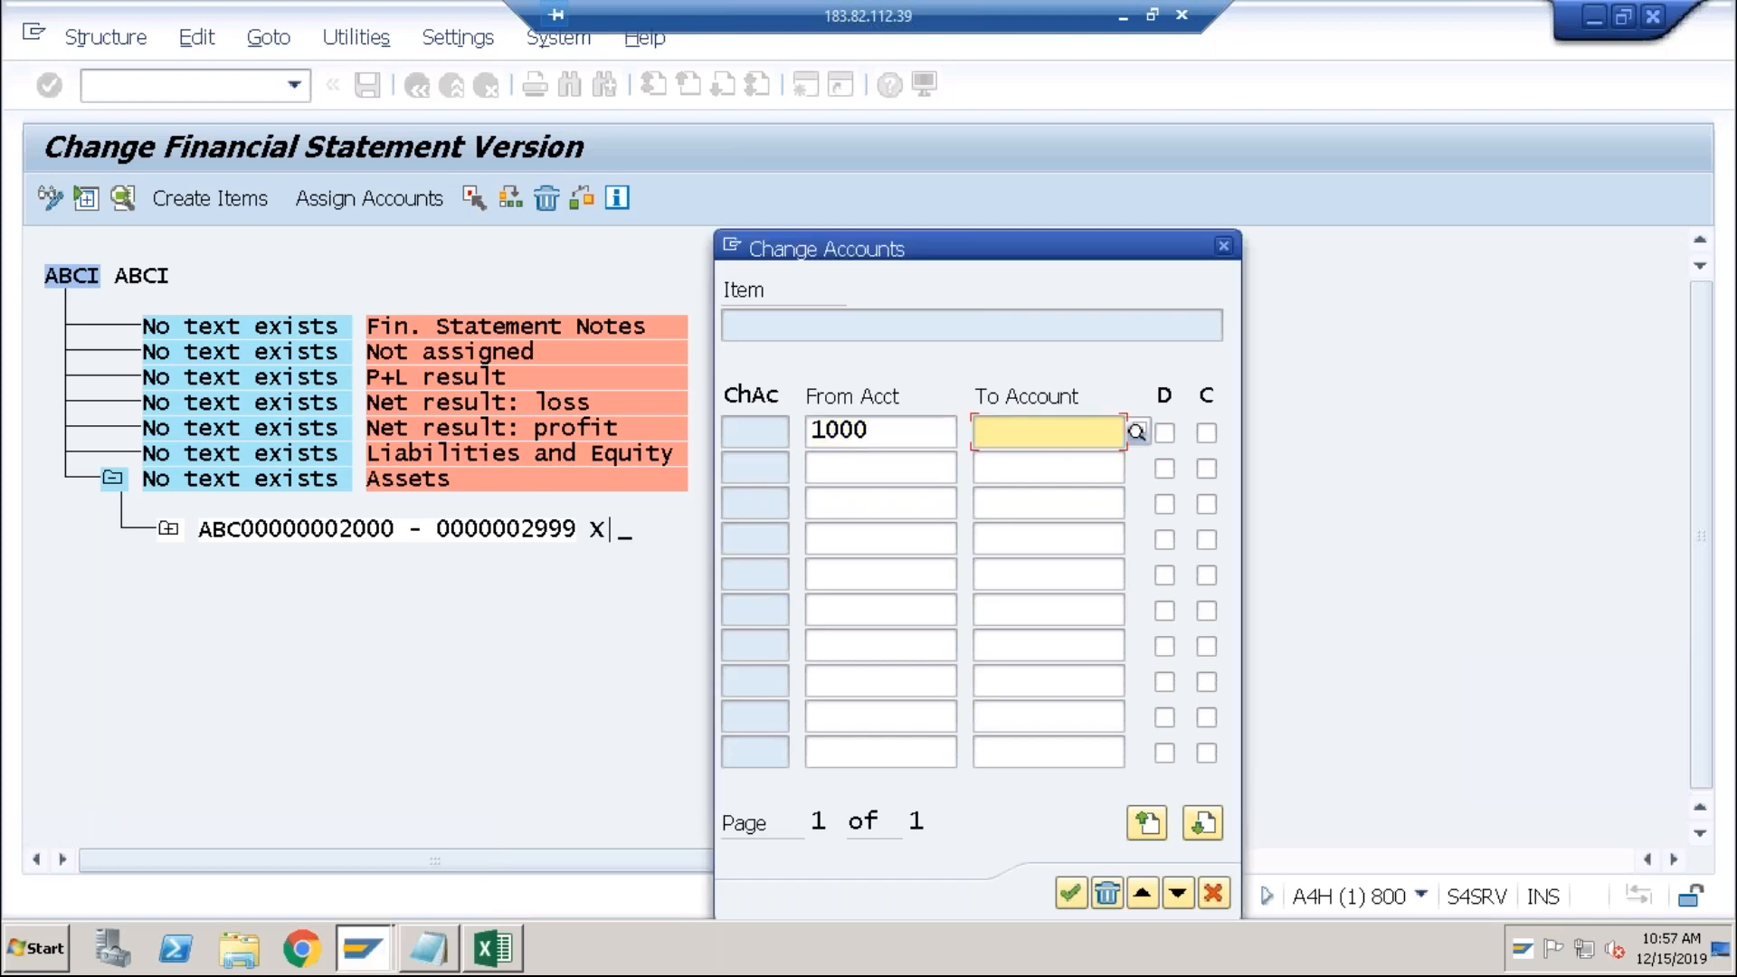
pyautogui.write('1999')
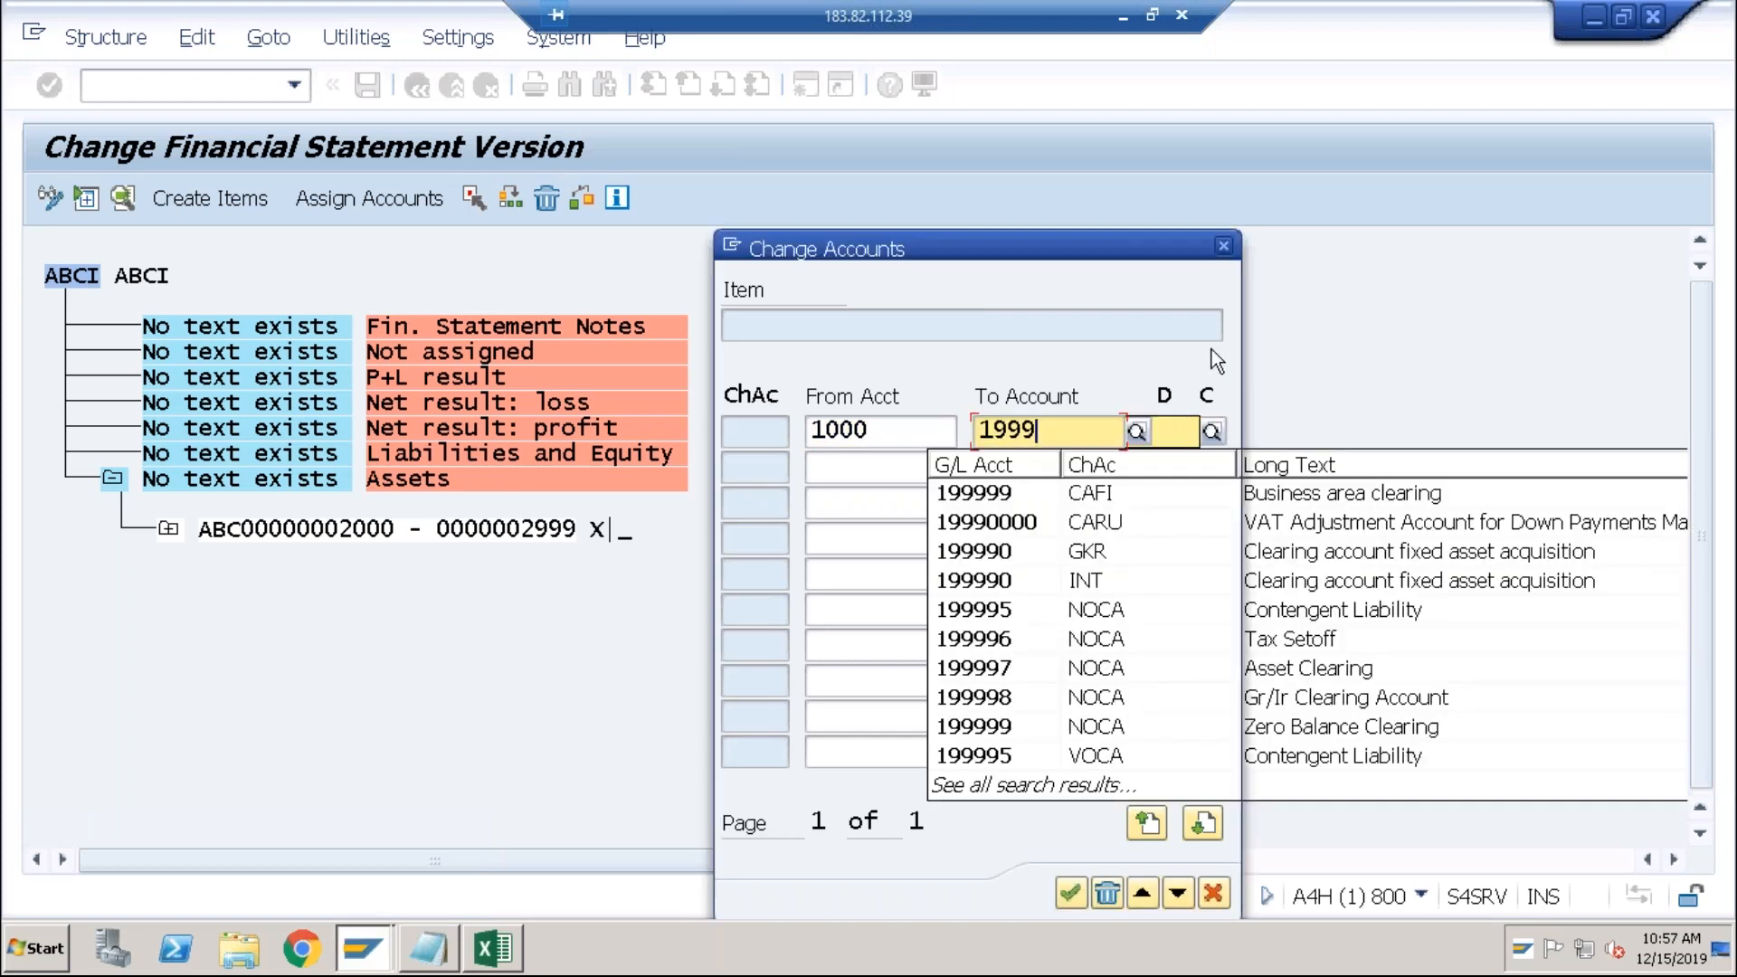
pyautogui.click(1207, 433)
pyautogui.click(1072, 893)
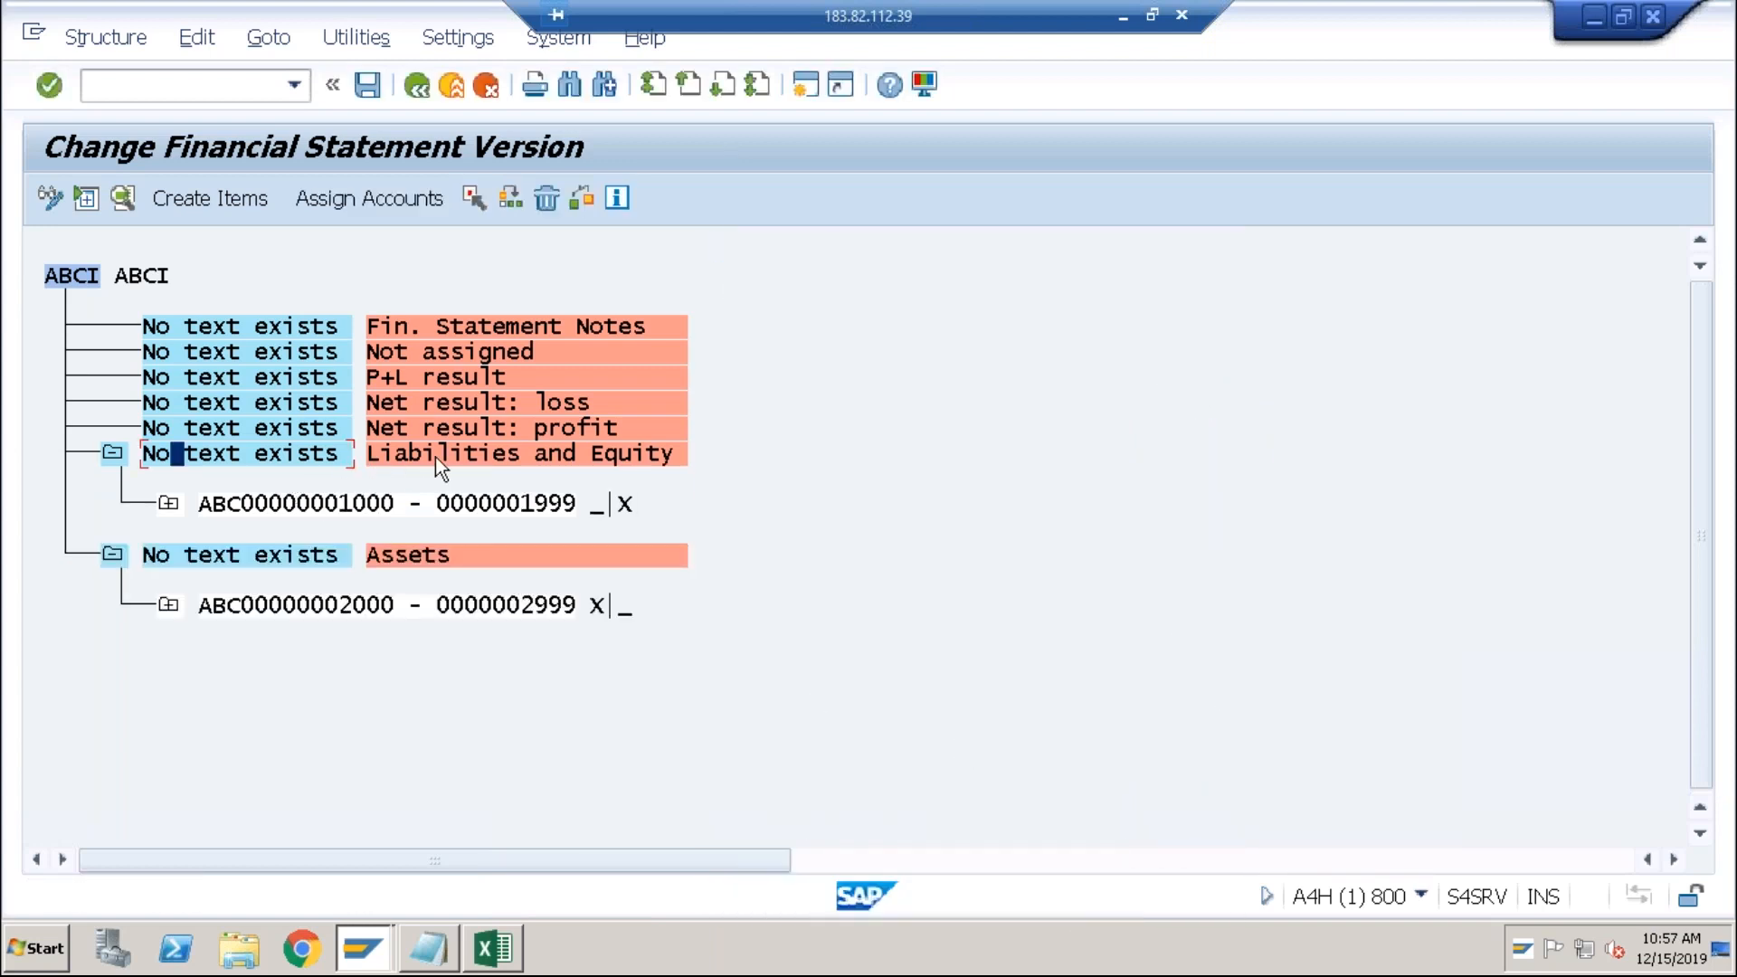
# Step: Attempt to assign accounts to the P+L result item
pyautogui.click(276, 381)
pyautogui.click(399, 202)
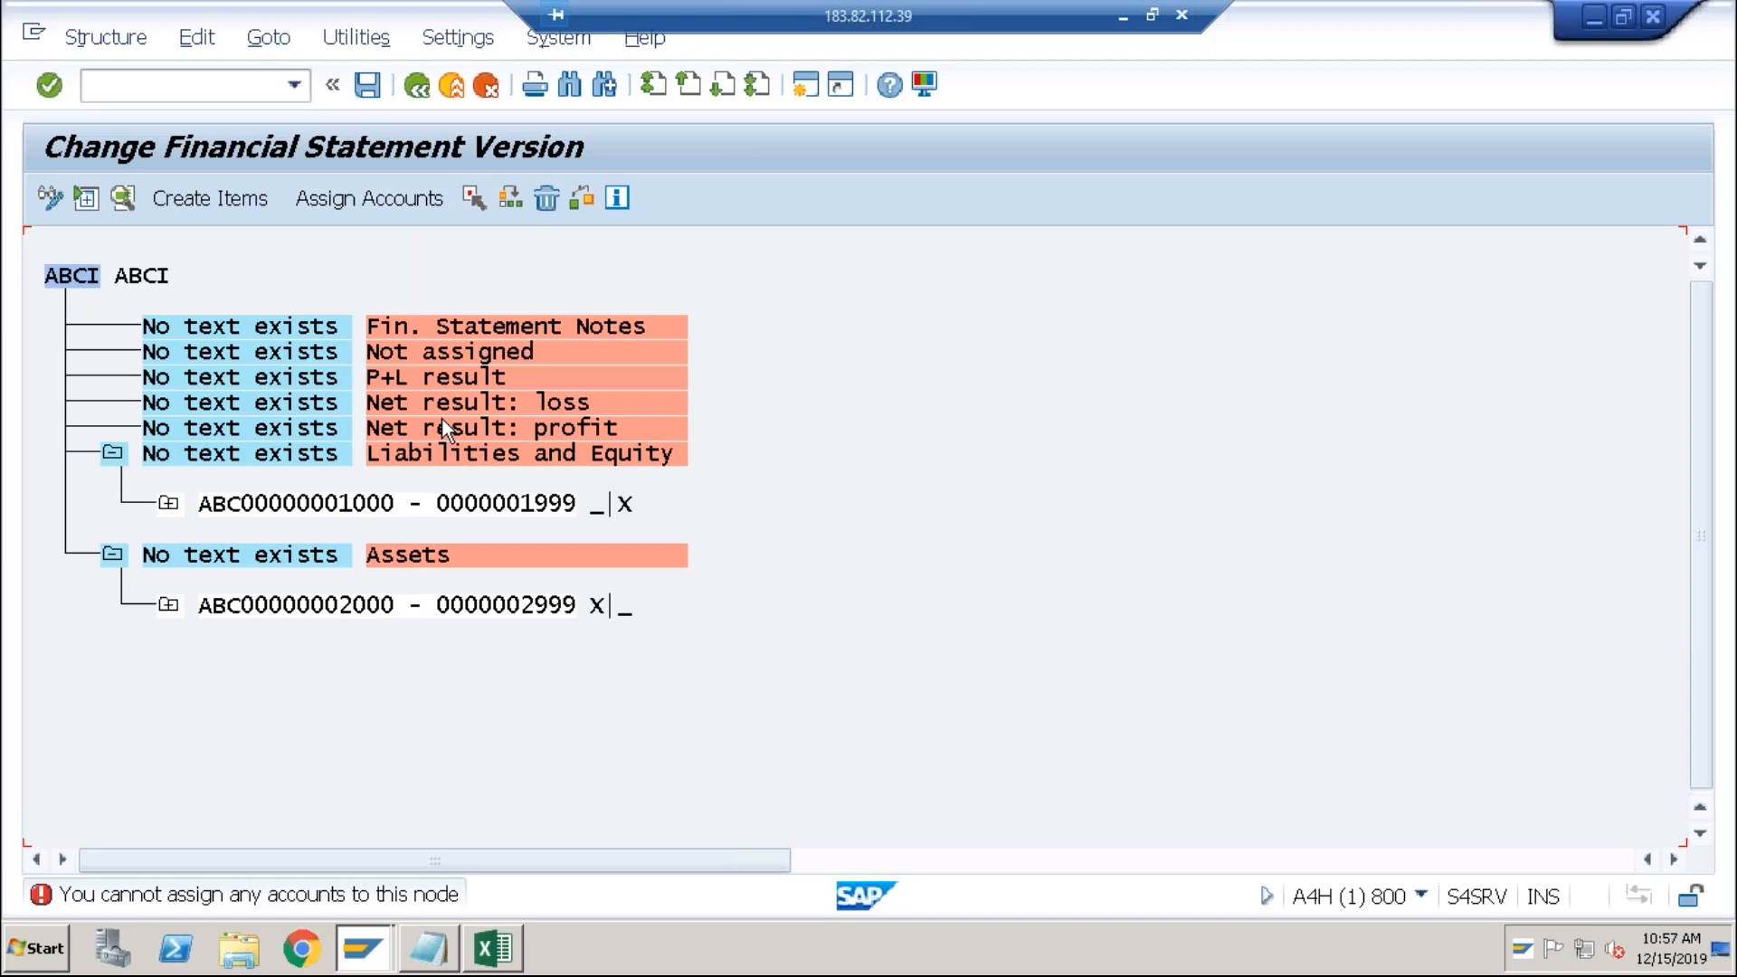
pyautogui.click(284, 384)
pyautogui.click(389, 203)
pyautogui.click(248, 380)
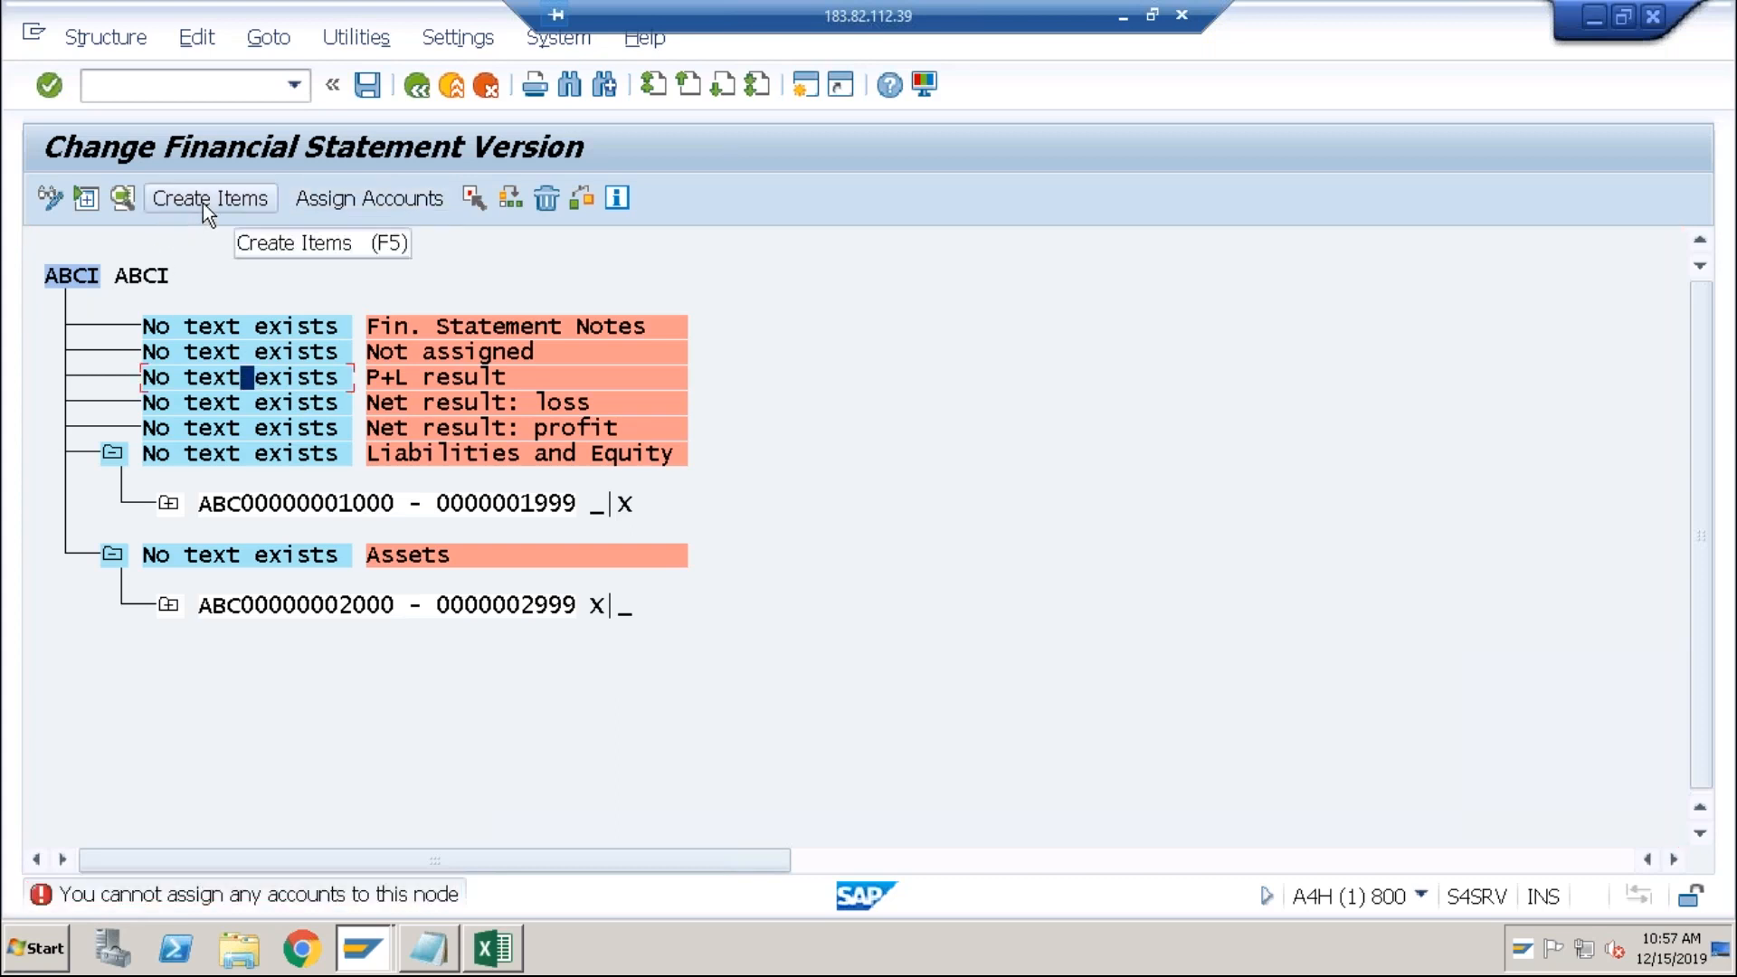
# Step: Create Expenses and Revenues items under the ABCI root and select Expenses
pyautogui.click(84, 276)
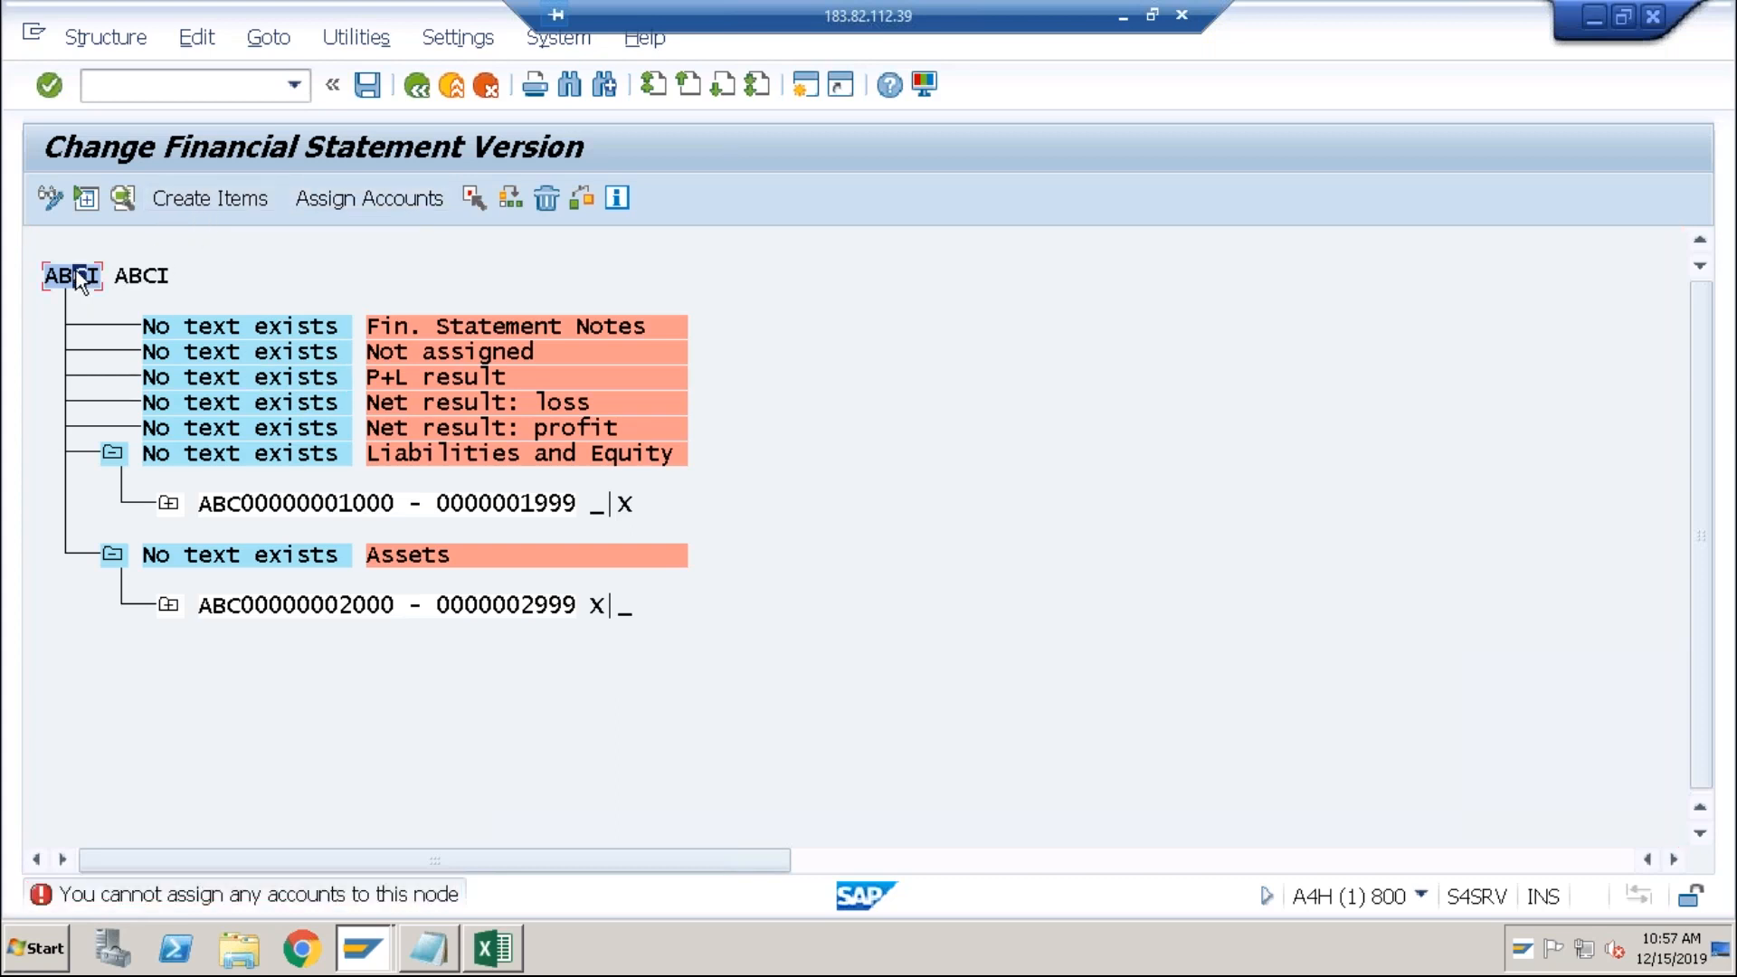
pyautogui.click(186, 199)
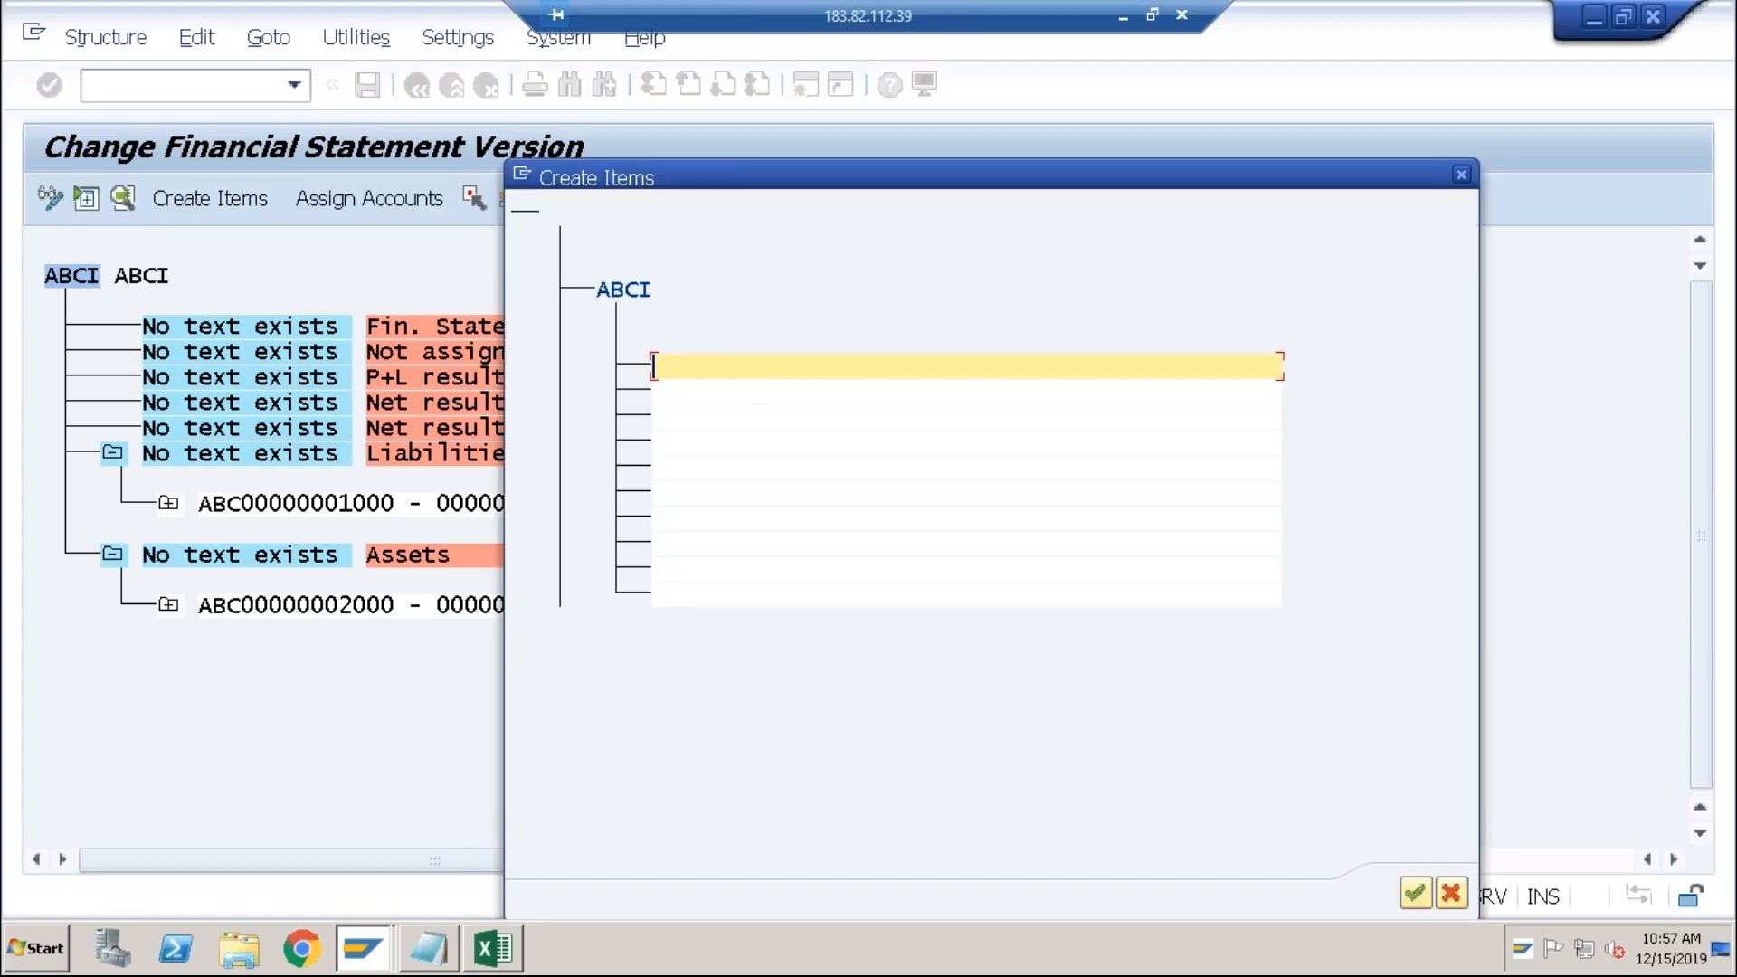
pyautogui.write('Expenses')
pyautogui.click(740, 390)
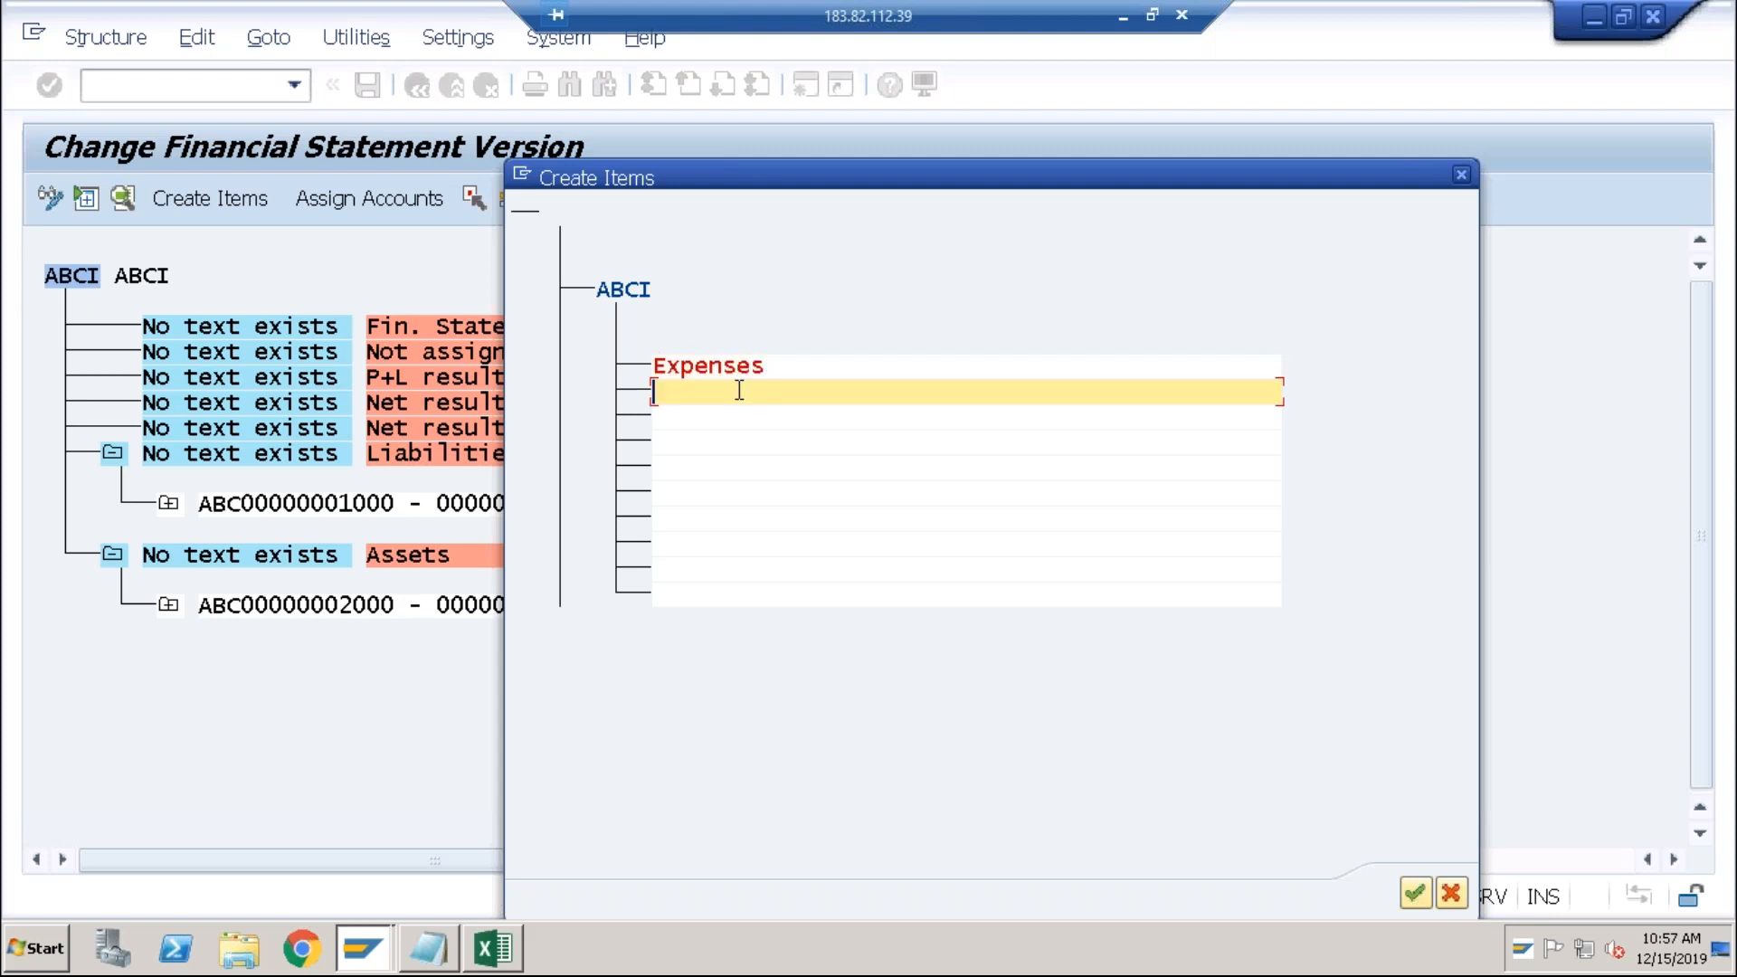
pyautogui.write('Revenuew')
pyautogui.press('BackSpace')
pyautogui.write('s')
pyautogui.click(1429, 892)
pyautogui.click(239, 331)
# Step: Assign accounts 4000–4999 as debit to the Expenses item
pyautogui.click(400, 197)
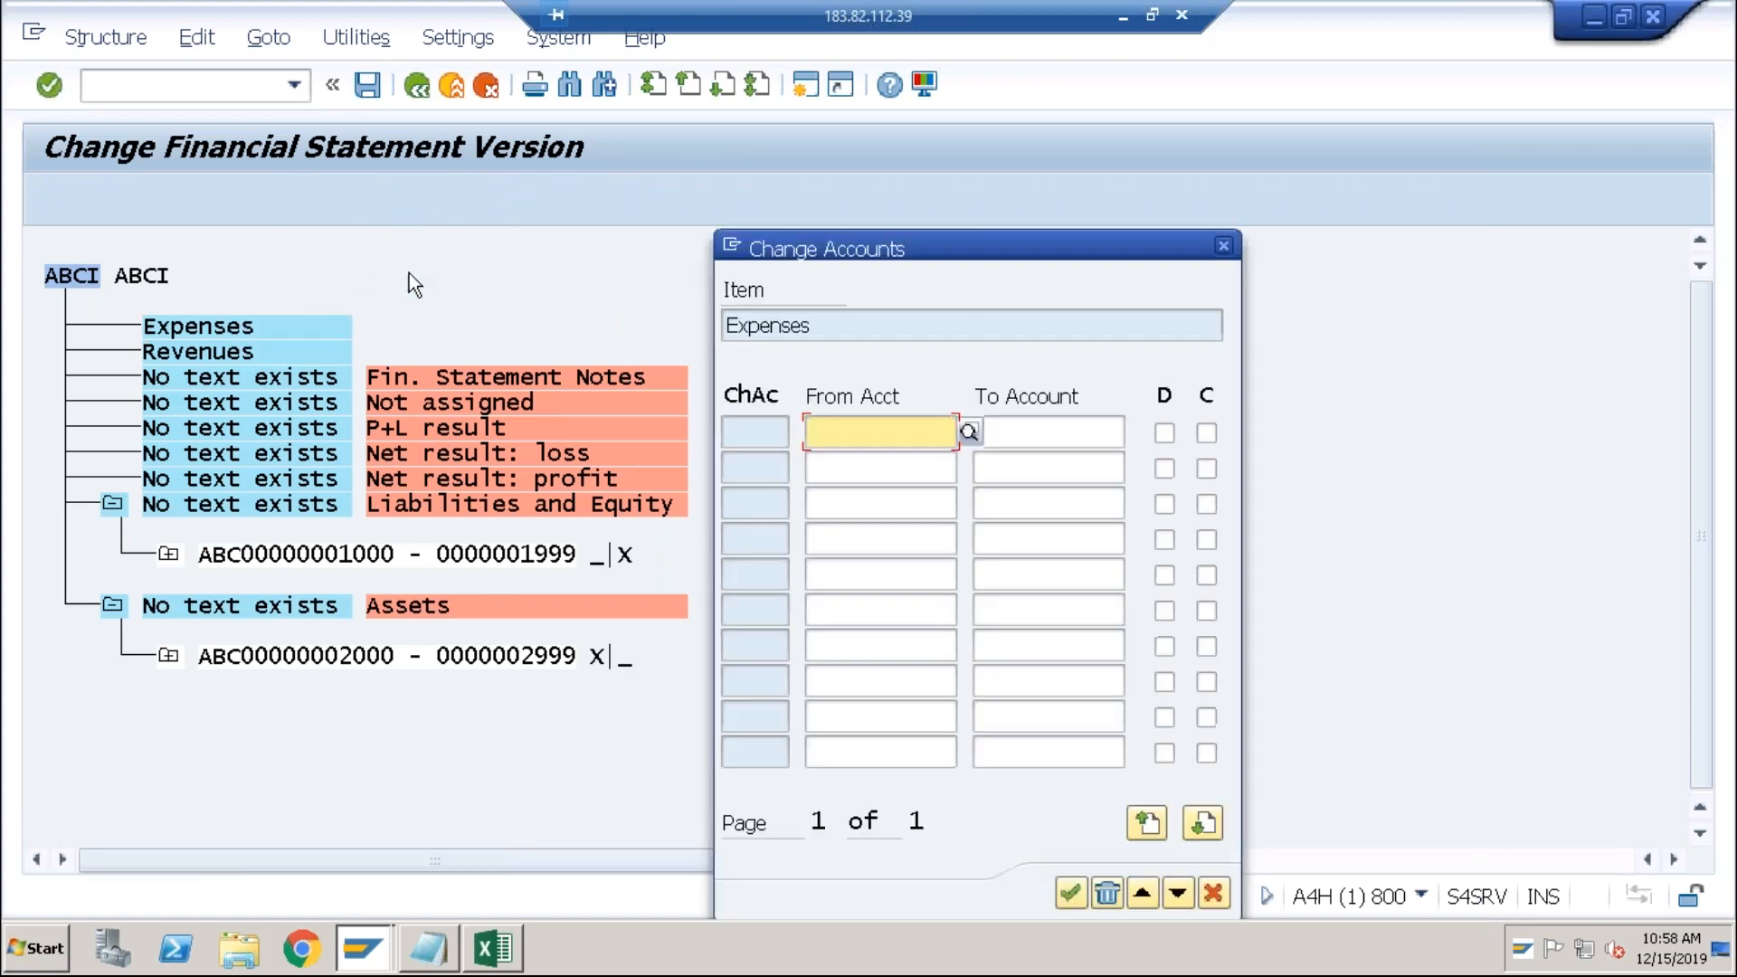
pyautogui.write('4000')
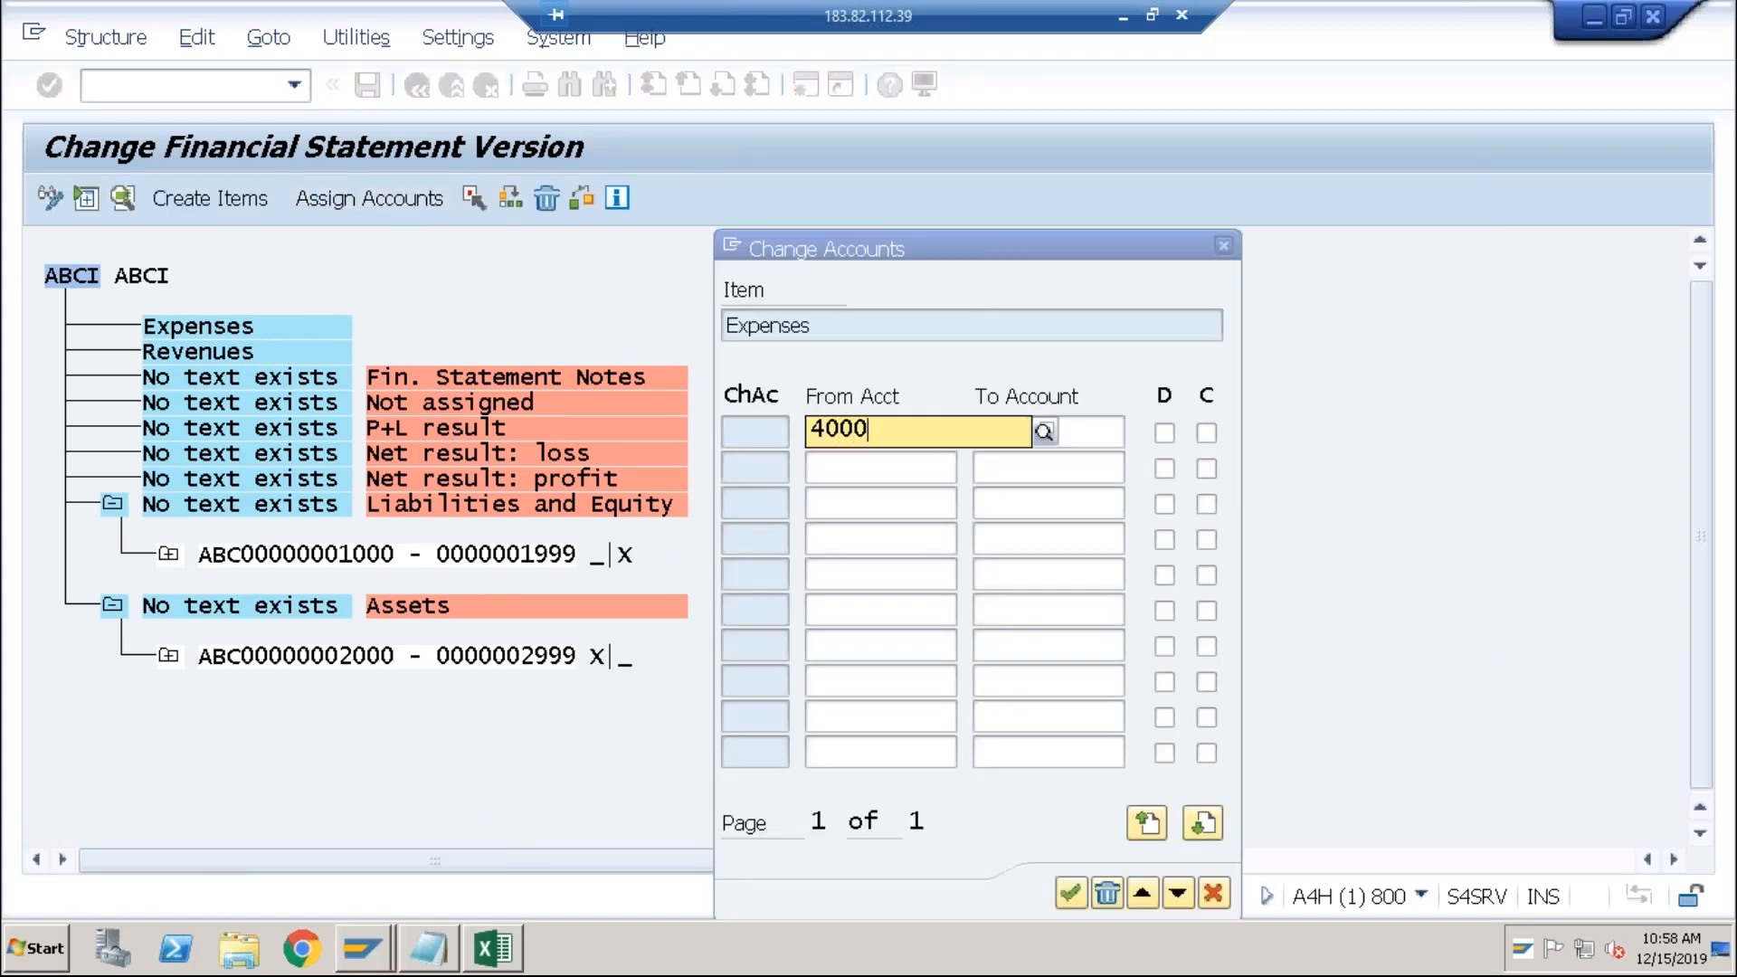
pyautogui.press('Tab')
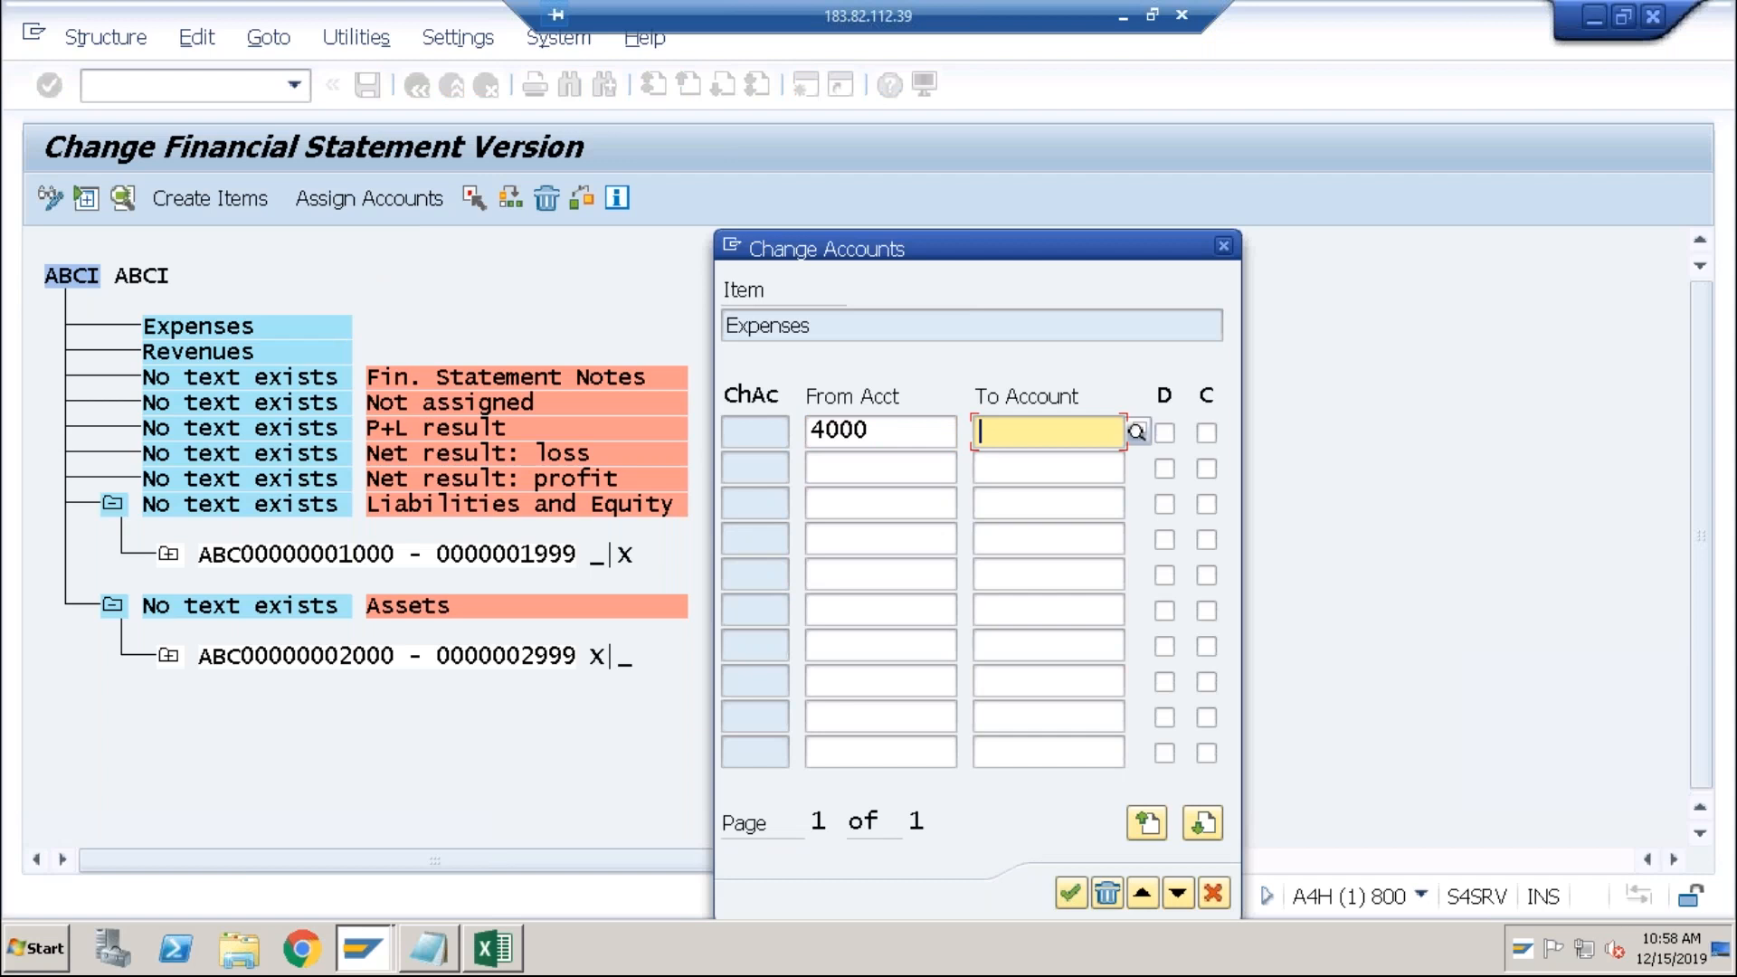
pyautogui.write('4999')
pyautogui.press('Tab')
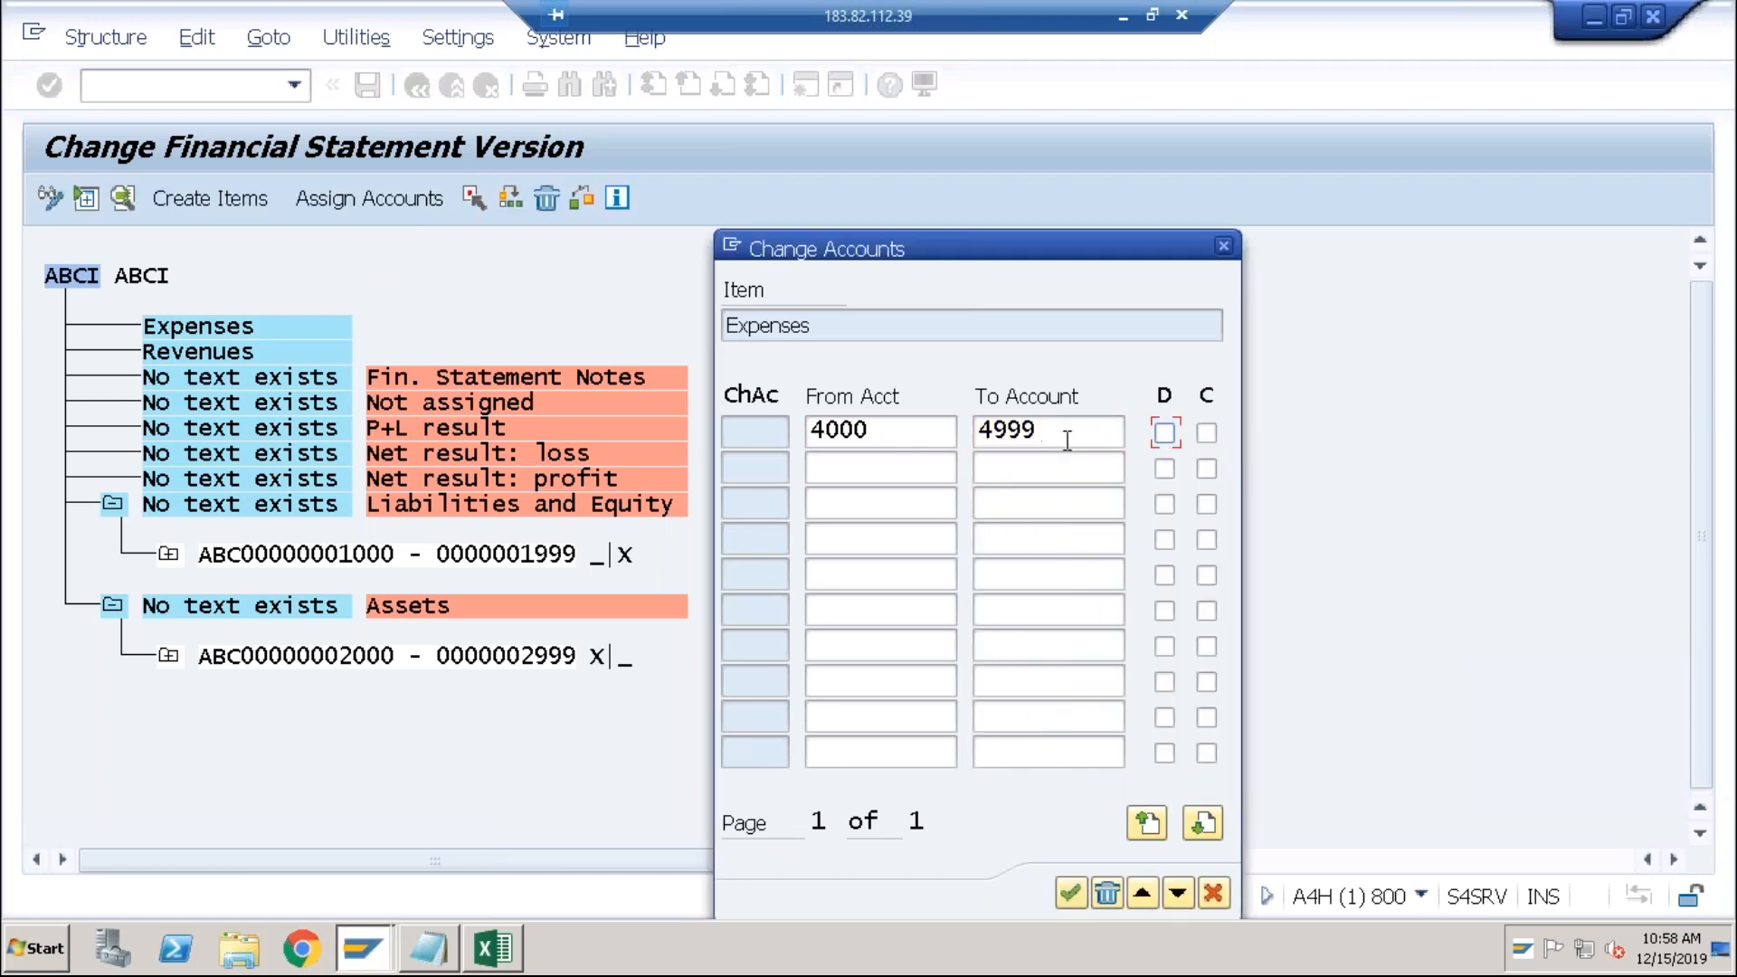
pyautogui.click(1164, 433)
pyautogui.click(1072, 892)
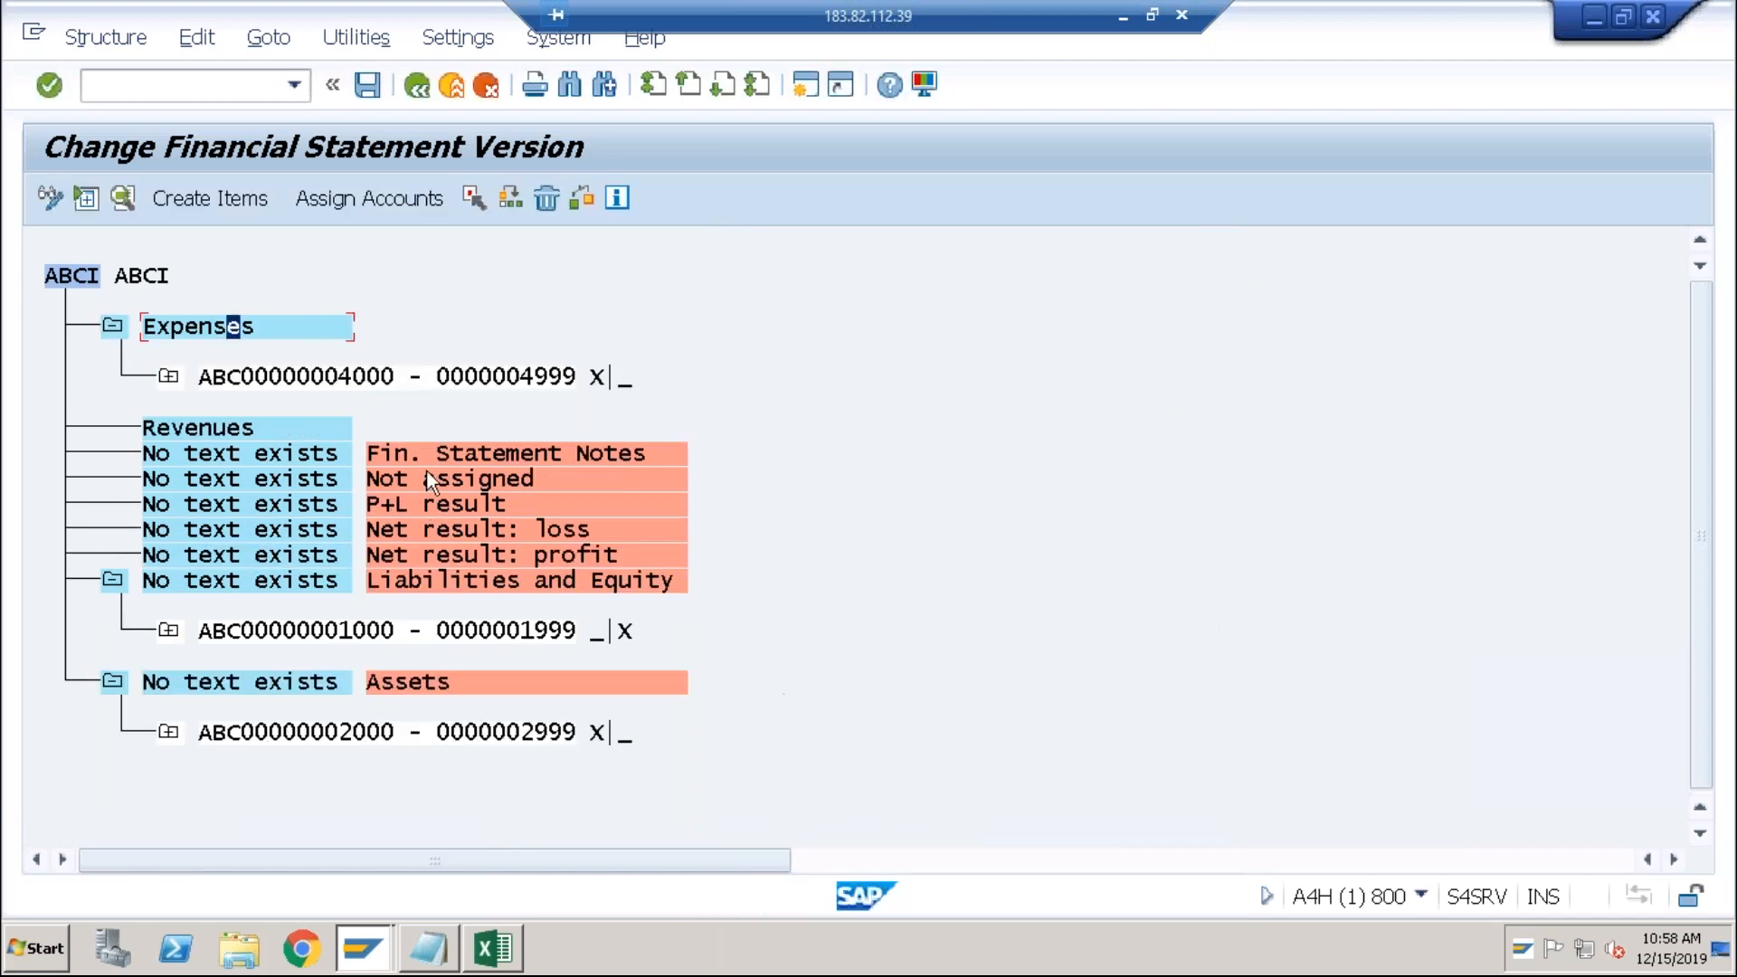
# Step: Assign accounts 3000–3999 as credit to the Revenues item
pyautogui.click(232, 428)
pyautogui.click(406, 208)
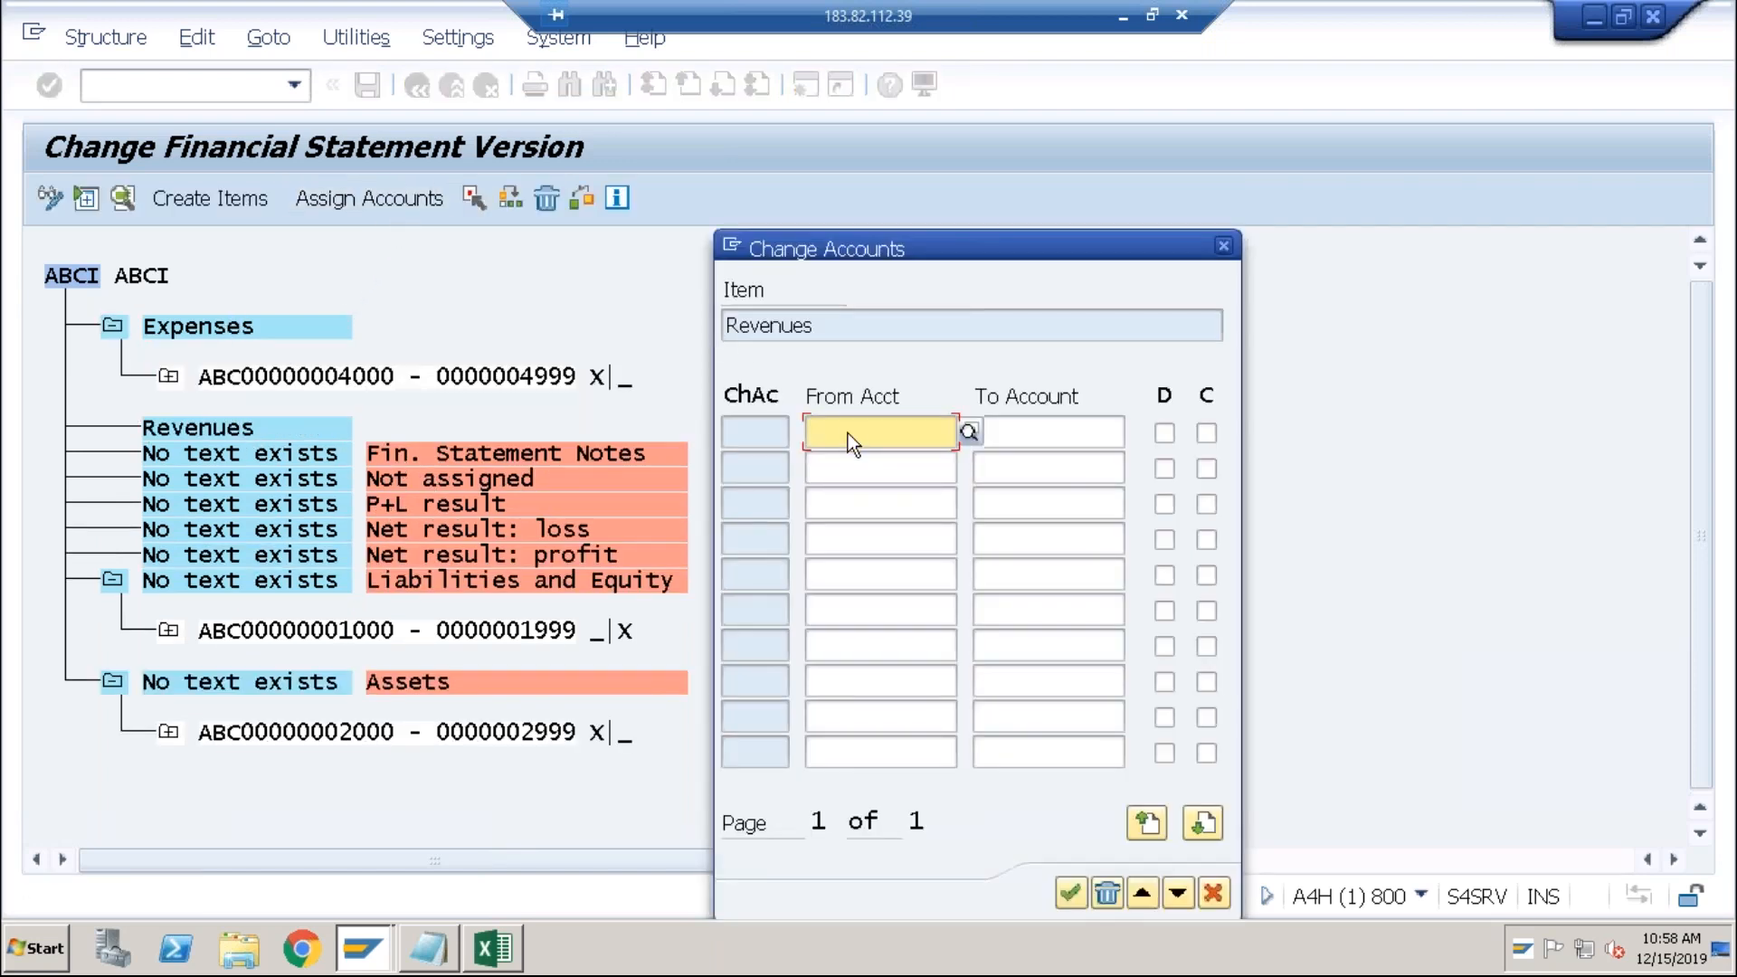
pyautogui.write('3000')
pyautogui.press('Tab')
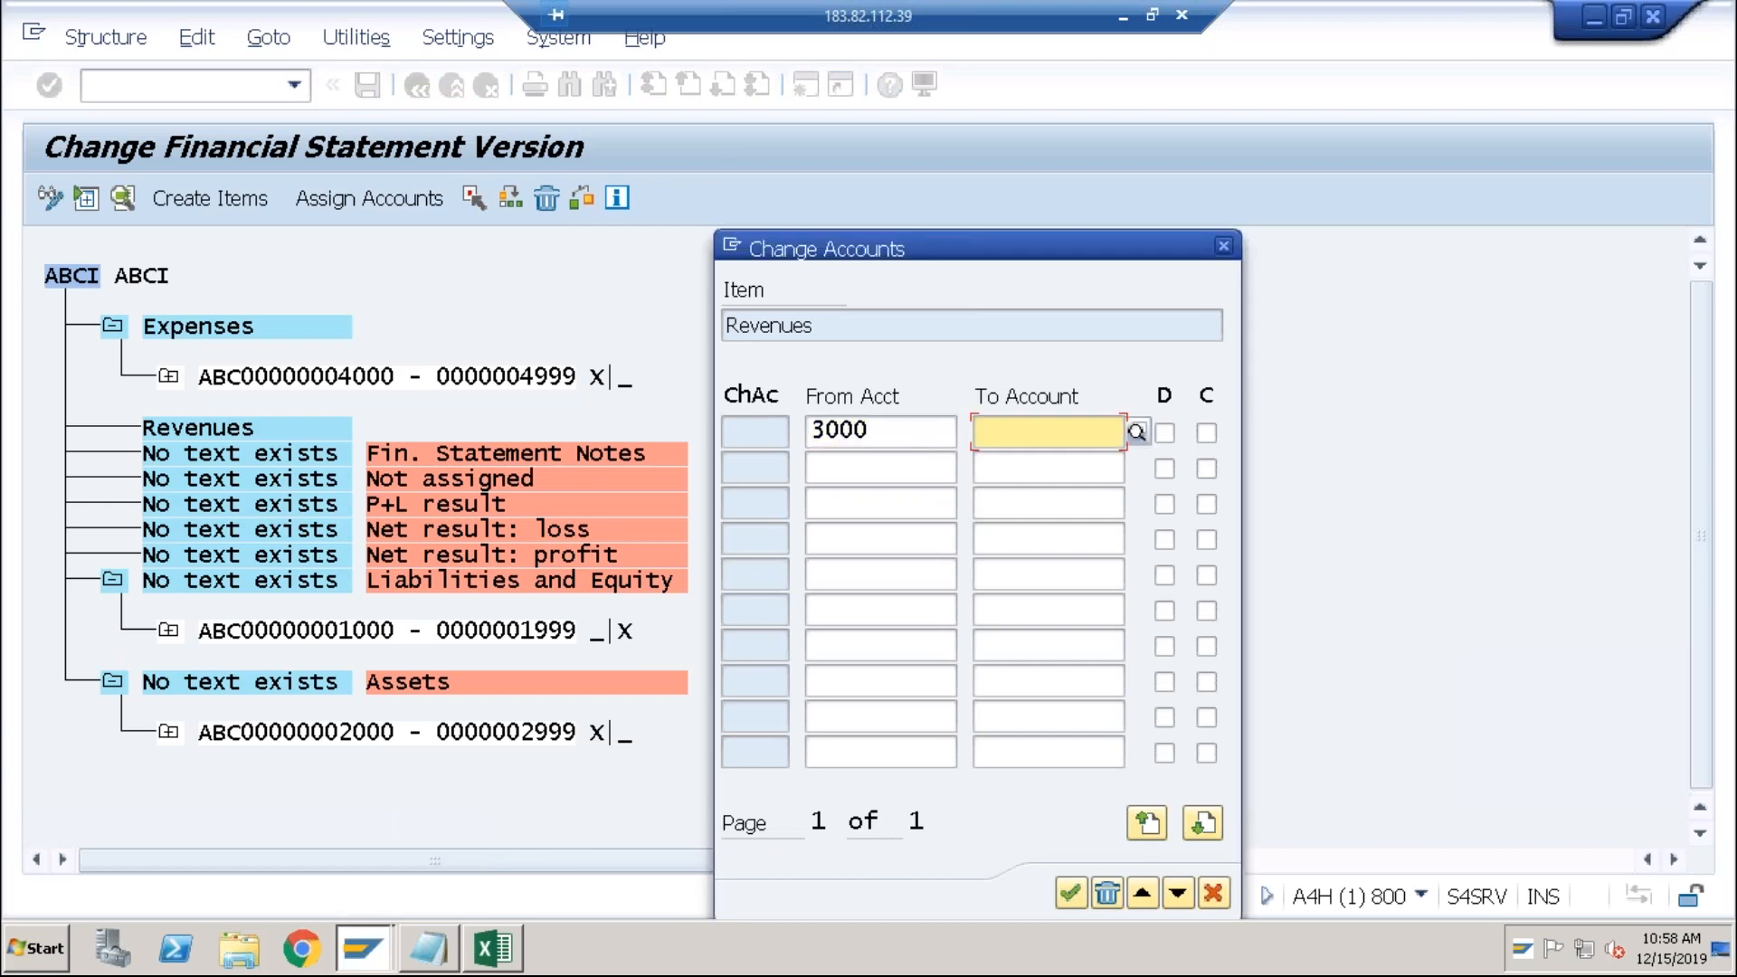
pyautogui.write('3999')
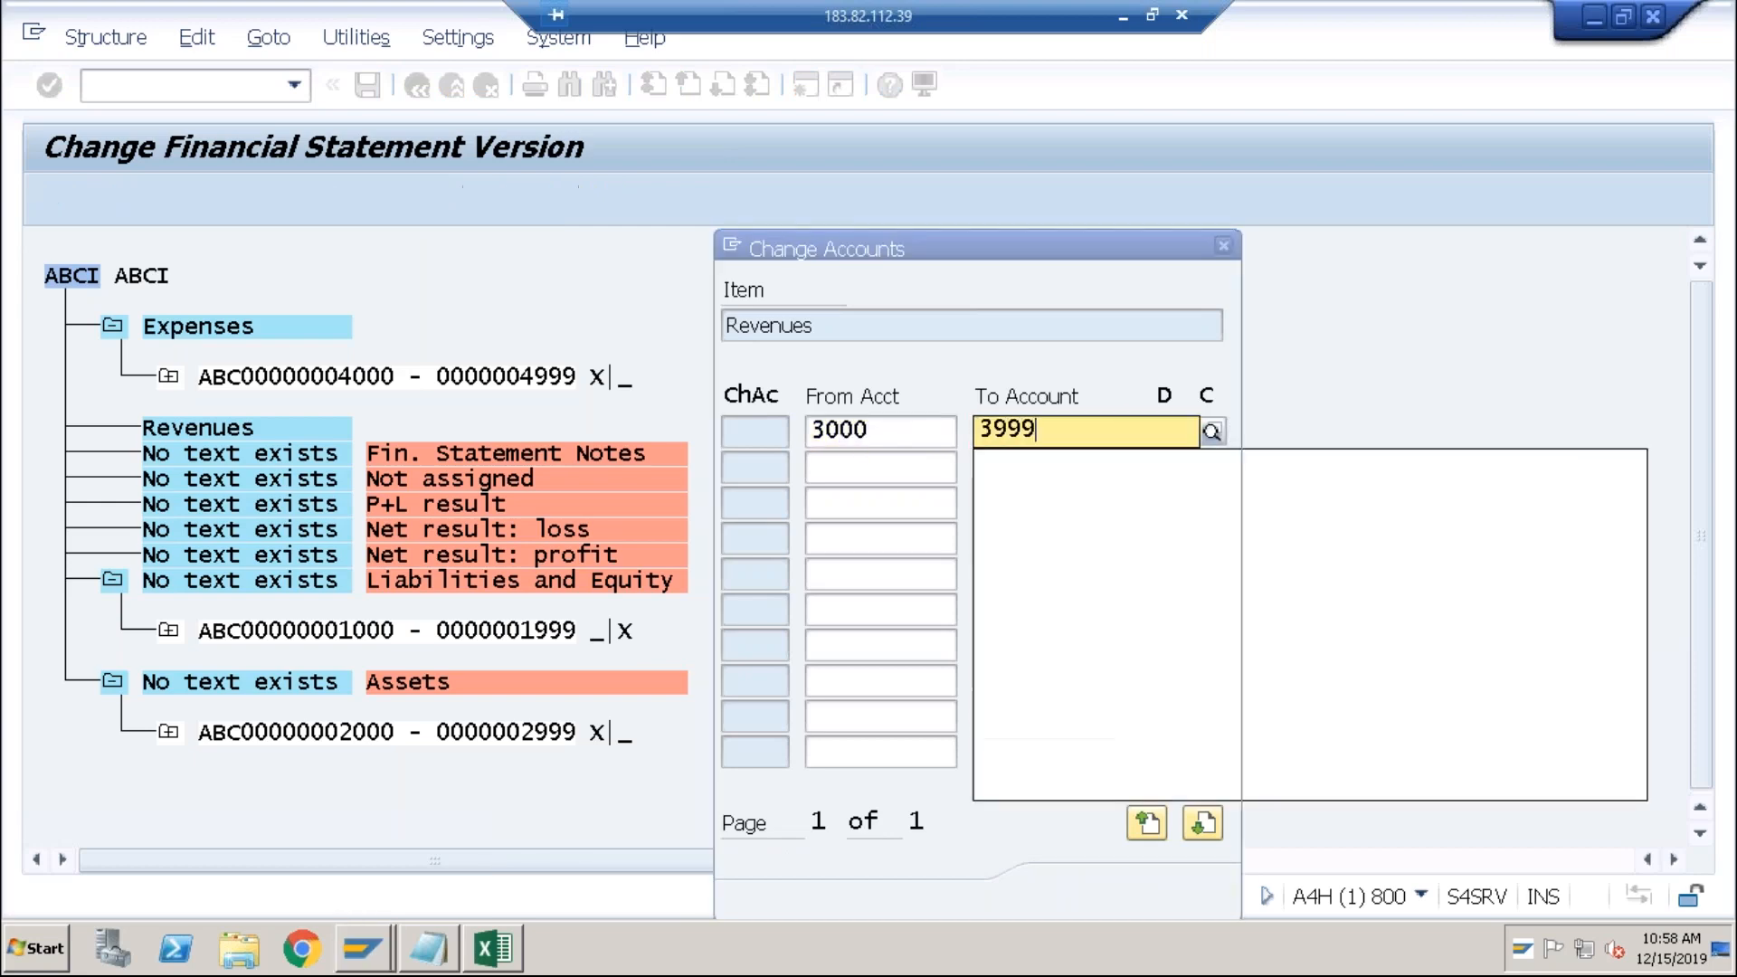
pyautogui.click(1113, 399)
pyautogui.click(1207, 432)
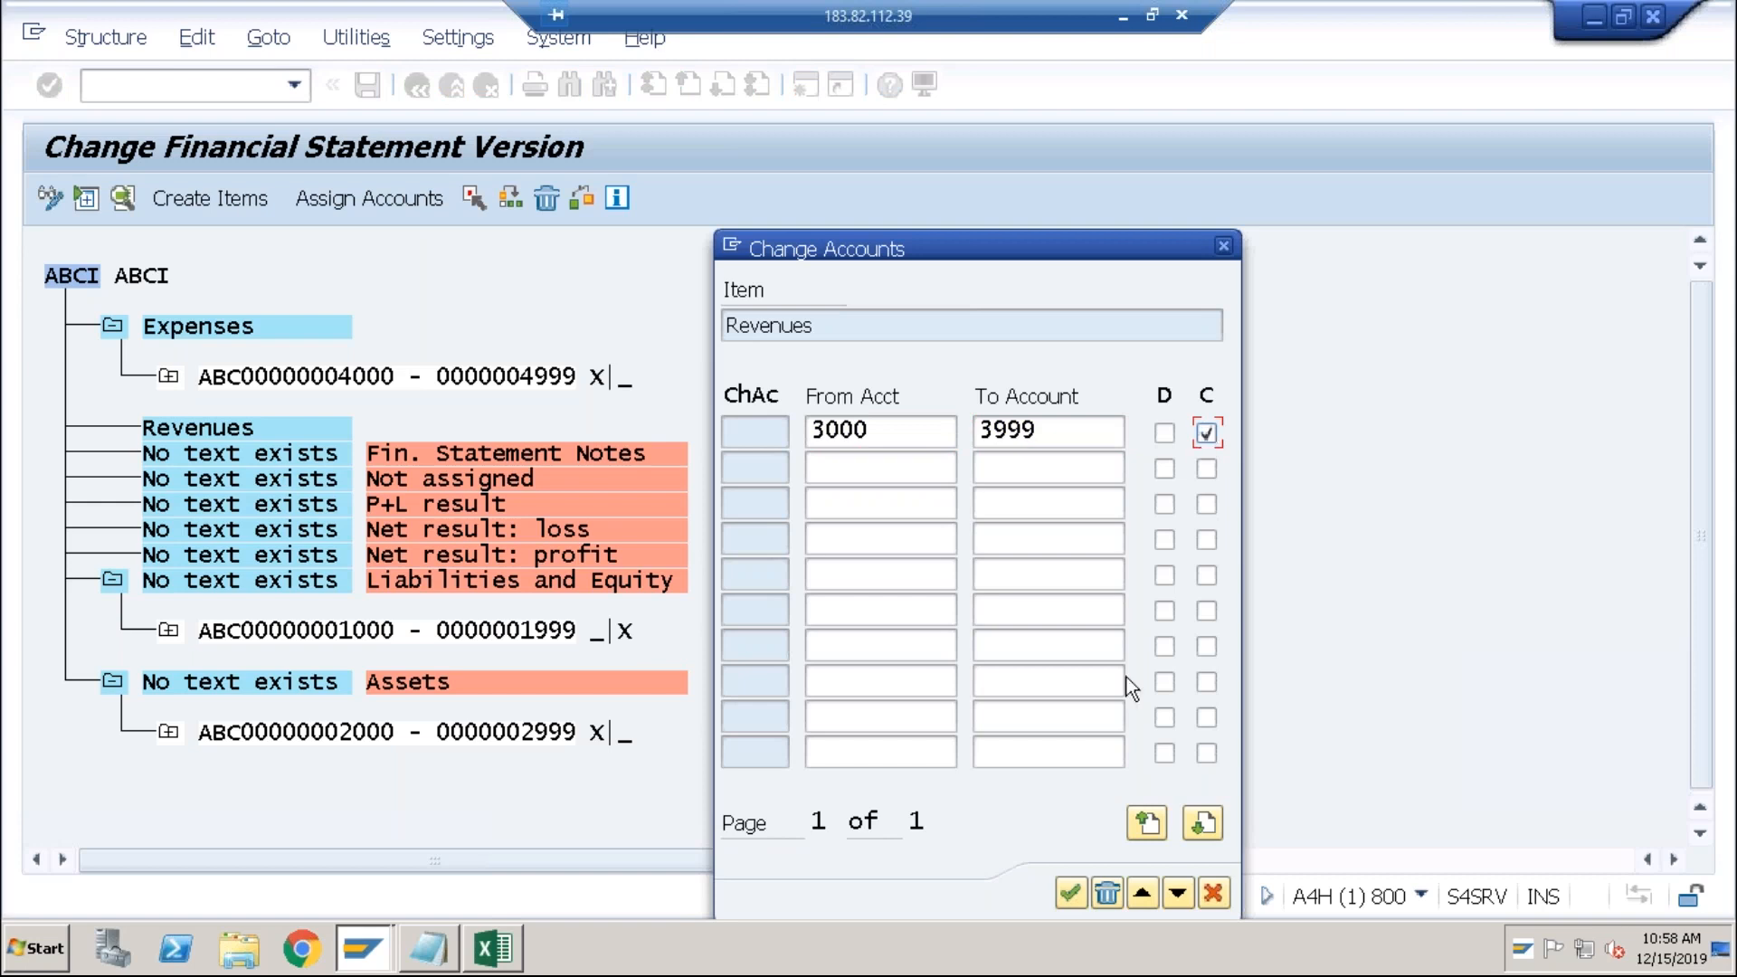
pyautogui.click(1068, 894)
# Step: Save version ABCI under the proposed customizing request without activating it
pyautogui.click(365, 84)
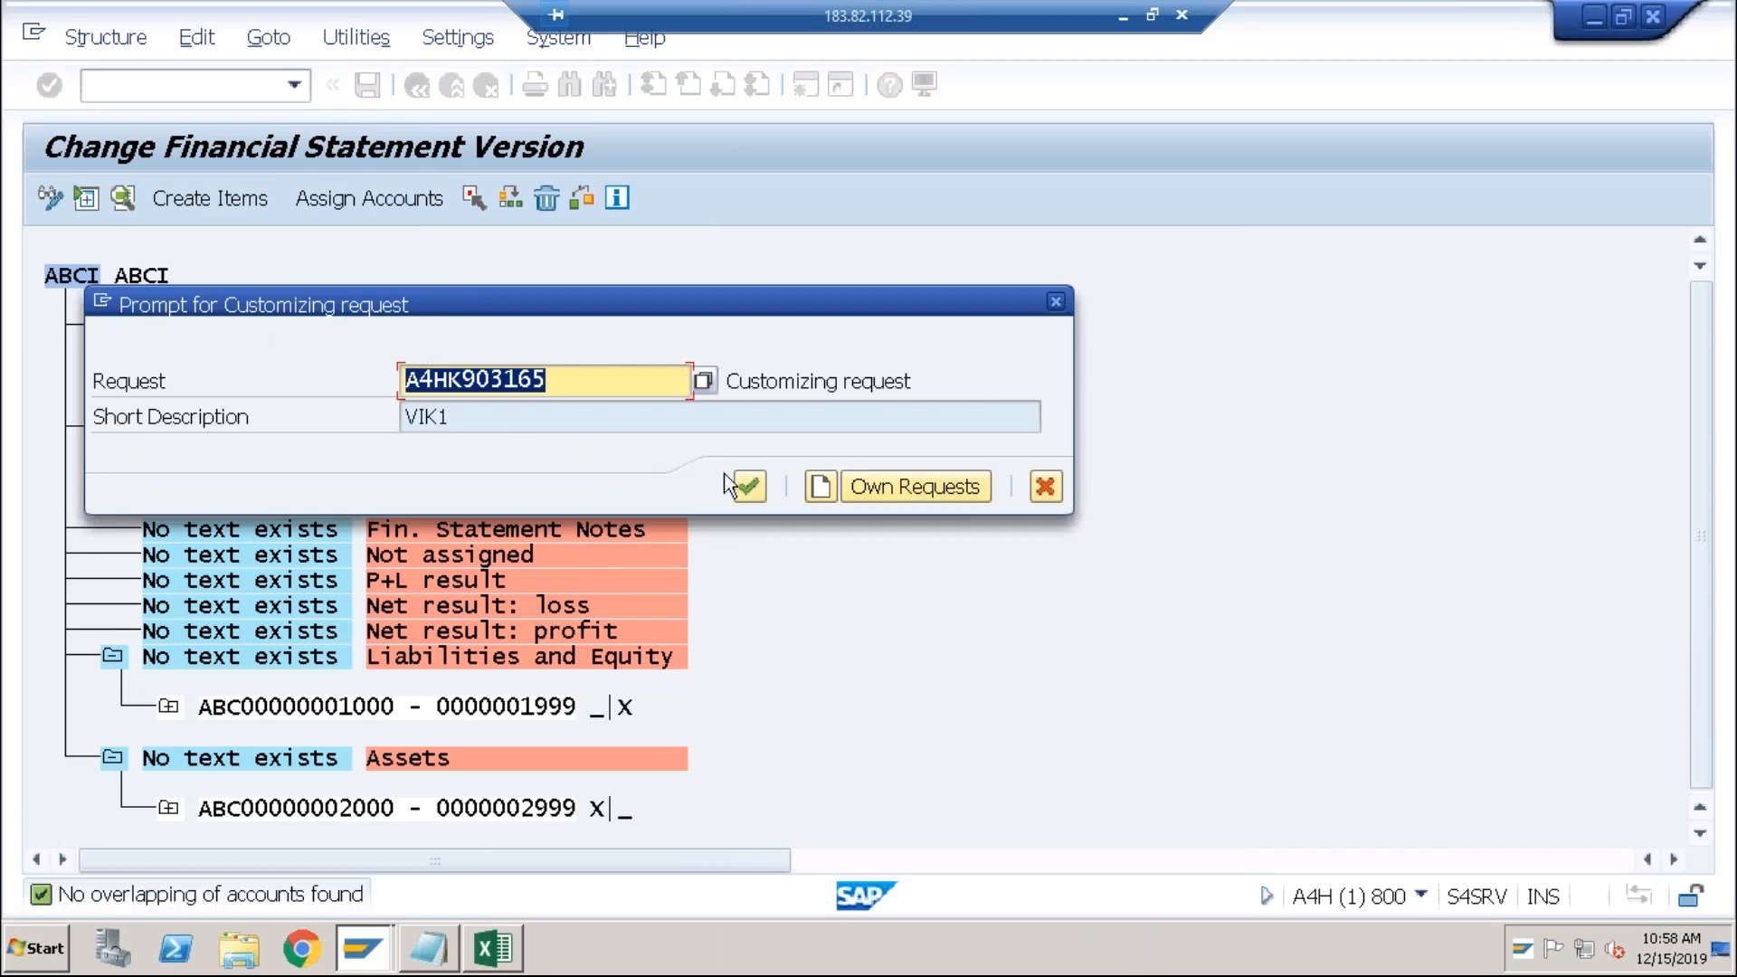
pyautogui.click(749, 487)
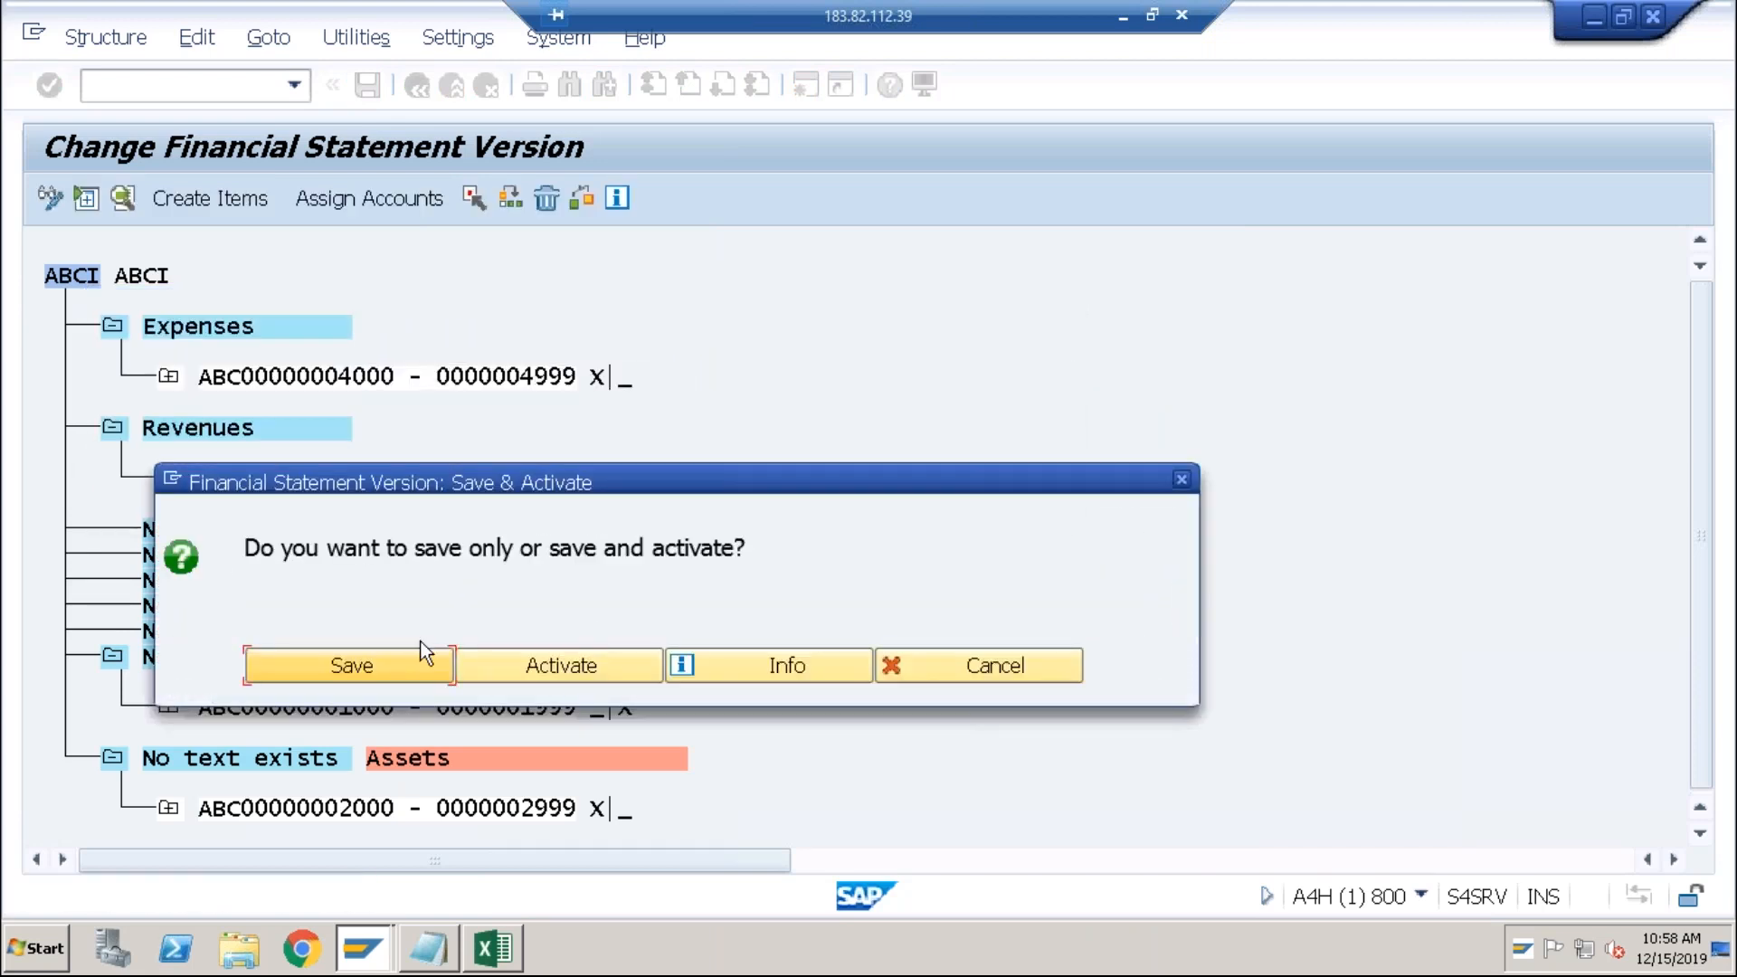
pyautogui.click(329, 675)
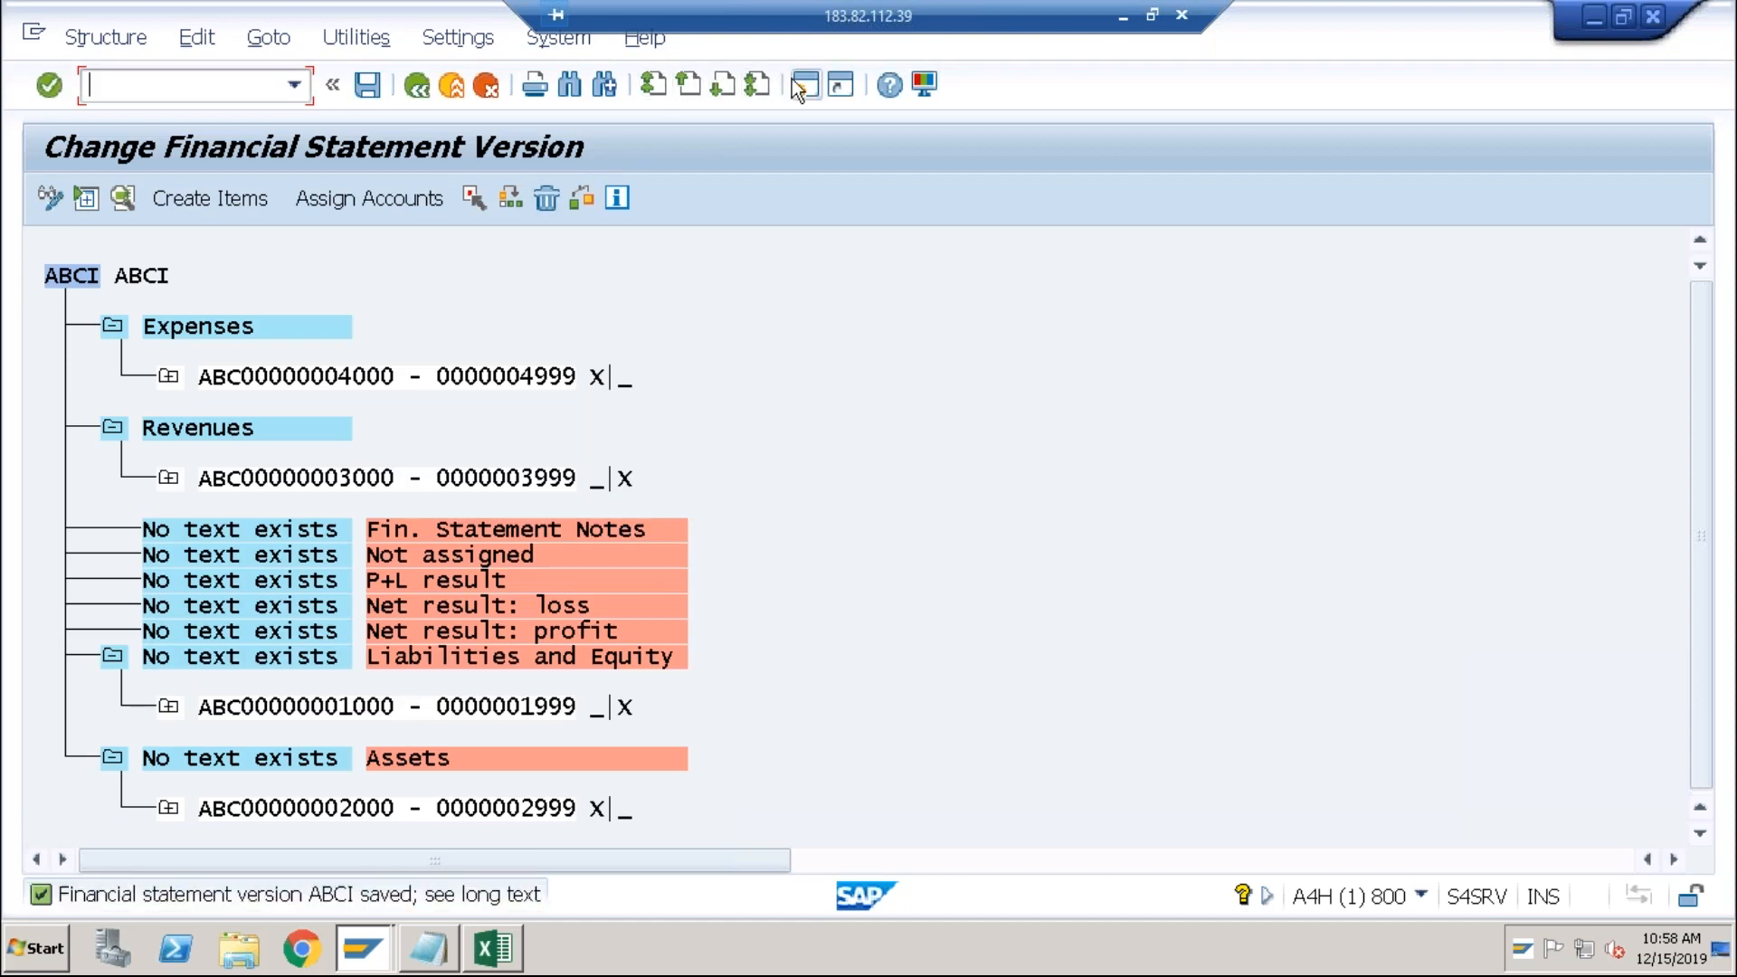
# Step: Return to the main menu and start transaction F.01
pyautogui.press('F3')
pyautogui.write('f.01')
pyautogui.press('Return')
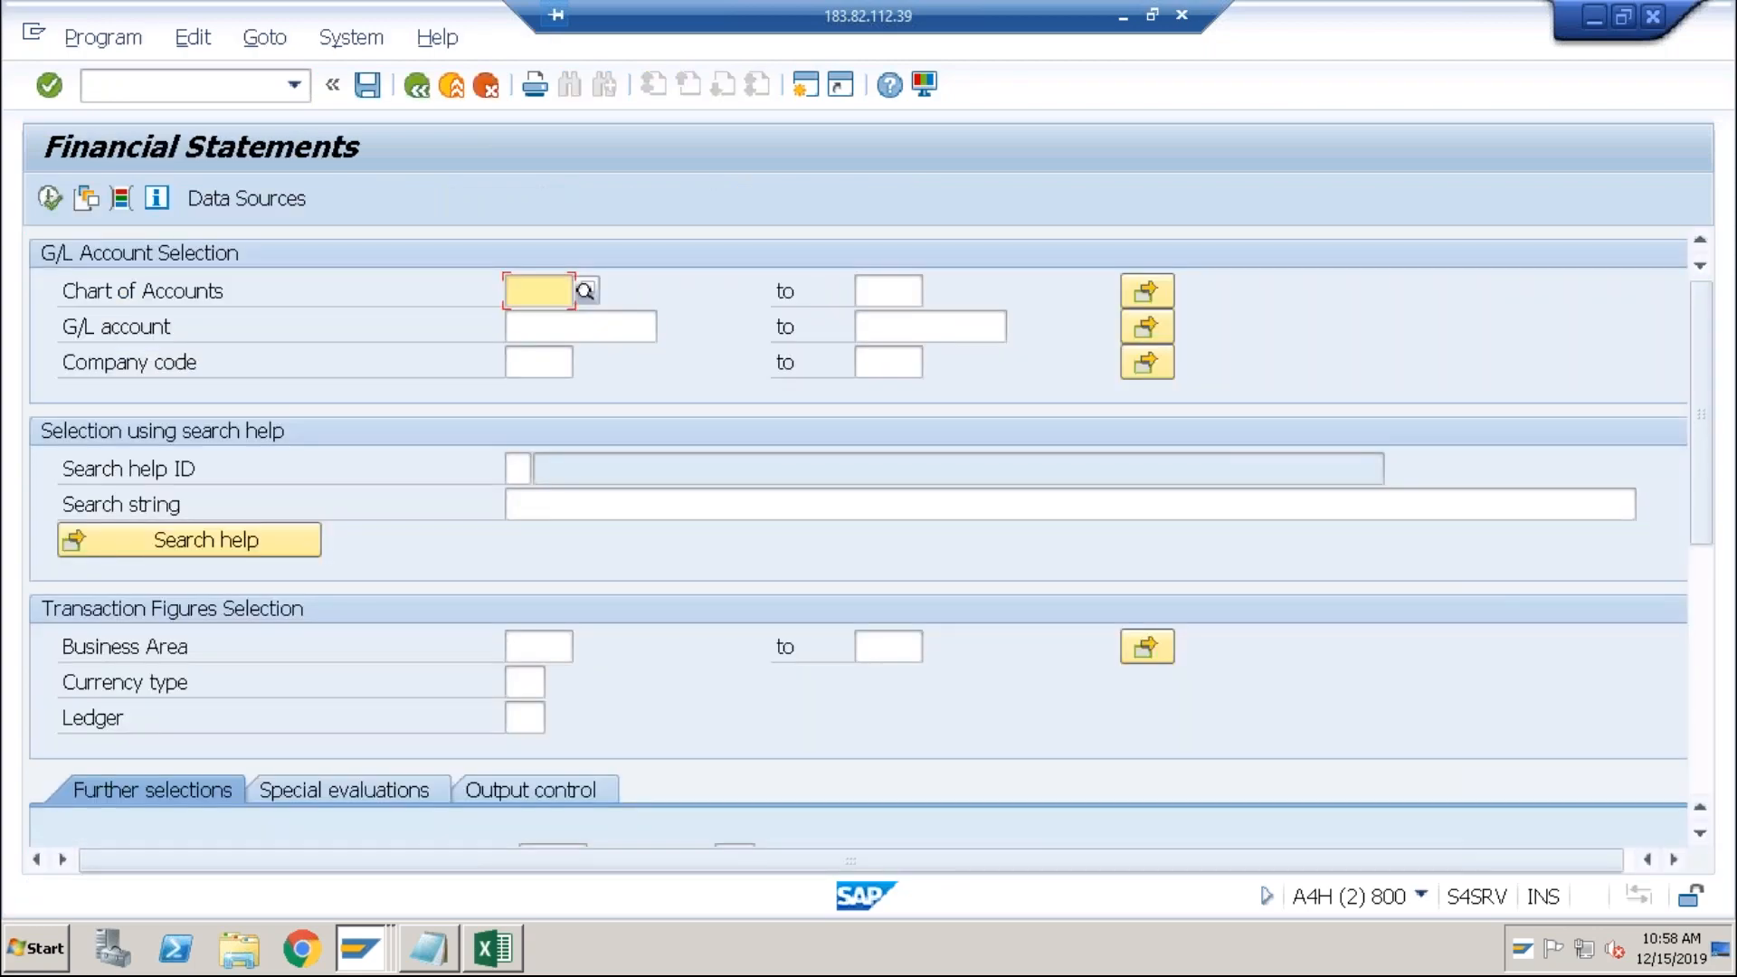
# Step: Enter company code abci and confirm financial statement version ABCI in the selection
pyautogui.click(539, 364)
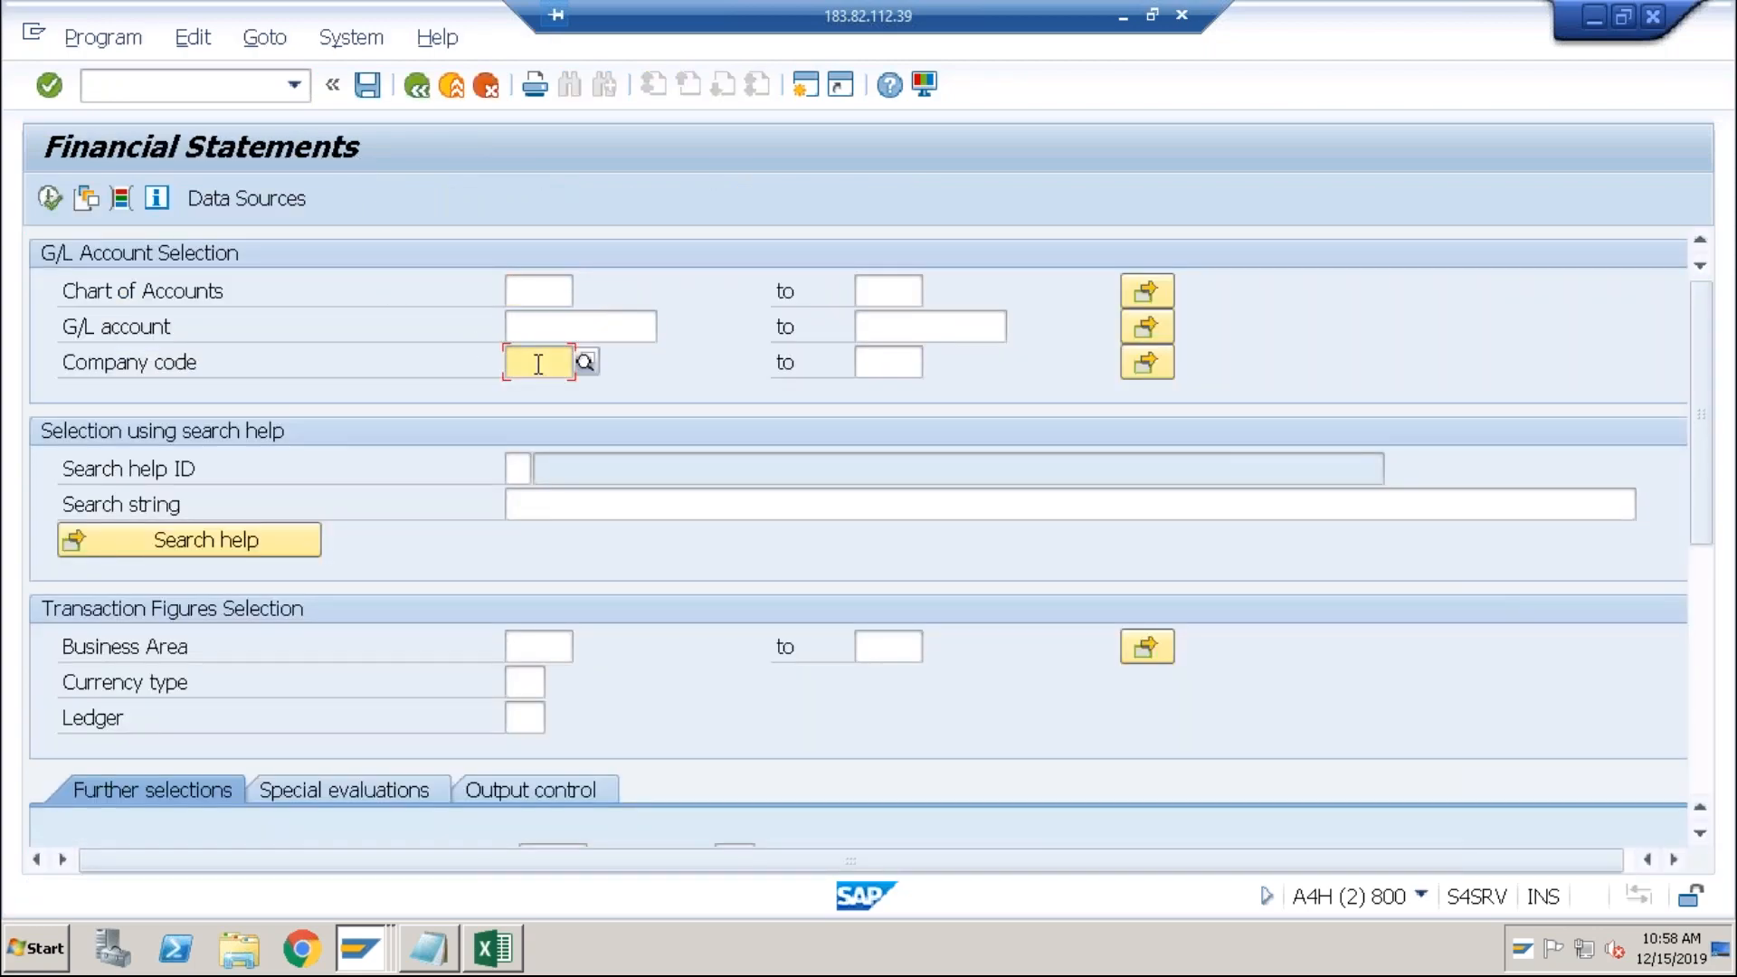
pyautogui.write('abci')
pyautogui.press('Tab')
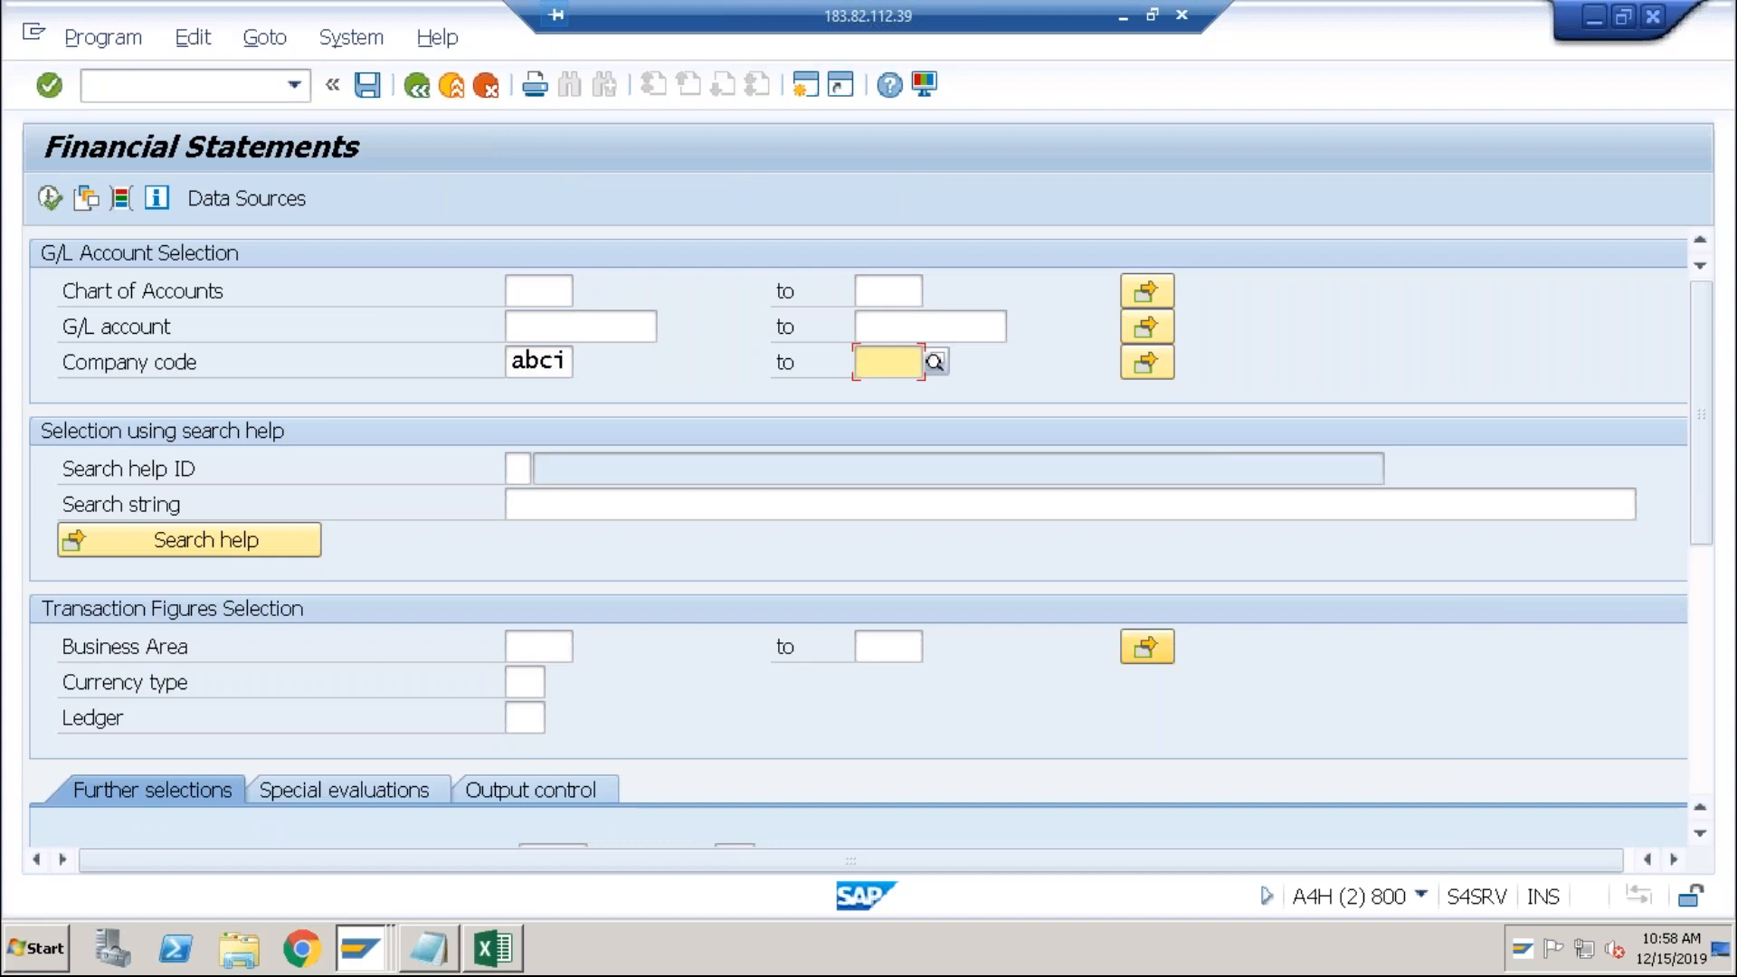
pyautogui.click(1698, 595)
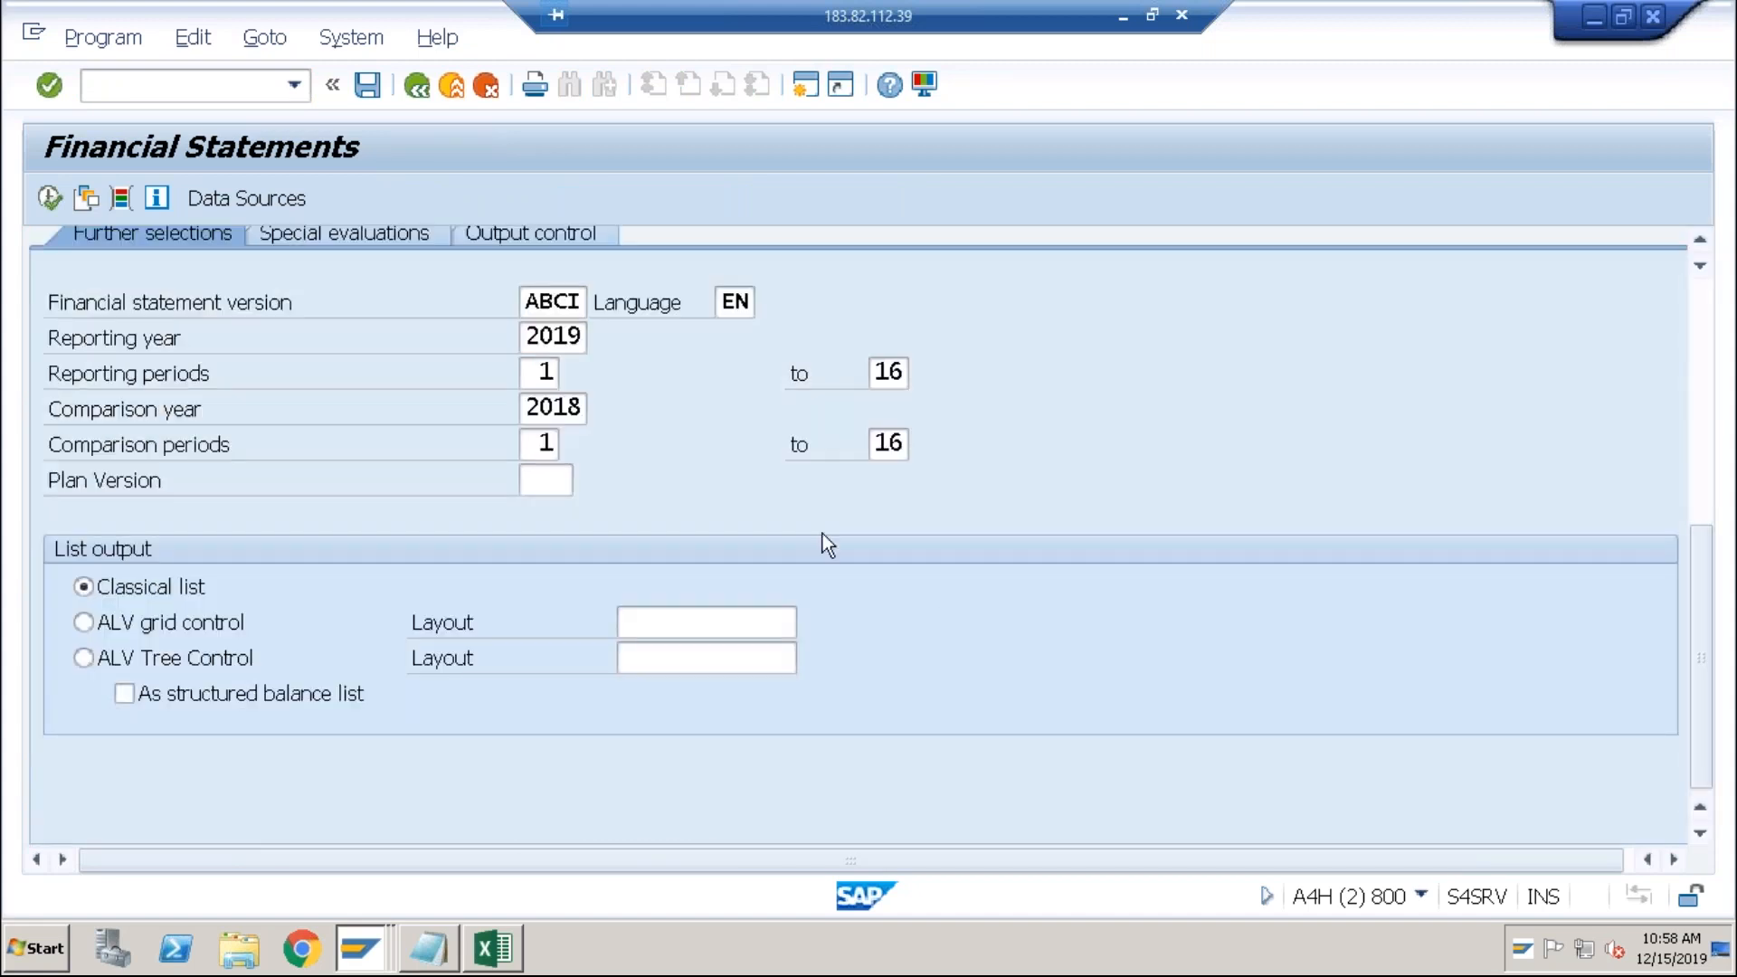
pyautogui.click(534, 294)
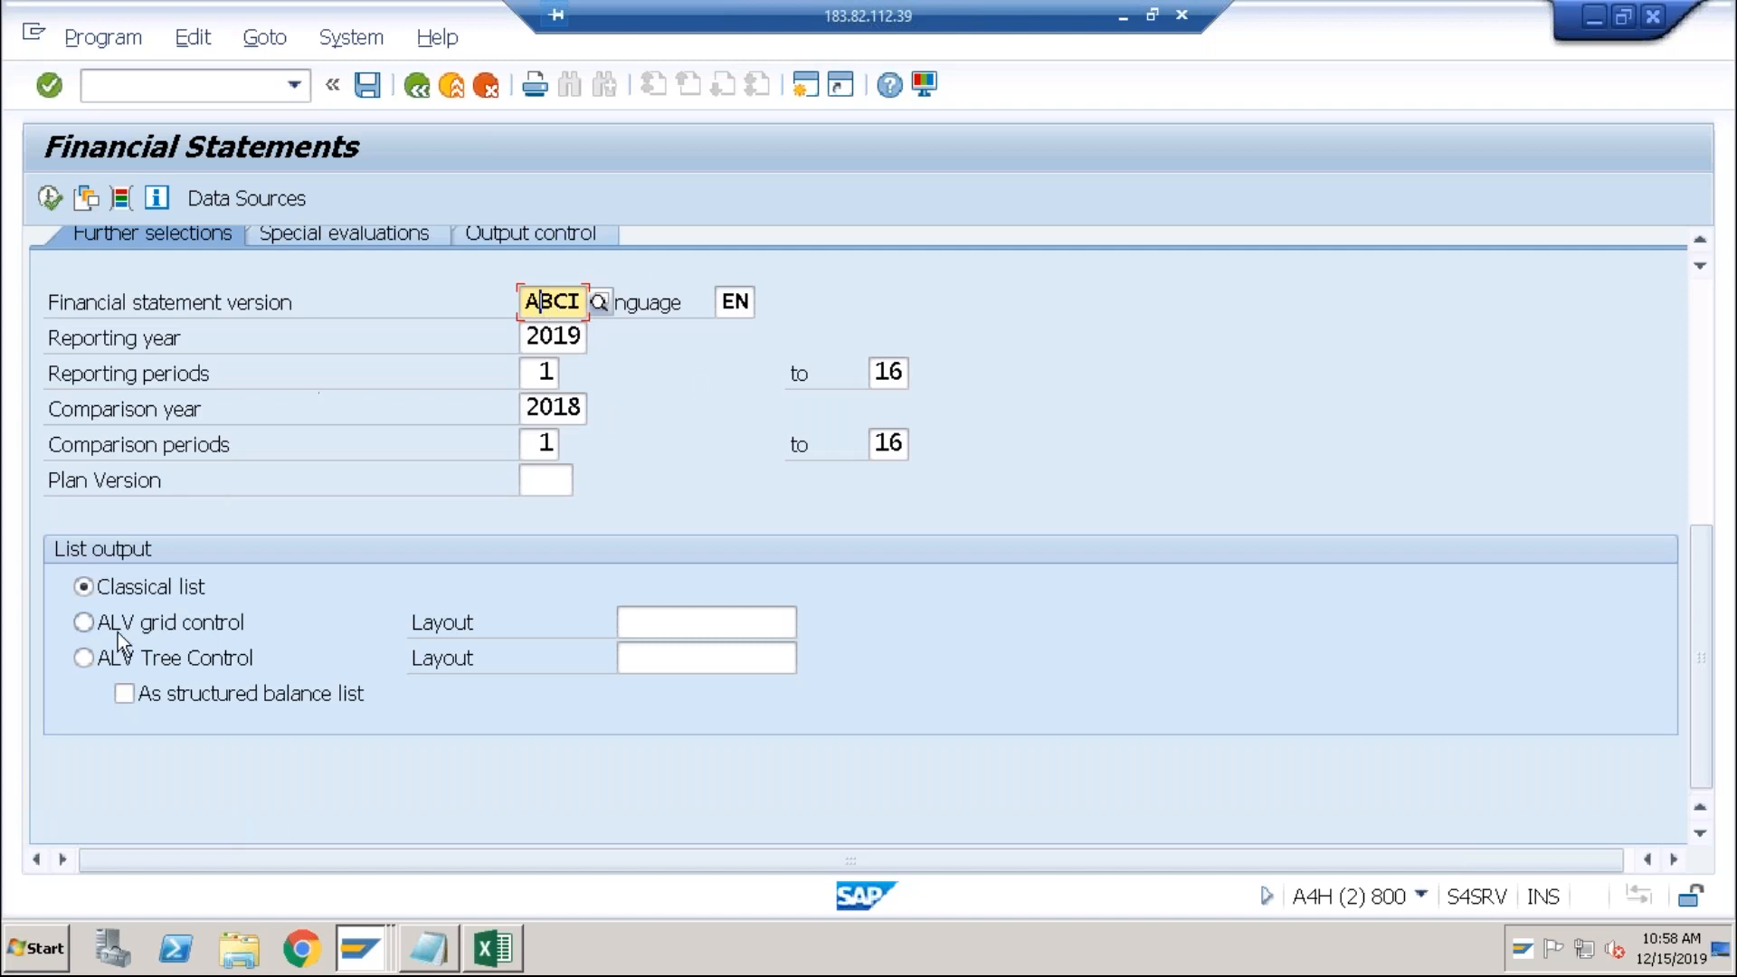
# Step: Run the financial statements report with ALV Tree Control output, accepting the warnings
pyautogui.click(83, 657)
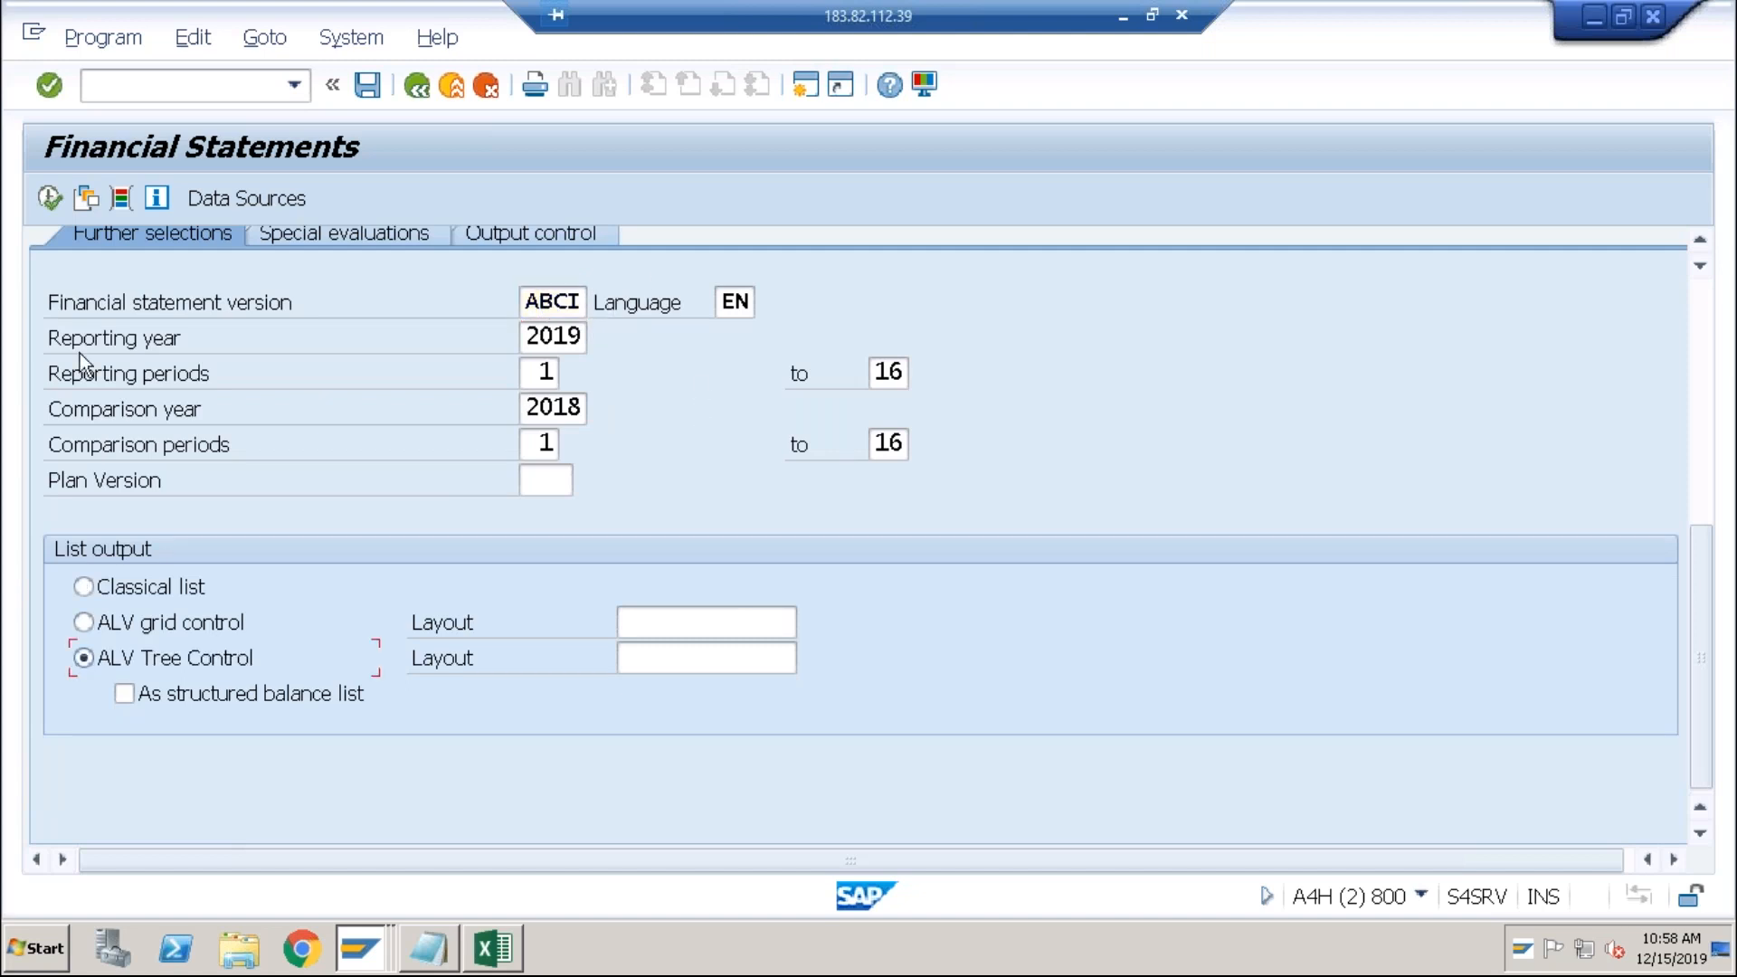
pyautogui.click(49, 197)
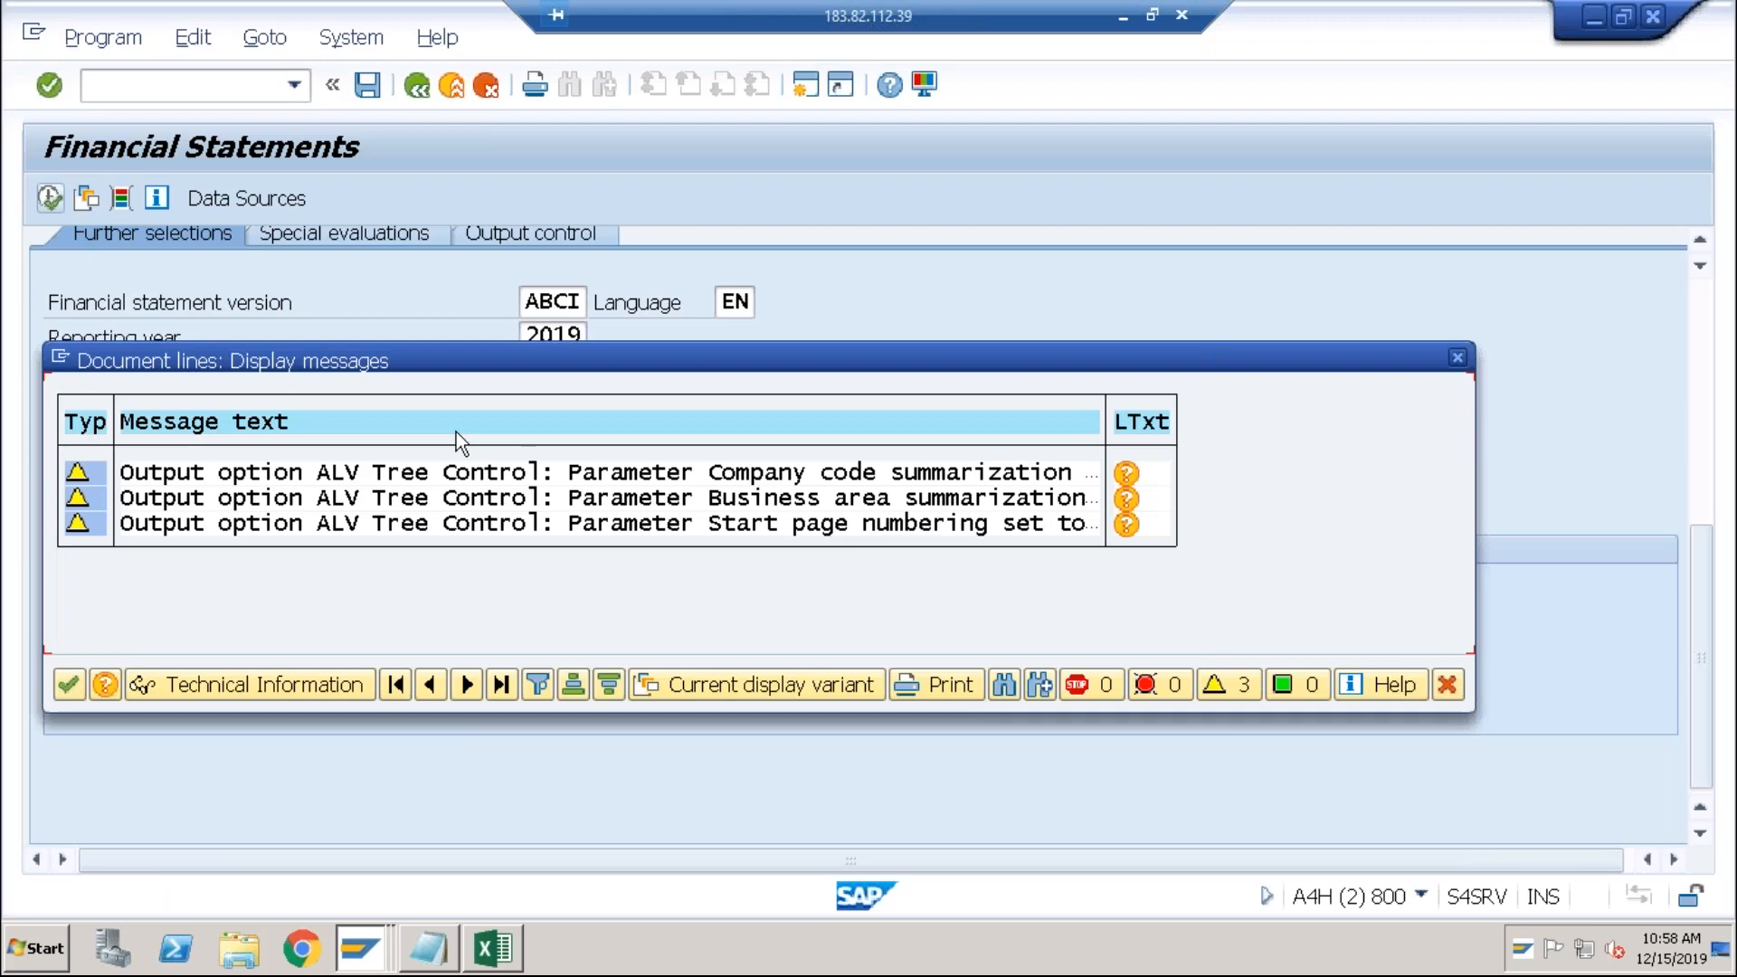
pyautogui.click(69, 686)
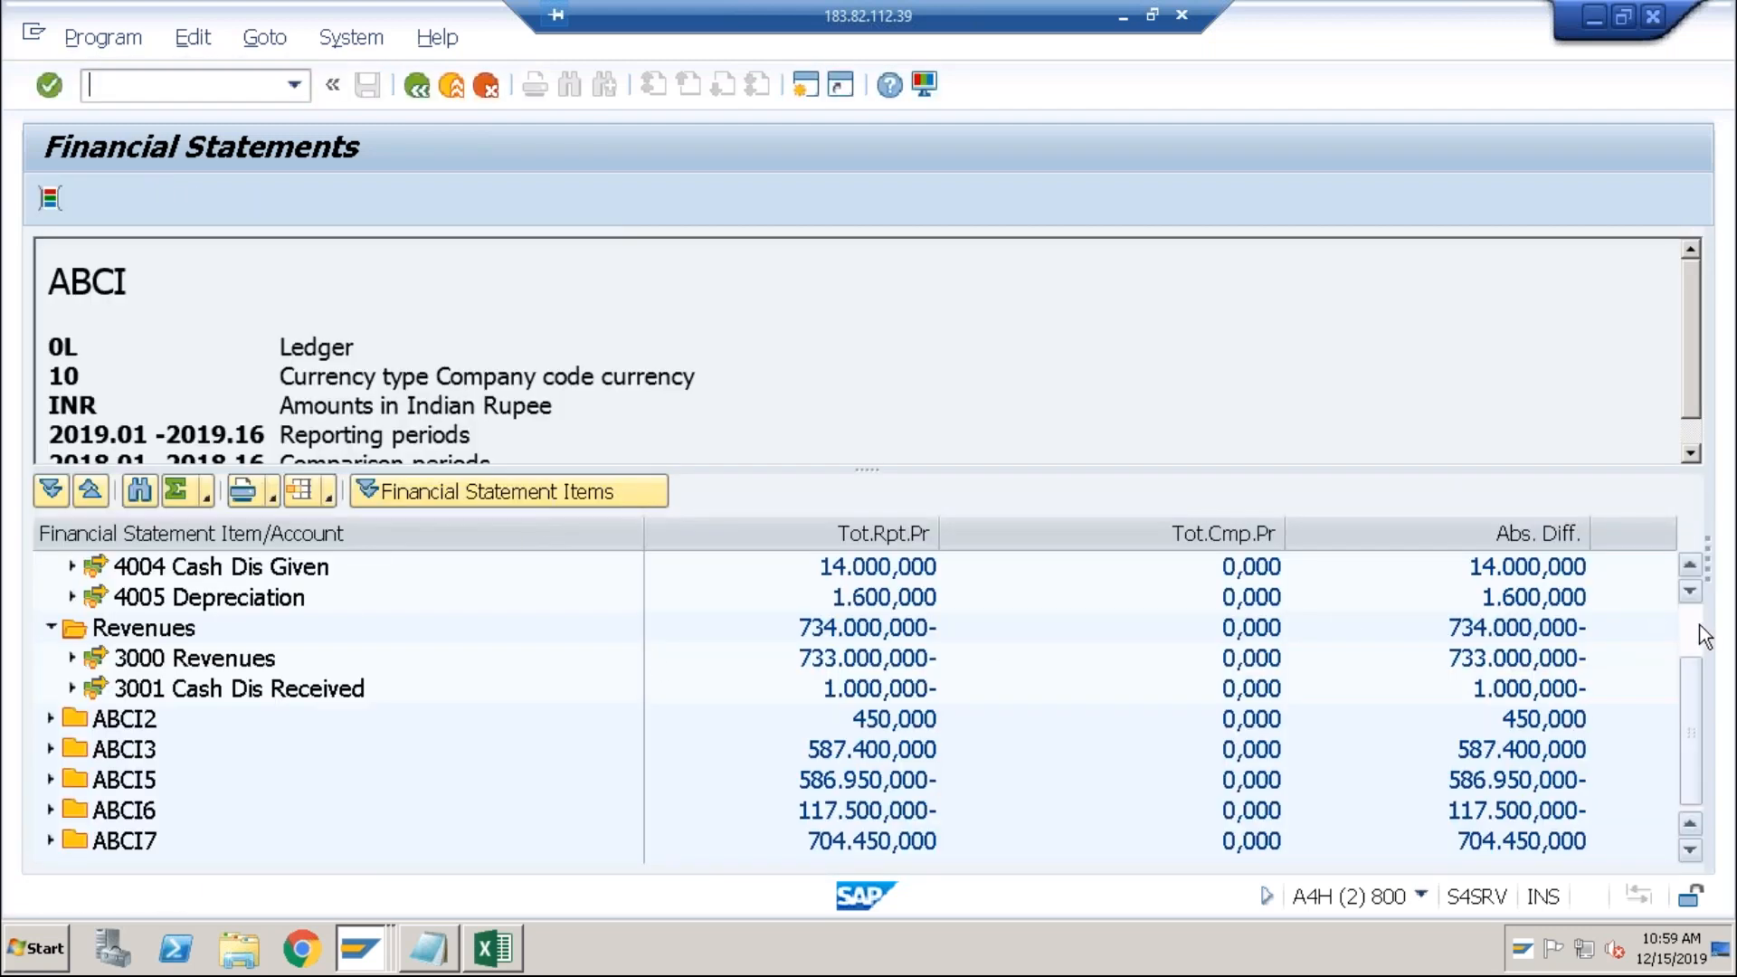
pyautogui.scroll(2, 1641, 616)
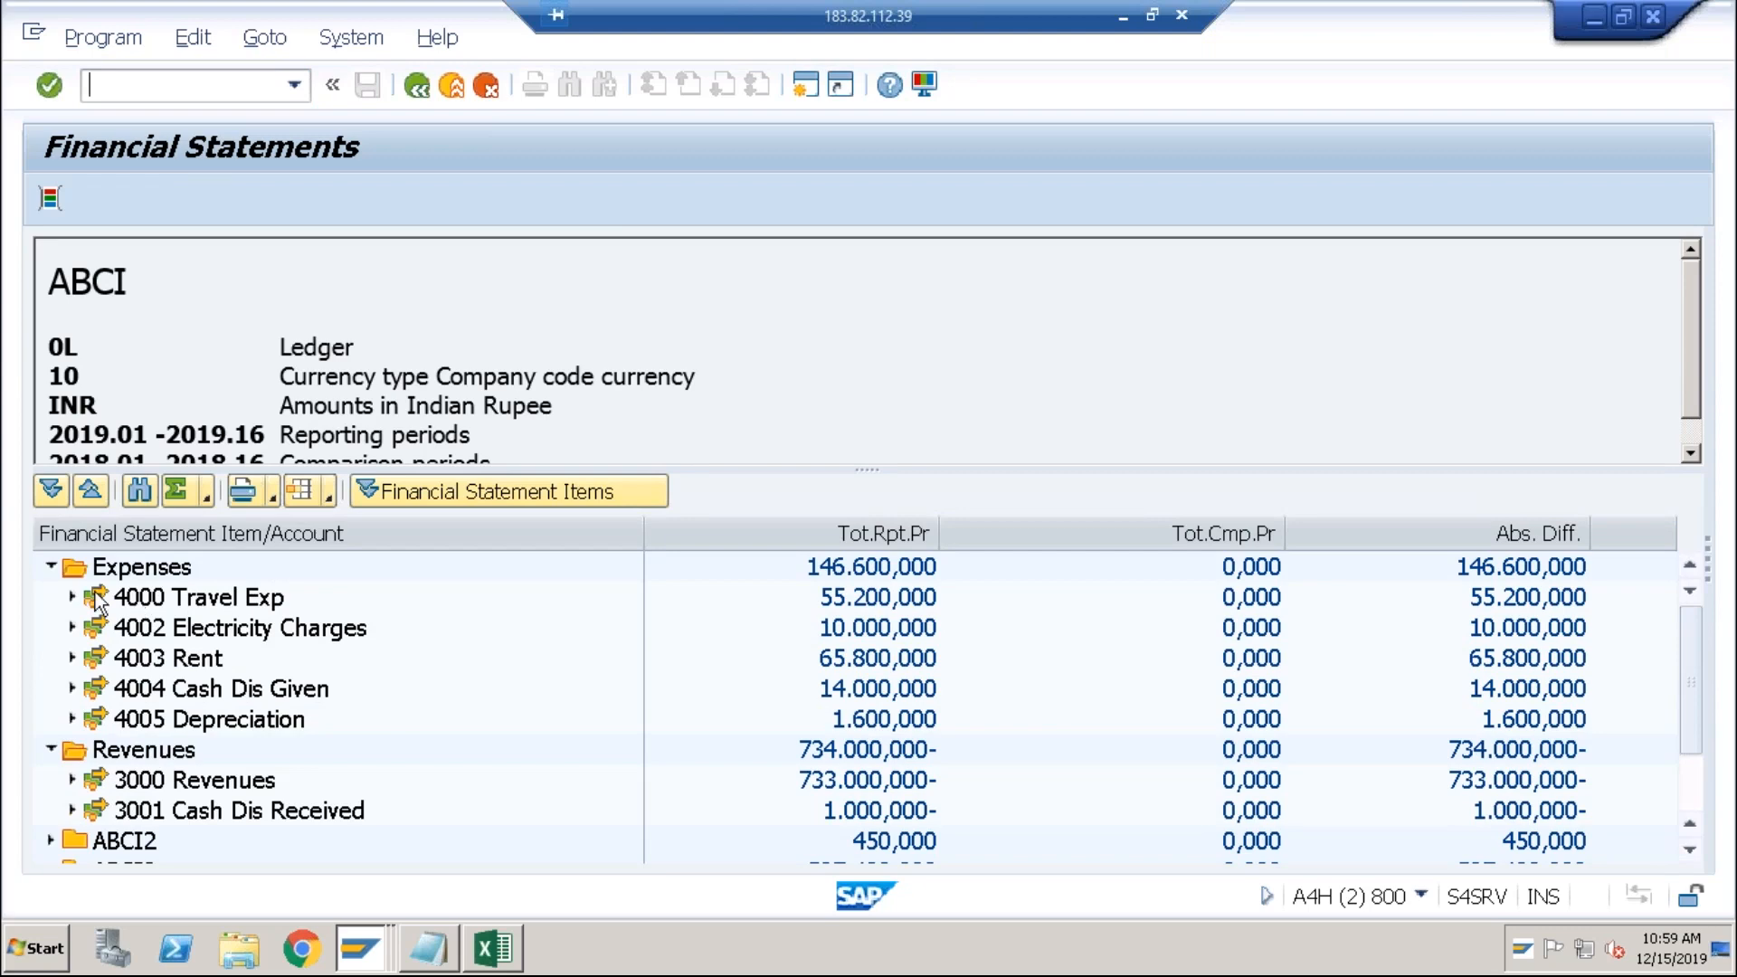
# Step: Review the Expenses, Revenues, ABCI2, ABCI3 and ABCI5 totals, then return to selection
pyautogui.click(50, 567)
pyautogui.click(50, 599)
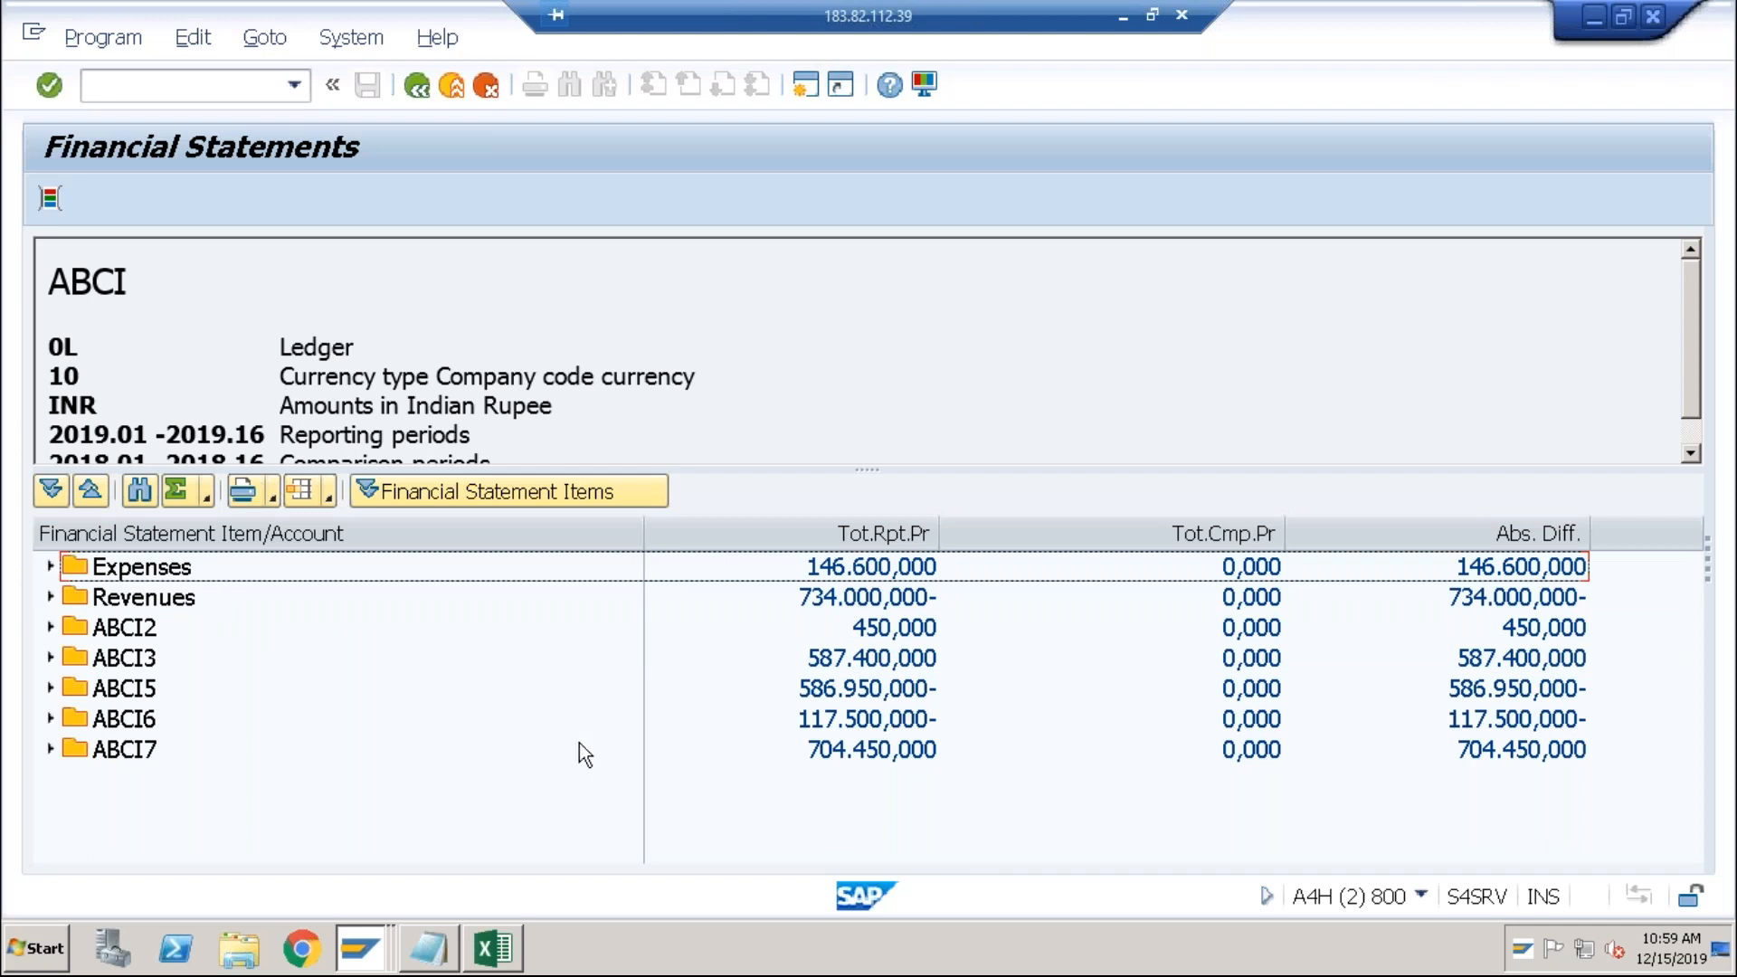
pyautogui.click(50, 628)
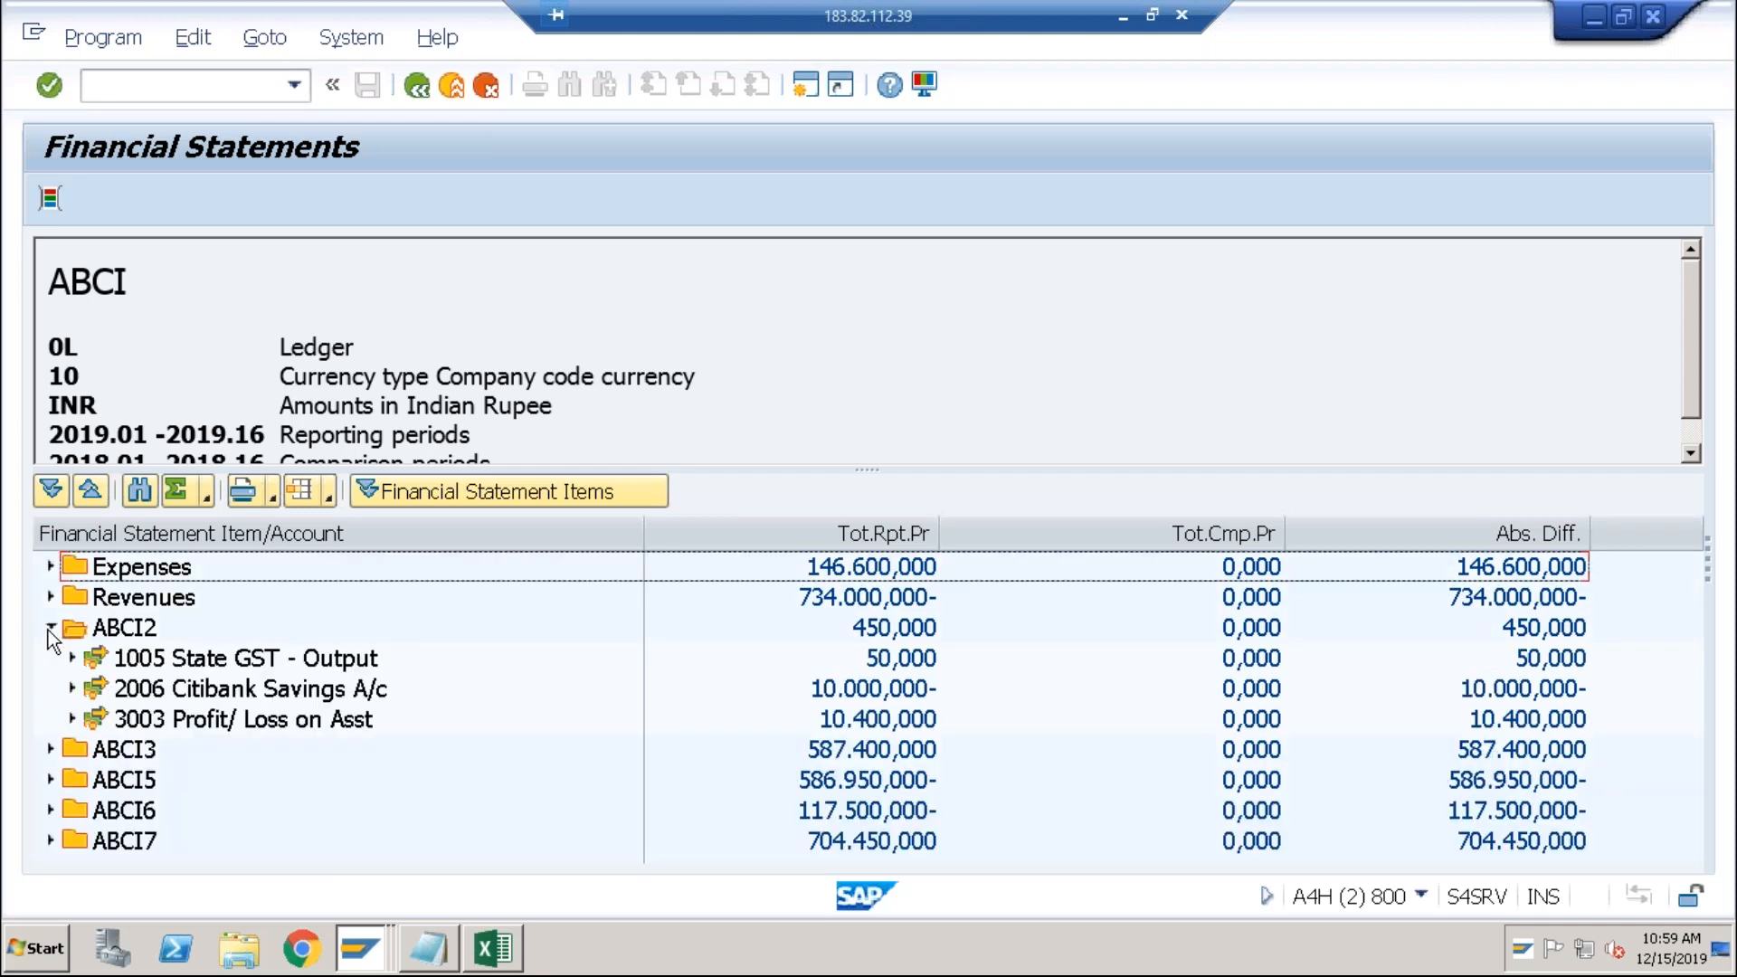
pyautogui.click(49, 628)
pyautogui.click(51, 659)
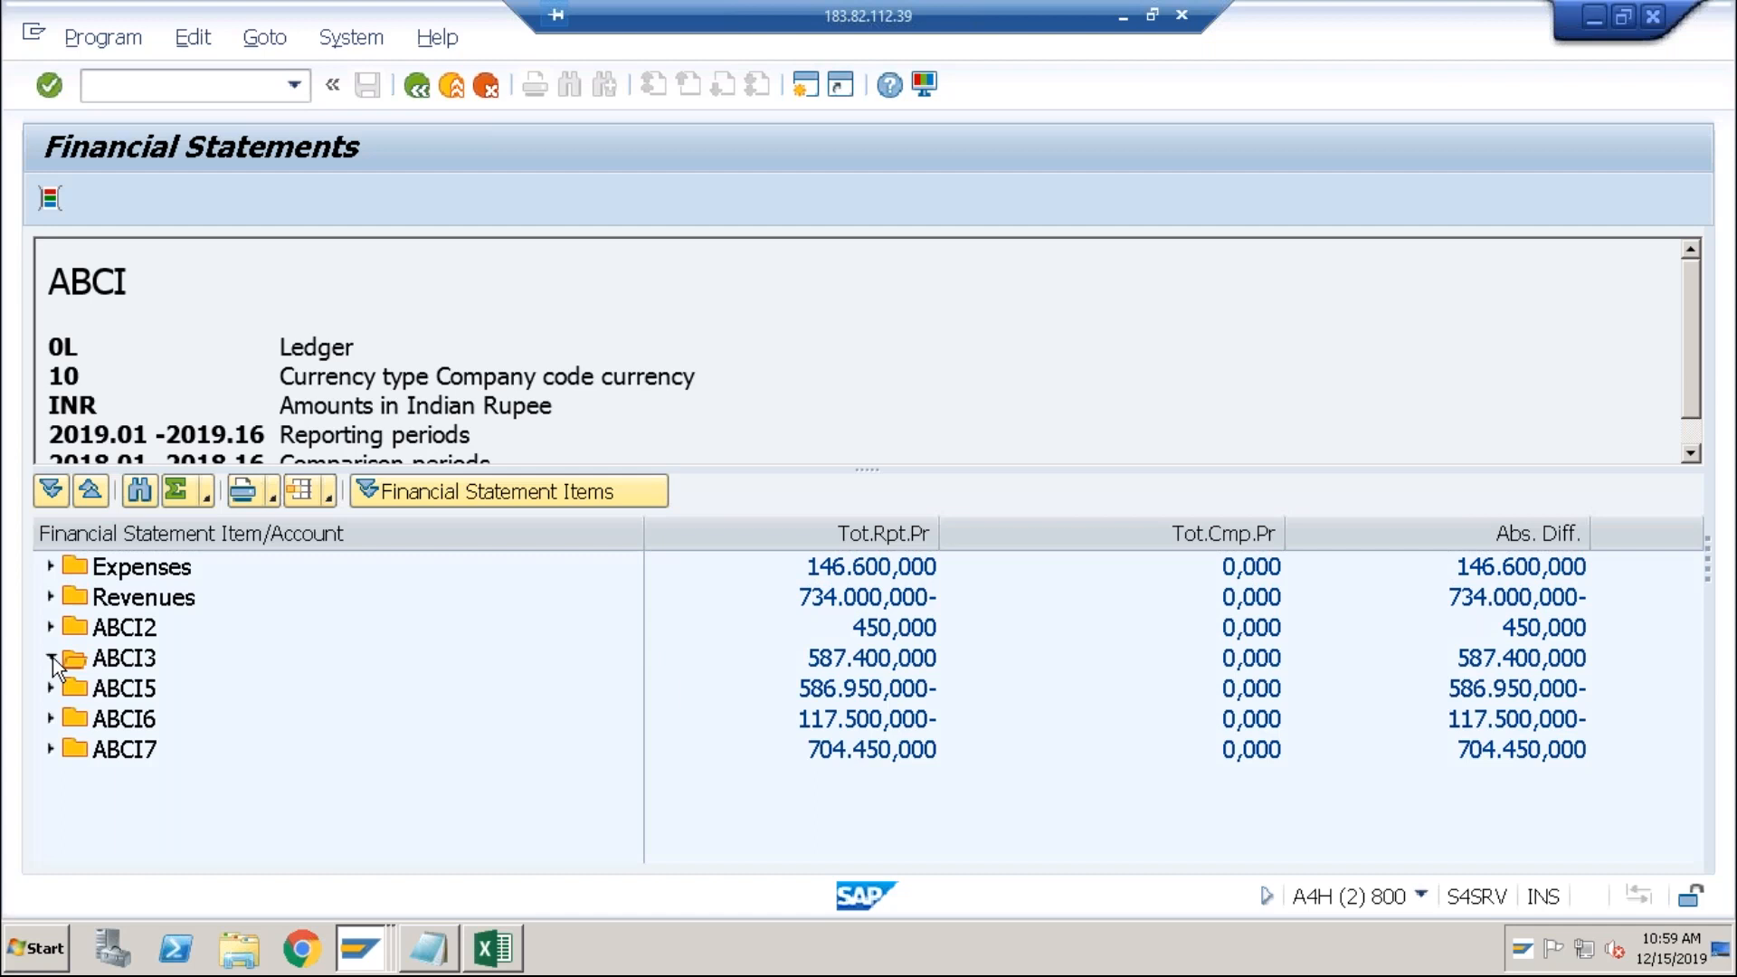
pyautogui.click(51, 658)
pyautogui.click(51, 690)
pyautogui.click(51, 689)
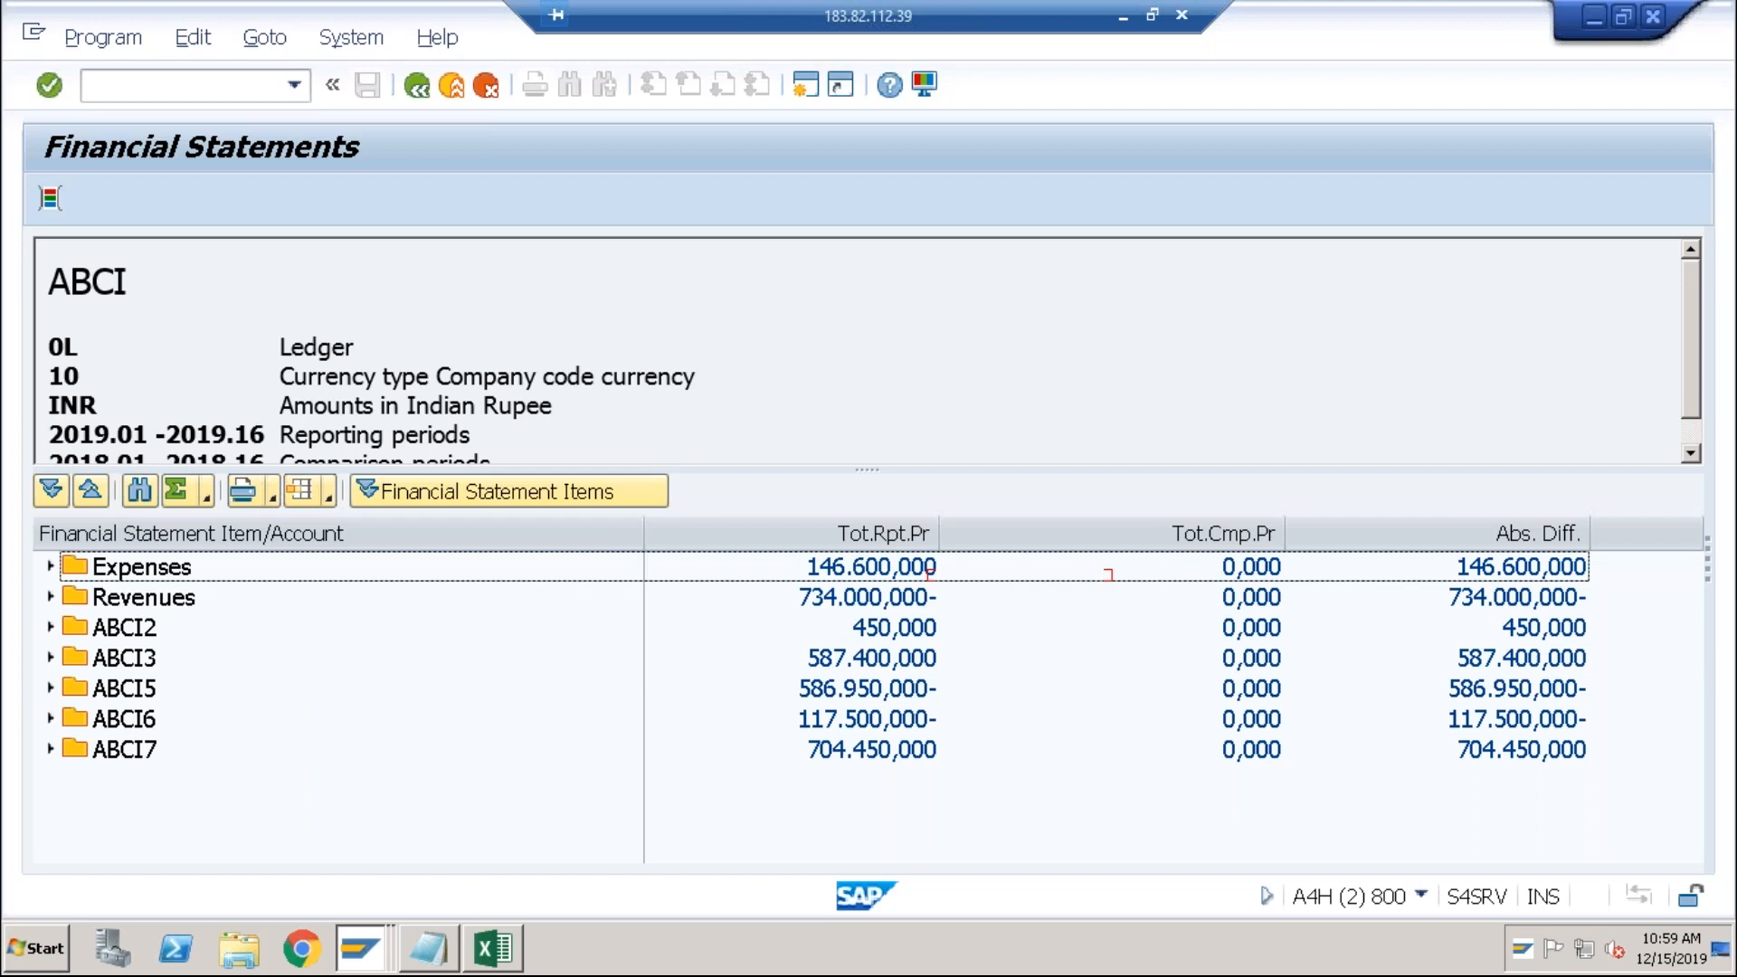
pyautogui.click(109, 633)
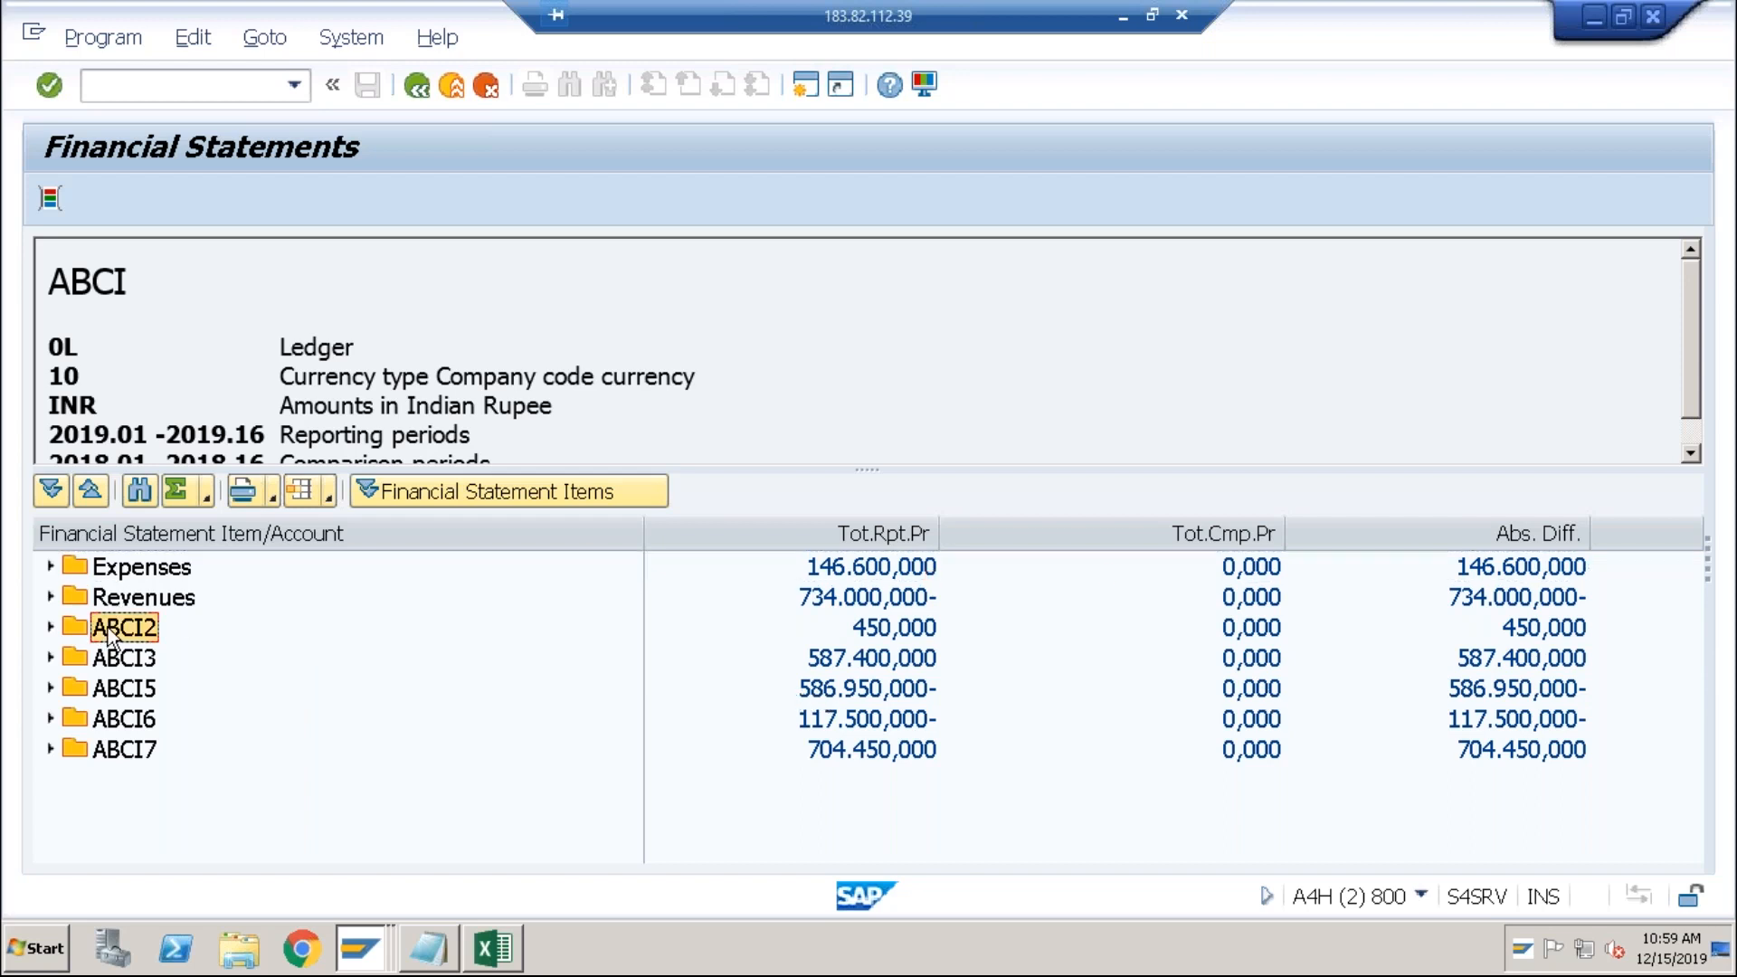
pyautogui.press('Up')
pyautogui.press('Up')
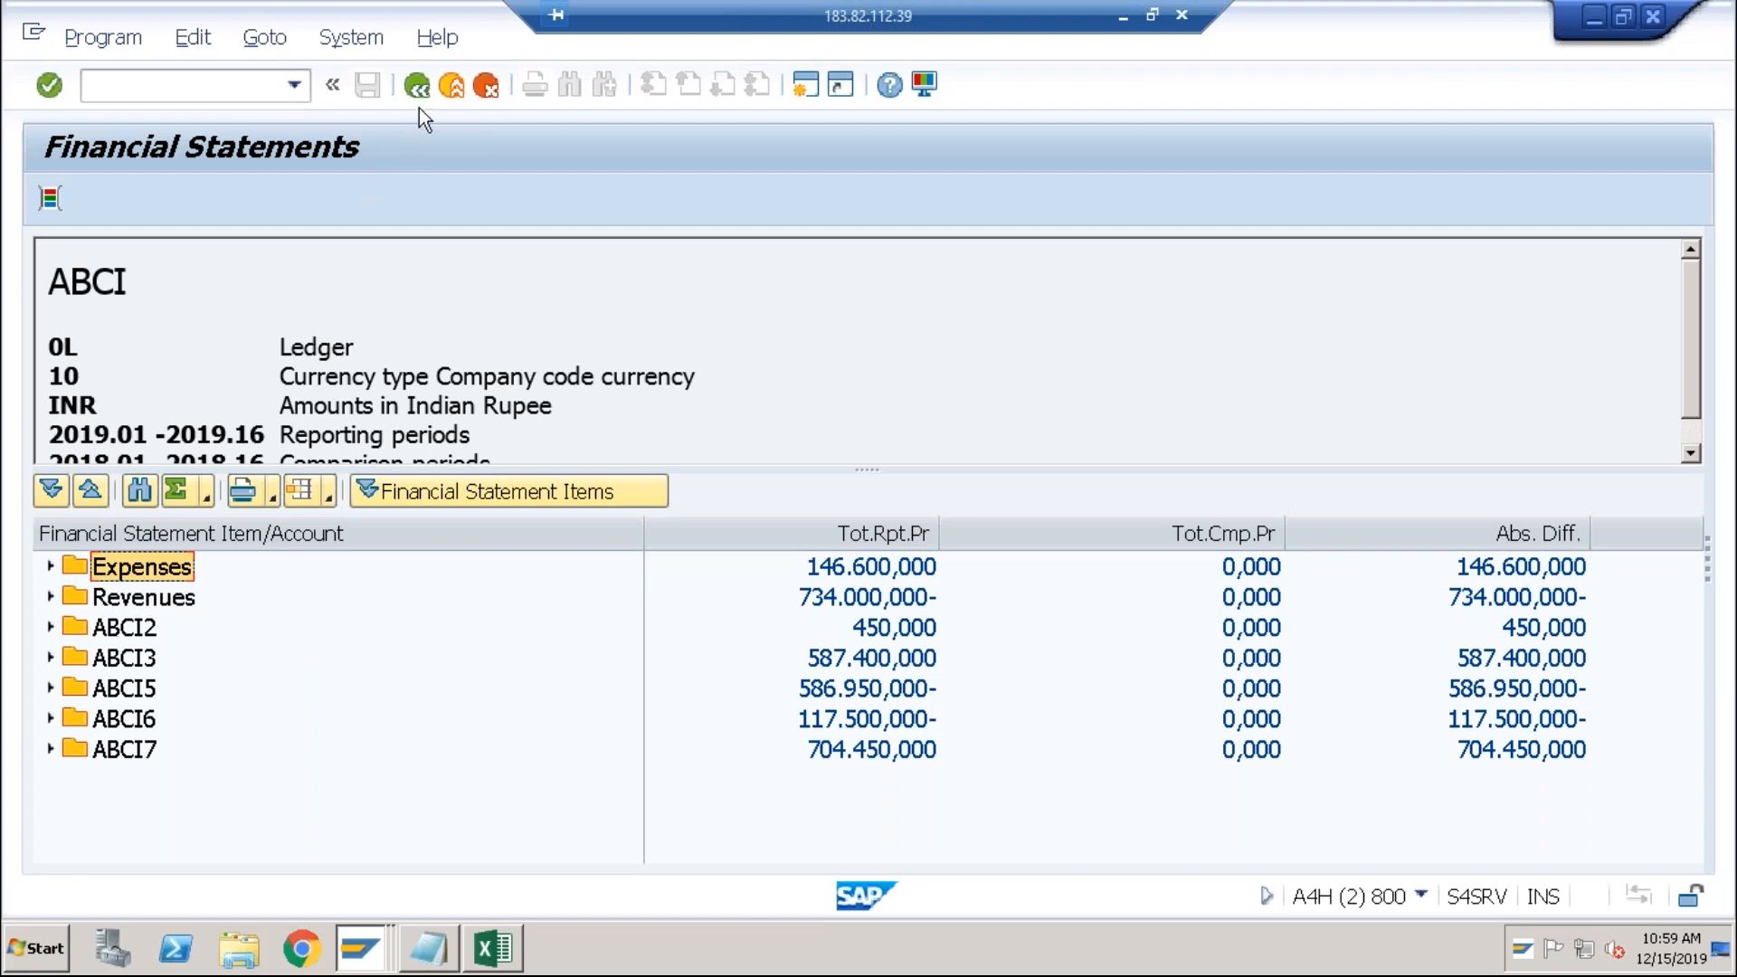
pyautogui.click(417, 85)
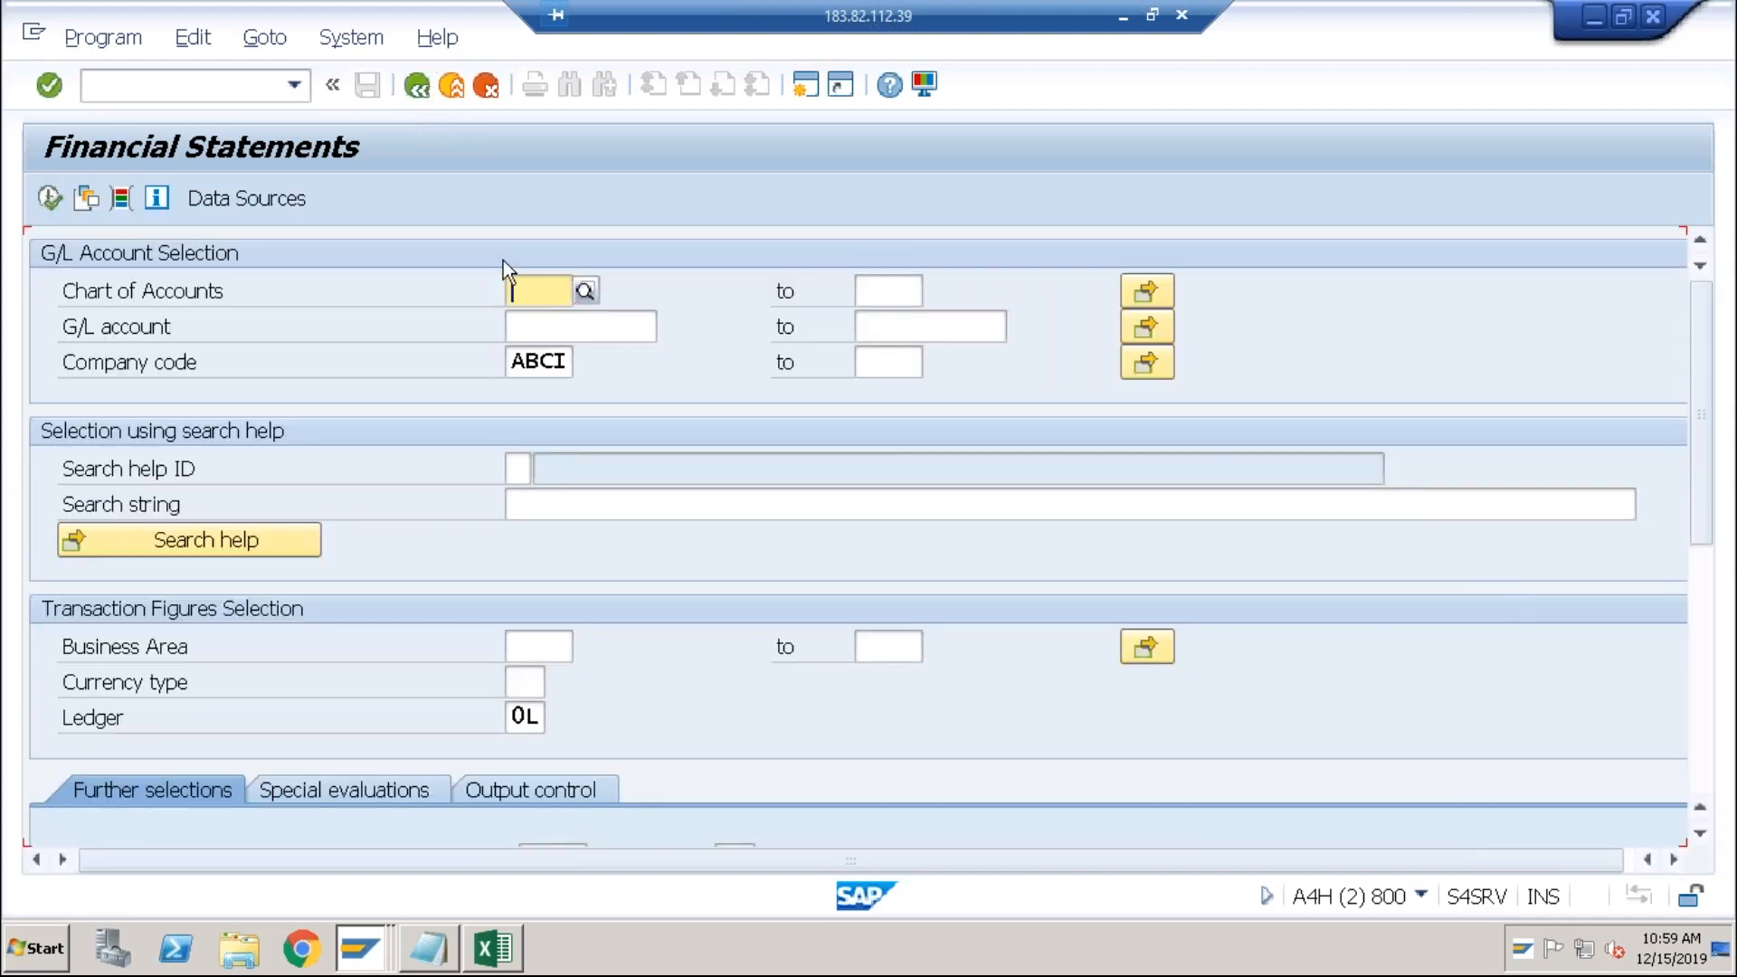
# Step: Rerun the ABCI tree report and inspect the ABCI2 account balances
pyautogui.click(537, 355)
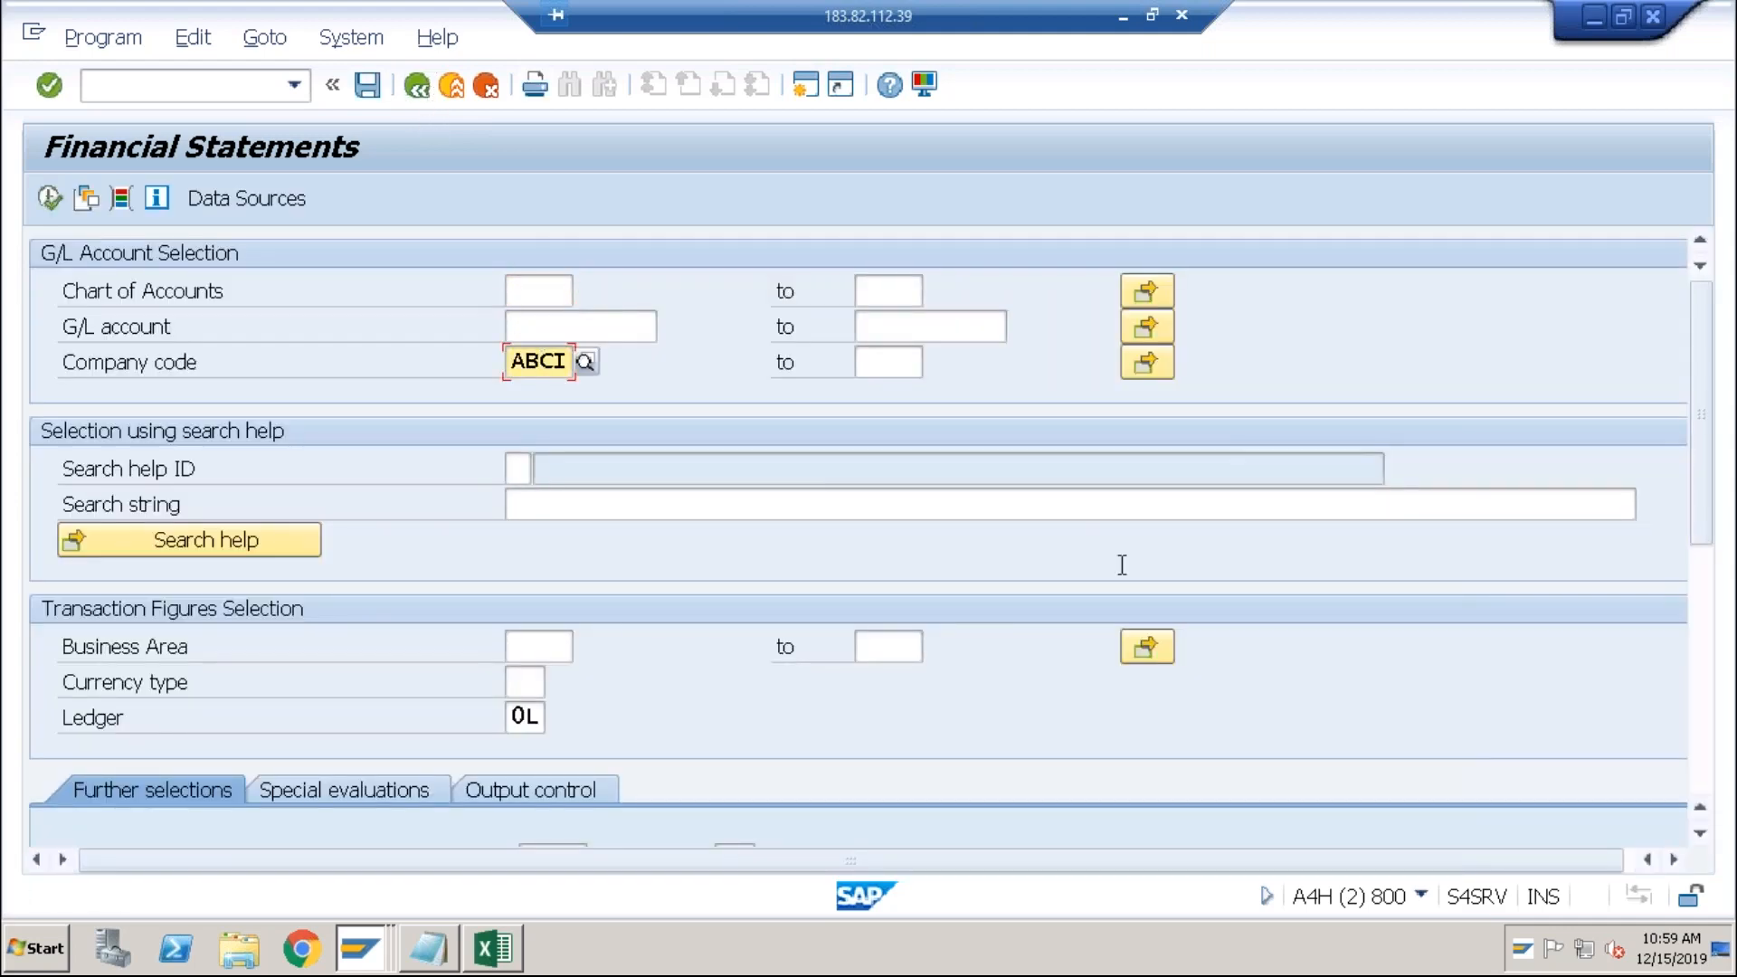
pyautogui.click(1712, 668)
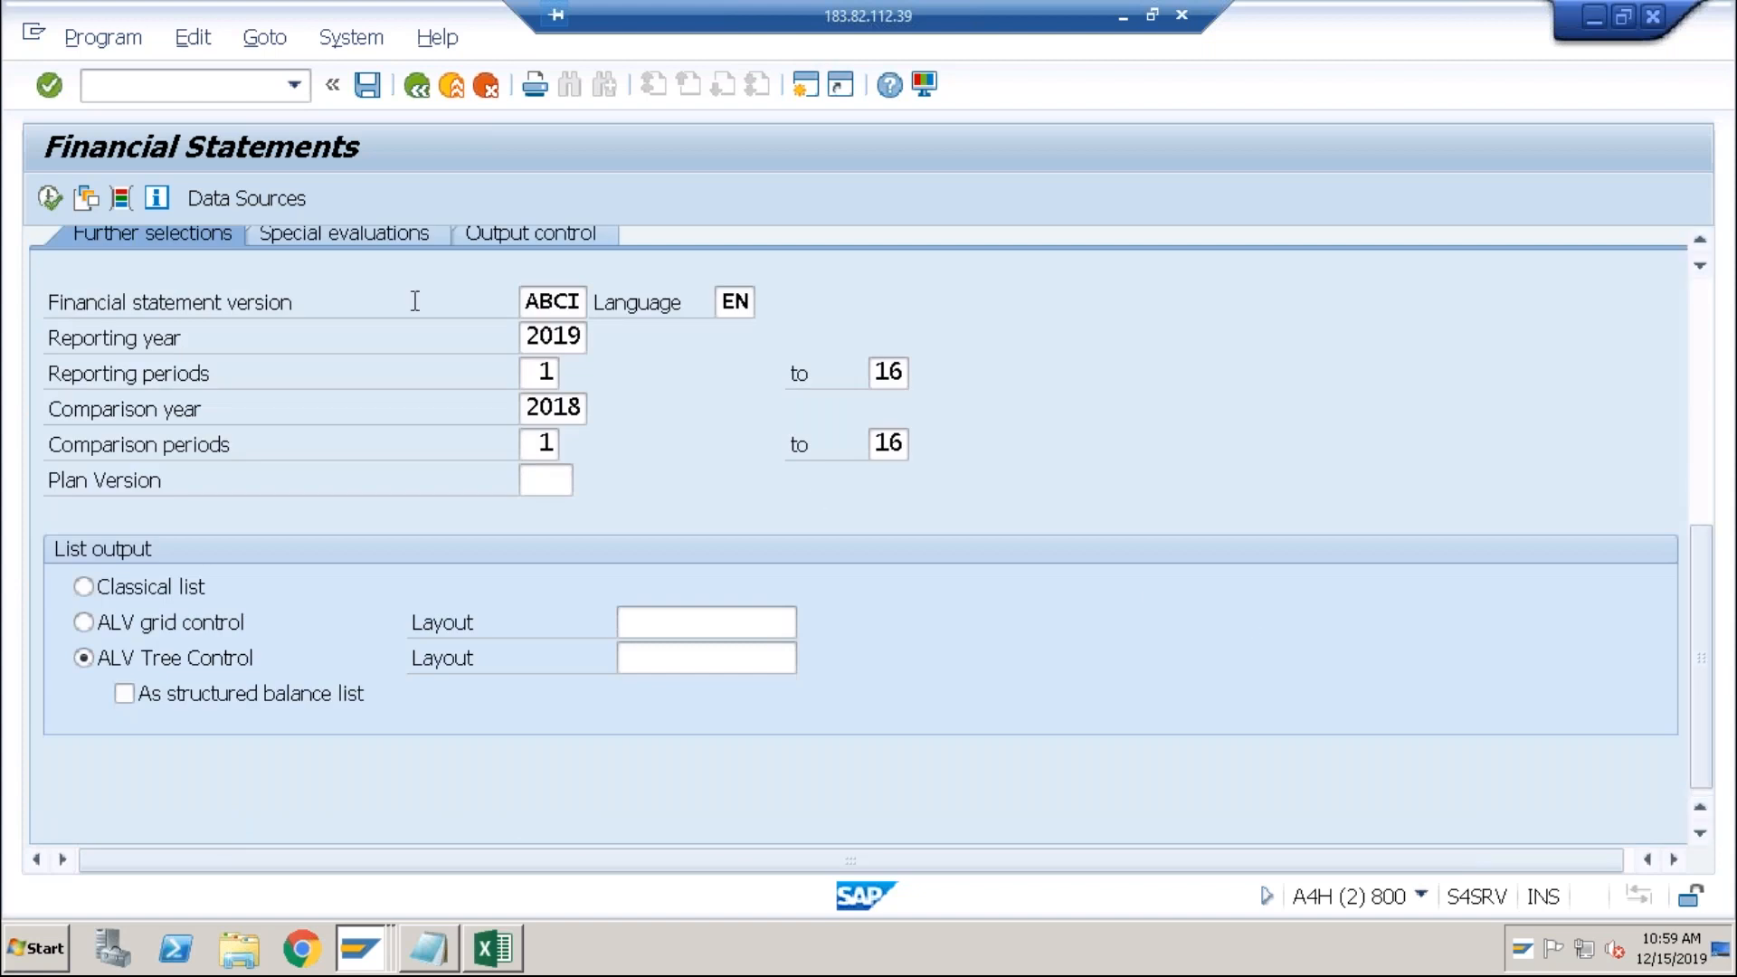
pyautogui.click(49, 201)
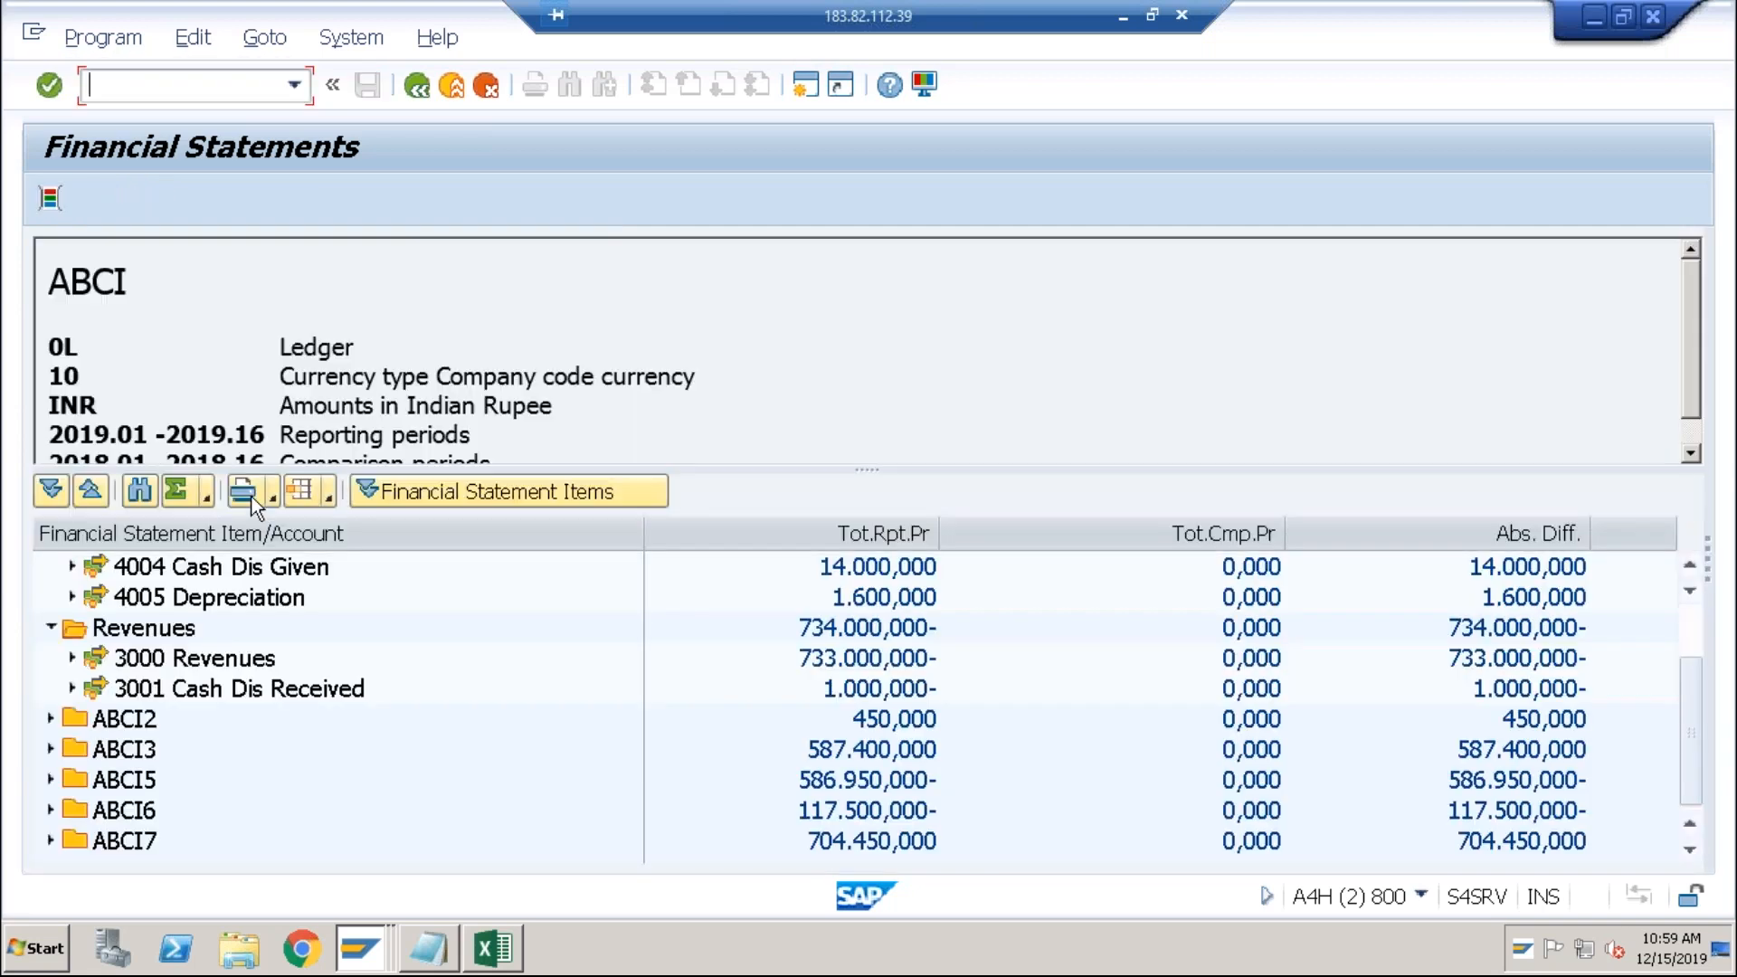
pyautogui.click(50, 718)
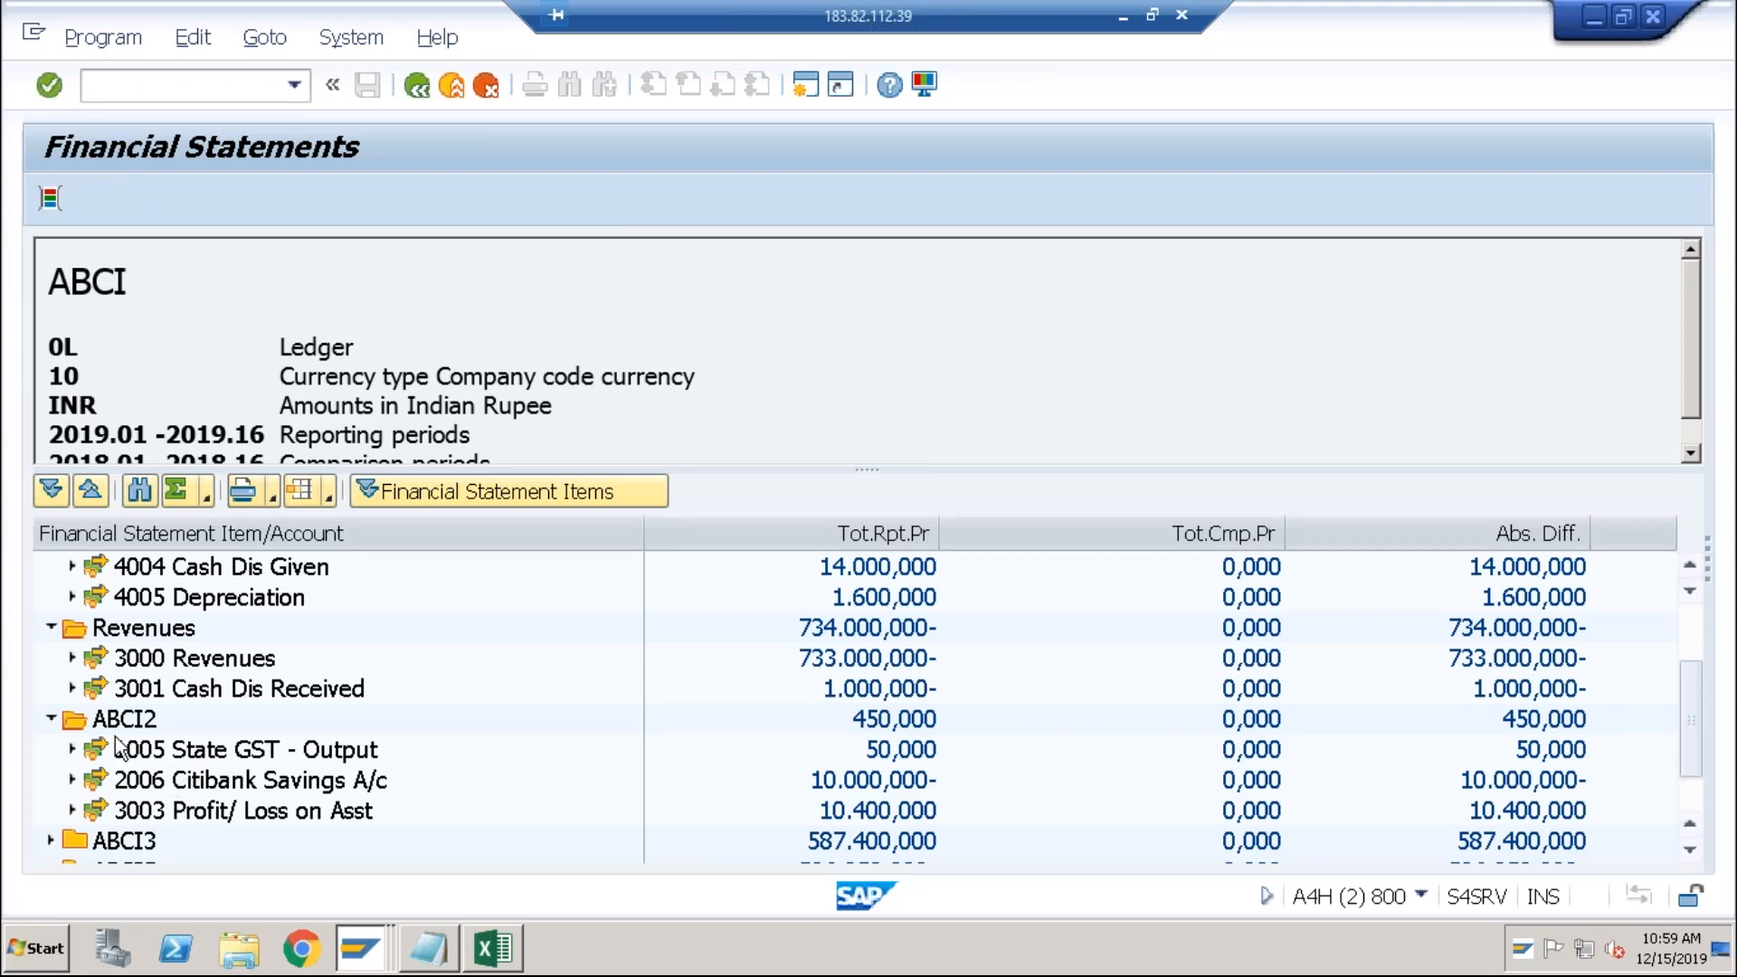
pyautogui.click(50, 718)
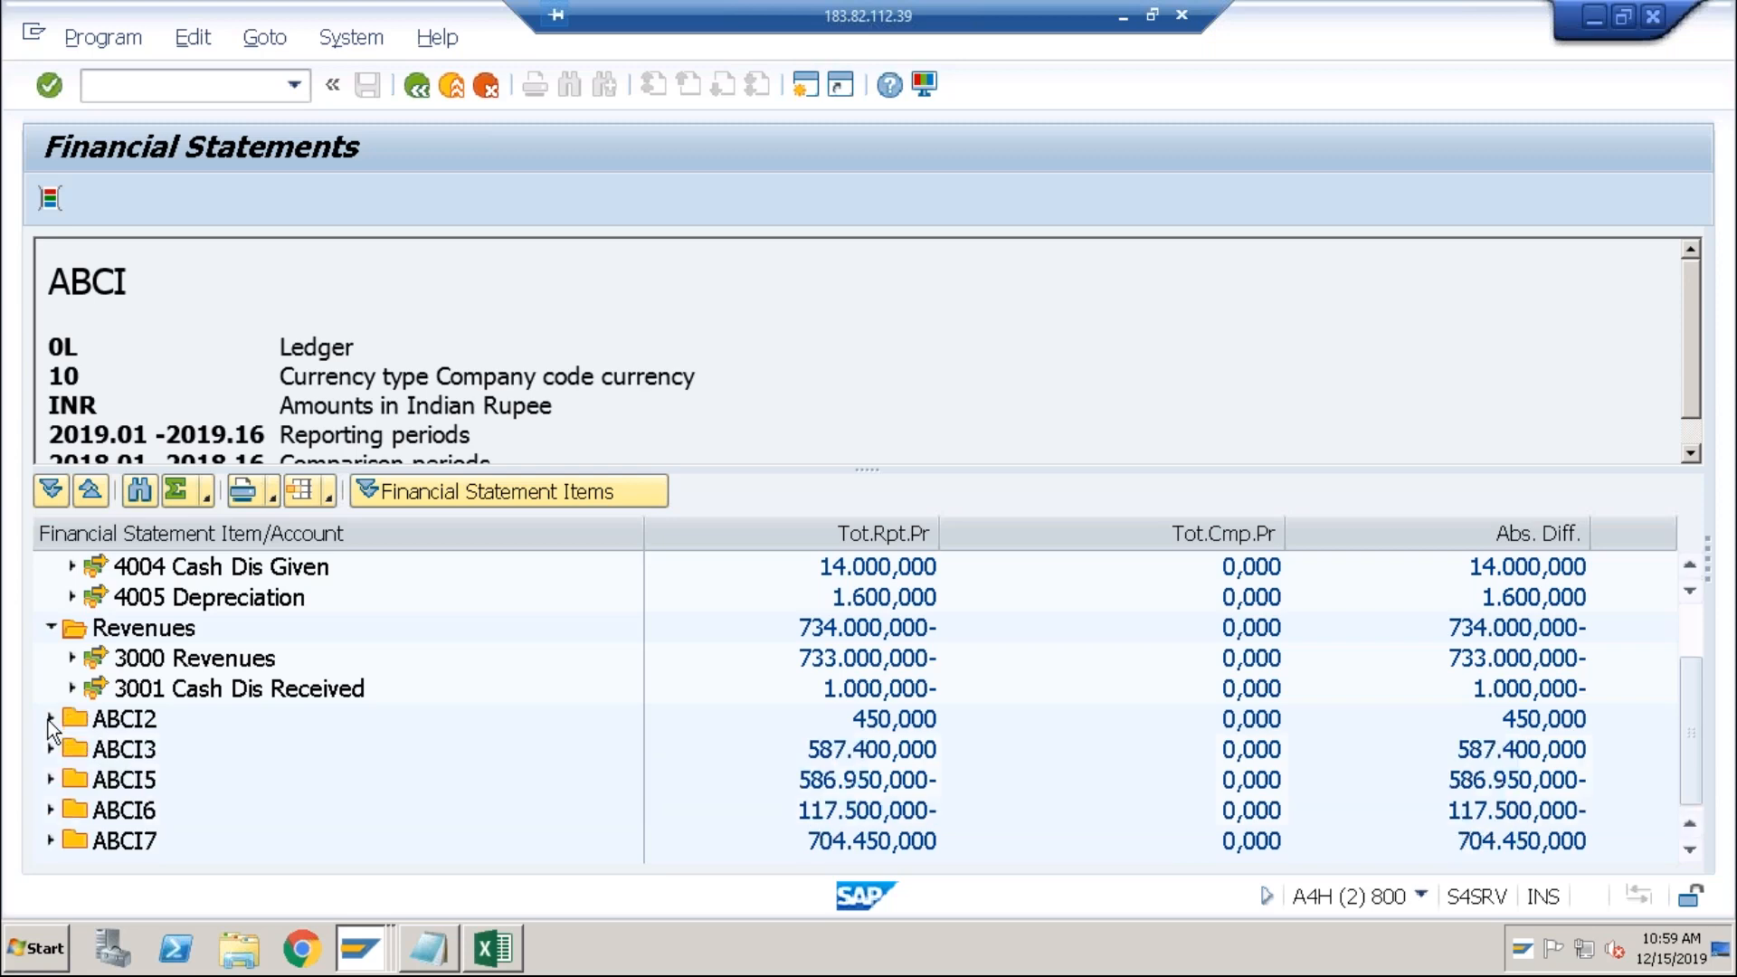
pyautogui.click(360, 949)
# Step: Delete the 1000–1999 and 2000–2999 account intervals, then select the ABCI root for new items
pyautogui.click(391, 857)
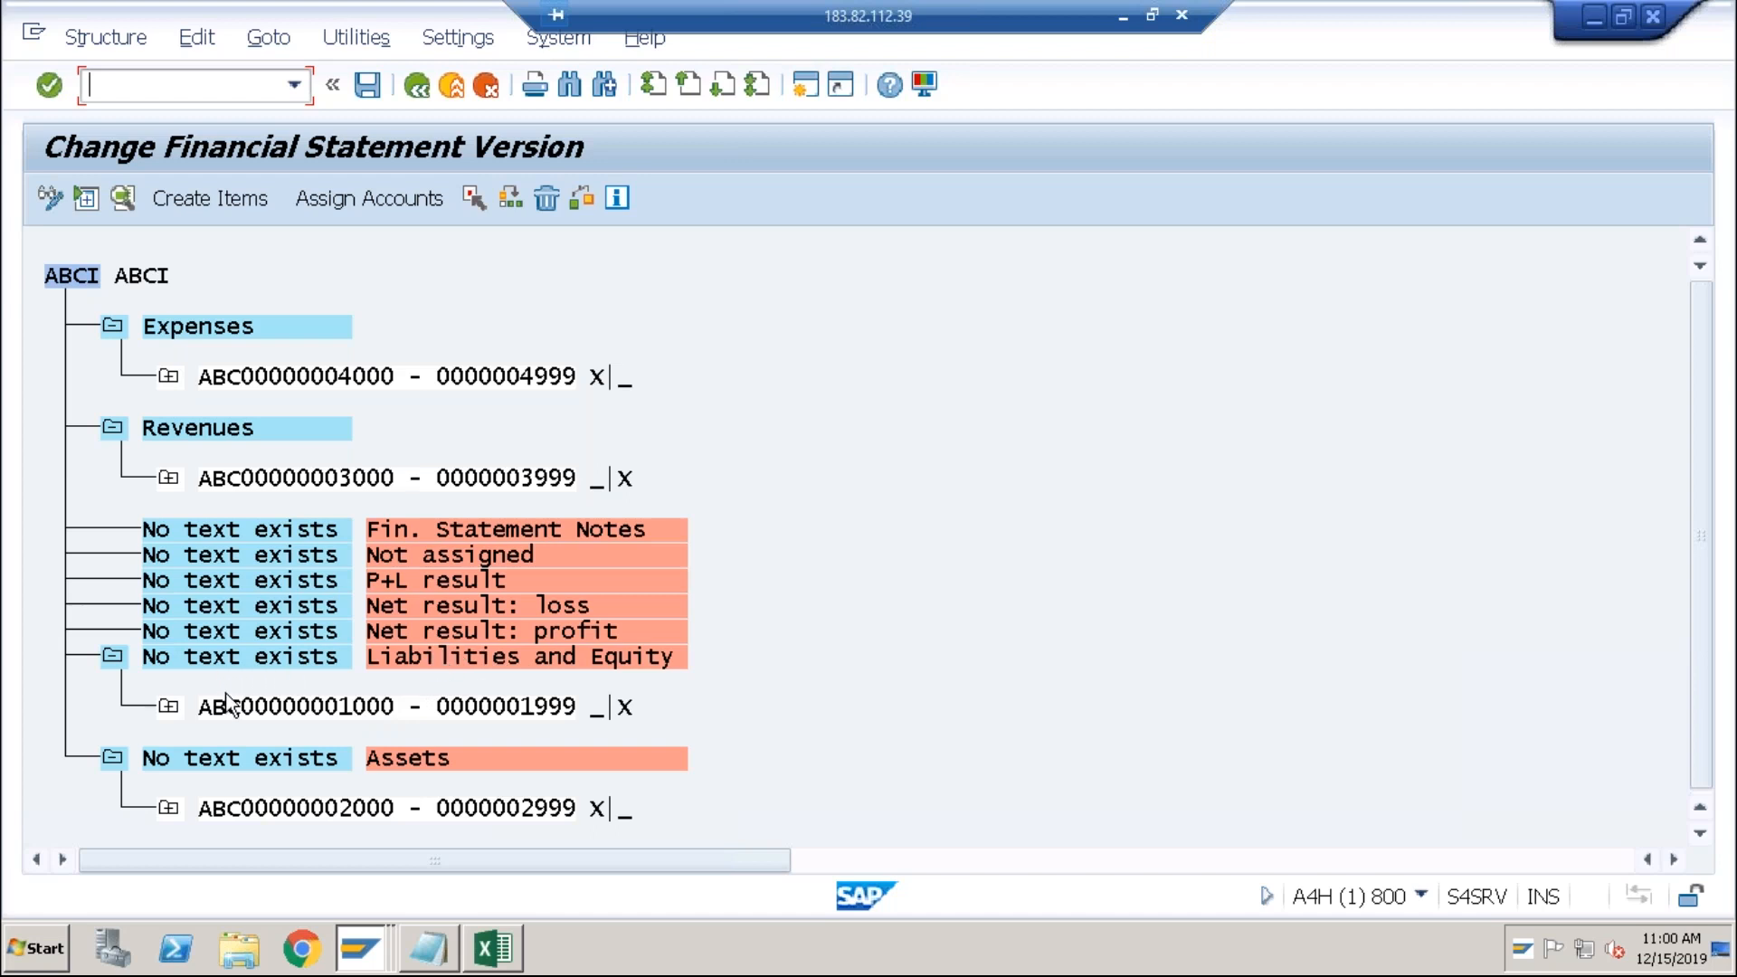
pyautogui.click(252, 703)
pyautogui.click(546, 199)
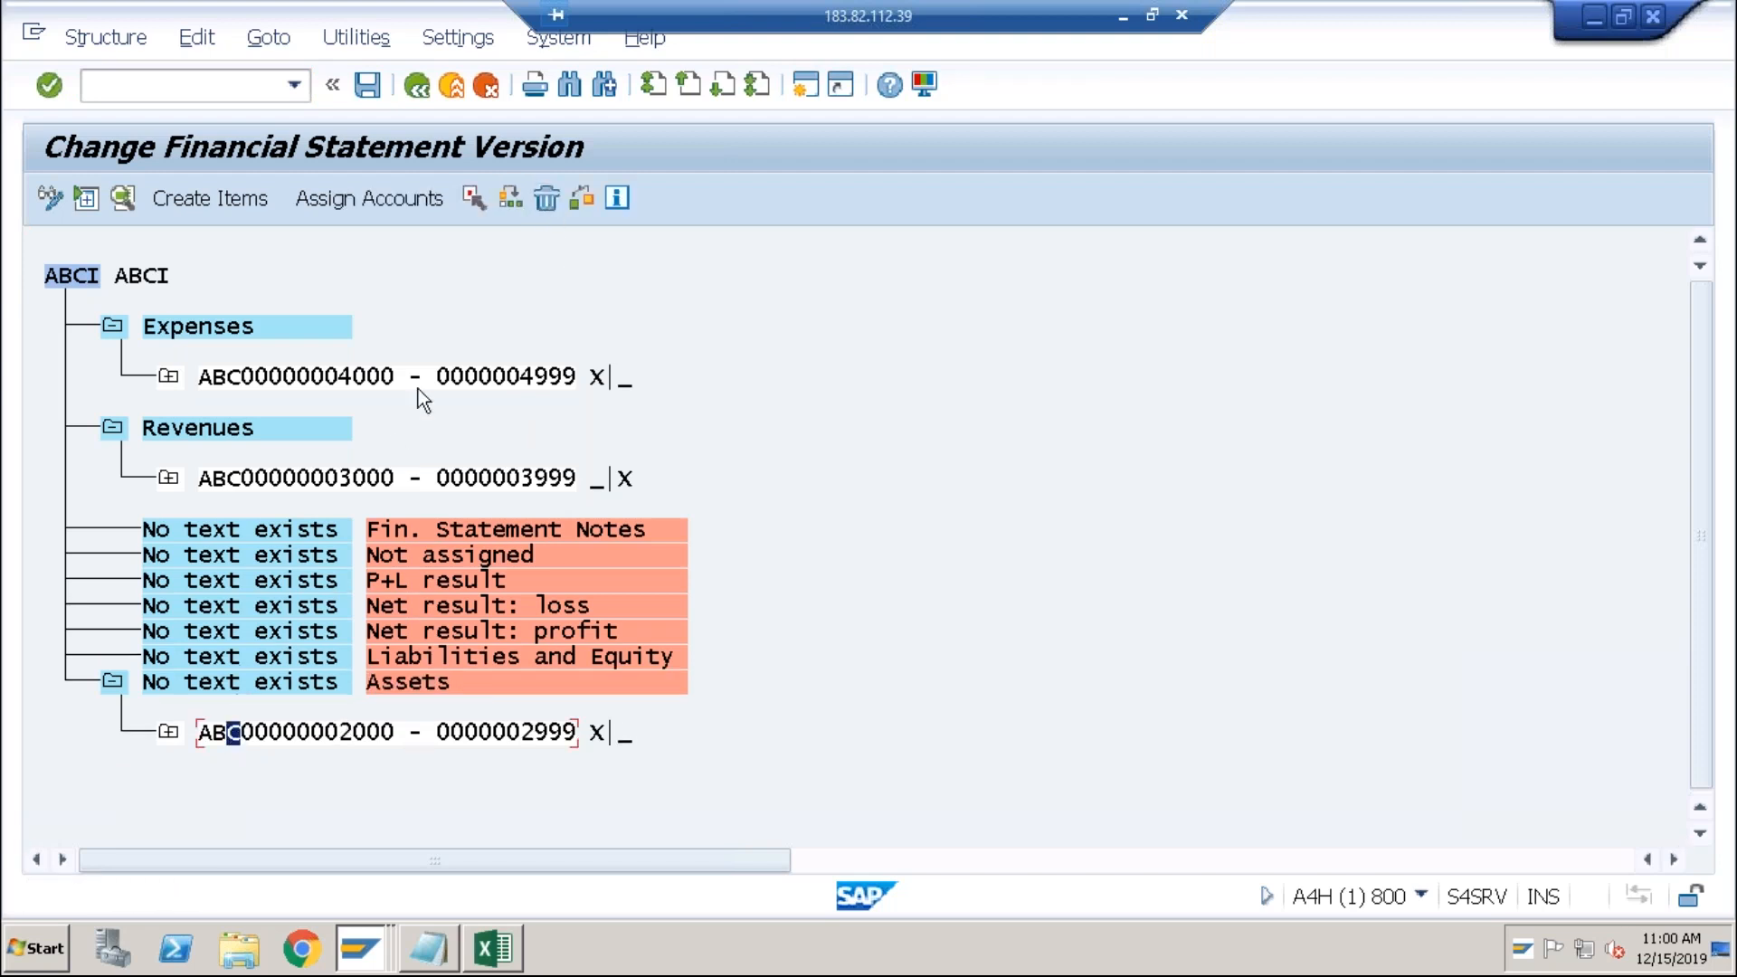
pyautogui.click(546, 201)
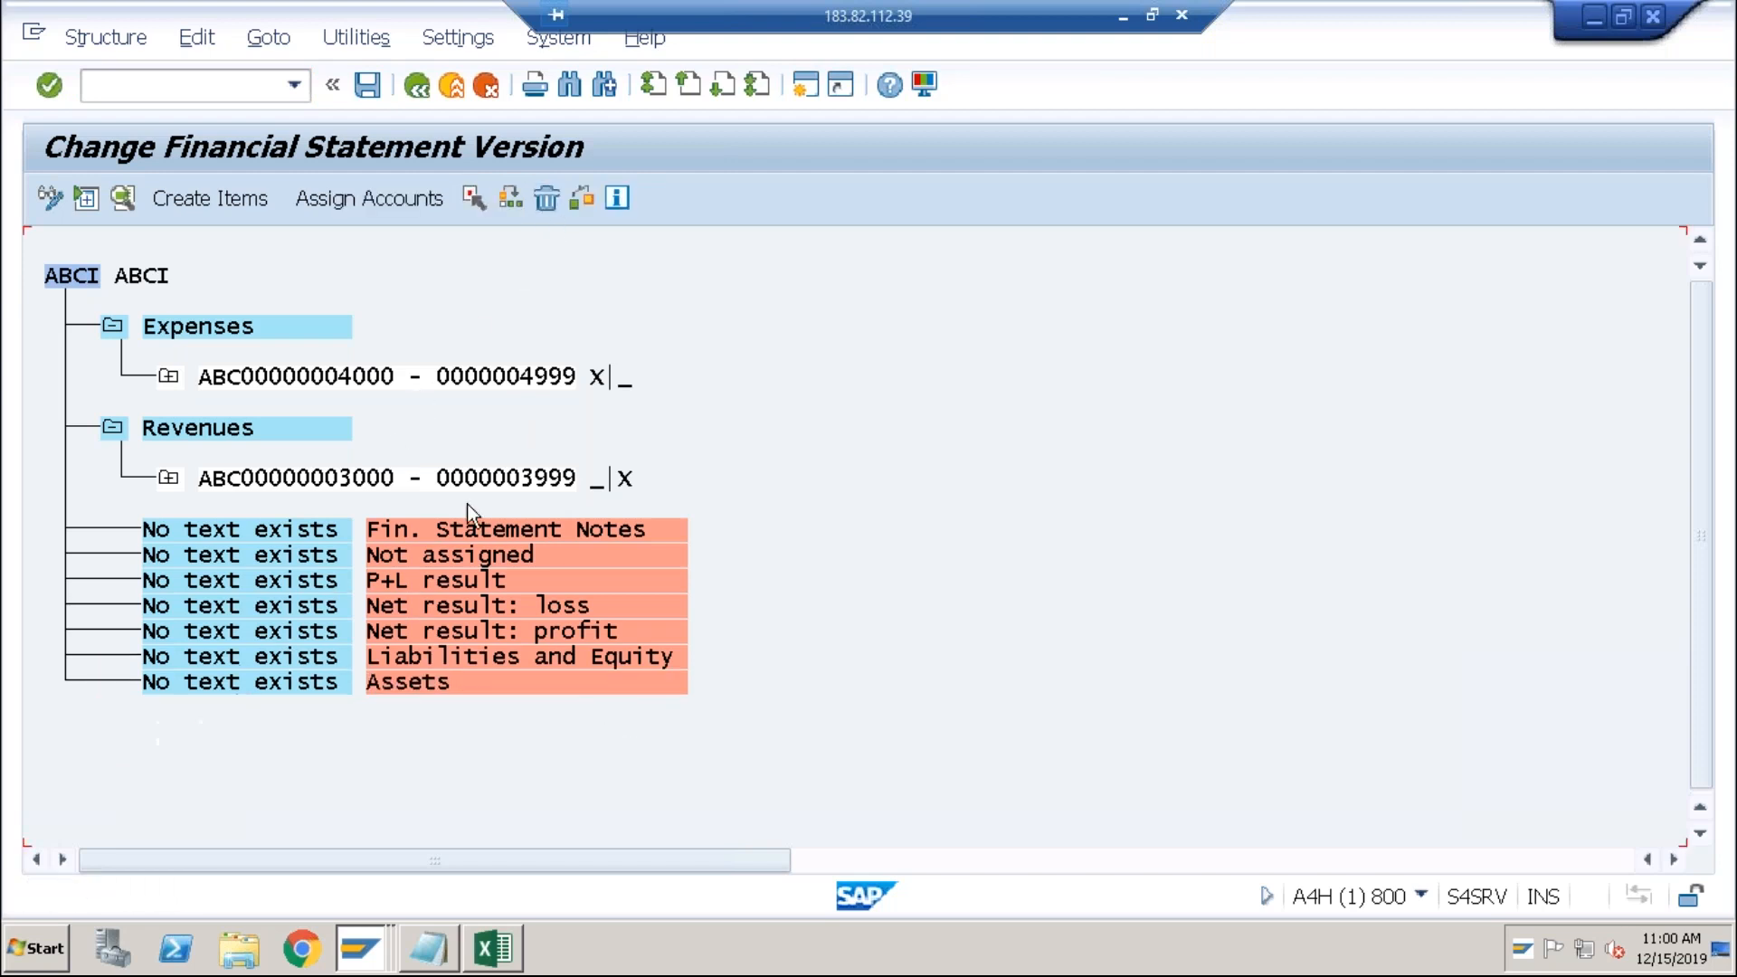
pyautogui.click(230, 204)
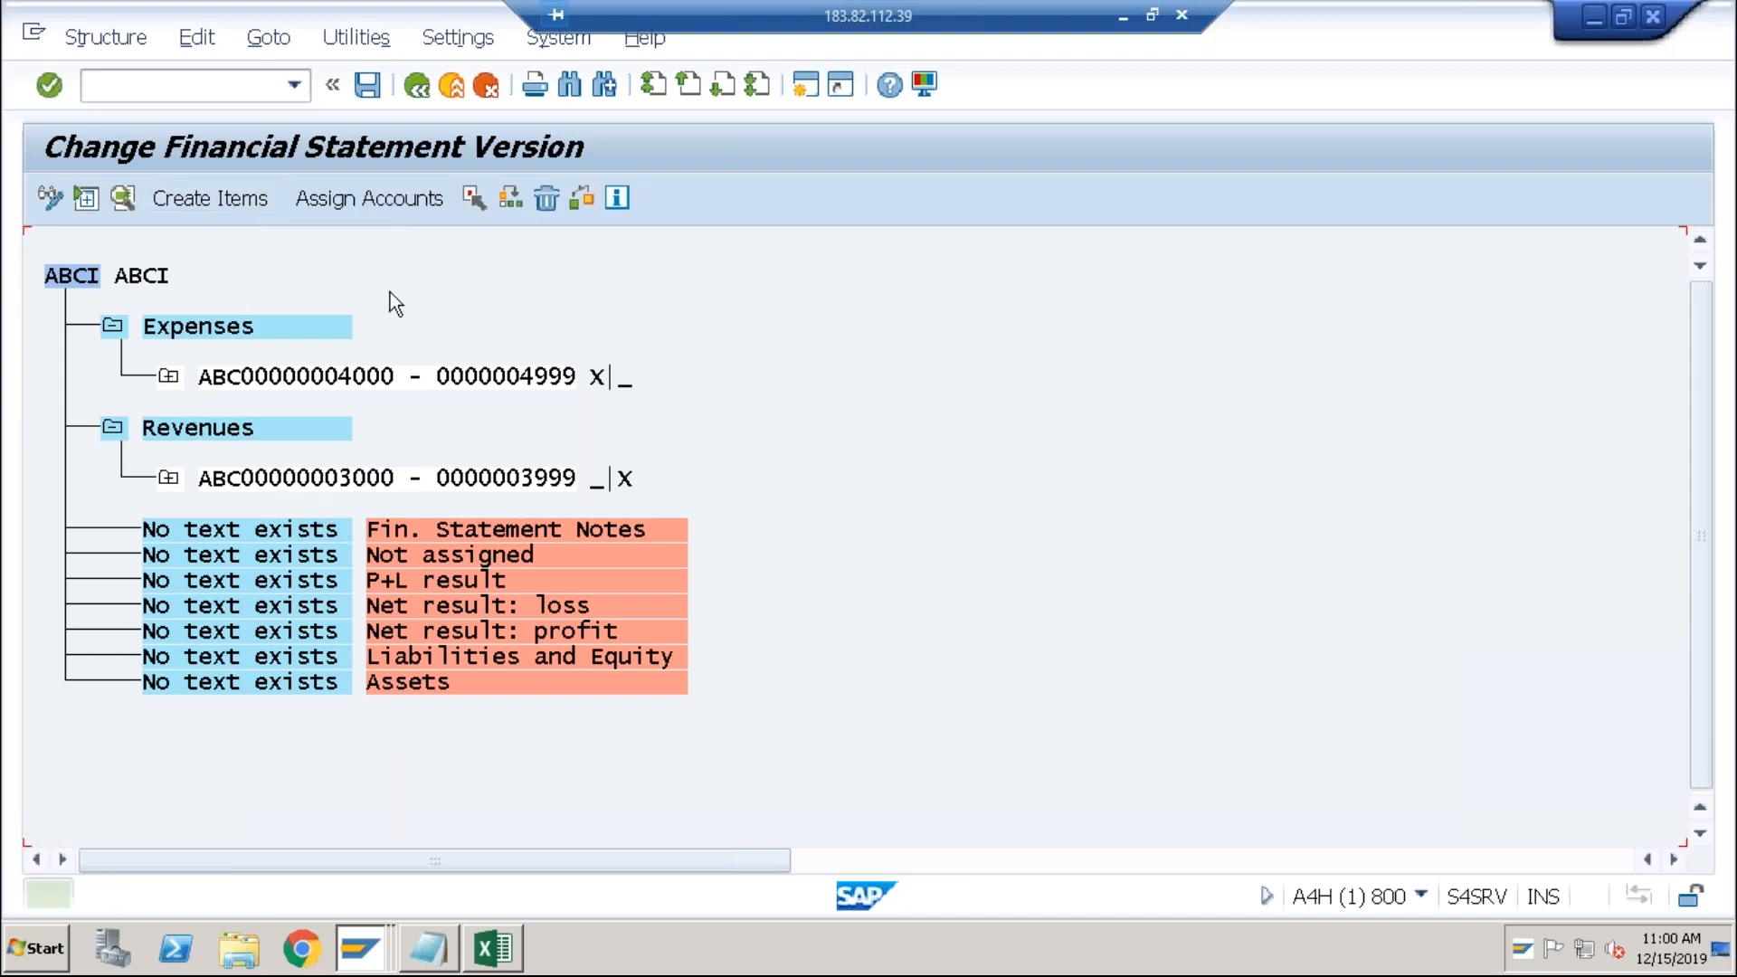
pyautogui.click(87, 277)
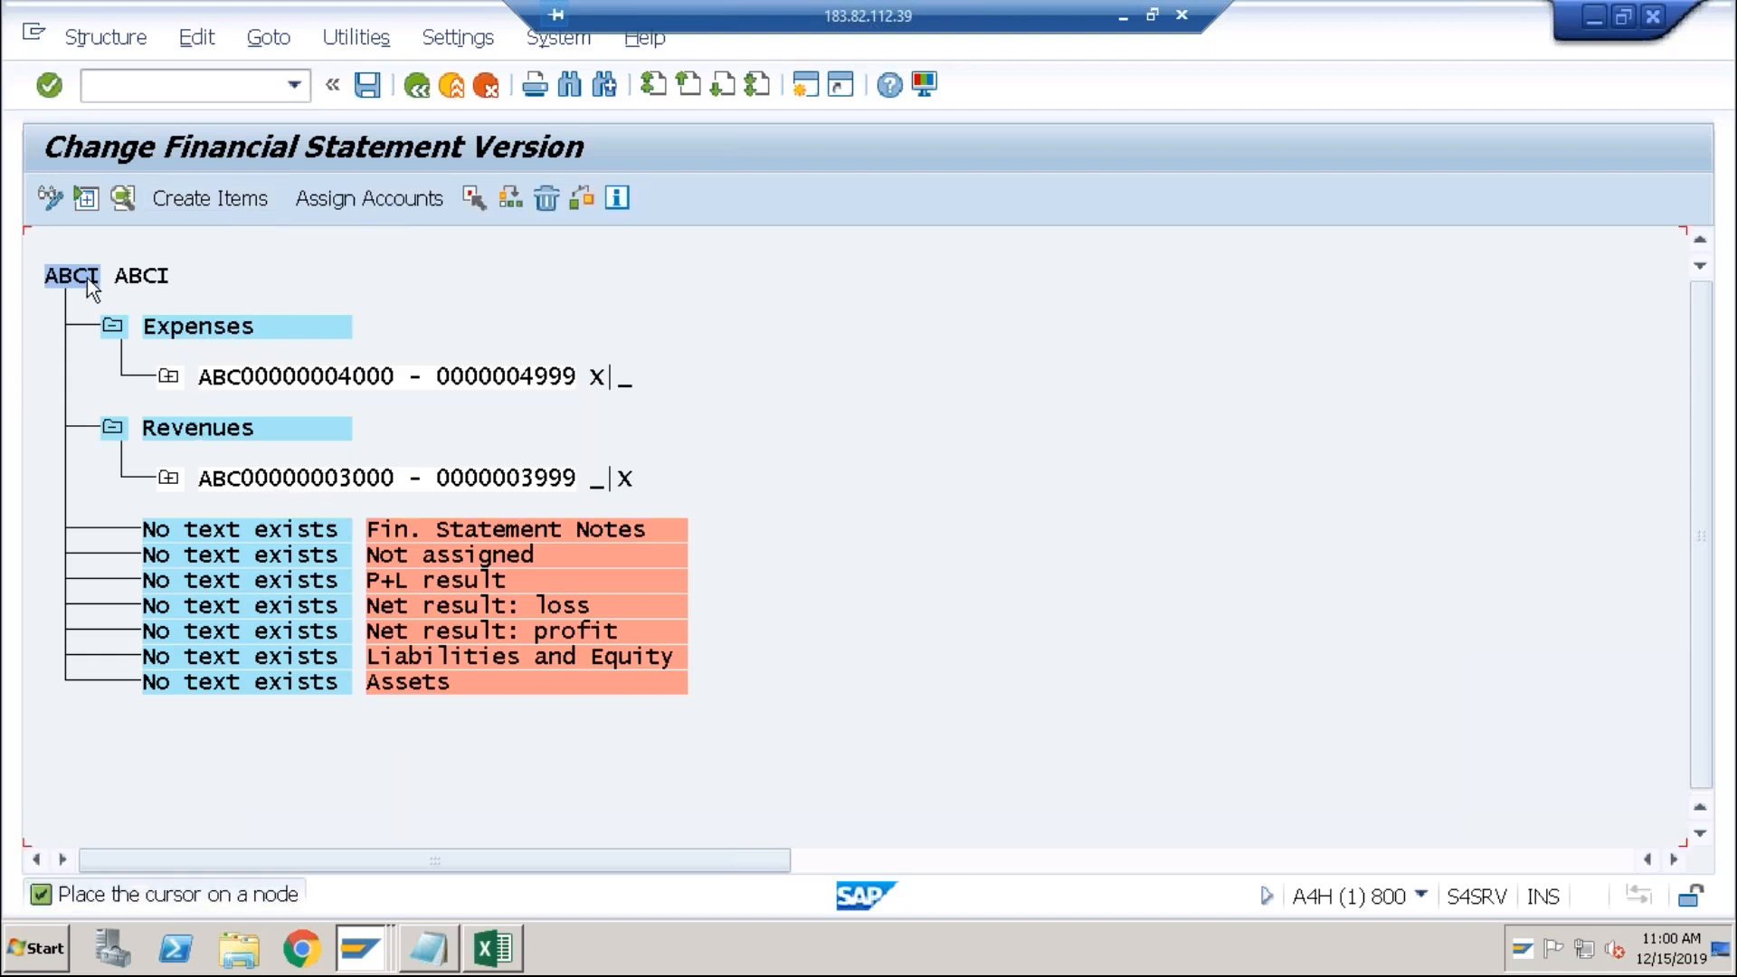
pyautogui.click(219, 204)
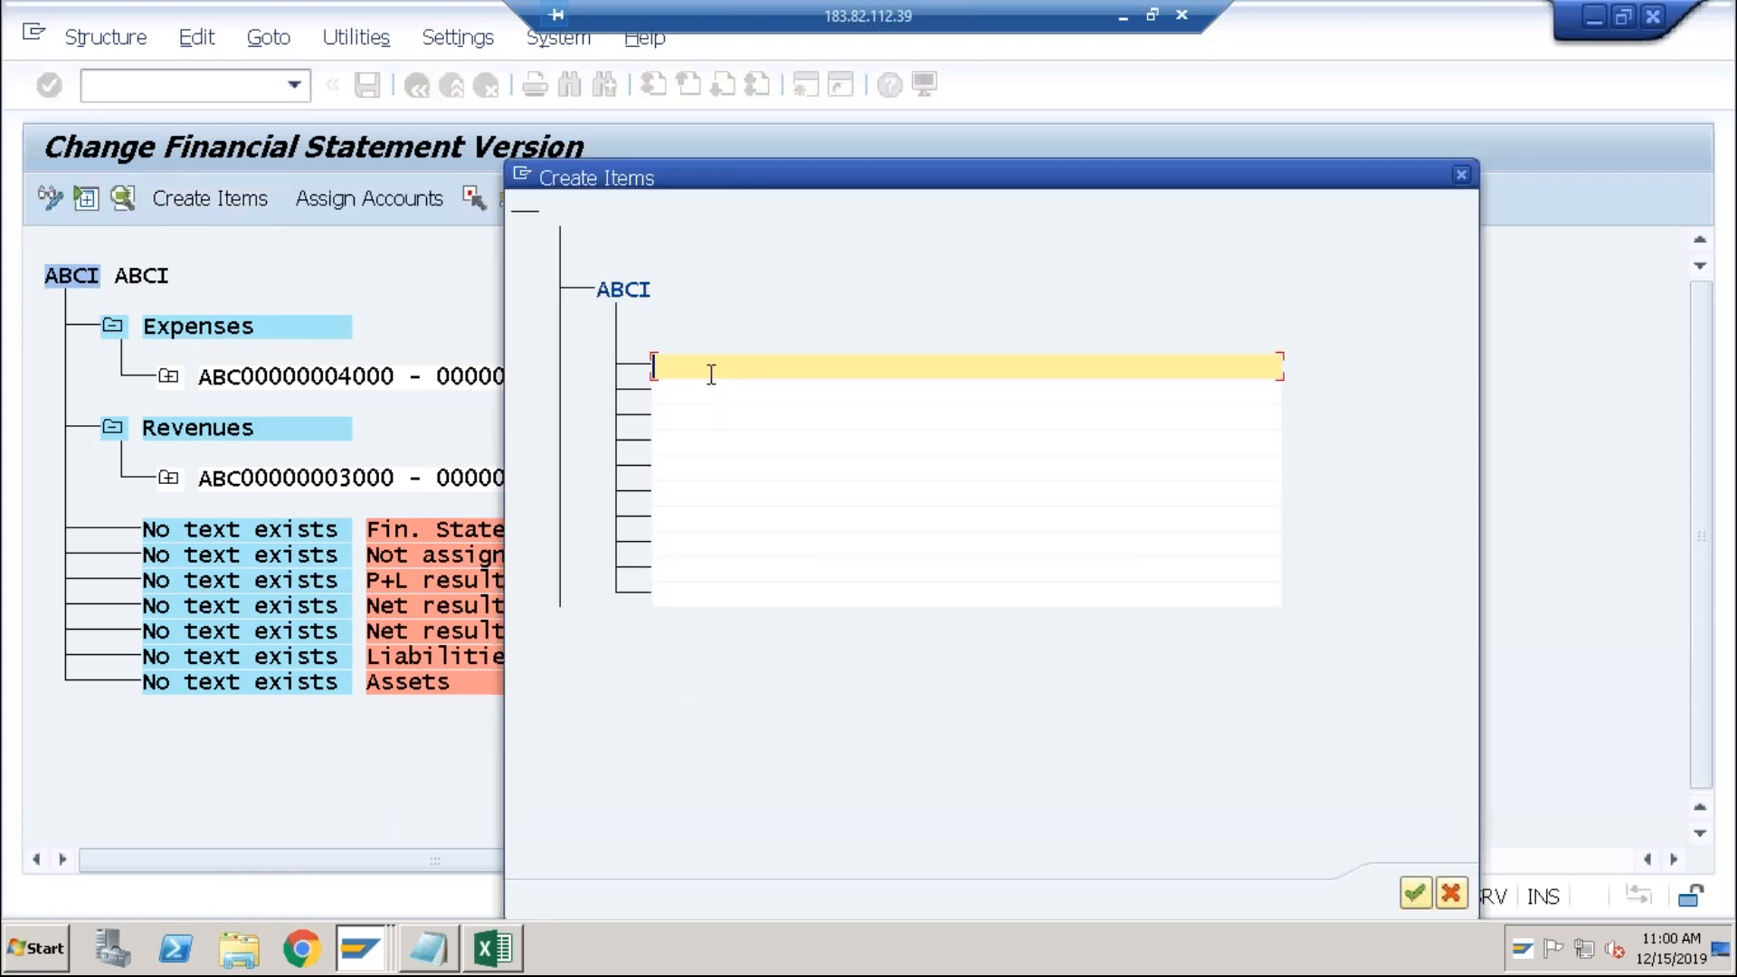
# Step: Create Assets and Liabilities items under the ABCI root and select Assets
pyautogui.write('Assets')
pyautogui.click(696, 391)
pyautogui.write('Liabili')
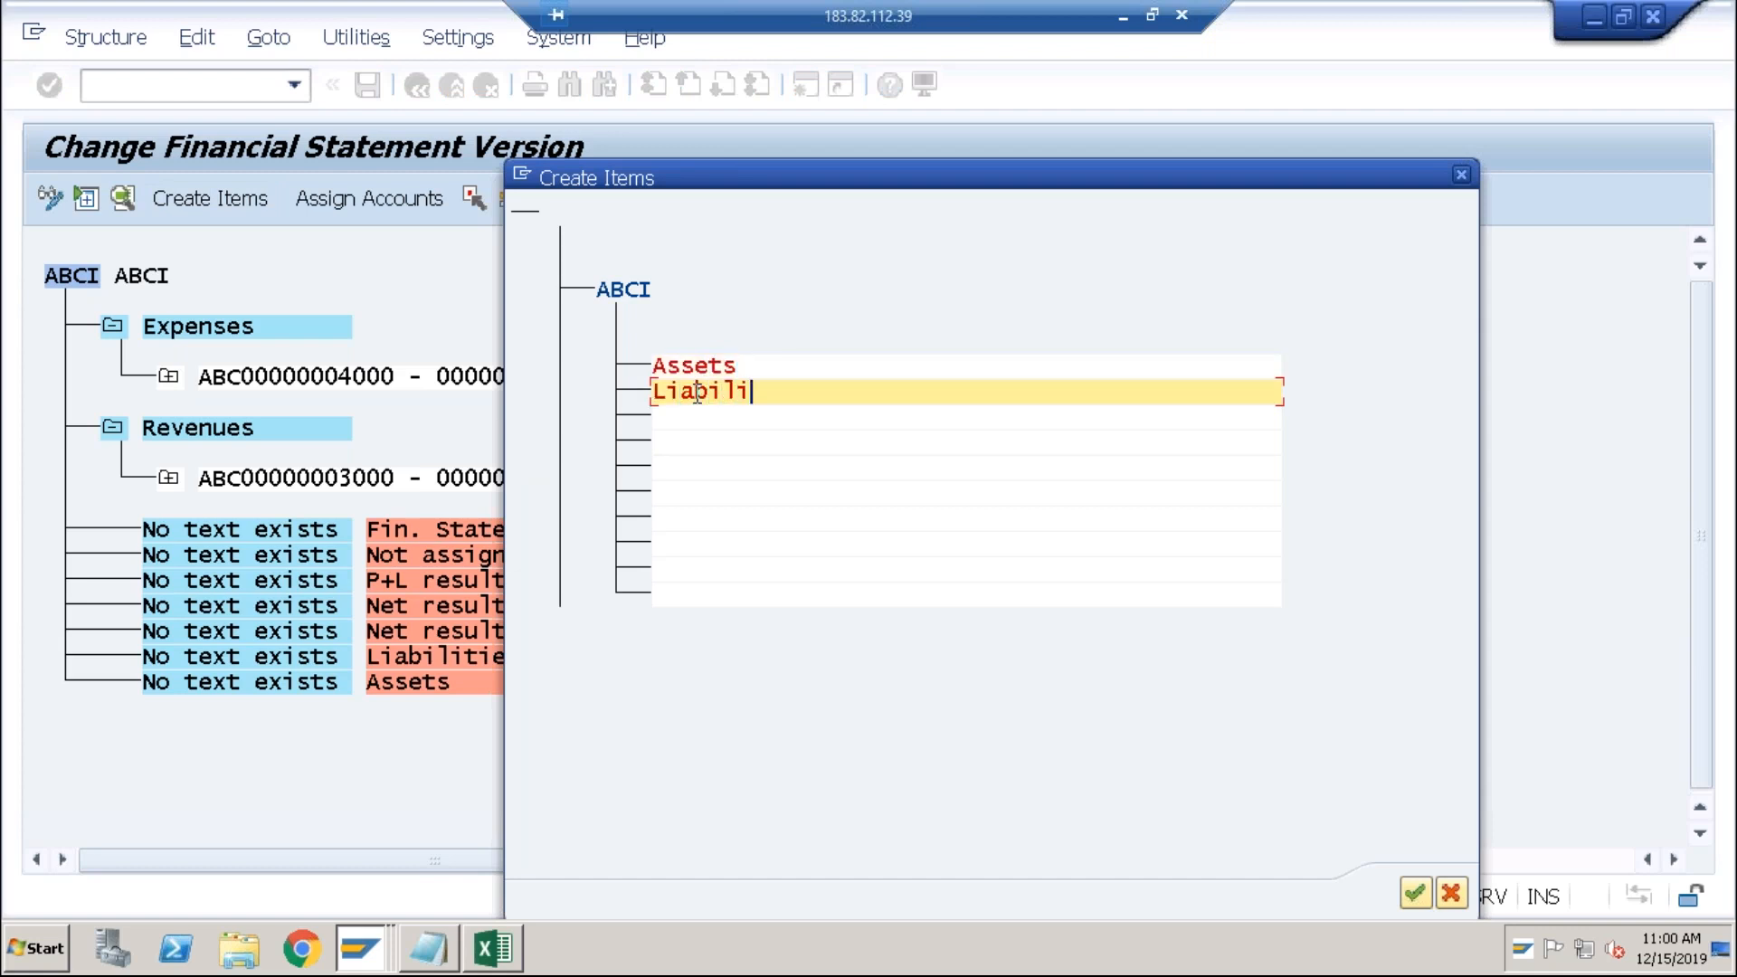
pyautogui.write('ties')
pyautogui.click(1413, 894)
pyautogui.click(193, 331)
# Step: Assign accounts 2000–2999 as debit to the Assets item
pyautogui.click(411, 199)
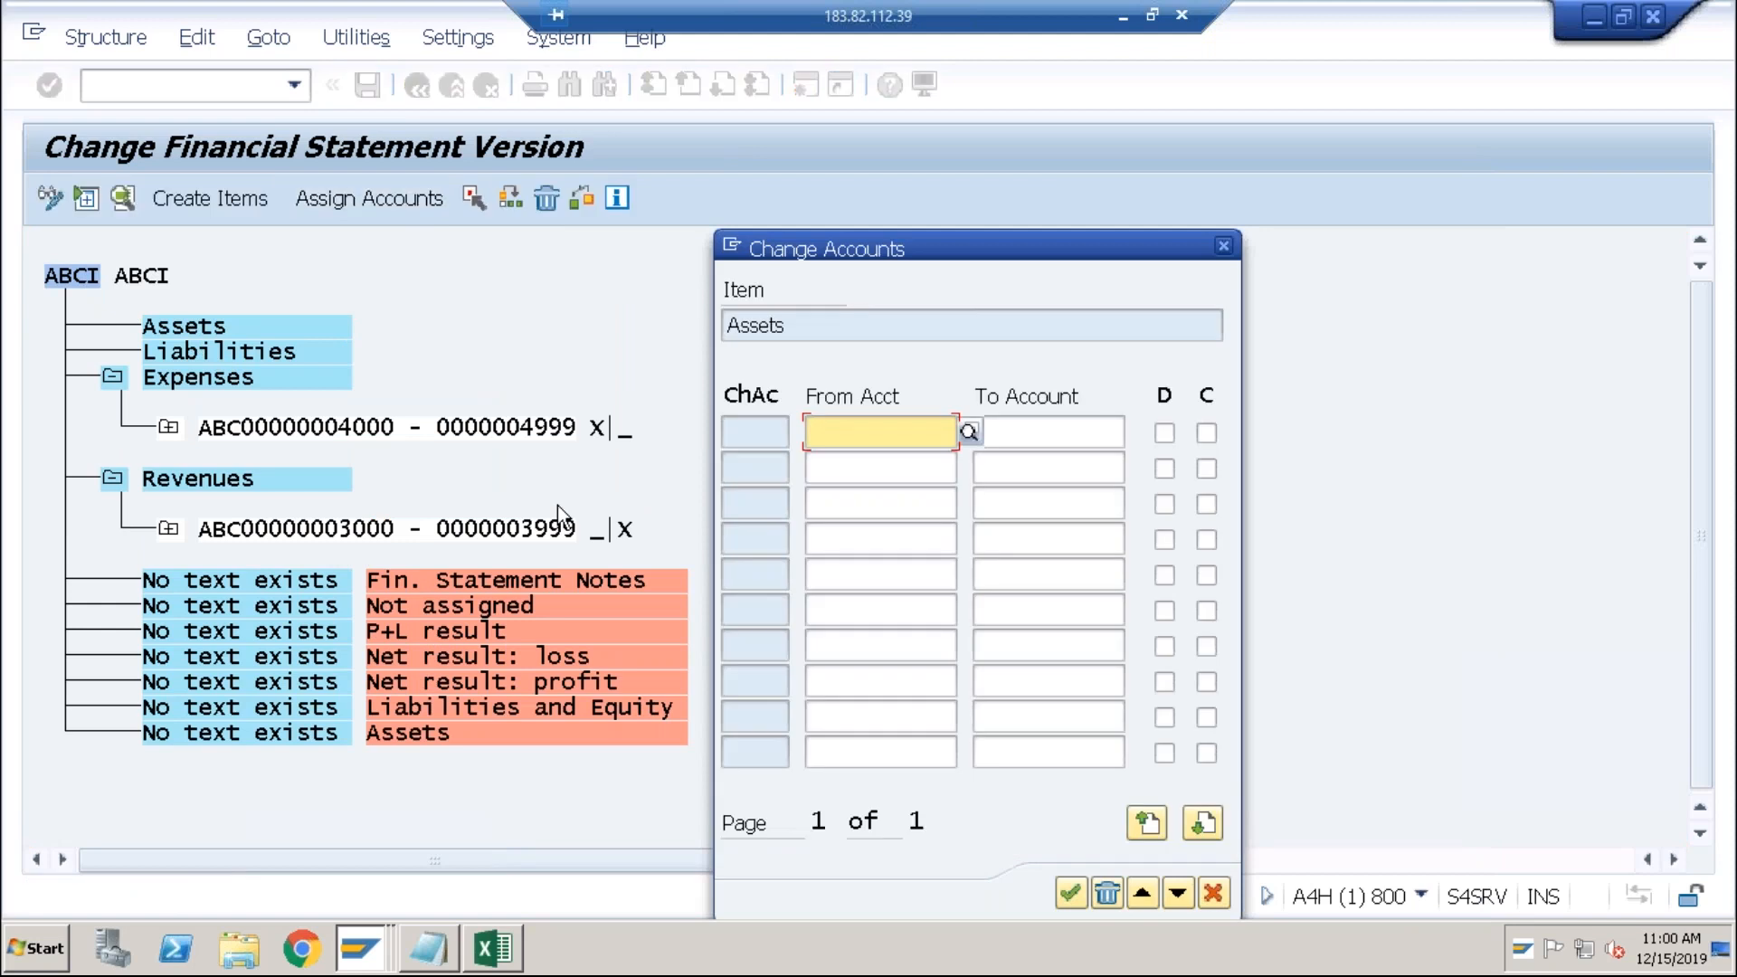
pyautogui.write('2000')
pyautogui.press('Tab')
pyautogui.write('2999')
pyautogui.press('Tab')
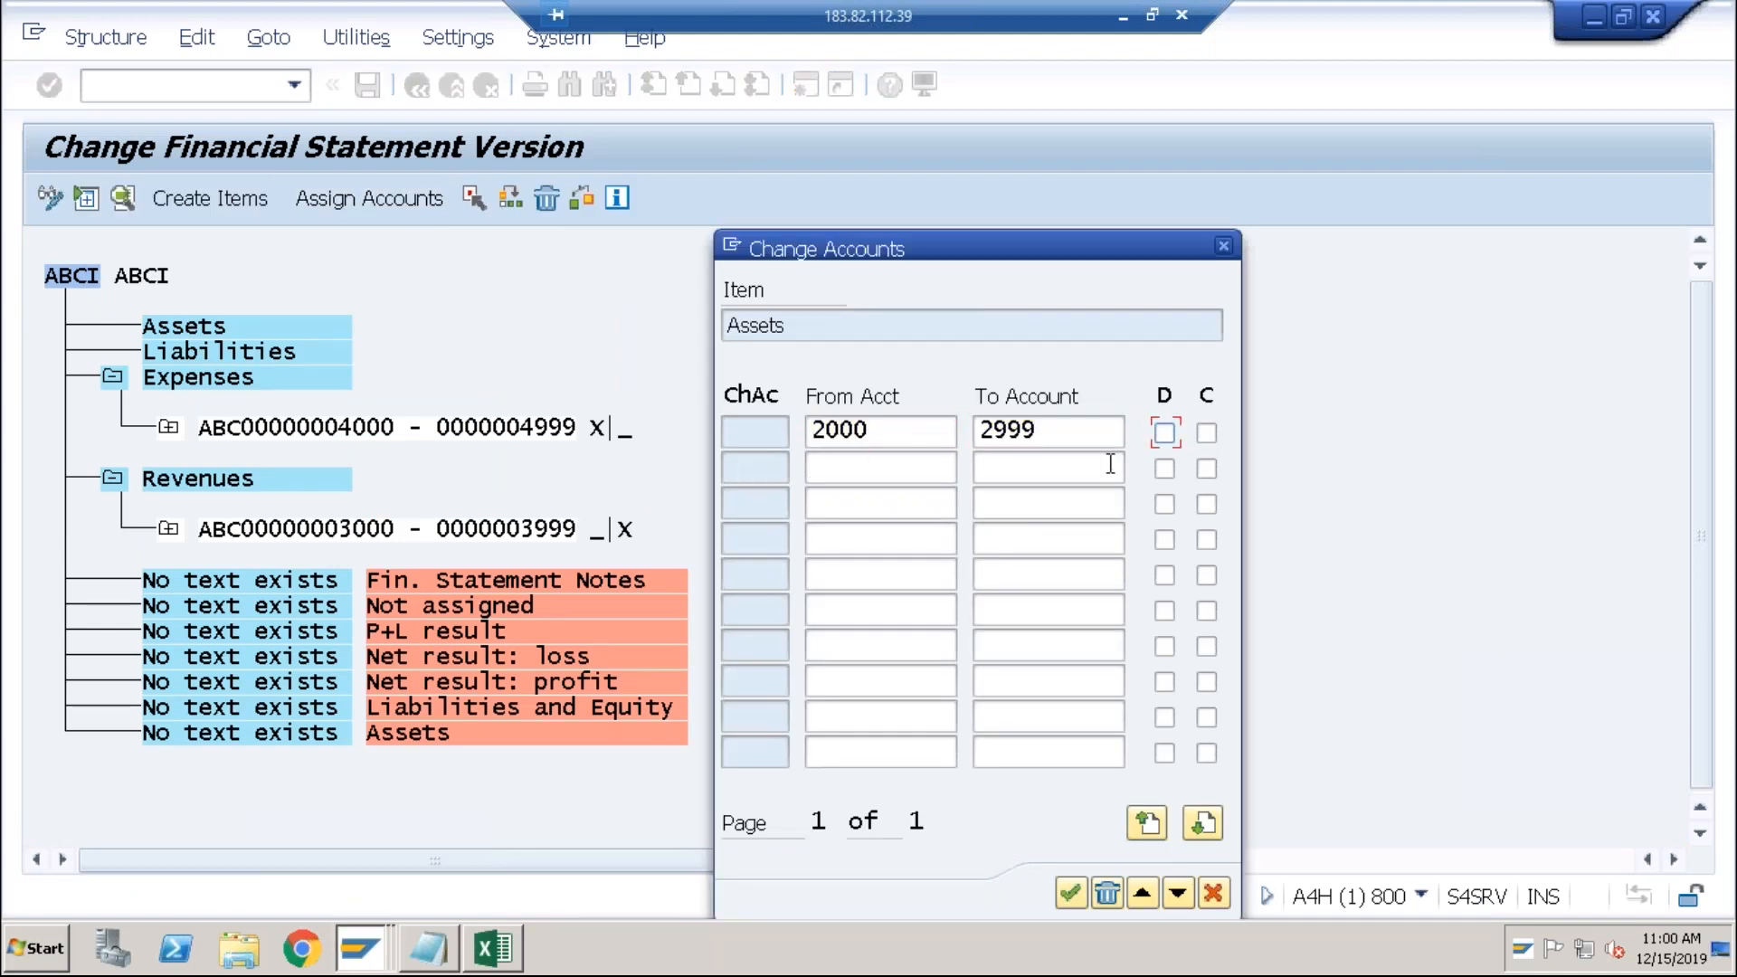
pyautogui.click(1162, 434)
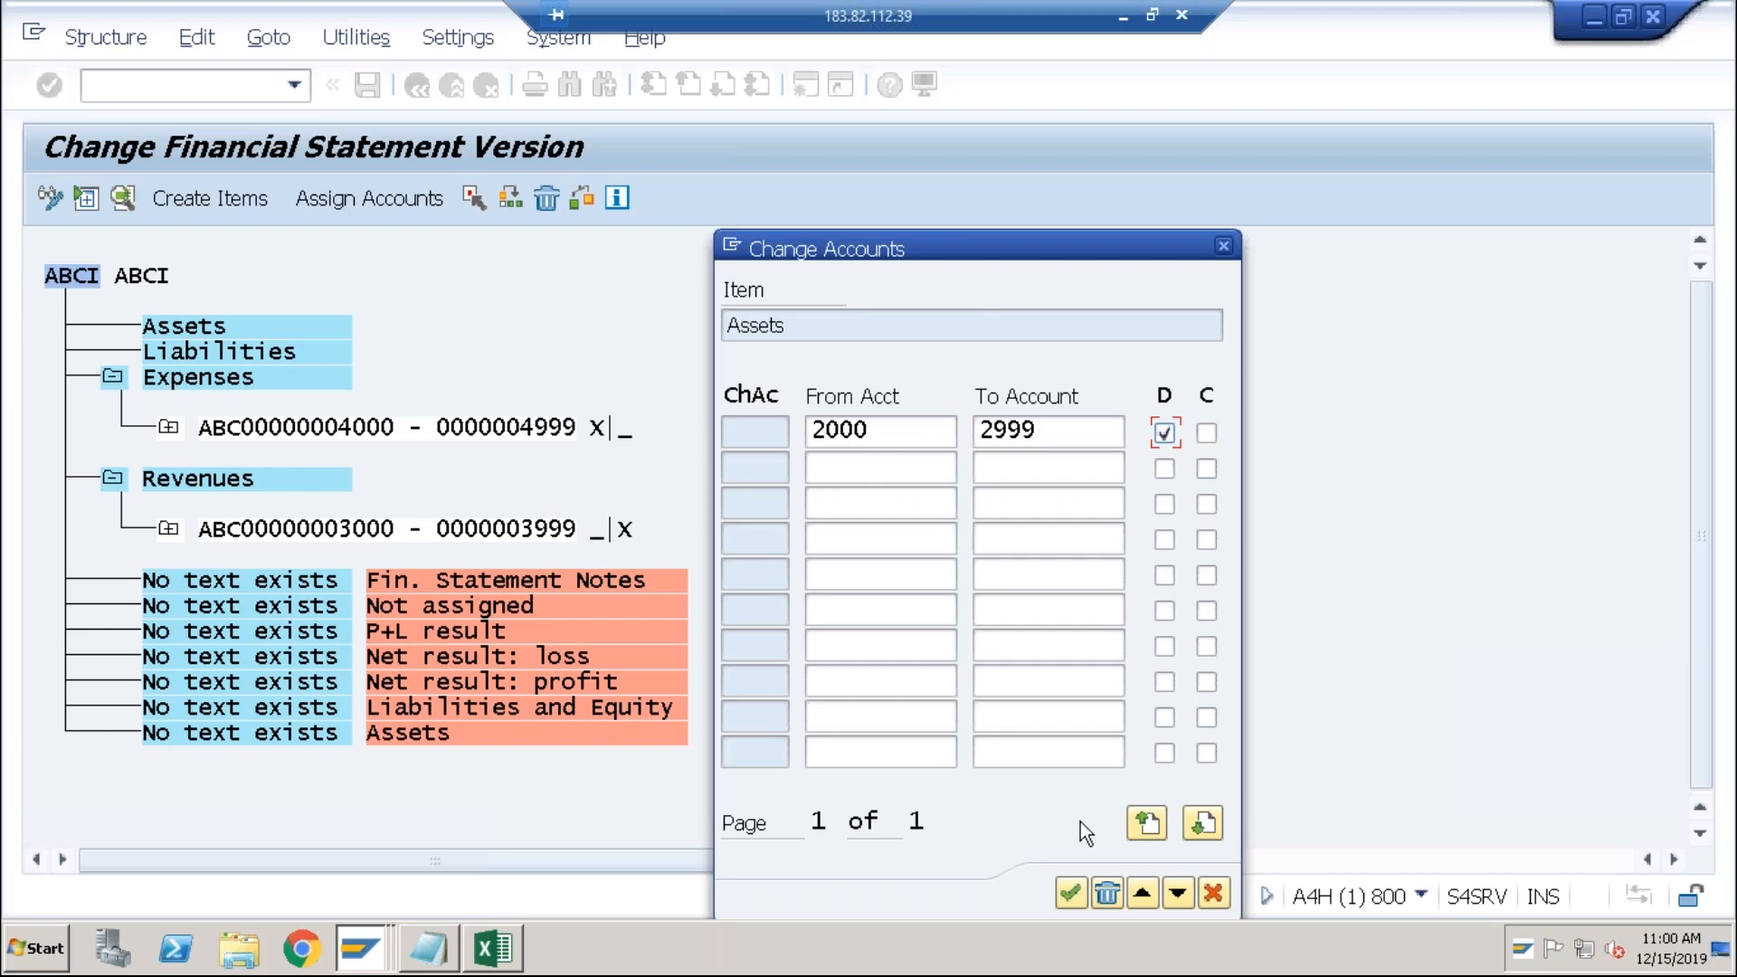
pyautogui.click(1069, 896)
# Step: Assign accounts 1000–1999 to the Liabilities item
pyautogui.click(193, 427)
pyautogui.click(398, 206)
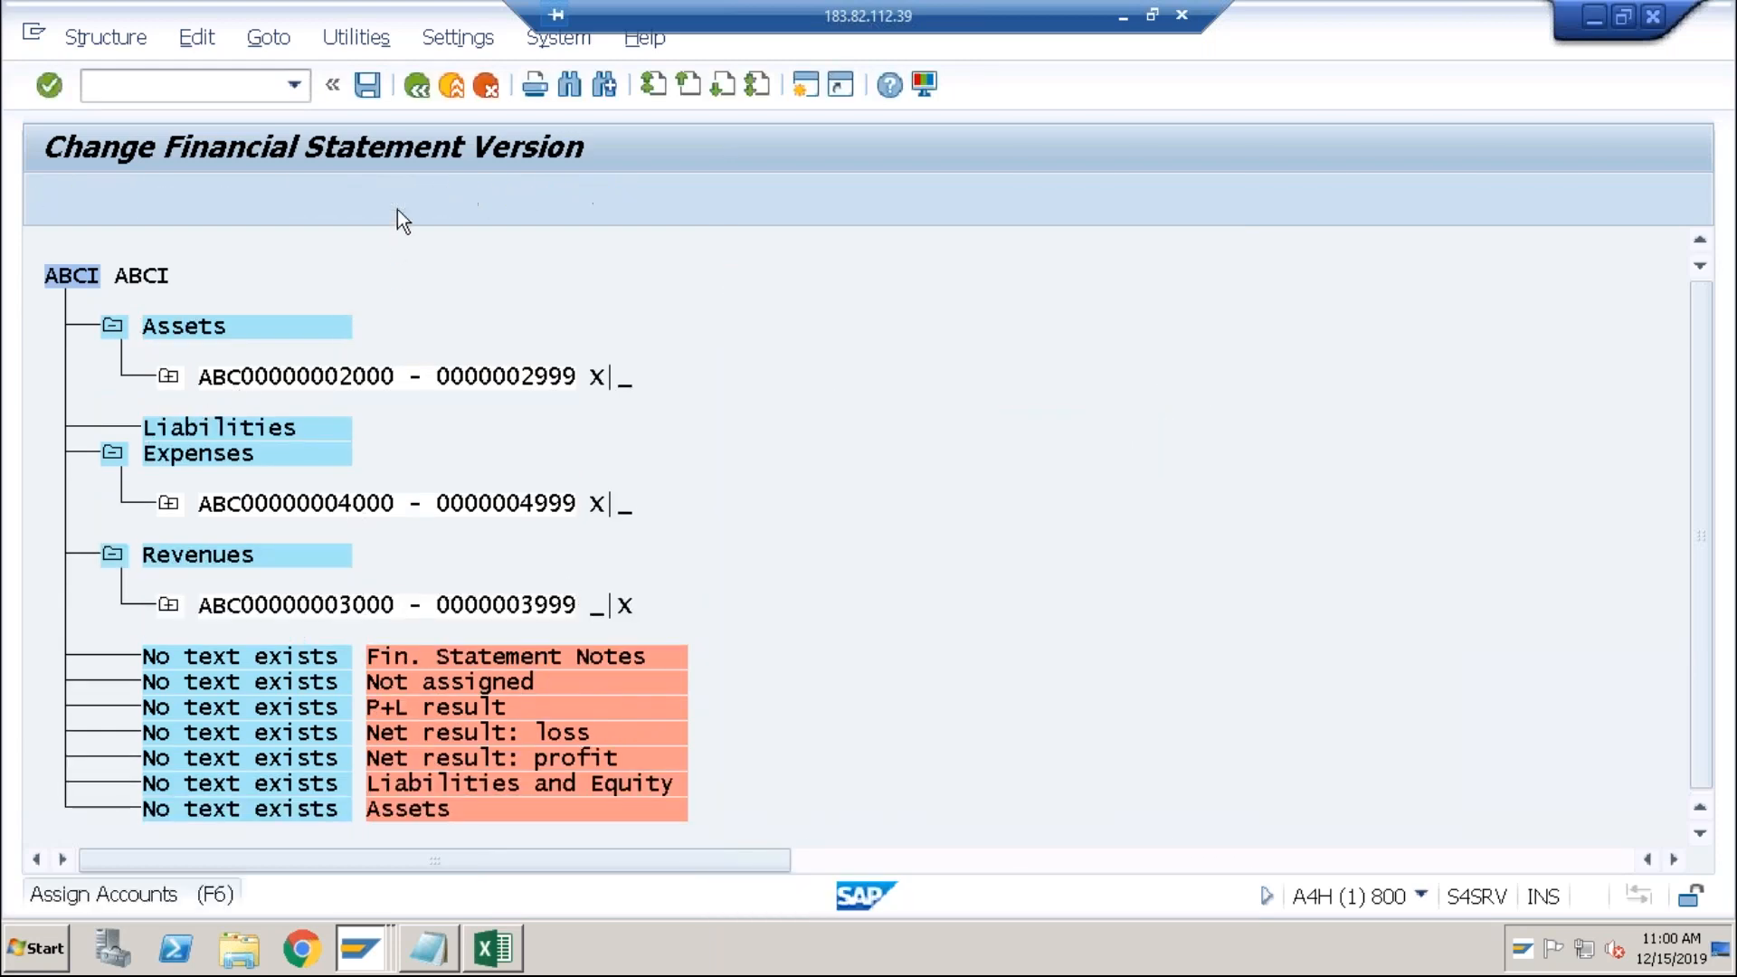
pyautogui.write('1000')
pyautogui.press('Tab')
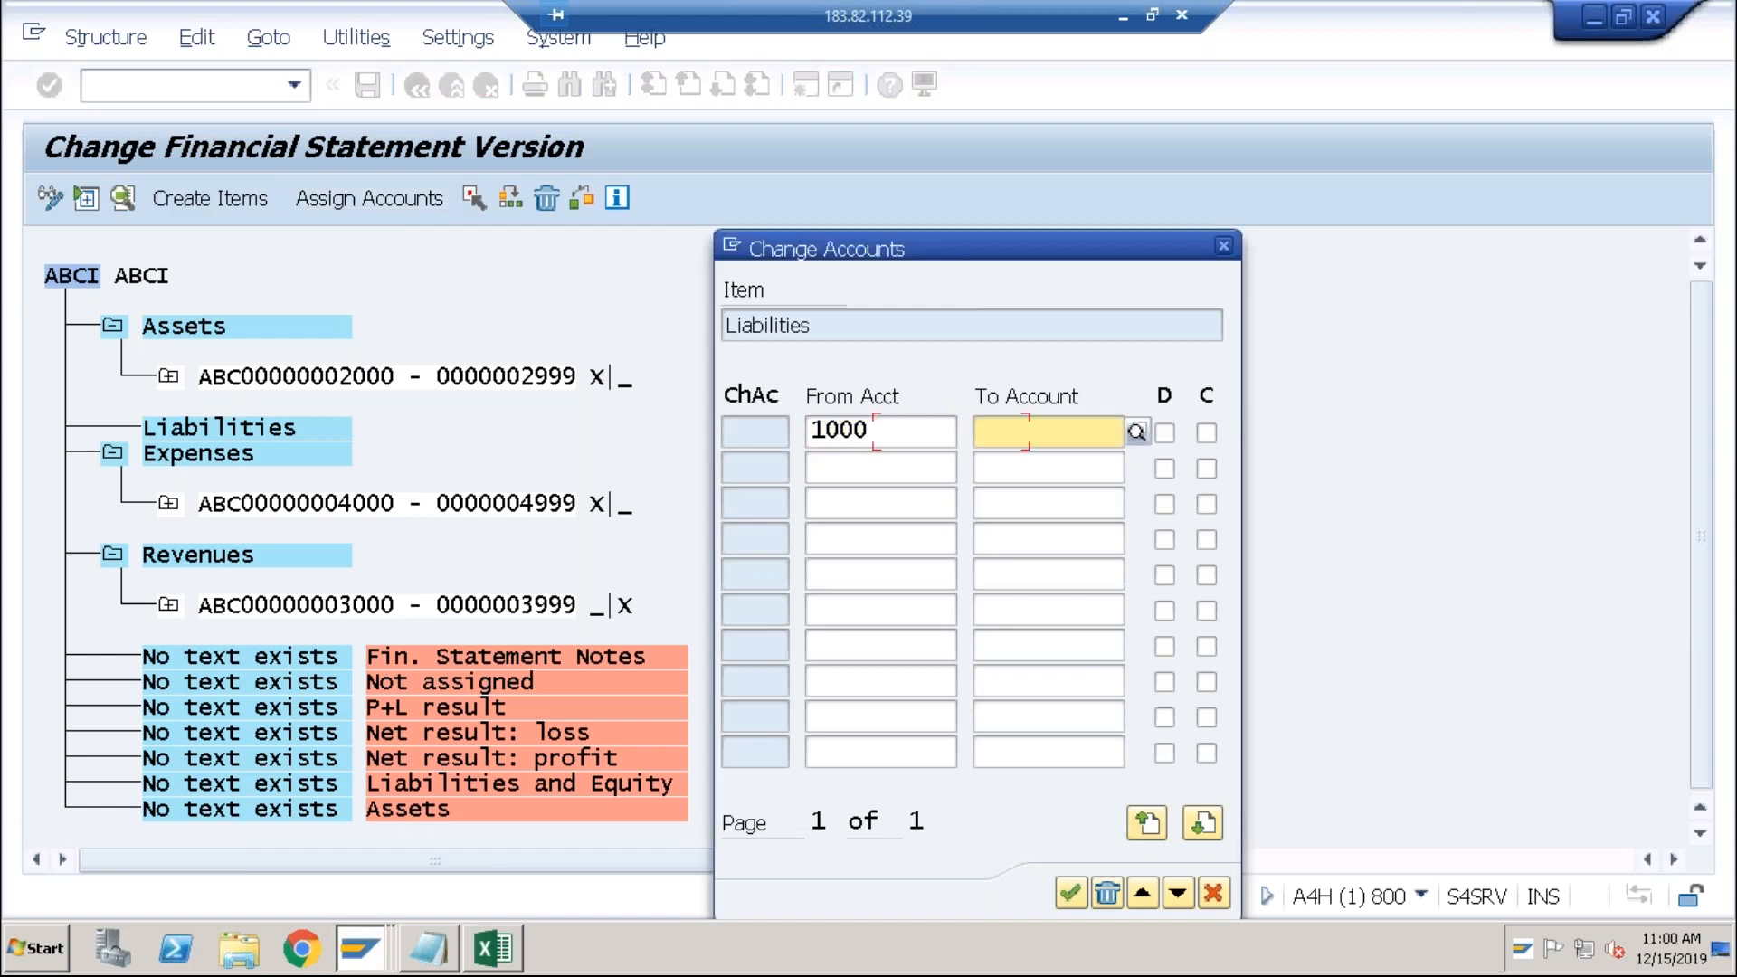
pyautogui.write('1999')
pyautogui.press('Tab')
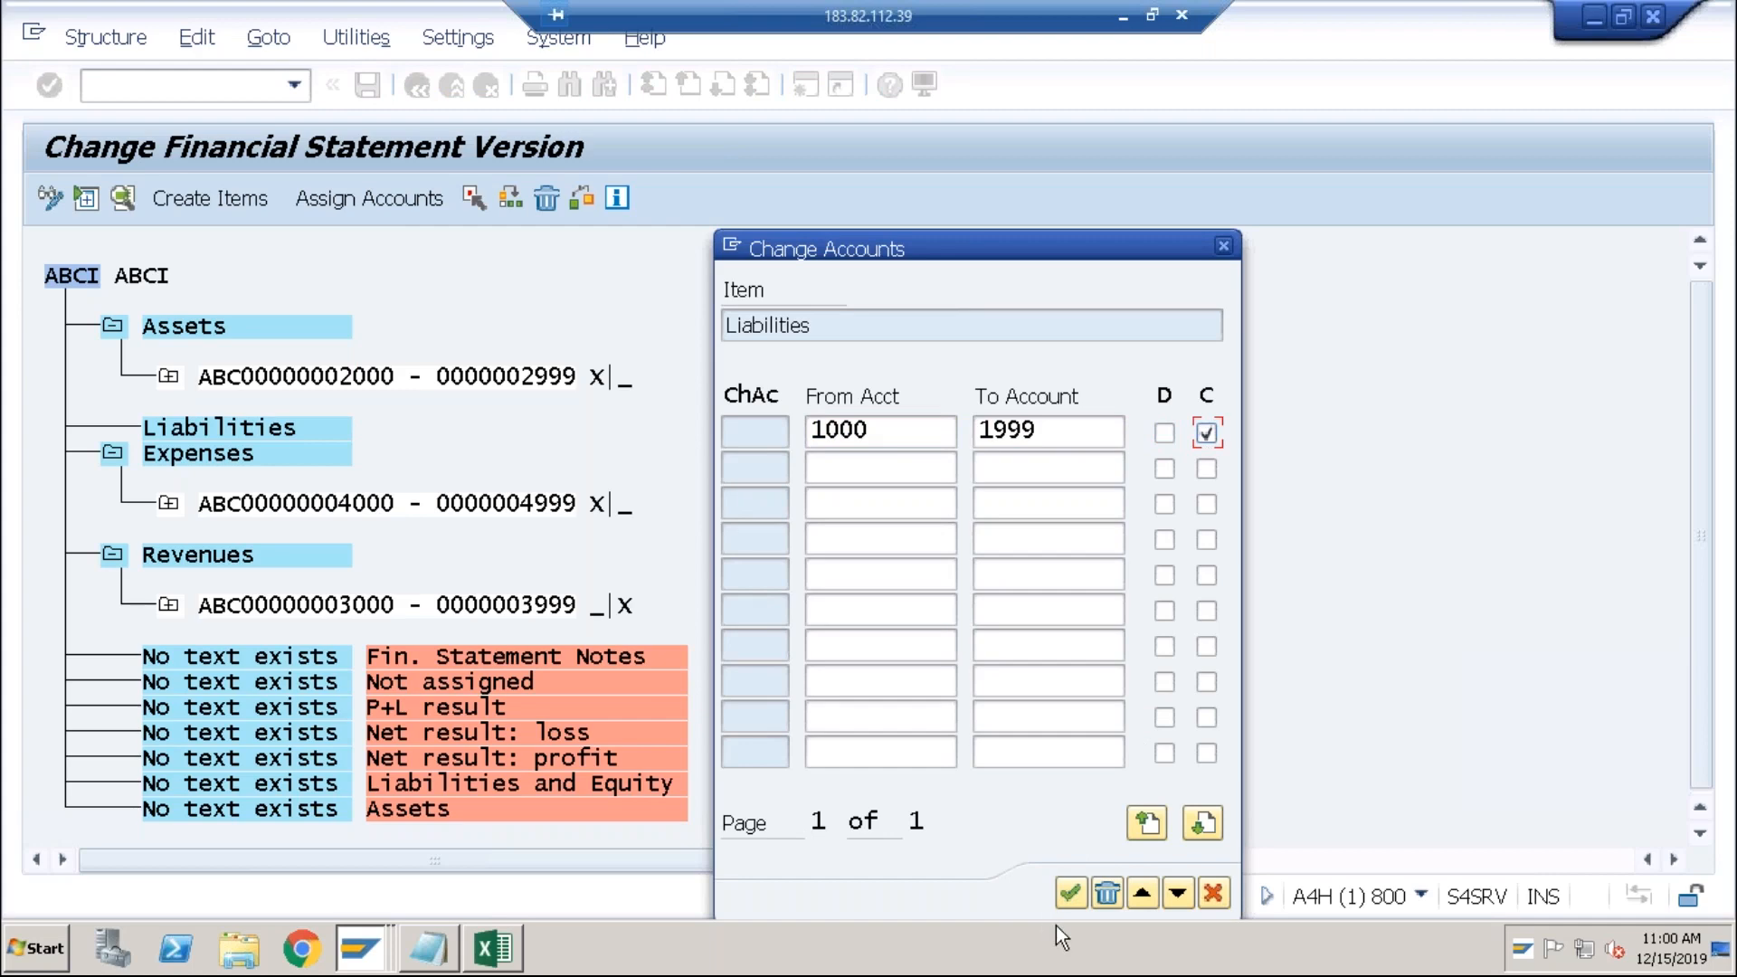
pyautogui.click(1070, 895)
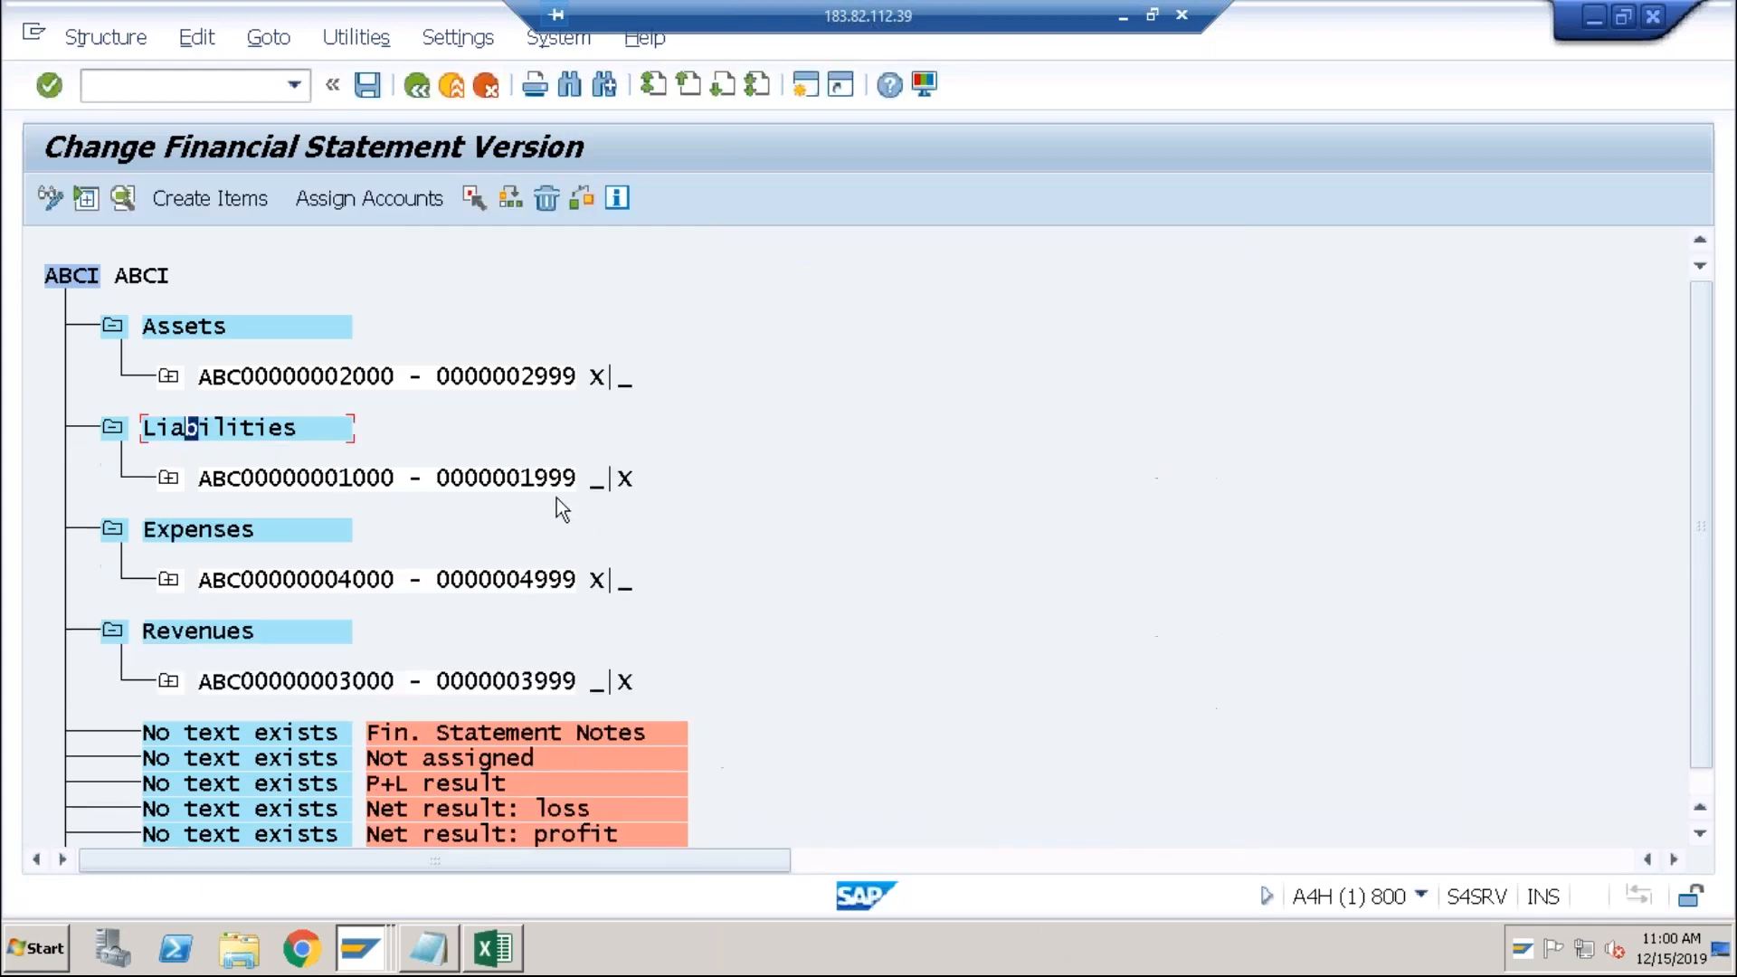
# Step: Save version ABCI without activating it and return to the Financial Statements report
pyautogui.click(367, 85)
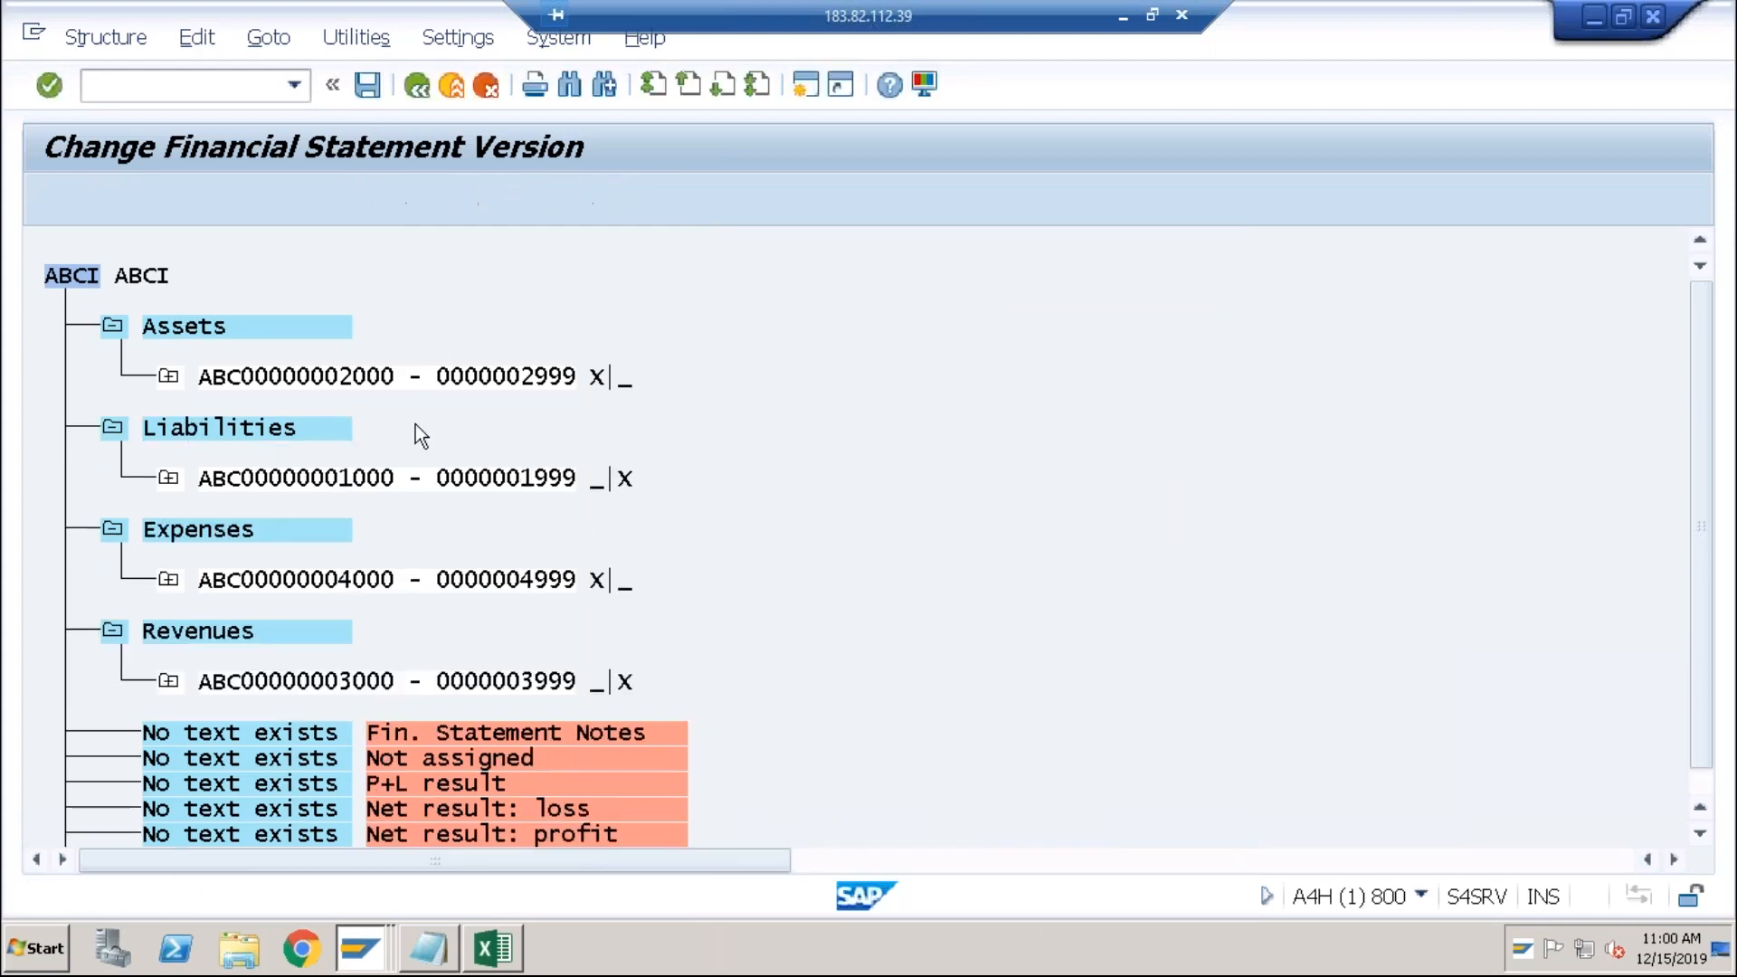
pyautogui.click(357, 674)
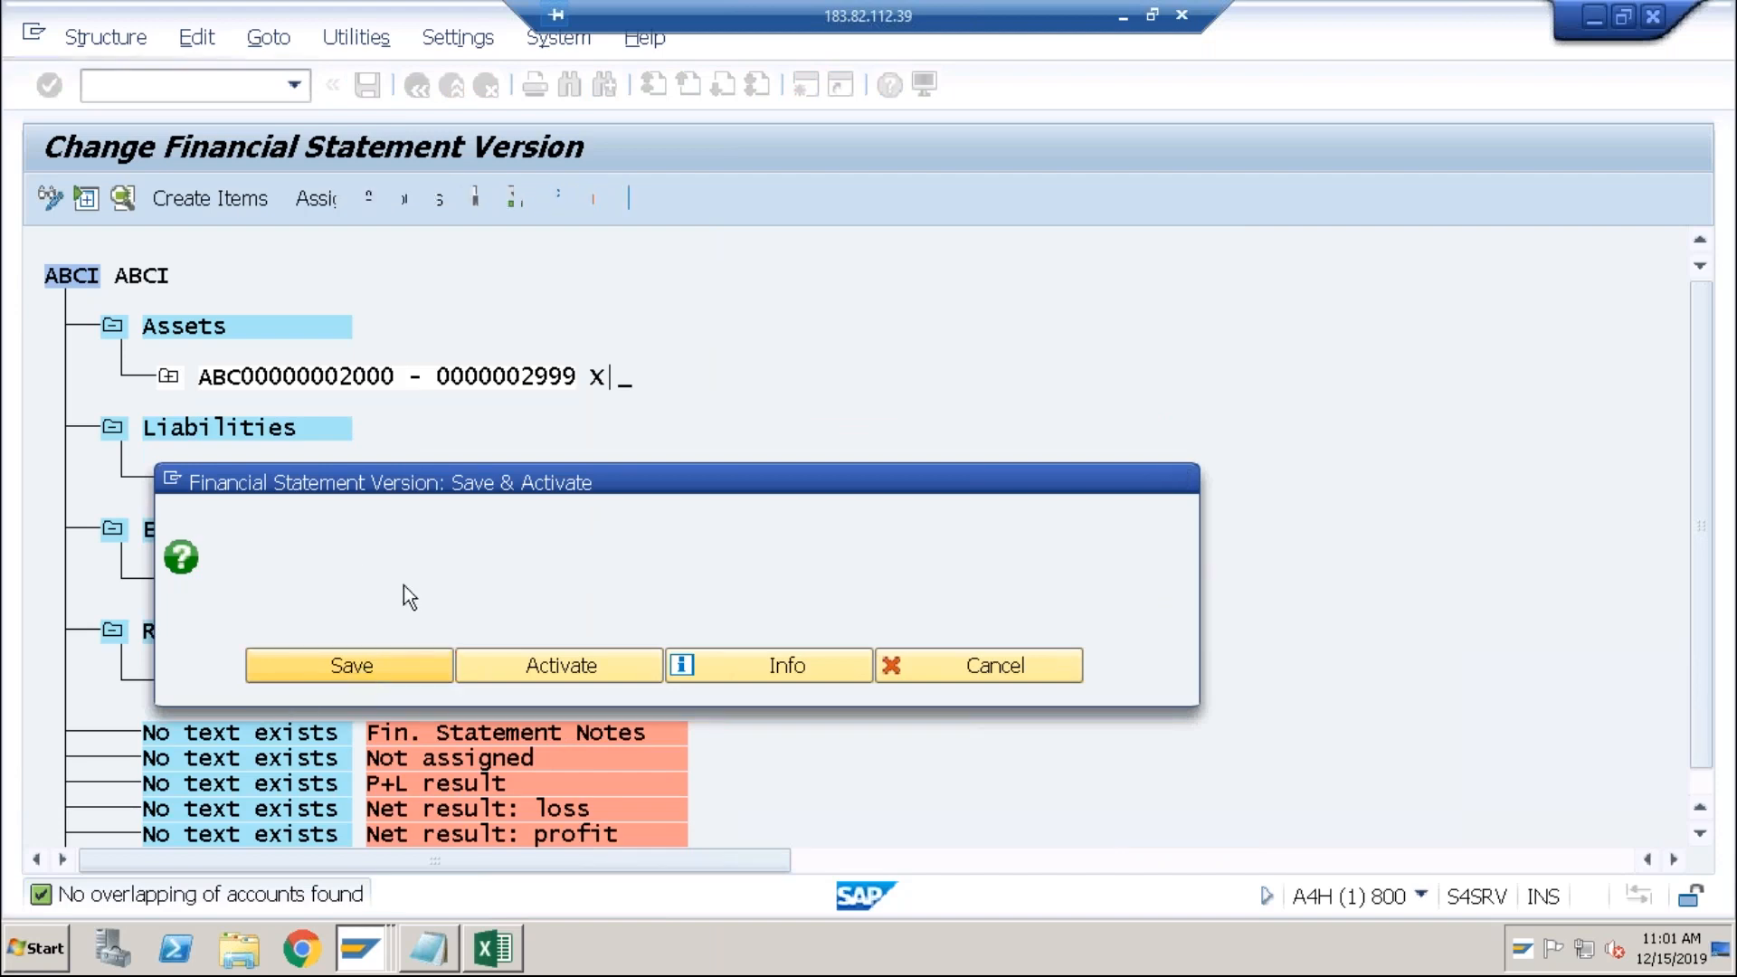
pyautogui.hotkey('alt', 'Tab')
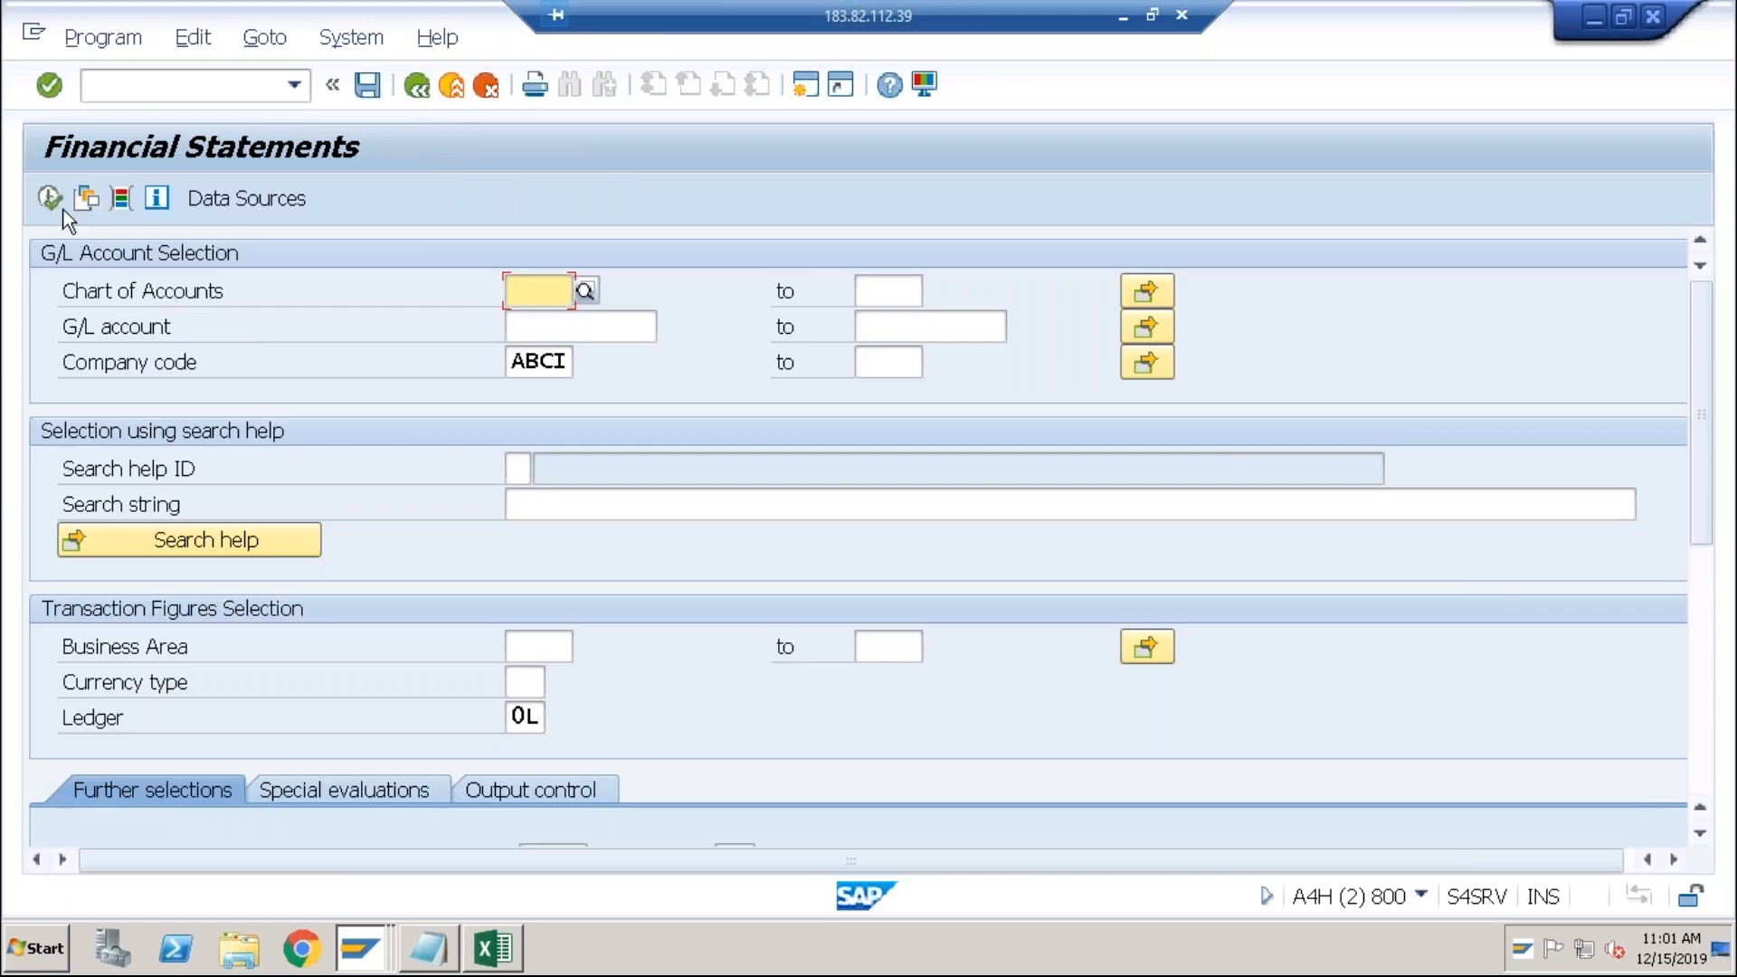
pyautogui.click(56, 204)
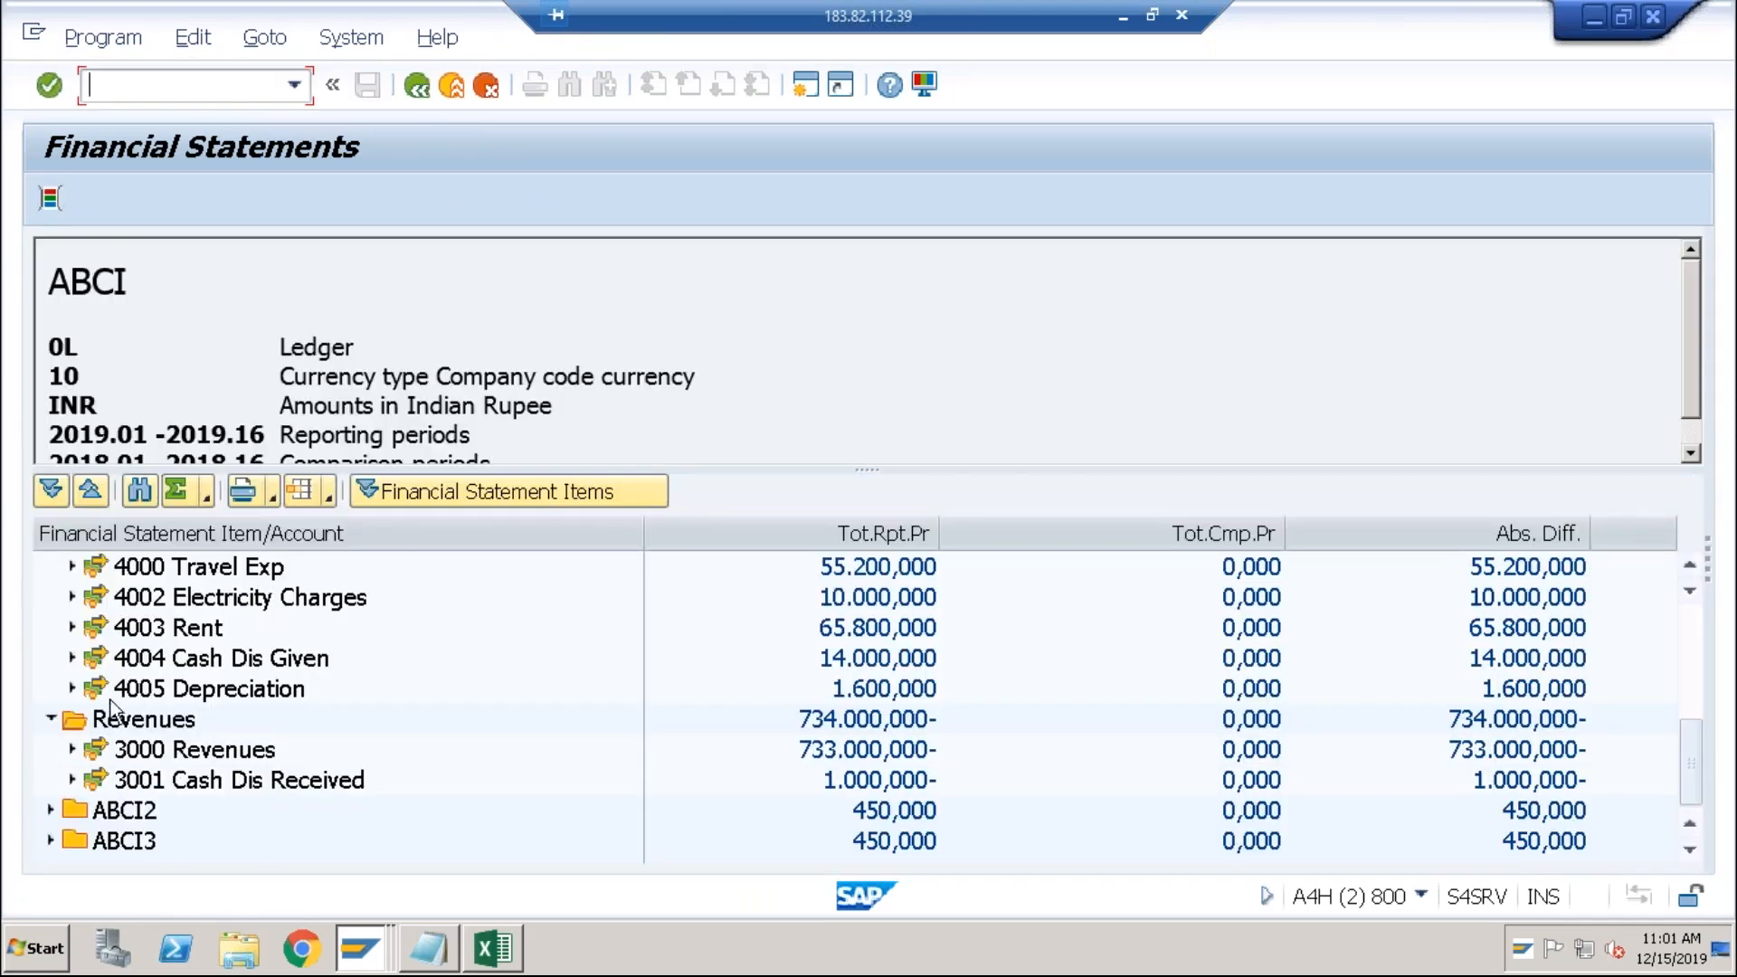
pyautogui.click(50, 717)
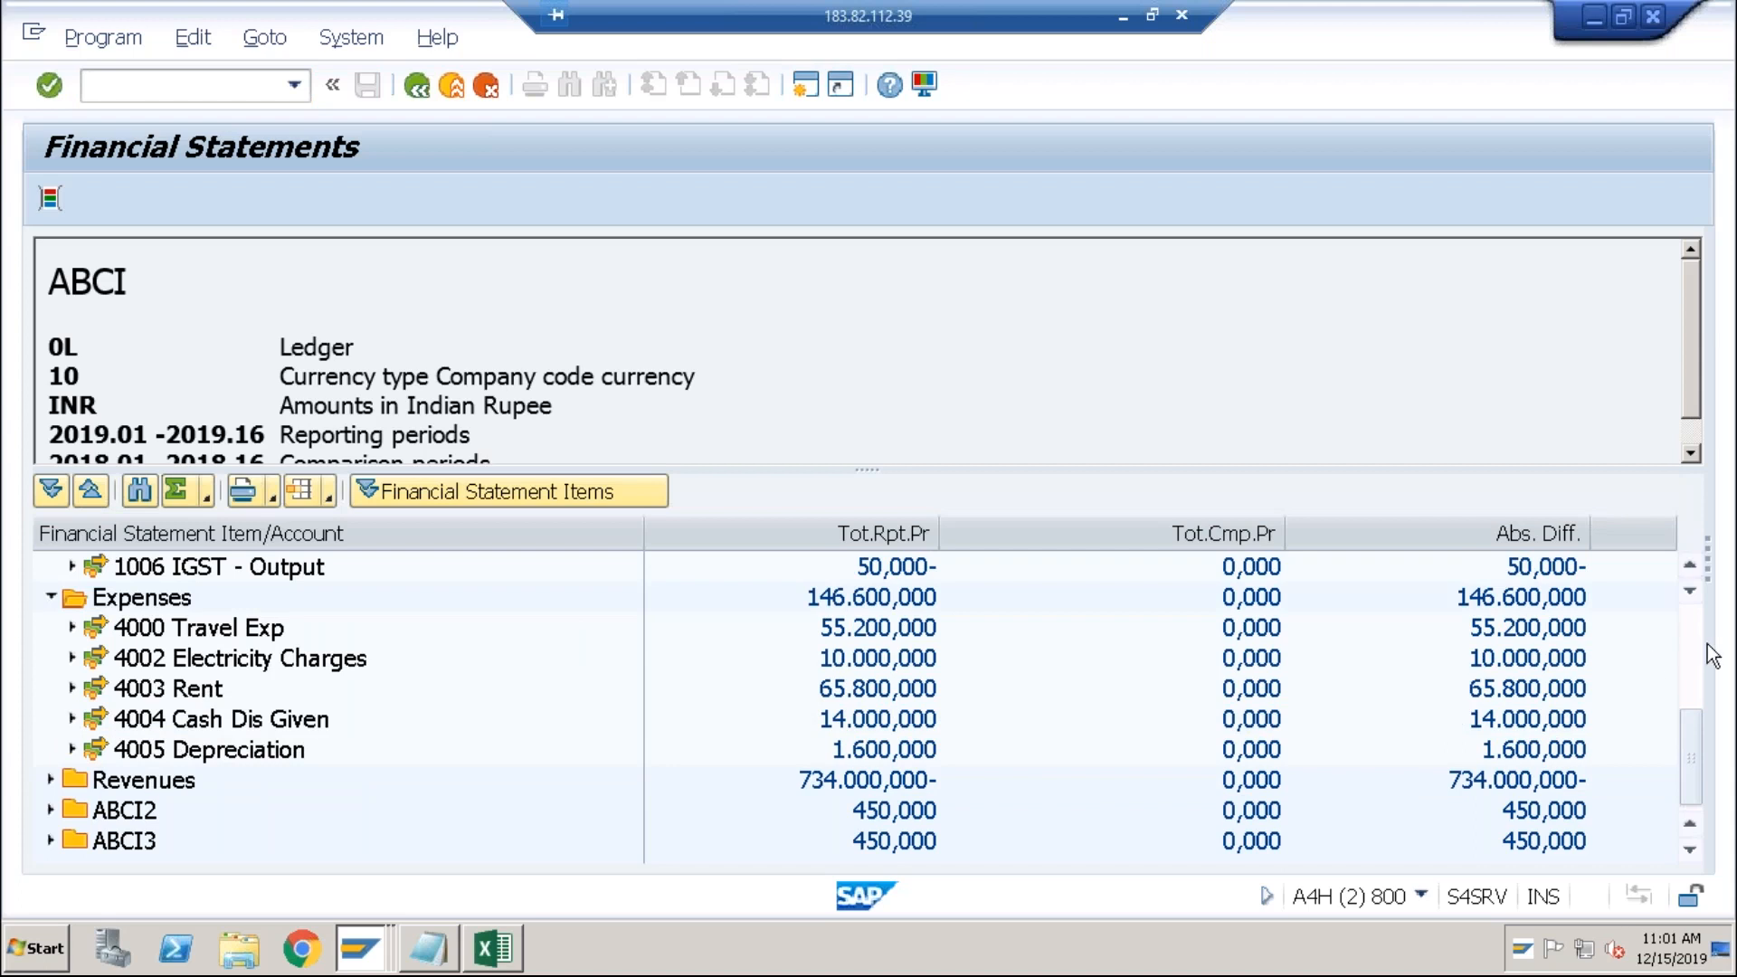
pyautogui.scroll(3, 1703, 641)
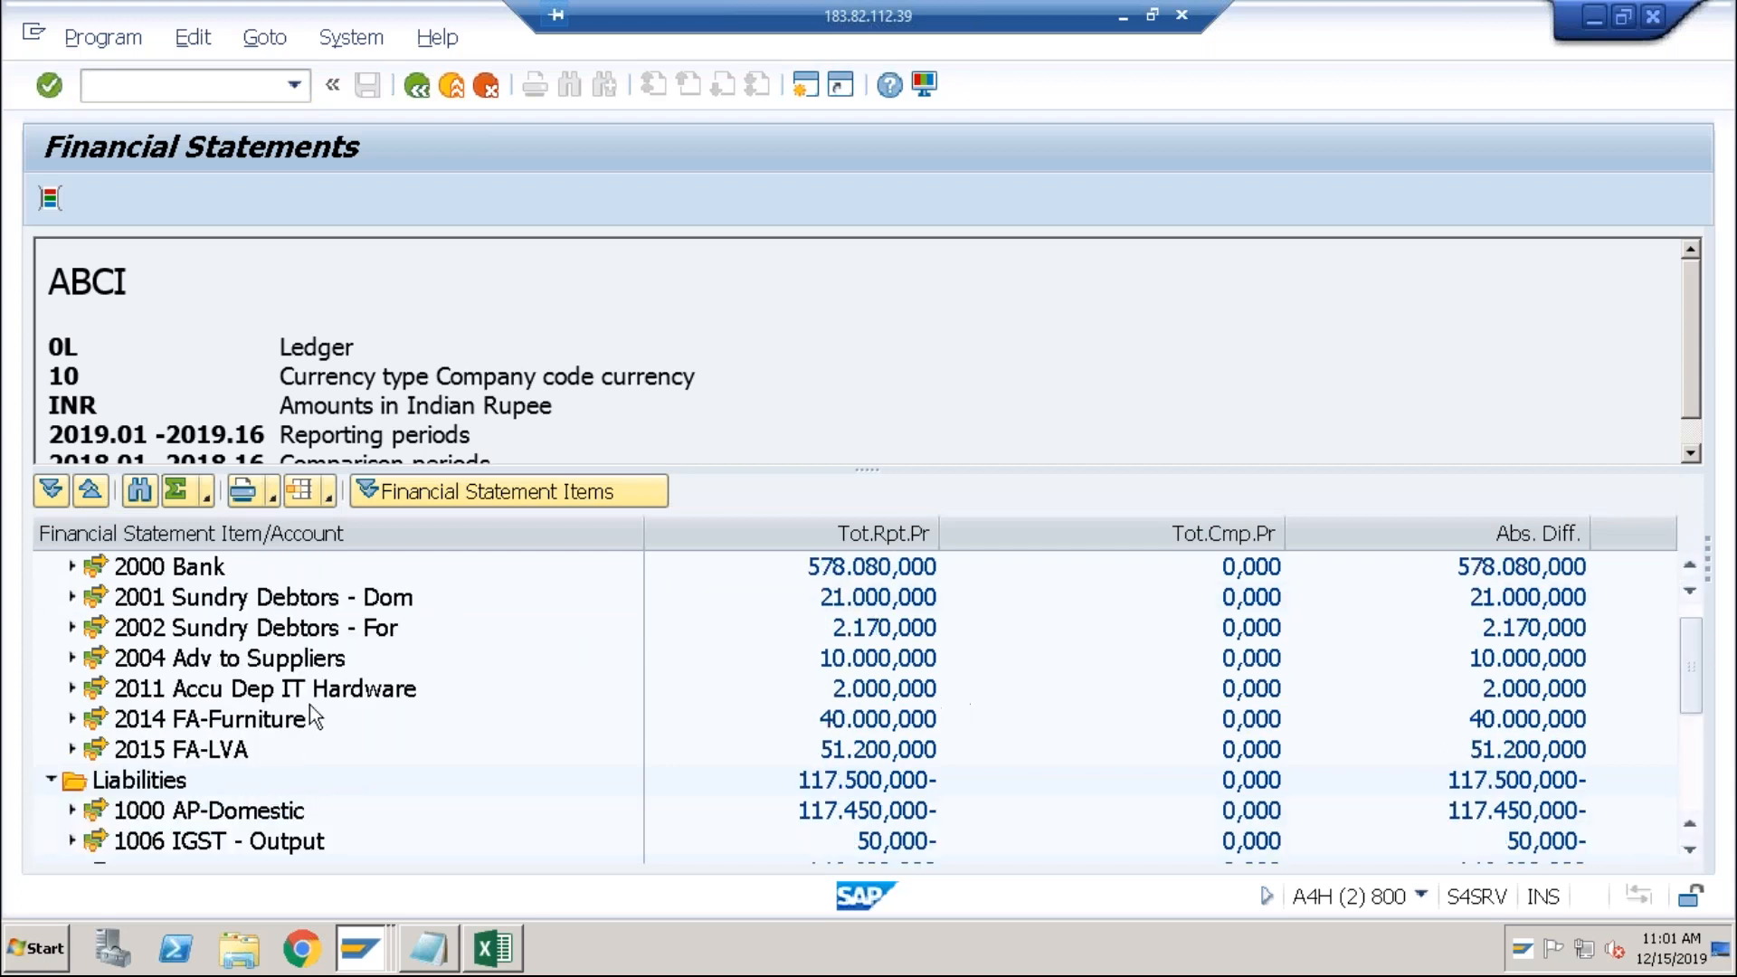
pyautogui.click(50, 780)
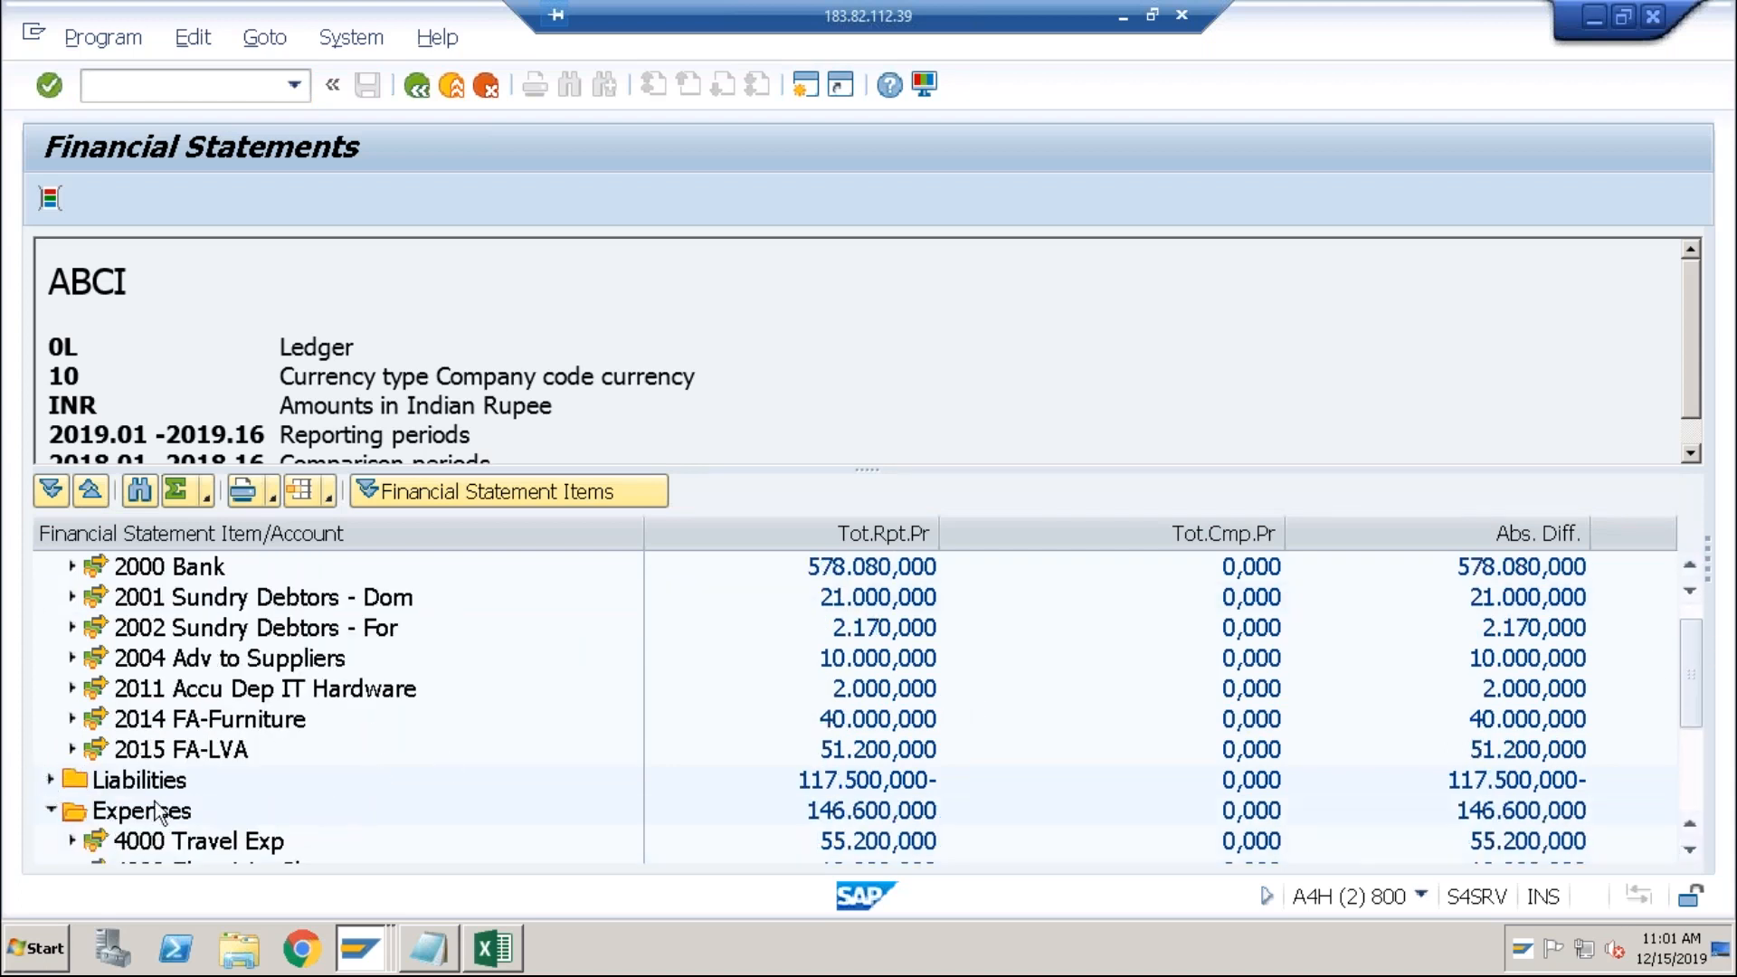
pyautogui.click(51, 810)
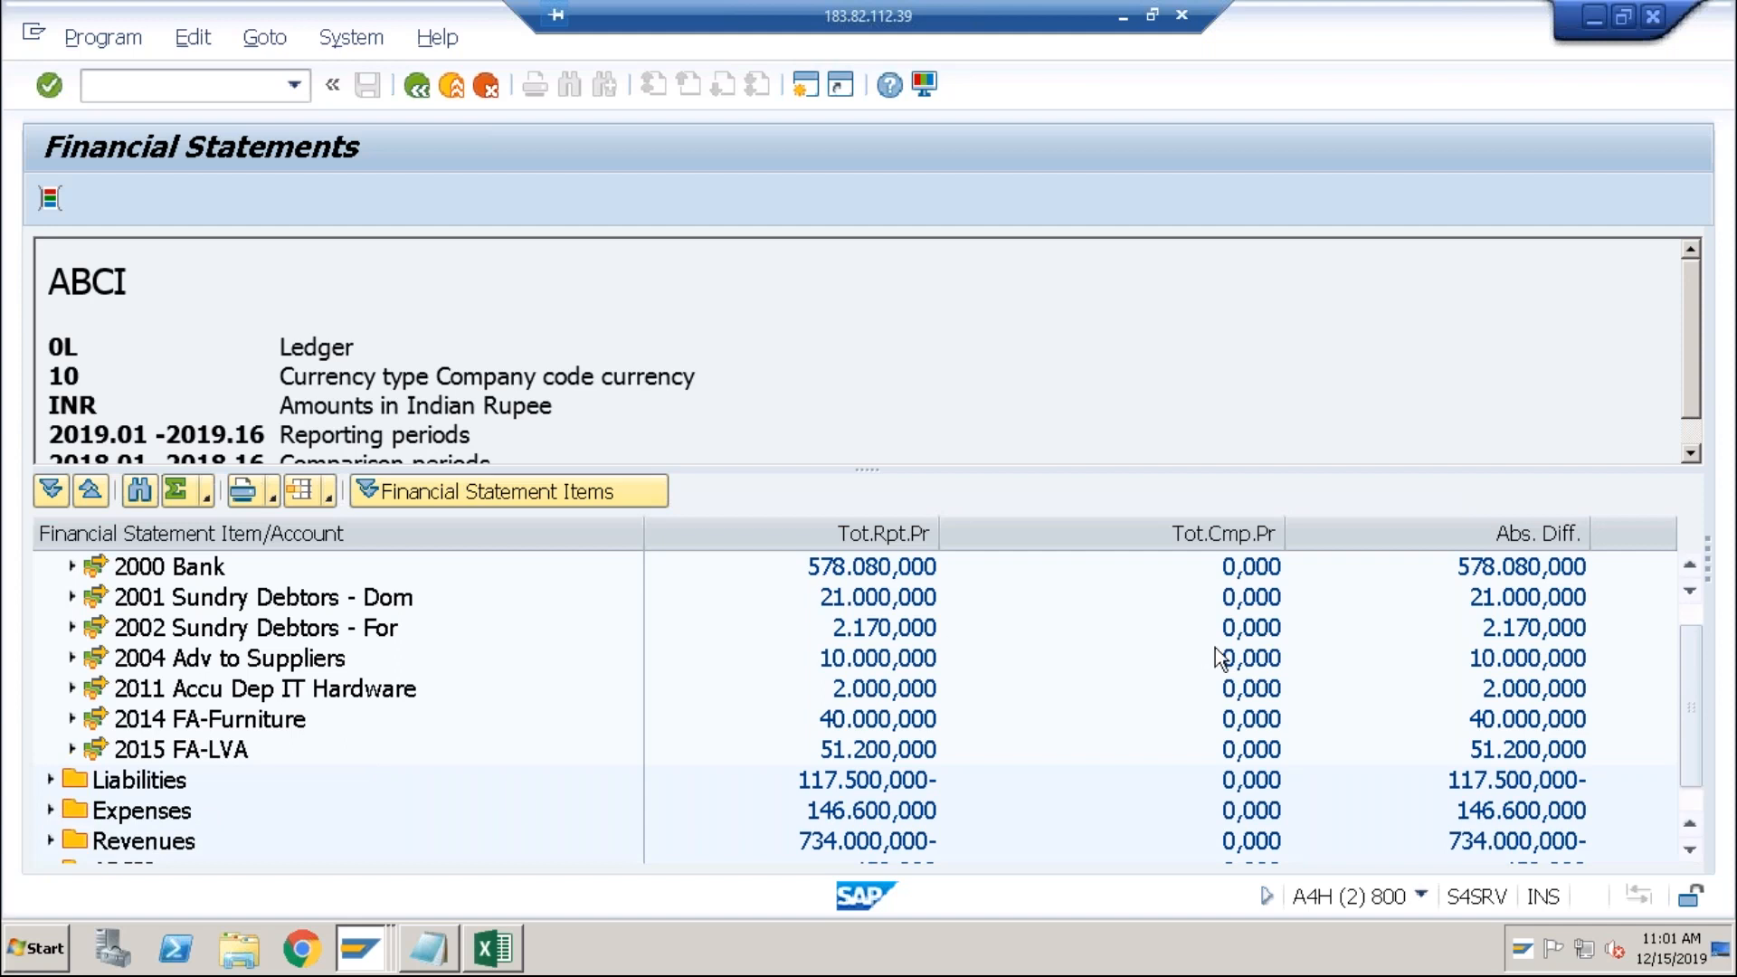
pyautogui.click(1686, 611)
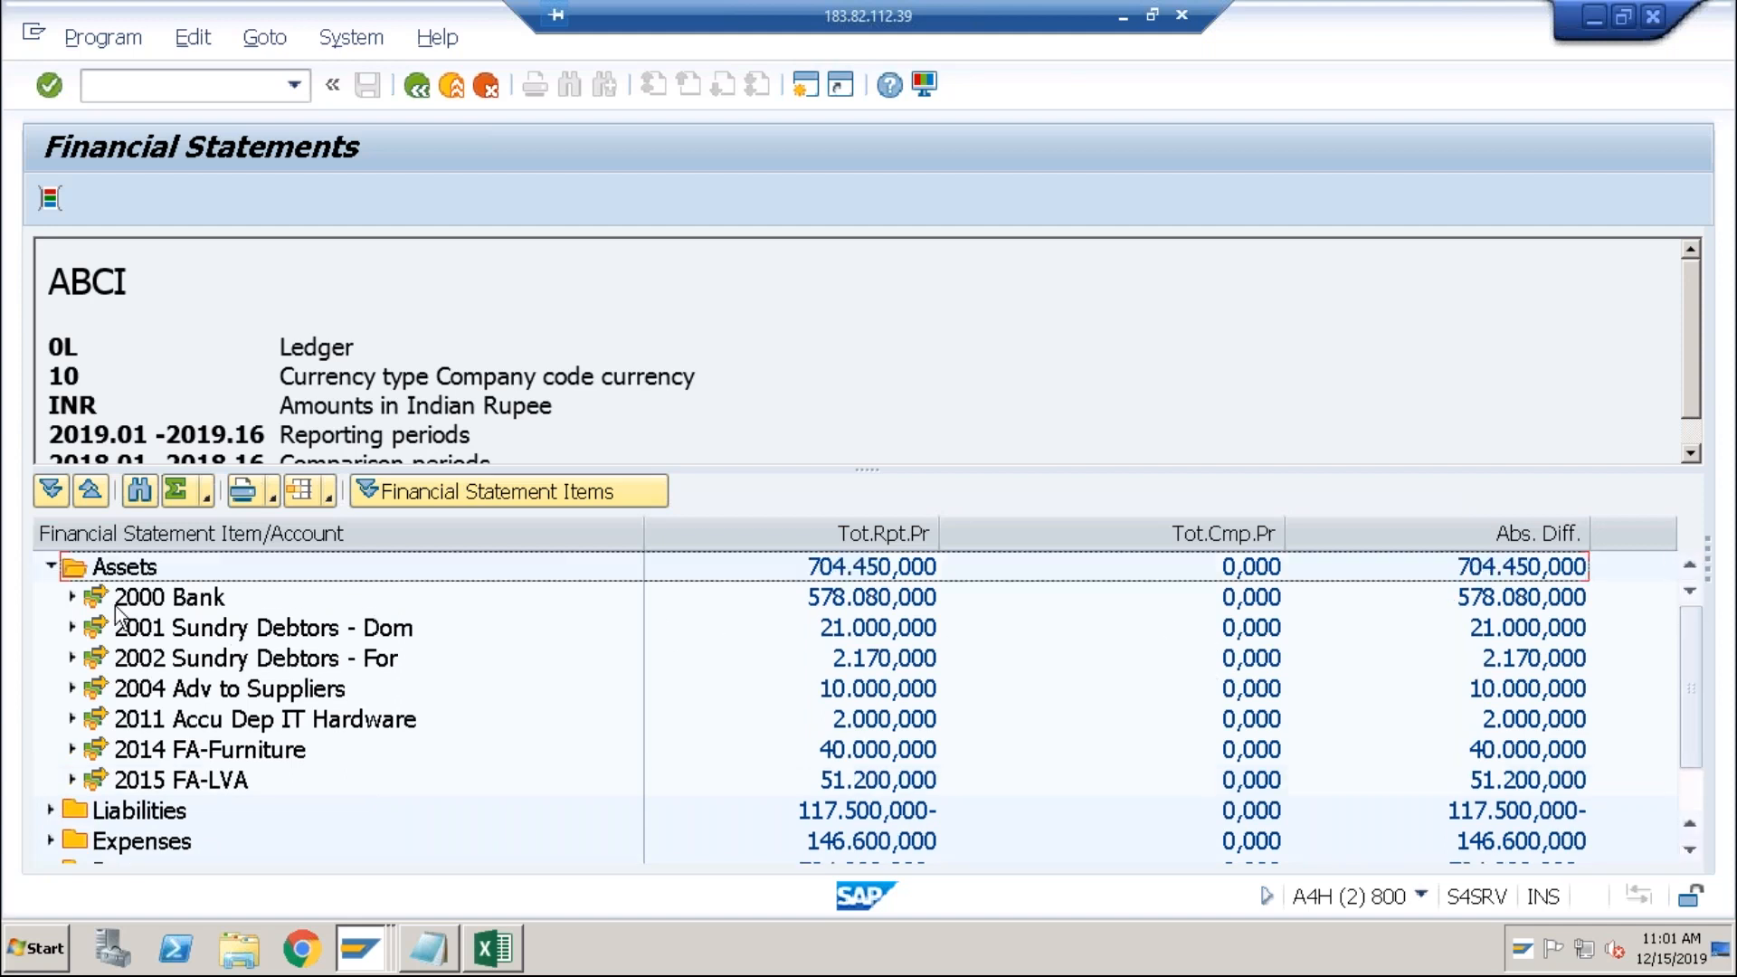
pyautogui.click(52, 573)
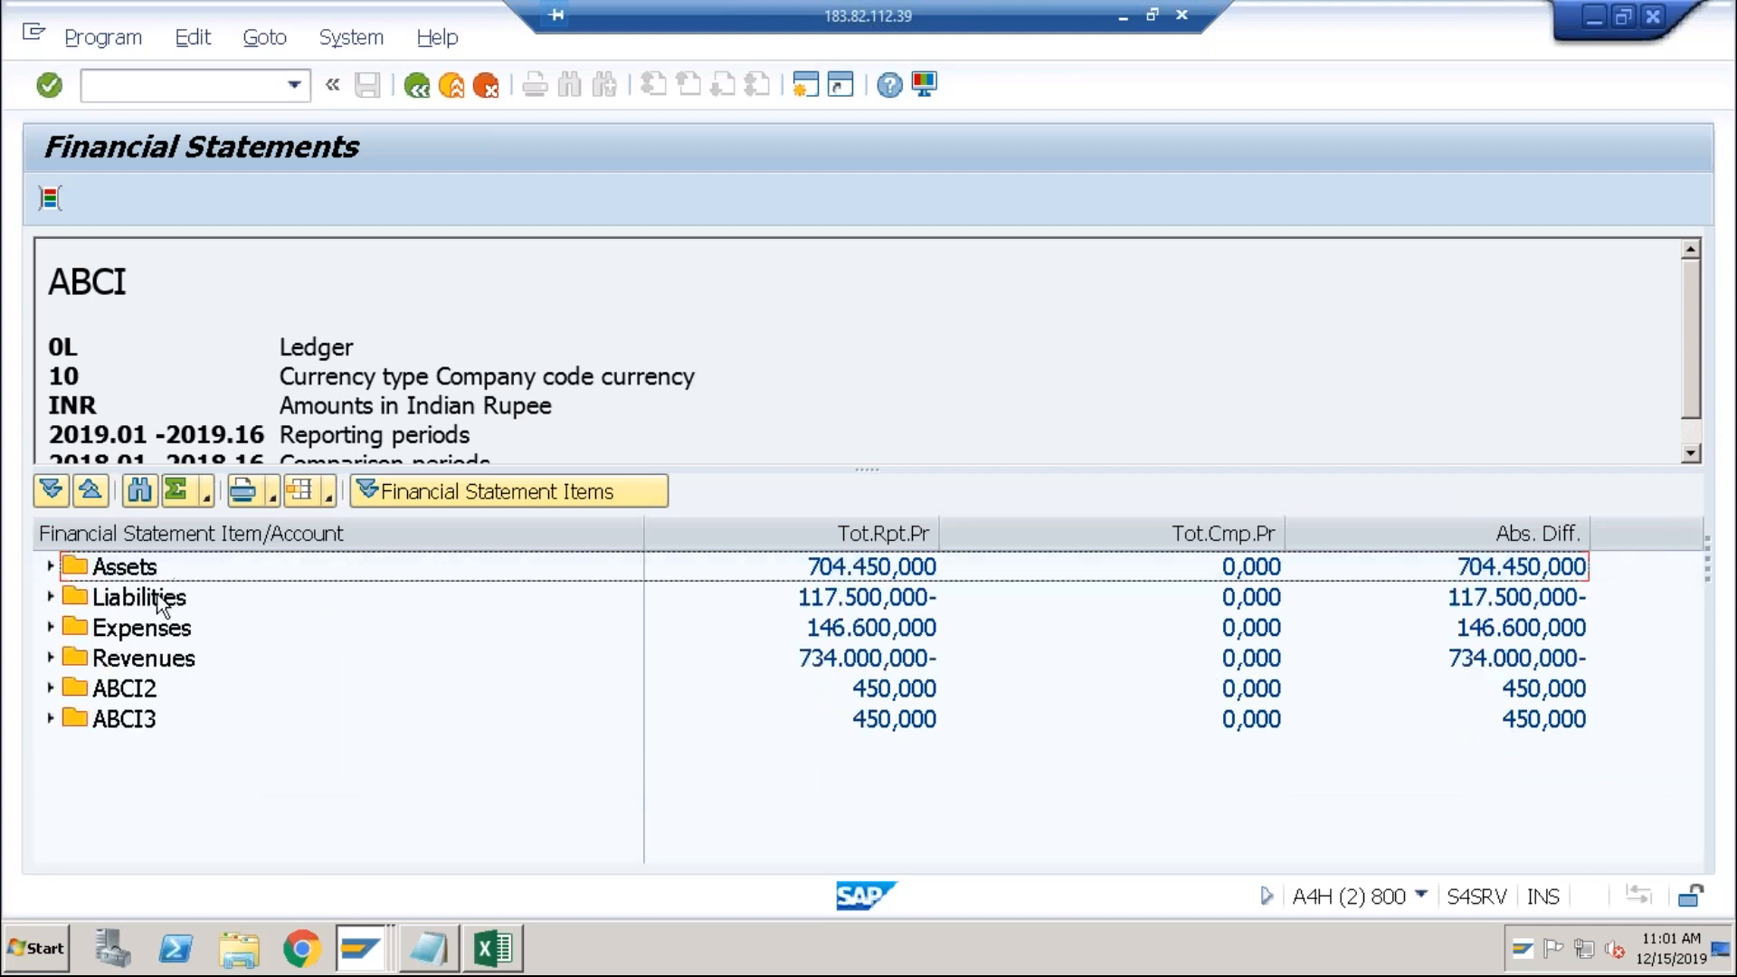
pyautogui.click(154, 599)
pyautogui.click(139, 635)
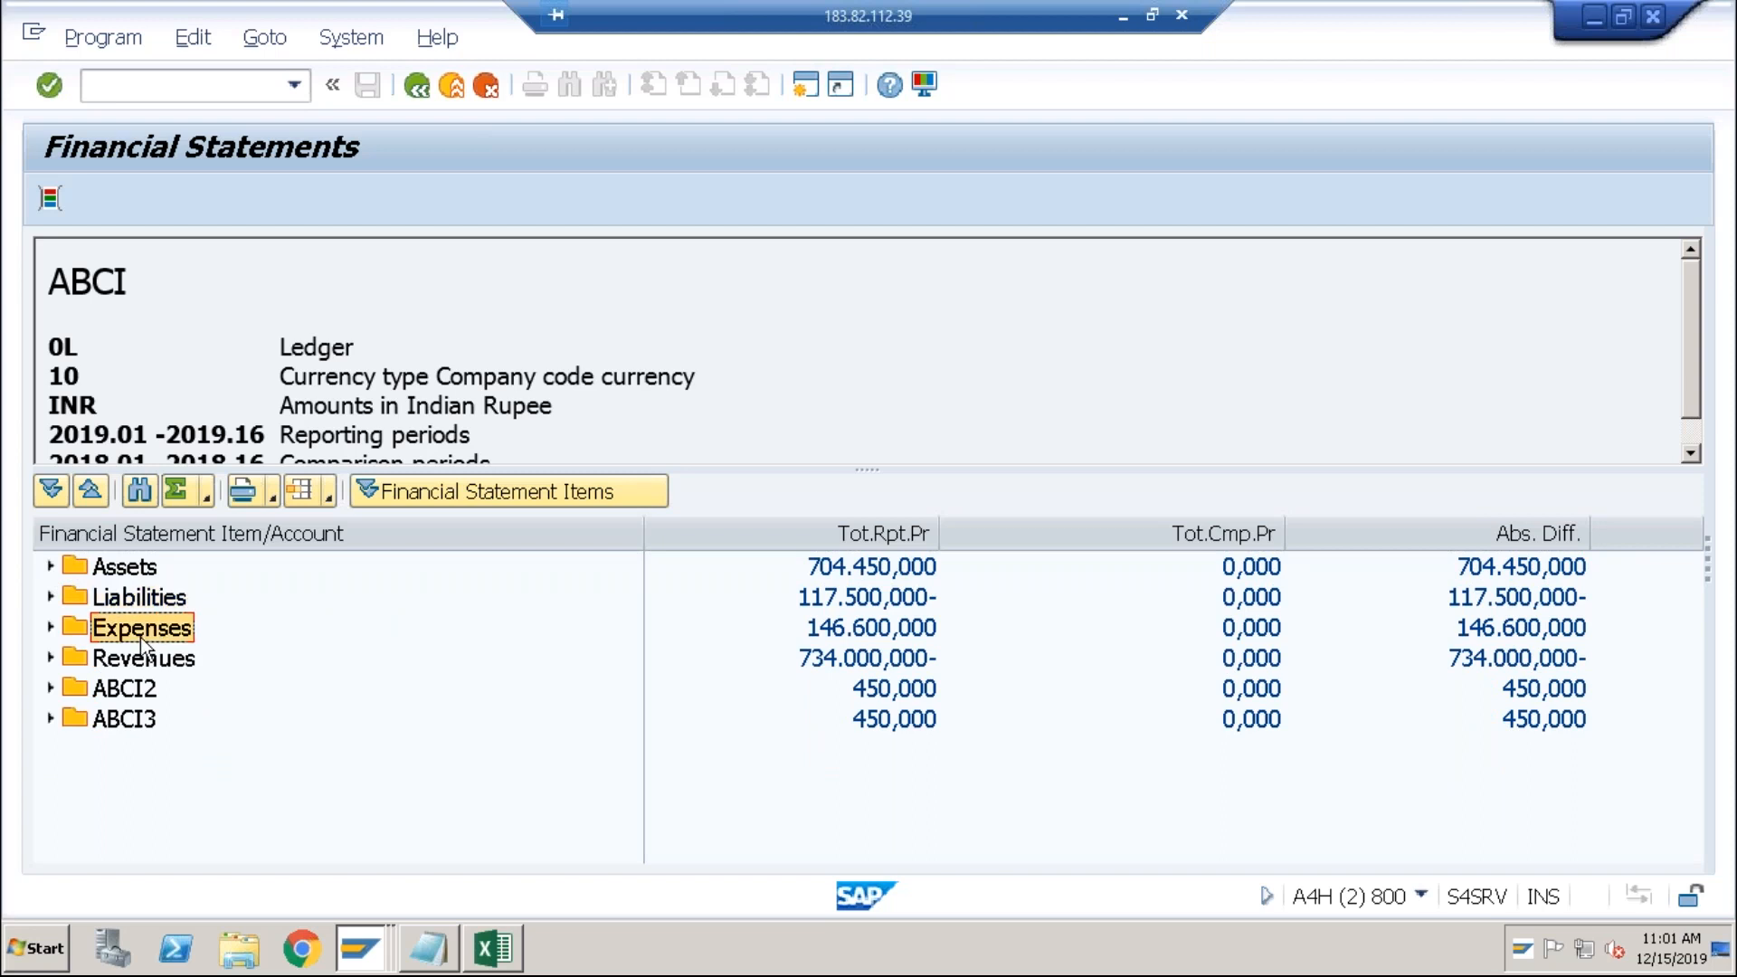
pyautogui.click(141, 570)
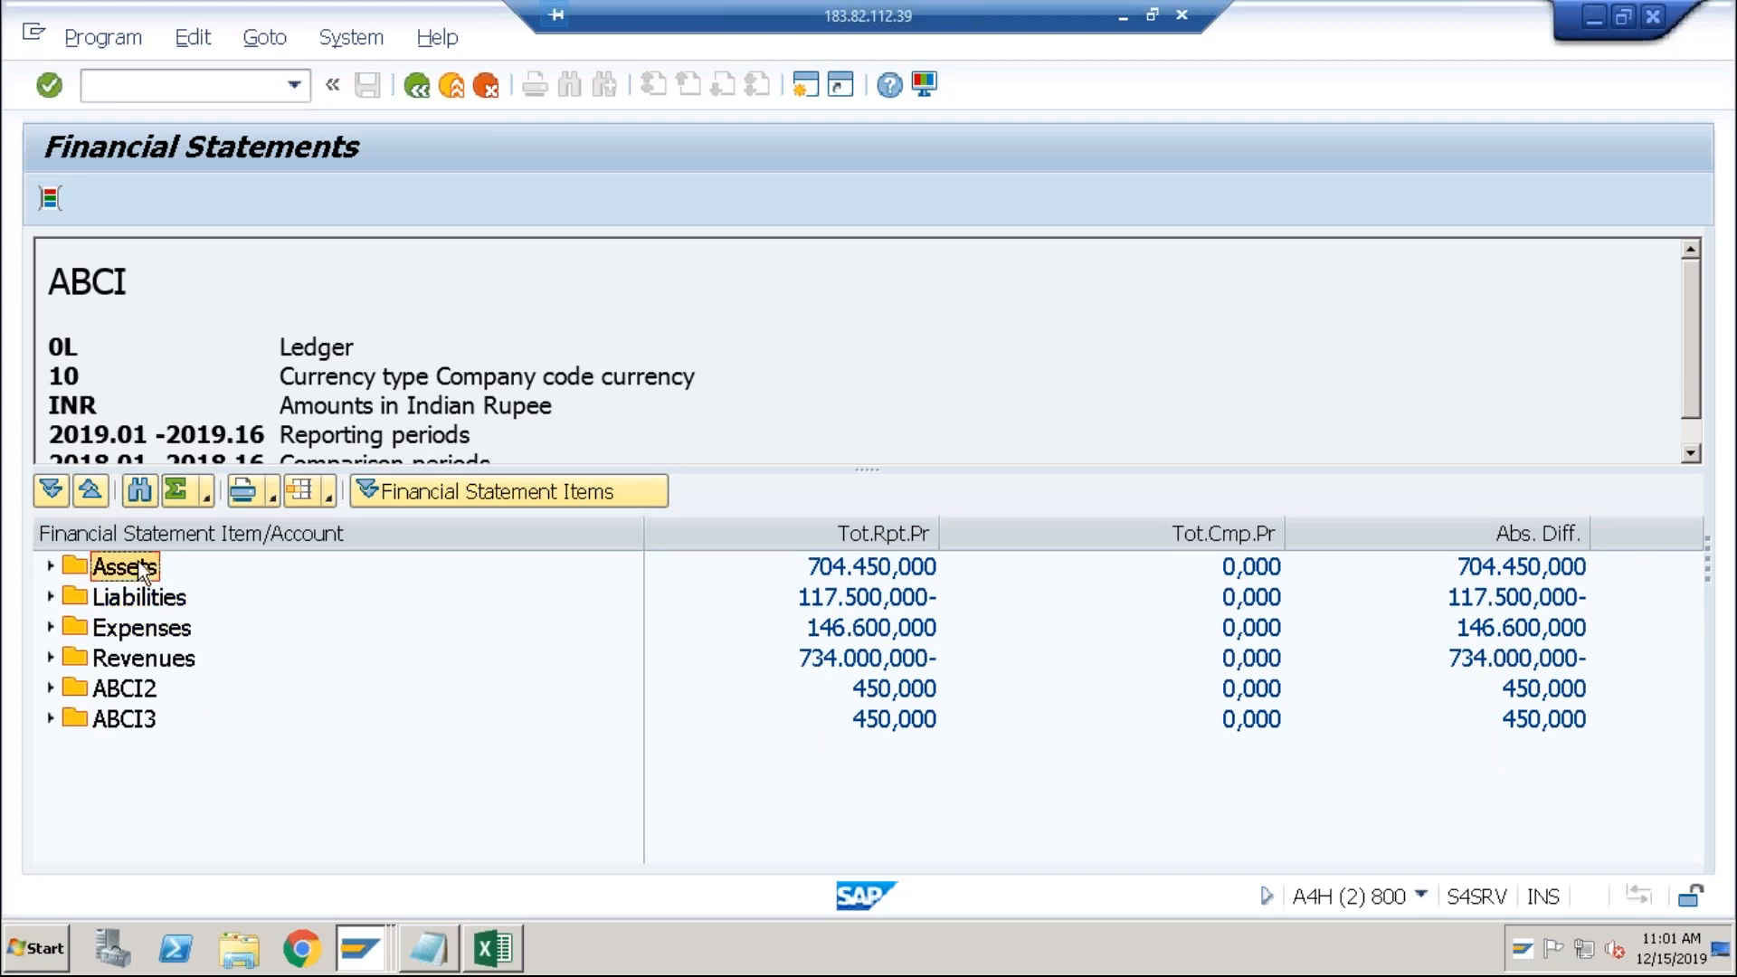
pyautogui.click(51, 567)
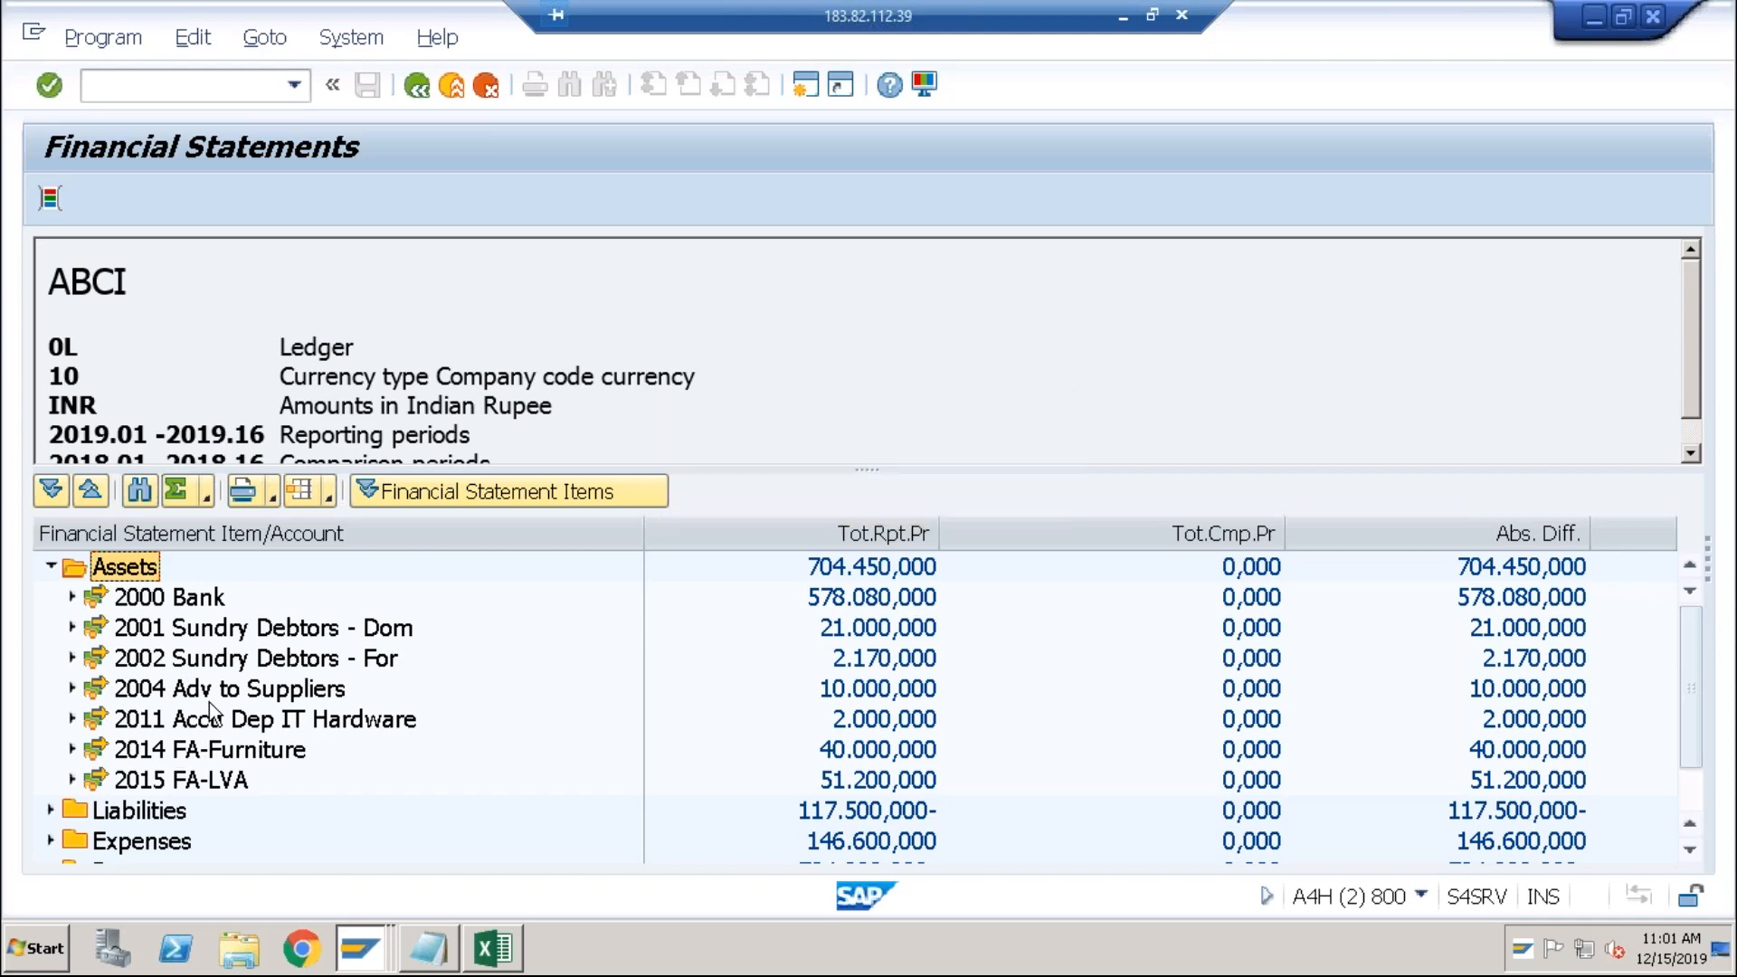
pyautogui.press('F3')
# Step: Delete the 2000–2999 account range under the Assets item
pyautogui.click(203, 331)
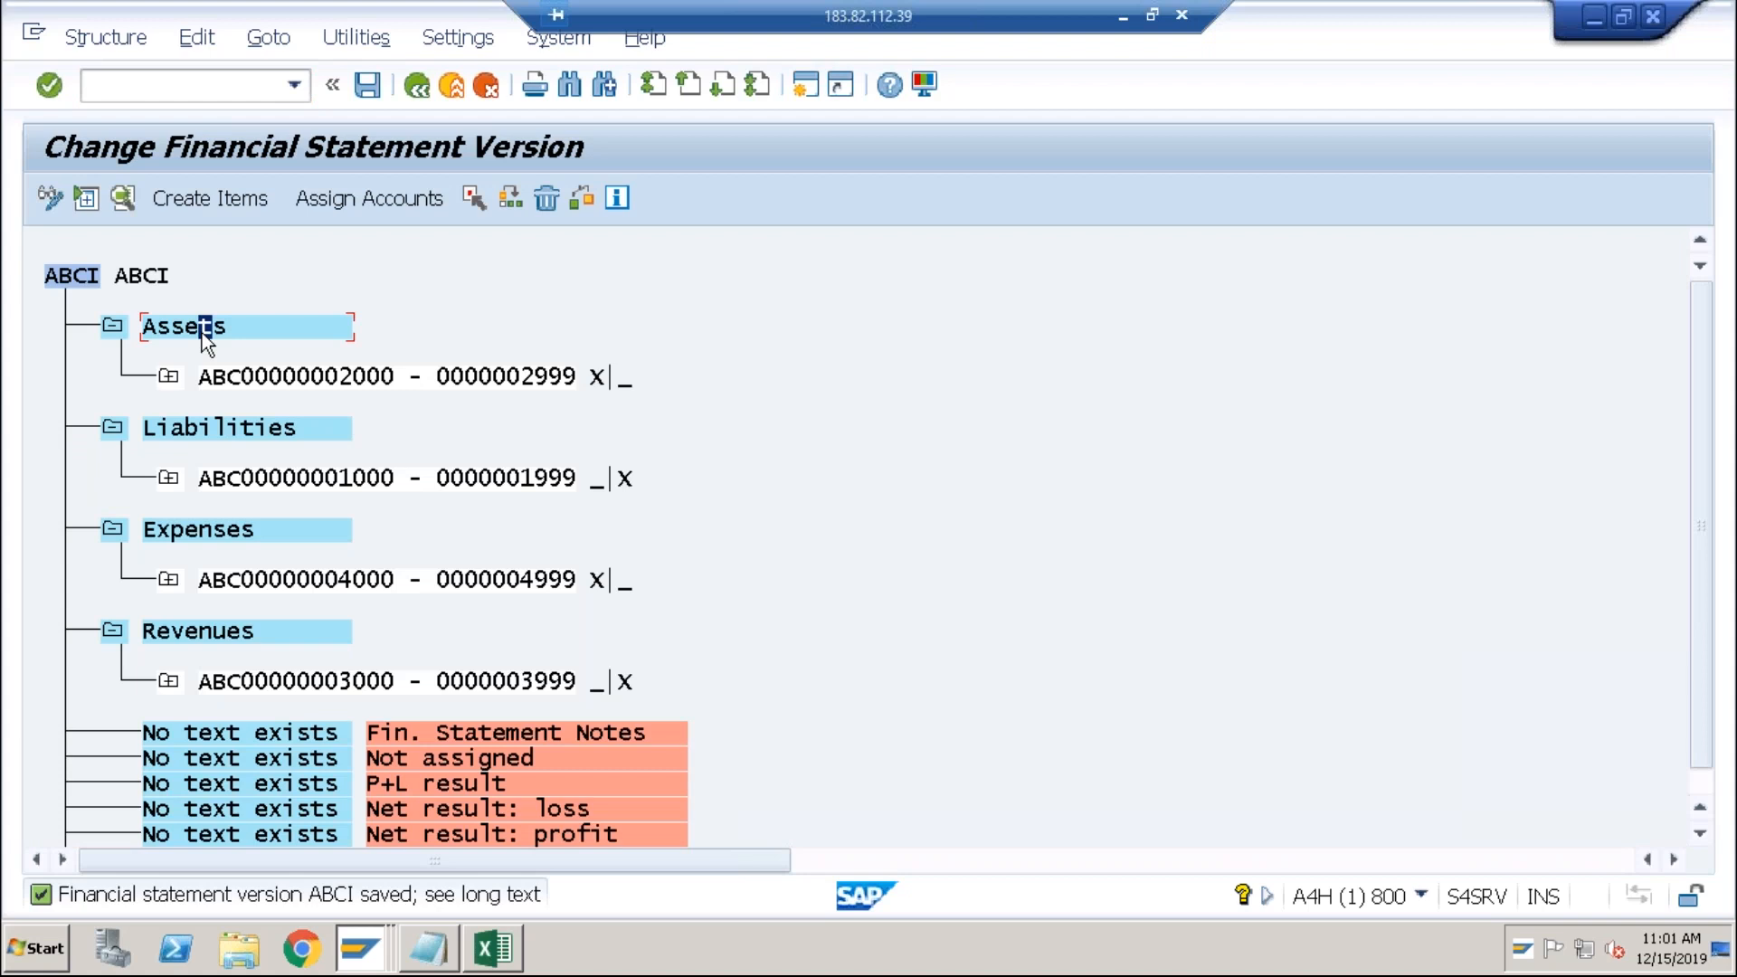
pyautogui.click(206, 374)
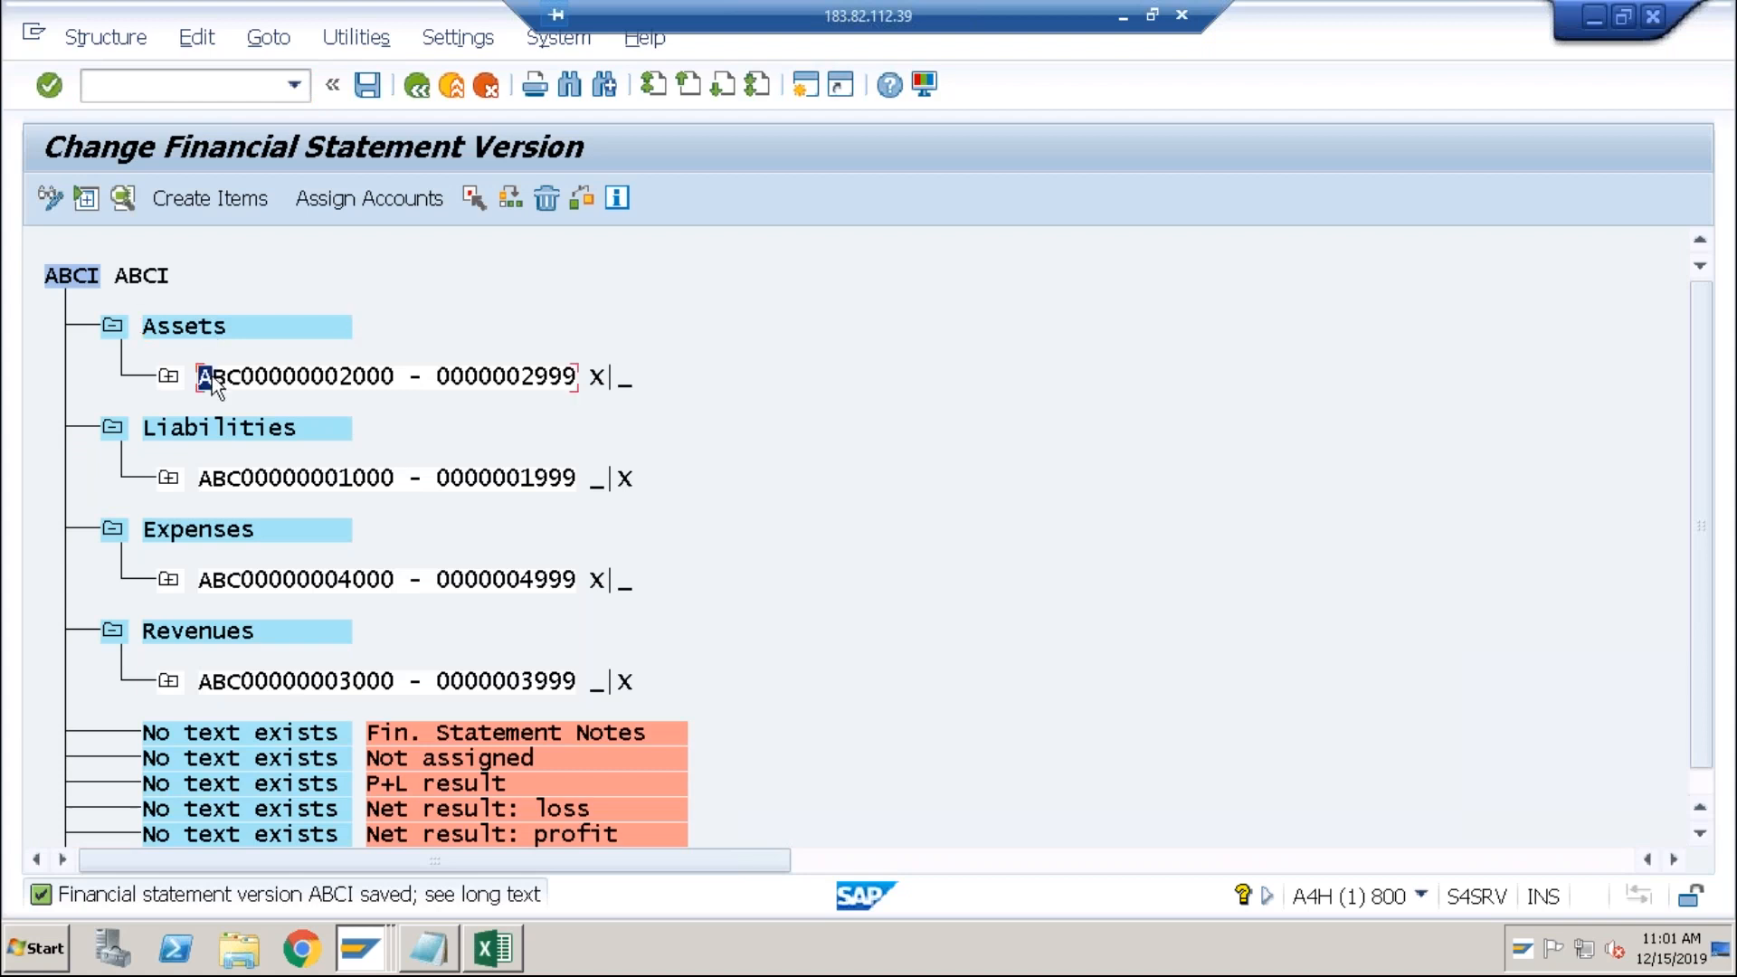
pyautogui.click(550, 200)
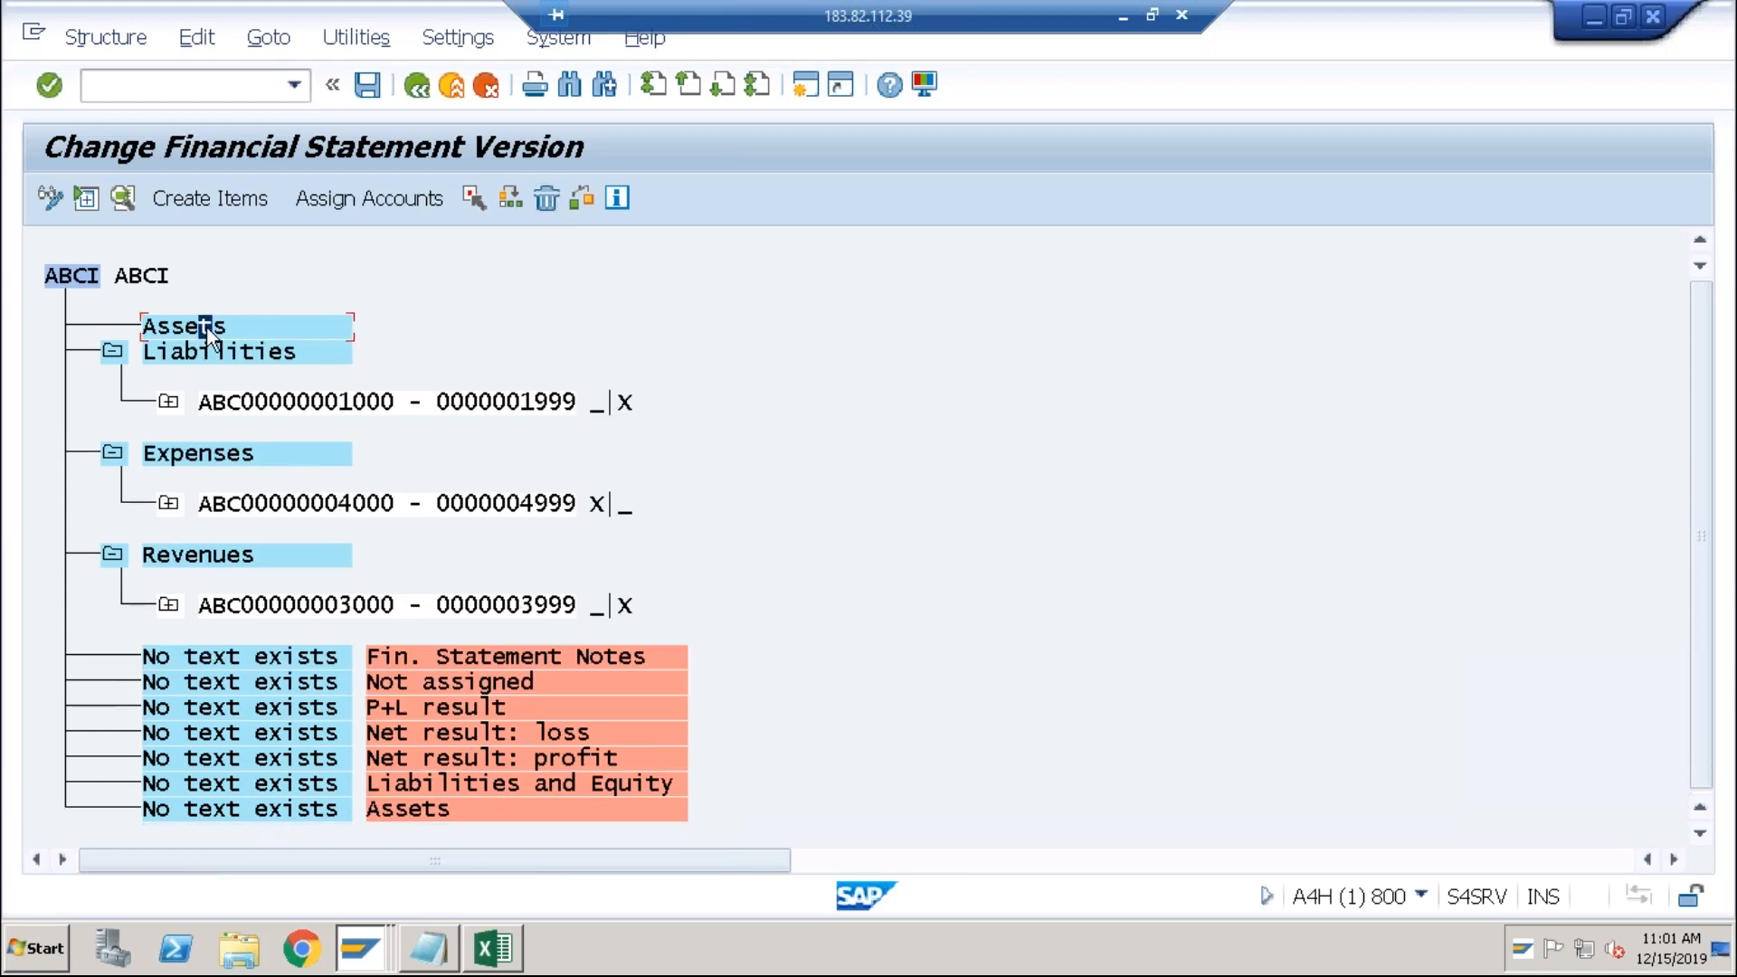
# Step: Create 'Current Assets' and 'Fixed Assets' under Assets, then select Current Assets
pyautogui.click(203, 208)
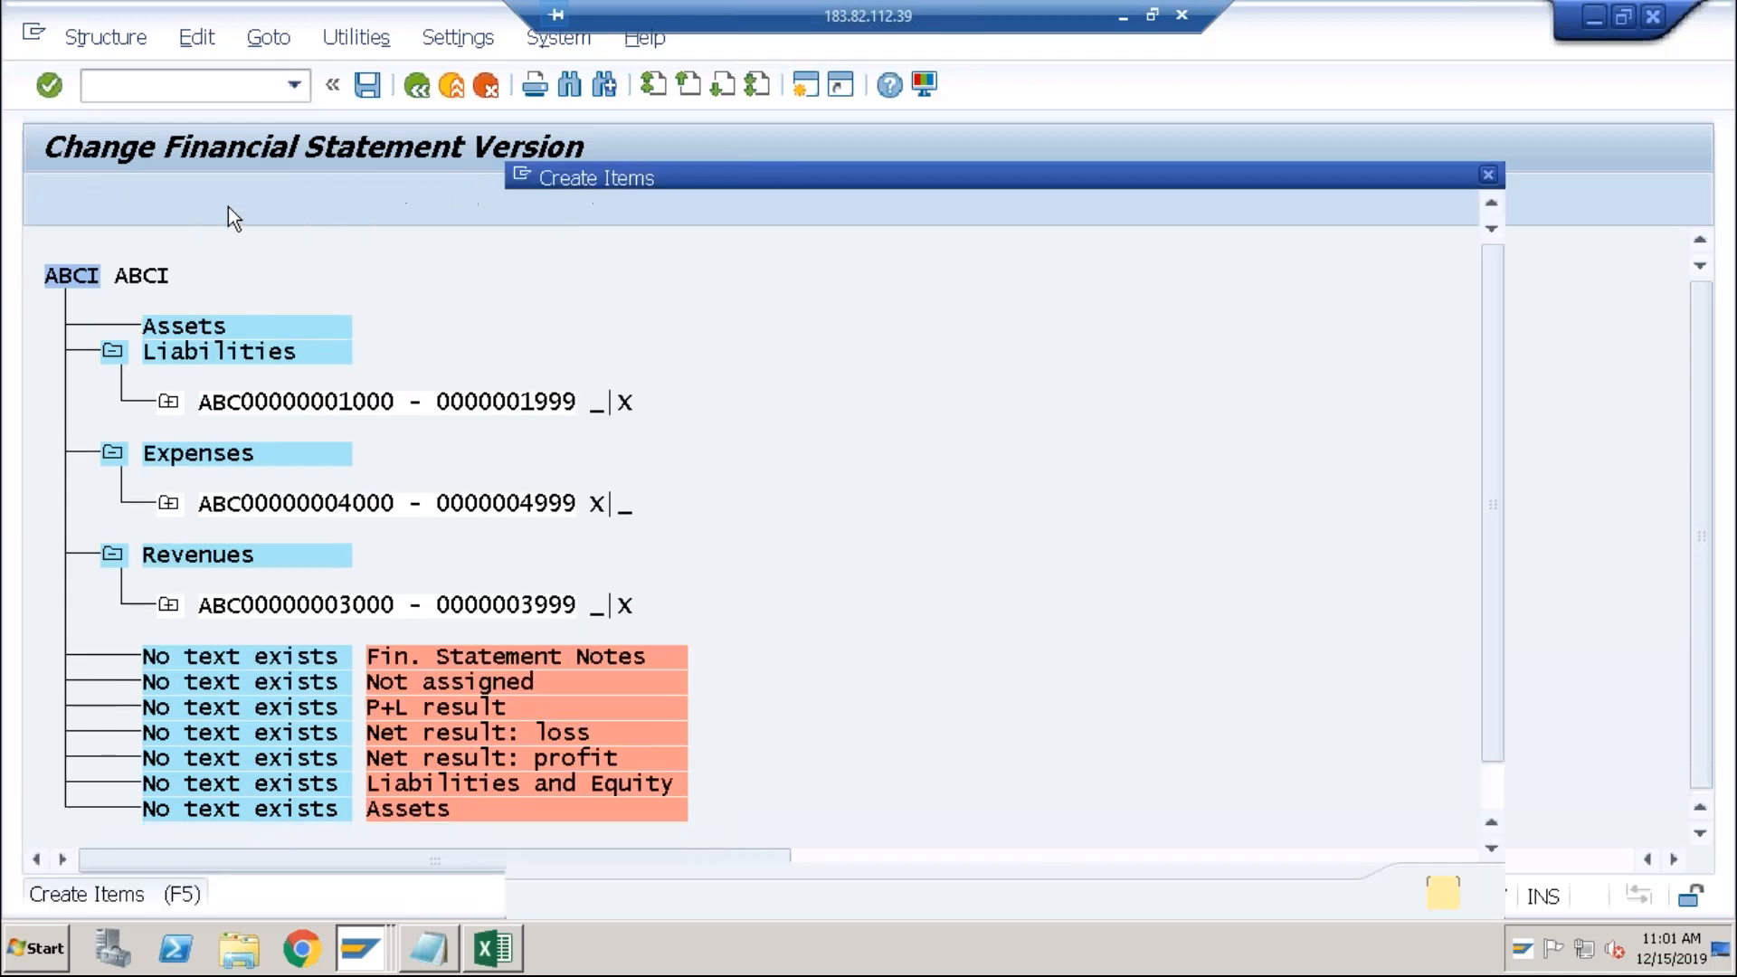
pyautogui.write('Cu')
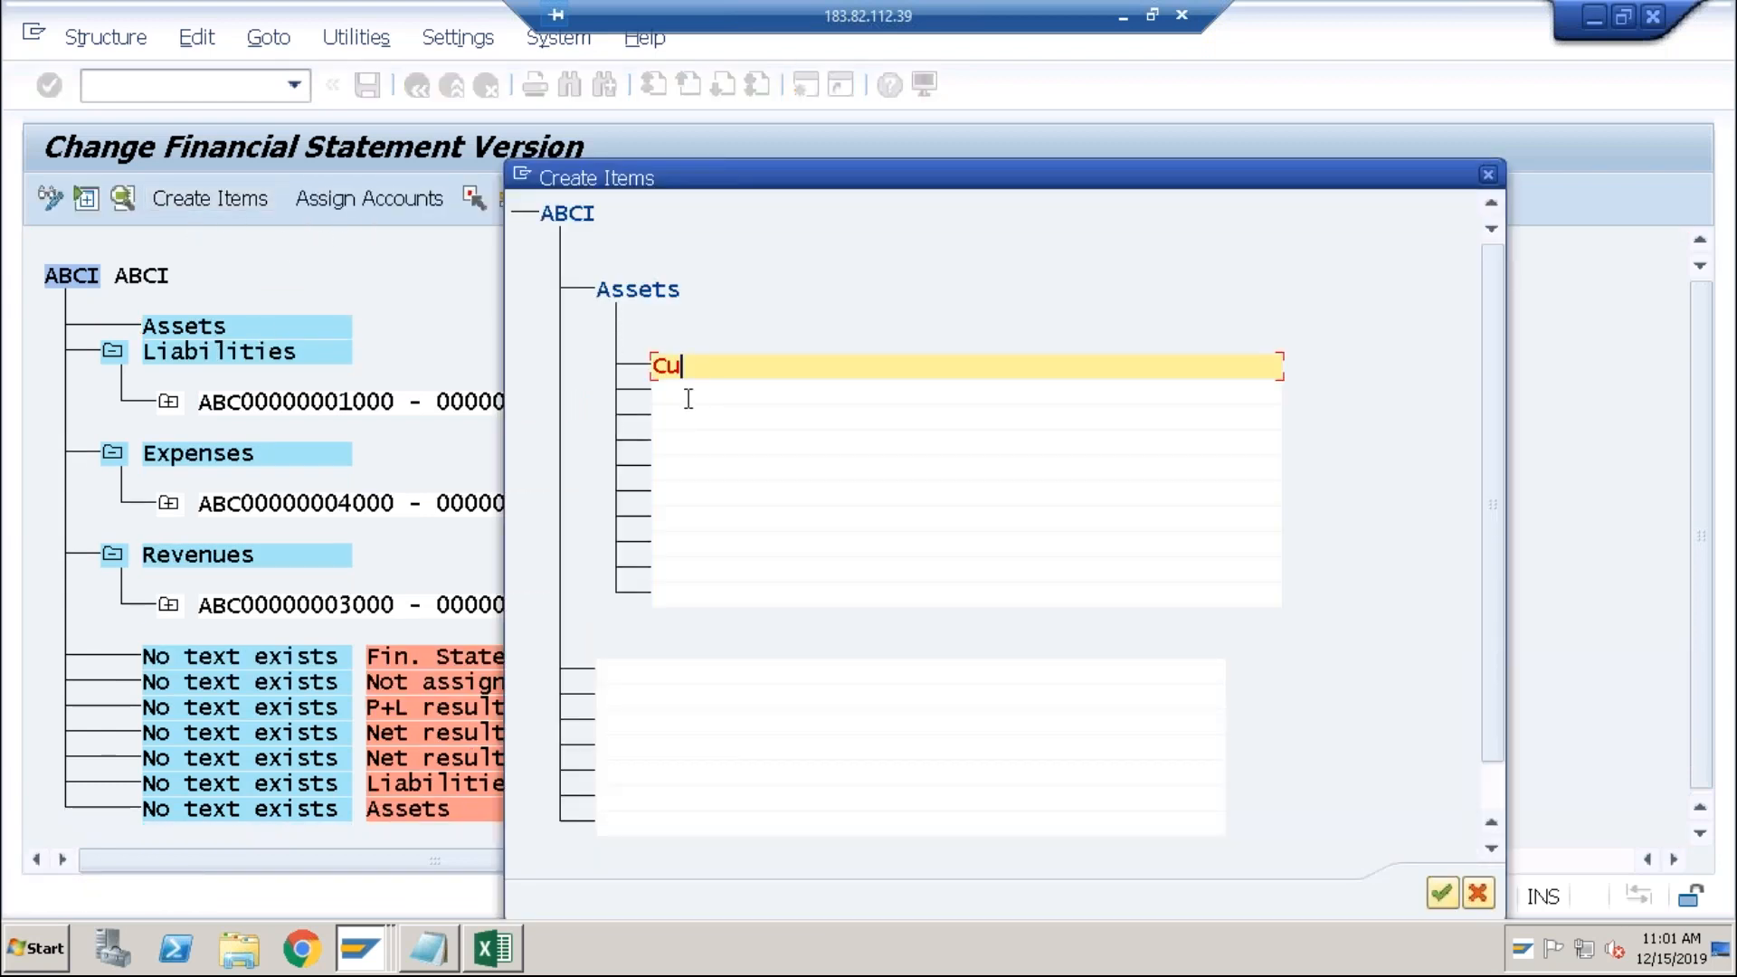
pyautogui.write('rrent Assets')
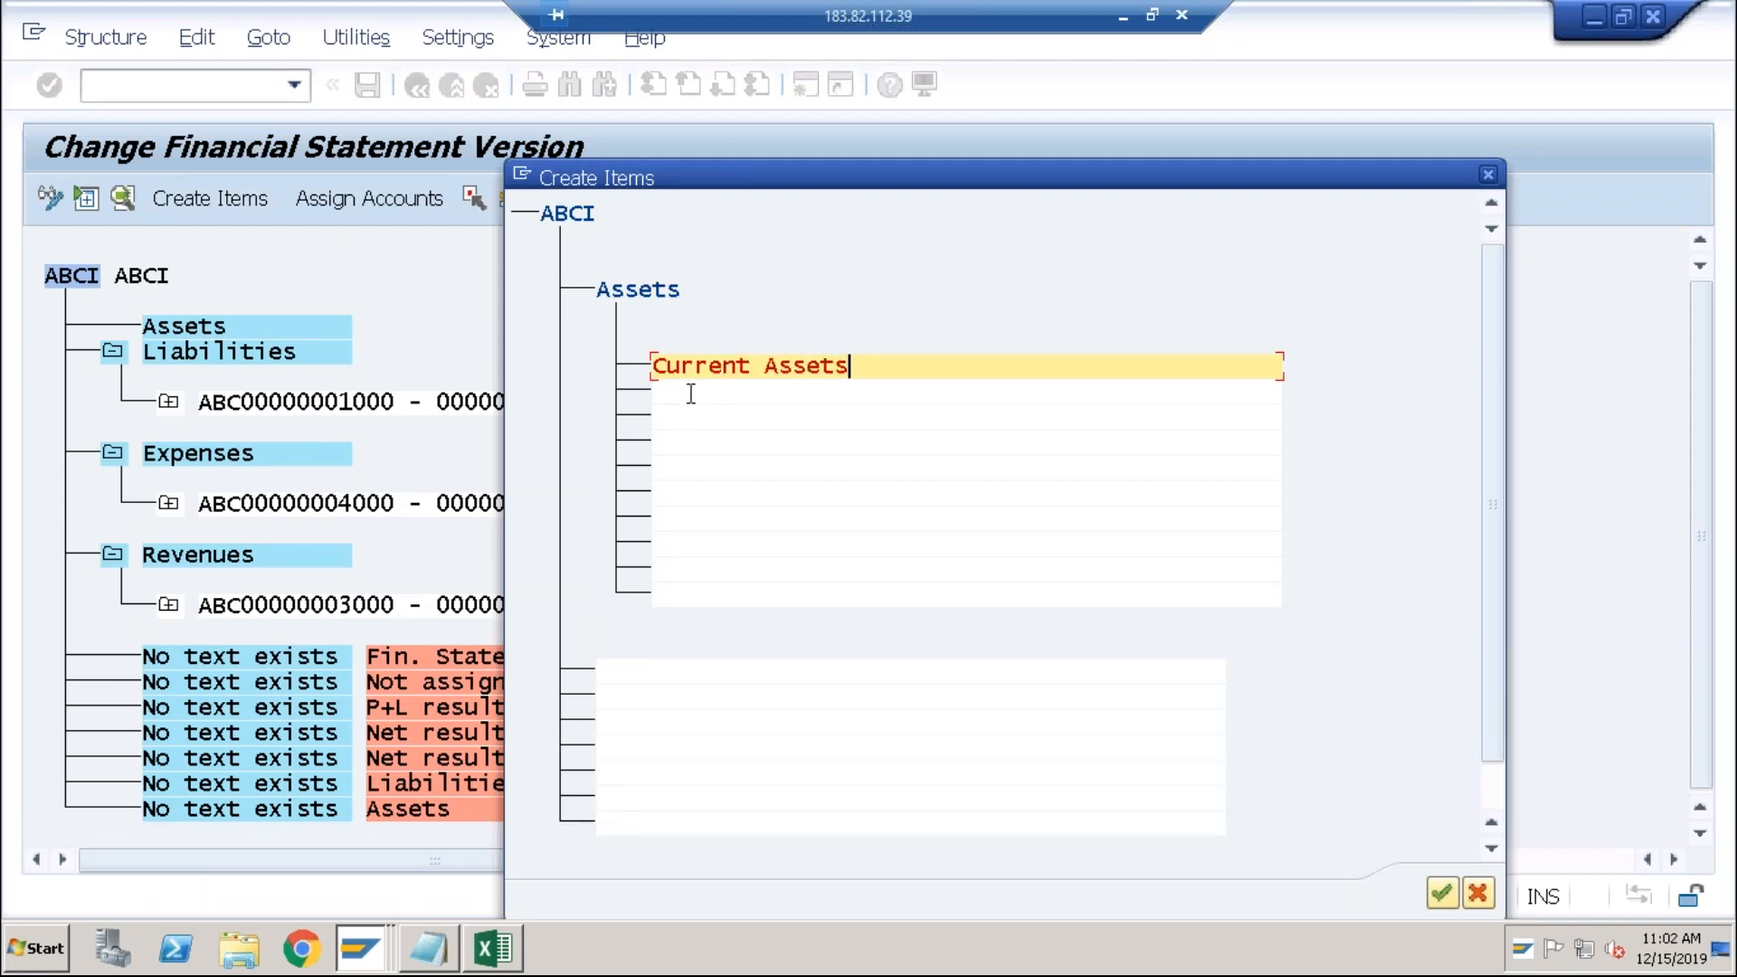
pyautogui.click(690, 394)
pyautogui.write('Fixed')
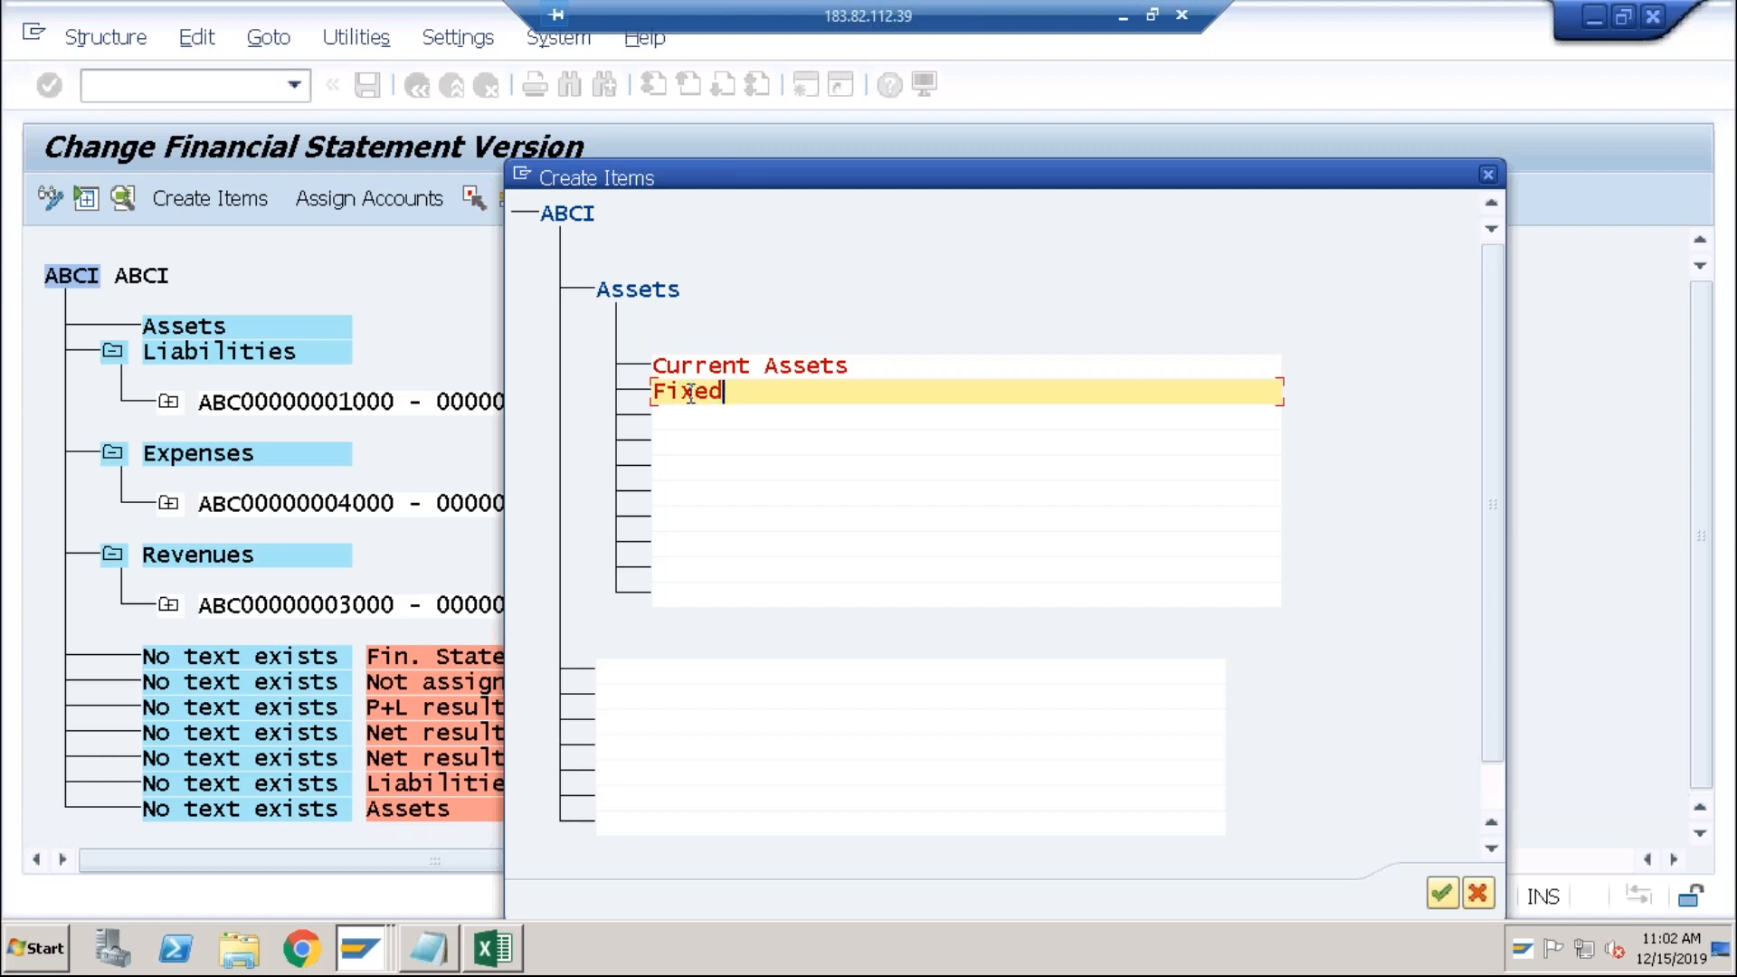
pyautogui.write(' Assets')
pyautogui.click(1442, 893)
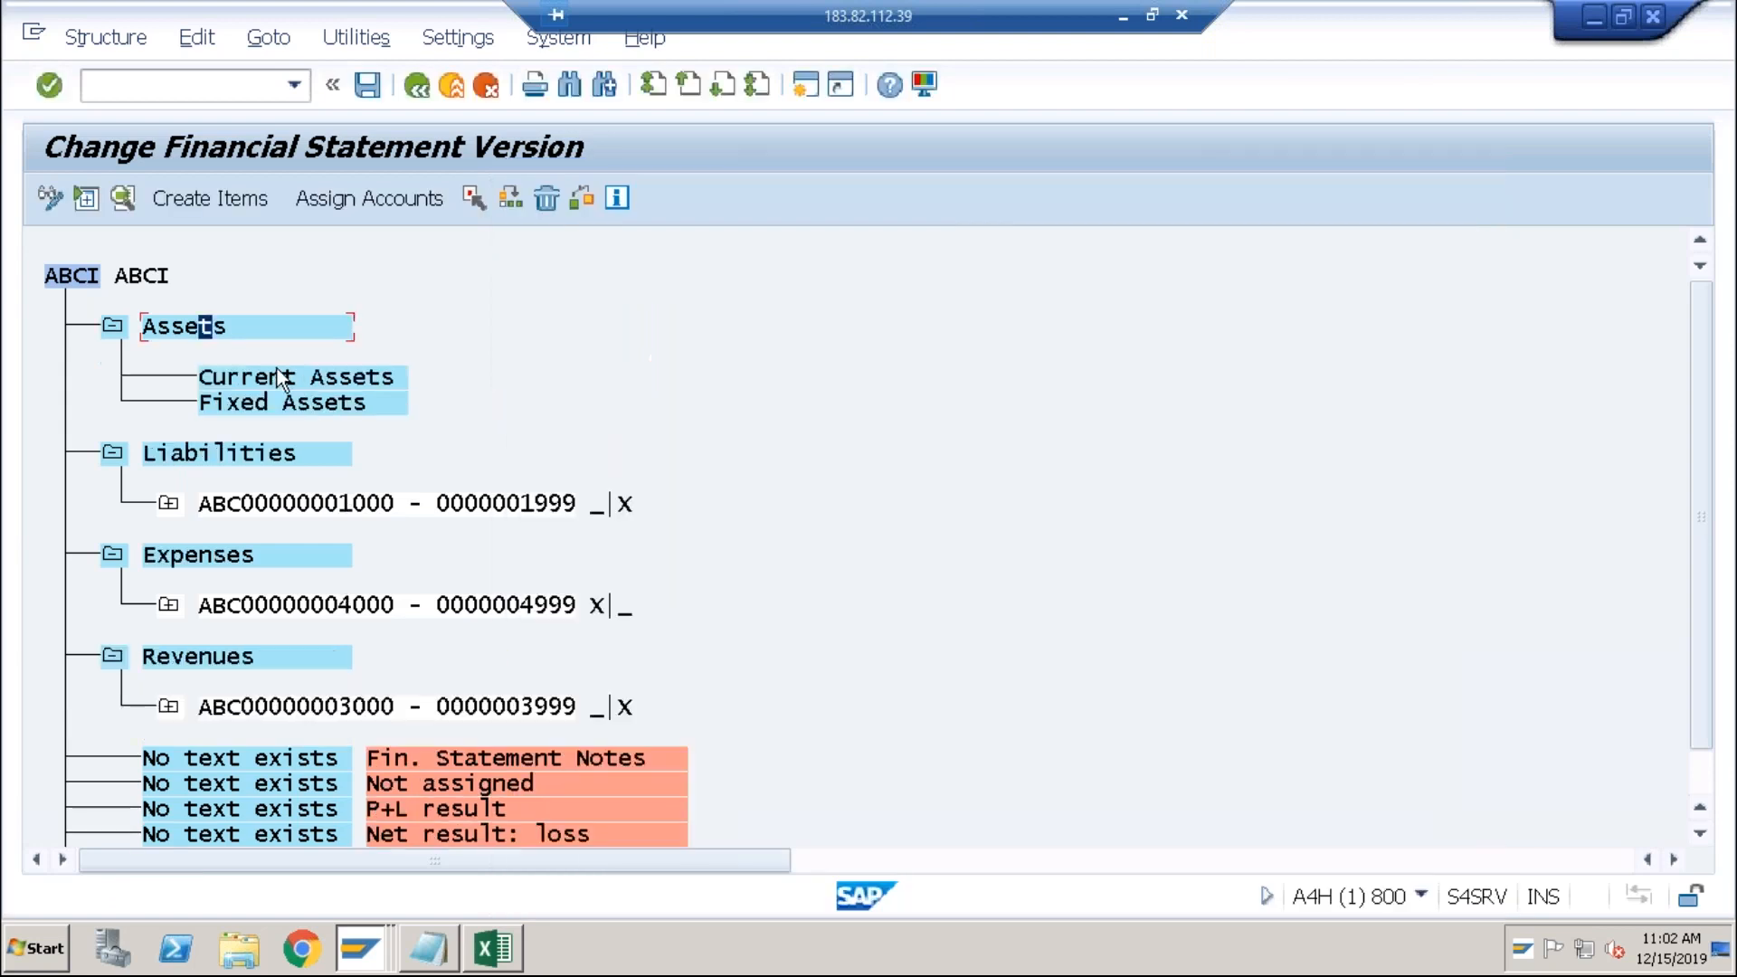
pyautogui.click(274, 374)
# Step: Pick 2000 Bank from the ABCI G/L account list as Current Assets' starting account
pyautogui.click(421, 201)
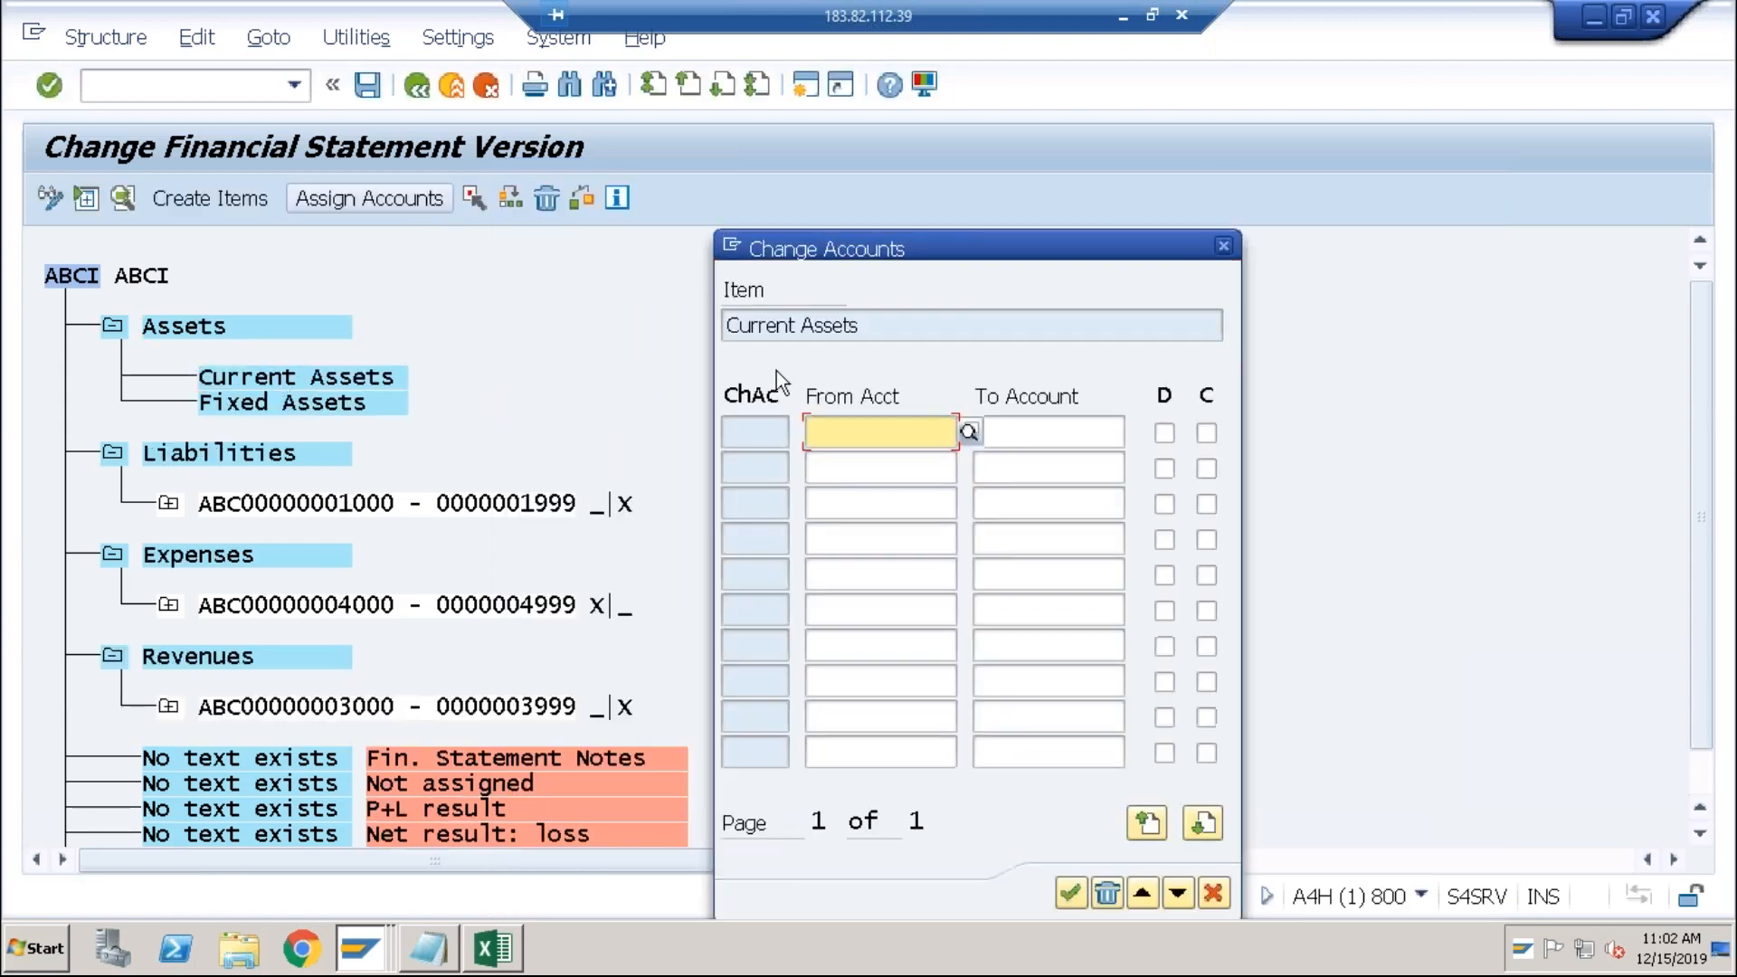
pyautogui.click(968, 432)
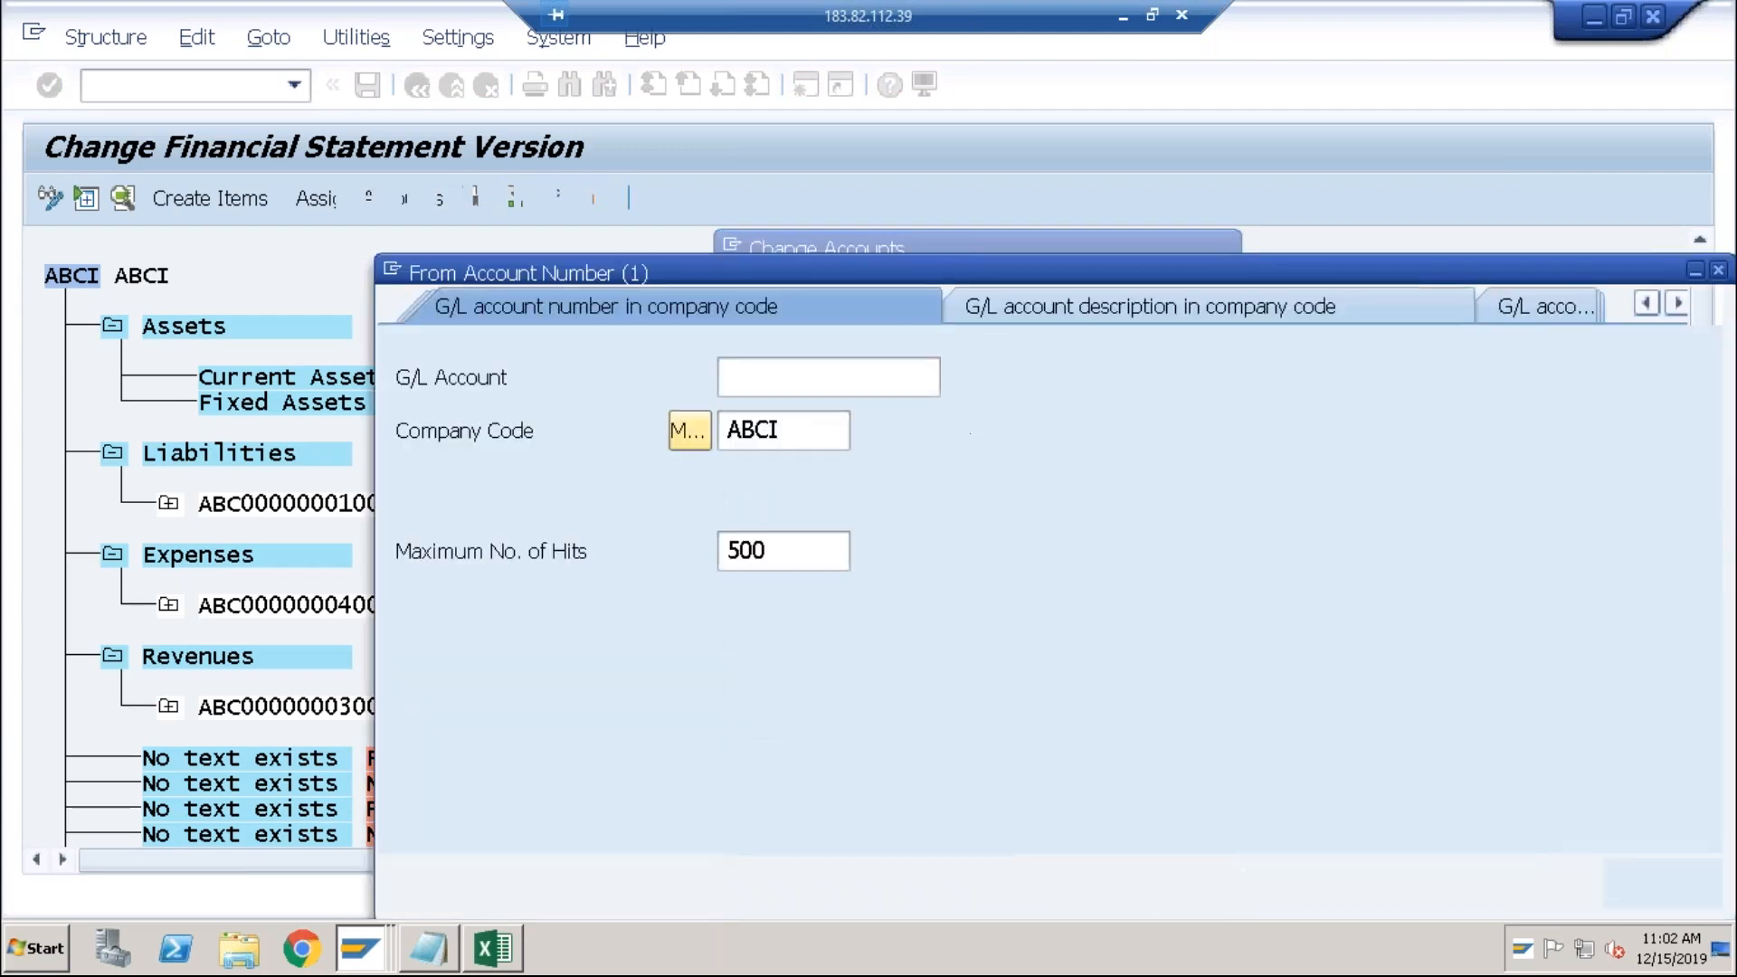
pyautogui.press('Return')
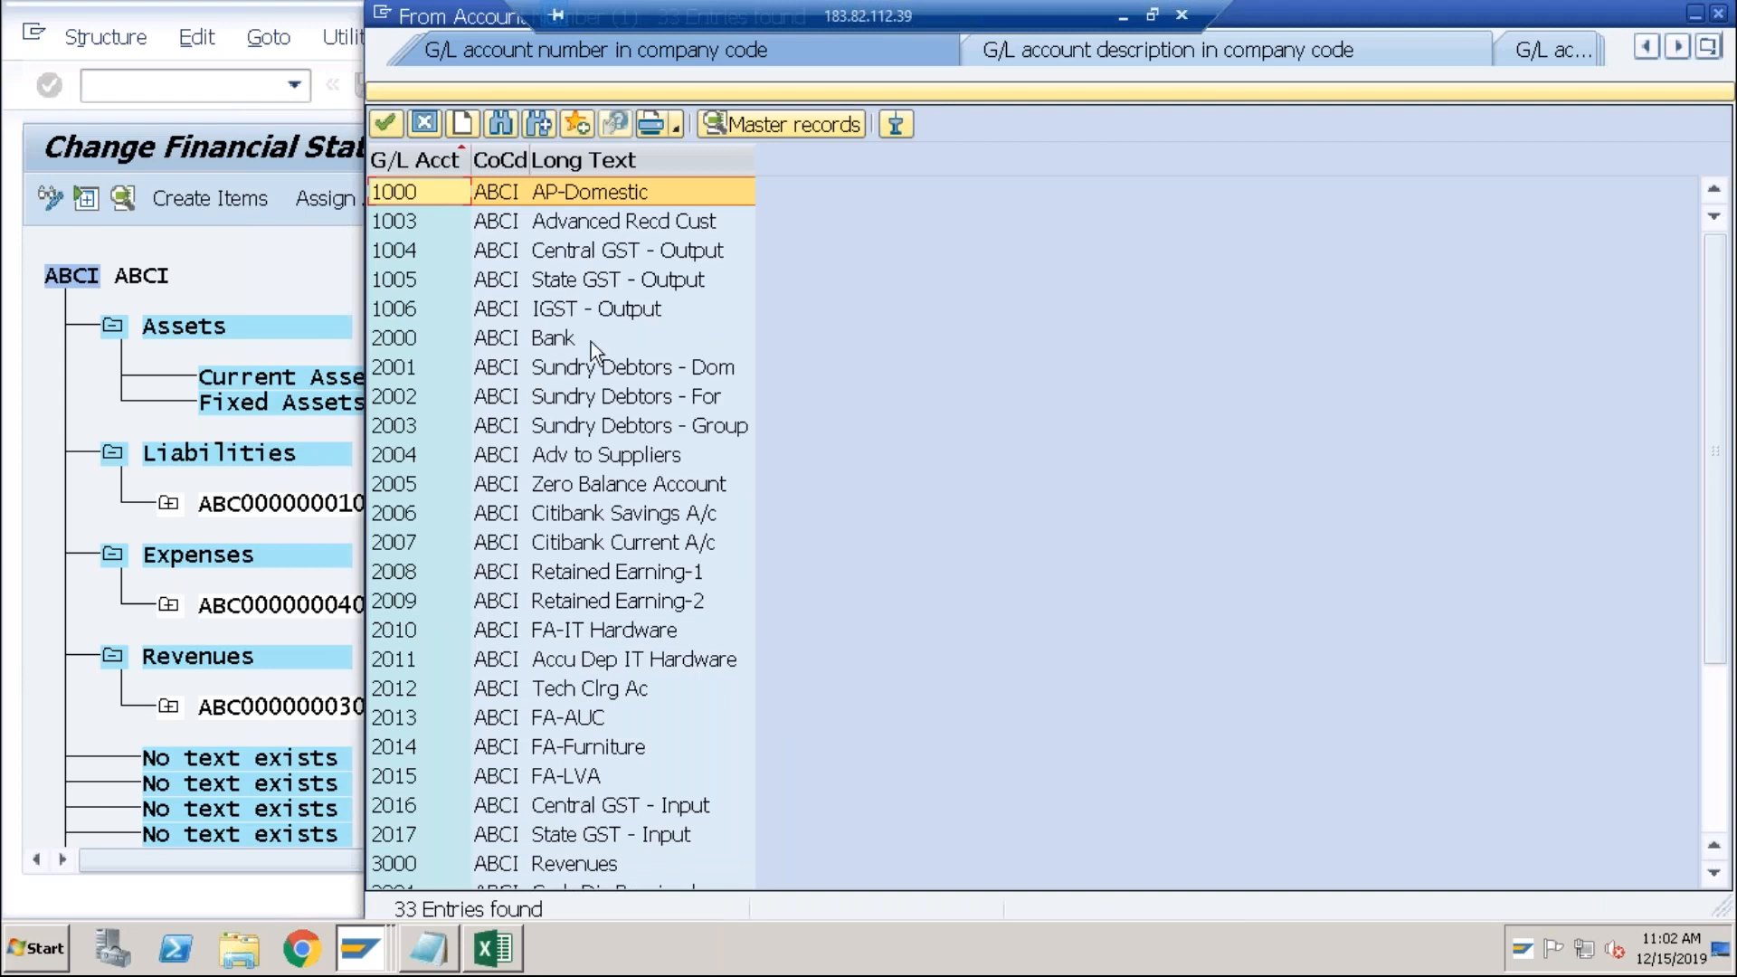
pyautogui.click(585, 338)
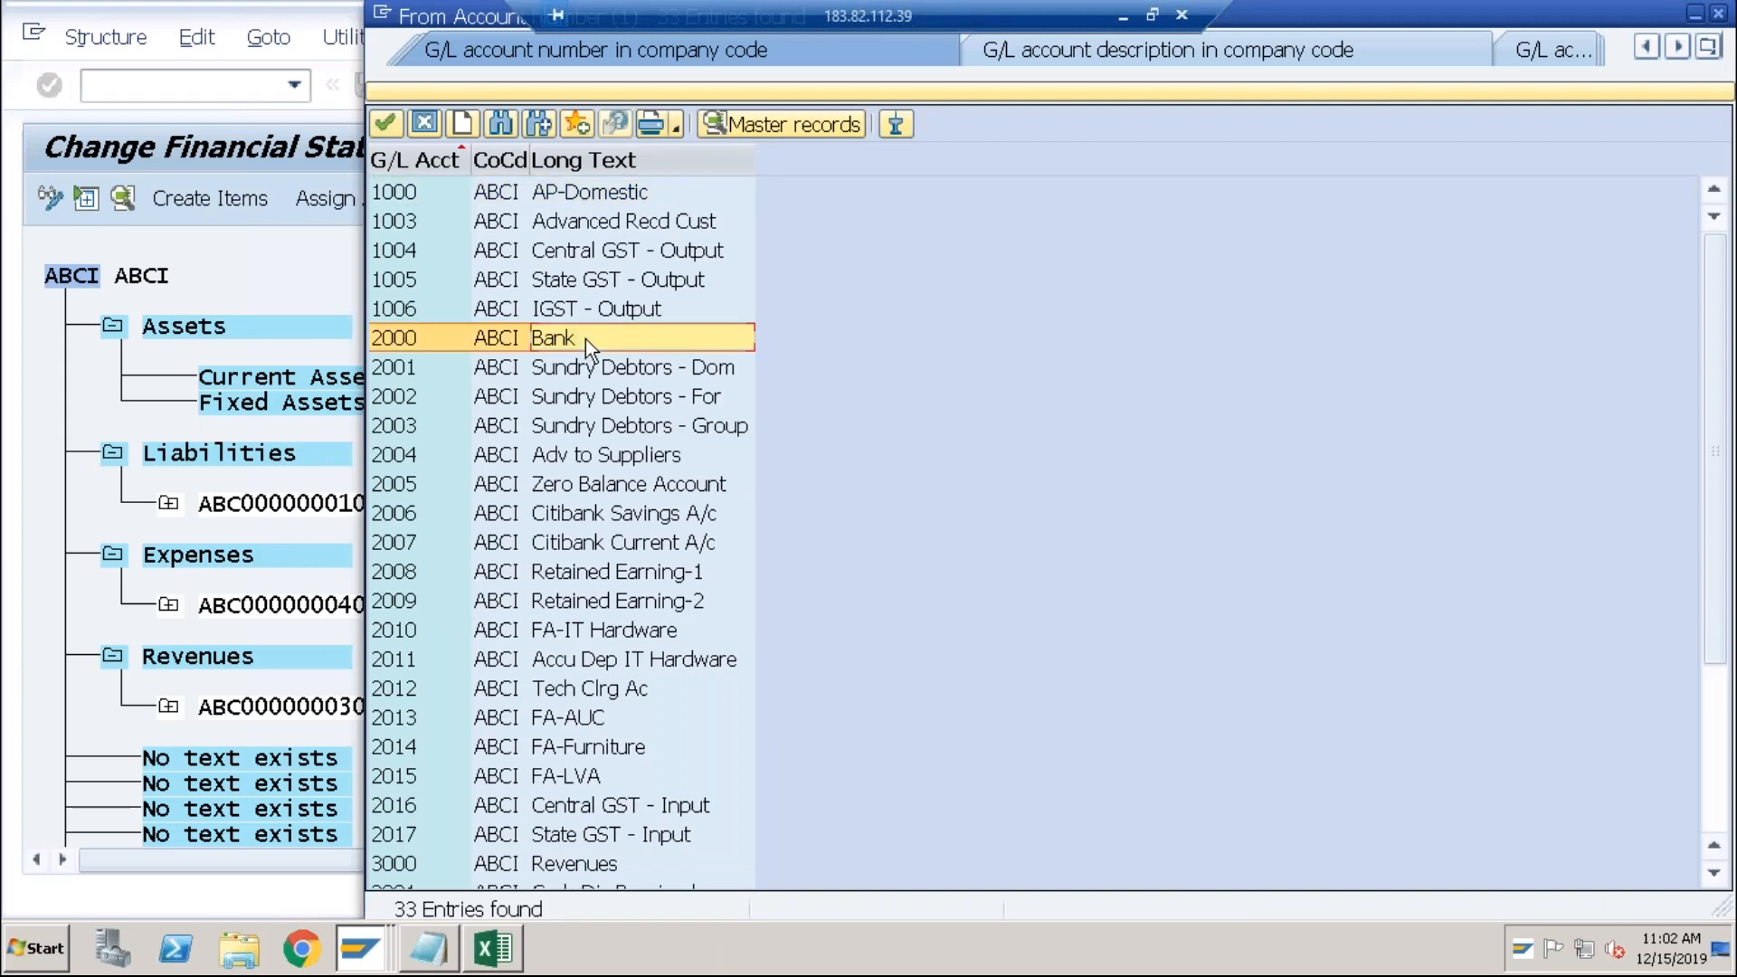
pyautogui.press('Down')
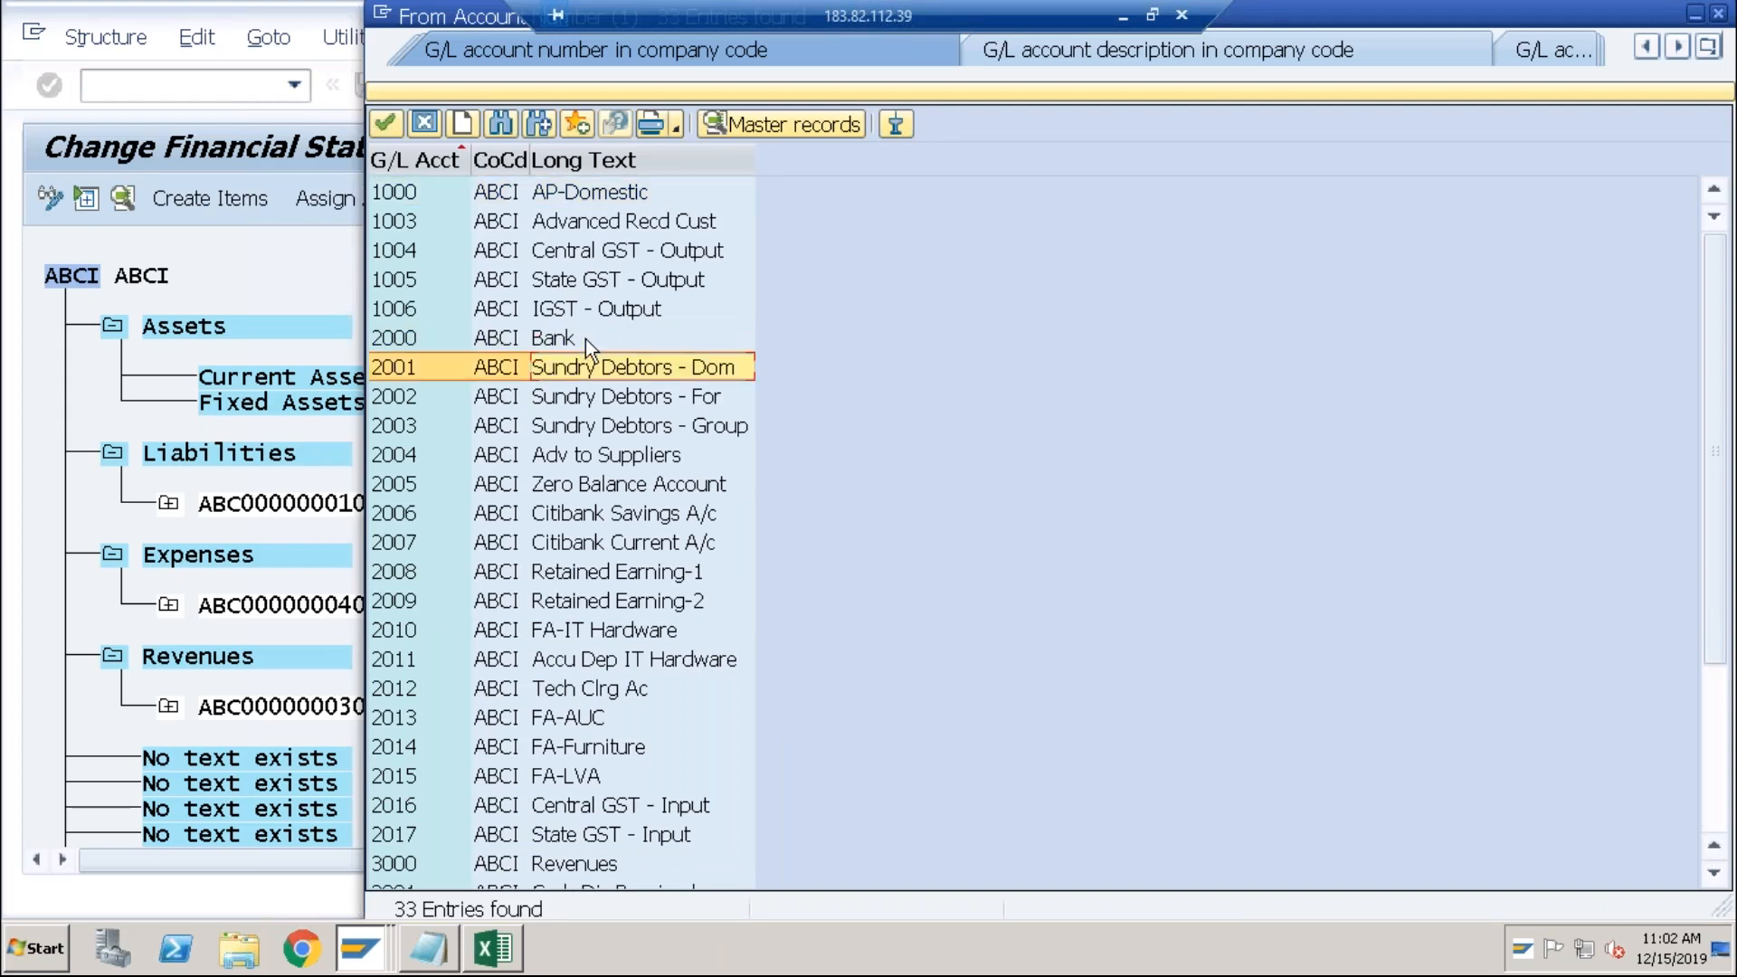
pyautogui.press('Down')
pyautogui.press('Down')
pyautogui.press('Down')
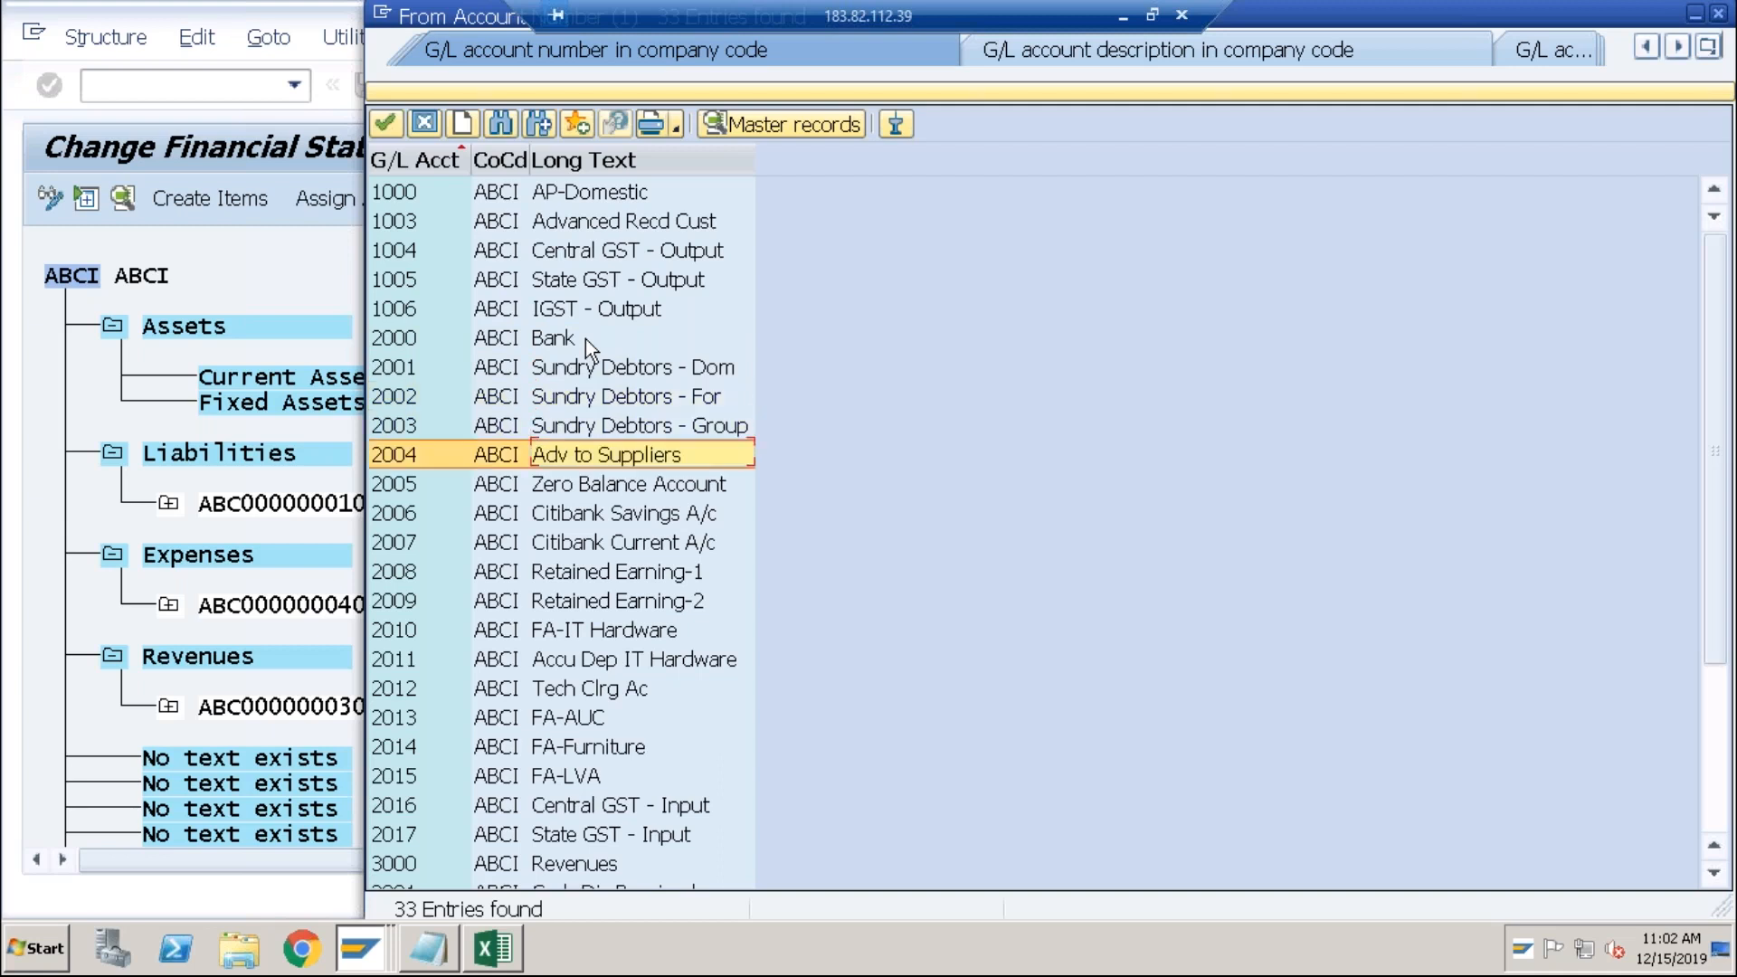
pyautogui.press('Down')
pyautogui.press('Down')
pyautogui.press('Down')
pyautogui.press('Down')
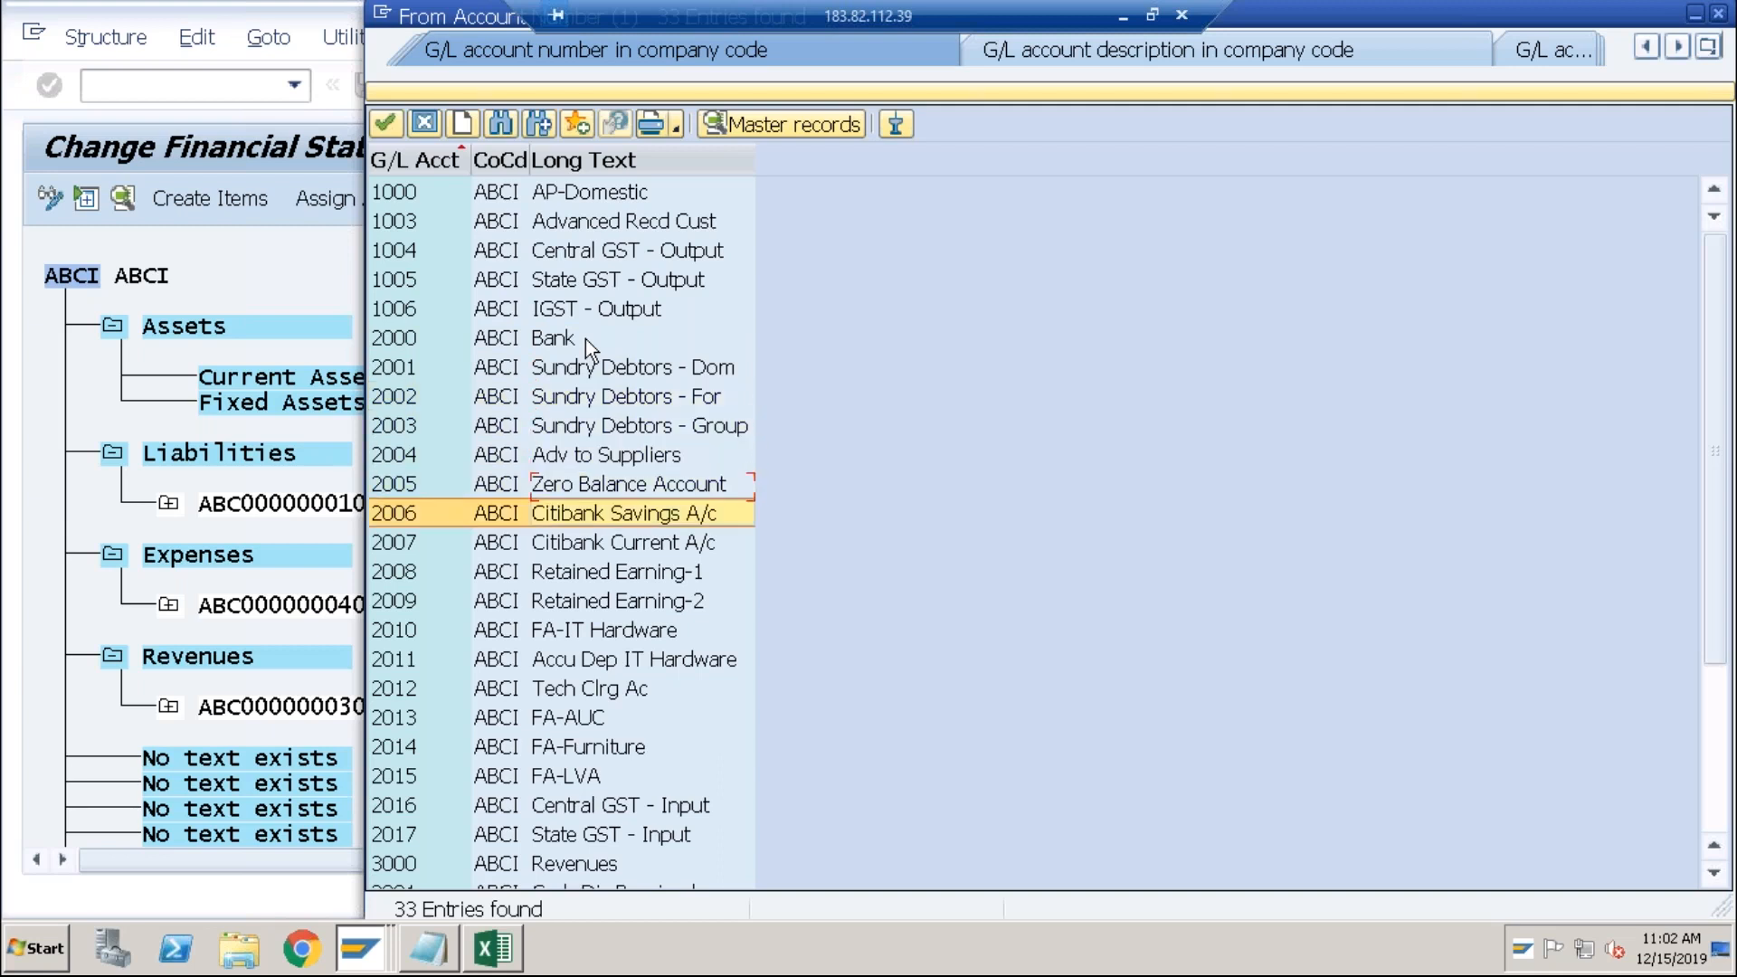
pyautogui.press('Down')
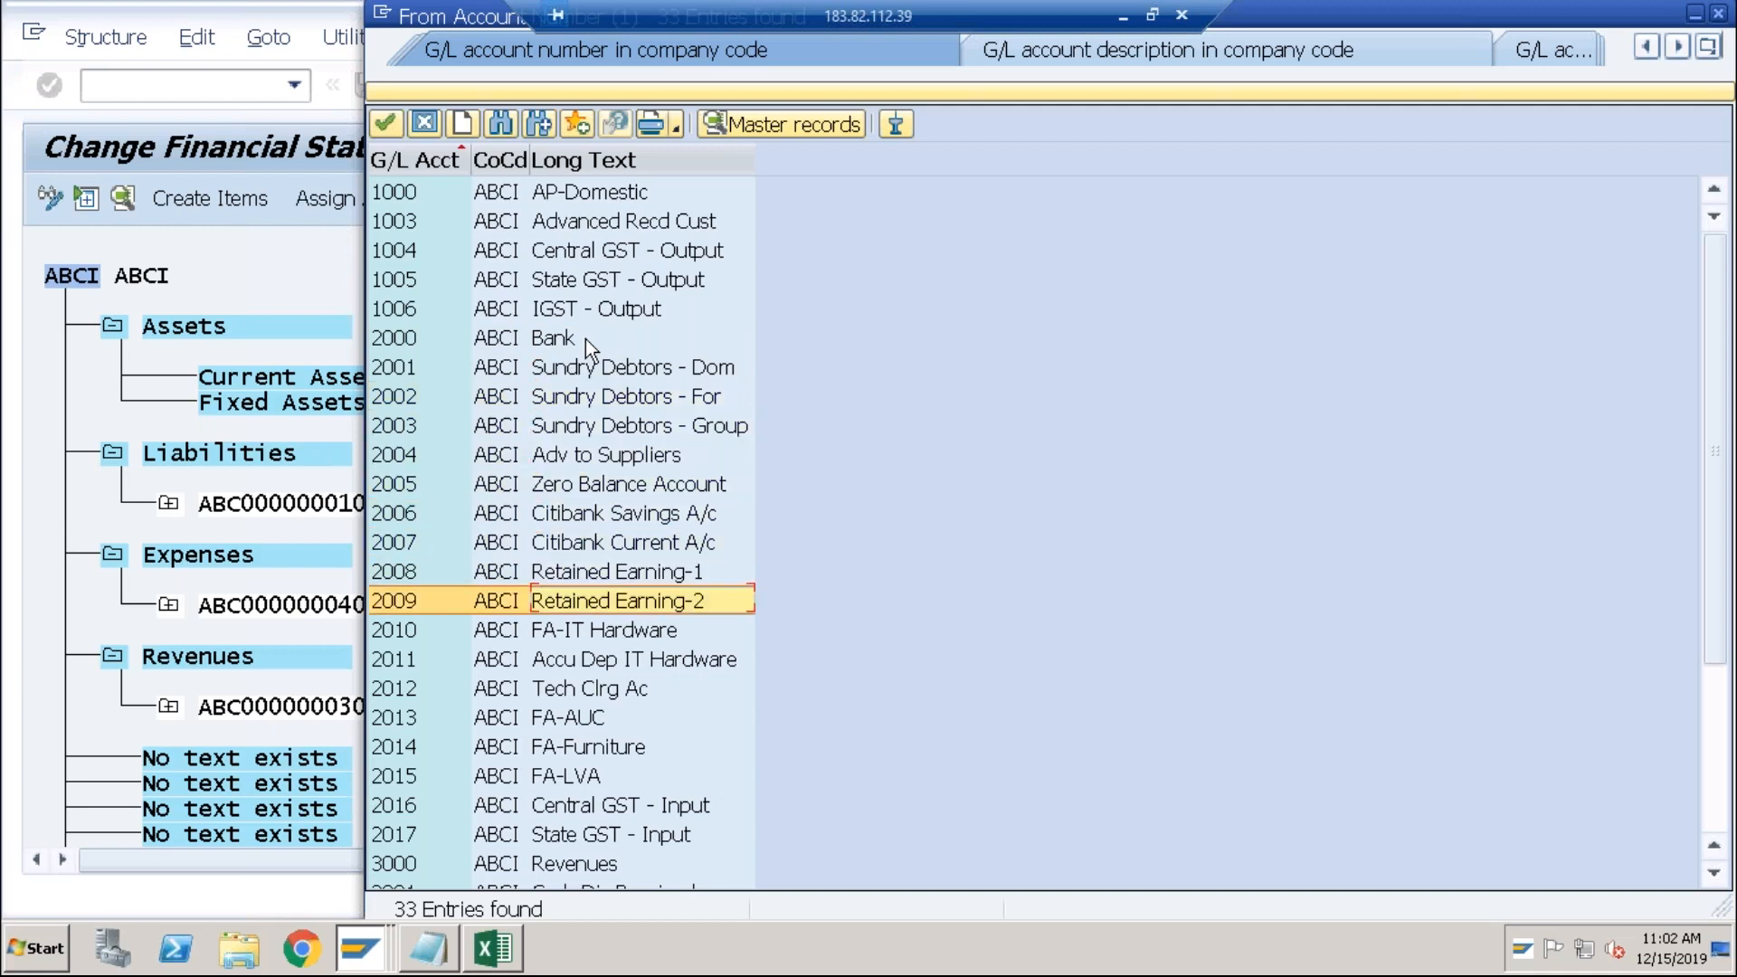
pyautogui.press('Up')
pyautogui.press('Up')
pyautogui.press('Up')
pyautogui.press('Up')
pyautogui.press('Up')
pyautogui.press('Up')
pyautogui.press('Up')
pyautogui.press('Up')
pyautogui.press('Up')
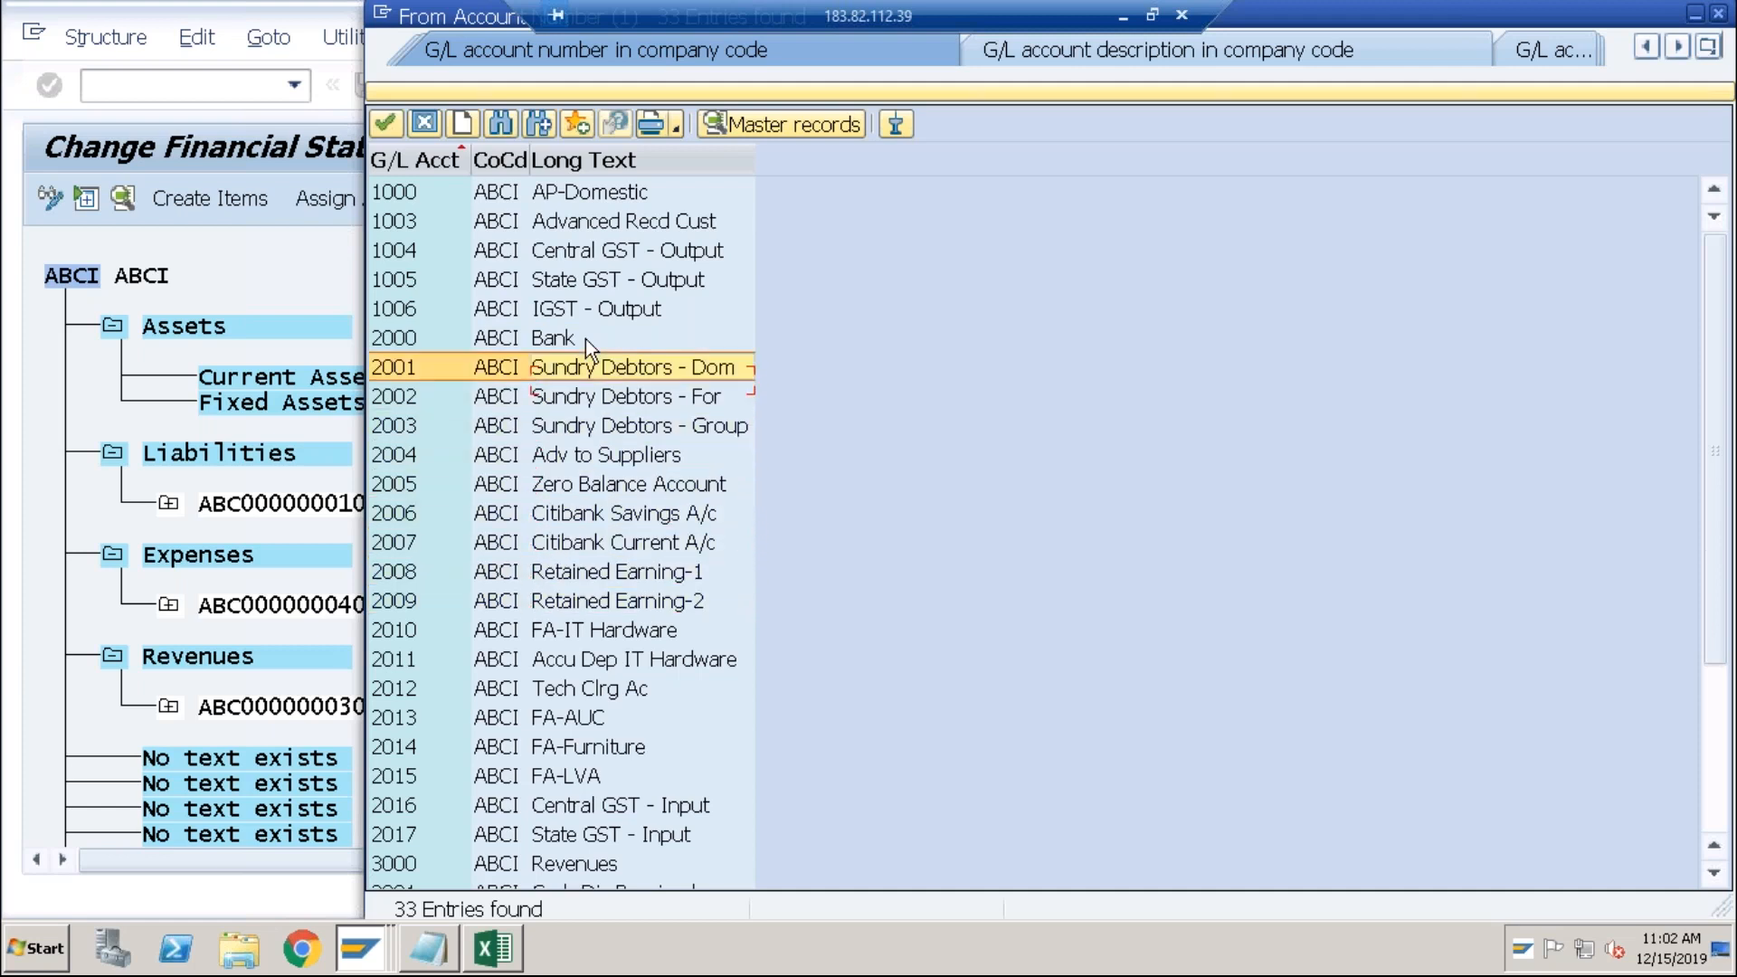
pyautogui.press('Down')
pyautogui.press('Down')
pyautogui.press('Down')
pyautogui.press('Down')
pyautogui.press('Down')
pyautogui.press('Down')
pyautogui.press('Down')
pyautogui.press('Down')
pyautogui.press('Down')
pyautogui.press('Down')
pyautogui.press('Down')
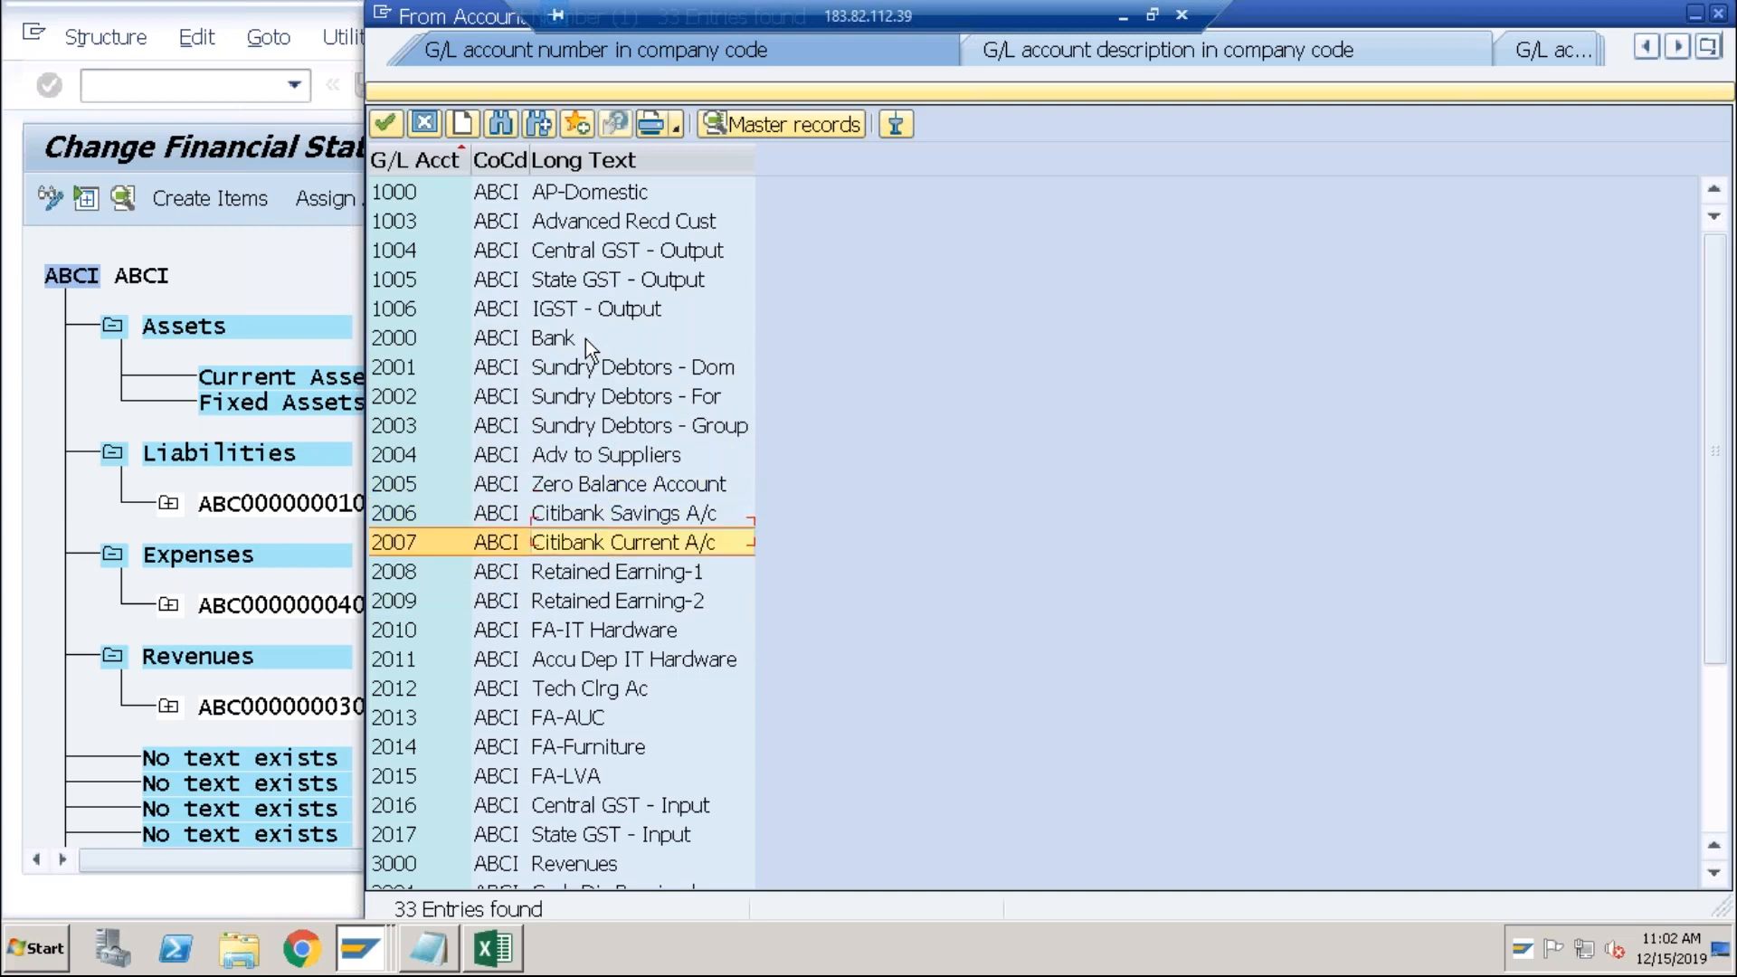
pyautogui.press('Down')
pyautogui.press('Down')
pyautogui.press('Down')
pyautogui.press('Down')
pyautogui.press('Down')
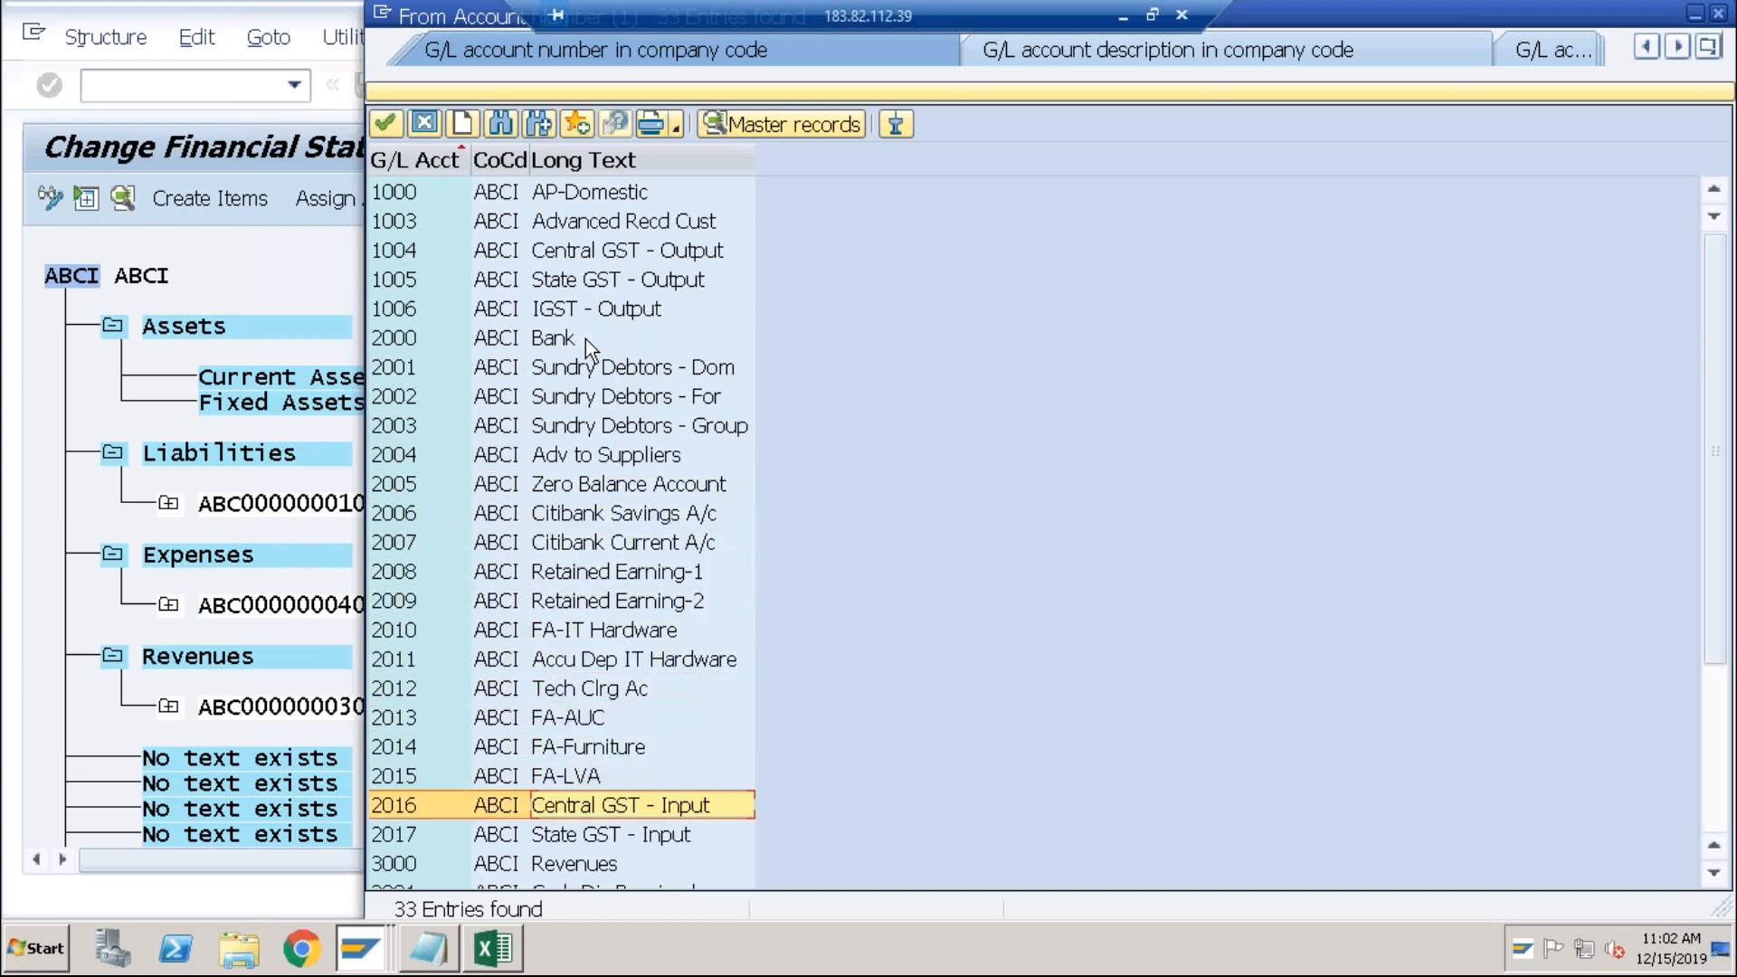
pyautogui.press('Up')
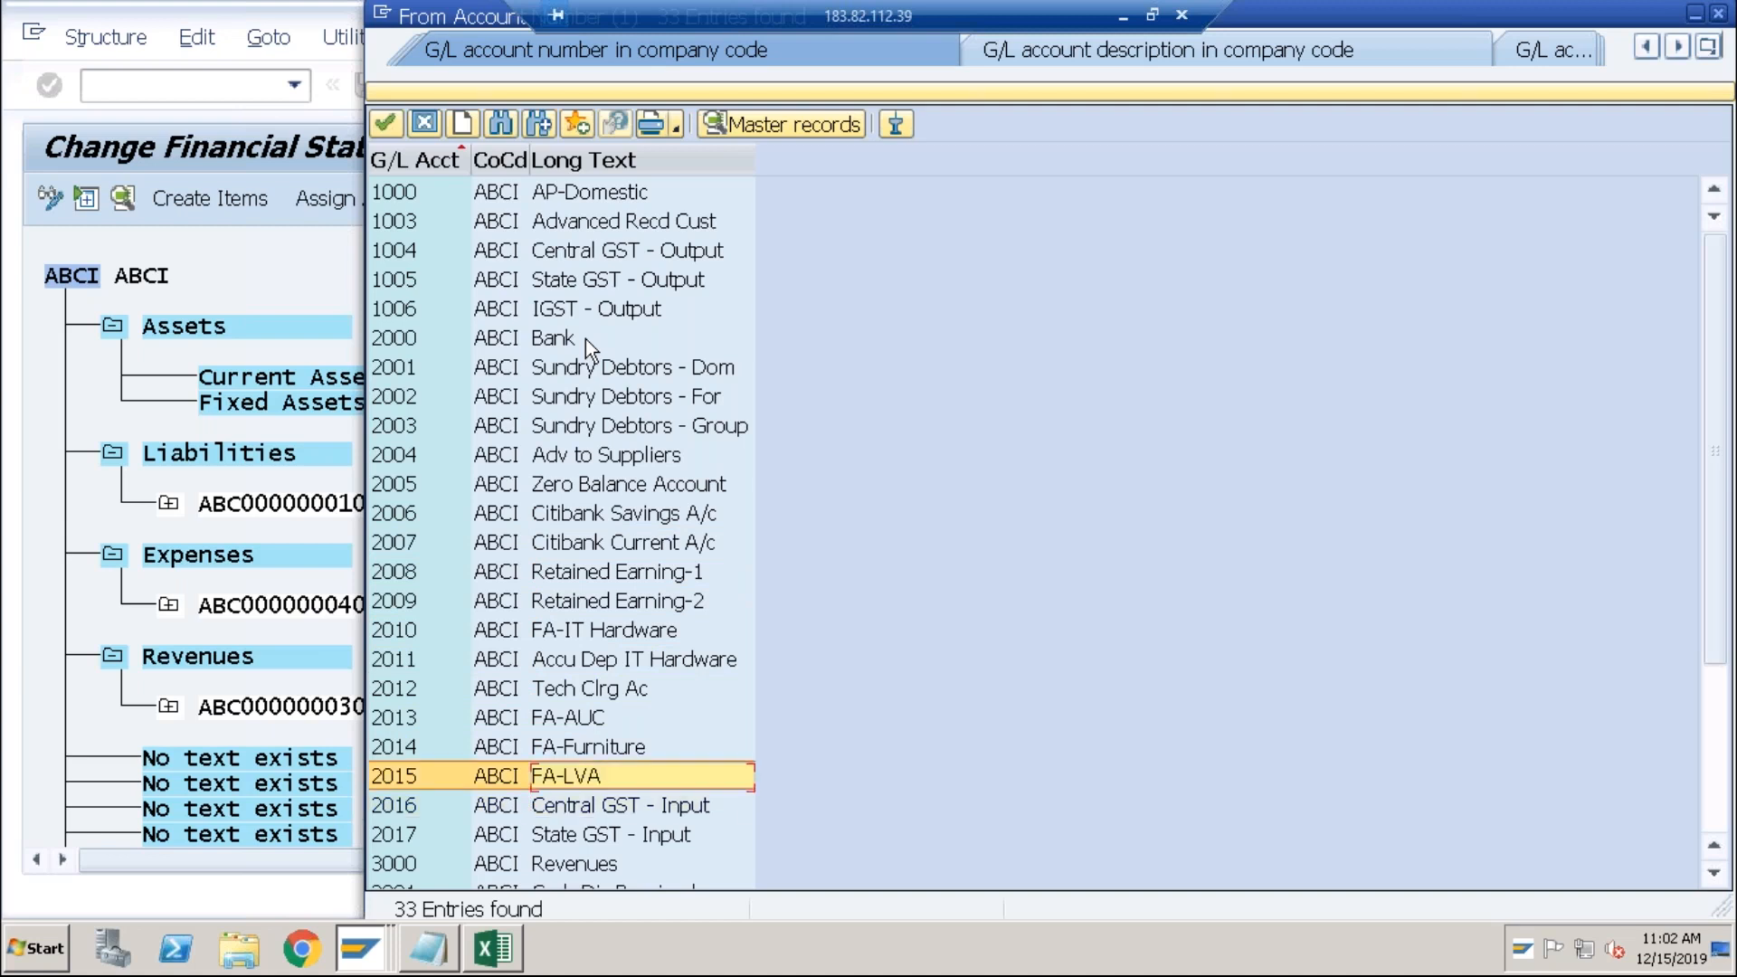
pyautogui.press('Down')
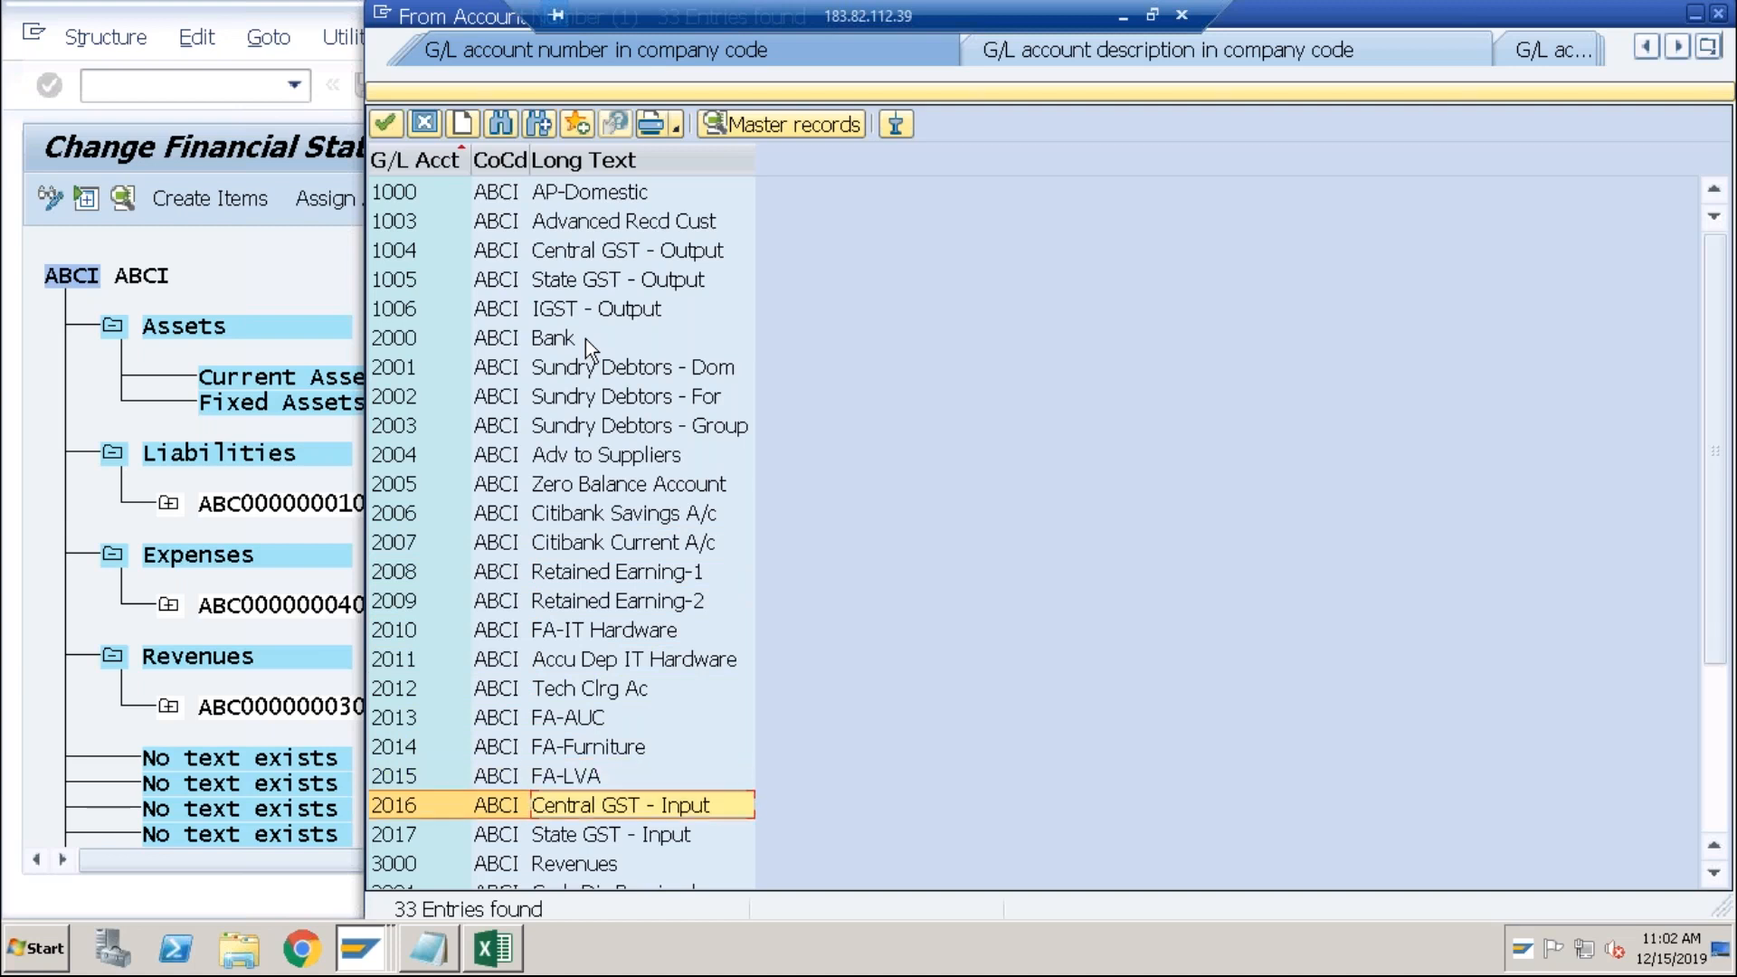
pyautogui.press('Down')
pyautogui.press('Up')
pyautogui.click(534, 344)
pyautogui.press('Return')
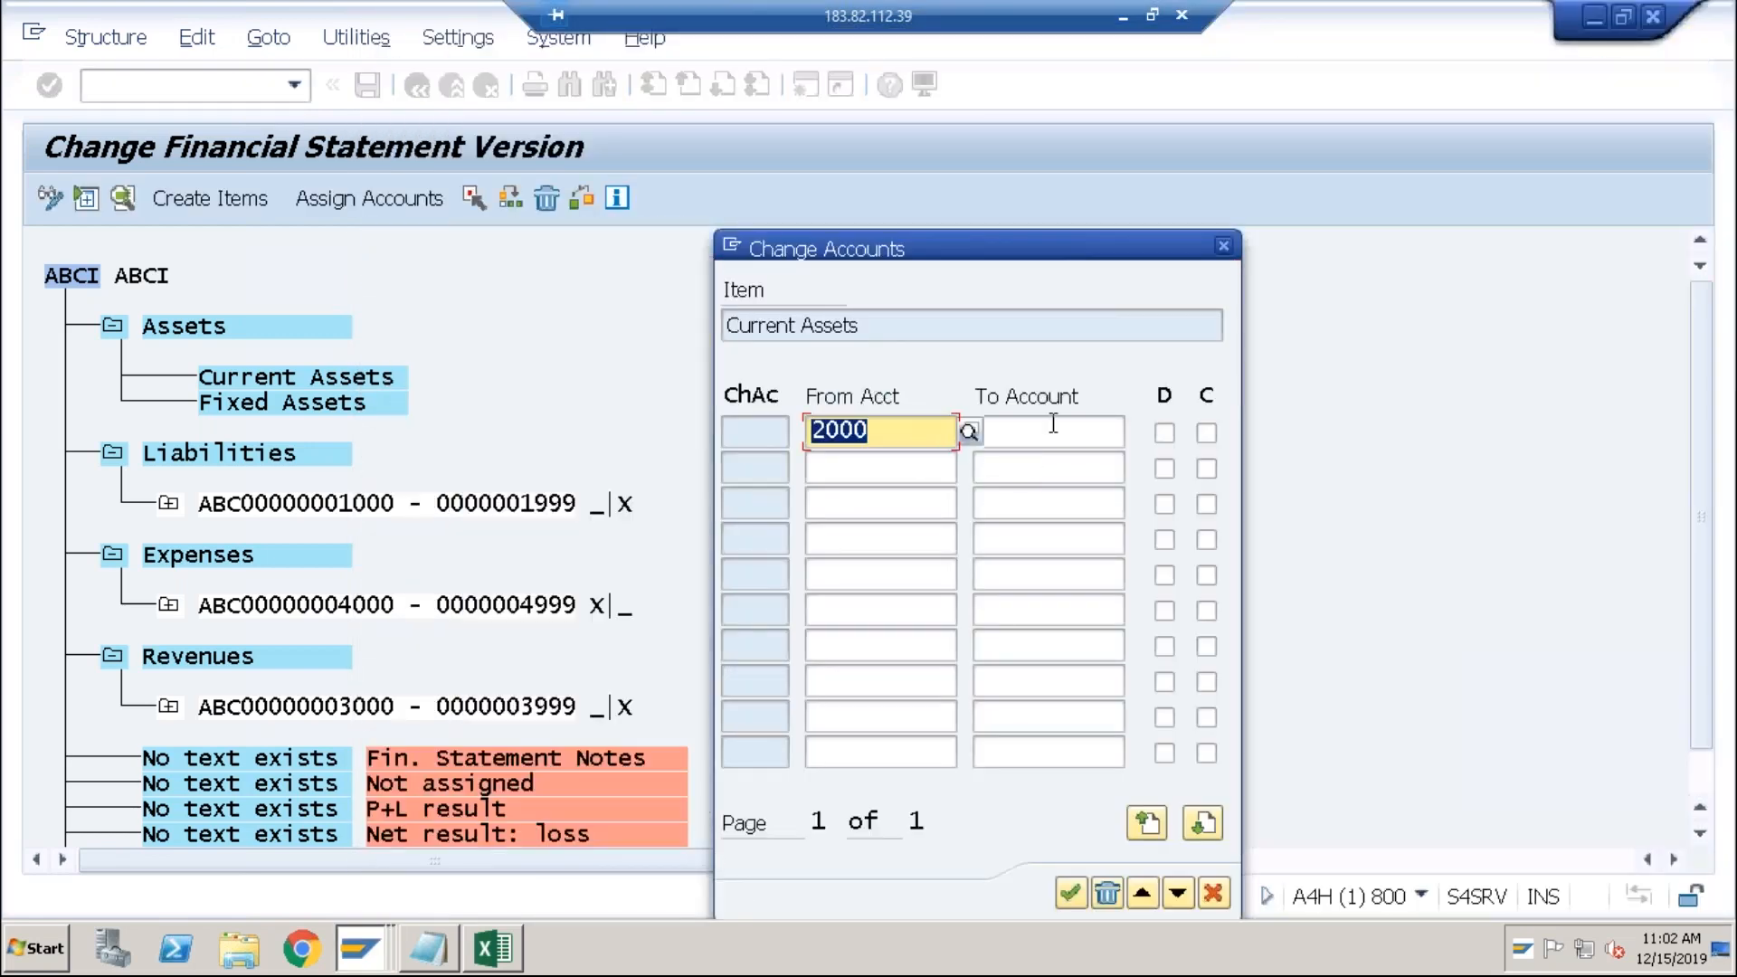
# Step: Set the upper account to 2009, mark the range debit, and confirm
pyautogui.click(1053, 430)
pyautogui.write('2009')
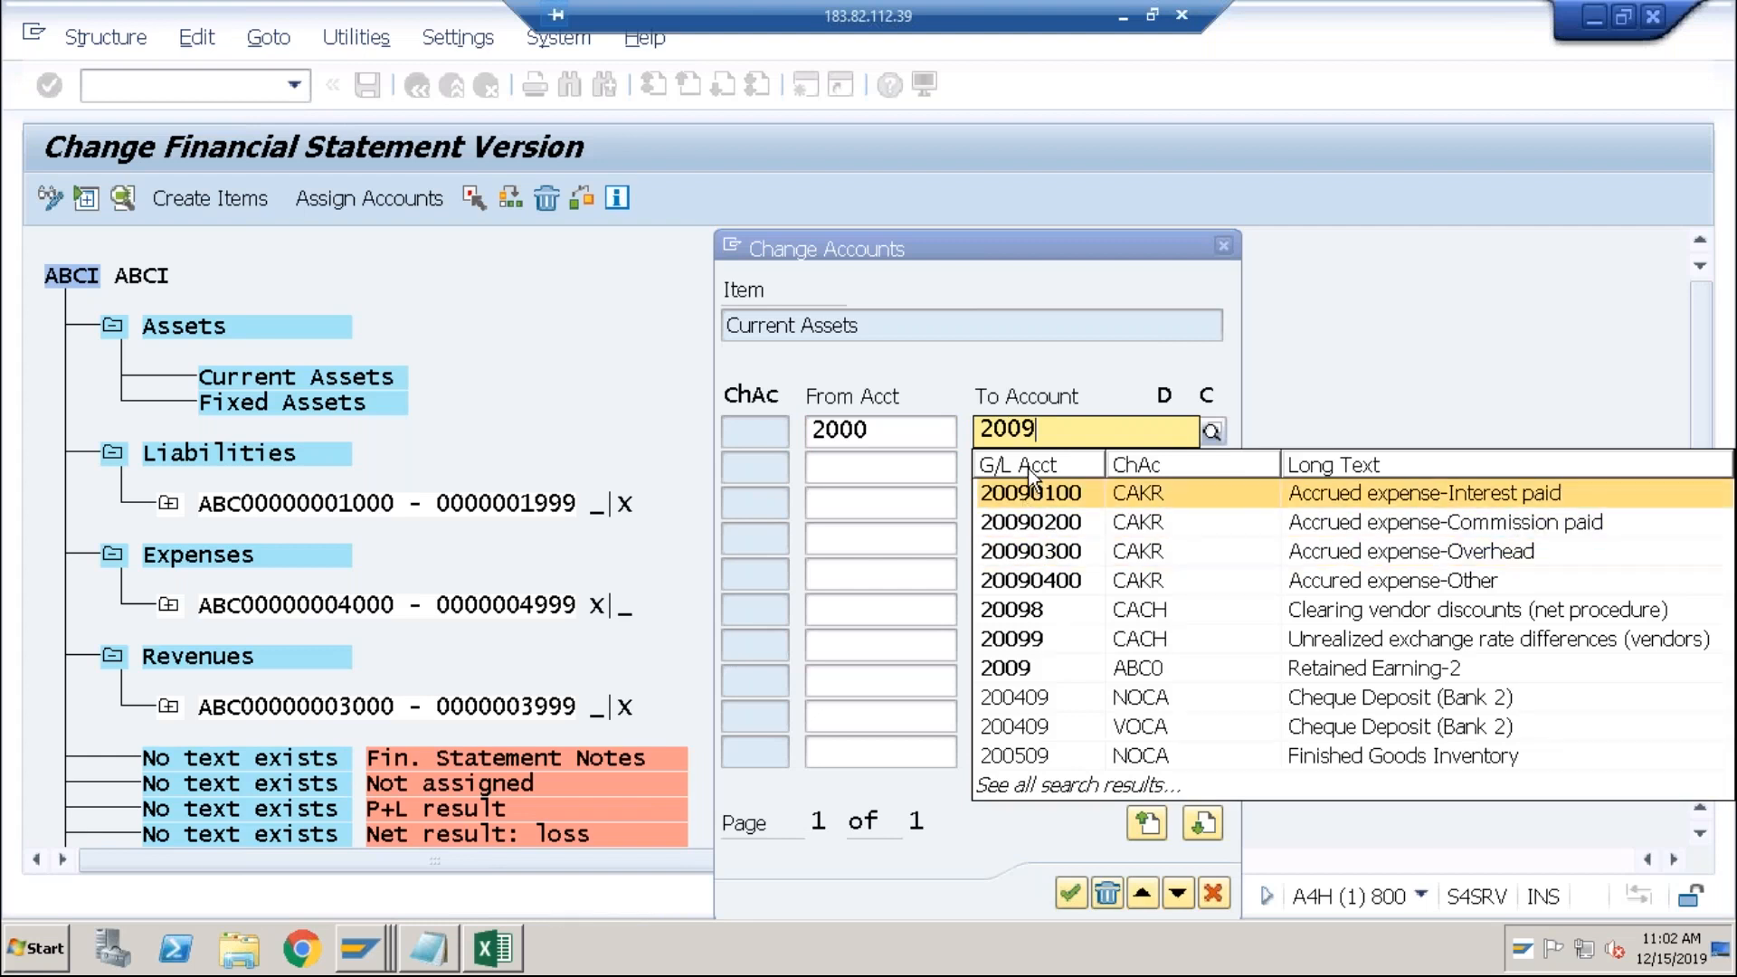
pyautogui.click(1078, 371)
pyautogui.click(1162, 442)
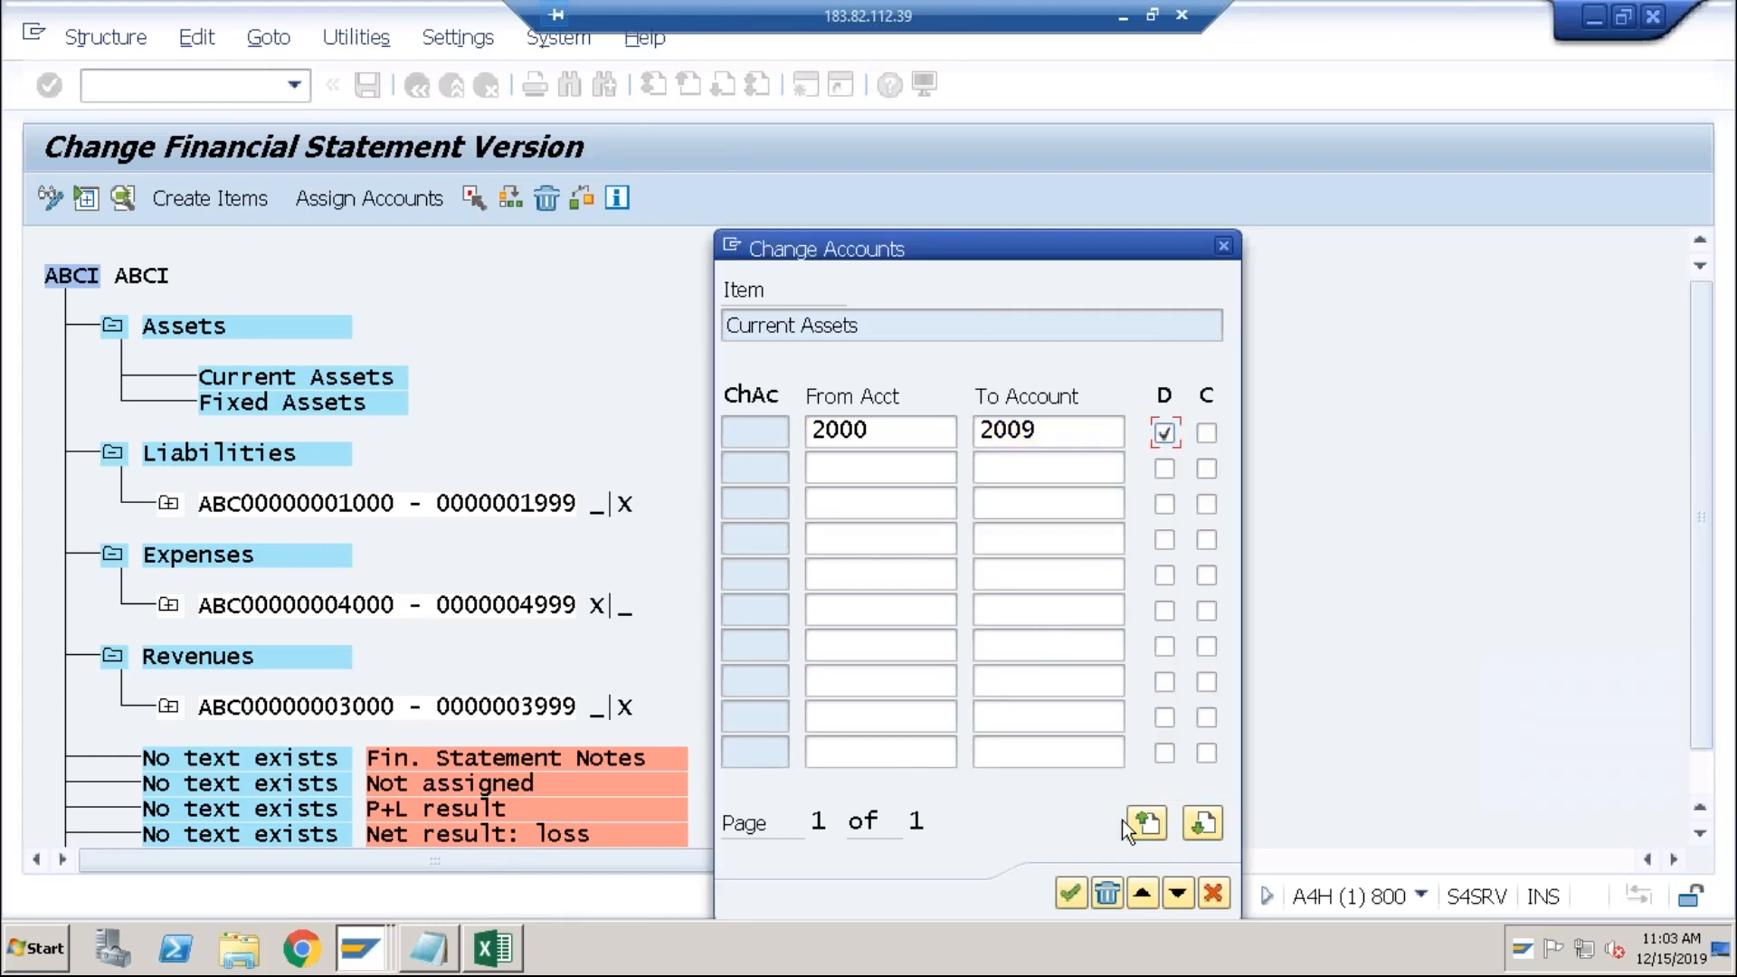
pyautogui.click(1076, 893)
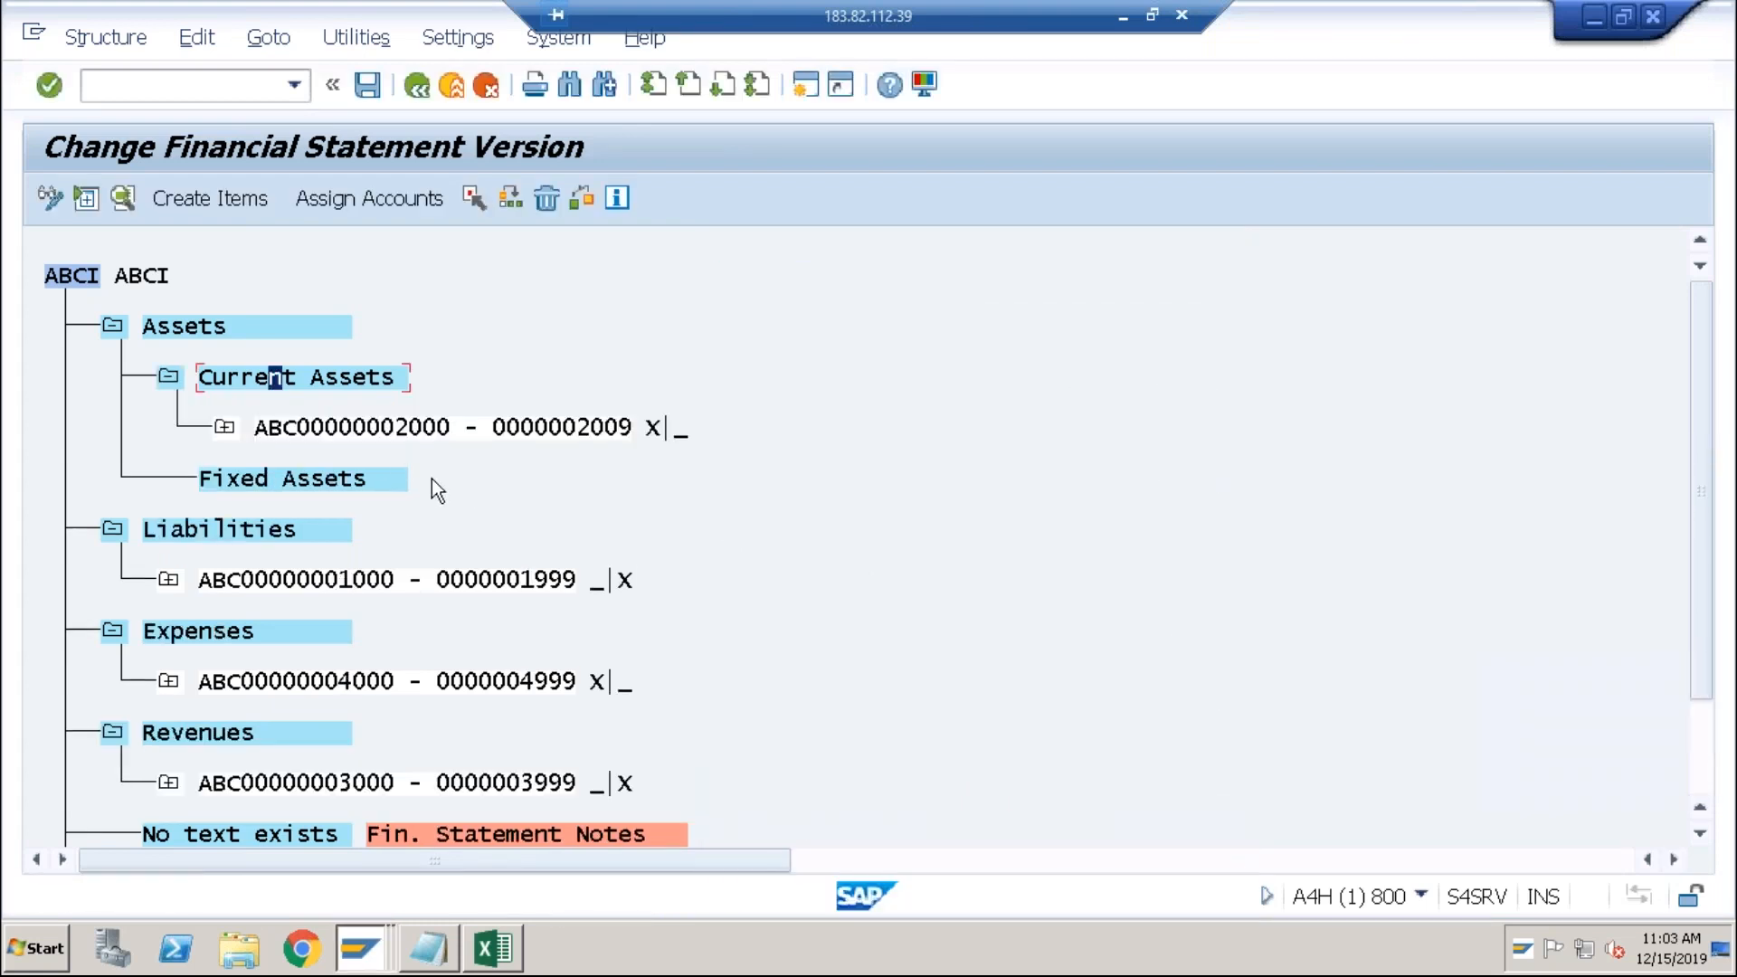
# Step: Assign Fixed Assets the debit account range 2010 to 2015 FA-LVA
pyautogui.click(311, 481)
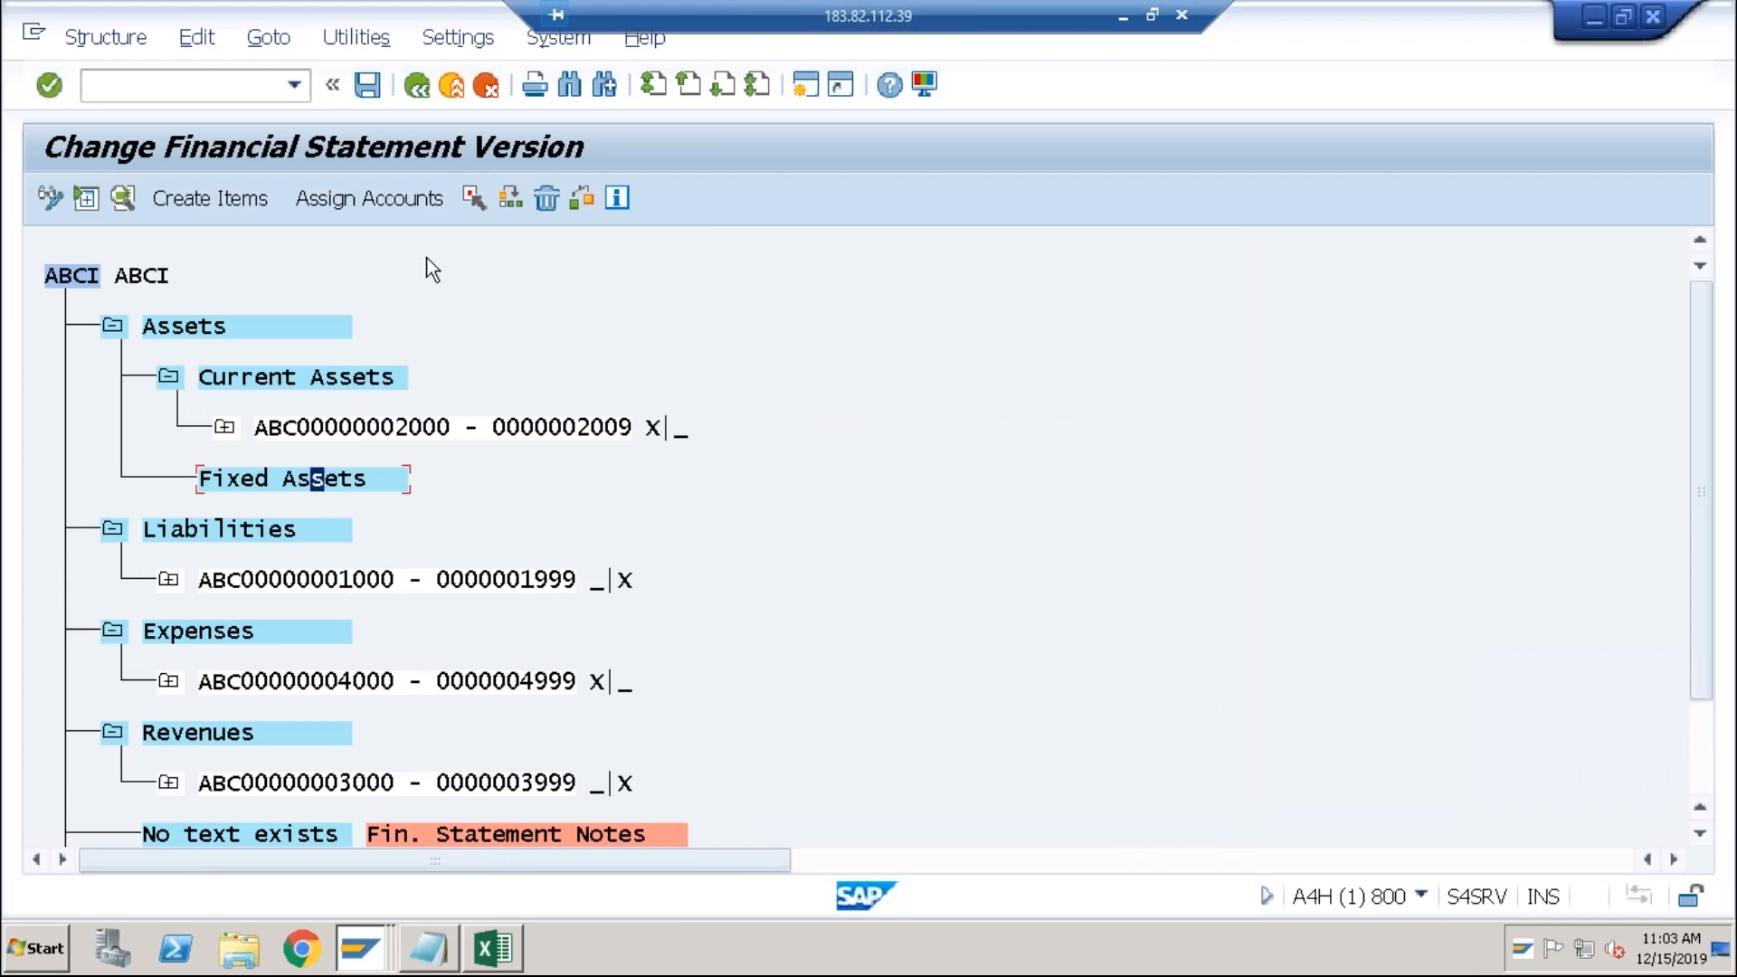
pyautogui.click(391, 205)
pyautogui.write('2010')
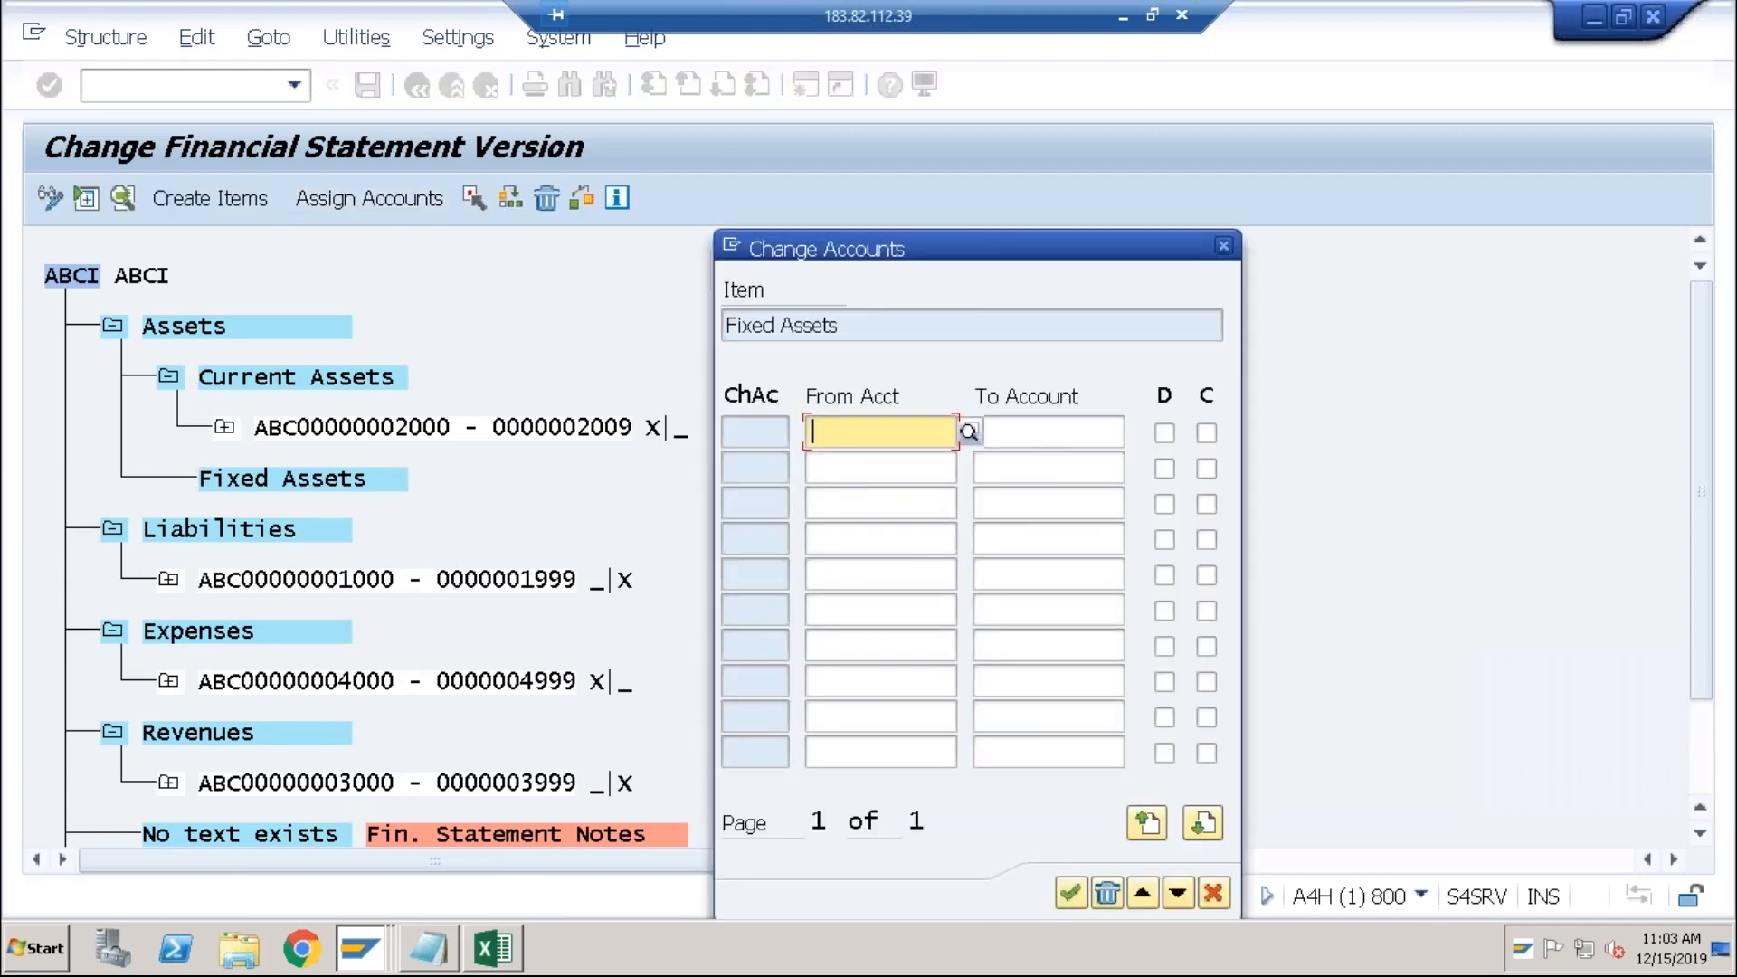
pyautogui.press('Tab')
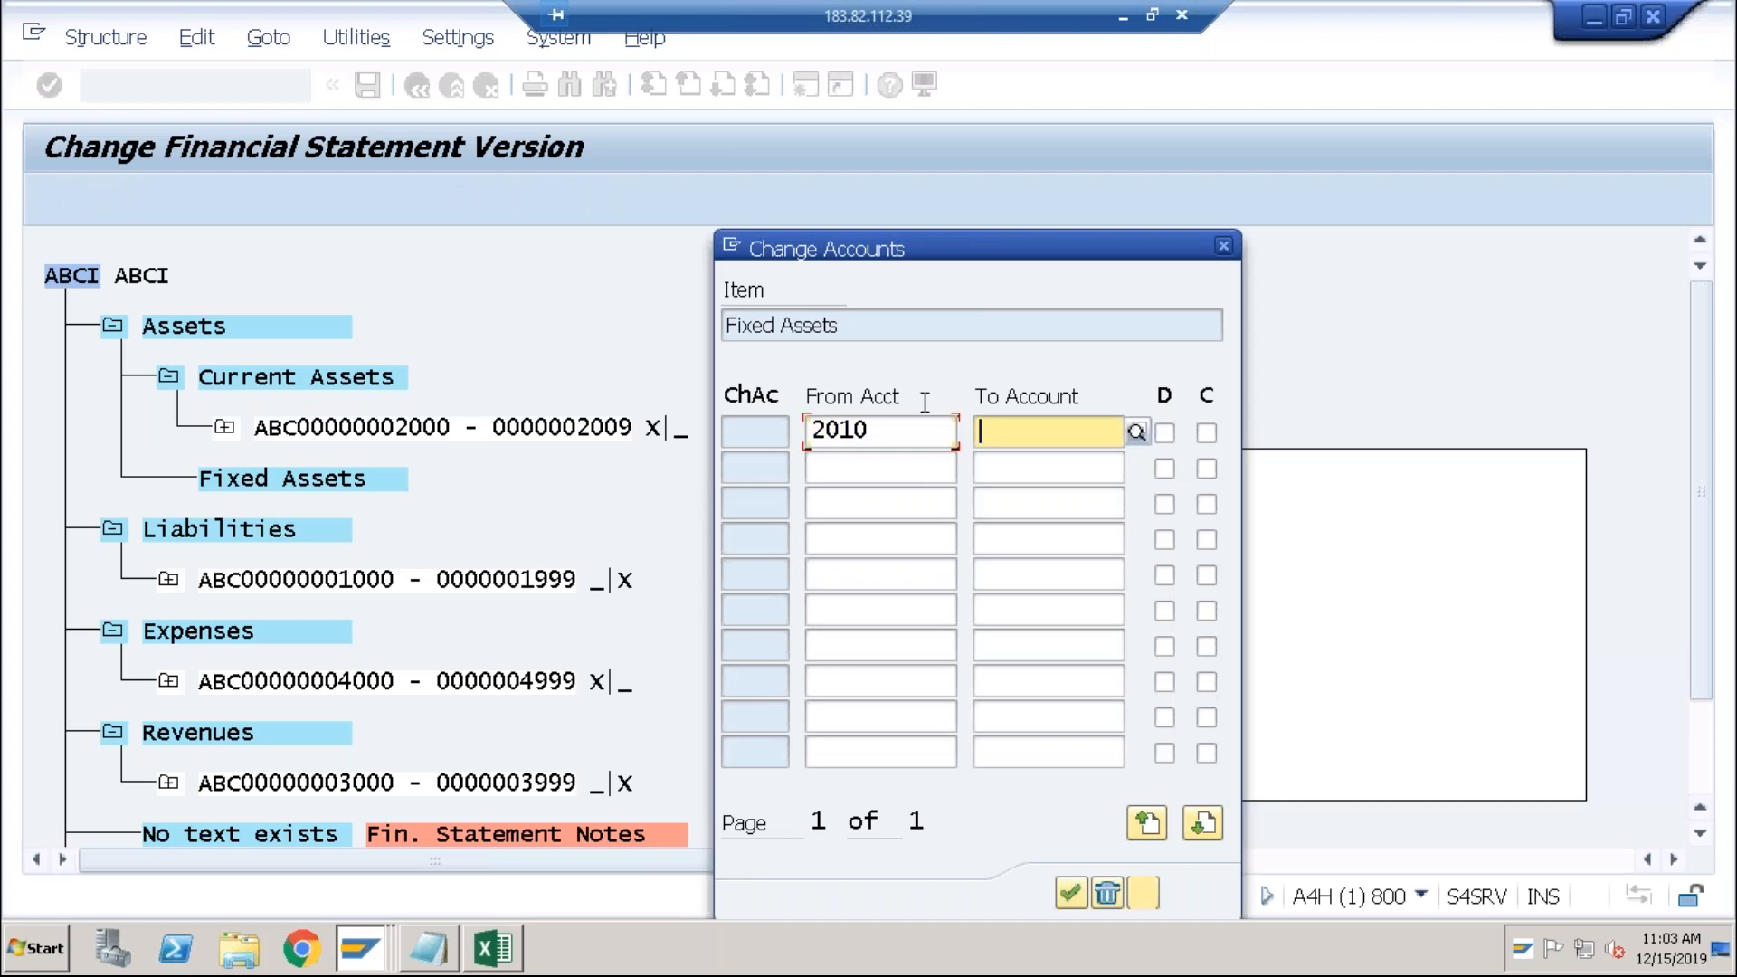
pyautogui.click(1135, 421)
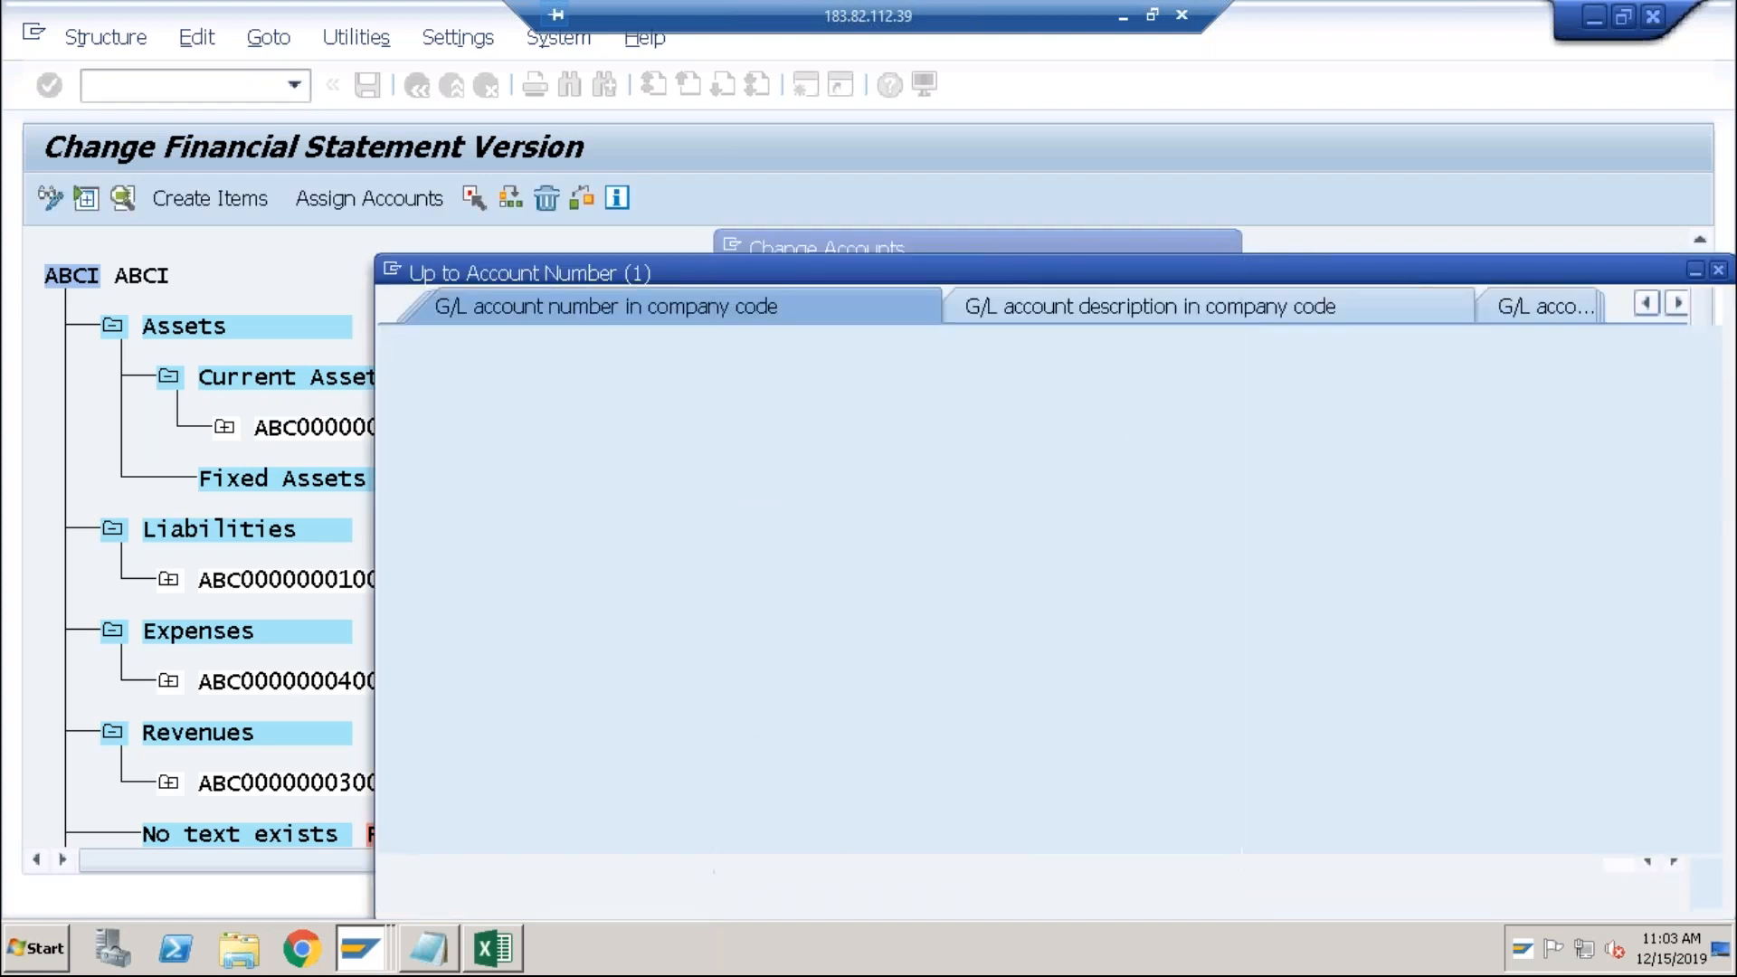
pyautogui.press('Return')
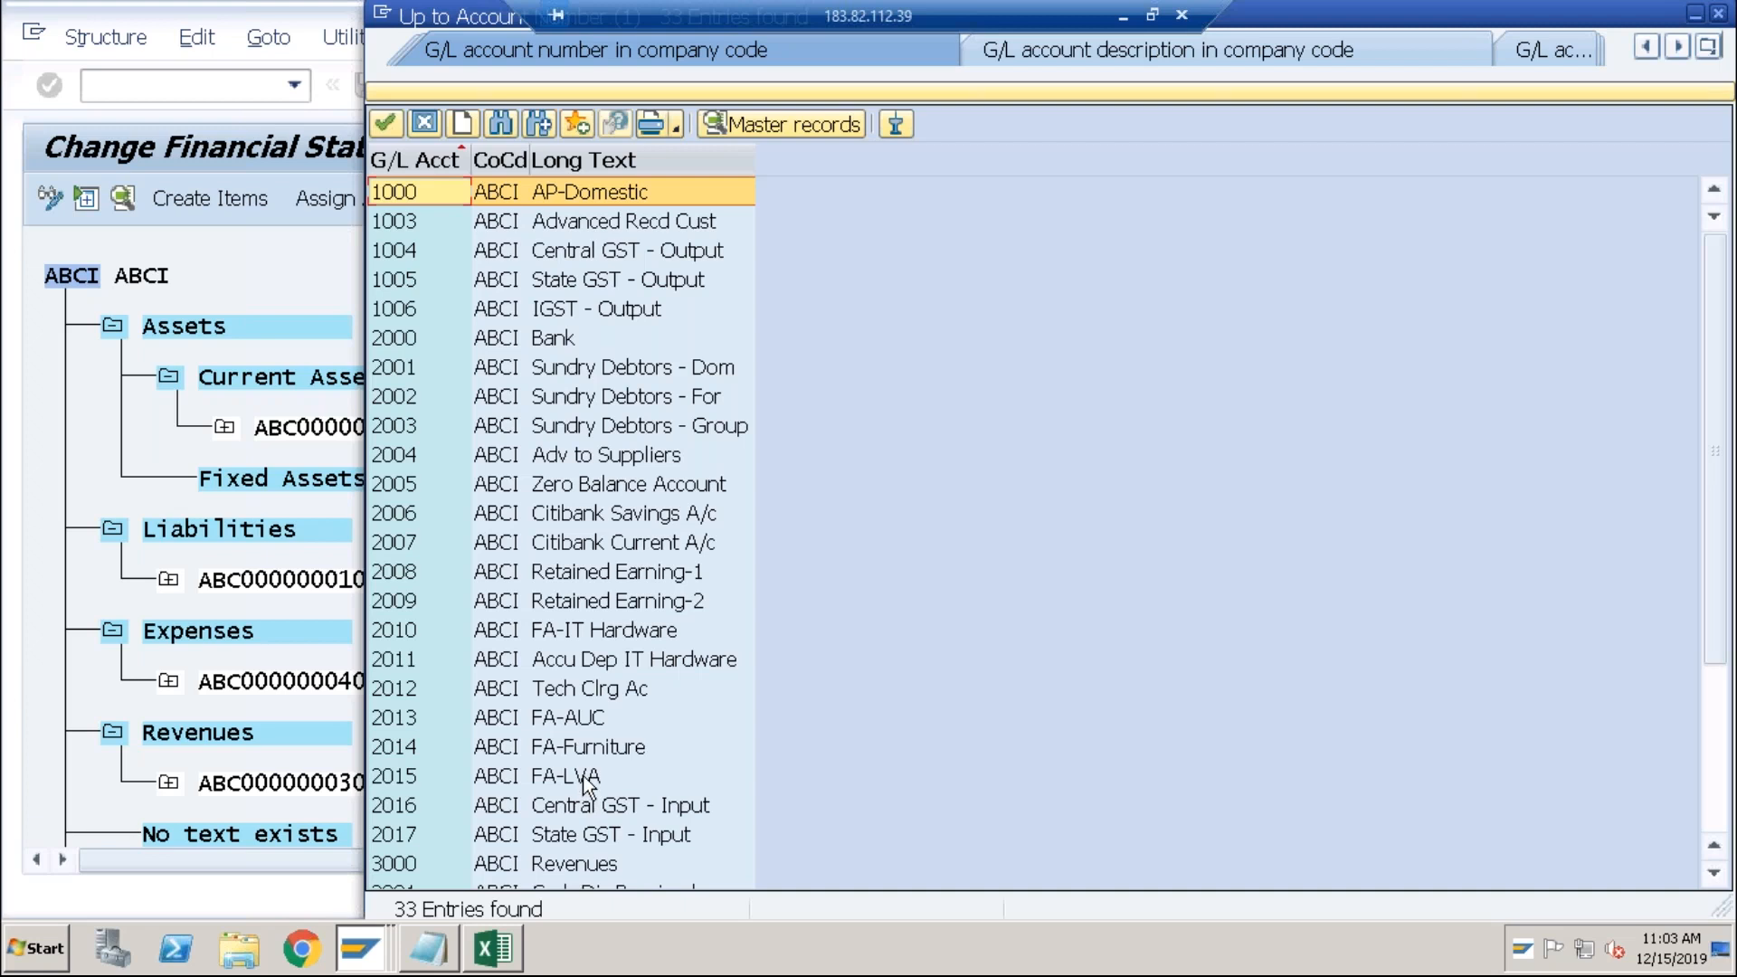
pyautogui.click(584, 779)
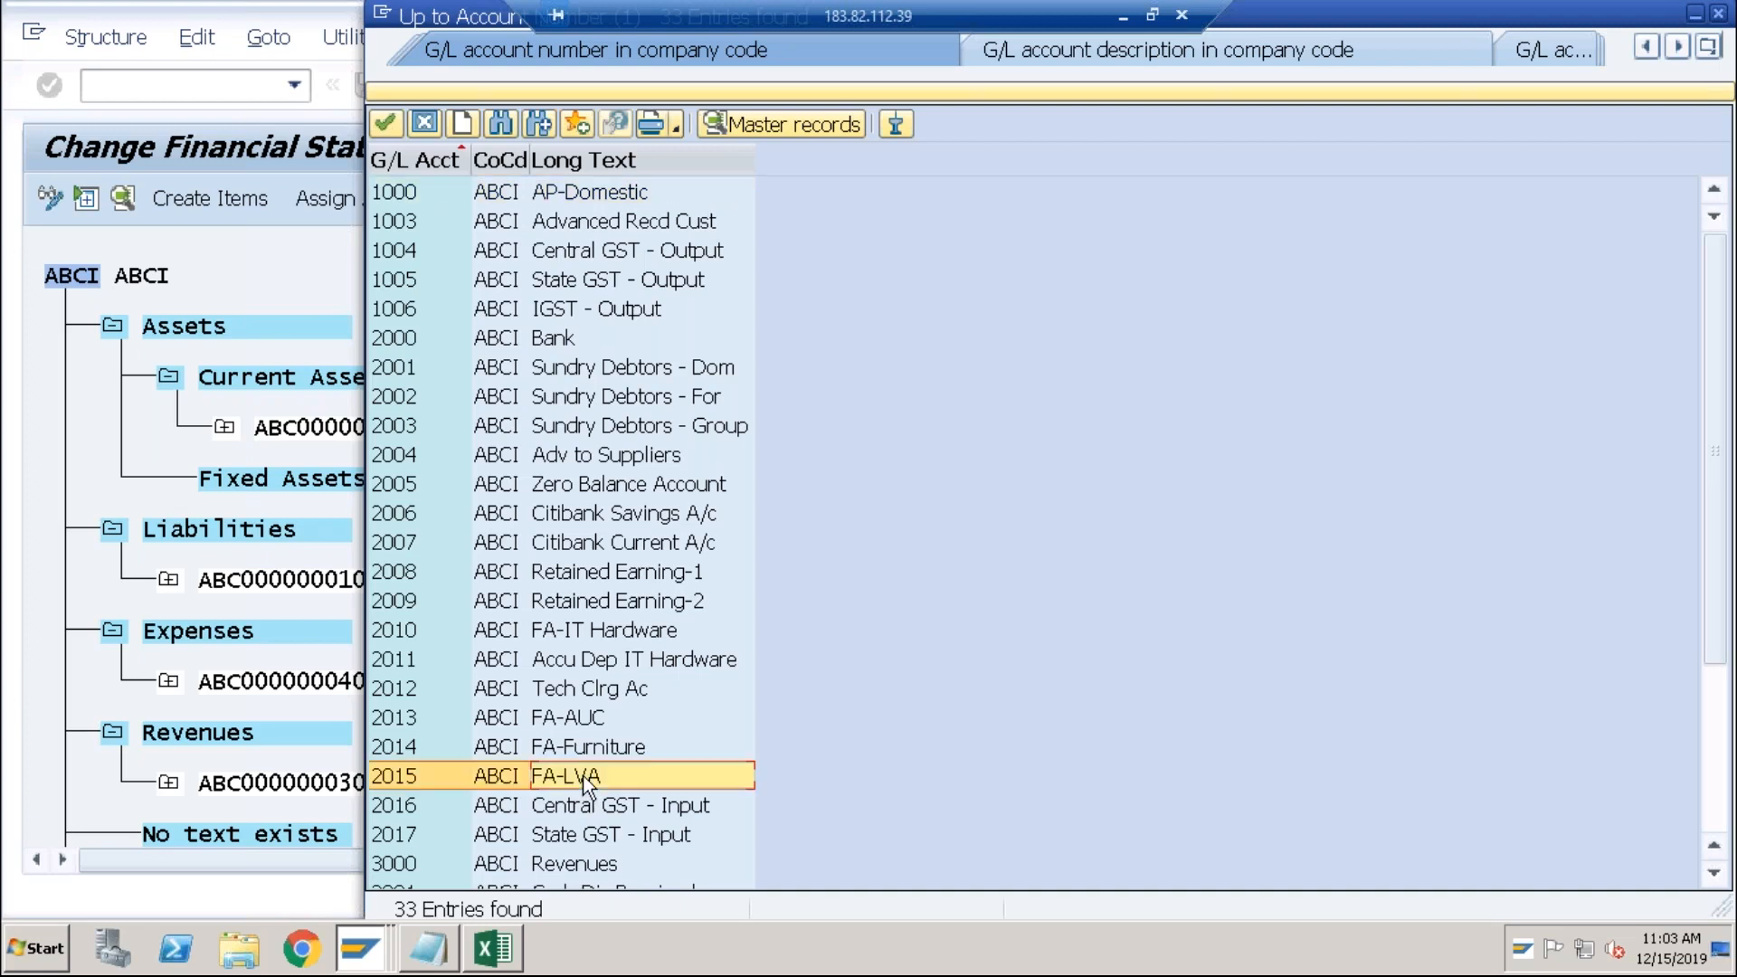
pyautogui.doubleClick(584, 778)
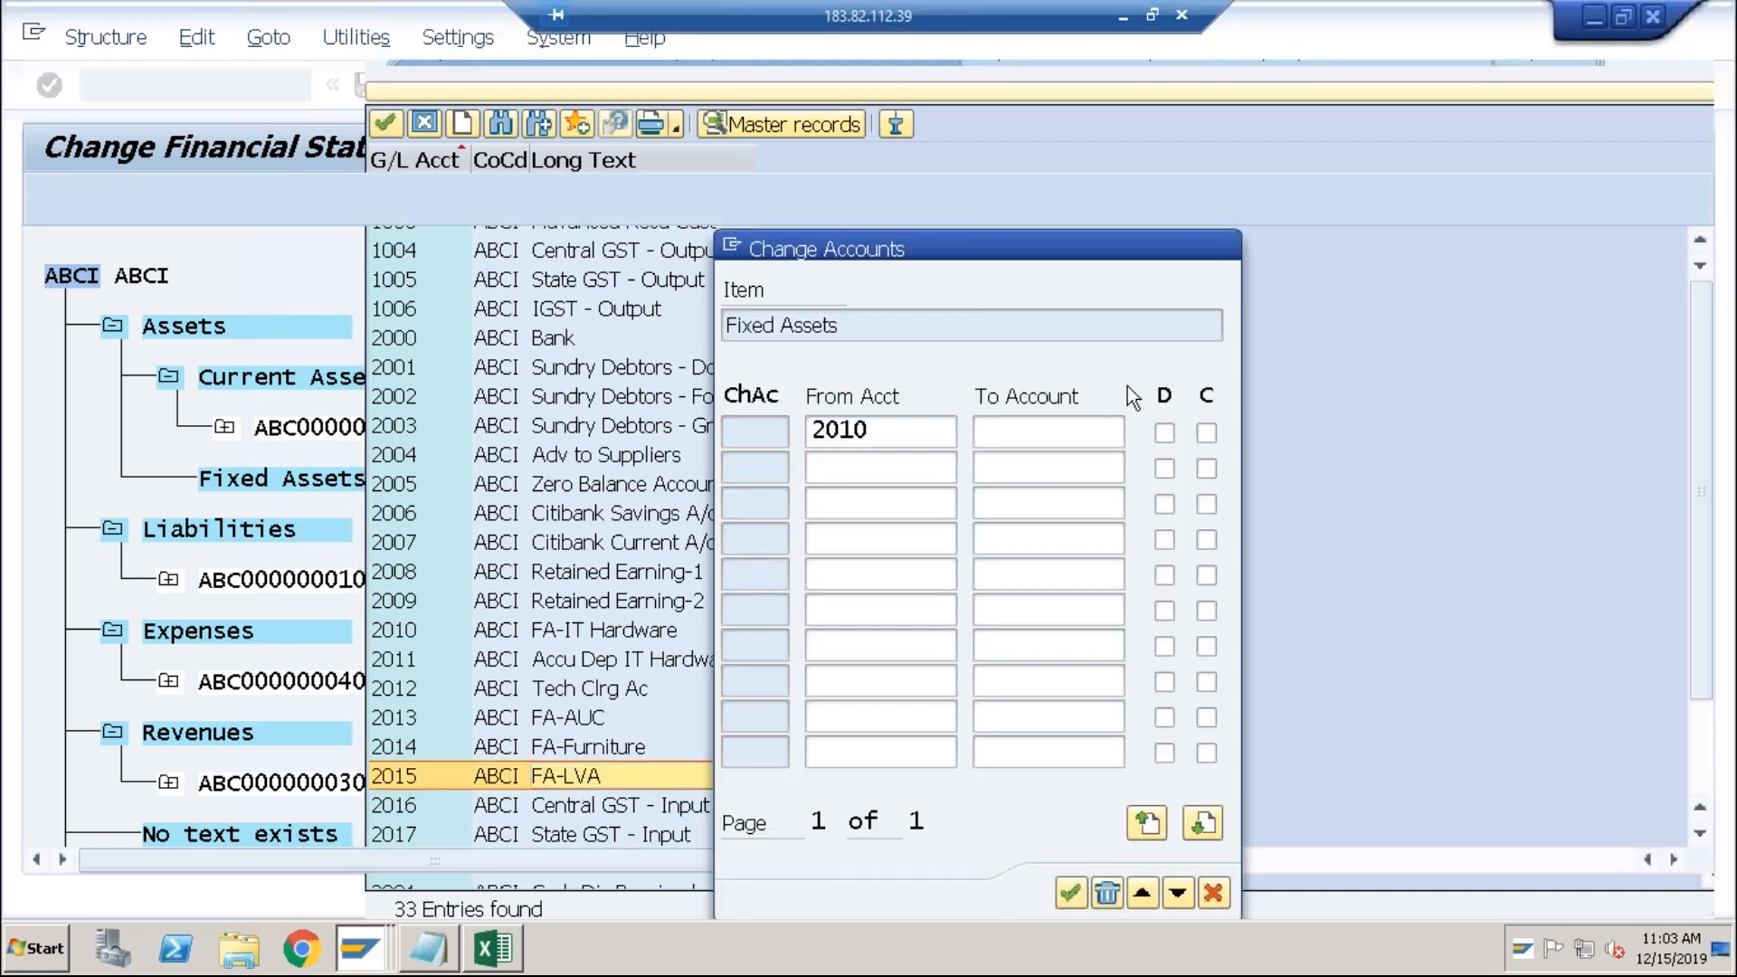
pyautogui.click(1165, 434)
pyautogui.click(1071, 896)
# Step: Start a new item under Assets named 'Tax'
pyautogui.click(204, 328)
pyautogui.click(215, 203)
pyautogui.write('Tax')
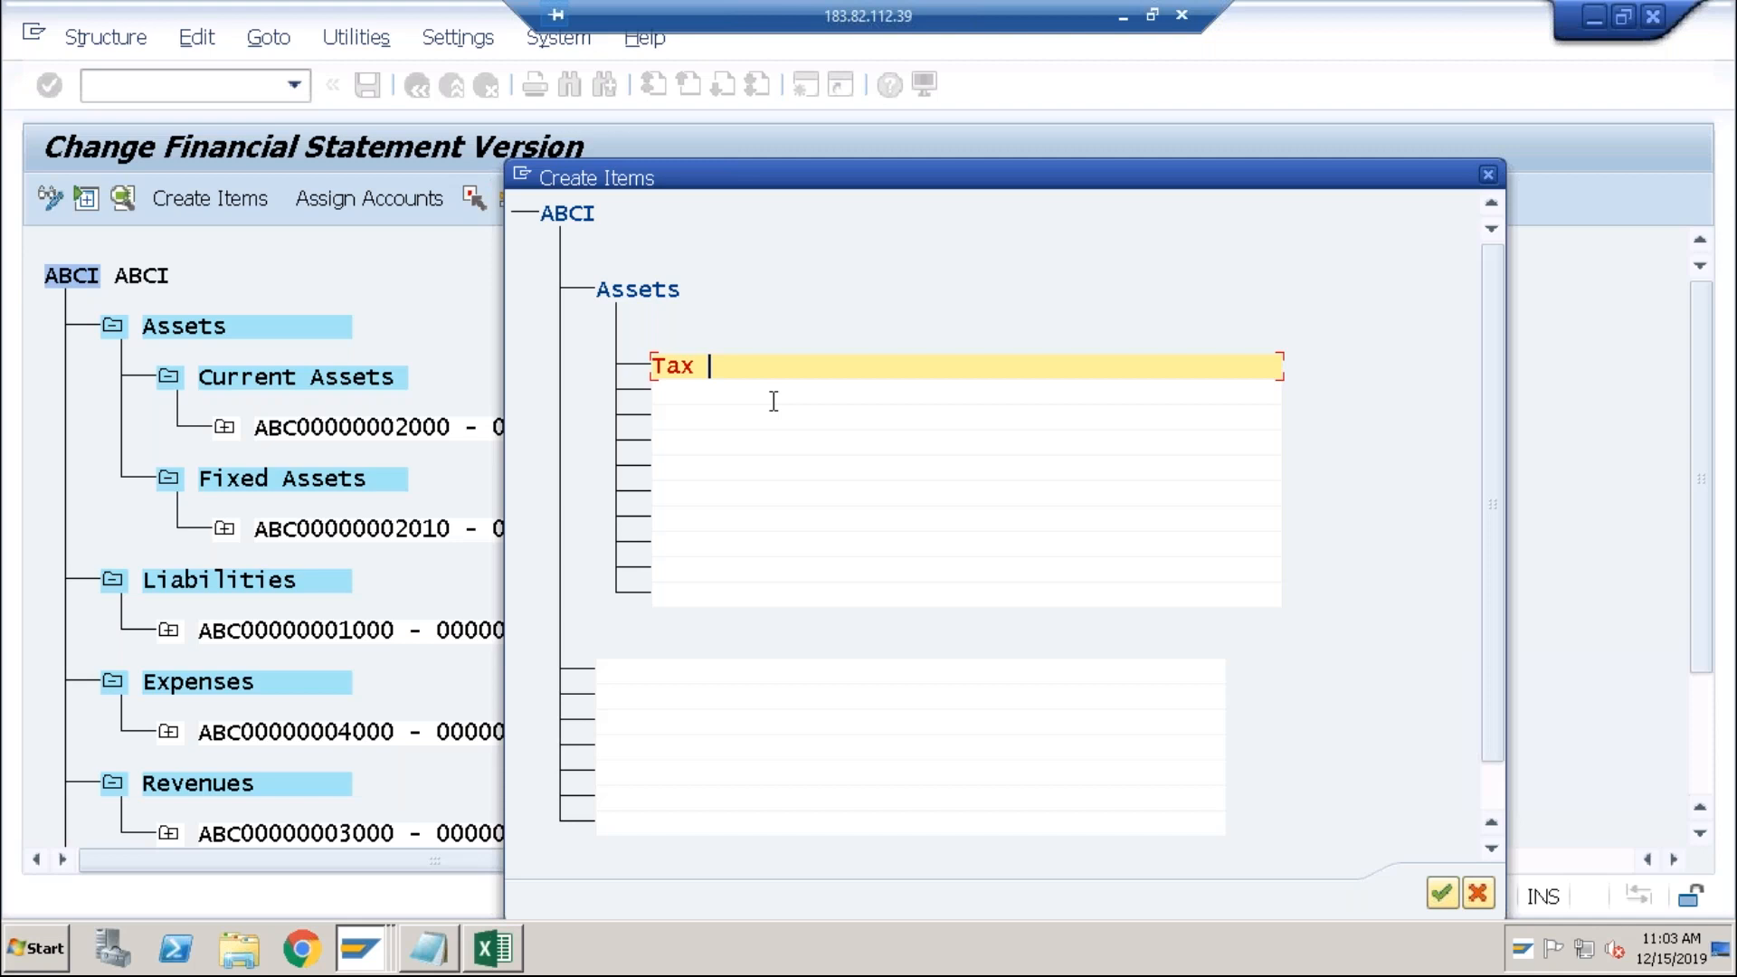
# Step: Complete the item name as 'Tax Receivables', confirm it, and select it
pyautogui.write('Receivables')
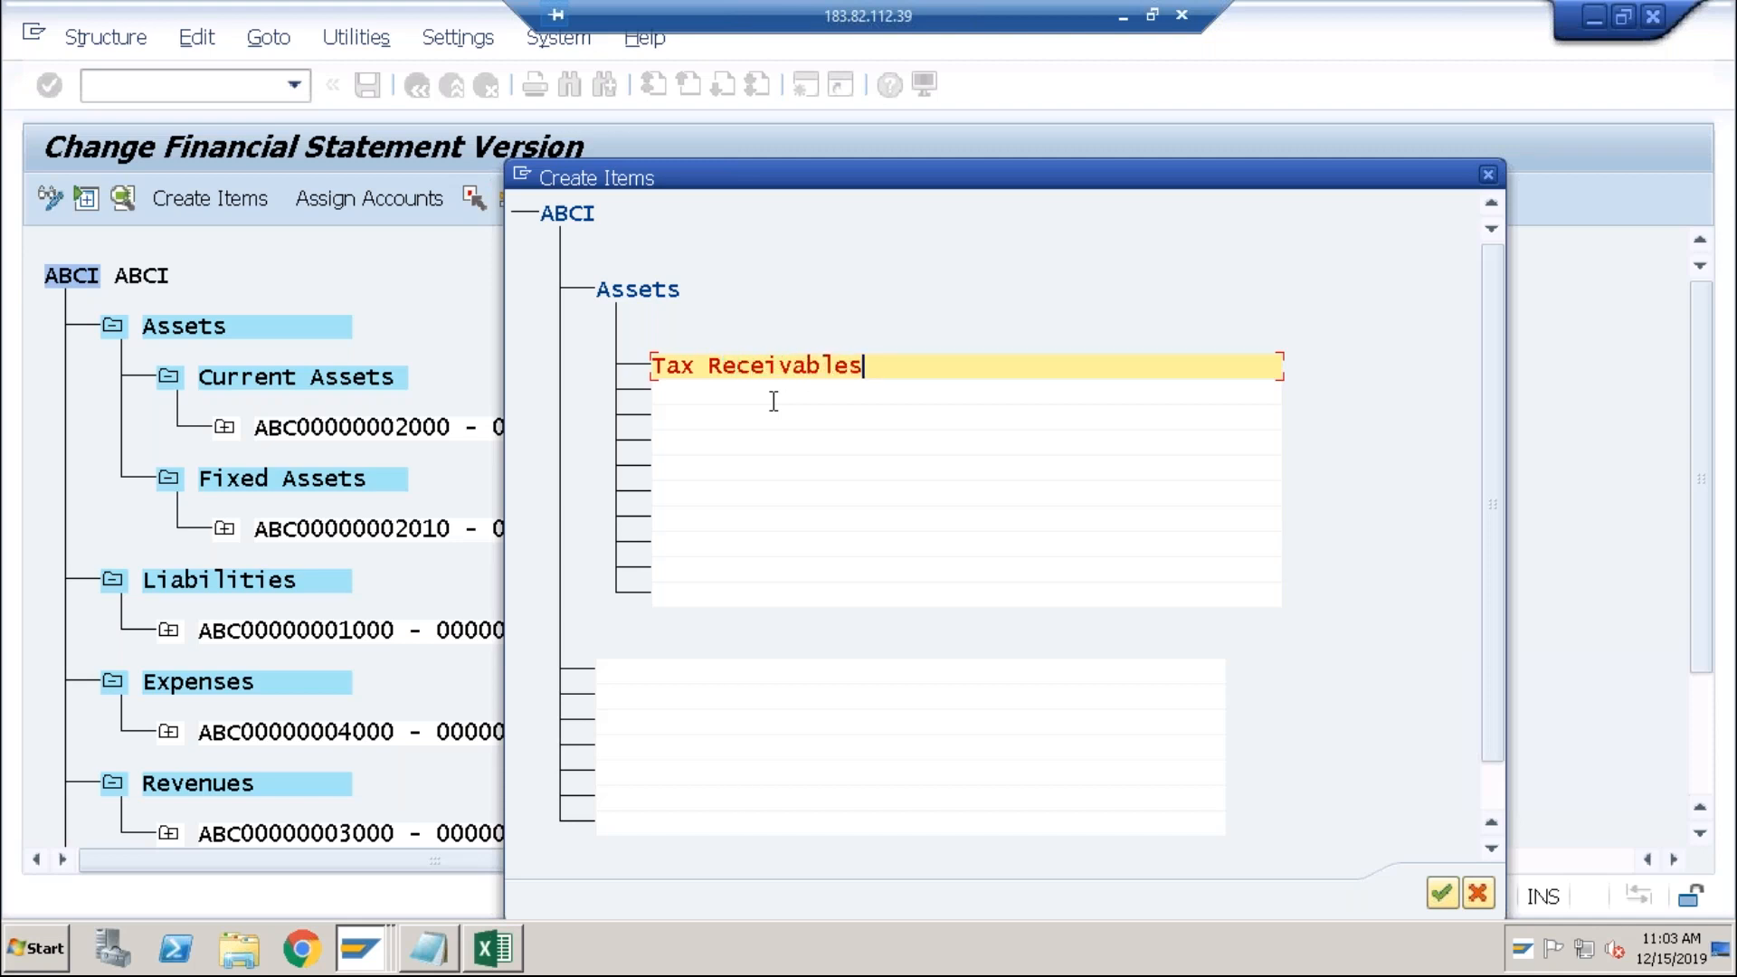
pyautogui.click(1442, 893)
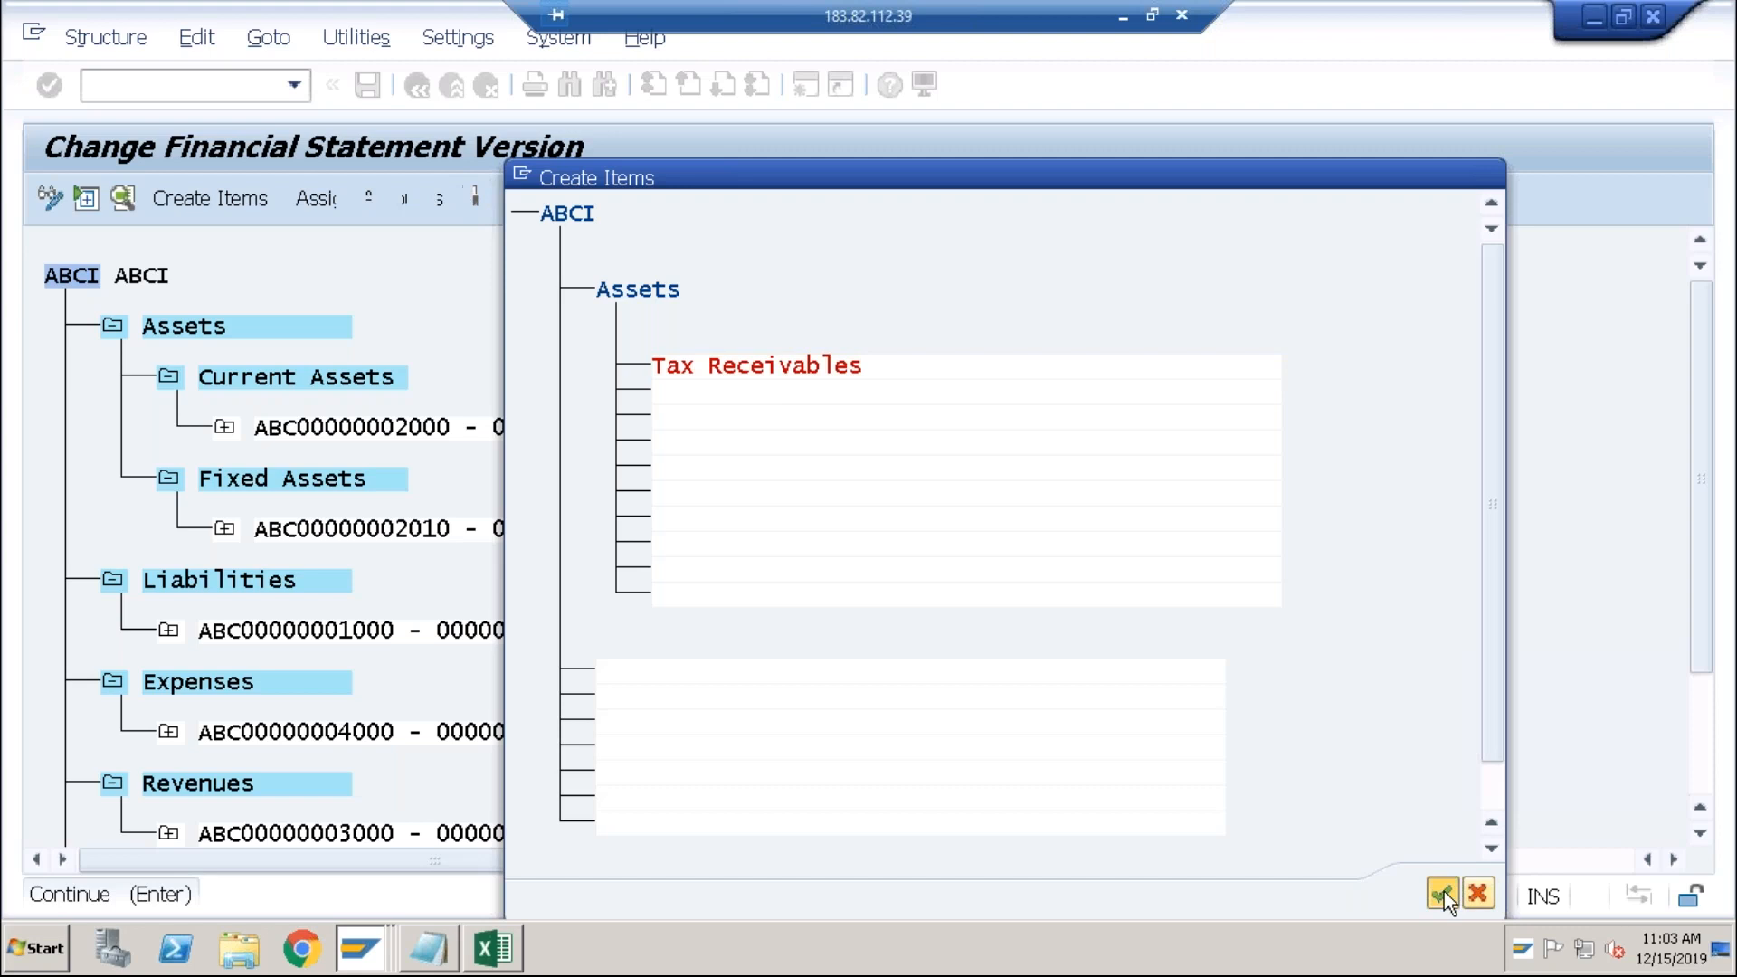
pyautogui.click(417, 203)
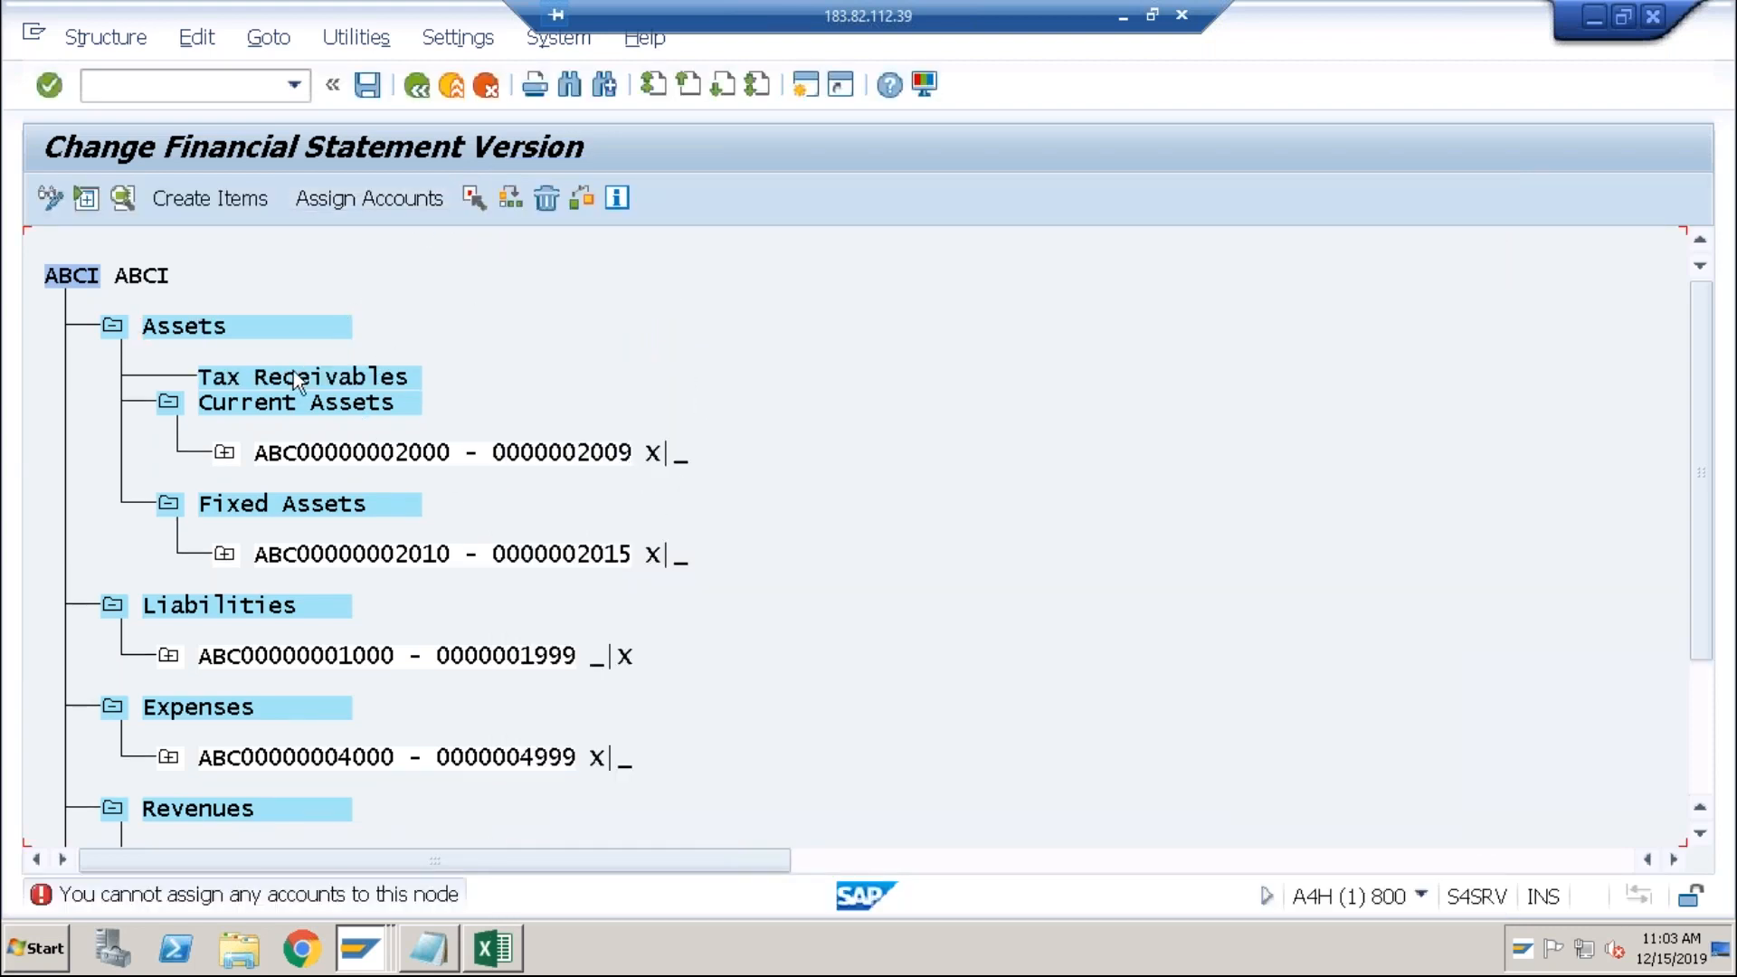
pyautogui.click(291, 375)
# Step: Give Tax Receivables the debit range 2016 to 2017, then save ABCI without activating
pyautogui.click(399, 203)
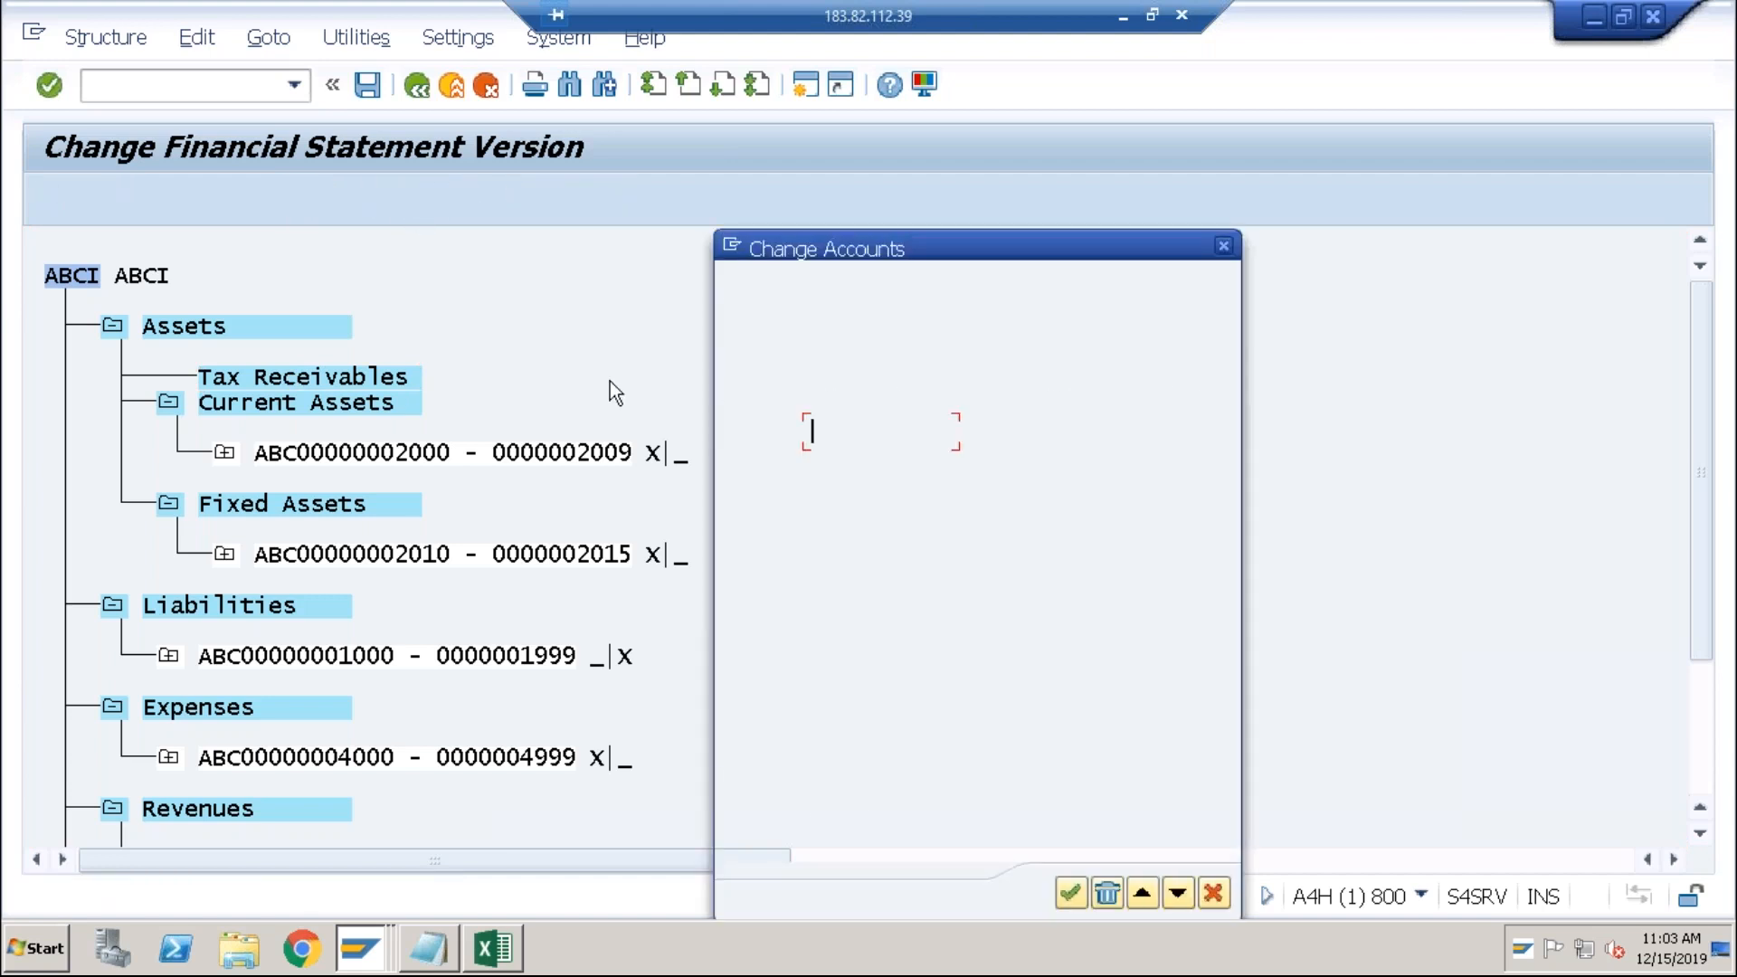
pyautogui.write('2016')
pyautogui.press('Tab')
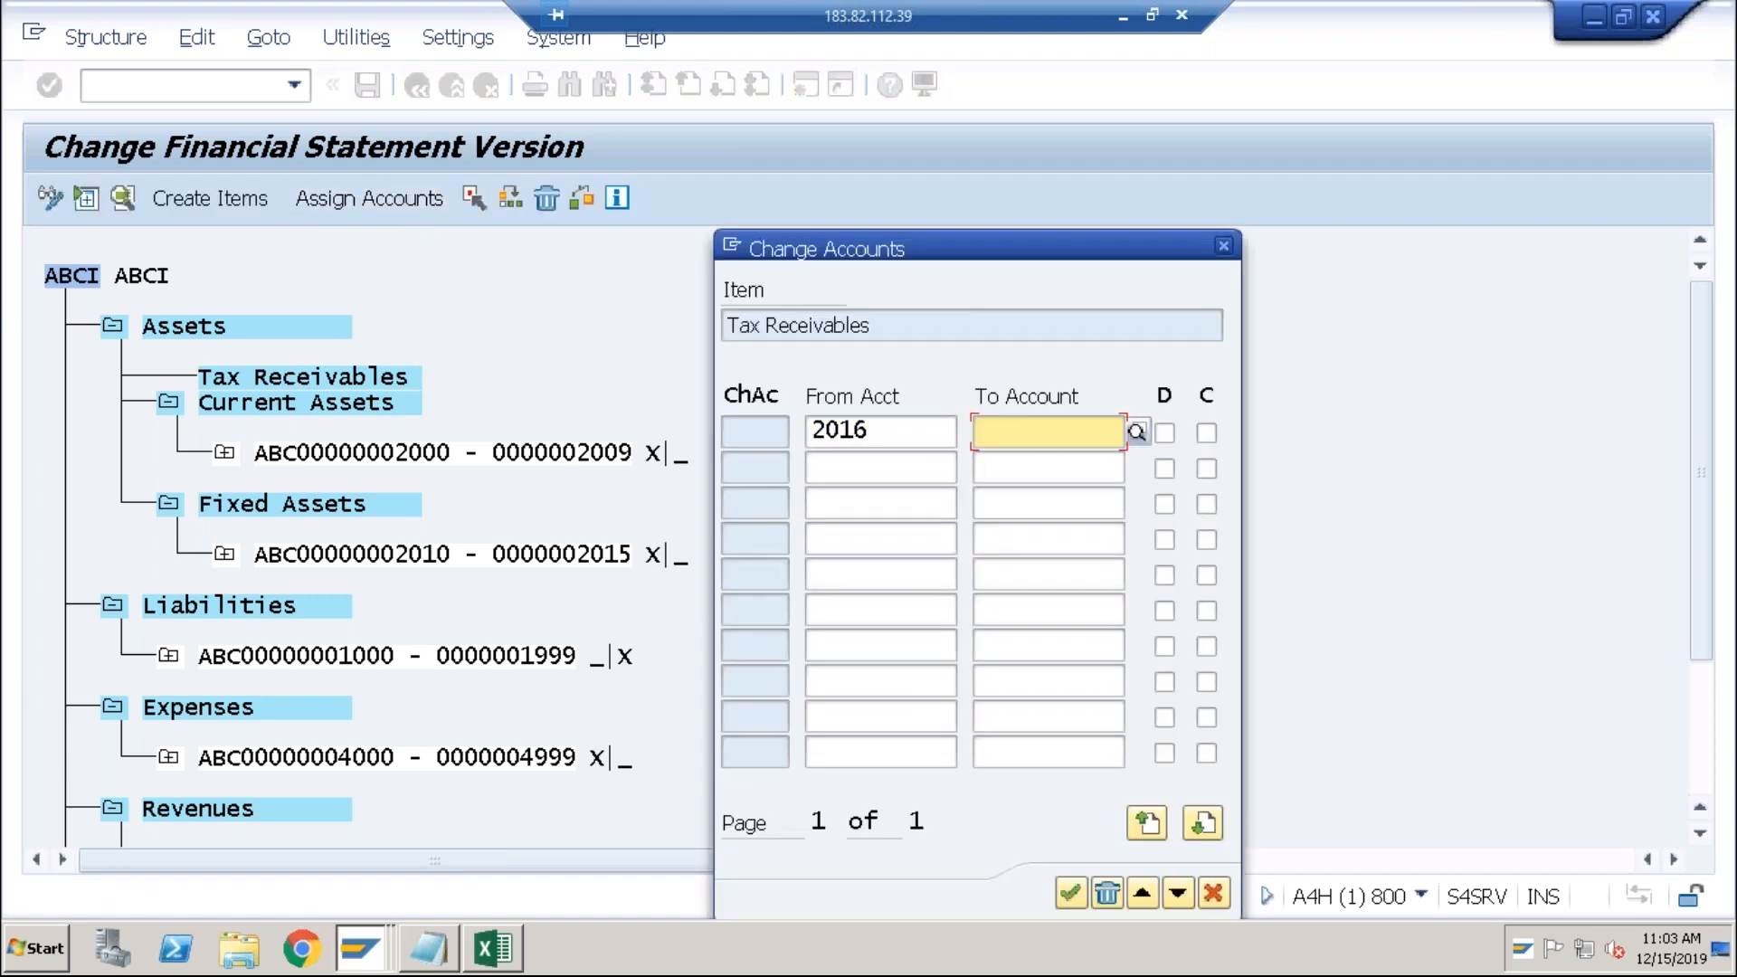
pyautogui.write('2017')
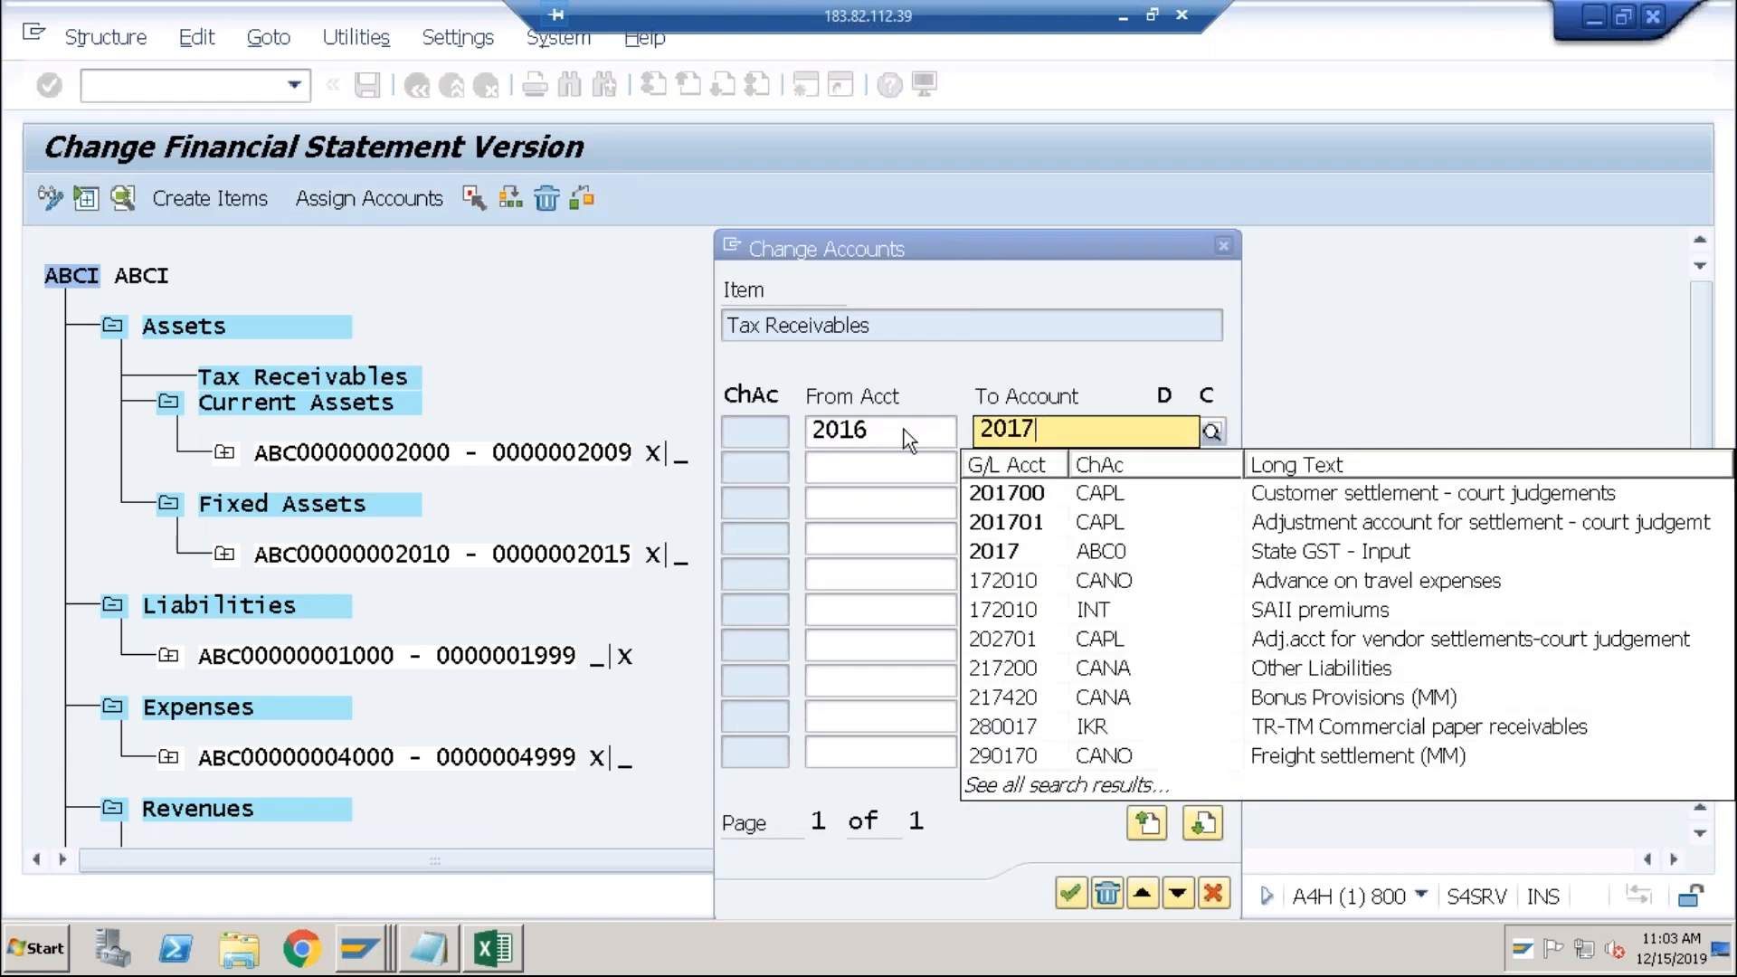
pyautogui.click(995, 373)
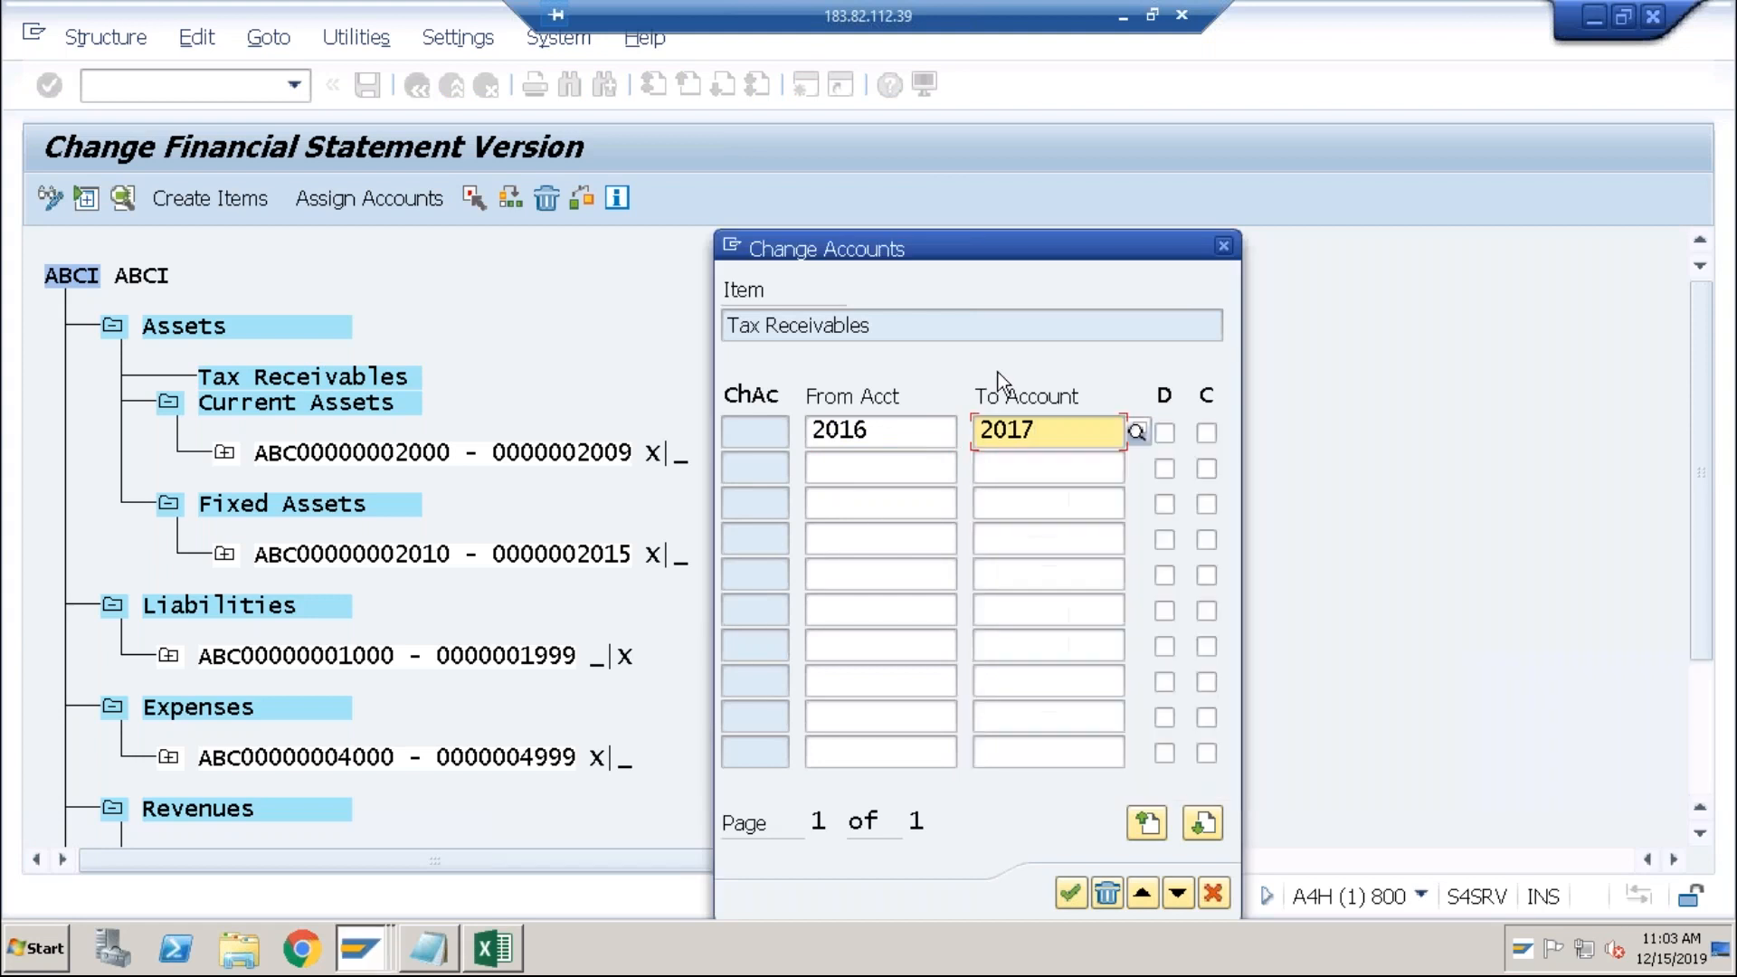
pyautogui.click(1164, 434)
pyautogui.click(1071, 894)
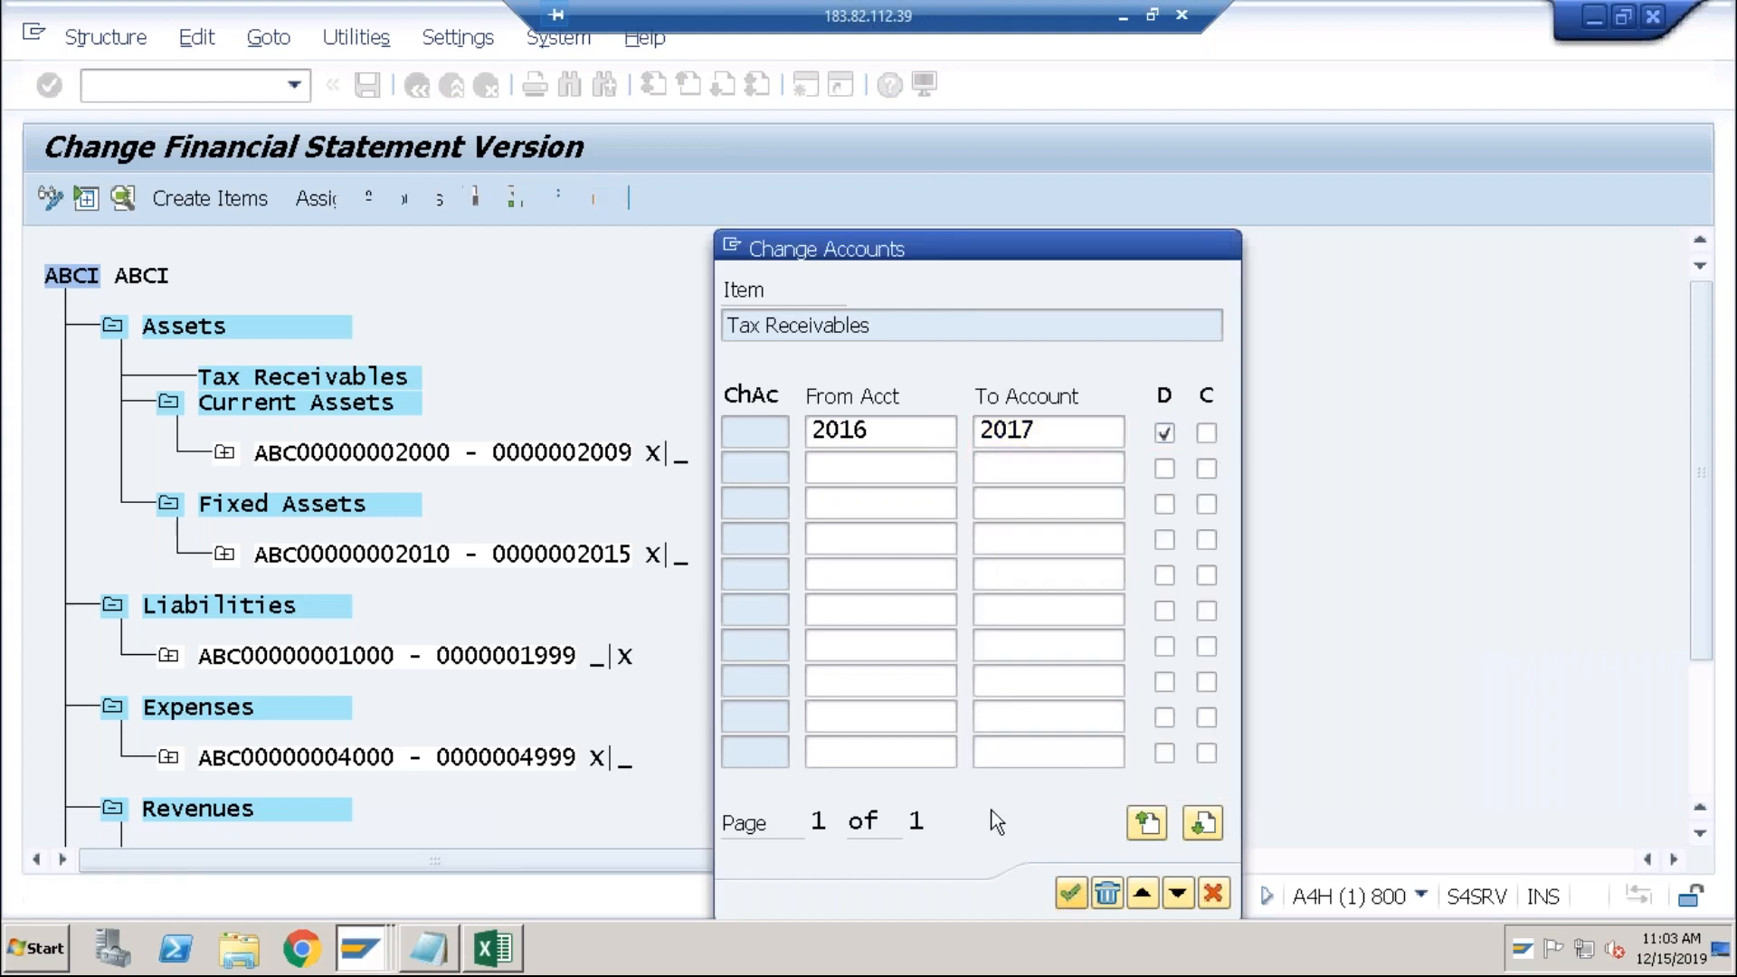
pyautogui.click(367, 82)
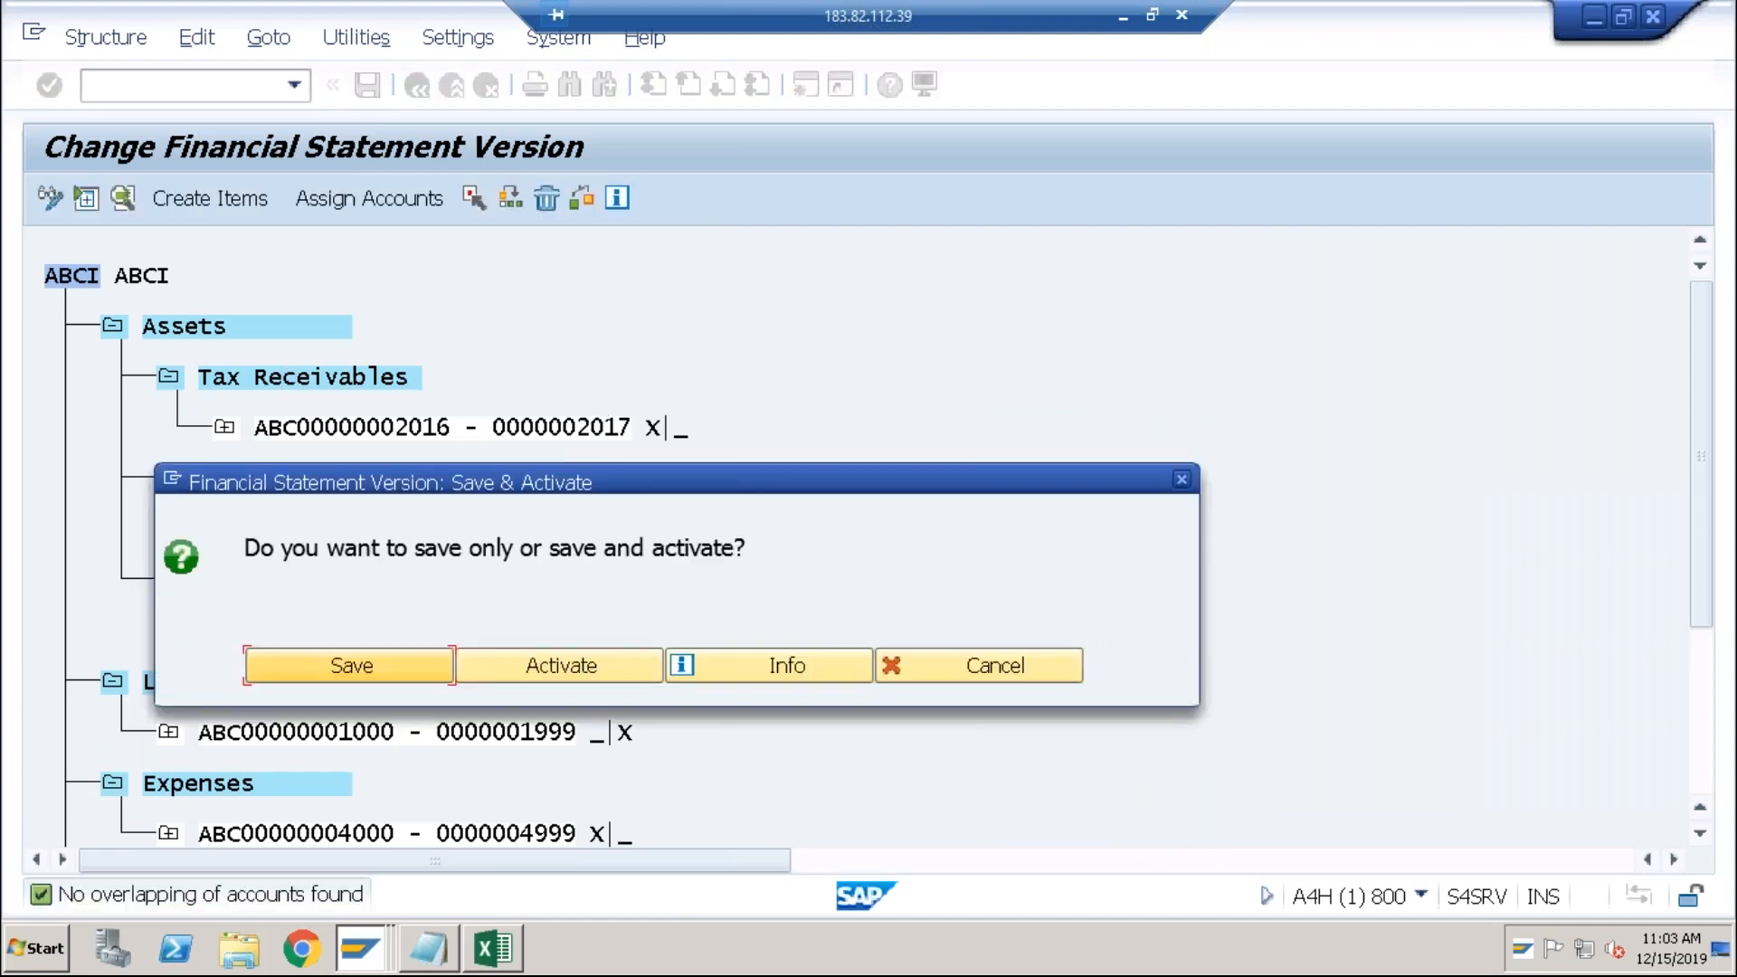
pyautogui.click(319, 662)
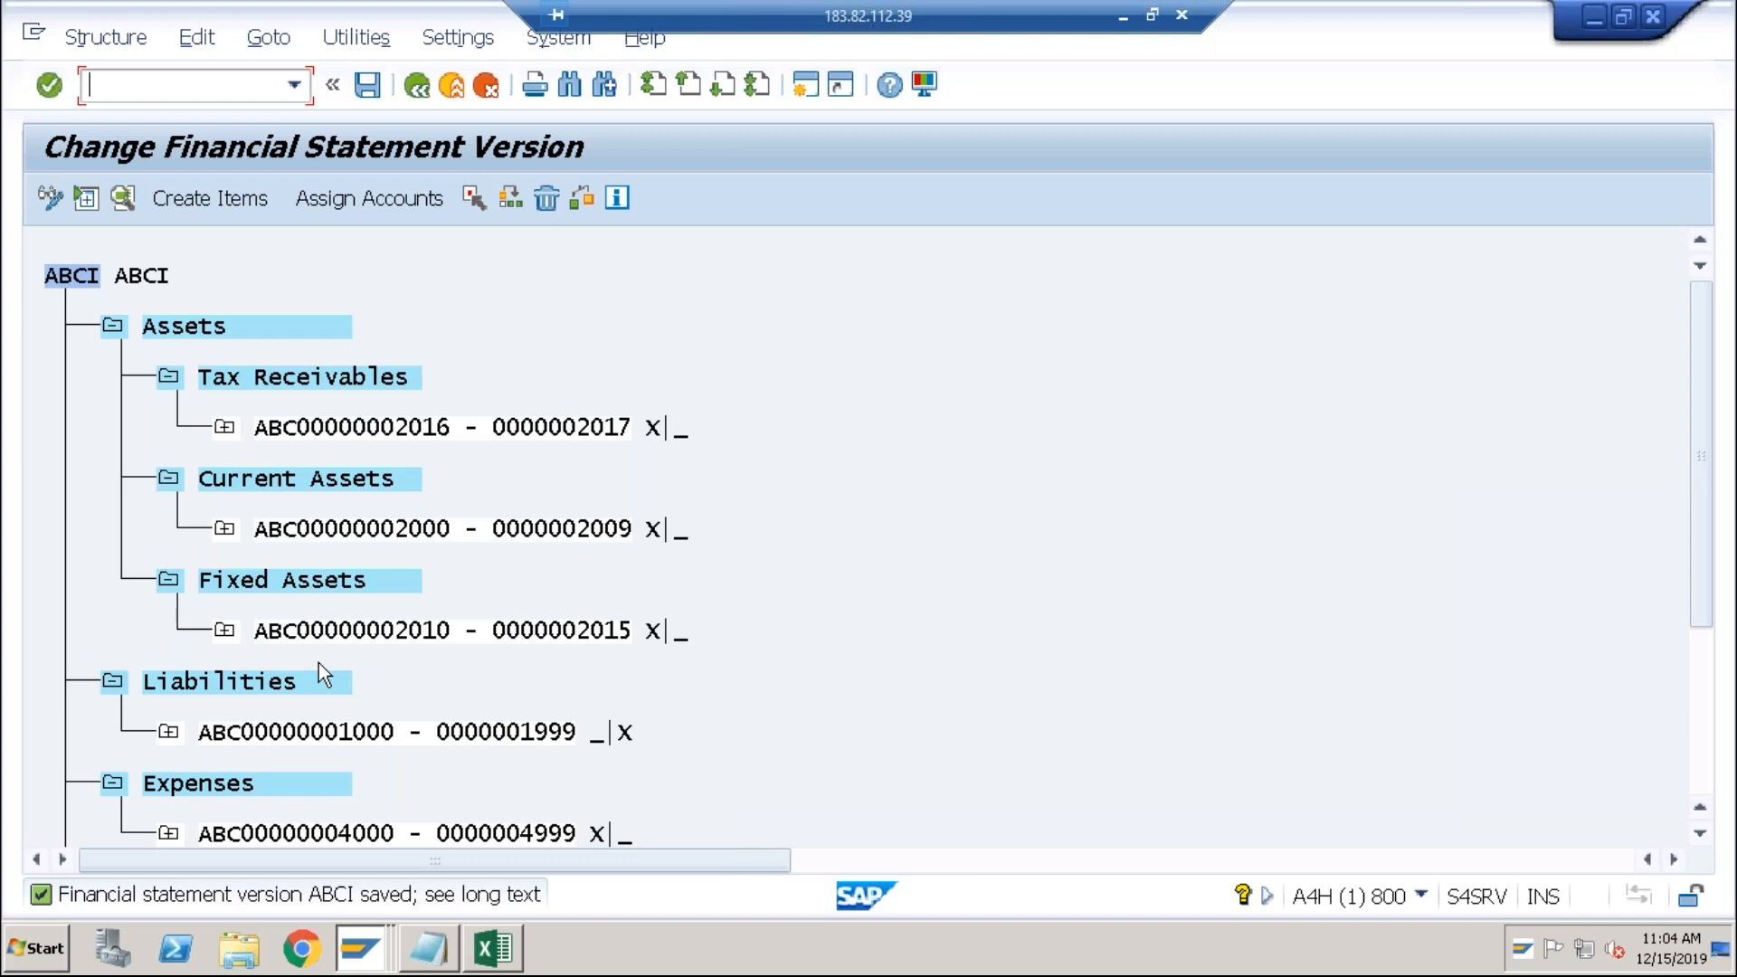
# Step: Back on the selection screen, check the Tax Receivables node in ABCI, then rerun the report
pyautogui.hotkey('alt', 'Tab')
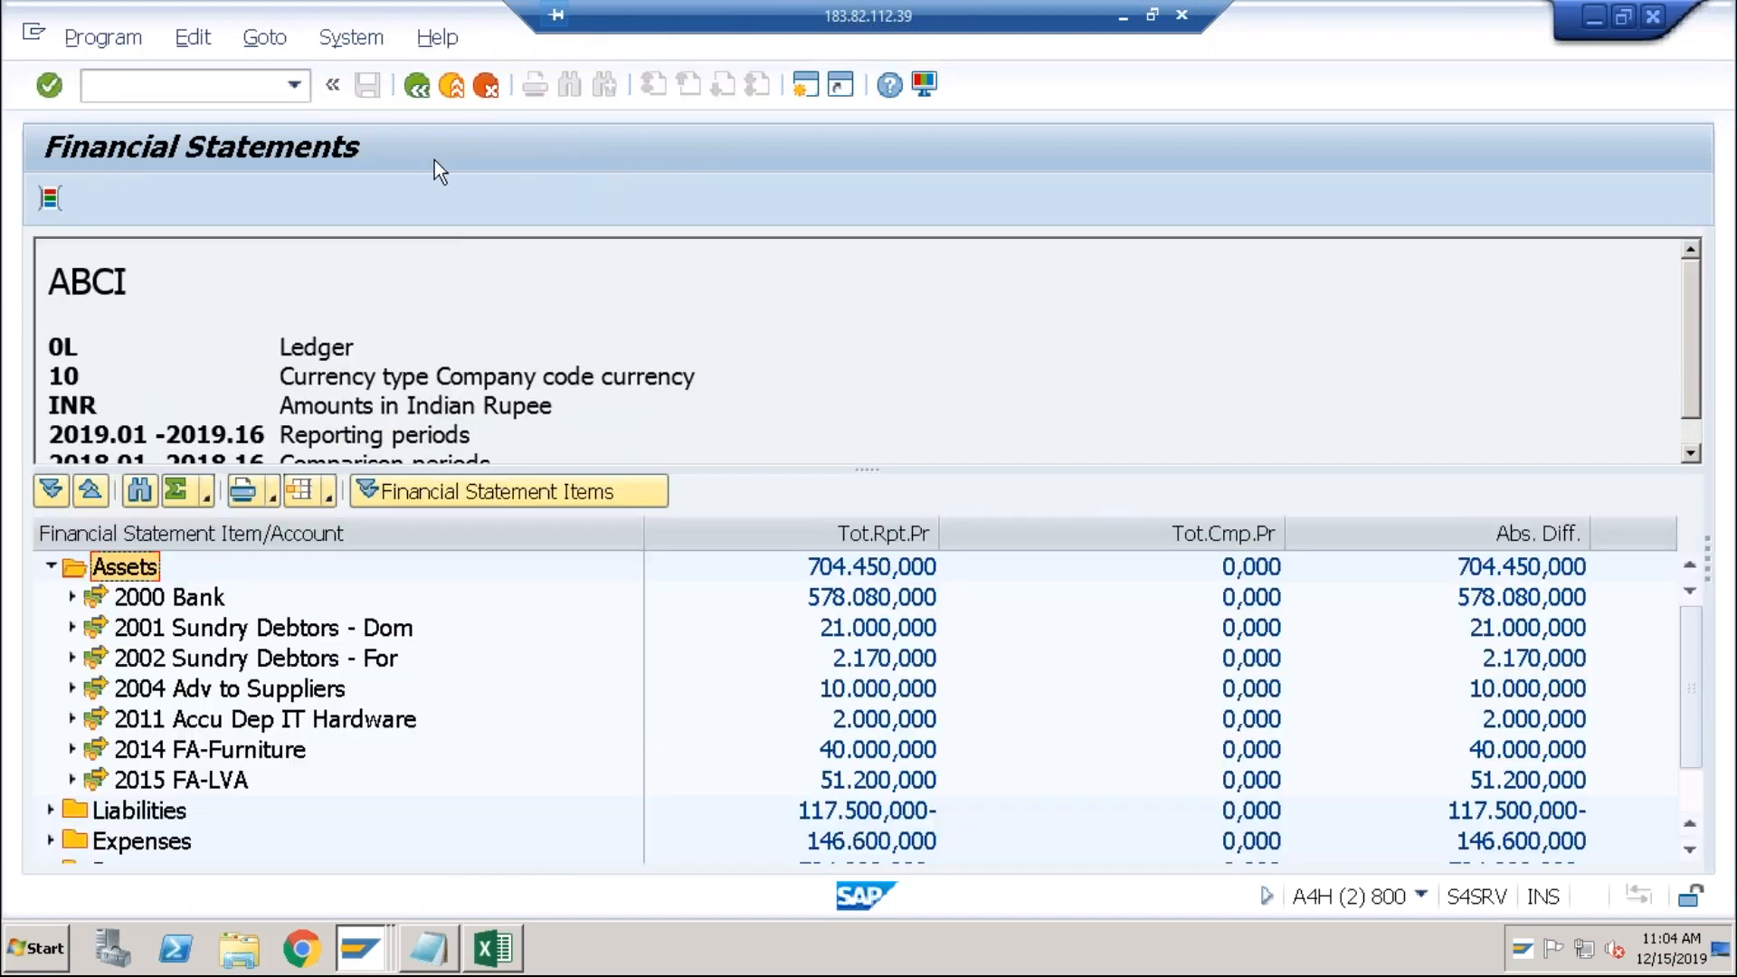
pyautogui.click(417, 94)
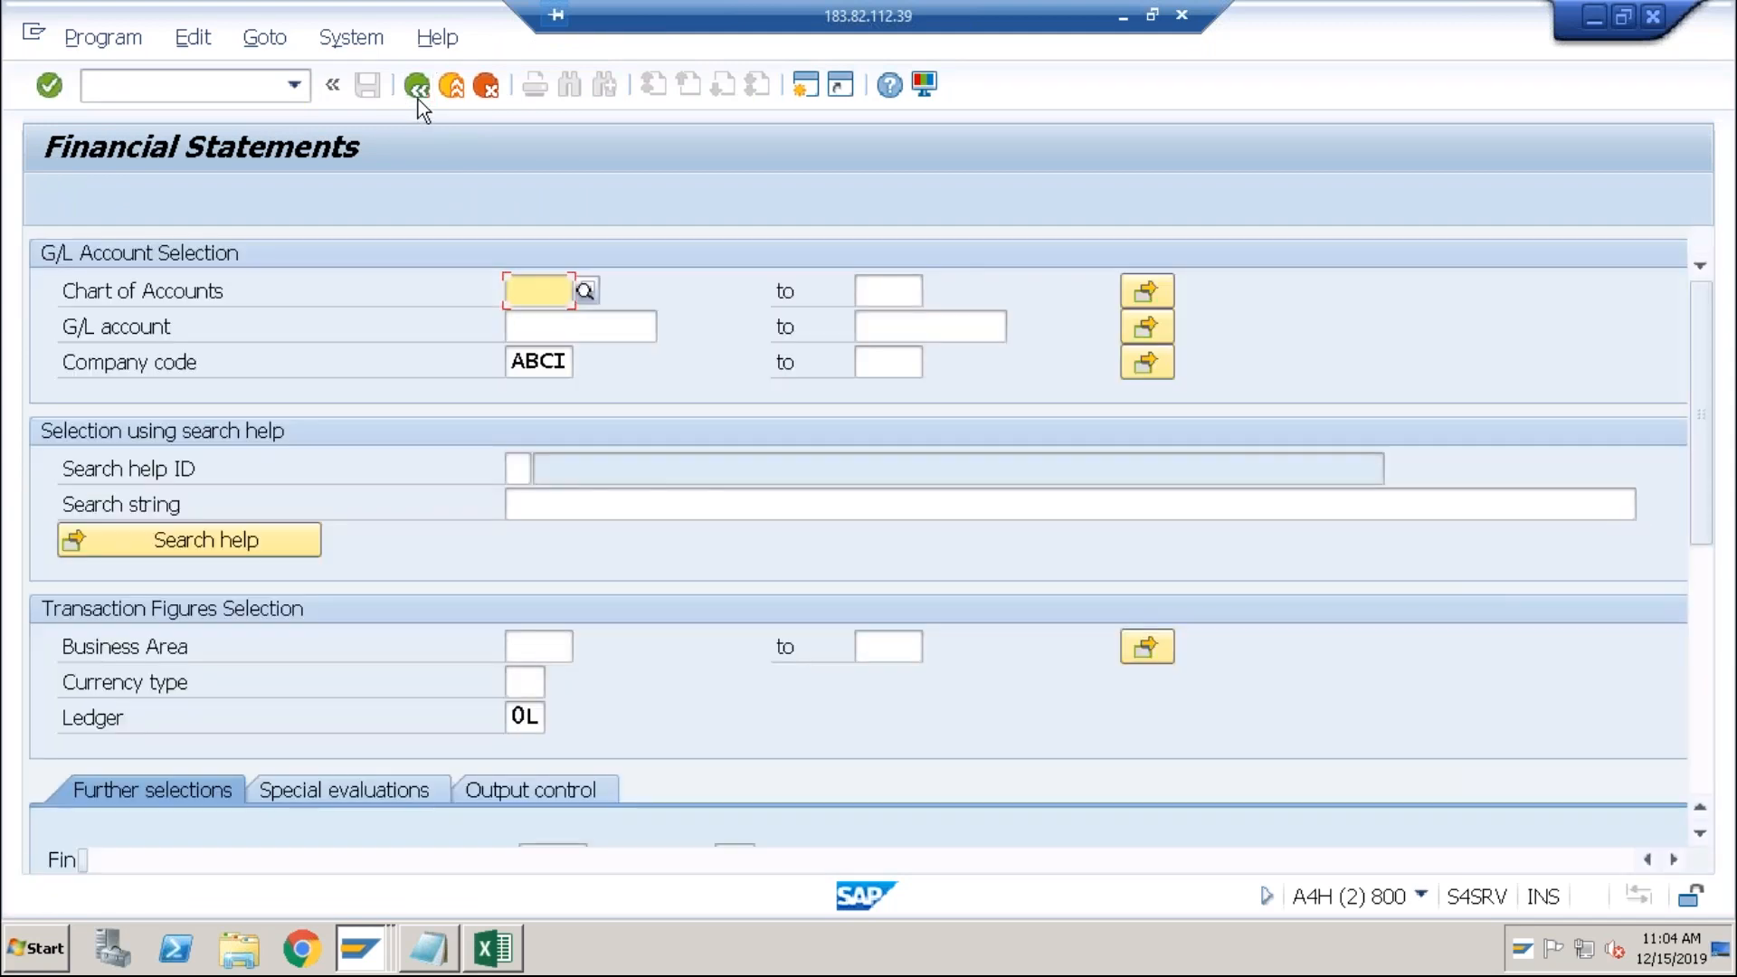
pyautogui.click(1703, 602)
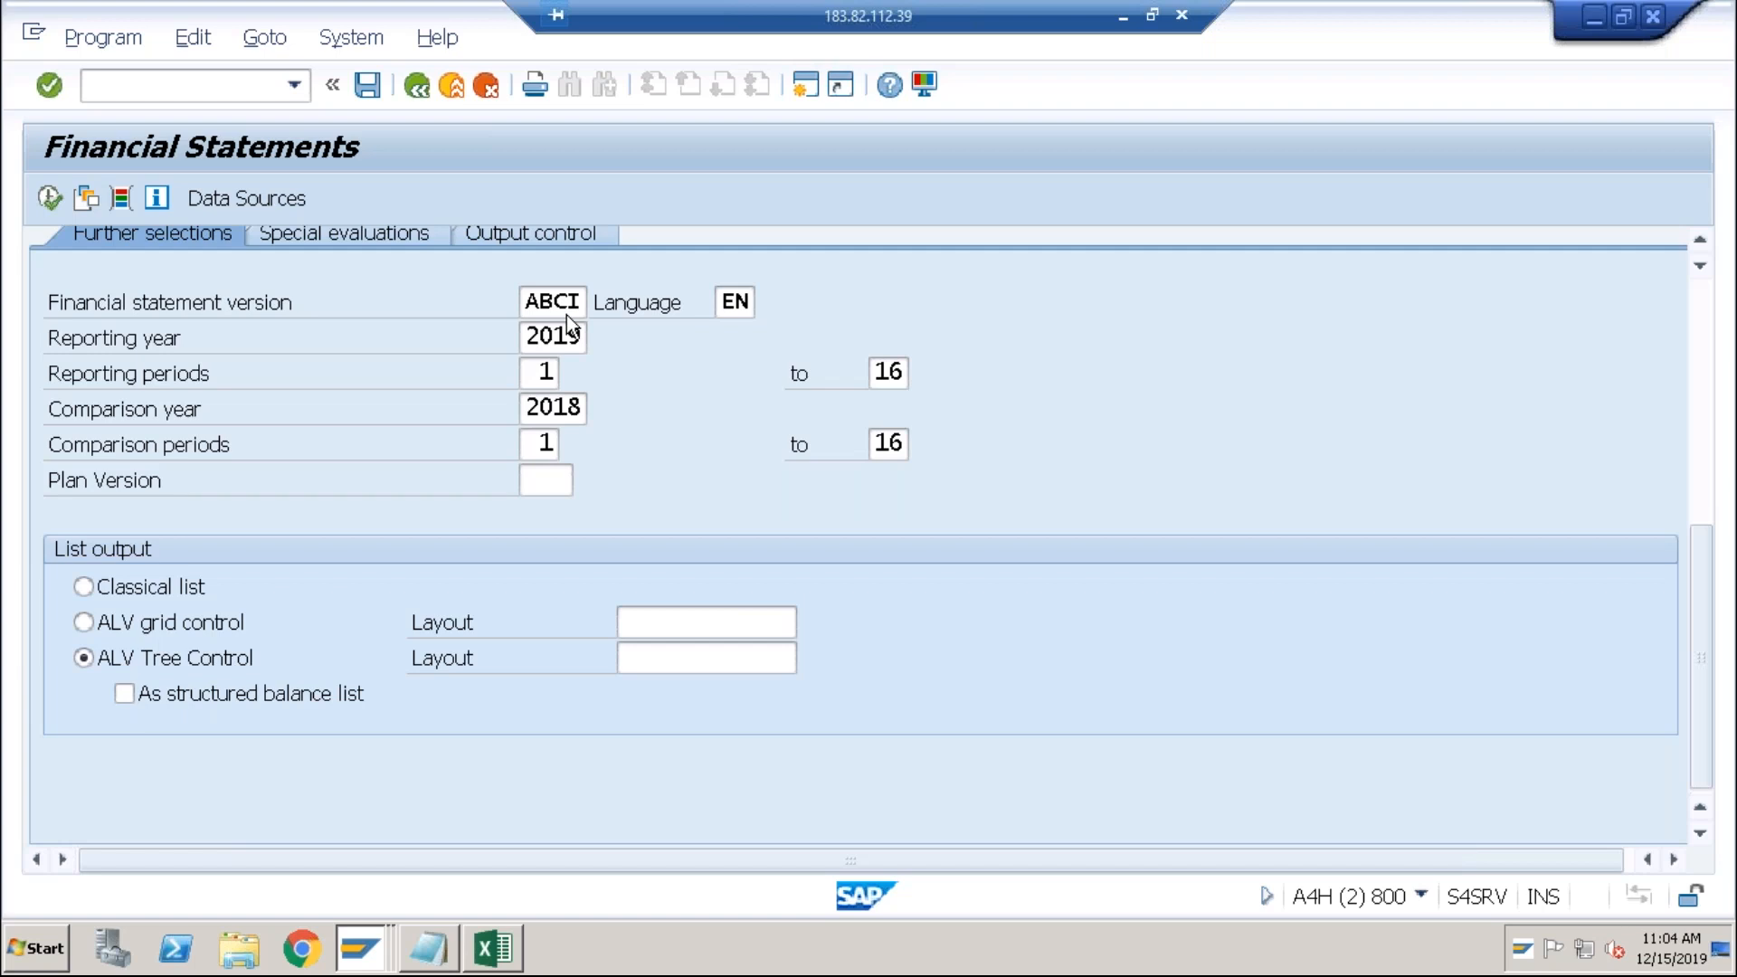
pyautogui.hotkey('alt', 'Tab')
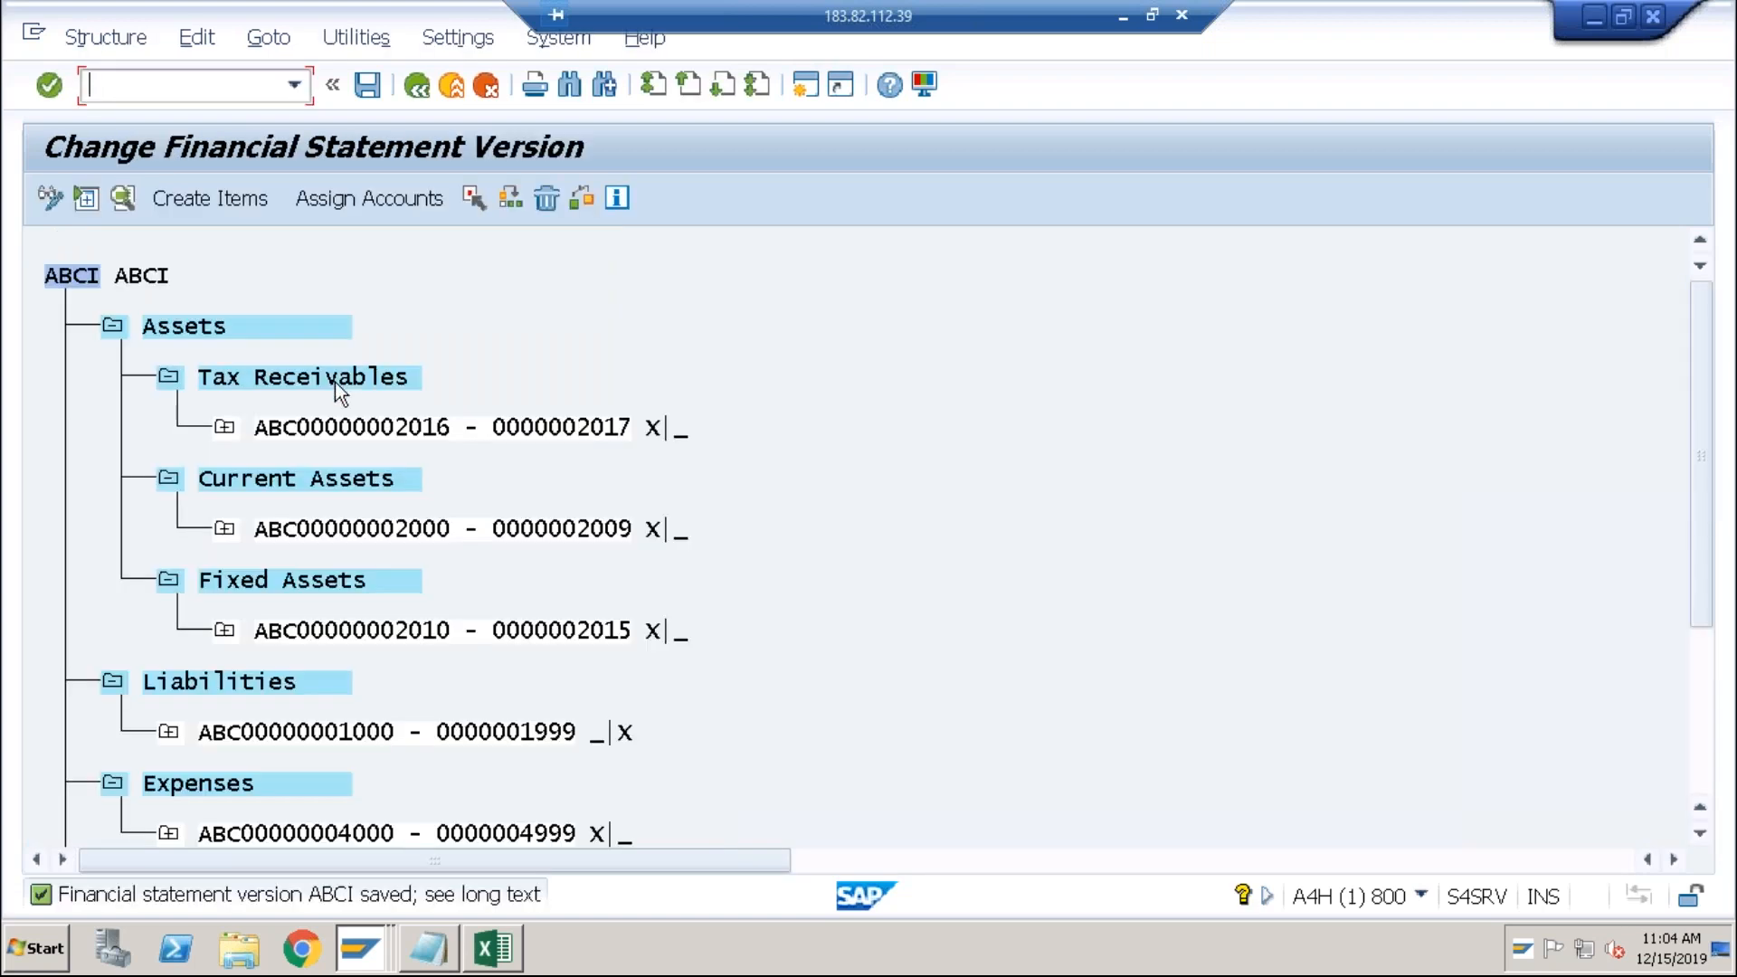
pyautogui.click(335, 382)
pyautogui.hotkey('alt', 'Tab')
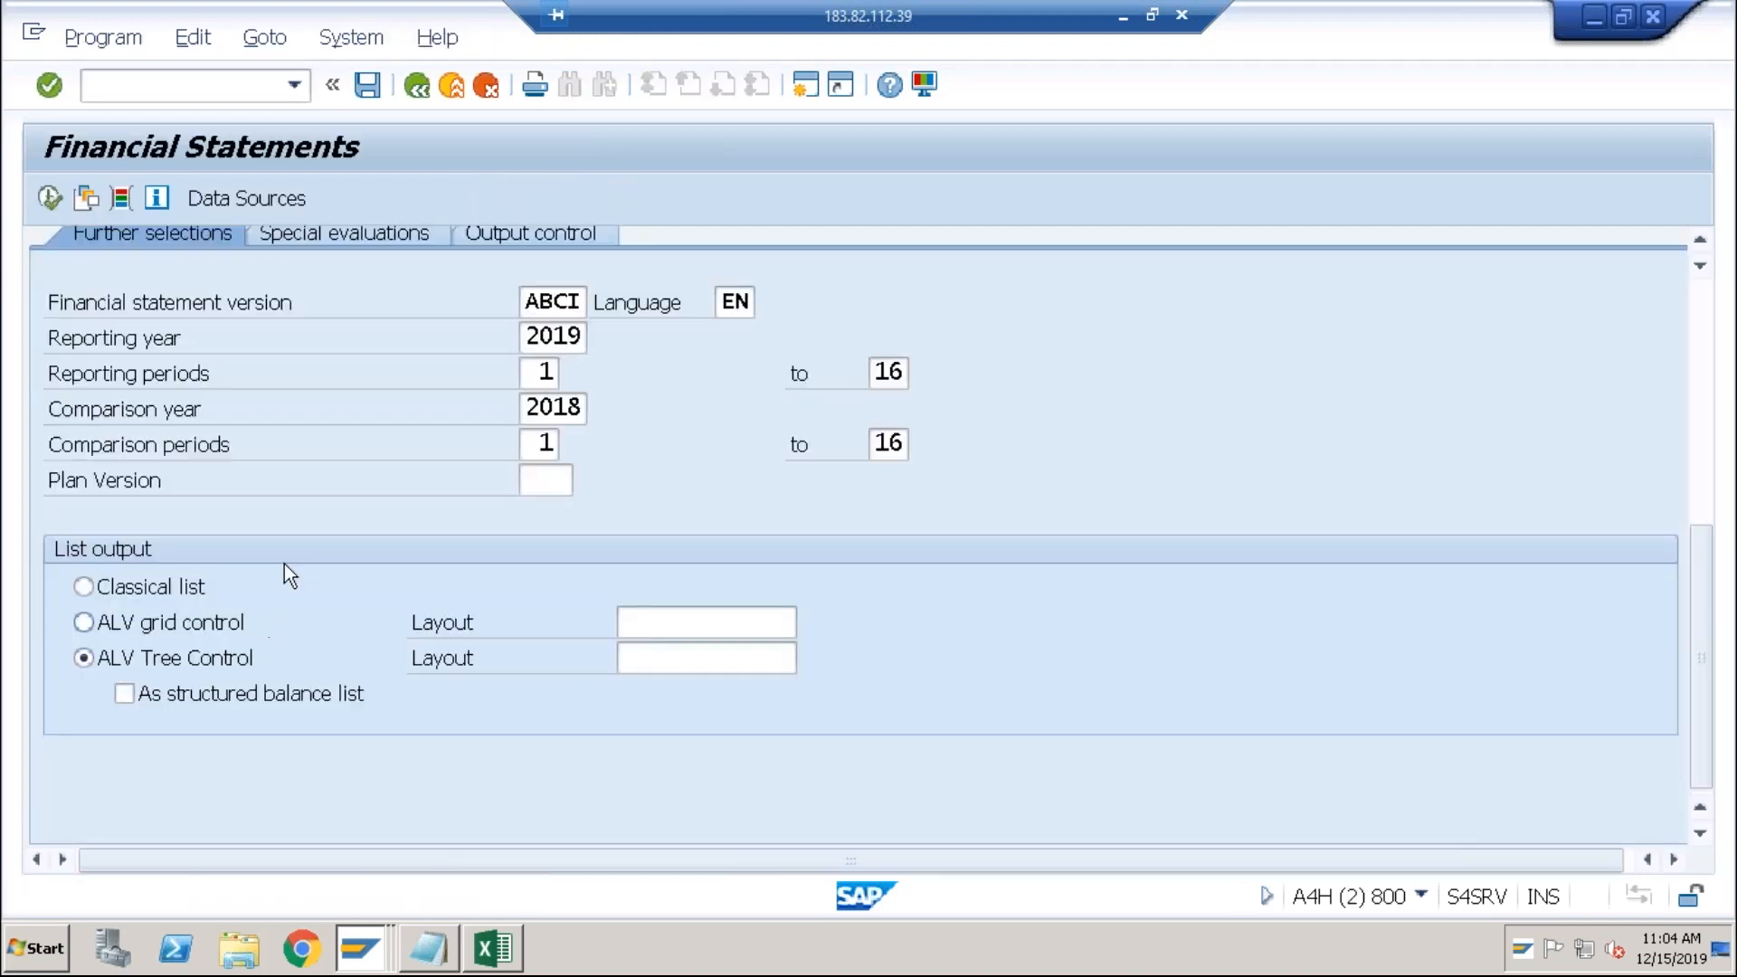
pyautogui.click(50, 197)
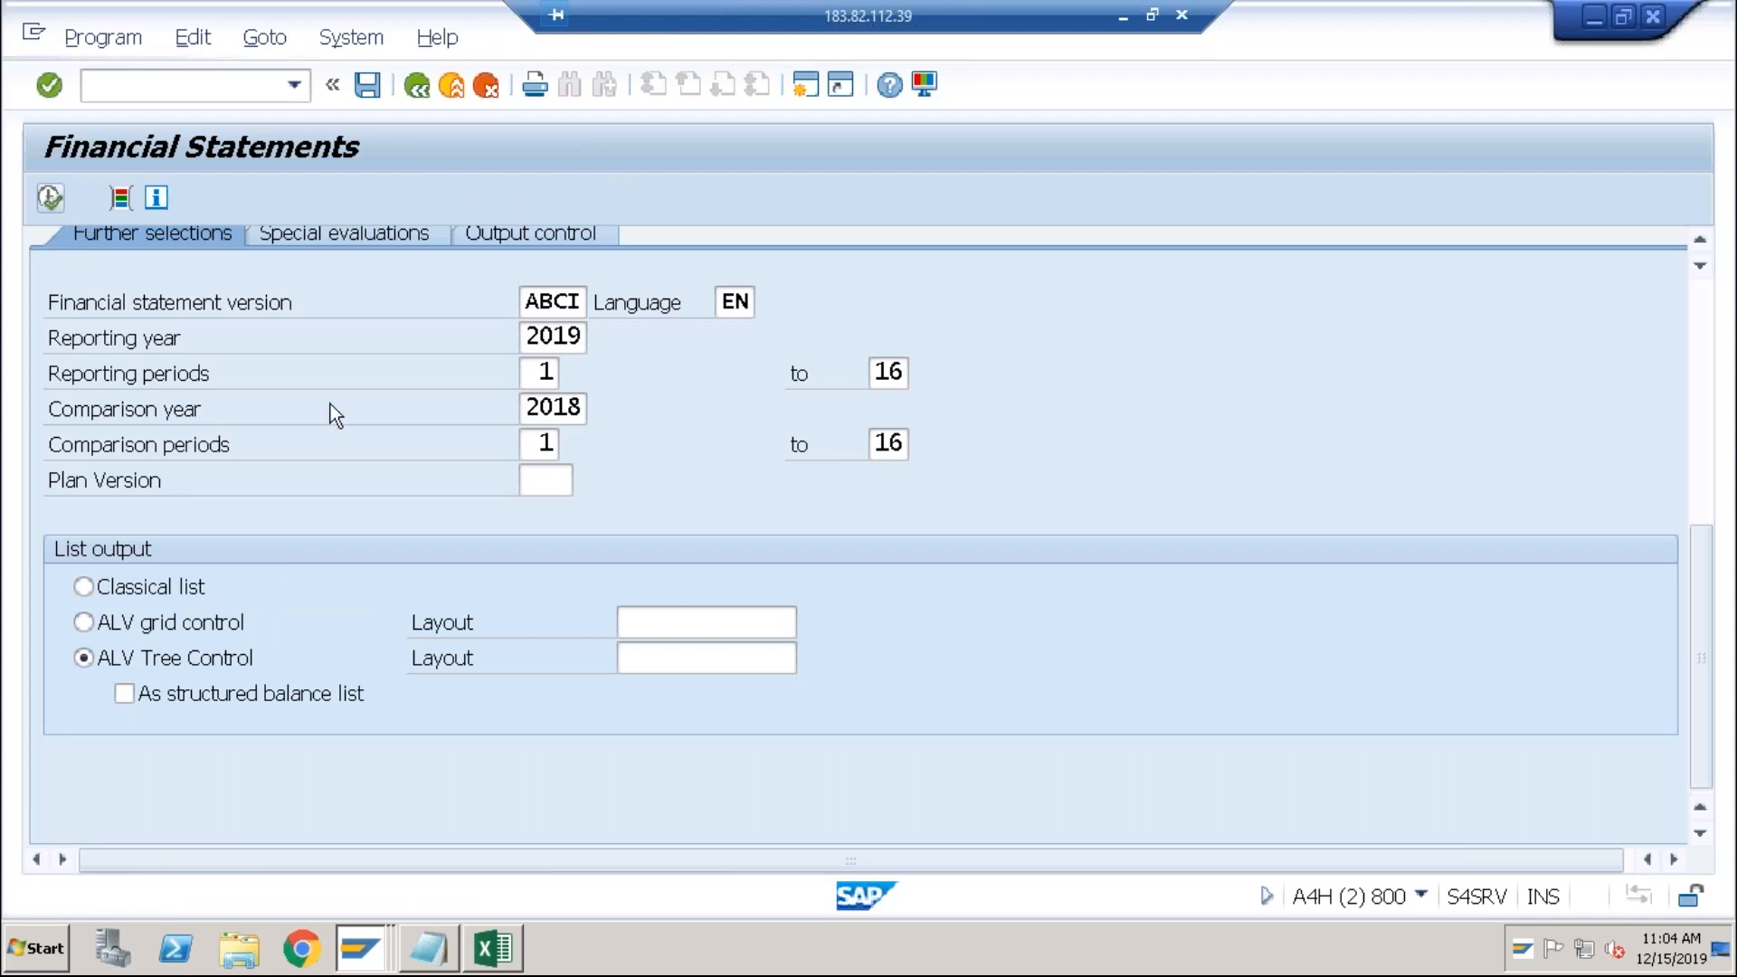
# Step: Review the Current and Fixed Assets groups at the report top, then go back
pyautogui.click(1692, 619)
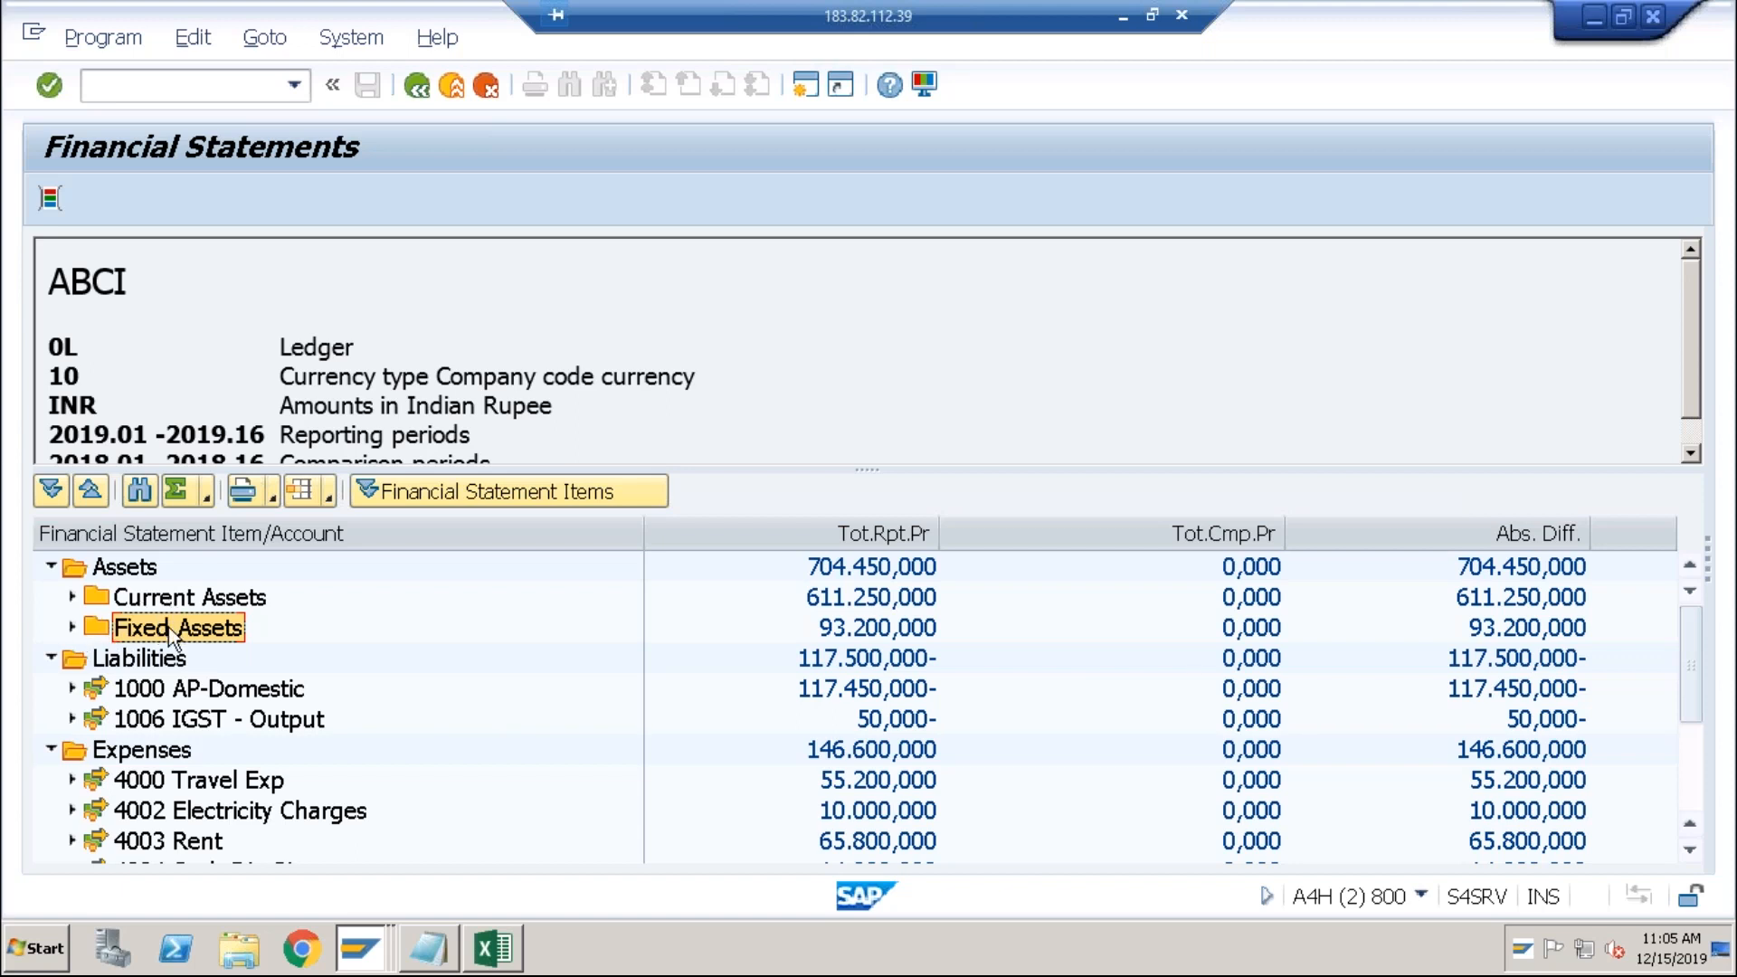
pyautogui.click(421, 96)
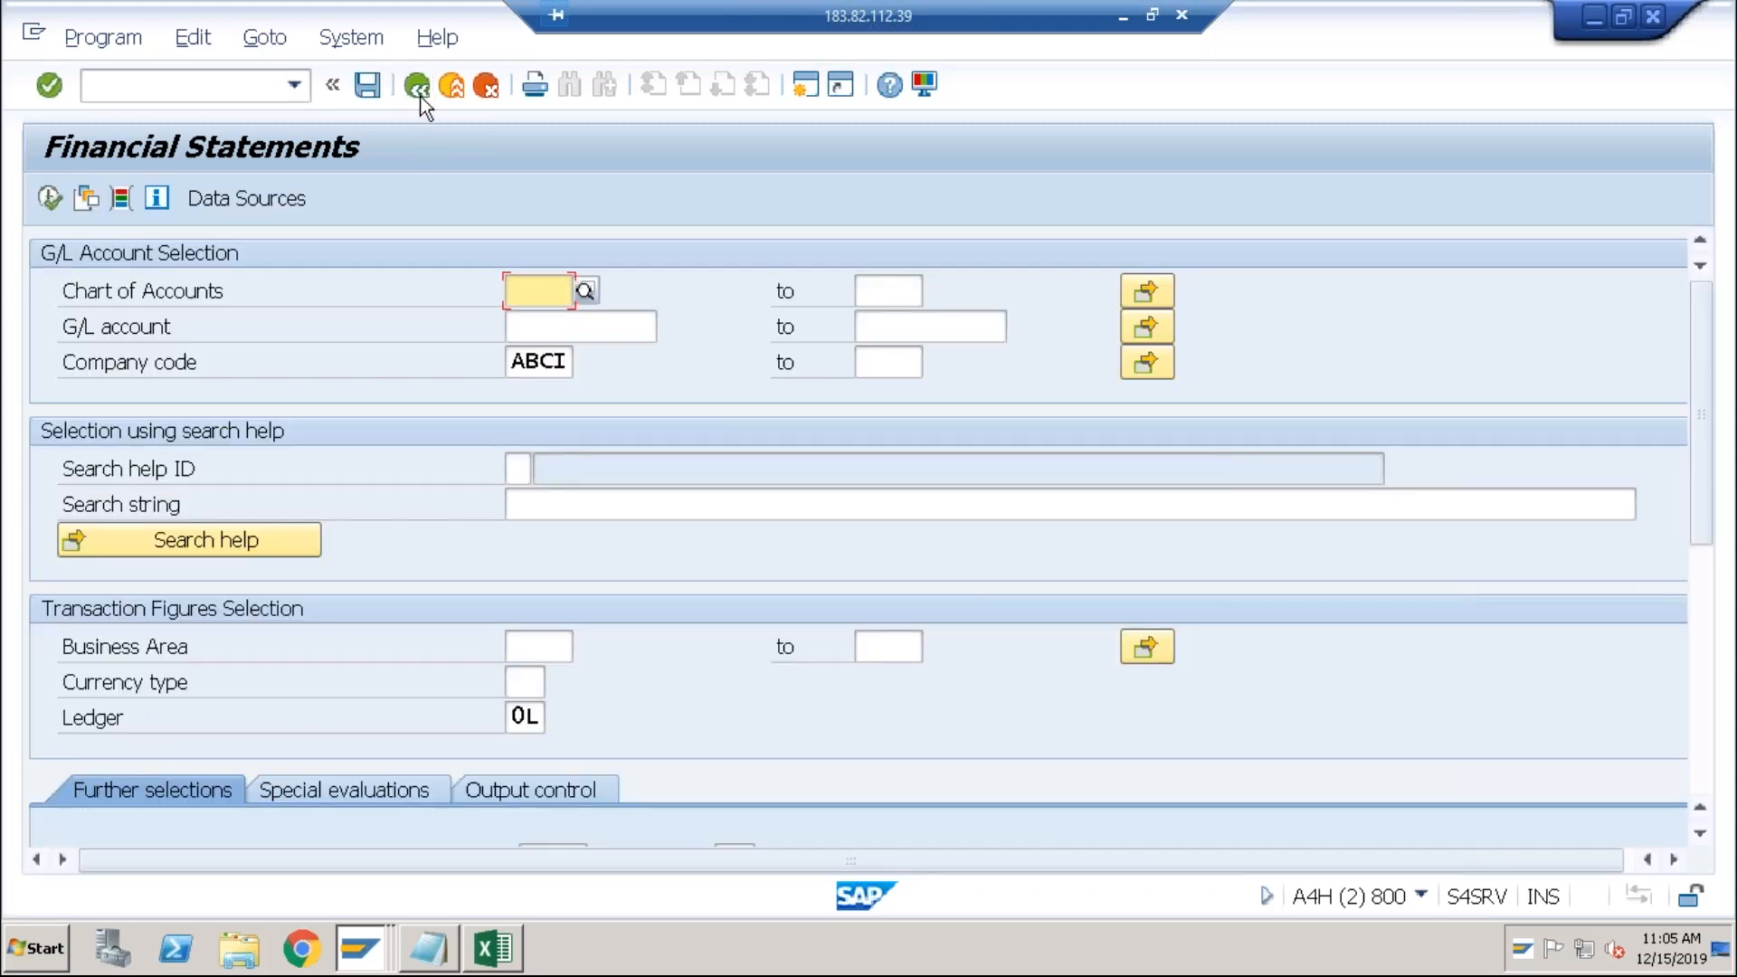
# Step: Browse the Further selections, Special evaluations and Output control tabs, then exit to Easy Access
pyautogui.click(1708, 573)
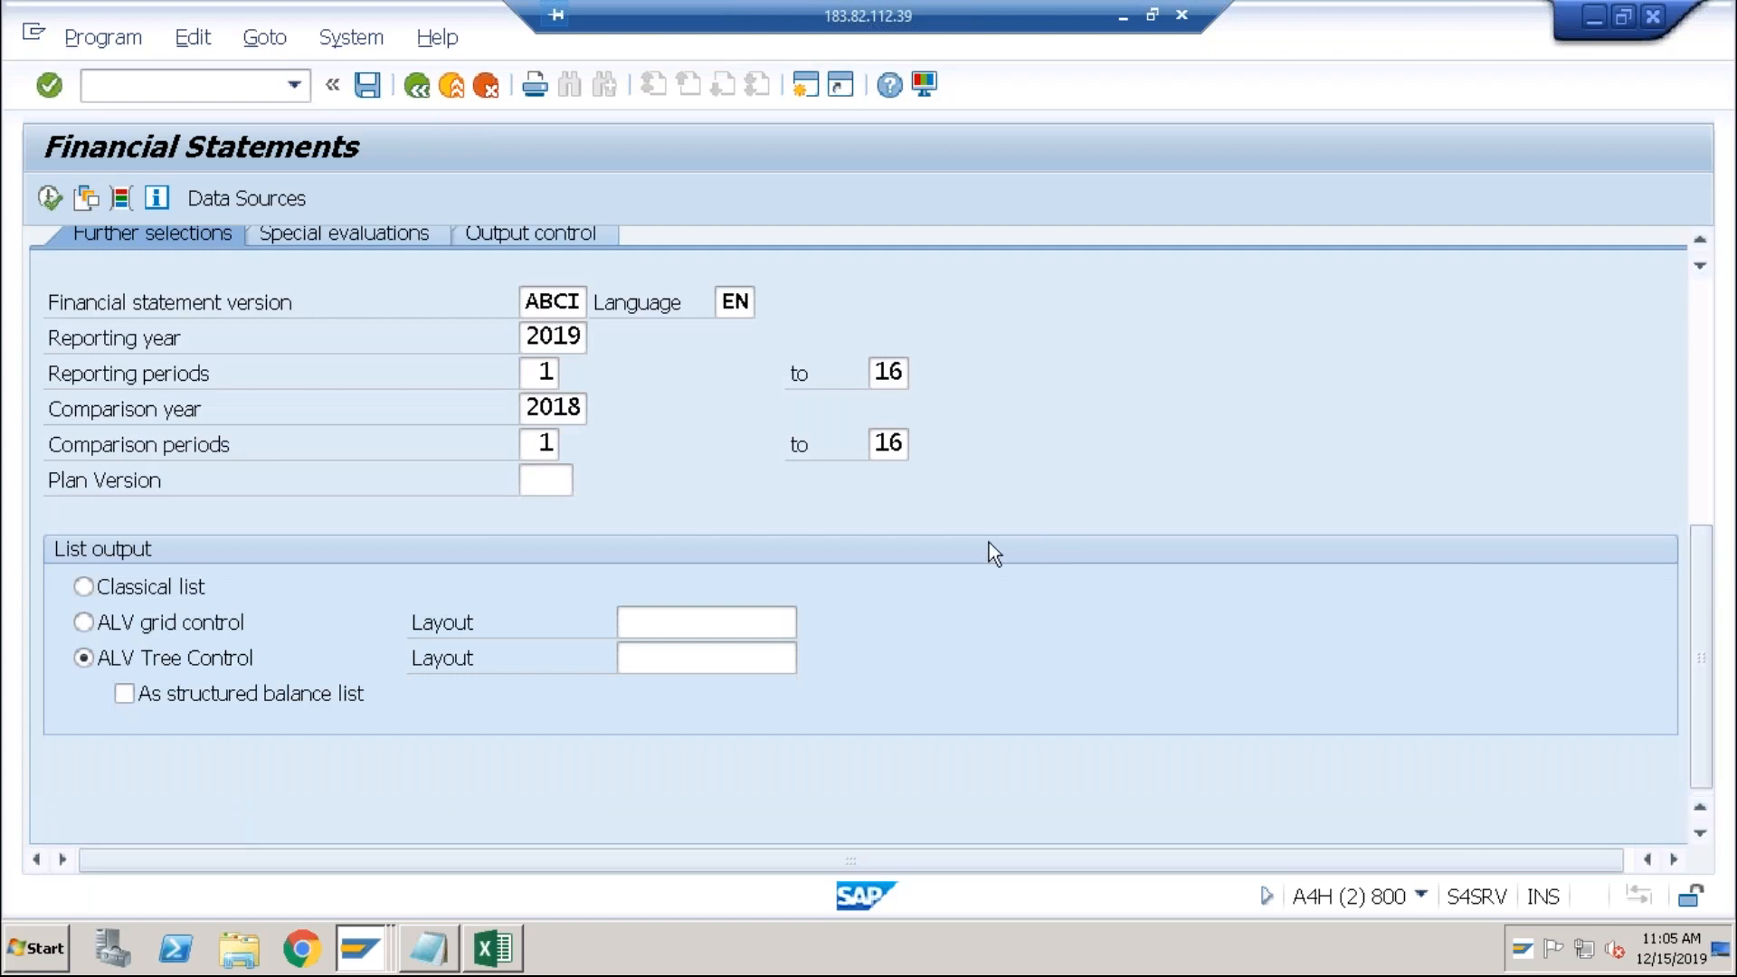
pyautogui.click(377, 230)
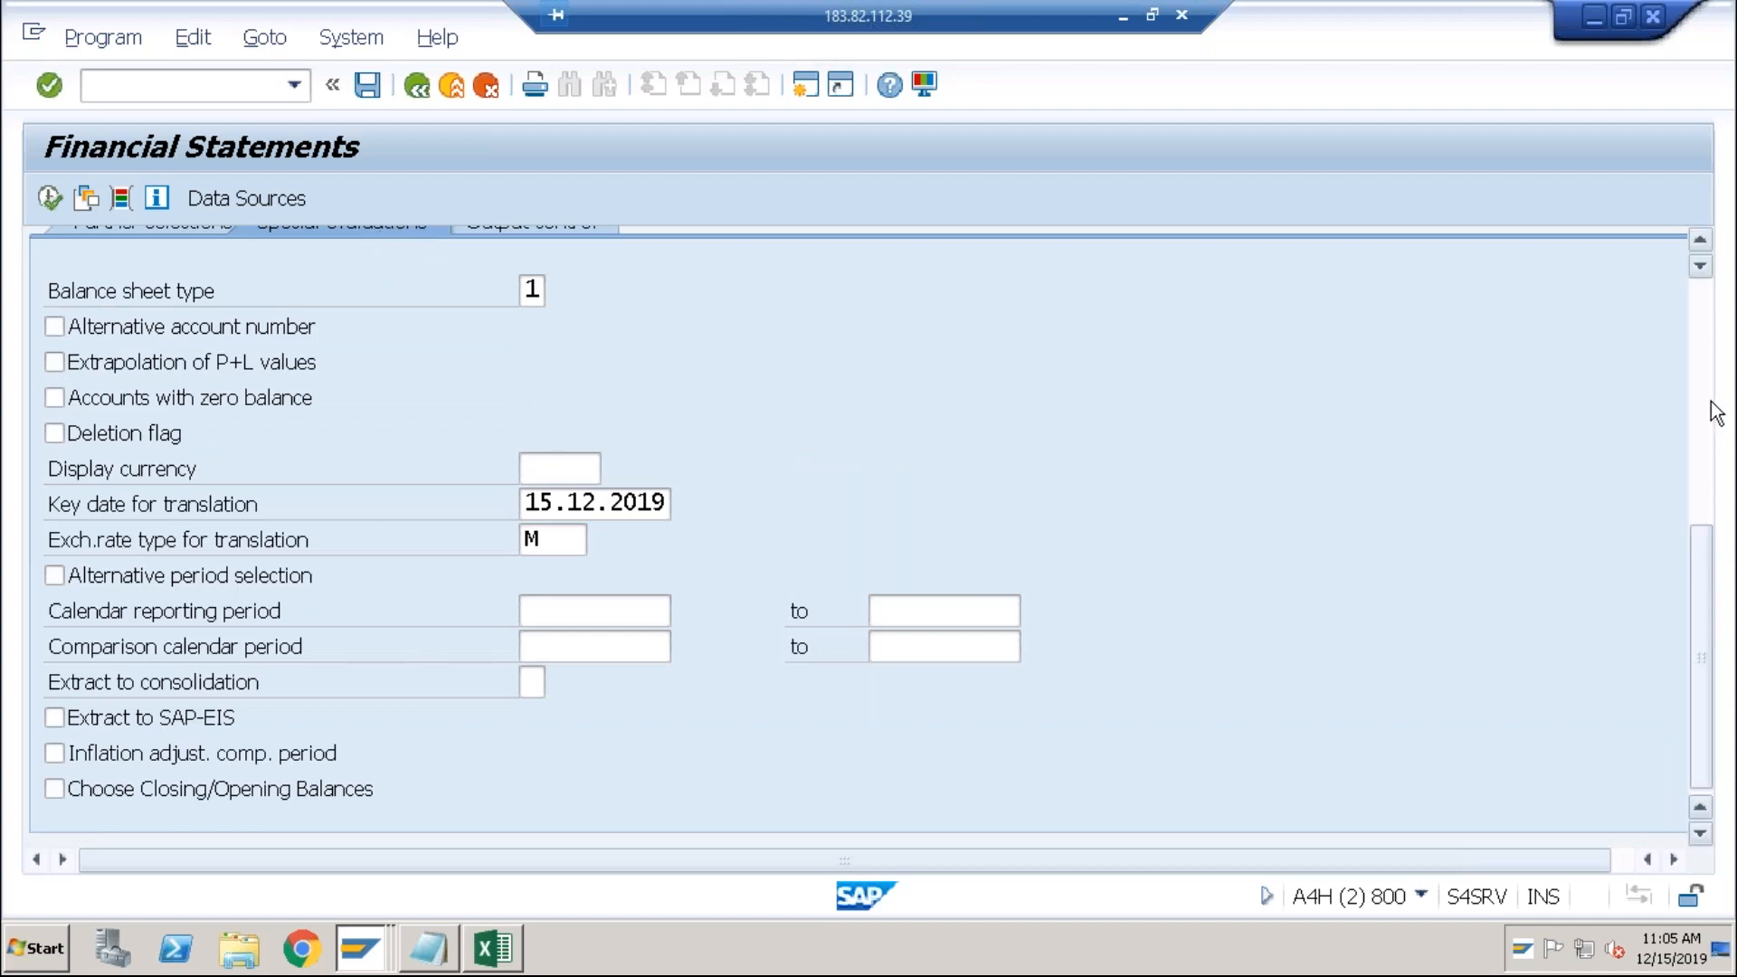
pyautogui.scroll(5, 1713, 412)
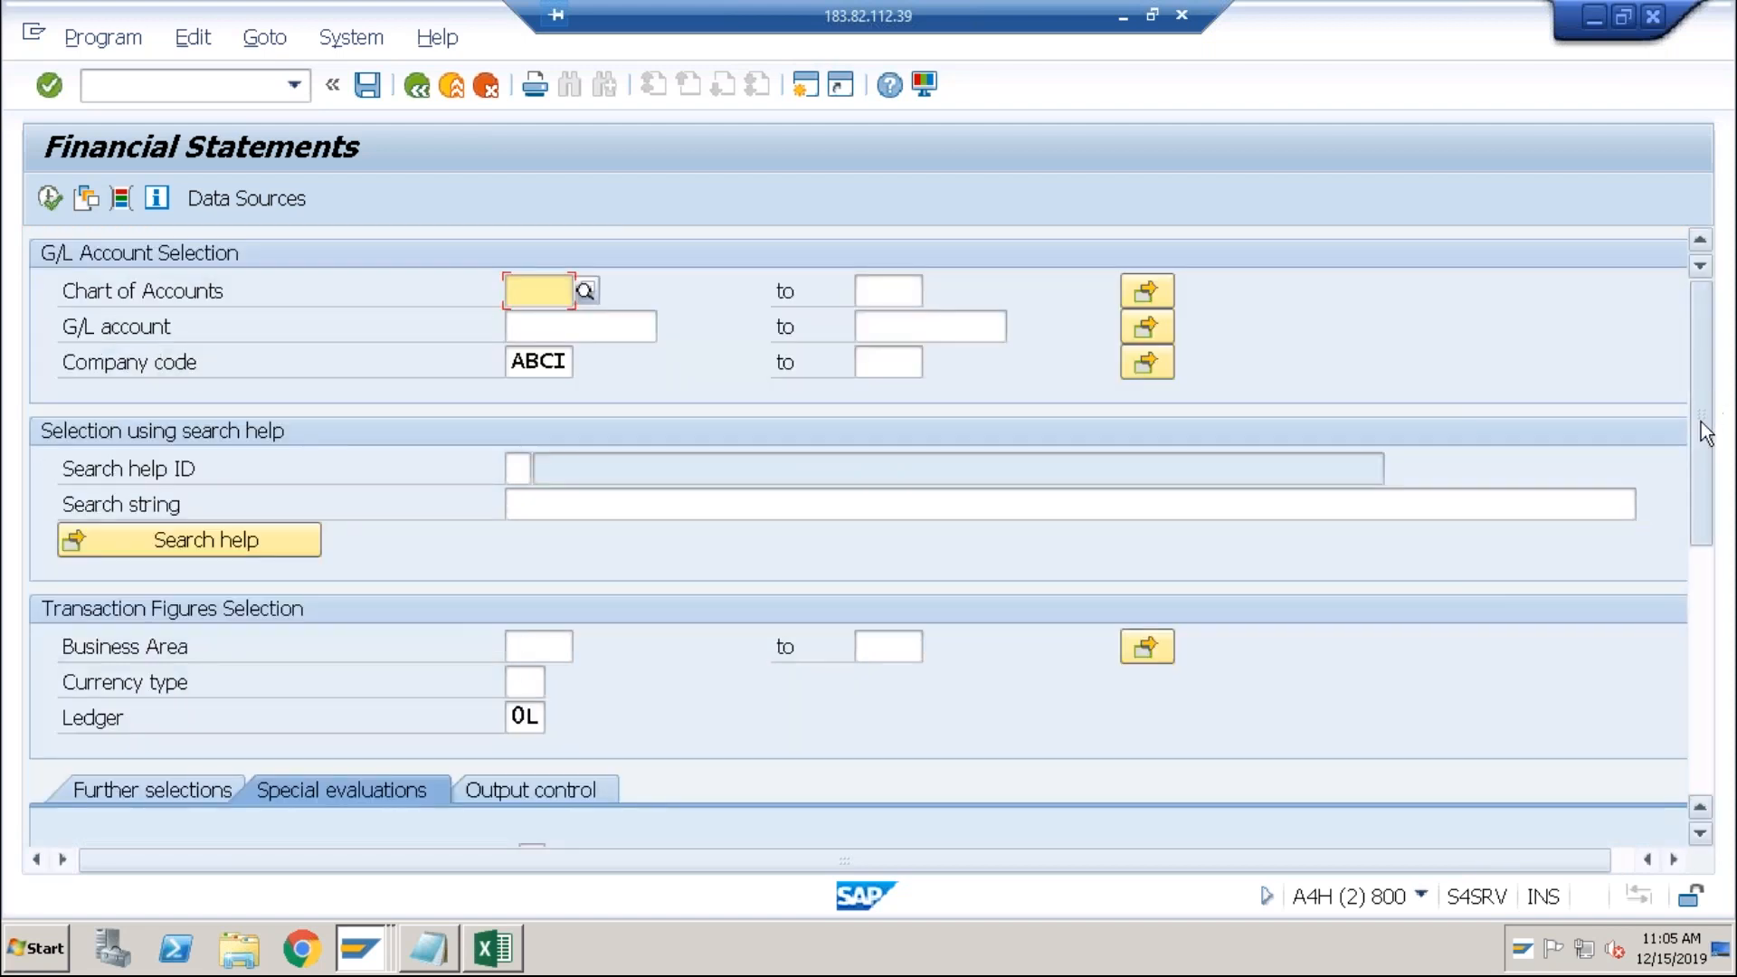
pyautogui.scroll(-3, 1697, 487)
pyautogui.click(521, 579)
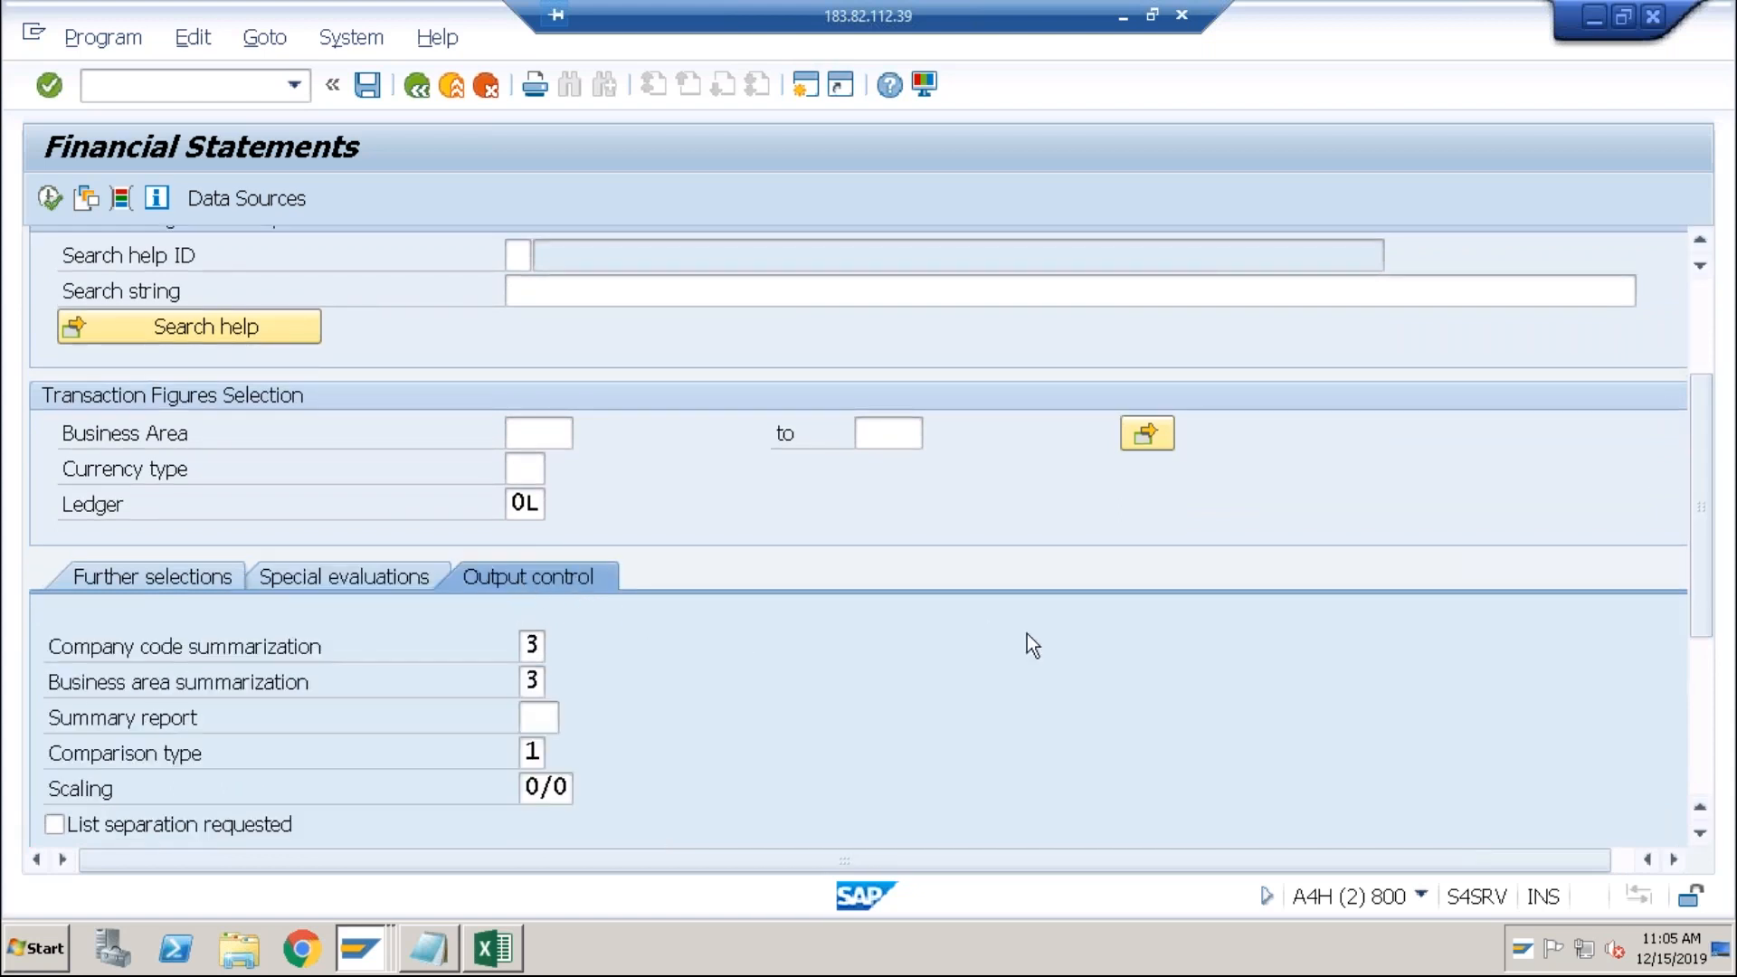
pyautogui.moveTo(1713, 572); pyautogui.dragTo(1688, 459)
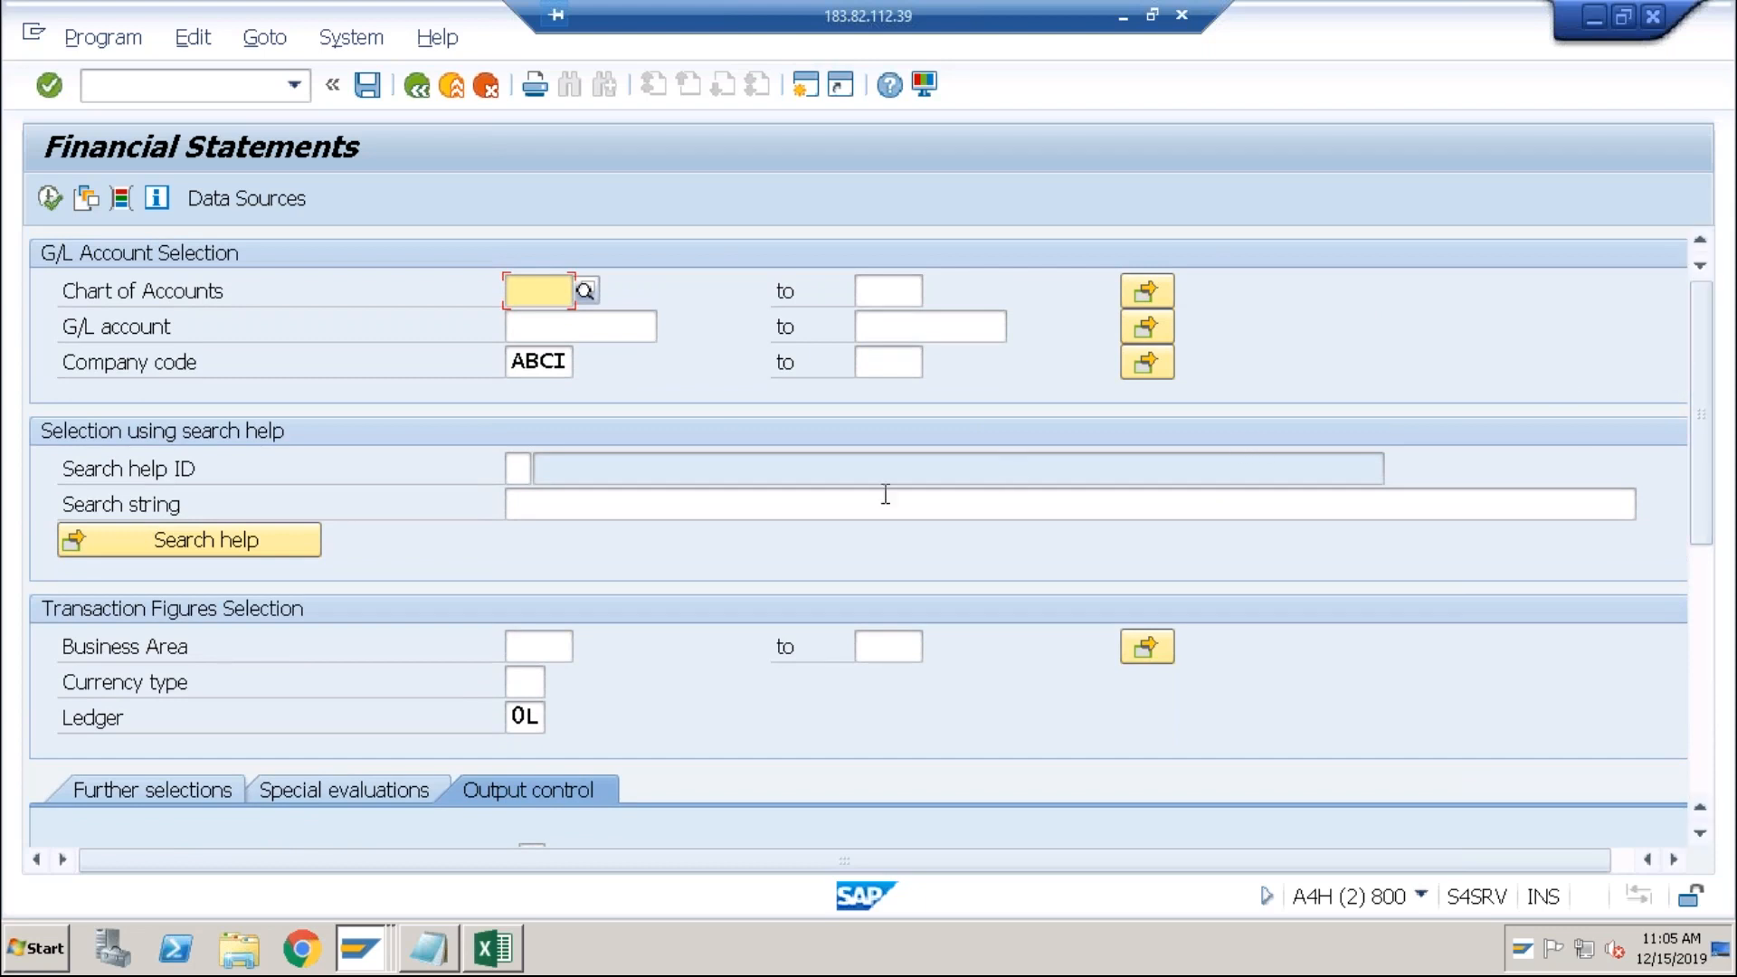
pyautogui.click(1697, 639)
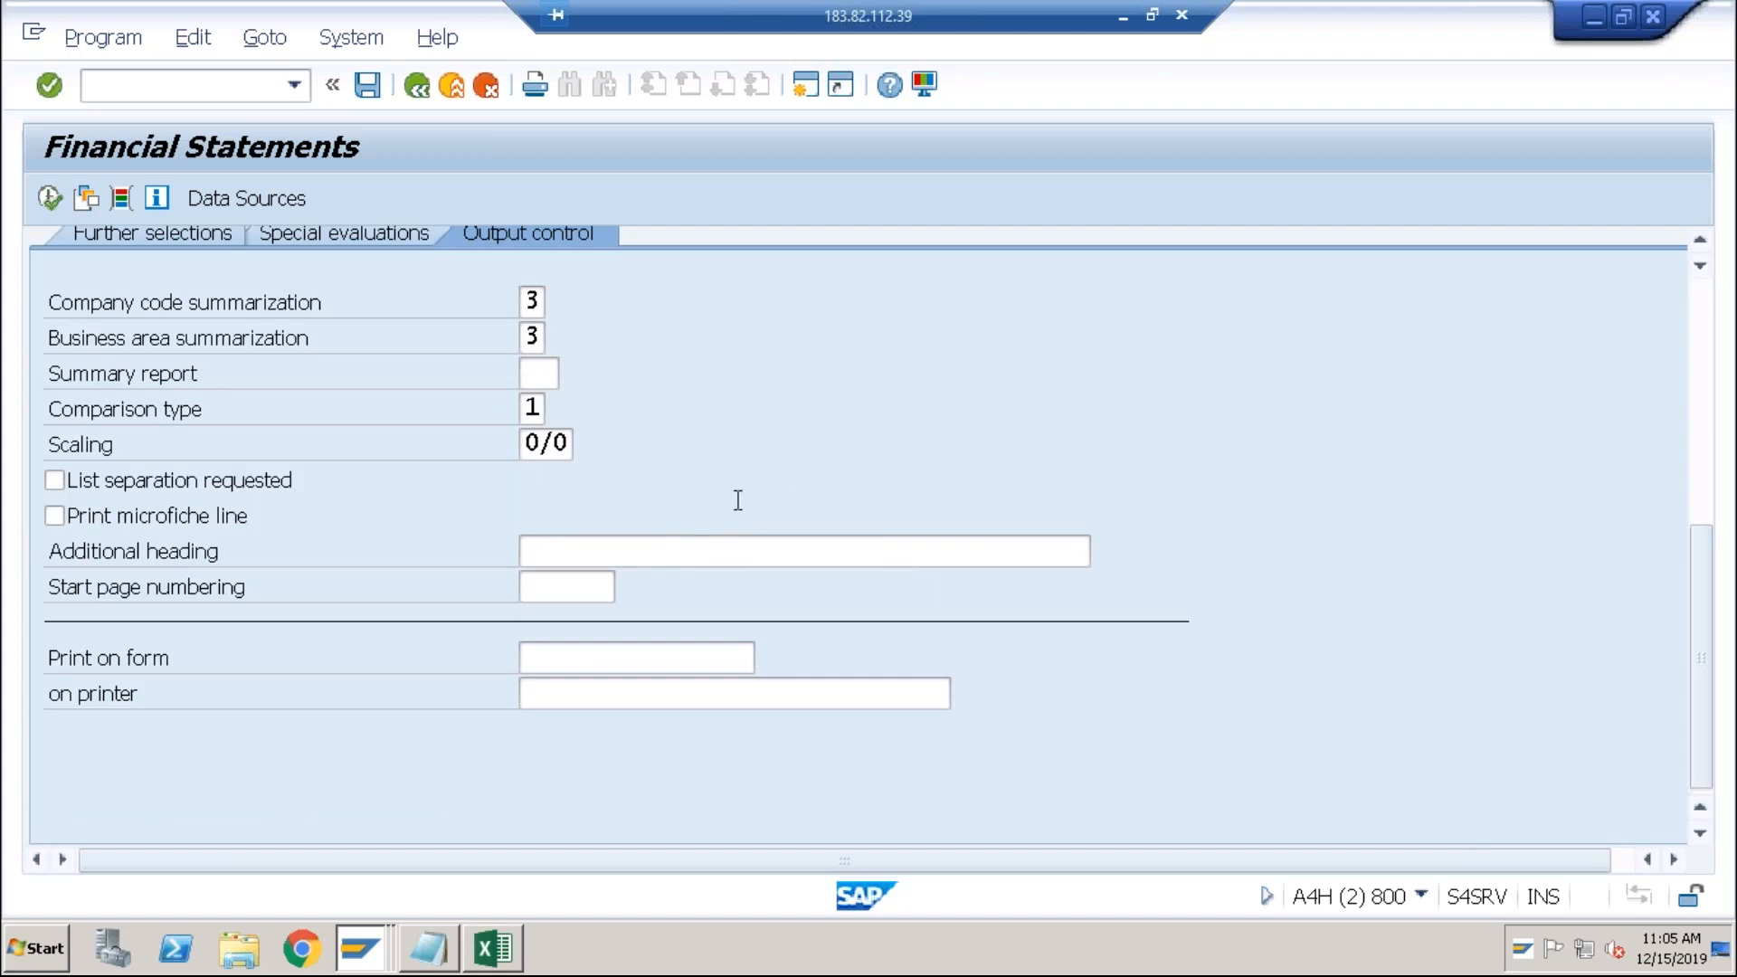
pyautogui.click(1694, 367)
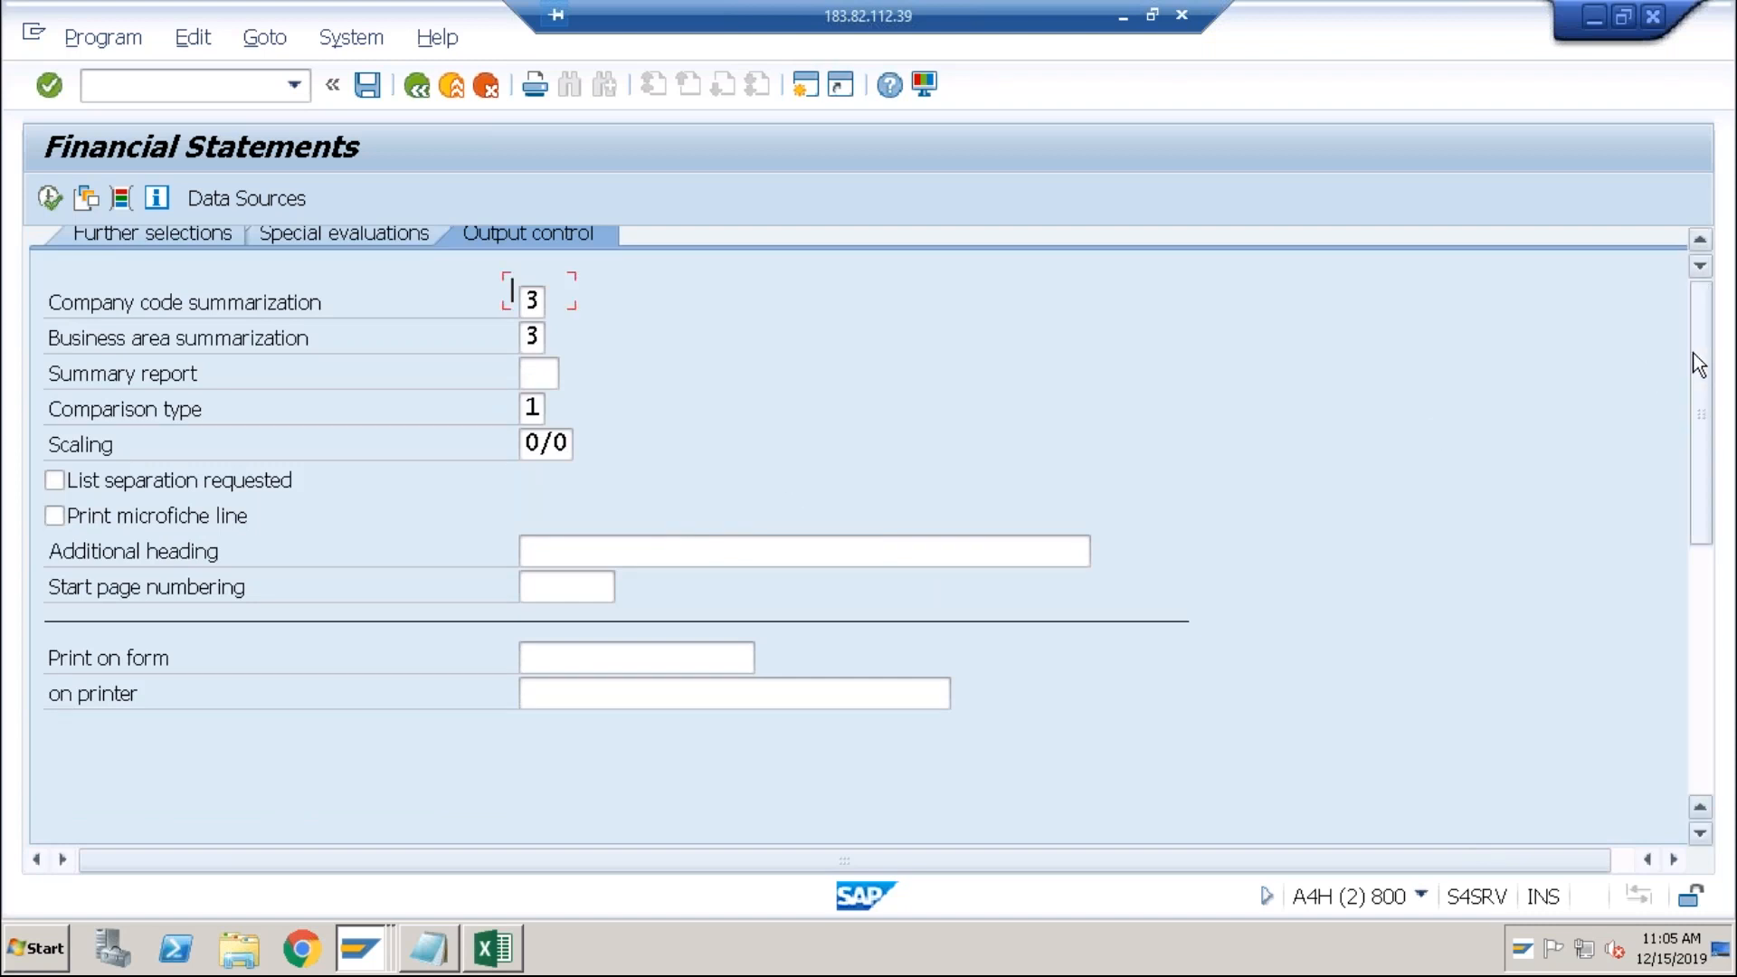
pyautogui.click(181, 782)
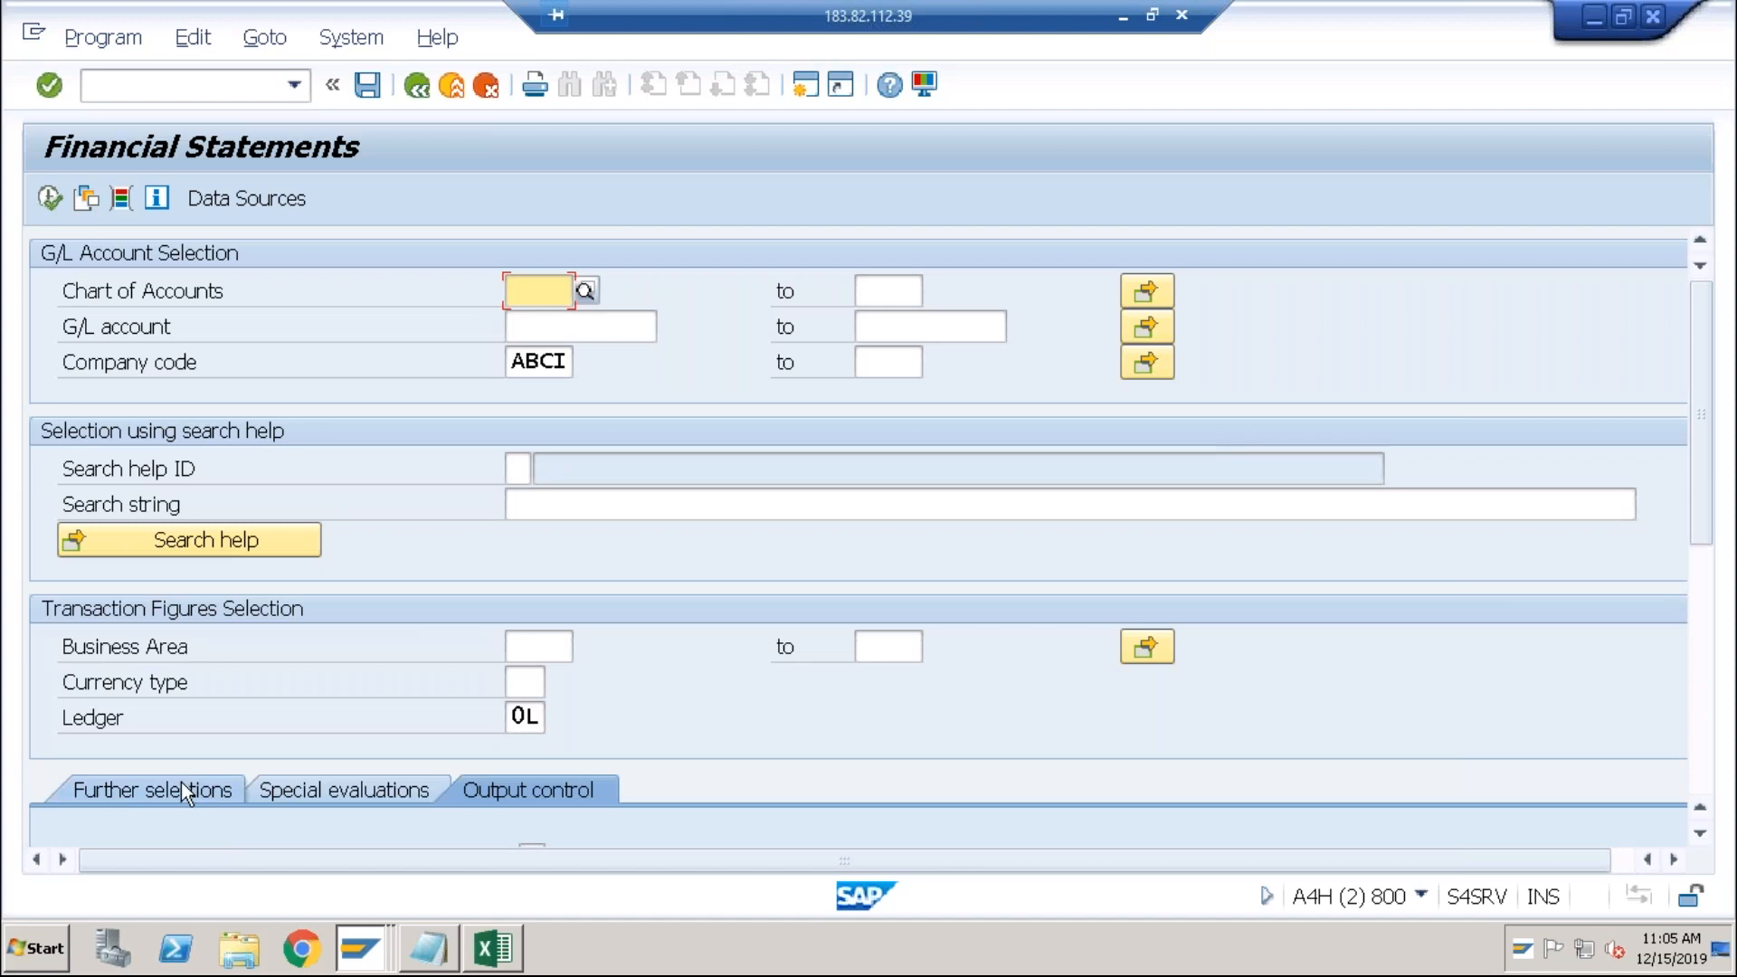
pyautogui.click(1701, 625)
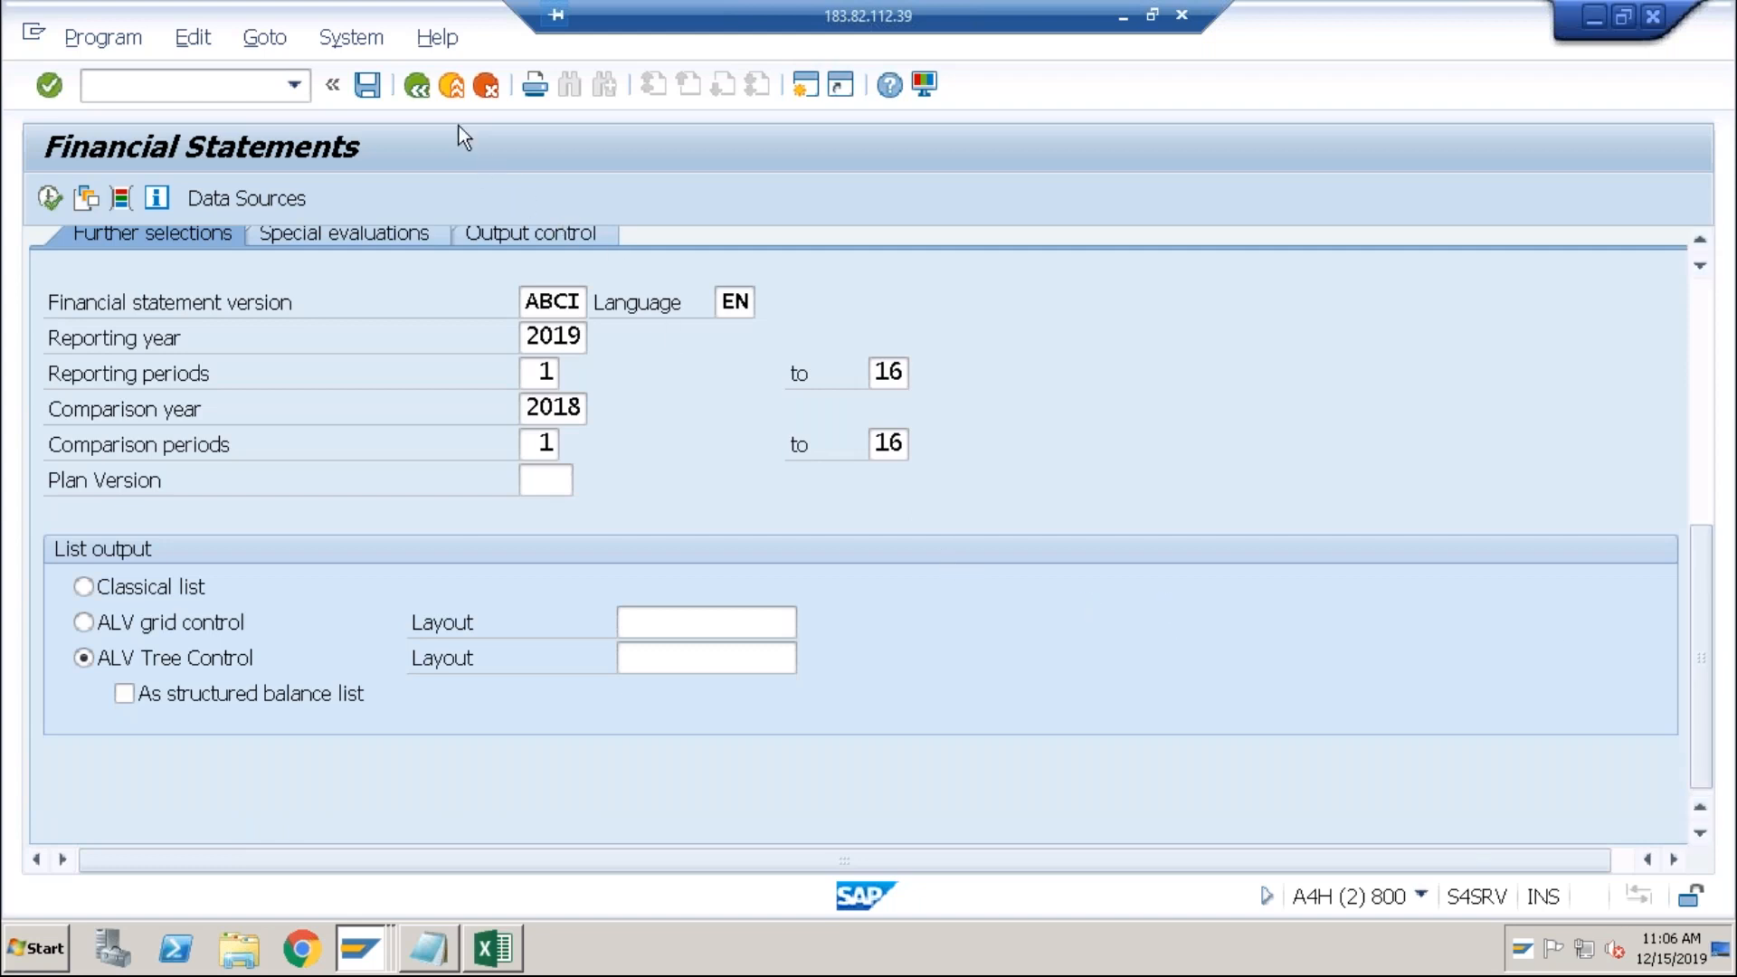
pyautogui.click(454, 94)
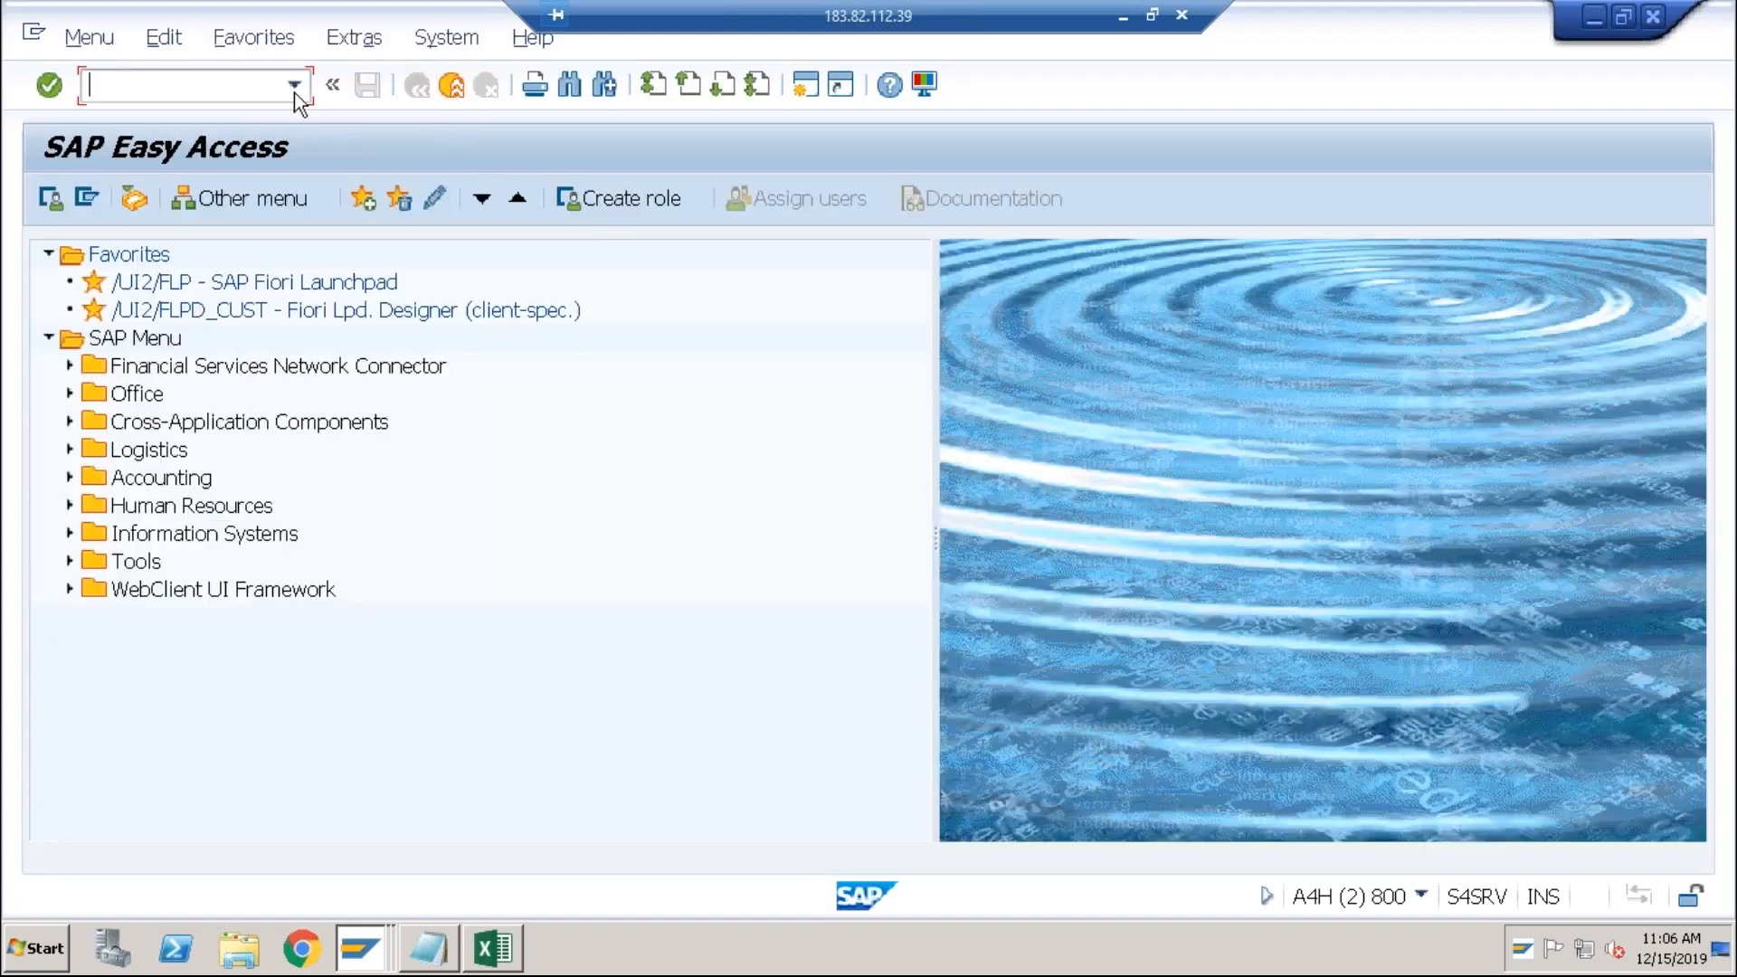
# Step: Relaunch F.01 from the command field history and bring the version and output settings into view
pyautogui.click(293, 87)
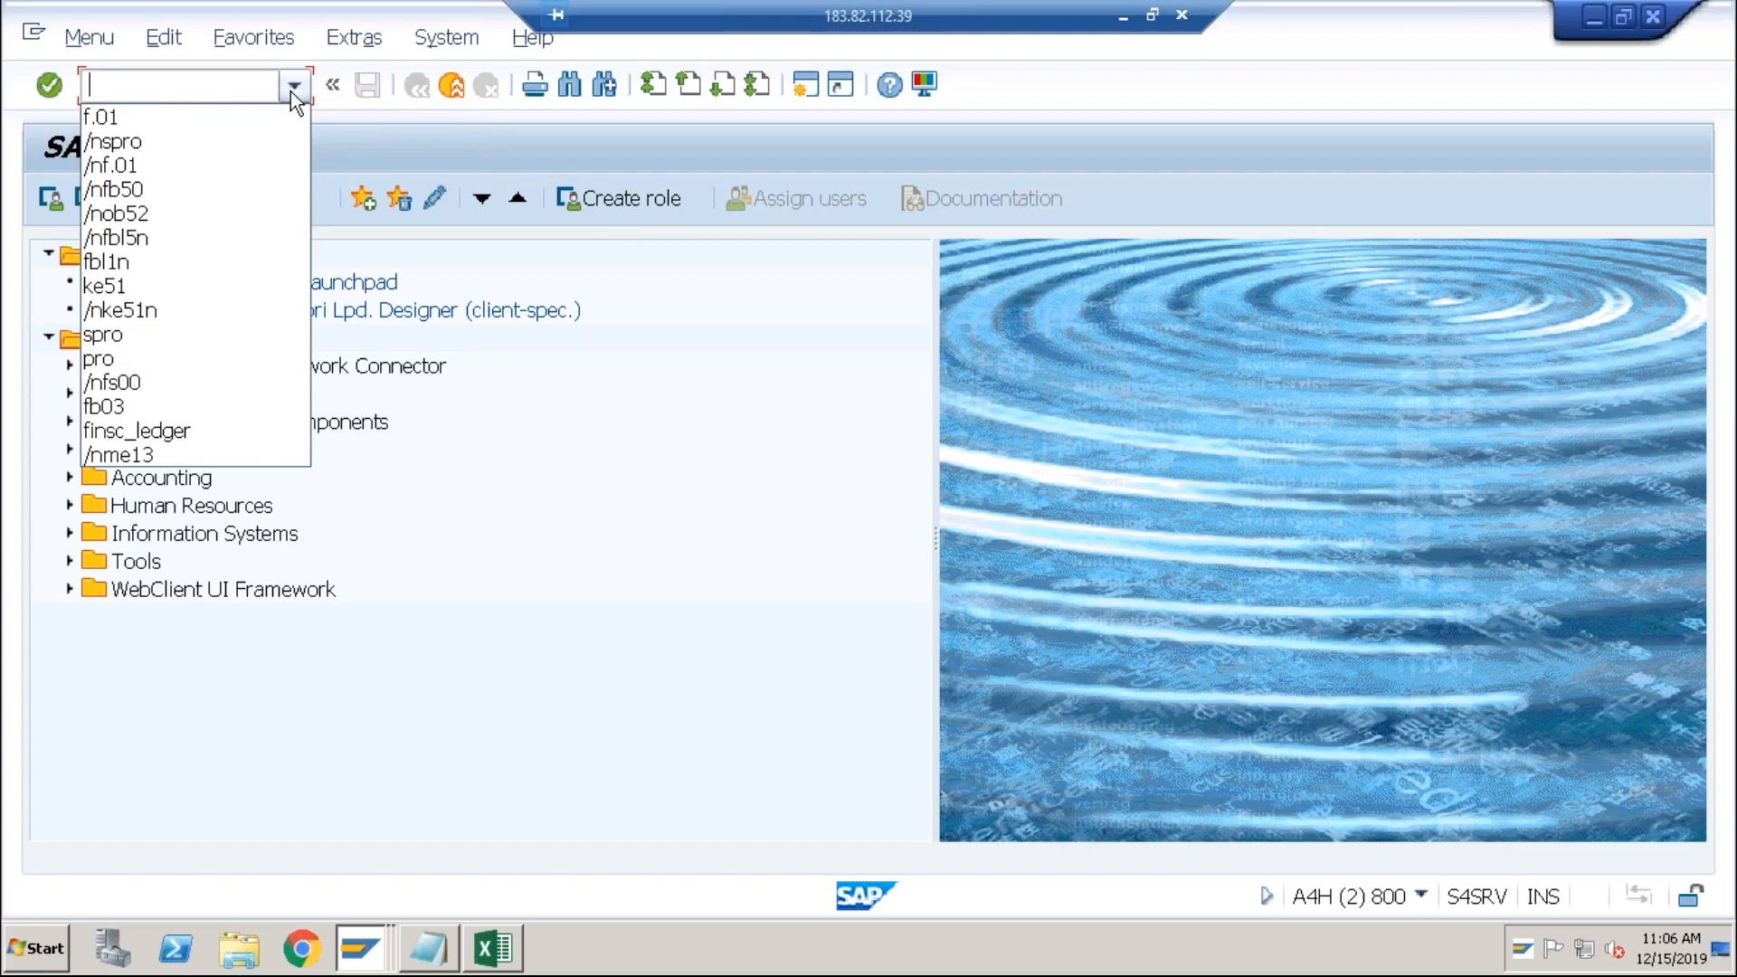
pyautogui.click(201, 114)
pyautogui.press('Return')
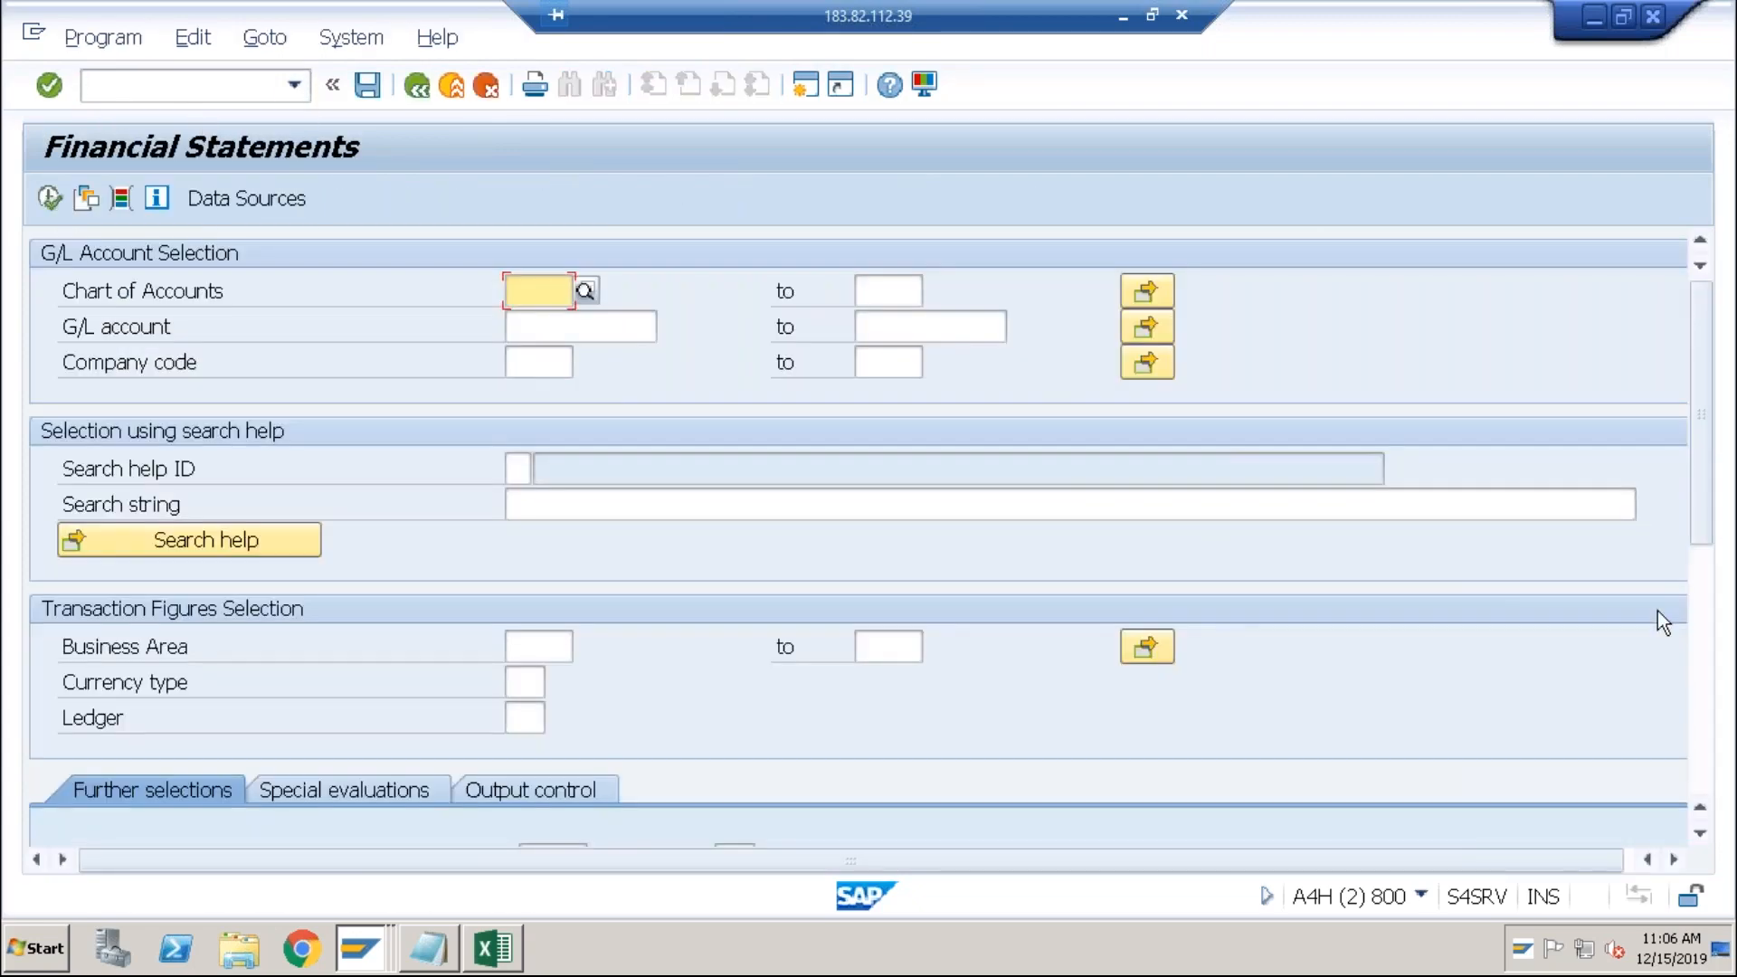
pyautogui.click(1701, 640)
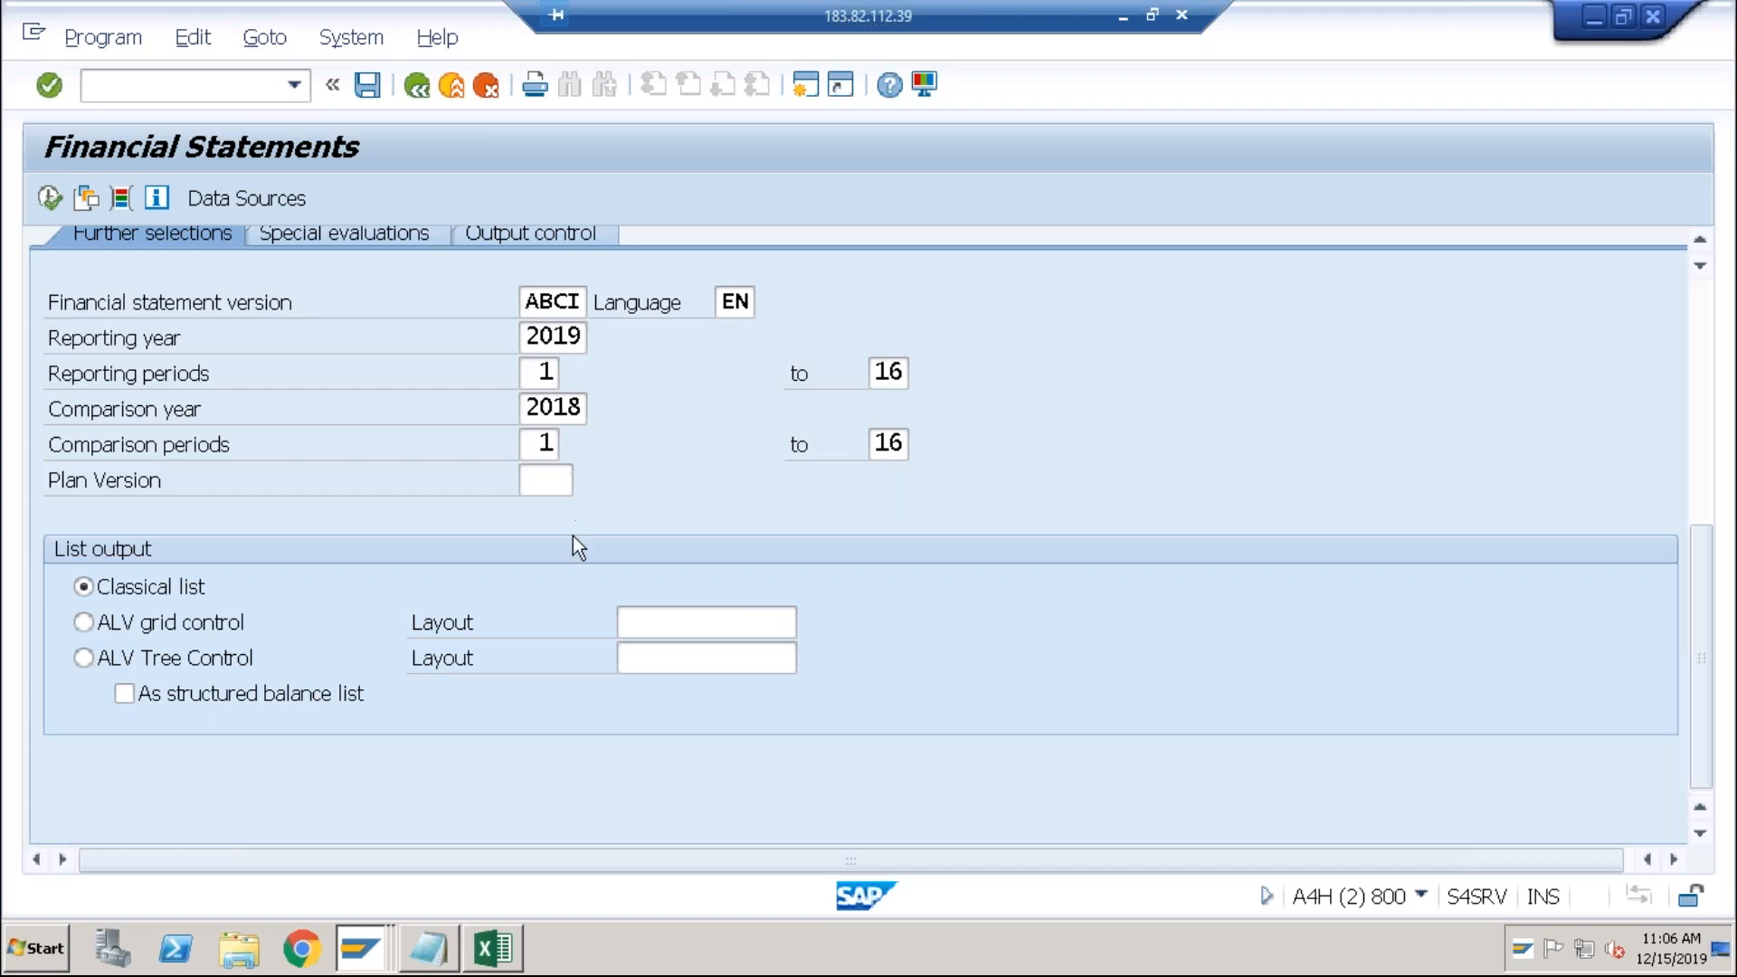
# Step: Switch to the Notepad period-end notes and step through the eleven closing steps
pyautogui.click(444, 946)
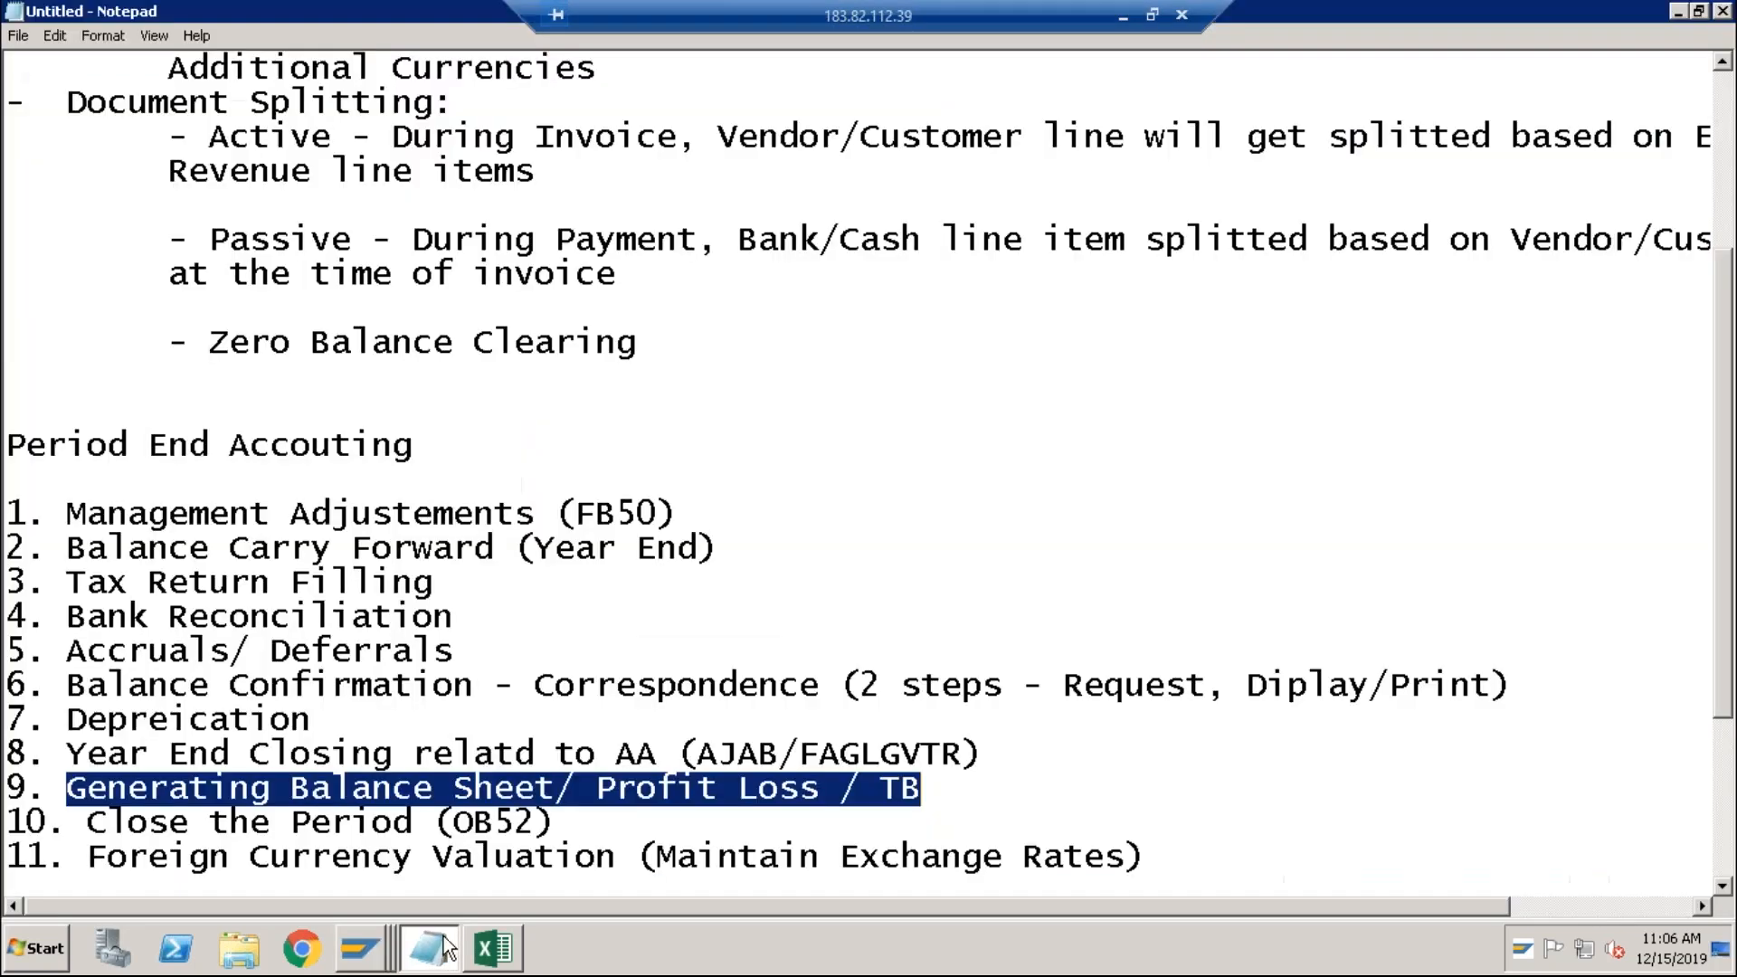
pyautogui.click(676, 552)
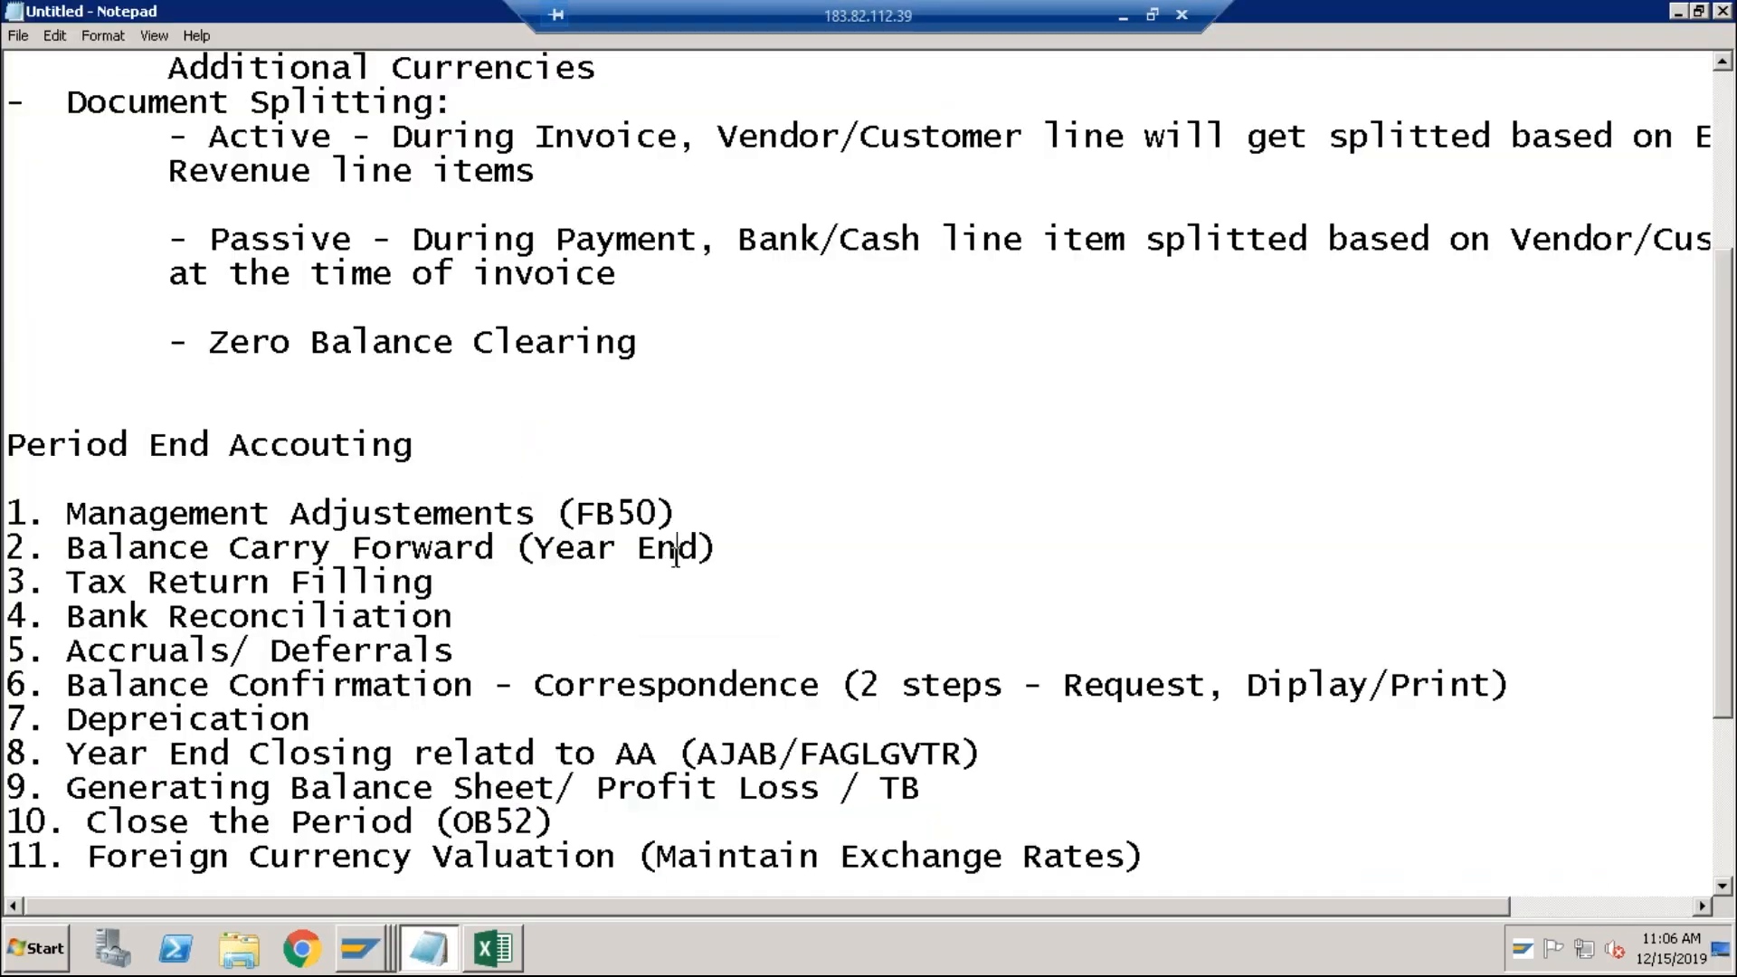
pyautogui.press('Down')
pyautogui.press('Down')
pyautogui.press('Down')
pyautogui.press('Down')
pyautogui.press('Down')
pyautogui.press('Down')
pyautogui.press('Down')
# Step: Bring the SAP Financial Statements selection screen back in front of the Notepad closing notes
pyautogui.hotkey('alt', 'Tab')
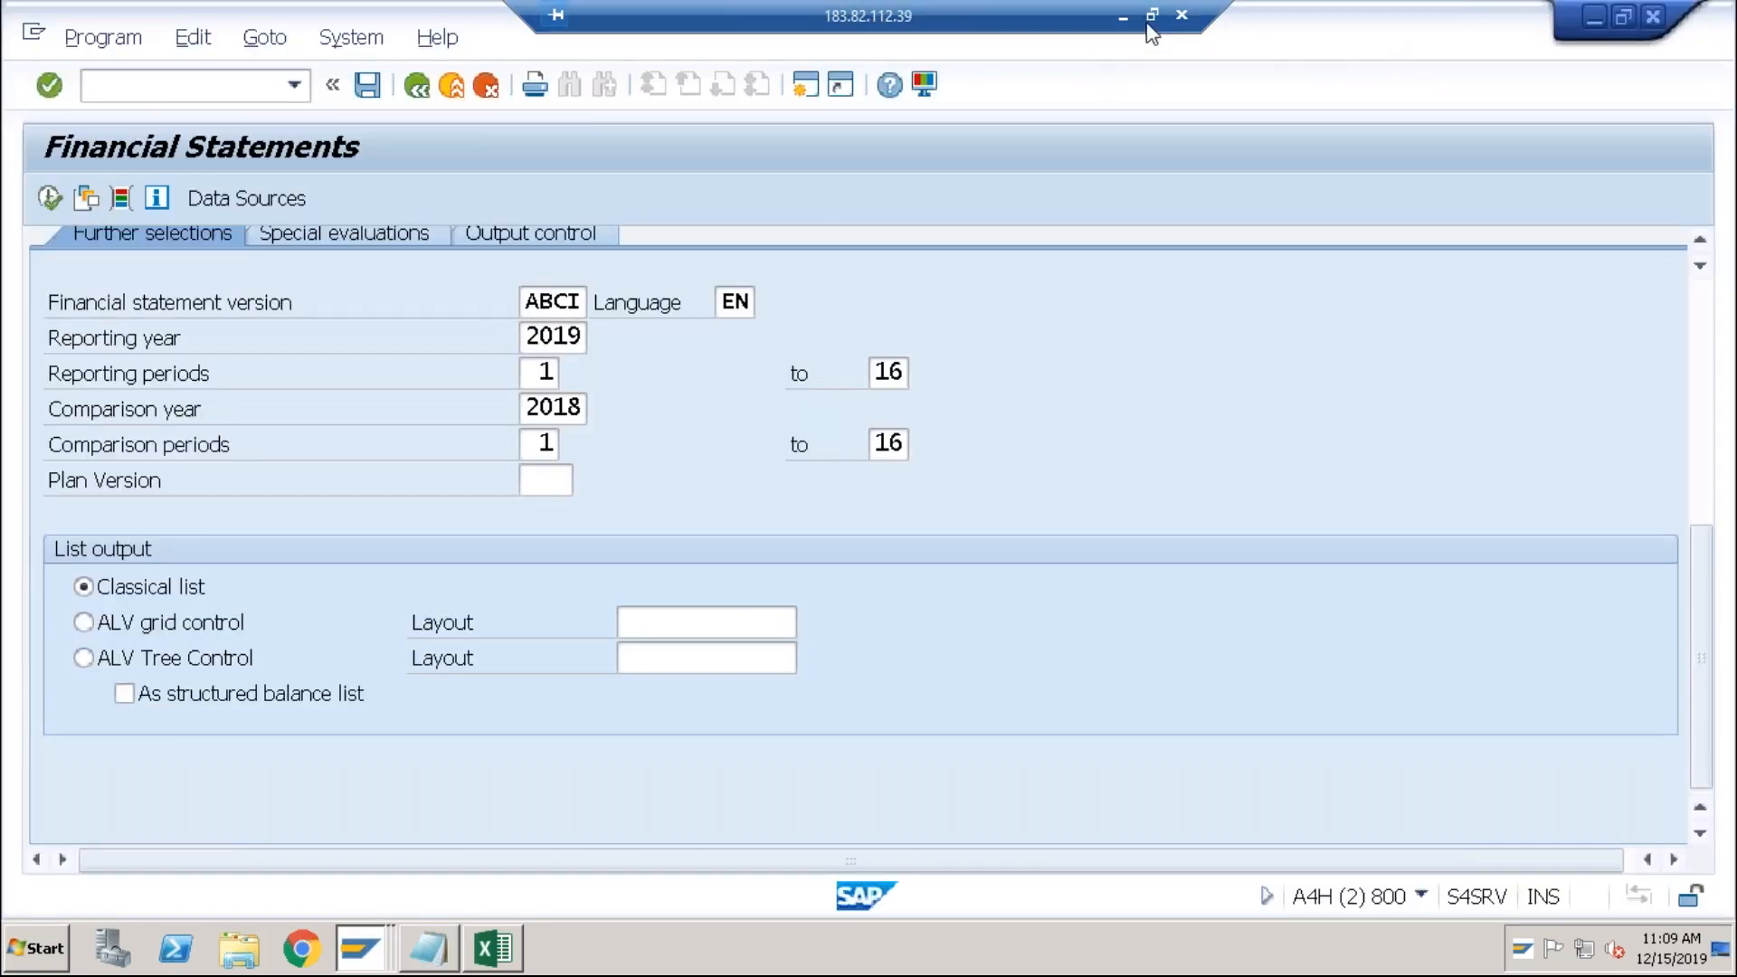
# Step: Disconnect the full-screen remote session and move its window aside to reveal the Gmail message 'Topics Left to complete the course'
pyautogui.click(1182, 16)
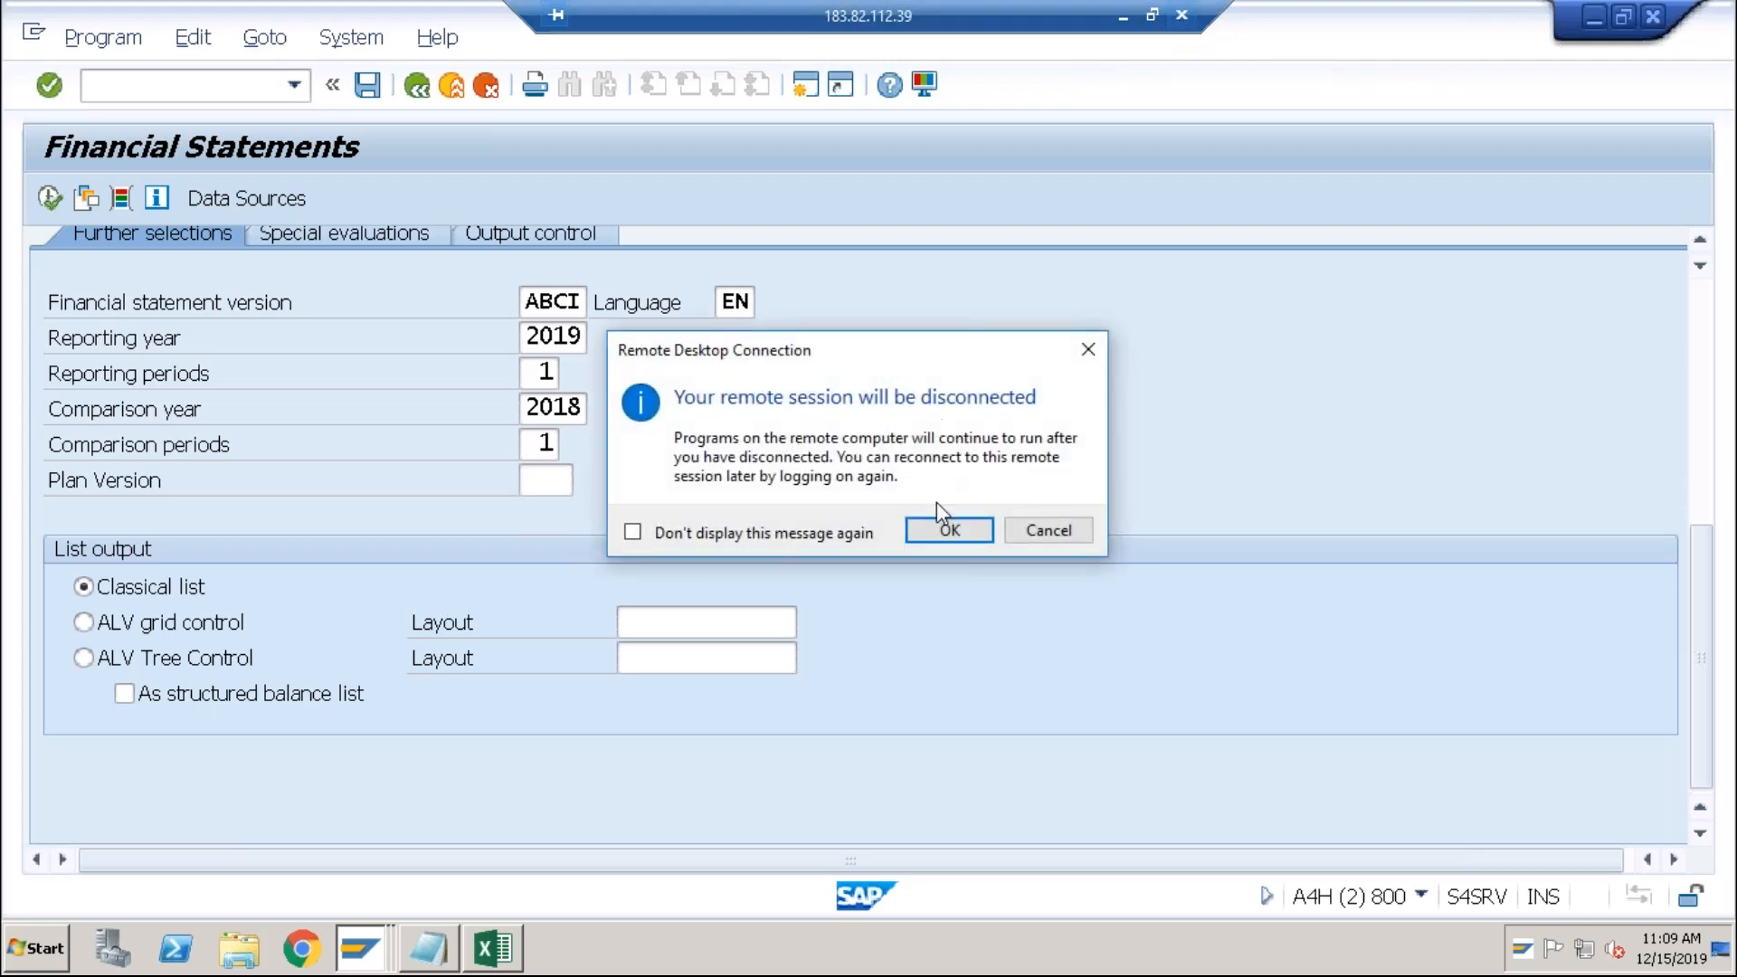
pyautogui.click(949, 531)
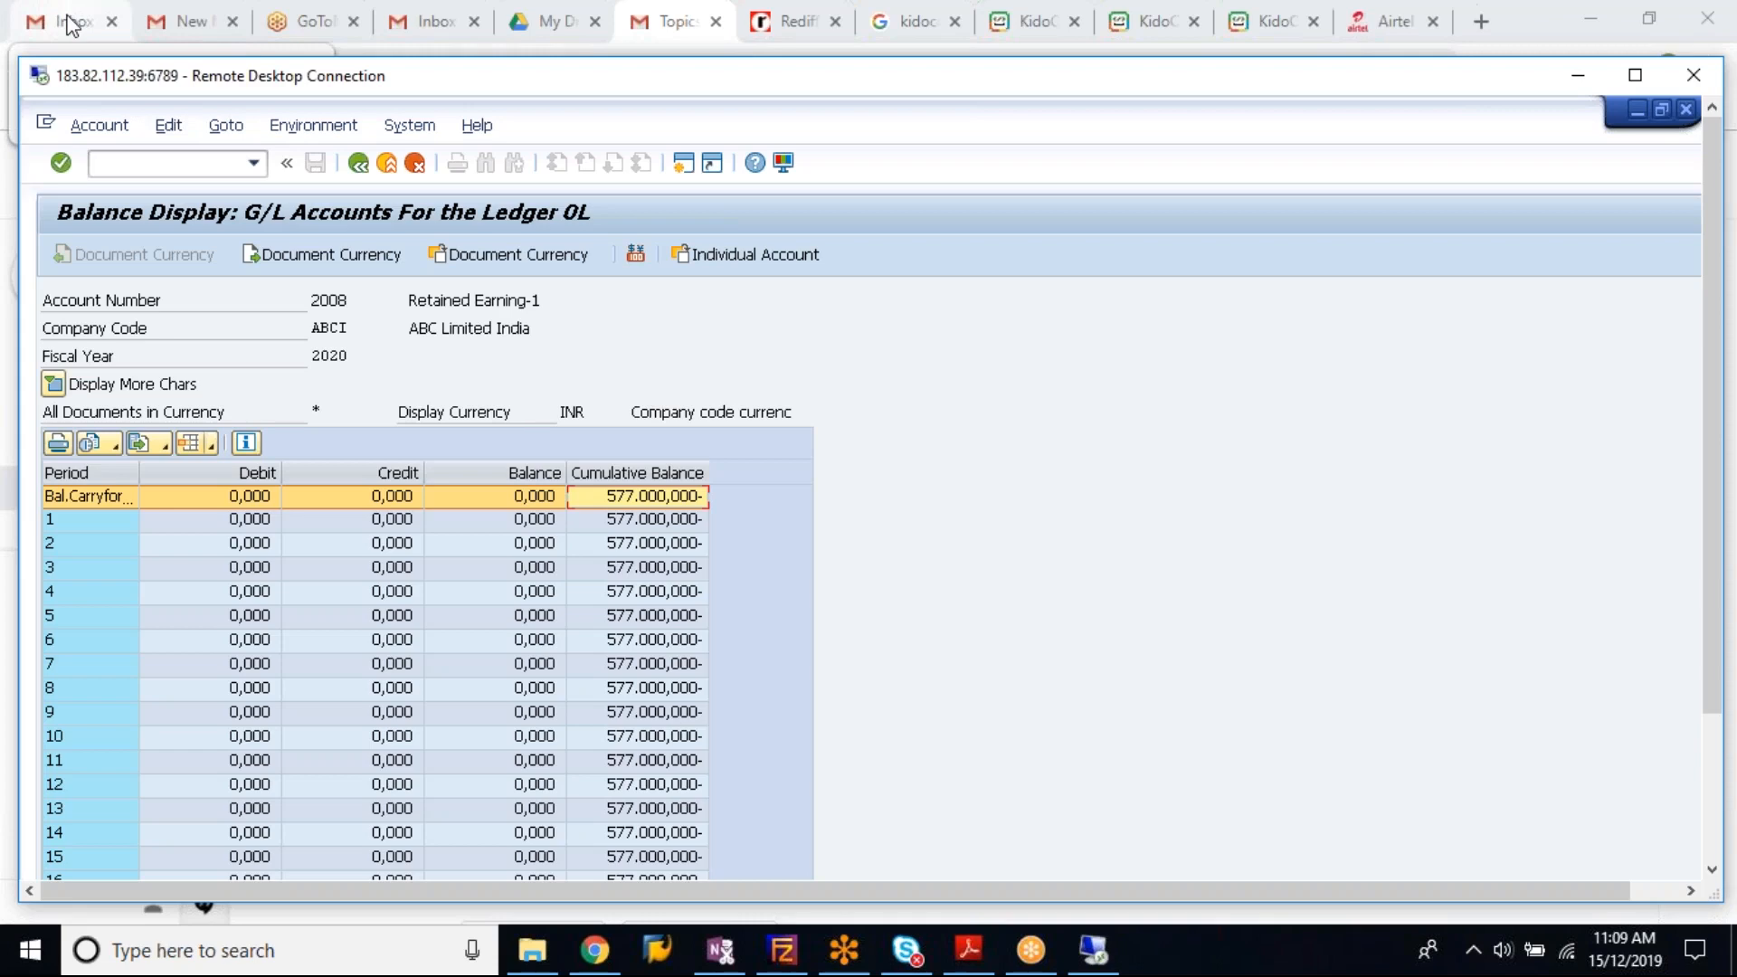
pyautogui.moveTo(158, 79); pyautogui.dragTo(547, 361)
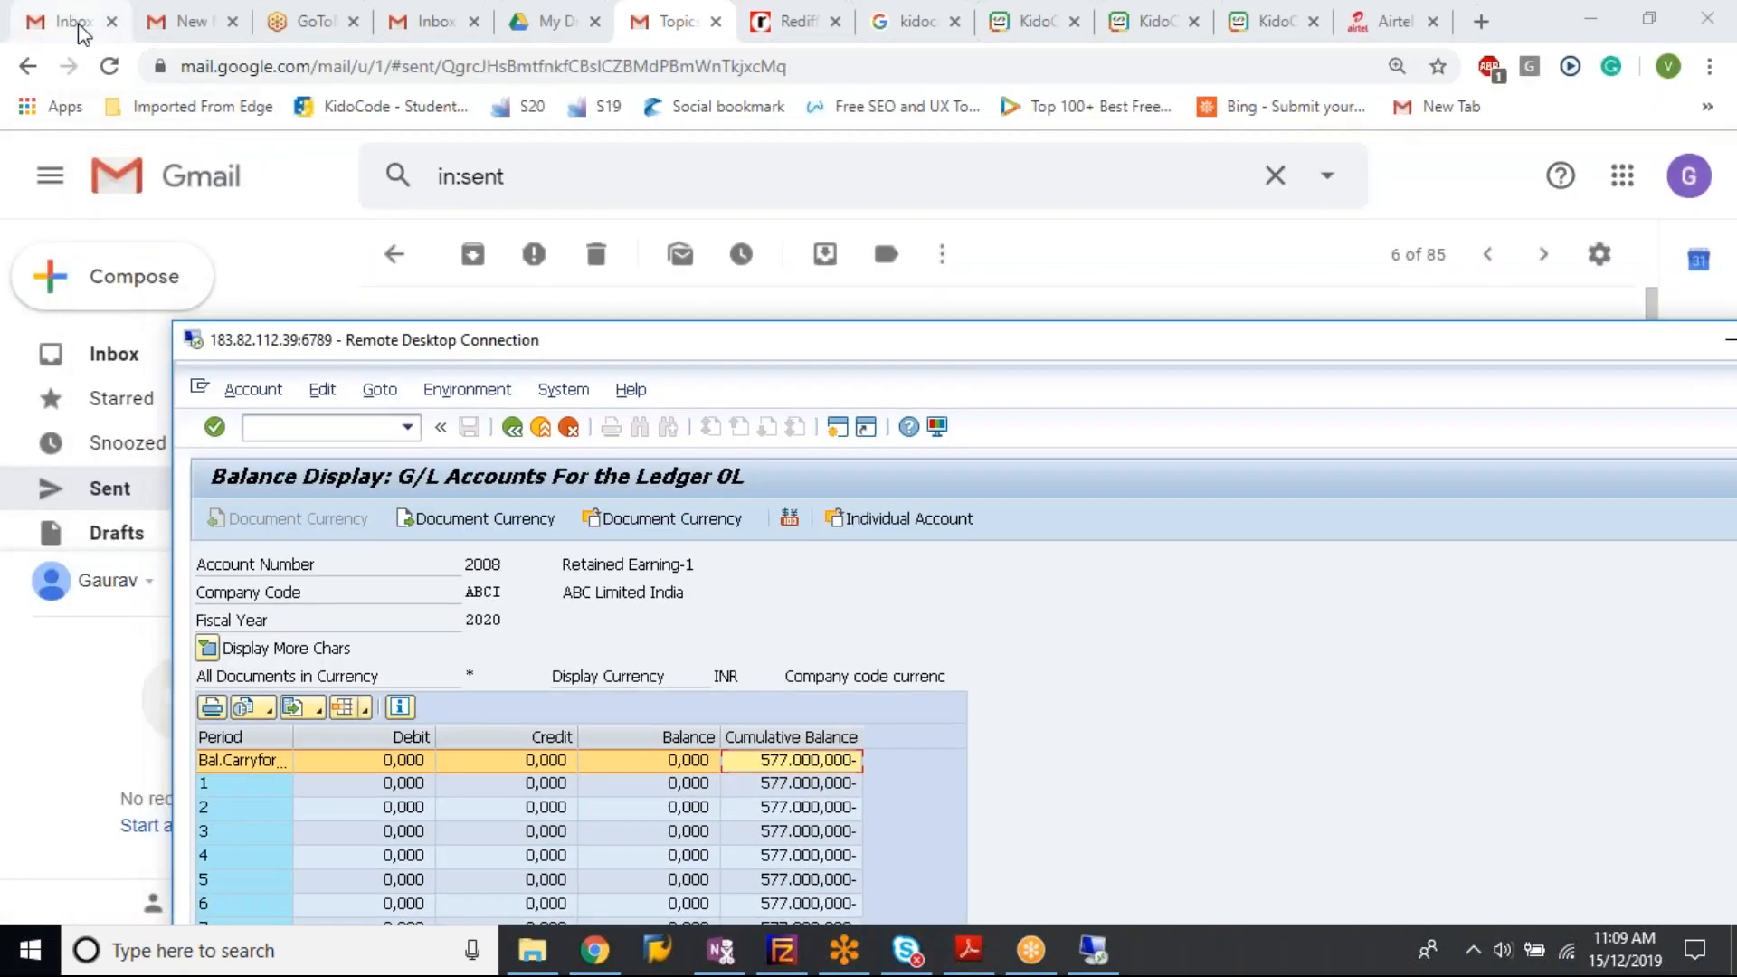
pyautogui.moveTo(568, 359); pyautogui.dragTo(1250, 836)
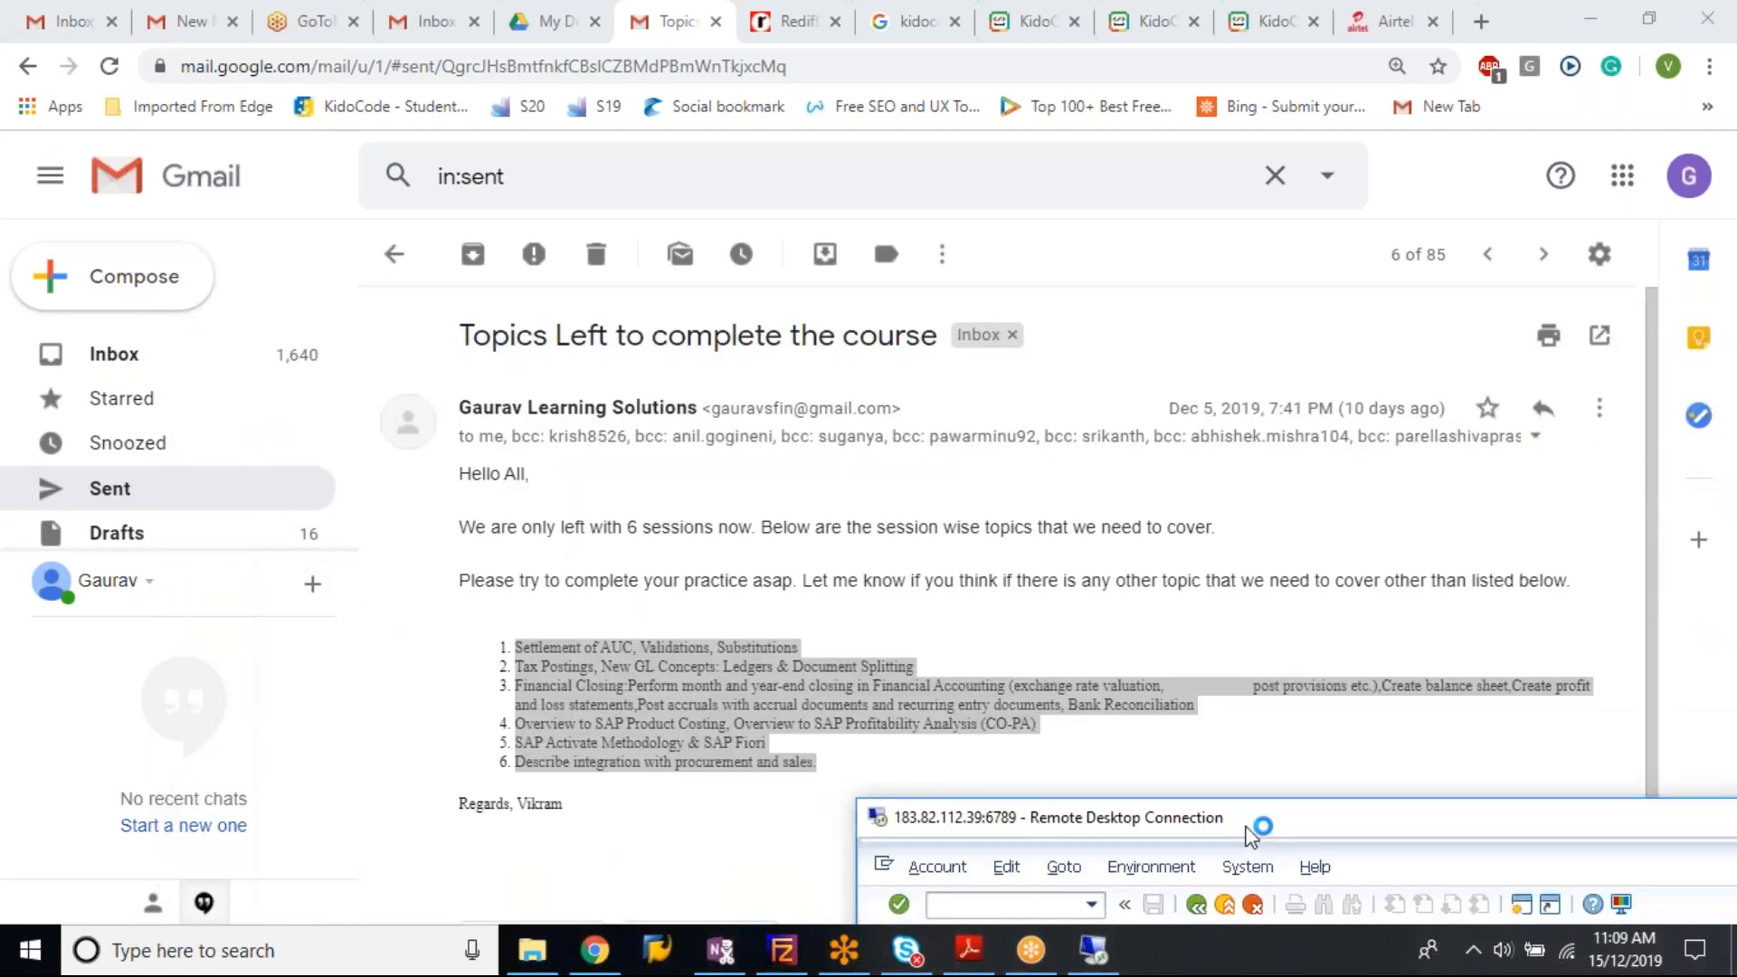
pyautogui.click(1430, 694)
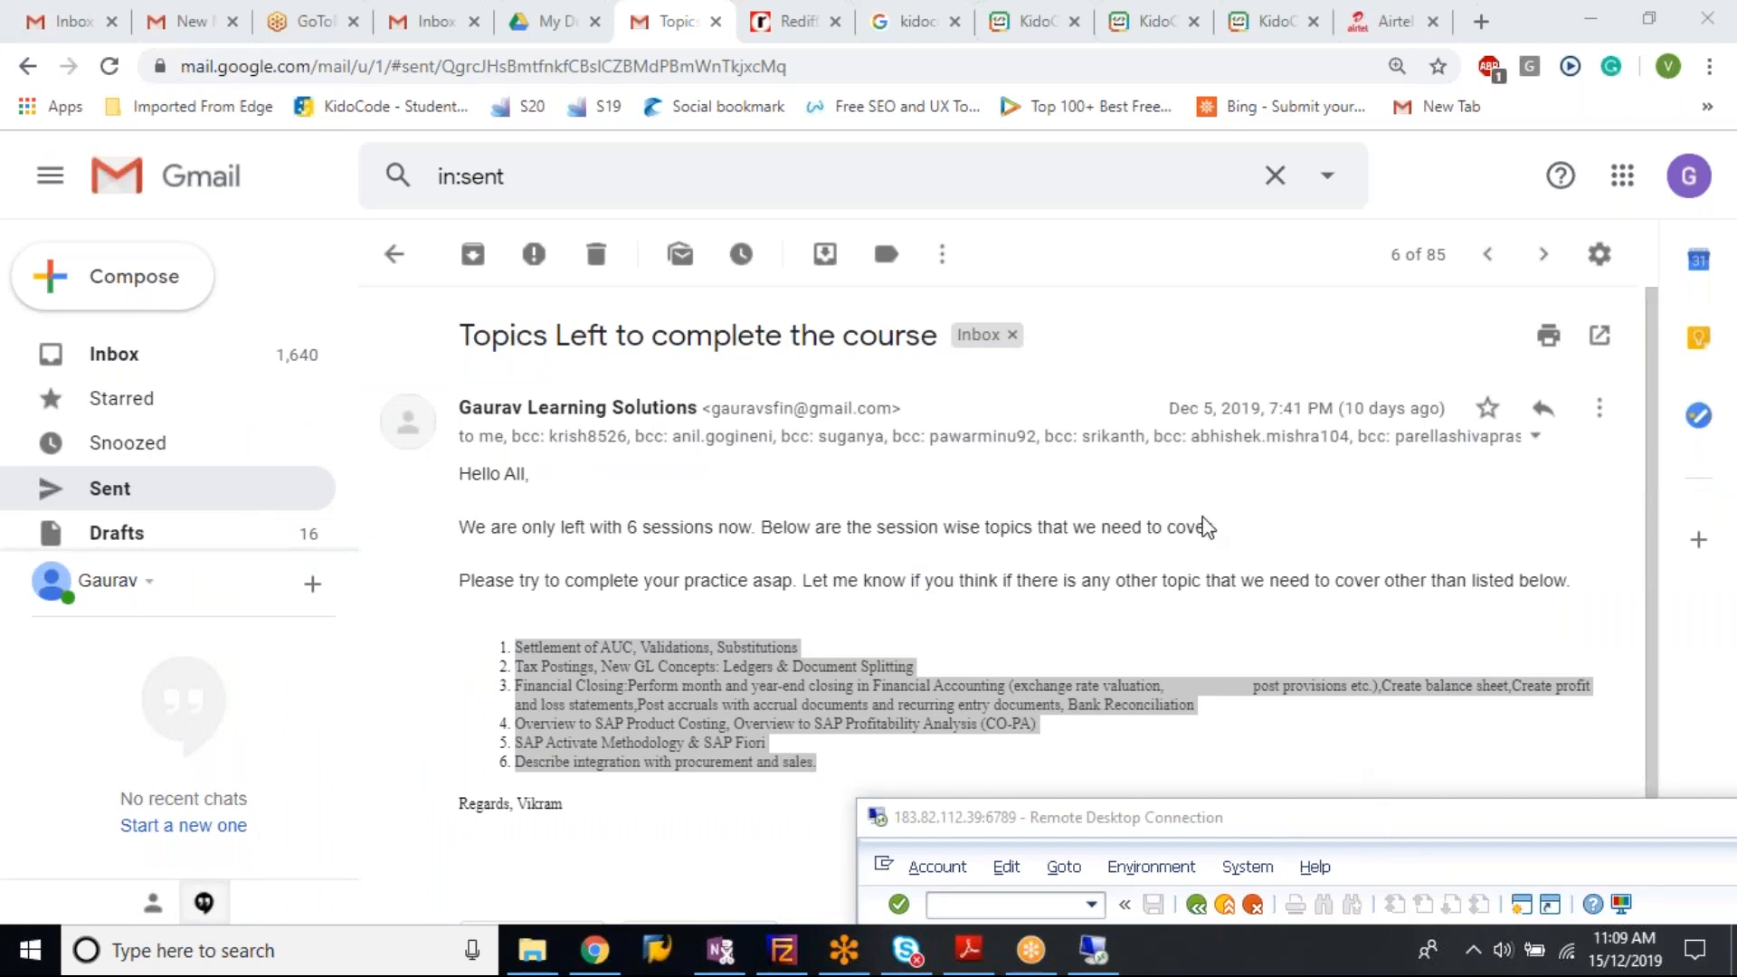
pyautogui.click(793, 661)
pyautogui.moveTo(611, 651); pyautogui.dragTo(800, 649)
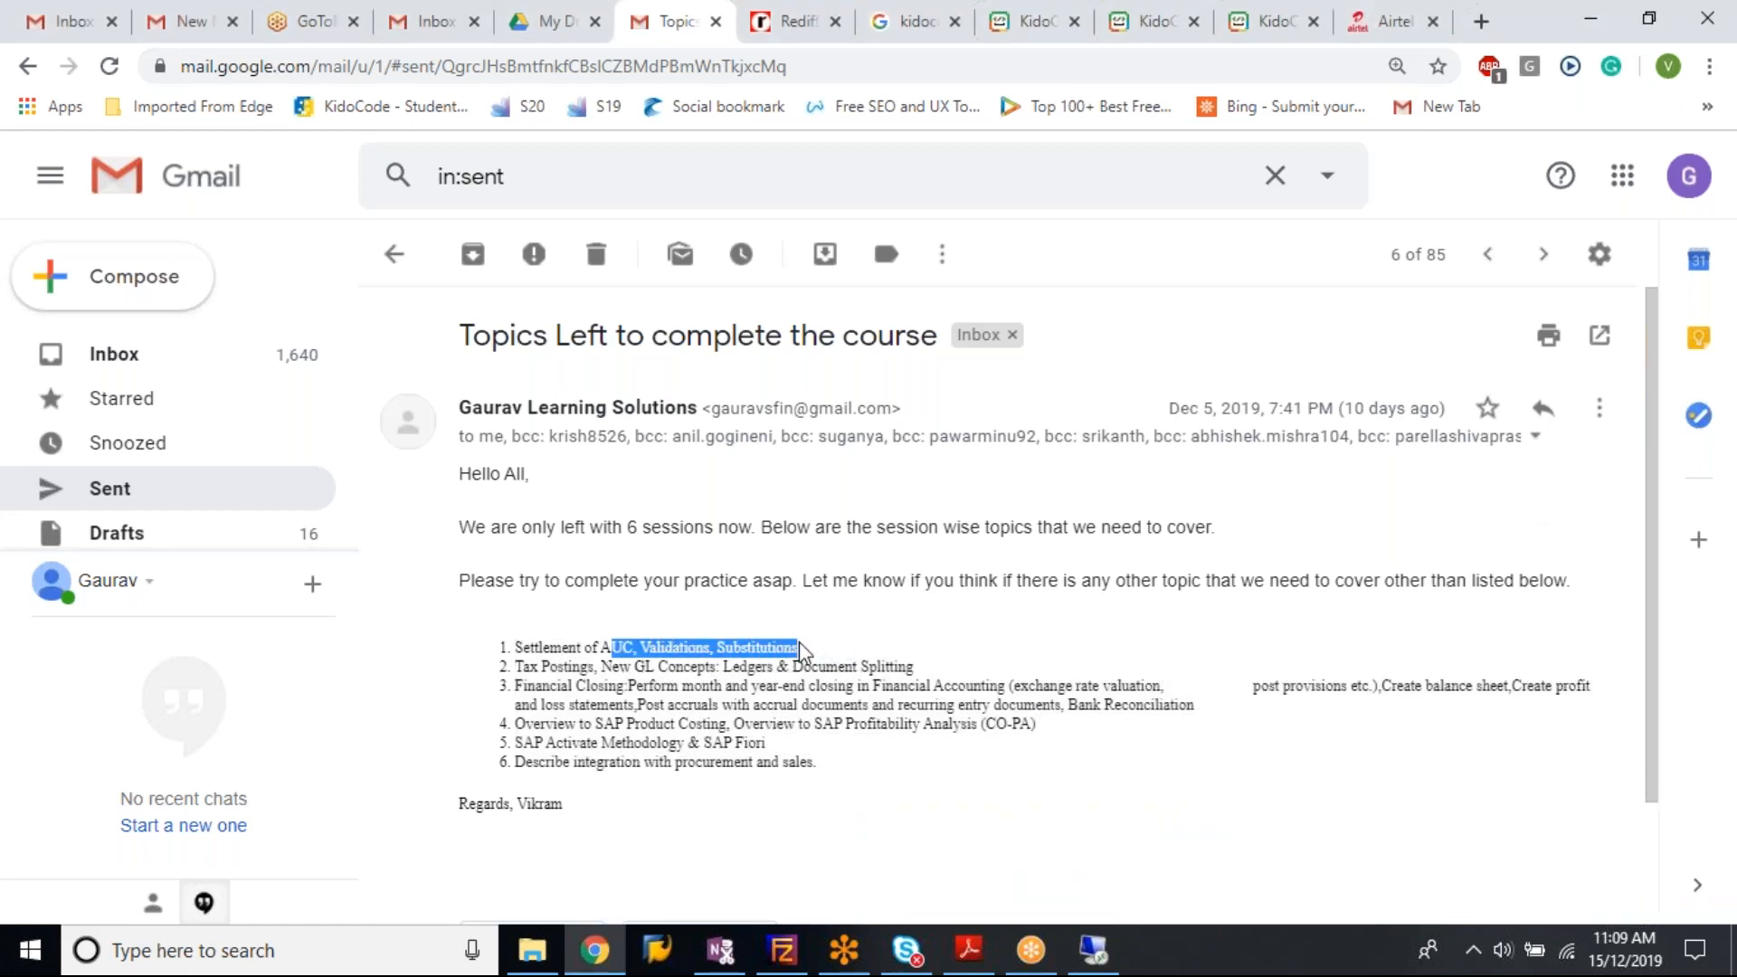
pyautogui.click(518, 674)
pyautogui.moveTo(519, 675); pyautogui.dragTo(667, 670)
pyautogui.moveTo(754, 669); pyautogui.dragTo(920, 672)
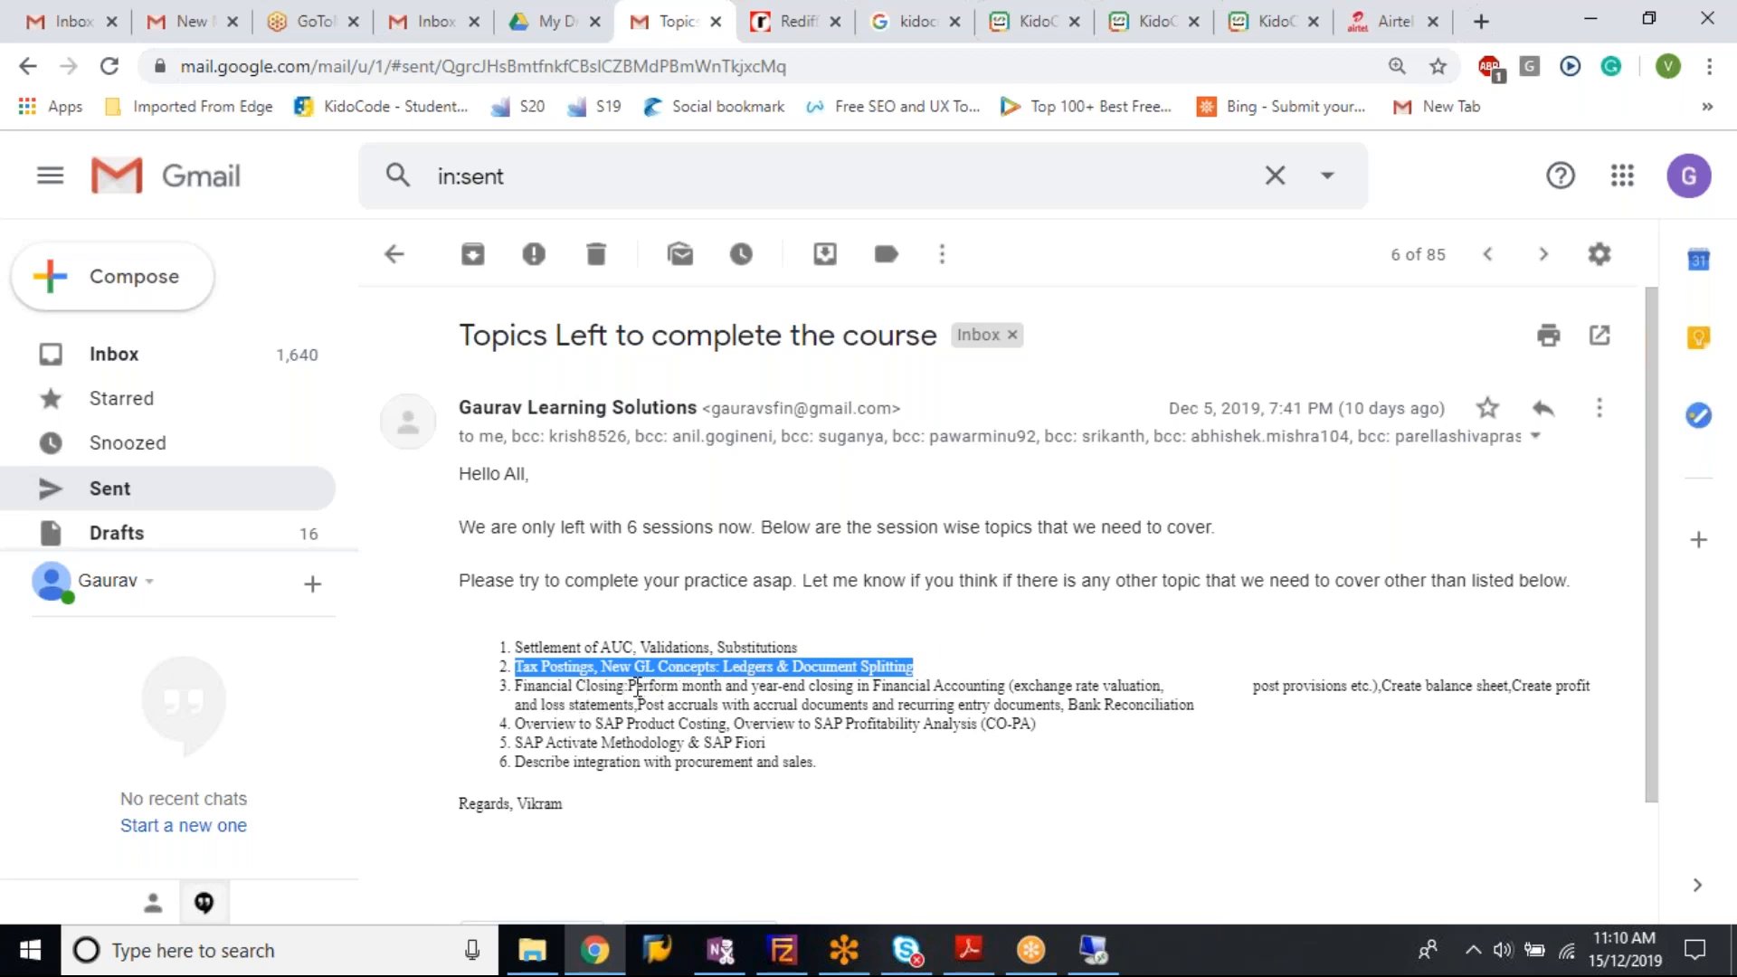
pyautogui.moveTo(1069, 705); pyautogui.dragTo(1195, 705)
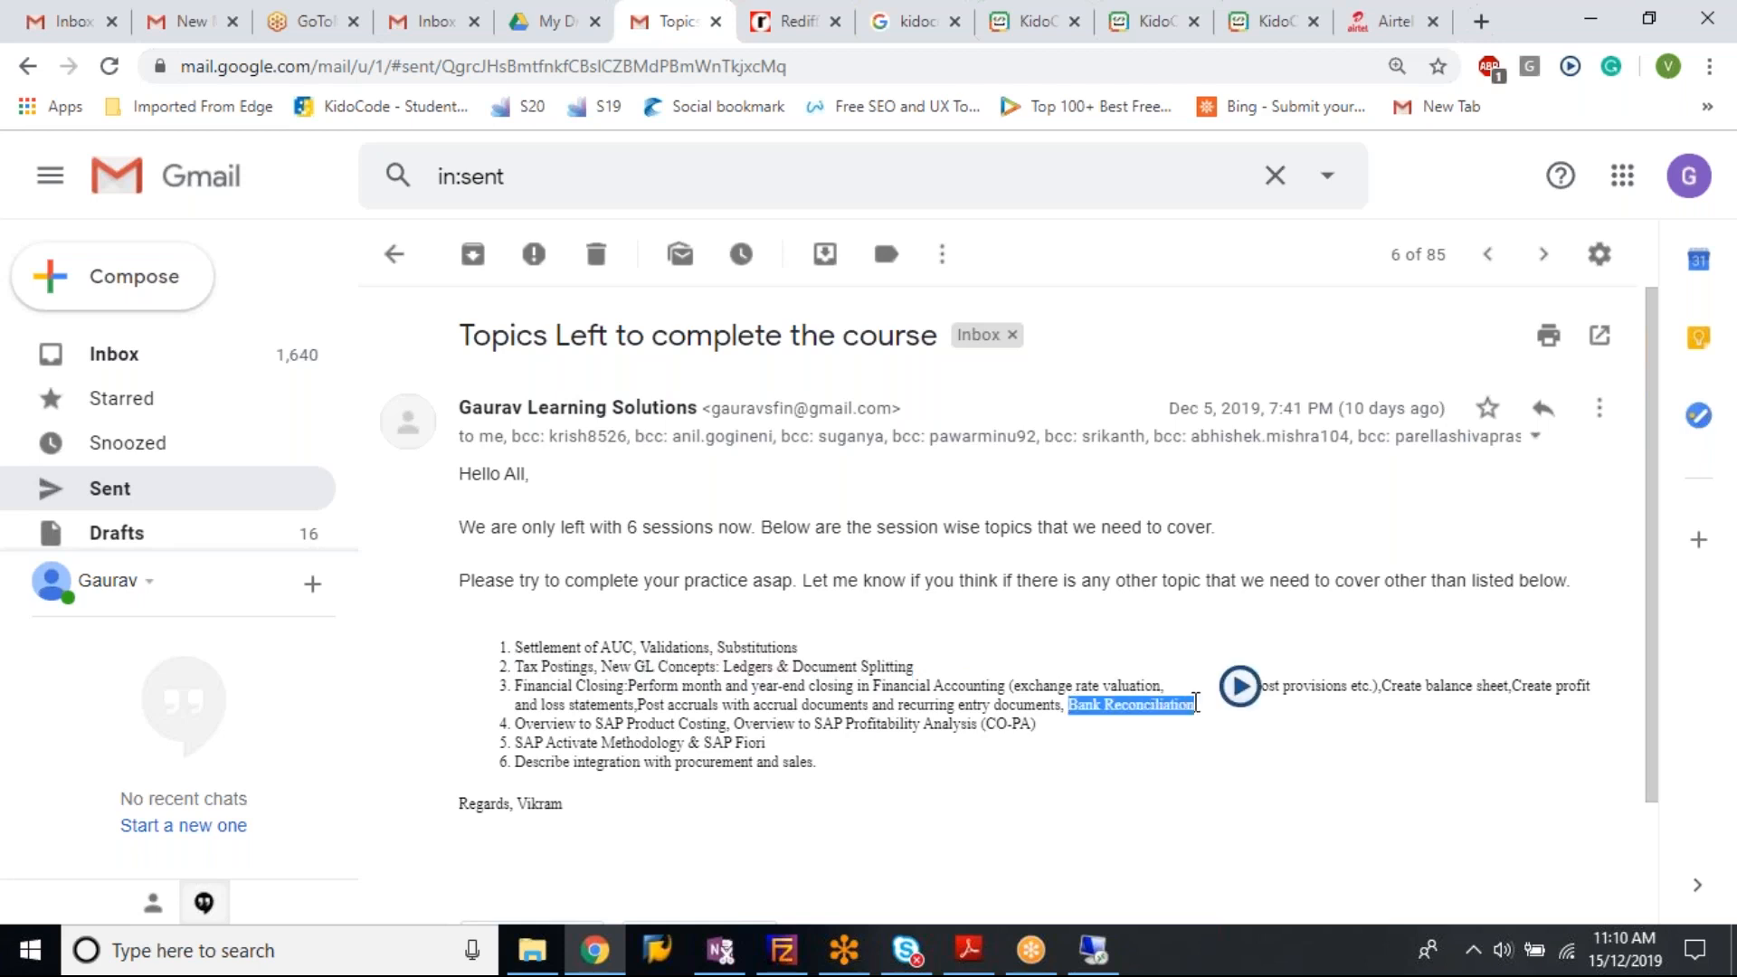
pyautogui.moveTo(515, 724); pyautogui.dragTo(1087, 737)
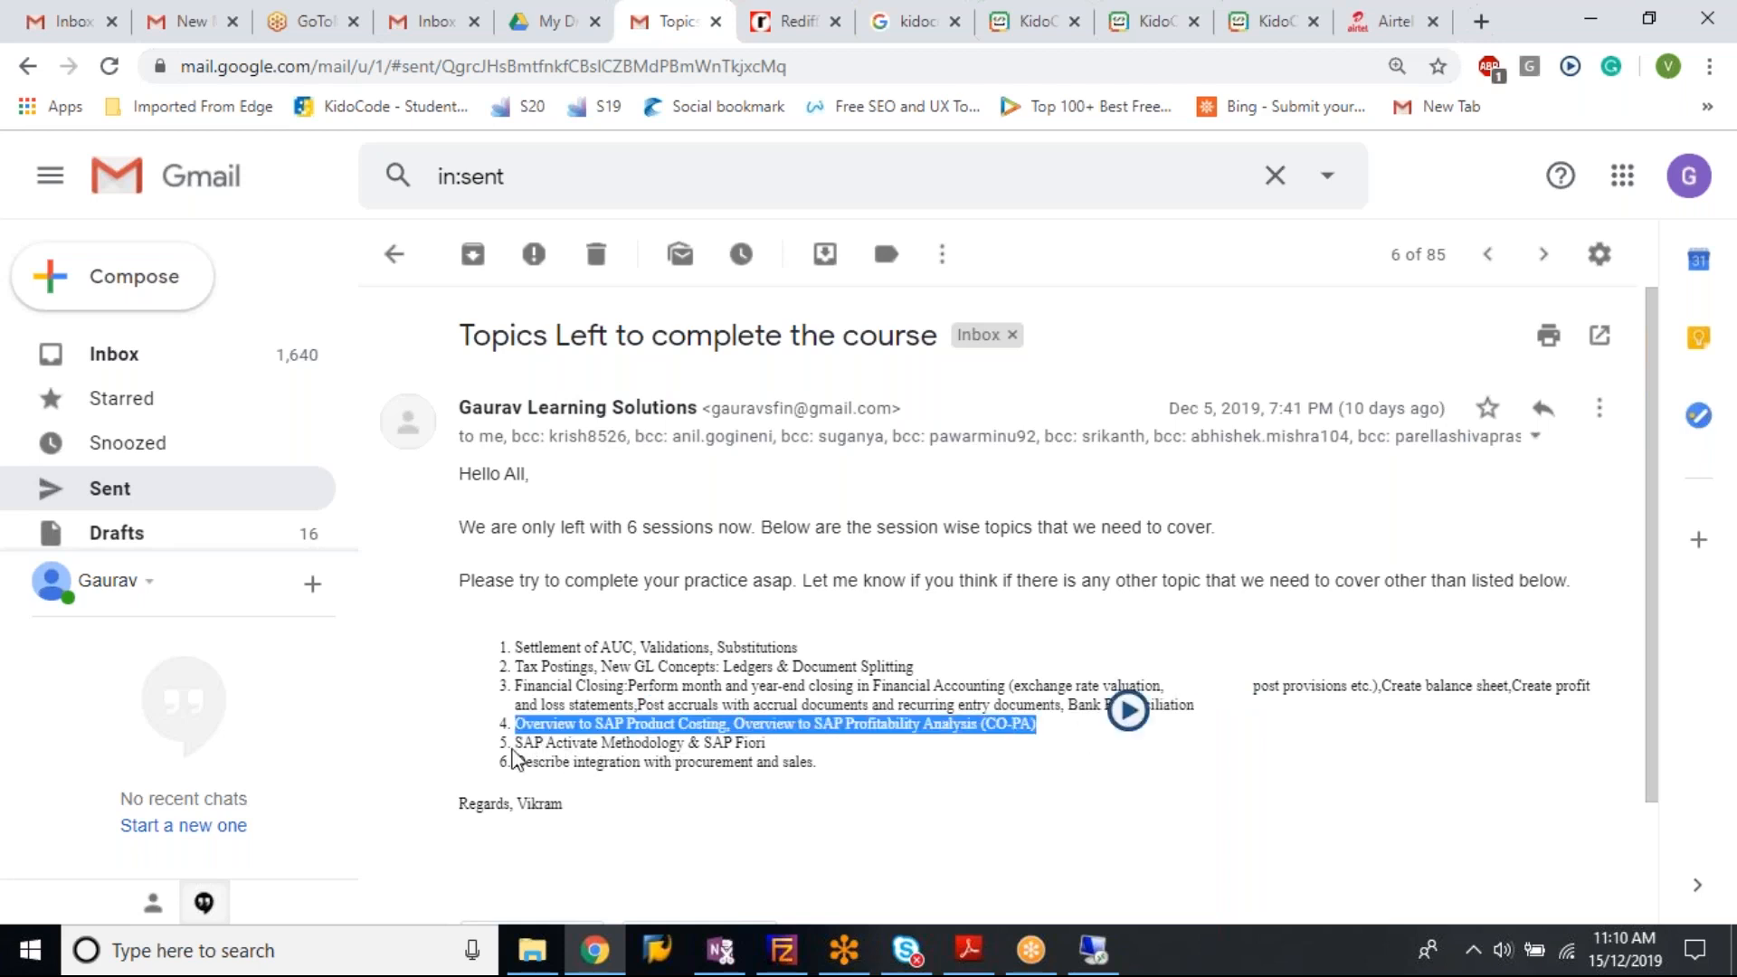
pyautogui.moveTo(514, 744); pyautogui.dragTo(770, 743)
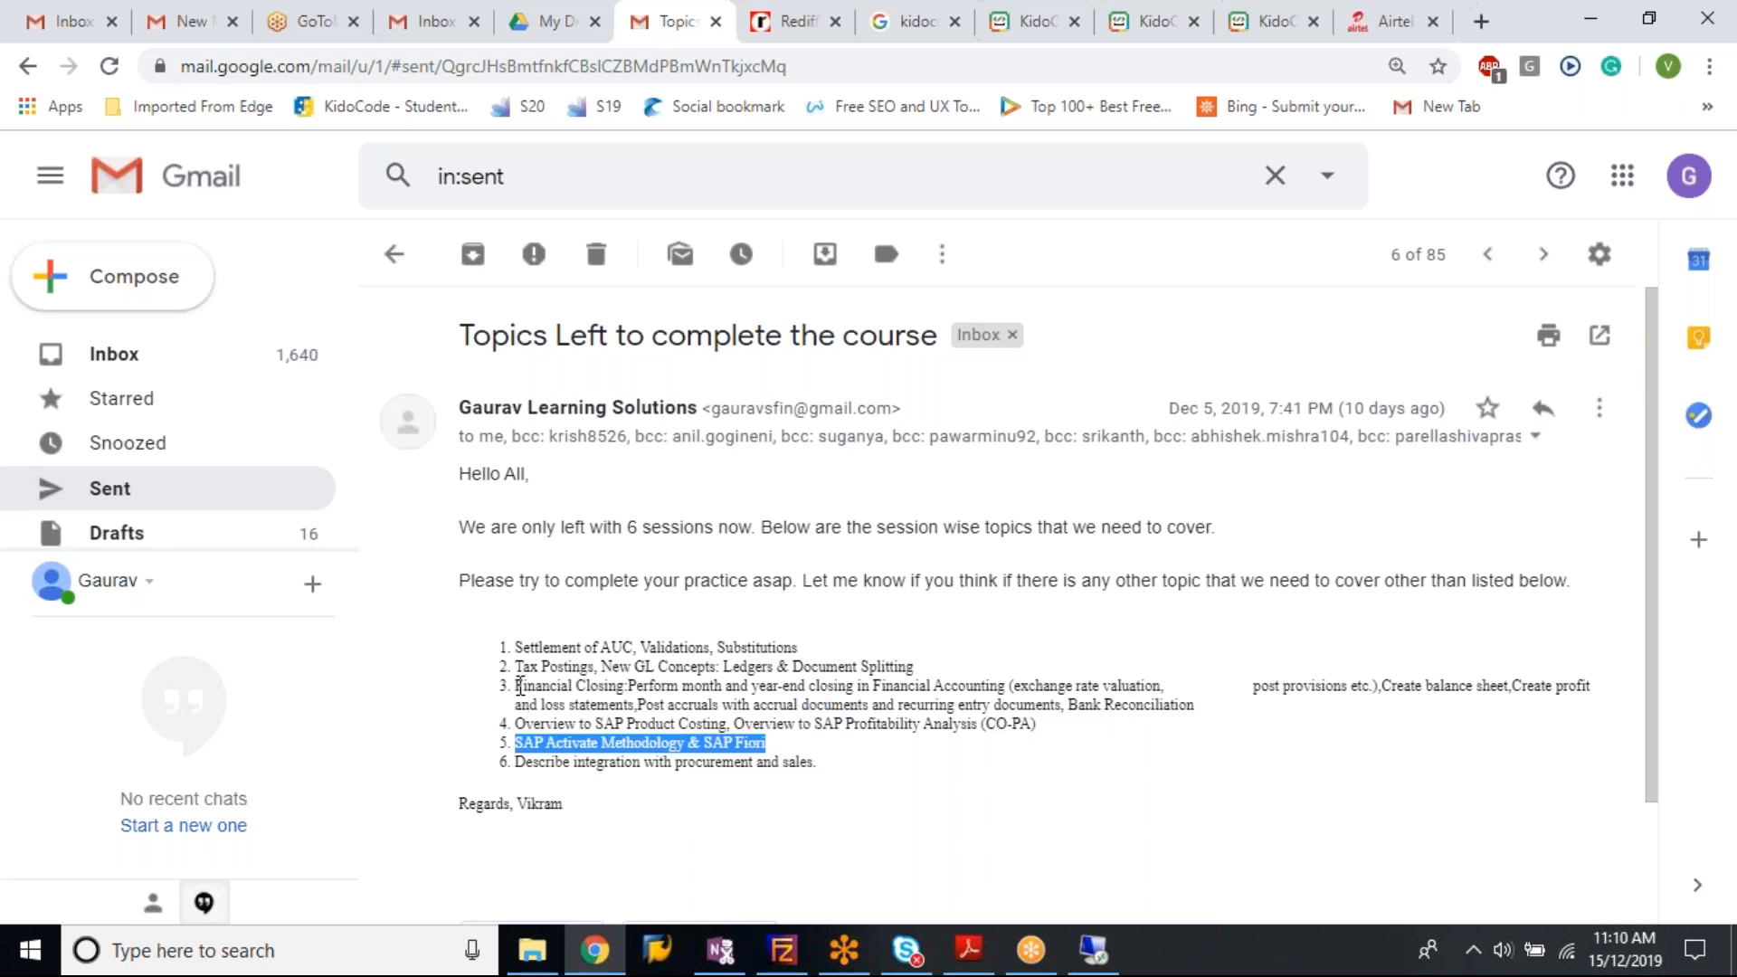
pyautogui.moveTo(520, 685); pyautogui.dragTo(1197, 707)
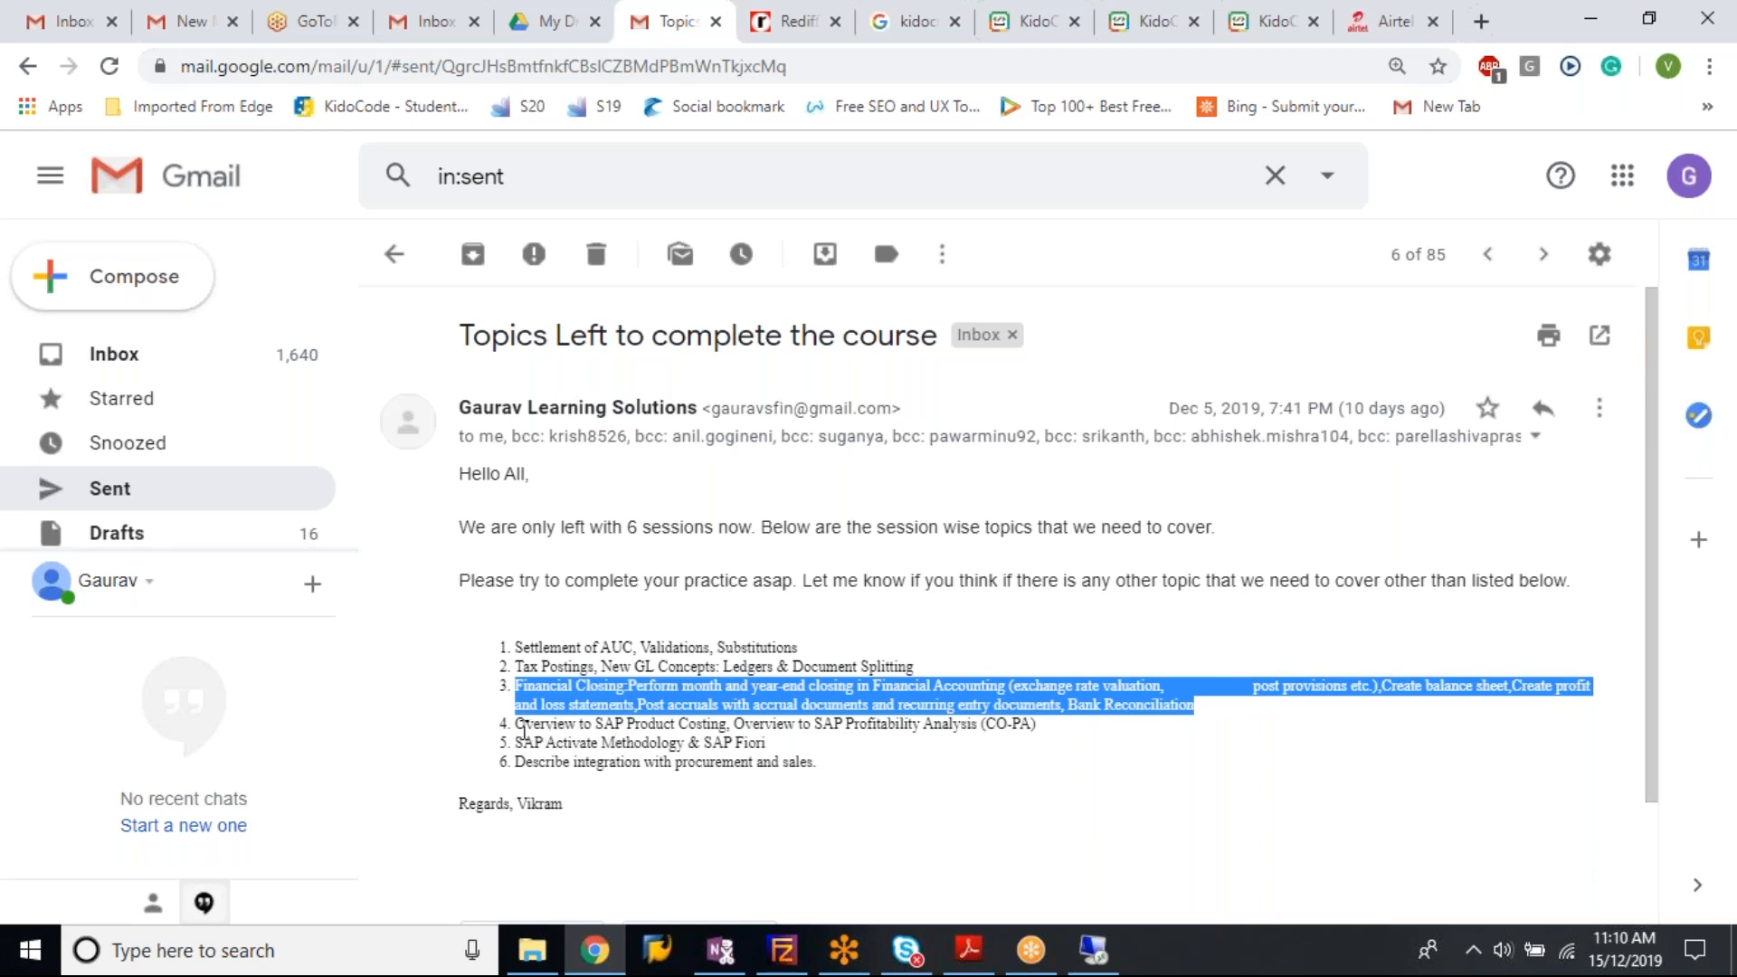
pyautogui.moveTo(516, 724); pyautogui.dragTo(1041, 729)
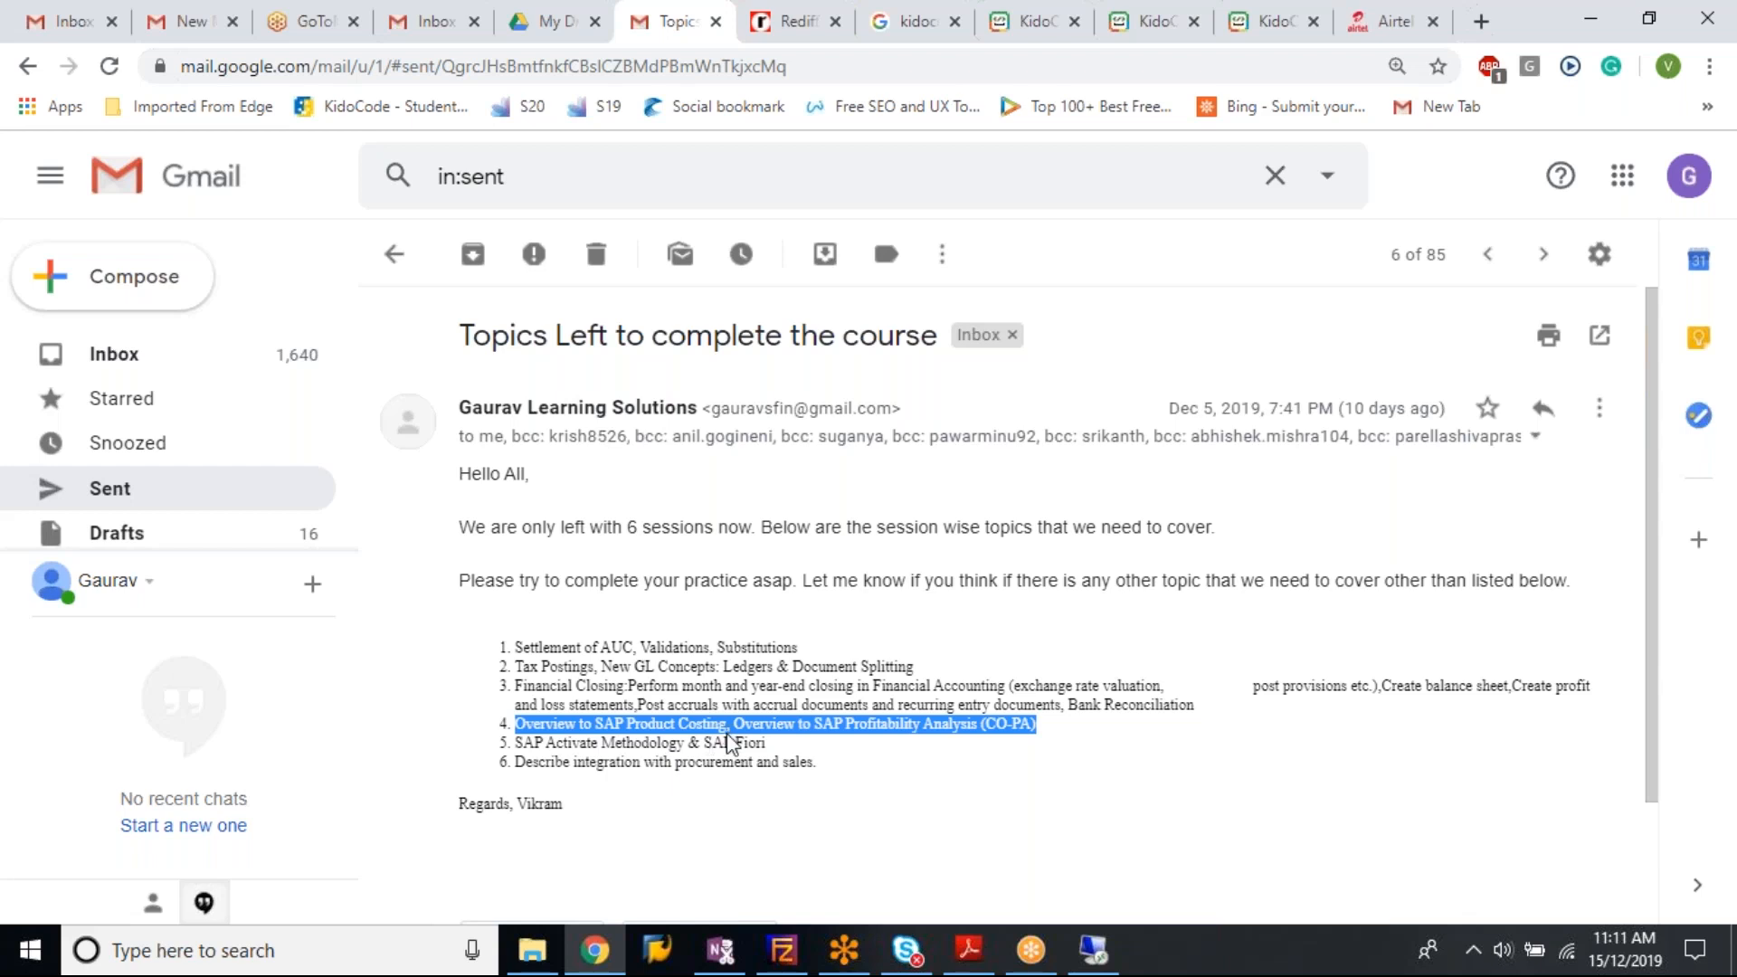
pyautogui.click(775, 715)
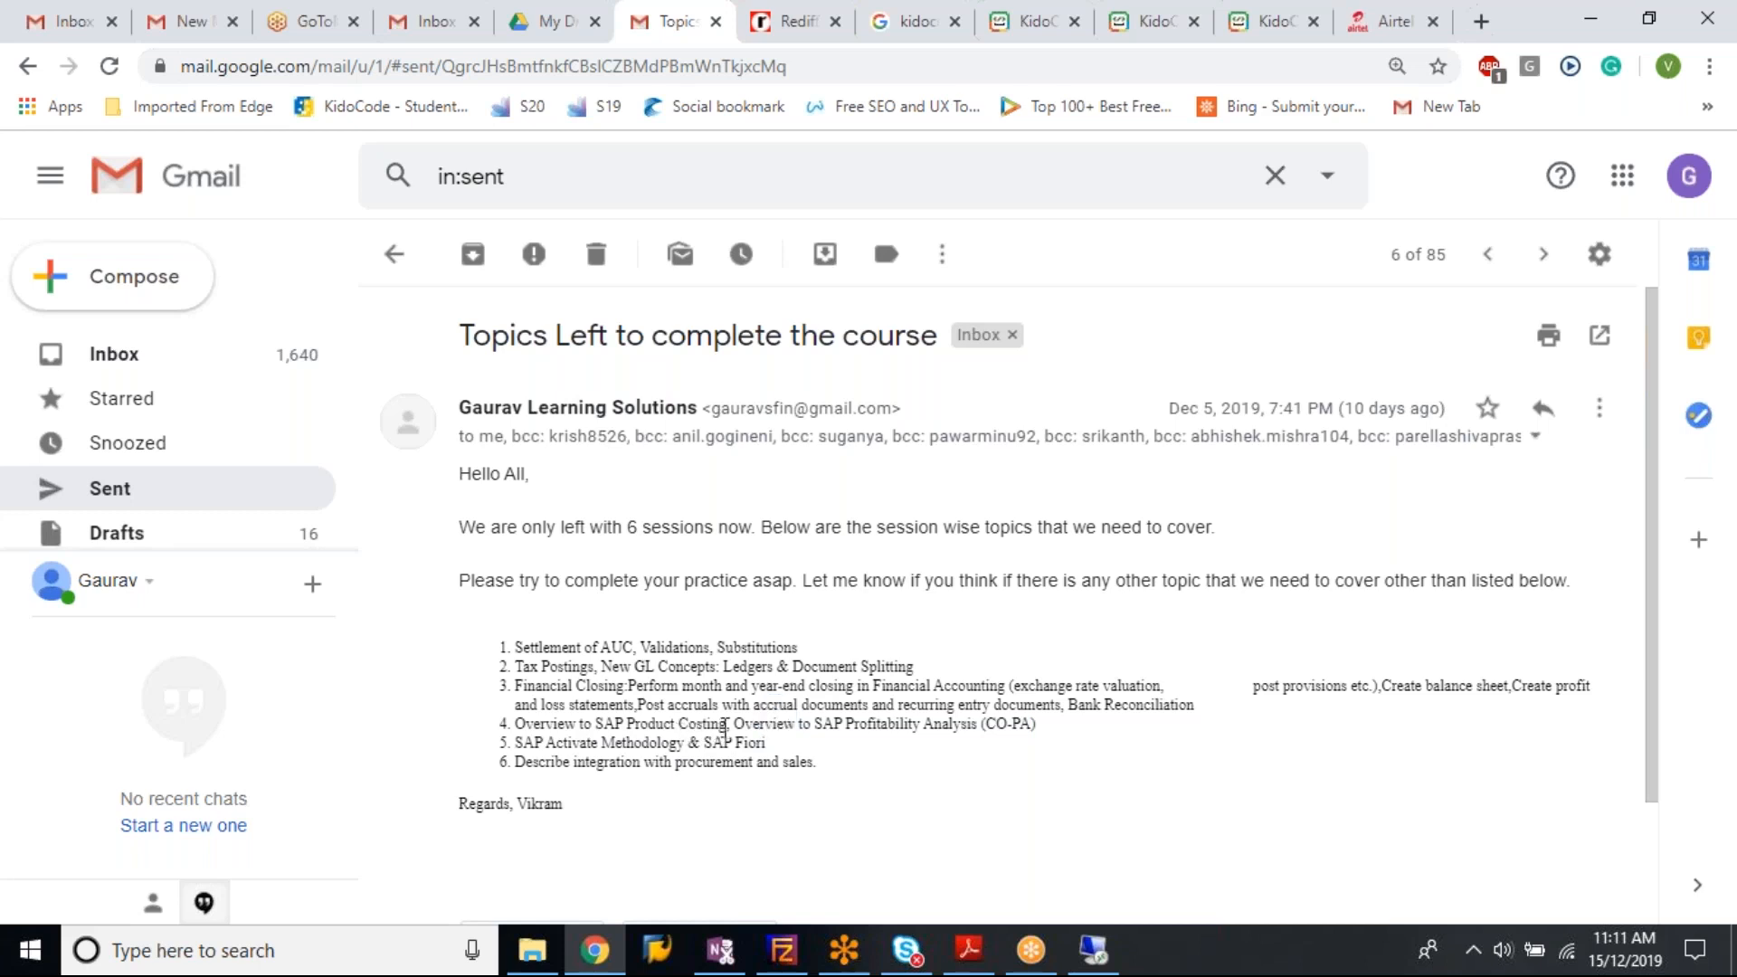
pyautogui.moveTo(727, 724); pyautogui.dragTo(517, 724)
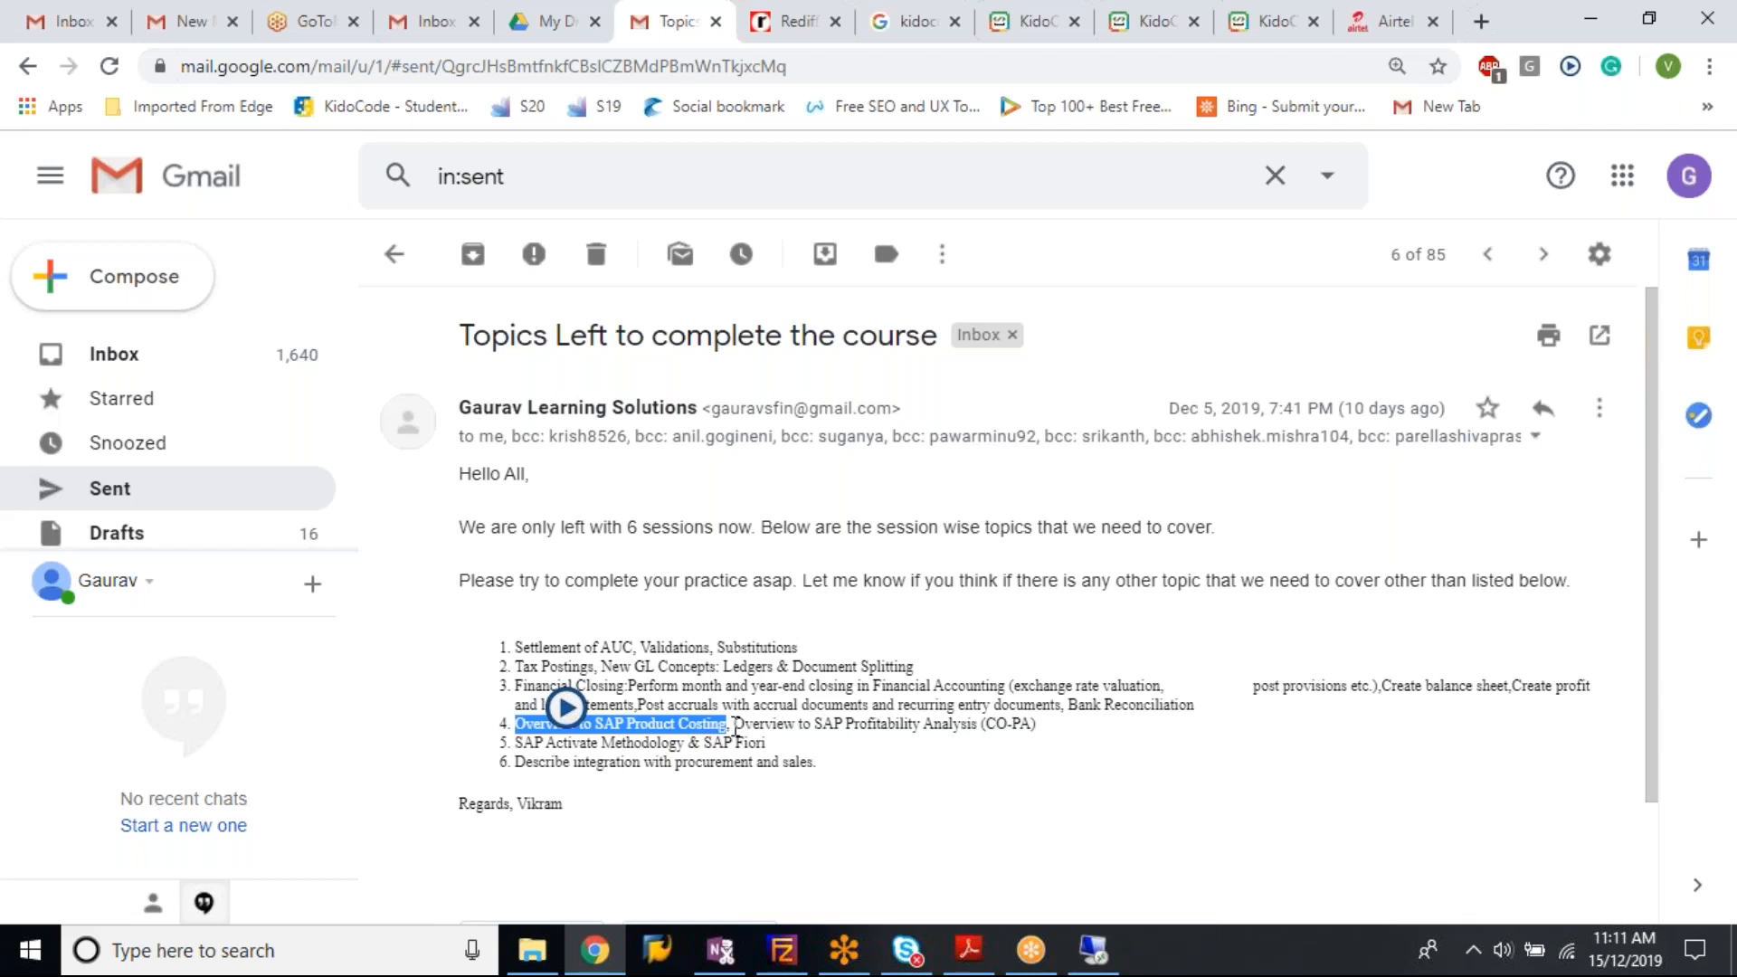
pyautogui.moveTo(735, 727); pyautogui.dragTo(1052, 731)
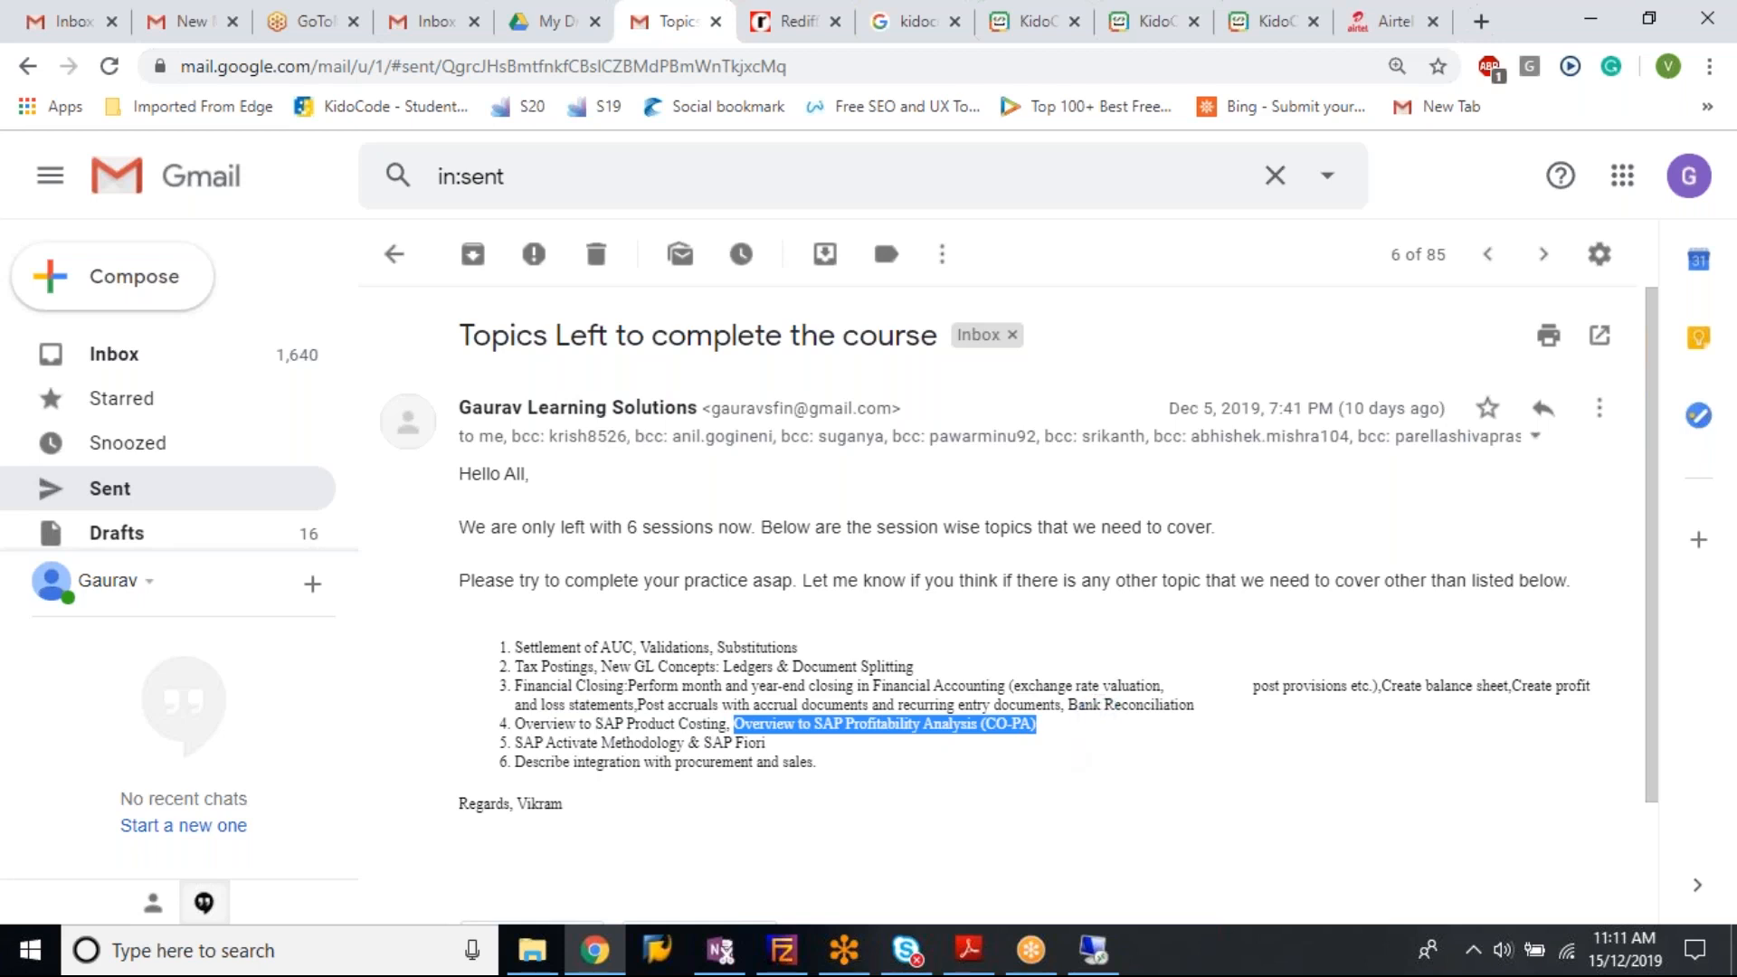
pyautogui.moveTo(817, 765); pyautogui.dragTo(504, 766)
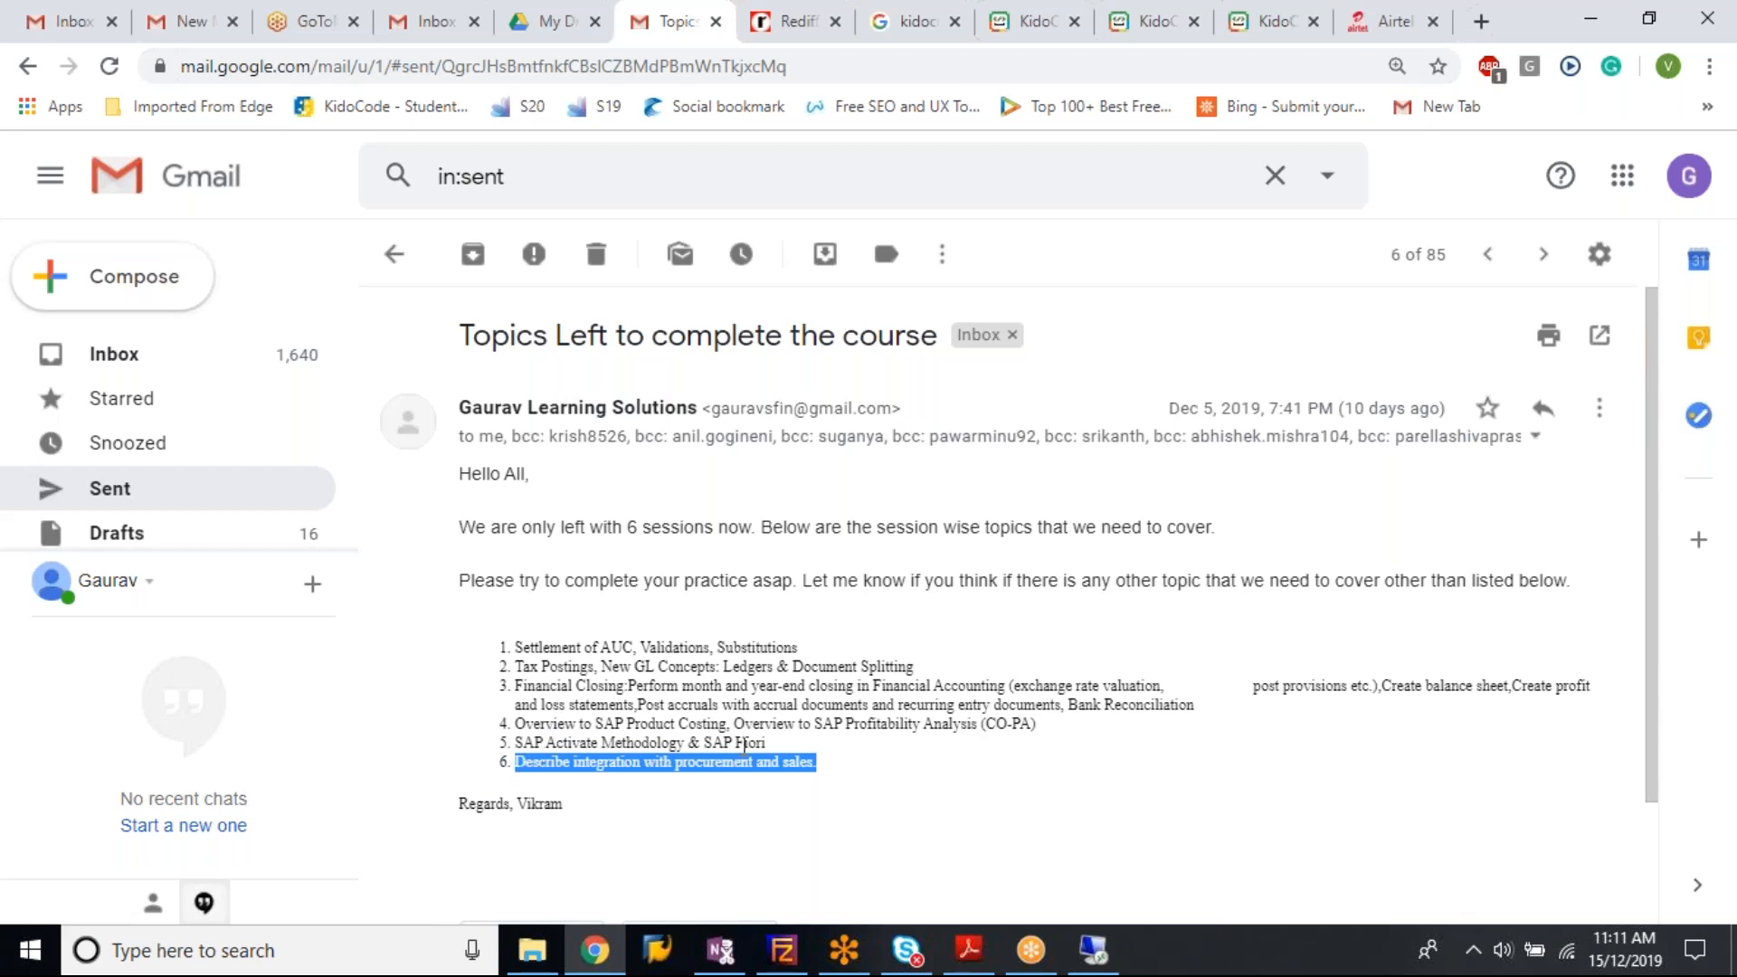
pyautogui.moveTo(729, 731); pyautogui.dragTo(869, 760)
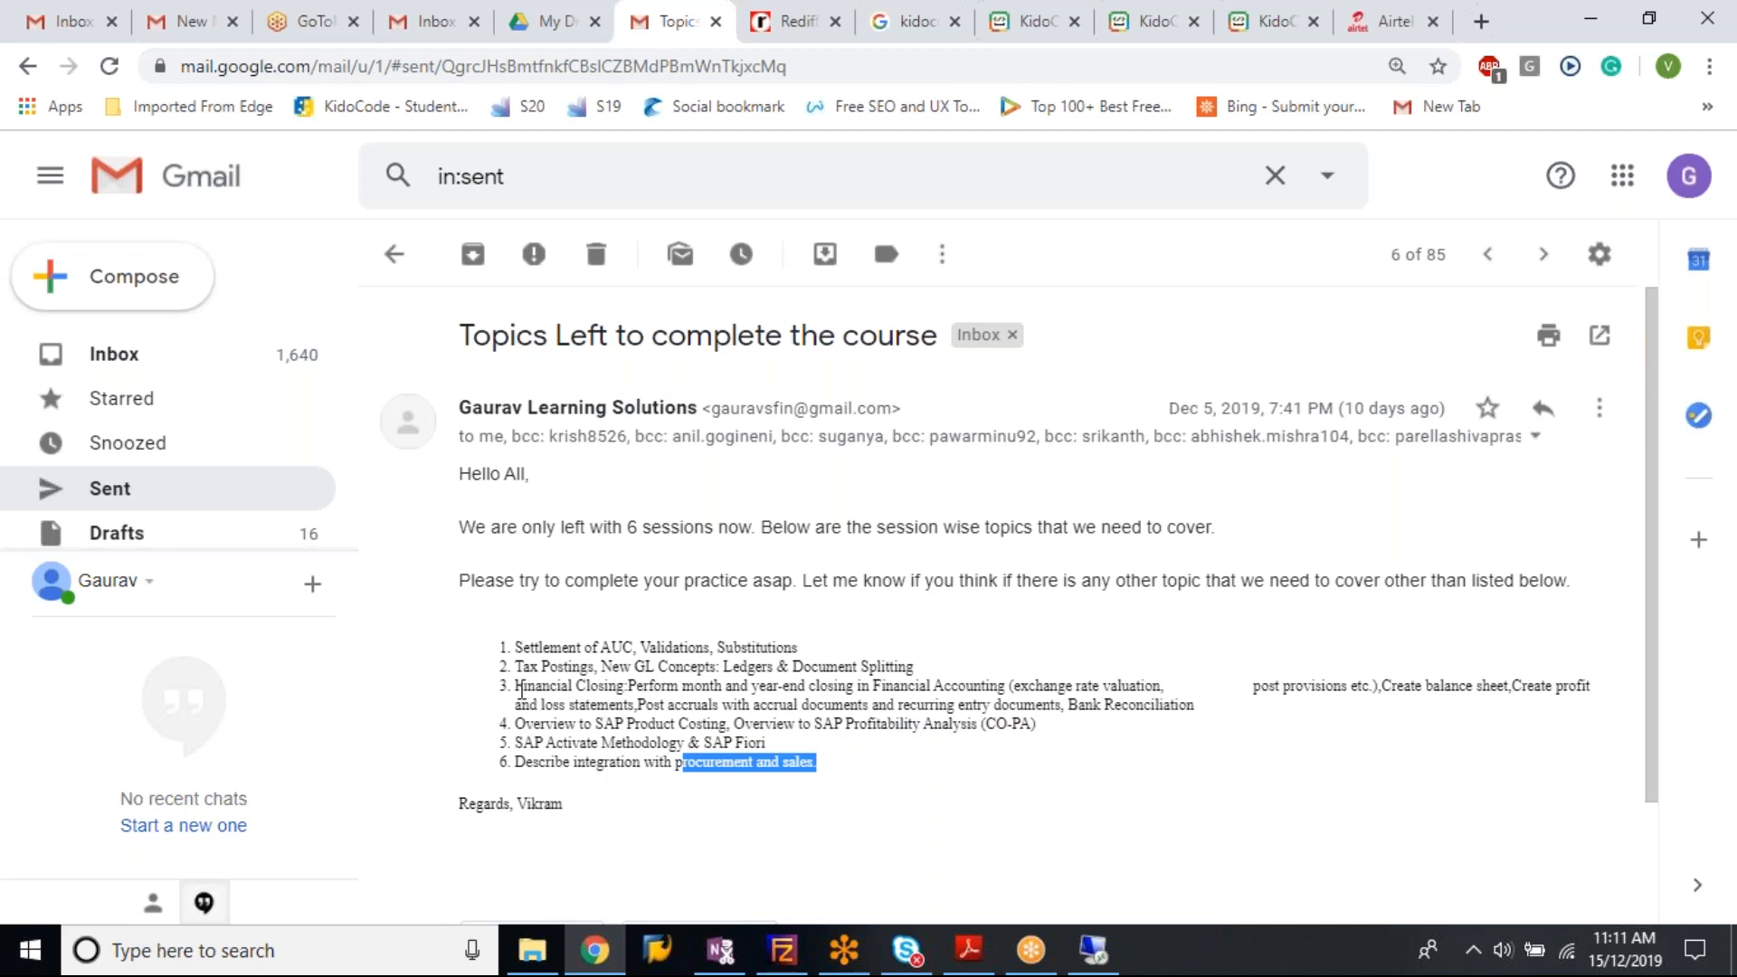
pyautogui.moveTo(516, 689); pyautogui.dragTo(1202, 715)
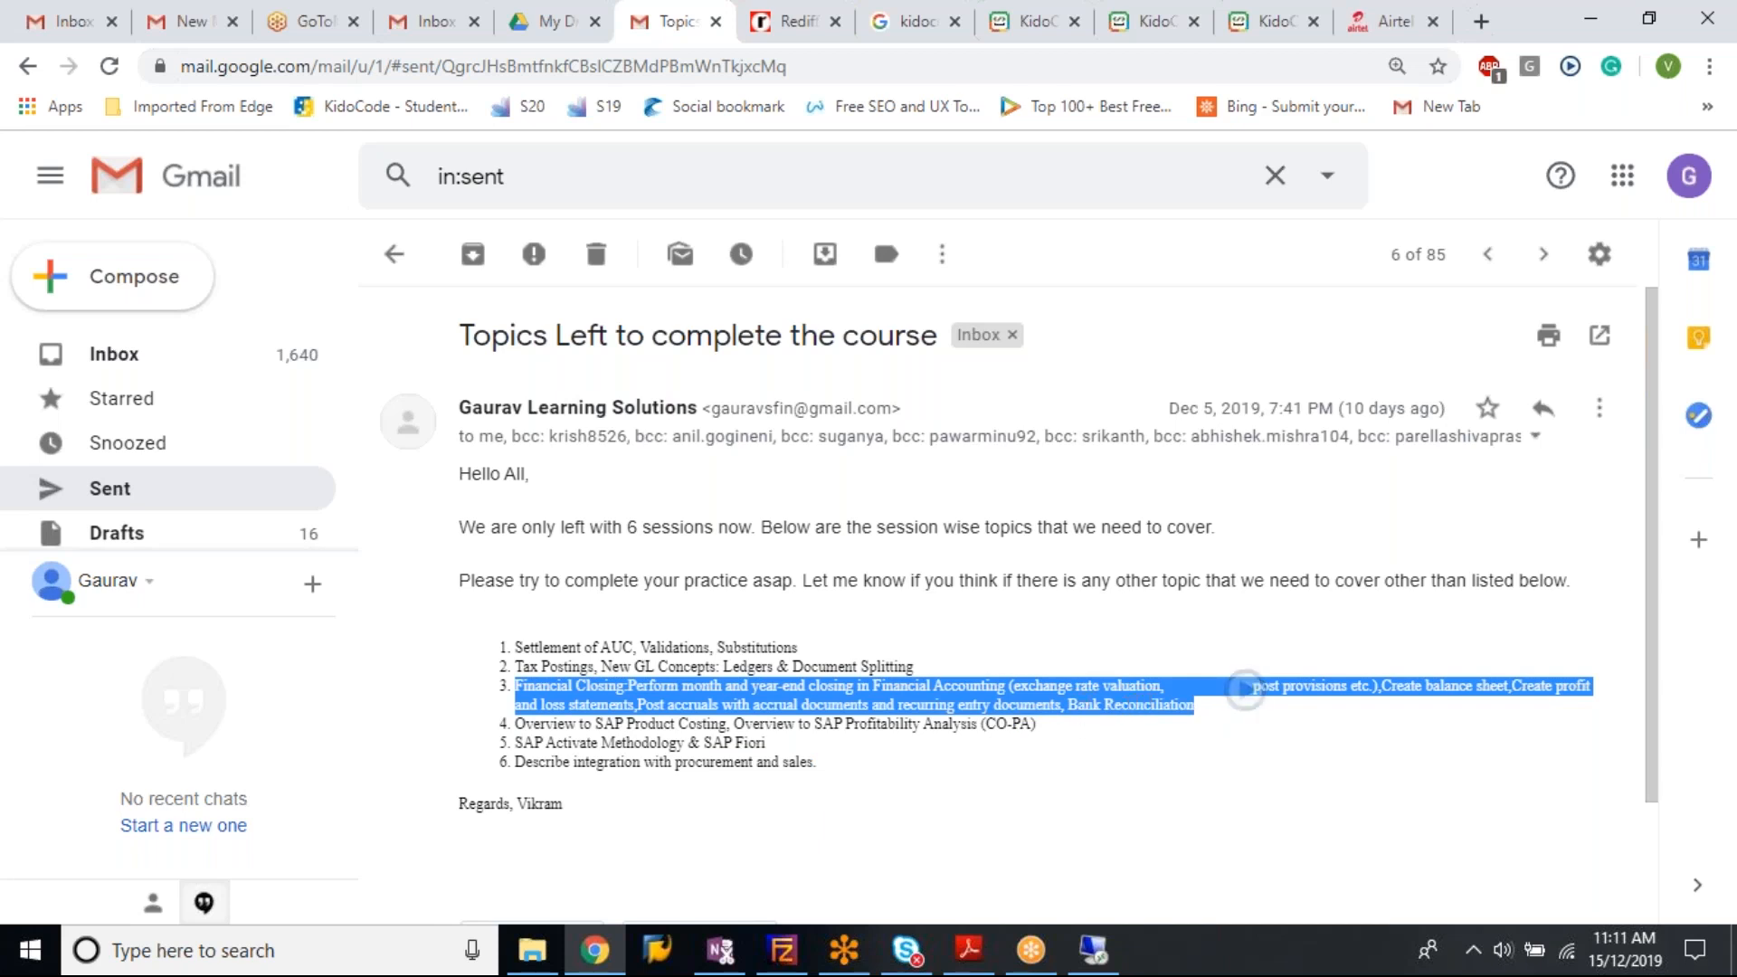
pyautogui.moveTo(1038, 724); pyautogui.dragTo(517, 731)
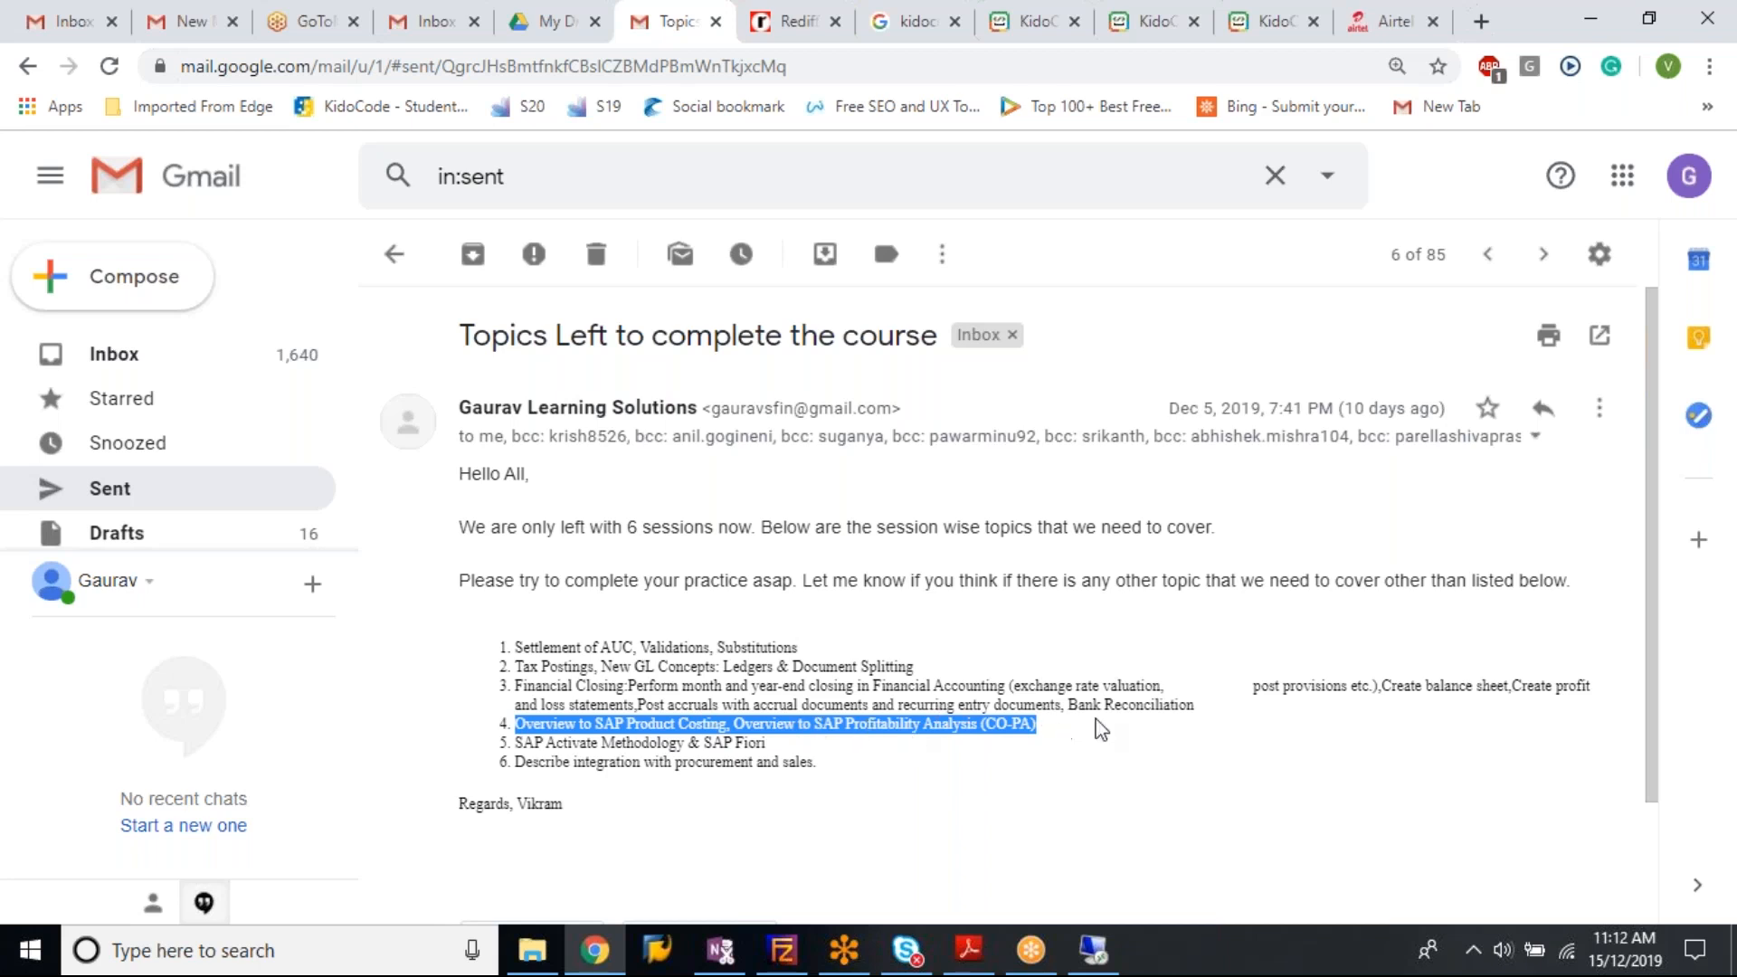
pyautogui.moveTo(1204, 716); pyautogui.dragTo(514, 692)
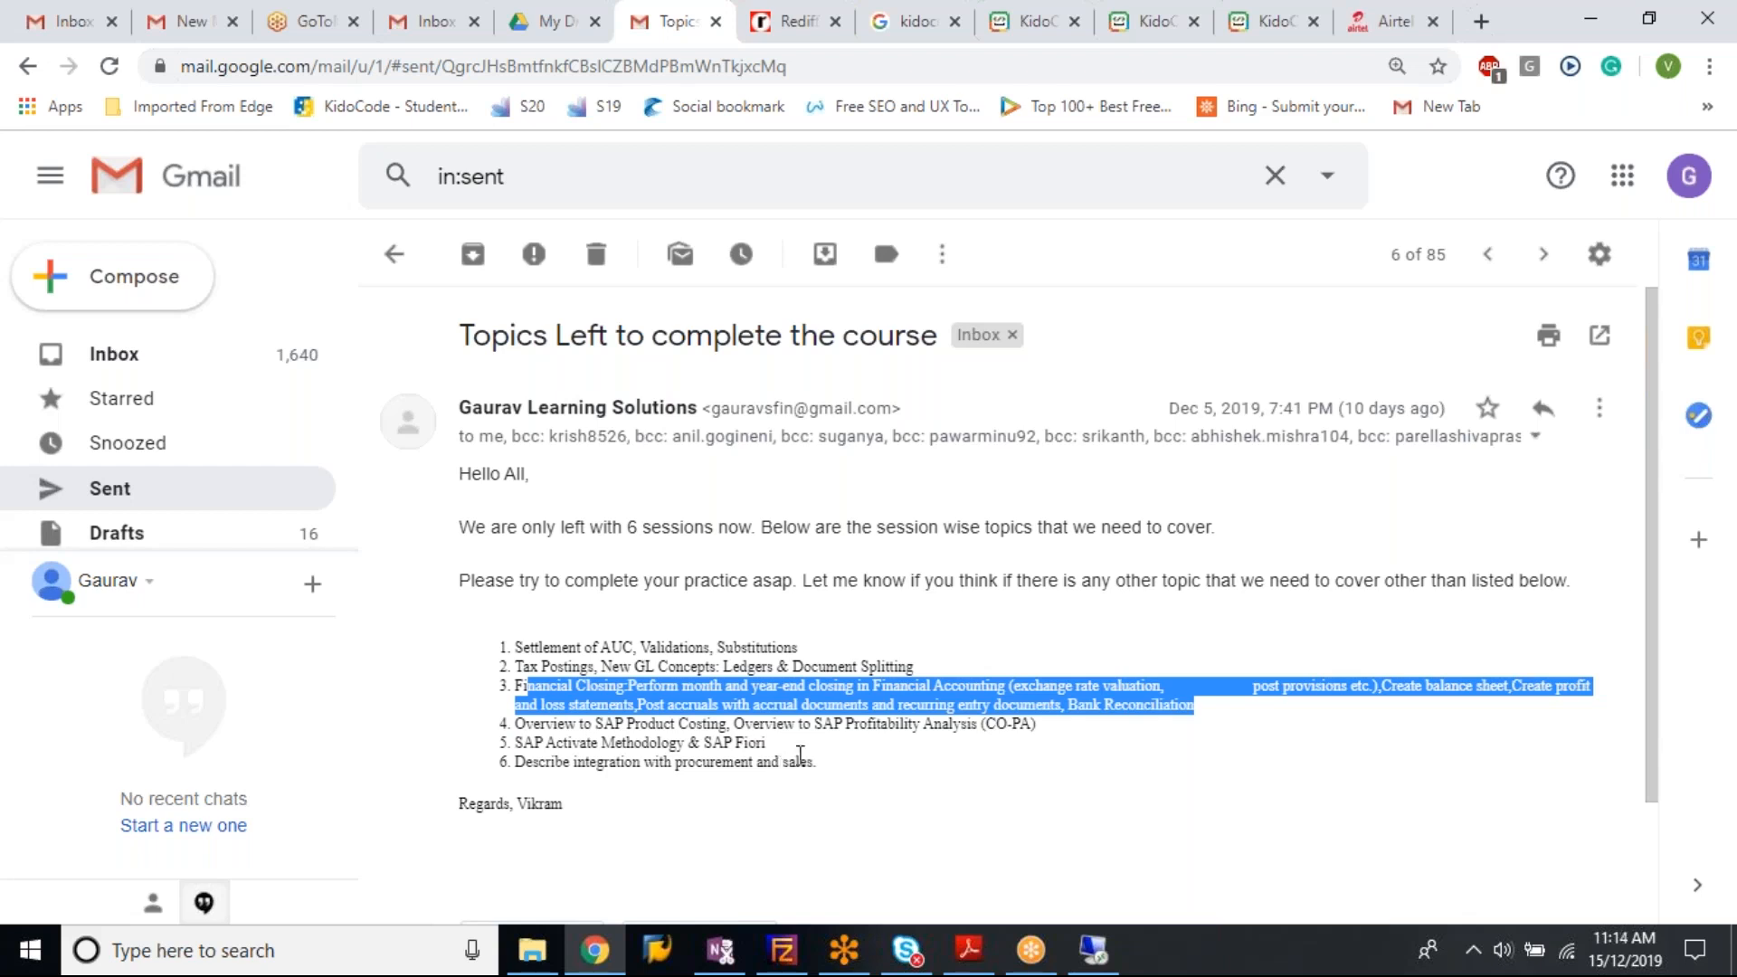
pyautogui.click(972, 726)
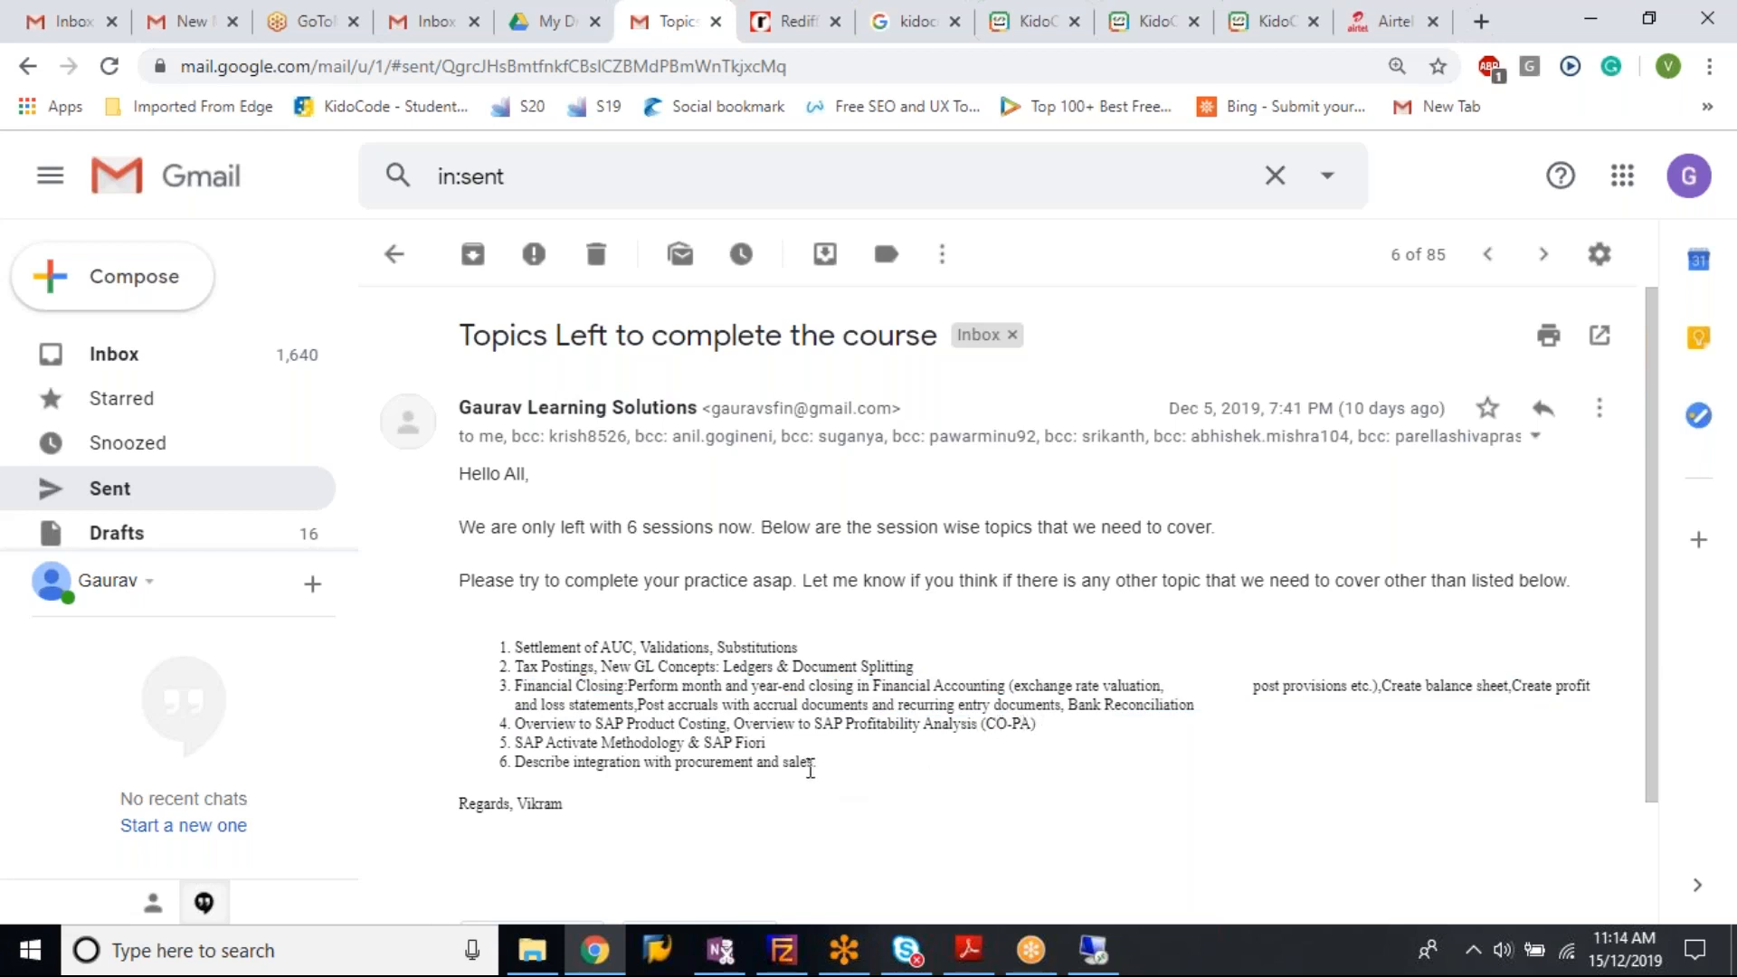
pyautogui.moveTo(814, 768); pyautogui.dragTo(517, 645)
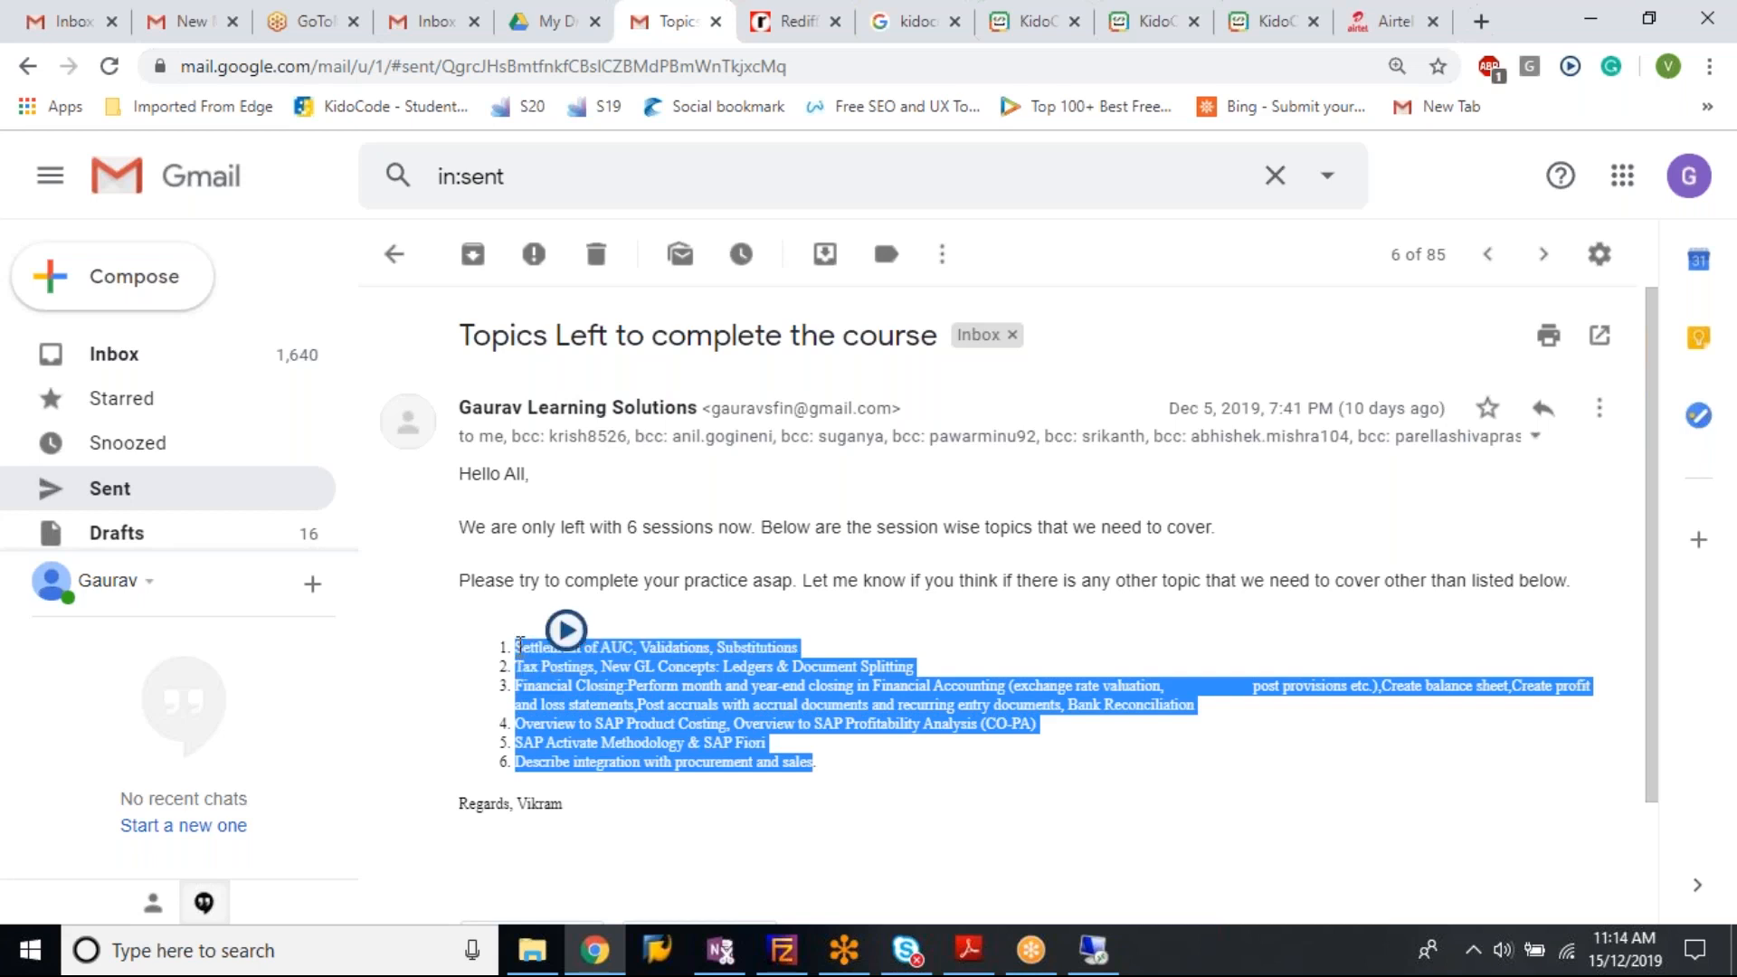
pyautogui.click(592, 688)
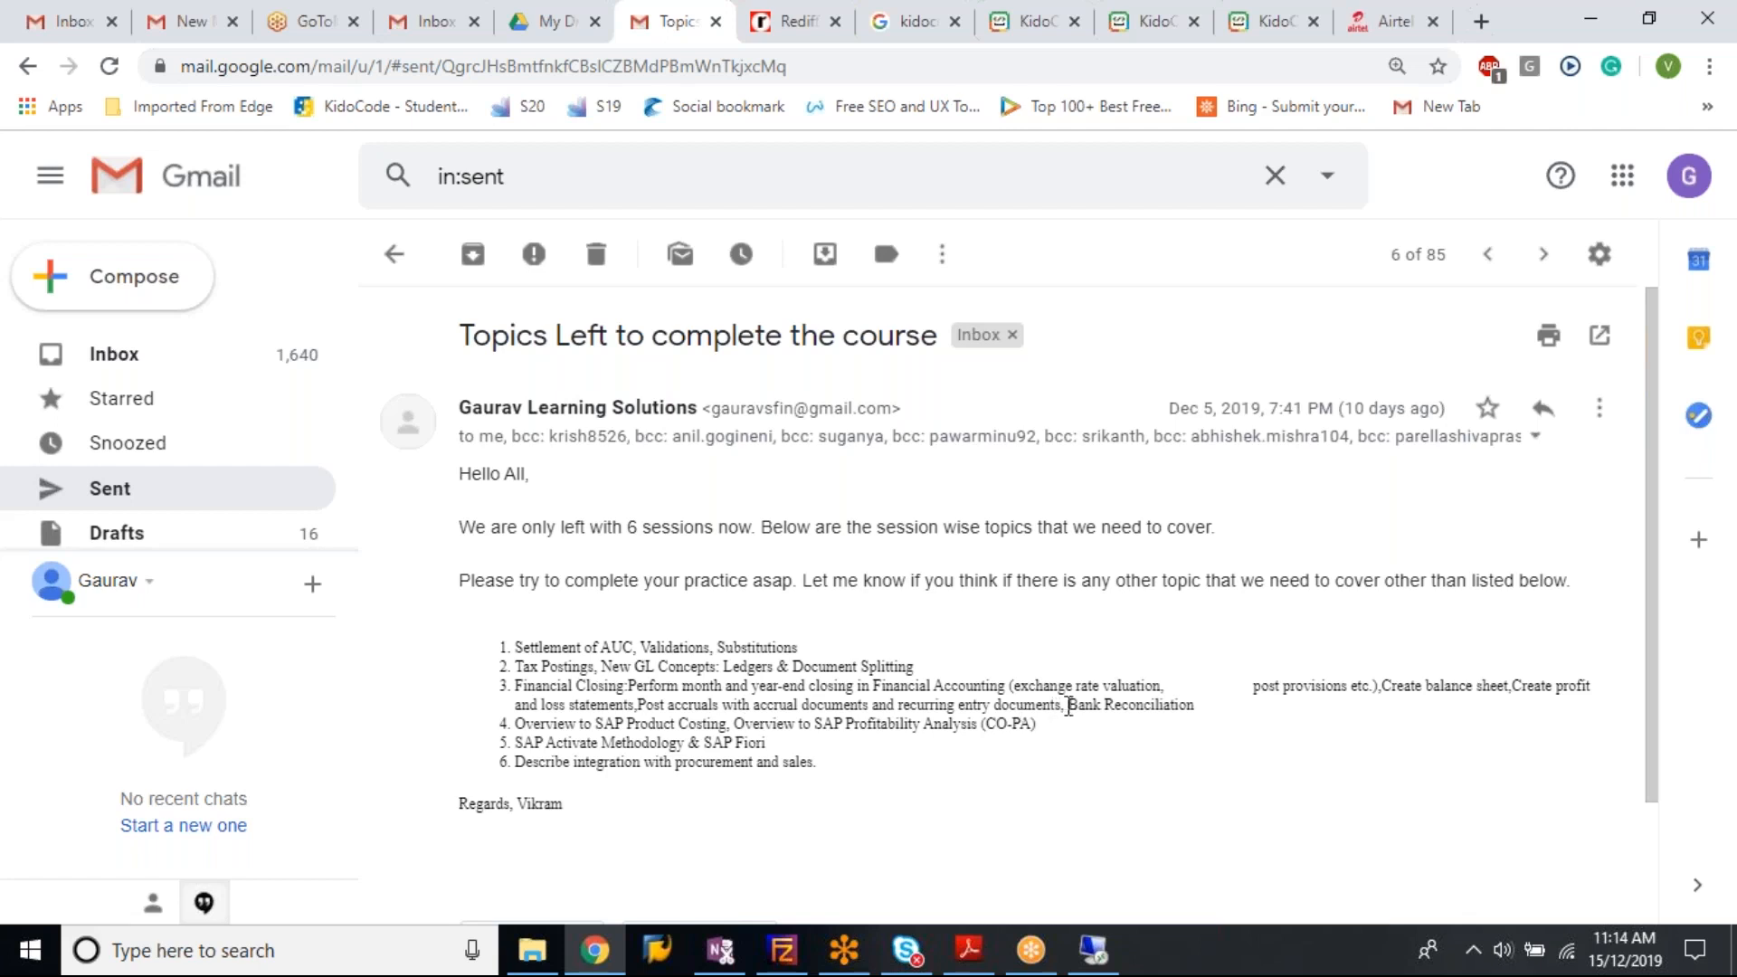
pyautogui.moveTo(1071, 706); pyautogui.dragTo(1213, 715)
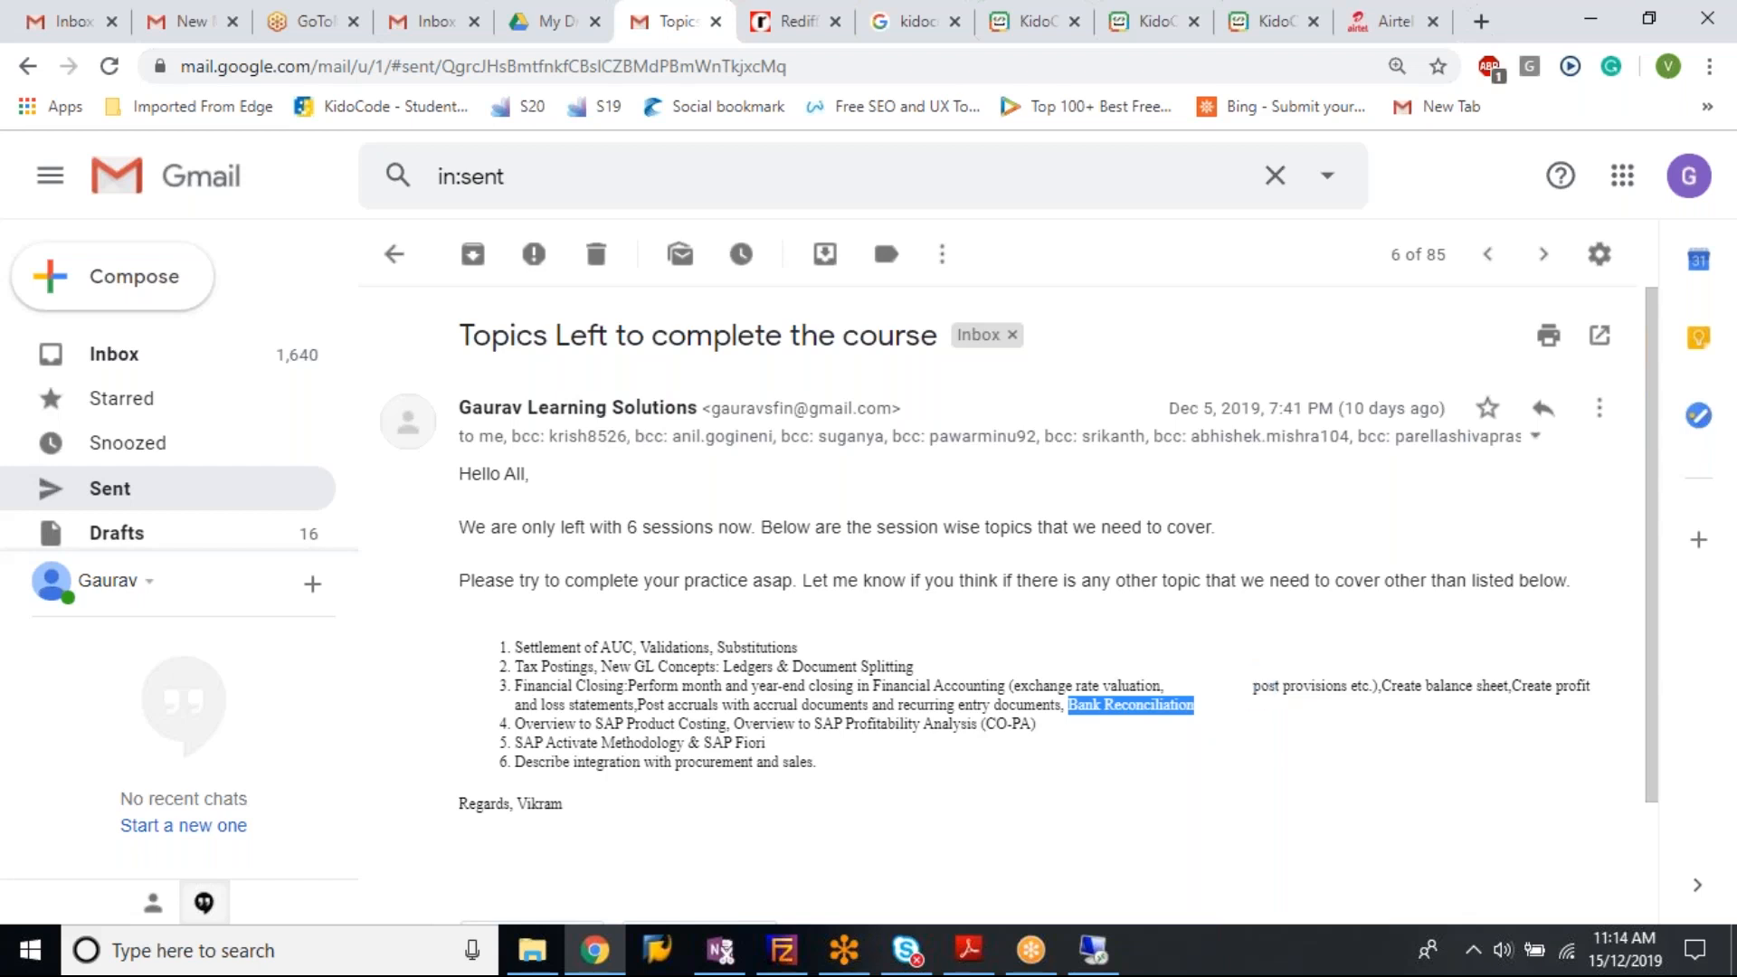
pyautogui.click(1205, 709)
pyautogui.moveTo(1205, 709); pyautogui.dragTo(513, 697)
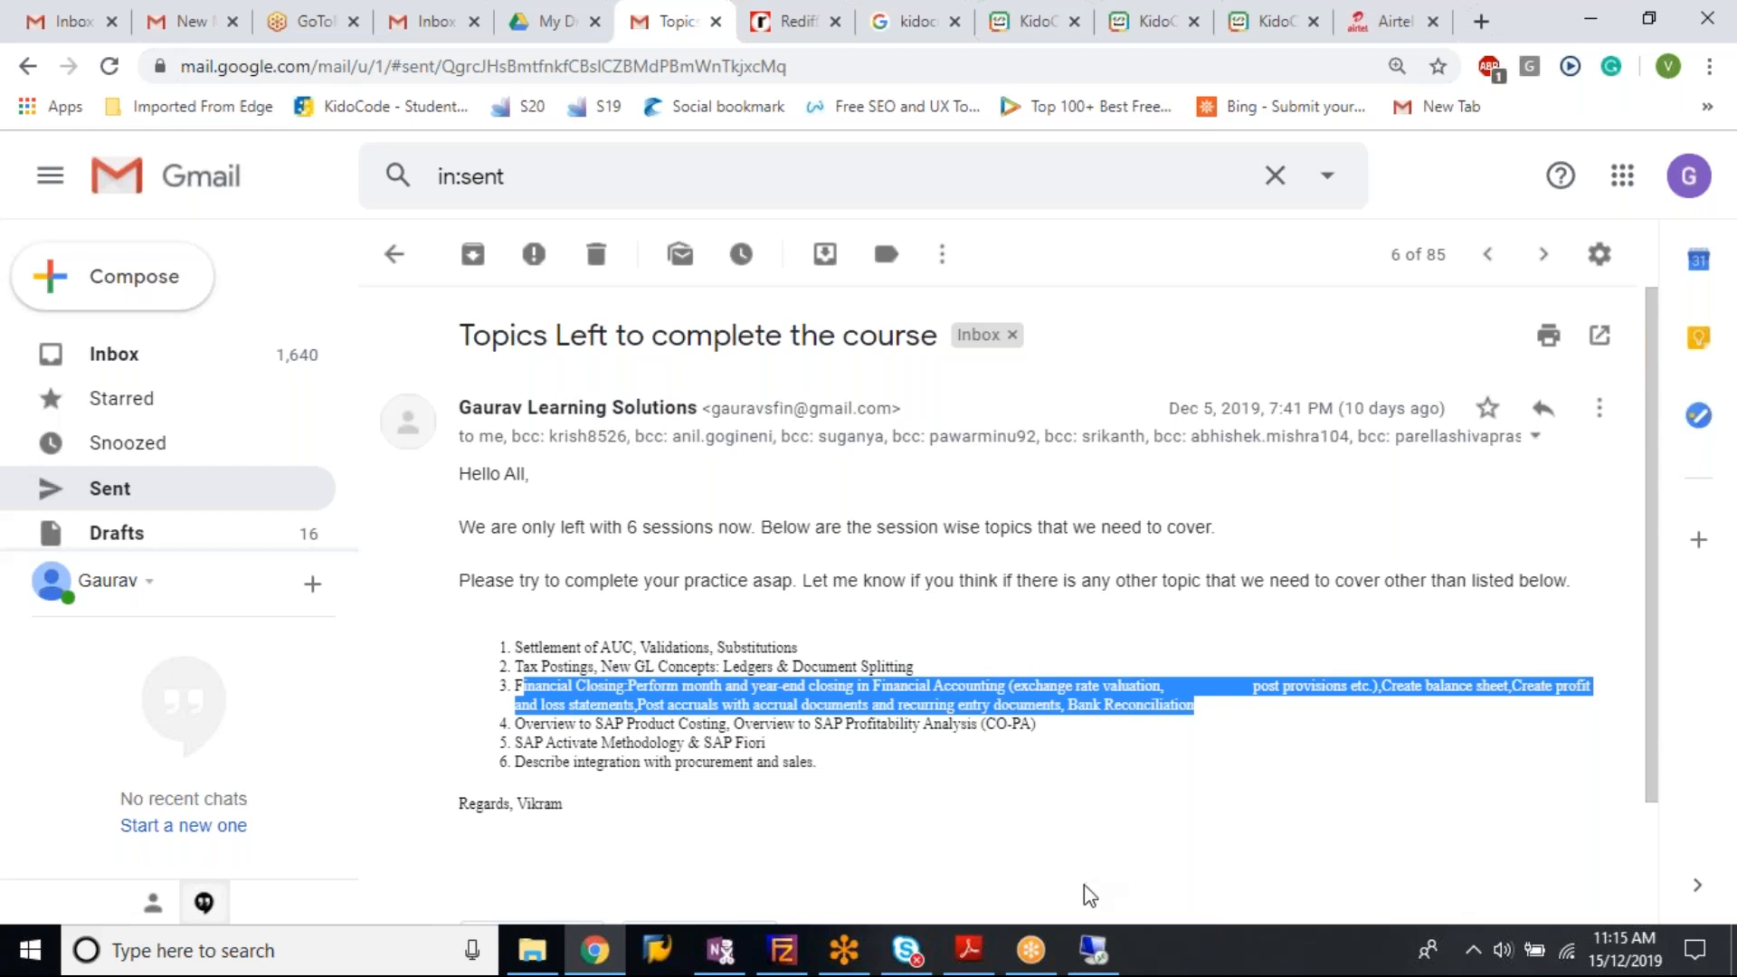
pyautogui.moveTo(1092, 946)
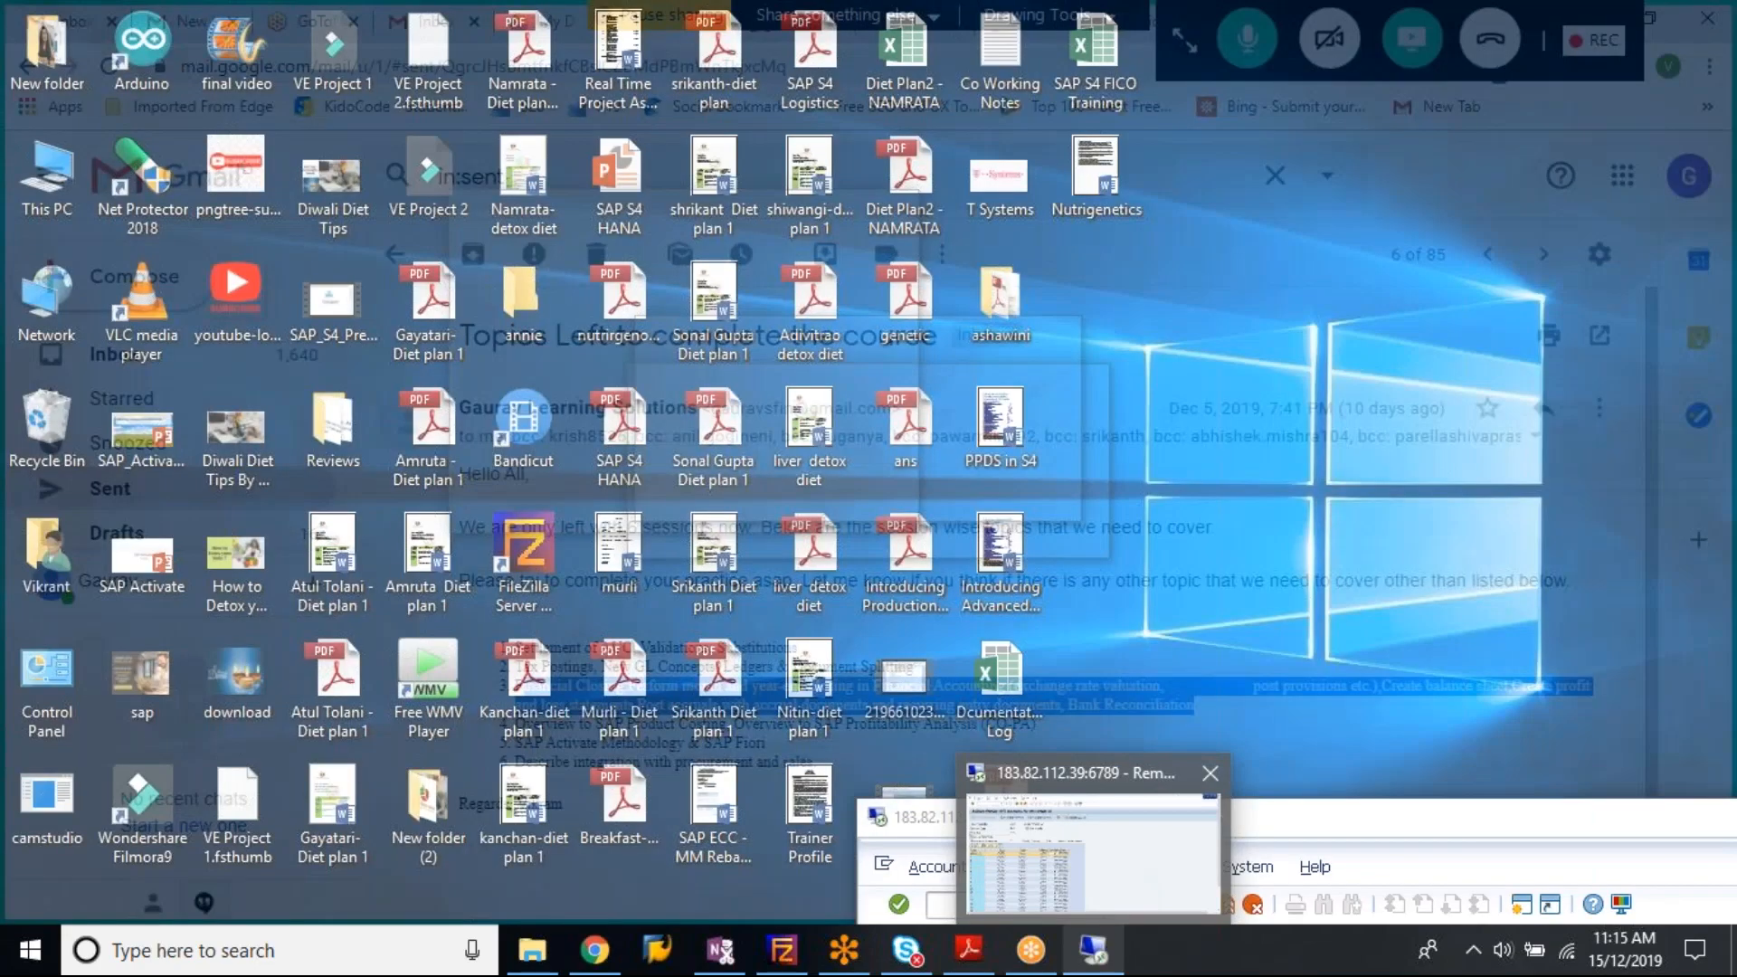
# Step: Exit the retained-earnings balance report and its selection screen, landing on SAP Easy Access
pyautogui.click(1127, 875)
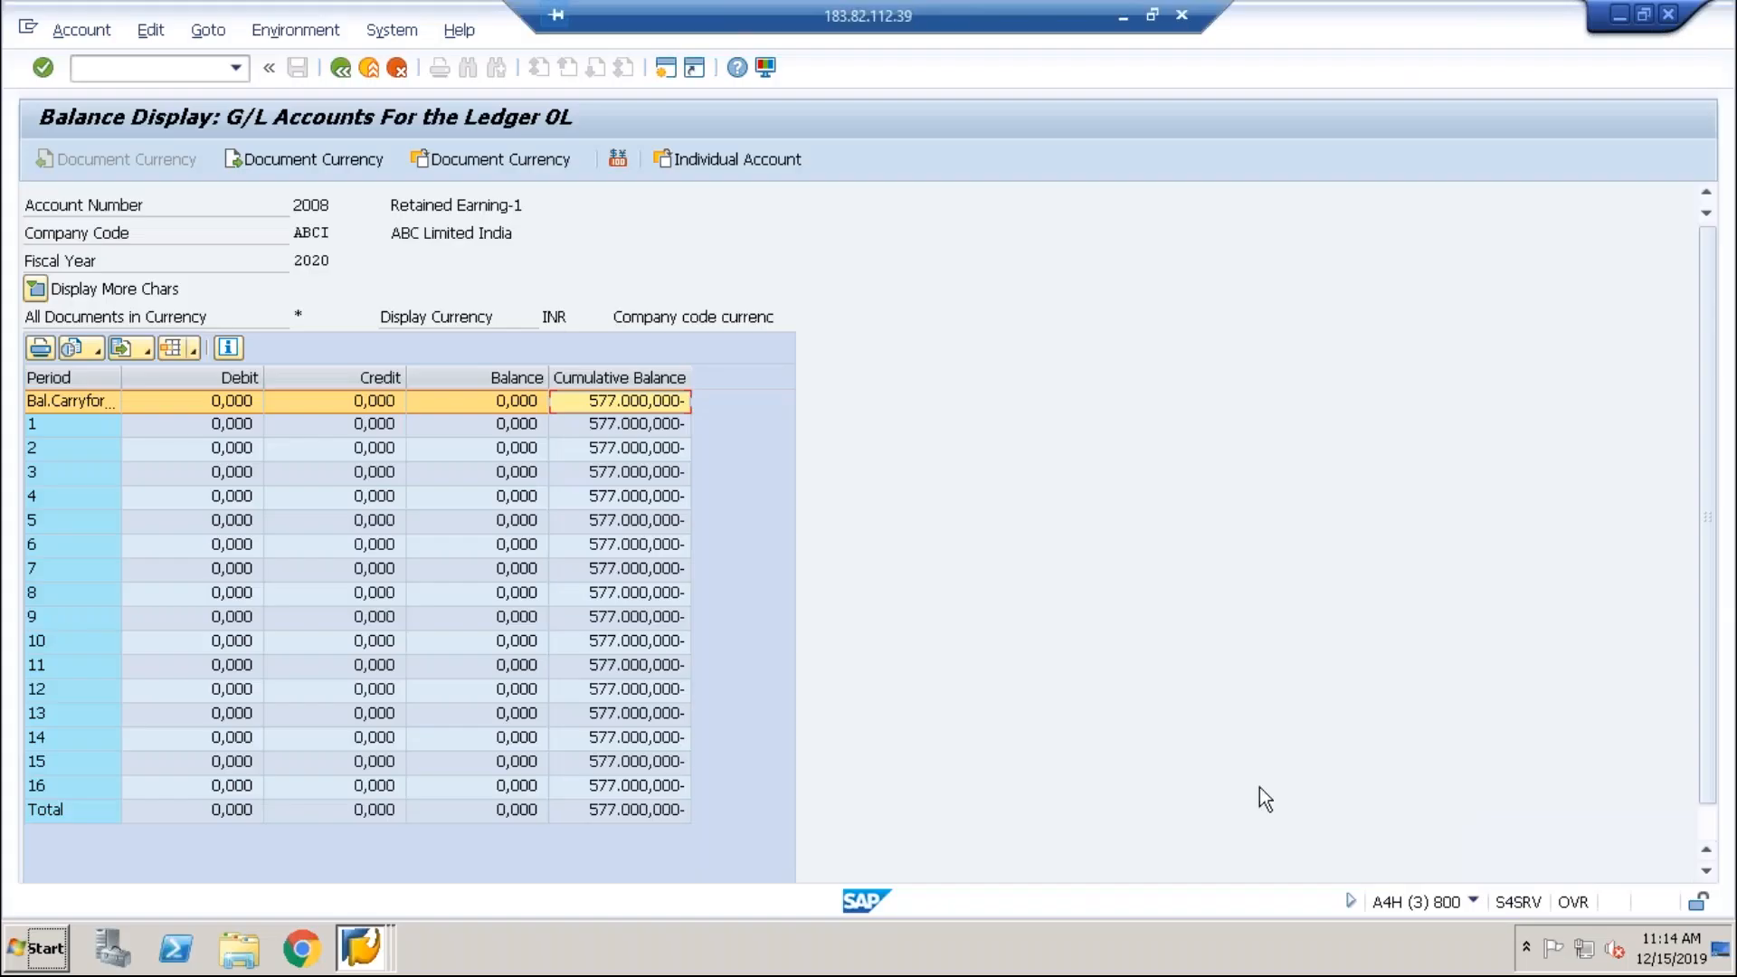
pyautogui.click(380, 80)
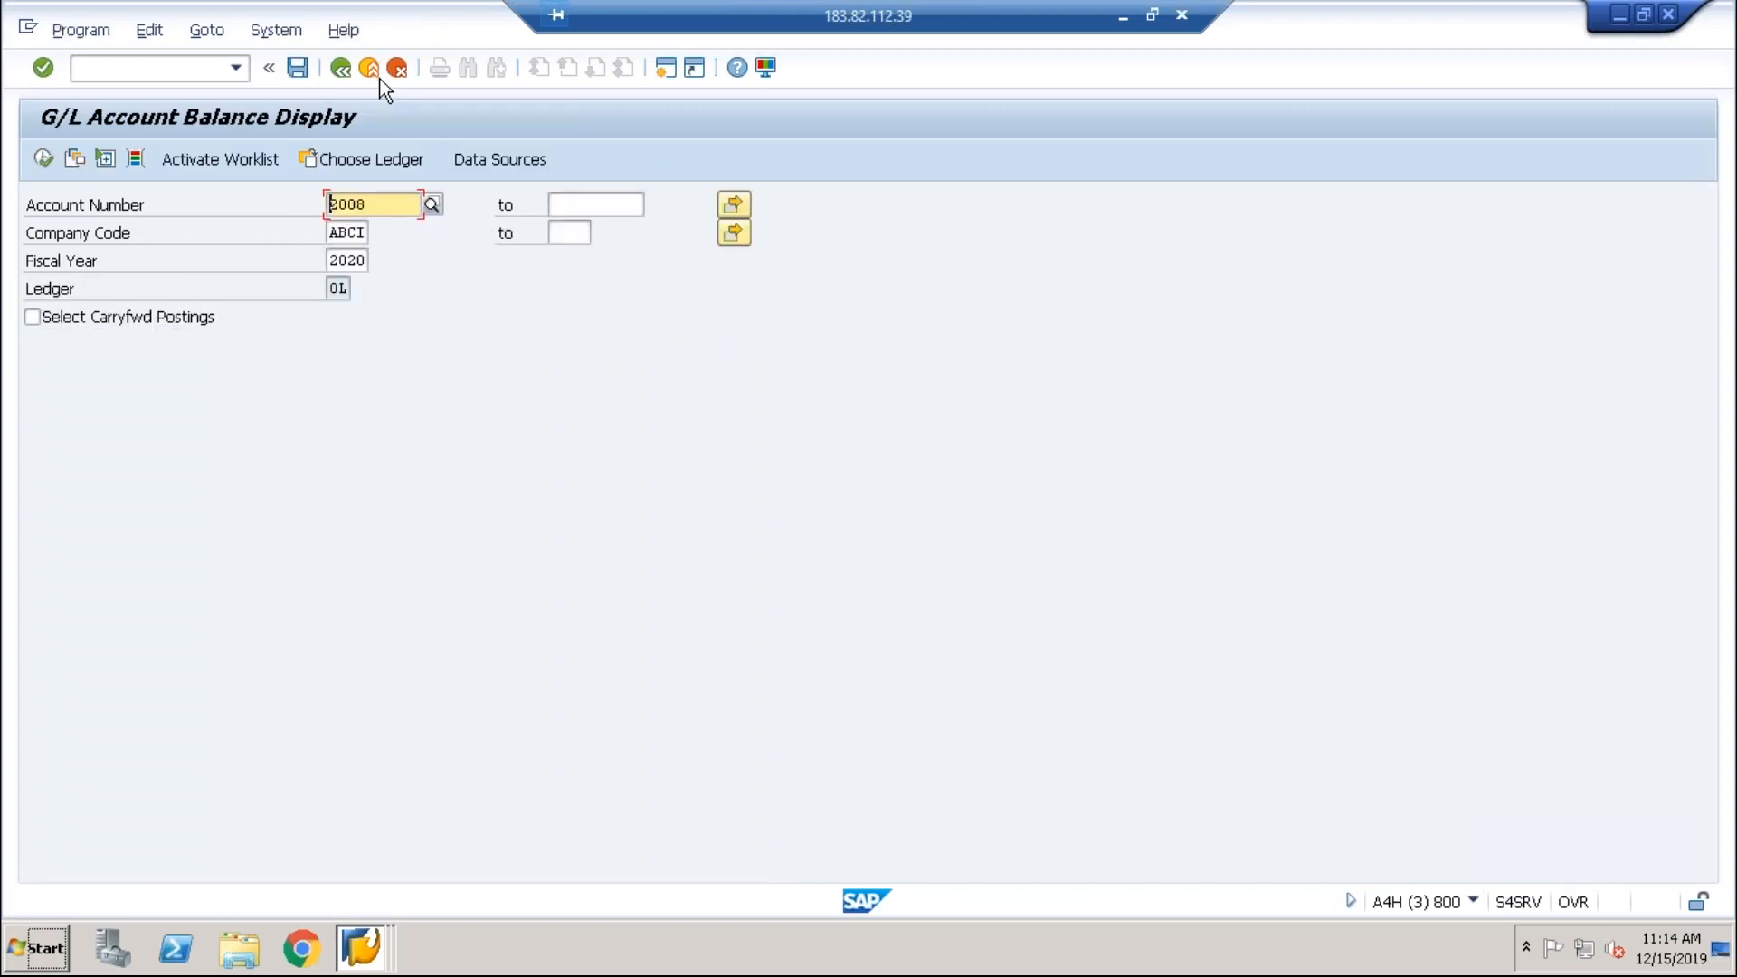
pyautogui.click(380, 80)
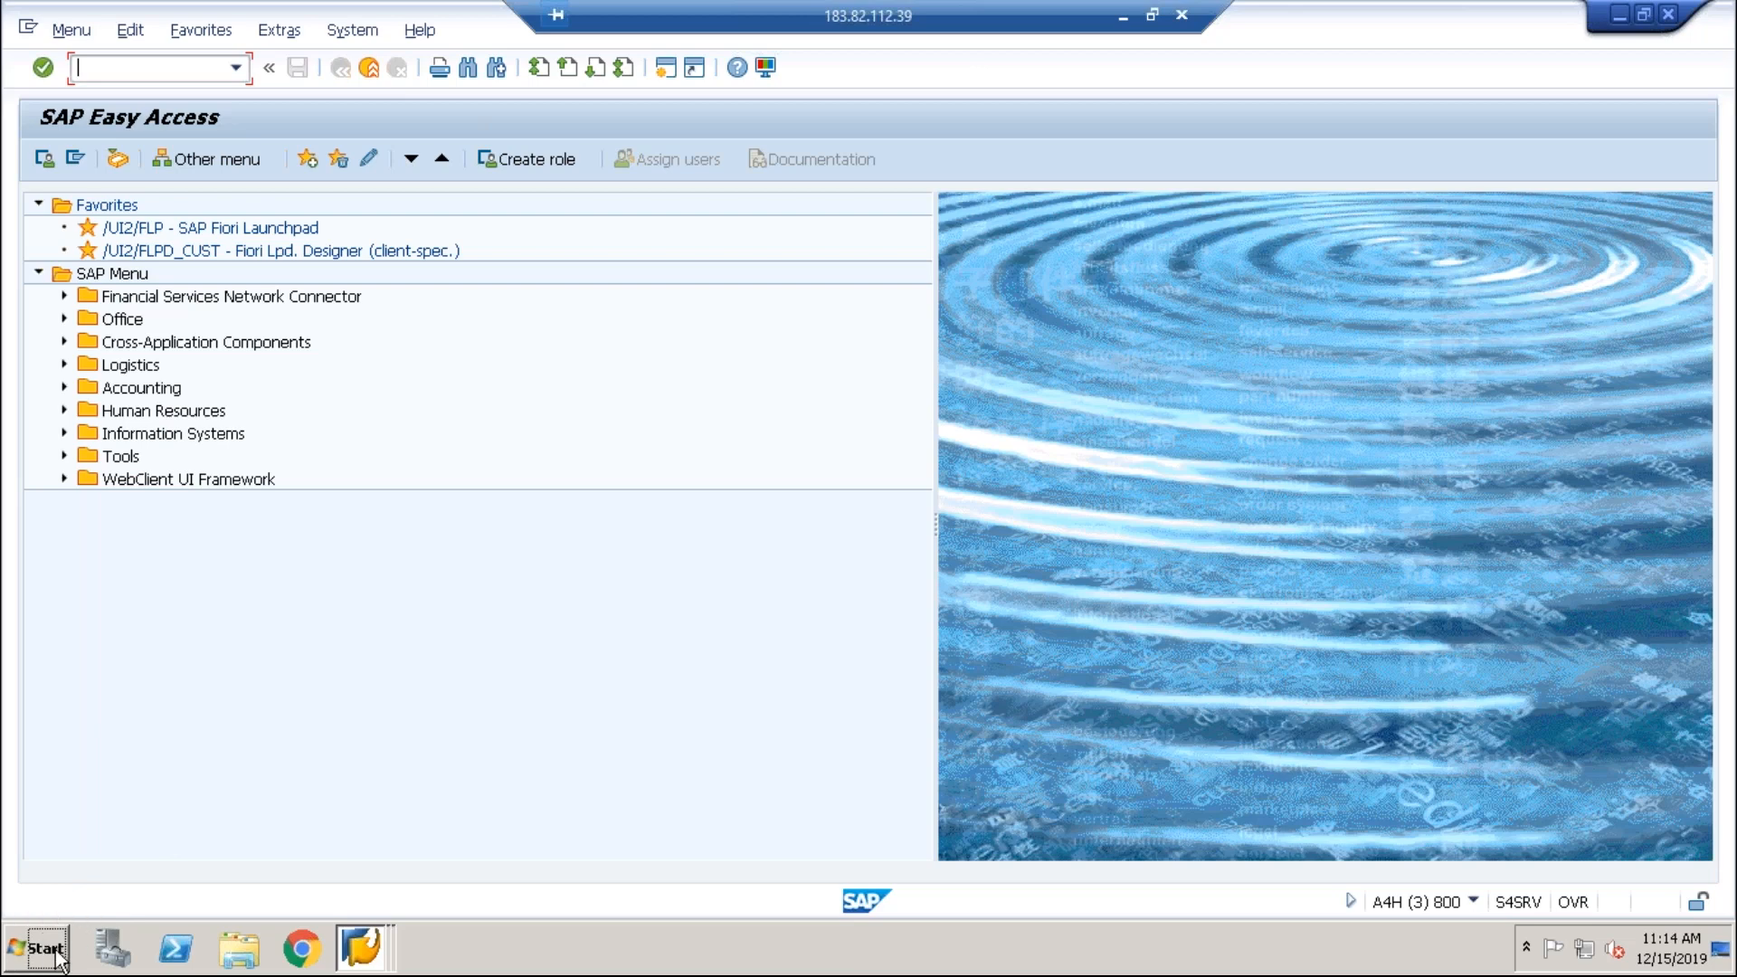
pyautogui.hotkey('alt', 'Tab')
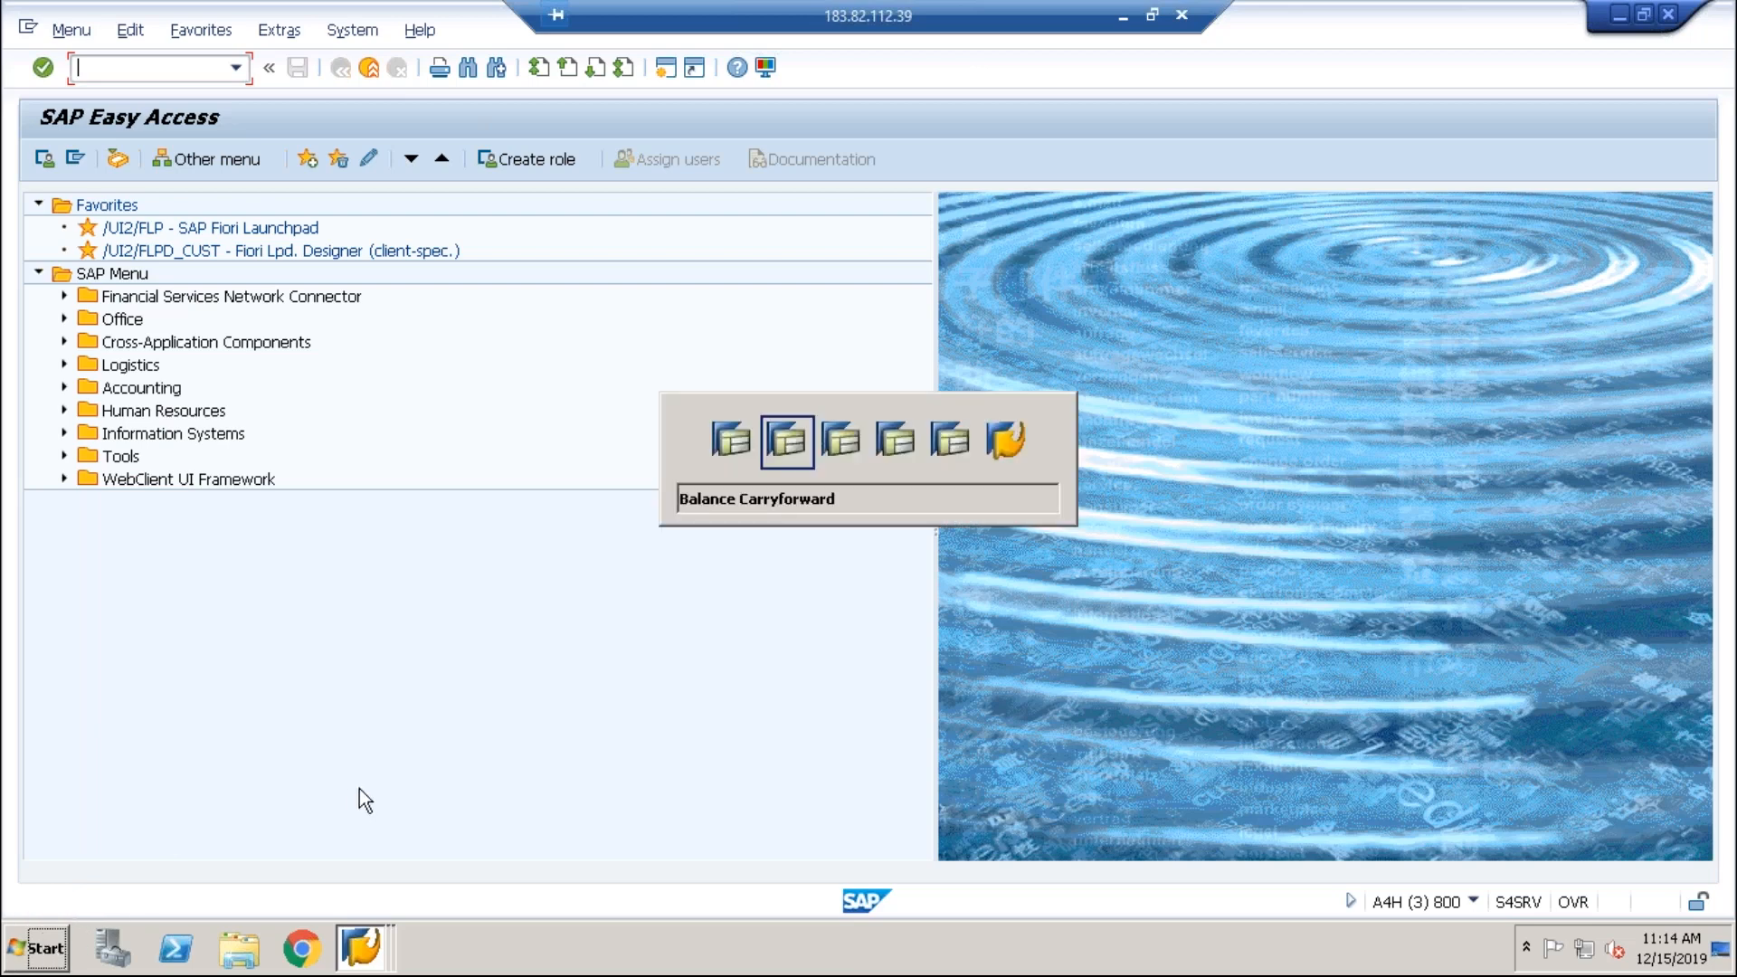
pyautogui.hotkey('alt', 'shift', 'Tab')
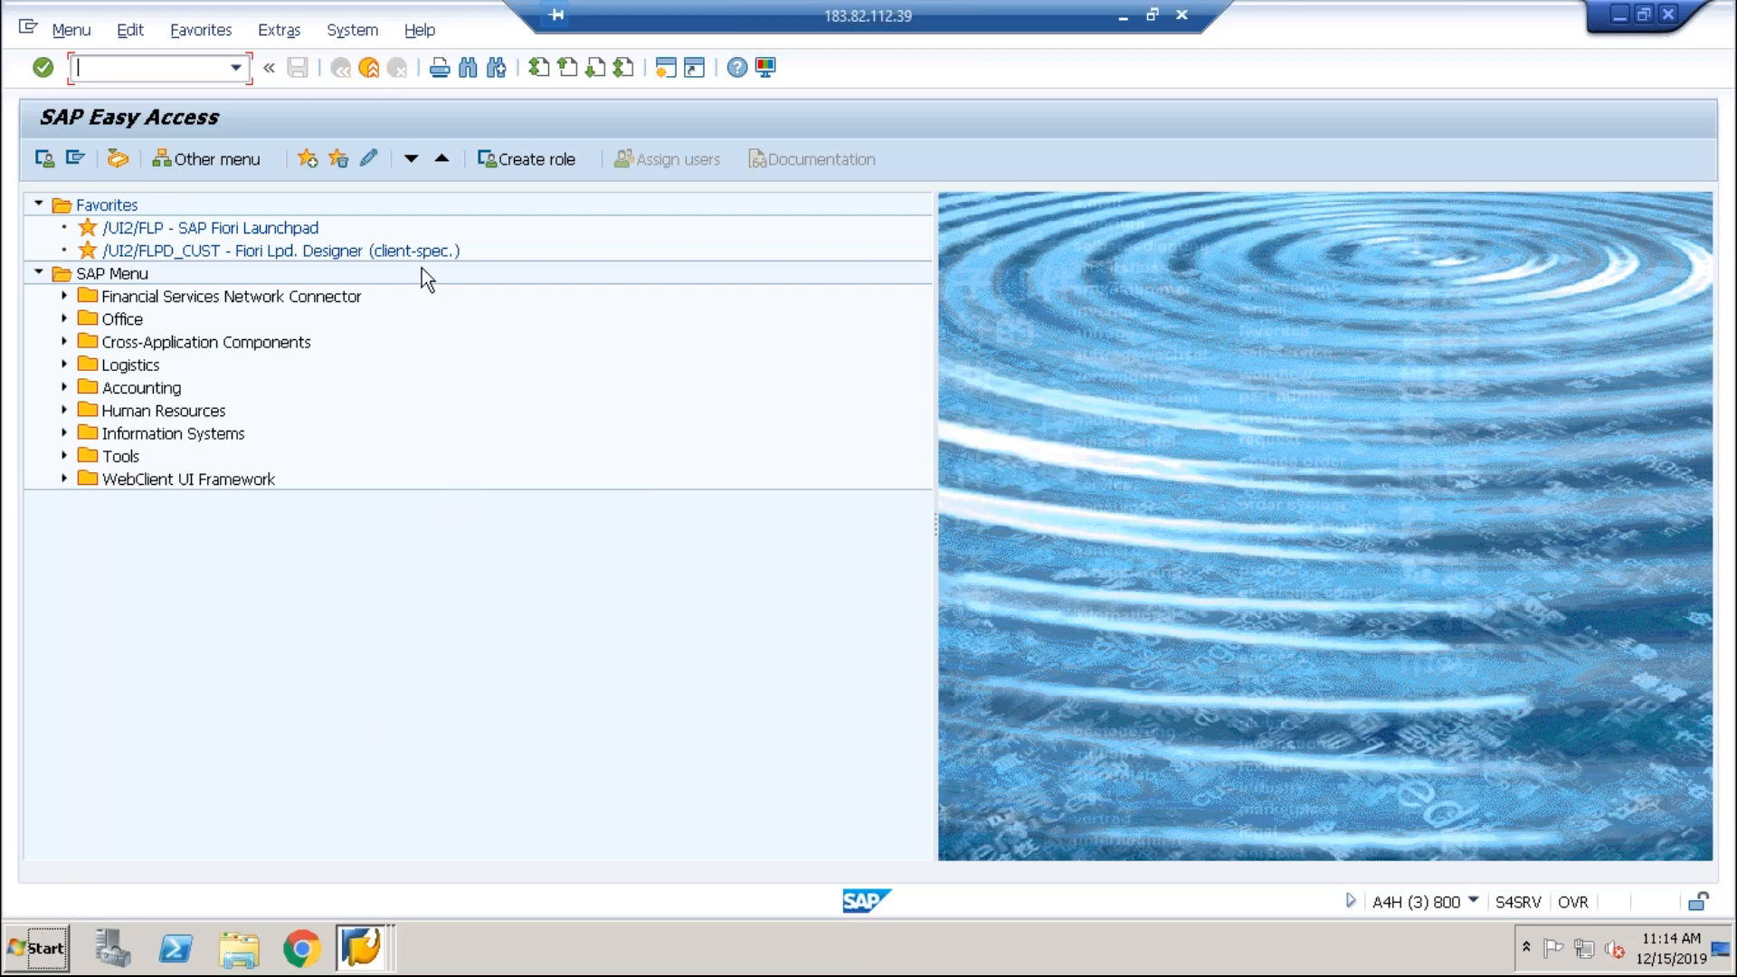